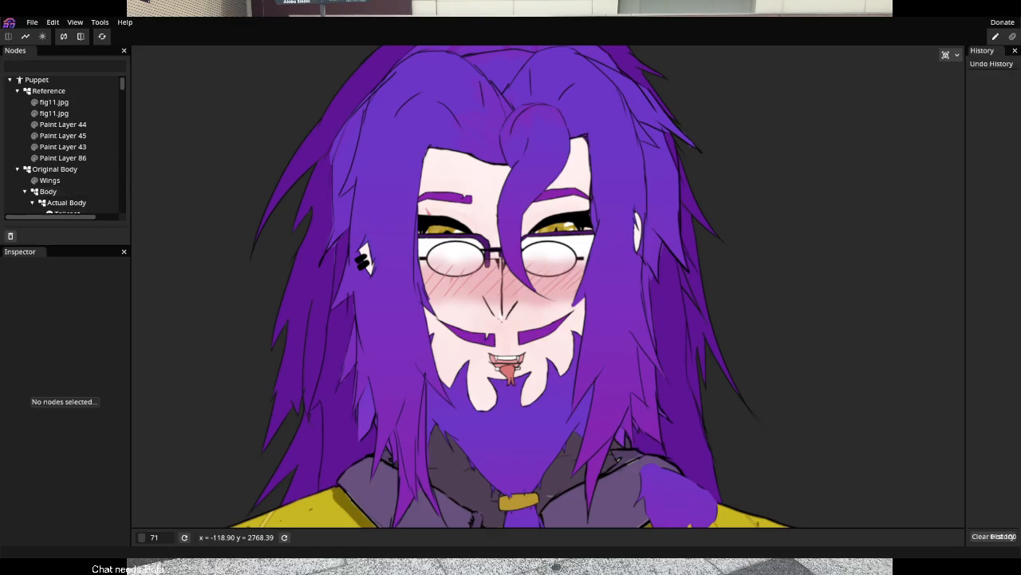
Collapse the Reference group and the ??? group under Outfit that contains True Cloak
{"action": "left_click", "coordinate": [52, 102]}
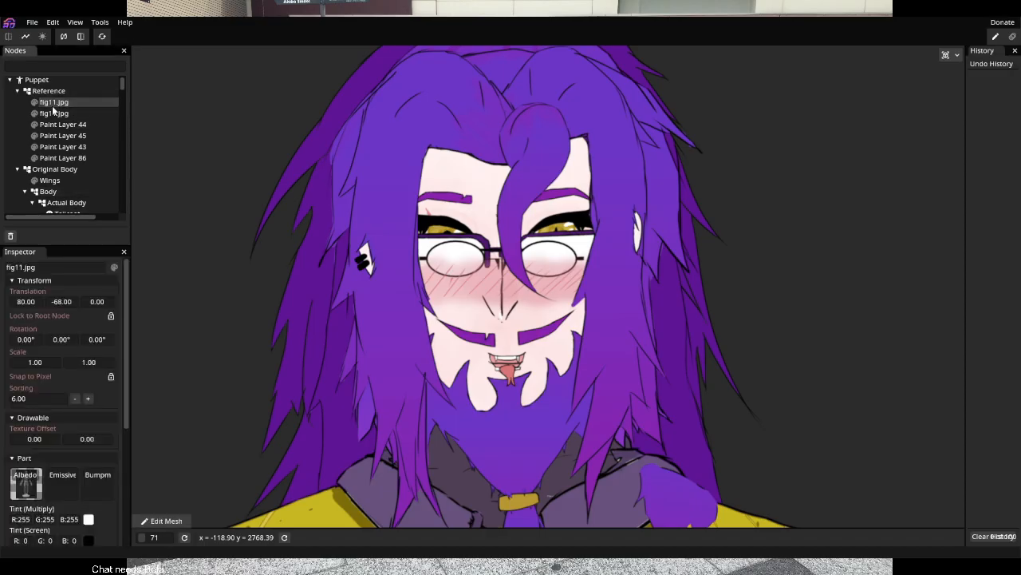
{"action": "left_click", "coordinate": [17, 92]}
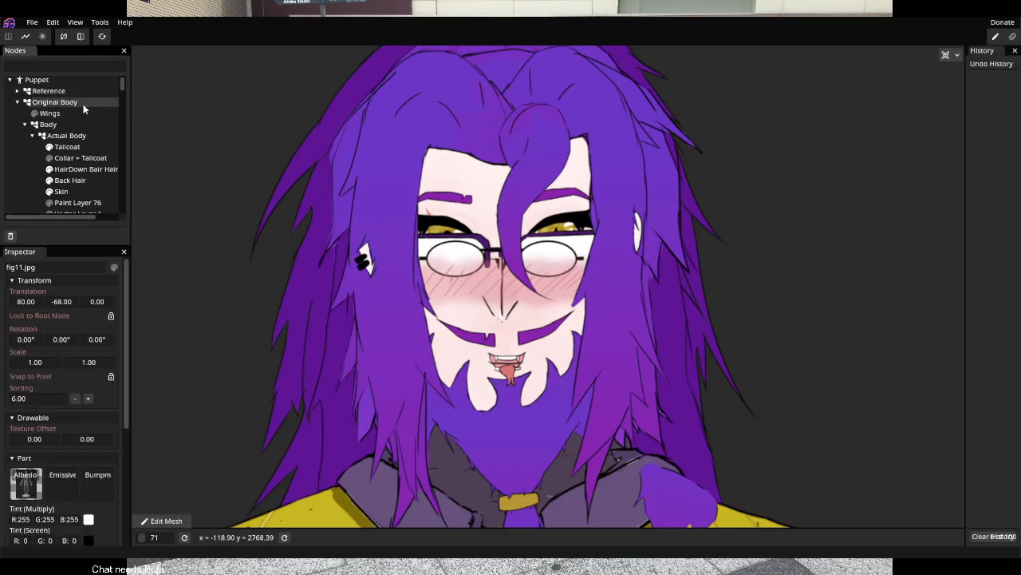
{"action": "scroll", "coordinate": [70, 143], "scroll_direction": "down", "scroll_amount": 3}
{"action": "scroll", "coordinate": [71, 144], "scroll_direction": "down", "scroll_amount": 3}
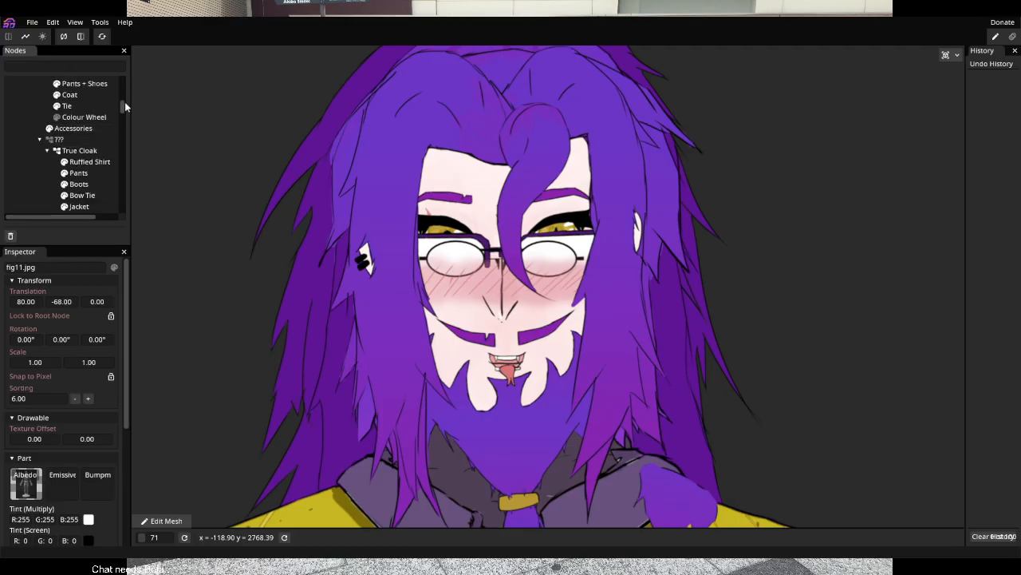
{"action": "left_click", "coordinate": [126, 108]}
{"action": "left_click", "coordinate": [39, 140]}
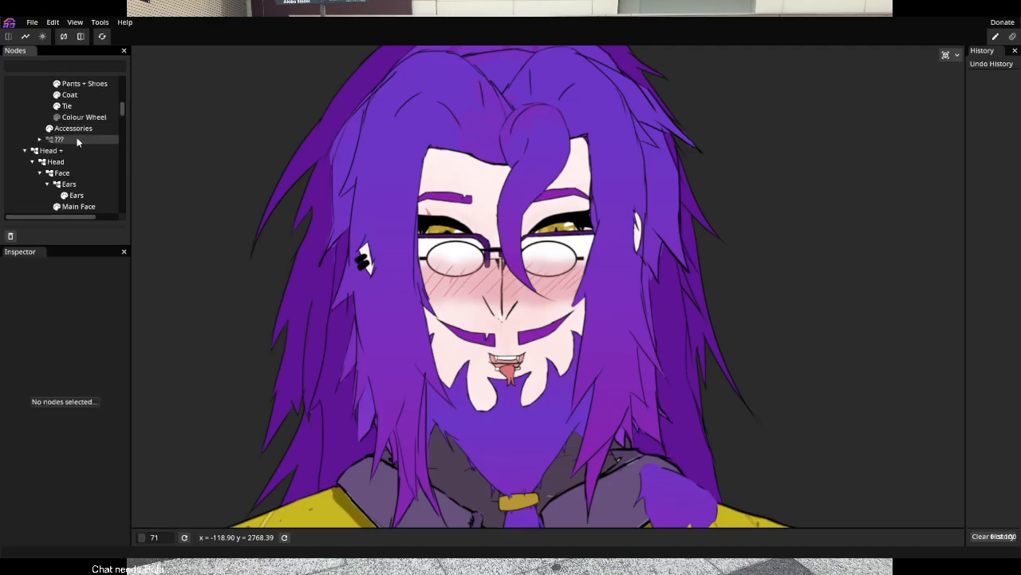
Collapse the Eyes group and the Ear Ringd and Ears groups under Face
{"action": "scroll", "coordinate": [56, 176], "scroll_direction": "down", "scroll_amount": 1}
{"action": "scroll", "coordinate": [55, 176], "scroll_direction": "down", "scroll_amount": 2}
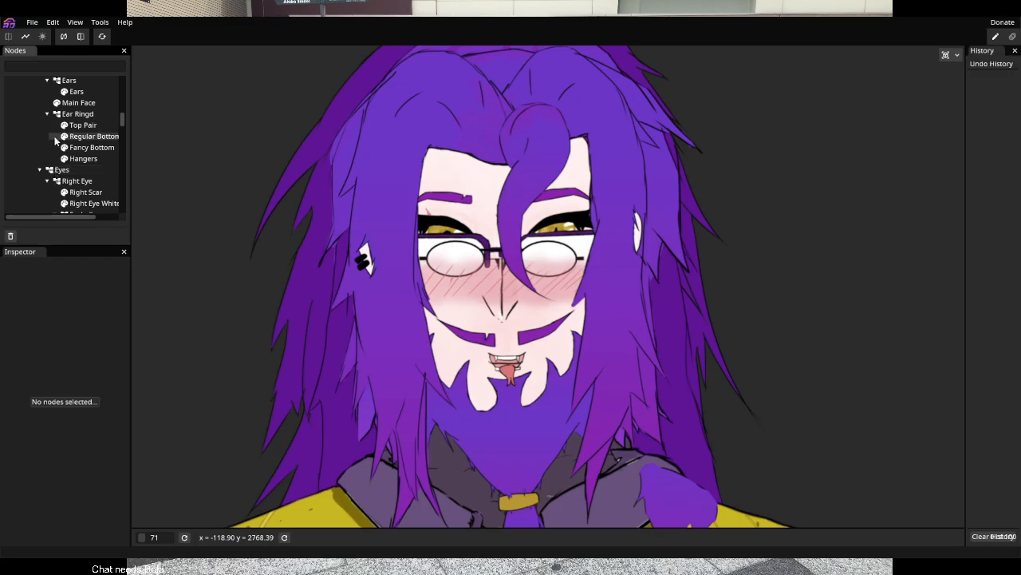
{"action": "left_click", "coordinate": [39, 170]}
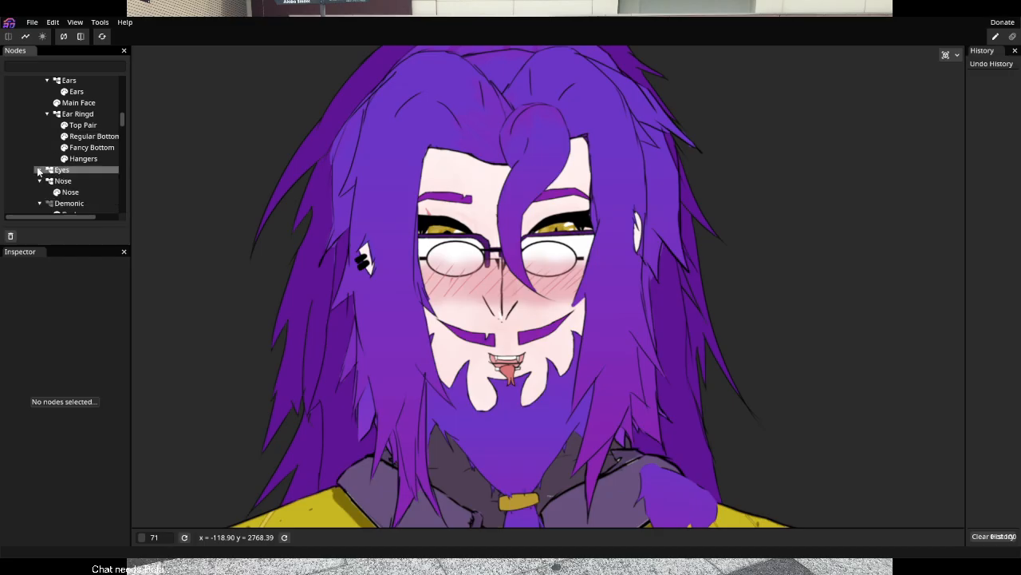
{"action": "left_click", "coordinate": [46, 115]}
{"action": "left_click", "coordinate": [46, 80]}
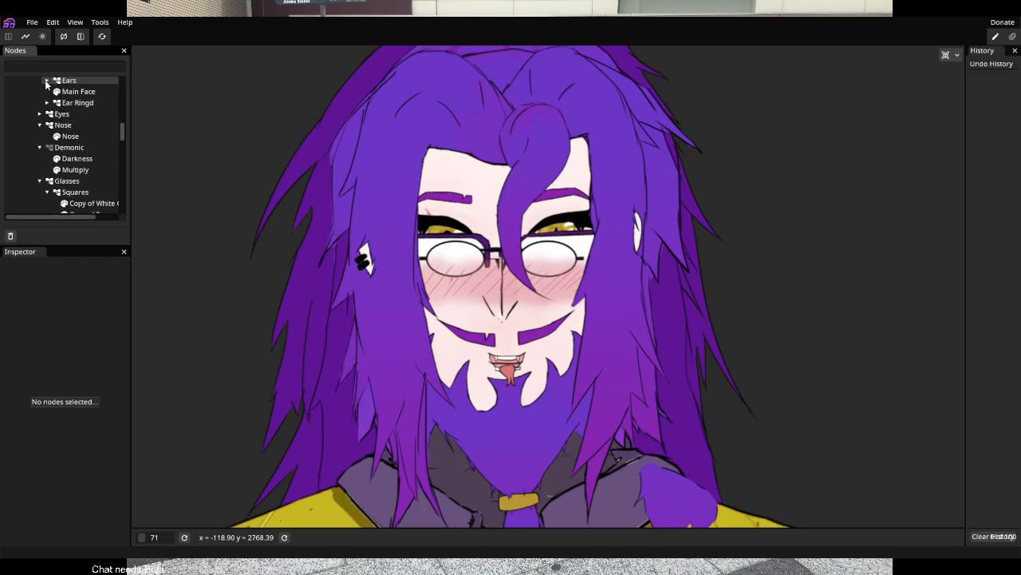
Collapse the Nose, Demonic, Glasses, Brow and Hair groups of the head
{"action": "left_click", "coordinate": [40, 126]}
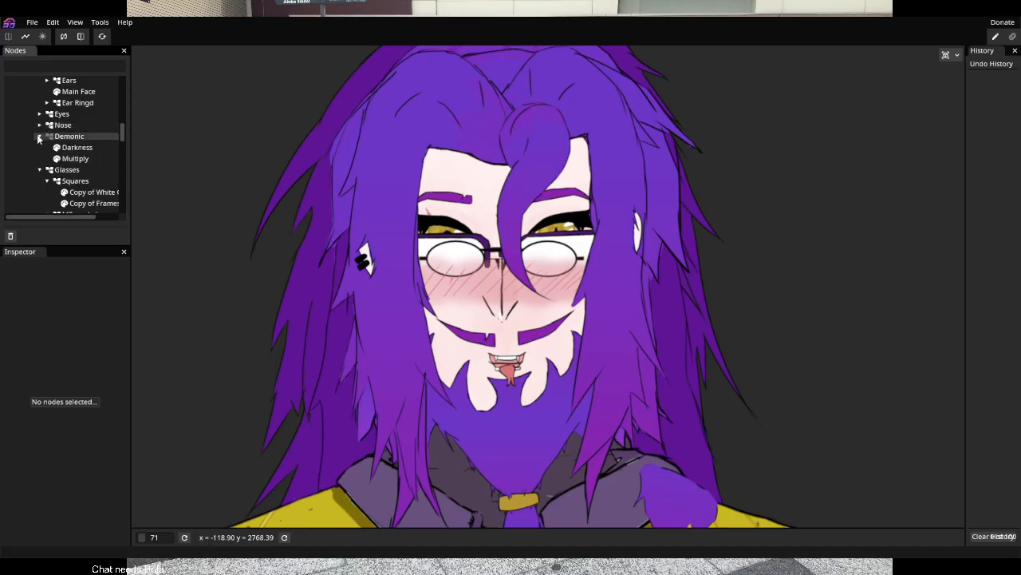
{"action": "left_click", "coordinate": [40, 136]}
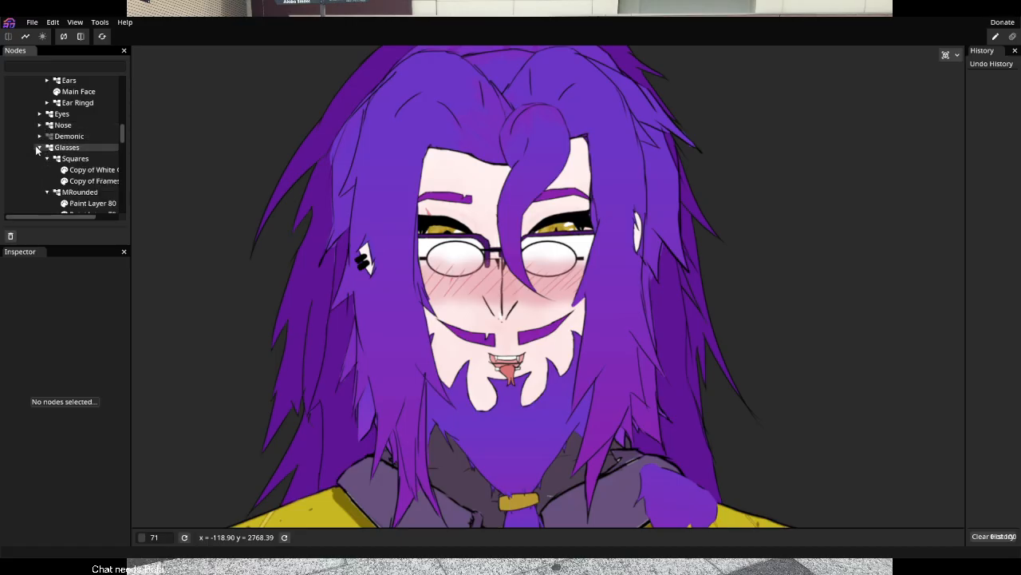
{"action": "left_click", "coordinate": [39, 148]}
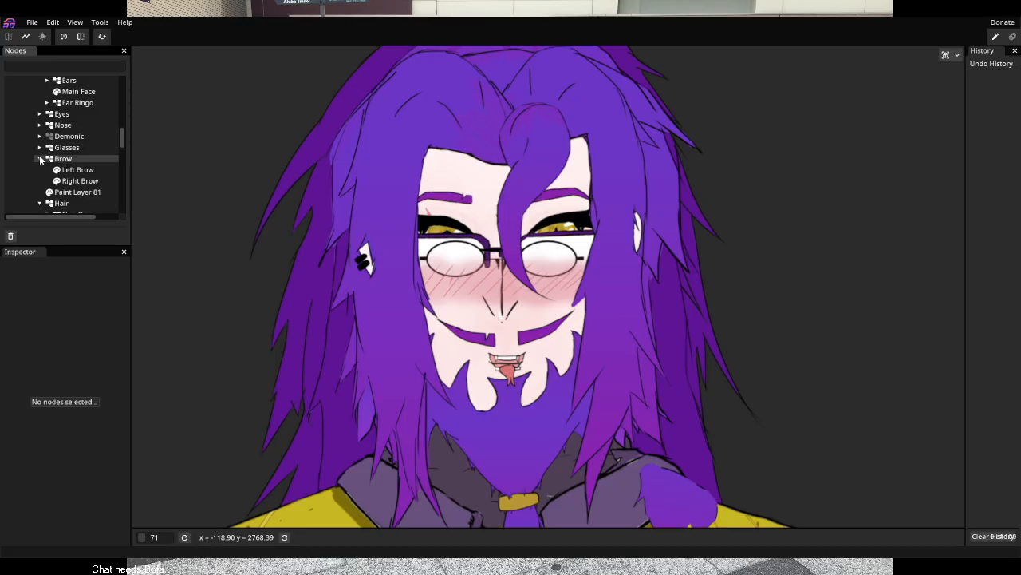
{"action": "left_click", "coordinate": [40, 159]}
{"action": "left_click", "coordinate": [39, 181]}
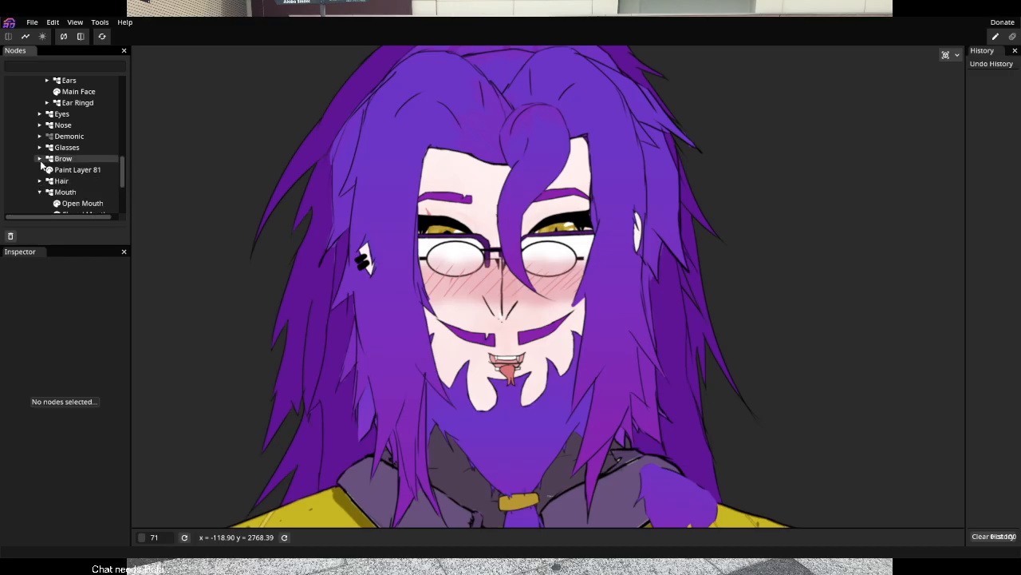
{"action": "left_click", "coordinate": [40, 158]}
{"action": "left_click", "coordinate": [40, 159]}
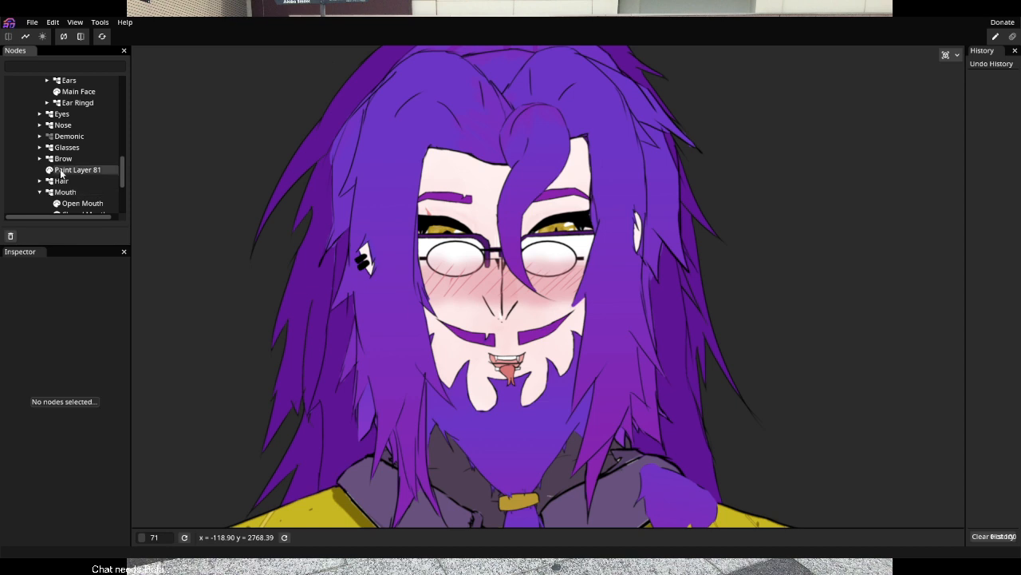
Hide the blush on Paint Layer 81 and collapse the Mouth group and the ??? group below Top Hat
{"action": "left_click", "coordinate": [71, 171]}
{"action": "left_click", "coordinate": [50, 175]}
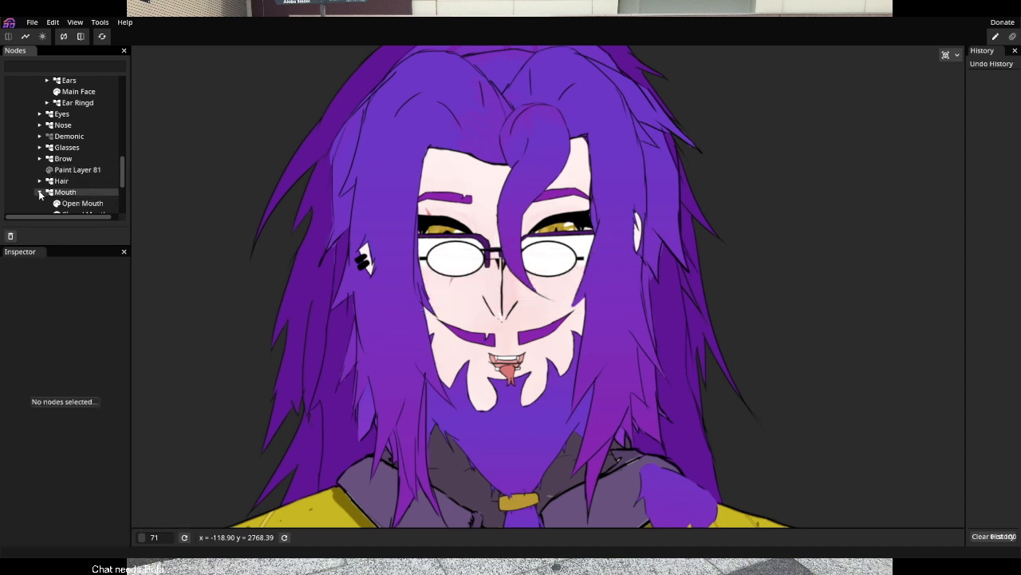
{"action": "left_click", "coordinate": [40, 192]}
{"action": "scroll", "coordinate": [52, 204], "scroll_direction": "down", "scroll_amount": 2}
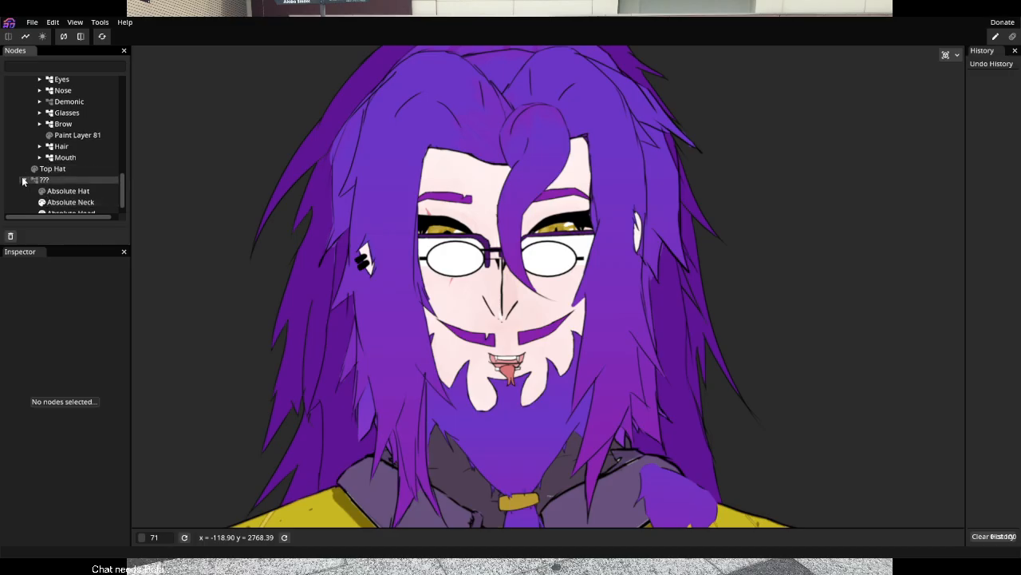
{"action": "left_click", "coordinate": [25, 180]}
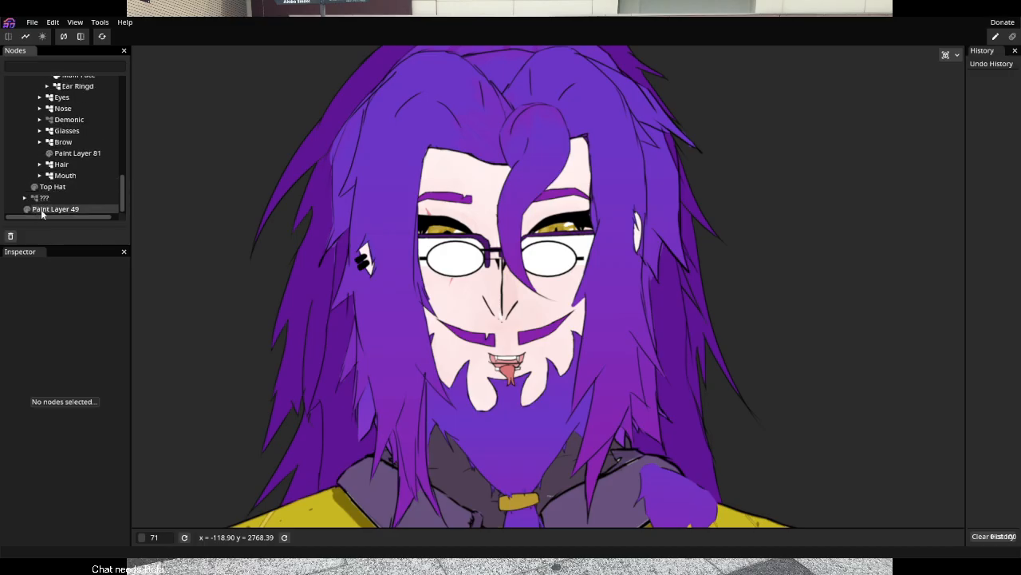
Toggle Top Hat and Paint Layer 49 on and off to check what each one shows on the puppet
{"action": "left_click", "coordinate": [35, 186]}
{"action": "left_click", "coordinate": [34, 186]}
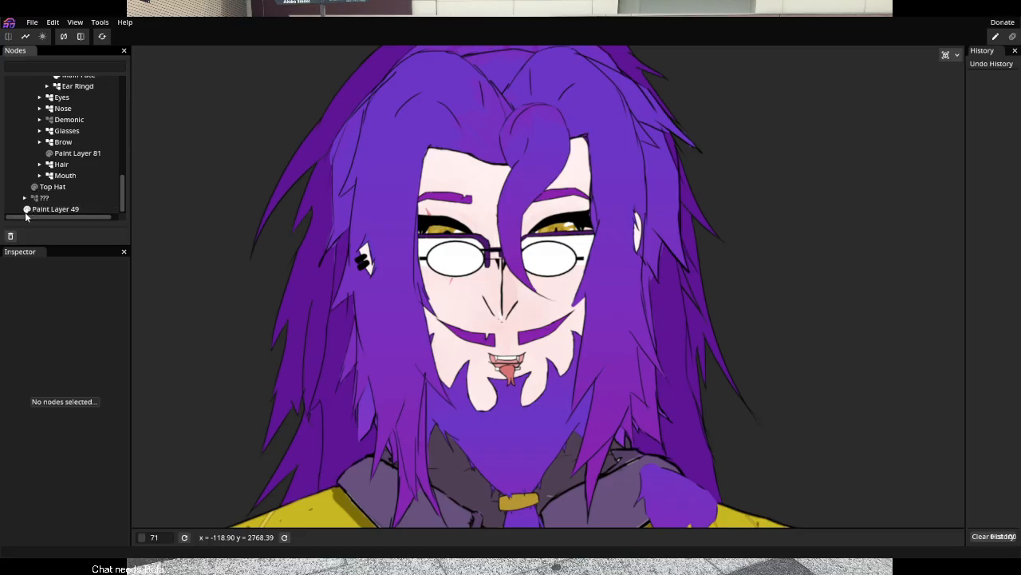
{"action": "left_click", "coordinate": [27, 210]}
{"action": "scroll", "coordinate": [834, 225], "scroll_direction": "down", "scroll_amount": 5}
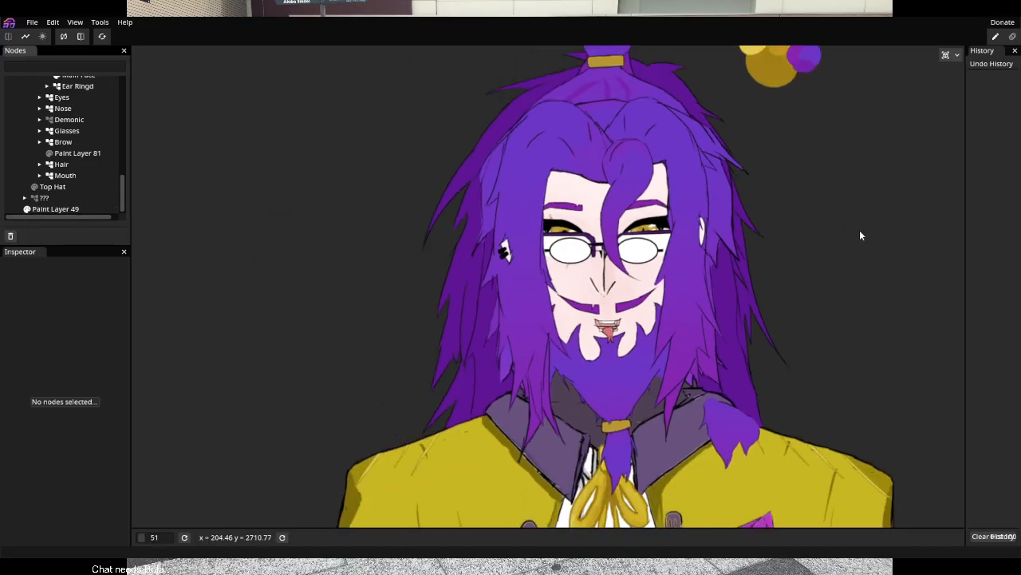
{"action": "left_click", "coordinate": [26, 210]}
{"action": "scroll", "coordinate": [767, 212], "scroll_direction": "up", "scroll_amount": 2}
{"action": "scroll", "coordinate": [798, 224], "scroll_direction": "up", "scroll_amount": 2}
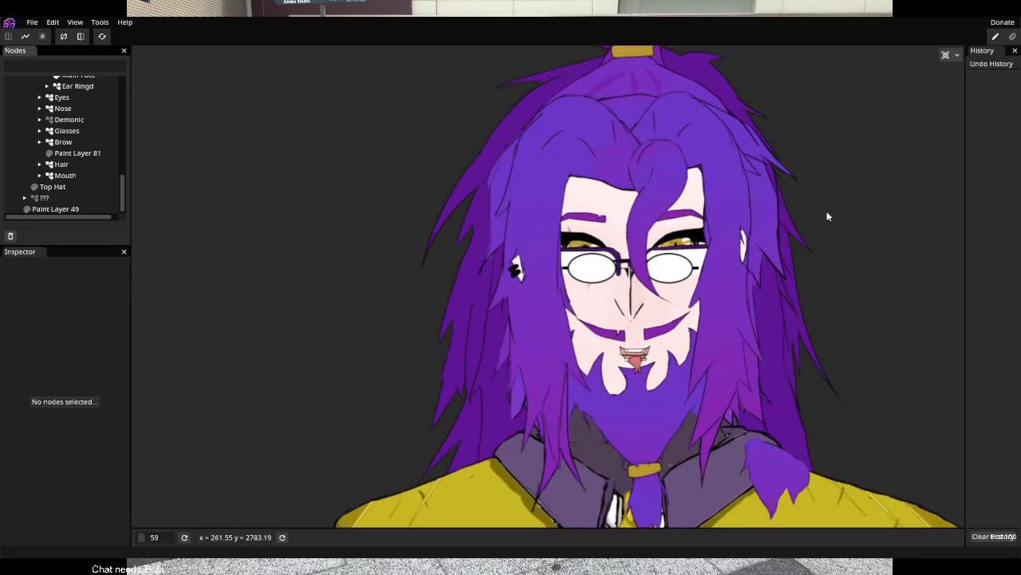
{"action": "scroll", "coordinate": [822, 219], "scroll_direction": "up", "scroll_amount": 2}
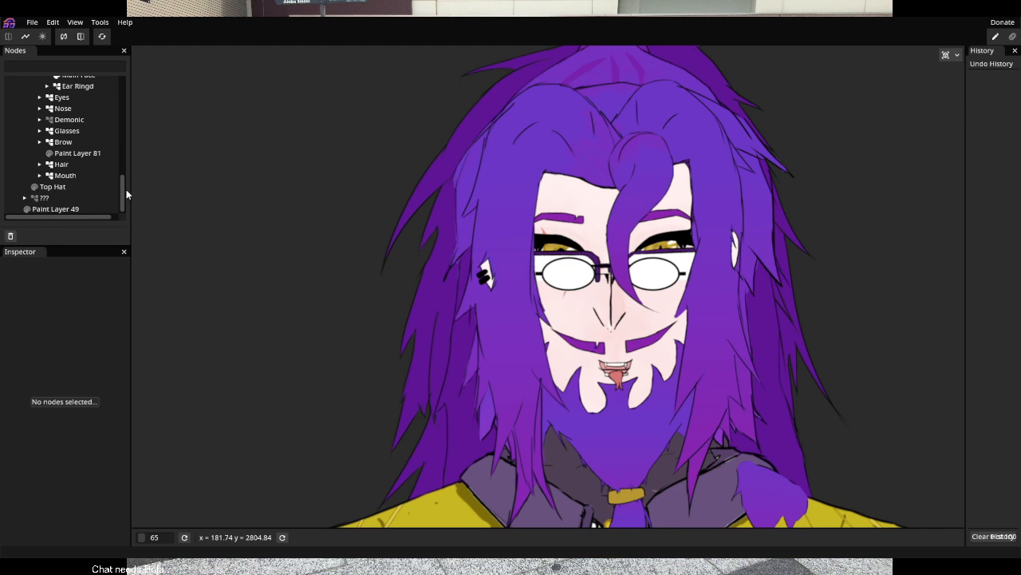
Collapse the Actual Body and Outfit groups and hide the entire Body group
{"action": "left_click_drag", "start_coordinate": [123, 194], "coordinate": [123, 95]}
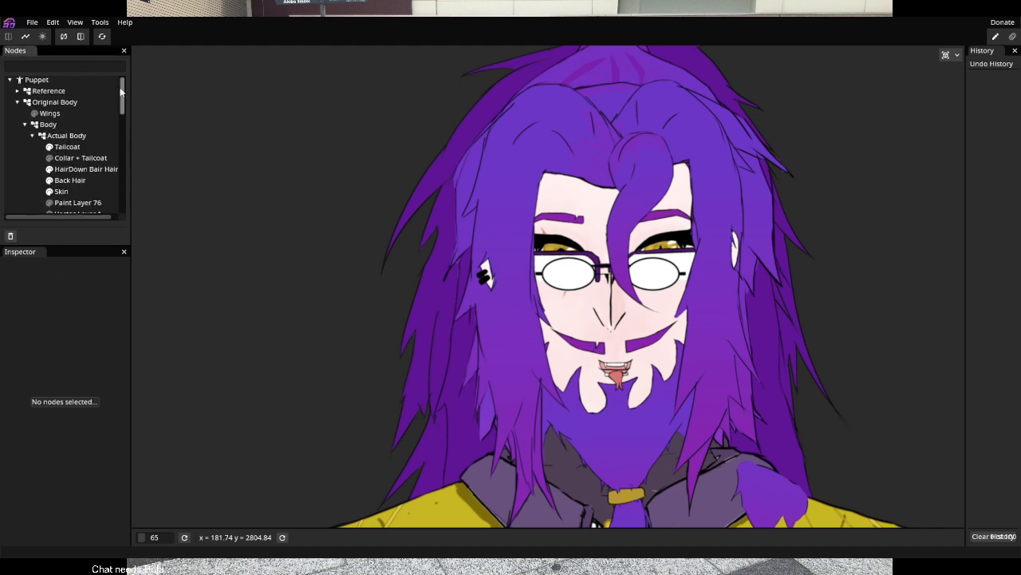
{"action": "left_click", "coordinate": [32, 136]}
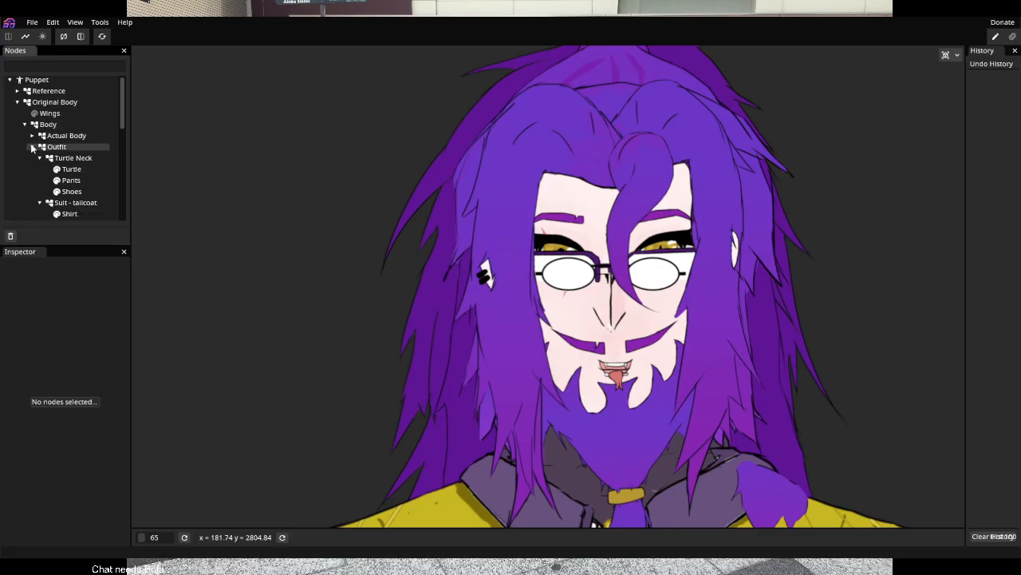
{"action": "left_click", "coordinate": [32, 147]}
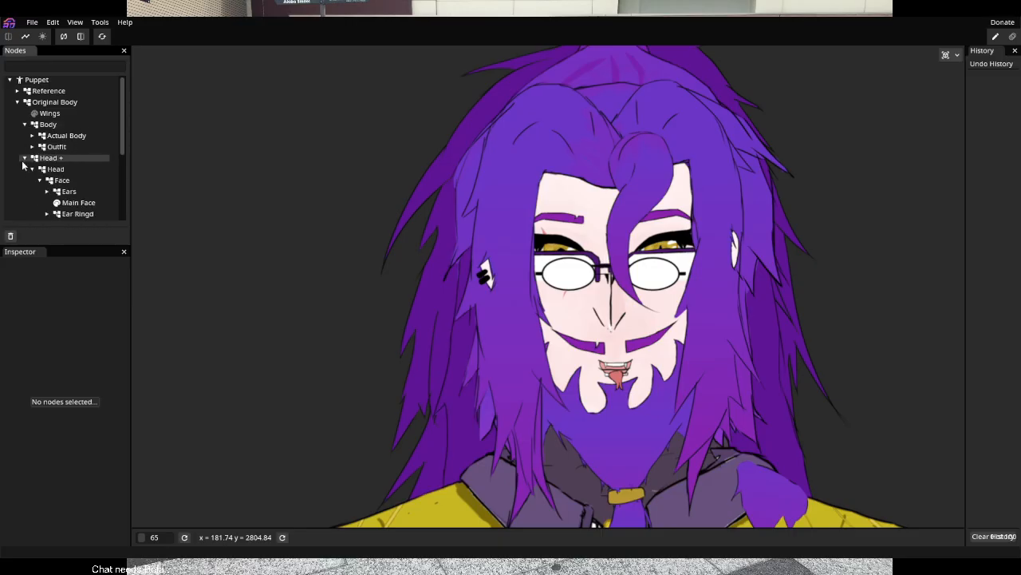
{"action": "left_click", "coordinate": [33, 126]}
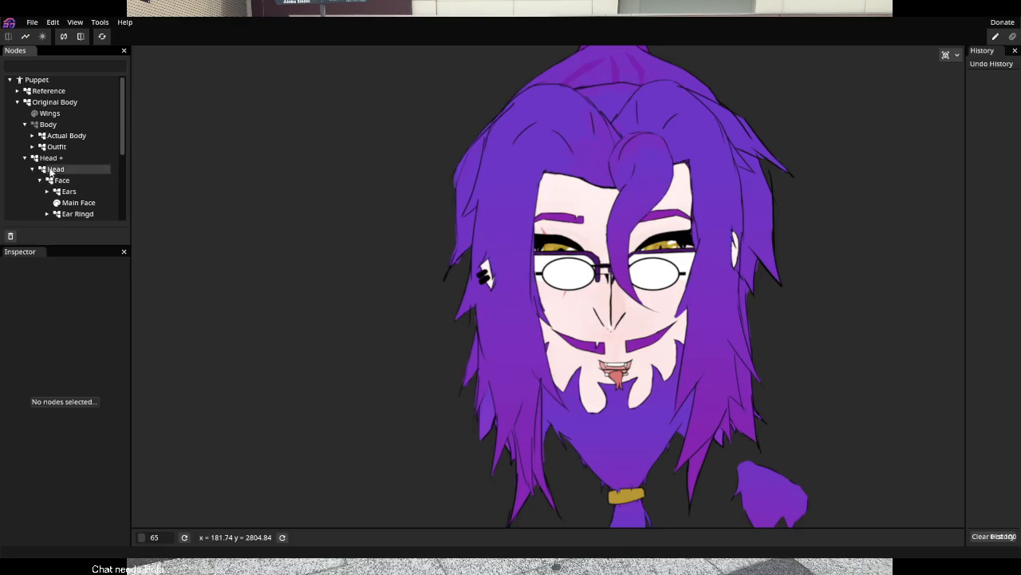
Hide the Hair and Glasses groups to expose the bare face
{"action": "scroll", "coordinate": [63, 176], "scroll_direction": "down", "scroll_amount": 2}
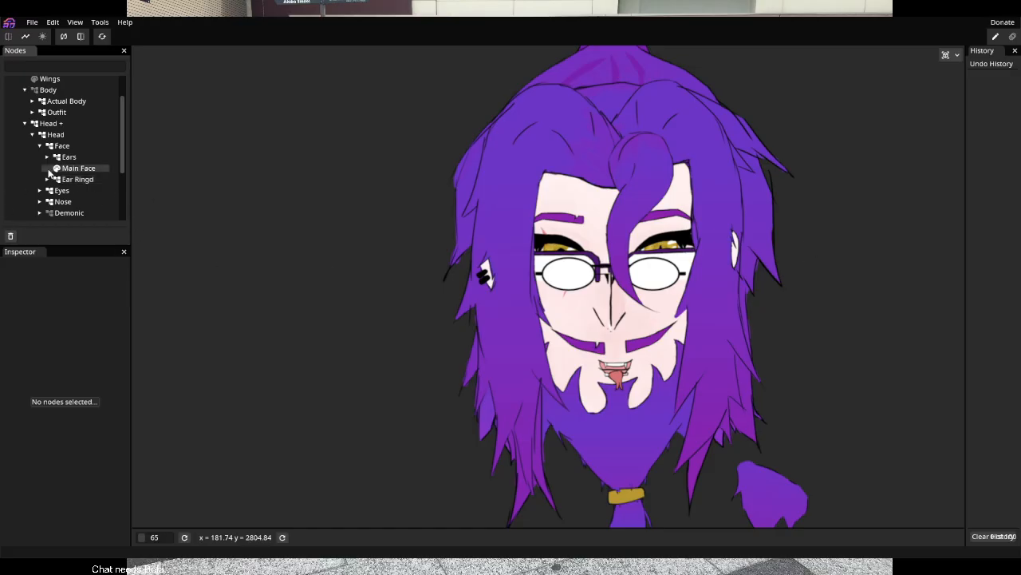
{"action": "scroll", "coordinate": [51, 176], "scroll_direction": "down", "scroll_amount": 4}
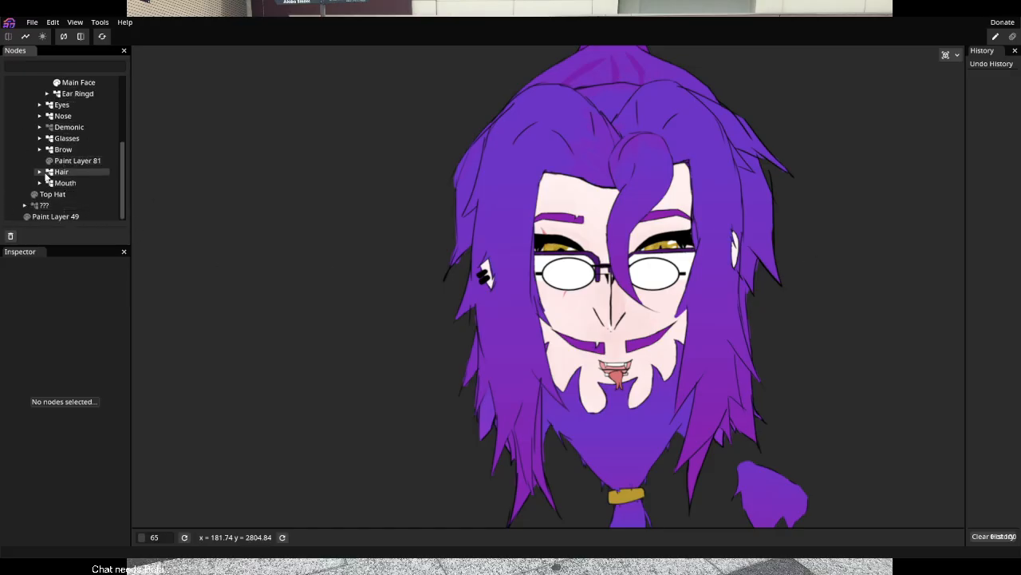
{"action": "left_click", "coordinate": [51, 173]}
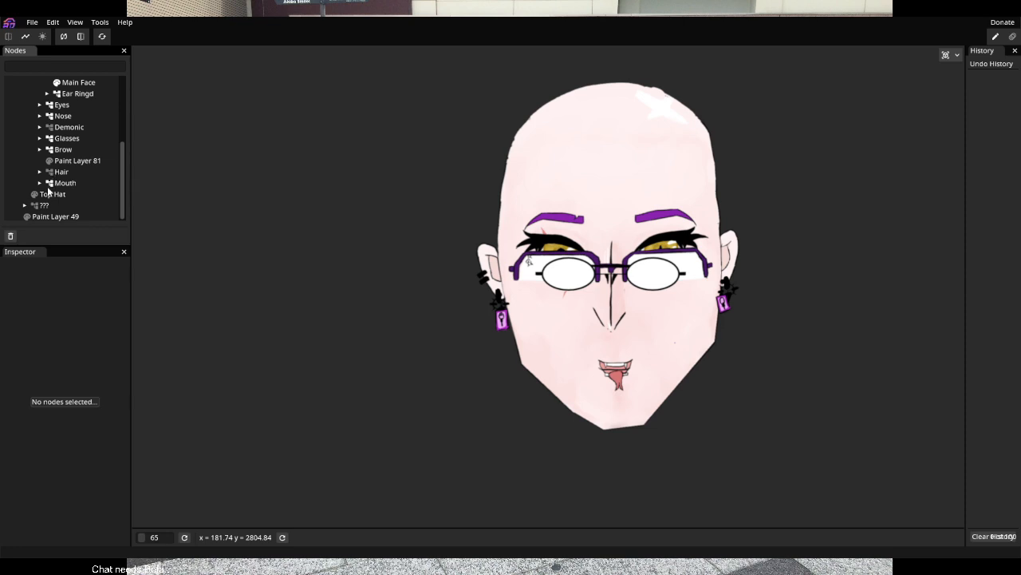
{"action": "left_click", "coordinate": [49, 139]}
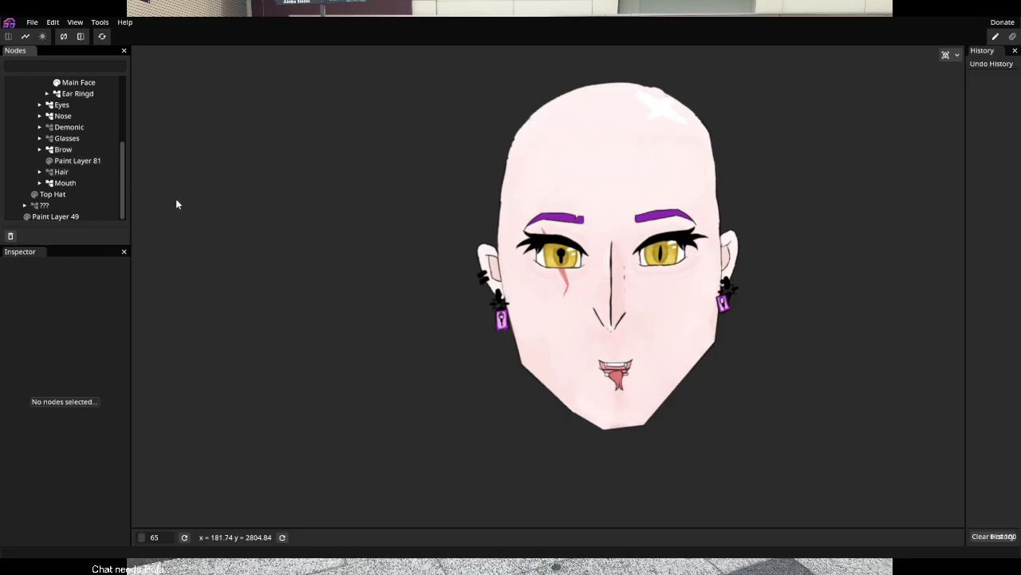
Expand the Mouth group to list its individual parts
{"action": "left_click", "coordinate": [40, 104]}
{"action": "left_click", "coordinate": [41, 106]}
{"action": "scroll", "coordinate": [71, 171], "scroll_direction": "up", "scroll_amount": 3}
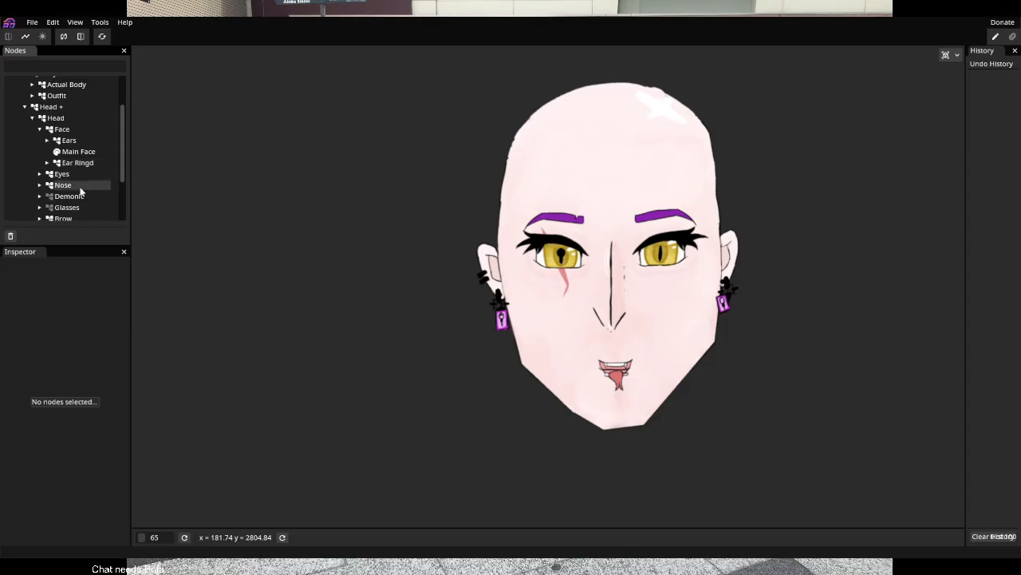
{"action": "scroll", "coordinate": [68, 208], "scroll_direction": "down", "scroll_amount": 3}
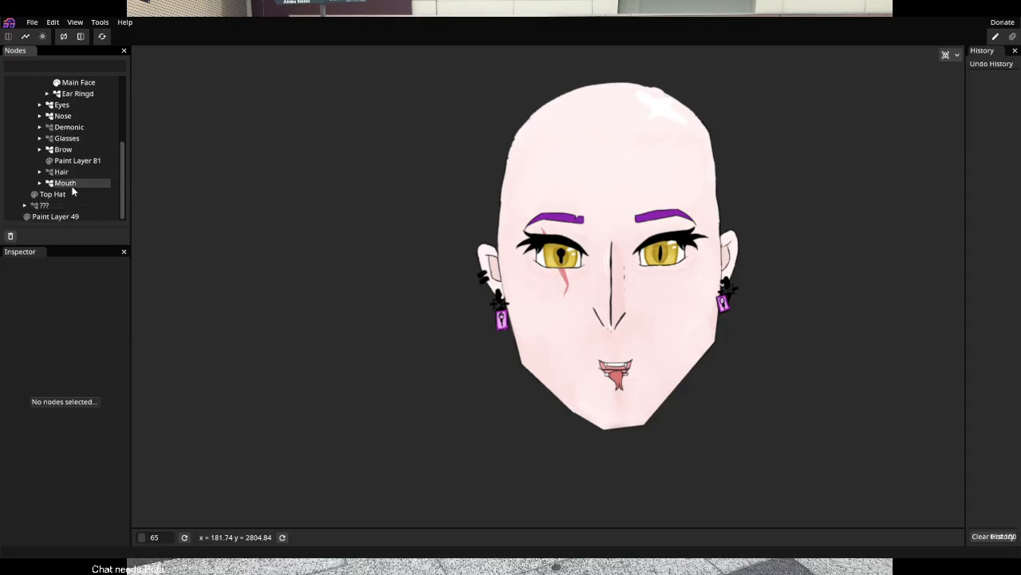
{"action": "double_click", "coordinate": [68, 184]}
{"action": "scroll", "coordinate": [68, 202], "scroll_direction": "down", "scroll_amount": 1}
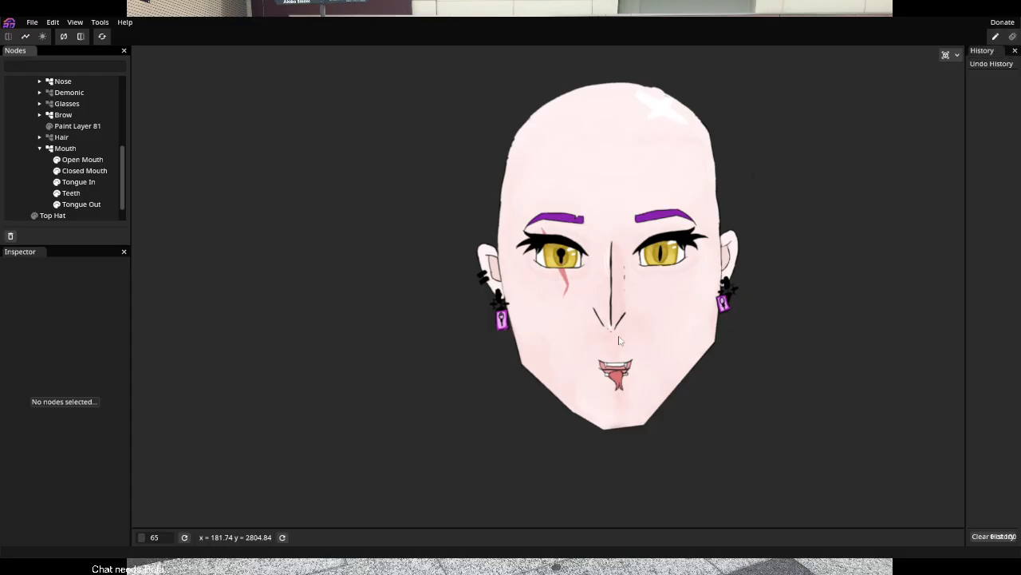
Hide the Closed Mouth part and leave Open Mouth shown
{"action": "scroll", "coordinate": [617, 375], "scroll_direction": "up", "scroll_amount": 2}
{"action": "scroll", "coordinate": [617, 375], "scroll_direction": "up", "scroll_amount": 6}
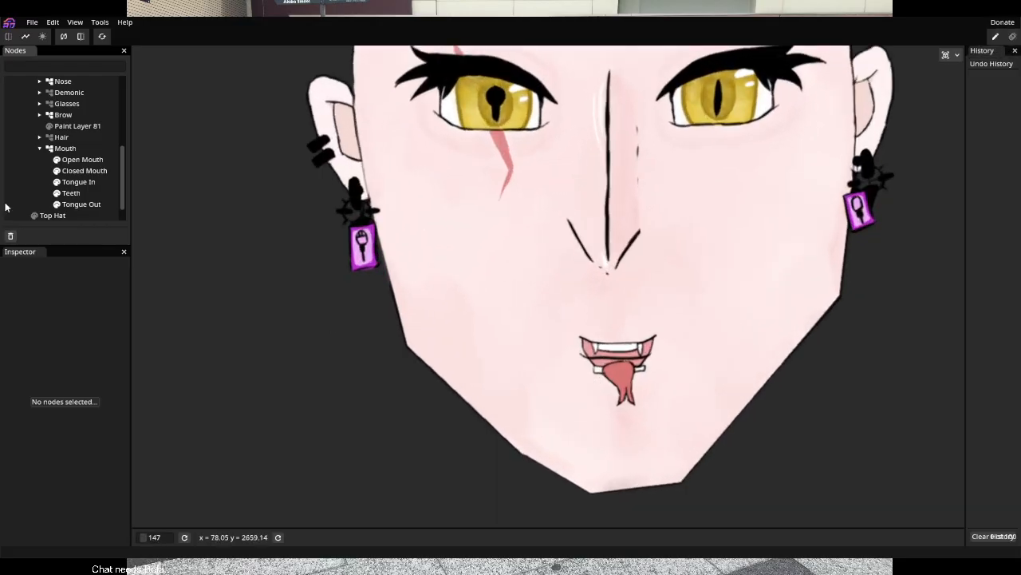
{"action": "left_click", "coordinate": [63, 170]}
{"action": "left_click", "coordinate": [57, 170]}
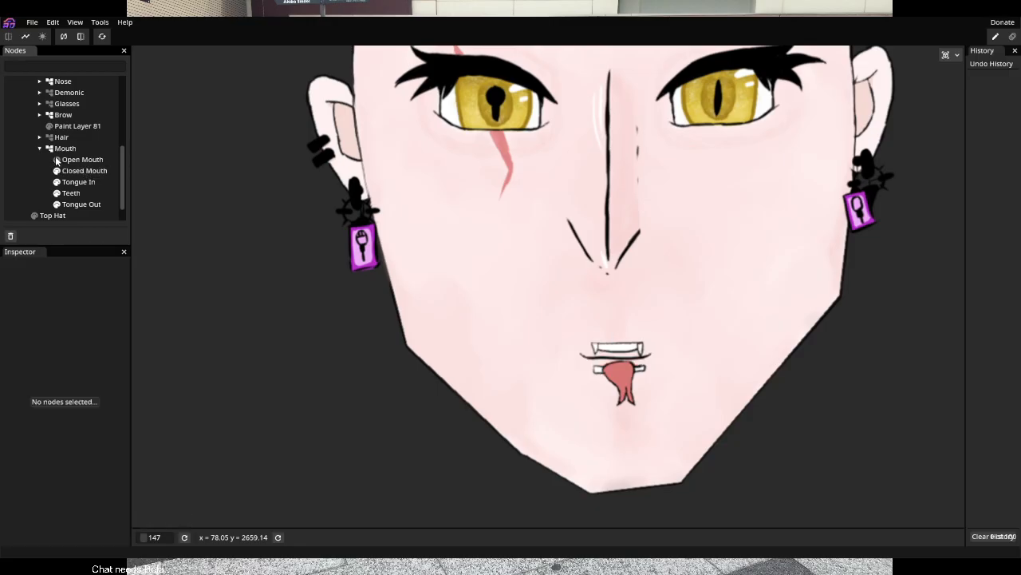
{"action": "left_click", "coordinate": [56, 159]}
{"action": "left_click", "coordinate": [57, 170]}
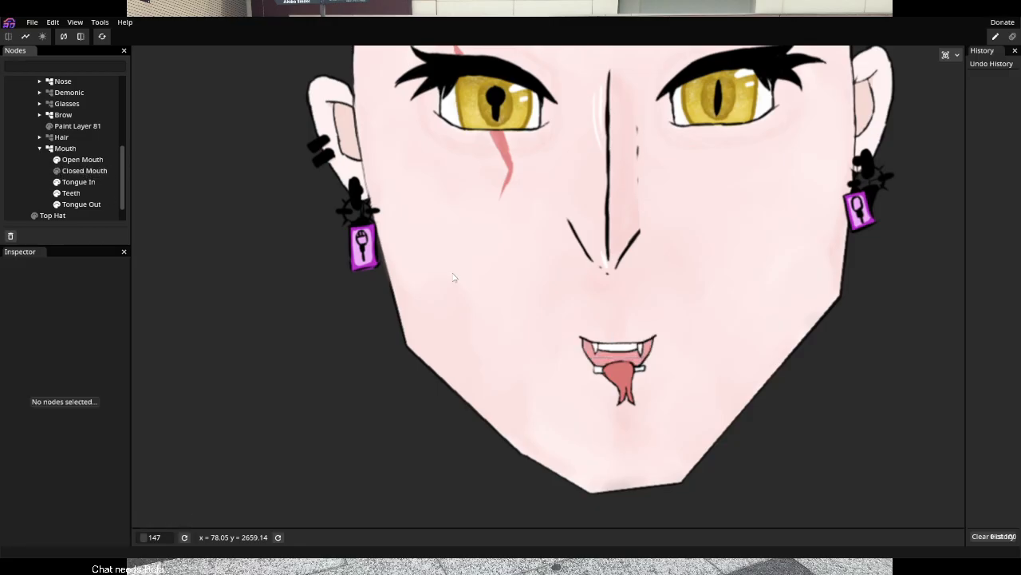
Add Open Mouth as a mask source for the Tongue In part
{"action": "left_click", "coordinate": [83, 163]}
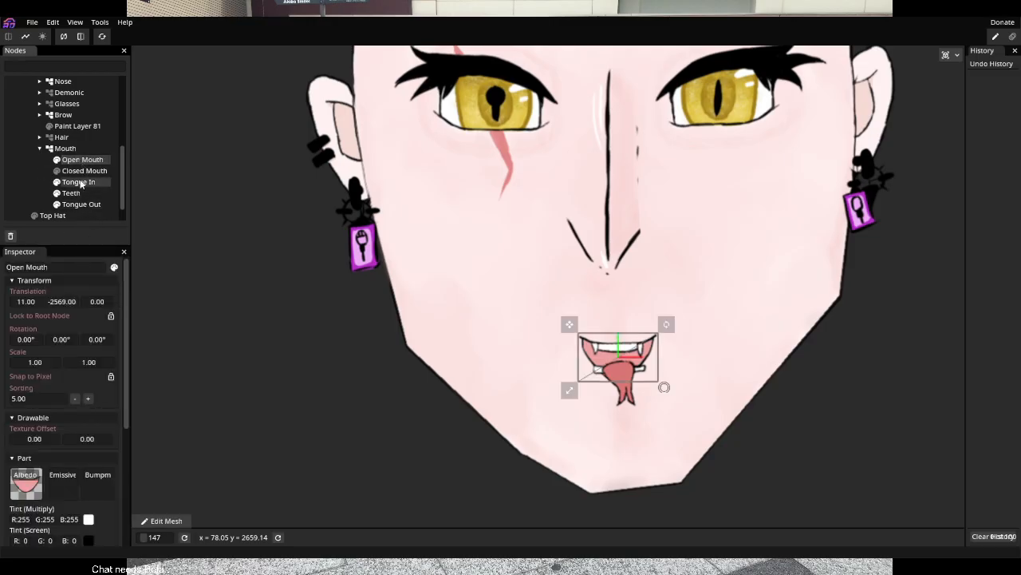
{"action": "scroll", "coordinate": [77, 488], "scroll_direction": "down", "scroll_amount": 3}
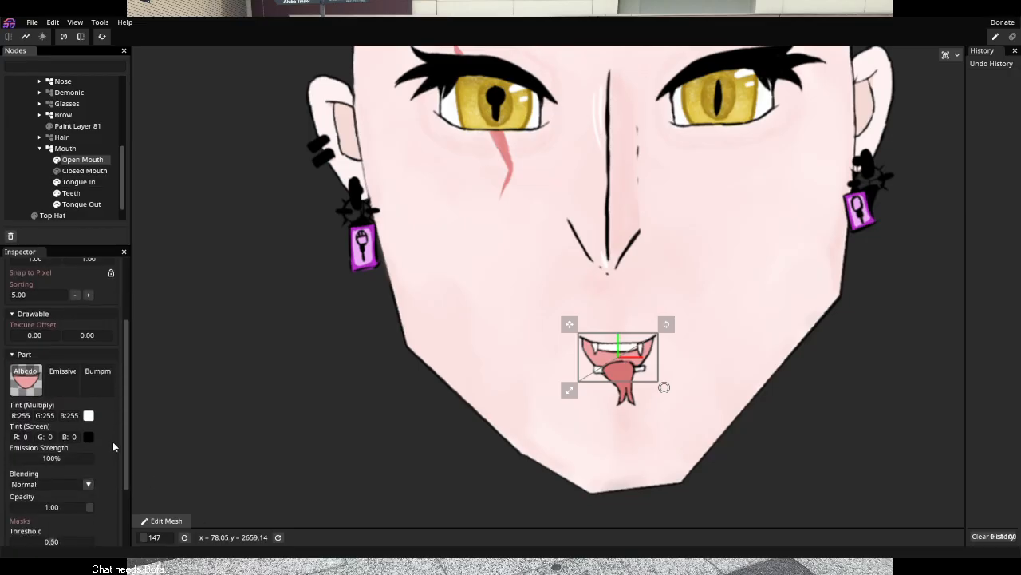
{"action": "scroll", "coordinate": [96, 447], "scroll_direction": "down", "scroll_amount": 2}
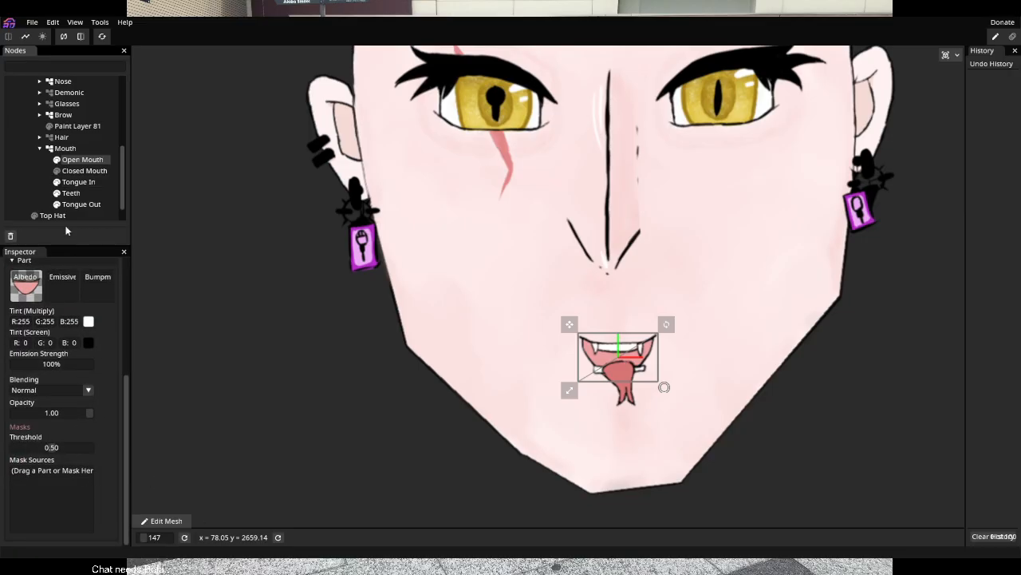
{"action": "left_click", "coordinate": [88, 182]}
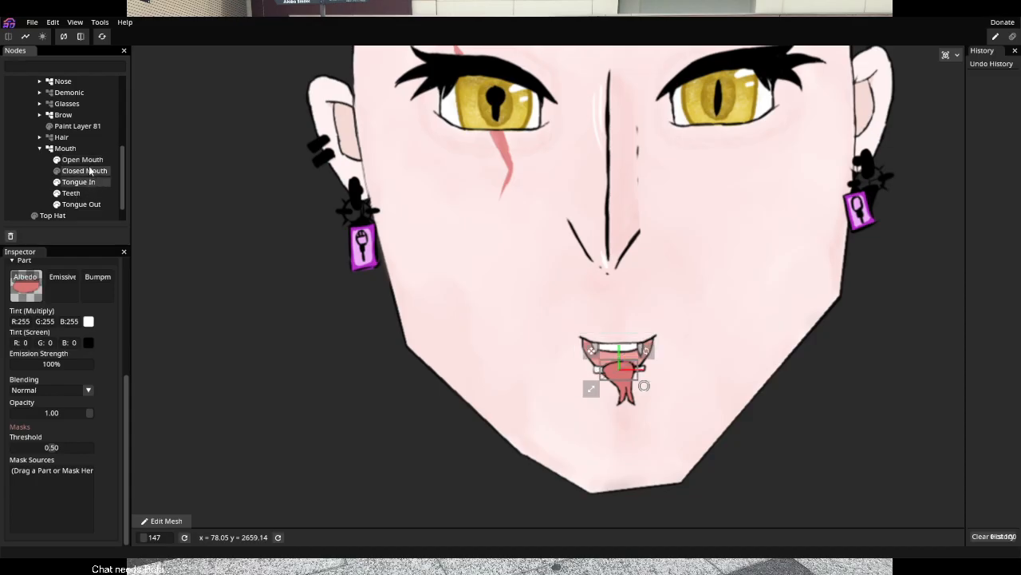
{"action": "scroll", "coordinate": [645, 347], "scroll_direction": "up", "scroll_amount": 2}
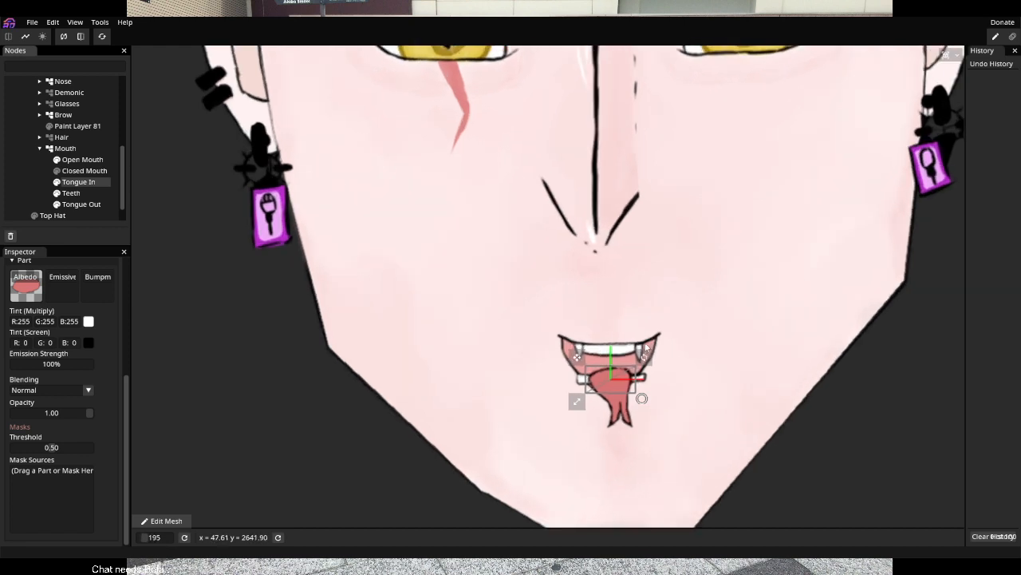
{"action": "left_click_drag", "start_coordinate": [93, 164], "coordinate": [45, 487]}
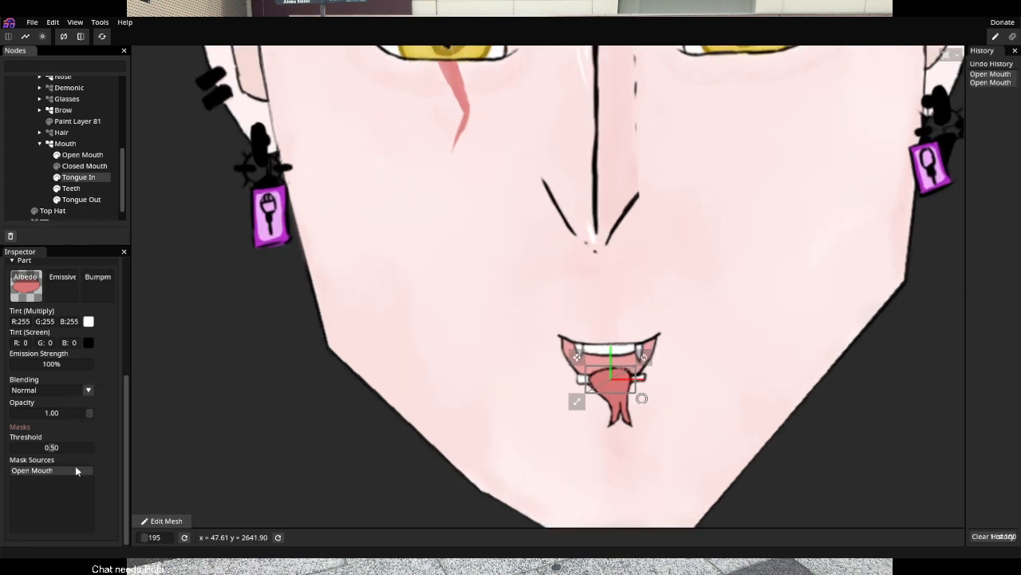
Hide the Tongue Out and Teeth parts, and test Tongue In's mask with a trial move that is undone
{"action": "left_click", "coordinate": [57, 200]}
{"action": "left_click", "coordinate": [60, 187]}
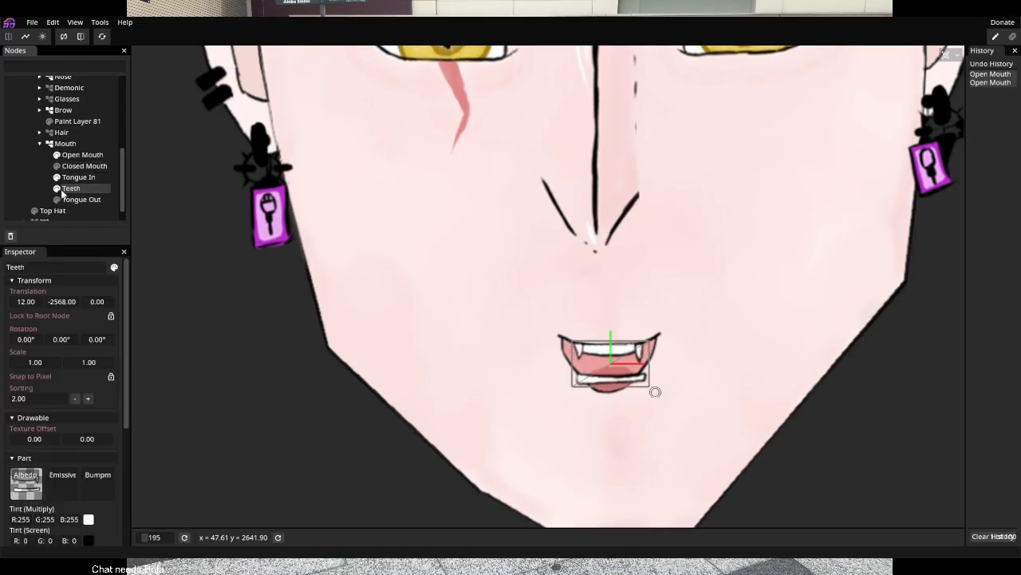
{"action": "left_click", "coordinate": [60, 188]}
{"action": "left_click", "coordinate": [71, 178]}
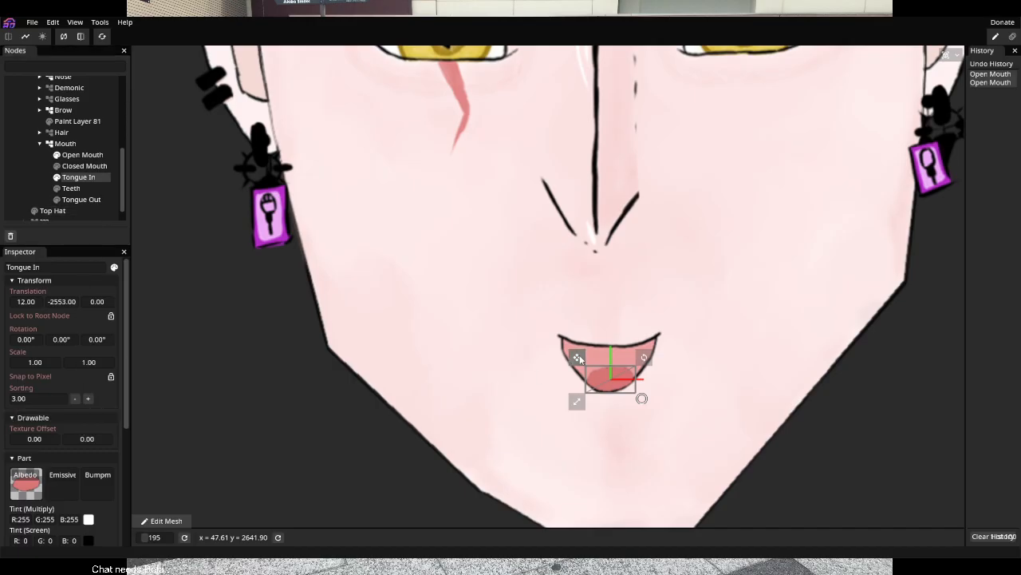
{"action": "mouse_move", "coordinate": [577, 357]}
{"action": "left_mouse_down"}
{"action": "mouse_move", "coordinate": [573, 377]}
{"action": "mouse_move", "coordinate": [578, 360]}
{"action": "left_mouse_up"}
{"action": "key", "text": "ctrl+z"}
Show the Teeth instead of Tongue In and add Open Mouth as the Teeth part's mask source
{"action": "left_click", "coordinate": [57, 179]}
{"action": "left_click", "coordinate": [57, 188]}
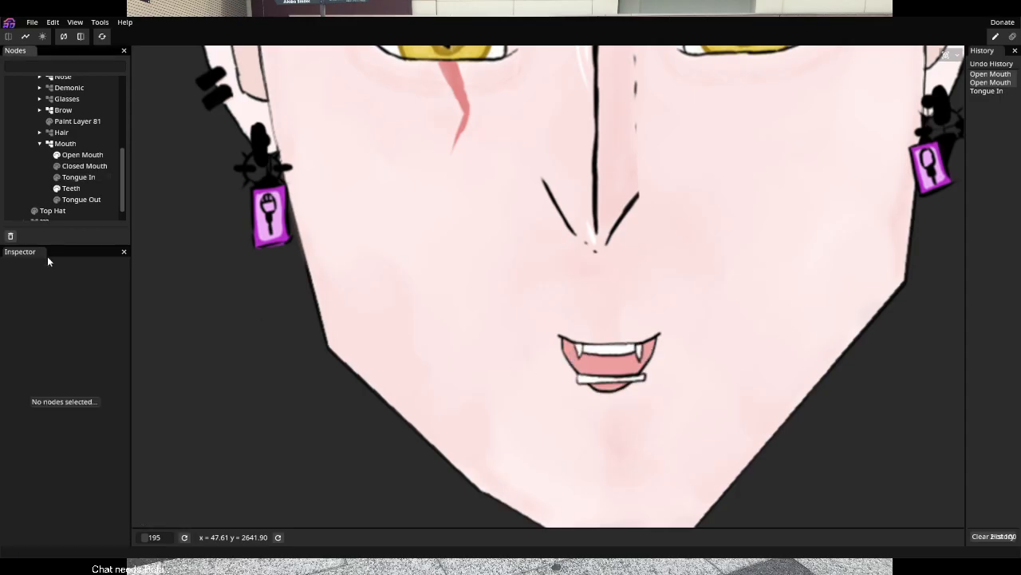
{"action": "left_click", "coordinate": [72, 188]}
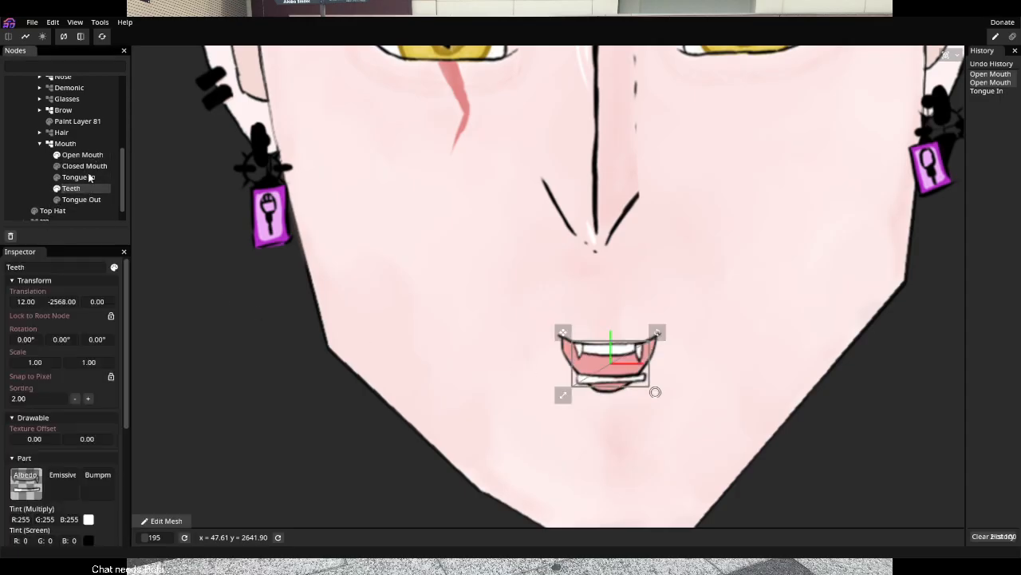
{"action": "mouse_move", "coordinate": [76, 188]}
{"action": "left_mouse_down"}
{"action": "mouse_move", "coordinate": [81, 203]}
{"action": "mouse_move", "coordinate": [80, 193]}
{"action": "left_mouse_up"}
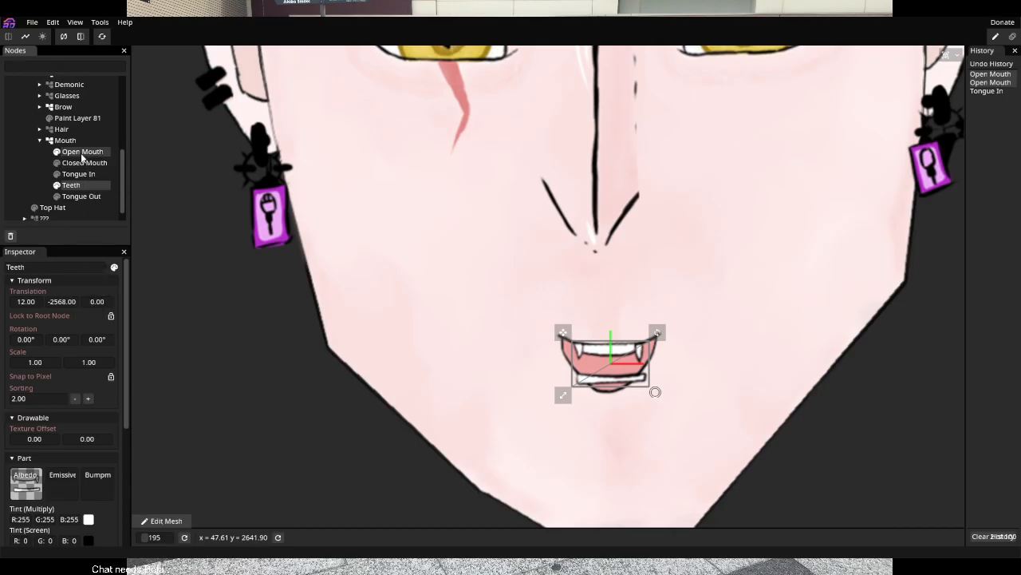
{"action": "scroll", "coordinate": [73, 449], "scroll_direction": "down", "scroll_amount": 5}
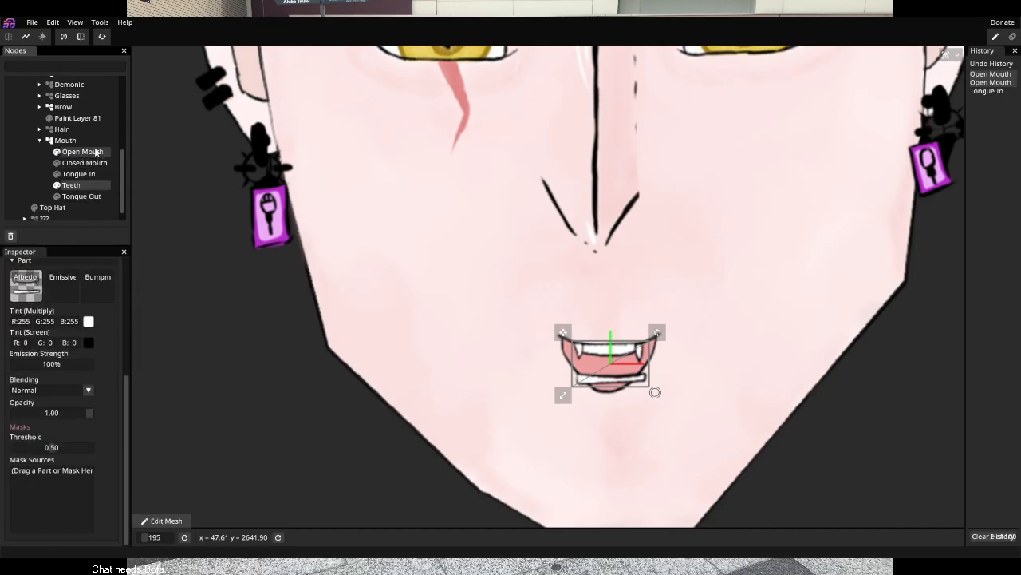
{"action": "left_click_drag", "start_coordinate": [80, 150], "coordinate": [44, 484]}
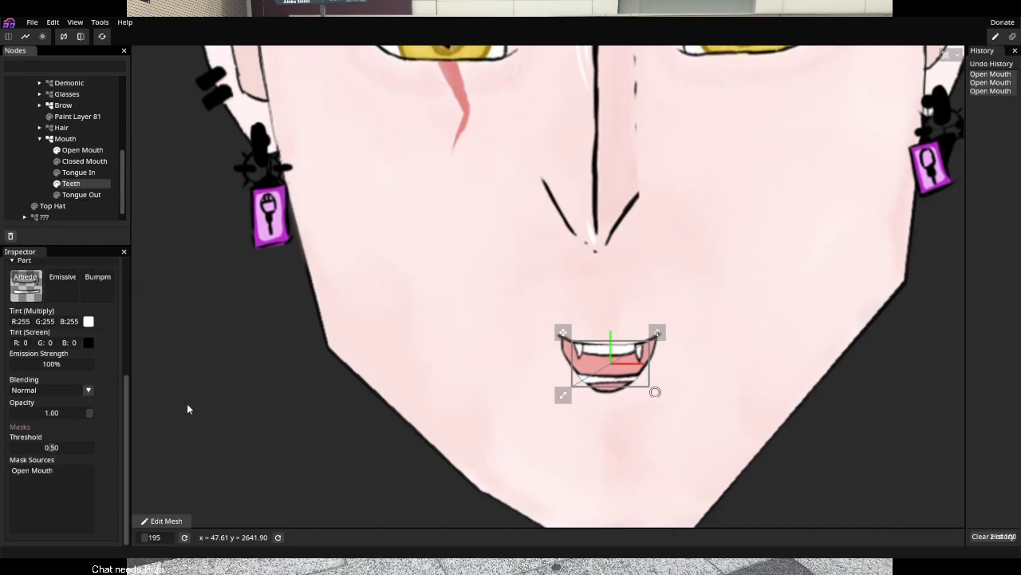
Test the Teeth mask by shifting the part within the mouth and restoring its position
{"action": "left_click_drag", "start_coordinate": [565, 333], "coordinate": [564, 332]}
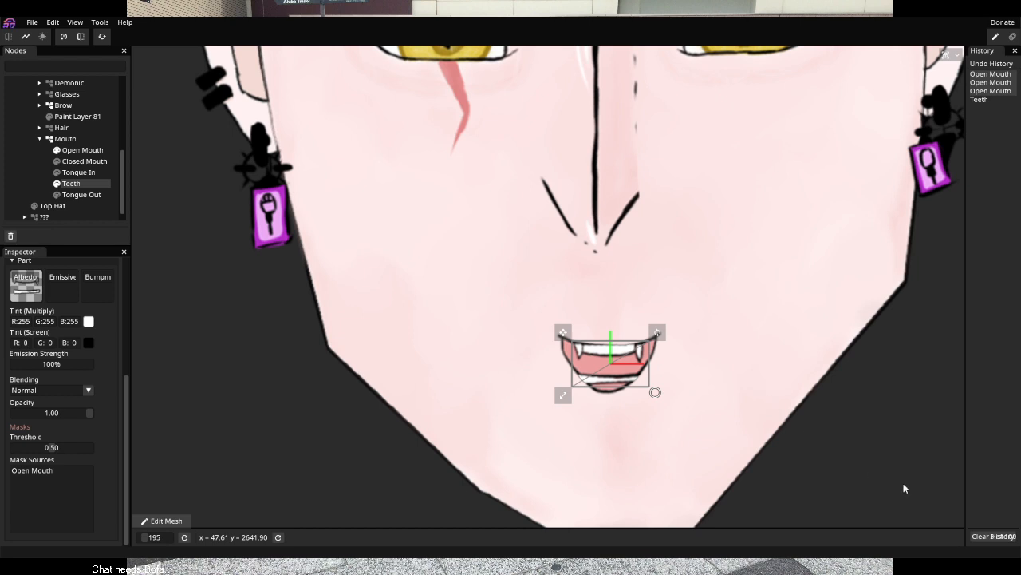
{"action": "left_click", "coordinate": [25, 183]}
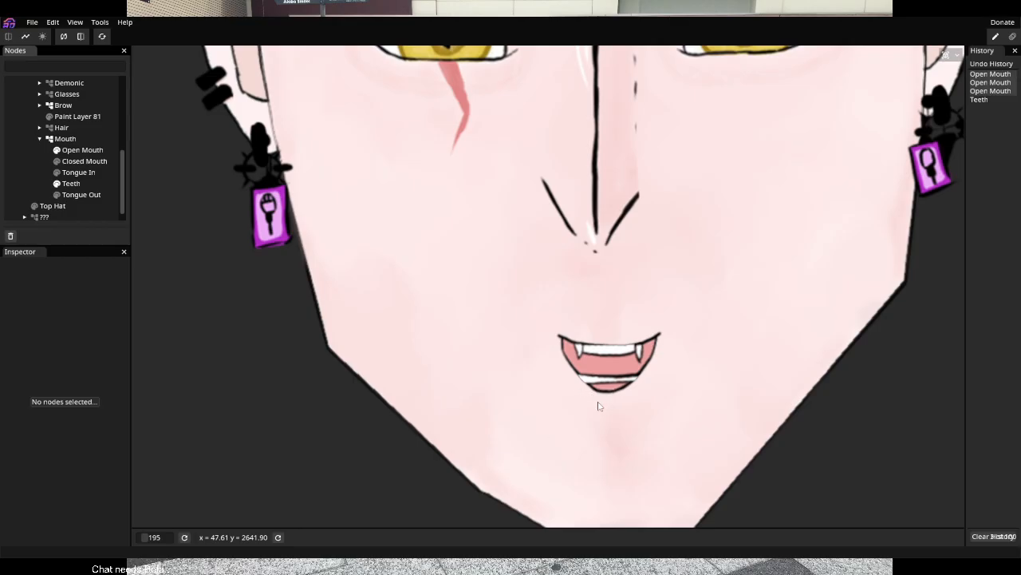
{"action": "left_click", "coordinate": [64, 161]}
{"action": "left_click", "coordinate": [76, 151]}
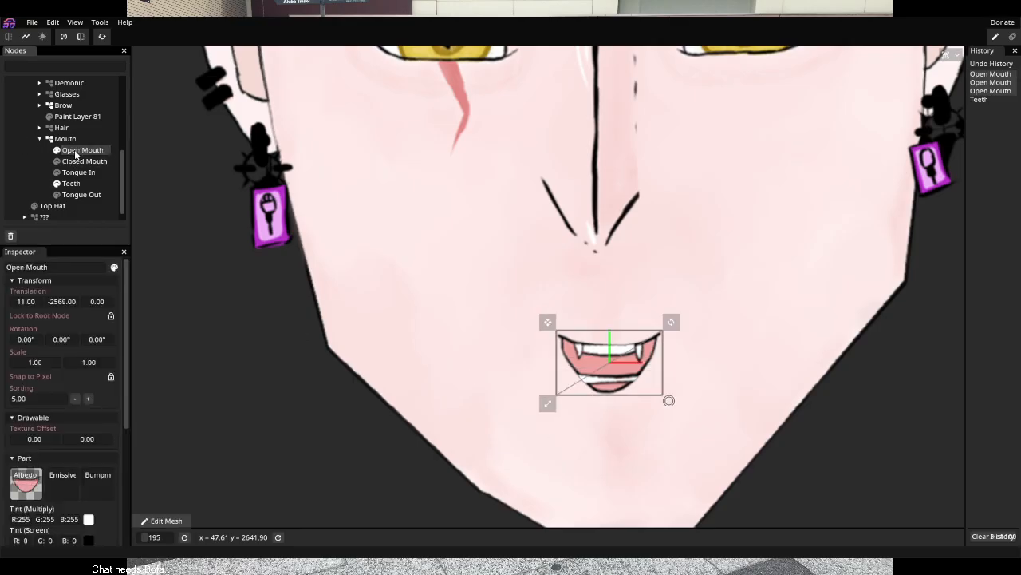
Preview the Tongue Out part, show Tongue In, and hide Tongue Out again
{"action": "left_click", "coordinate": [80, 195]}
{"action": "left_click", "coordinate": [58, 195]}
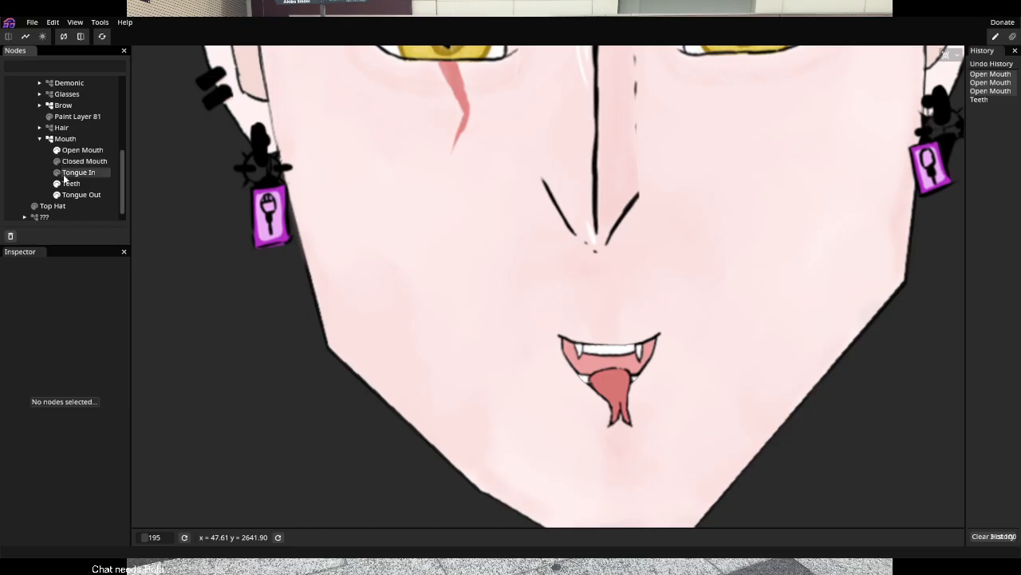
{"action": "left_click", "coordinate": [57, 173]}
{"action": "left_click", "coordinate": [57, 196]}
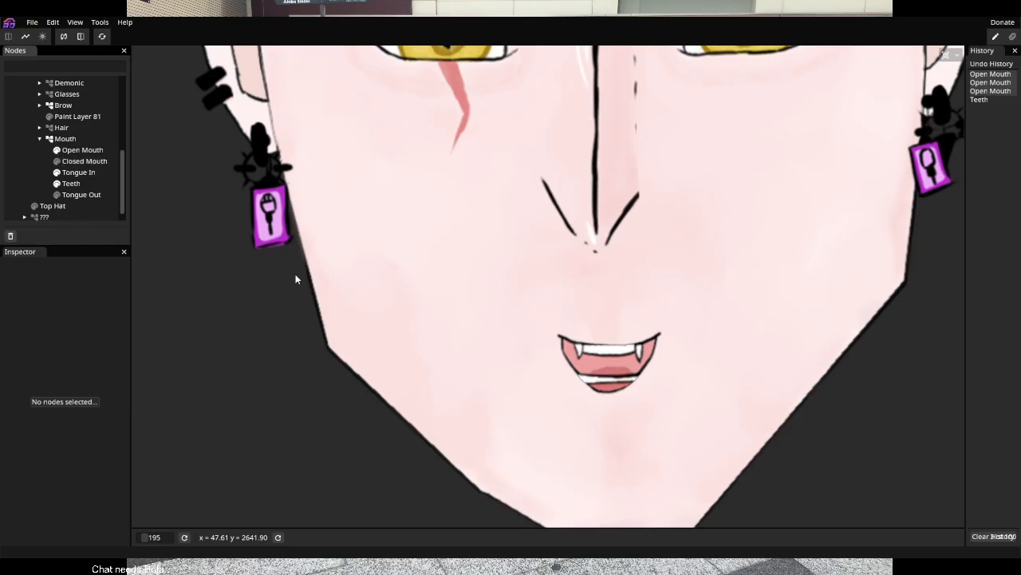
Examine the Teeth part up close, its transform and mask settings, and the options of the neighbouring nodes
{"action": "left_click", "coordinate": [71, 184]}
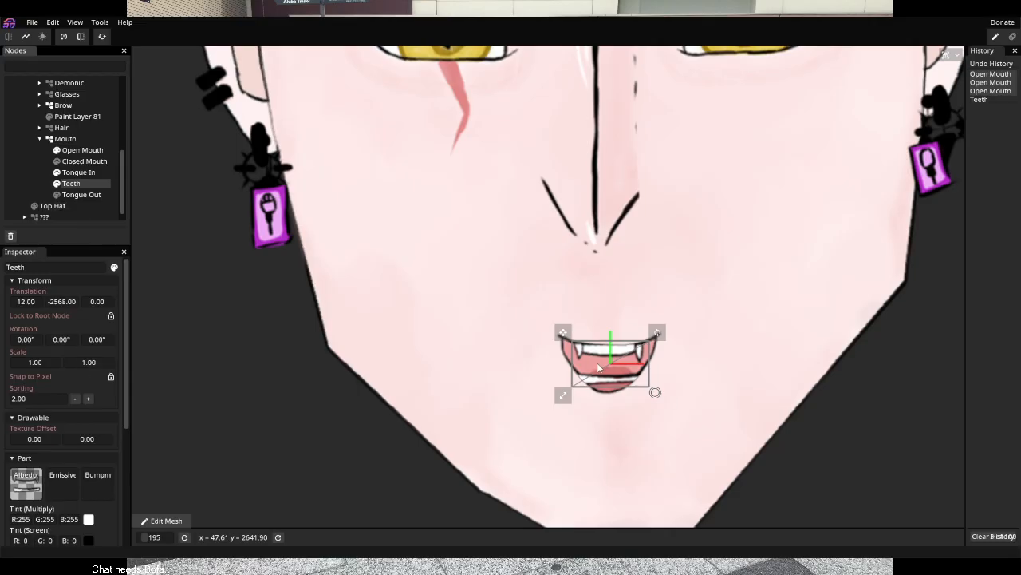
{"action": "scroll", "coordinate": [628, 377], "scroll_direction": "up", "scroll_amount": 5}
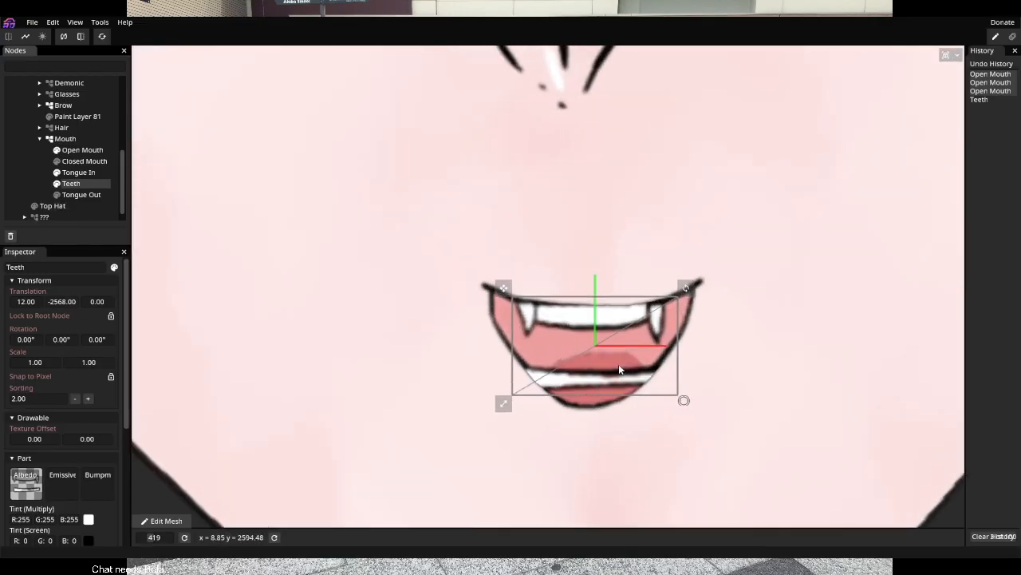
{"action": "scroll", "coordinate": [67, 399], "scroll_direction": "down", "scroll_amount": 5}
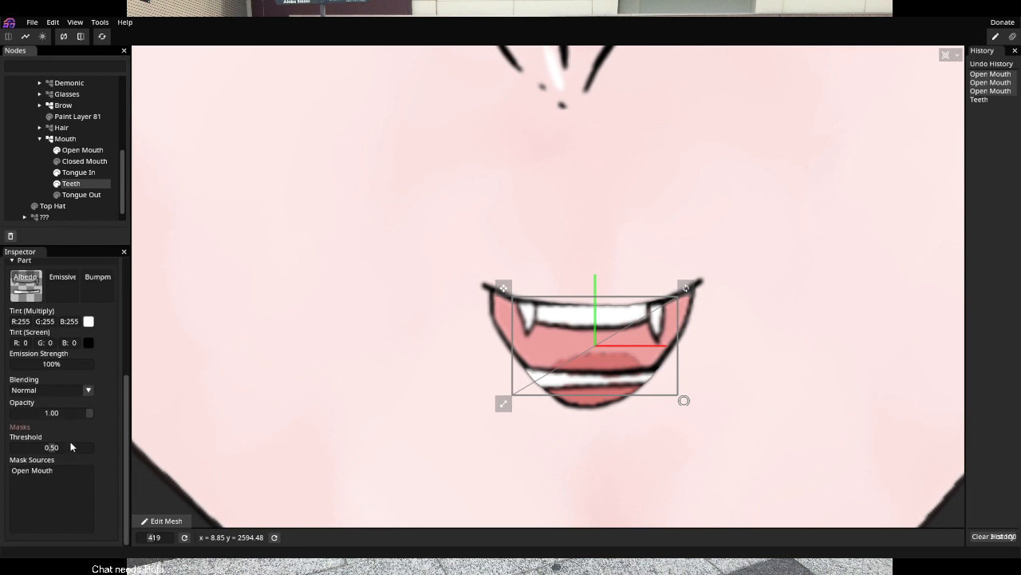
{"action": "scroll", "coordinate": [112, 407], "scroll_direction": "up", "scroll_amount": 5}
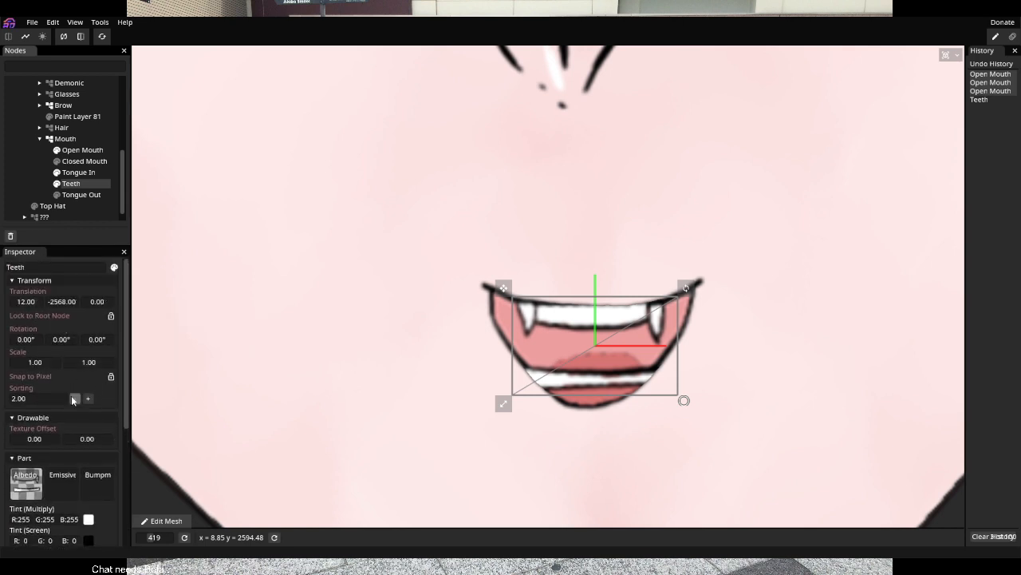
{"action": "right_click", "coordinate": [559, 331]}
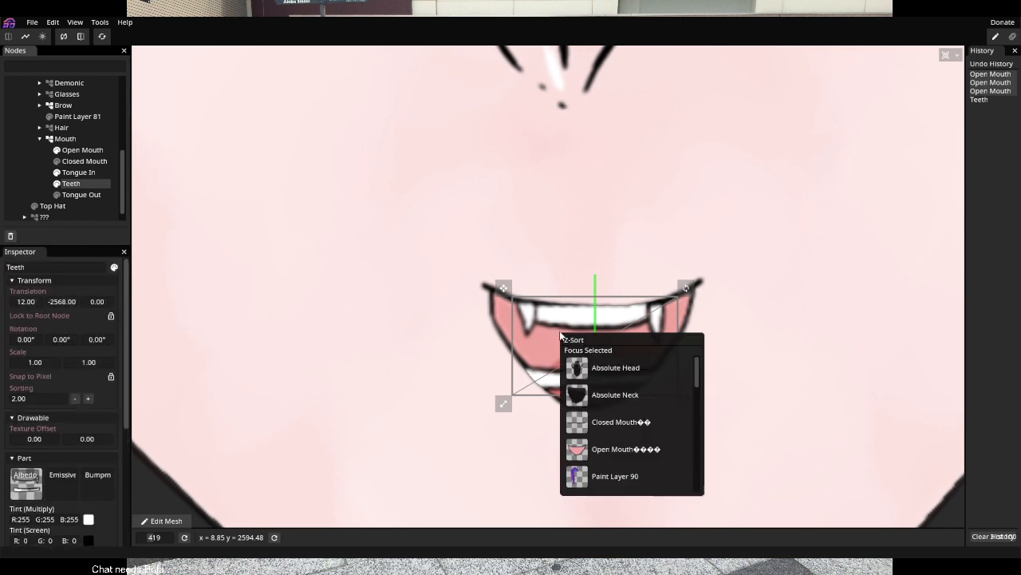
{"action": "left_click", "coordinate": [853, 434]}
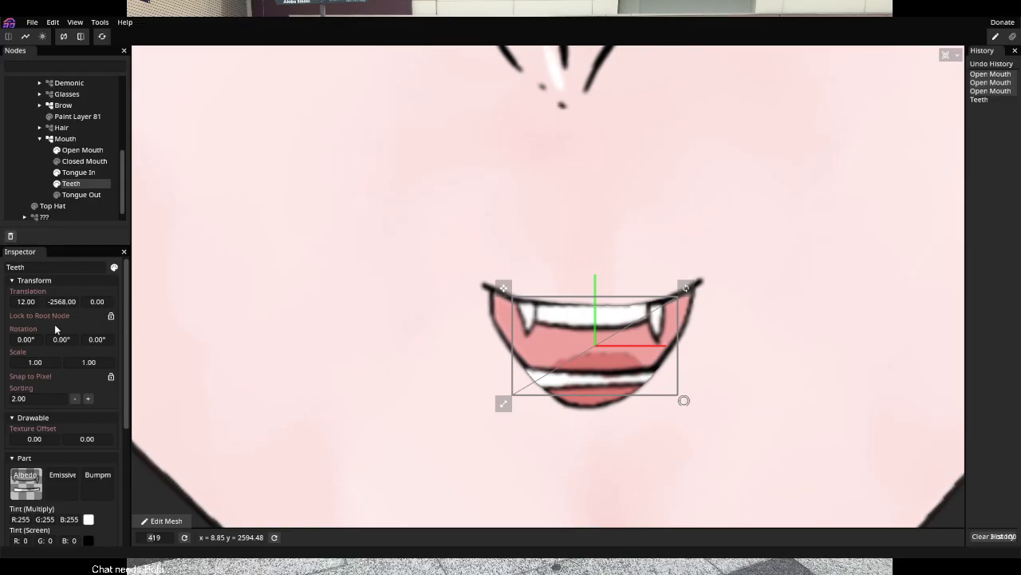
{"action": "right_click", "coordinate": [62, 139]}
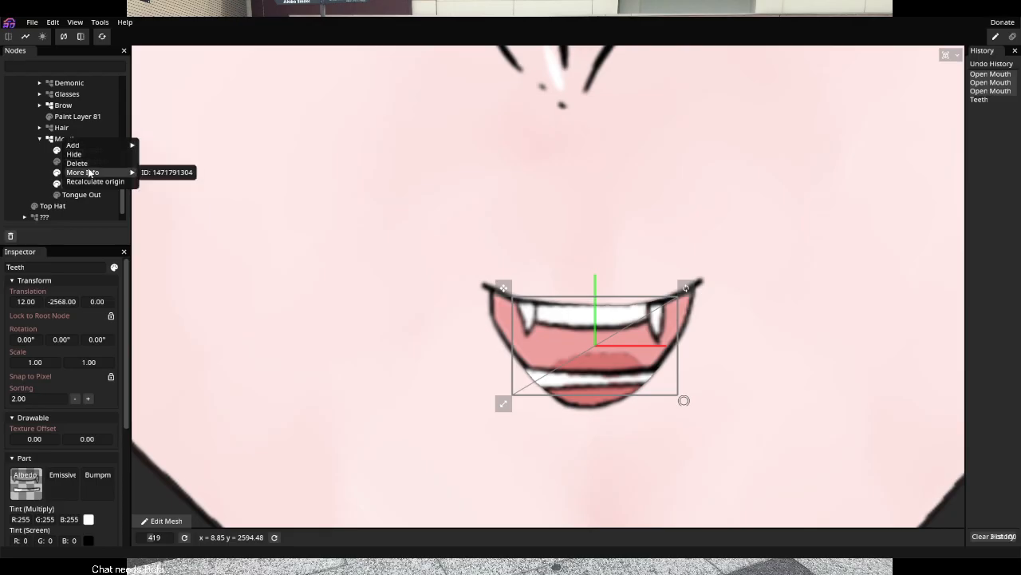
{"action": "left_click", "coordinate": [34, 168]}
{"action": "right_click", "coordinate": [78, 134]}
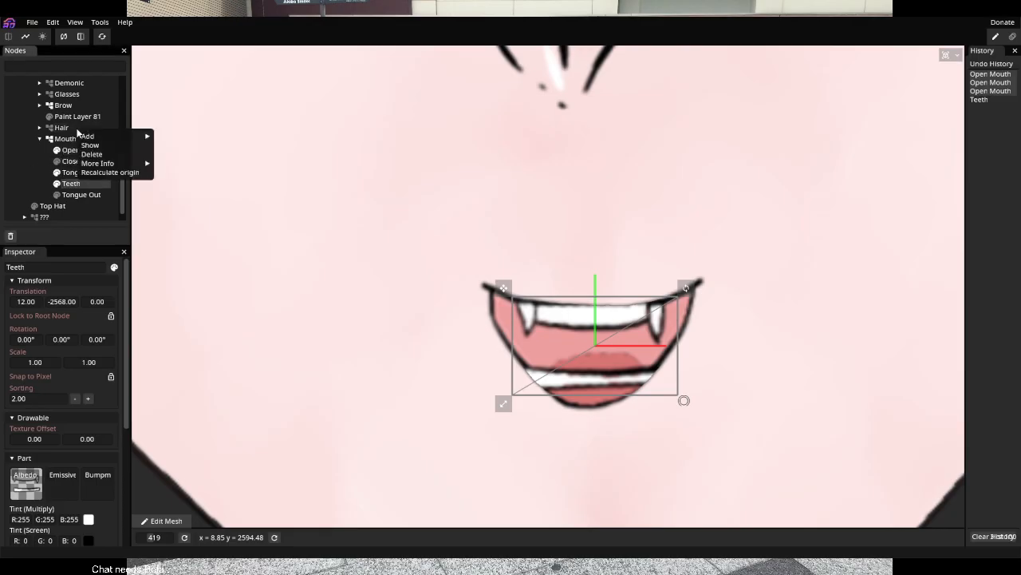
{"action": "mouse_move", "coordinate": [100, 140]}
Open the Teeth part's mesh for editing and delete all vertices of its default rectangular mesh
{"action": "left_click", "coordinate": [88, 184]}
{"action": "right_click", "coordinate": [88, 185]}
{"action": "mouse_move", "coordinate": [104, 193]}
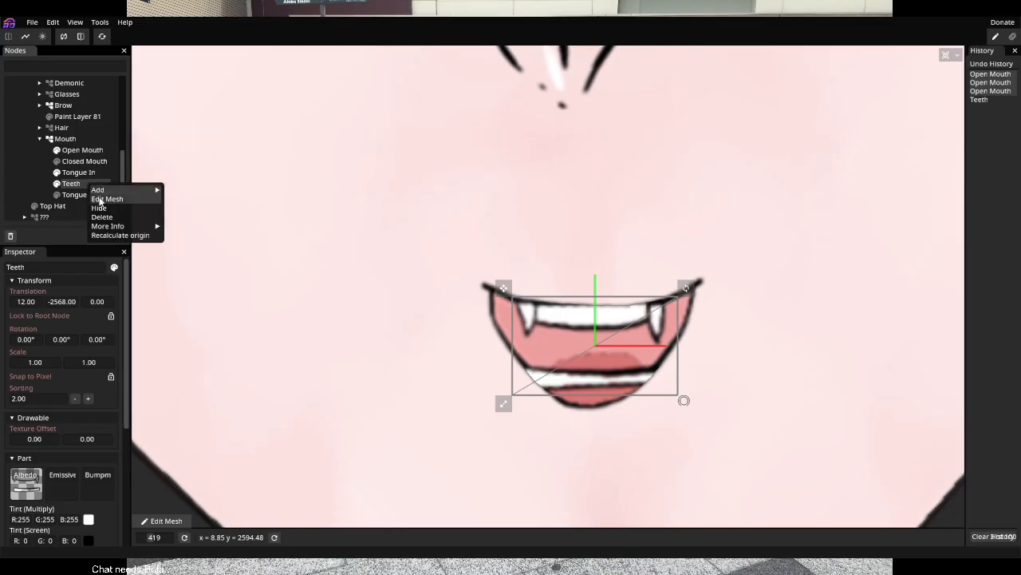
{"action": "mouse_move", "coordinate": [115, 227]}
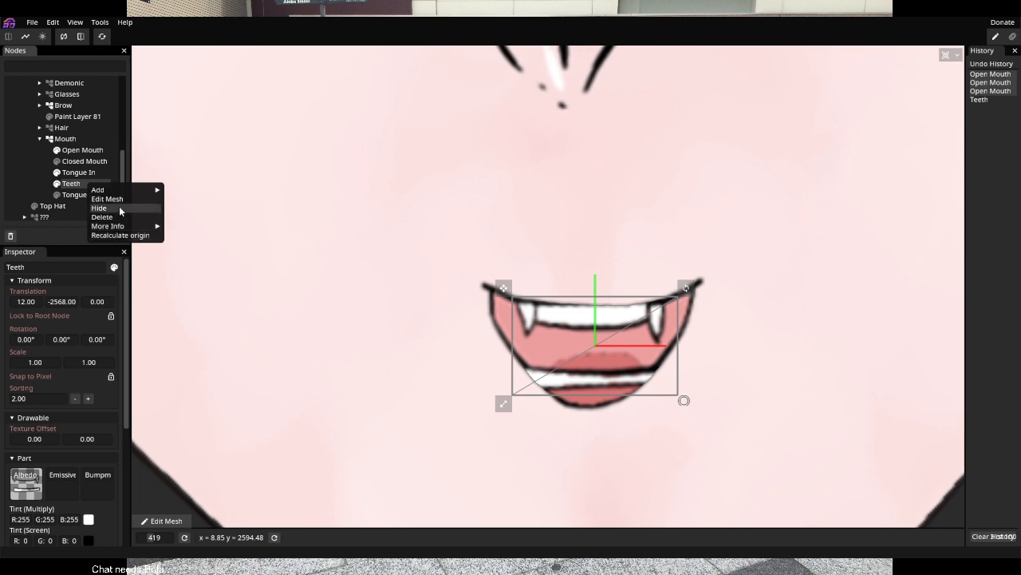
{"action": "left_click", "coordinate": [122, 198]}
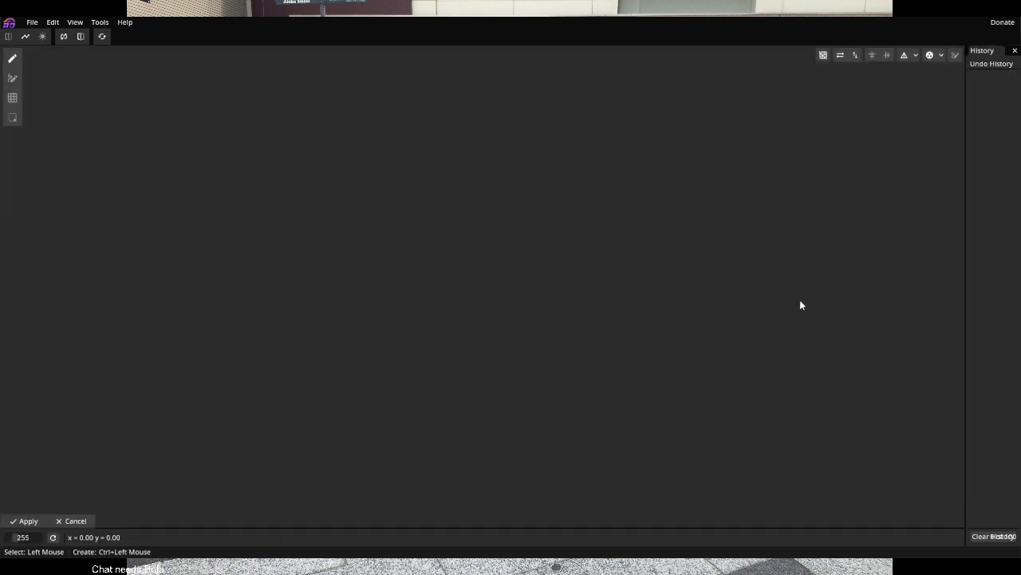
{"action": "scroll", "coordinate": [501, 295], "scroll_direction": "up", "scroll_amount": 8}
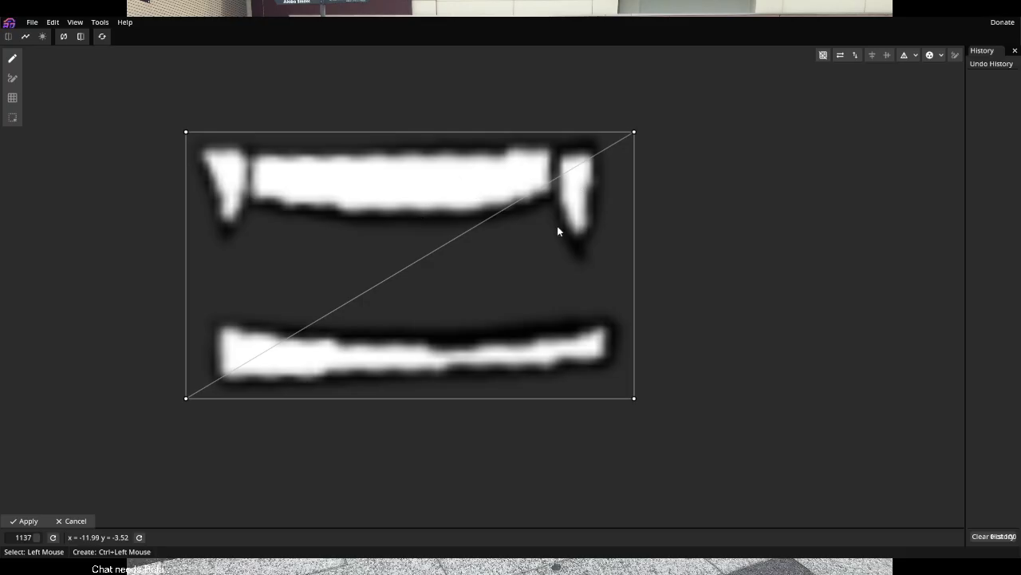
{"action": "left_click_drag", "start_coordinate": [670, 78], "coordinate": [122, 435]}
{"action": "key", "text": "Delete"}
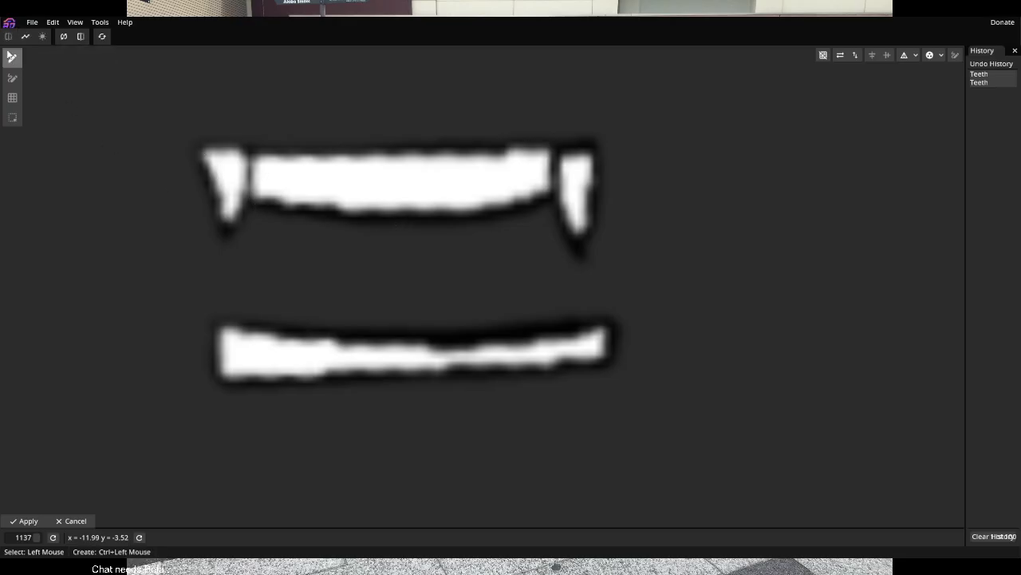
Place the first new mesh vertex just outside the upper outer corner of the left fang
{"action": "left_click", "coordinate": [11, 83]}
{"action": "left_click", "coordinate": [12, 59]}
{"action": "left_click", "coordinate": [191, 141]}
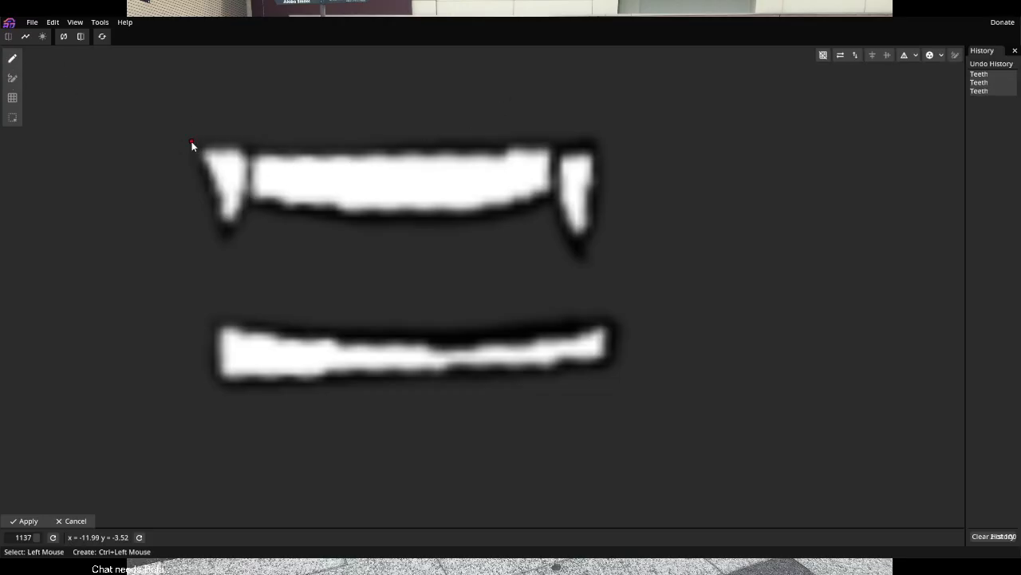
{"action": "left_click", "coordinate": [224, 234]}
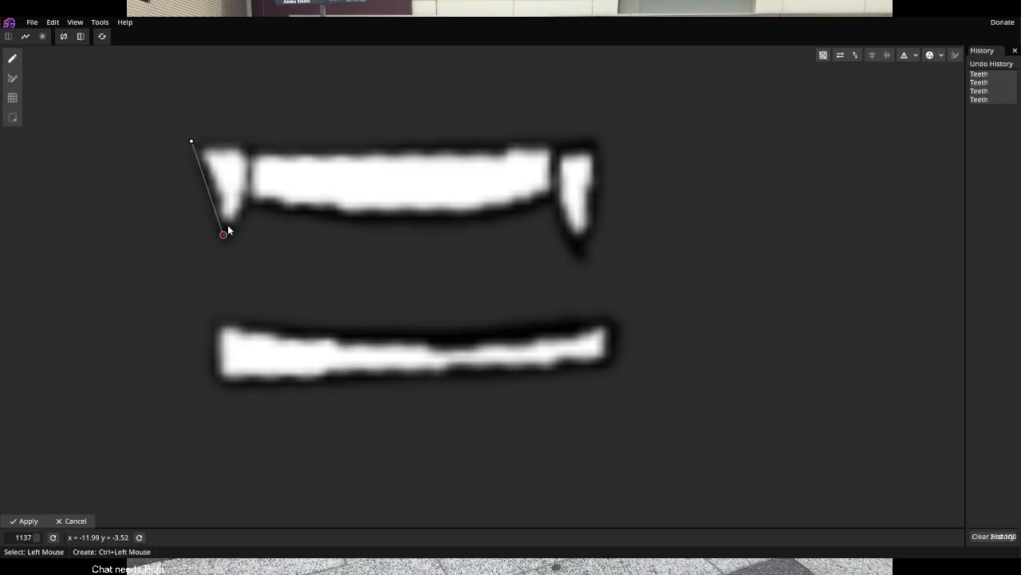
{"action": "left_click", "coordinate": [247, 135]}
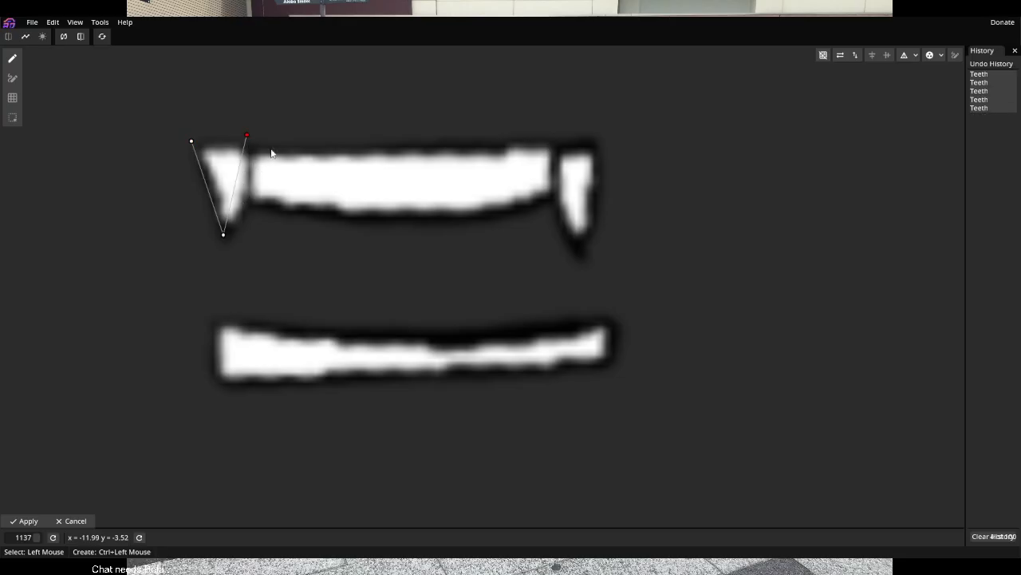
{"action": "key", "text": "ctrl+z"}
{"action": "key", "text": "ctrl+z"}
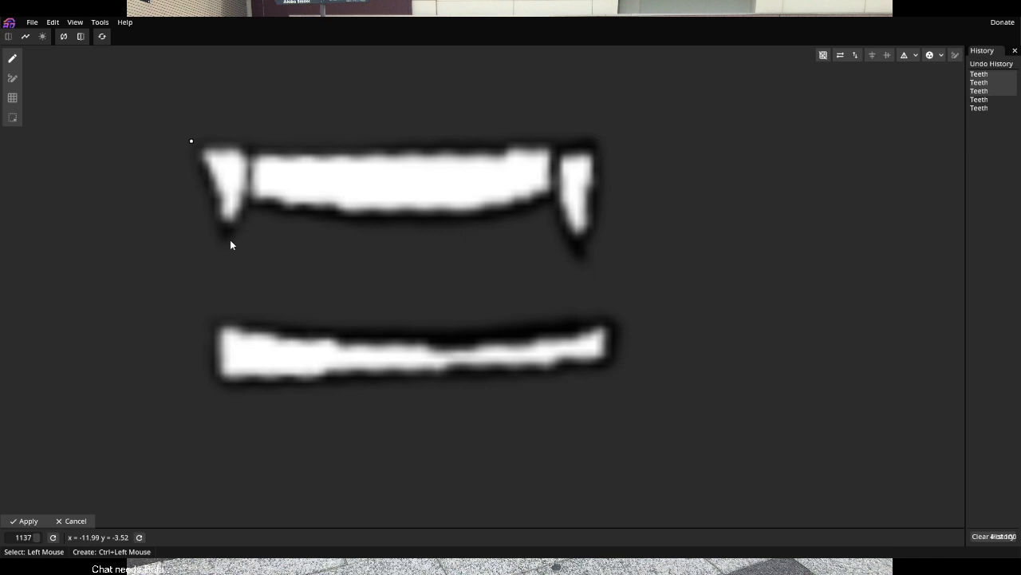
{"action": "left_click", "coordinate": [9, 59]}
{"action": "left_click", "coordinate": [303, 147], "text": "ctrl"}
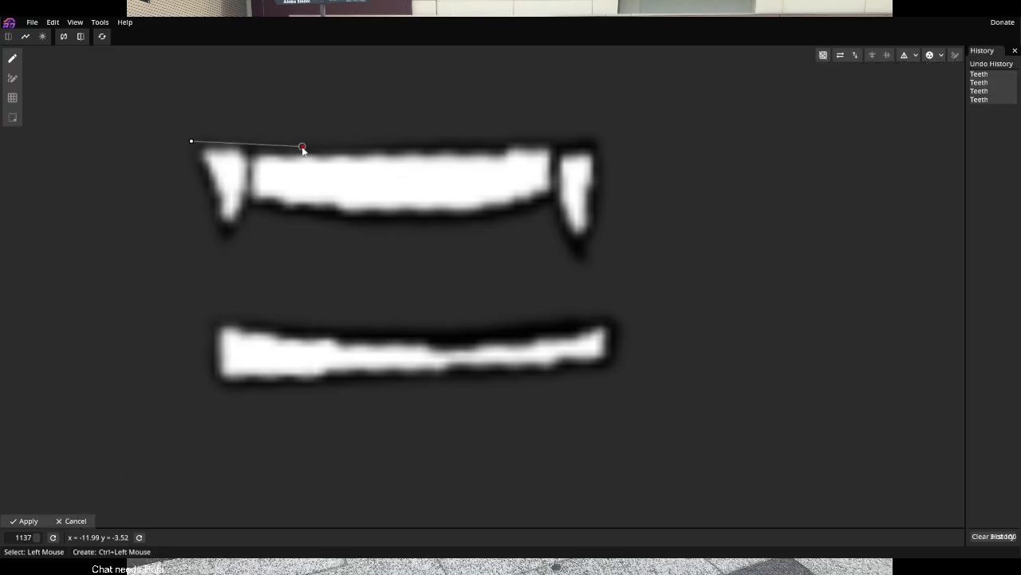
{"action": "left_click", "coordinate": [428, 147], "text": "ctrl"}
{"action": "key", "text": "ctrl+z"}
{"action": "key", "text": "ctrl+z"}
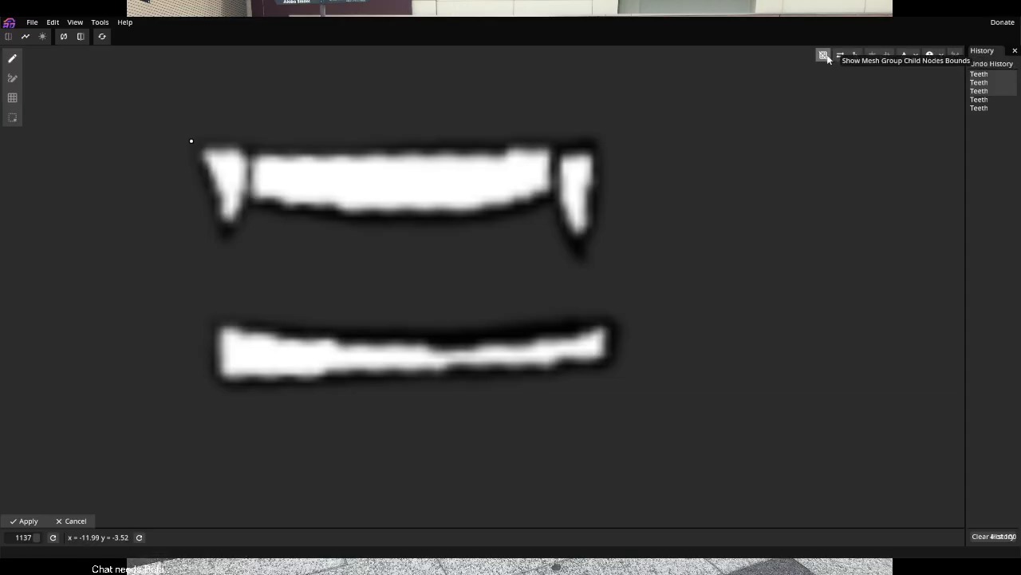
Turn off automatic vertex connection and place five unconnected vertices along the upper teeth's top edge and around the right fang
{"action": "left_click", "coordinate": [954, 55]}
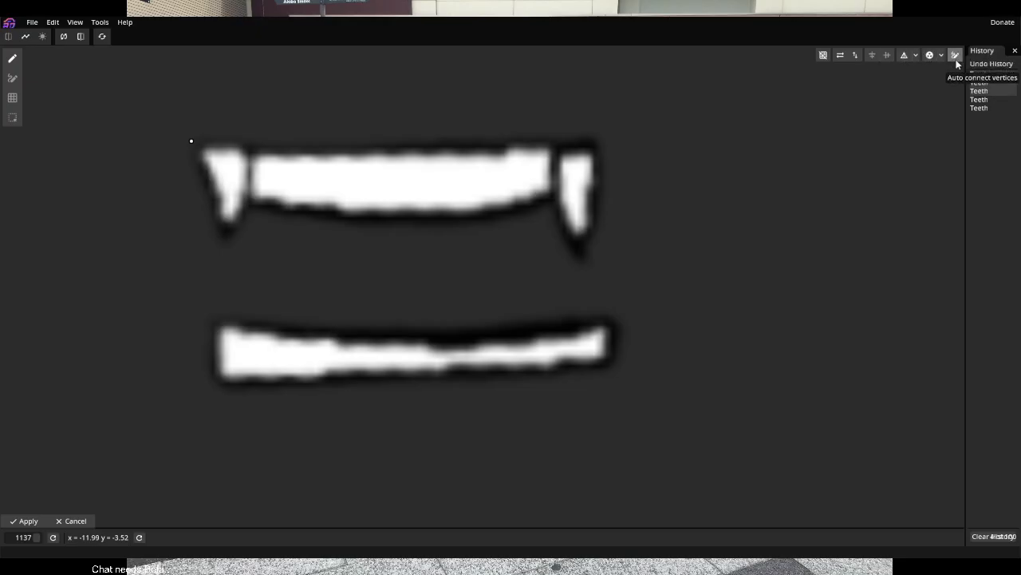
{"action": "left_click", "coordinate": [344, 151], "text": "ctrl"}
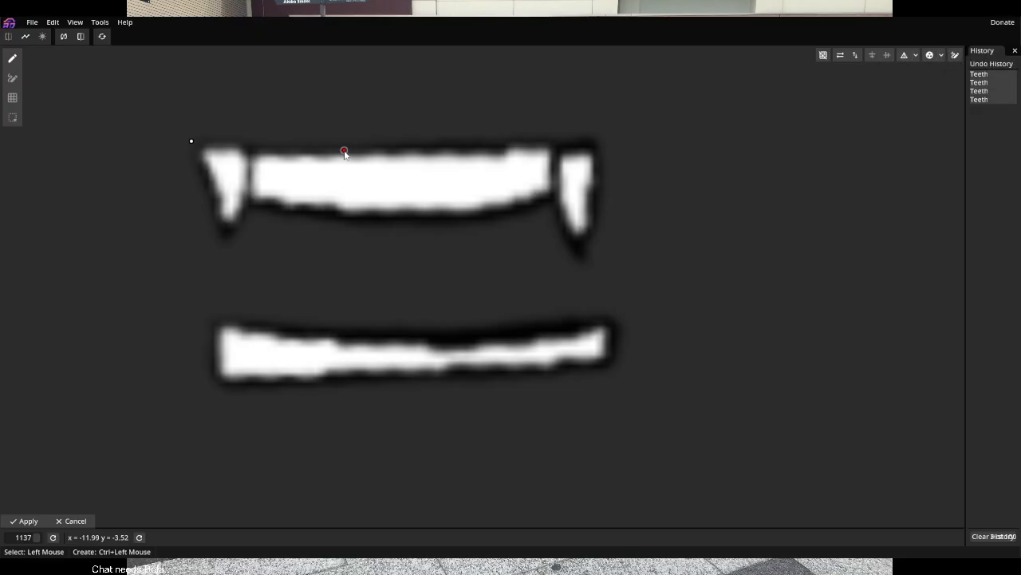
{"action": "left_click", "coordinate": [498, 147], "text": "ctrl"}
{"action": "left_click", "coordinate": [594, 145], "text": "ctrl"}
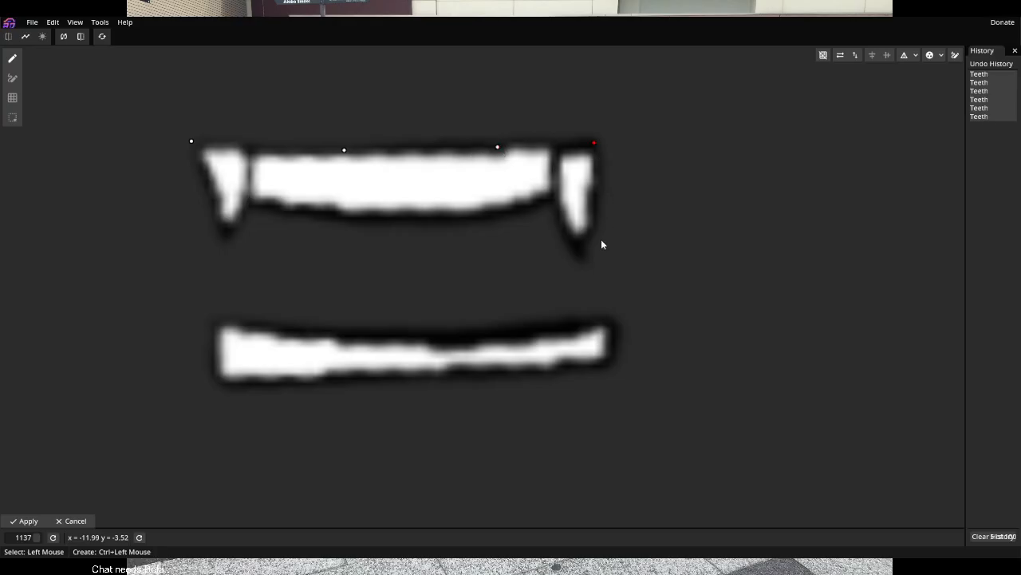
{"action": "left_click", "coordinate": [584, 250], "text": "ctrl"}
{"action": "left_click", "coordinate": [553, 197], "text": "ctrl"}
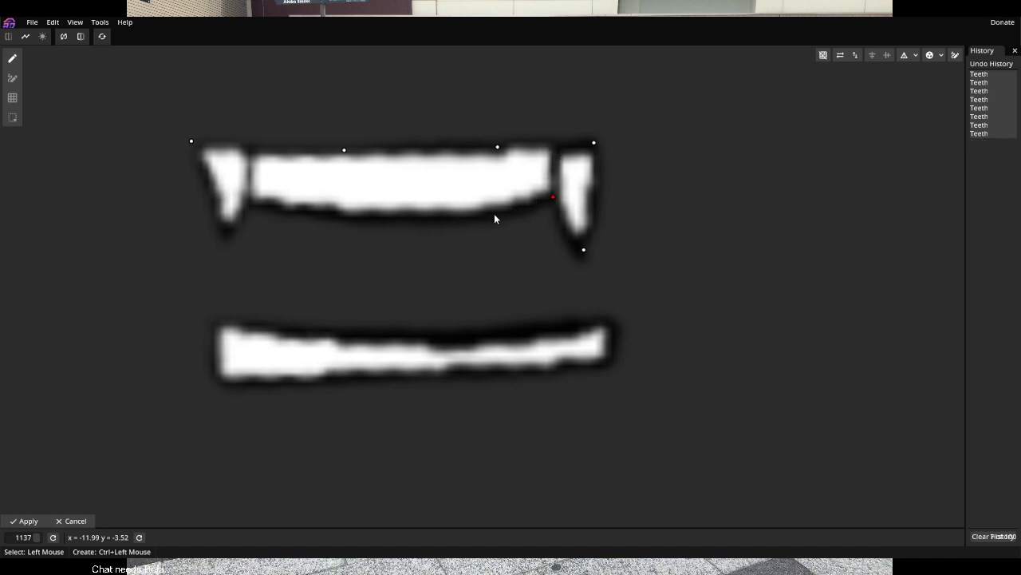
Move the right fang's inner, tip and upper corner vertices and the nearest top-edge vertex outward for more margin around the artwork
{"action": "left_click", "coordinate": [549, 212]}
{"action": "left_click_drag", "start_coordinate": [581, 272], "coordinate": [587, 271]}
{"action": "left_click_drag", "start_coordinate": [595, 143], "coordinate": [609, 136]}
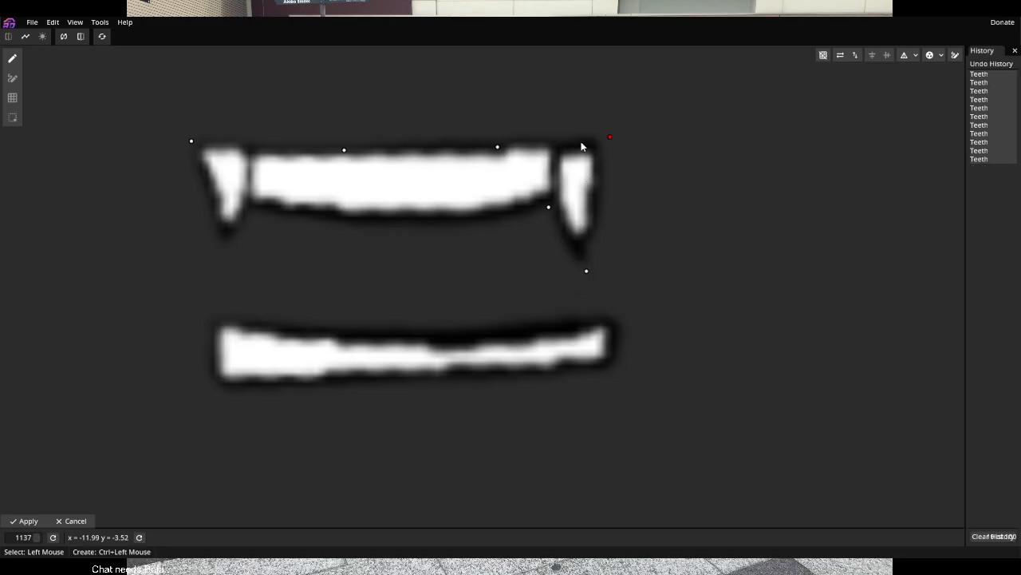
{"action": "left_click", "coordinate": [499, 147]}
{"action": "left_click_drag", "start_coordinate": [499, 144], "coordinate": [500, 137]}
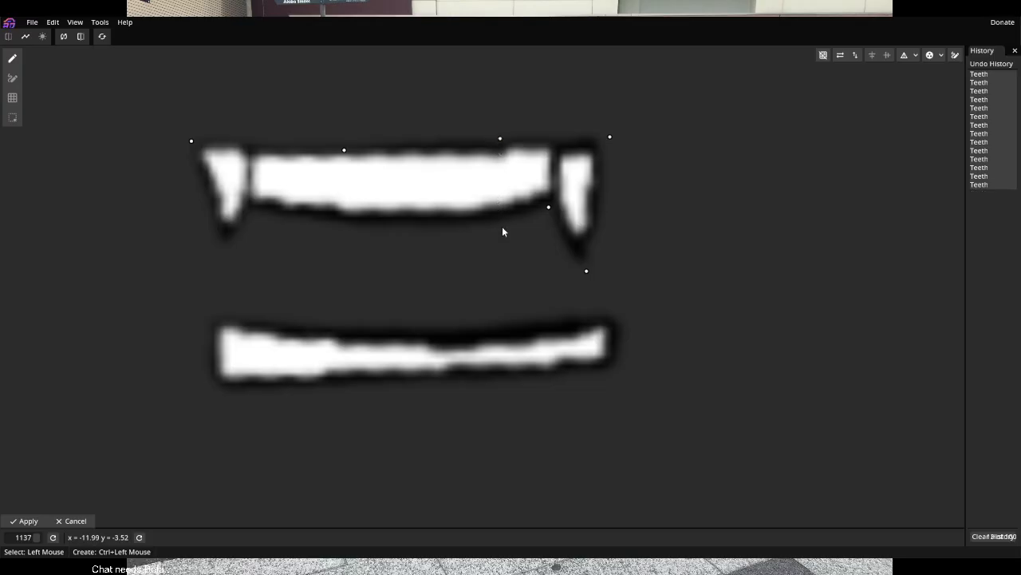
Add vertices along the upper teeth's lower edge and around the left fang, and raise the two leftmost top vertices
{"action": "left_click", "coordinate": [502, 226], "text": "ctrl"}
{"action": "left_click", "coordinate": [340, 138], "text": "ctrl"}
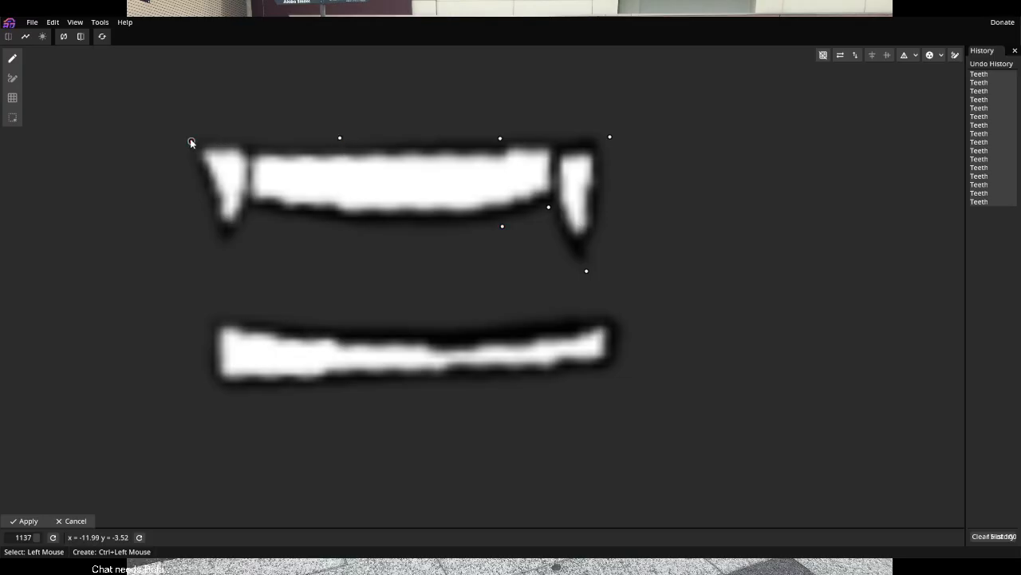
{"action": "left_click", "coordinate": [190, 138], "text": "ctrl"}
{"action": "left_click", "coordinate": [221, 259], "text": "ctrl"}
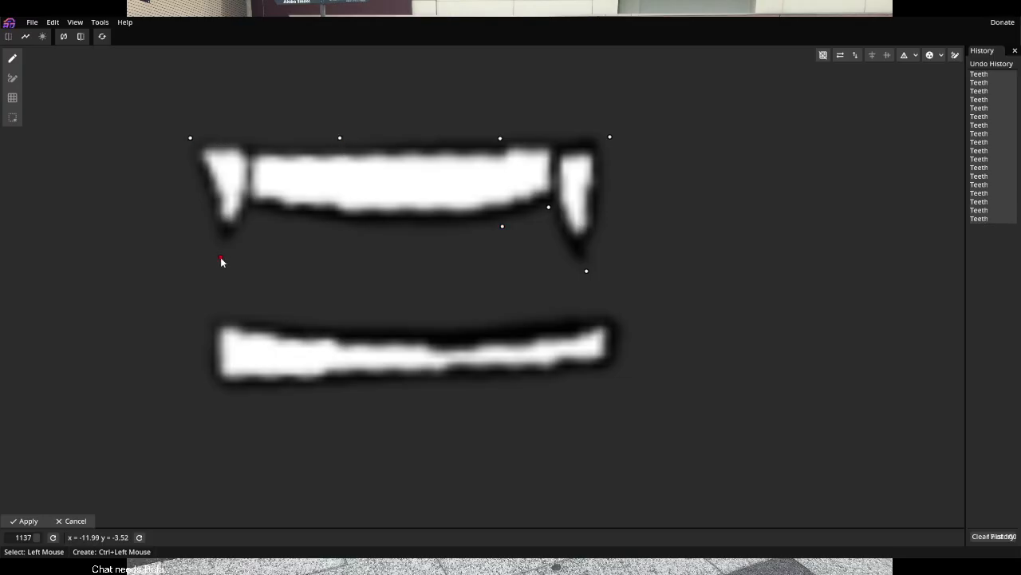
{"action": "left_click", "coordinate": [257, 216], "text": "ctrl"}
{"action": "left_click", "coordinate": [384, 226], "text": "ctrl"}
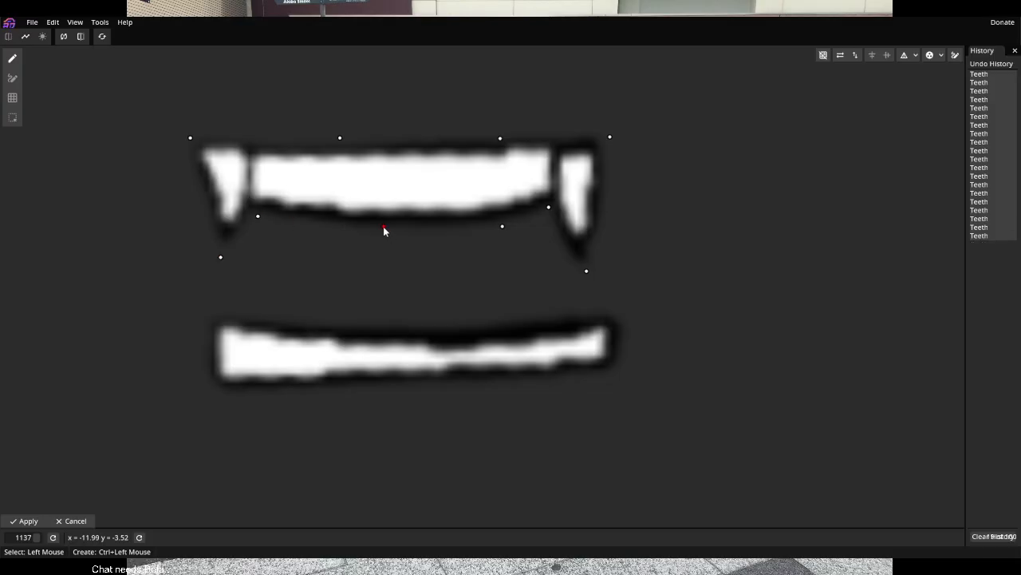
Place six vertices just above the lower teeth, spanning their top edge from the left corner to the right corner
{"action": "left_click", "coordinate": [217, 307], "text": "ctrl"}
{"action": "left_click", "coordinate": [280, 317], "text": "ctrl"}
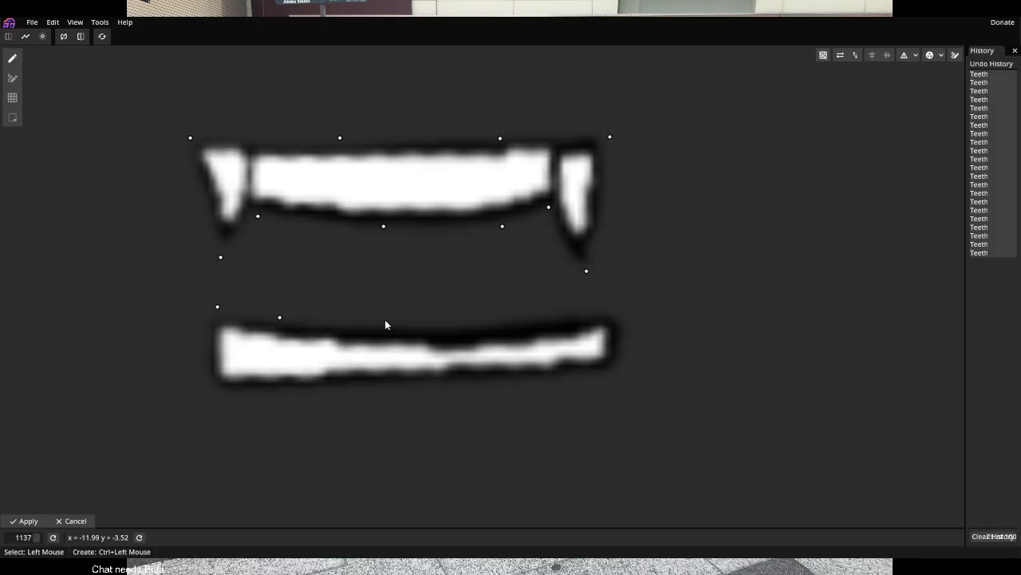
{"action": "left_click", "coordinate": [385, 320], "text": "ctrl"}
{"action": "left_click", "coordinate": [469, 318], "text": "ctrl"}
{"action": "left_click", "coordinate": [577, 313], "text": "ctrl"}
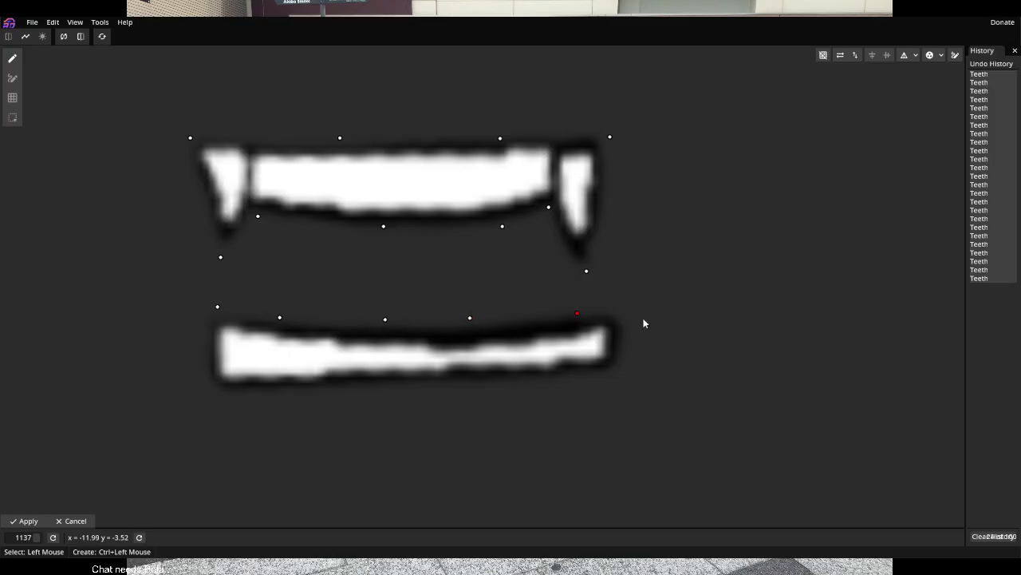
{"action": "left_click", "coordinate": [624, 314], "text": "ctrl"}
Place four vertices just below the lower teeth, spanning their bottom edge from the right corner to the left corner
{"action": "left_click", "coordinate": [628, 357], "text": "ctrl"}
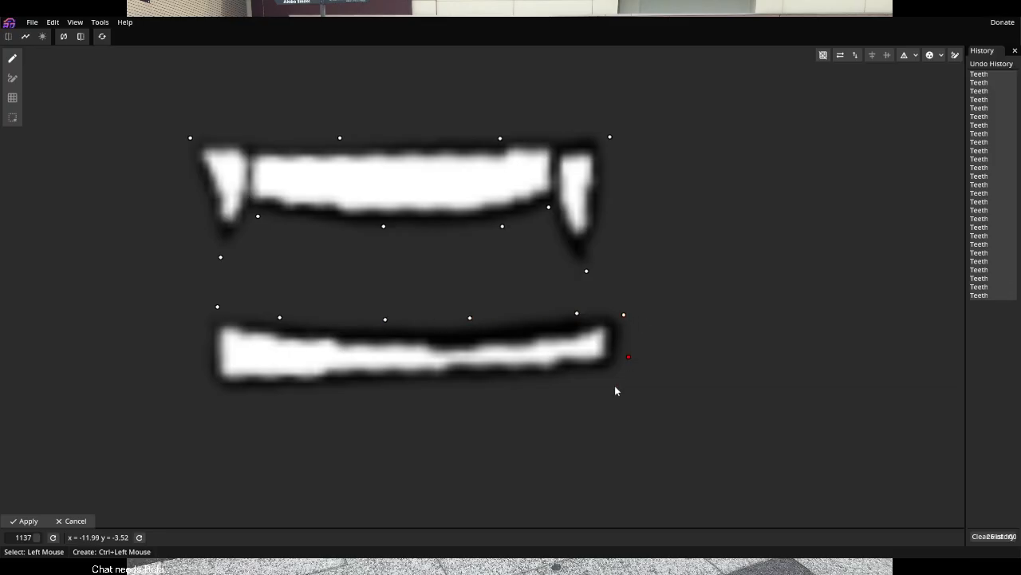
{"action": "left_click", "coordinate": [614, 387], "text": "ctrl"}
{"action": "key", "text": "ctrl+z"}
{"action": "left_click_drag", "start_coordinate": [628, 357], "coordinate": [623, 358]}
{"action": "left_click", "coordinate": [621, 375]}
{"action": "left_click", "coordinate": [491, 380], "text": "ctrl"}
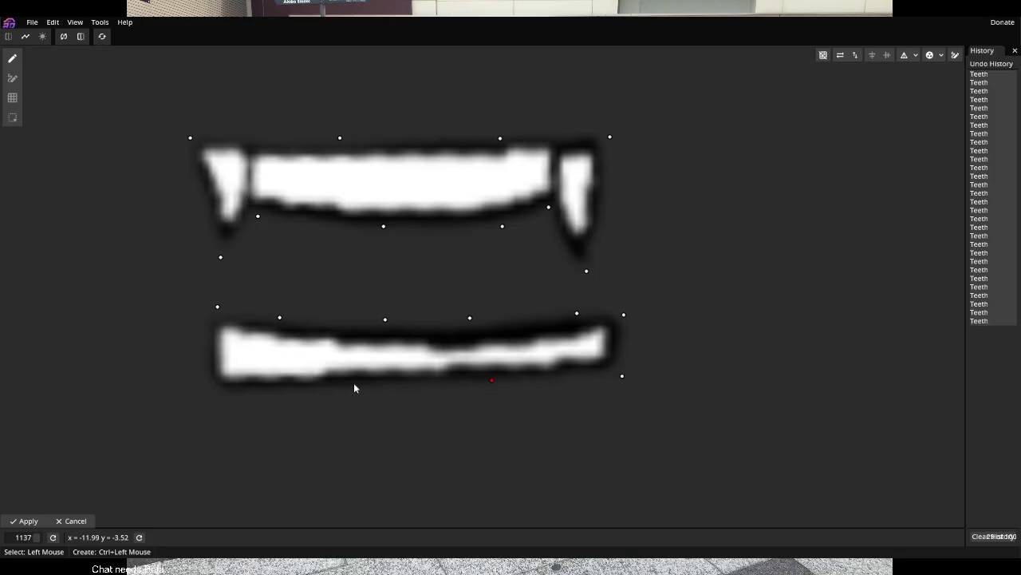
{"action": "left_click", "coordinate": [335, 389], "text": "ctrl"}
{"action": "left_click", "coordinate": [220, 394], "text": "ctrl"}
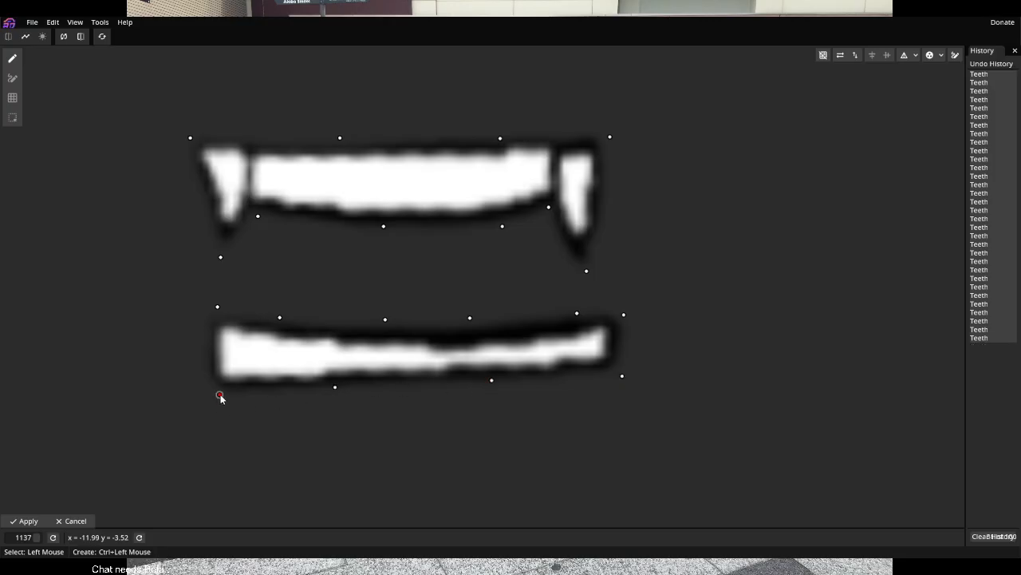
Move the lower teeth's two left corner vertices slightly farther outward from the artwork
{"action": "left_click", "coordinate": [217, 308]}
{"action": "left_click_drag", "start_coordinate": [211, 308], "coordinate": [188, 306]}
{"action": "left_click_drag", "start_coordinate": [219, 393], "coordinate": [210, 400]}
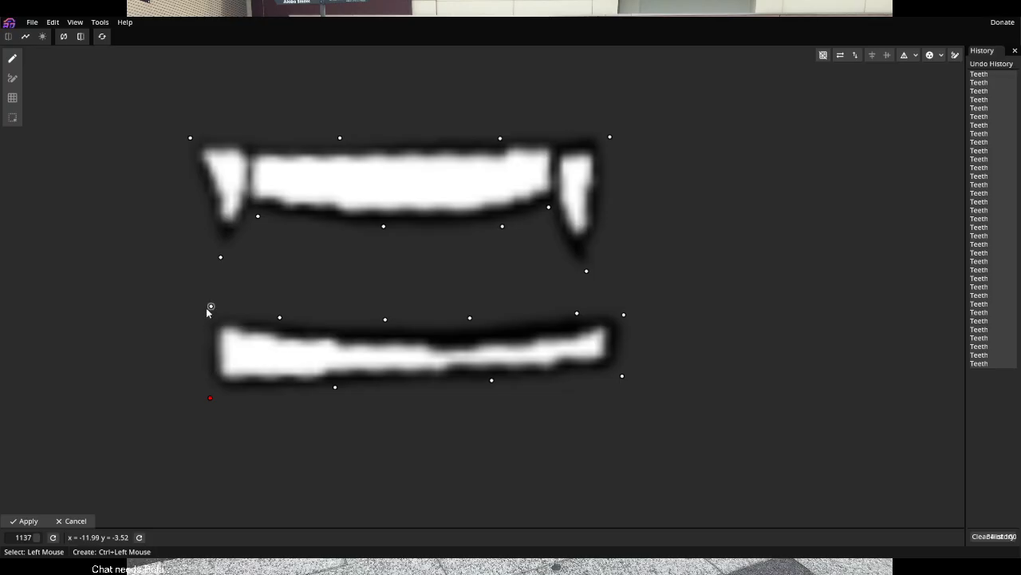
{"action": "left_click_drag", "start_coordinate": [210, 308], "coordinate": [207, 311]}
Connect the left fang's upper outer corner vertex to its tip, and the tip to the vertex at the fang's inner side
{"action": "left_click", "coordinate": [12, 77]}
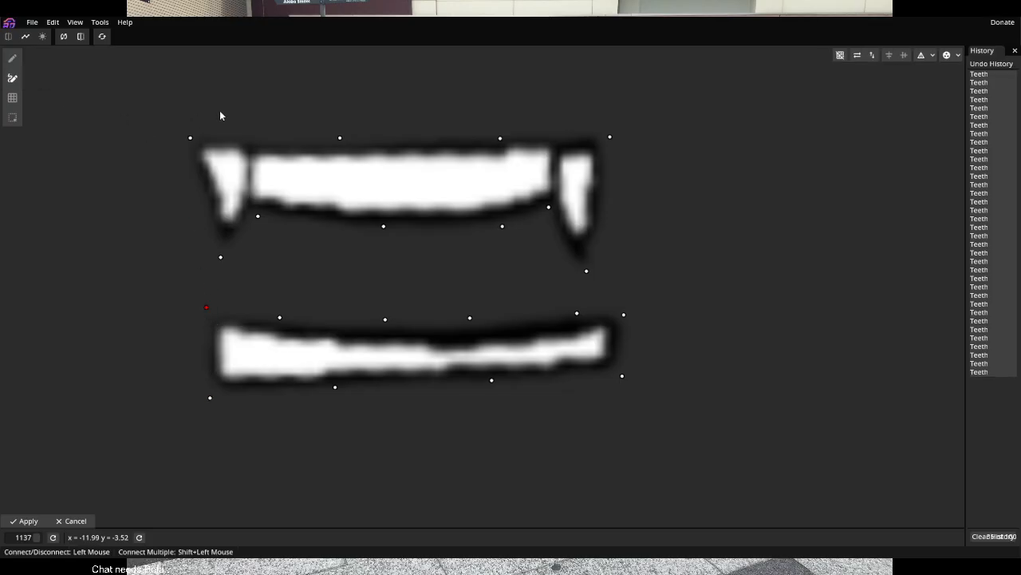
{"action": "left_click", "coordinate": [190, 138]}
{"action": "key", "text": "ctrl+z"}
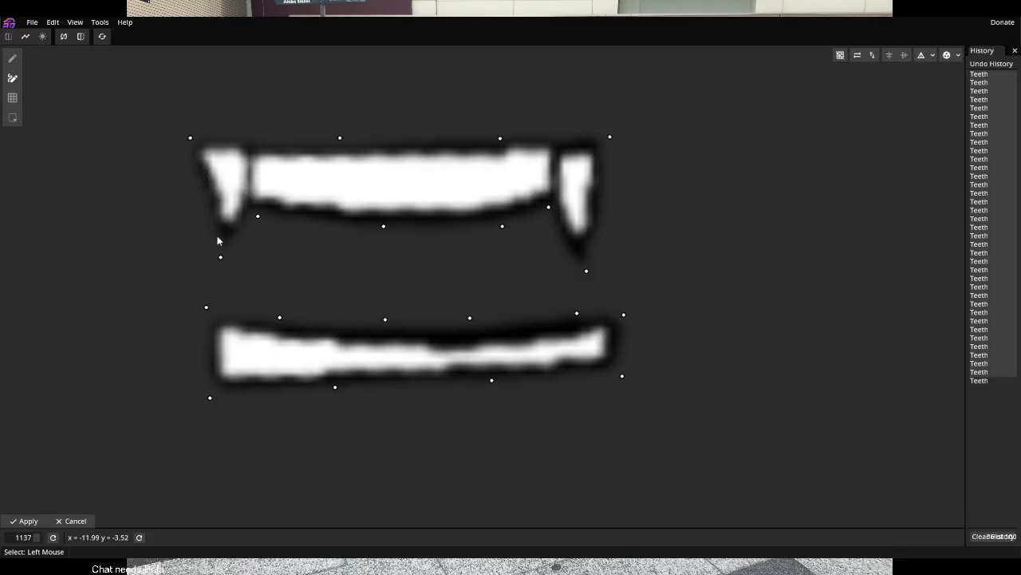
{"action": "left_click", "coordinate": [221, 257]}
{"action": "left_click", "coordinate": [190, 138]}
{"action": "left_click", "coordinate": [221, 257]}
{"action": "left_click", "coordinate": [258, 216]}
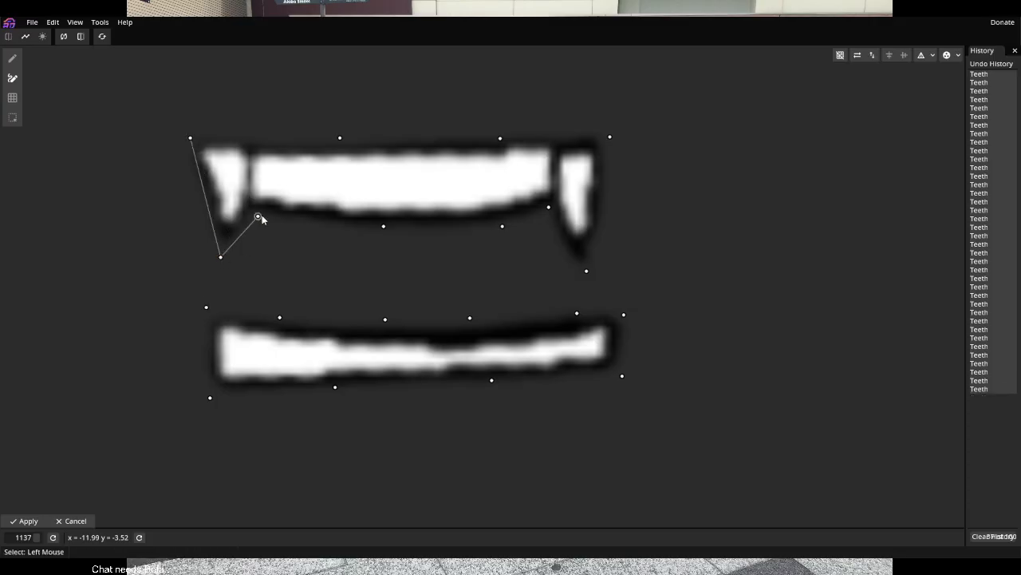
Connect the four vertices along the upper teeth's top edge, from the left fang's outer corner to the right fang's
{"action": "left_click", "coordinate": [190, 138]}
{"action": "left_click", "coordinate": [340, 138]}
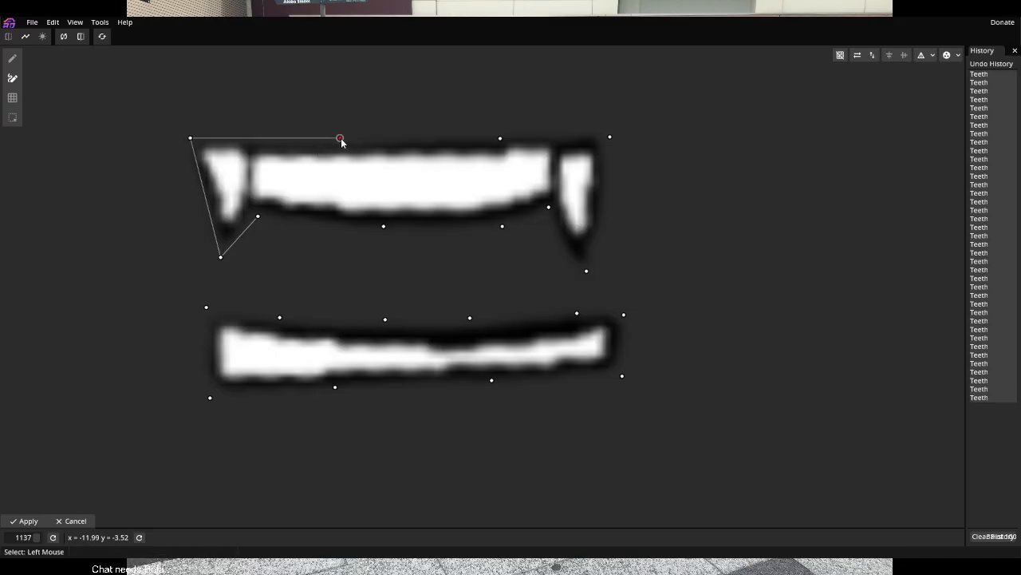
{"action": "left_click", "coordinate": [501, 138]}
{"action": "left_click", "coordinate": [611, 137]}
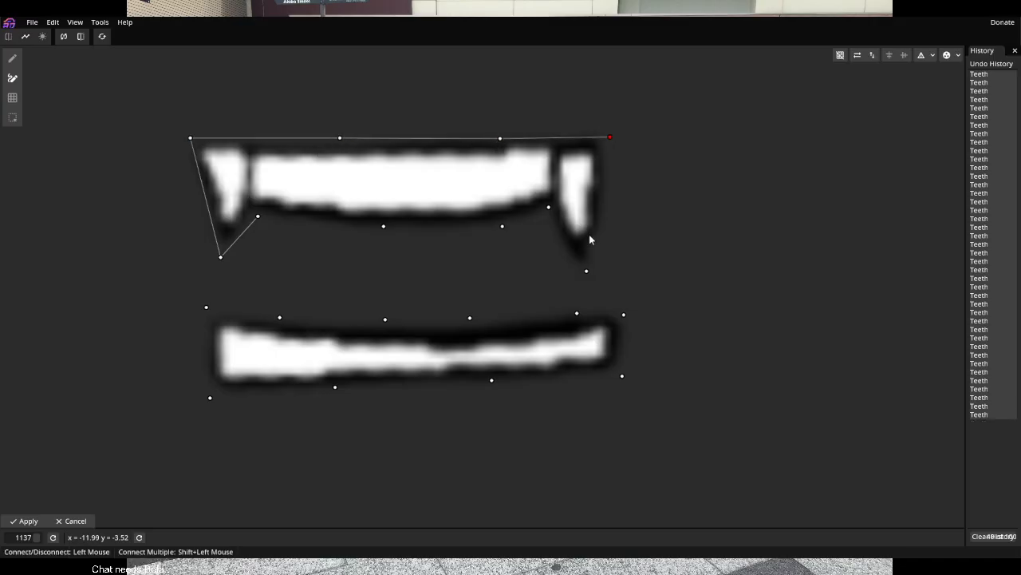
Close the upper teeth outline by connecting the right fang's vertices and the lower-edge vertices back to the left fang
{"action": "left_click", "coordinate": [587, 270]}
{"action": "left_click", "coordinate": [548, 206]}
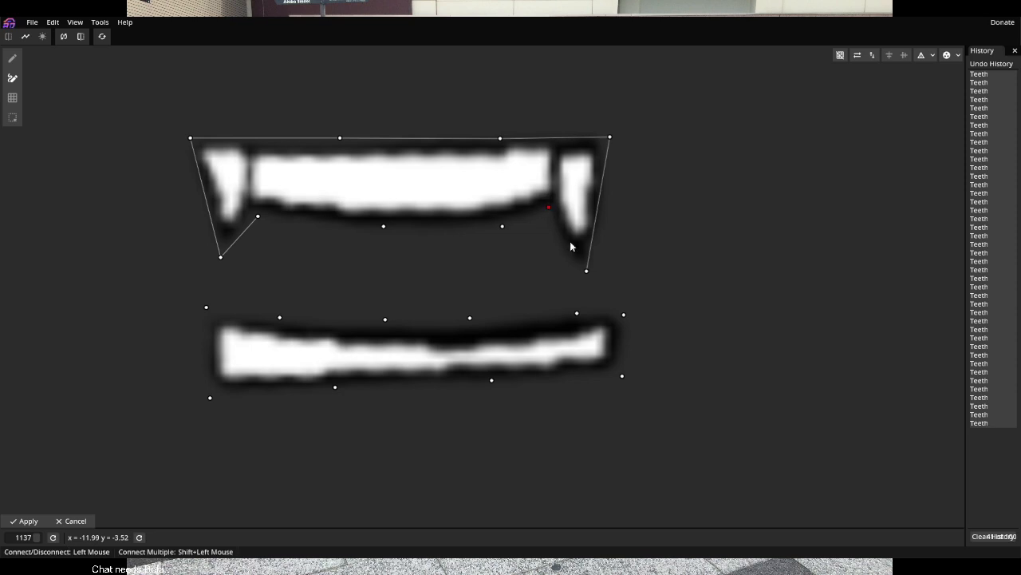
{"action": "left_click", "coordinate": [502, 226]}
{"action": "left_click", "coordinate": [384, 227]}
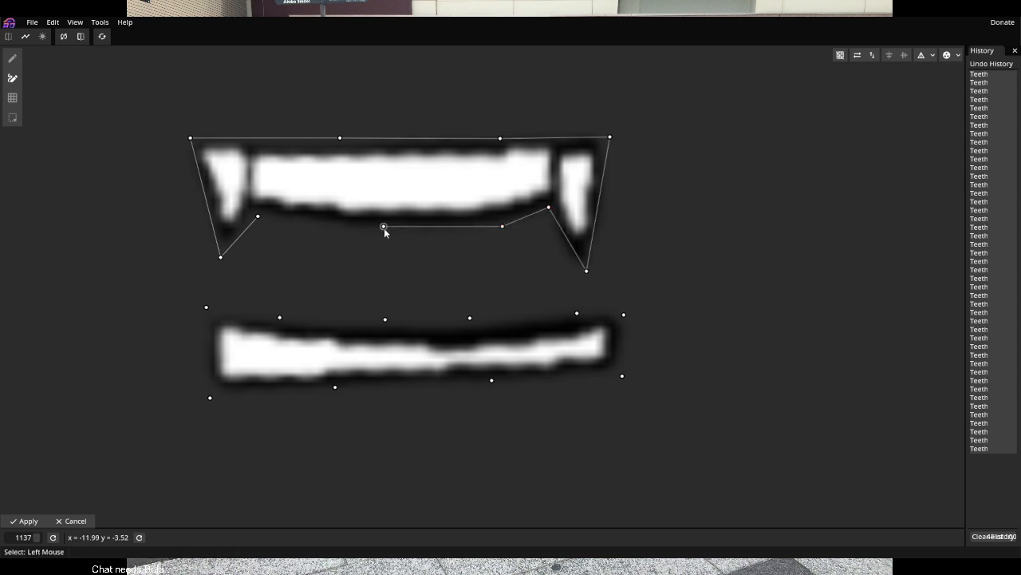
{"action": "left_click", "coordinate": [257, 217]}
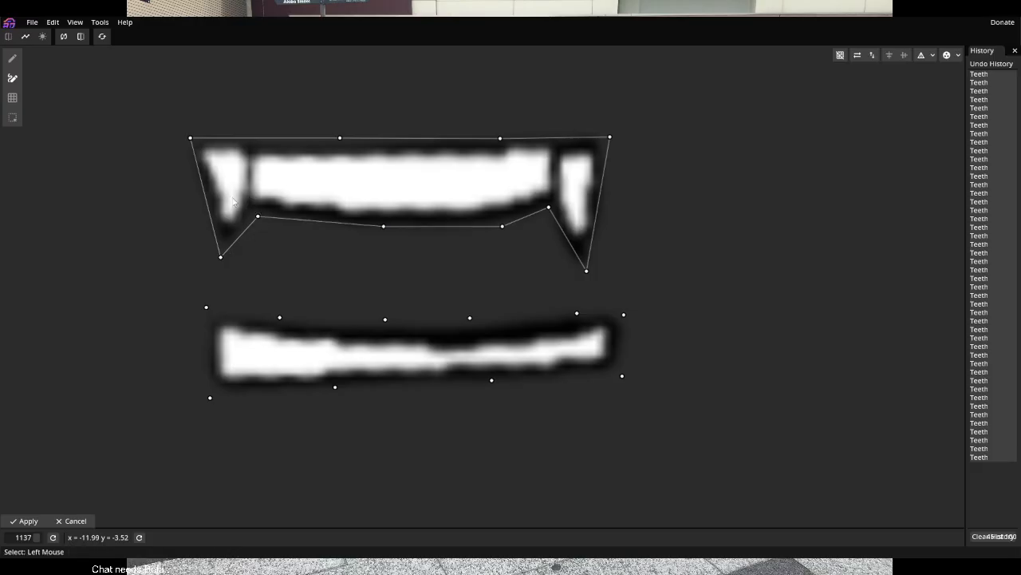
Add inner edges across the upper teeth's left half, linking the two leftmost top vertices with the lower-edge vertices
{"action": "left_click", "coordinate": [190, 138]}
{"action": "left_click", "coordinate": [257, 216]}
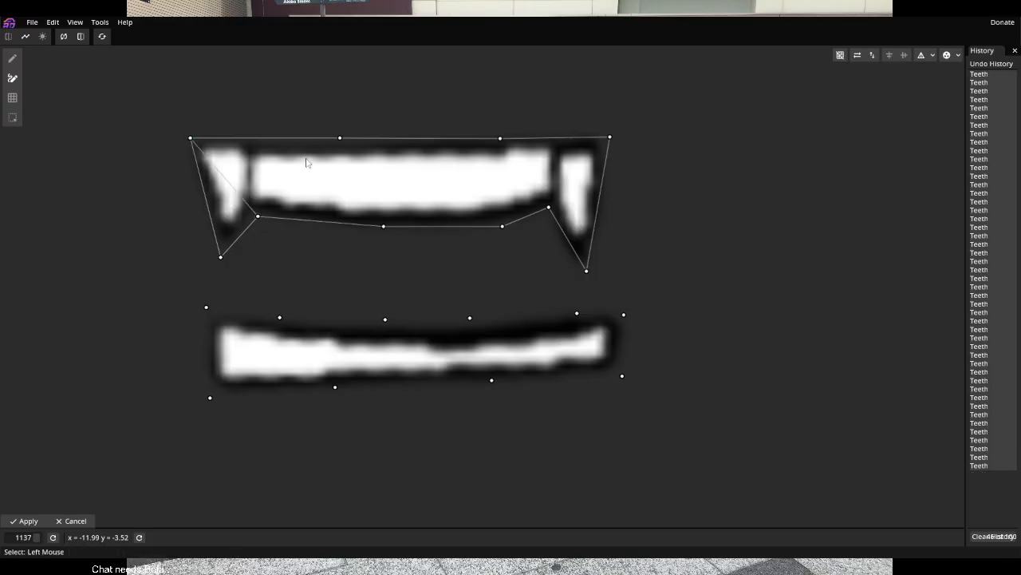
{"action": "left_click", "coordinate": [340, 139]}
{"action": "left_click", "coordinate": [258, 216]}
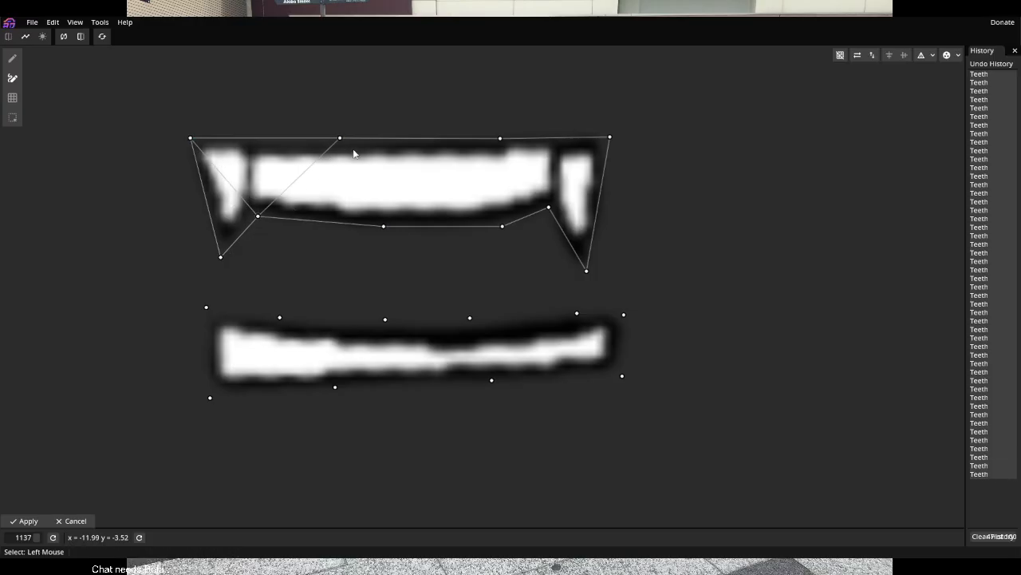
{"action": "left_click", "coordinate": [340, 139]}
{"action": "left_click", "coordinate": [384, 226]}
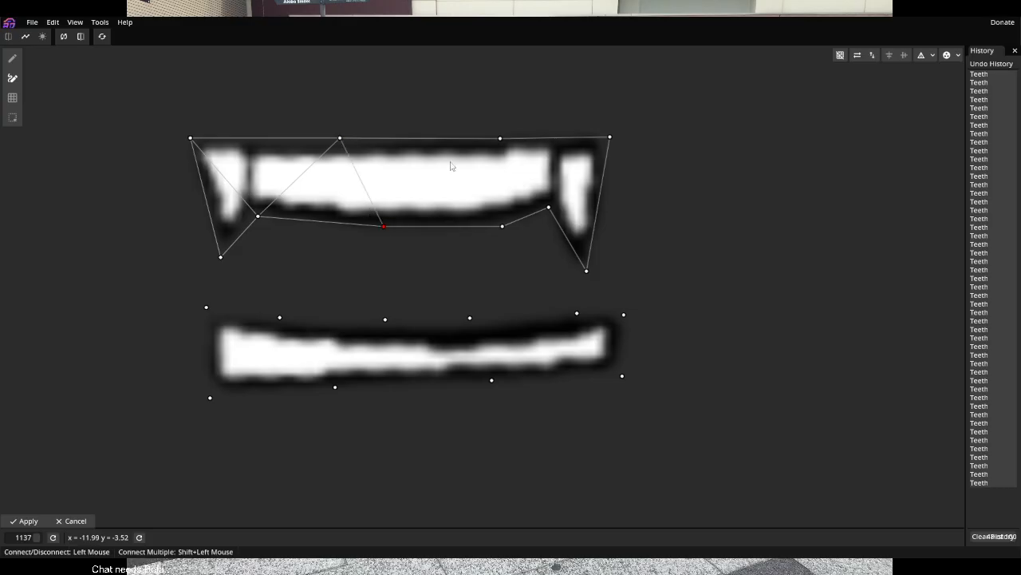
Add inner edges across the upper teeth's right half, linking the two rightmost top vertices with the lower-edge vertices
{"action": "left_click", "coordinate": [500, 139]}
{"action": "left_click", "coordinate": [502, 226]}
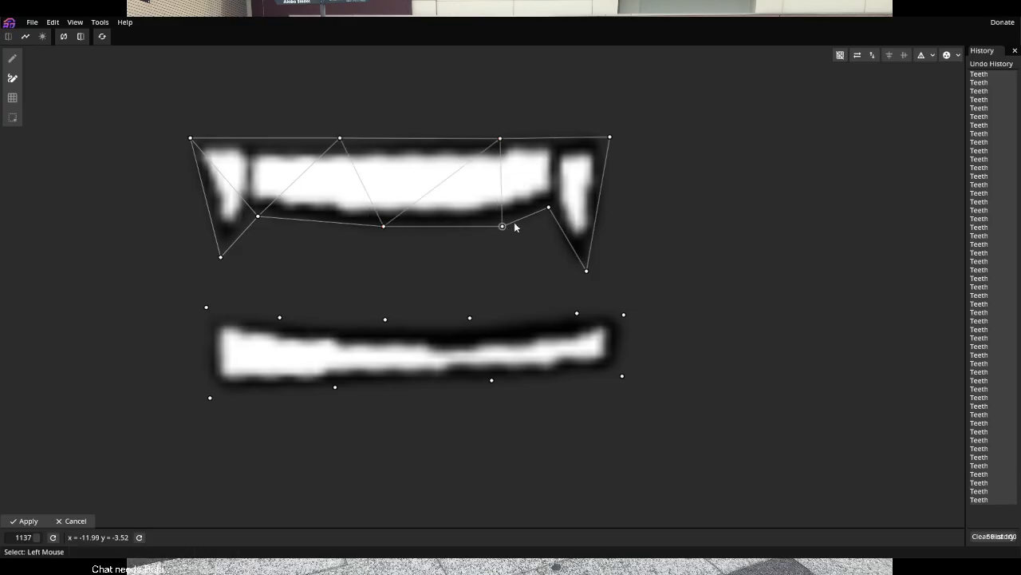
{"action": "left_click", "coordinate": [501, 138]}
{"action": "left_click", "coordinate": [549, 207]}
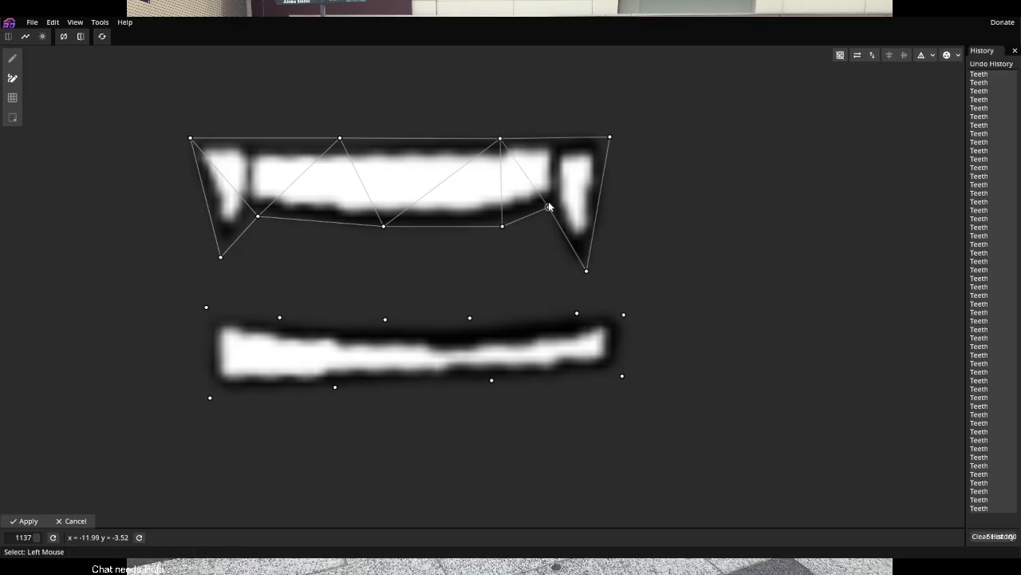
{"action": "left_click", "coordinate": [610, 137]}
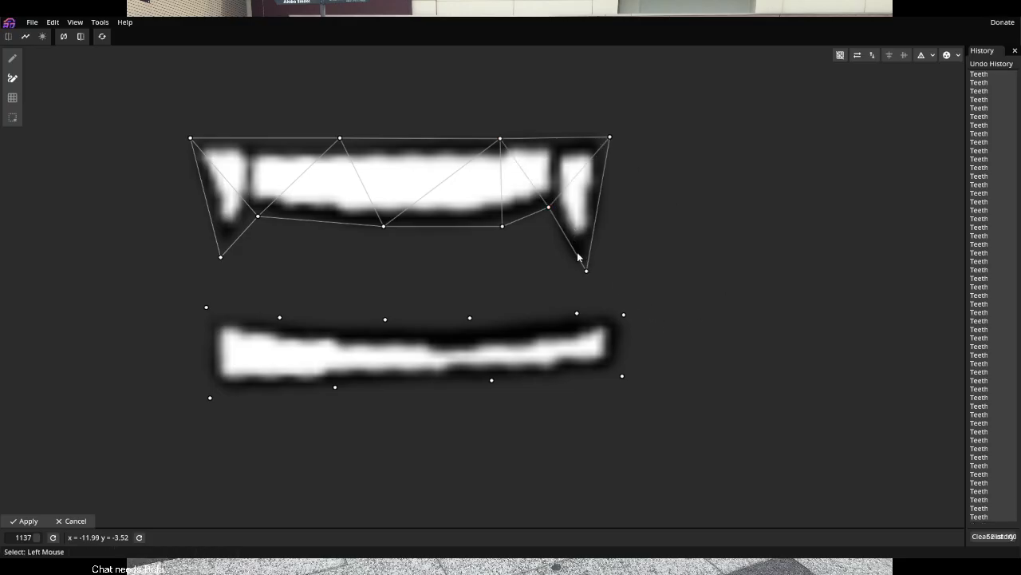
Nudge the right fang's tip vertex slightly and add a new vertex beside the tip, on the fang's inner side
{"action": "left_click", "coordinate": [586, 271]}
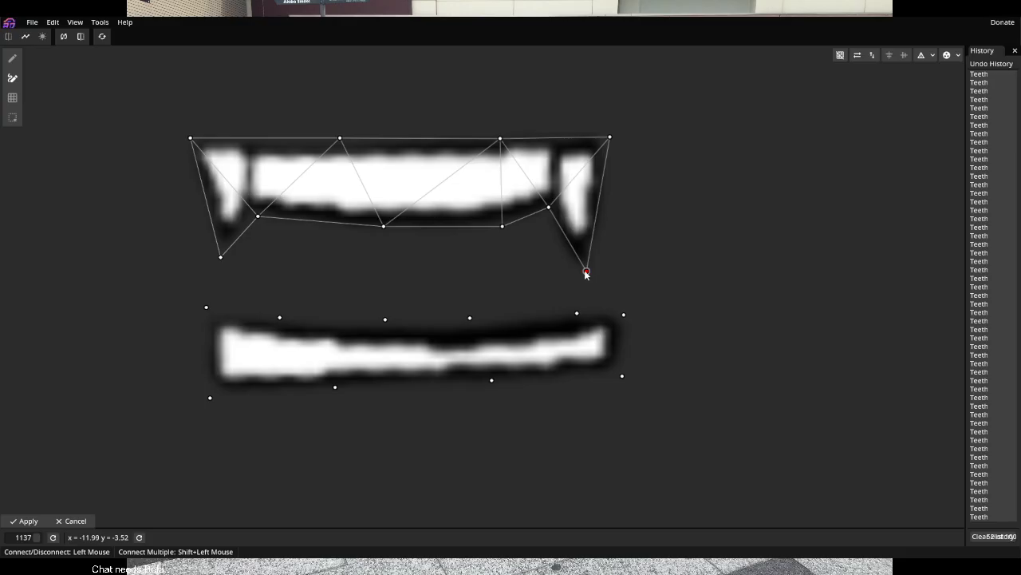
{"action": "left_click", "coordinate": [12, 58]}
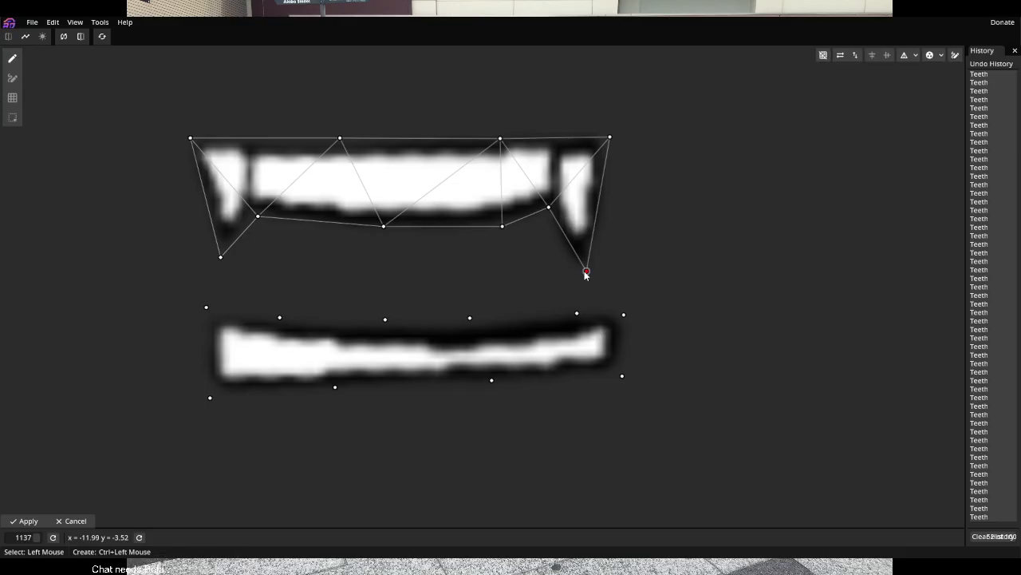
{"action": "mouse_move", "coordinate": [586, 273]}
{"action": "left_mouse_down"}
{"action": "mouse_move", "coordinate": [577, 297]}
{"action": "mouse_move", "coordinate": [588, 273]}
{"action": "left_mouse_up"}
{"action": "left_click", "coordinate": [563, 261], "text": "ctrl"}
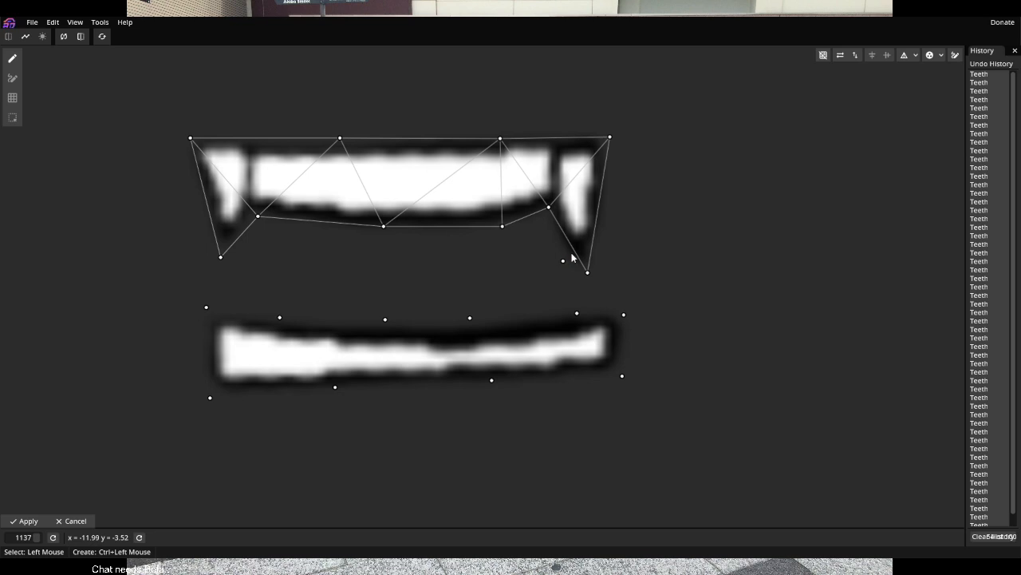
Connect the new right fang vertex to the lower-edge vertex above and to the fang tip, and move it closer to the fang
{"action": "left_click", "coordinate": [12, 77]}
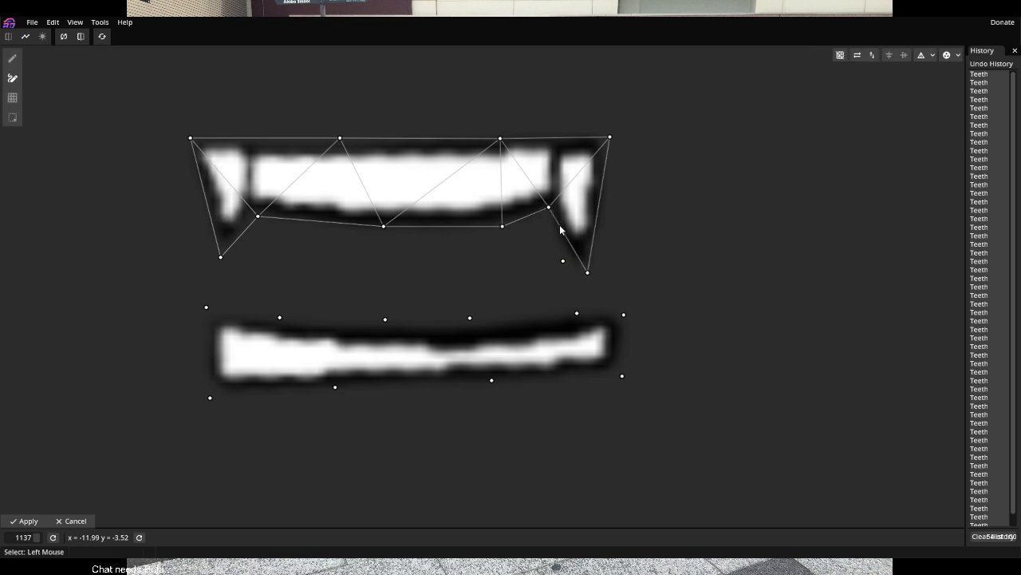
{"action": "left_click", "coordinate": [548, 206]}
{"action": "left_click", "coordinate": [564, 260]}
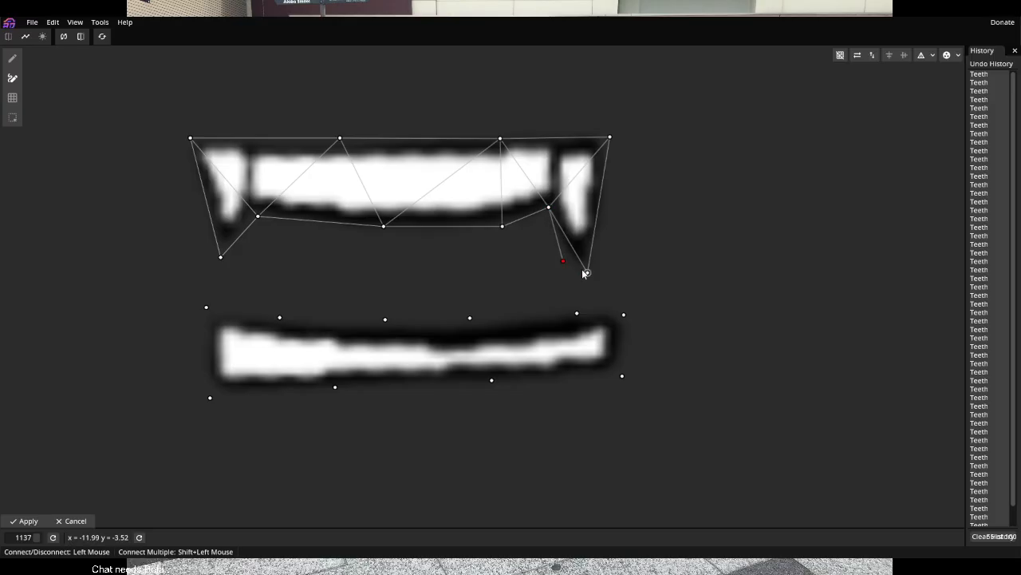
{"action": "left_click", "coordinate": [587, 273]}
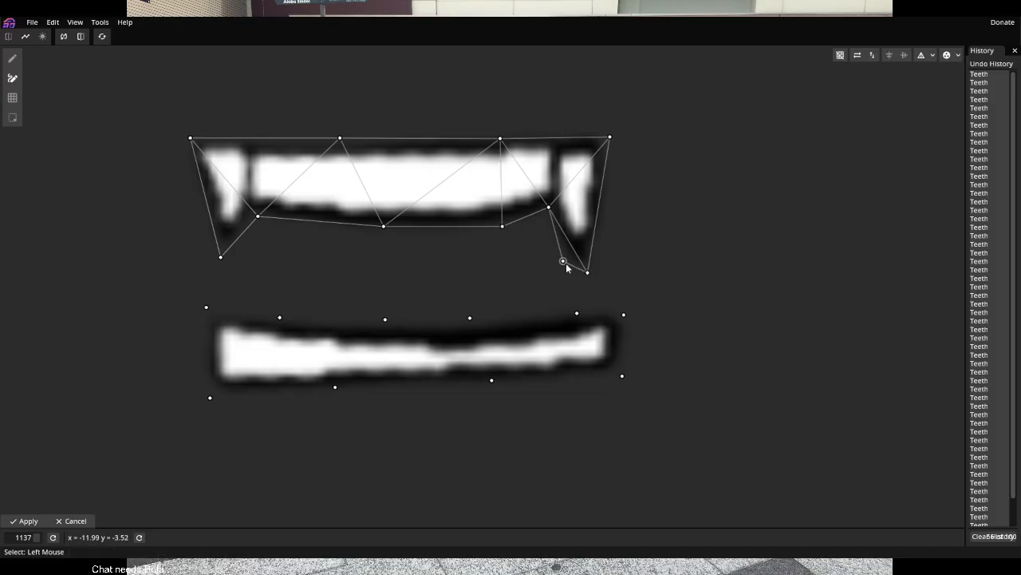
{"action": "left_click", "coordinate": [11, 61]}
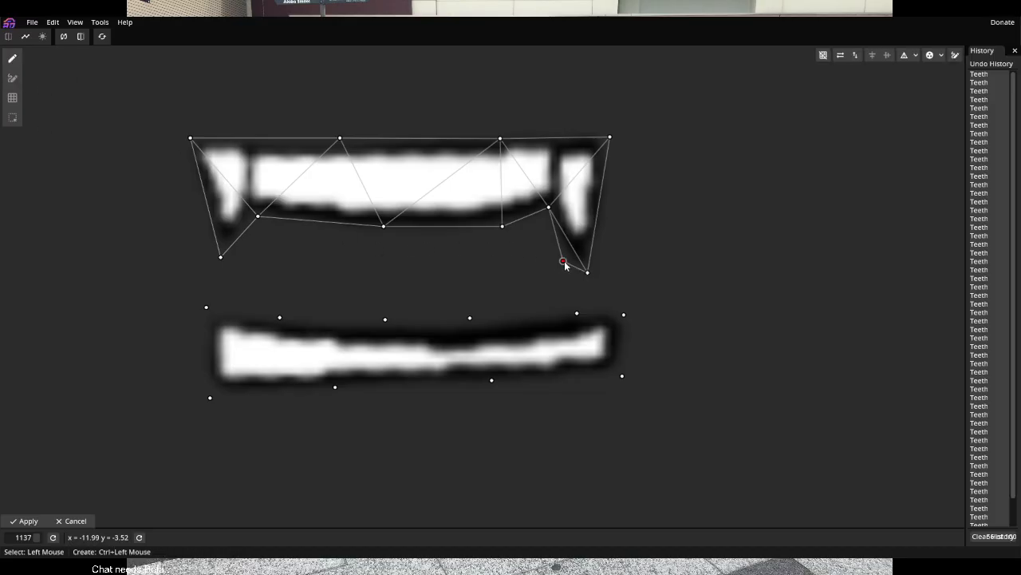
{"action": "left_click_drag", "start_coordinate": [563, 260], "coordinate": [565, 254]}
Connect the lower teeth's outline vertices from the upper-left corner down, along the bottom edge and up to the upper-right corner
{"action": "left_click", "coordinate": [12, 77]}
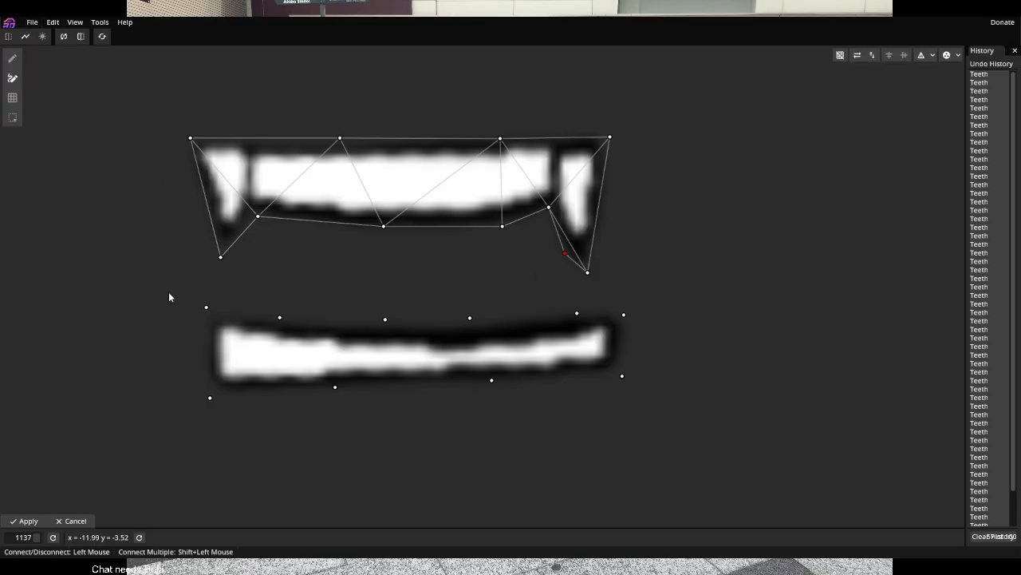
{"action": "left_click", "coordinate": [207, 310]}
{"action": "key", "text": "ctrl+z"}
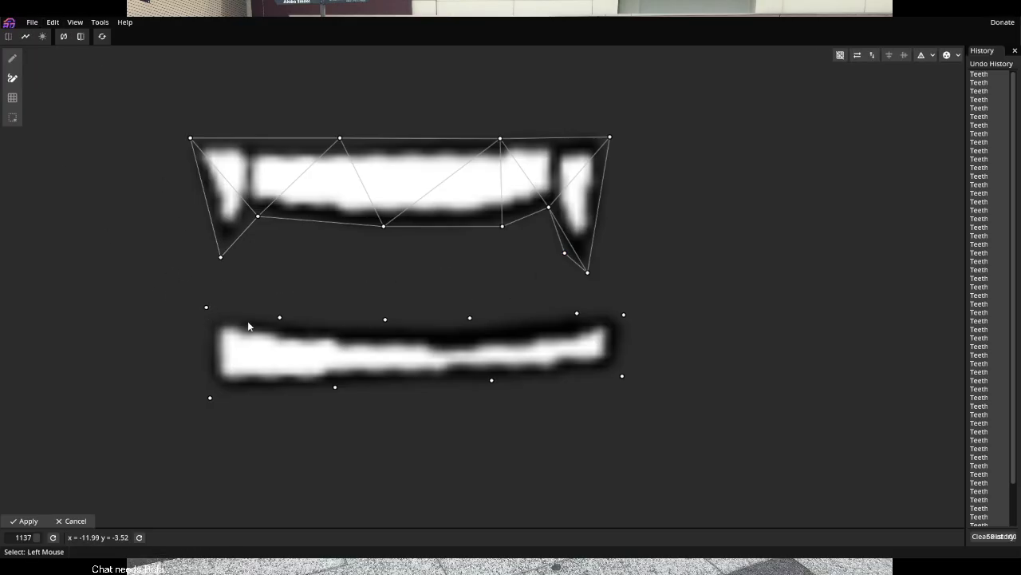
{"action": "left_click", "coordinate": [206, 308]}
{"action": "left_click", "coordinate": [210, 398]}
{"action": "left_click", "coordinate": [334, 387]}
{"action": "left_click", "coordinate": [335, 388]}
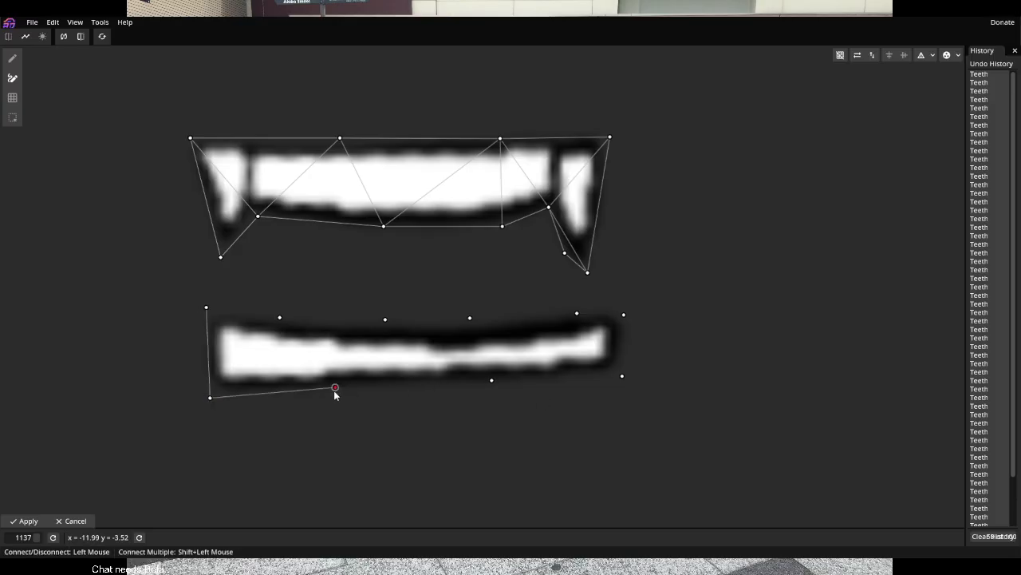
{"action": "left_click", "coordinate": [492, 380]}
{"action": "left_click", "coordinate": [622, 375]}
{"action": "left_click", "coordinate": [624, 315]}
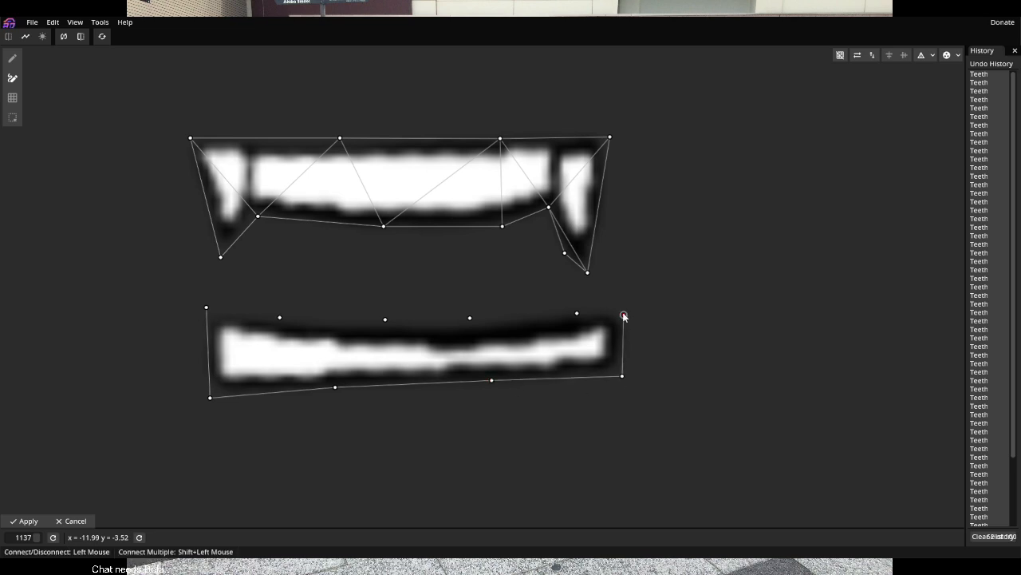
Close the lower teeth outline by connecting the vertices along its top edge from the right corner back to the left corner
{"action": "left_click", "coordinate": [577, 314]}
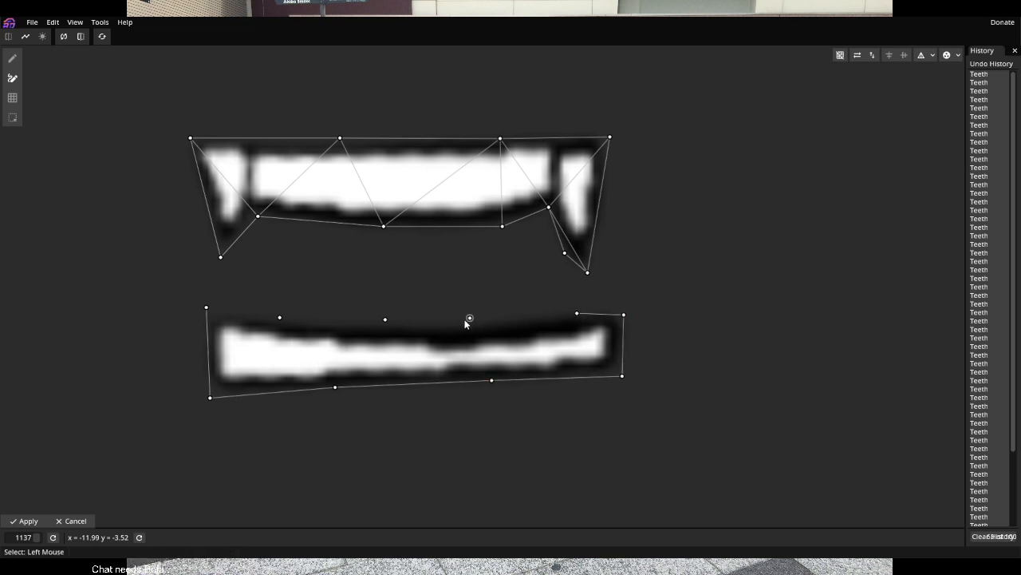
{"action": "left_click", "coordinate": [469, 318]}
{"action": "left_click", "coordinate": [577, 314]}
{"action": "left_click", "coordinate": [385, 320]}
{"action": "left_click", "coordinate": [280, 317]}
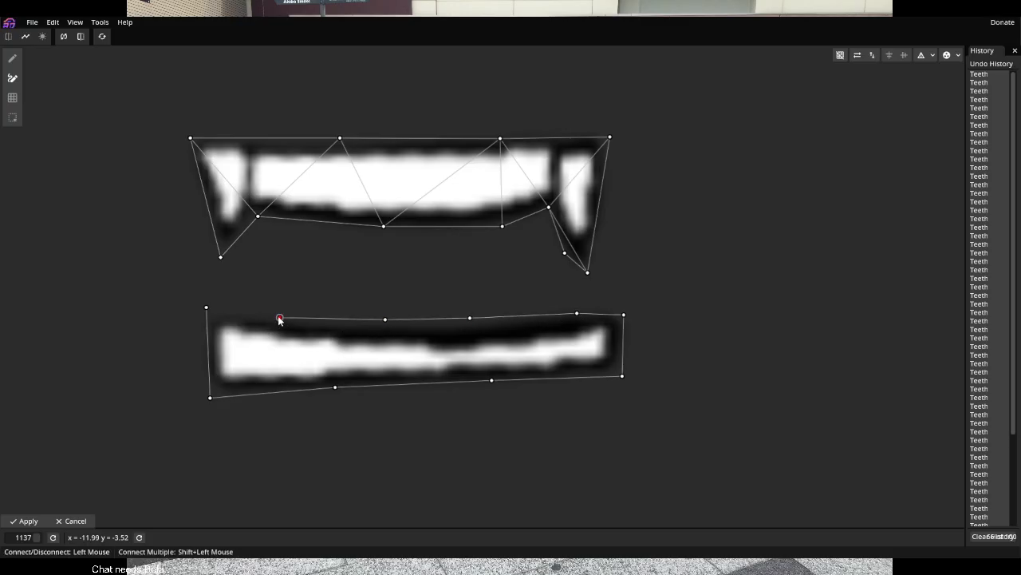
{"action": "left_click", "coordinate": [206, 308]}
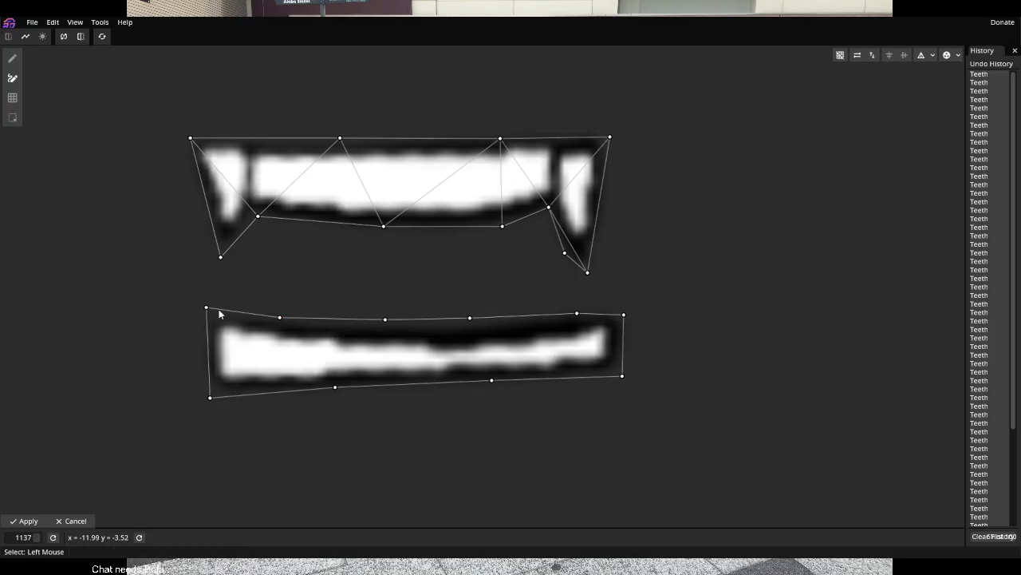
Add zigzag inner edges between the lower teeth's top and bottom vertices to triangulate the strip from left to right
{"action": "left_click", "coordinate": [209, 398]}
{"action": "left_click", "coordinate": [279, 317]}
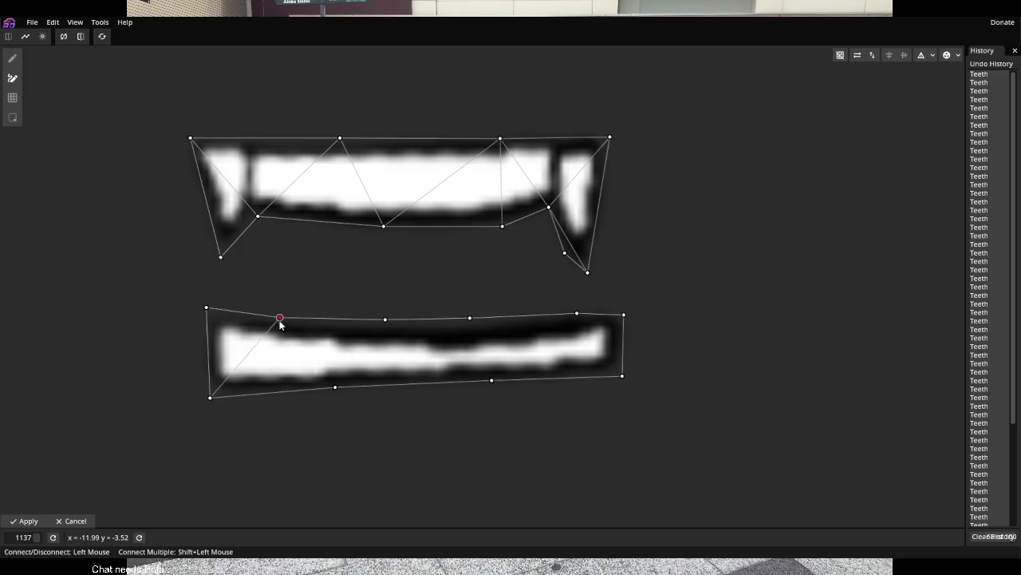
{"action": "left_click", "coordinate": [334, 388]}
{"action": "left_click", "coordinate": [385, 320]}
{"action": "left_click", "coordinate": [491, 381]}
{"action": "left_click", "coordinate": [470, 319]}
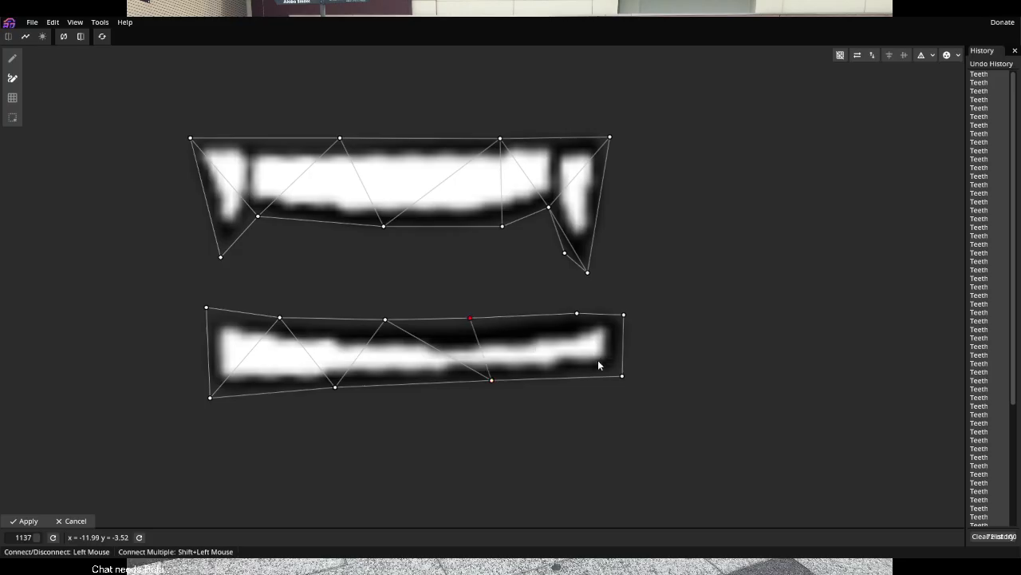
{"action": "left_click", "coordinate": [621, 375]}
{"action": "left_click", "coordinate": [577, 313]}
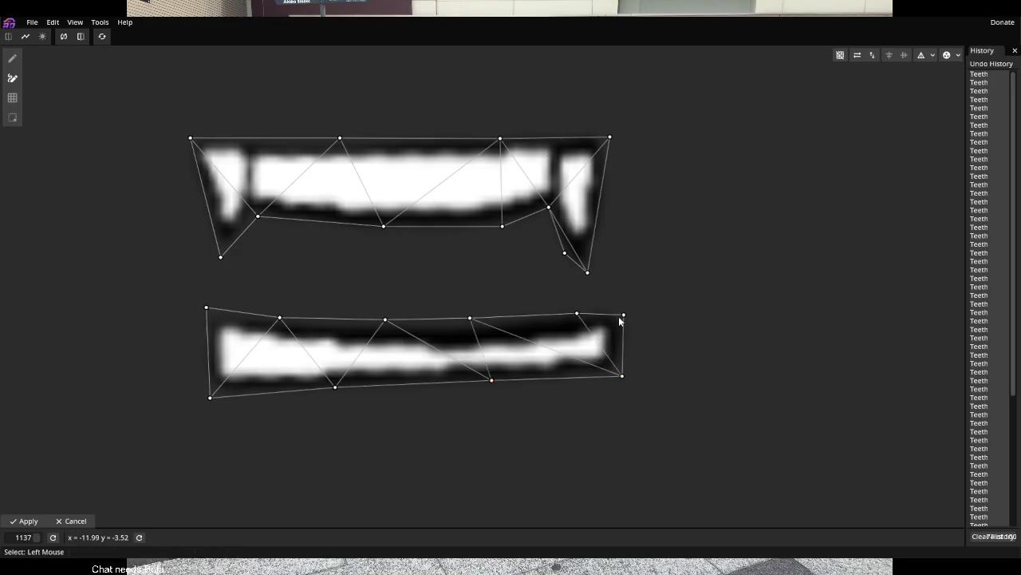
Tighten the lower teeth mesh by adjusting both left corner vertices and lowering the three top-edge vertices next to them
{"action": "left_click", "coordinate": [12, 58]}
{"action": "left_click_drag", "start_coordinate": [210, 397], "coordinate": [212, 392]}
{"action": "left_click_drag", "start_coordinate": [209, 309], "coordinate": [206, 321]}
{"action": "left_click", "coordinate": [280, 319]}
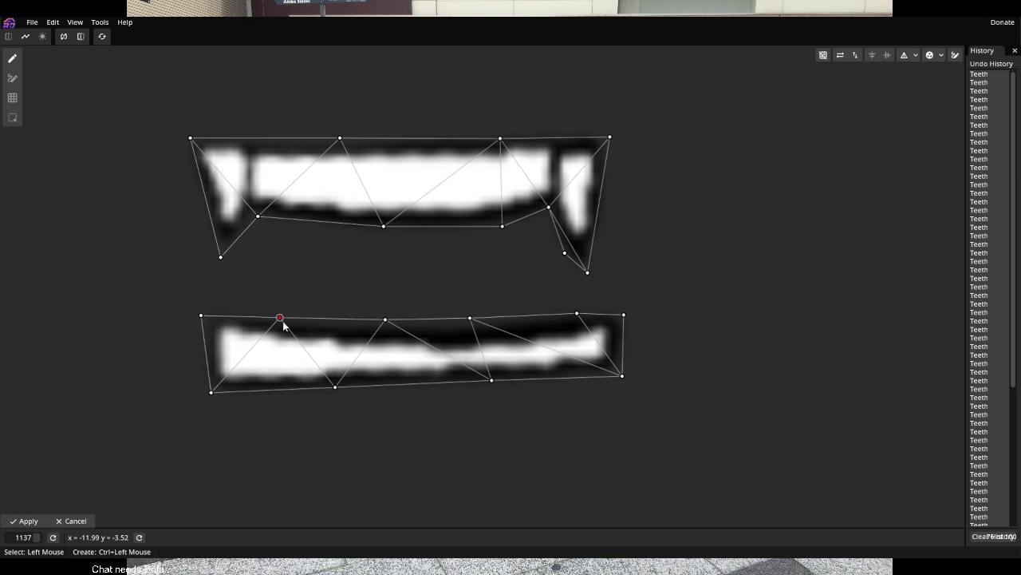
{"action": "left_click_drag", "start_coordinate": [281, 320], "coordinate": [282, 324]}
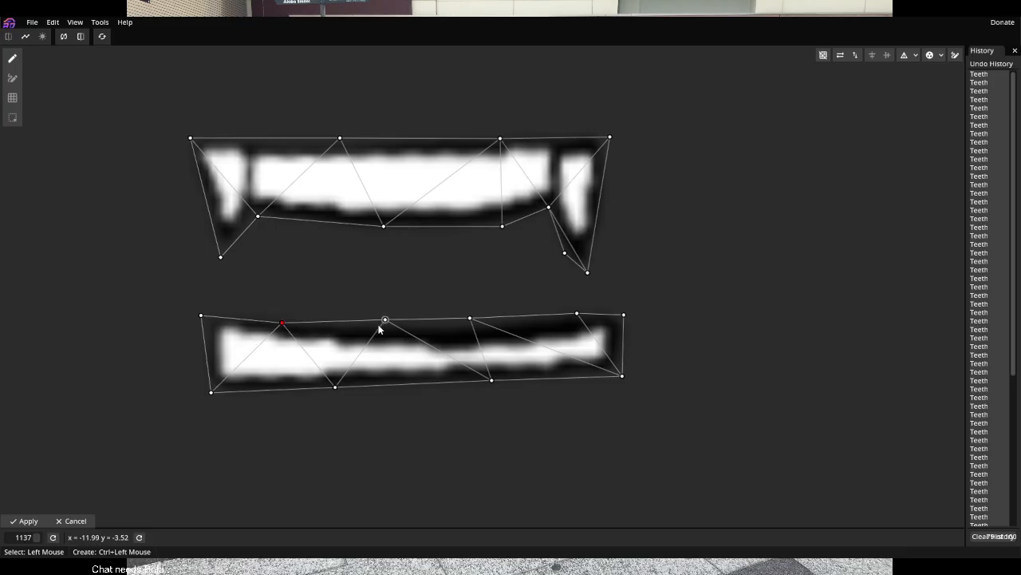
{"action": "left_click_drag", "start_coordinate": [383, 322], "coordinate": [385, 325]}
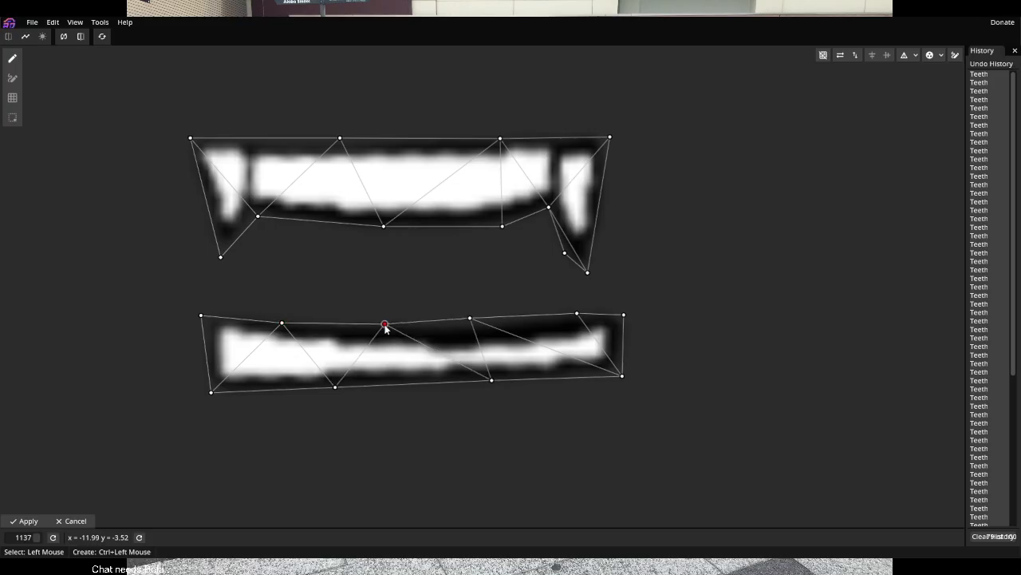
{"action": "left_click_drag", "start_coordinate": [471, 319], "coordinate": [472, 326]}
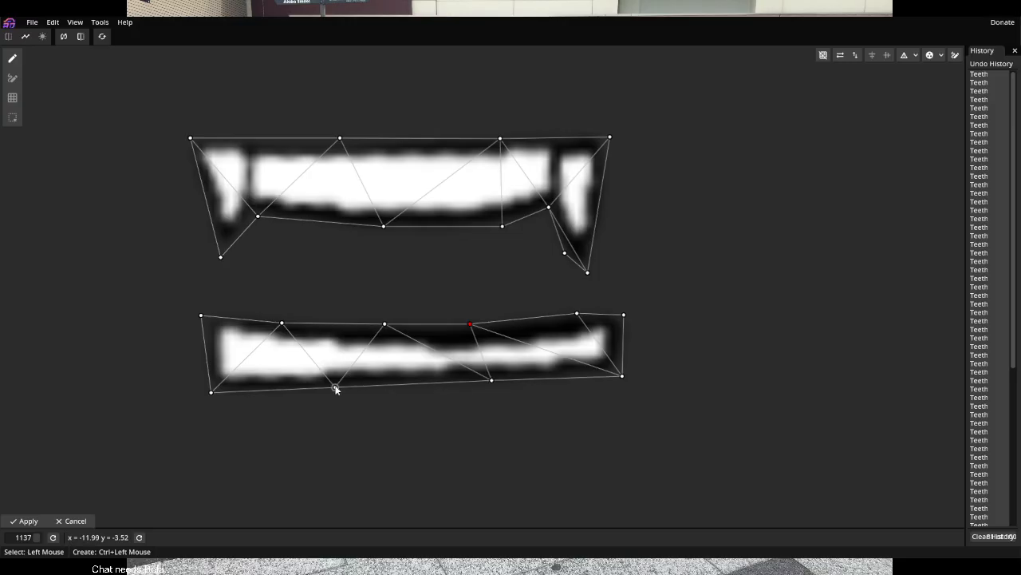
Move the lower teeth's inner-left bottom vertex, right corners and adjacent top vertex closer to the artwork, and apply the mesh
{"action": "left_click_drag", "start_coordinate": [335, 388], "coordinate": [339, 384]}
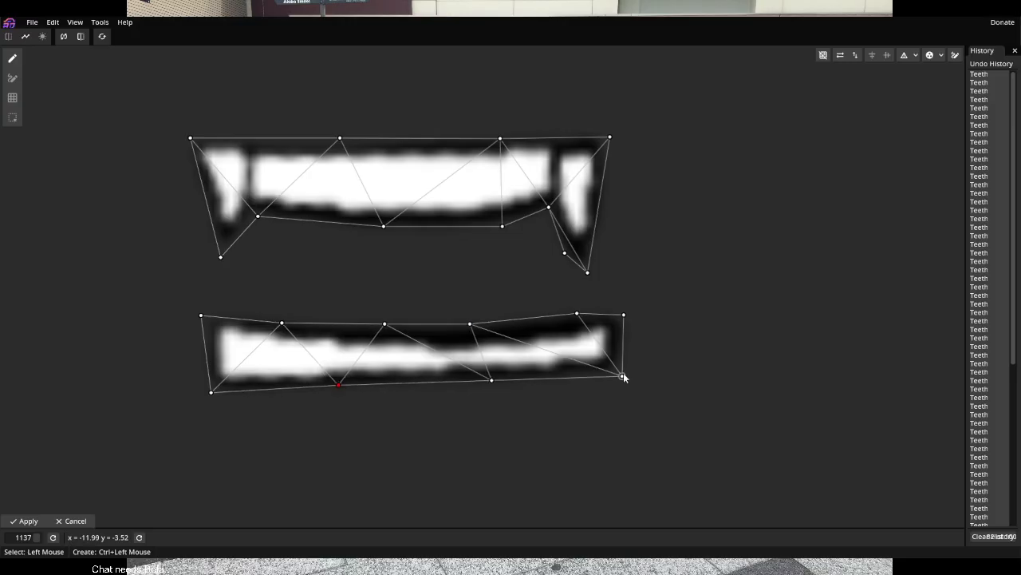
{"action": "left_click_drag", "start_coordinate": [623, 376], "coordinate": [618, 367]}
{"action": "left_click_drag", "start_coordinate": [619, 317], "coordinate": [574, 317]}
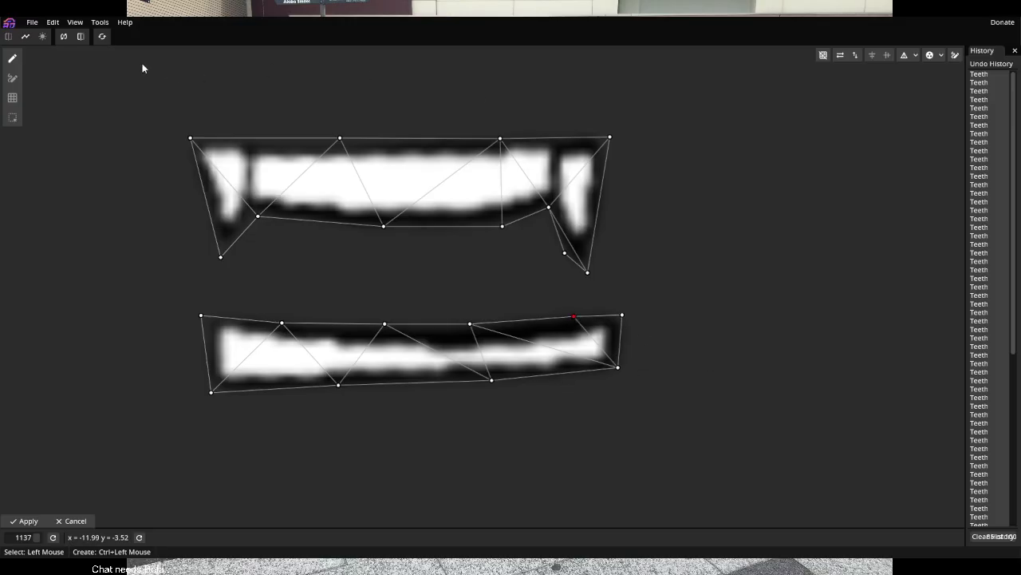
{"action": "left_click", "coordinate": [24, 520]}
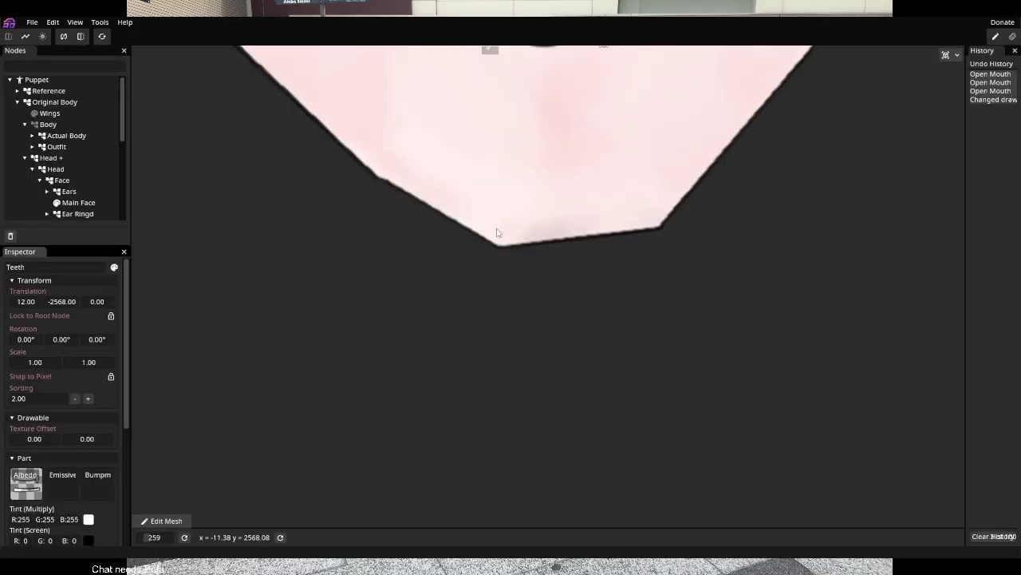
{"action": "scroll", "coordinate": [626, 326], "scroll_direction": "up", "scroll_amount": 5}
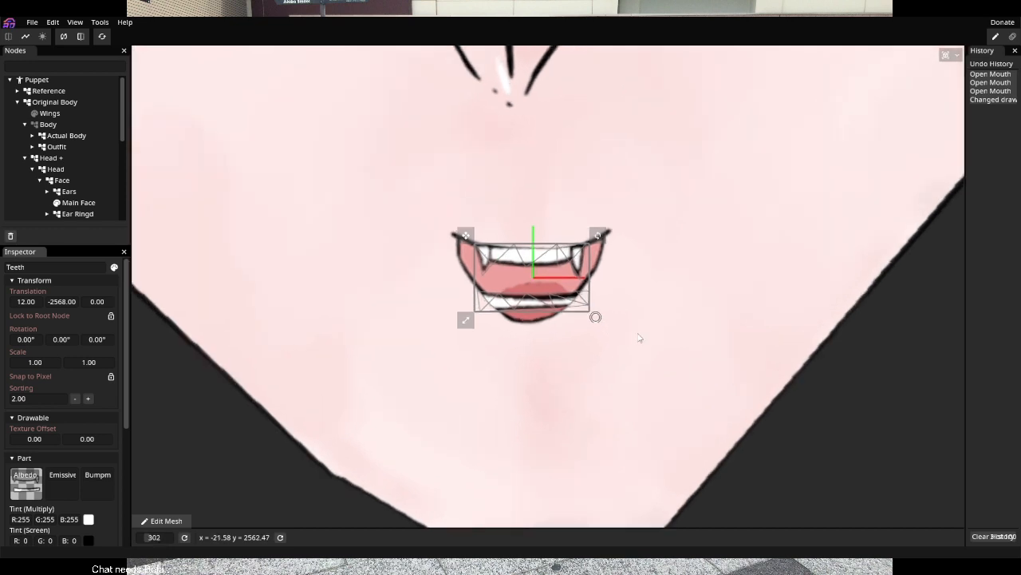
{"action": "scroll", "coordinate": [551, 303], "scroll_direction": "up", "scroll_amount": 2}
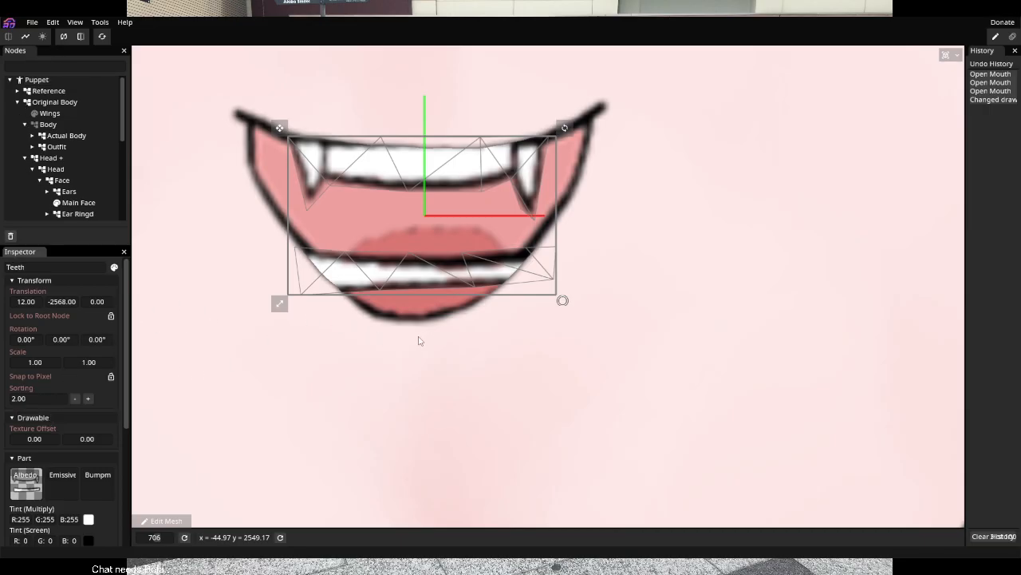
{"action": "scroll", "coordinate": [418, 341], "scroll_direction": "down", "scroll_amount": 3}
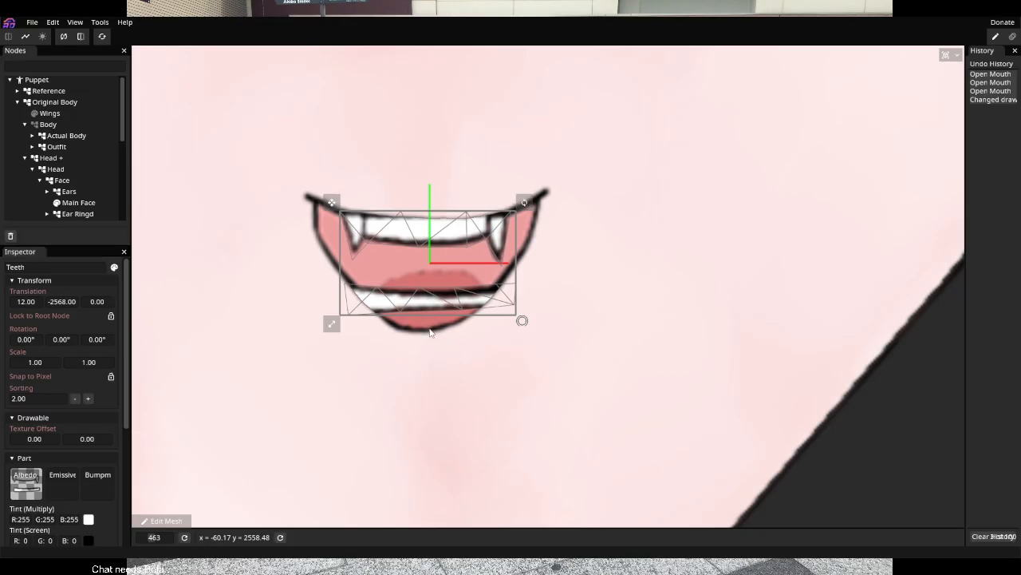
{"action": "left_click", "coordinate": [114, 268]}
{"action": "left_click", "coordinate": [114, 269]}
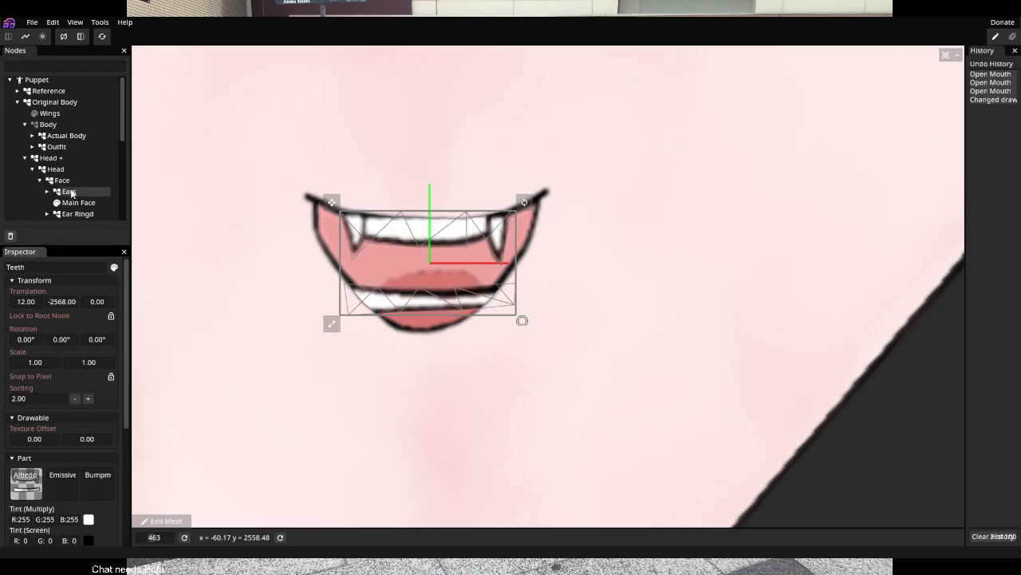
Add a Mask node as a child of the Teeth part in the Mouth group, and collapse the Teeth branch
{"action": "scroll", "coordinate": [76, 189], "scroll_direction": "down", "scroll_amount": 1}
{"action": "scroll", "coordinate": [77, 190], "scroll_direction": "up", "scroll_amount": 1}
{"action": "scroll", "coordinate": [87, 201], "scroll_direction": "down", "scroll_amount": 3}
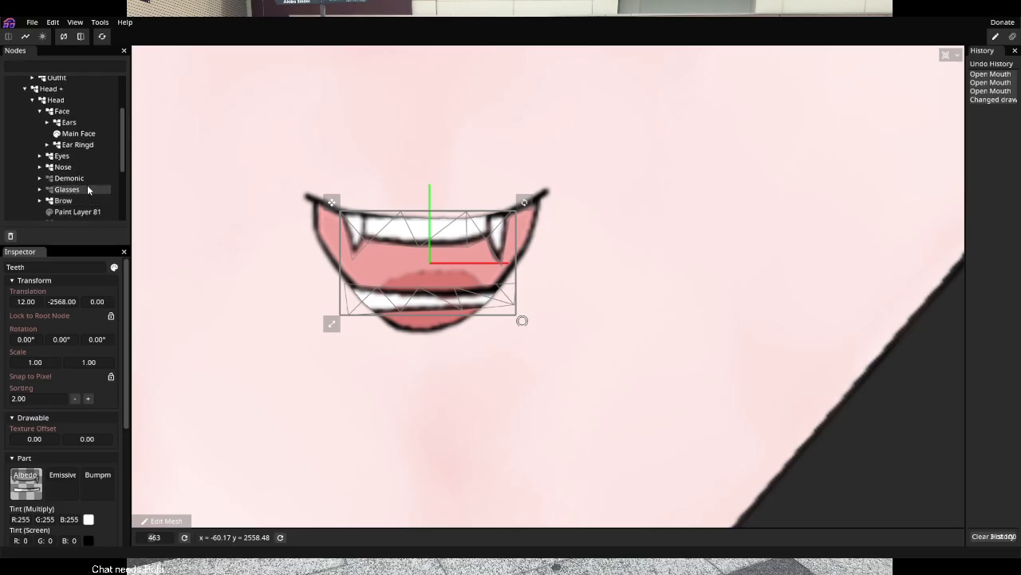
{"action": "scroll", "coordinate": [82, 196], "scroll_direction": "down", "scroll_amount": 2}
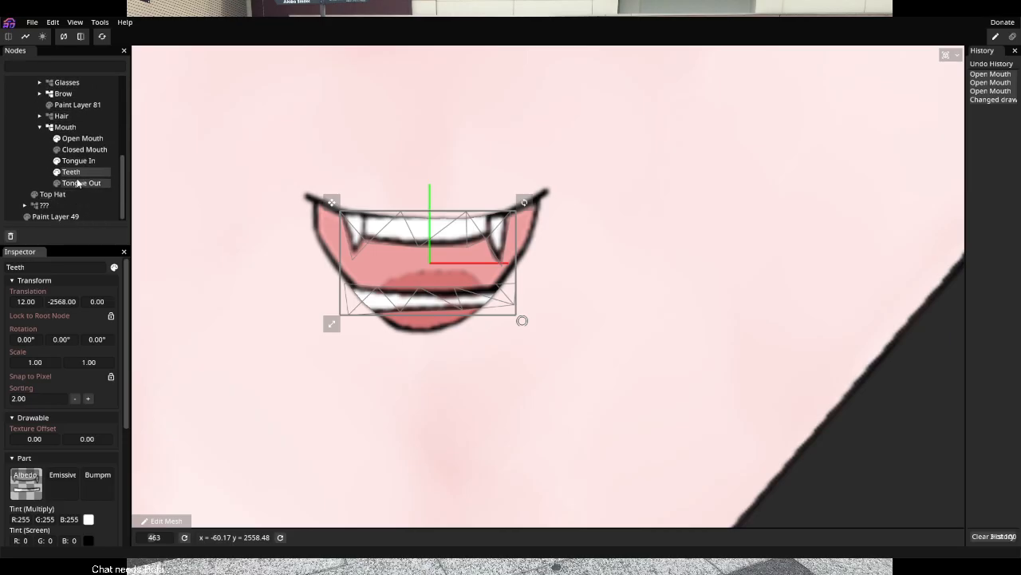
{"action": "right_click", "coordinate": [87, 173]}
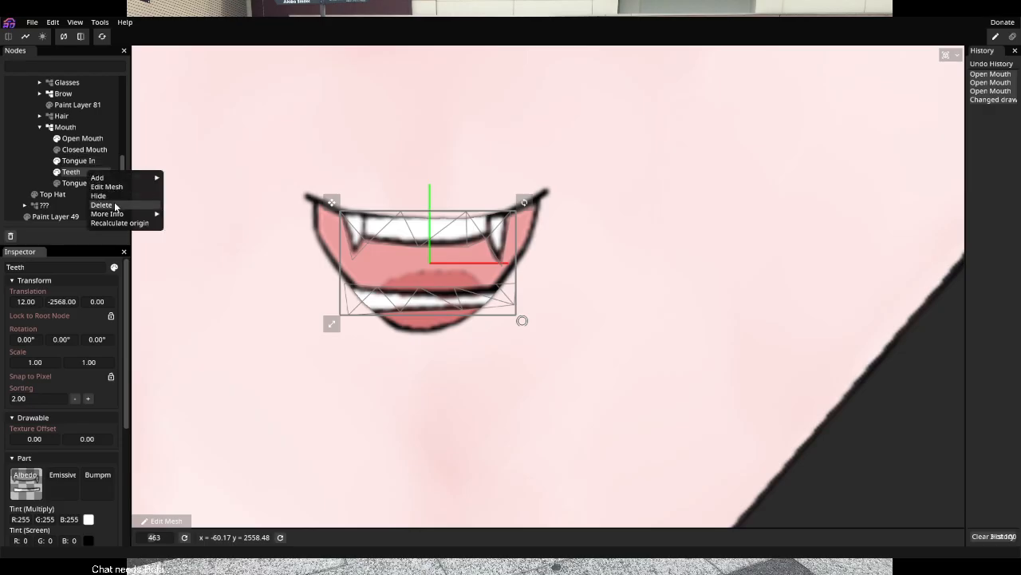
{"action": "mouse_move", "coordinate": [127, 215]}
{"action": "mouse_move", "coordinate": [128, 179]}
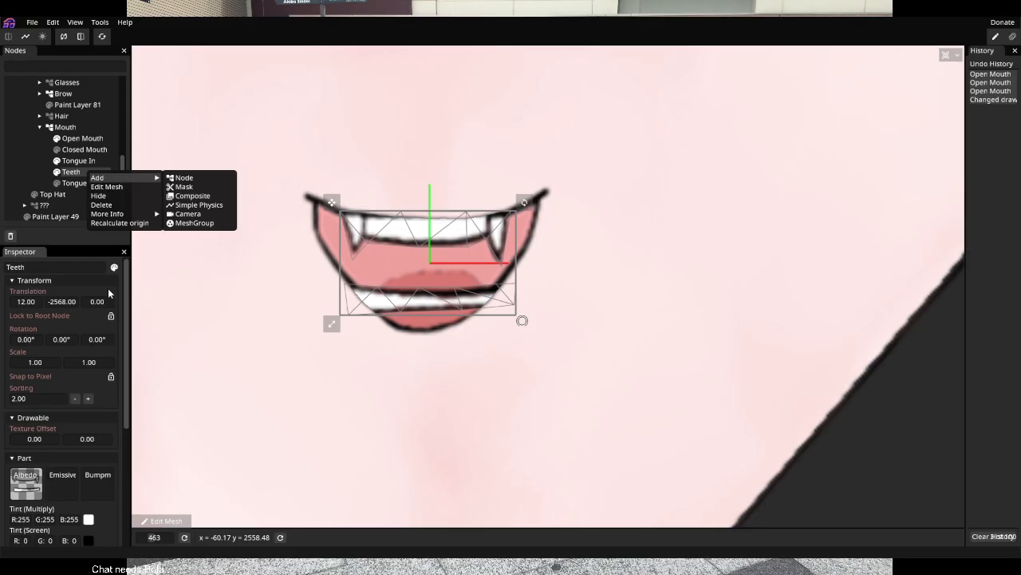
{"action": "left_click", "coordinate": [204, 186]}
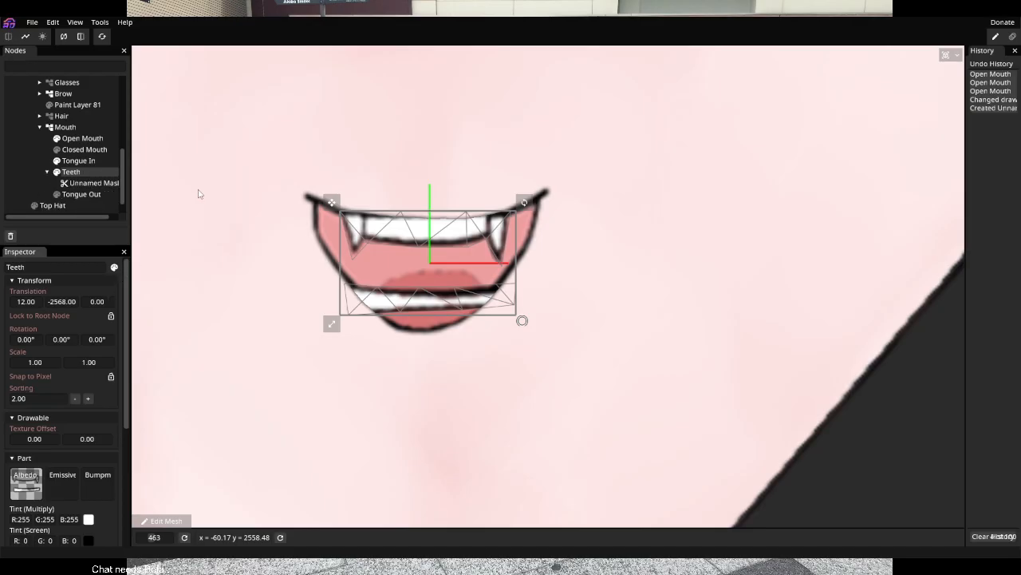
{"action": "left_click", "coordinate": [46, 172]}
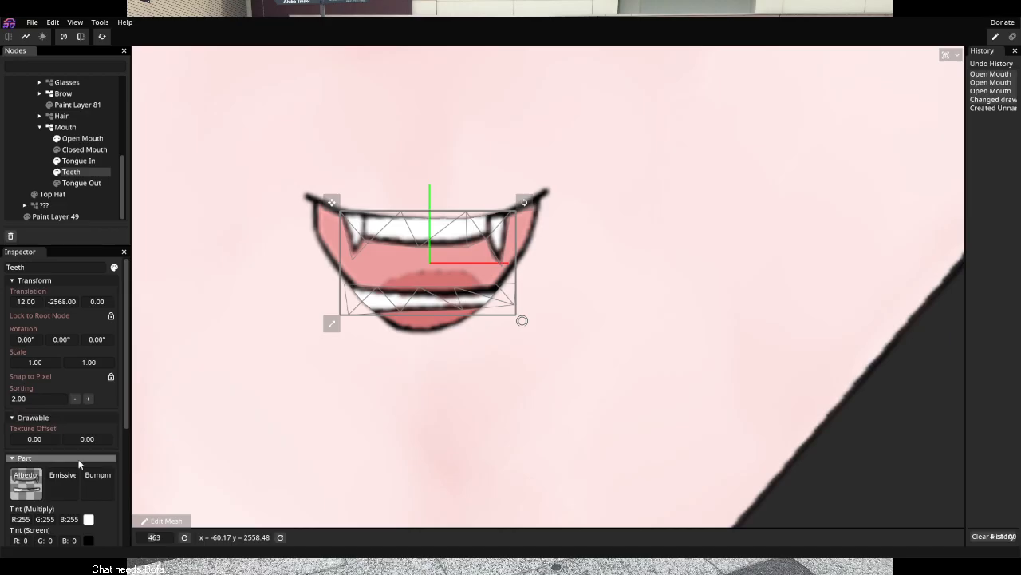
{"action": "scroll", "coordinate": [96, 455], "scroll_direction": "down", "scroll_amount": 2}
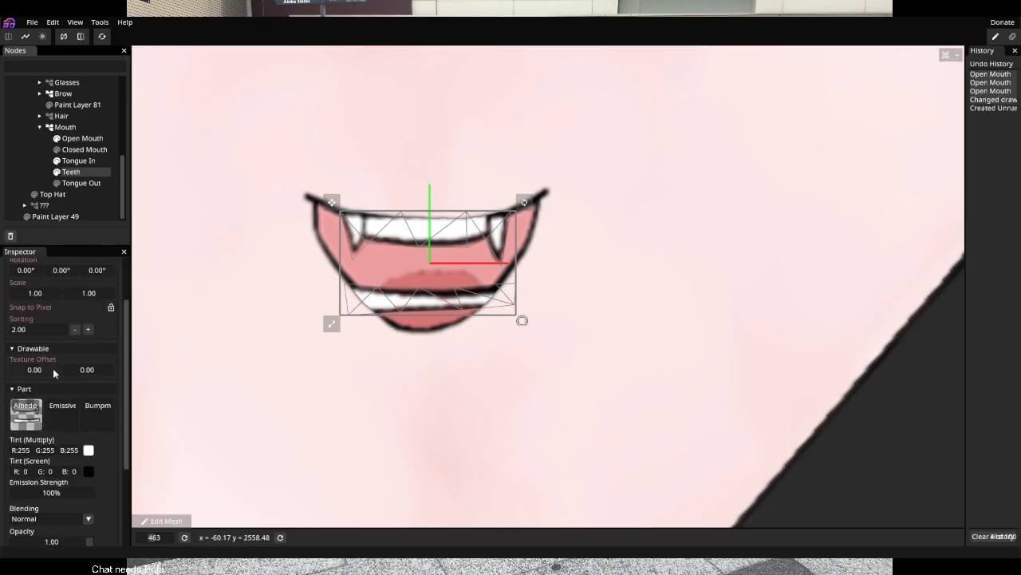
Inspect the Teeth part's mesh fit, mask source and drawing properties against the mouth artwork
{"action": "scroll", "coordinate": [84, 443], "scroll_direction": "down", "scroll_amount": 3}
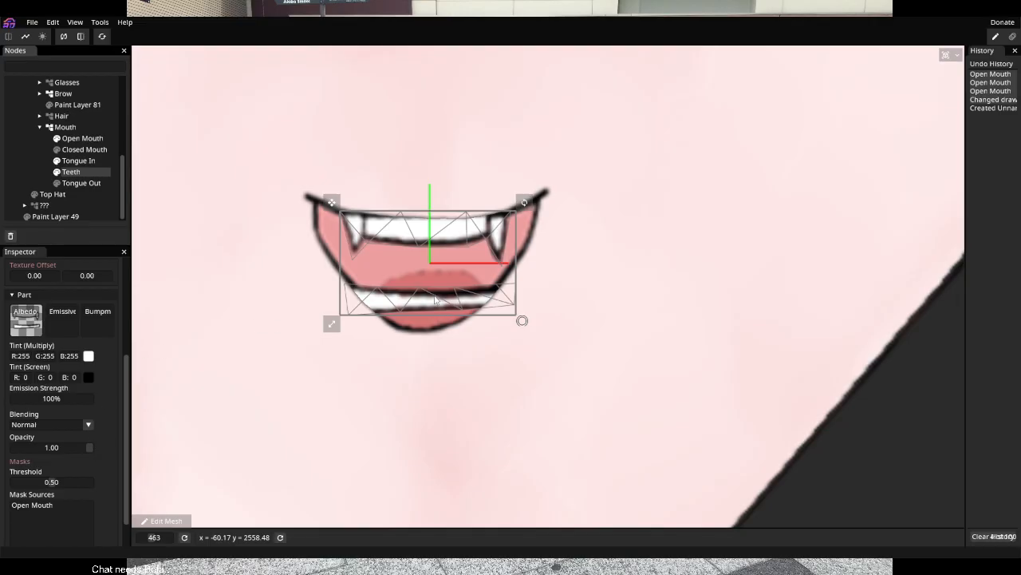
{"action": "scroll", "coordinate": [435, 300], "scroll_direction": "up", "scroll_amount": 5}
{"action": "scroll", "coordinate": [436, 299], "scroll_direction": "up", "scroll_amount": 2}
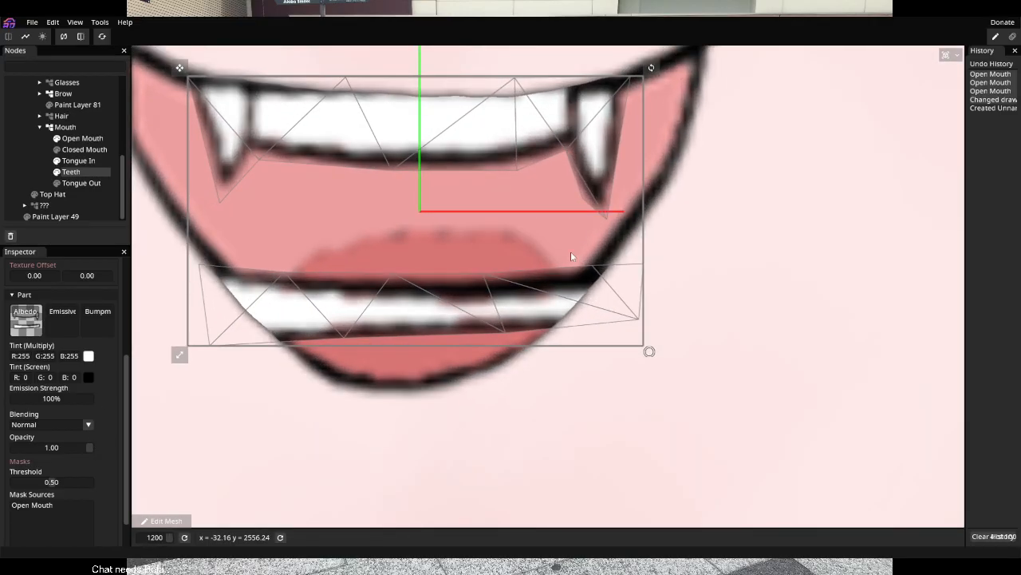
{"action": "left_click_drag", "start_coordinate": [571, 251], "coordinate": [632, 320]}
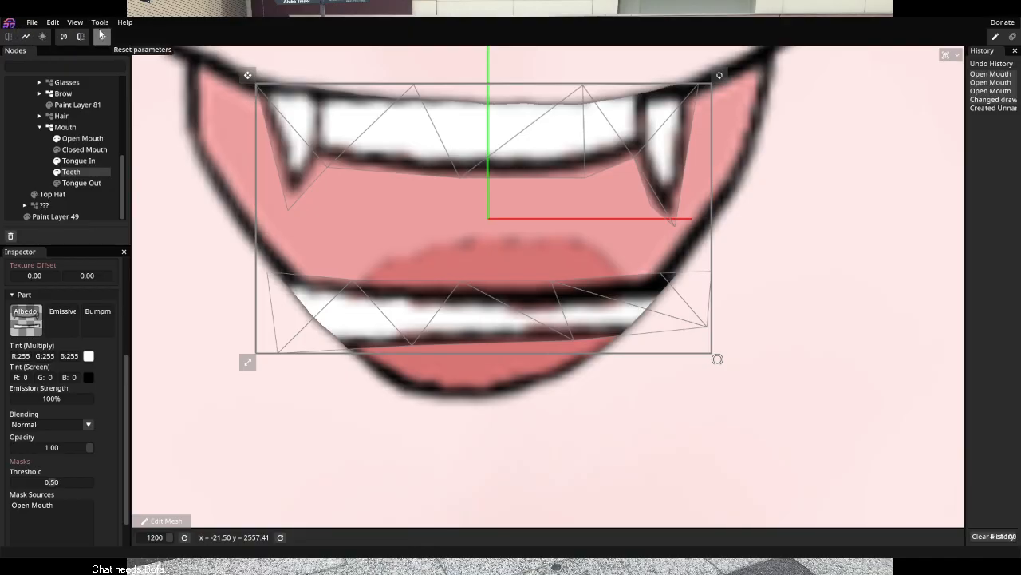
{"action": "scroll", "coordinate": [53, 335], "scroll_direction": "up", "scroll_amount": 5}
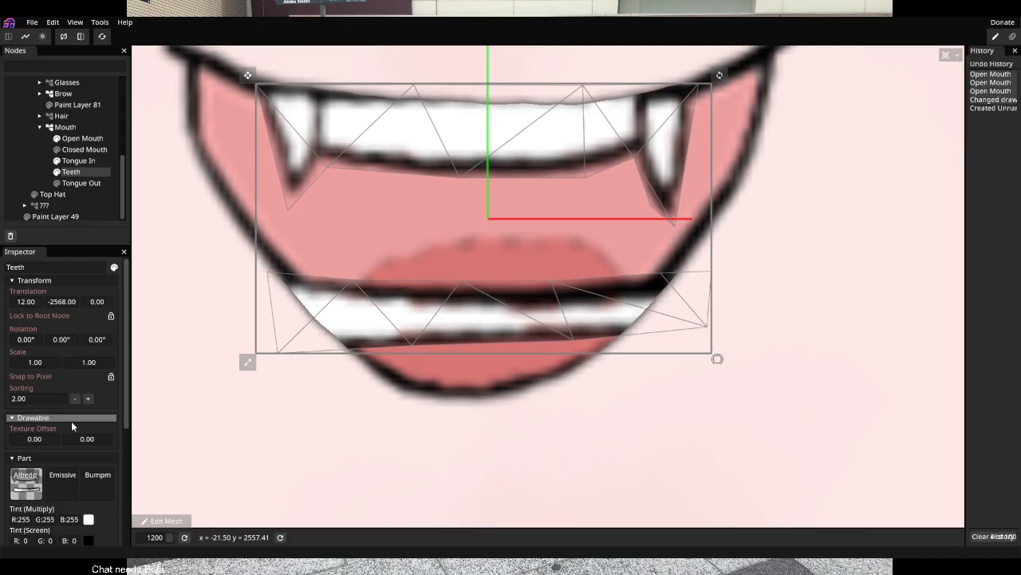
{"action": "scroll", "coordinate": [83, 419], "scroll_direction": "down", "scroll_amount": 5}
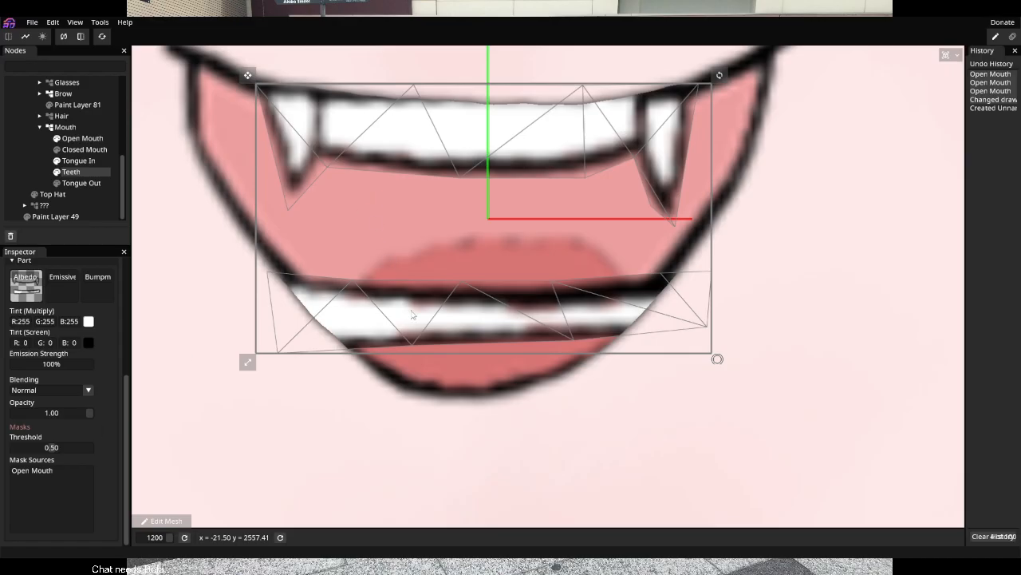
{"action": "right_click", "coordinate": [393, 368]}
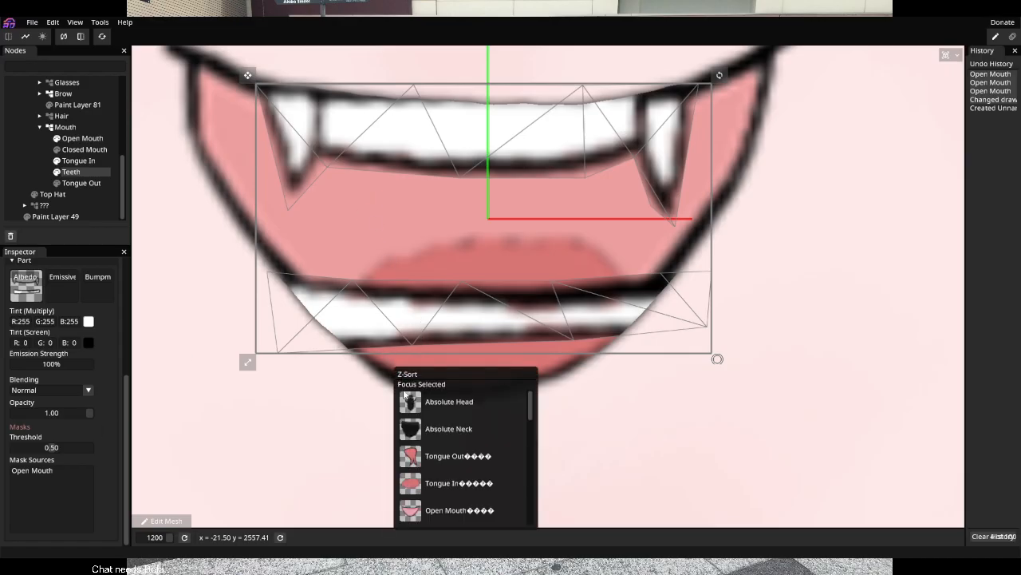
{"action": "left_click", "coordinate": [363, 381]}
{"action": "left_click", "coordinate": [23, 155]}
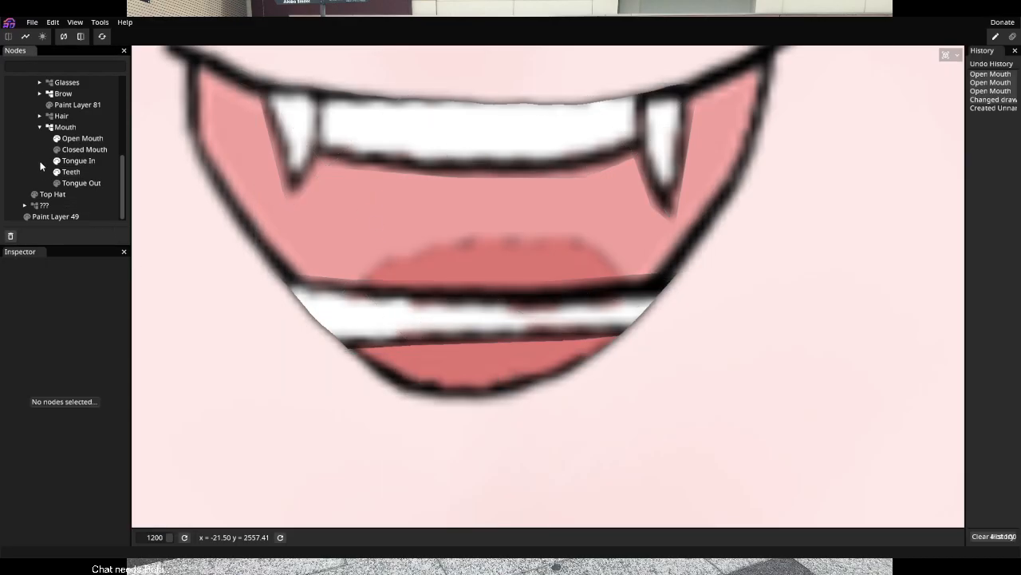
Revert the Teeth part through the undo history to its state before the mask and custom mesh
{"action": "left_click", "coordinate": [72, 171]}
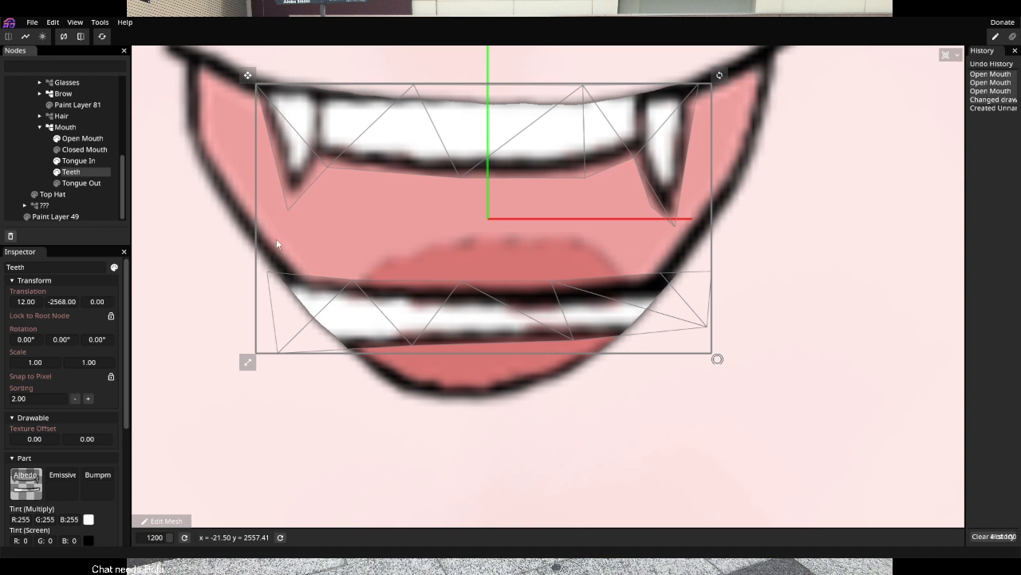
{"action": "key", "text": "ctrl+s"}
{"action": "left_click", "coordinate": [992, 108]}
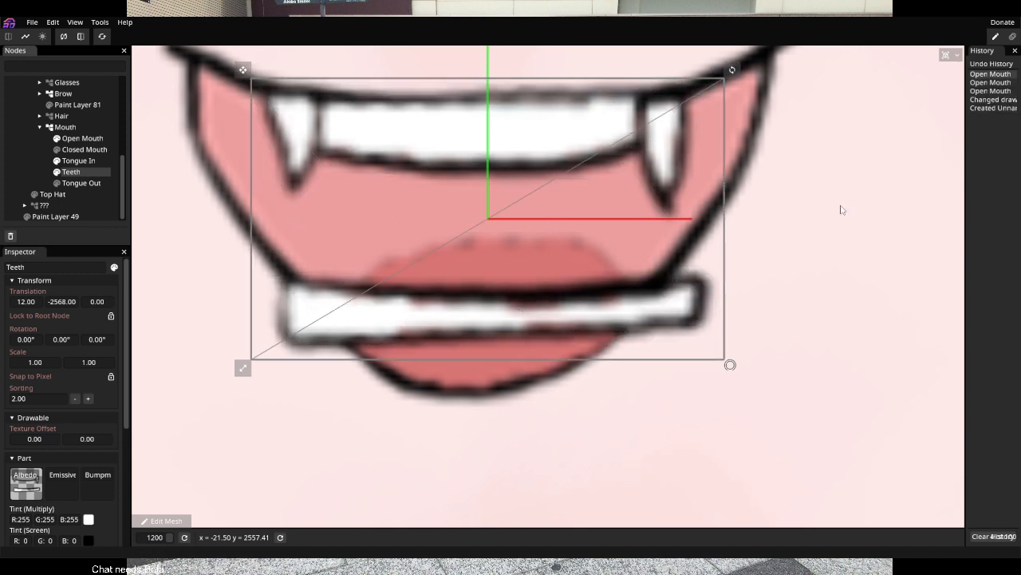
Add Open Mouth as a mask source for the Teeth part
{"action": "scroll", "coordinate": [469, 271], "scroll_direction": "down", "scroll_amount": 6}
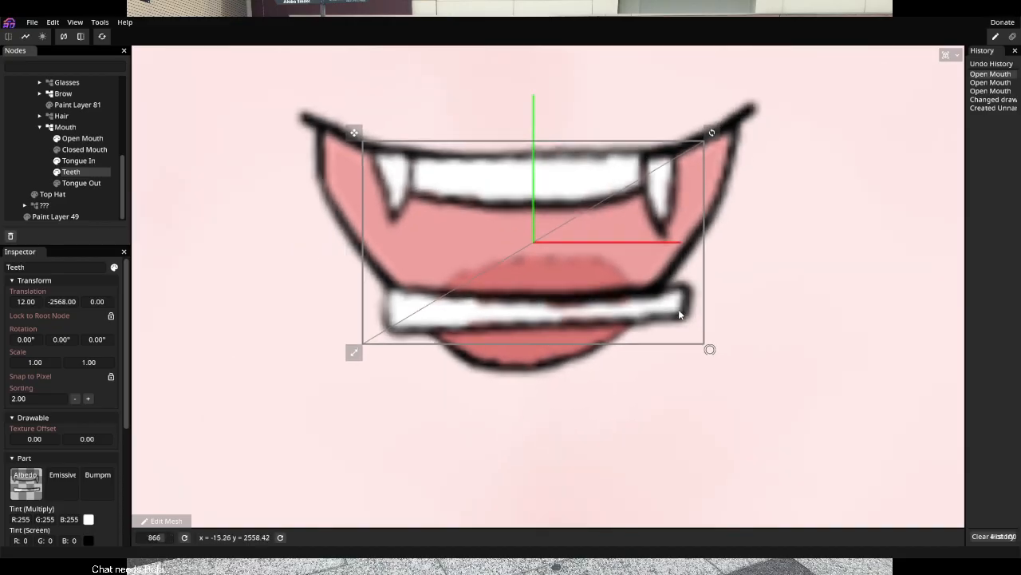
{"action": "scroll", "coordinate": [642, 332], "scroll_direction": "up", "scroll_amount": 2}
{"action": "scroll", "coordinate": [808, 243], "scroll_direction": "up", "scroll_amount": 3}
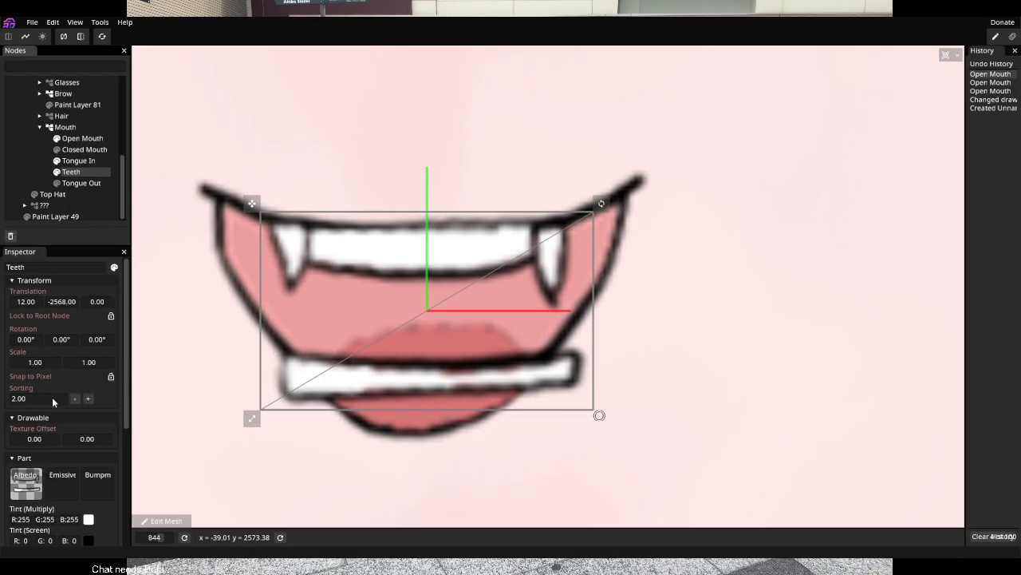
{"action": "scroll", "coordinate": [51, 423], "scroll_direction": "down", "scroll_amount": 5}
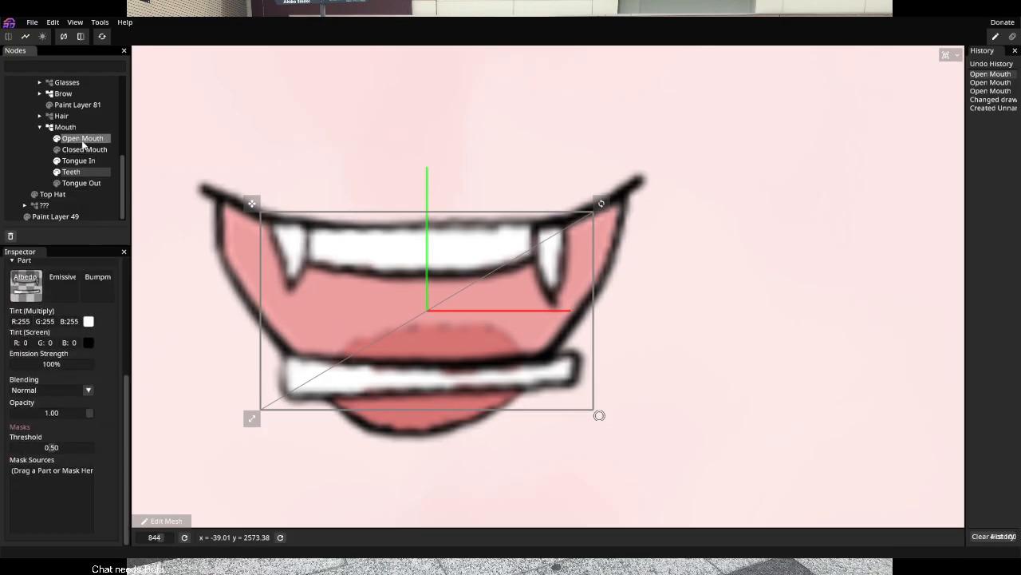
{"action": "left_click_drag", "start_coordinate": [83, 142], "coordinate": [38, 498]}
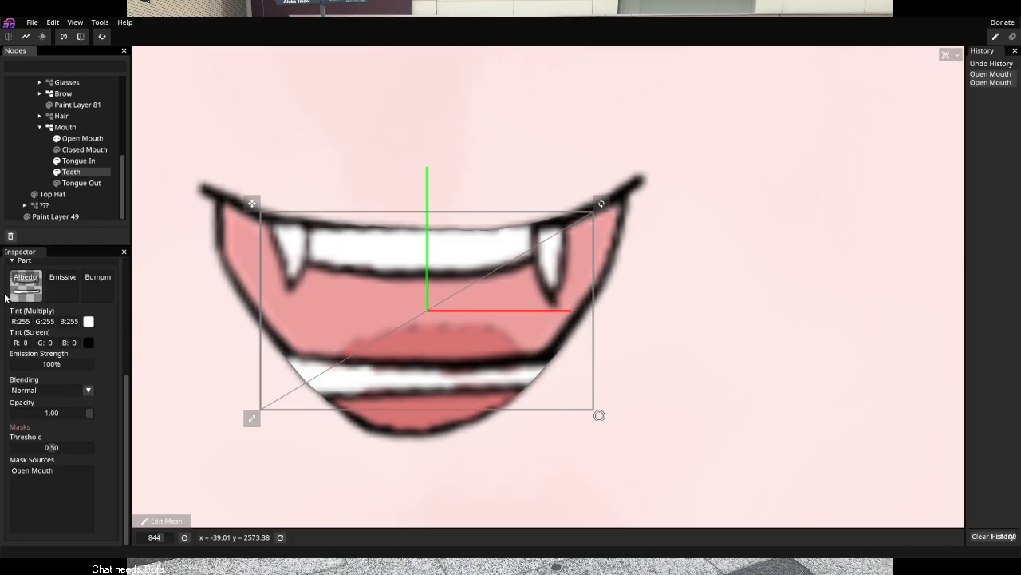
{"action": "scroll", "coordinate": [118, 367], "scroll_direction": "up", "scroll_amount": 5}
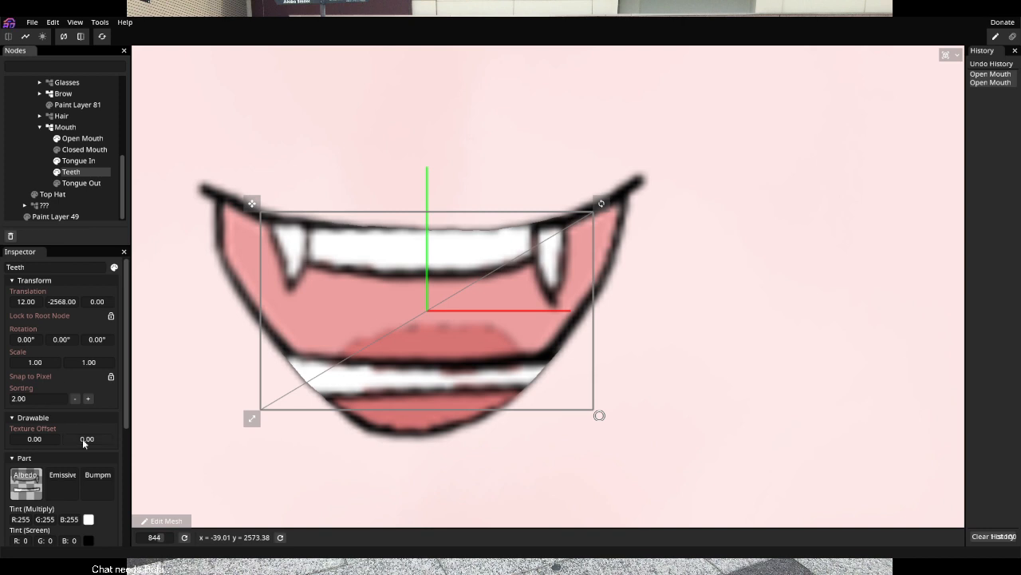
{"action": "scroll", "coordinate": [84, 445], "scroll_direction": "down", "scroll_amount": 2}
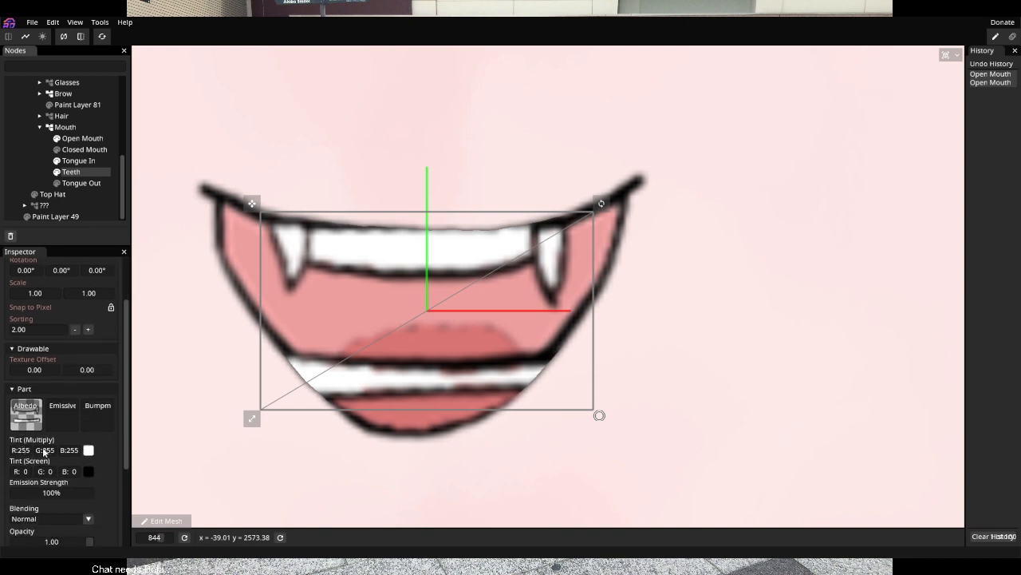
{"action": "left_click", "coordinate": [157, 522]}
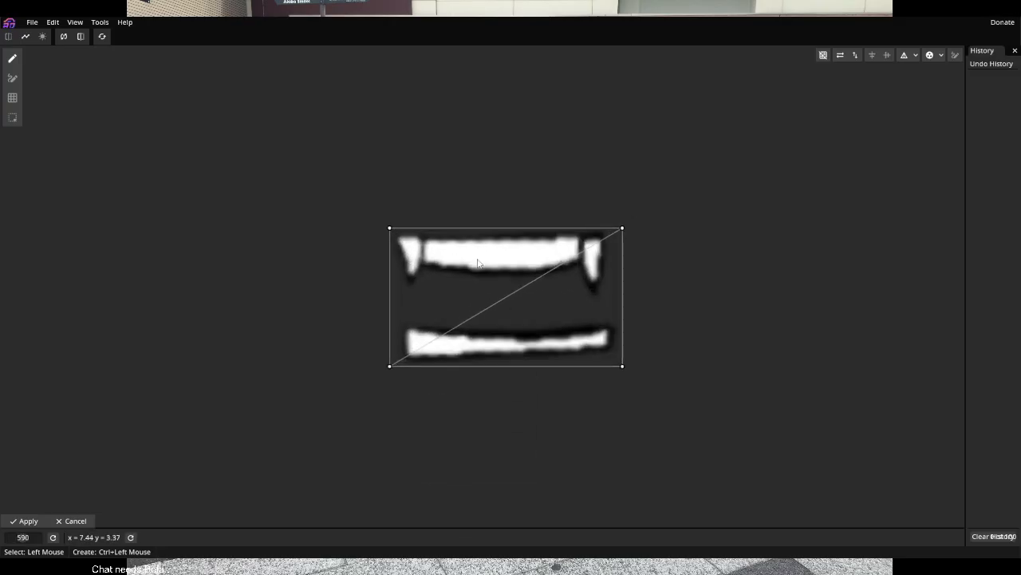
{"action": "scroll", "coordinate": [478, 264], "scroll_direction": "up", "scroll_amount": 2}
{"action": "scroll", "coordinate": [646, 211], "scroll_direction": "up", "scroll_amount": 1}
{"action": "left_click_drag", "start_coordinate": [763, 156], "coordinate": [262, 484]}
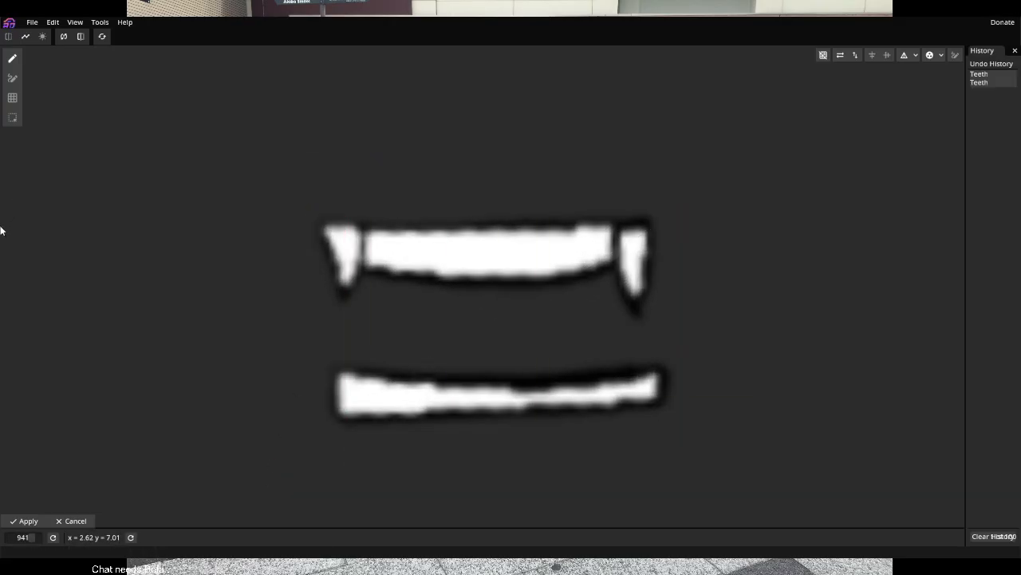
{"action": "scroll", "coordinate": [611, 358], "scroll_direction": "up", "scroll_amount": 3}
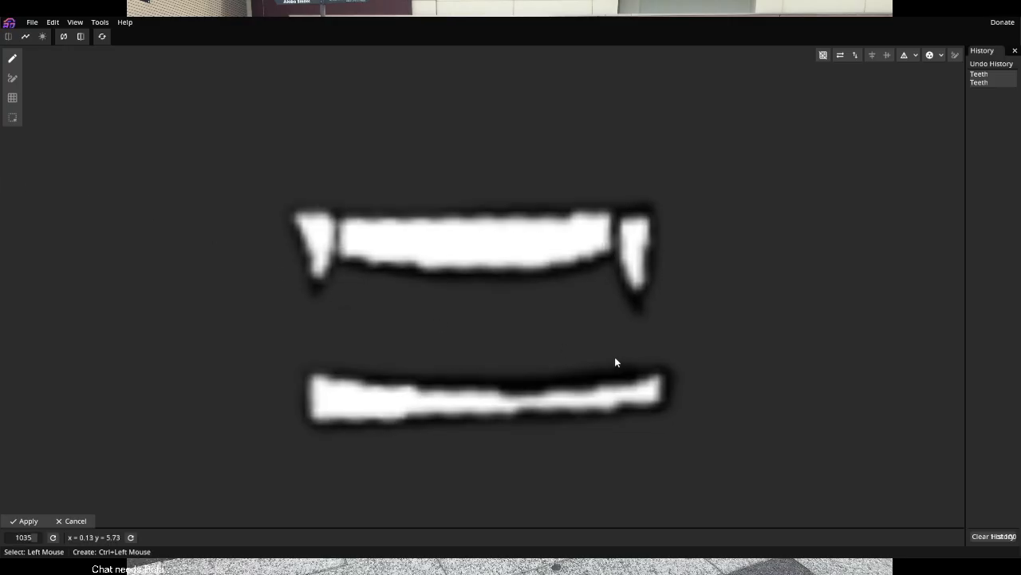
{"action": "left_click", "coordinate": [14, 79]}
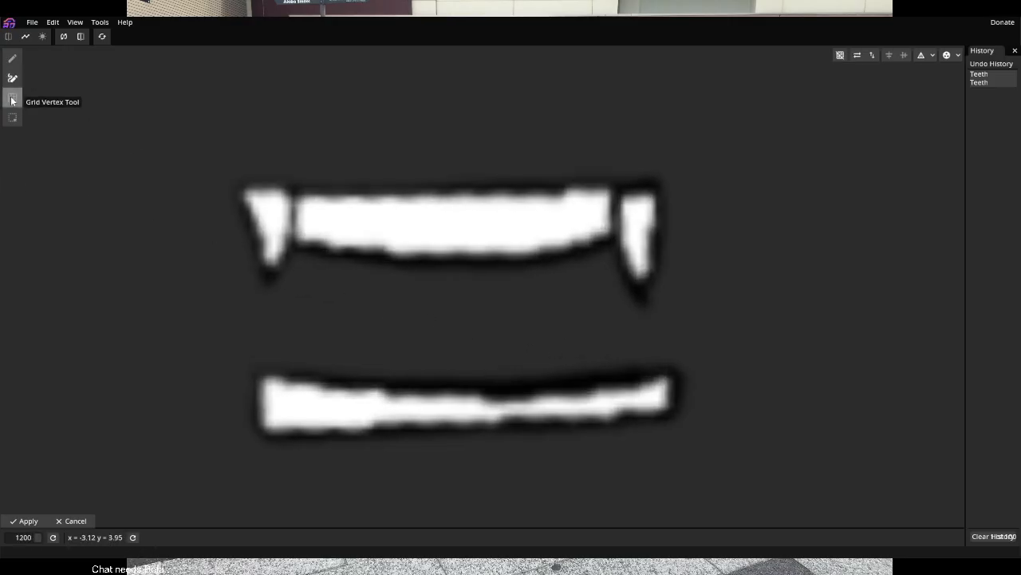
{"action": "left_click", "coordinate": [12, 98]}
{"action": "left_click_drag", "start_coordinate": [232, 178], "coordinate": [668, 311]}
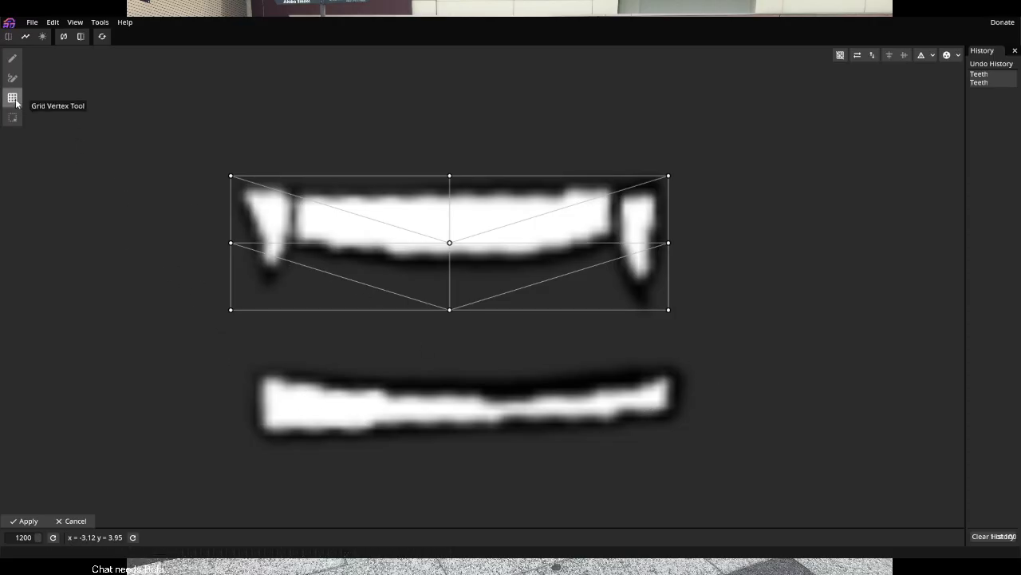
{"action": "key", "text": "ctrl+z"}
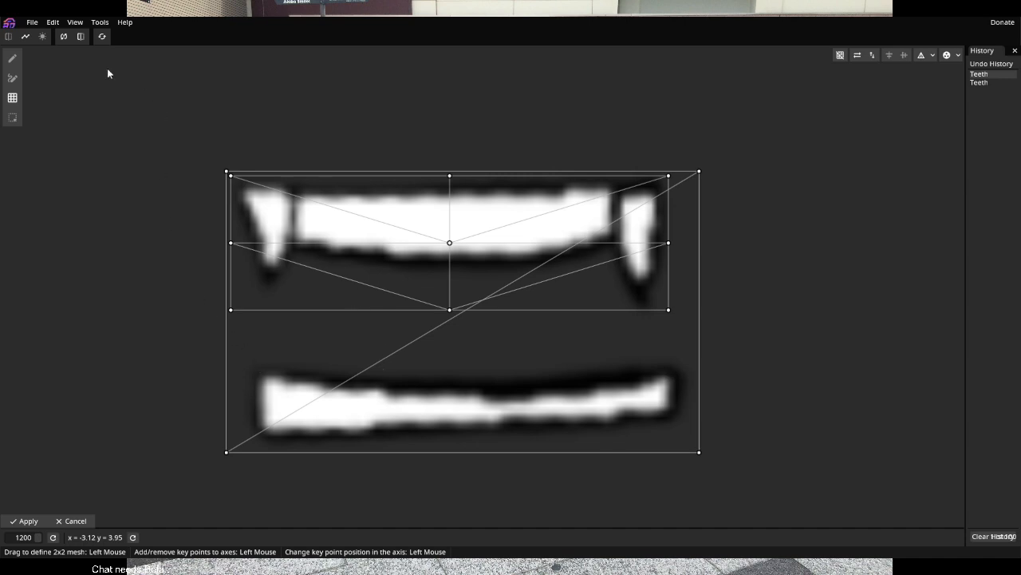
{"action": "left_click", "coordinate": [71, 520]}
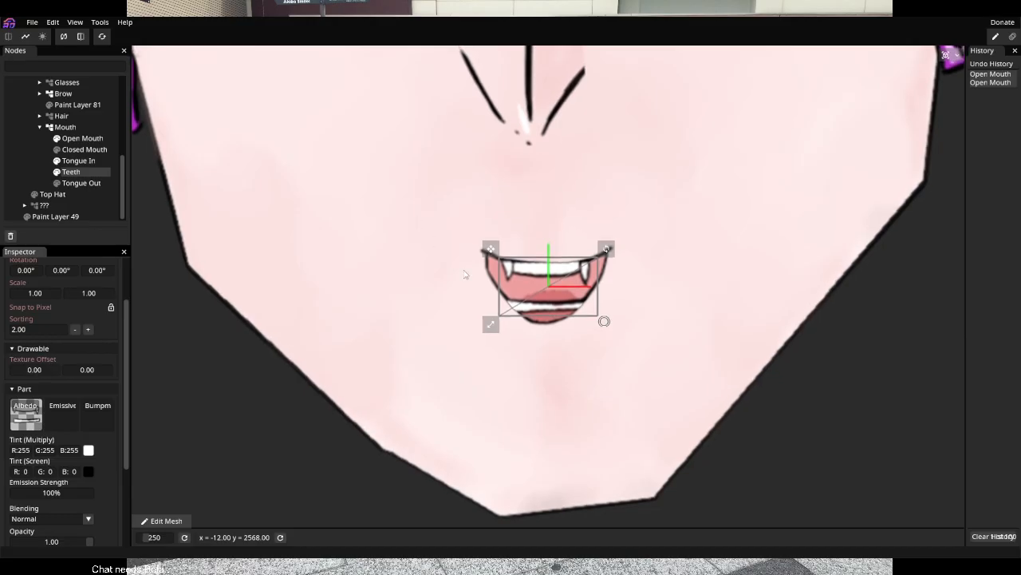
Open the Teeth mesh for editing and shift its two top corner vertices, bringing the top-right one close to the right fang
{"action": "right_click", "coordinate": [68, 174]}
{"action": "left_click", "coordinate": [111, 204]}
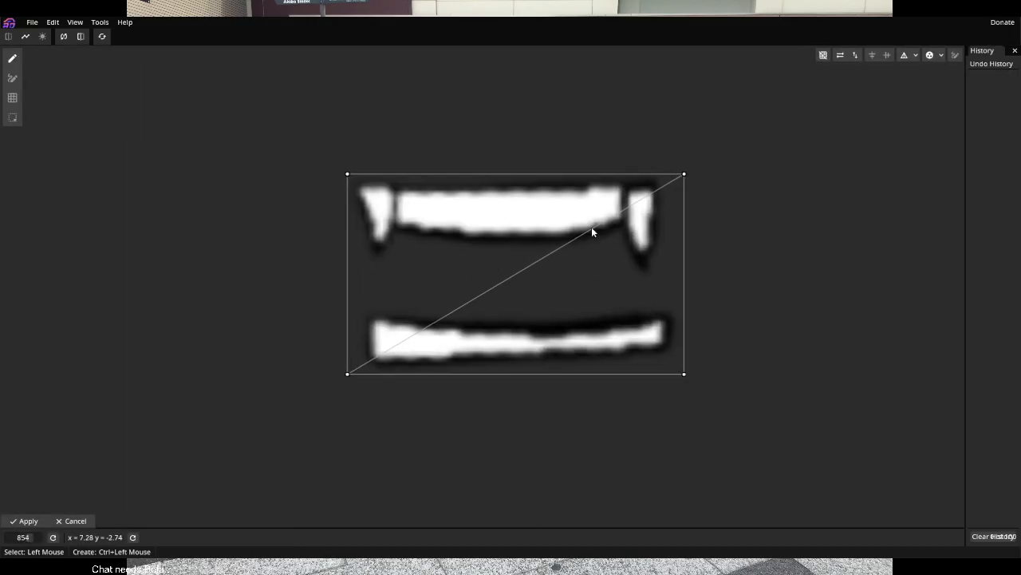
{"action": "left_click", "coordinate": [12, 118]}
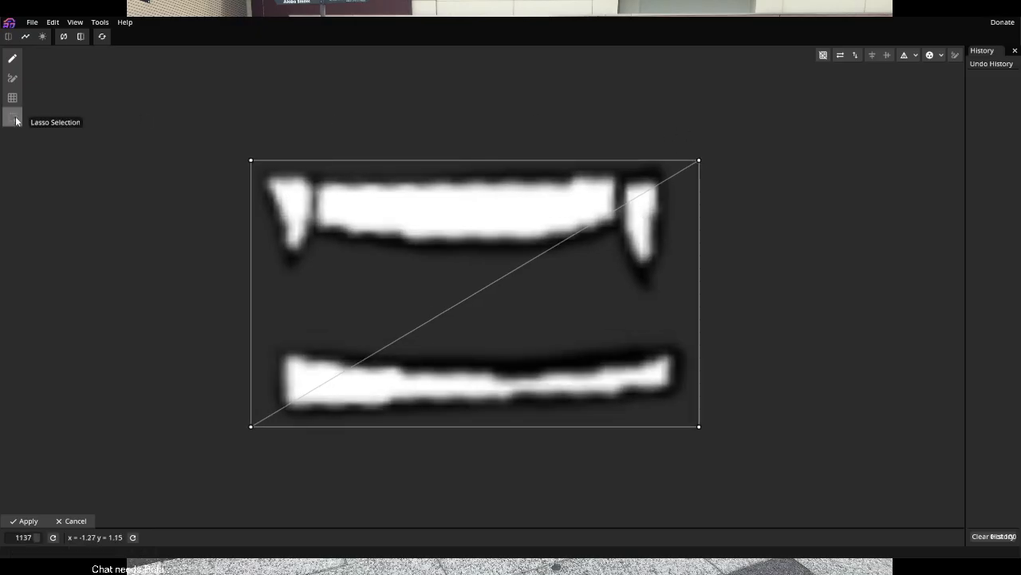
{"action": "mouse_move", "coordinate": [773, 143]}
{"action": "left_mouse_down"}
{"action": "mouse_move", "coordinate": [354, 203]}
{"action": "mouse_move", "coordinate": [205, 142]}
{"action": "mouse_move", "coordinate": [776, 148]}
{"action": "mouse_move", "coordinate": [253, 174]}
{"action": "mouse_move", "coordinate": [480, 86]}
{"action": "mouse_move", "coordinate": [752, 182]}
{"action": "mouse_move", "coordinate": [266, 136]}
{"action": "mouse_move", "coordinate": [243, 142]}
{"action": "mouse_move", "coordinate": [273, 178]}
{"action": "mouse_move", "coordinate": [252, 165]}
{"action": "mouse_move", "coordinate": [260, 171]}
{"action": "left_mouse_up"}
{"action": "left_click", "coordinate": [17, 60]}
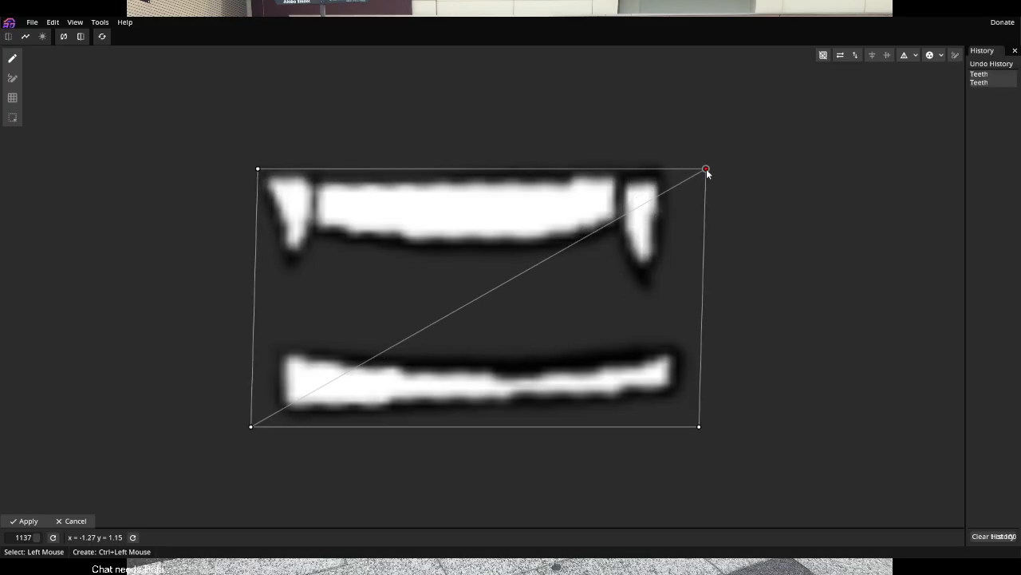
{"action": "left_click_drag", "start_coordinate": [706, 169], "coordinate": [668, 165]}
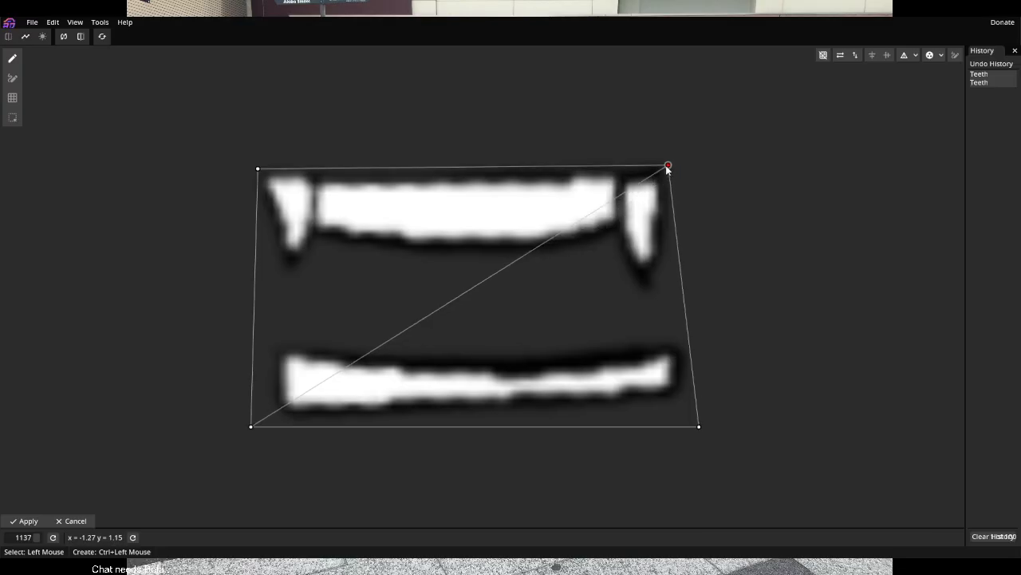
{"action": "left_click", "coordinate": [258, 168]}
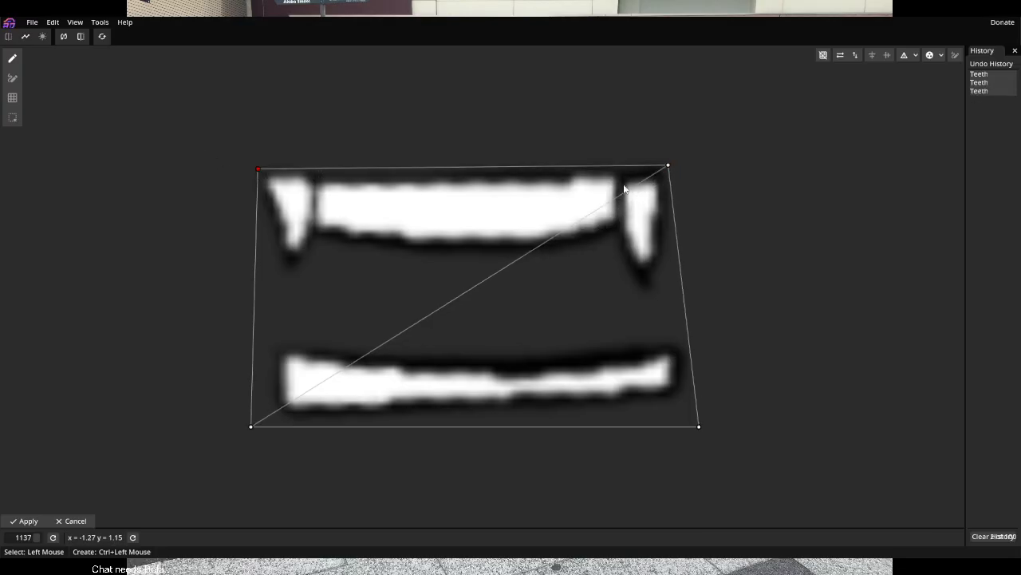
Disconnect the Teeth mesh's four outer edges and its diagonal, leaving only the corner vertices
{"action": "left_click", "coordinate": [12, 78]}
{"action": "left_click", "coordinate": [263, 169]}
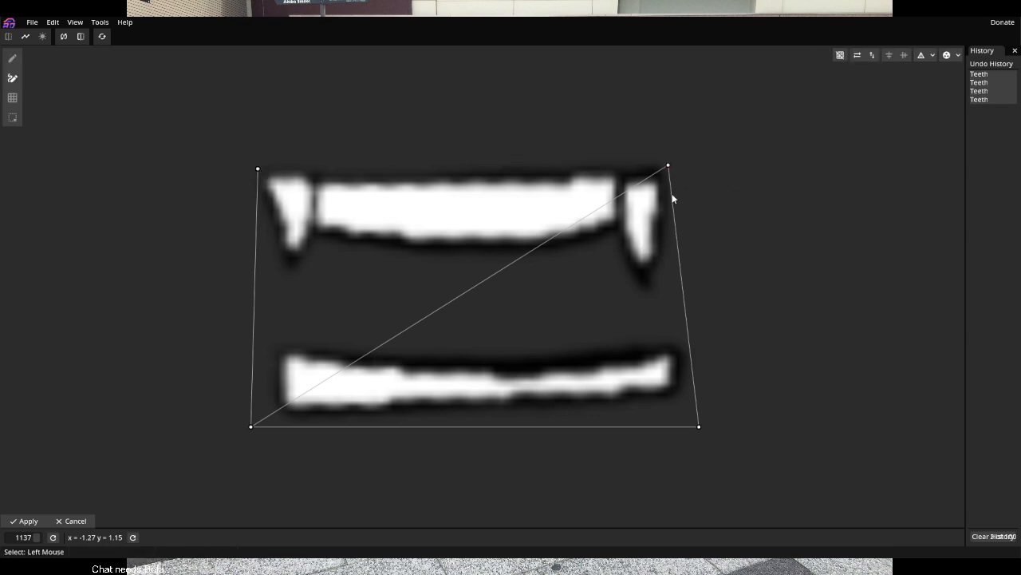
{"action": "left_click", "coordinate": [669, 166]}
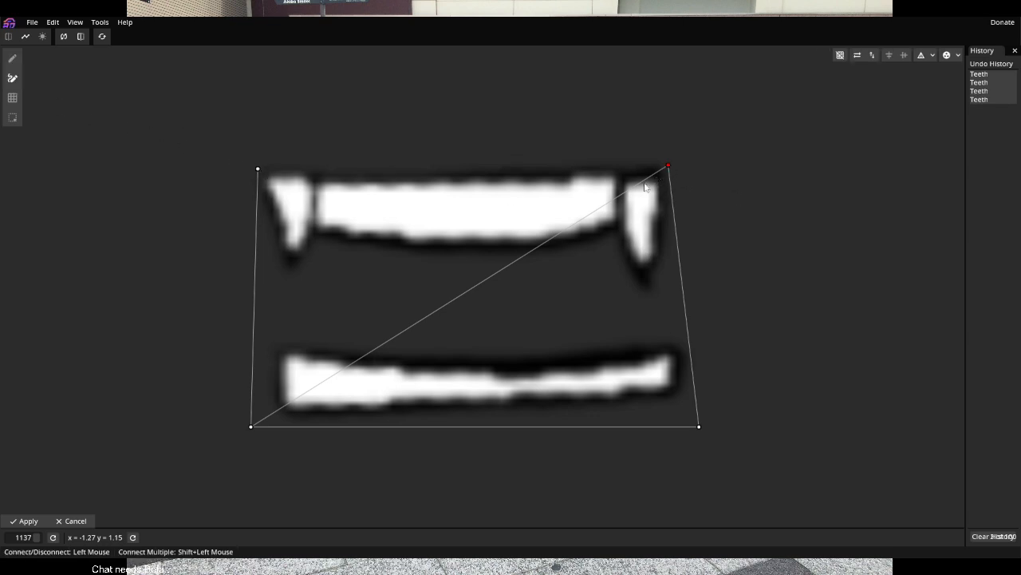
{"action": "left_click", "coordinate": [251, 427]}
{"action": "left_click", "coordinate": [699, 426]}
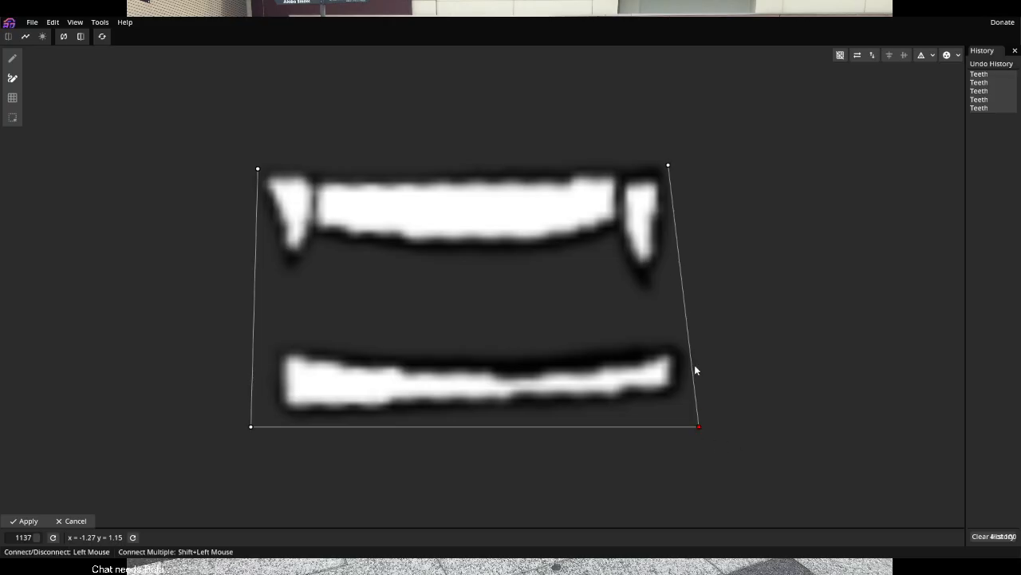
{"action": "left_click", "coordinate": [669, 166]}
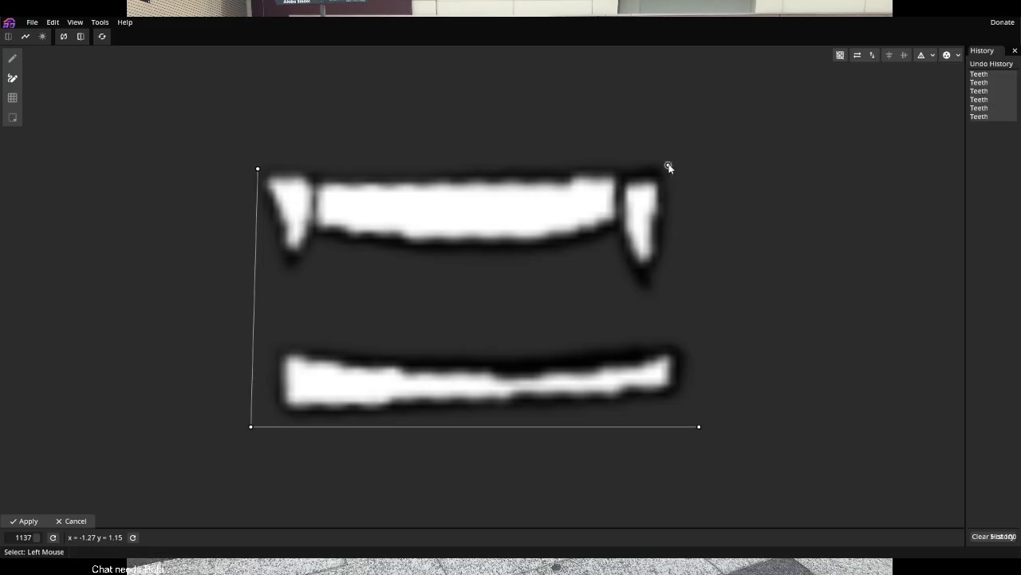
{"action": "left_click", "coordinate": [250, 426]}
{"action": "left_click", "coordinate": [699, 426]}
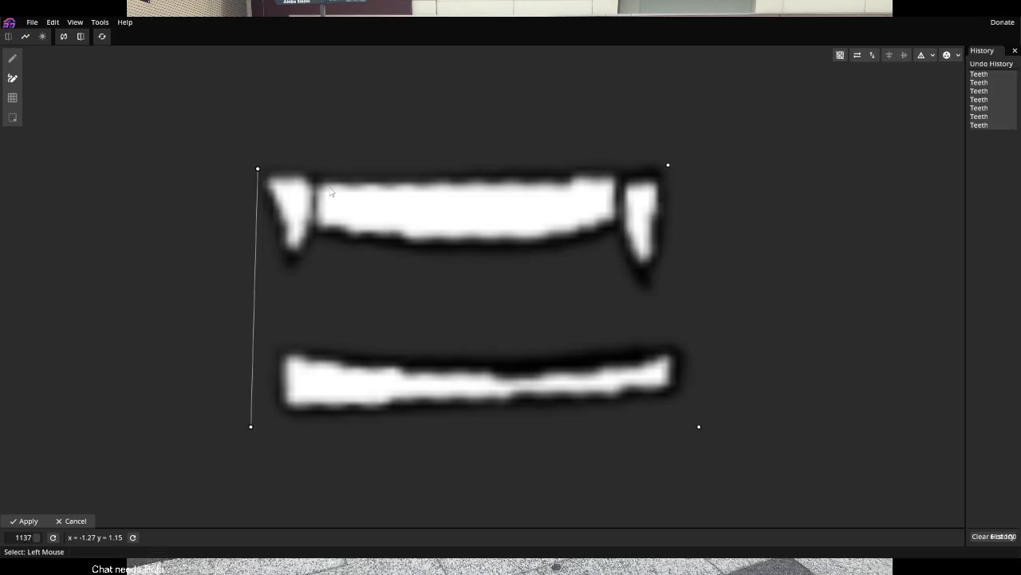
{"action": "left_click", "coordinate": [256, 172]}
{"action": "left_click", "coordinate": [250, 426]}
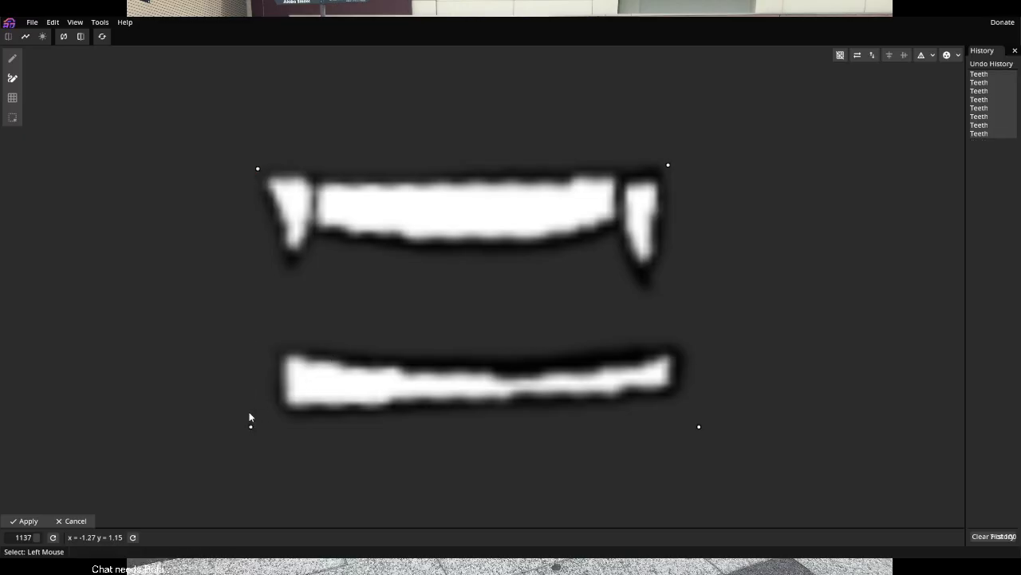
Move the mesh's bottom-left vertex to the left fang's tip and shift the top-left vertex slightly outward
{"action": "key", "text": "1"}
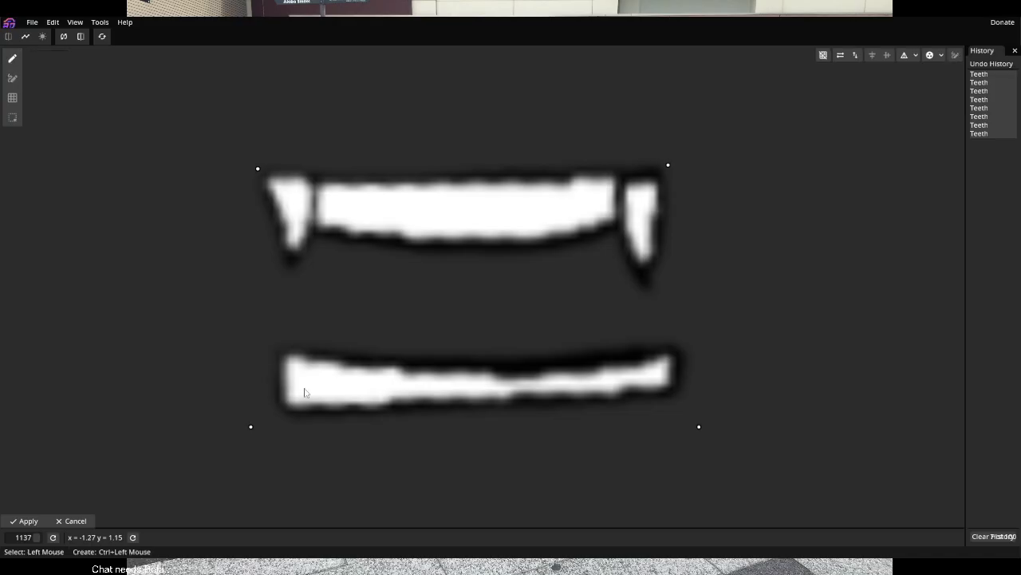
{"action": "left_click", "coordinate": [287, 277], "text": "ctrl"}
{"action": "left_click_drag", "start_coordinate": [242, 171], "coordinate": [243, 170]}
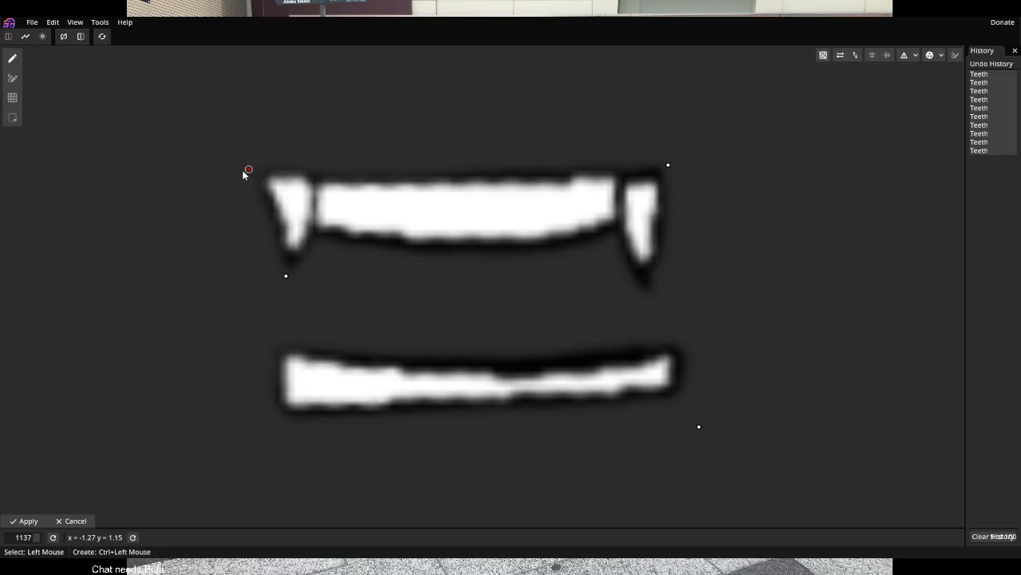
Place three unconnected vertices above the upper teeth, beside the left fang, near the middle and before the right fang
{"action": "left_click", "coordinate": [315, 166], "text": "ctrl"}
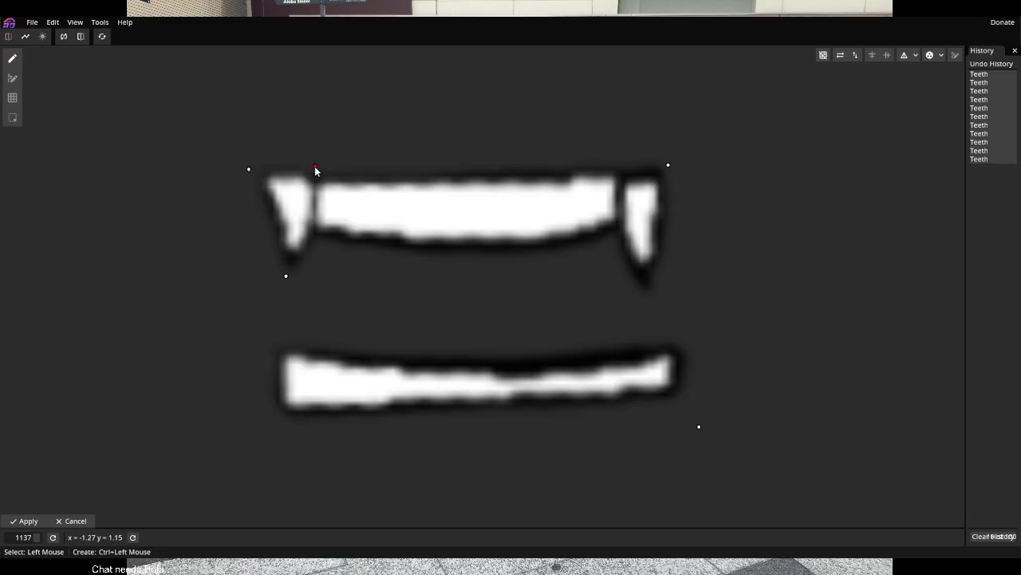
{"action": "left_click", "coordinate": [476, 166], "text": "ctrl"}
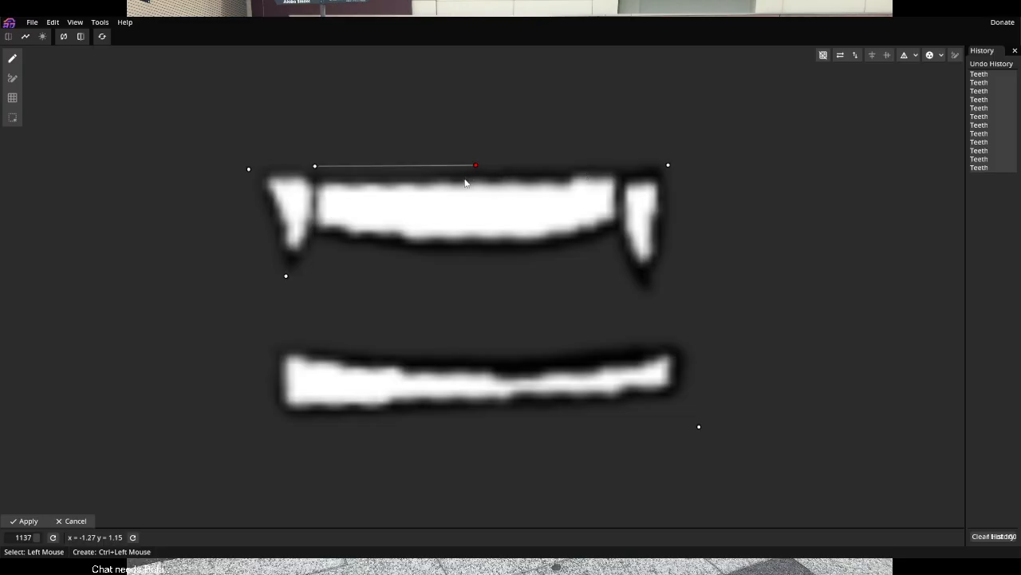
{"action": "key", "text": "ctrl+z"}
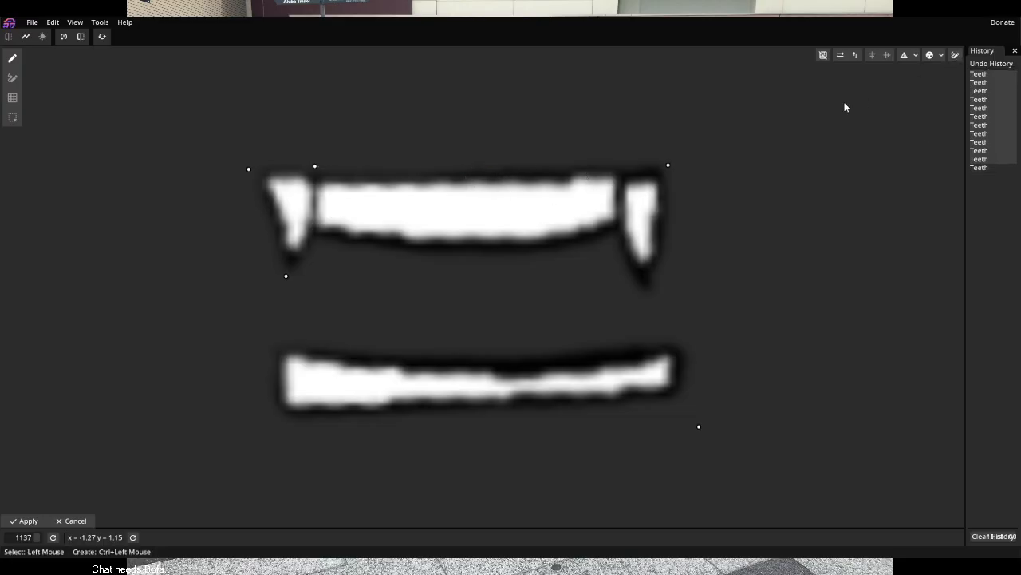
{"action": "left_click", "coordinate": [445, 165], "text": "ctrl"}
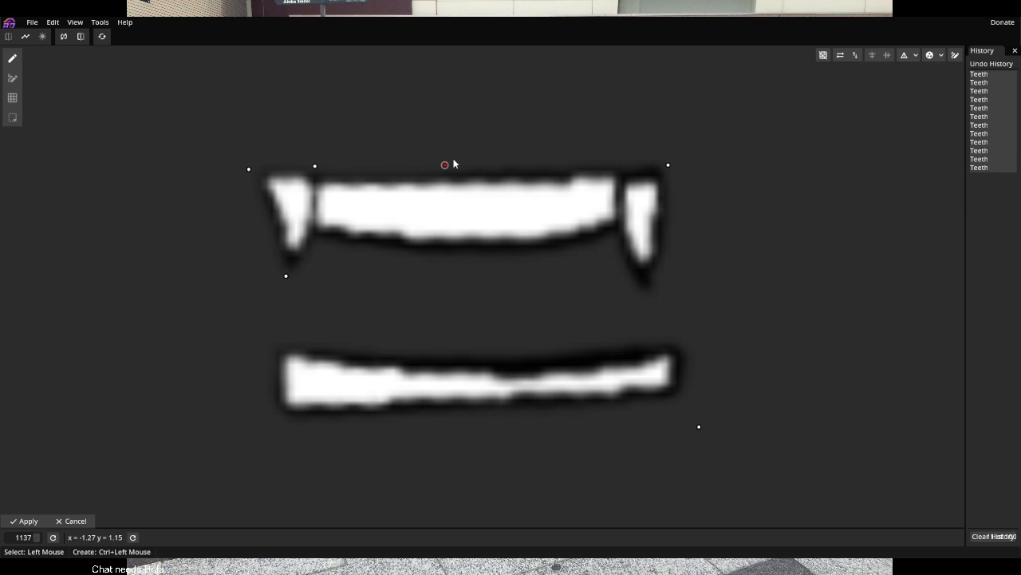
{"action": "left_click", "coordinate": [559, 163], "text": "ctrl"}
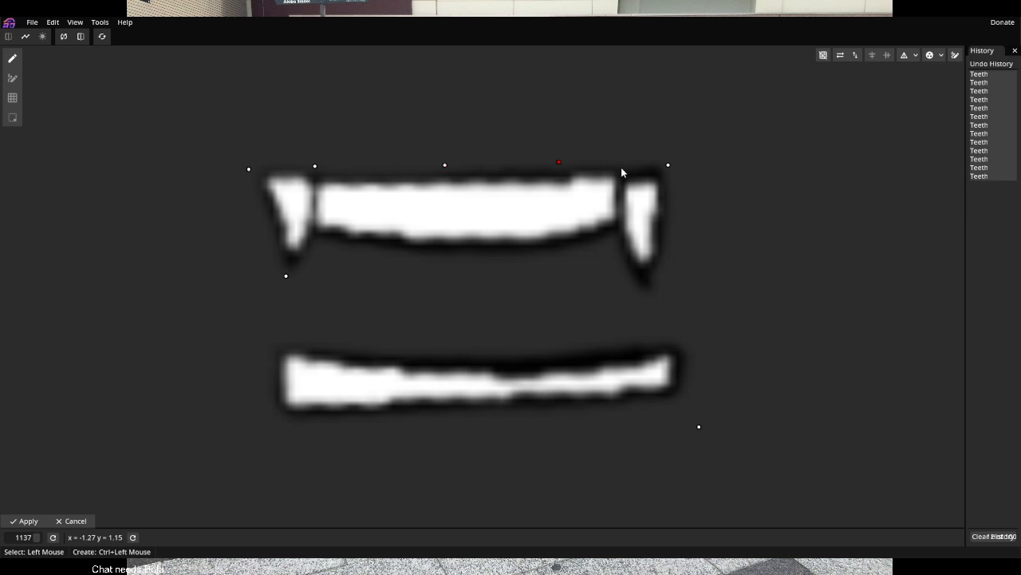
Add five vertices below the upper teeth, one at the right fang's tip and four along the lower edge between the fangs
{"action": "left_click", "coordinate": [615, 236], "text": "ctrl"}
{"action": "left_click", "coordinate": [650, 304], "text": "ctrl"}
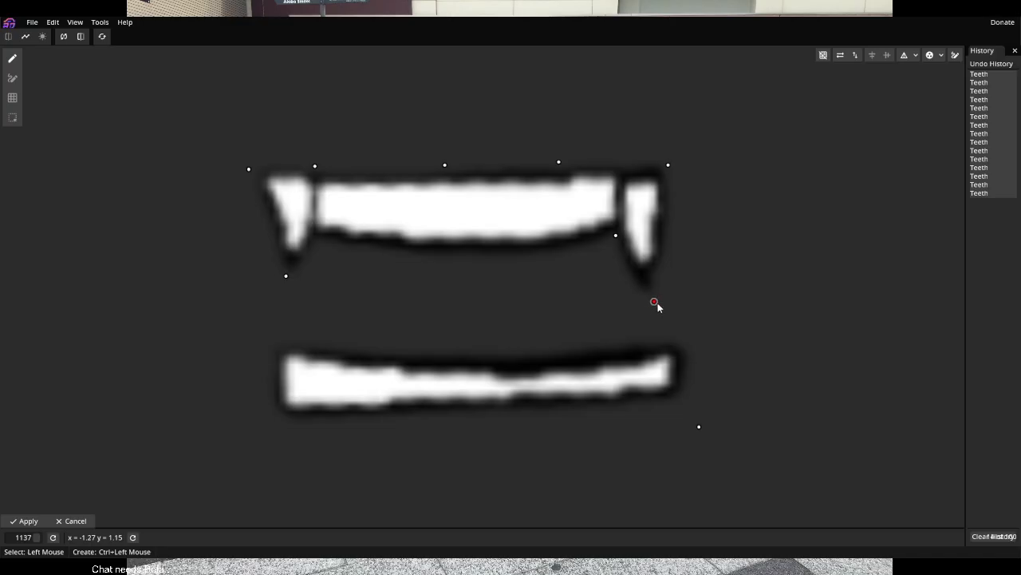
{"action": "left_click", "coordinate": [545, 252], "text": "ctrl"}
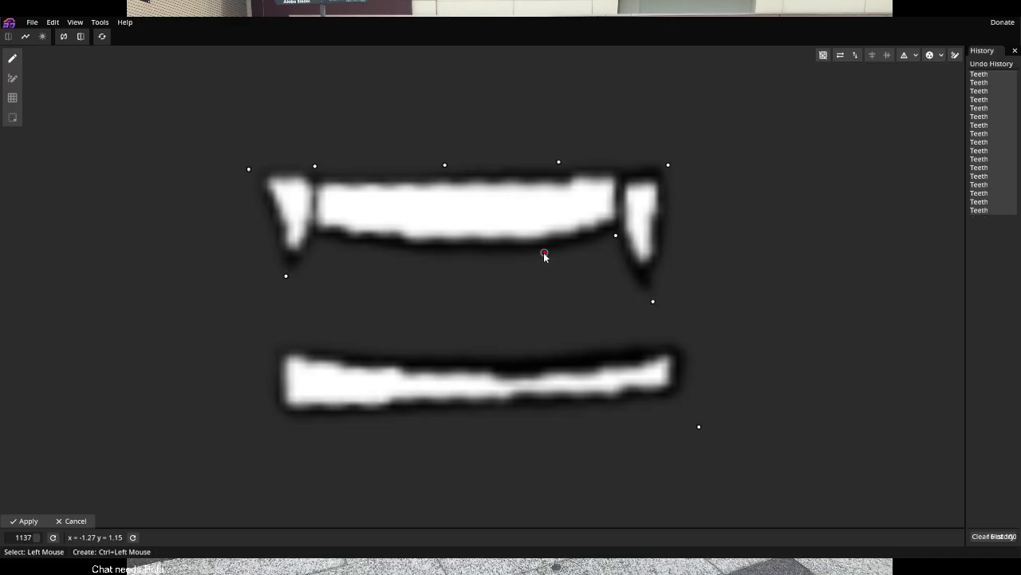
{"action": "left_click", "coordinate": [404, 250], "text": "ctrl"}
{"action": "left_click", "coordinate": [327, 238], "text": "ctrl"}
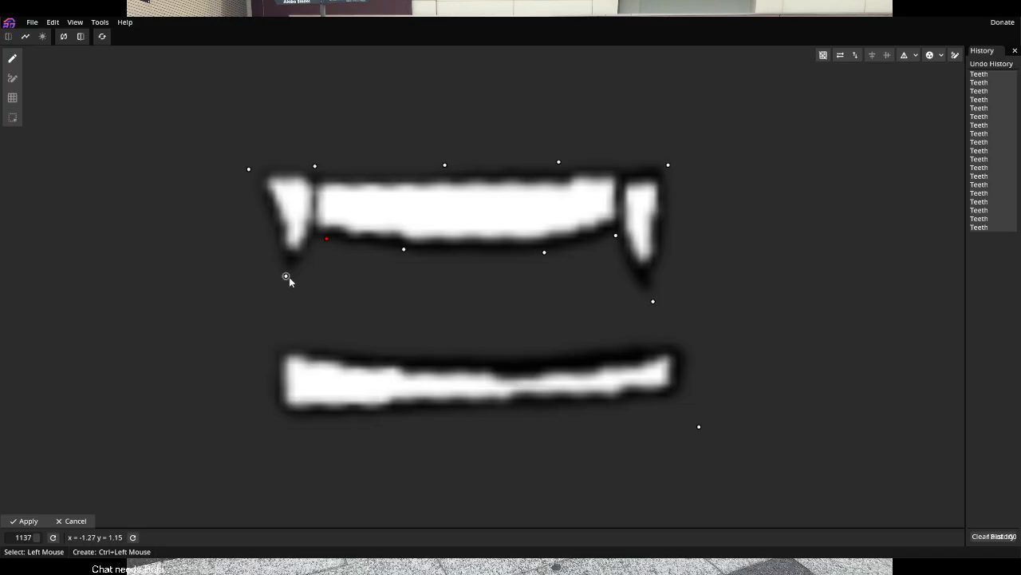
Connect the top-left corner, the left fang's tip and the first lower vertex into a triangle over the left fang
{"action": "left_click", "coordinate": [12, 77]}
{"action": "left_click", "coordinate": [253, 182]}
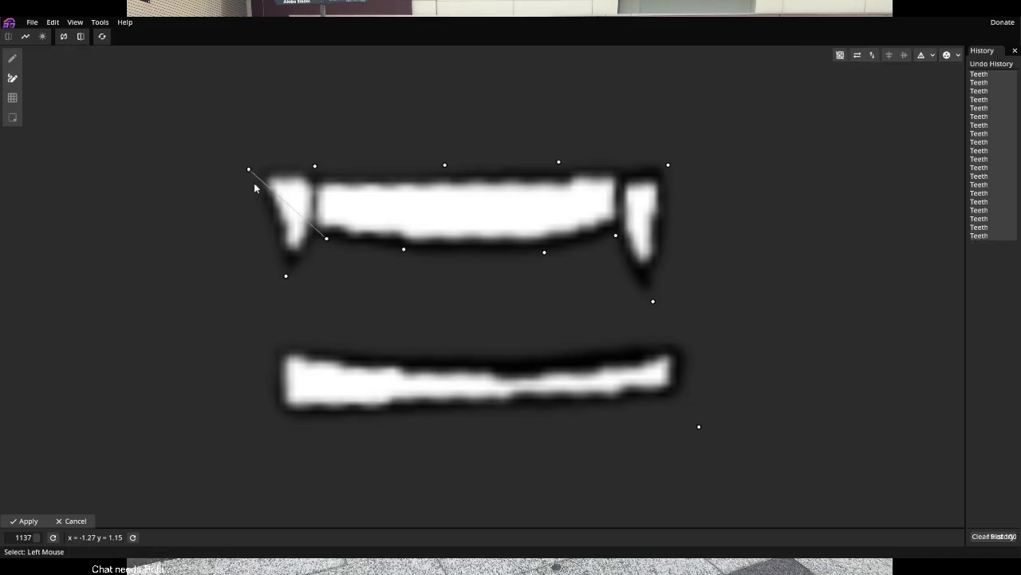
{"action": "left_click", "coordinate": [249, 170]}
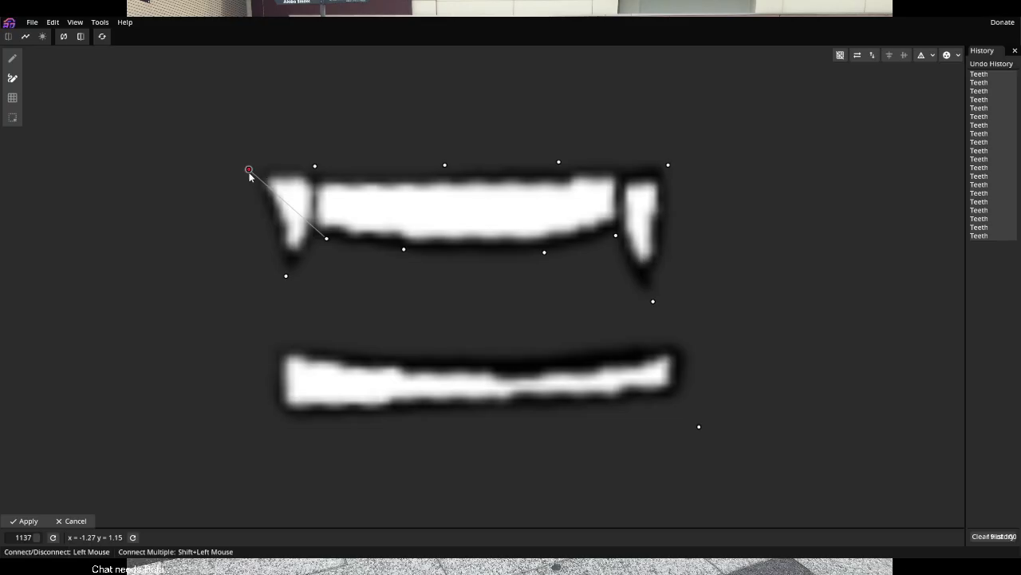
{"action": "left_click", "coordinate": [286, 277]}
{"action": "left_click", "coordinate": [327, 238]}
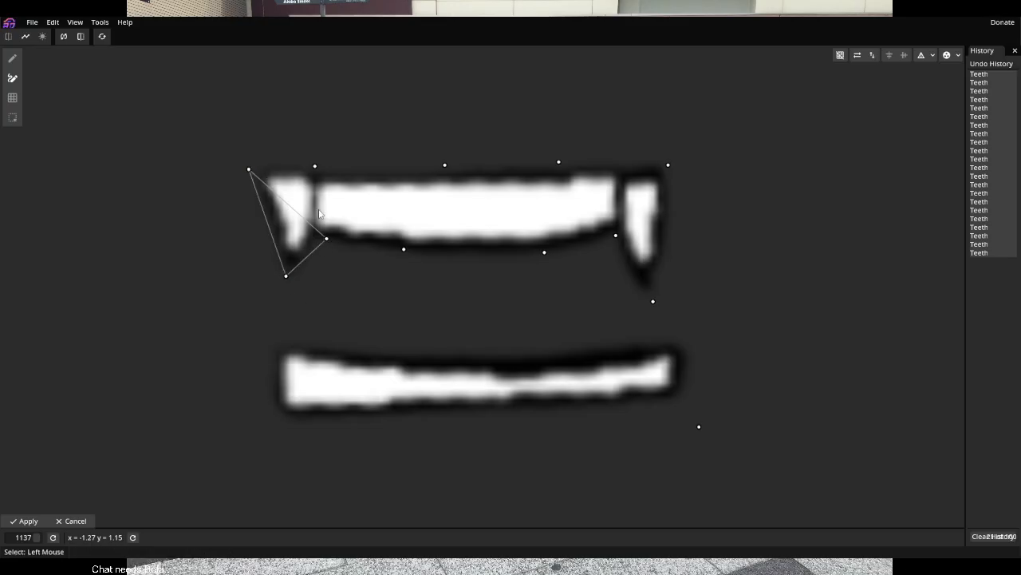
Connect the vertices along the upper teeth's top edge to the top-right corner and down to the right fang's tip
{"action": "left_click", "coordinate": [249, 169]}
{"action": "left_click", "coordinate": [315, 166]}
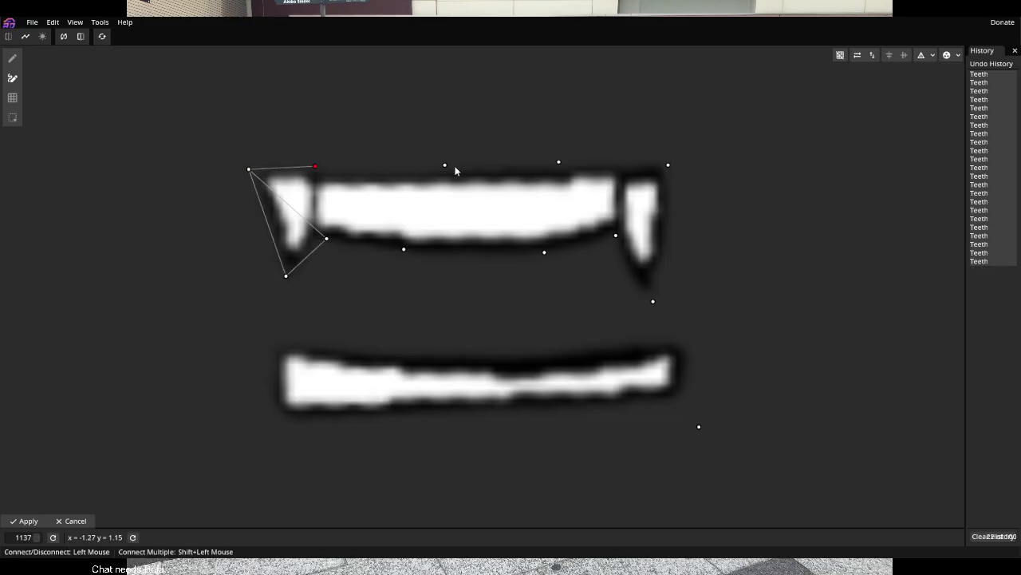
{"action": "left_click", "coordinate": [444, 165]}
{"action": "left_click", "coordinate": [560, 162]}
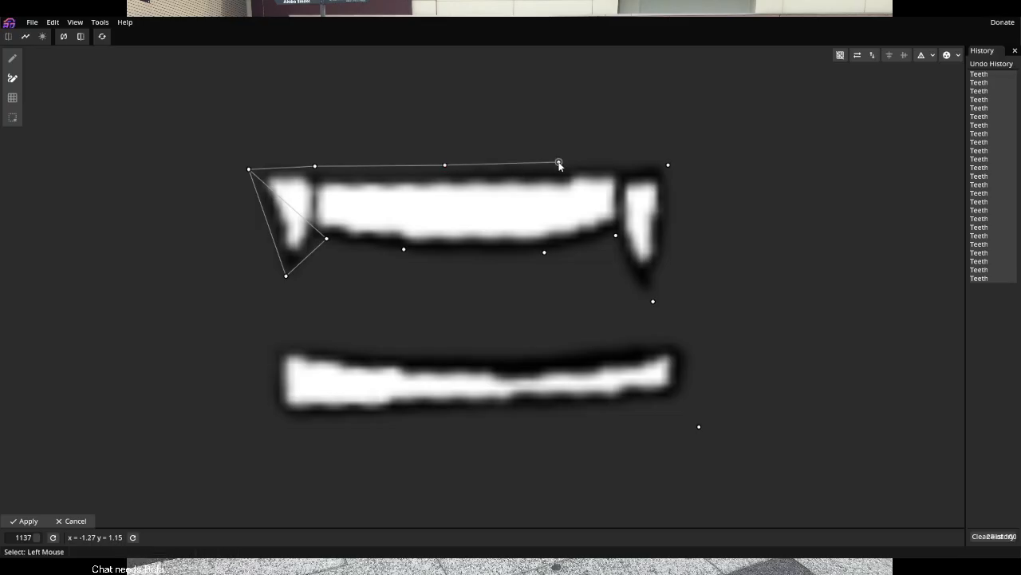
{"action": "left_click", "coordinate": [668, 165]}
{"action": "left_click", "coordinate": [653, 301]}
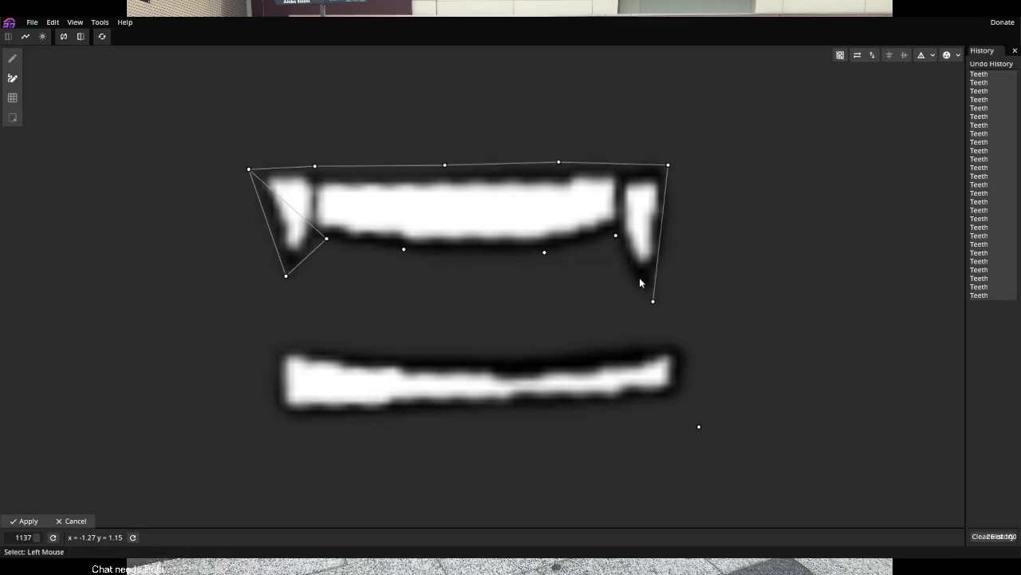
Close the upper teeth's outline along its lower edge to the left fang and connect the divider beside that fang
{"action": "left_click", "coordinate": [617, 236]}
{"action": "left_click", "coordinate": [544, 252]}
{"action": "left_click", "coordinate": [404, 249]}
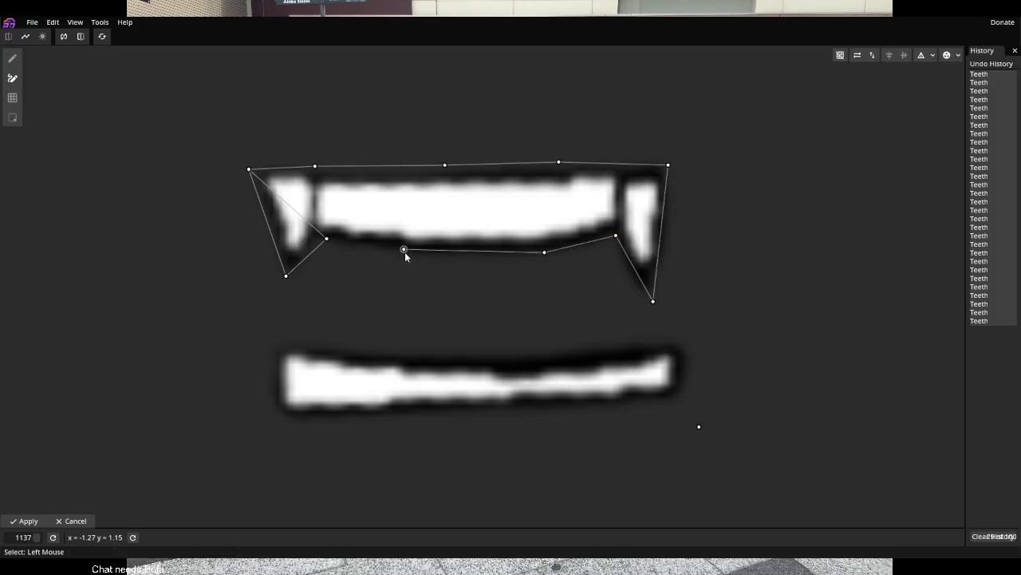
{"action": "left_click", "coordinate": [403, 248]}
{"action": "left_click", "coordinate": [326, 238]}
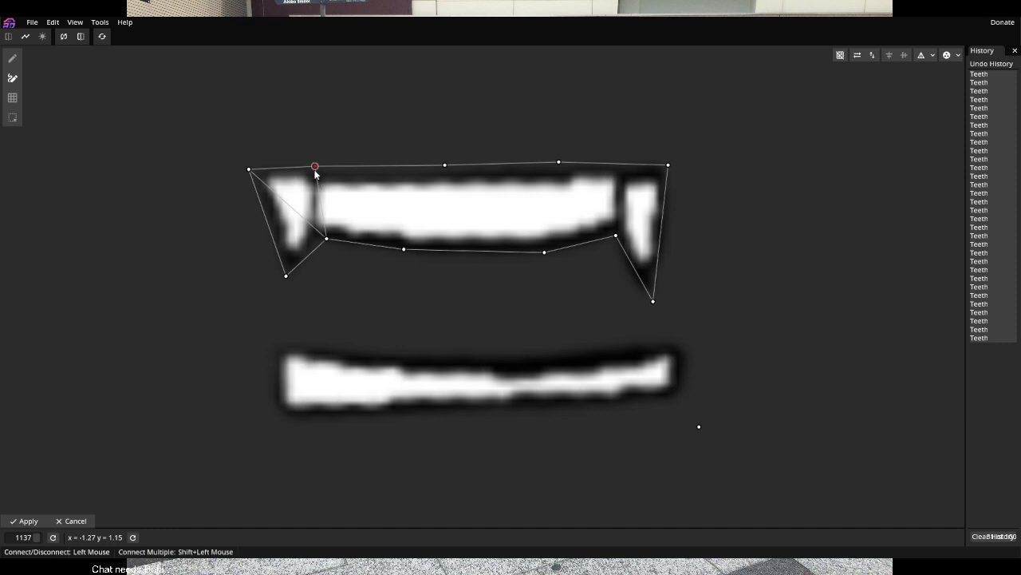
Triangulate the rest of the upper teeth with zigzag edges between the top and lower vertices, ending at the top-right corner
{"action": "left_click", "coordinate": [402, 248]}
{"action": "left_click", "coordinate": [446, 165]}
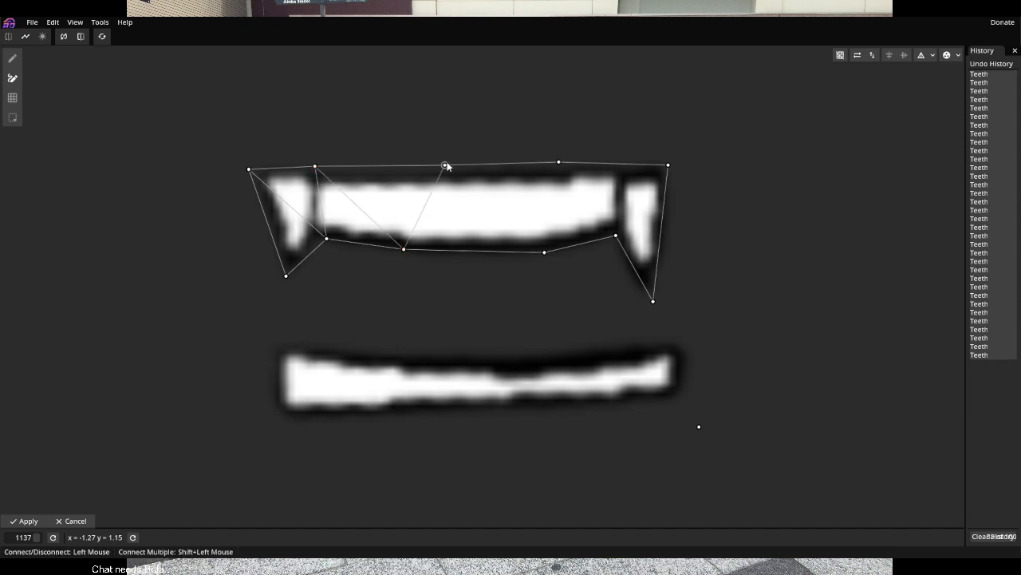
{"action": "left_click", "coordinate": [545, 252]}
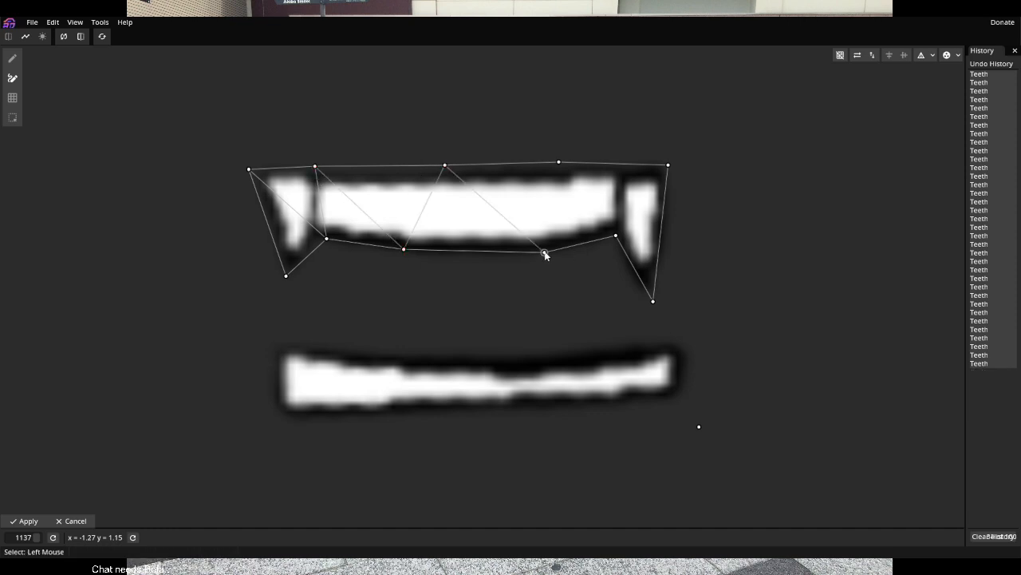
{"action": "left_click", "coordinate": [558, 162]}
{"action": "left_click", "coordinate": [616, 235]}
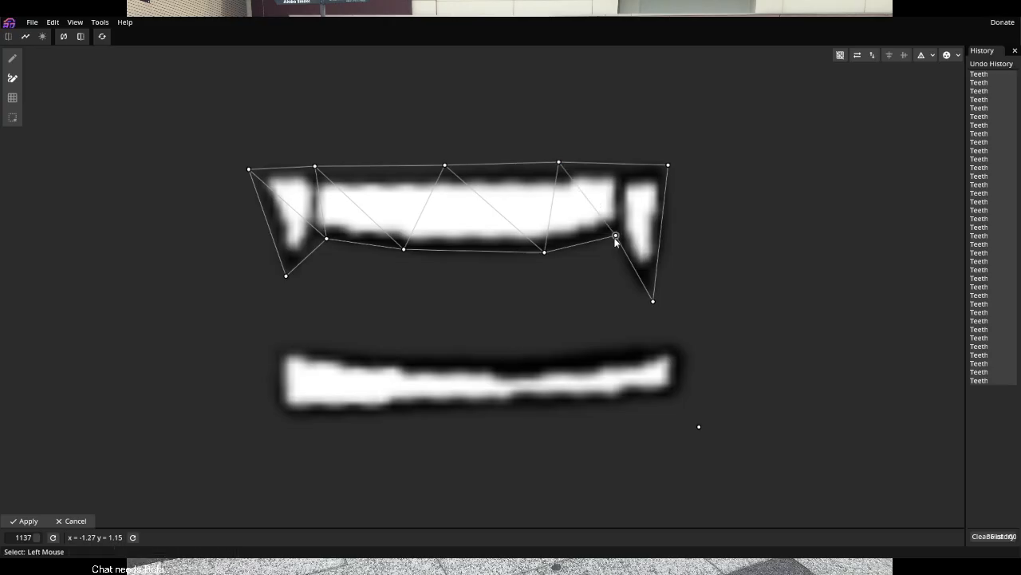
{"action": "left_click", "coordinate": [667, 165]}
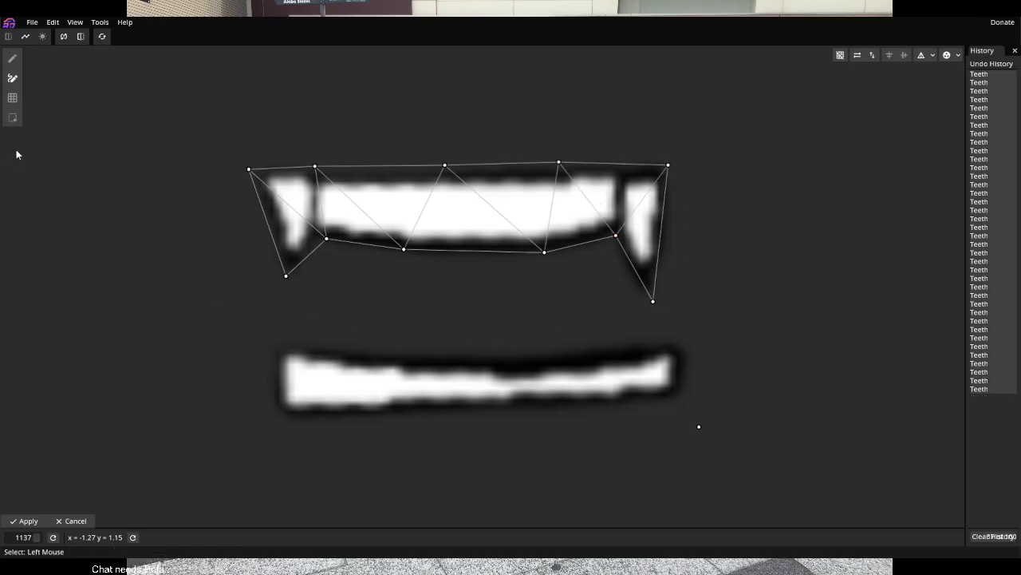
Add vertices at the lower teeth's left corners and along their bottom edge, and bring the spare bottom-right vertex in to their right corner
{"action": "left_click", "coordinate": [12, 58]}
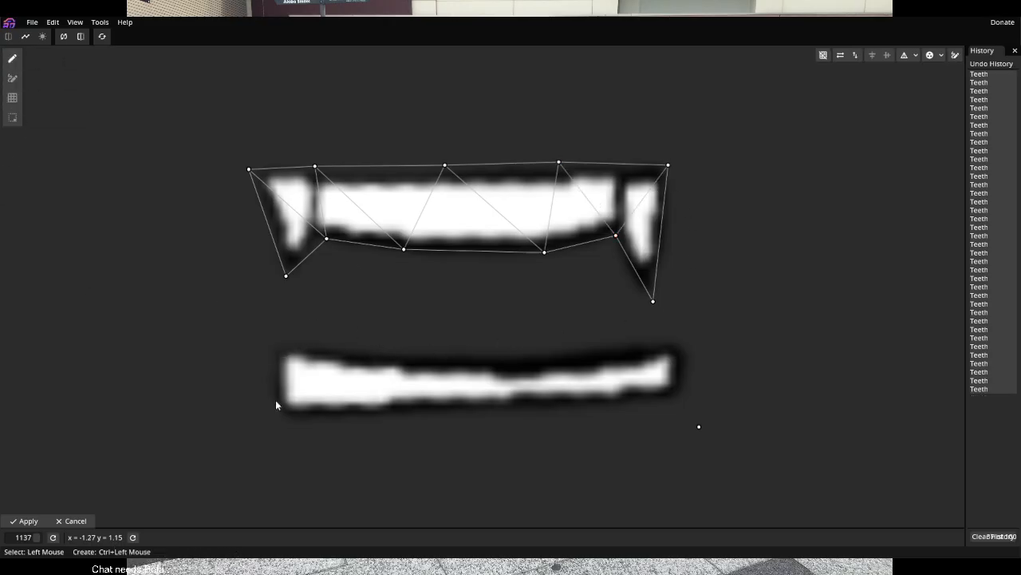
{"action": "left_click", "coordinate": [278, 344], "text": "ctrl"}
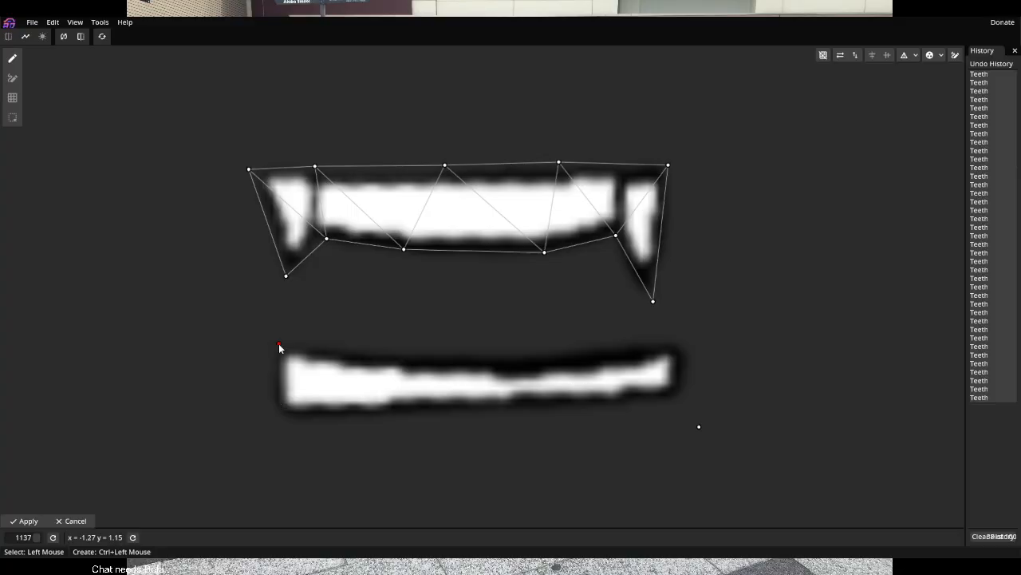
{"action": "left_click", "coordinate": [280, 422], "text": "ctrl"}
{"action": "left_click", "coordinate": [403, 414], "text": "ctrl"}
{"action": "left_click", "coordinate": [518, 410], "text": "ctrl"}
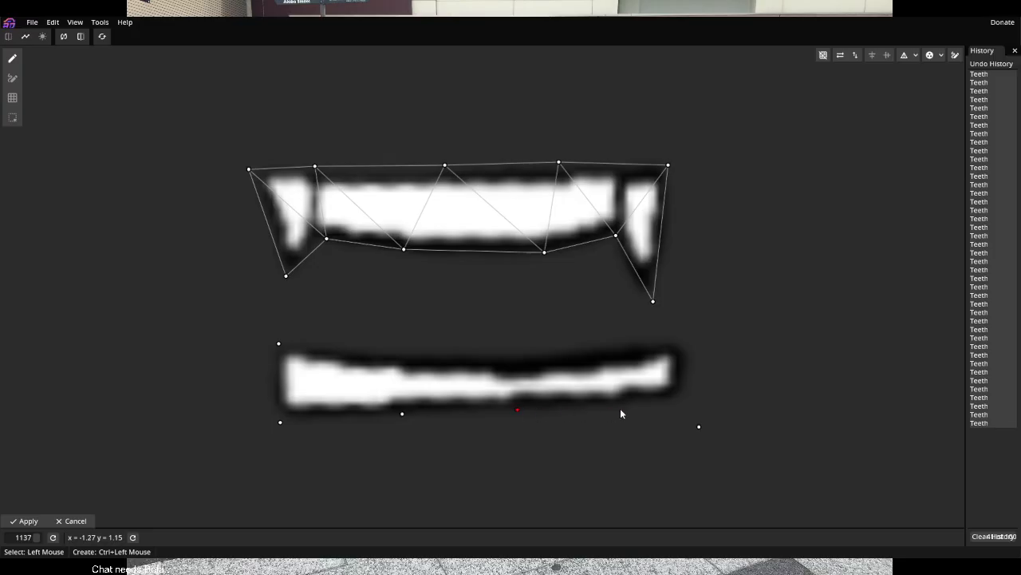
{"action": "left_click", "coordinate": [623, 405], "text": "ctrl"}
{"action": "left_click", "coordinate": [683, 405], "text": "ctrl"}
Add a vertex at the lower teeth's top-right corner and four more along their top edge
{"action": "left_click", "coordinate": [683, 339], "text": "ctrl"}
{"action": "left_click", "coordinate": [630, 342], "text": "ctrl"}
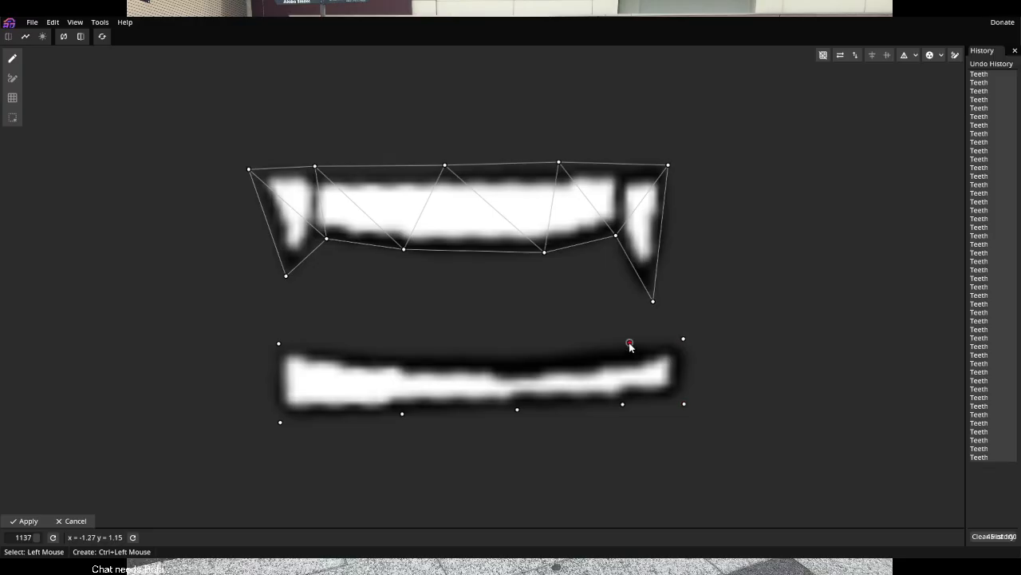
{"action": "left_click", "coordinate": [543, 348], "text": "ctrl"}
{"action": "left_click", "coordinate": [415, 352], "text": "ctrl"}
{"action": "left_click", "coordinate": [328, 346], "text": "ctrl"}
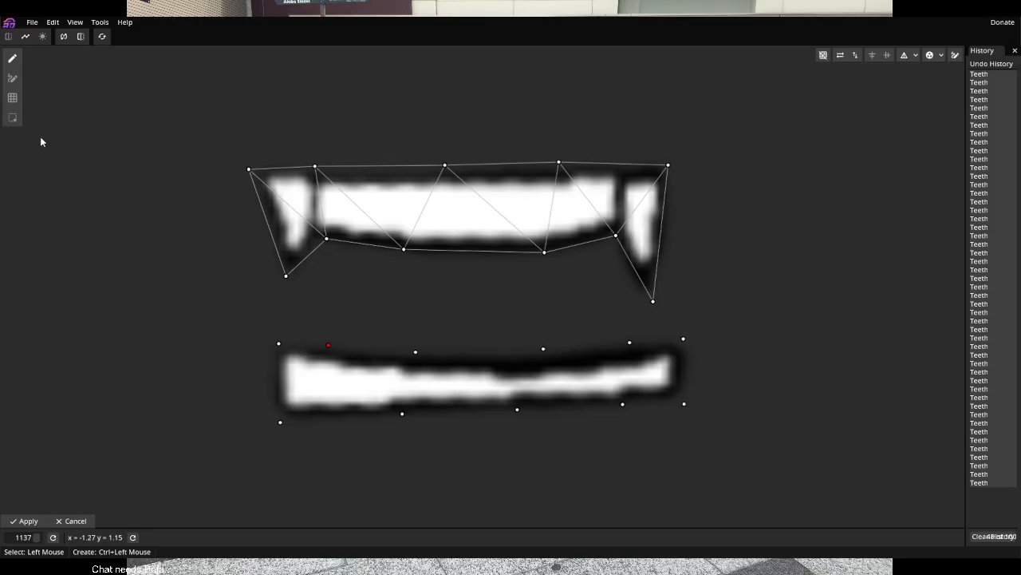
Connect the vertices around the lower teeth's left end and along the bottom edge to the bottom-right corner
{"action": "left_click", "coordinate": [12, 78]}
{"action": "left_click", "coordinate": [279, 343]}
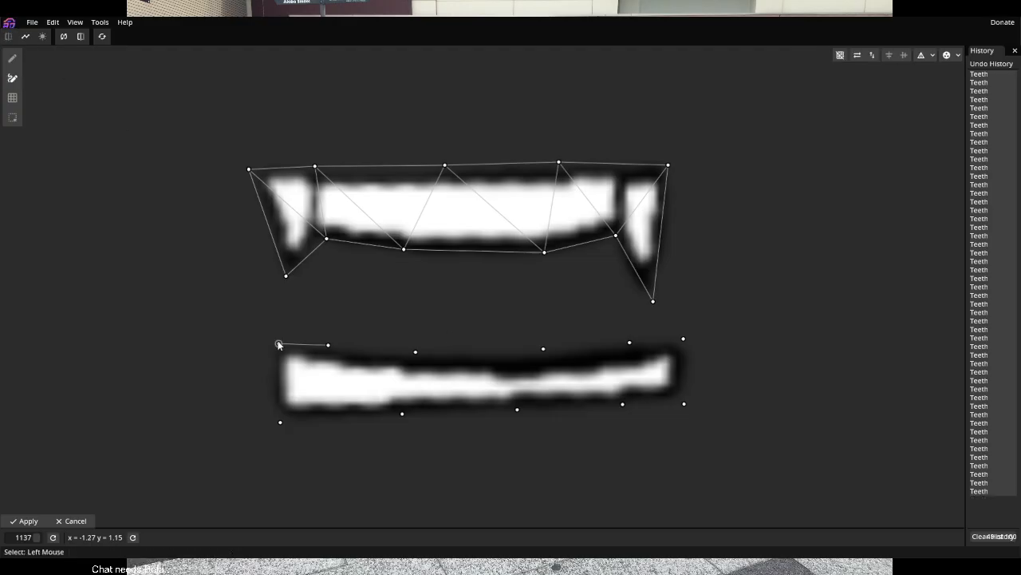
{"action": "left_click", "coordinate": [280, 423]}
{"action": "left_click", "coordinate": [278, 344]}
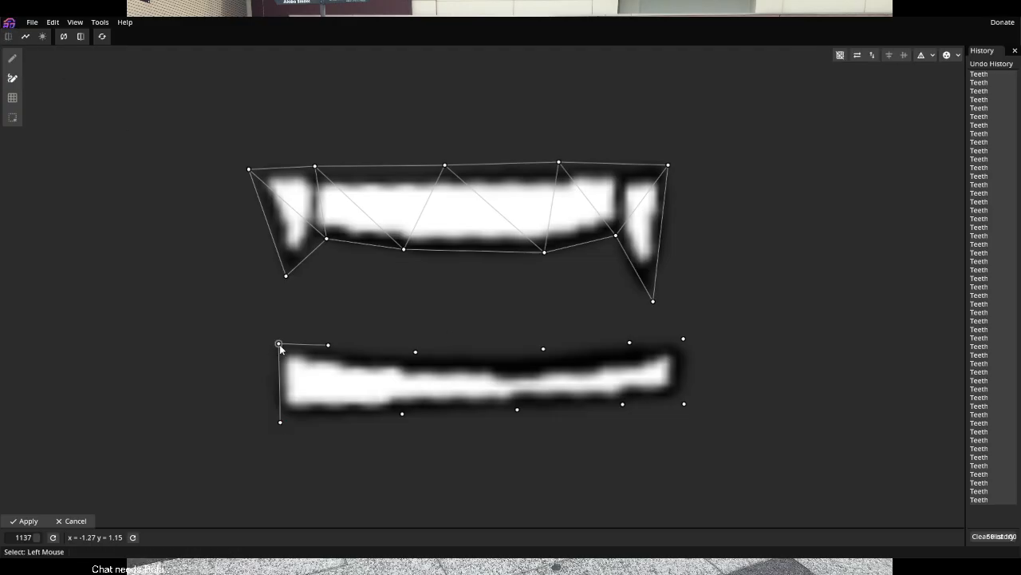
{"action": "left_click", "coordinate": [402, 413]}
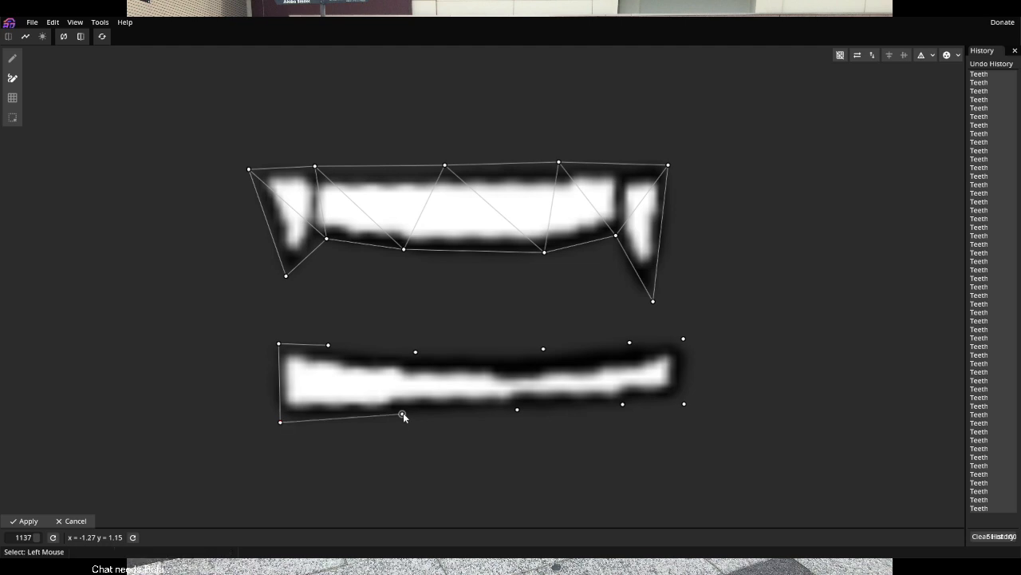
{"action": "left_click", "coordinate": [517, 410]}
{"action": "left_click", "coordinate": [623, 404]}
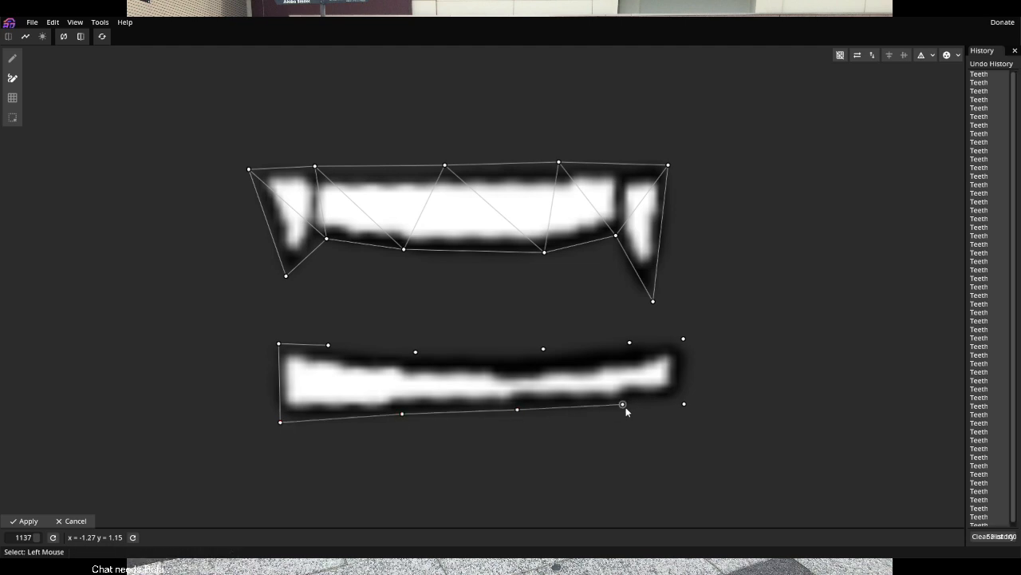
{"action": "left_click", "coordinate": [684, 404]}
Close the lower teeth's outline up the right end and along the top edge, and apply the Teeth mesh
{"action": "left_click", "coordinate": [683, 339]}
{"action": "left_click", "coordinate": [630, 342]}
{"action": "left_click", "coordinate": [543, 349]}
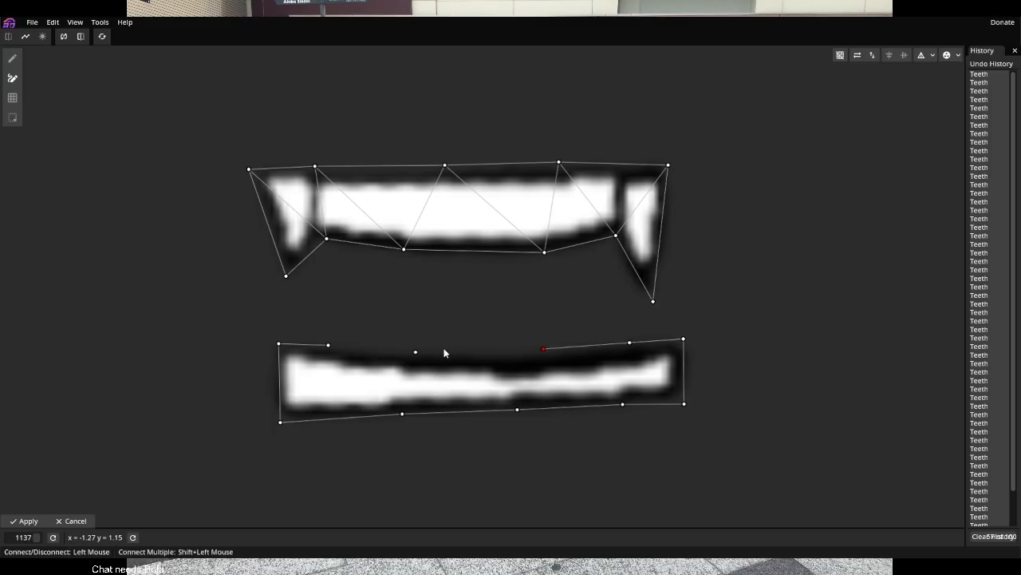
{"action": "left_click", "coordinate": [415, 351]}
{"action": "left_click", "coordinate": [328, 345]}
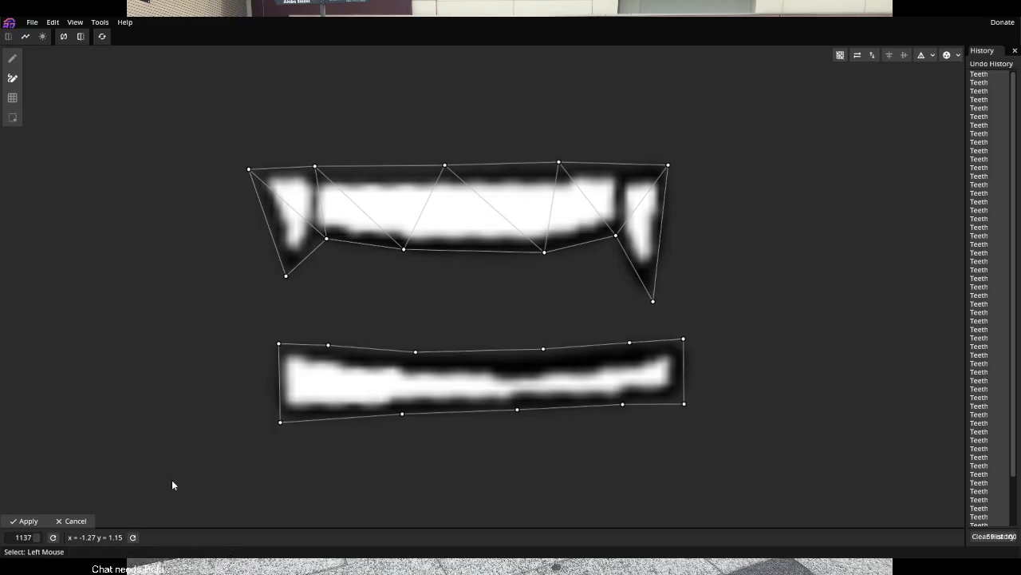
{"action": "left_click", "coordinate": [29, 521]}
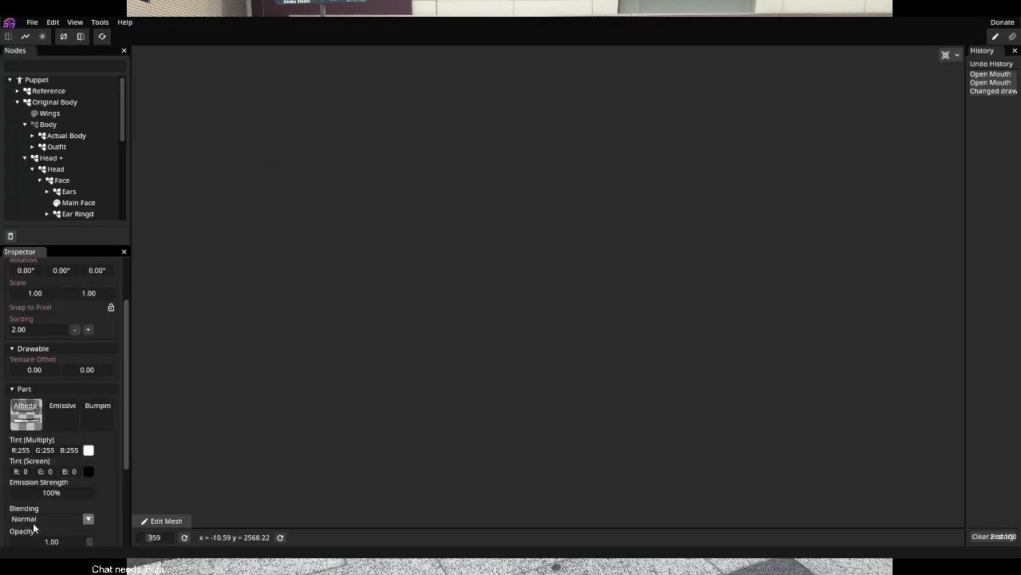
{"action": "scroll", "coordinate": [562, 304], "scroll_direction": "up", "scroll_amount": 5}
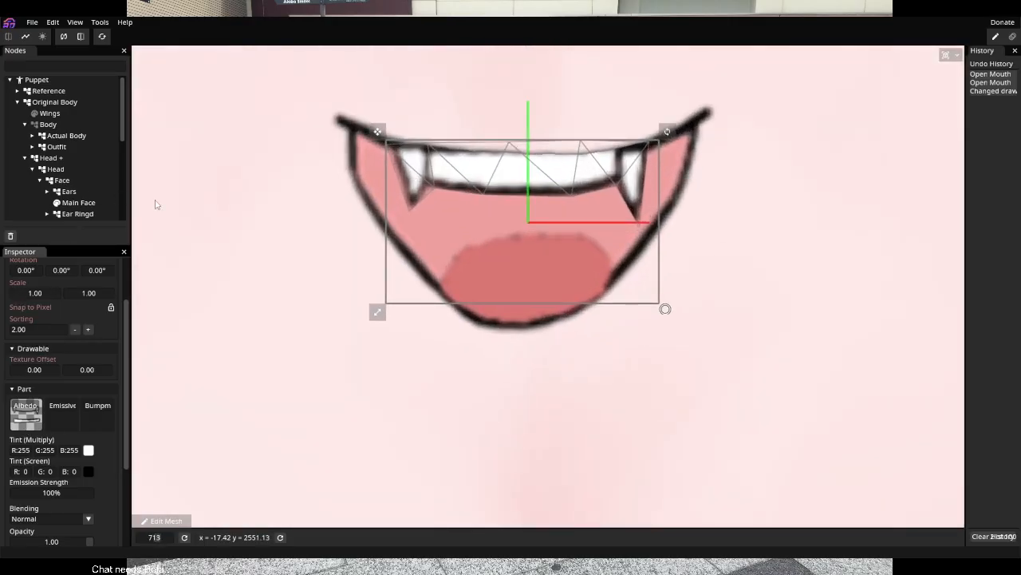
Reopen the Teeth node's mesh for editing, with the unconnected lower teeth vertices in view
{"action": "scroll", "coordinate": [87, 192], "scroll_direction": "down", "scroll_amount": 10}
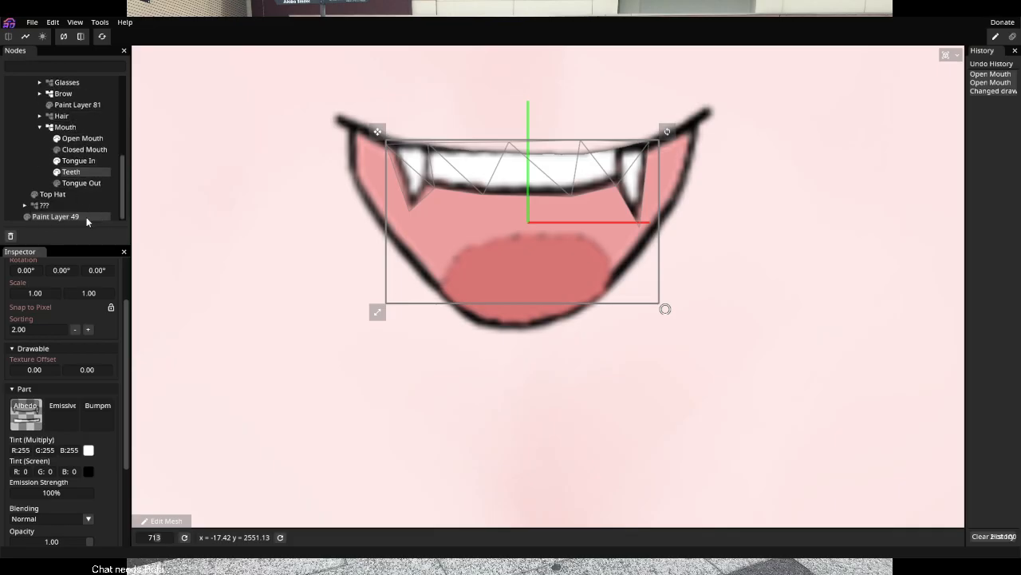
{"action": "right_click", "coordinate": [79, 172]}
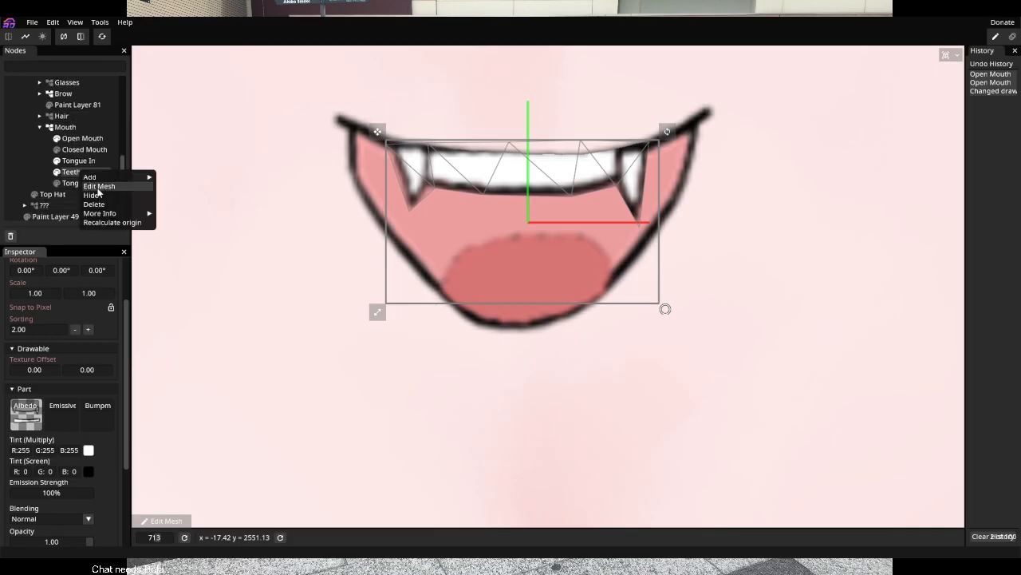
{"action": "left_click", "coordinate": [100, 191]}
{"action": "scroll", "coordinate": [466, 353], "scroll_direction": "up", "scroll_amount": 6}
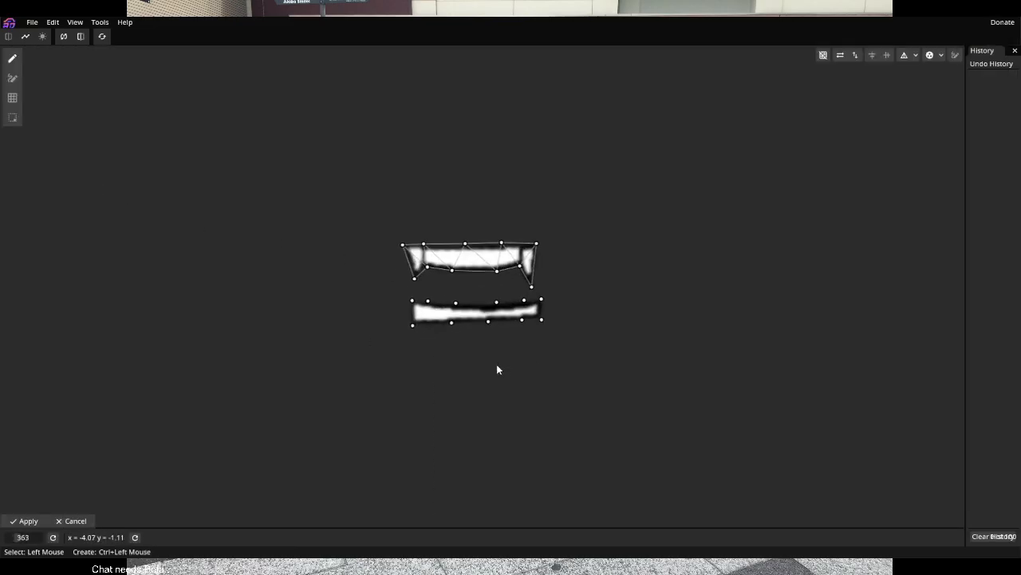
{"action": "scroll", "coordinate": [387, 285], "scroll_direction": "up", "scroll_amount": 6}
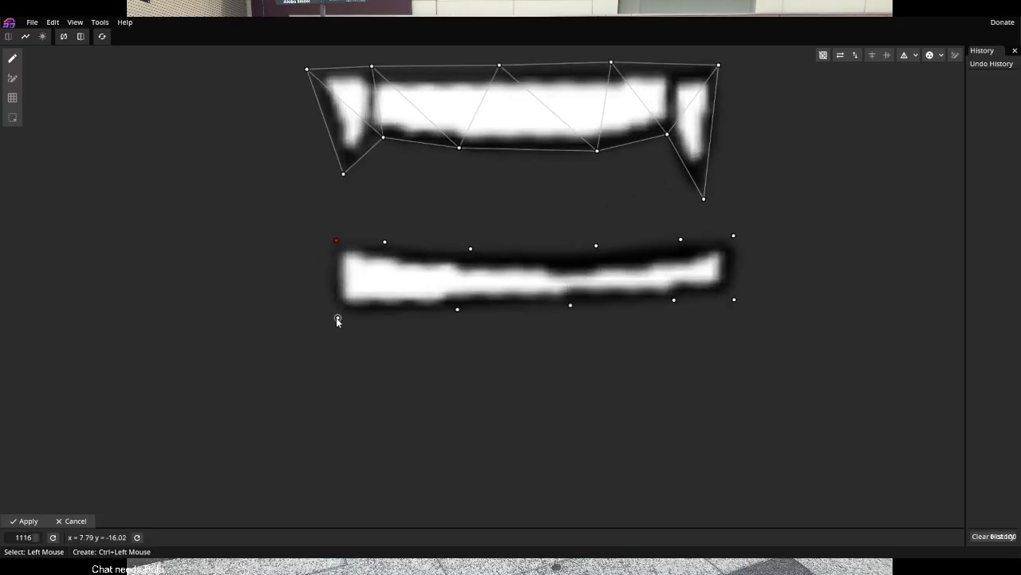
{"action": "left_click", "coordinate": [337, 317]}
{"action": "key", "text": "Delete"}
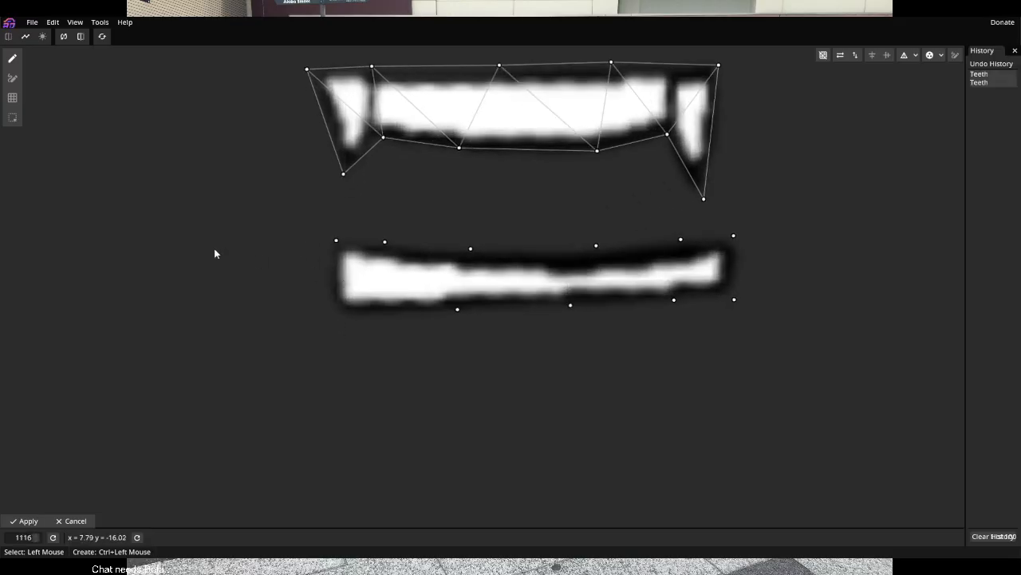
{"action": "key", "text": "ctrl+z"}
Connect the lower teeth's left-end vertices into a triangle and link the bottom edge through to the bottom-right corner
{"action": "left_click", "coordinate": [12, 78]}
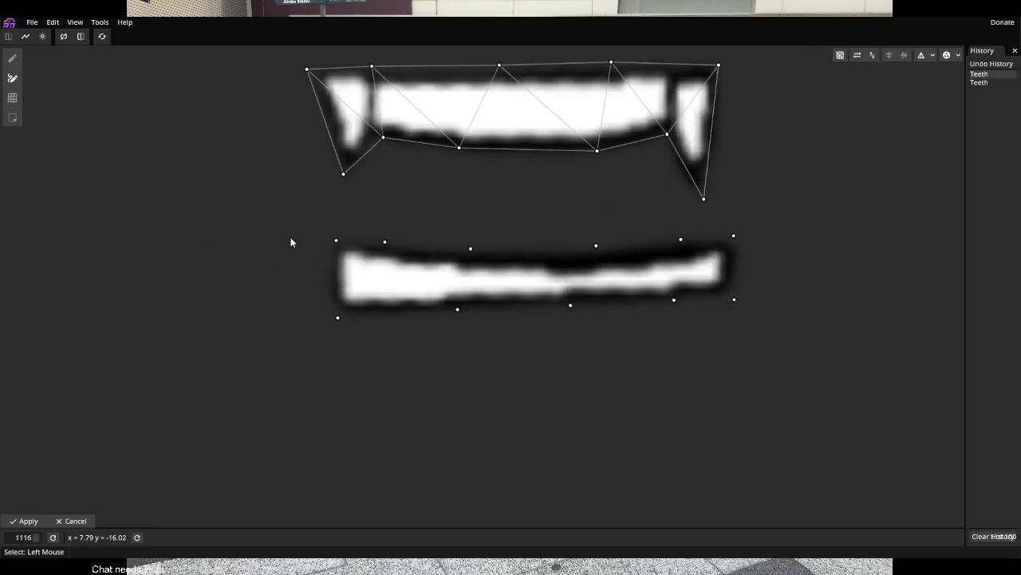
{"action": "left_click", "coordinate": [335, 241]}
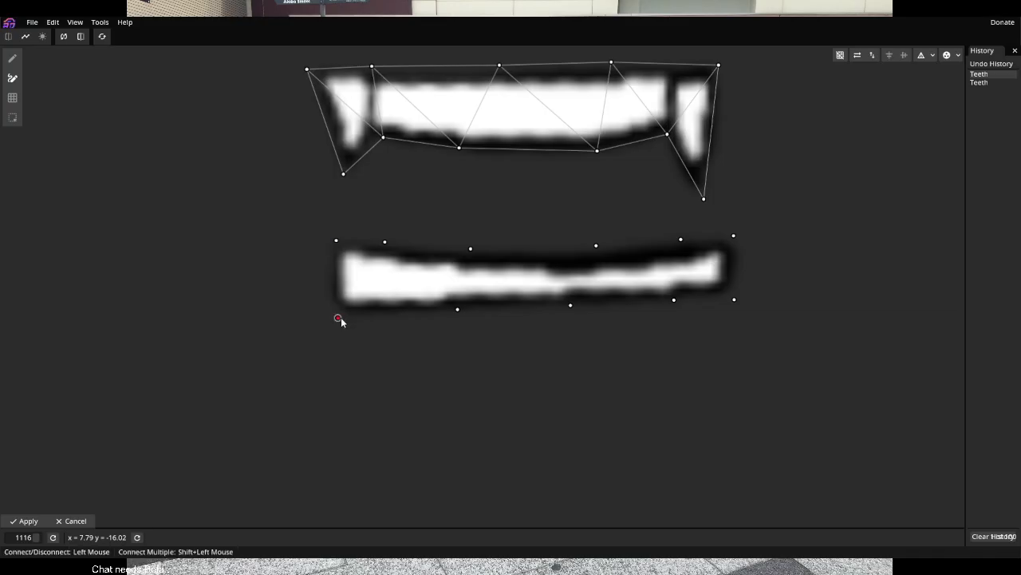
{"action": "left_click", "coordinate": [337, 241]}
{"action": "left_click", "coordinate": [385, 241]}
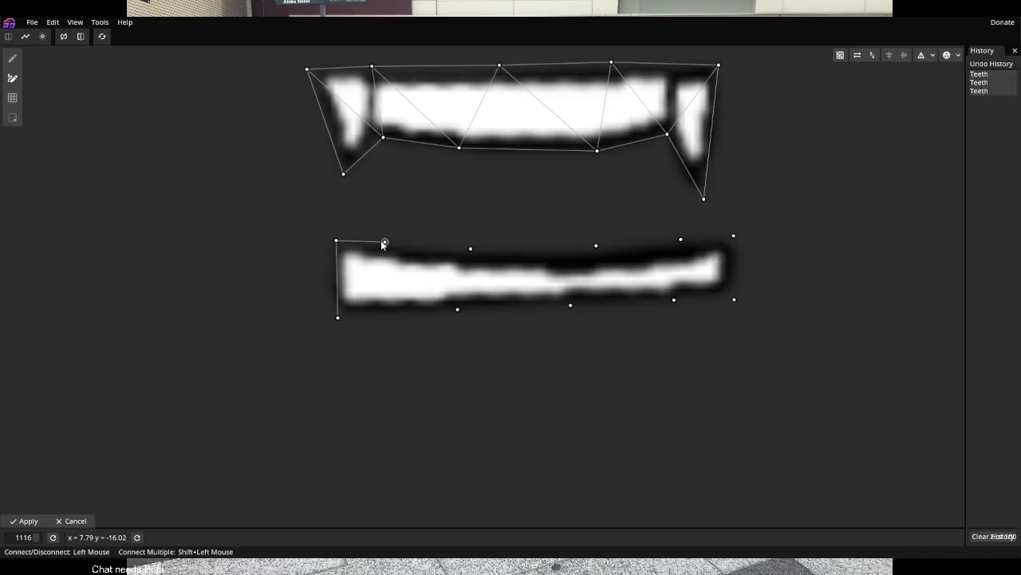
{"action": "left_click", "coordinate": [338, 318]}
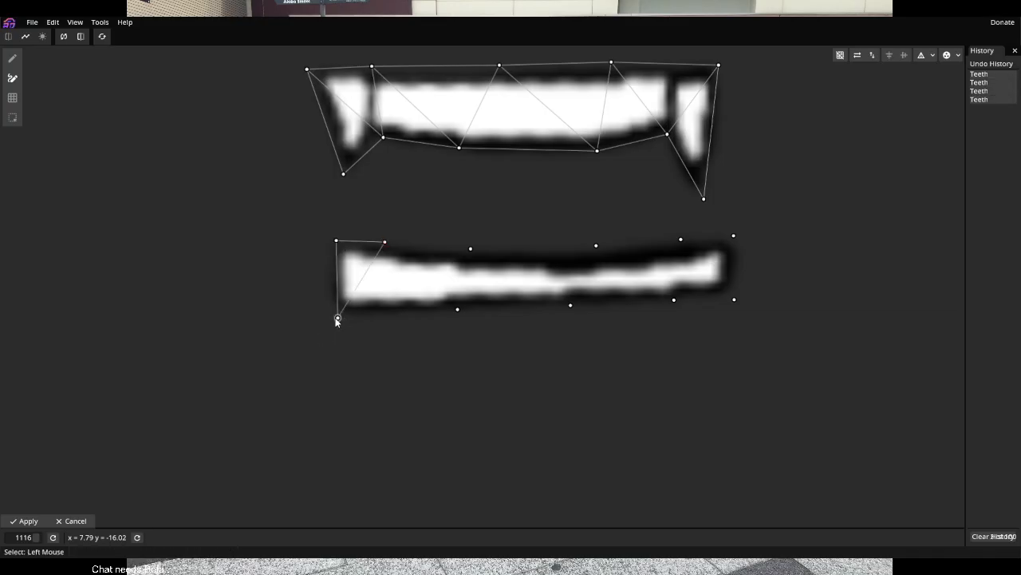
{"action": "left_click", "coordinate": [457, 309]}
{"action": "left_click", "coordinate": [570, 306]}
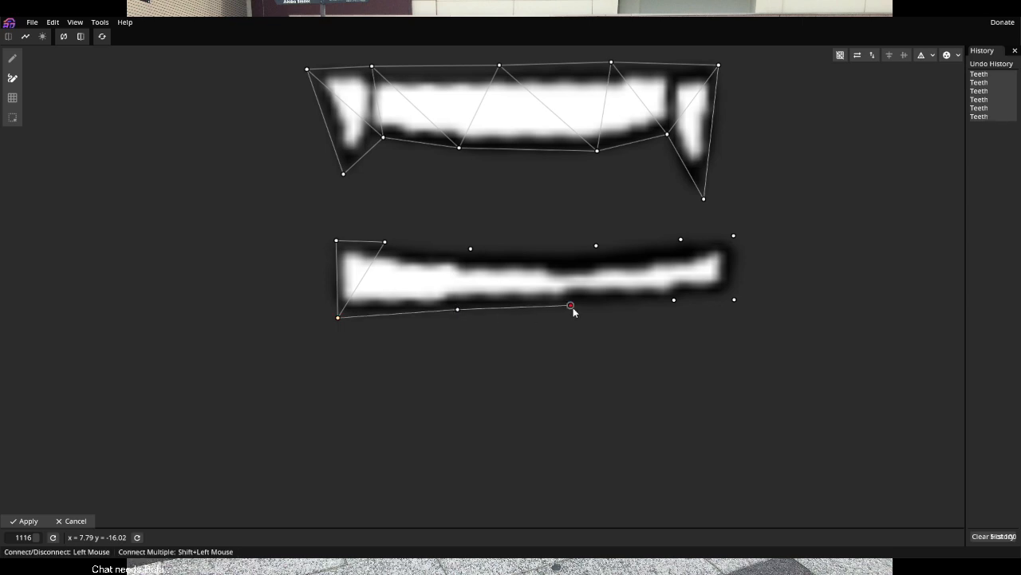
{"action": "left_click", "coordinate": [674, 301]}
{"action": "left_click", "coordinate": [734, 299]}
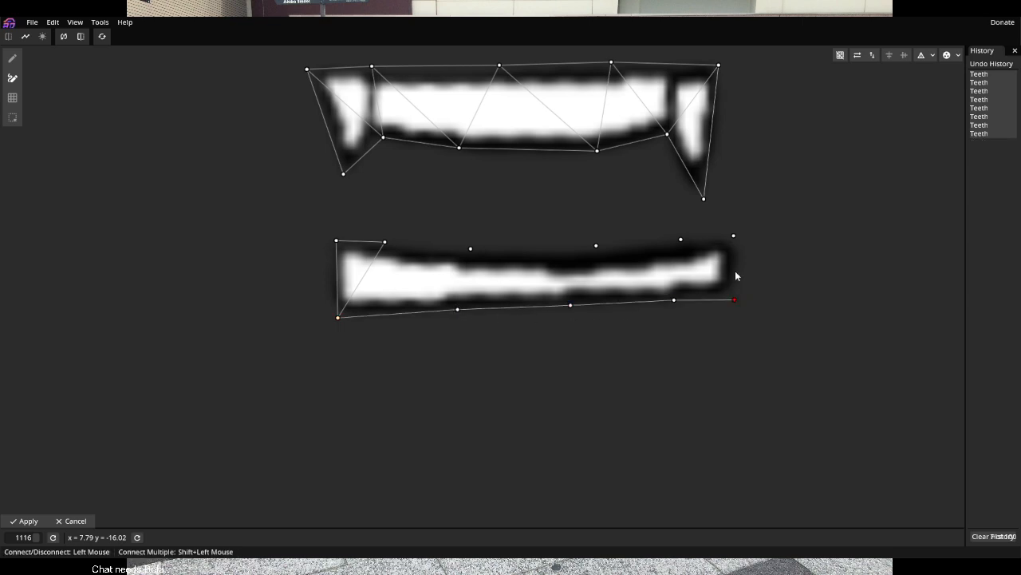
Connect the lower teeth's right end and run the top edge back to the vertex beside the top-left corner
{"action": "left_click", "coordinate": [734, 237]}
{"action": "left_click", "coordinate": [681, 239]}
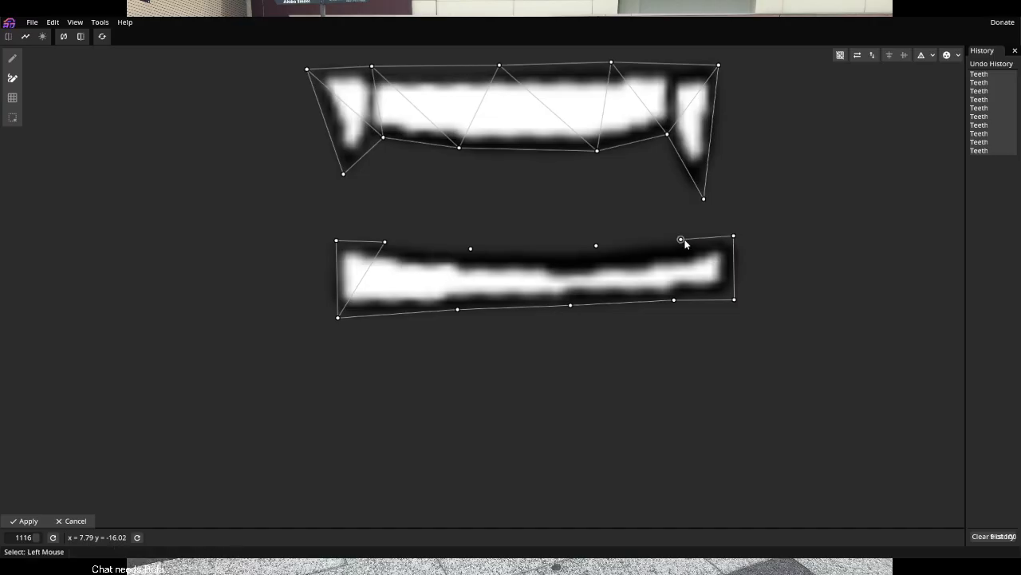
{"action": "left_click", "coordinate": [596, 246]}
{"action": "left_click", "coordinate": [471, 248]}
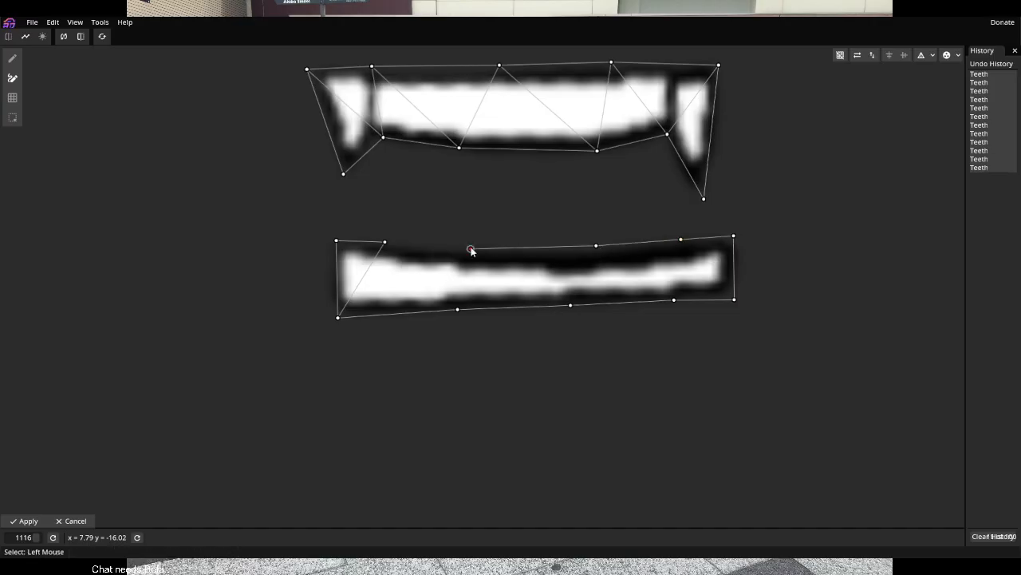
{"action": "left_click", "coordinate": [385, 242]}
Divide the lower teeth's interior into triangles with zigzag edges between the top and bottom vertices, ending at the bottom-right corner
{"action": "left_click", "coordinate": [457, 309]}
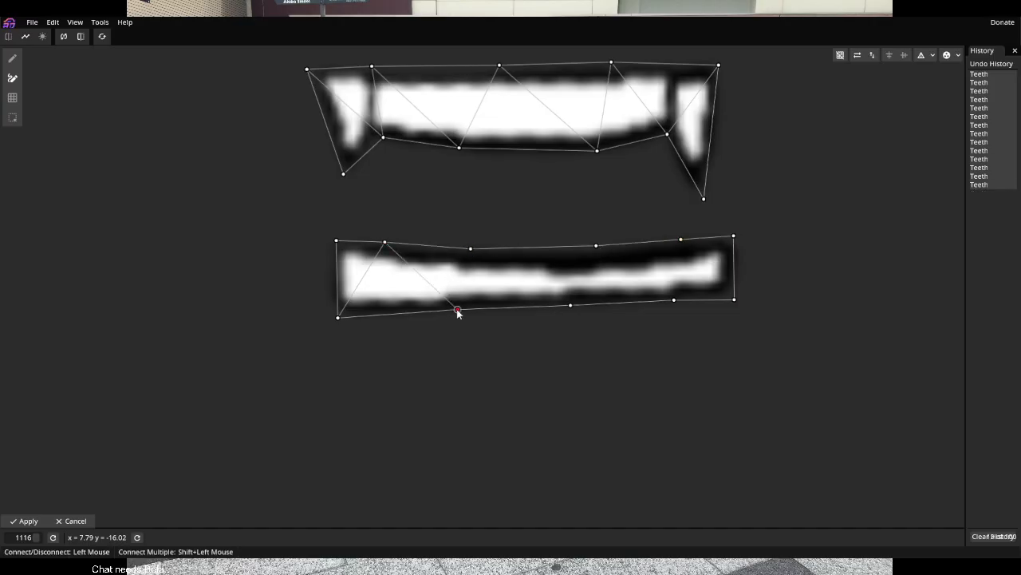
{"action": "left_click", "coordinate": [471, 249]}
{"action": "left_click", "coordinate": [571, 304]}
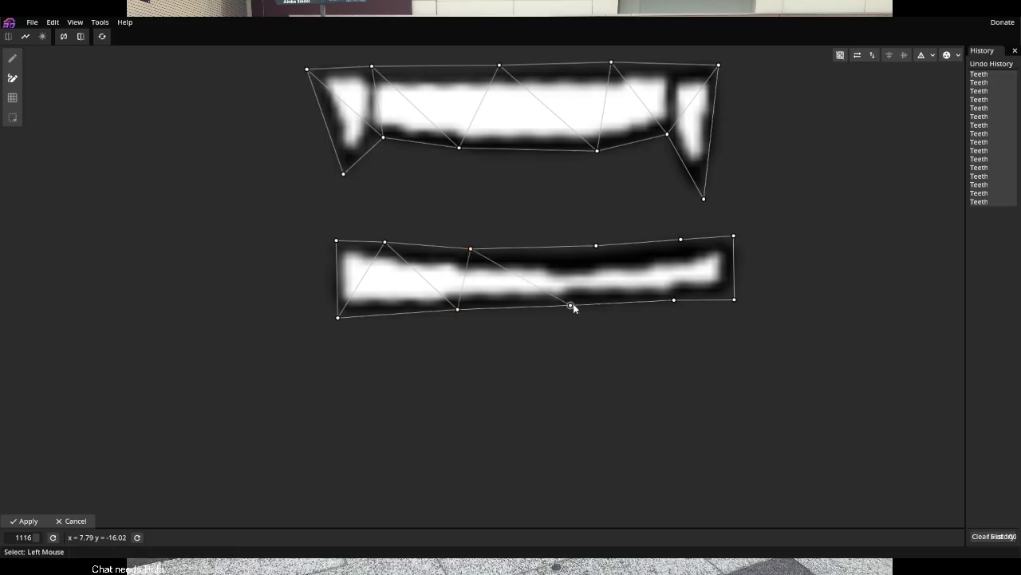
{"action": "left_click", "coordinate": [596, 246]}
{"action": "left_click", "coordinate": [672, 300]}
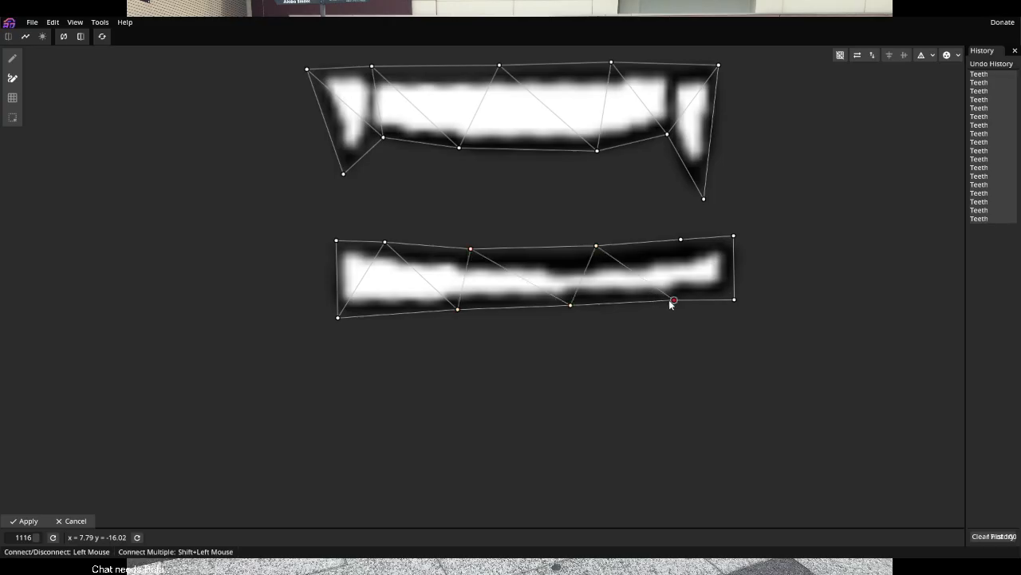
{"action": "left_click", "coordinate": [680, 239]}
{"action": "left_click", "coordinate": [732, 298]}
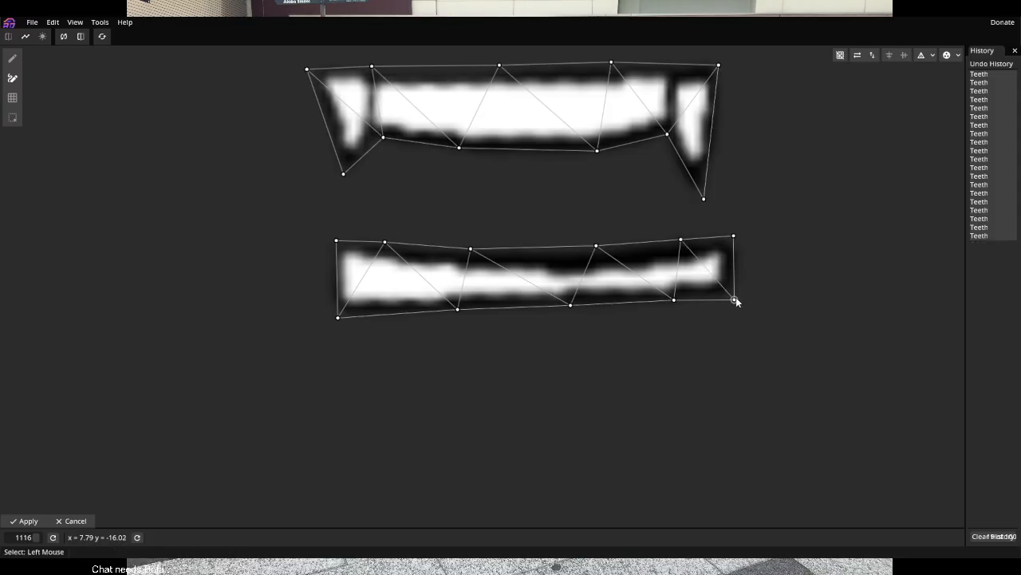
Apply the Teeth mesh and clear the undo history
{"action": "left_click", "coordinate": [24, 521]}
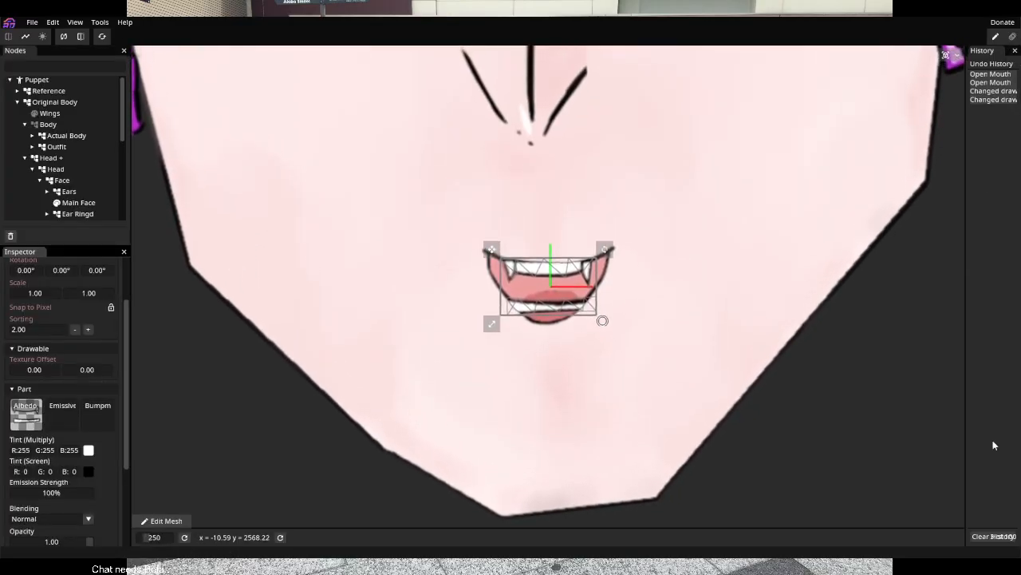
{"action": "left_click", "coordinate": [992, 537]}
{"action": "scroll", "coordinate": [557, 299], "scroll_direction": "up", "scroll_amount": 5}
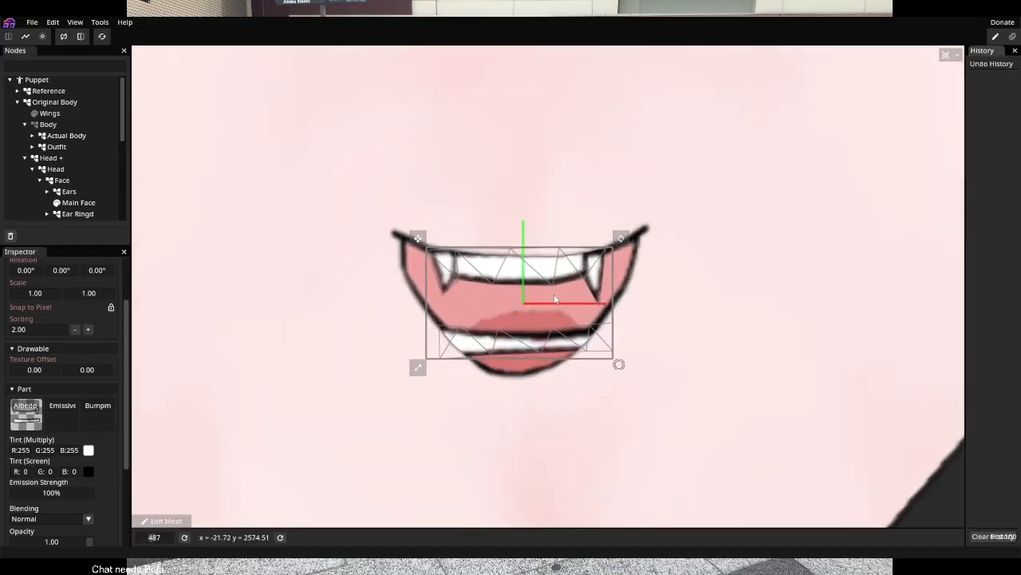
{"action": "scroll", "coordinate": [550, 301], "scroll_direction": "up", "scroll_amount": 3}
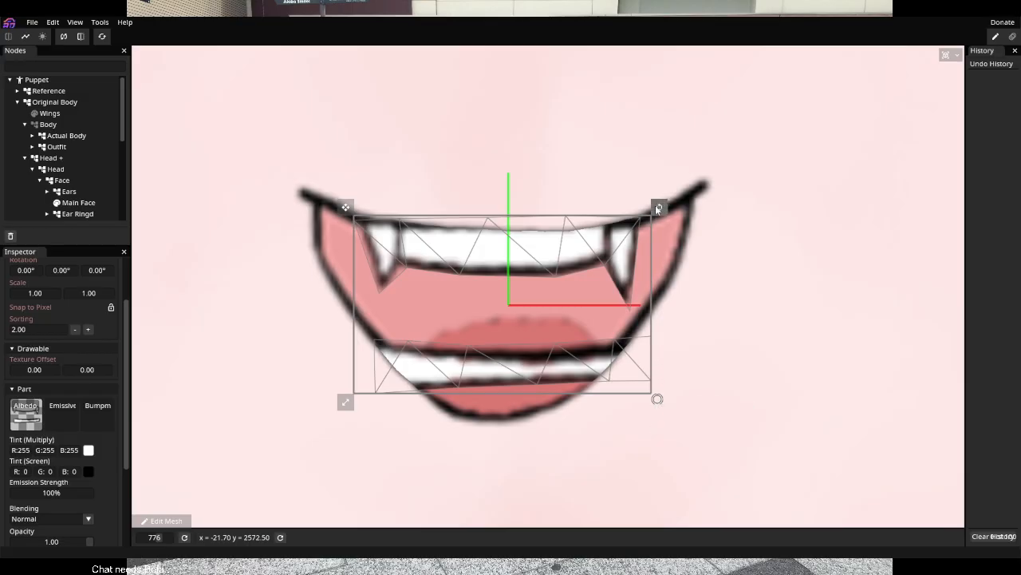
{"action": "scroll", "coordinate": [70, 359], "scroll_direction": "up", "scroll_amount": 2}
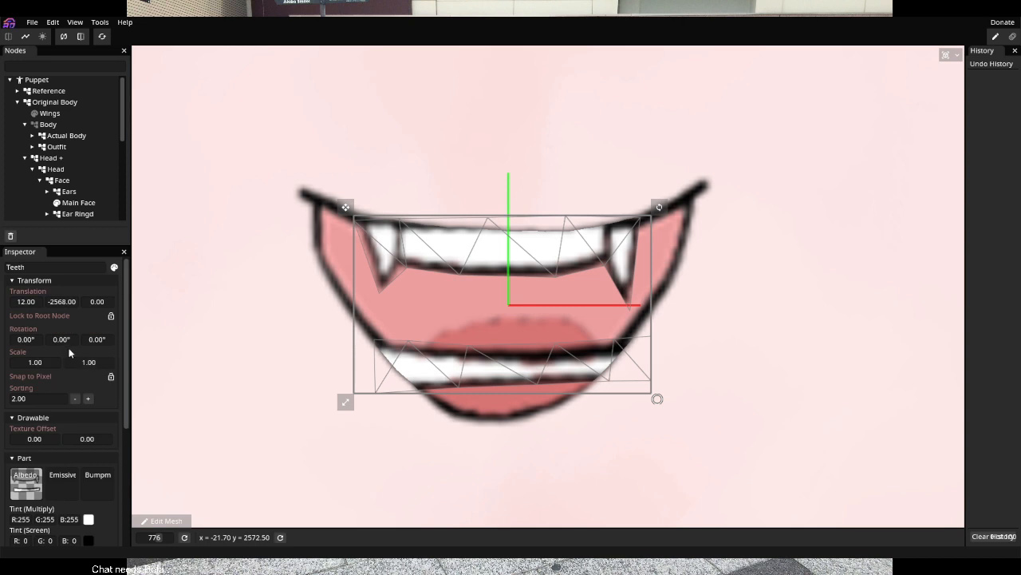
{"action": "scroll", "coordinate": [66, 199], "scroll_direction": "down", "scroll_amount": 5}
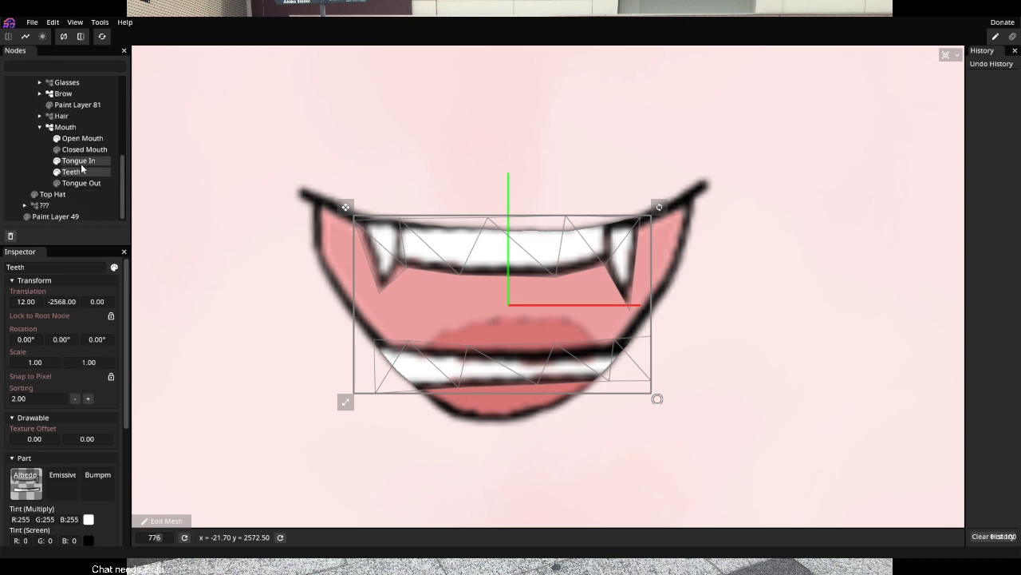
{"action": "right_click", "coordinate": [86, 171]}
{"action": "mouse_move", "coordinate": [126, 175]}
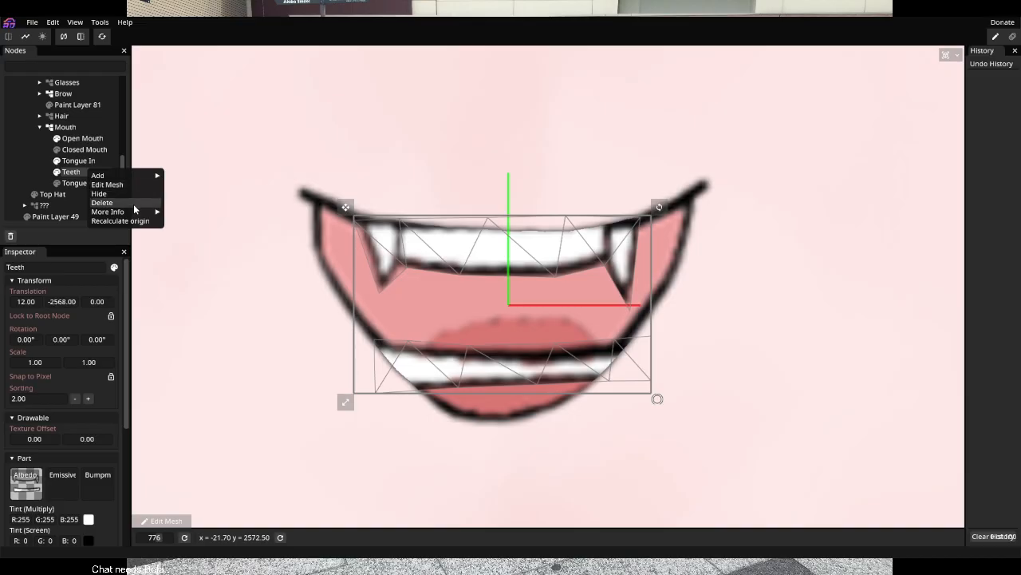
{"action": "mouse_move", "coordinate": [137, 215]}
{"action": "left_click", "coordinate": [67, 383]}
{"action": "scroll", "coordinate": [79, 435], "scroll_direction": "down", "scroll_amount": 5}
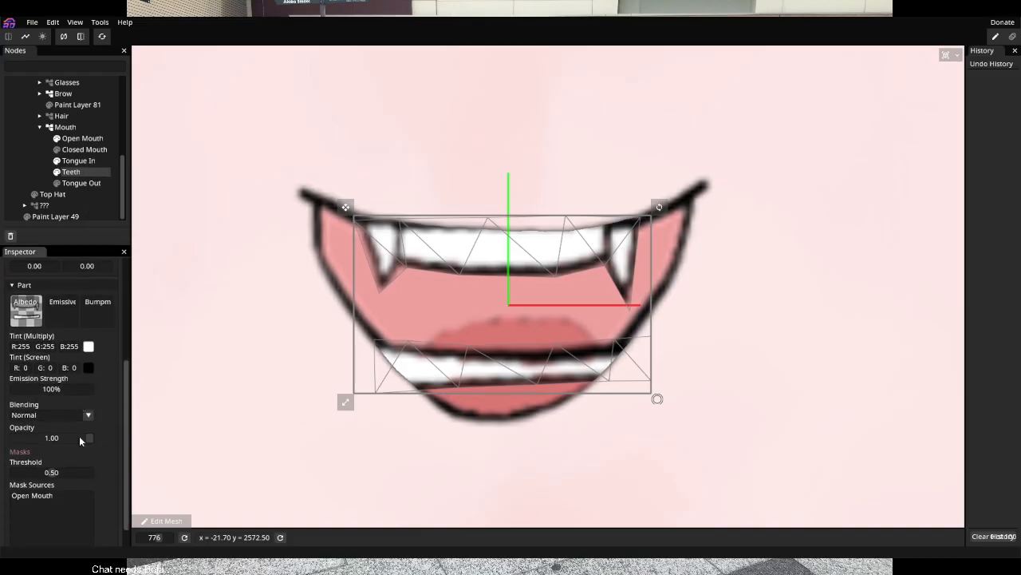
{"action": "scroll", "coordinate": [95, 423], "scroll_direction": "up", "scroll_amount": 5}
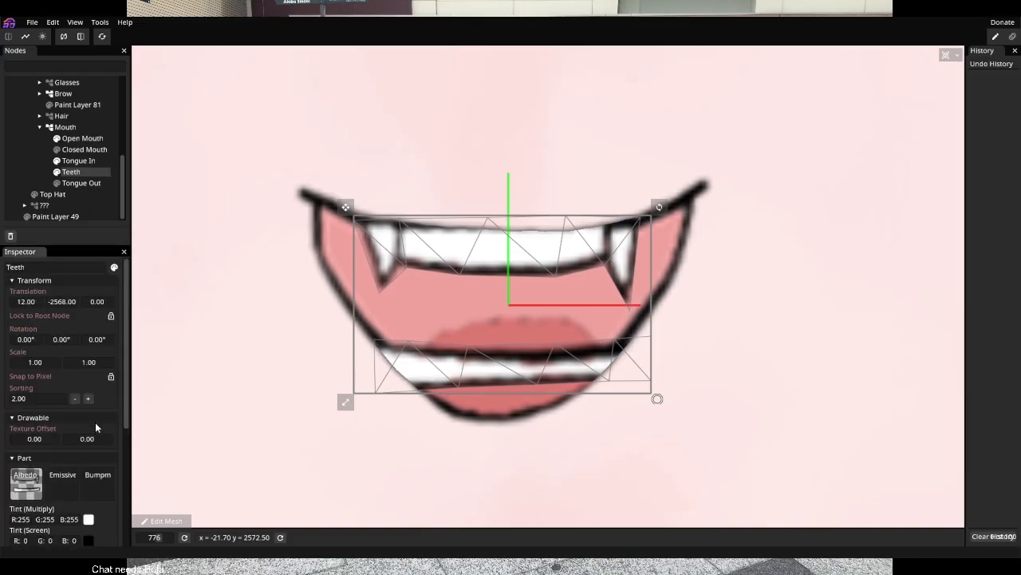
{"action": "left_click", "coordinate": [53, 22]}
{"action": "mouse_move", "coordinate": [80, 22]}
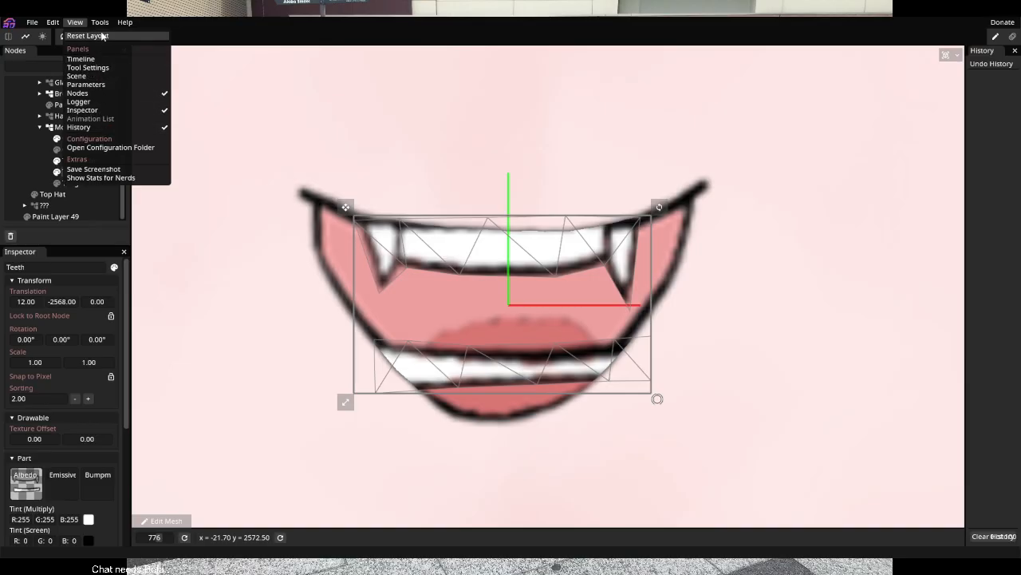
{"action": "left_click", "coordinate": [195, 37]}
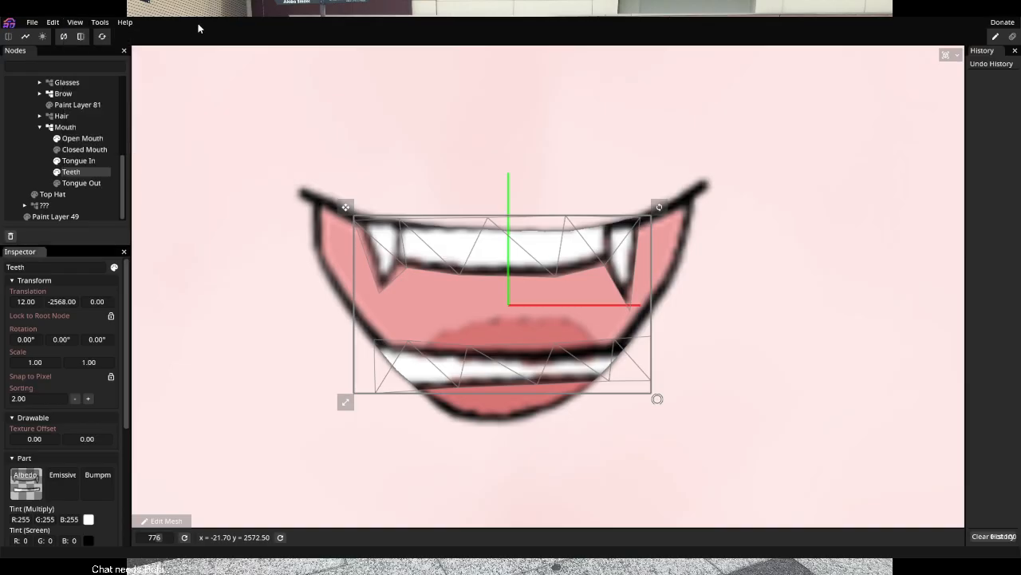
{"action": "left_click", "coordinate": [98, 23]}
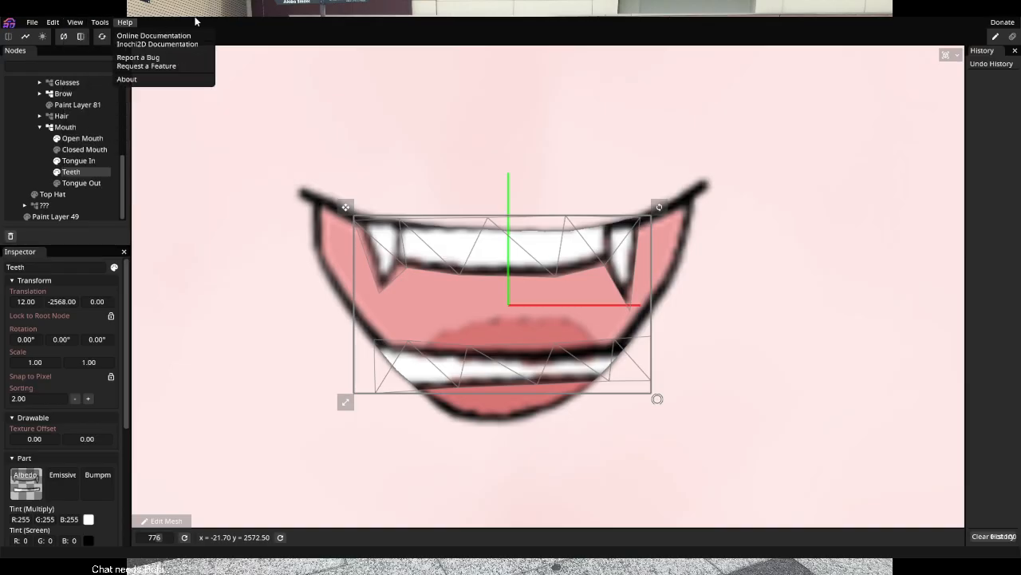
{"action": "left_click", "coordinate": [212, 27]}
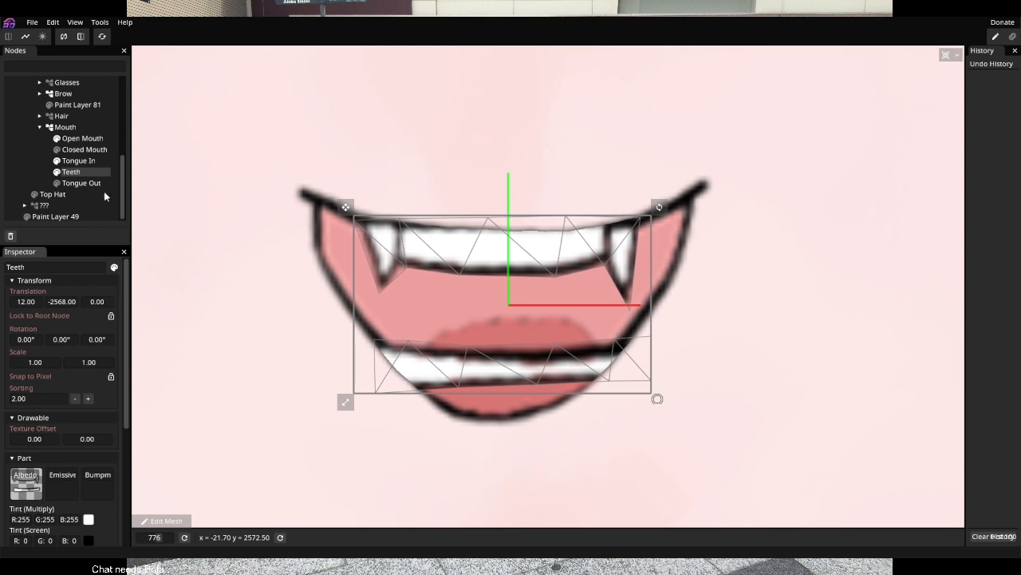
{"action": "right_click", "coordinate": [90, 173]}
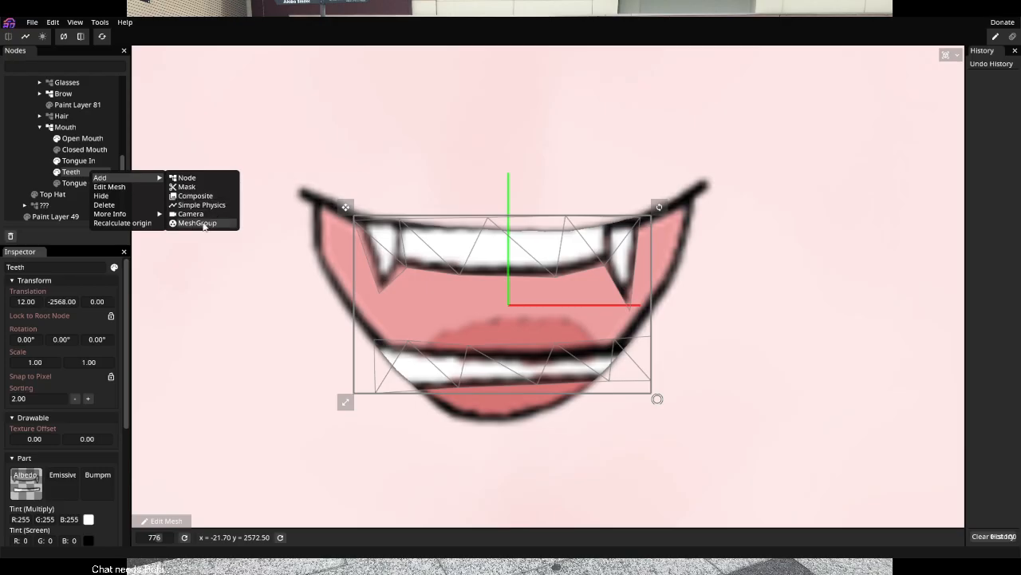
{"action": "key", "text": "Escape"}
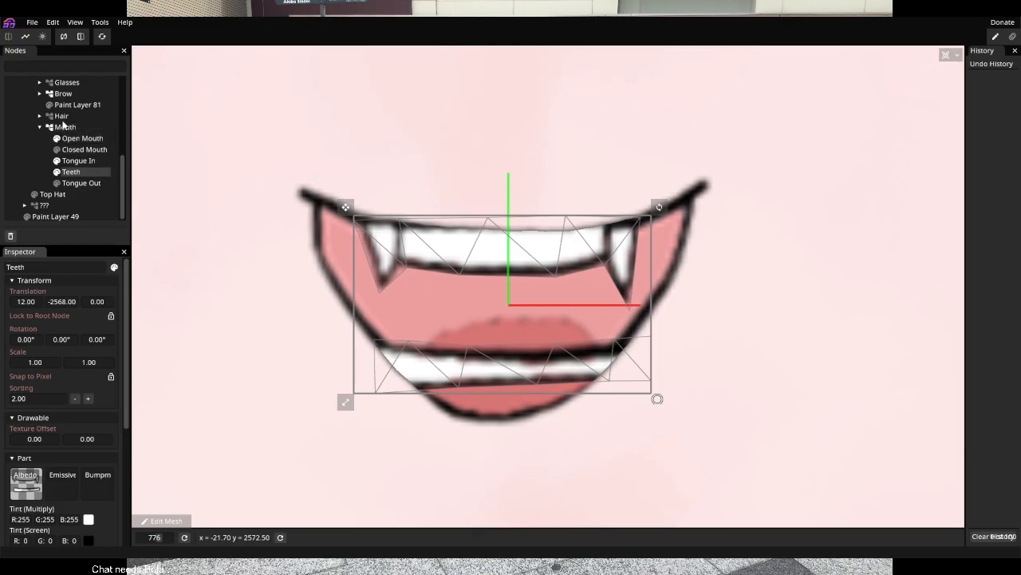
Add a MeshGroup under the Mouth node and select the Open Mouth part
{"action": "left_click", "coordinate": [65, 127]}
{"action": "right_click", "coordinate": [65, 127]}
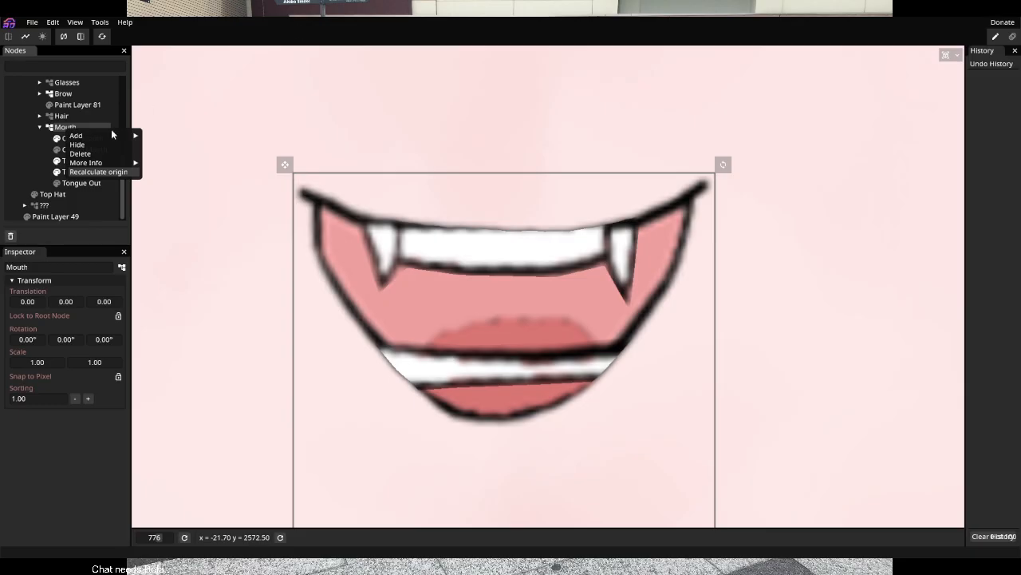
{"action": "mouse_move", "coordinate": [100, 135]}
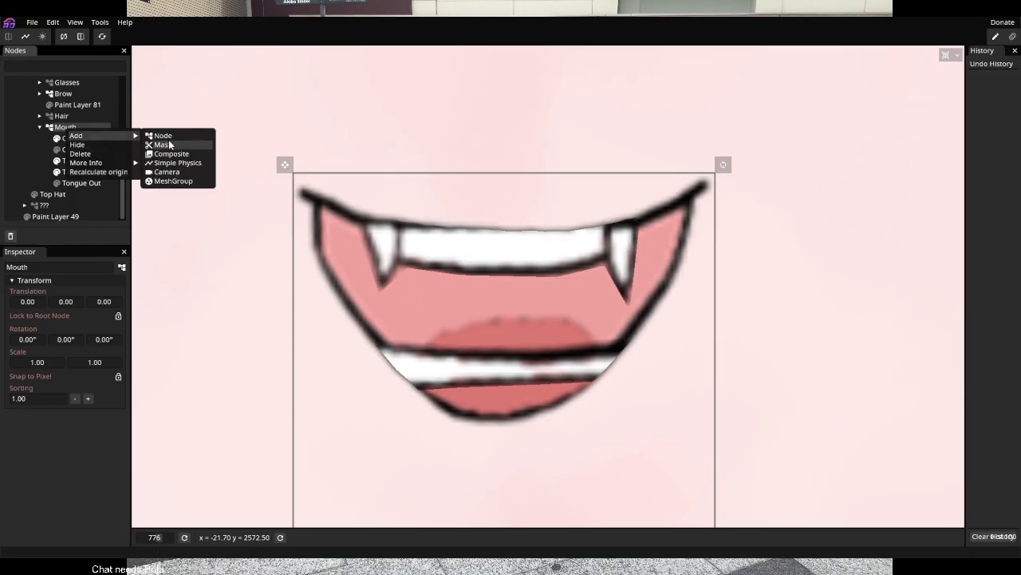
{"action": "left_click", "coordinate": [177, 182]}
{"action": "left_click", "coordinate": [84, 139]}
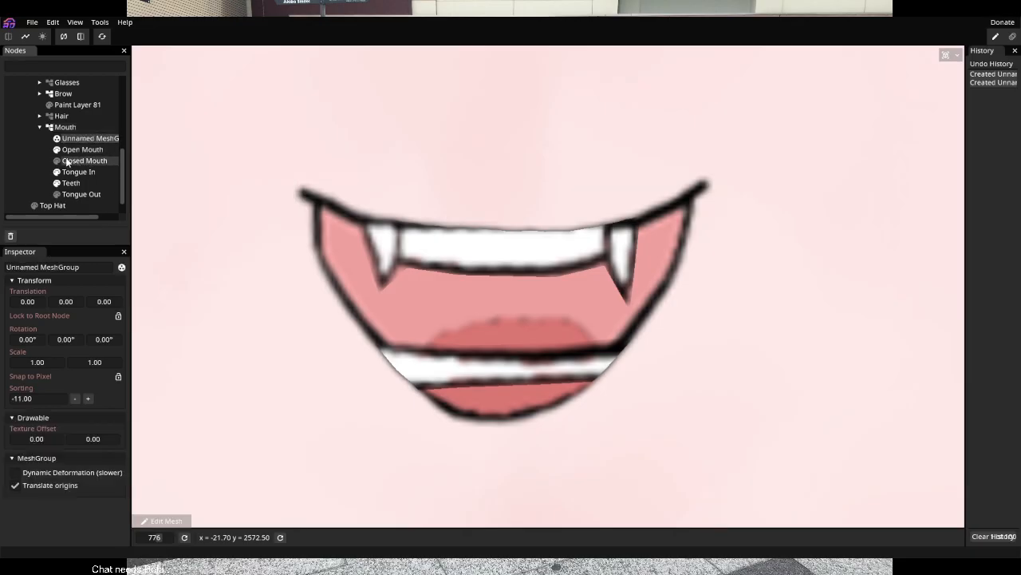
{"action": "left_click", "coordinate": [73, 152]}
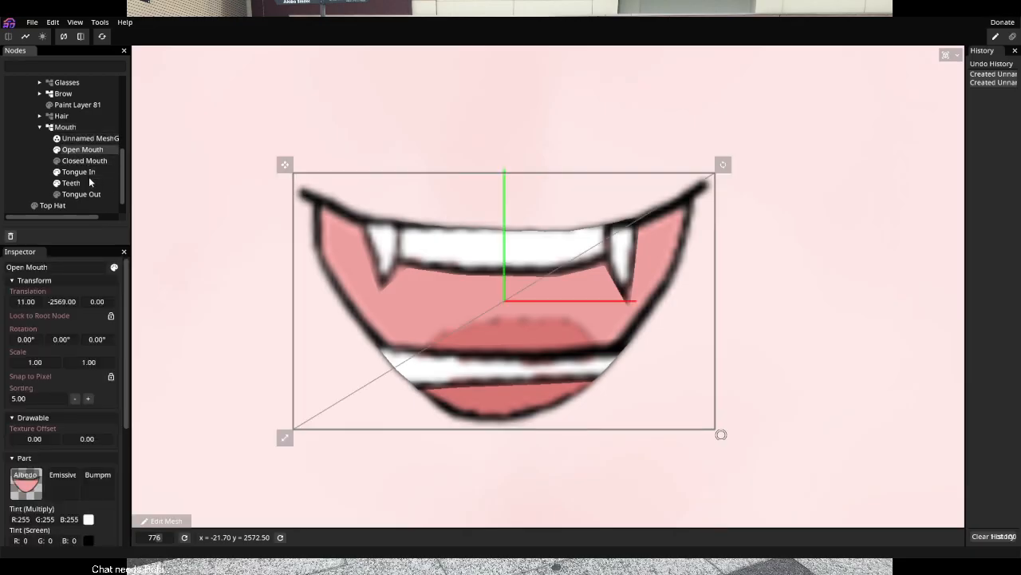
Move the Open Mouth, Closed Mouth, Tongue In, Teeth and Tongue Out parts into the new MeshGroup
{"action": "left_click", "coordinate": [79, 171], "text": "shift"}
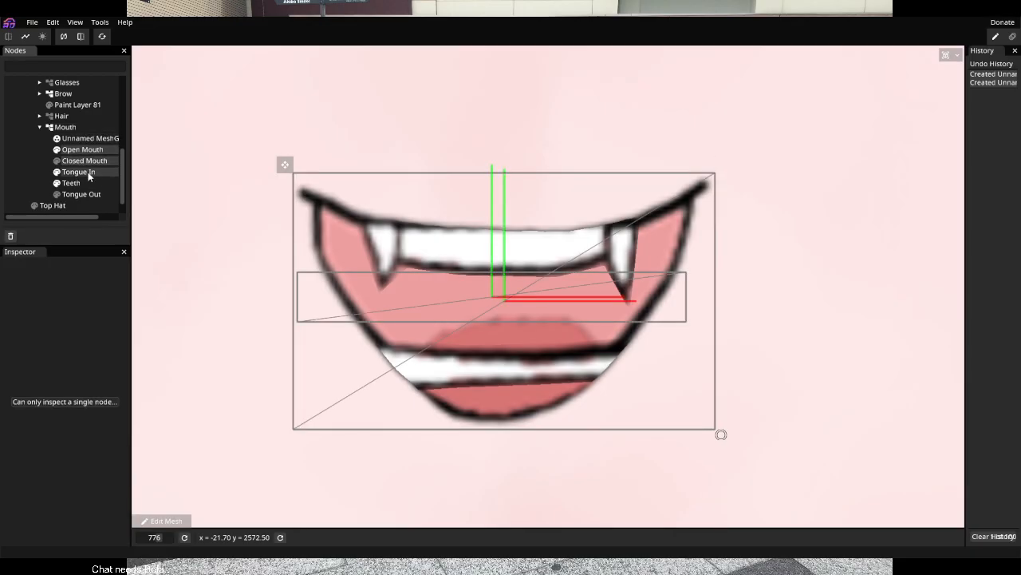
{"action": "left_click", "coordinate": [76, 183], "text": "shift"}
{"action": "left_click", "coordinate": [90, 194], "text": "shift"}
{"action": "left_click_drag", "start_coordinate": [91, 153], "coordinate": [91, 141]}
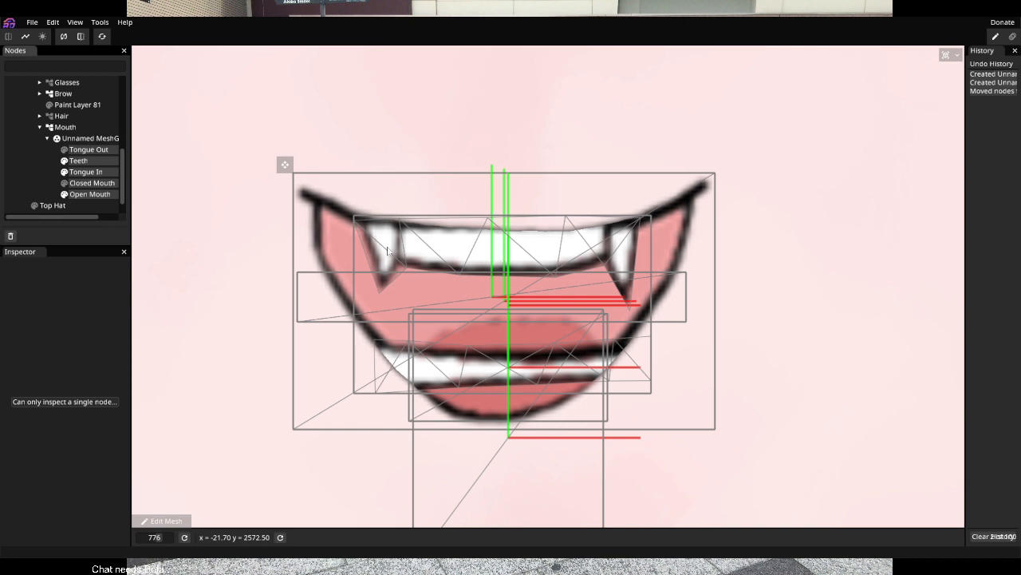
{"action": "left_click", "coordinate": [91, 172]}
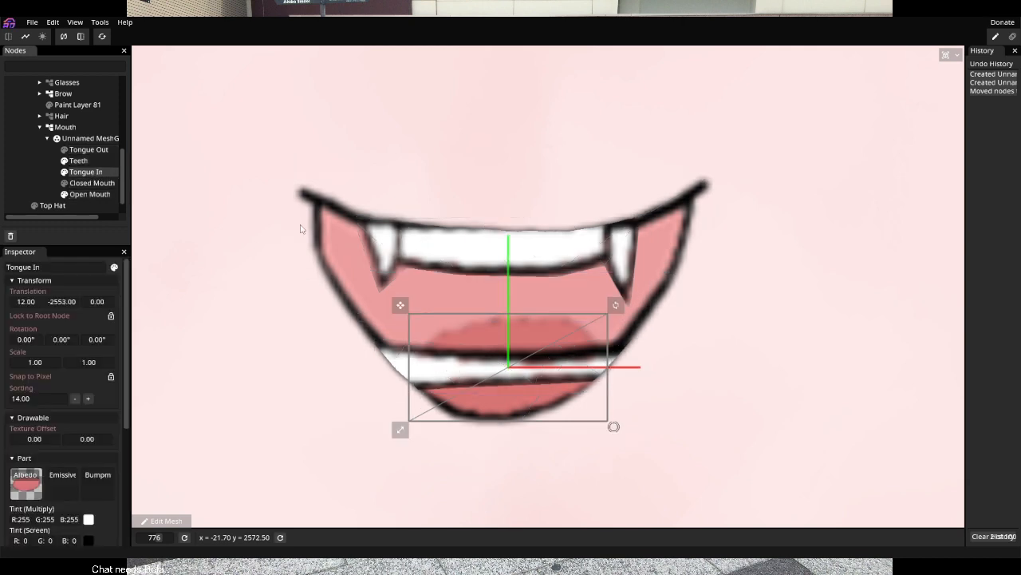
{"action": "left_click", "coordinate": [80, 138]}
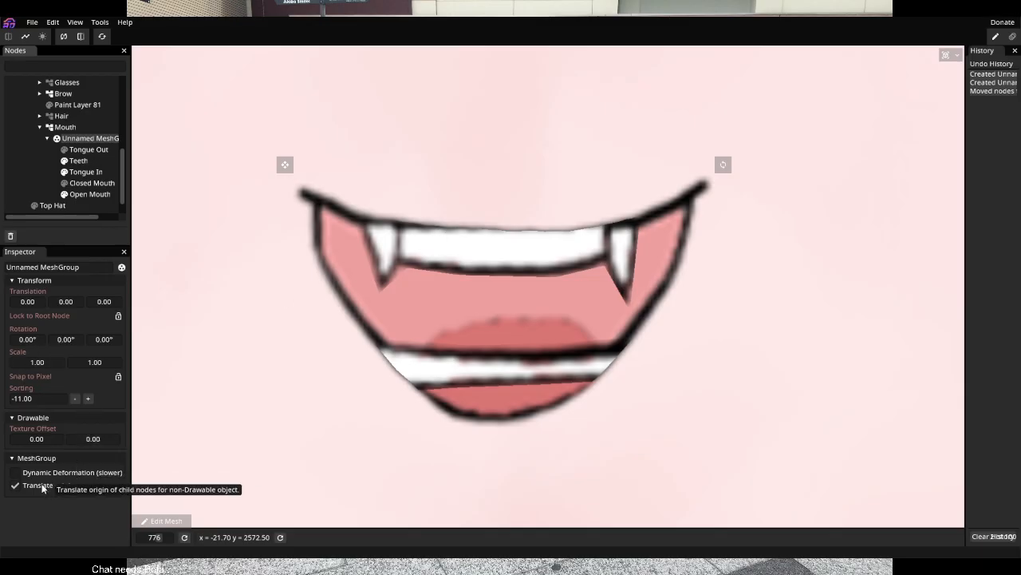
{"action": "scroll", "coordinate": [591, 388], "scroll_direction": "down", "scroll_amount": 10}
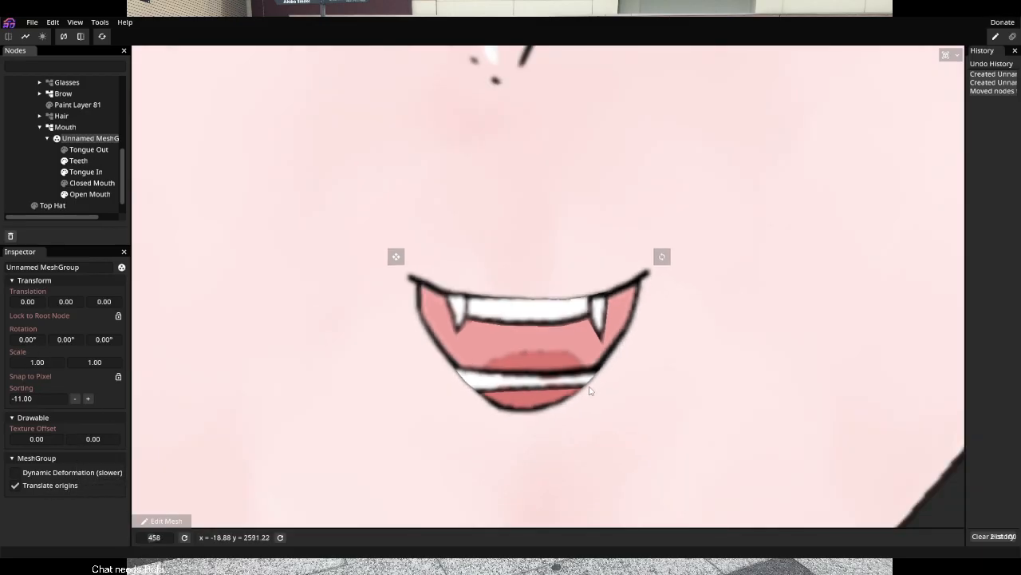
{"action": "scroll", "coordinate": [617, 389], "scroll_direction": "up", "scroll_amount": 7}
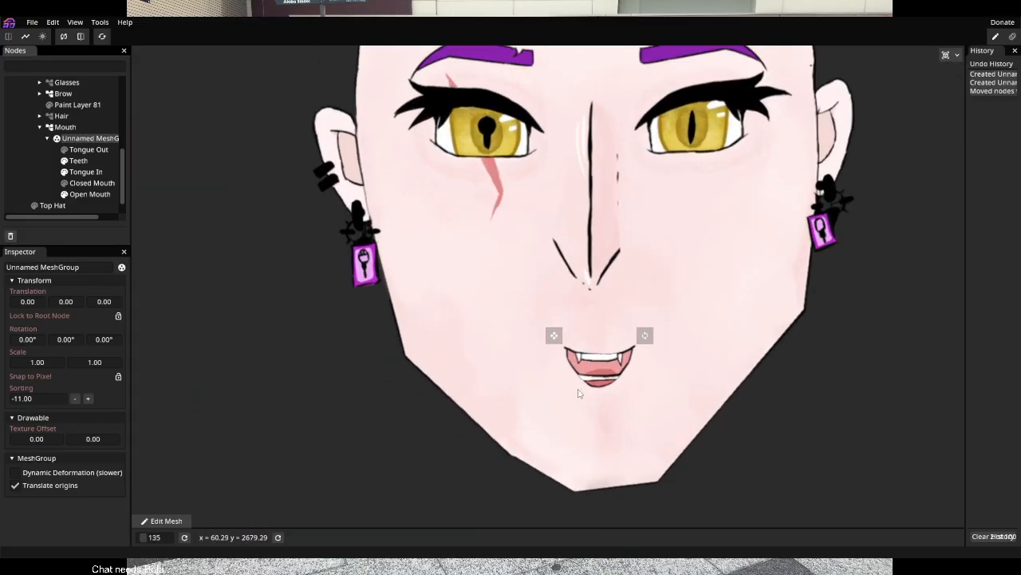
{"action": "scroll", "coordinate": [564, 368], "scroll_direction": "up", "scroll_amount": 2}
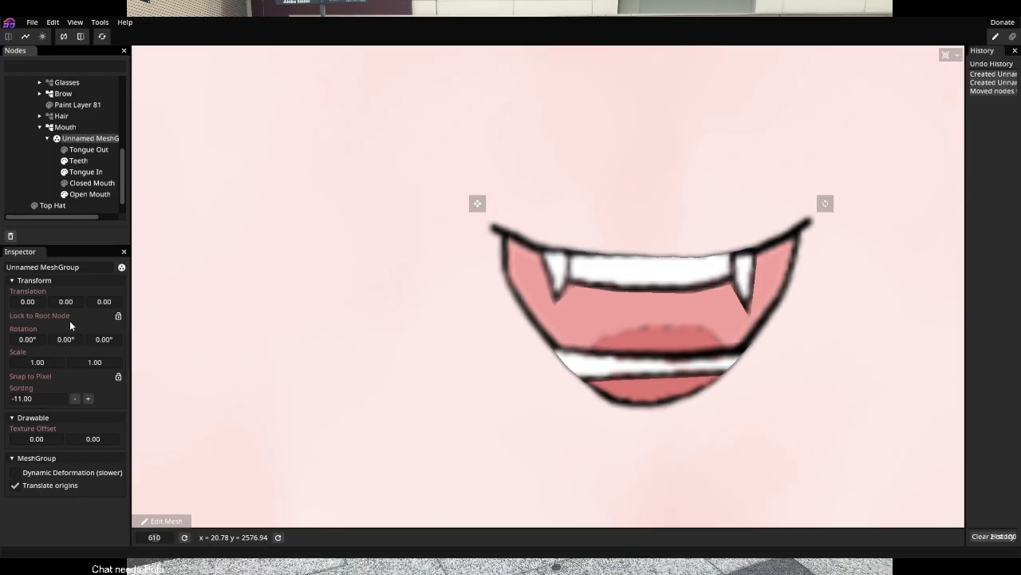
{"action": "scroll", "coordinate": [556, 326], "scroll_direction": "down", "scroll_amount": 5}
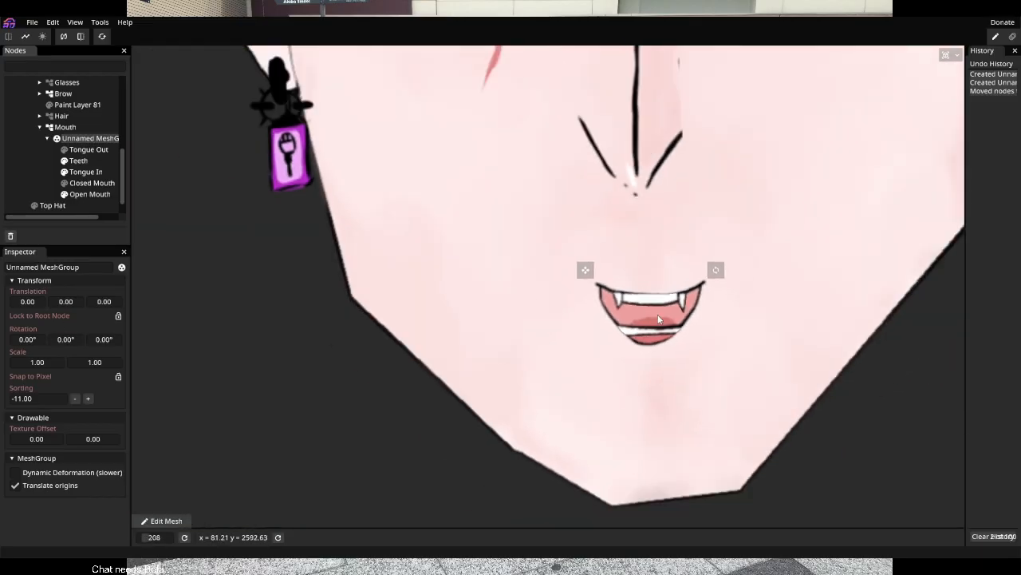
{"action": "scroll", "coordinate": [656, 322], "scroll_direction": "up", "scroll_amount": 3}
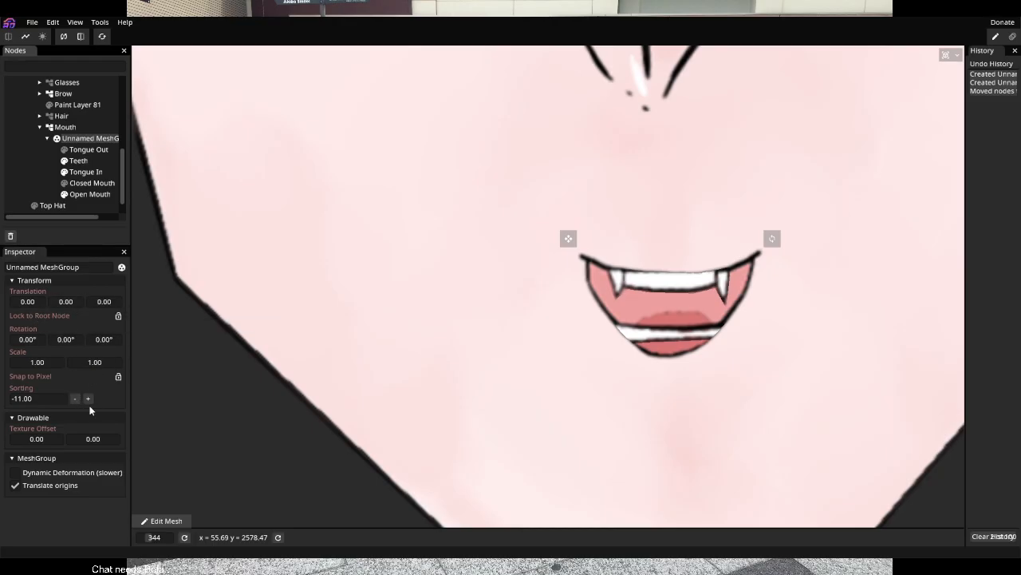
{"action": "scroll", "coordinate": [709, 324], "scroll_direction": "up", "scroll_amount": 3}
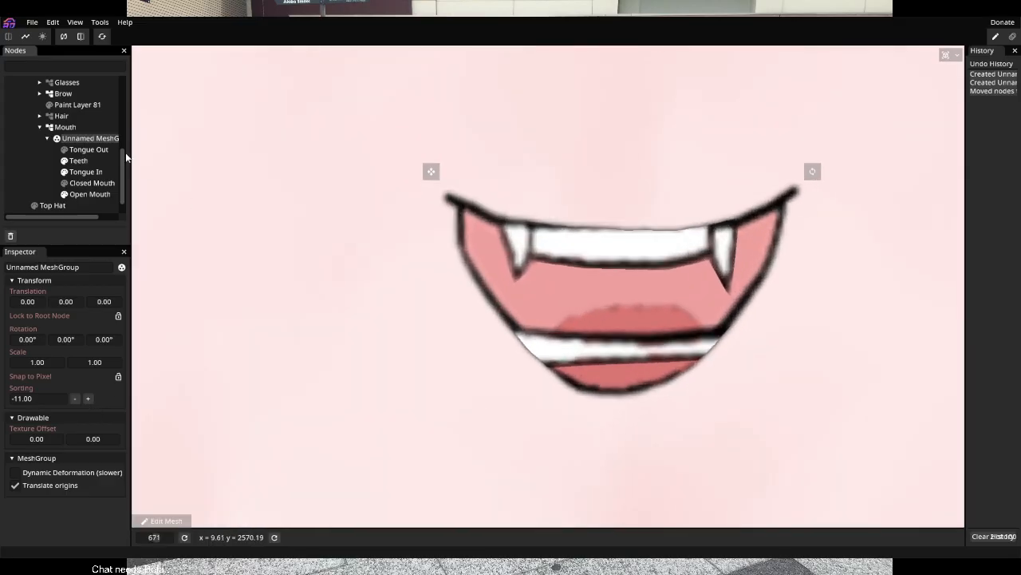
Examine where the MeshGroup's origin sits relative to the face and compare its transform with those of its child parts
{"action": "double_click", "coordinate": [72, 145]}
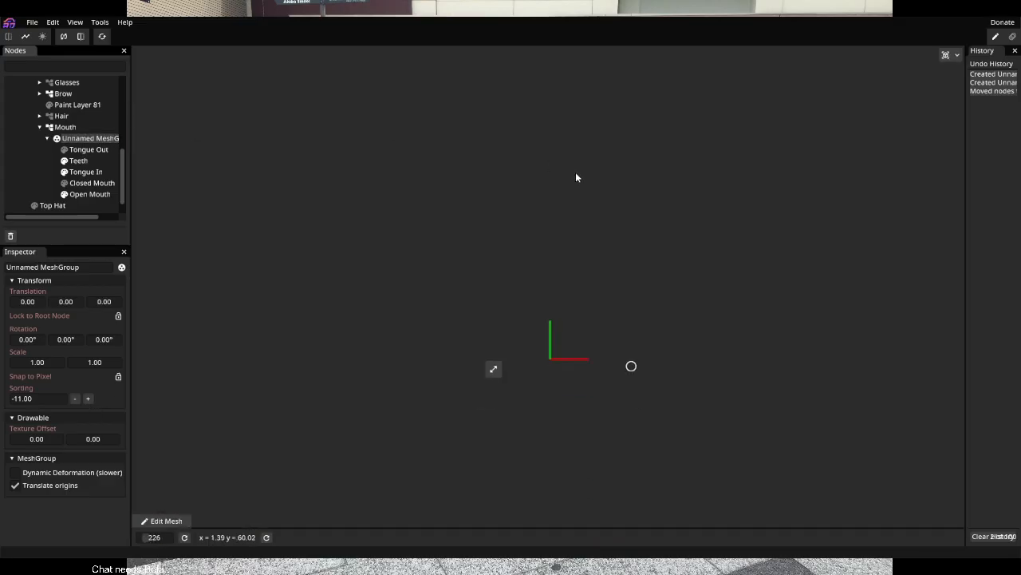
{"action": "scroll", "coordinate": [589, 251], "scroll_direction": "down", "scroll_amount": 6}
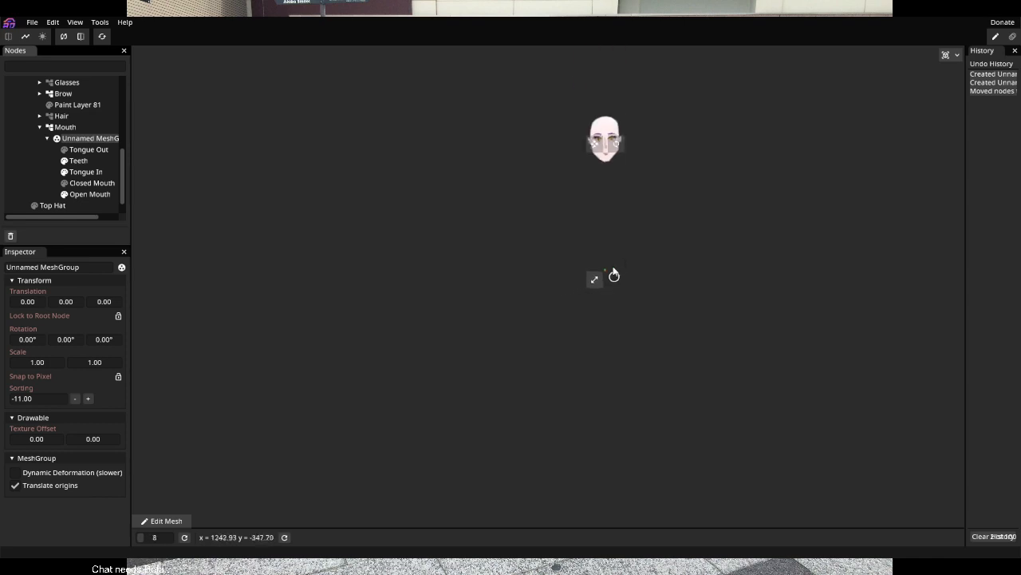
{"action": "scroll", "coordinate": [614, 182], "scroll_direction": "up", "scroll_amount": 2}
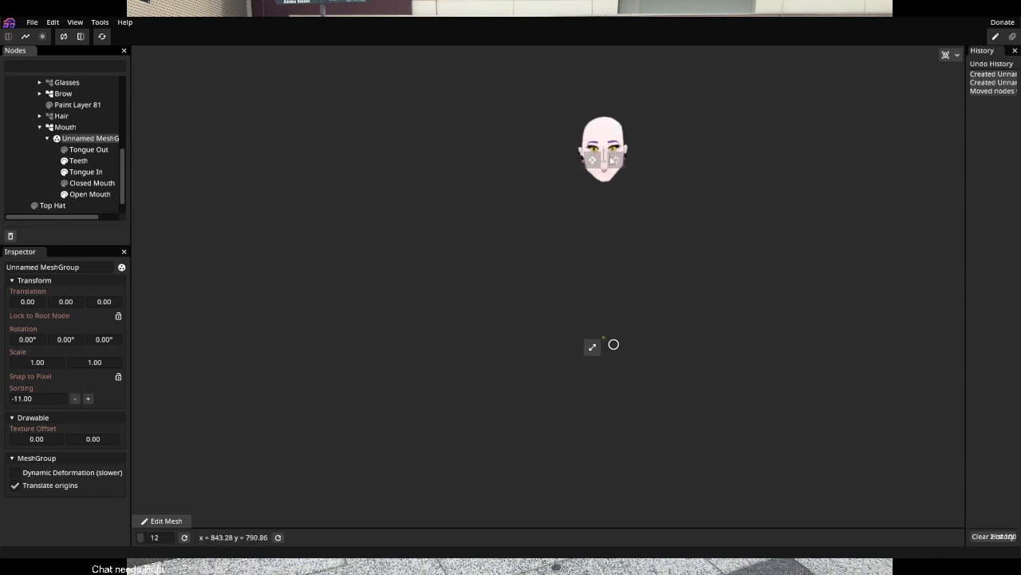
{"action": "scroll", "coordinate": [604, 206], "scroll_direction": "up", "scroll_amount": 3}
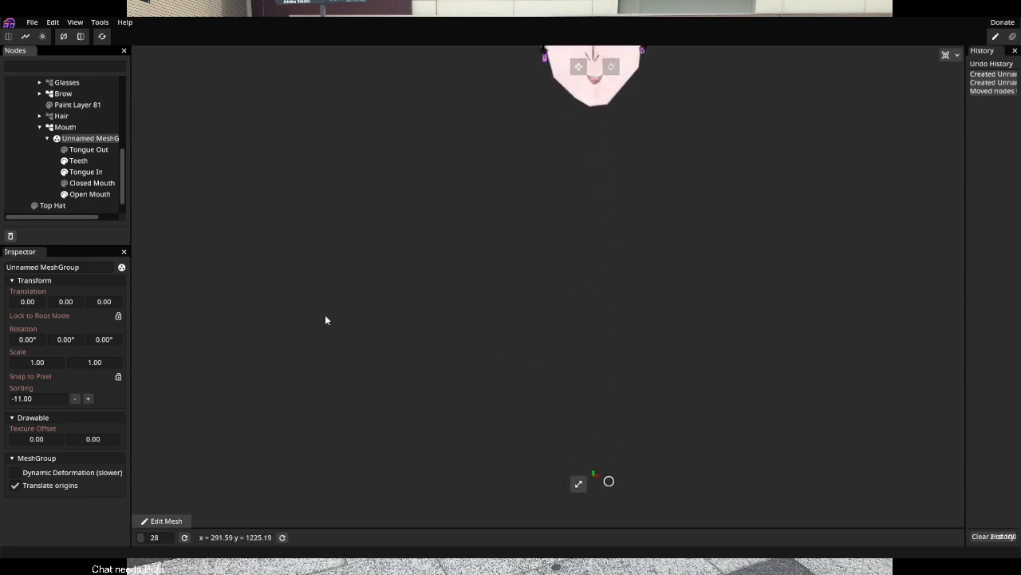
{"action": "left_click", "coordinate": [71, 151]}
{"action": "left_click", "coordinate": [84, 163]}
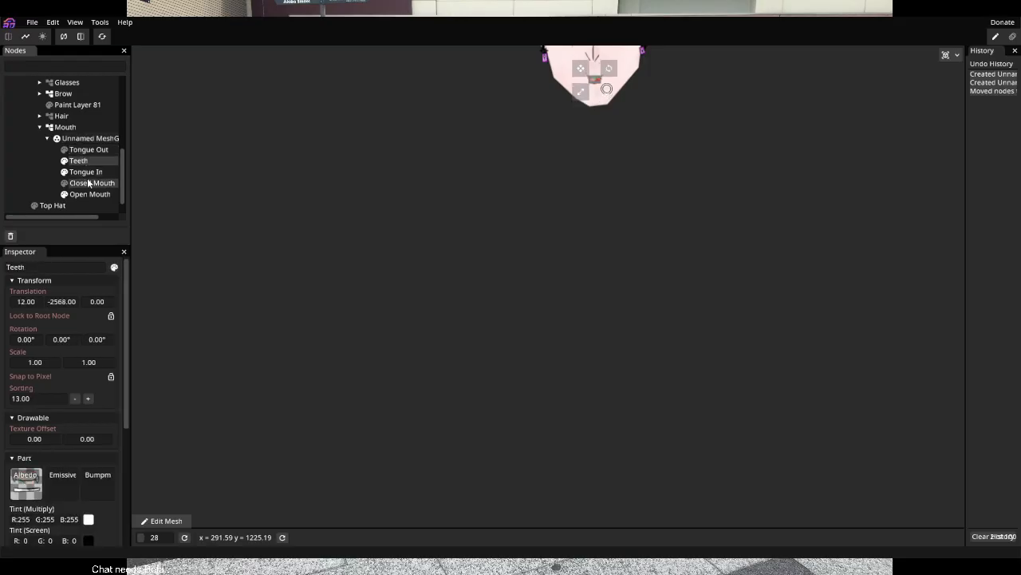
{"action": "left_click", "coordinate": [88, 182]}
{"action": "left_click", "coordinate": [86, 173]}
{"action": "left_click", "coordinate": [89, 196]}
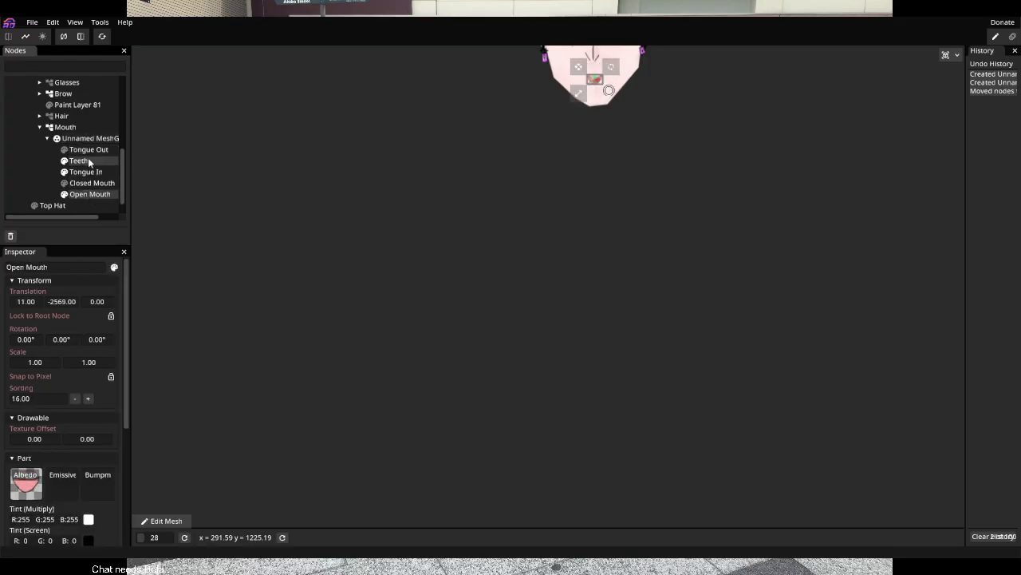
{"action": "left_click", "coordinate": [91, 141]}
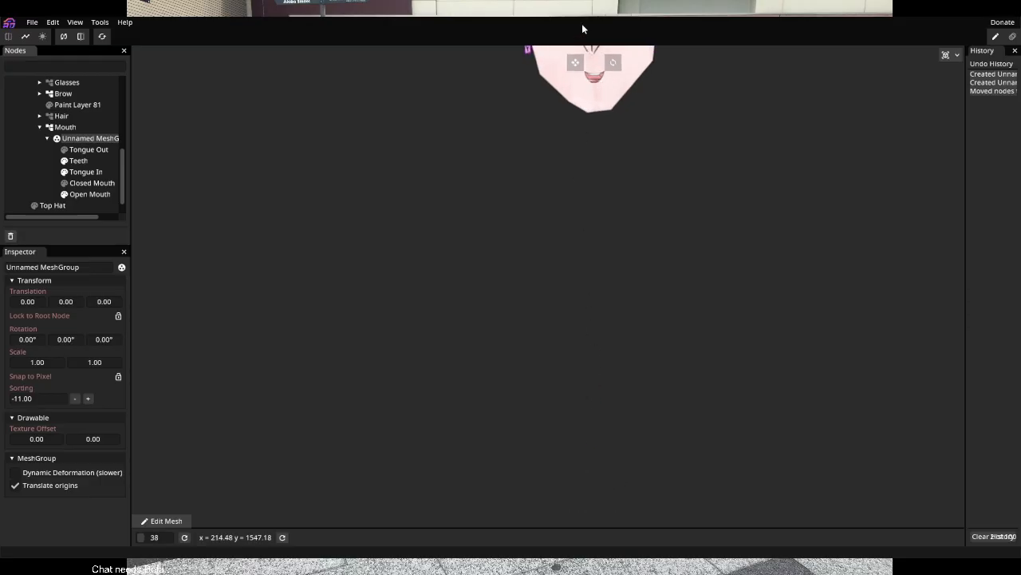
{"action": "scroll", "coordinate": [588, 77], "scroll_direction": "up", "scroll_amount": 8}
{"action": "scroll", "coordinate": [587, 77], "scroll_direction": "up", "scroll_amount": 8}
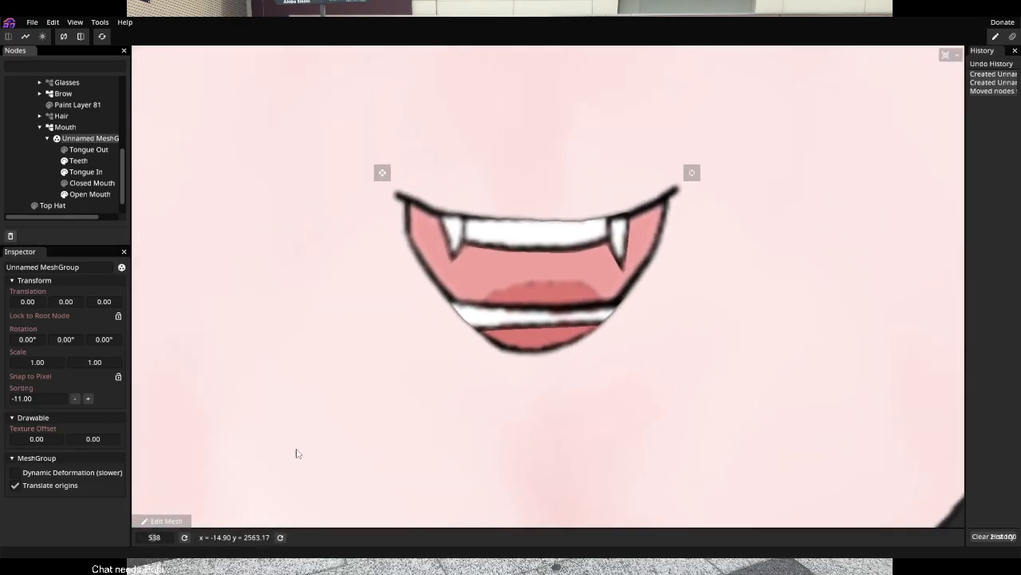
{"action": "left_click", "coordinate": [162, 521]}
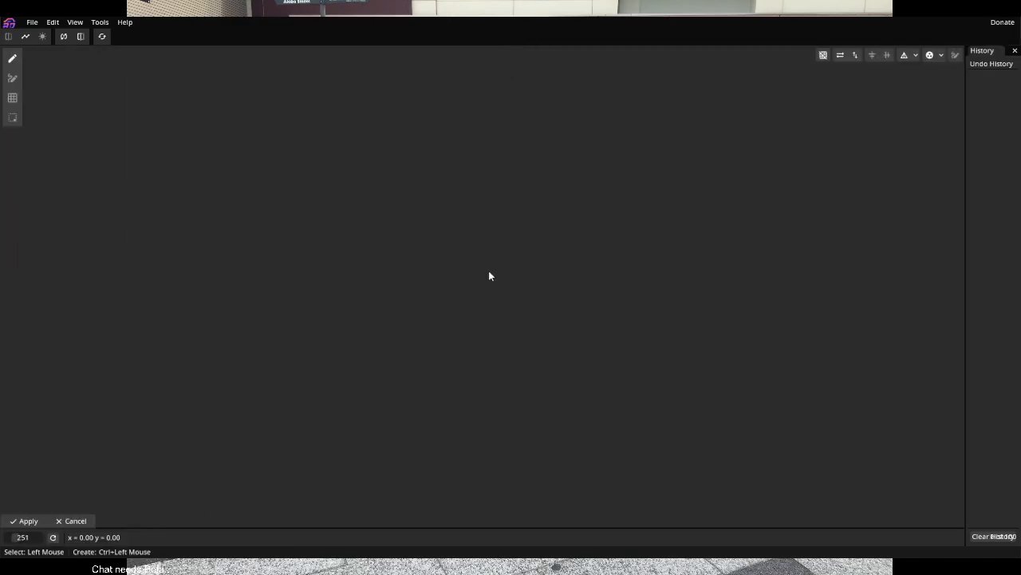
{"action": "scroll", "coordinate": [471, 343], "scroll_direction": "down", "scroll_amount": 8}
{"action": "left_click", "coordinate": [74, 521]}
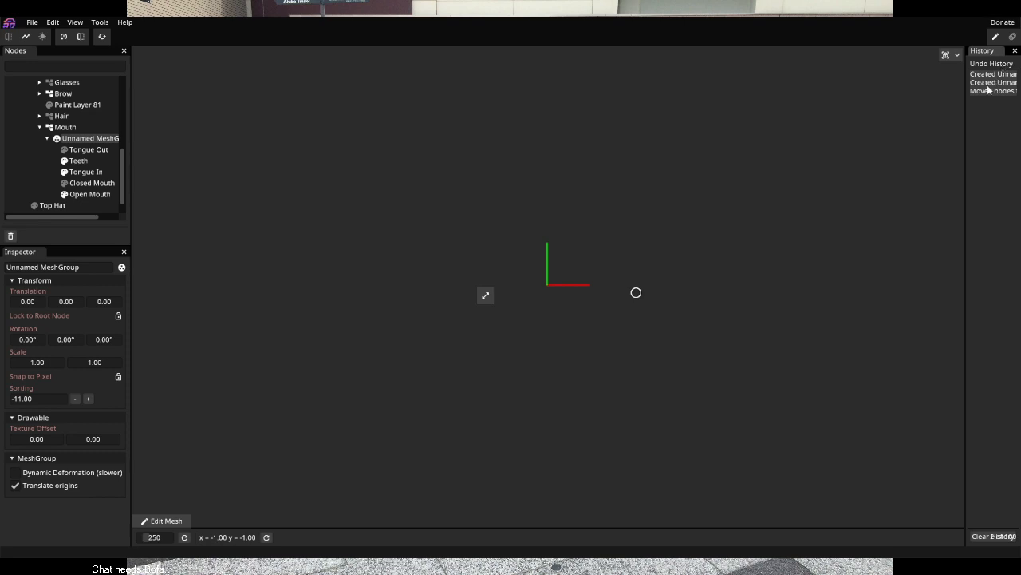
Undo moving the mouth parts into the MeshGroup and undo the MeshGroup's creation
{"action": "key", "text": "ctrl+z"}
{"action": "key", "text": "ctrl+z"}
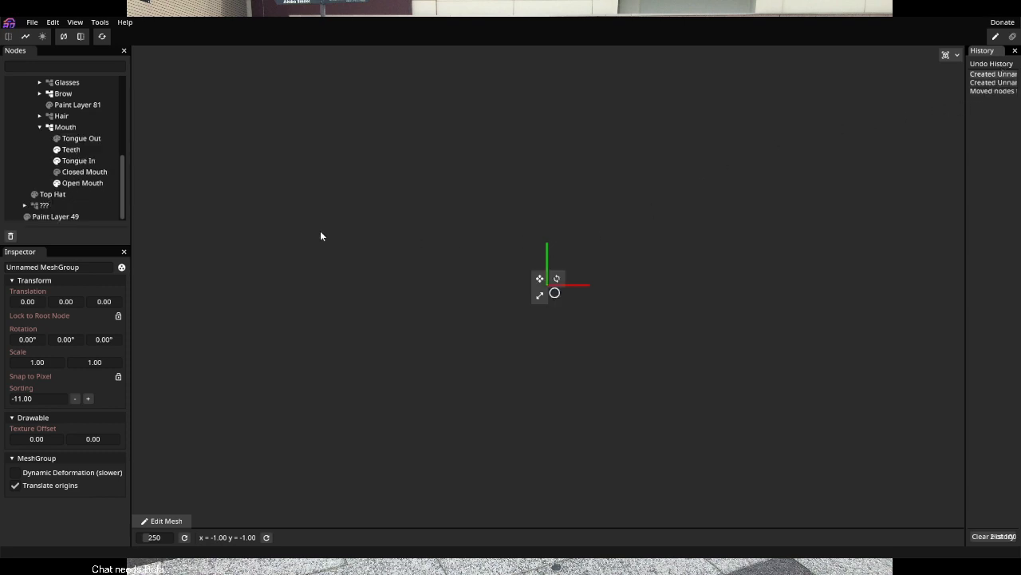
{"action": "scroll", "coordinate": [225, 229], "scroll_direction": "down", "scroll_amount": 5}
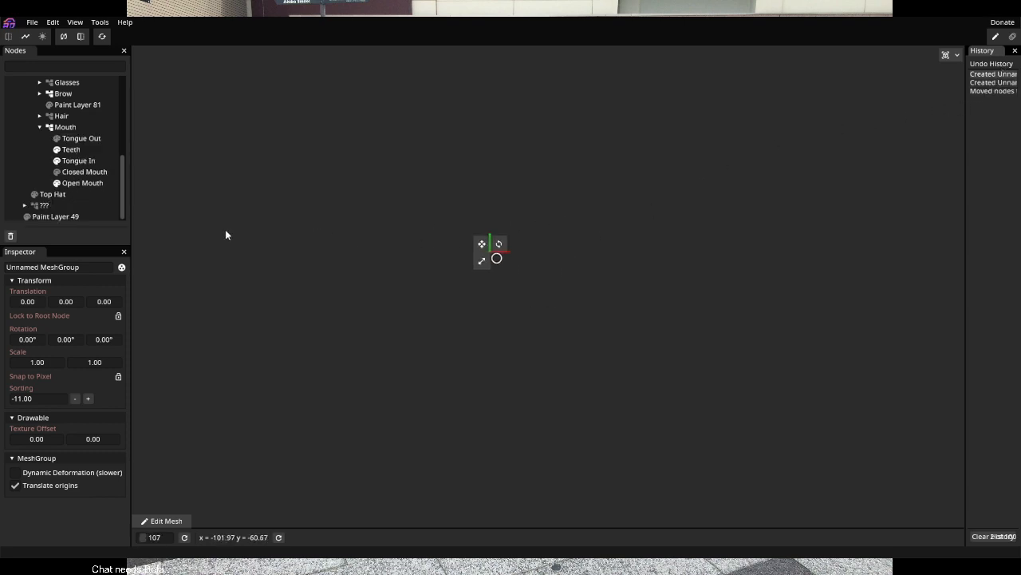
Add a MeshGroup as a child of the Teeth part
{"action": "left_click", "coordinate": [102, 173]}
{"action": "scroll", "coordinate": [473, 210], "scroll_direction": "down", "scroll_amount": 3}
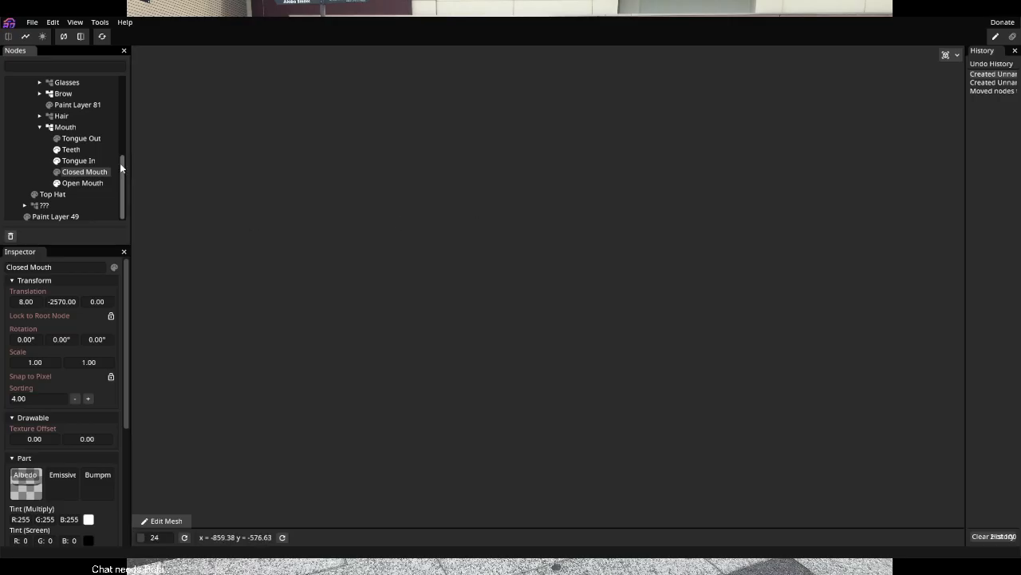
{"action": "left_click", "coordinate": [84, 161]}
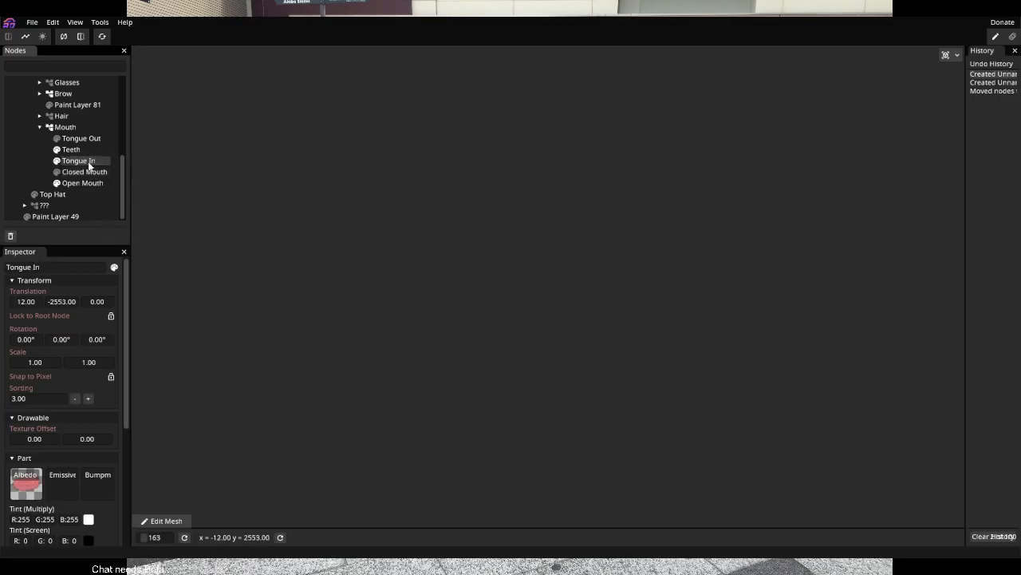
{"action": "scroll", "coordinate": [630, 188], "scroll_direction": "down", "scroll_amount": 5}
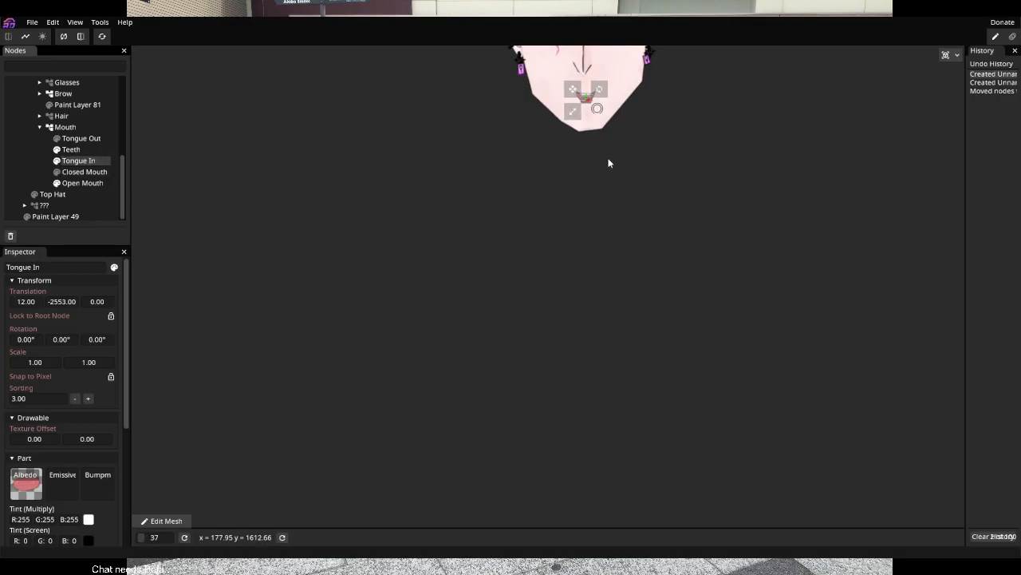
{"action": "scroll", "coordinate": [610, 319], "scroll_direction": "up", "scroll_amount": 10}
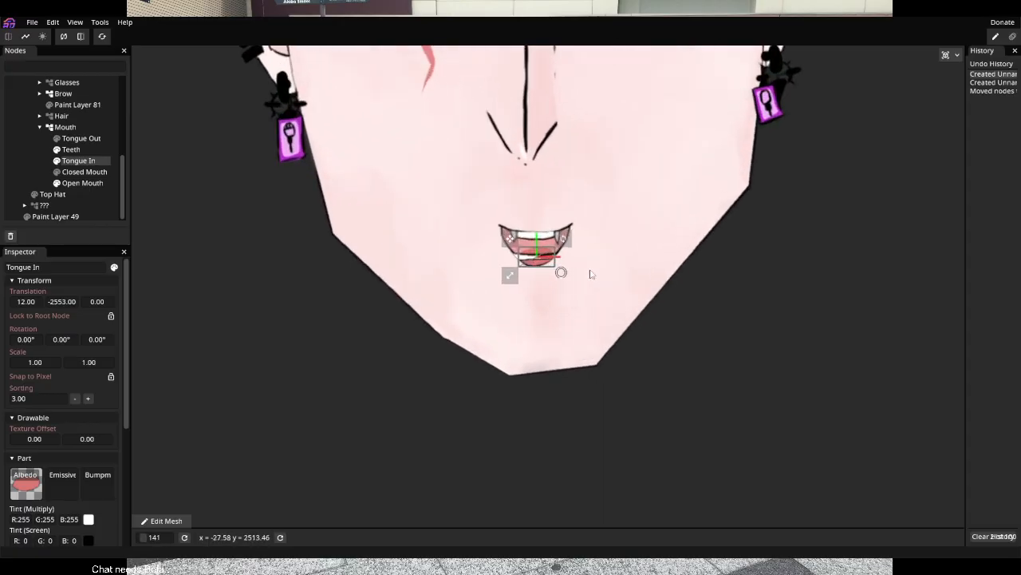
{"action": "scroll", "coordinate": [583, 301], "scroll_direction": "up", "scroll_amount": 6}
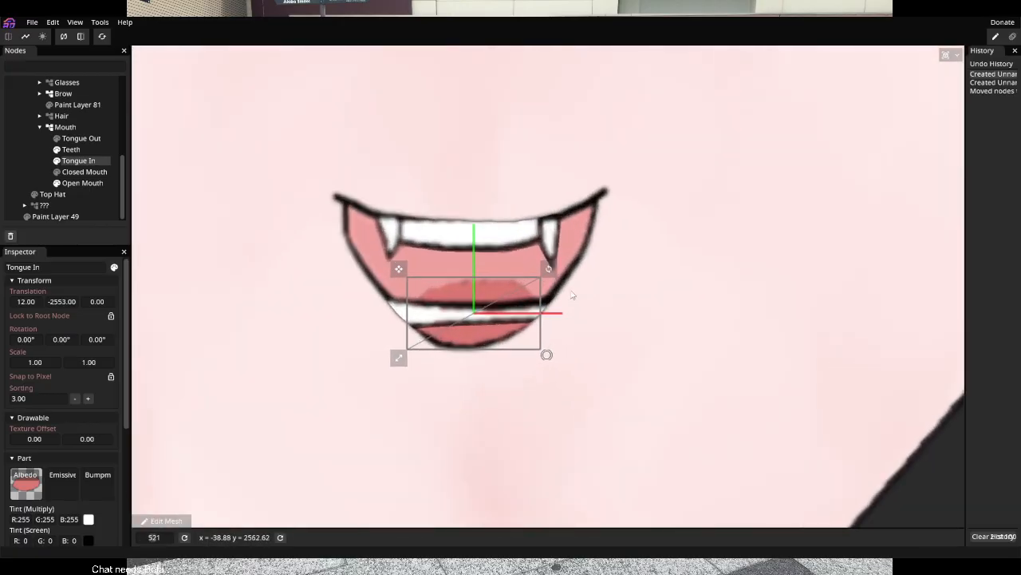
{"action": "left_click", "coordinate": [67, 150]}
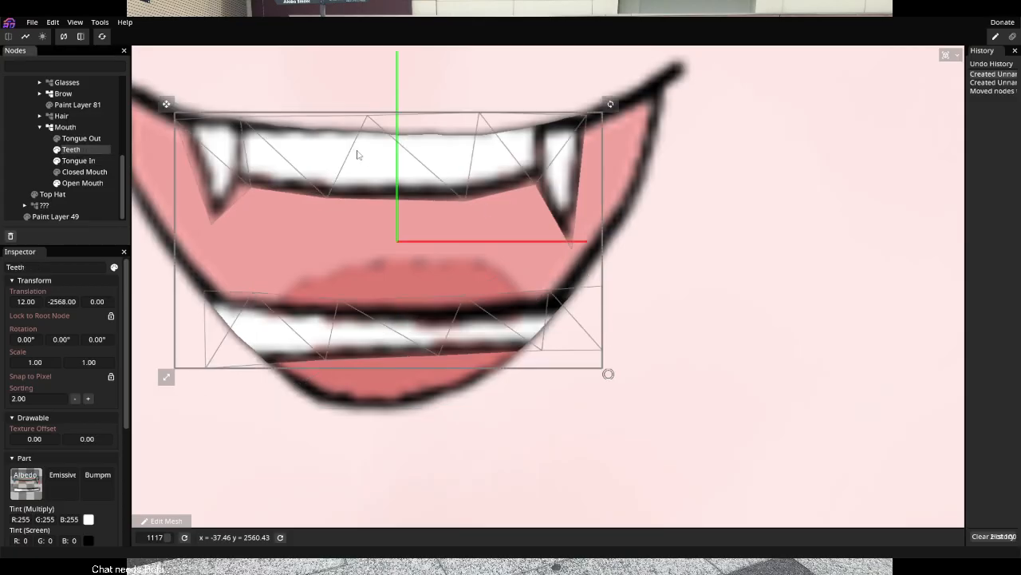
{"action": "right_click", "coordinate": [84, 151]}
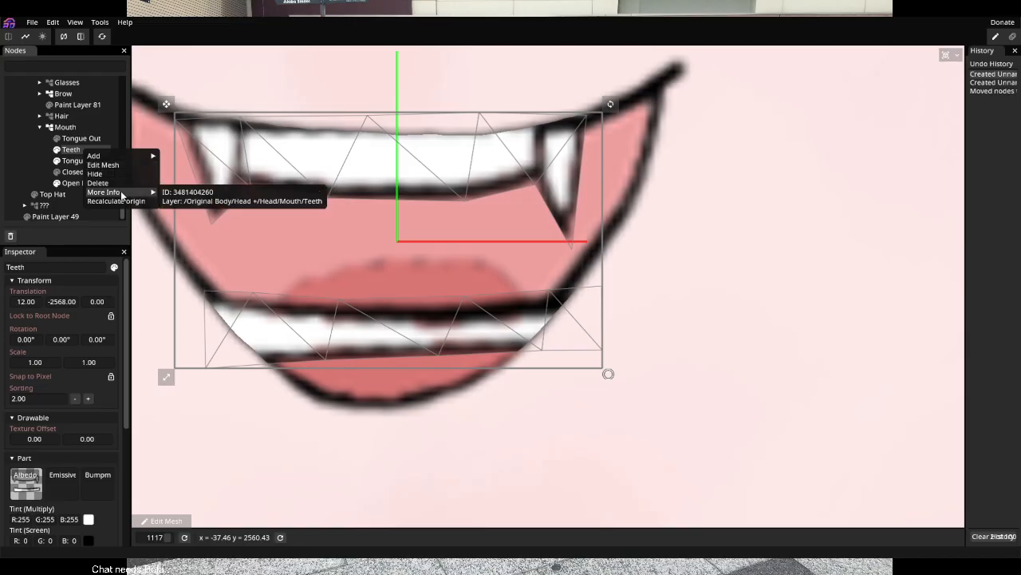
{"action": "mouse_move", "coordinate": [132, 156]}
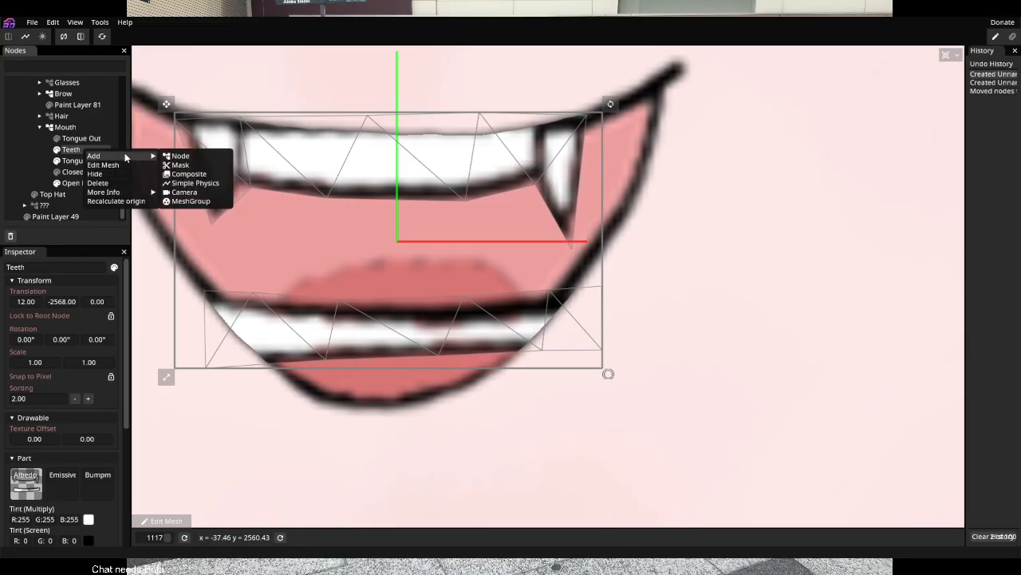
{"action": "left_click", "coordinate": [192, 201]}
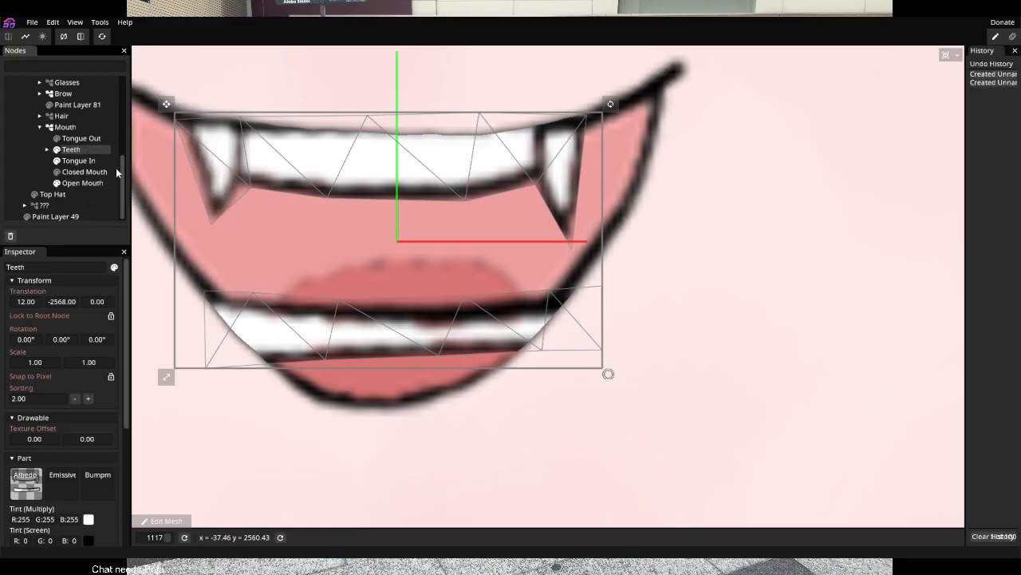
Move the new MeshGroup out of Teeth to directly under the Mouth node and place the Teeth part inside it
{"action": "left_click", "coordinate": [47, 149]}
{"action": "left_click", "coordinate": [87, 163]}
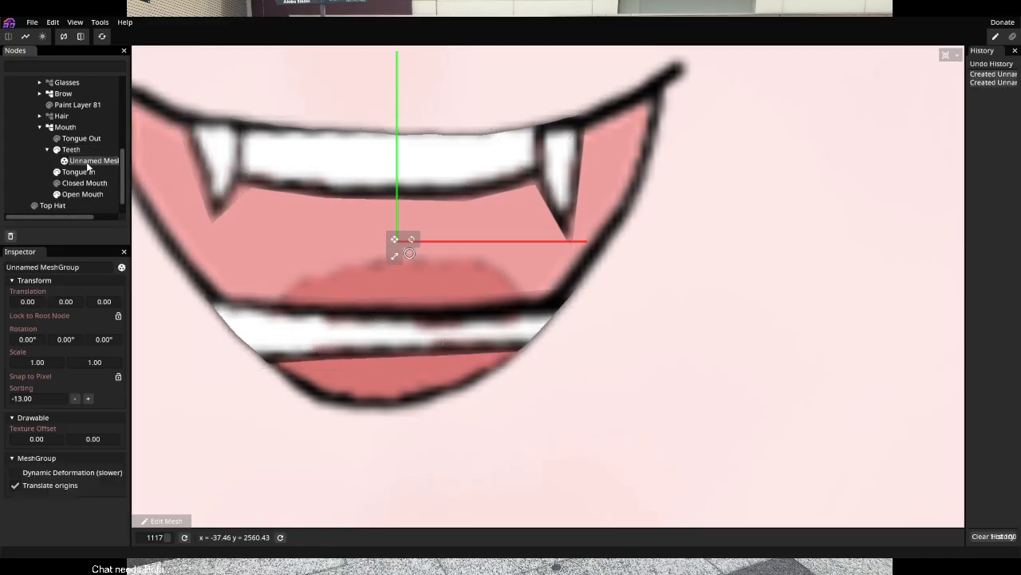
{"action": "mouse_move", "coordinate": [88, 165]}
{"action": "left_mouse_down"}
{"action": "mouse_move", "coordinate": [113, 149]}
{"action": "mouse_move", "coordinate": [56, 148]}
{"action": "mouse_move", "coordinate": [65, 143]}
{"action": "left_mouse_up"}
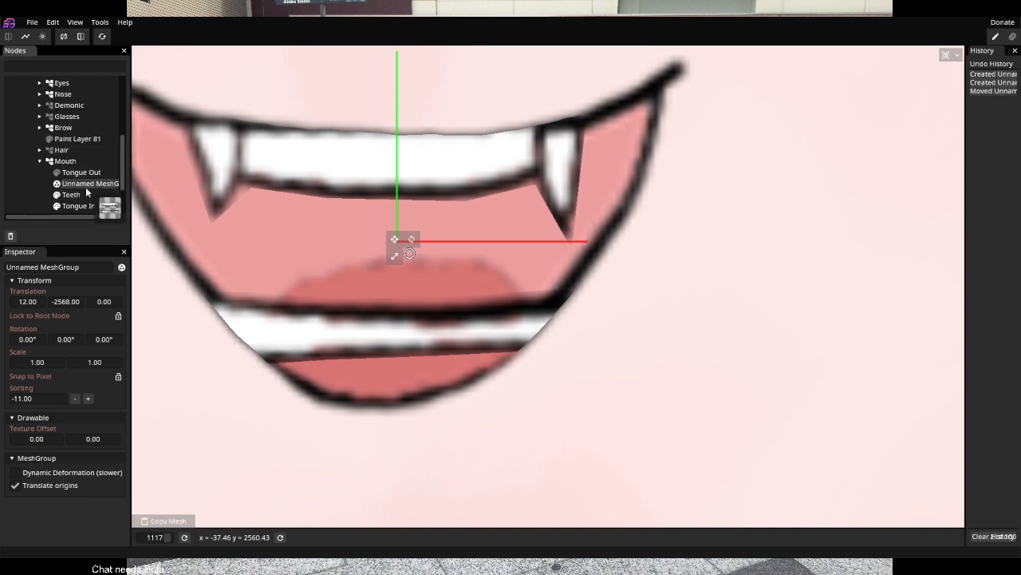
{"action": "left_click_drag", "start_coordinate": [86, 190], "coordinate": [88, 186]}
{"action": "scroll", "coordinate": [471, 269], "scroll_direction": "down", "scroll_amount": 6}
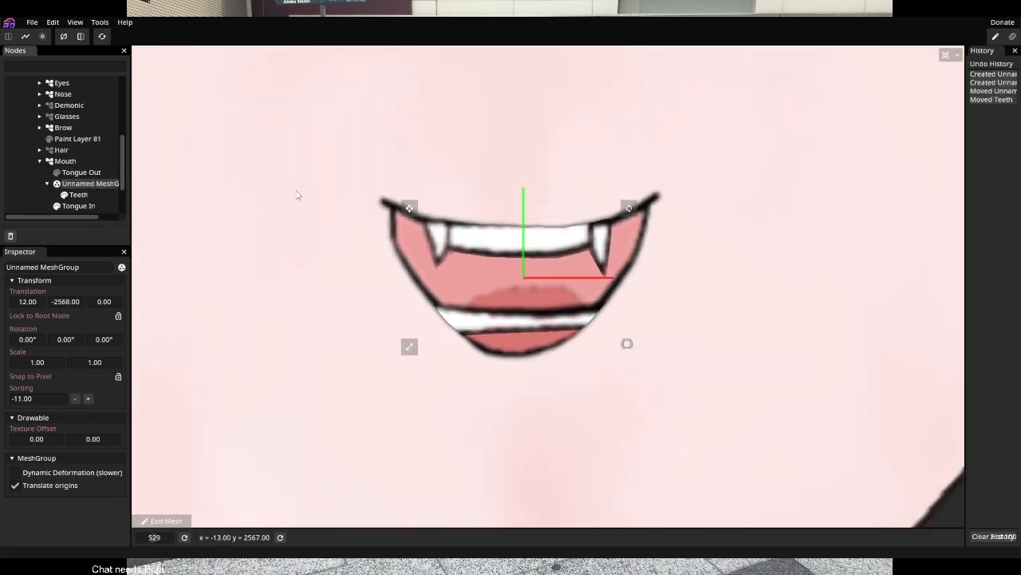
{"action": "scroll", "coordinate": [471, 269], "scroll_direction": "up", "scroll_amount": 4}
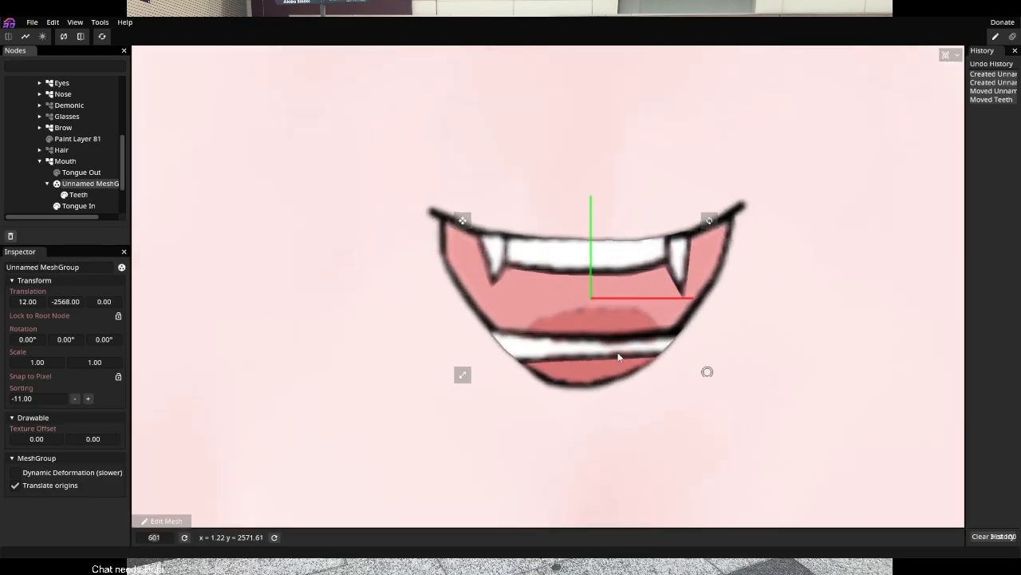
Nudge the MeshGroup to an X translation of 12.33 with dynamic deformation enabled, and disable dynamic deformation again
{"action": "left_click", "coordinate": [44, 476]}
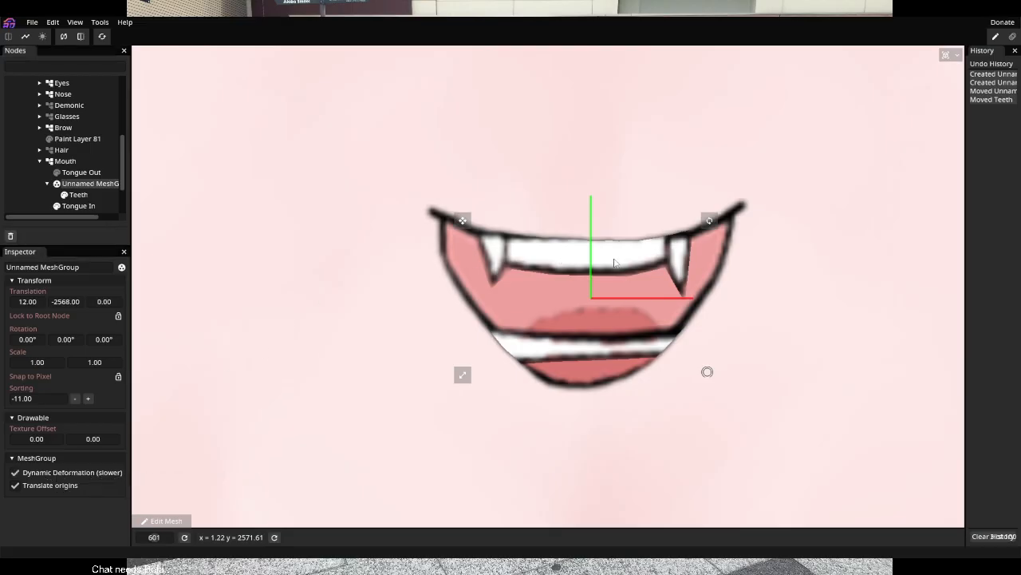
{"action": "mouse_move", "coordinate": [464, 222]}
{"action": "left_mouse_down"}
{"action": "mouse_move", "coordinate": [451, 221]}
{"action": "mouse_move", "coordinate": [476, 222]}
{"action": "mouse_move", "coordinate": [463, 245]}
{"action": "mouse_move", "coordinate": [463, 222]}
{"action": "left_mouse_up"}
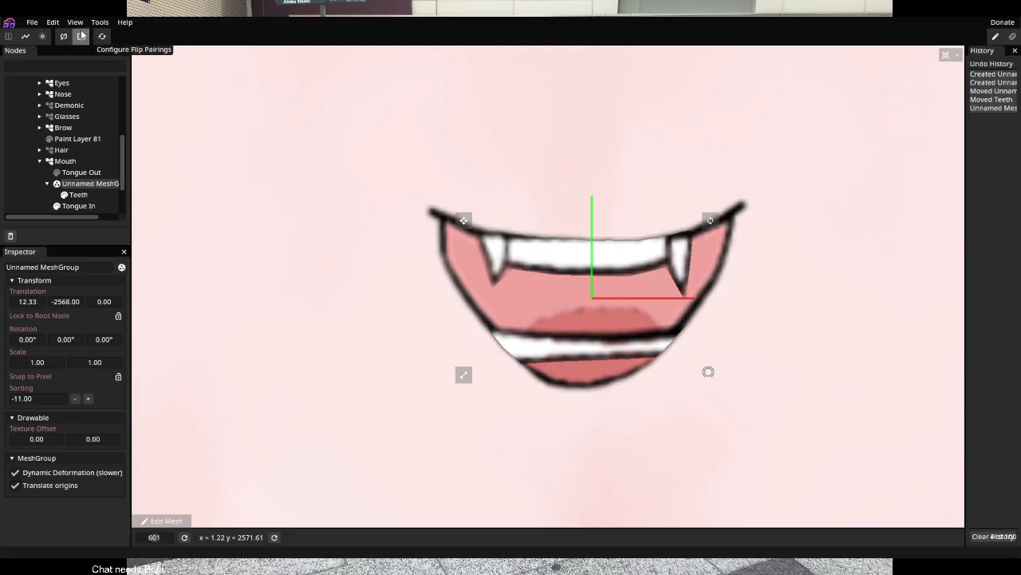
{"action": "left_click", "coordinate": [15, 472]}
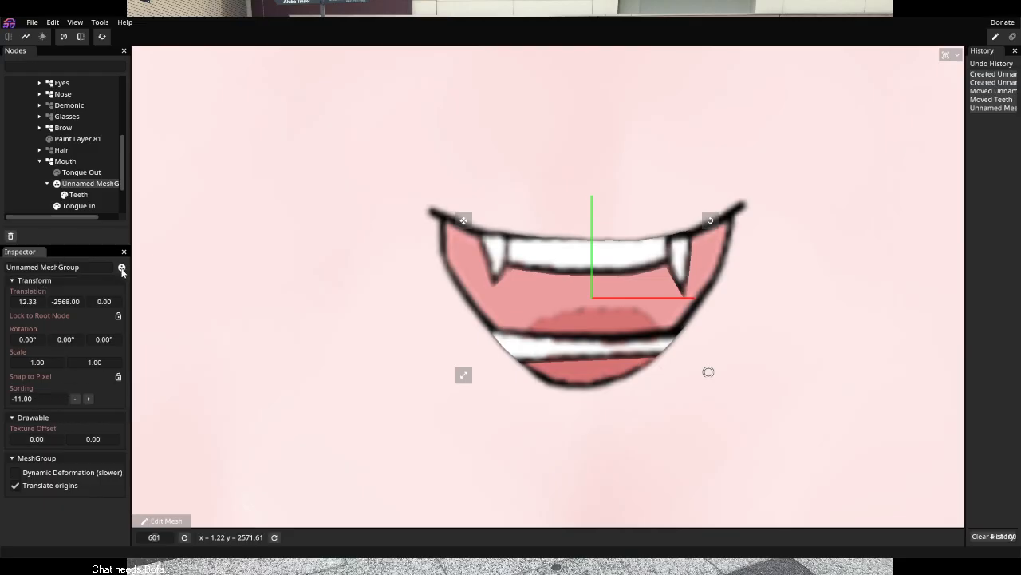
Select the Teeth part and check its transform and mesh against the mouth artwork
{"action": "left_click", "coordinate": [64, 194]}
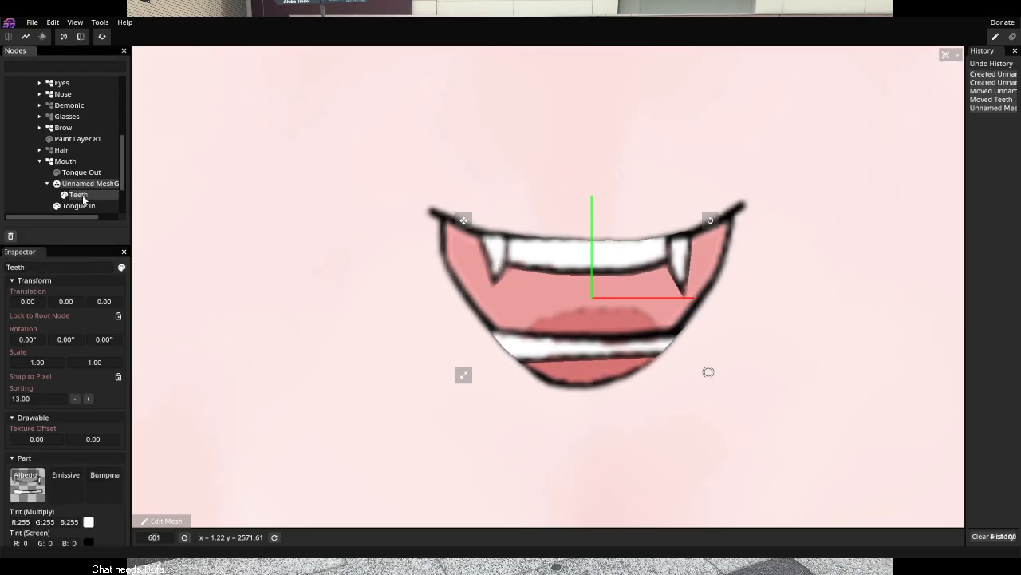
{"action": "right_click", "coordinate": [600, 299]}
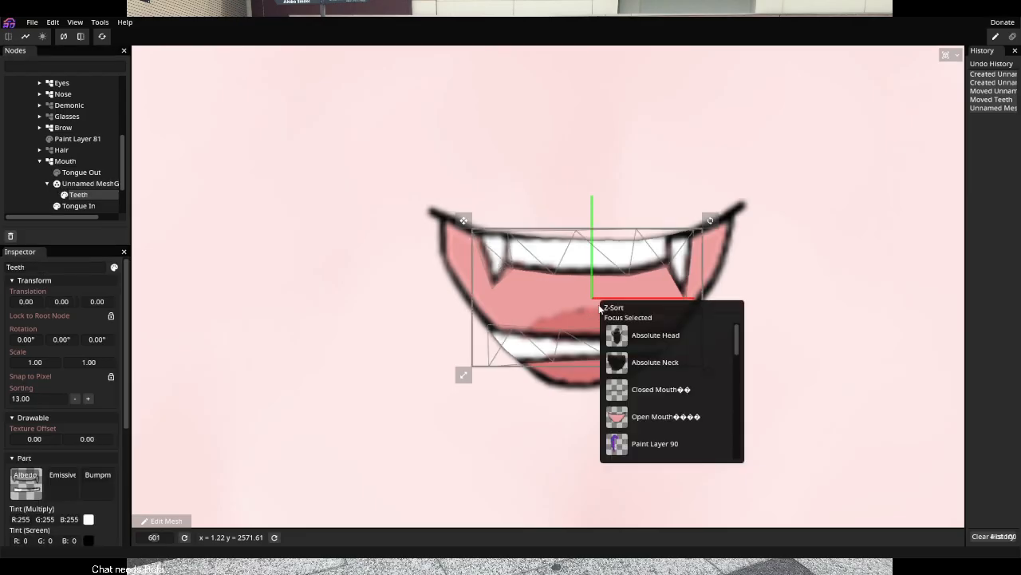
{"action": "left_click", "coordinate": [561, 313]}
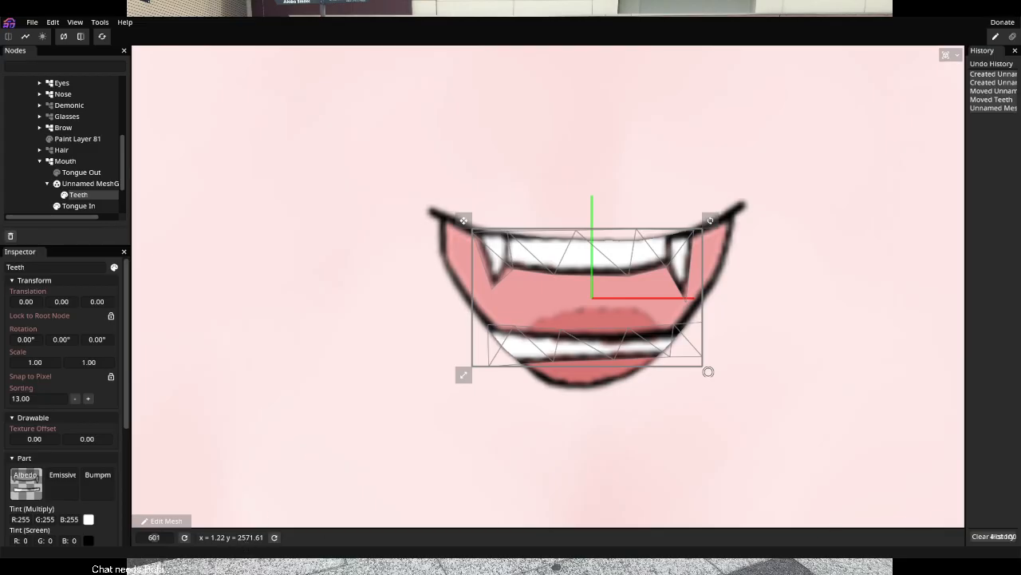
Look through the look and feel, viewport, accessibility and file handling settings without changing anything
{"action": "left_click", "coordinate": [32, 23]}
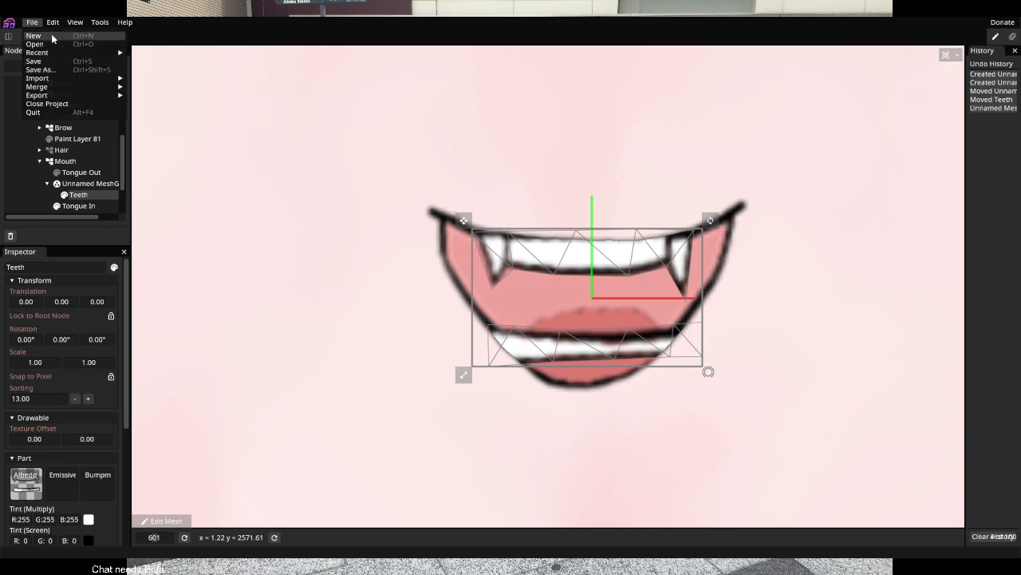
{"action": "mouse_move", "coordinate": [53, 24]}
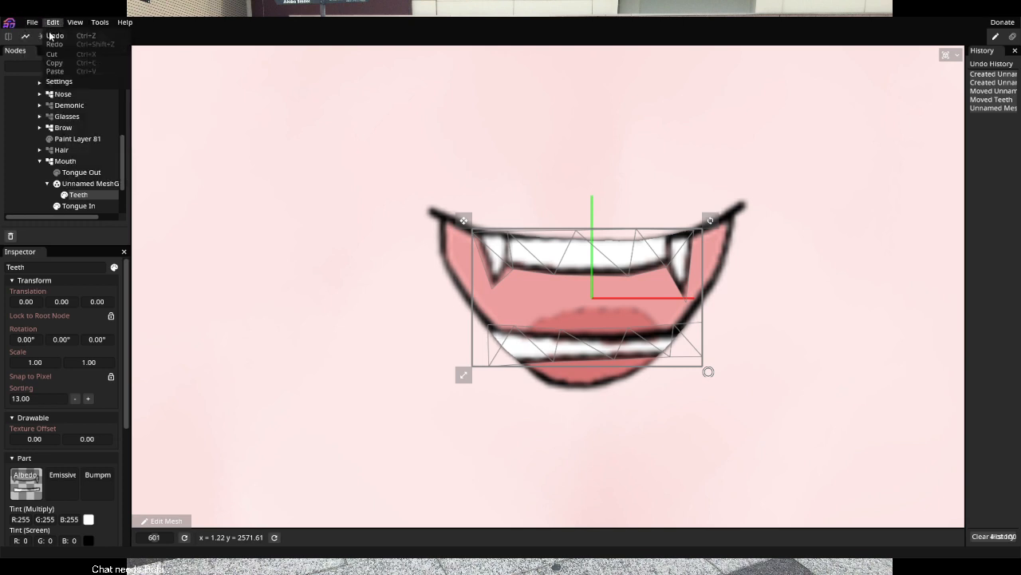
{"action": "left_click", "coordinate": [59, 81]}
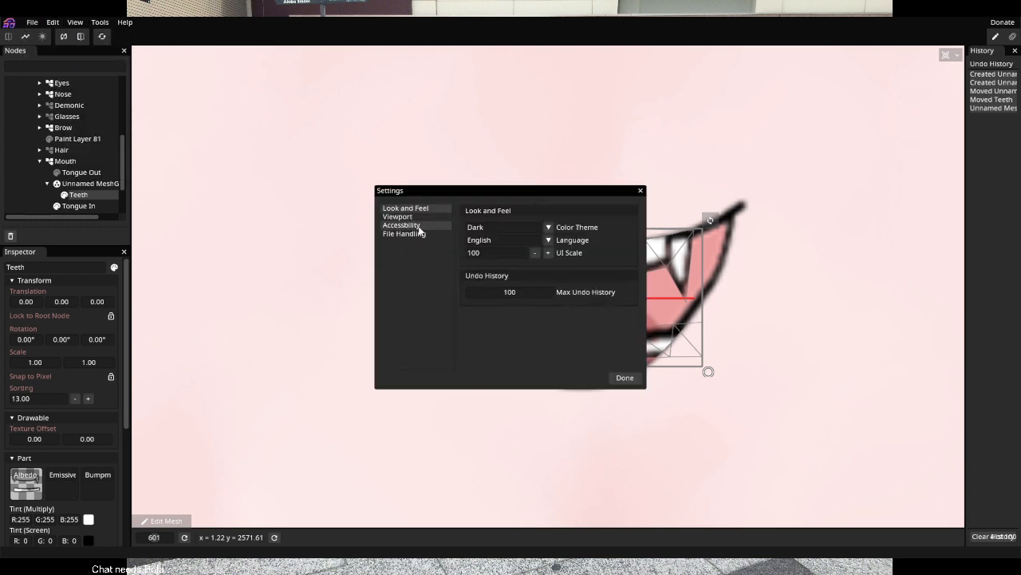
{"action": "left_click", "coordinate": [419, 218]}
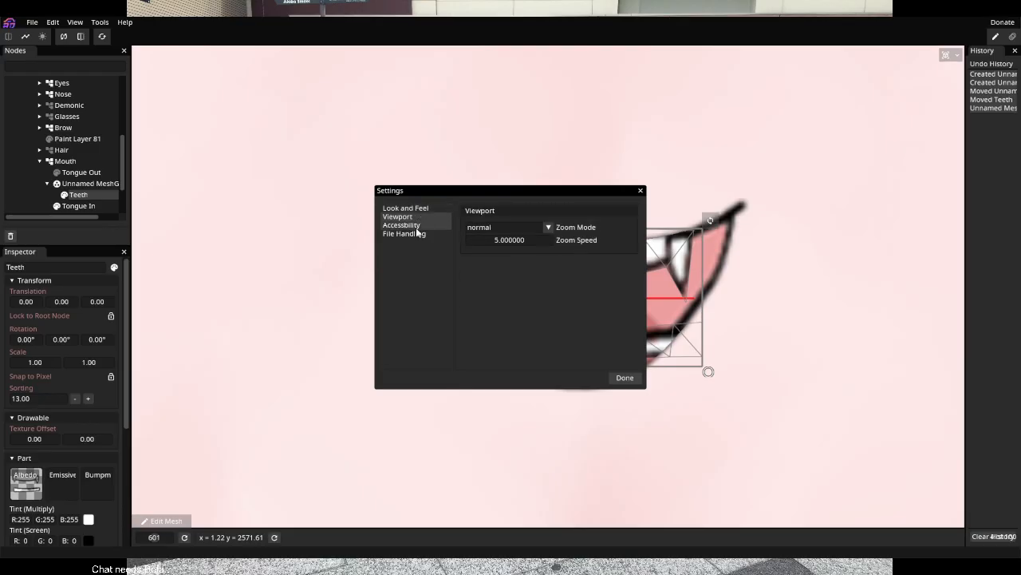
{"action": "left_click", "coordinate": [416, 226]}
{"action": "left_click", "coordinate": [411, 235]}
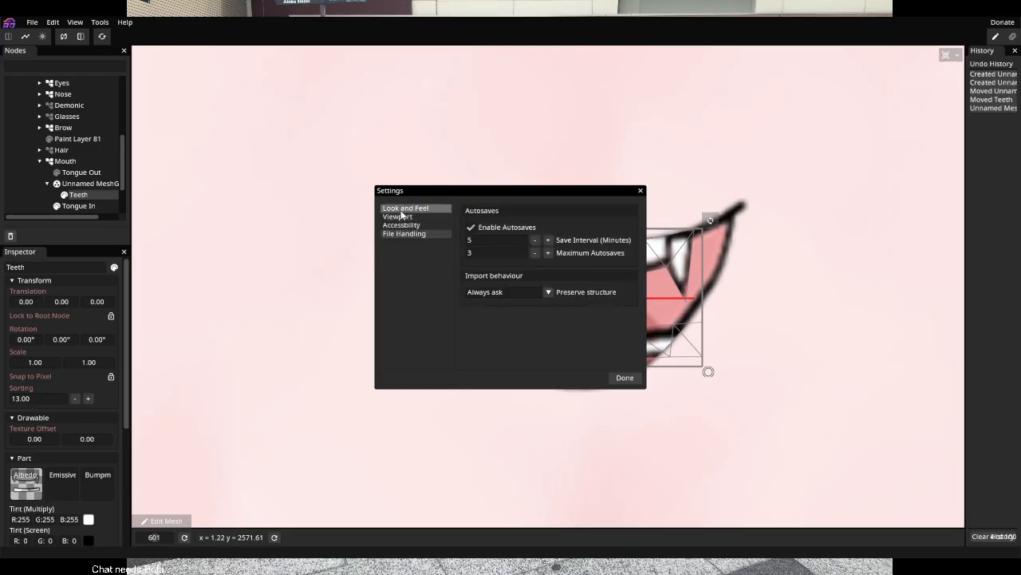
{"action": "left_click", "coordinate": [404, 207]}
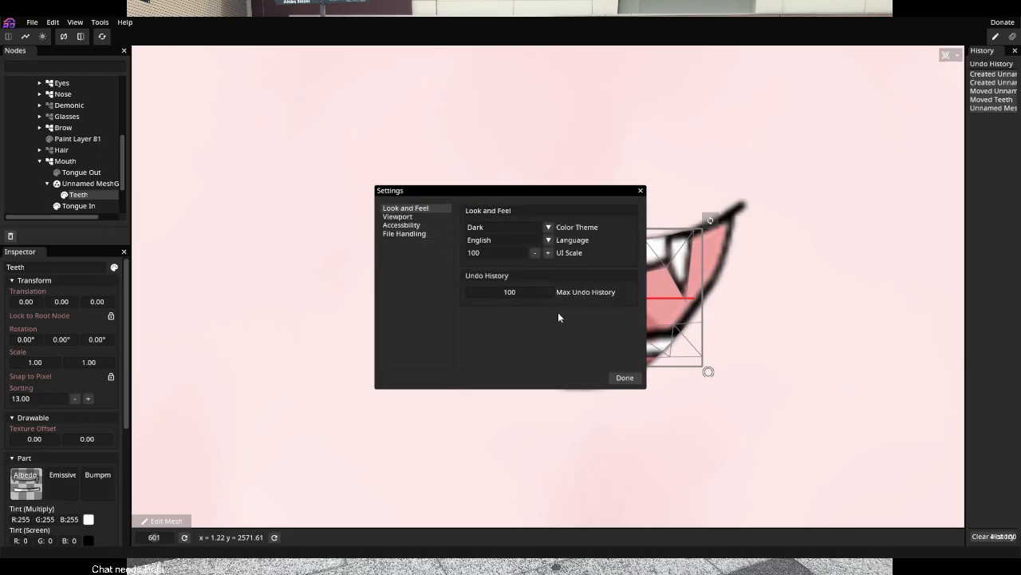
{"action": "left_click", "coordinate": [624, 377]}
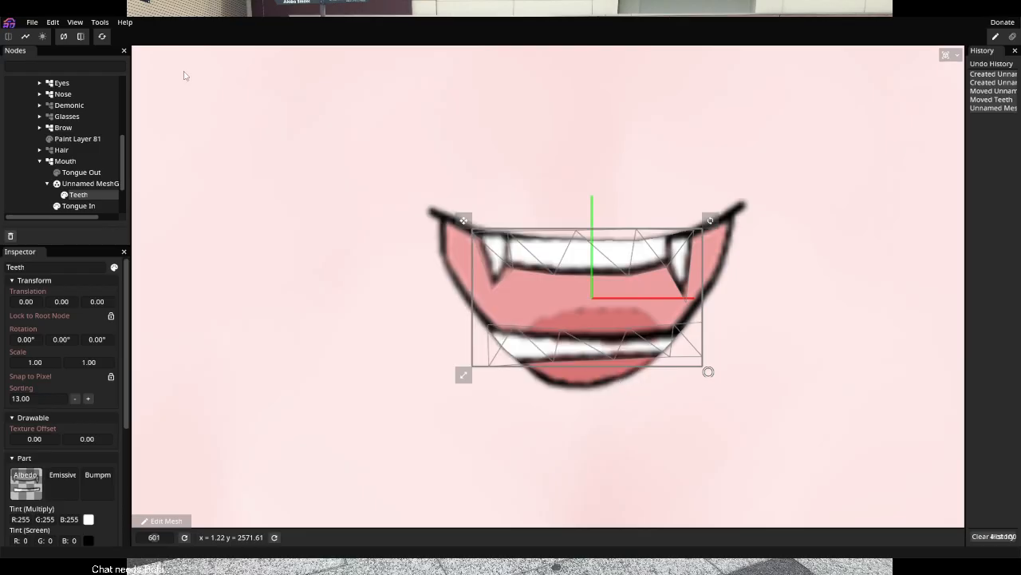
{"action": "left_click", "coordinate": [74, 22]}
{"action": "mouse_move", "coordinate": [96, 23]}
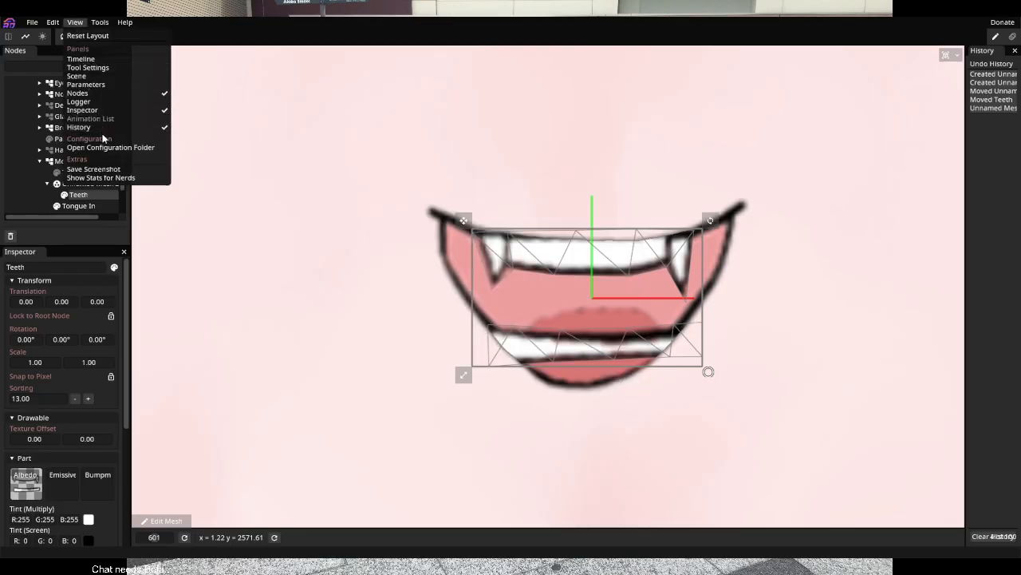
{"action": "left_click", "coordinate": [98, 23]}
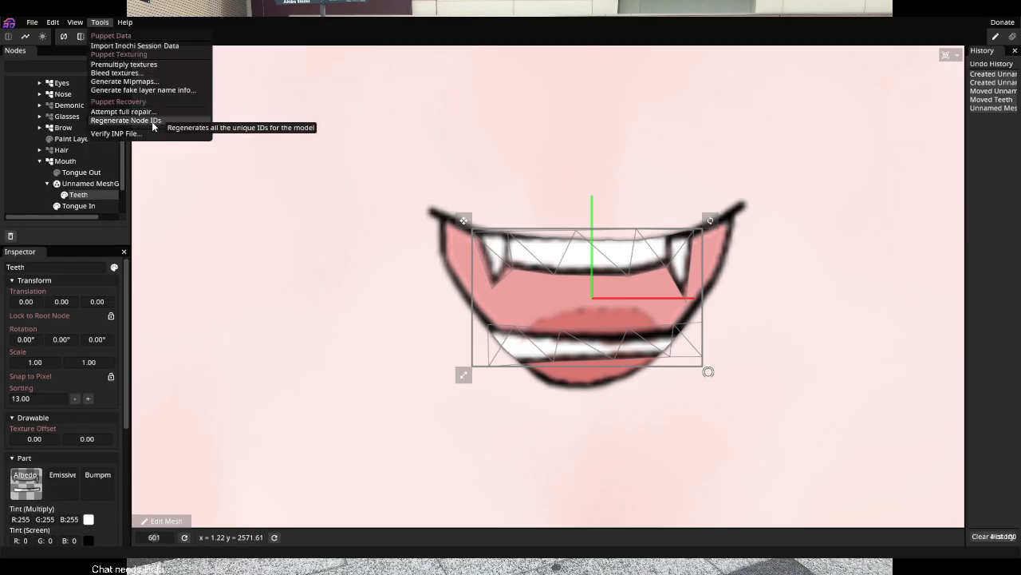
{"action": "mouse_move", "coordinate": [123, 24]}
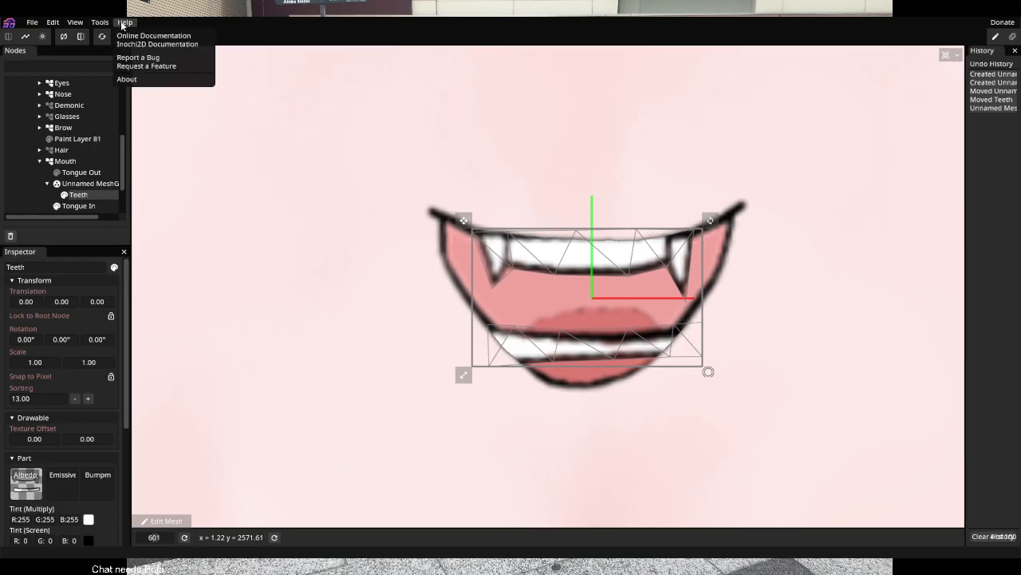
{"action": "left_click", "coordinate": [265, 37]}
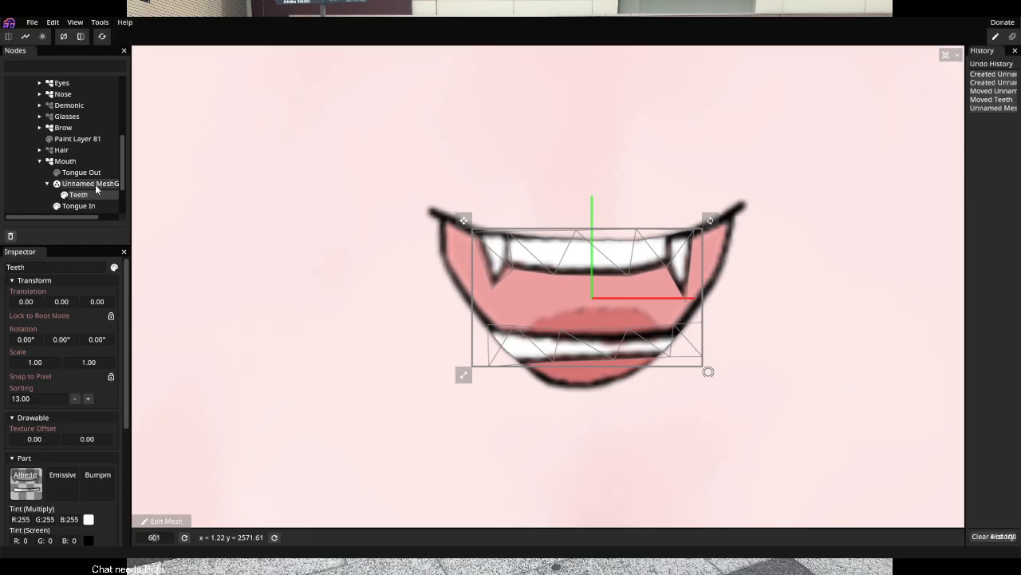
{"action": "scroll", "coordinate": [96, 189], "scroll_direction": "up", "scroll_amount": 10}
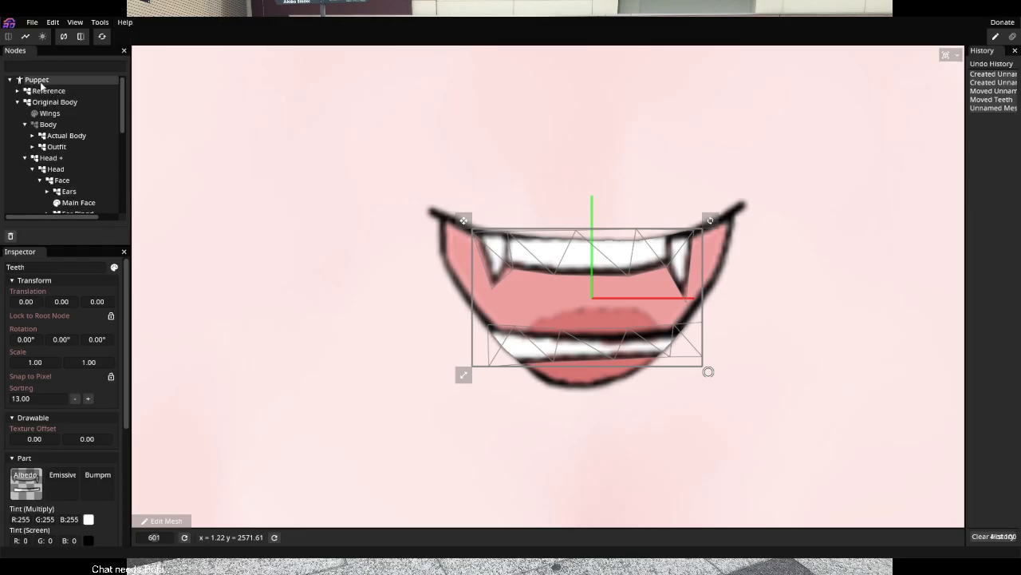
{"action": "scroll", "coordinate": [95, 136], "scroll_direction": "down", "scroll_amount": 10}
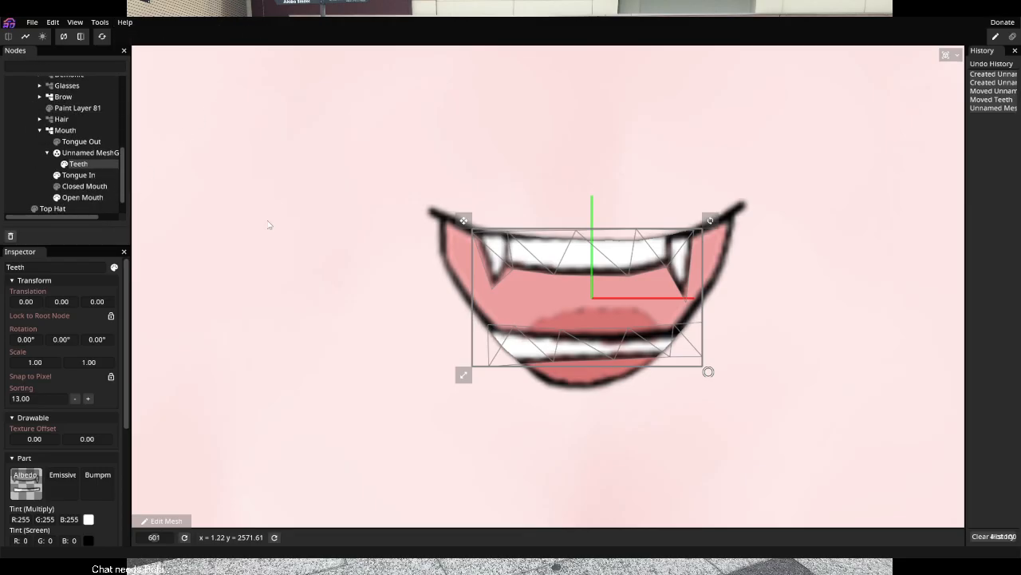
Show the Parameters panel in the workspace
{"action": "left_click", "coordinate": [74, 23]}
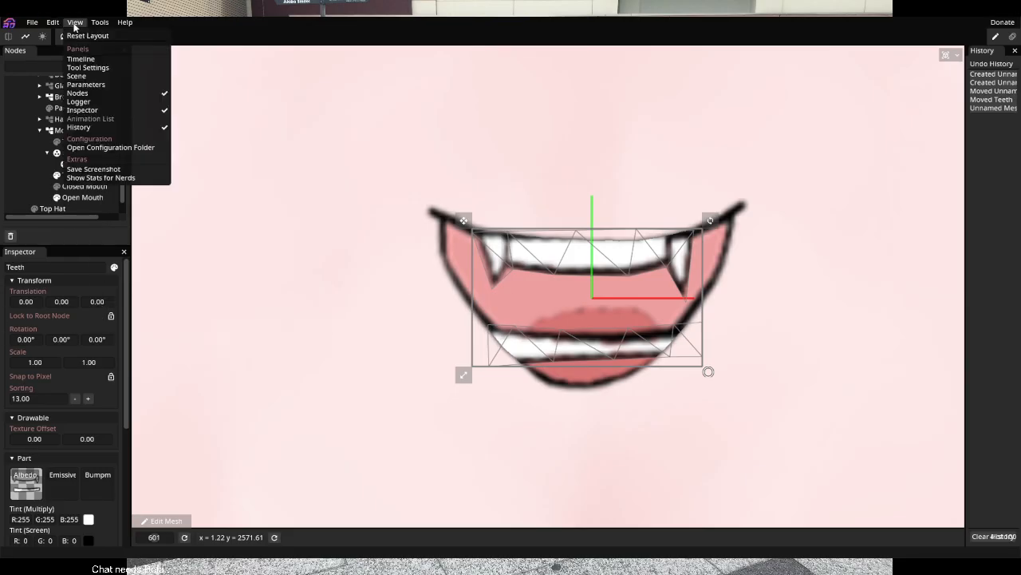
{"action": "left_click", "coordinate": [107, 85]}
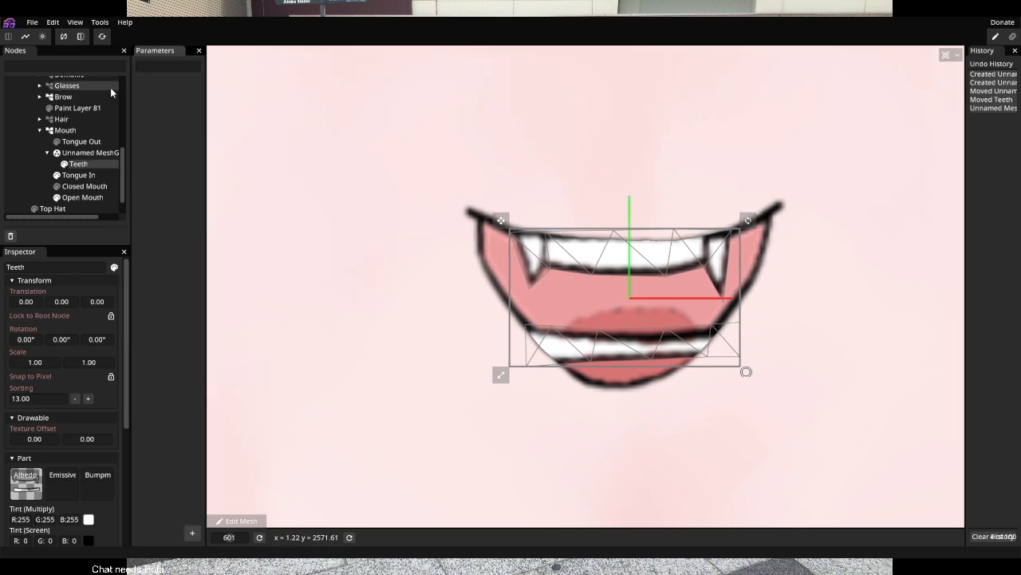
{"action": "left_click", "coordinate": [74, 22]}
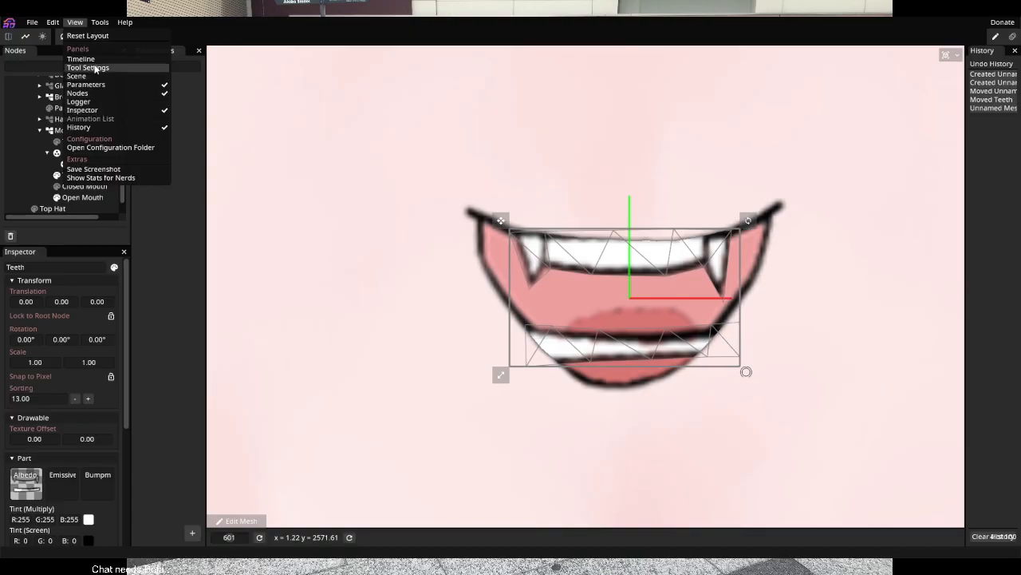
{"action": "left_click", "coordinate": [305, 22]}
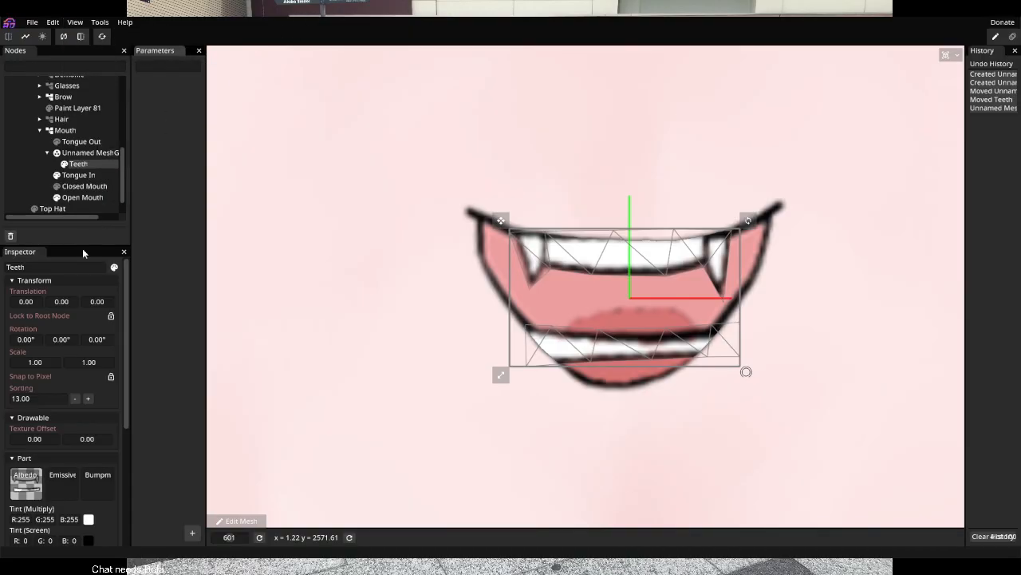
Compare the Mouth node's transform and bounds with those of its child parts, the MeshGroup and Teeth
{"action": "left_click", "coordinate": [81, 131]}
{"action": "scroll", "coordinate": [557, 244], "scroll_direction": "down", "scroll_amount": 10}
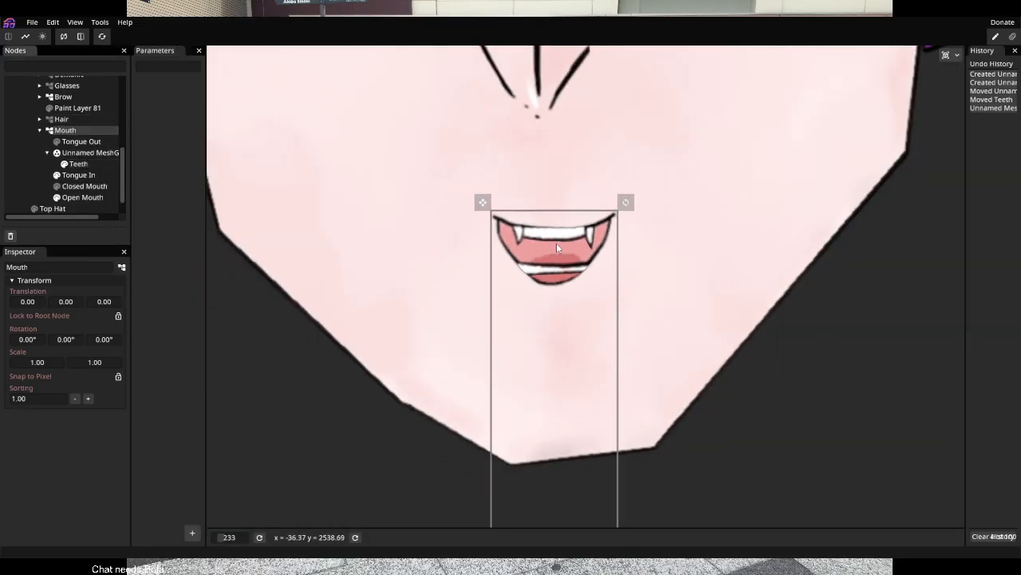
{"action": "scroll", "coordinate": [558, 249], "scroll_direction": "down", "scroll_amount": 7}
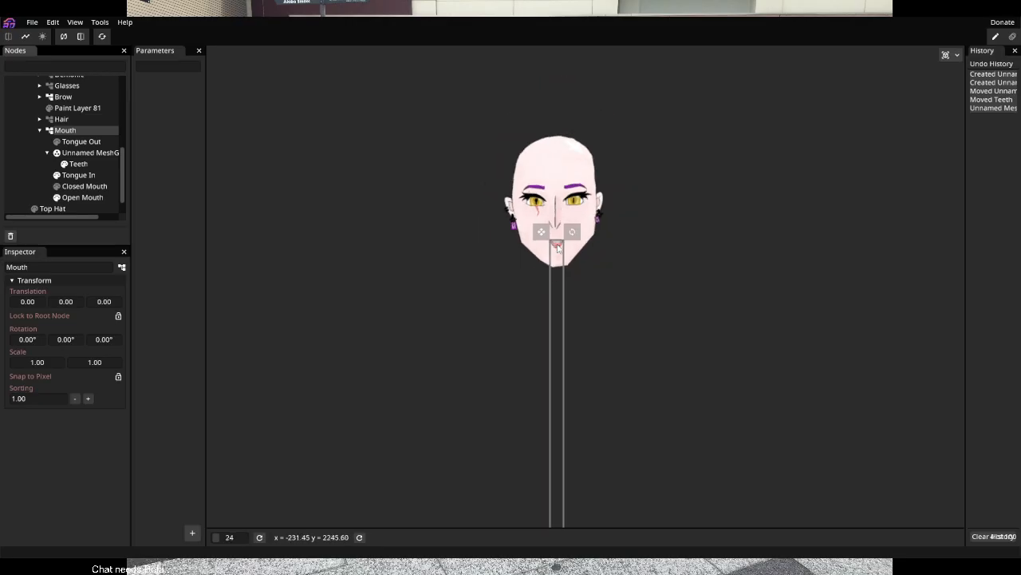
{"action": "left_click", "coordinate": [79, 198]}
{"action": "left_click", "coordinate": [83, 187]}
{"action": "left_click", "coordinate": [79, 175]}
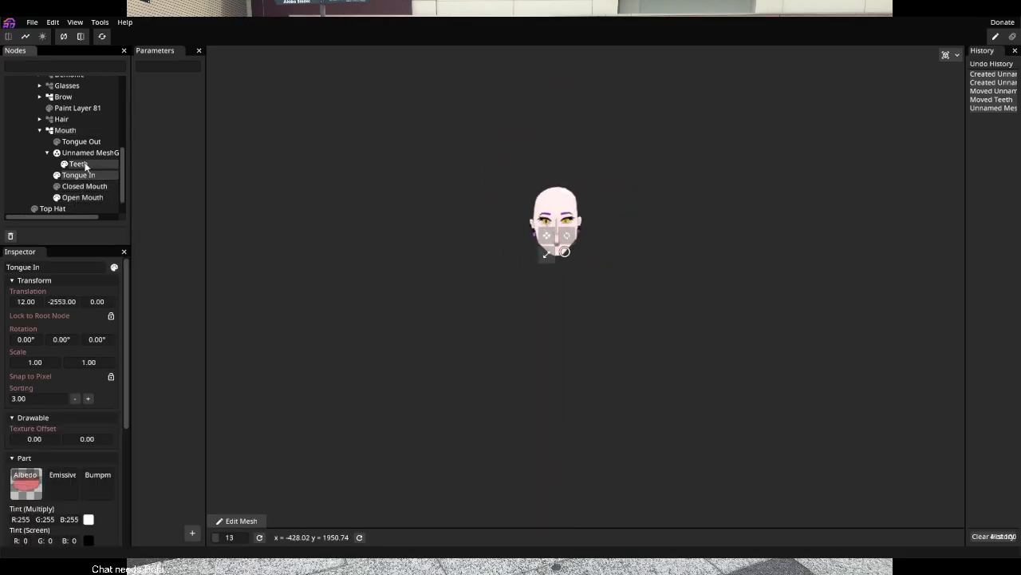
{"action": "left_click", "coordinate": [79, 164]}
{"action": "left_click", "coordinate": [84, 154]}
{"action": "left_click", "coordinate": [79, 141]}
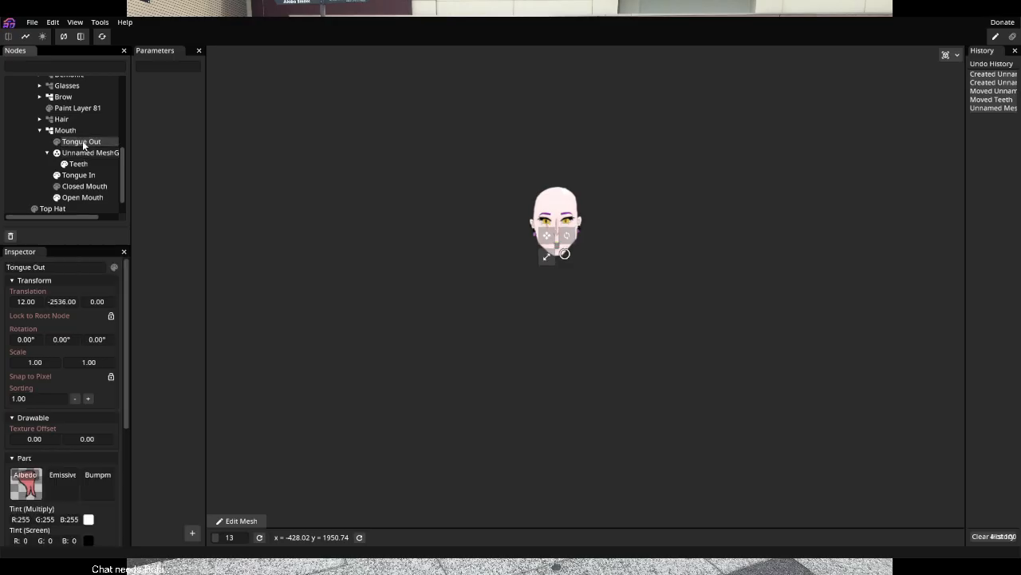
{"action": "left_click", "coordinate": [81, 131]}
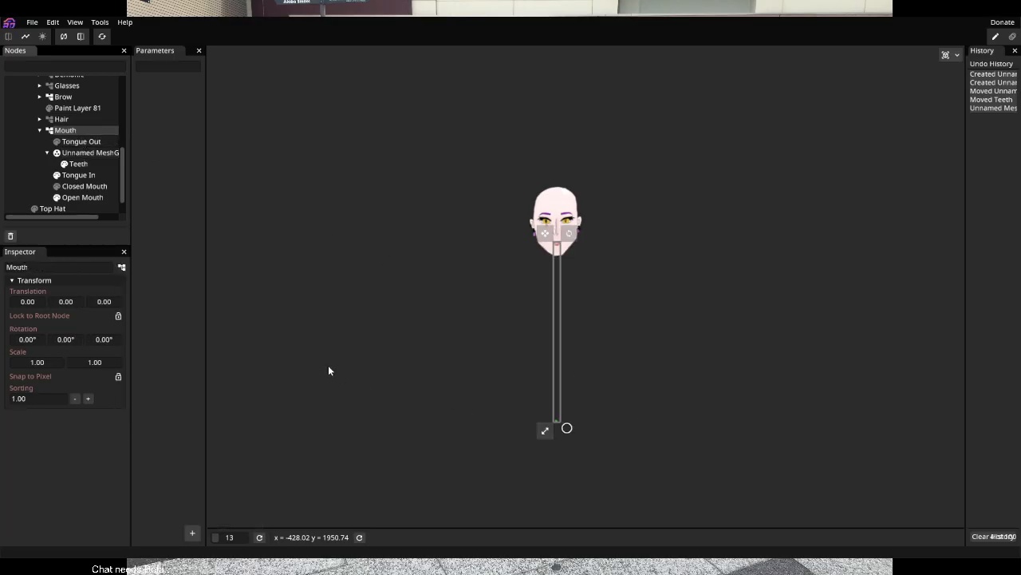
Examine where the Mouth node's origin and bounding box sit relative to the face
{"action": "scroll", "coordinate": [551, 415], "scroll_direction": "up", "scroll_amount": 6}
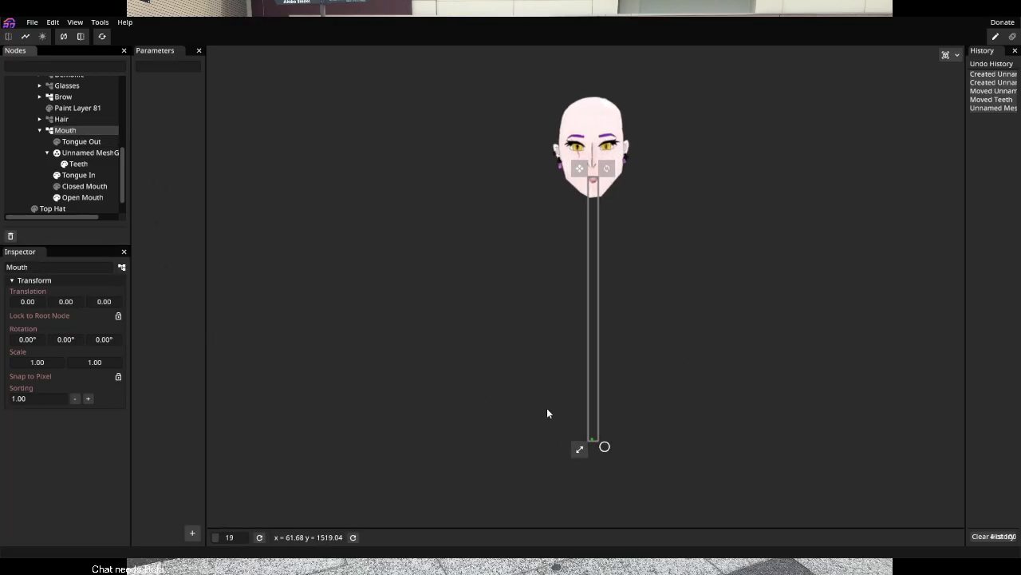
{"action": "scroll", "coordinate": [595, 438], "scroll_direction": "up", "scroll_amount": 3}
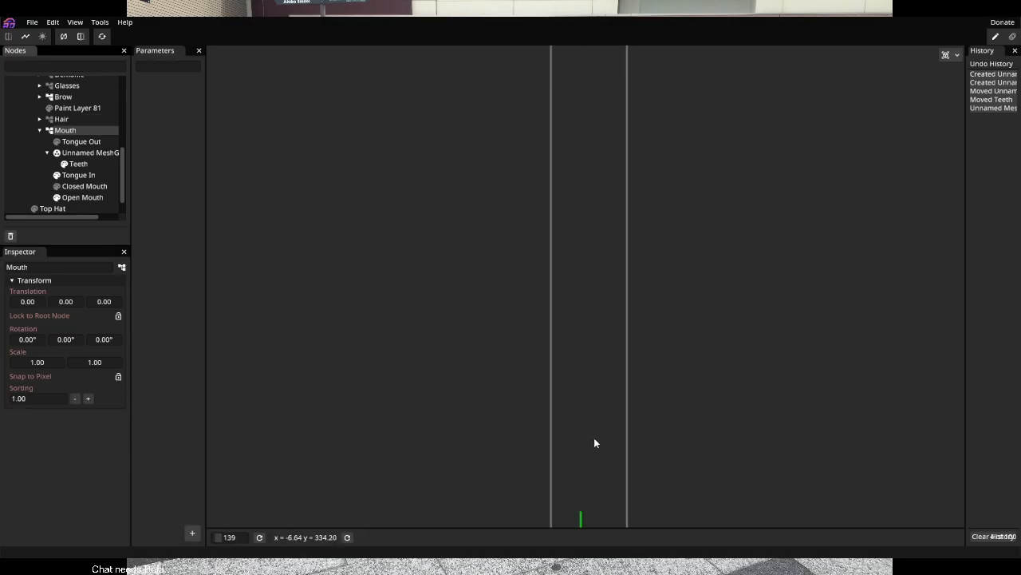
{"action": "scroll", "coordinate": [594, 437], "scroll_direction": "down", "scroll_amount": 3}
{"action": "scroll", "coordinate": [583, 419], "scroll_direction": "up", "scroll_amount": 1}
{"action": "scroll", "coordinate": [579, 410], "scroll_direction": "down", "scroll_amount": 6}
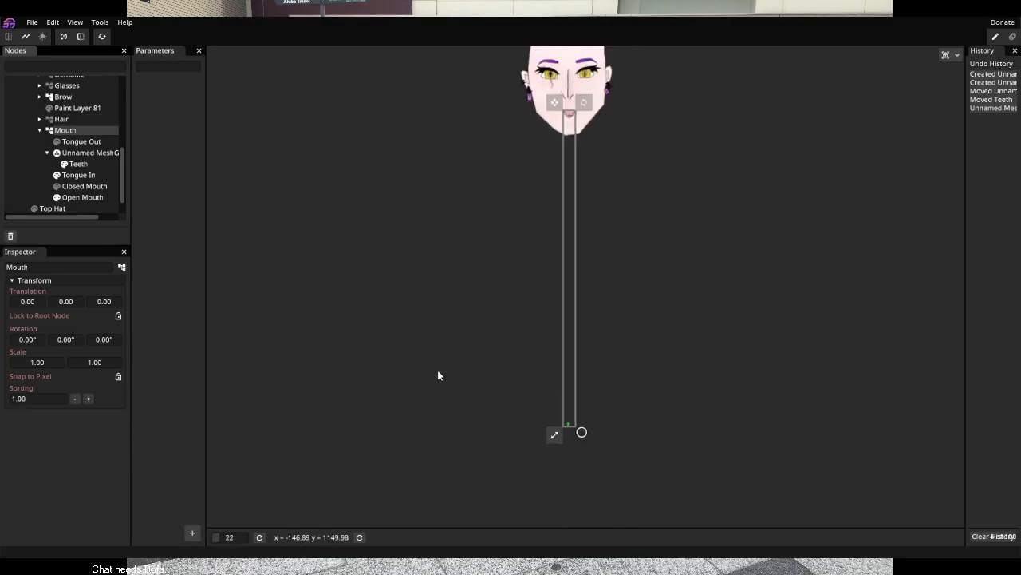
{"action": "scroll", "coordinate": [70, 191], "scroll_direction": "up", "scroll_amount": 2}
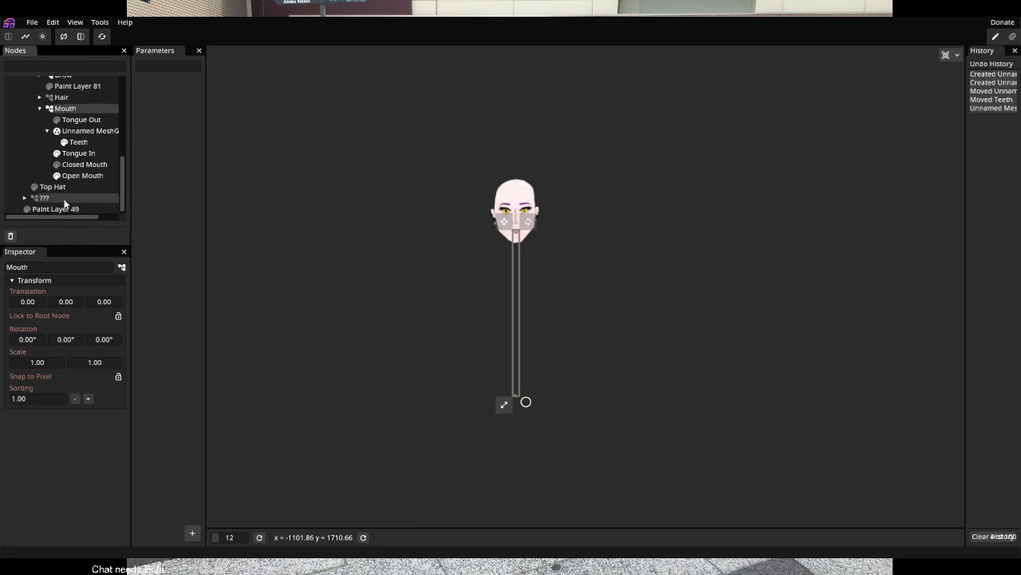
{"action": "scroll", "coordinate": [93, 191], "scroll_direction": "down", "scroll_amount": 3}
{"action": "scroll", "coordinate": [476, 183], "scroll_direction": "up", "scroll_amount": 10}
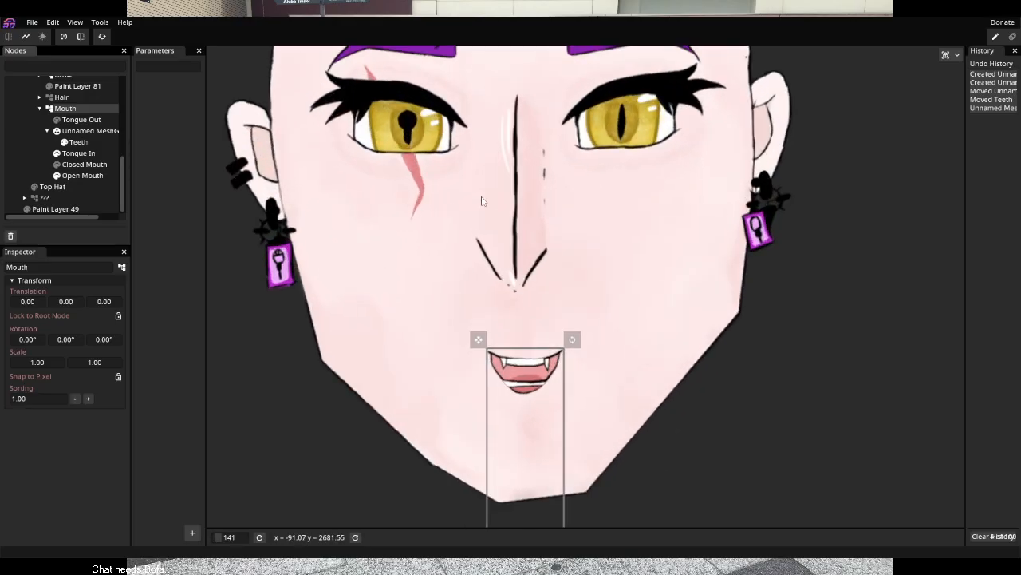
{"action": "right_click", "coordinate": [72, 110]}
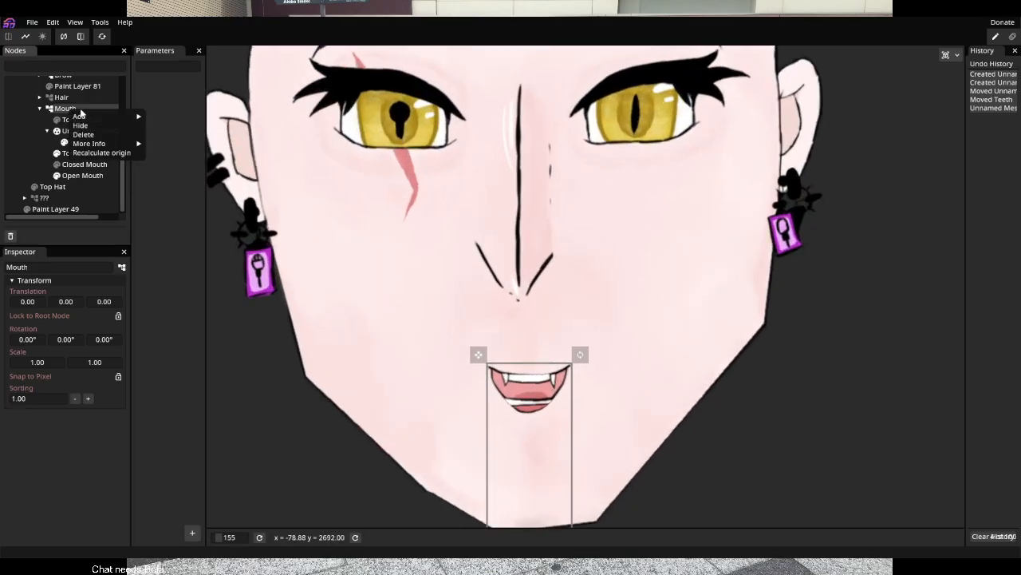
{"action": "mouse_move", "coordinate": [94, 117]}
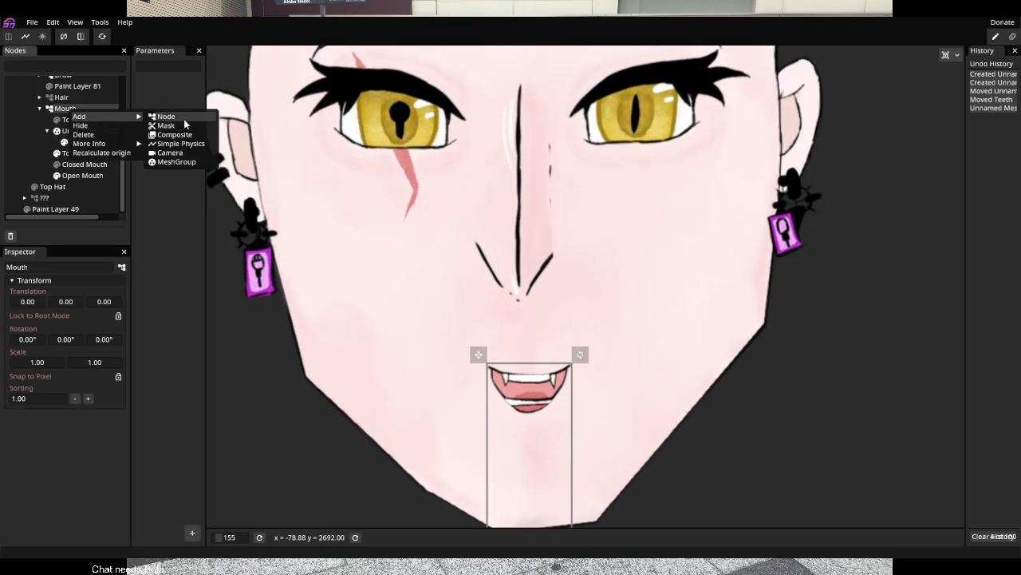
{"action": "left_click", "coordinate": [32, 152]}
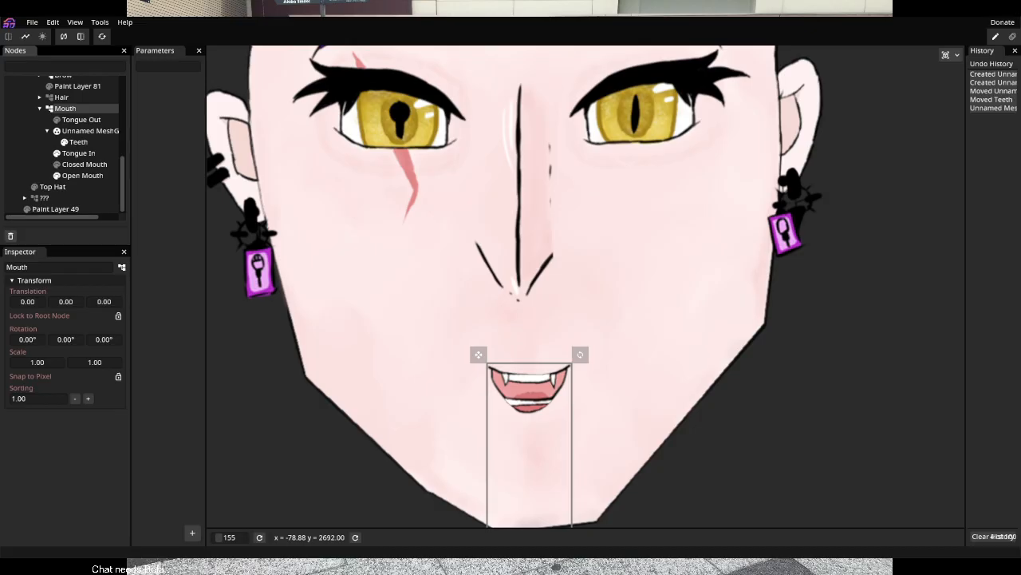
Select the Teeth part and examine it with its mesh vertices hidden and shown again
{"action": "scroll", "coordinate": [565, 401], "scroll_direction": "up", "scroll_amount": 3}
{"action": "left_click", "coordinate": [78, 152]}
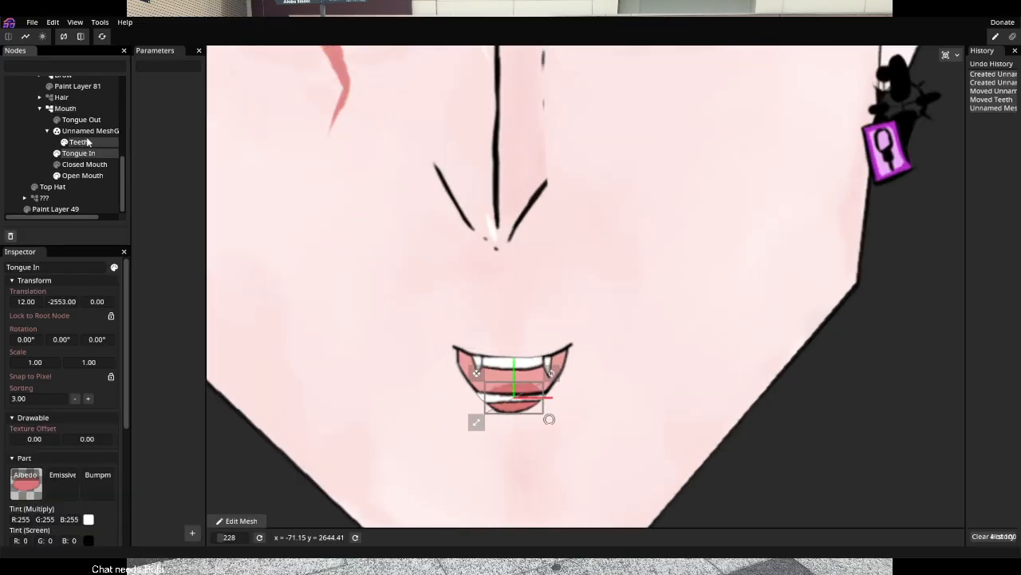
{"action": "left_click", "coordinate": [78, 141]}
{"action": "scroll", "coordinate": [540, 362], "scroll_direction": "up", "scroll_amount": 8}
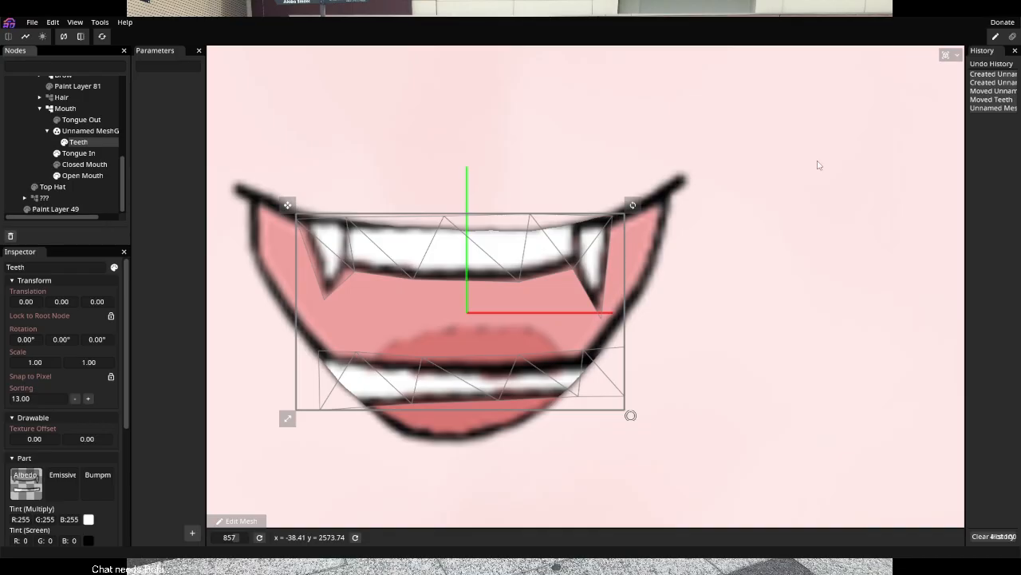
{"action": "left_click", "coordinate": [958, 54]}
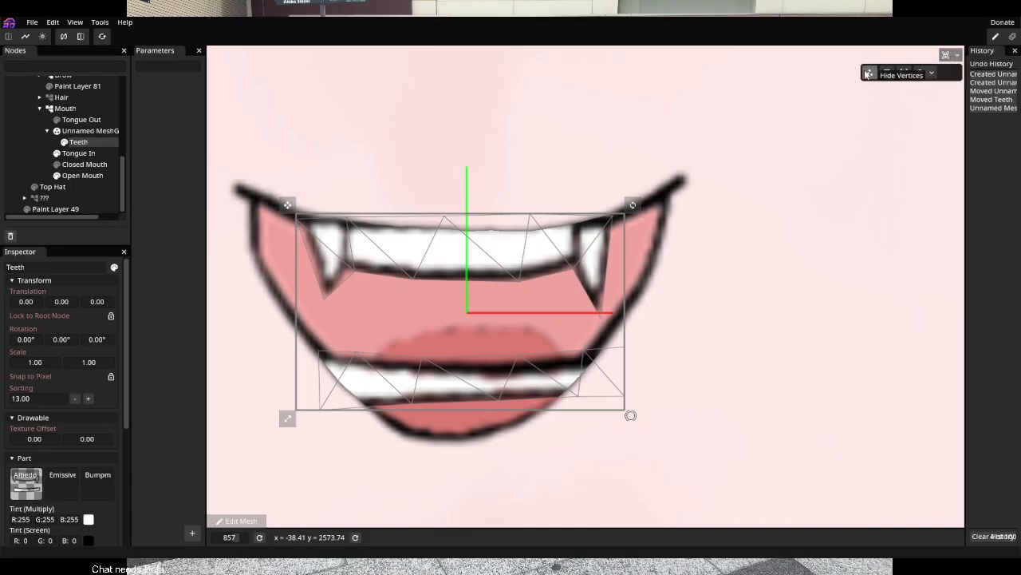
{"action": "left_click", "coordinate": [871, 73]}
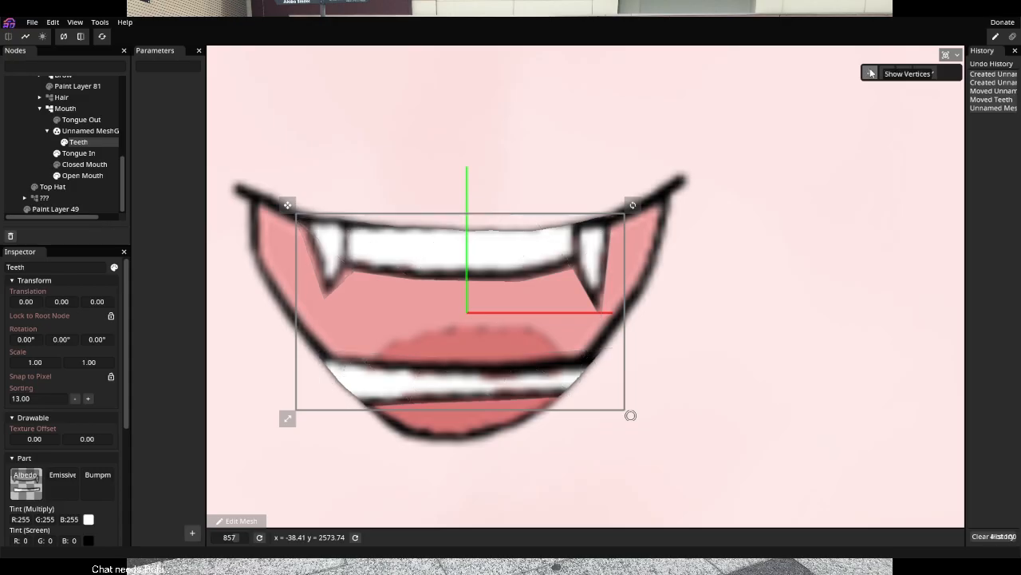
{"action": "left_click", "coordinate": [871, 72]}
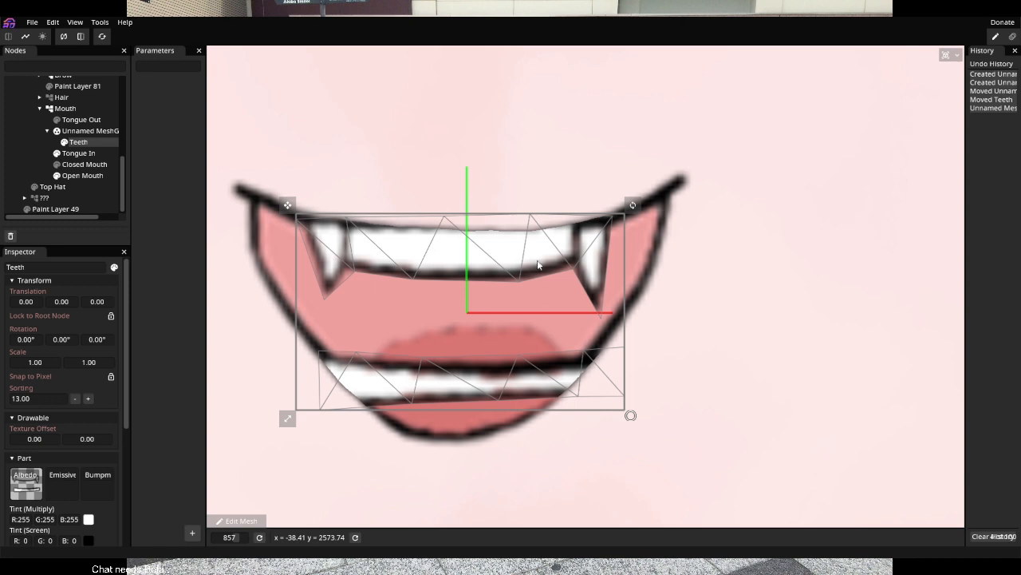
{"action": "scroll", "coordinate": [575, 279], "scroll_direction": "up", "scroll_amount": 1}
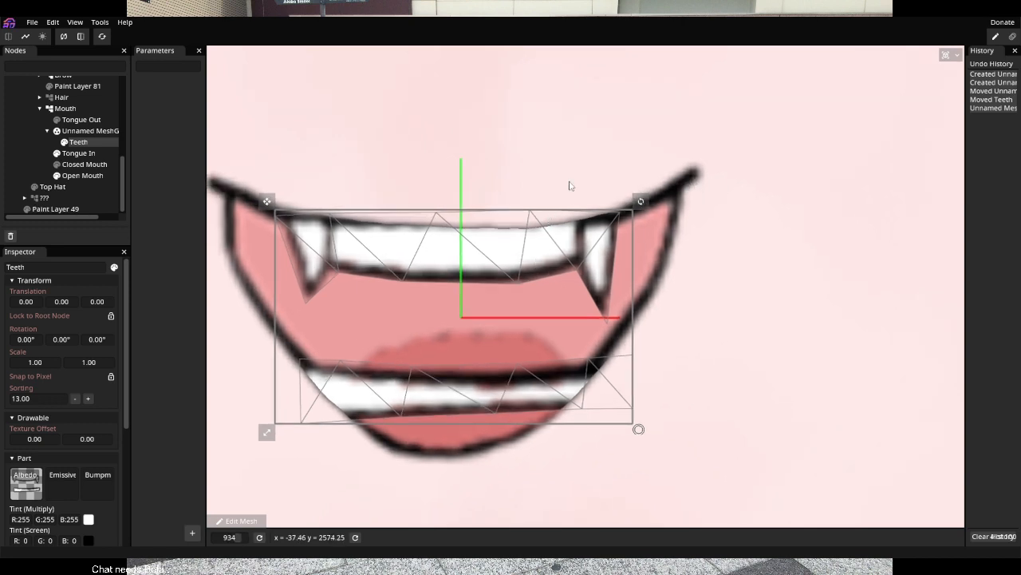
Hide the bounds display of selected parts in the viewport
{"action": "right_click", "coordinate": [455, 166]}
{"action": "left_click", "coordinate": [523, 114]}
{"action": "left_click", "coordinate": [949, 55]}
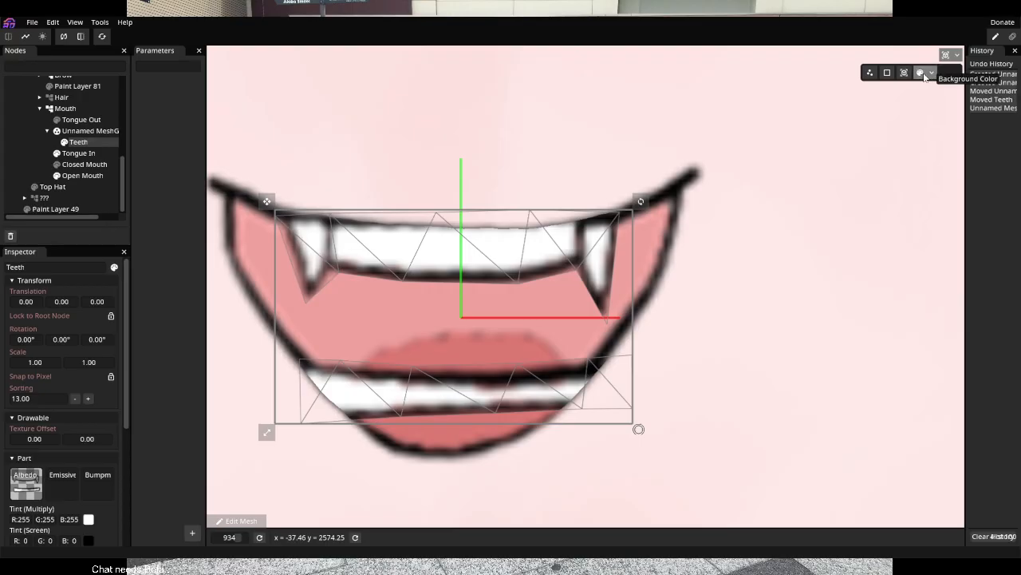
{"action": "left_click", "coordinate": [924, 75]}
{"action": "left_click", "coordinate": [923, 75]}
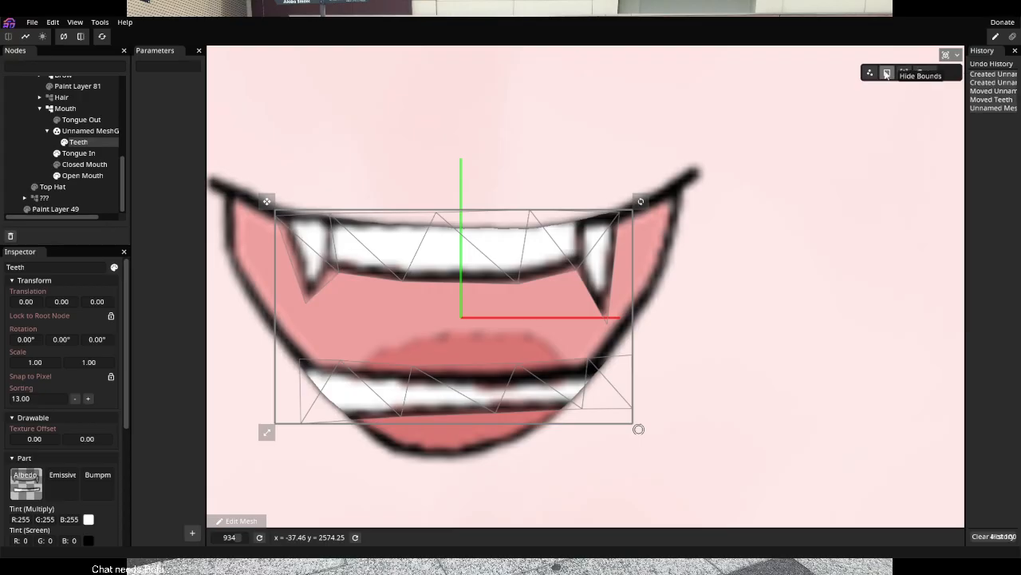
{"action": "left_click", "coordinate": [888, 73]}
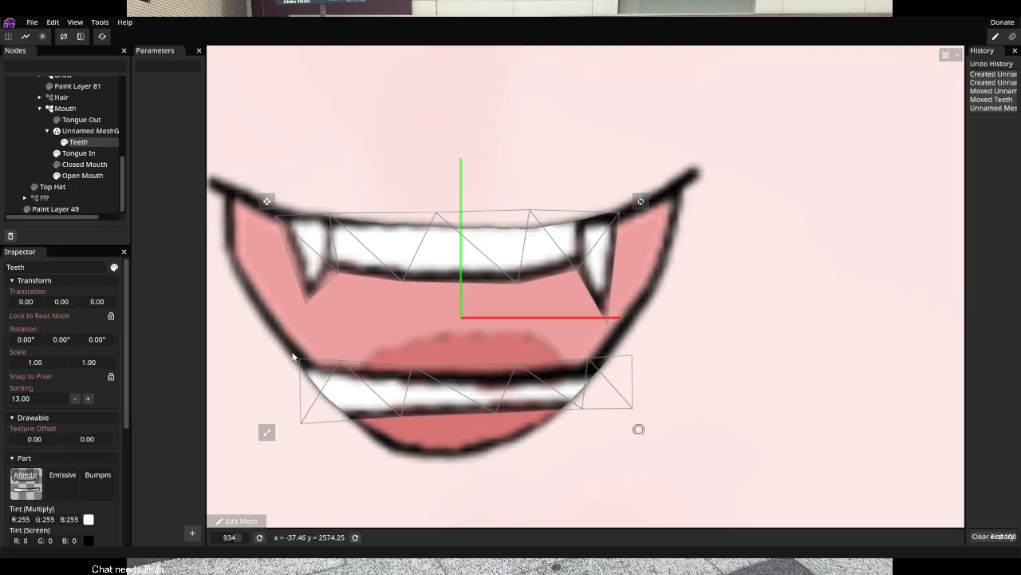
{"action": "left_click_drag", "start_coordinate": [288, 347], "coordinate": [294, 296]}
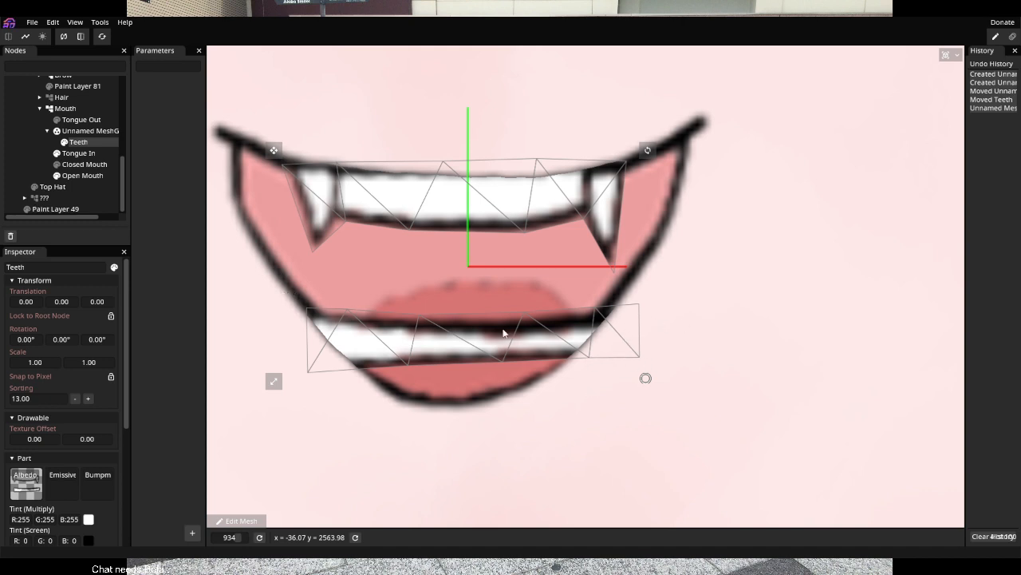
Start editing the Open Mouth part's mesh and delete all of its existing corner vertices
{"action": "scroll", "coordinate": [64, 160], "scroll_direction": "up", "scroll_amount": 3}
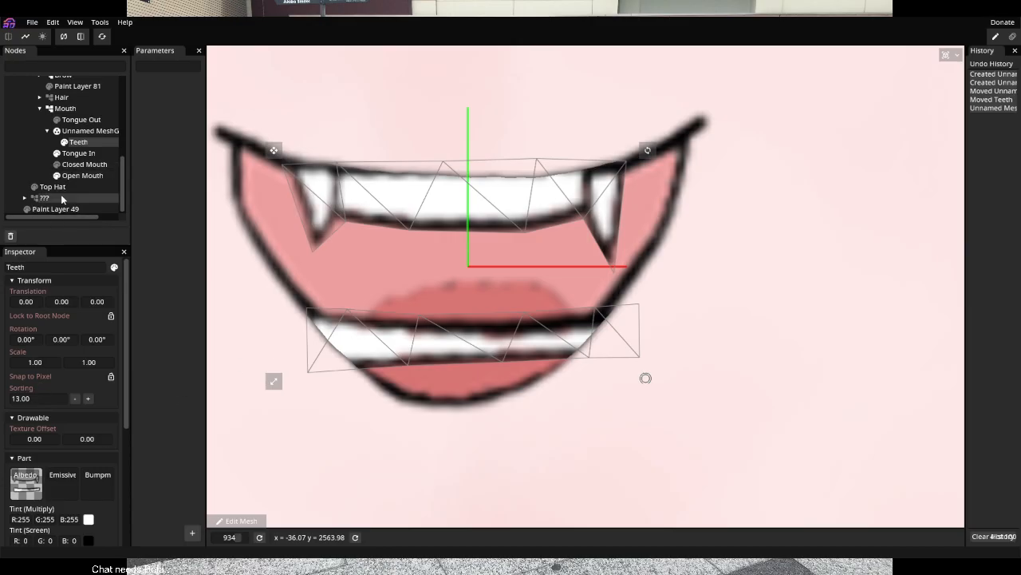
{"action": "left_click", "coordinate": [65, 177]}
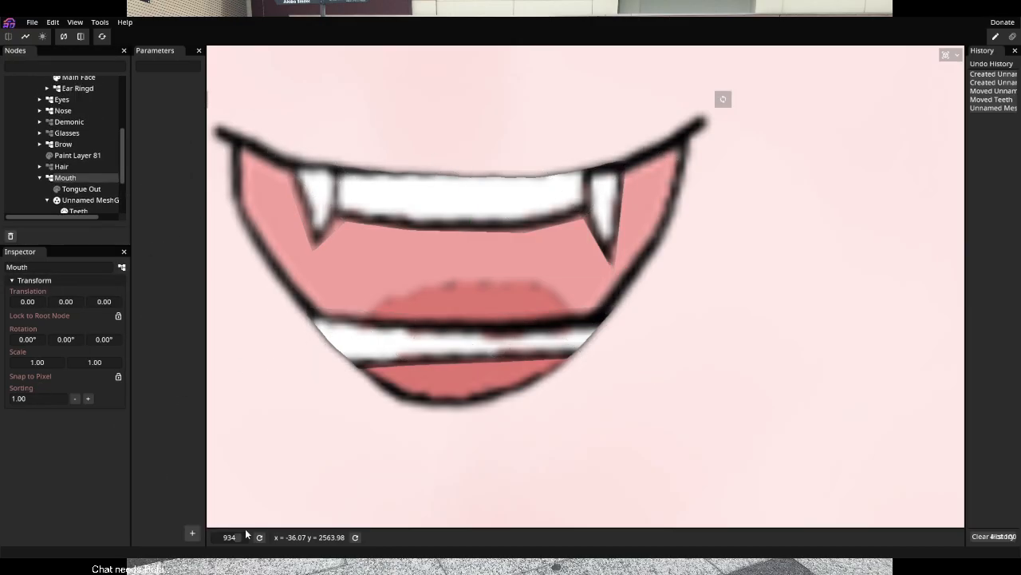
{"action": "left_click", "coordinate": [75, 189]}
{"action": "scroll", "coordinate": [78, 209], "scroll_direction": "down", "scroll_amount": 3}
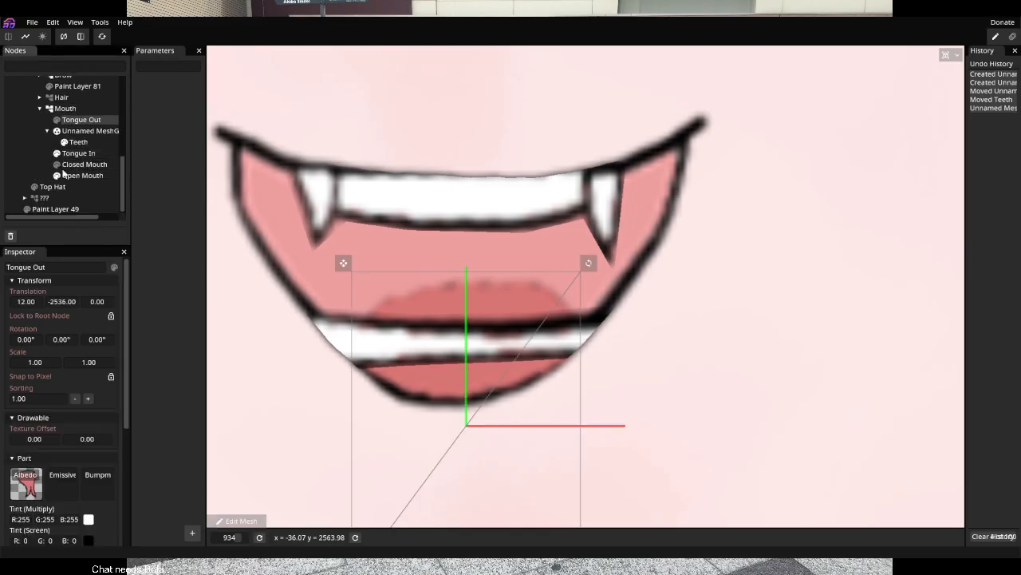
{"action": "left_click", "coordinate": [74, 177]}
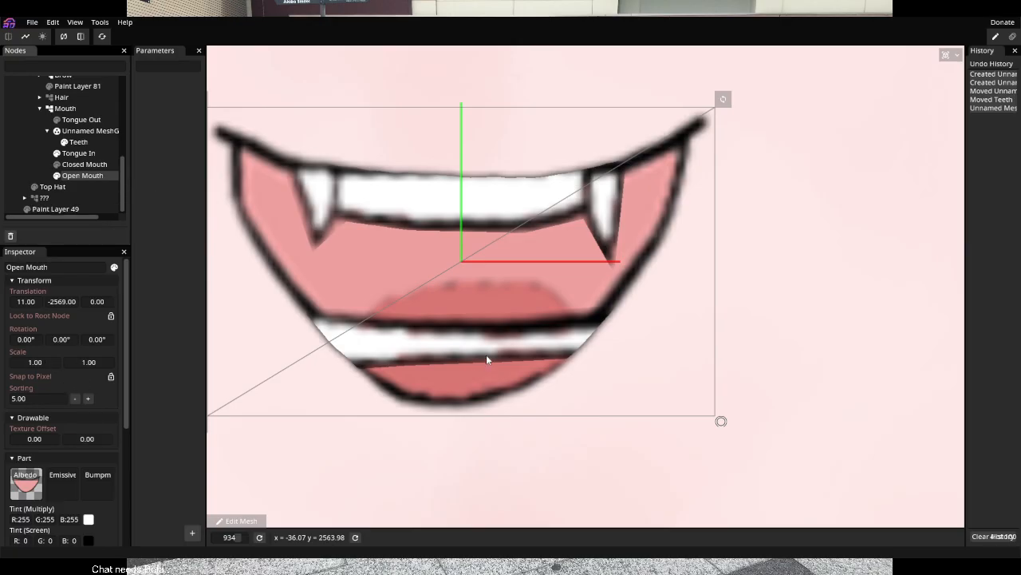
{"action": "left_click", "coordinate": [237, 521]}
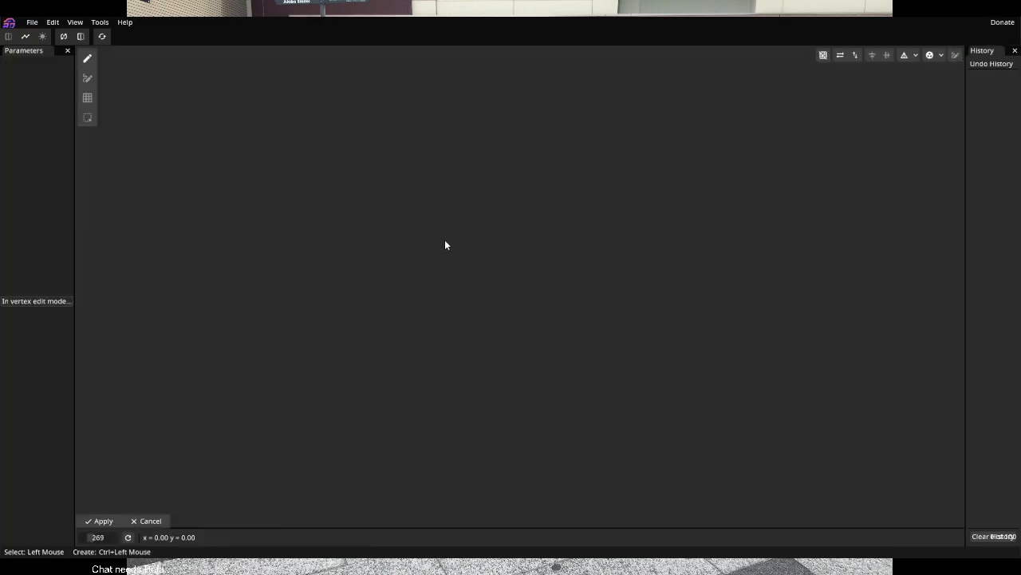
{"action": "scroll", "coordinate": [539, 294], "scroll_direction": "up", "scroll_amount": 5}
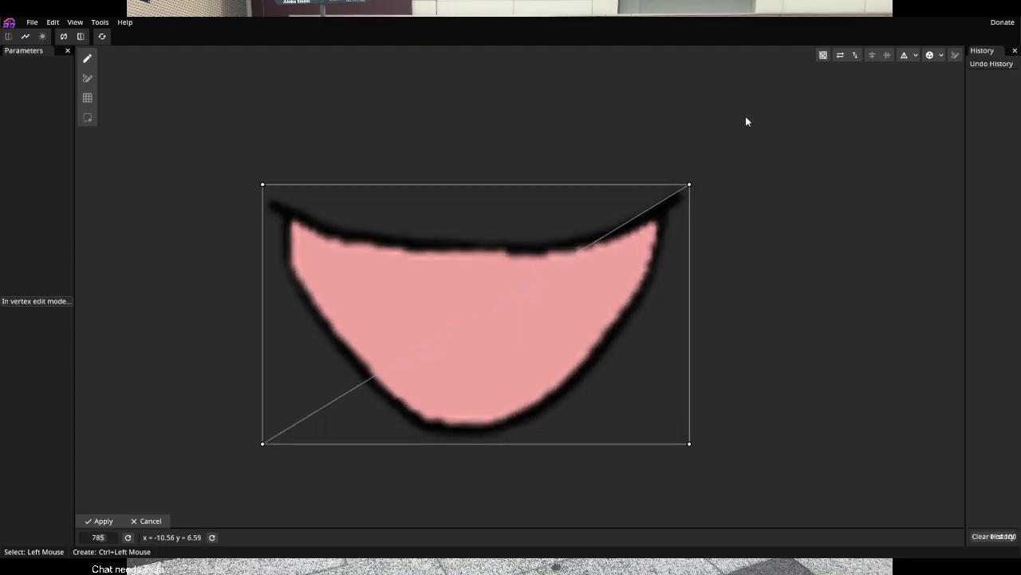
{"action": "left_click_drag", "start_coordinate": [630, 230], "coordinate": [211, 463]}
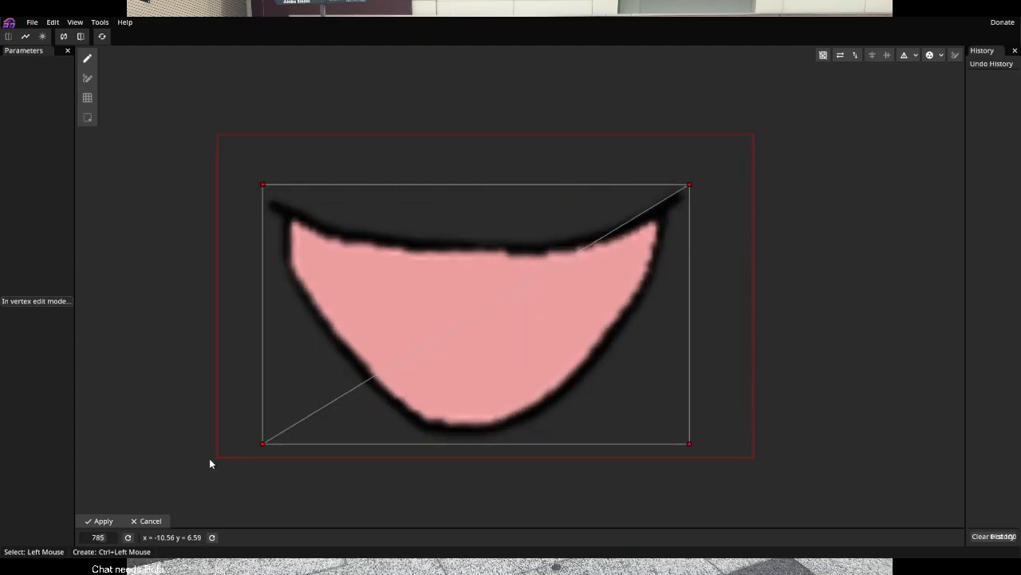
{"action": "left_click", "coordinate": [405, 401]}
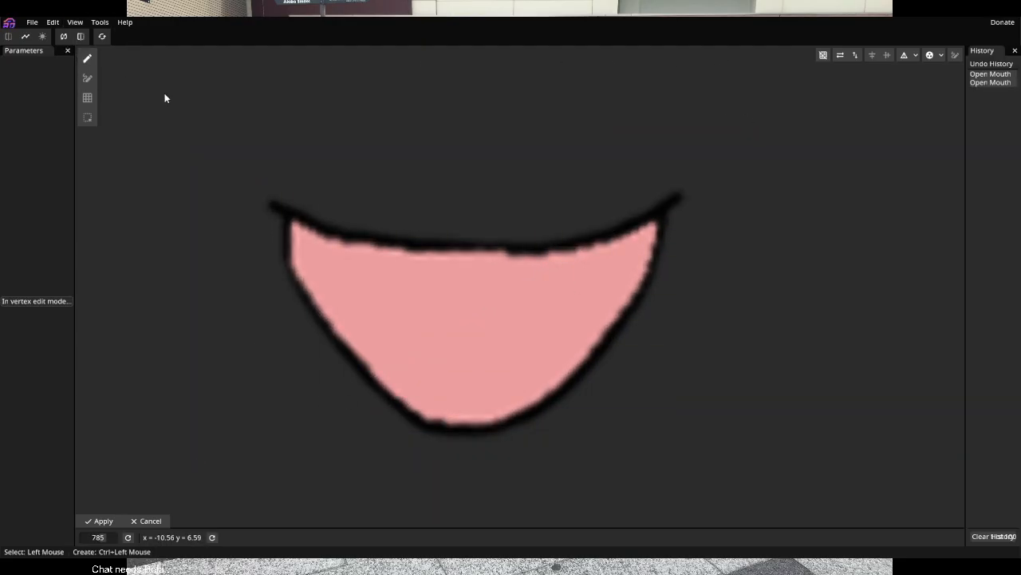
Place unconnected mesh vertices just outside the open mouth's two upper corners, replacing the automatically connected one
{"action": "left_click", "coordinate": [250, 184], "text": "ctrl"}
{"action": "left_click", "coordinate": [702, 173], "text": "ctrl"}
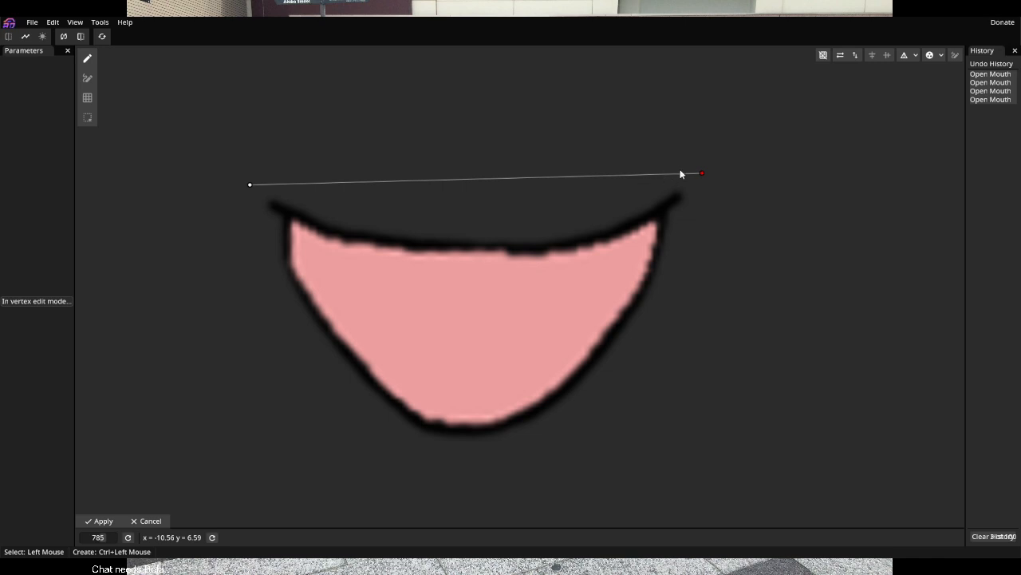
{"action": "key", "text": "Delete"}
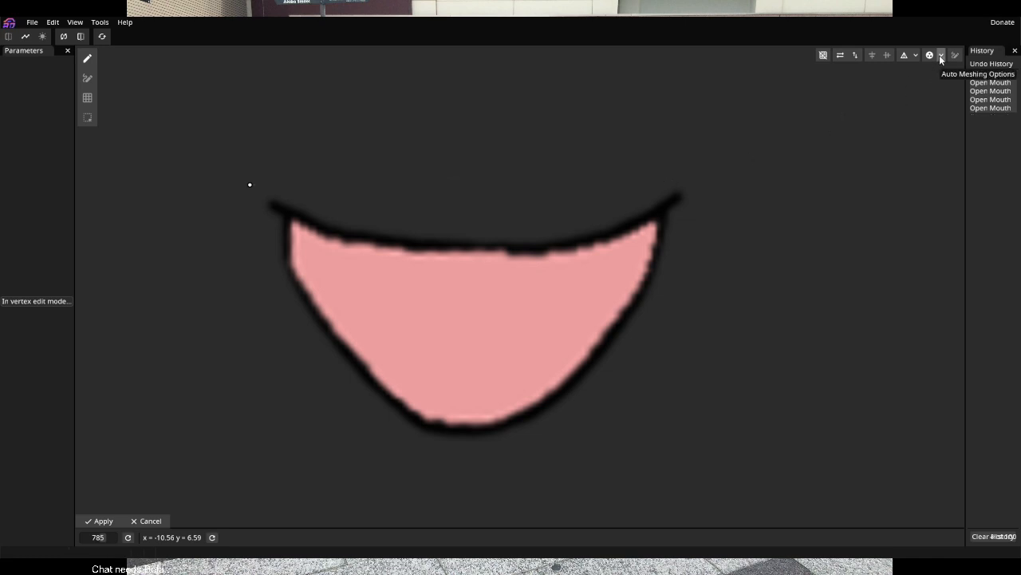
{"action": "left_click", "coordinate": [695, 180], "text": "ctrl"}
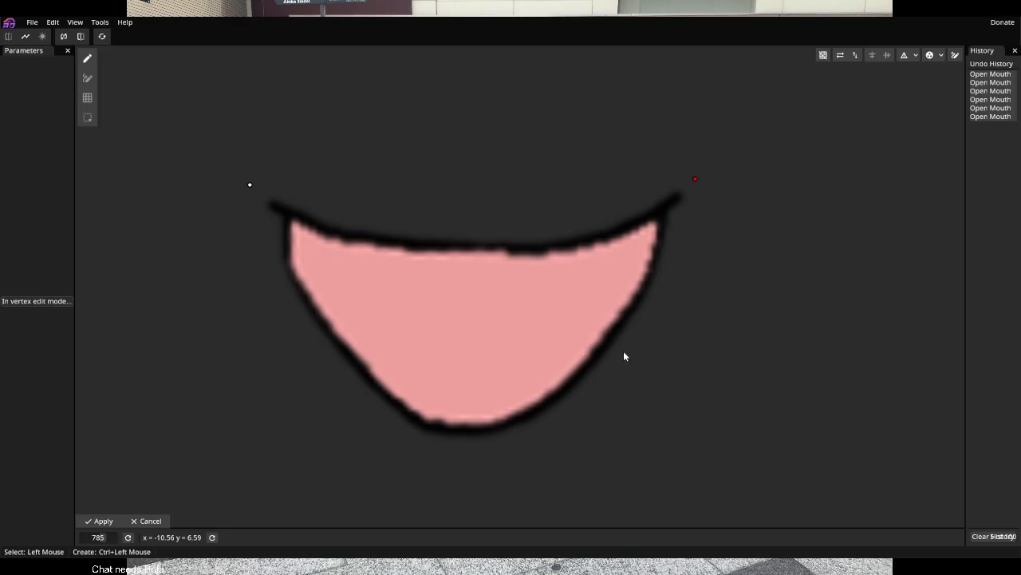
Place five mesh vertices just outside the open mouth's sides and lower outline
{"action": "left_click", "coordinate": [619, 348], "text": "ctrl"}
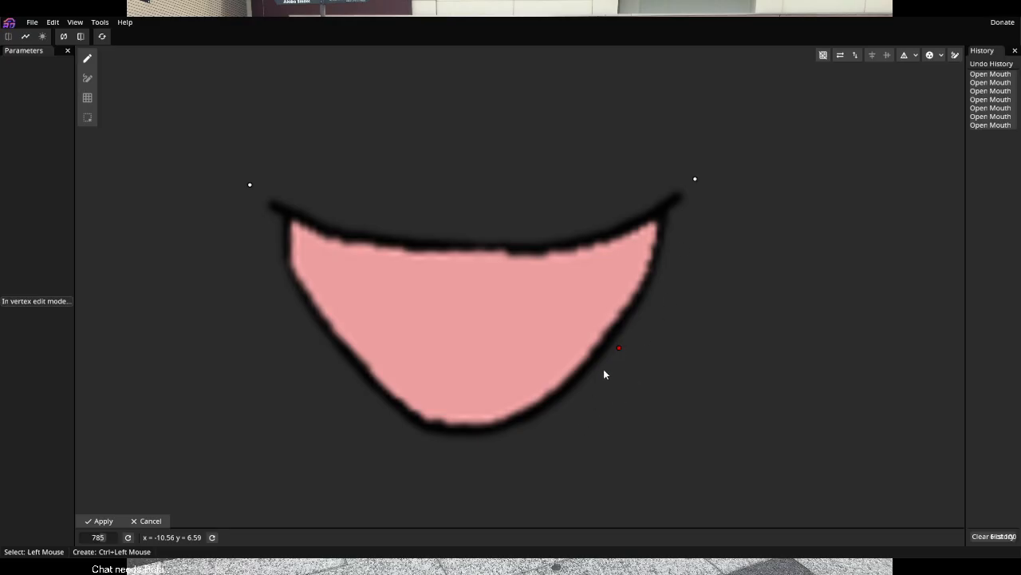
{"action": "left_click", "coordinate": [474, 444], "text": "ctrl"}
{"action": "left_click", "coordinate": [340, 373], "text": "ctrl"}
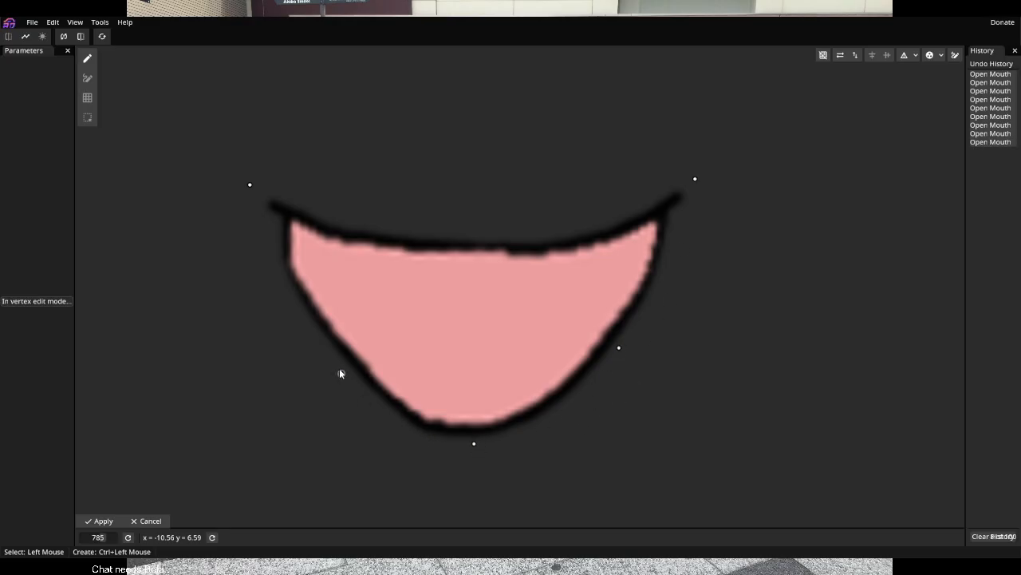
{"action": "left_click", "coordinate": [274, 267], "text": "ctrl"}
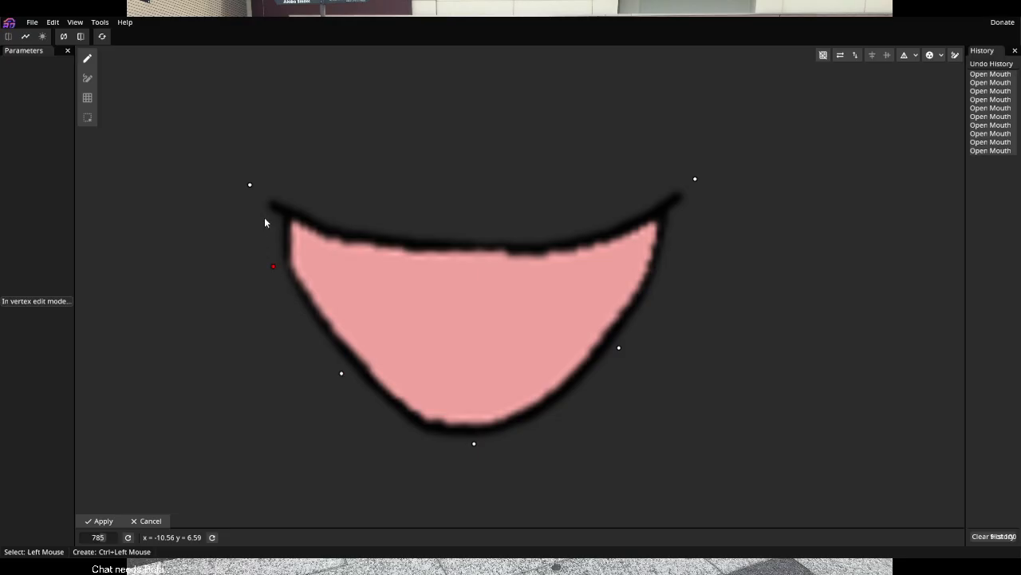
{"action": "left_click", "coordinate": [674, 267], "text": "ctrl"}
Place three mesh vertices just above the open mouth's upper lip line
{"action": "left_click", "coordinate": [373, 213], "text": "ctrl"}
{"action": "left_click", "coordinate": [511, 224], "text": "ctrl"}
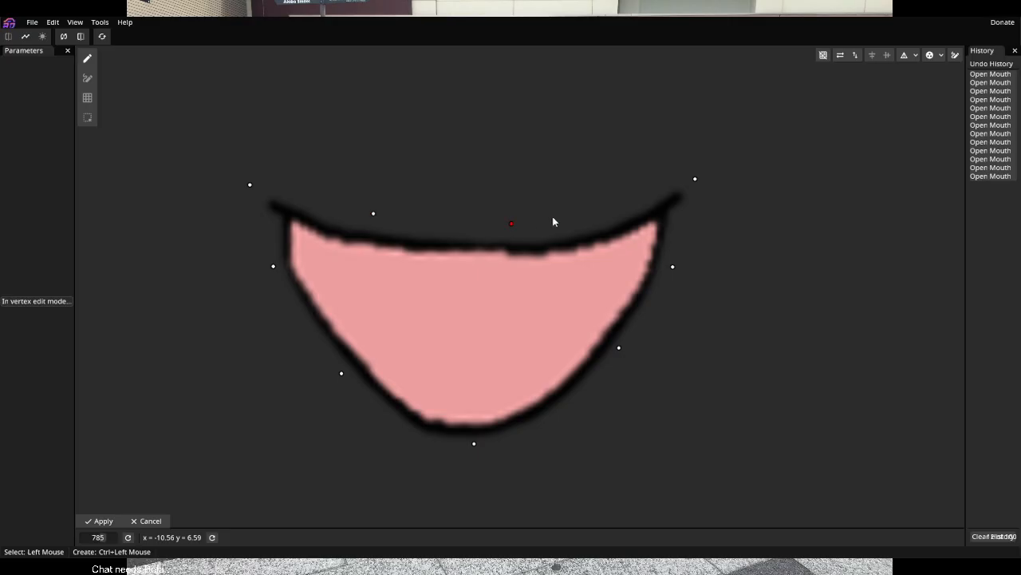
{"action": "left_click", "coordinate": [634, 195], "text": "ctrl"}
Connect the Open Mouth outline vertices from the upper-left corner down around the bottom to the right side with the Edge Tool
{"action": "left_click", "coordinate": [88, 77]}
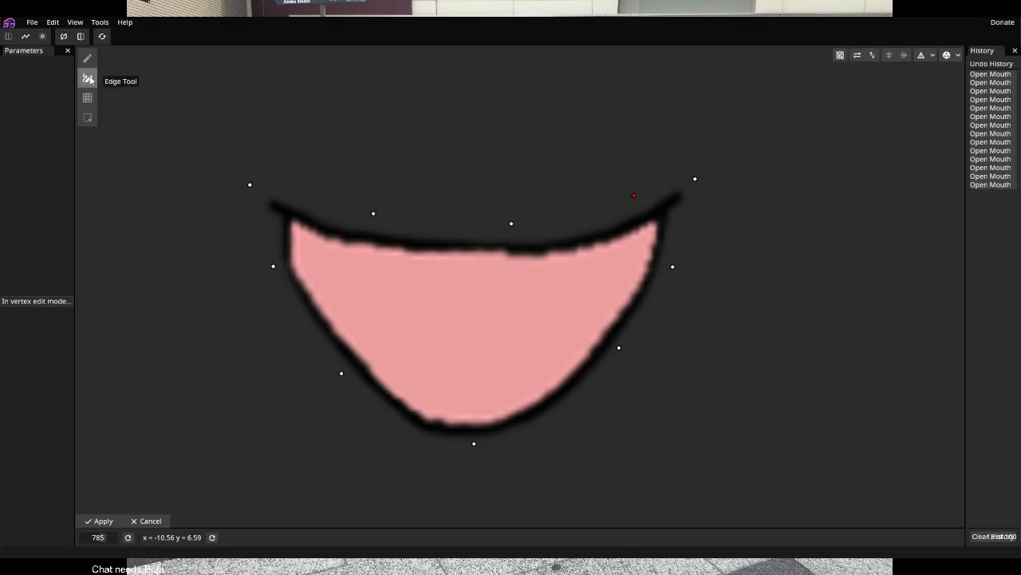
{"action": "left_click", "coordinate": [250, 185]}
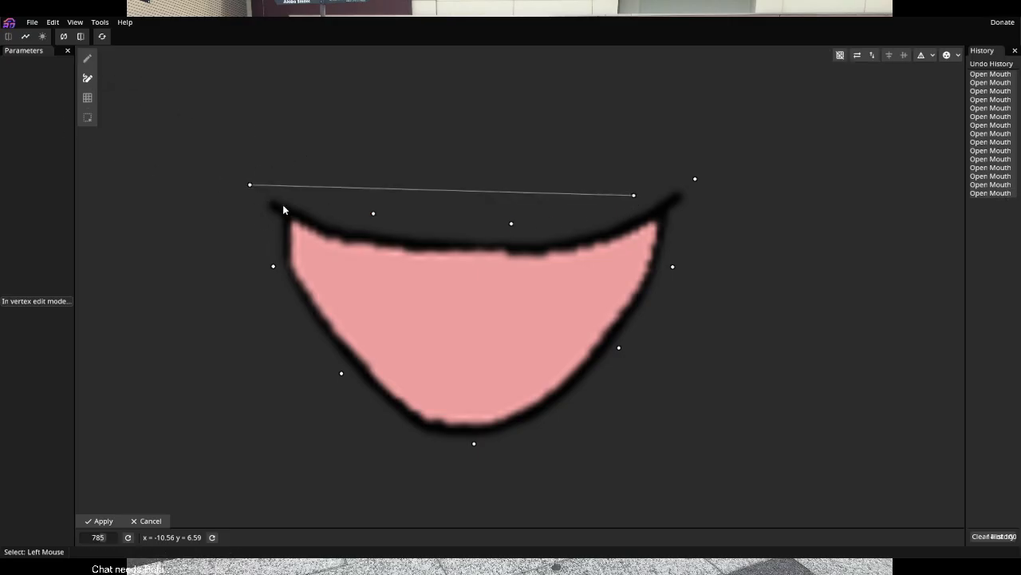
{"action": "key", "text": "ctrl+z"}
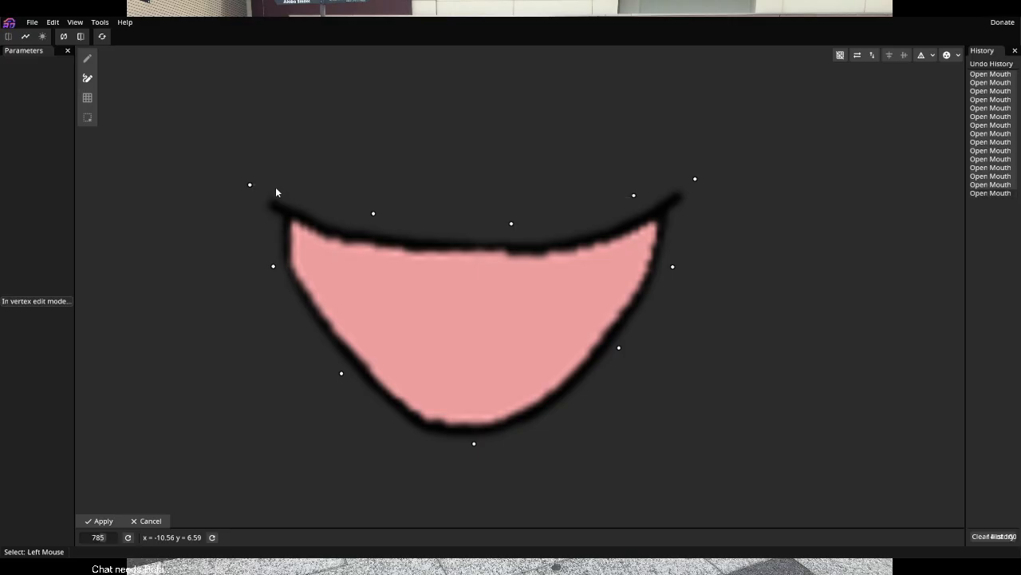
{"action": "left_click", "coordinate": [249, 185]}
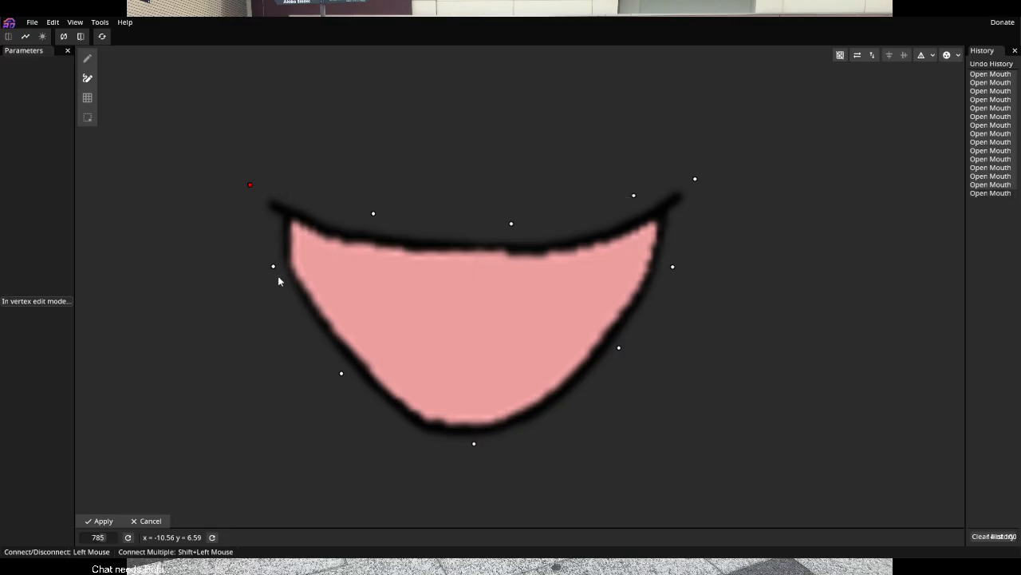
{"action": "left_click", "coordinate": [274, 266]}
{"action": "left_click", "coordinate": [341, 373]}
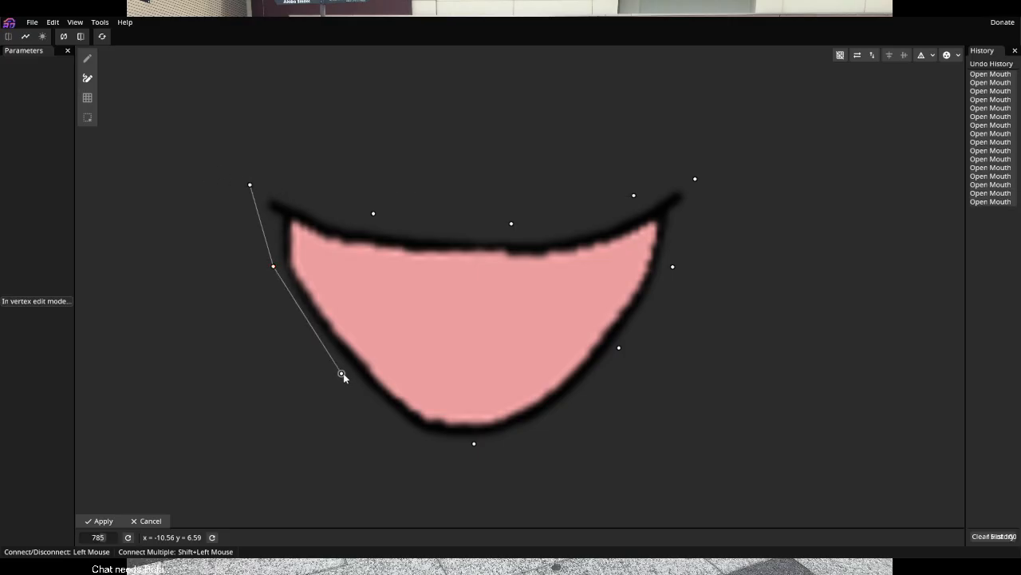
{"action": "left_click", "coordinate": [474, 444]}
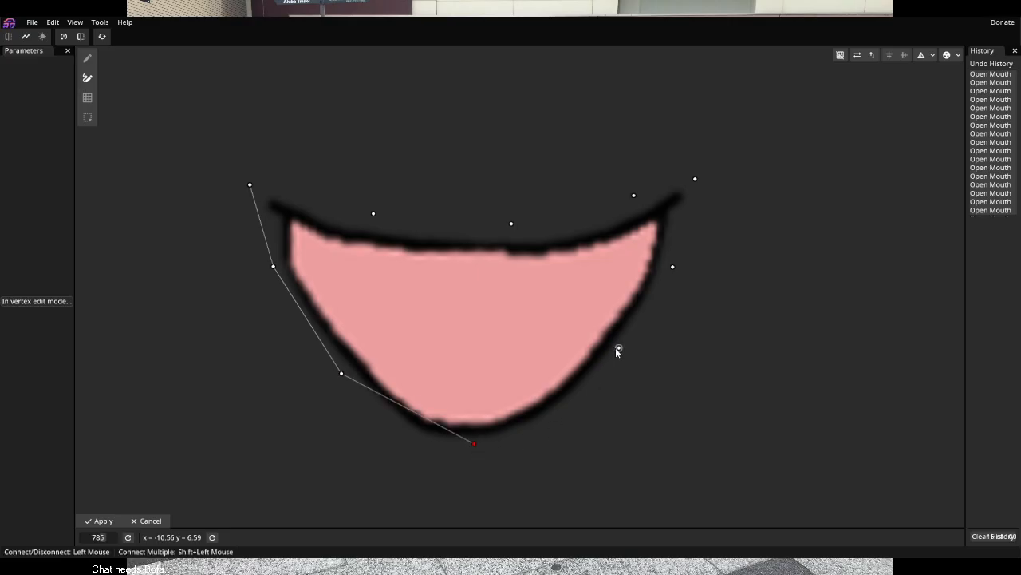
{"action": "left_click", "coordinate": [618, 348]}
{"action": "left_click", "coordinate": [673, 266]}
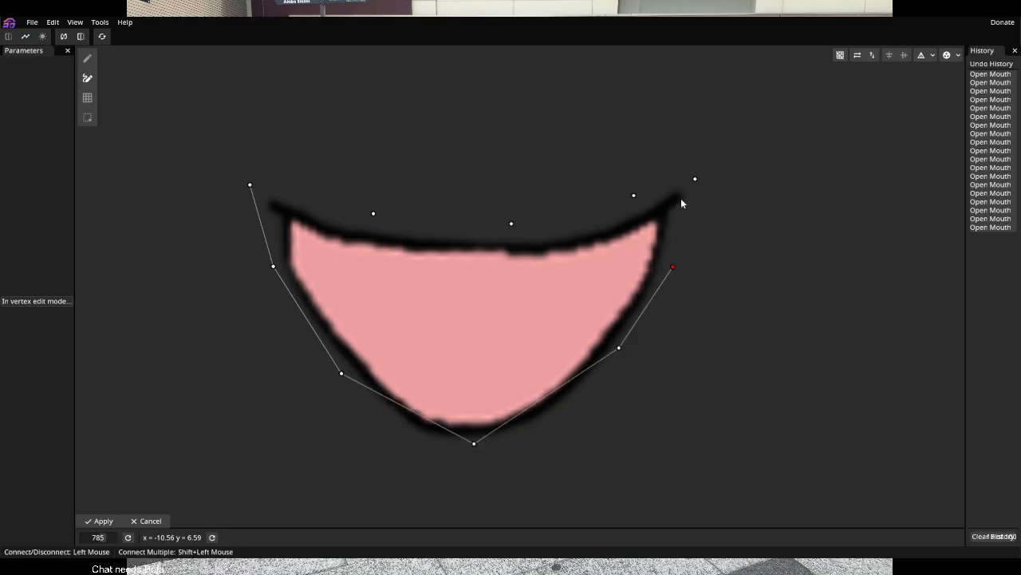
Connect the right side through the upper-right corner and the upper lip vertices to the upper-left corner, closing the mesh outline
{"action": "left_click", "coordinate": [695, 179]}
{"action": "left_click", "coordinate": [633, 195]}
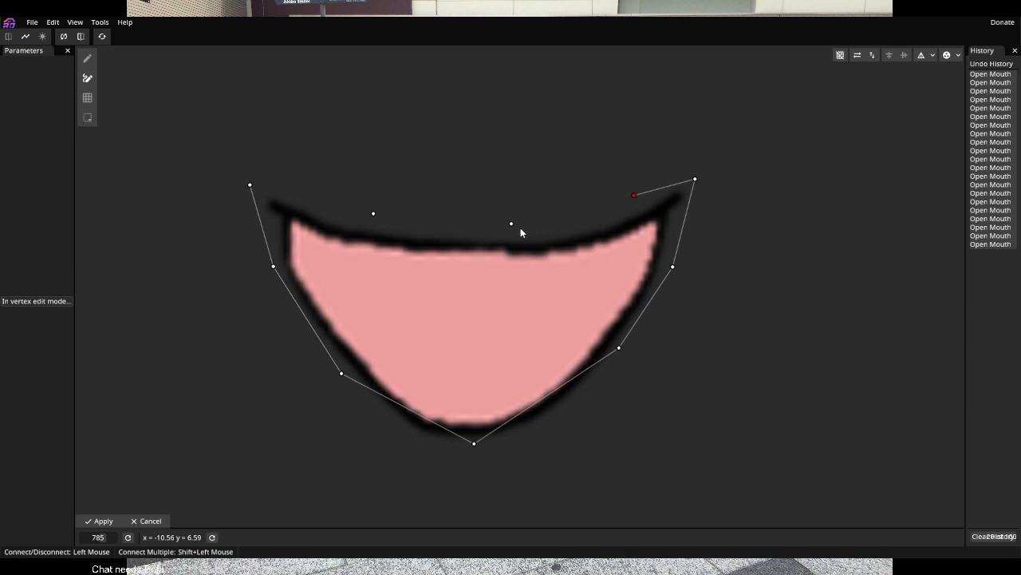
{"action": "left_click", "coordinate": [511, 224]}
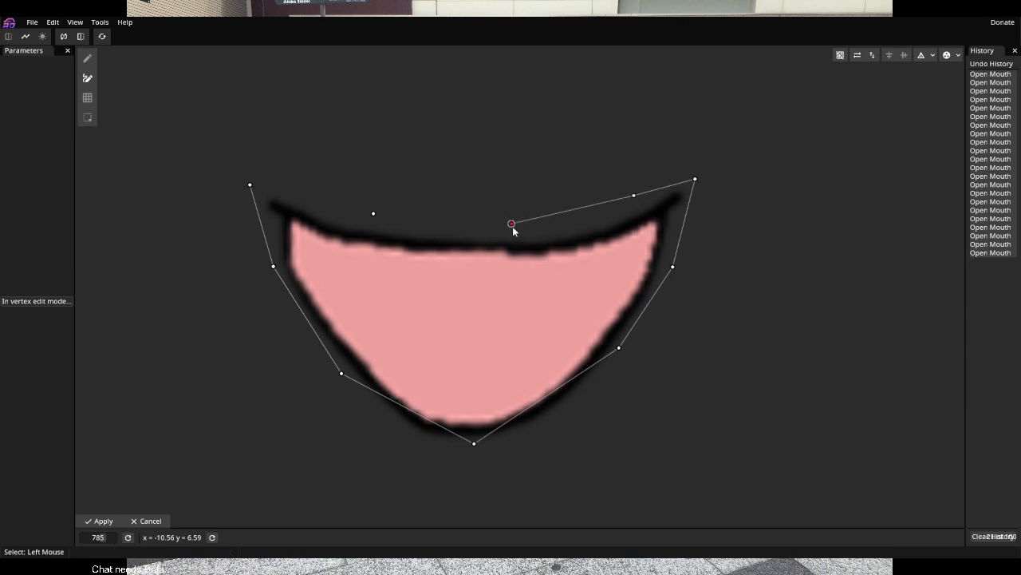
{"action": "left_click", "coordinate": [373, 213]}
{"action": "left_click", "coordinate": [250, 185]}
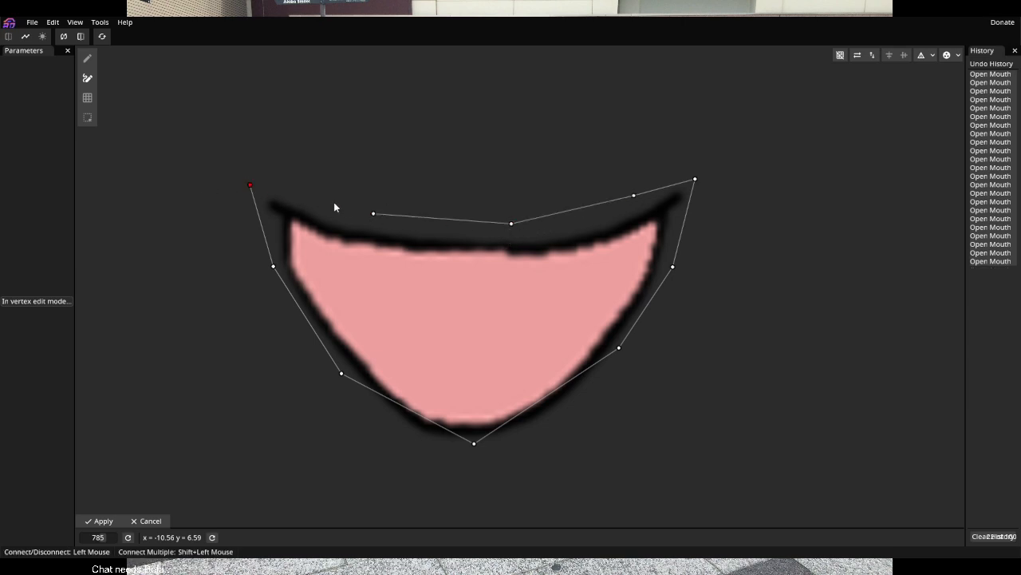
{"action": "left_click", "coordinate": [373, 214]}
Remove the two edges at the bottom vertex and place an extra vertex outside the lower curve on each side of it
{"action": "left_click", "coordinate": [342, 374]}
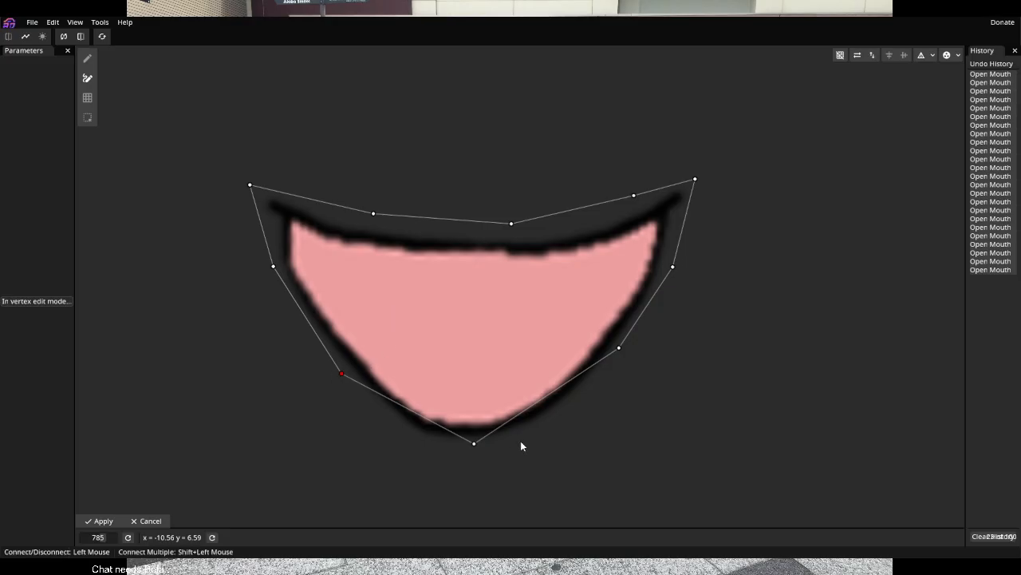
{"action": "left_click", "coordinate": [474, 443]}
{"action": "left_click", "coordinate": [620, 348]}
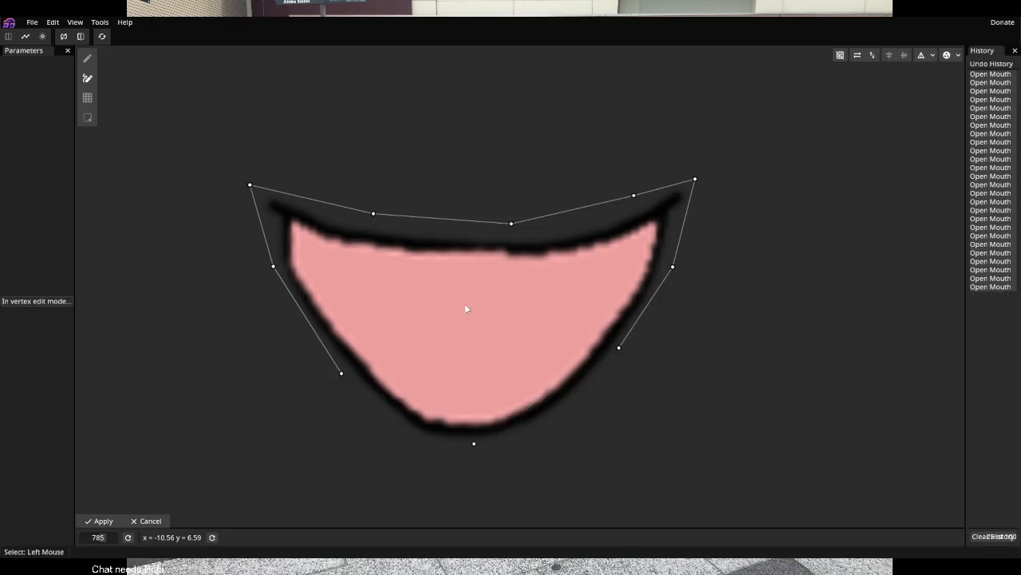
{"action": "left_click", "coordinate": [88, 59]}
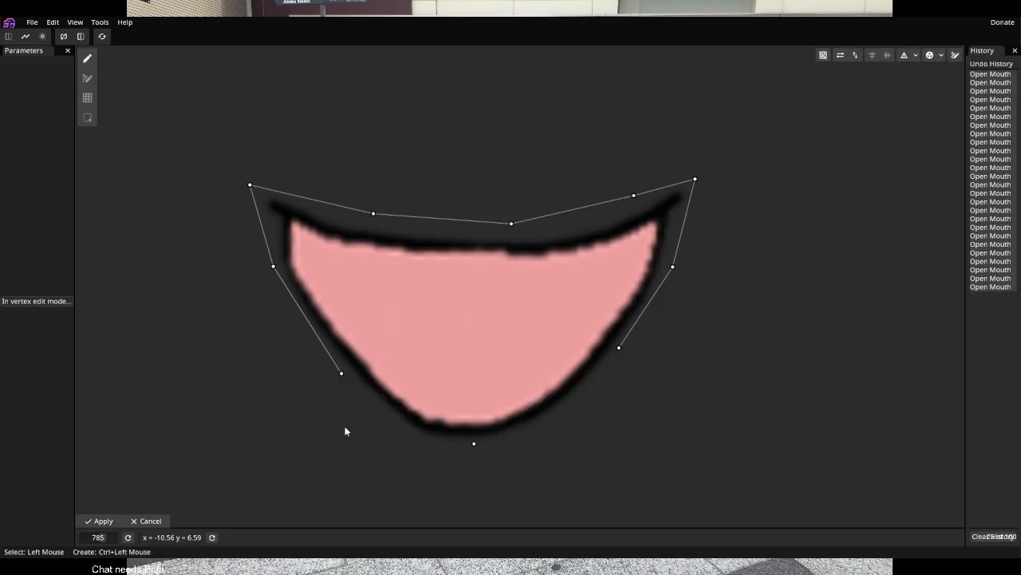
{"action": "left_click", "coordinate": [390, 415], "text": "ctrl"}
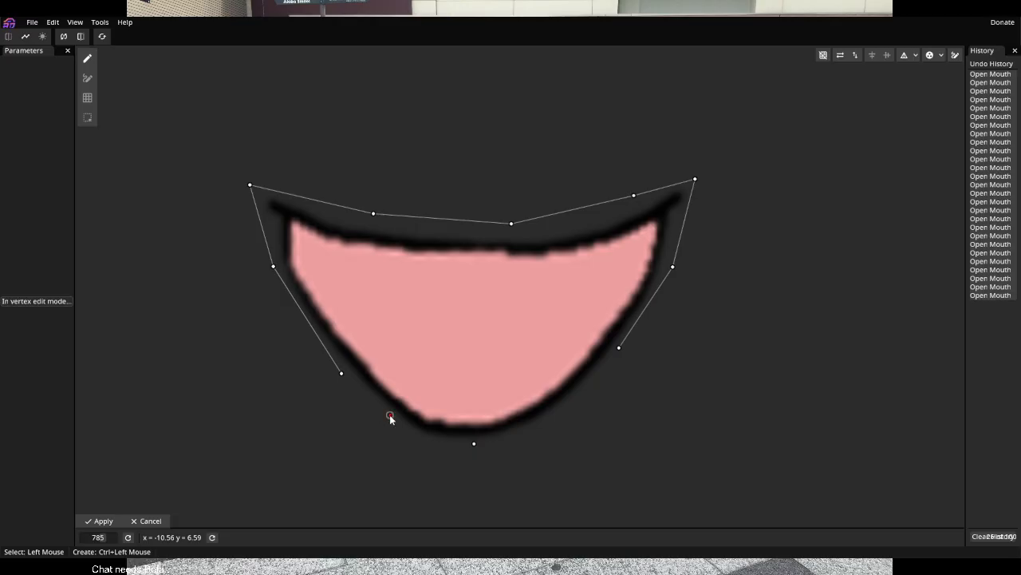
{"action": "left_click", "coordinate": [575, 399], "text": "ctrl"}
Connect the two added vertices and the bottom vertex to their neighbours so the lower outline closes again
{"action": "left_click", "coordinate": [88, 78]}
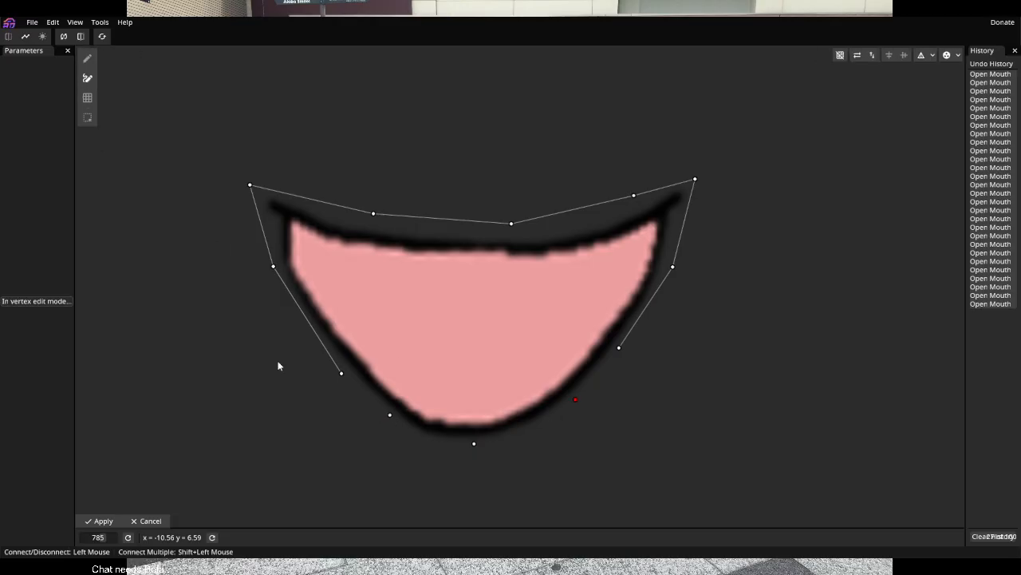
{"action": "left_click", "coordinate": [342, 373]}
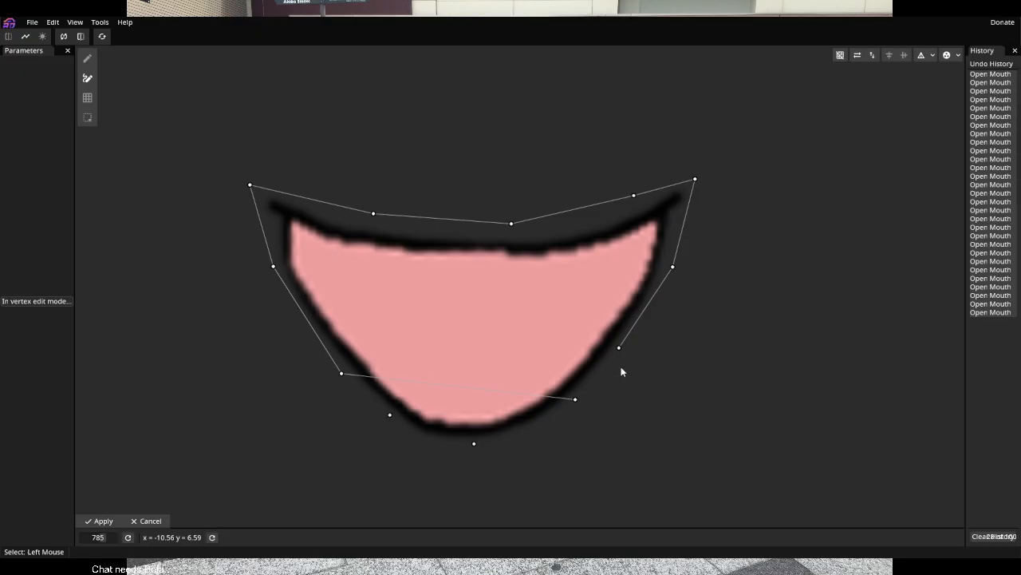
{"action": "key", "text": "ctrl+z"}
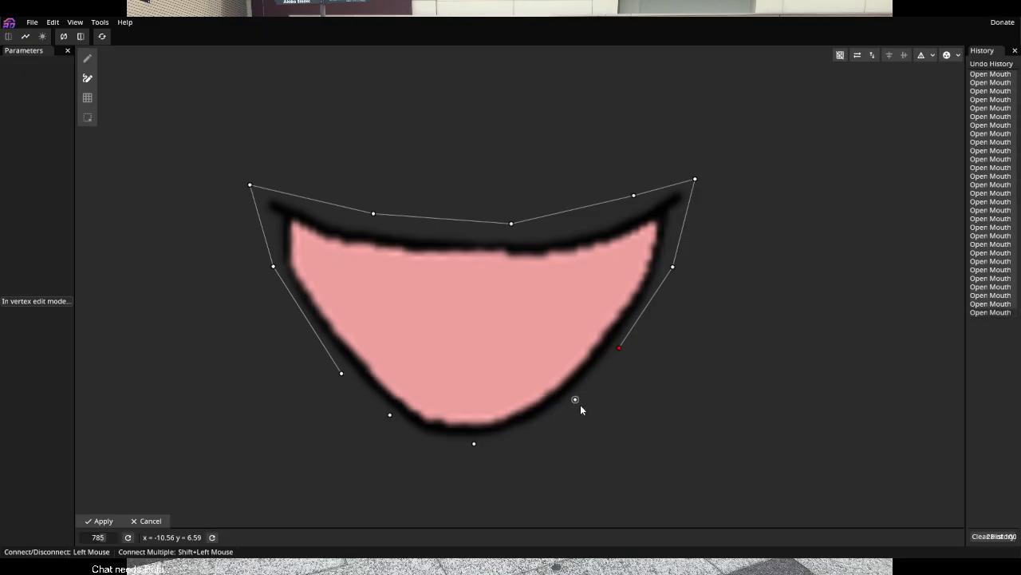
{"action": "left_click", "coordinate": [575, 399]}
{"action": "left_click", "coordinate": [474, 443]}
{"action": "left_click", "coordinate": [574, 400]}
{"action": "left_click", "coordinate": [389, 416]}
{"action": "left_click", "coordinate": [475, 444]}
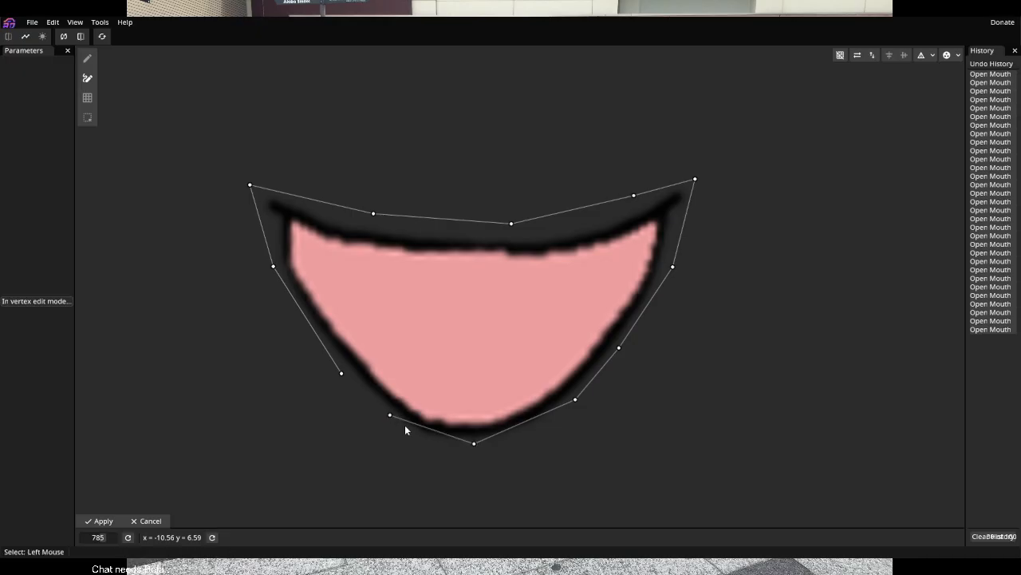
{"action": "left_click", "coordinate": [342, 374]}
{"action": "left_click", "coordinate": [389, 415]}
{"action": "left_click", "coordinate": [273, 267]}
{"action": "left_click", "coordinate": [372, 214]}
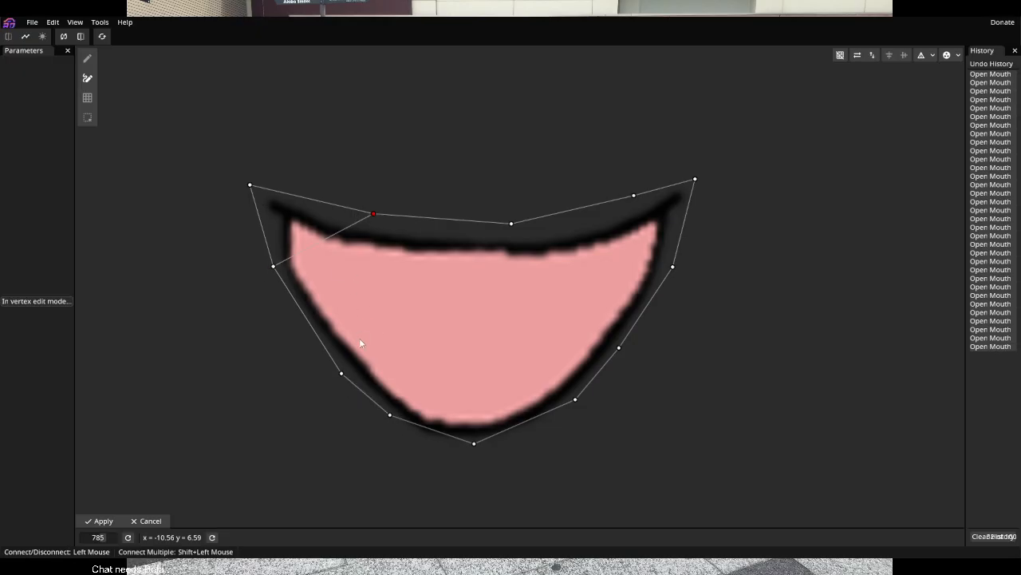
{"action": "left_click", "coordinate": [341, 373]}
{"action": "left_click", "coordinate": [512, 223]}
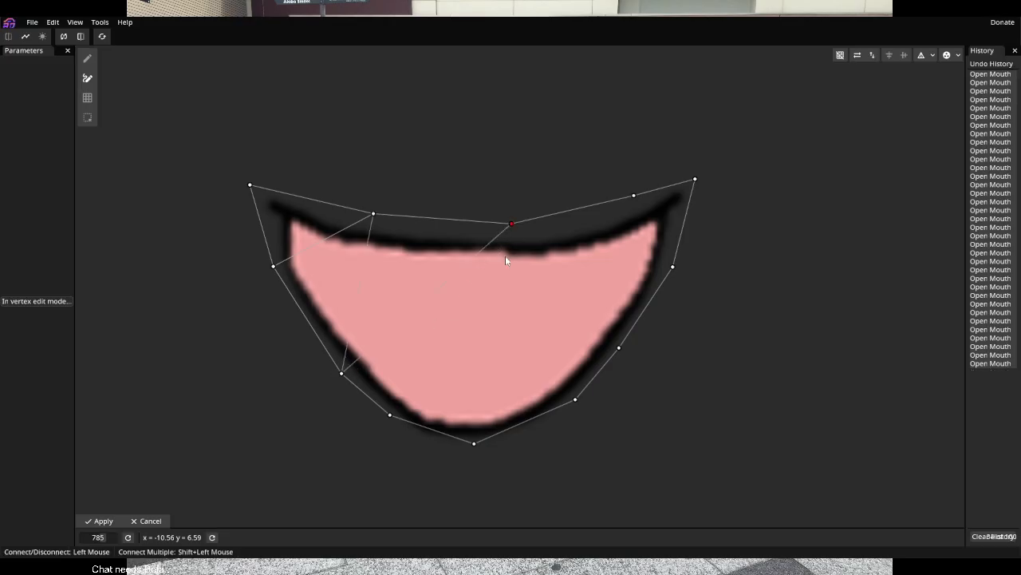
{"action": "left_click", "coordinate": [390, 415]}
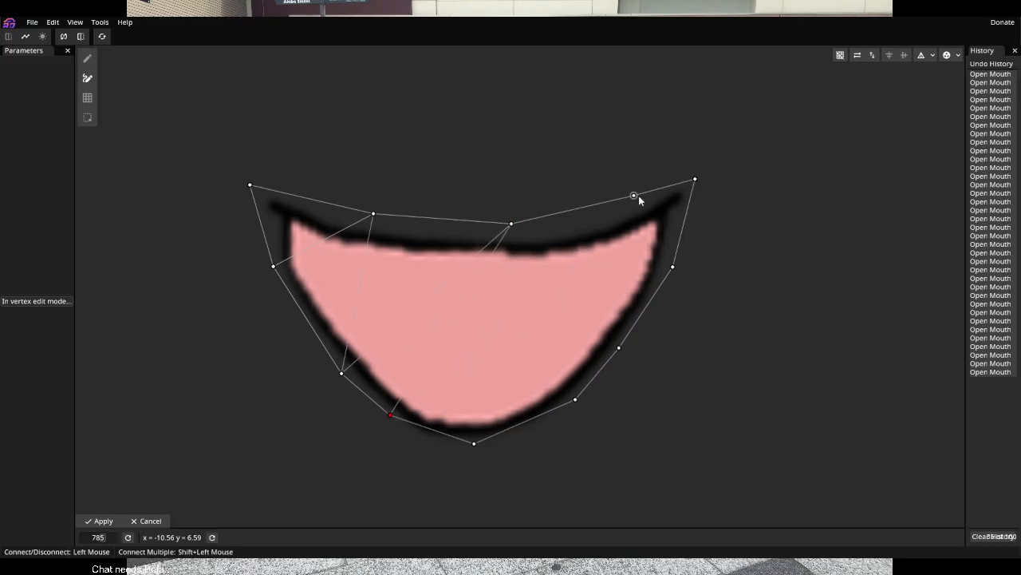
{"action": "key", "text": "ctrl+z"}
{"action": "key", "text": "ctrl+z"}
{"action": "key", "text": "ctrl+z"}
{"action": "key", "text": "ctrl+z"}
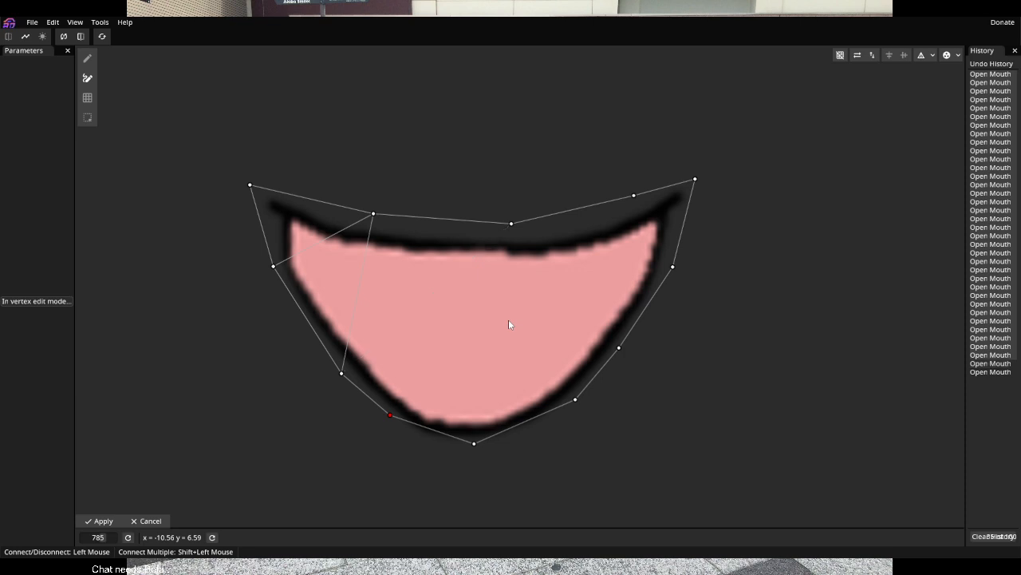
Place four vertices across the upper half of the mouth's pink interior, from its left end to its right end
{"action": "left_click", "coordinate": [87, 59]}
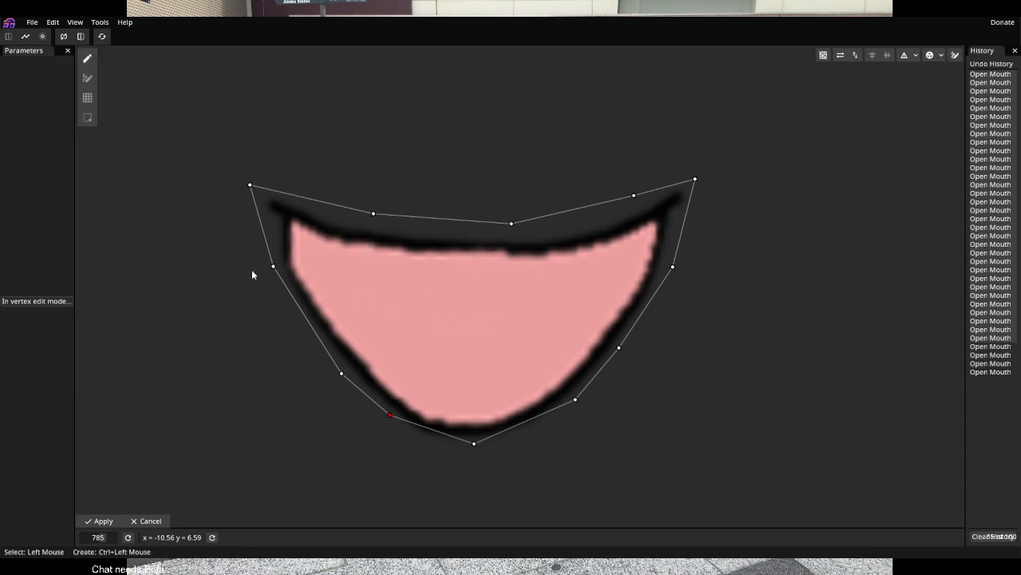
{"action": "left_click", "coordinate": [314, 258], "text": "ctrl"}
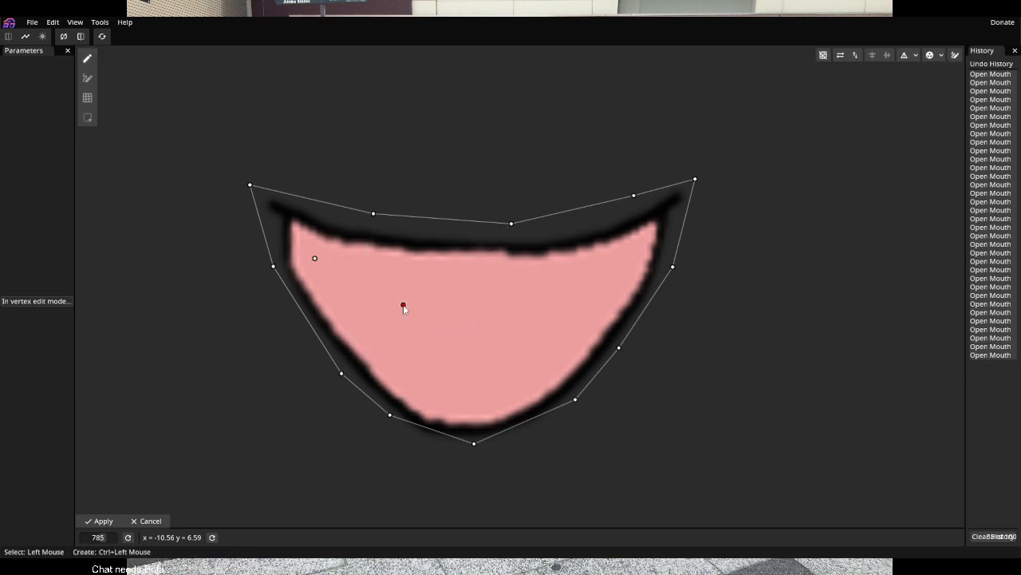
{"action": "left_click", "coordinate": [403, 304], "text": "ctrl"}
{"action": "left_click", "coordinate": [482, 310], "text": "ctrl"}
{"action": "left_click", "coordinate": [611, 281], "text": "ctrl"}
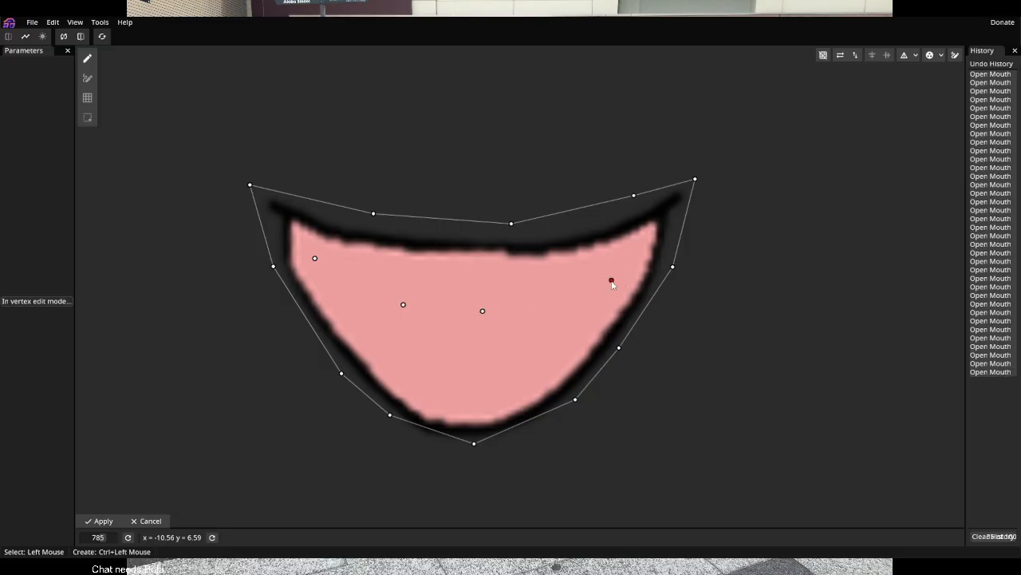
Place four vertices in the lower half of the pink interior: one on each side, one in the middle and one near the bottom
{"action": "left_click", "coordinate": [381, 379], "text": "ctrl"}
{"action": "key", "text": "ctrl+z"}
{"action": "left_click", "coordinate": [560, 353], "text": "ctrl"}
{"action": "left_click", "coordinate": [470, 367], "text": "ctrl"}
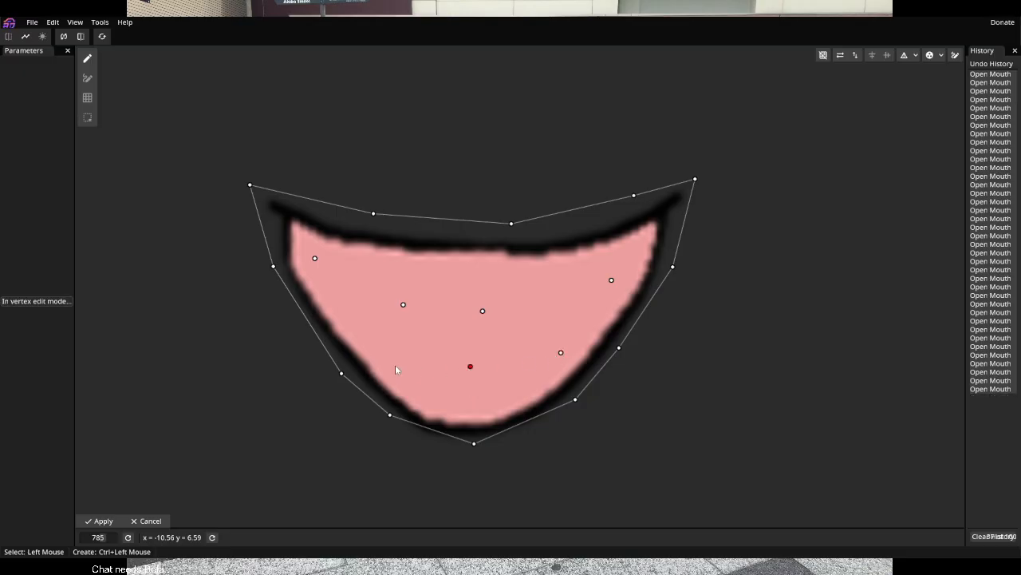
{"action": "left_click", "coordinate": [395, 365], "text": "ctrl"}
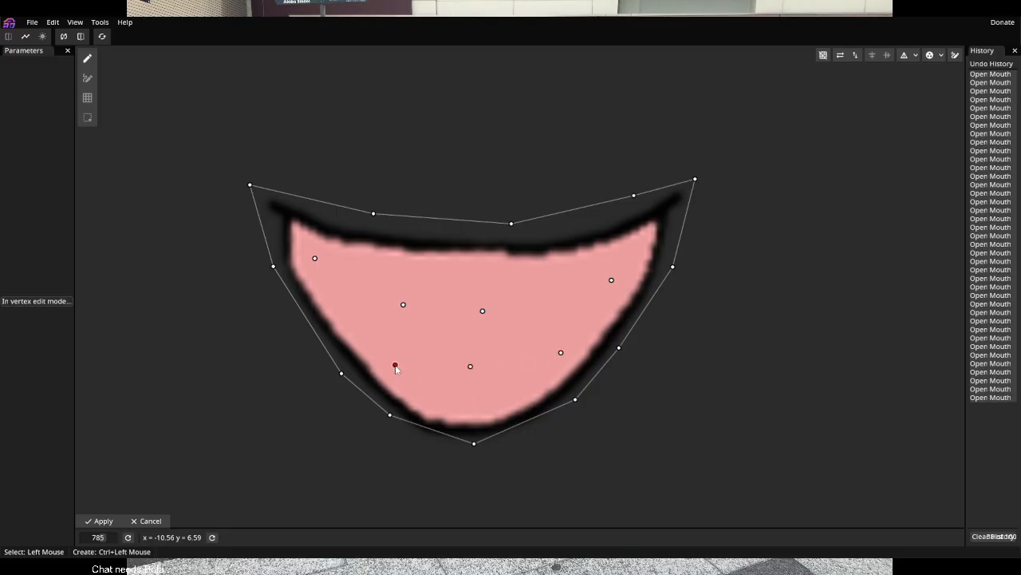
{"action": "left_click", "coordinate": [475, 408], "text": "ctrl"}
Connect the leftmost interior vertex to the upper-left corner, left side and first upper lip vertices of the outline
{"action": "left_click", "coordinate": [87, 78]}
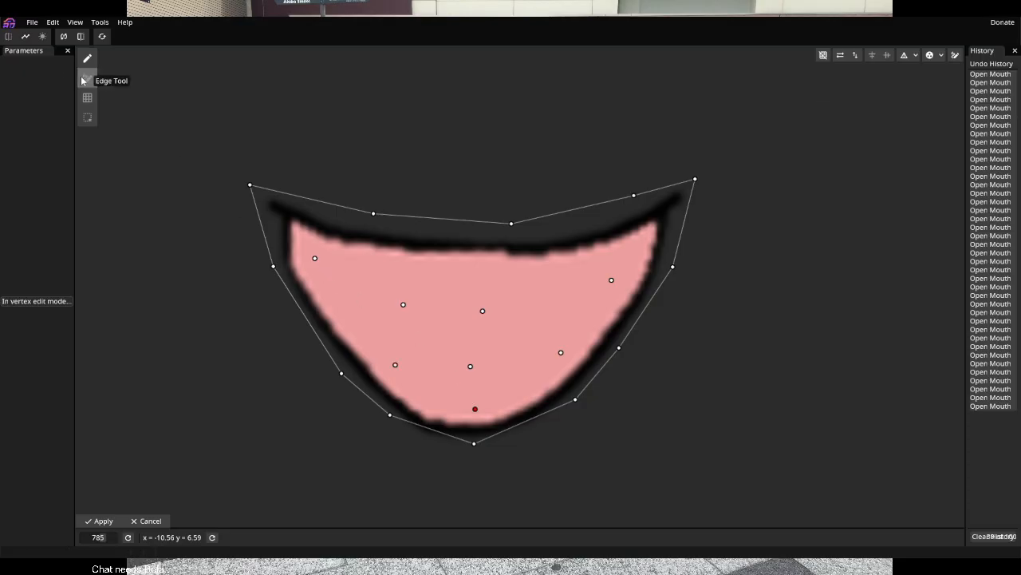
{"action": "left_click", "coordinate": [250, 185]}
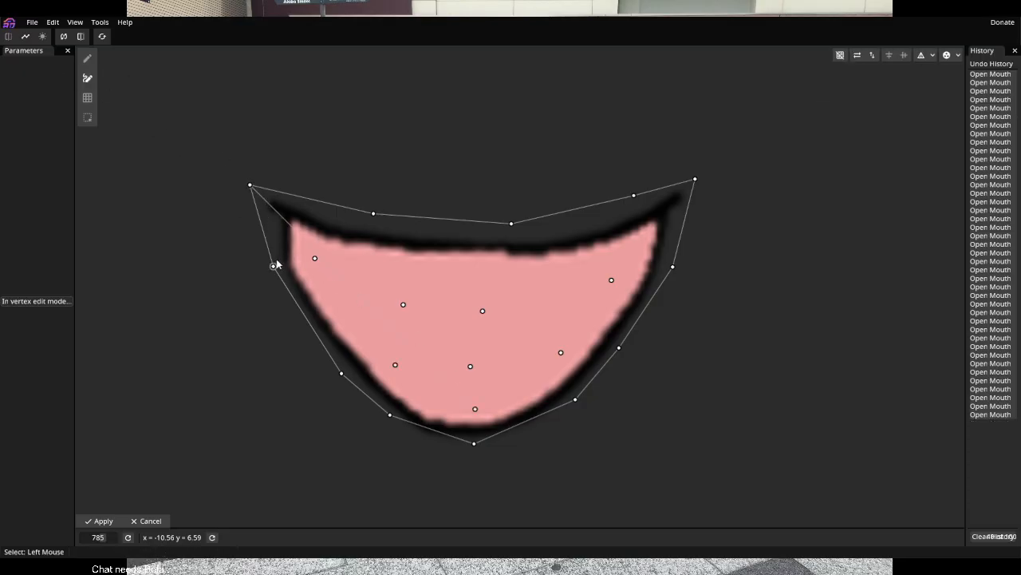
{"action": "left_click", "coordinate": [431, 277]}
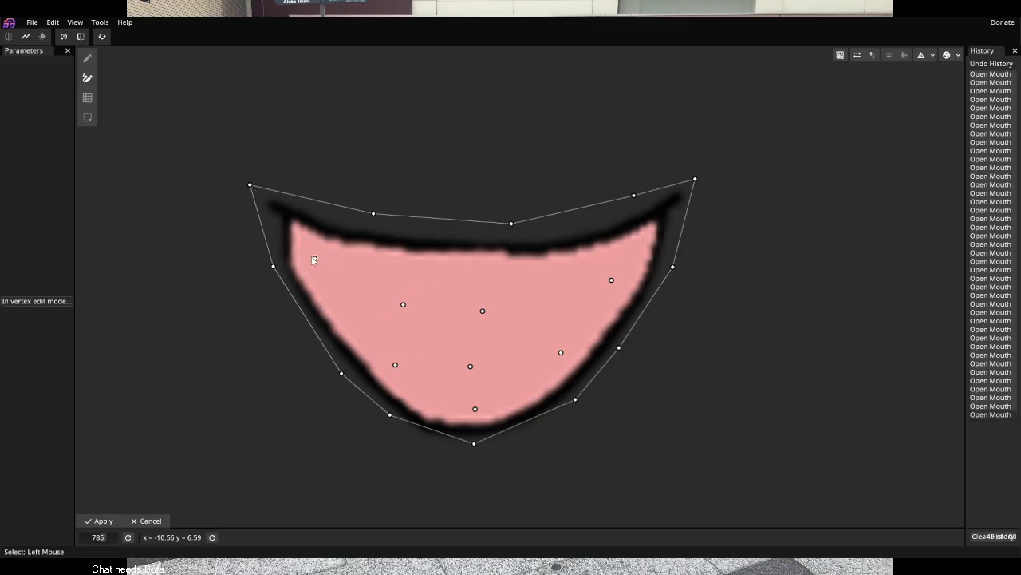
{"action": "left_click", "coordinate": [250, 184]}
{"action": "left_click", "coordinate": [273, 266]}
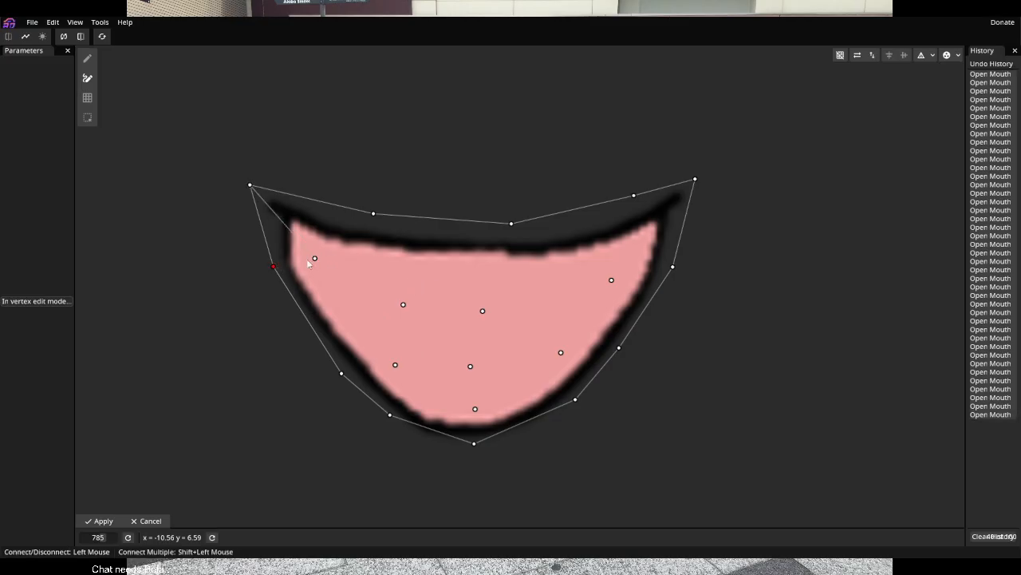
{"action": "left_click", "coordinate": [314, 257]}
{"action": "left_click", "coordinate": [373, 214]}
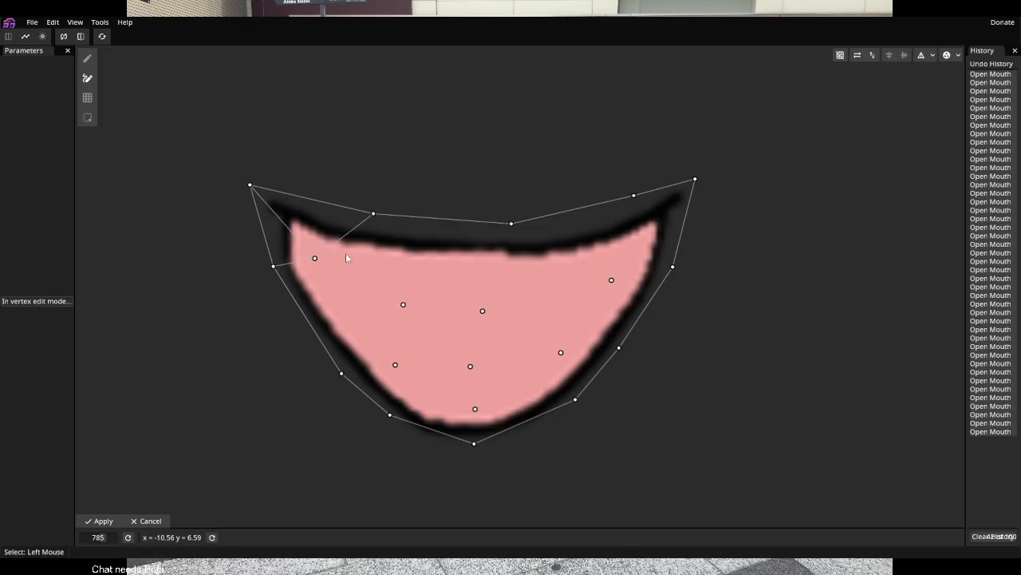
Connect the leftmost interior vertex to the second interior vertex, and link both to the lower-left outline vertex
{"action": "left_click", "coordinate": [315, 257]}
{"action": "left_click", "coordinate": [403, 304]}
{"action": "left_click", "coordinate": [403, 304]}
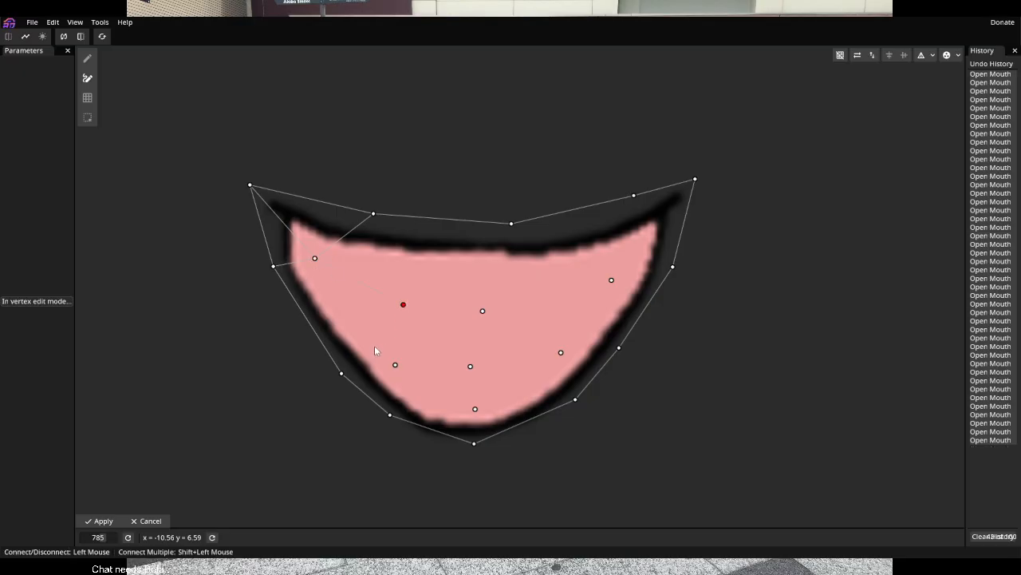
{"action": "left_click", "coordinate": [341, 373]}
{"action": "left_click", "coordinate": [315, 258]}
{"action": "left_click", "coordinate": [341, 372]}
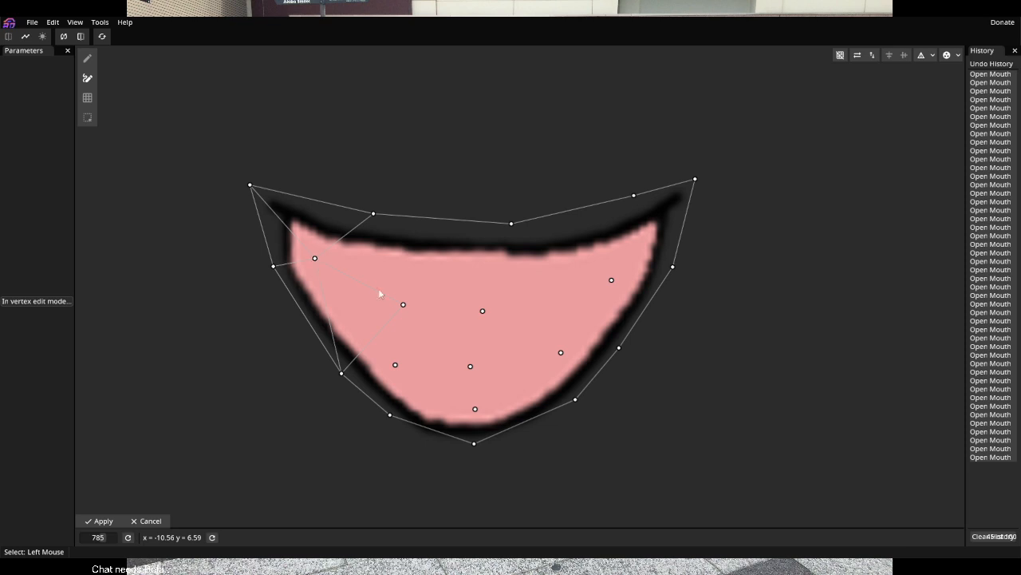
Connect the upper row of interior vertices from the second one across to the right side outline vertex
{"action": "left_click", "coordinate": [404, 305]}
{"action": "left_click", "coordinate": [482, 310]}
{"action": "left_click", "coordinate": [482, 310]}
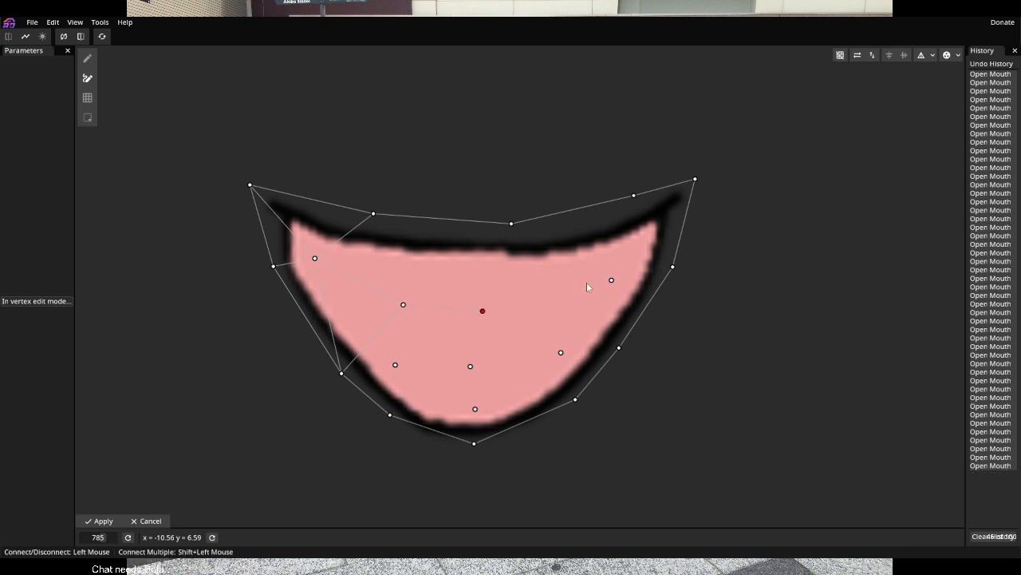
{"action": "left_click", "coordinate": [611, 280]}
{"action": "left_click", "coordinate": [673, 266]}
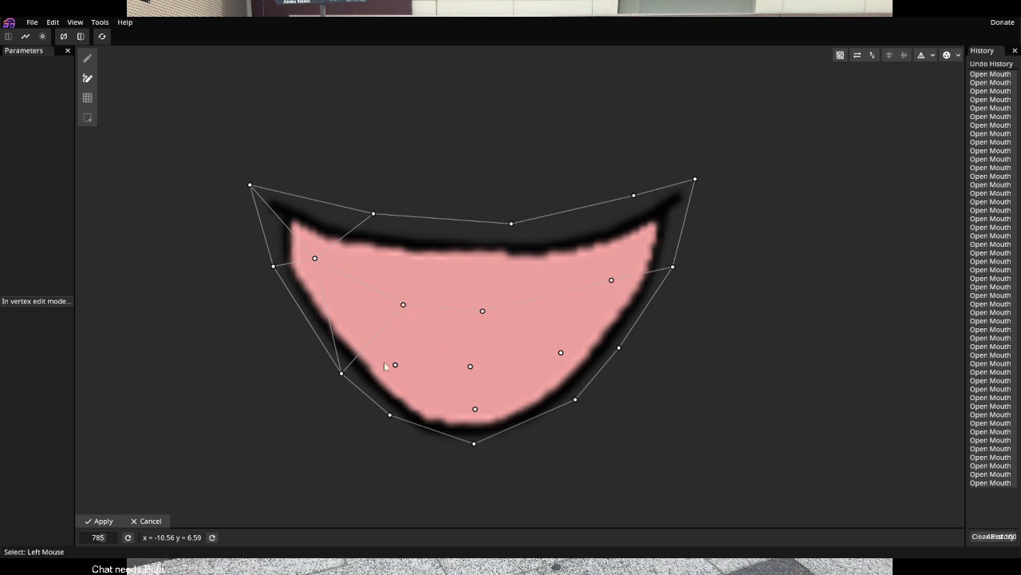
Connect the middle row of interior vertices from the lower-left outline vertex across to the lower-right outline vertex
{"action": "left_click", "coordinate": [342, 375]}
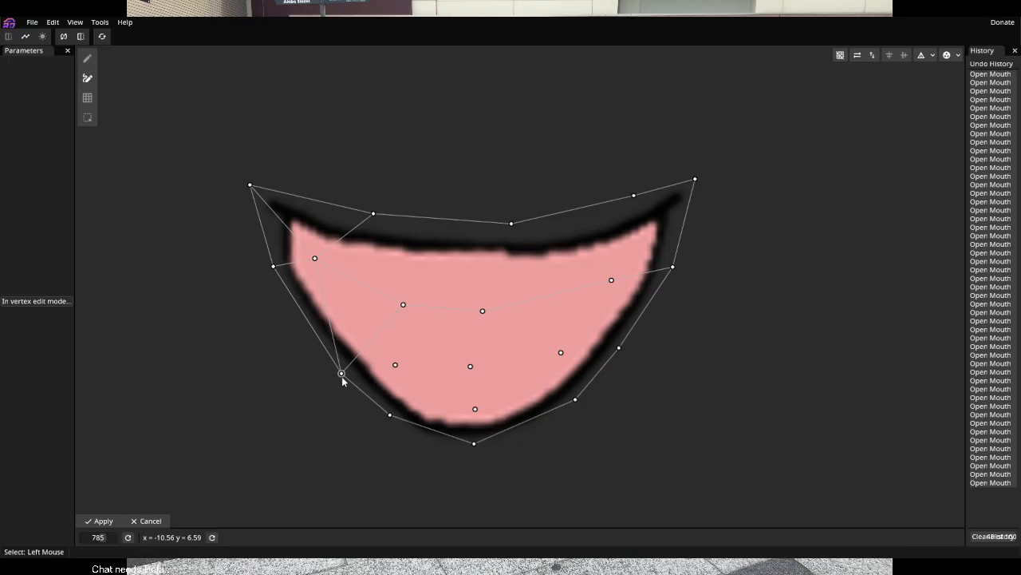
{"action": "left_click", "coordinate": [395, 364]}
{"action": "left_click", "coordinate": [470, 367]}
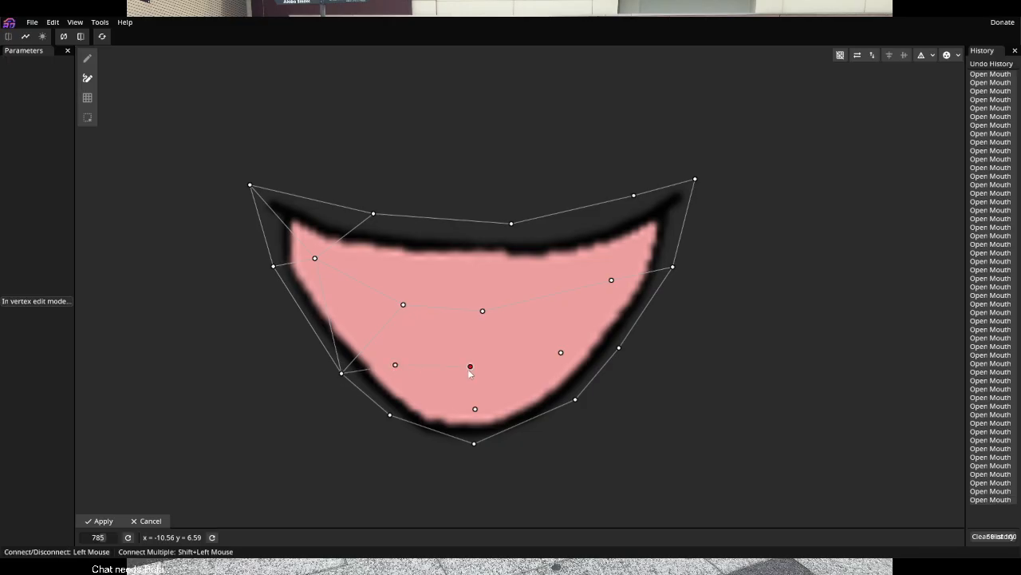
{"action": "left_click", "coordinate": [563, 357]}
{"action": "left_click", "coordinate": [561, 353]}
{"action": "left_click", "coordinate": [619, 348]}
Connect the bottom interior vertex to the lowest outline vertices on either side and to the bottom outline vertex
{"action": "left_click", "coordinate": [390, 414]}
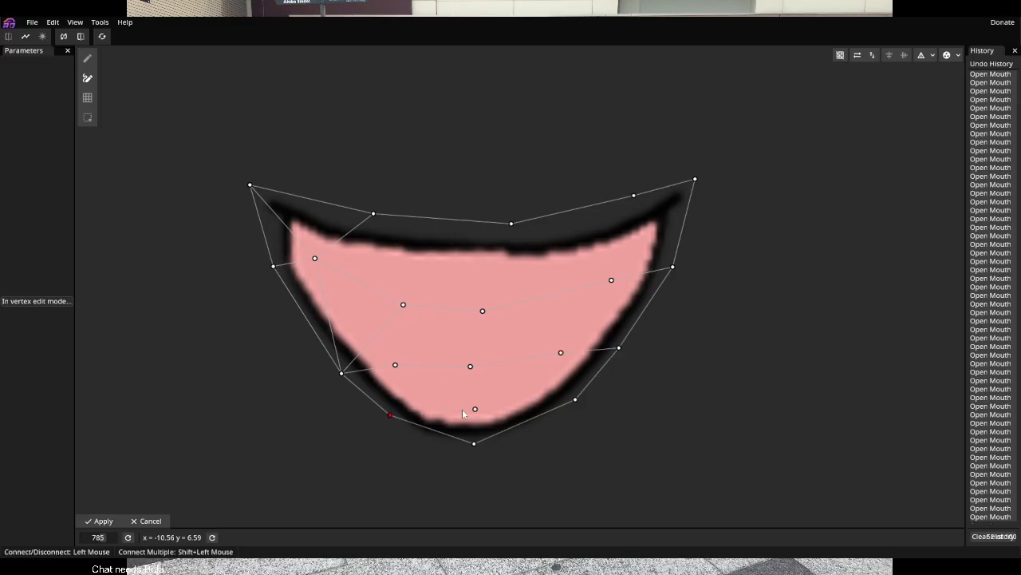
{"action": "left_click", "coordinate": [475, 409]}
{"action": "left_click", "coordinate": [475, 408]}
{"action": "left_click", "coordinate": [574, 399]}
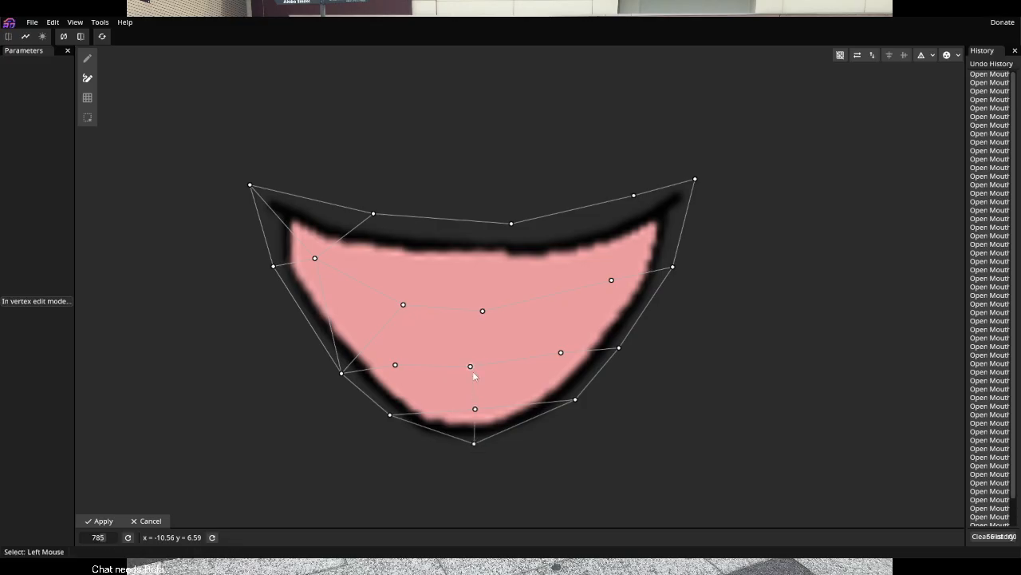
Link the interior rows with vertical and diagonal edges, tying the lower interior vertices to each other and to the lower outline
{"action": "left_click", "coordinate": [390, 416]}
{"action": "left_click", "coordinate": [566, 354]}
{"action": "left_click", "coordinate": [403, 313]}
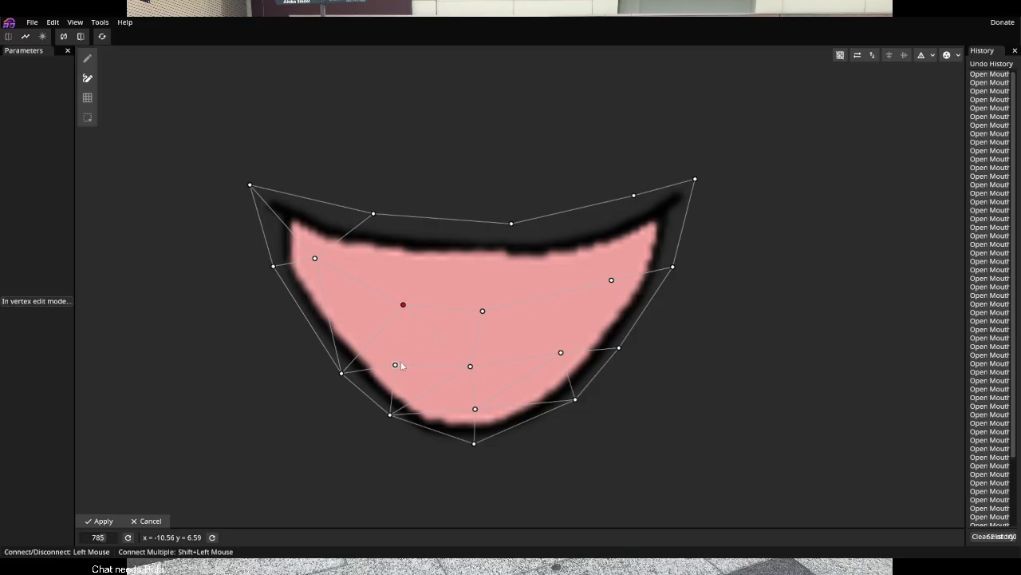
{"action": "left_click", "coordinate": [398, 364]}
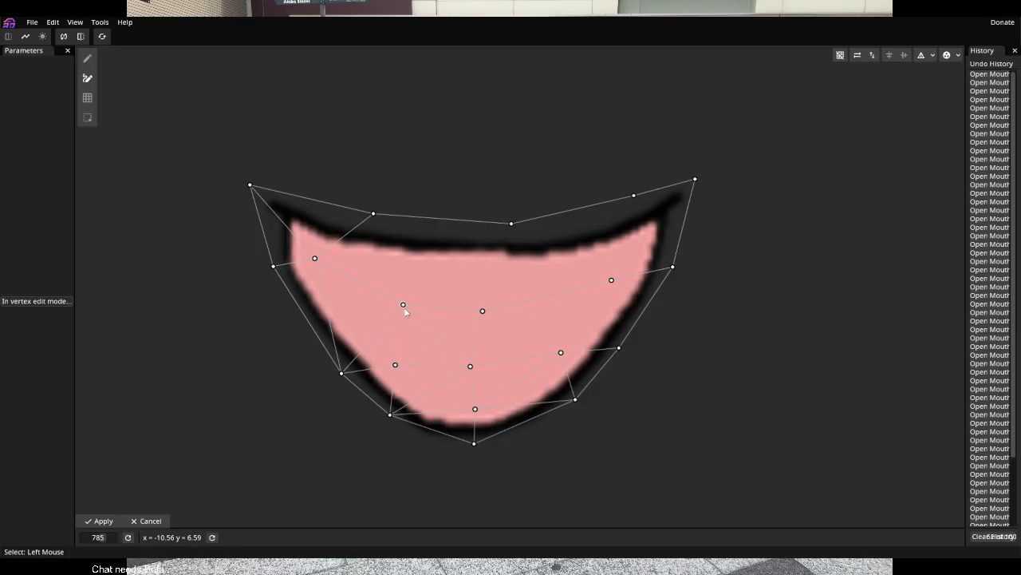
{"action": "left_click", "coordinate": [405, 311]}
{"action": "left_click", "coordinate": [396, 365]}
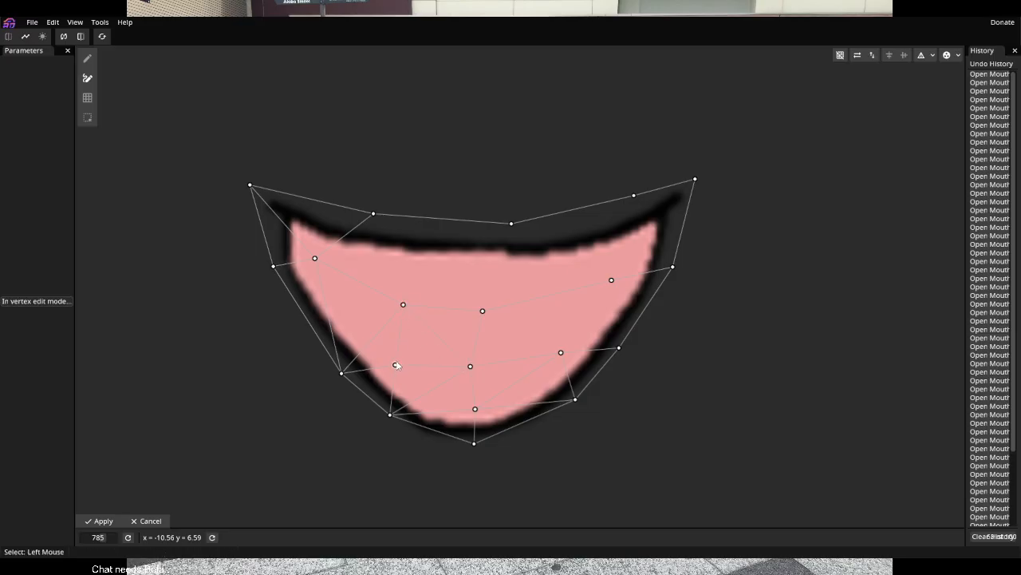
Connect the two middle vertices of the upper interior row to the neighbouring upper lip outline vertices
{"action": "left_click", "coordinate": [403, 305]}
{"action": "left_click", "coordinate": [373, 214]}
{"action": "left_click", "coordinate": [403, 305]}
{"action": "left_click", "coordinate": [511, 224]}
{"action": "left_click", "coordinate": [482, 310]}
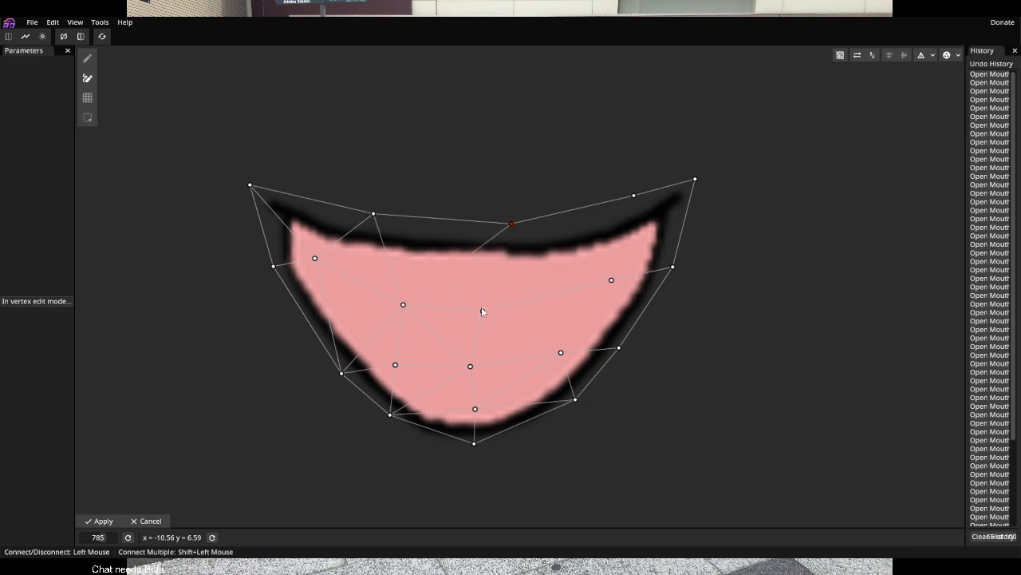
{"action": "left_click", "coordinate": [482, 310]}
{"action": "left_click", "coordinate": [482, 310]}
{"action": "left_click", "coordinate": [631, 198]}
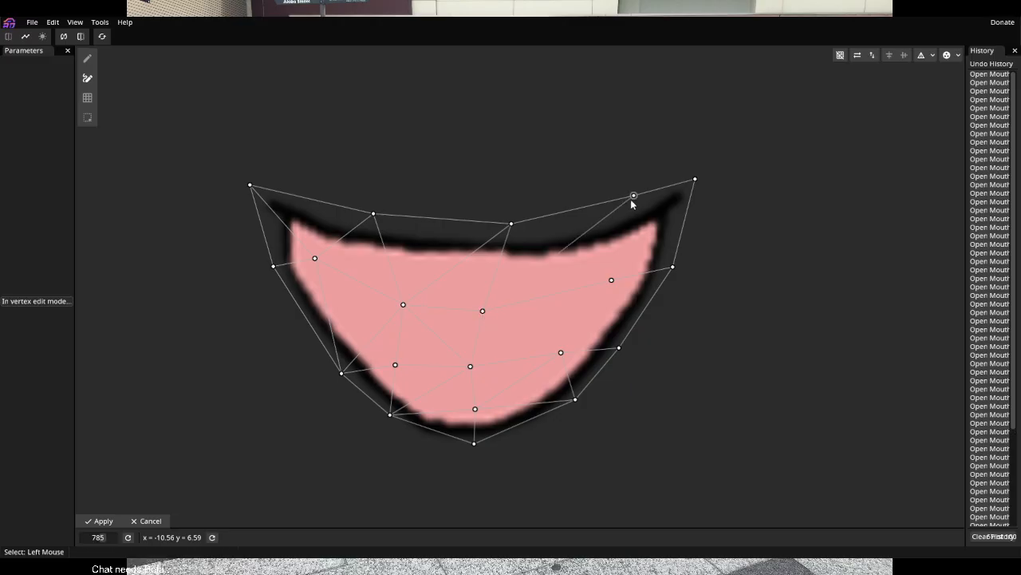
Triangulate the mouth's right side by connecting its interior vertices to each other, the upper lip vertex and the right outline vertices
{"action": "left_click", "coordinate": [673, 268]}
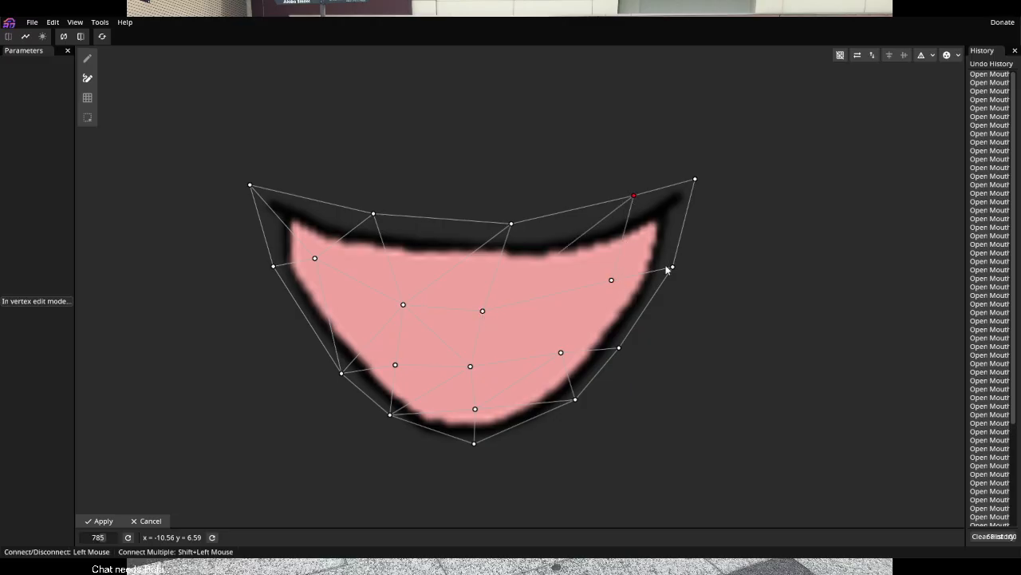
{"action": "left_click", "coordinate": [673, 268]}
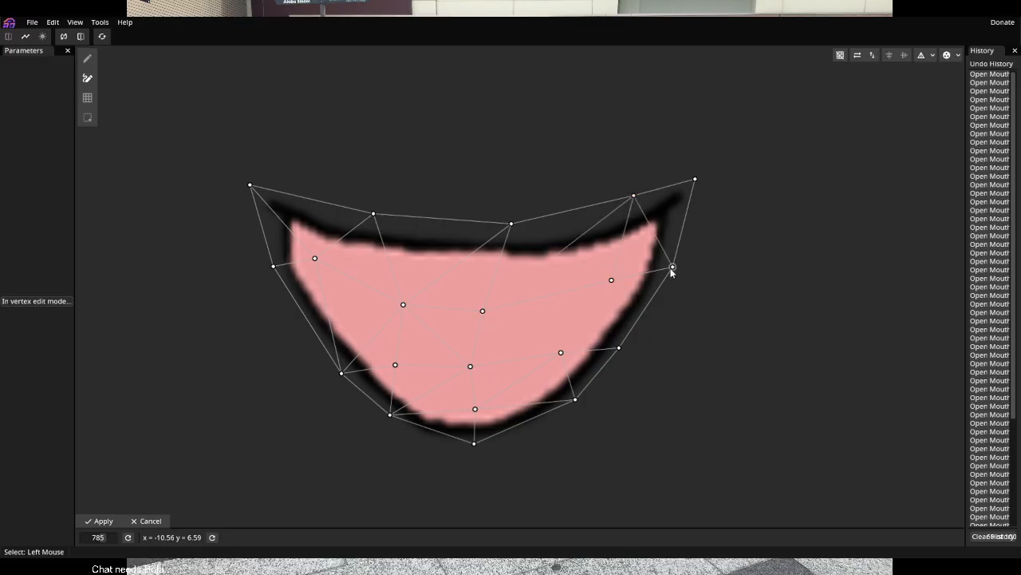
{"action": "left_click", "coordinate": [561, 352]}
{"action": "left_click", "coordinate": [612, 281]}
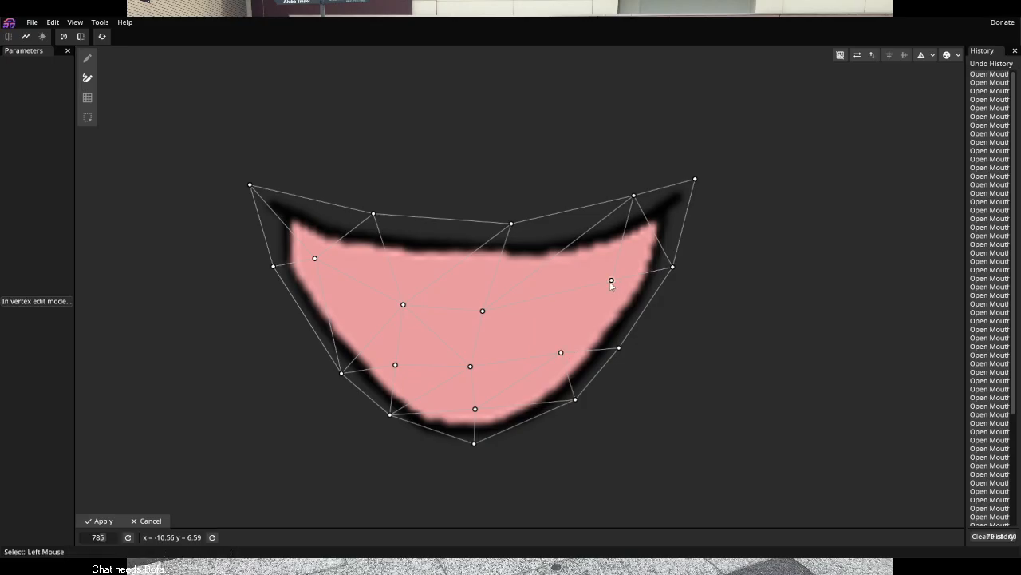
{"action": "left_click", "coordinate": [562, 352]}
{"action": "left_click", "coordinate": [482, 311]}
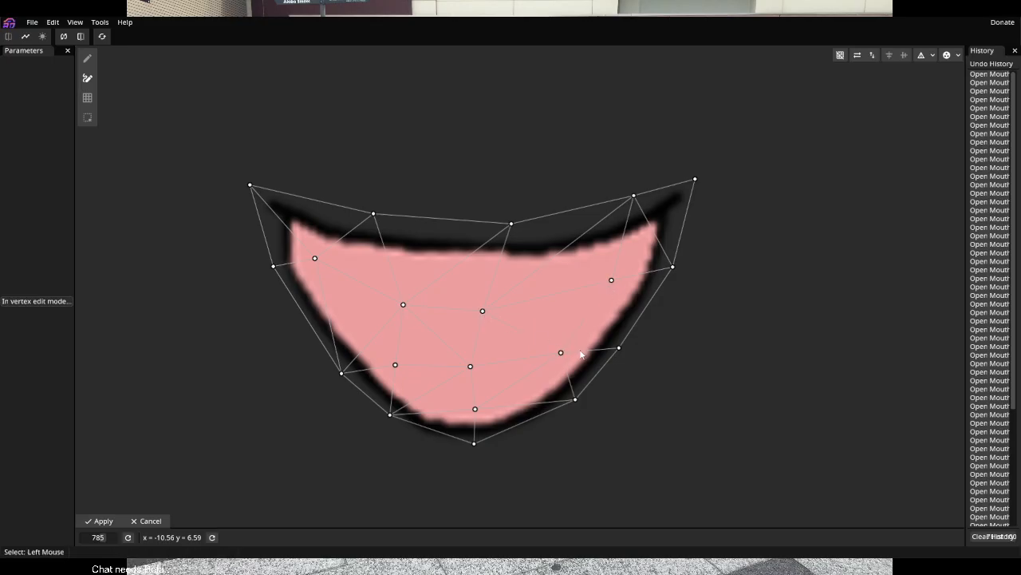
{"action": "left_click", "coordinate": [613, 294]}
{"action": "left_click", "coordinate": [619, 349]}
Move the upper-left corner and the first two upper lip vertices closer to the mouth's black outline
{"action": "left_click", "coordinate": [87, 58]}
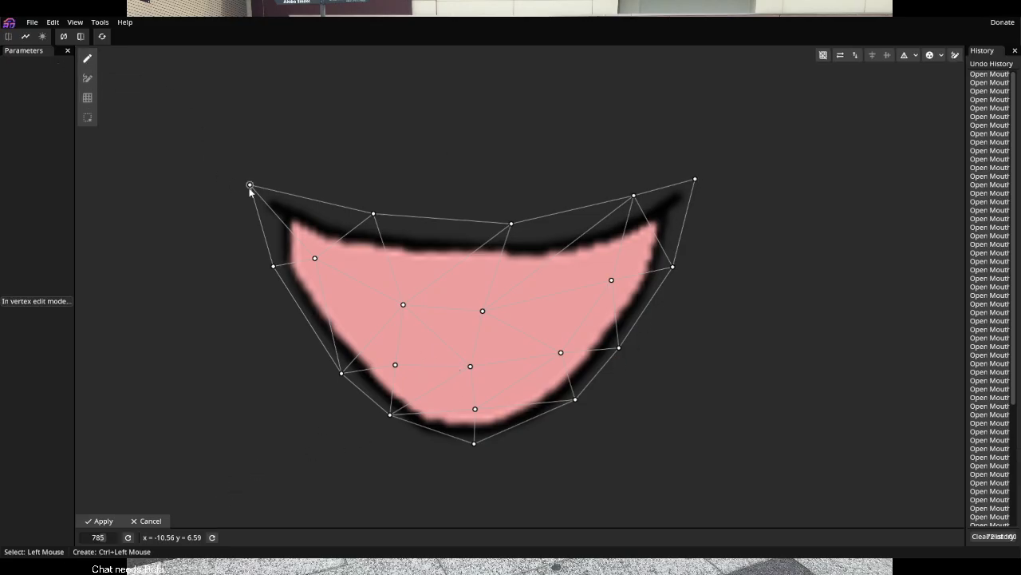
{"action": "left_click_drag", "start_coordinate": [251, 187], "coordinate": [270, 198]}
{"action": "left_click_drag", "start_coordinate": [373, 214], "coordinate": [371, 229]}
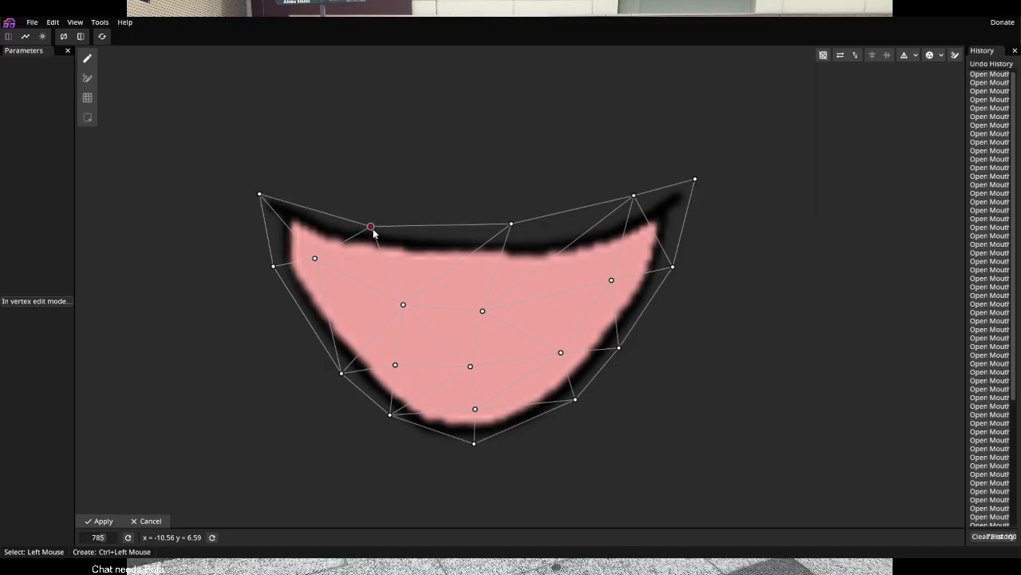
{"action": "left_click", "coordinate": [511, 225]}
{"action": "left_click_drag", "start_coordinate": [512, 227], "coordinate": [514, 241]}
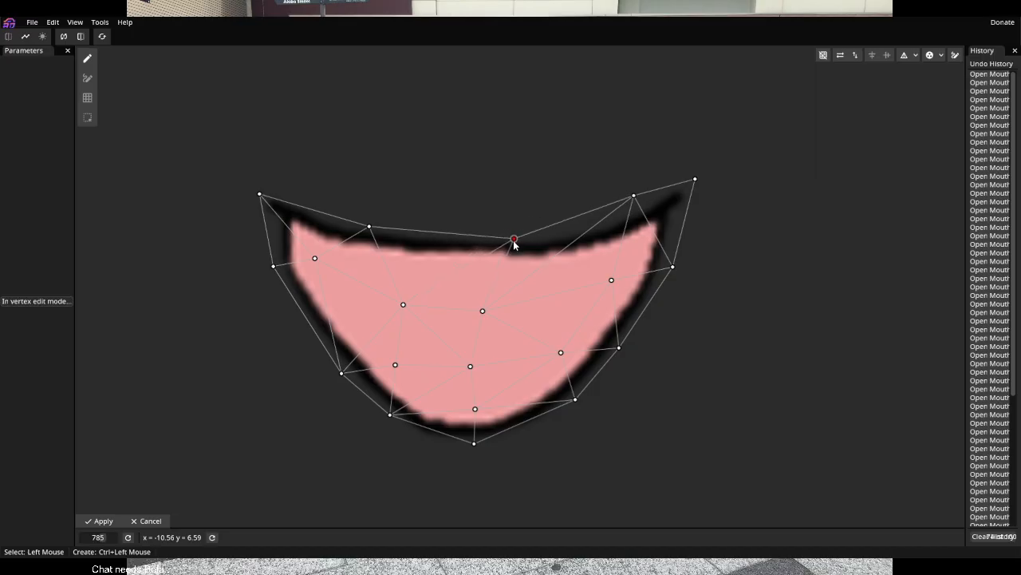
{"action": "left_click", "coordinate": [634, 196]}
{"action": "key", "text": "Delete"}
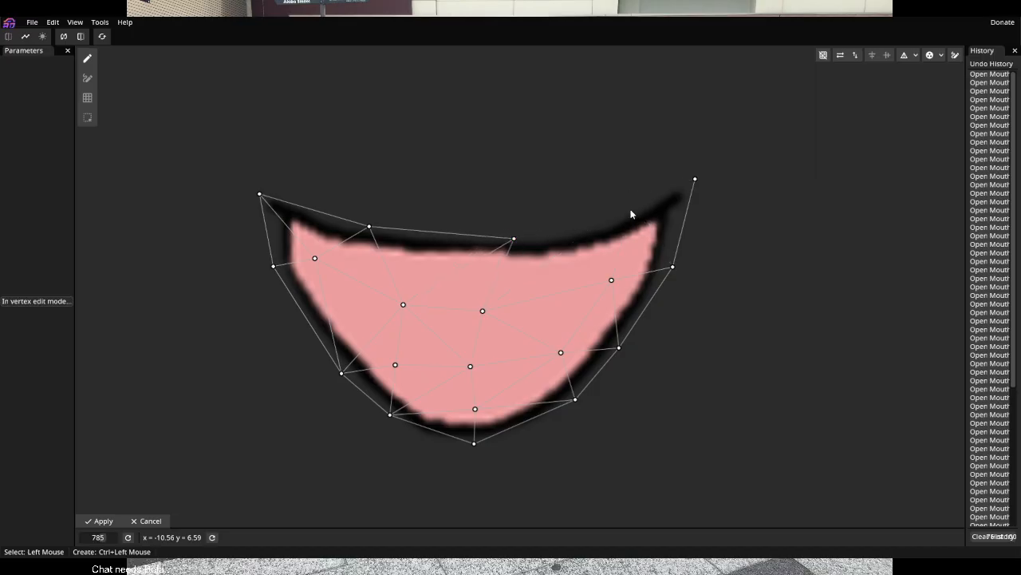
{"action": "key", "text": "ctrl+z"}
Move the rightmost upper lip vertex and the two right side outline vertices closer to the mouth's black outline
{"action": "left_click_drag", "start_coordinate": [634, 197], "coordinate": [613, 220]}
{"action": "left_click", "coordinate": [694, 179]}
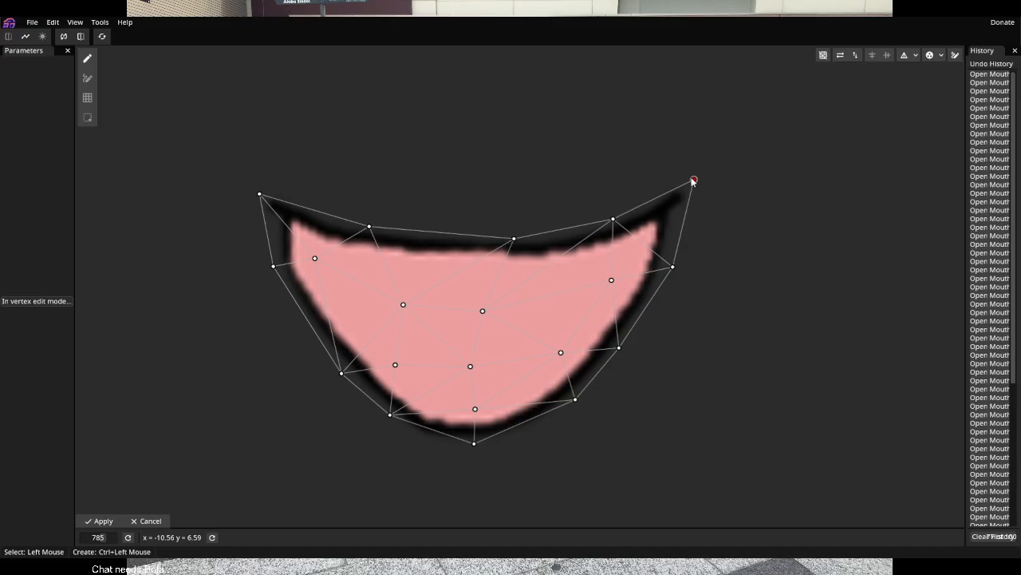
{"action": "left_click_drag", "start_coordinate": [673, 268], "coordinate": [661, 265]}
{"action": "left_click", "coordinate": [619, 349]}
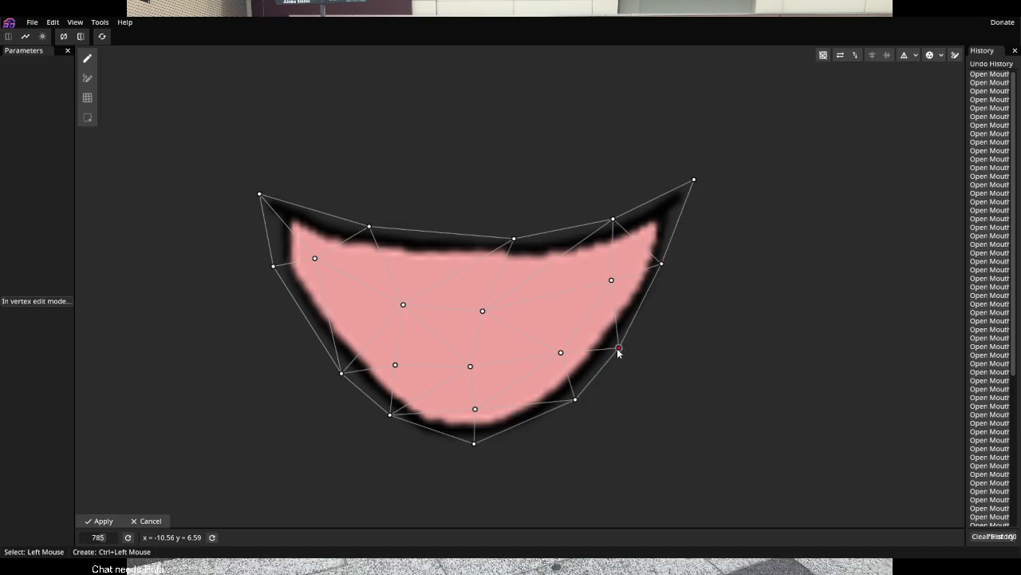
{"action": "left_click_drag", "start_coordinate": [617, 352], "coordinate": [613, 351]}
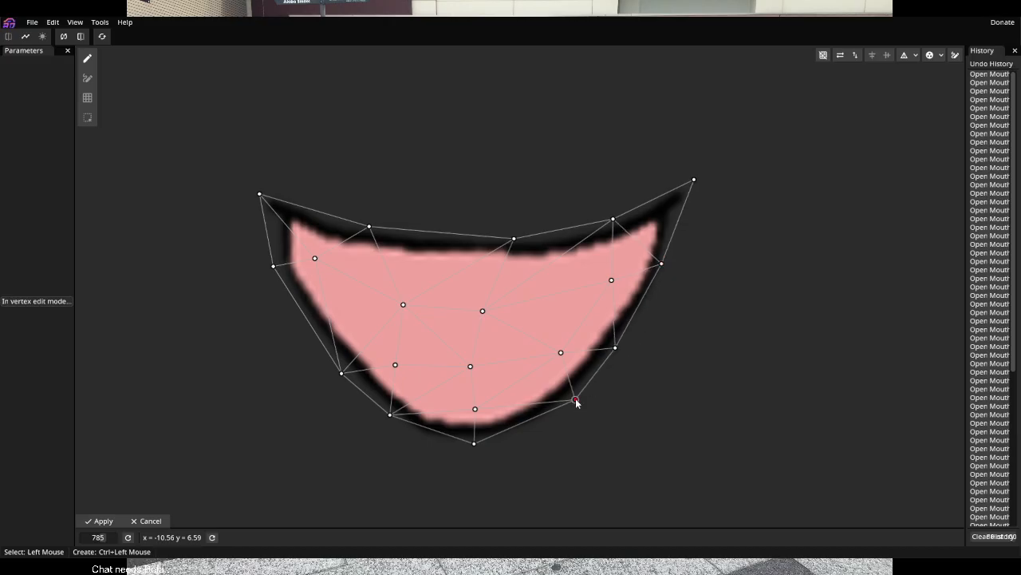
Move the bottom and lowest left outline vertices slightly outward, and fit the left side outline vertices closely around the lip
{"action": "left_click", "coordinate": [576, 400], "text": "ctrl"}
{"action": "left_click", "coordinate": [576, 399], "text": "ctrl"}
{"action": "left_click", "coordinate": [474, 444]}
{"action": "left_click_drag", "start_coordinate": [386, 419], "coordinate": [393, 433]}
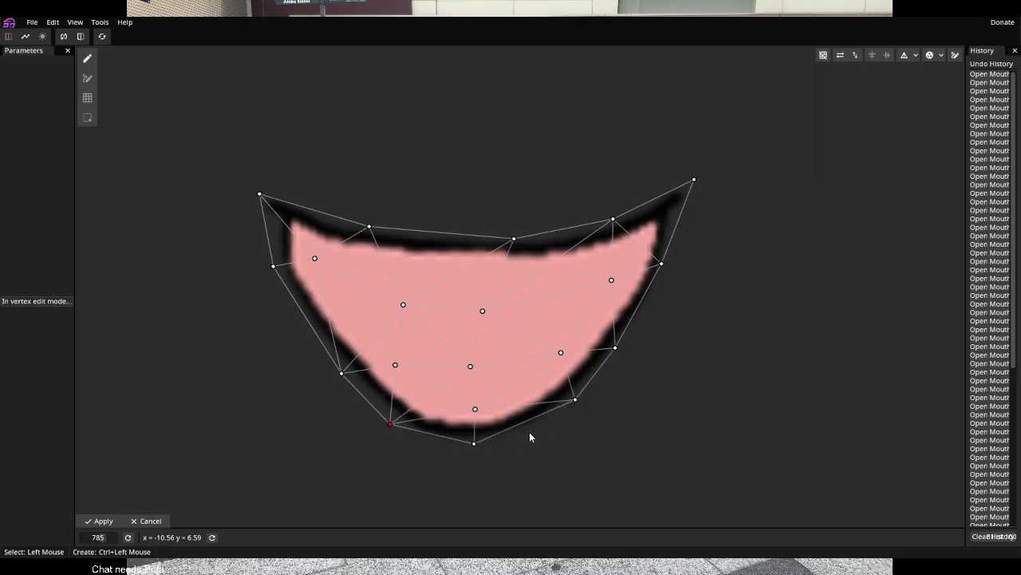
{"action": "left_click_drag", "start_coordinate": [476, 449], "coordinate": [479, 461]}
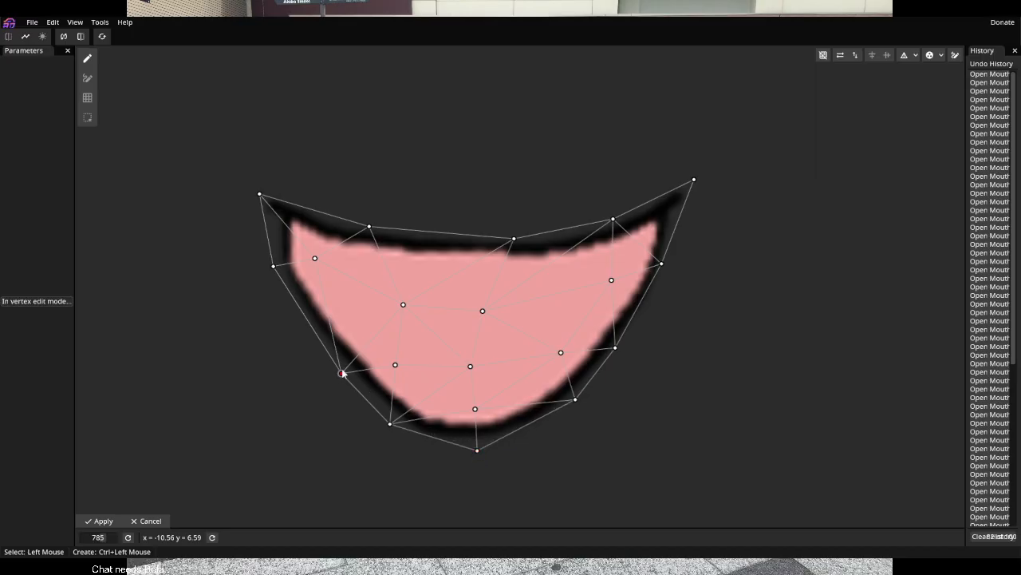
{"action": "left_click_drag", "start_coordinate": [342, 373], "coordinate": [348, 369]}
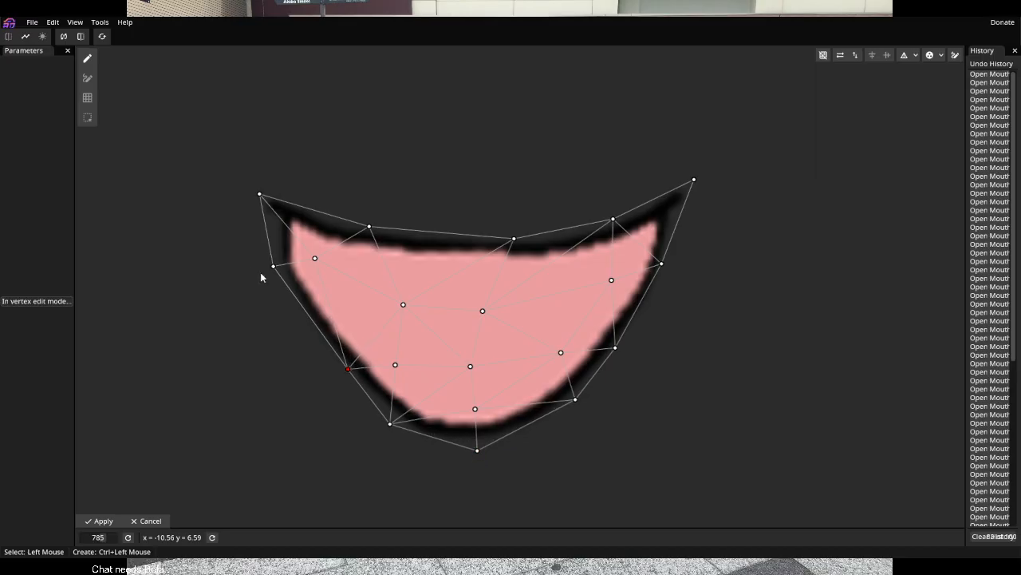
{"action": "left_click_drag", "start_coordinate": [275, 271], "coordinate": [273, 269]}
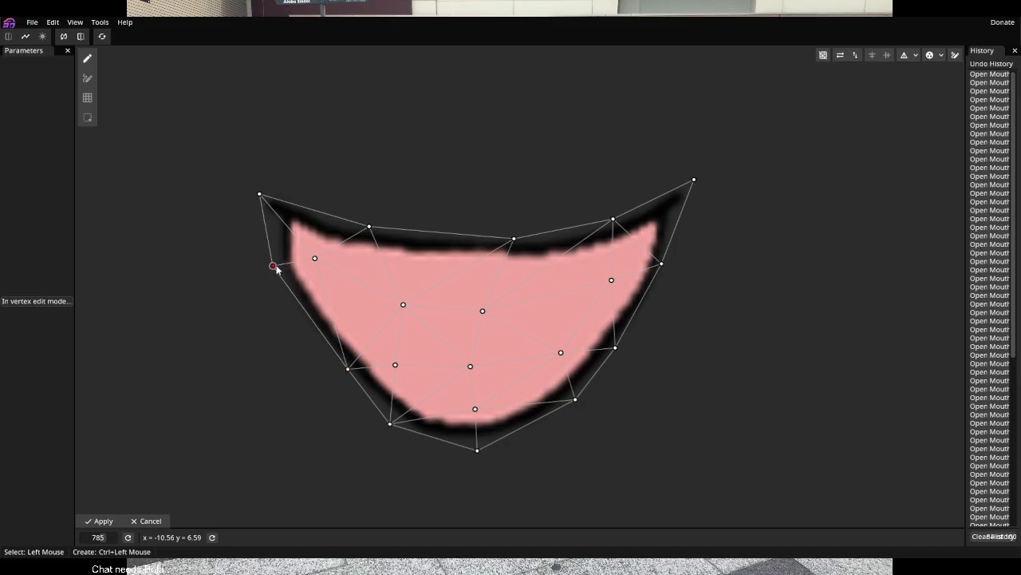
Apply the edited mesh to Open Mouth and check how it fits around the mouth in the model view
{"action": "left_click", "coordinate": [101, 520]}
{"action": "scroll", "coordinate": [594, 238], "scroll_direction": "up", "scroll_amount": 8}
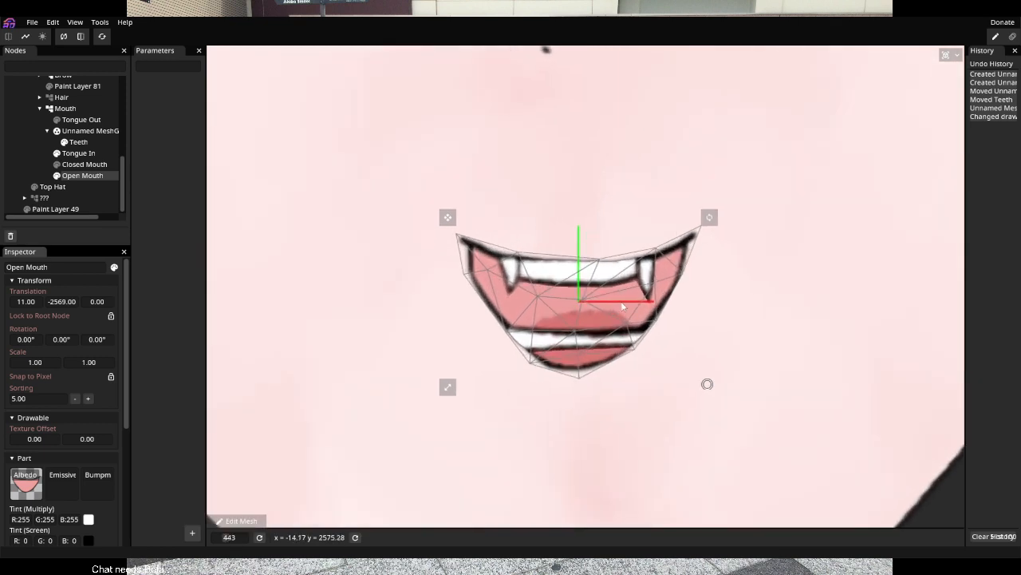
{"action": "scroll", "coordinate": [524, 324], "scroll_direction": "up", "scroll_amount": 2}
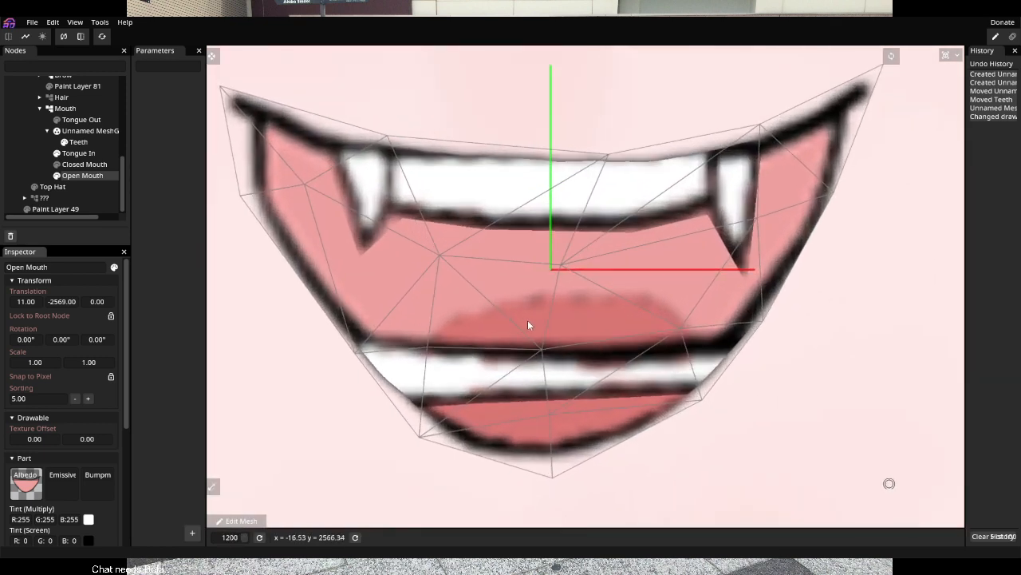
{"action": "scroll", "coordinate": [610, 275], "scroll_direction": "down", "scroll_amount": 2}
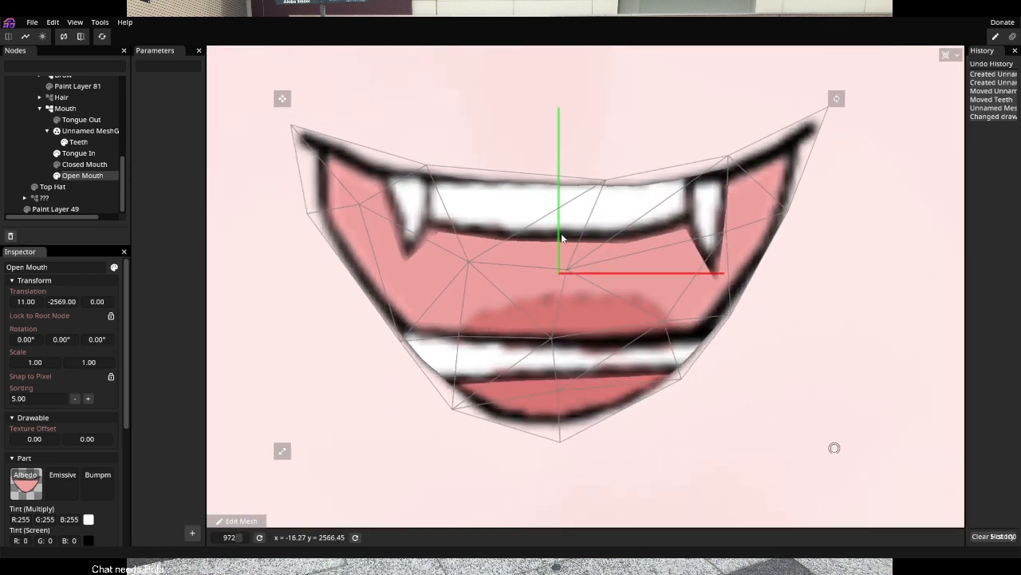
{"action": "left_click", "coordinate": [192, 533]}
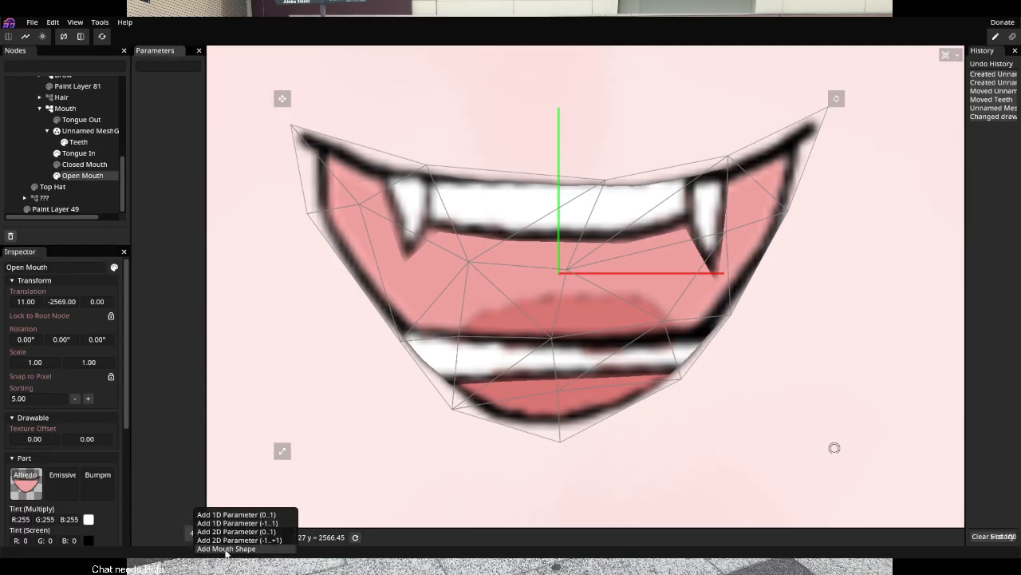
{"action": "left_click", "coordinate": [164, 418]}
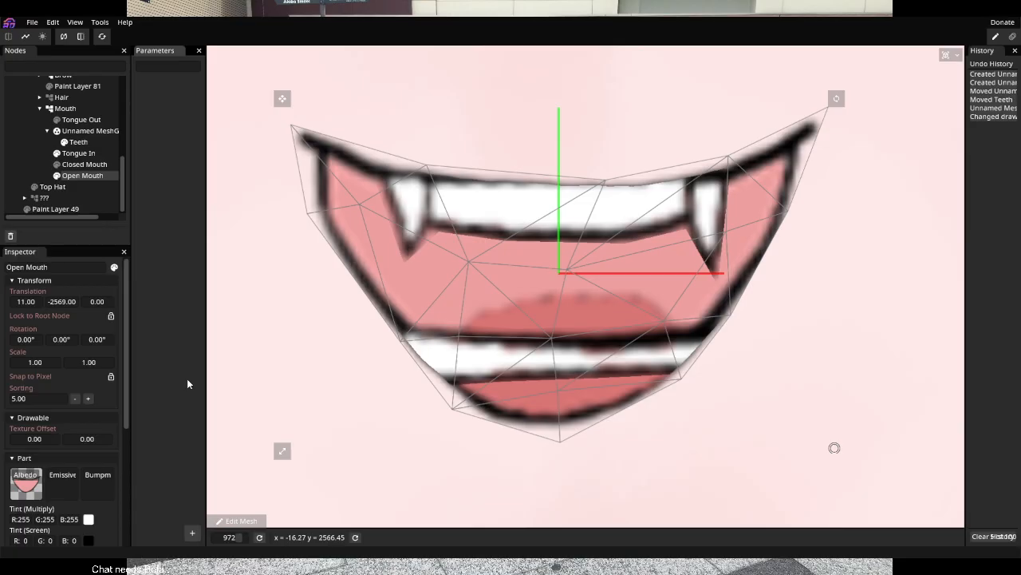
Save the puppet project
{"action": "key", "text": "ctrl+s"}
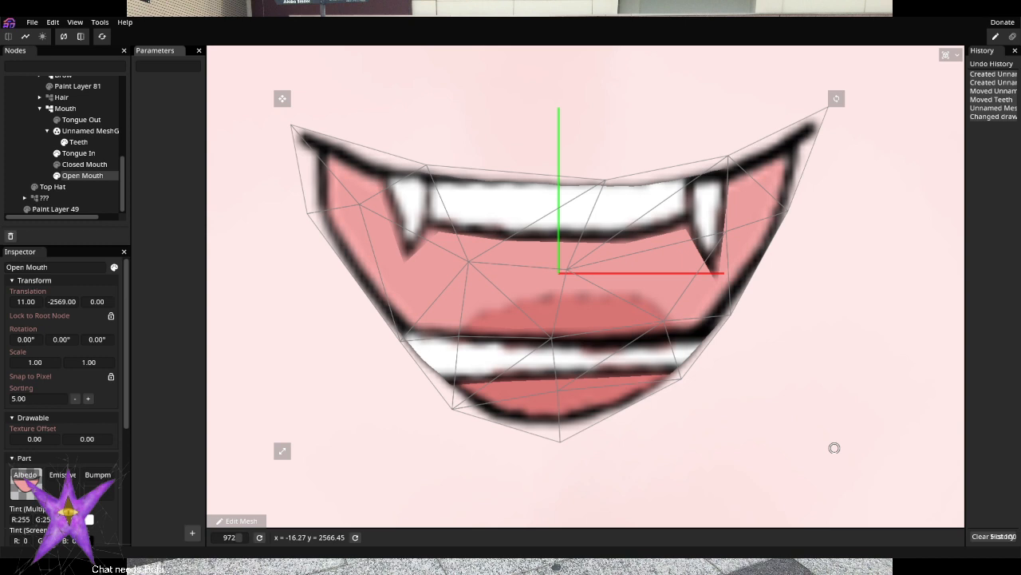
{"action": "left_click", "coordinate": [946, 56]}
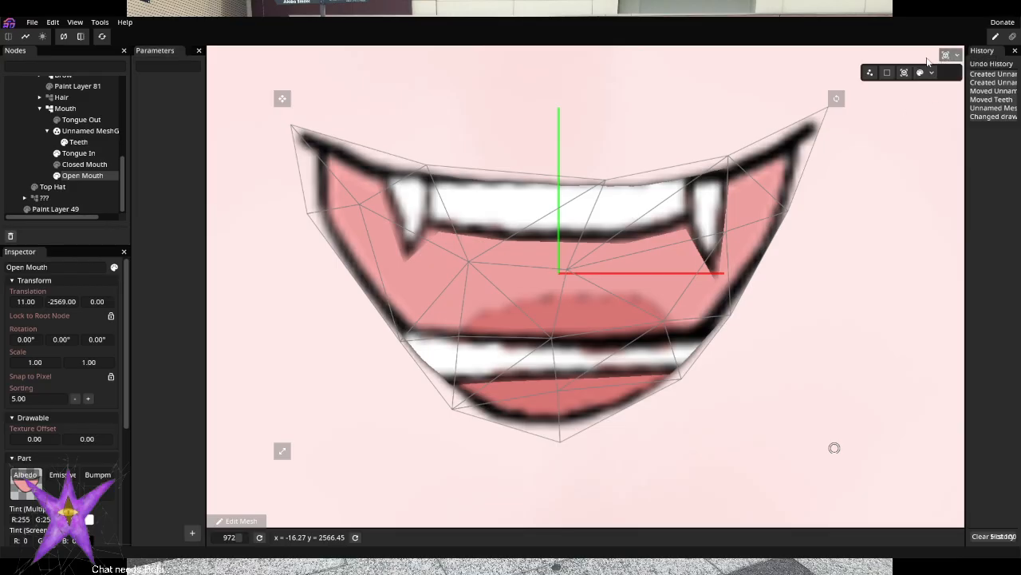
{"action": "left_click", "coordinate": [869, 74]}
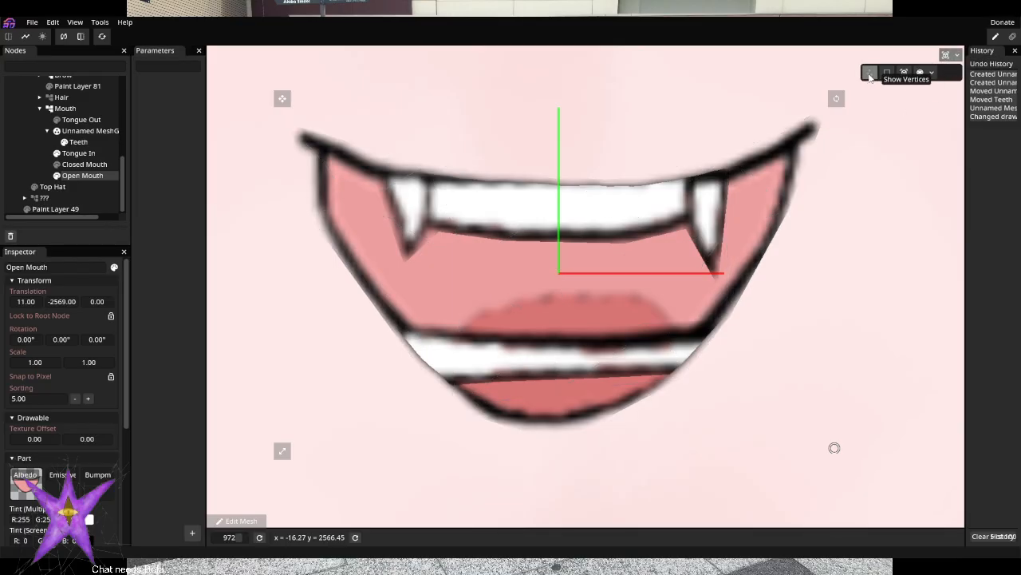
{"action": "left_click", "coordinate": [869, 73]}
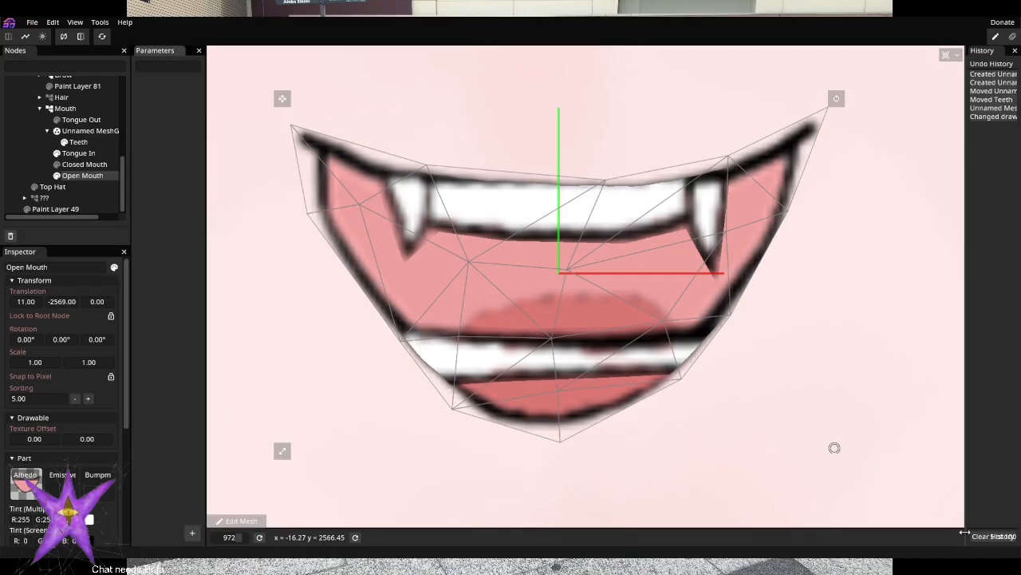
Close the History panel and show the Tool Settings panel in the workspace
{"action": "left_click", "coordinate": [1015, 50]}
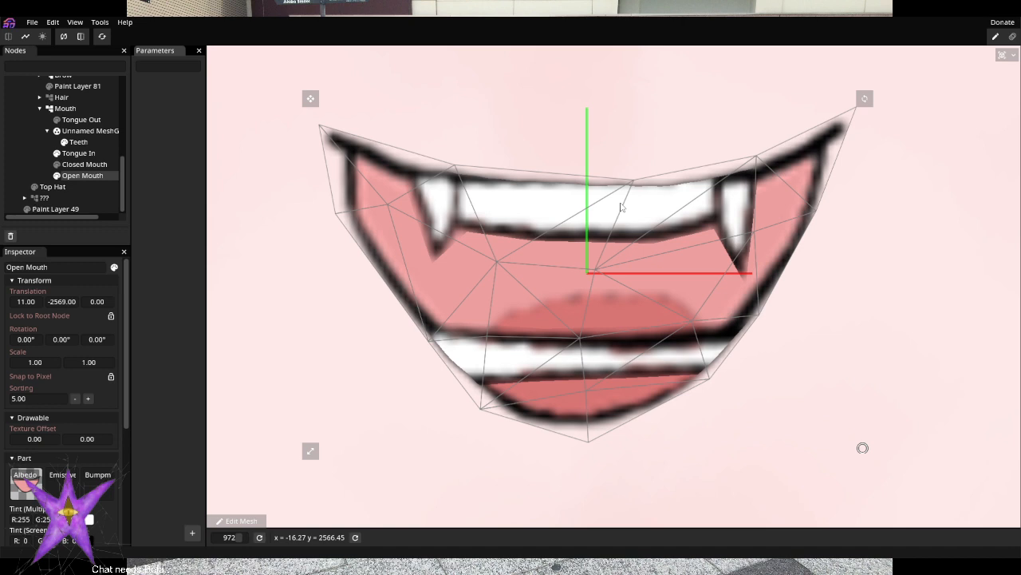
{"action": "left_click", "coordinate": [75, 23]}
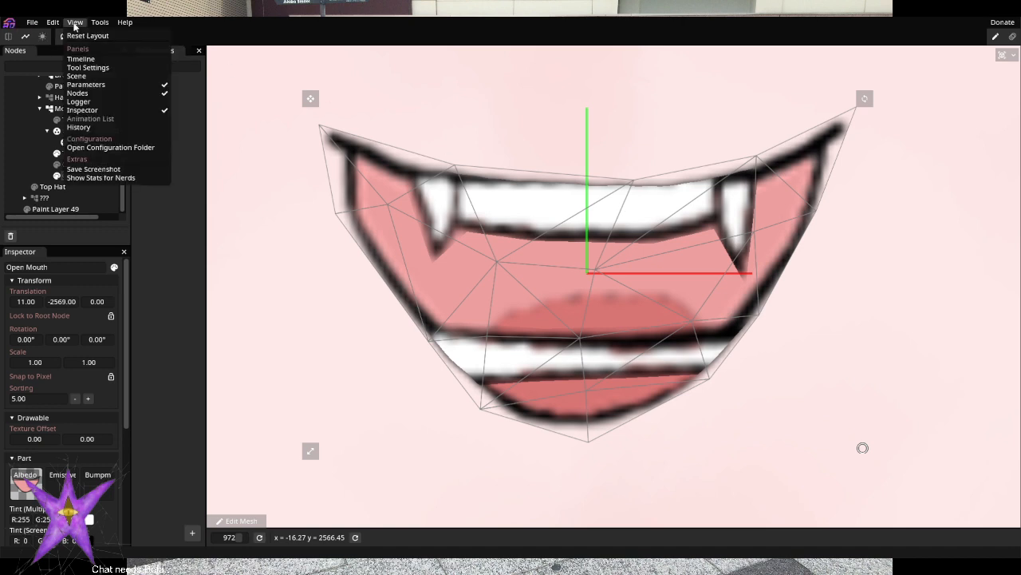
{"action": "left_click", "coordinate": [90, 68]}
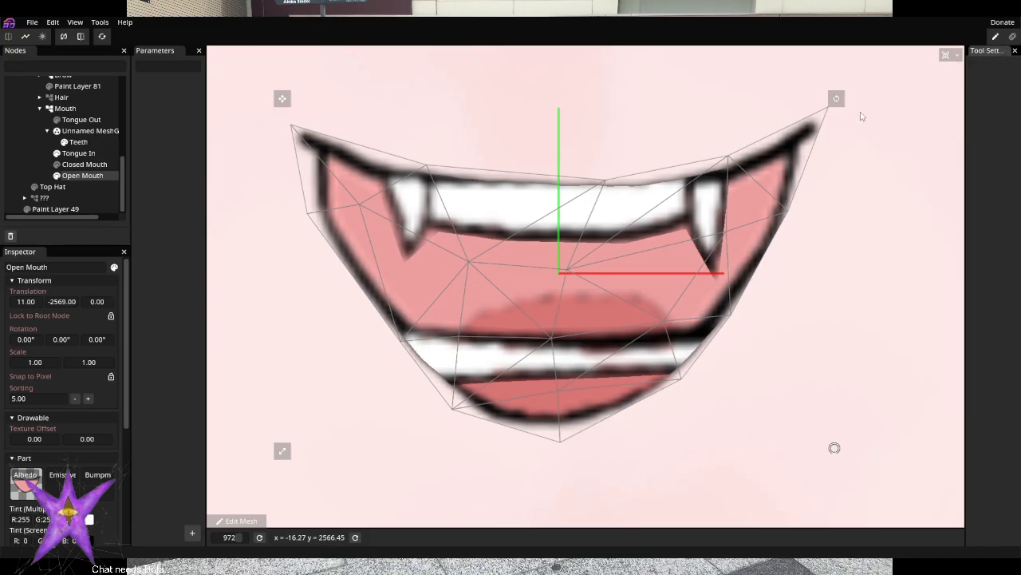
Regenerate the Open Mouth part's mesh by baking an automatic mesh with the Normal parts preset, and apply it
{"action": "left_click", "coordinate": [242, 523]}
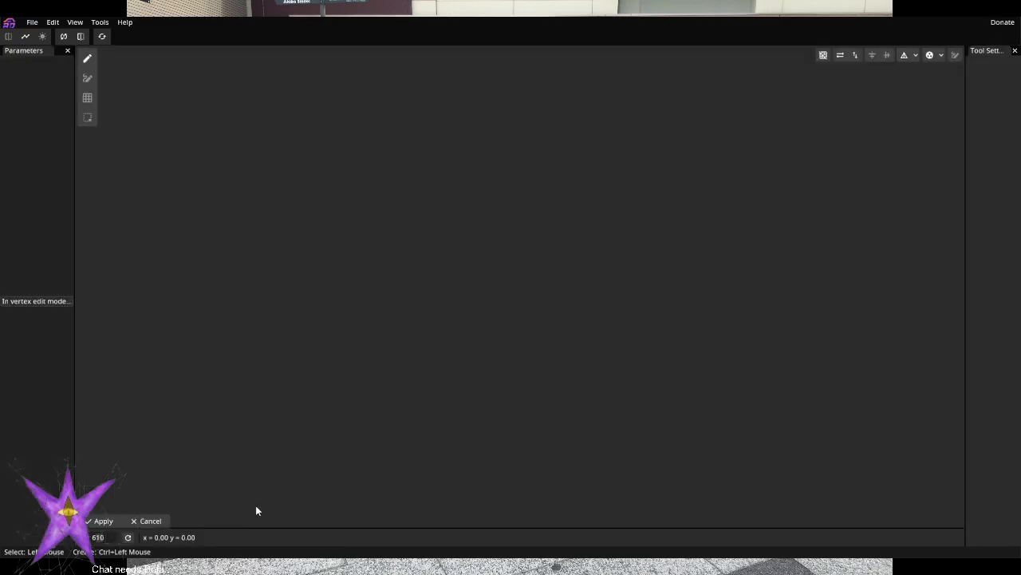
{"action": "left_click", "coordinate": [941, 56]}
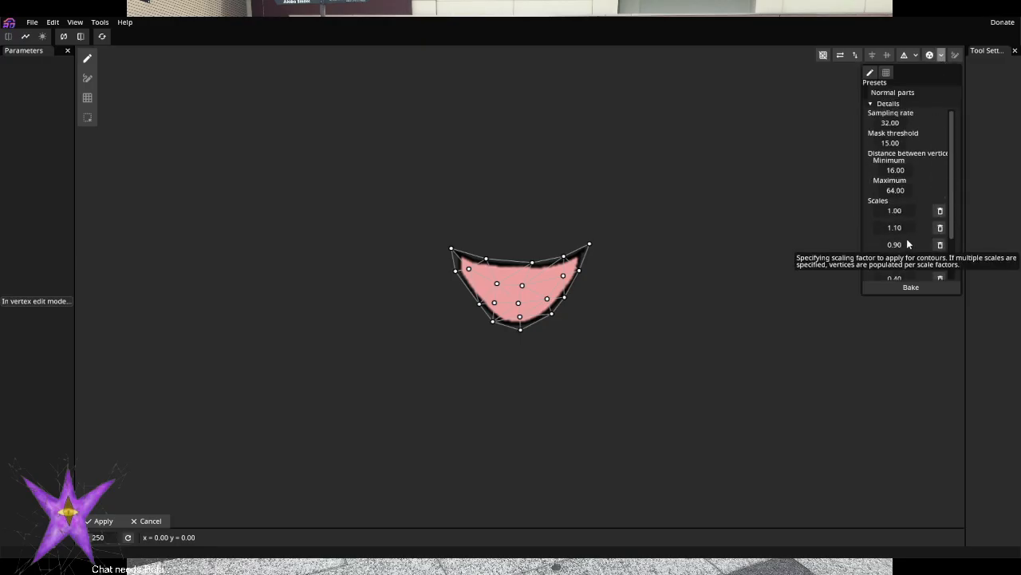
{"action": "left_click", "coordinate": [918, 289]}
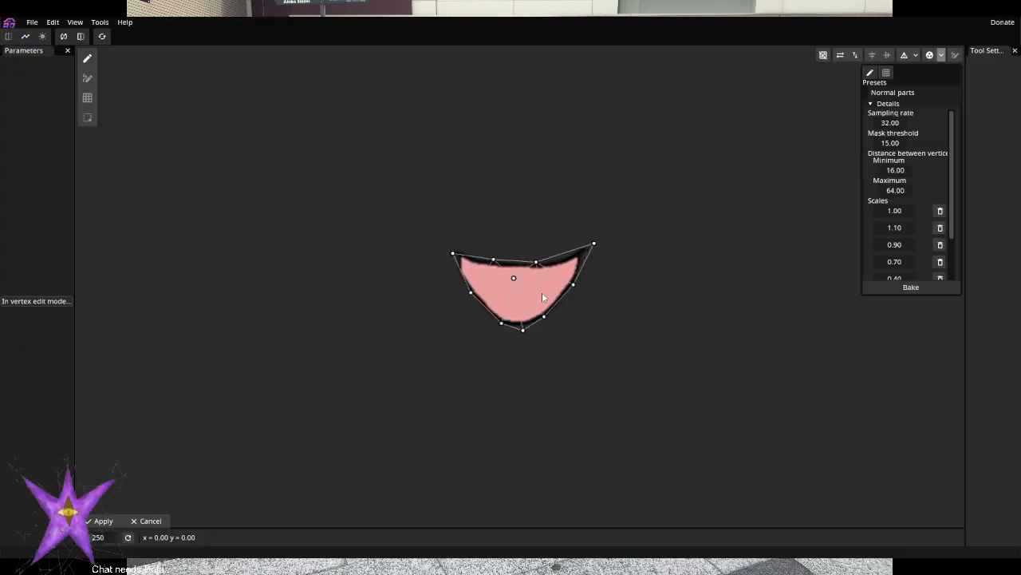
{"action": "left_click", "coordinate": [942, 54]}
{"action": "scroll", "coordinate": [554, 331], "scroll_direction": "up", "scroll_amount": 5}
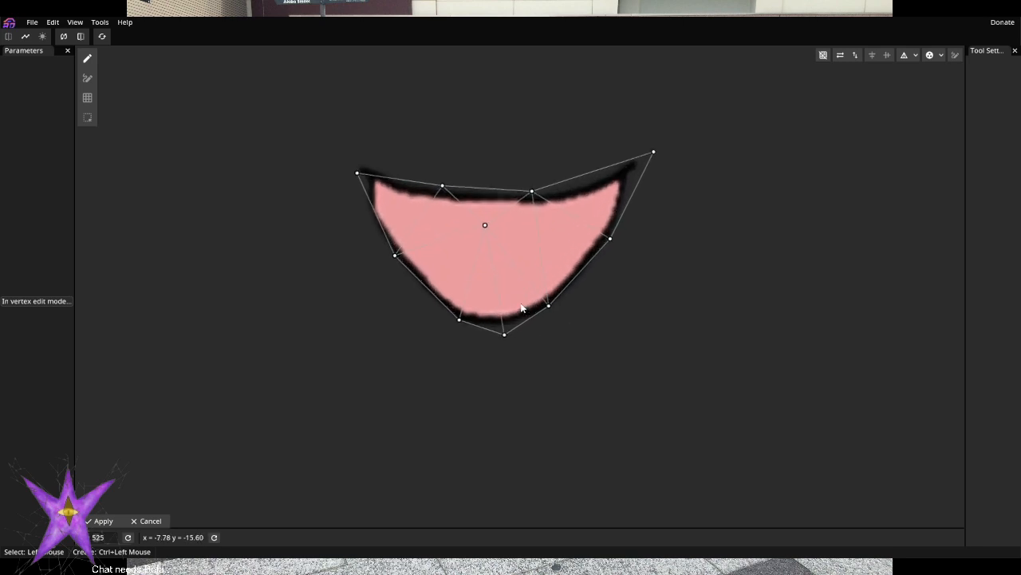
{"action": "scroll", "coordinate": [522, 308], "scroll_direction": "up", "scroll_amount": 5}
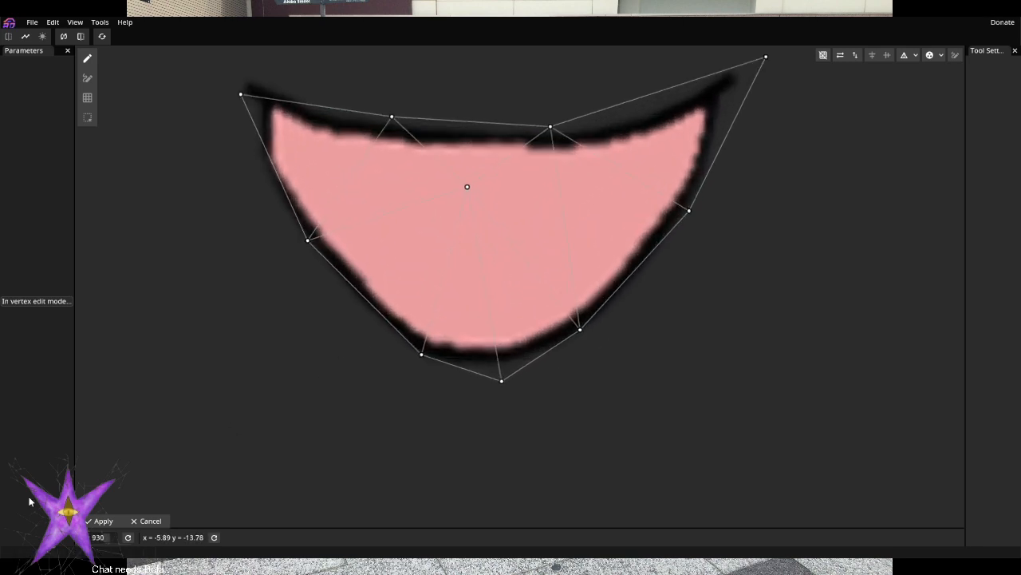
{"action": "left_click", "coordinate": [100, 520]}
{"action": "scroll", "coordinate": [723, 265], "scroll_direction": "up", "scroll_amount": 10}
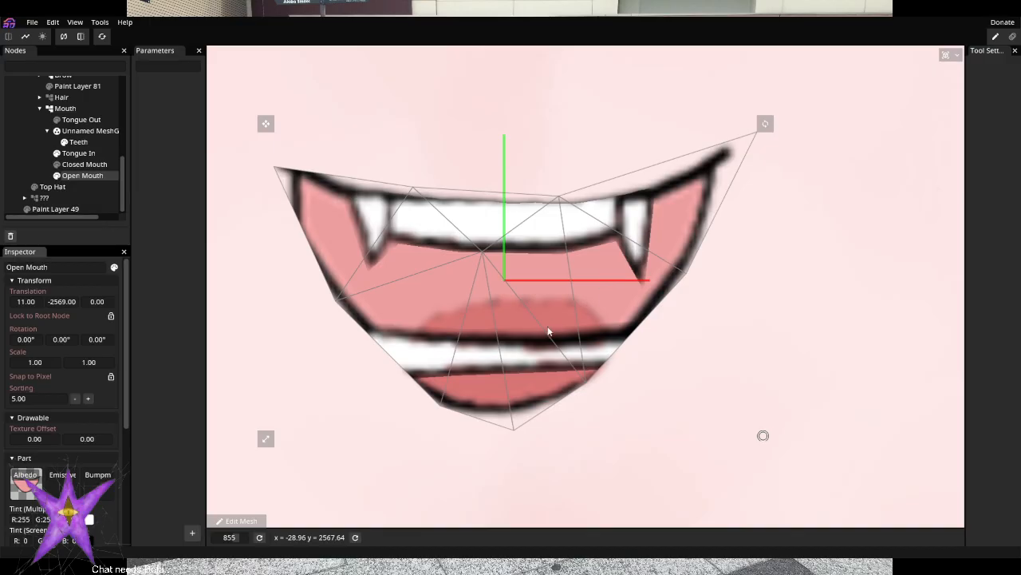
Move the left corner, left side and lower-right vertices of the Open Mouth mesh outward to clear the black outline, and apply the mesh
{"action": "left_click", "coordinate": [230, 520]}
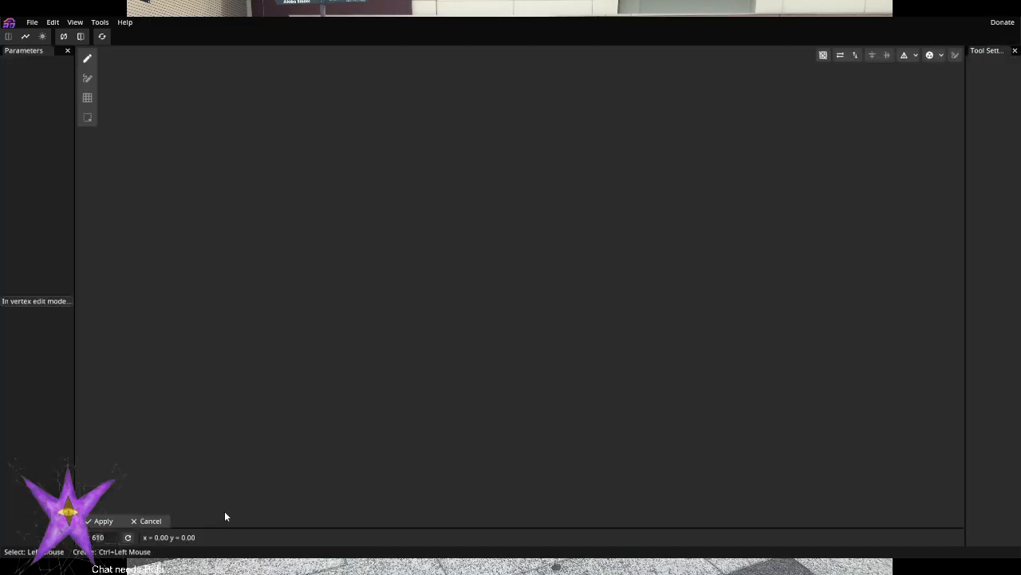
{"action": "scroll", "coordinate": [506, 320], "scroll_direction": "up", "scroll_amount": 10}
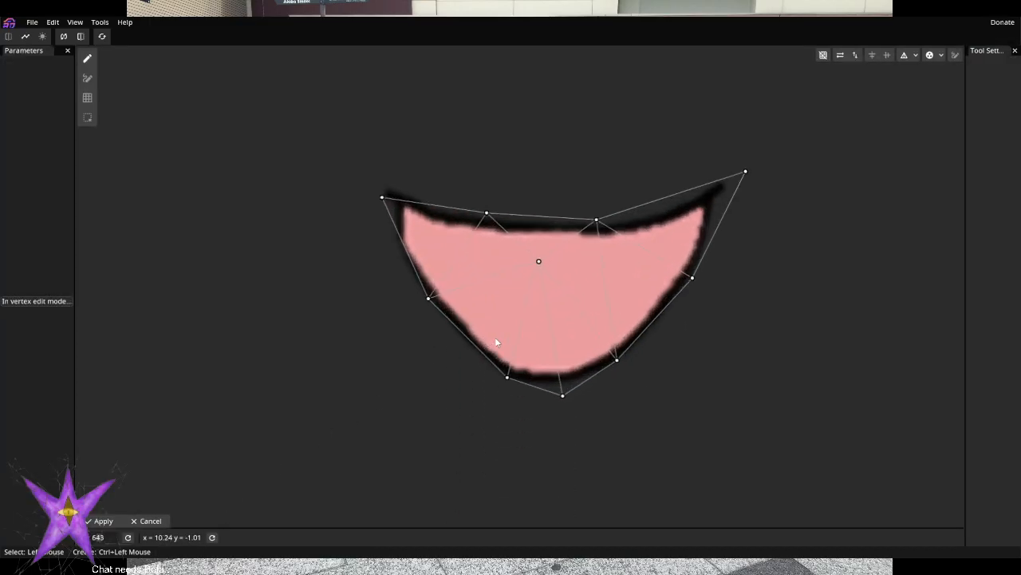
{"action": "scroll", "coordinate": [477, 353], "scroll_direction": "up", "scroll_amount": 1}
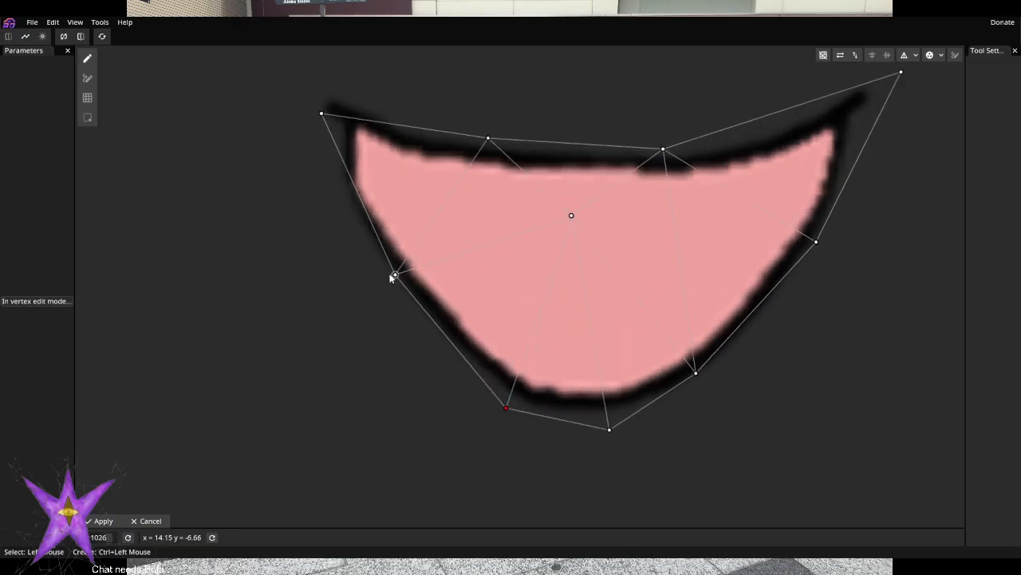
{"action": "left_click_drag", "start_coordinate": [394, 276], "coordinate": [377, 280]}
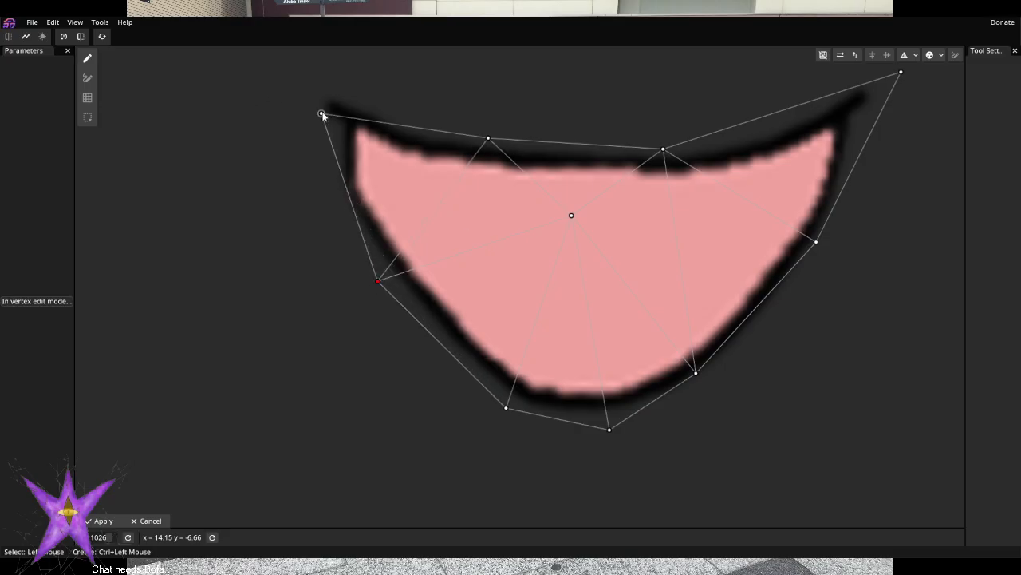
{"action": "left_click_drag", "start_coordinate": [321, 113], "coordinate": [316, 91]}
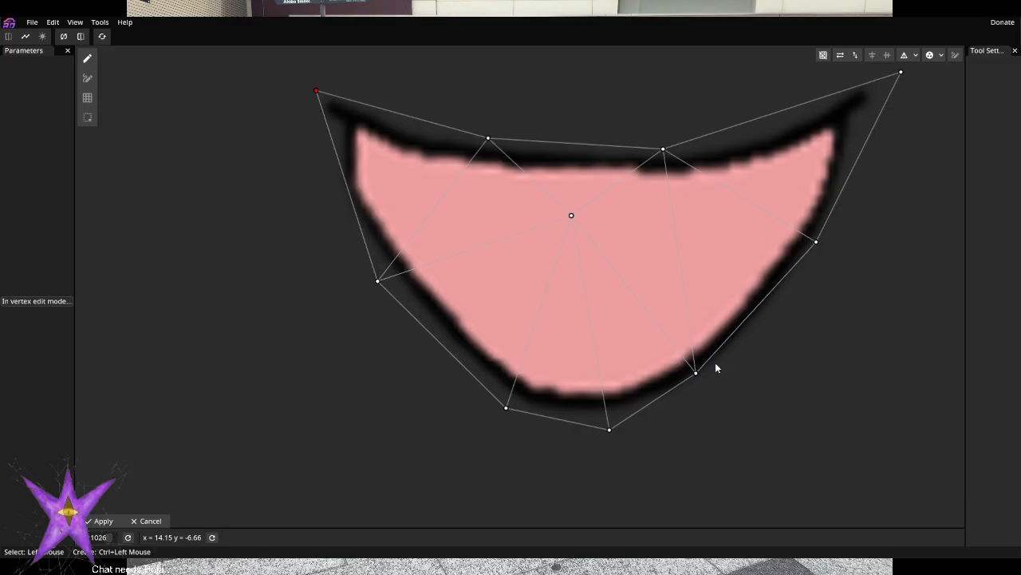
{"action": "left_click_drag", "start_coordinate": [696, 375], "coordinate": [711, 383]}
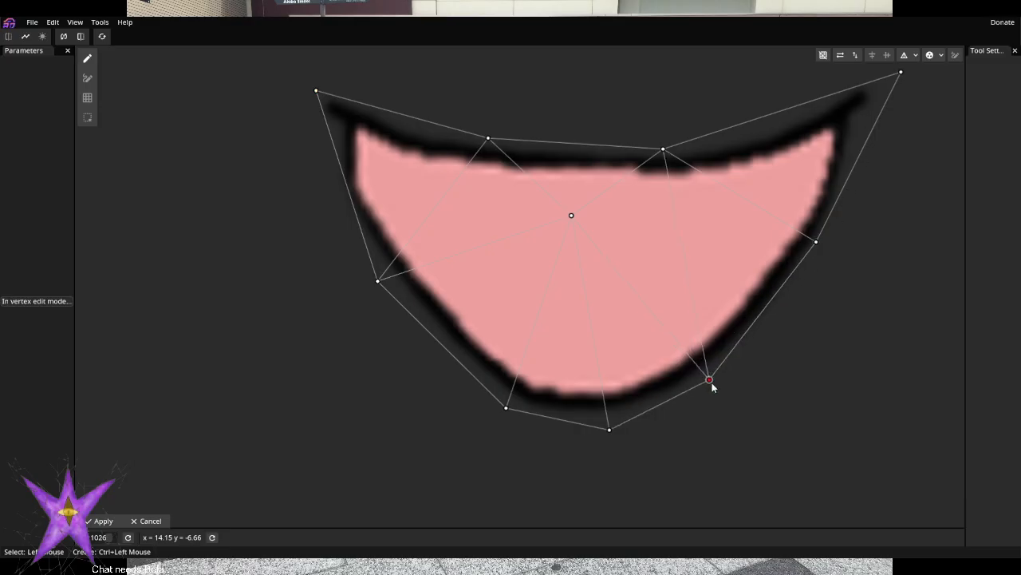
{"action": "left_click", "coordinate": [88, 526]}
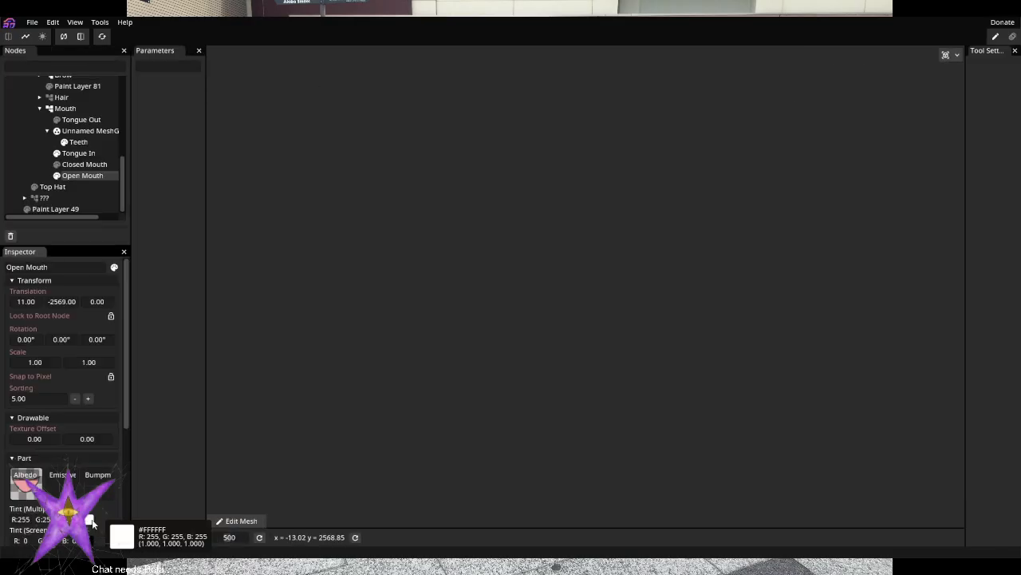
{"action": "scroll", "coordinate": [638, 253], "scroll_direction": "up", "scroll_amount": 3}
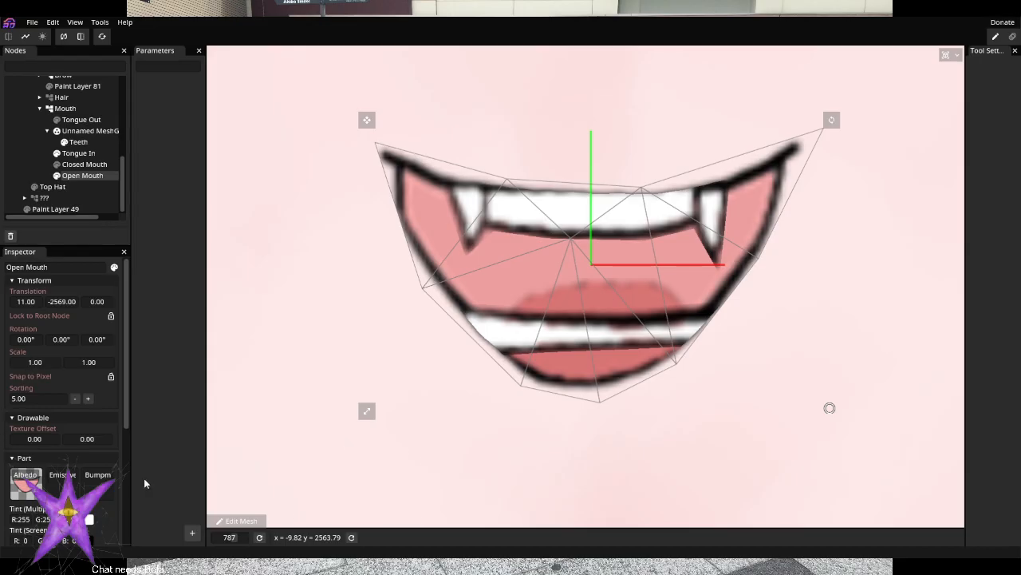
Add a 1D parameter with range 0..1 and arm it at value 0 for recording
{"action": "left_click", "coordinate": [192, 532]}
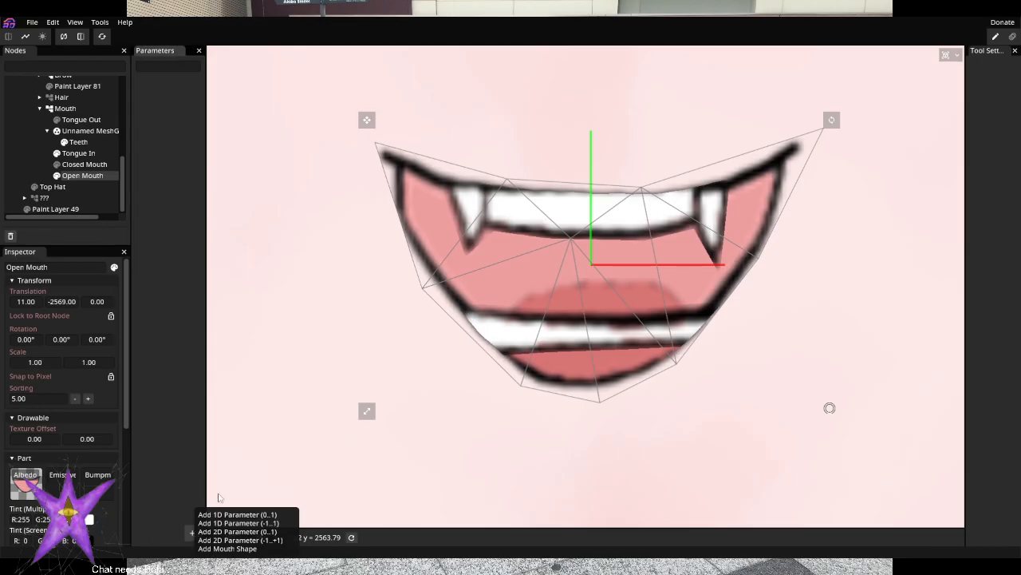
{"action": "left_click", "coordinate": [239, 515]}
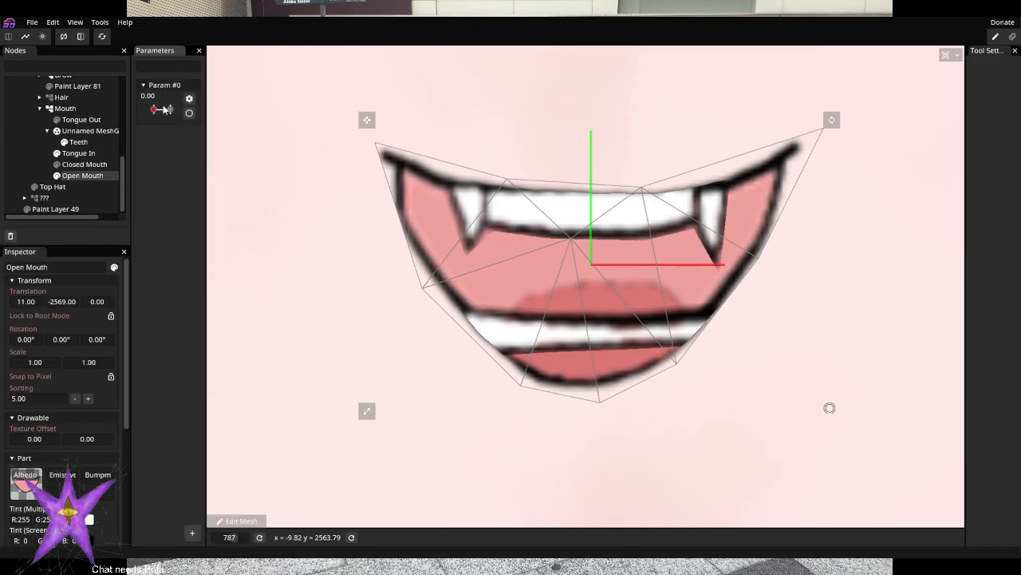
{"action": "left_click", "coordinate": [190, 99]}
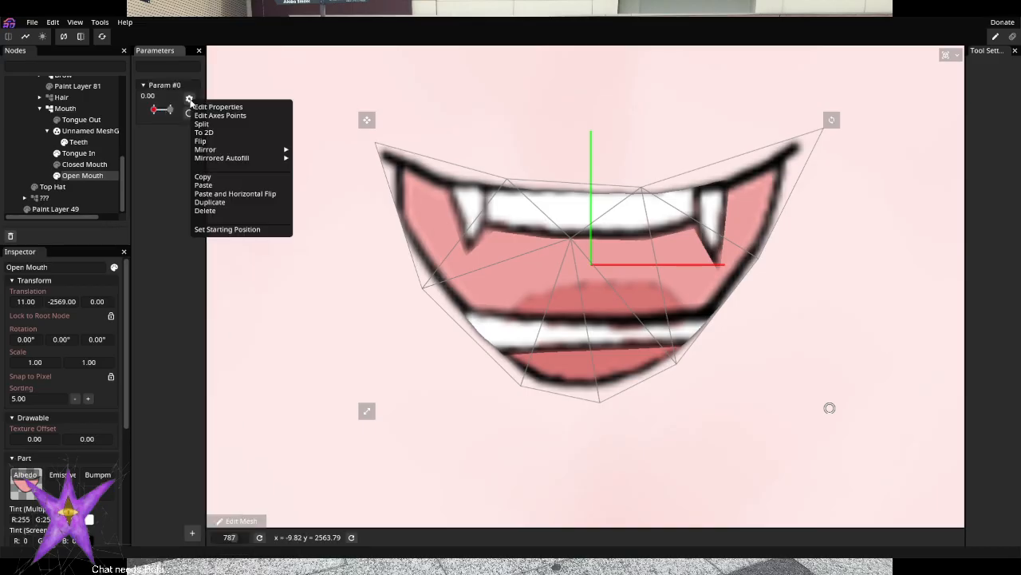
{"action": "left_click", "coordinate": [191, 101]}
{"action": "left_click", "coordinate": [190, 114]}
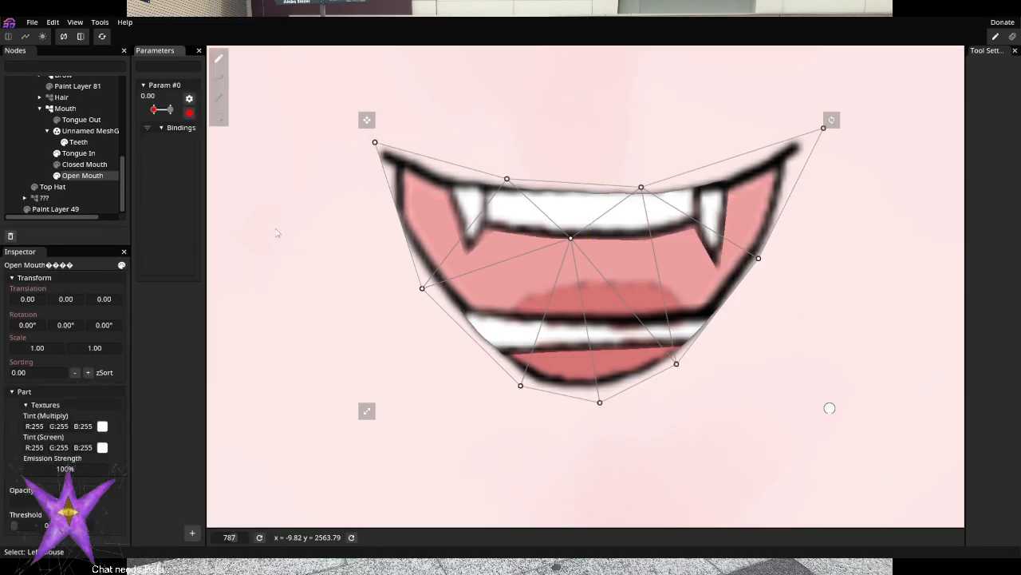
{"action": "left_click", "coordinate": [189, 112]}
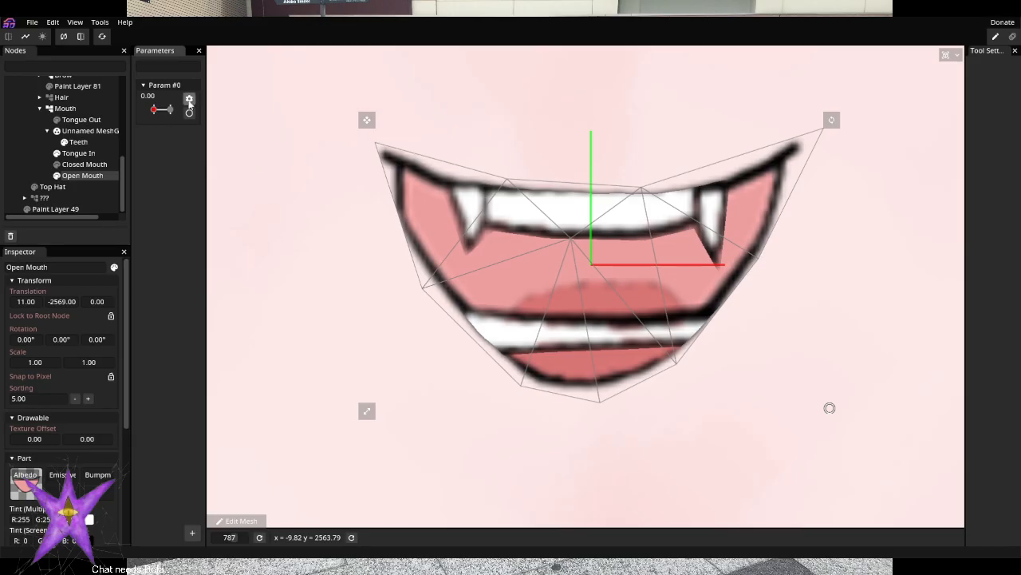
{"action": "left_click", "coordinate": [189, 113]}
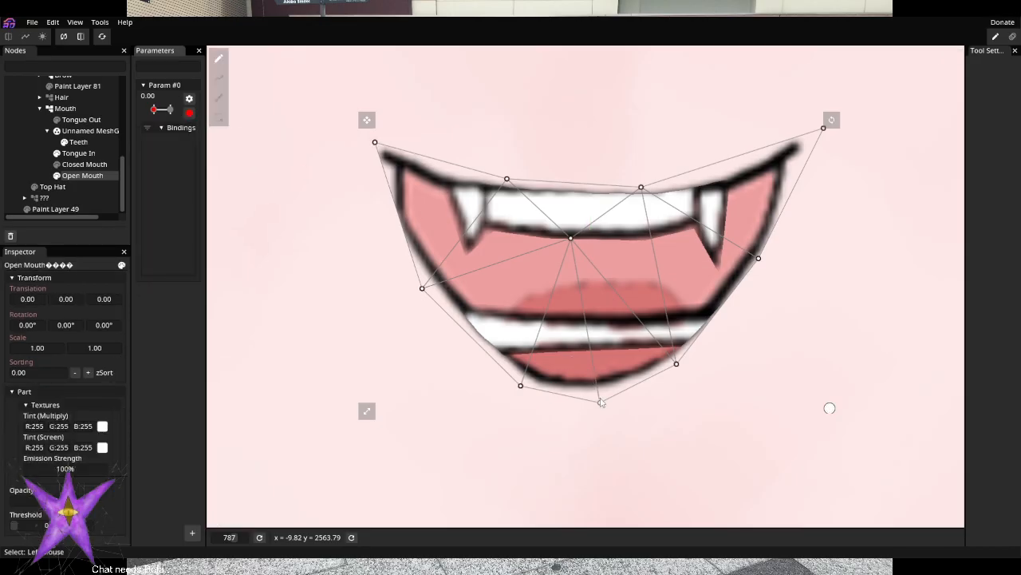
Deform Open Mouth at parameter value 0 by raising its three lower-edge vertices, pulling the bottom centre one up the most
{"action": "left_click_drag", "start_coordinate": [490, 357], "coordinate": [724, 427]}
{"action": "mouse_move", "coordinate": [676, 363]}
{"action": "left_mouse_down"}
{"action": "mouse_move", "coordinate": [680, 320]}
{"action": "mouse_move", "coordinate": [670, 331]}
{"action": "mouse_move", "coordinate": [677, 365]}
{"action": "mouse_move", "coordinate": [674, 354]}
{"action": "left_mouse_up"}
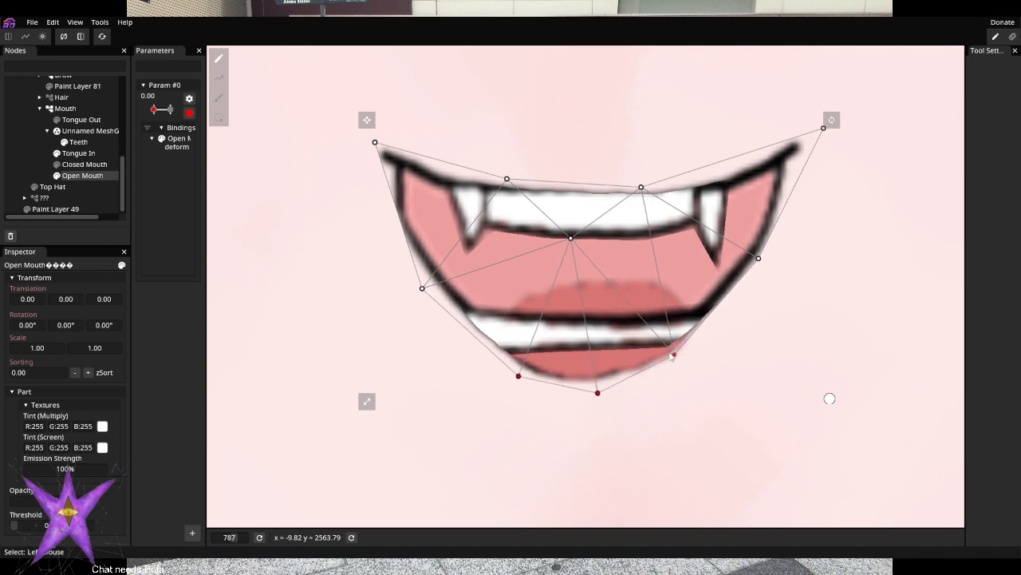
{"action": "left_click", "coordinate": [598, 395]}
{"action": "left_click_drag", "start_coordinate": [599, 397], "coordinate": [582, 360]}
{"action": "left_click", "coordinate": [518, 375]}
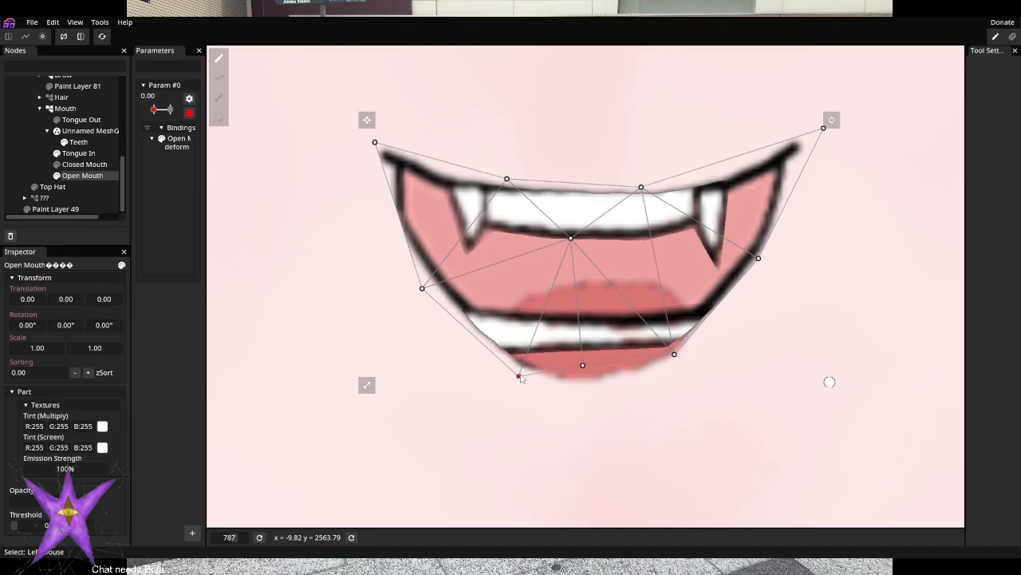
{"action": "mouse_move", "coordinate": [520, 367]}
{"action": "left_mouse_down"}
{"action": "mouse_move", "coordinate": [449, 362]}
{"action": "mouse_move", "coordinate": [509, 357]}
{"action": "left_mouse_up"}
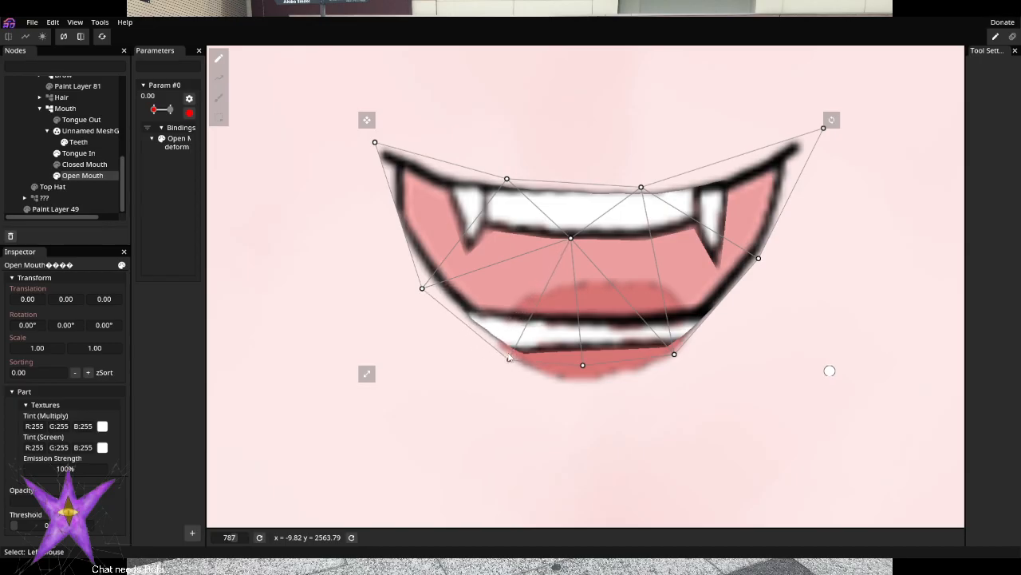
Disarm the parameter and add Open Mouth as a mask source for the Tongue In part
{"action": "left_click", "coordinate": [78, 153]}
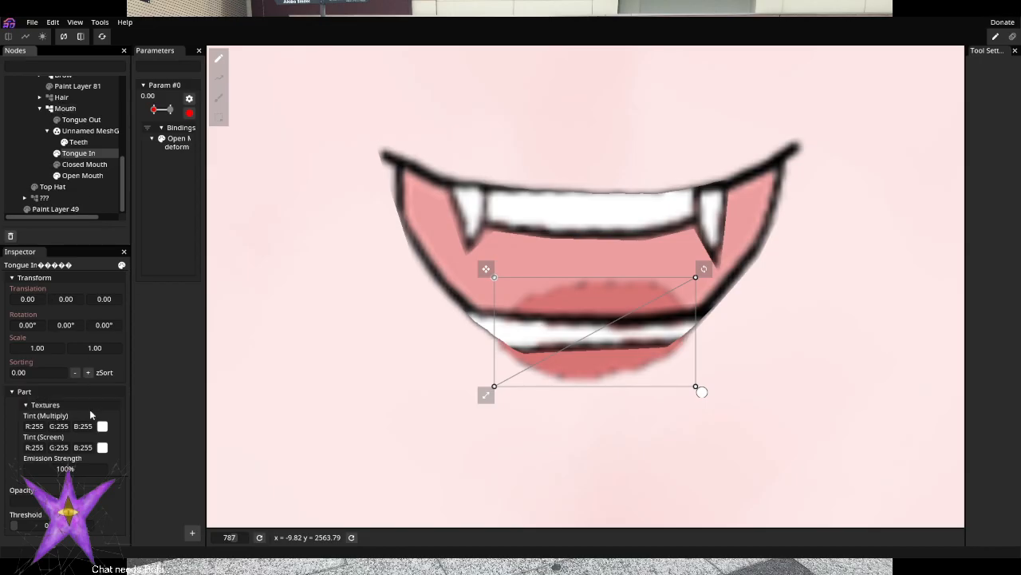
{"action": "left_click", "coordinate": [189, 111]}
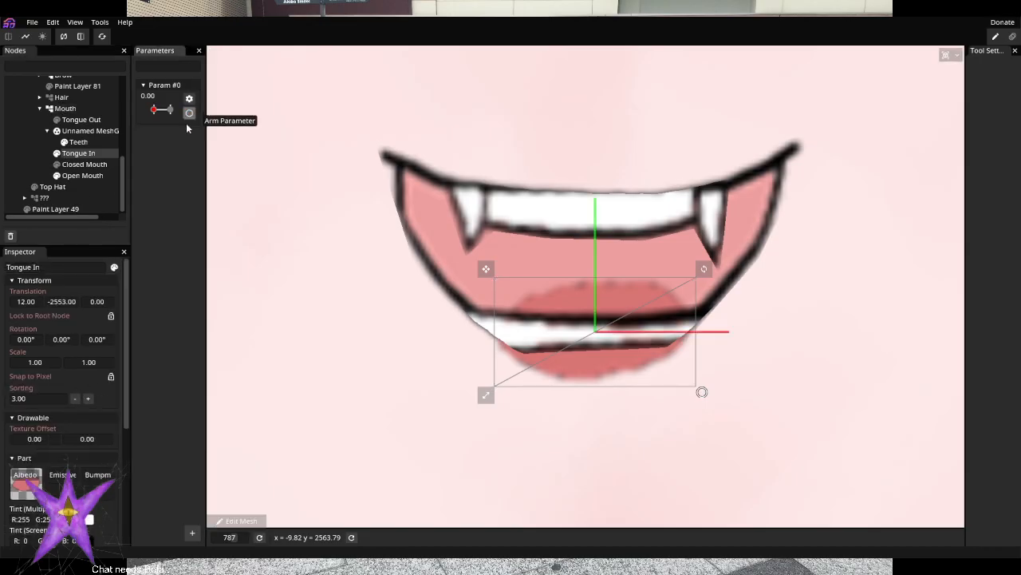
{"action": "scroll", "coordinate": [66, 443], "scroll_direction": "down", "scroll_amount": 3}
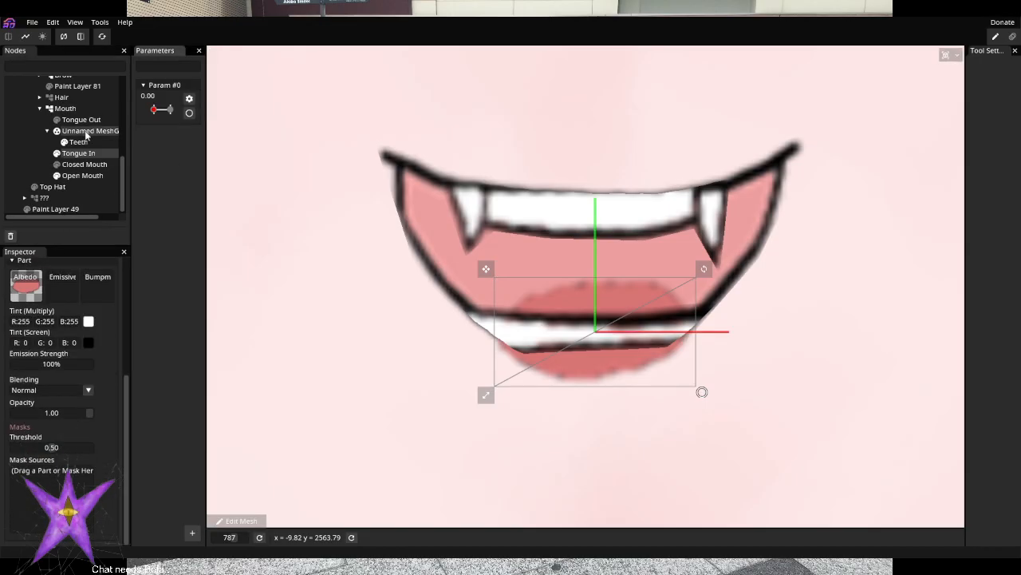
{"action": "left_click_drag", "start_coordinate": [79, 152], "coordinate": [46, 484]}
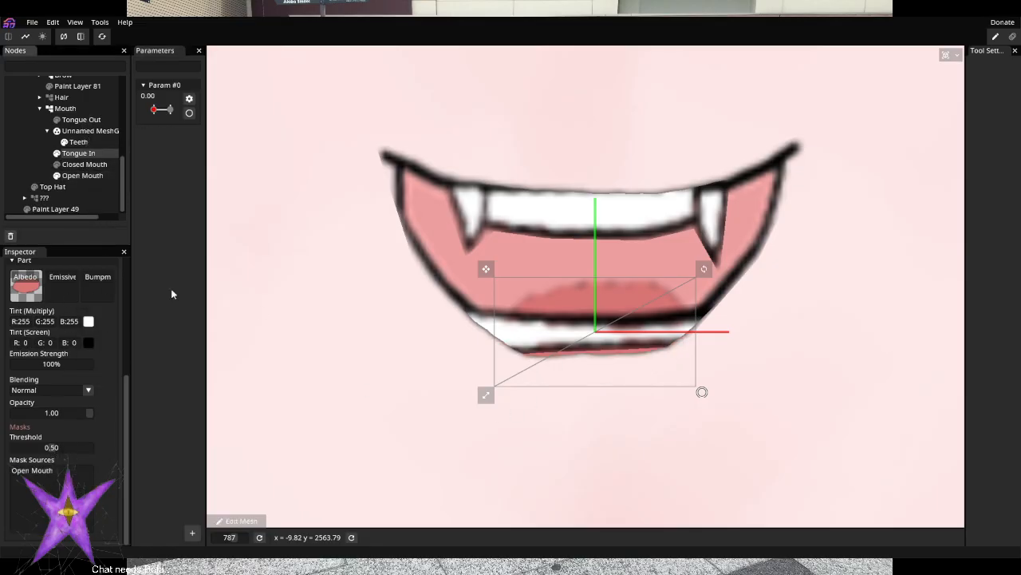
Open the Open Mouth part's mesh for editing and nudge its lower-left vertex closer to the black outline
{"action": "left_click", "coordinate": [80, 176]}
{"action": "left_click", "coordinate": [80, 177]}
{"action": "left_click", "coordinate": [232, 519]}
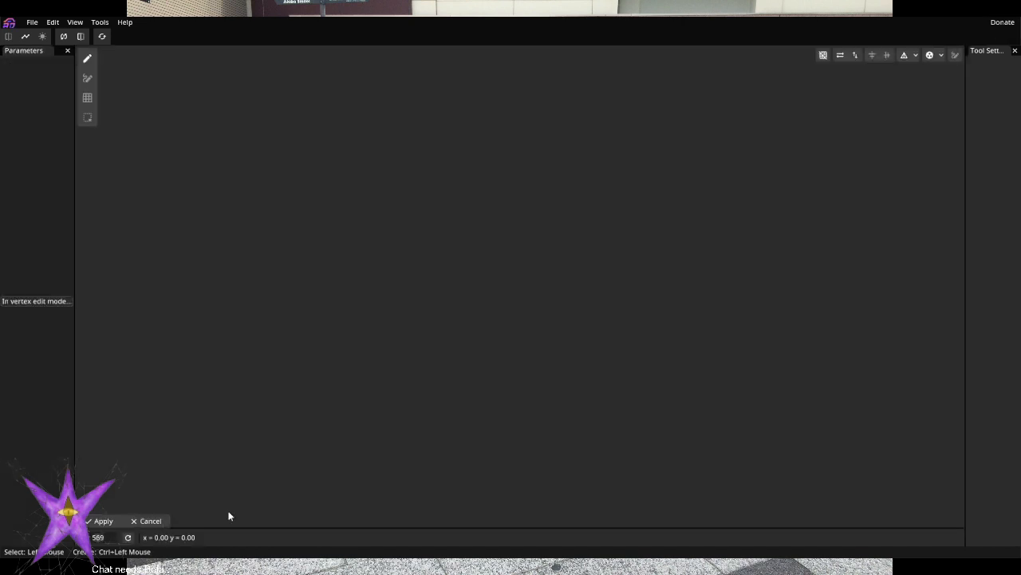
{"action": "scroll", "coordinate": [527, 358], "scroll_direction": "up", "scroll_amount": 8}
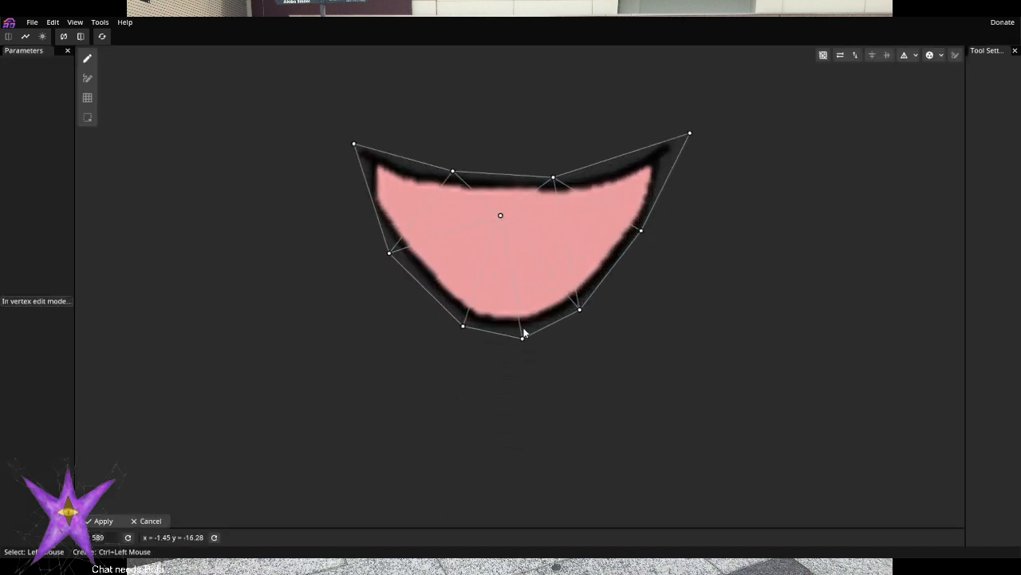
{"action": "left_click_drag", "start_coordinate": [408, 327], "coordinate": [403, 329]}
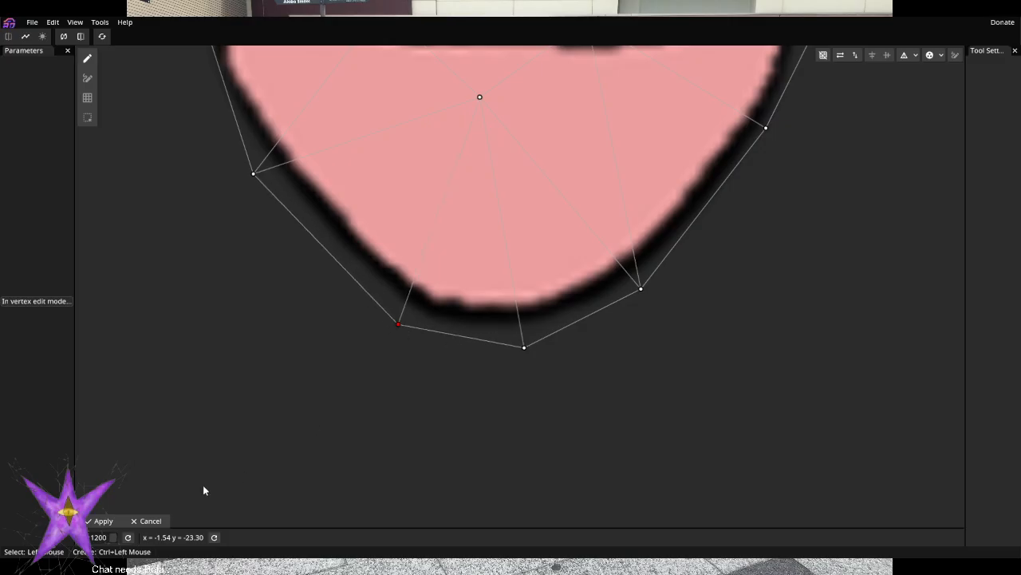
{"action": "left_click_drag", "start_coordinate": [403, 327], "coordinate": [405, 316]}
{"action": "scroll", "coordinate": [318, 239], "scroll_direction": "down", "scroll_amount": 2}
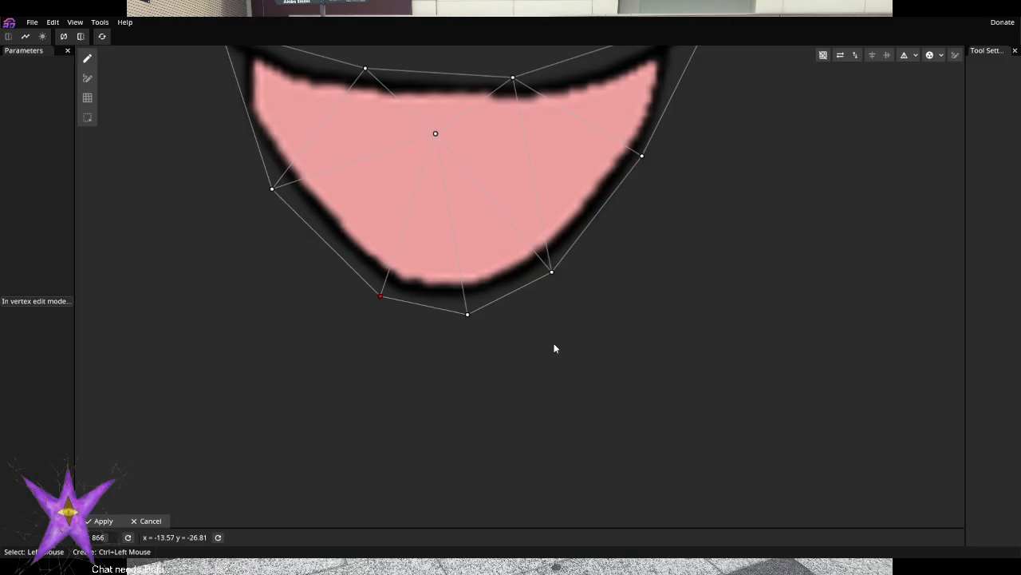
Move the Open Mouth mesh's inner vertex down to the middle of the mouth and shift the left side vertex up along the outline
{"action": "scroll", "coordinate": [589, 343], "scroll_direction": "up", "scroll_amount": 1}
{"action": "scroll", "coordinate": [645, 288], "scroll_direction": "down", "scroll_amount": 1}
{"action": "left_click_drag", "start_coordinate": [644, 289], "coordinate": [670, 388]}
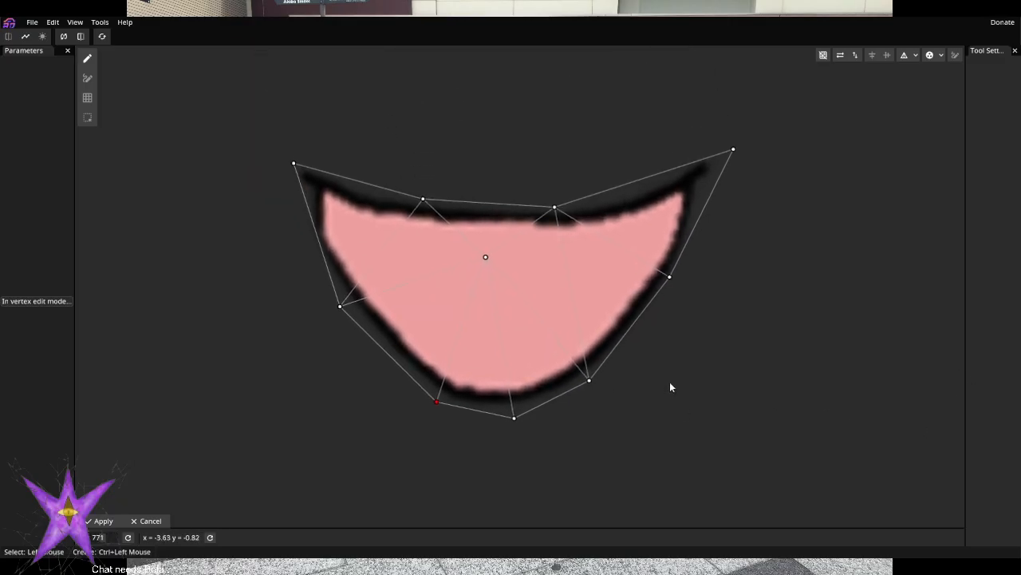
{"action": "scroll", "coordinate": [670, 388], "scroll_direction": "up", "scroll_amount": 2}
{"action": "left_click_drag", "start_coordinate": [428, 221], "coordinate": [431, 280]}
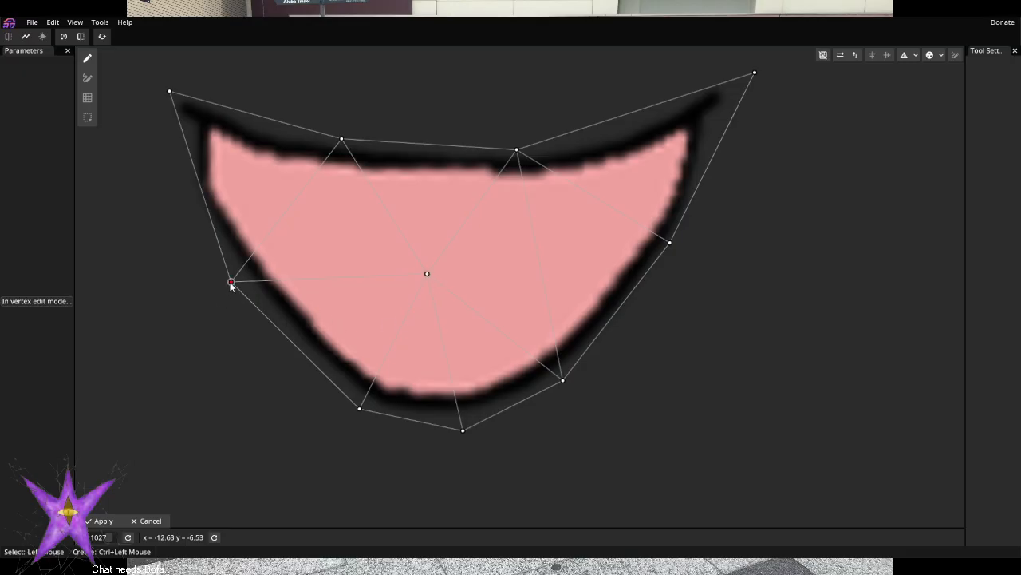
{"action": "left_click_drag", "start_coordinate": [231, 284], "coordinate": [217, 265]}
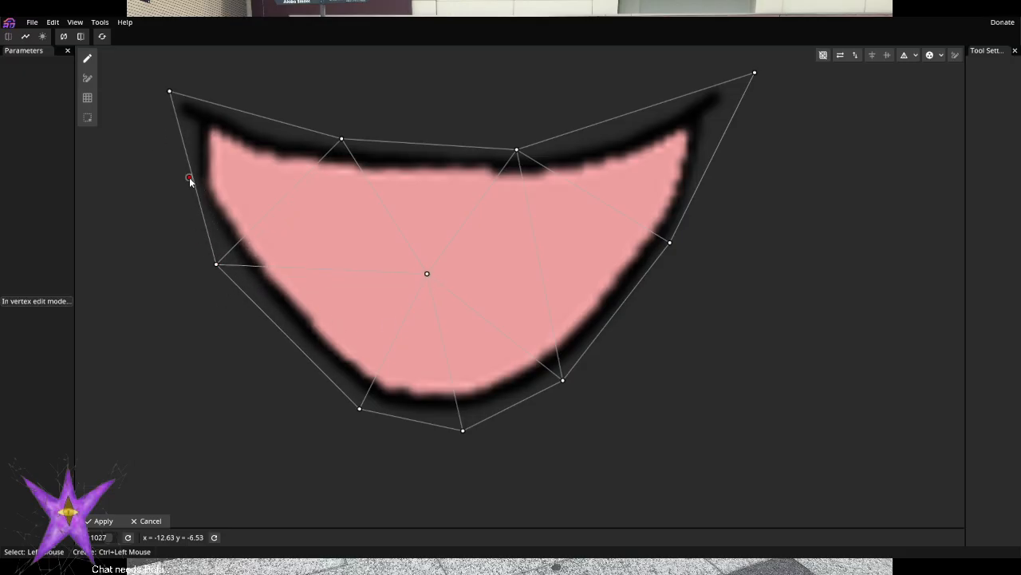
Connect the loose left-edge vertex to the left corner and left side vertices, and remove the direct edge between those two
{"action": "left_click", "coordinate": [87, 96]}
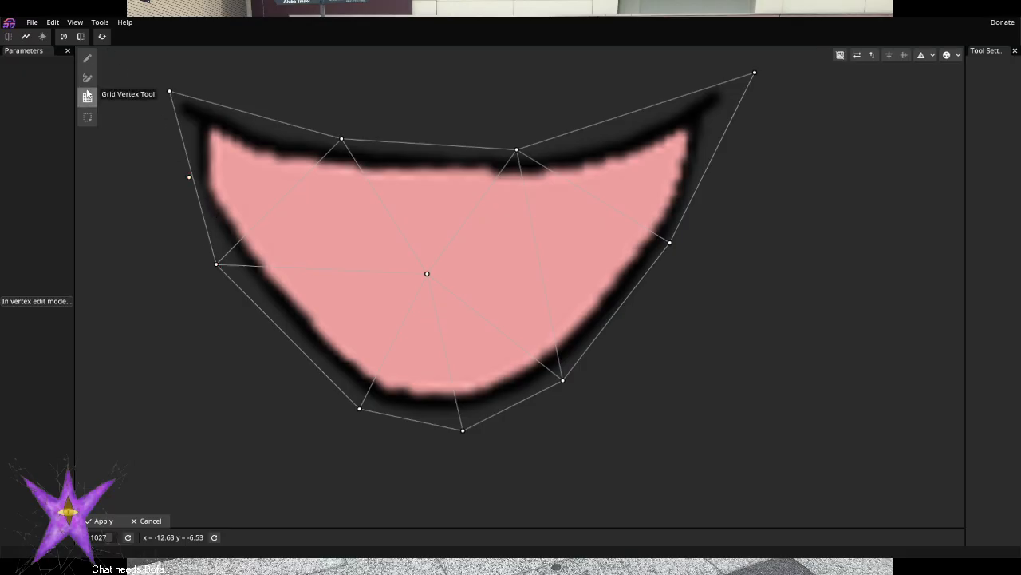
{"action": "left_click", "coordinate": [87, 78]}
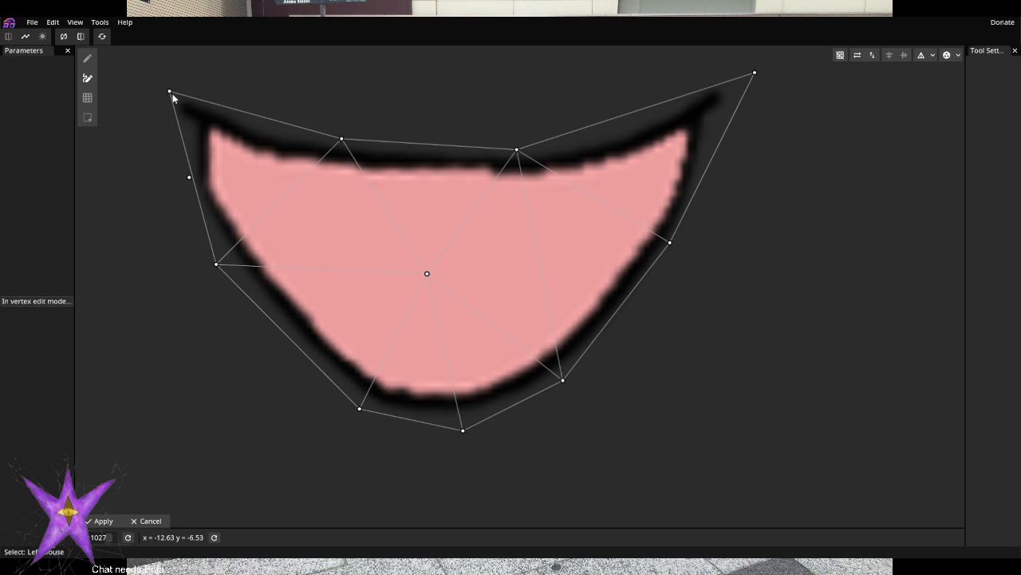
{"action": "left_click", "coordinate": [189, 176]}
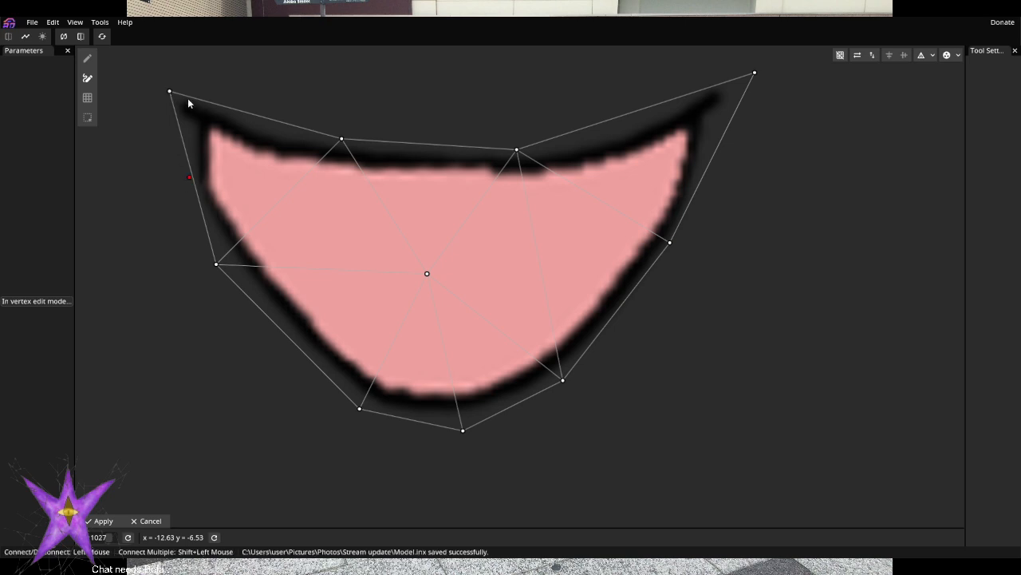
{"action": "left_click", "coordinate": [170, 92], "text": "ctrl"}
{"action": "left_click", "coordinate": [189, 176]}
{"action": "left_click", "coordinate": [216, 264], "text": "ctrl"}
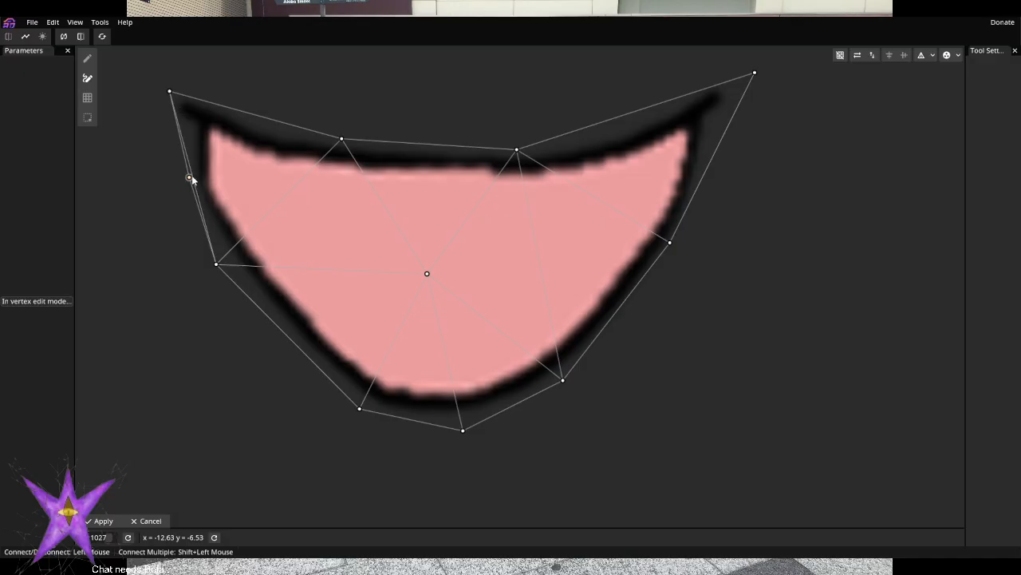
{"action": "left_click", "coordinate": [170, 92]}
{"action": "left_click", "coordinate": [216, 263], "text": "ctrl"}
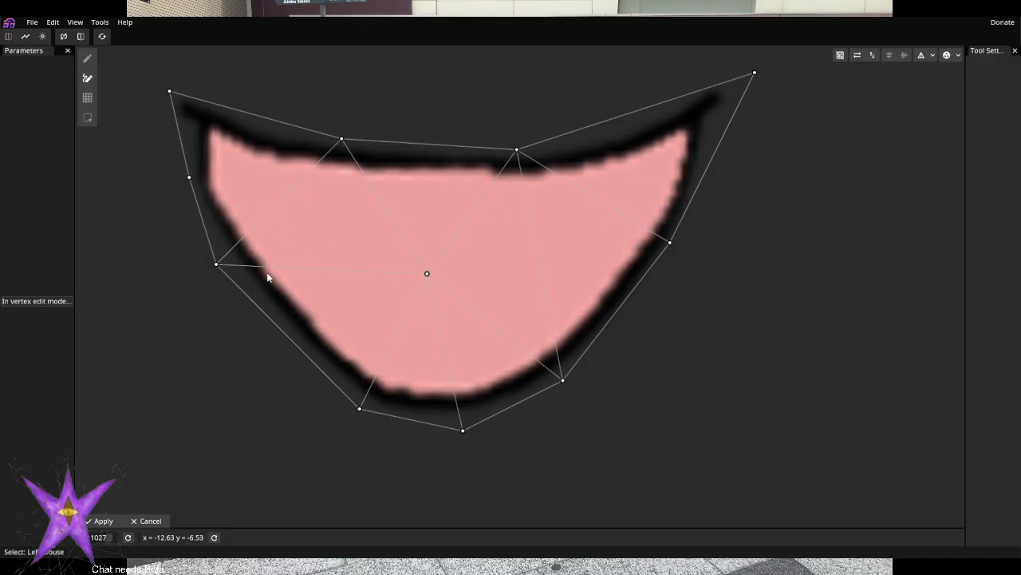
Add one vertex outside the mouth's lower-right edge and another above the upper lip near the right corner
{"action": "left_click", "coordinate": [87, 58]}
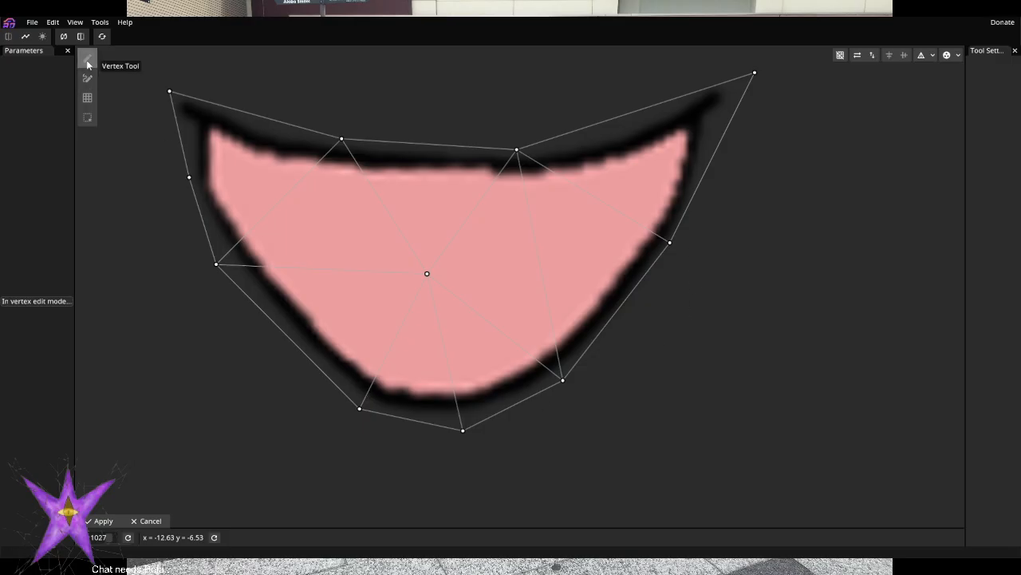
{"action": "left_click", "coordinate": [643, 302], "text": "ctrl"}
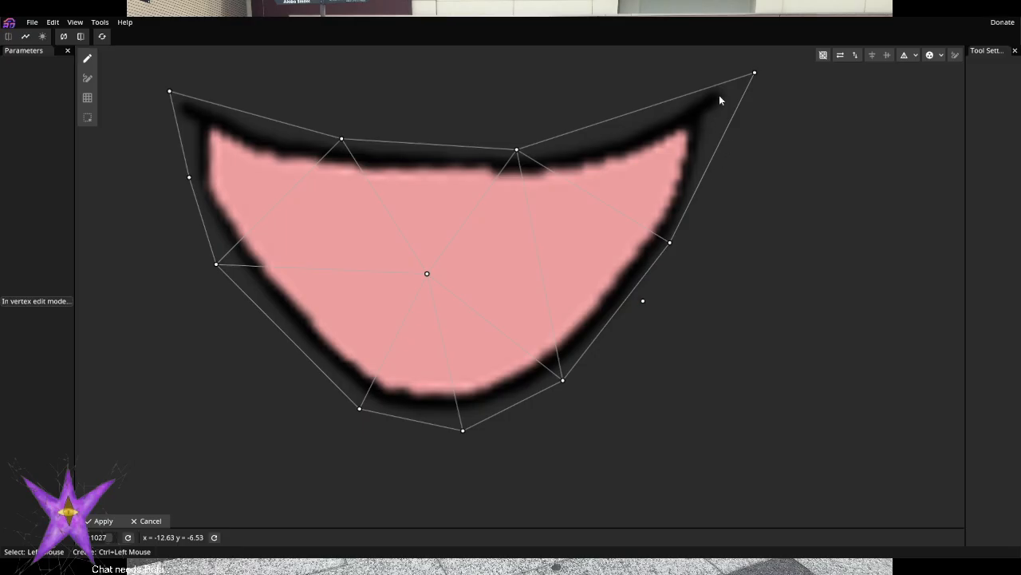
{"action": "left_click", "coordinate": [635, 122], "text": "ctrl"}
{"action": "key", "text": "ctrl+z"}
Link the new upper-right vertex to the right corner and its upper-lip neighbour, removing the direct edge between them
{"action": "left_click", "coordinate": [87, 77]}
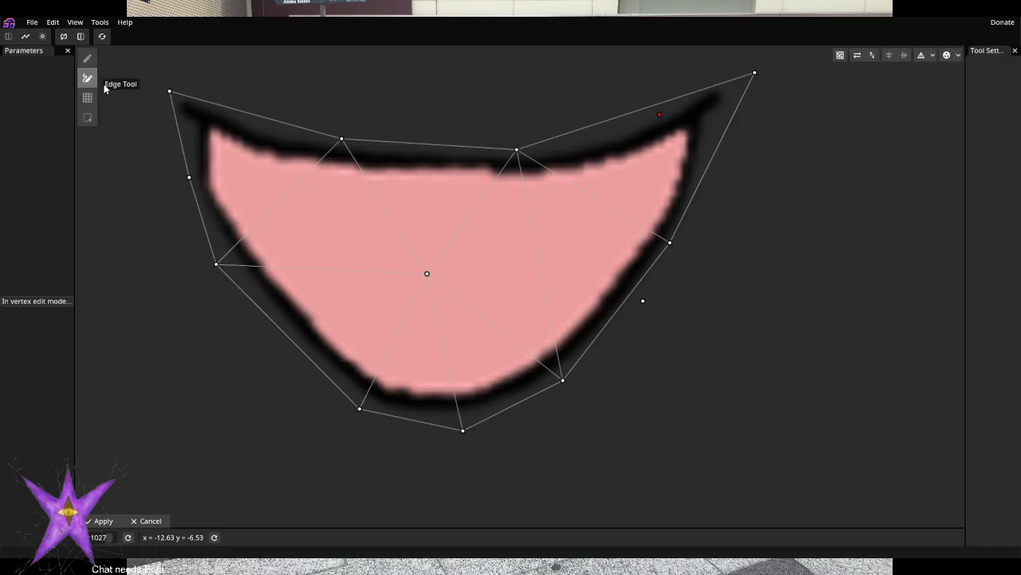
{"action": "left_click", "coordinate": [753, 72]}
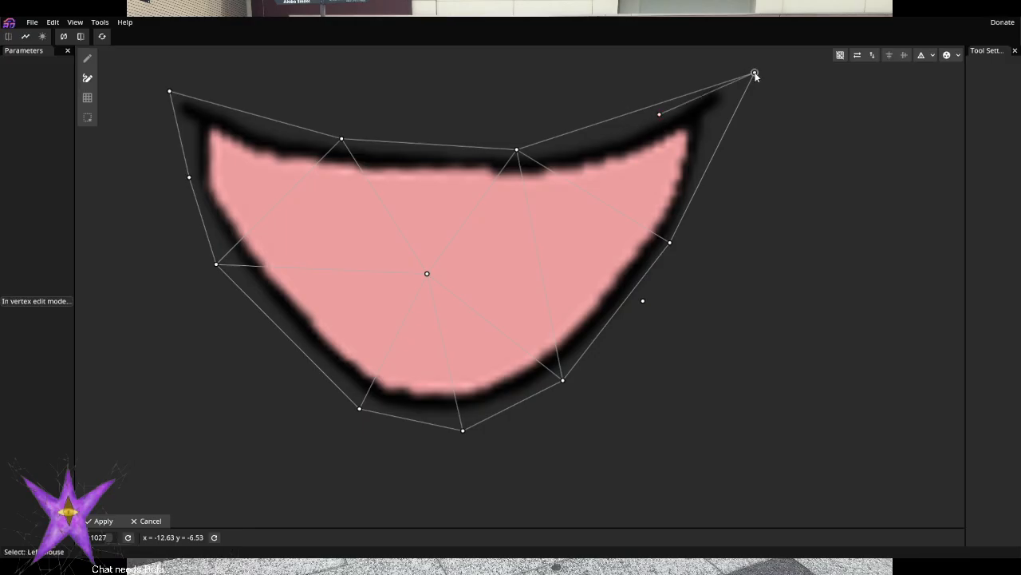
{"action": "left_click", "coordinate": [518, 150]}
{"action": "left_click", "coordinate": [659, 115]}
{"action": "left_click", "coordinate": [519, 148]}
{"action": "left_click", "coordinate": [754, 72]}
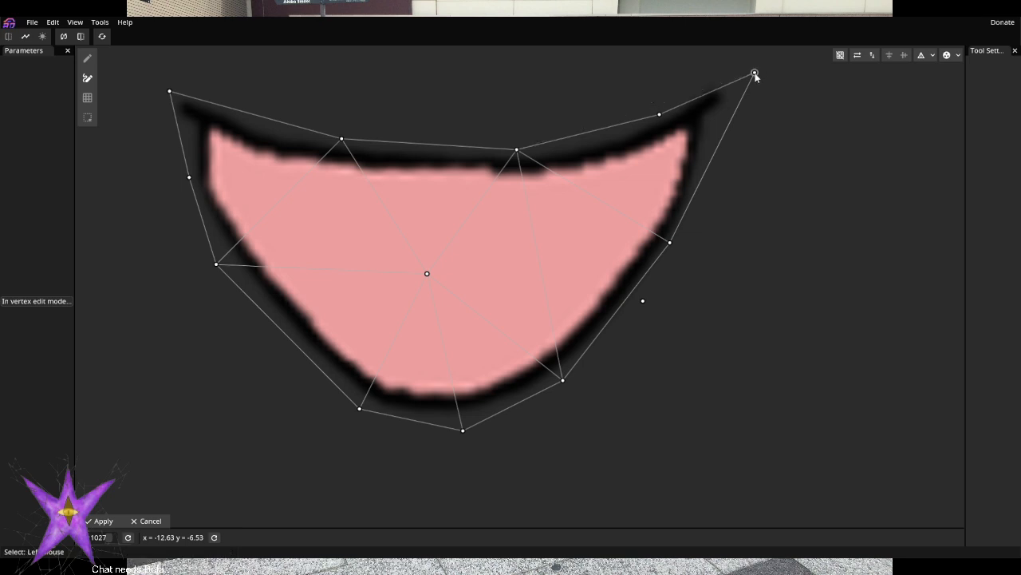
Link the new lower-right vertex to the right side vertex and the vertex below it with the Edge tool
{"action": "left_click", "coordinate": [643, 301]}
{"action": "left_click", "coordinate": [669, 243]}
{"action": "left_click", "coordinate": [643, 301]}
{"action": "left_click", "coordinate": [565, 380]}
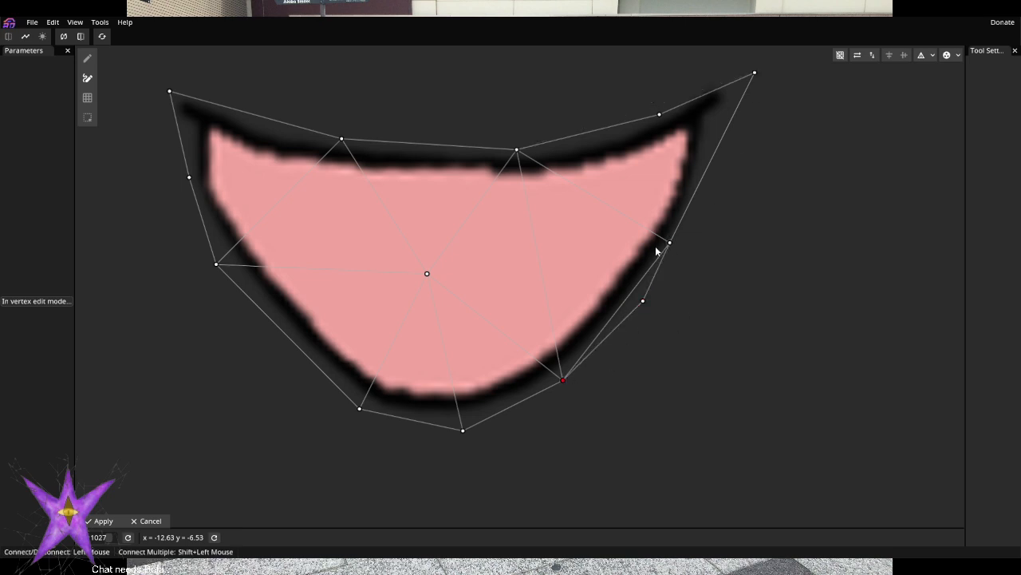
Pull the lower-right, bottom, lower-left and left side vertices in to follow the black mouth outline closely
{"action": "left_click", "coordinate": [87, 58]}
{"action": "left_click_drag", "start_coordinate": [643, 301], "coordinate": [630, 299]}
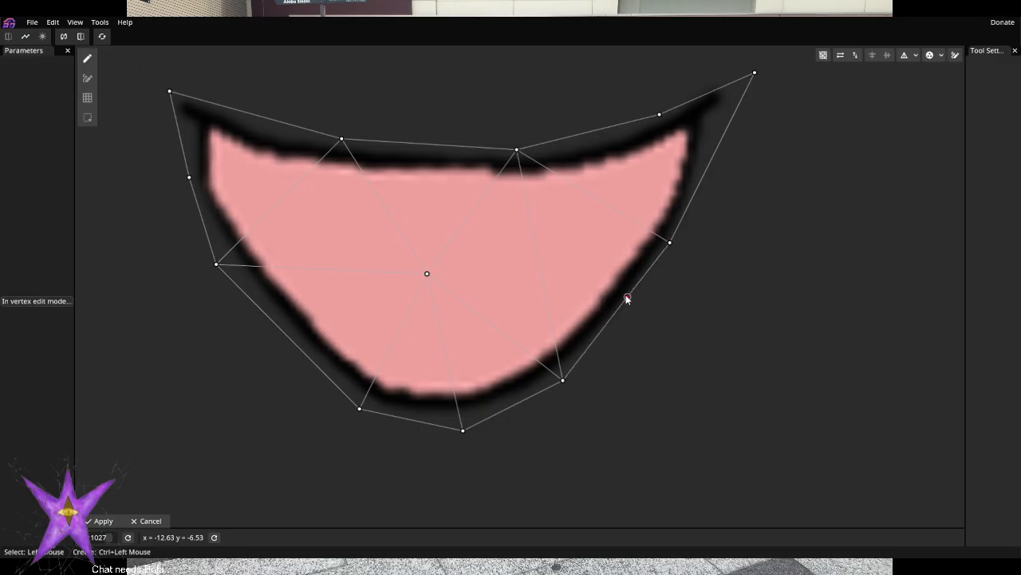
{"action": "left_click", "coordinate": [563, 381]}
{"action": "left_click_drag", "start_coordinate": [563, 380], "coordinate": [553, 373]}
{"action": "left_click_drag", "start_coordinate": [463, 431], "coordinate": [484, 417]}
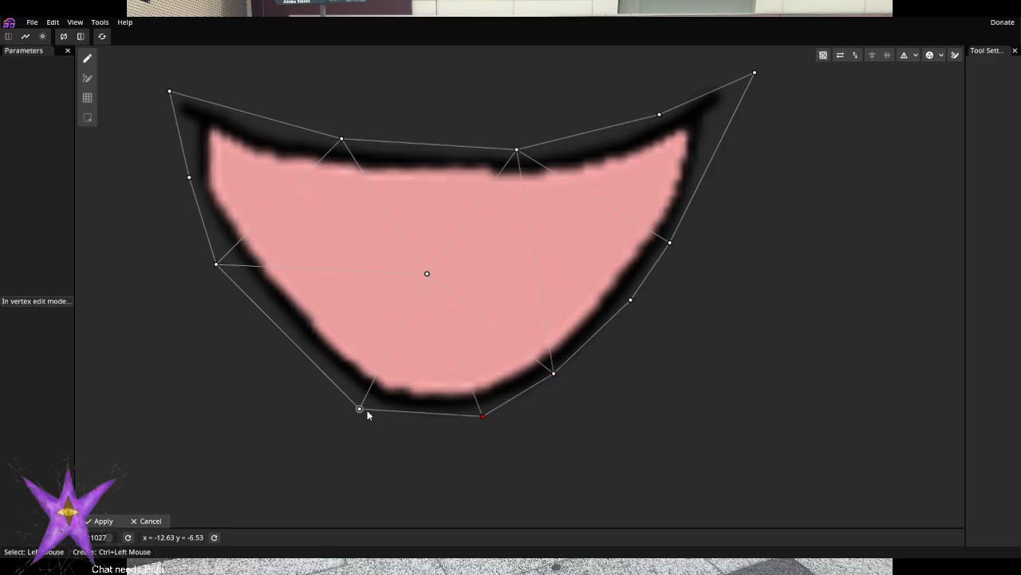
{"action": "left_click_drag", "start_coordinate": [361, 410], "coordinate": [382, 414]}
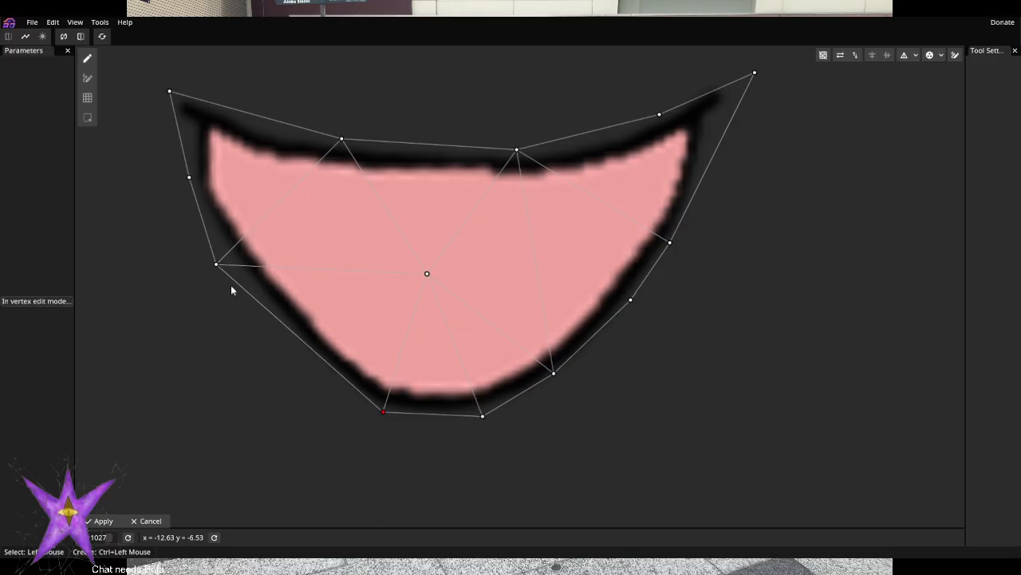
{"action": "left_click_drag", "start_coordinate": [217, 265], "coordinate": [290, 329]}
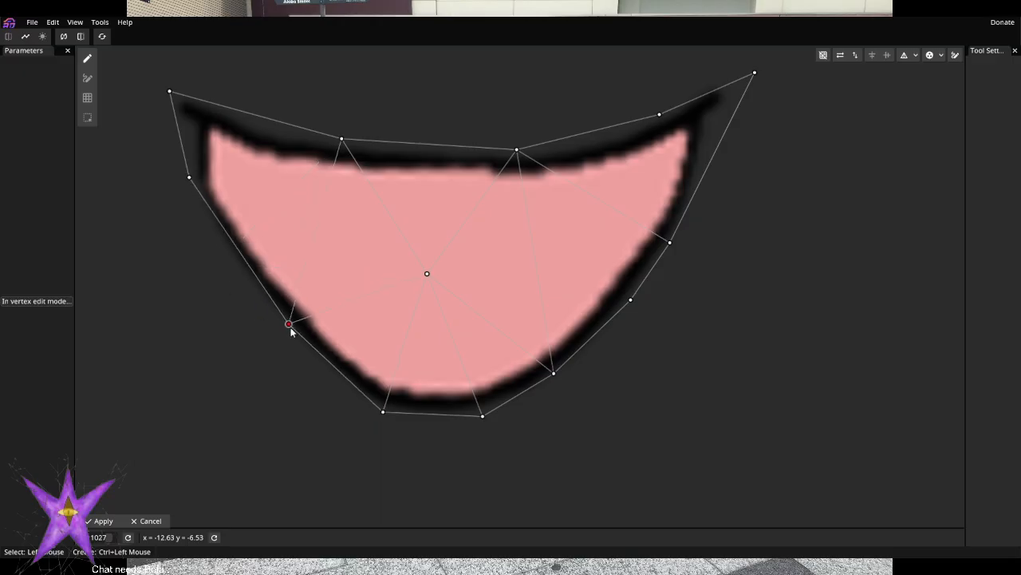
{"action": "left_click_drag", "start_coordinate": [191, 181], "coordinate": [197, 205]}
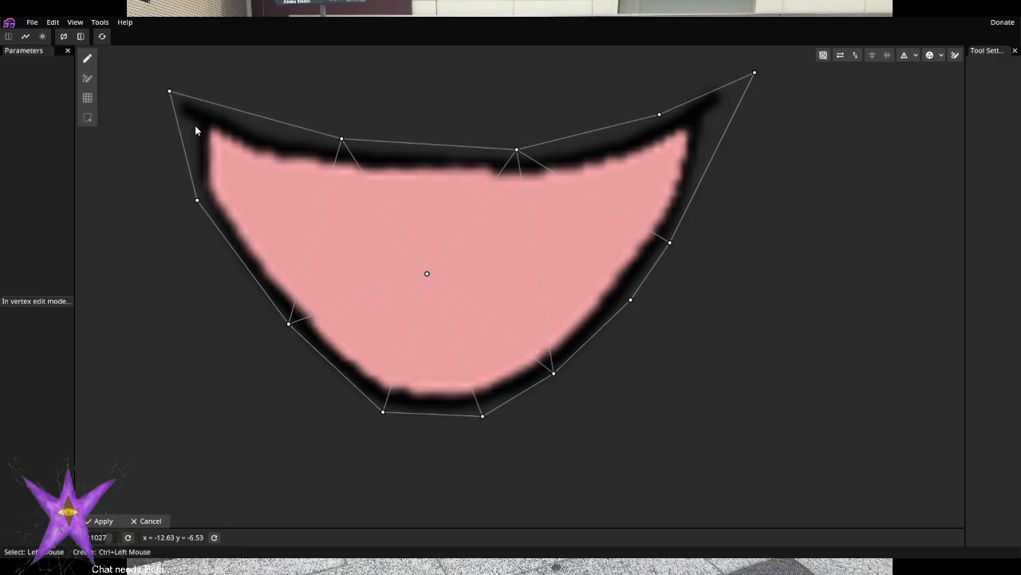
Add vertices above and below the narrow tips at both mouth corners
{"action": "left_click", "coordinate": [704, 116], "text": "ctrl"}
{"action": "left_click", "coordinate": [696, 95], "text": "ctrl"}
{"action": "left_click", "coordinate": [214, 109], "text": "ctrl"}
Rewire the left corner so its edges pass through the two new vertices, removing the old direct edges and joining the new vertices together
{"action": "left_click", "coordinate": [88, 78]}
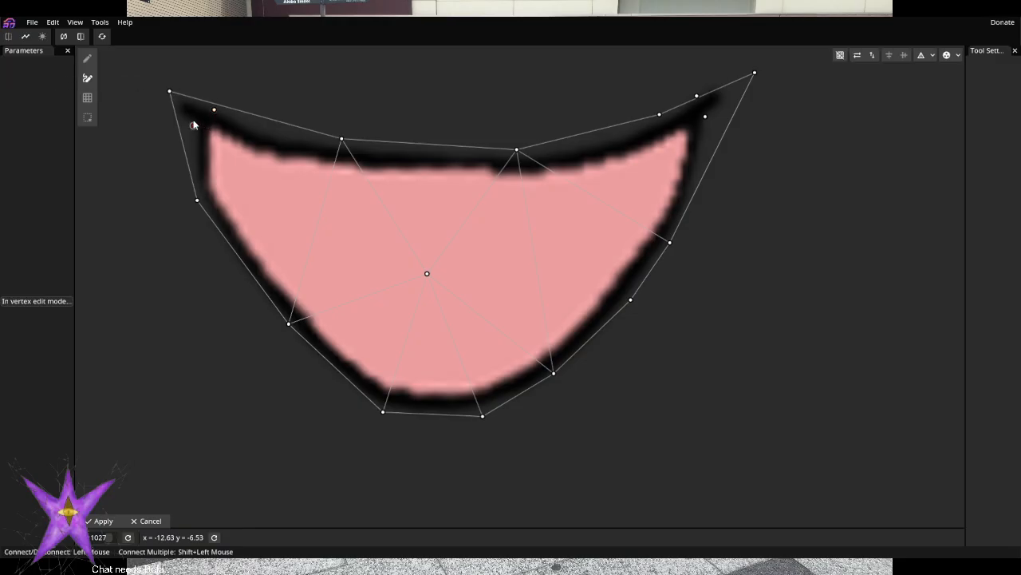
{"action": "left_click", "coordinate": [170, 91]}
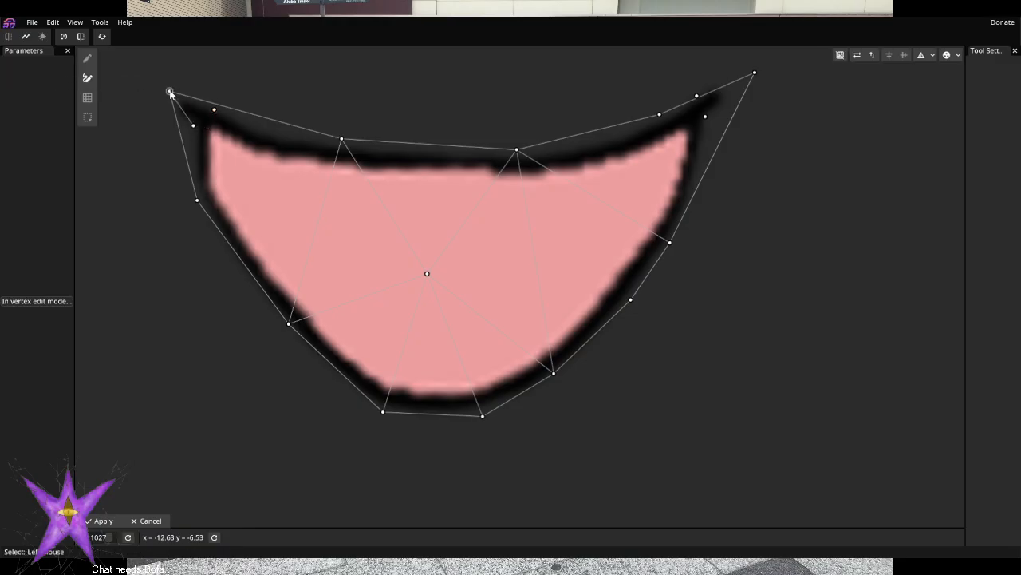
{"action": "left_click", "coordinate": [197, 199]}
{"action": "left_click", "coordinate": [170, 92]}
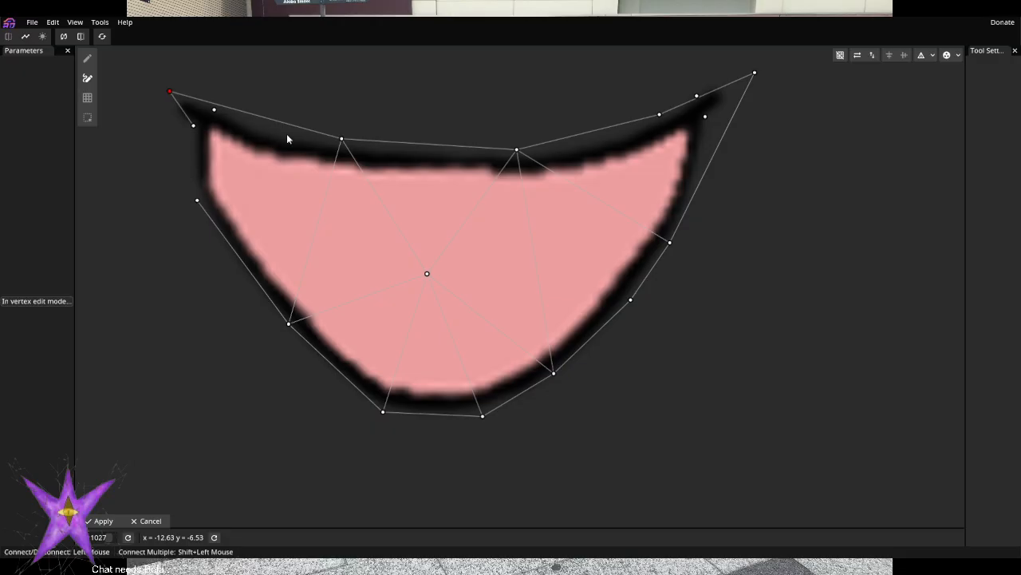
{"action": "left_click", "coordinate": [341, 138]}
{"action": "left_click", "coordinate": [214, 110]}
{"action": "left_click", "coordinate": [170, 91]}
{"action": "left_click", "coordinate": [193, 125]}
{"action": "left_click", "coordinate": [193, 125]}
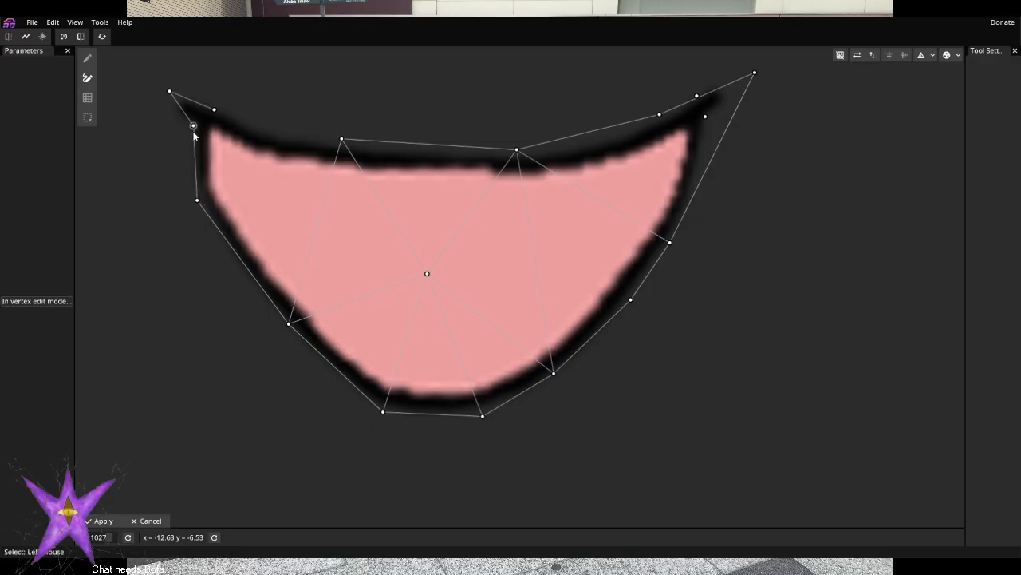
{"action": "left_click", "coordinate": [214, 109]}
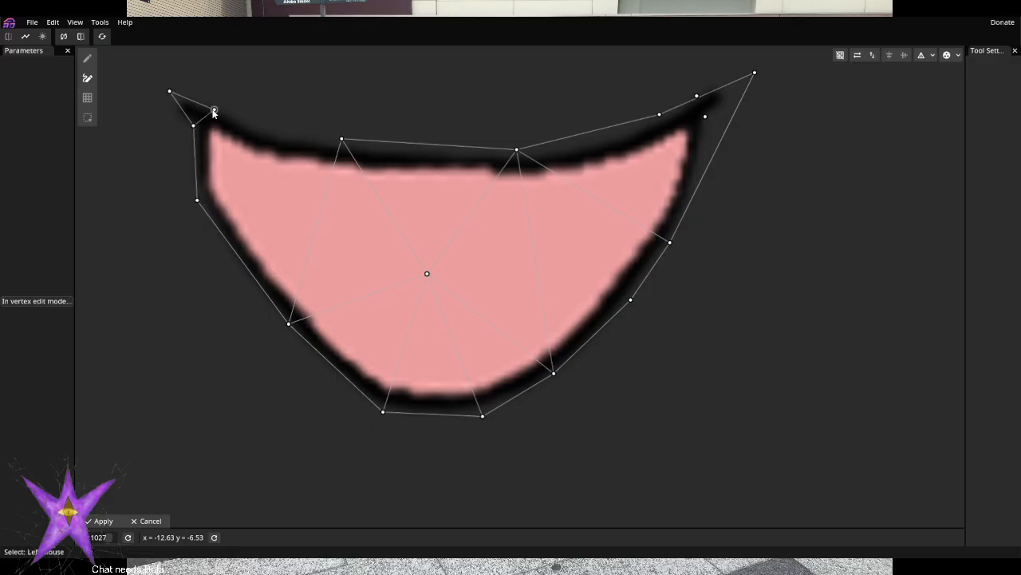
{"action": "left_click", "coordinate": [341, 141]}
Rewire the right corner's outline through the two new vertices near its tip, removing the old direct edges to the corner
{"action": "left_click", "coordinate": [660, 115]}
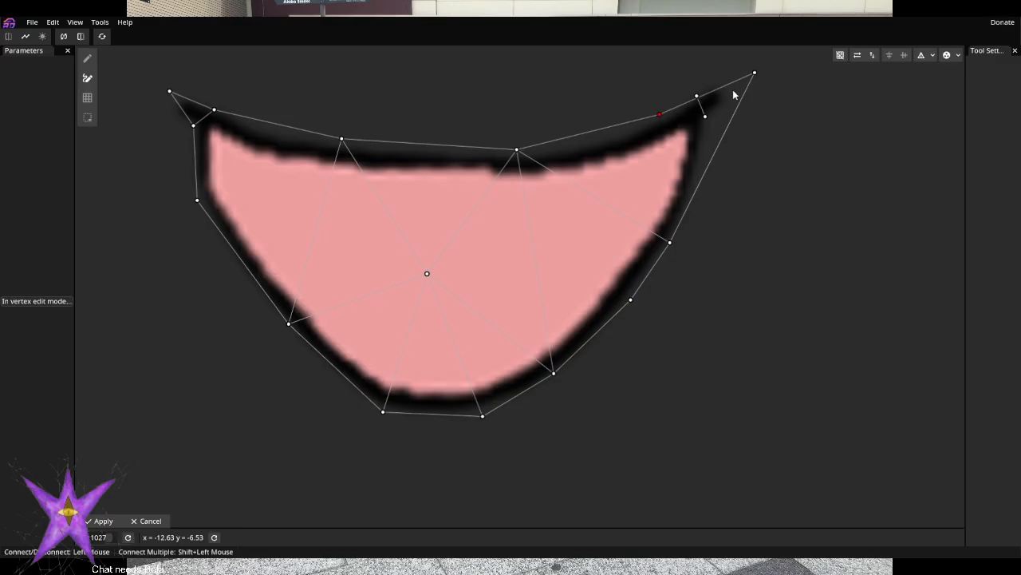
{"action": "left_click", "coordinate": [696, 96]}
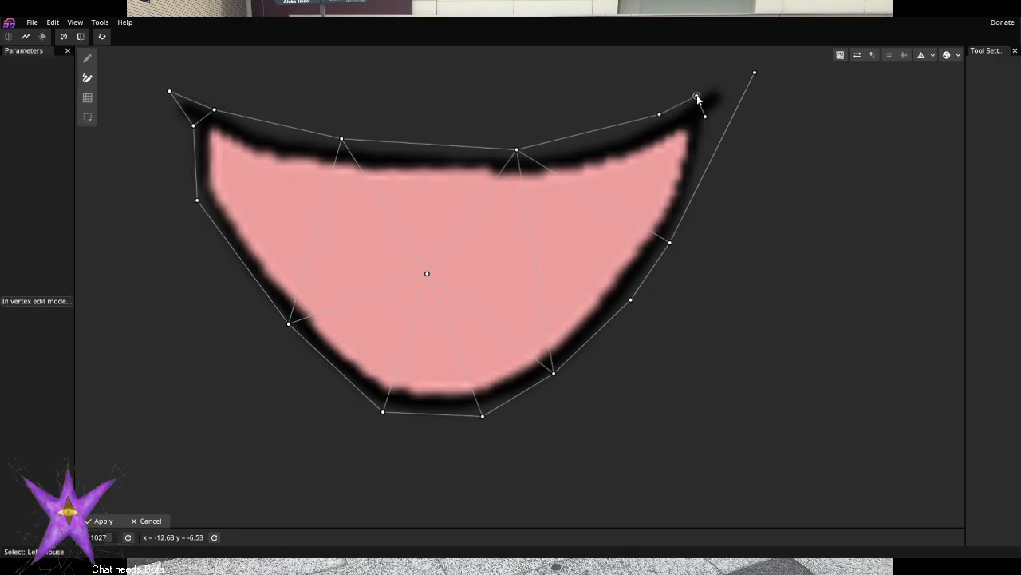
{"action": "left_click", "coordinate": [755, 73]}
{"action": "left_click", "coordinate": [705, 117]}
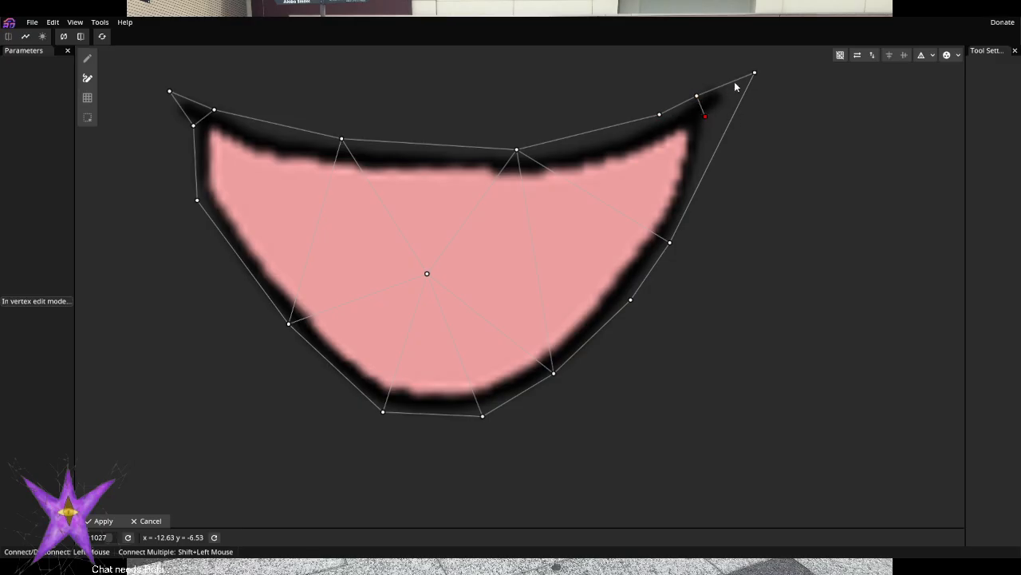
{"action": "left_click", "coordinate": [755, 73]}
{"action": "left_click", "coordinate": [670, 242]}
{"action": "left_click", "coordinate": [705, 116]}
{"action": "left_click", "coordinate": [670, 242]}
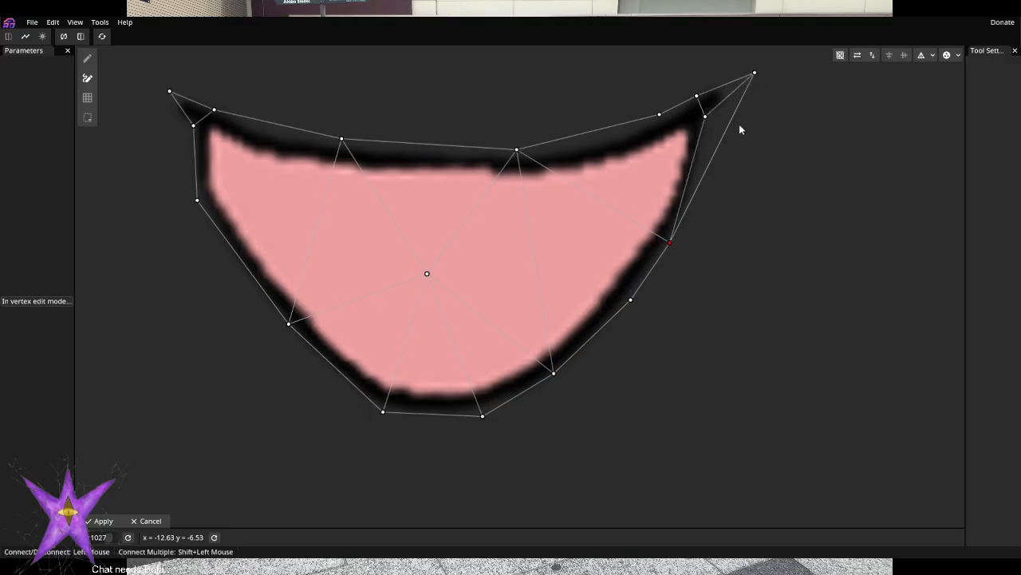
{"action": "left_click", "coordinate": [754, 74]}
Connect the upper-right lip vertex to the vertex below the right tip and to the right side vertex
{"action": "left_click", "coordinate": [658, 115]}
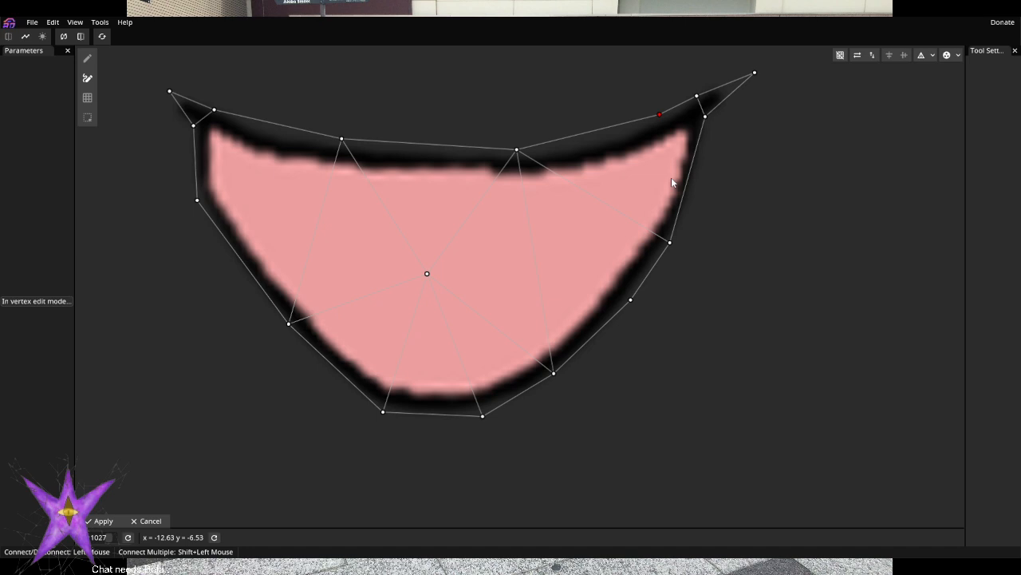
{"action": "left_click", "coordinate": [703, 116]}
{"action": "left_click", "coordinate": [659, 115]}
{"action": "left_click", "coordinate": [670, 240]}
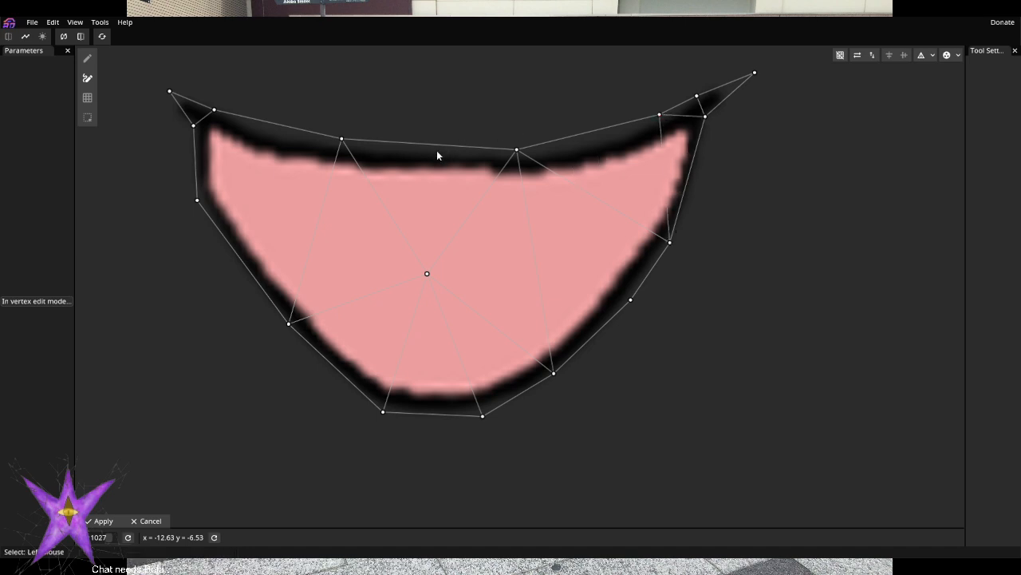
Move the three upper-lip vertices closer to the mouth's black outline
{"action": "left_click", "coordinate": [87, 58]}
{"action": "left_click_drag", "start_coordinate": [659, 118], "coordinate": [624, 140]}
{"action": "left_click_drag", "start_coordinate": [516, 151], "coordinate": [520, 155]}
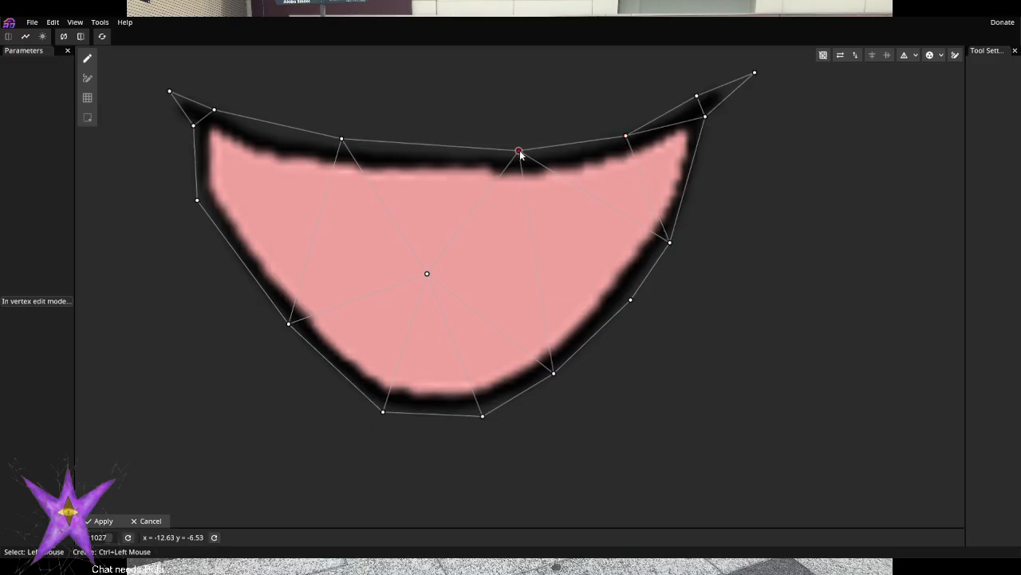
{"action": "left_click_drag", "start_coordinate": [342, 140], "coordinate": [336, 143]}
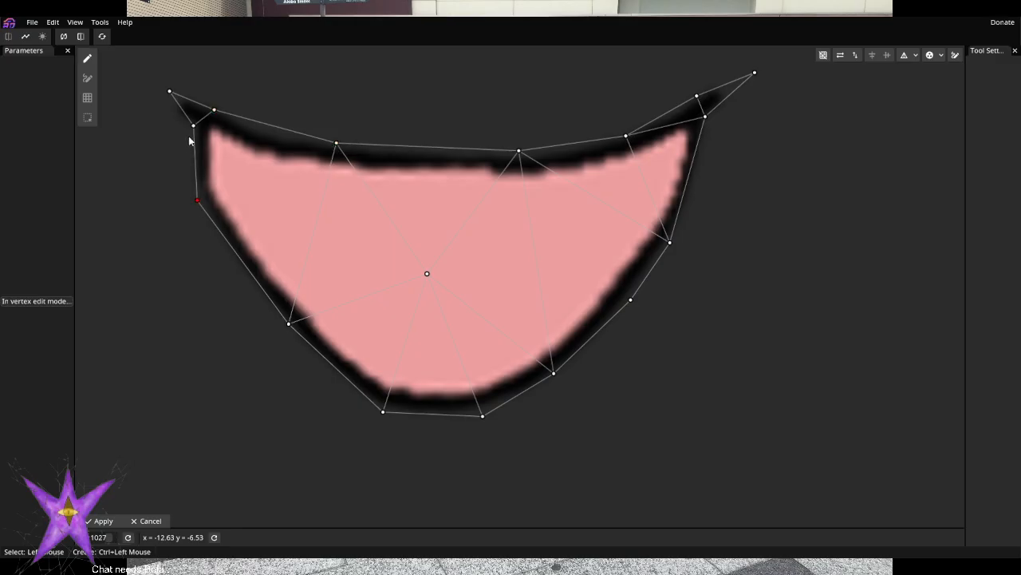
Try to connect the left corner's lower vertex to the upper-left lip vertex and its upper vertex to the left side vertex
{"action": "left_click", "coordinate": [87, 77]}
{"action": "left_click", "coordinate": [195, 130]}
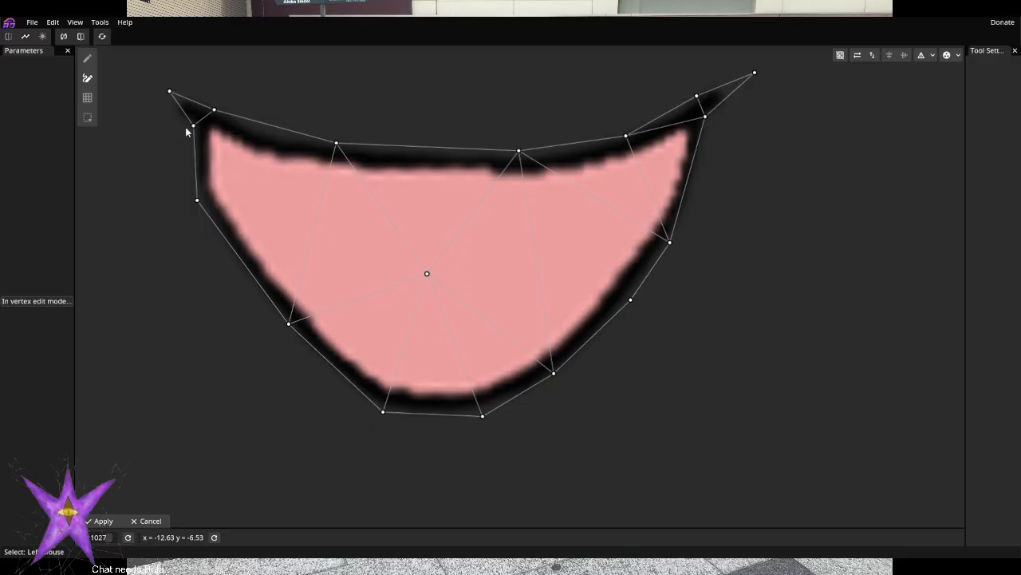
{"action": "left_click", "coordinate": [192, 127]}
{"action": "left_click", "coordinate": [335, 143]}
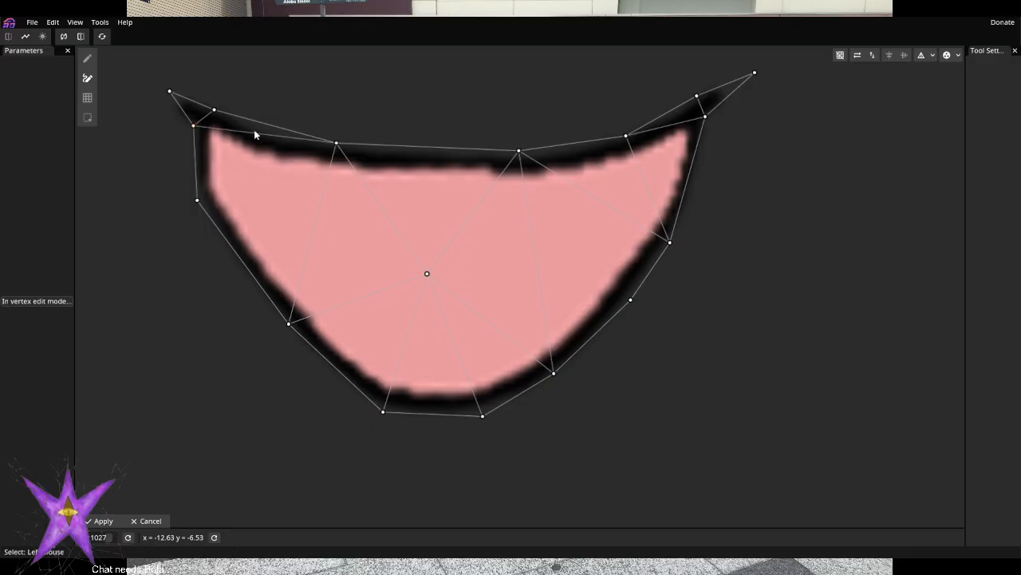
{"action": "left_click", "coordinate": [213, 111]}
{"action": "left_click", "coordinate": [197, 201]}
{"action": "left_click", "coordinate": [214, 111]}
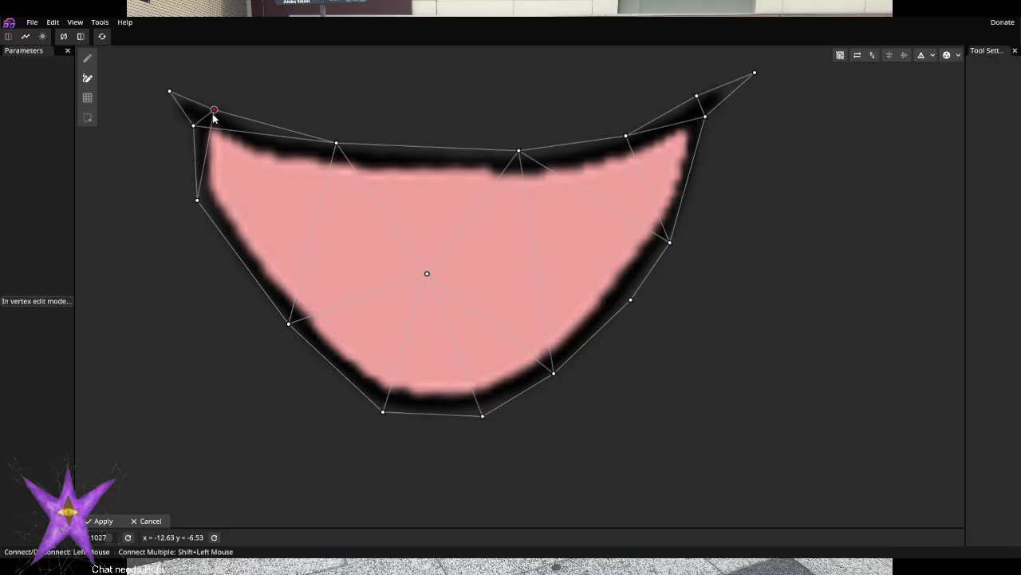
{"action": "left_click", "coordinate": [214, 111]}
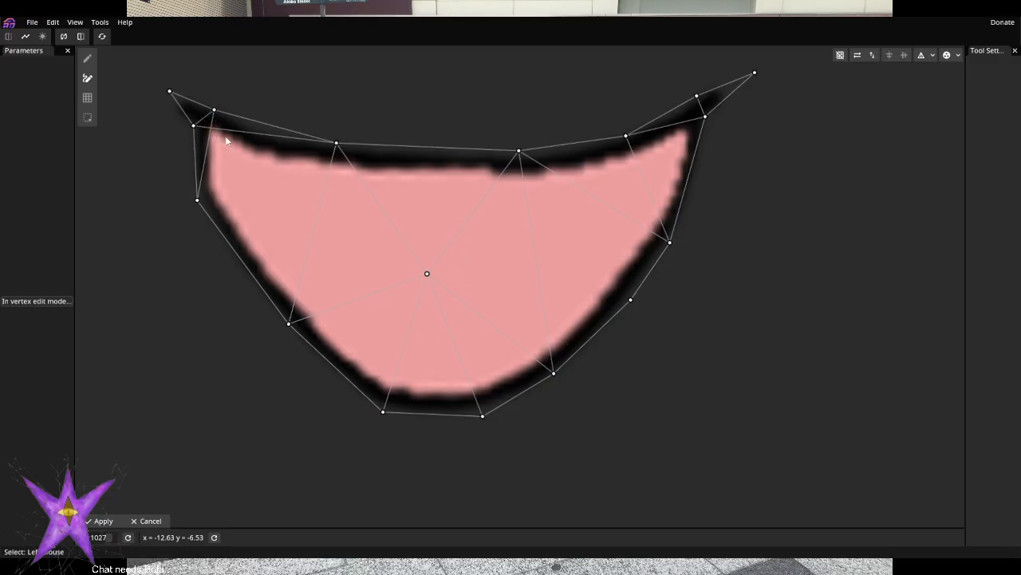
Add an interior vertex near the mouth's left corner, connect it to the surrounding outline vertices and apply the mesh
{"action": "left_click", "coordinate": [87, 59]}
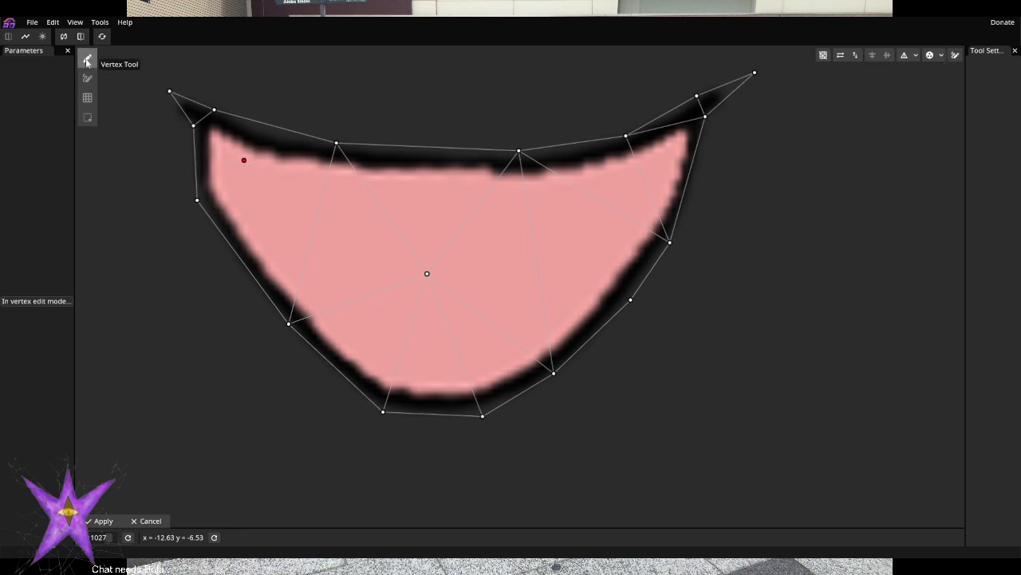
{"action": "left_click", "coordinate": [87, 77]}
{"action": "left_click", "coordinate": [243, 159]}
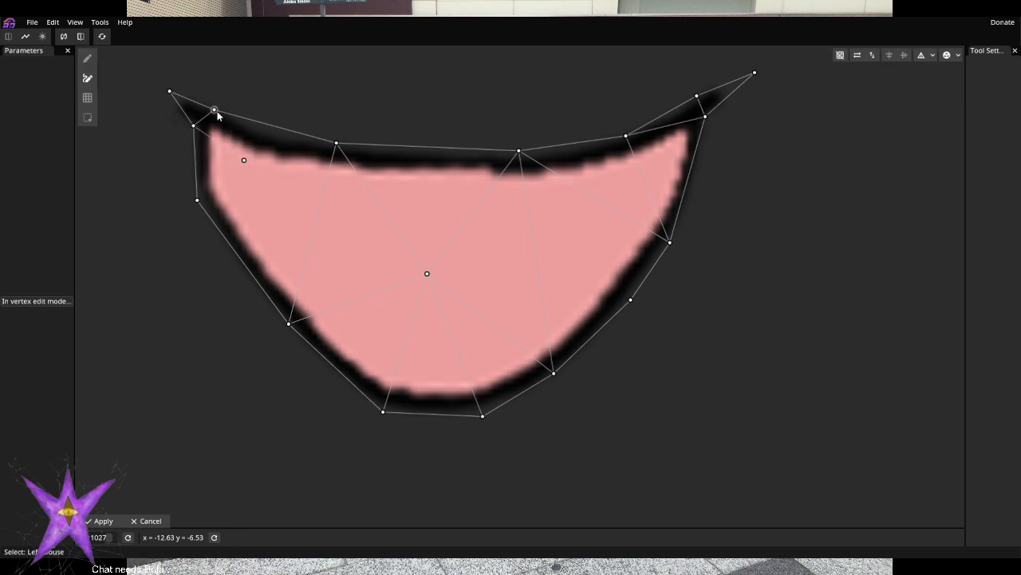
{"action": "left_click", "coordinate": [244, 160]}
{"action": "left_click", "coordinate": [336, 144]}
{"action": "left_click", "coordinate": [101, 520]}
Reopen the Open Mouth mesh and connect the loose lower-right vertex to its two neighbouring outline vertices
{"action": "scroll", "coordinate": [604, 313], "scroll_direction": "up", "scroll_amount": 5}
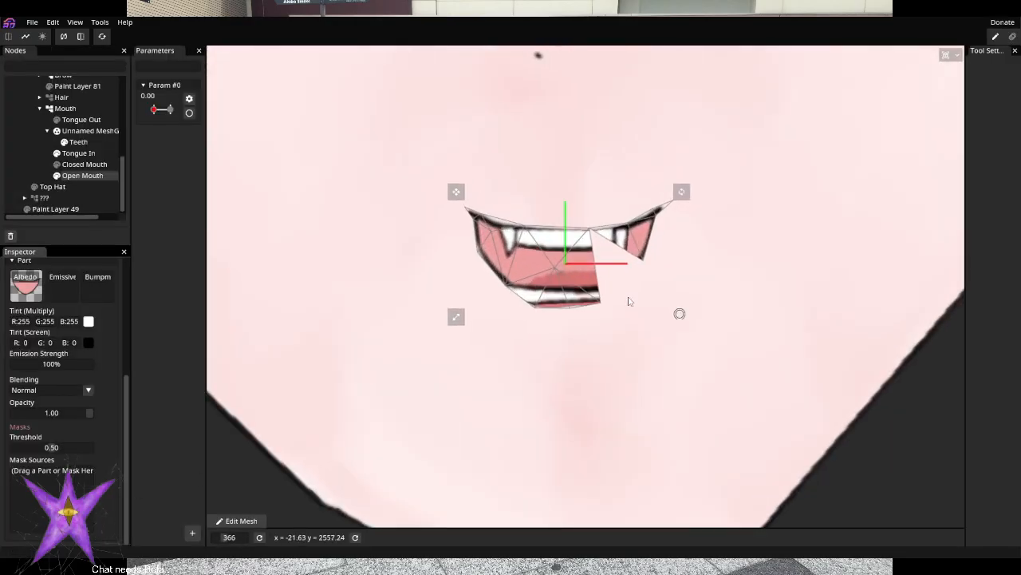
{"action": "left_click", "coordinate": [217, 524]}
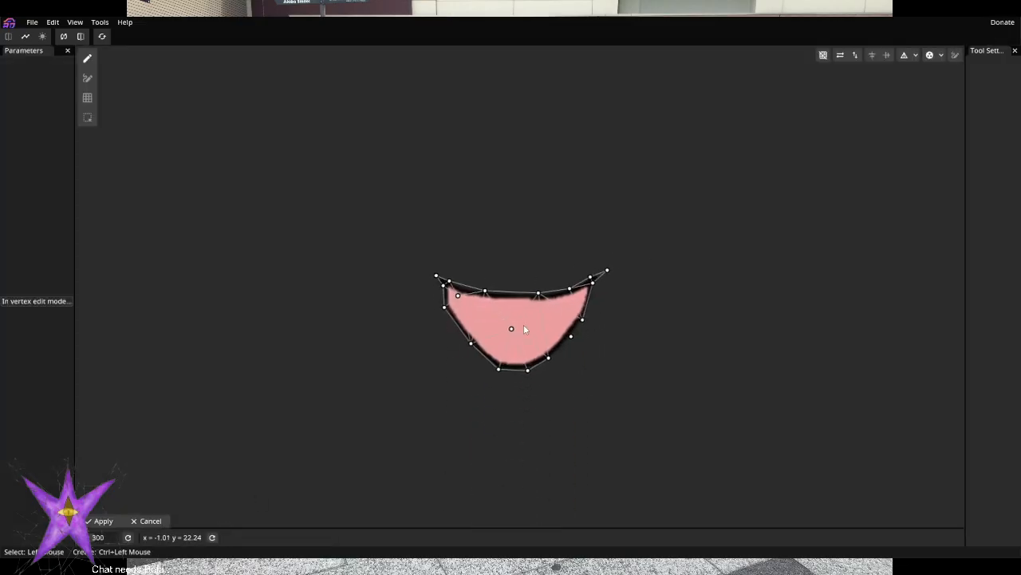
{"action": "scroll", "coordinate": [525, 328], "scroll_direction": "up", "scroll_amount": 6}
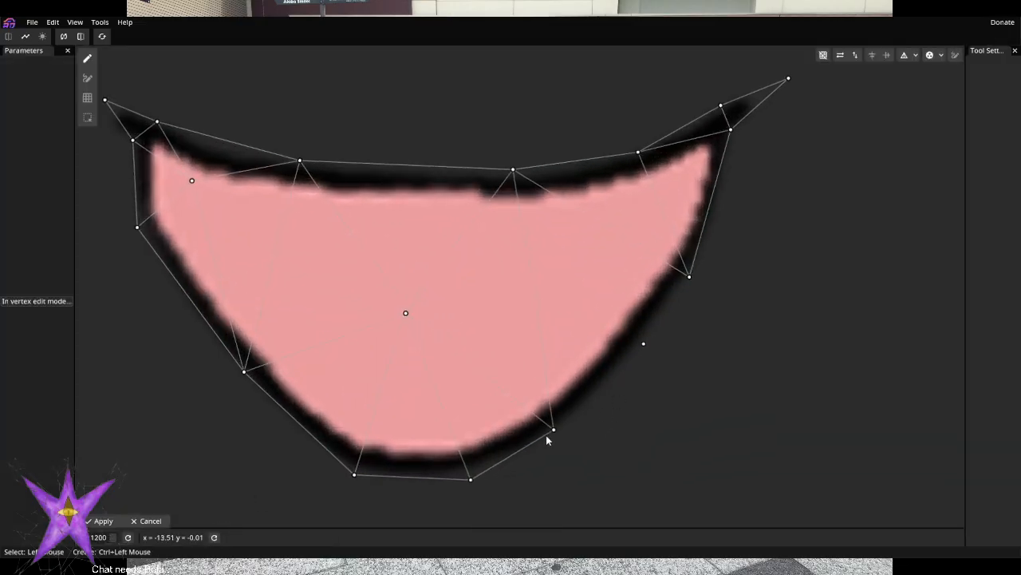
{"action": "left_click", "coordinate": [643, 343]}
{"action": "left_click", "coordinate": [87, 80]}
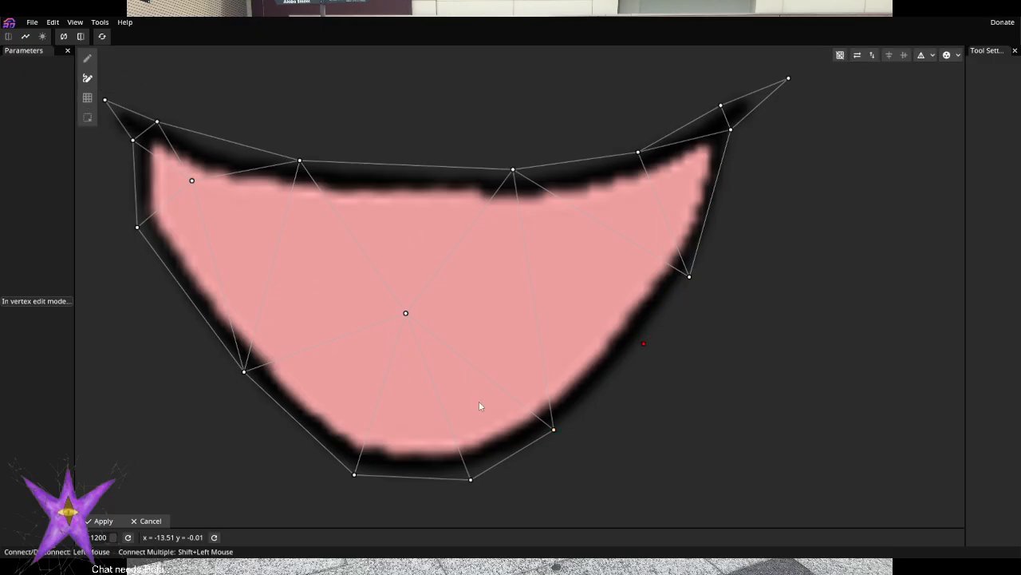
{"action": "left_click", "coordinate": [554, 430]}
{"action": "left_click", "coordinate": [689, 278]}
{"action": "left_click", "coordinate": [643, 343]}
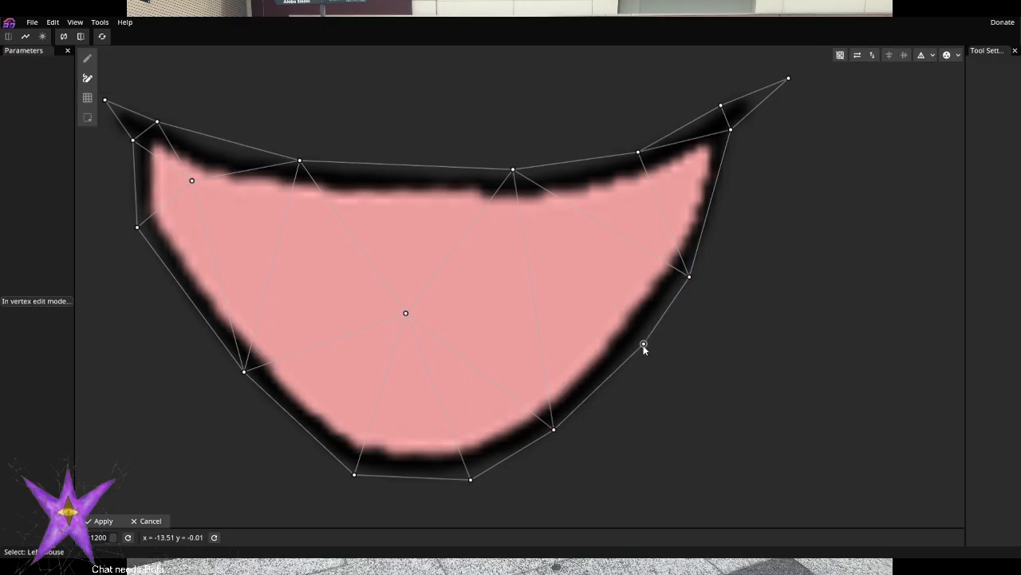
{"action": "key", "text": "Escape"}
Add an interior vertex in the mouth's right half, connect it to the right outline and upper-lip vertices, and apply the mesh
{"action": "left_click", "coordinate": [87, 58]}
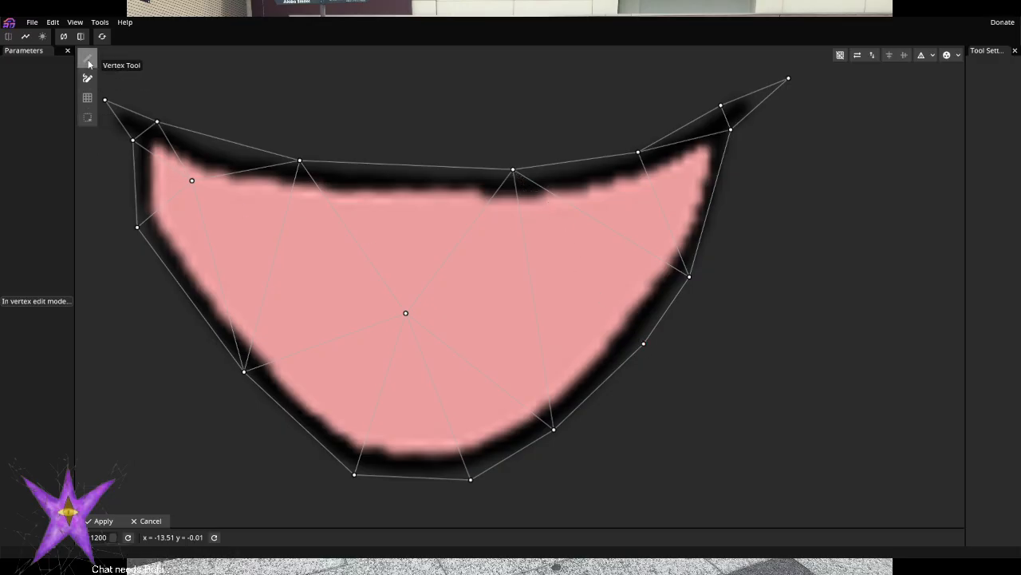
{"action": "left_click", "coordinate": [577, 276], "text": "ctrl"}
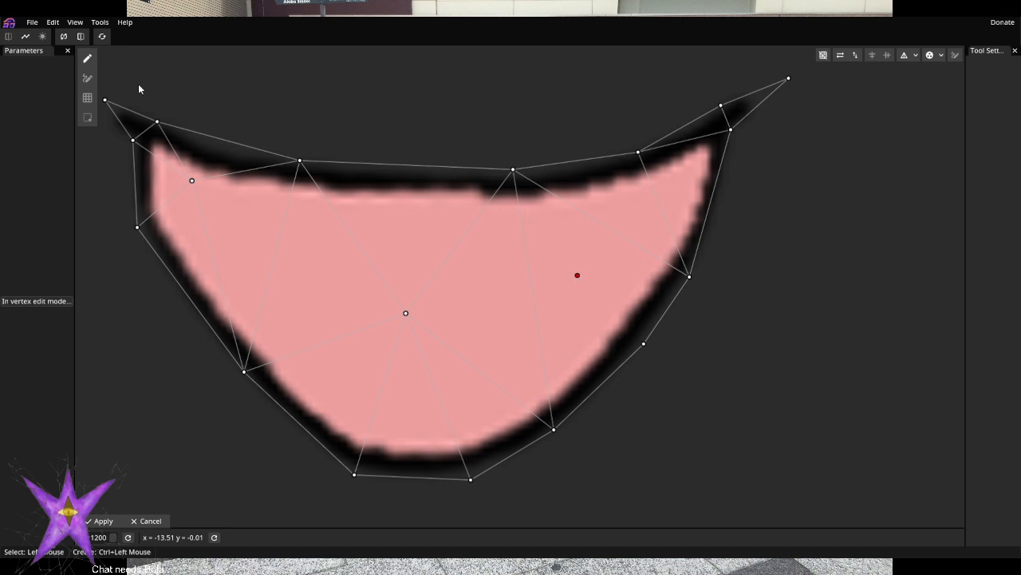
{"action": "left_click", "coordinate": [89, 80]}
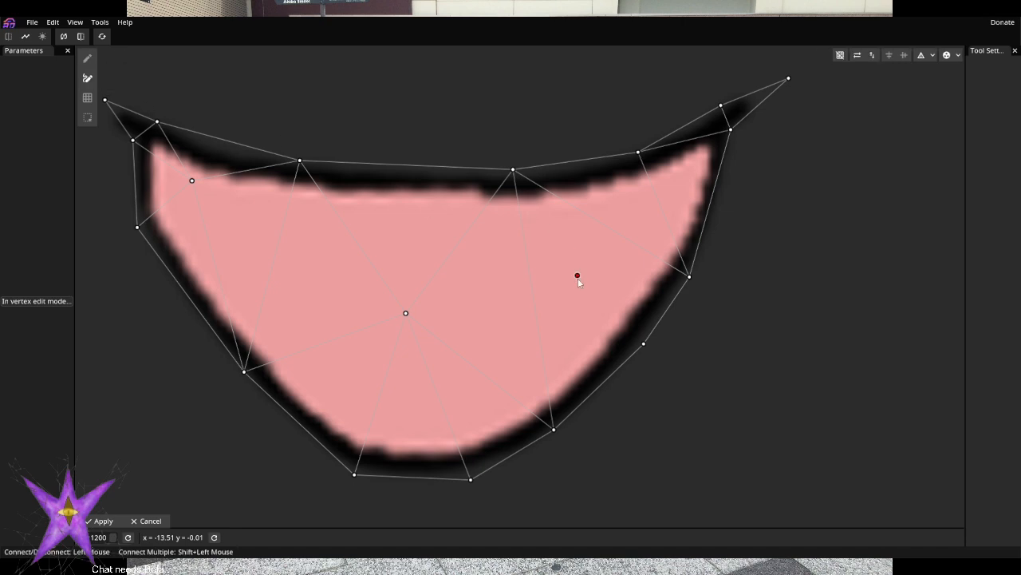
{"action": "left_click", "coordinate": [555, 430]}
{"action": "left_click", "coordinate": [577, 275]}
{"action": "left_click", "coordinate": [644, 344]}
{"action": "left_click", "coordinate": [577, 275]}
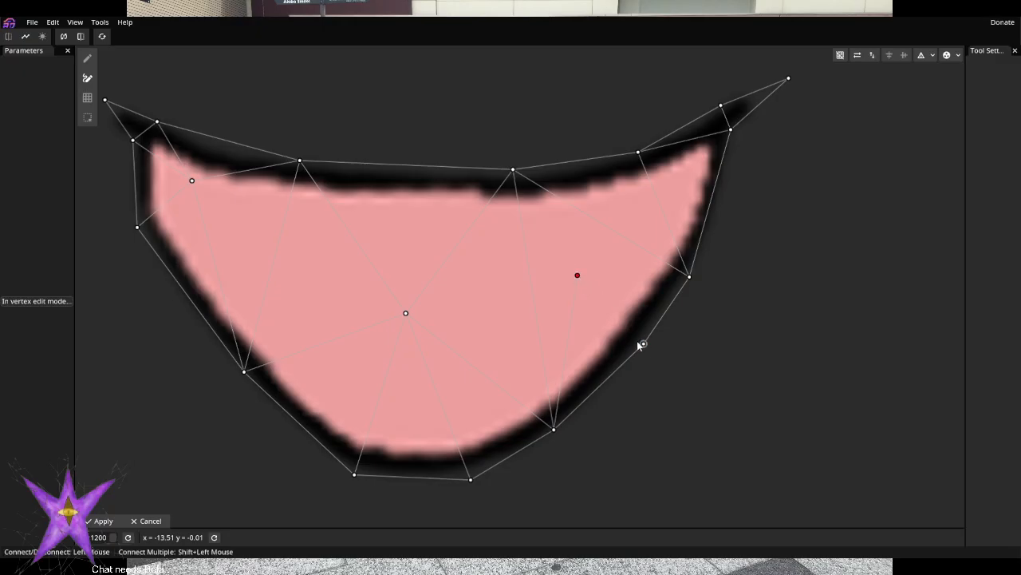
{"action": "left_click", "coordinate": [690, 277]}
{"action": "left_click", "coordinate": [578, 276]}
{"action": "left_click", "coordinate": [514, 169]}
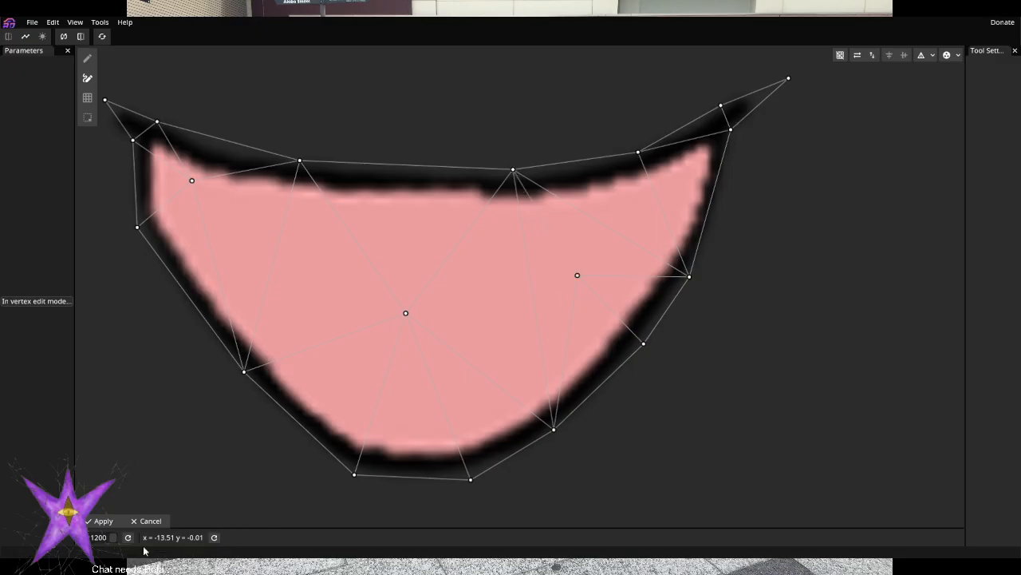
{"action": "left_click", "coordinate": [103, 521]}
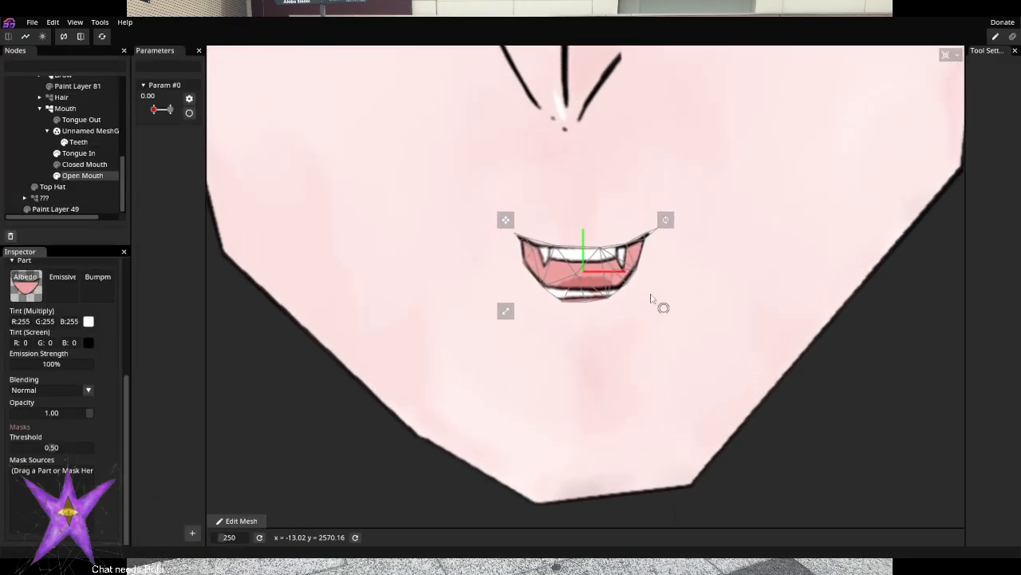
Arm Param #0 at 0.00 and pull the two lower-left Open Mouth vertices slightly outward
{"action": "scroll", "coordinate": [640, 297], "scroll_direction": "up", "scroll_amount": 6}
{"action": "scroll", "coordinate": [413, 349], "scroll_direction": "up", "scroll_amount": 3}
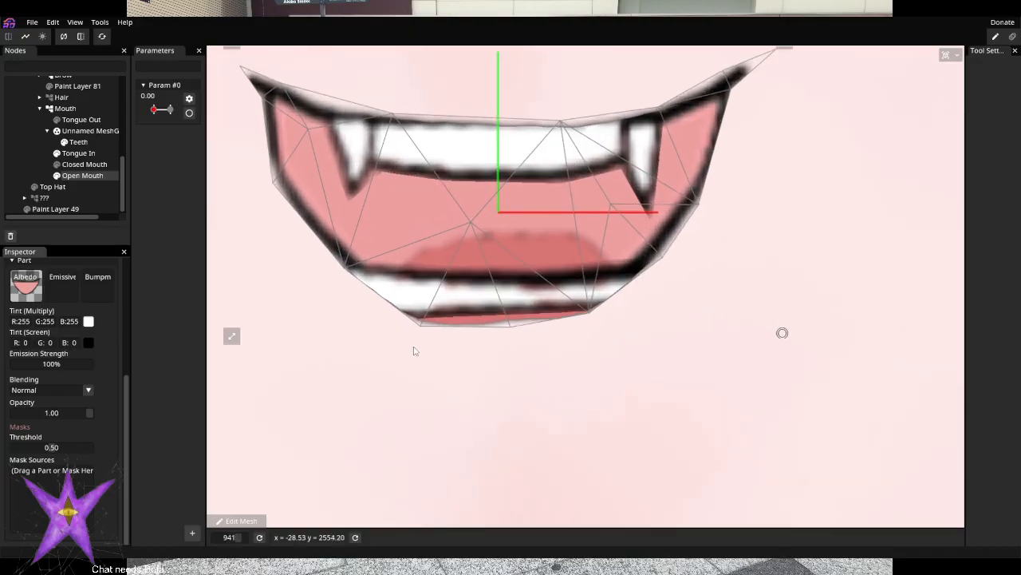
{"action": "left_click", "coordinate": [189, 113]}
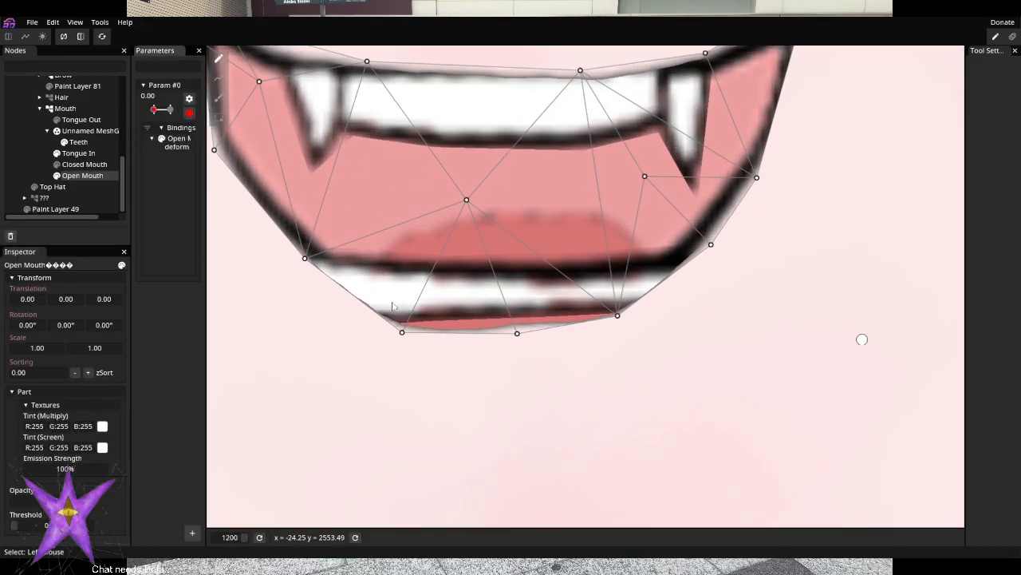
{"action": "mouse_move", "coordinate": [304, 264]}
{"action": "left_mouse_down"}
{"action": "mouse_move", "coordinate": [257, 313]}
{"action": "mouse_move", "coordinate": [262, 355]}
{"action": "mouse_move", "coordinate": [270, 345]}
{"action": "mouse_move", "coordinate": [294, 370]}
{"action": "mouse_move", "coordinate": [290, 269]}
{"action": "left_mouse_up"}
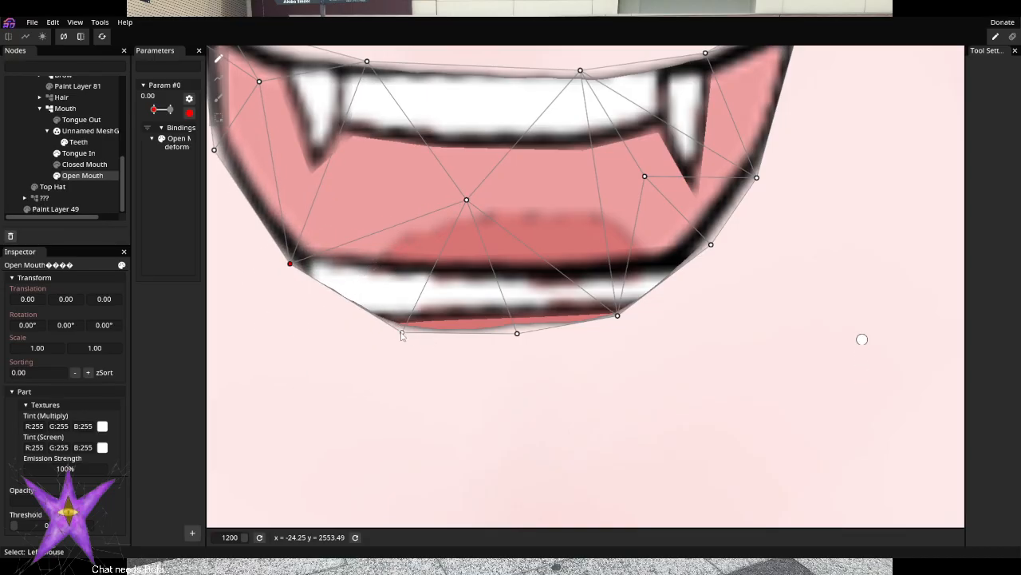
{"action": "mouse_move", "coordinate": [402, 335]}
{"action": "left_mouse_down"}
{"action": "mouse_move", "coordinate": [404, 413]}
{"action": "mouse_move", "coordinate": [404, 331]}
{"action": "mouse_move", "coordinate": [402, 379]}
{"action": "mouse_move", "coordinate": [405, 342]}
{"action": "left_mouse_up"}
Move Tongue In into the mesh group with Teeth, and back out to be a direct child of Mouth
{"action": "left_click_drag", "start_coordinate": [79, 152], "coordinate": [82, 203]}
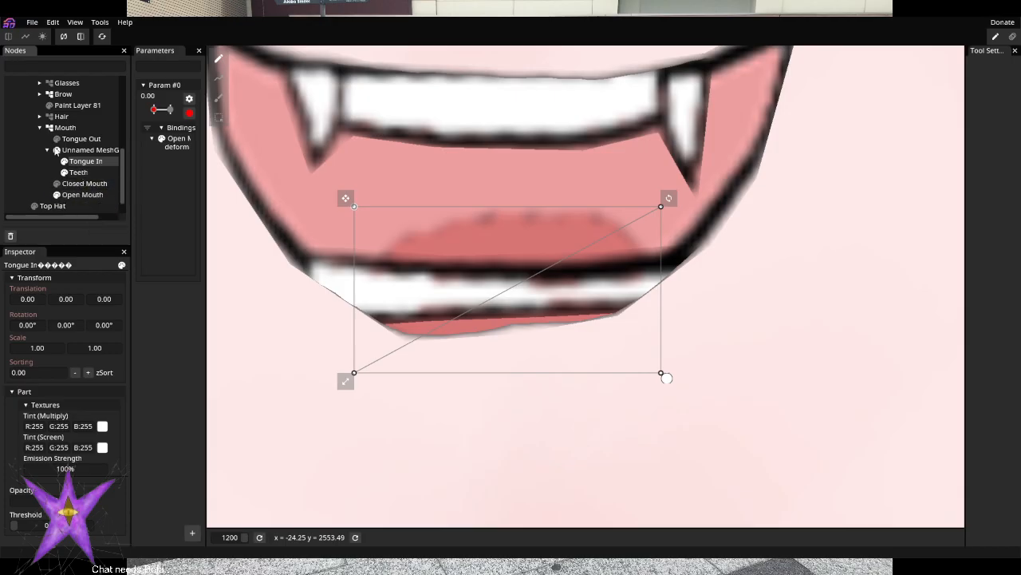
{"action": "left_click_drag", "start_coordinate": [85, 166], "coordinate": [67, 138]}
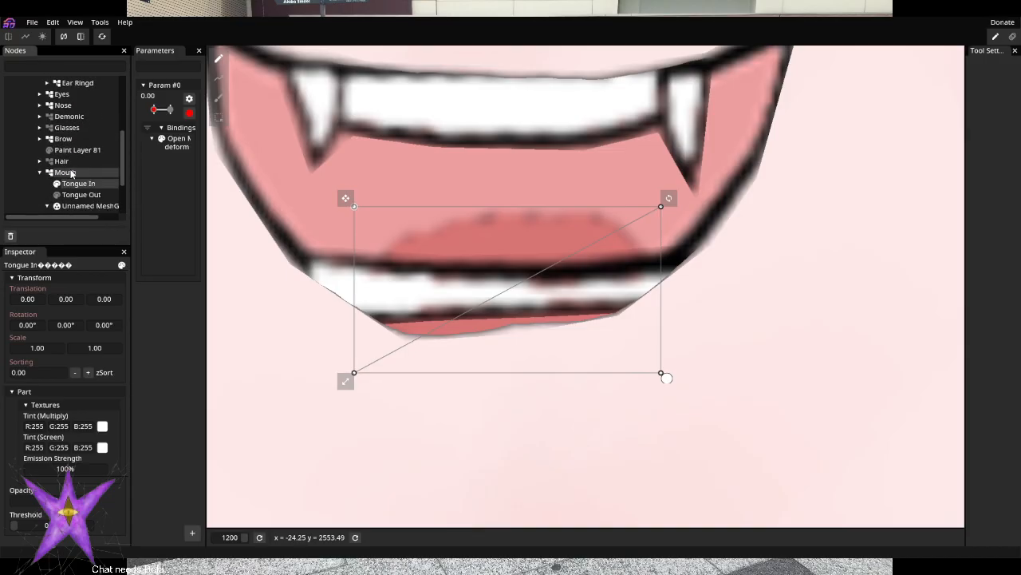
{"action": "scroll", "coordinate": [72, 173], "scroll_direction": "down", "scroll_amount": 1}
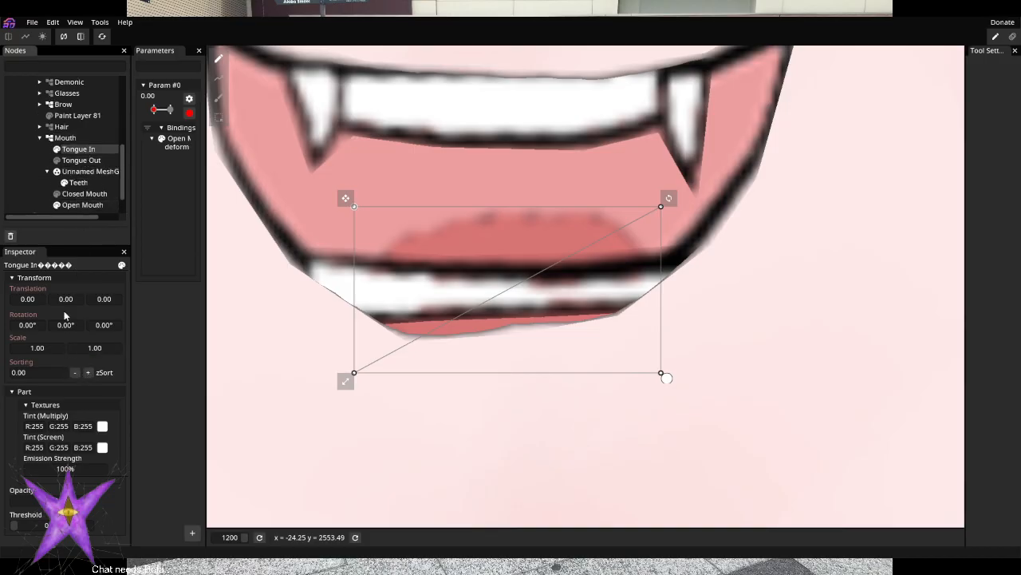
Set Tongue In's sorting to -0.01 within Param #0 and disarm the parameter
{"action": "left_click", "coordinate": [70, 206]}
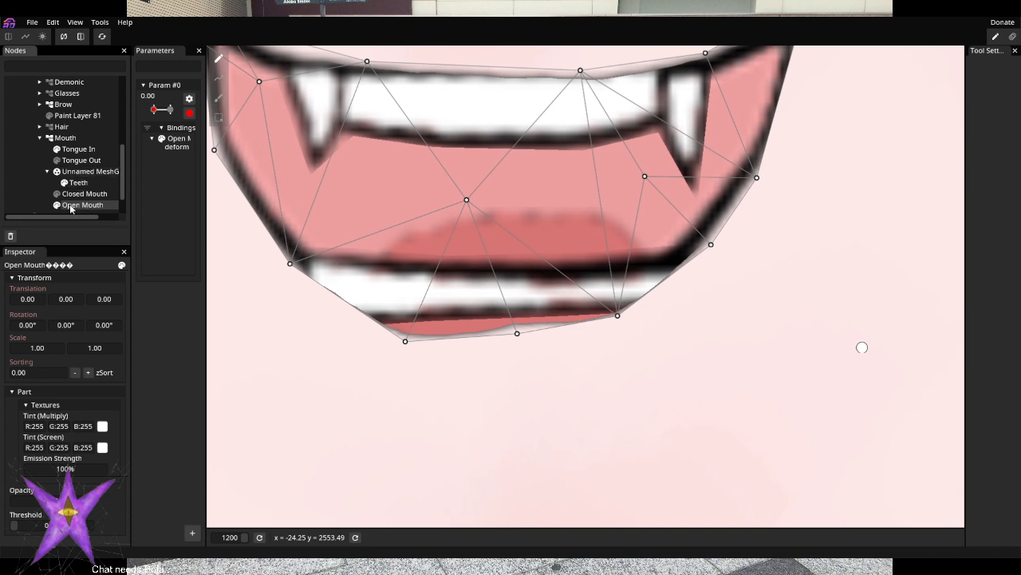
{"action": "left_click", "coordinate": [80, 150]}
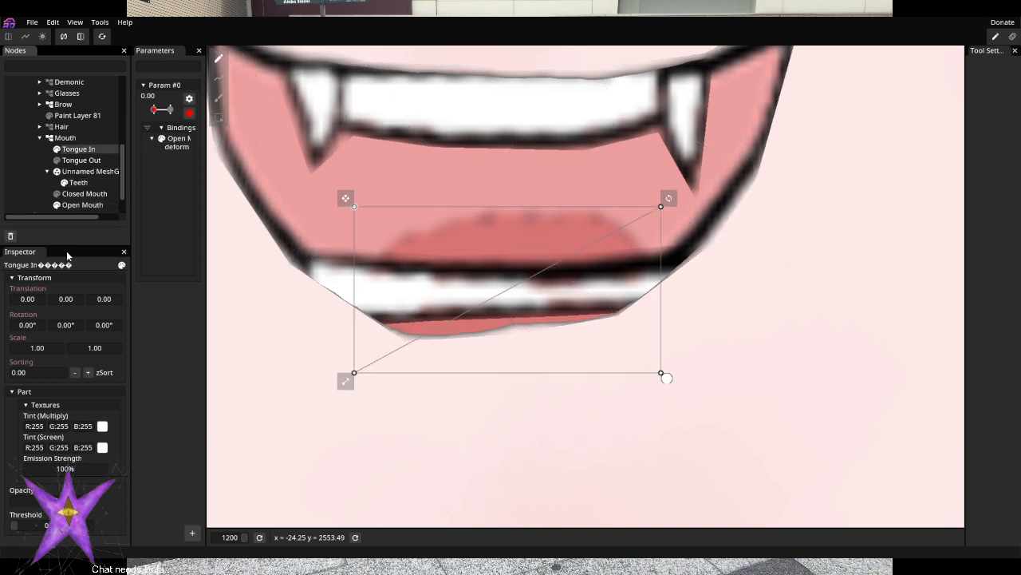
{"action": "left_click", "coordinate": [75, 372]}
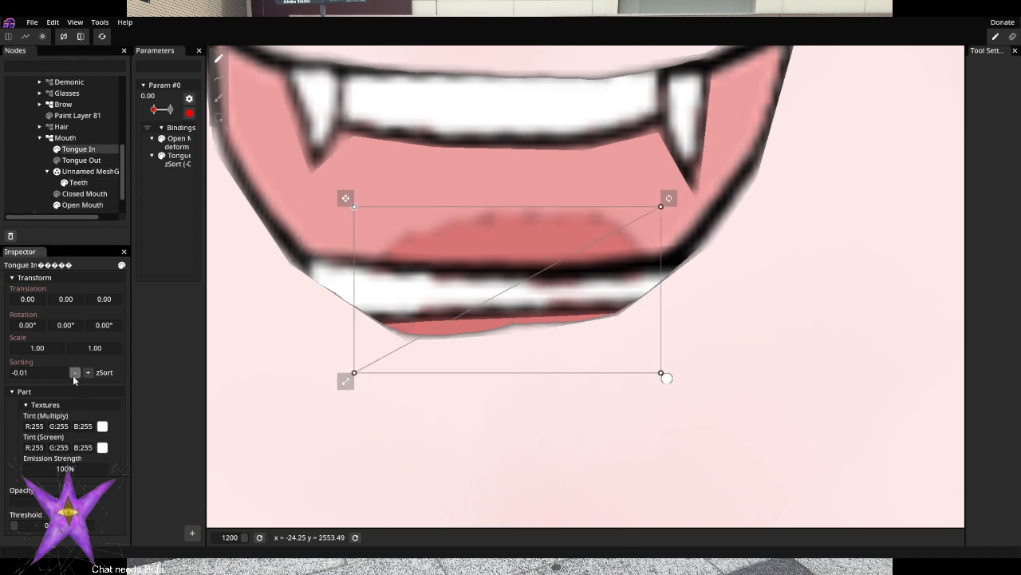
{"action": "left_click", "coordinate": [189, 114]}
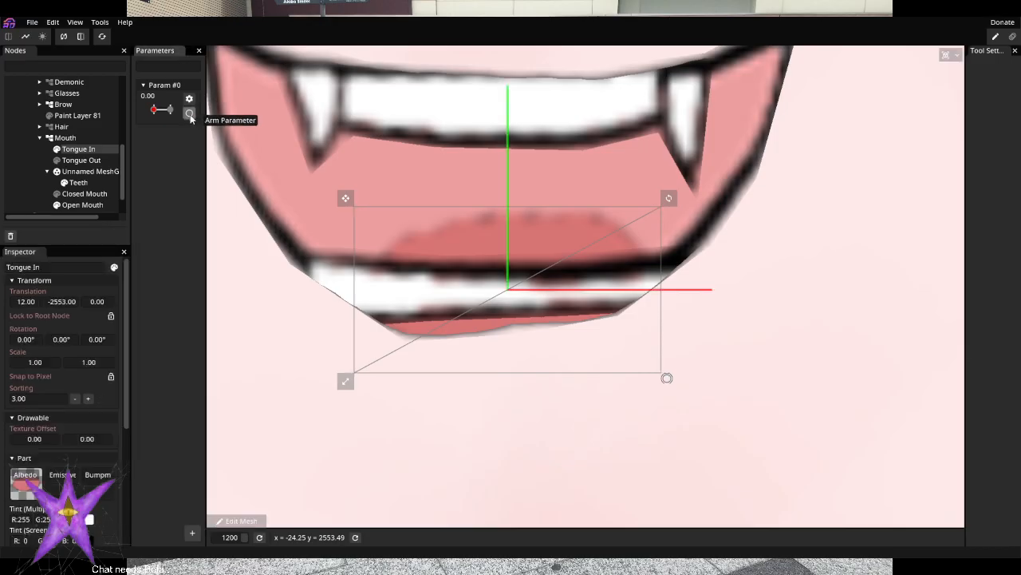
Try to lower Tongue In's base sorting and to move it further down within the Mouth group
{"action": "double_click", "coordinate": [78, 149]}
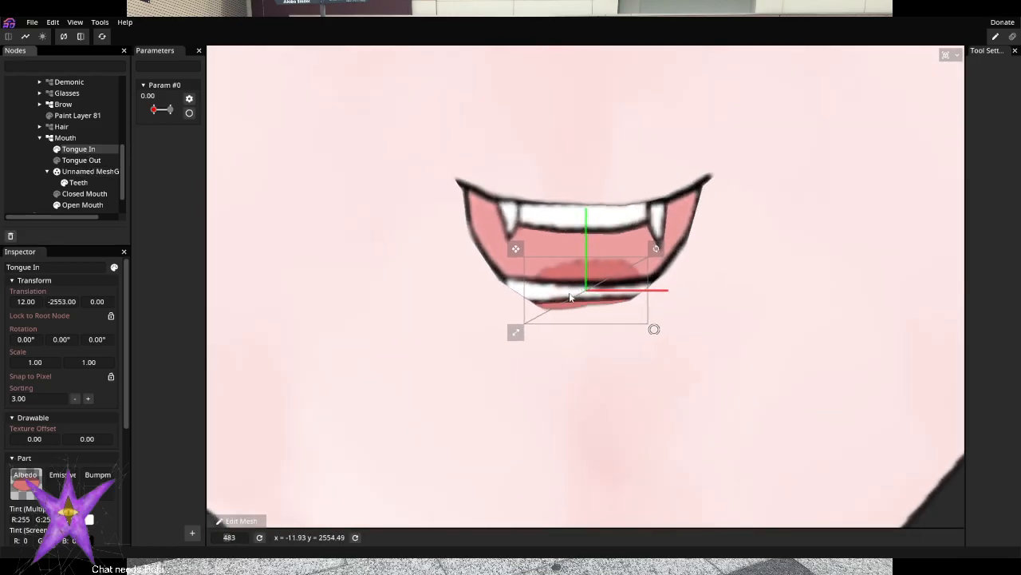
{"action": "left_click", "coordinate": [74, 400]}
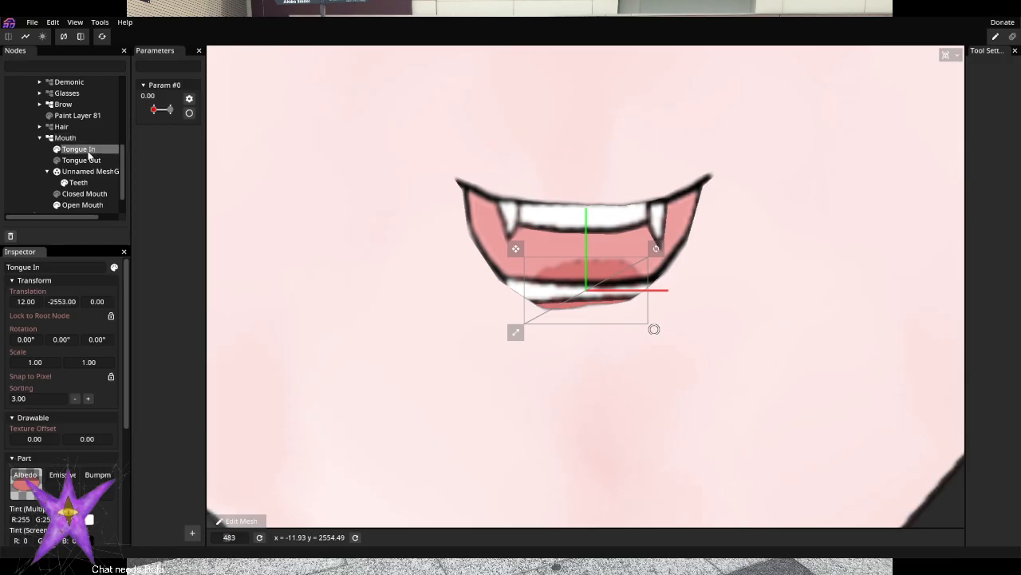
{"action": "left_click_drag", "start_coordinate": [87, 151], "coordinate": [101, 198]}
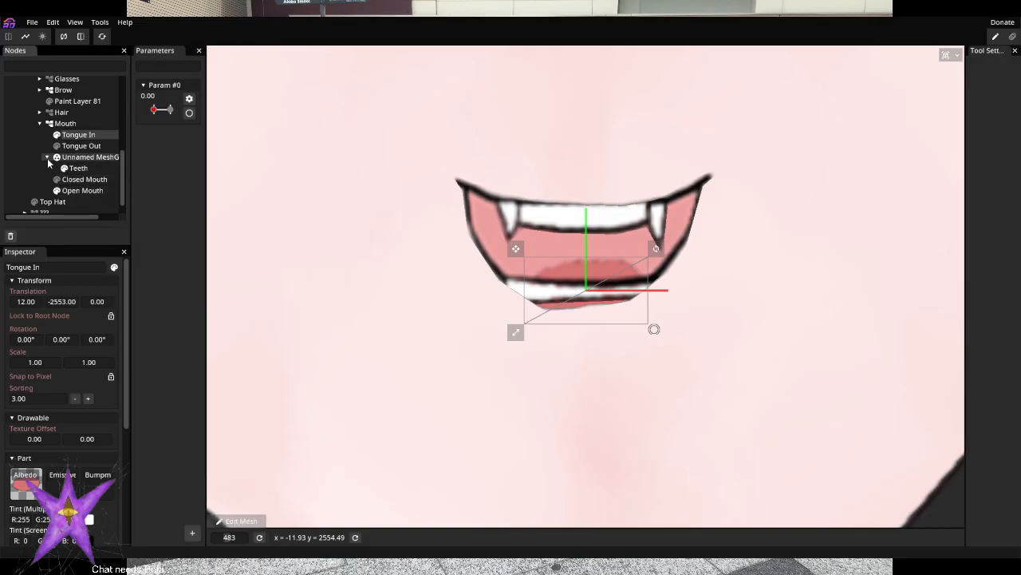
Move Teeth out of the Unnamed MeshGroup to sit directly under Mouth, and delete the emptied mesh group
{"action": "left_click", "coordinate": [67, 159]}
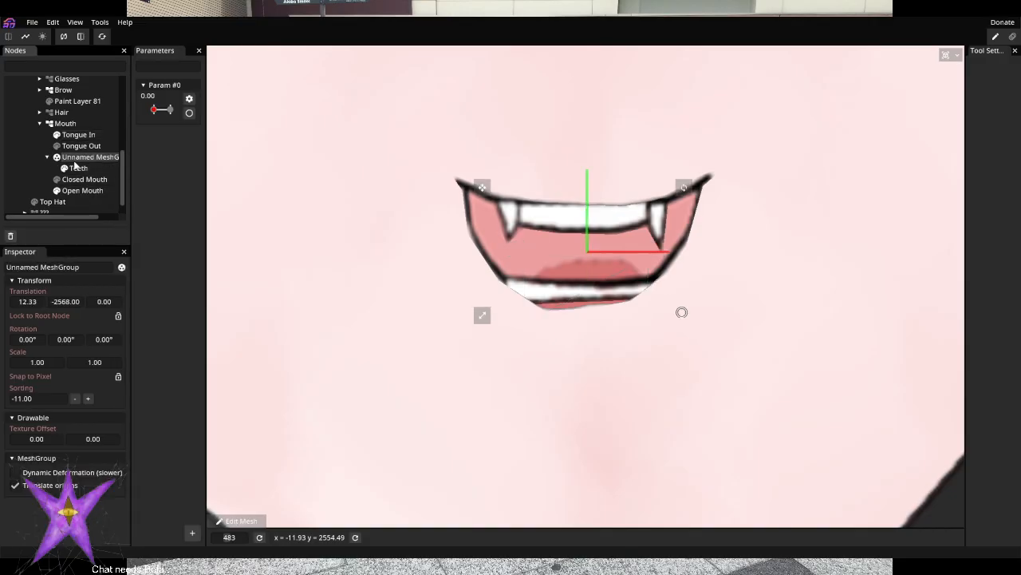
{"action": "mouse_move", "coordinate": [80, 167]}
{"action": "left_mouse_down"}
{"action": "mouse_move", "coordinate": [64, 164]}
{"action": "mouse_move", "coordinate": [71, 172]}
{"action": "left_mouse_up"}
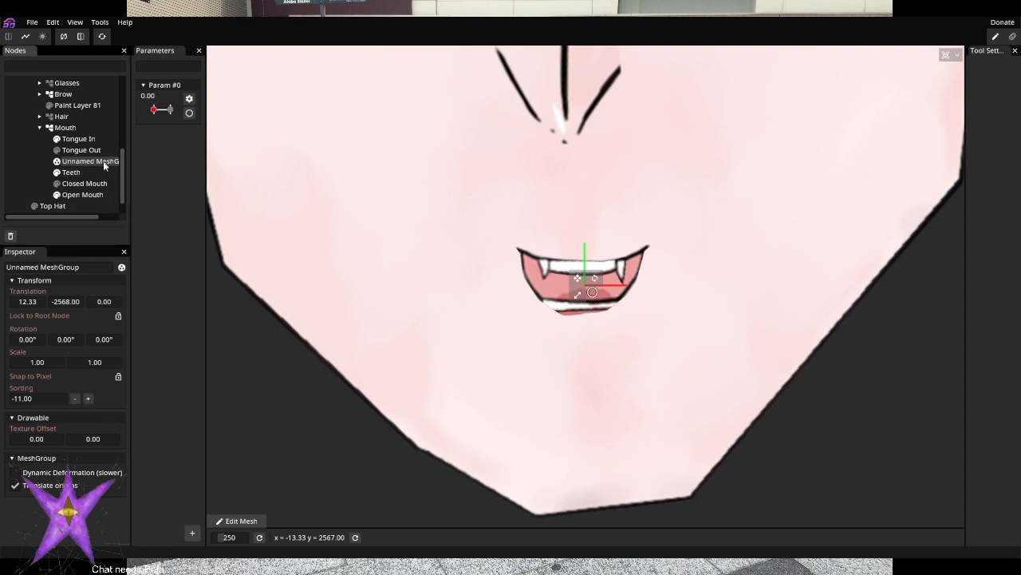
{"action": "right_click", "coordinate": [103, 161]}
{"action": "left_click", "coordinate": [120, 196]}
{"action": "scroll", "coordinate": [79, 161], "scroll_direction": "up", "scroll_amount": 5}
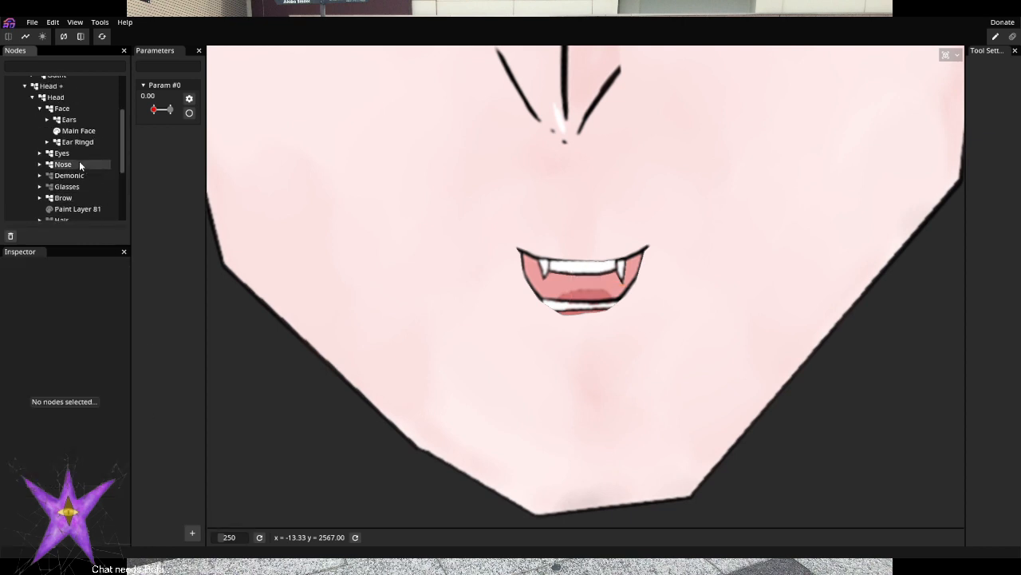
Move Tongue In to the end of the Mouth group, below Open Mouth
{"action": "scroll", "coordinate": [71, 187], "scroll_direction": "down", "scroll_amount": 5}
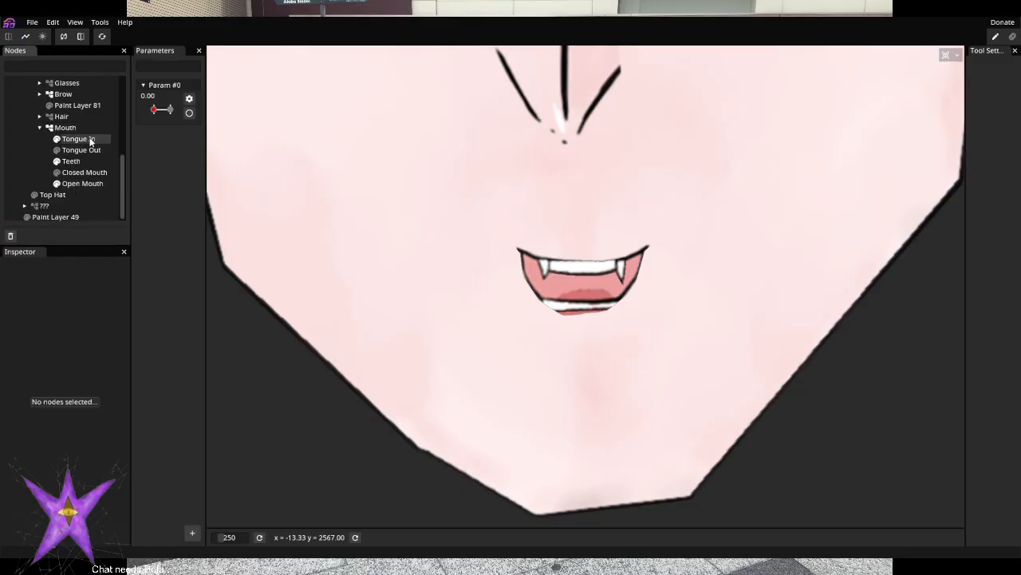
{"action": "left_click_drag", "start_coordinate": [91, 140], "coordinate": [93, 183]}
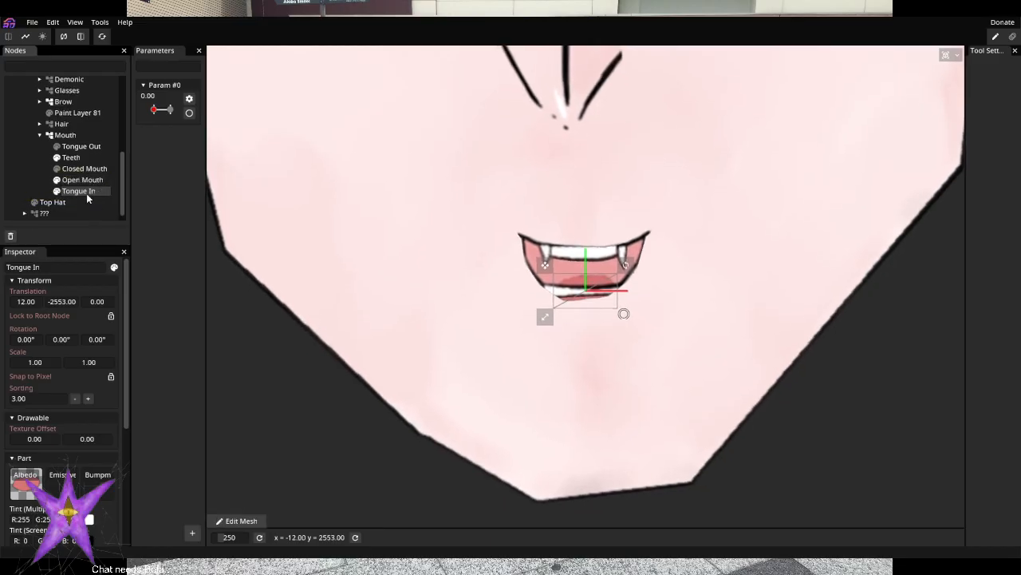
{"action": "left_click", "coordinate": [86, 181]}
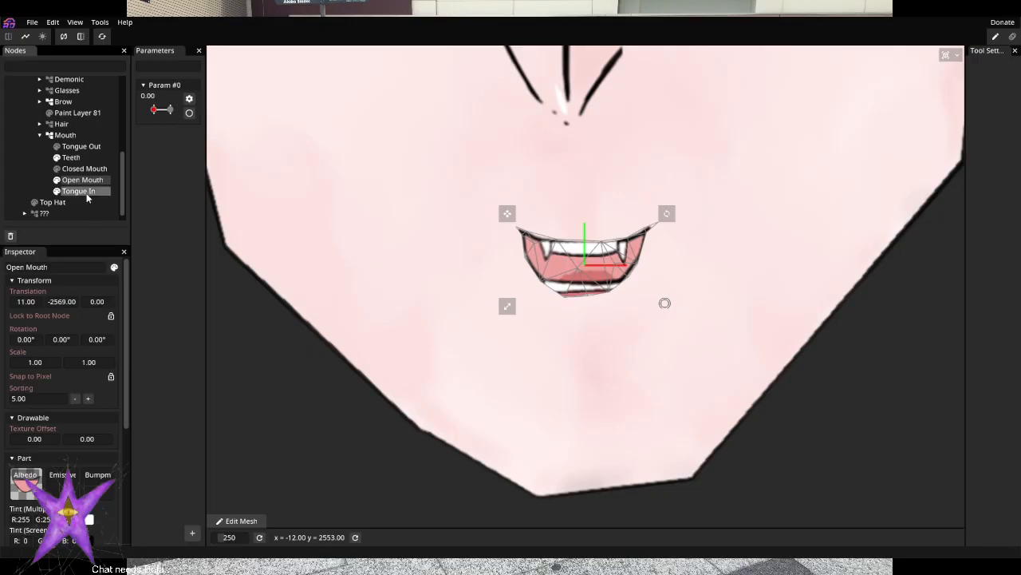
{"action": "left_click", "coordinate": [86, 193]}
{"action": "scroll", "coordinate": [526, 298], "scroll_direction": "up", "scroll_amount": 6}
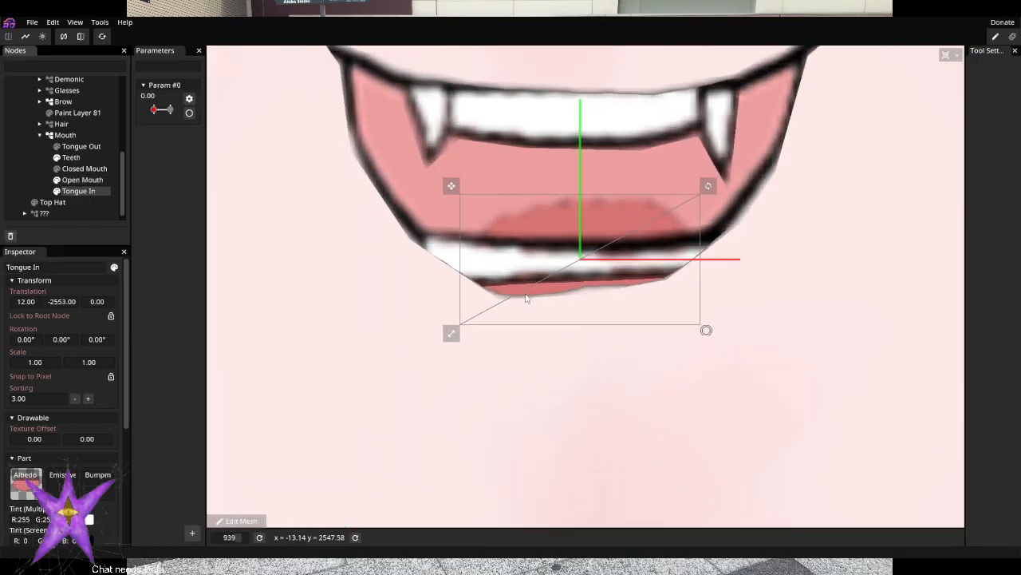
Arm Param #0 and try reshaping Open Mouth's lower edge with its bottom middle vertex
{"action": "left_click", "coordinate": [82, 180]}
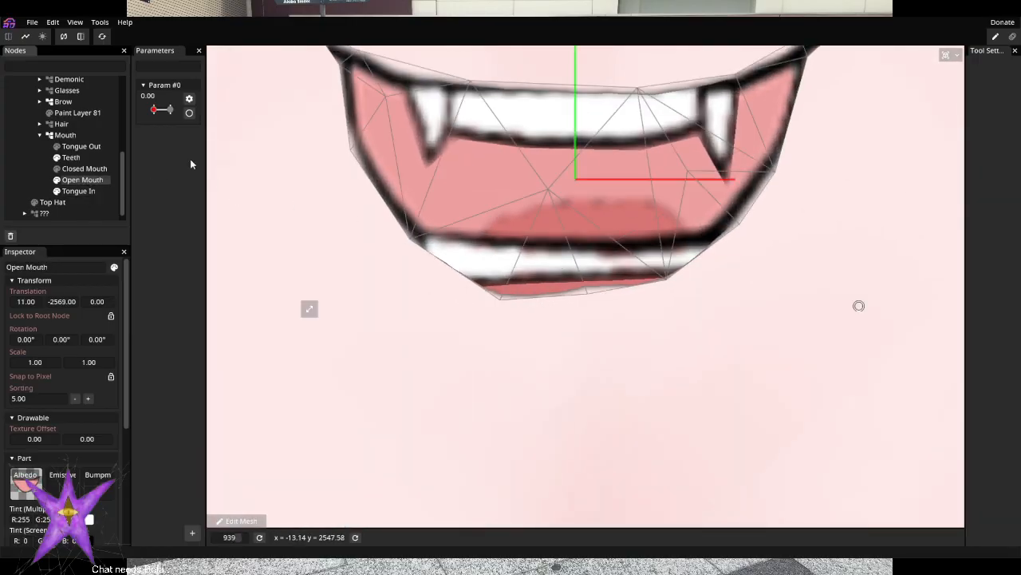
{"action": "left_click", "coordinate": [189, 113]}
{"action": "left_click_drag", "start_coordinate": [588, 294], "coordinate": [606, 430]}
{"action": "left_click_drag", "start_coordinate": [588, 338], "coordinate": [581, 298]}
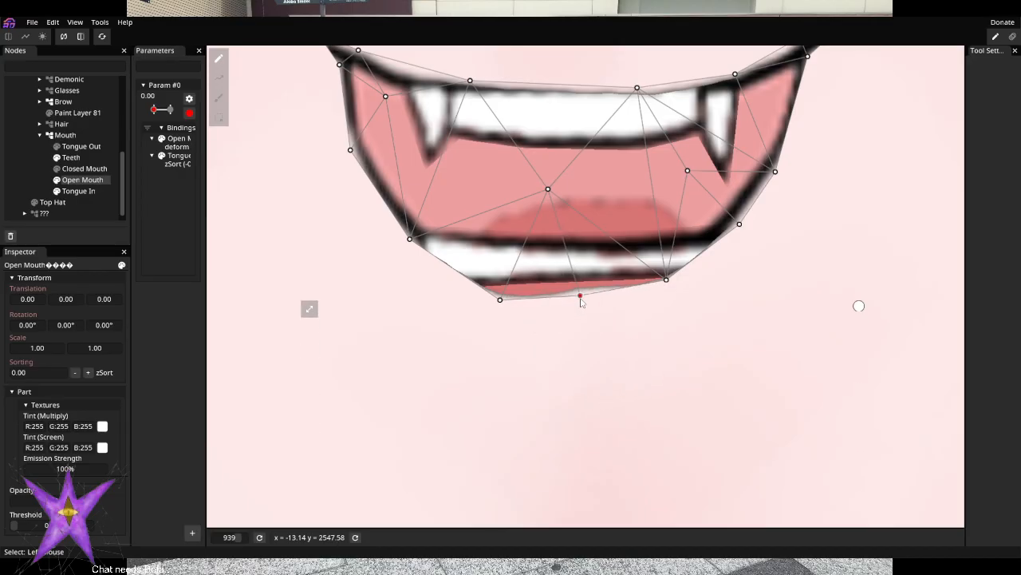
Hide Tongue In and pull Open Mouth's lower left vertex closer to the bottom outline
{"action": "left_click", "coordinate": [77, 193]}
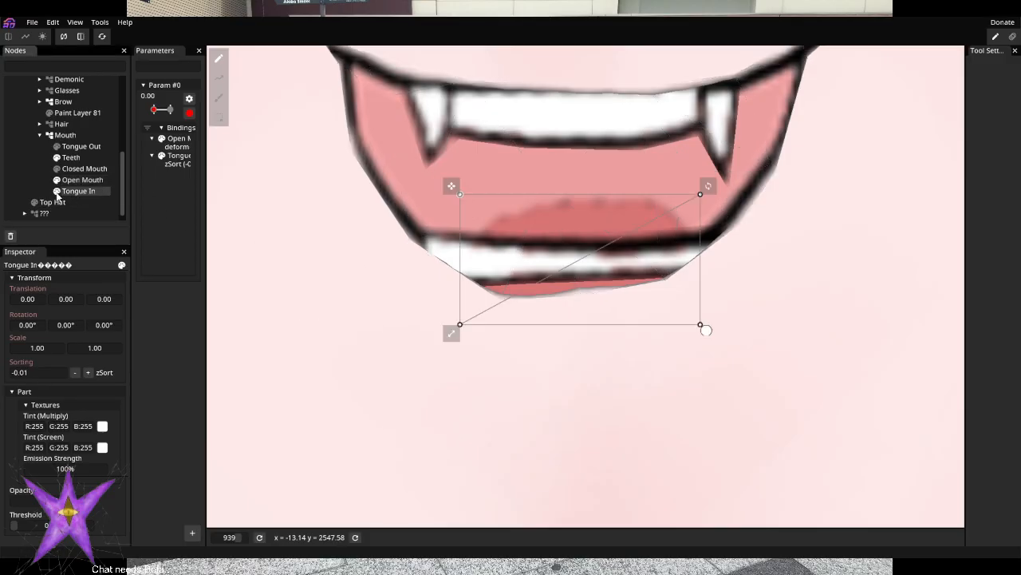
{"action": "left_click", "coordinate": [57, 192]}
{"action": "left_click", "coordinate": [80, 180]}
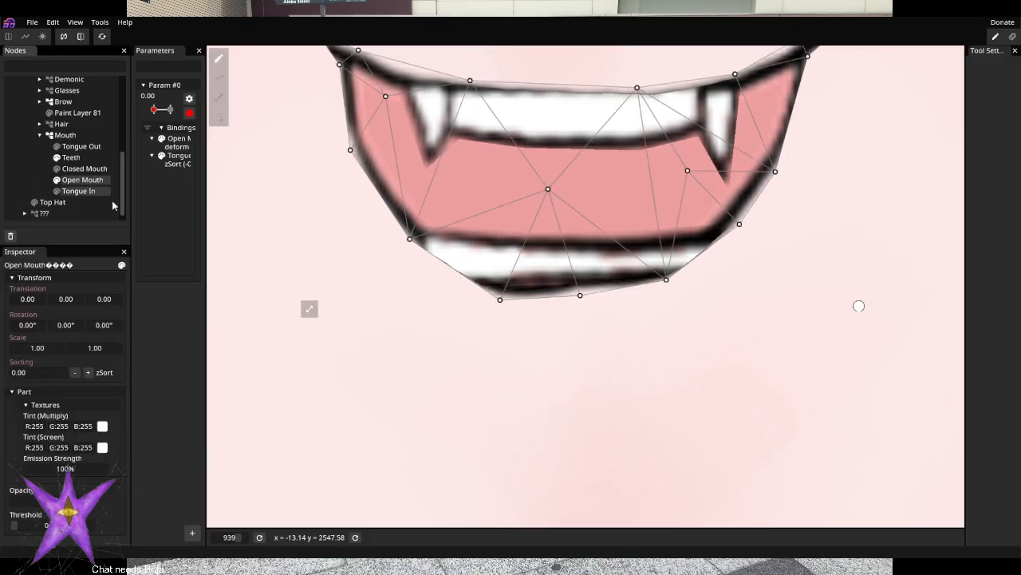
{"action": "mouse_move", "coordinate": [499, 302]}
{"action": "left_mouse_down"}
{"action": "mouse_move", "coordinate": [490, 320]}
{"action": "mouse_move", "coordinate": [497, 292]}
{"action": "mouse_move", "coordinate": [490, 306]}
{"action": "left_mouse_up"}
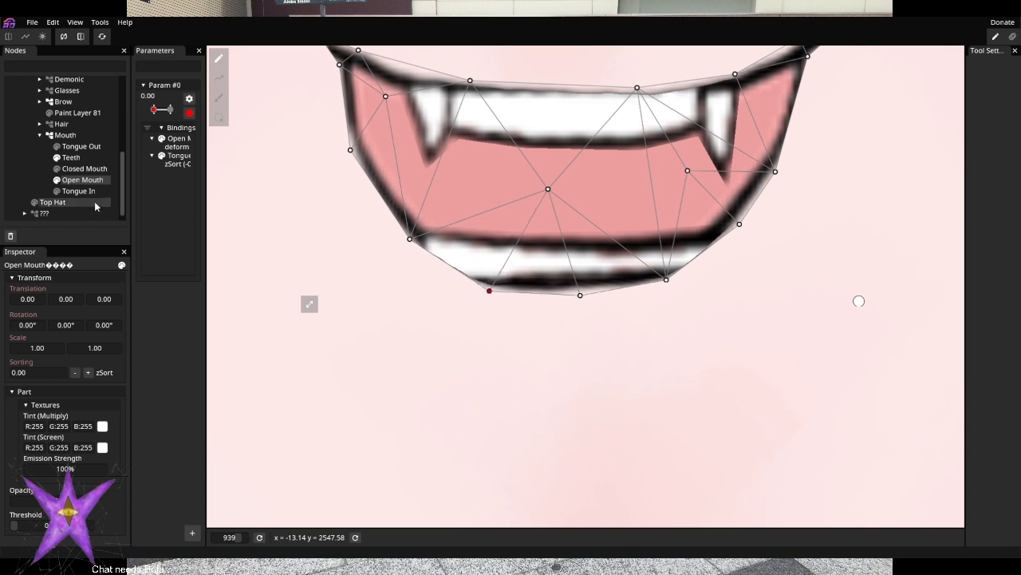
Move Open Mouth to the start of the Mouth group and disarm Param #0
{"action": "double_click", "coordinate": [80, 183]}
{"action": "left_click_drag", "start_coordinate": [80, 186], "coordinate": [136, 206]}
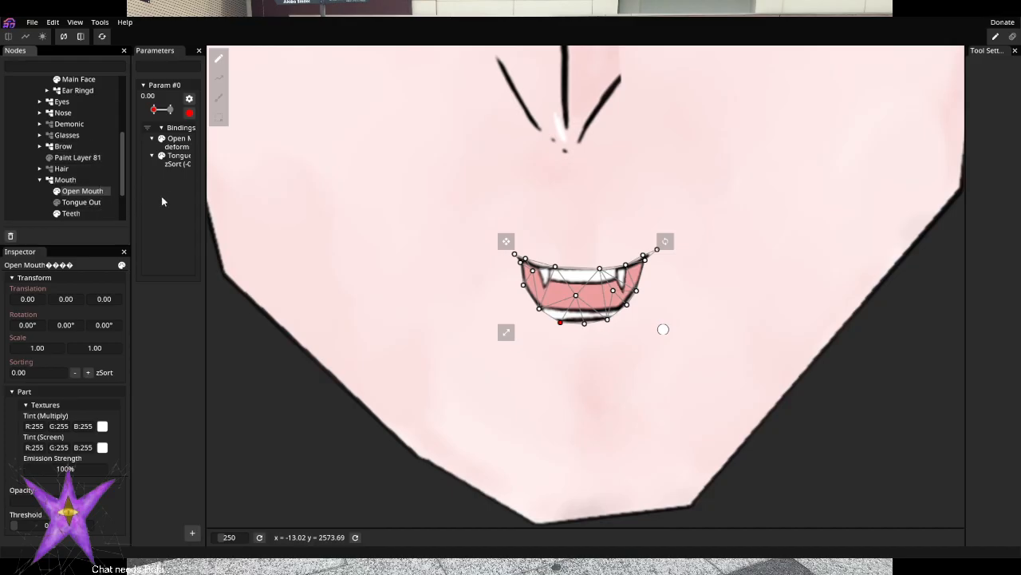
{"action": "left_click", "coordinate": [189, 112]}
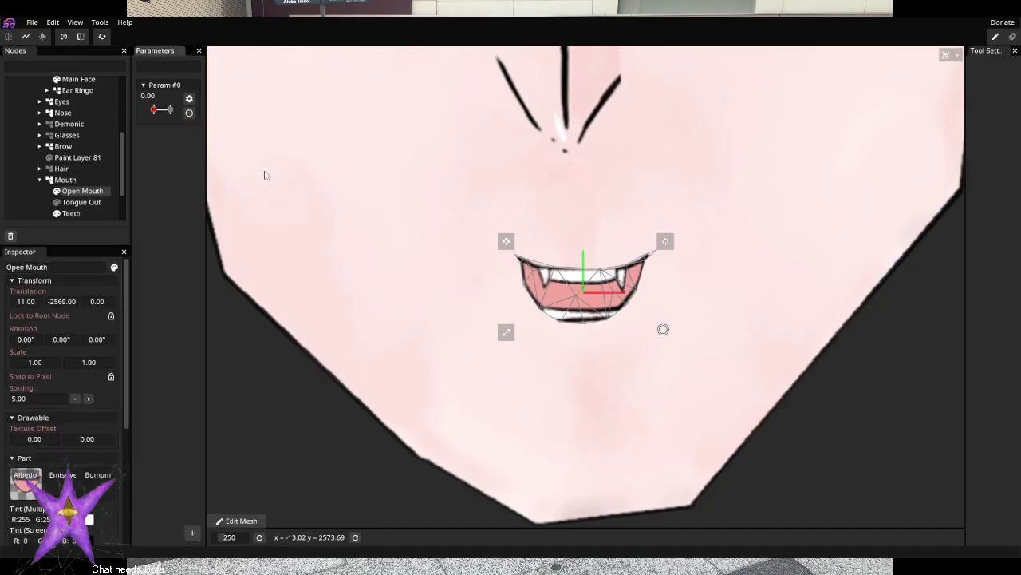
{"action": "scroll", "coordinate": [529, 342], "scroll_direction": "up", "scroll_amount": 5}
{"action": "scroll", "coordinate": [607, 310], "scroll_direction": "up", "scroll_amount": 3}
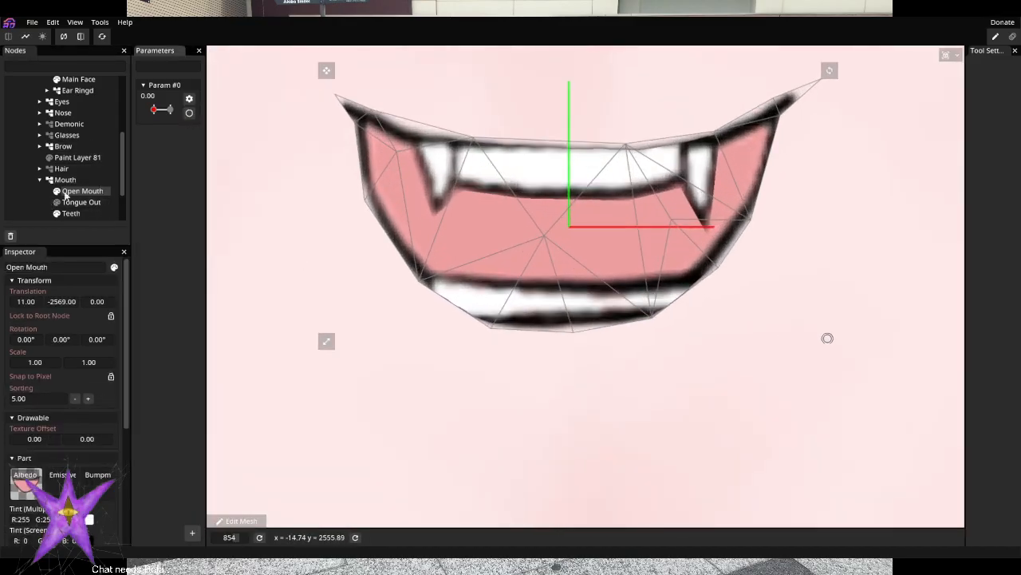
{"action": "scroll", "coordinate": [80, 198], "scroll_direction": "down", "scroll_amount": 2}
Save the model and delete Param #0
{"action": "left_click", "coordinate": [189, 99]}
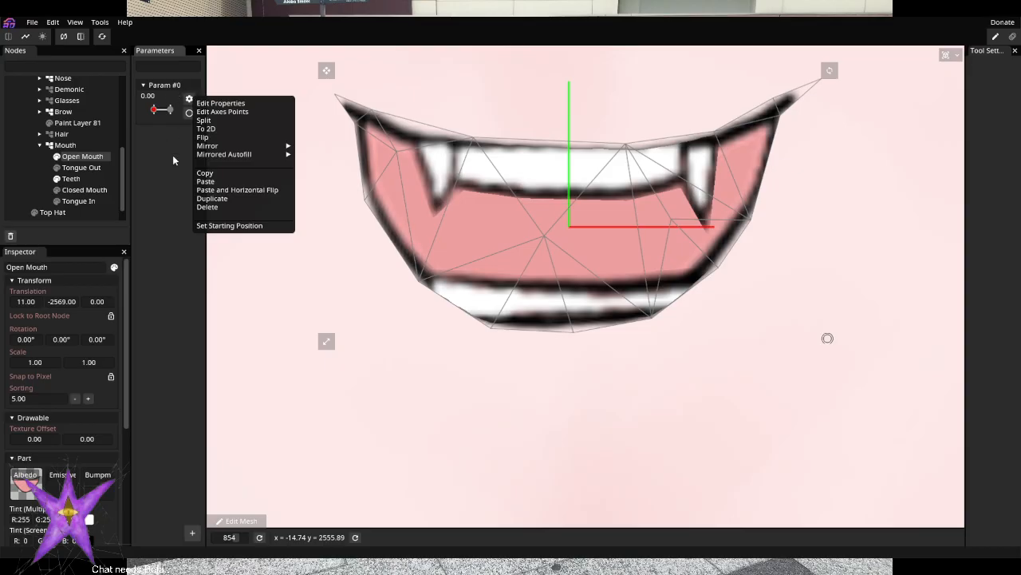
{"action": "left_click", "coordinate": [188, 182]}
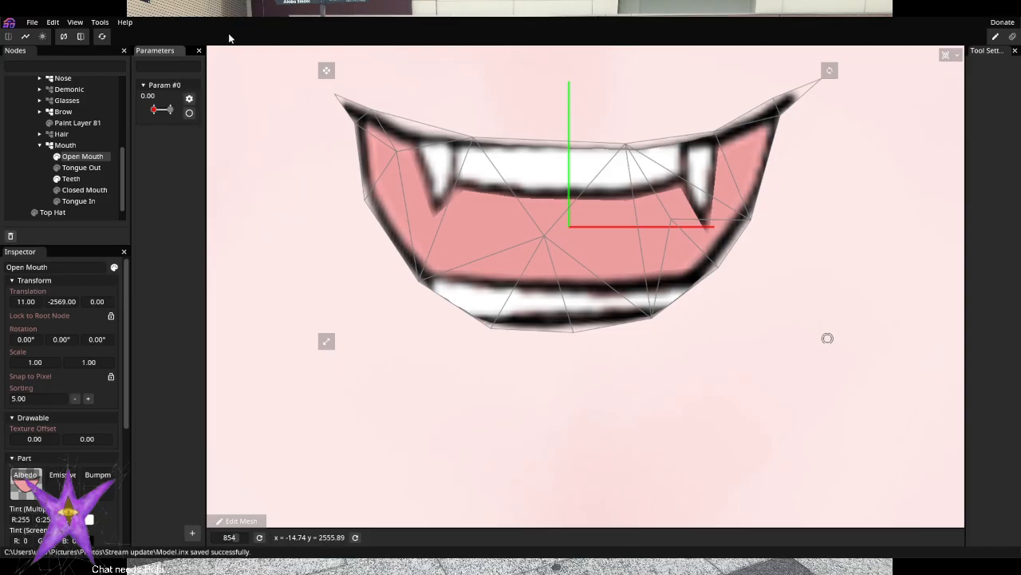
{"action": "left_click", "coordinate": [190, 100]}
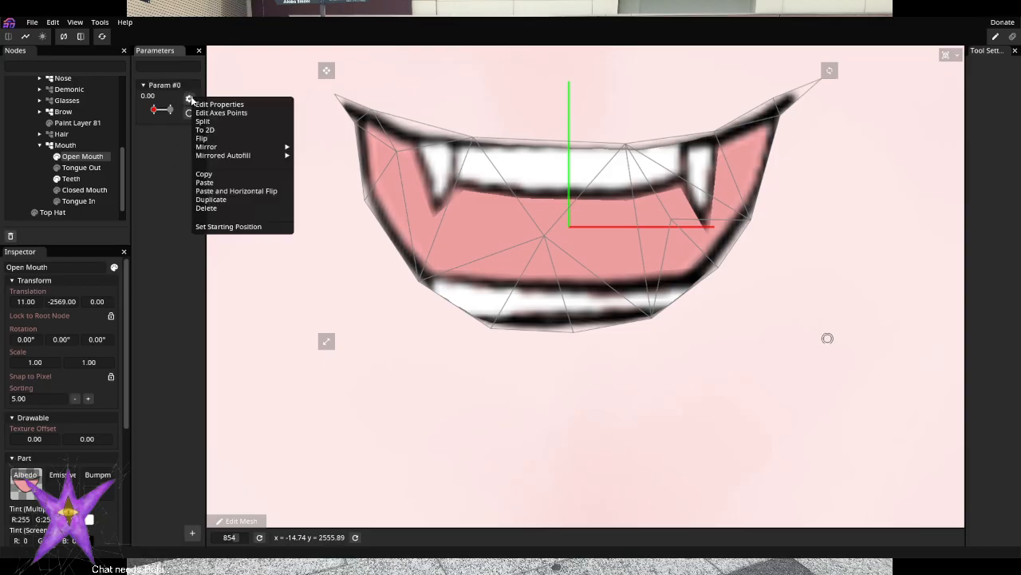
{"action": "left_click", "coordinate": [207, 209]}
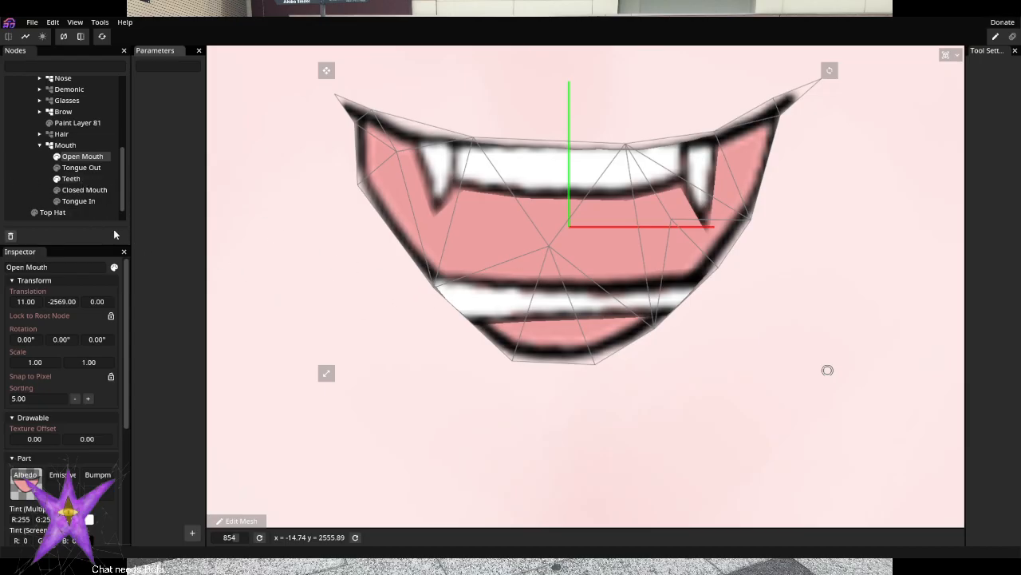
Move Open Mouth to the end of the Mouth group and make Tongue In visible again
{"action": "left_click", "coordinate": [80, 167]}
{"action": "left_click", "coordinate": [70, 178]}
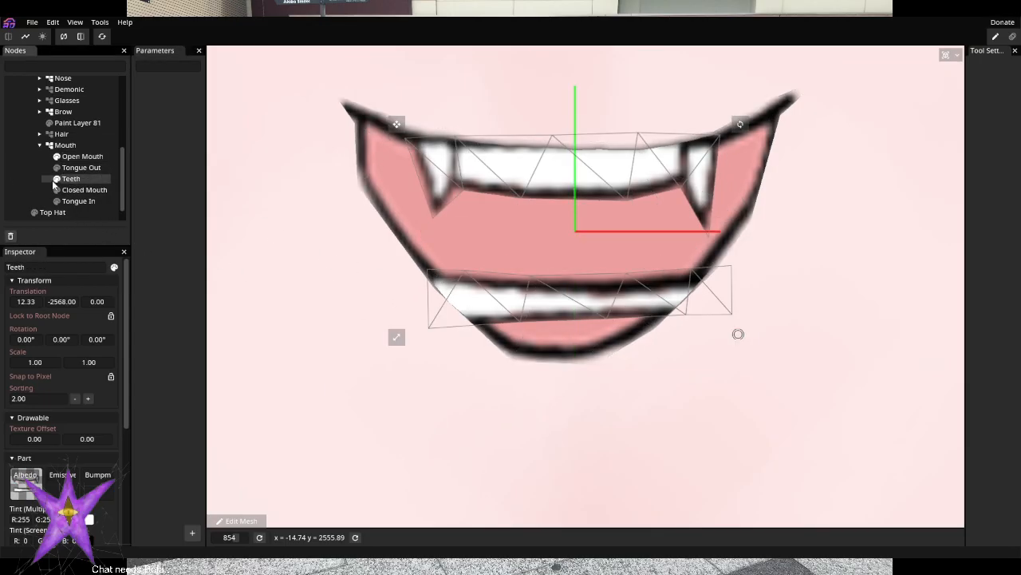
{"action": "left_click", "coordinate": [56, 182]}
{"action": "left_click", "coordinate": [56, 180]}
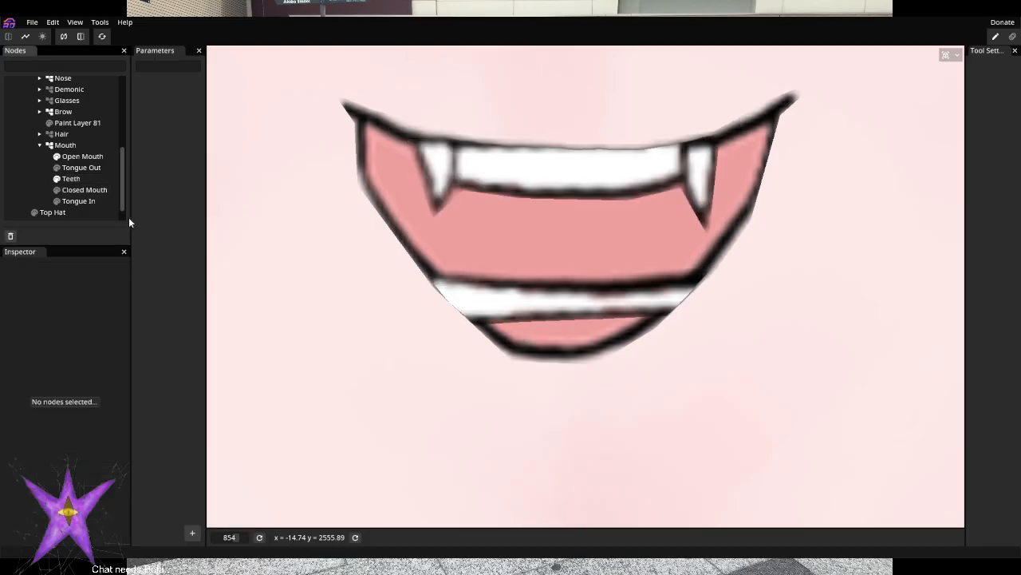
{"action": "left_click_drag", "start_coordinate": [71, 179], "coordinate": [99, 201]}
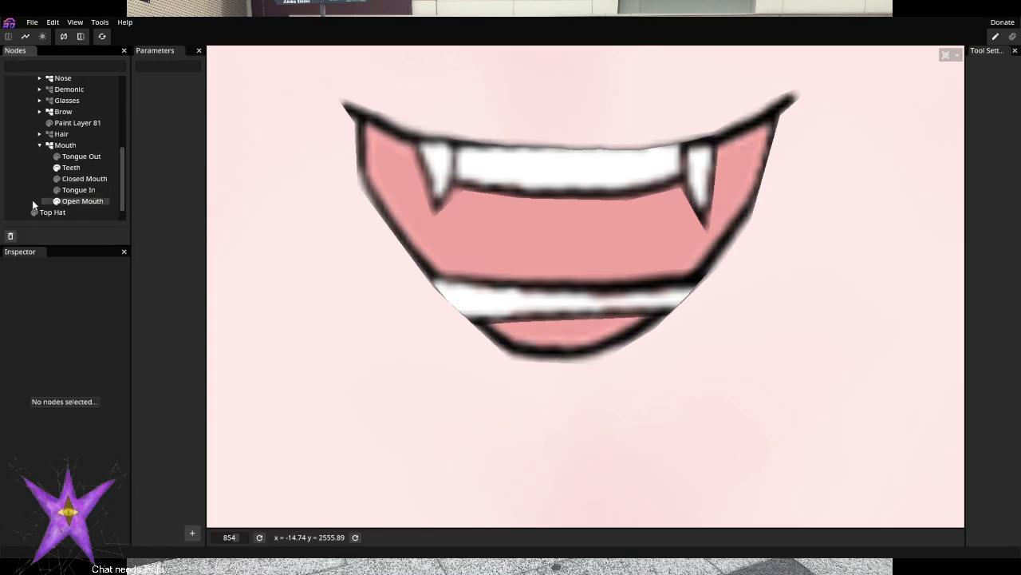
{"action": "left_click", "coordinate": [56, 191]}
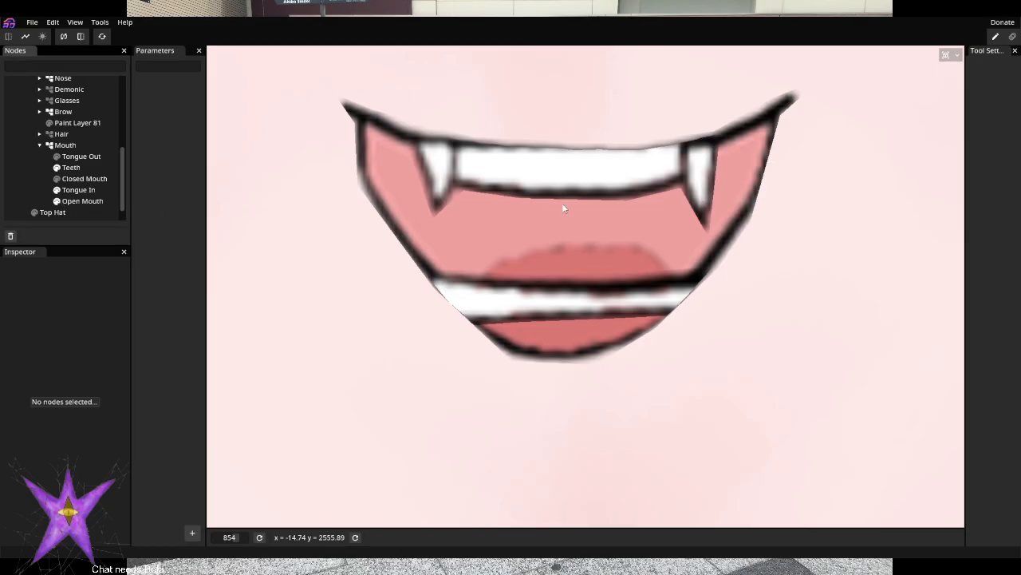
Try shifting Open Mouth slightly down against the teeth and tongue, and undo the move
{"action": "left_click", "coordinate": [83, 201]}
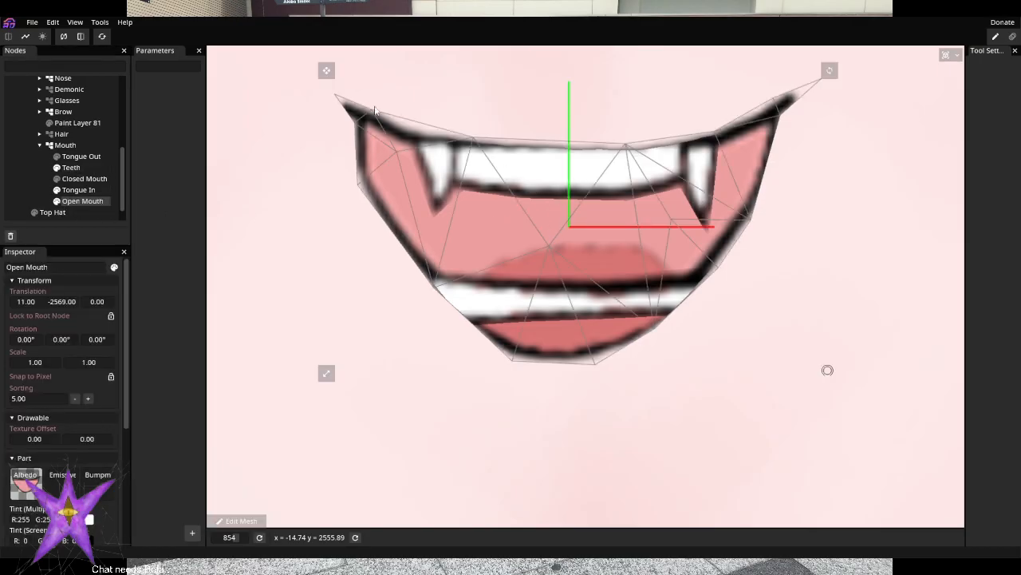
{"action": "mouse_move", "coordinate": [326, 70]}
{"action": "left_mouse_down"}
{"action": "mouse_move", "coordinate": [326, 32]}
{"action": "mouse_move", "coordinate": [323, 95]}
{"action": "mouse_move", "coordinate": [327, 52]}
{"action": "mouse_move", "coordinate": [332, 89]}
{"action": "left_mouse_up"}
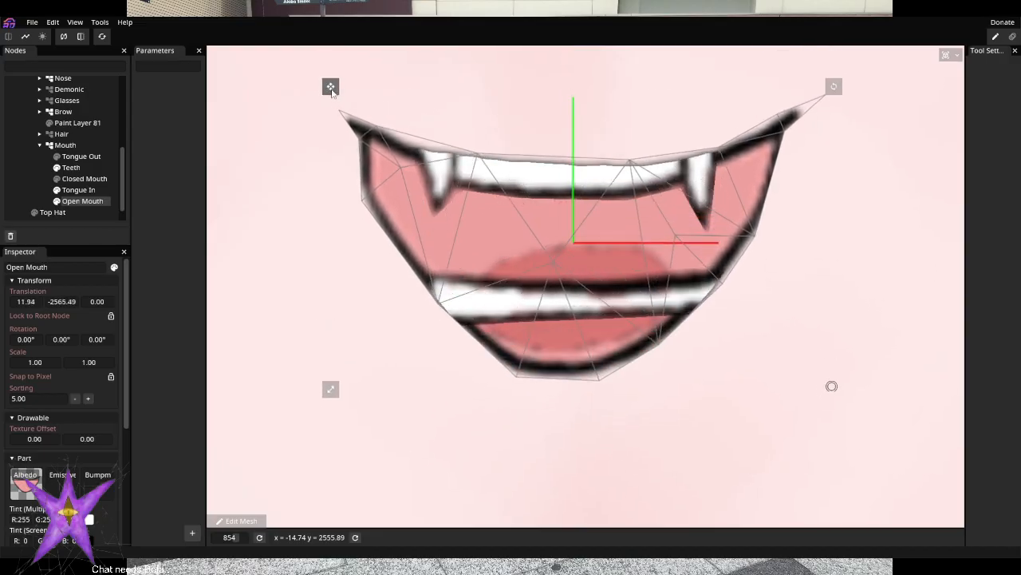
{"action": "key", "text": "ctrl+z"}
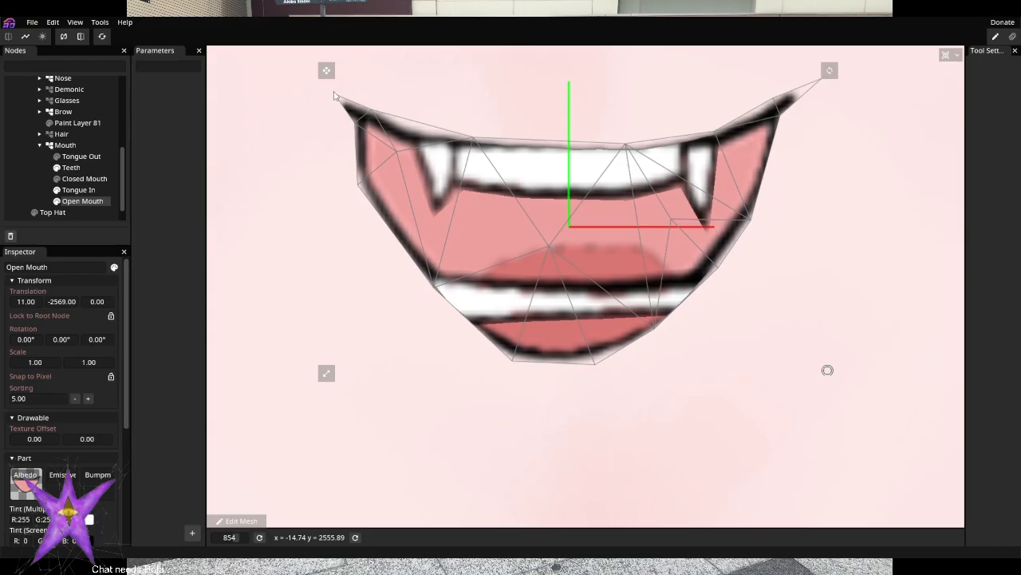
Move Tongue In below Open Mouth in the Mouth group and try shifting it slightly on the canvas
{"action": "left_click", "coordinate": [75, 159]}
{"action": "left_click", "coordinate": [83, 192]}
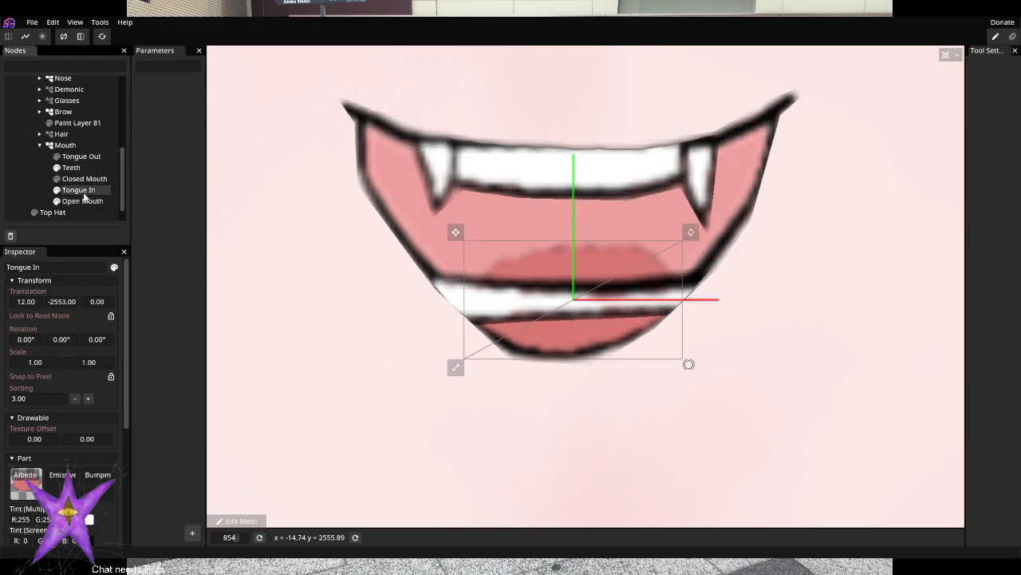
{"action": "left_click_drag", "start_coordinate": [83, 192], "coordinate": [101, 179]}
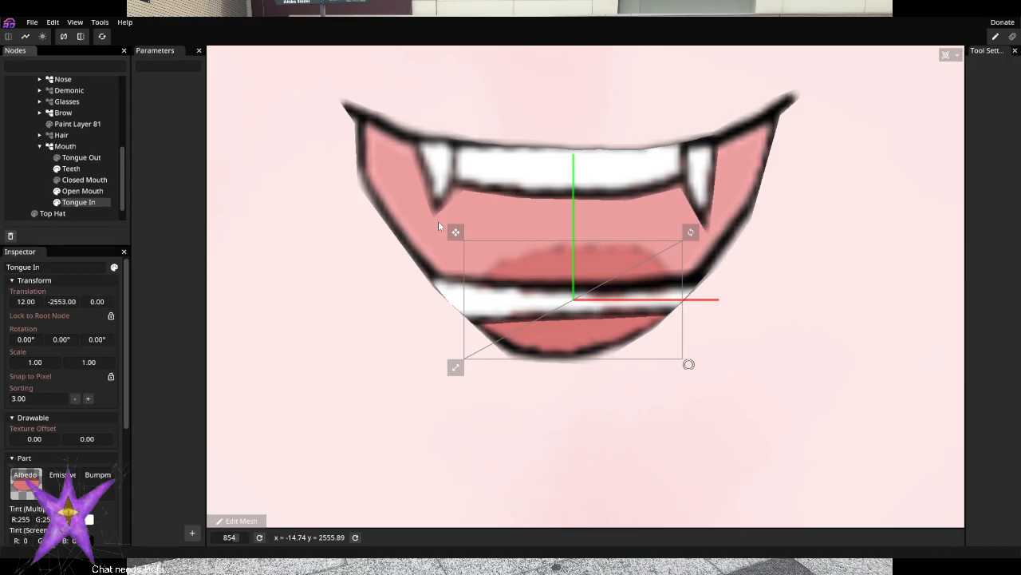
{"action": "mouse_move", "coordinate": [456, 231]}
{"action": "left_mouse_down"}
{"action": "mouse_move", "coordinate": [455, 312]}
{"action": "mouse_move", "coordinate": [447, 212]}
{"action": "mouse_move", "coordinate": [442, 235]}
{"action": "left_mouse_up"}
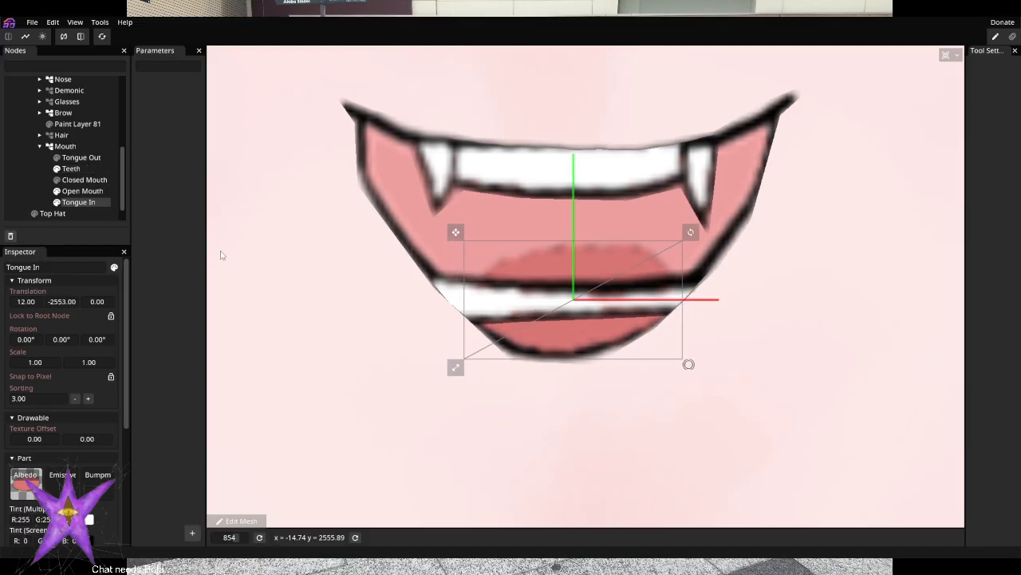
Shift Teeth slightly down and right, to a translation of about 13.39, -2566.01
{"action": "left_click", "coordinate": [80, 169]}
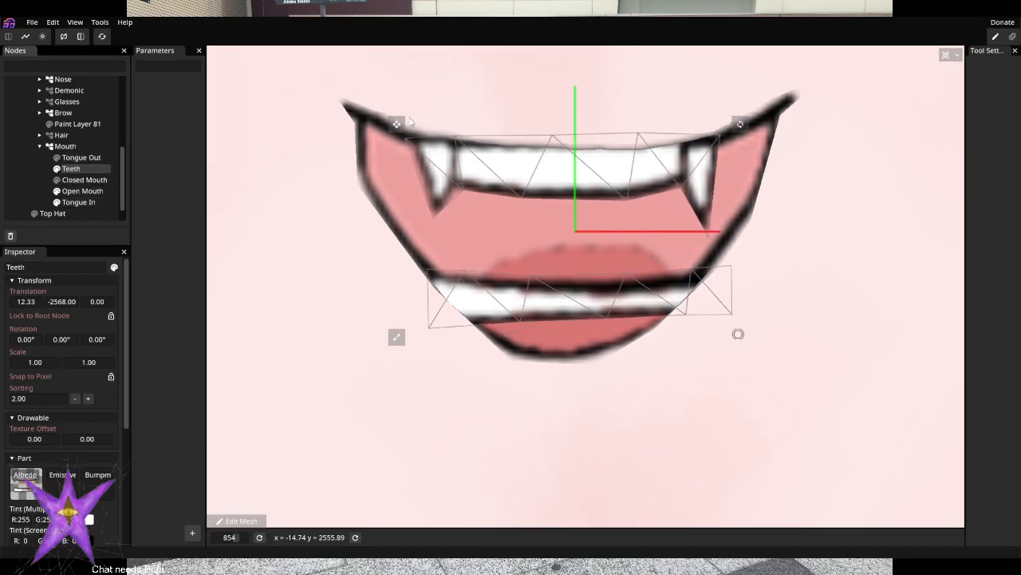
{"action": "left_click_drag", "start_coordinate": [398, 123], "coordinate": [403, 133]}
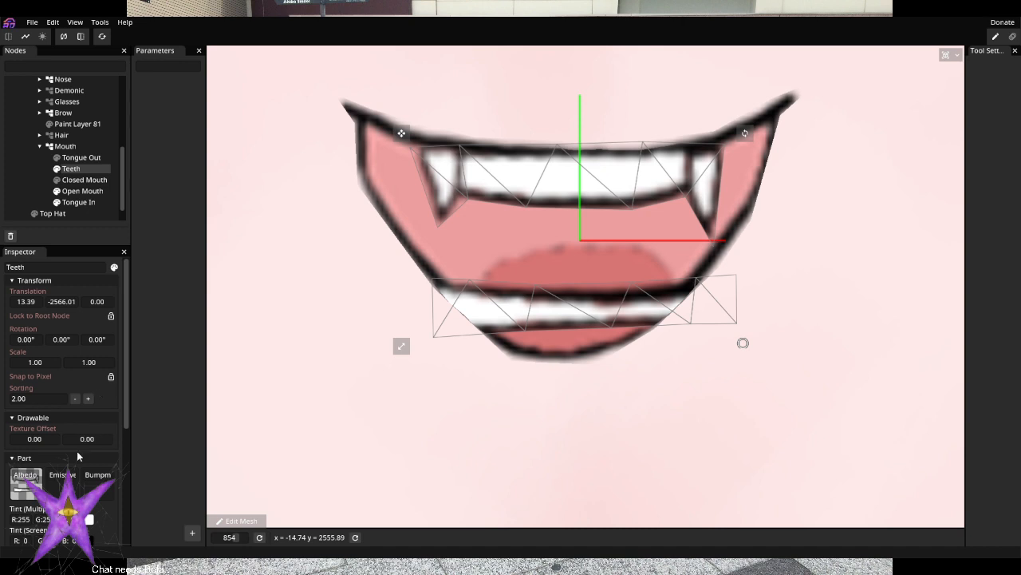
Examine the mask threshold and mask sources of Teeth, Tongue In and Open Mouth
{"action": "scroll", "coordinate": [77, 451], "scroll_direction": "down", "scroll_amount": 5}
{"action": "left_click", "coordinate": [83, 202]}
{"action": "left_click", "coordinate": [83, 191]}
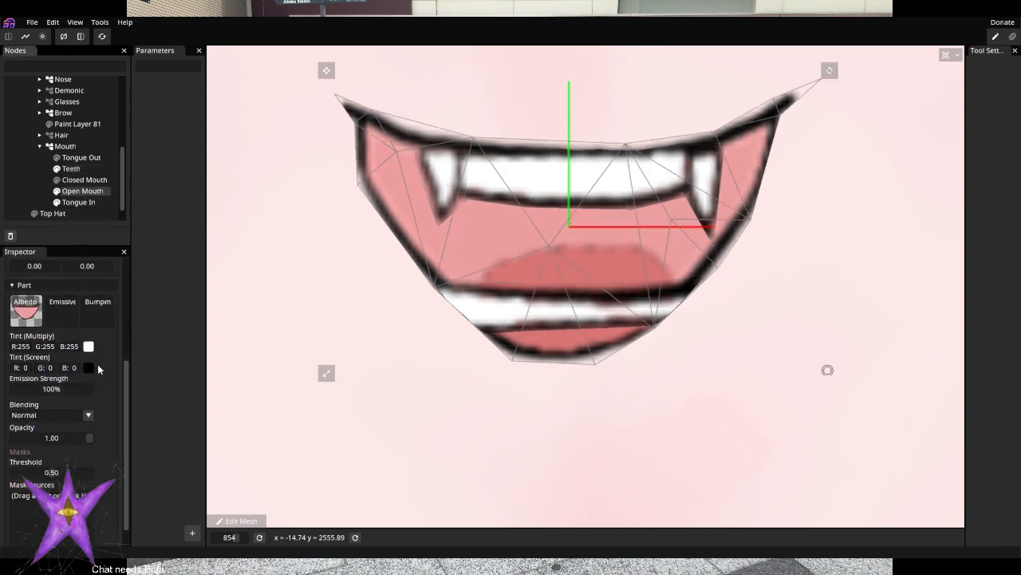
{"action": "scroll", "coordinate": [102, 458], "scroll_direction": "down", "scroll_amount": 1}
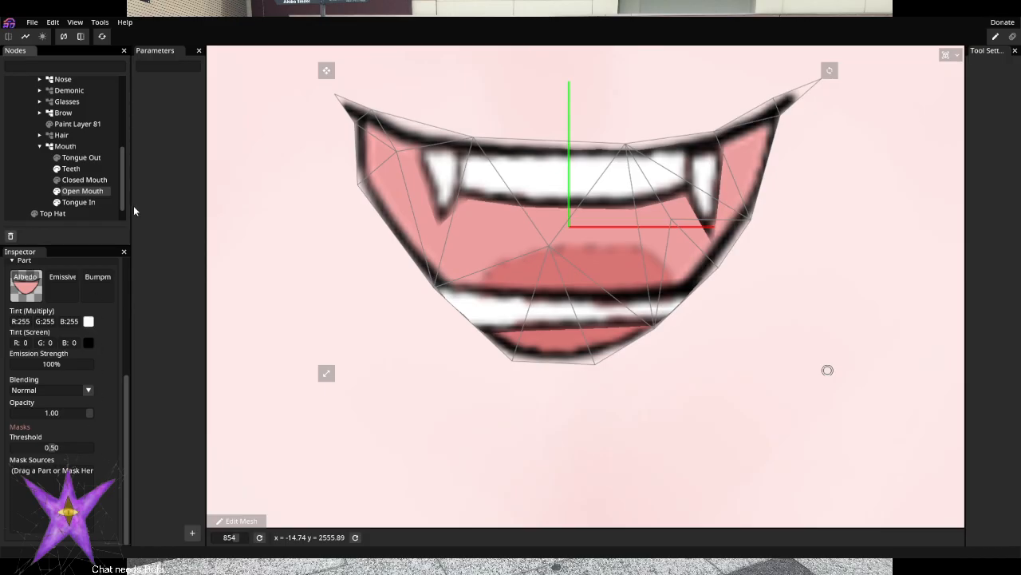
{"action": "left_click", "coordinate": [78, 169]}
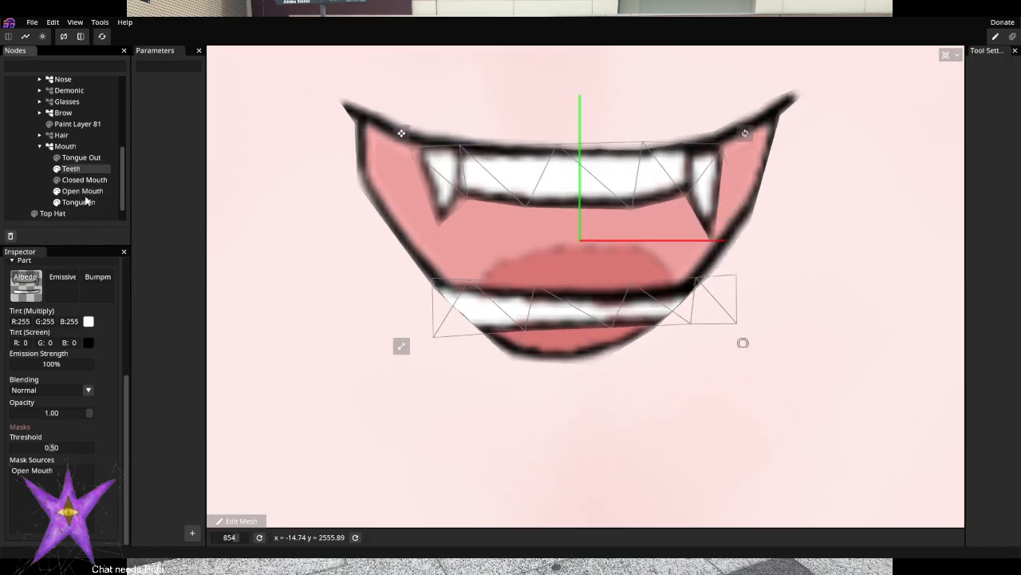
{"action": "left_click", "coordinate": [83, 191]}
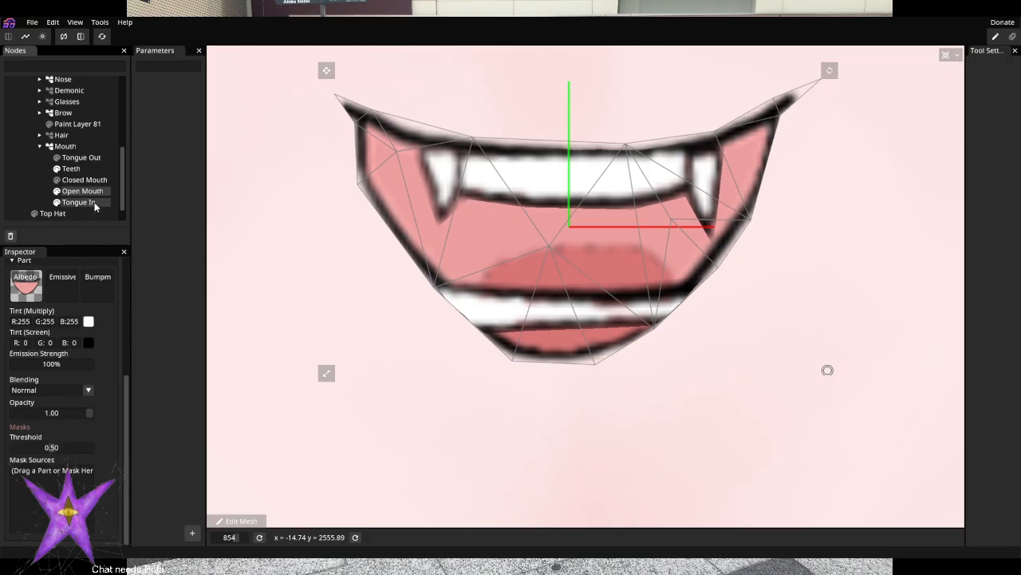
Set Teeth's mask threshold to 0.00 and move Teeth up within the mouth
{"action": "left_click", "coordinate": [78, 168]}
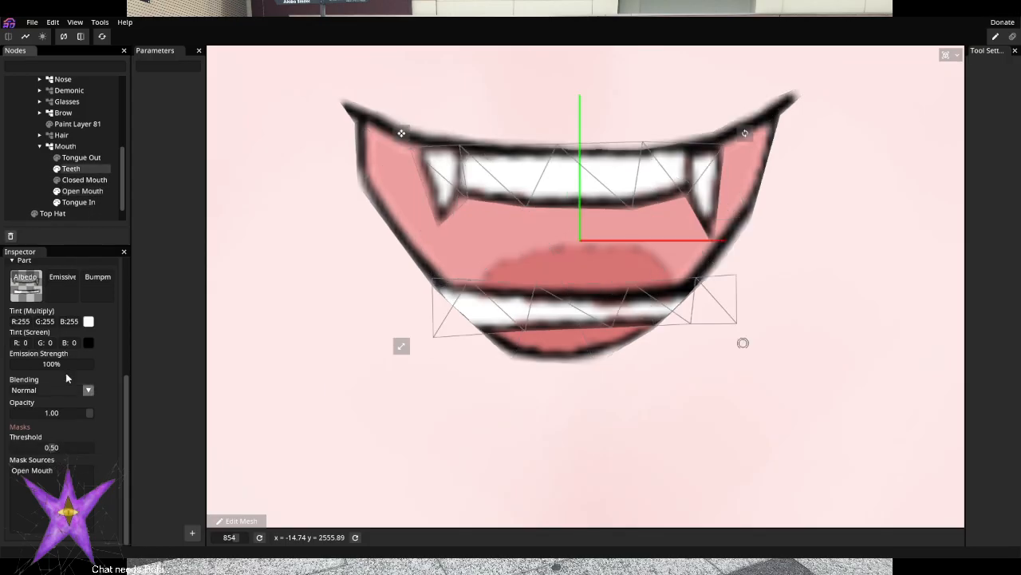
{"action": "left_click_drag", "start_coordinate": [51, 448], "coordinate": [2, 451]}
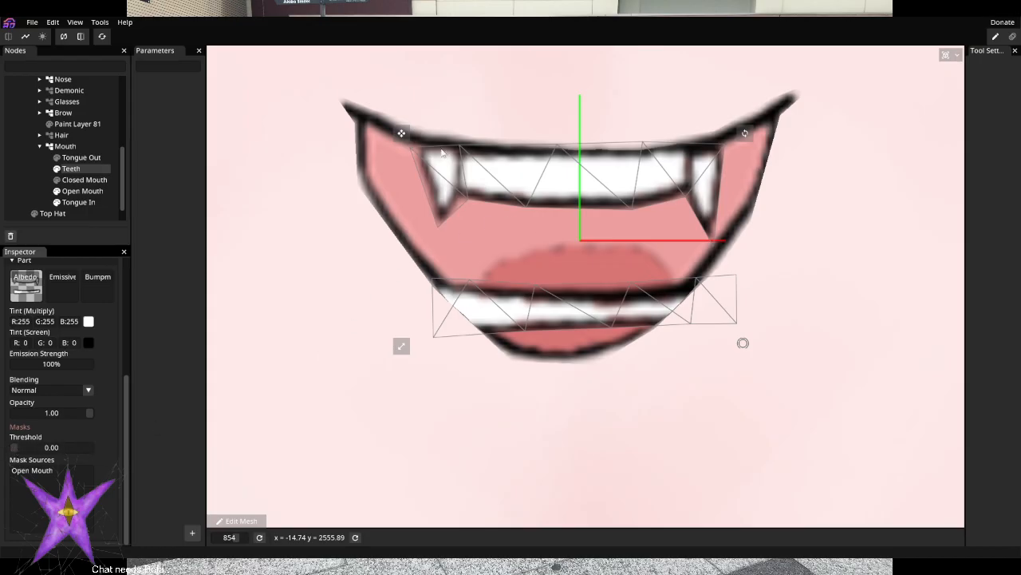
{"action": "left_click_drag", "start_coordinate": [402, 133], "coordinate": [405, 108]}
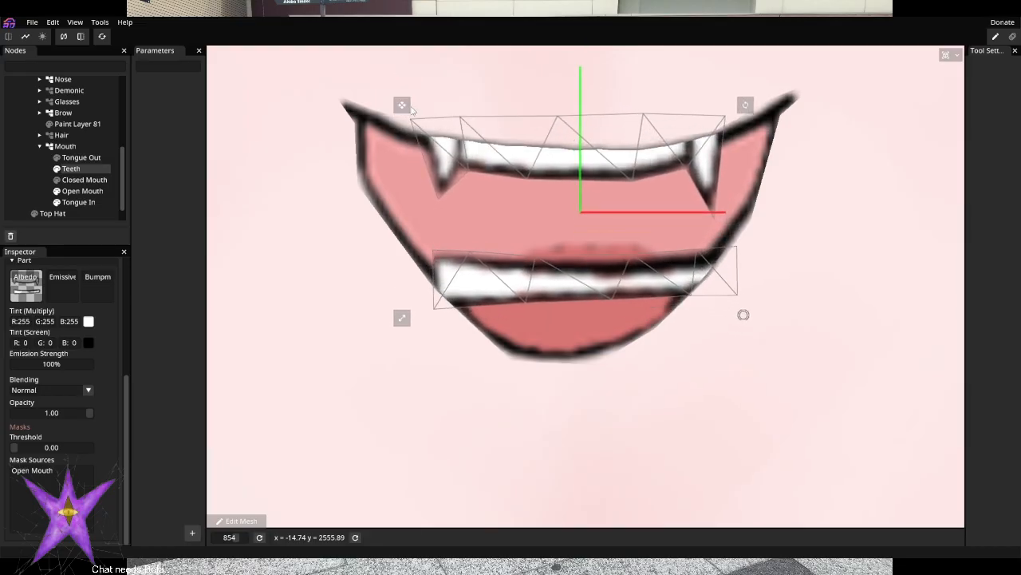
Undo the last Teeth move, set its mask threshold to 0.50 and shift Teeth slightly down in the mouth
{"action": "key", "text": "ctrl+z"}
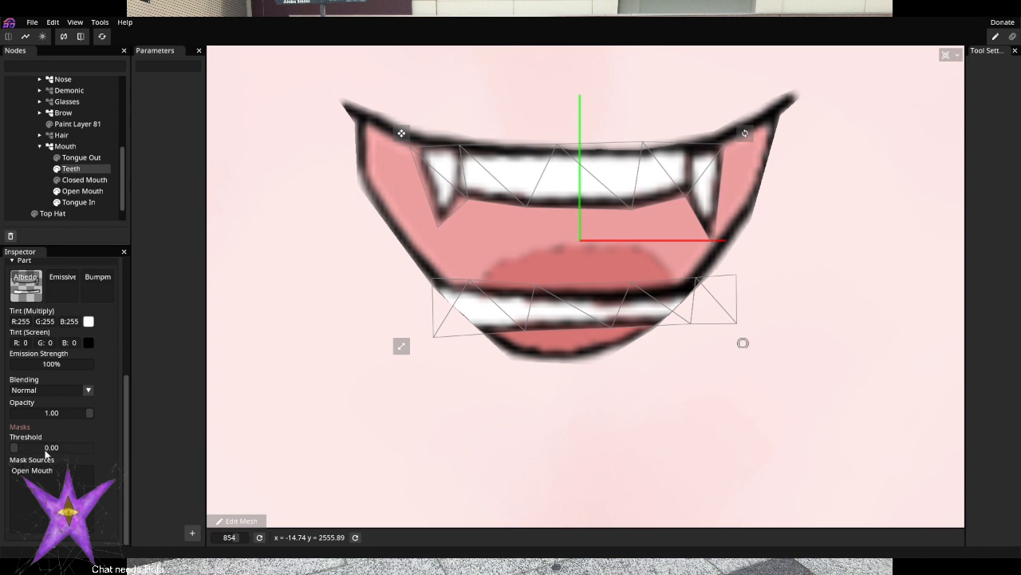
{"action": "left_click_drag", "start_coordinate": [46, 453], "coordinate": [55, 451]}
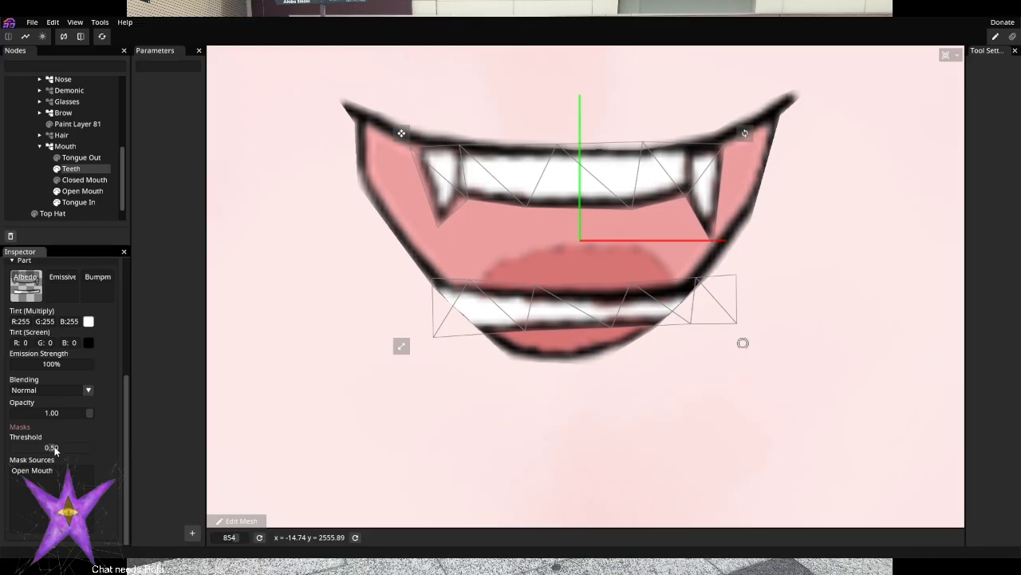
{"action": "mouse_move", "coordinate": [399, 146]}
{"action": "left_mouse_down"}
{"action": "mouse_move", "coordinate": [400, 131]}
{"action": "mouse_move", "coordinate": [401, 241]}
{"action": "mouse_move", "coordinate": [399, 157]}
{"action": "left_mouse_up"}
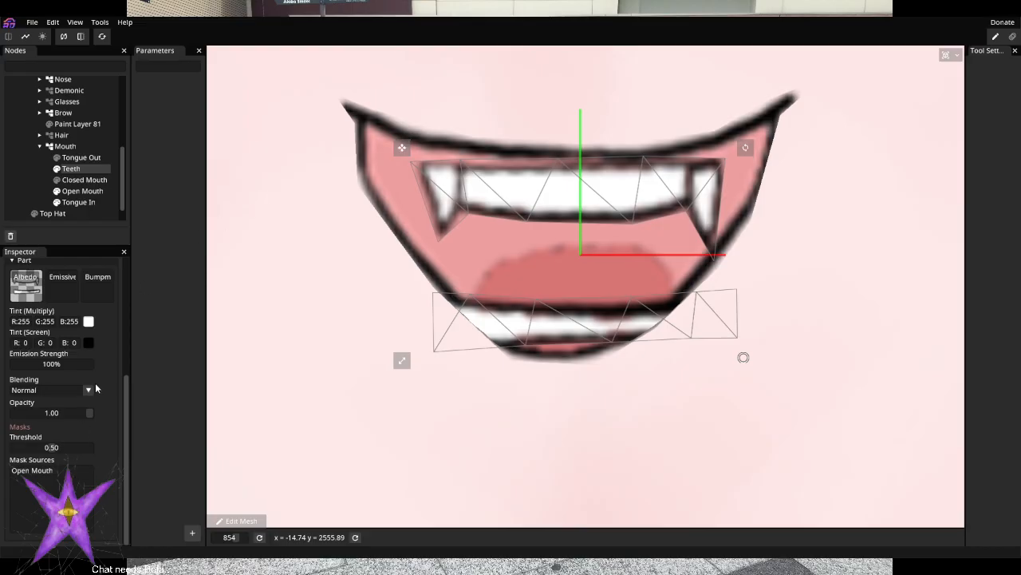
Add a 1D parameter (0..1), arm it for recording, and try lowering a bottom vertex of Open Mouth slightly
{"action": "left_click", "coordinate": [79, 191]}
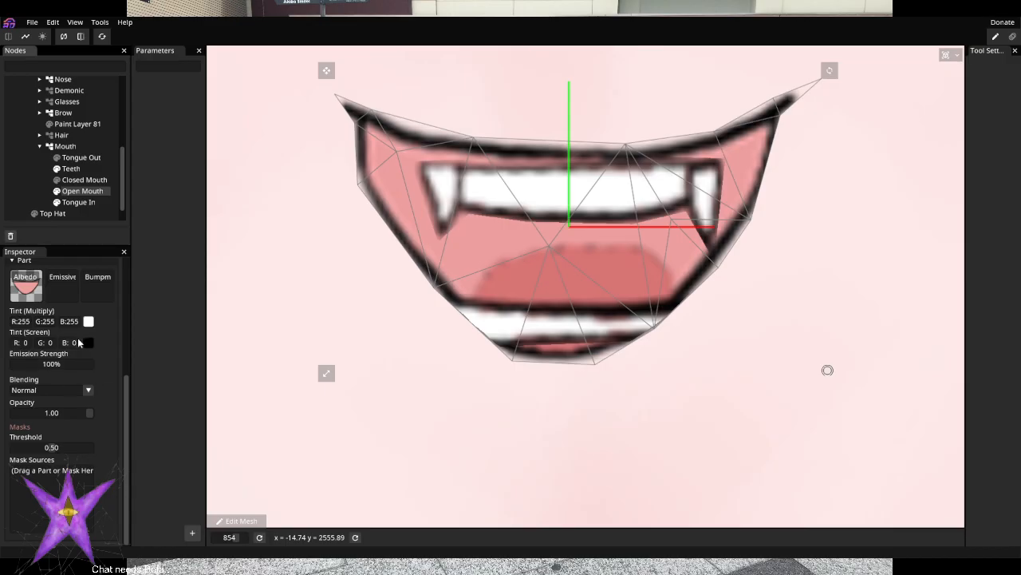
{"action": "scroll", "coordinate": [80, 368], "scroll_direction": "up", "scroll_amount": 1}
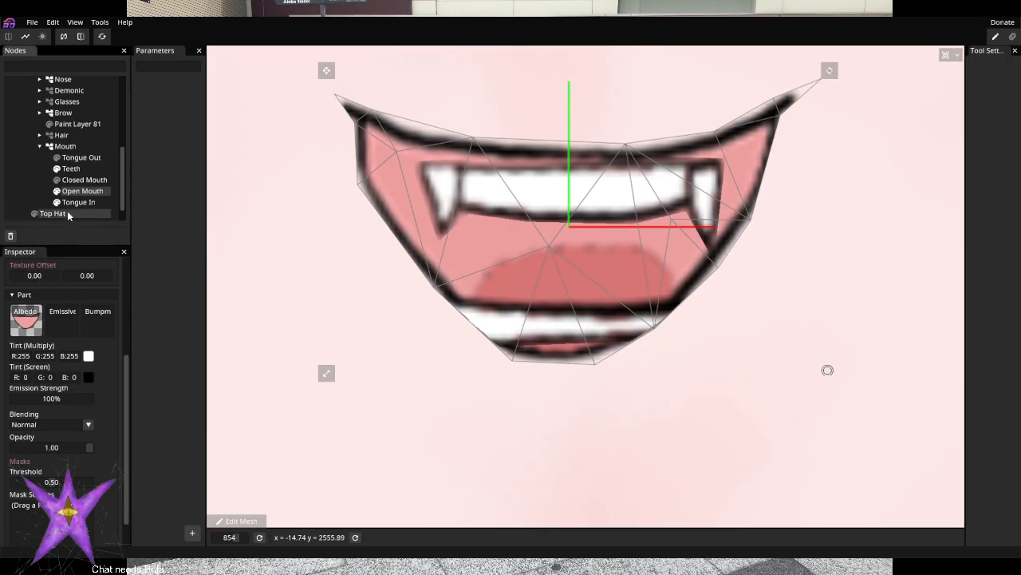
{"action": "left_click", "coordinate": [192, 532]}
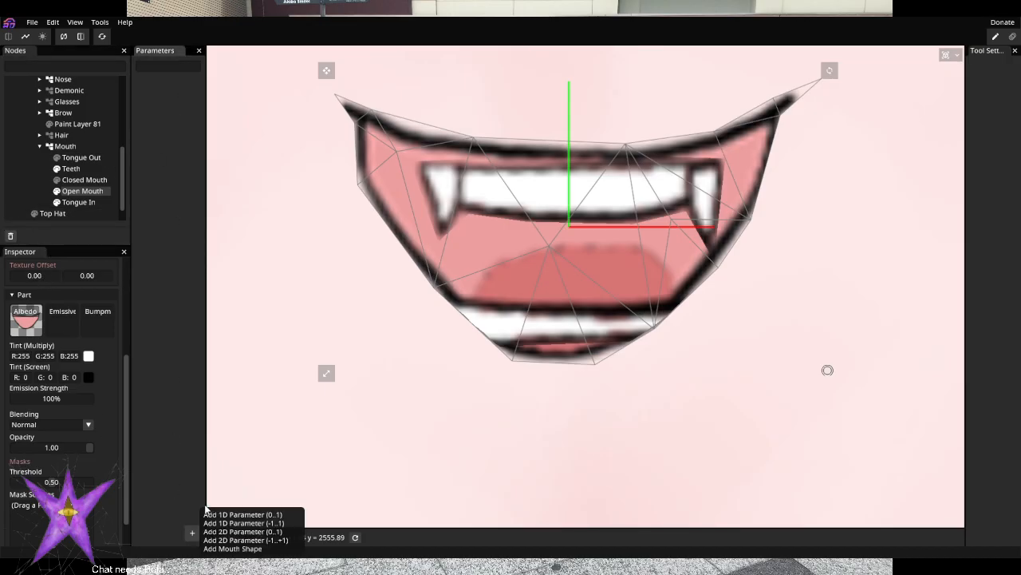
{"action": "left_click", "coordinate": [225, 513]}
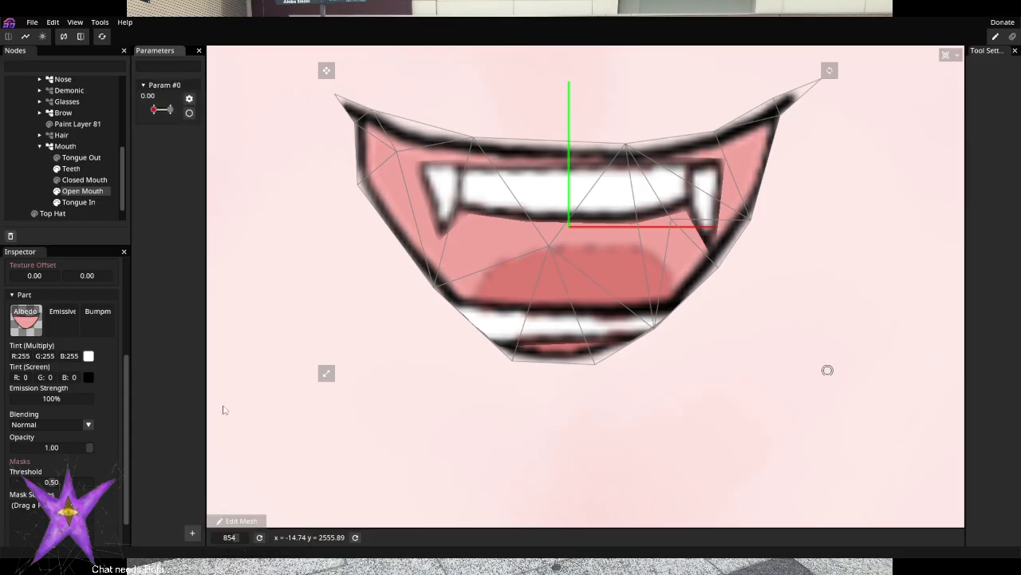
{"action": "left_click", "coordinate": [189, 112]}
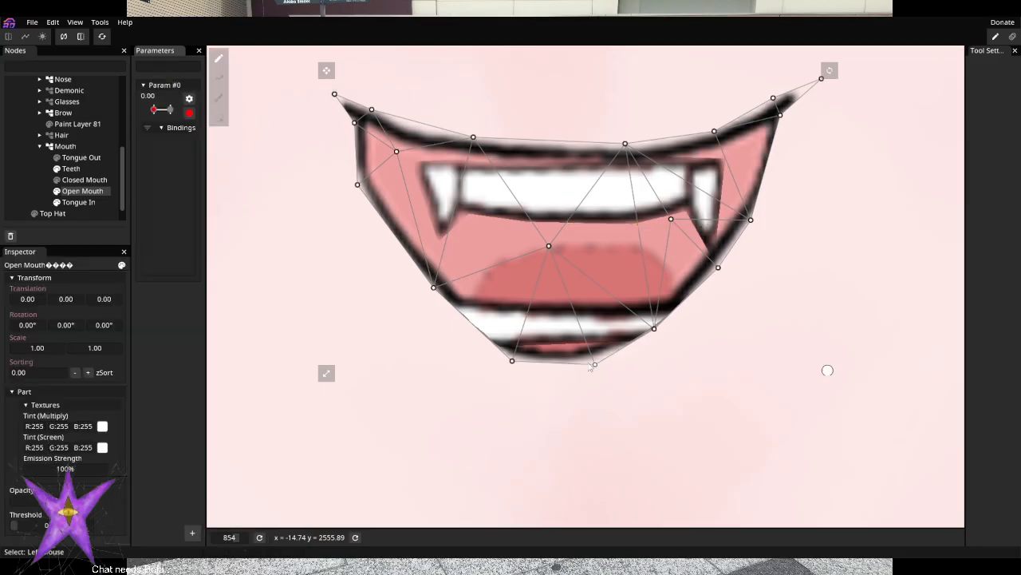
{"action": "mouse_move", "coordinate": [595, 366]}
{"action": "left_mouse_down"}
{"action": "mouse_move", "coordinate": [578, 310]}
{"action": "mouse_move", "coordinate": [592, 365]}
{"action": "left_mouse_up"}
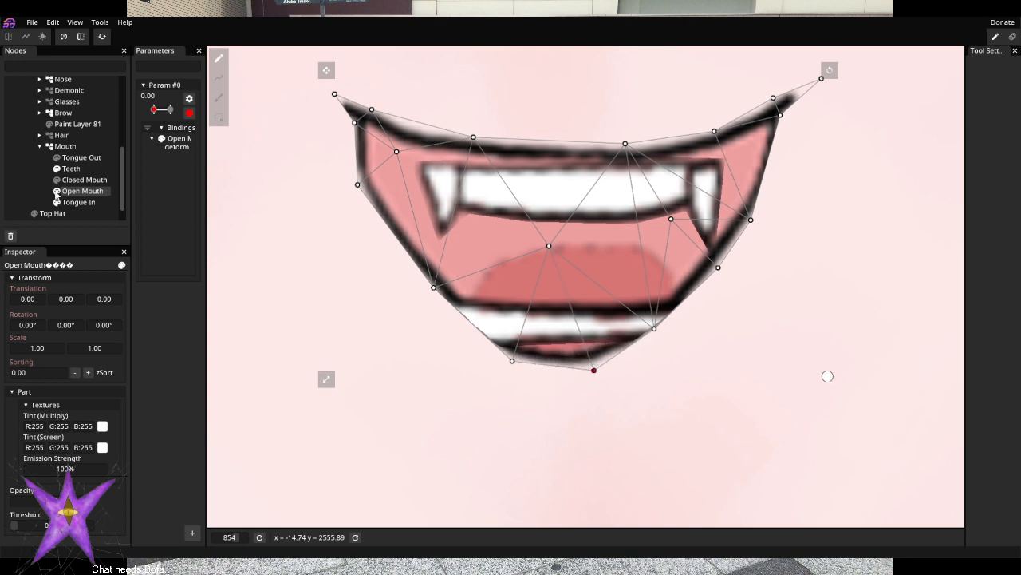
At Param #0 value 0.00, raise the outer ends of Teeth's lower row and lower its middle to follow the mouth's curve
{"action": "left_click", "coordinate": [79, 170]}
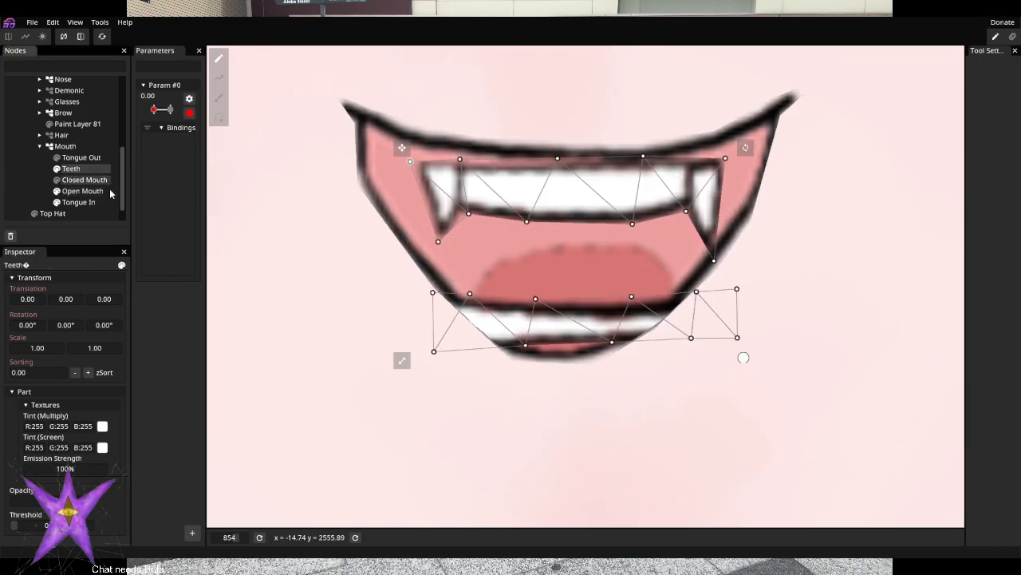
{"action": "left_click_drag", "start_coordinate": [750, 252], "coordinate": [723, 378]}
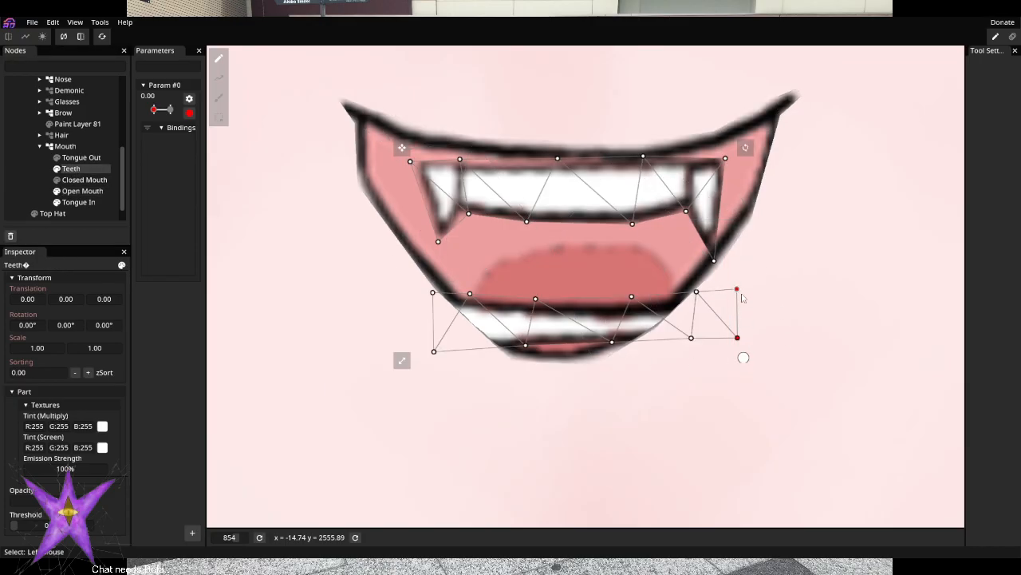
{"action": "left_click_drag", "start_coordinate": [734, 307], "coordinate": [732, 250]}
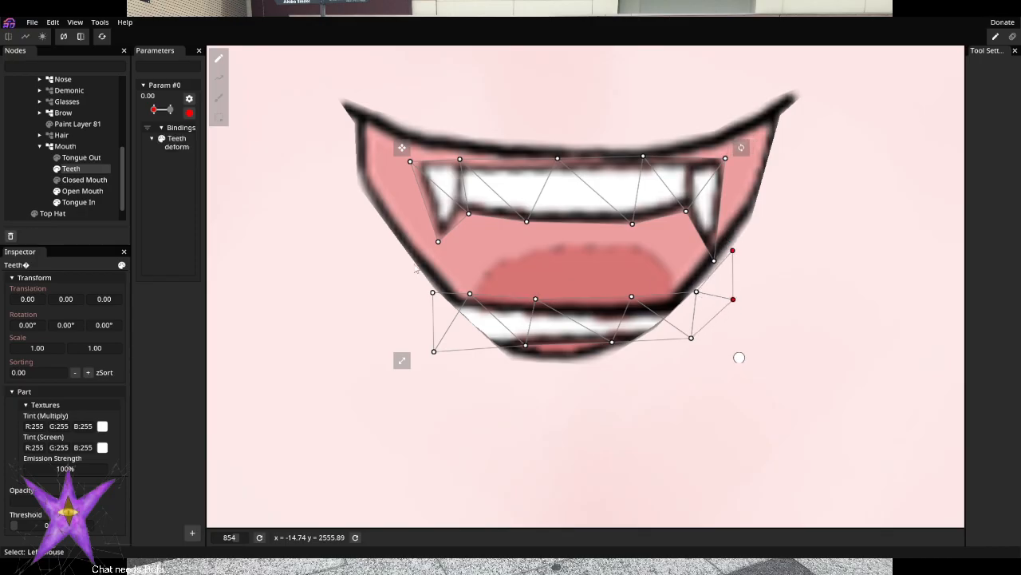
{"action": "left_click_drag", "start_coordinate": [415, 265], "coordinate": [466, 375]}
{"action": "left_click_drag", "start_coordinate": [434, 295], "coordinate": [434, 255]}
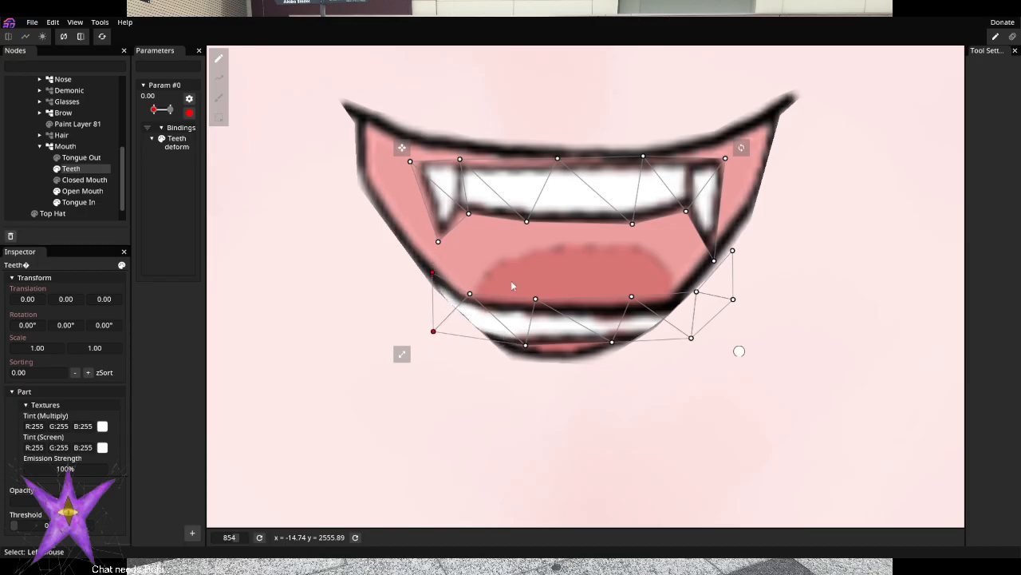
{"action": "mouse_move", "coordinate": [512, 285]}
{"action": "left_mouse_down"}
{"action": "mouse_move", "coordinate": [643, 351]}
{"action": "mouse_move", "coordinate": [609, 362]}
{"action": "left_mouse_up"}
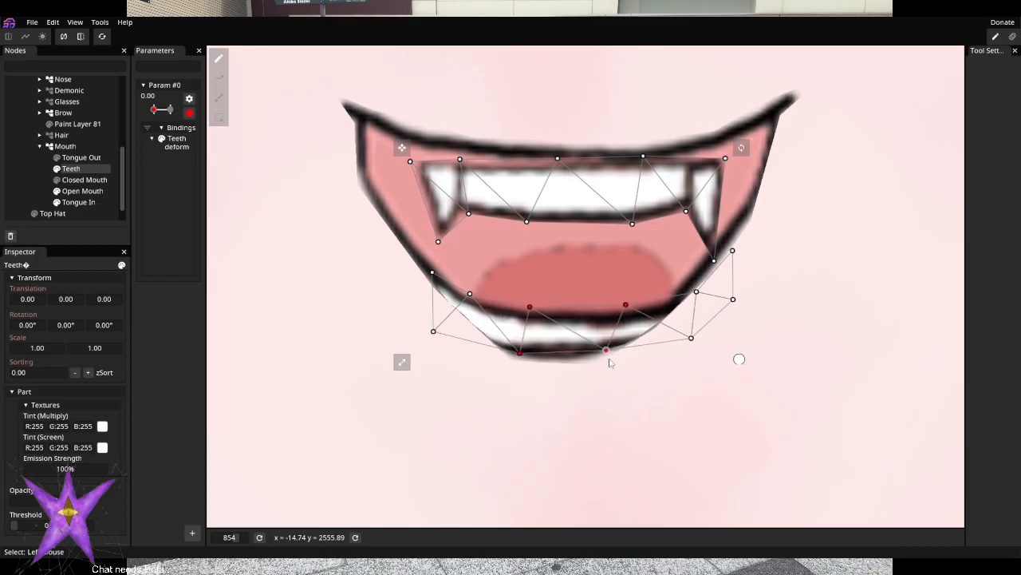
Raise the vertices around both fangs of Teeth's upper row towards the upper lip line
{"action": "left_click_drag", "start_coordinate": [478, 242], "coordinate": [381, 129]}
{"action": "left_click_drag", "start_coordinate": [409, 163], "coordinate": [407, 145]}
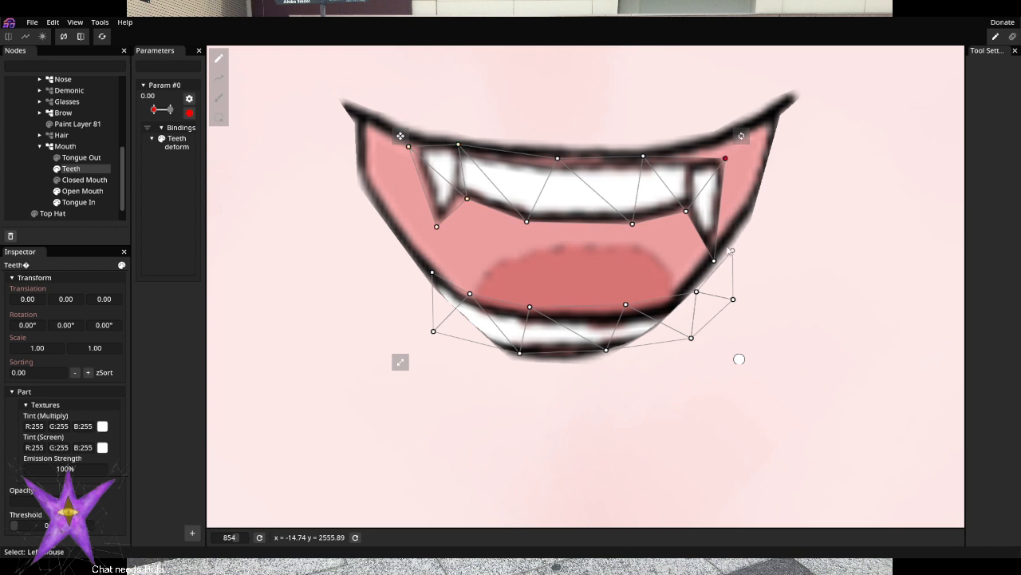
{"action": "left_click", "coordinate": [686, 213]}
{"action": "left_click_drag", "start_coordinate": [725, 160], "coordinate": [728, 143]}
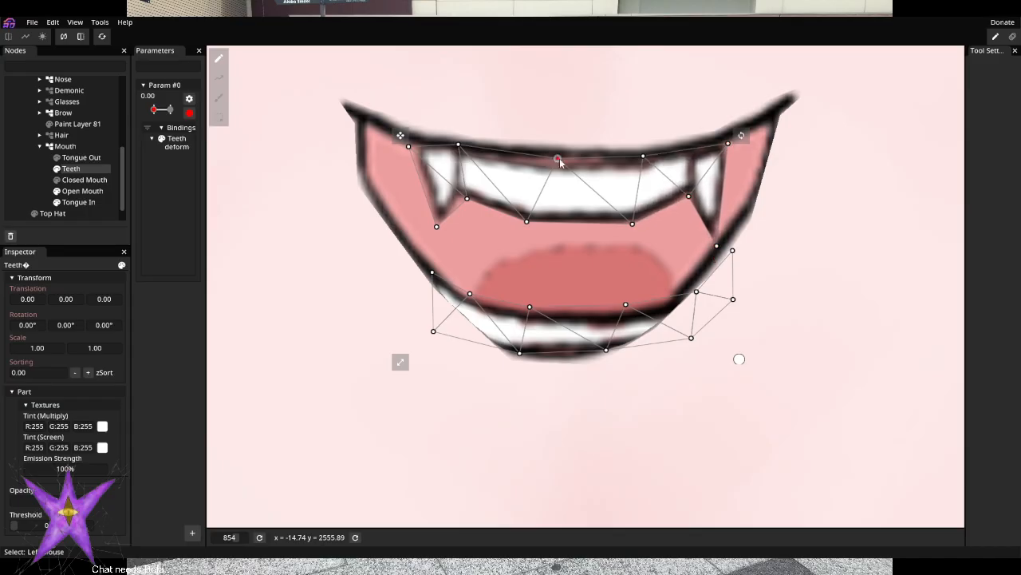
Raise the middle vertices of Teeth's upper row so the row meets the upper lip line between the fangs
{"action": "left_click_drag", "start_coordinate": [559, 150], "coordinate": [564, 157]}
{"action": "left_click_drag", "start_coordinate": [467, 126], "coordinate": [604, 224]}
{"action": "left_click_drag", "start_coordinate": [526, 130], "coordinate": [635, 242]}
{"action": "left_click", "coordinate": [558, 158]}
{"action": "left_click_drag", "start_coordinate": [510, 145], "coordinate": [636, 232]}
{"action": "left_click_drag", "start_coordinate": [559, 164], "coordinate": [557, 148]}
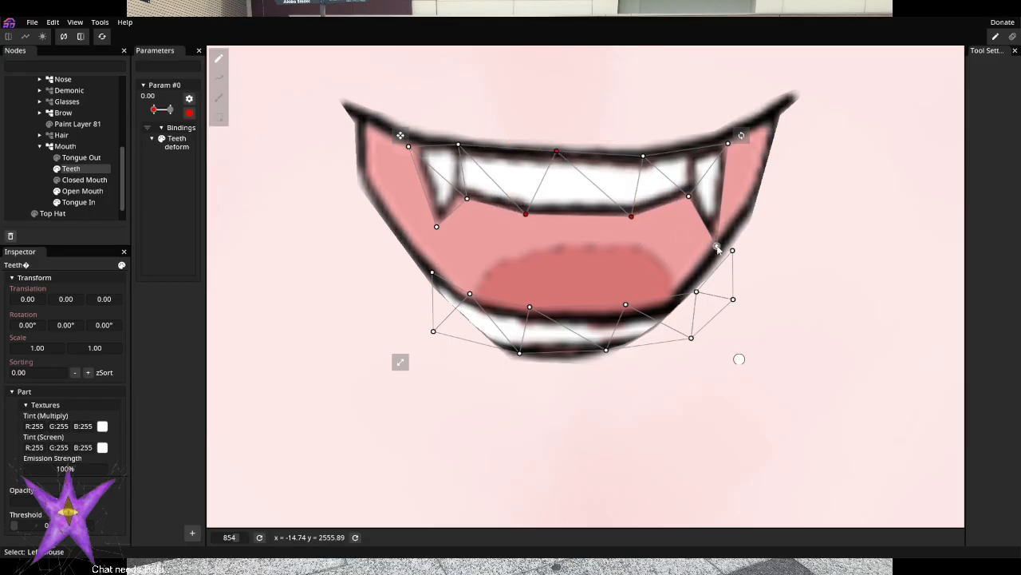
{"action": "left_click", "coordinate": [786, 246]}
Lower the middle of Teeth's lower row slightly and raise the vertices on both sides to match the lower lip's curve
{"action": "scroll", "coordinate": [808, 296], "scroll_direction": "down", "scroll_amount": 10}
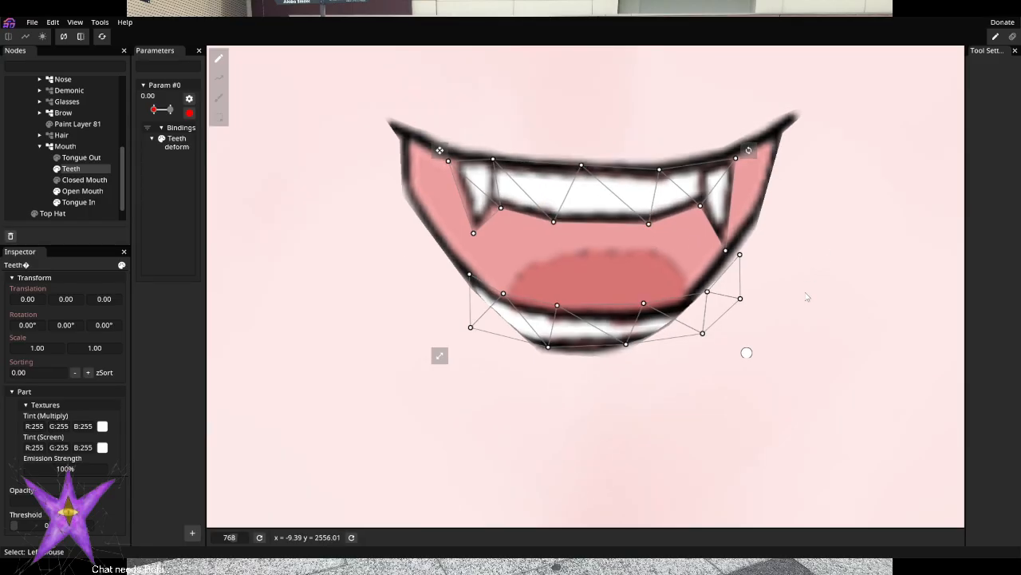
{"action": "scroll", "coordinate": [836, 324], "scroll_direction": "up", "scroll_amount": 10}
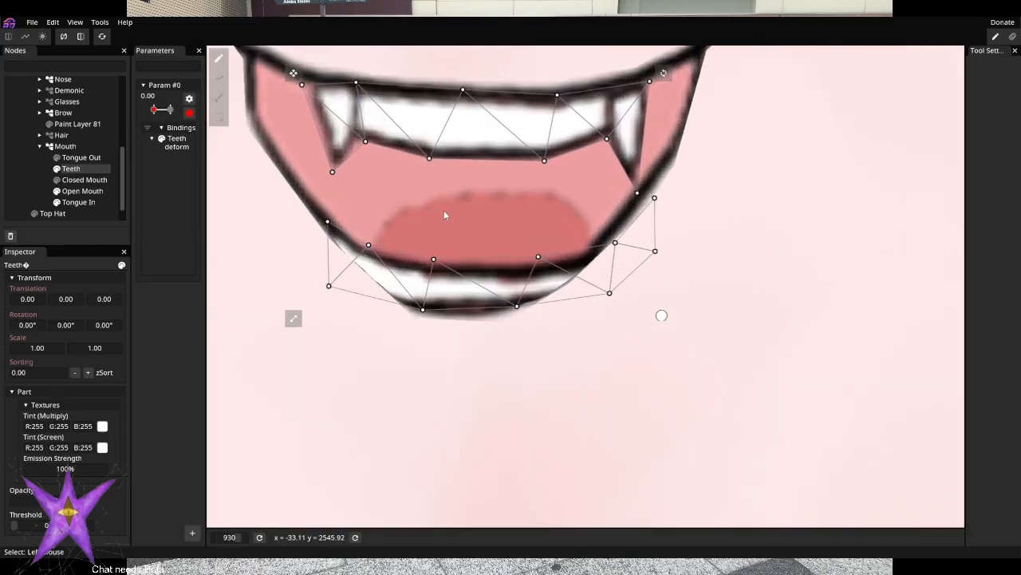
{"action": "left_click_drag", "start_coordinate": [415, 253], "coordinate": [549, 320]}
{"action": "left_click_drag", "start_coordinate": [425, 314], "coordinate": [422, 316]}
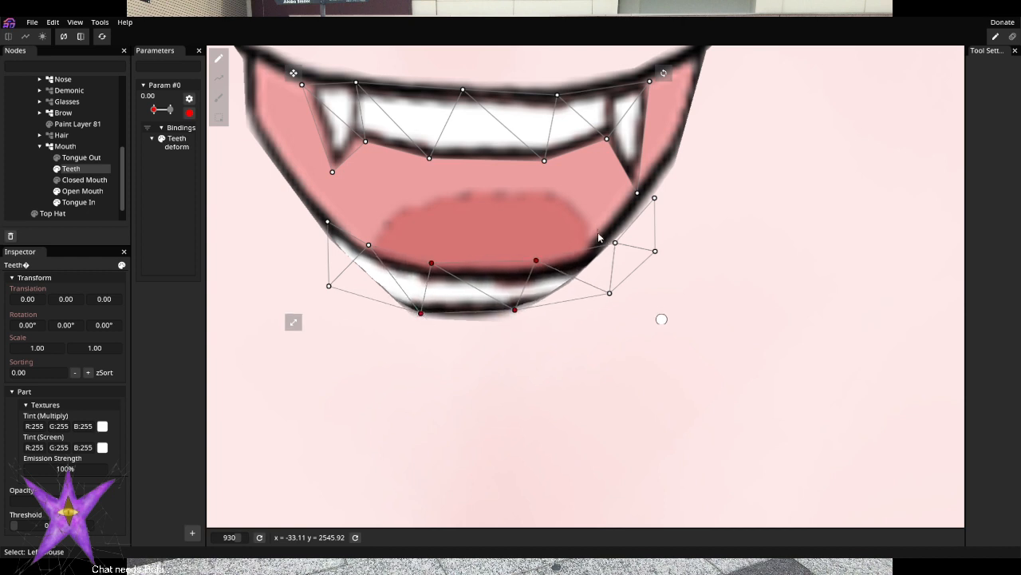
{"action": "left_click_drag", "start_coordinate": [598, 232], "coordinate": [632, 316]}
{"action": "left_click_drag", "start_coordinate": [617, 247], "coordinate": [611, 229]}
{"action": "left_click_drag", "start_coordinate": [383, 241], "coordinate": [370, 245]}
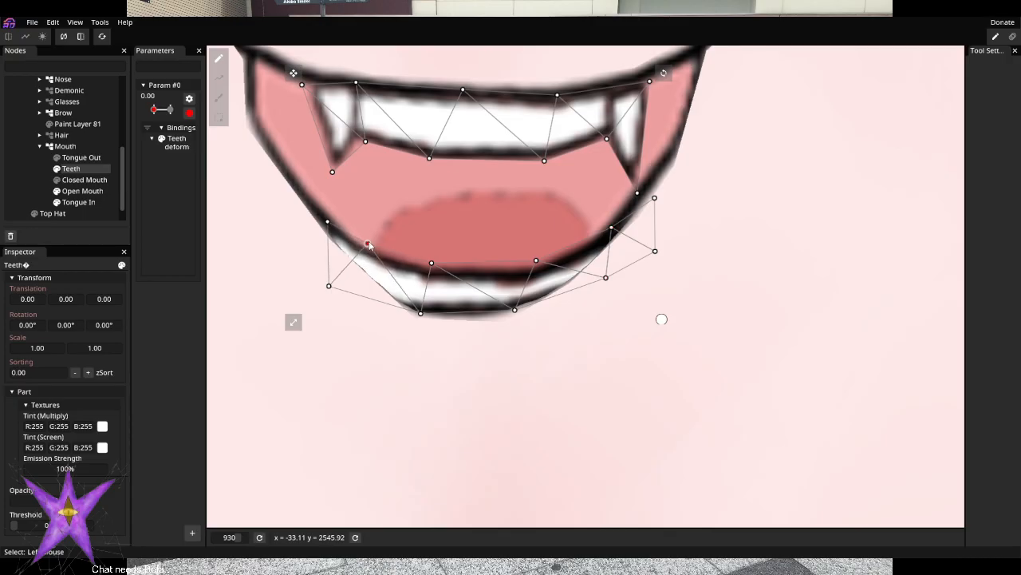
{"action": "left_click_drag", "start_coordinate": [345, 306], "coordinate": [327, 230]}
{"action": "left_click_drag", "start_coordinate": [390, 214], "coordinate": [335, 227]}
Move the right-end vertices of Teeth's lower row up and inward along the mouth's edge
{"action": "left_click_drag", "start_coordinate": [711, 164], "coordinate": [616, 294]}
{"action": "mouse_move", "coordinate": [668, 189]}
{"action": "left_mouse_down"}
{"action": "mouse_move", "coordinate": [628, 277]}
{"action": "mouse_move", "coordinate": [676, 220]}
{"action": "mouse_move", "coordinate": [669, 203]}
{"action": "left_mouse_up"}
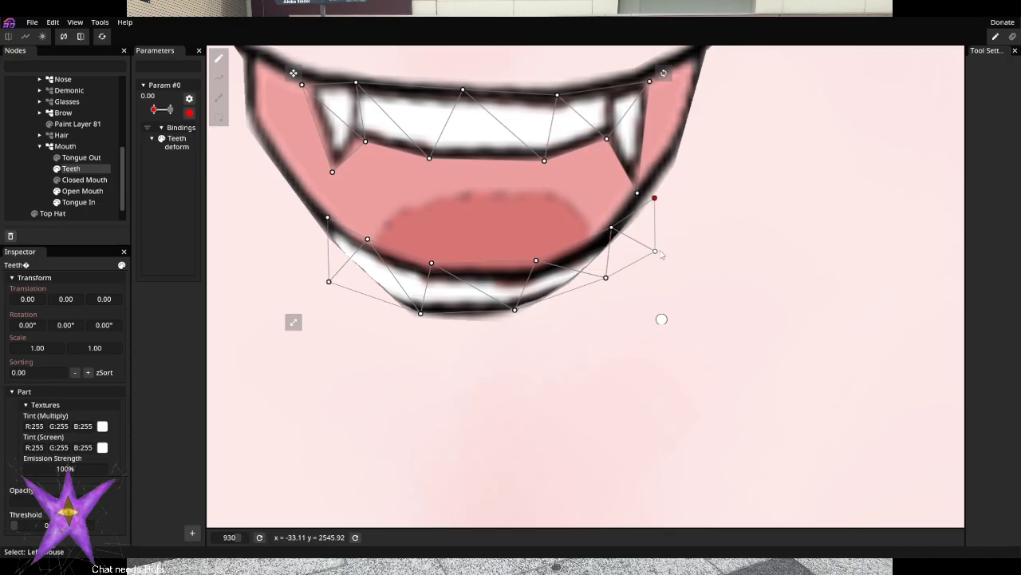
{"action": "left_click", "coordinate": [611, 228], "text": "shift"}
{"action": "left_click_drag", "start_coordinate": [654, 198], "coordinate": [674, 265]}
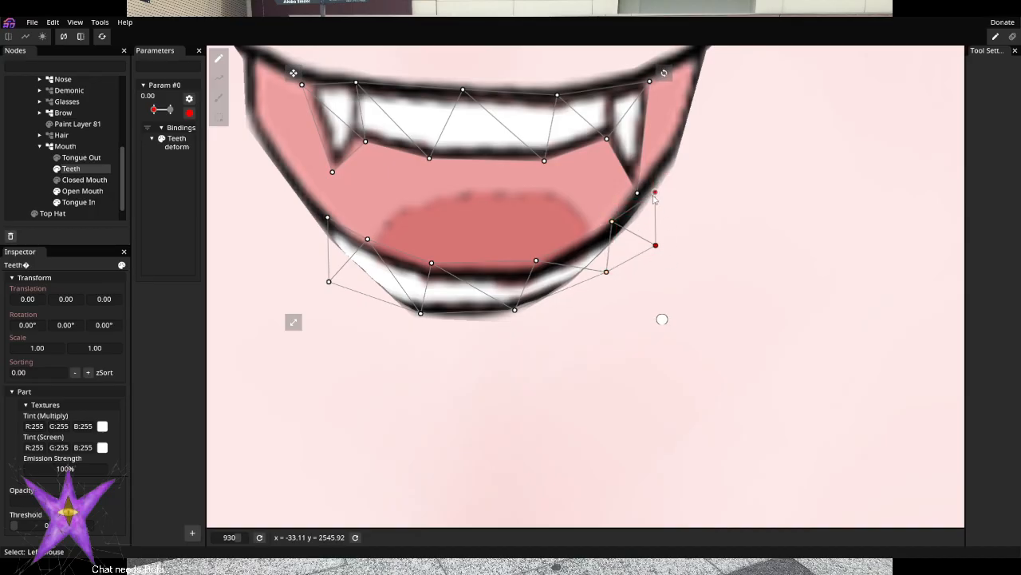
{"action": "left_click_drag", "start_coordinate": [656, 194], "coordinate": [648, 160]}
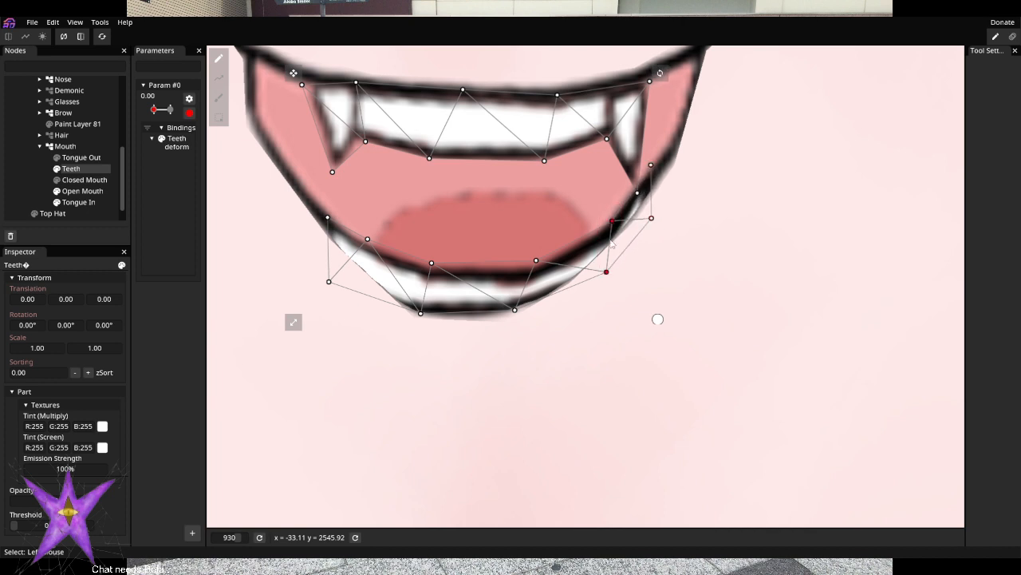
{"action": "left_click_drag", "start_coordinate": [607, 271], "coordinate": [600, 270]}
{"action": "left_click_drag", "start_coordinate": [604, 216], "coordinate": [602, 215]}
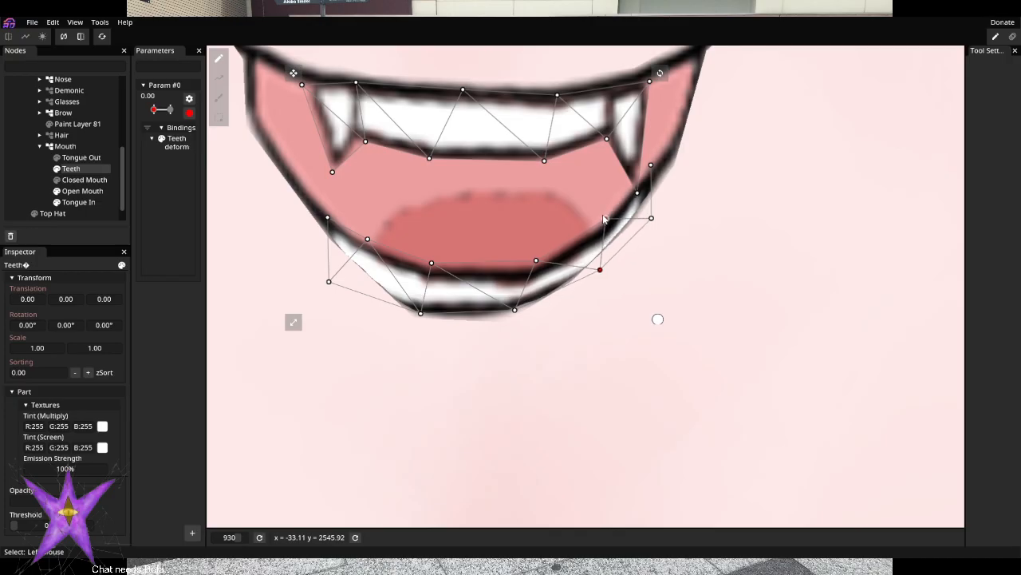
{"action": "scroll", "coordinate": [580, 343], "scroll_direction": "down", "scroll_amount": 8}
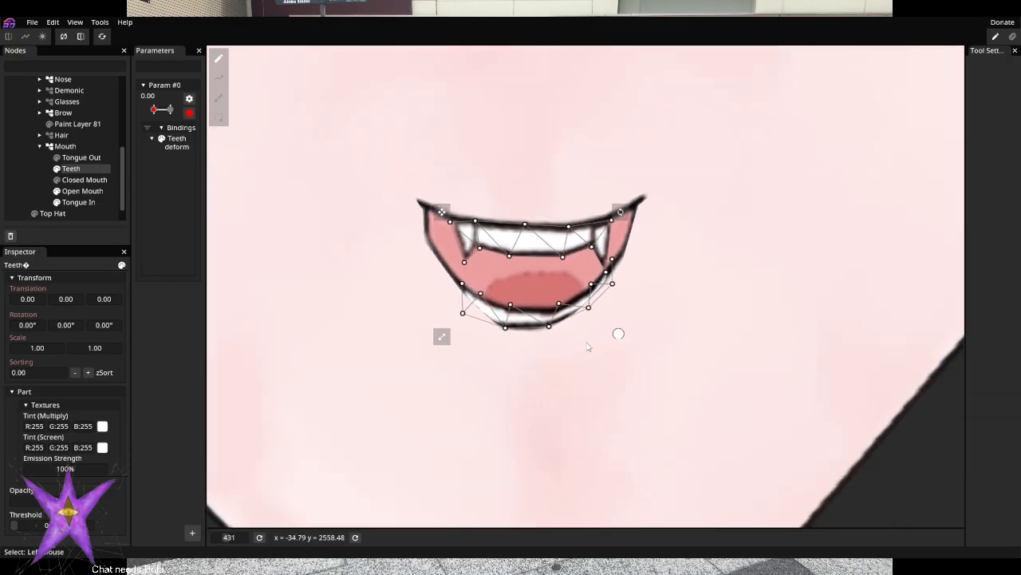
{"action": "scroll", "coordinate": [555, 367], "scroll_direction": "up", "scroll_amount": 10}
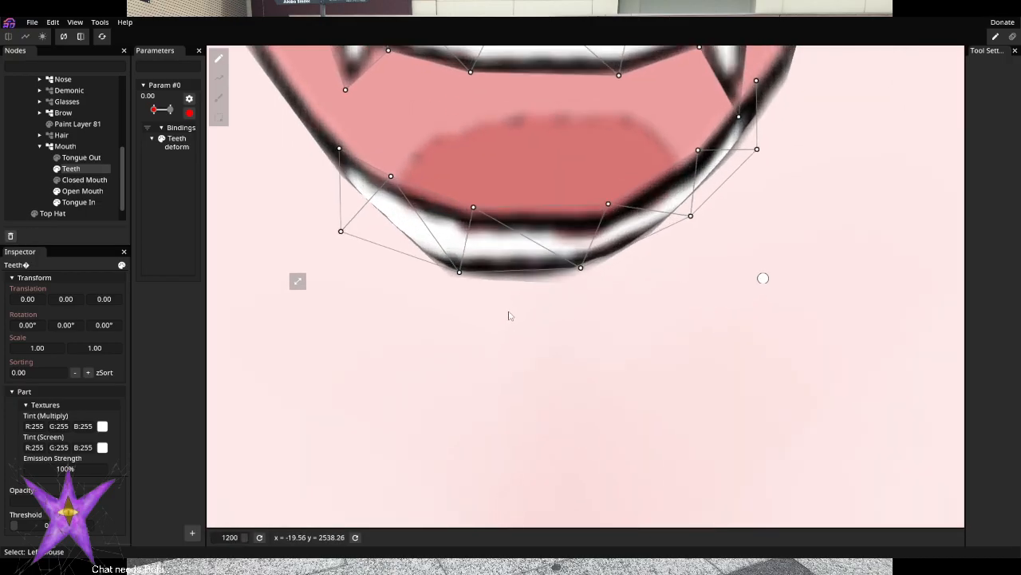
Nudge the left fang's outer vertices outward and raise the right fang's tip vertex within the mouth
{"action": "scroll", "coordinate": [363, 273], "scroll_direction": "down", "scroll_amount": 5}
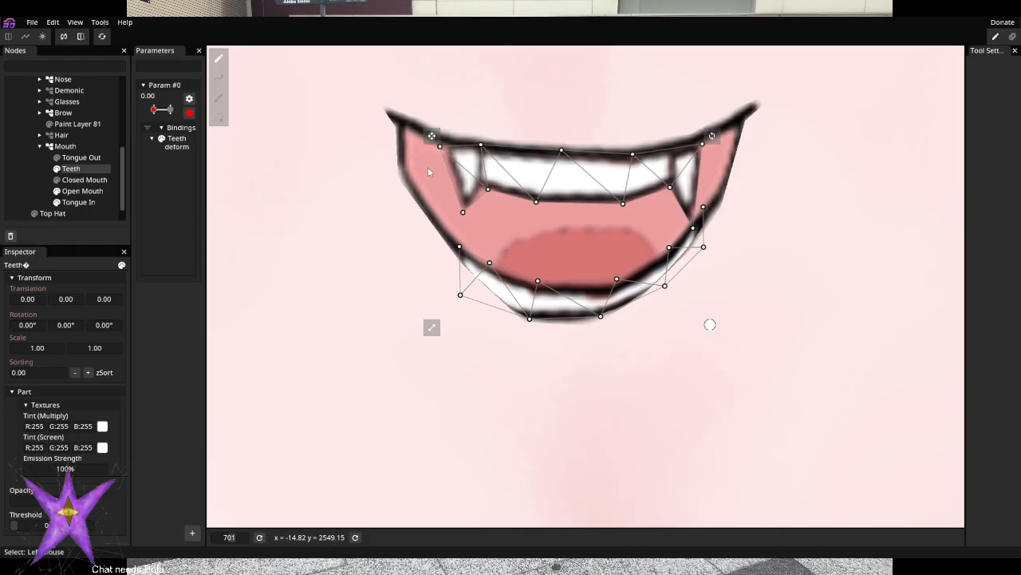
{"action": "left_click_drag", "start_coordinate": [443, 148], "coordinate": [438, 142]}
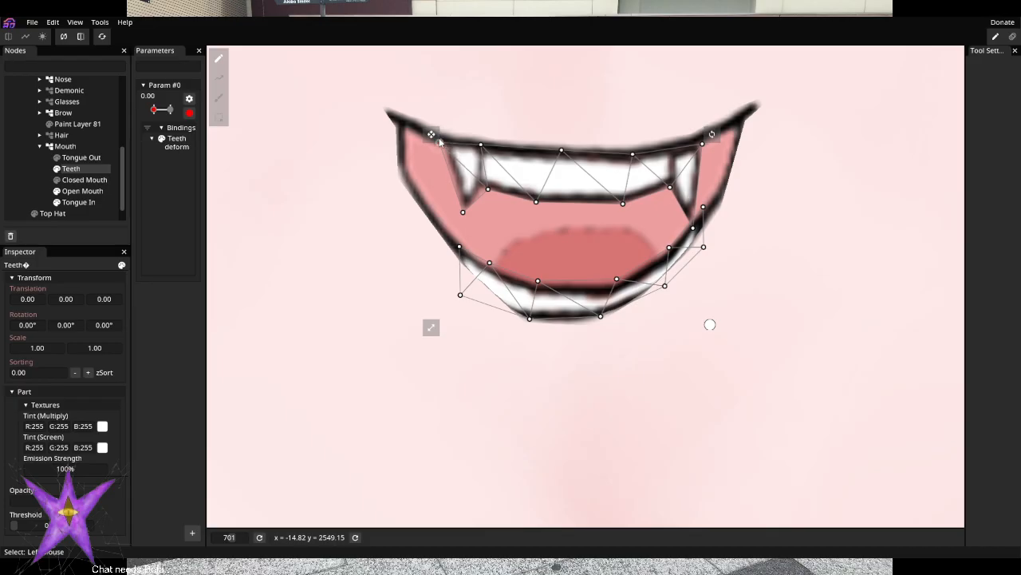
{"action": "mouse_move", "coordinate": [463, 215]}
{"action": "left_mouse_down"}
{"action": "mouse_move", "coordinate": [448, 211]}
{"action": "mouse_move", "coordinate": [458, 212]}
{"action": "left_mouse_up"}
{"action": "left_click", "coordinate": [692, 227]}
{"action": "left_click_drag", "start_coordinate": [693, 229], "coordinate": [697, 212]}
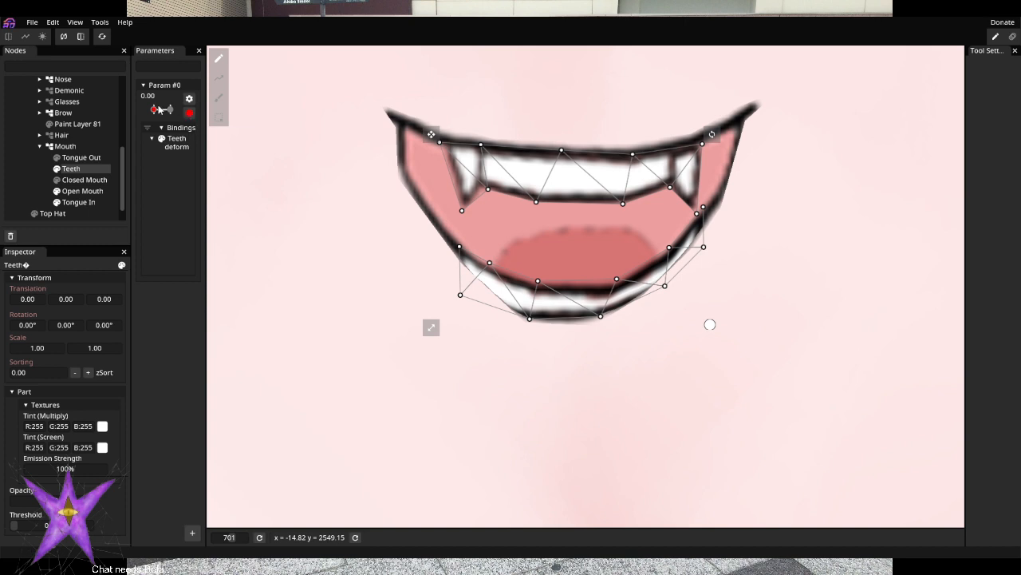
Set Param #0 to 1.00 for Open Mouth and raise its lower-edge vertices together to just below the tongue
{"action": "left_click", "coordinate": [80, 191]}
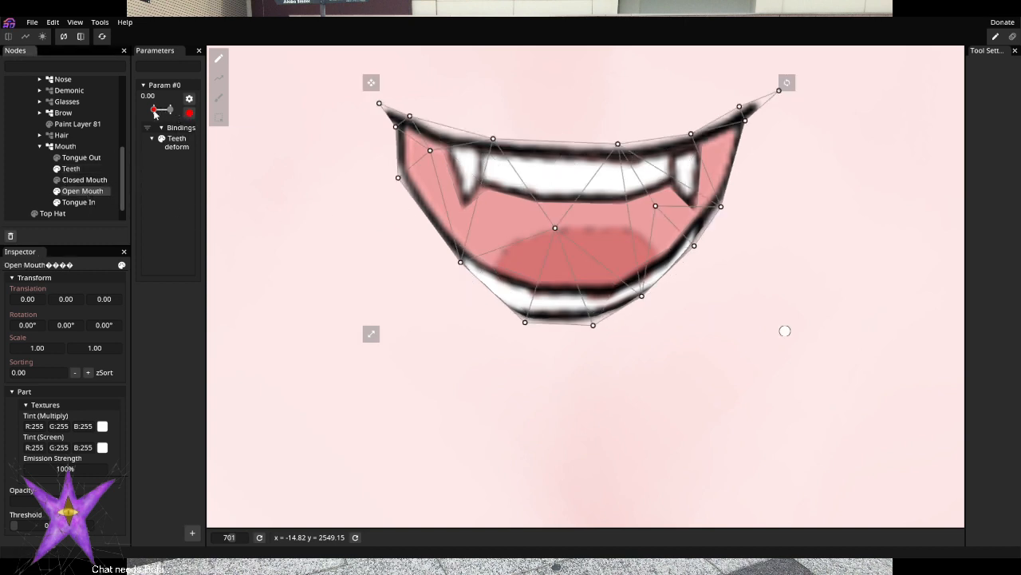
{"action": "left_click_drag", "start_coordinate": [155, 111], "coordinate": [170, 110]}
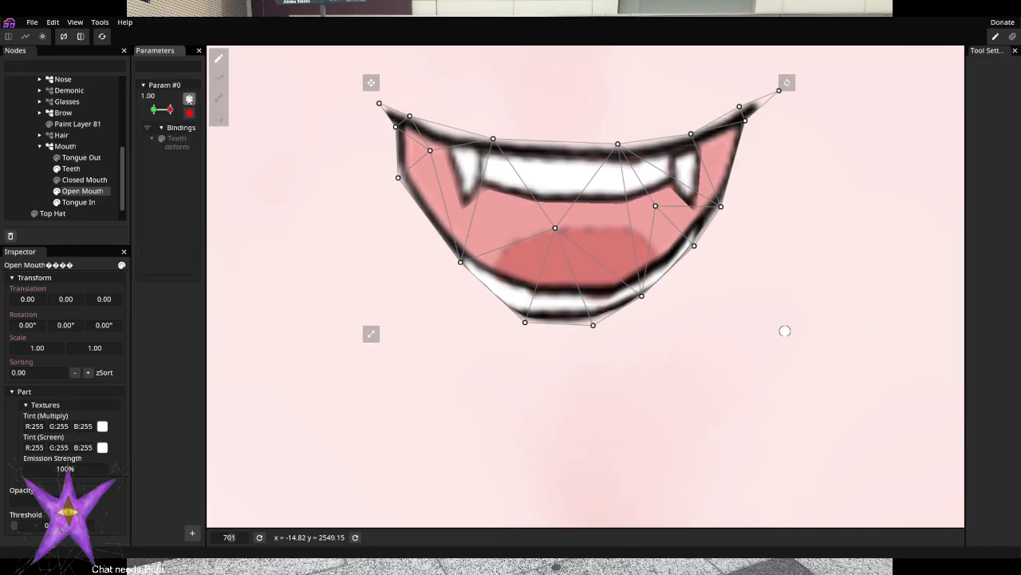
{"action": "left_click", "coordinate": [189, 101]}
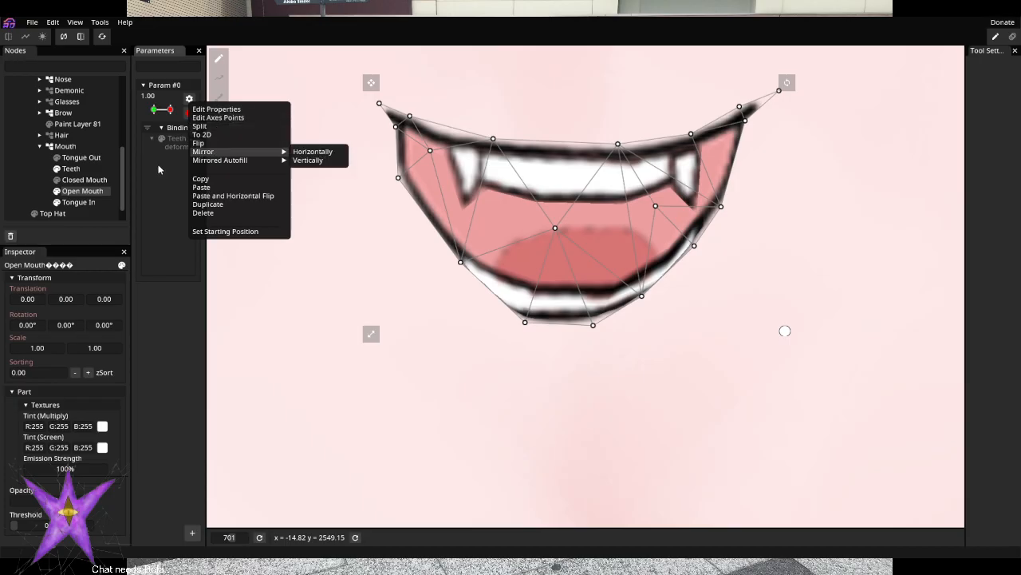
{"action": "left_click", "coordinate": [177, 120]}
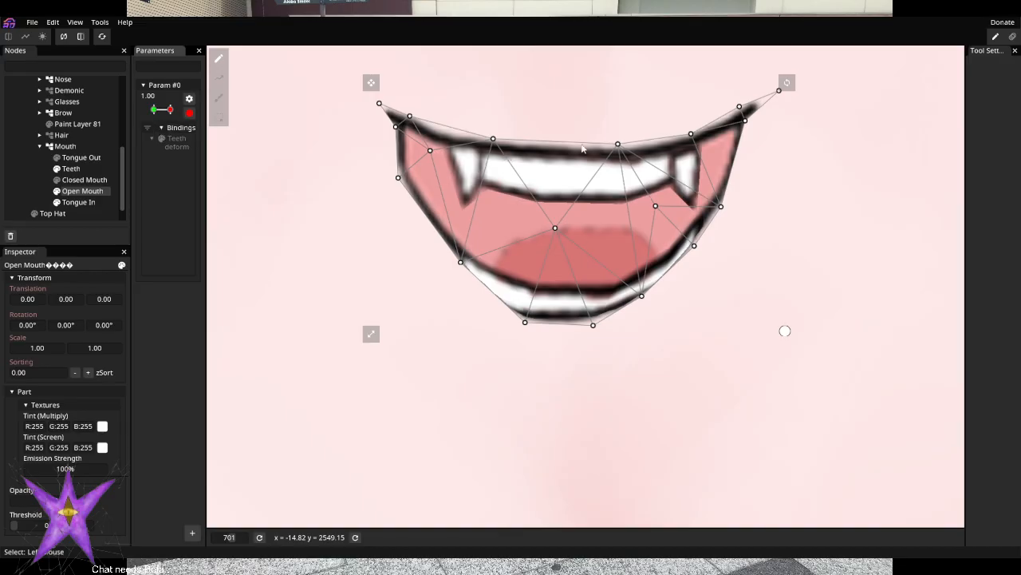
{"action": "left_click_drag", "start_coordinate": [769, 191], "coordinate": [758, 251]}
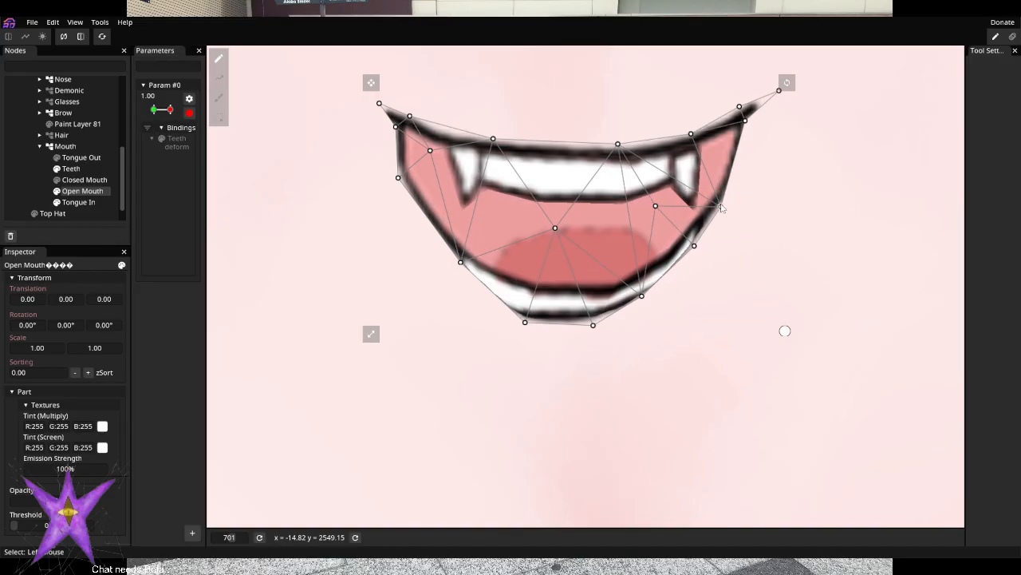
{"action": "left_click", "coordinate": [721, 206]}
{"action": "left_click", "coordinate": [693, 245], "text": "shift"}
{"action": "mouse_move", "coordinate": [592, 325]}
{"action": "left_mouse_down"}
{"action": "mouse_move", "coordinate": [566, 331]}
{"action": "mouse_move", "coordinate": [660, 289]}
{"action": "left_mouse_up"}
{"action": "left_click", "coordinate": [694, 245], "text": "shift"}
{"action": "left_click", "coordinate": [721, 206], "text": "shift"}
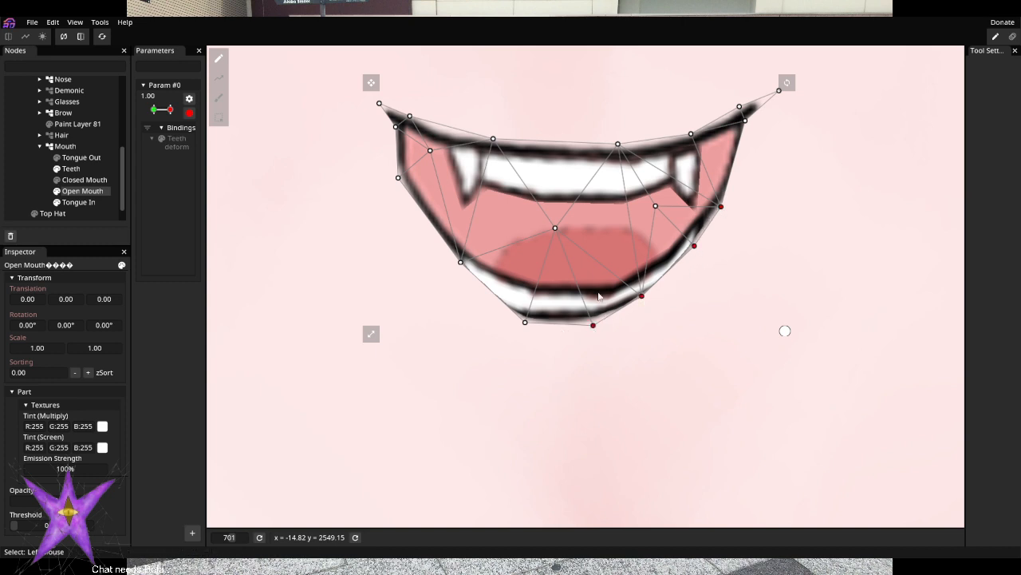
{"action": "left_click", "coordinate": [525, 322], "text": "shift"}
{"action": "left_click_drag", "start_coordinate": [593, 328], "coordinate": [592, 299]}
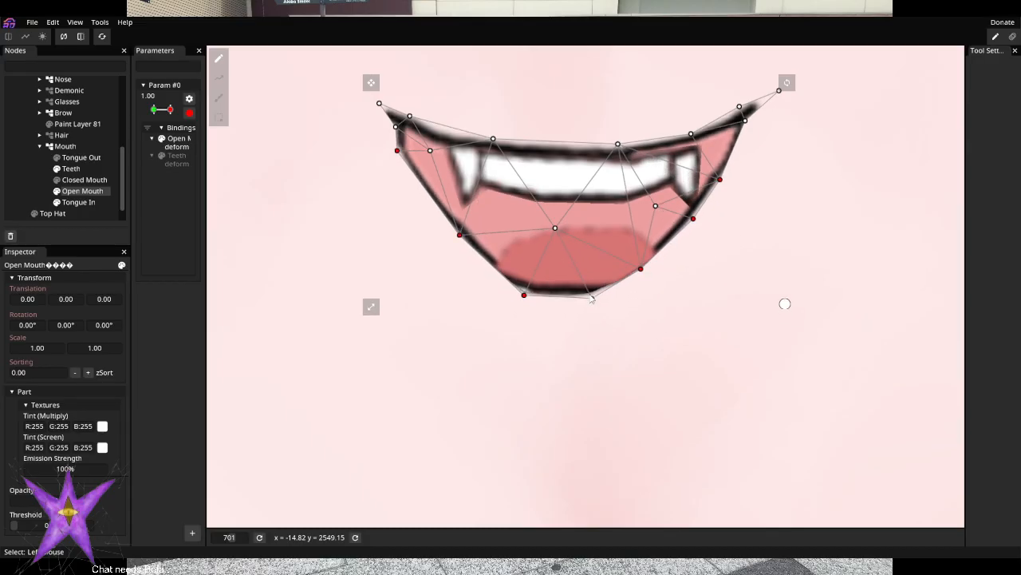
Raise Open Mouth's five lowest vertices further, leaving the outermost side vertices in place
{"action": "left_click", "coordinate": [460, 234]}
{"action": "left_click", "coordinate": [523, 294], "text": "shift"}
{"action": "left_click", "coordinate": [592, 298], "text": "shift"}
{"action": "left_click", "coordinate": [641, 269], "text": "shift"}
{"action": "left_click", "coordinate": [693, 219], "text": "shift"}
{"action": "left_click_drag", "start_coordinate": [592, 297], "coordinate": [592, 274]}
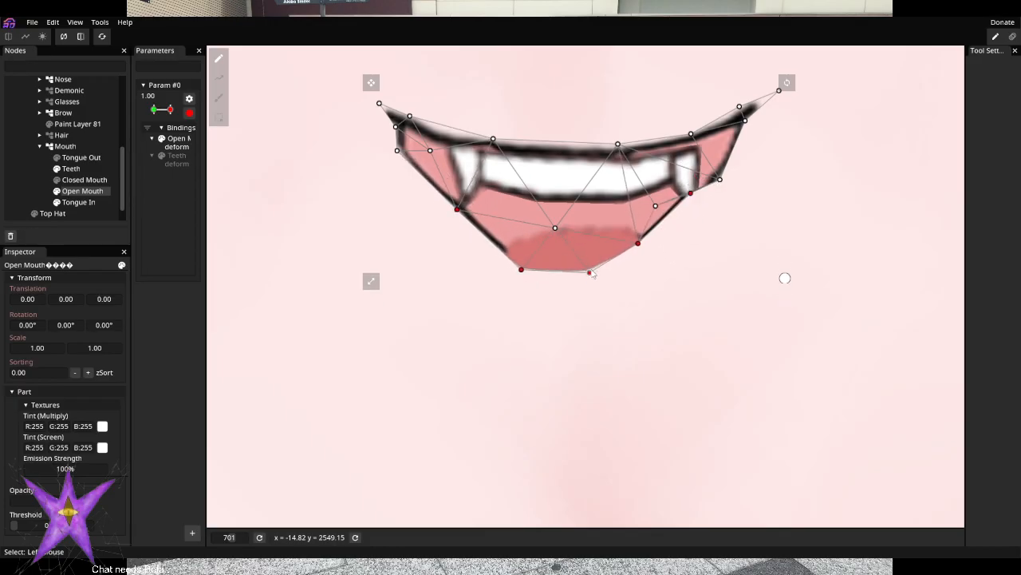
Raise the lower-centre vertices of Open Mouth to form a shallow curve just beneath the upper teeth
{"action": "left_click", "coordinate": [637, 244]}
{"action": "left_click", "coordinate": [521, 270]}
{"action": "left_click_drag", "start_coordinate": [640, 251], "coordinate": [637, 222]}
{"action": "left_click", "coordinate": [586, 244]}
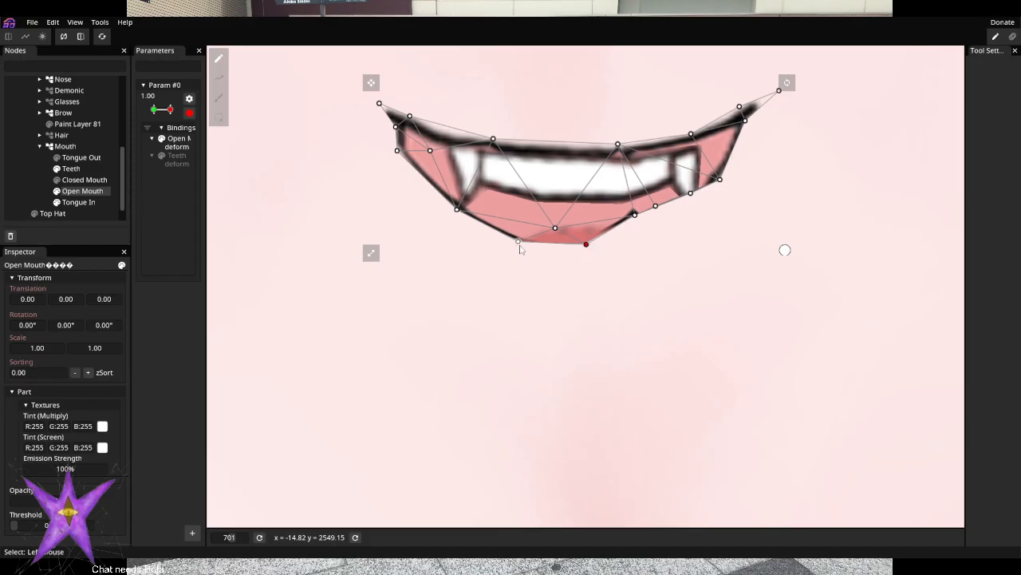
{"action": "left_click", "coordinate": [518, 241], "text": "shift"}
{"action": "left_click_drag", "start_coordinate": [588, 246], "coordinate": [588, 229]}
Select Open Mouth's lower-edge vertices including the centre one and raise them to the bottom of the upper teeth
{"action": "left_click_drag", "start_coordinate": [415, 178], "coordinate": [754, 236]}
{"action": "left_click_drag", "start_coordinate": [410, 196], "coordinate": [770, 259]}
{"action": "left_click_drag", "start_coordinate": [762, 168], "coordinate": [429, 265]}
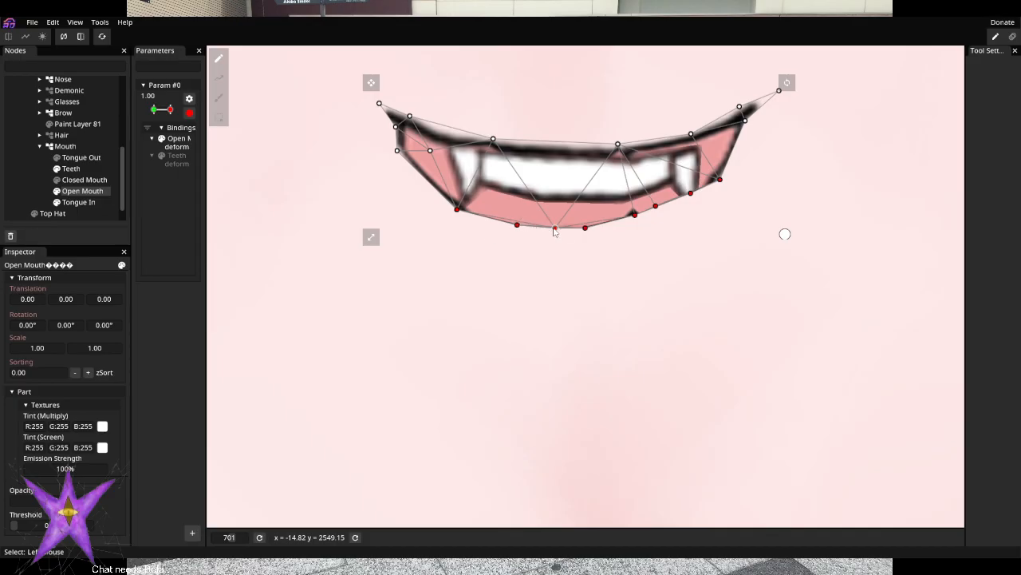
{"action": "left_click_drag", "start_coordinate": [556, 230], "coordinate": [557, 204]}
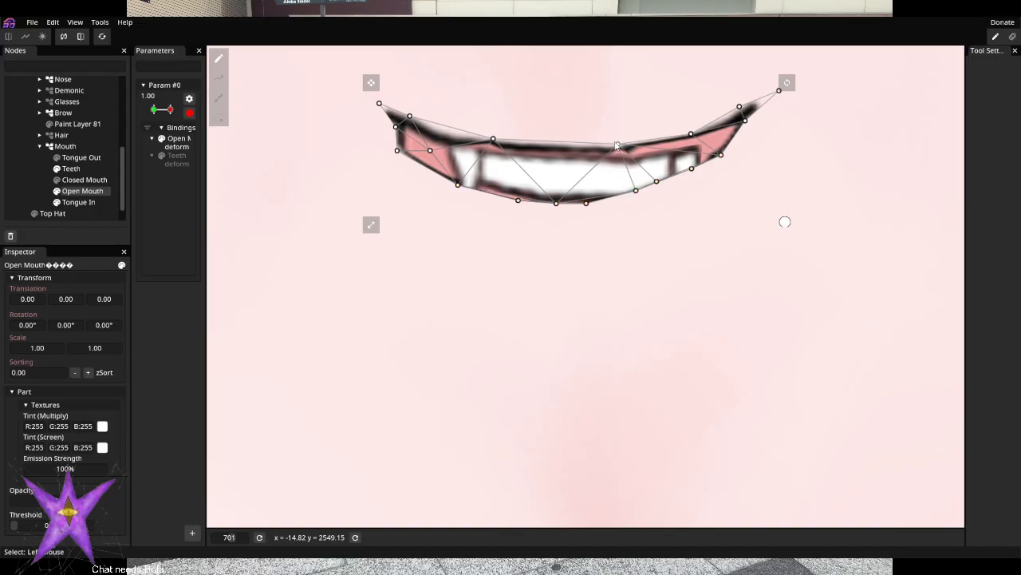
Lower Open Mouth's upper-lip vertices toward the bottom edge and shift them slightly outward to the left
{"action": "left_click_drag", "start_coordinate": [365, 104], "coordinate": [371, 153]}
{"action": "left_click_drag", "start_coordinate": [620, 151], "coordinate": [614, 177]}
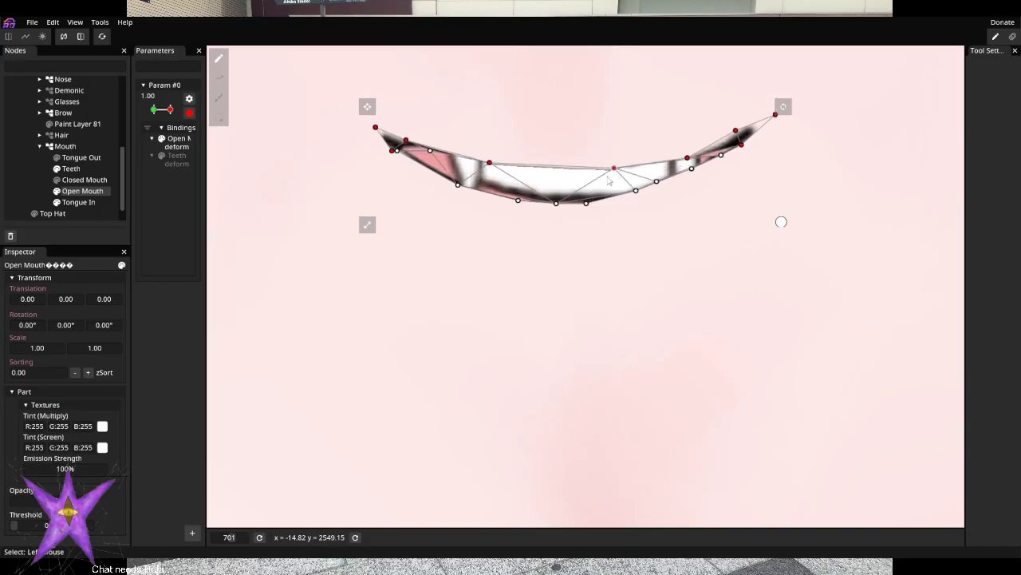
{"action": "mouse_move", "coordinate": [378, 140]}
{"action": "left_mouse_down"}
{"action": "mouse_move", "coordinate": [391, 142]}
{"action": "mouse_move", "coordinate": [366, 113]}
{"action": "mouse_move", "coordinate": [369, 133]}
{"action": "left_mouse_up"}
{"action": "left_click_drag", "start_coordinate": [336, 103], "coordinate": [371, 117]}
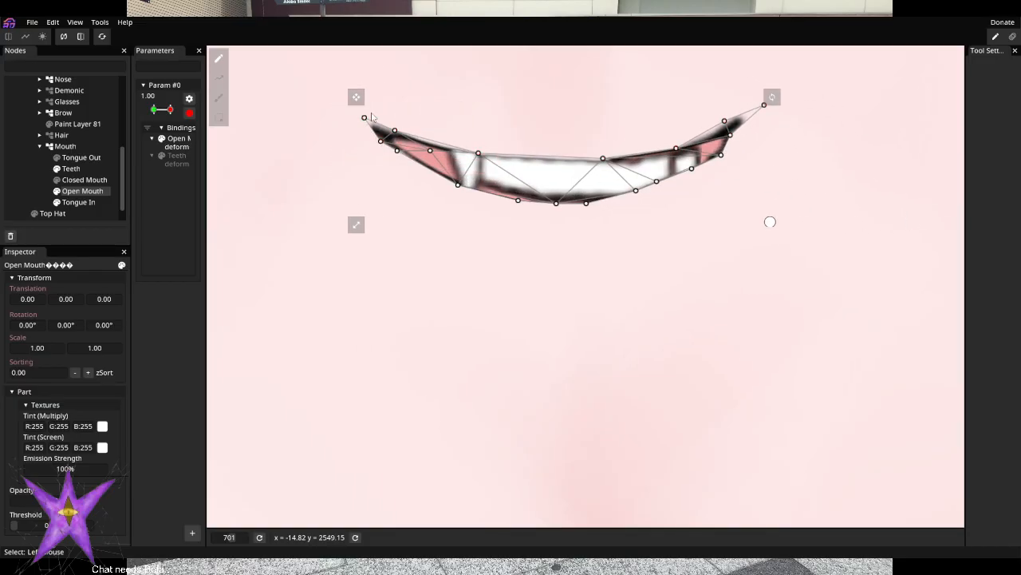
Raise the middle and right-side vertices of Open Mouth's lower edge toward the upper lip to thin the opening
{"action": "left_click_drag", "start_coordinate": [396, 150], "coordinate": [753, 268]}
{"action": "left_click_drag", "start_coordinate": [458, 186], "coordinate": [451, 166]}
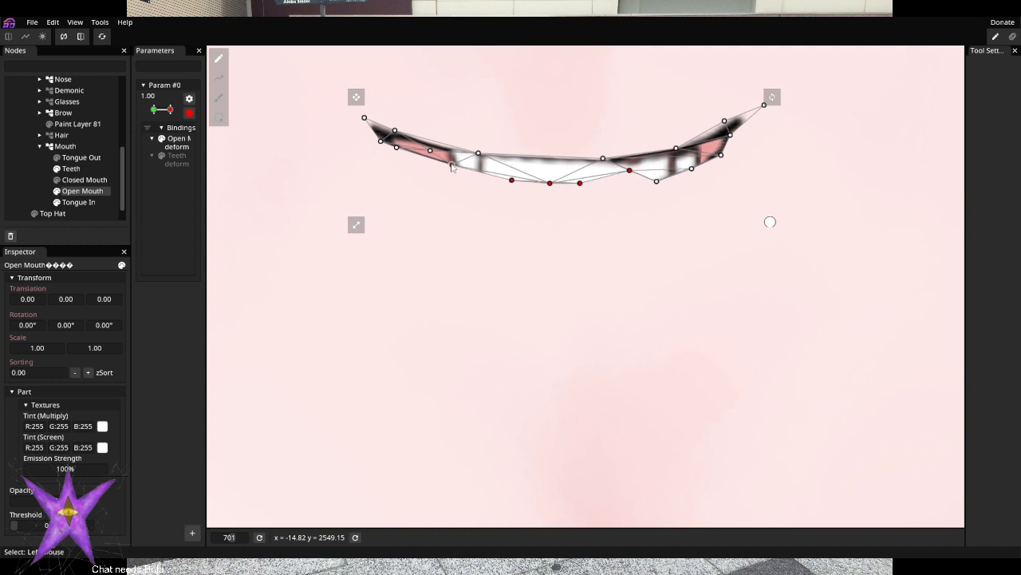
{"action": "left_click", "coordinate": [656, 181]}
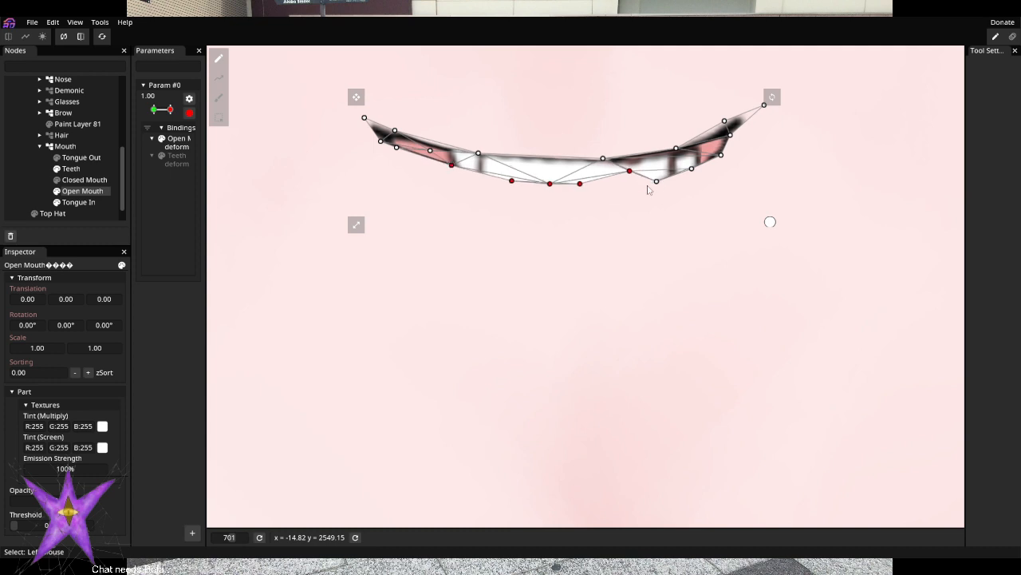
{"action": "left_click", "coordinate": [692, 168], "text": "shift"}
{"action": "left_click", "coordinate": [721, 152], "text": "shift"}
{"action": "left_click_drag", "start_coordinate": [722, 151], "coordinate": [717, 135]}
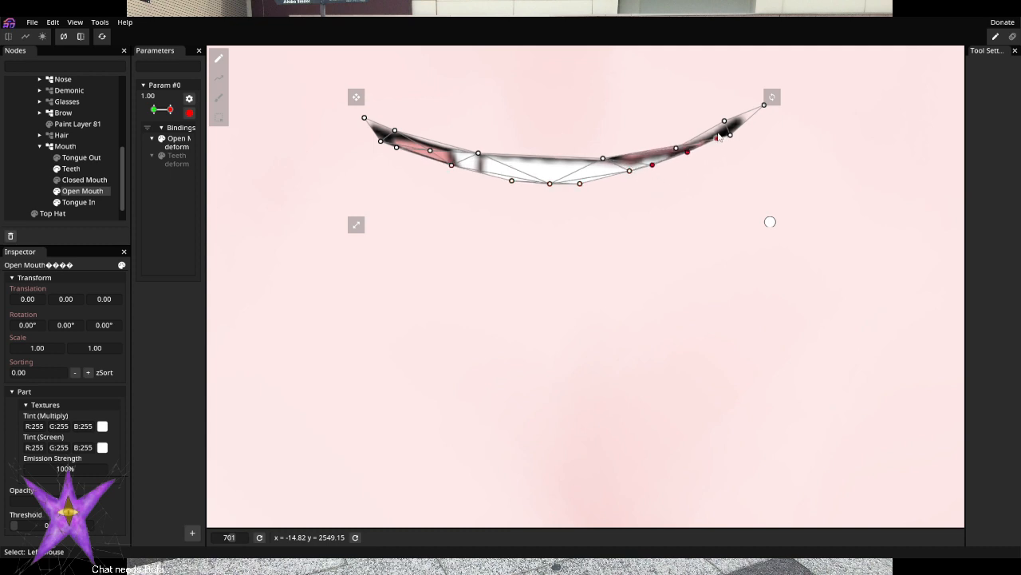
{"action": "mouse_move", "coordinate": [630, 170]}
{"action": "left_mouse_down"}
{"action": "mouse_move", "coordinate": [605, 180]}
{"action": "mouse_move", "coordinate": [619, 168]}
{"action": "left_mouse_up"}
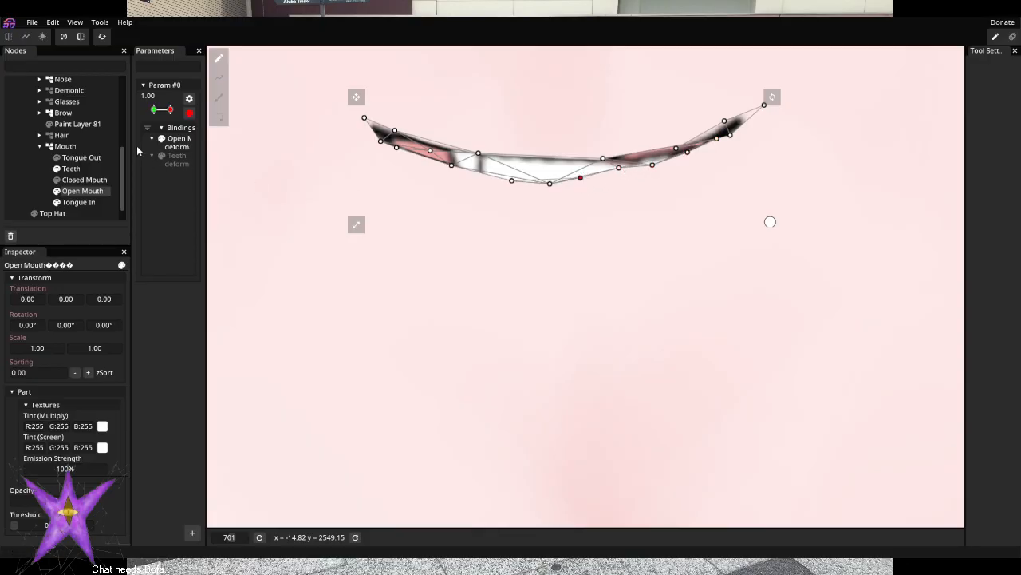
Show Closed Mouth as a reference and reselect Open Mouth for deforming
{"action": "left_click", "coordinate": [57, 181]}
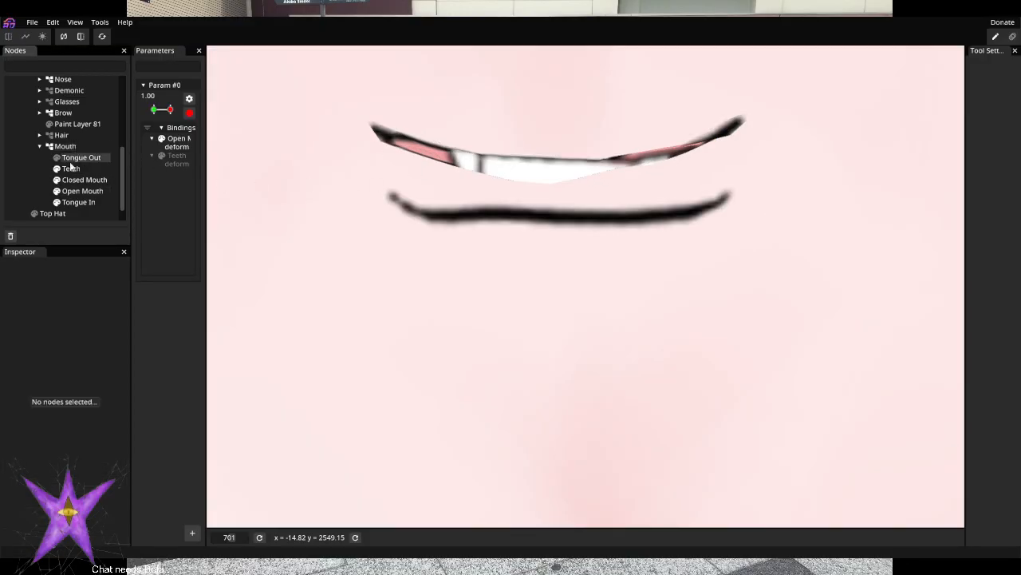
{"action": "left_click", "coordinate": [80, 179]}
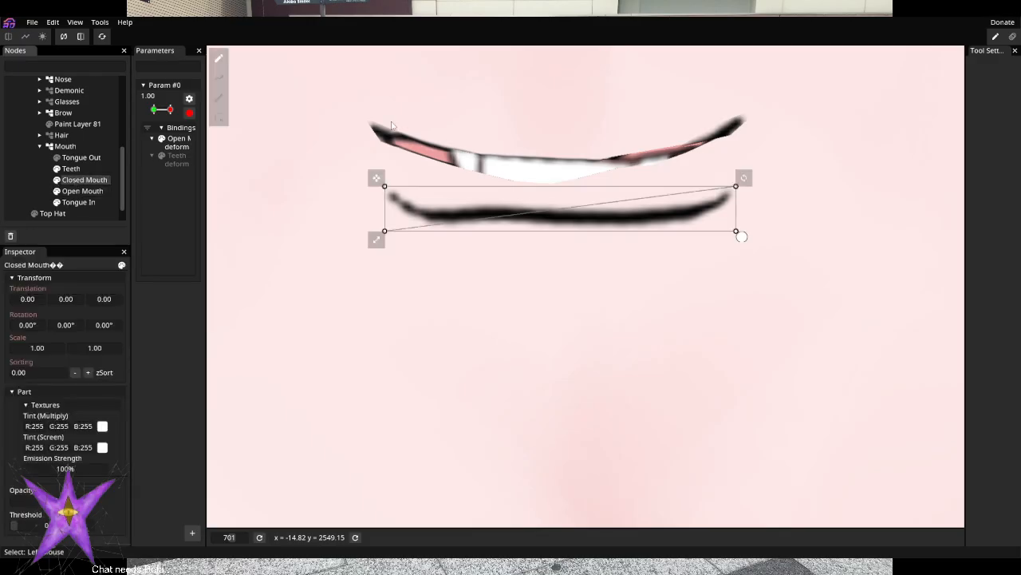
{"action": "left_click", "coordinate": [80, 191]}
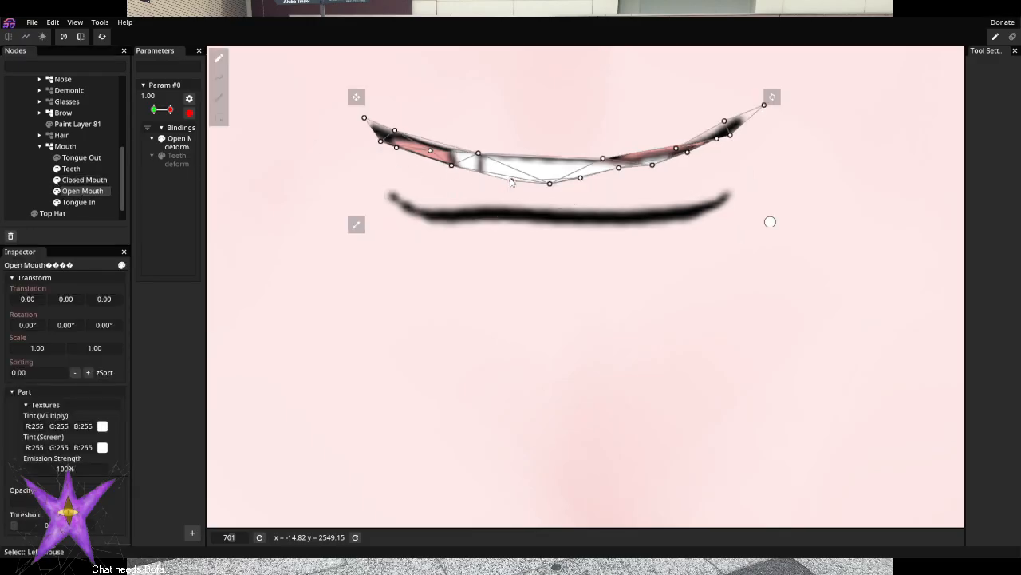
Flatten Open Mouth into a thin curved strip by closing its centre vertices together and pulling both corner tips inward
{"action": "left_click_drag", "start_coordinate": [511, 181], "coordinate": [578, 169]}
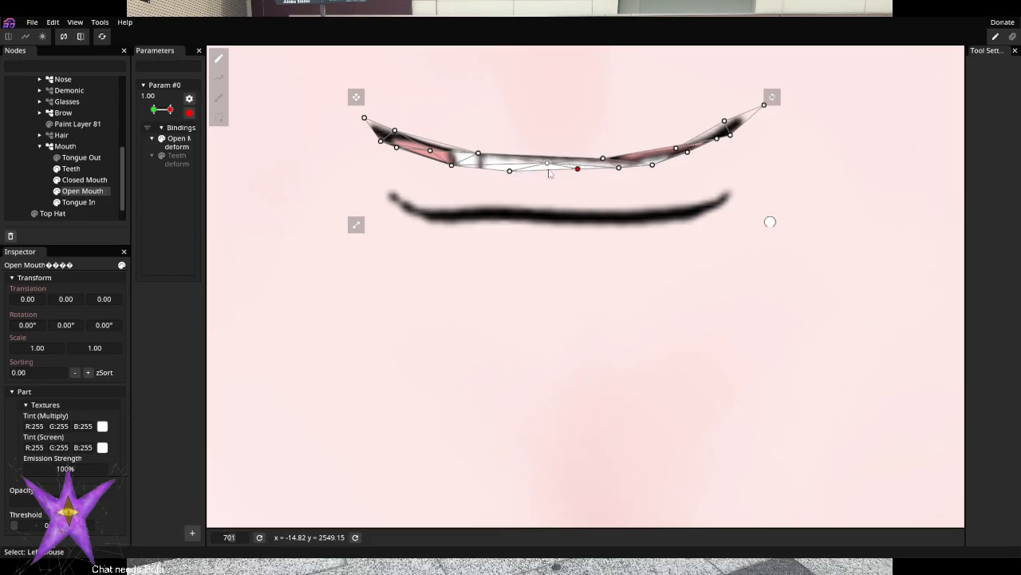
{"action": "left_click_drag", "start_coordinate": [511, 172], "coordinate": [453, 161]}
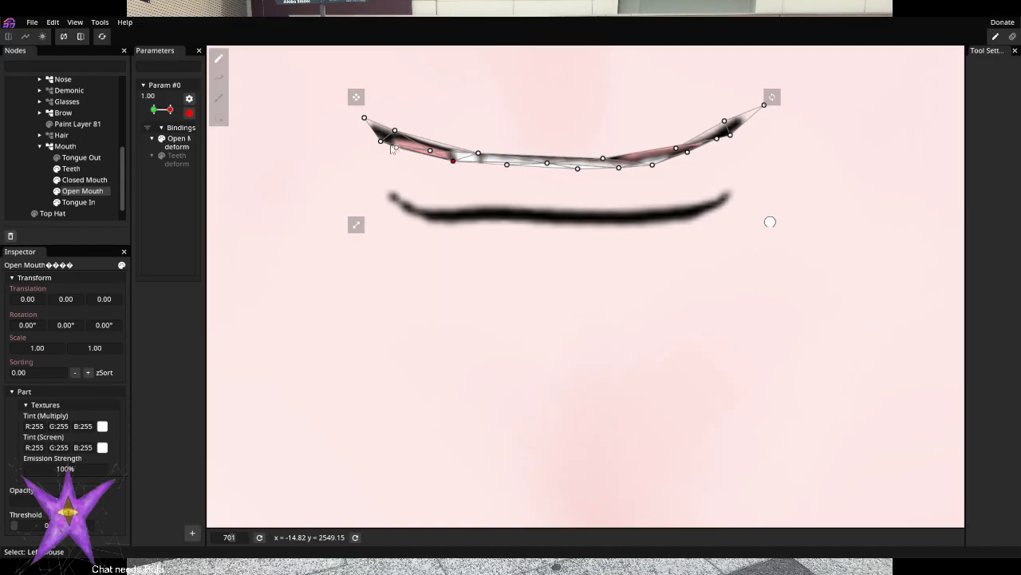
{"action": "left_click_drag", "start_coordinate": [365, 118], "coordinate": [397, 138]}
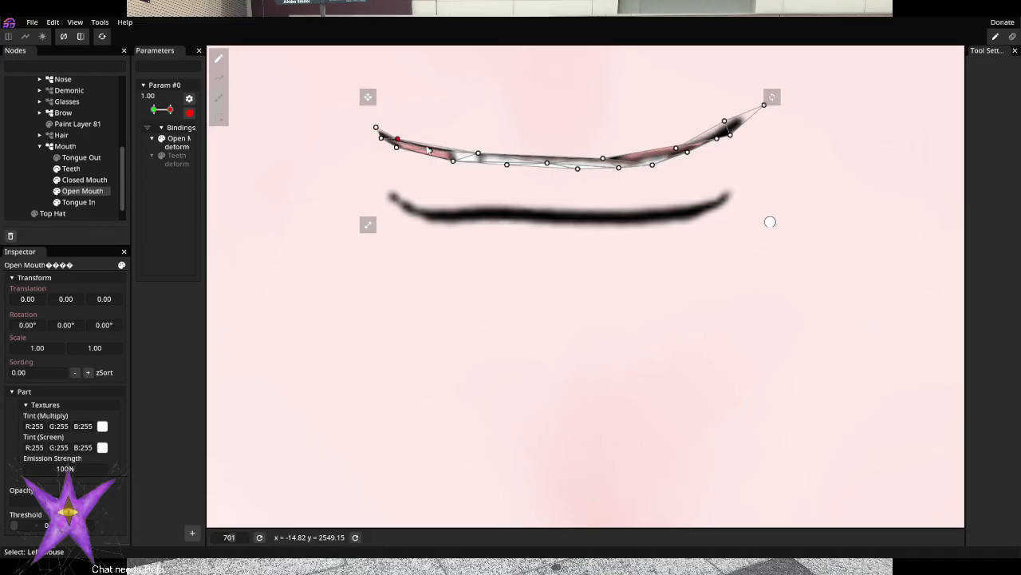
{"action": "left_click_drag", "start_coordinate": [477, 154], "coordinate": [481, 158]}
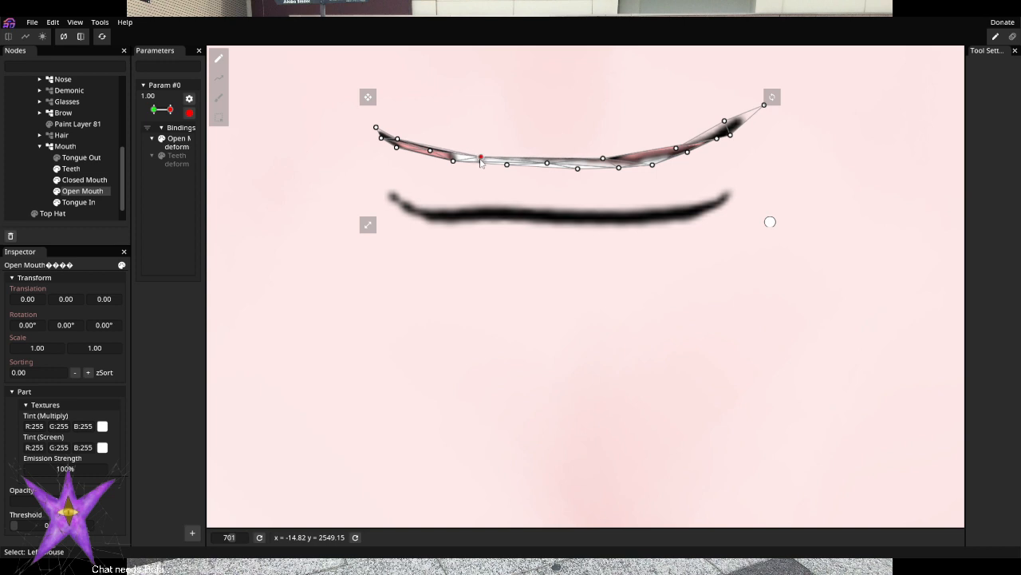
{"action": "left_click_drag", "start_coordinate": [604, 160], "coordinate": [613, 163]}
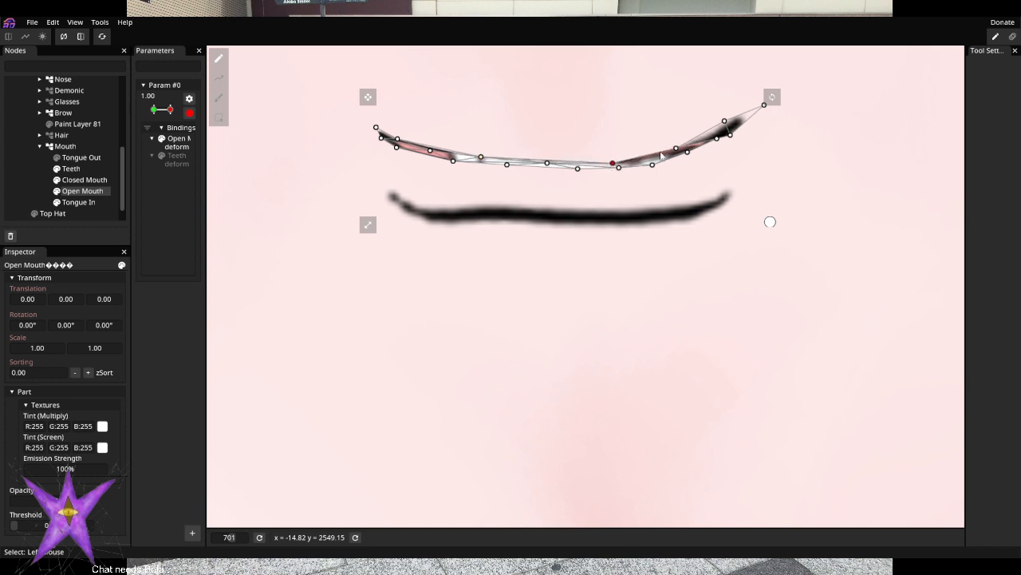
{"action": "left_click_drag", "start_coordinate": [676, 150], "coordinate": [679, 154]}
{"action": "left_click_drag", "start_coordinate": [724, 121], "coordinate": [742, 121]}
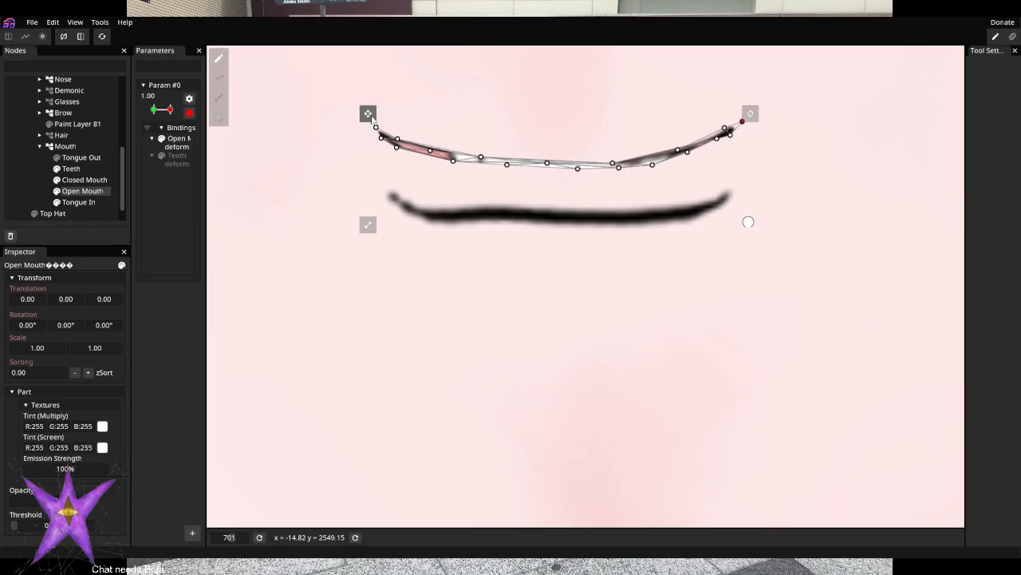
Move Open Mouth down onto the Closed Mouth line and fit the vertices at both ends to the line's corners
{"action": "mouse_move", "coordinate": [372, 118]}
{"action": "left_mouse_down"}
{"action": "mouse_move", "coordinate": [377, 176]}
{"action": "mouse_move", "coordinate": [386, 172]}
{"action": "mouse_move", "coordinate": [363, 163]}
{"action": "mouse_move", "coordinate": [380, 171]}
{"action": "mouse_move", "coordinate": [380, 159]}
{"action": "mouse_move", "coordinate": [379, 181]}
{"action": "left_mouse_up"}
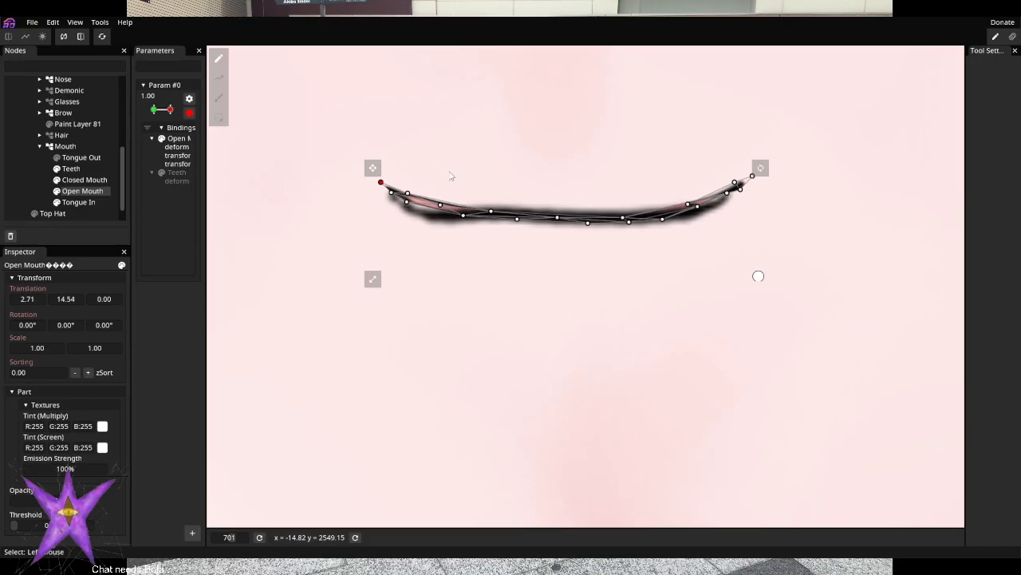
{"action": "left_click_drag", "start_coordinate": [450, 170], "coordinate": [382, 233]}
{"action": "left_click_drag", "start_coordinate": [408, 200], "coordinate": [419, 216]}
{"action": "left_click_drag", "start_coordinate": [773, 139], "coordinate": [666, 229]}
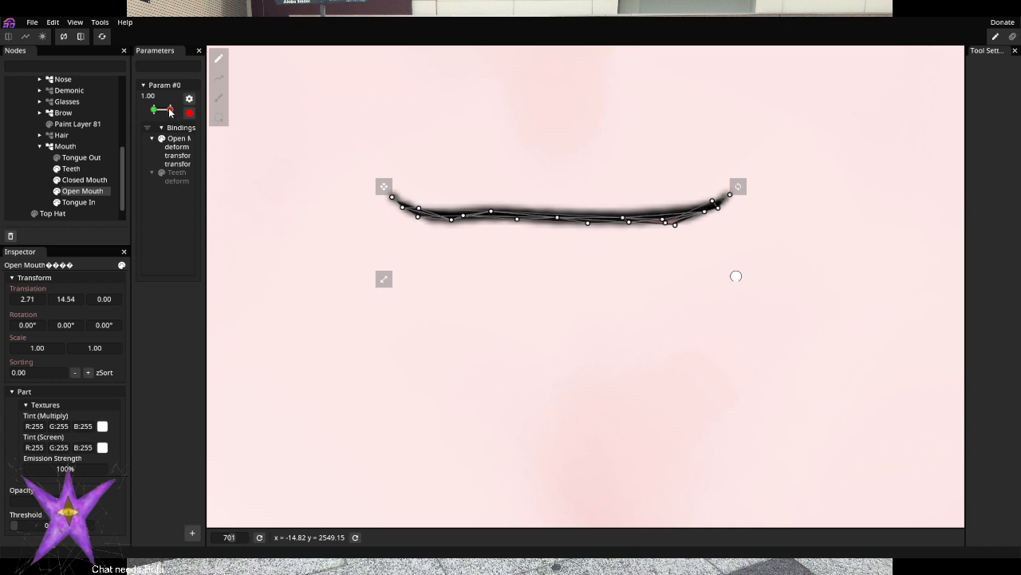
{"action": "mouse_move", "coordinate": [170, 112]}
{"action": "left_mouse_down"}
{"action": "mouse_move", "coordinate": [158, 112]}
{"action": "mouse_move", "coordinate": [171, 112]}
{"action": "left_mouse_up"}
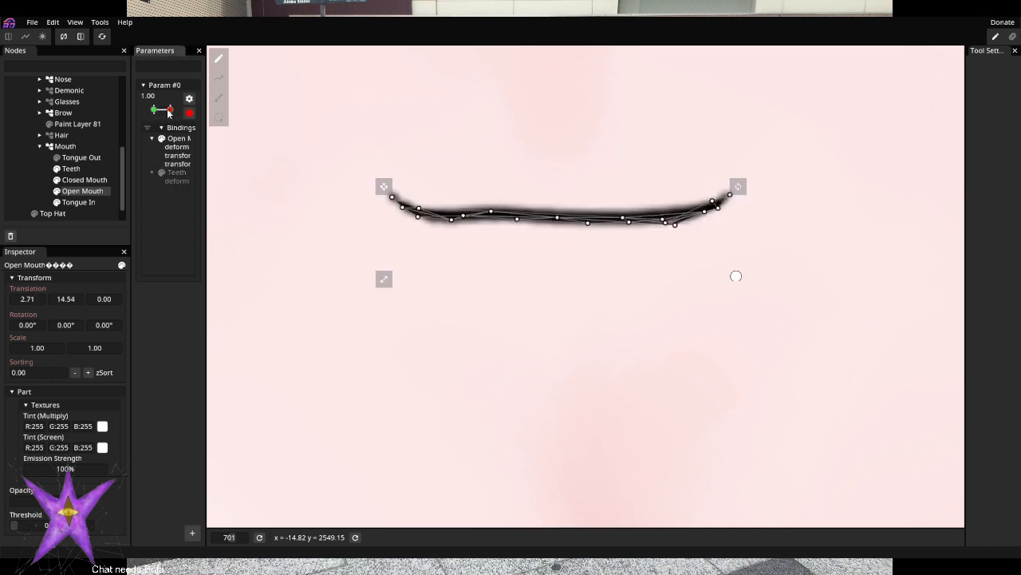
Select Closed Mouth and stop recording deformations on Param #0
{"action": "left_click", "coordinate": [91, 192]}
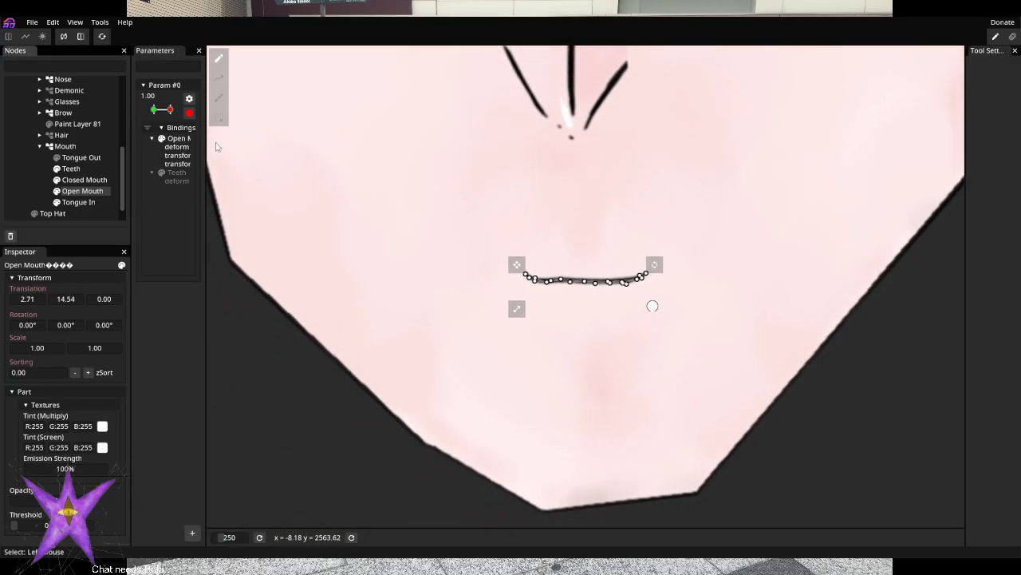
{"action": "left_click", "coordinate": [84, 180]}
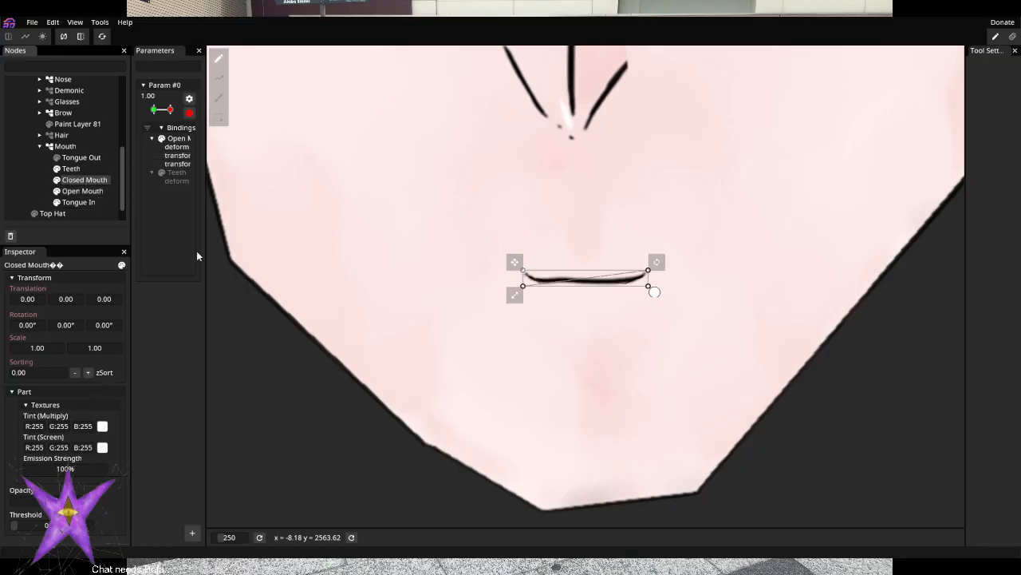
{"action": "left_click", "coordinate": [189, 110]}
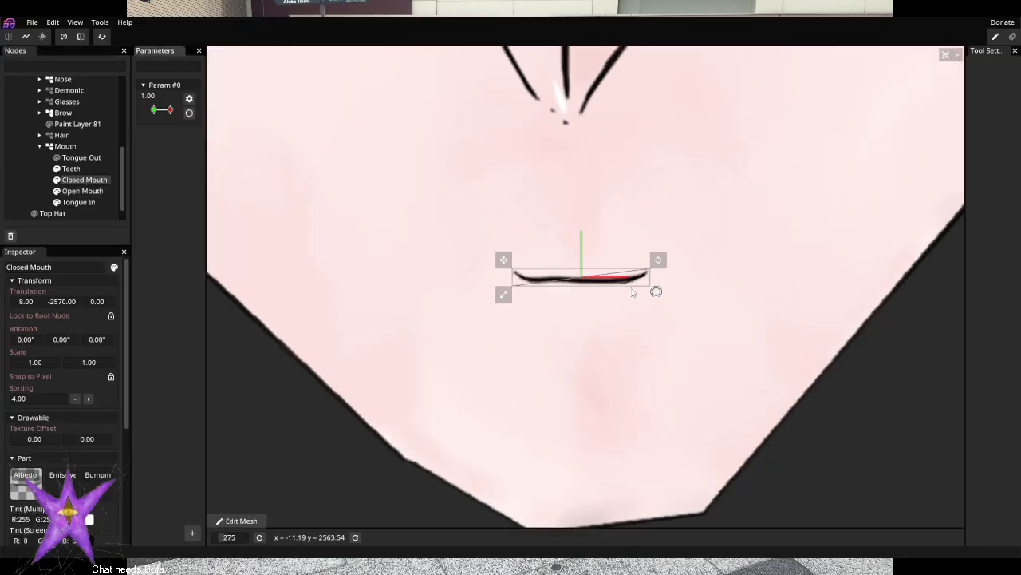
Edit the Closed Mouth mesh, deleting its existing vertices and placing new ones along the lower side of the mouth line
{"action": "scroll", "coordinate": [652, 289], "scroll_direction": "up", "scroll_amount": 3}
{"action": "left_click", "coordinate": [243, 520]}
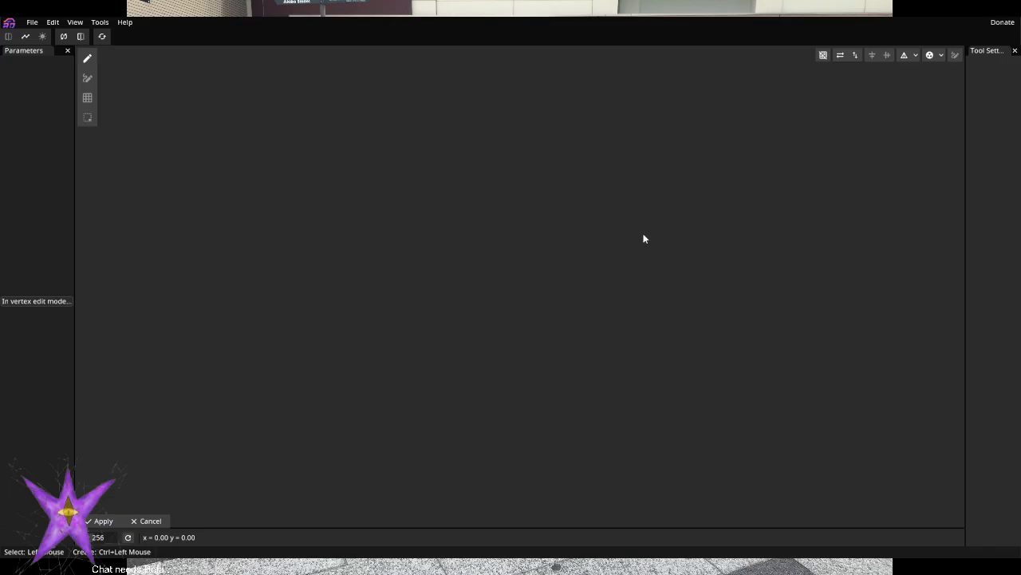
{"action": "scroll", "coordinate": [559, 297], "scroll_direction": "up", "scroll_amount": 7}
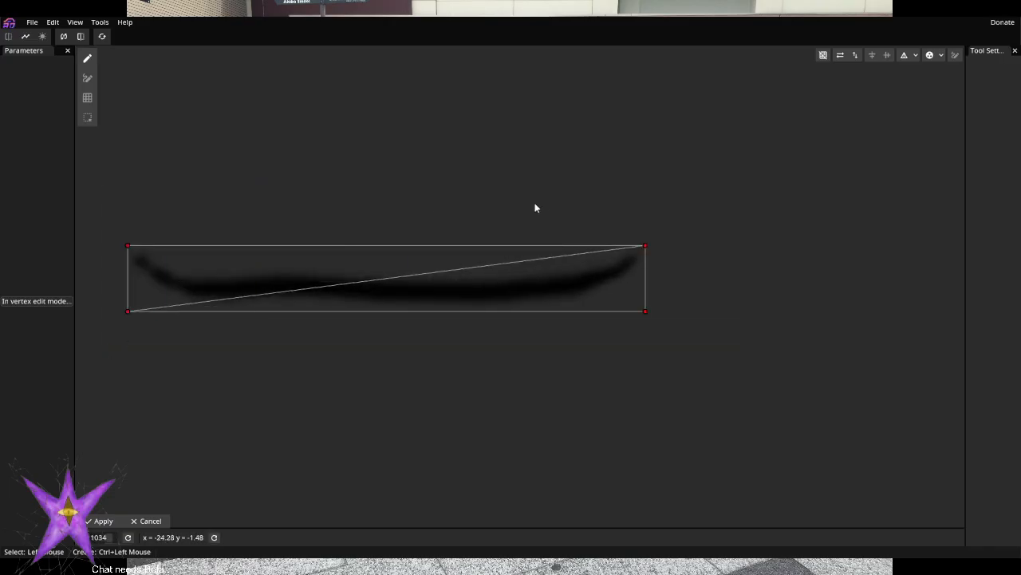
{"action": "key", "text": "Delete"}
{"action": "left_click", "coordinate": [932, 56]}
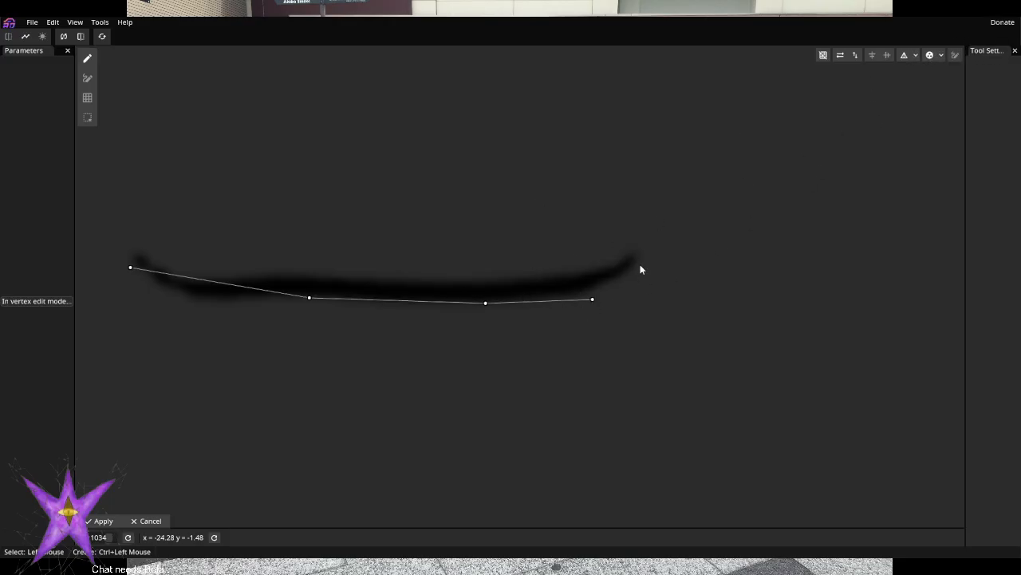
{"action": "left_click", "coordinate": [955, 56]}
{"action": "left_click_drag", "start_coordinate": [311, 302], "coordinate": [186, 305]}
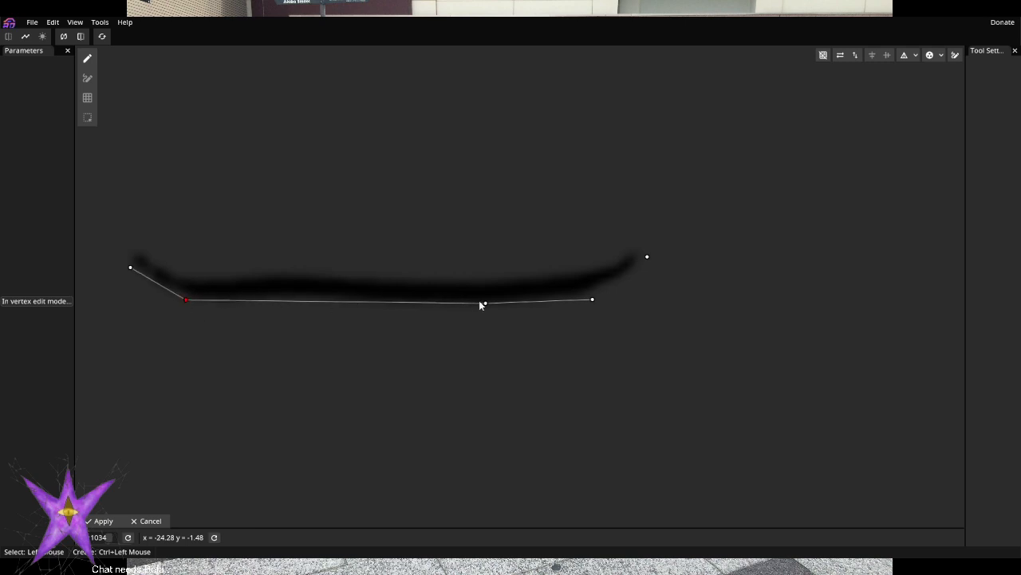
Remove the long lower edge and add outline vertices above and below the mouth line, extending the left tip outward
{"action": "left_click", "coordinate": [88, 77]}
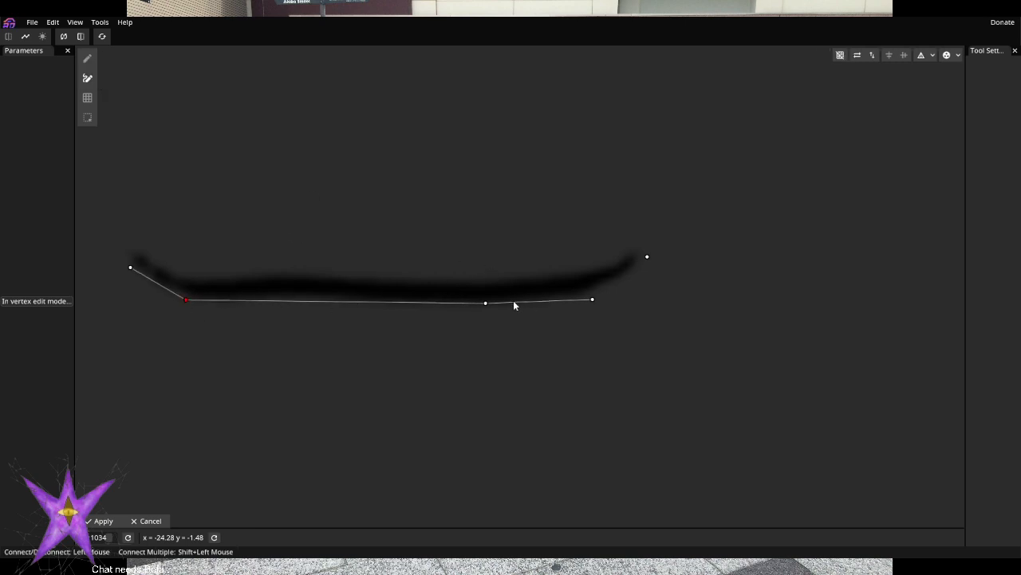
{"action": "left_click", "coordinate": [485, 303]}
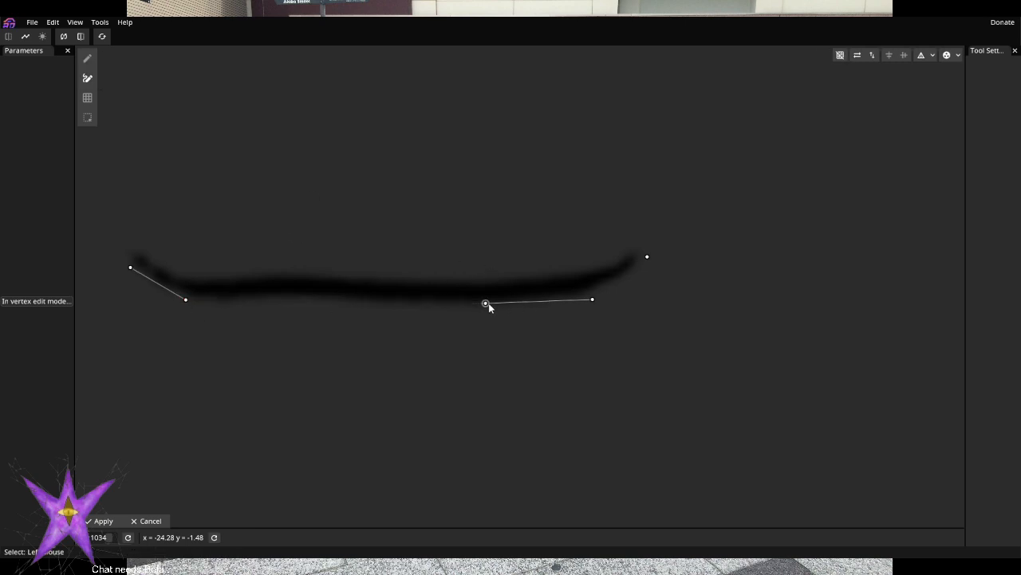
{"action": "left_click", "coordinate": [88, 58]}
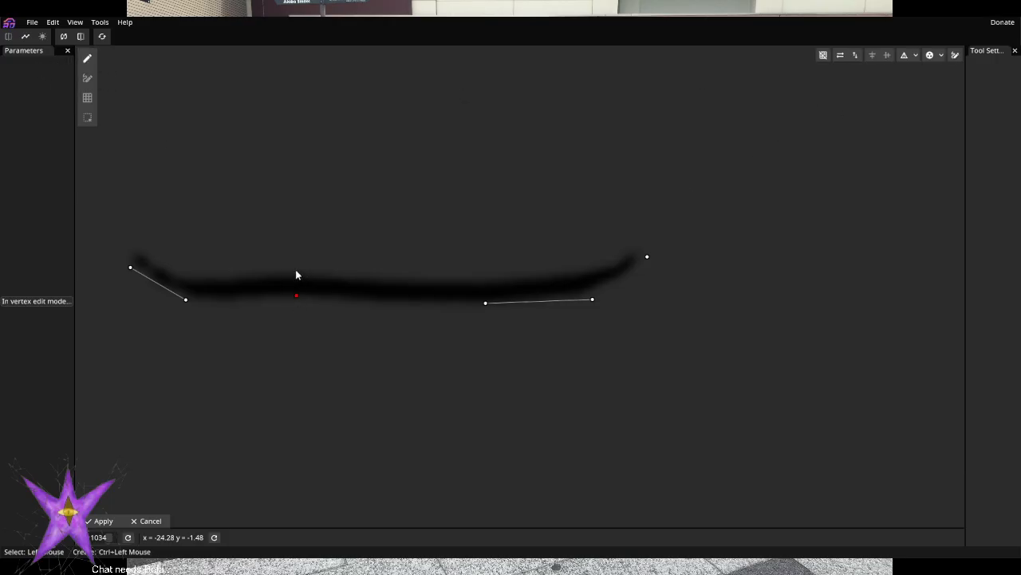
{"action": "left_click", "coordinate": [293, 273], "text": "ctrl"}
{"action": "left_click_drag", "start_coordinate": [130, 270], "coordinate": [117, 257]}
{"action": "left_click_drag", "start_coordinate": [124, 255], "coordinate": [120, 246]}
Connect the upper outline vertices of Closed Mouth in sequence from the left tip to the right tip
{"action": "left_click", "coordinate": [87, 77]}
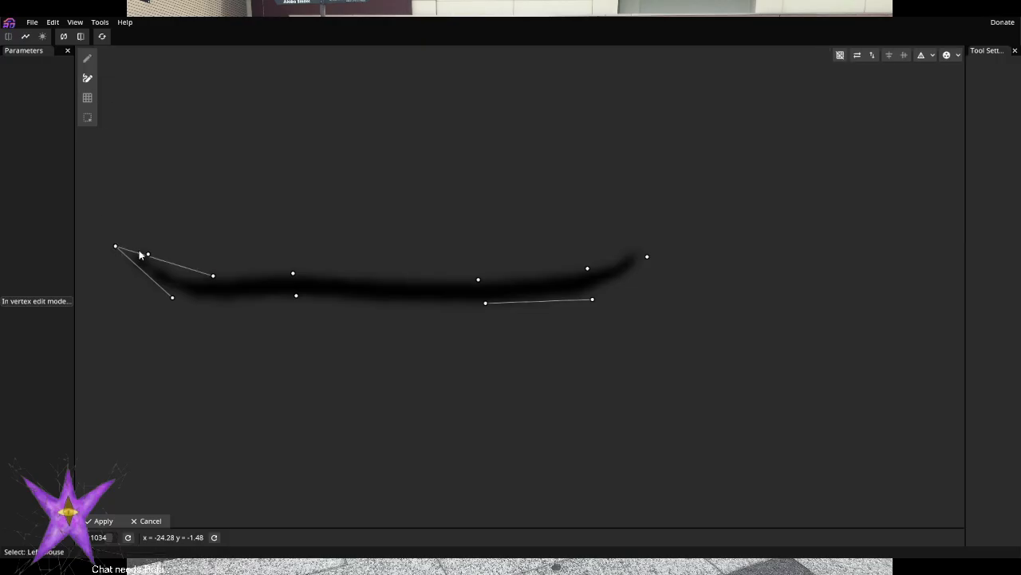
{"action": "left_click", "coordinate": [149, 253]}
{"action": "left_click", "coordinate": [213, 276]}
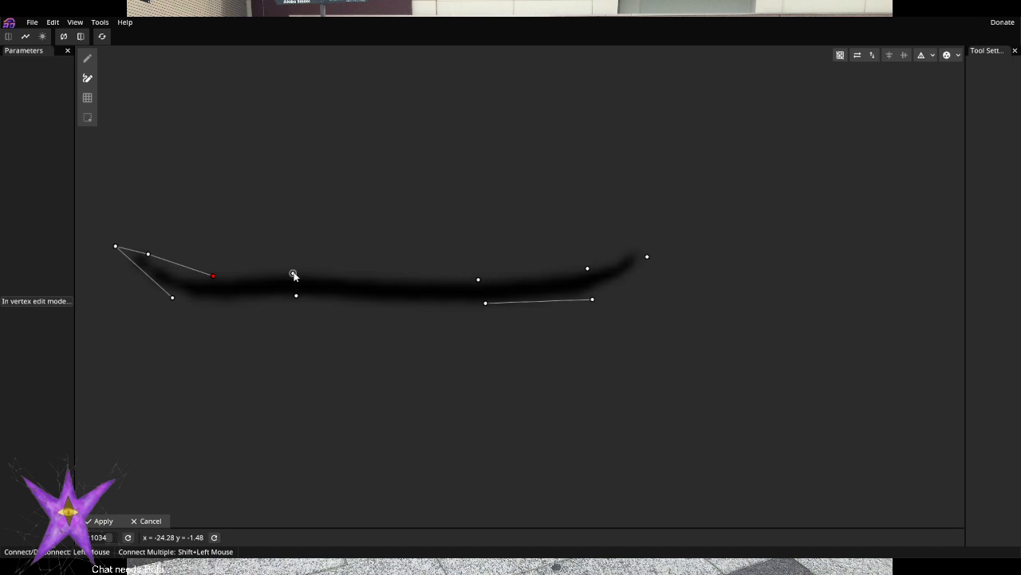
{"action": "left_click", "coordinate": [293, 273]}
{"action": "left_click", "coordinate": [478, 279]}
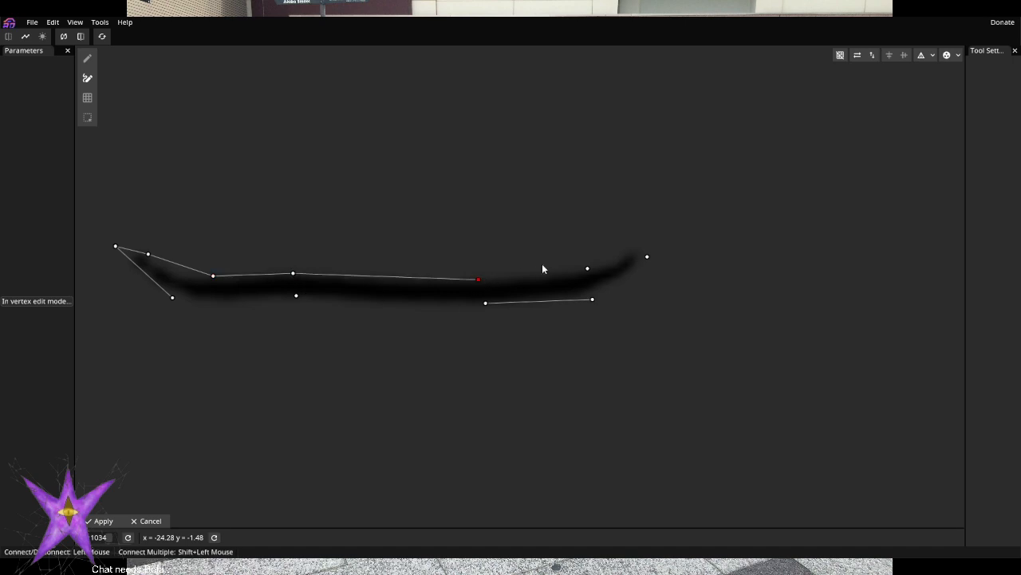
{"action": "left_click", "coordinate": [588, 269]}
{"action": "left_click", "coordinate": [647, 257]}
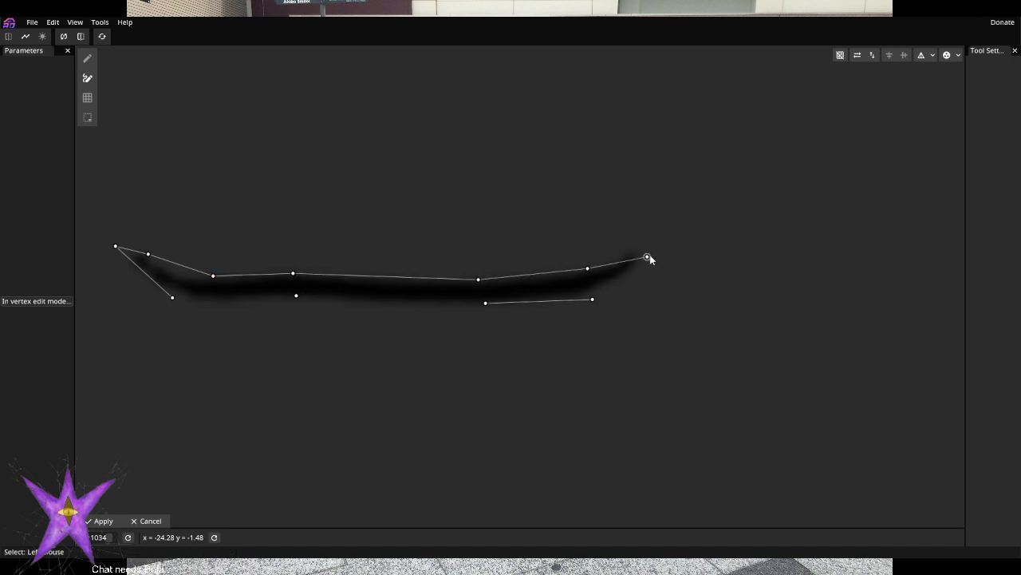
Close the outline along the lower side from the right tip, adding a cross edge near the right corner
{"action": "left_click", "coordinate": [593, 300]}
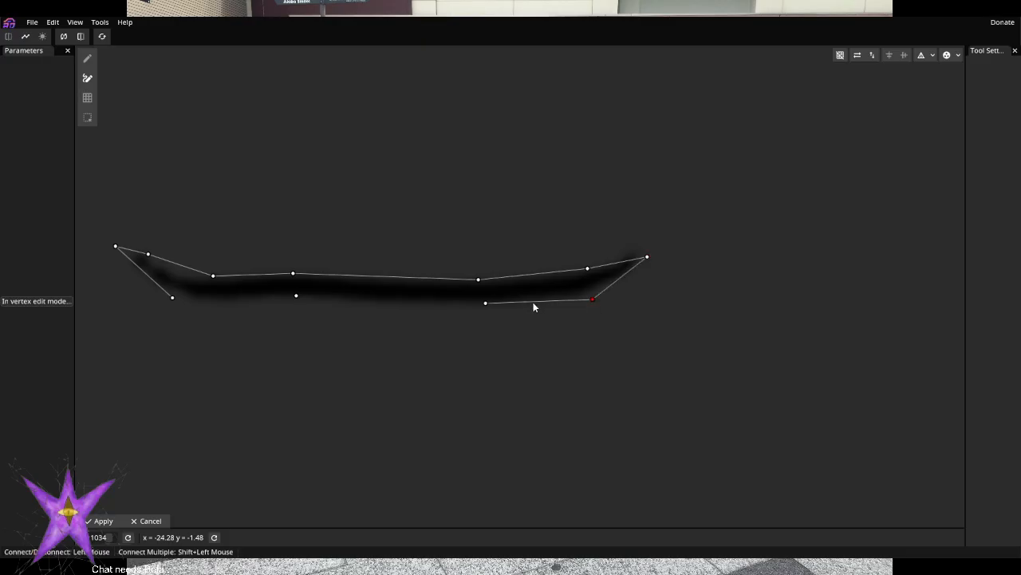
{"action": "left_click", "coordinate": [587, 269]}
{"action": "left_click", "coordinate": [485, 303]}
{"action": "left_click", "coordinate": [296, 296]}
{"action": "left_click", "coordinate": [172, 298]}
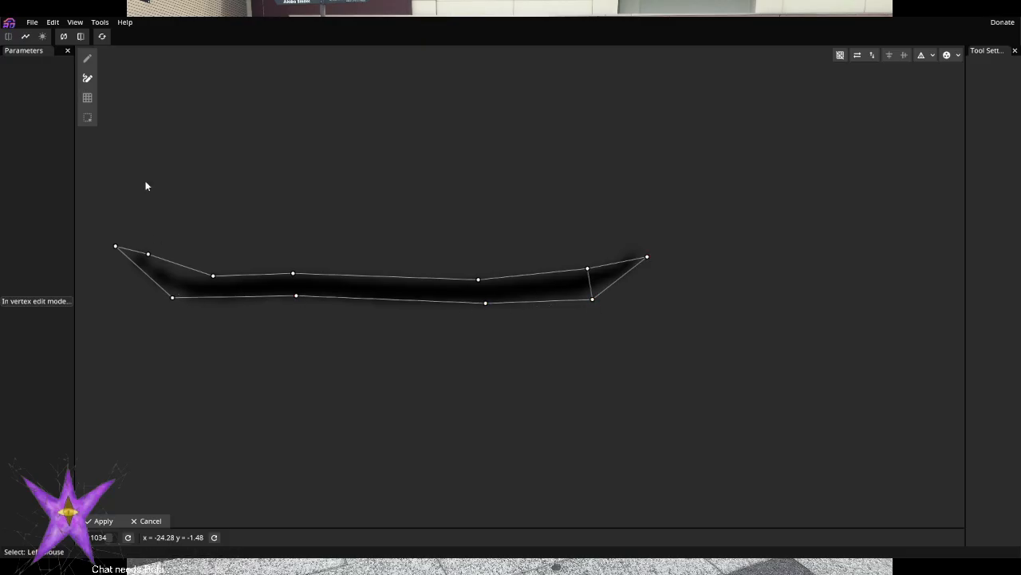
Extend the right tip vertex outward and add vertices around the right corner, inside the right section and at the line's centre
{"action": "left_click", "coordinate": [87, 58]}
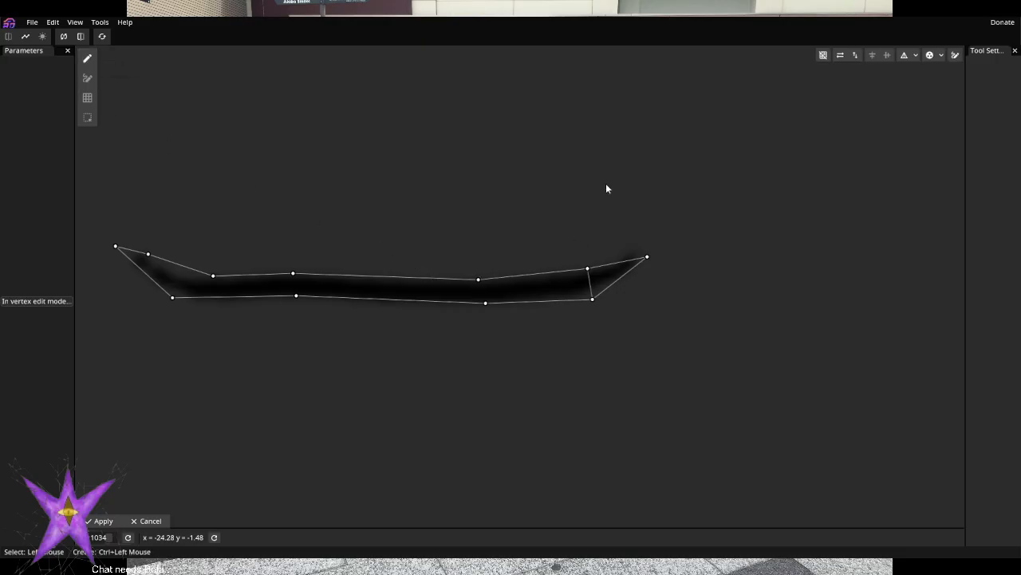
{"action": "mouse_move", "coordinate": [647, 259]}
{"action": "left_mouse_down"}
{"action": "mouse_move", "coordinate": [669, 239]}
{"action": "mouse_move", "coordinate": [651, 247]}
{"action": "left_mouse_up"}
{"action": "left_click", "coordinate": [636, 271], "text": "ctrl"}
{"action": "left_click", "coordinate": [392, 287], "text": "ctrl"}
{"action": "left_click", "coordinate": [388, 277], "text": "ctrl"}
Add a cross edge right of centre and connect the interior vertex to the surrounding outline vertices on the right section
{"action": "left_click", "coordinate": [88, 80]}
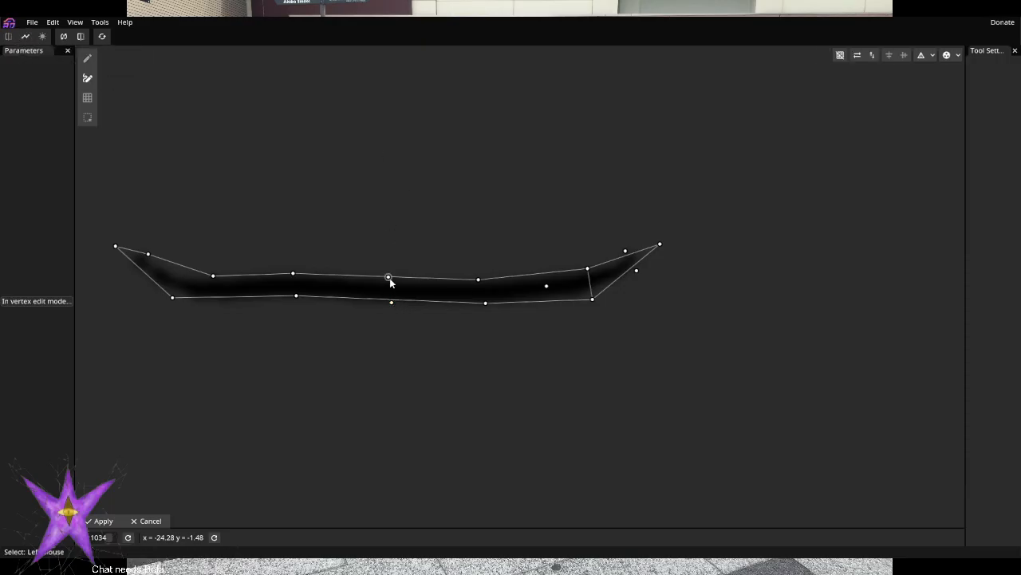
{"action": "left_click", "coordinate": [478, 279]}
{"action": "left_click", "coordinate": [485, 302]}
{"action": "left_click", "coordinate": [547, 285]}
{"action": "left_click", "coordinate": [588, 270]}
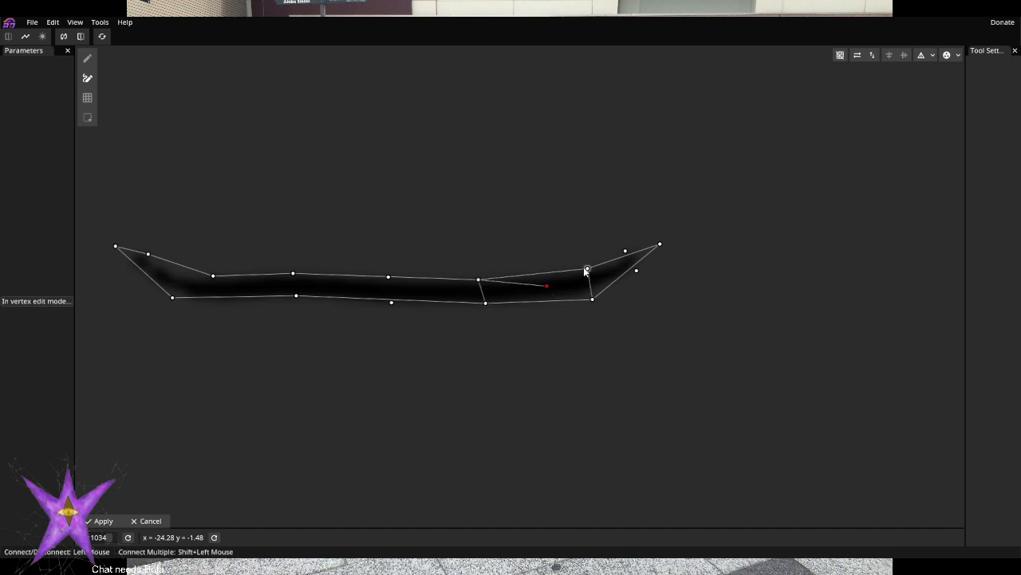
{"action": "left_click", "coordinate": [592, 300]}
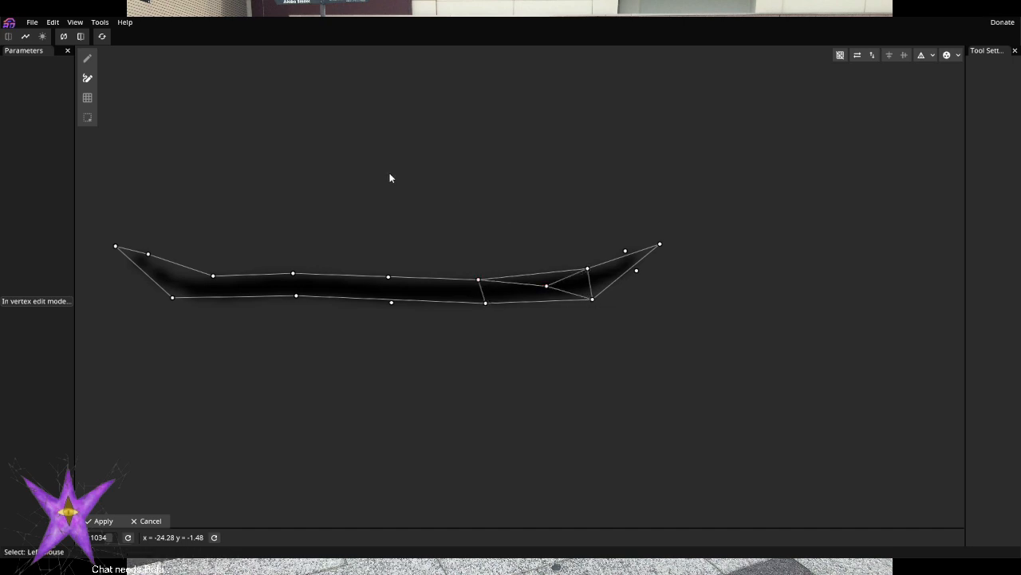
Reroute the right corner's outline through its two new vertices, join them with a cross edge, and connect both to the tip
{"action": "left_click", "coordinate": [588, 269]}
{"action": "left_click", "coordinate": [624, 254]}
{"action": "left_click", "coordinate": [625, 252]}
{"action": "left_click", "coordinate": [636, 271]}
{"action": "left_click", "coordinate": [593, 299]}
{"action": "left_click", "coordinate": [636, 270]}
{"action": "left_click", "coordinate": [592, 299]}
{"action": "left_click", "coordinate": [659, 243]}
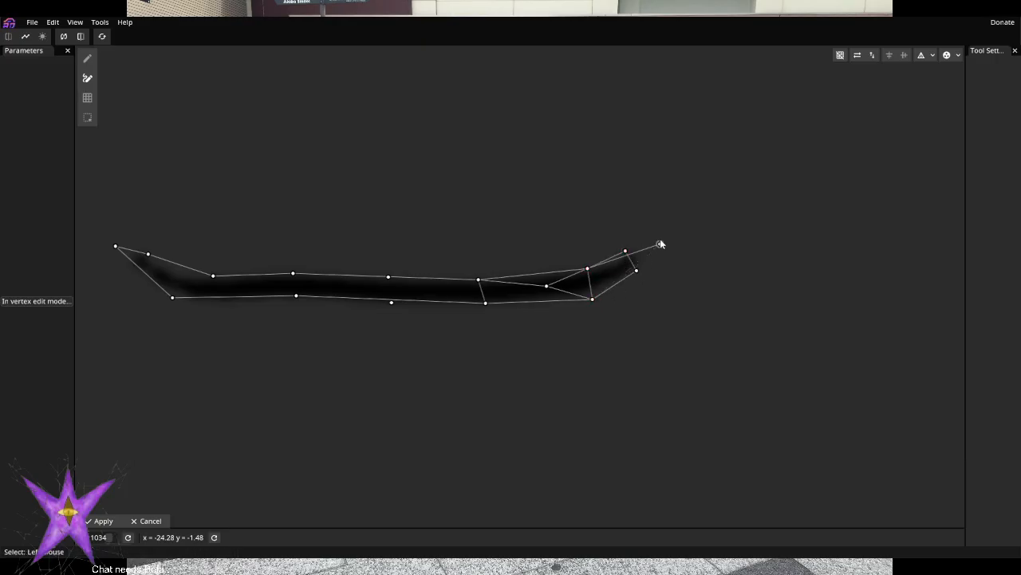
{"action": "left_click", "coordinate": [587, 268]}
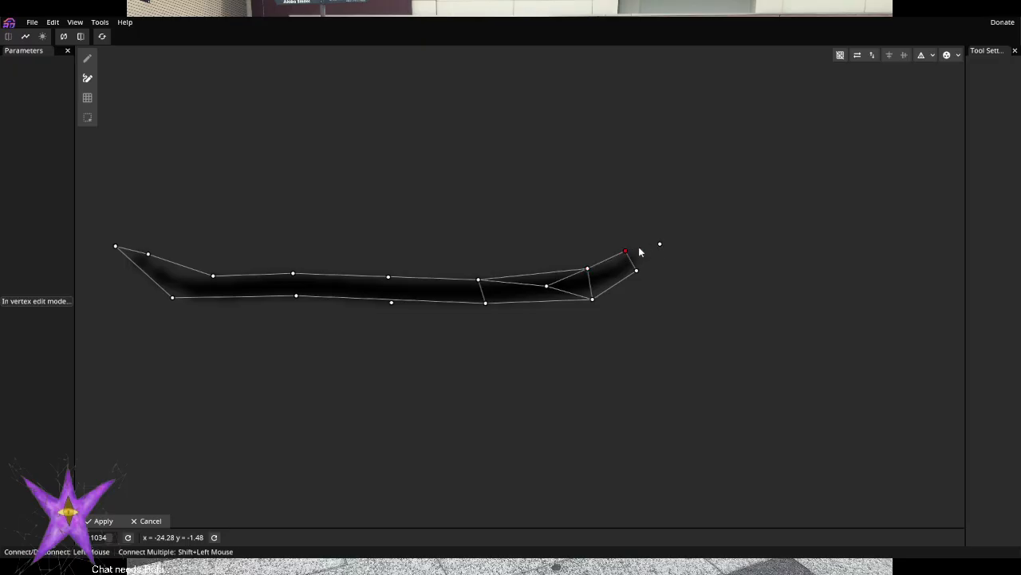
{"action": "left_click", "coordinate": [660, 244]}
{"action": "left_click", "coordinate": [636, 271]}
{"action": "left_click", "coordinate": [659, 243]}
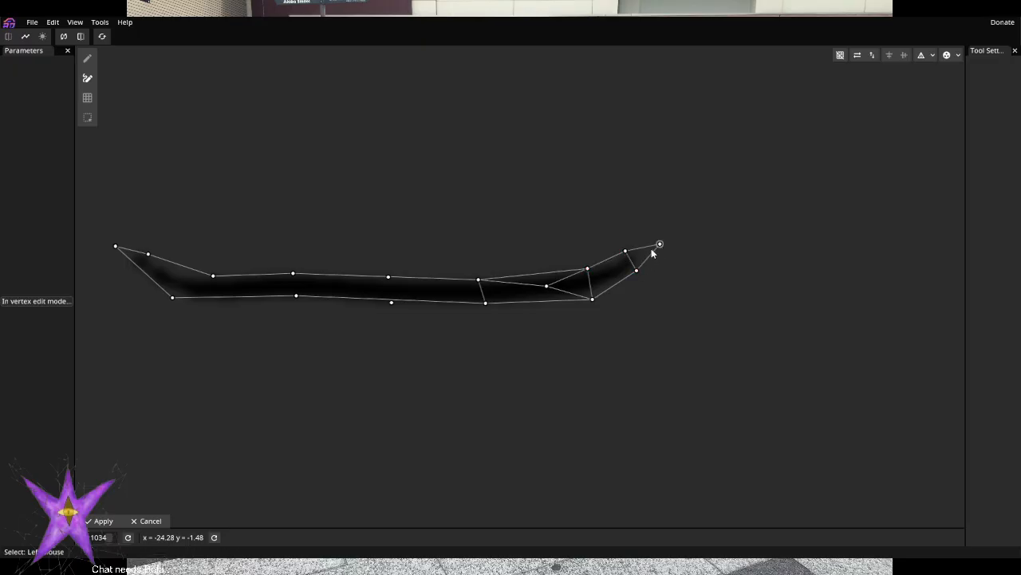
Add diagonal edges across the right half of the mesh, from the right corner to the centre's upper vertex
{"action": "left_click", "coordinate": [625, 251]}
{"action": "left_click", "coordinate": [592, 299]}
{"action": "left_click", "coordinate": [546, 285]}
{"action": "left_click", "coordinate": [479, 305]}
{"action": "left_click", "coordinate": [388, 277]}
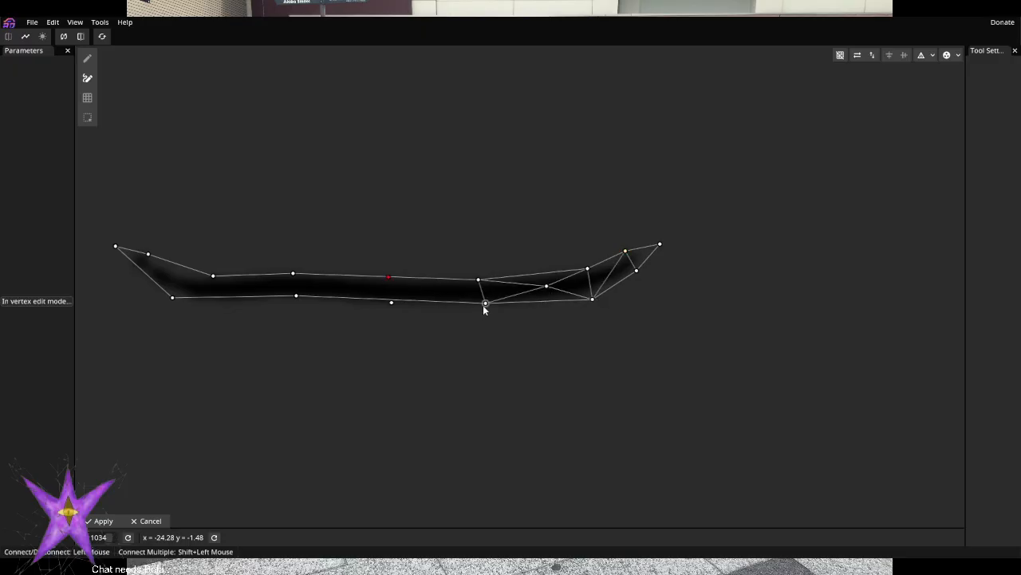
{"action": "left_click", "coordinate": [484, 304]}
Add diagonal edges across the left half of the mesh, from the lower centre vertex to the left corner
{"action": "left_click", "coordinate": [391, 301]}
{"action": "left_click", "coordinate": [293, 274]}
{"action": "left_click", "coordinate": [296, 296]}
{"action": "left_click", "coordinate": [213, 275]}
{"action": "left_click", "coordinate": [172, 298]}
{"action": "left_click", "coordinate": [213, 276]}
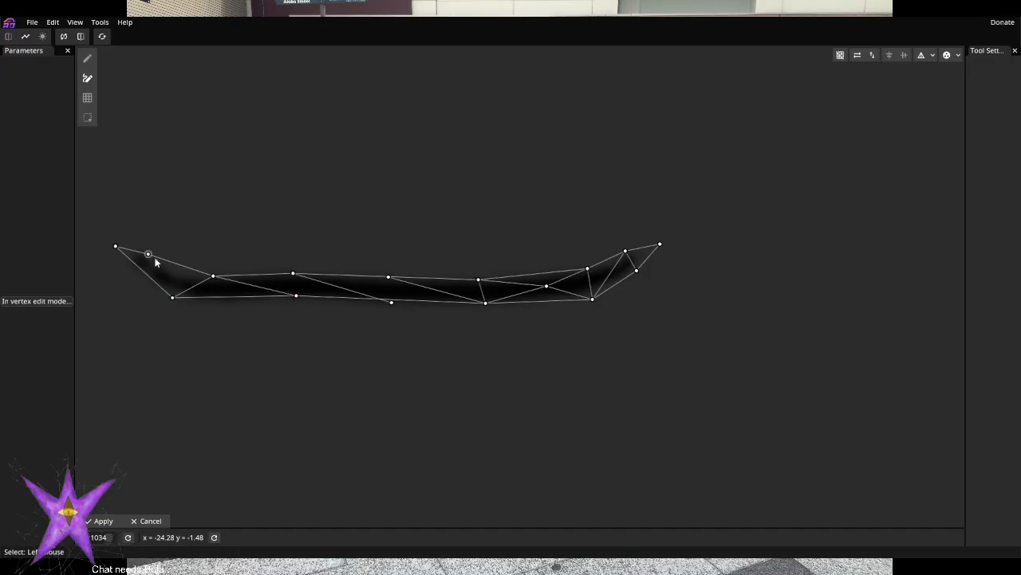
{"action": "left_click", "coordinate": [147, 254]}
{"action": "left_click", "coordinate": [171, 297]}
Add a vertex below the left corner and connect it to the tip and its neighbouring outline vertices
{"action": "left_click", "coordinate": [87, 59]}
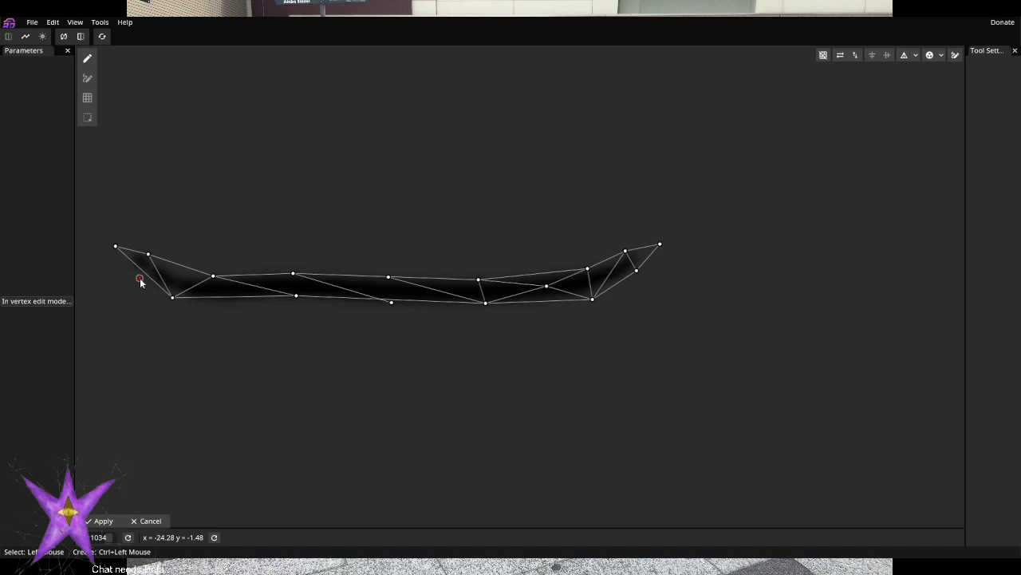
{"action": "left_click", "coordinate": [87, 78]}
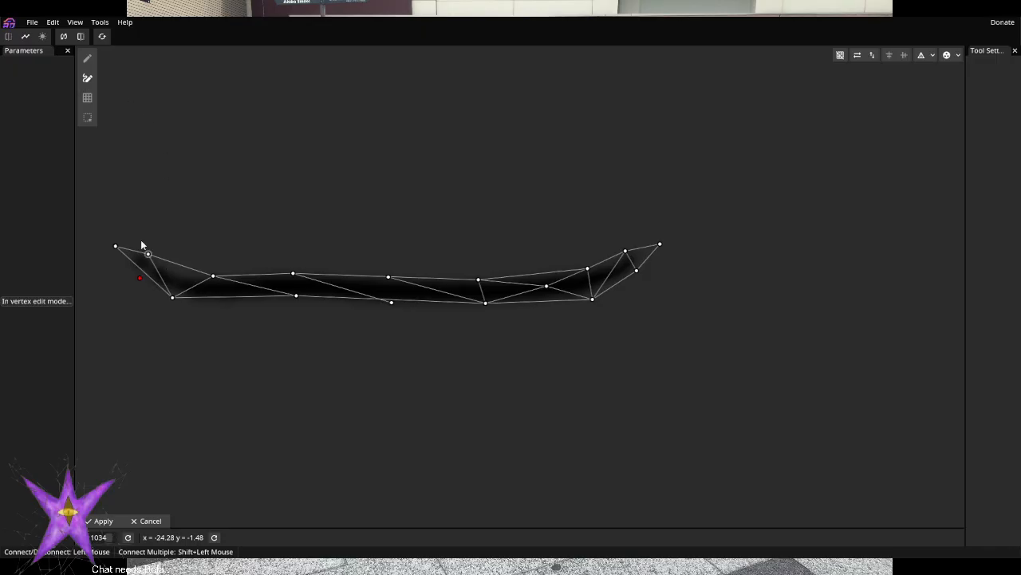
{"action": "left_click", "coordinate": [87, 61]}
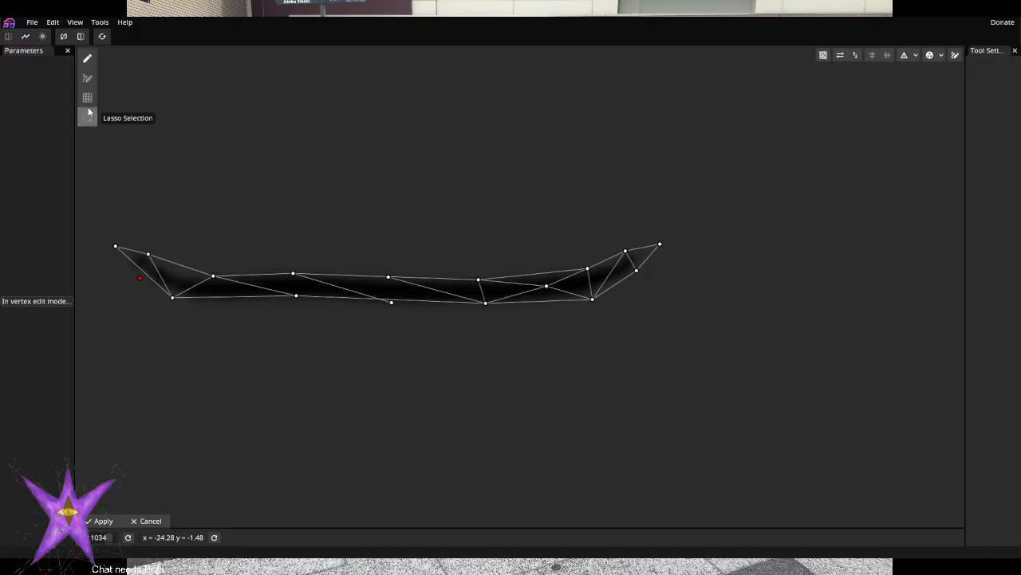
{"action": "left_click", "coordinate": [87, 77]}
{"action": "left_click", "coordinate": [117, 246]}
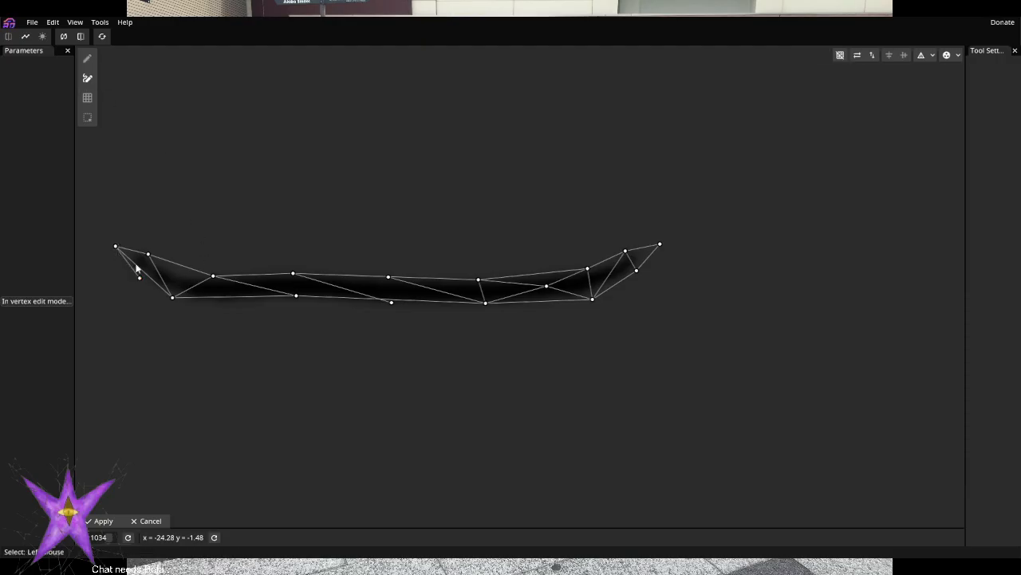
{"action": "left_click", "coordinate": [171, 296]}
{"action": "left_click", "coordinate": [175, 299]}
{"action": "left_click", "coordinate": [139, 279]}
Pull both tip vertices inward and shift the upper right corner vertex to fit the mesh closer to the mouth line
{"action": "left_click", "coordinate": [83, 61]}
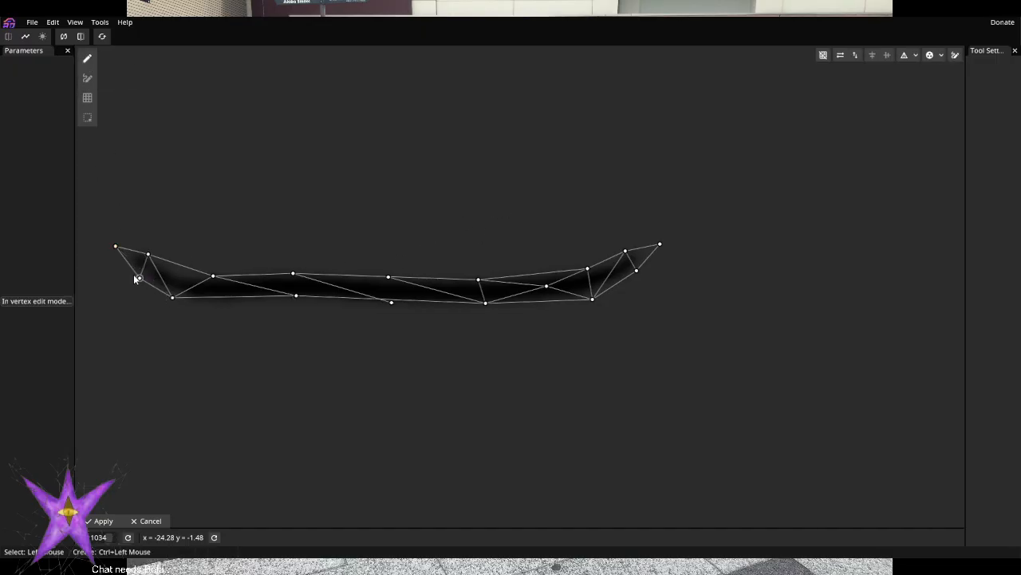
{"action": "left_click", "coordinate": [116, 247]}
{"action": "left_click_drag", "start_coordinate": [116, 247], "coordinate": [123, 249]}
{"action": "left_click", "coordinate": [391, 302]}
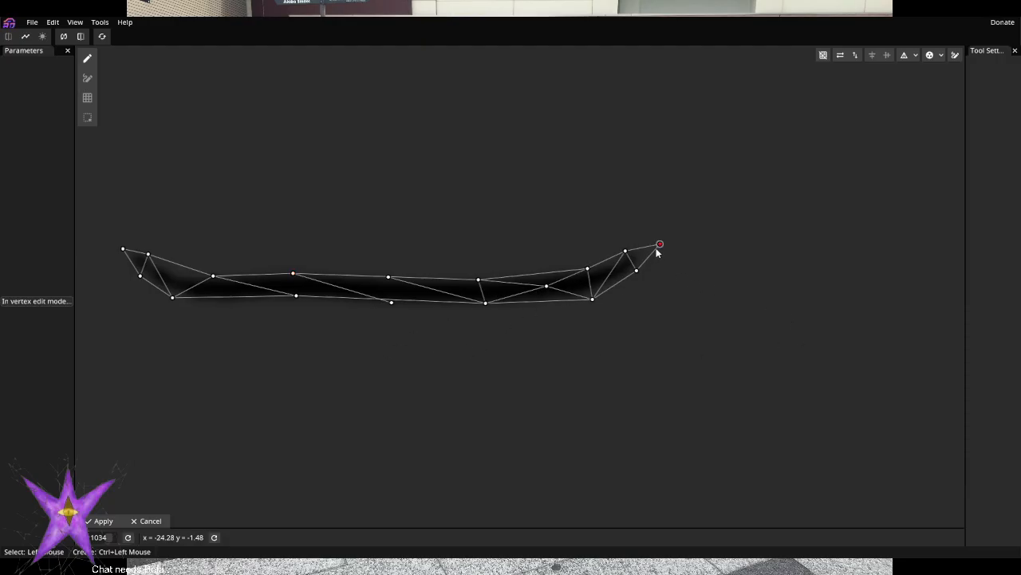
{"action": "left_click_drag", "start_coordinate": [659, 245], "coordinate": [609, 261]}
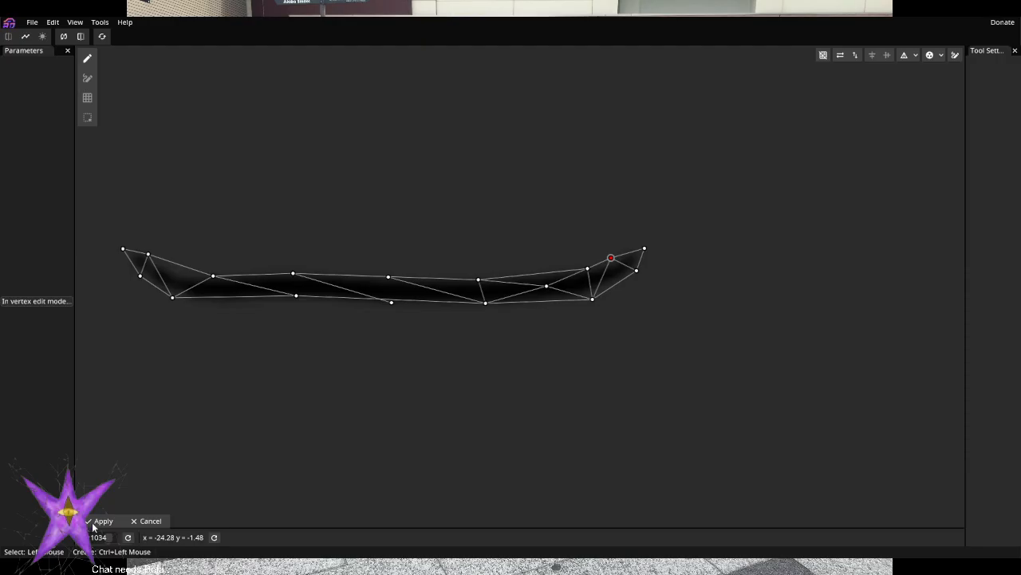
{"action": "mouse_move", "coordinate": [388, 279]}
{"action": "left_mouse_down"}
{"action": "mouse_move", "coordinate": [390, 301]}
{"action": "mouse_move", "coordinate": [389, 281]}
{"action": "left_mouse_up"}
Reconnect the upper edge through the centre vertex and add cross edges at the centre and the left of centre
{"action": "left_click", "coordinate": [88, 77]}
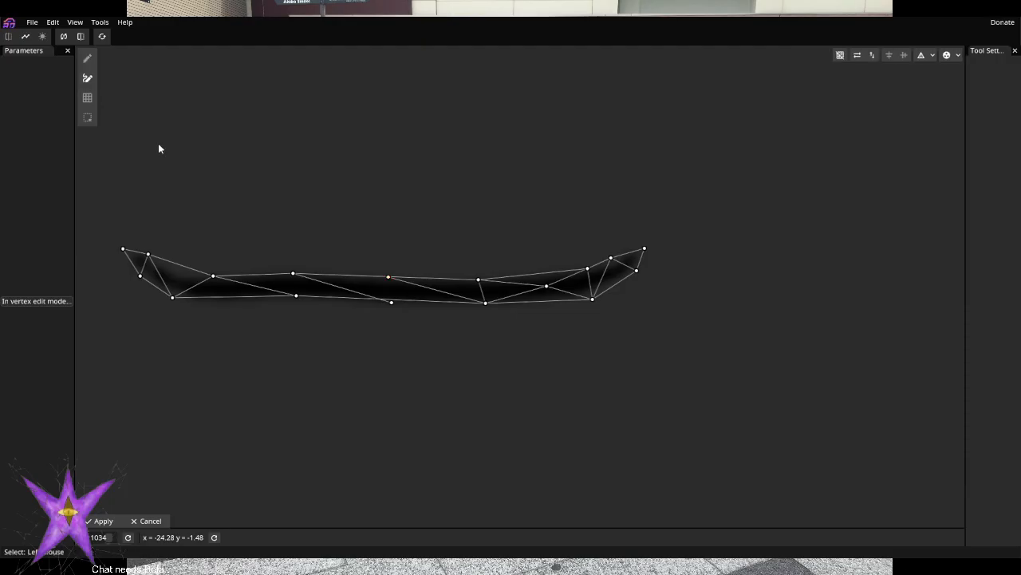
{"action": "left_click", "coordinate": [293, 273]}
{"action": "left_click", "coordinate": [479, 280]}
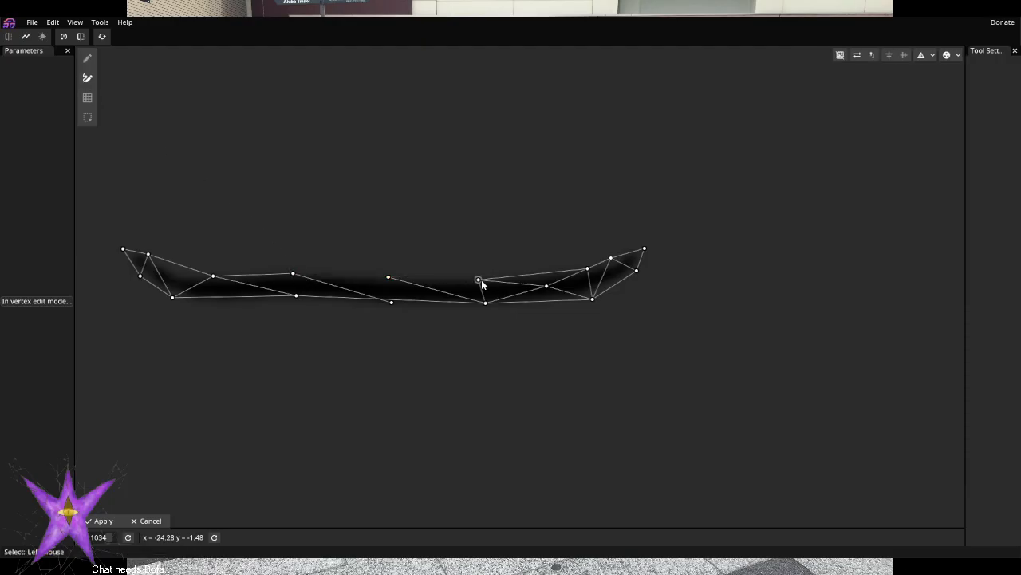
{"action": "left_click", "coordinate": [387, 278]}
{"action": "left_click", "coordinate": [292, 274]}
{"action": "left_click", "coordinate": [296, 295]}
{"action": "left_click", "coordinate": [387, 278]}
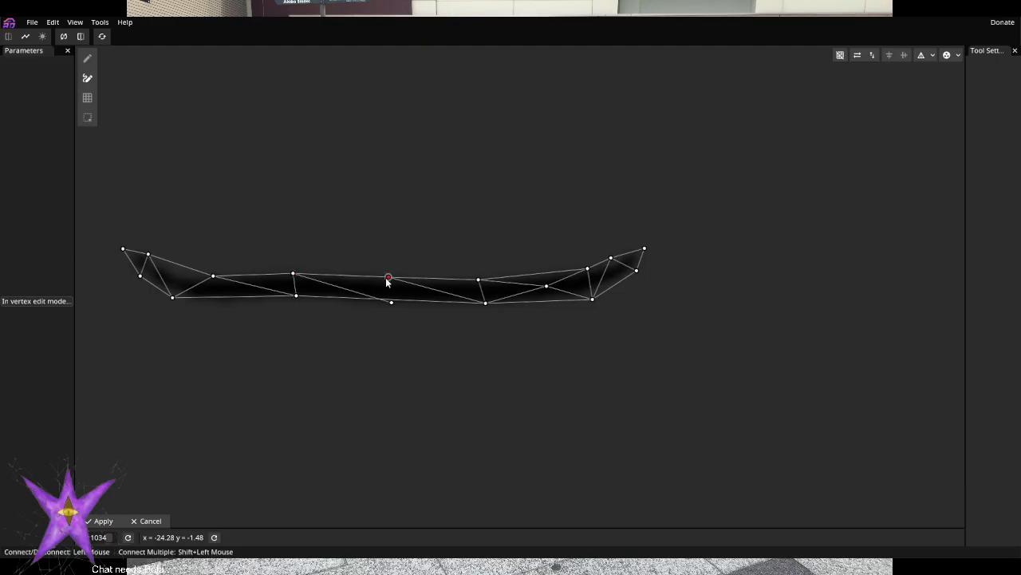
{"action": "left_click", "coordinate": [391, 302]}
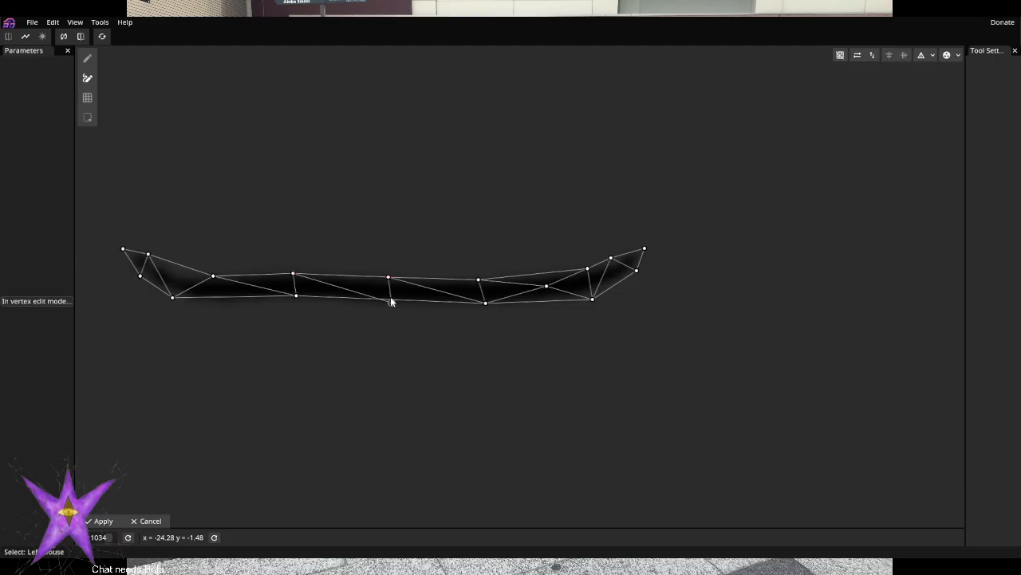
{"action": "left_click", "coordinate": [213, 276]}
{"action": "left_click", "coordinate": [293, 274]}
{"action": "left_click", "coordinate": [213, 276]}
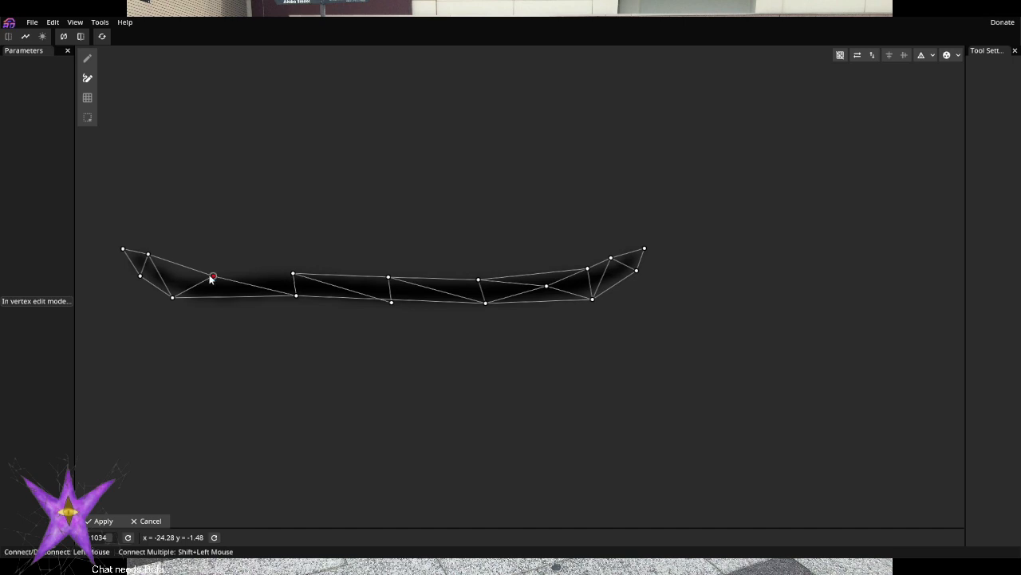
{"action": "left_click", "coordinate": [291, 276]}
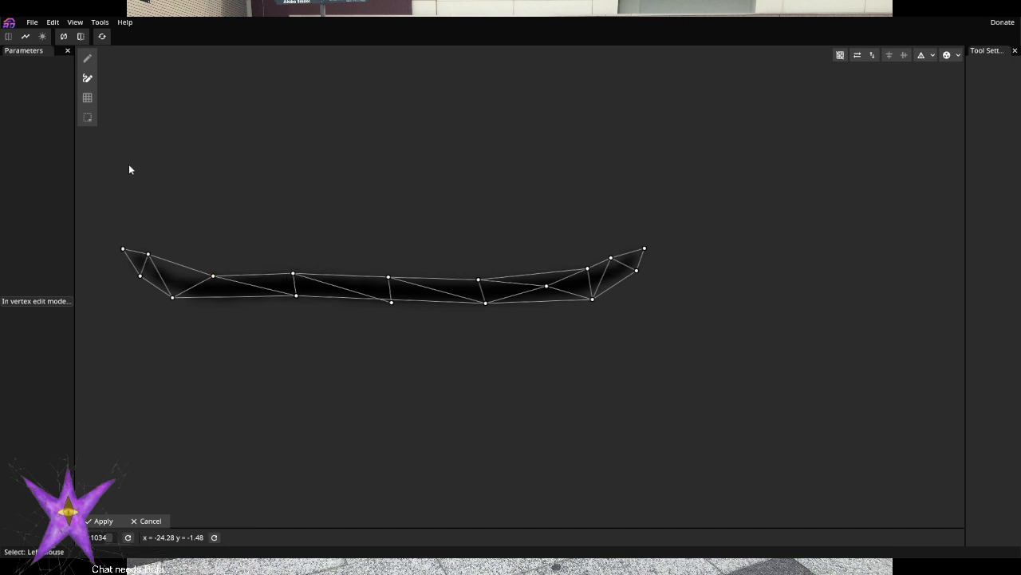
Apply the edited Closed Mouth mesh and check how the mouth line renders on the face
{"action": "left_click", "coordinate": [99, 521]}
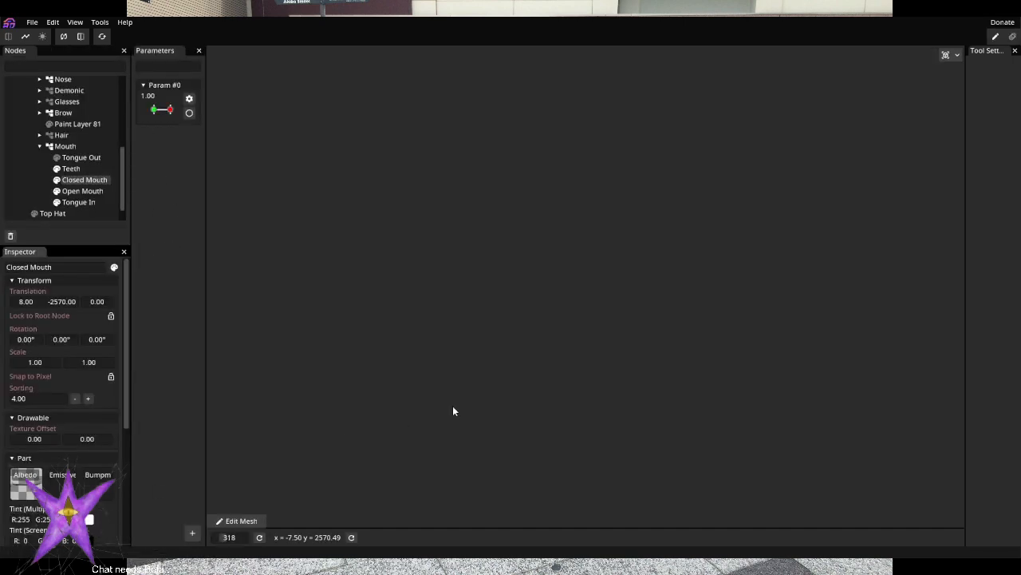
{"action": "scroll", "coordinate": [593, 285], "scroll_direction": "up", "scroll_amount": 2}
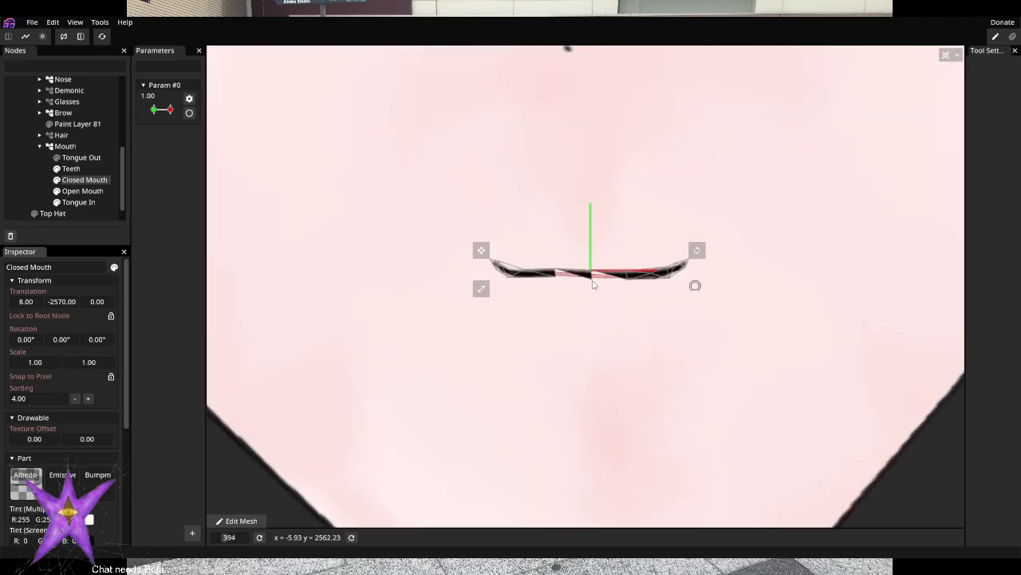
{"action": "scroll", "coordinate": [593, 285], "scroll_direction": "up", "scroll_amount": 5}
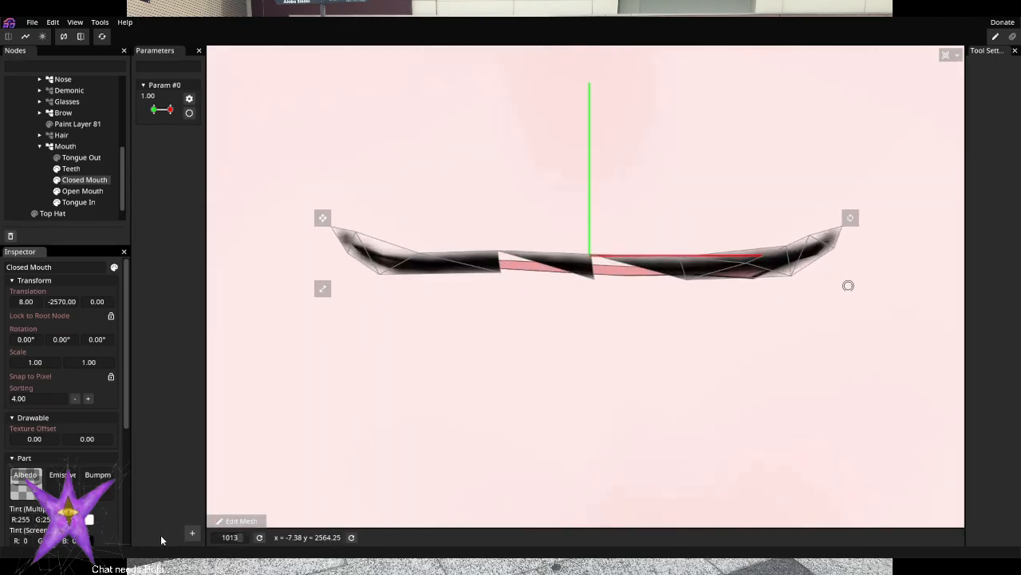
Connect the Closed Mouth mesh's lower outline from the vertex left of centre through the centre to its right neighbour, and apply the mesh
{"action": "left_click", "coordinate": [233, 520]}
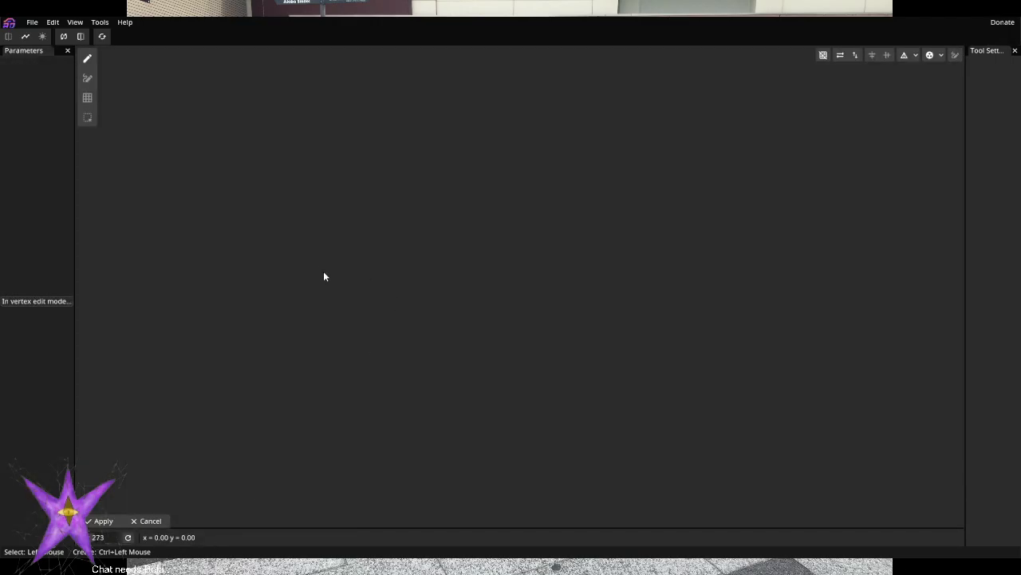
{"action": "scroll", "coordinate": [442, 320], "scroll_direction": "up", "scroll_amount": 6}
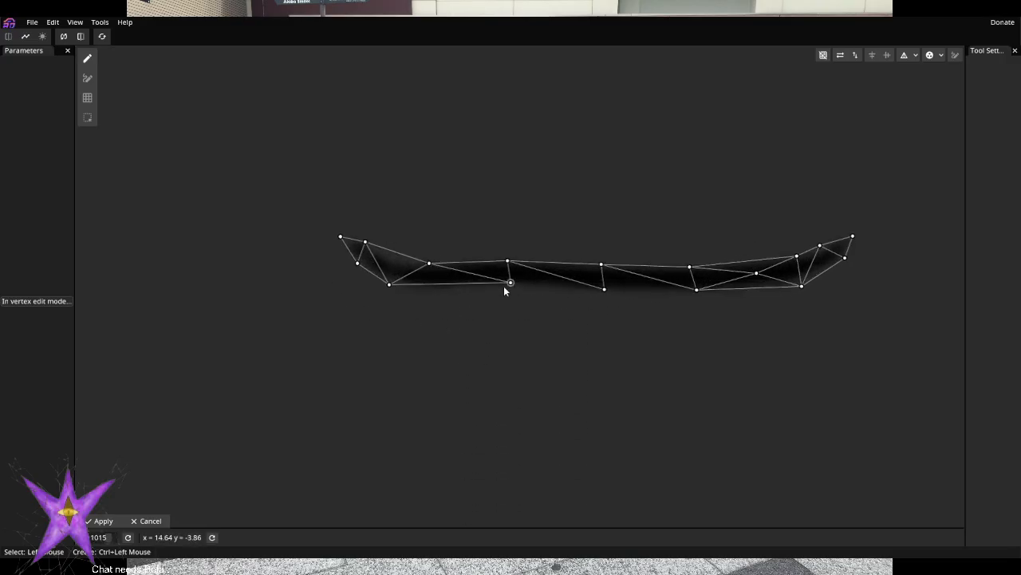
{"action": "left_click", "coordinate": [510, 283]}
{"action": "left_click", "coordinate": [88, 78]}
{"action": "left_click", "coordinate": [510, 283]}
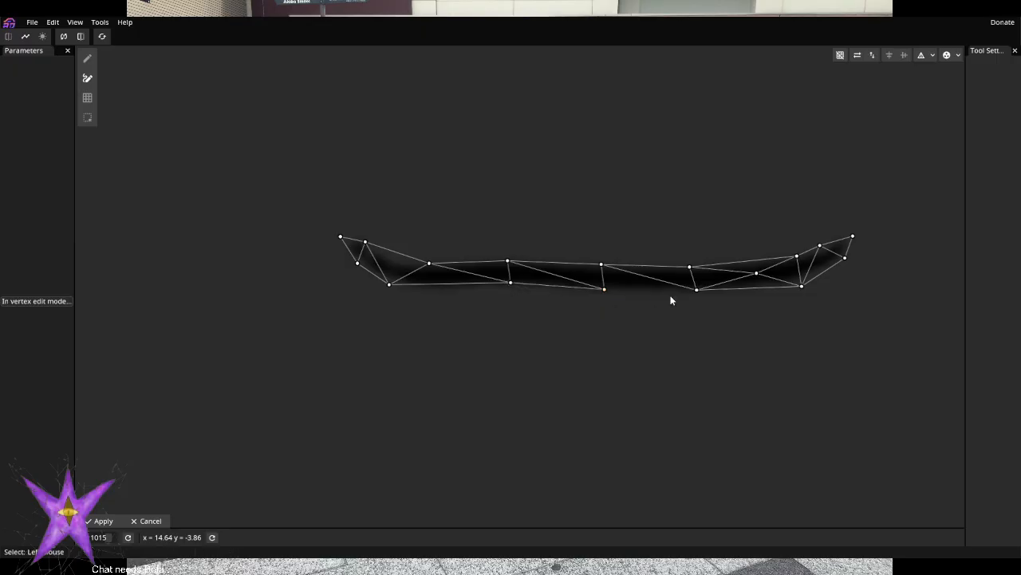
{"action": "left_click", "coordinate": [604, 290]}
{"action": "left_click", "coordinate": [103, 520]}
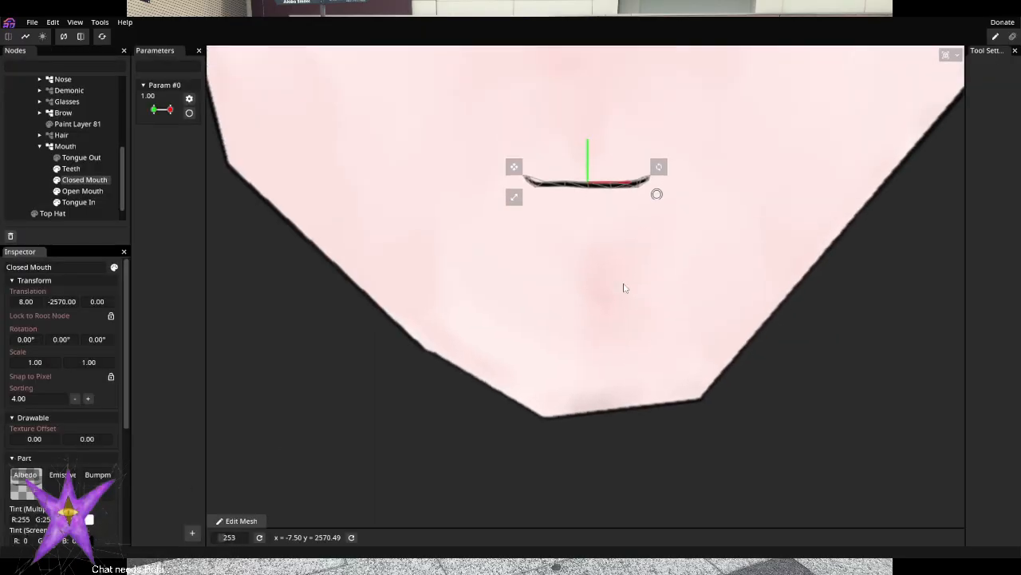
{"action": "scroll", "coordinate": [625, 288], "scroll_direction": "up", "scroll_amount": 10}
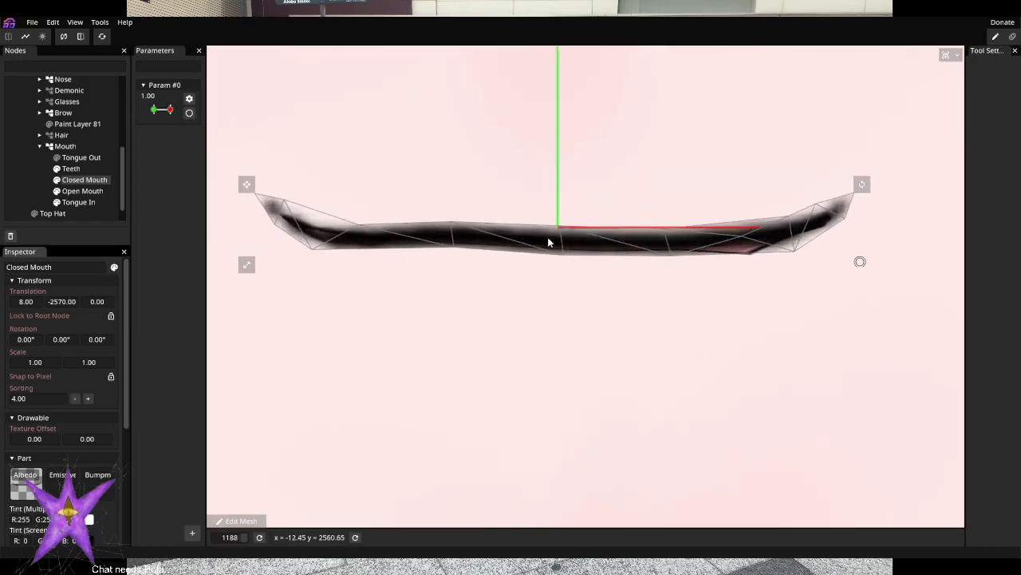
{"action": "scroll", "coordinate": [433, 228], "scroll_direction": "down", "scroll_amount": 1}
{"action": "scroll", "coordinate": [377, 240], "scroll_direction": "up", "scroll_amount": 1}
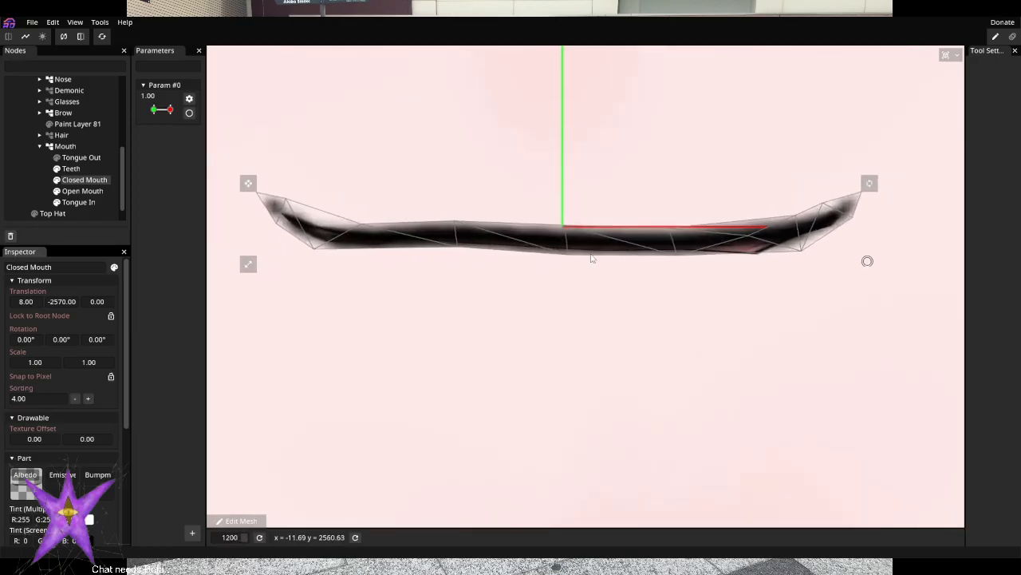
Try to assign a mask source between Open Mouth and Closed Mouth, and briefly hide Closed Mouth to compare the shapes
{"action": "left_click", "coordinate": [83, 192]}
{"action": "left_click", "coordinate": [83, 180]}
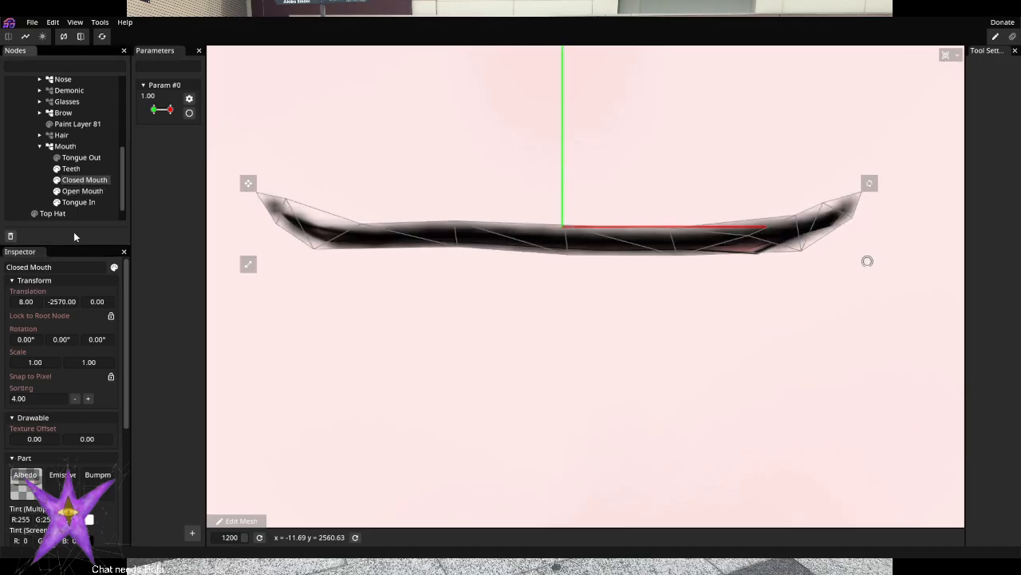
{"action": "scroll", "coordinate": [53, 459], "scroll_direction": "down", "scroll_amount": 5}
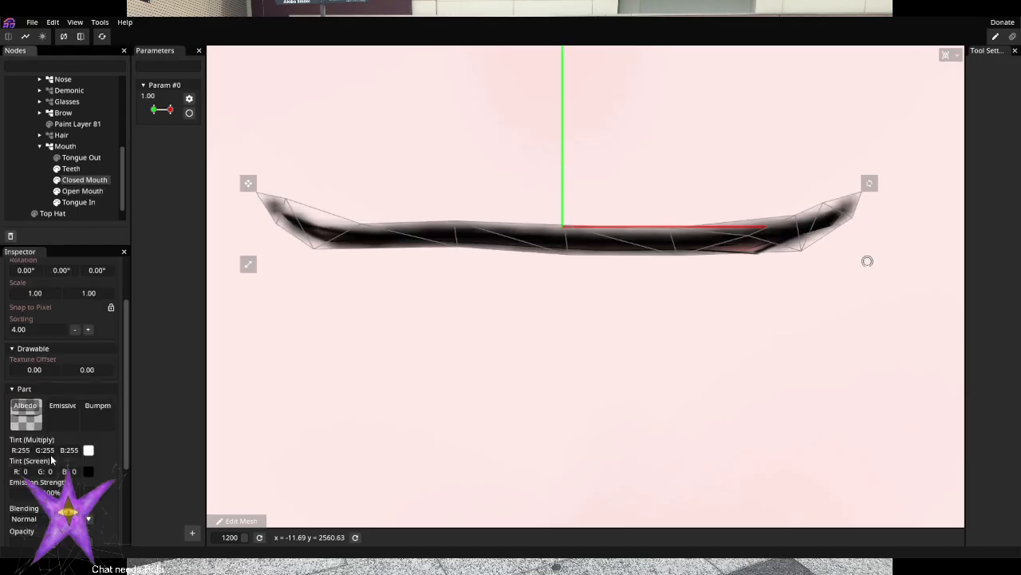
{"action": "left_click", "coordinate": [83, 192]}
{"action": "left_click_drag", "start_coordinate": [80, 195], "coordinate": [43, 482]}
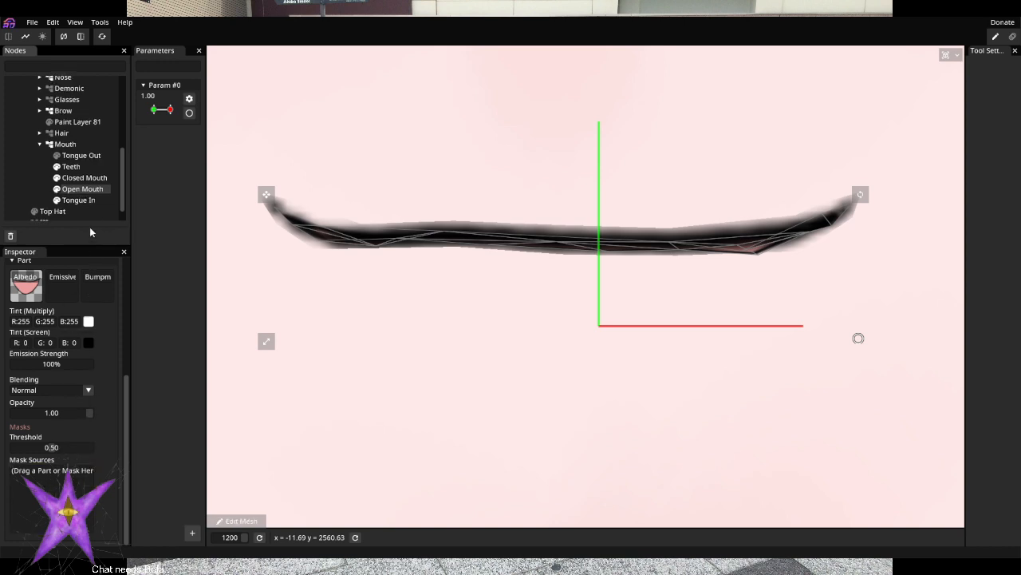
{"action": "left_click", "coordinate": [55, 179]}
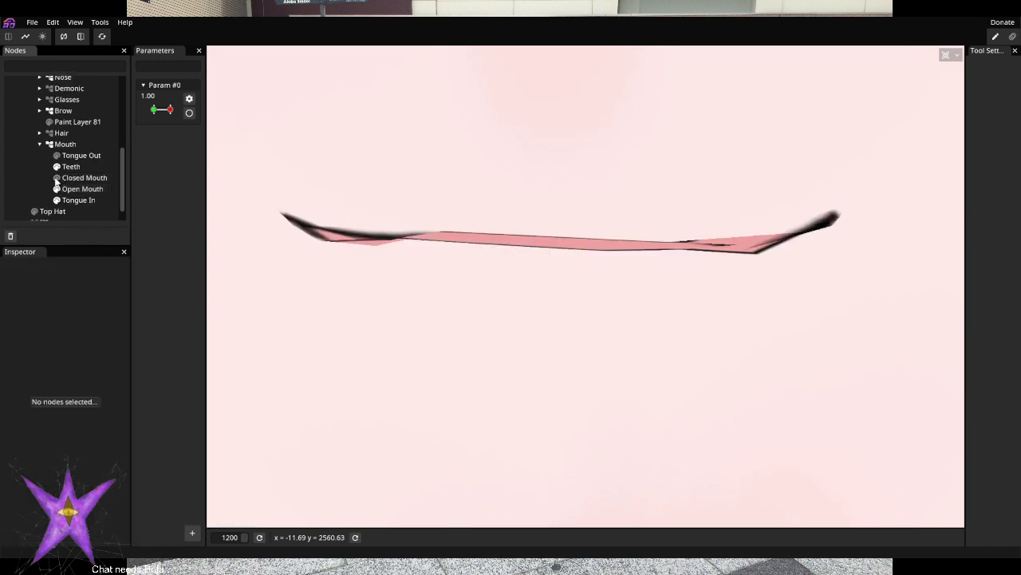
{"action": "left_click", "coordinate": [57, 178]}
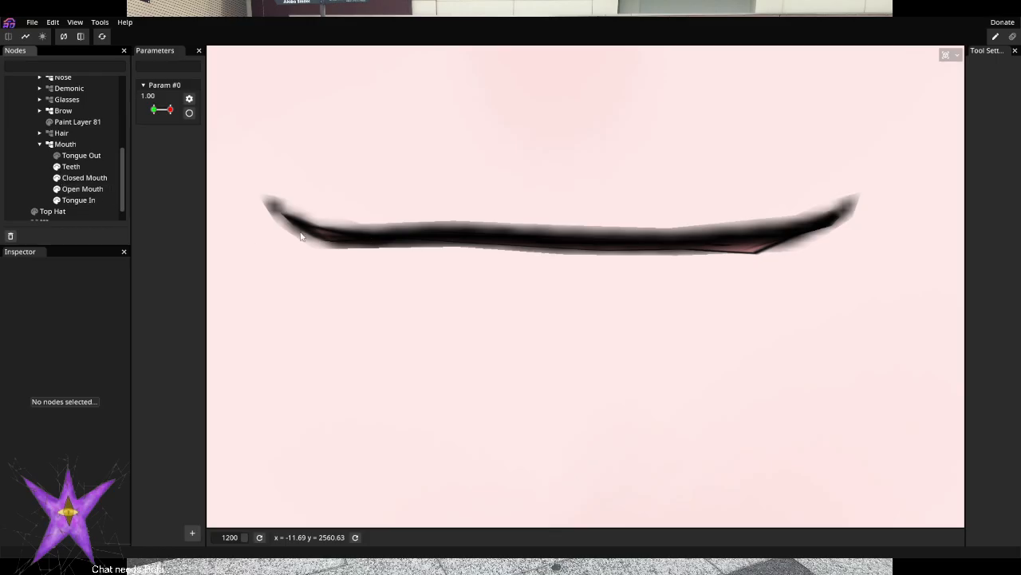
Add Closed Mouth as a mask source of the Open Mouth part
{"action": "left_click", "coordinate": [61, 188]}
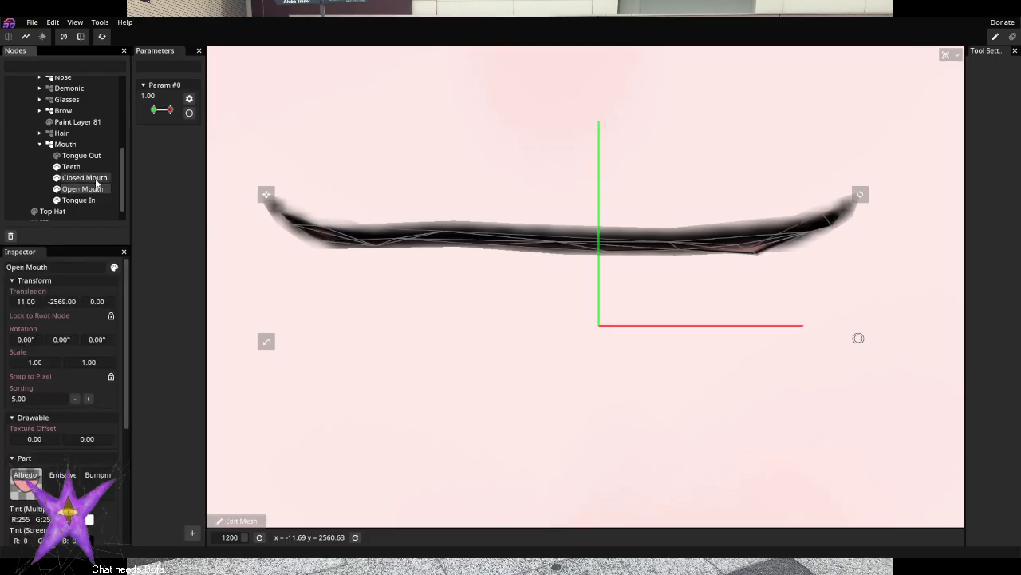
{"action": "scroll", "coordinate": [62, 414], "scroll_direction": "down", "scroll_amount": 3}
{"action": "scroll", "coordinate": [61, 419], "scroll_direction": "down", "scroll_amount": 3}
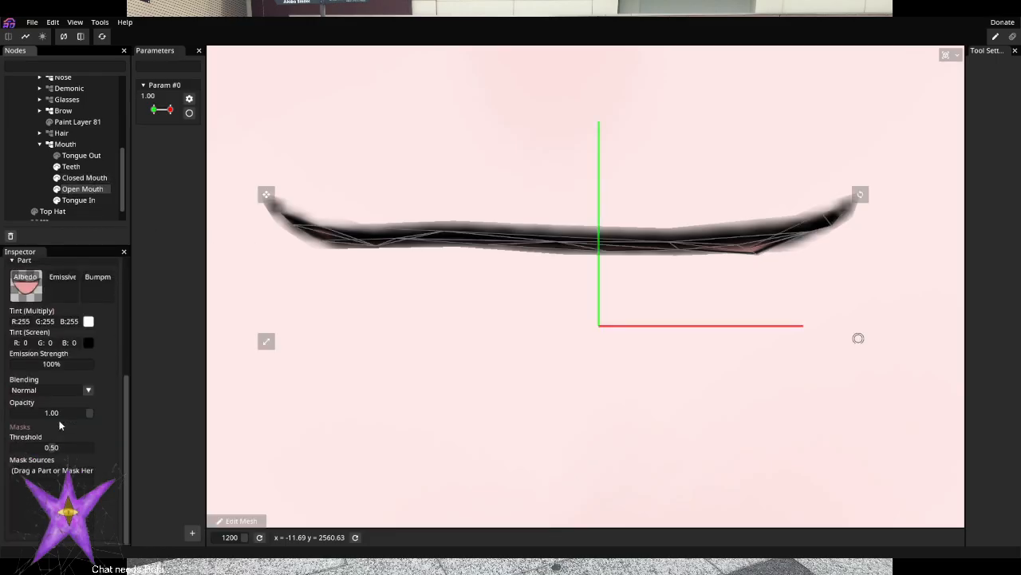
{"action": "left_click", "coordinate": [84, 178]}
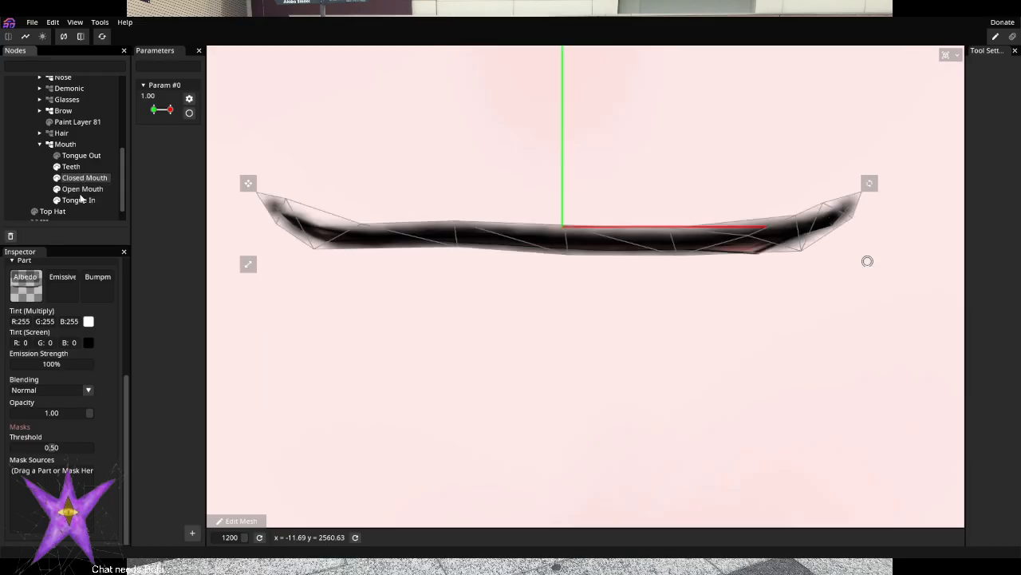
{"action": "left_click", "coordinate": [85, 190]}
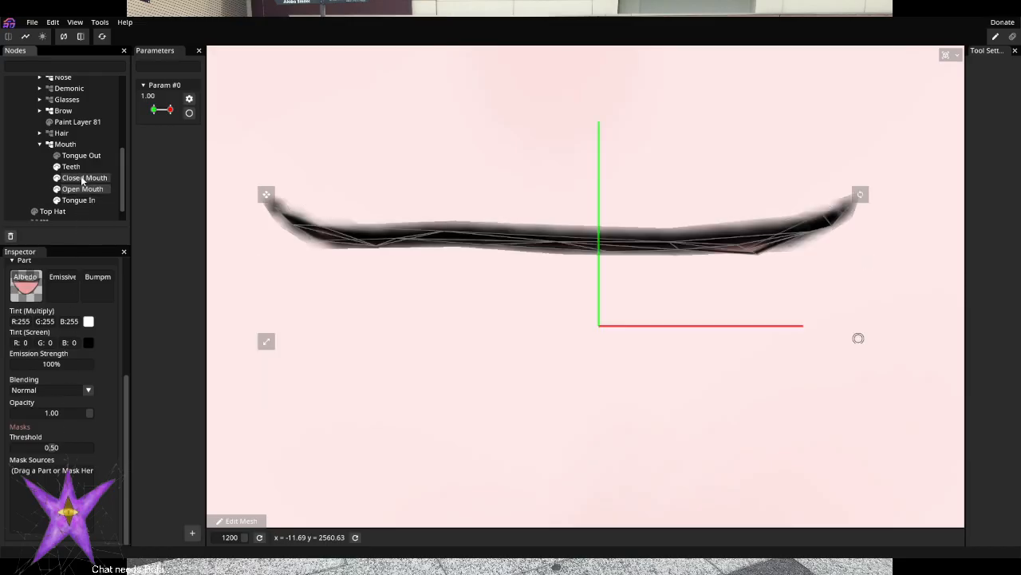
{"action": "left_click", "coordinate": [84, 181]}
{"action": "scroll", "coordinate": [72, 447], "scroll_direction": "up", "scroll_amount": 1}
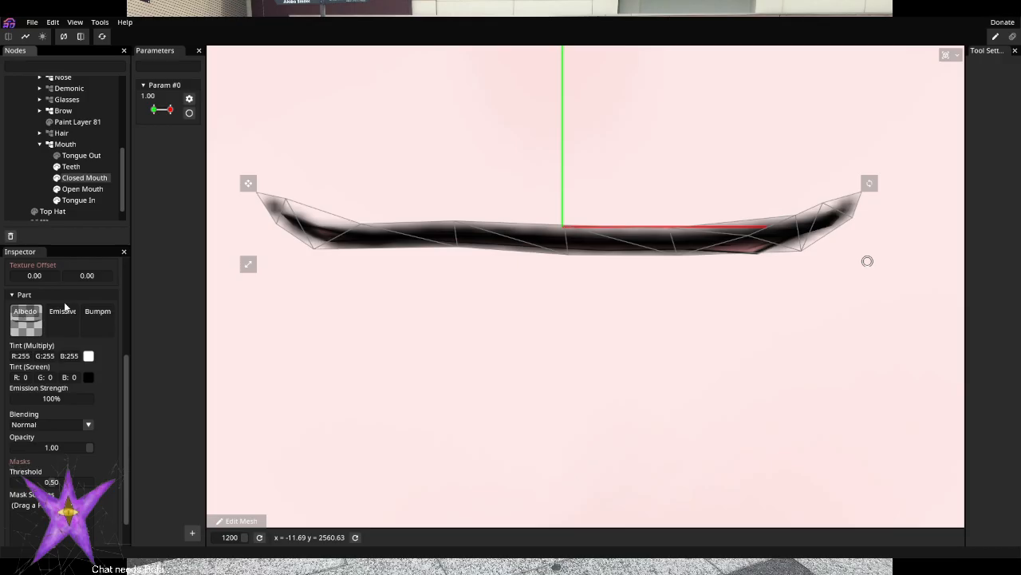
{"action": "left_click_drag", "start_coordinate": [82, 190], "coordinate": [56, 503]}
{"action": "left_click", "coordinate": [82, 173]}
{"action": "left_click", "coordinate": [85, 185]}
{"action": "left_click", "coordinate": [83, 174]}
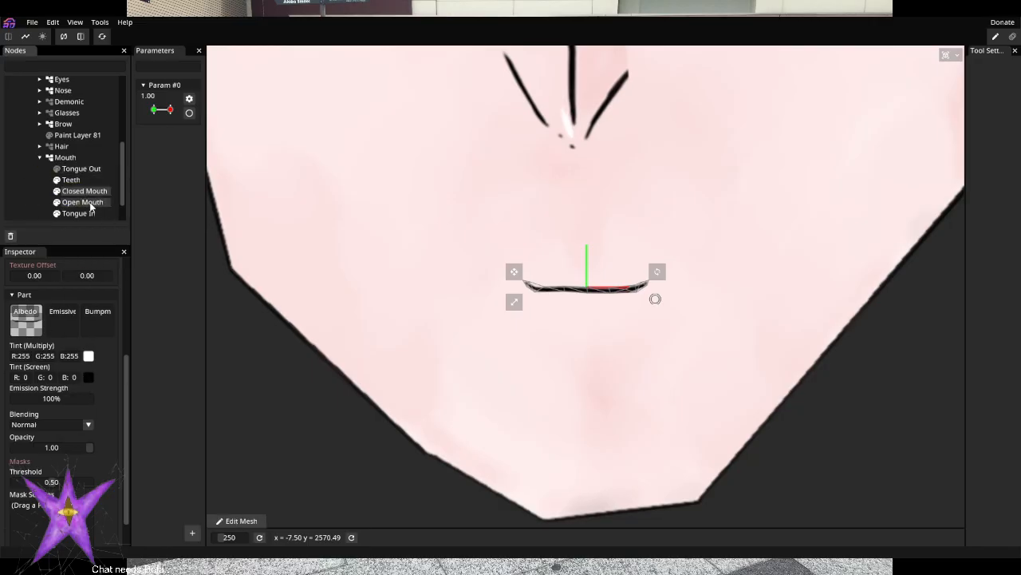
{"action": "left_click", "coordinate": [89, 206]}
{"action": "scroll", "coordinate": [550, 271], "scroll_direction": "up", "scroll_amount": 10}
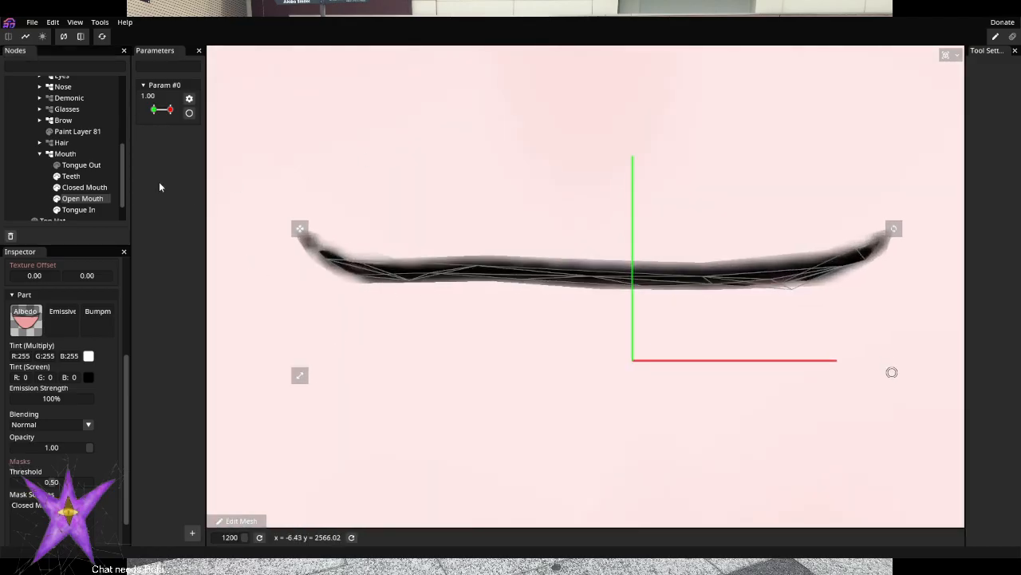
Inspect the masked Open Mouth beneath the mouth line by temporarily hiding Closed Mouth
{"action": "left_click_drag", "start_coordinate": [155, 113], "coordinate": [182, 119]}
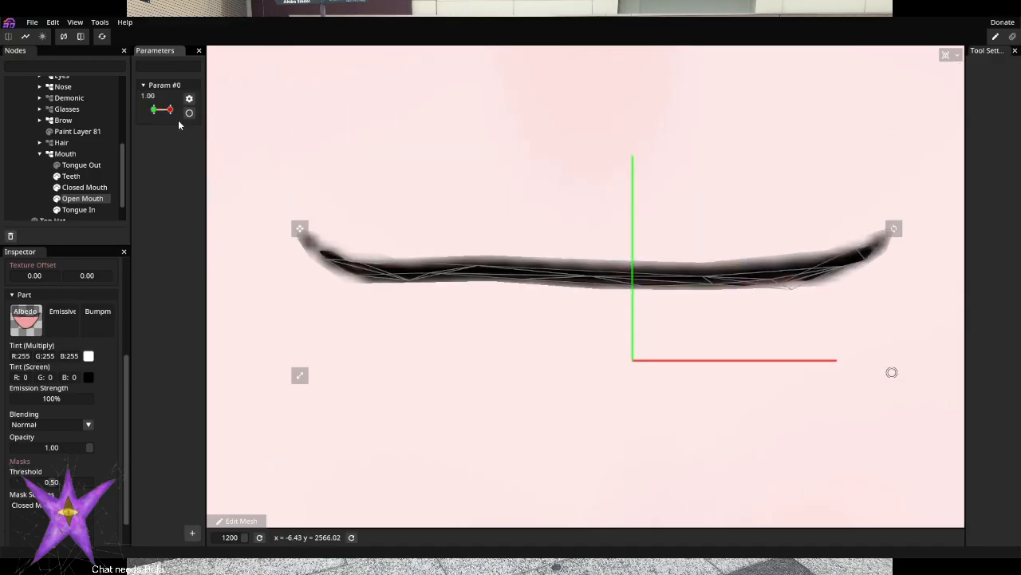
{"action": "left_click", "coordinate": [56, 205]}
{"action": "left_click", "coordinate": [56, 198]}
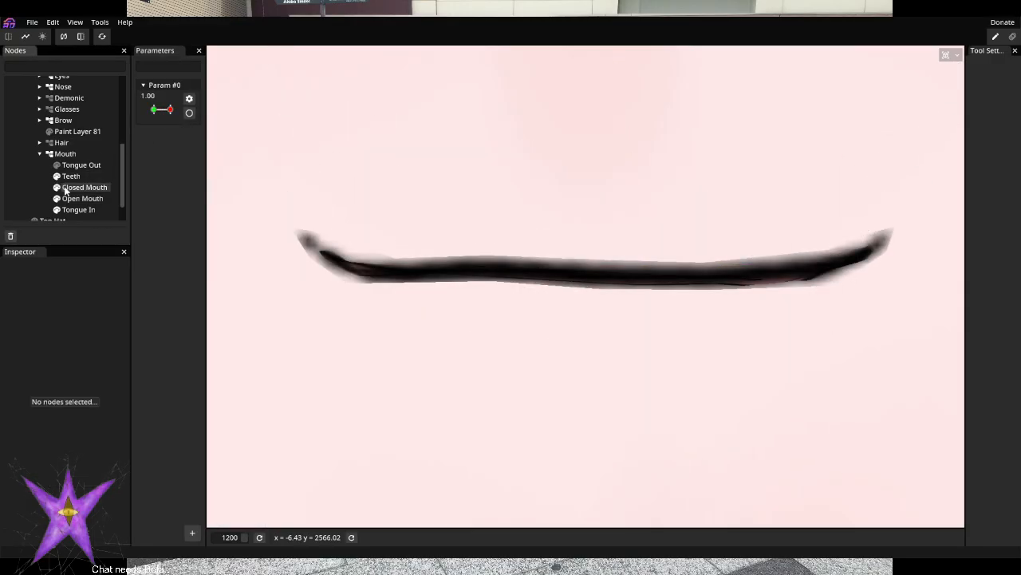
{"action": "left_click", "coordinate": [57, 187]}
{"action": "mouse_move", "coordinate": [170, 110]}
{"action": "left_mouse_down"}
{"action": "mouse_move", "coordinate": [139, 116]}
{"action": "mouse_move", "coordinate": [199, 114]}
{"action": "mouse_move", "coordinate": [125, 111]}
{"action": "mouse_move", "coordinate": [189, 114]}
{"action": "left_mouse_up"}
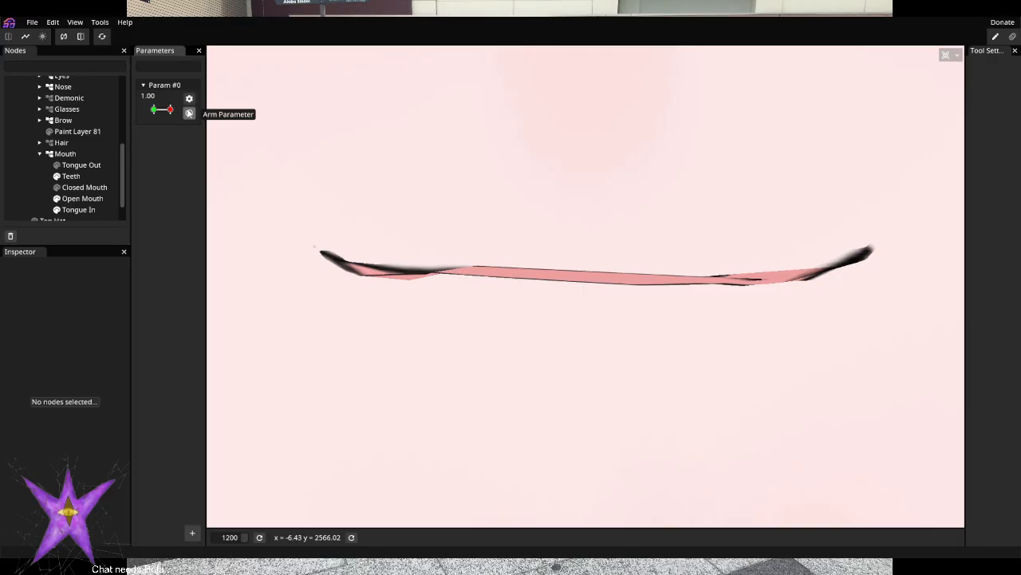
{"action": "left_click", "coordinate": [57, 187]}
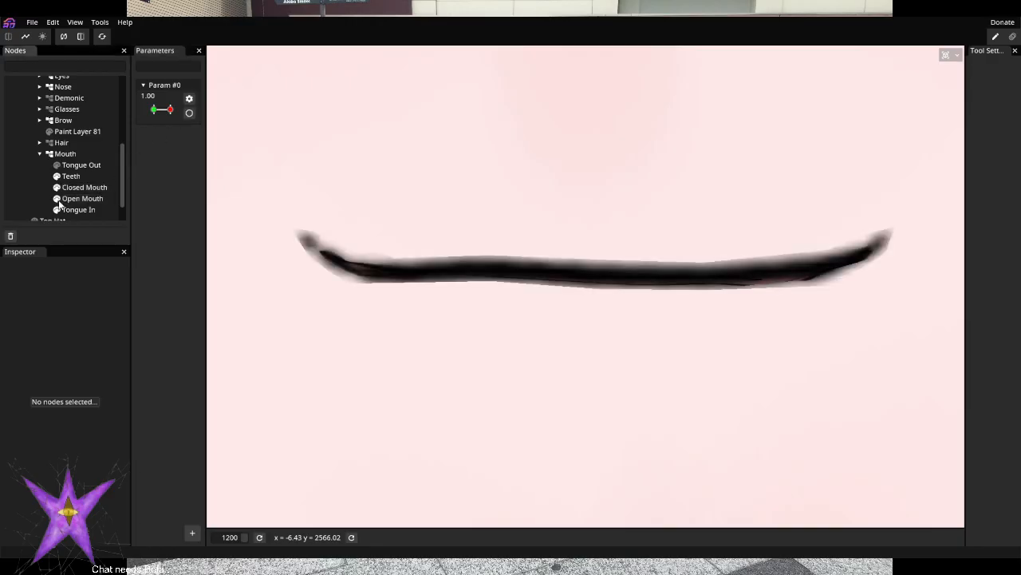
Delete Closed Mouth from the Open Mouth part's mask sources
{"action": "left_click", "coordinate": [83, 199]}
{"action": "scroll", "coordinate": [62, 415], "scroll_direction": "down", "scroll_amount": 6}
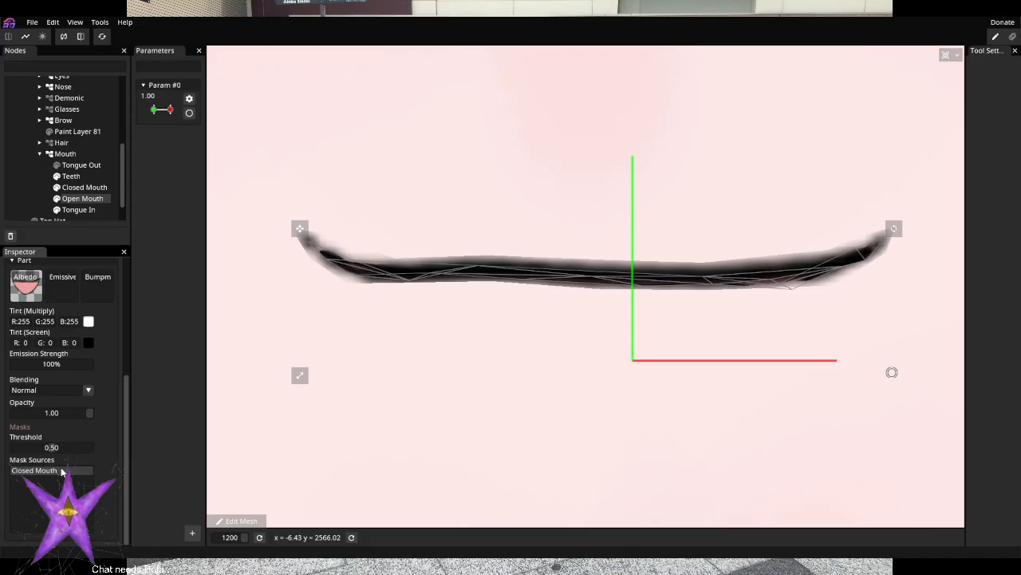
{"action": "right_click", "coordinate": [56, 473]}
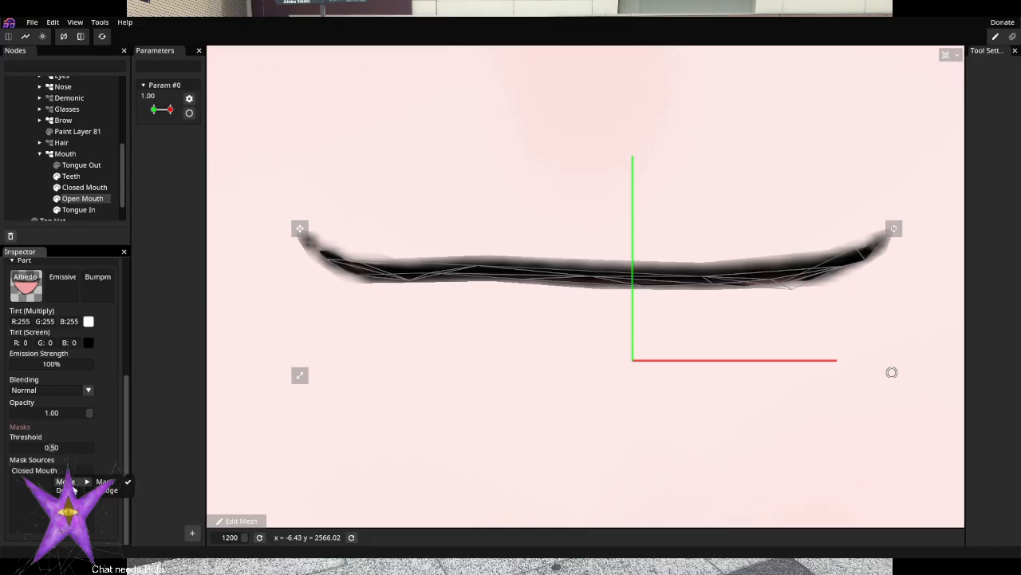
{"action": "left_click", "coordinate": [70, 489]}
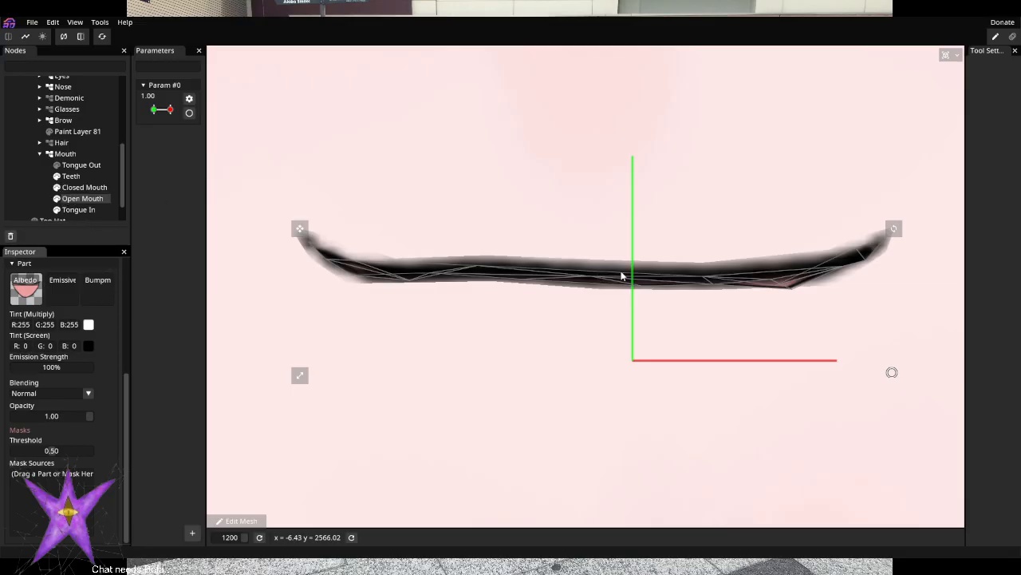
{"action": "left_click", "coordinate": [88, 187]}
{"action": "left_click", "coordinate": [88, 198]}
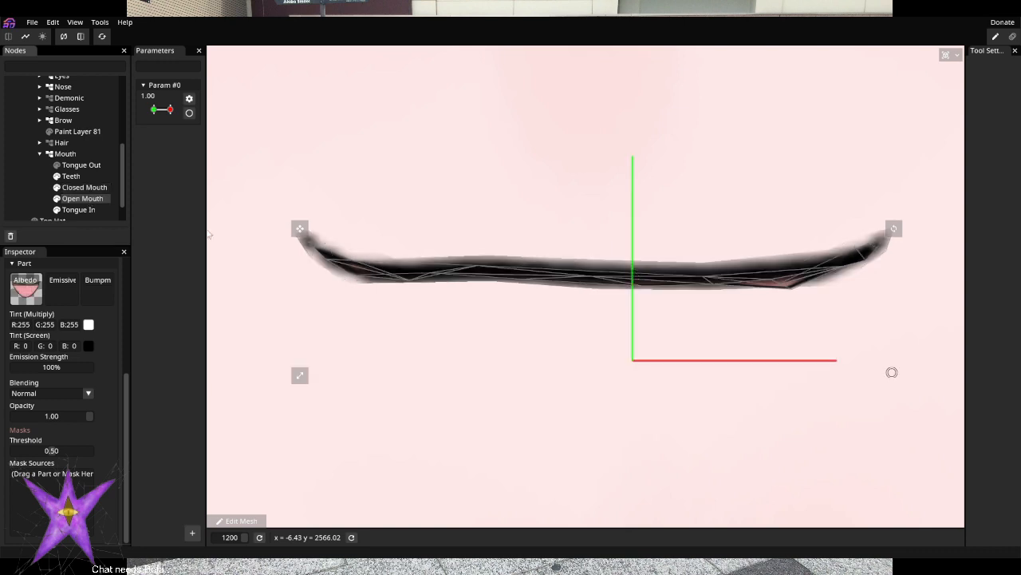
{"action": "left_click", "coordinate": [786, 281]}
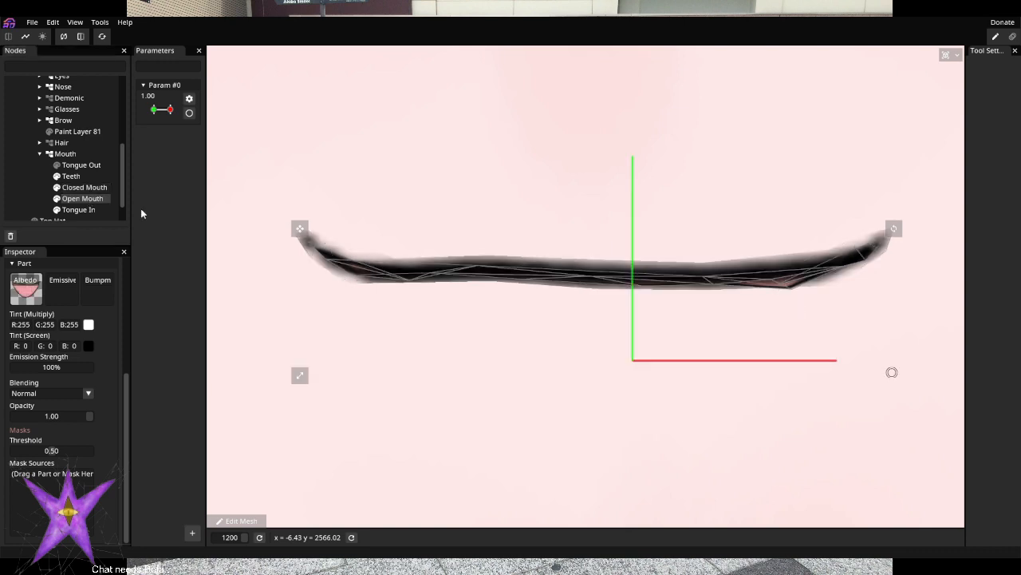
{"action": "left_click", "coordinate": [29, 192]}
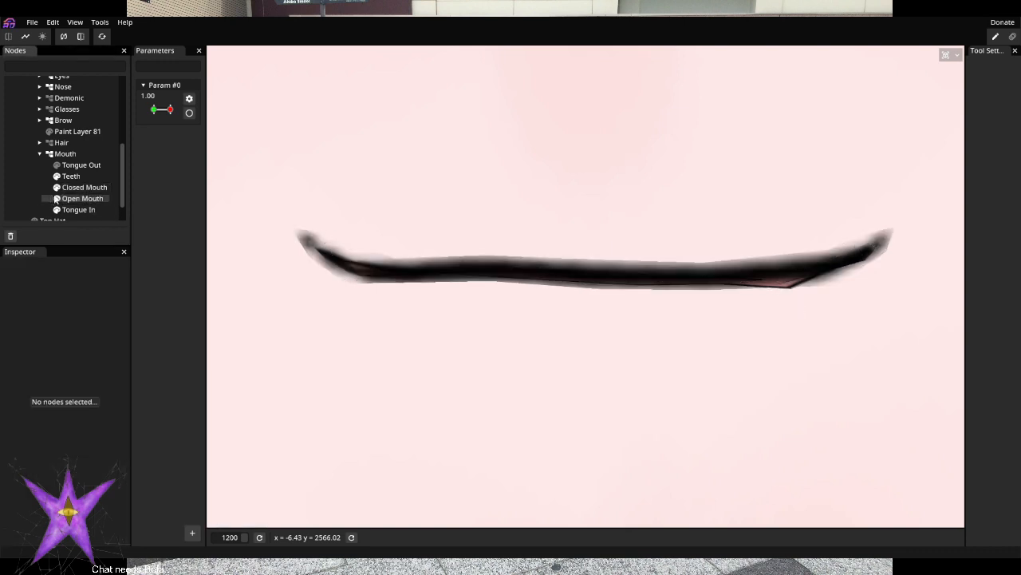
With Param #0 armed at 1.00, nudge the Closed Mouth vertices near the right corner inward to cover the Open Mouth sliver
{"action": "left_click", "coordinate": [81, 189]}
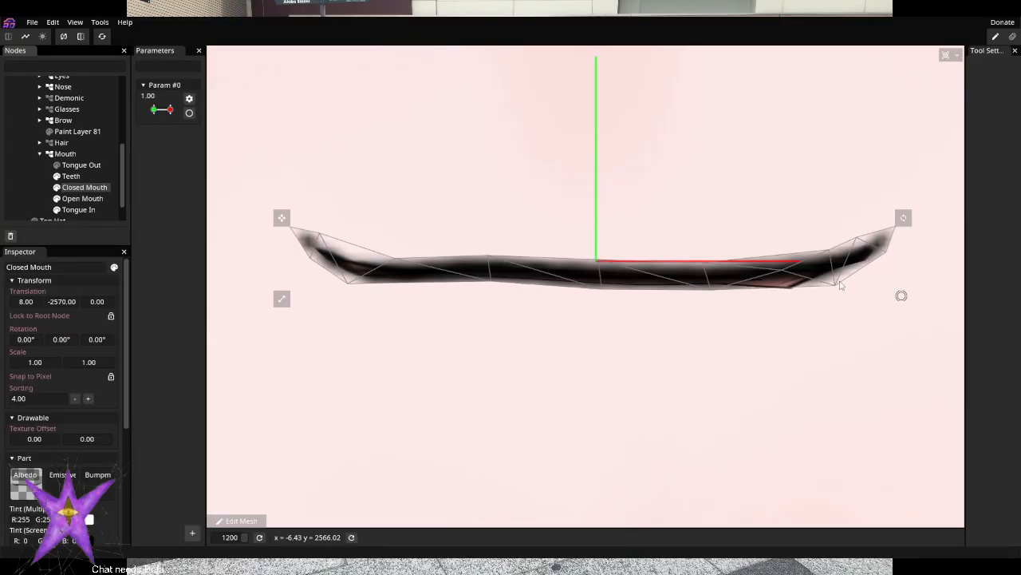
{"action": "left_click", "coordinate": [189, 98]}
{"action": "left_click", "coordinate": [190, 111]}
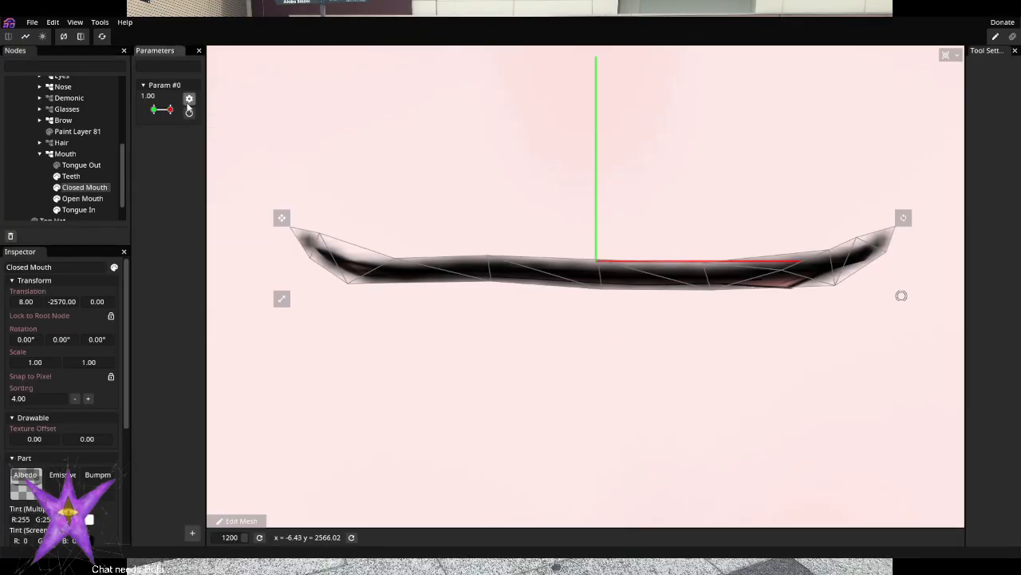
{"action": "left_click", "coordinate": [190, 112]}
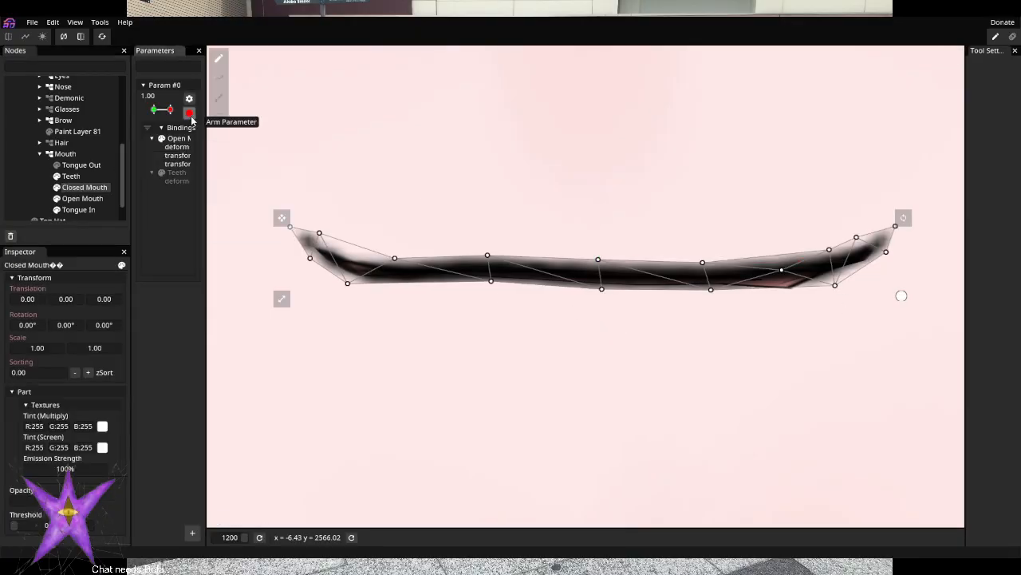
{"action": "left_click", "coordinate": [781, 272]}
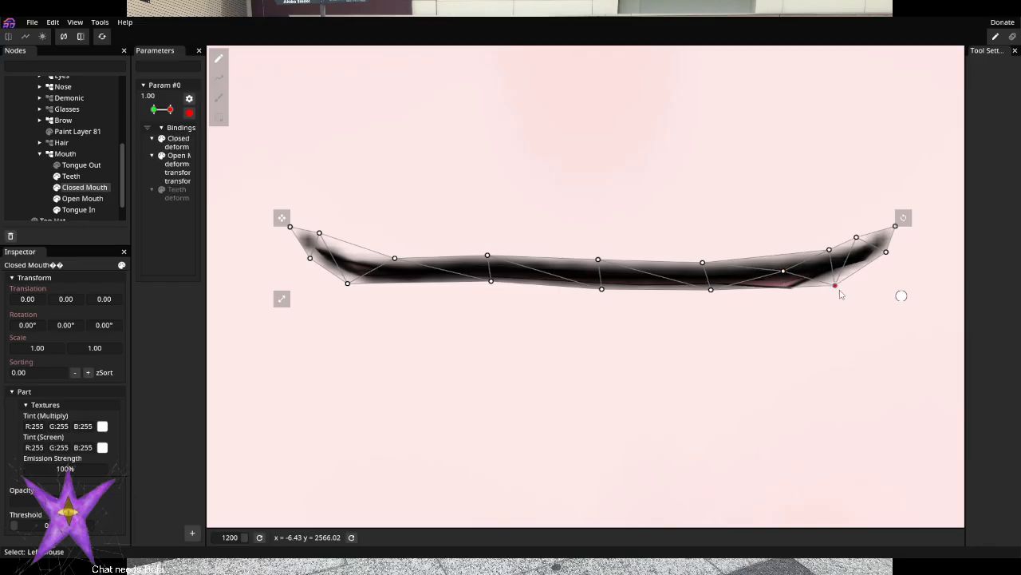
{"action": "mouse_move", "coordinate": [840, 292]}
{"action": "left_mouse_down"}
{"action": "mouse_move", "coordinate": [850, 317]}
{"action": "mouse_move", "coordinate": [835, 286]}
{"action": "left_mouse_up"}
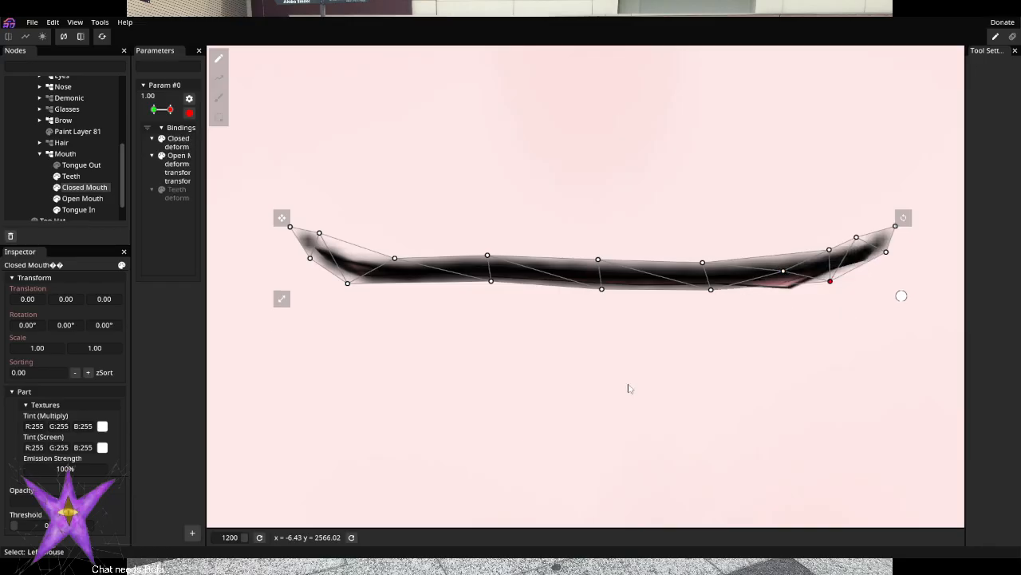
{"action": "left_click", "coordinate": [189, 113]}
Edit the Closed Mouth mesh by lowering its bottom-edge vertices and shifting the lower-left one inward, widening the margin below the line
{"action": "left_click", "coordinate": [232, 522]}
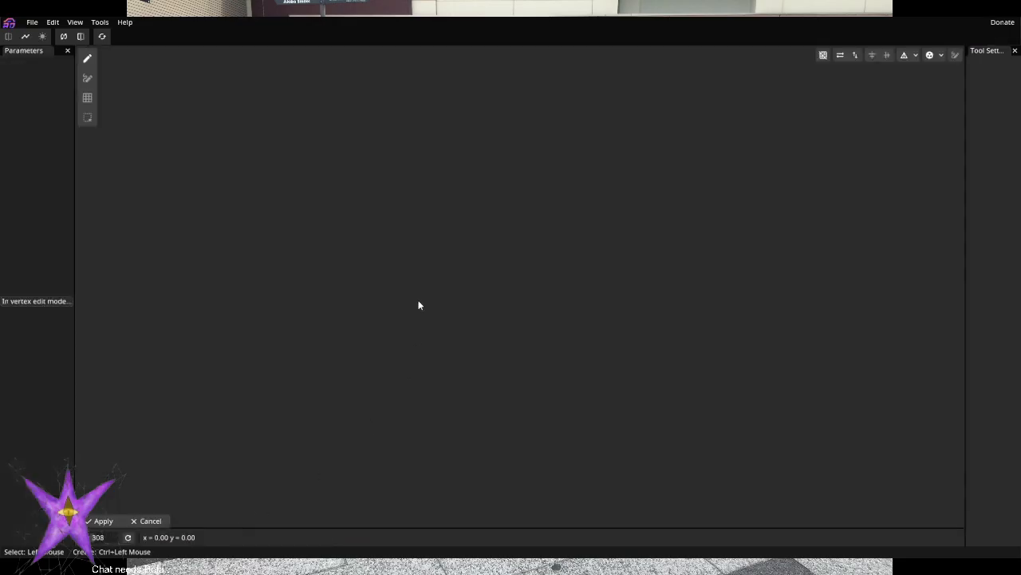
{"action": "scroll", "coordinate": [557, 326], "scroll_direction": "up", "scroll_amount": 6}
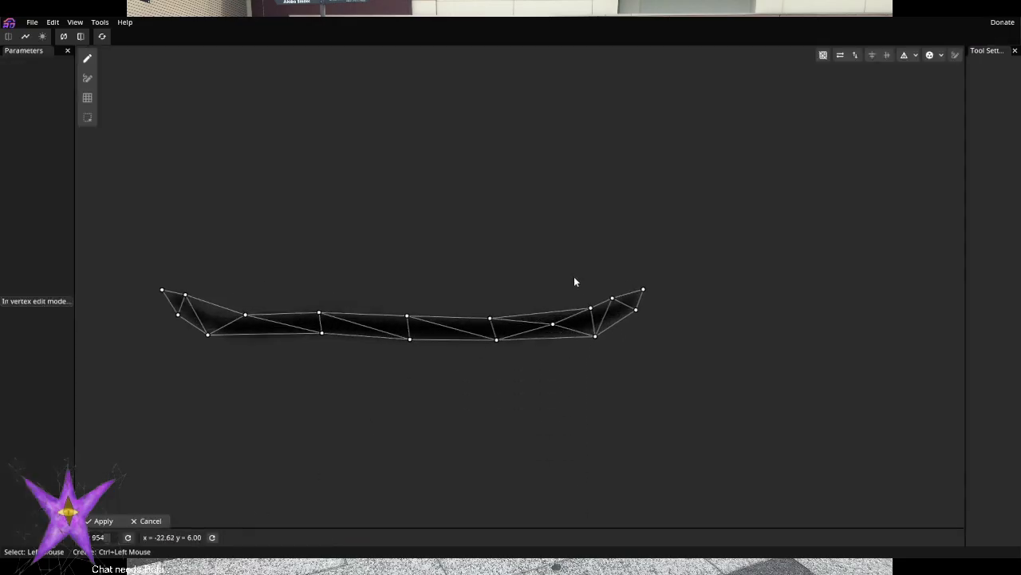
{"action": "scroll", "coordinate": [574, 281], "scroll_direction": "up", "scroll_amount": 2}
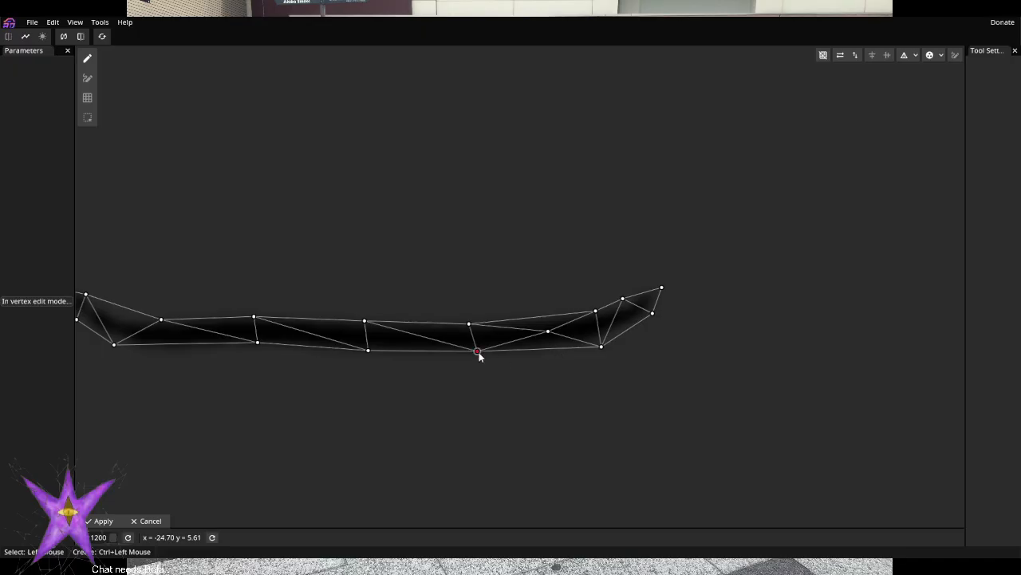
{"action": "left_click_drag", "start_coordinate": [479, 352], "coordinate": [475, 353]}
{"action": "left_click", "coordinate": [368, 352]}
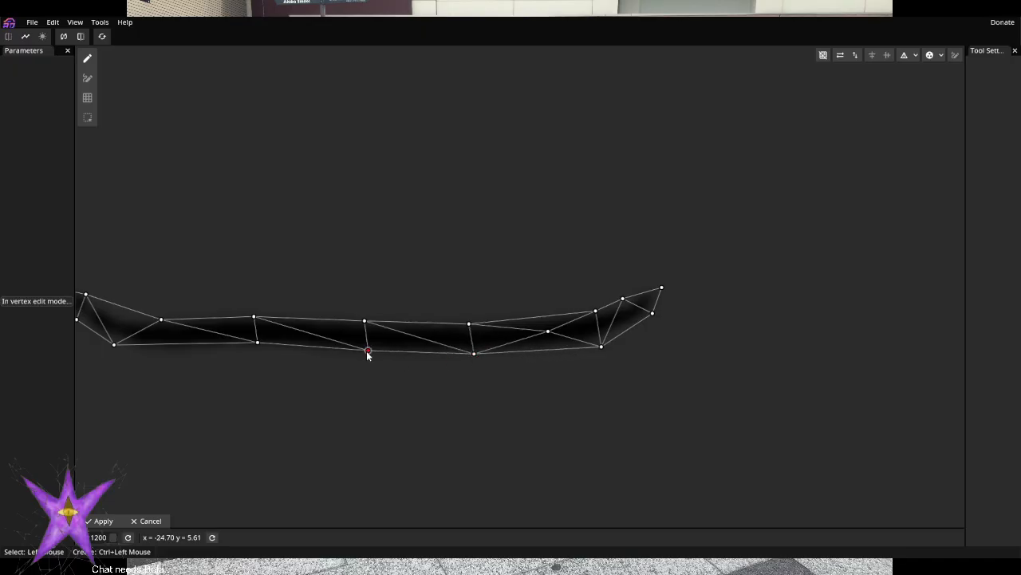
{"action": "left_click_drag", "start_coordinate": [366, 360], "coordinate": [368, 364]}
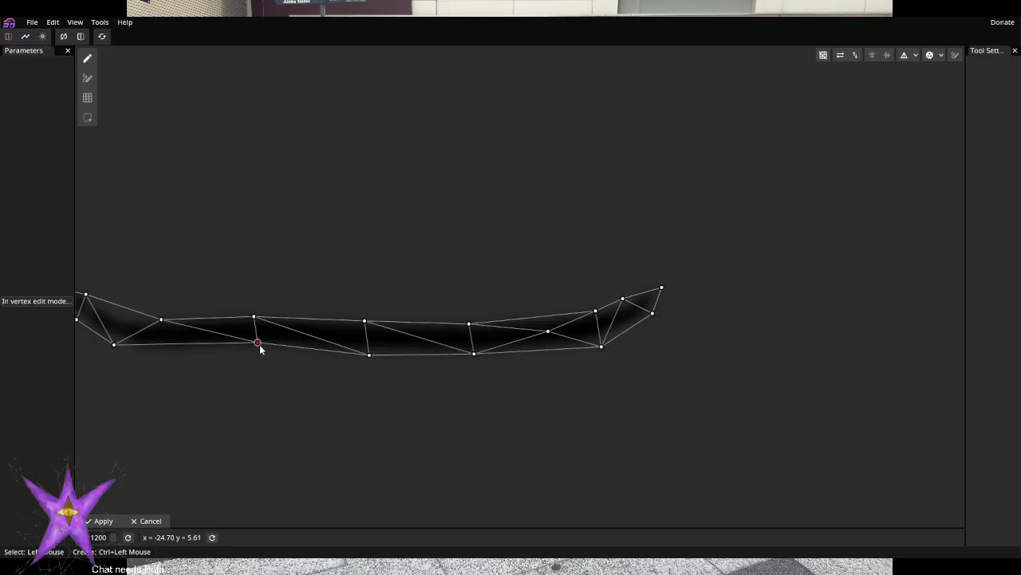
{"action": "left_click_drag", "start_coordinate": [260, 349], "coordinate": [256, 370]}
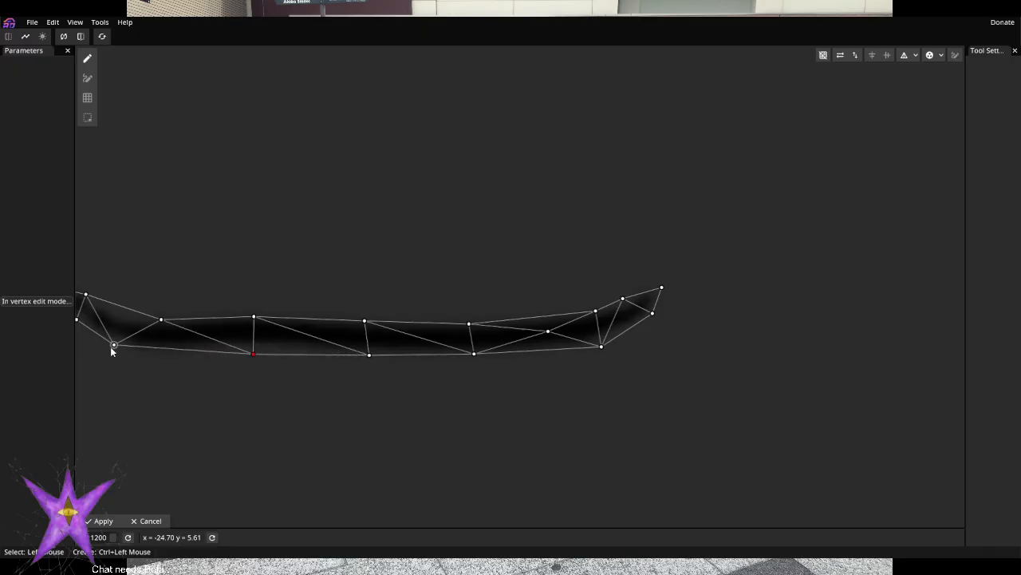
{"action": "mouse_move", "coordinate": [112, 349]}
{"action": "left_mouse_down"}
{"action": "mouse_move", "coordinate": [132, 358]}
{"action": "mouse_move", "coordinate": [128, 348]}
{"action": "left_mouse_up"}
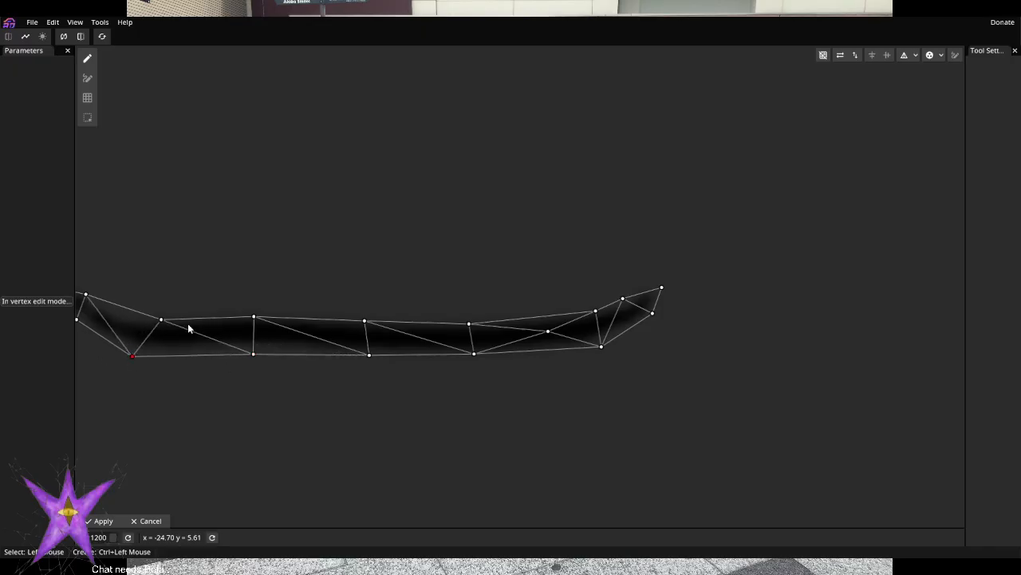
Raise the three middle vertices on the Closed Mouth mesh's upper edge and apply the mesh changes
{"action": "left_click_drag", "start_coordinate": [254, 319], "coordinate": [256, 308]}
{"action": "left_click_drag", "start_coordinate": [365, 323], "coordinate": [363, 313]}
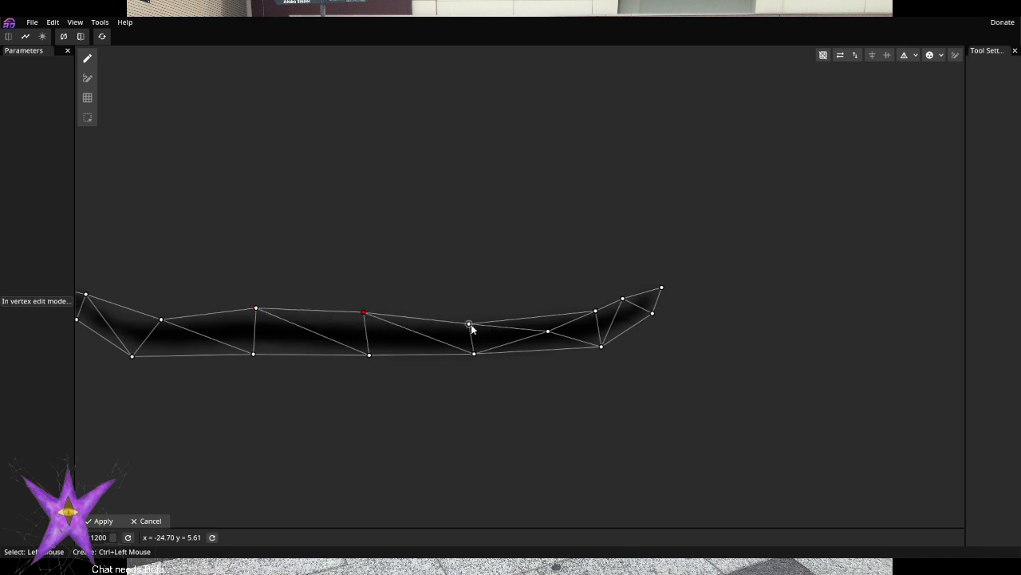
{"action": "left_click_drag", "start_coordinate": [468, 325], "coordinate": [469, 319]}
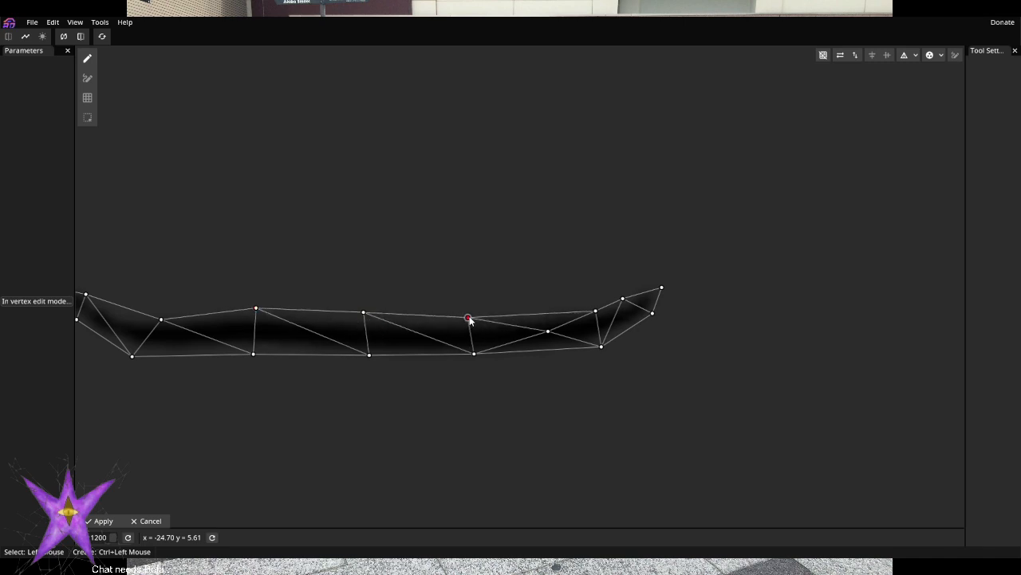
{"action": "left_click", "coordinate": [103, 520]}
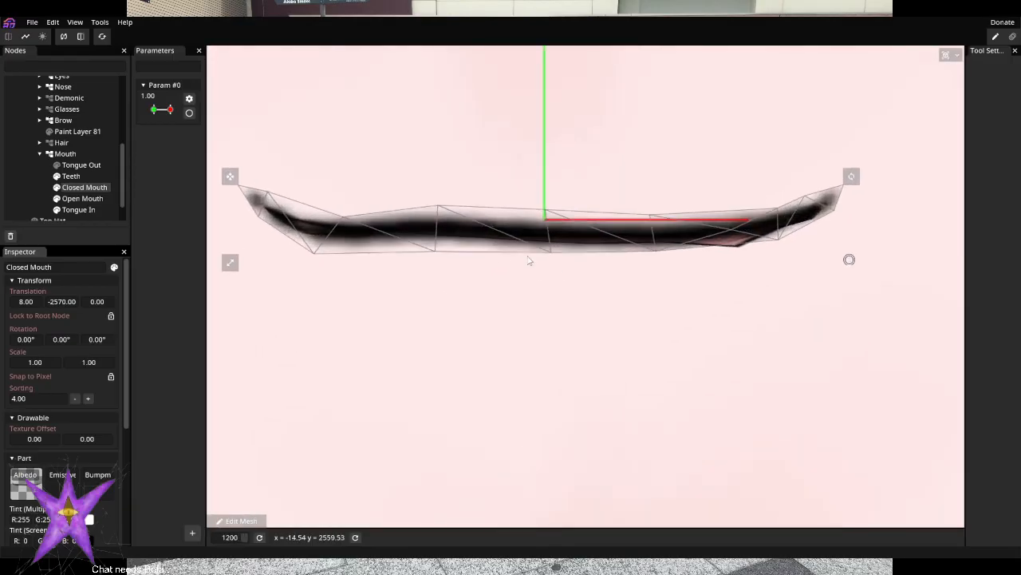
With Param #0 armed at 1.00, pull Open Mouth's lower vertices near the right corner up behind the closed mouth line
{"action": "left_click", "coordinate": [15, 199]}
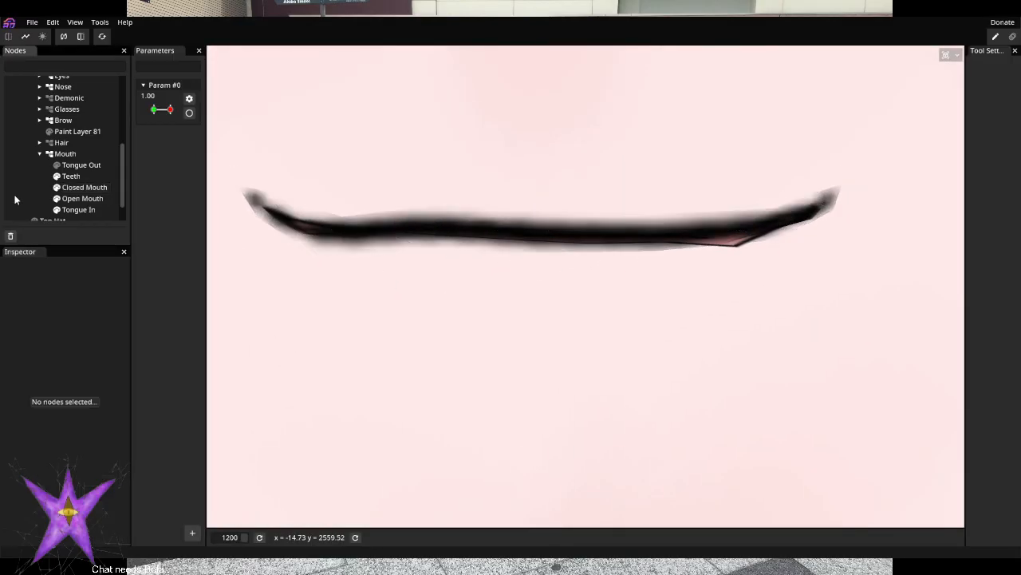
{"action": "left_click", "coordinate": [80, 188]}
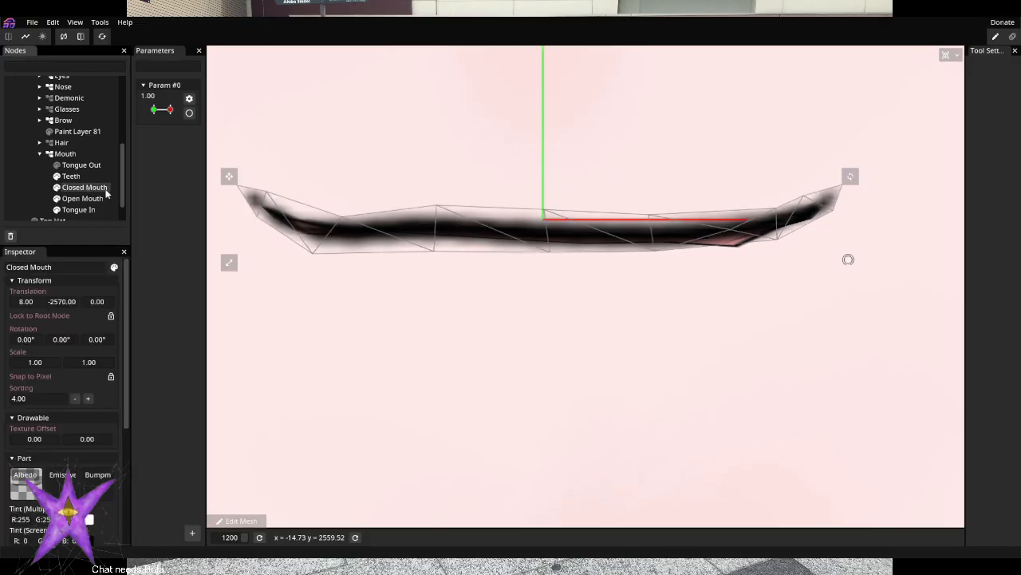
{"action": "left_click", "coordinate": [76, 199]}
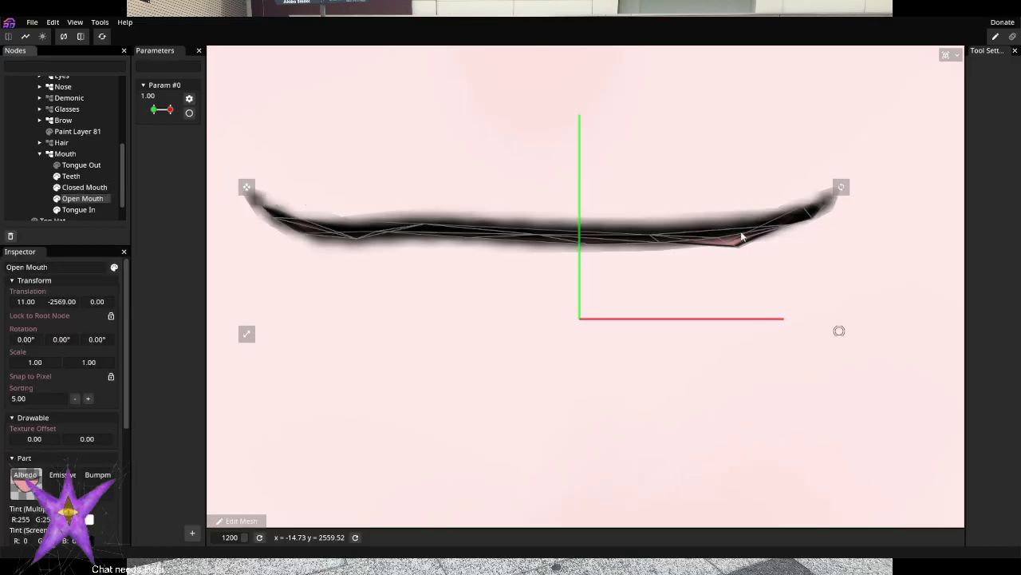
{"action": "left_click", "coordinate": [189, 113]}
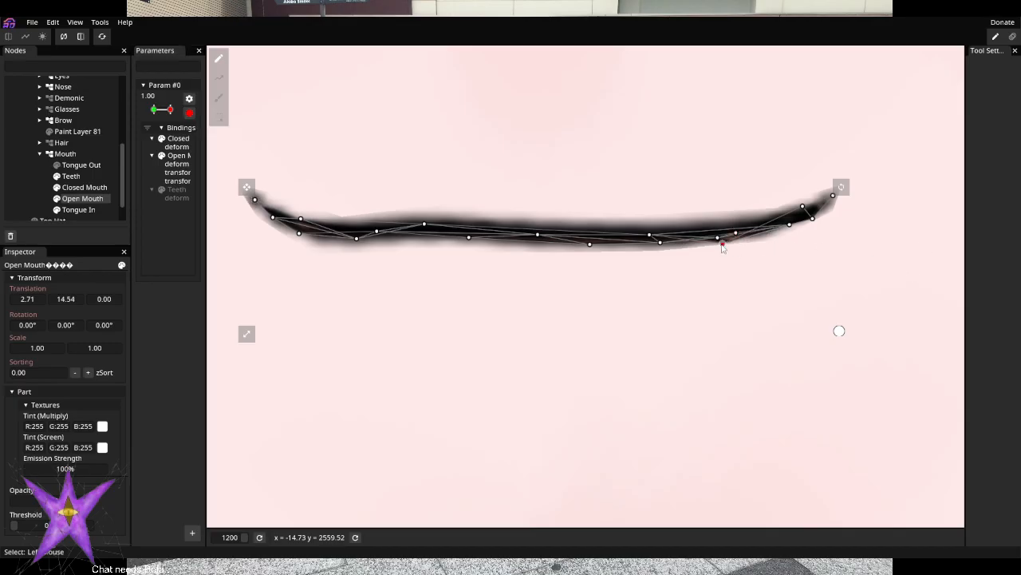
{"action": "left_click_drag", "start_coordinate": [722, 242], "coordinate": [723, 232]}
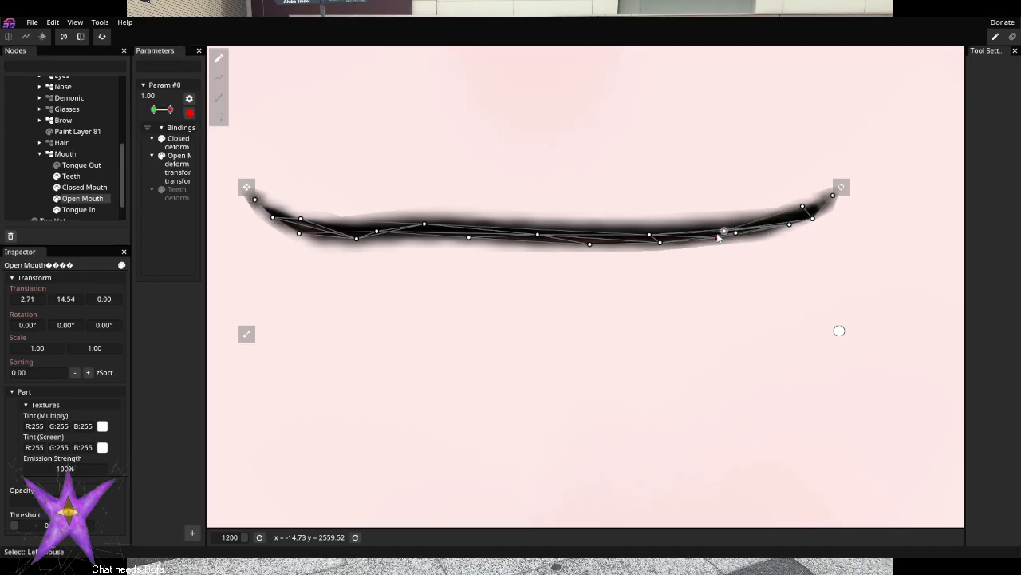
{"action": "left_click_drag", "start_coordinate": [737, 234], "coordinate": [734, 230]}
{"action": "left_click", "coordinate": [189, 113]}
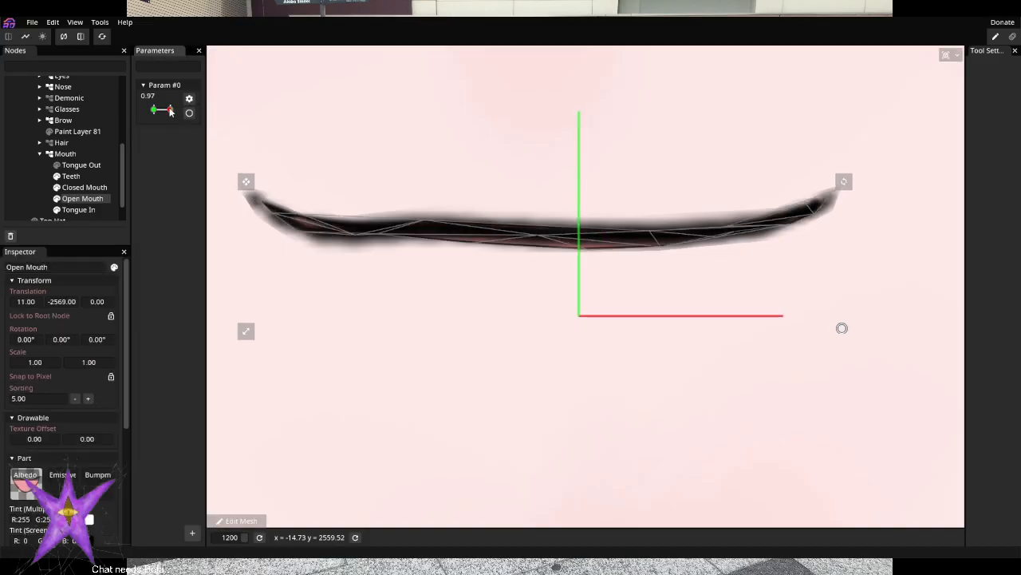
Move Param #0 from 1.00 to 0.00 to preview the mouth opening
{"action": "left_click", "coordinate": [189, 113]}
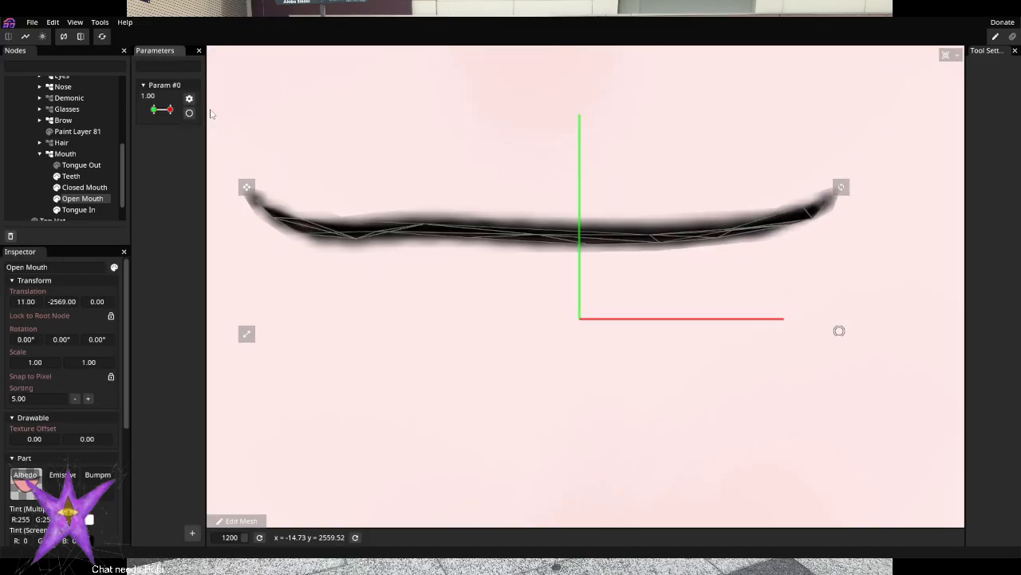
{"action": "left_click_drag", "start_coordinate": [174, 110], "coordinate": [147, 113]}
{"action": "left_click", "coordinate": [190, 99]}
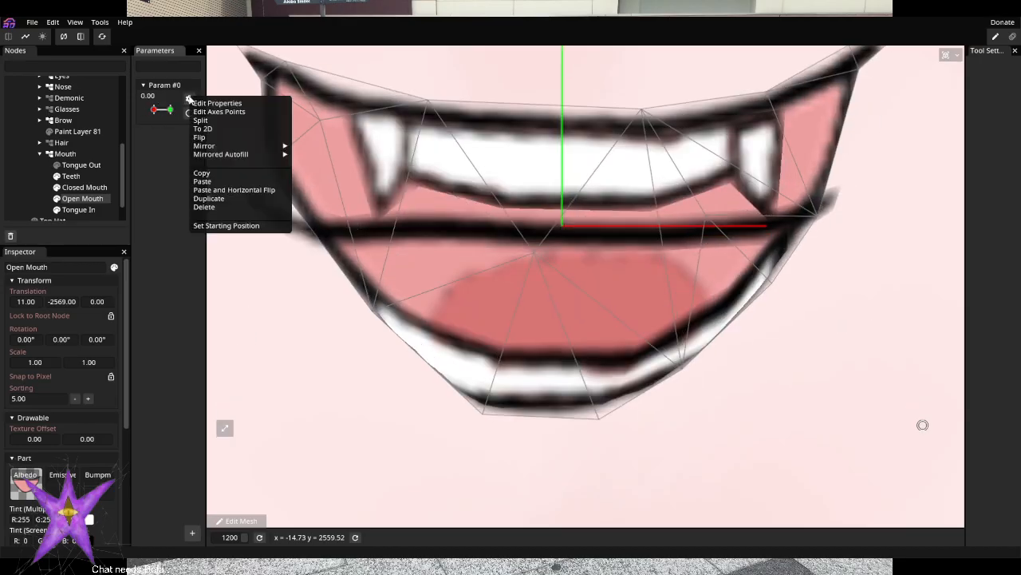
{"action": "left_click", "coordinate": [164, 157]}
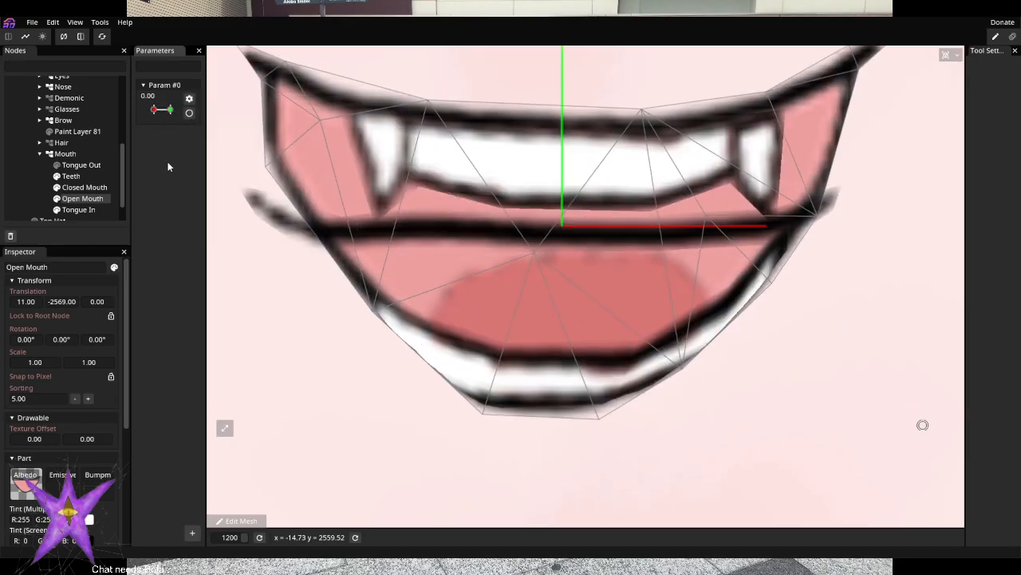
With Param #0 armed at 0.00, move Closed Mouth up onto Open Mouth's upper lip line, at a translation of about 2.67, -20.17
{"action": "left_click", "coordinate": [80, 188]}
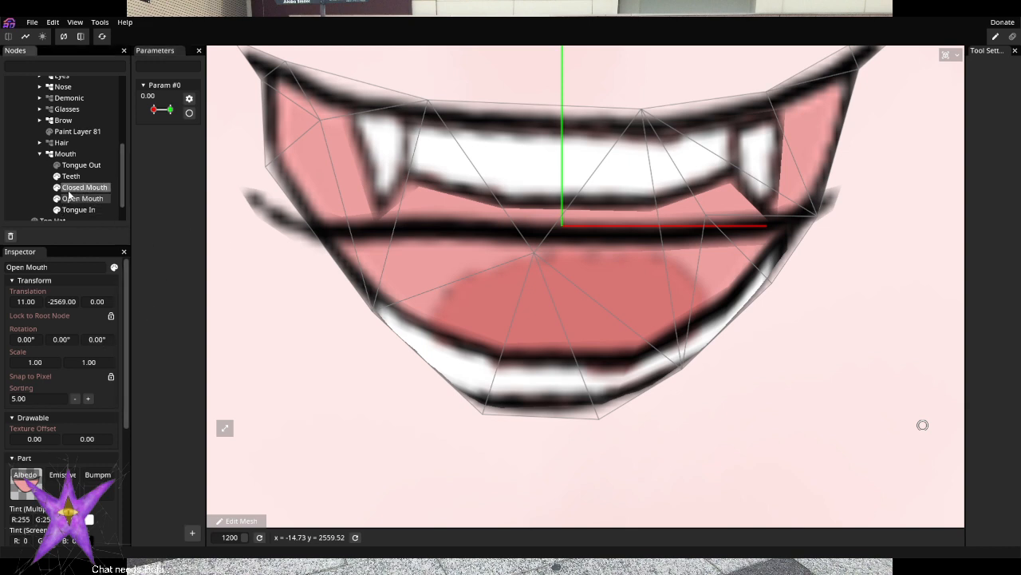
{"action": "left_click", "coordinate": [189, 112]}
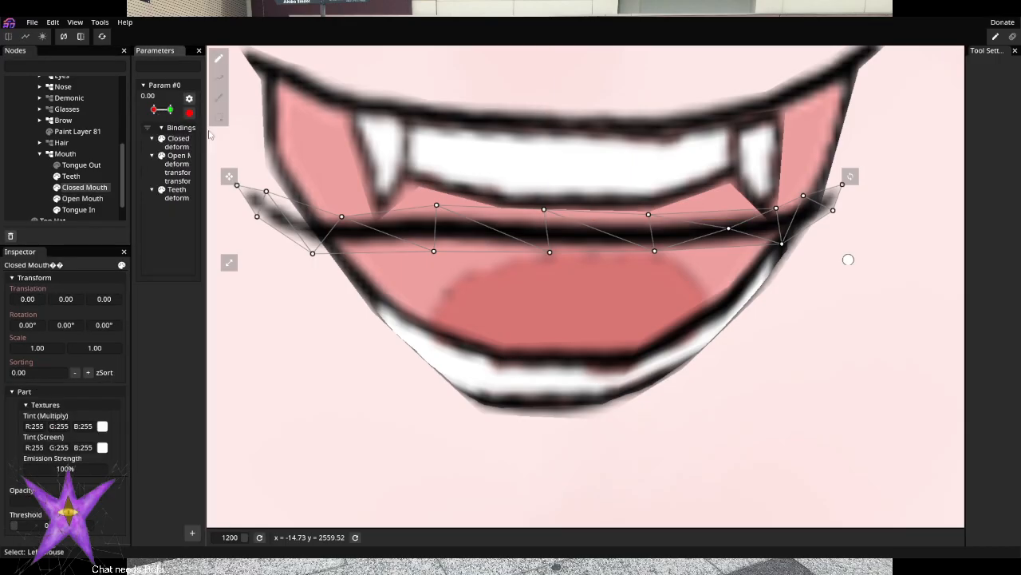
{"action": "left_click", "coordinate": [171, 110]}
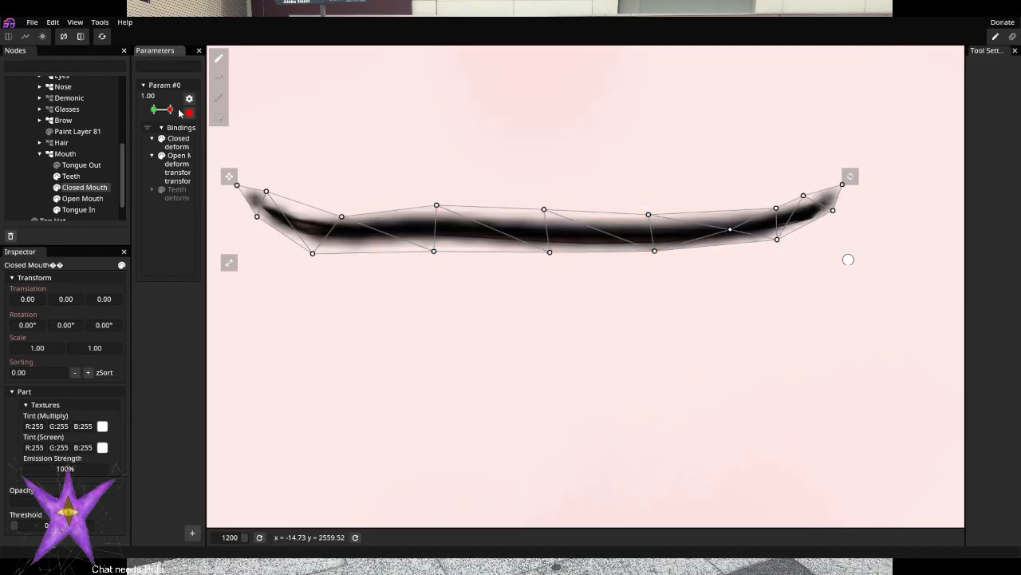
{"action": "left_click", "coordinate": [156, 112]}
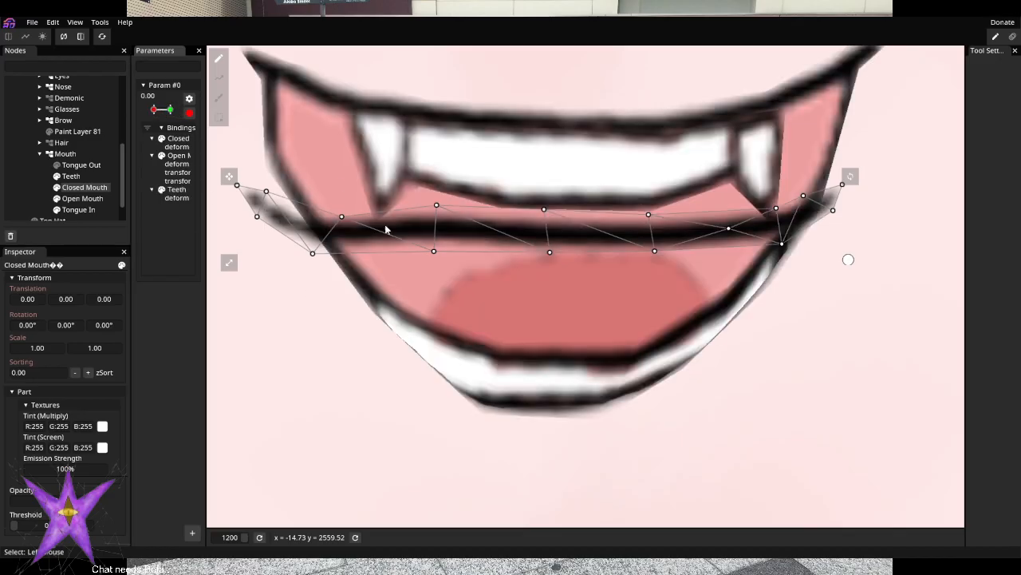
{"action": "left_click_drag", "start_coordinate": [229, 175], "coordinate": [247, 52]}
{"action": "scroll", "coordinate": [795, 352], "scroll_direction": "down", "scroll_amount": 2}
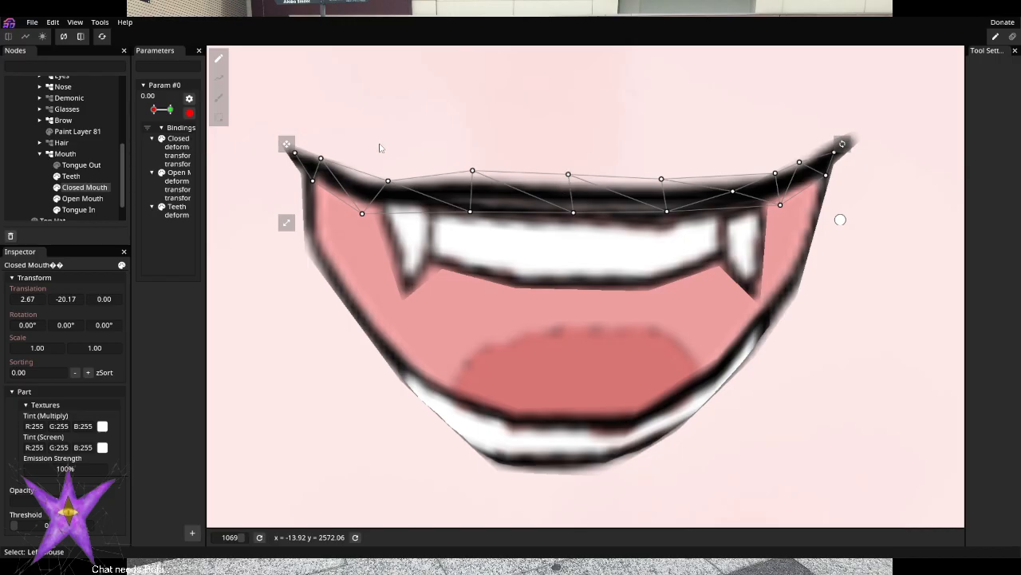
Shift Closed Mouth's middle vertices down and both corner groups outward and up to follow the open mouth's upper lip
{"action": "left_click_drag", "start_coordinate": [380, 148], "coordinate": [808, 238]}
{"action": "mouse_move", "coordinate": [662, 182]}
{"action": "left_mouse_down"}
{"action": "mouse_move", "coordinate": [660, 166]}
{"action": "mouse_move", "coordinate": [655, 212]}
{"action": "mouse_move", "coordinate": [649, 180]}
{"action": "left_mouse_up"}
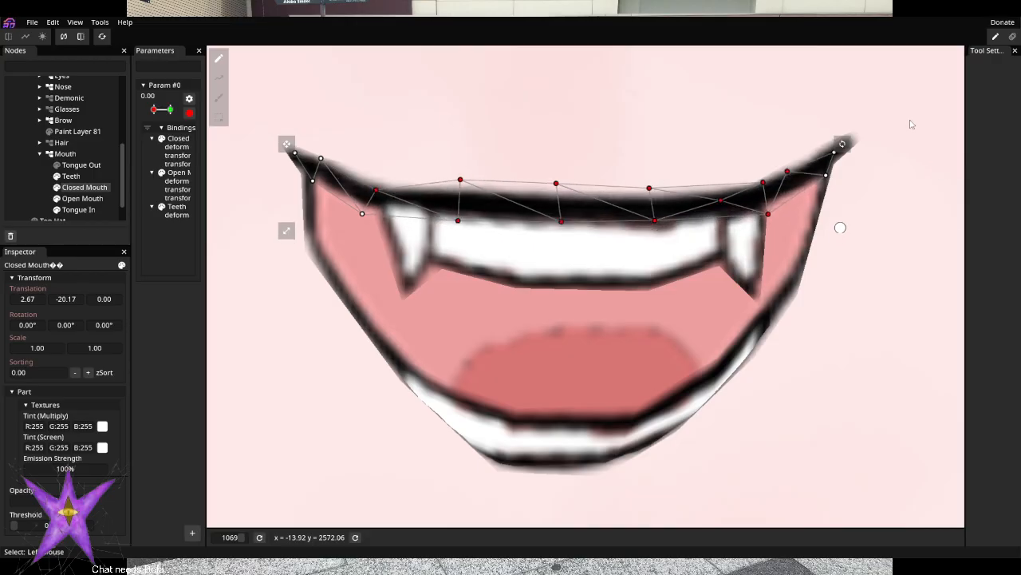
{"action": "left_click_drag", "start_coordinate": [911, 124], "coordinate": [759, 222]}
{"action": "left_click_drag", "start_coordinate": [835, 152], "coordinate": [857, 134]}
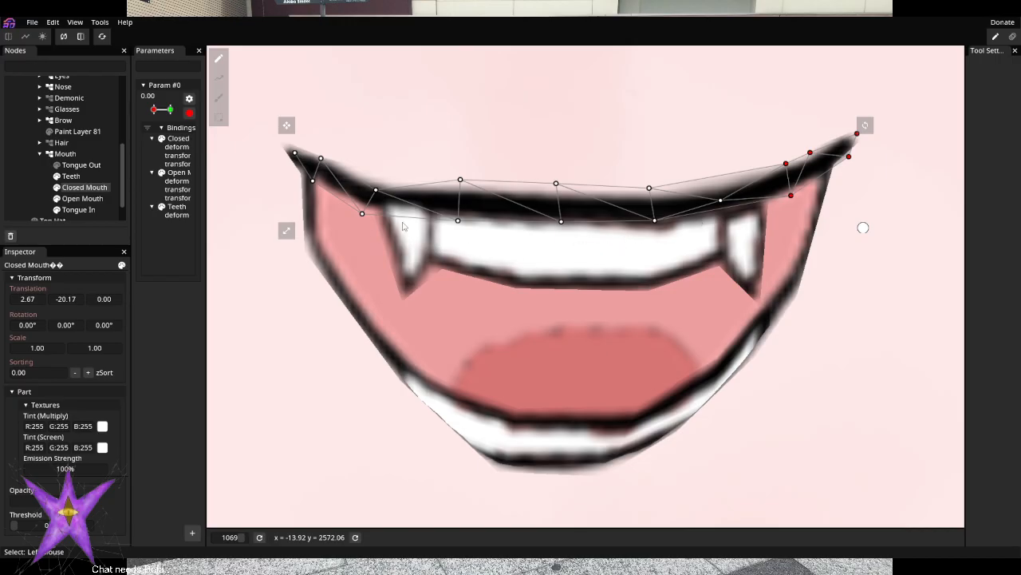
{"action": "left_click_drag", "start_coordinate": [402, 223], "coordinate": [273, 134]}
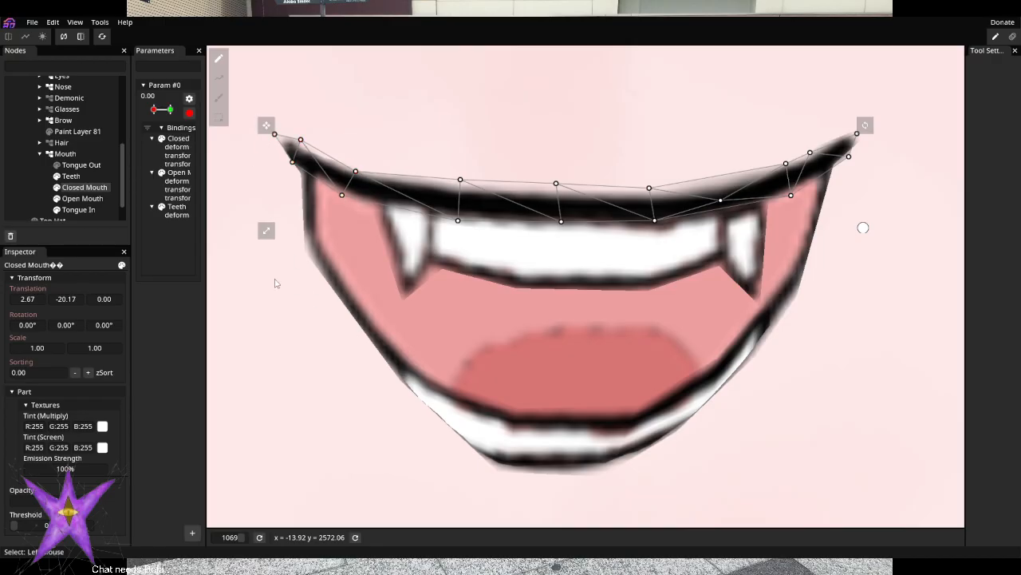
With Param #0 armed at 1.00, move Closed Mouth down over the flattened Open Mouth, at a translation of about 0.14, 0.69
{"action": "left_click", "coordinate": [189, 112]}
{"action": "mouse_move", "coordinate": [154, 109]}
{"action": "left_mouse_down"}
{"action": "mouse_move", "coordinate": [170, 111]}
{"action": "mouse_move", "coordinate": [144, 118]}
{"action": "mouse_move", "coordinate": [170, 111]}
{"action": "left_mouse_up"}
{"action": "left_click", "coordinate": [189, 113]}
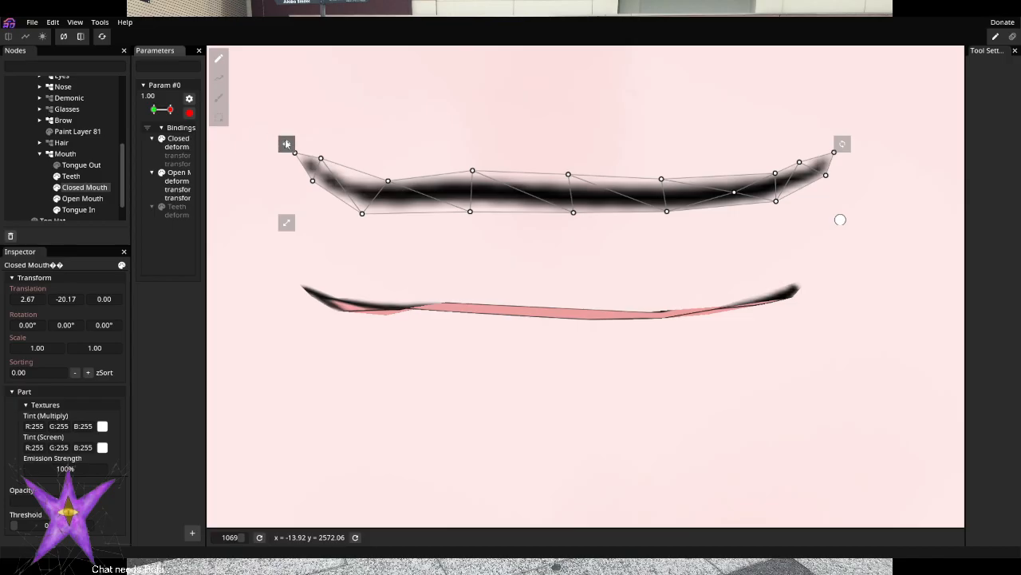
{"action": "left_click_drag", "start_coordinate": [286, 144], "coordinate": [272, 263]}
Gather Closed Mouth's left corner vertices closer to its tip so the line covers the flattened Open Mouth corner
{"action": "left_click_drag", "start_coordinate": [253, 227], "coordinate": [392, 360]}
{"action": "mouse_move", "coordinate": [377, 300]}
{"action": "left_mouse_down"}
{"action": "mouse_move", "coordinate": [389, 301]}
{"action": "mouse_move", "coordinate": [371, 297]}
{"action": "left_mouse_up"}
{"action": "left_click_drag", "start_coordinate": [295, 277], "coordinate": [270, 311]}
{"action": "left_click_drag", "start_coordinate": [275, 270], "coordinate": [290, 278]}
{"action": "left_click_drag", "start_coordinate": [345, 332], "coordinate": [308, 320]}
{"action": "left_click", "coordinate": [308, 304]}
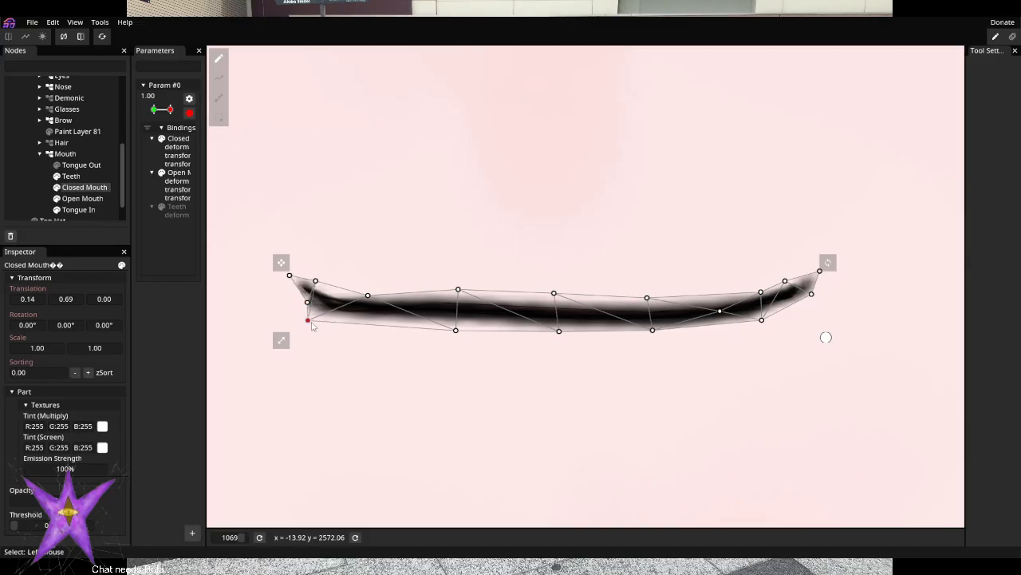
{"action": "left_click_drag", "start_coordinate": [312, 324], "coordinate": [327, 322]}
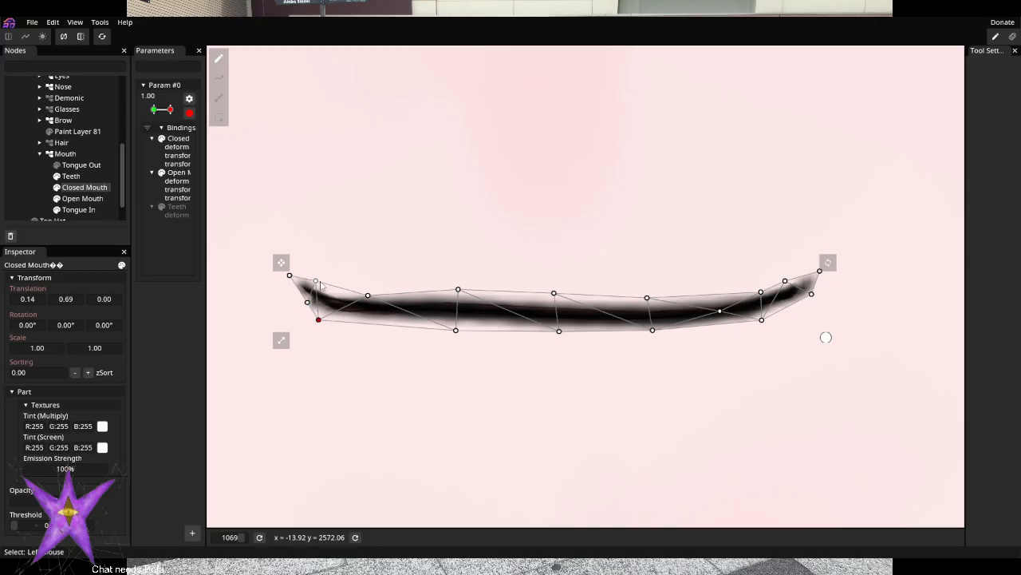
{"action": "mouse_move", "coordinate": [320, 286]}
{"action": "left_mouse_down"}
{"action": "mouse_move", "coordinate": [261, 266]}
{"action": "mouse_move", "coordinate": [351, 297]}
{"action": "mouse_move", "coordinate": [329, 296]}
{"action": "left_mouse_up"}
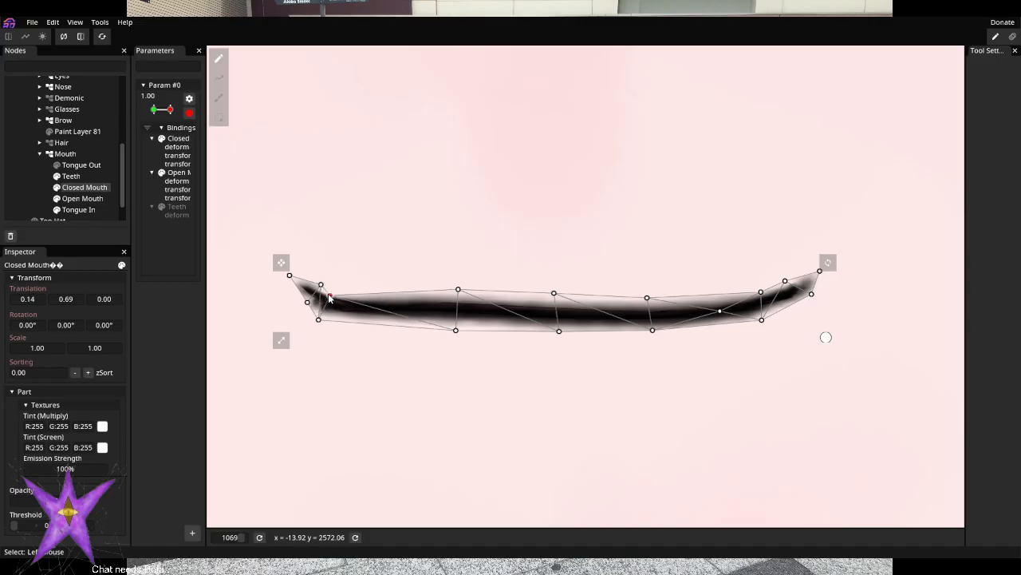
Disarm Param #0 and preview the whole mouth at 0.00 and at 1.00
{"action": "left_click", "coordinate": [185, 112]}
{"action": "left_click_drag", "start_coordinate": [170, 114], "coordinate": [139, 132]}
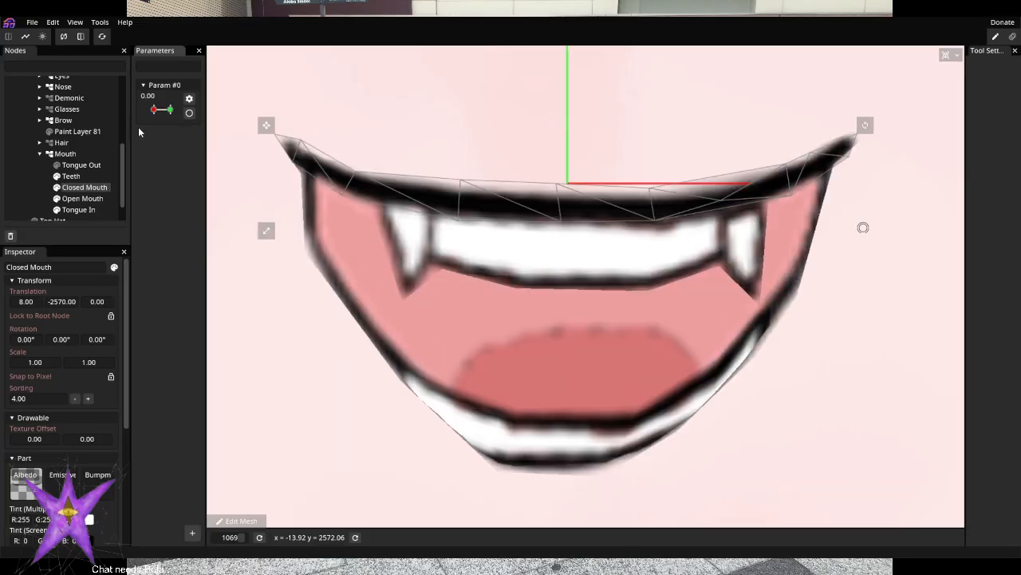
{"action": "left_click", "coordinate": [28, 201]}
{"action": "scroll", "coordinate": [515, 259], "scroll_direction": "down", "scroll_amount": 3}
{"action": "scroll", "coordinate": [515, 259], "scroll_direction": "down", "scroll_amount": 9}
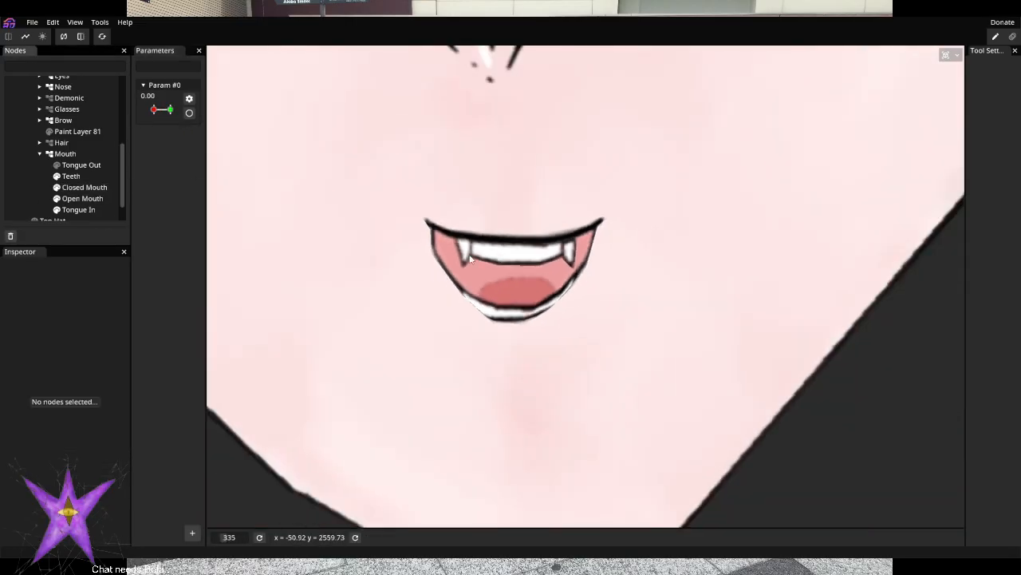
{"action": "left_click_drag", "start_coordinate": [156, 118], "coordinate": [192, 110]}
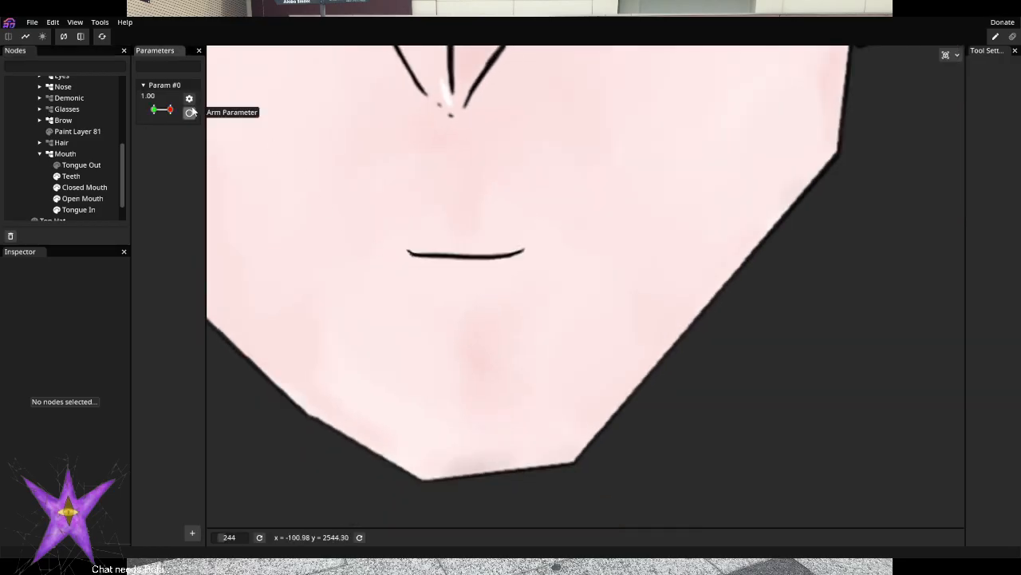
{"action": "scroll", "coordinate": [423, 251], "scroll_direction": "up", "scroll_amount": 8}
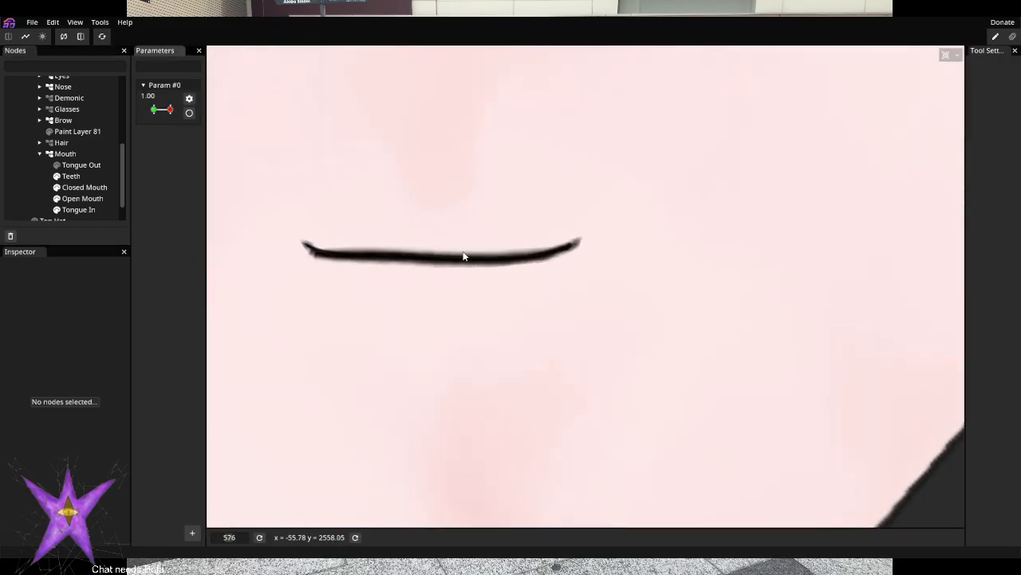
With Param #0 armed at 1.00, lower Closed Mouth's right corner tip vertices slightly
{"action": "left_click", "coordinate": [80, 187]}
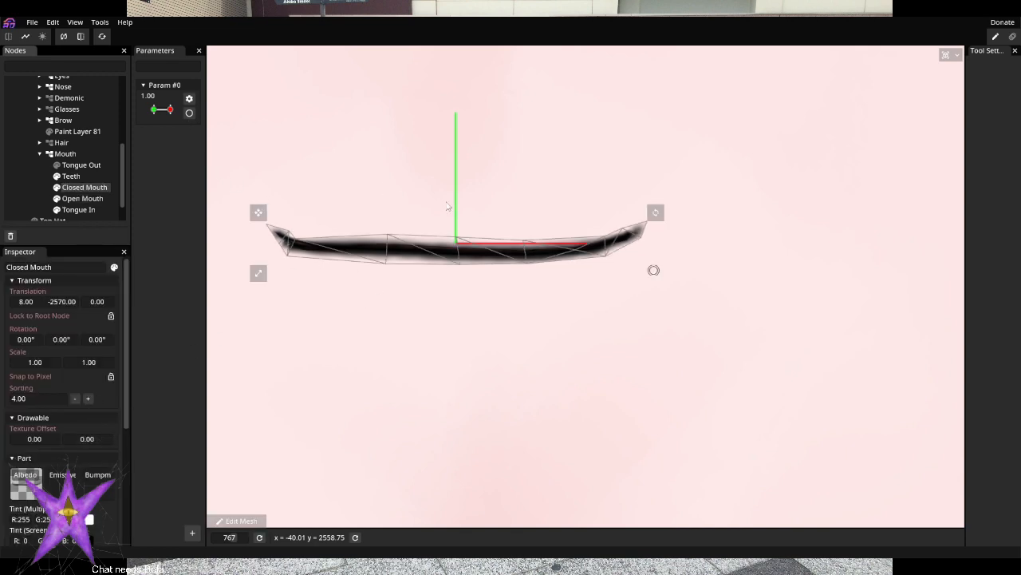
{"action": "left_click", "coordinate": [189, 114]}
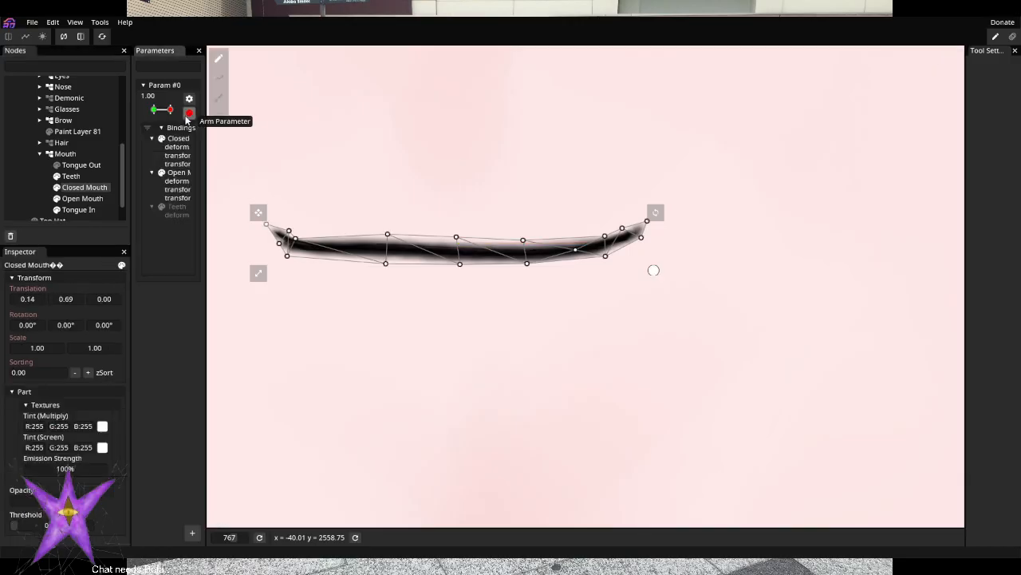
{"action": "left_click_drag", "start_coordinate": [627, 232], "coordinate": [647, 229]}
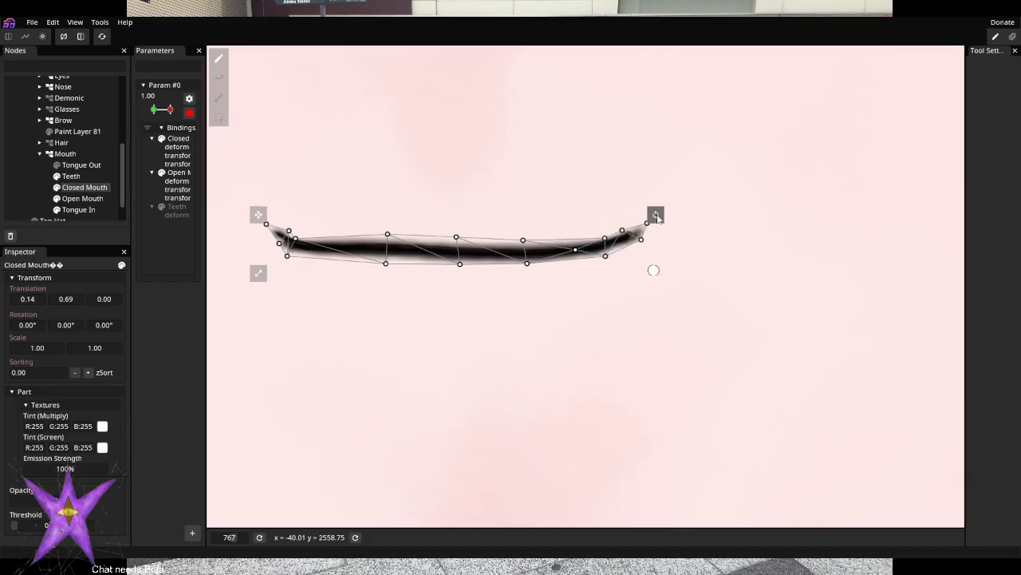
Scale Closed Mouth to about 0.96 by 1.16 and shift it to an X translation of about -0.38
{"action": "right_click", "coordinate": [66, 187]}
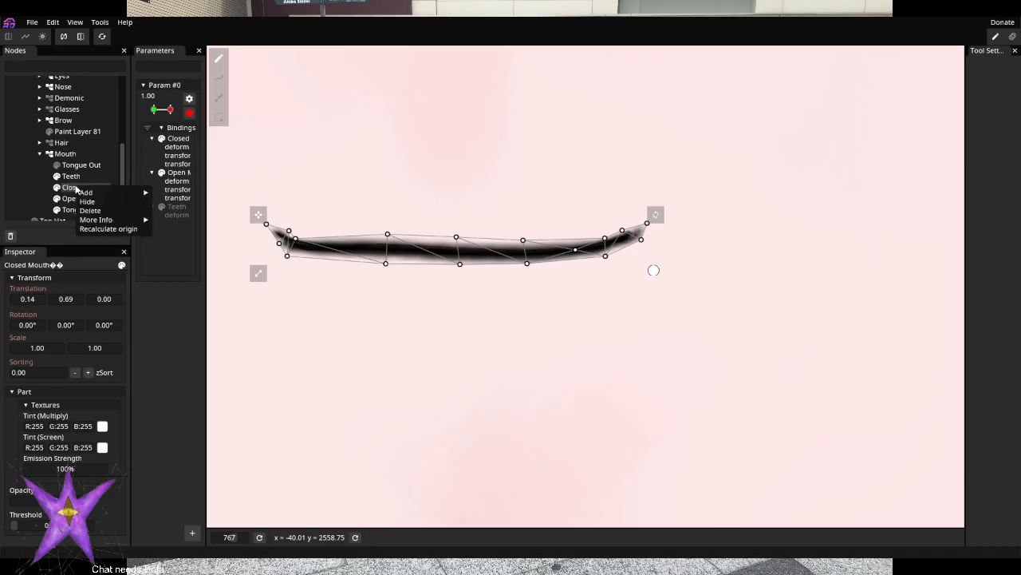
{"action": "left_click", "coordinate": [159, 381]}
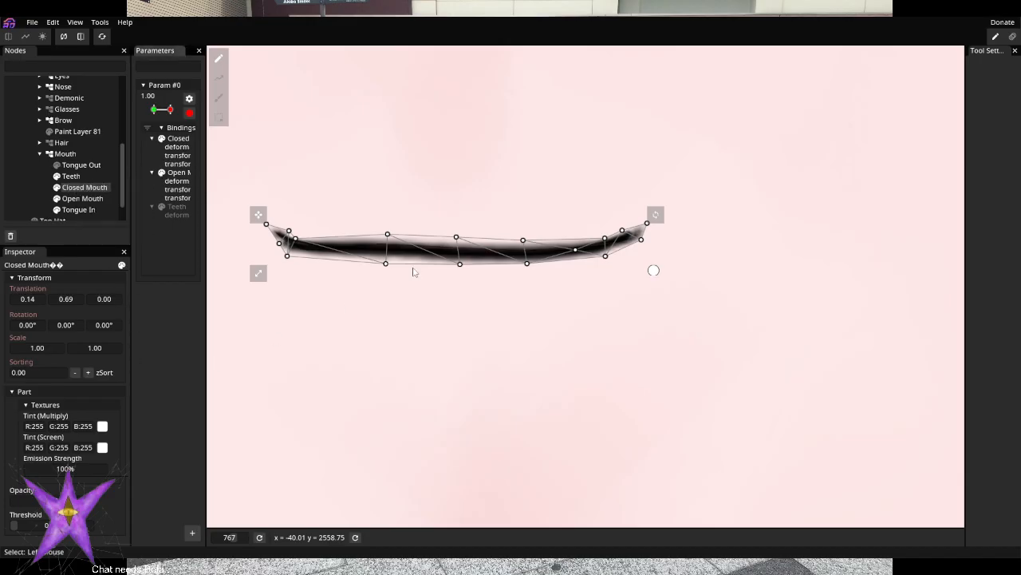
{"action": "right_click", "coordinate": [413, 268]}
{"action": "left_click", "coordinate": [401, 252]}
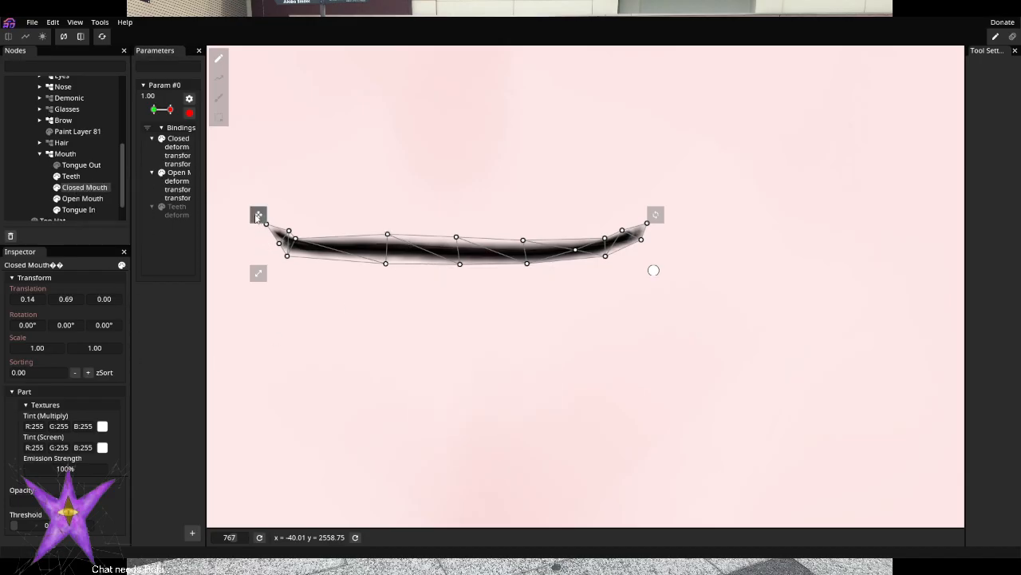
{"action": "mouse_move", "coordinate": [258, 273]}
{"action": "left_mouse_down"}
{"action": "mouse_move", "coordinate": [260, 262]}
{"action": "mouse_move", "coordinate": [266, 280]}
{"action": "mouse_move", "coordinate": [282, 274]}
{"action": "mouse_move", "coordinate": [270, 278]}
{"action": "left_mouse_up"}
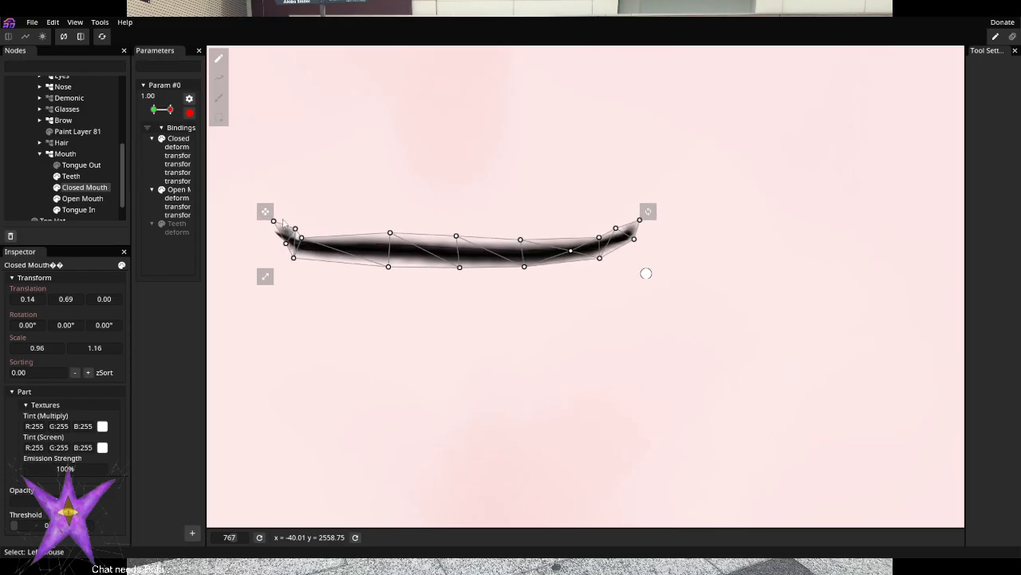
{"action": "left_click_drag", "start_coordinate": [265, 213], "coordinate": [263, 213]}
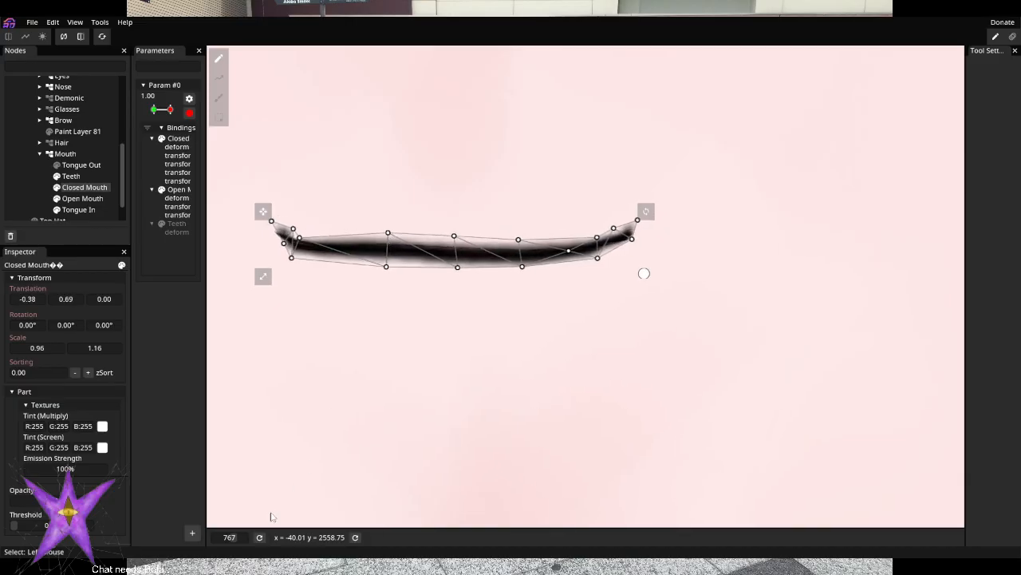
{"action": "left_click", "coordinate": [189, 113]}
{"action": "left_click", "coordinate": [240, 525]}
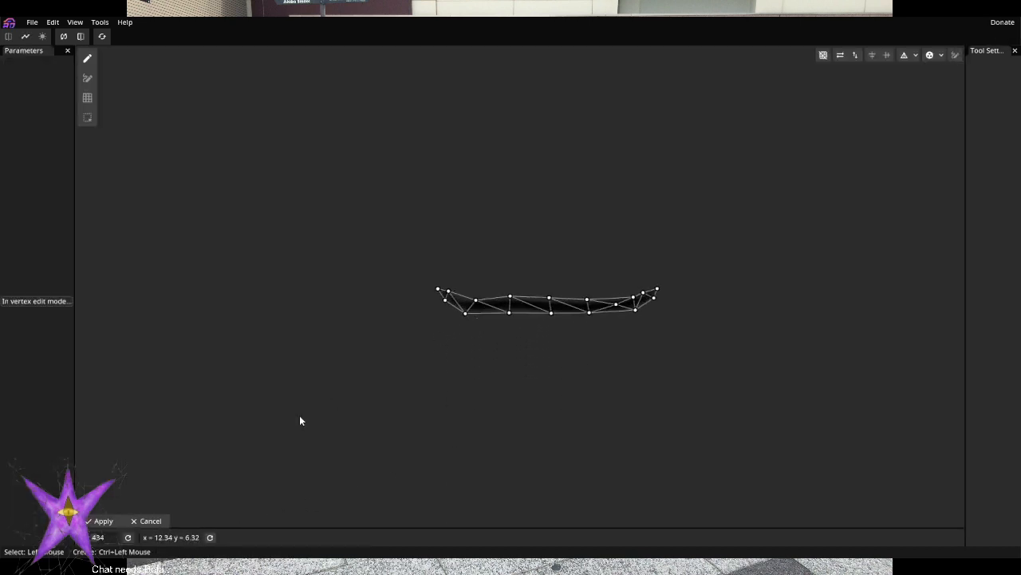
{"action": "left_click", "coordinate": [140, 521]}
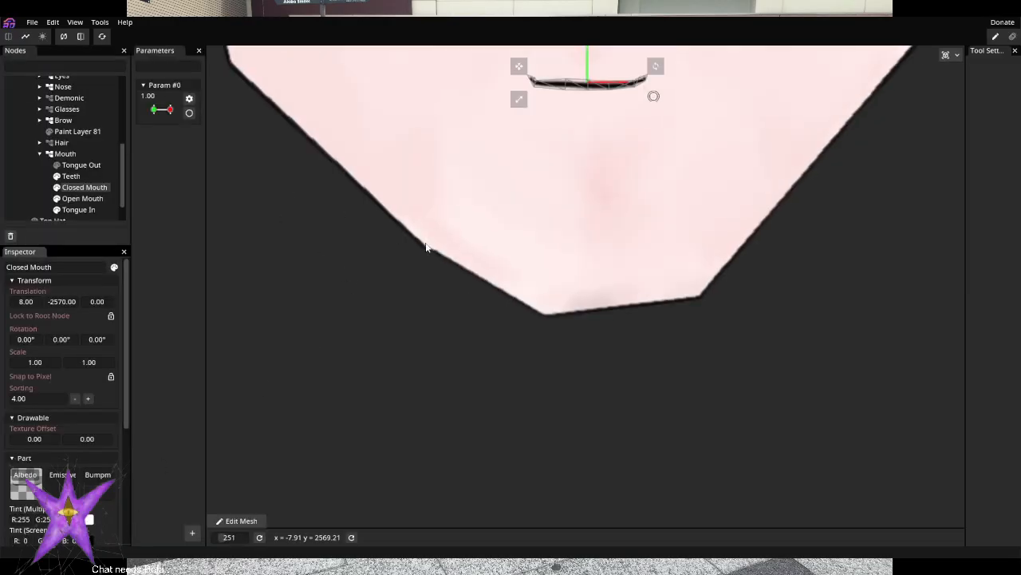
{"action": "scroll", "coordinate": [590, 234], "scroll_direction": "up", "scroll_amount": 6}
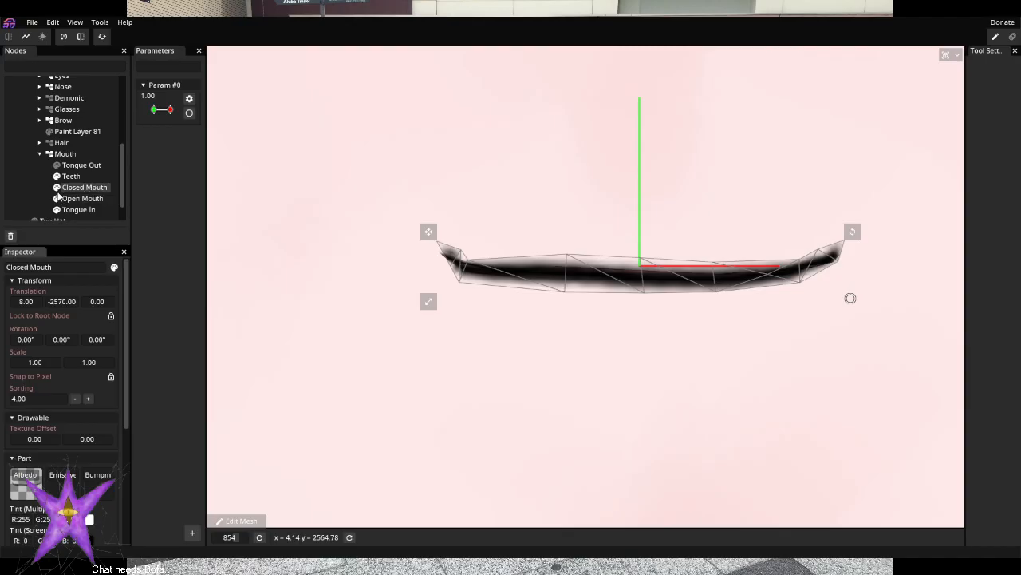
{"action": "scroll", "coordinate": [598, 299], "scroll_direction": "down", "scroll_amount": 6}
{"action": "scroll", "coordinate": [599, 304], "scroll_direction": "up", "scroll_amount": 1}
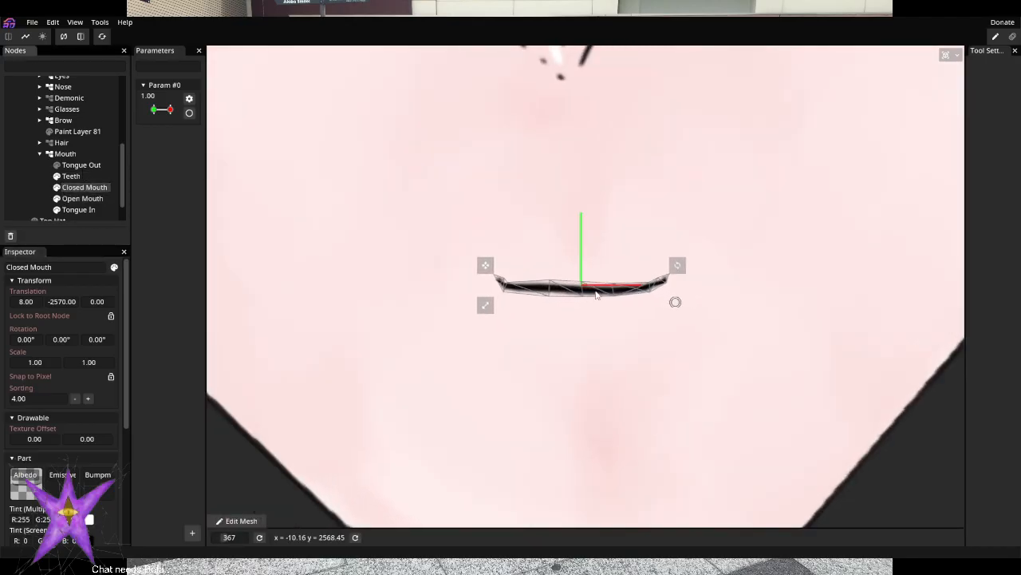
{"action": "scroll", "coordinate": [595, 294], "scroll_direction": "up", "scroll_amount": 4}
With Param #0 armed at 1.00, try Closed Mouth's threshold setting and nudge its mesh slightly with the 300 Circle Brush
{"action": "left_click", "coordinate": [189, 112]}
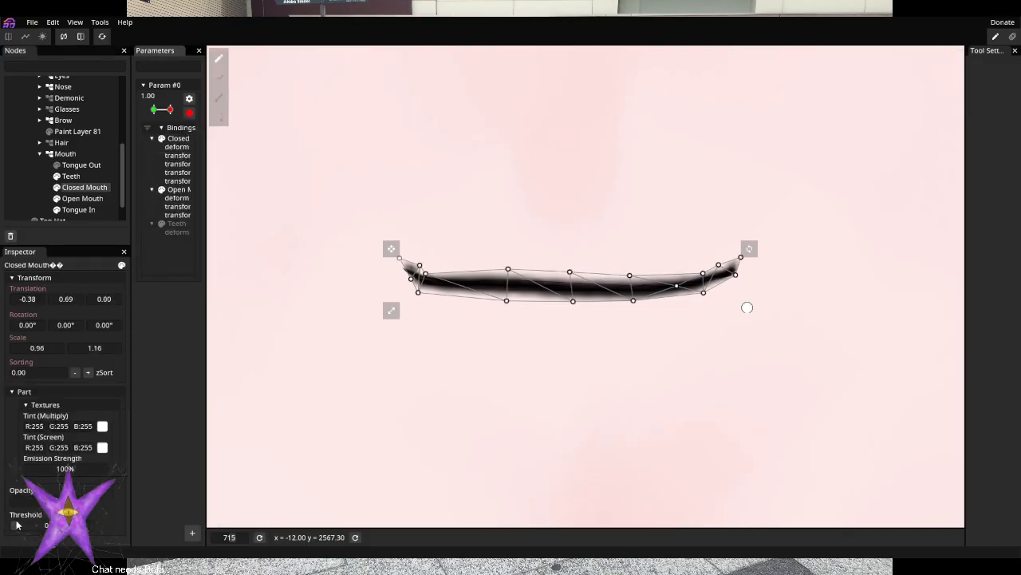
{"action": "left_click_drag", "start_coordinate": [17, 523], "coordinate": [37, 525]}
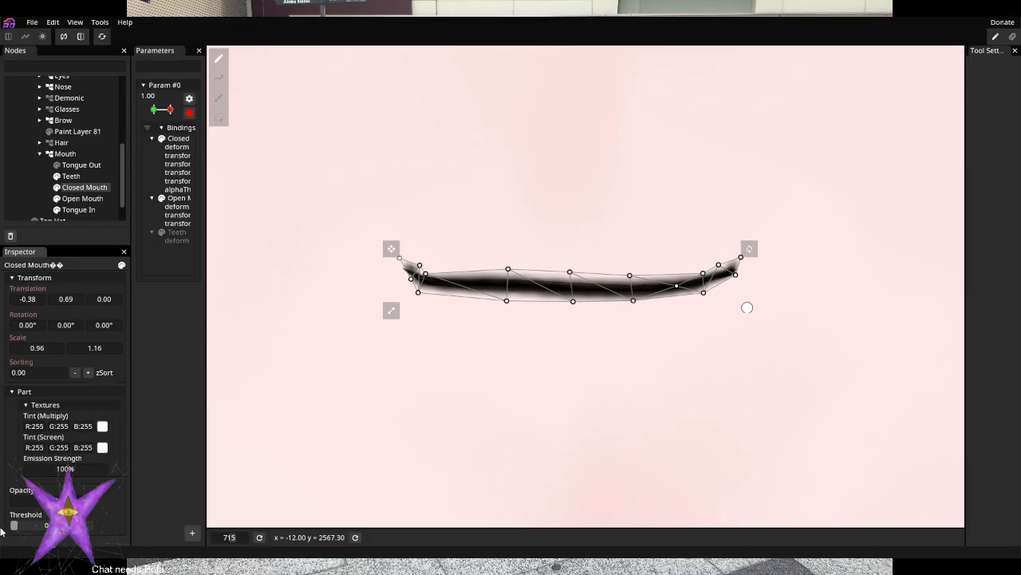
{"action": "left_click", "coordinate": [219, 99]}
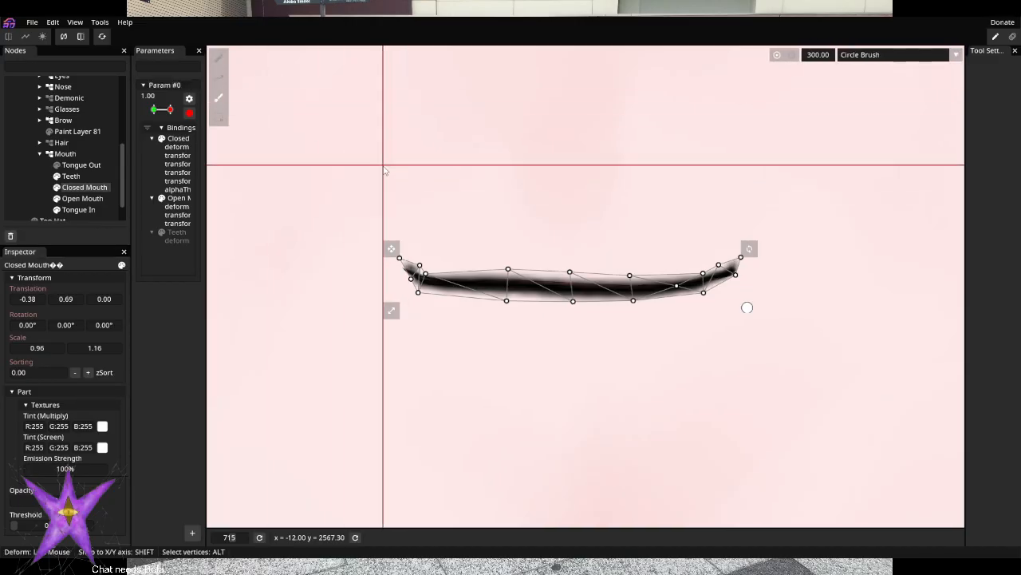
{"action": "mouse_move", "coordinate": [386, 171]}
{"action": "left_mouse_down"}
{"action": "mouse_move", "coordinate": [442, 192]}
{"action": "mouse_move", "coordinate": [530, 204]}
{"action": "mouse_move", "coordinate": [474, 183]}
{"action": "mouse_move", "coordinate": [367, 169]}
{"action": "mouse_move", "coordinate": [386, 175]}
{"action": "mouse_move", "coordinate": [485, 284]}
{"action": "mouse_move", "coordinate": [514, 284]}
{"action": "mouse_move", "coordinate": [478, 279]}
{"action": "left_mouse_up"}
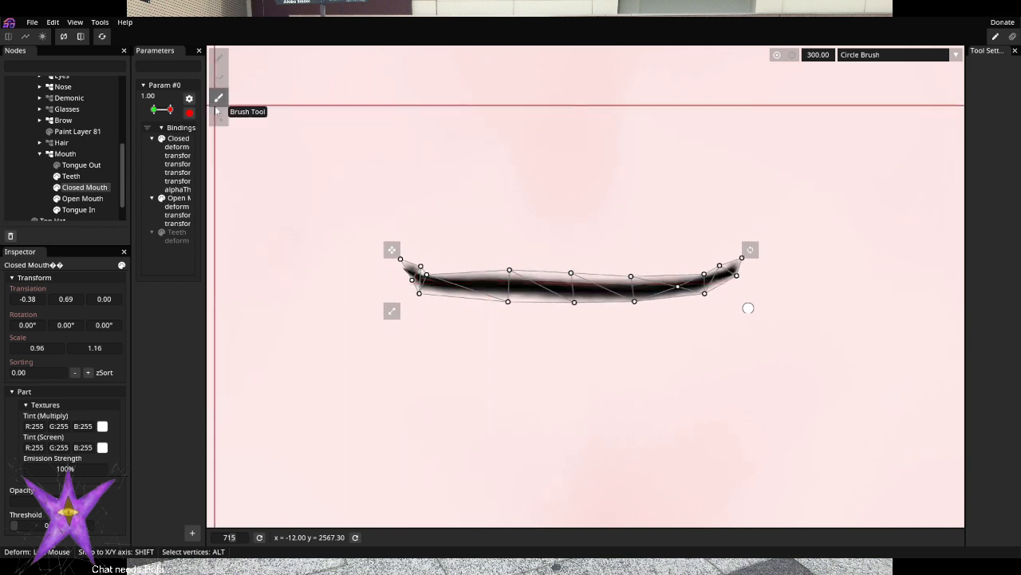
{"action": "left_click", "coordinate": [218, 78]}
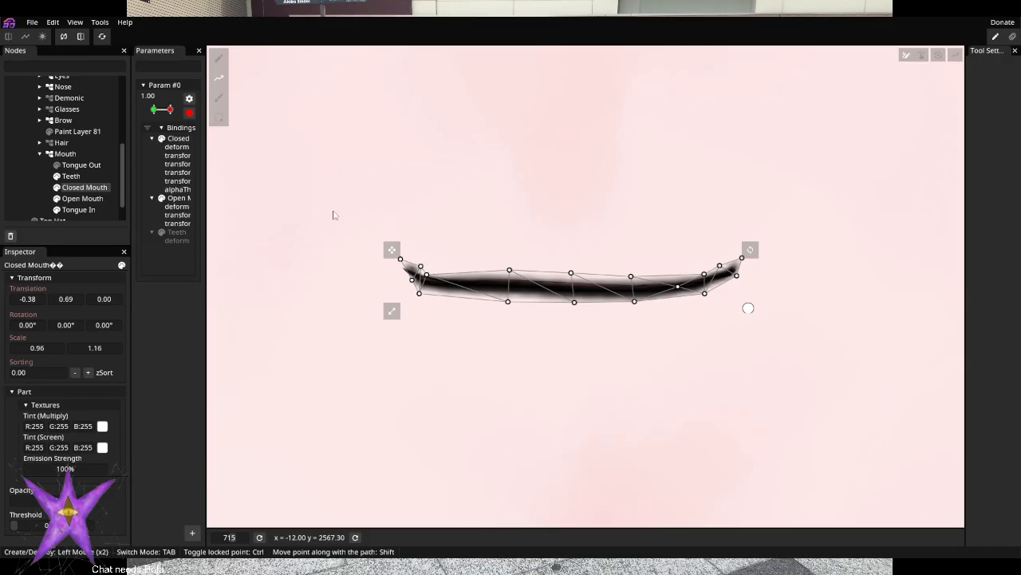
{"action": "left_click", "coordinate": [219, 57]}
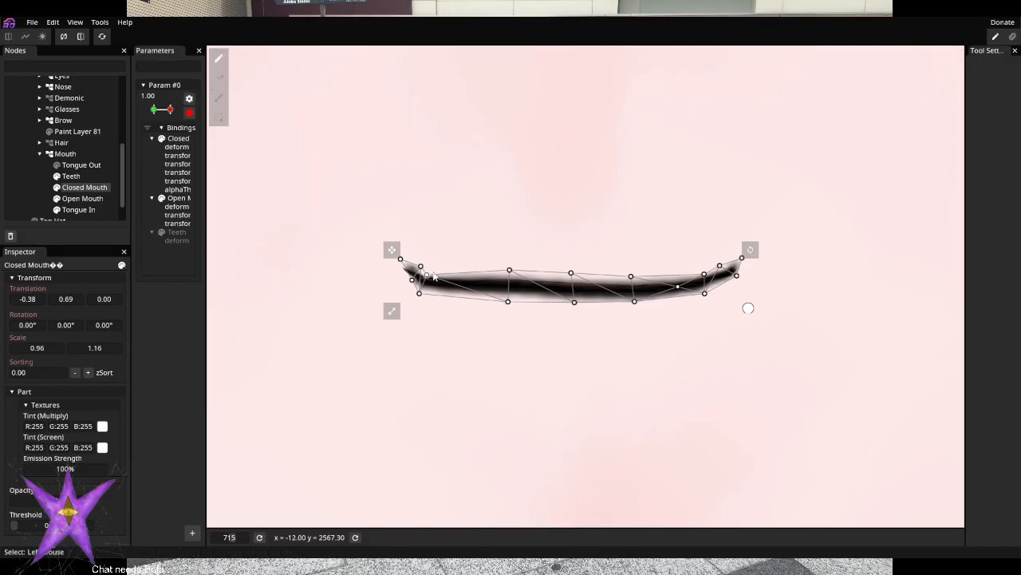
Stretch Closed Mouth's left tip outward and pull its right corner vertices in tighter around the line
{"action": "scroll", "coordinate": [434, 275], "scroll_direction": "up", "scroll_amount": 5}
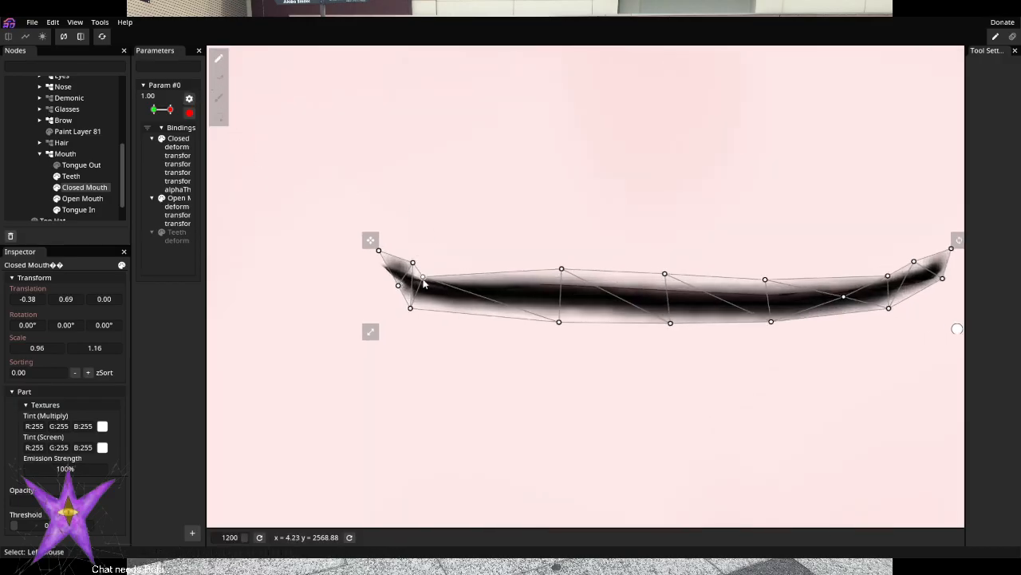
{"action": "left_click_drag", "start_coordinate": [424, 280], "coordinate": [344, 257]}
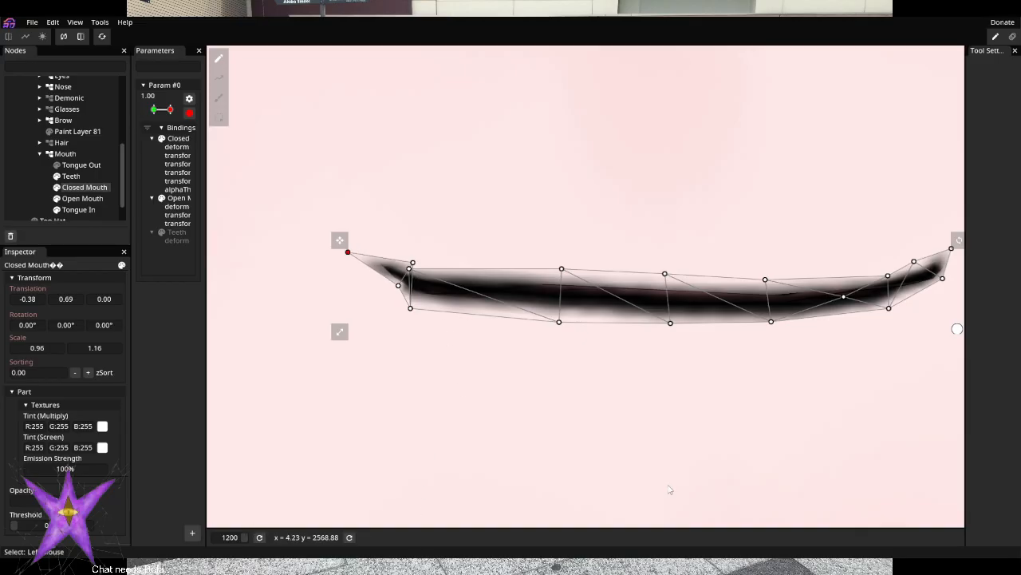
{"action": "scroll", "coordinate": [675, 444], "scroll_direction": "down", "scroll_amount": 2}
{"action": "left_click_drag", "start_coordinate": [650, 406], "coordinate": [550, 380]}
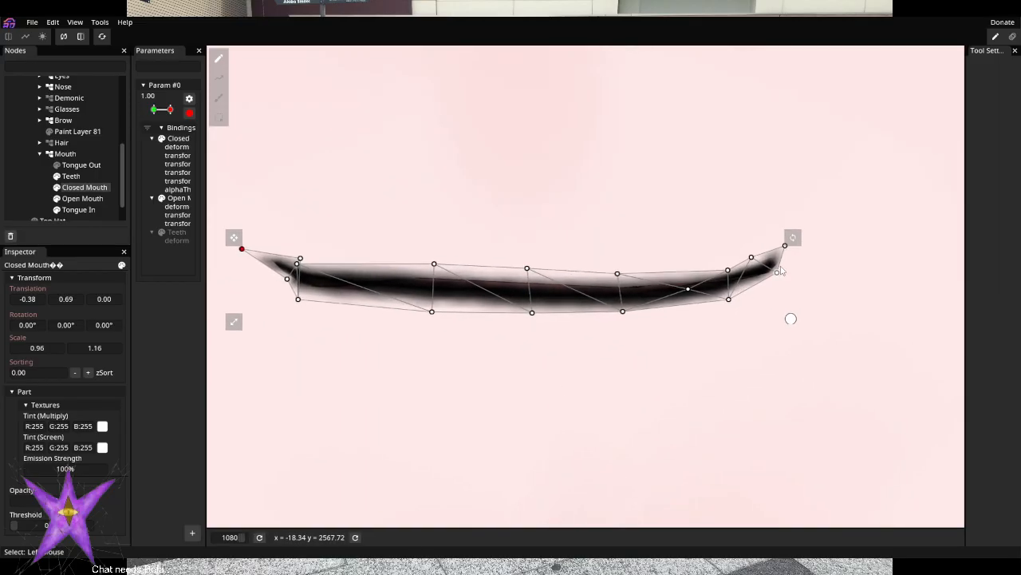
{"action": "left_click_drag", "start_coordinate": [780, 273], "coordinate": [749, 266]}
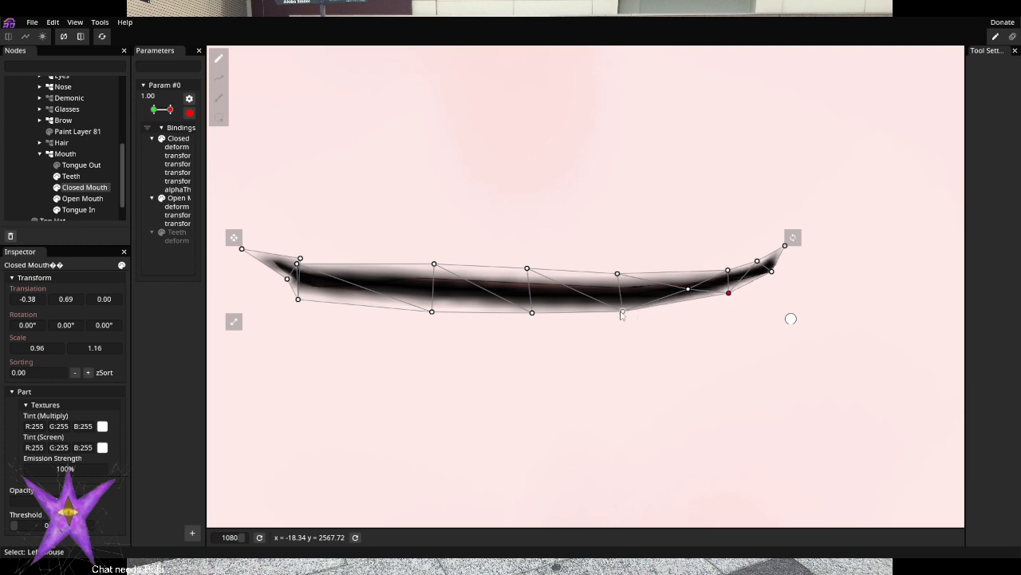
Thin the middle of Closed Mouth by moving its upper vertices down and its lower vertices up slightly
{"action": "left_click_drag", "start_coordinate": [624, 311], "coordinate": [621, 308]}
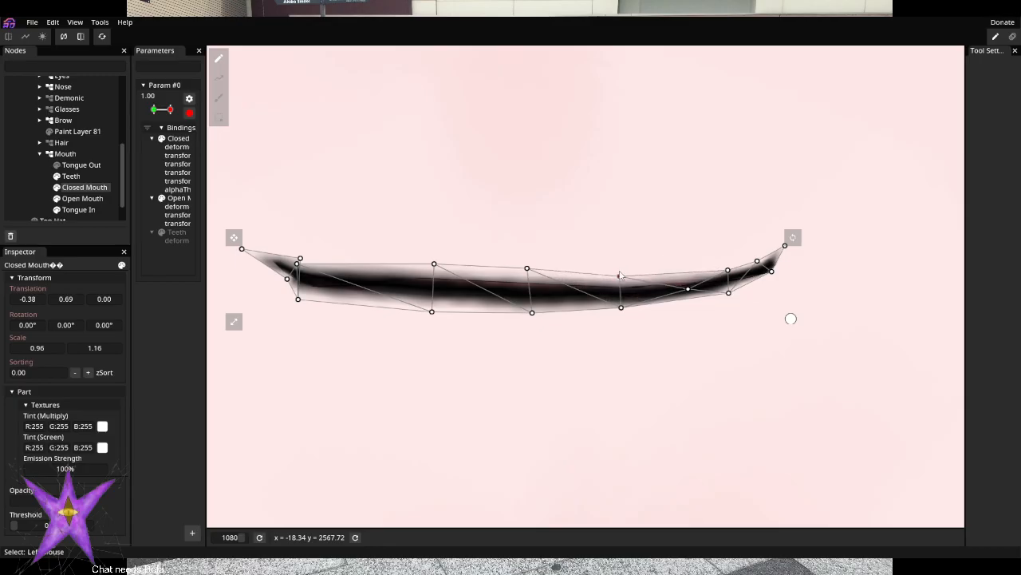
{"action": "left_click_drag", "start_coordinate": [621, 276], "coordinate": [620, 274]}
{"action": "left_click_drag", "start_coordinate": [528, 269], "coordinate": [532, 275]}
{"action": "left_click_drag", "start_coordinate": [435, 264], "coordinate": [431, 307]}
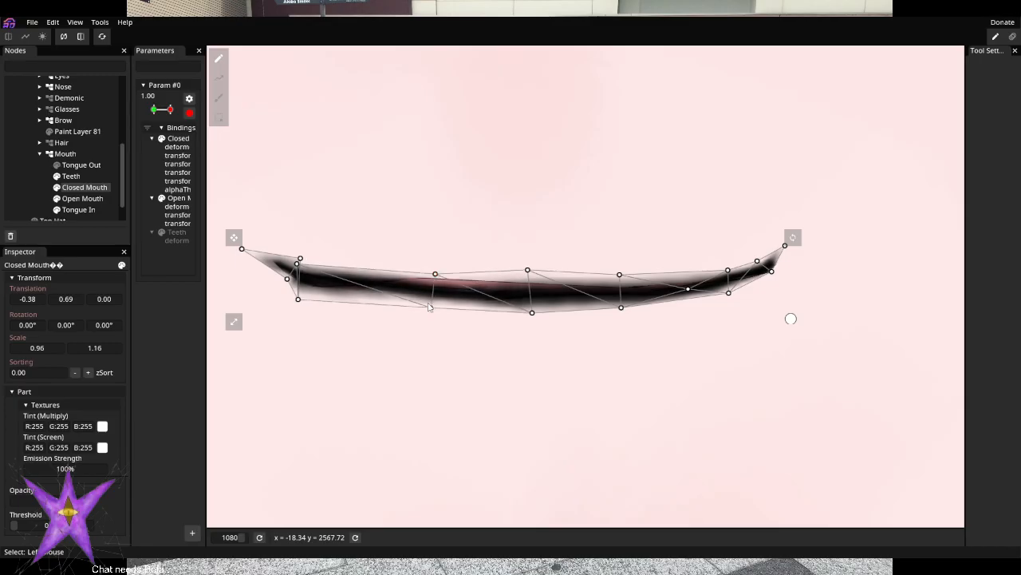
Spread Closed Mouth's bunched left corner vertices inward along the line and flatten them over the Open Mouth strip
{"action": "left_click_drag", "start_coordinate": [301, 301], "coordinate": [367, 336]}
{"action": "left_click_drag", "start_coordinate": [300, 260], "coordinate": [367, 218]}
{"action": "left_click_drag", "start_coordinate": [295, 174], "coordinate": [297, 268]}
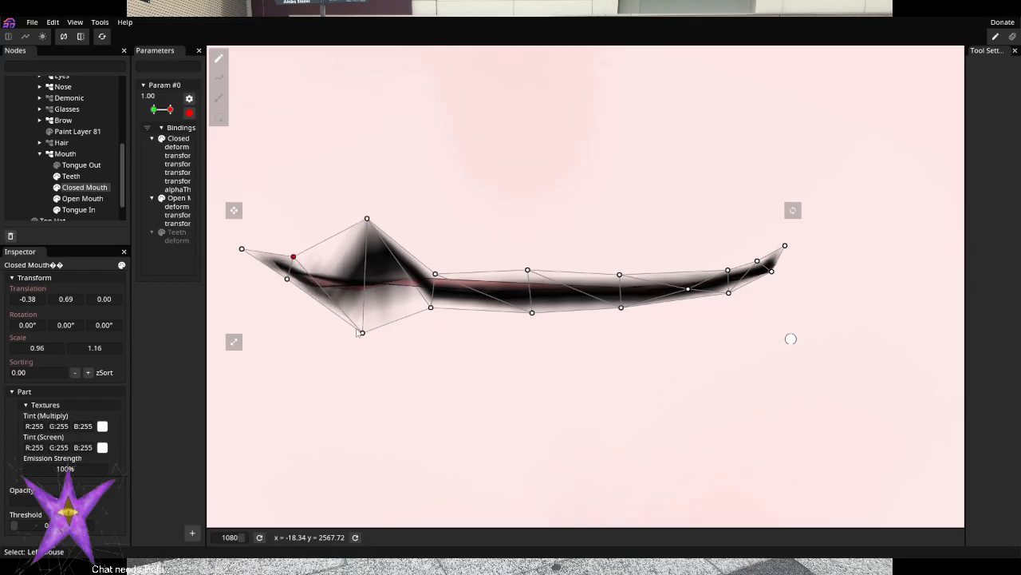
{"action": "left_click_drag", "start_coordinate": [362, 333], "coordinate": [339, 301]}
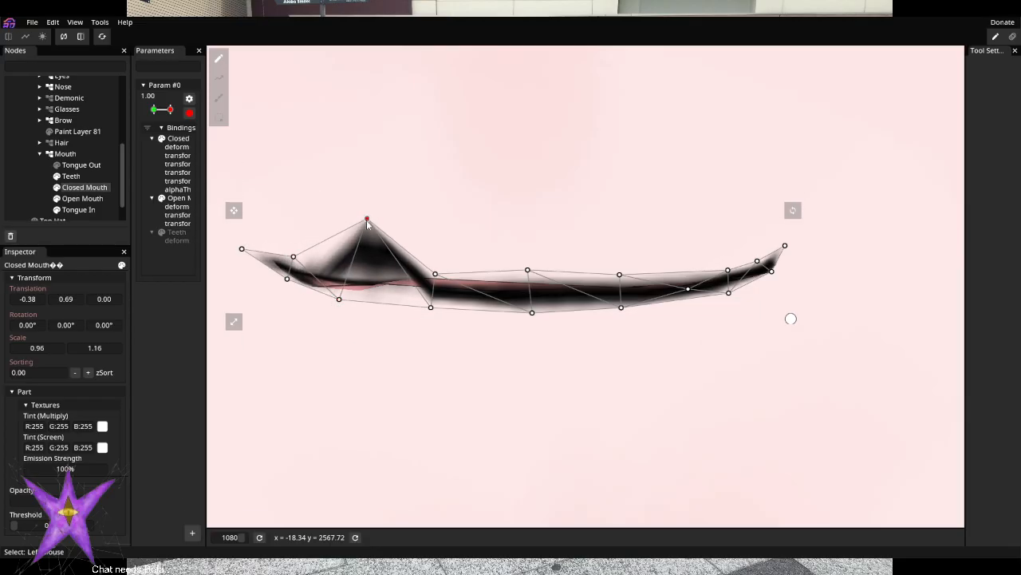
{"action": "left_click_drag", "start_coordinate": [367, 218], "coordinate": [365, 278]}
Move Open Mouth's left vertices onto a thin line hidden under the Closed Mouth stroke
{"action": "left_click", "coordinate": [83, 198]}
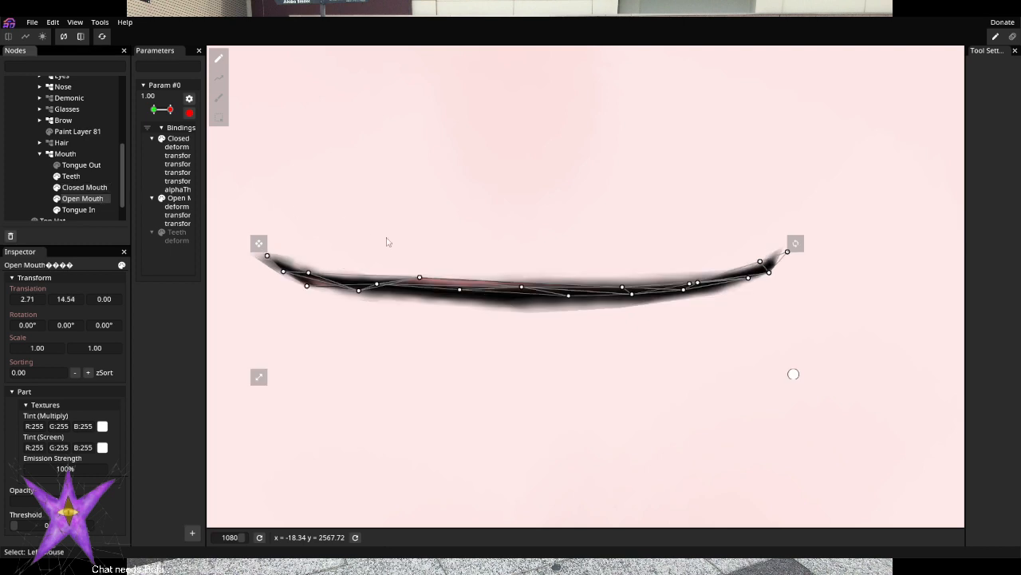
{"action": "left_click", "coordinate": [309, 275]}
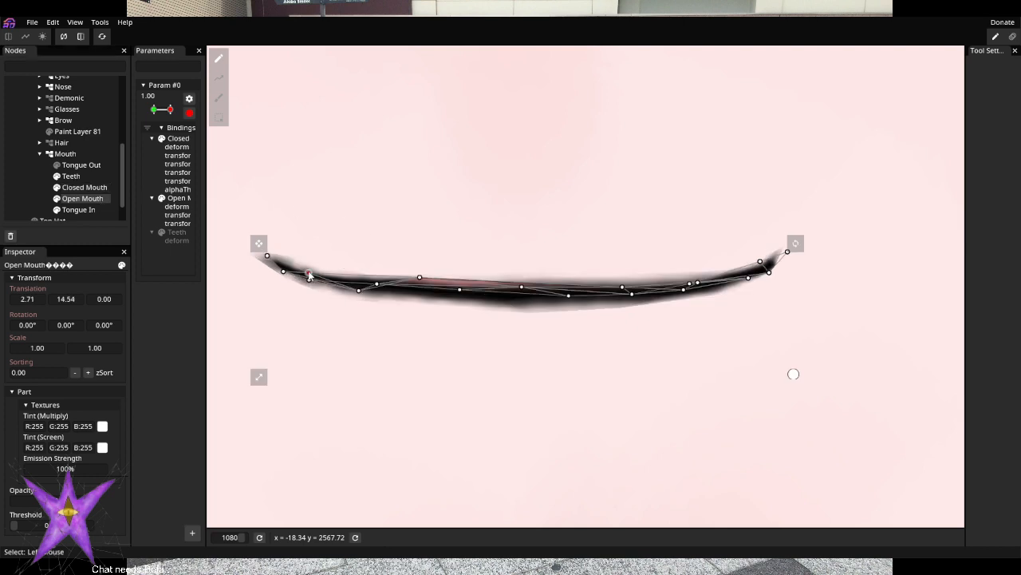
{"action": "left_click", "coordinate": [310, 276]}
{"action": "left_click", "coordinate": [309, 275]}
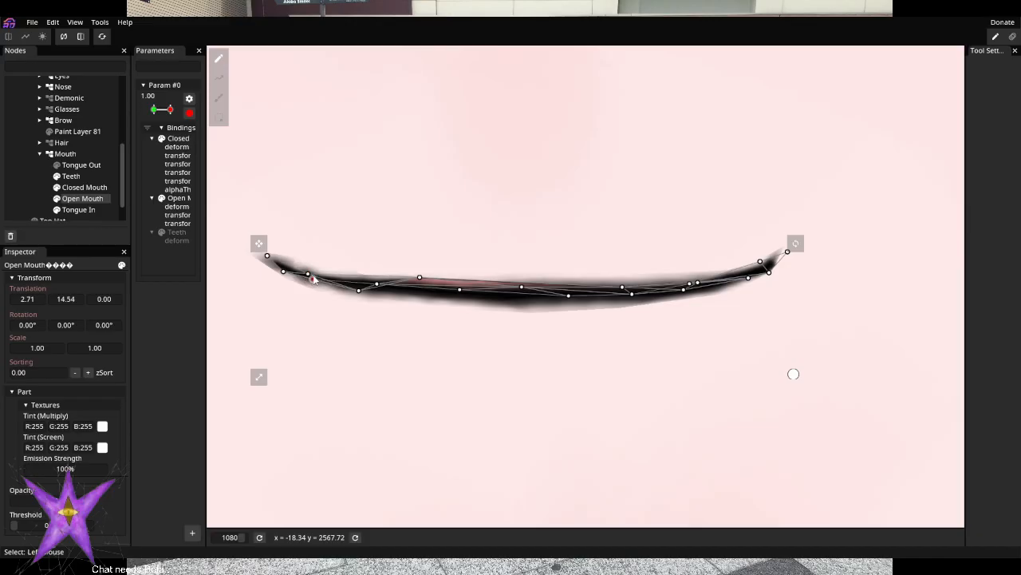
{"action": "left_click", "coordinate": [311, 275]}
{"action": "left_click_drag", "start_coordinate": [358, 289], "coordinate": [424, 294]}
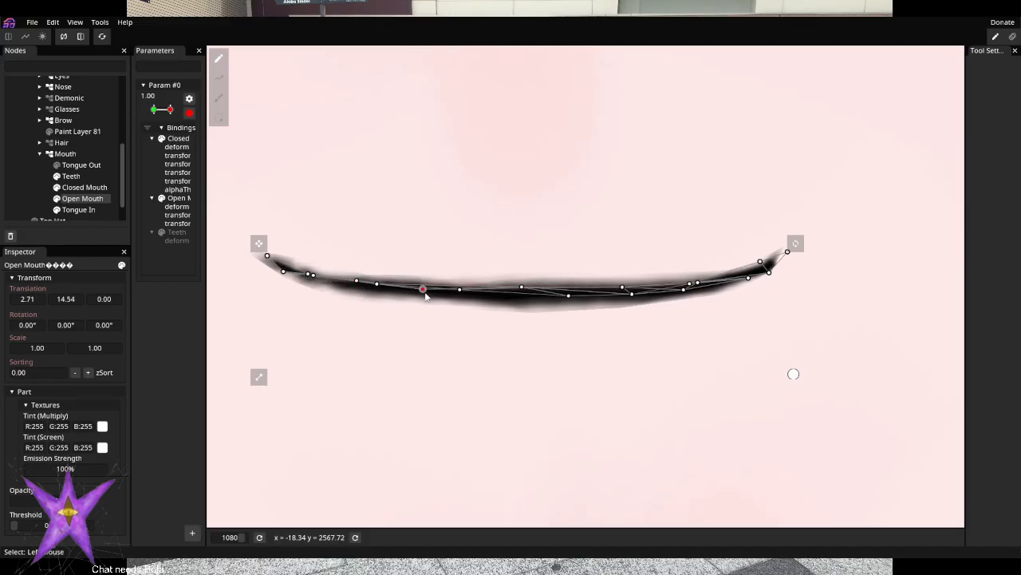
Flatten Open Mouth's middle vertices into the line and pull its right corner vertices inward under the stroke
{"action": "left_click", "coordinate": [524, 288]}
{"action": "left_click_drag", "start_coordinate": [521, 290], "coordinate": [526, 297]}
{"action": "left_click_drag", "start_coordinate": [622, 289], "coordinate": [618, 295]}
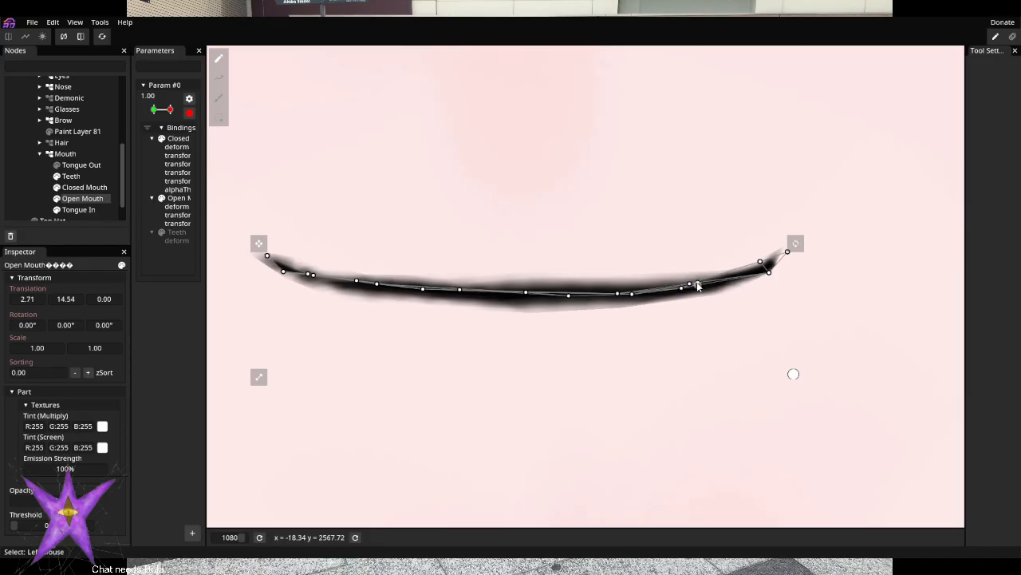
{"action": "left_click_drag", "start_coordinate": [708, 283], "coordinate": [713, 285]}
{"action": "left_click_drag", "start_coordinate": [759, 261], "coordinate": [727, 278]}
{"action": "left_click_drag", "start_coordinate": [787, 254], "coordinate": [745, 270]}
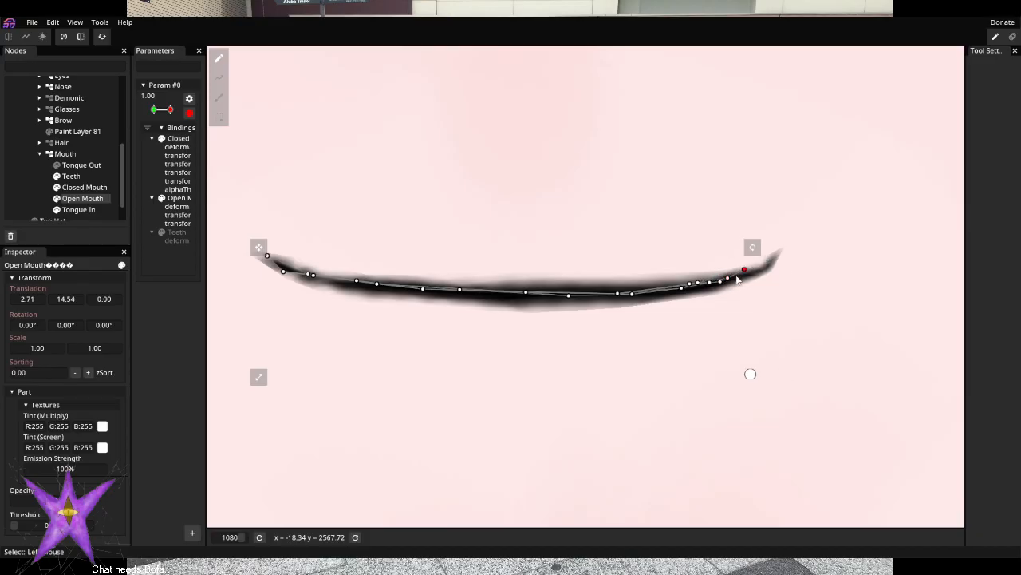
With Param #0 rearmed at 1.00, pull Closed Mouth's left tip and nearby corner vertices inward
{"action": "mouse_move", "coordinate": [174, 111]}
{"action": "left_mouse_down"}
{"action": "mouse_move", "coordinate": [144, 113]}
{"action": "mouse_move", "coordinate": [176, 112]}
{"action": "left_mouse_up"}
{"action": "left_click", "coordinate": [189, 112]}
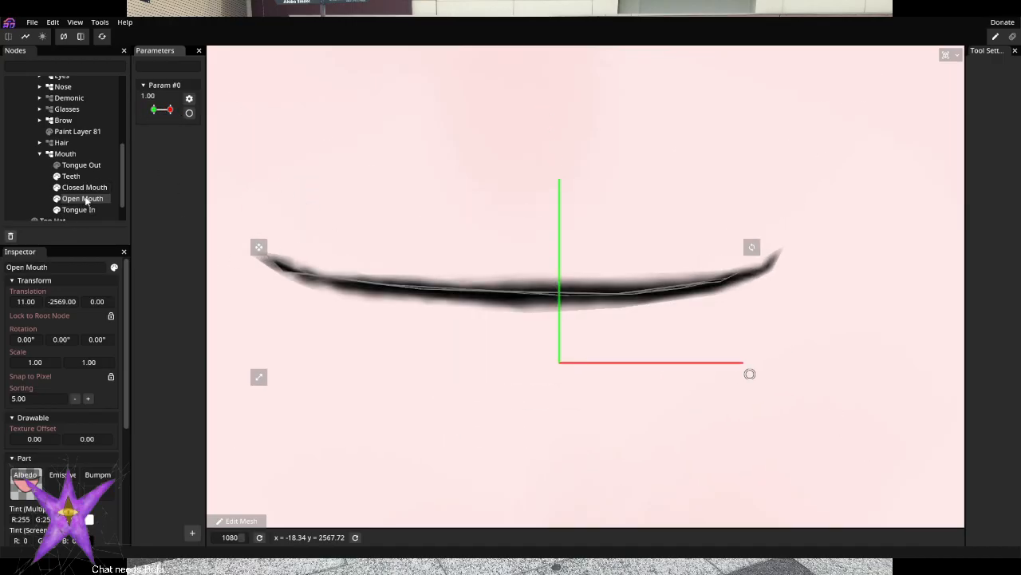
{"action": "left_click", "coordinate": [189, 112]}
{"action": "left_click", "coordinate": [163, 162]}
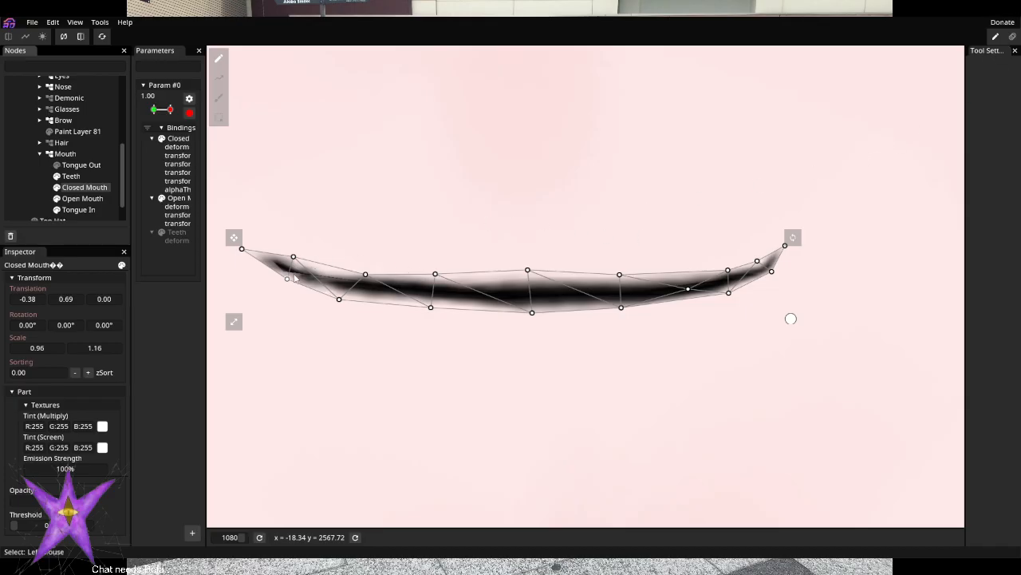
{"action": "left_click_drag", "start_coordinate": [287, 278], "coordinate": [306, 269]}
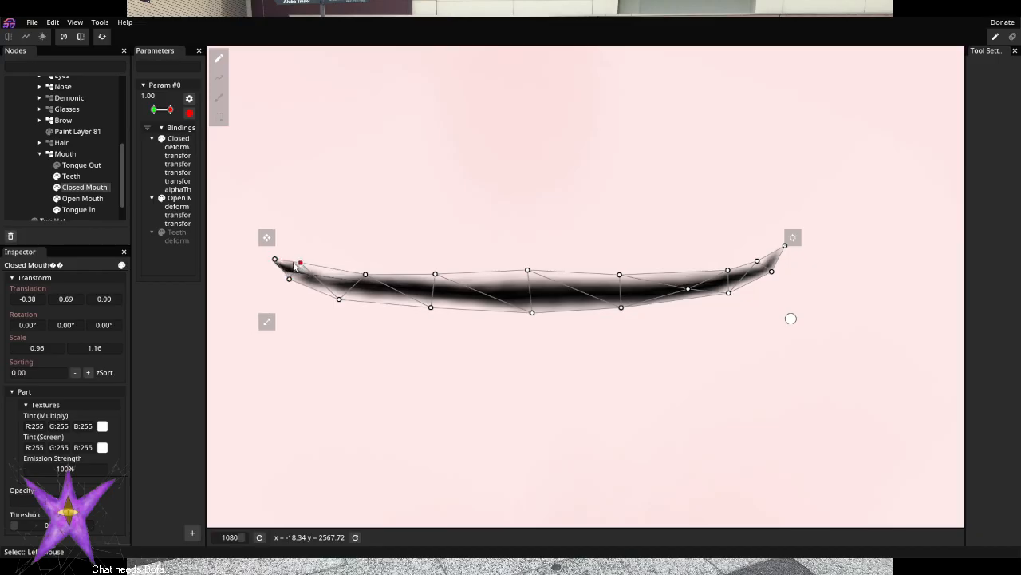
Thin Closed Mouth by lowering its middle upper vertices, raising its lower ones, and tightening the lower-left corner around the line
{"action": "left_click_drag", "start_coordinate": [435, 273], "coordinate": [434, 278]}
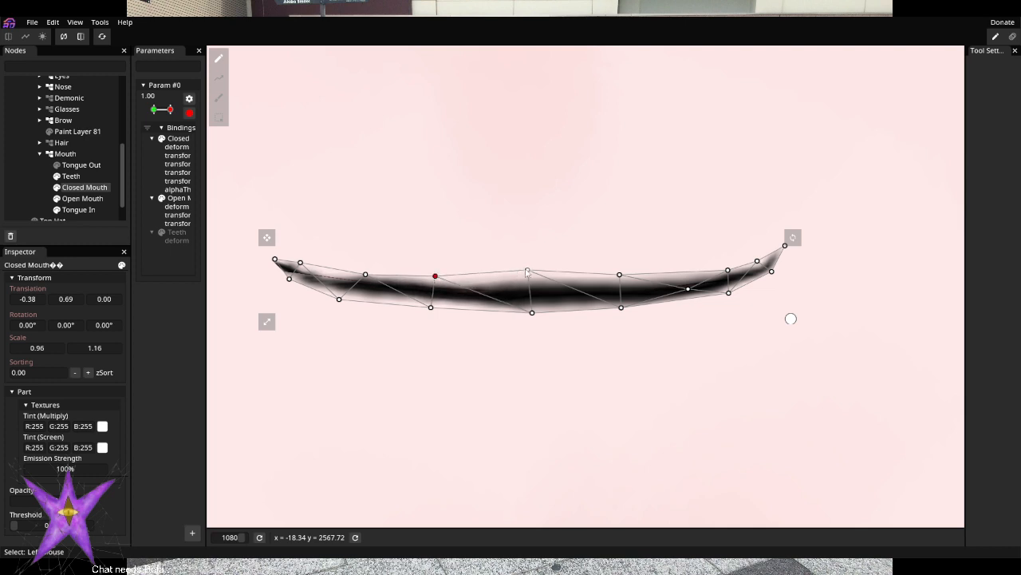
{"action": "left_click_drag", "start_coordinate": [528, 271], "coordinate": [531, 279]}
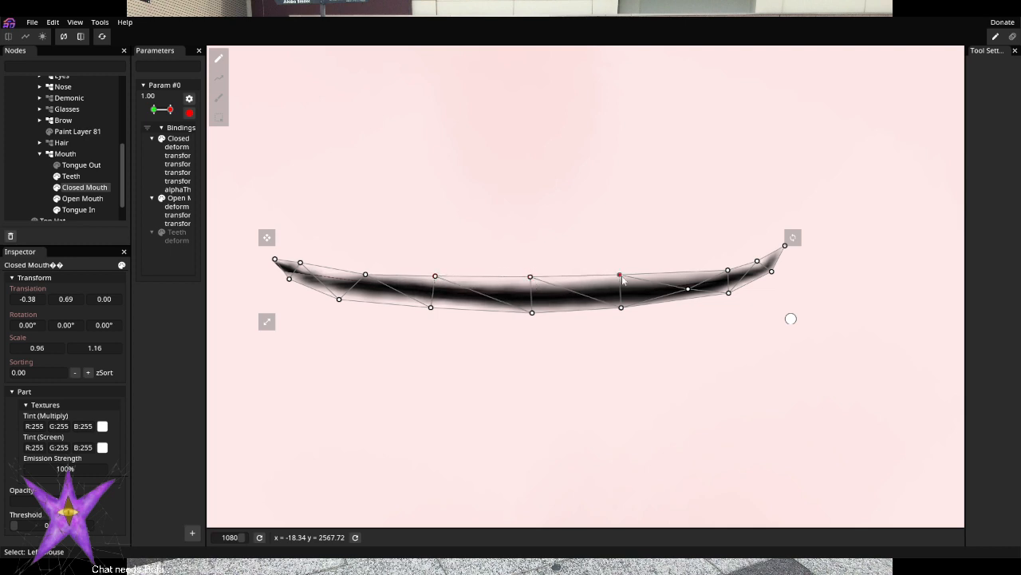
{"action": "left_click_drag", "start_coordinate": [620, 276], "coordinate": [622, 302]}
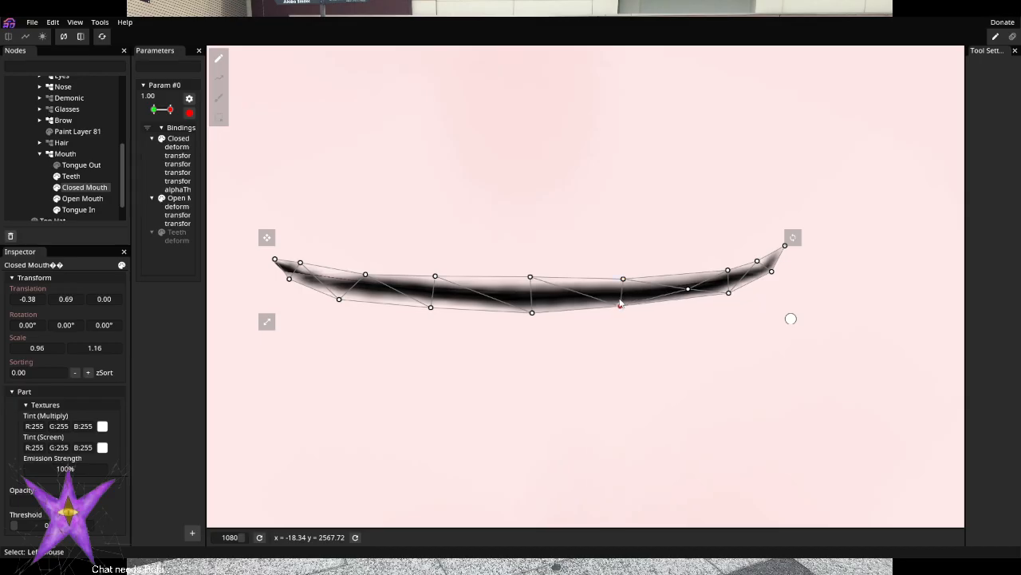
{"action": "left_click_drag", "start_coordinate": [533, 312], "coordinate": [531, 308]}
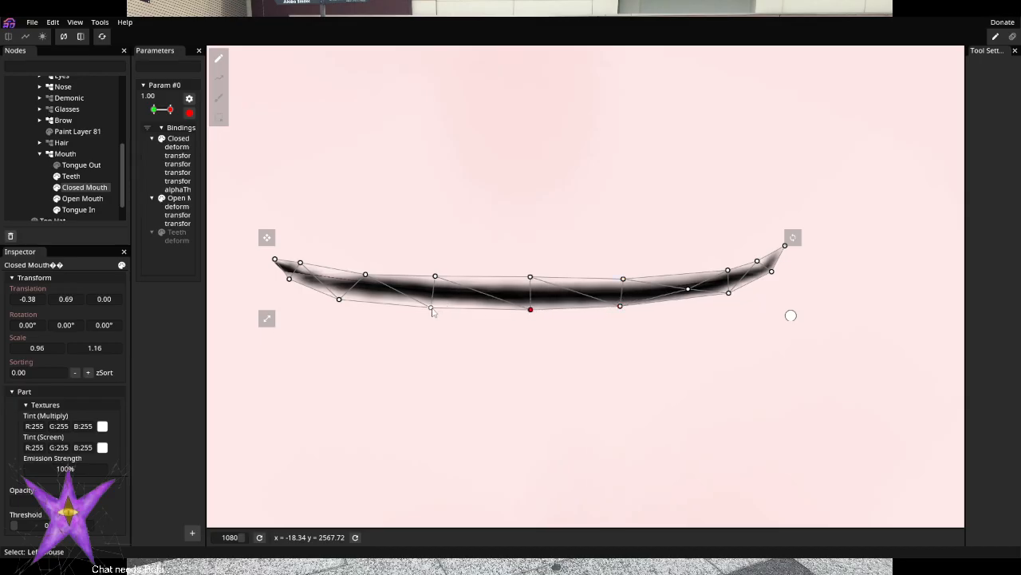
{"action": "left_click_drag", "start_coordinate": [431, 308], "coordinate": [433, 304]}
{"action": "left_click", "coordinate": [339, 299]}
{"action": "left_click_drag", "start_coordinate": [341, 300], "coordinate": [291, 276]}
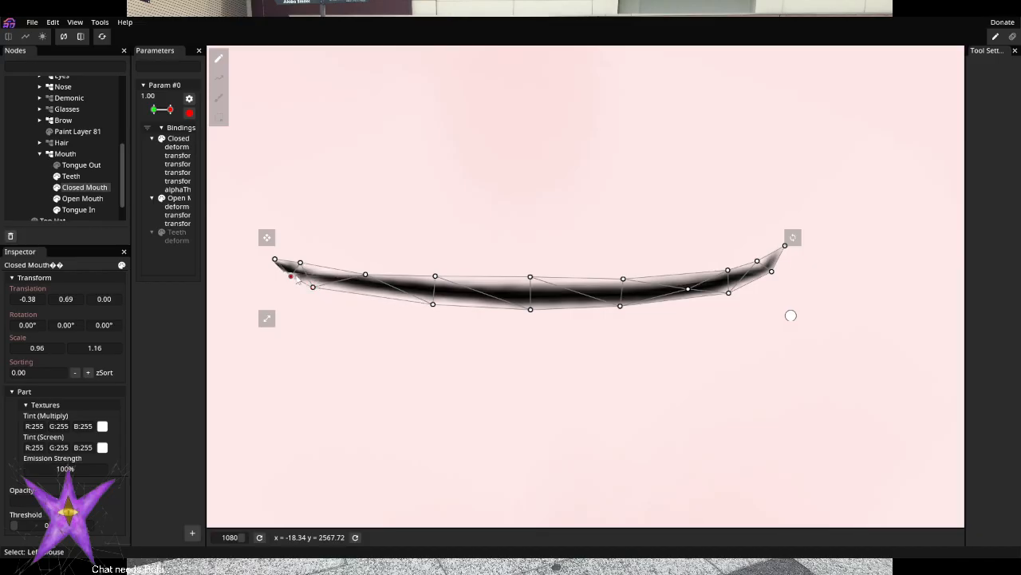
Disarm Param #0 and preview the whole face with the mouth going from 1.00 to 0.00
{"action": "left_click", "coordinate": [189, 113]}
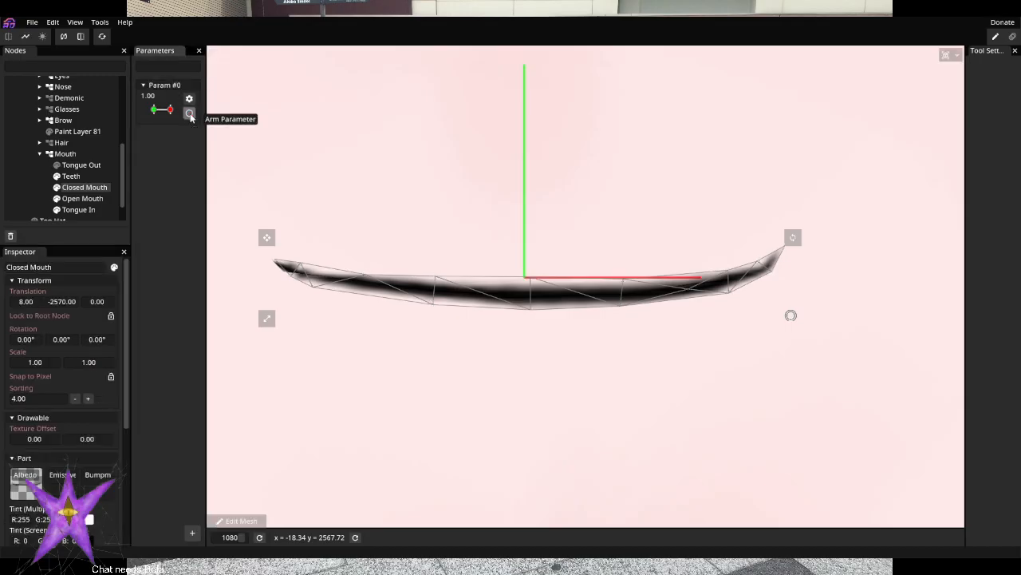
{"action": "left_click_drag", "start_coordinate": [169, 112], "coordinate": [198, 118]}
{"action": "left_click", "coordinate": [149, 114]}
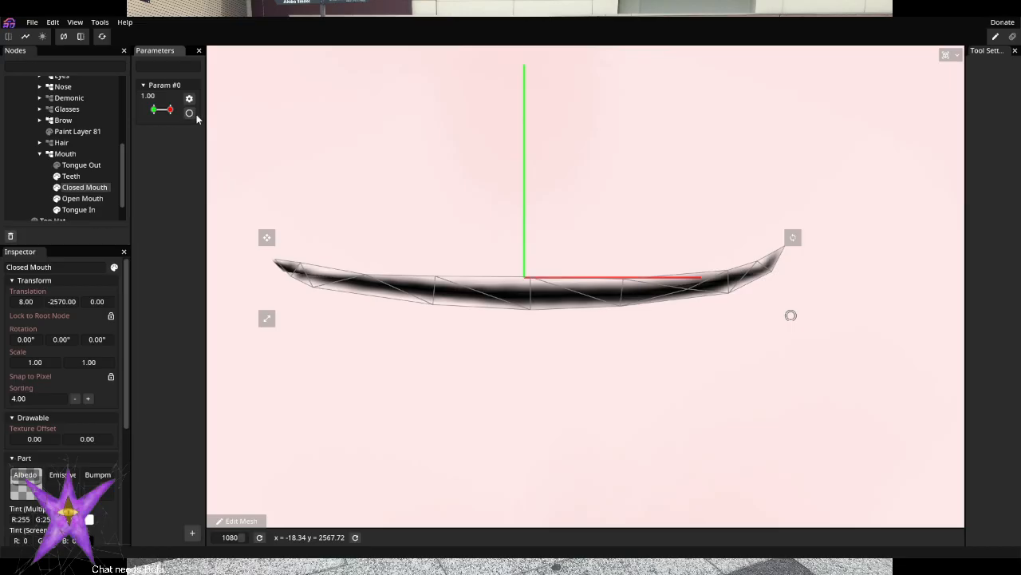
{"action": "left_click", "coordinate": [30, 197]}
{"action": "scroll", "coordinate": [712, 359], "scroll_direction": "down", "scroll_amount": 5}
{"action": "scroll", "coordinate": [713, 364], "scroll_direction": "down", "scroll_amount": 5}
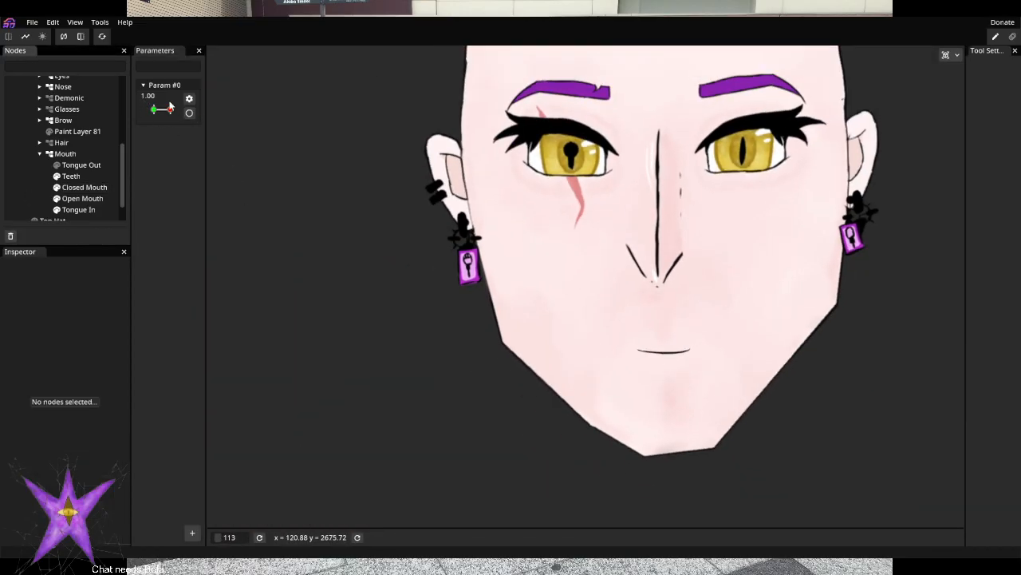
{"action": "left_click_drag", "start_coordinate": [170, 112], "coordinate": [153, 140]}
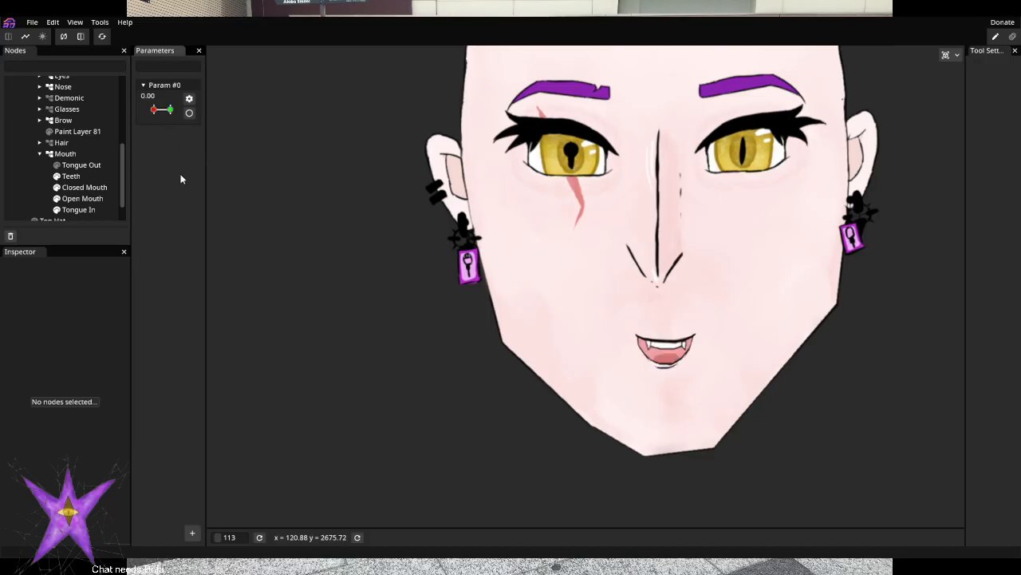
Rename Param #0 to "Mouth Yap" in its parameter properties
{"action": "left_click", "coordinate": [174, 86]}
{"action": "left_click", "coordinate": [172, 87]}
{"action": "left_click", "coordinate": [173, 86]}
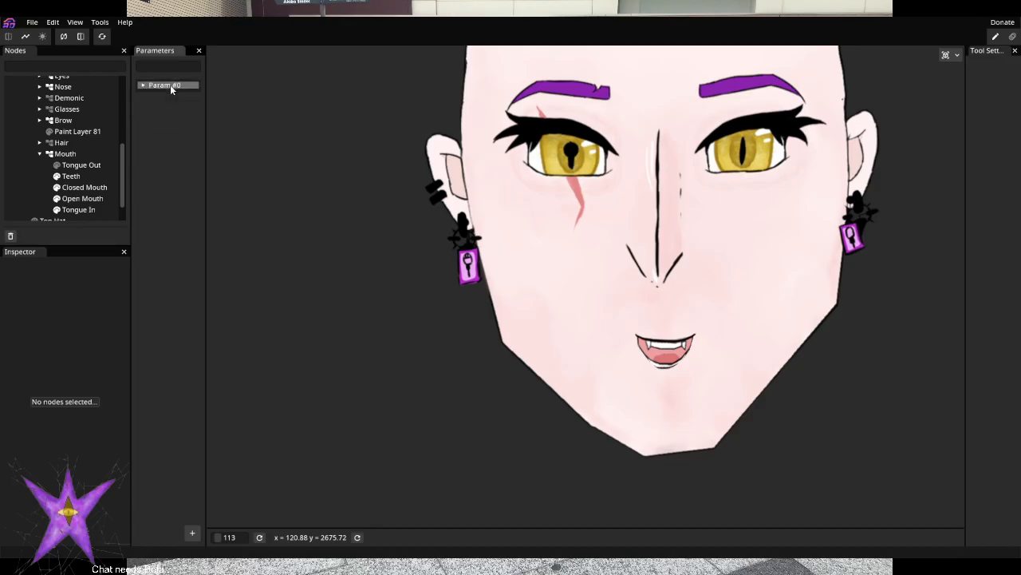
{"action": "left_click", "coordinate": [171, 88]}
{"action": "left_click", "coordinate": [189, 98]}
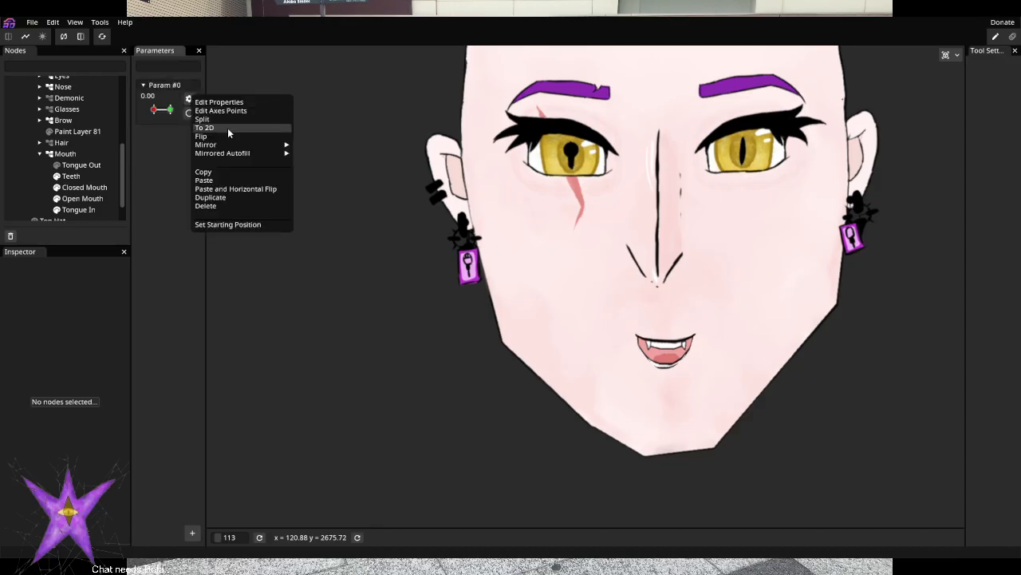
{"action": "left_click", "coordinate": [219, 102]}
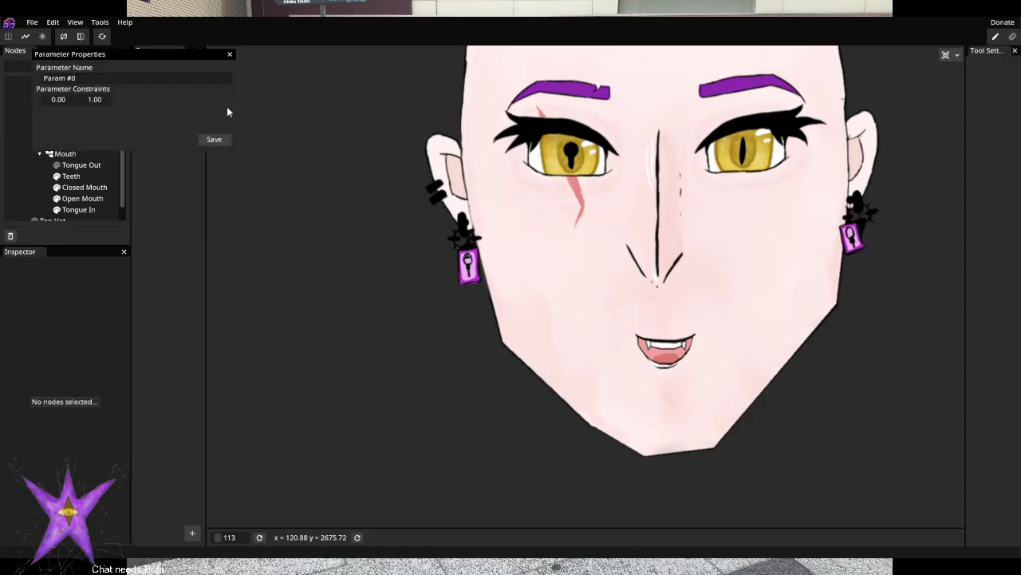
{"action": "left_click_drag", "start_coordinate": [102, 77], "coordinate": [0, 80]}
{"action": "type", "text": "Mouth Yap"}
{"action": "left_click", "coordinate": [212, 139]}
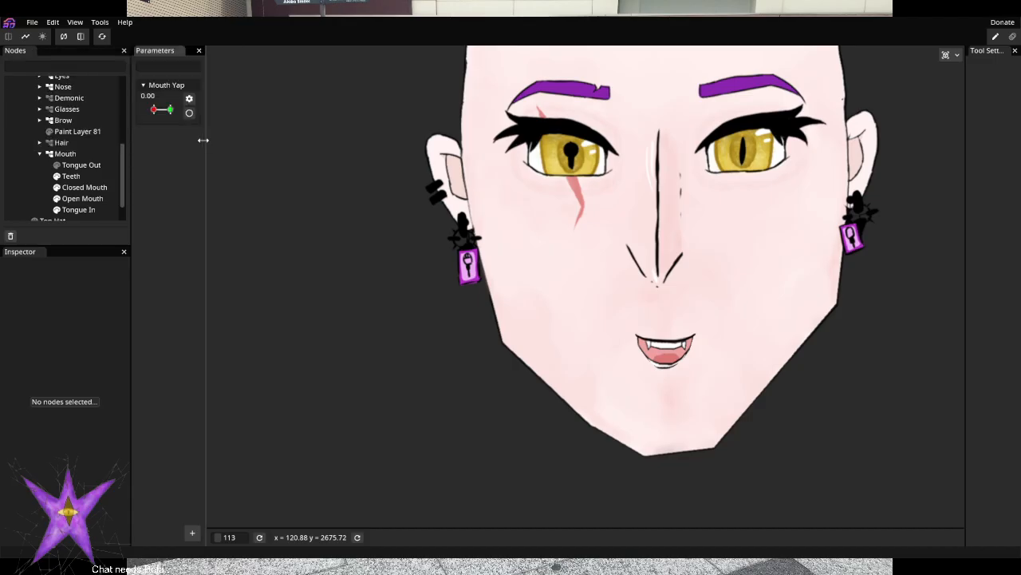
{"action": "left_click", "coordinate": [193, 532]}
{"action": "left_click", "coordinate": [180, 442]}
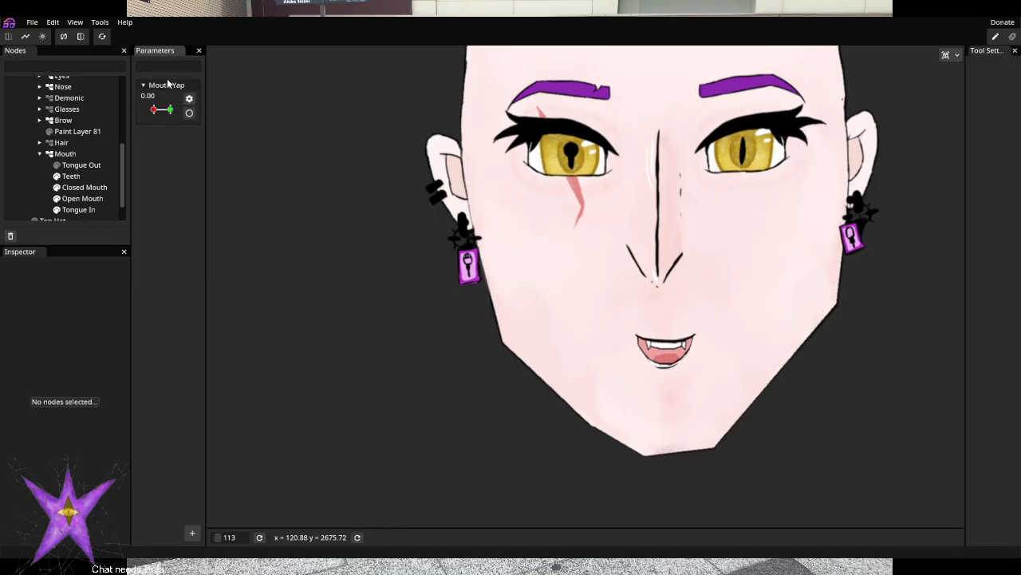
{"action": "left_click", "coordinate": [189, 99]}
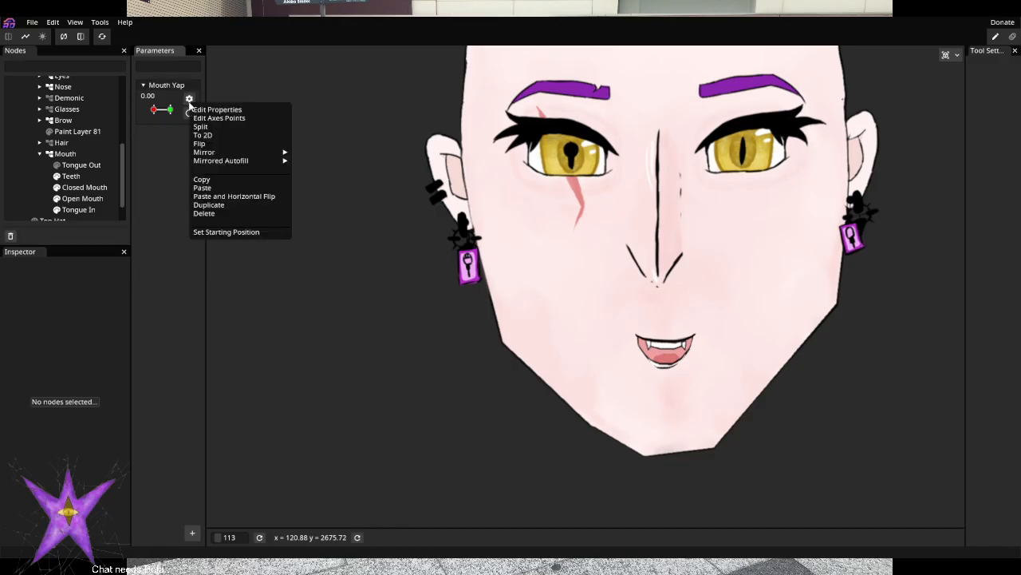
{"action": "left_click", "coordinate": [173, 176]}
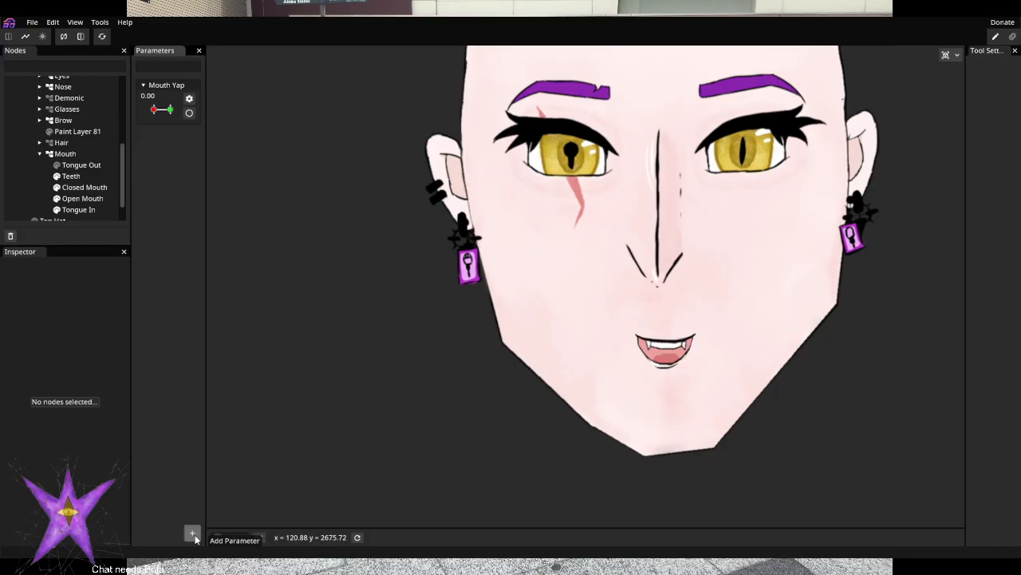
Save the project and preview Mouth Yap at 1.00 and back at 0.00
{"action": "key", "text": "ctrl+s"}
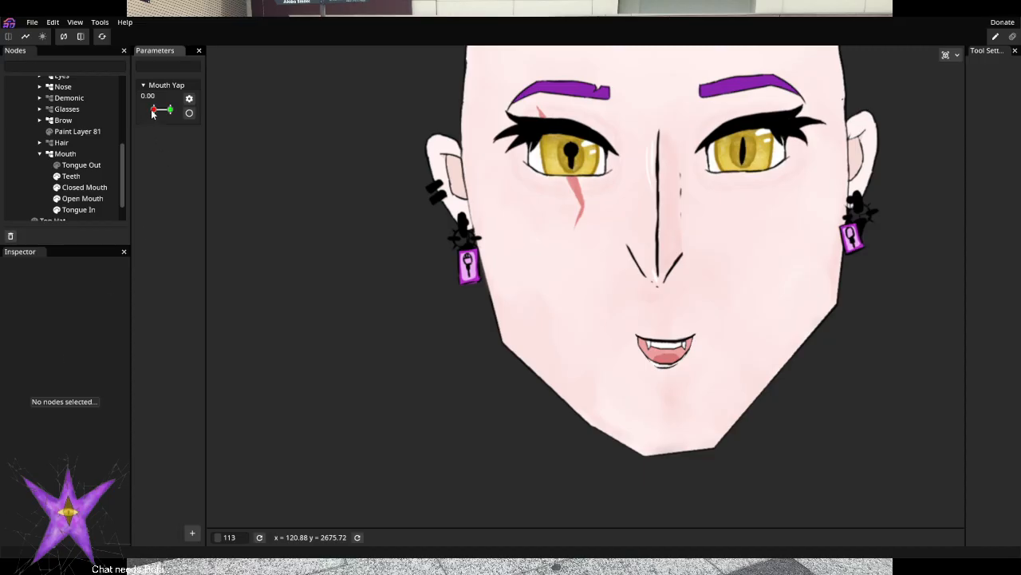
{"action": "left_click_drag", "start_coordinate": [153, 109], "coordinate": [182, 114]}
{"action": "left_click", "coordinate": [189, 112]}
{"action": "left_click", "coordinate": [189, 113]}
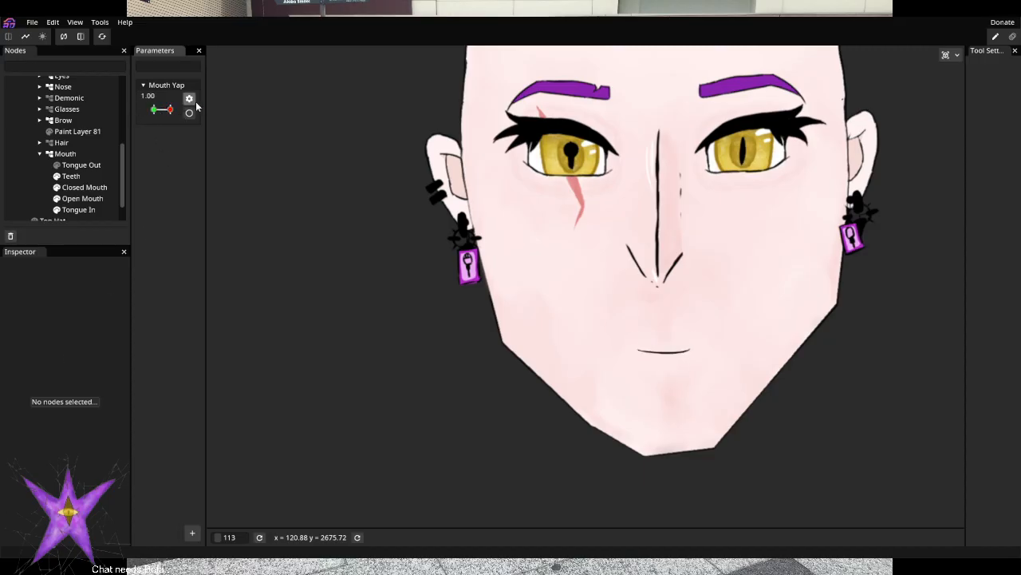
{"action": "left_click", "coordinate": [189, 113]}
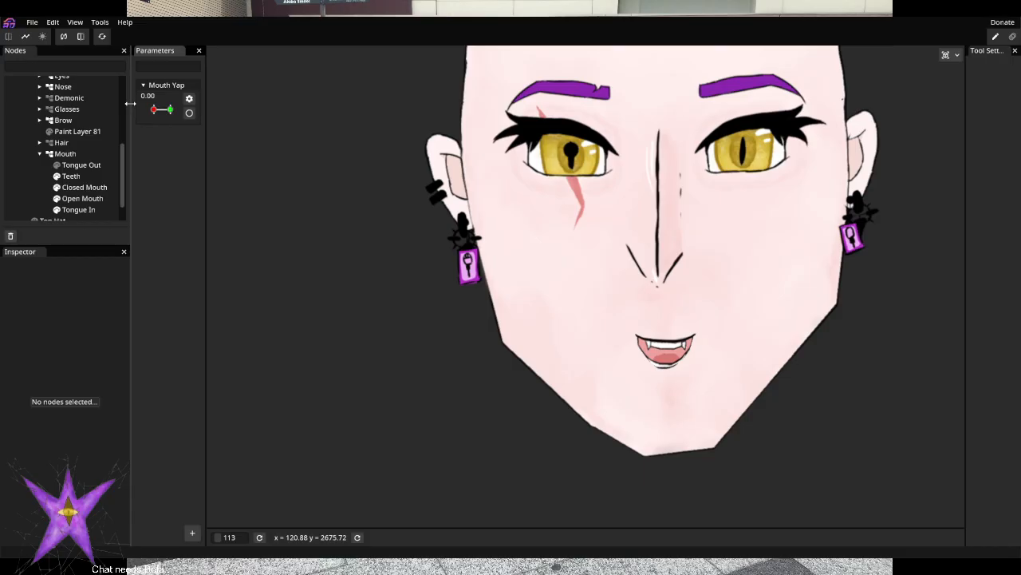
Add a 1D parameter (0..1) and name it "Mouth Smile"
{"action": "left_click", "coordinate": [194, 534]}
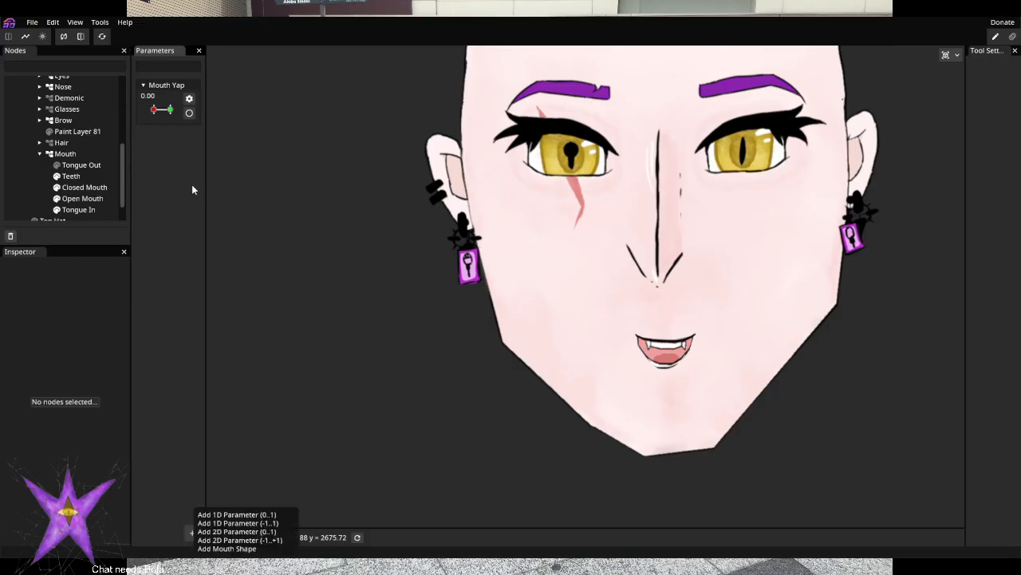
{"action": "left_click", "coordinate": [235, 516]}
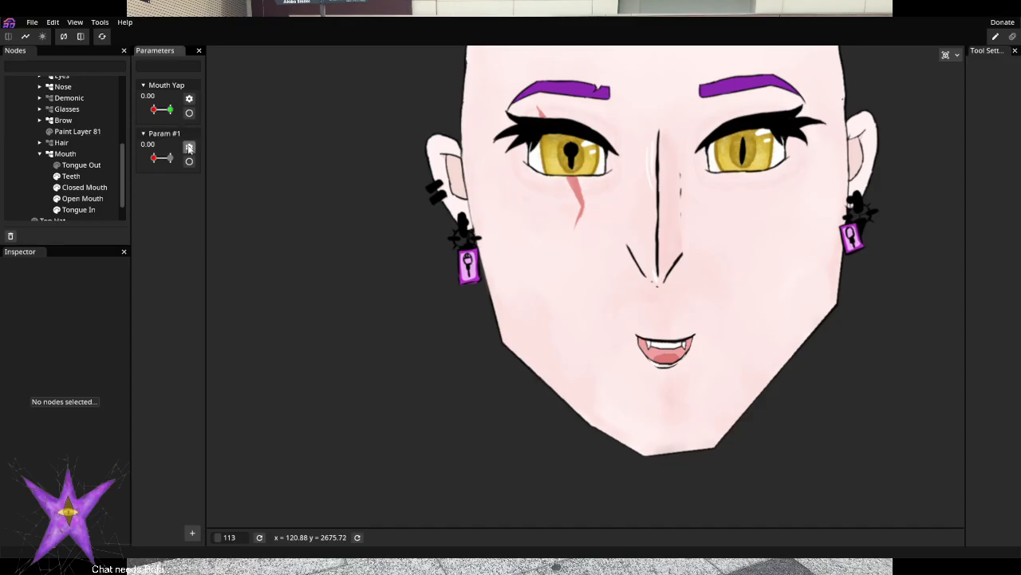
{"action": "left_click", "coordinate": [189, 148]}
{"action": "left_click", "coordinate": [201, 153]}
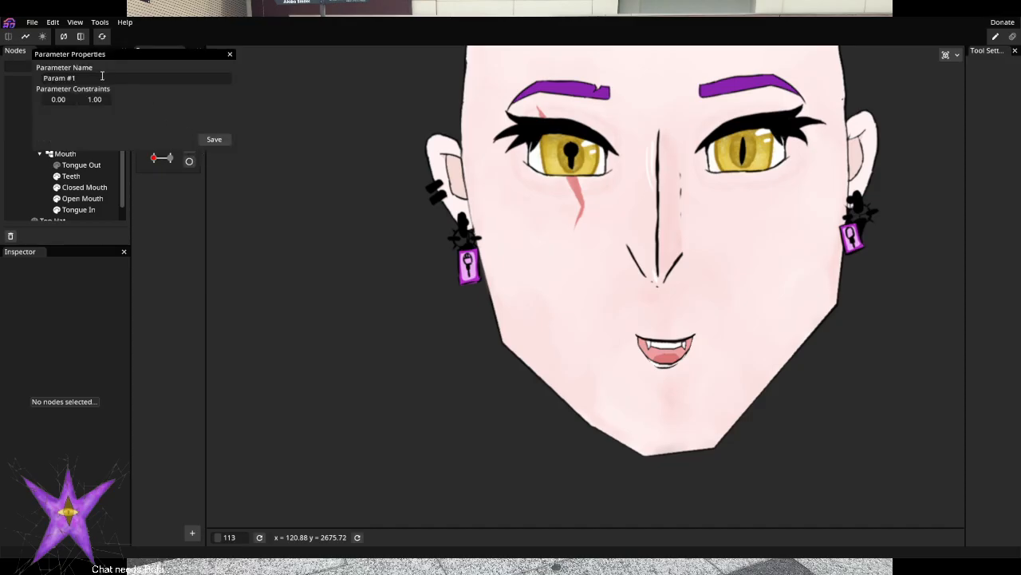
{"action": "left_click_drag", "start_coordinate": [102, 76], "coordinate": [17, 80]}
{"action": "type", "text": "Sm"}
{"action": "key", "text": "BackSpace"}
{"action": "key", "text": "BackSpace"}
{"action": "type", "text": "Mouth Smile"}
{"action": "left_click", "coordinate": [215, 141]}
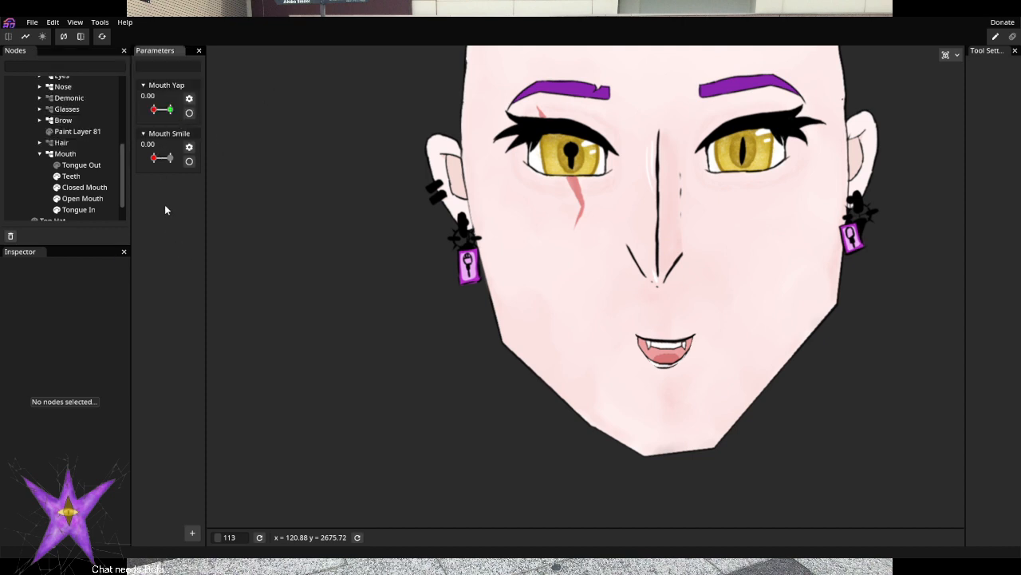
Add another 1D parameter (0..1) and name it "Mouth Funnel"
{"action": "left_click", "coordinate": [193, 534]}
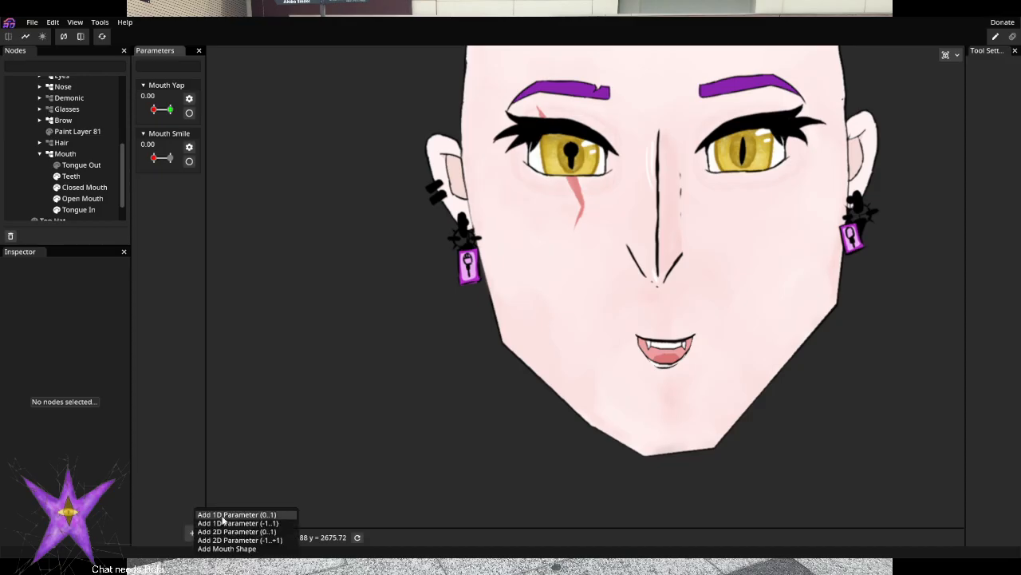
{"action": "left_click", "coordinate": [222, 520]}
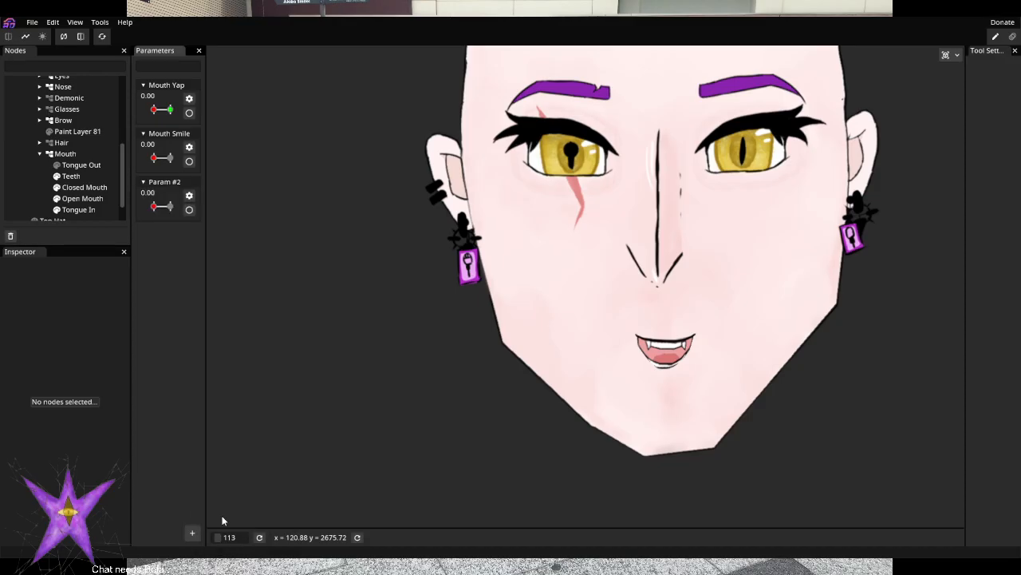
{"action": "right_click", "coordinate": [195, 202]}
{"action": "left_click", "coordinate": [211, 207]}
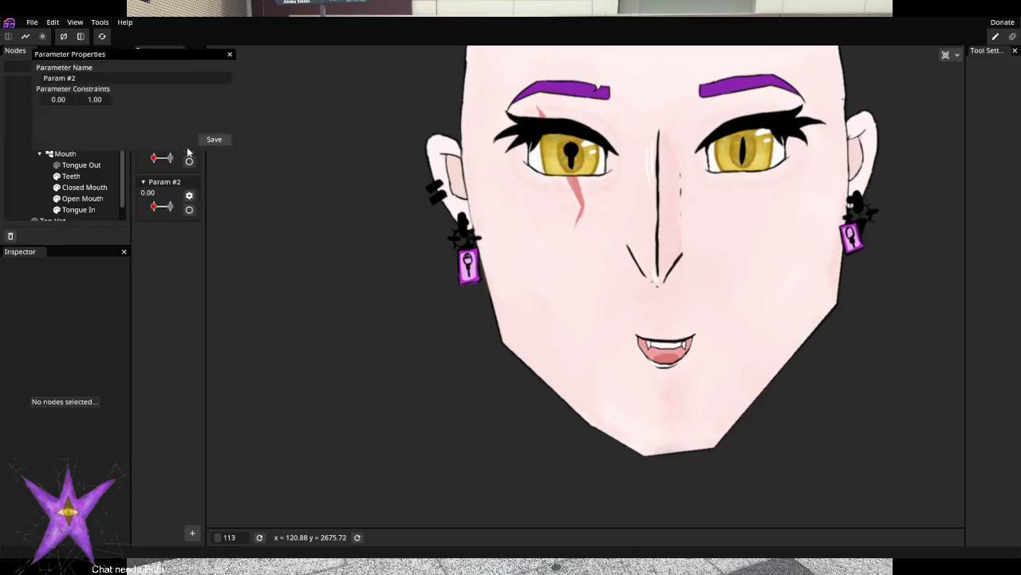
{"action": "left_click", "coordinate": [107, 77]}
{"action": "type", "text": "Mouth Funnel"}
{"action": "left_click", "coordinate": [213, 141]}
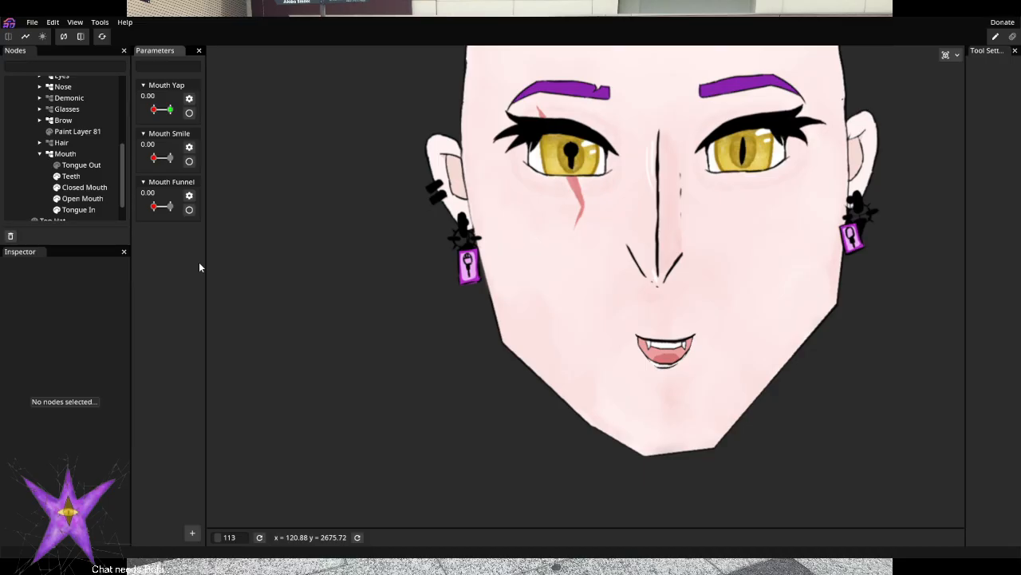
{"action": "left_click", "coordinate": [153, 109]}
{"action": "left_click", "coordinate": [154, 109]}
{"action": "scroll", "coordinate": [678, 341], "scroll_direction": "up", "scroll_amount": 5}
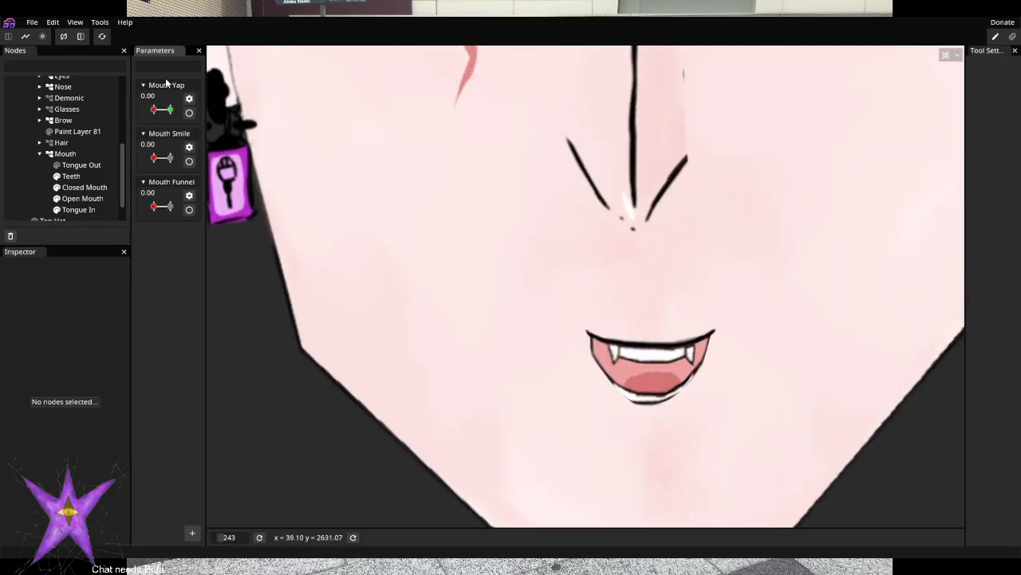
{"action": "left_click", "coordinate": [146, 85]}
{"action": "left_click", "coordinate": [142, 101]}
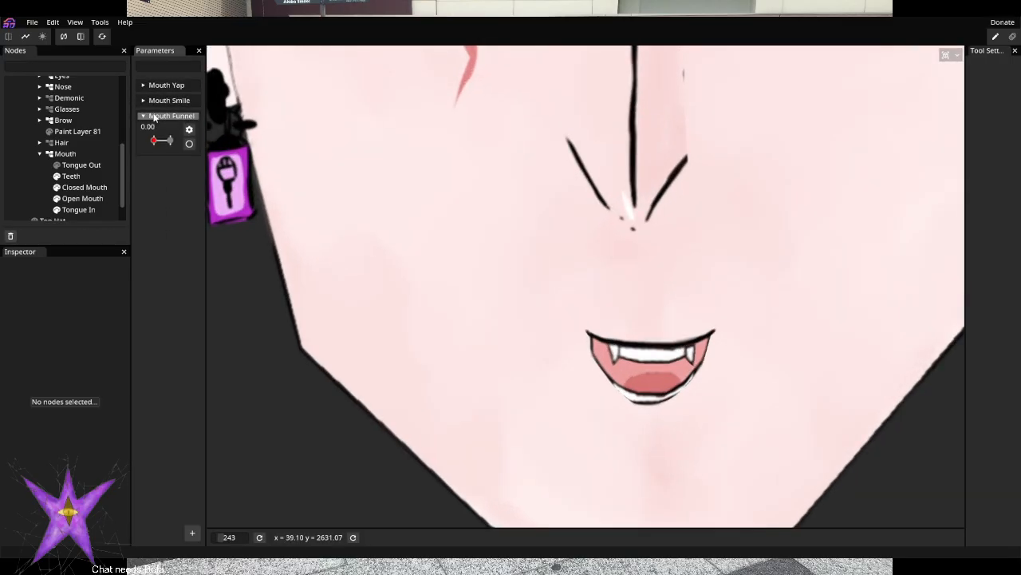
{"action": "left_click", "coordinate": [156, 117]}
{"action": "mouse_move", "coordinate": [167, 116]}
{"action": "left_mouse_down"}
{"action": "mouse_move", "coordinate": [176, 102]}
{"action": "mouse_move", "coordinate": [176, 118]}
{"action": "left_mouse_up"}
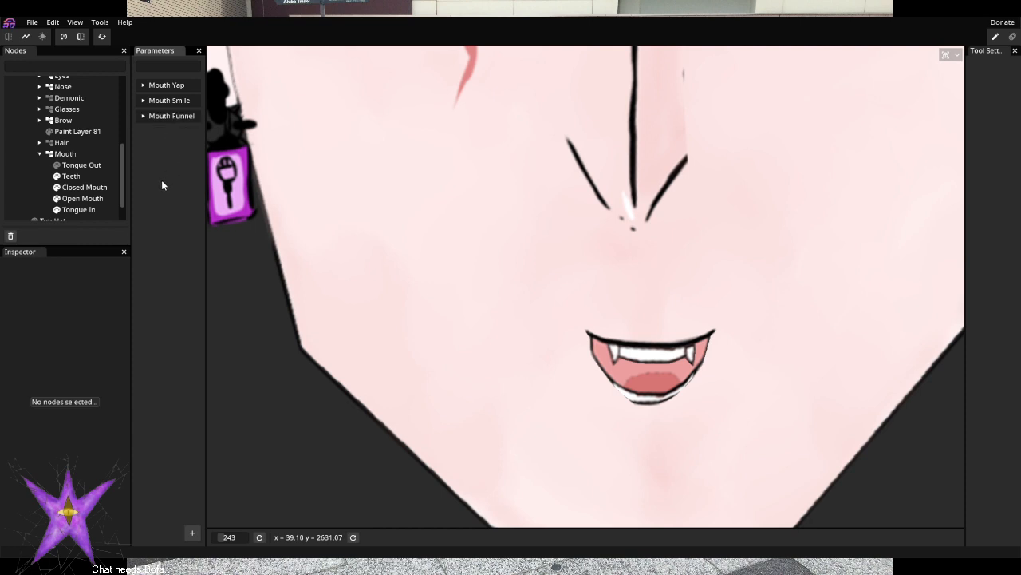
{"action": "left_click", "coordinate": [191, 533]}
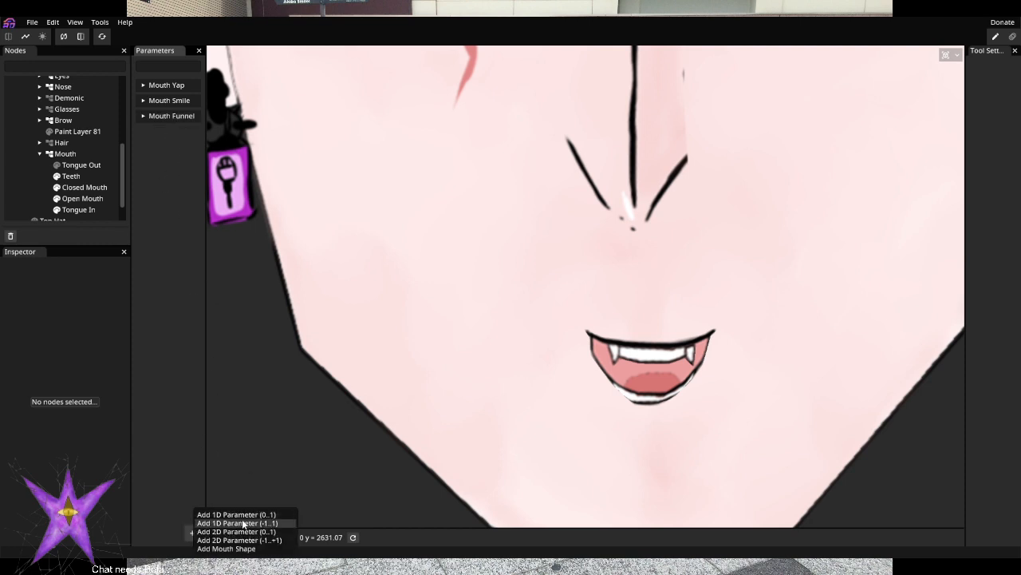
{"action": "left_click", "coordinate": [192, 476]}
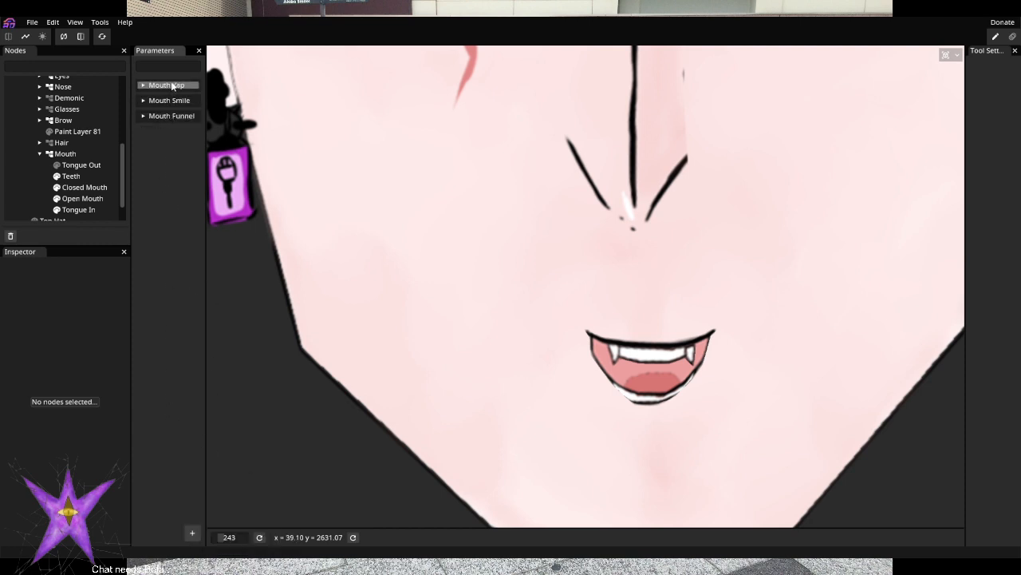
{"action": "left_click", "coordinate": [146, 114]}
{"action": "left_click", "coordinate": [189, 129]}
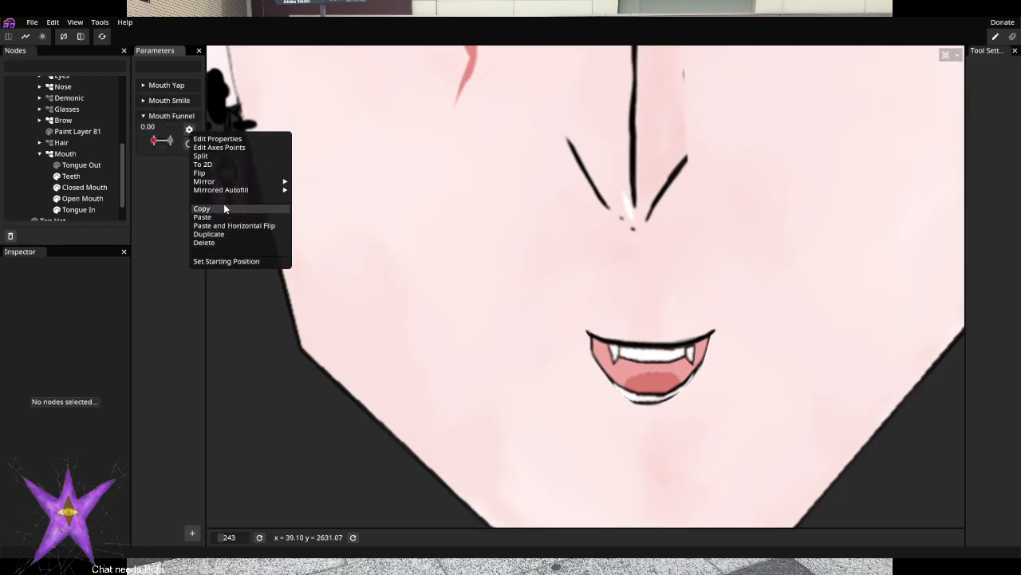
{"action": "mouse_move", "coordinate": [221, 185]}
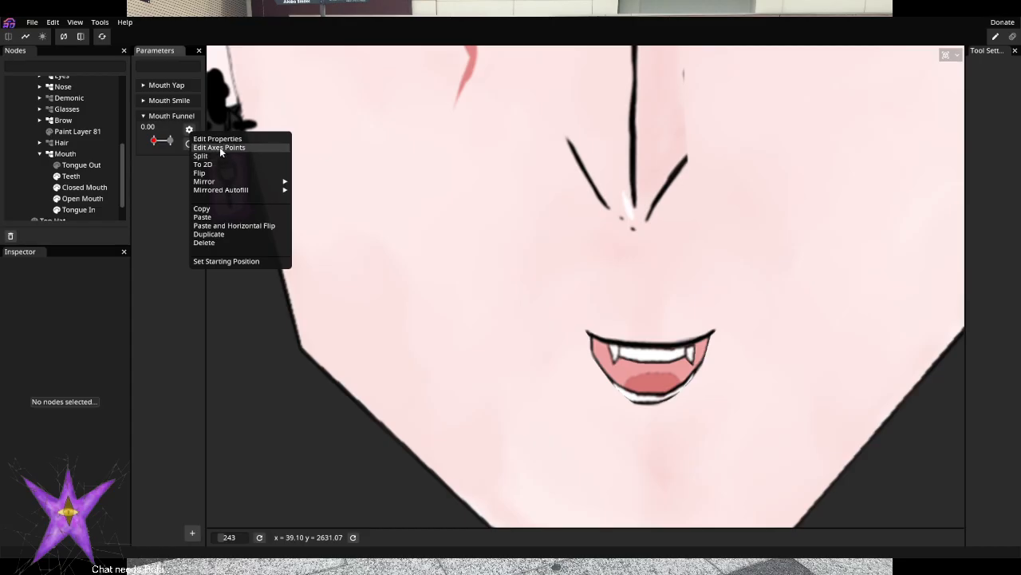
{"action": "left_click", "coordinate": [156, 232]}
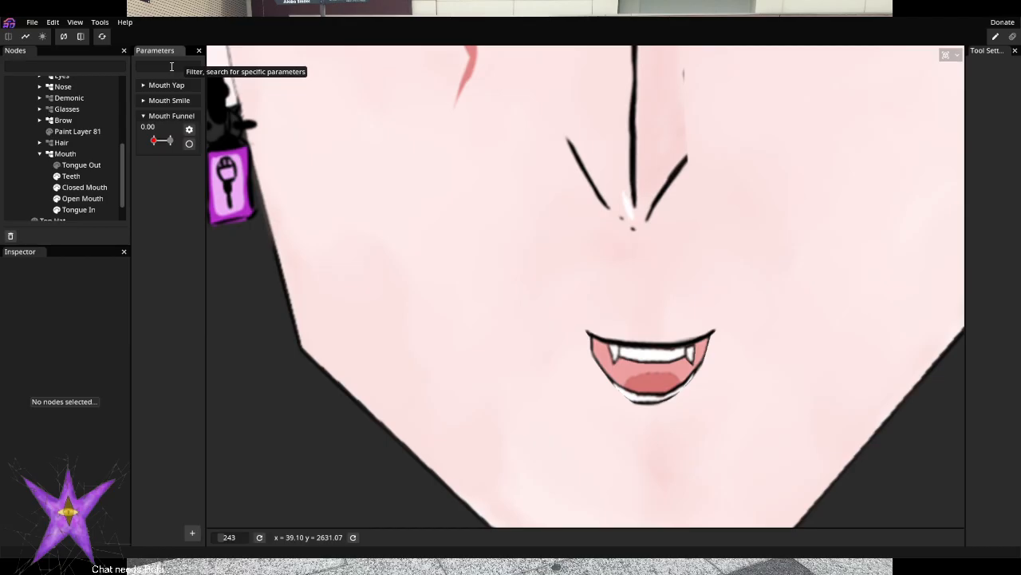
{"action": "left_click", "coordinate": [144, 101]}
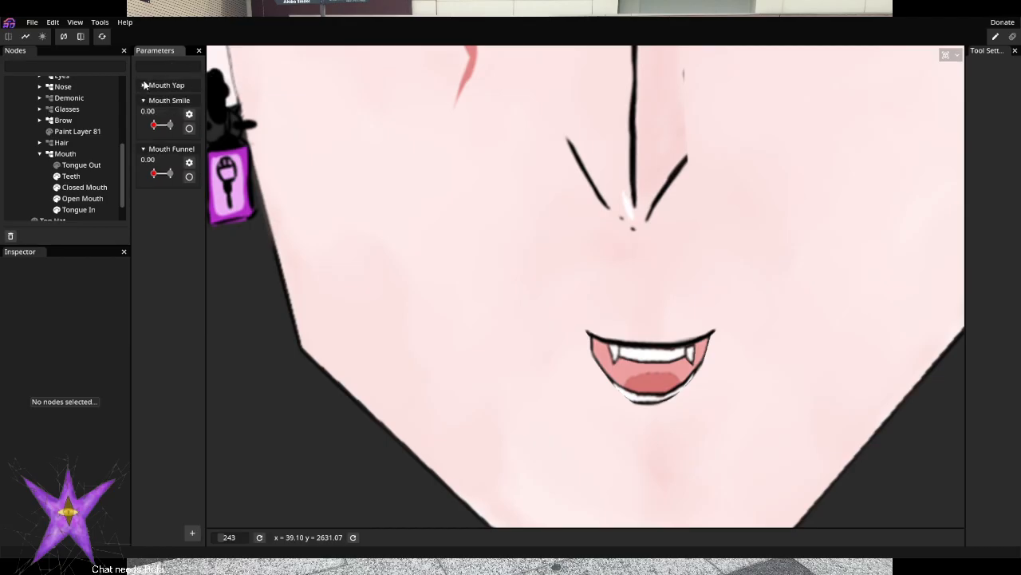
{"action": "left_click", "coordinate": [144, 86]}
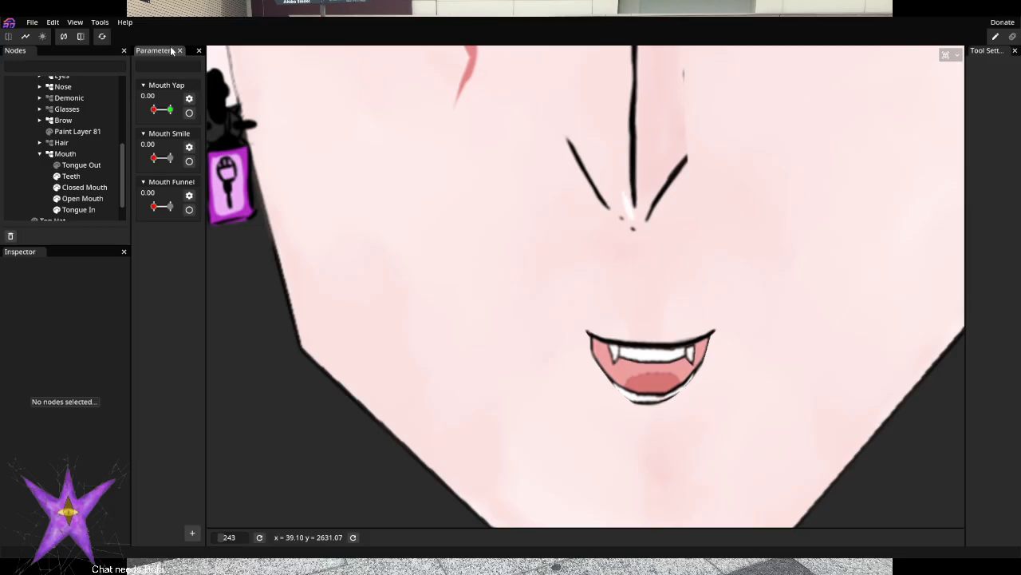
Try out a Mouth Shape parameter and delete it again
{"action": "left_click", "coordinate": [193, 532]}
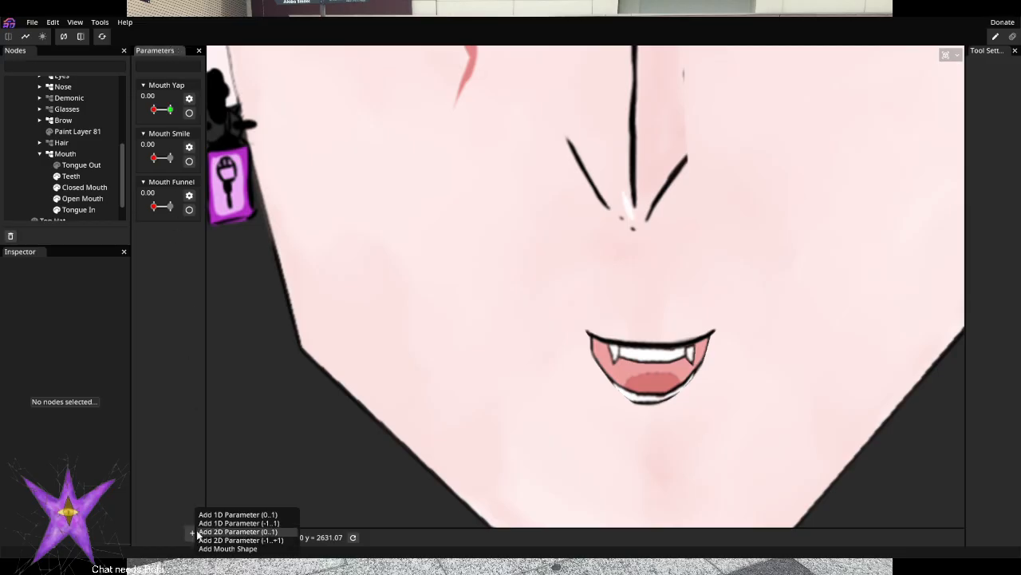
{"action": "left_click", "coordinate": [209, 549]}
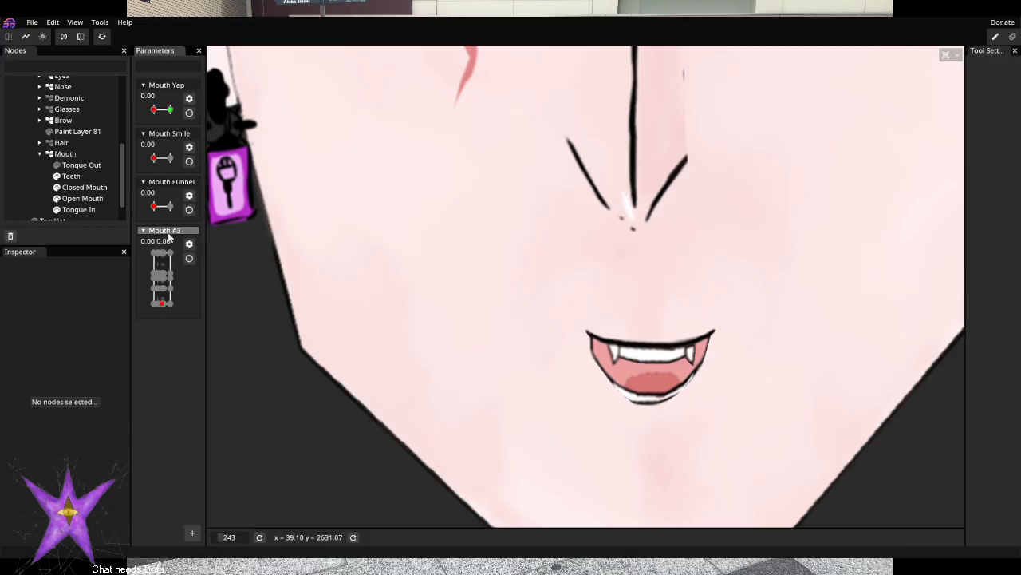
{"action": "left_click", "coordinate": [166, 233]}
{"action": "left_click", "coordinate": [166, 232]}
{"action": "left_click", "coordinate": [189, 244]}
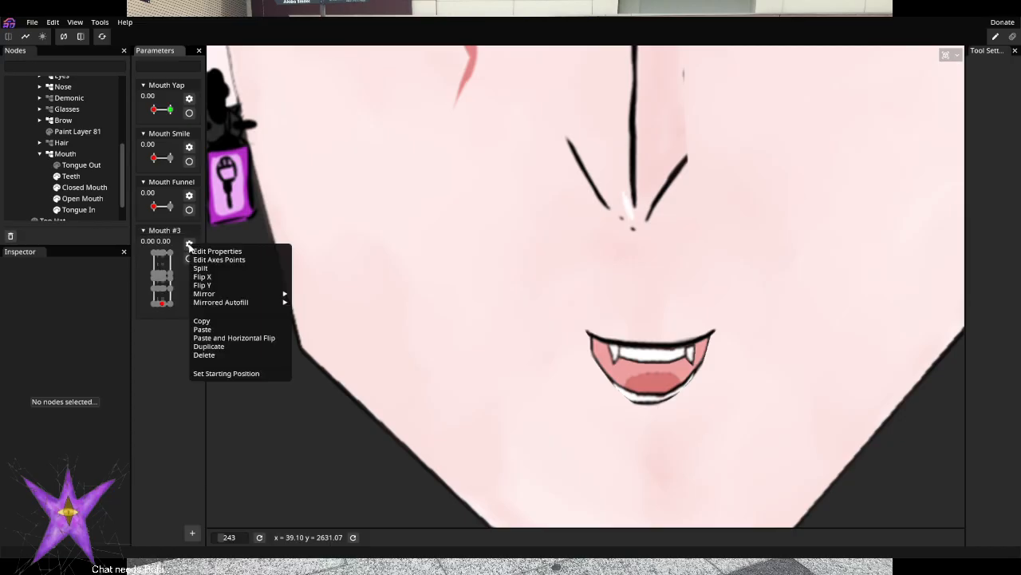
{"action": "left_click", "coordinate": [207, 355]}
{"action": "left_click", "coordinate": [164, 457]}
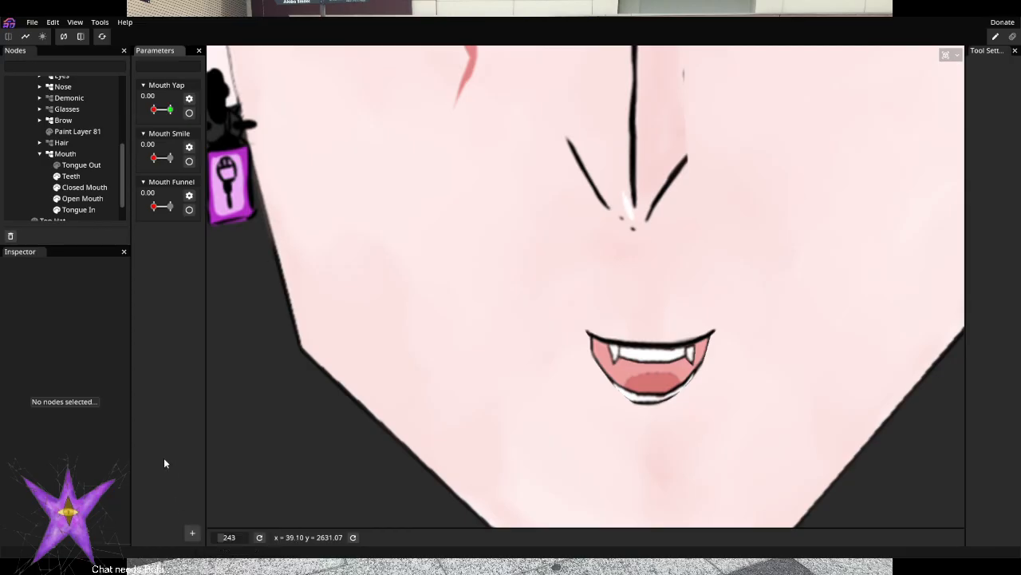
{"action": "left_click", "coordinate": [189, 99]}
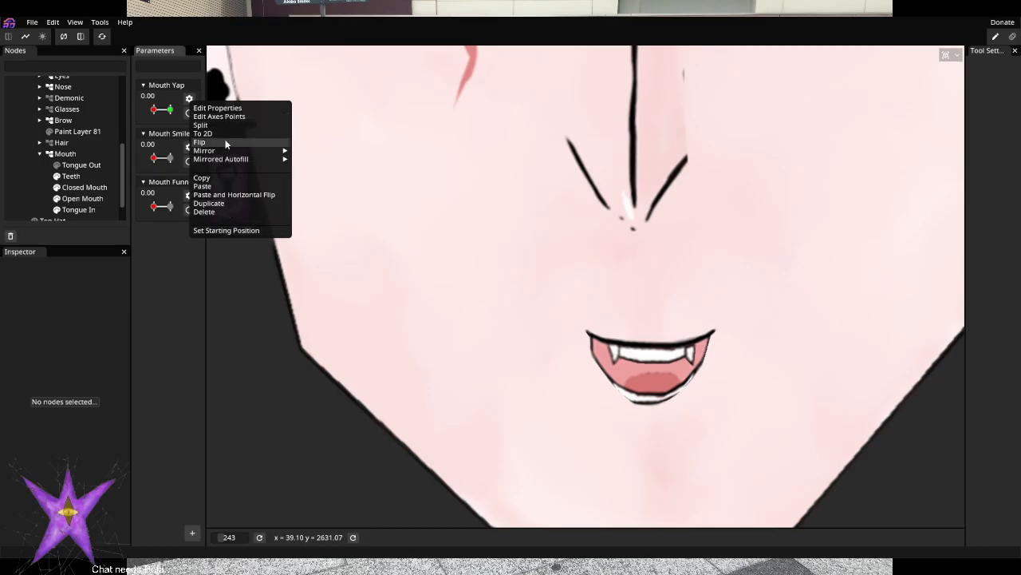
{"action": "mouse_move", "coordinate": [224, 151]}
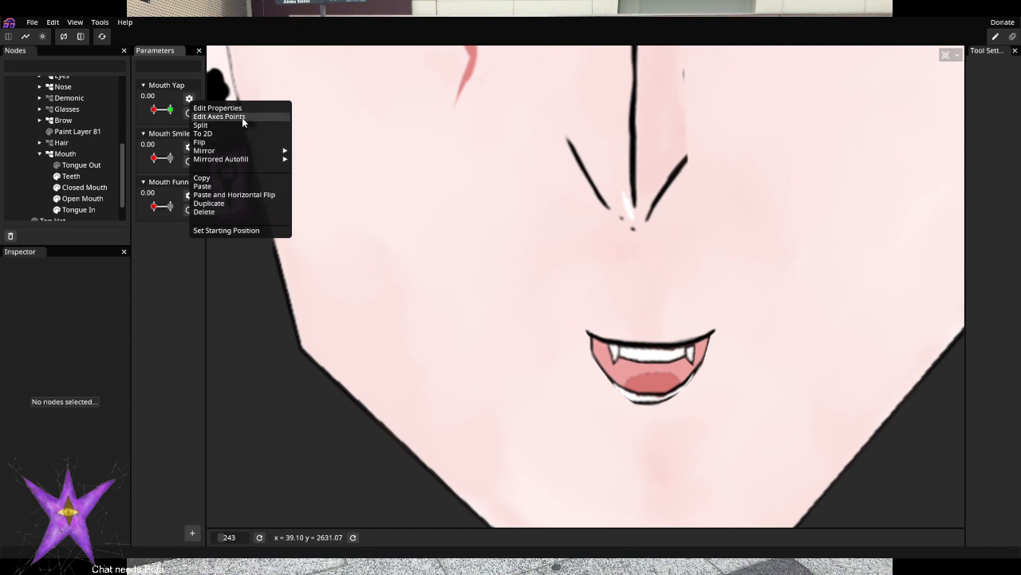
{"action": "left_click", "coordinate": [148, 271]}
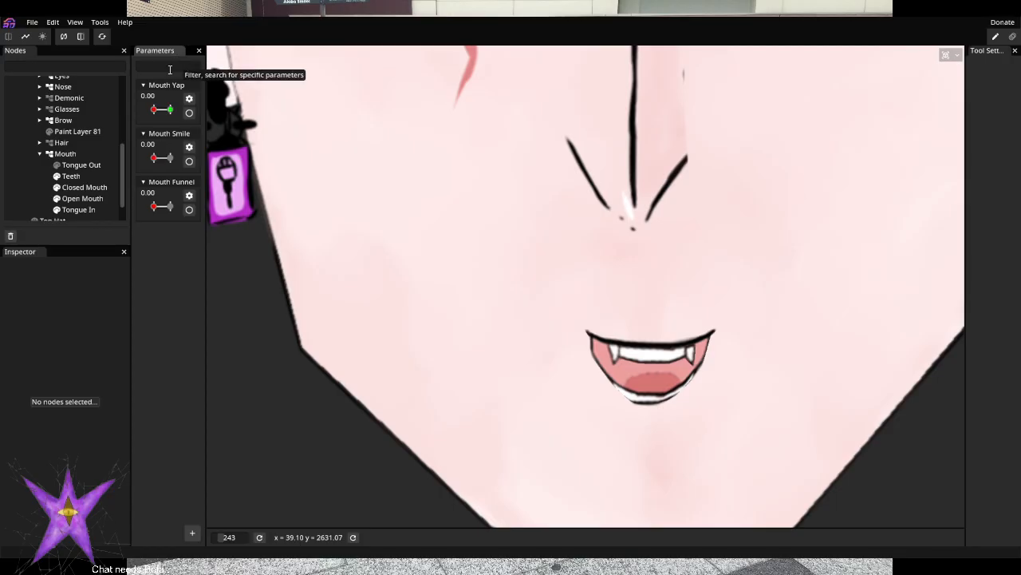
Combine Mouth Yap, Mouth Smile and Mouth Funnel into one parameter group and give the group a red custom color
{"action": "left_click_drag", "start_coordinate": [163, 85], "coordinate": [170, 136]}
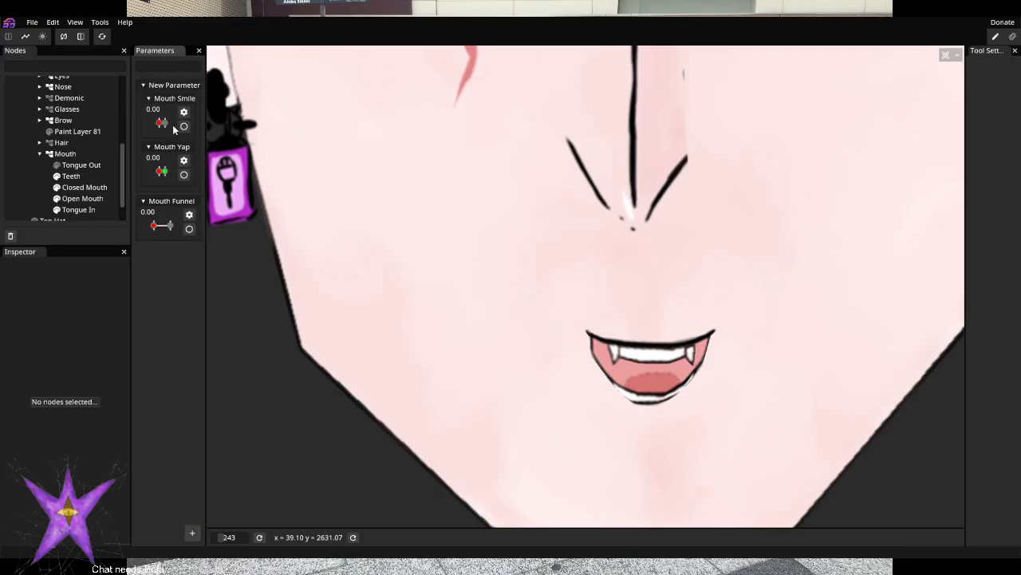
{"action": "left_click_drag", "start_coordinate": [164, 200], "coordinate": [168, 88]}
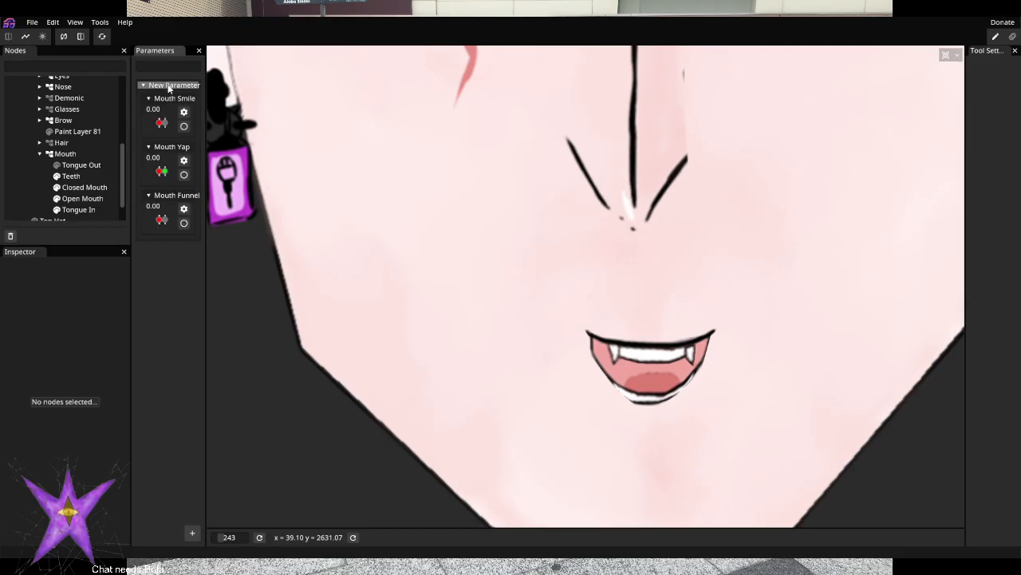
{"action": "right_click", "coordinate": [169, 88]}
{"action": "mouse_move", "coordinate": [199, 104]}
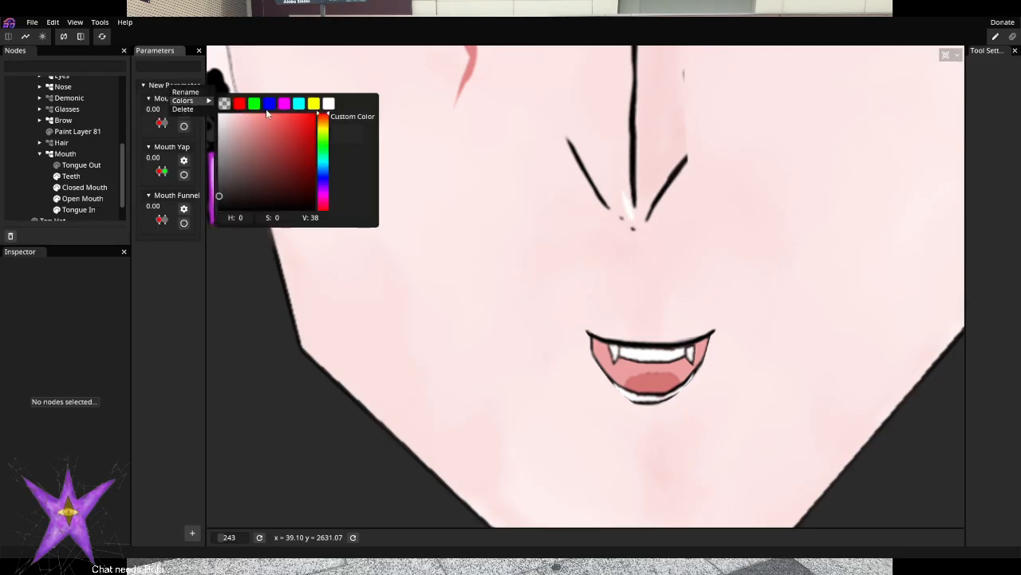
{"action": "left_click_drag", "start_coordinate": [311, 120], "coordinate": [291, 155]}
Rename the new parameter group to "Mouth moves"
{"action": "left_click", "coordinate": [192, 91]}
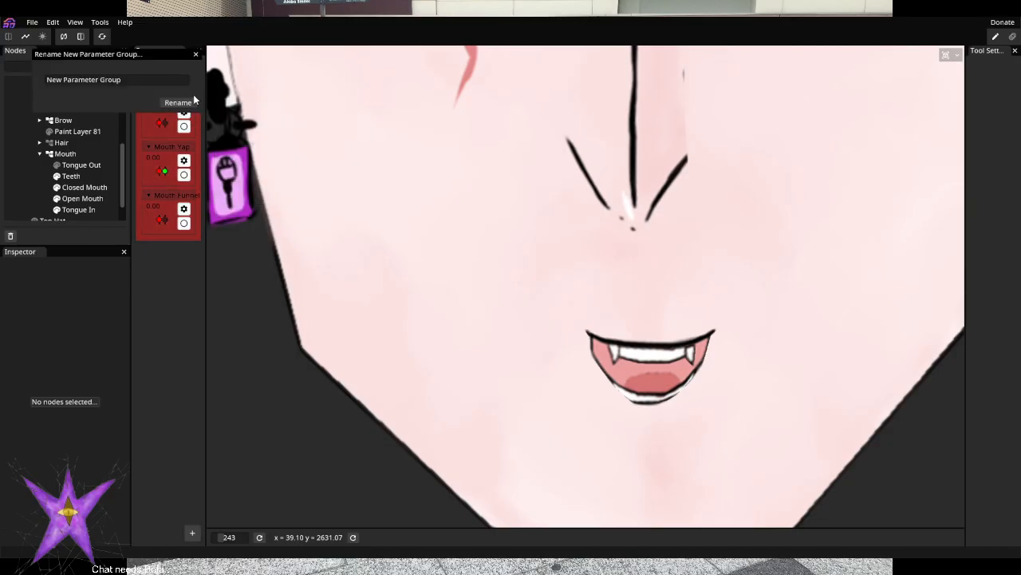
{"action": "left_click_drag", "start_coordinate": [129, 76], "coordinate": [20, 80]}
{"action": "type", "text": "Mouth moves"}
{"action": "left_click", "coordinate": [189, 106]}
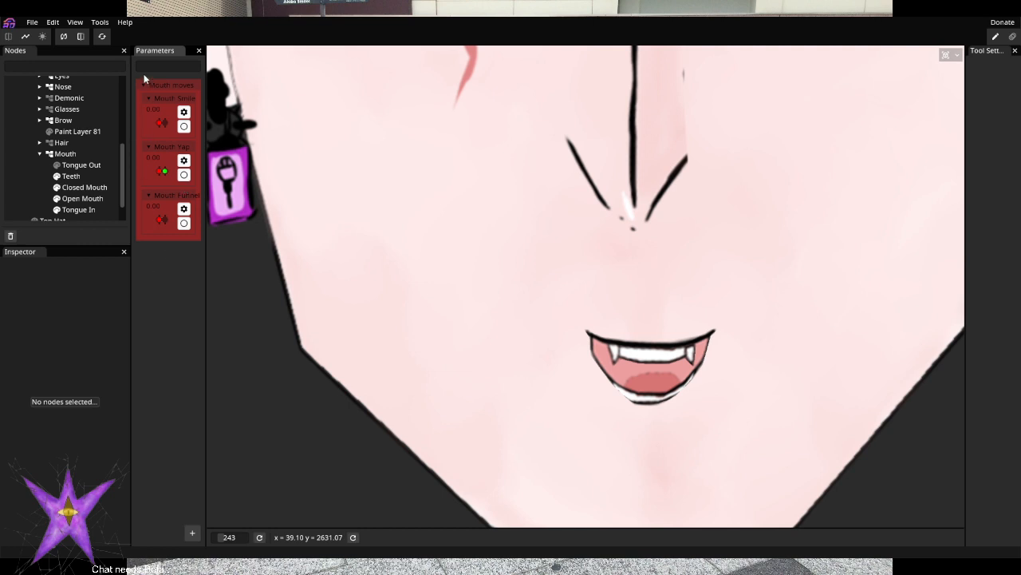
Darken the Mouth moves group's custom color to a deep red with H 0, S 102, V 64
{"action": "right_click", "coordinate": [166, 89]}
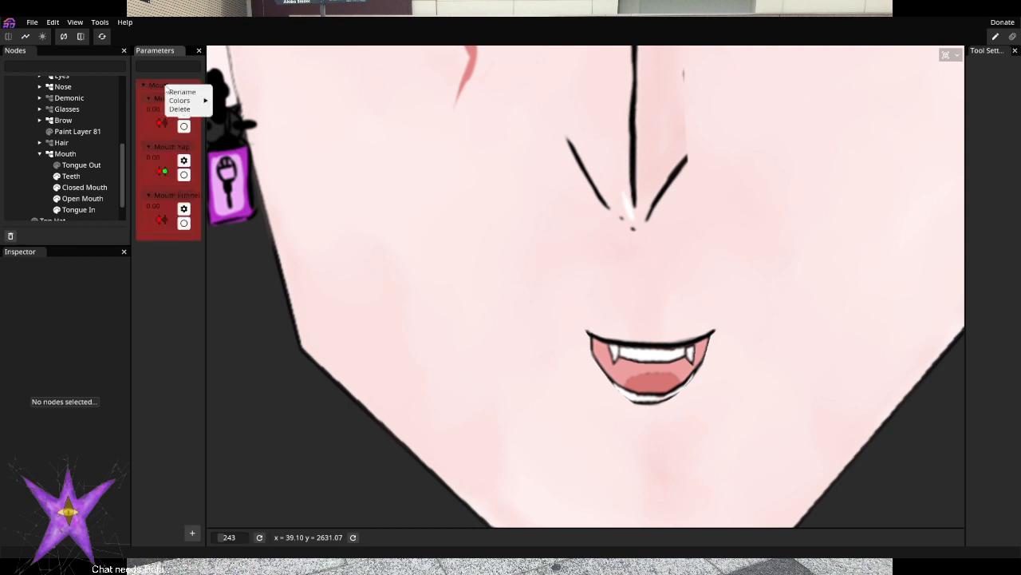
{"action": "mouse_move", "coordinate": [203, 102]}
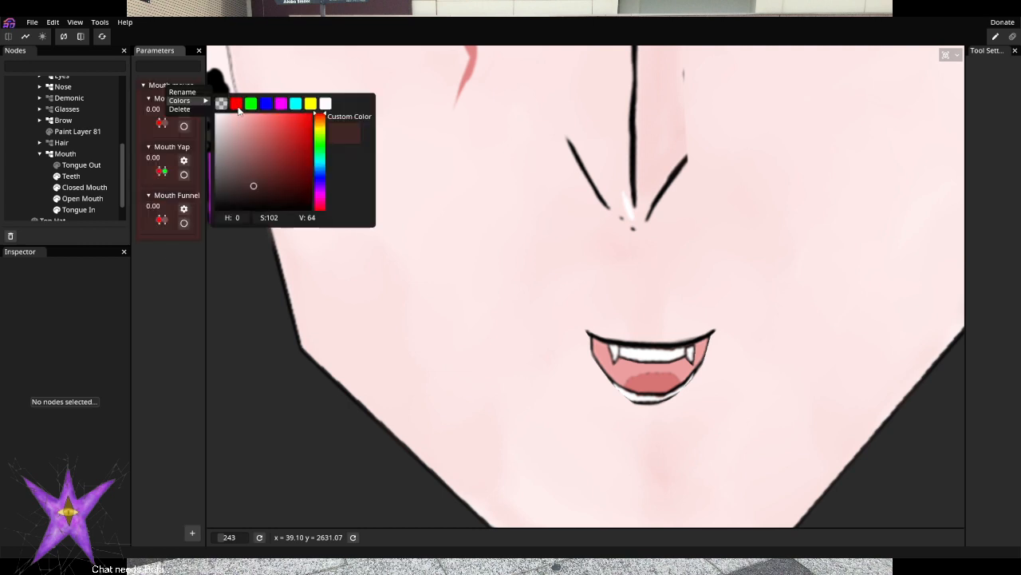
{"action": "left_click", "coordinate": [166, 304]}
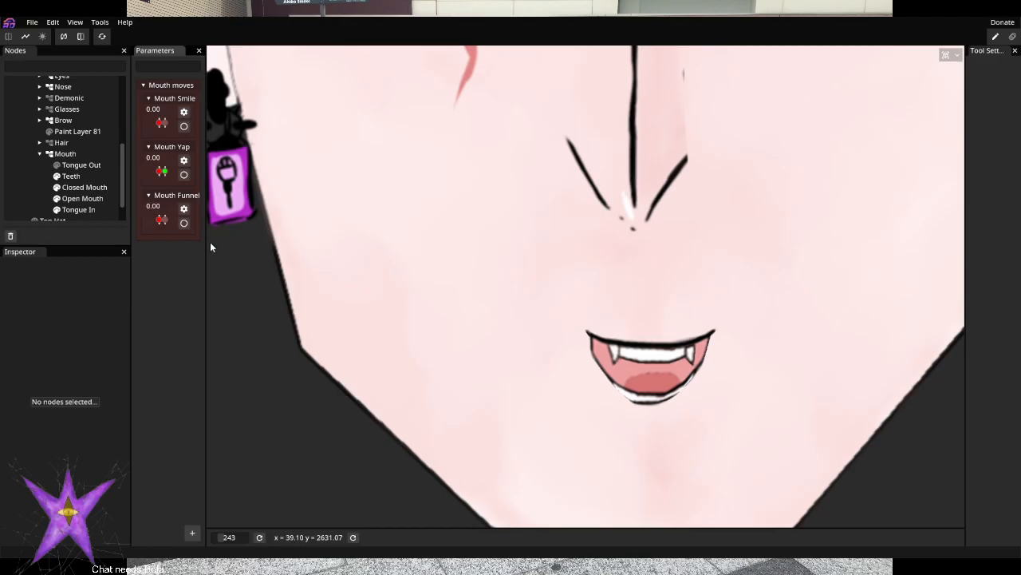
Widen the parameter list and arm Mouth Smile for editing at 1.00
{"action": "left_click_drag", "start_coordinate": [206, 244], "coordinate": [264, 244]}
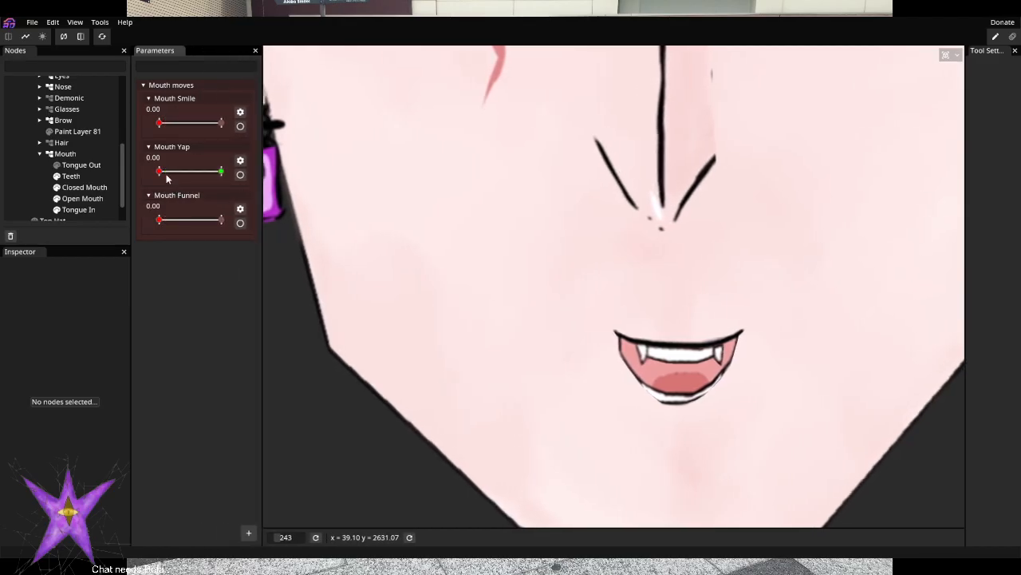
{"action": "mouse_move", "coordinate": [166, 177]}
{"action": "left_mouse_down"}
{"action": "mouse_move", "coordinate": [217, 183]}
{"action": "mouse_move", "coordinate": [153, 183]}
{"action": "mouse_move", "coordinate": [253, 183]}
{"action": "mouse_move", "coordinate": [156, 178]}
{"action": "left_mouse_up"}
{"action": "left_click", "coordinate": [241, 126]}
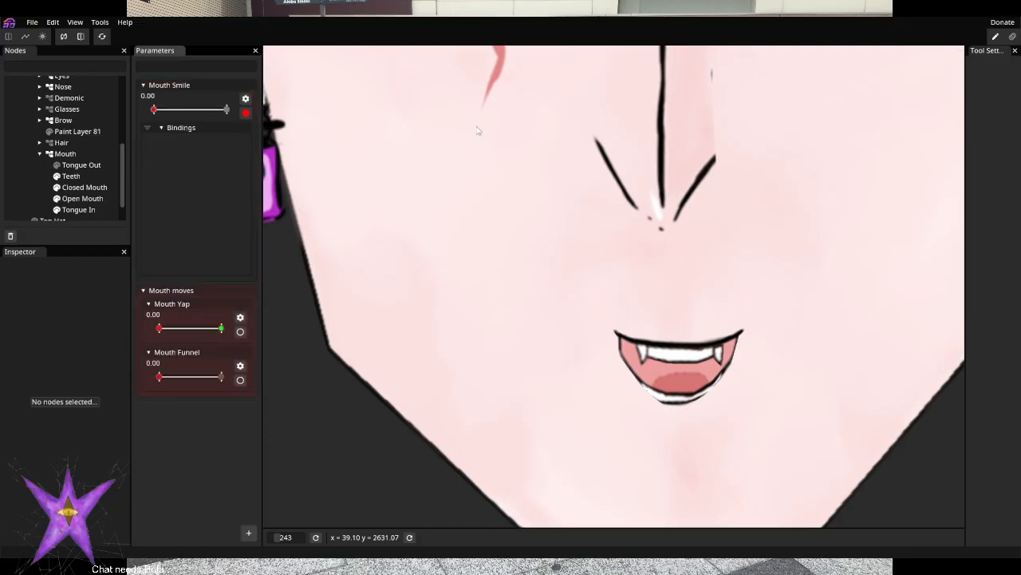
{"action": "scroll", "coordinate": [645, 373], "scroll_direction": "up", "scroll_amount": 5}
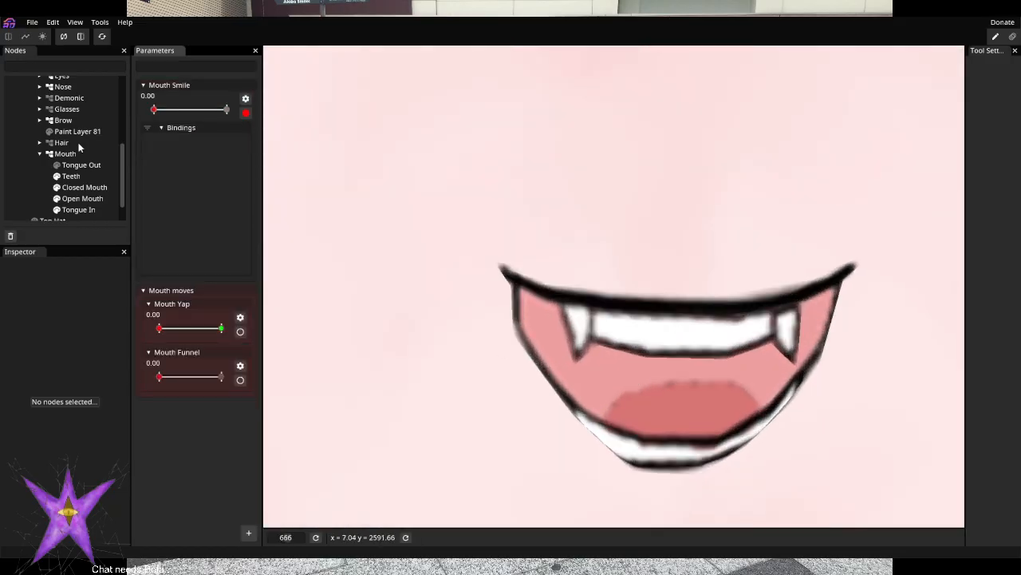
{"action": "left_click_drag", "start_coordinate": [150, 110], "coordinate": [291, 128]}
{"action": "mouse_move", "coordinate": [228, 111]}
{"action": "left_mouse_down"}
{"action": "mouse_move", "coordinate": [144, 112]}
{"action": "mouse_move", "coordinate": [243, 112]}
{"action": "left_mouse_up"}
Deform the Closed Mouth mesh for Mouth Smile 1.00 by moving its left corner vertices slightly down and outward
{"action": "left_click", "coordinate": [90, 198]}
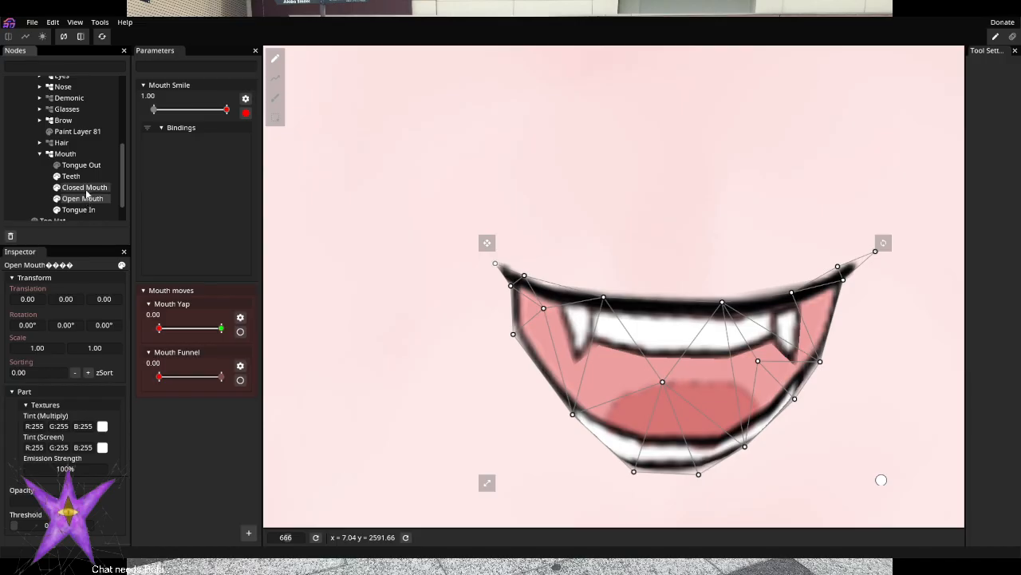
{"action": "left_click", "coordinate": [89, 188]}
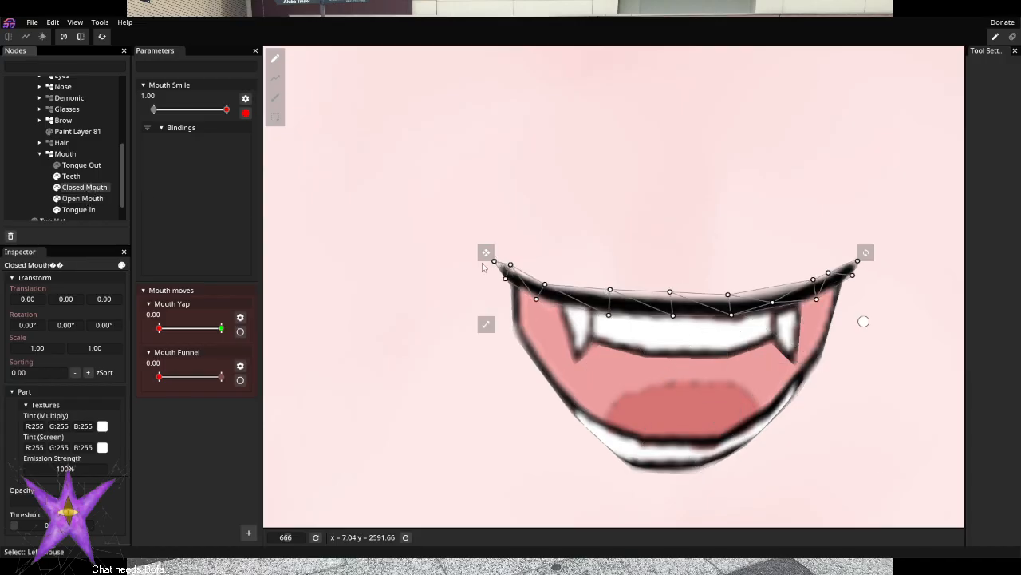
{"action": "left_click_drag", "start_coordinate": [538, 252], "coordinate": [499, 273]}
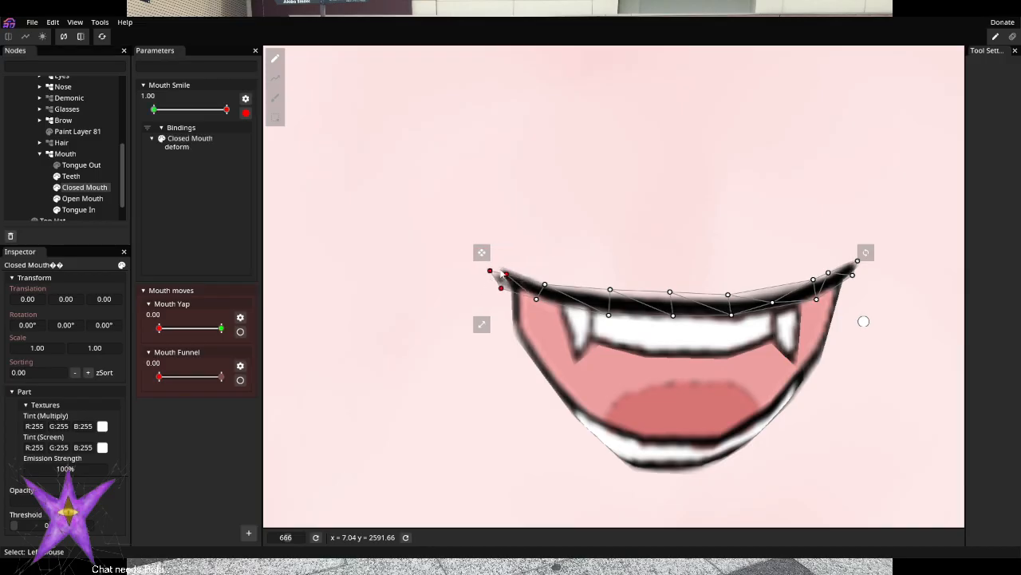
Move the Closed Mouth mesh's left and right corner vertices outward and down for the Mouth Smile 1.00 keypoint with Mouth Yap at 0.00
{"action": "left_click", "coordinate": [490, 272]}
{"action": "left_click_drag", "start_coordinate": [490, 272], "coordinate": [483, 279]}
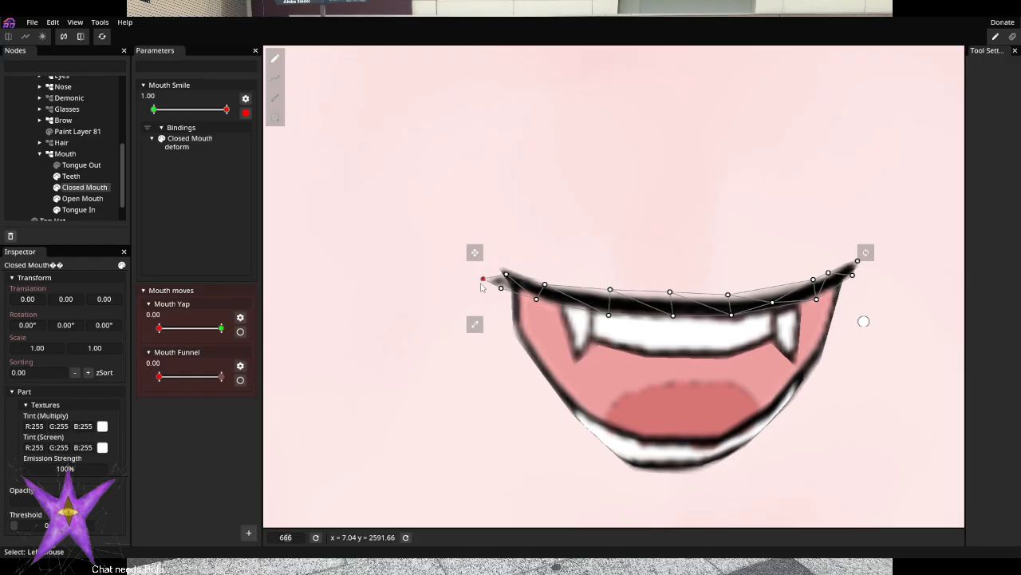
{"action": "left_click_drag", "start_coordinate": [816, 236], "coordinate": [879, 277]}
{"action": "left_click_drag", "start_coordinate": [804, 284], "coordinate": [837, 284]}
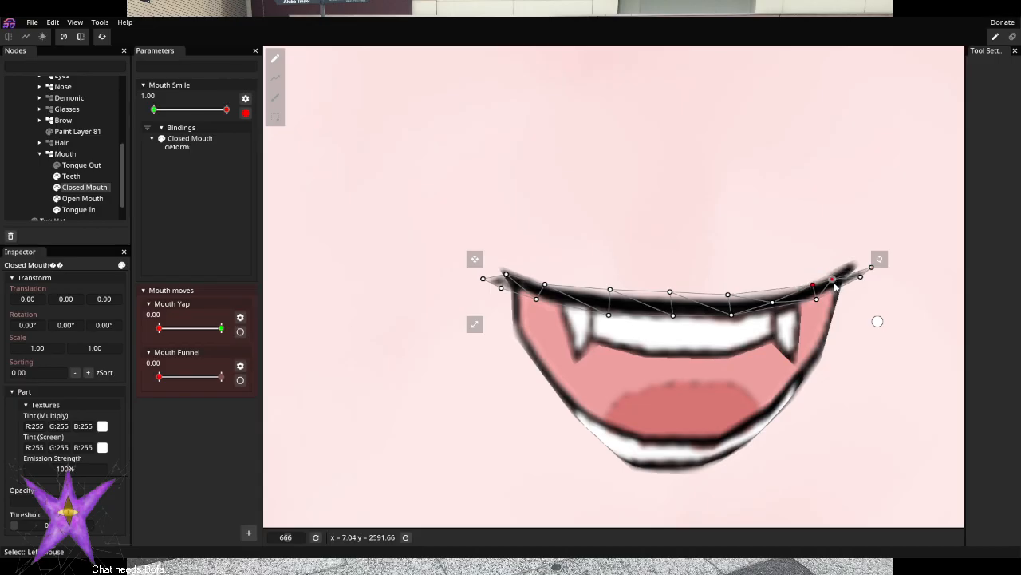
{"action": "left_click", "coordinate": [822, 286], "text": "shift"}
Lower the Closed Mouth mesh's upper-edge vertices, fine-tune its left corner for Mouth Smile 1.00, and save the model
{"action": "left_click_drag", "start_coordinate": [729, 296], "coordinate": [733, 303]}
{"action": "left_click_drag", "start_coordinate": [670, 295], "coordinate": [674, 304]}
{"action": "left_click_drag", "start_coordinate": [611, 291], "coordinate": [605, 297]}
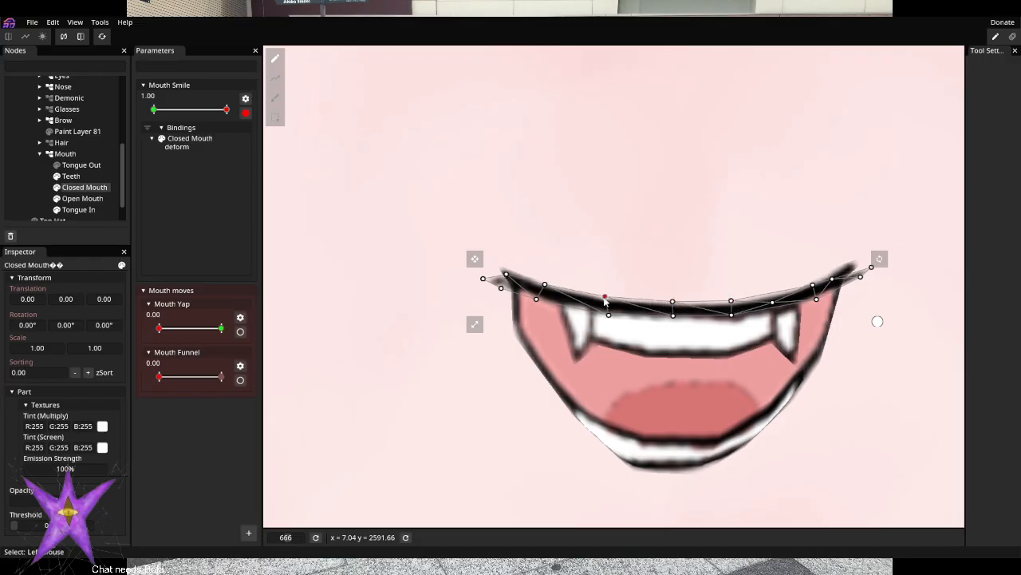
{"action": "left_click", "coordinate": [536, 298]}
{"action": "left_click_drag", "start_coordinate": [482, 281], "coordinate": [483, 277]}
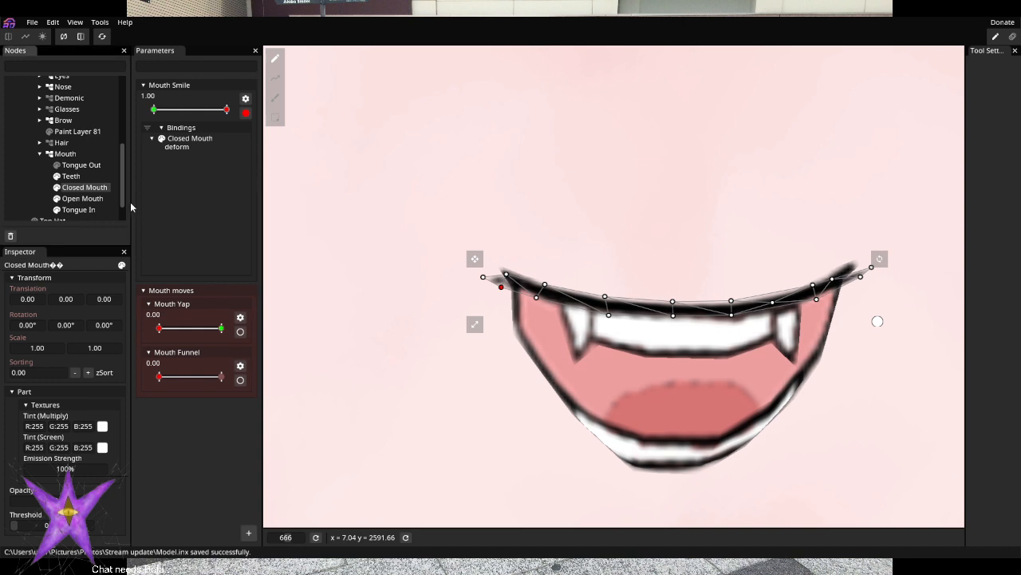
Reshape the Open Mouth mesh's upper edge and both corners to follow the closed-mouth line at Mouth Smile 1.00
{"action": "left_click", "coordinate": [80, 199]}
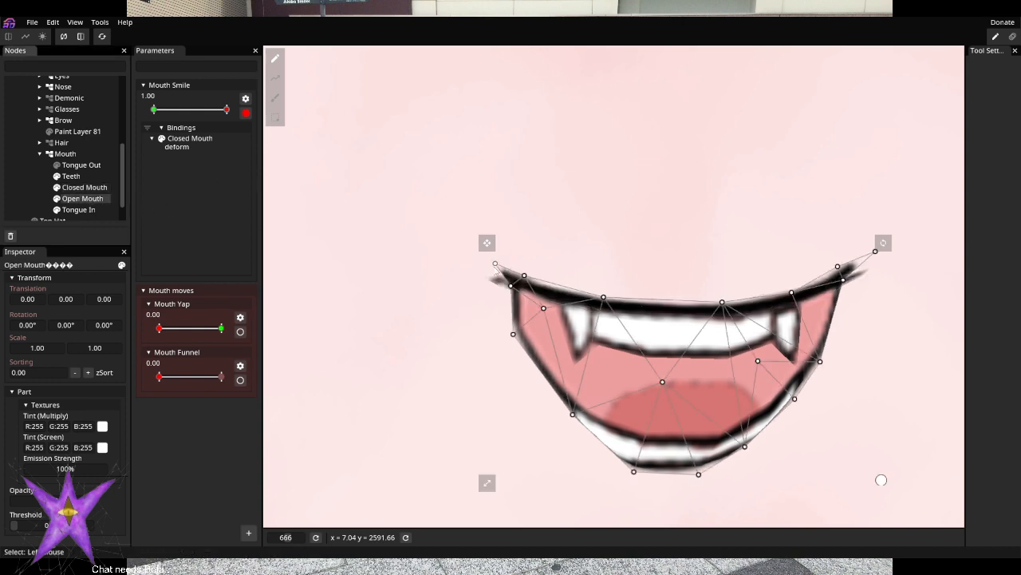
{"action": "left_click_drag", "start_coordinate": [495, 263], "coordinate": [518, 284]}
{"action": "left_click_drag", "start_coordinate": [604, 305], "coordinate": [621, 312]}
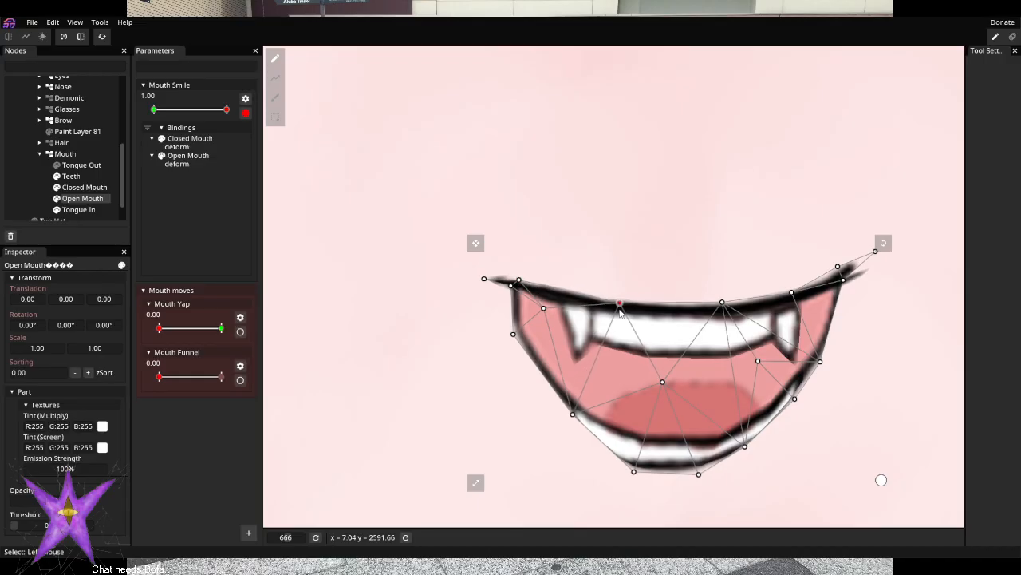
{"action": "left_click_drag", "start_coordinate": [723, 307], "coordinate": [729, 313]}
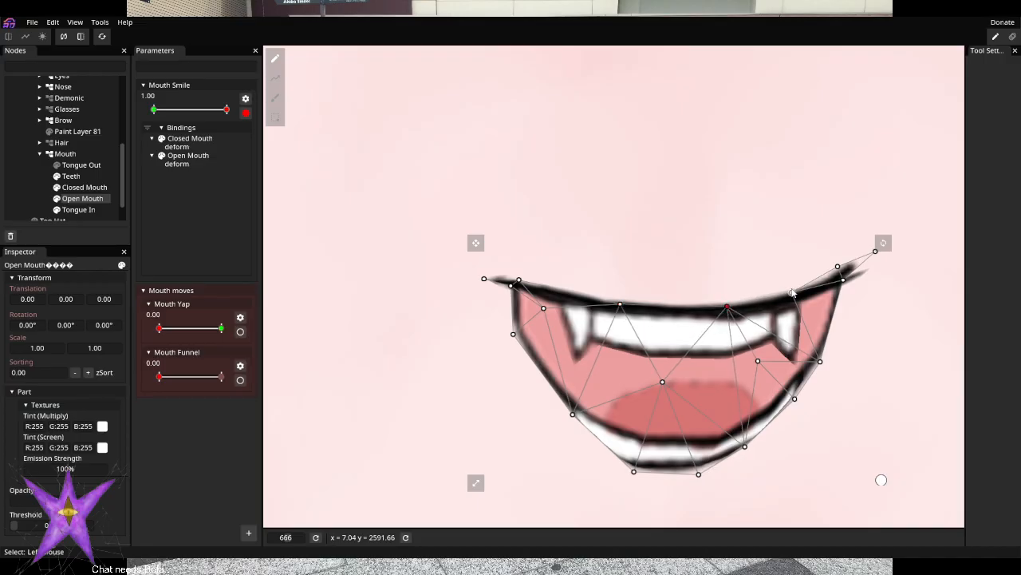
{"action": "left_click_drag", "start_coordinate": [793, 295], "coordinate": [795, 299]}
{"action": "left_click_drag", "start_coordinate": [838, 267], "coordinate": [825, 290]}
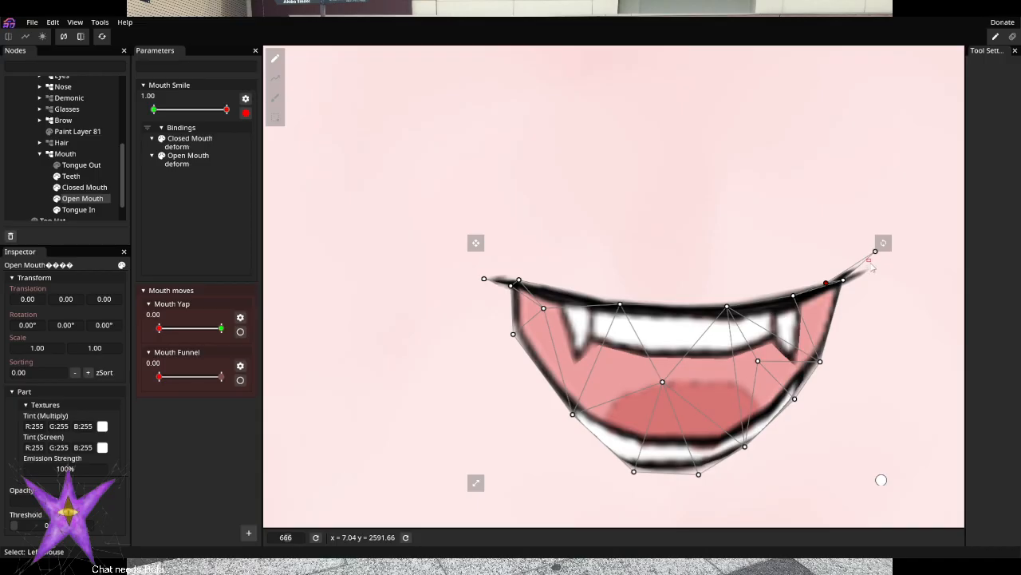
{"action": "left_click_drag", "start_coordinate": [876, 258], "coordinate": [865, 282]}
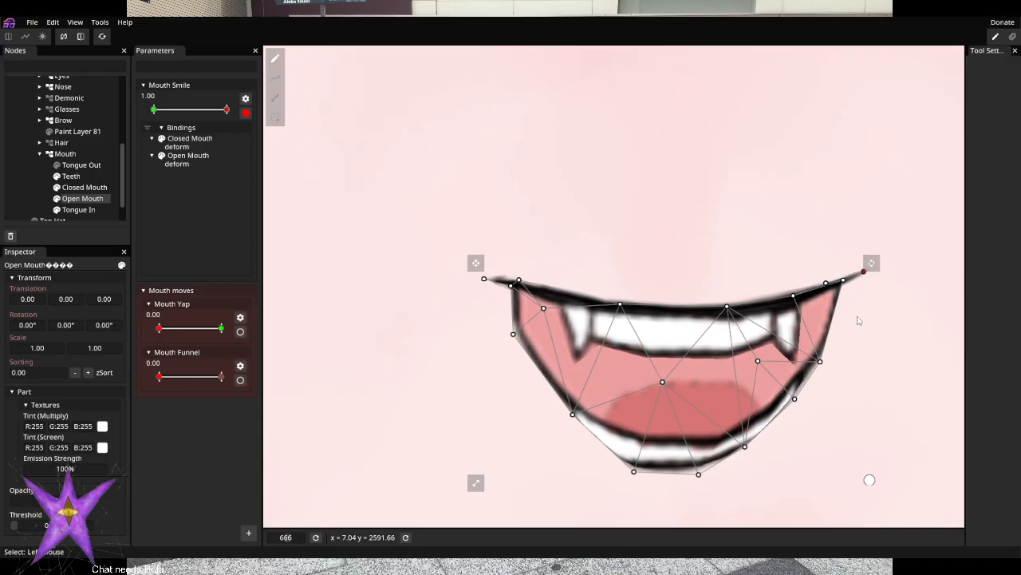
Stop editing Mouth Smile, set Mouth Yap to 1.00, and resume editing Mouth Smile at its 1.00 keypoint
{"action": "left_click", "coordinate": [247, 113]}
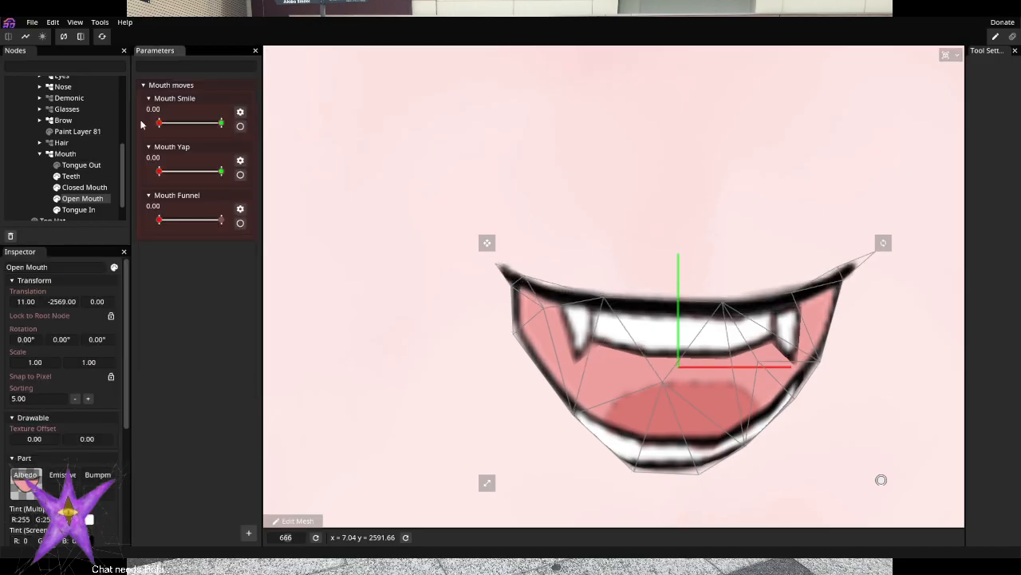
{"action": "left_click_drag", "start_coordinate": [177, 123], "coordinate": [81, 141]}
{"action": "left_click", "coordinate": [10, 172]}
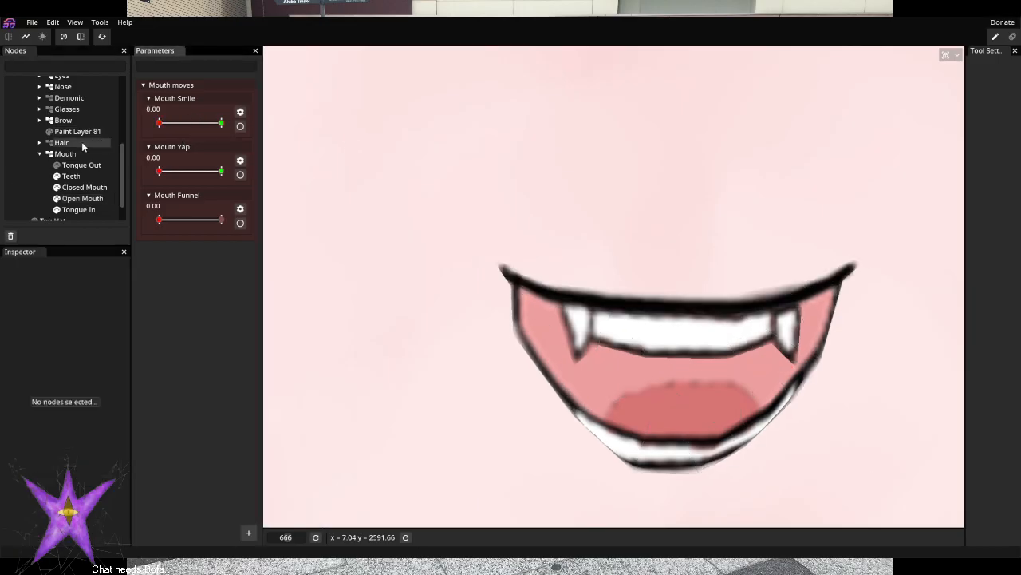
{"action": "left_click_drag", "start_coordinate": [158, 173], "coordinate": [279, 177]}
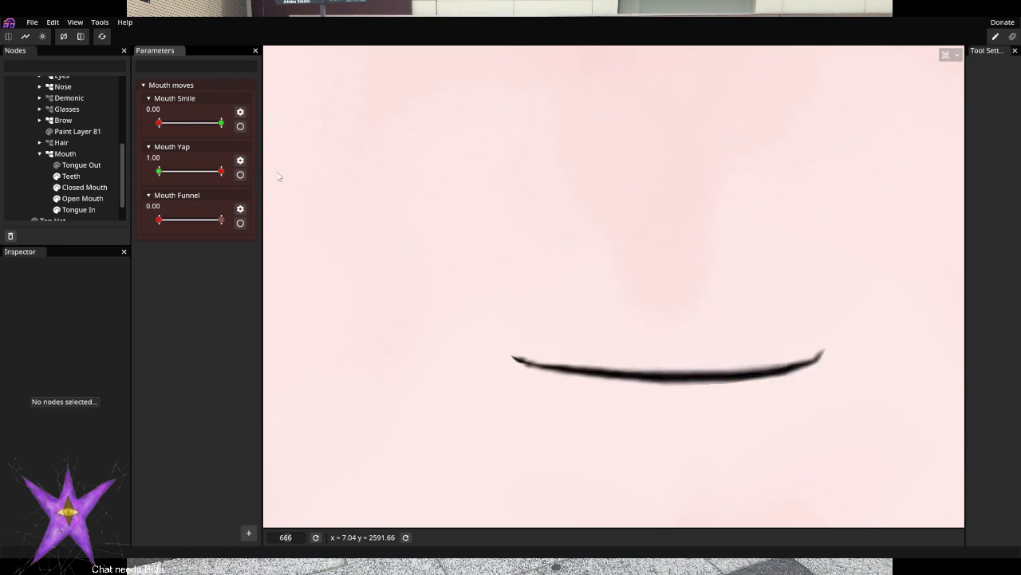
{"action": "mouse_move", "coordinate": [154, 129]}
{"action": "left_mouse_down"}
{"action": "mouse_move", "coordinate": [264, 126]}
{"action": "mouse_move", "coordinate": [146, 130]}
{"action": "left_mouse_up"}
{"action": "left_click", "coordinate": [240, 126]}
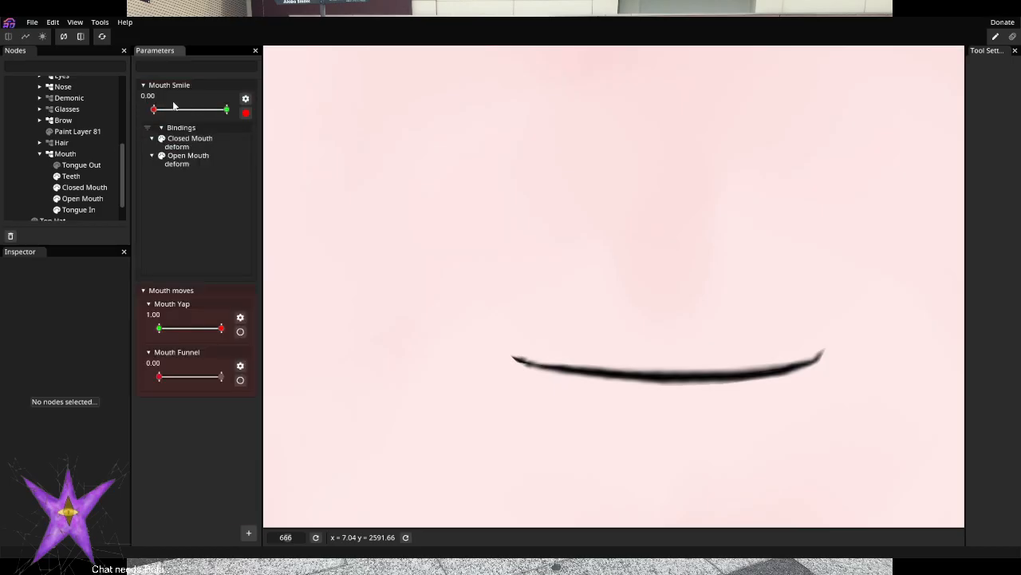
{"action": "left_click_drag", "start_coordinate": [182, 112], "coordinate": [228, 112]}
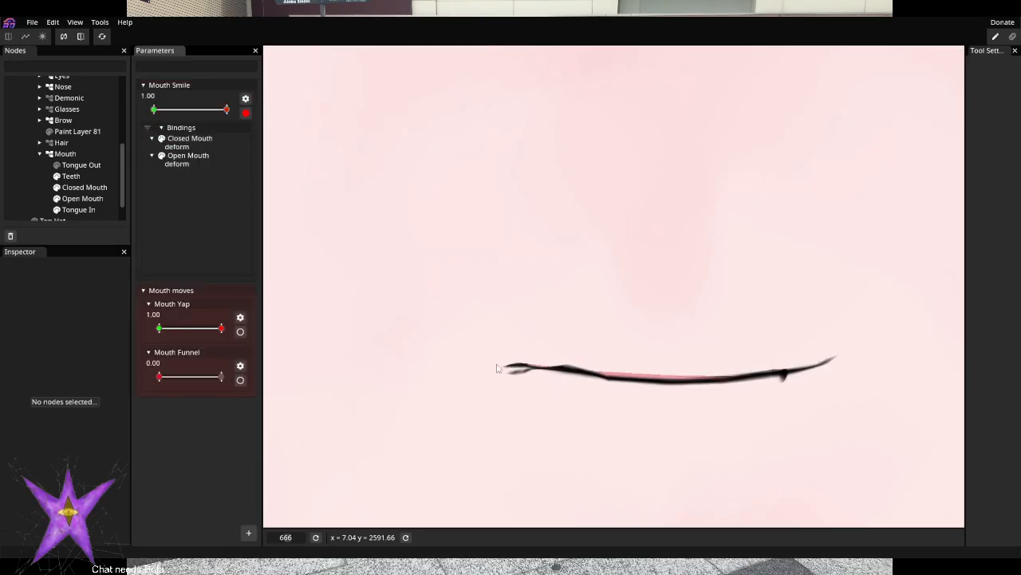
Reshape the left end of the Closed Mouth mesh to cover the open mouth's corner at Mouth Smile 1.00
{"action": "scroll", "coordinate": [548, 375], "scroll_direction": "up", "scroll_amount": 4}
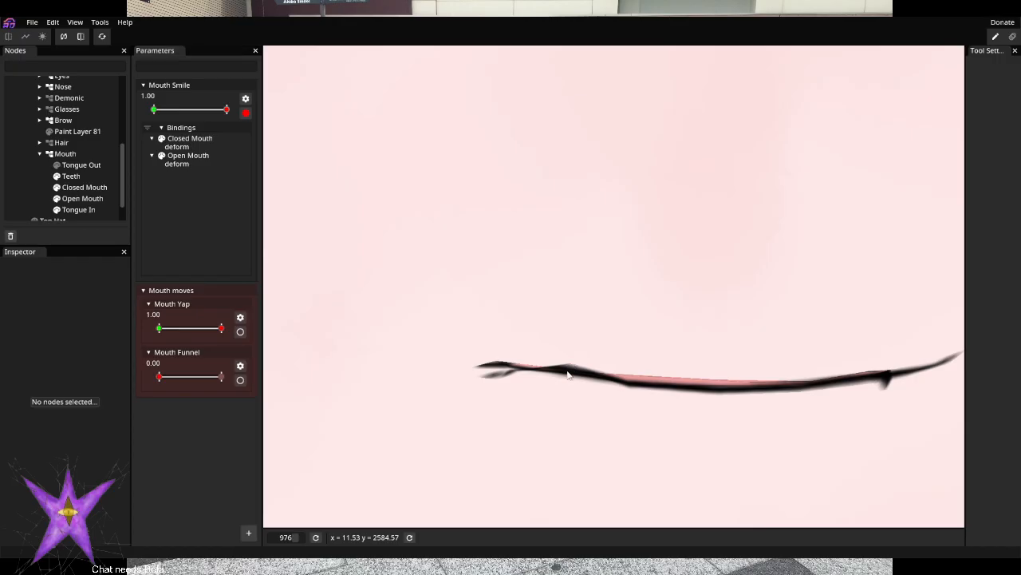
{"action": "left_click", "coordinate": [79, 187]}
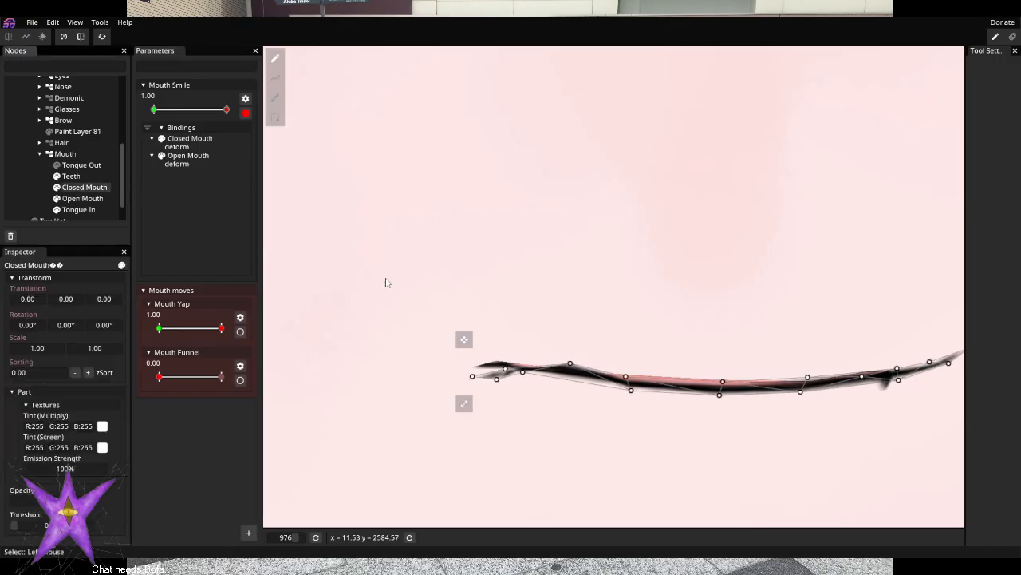
{"action": "left_click_drag", "start_coordinate": [473, 341], "coordinate": [464, 343]}
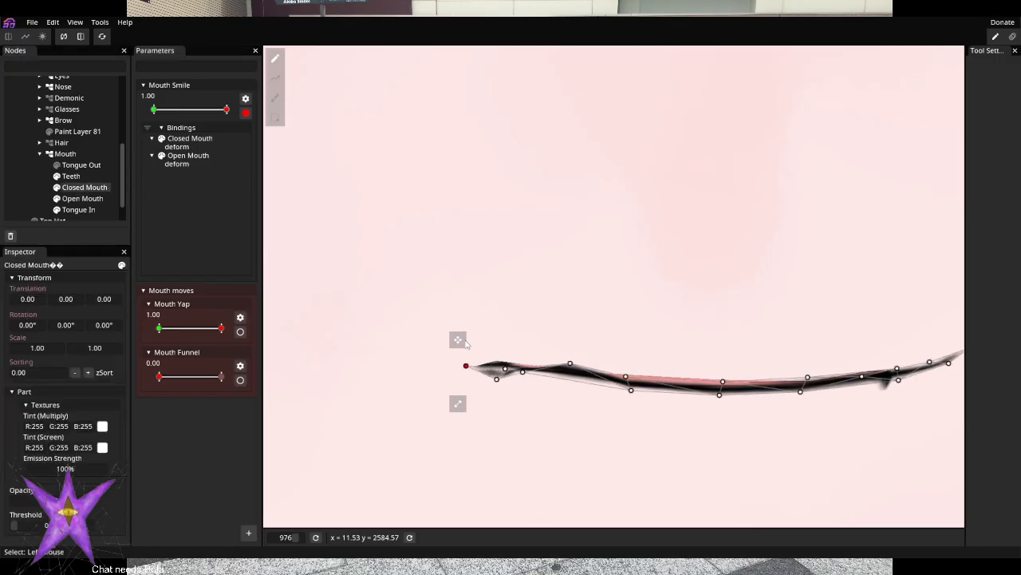
{"action": "left_click", "coordinate": [496, 378]}
{"action": "left_click", "coordinate": [505, 369]}
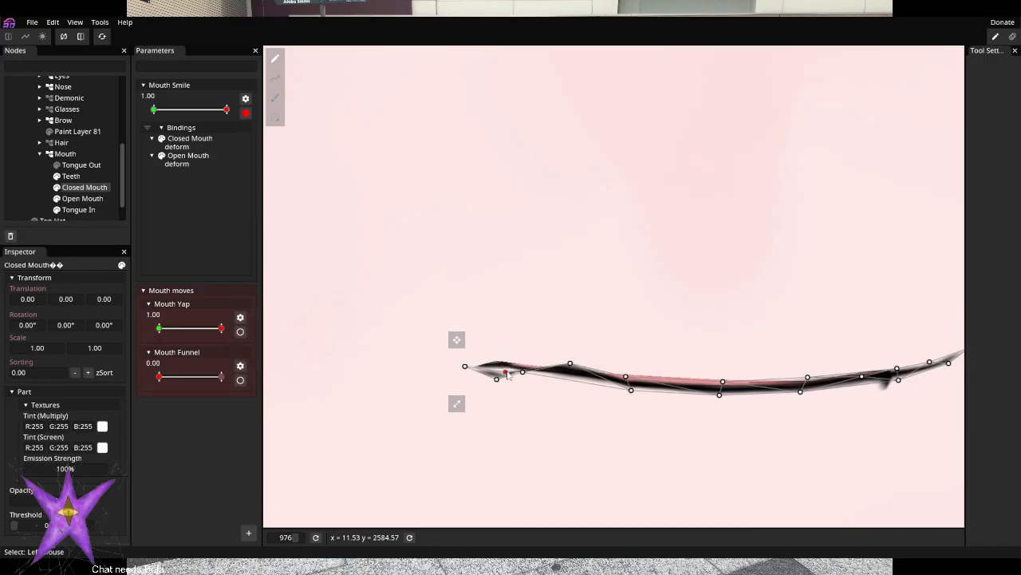
{"action": "mouse_move", "coordinate": [507, 377]}
{"action": "left_mouse_down"}
{"action": "mouse_move", "coordinate": [488, 340]}
{"action": "mouse_move", "coordinate": [498, 373]}
{"action": "left_mouse_up"}
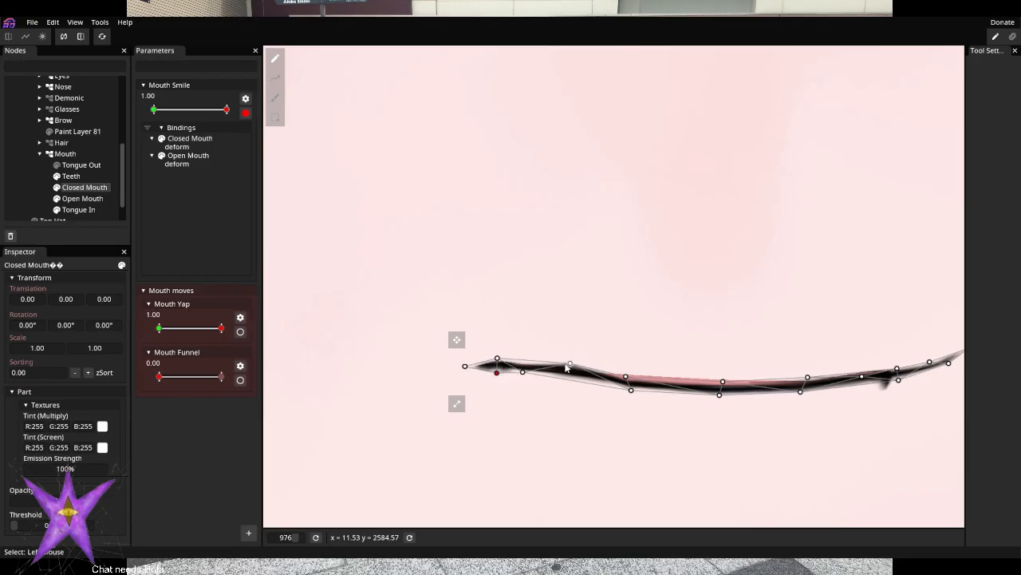
Adjust the Closed Mouth mesh's vertices along the middle and towards the right end to cover the pink gap
{"action": "left_click_drag", "start_coordinate": [627, 377], "coordinate": [627, 372]}
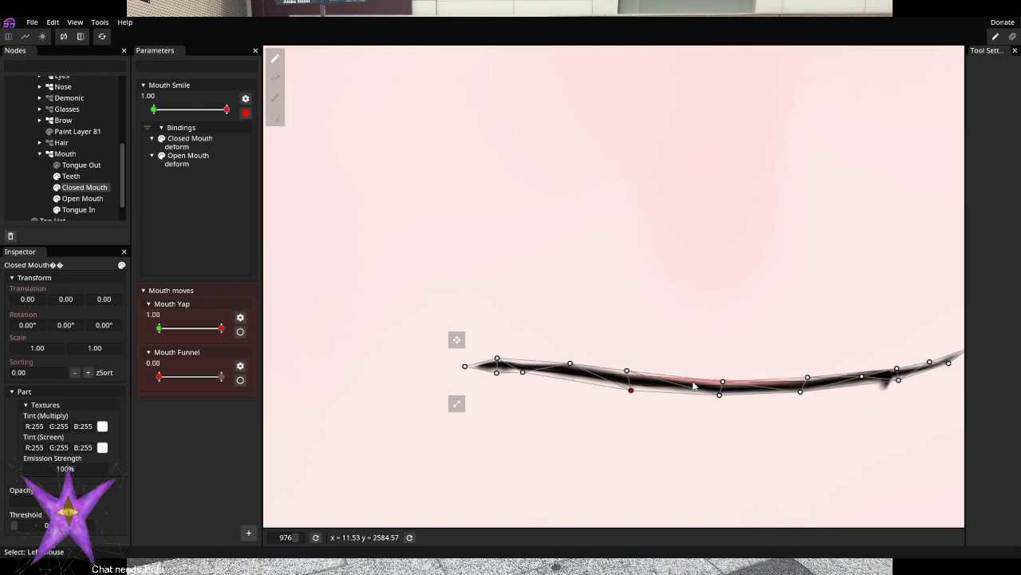
{"action": "left_click_drag", "start_coordinate": [723, 382], "coordinate": [720, 392]}
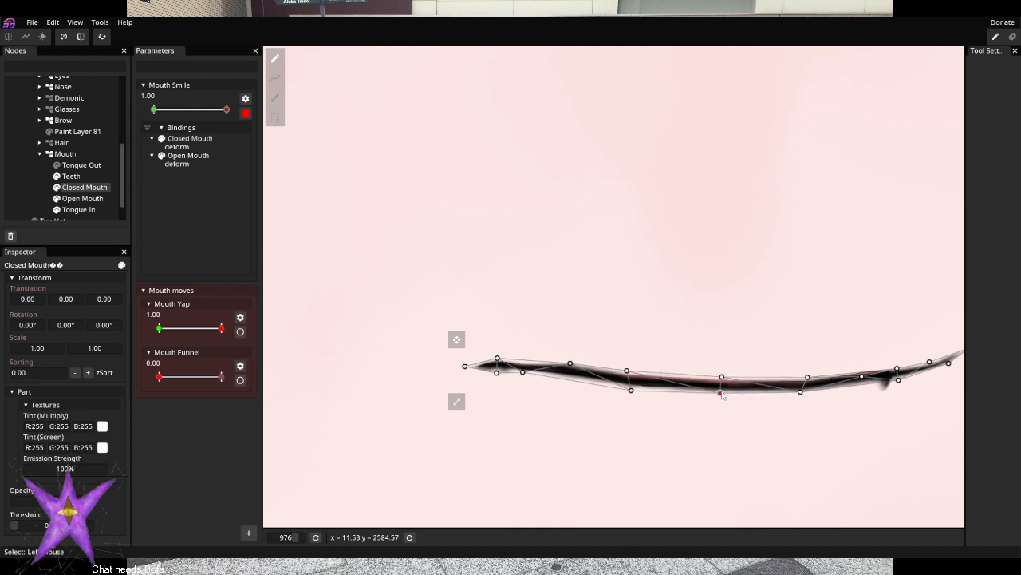
{"action": "left_click_drag", "start_coordinate": [807, 381], "coordinate": [857, 376]}
{"action": "left_click", "coordinate": [862, 373]}
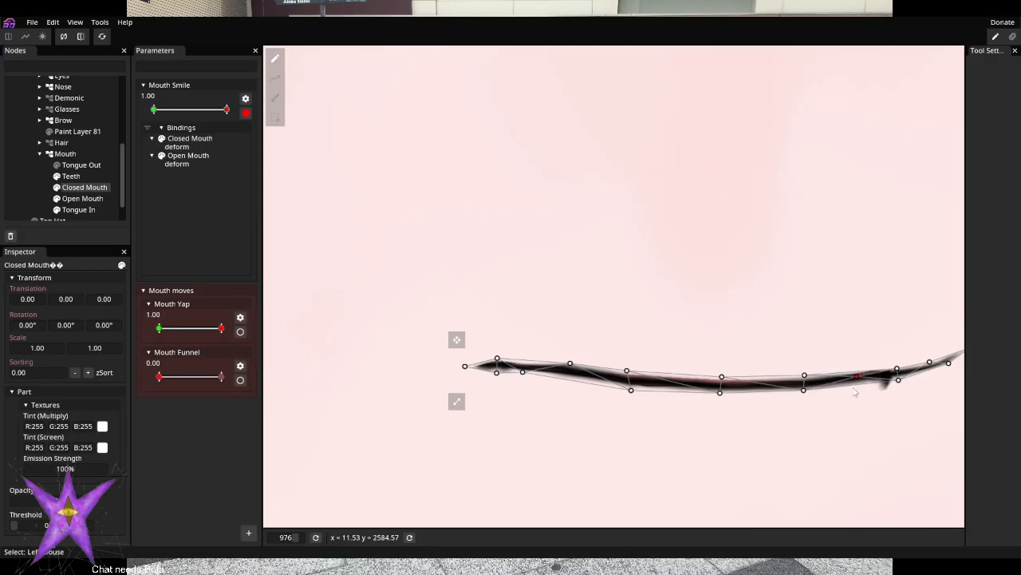
{"action": "left_click", "coordinate": [899, 378]}
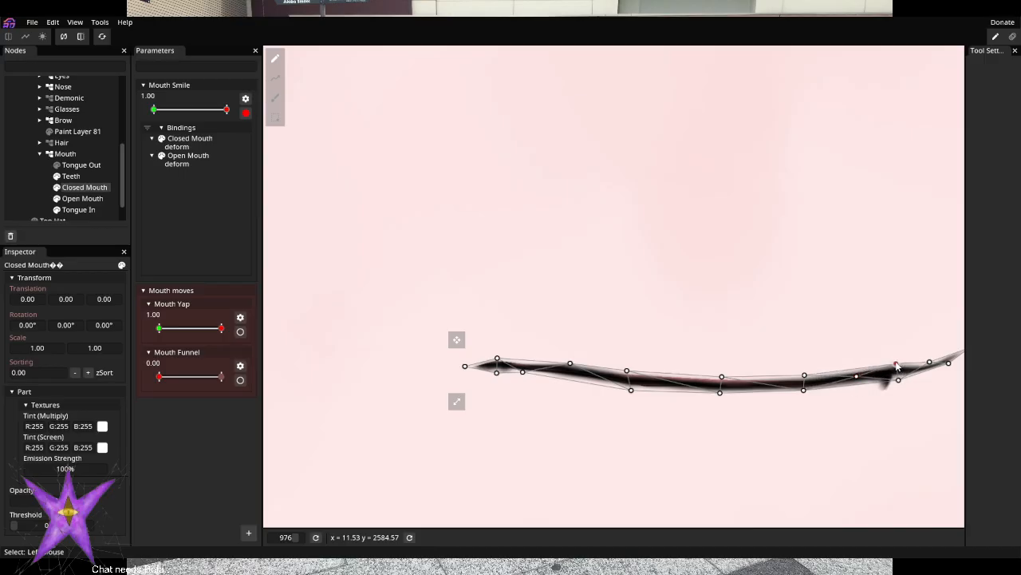
Lower the Closed Mouth's right tip and nudge its upper and lower vertices to even out the lip line
{"action": "scroll", "coordinate": [750, 394], "scroll_direction": "right", "scroll_amount": 3}
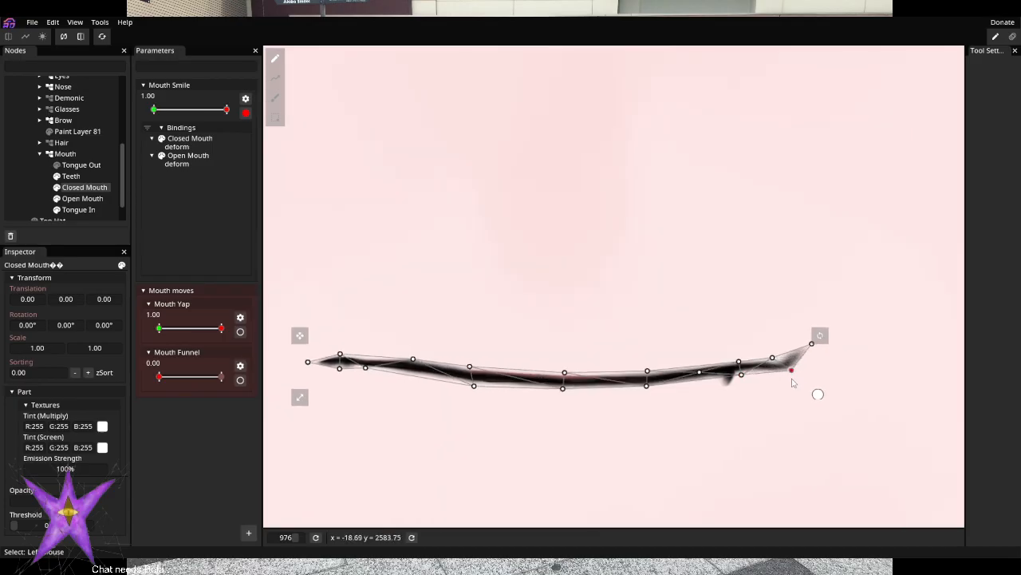
{"action": "left_click_drag", "start_coordinate": [821, 337], "coordinate": [823, 371]}
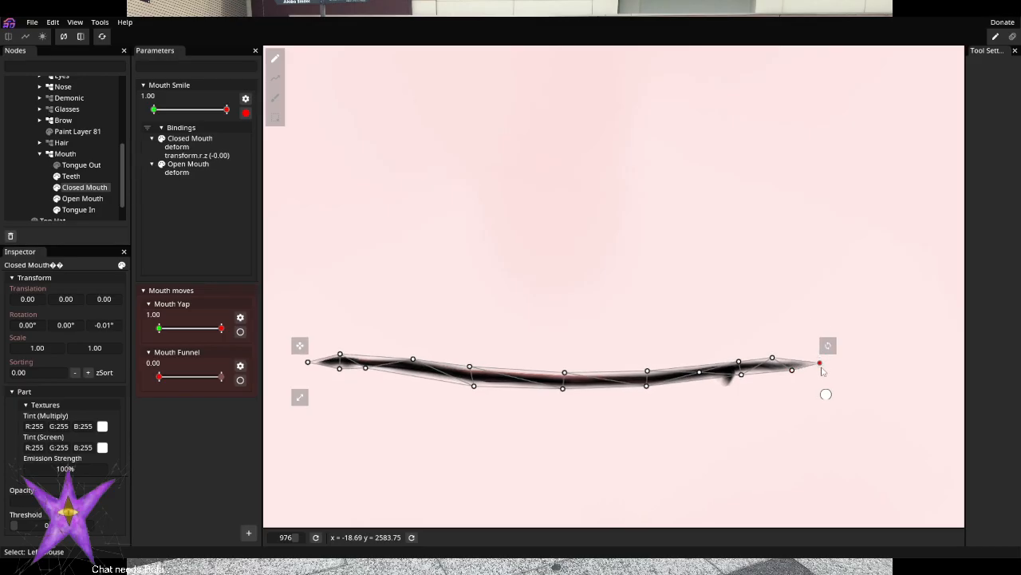
{"action": "left_click", "coordinate": [773, 358]}
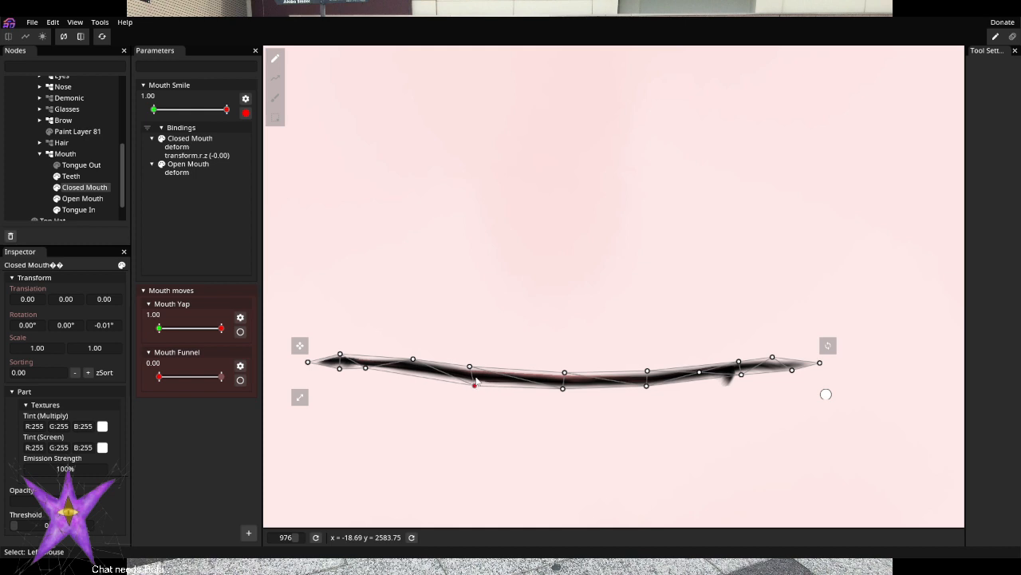
{"action": "mouse_move", "coordinate": [471, 367]}
{"action": "left_mouse_down"}
{"action": "mouse_move", "coordinate": [475, 377]}
{"action": "mouse_move", "coordinate": [473, 363]}
{"action": "left_mouse_up"}
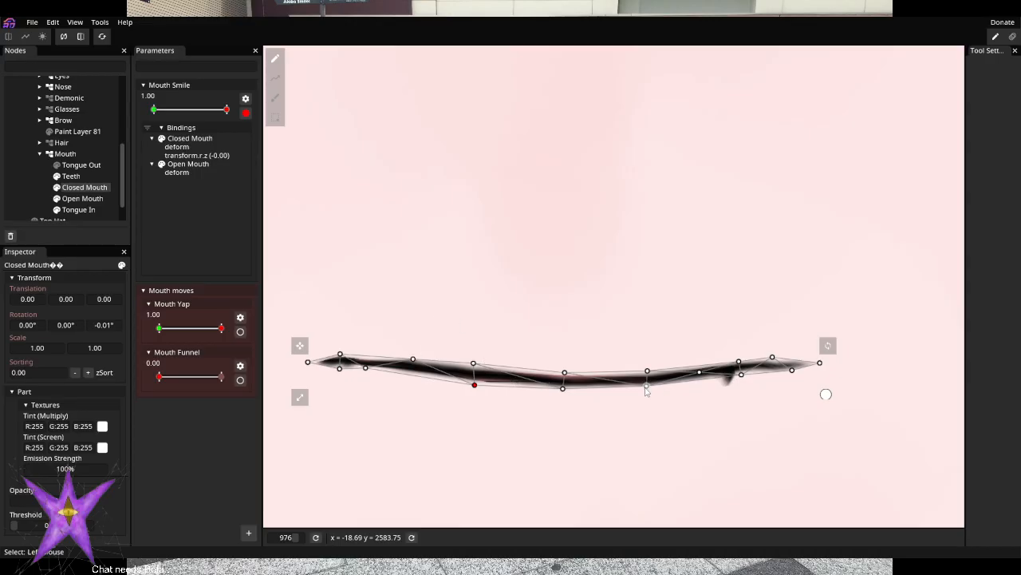
{"action": "mouse_move", "coordinate": [646, 386]}
{"action": "left_mouse_down"}
{"action": "mouse_move", "coordinate": [648, 399]}
{"action": "mouse_move", "coordinate": [647, 388]}
{"action": "left_mouse_up"}
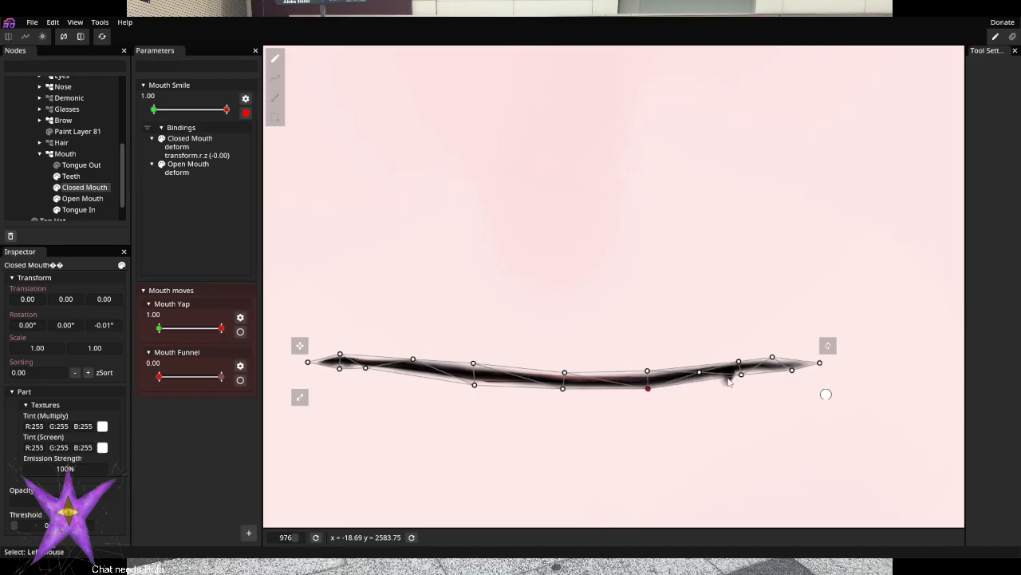
{"action": "left_click_drag", "start_coordinate": [741, 376], "coordinate": [743, 388]}
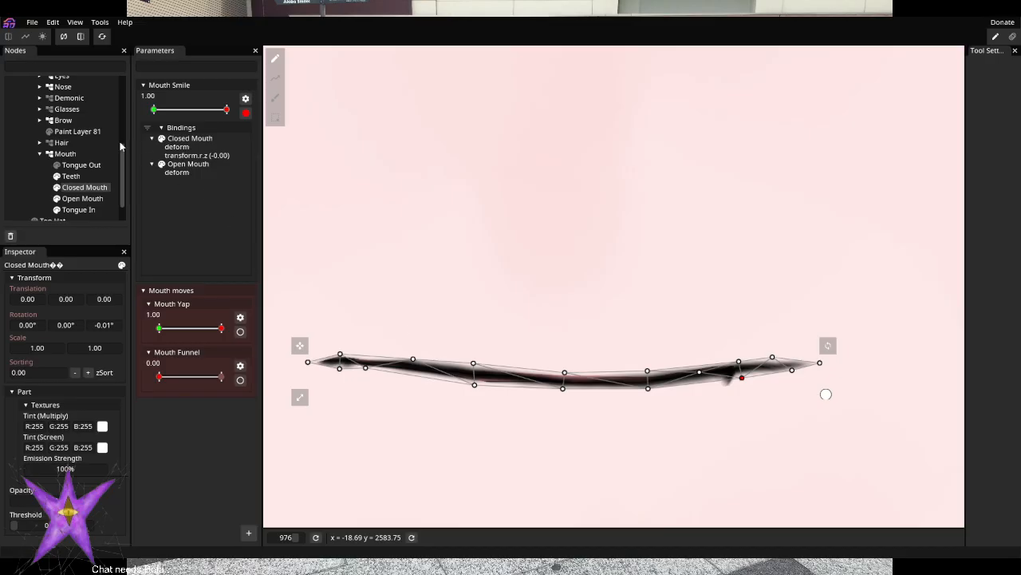
Align the Open Mouth mesh's middle vertices with the closed lip line, and preview Mouth Smile at 0.00 before returning to 1.00
{"action": "left_click", "coordinate": [81, 198]}
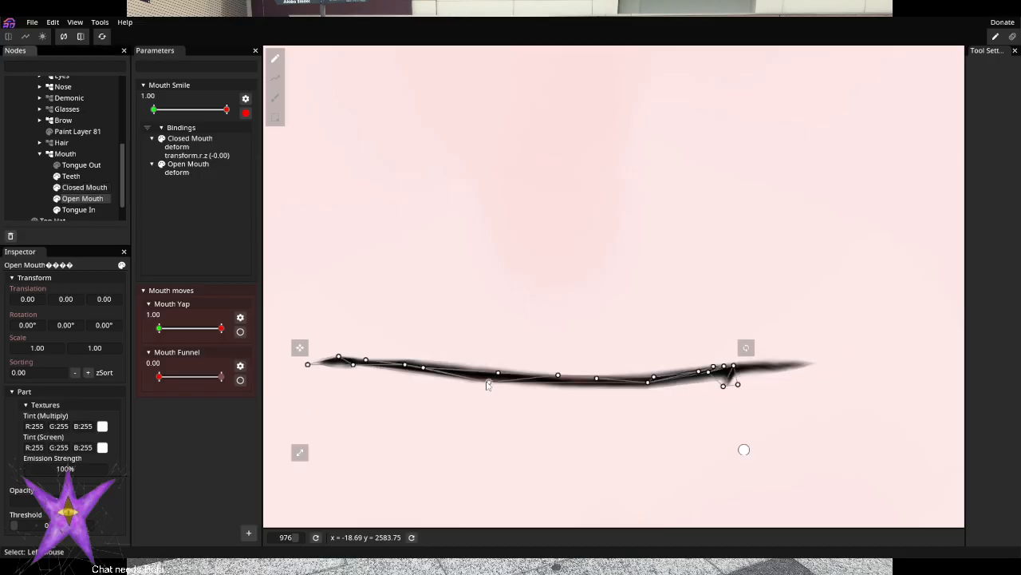
{"action": "mouse_move", "coordinate": [488, 384]}
{"action": "left_mouse_down"}
{"action": "mouse_move", "coordinate": [487, 364]}
{"action": "mouse_move", "coordinate": [486, 373]}
{"action": "left_mouse_up"}
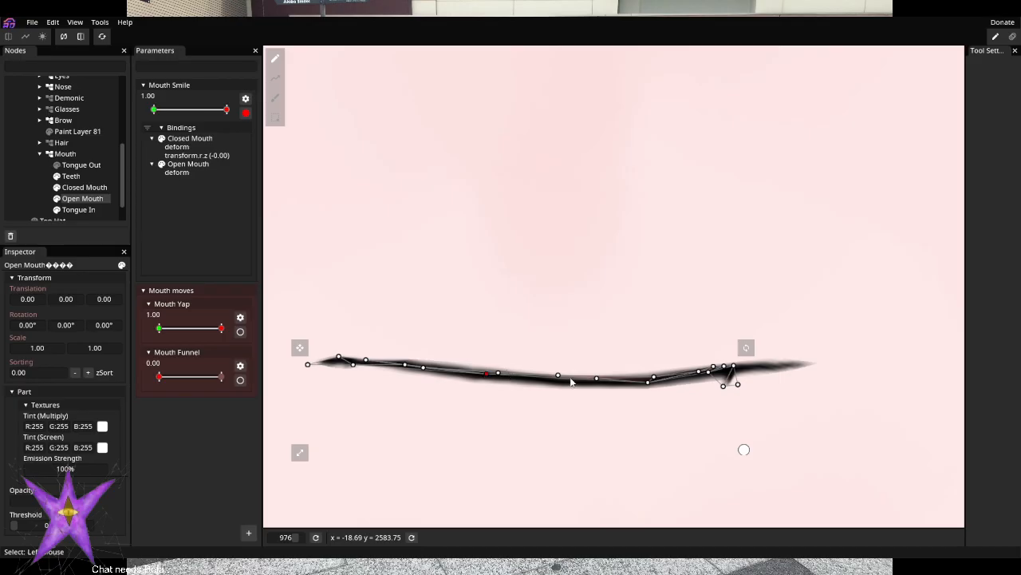
{"action": "left_click_drag", "start_coordinate": [558, 374], "coordinate": [560, 379]}
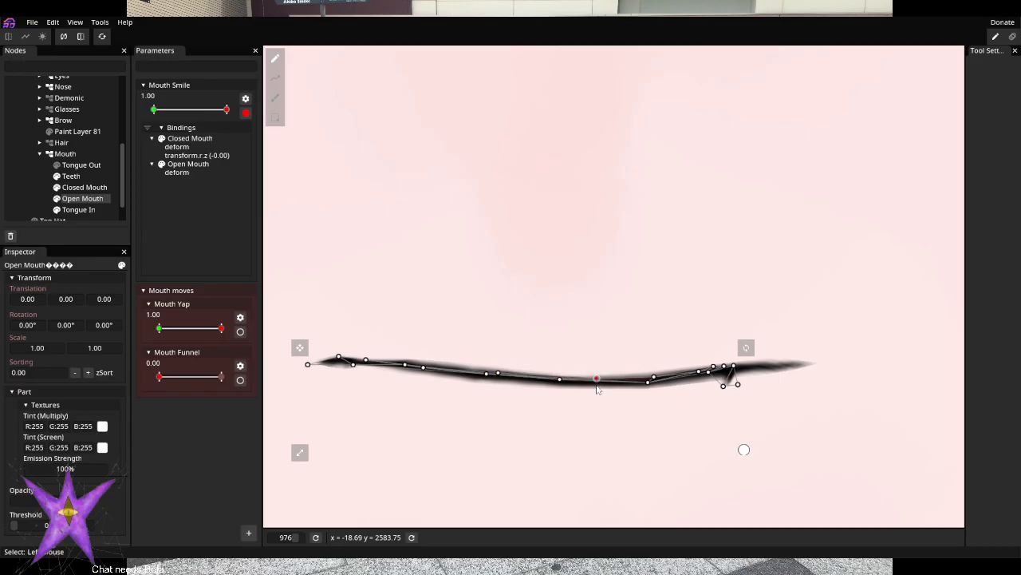
{"action": "left_click_drag", "start_coordinate": [599, 382], "coordinate": [595, 387]}
{"action": "left_click", "coordinate": [647, 382]}
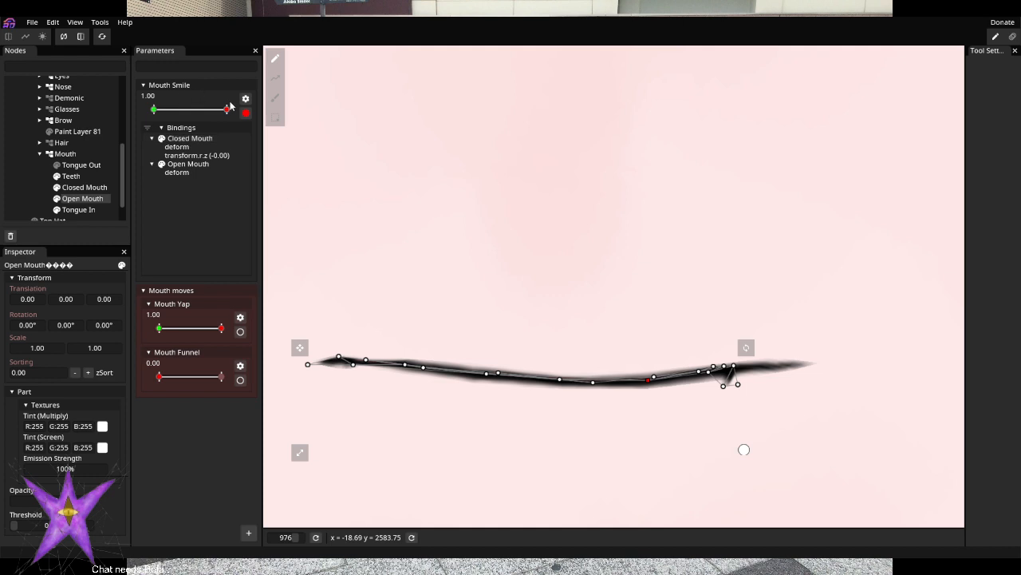
{"action": "left_click_drag", "start_coordinate": [227, 111], "coordinate": [148, 118]}
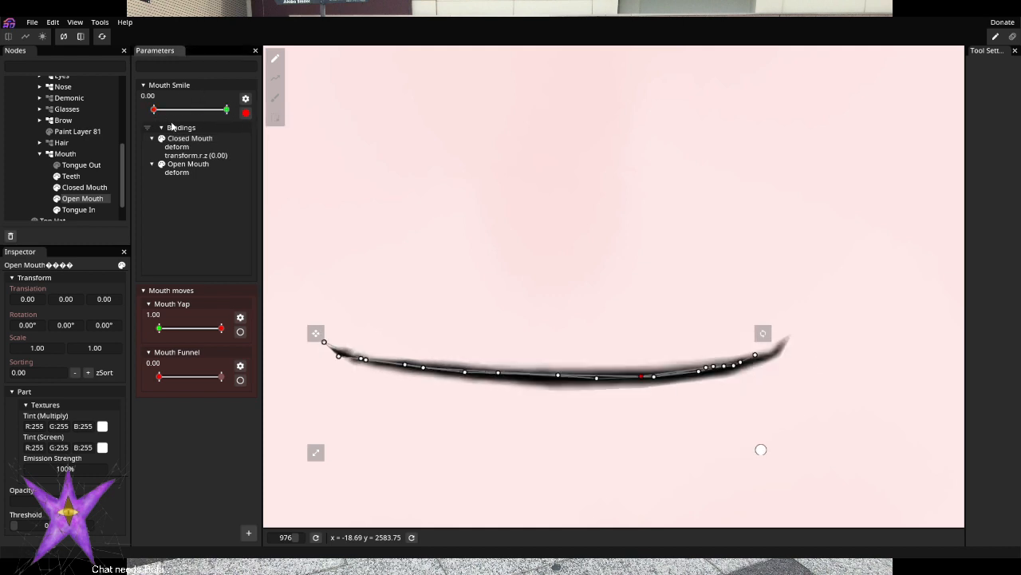
{"action": "key", "text": "ctrl+z"}
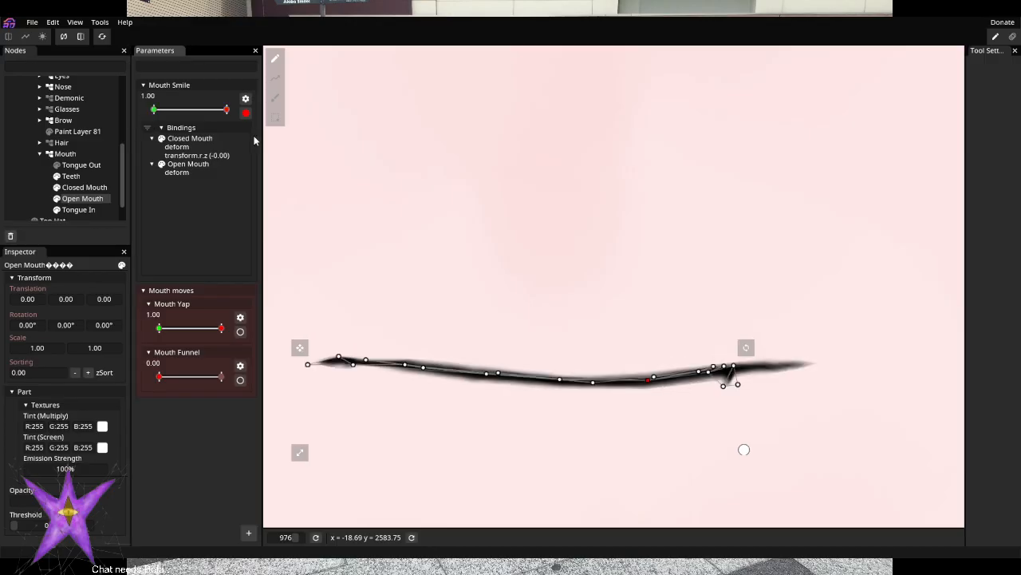
At Mouth Yap 0.00, align the Open Mouth's upper-edge vertices with the closed lip line, and preview Mouth Smile
{"action": "left_click_drag", "start_coordinate": [223, 333], "coordinate": [150, 338]}
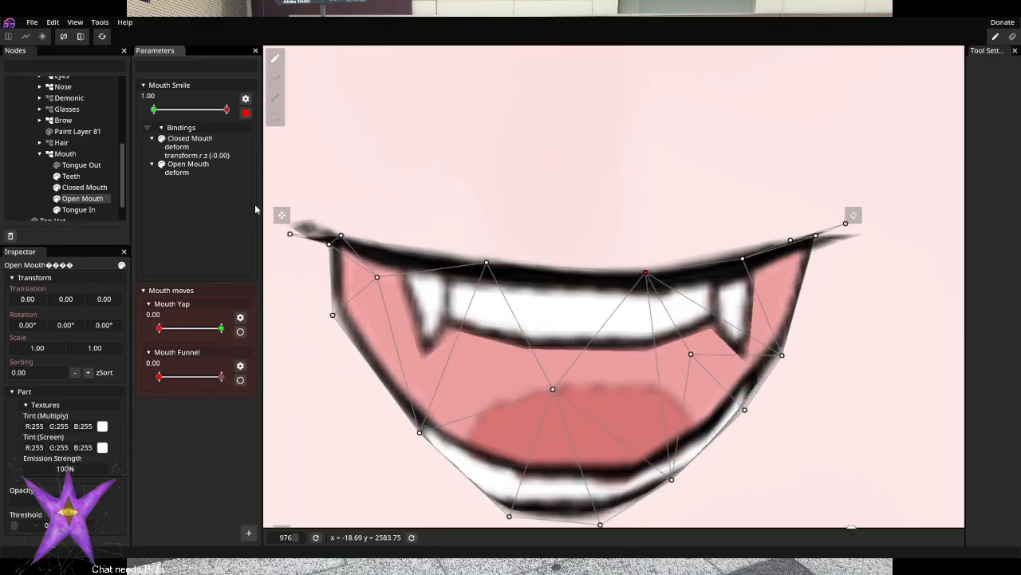
{"action": "left_click_drag", "start_coordinate": [648, 273], "coordinate": [649, 277]}
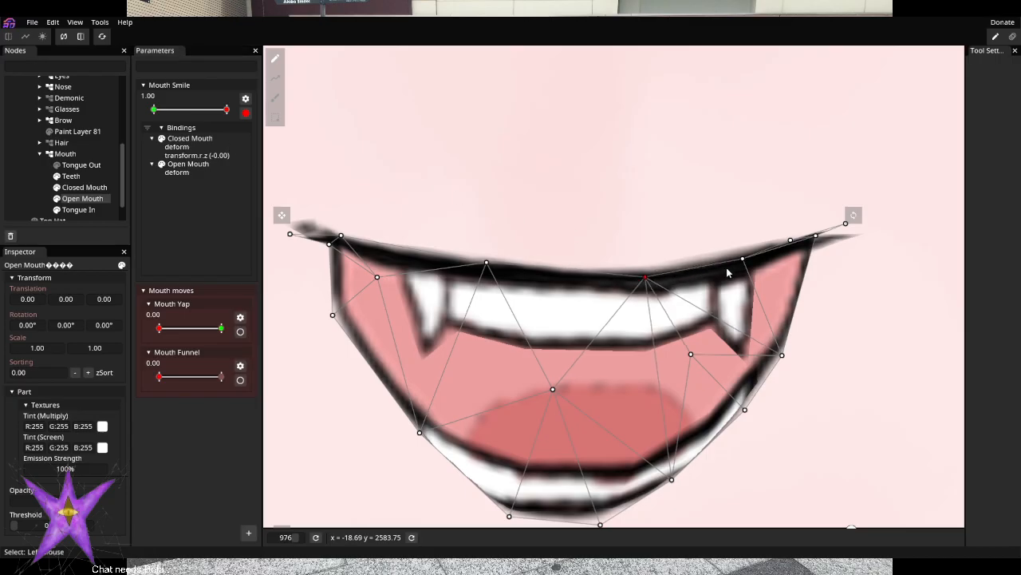
{"action": "left_click_drag", "start_coordinate": [741, 258], "coordinate": [816, 242]}
{"action": "left_click_drag", "start_coordinate": [342, 237], "coordinate": [345, 247]}
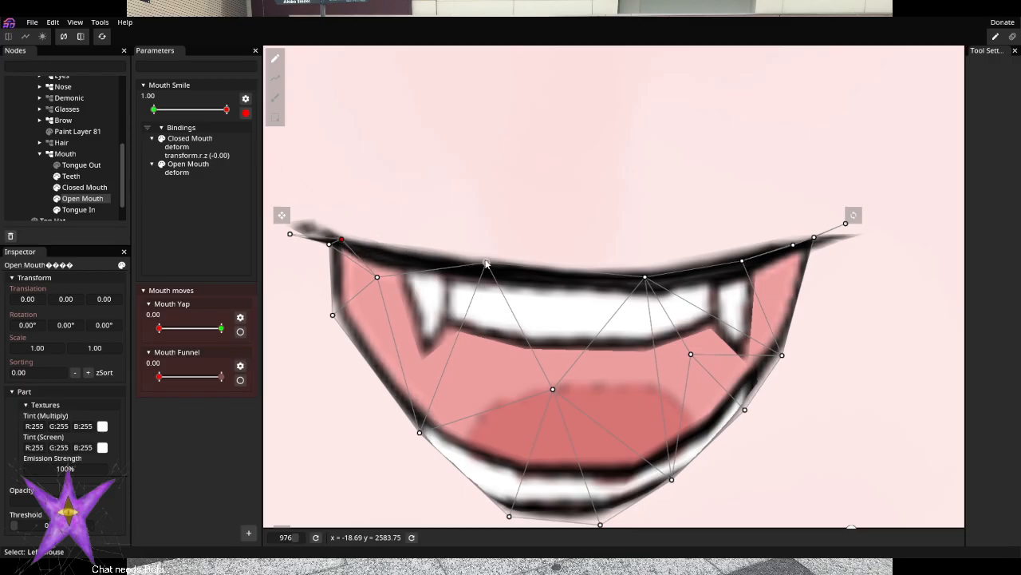
{"action": "mouse_move", "coordinate": [487, 263]}
{"action": "left_mouse_down"}
{"action": "mouse_move", "coordinate": [491, 293]}
{"action": "mouse_move", "coordinate": [483, 271]}
{"action": "left_mouse_up"}
{"action": "mouse_move", "coordinate": [379, 280]}
{"action": "left_mouse_down"}
{"action": "mouse_move", "coordinate": [373, 297]}
{"action": "mouse_move", "coordinate": [387, 262]}
{"action": "left_mouse_up"}
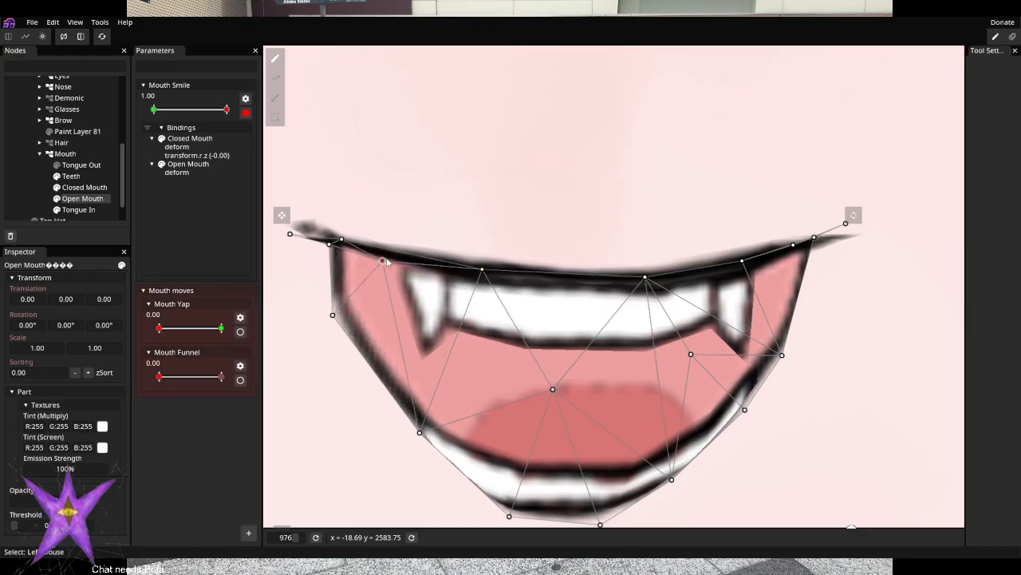
{"action": "left_click", "coordinate": [246, 113]}
{"action": "mouse_move", "coordinate": [223, 124]}
{"action": "left_mouse_down"}
{"action": "mouse_move", "coordinate": [142, 132]}
{"action": "mouse_move", "coordinate": [255, 132]}
{"action": "mouse_move", "coordinate": [103, 130]}
{"action": "mouse_move", "coordinate": [240, 128]}
{"action": "left_mouse_up"}
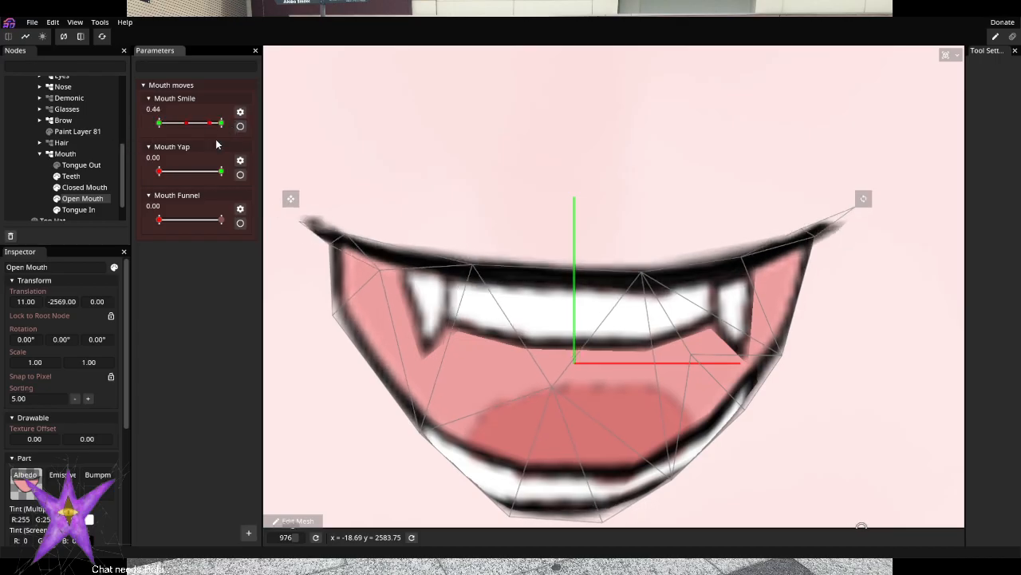
Reshape the Closed Mouth's left tip at Mouth Smile 1.00, match the Open Mouth's left tip vertex to it, and preview Mouth Smile
{"action": "left_click", "coordinate": [84, 186]}
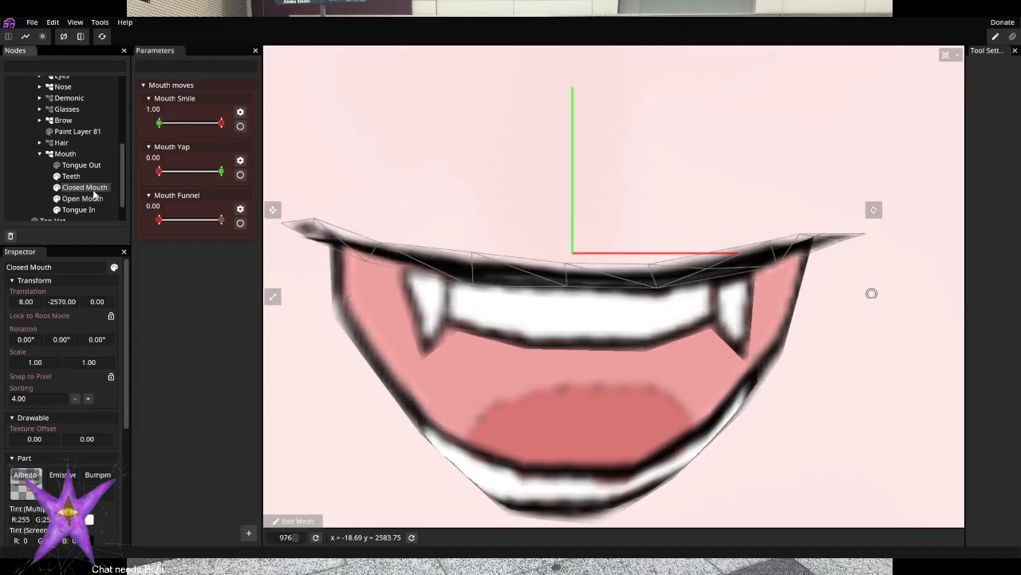
{"action": "left_click", "coordinate": [240, 125]}
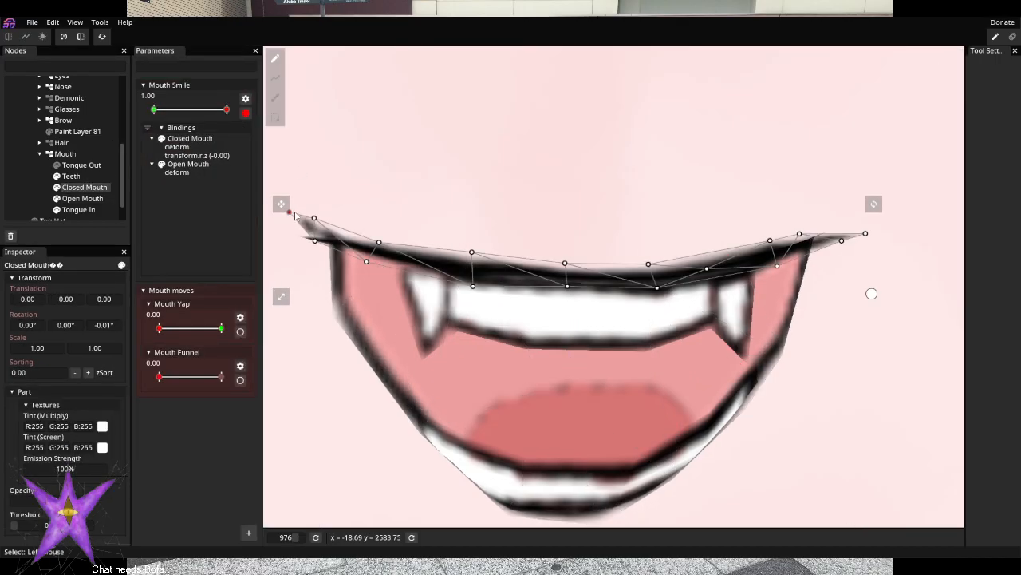
{"action": "left_click_drag", "start_coordinate": [294, 216], "coordinate": [315, 249]}
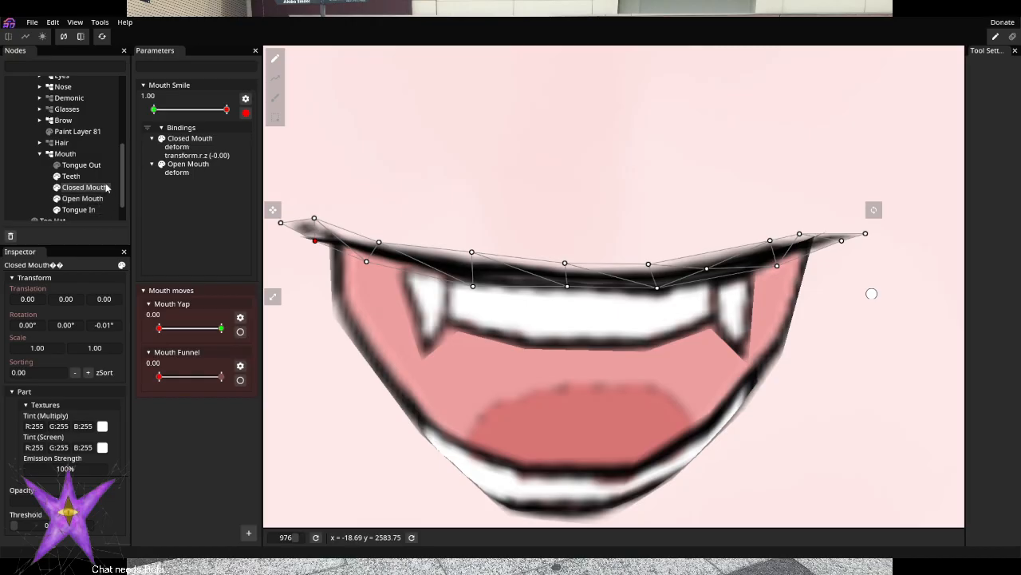
{"action": "left_click", "coordinate": [78, 198]}
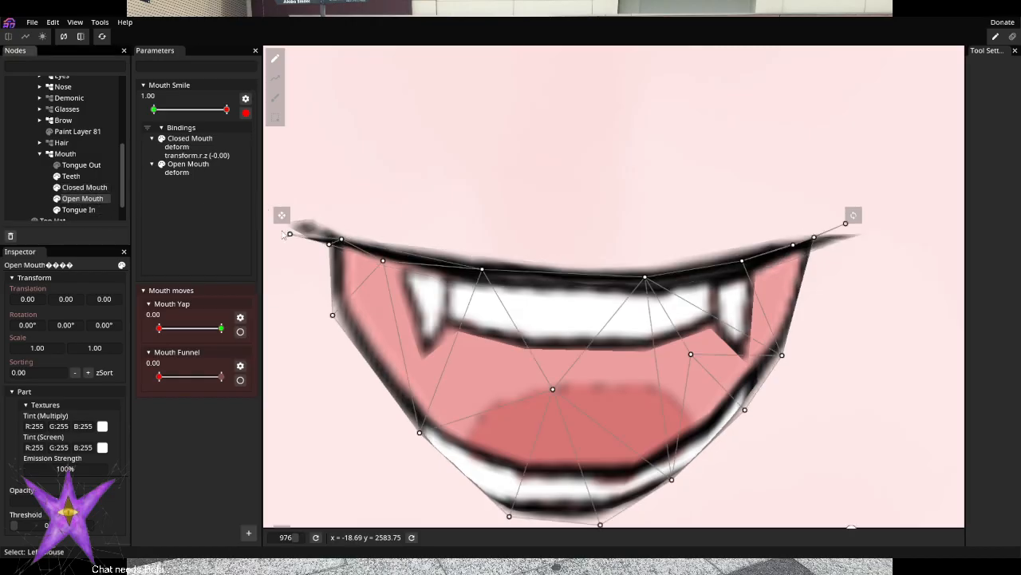
{"action": "left_click_drag", "start_coordinate": [290, 233], "coordinate": [298, 228]}
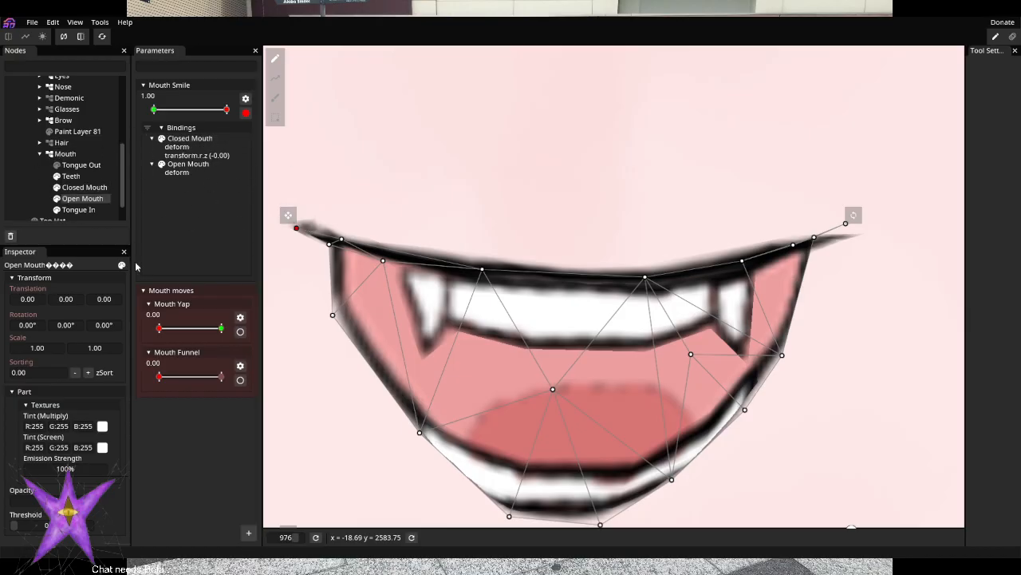
{"action": "left_click", "coordinate": [246, 113]}
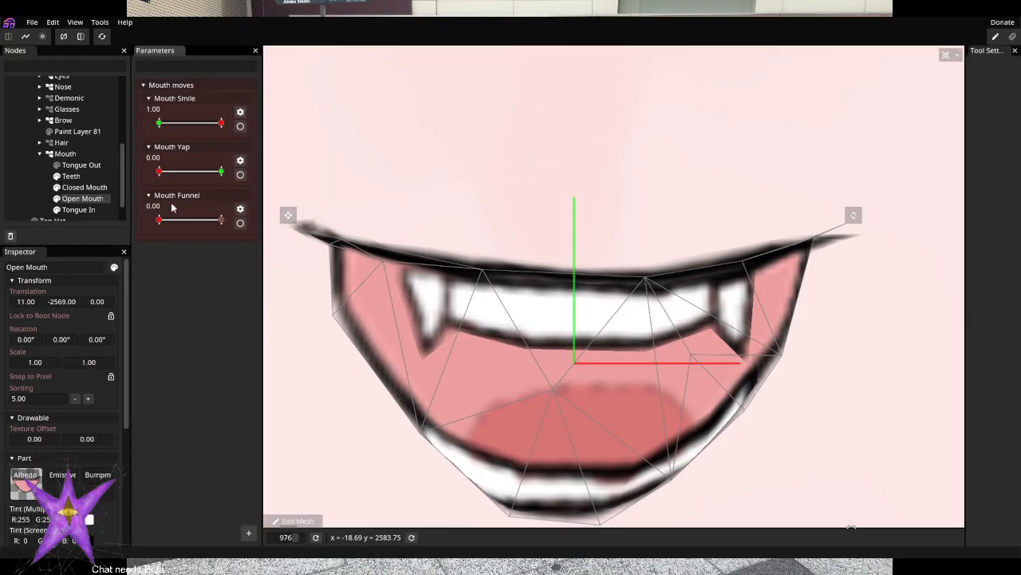
{"action": "left_click", "coordinate": [16, 210]}
{"action": "mouse_move", "coordinate": [224, 124]}
{"action": "left_mouse_down"}
{"action": "mouse_move", "coordinate": [197, 124]}
{"action": "mouse_move", "coordinate": [232, 125]}
{"action": "left_mouse_up"}
{"action": "left_click", "coordinate": [239, 126]}
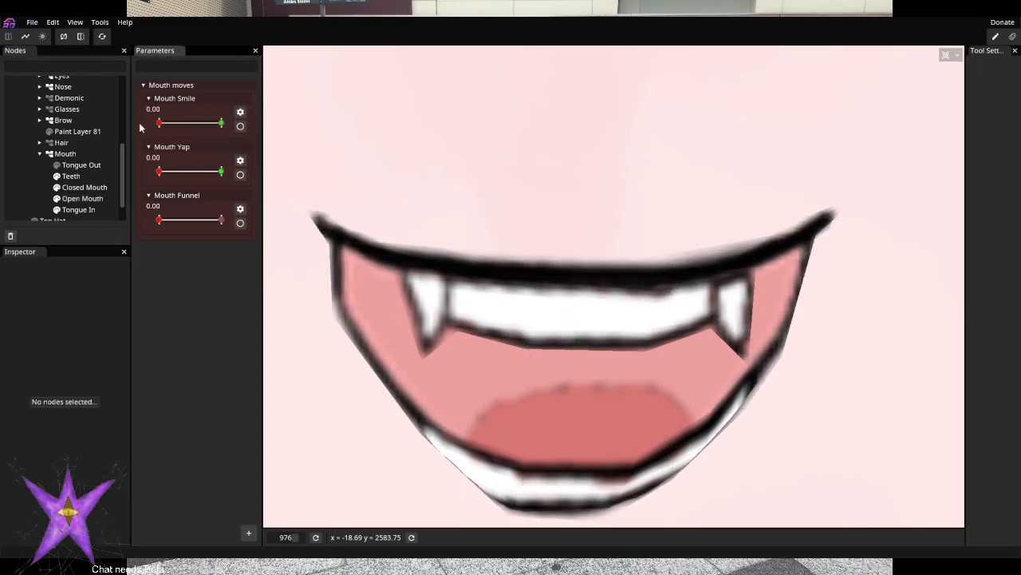
With Mouth Yap and Mouth Smile at 1.00, lower the Open Mouth's protruding left vertex onto the lip line and preview Mouth Smile
{"action": "left_click_drag", "start_coordinate": [159, 172], "coordinate": [221, 170]}
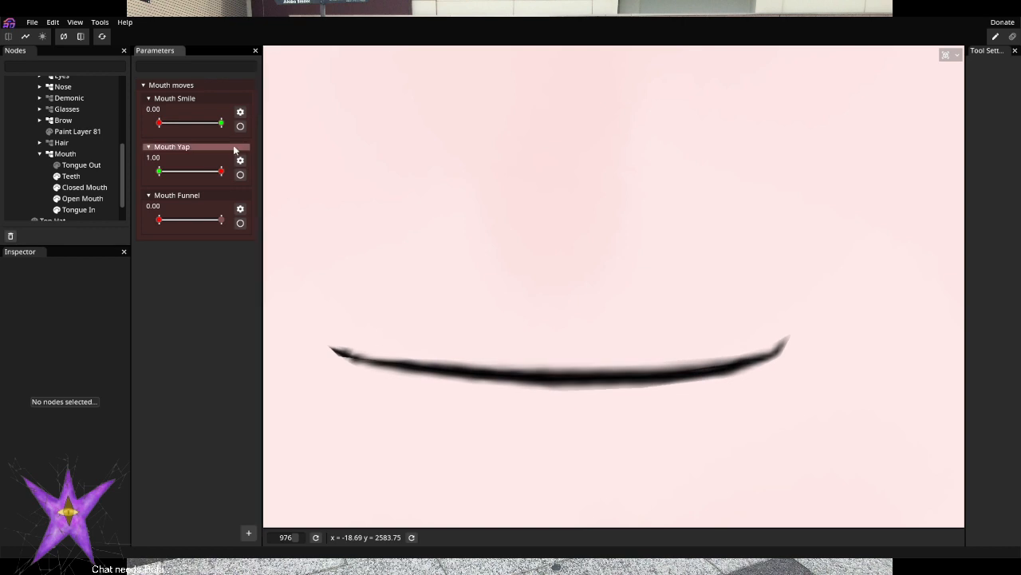
{"action": "left_click_drag", "start_coordinate": [156, 125], "coordinate": [221, 126]}
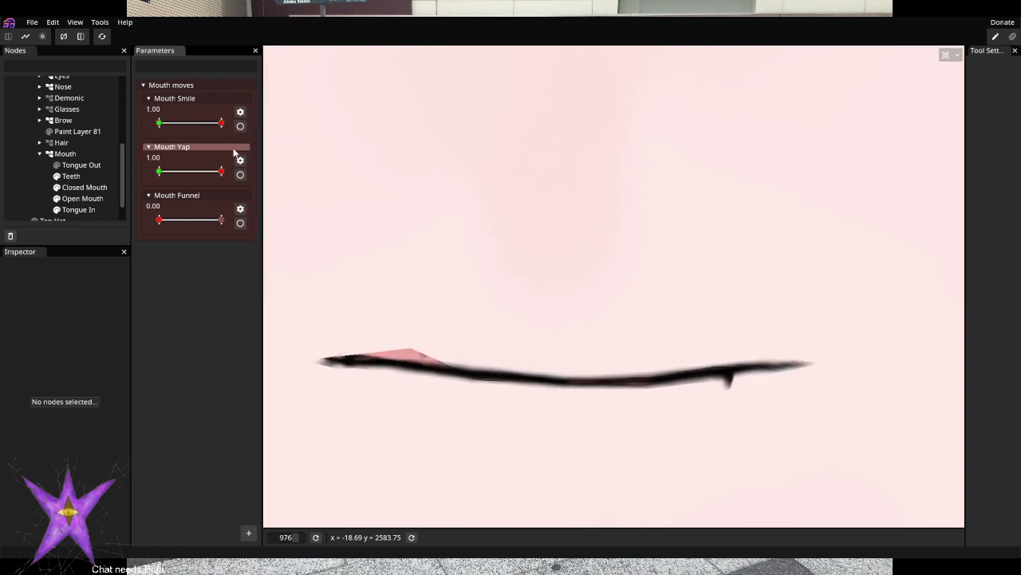
{"action": "left_click", "coordinate": [241, 125]}
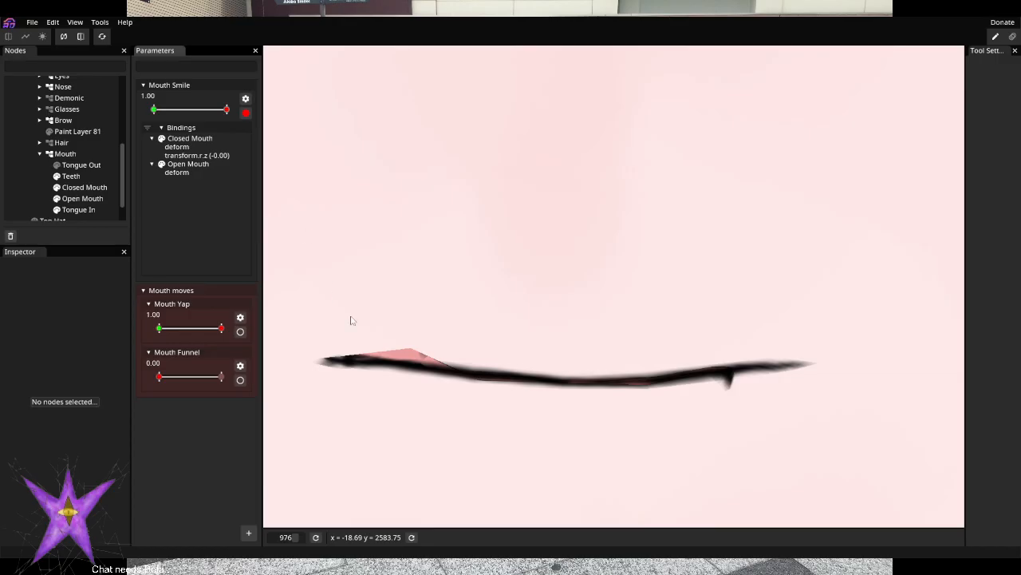
{"action": "left_click", "coordinate": [88, 200]}
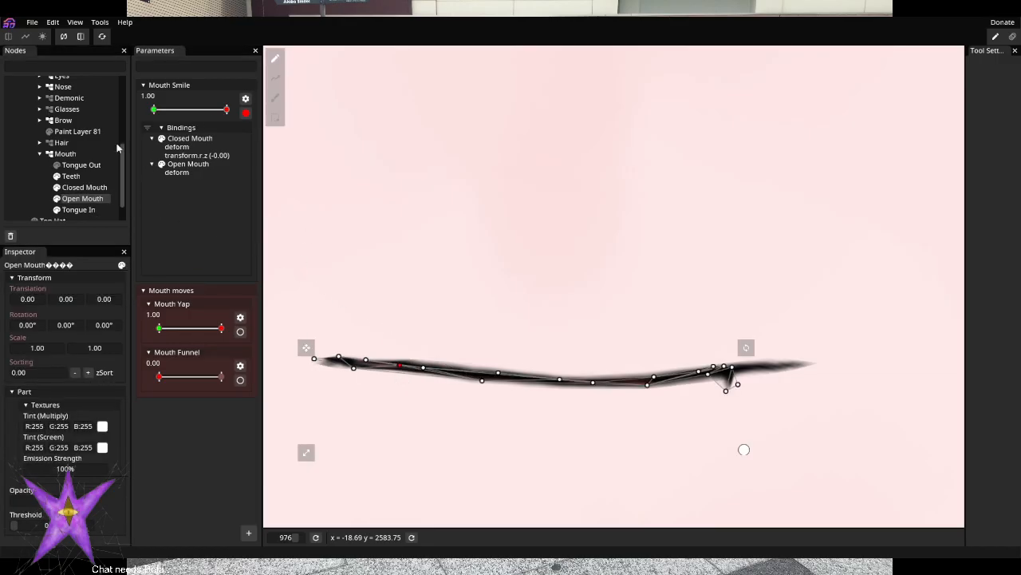
{"action": "left_click", "coordinate": [245, 112]}
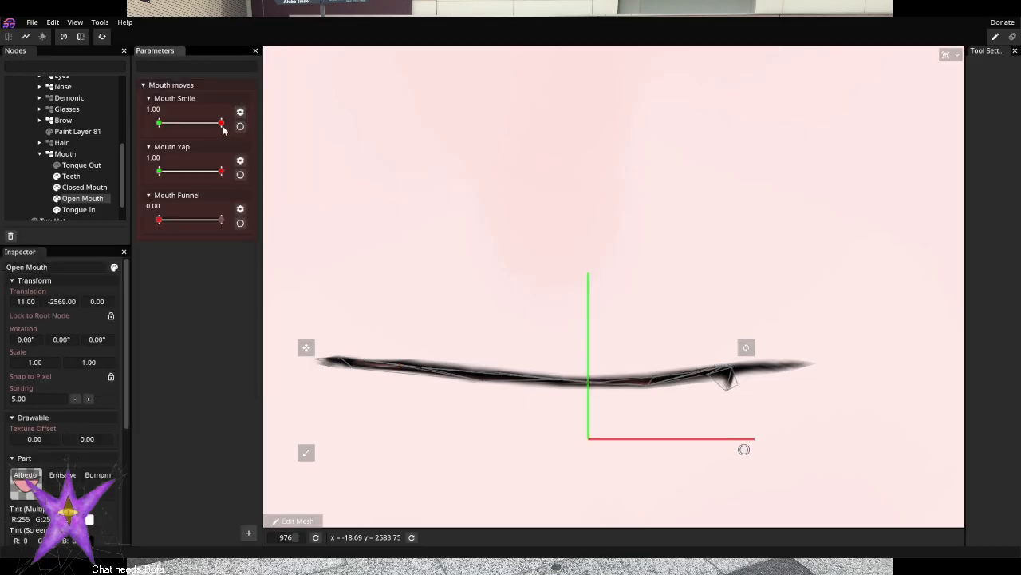
{"action": "left_click_drag", "start_coordinate": [223, 126], "coordinate": [244, 133]}
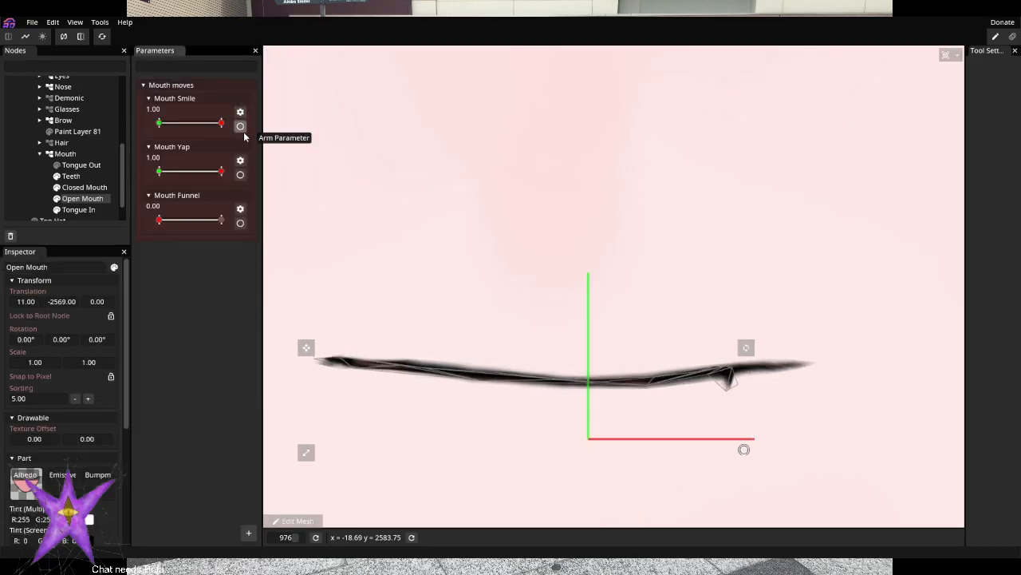
Move the Open Mouth's stray right-end vertices onto the closed lip line at Mouth Smile 1.00
{"action": "left_click", "coordinate": [240, 126]}
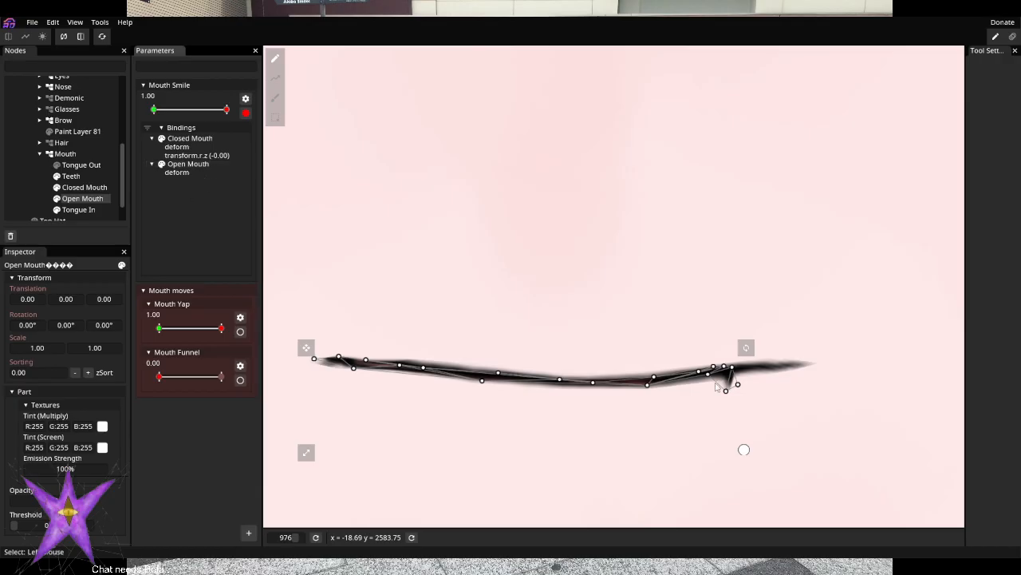
{"action": "left_click_drag", "start_coordinate": [733, 392], "coordinate": [754, 367]}
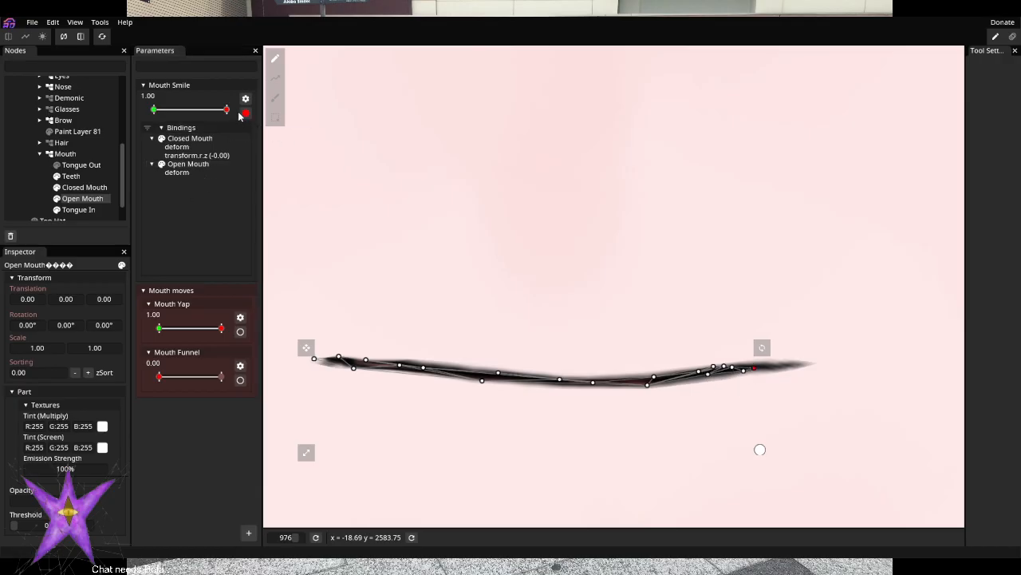
{"action": "left_click", "coordinate": [245, 114]}
Set Mouth Yap to 0.00, pull the Open Mouth's right corner vertices onto the closed mouth's tip, and preview Mouth Smile
{"action": "left_click_drag", "start_coordinate": [223, 127], "coordinate": [135, 176]}
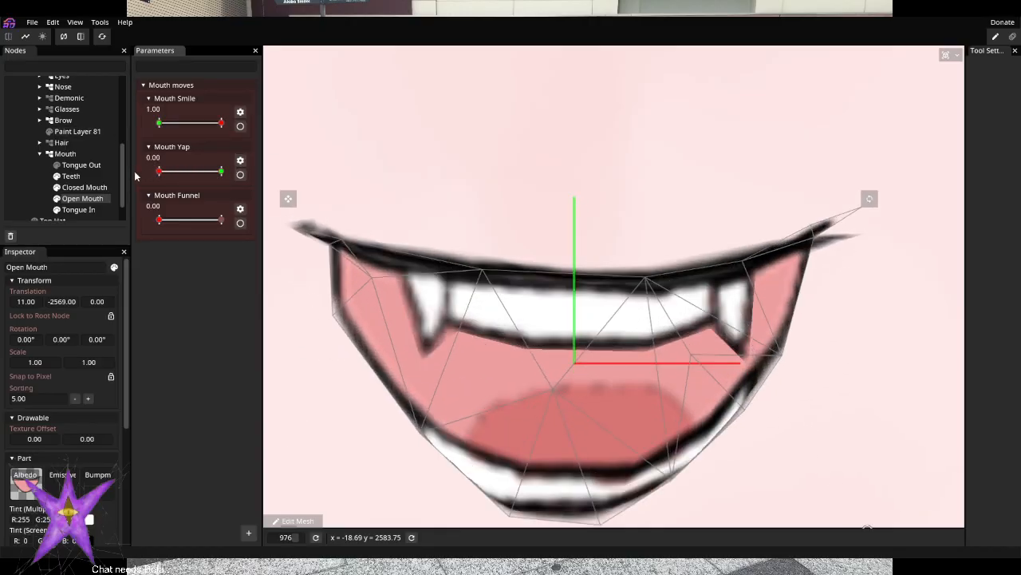
{"action": "left_click_drag", "start_coordinate": [222, 125], "coordinate": [324, 141]}
{"action": "left_click", "coordinate": [239, 126]}
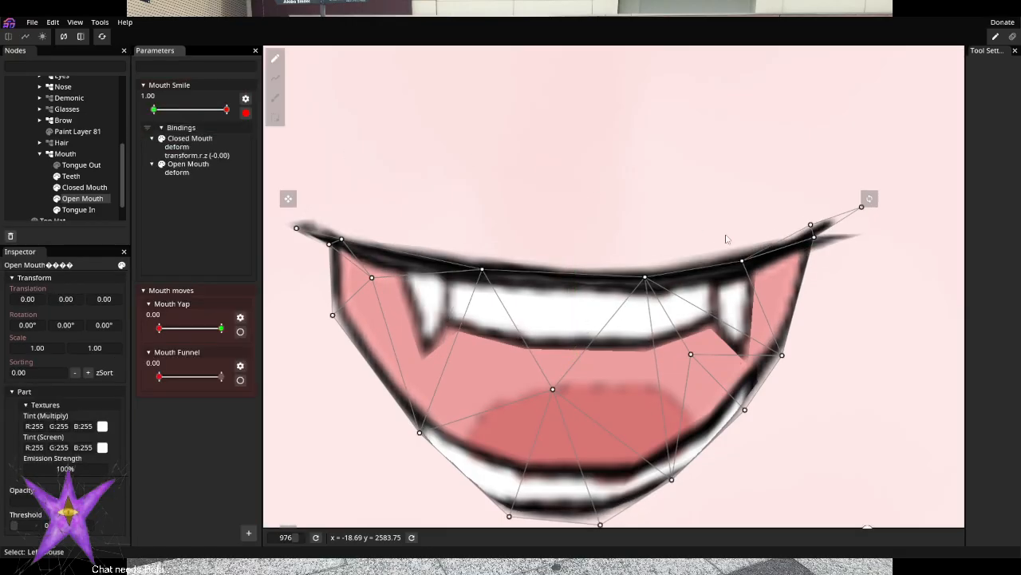
{"action": "left_click_drag", "start_coordinate": [810, 226], "coordinate": [844, 245]}
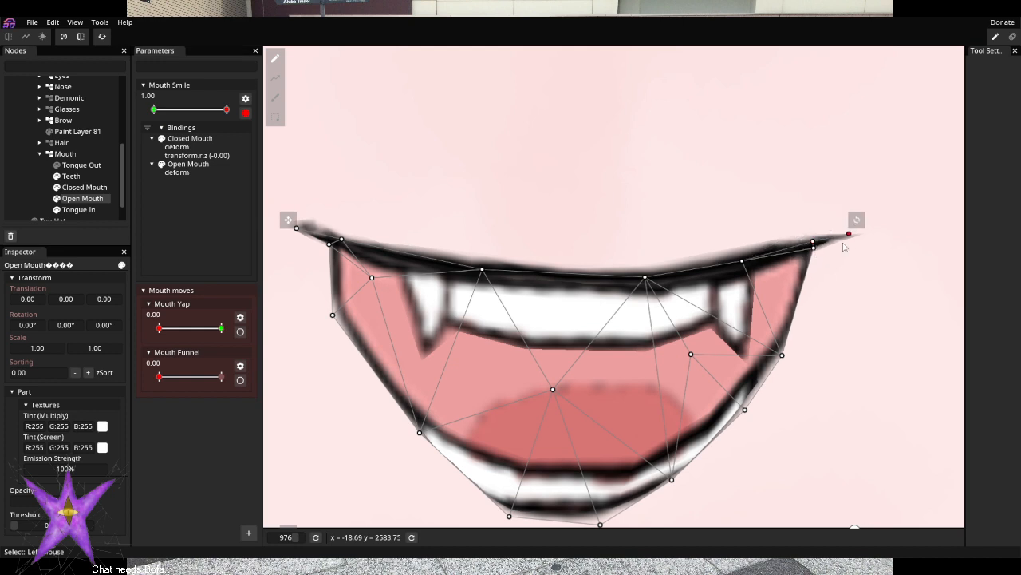
{"action": "left_click", "coordinate": [246, 112]}
{"action": "mouse_move", "coordinate": [221, 124]}
{"action": "left_mouse_down"}
{"action": "mouse_move", "coordinate": [194, 125]}
{"action": "mouse_move", "coordinate": [221, 124]}
{"action": "left_mouse_up"}
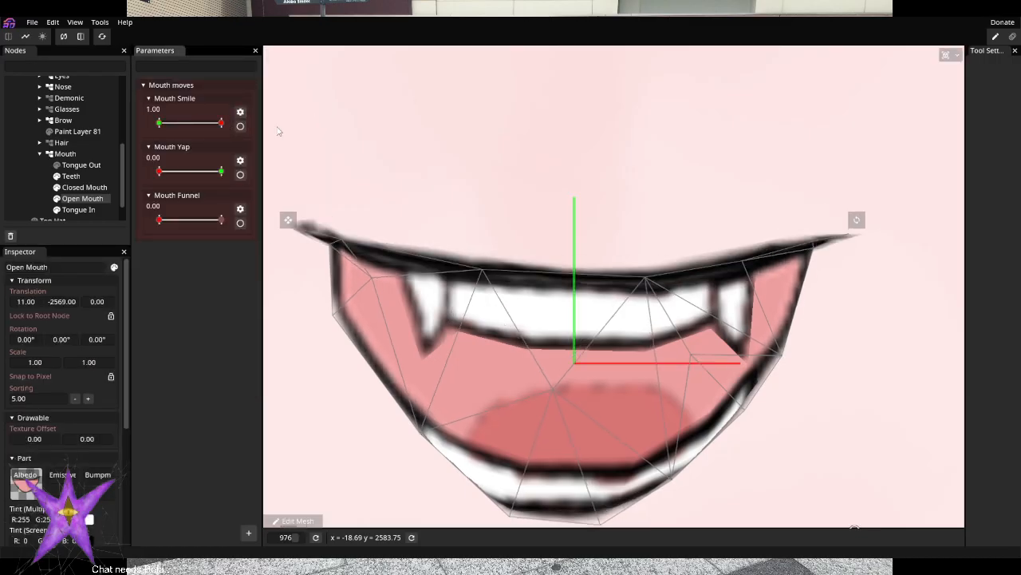
At Mouth Yap 1.00, raise the Open Mouth's right-end vertices towards the lip line, and check the result at Mouth Yap 0.00
{"action": "left_click_drag", "start_coordinate": [159, 178], "coordinate": [223, 175]}
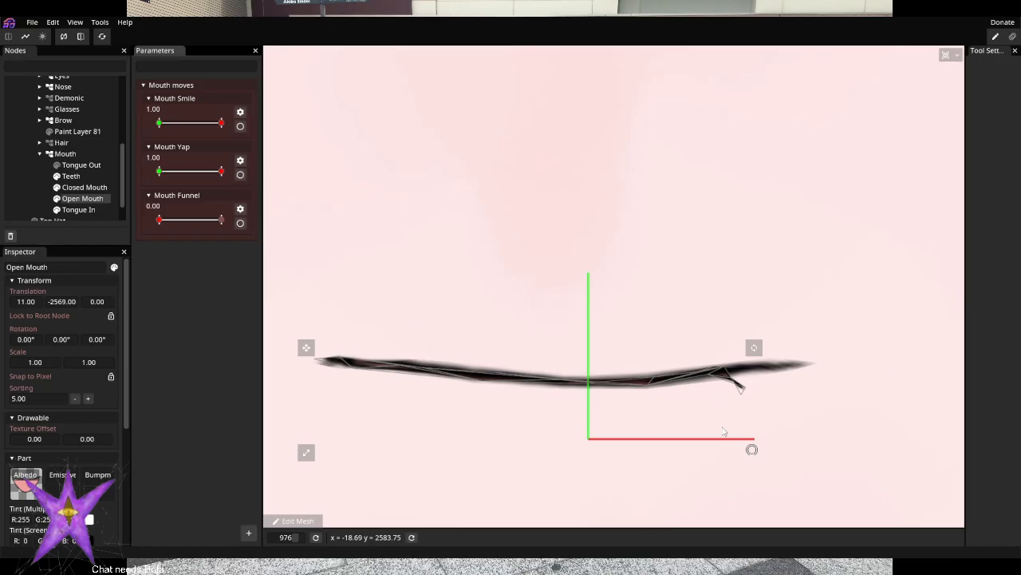
{"action": "left_click", "coordinate": [241, 125]}
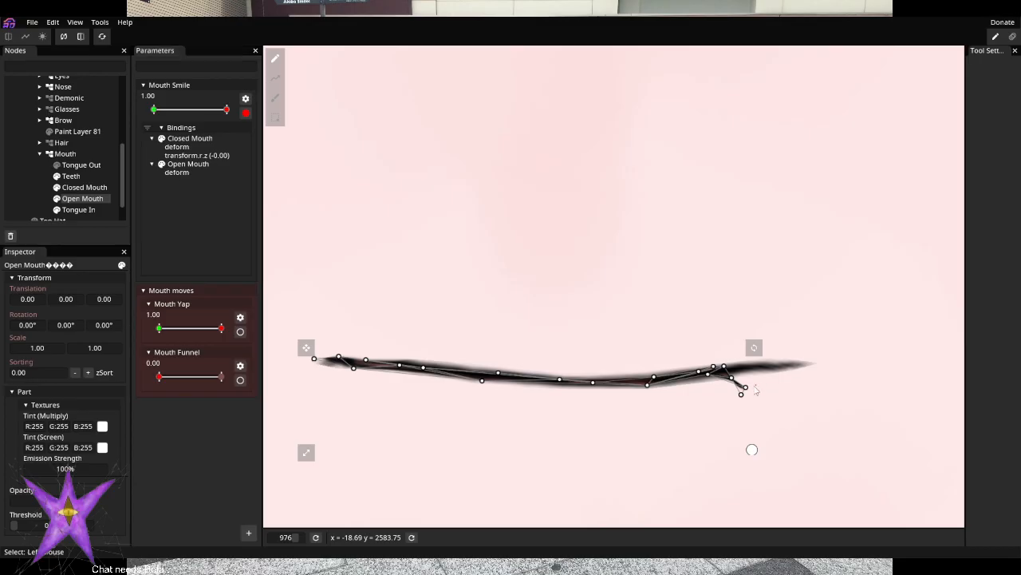
{"action": "left_click_drag", "start_coordinate": [756, 405], "coordinate": [727, 375]}
{"action": "left_click_drag", "start_coordinate": [754, 413], "coordinate": [749, 382]}
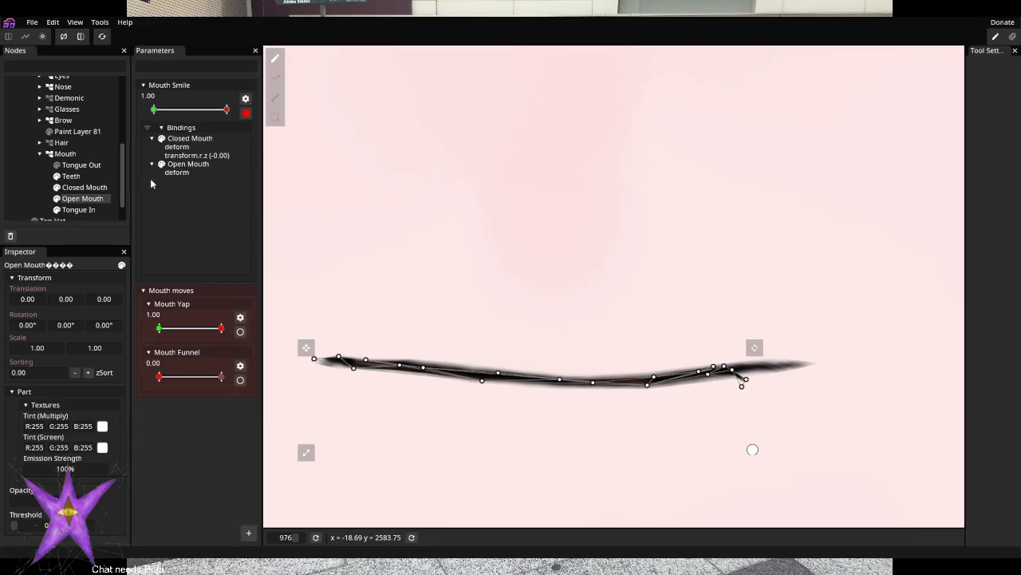
{"action": "left_click", "coordinate": [246, 113]}
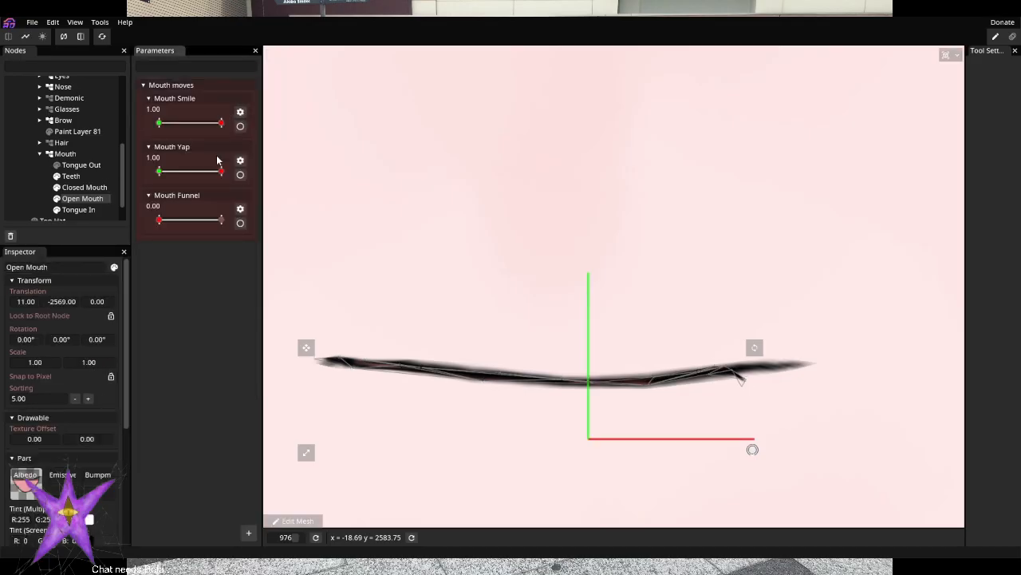
{"action": "left_click_drag", "start_coordinate": [223, 173], "coordinate": [159, 173]}
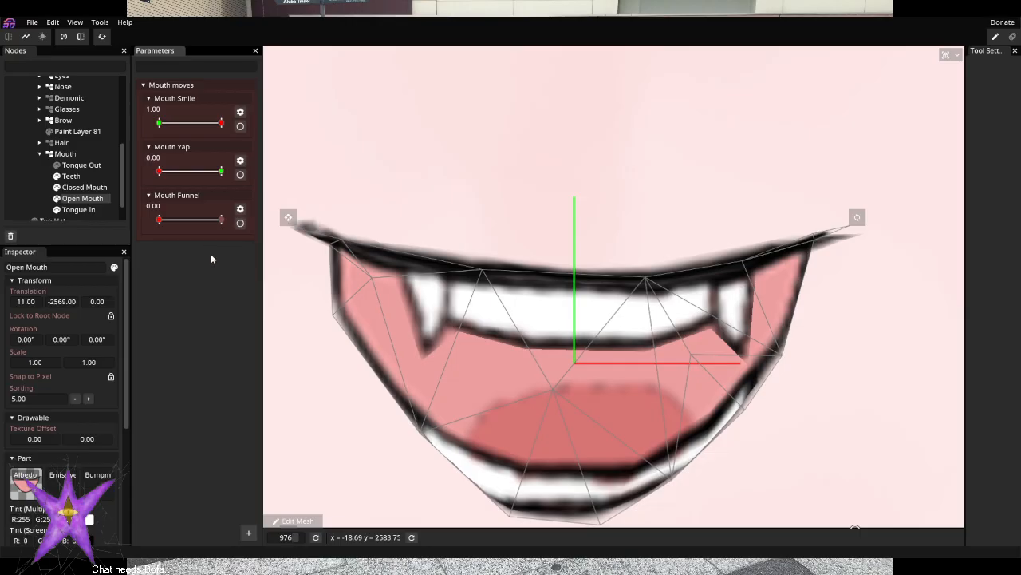
{"action": "left_click", "coordinate": [11, 193]}
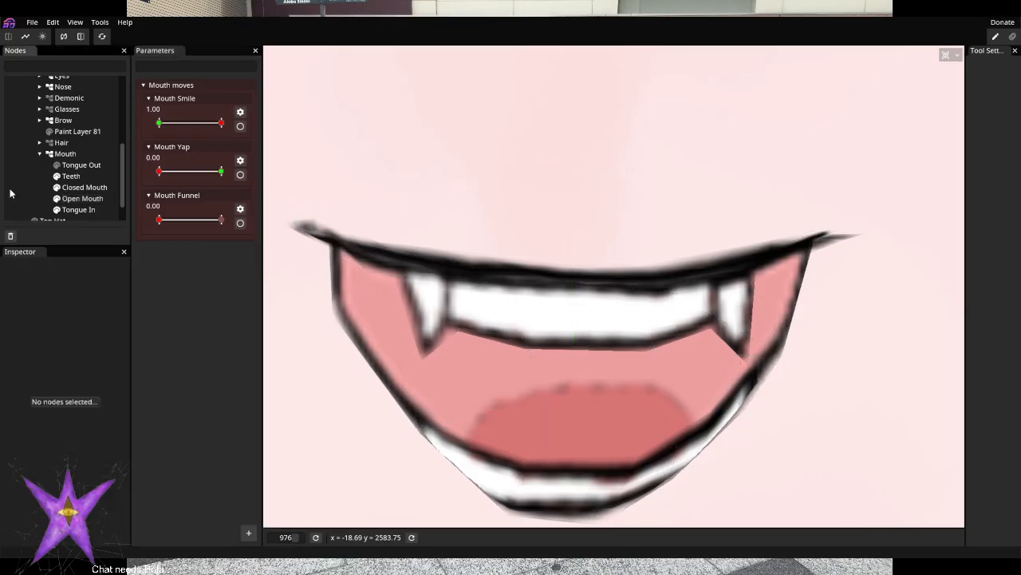
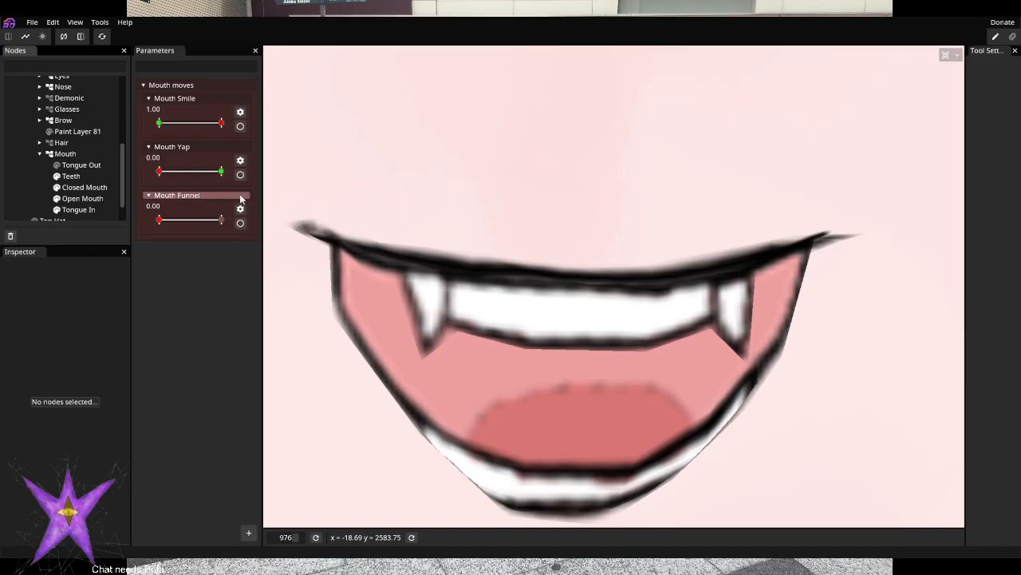
Arm Mouth Funnel at 0.00, shift the Open Mouth's left-side vertices inward as a group, and save the model
{"action": "left_click", "coordinate": [239, 223]}
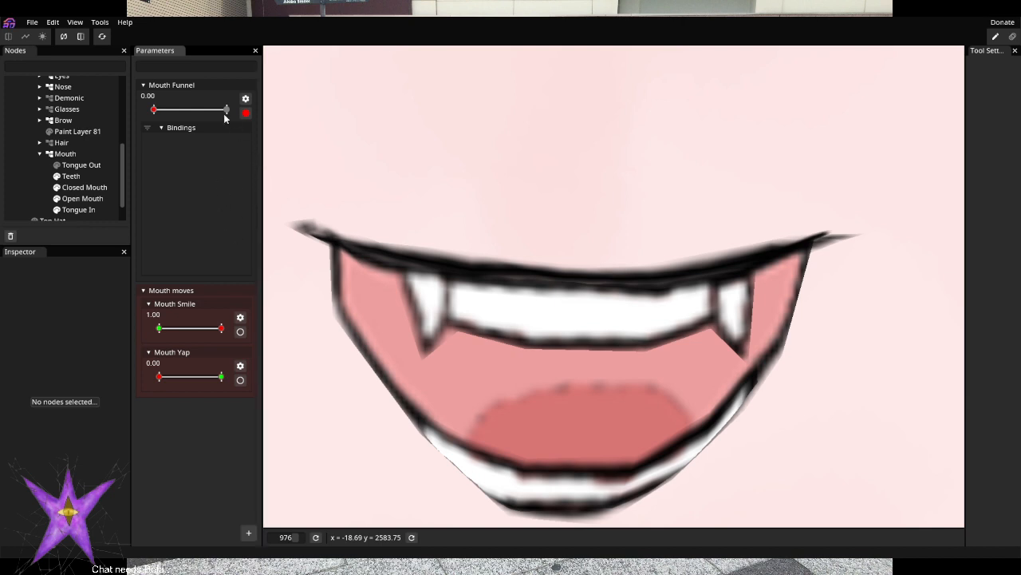
{"action": "left_click", "coordinate": [76, 200]}
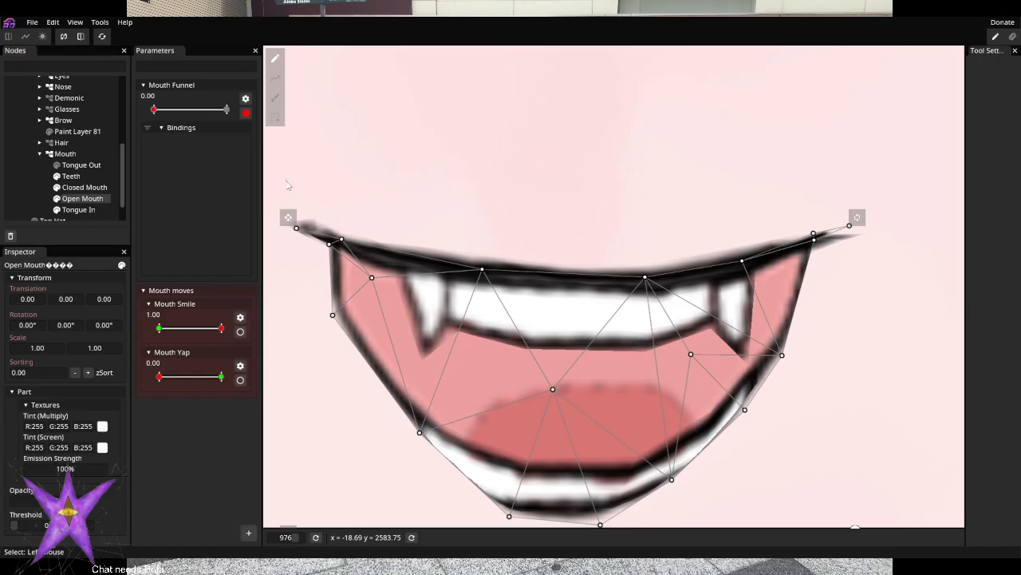
{"action": "left_click_drag", "start_coordinate": [288, 182], "coordinate": [454, 481]}
{"action": "left_click_drag", "start_coordinate": [380, 284], "coordinate": [420, 294]}
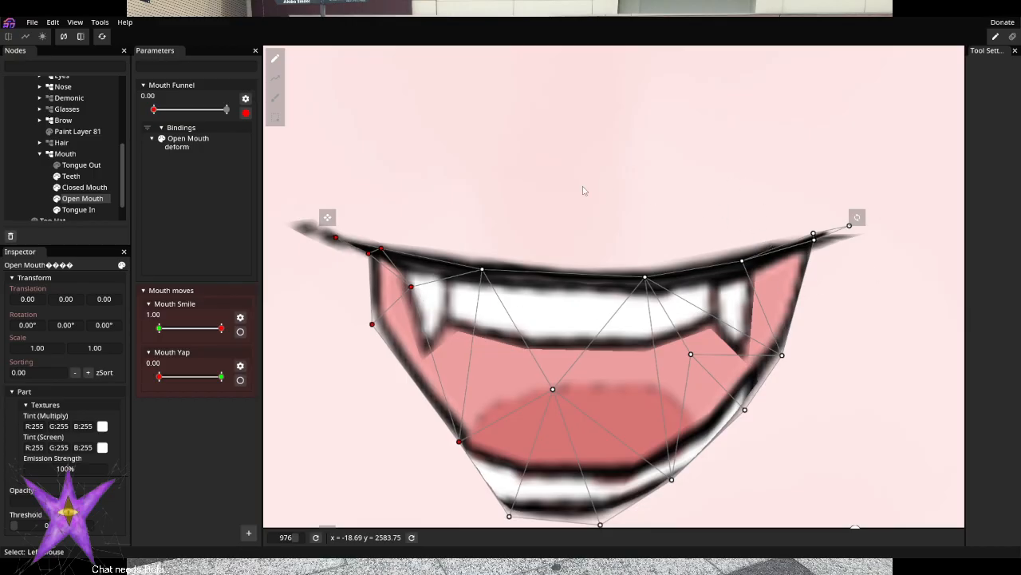
{"action": "left_click", "coordinate": [582, 142]}
{"action": "key", "text": "ctrl+s"}
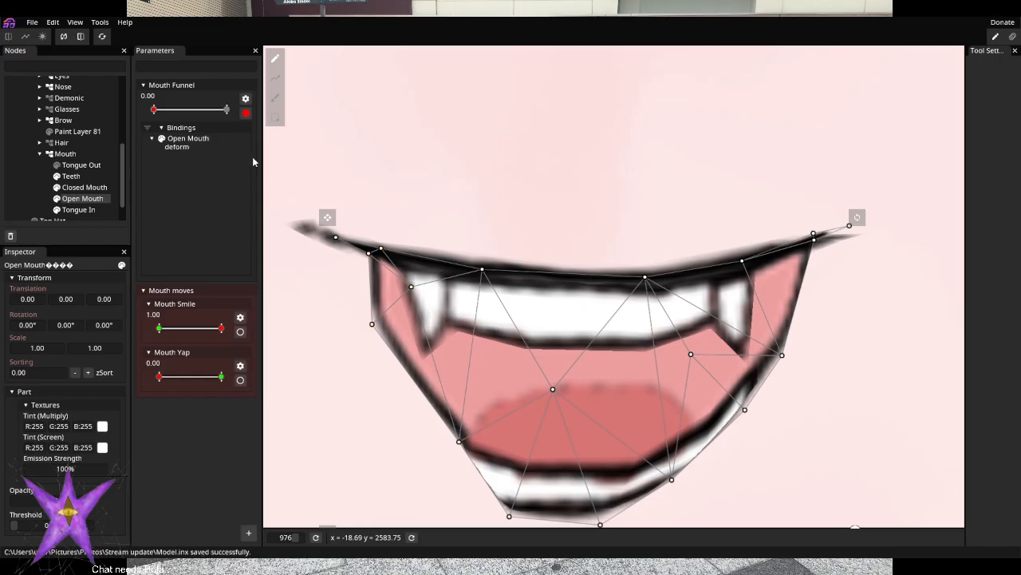
Undo the left-side shift made at Mouth Funnel 0.00 and move the Open Mouth's left-side vertices inward at 1.00 instead
{"action": "key", "text": "ctrl+z"}
{"action": "key", "text": "ctrl+z"}
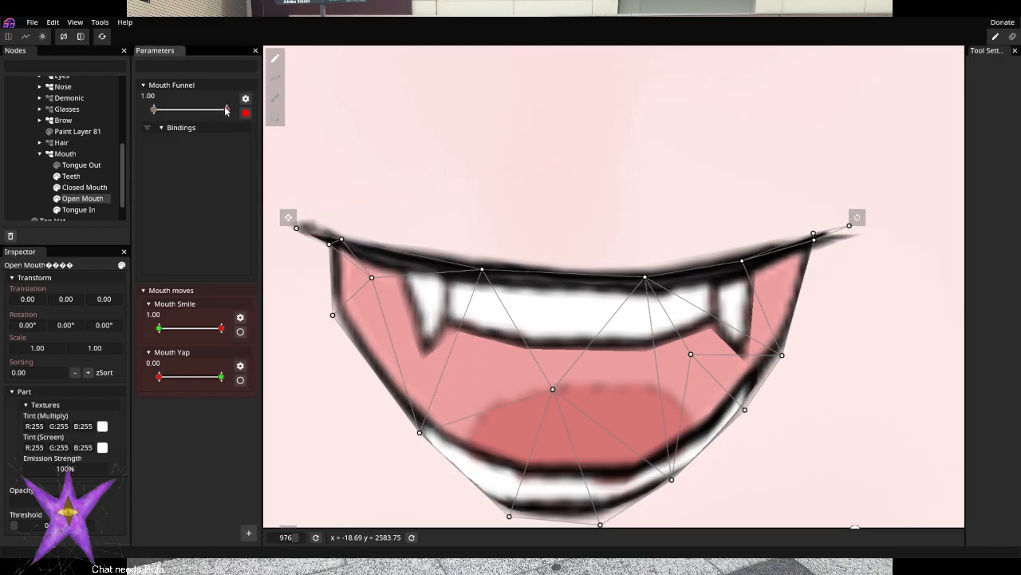
{"action": "left_click_drag", "start_coordinate": [281, 200], "coordinate": [402, 385]}
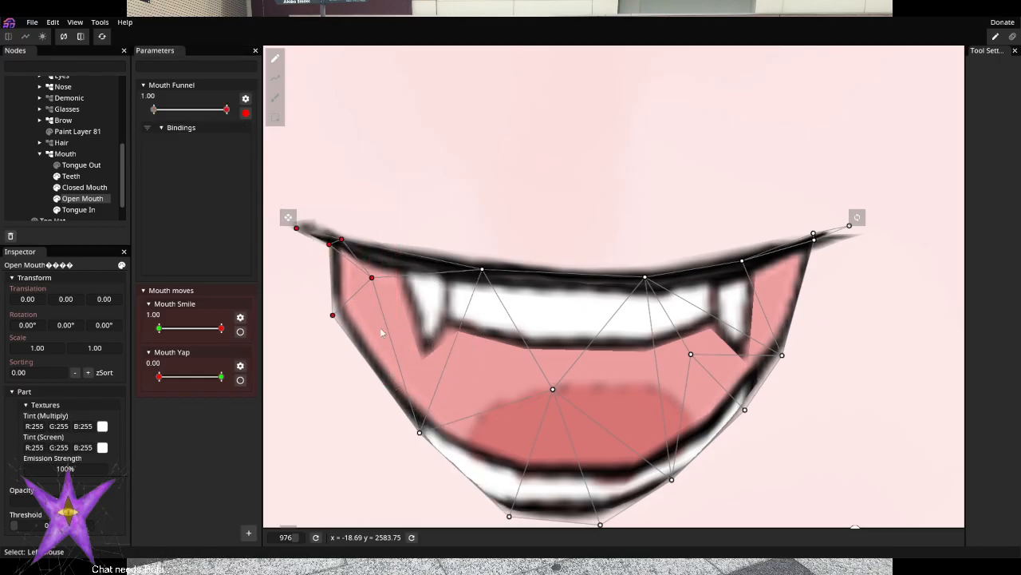
{"action": "left_click_drag", "start_coordinate": [373, 281], "coordinate": [415, 291]}
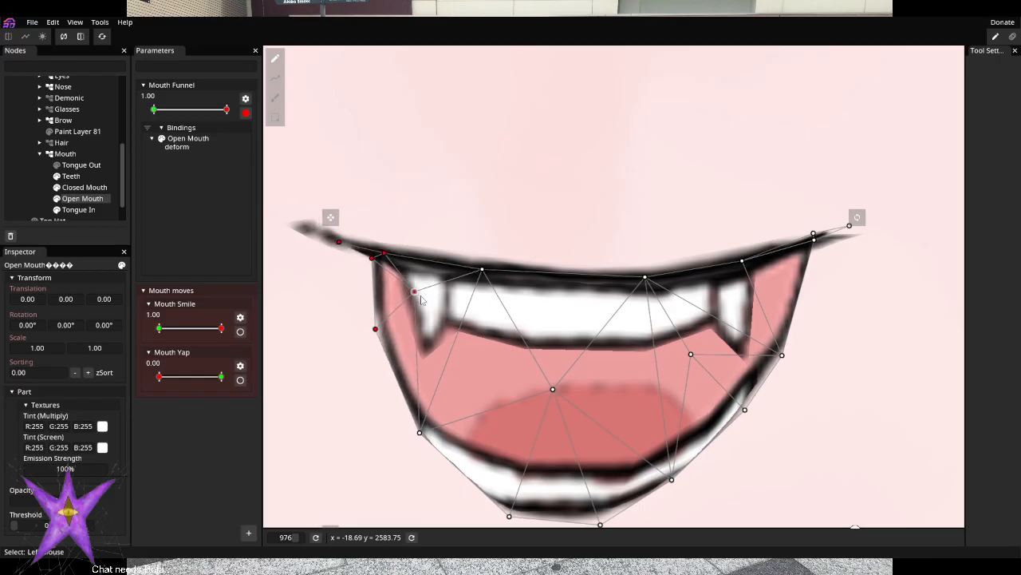
Shift the Open Mouth's right-side vertices inward and slightly down as a group at Mouth Funnel 1.00
{"action": "left_click", "coordinate": [573, 209]}
{"action": "left_click_drag", "start_coordinate": [716, 211], "coordinate": [887, 473]}
{"action": "left_click_drag", "start_coordinate": [815, 245], "coordinate": [795, 257]}
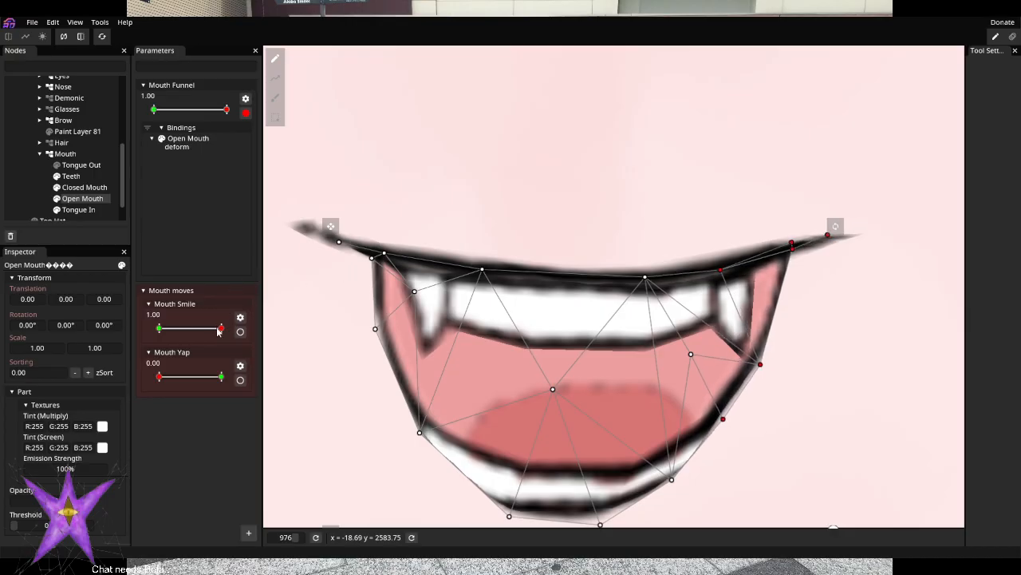
Set Mouth Smile to 0.00 and lower both Open Mouth corner vertex groups onto the closed lip line
{"action": "left_click_drag", "start_coordinate": [221, 328], "coordinate": [113, 333]}
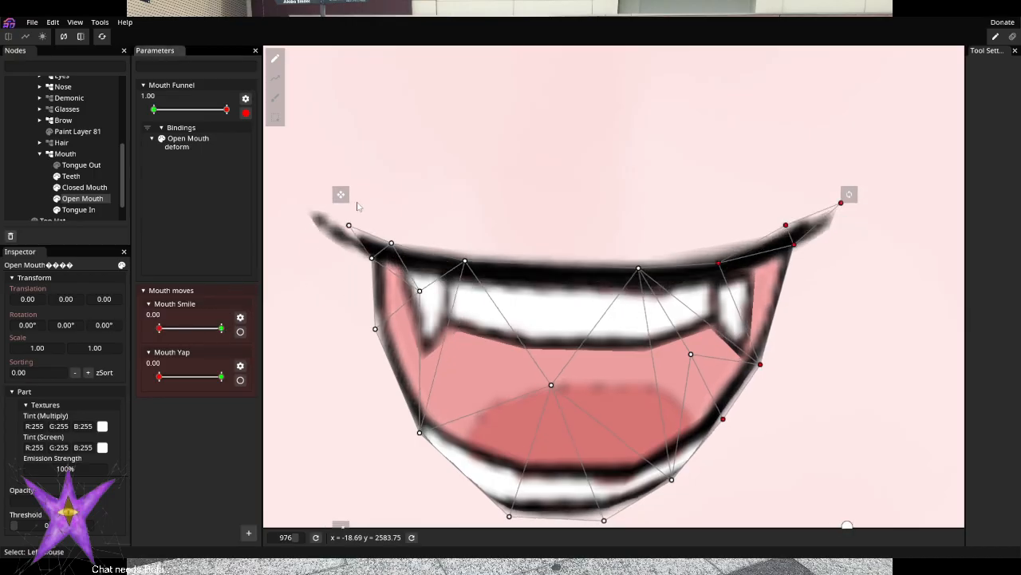
{"action": "left_click_drag", "start_coordinate": [342, 209], "coordinate": [396, 345]}
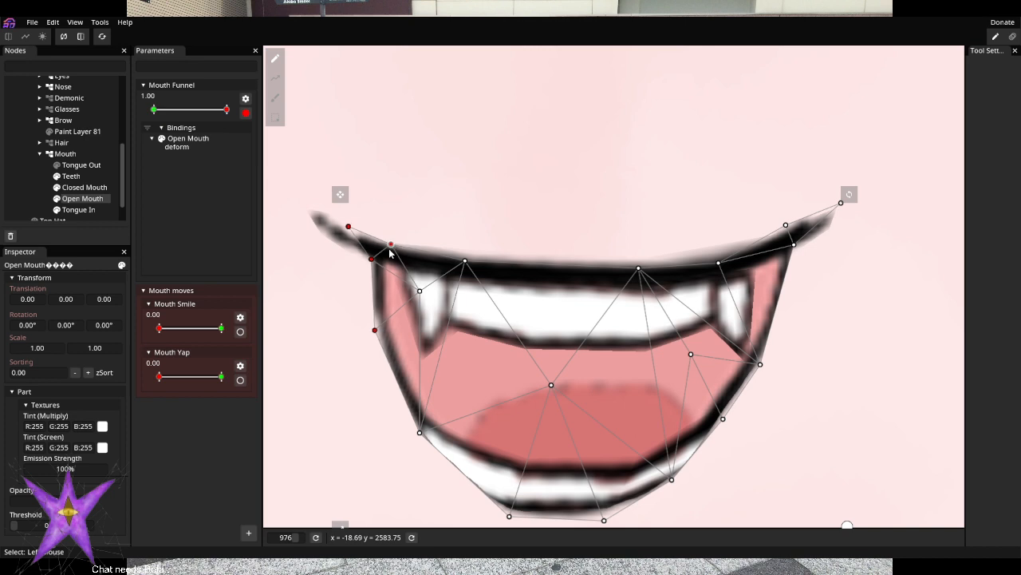
{"action": "left_click_drag", "start_coordinate": [389, 252], "coordinate": [388, 259]}
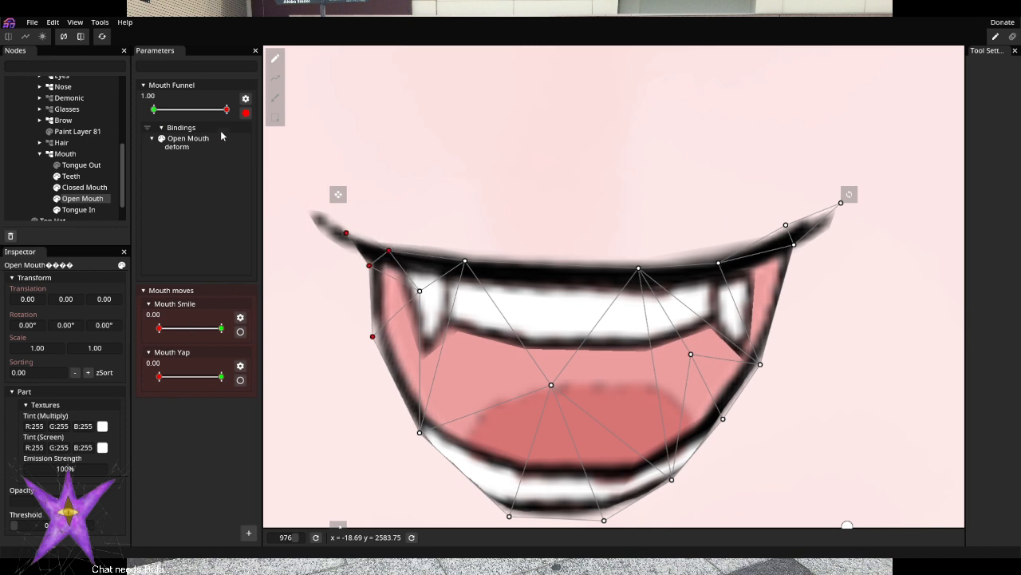
{"action": "left_click_drag", "start_coordinate": [769, 193], "coordinate": [848, 365]}
{"action": "left_click_drag", "start_coordinate": [784, 229], "coordinate": [773, 244]}
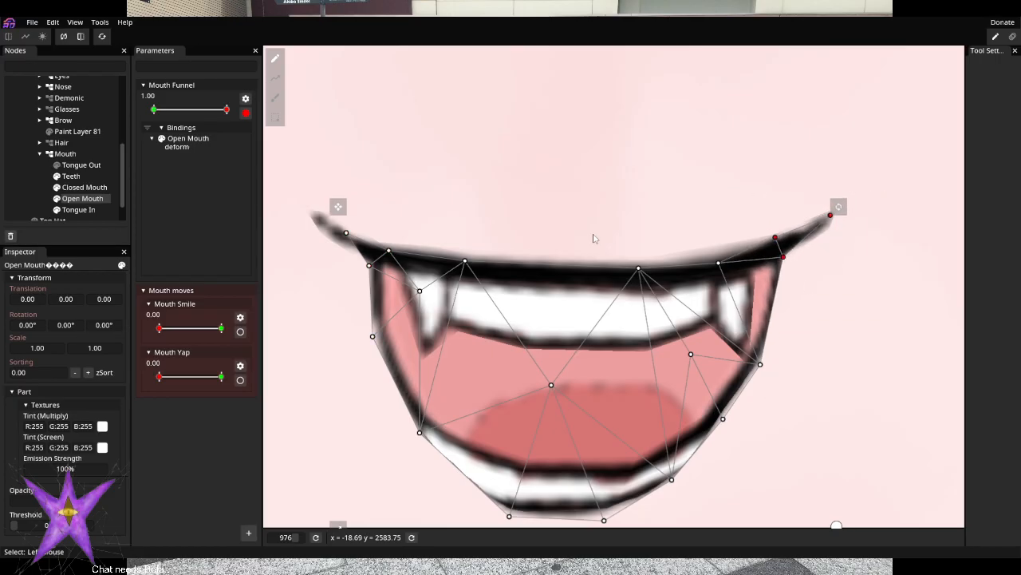
Move the Open Mouth's lower right-side vertices up and slightly inward, and raise the vertices along its bottom edge
{"action": "left_click_drag", "start_coordinate": [661, 202], "coordinate": [755, 201]}
{"action": "left_click_drag", "start_coordinate": [803, 426], "coordinate": [687, 349]}
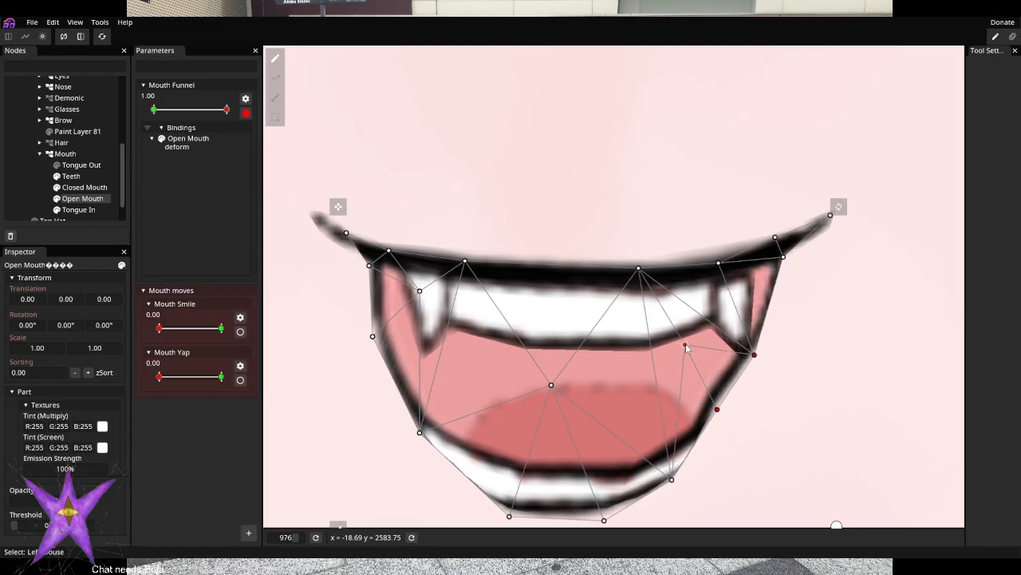
{"action": "left_click_drag", "start_coordinate": [708, 496], "coordinate": [470, 511]}
{"action": "left_click_drag", "start_coordinate": [725, 449], "coordinate": [756, 421]}
{"action": "left_click_drag", "start_coordinate": [455, 529], "coordinate": [718, 397]}
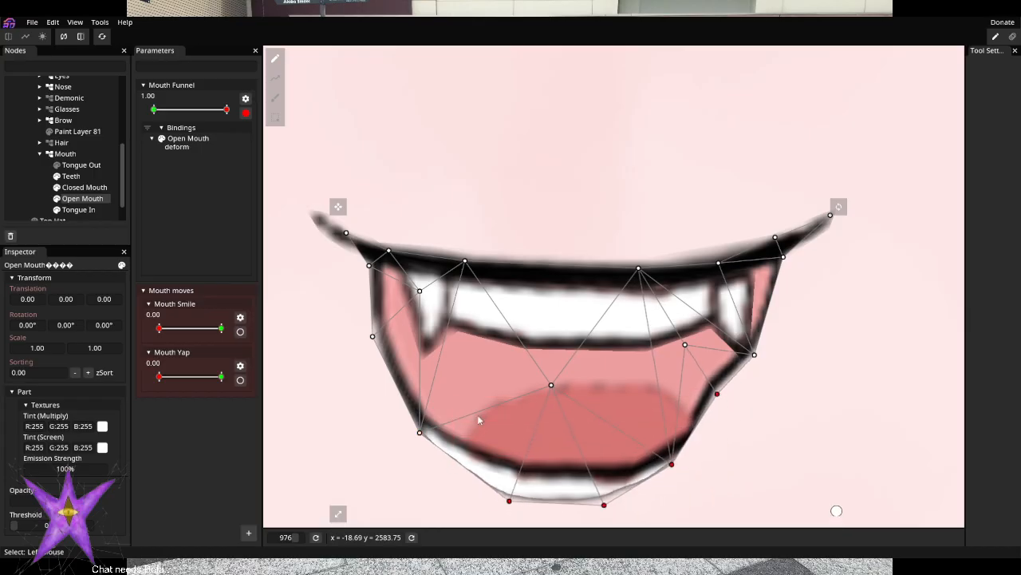
Pull the Open Mouth's lower-left and left-side vertices inward, and even out the two vertices along its right edge
{"action": "left_click_drag", "start_coordinate": [355, 396], "coordinate": [443, 423]}
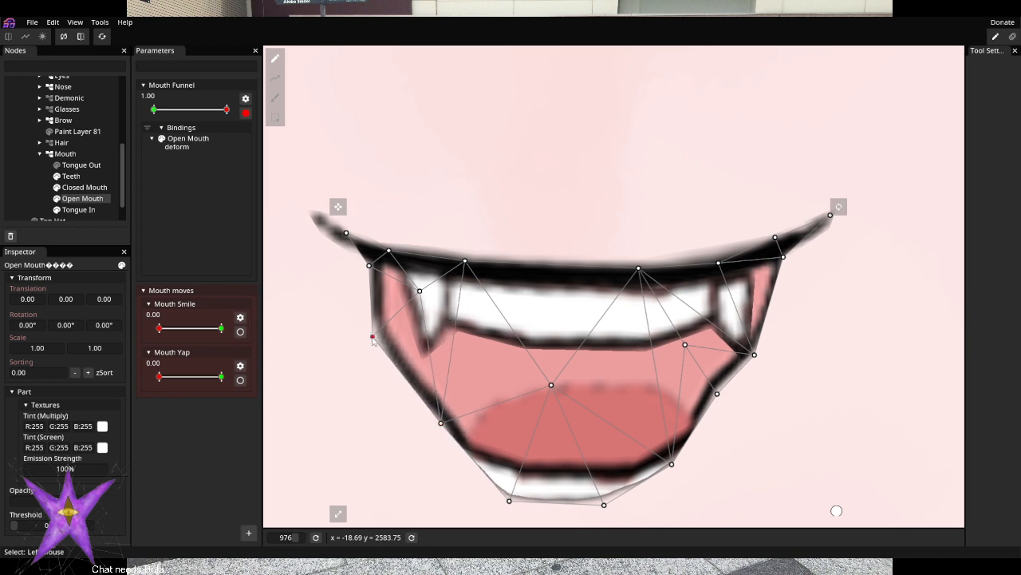
{"action": "left_click_drag", "start_coordinate": [374, 340], "coordinate": [381, 346]}
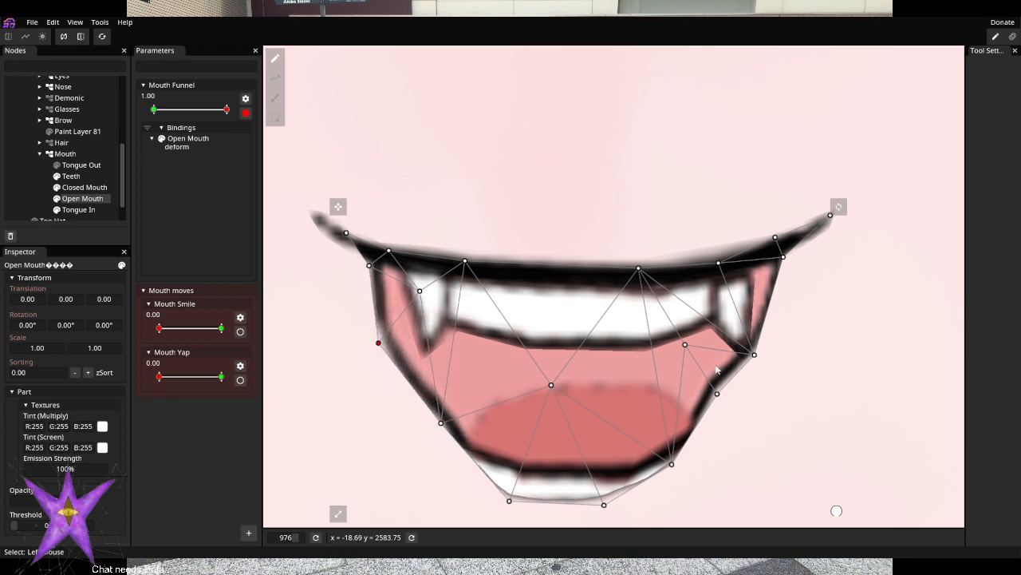
{"action": "left_click_drag", "start_coordinate": [717, 396], "coordinate": [736, 404]}
{"action": "left_click_drag", "start_coordinate": [754, 354], "coordinate": [746, 353]}
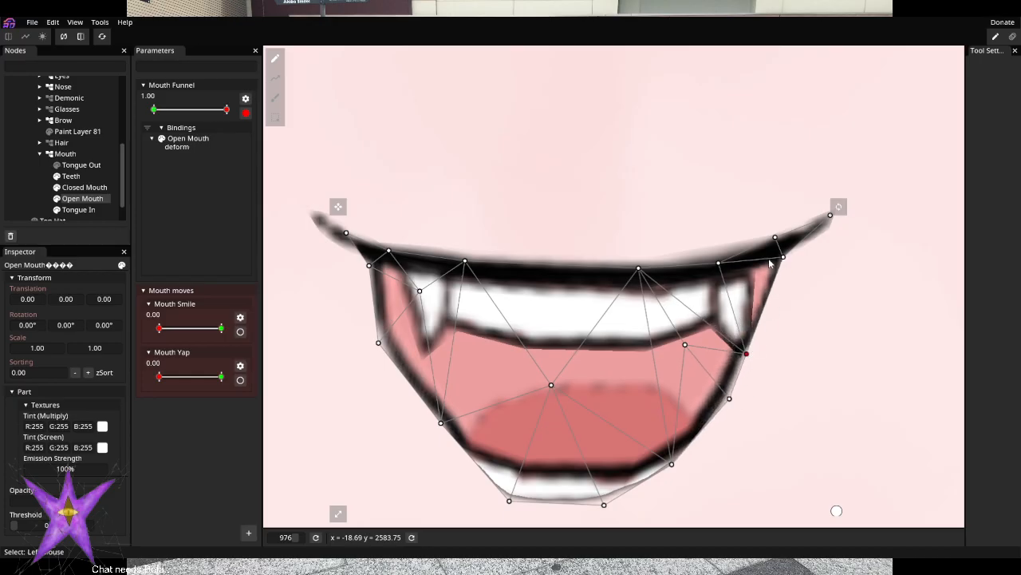
Adjust the Open Mouth's right inner corner and right-side vertices slightly outward to smooth that edge
{"action": "left_click", "coordinate": [773, 256]}
{"action": "left_click_drag", "start_coordinate": [773, 256], "coordinate": [773, 254]}
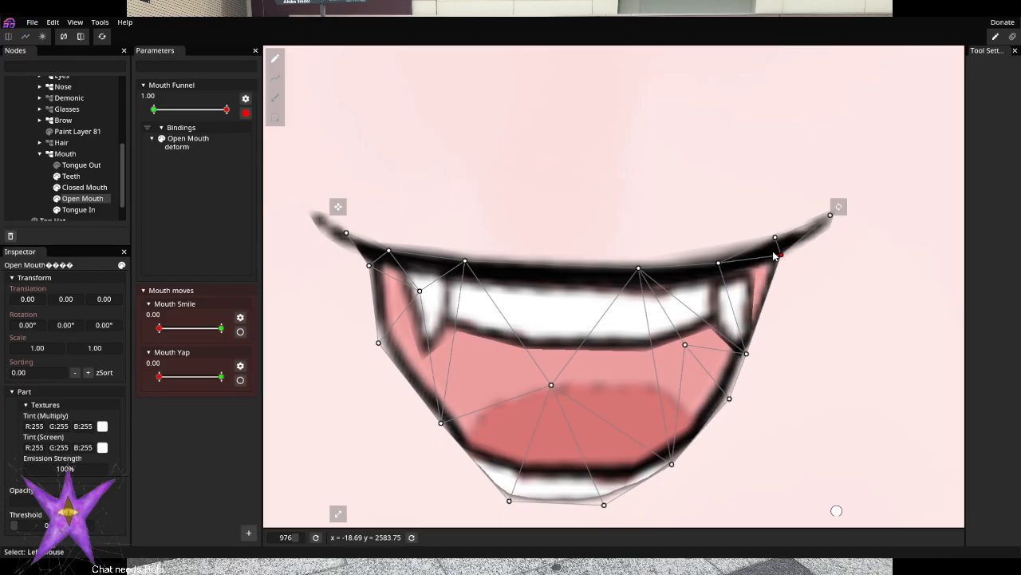
{"action": "left_click_drag", "start_coordinate": [758, 355], "coordinate": [774, 358]}
{"action": "mouse_move", "coordinate": [787, 265]}
{"action": "left_mouse_down"}
{"action": "mouse_move", "coordinate": [798, 280]}
{"action": "mouse_move", "coordinate": [790, 264]}
{"action": "left_mouse_up"}
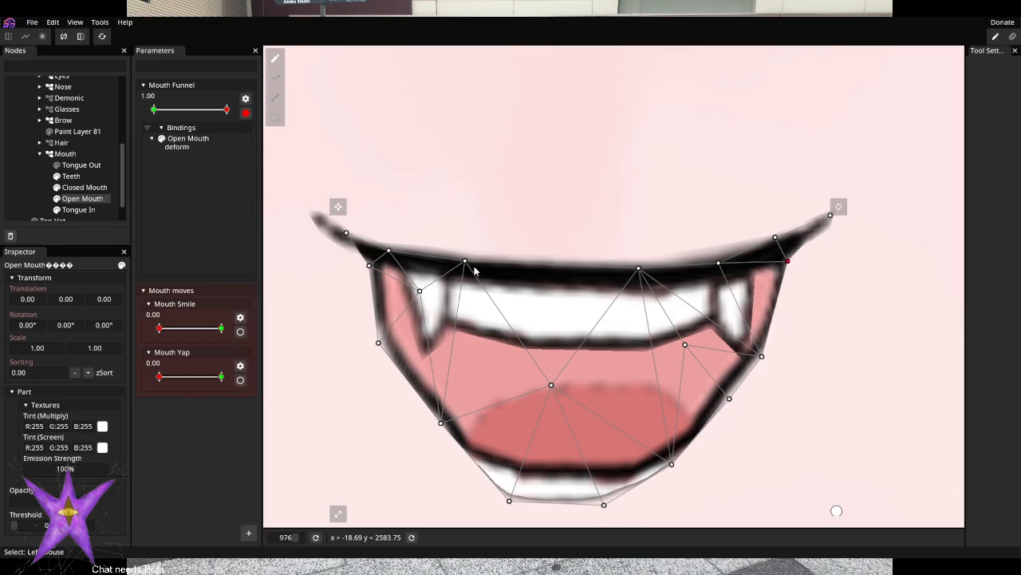
Move the left upper-lip vertex, the left fang vertex and the left edge vertex of the Open Mouth inward
{"action": "left_click_drag", "start_coordinate": [466, 263], "coordinate": [486, 269]}
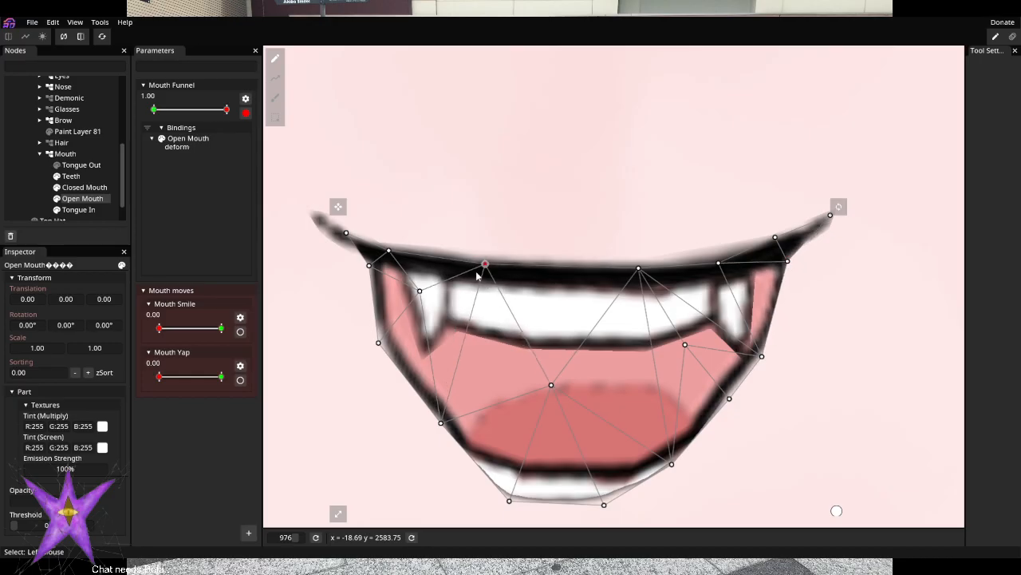
{"action": "left_click_drag", "start_coordinate": [421, 291], "coordinate": [438, 296]}
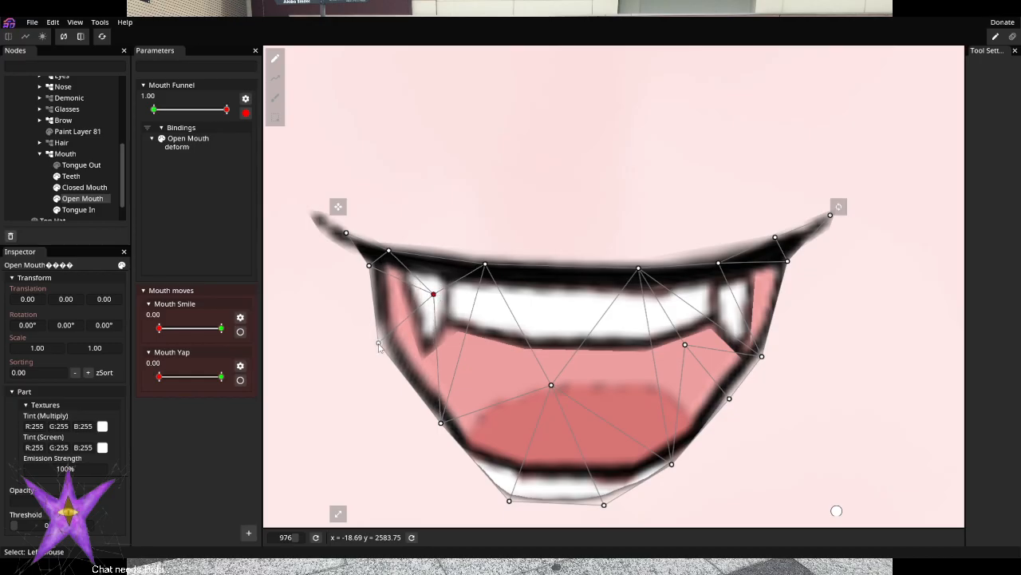
{"action": "left_click_drag", "start_coordinate": [379, 344], "coordinate": [386, 340]}
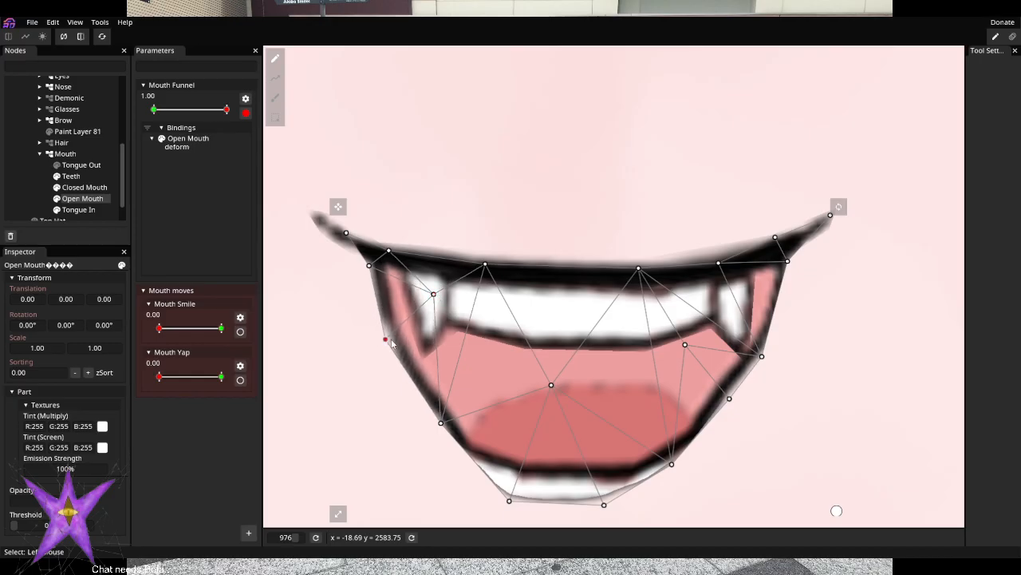
{"action": "left_click", "coordinate": [684, 344]}
Disarm Mouth Funnel and examine the narrowed mouth against the whole face at 1.00
{"action": "left_click", "coordinate": [246, 112]}
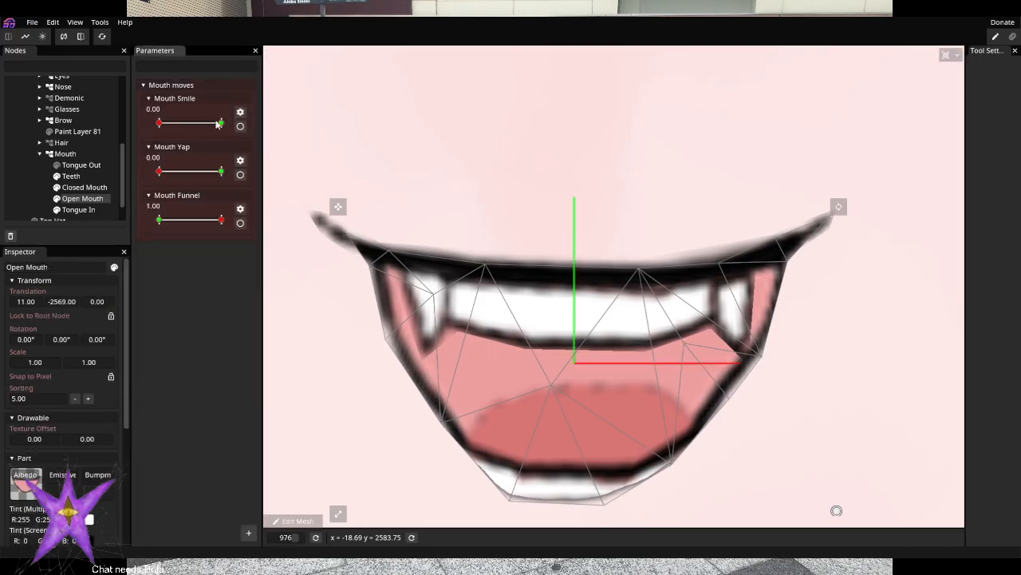
{"action": "mouse_move", "coordinate": [221, 226]}
{"action": "left_mouse_down"}
{"action": "mouse_move", "coordinate": [150, 229]}
{"action": "mouse_move", "coordinate": [221, 226]}
{"action": "left_mouse_up"}
{"action": "scroll", "coordinate": [663, 281], "scroll_direction": "down", "scroll_amount": 15}
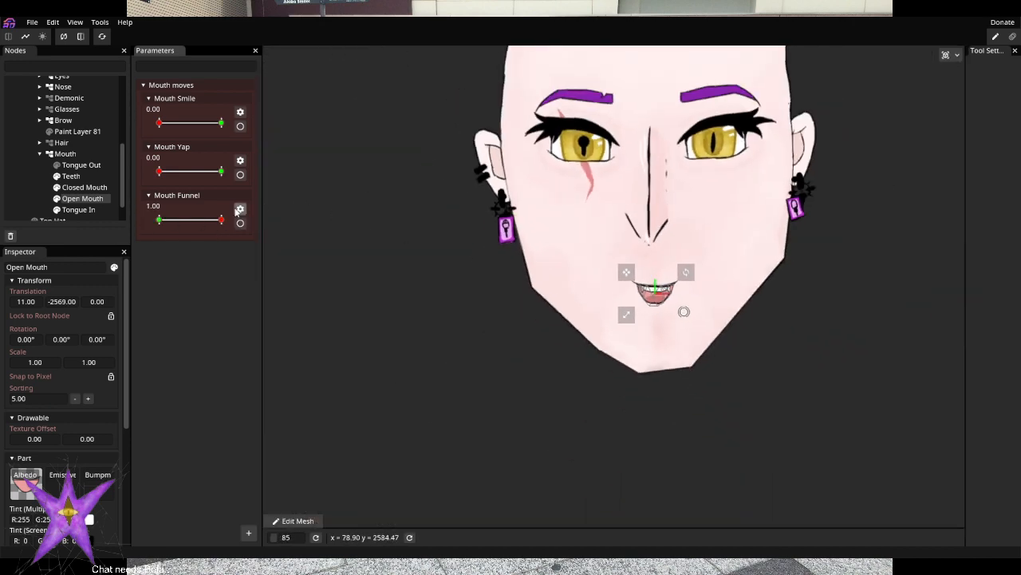
{"action": "mouse_move", "coordinate": [221, 220]}
{"action": "left_mouse_down"}
{"action": "mouse_move", "coordinate": [157, 223]}
{"action": "mouse_move", "coordinate": [240, 221]}
{"action": "mouse_move", "coordinate": [155, 227]}
{"action": "mouse_move", "coordinate": [237, 226]}
{"action": "left_mouse_up"}
{"action": "scroll", "coordinate": [654, 291], "scroll_direction": "up", "scroll_amount": 8}
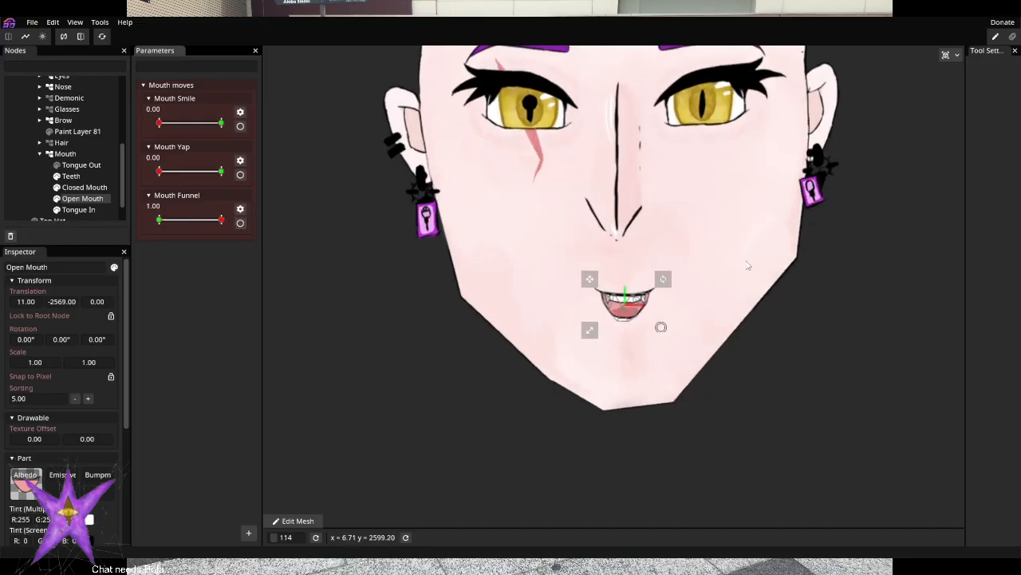
{"action": "scroll", "coordinate": [734, 171], "scroll_direction": "up", "scroll_amount": 8}
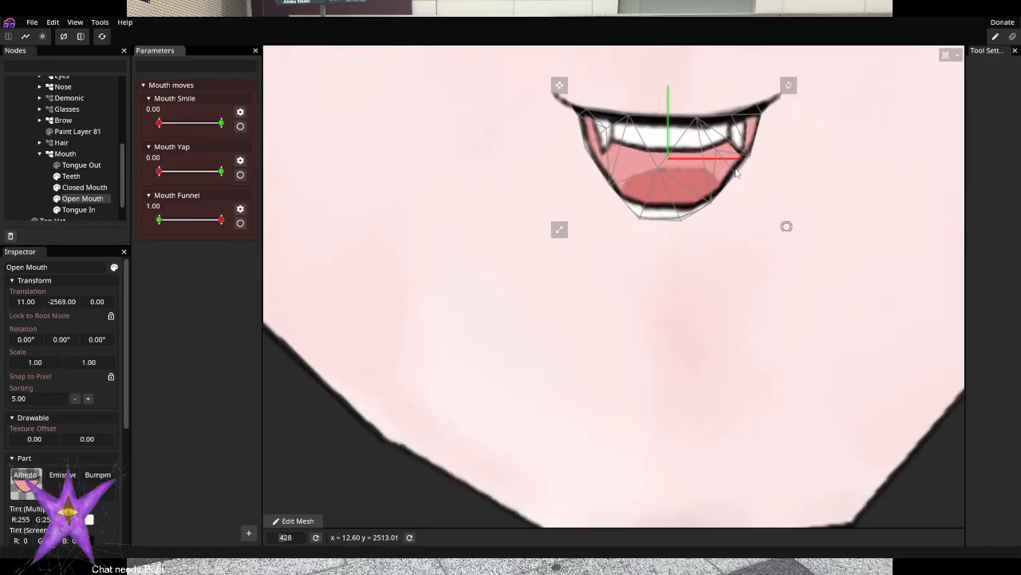
Arm Mouth Funnel at 1.00 again and shift the Open Mouth's left-side vertices further inward and slightly down as a group
{"action": "left_click", "coordinate": [239, 223]}
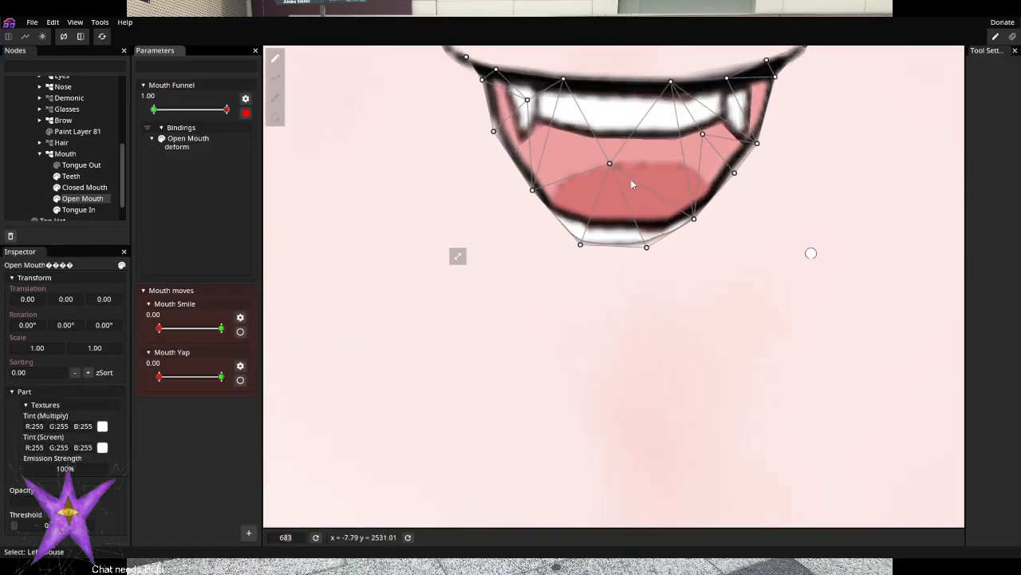
{"action": "scroll", "coordinate": [704, 285], "scroll_direction": "up", "scroll_amount": 4}
{"action": "left_click_drag", "start_coordinate": [656, 320], "coordinate": [697, 132]}
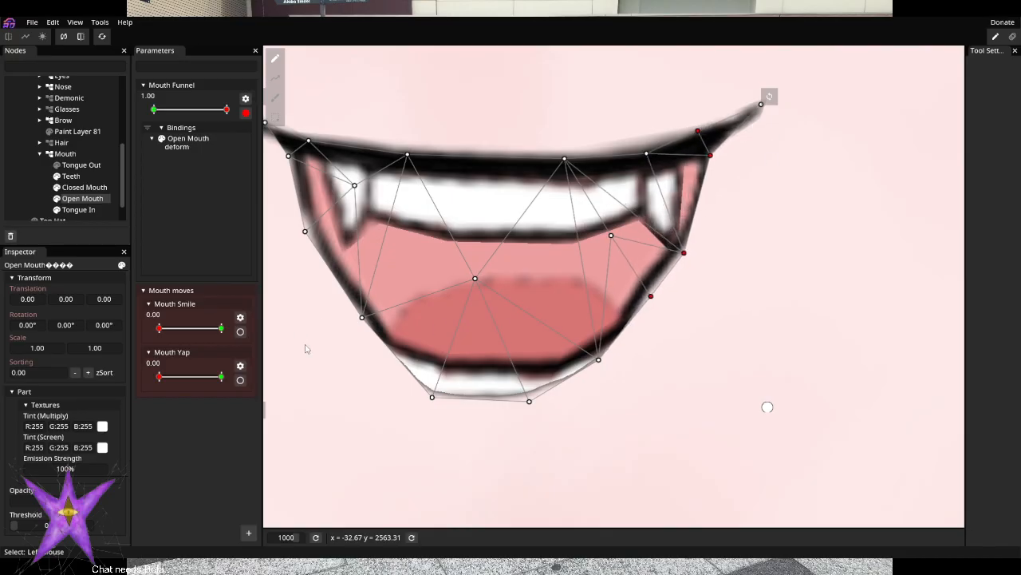
{"action": "left_click_drag", "start_coordinate": [339, 361], "coordinate": [273, 102]}
{"action": "mouse_move", "coordinate": [391, 378]}
{"action": "left_mouse_down"}
{"action": "mouse_move", "coordinate": [285, 132]}
{"action": "mouse_move", "coordinate": [265, 115]}
{"action": "mouse_move", "coordinate": [311, 136]}
{"action": "mouse_move", "coordinate": [265, 112]}
{"action": "mouse_move", "coordinate": [203, 133]}
{"action": "mouse_move", "coordinate": [237, 168]}
{"action": "mouse_move", "coordinate": [303, 119]}
{"action": "mouse_move", "coordinate": [282, 107]}
{"action": "mouse_move", "coordinate": [267, 114]}
{"action": "mouse_move", "coordinate": [296, 195]}
{"action": "mouse_move", "coordinate": [276, 183]}
{"action": "mouse_move", "coordinate": [268, 138]}
{"action": "mouse_move", "coordinate": [360, 311]}
{"action": "left_mouse_up"}
{"action": "scroll", "coordinate": [294, 191], "scroll_direction": "down", "scroll_amount": 3}
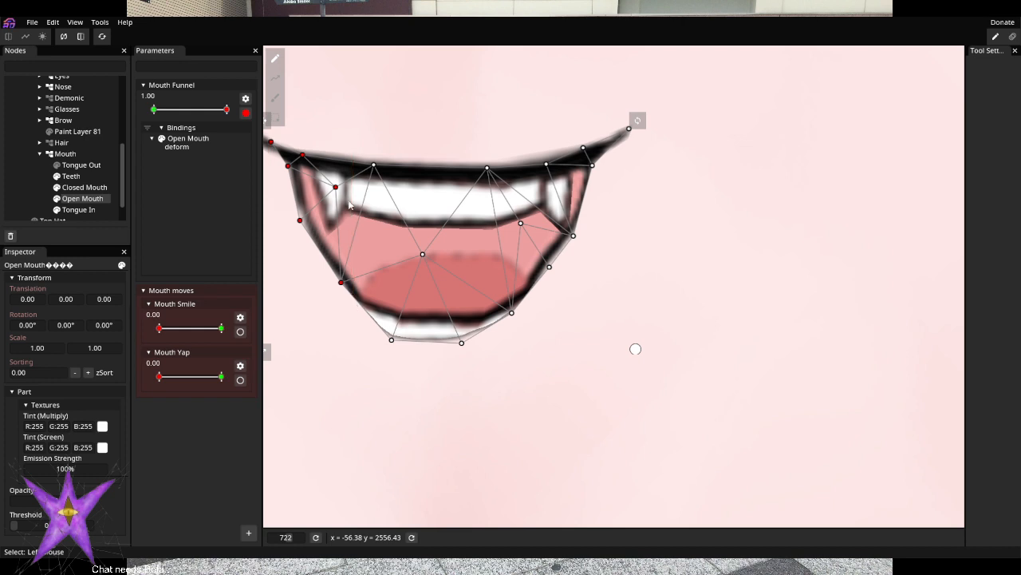
{"action": "left_click_drag", "start_coordinate": [335, 188], "coordinate": [348, 195]}
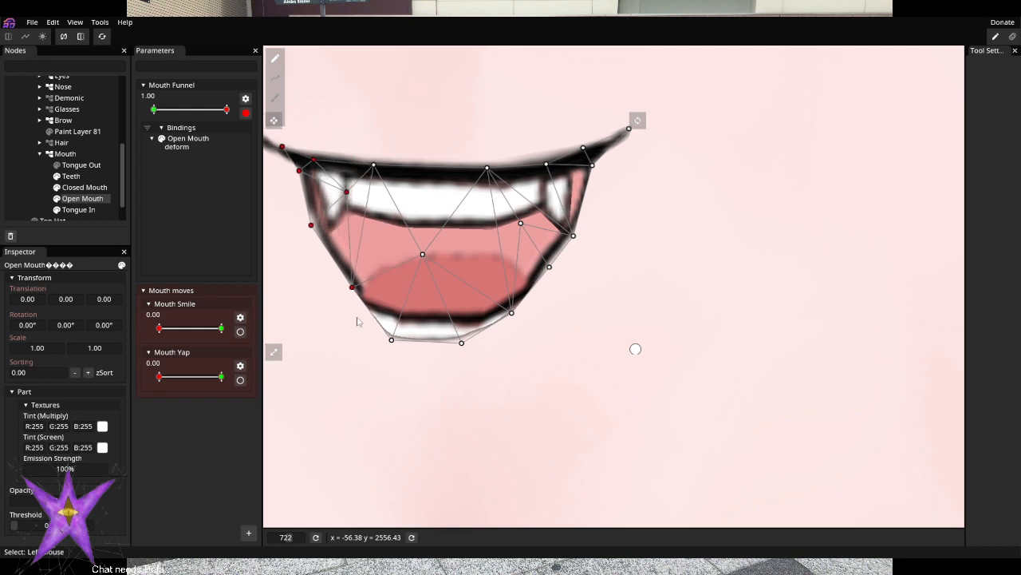
Narrow the Open Mouth's chin side by moving its lower-right and two bottom vertices inward, with the right bottom vertex lowered
{"action": "left_click_drag", "start_coordinate": [357, 322], "coordinate": [373, 376]}
{"action": "mouse_move", "coordinate": [391, 340]}
{"action": "left_mouse_down"}
{"action": "mouse_move", "coordinate": [396, 327]}
{"action": "mouse_move", "coordinate": [404, 344]}
{"action": "left_mouse_up"}
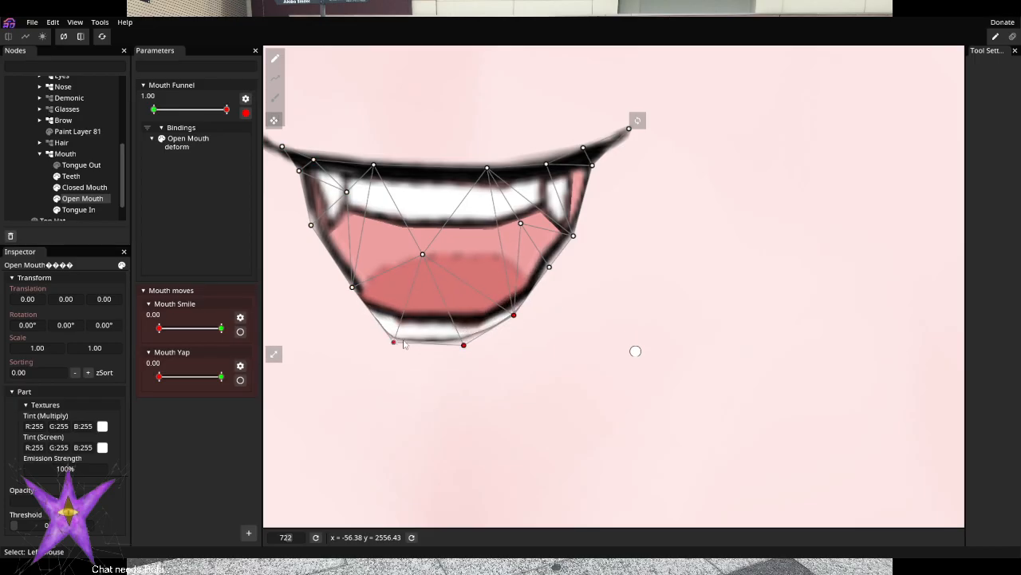
{"action": "left_click_drag", "start_coordinate": [513, 314], "coordinate": [501, 315]}
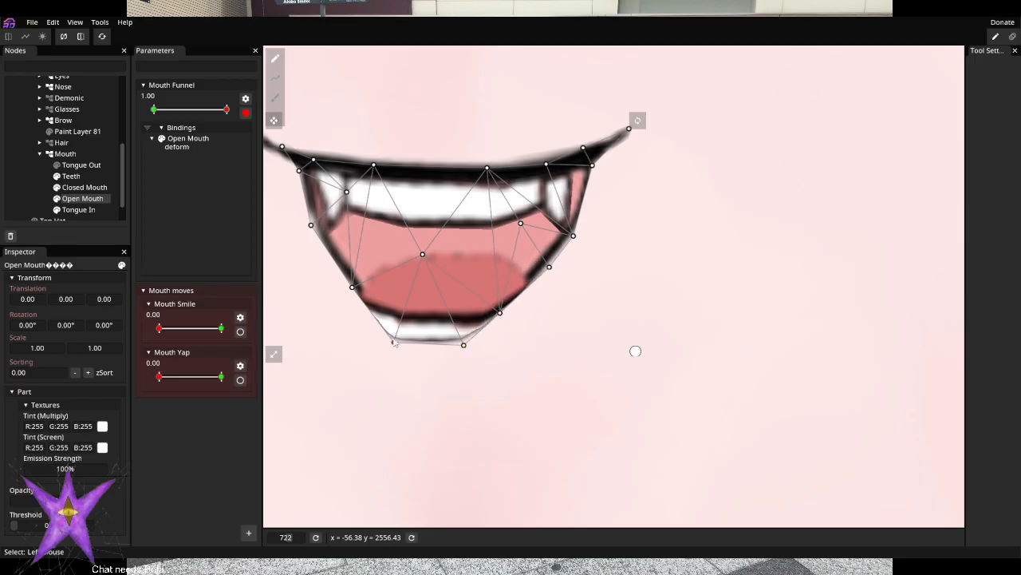
{"action": "left_click_drag", "start_coordinate": [394, 345], "coordinate": [399, 336]}
{"action": "mouse_move", "coordinate": [463, 344]}
{"action": "left_mouse_down"}
{"action": "mouse_move", "coordinate": [450, 362]}
{"action": "mouse_move", "coordinate": [405, 345]}
{"action": "mouse_move", "coordinate": [453, 353]}
{"action": "left_mouse_up"}
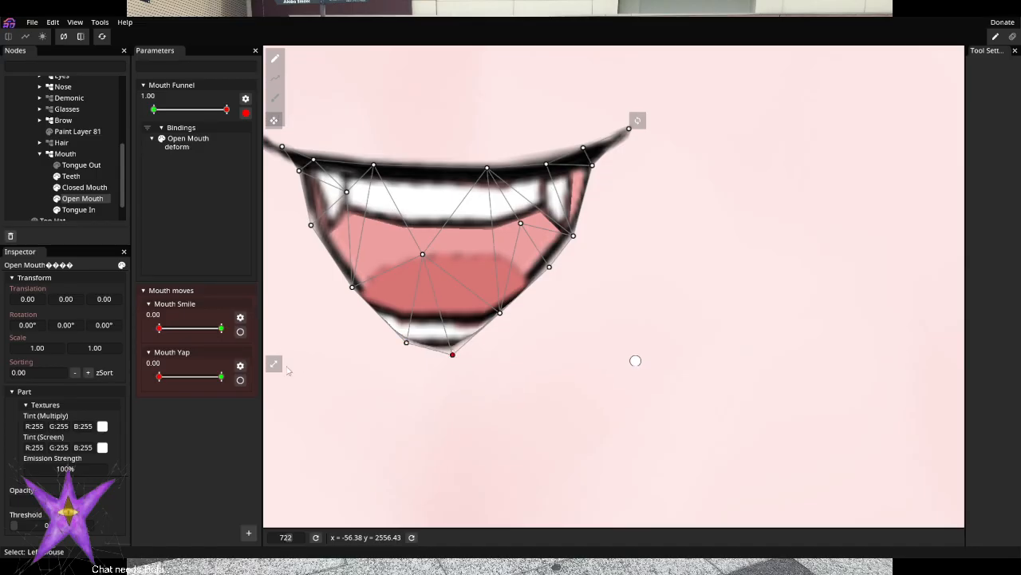
Disarm Mouth Funnel and bring it back to 0.00 to preview the mouth's change on the whole face
{"action": "left_click", "coordinate": [245, 113]}
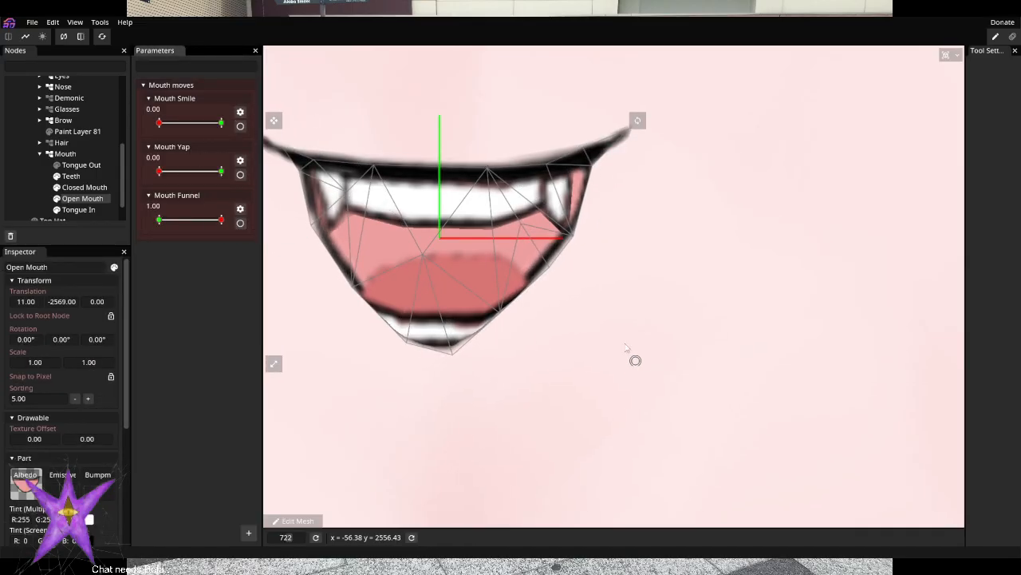
{"action": "scroll", "coordinate": [615, 324], "scroll_direction": "down", "scroll_amount": 5}
{"action": "scroll", "coordinate": [615, 324], "scroll_direction": "down", "scroll_amount": 8}
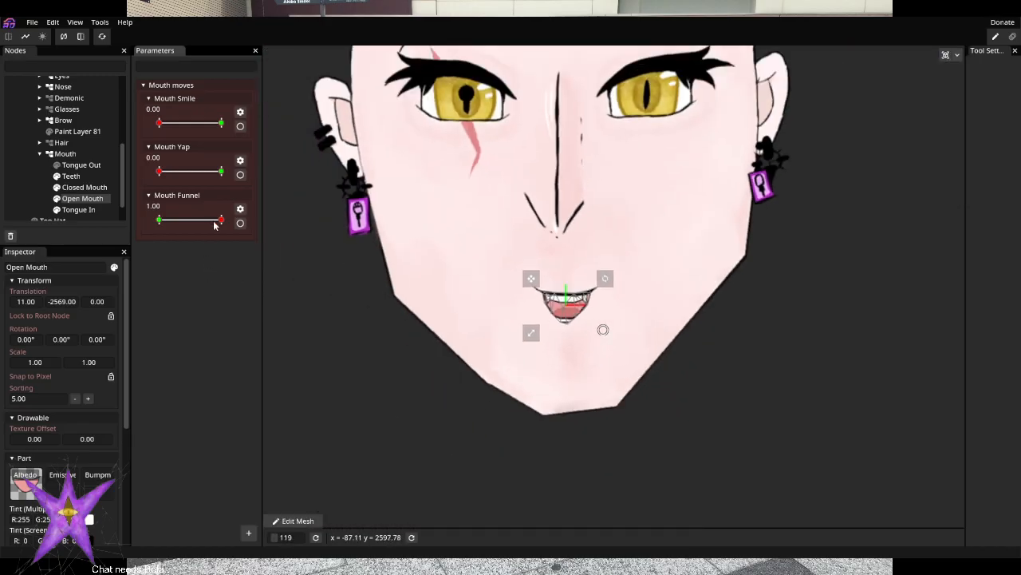
{"action": "left_click_drag", "start_coordinate": [214, 226], "coordinate": [143, 253]}
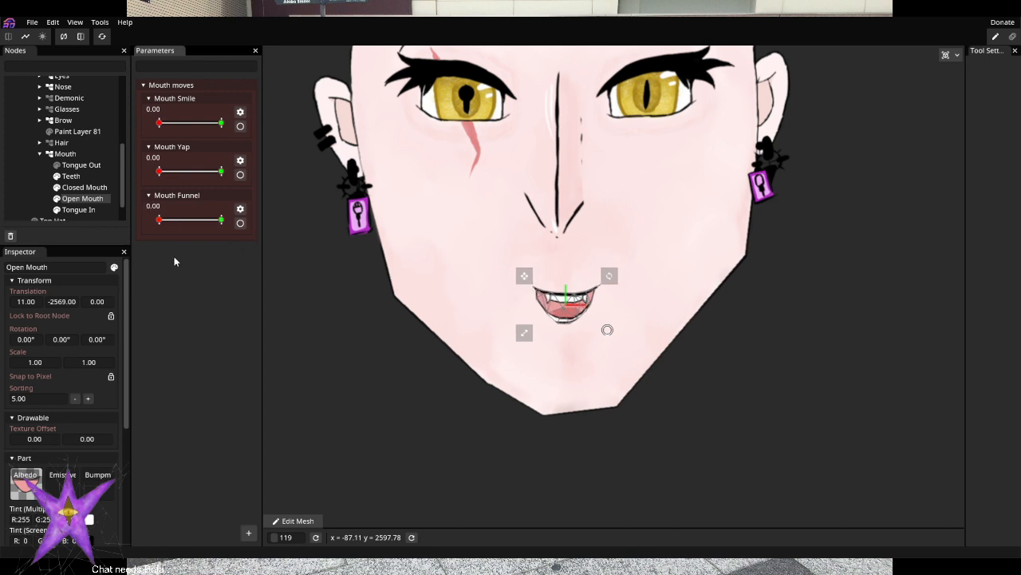
Set Mouth Yap to 1.00 with Mouth Smile and Mouth Funnel at 0.00 to check the closed mouth
{"action": "scroll", "coordinate": [718, 383], "scroll_direction": "down", "scroll_amount": 2}
{"action": "scroll", "coordinate": [637, 403], "scroll_direction": "up", "scroll_amount": 5}
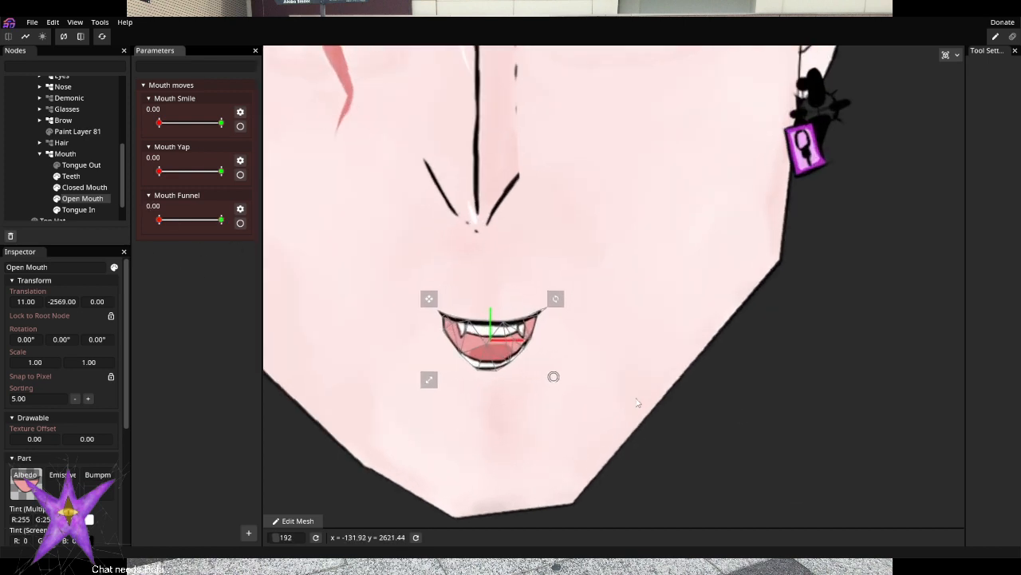
{"action": "left_click_drag", "start_coordinate": [490, 368], "coordinate": [568, 326]}
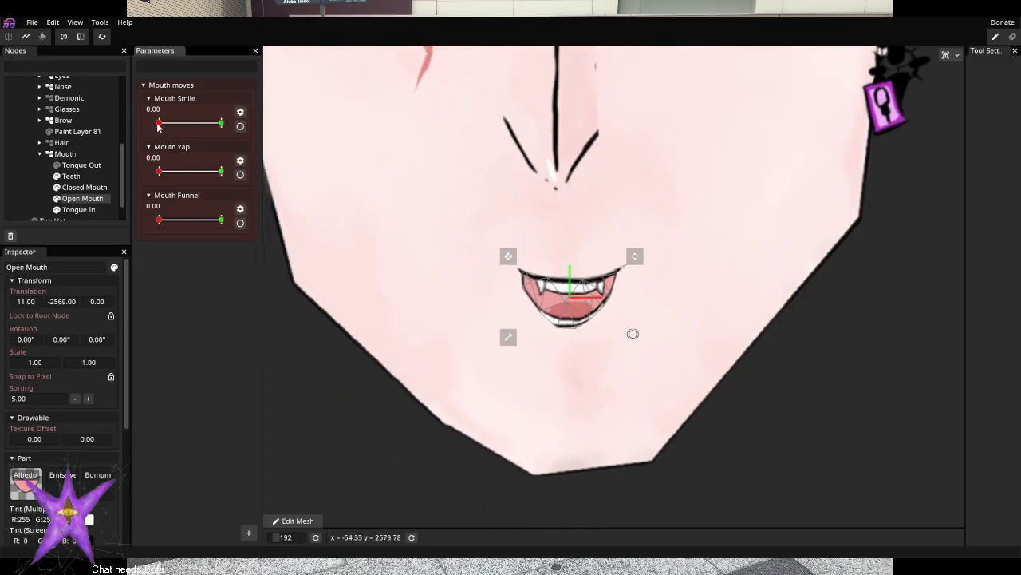
{"action": "mouse_move", "coordinate": [159, 125]}
{"action": "left_mouse_down"}
{"action": "mouse_move", "coordinate": [194, 126]}
{"action": "mouse_move", "coordinate": [157, 126]}
{"action": "left_mouse_up"}
{"action": "left_click_drag", "start_coordinate": [159, 172], "coordinate": [222, 172]}
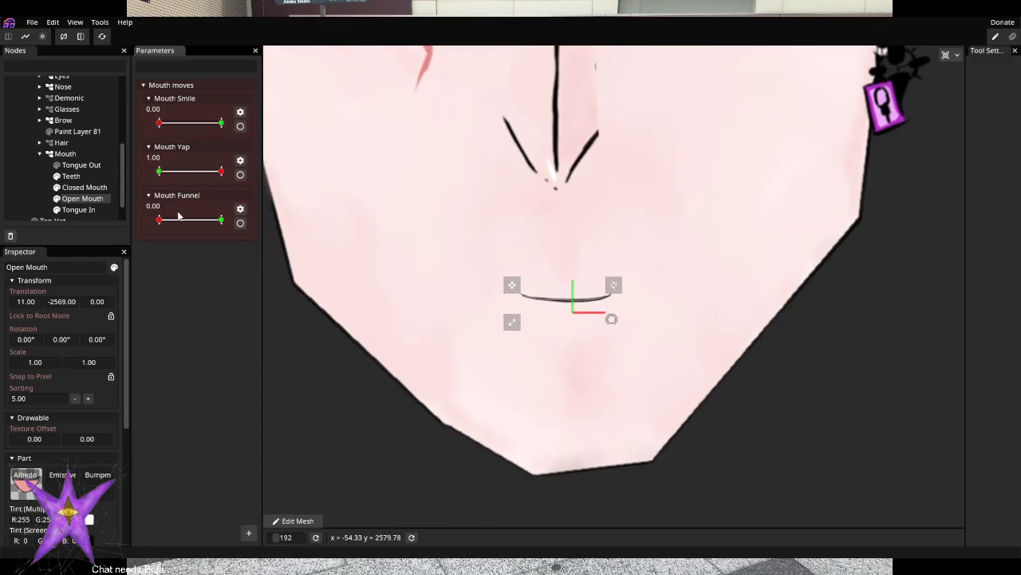
Preview Mouth Funnel at 1.00 against the closed mouth with Mouth Yap at 1.00, and return Mouth Funnel to 0.00
{"action": "left_click_drag", "start_coordinate": [159, 220], "coordinate": [223, 220]}
{"action": "scroll", "coordinate": [576, 294], "scroll_direction": "up", "scroll_amount": 1}
{"action": "scroll", "coordinate": [550, 344], "scroll_direction": "up", "scroll_amount": 2}
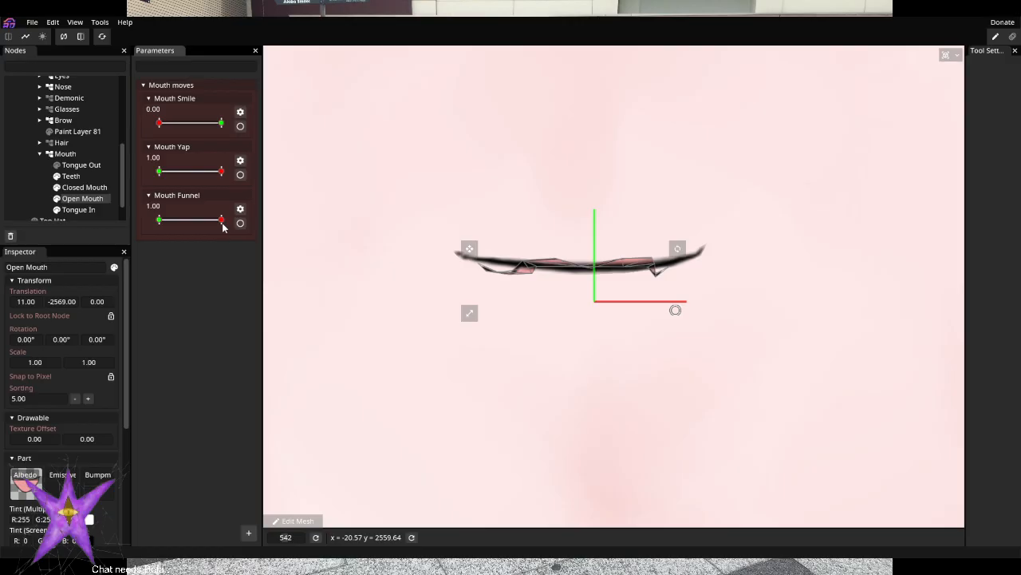
{"action": "left_click_drag", "start_coordinate": [221, 221], "coordinate": [159, 220]}
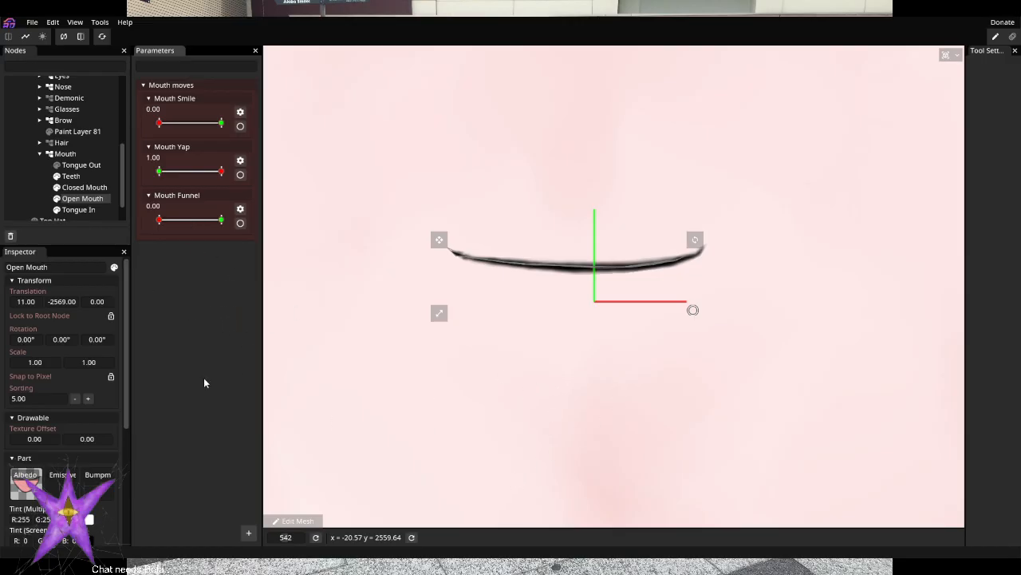
Add a new 1D parameter with range 0..1 and place it in the Mouth moves group
{"action": "left_click", "coordinate": [252, 534]}
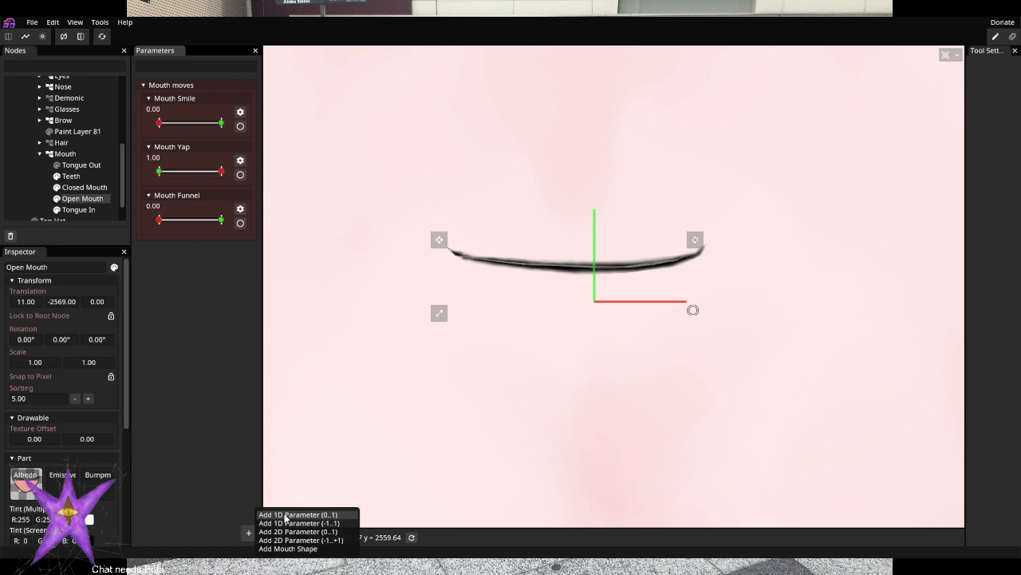
{"action": "left_click", "coordinate": [285, 517]}
{"action": "scroll", "coordinate": [451, 293], "scroll_direction": "up", "scroll_amount": 2}
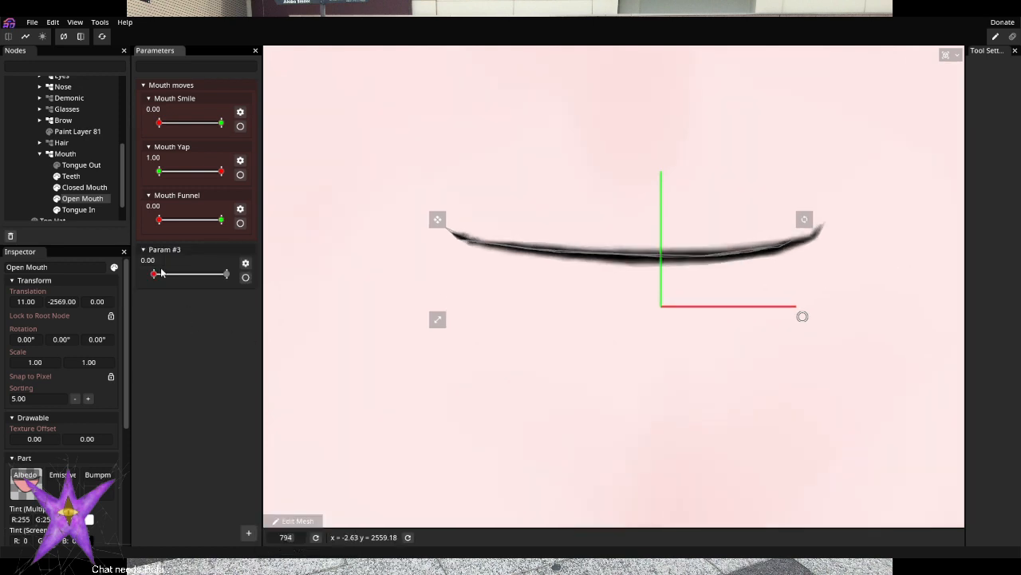
{"action": "left_click_drag", "start_coordinate": [157, 247], "coordinate": [199, 172]}
{"action": "left_click", "coordinate": [152, 85]}
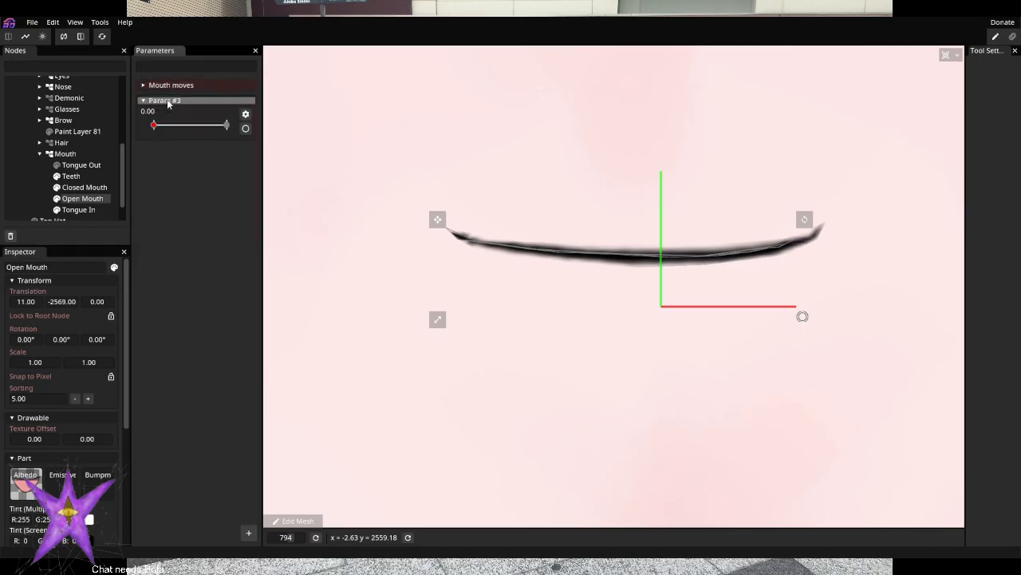
{"action": "mouse_move", "coordinate": [168, 102]}
{"action": "left_mouse_down"}
{"action": "mouse_move", "coordinate": [231, 98]}
{"action": "mouse_move", "coordinate": [143, 86]}
{"action": "mouse_move", "coordinate": [156, 87]}
{"action": "left_mouse_up"}
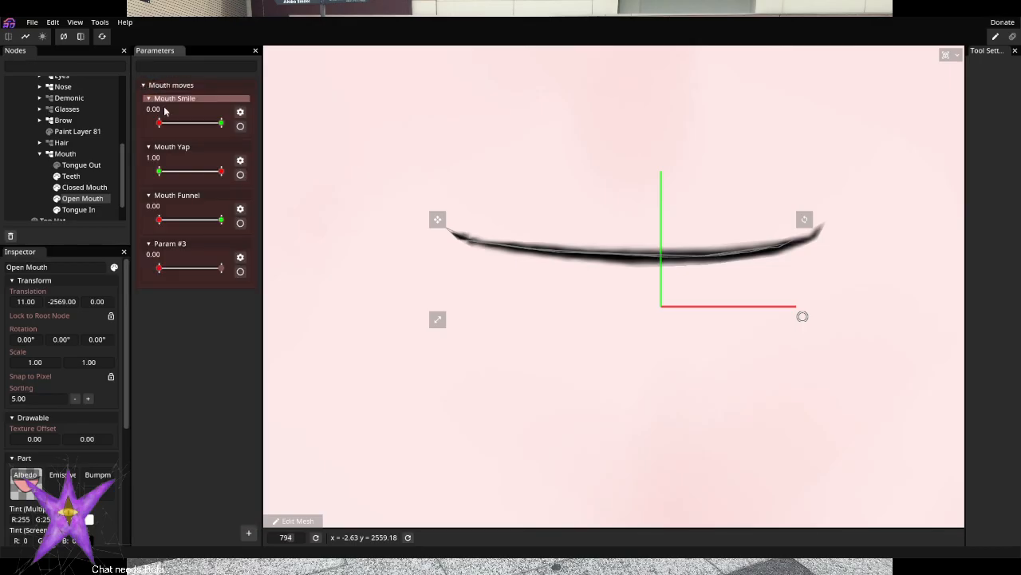
{"action": "left_click", "coordinate": [241, 257]}
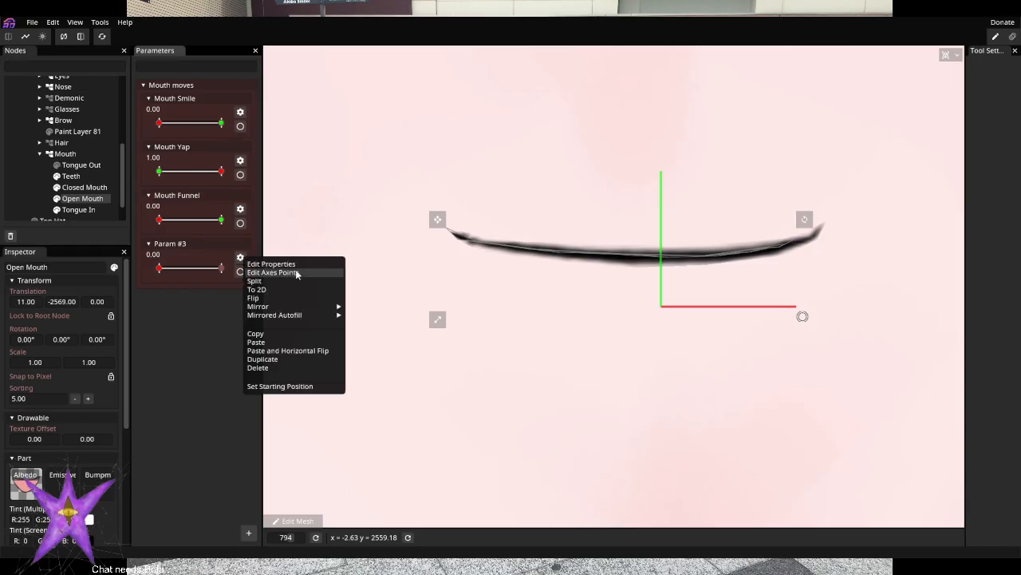
{"action": "left_click", "coordinate": [297, 273]}
{"action": "left_click", "coordinate": [383, 239]}
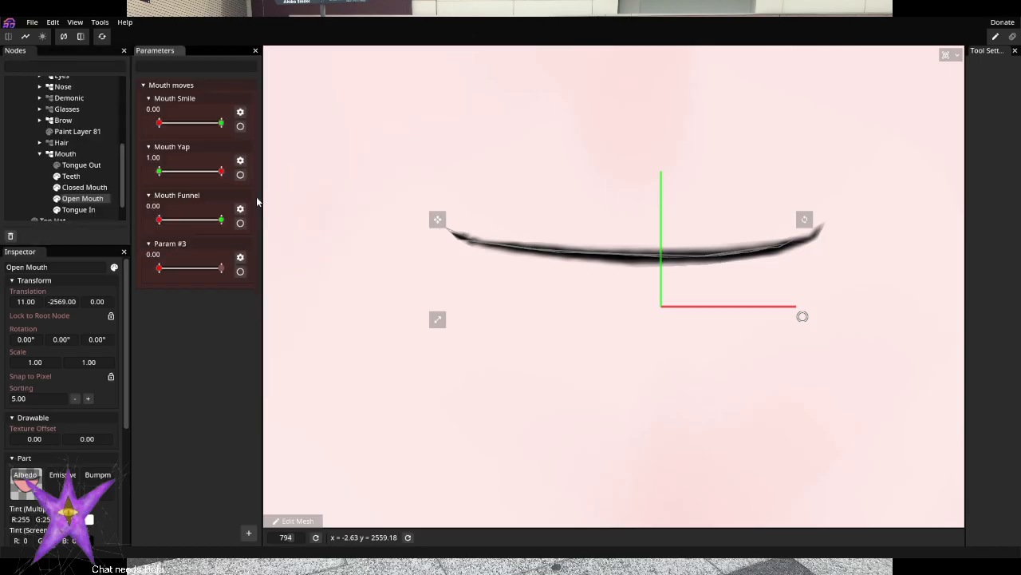
Rename the new parameter in Mouth moves to "Lip Bite?" and save its properties
{"action": "left_click", "coordinate": [241, 257]}
{"action": "left_click", "coordinate": [275, 264]}
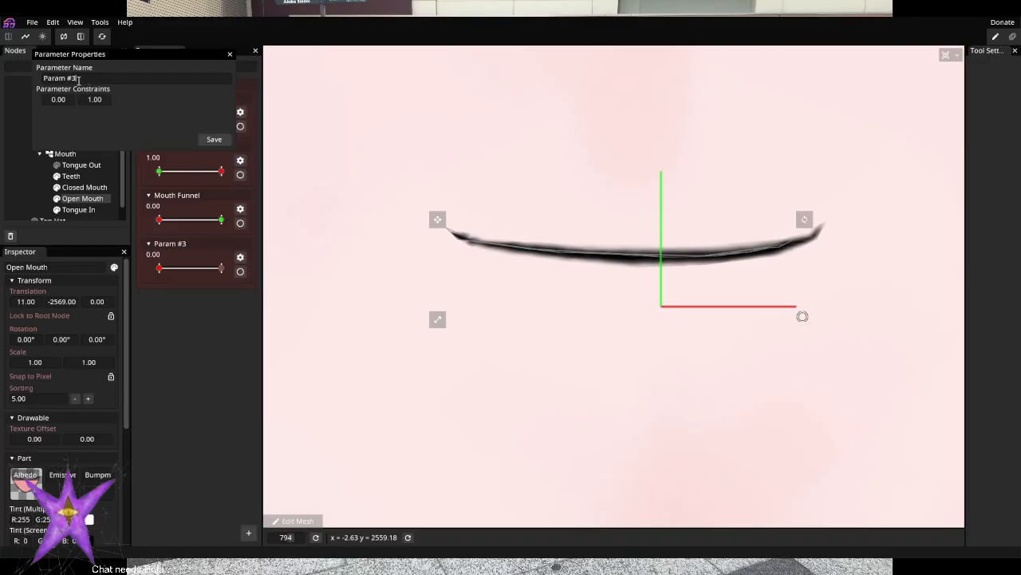
{"action": "left_click_drag", "start_coordinate": [79, 81], "coordinate": [1, 88]}
{"action": "type", "text": "Lip Bite?"}
{"action": "left_click", "coordinate": [222, 141]}
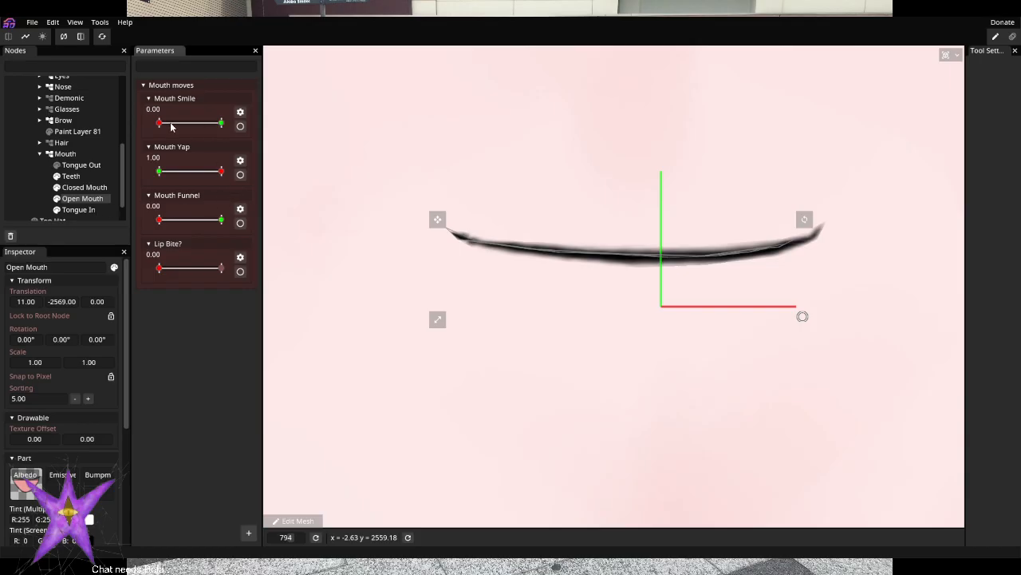
With Mouth Yap returned to 0.00, arm Lip Bite? at 1.00 and save the model
{"action": "left_click_drag", "start_coordinate": [221, 171], "coordinate": [159, 171]}
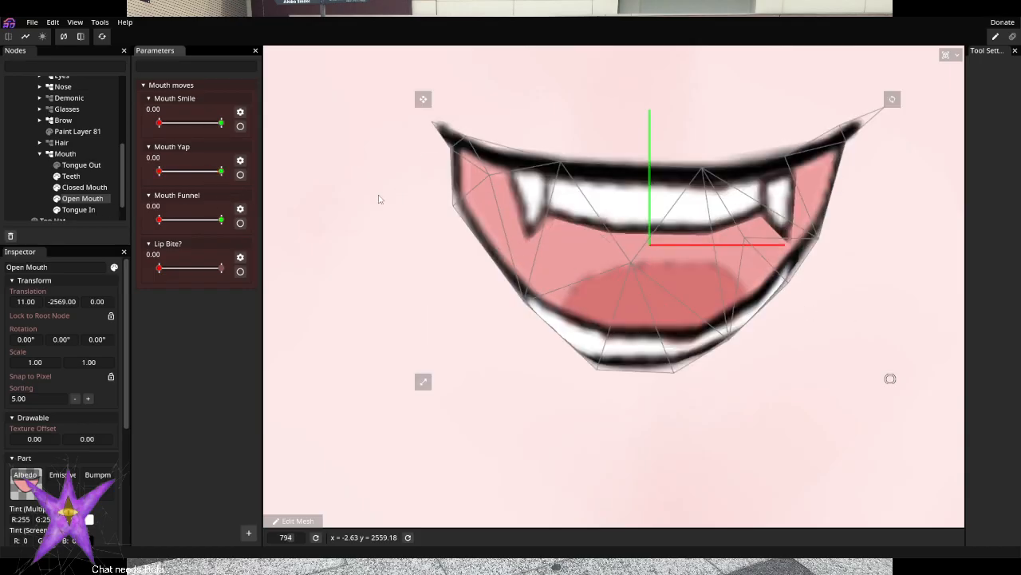
{"action": "left_click", "coordinate": [240, 270]}
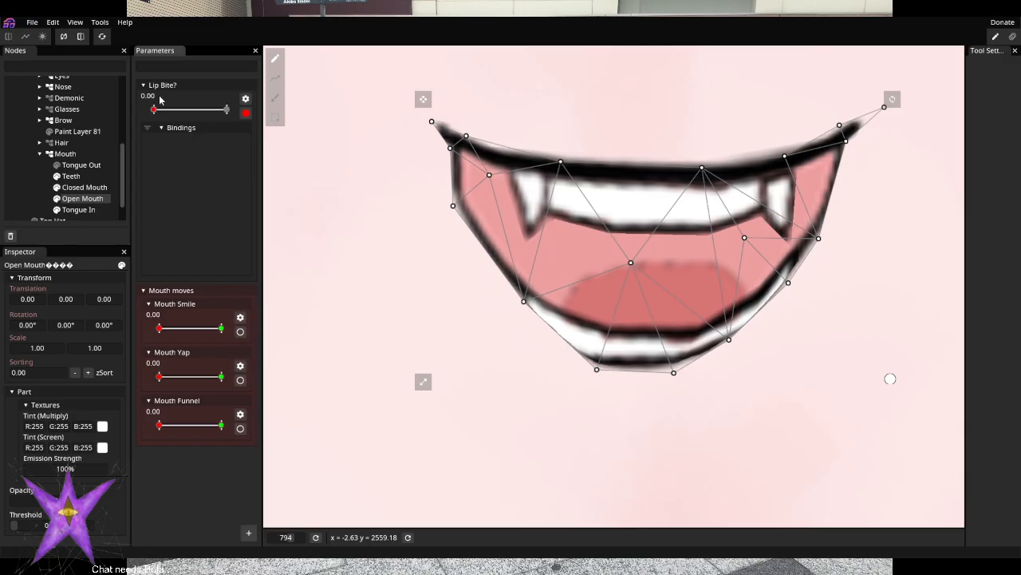
{"action": "left_click_drag", "start_coordinate": [153, 111], "coordinate": [227, 111]}
{"action": "key", "text": "ctrl+s"}
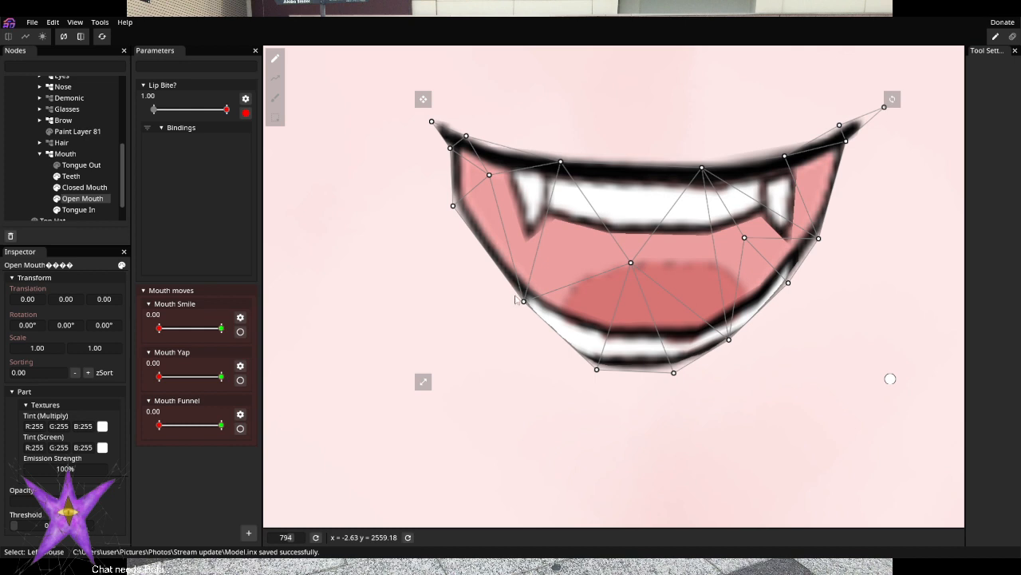
Raise the Open Mouth's lower-edge and centre vertices to pull the lower lip up close beneath the teeth
{"action": "left_click_drag", "start_coordinate": [514, 285], "coordinate": [798, 383]}
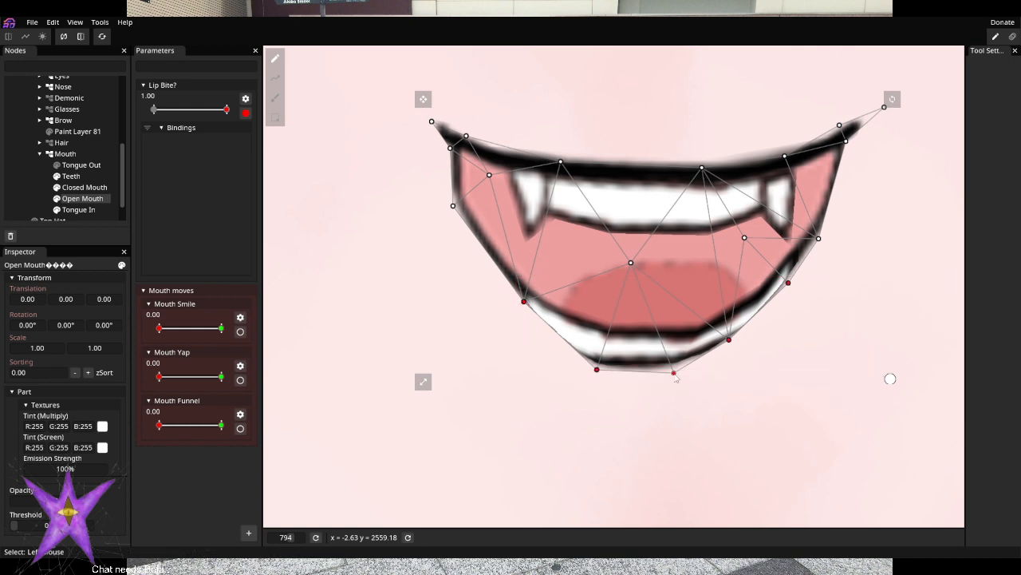
{"action": "left_click_drag", "start_coordinate": [674, 373], "coordinate": [667, 327]}
{"action": "left_click_drag", "start_coordinate": [564, 303], "coordinate": [541, 368]}
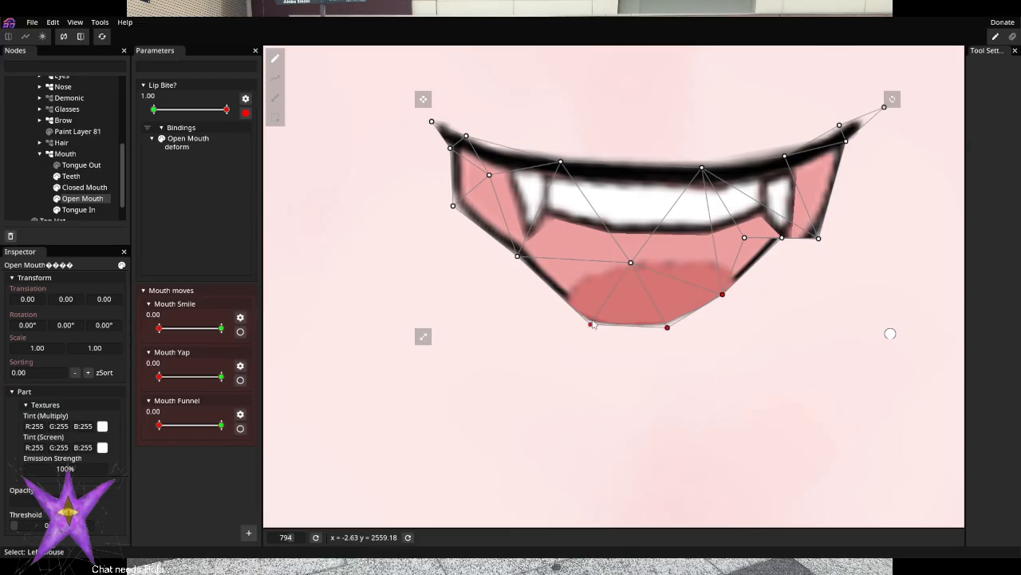
{"action": "left_click_drag", "start_coordinate": [591, 324], "coordinate": [736, 238]}
{"action": "left_click_drag", "start_coordinate": [674, 273], "coordinate": [629, 213]}
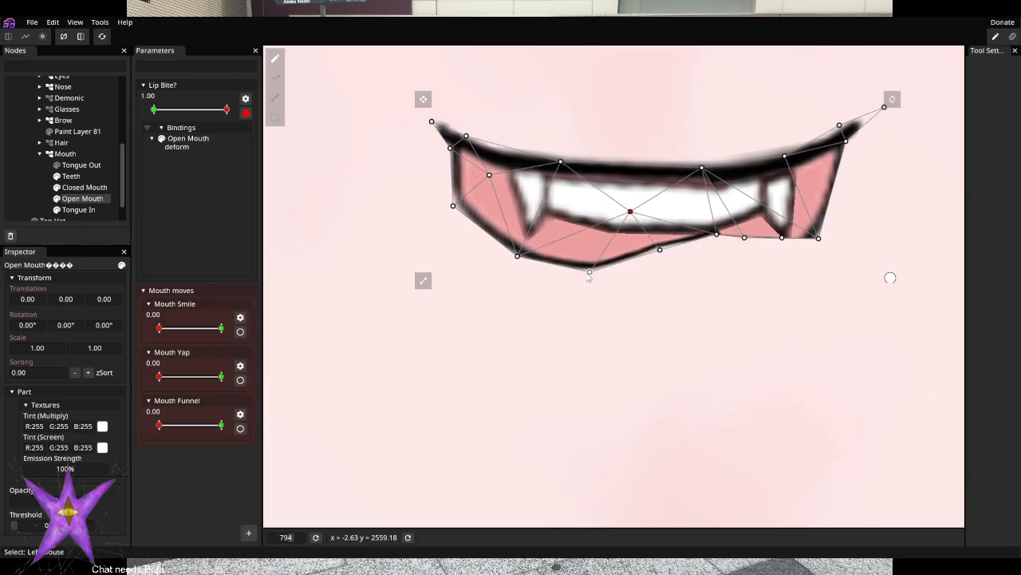
{"action": "left_click_drag", "start_coordinate": [590, 271], "coordinate": [590, 249]}
{"action": "left_click_drag", "start_coordinate": [521, 256], "coordinate": [536, 238]}
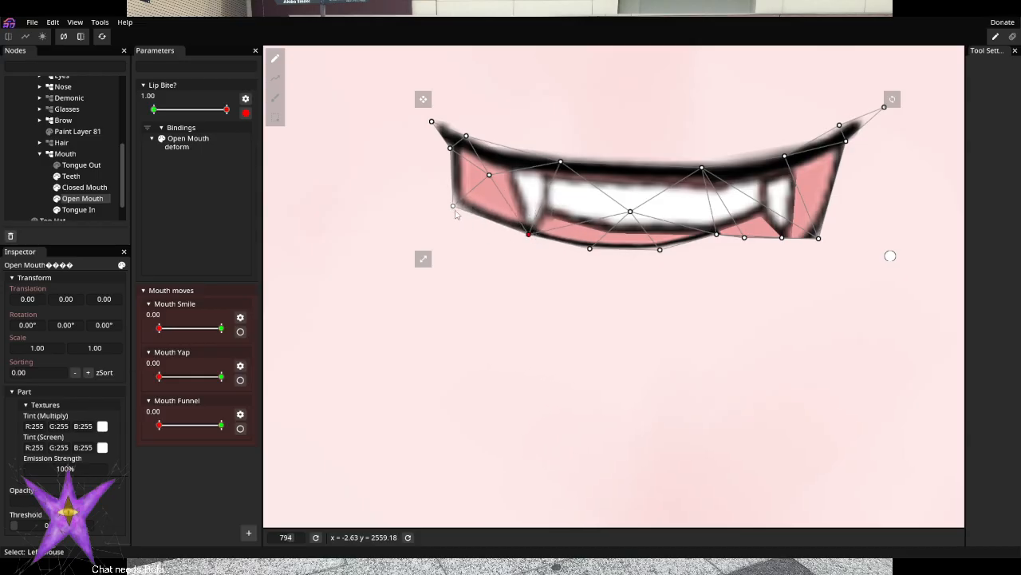
Pull the Open Mouth's left-side and left-corner vertices inward to the fang and upper lip line
{"action": "left_click_drag", "start_coordinate": [453, 206], "coordinate": [516, 196]}
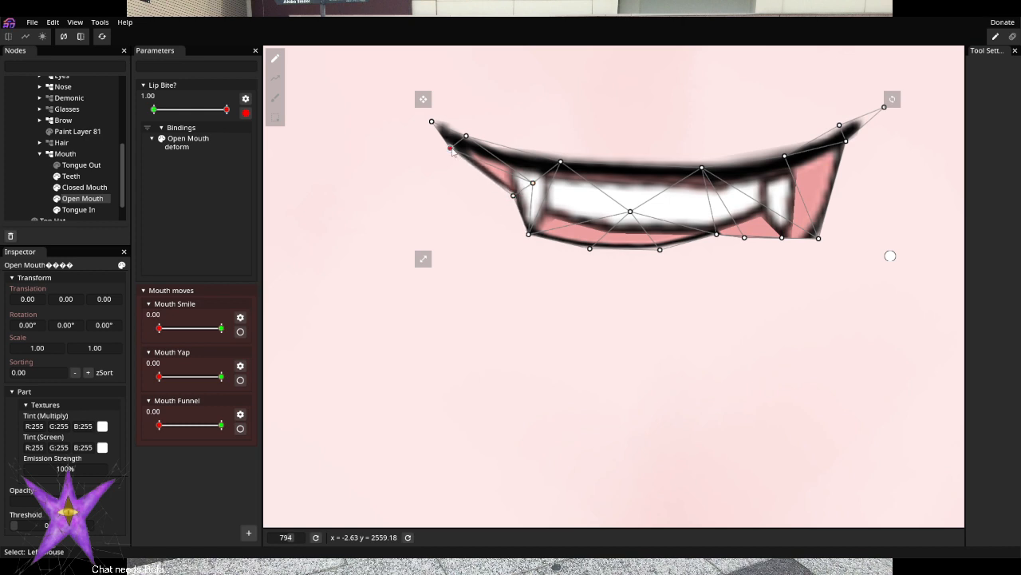
{"action": "left_click_drag", "start_coordinate": [451, 148], "coordinate": [484, 158]}
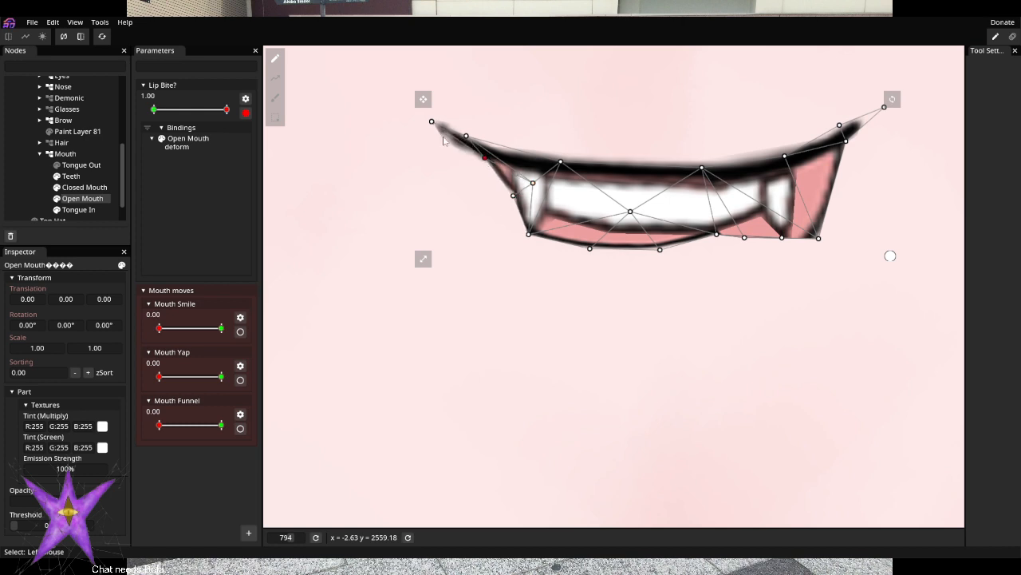
{"action": "left_click_drag", "start_coordinate": [433, 122], "coordinate": [488, 150]}
{"action": "left_click_drag", "start_coordinate": [561, 162], "coordinate": [561, 165]}
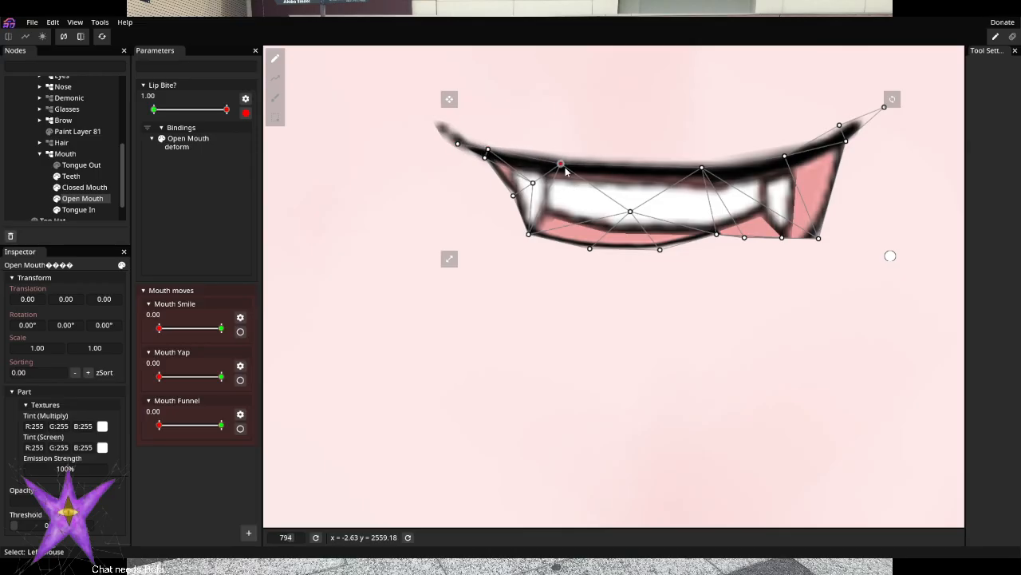
Move the Open Mouth's inner, bottom and right-side vertices upward to hide the lower lip and leave only the upper teeth
{"action": "left_click_drag", "start_coordinate": [589, 248], "coordinate": [627, 177]}
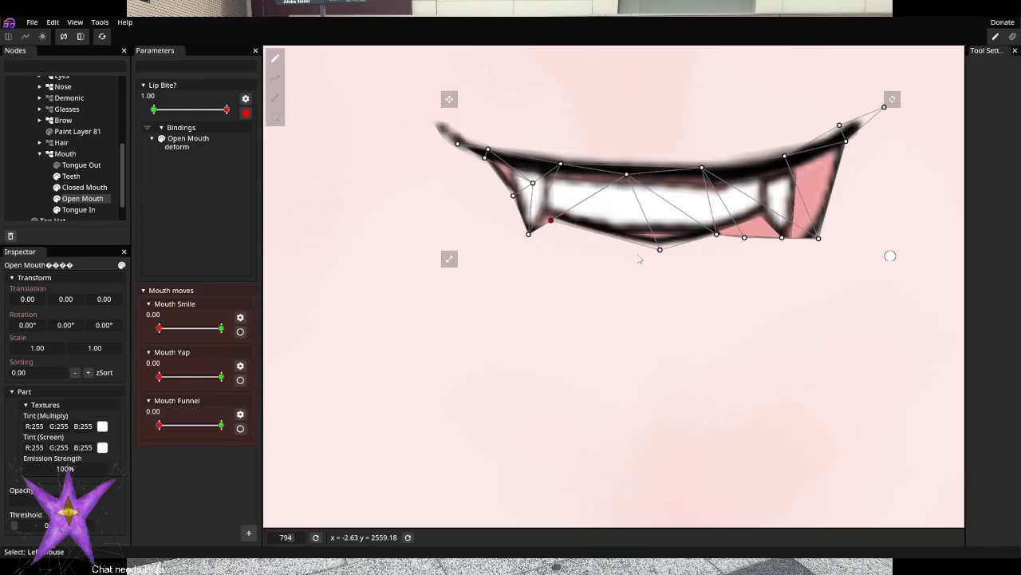
{"action": "left_click_drag", "start_coordinate": [659, 250], "coordinate": [642, 204]}
{"action": "left_click_drag", "start_coordinate": [715, 232], "coordinate": [750, 161]}
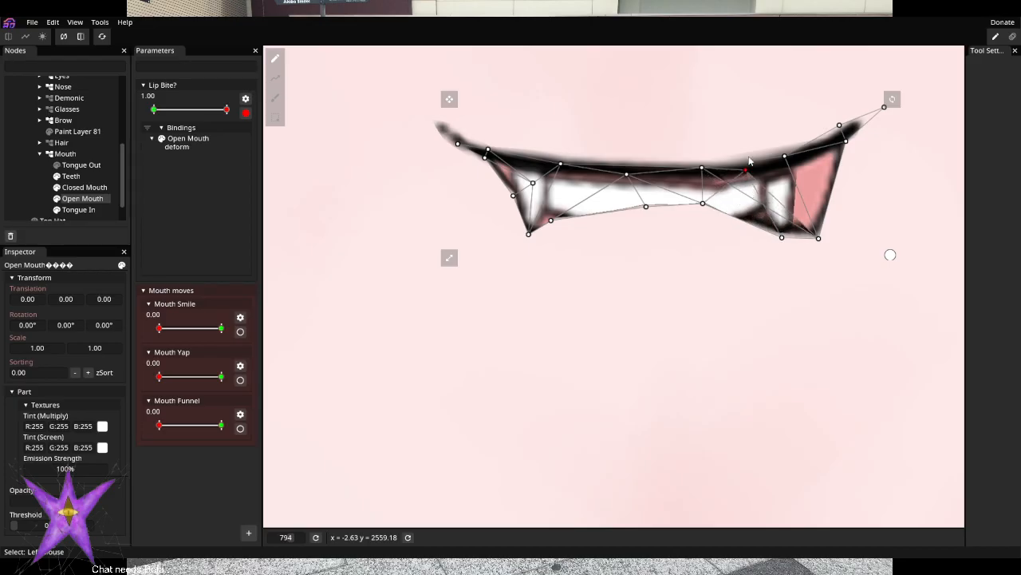
{"action": "left_click_drag", "start_coordinate": [783, 233], "coordinate": [761, 201]}
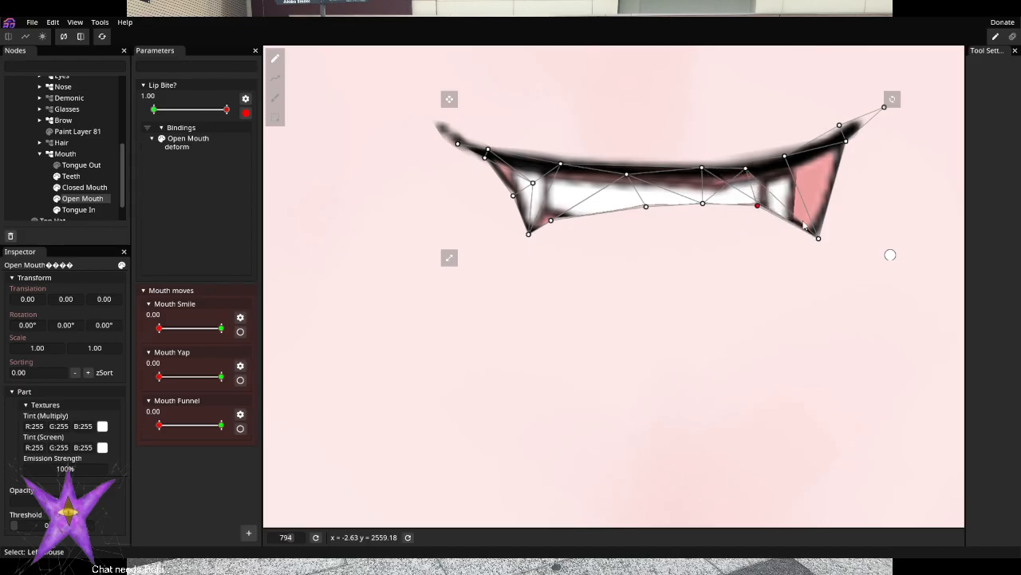
{"action": "left_click_drag", "start_coordinate": [819, 239], "coordinate": [796, 175]}
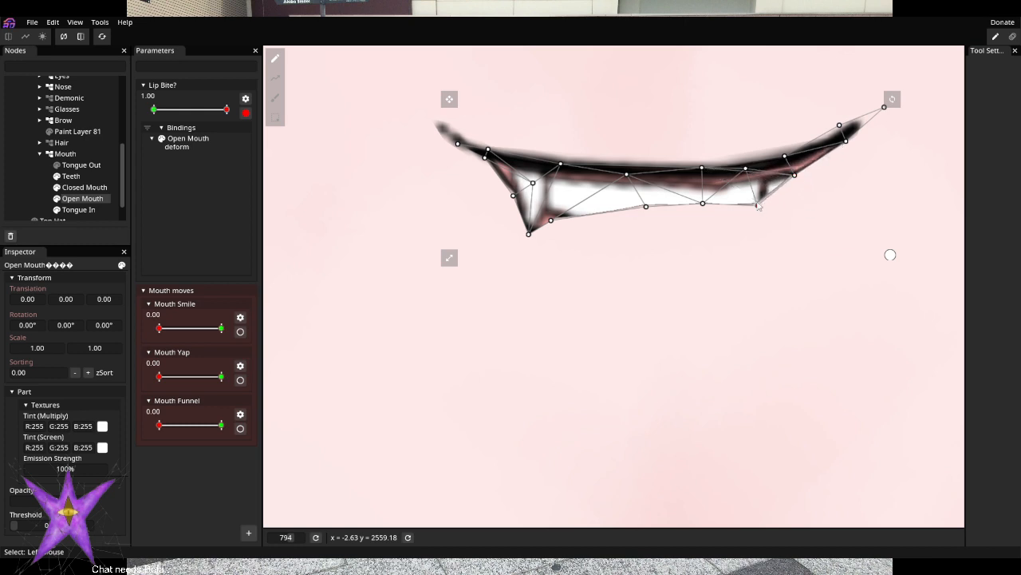
{"action": "left_click_drag", "start_coordinate": [757, 206], "coordinate": [753, 197]}
Deselect the mesh and examine the lip bite shape on the whole face and close up
{"action": "scroll", "coordinate": [748, 296], "scroll_direction": "down", "scroll_amount": 10}
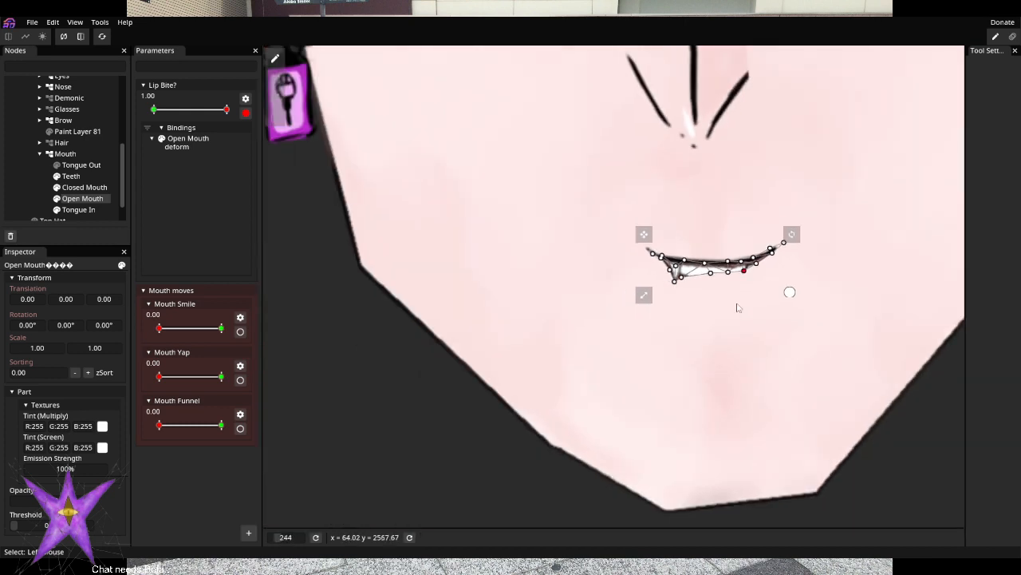
{"action": "left_click", "coordinate": [305, 215]}
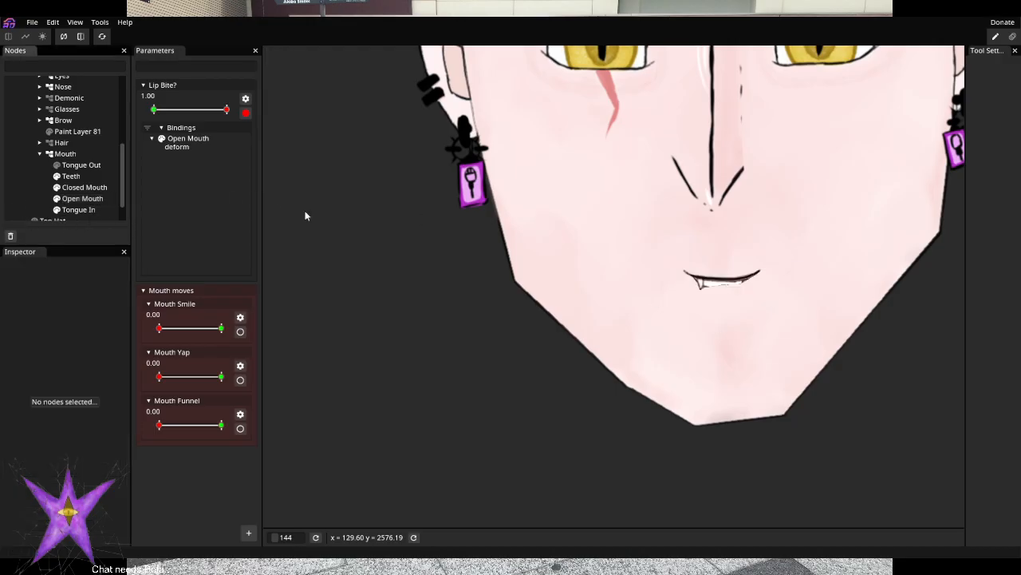
{"action": "scroll", "coordinate": [736, 313], "scroll_direction": "down", "scroll_amount": 1}
{"action": "scroll", "coordinate": [718, 327], "scroll_direction": "down", "scroll_amount": 2}
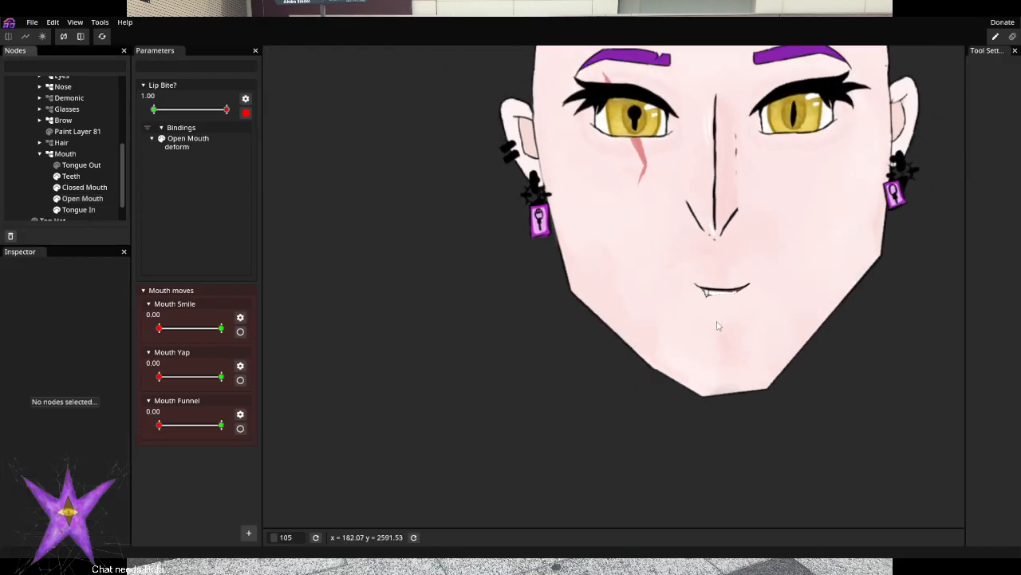
{"action": "scroll", "coordinate": [722, 295], "scroll_direction": "up", "scroll_amount": 10}
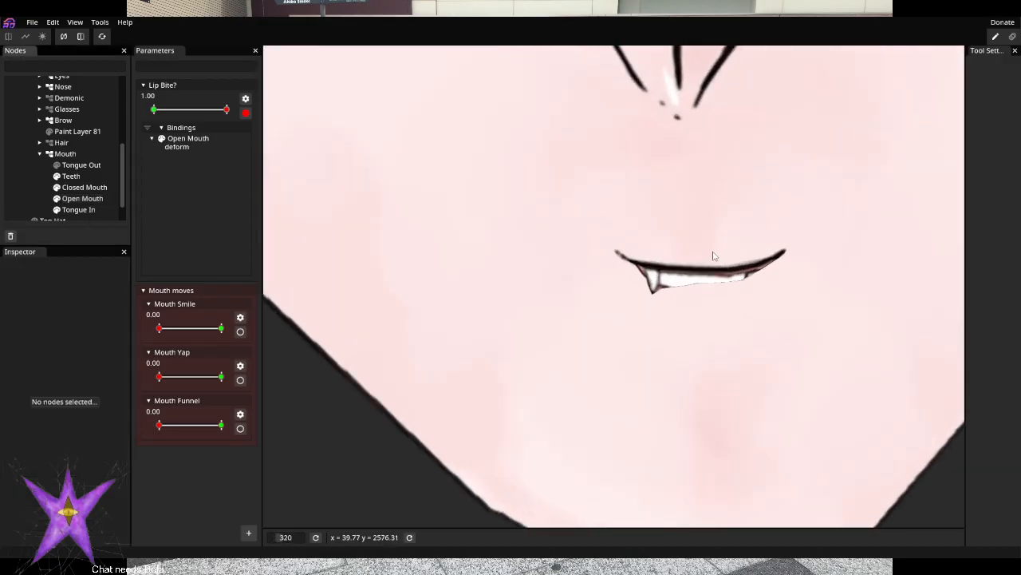
{"action": "scroll", "coordinate": [697, 269], "scroll_direction": "up", "scroll_amount": 5}
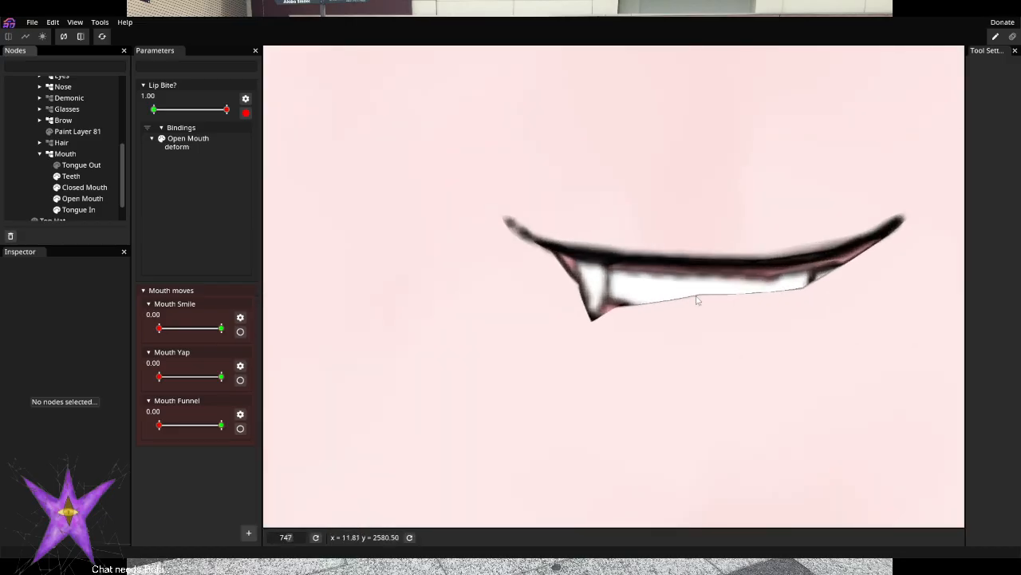
Reselect Open Mouth and refine the teeth's lower edge by raising its vertices and shifting the upper inner vertex beside the left fang
{"action": "left_click", "coordinate": [94, 197]}
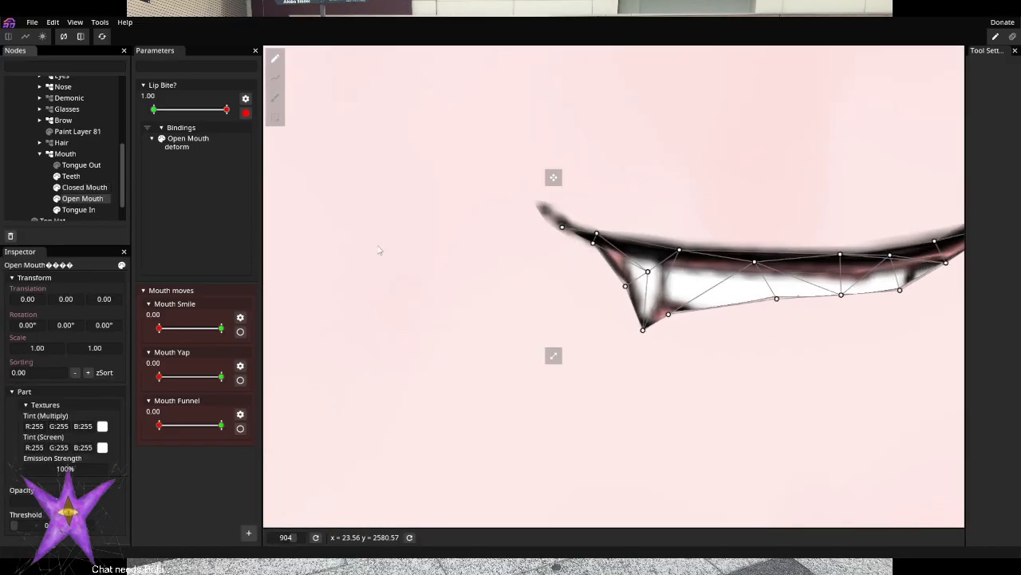
{"action": "left_click_drag", "start_coordinate": [669, 314], "coordinate": [667, 304]}
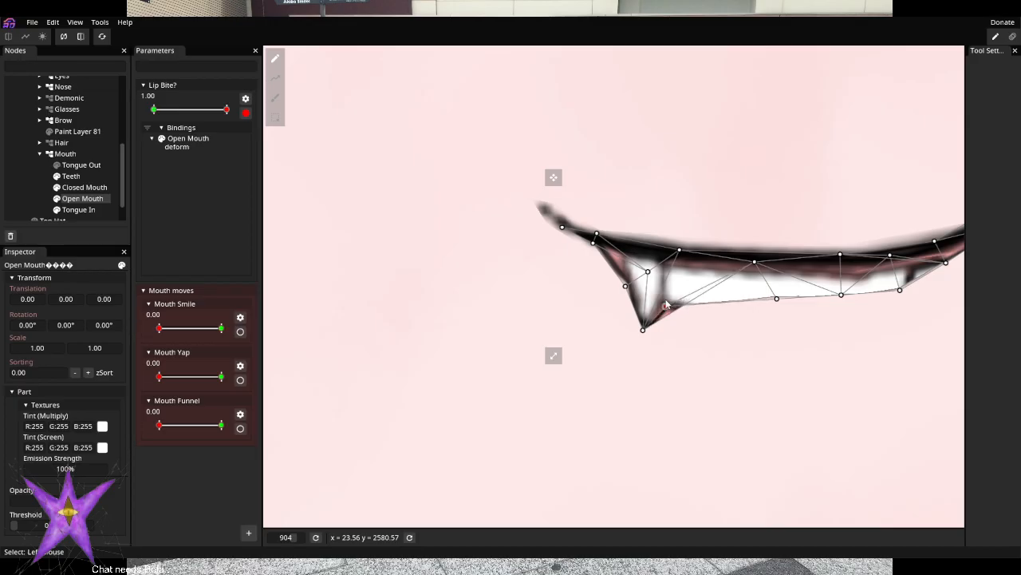
{"action": "left_click_drag", "start_coordinate": [754, 263], "coordinate": [652, 267]}
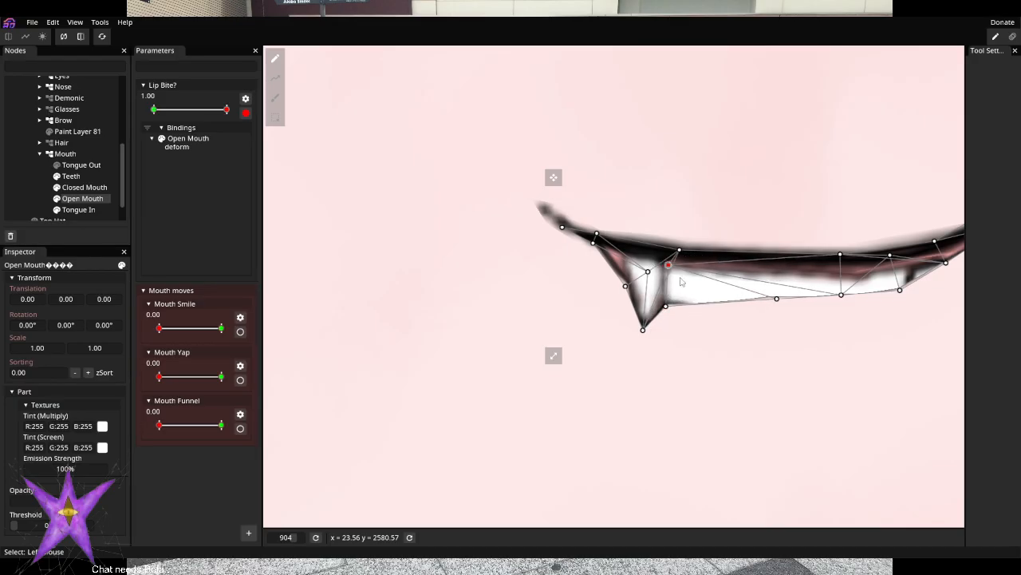
{"action": "left_click_drag", "start_coordinate": [775, 299], "coordinate": [758, 287]}
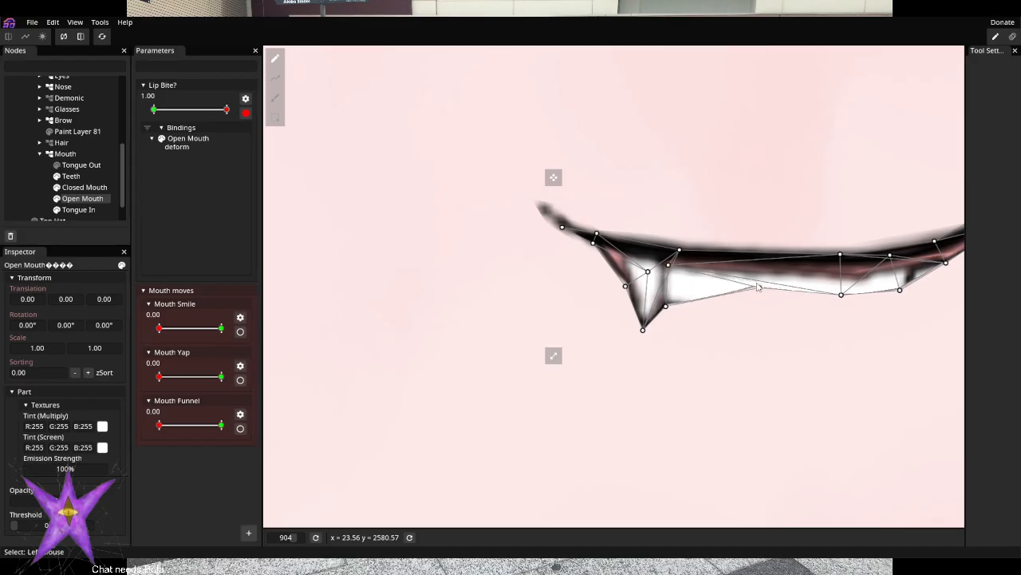
{"action": "left_click_drag", "start_coordinate": [839, 294], "coordinate": [838, 280]}
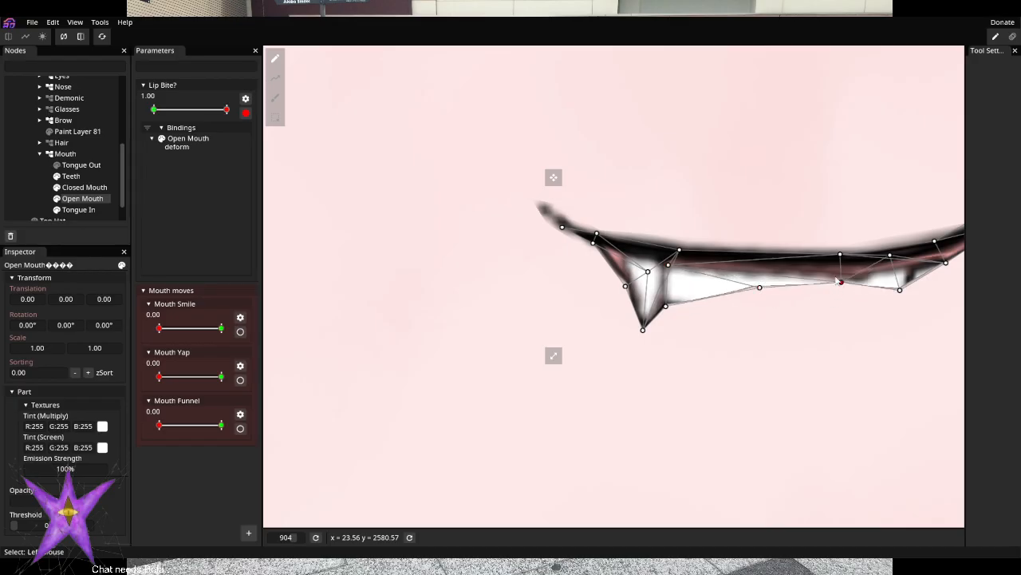
{"action": "left_click_drag", "start_coordinate": [899, 290], "coordinate": [894, 279]}
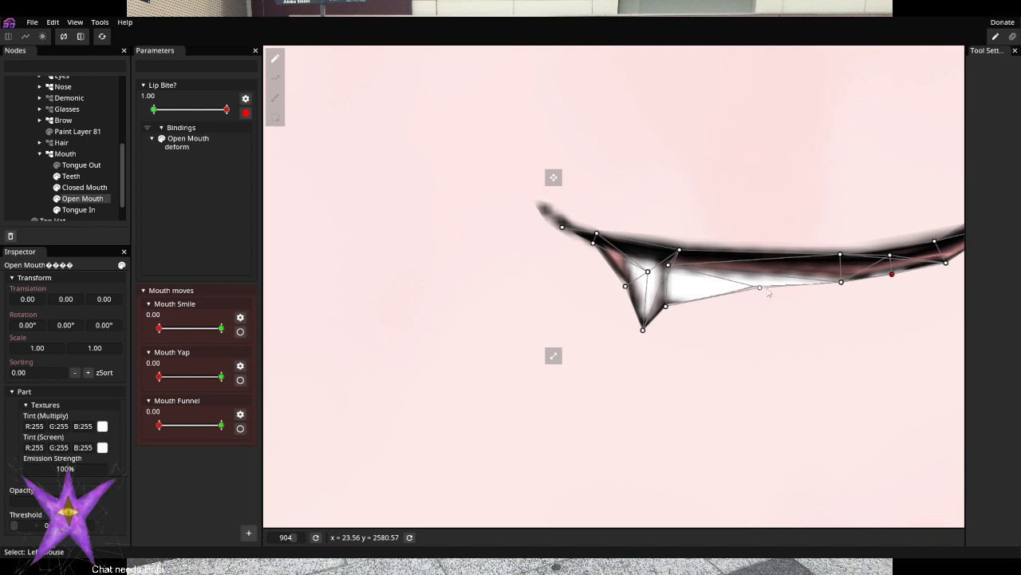
Lower two vertices along Open Mouth's teeth edge, shift the upper inner vertex away from the left fang, and finish editing Lip Bite?
{"action": "mouse_move", "coordinate": [769, 293]}
{"action": "left_mouse_down"}
{"action": "mouse_move", "coordinate": [775, 314]}
{"action": "mouse_move", "coordinate": [759, 309]}
{"action": "mouse_move", "coordinate": [783, 305]}
{"action": "left_mouse_up"}
{"action": "left_click_drag", "start_coordinate": [847, 291], "coordinate": [848, 302]}
{"action": "left_click_drag", "start_coordinate": [669, 270], "coordinate": [709, 271]}
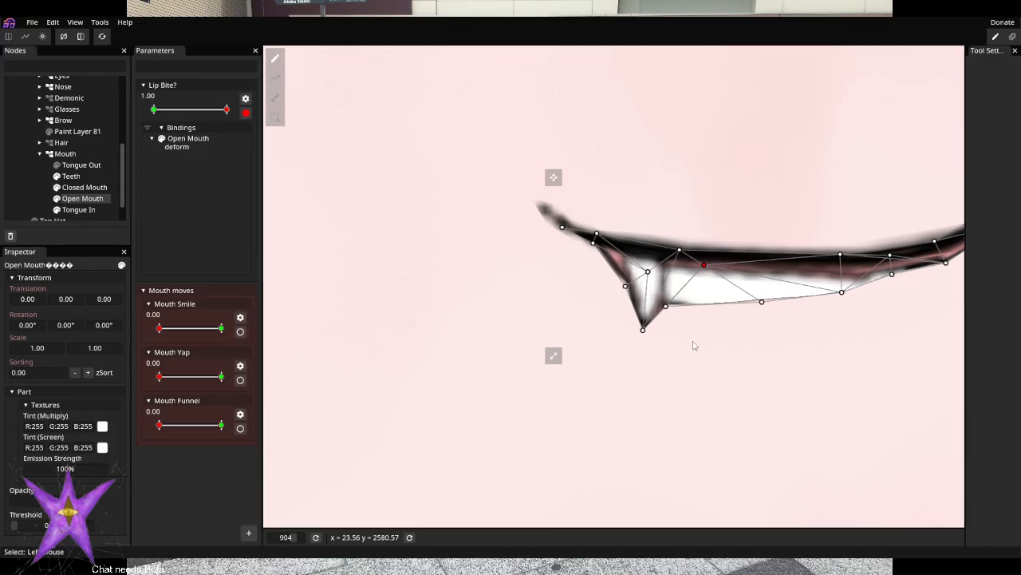
{"action": "scroll", "coordinate": [763, 295], "scroll_direction": "down", "scroll_amount": 5}
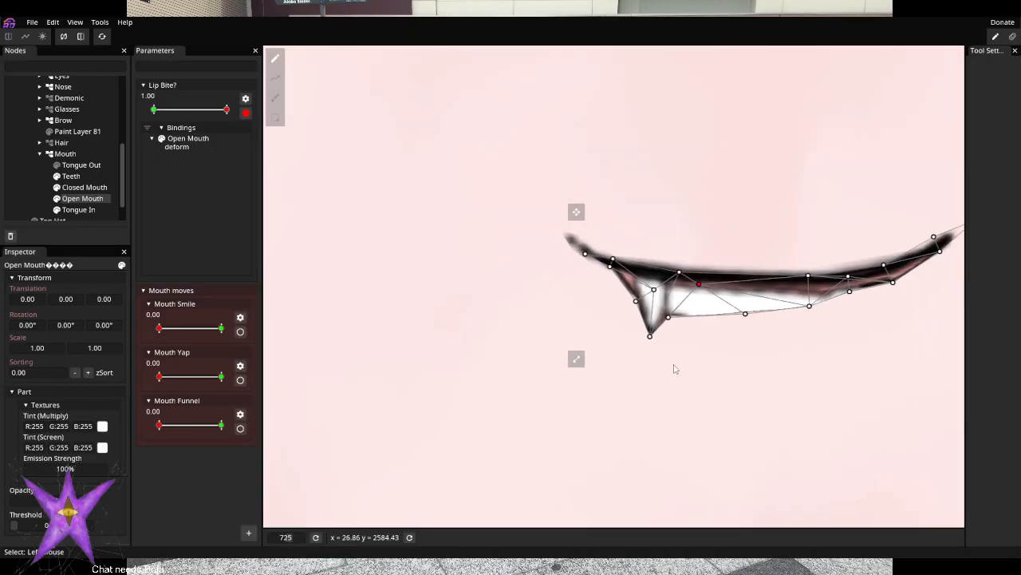
{"action": "left_click", "coordinate": [105, 229]}
{"action": "scroll", "coordinate": [527, 319], "scroll_direction": "down", "scroll_amount": 8}
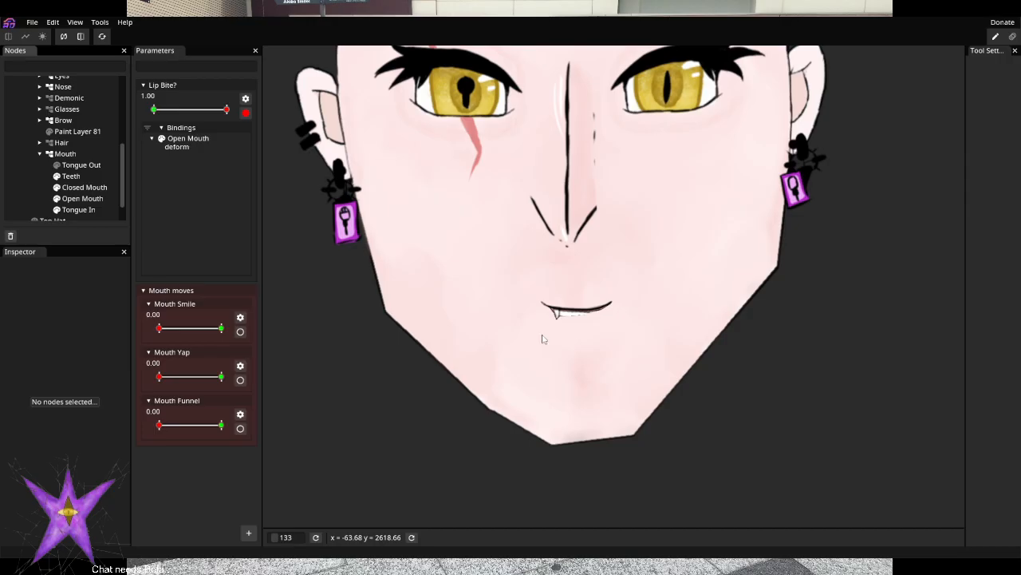
{"action": "left_click", "coordinate": [245, 113]}
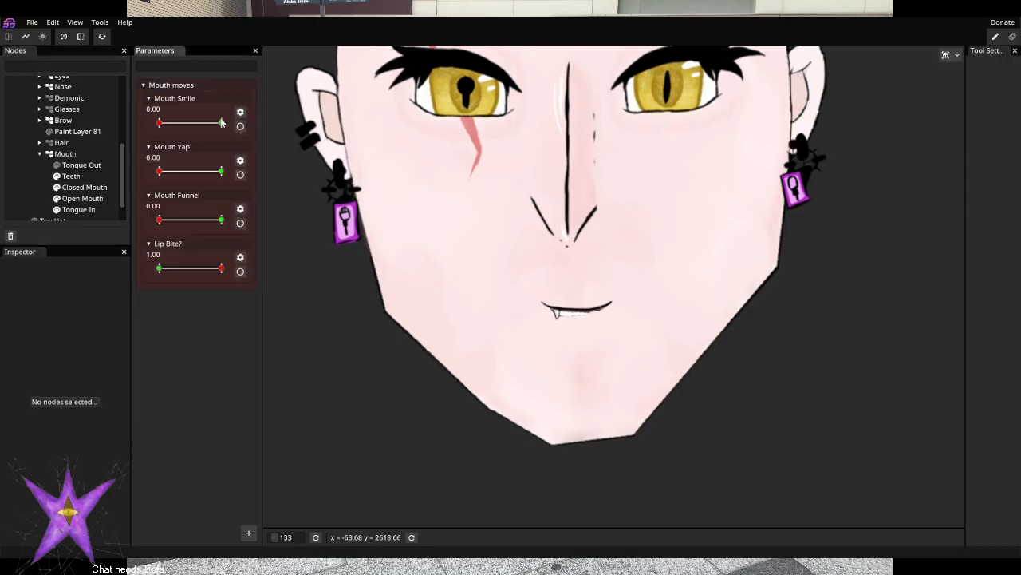
{"action": "mouse_move", "coordinate": [221, 273]}
{"action": "left_mouse_down"}
{"action": "mouse_move", "coordinate": [161, 275]}
{"action": "mouse_move", "coordinate": [223, 273]}
{"action": "left_mouse_up"}
Make the Hair group visible, hide its Hair Down subgroup, and arm the Lip Bite? parameter at 1.00
{"action": "scroll", "coordinate": [70, 174], "scroll_direction": "up", "scroll_amount": 10}
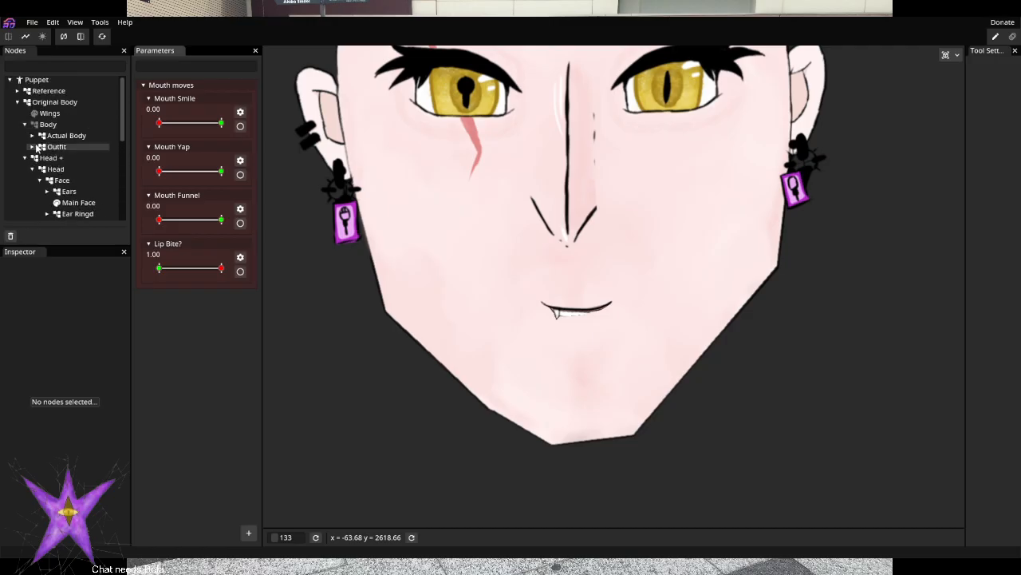
{"action": "scroll", "coordinate": [36, 139], "scroll_direction": "down", "scroll_amount": 3}
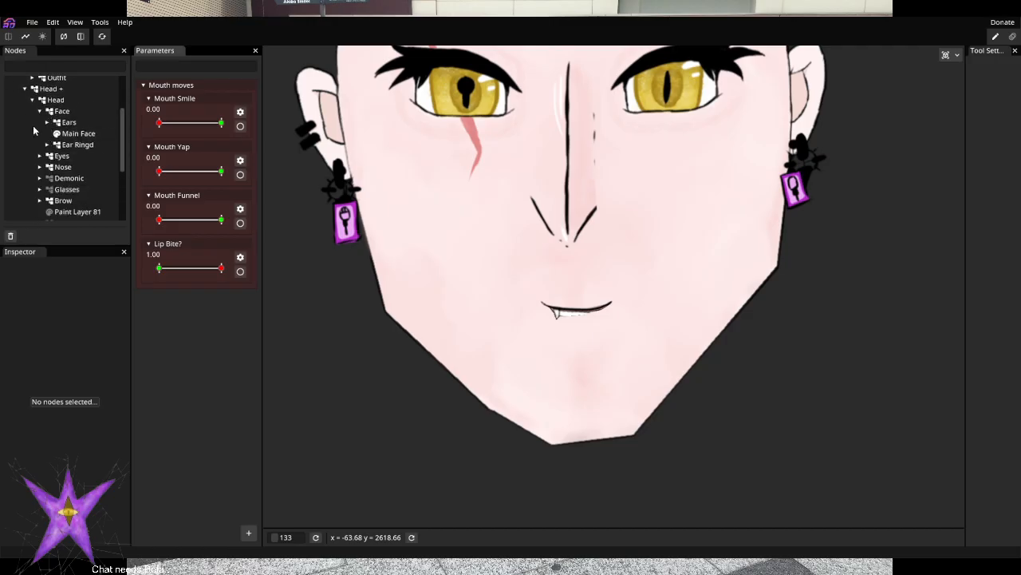
{"action": "scroll", "coordinate": [51, 199], "scroll_direction": "down", "scroll_amount": 2}
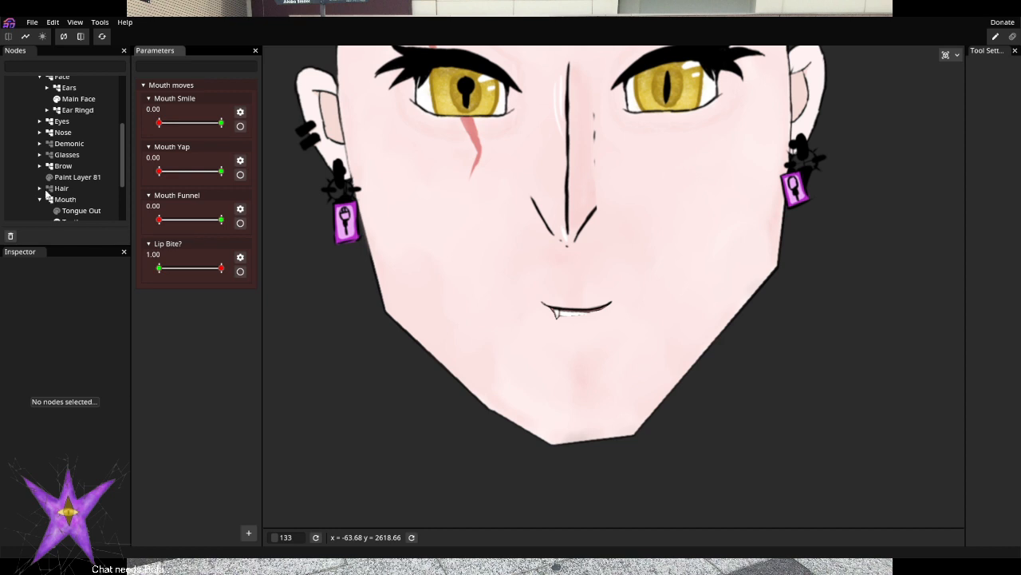
{"action": "left_click", "coordinate": [48, 189]}
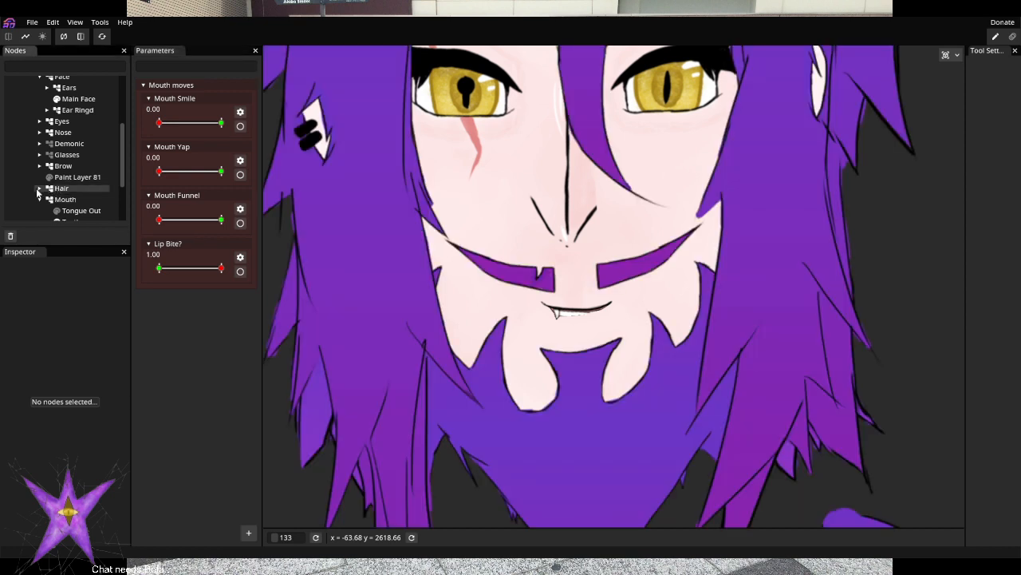
{"action": "left_click", "coordinate": [39, 188]}
{"action": "scroll", "coordinate": [60, 168], "scroll_direction": "down", "scroll_amount": 3}
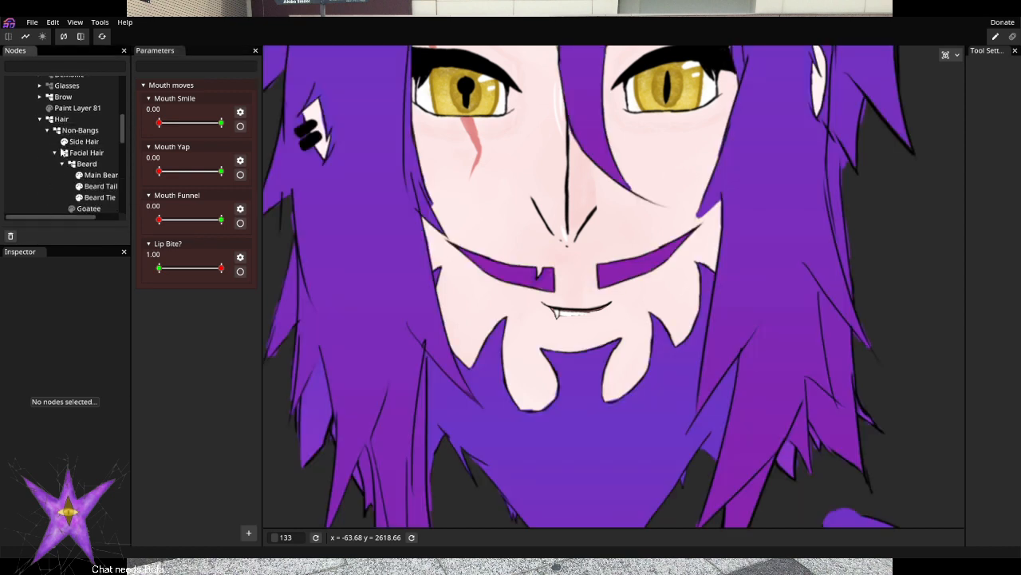
{"action": "left_click", "coordinate": [47, 131]}
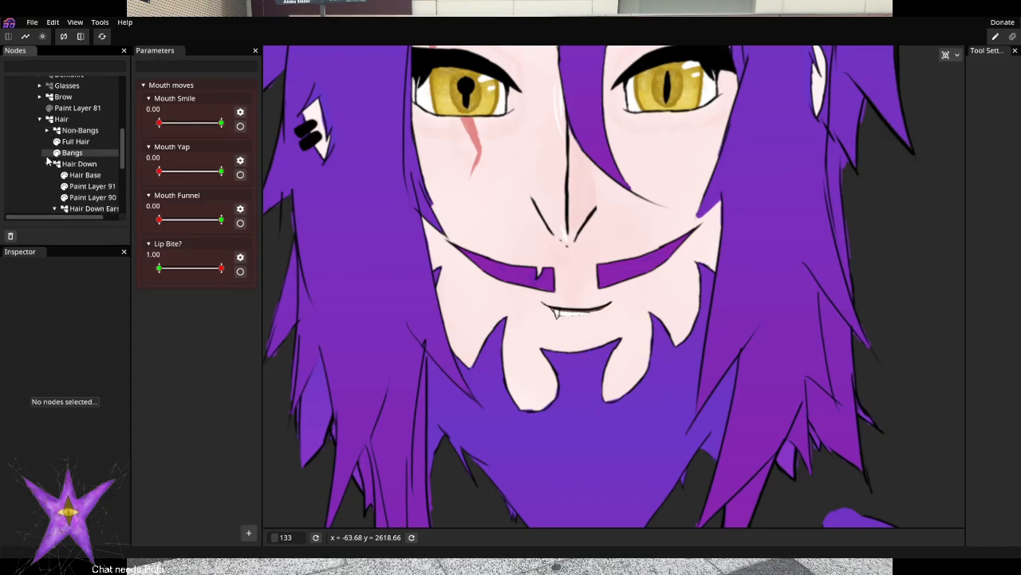
{"action": "left_click", "coordinate": [46, 164]}
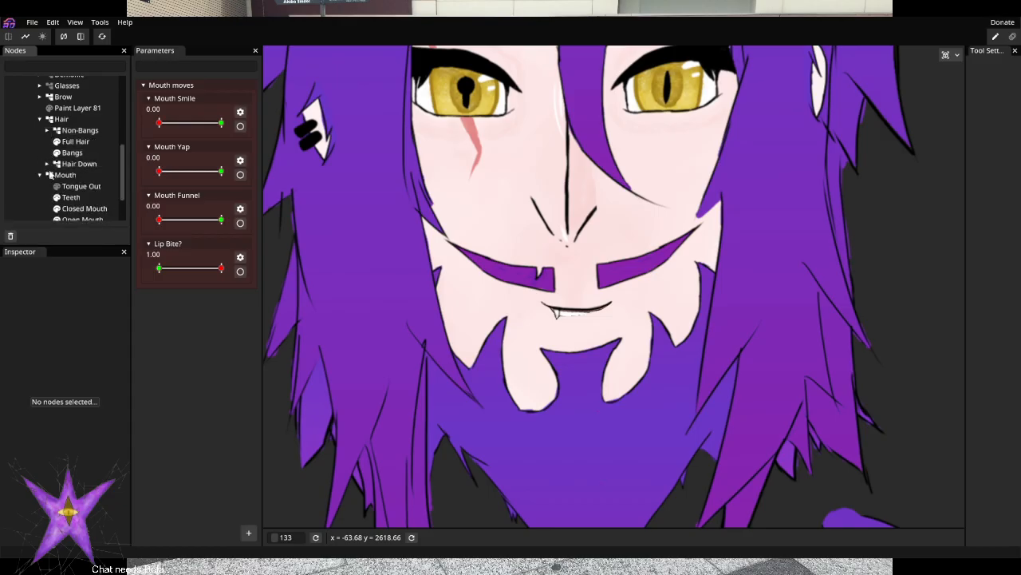
{"action": "left_click", "coordinate": [57, 165]}
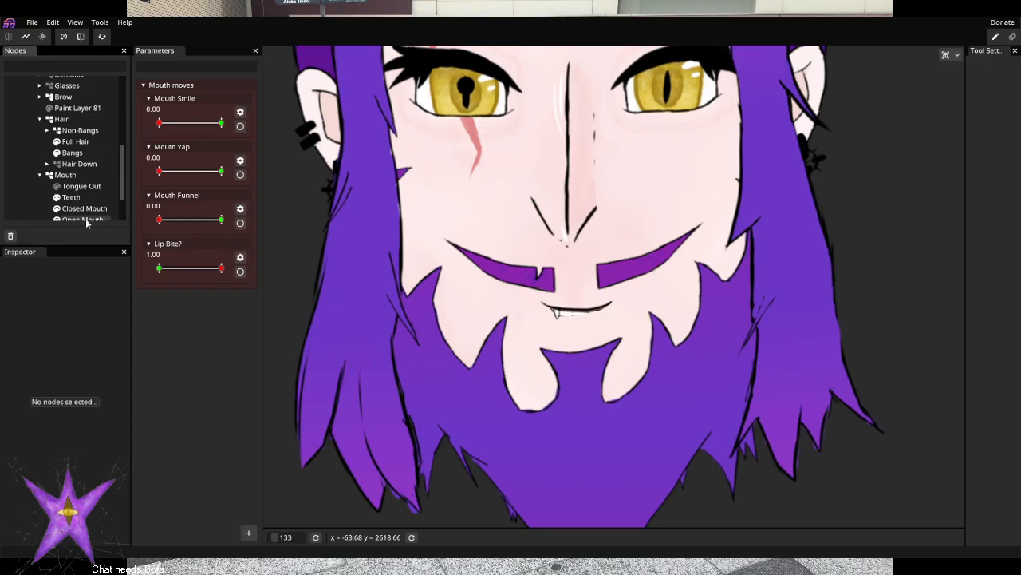
{"action": "scroll", "coordinate": [76, 199], "scroll_direction": "down", "scroll_amount": 2}
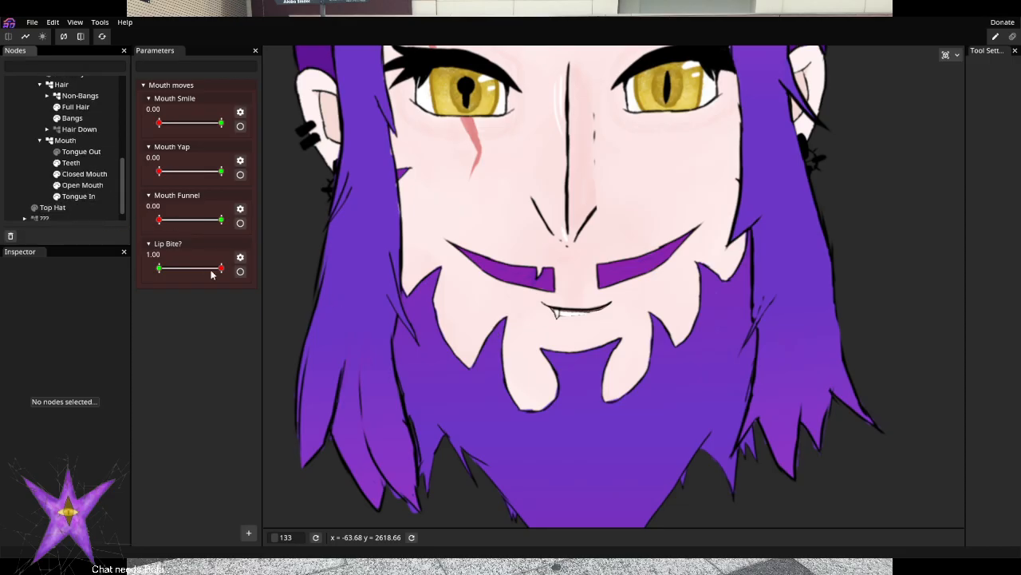
{"action": "left_click", "coordinate": [239, 271]}
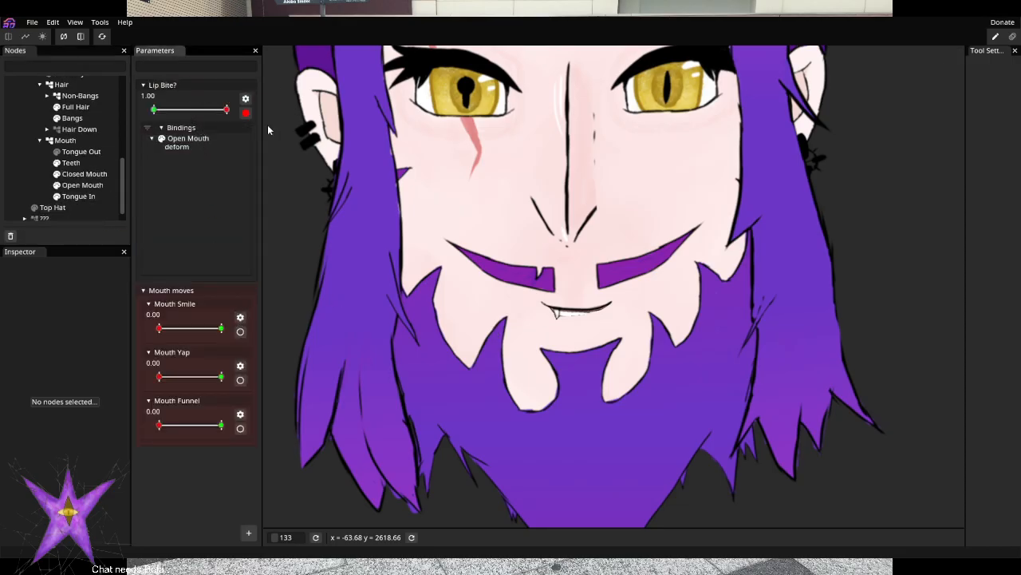
Try shifting Closed Mouth and Open Mouth together, undo the move, and retry with Tongue In added to the selection
{"action": "left_click", "coordinate": [83, 174]}
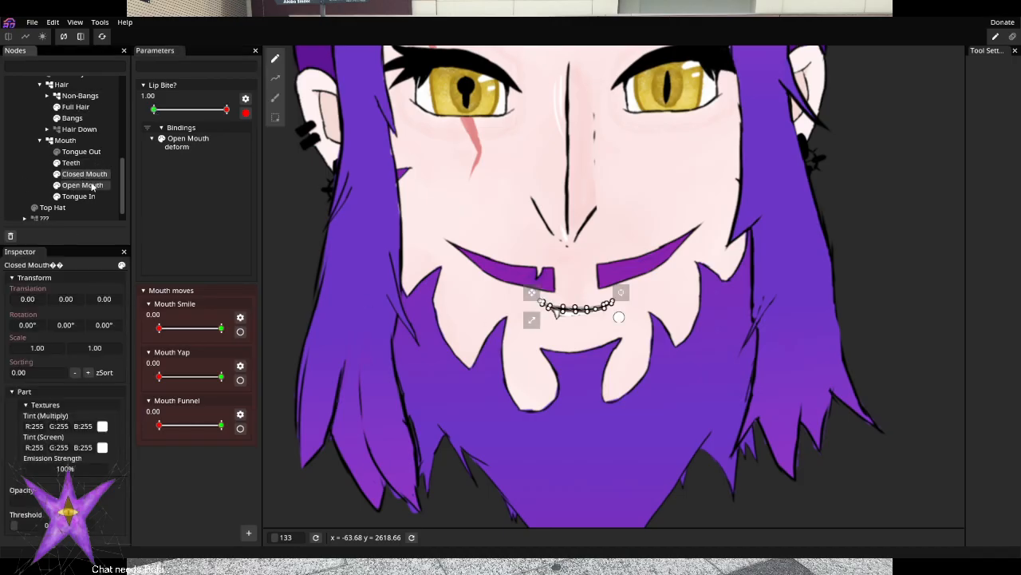
{"action": "left_click", "coordinate": [93, 187], "text": "ctrl"}
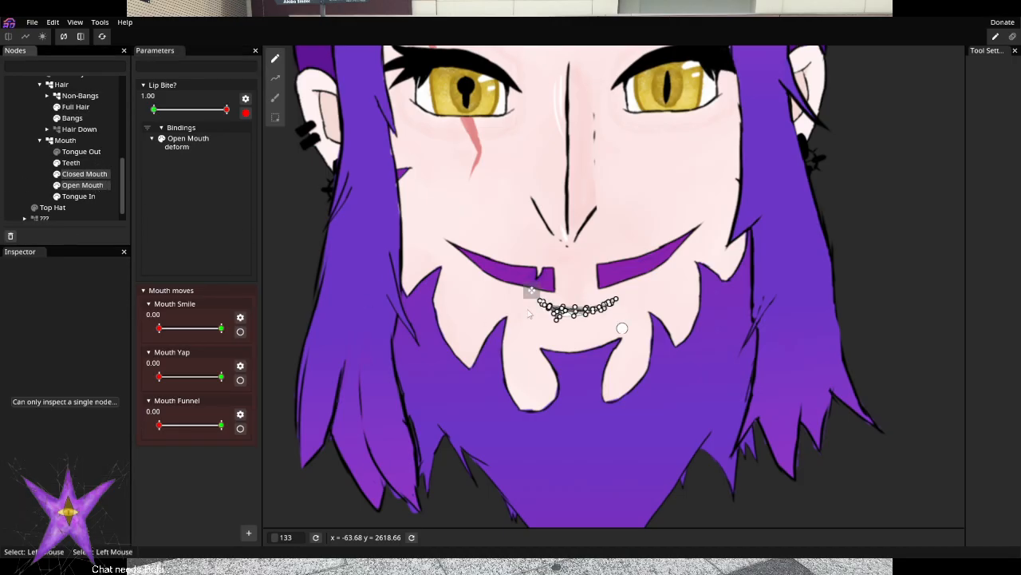
{"action": "scroll", "coordinate": [537, 305], "scroll_direction": "up", "scroll_amount": 5}
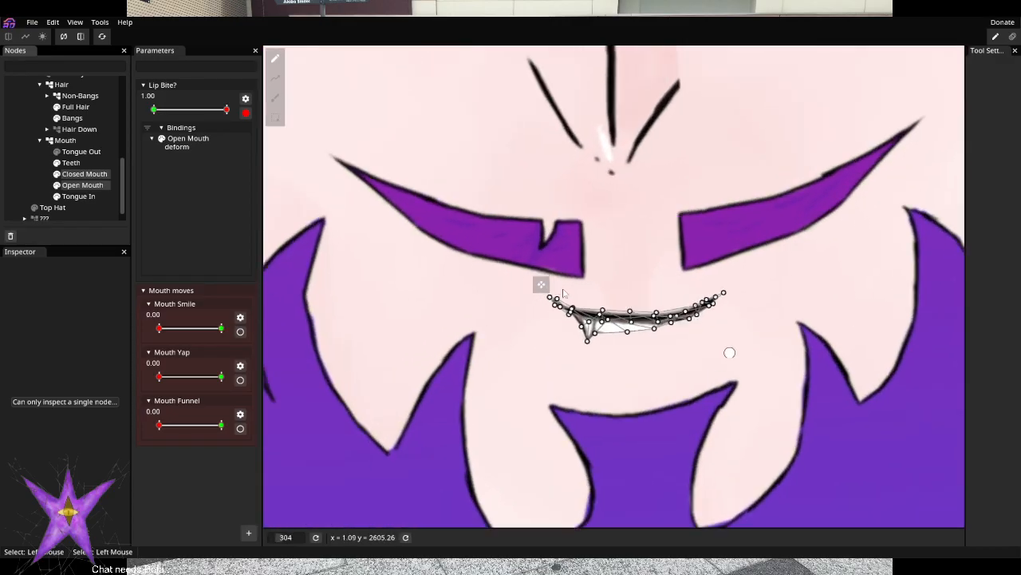
{"action": "mouse_move", "coordinate": [540, 285]}
{"action": "left_mouse_down"}
{"action": "mouse_move", "coordinate": [548, 343]}
{"action": "mouse_move", "coordinate": [541, 289]}
{"action": "mouse_move", "coordinate": [550, 292]}
{"action": "left_mouse_up"}
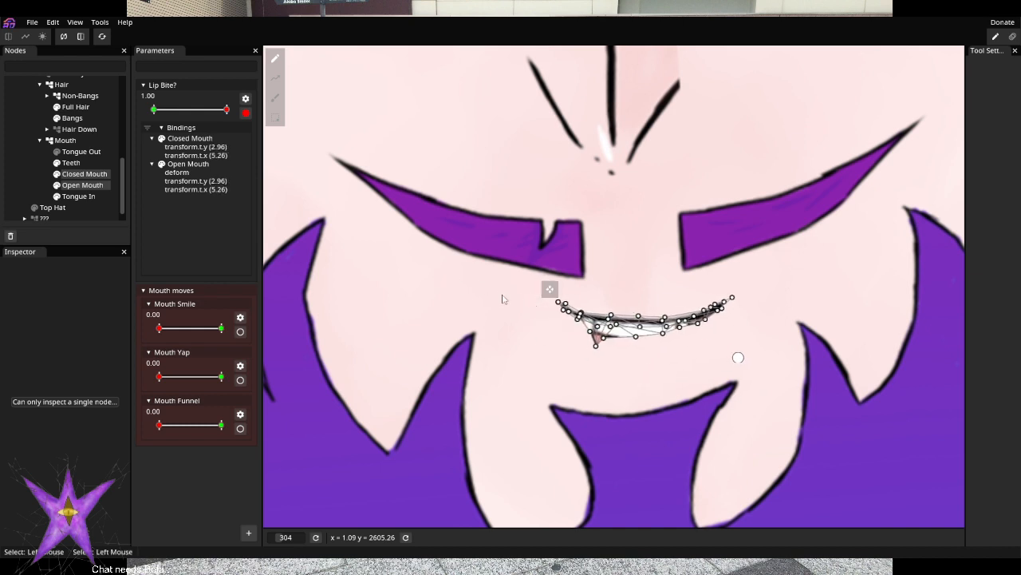
{"action": "key", "text": "ctrl+z"}
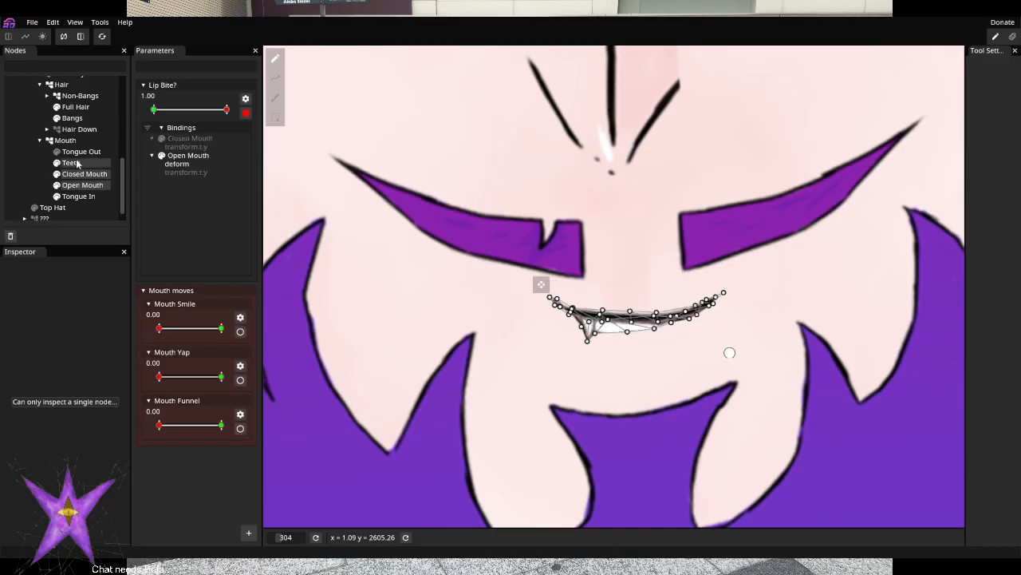
{"action": "left_click", "coordinate": [79, 197], "text": "ctrl"}
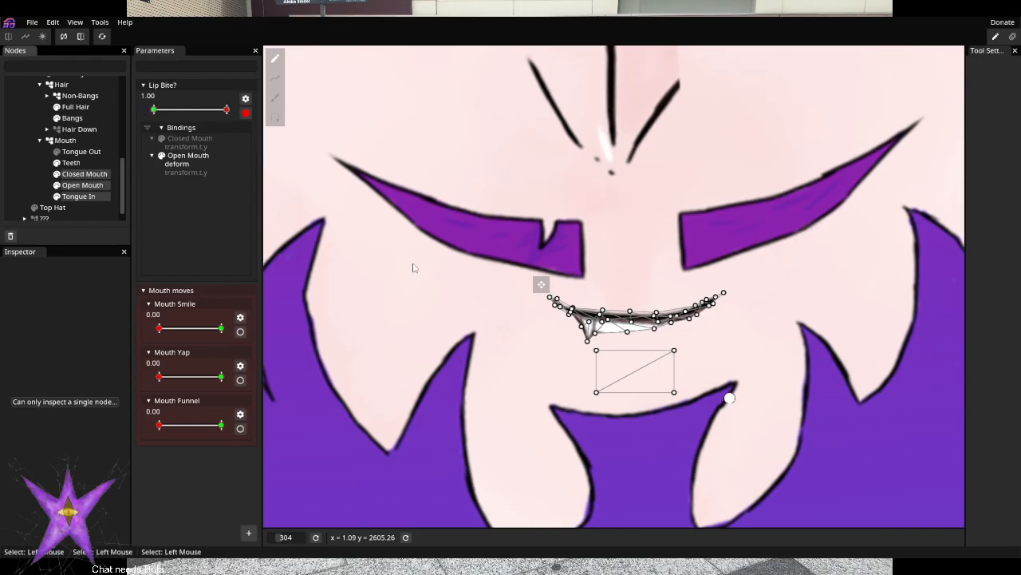
{"action": "mouse_move", "coordinate": [541, 284]}
{"action": "left_mouse_down"}
{"action": "mouse_move", "coordinate": [542, 304]}
{"action": "mouse_move", "coordinate": [541, 286]}
{"action": "left_mouse_up"}
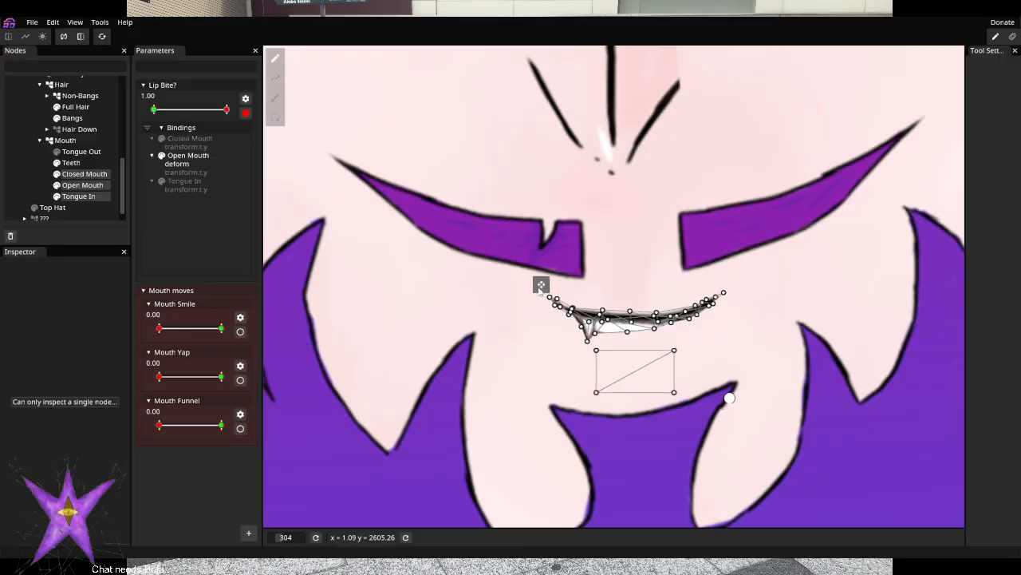
Move Teeth, Closed Mouth, Open Mouth and Tongue In together by 0.99 in x and 16.43 in y for Lip Bite? 1.00, and disarm the parameter
{"action": "left_click", "coordinate": [83, 167]}
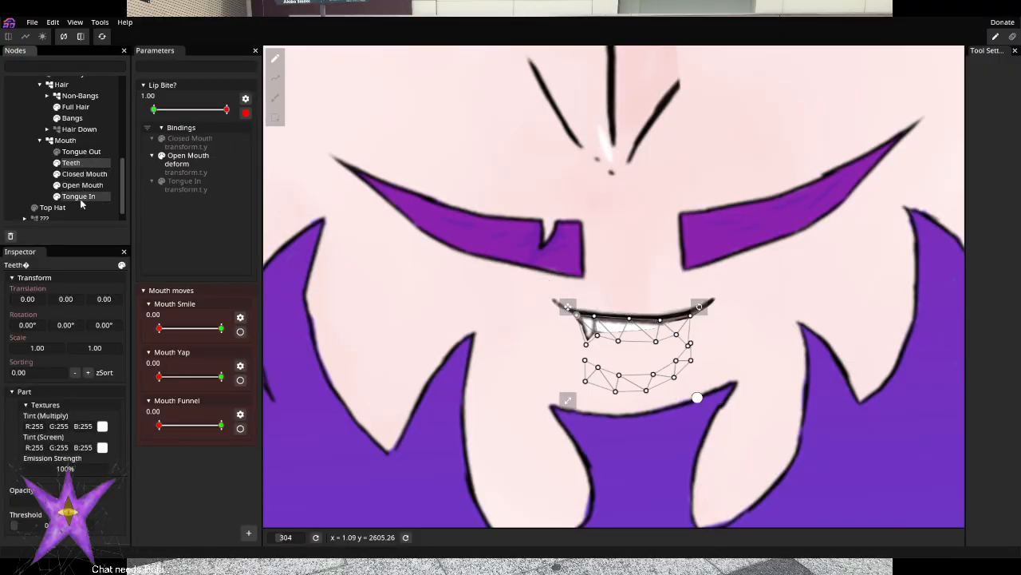
{"action": "left_click", "coordinate": [81, 198], "text": "shift"}
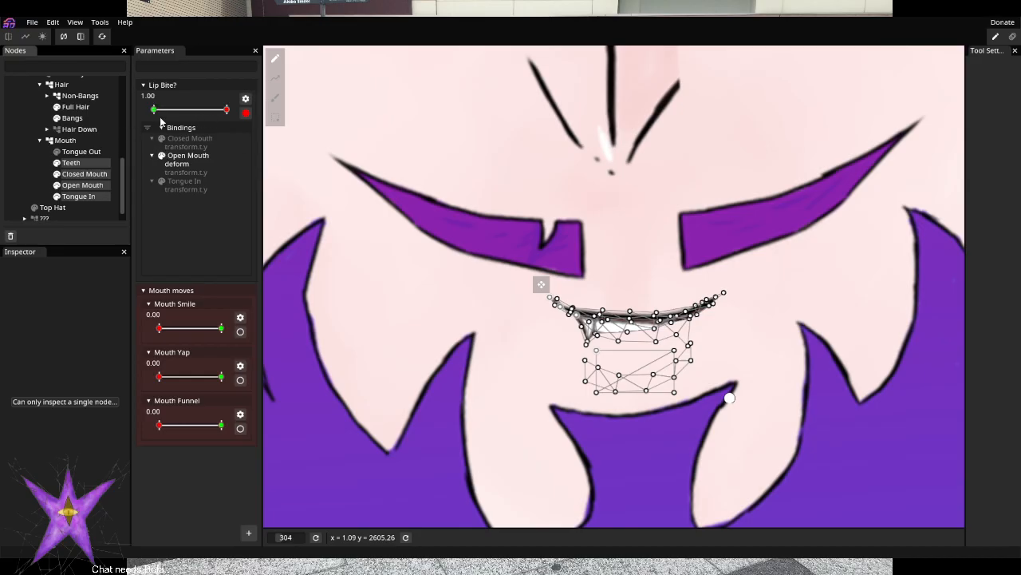
{"action": "left_click_drag", "start_coordinate": [541, 284], "coordinate": [542, 310]}
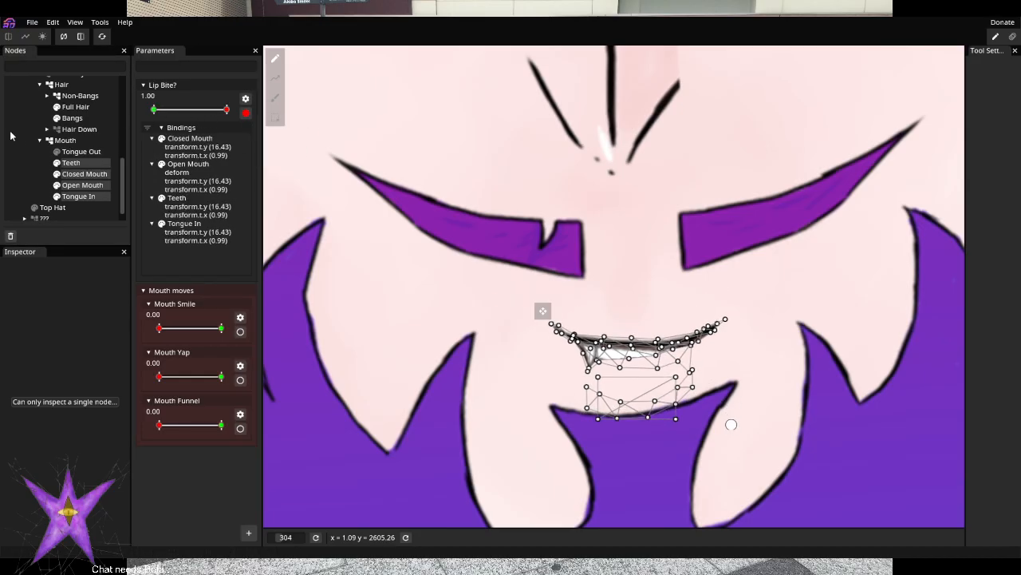
{"action": "left_click", "coordinate": [22, 151]}
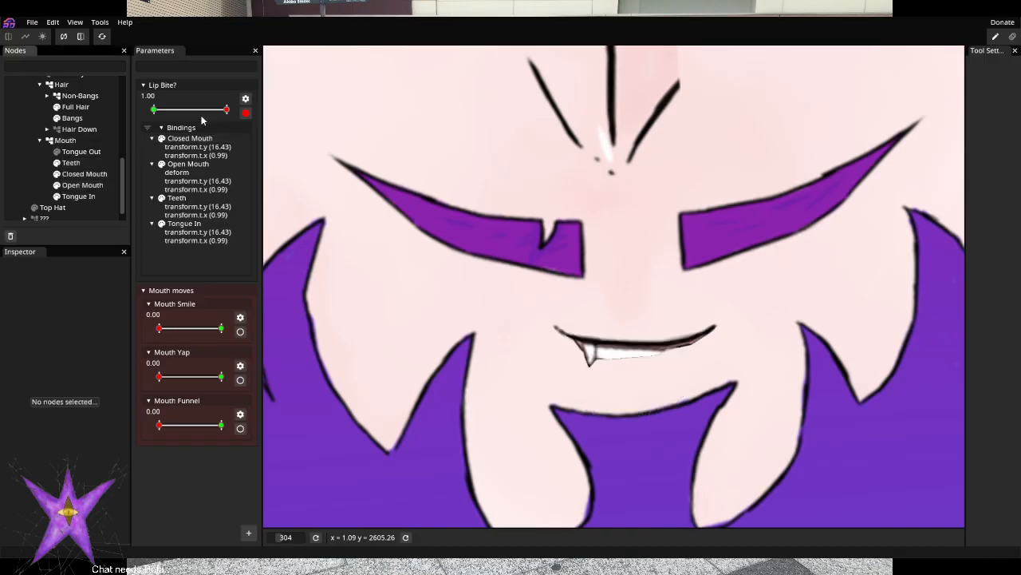
{"action": "left_click", "coordinate": [244, 113]}
{"action": "left_click_drag", "start_coordinate": [230, 265], "coordinate": [274, 289]}
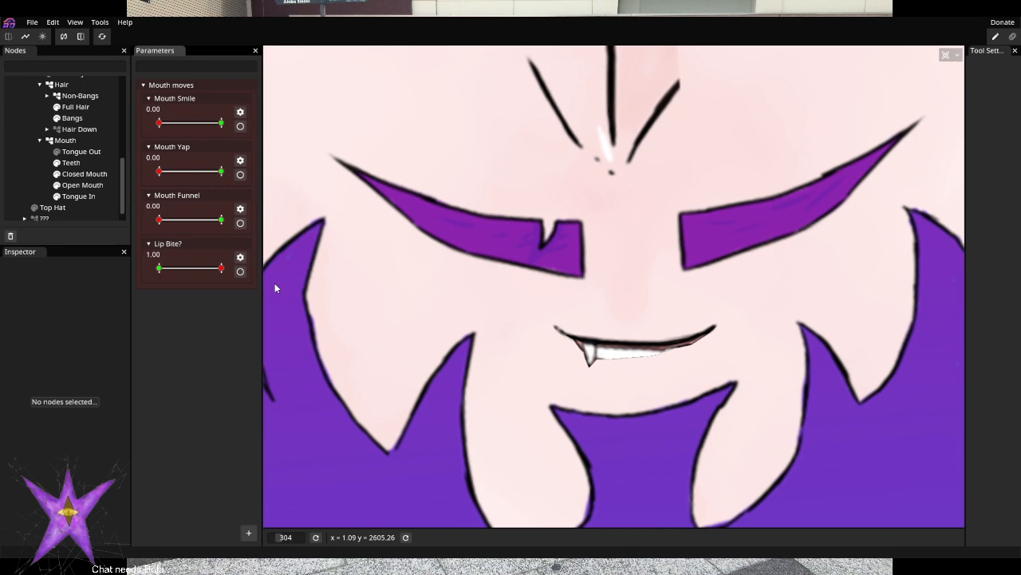
Test Lip Bite? at 0.00 and at 1.00 with Mouth Yap at 1.00, examine the mouth close up, and return Mouth Yap to 0.00
{"action": "scroll", "coordinate": [523, 300], "scroll_direction": "down", "scroll_amount": 8}
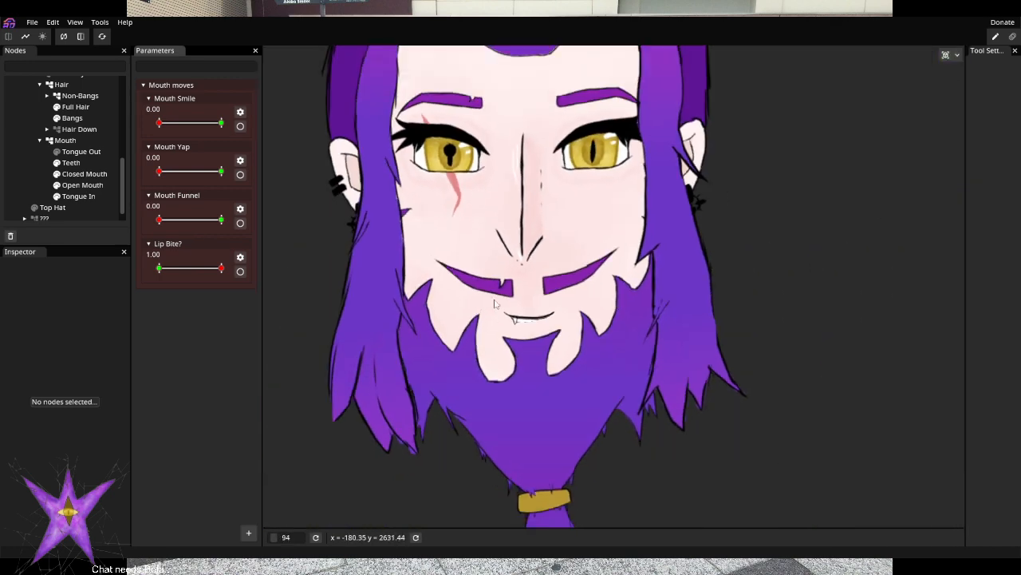
{"action": "left_click_drag", "start_coordinate": [221, 274], "coordinate": [172, 277]}
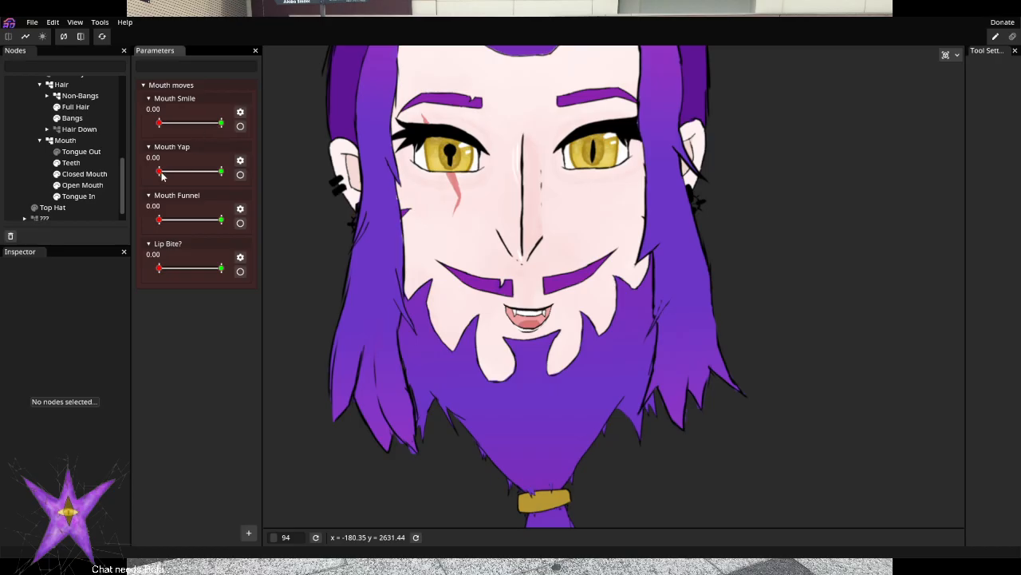
{"action": "left_click_drag", "start_coordinate": [160, 126], "coordinate": [125, 140]}
{"action": "left_click_drag", "start_coordinate": [160, 171], "coordinate": [229, 173]}
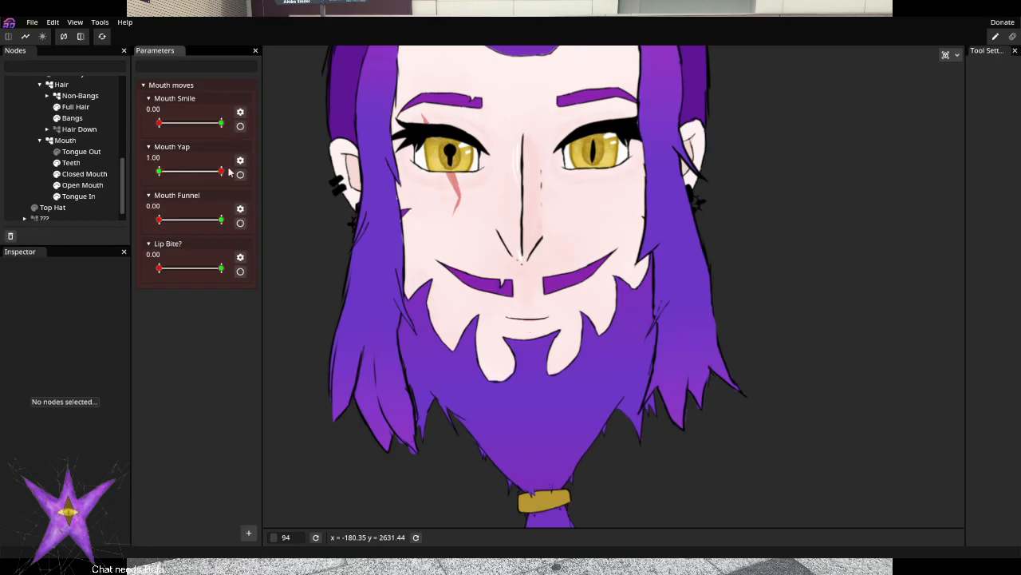
{"action": "left_click_drag", "start_coordinate": [159, 269], "coordinate": [136, 283]}
{"action": "left_click_drag", "start_coordinate": [160, 268], "coordinate": [250, 272]}
{"action": "scroll", "coordinate": [440, 318], "scroll_direction": "up", "scroll_amount": 8}
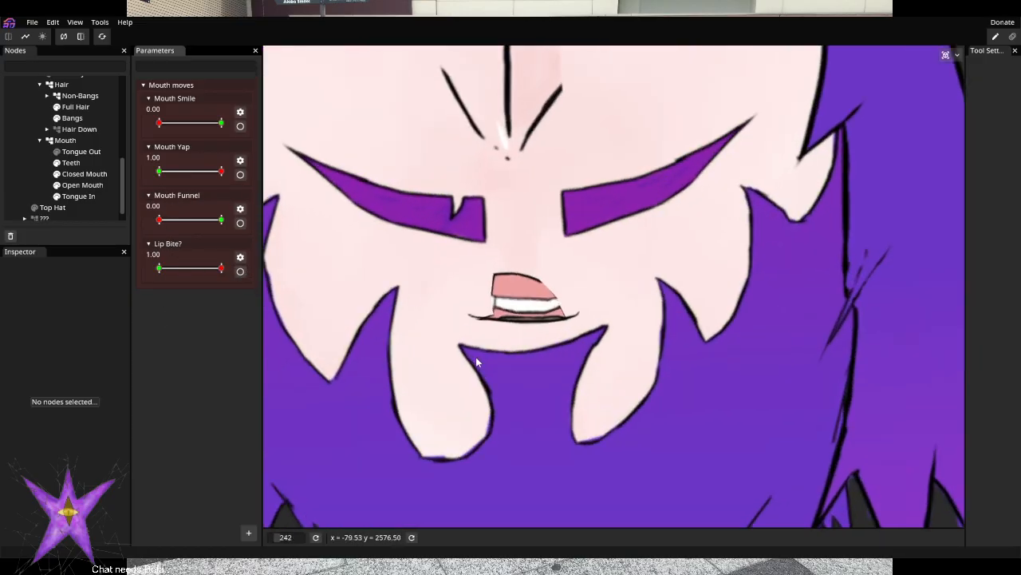
{"action": "scroll", "coordinate": [439, 315], "scroll_direction": "up", "scroll_amount": 2}
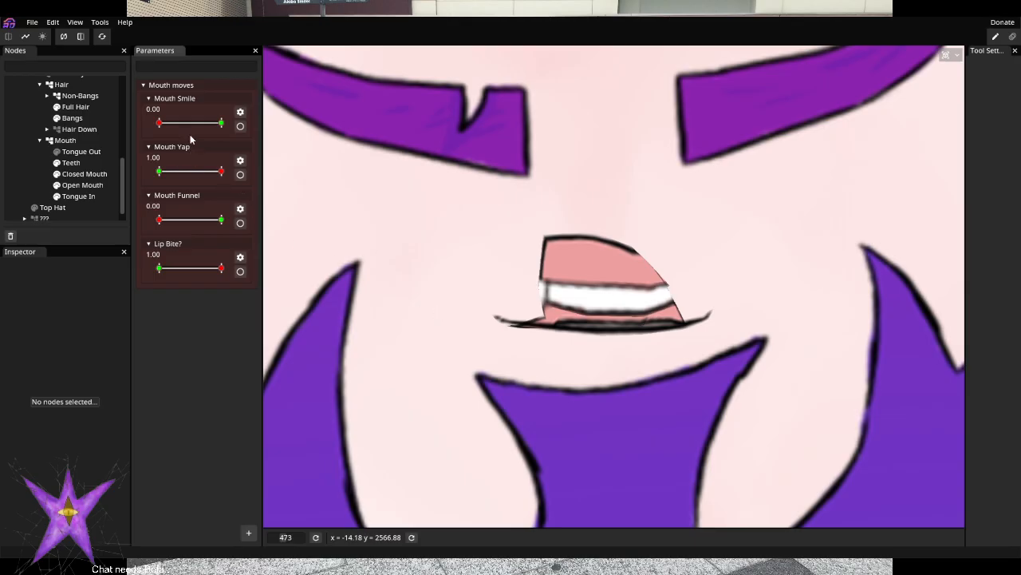
{"action": "left_click_drag", "start_coordinate": [221, 172], "coordinate": [123, 182]}
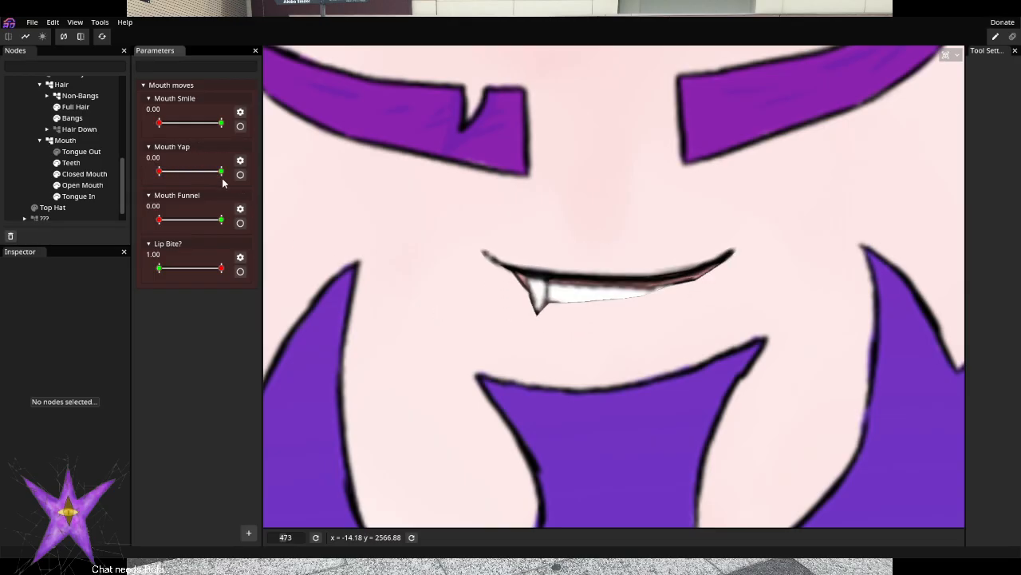
Arm Lip Bite?, unset all its bindings at 1.00, check the mouth at 0.00, and return the parameter to 1.00
{"action": "left_click", "coordinate": [240, 271]}
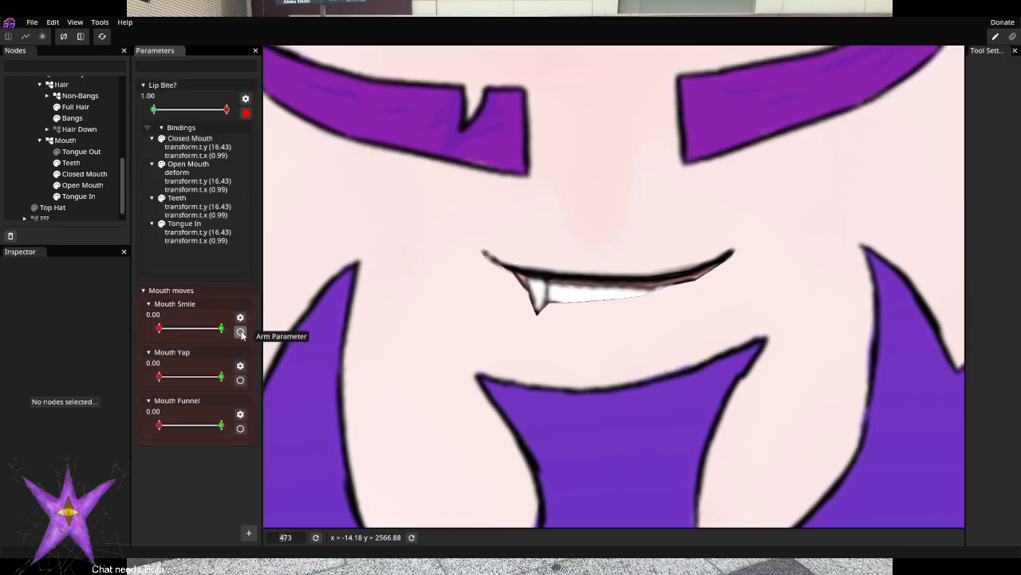
{"action": "right_click", "coordinate": [232, 113]}
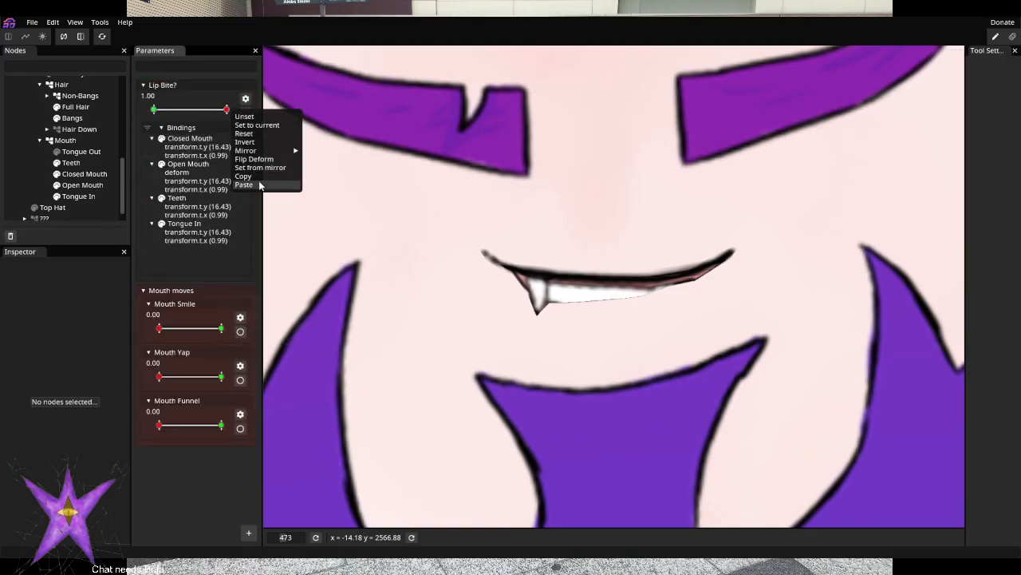
{"action": "mouse_move", "coordinate": [251, 151]}
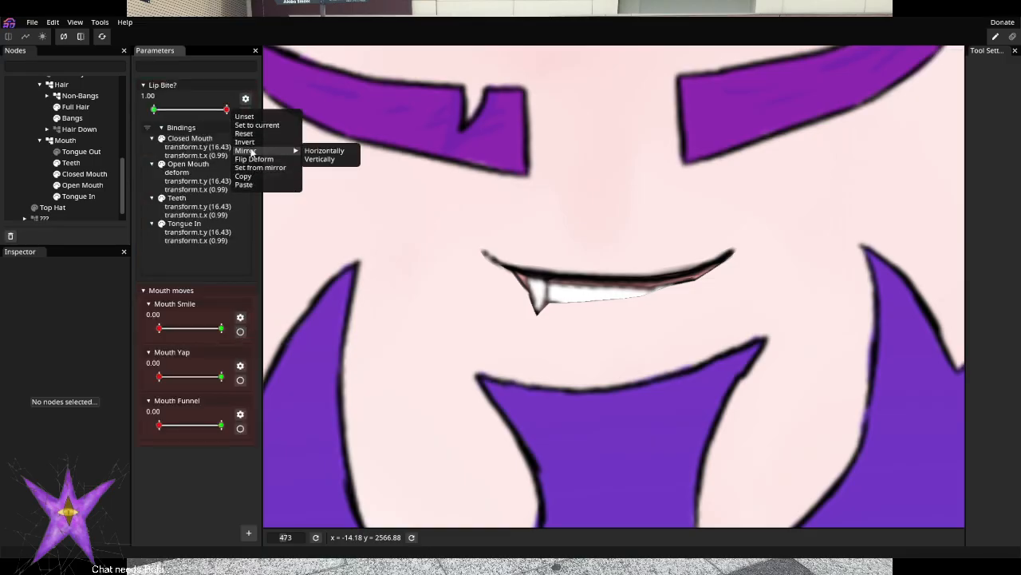
{"action": "left_click", "coordinate": [257, 118]}
{"action": "left_click_drag", "start_coordinate": [230, 112], "coordinate": [135, 115]}
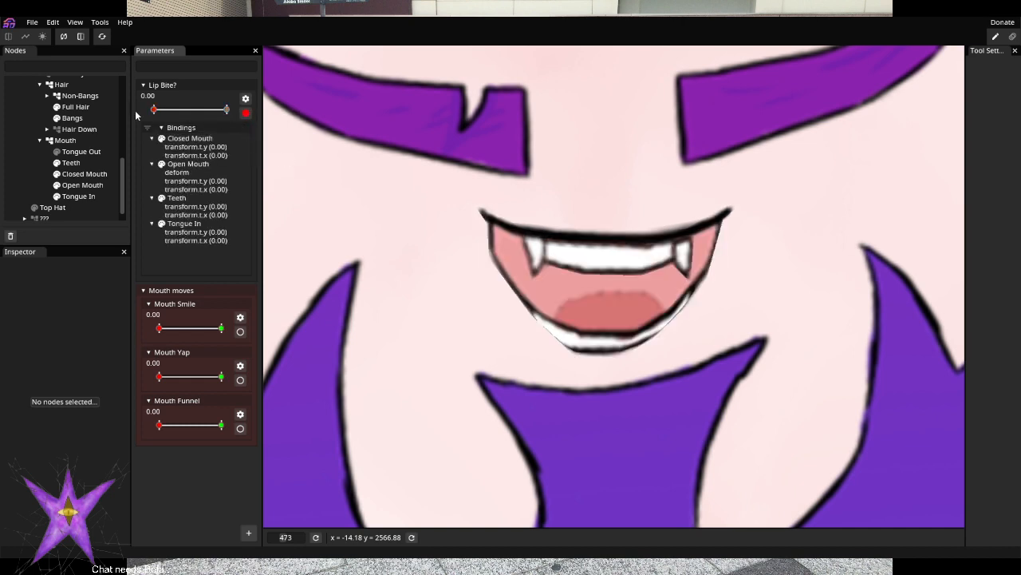
{"action": "left_click_drag", "start_coordinate": [220, 113], "coordinate": [228, 112]}
{"action": "right_click", "coordinate": [229, 115]}
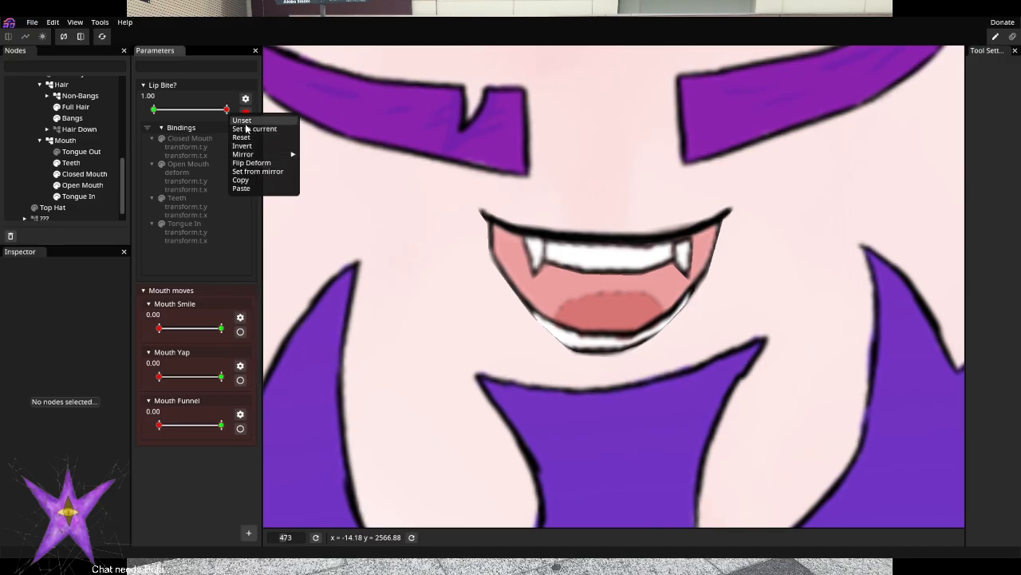
{"action": "left_click", "coordinate": [201, 92]}
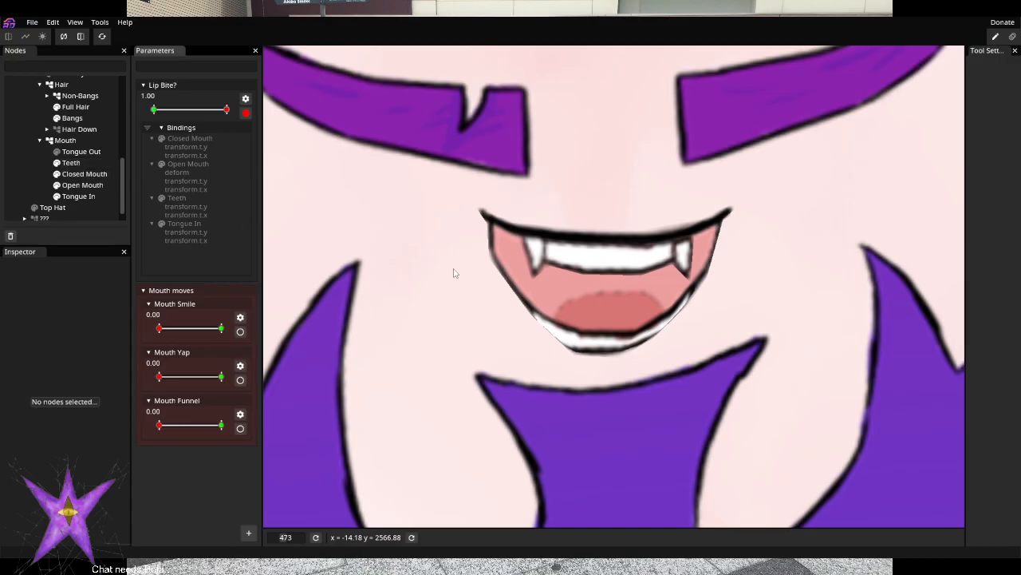
With Mouth Yap at 0.76, move Teeth by -1.52 in x and 12.36 in y for Lip Bite? 1.00
{"action": "left_click", "coordinate": [91, 177]}
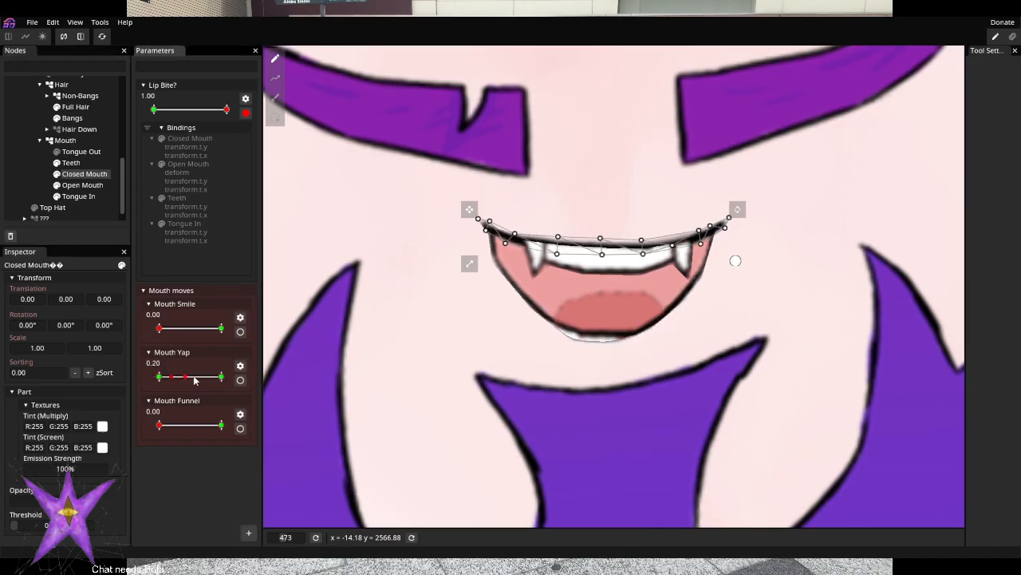
{"action": "left_click_drag", "start_coordinate": [160, 377], "coordinate": [309, 379]}
{"action": "left_click_drag", "start_coordinate": [222, 376], "coordinate": [206, 378]}
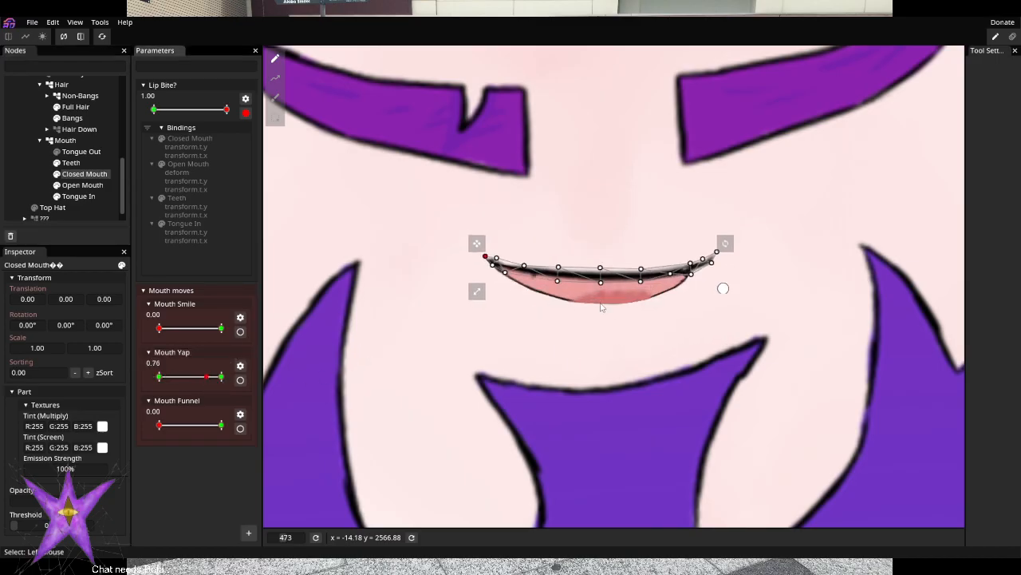
{"action": "scroll", "coordinate": [602, 307], "scroll_direction": "up", "scroll_amount": 4}
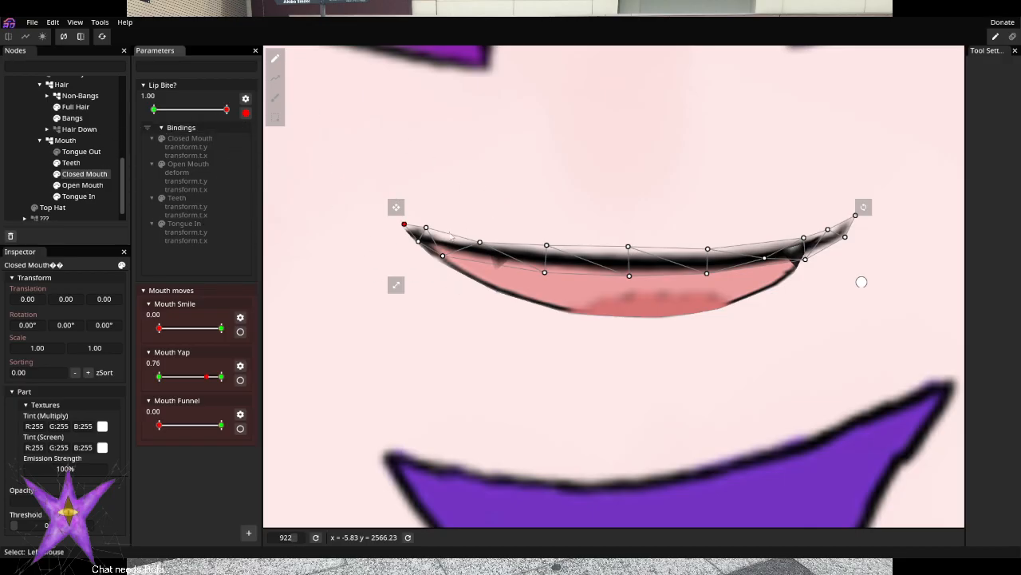
{"action": "left_click", "coordinate": [82, 184]}
{"action": "left_click", "coordinate": [71, 162]}
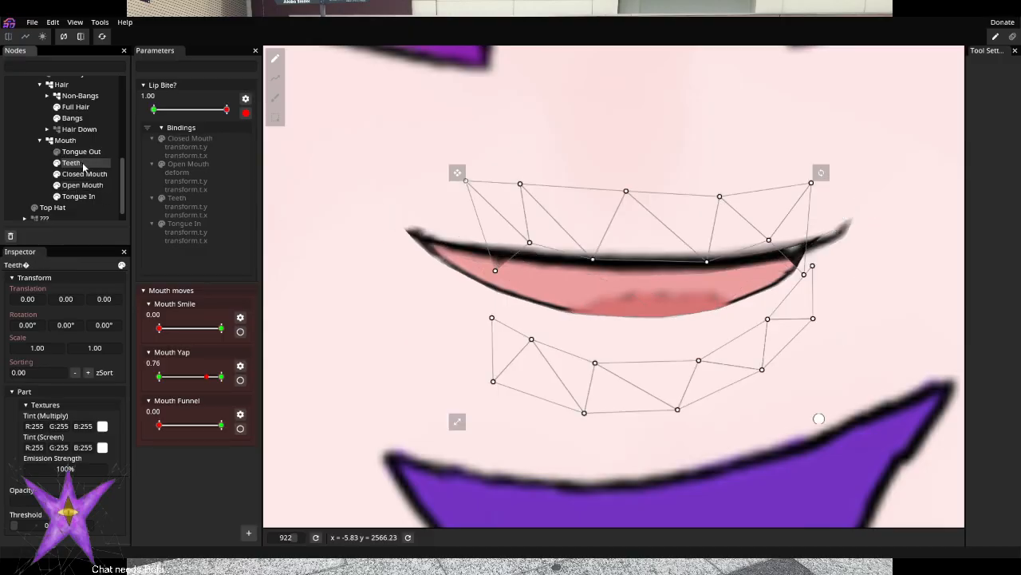
{"action": "left_click_drag", "start_coordinate": [457, 172], "coordinate": [449, 237]}
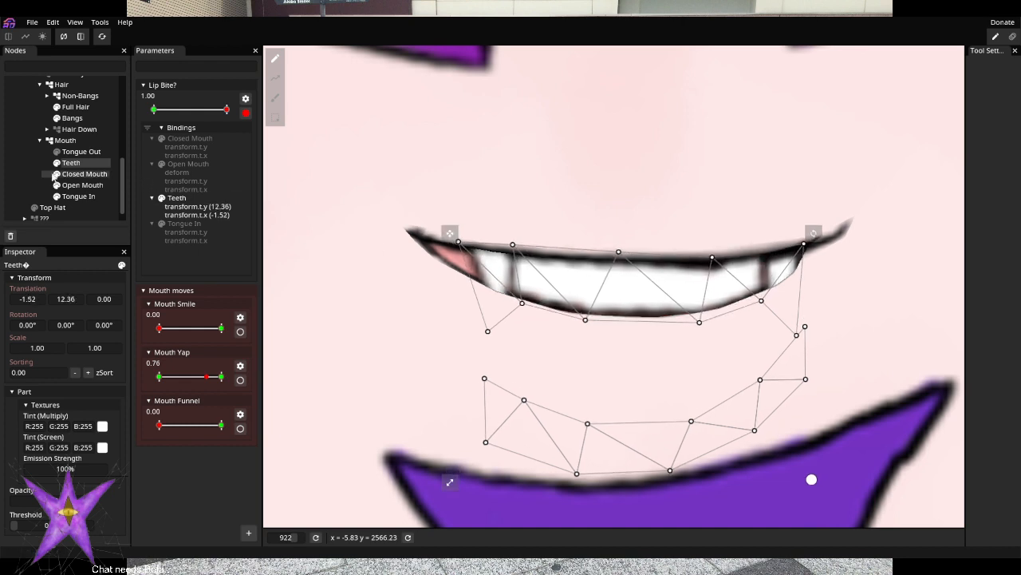
Deform the Open Mouth mesh for Lip Bite? 1.00 so its outline wraps the left fang down to the tip
{"action": "left_click", "coordinate": [84, 173]}
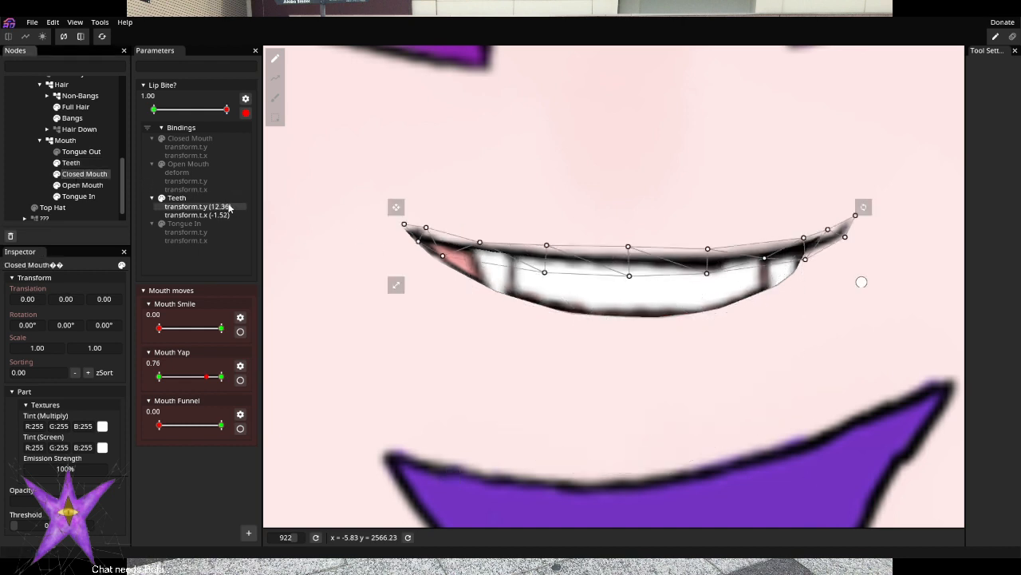
{"action": "left_click", "coordinate": [82, 184]}
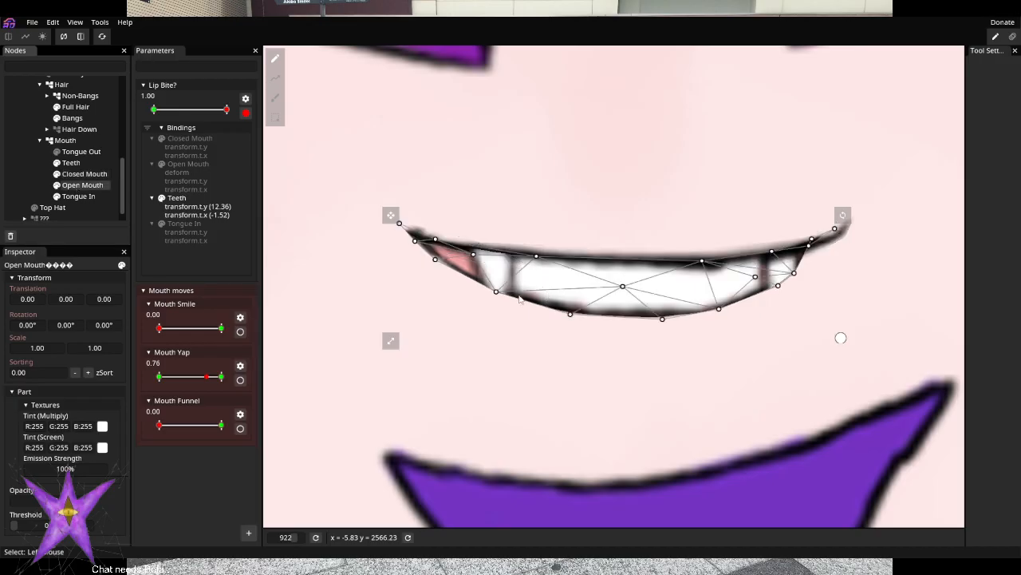
{"action": "left_click_drag", "start_coordinate": [499, 297], "coordinate": [493, 335]}
{"action": "left_click_drag", "start_coordinate": [435, 259], "coordinate": [472, 261]}
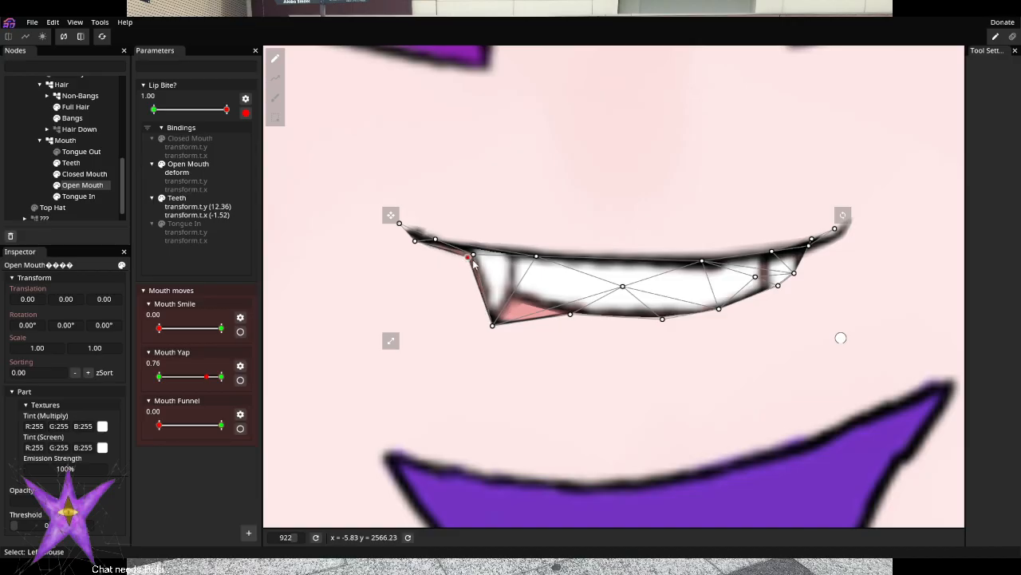
{"action": "left_click_drag", "start_coordinate": [569, 314], "coordinate": [508, 303]}
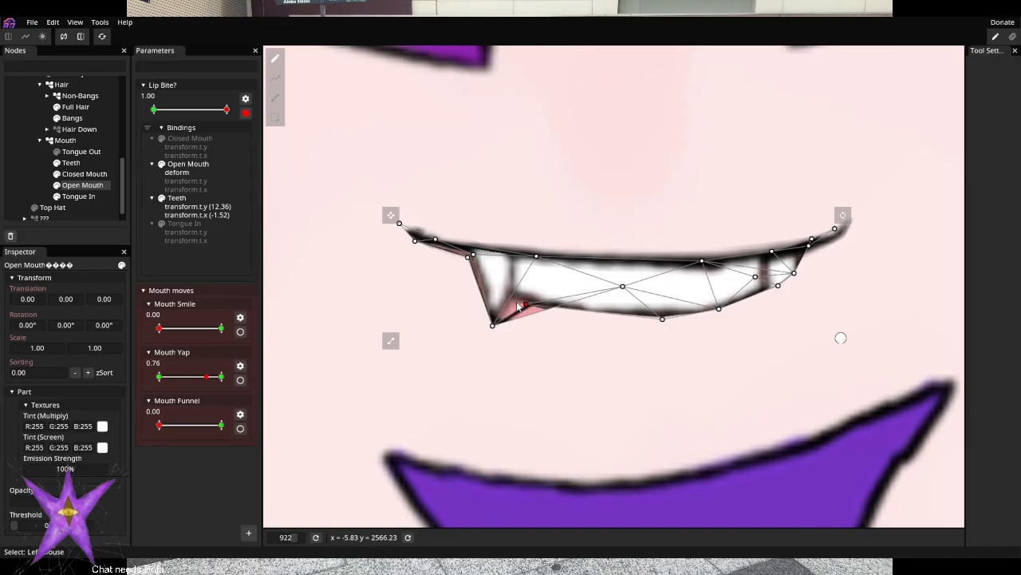
{"action": "left_click_drag", "start_coordinate": [619, 293], "coordinate": [501, 275]}
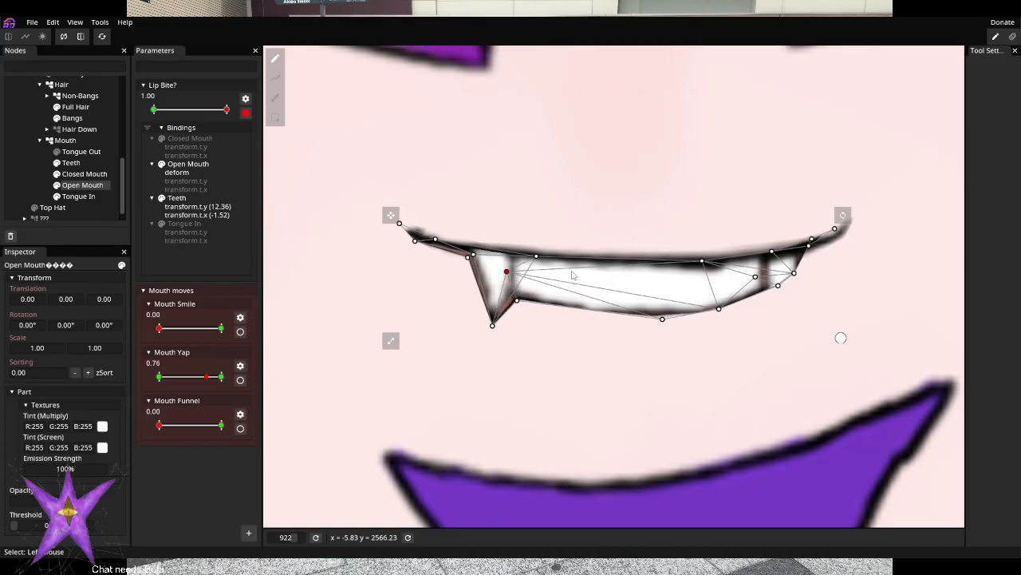
{"action": "left_click", "coordinate": [470, 256]}
{"action": "mouse_move", "coordinate": [473, 256]}
{"action": "left_mouse_down"}
{"action": "mouse_move", "coordinate": [511, 265]}
{"action": "mouse_move", "coordinate": [495, 217]}
{"action": "mouse_move", "coordinate": [495, 263]}
{"action": "mouse_move", "coordinate": [508, 275]}
{"action": "mouse_move", "coordinate": [456, 246]}
{"action": "left_mouse_up"}
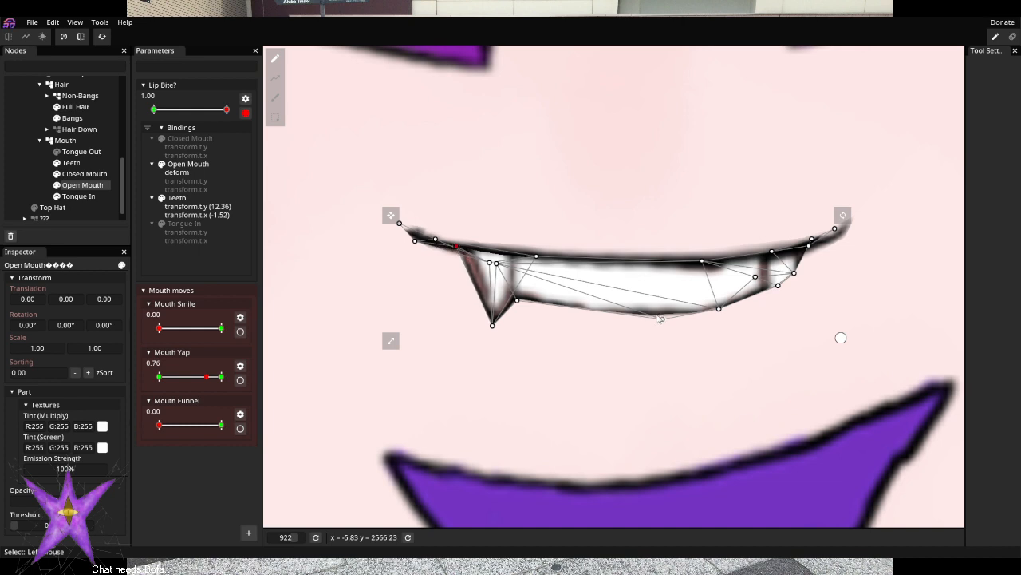
Raise the lower-edge vertices of Open Mouth from the middle to the right corner to trim the mouth along the upper teeth
{"action": "left_click_drag", "start_coordinate": [661, 319], "coordinate": [651, 300]}
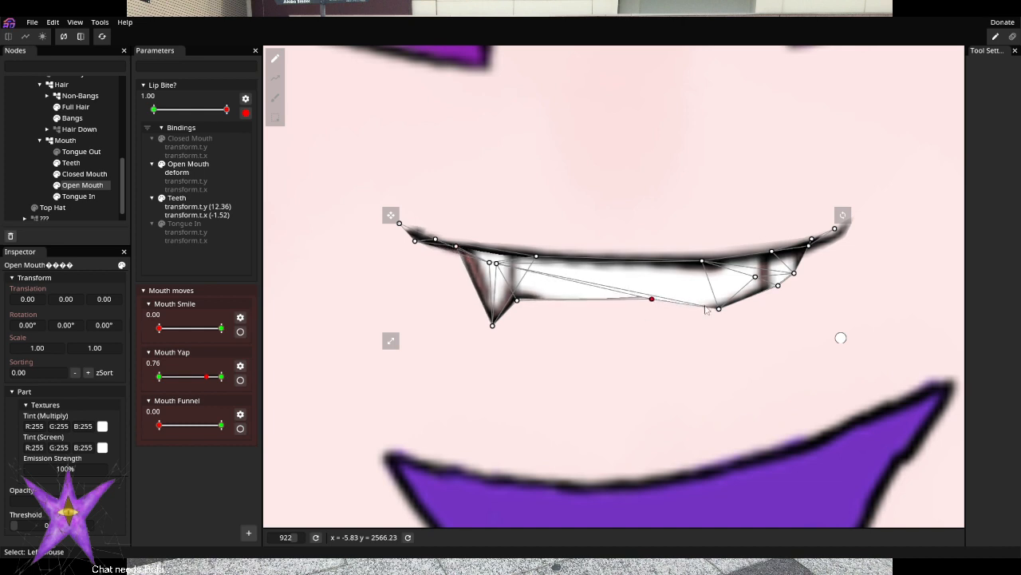
{"action": "left_click_drag", "start_coordinate": [719, 308], "coordinate": [705, 289]}
{"action": "left_click_drag", "start_coordinate": [778, 285], "coordinate": [770, 276]}
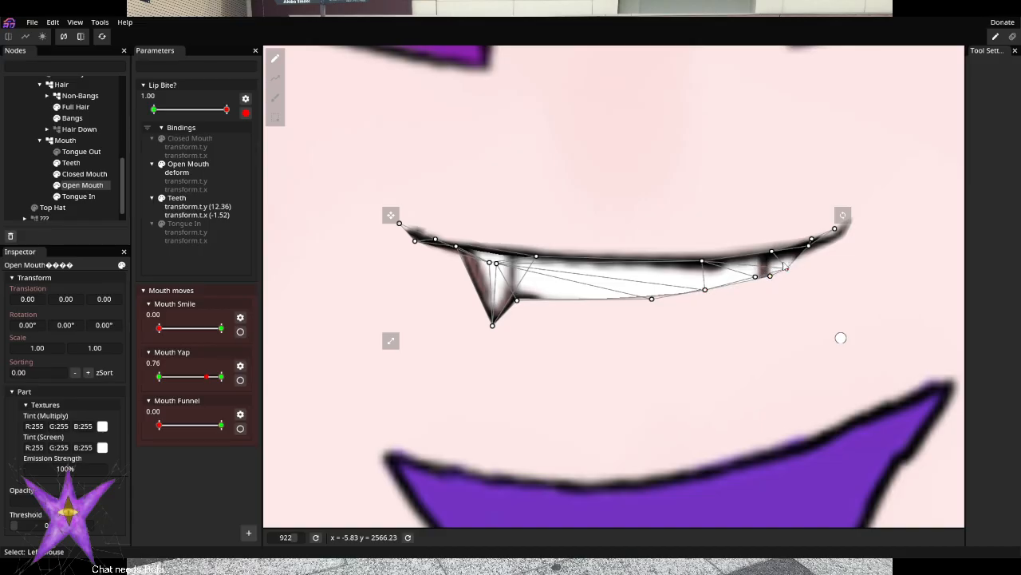
{"action": "left_click", "coordinate": [786, 269]}
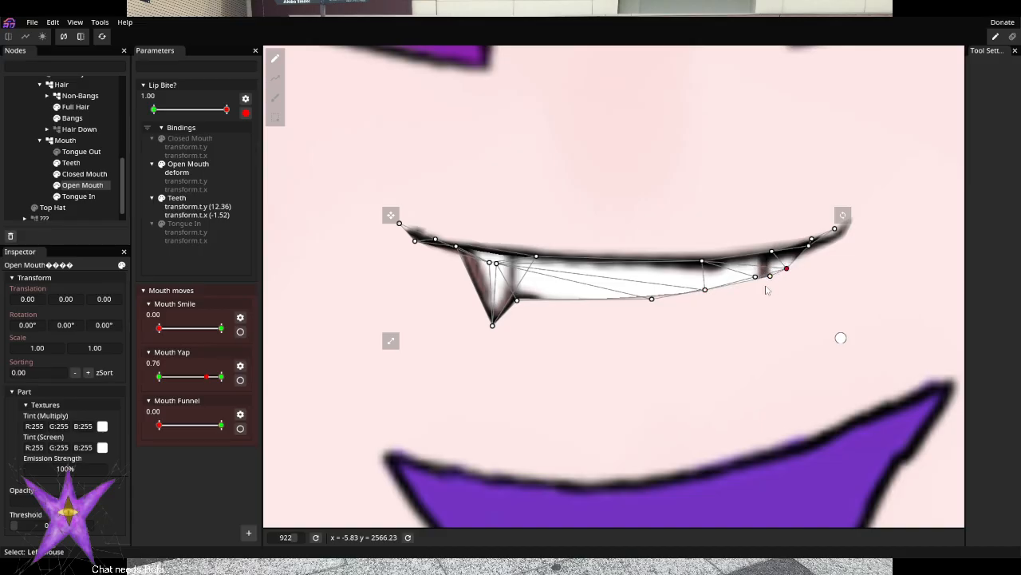
Disarm Lip Bite?, save the model, and clear the node selection
{"action": "left_click", "coordinate": [246, 113]}
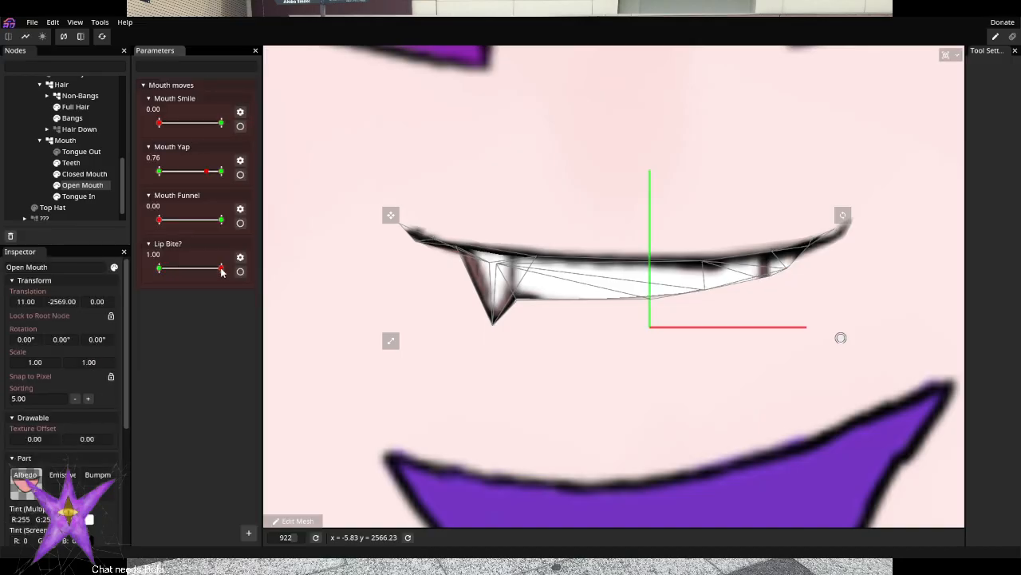
{"action": "key", "text": "ctrl+s"}
{"action": "left_click", "coordinate": [267, 273]}
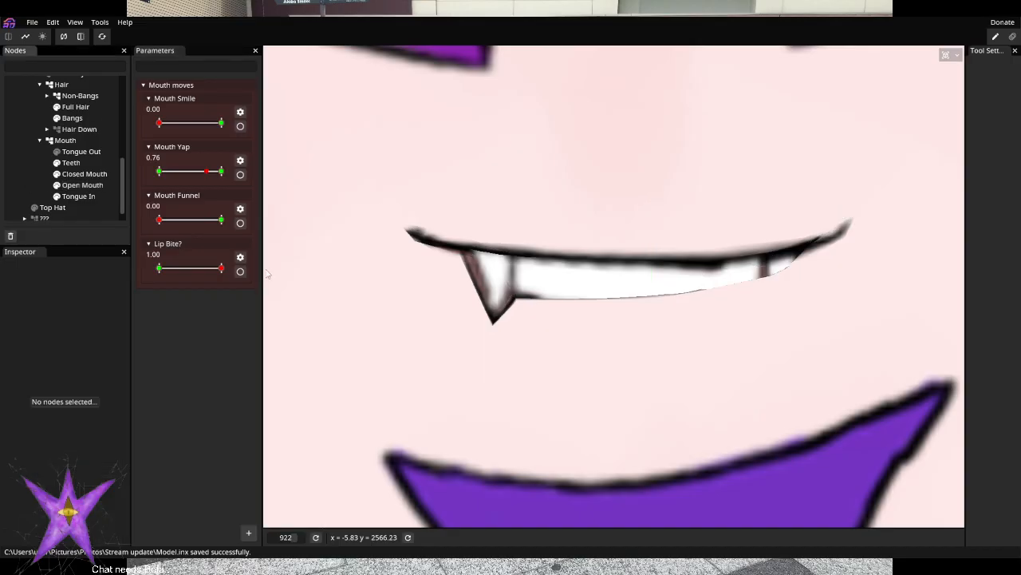
Test Lip Bite? with Mouth Yap at 0.76 and 1.00, and return both parameters to 0.00
{"action": "left_click_drag", "start_coordinate": [221, 268], "coordinate": [120, 273]}
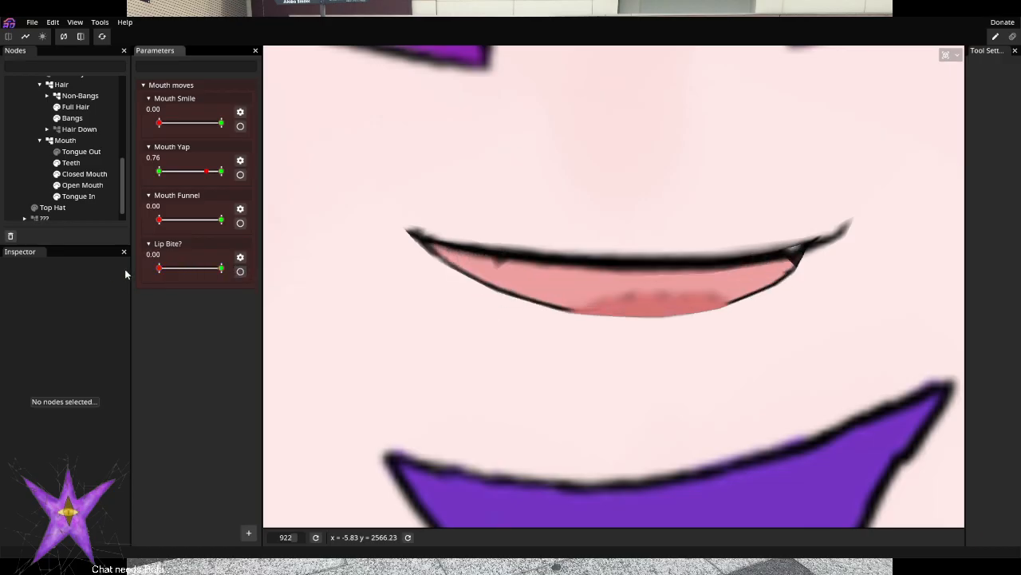
{"action": "mouse_move", "coordinate": [207, 172]}
{"action": "left_mouse_down"}
{"action": "mouse_move", "coordinate": [171, 176]}
{"action": "mouse_move", "coordinate": [257, 177]}
{"action": "mouse_move", "coordinate": [140, 181]}
{"action": "mouse_move", "coordinate": [225, 183]}
{"action": "mouse_move", "coordinate": [222, 171]}
{"action": "left_mouse_up"}
{"action": "left_click", "coordinate": [159, 268]}
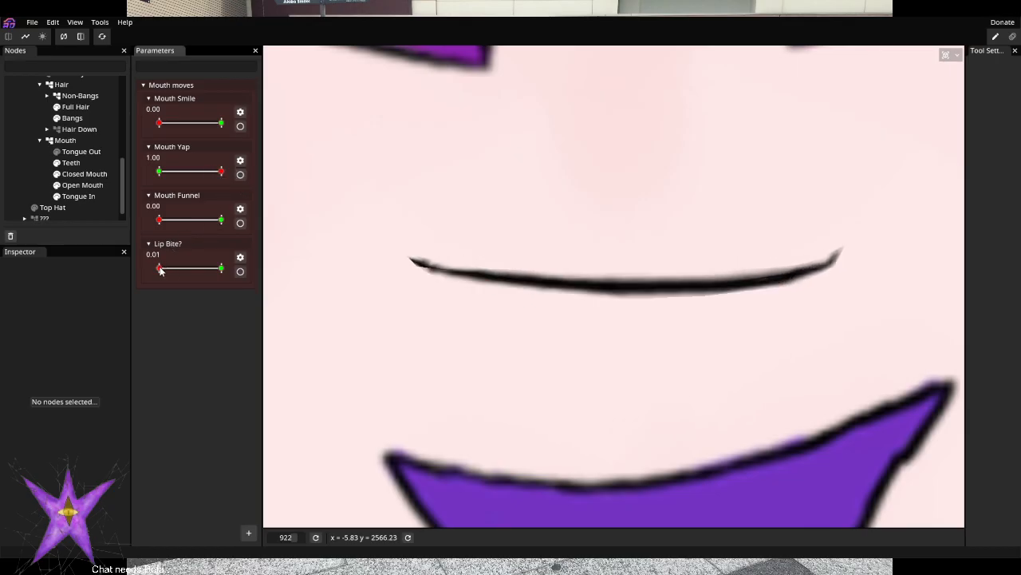
{"action": "left_click_drag", "start_coordinate": [160, 270], "coordinate": [128, 273]}
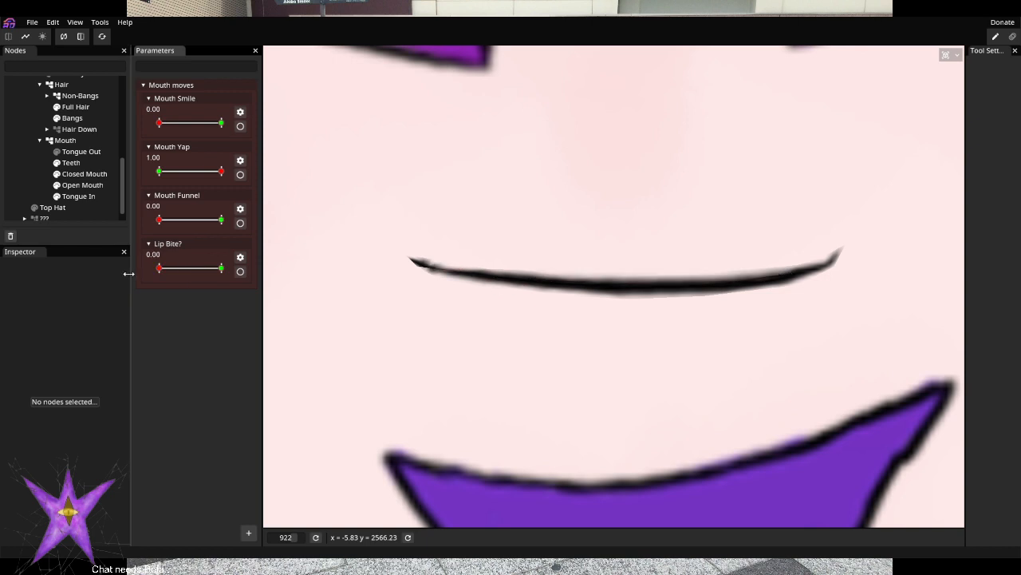
{"action": "left_click_drag", "start_coordinate": [221, 171], "coordinate": [160, 171]}
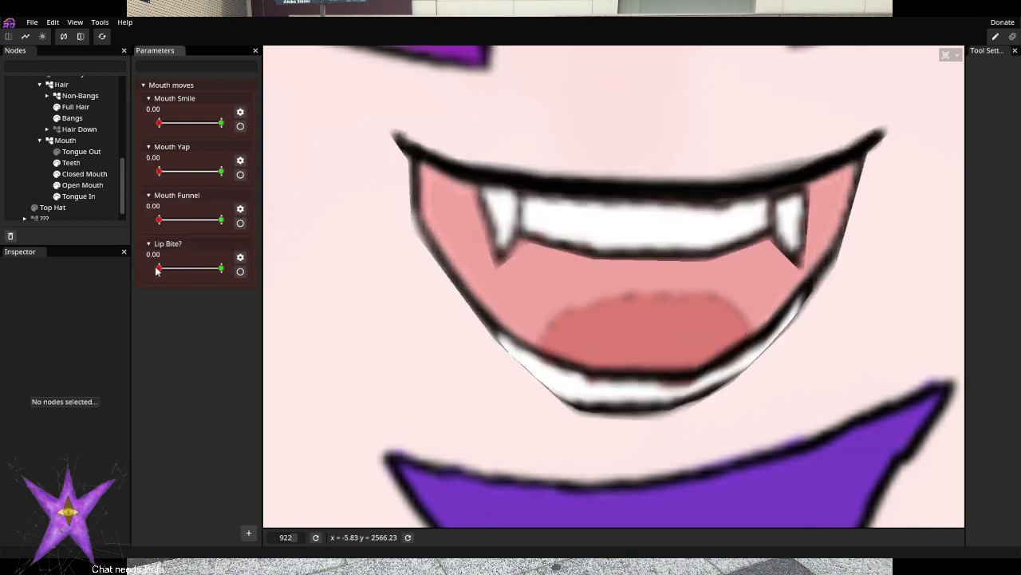
{"action": "left_click_drag", "start_coordinate": [158, 269], "coordinate": [111, 274]}
Collapse the Lip Bite? parameter and the whole Mouth moves group
{"action": "left_click", "coordinate": [148, 243]}
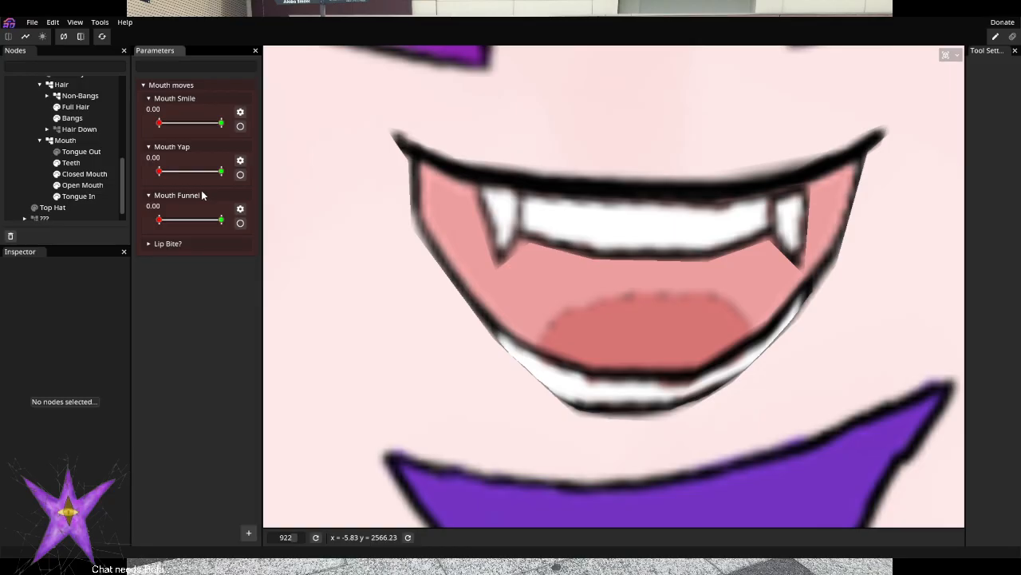
{"action": "left_click", "coordinate": [176, 195]}
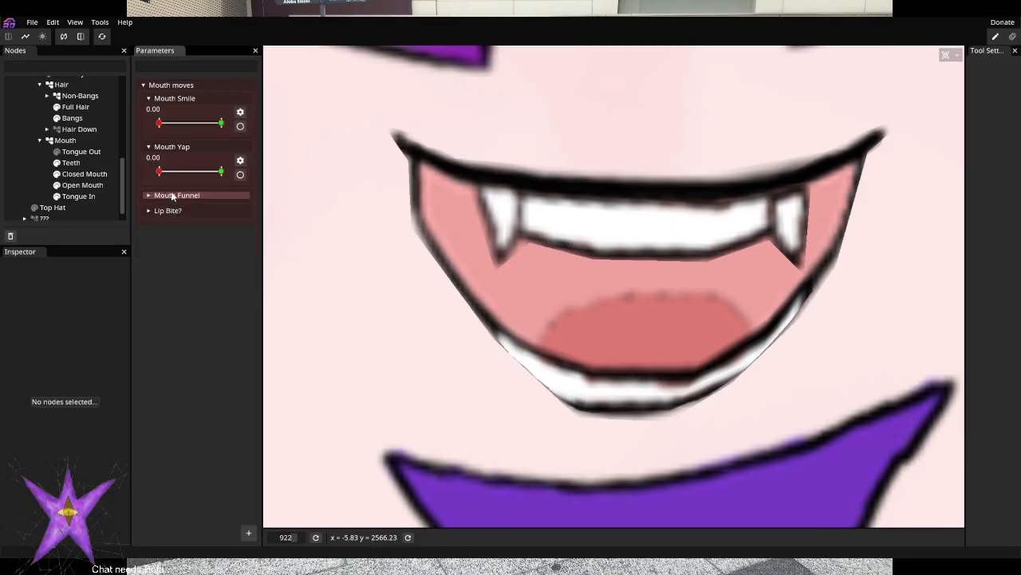
{"action": "left_click", "coordinate": [173, 195]}
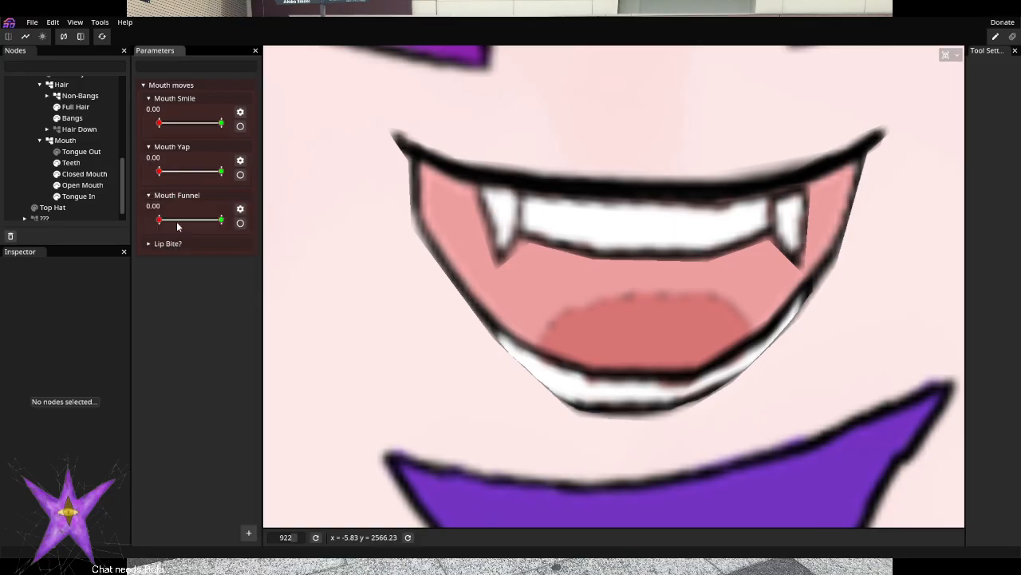
{"action": "left_click", "coordinate": [177, 85]}
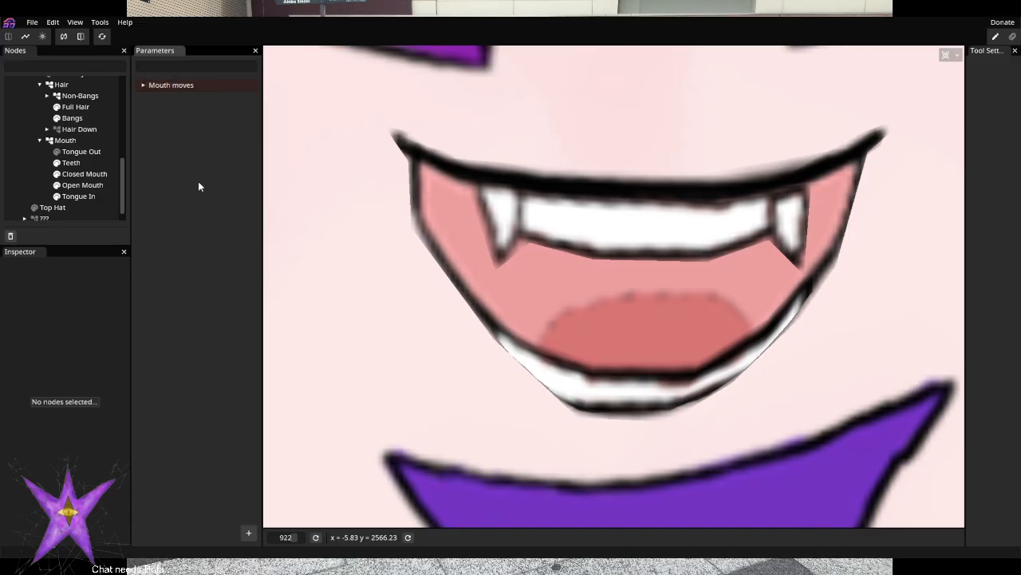
Hide the Hair group and bring the slit-pupil eye into close view
{"action": "scroll", "coordinate": [534, 191], "scroll_direction": "down", "scroll_amount": 10}
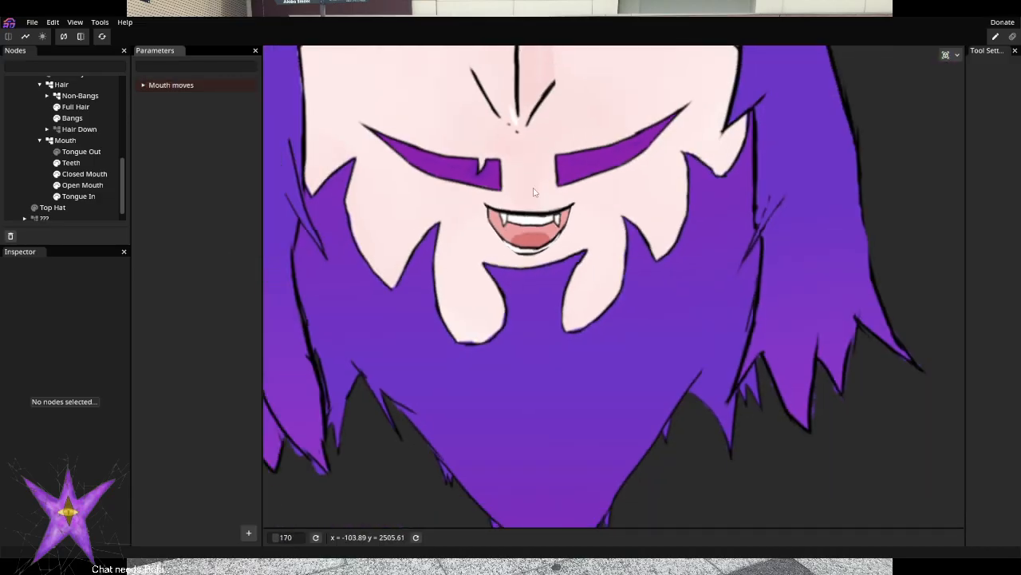
{"action": "left_click_drag", "start_coordinate": [534, 117], "coordinate": [604, 283]}
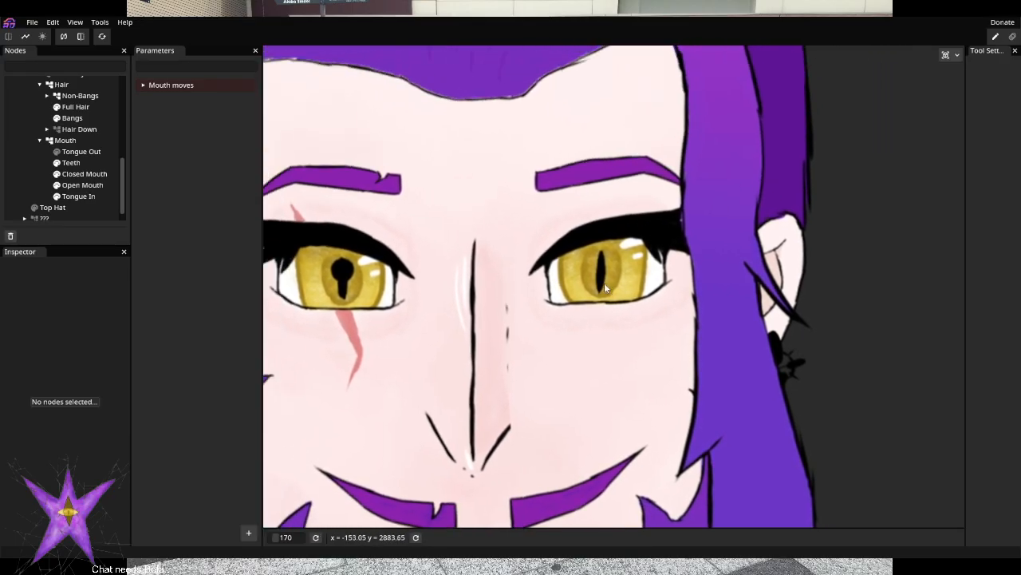
{"action": "scroll", "coordinate": [604, 282], "scroll_direction": "up", "scroll_amount": 2}
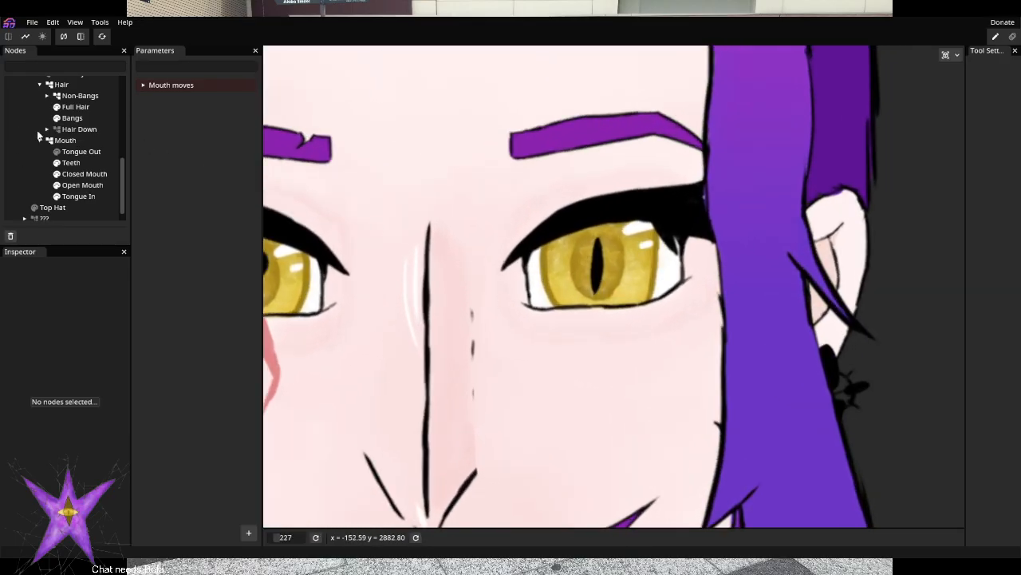
{"action": "left_click", "coordinate": [49, 84]}
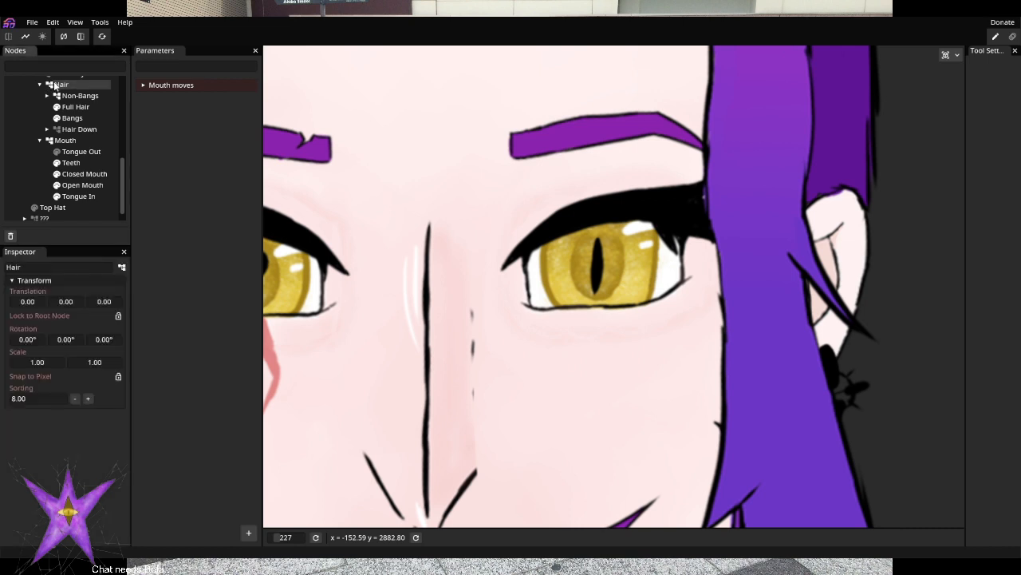
{"action": "left_click", "coordinate": [49, 85]}
{"action": "scroll", "coordinate": [547, 220], "scroll_direction": "up", "scroll_amount": 3}
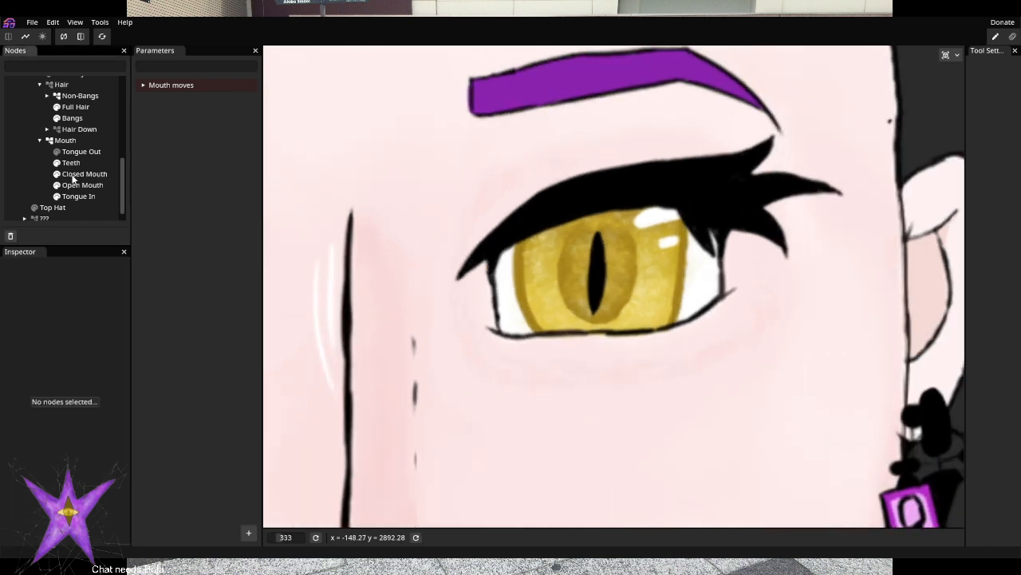
Expand the Eyes group in the node tree and bring the right eyeball's parts into view
{"action": "scroll", "coordinate": [66, 157], "scroll_direction": "up", "scroll_amount": 3}
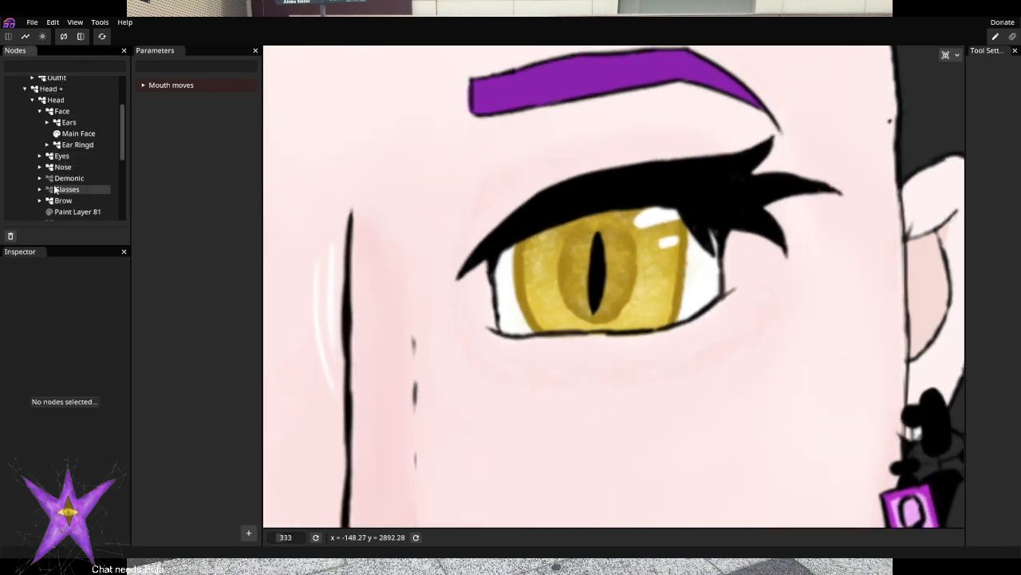
{"action": "left_click", "coordinate": [39, 156]}
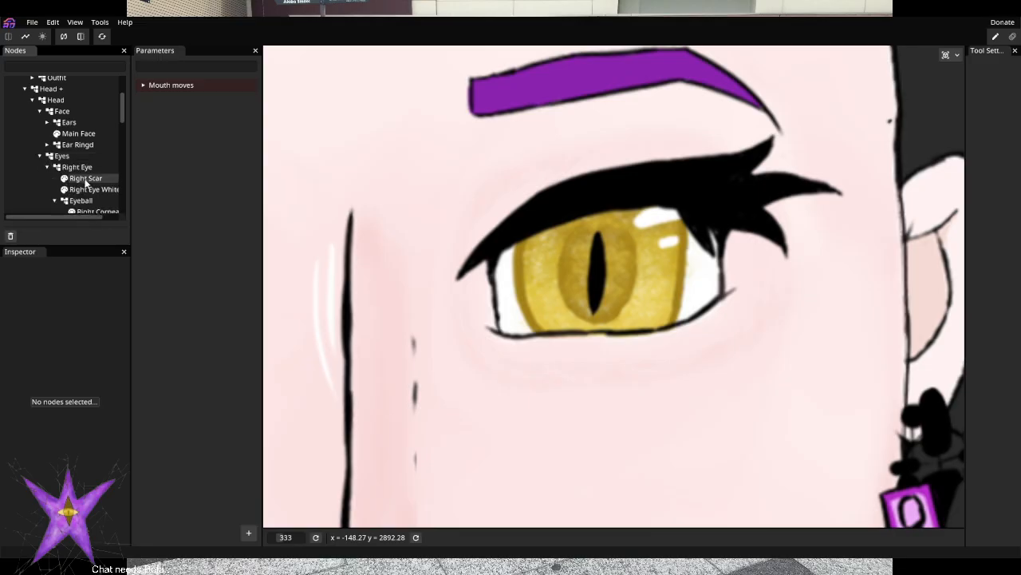
{"action": "scroll", "coordinate": [86, 183], "scroll_direction": "down", "scroll_amount": 3}
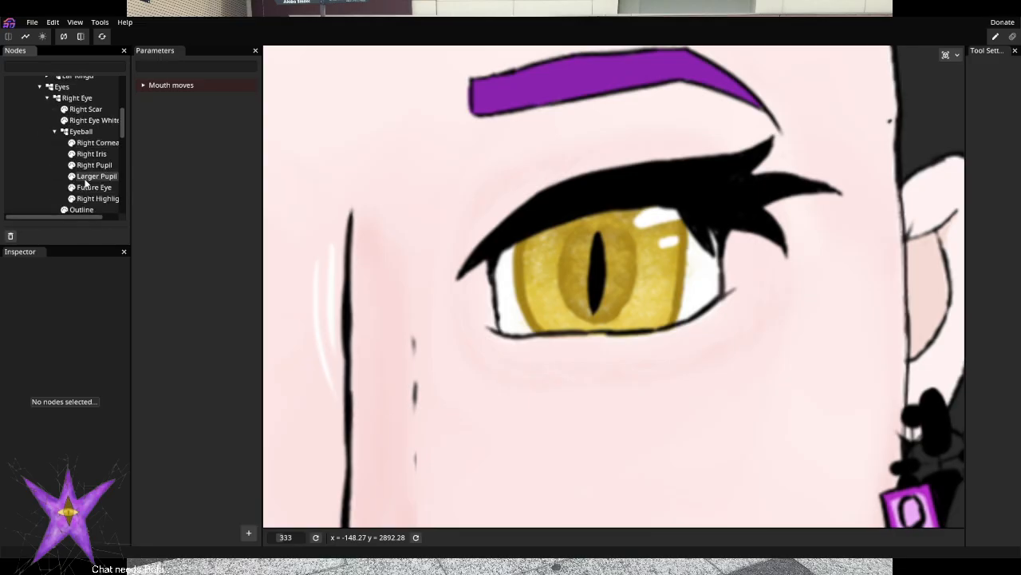
{"action": "left_click", "coordinate": [248, 535]}
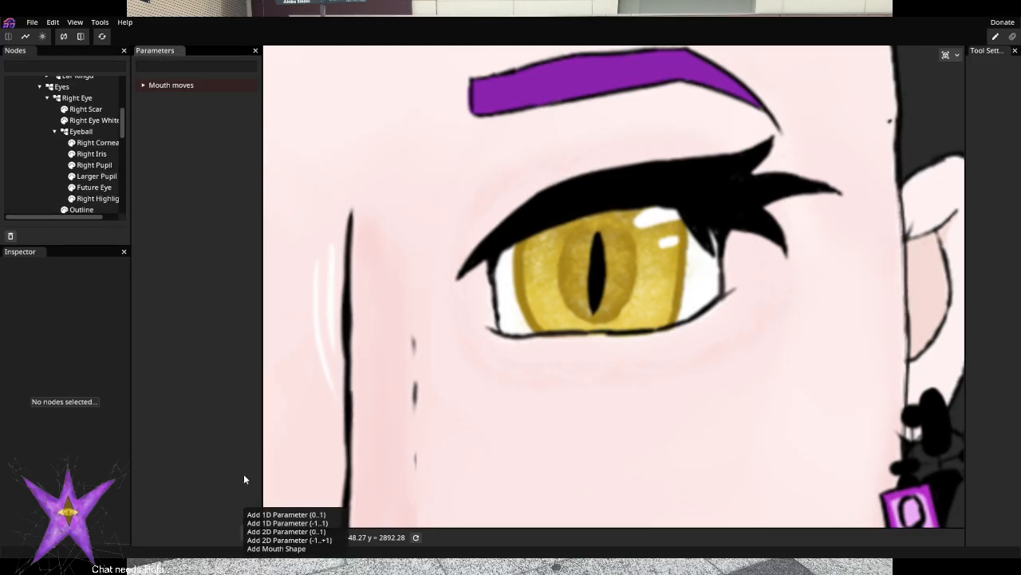
{"action": "left_click", "coordinate": [224, 463]}
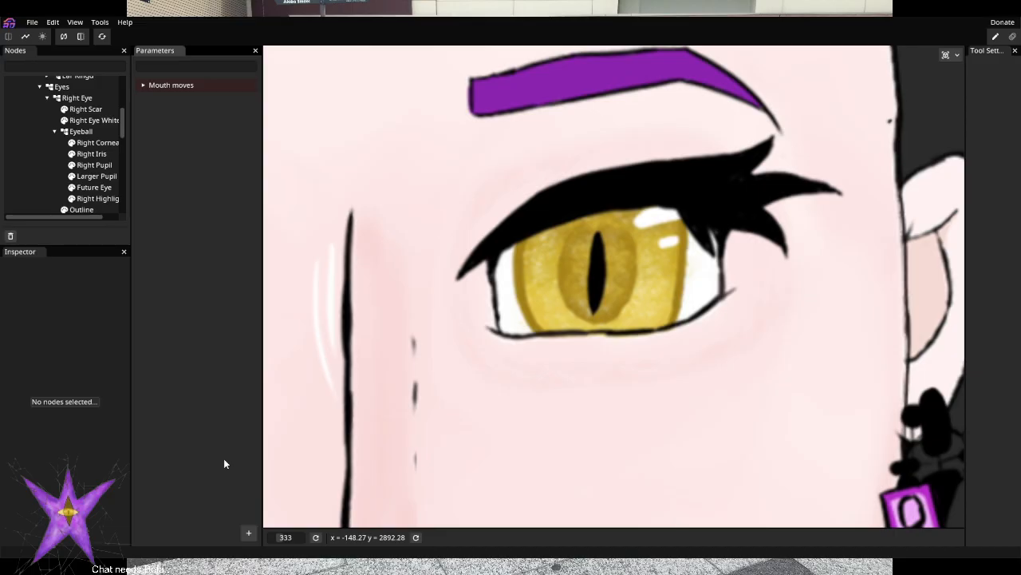
{"action": "left_click", "coordinate": [248, 533]}
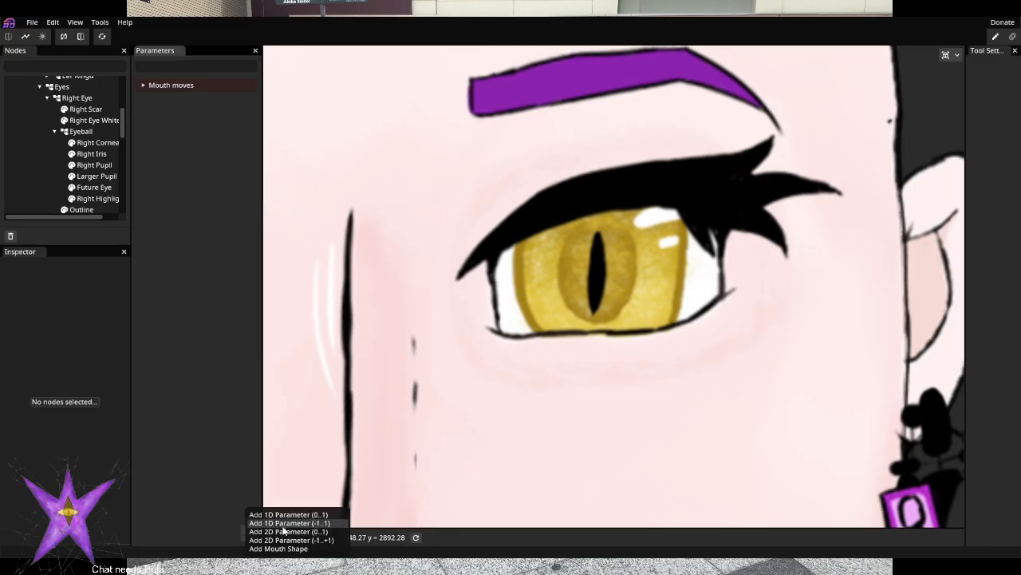
{"action": "left_click", "coordinate": [280, 523]}
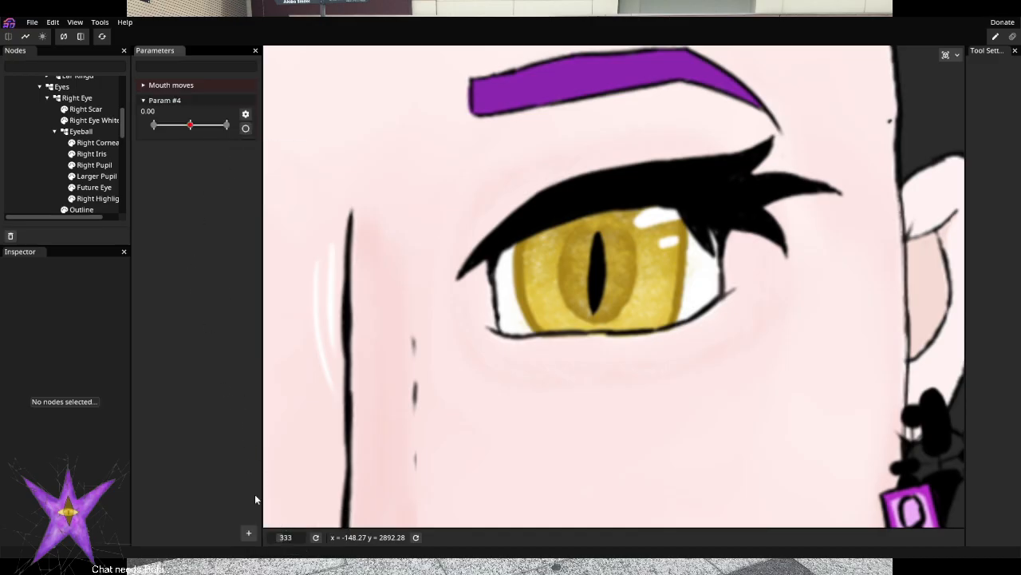
{"action": "key", "text": "ctrl+z"}
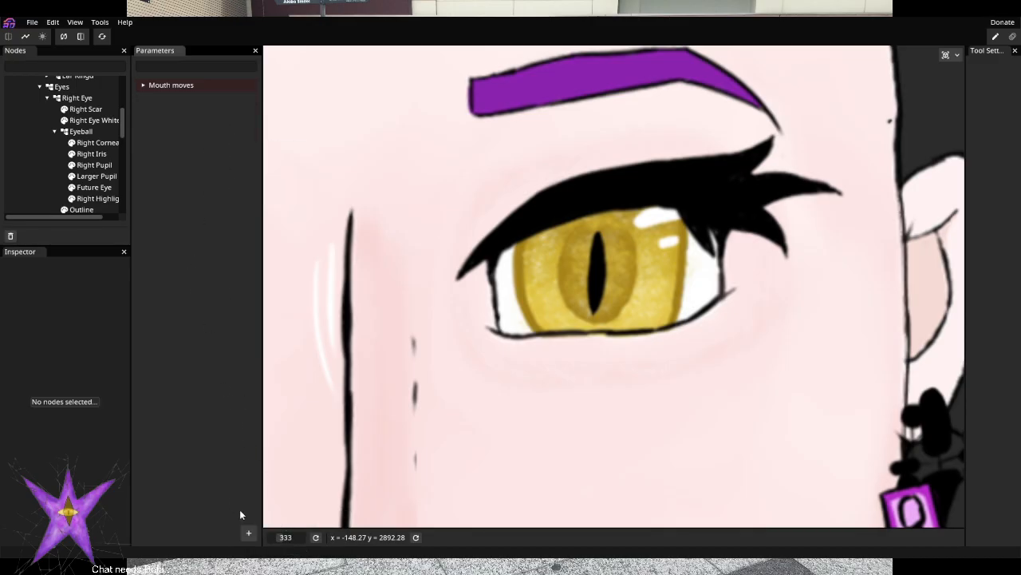
Add one 2D parameter with range -1 to +1 and two 1D parameters with range 0 to 1
{"action": "left_click", "coordinate": [248, 533]}
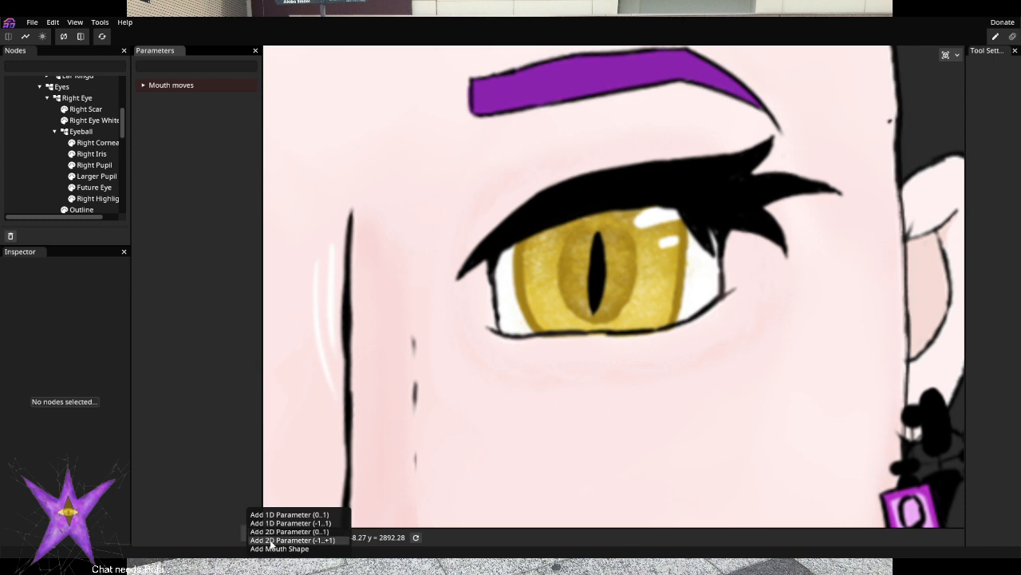
{"action": "left_click", "coordinate": [270, 540]}
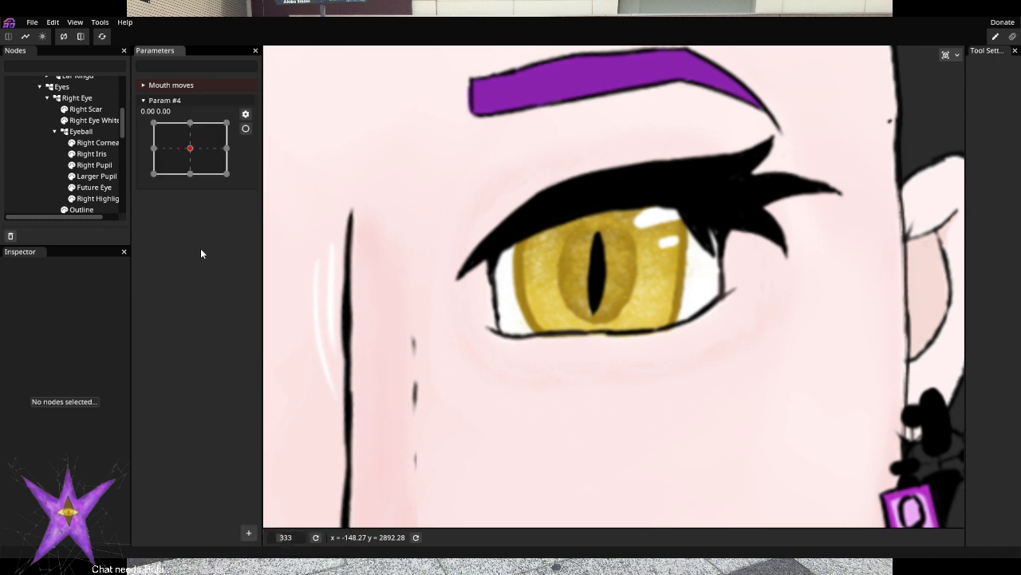
{"action": "left_click", "coordinate": [247, 535]}
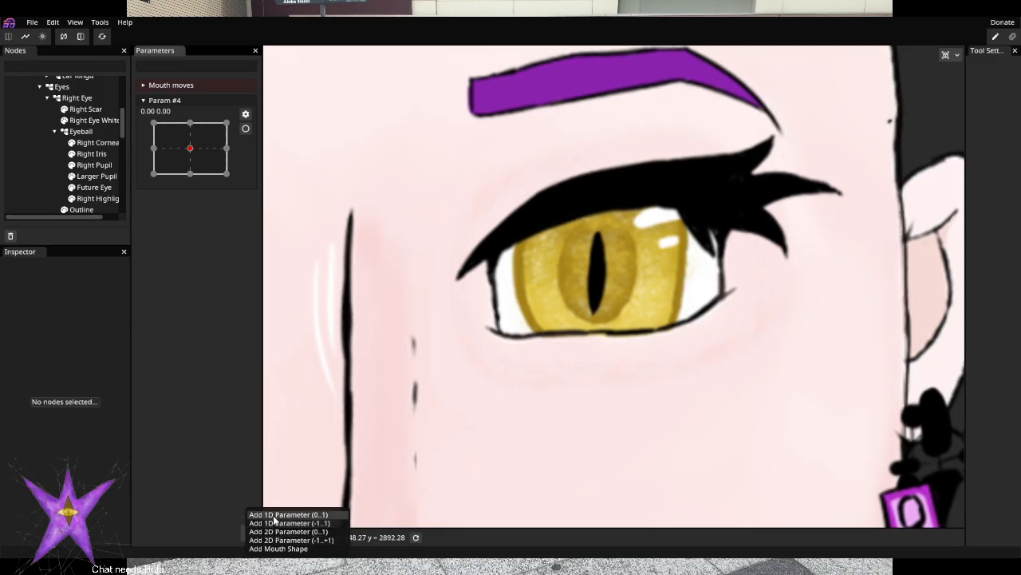
{"action": "left_click", "coordinate": [274, 520]}
{"action": "left_click", "coordinate": [248, 535]}
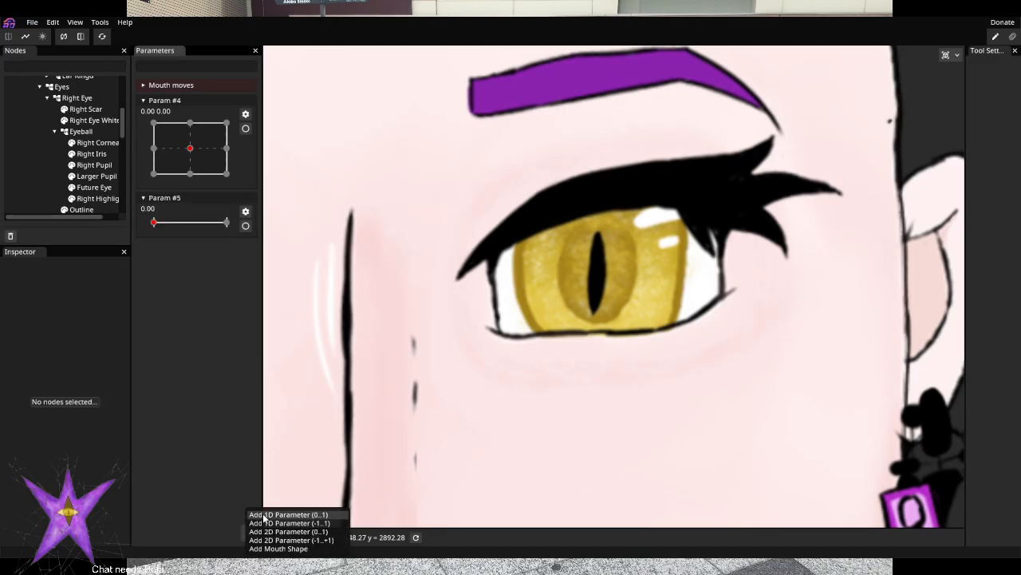
{"action": "left_click", "coordinate": [264, 515]}
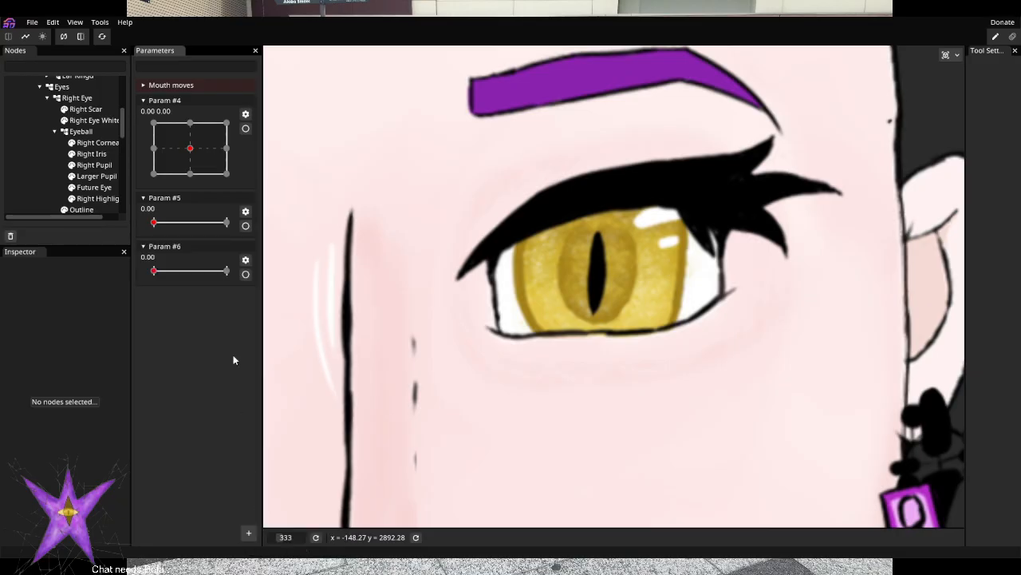
Rename the new 2D parameter as XY
{"action": "left_click", "coordinate": [245, 114]}
{"action": "left_click", "coordinate": [284, 119]}
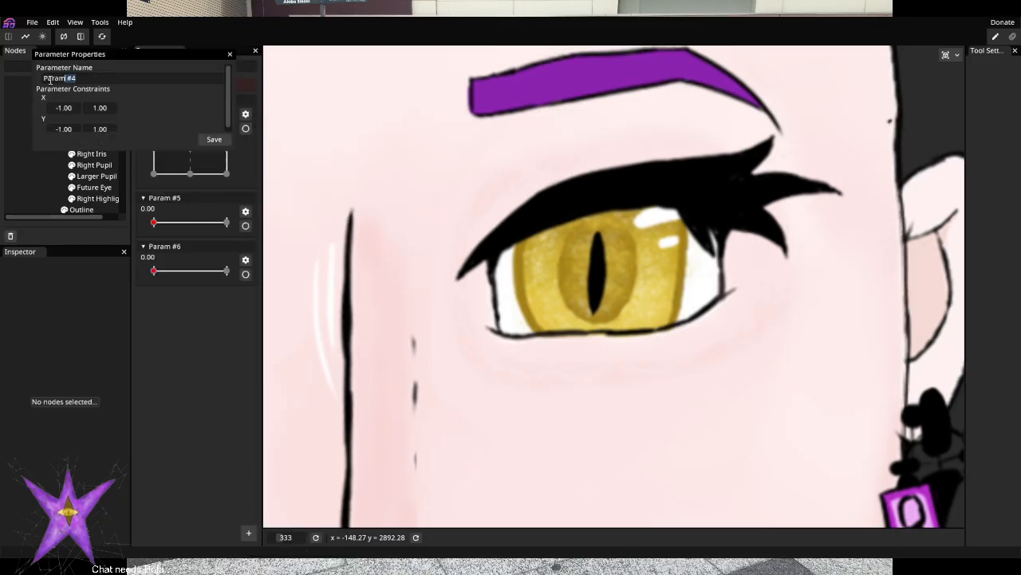
{"action": "left_click_drag", "start_coordinate": [50, 80], "coordinate": [1, 83]}
{"action": "type", "text": "R"}
{"action": "type", "text": "Y"}
{"action": "left_click", "coordinate": [213, 139]}
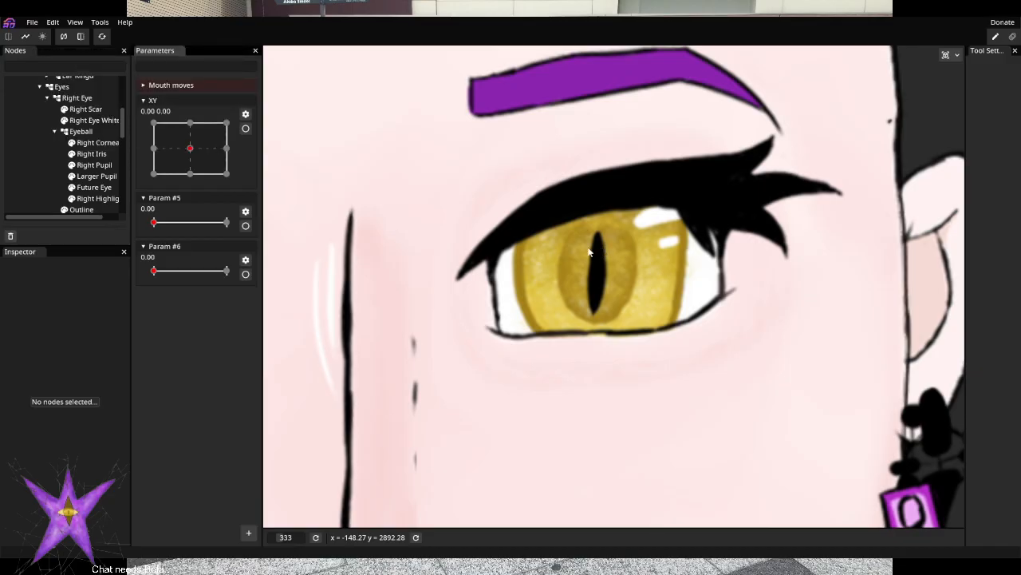
Collapse the right Eyeball group, select the Left Eye node, and rename the 2D parameter as Left Eye XY
{"action": "left_click", "coordinate": [99, 143]}
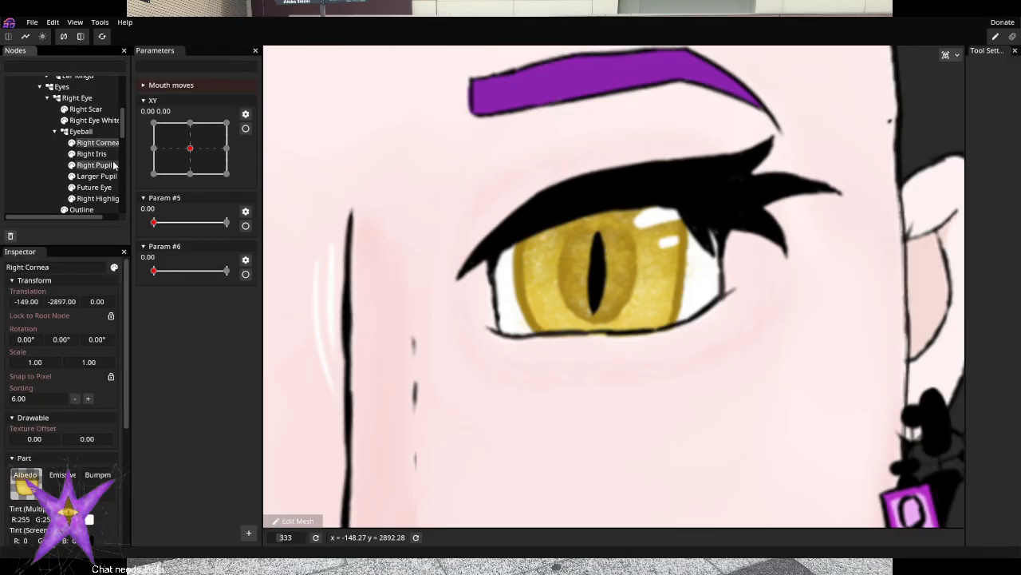
{"action": "left_click", "coordinate": [53, 131]}
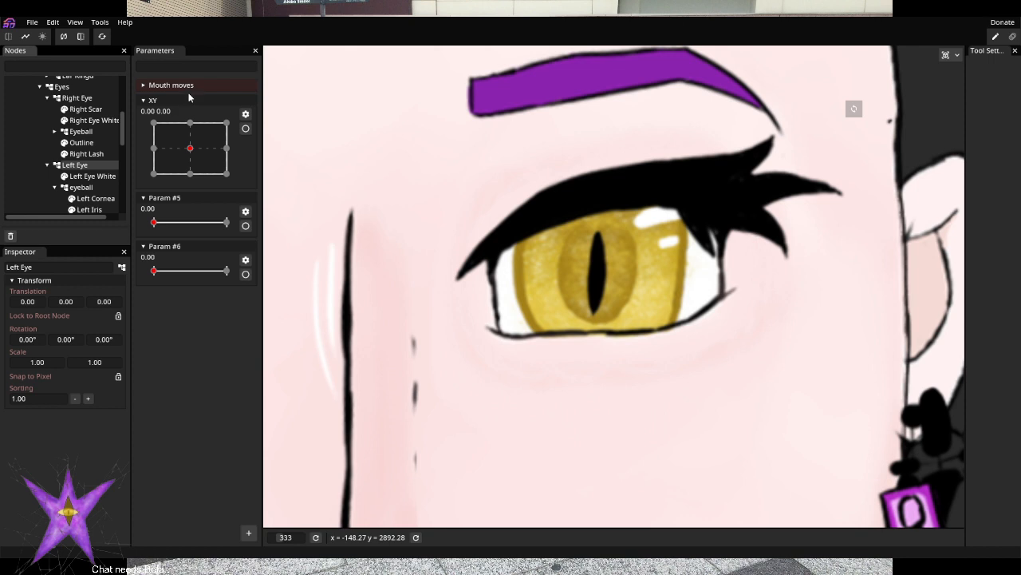
{"action": "left_click", "coordinate": [246, 114]}
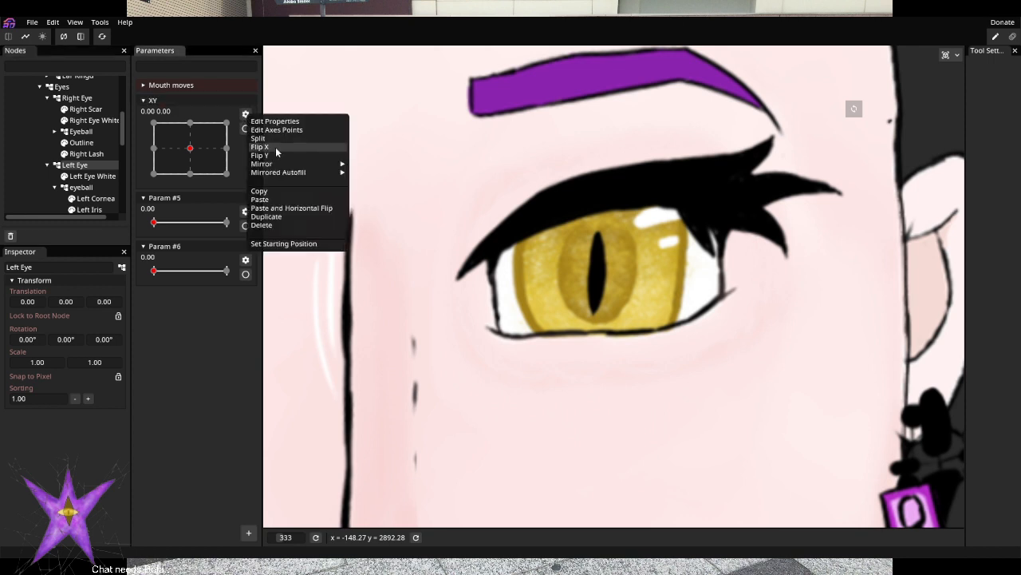
{"action": "left_click", "coordinate": [279, 121]}
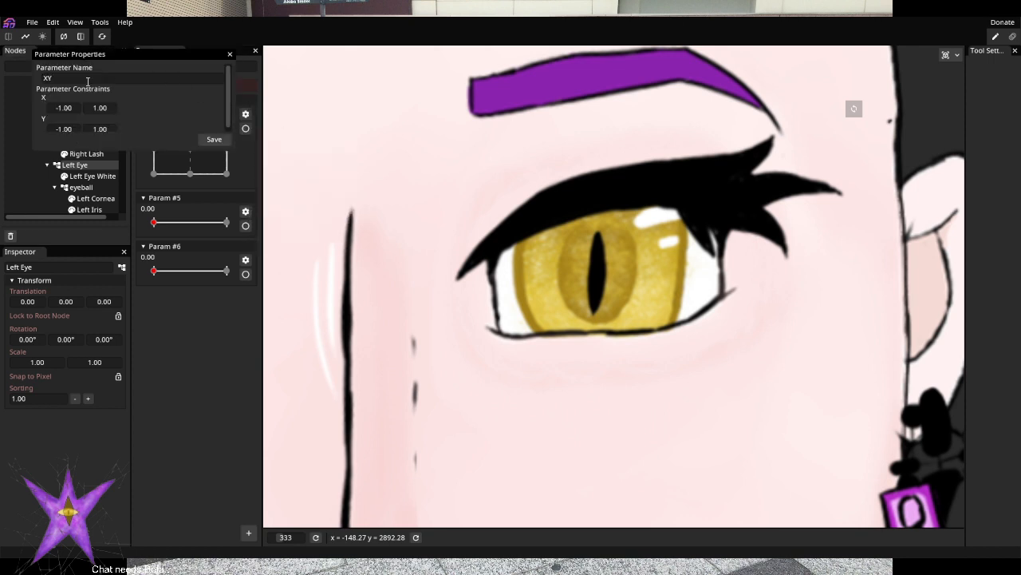
{"action": "left_click_drag", "start_coordinate": [88, 80], "coordinate": [35, 85]}
{"action": "left_click", "coordinate": [208, 142]}
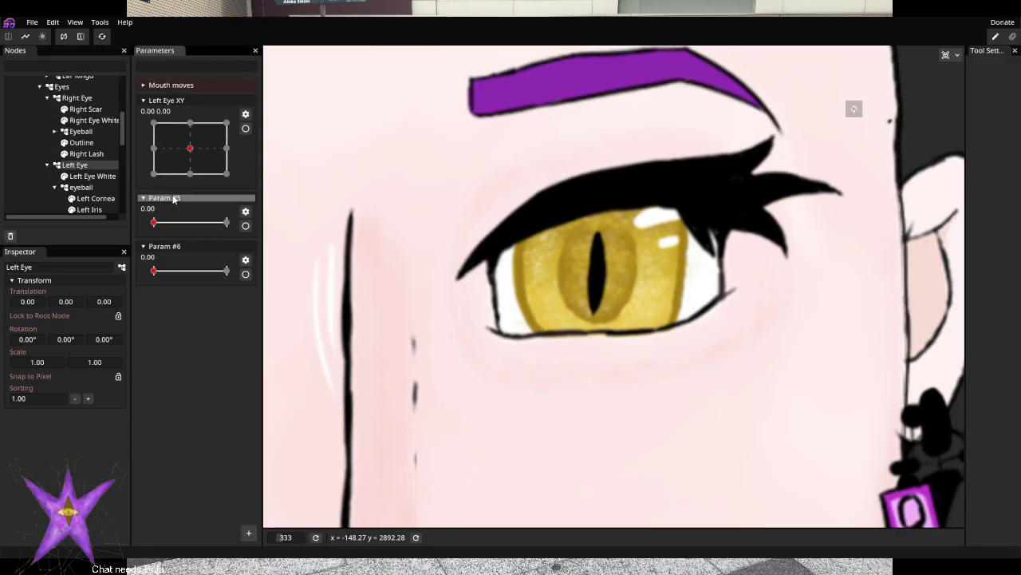
Rename the first new 1D parameter, Param #5, as Left Blink
{"action": "left_click", "coordinate": [246, 211]}
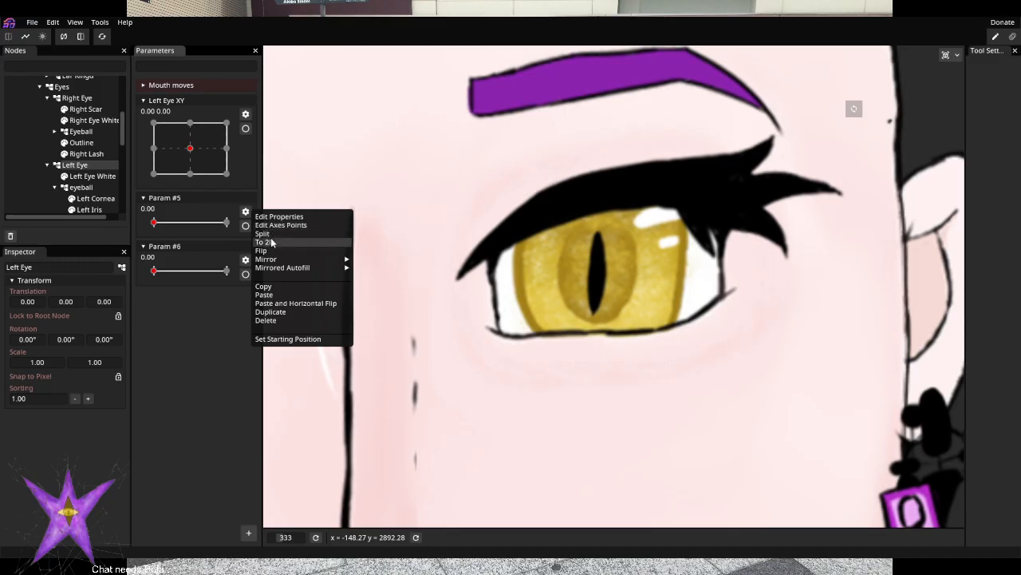
{"action": "left_click", "coordinate": [279, 217]}
{"action": "left_click_drag", "start_coordinate": [98, 77], "coordinate": [8, 78]}
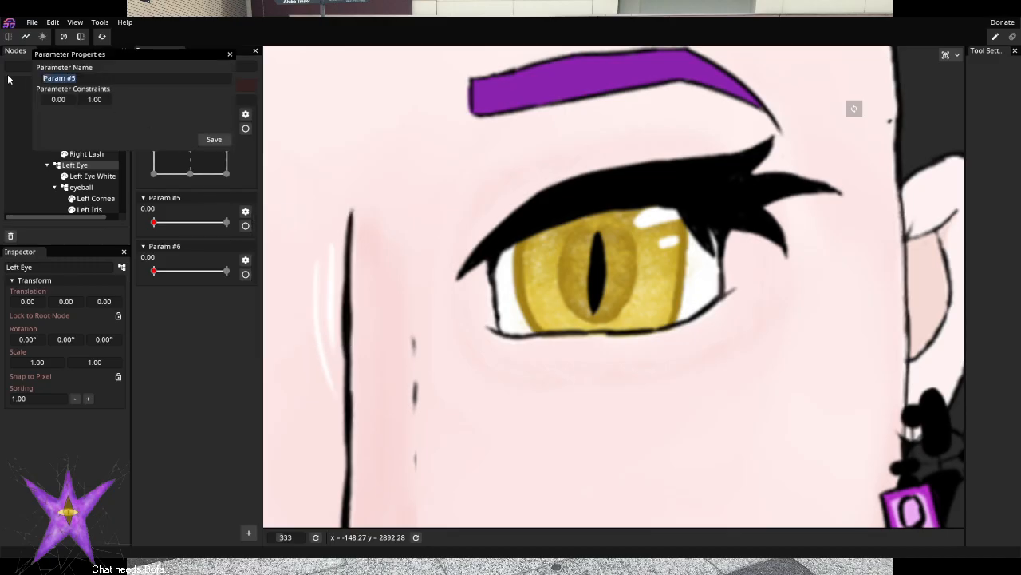
{"action": "type", "text": "Left Blink"}
{"action": "left_click", "coordinate": [214, 139]}
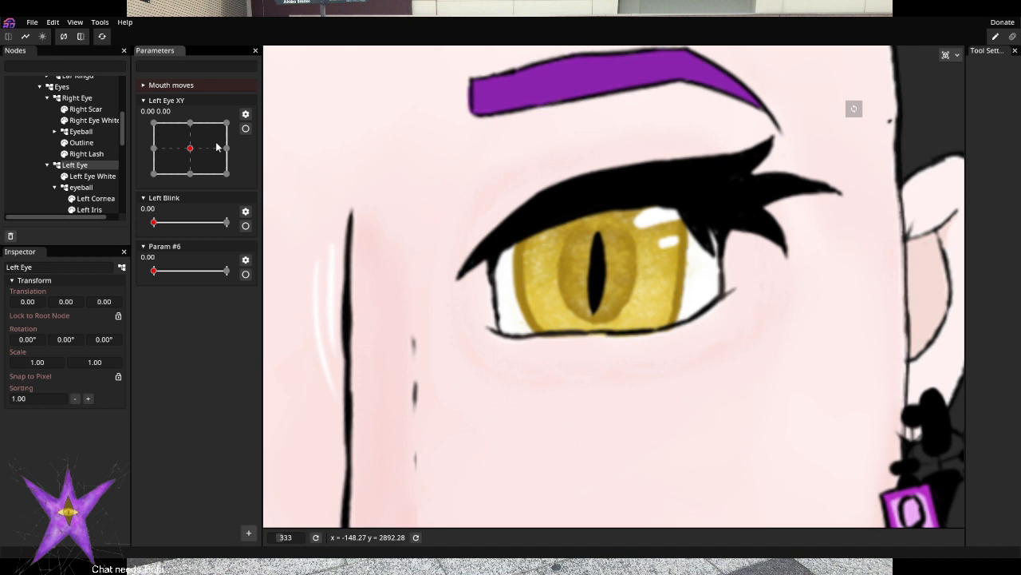
Rename the remaining new 1D parameter, Param #6, as Left Brow Raise
{"action": "left_click", "coordinate": [246, 261]}
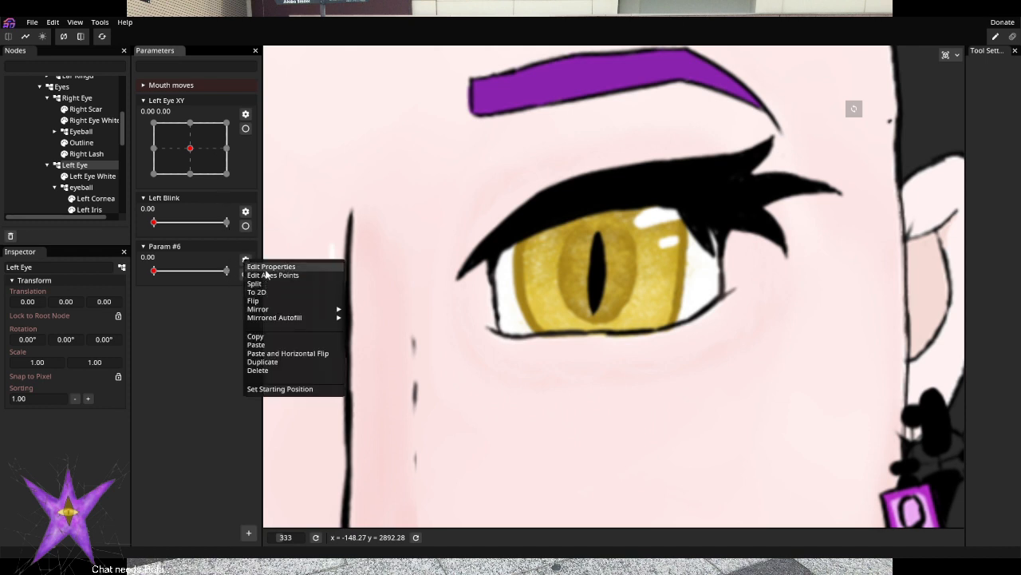
{"action": "left_click", "coordinate": [267, 267]}
{"action": "left_click_drag", "start_coordinate": [104, 77], "coordinate": [1, 84]}
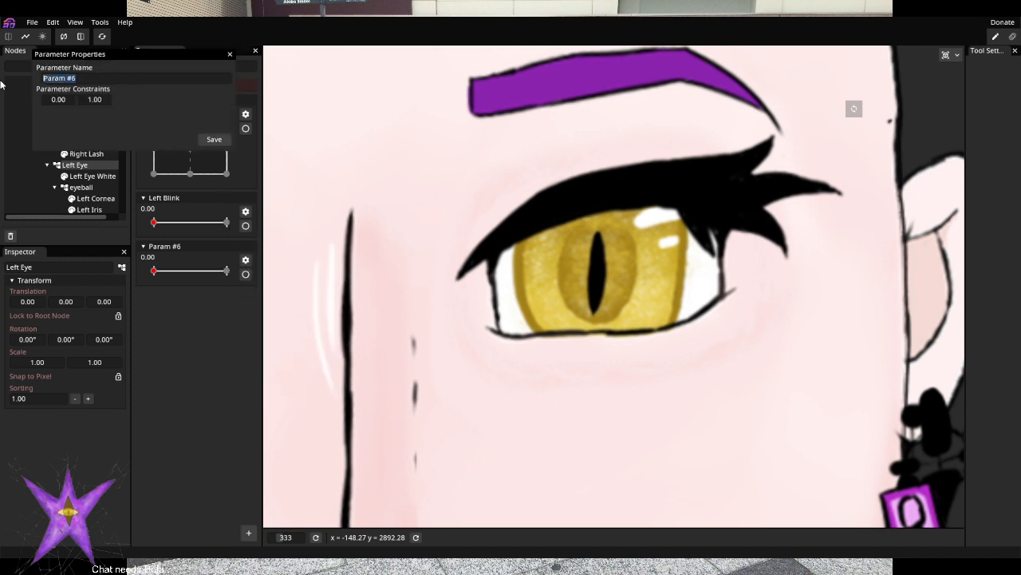
{"action": "type", "text": "LE"}
{"action": "left_click", "coordinate": [213, 140]}
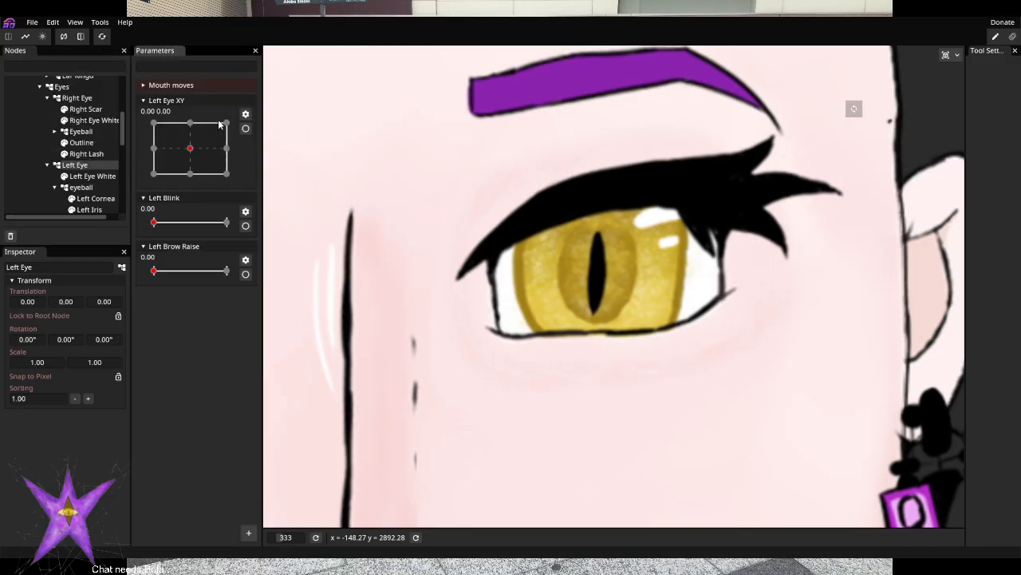
Change the Left Blink parameter's name to Left Eye Blink
{"action": "left_click", "coordinate": [249, 211]}
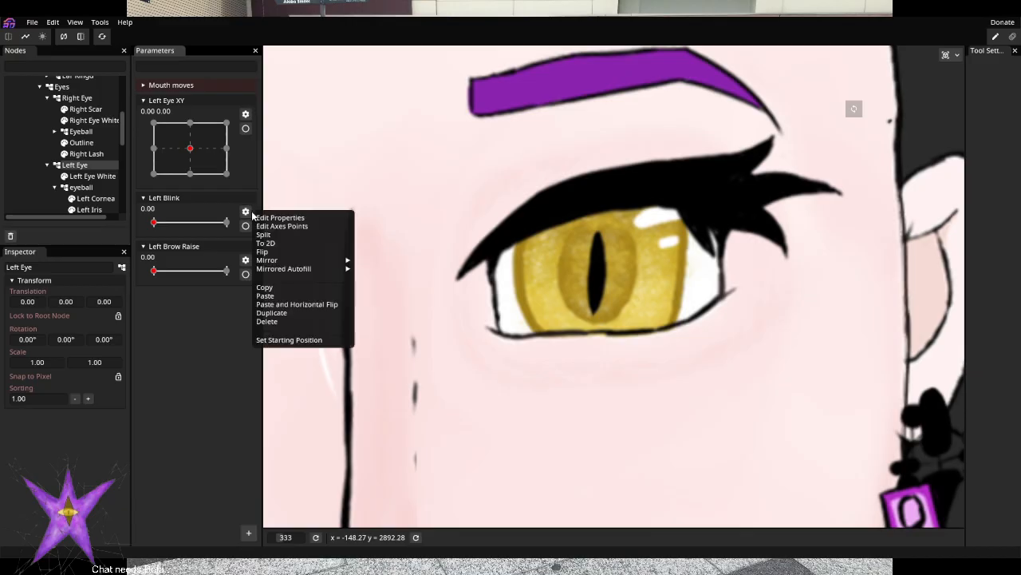
{"action": "left_click", "coordinate": [280, 218]}
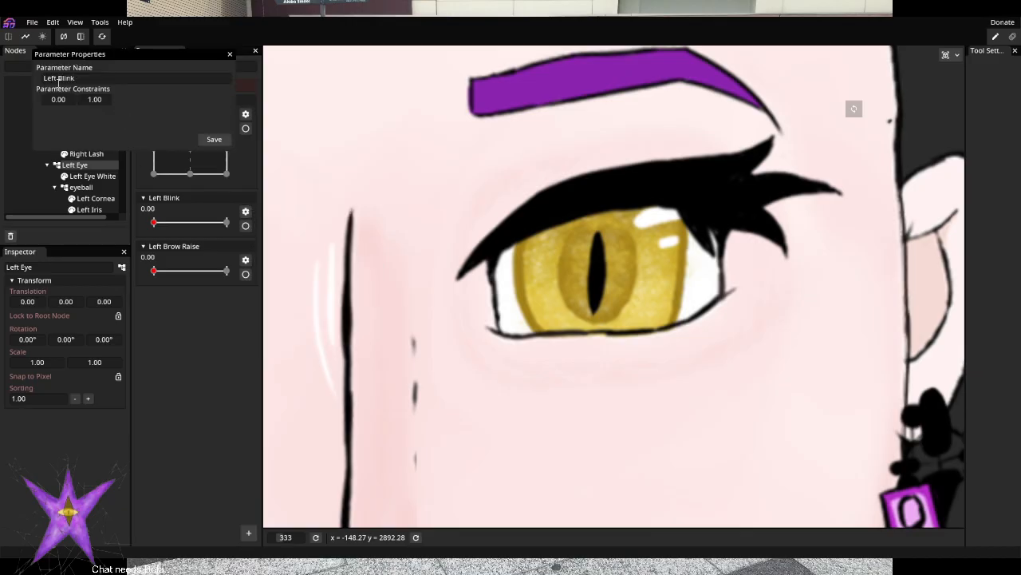
{"action": "type", "text": "Eye"}
{"action": "left_click", "coordinate": [212, 141]}
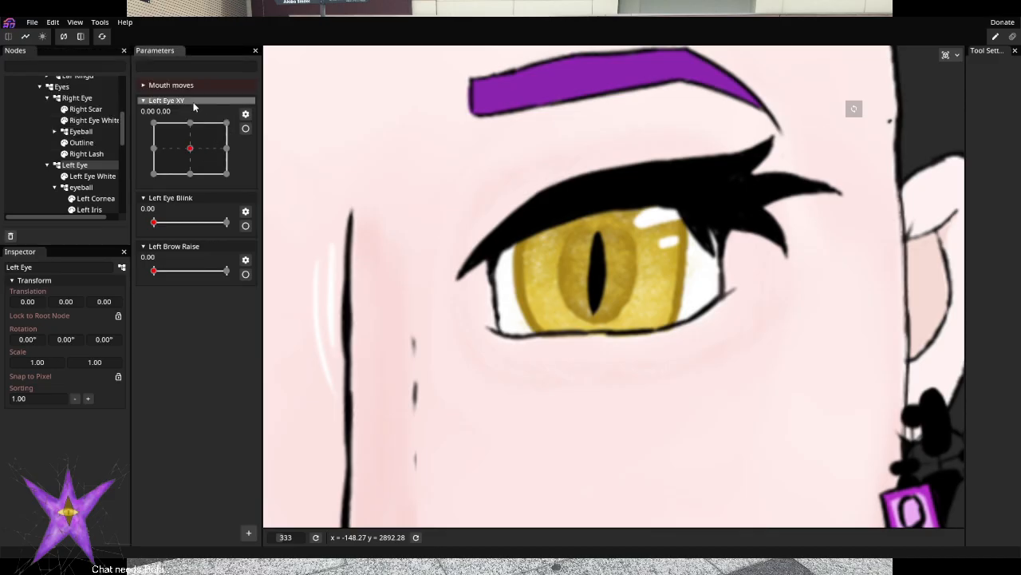
Combine Left Eye XY, Left Eye Blink and Left Brow Raise into a new parameter group and collapse it
{"action": "left_click", "coordinate": [199, 103]}
{"action": "left_click", "coordinate": [198, 104]}
{"action": "left_click_drag", "start_coordinate": [198, 104], "coordinate": [194, 203]}
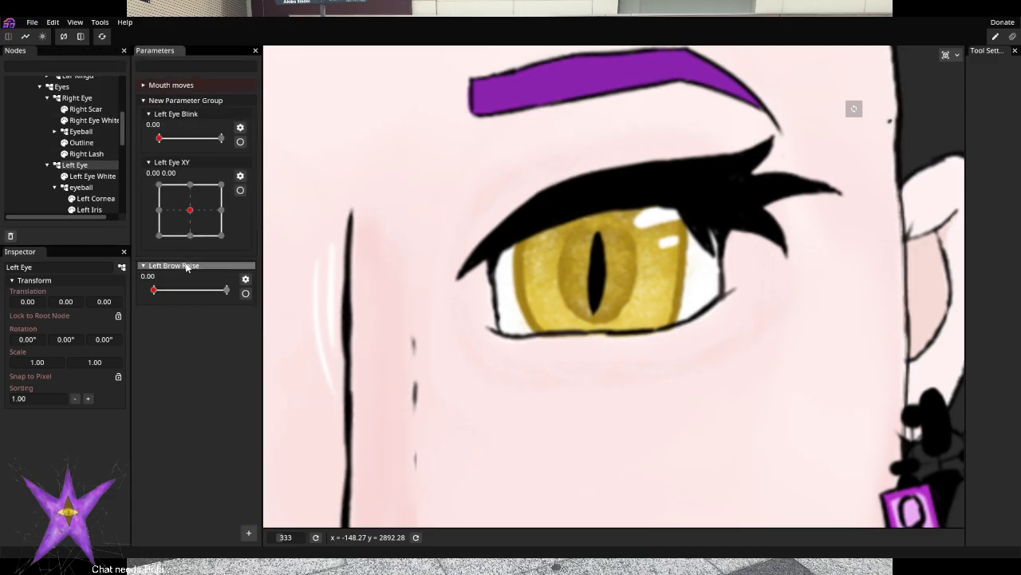
{"action": "left_click_drag", "start_coordinate": [188, 265], "coordinate": [170, 106]}
{"action": "left_click", "coordinate": [173, 105]}
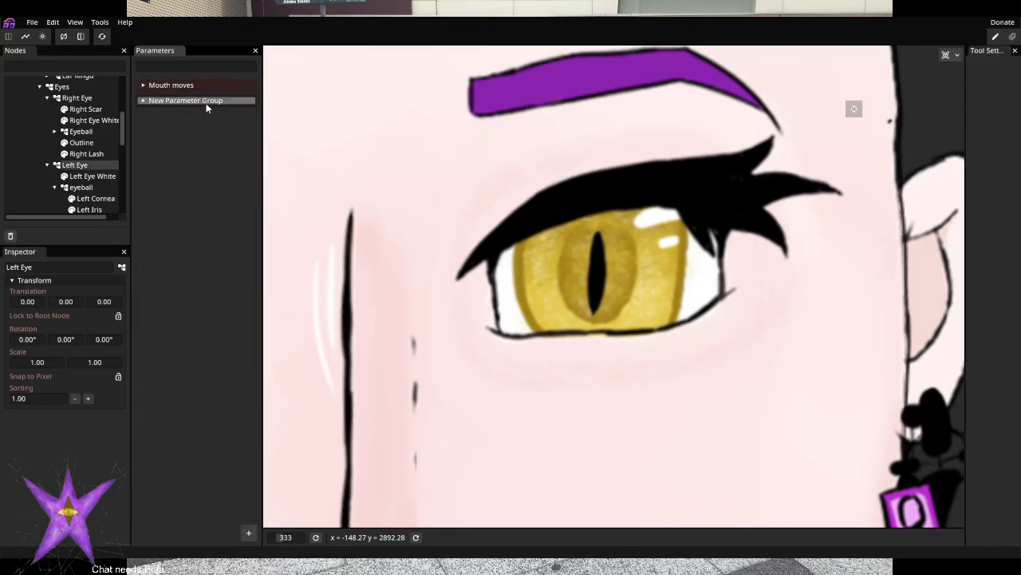
Colour the new parameter group green and rename it Left Eye
{"action": "right_click", "coordinate": [208, 105]}
{"action": "mouse_move", "coordinate": [223, 118]}
{"action": "left_click", "coordinate": [290, 122]}
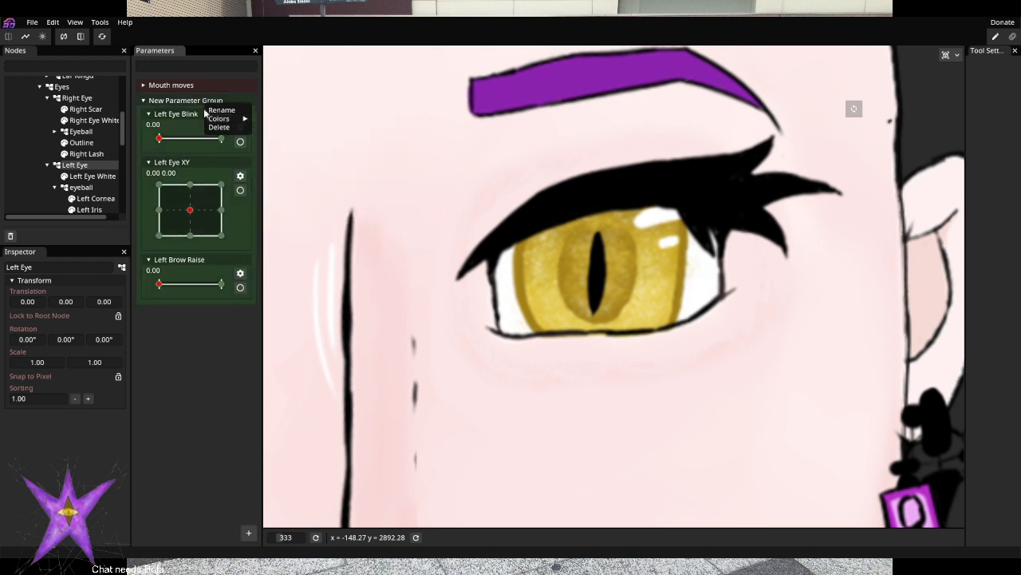
{"action": "left_click", "coordinate": [227, 110]}
{"action": "key", "text": "ctrl+a"}
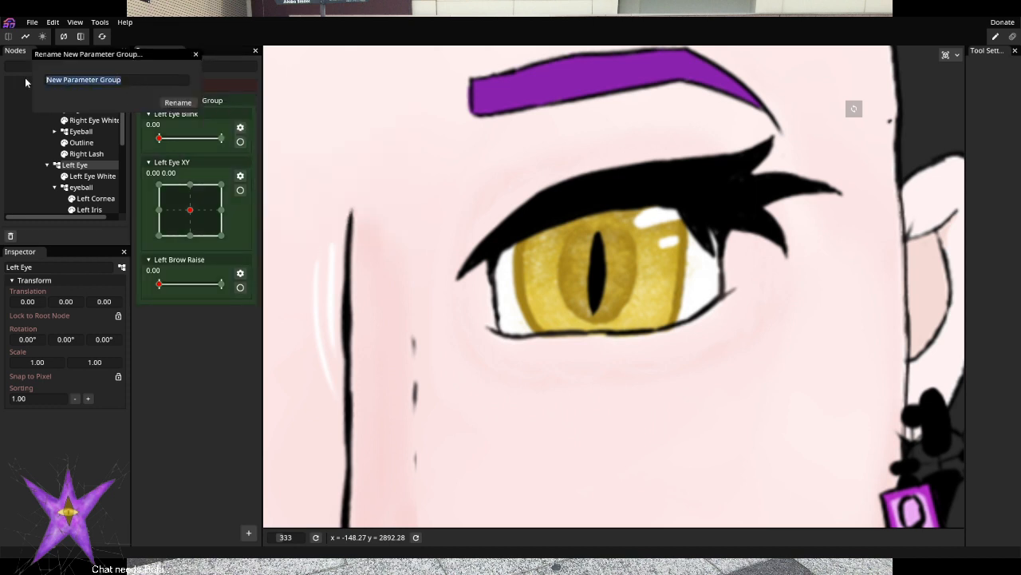
{"action": "type", "text": "Left"}
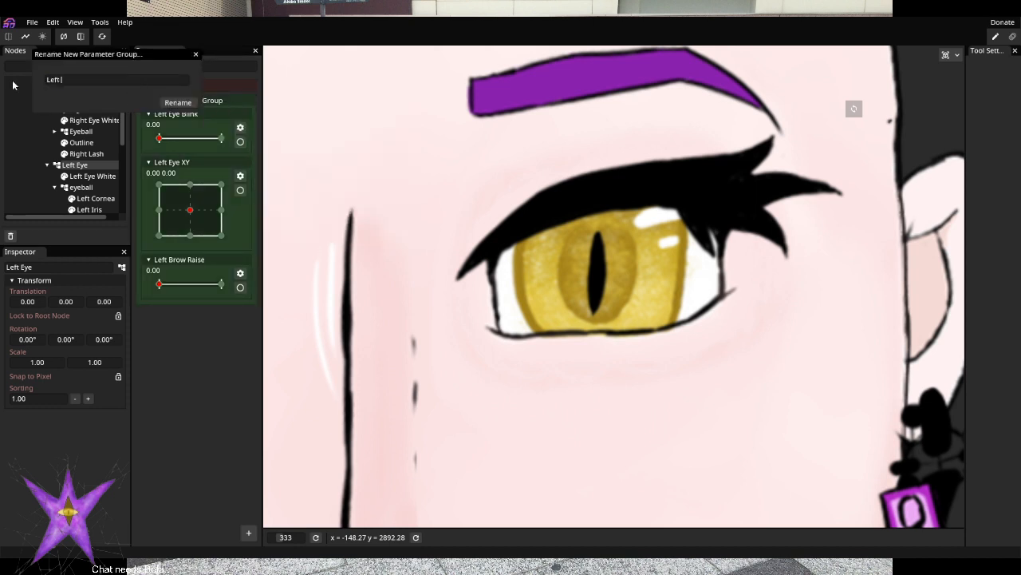
{"action": "type", "text": " Eye"}
{"action": "left_click", "coordinate": [179, 105]}
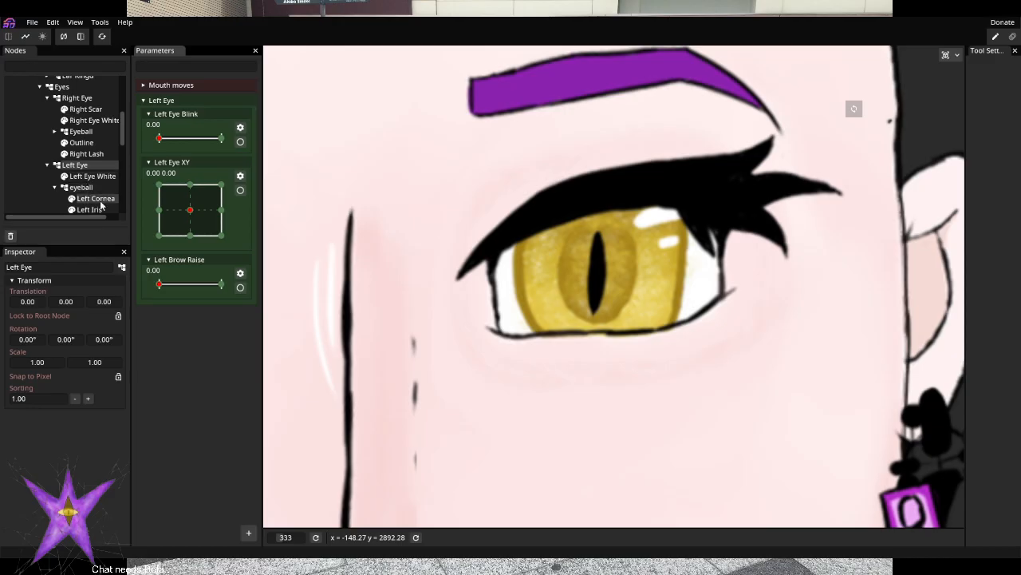
Hide and show the Larger Pupil part of the left eyeball to check how it looks
{"action": "scroll", "coordinate": [92, 193], "scroll_direction": "down", "scroll_amount": 3}
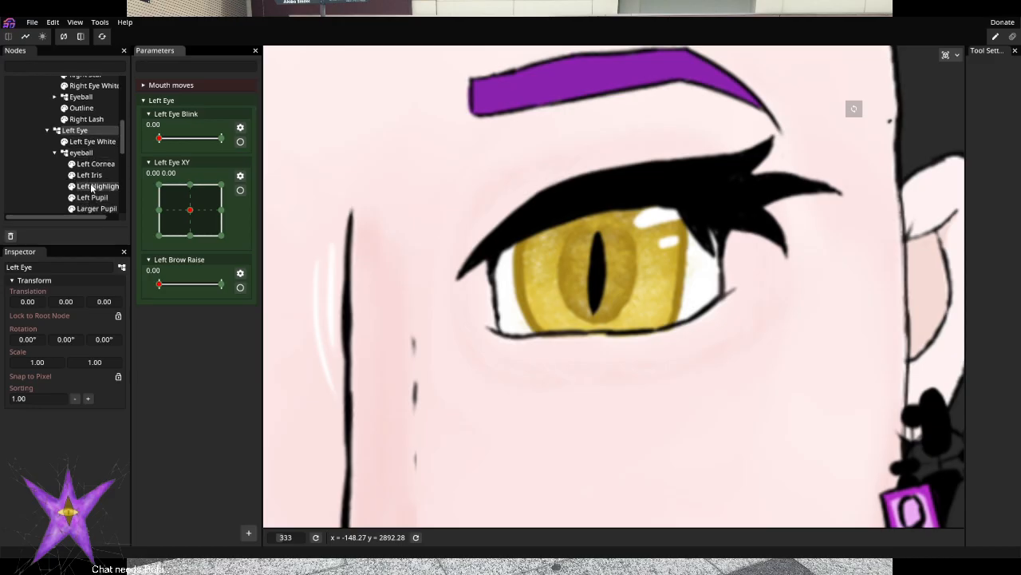
{"action": "scroll", "coordinate": [89, 189], "scroll_direction": "up", "scroll_amount": 3}
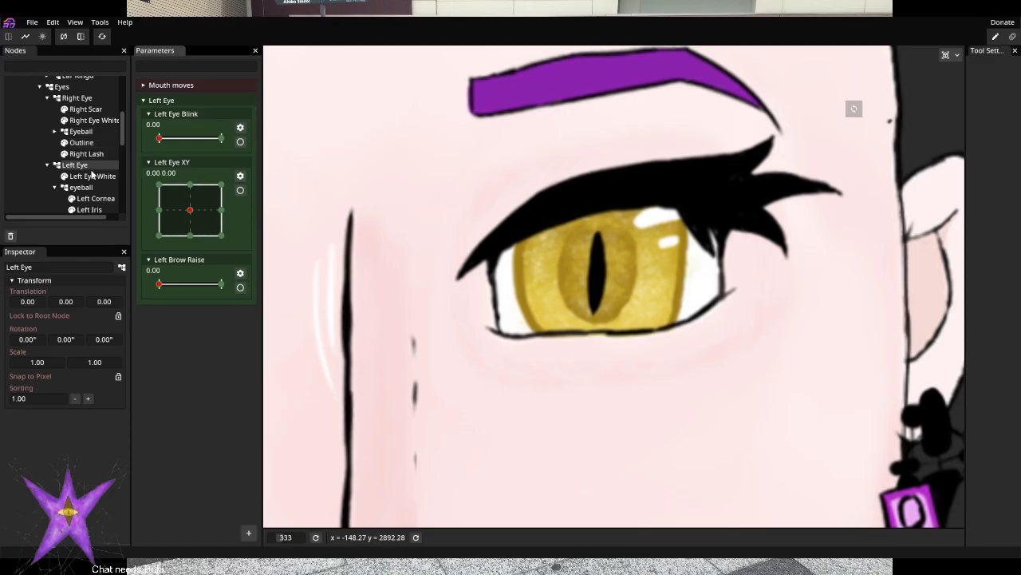
{"action": "scroll", "coordinate": [82, 166], "scroll_direction": "up", "scroll_amount": 1}
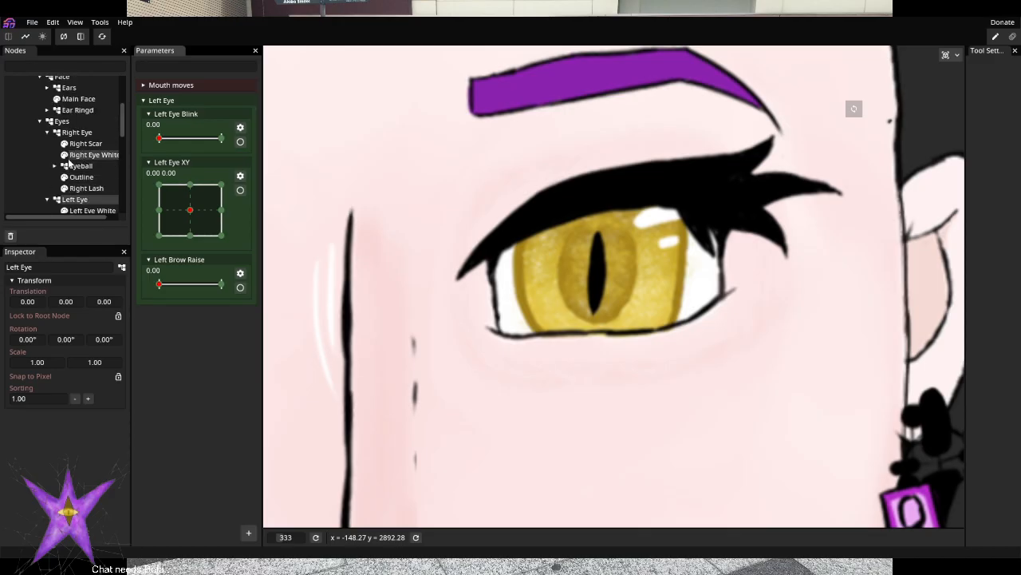
{"action": "scroll", "coordinate": [69, 164], "scroll_direction": "down", "scroll_amount": 1}
{"action": "scroll", "coordinate": [64, 180], "scroll_direction": "down", "scroll_amount": 1}
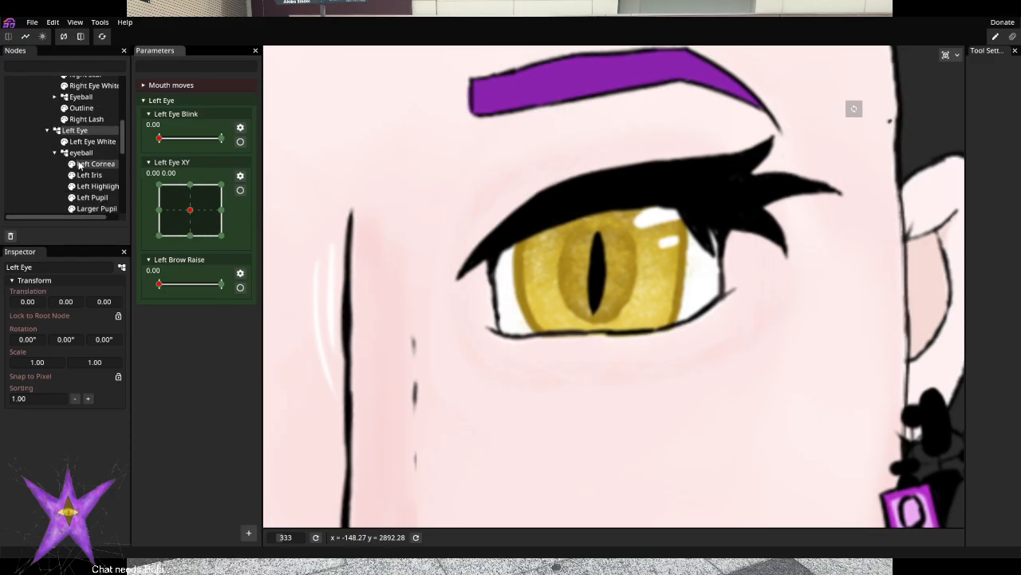
{"action": "left_click", "coordinate": [71, 208]}
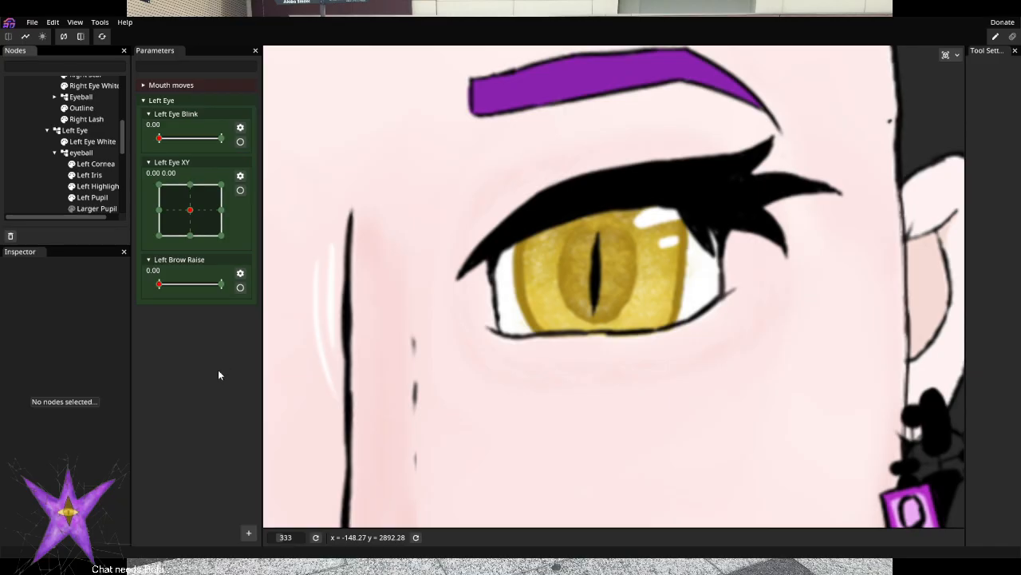
{"action": "left_click", "coordinate": [72, 210]}
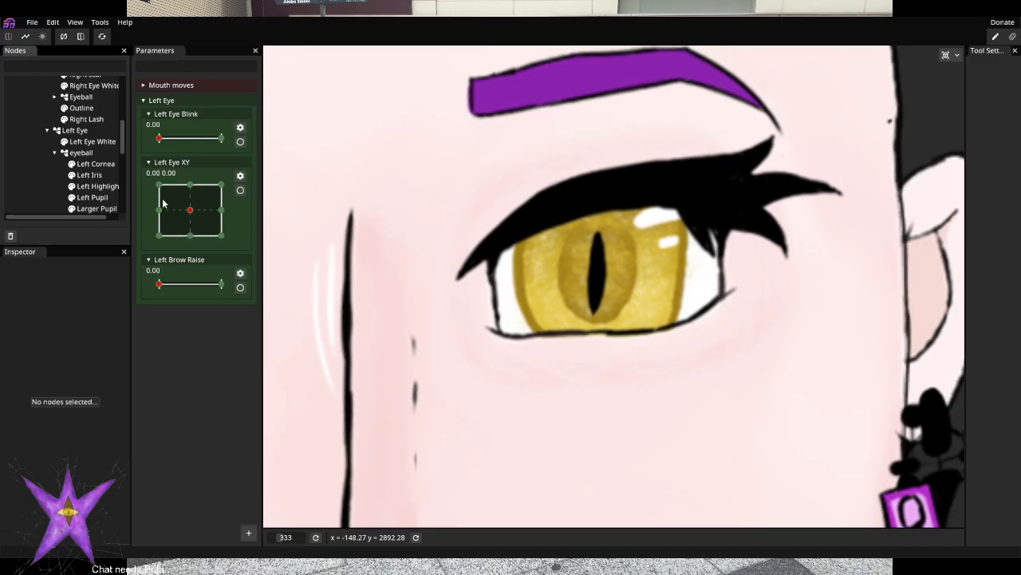
Test the Left Eye XY parameter and look through the Mouth moves and Left Eye parameter groups
{"action": "mouse_move", "coordinate": [194, 209]}
{"action": "left_mouse_down"}
{"action": "mouse_move", "coordinate": [191, 192]}
{"action": "mouse_move", "coordinate": [190, 214]}
{"action": "left_mouse_up"}
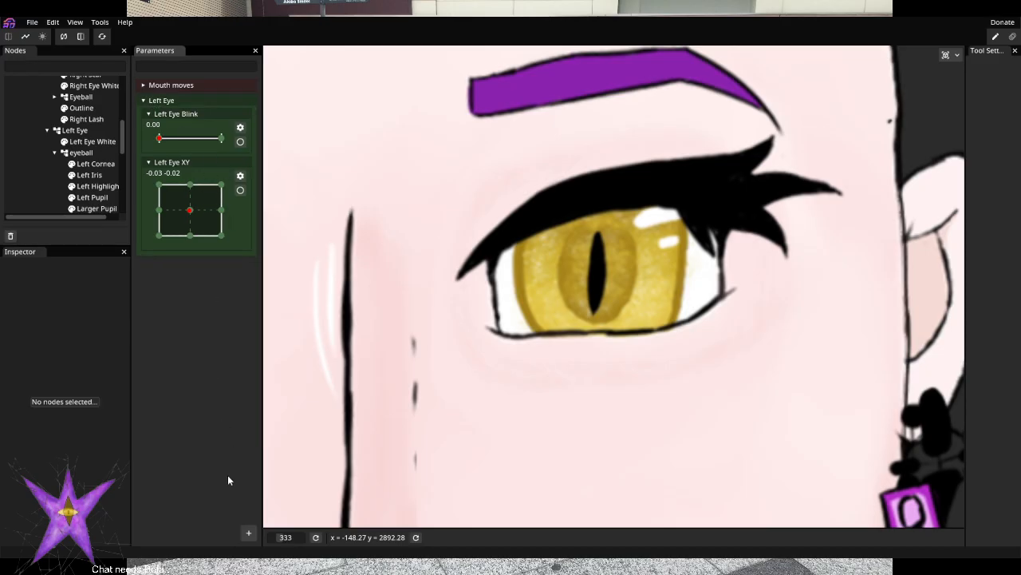
{"action": "left_click", "coordinate": [248, 532]}
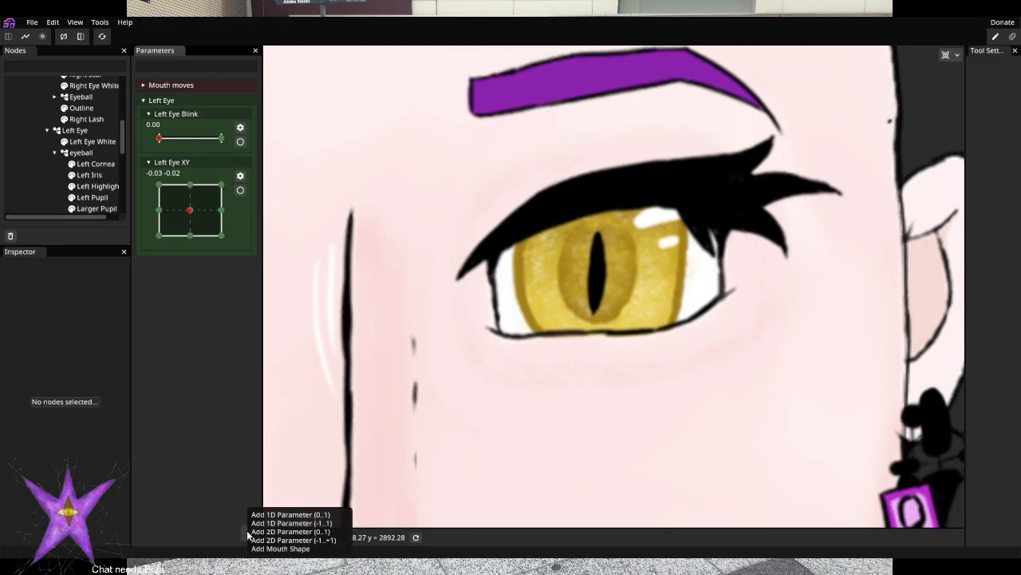
{"action": "left_click", "coordinate": [239, 472]}
{"action": "left_click", "coordinate": [143, 101]}
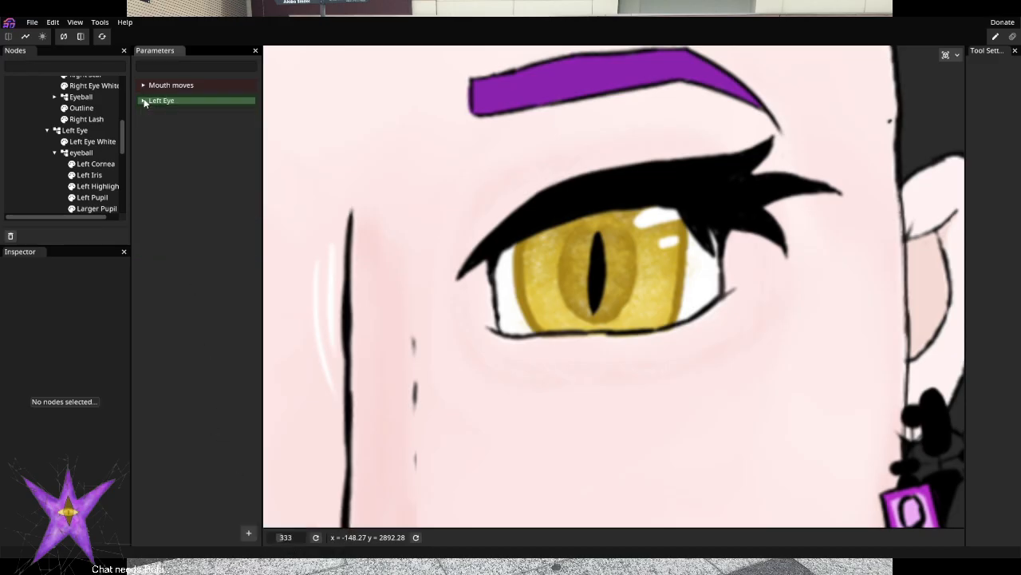
{"action": "left_click", "coordinate": [143, 101]}
{"action": "left_click", "coordinate": [146, 86]}
{"action": "left_click", "coordinate": [145, 85]}
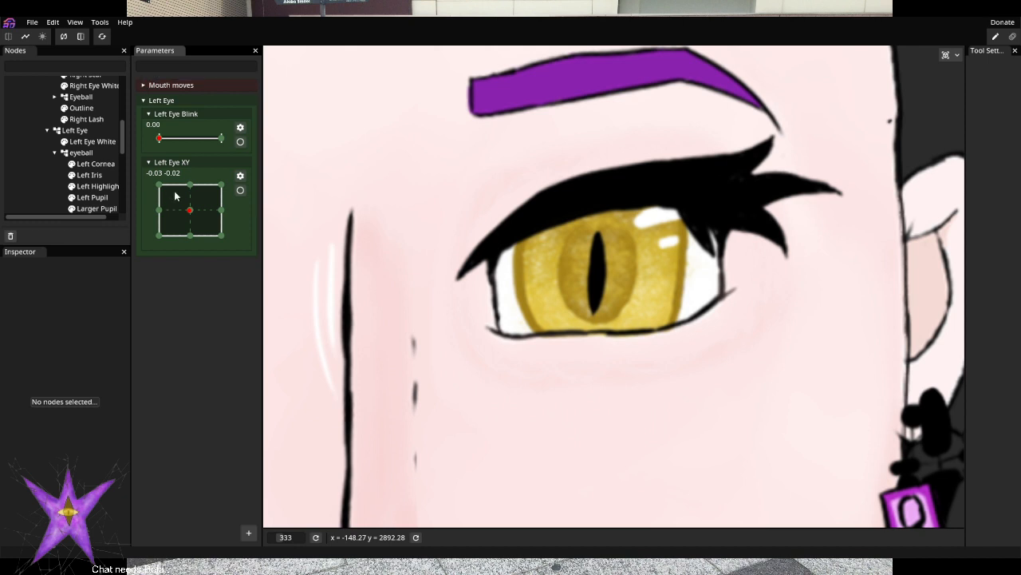
{"action": "left_click", "coordinate": [145, 100]}
{"action": "left_click", "coordinate": [145, 100]}
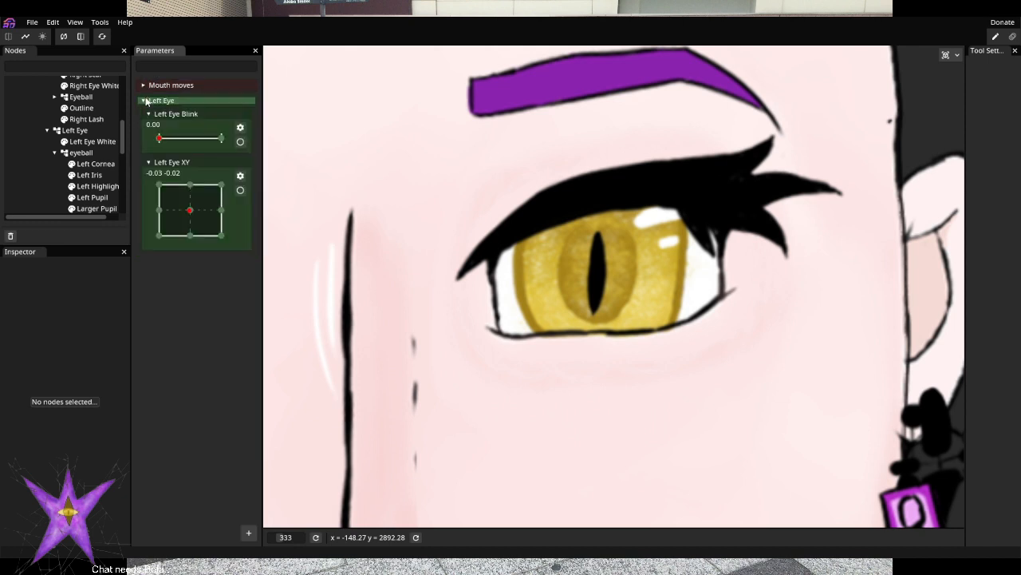
Add a new 1D parameter with range 0..1 and move it into the Left Eye parameter group
{"action": "left_click", "coordinate": [250, 533]}
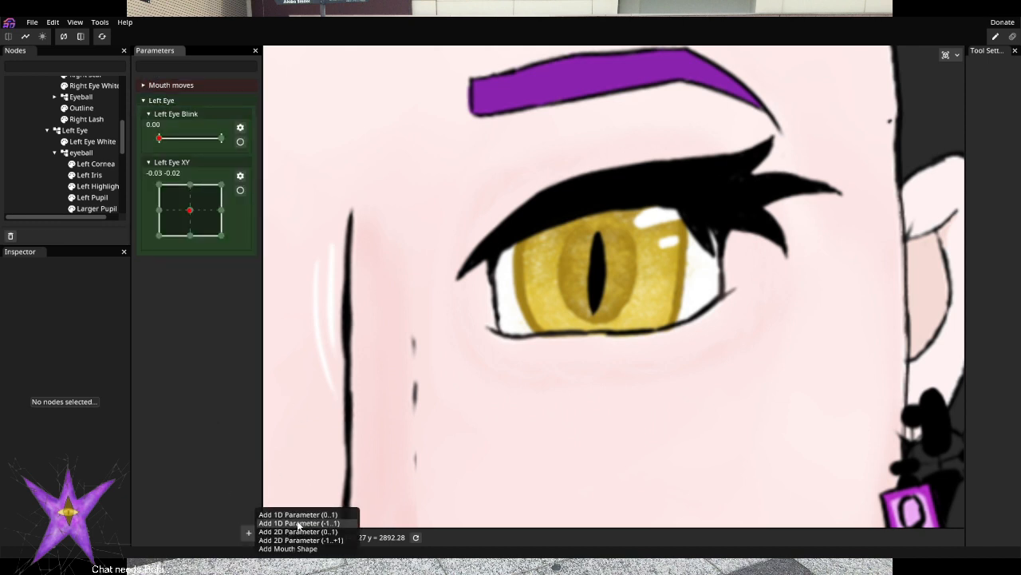
{"action": "left_click", "coordinate": [297, 514]}
{"action": "left_click_drag", "start_coordinate": [194, 264], "coordinate": [174, 101]}
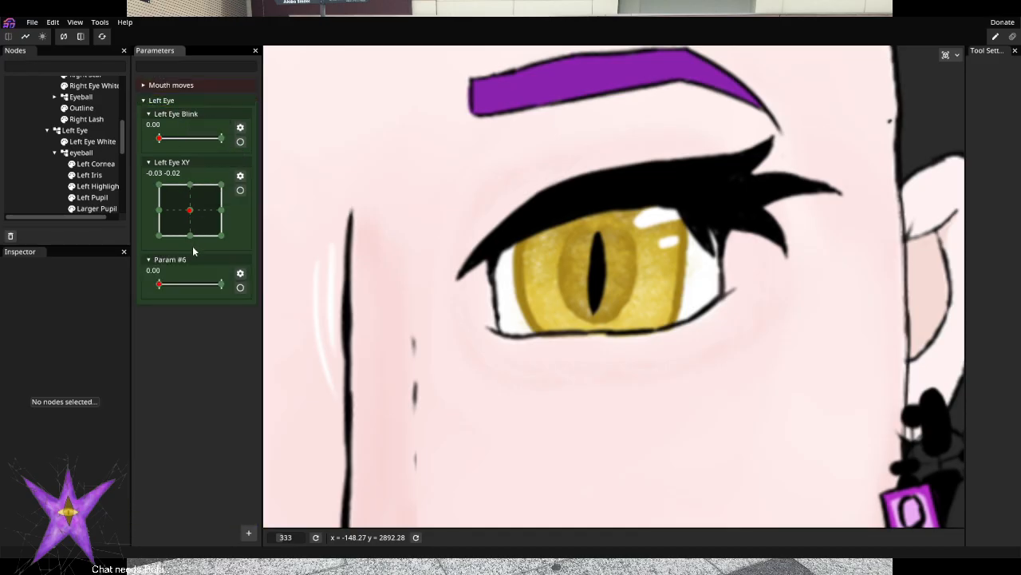
Rename the new 1D parameter in the Left Eye group as Left Brow Raise
{"action": "right_click", "coordinate": [241, 286]}
{"action": "left_click", "coordinate": [271, 287]}
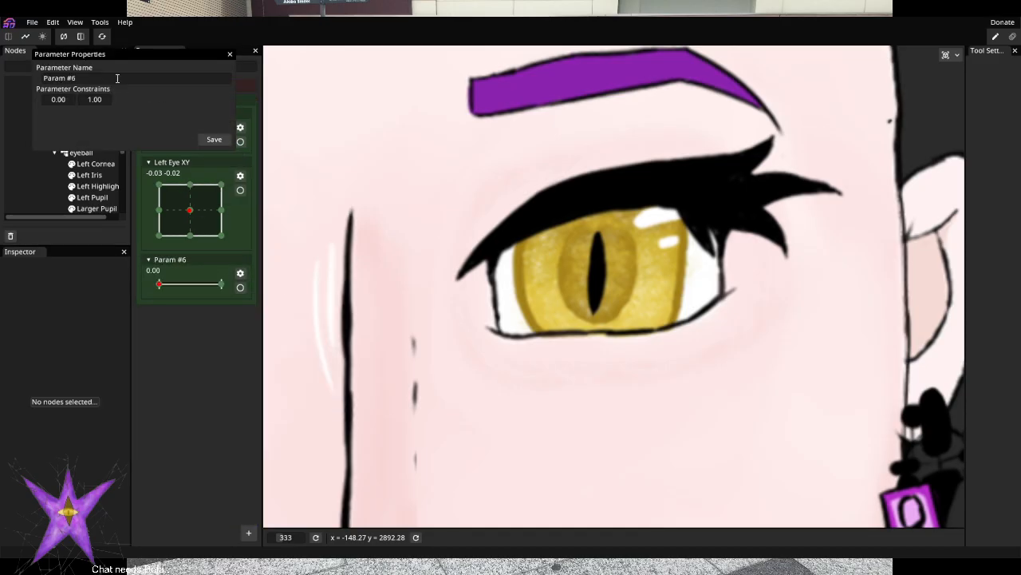
{"action": "left_click_drag", "start_coordinate": [117, 78], "coordinate": [1, 86]}
{"action": "type", "text": "Left Brow Raise"}
{"action": "left_click", "coordinate": [214, 139]}
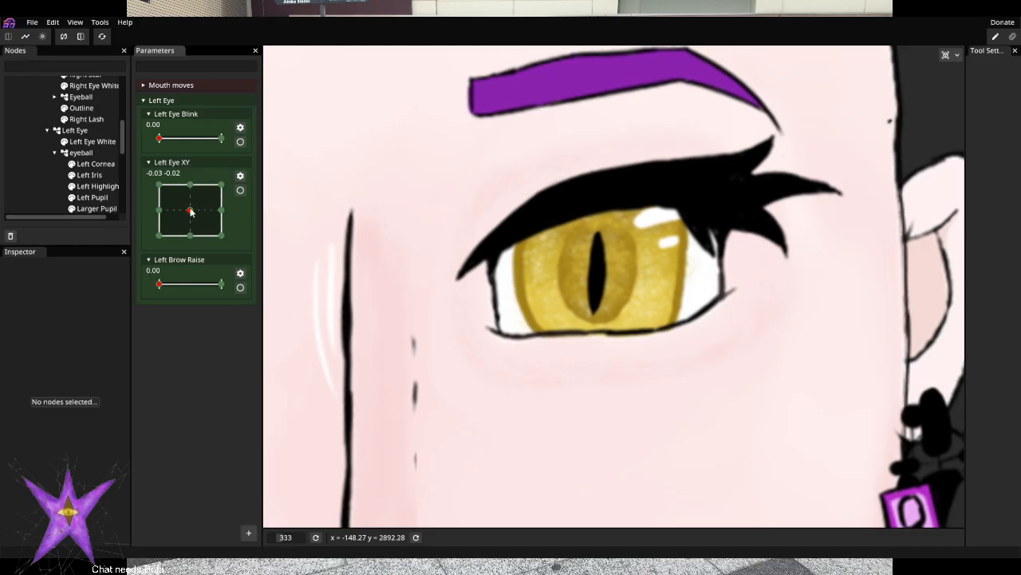
Centre Left Eye XY at 0.00, 0.00, arm it for recording, and save the model
{"action": "left_click_drag", "start_coordinate": [189, 212], "coordinate": [190, 214]}
{"action": "left_click", "coordinate": [240, 190]}
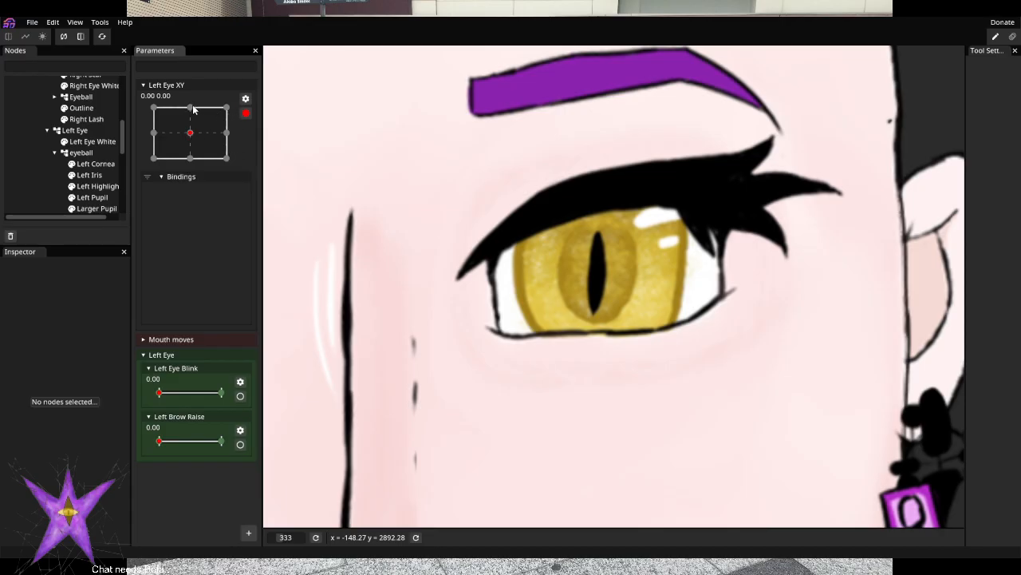
{"action": "key", "text": "ctrl+s"}
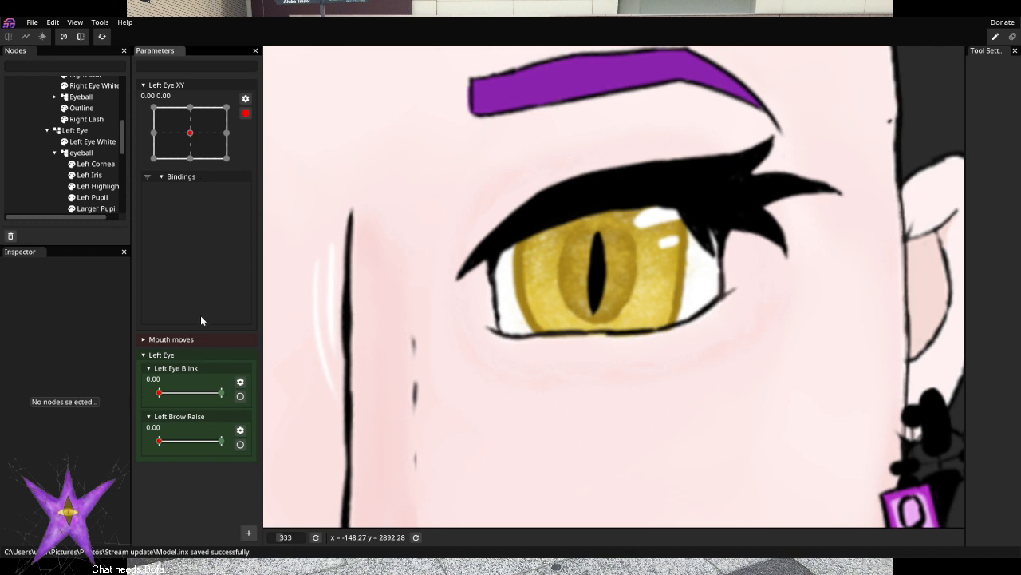
Try to move the eyeball node at the 0.00, 1.00 keypoint of Left Eye XY, then disarm and test the parameter
{"action": "left_click_drag", "start_coordinate": [192, 126], "coordinate": [190, 109]}
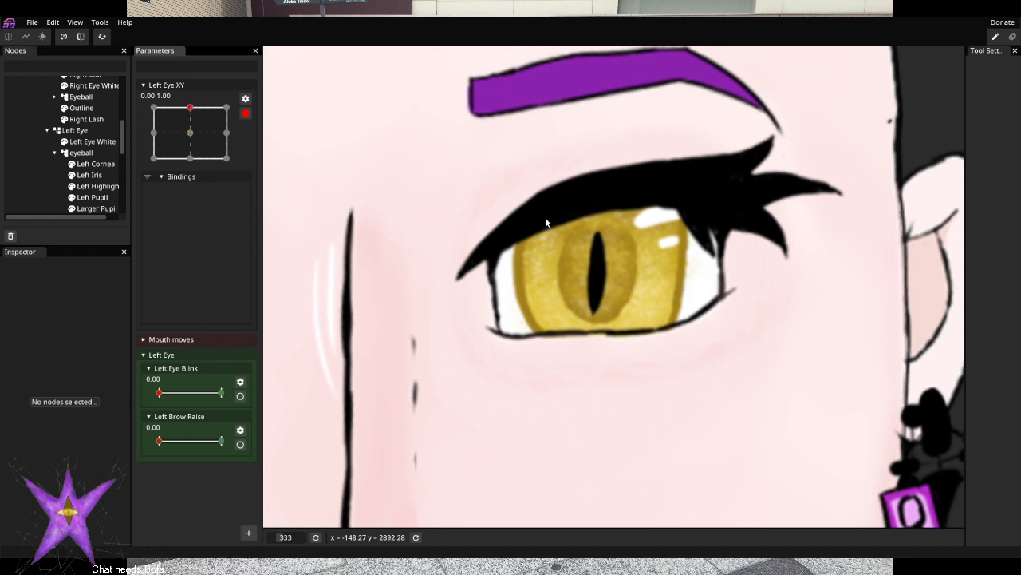
{"action": "left_click", "coordinate": [76, 153]}
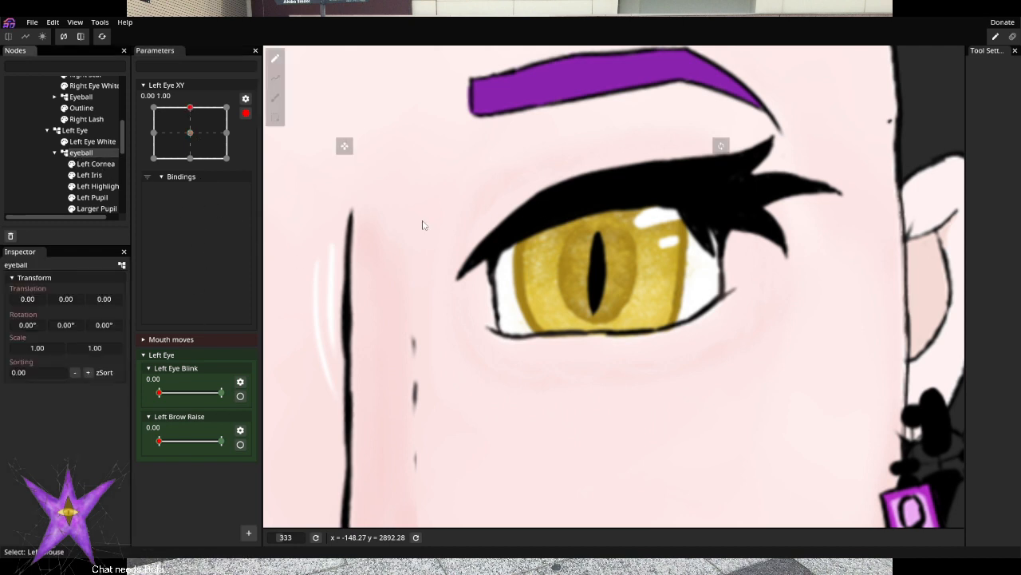
{"action": "left_click", "coordinate": [87, 166]}
{"action": "left_click", "coordinate": [89, 175]}
{"action": "left_click", "coordinate": [91, 197]}
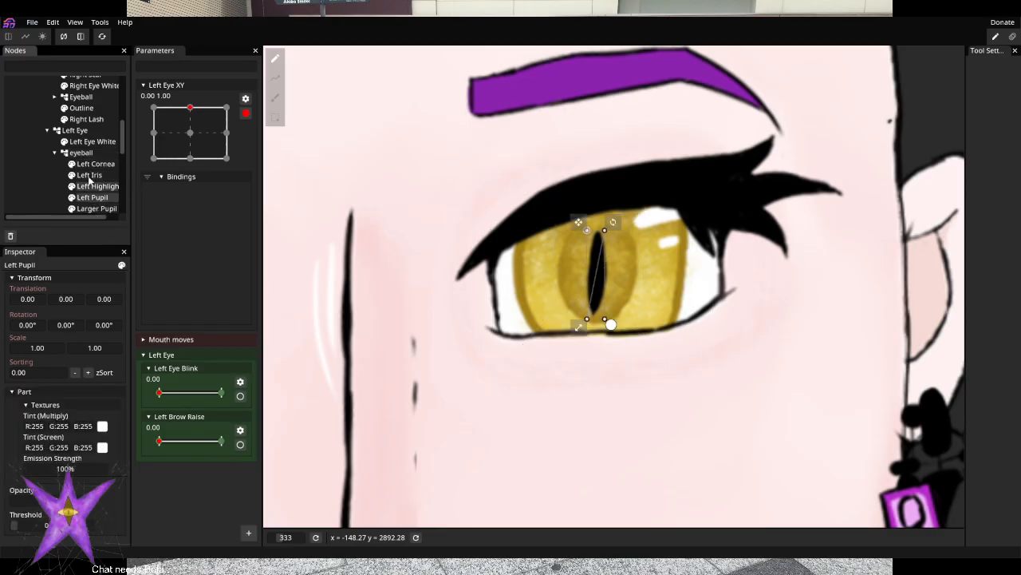
{"action": "left_click", "coordinate": [81, 154]}
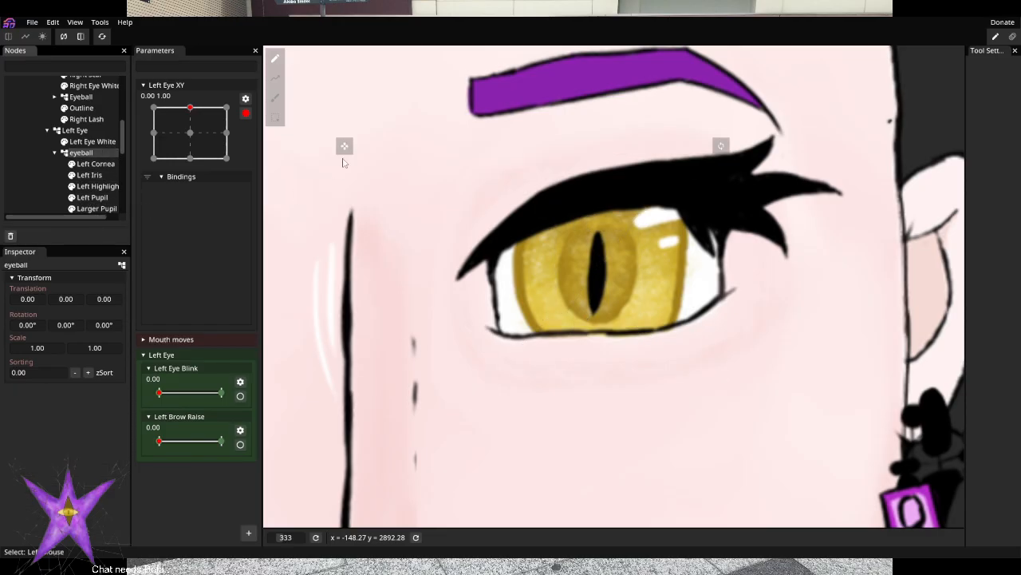
{"action": "mouse_move", "coordinate": [344, 149]}
{"action": "left_mouse_down"}
{"action": "mouse_move", "coordinate": [340, 113]}
{"action": "mouse_move", "coordinate": [353, 139]}
{"action": "mouse_move", "coordinate": [340, 93]}
{"action": "mouse_move", "coordinate": [354, 154]}
{"action": "mouse_move", "coordinate": [344, 146]}
{"action": "left_mouse_up"}
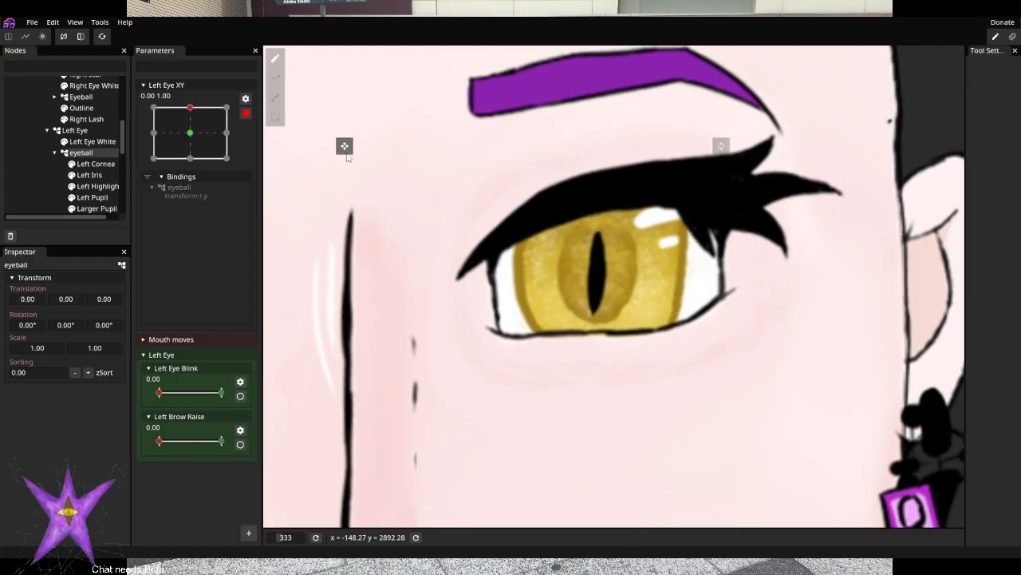
{"action": "left_click", "coordinate": [245, 113]}
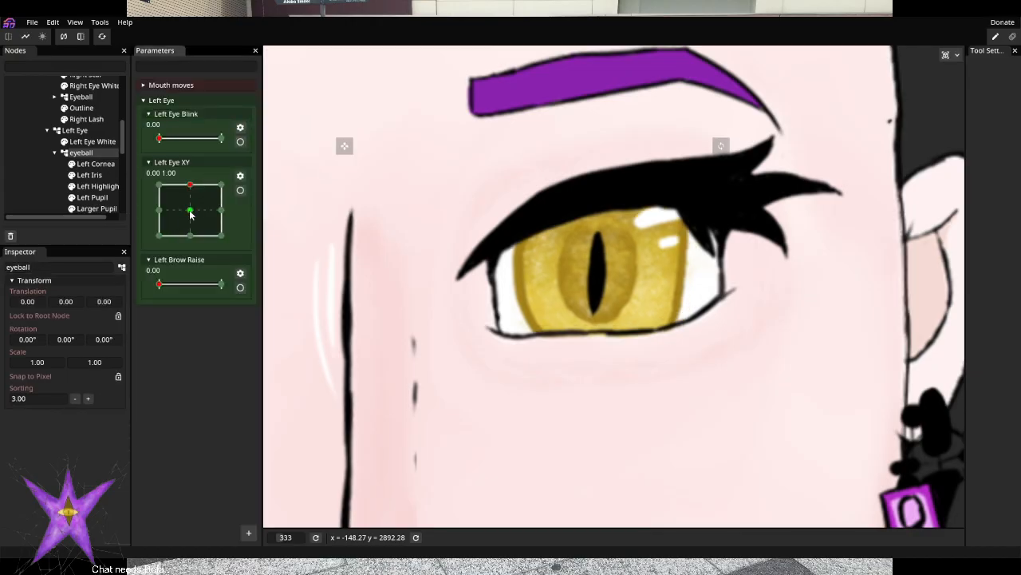
{"action": "left_click_drag", "start_coordinate": [191, 217], "coordinate": [192, 187]}
Hide and show the left eye's Outline and Left Lash parts to check what each one covers
{"action": "scroll", "coordinate": [96, 171], "scroll_direction": "down", "scroll_amount": 2}
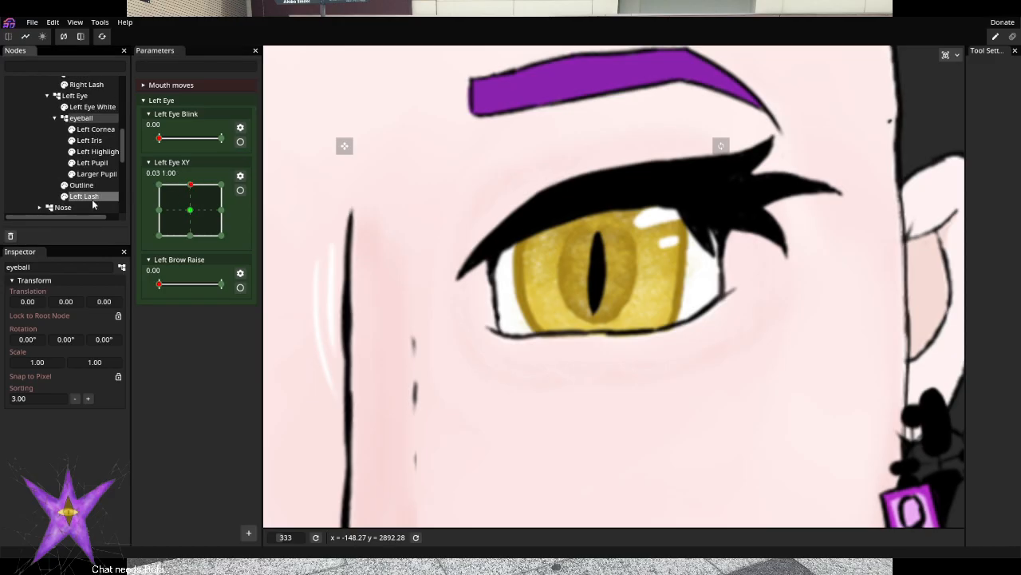
{"action": "left_click", "coordinate": [91, 198]}
{"action": "left_click", "coordinate": [64, 186]}
{"action": "left_click", "coordinate": [64, 186]}
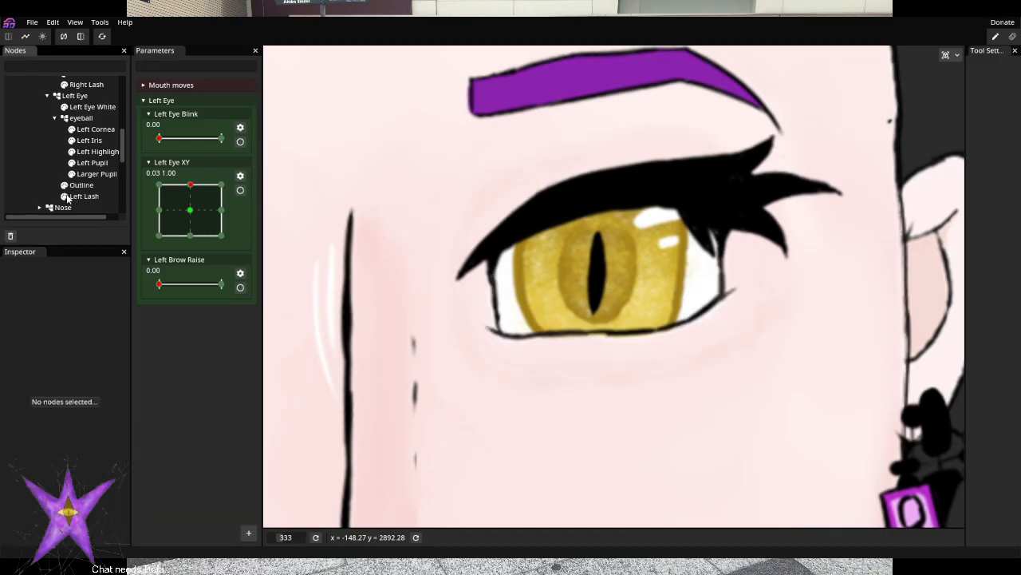
{"action": "left_click", "coordinate": [65, 196]}
{"action": "left_click", "coordinate": [64, 196]}
Select the Left Cornea part, bring its mask settings into view and enlarge the Nodes panel
{"action": "left_click", "coordinate": [90, 129]}
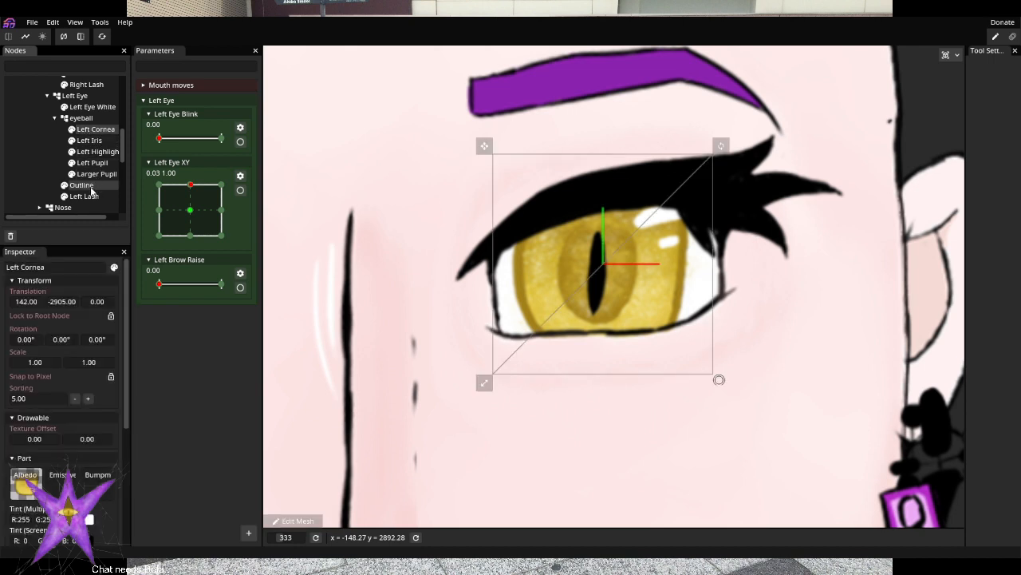
{"action": "scroll", "coordinate": [87, 455], "scroll_direction": "down", "scroll_amount": 5}
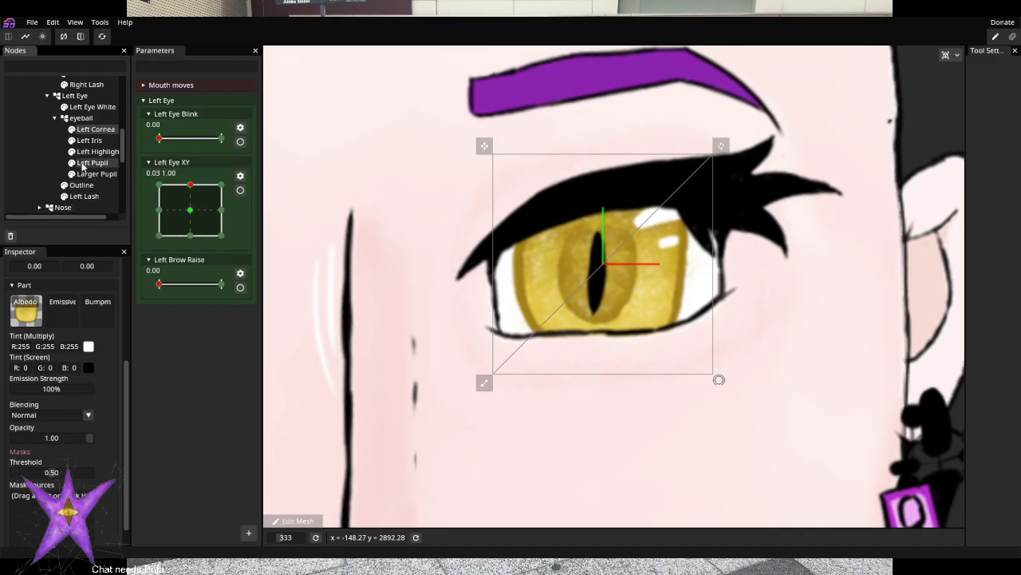
{"action": "left_click_drag", "start_coordinate": [57, 245], "coordinate": [76, 289]}
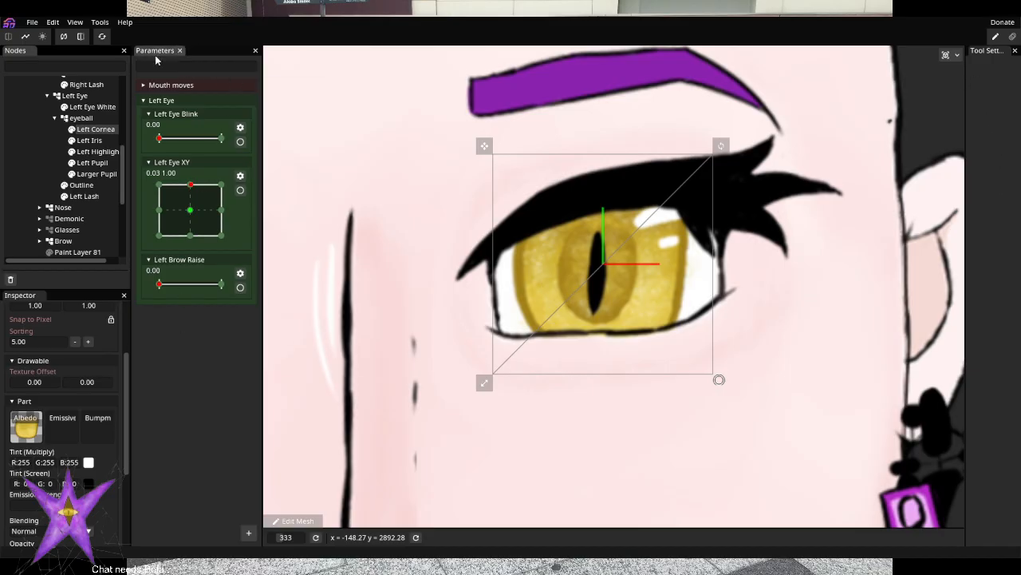
Dock the Parameters panel beneath Tool Settings, tab Nodes together with Tool Settings, and give the Inspector its own full-height column
{"action": "left_click_drag", "start_coordinate": [172, 53], "coordinate": [852, 315]}
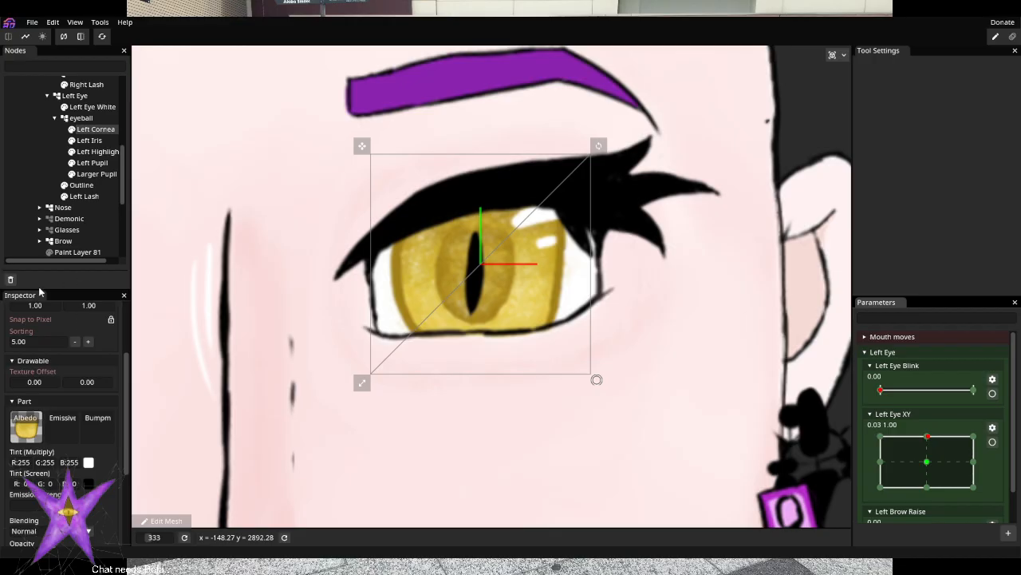
{"action": "left_click_drag", "start_coordinate": [31, 296], "coordinate": [916, 50]}
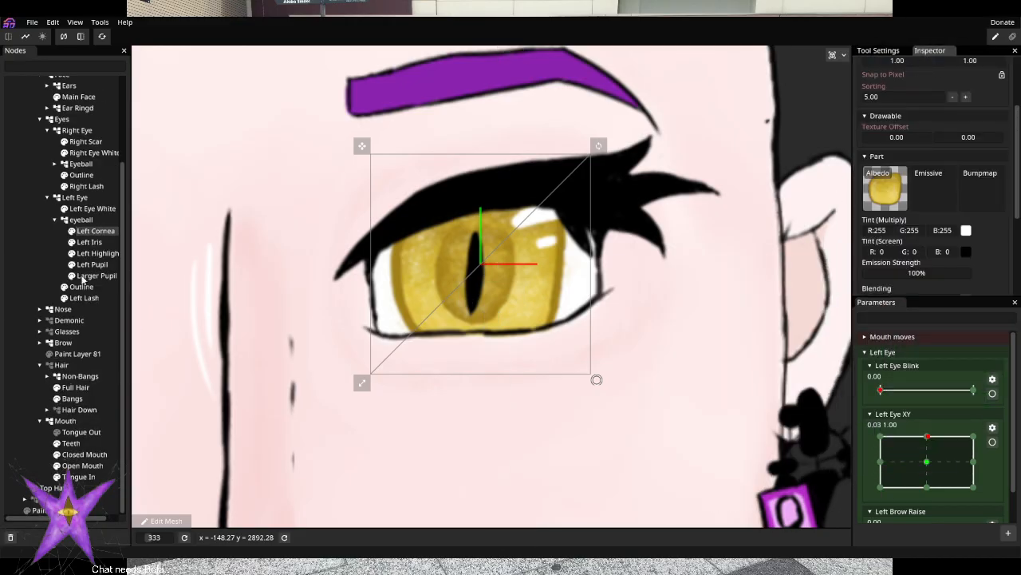
{"action": "scroll", "coordinate": [932, 254], "scroll_direction": "down", "scroll_amount": 3}
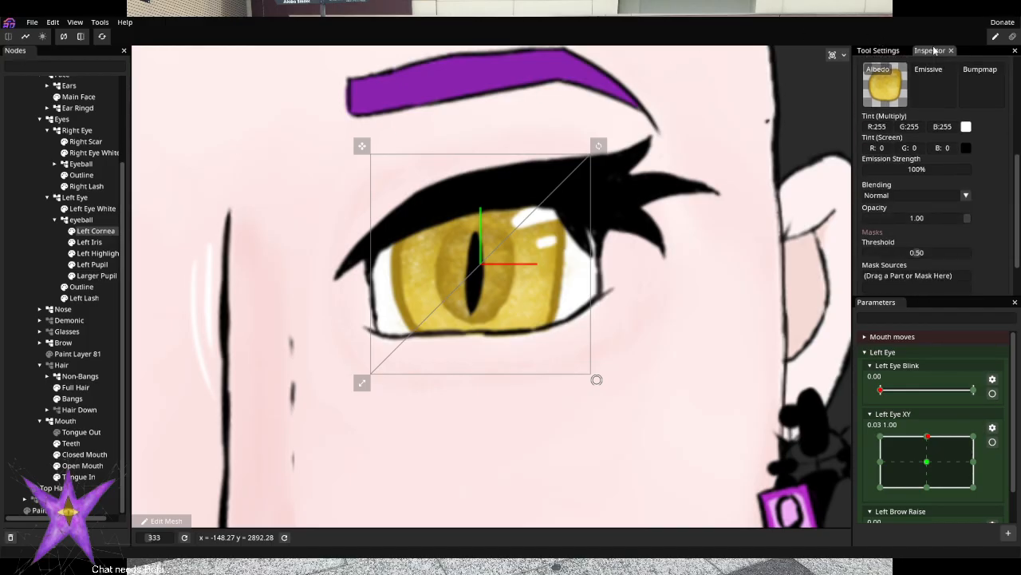
{"action": "left_click_drag", "start_coordinate": [934, 50], "coordinate": [64, 323]}
{"action": "left_click_drag", "start_coordinate": [27, 50], "coordinate": [943, 73]}
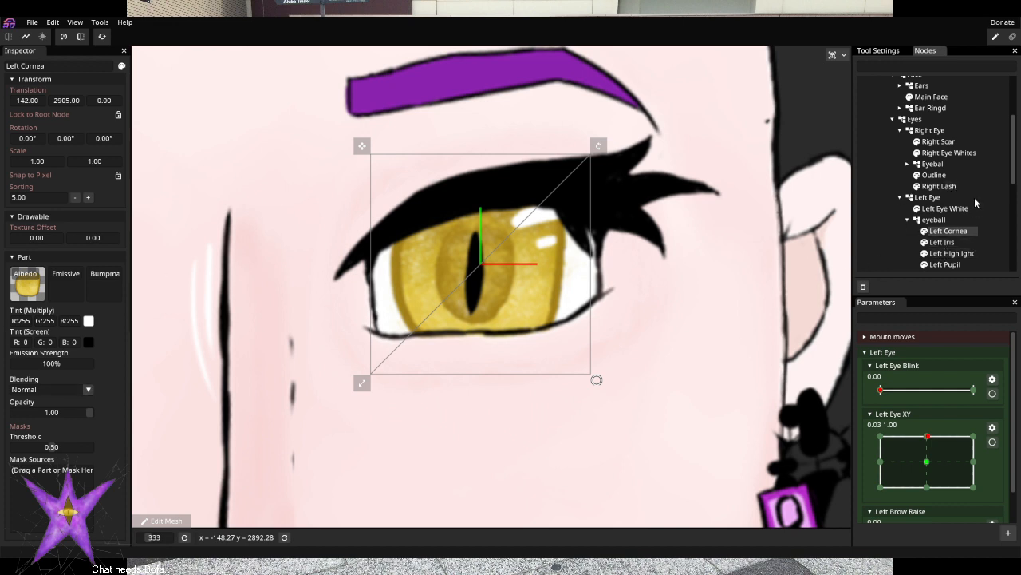
Add the left eye's Outline and Left Iris parts as mask sources for Left Cornea
{"action": "scroll", "coordinate": [950, 221], "scroll_direction": "down", "scroll_amount": 1}
{"action": "scroll", "coordinate": [948, 217], "scroll_direction": "down", "scroll_amount": 1}
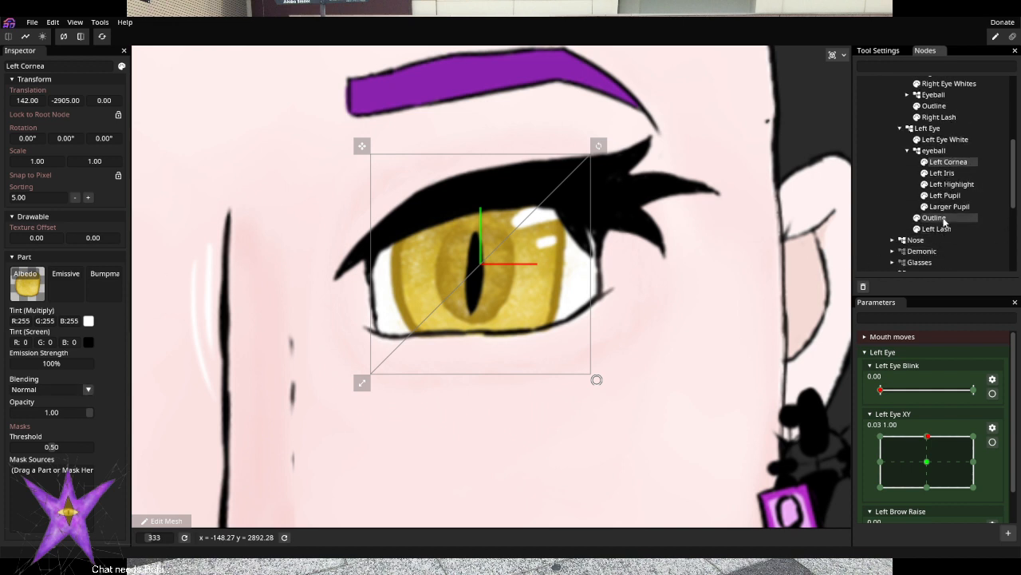
{"action": "left_click_drag", "start_coordinate": [946, 207], "coordinate": [52, 495]}
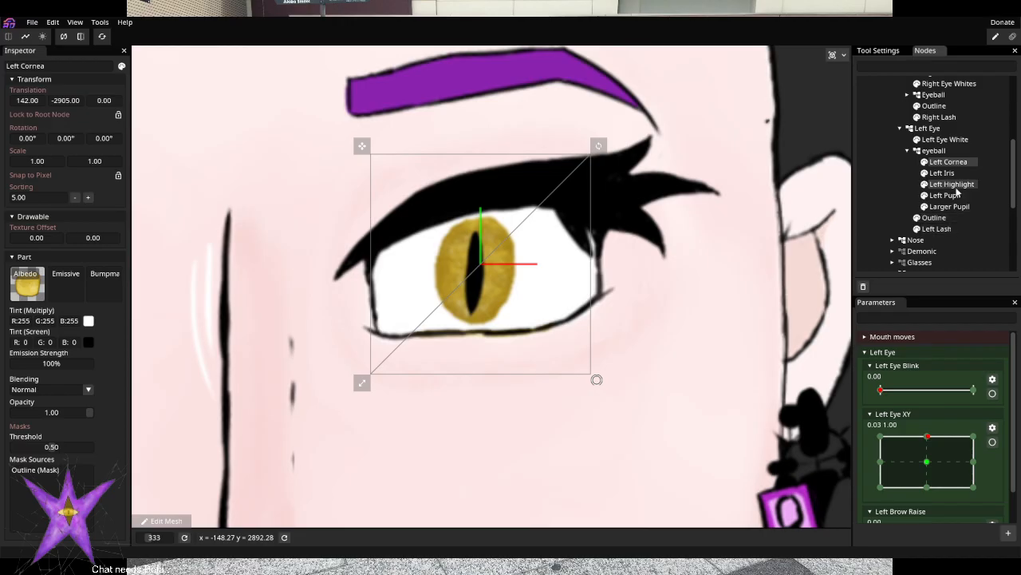
{"action": "left_click_drag", "start_coordinate": [954, 174], "coordinate": [22, 491]}
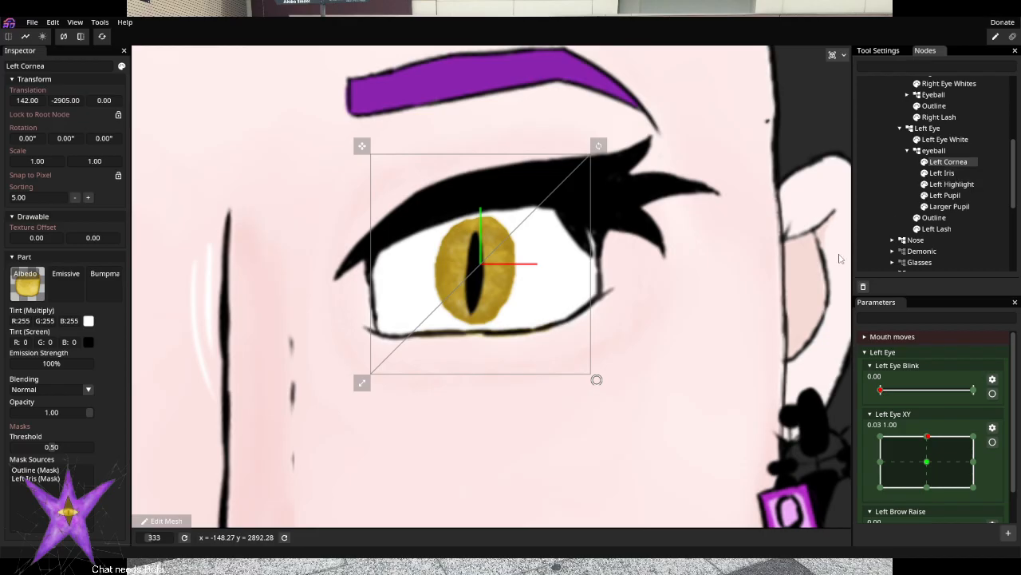
Undo adding Left Iris as a mask source for Left Cornea, and add the left eye's Outline as a mask source for Left Iris
{"action": "key", "text": "ctrl+z"}
{"action": "left_click", "coordinate": [975, 173]}
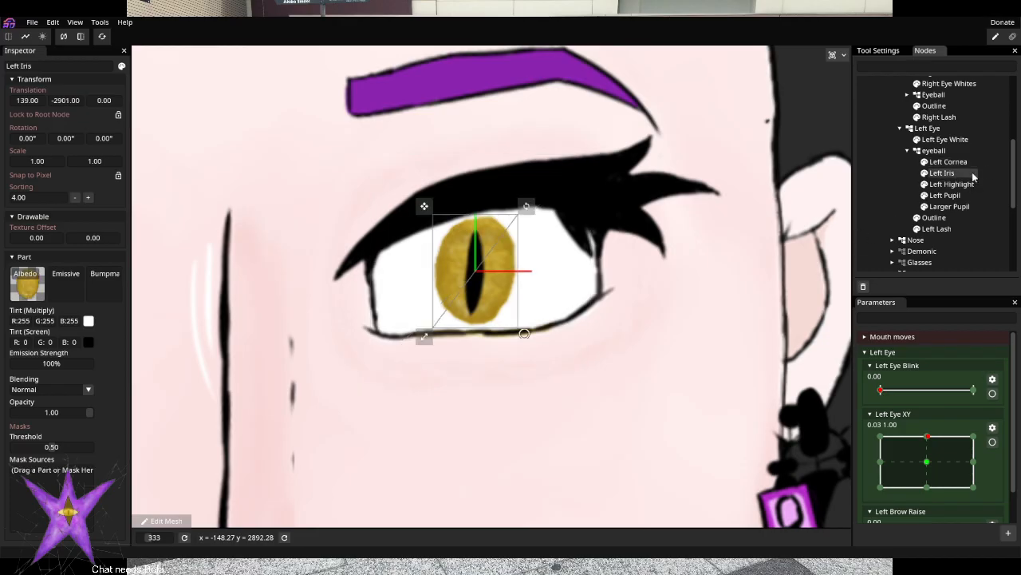
{"action": "left_click_drag", "start_coordinate": [946, 174], "coordinate": [58, 496]}
{"action": "left_click_drag", "start_coordinate": [937, 182], "coordinate": [51, 502]}
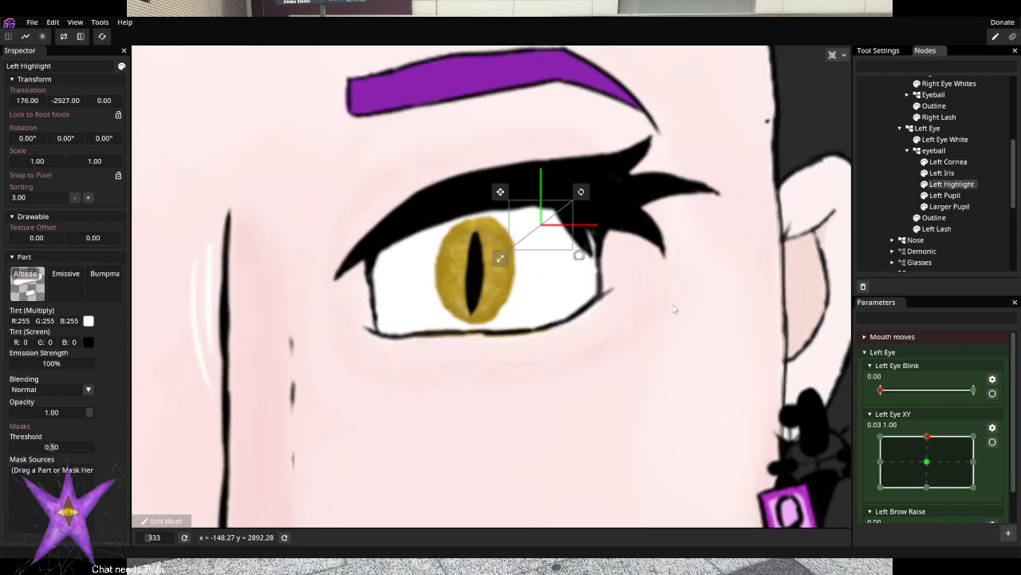
{"action": "left_click", "coordinate": [945, 195]}
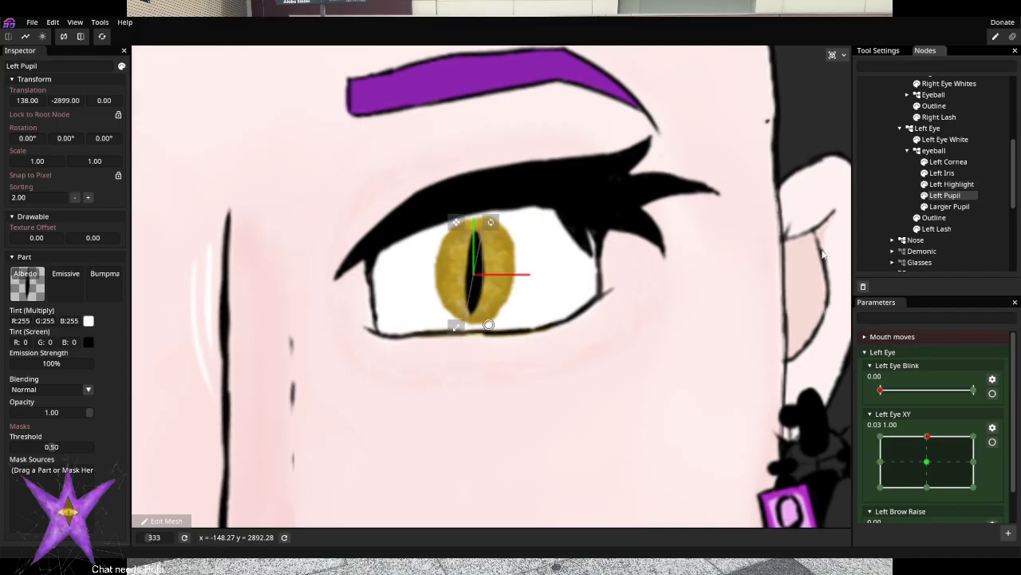
{"action": "left_click_drag", "start_coordinate": [943, 200], "coordinate": [39, 508]}
{"action": "left_click", "coordinate": [972, 185]}
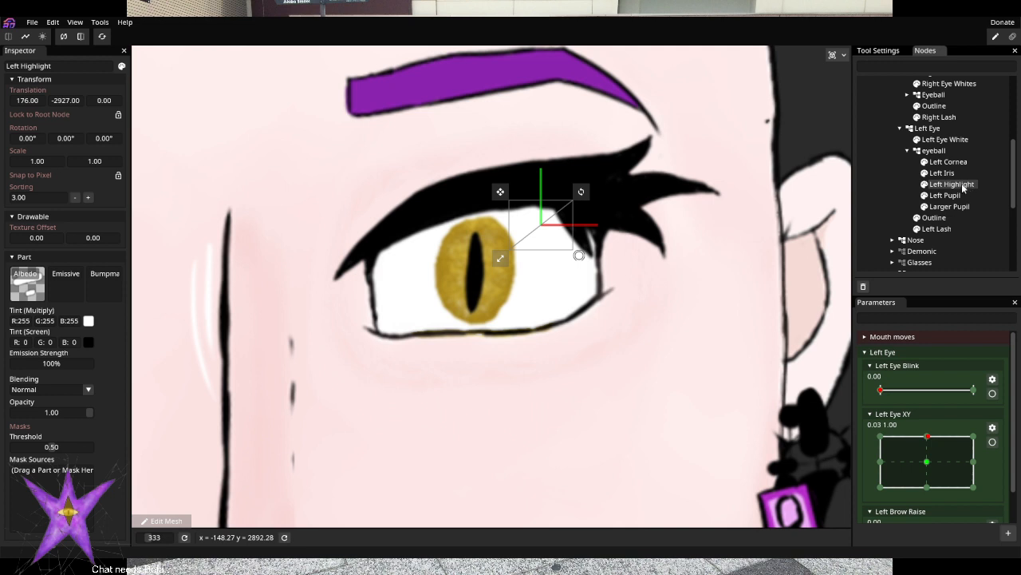
{"action": "left_click", "coordinate": [947, 174]}
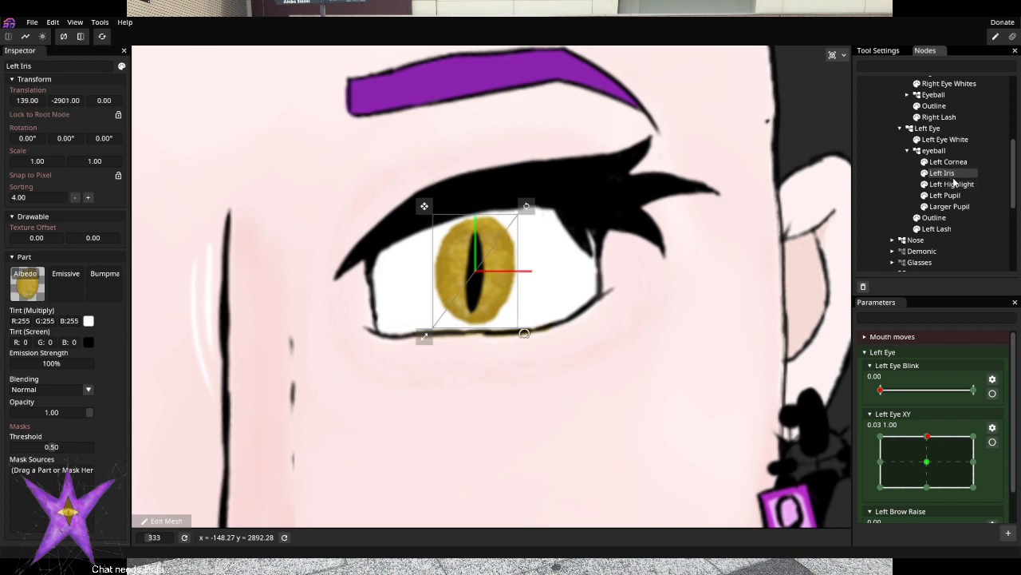
{"action": "left_click_drag", "start_coordinate": [933, 217], "coordinate": [23, 497]}
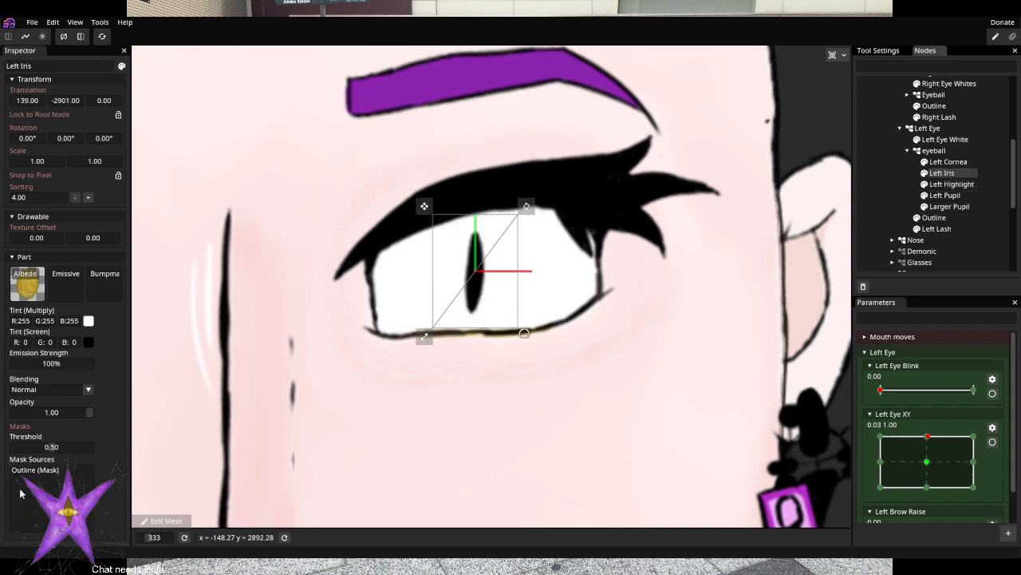
Add the left eye's Outline as a mask source for Left Highlight, Left Pupil and Larger Pupil
{"action": "left_click", "coordinate": [948, 186]}
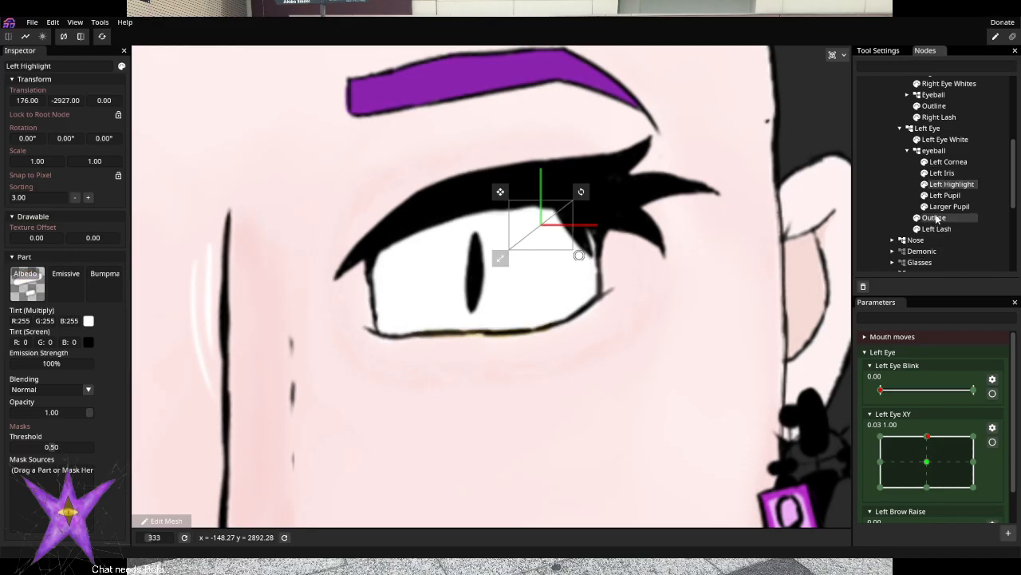
{"action": "left_click_drag", "start_coordinate": [934, 217], "coordinate": [21, 500]}
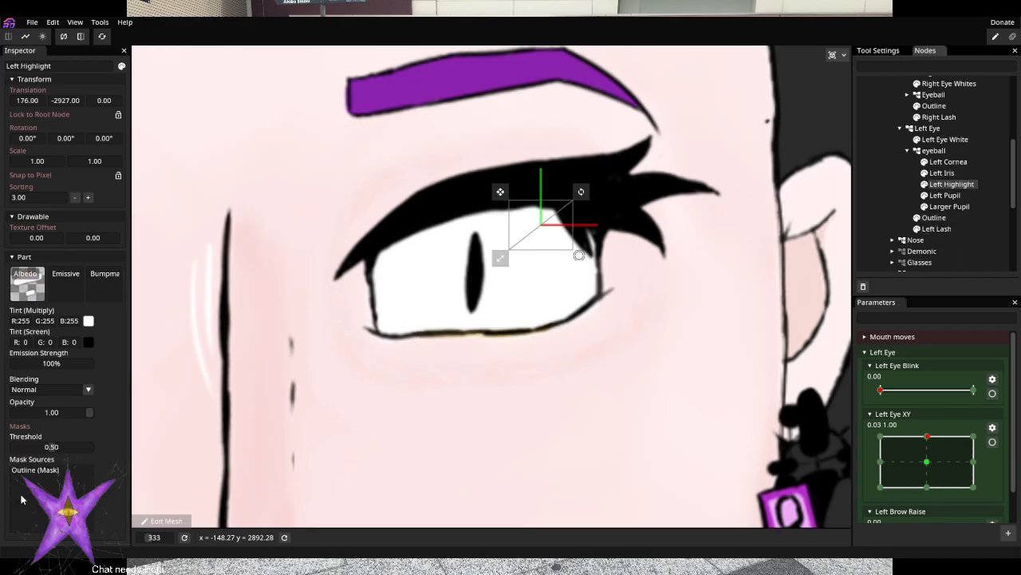
{"action": "left_click_drag", "start_coordinate": [931, 220], "coordinate": [969, 224]}
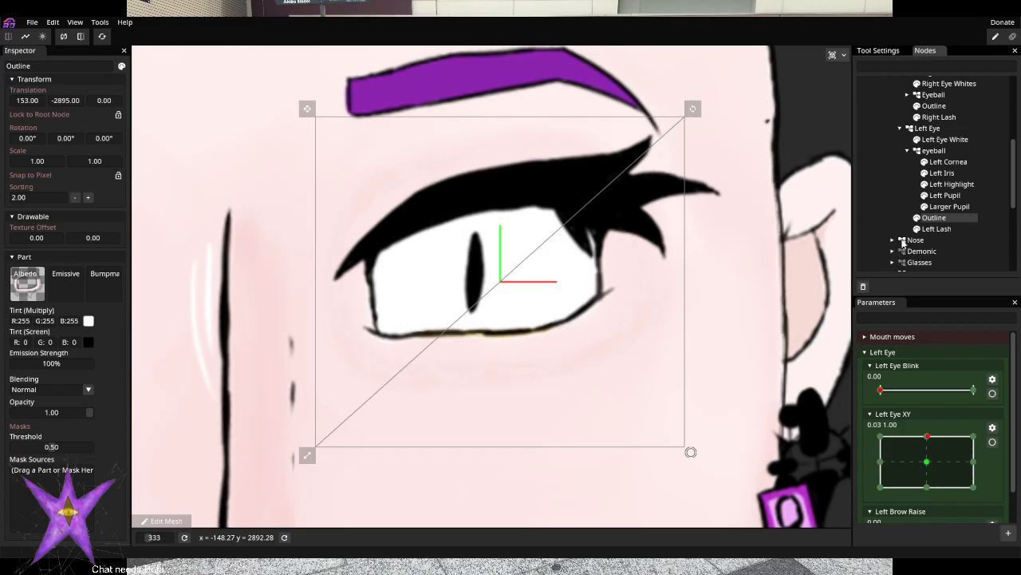
{"action": "left_click", "coordinate": [951, 199]}
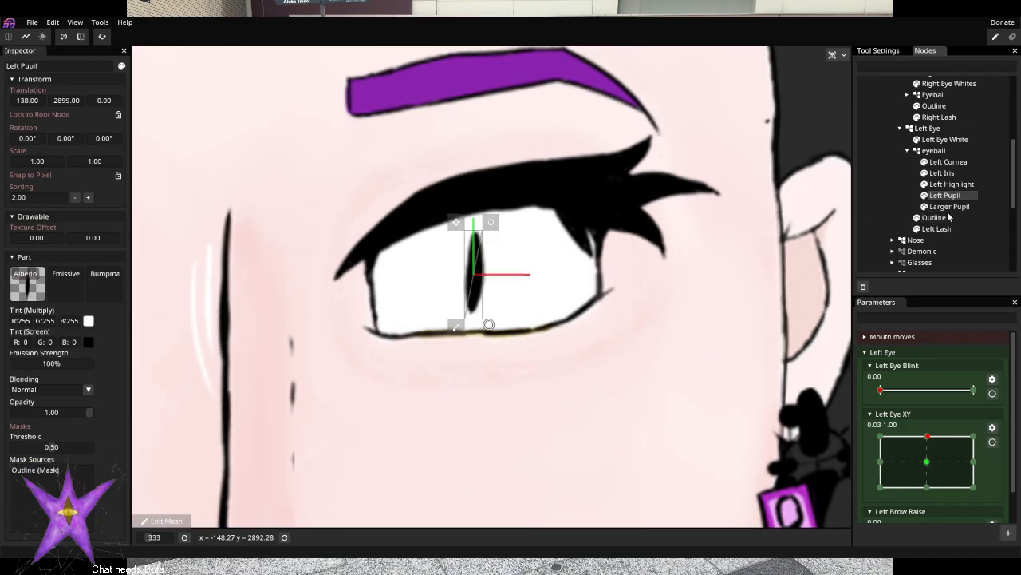
{"action": "left_click", "coordinate": [949, 207]}
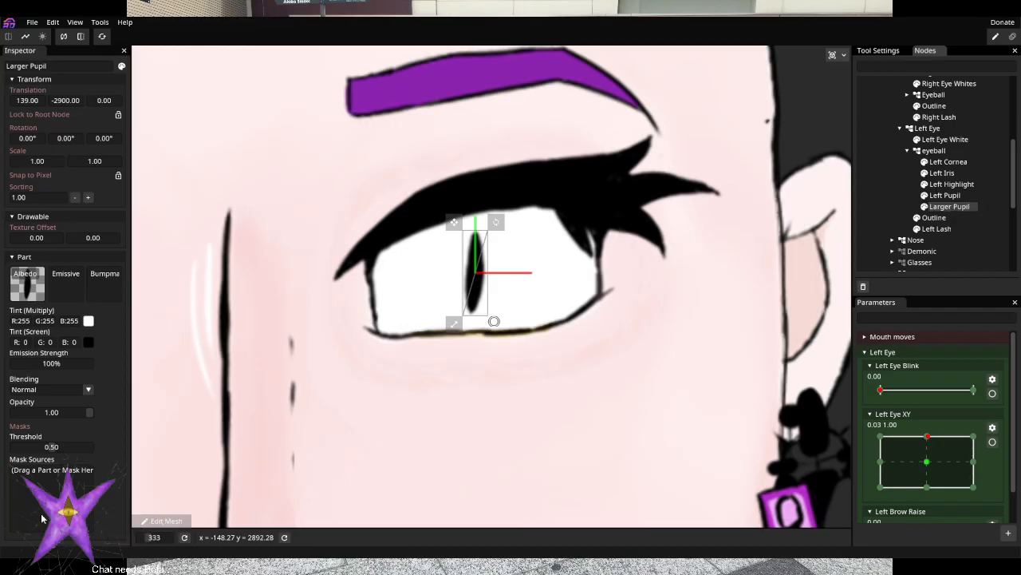
{"action": "left_click_drag", "start_coordinate": [933, 217], "coordinate": [32, 502]}
{"action": "left_click_drag", "start_coordinate": [945, 195], "coordinate": [28, 497]}
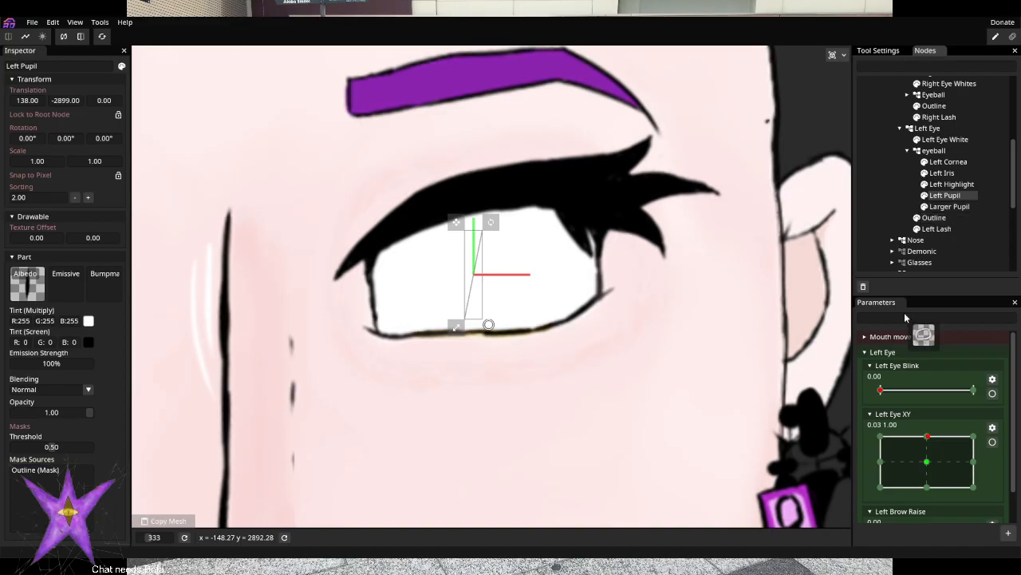
Change the Outline mask source's mode to Dodge on Left Pupil and Left Highlight
{"action": "scroll", "coordinate": [934, 216], "scroll_direction": "down", "scroll_amount": 1}
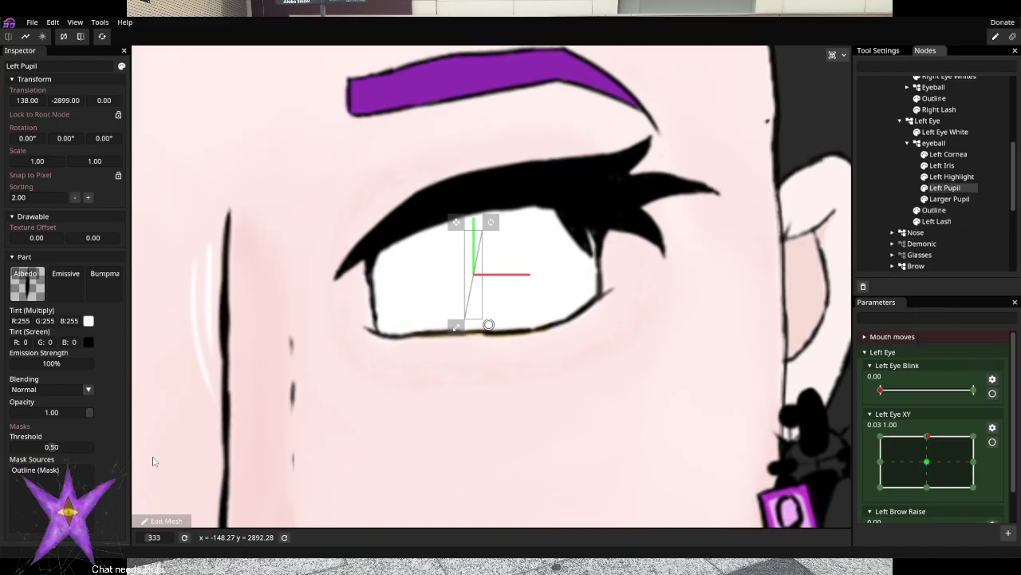
{"action": "right_click", "coordinate": [48, 470]}
{"action": "mouse_move", "coordinate": [73, 477]}
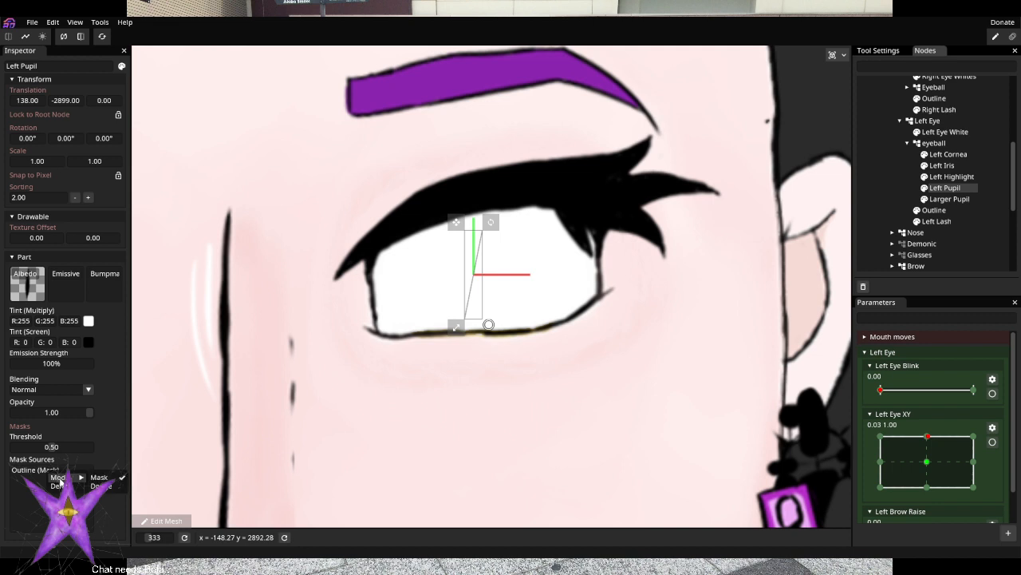
{"action": "left_click", "coordinate": [107, 486]}
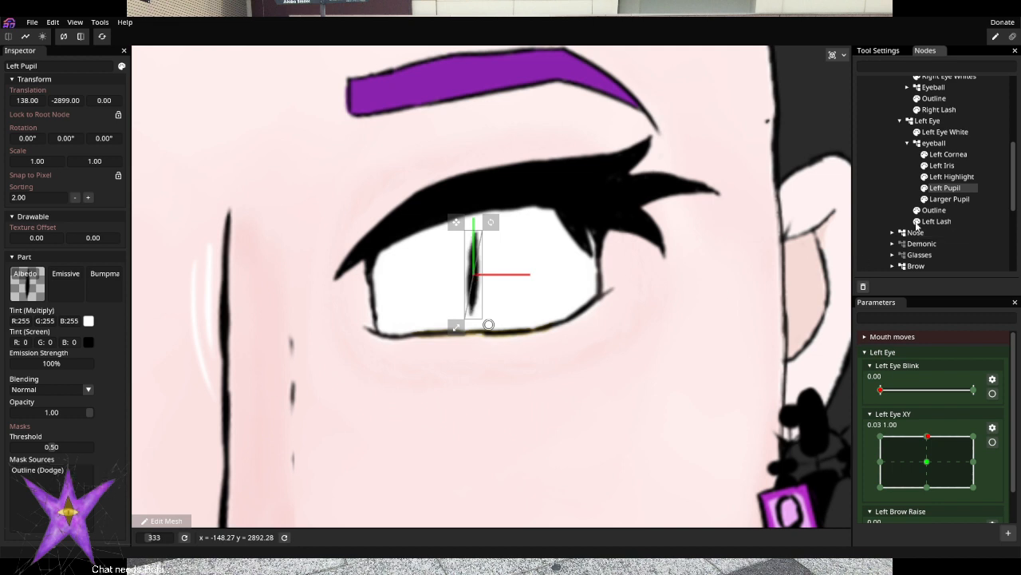
{"action": "left_click", "coordinate": [949, 179]}
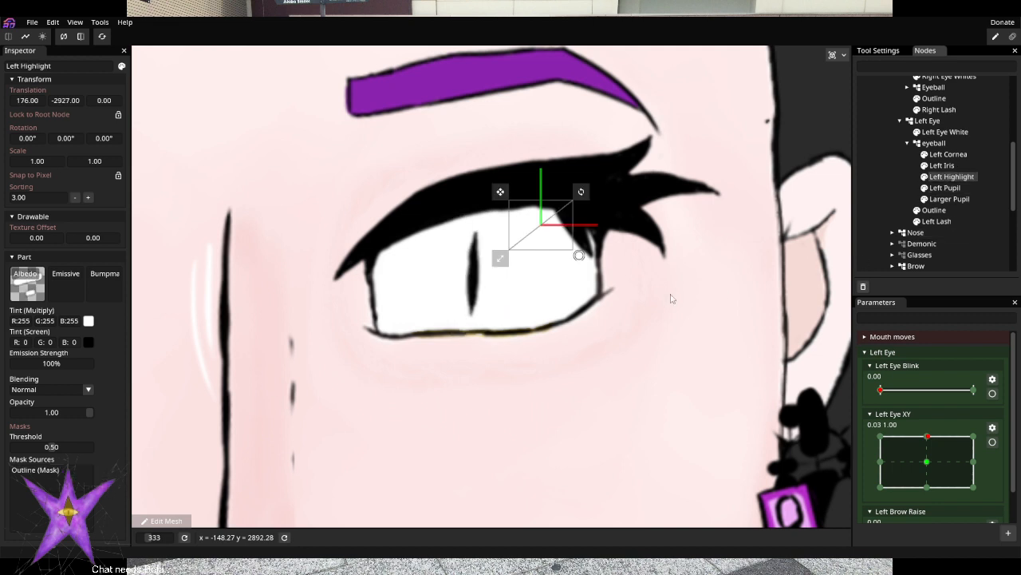
{"action": "right_click", "coordinate": [50, 469]}
{"action": "mouse_move", "coordinate": [73, 477]}
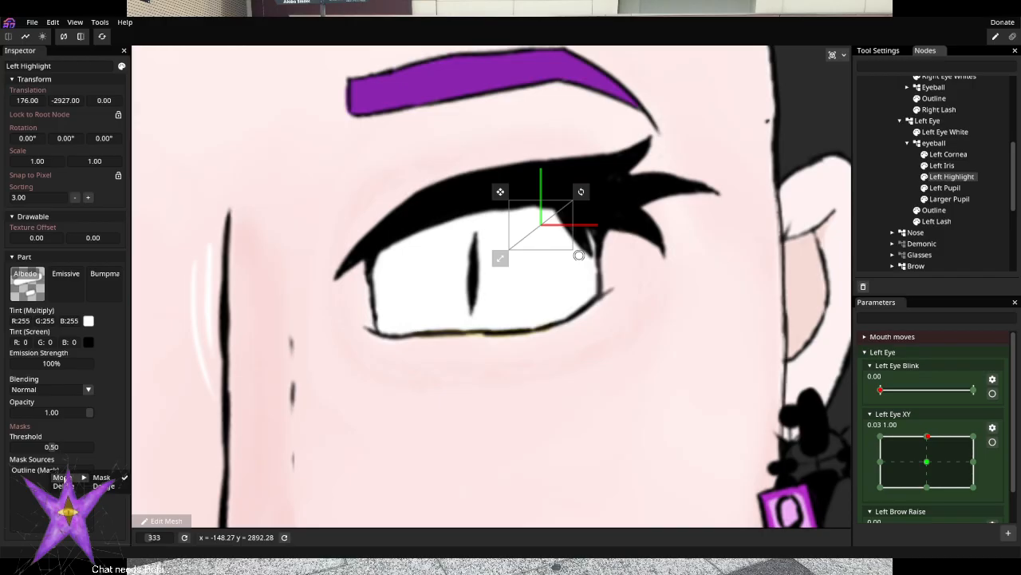
{"action": "left_click", "coordinate": [107, 486]}
Set the Outline mask source to Dodge mode on Left Iris and Left Cornea
{"action": "left_click", "coordinate": [944, 165]}
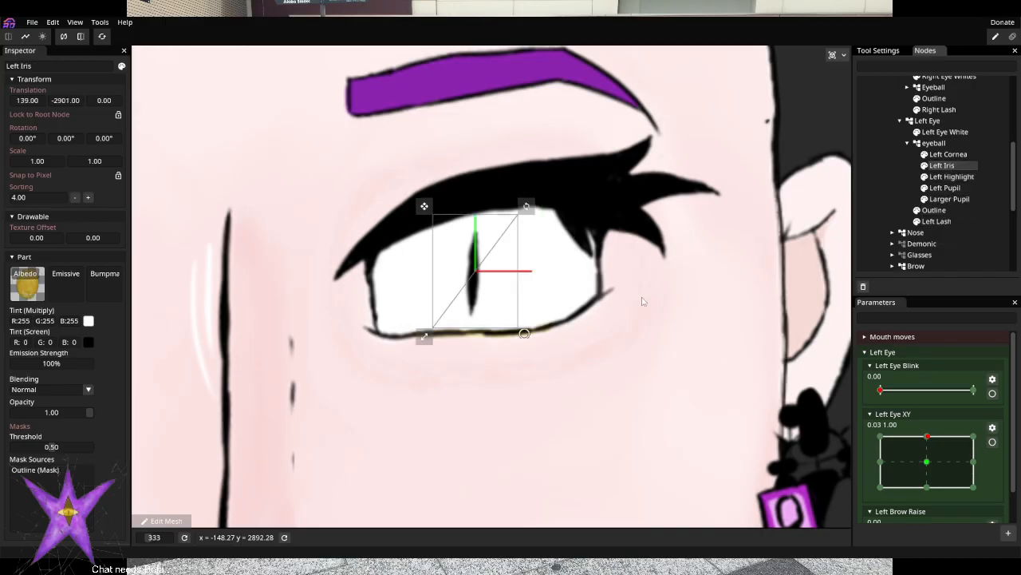
{"action": "right_click", "coordinate": [73, 477]}
{"action": "mouse_move", "coordinate": [76, 480]}
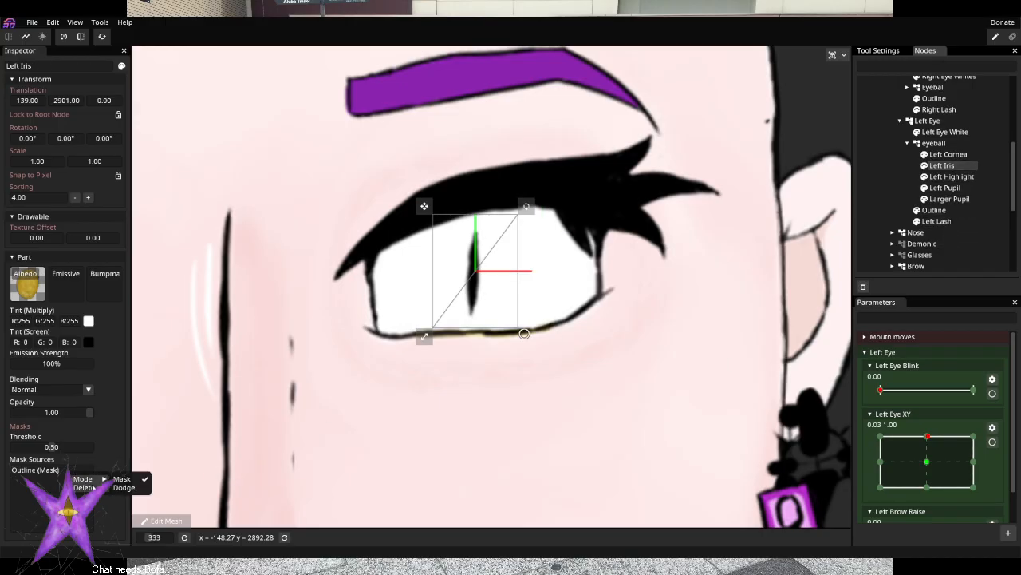
{"action": "left_click", "coordinate": [107, 486]}
{"action": "left_click", "coordinate": [931, 156]}
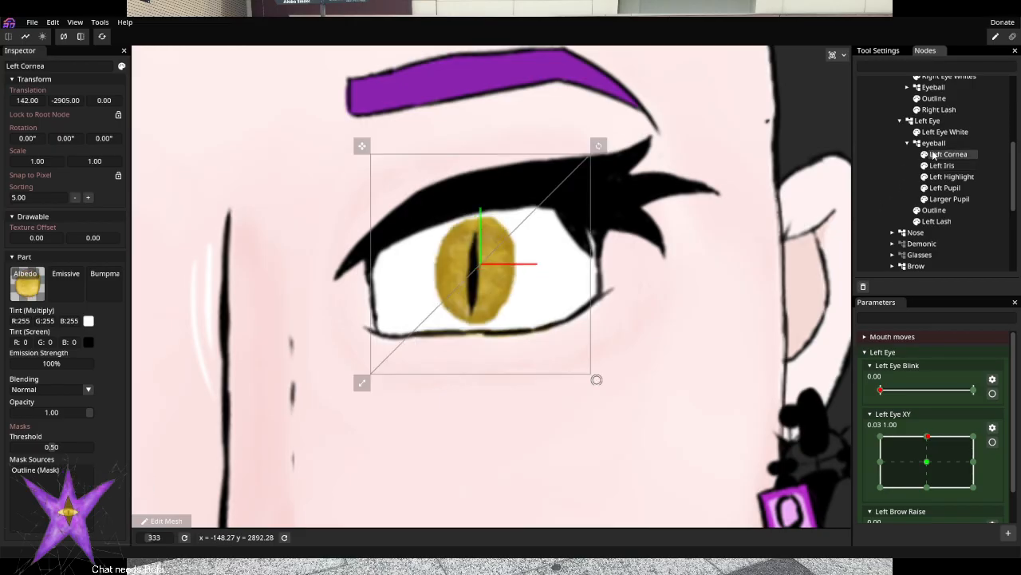
{"action": "right_click", "coordinate": [71, 477]}
{"action": "mouse_move", "coordinate": [75, 483]}
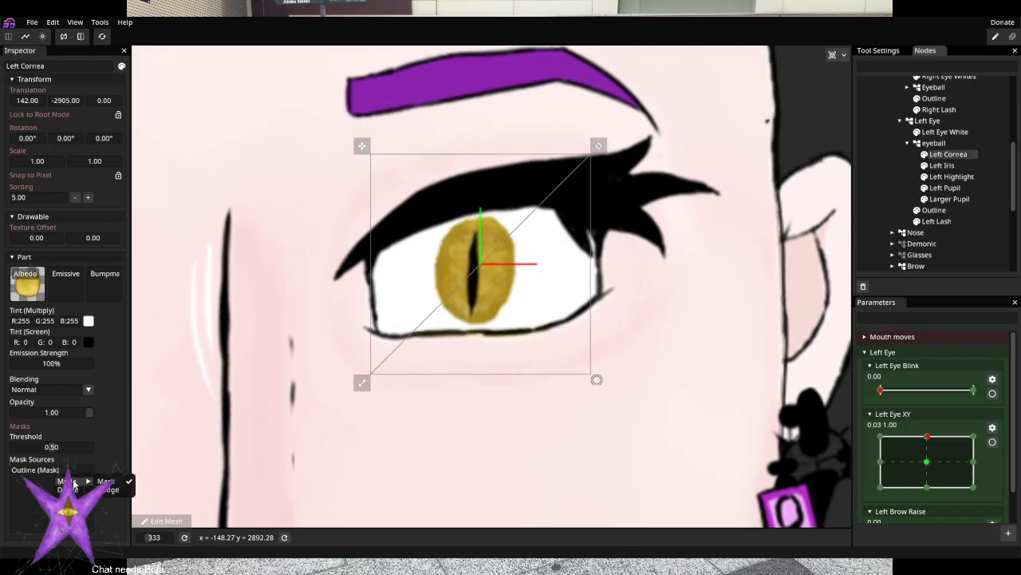
{"action": "left_click", "coordinate": [128, 488]}
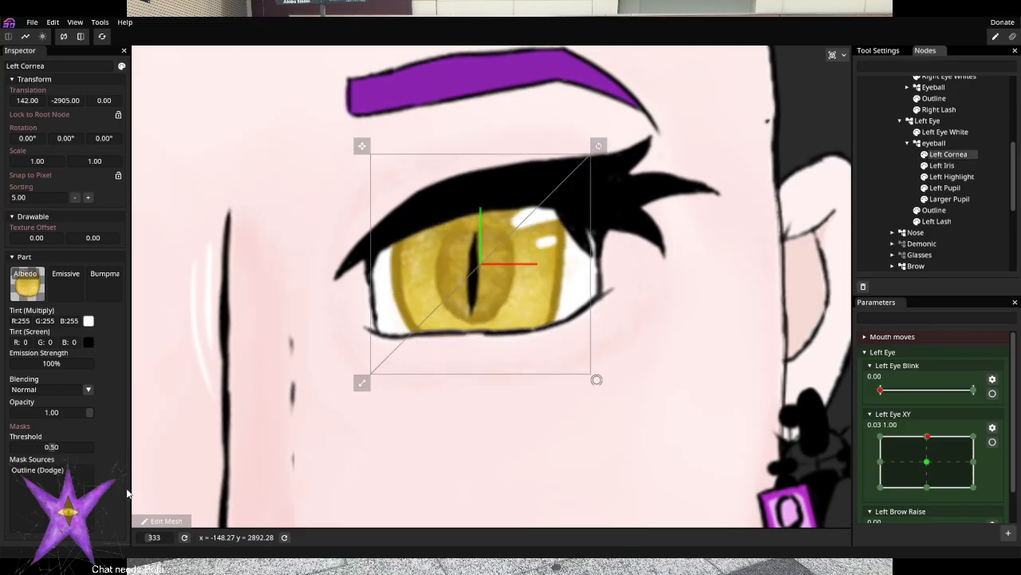
Set the Outline mask source to Dodge mode on Larger Pupil and clear the node selection
{"action": "left_click", "coordinate": [971, 200]}
{"action": "right_click", "coordinate": [60, 477]}
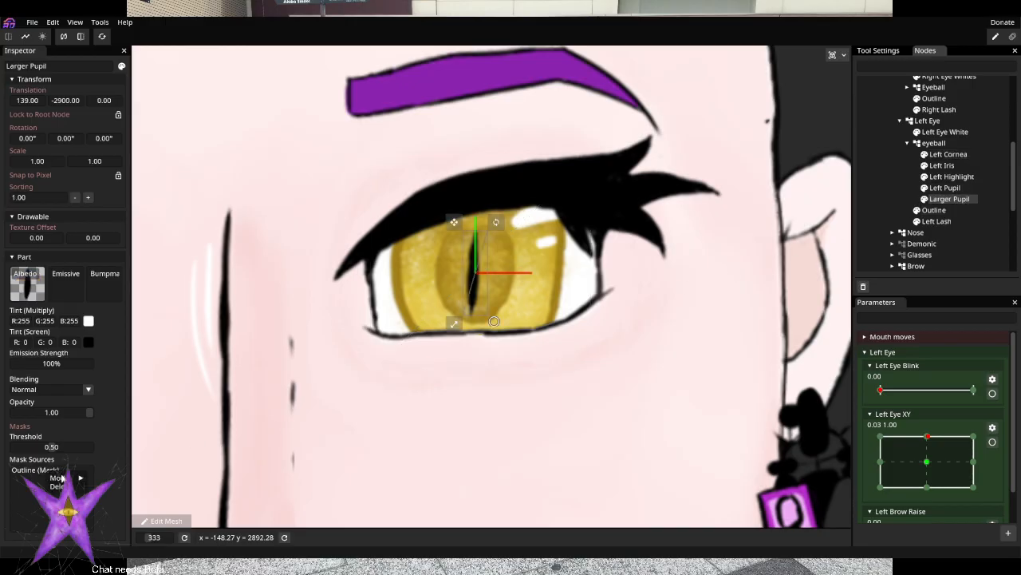
{"action": "mouse_move", "coordinate": [64, 477]}
{"action": "left_click", "coordinate": [110, 490]}
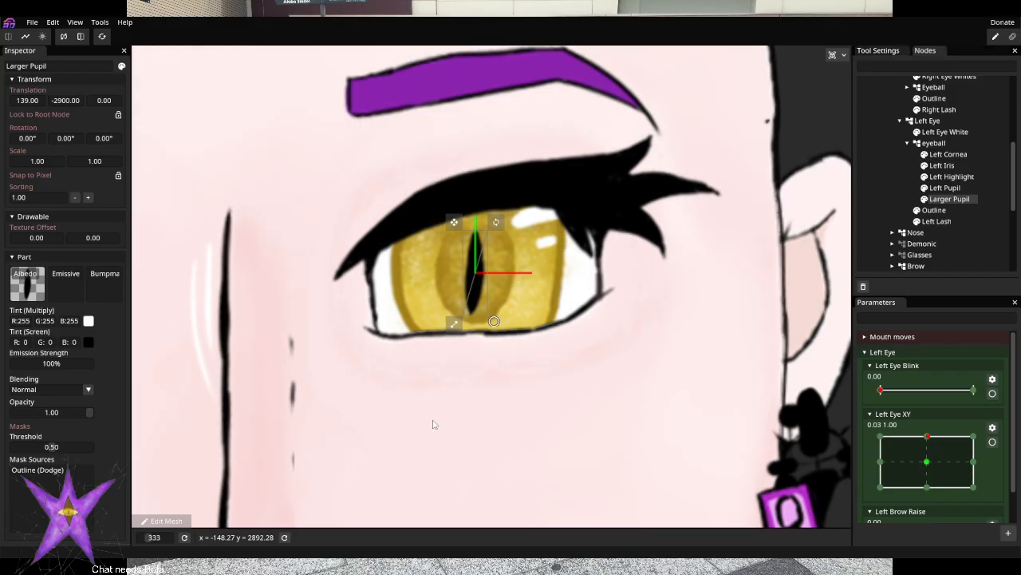
{"action": "left_click", "coordinate": [886, 188]}
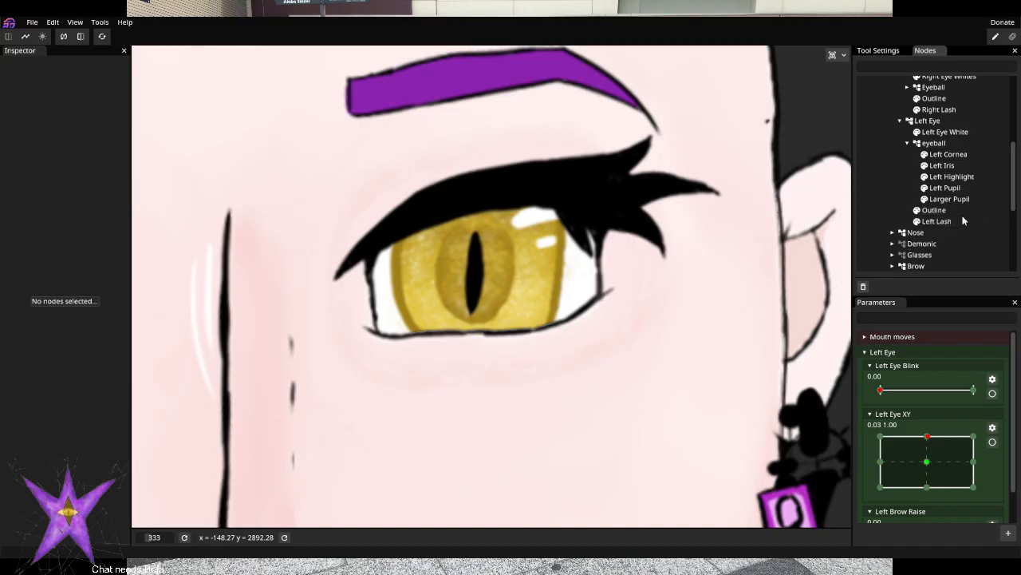
Try moving the left eyeball group by about 4.80, -1.20 to test the masking, and undo the move
{"action": "left_click", "coordinate": [942, 154]}
{"action": "left_click", "coordinate": [934, 144]}
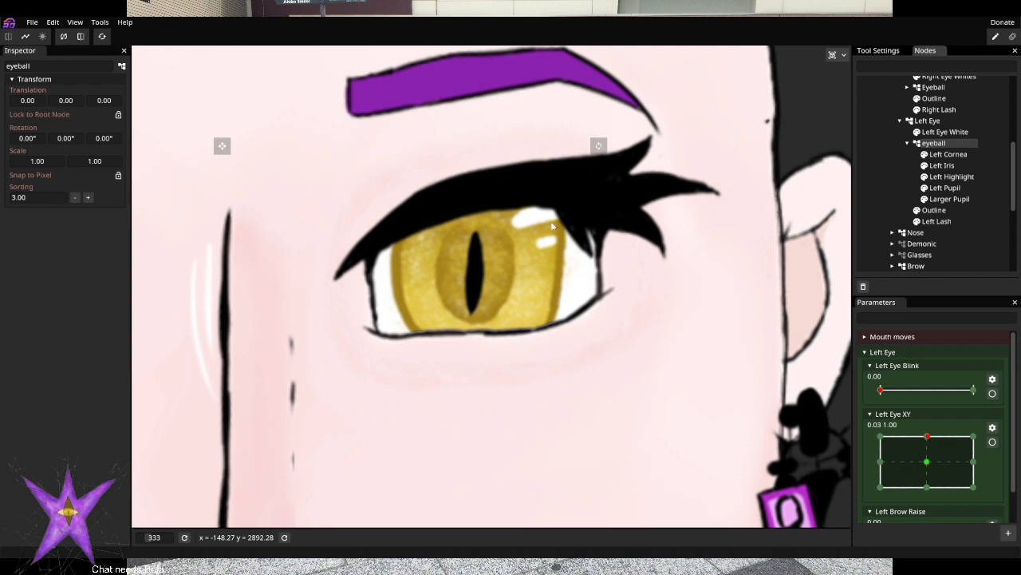
{"action": "mouse_move", "coordinate": [222, 146]}
{"action": "left_mouse_down"}
{"action": "mouse_move", "coordinate": [205, 27]}
{"action": "mouse_move", "coordinate": [233, 225]}
{"action": "mouse_move", "coordinate": [280, 200]}
{"action": "mouse_move", "coordinate": [275, 207]}
{"action": "mouse_move", "coordinate": [224, 160]}
{"action": "mouse_move", "coordinate": [200, 43]}
{"action": "mouse_move", "coordinate": [187, 149]}
{"action": "mouse_move", "coordinate": [136, 150]}
{"action": "mouse_move", "coordinate": [192, 151]}
{"action": "mouse_move", "coordinate": [182, 162]}
{"action": "mouse_move", "coordinate": [141, 158]}
{"action": "mouse_move", "coordinate": [230, 144]}
{"action": "left_mouse_up"}
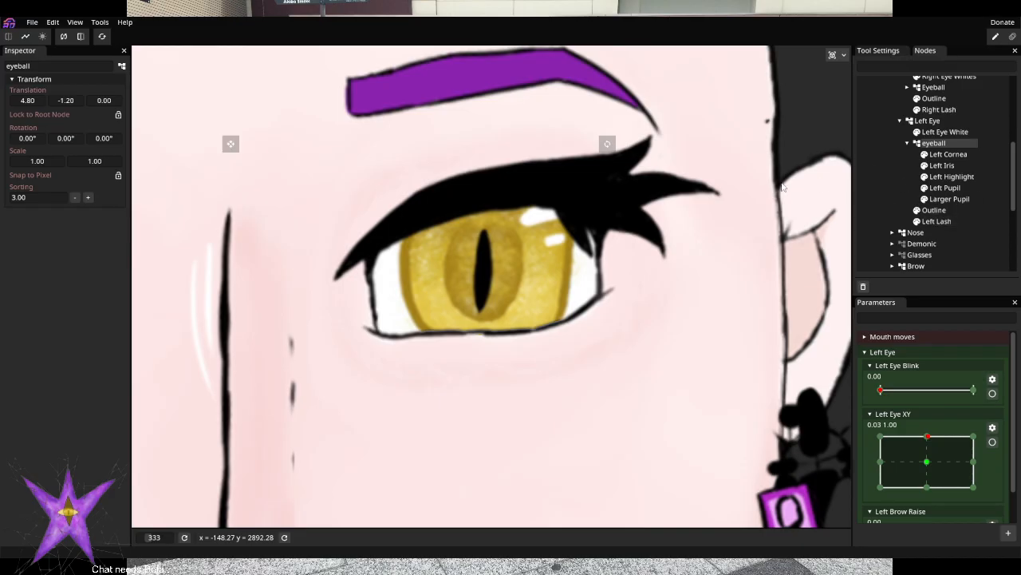
{"action": "key", "text": "ctrl+z"}
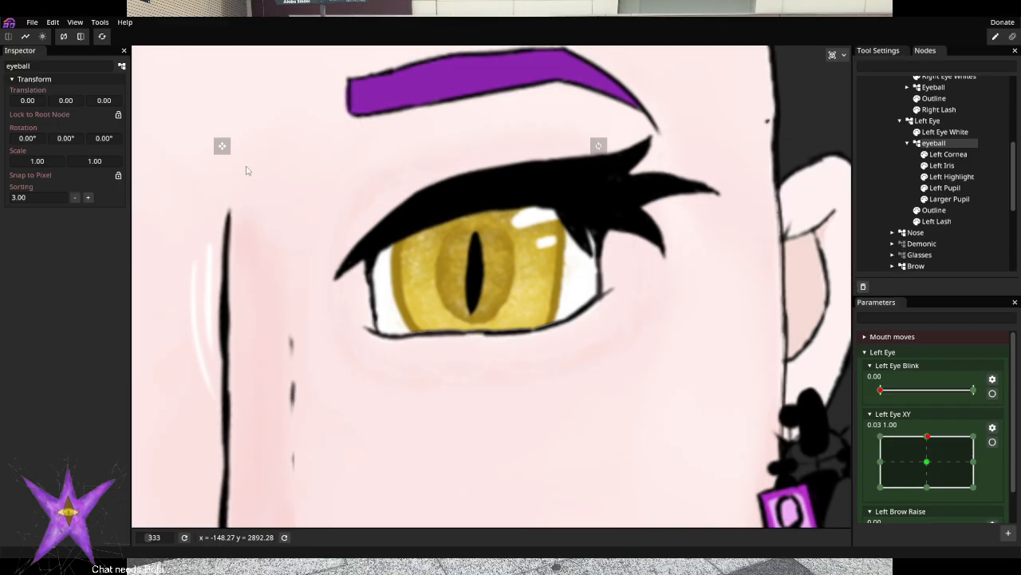
Toggle the visibility of the left eye's Outline and Left Lash to examine the masked eyeball beneath them
{"action": "left_click", "coordinate": [941, 212]}
{"action": "left_click", "coordinate": [916, 210]}
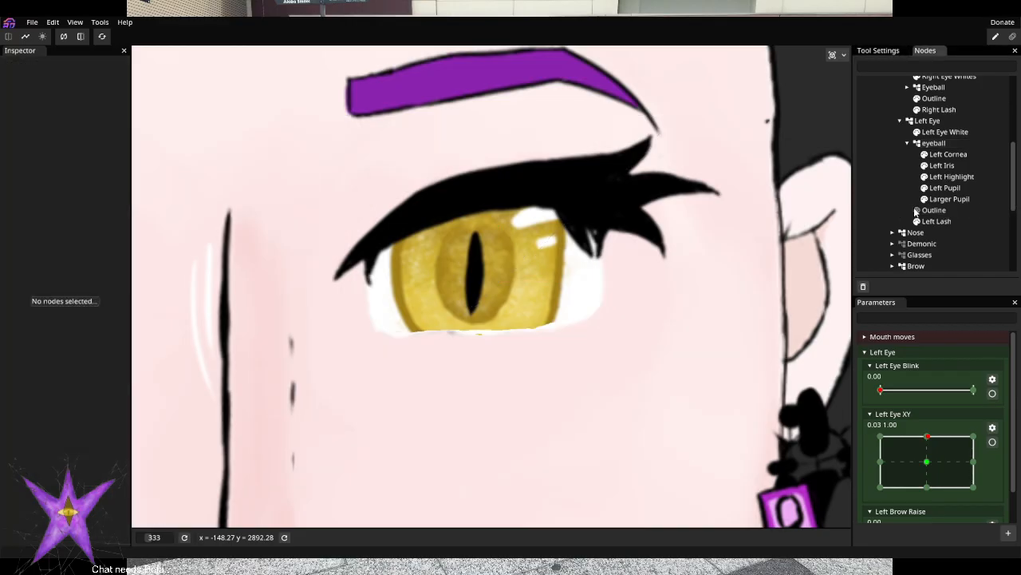
{"action": "left_click", "coordinate": [916, 222]}
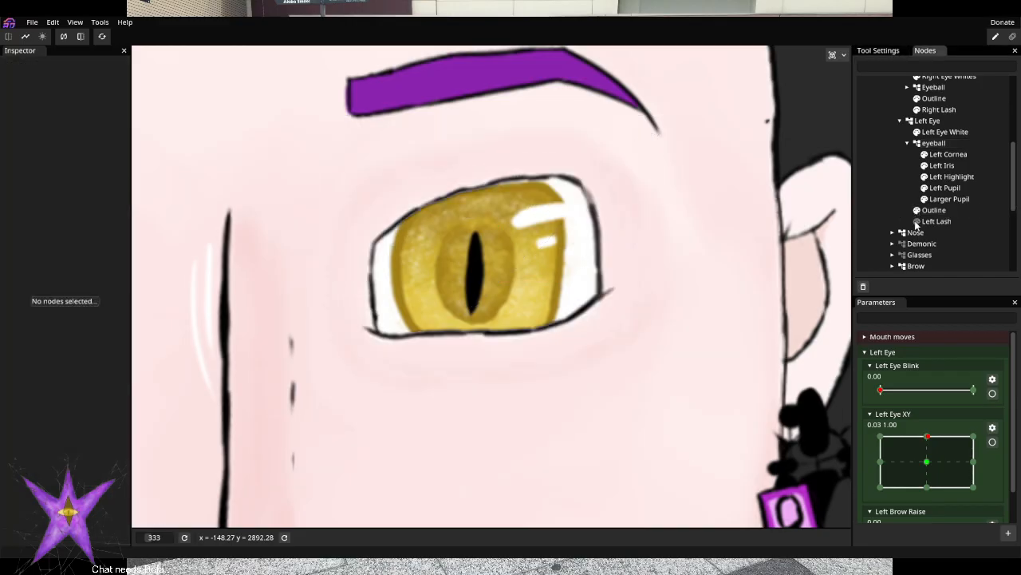
{"action": "left_click", "coordinate": [917, 222]}
{"action": "left_click", "coordinate": [917, 222]}
{"action": "left_click", "coordinate": [917, 222]}
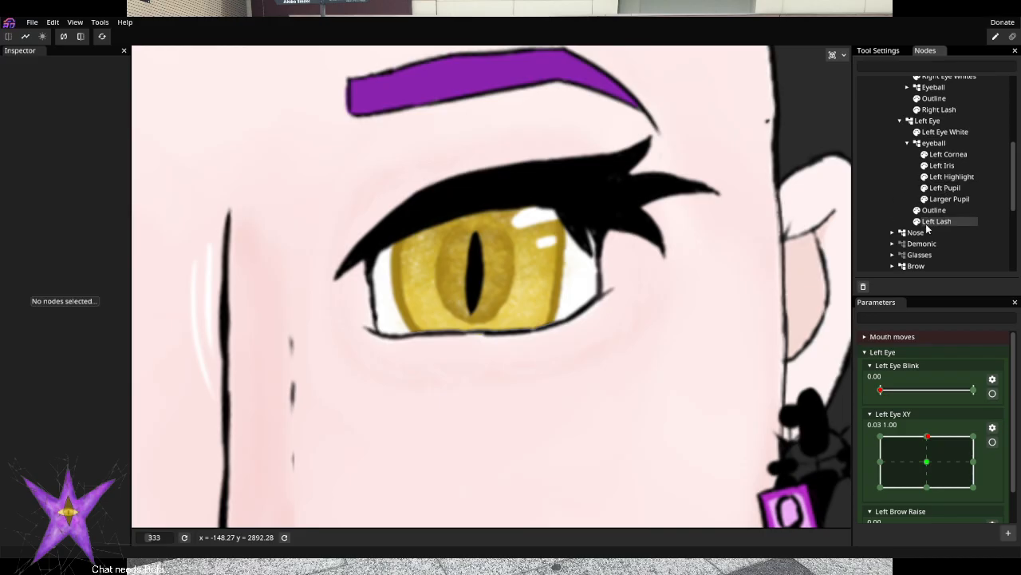
Arm Left Eye XY for the left eyeball group and key its 0.00, 1.00 point with a translation of about 3.60, -11.11
{"action": "left_click", "coordinate": [946, 143]}
{"action": "left_click", "coordinate": [992, 441]}
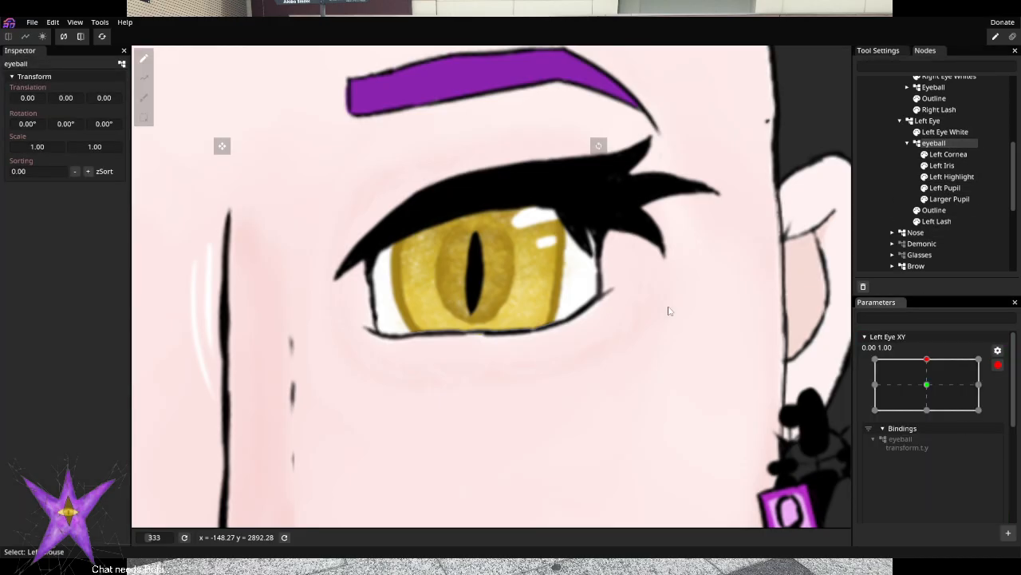
{"action": "mouse_move", "coordinate": [222, 145]}
{"action": "left_mouse_down"}
{"action": "mouse_move", "coordinate": [221, 111]}
{"action": "mouse_move", "coordinate": [230, 134]}
{"action": "left_mouse_up"}
{"action": "left_click_drag", "start_coordinate": [218, 130], "coordinate": [227, 128]}
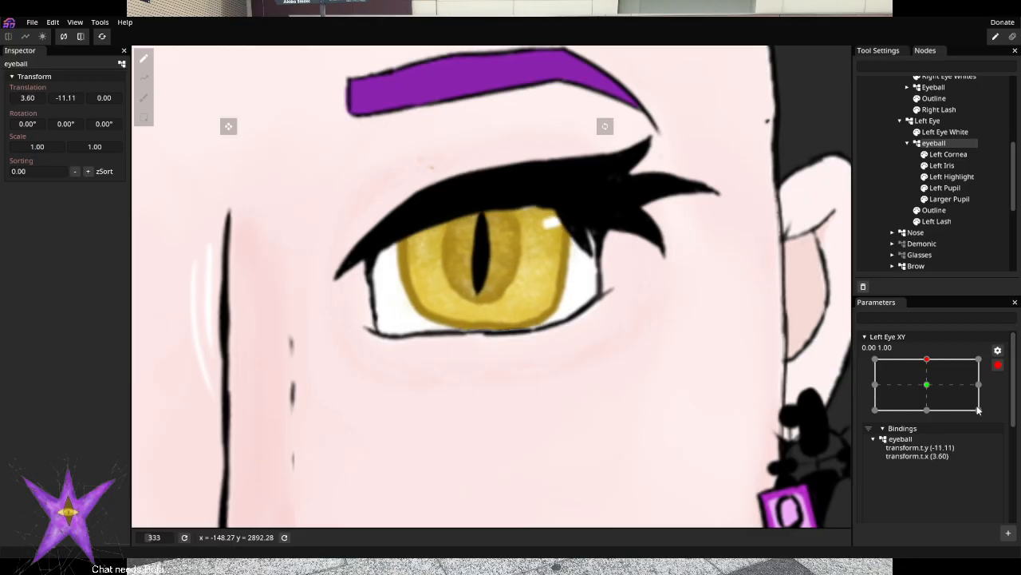
Key the left eyeball group at the 0.00, -1.00 point of Left Eye XY with a translation of about 0.30, 13.81
{"action": "left_click", "coordinate": [926, 410]}
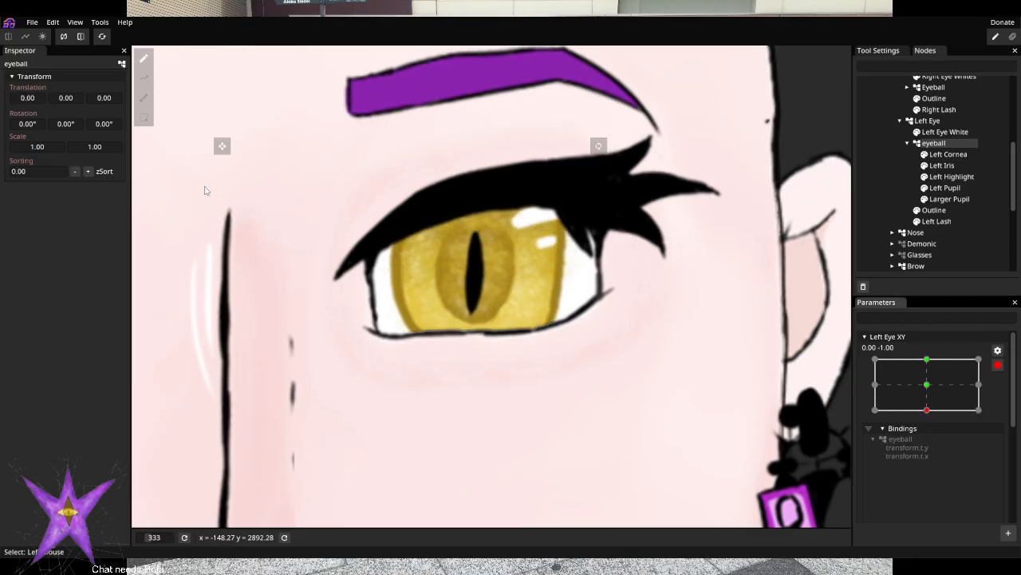
{"action": "left_click_drag", "start_coordinate": [222, 145], "coordinate": [221, 174]}
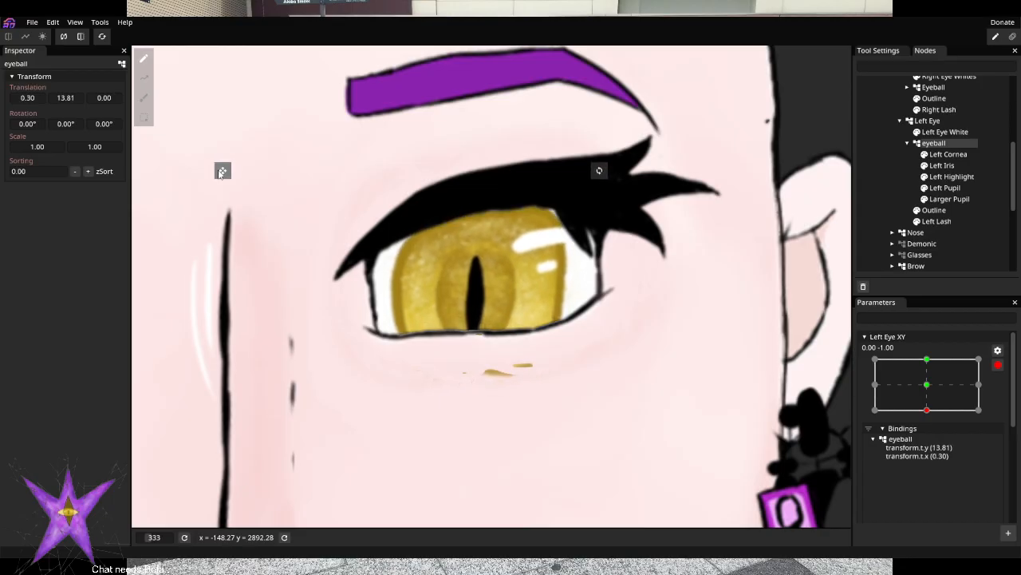
Disarm Left Eye XY and generate an automatic mesh for the Left Cornea part
{"action": "left_click", "coordinate": [948, 154]}
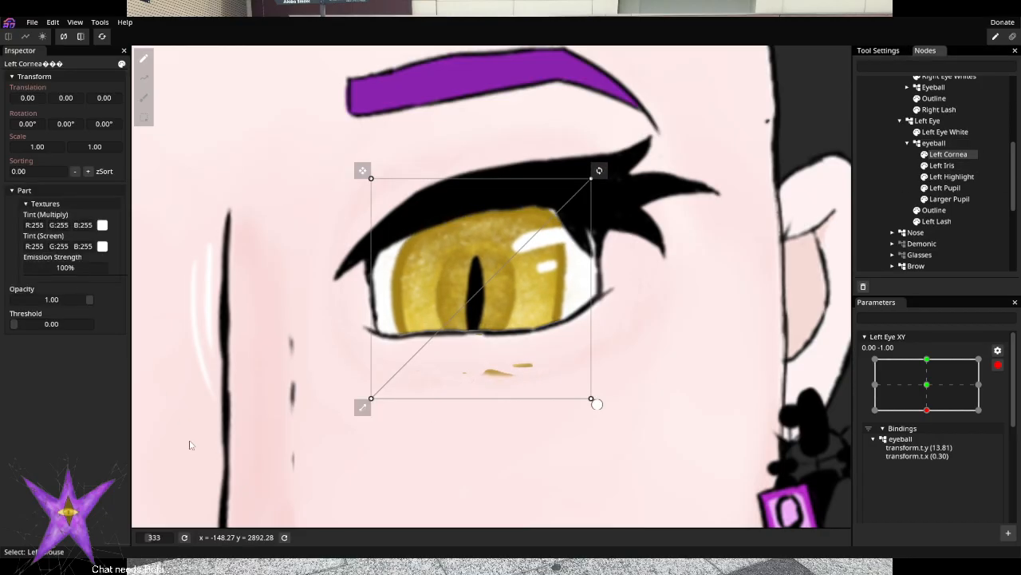
{"action": "left_click", "coordinate": [997, 365]}
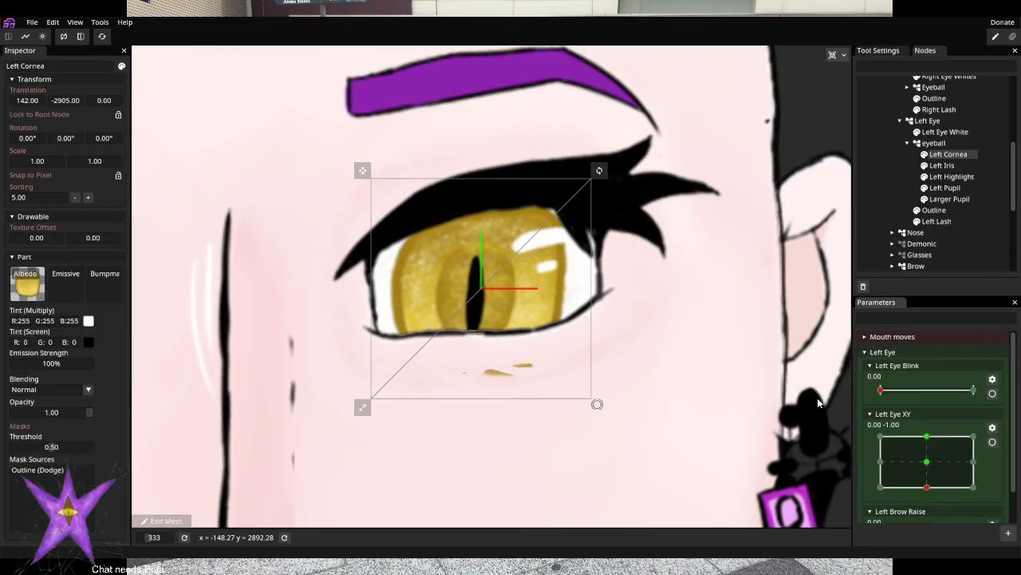
{"action": "left_click", "coordinate": [168, 519]}
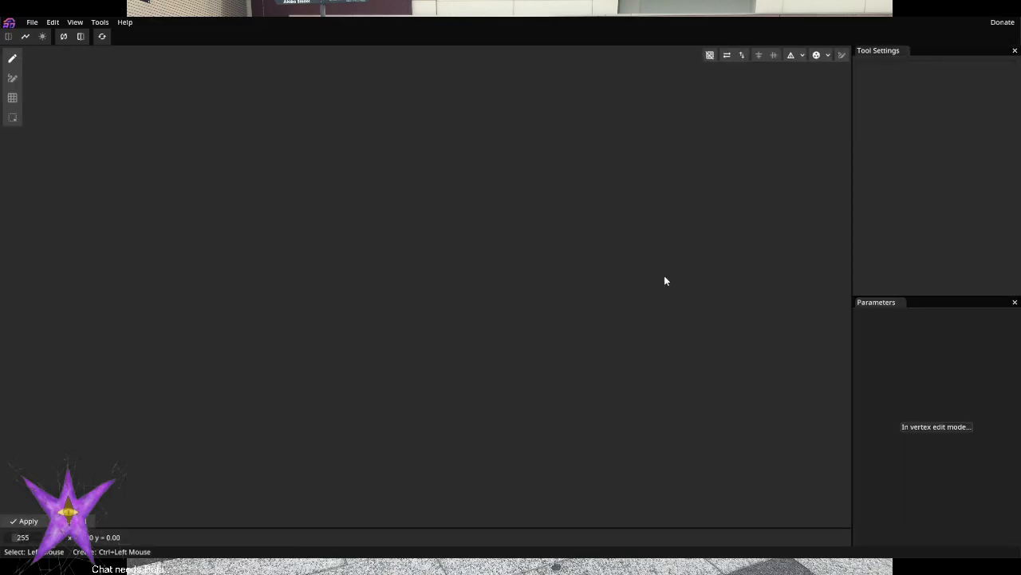
{"action": "left_click", "coordinate": [819, 55]}
{"action": "scroll", "coordinate": [468, 319], "scroll_direction": "up", "scroll_amount": 2}
{"action": "scroll", "coordinate": [467, 296], "scroll_direction": "up", "scroll_amount": 3}
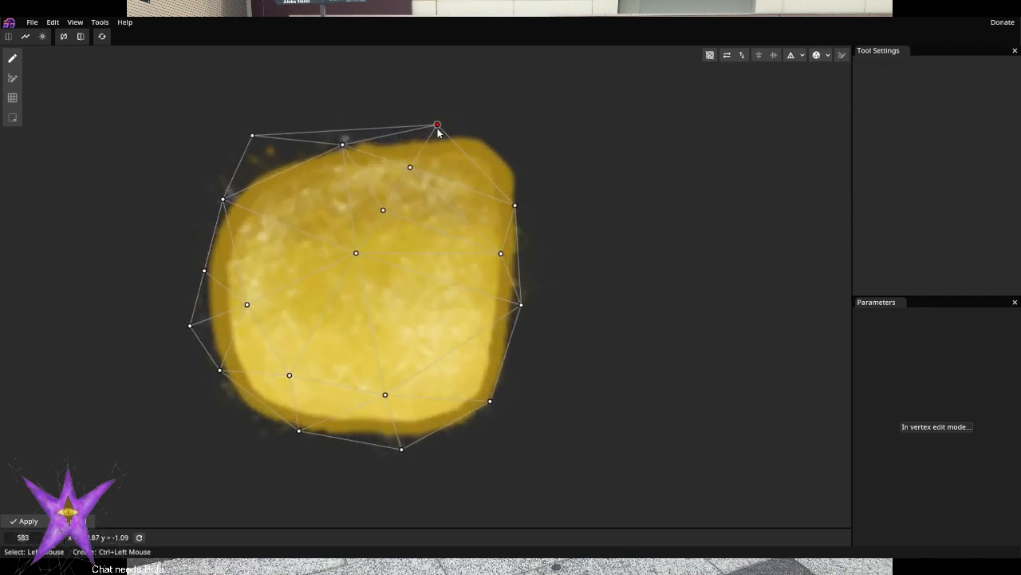
Fit the outer vertices of the Left Cornea mesh closely around the yellow artwork, excluding the stray specks, and apply the mesh
{"action": "left_click_drag", "start_coordinate": [437, 124], "coordinate": [515, 138]}
{"action": "left_click_drag", "start_coordinate": [252, 137], "coordinate": [273, 169]}
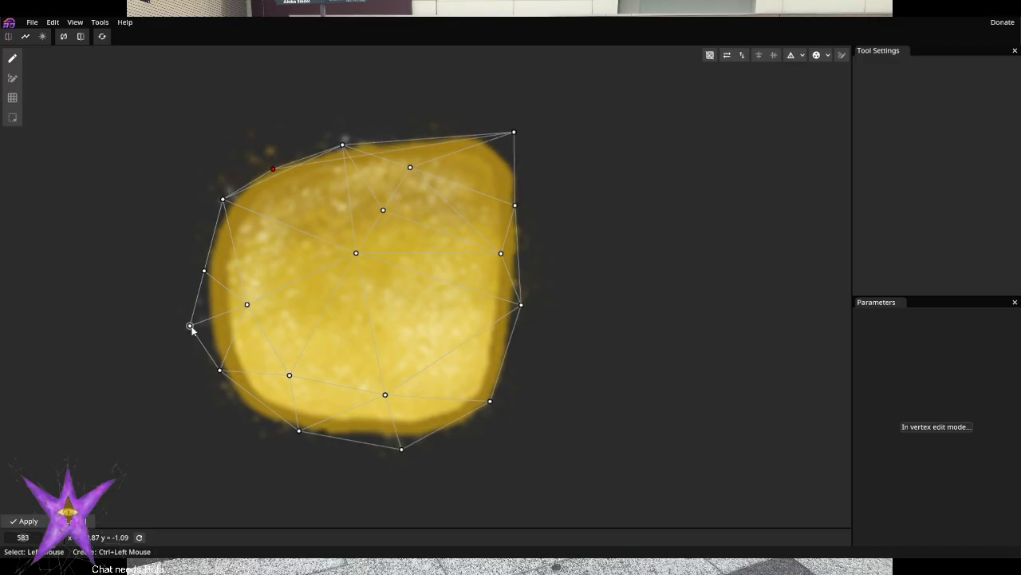
{"action": "left_click_drag", "start_coordinate": [191, 328], "coordinate": [211, 324]}
{"action": "left_click_drag", "start_coordinate": [221, 374], "coordinate": [242, 412]}
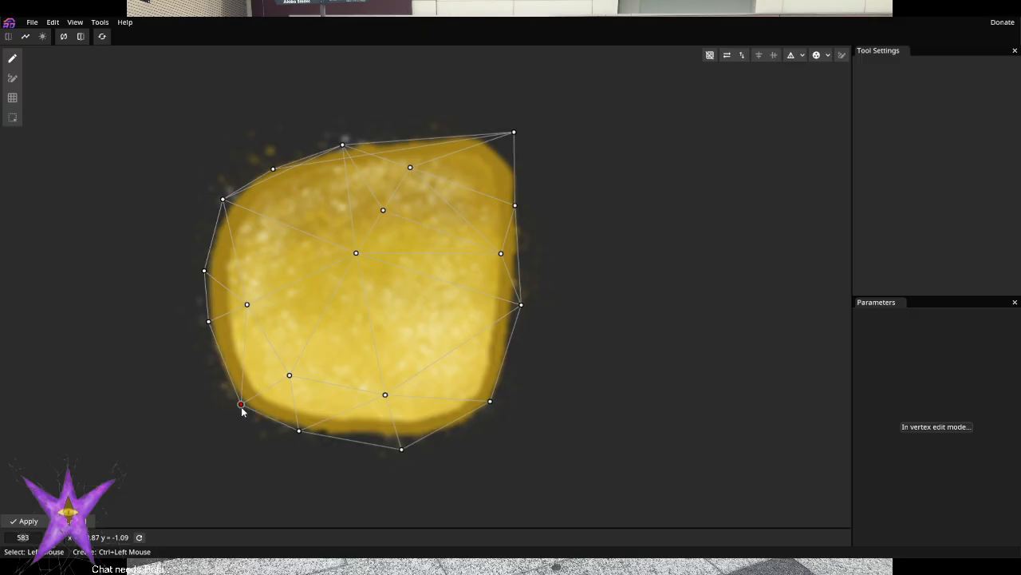
{"action": "left_click_drag", "start_coordinate": [212, 326], "coordinate": [205, 335]}
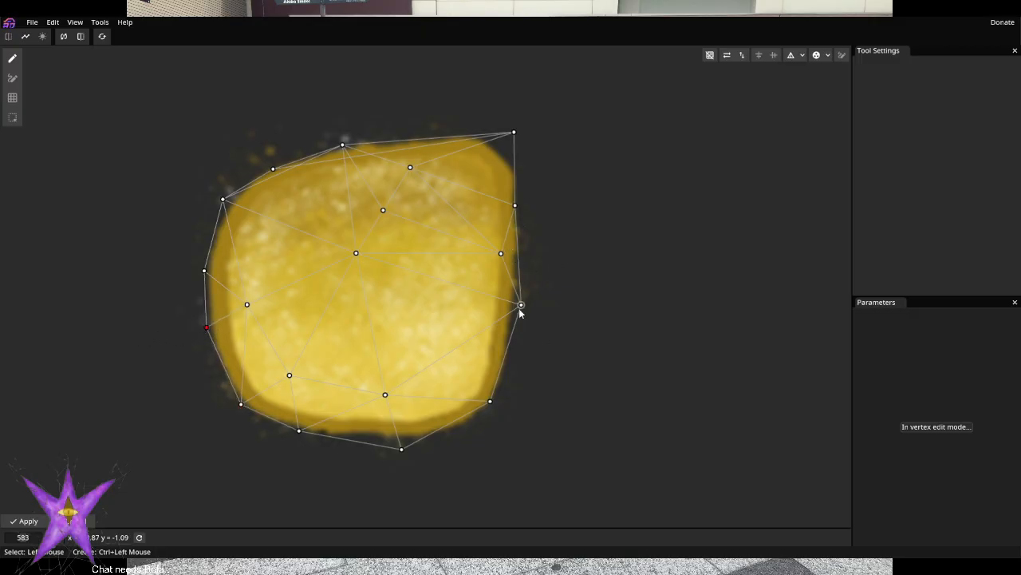
{"action": "left_click_drag", "start_coordinate": [521, 304], "coordinate": [514, 305]}
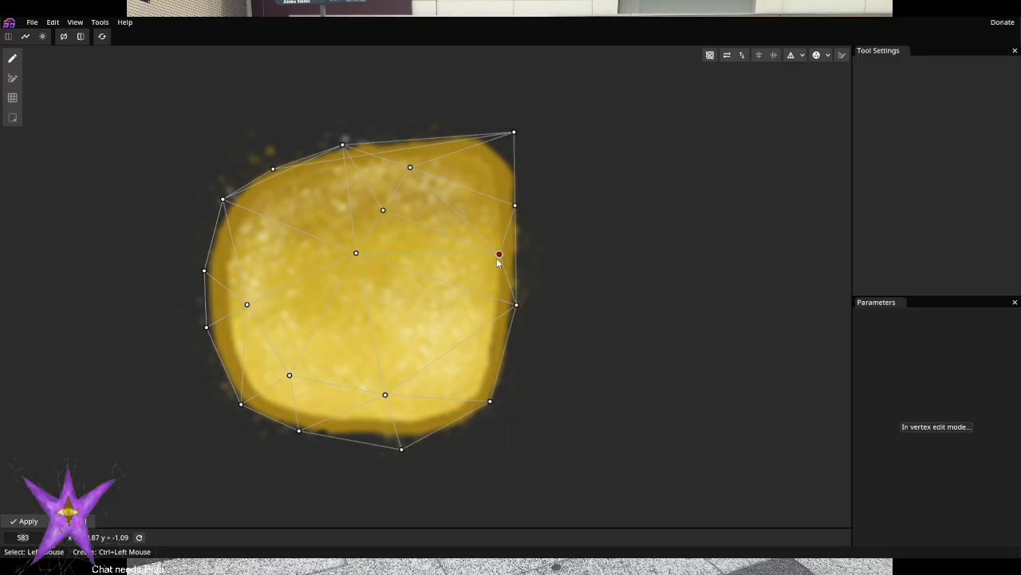
{"action": "left_click_drag", "start_coordinate": [514, 206], "coordinate": [520, 209]}
{"action": "left_click_drag", "start_coordinate": [515, 133], "coordinate": [505, 138]}
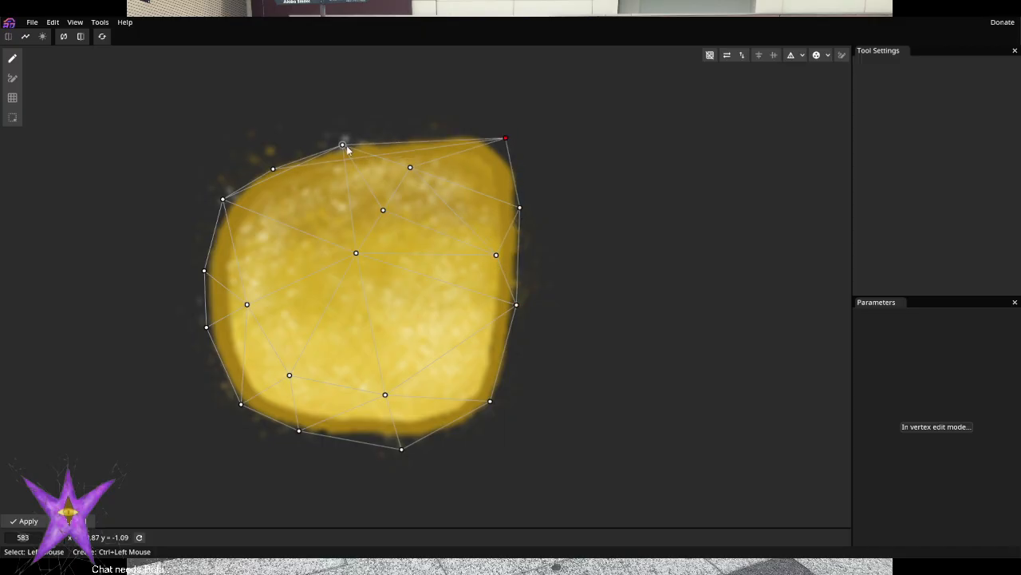
{"action": "left_click_drag", "start_coordinate": [346, 146], "coordinate": [415, 140]}
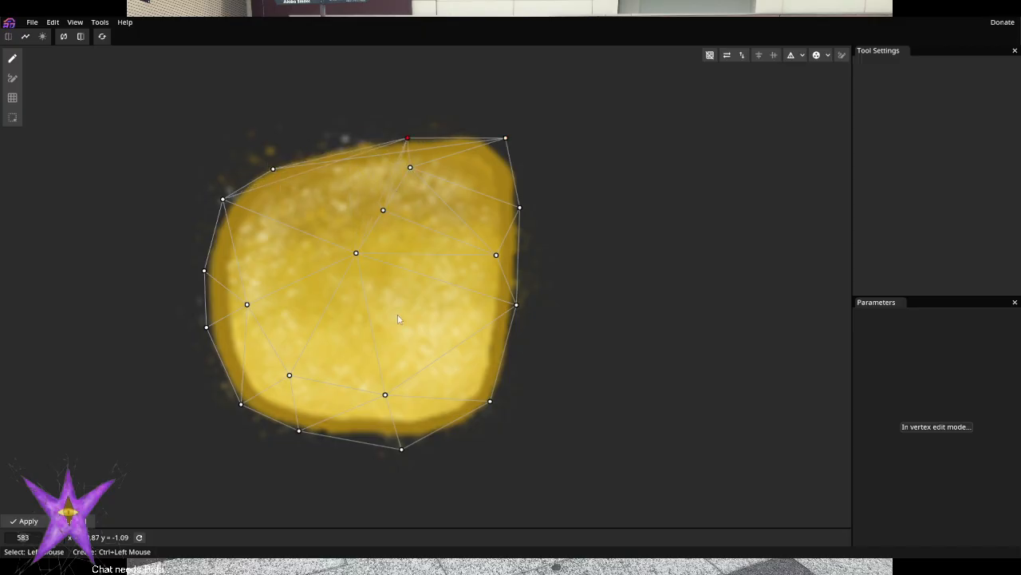
{"action": "left_click_drag", "start_coordinate": [403, 452], "coordinate": [444, 436]}
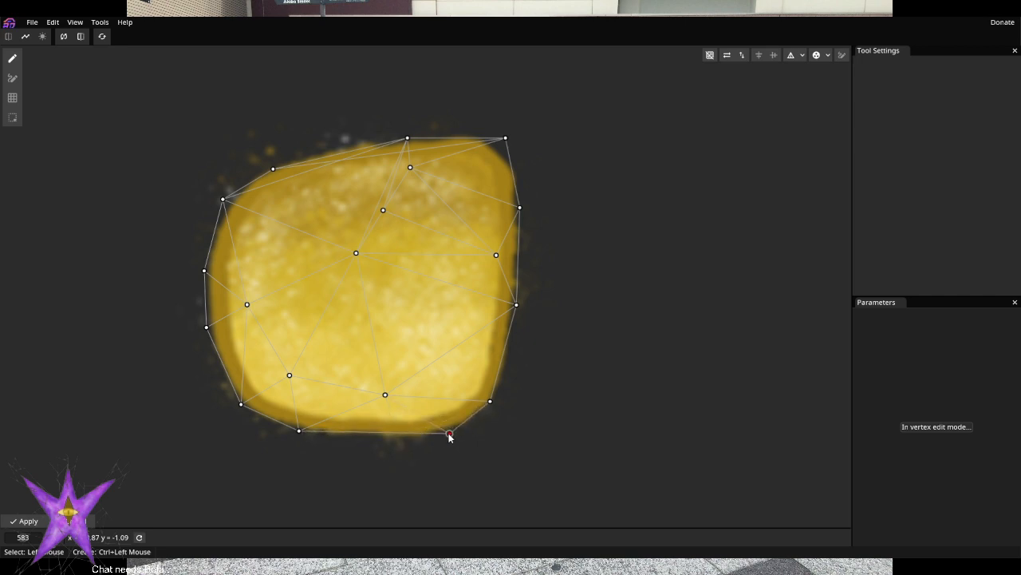
{"action": "left_click", "coordinate": [12, 521]}
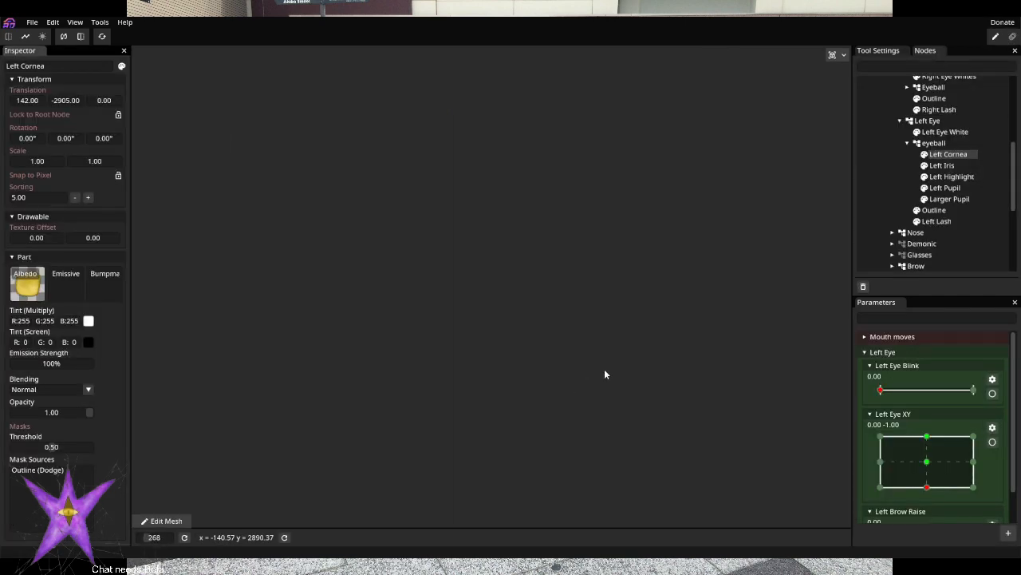
Arm Left Eye XY and deform Left Cornea's lower vertices upward at 0.00, -1.00 to hide the stray pieces below the eye, saving the project midway
{"action": "scroll", "coordinate": [614, 343], "scroll_direction": "up", "scroll_amount": 5}
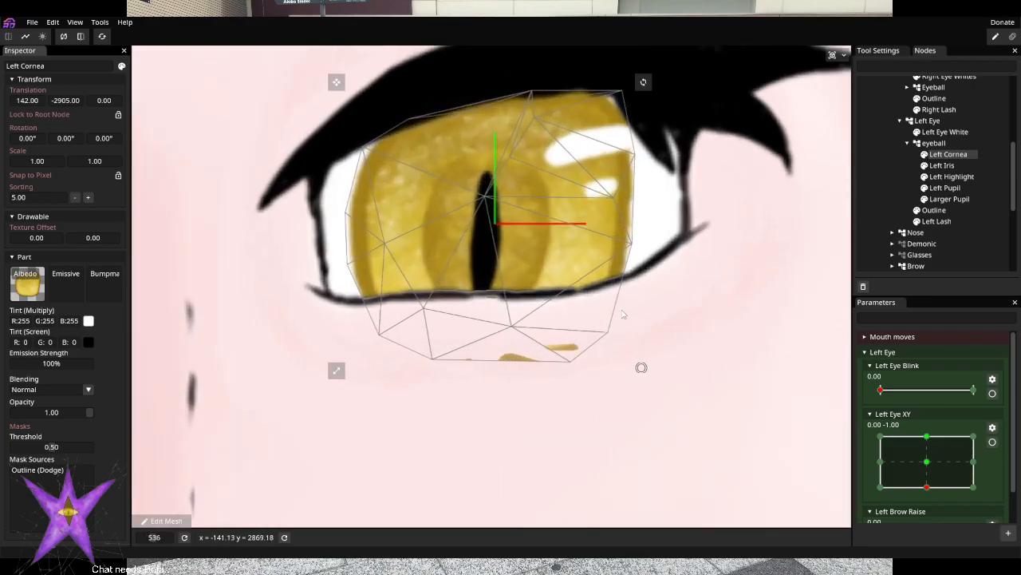
{"action": "left_click", "coordinate": [992, 441]}
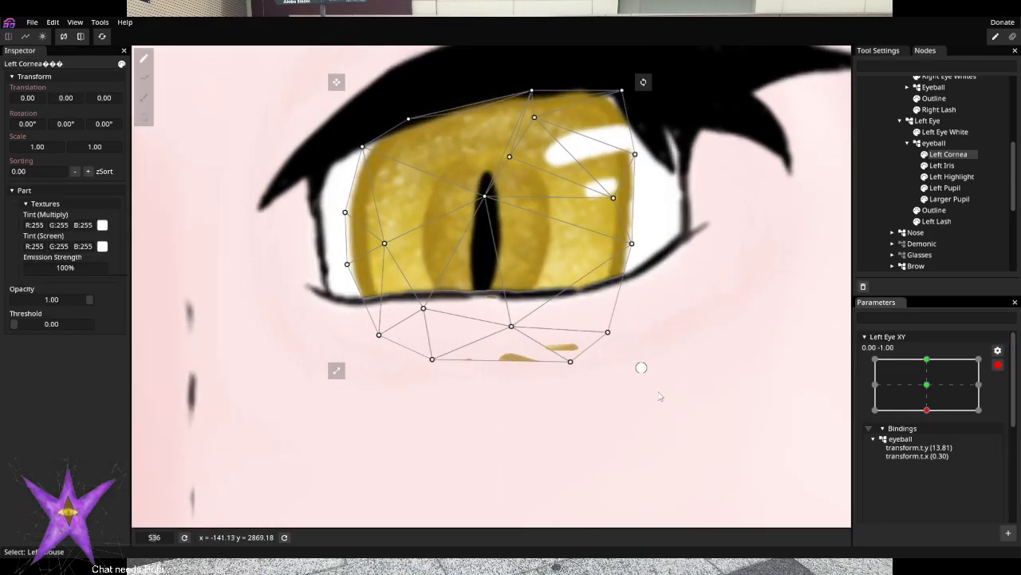
{"action": "left_click_drag", "start_coordinate": [570, 363], "coordinate": [567, 342]}
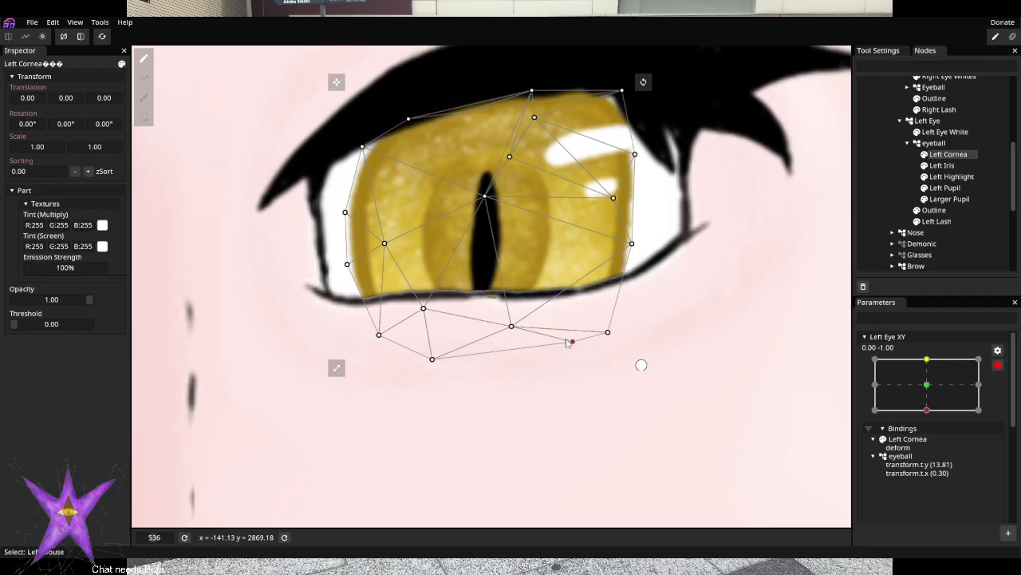
{"action": "key", "text": "ctrl+s"}
{"action": "left_click", "coordinate": [432, 360]}
{"action": "left_click_drag", "start_coordinate": [434, 348], "coordinate": [431, 335]}
{"action": "left_click_drag", "start_coordinate": [609, 334], "coordinate": [608, 313]}
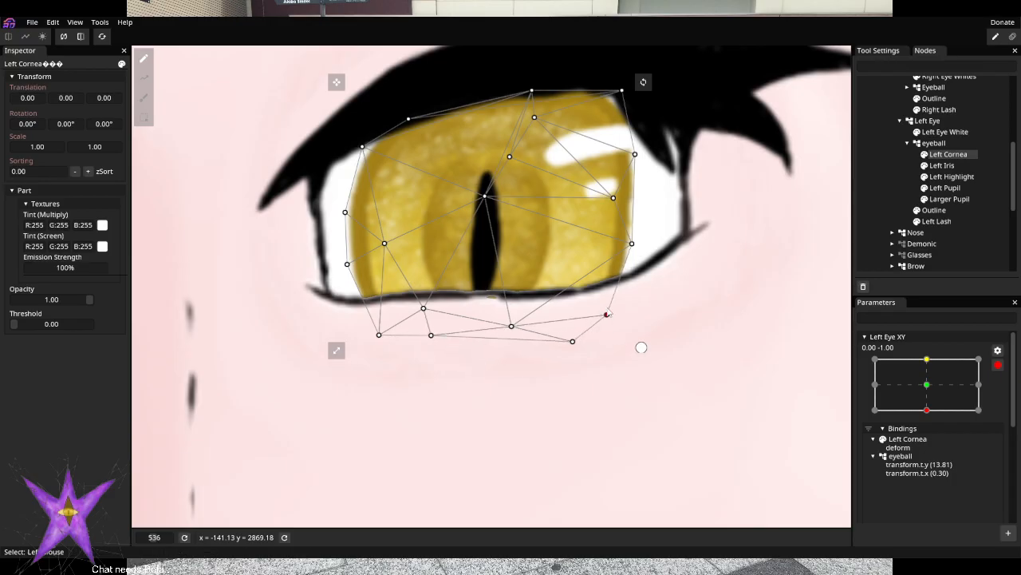
{"action": "left_click_drag", "start_coordinate": [573, 345], "coordinate": [572, 328]}
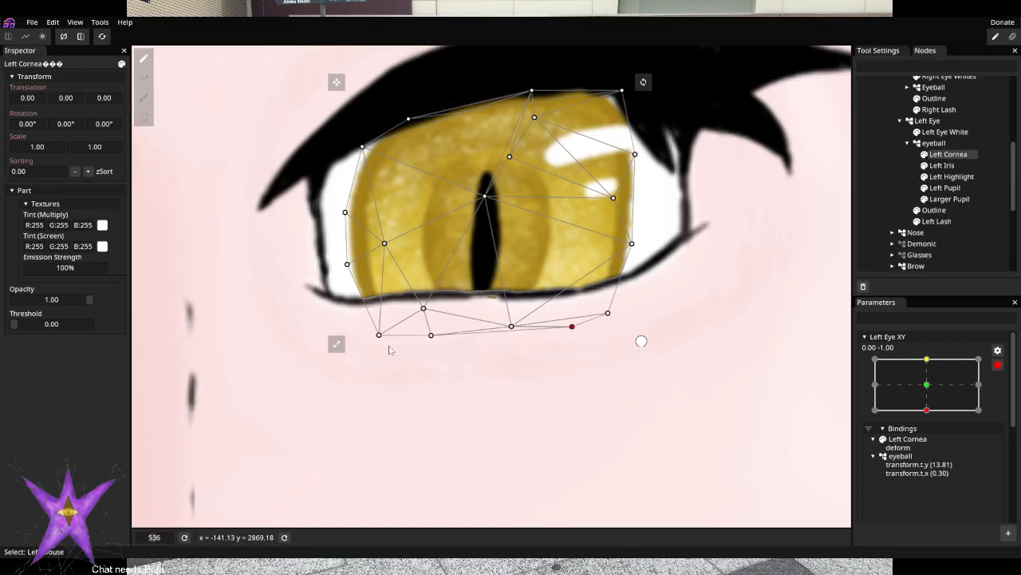
{"action": "left_click_drag", "start_coordinate": [378, 338], "coordinate": [386, 325]}
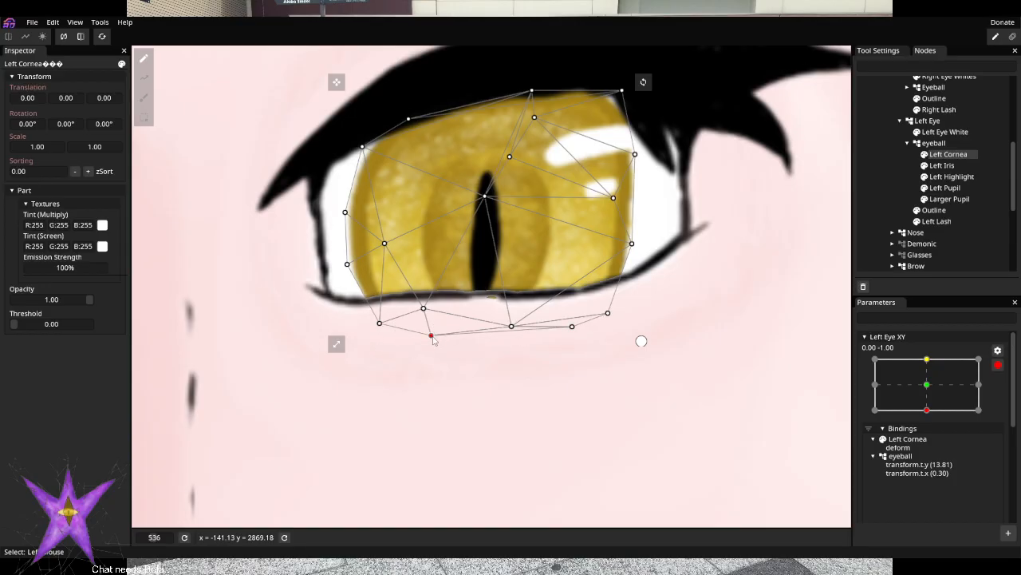
{"action": "left_click_drag", "start_coordinate": [433, 341], "coordinate": [435, 321]}
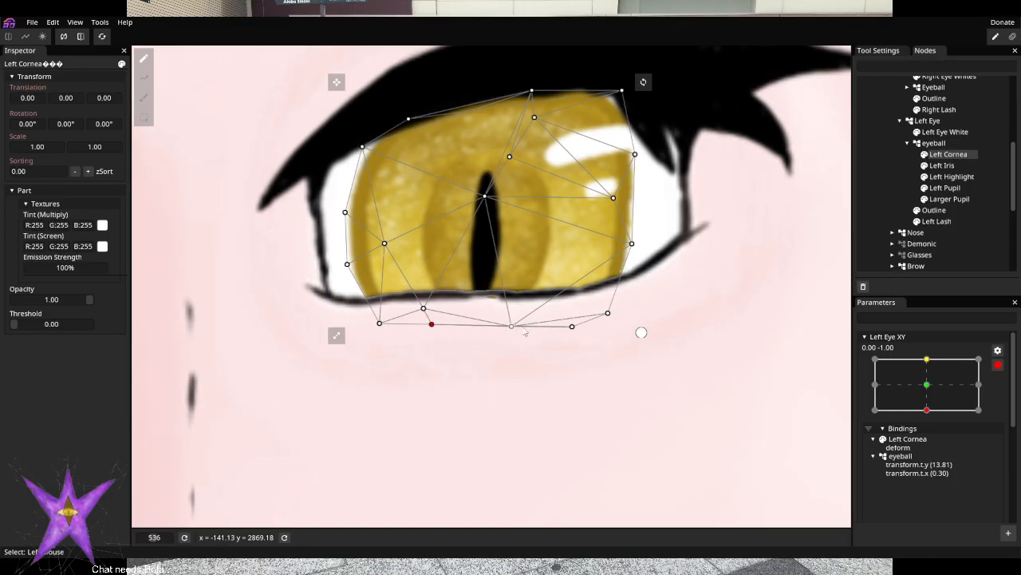
Key the left eyeball group at the -1.00, 0.00 point of Left Eye XY with a translation of about -31.59, 6.95
{"action": "left_click", "coordinate": [877, 386]}
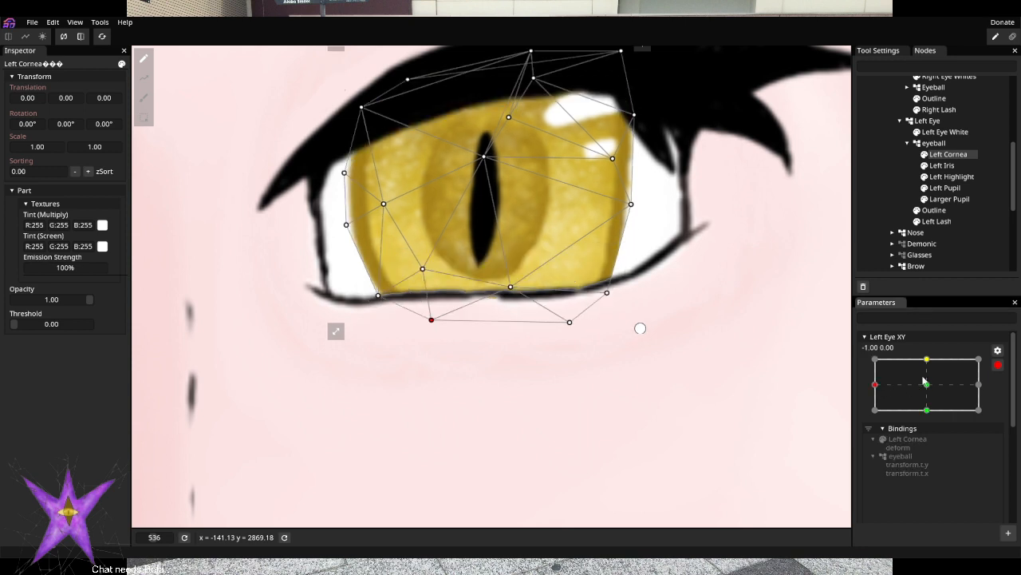
{"action": "left_click", "coordinate": [543, 137]}
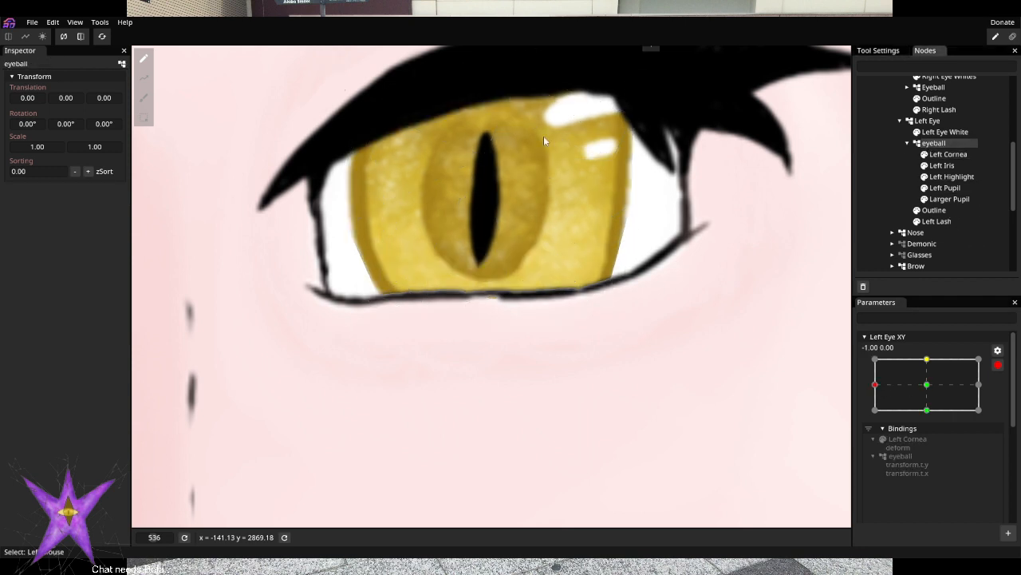
{"action": "scroll", "coordinate": [543, 140], "scroll_direction": "down", "scroll_amount": 5}
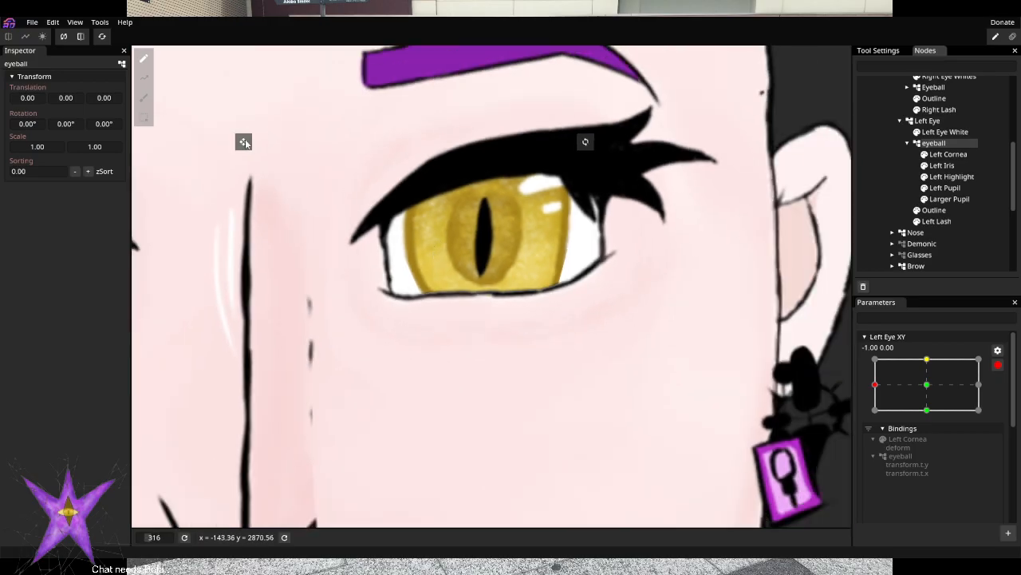
{"action": "left_click_drag", "start_coordinate": [243, 142], "coordinate": [192, 153]}
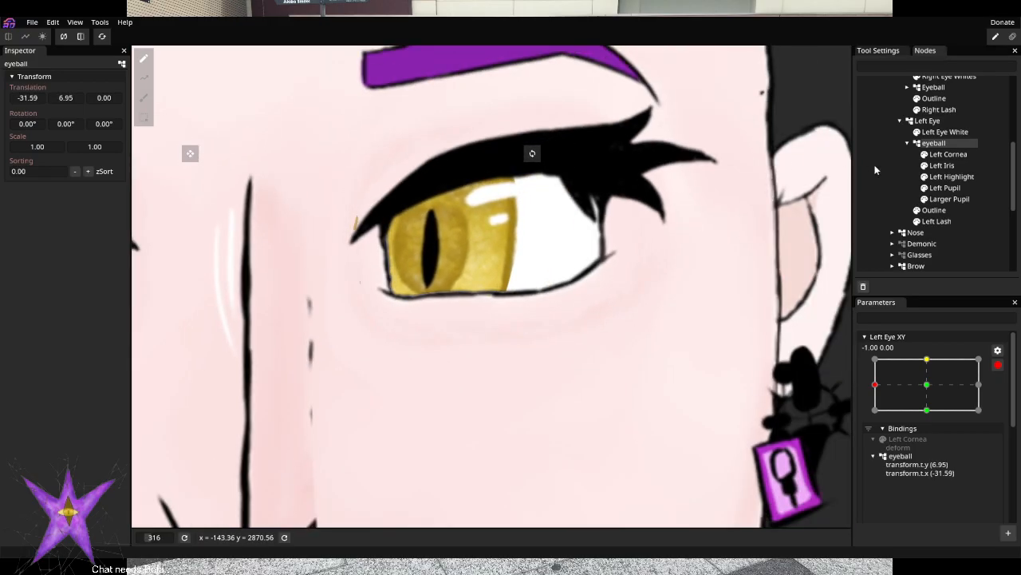
Deform Left Cornea at -1.00, 0.00 by moving its three nose-side vertices inward to hide the stray piece beside the lash
{"action": "left_click", "coordinate": [948, 154]}
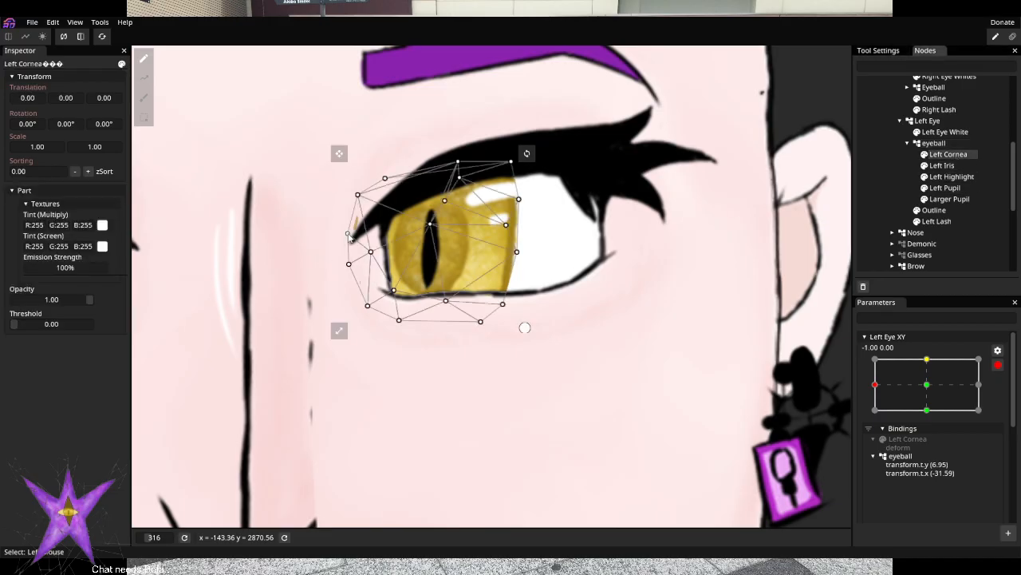
{"action": "left_click_drag", "start_coordinate": [345, 191], "coordinate": [367, 291]}
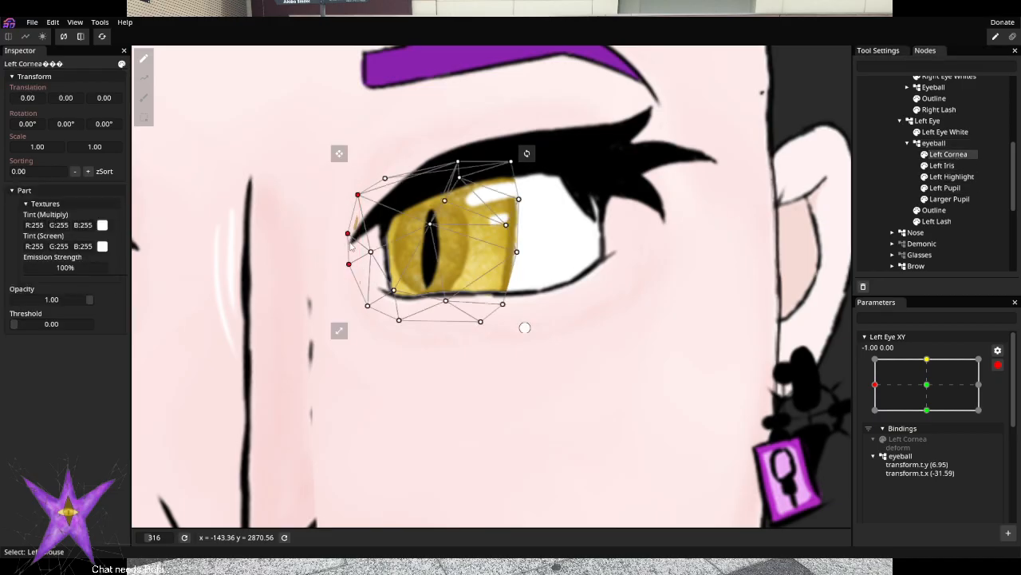
{"action": "left_click_drag", "start_coordinate": [350, 236], "coordinate": [367, 237]}
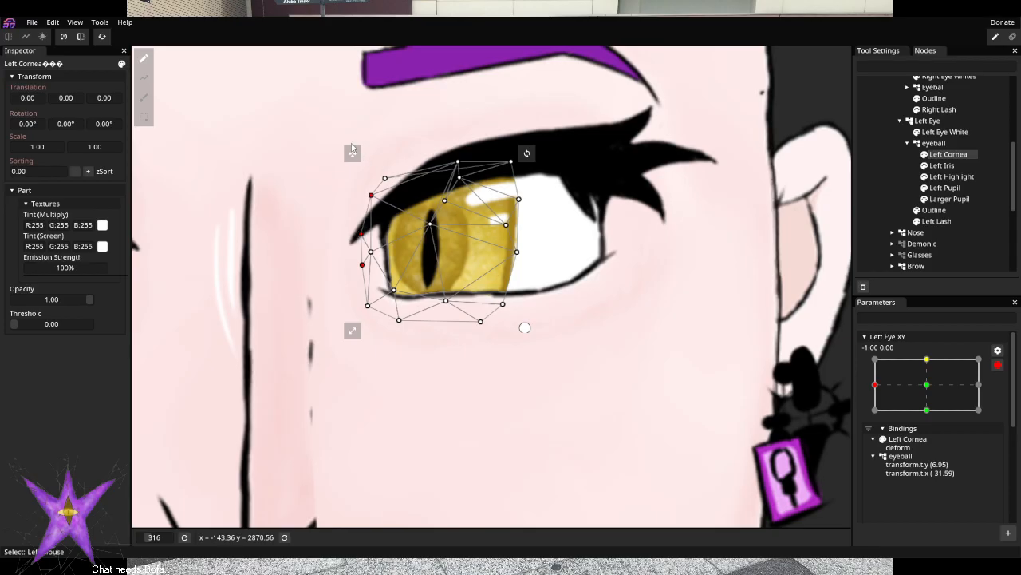
Key the left eyeball group at the 1.00, 0.00 point of Left Eye XY with a translation of about 47.08, -0.63
{"action": "left_click", "coordinate": [981, 387]}
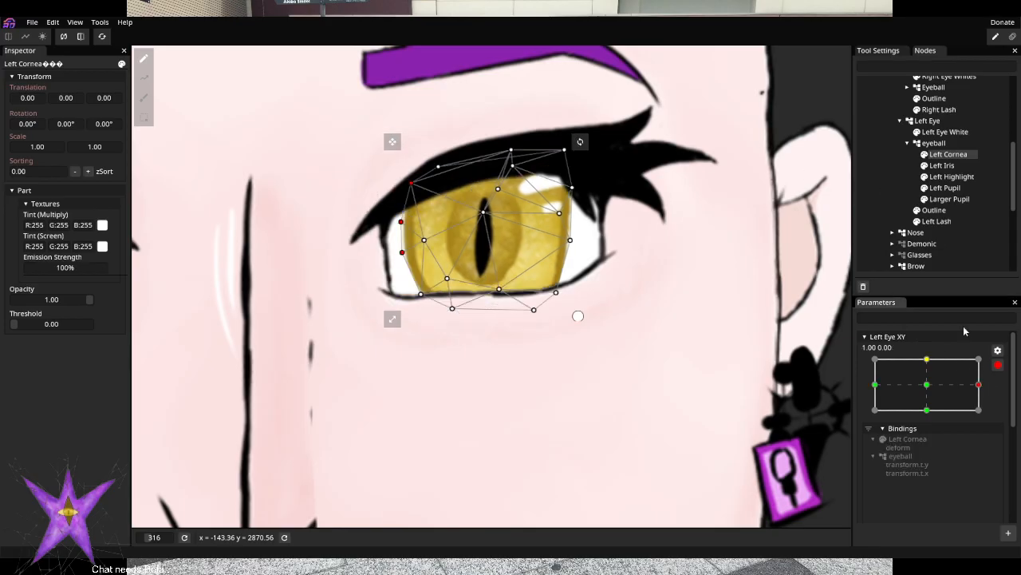
{"action": "left_click", "coordinate": [934, 143]}
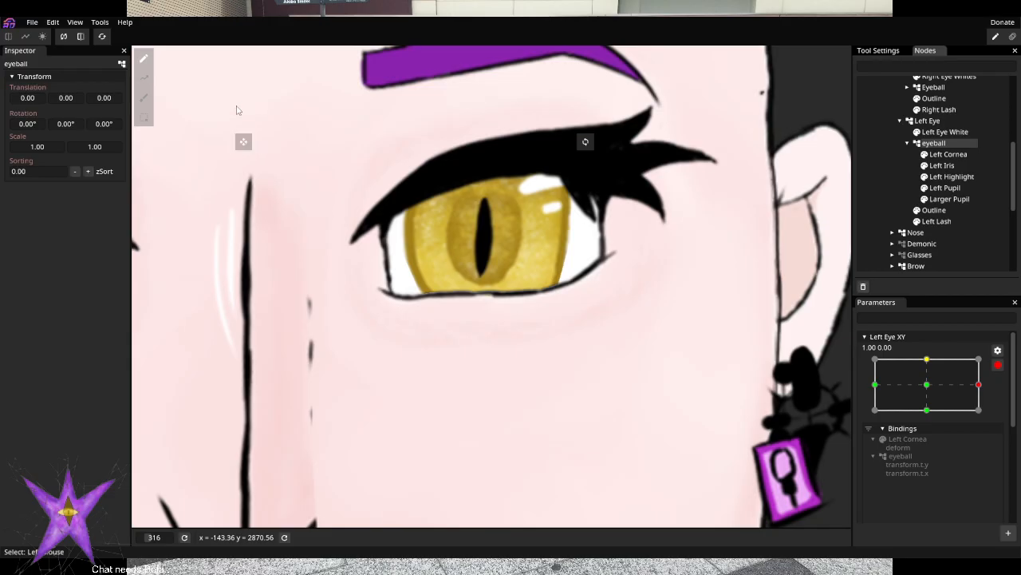
{"action": "left_click_drag", "start_coordinate": [244, 141], "coordinate": [322, 139]}
Deform Left Cornea's lower ear-side vertices inward at 1.00, 0.00 to hide the stray pieces below the eye, and reselect the eyeball group
{"action": "left_click", "coordinate": [948, 154]}
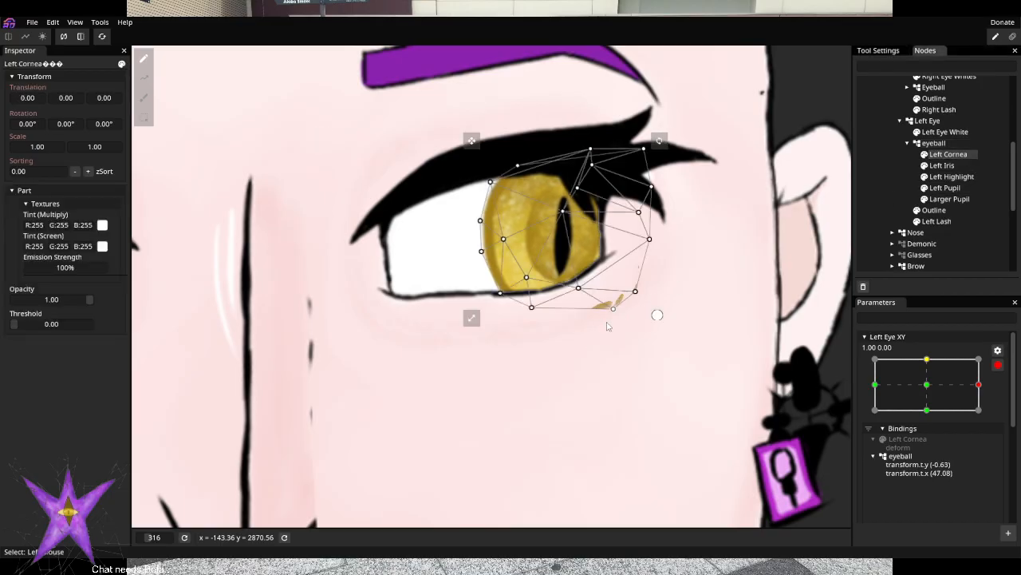
{"action": "left_click_drag", "start_coordinate": [592, 332], "coordinate": [624, 278]}
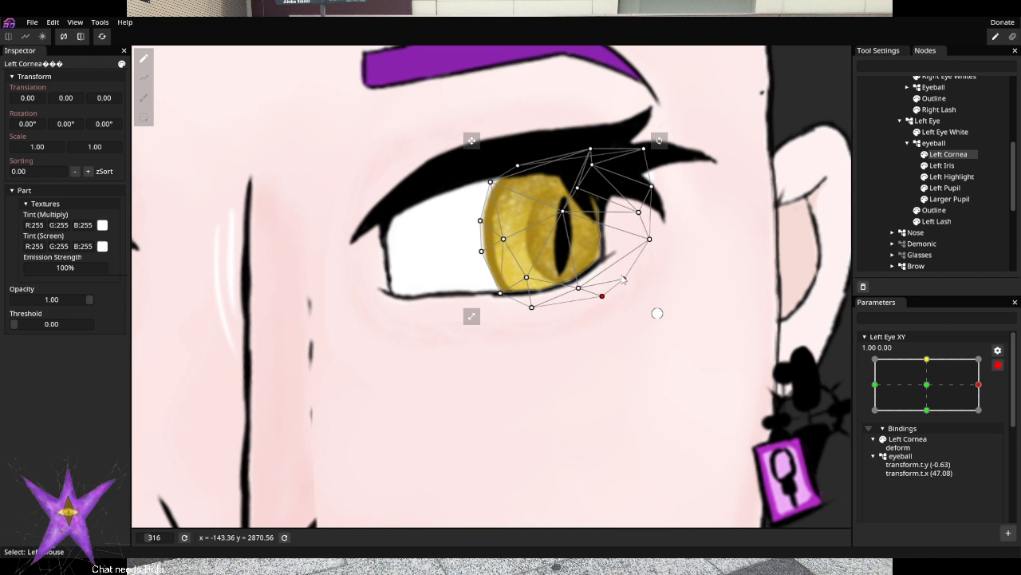
{"action": "left_click", "coordinate": [935, 143]}
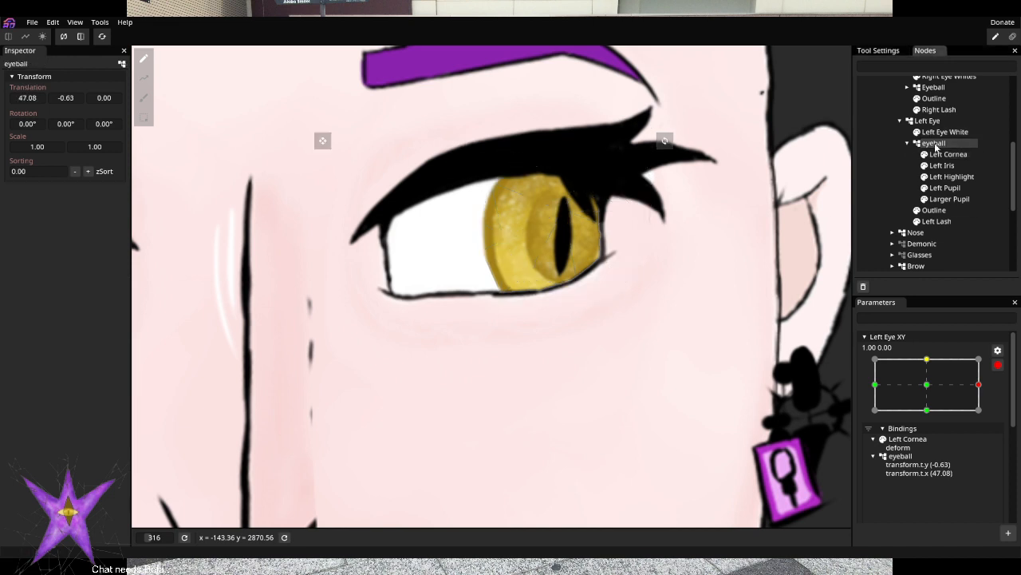
Set Left Eye XY to 1.00, 1.00, rearm it, and deform Left Cornea's ear-side vertices inward to hide the pieces outside the lash
{"action": "left_click", "coordinate": [997, 365]}
{"action": "left_click_drag", "start_coordinate": [958, 456], "coordinate": [975, 431]}
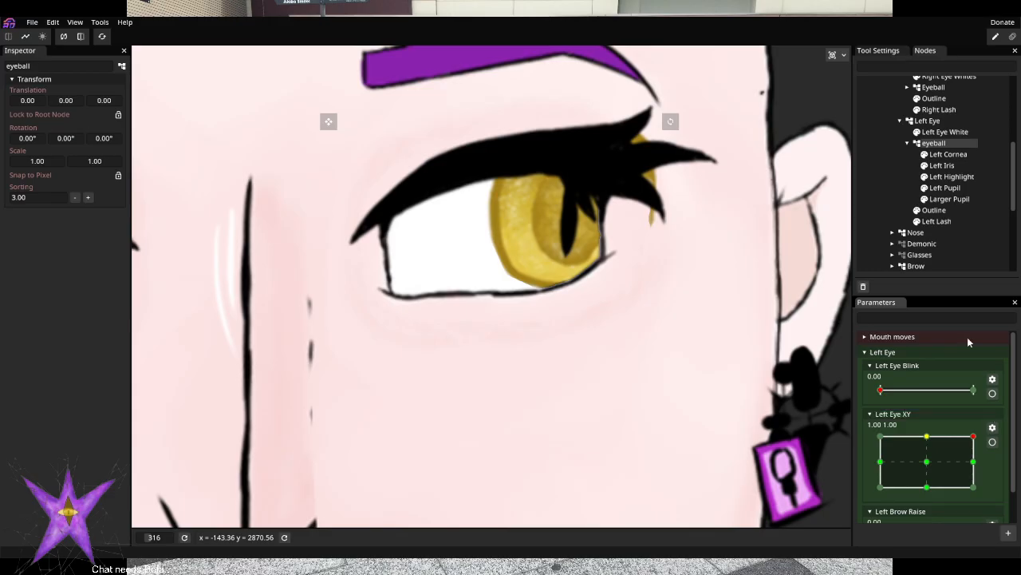
{"action": "left_click", "coordinate": [992, 441]}
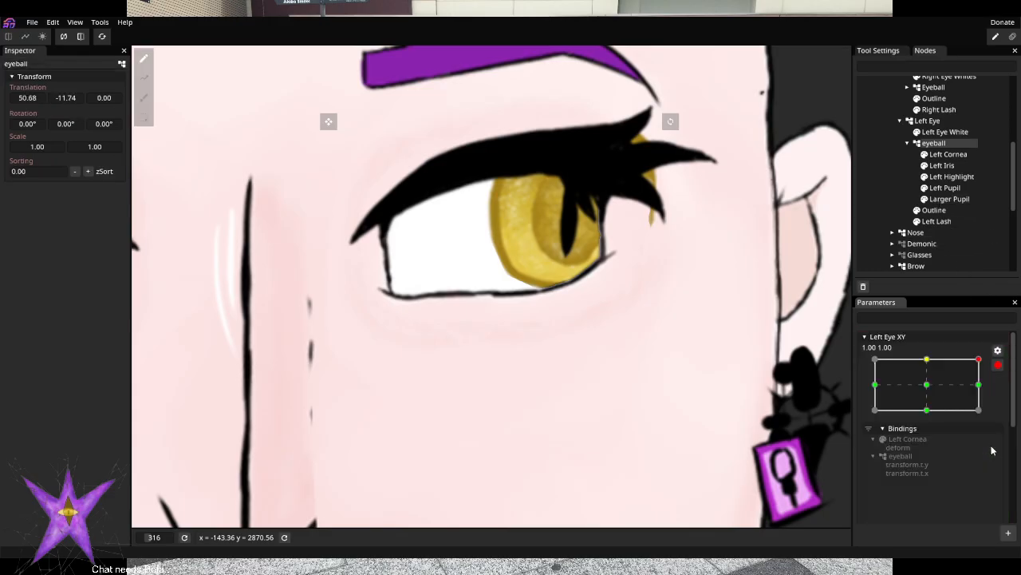
{"action": "left_click", "coordinate": [948, 154]}
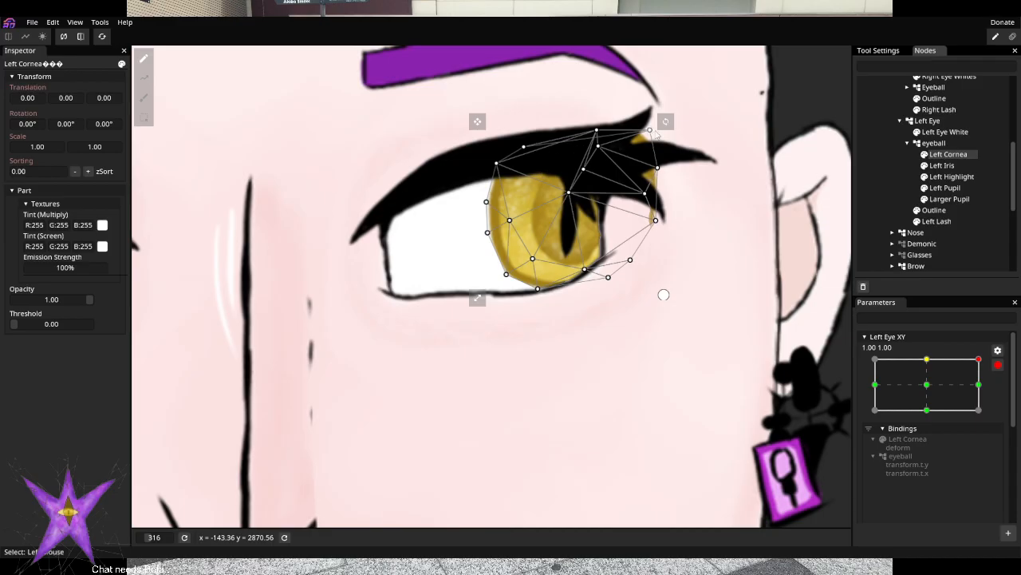
{"action": "left_click_drag", "start_coordinate": [656, 134], "coordinate": [628, 180]}
{"action": "left_click_drag", "start_coordinate": [656, 219], "coordinate": [636, 223]}
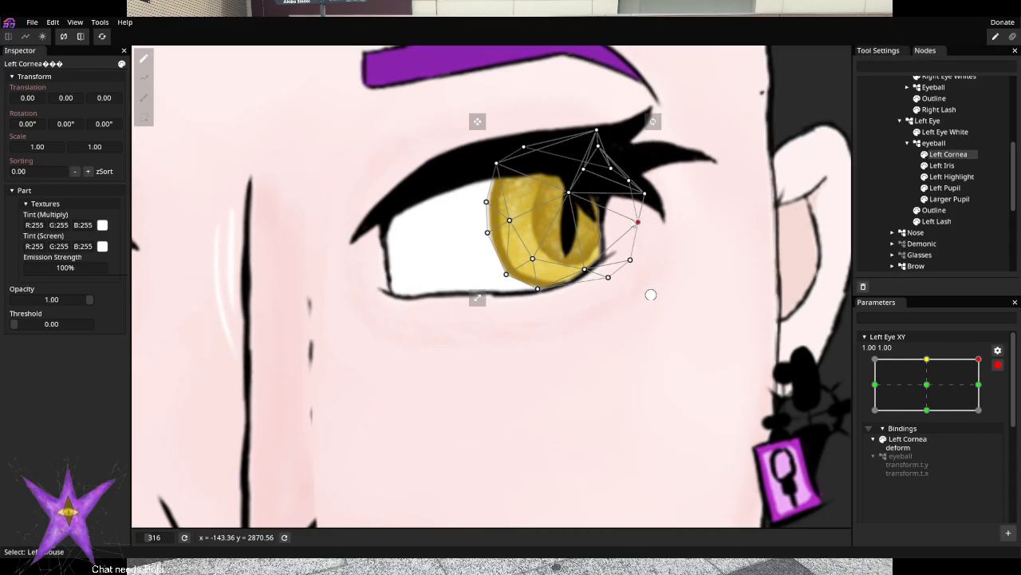
Move Left Cornea's top and lower ear-side vertices inward at 1.00, 1.00, and its lower ear-side vertex upward at 1.00, -1.00
{"action": "left_click_drag", "start_coordinate": [597, 132], "coordinate": [589, 145]}
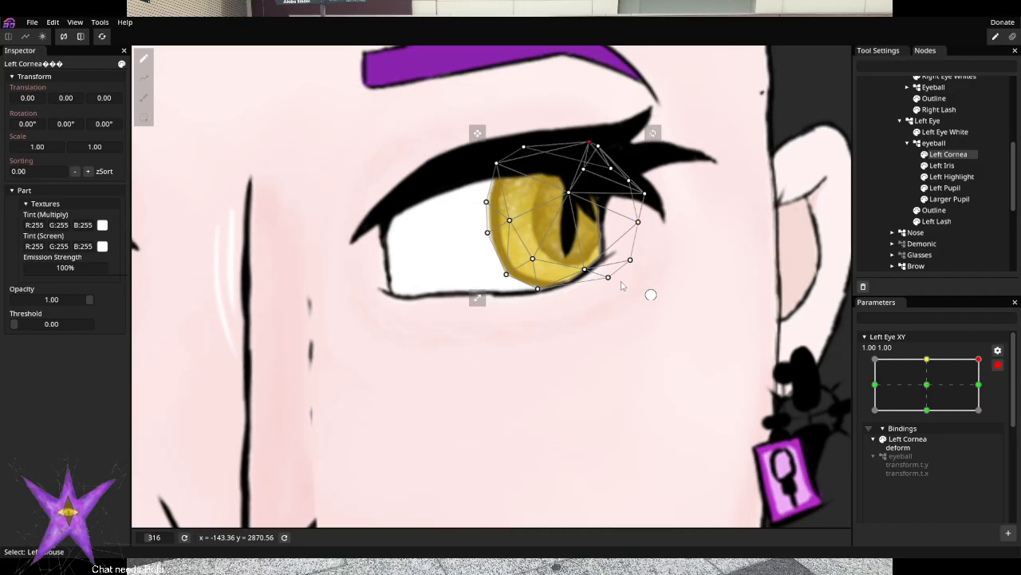
{"action": "left_click_drag", "start_coordinate": [608, 278], "coordinate": [626, 258]}
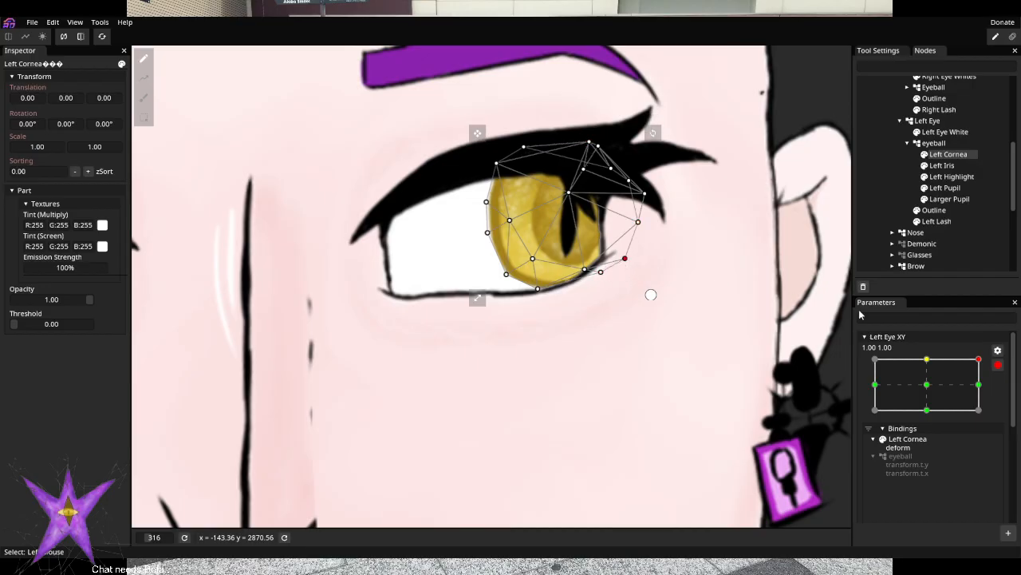
{"action": "left_click", "coordinate": [980, 410]}
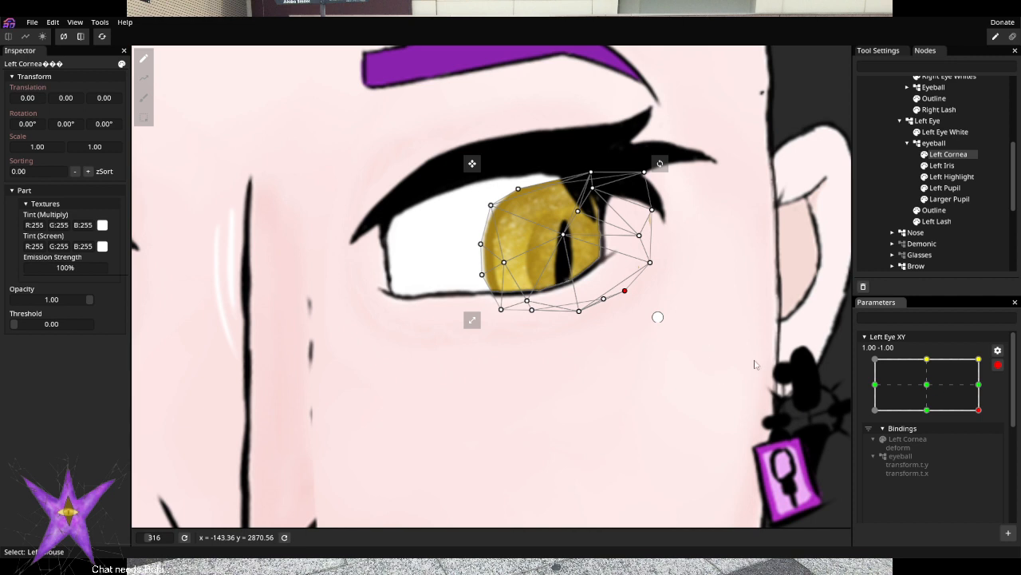
{"action": "left_click_drag", "start_coordinate": [581, 312], "coordinate": [579, 300]}
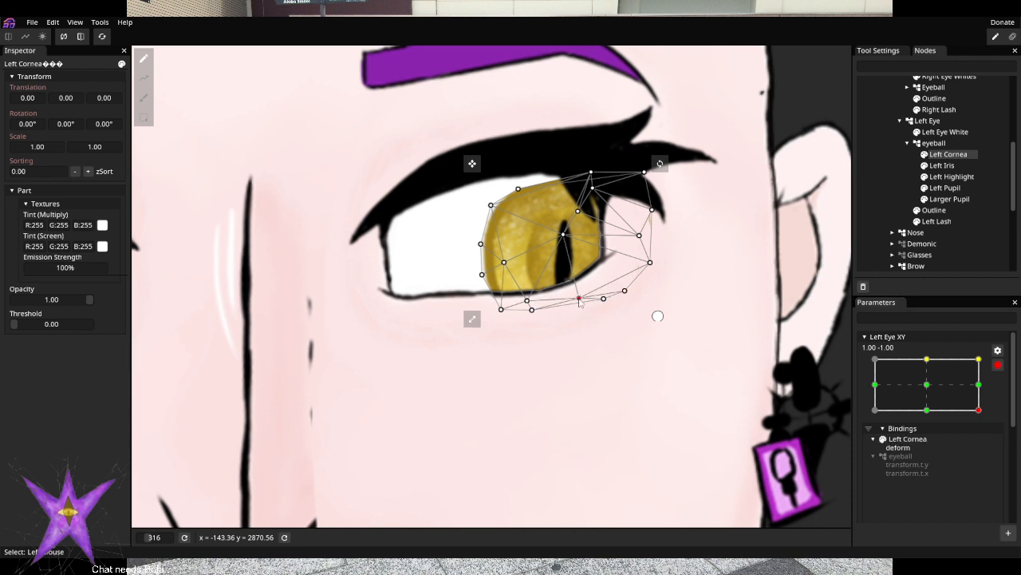
Deform Left Cornea's nose-side corner vertices inward at -1.00, -1.00 and -1.00, 1.00, and preview Left Eye XY with recording off
{"action": "left_click", "coordinate": [875, 409]}
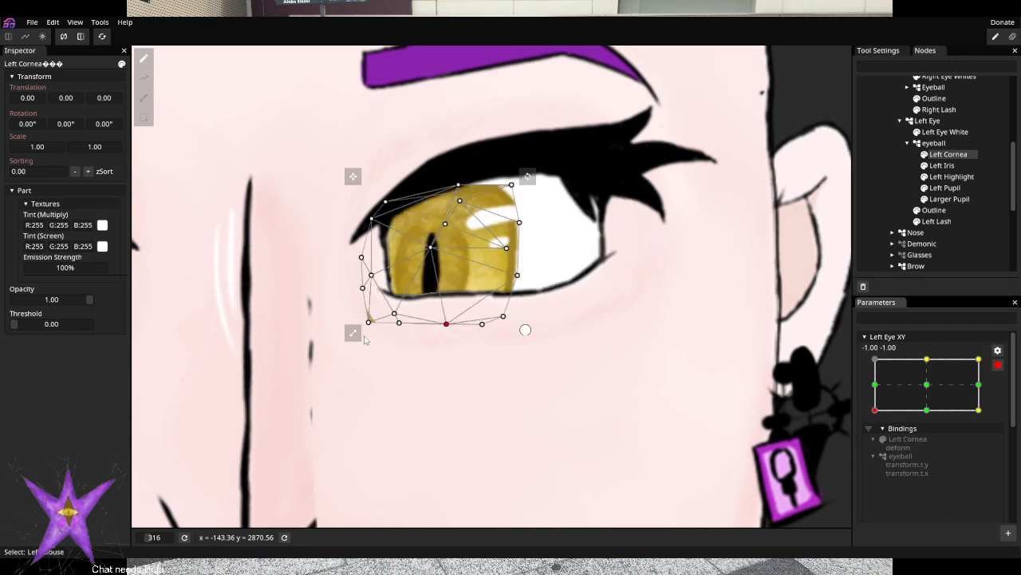
{"action": "left_click_drag", "start_coordinate": [369, 323], "coordinate": [382, 309]}
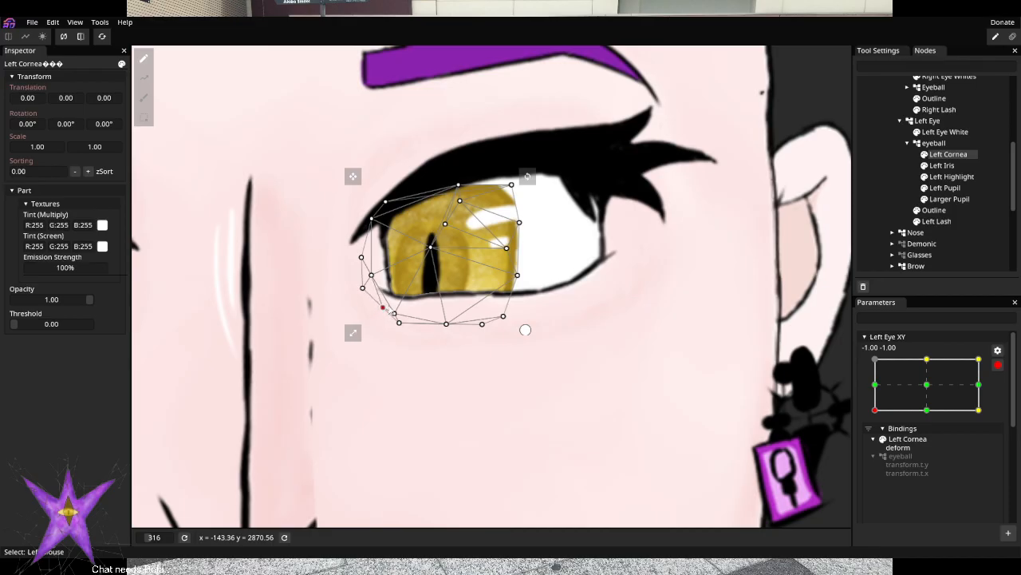
{"action": "left_click", "coordinate": [875, 359]}
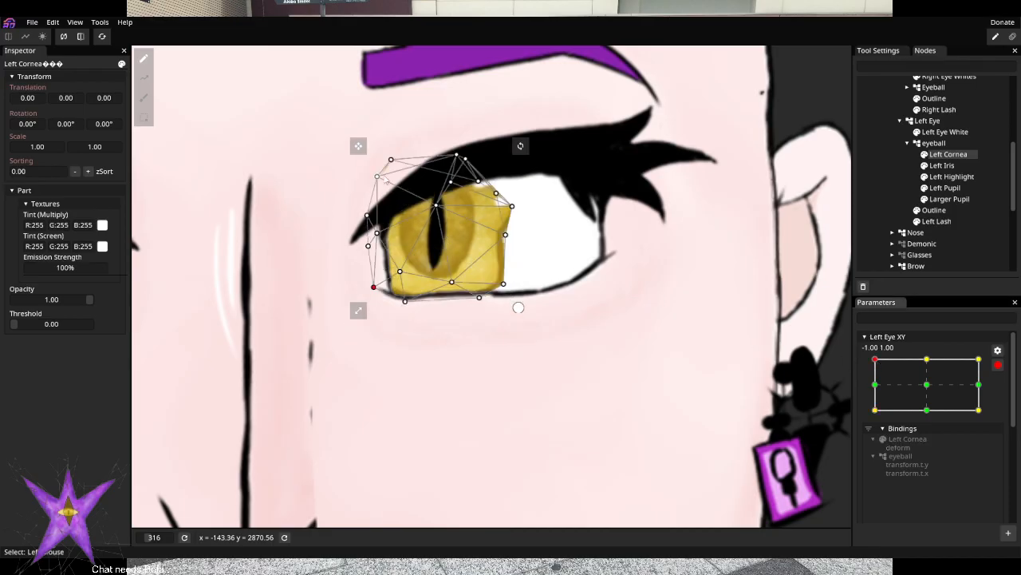
{"action": "left_click_drag", "start_coordinate": [391, 160], "coordinate": [391, 187]}
{"action": "left_click", "coordinate": [998, 364]}
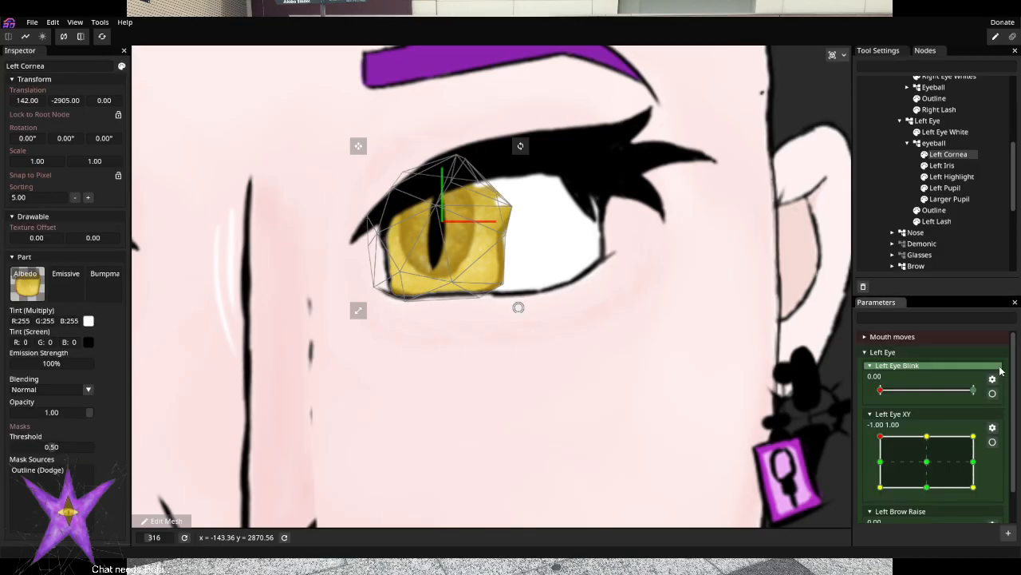
{"action": "left_click", "coordinate": [885, 440]}
{"action": "left_click_drag", "start_coordinate": [885, 447], "coordinate": [871, 467]}
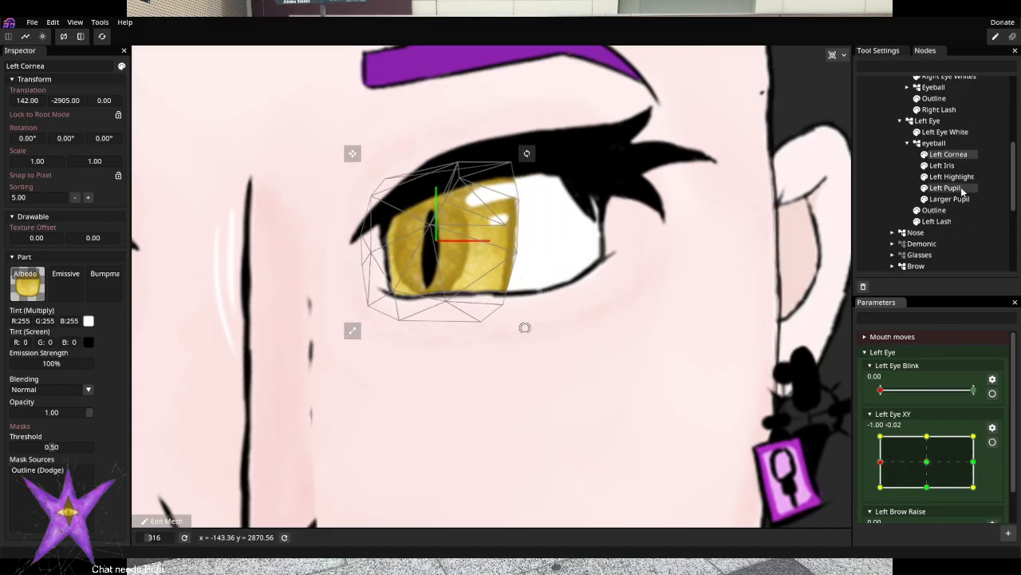
Try to shift Left Iris and both pupils with Left Eye XY unarmed, and undo the moves
{"action": "left_click", "coordinate": [949, 166]}
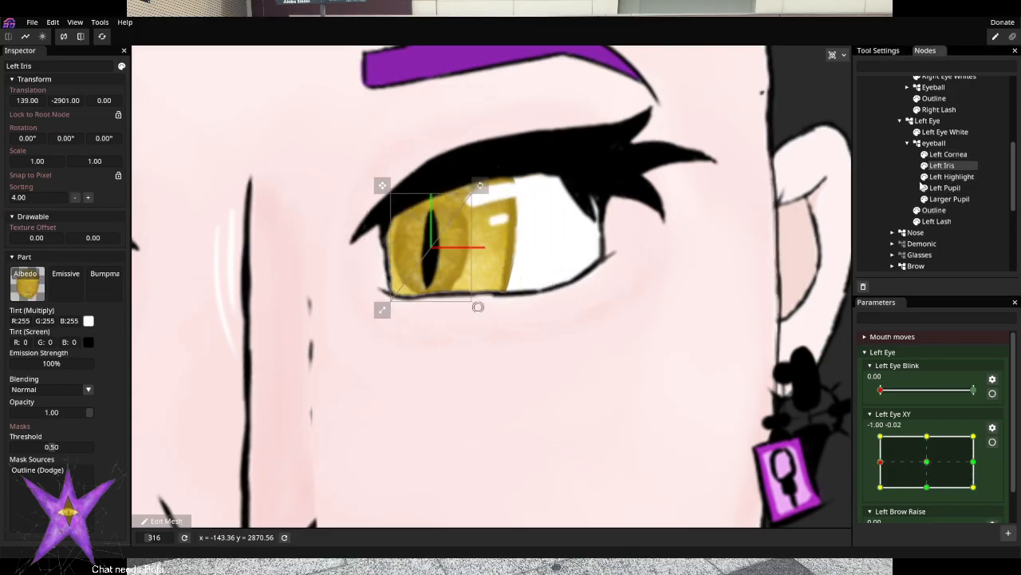
{"action": "left_click_drag", "start_coordinate": [382, 186], "coordinate": [400, 202]}
{"action": "left_click", "coordinate": [945, 188]}
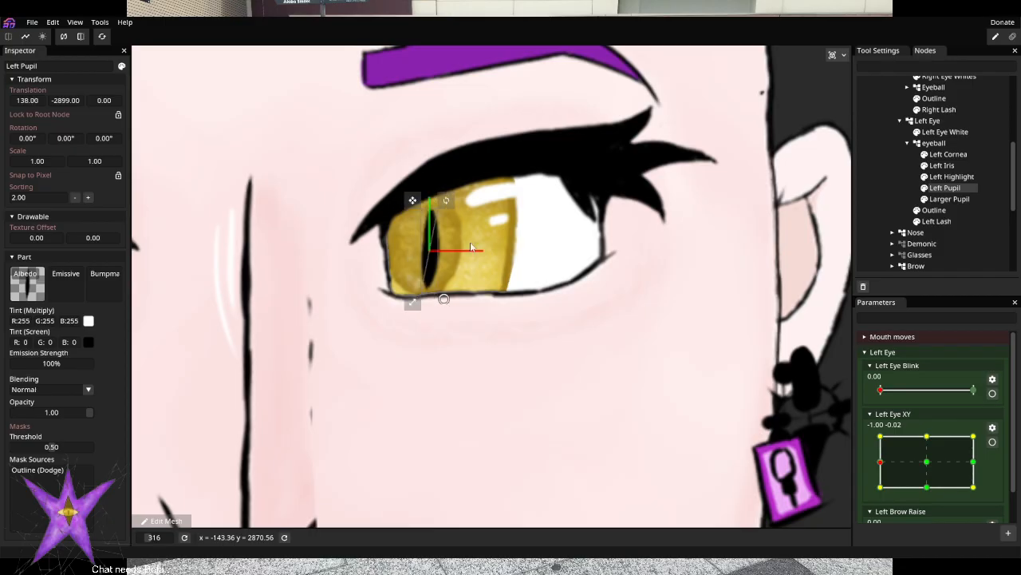
{"action": "left_click", "coordinate": [928, 199], "text": "ctrl"}
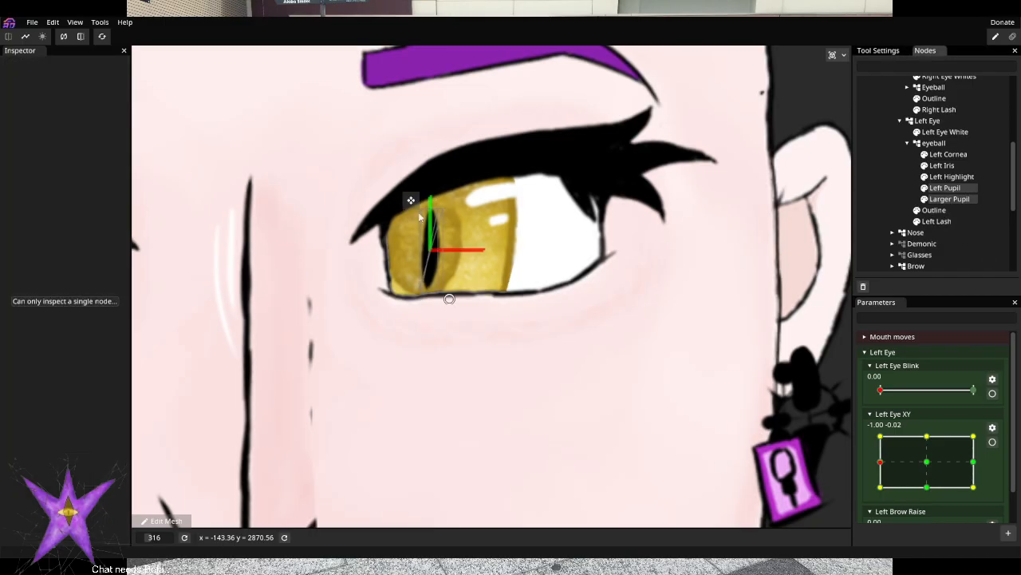
{"action": "left_click_drag", "start_coordinate": [420, 217], "coordinate": [408, 217]}
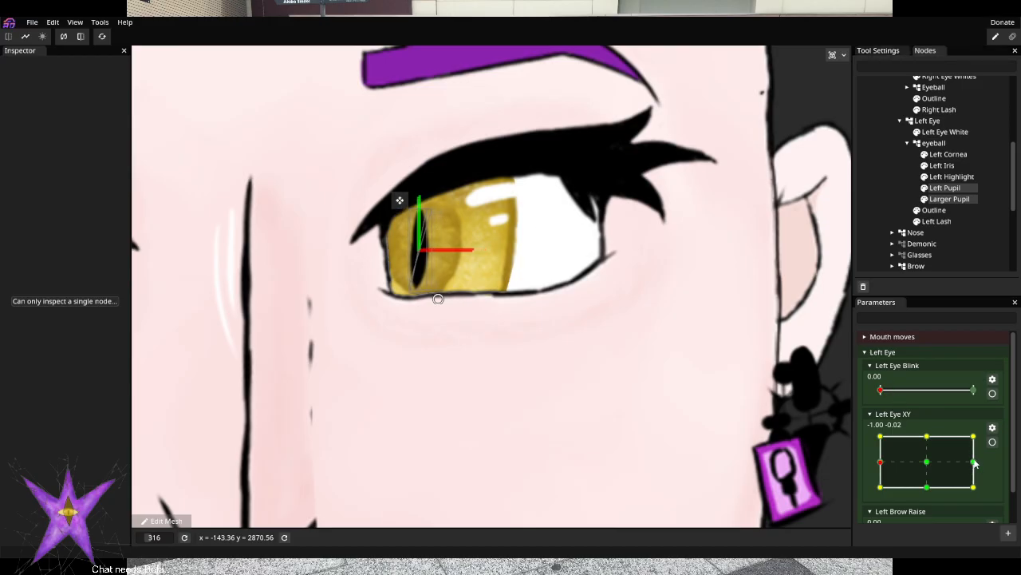
{"action": "key", "text": "ctrl+z"}
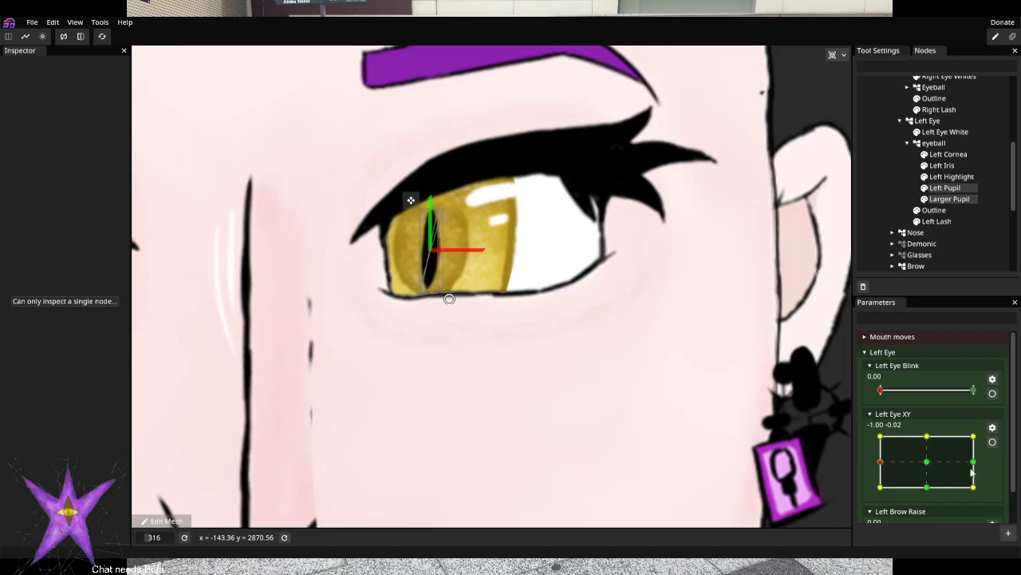
Arm Left Eye XY and, at -1.00, 0.00, key both pupils at about -9.48, 0.63 and Left Iris at about -6.63, 1.90
{"action": "left_click", "coordinate": [927, 462]}
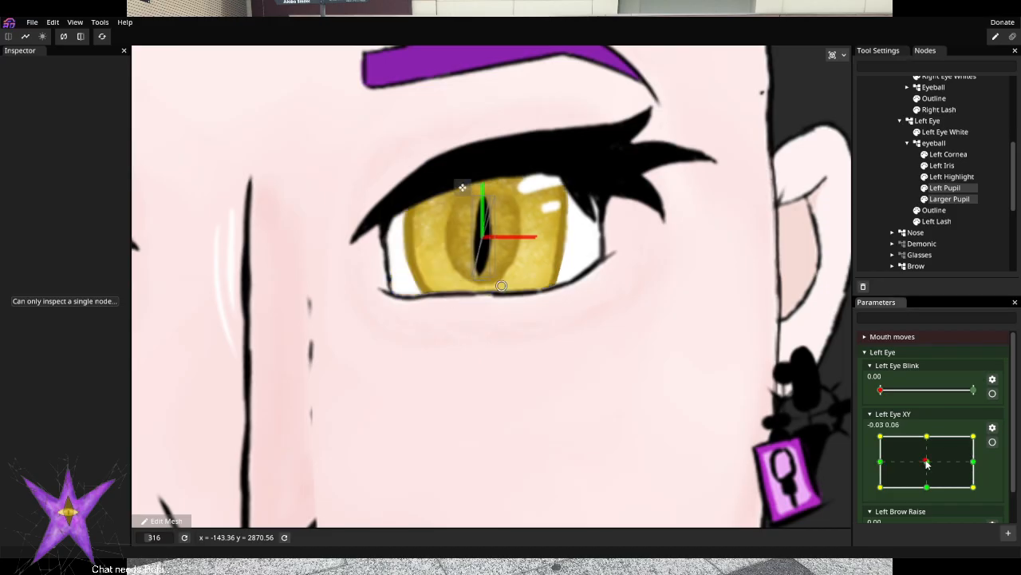
{"action": "left_click", "coordinate": [992, 441]}
{"action": "left_click", "coordinate": [875, 386]}
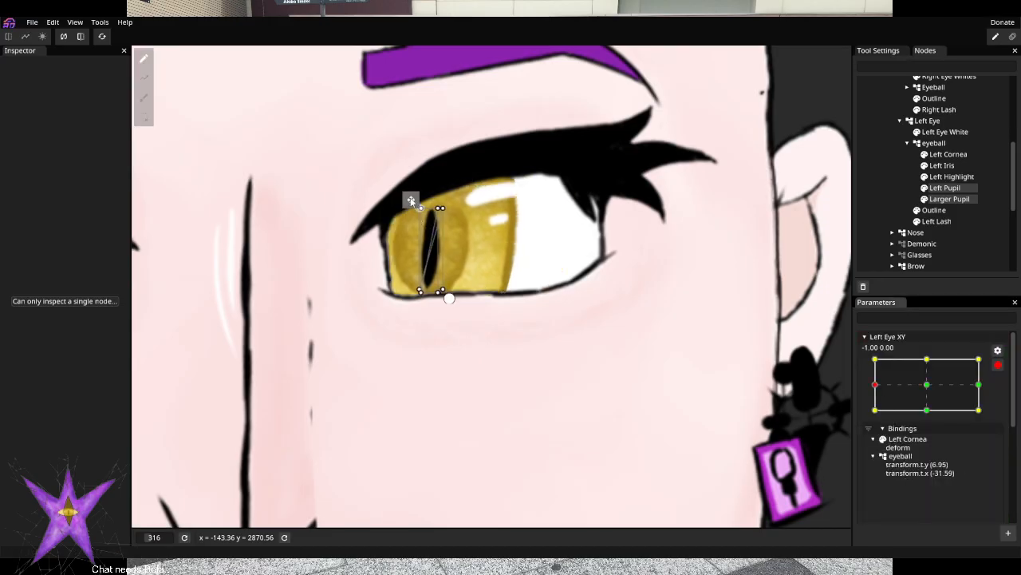
{"action": "left_click_drag", "start_coordinate": [411, 201], "coordinate": [395, 200]}
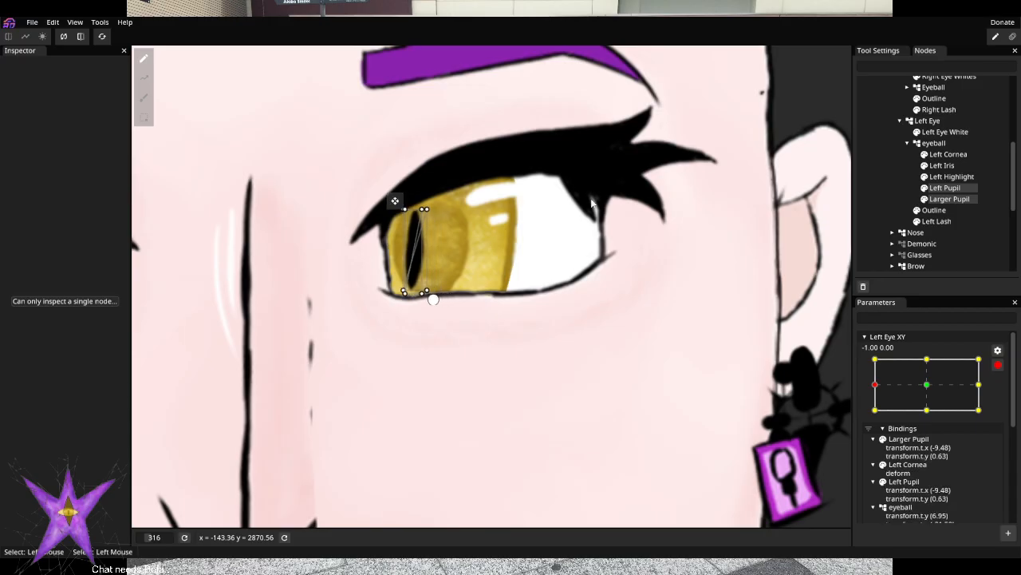
{"action": "left_click", "coordinate": [942, 165]}
{"action": "left_click_drag", "start_coordinate": [383, 186], "coordinate": [371, 190]}
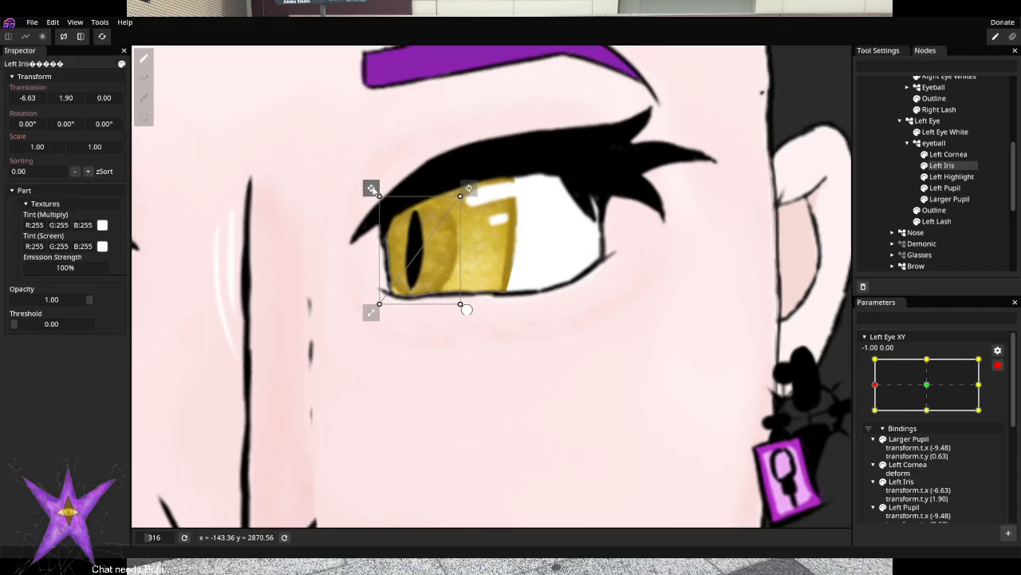
At 1.00, 0.00, key Left Iris at about 8.21, -1.26 and both pupils at about 7.27, -1.26
{"action": "left_click", "coordinate": [979, 385]}
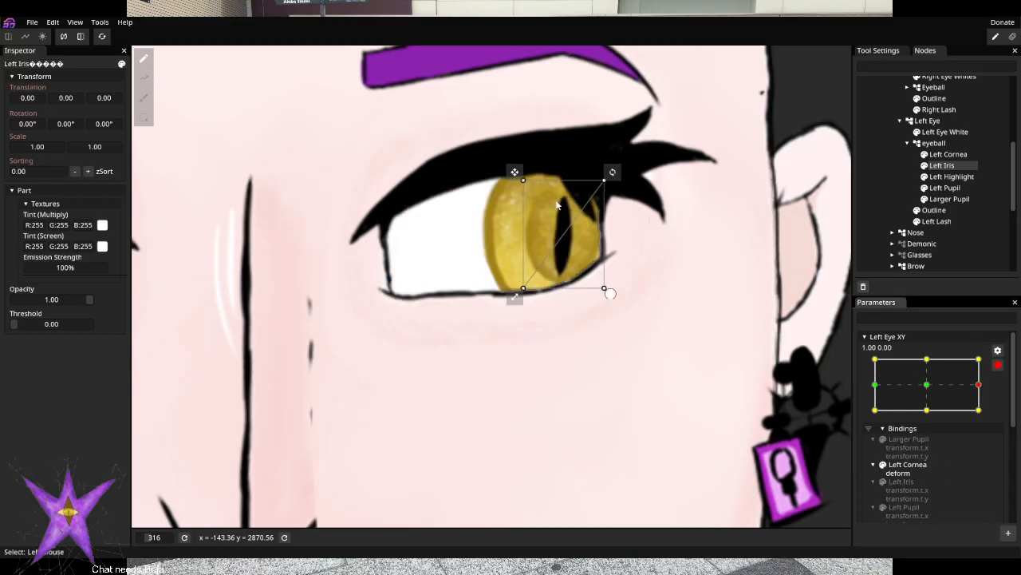
{"action": "left_click_drag", "start_coordinate": [510, 173], "coordinate": [528, 170]}
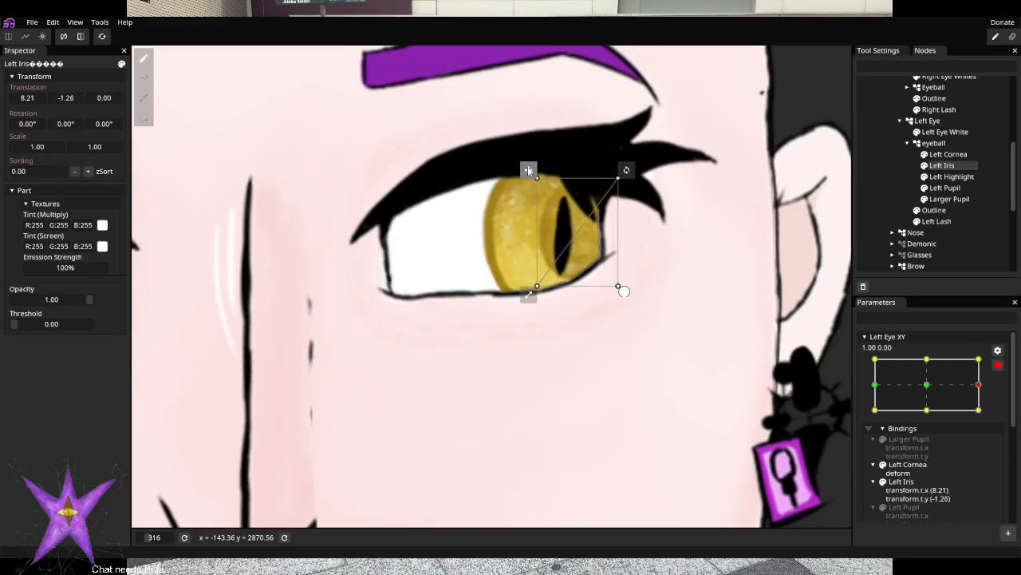
{"action": "left_click", "coordinate": [954, 189]}
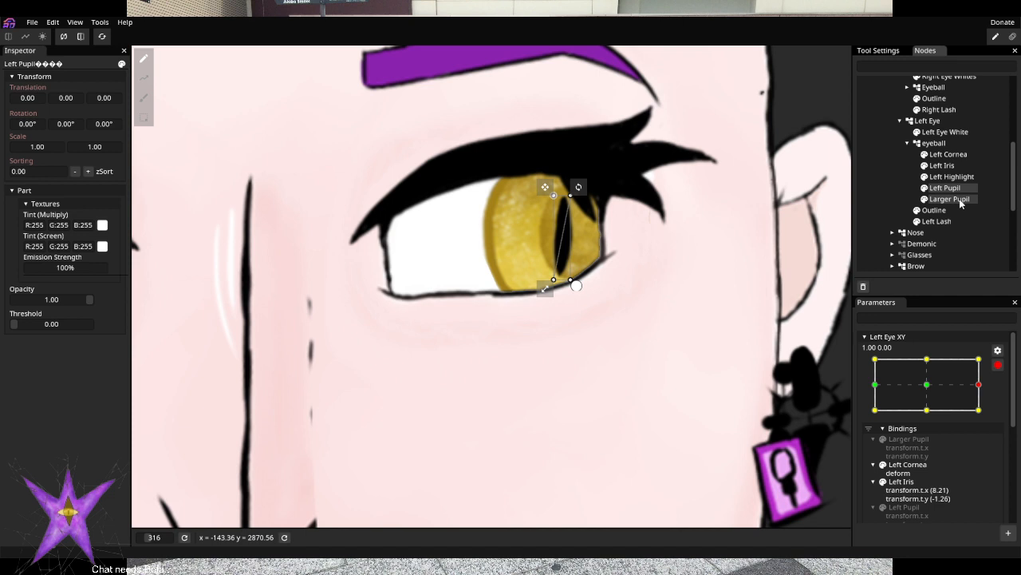
{"action": "left_click", "coordinate": [961, 200], "text": "ctrl"}
{"action": "left_click_drag", "start_coordinate": [545, 187], "coordinate": [557, 183]}
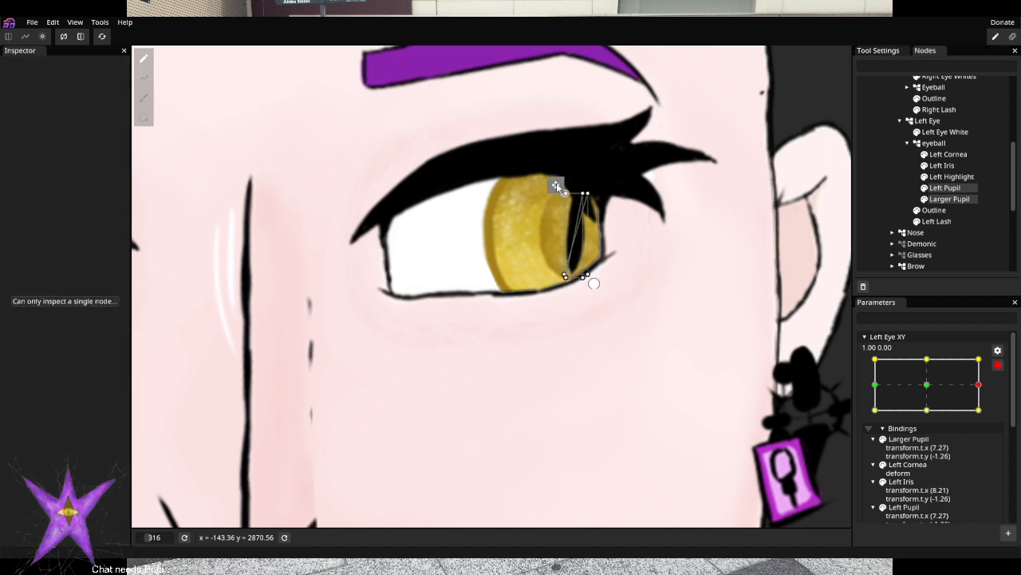
At 0.00, 1.00, key both pupils at about 1.26, -9.48 and Left Iris at about 1.58, -6.63
{"action": "left_click", "coordinate": [927, 360]}
{"action": "left_click_drag", "start_coordinate": [471, 169], "coordinate": [472, 153]}
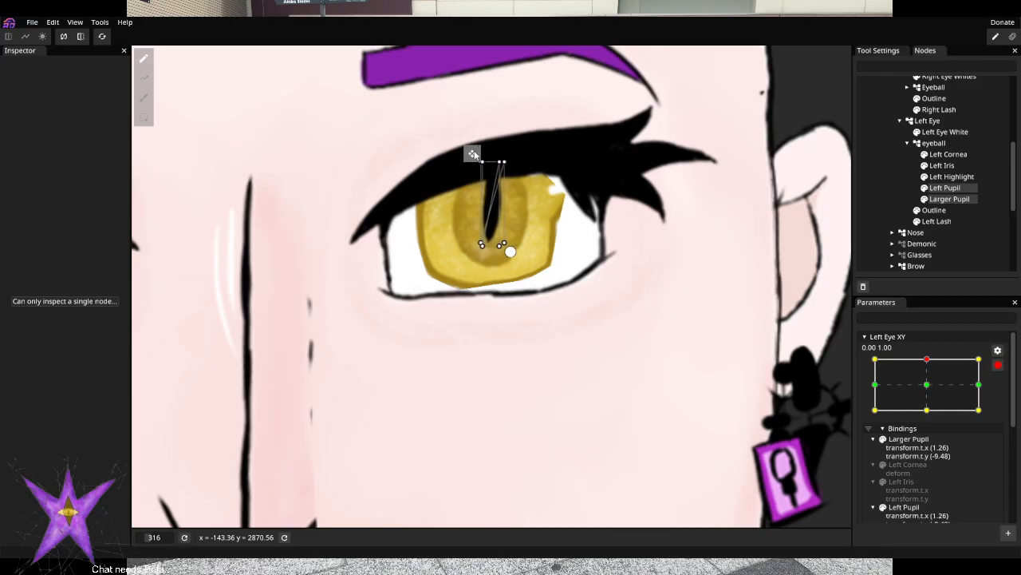
{"action": "left_click", "coordinate": [942, 166]}
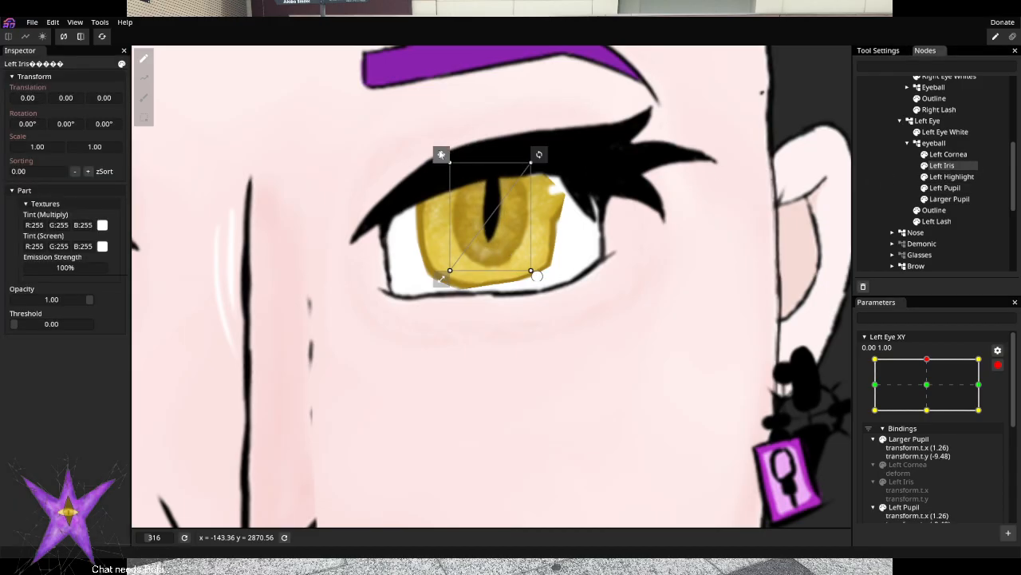
{"action": "left_click_drag", "start_coordinate": [441, 154], "coordinate": [444, 143]}
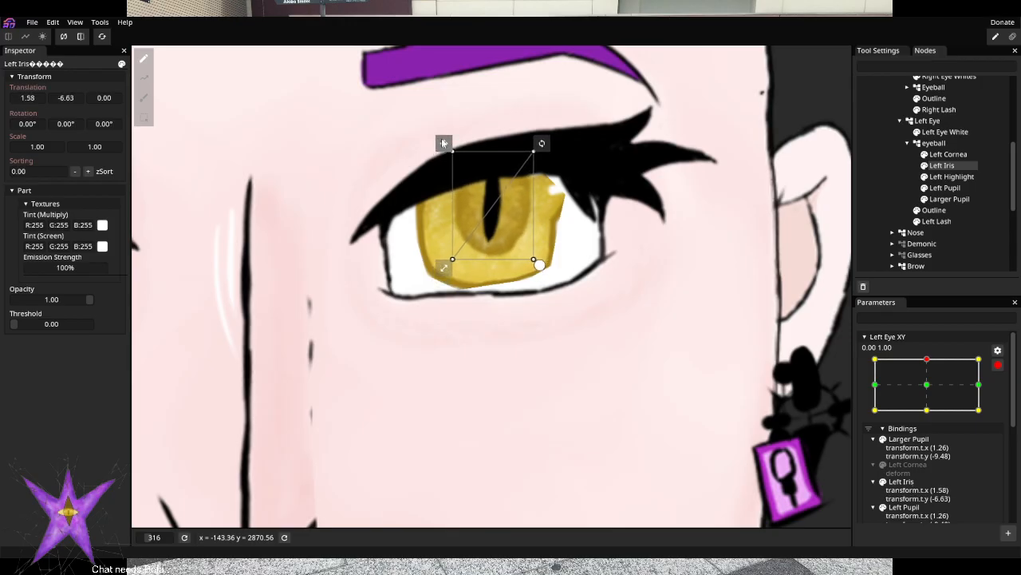
At 0.00, -1.00, key Left Iris at about 0.95, 7.90 and both pupils at about 0.95, 9.48
{"action": "left_click", "coordinate": [927, 410]}
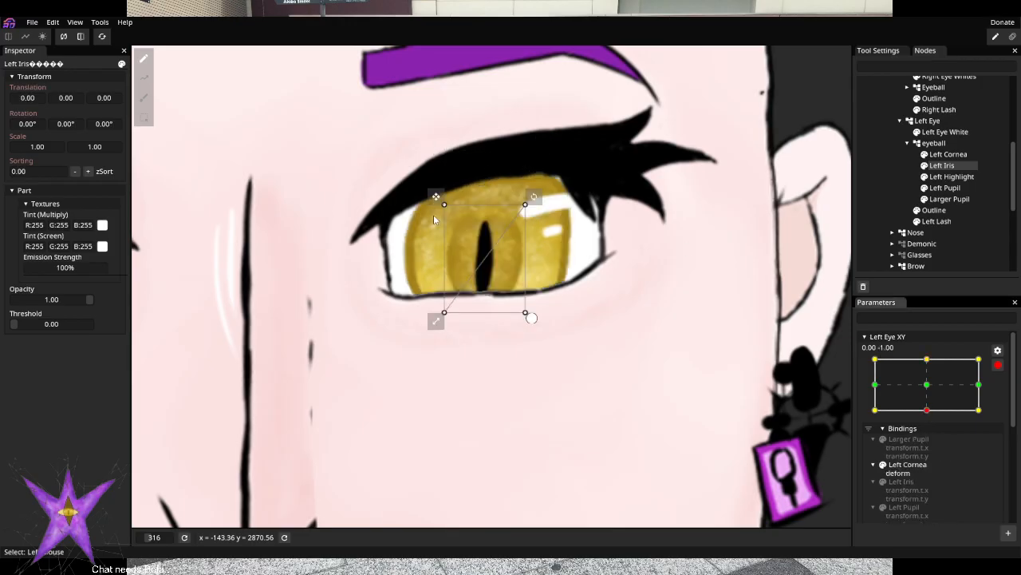
{"action": "left_click_drag", "start_coordinate": [435, 195], "coordinate": [437, 210]}
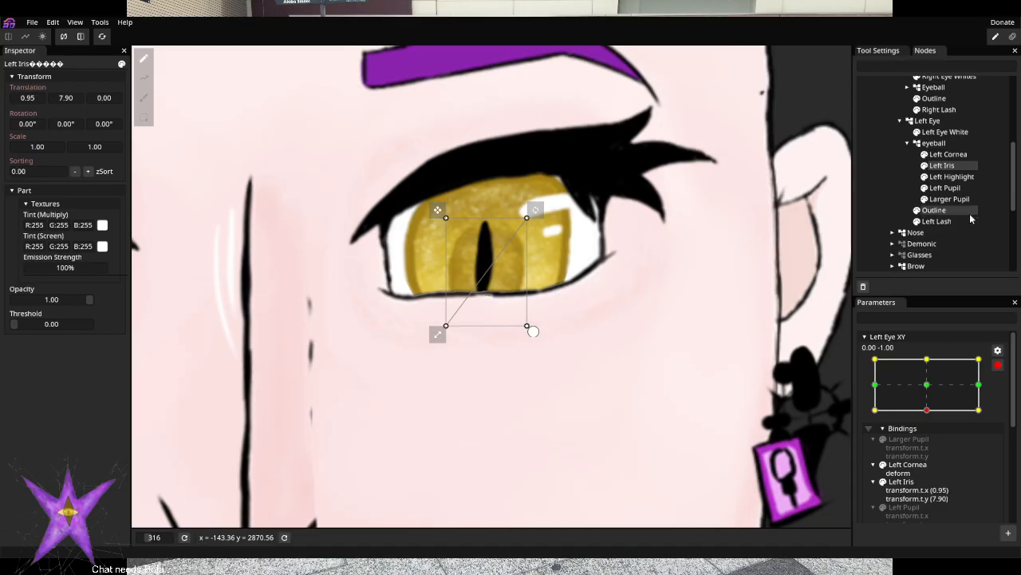
{"action": "left_click", "coordinate": [942, 199]}
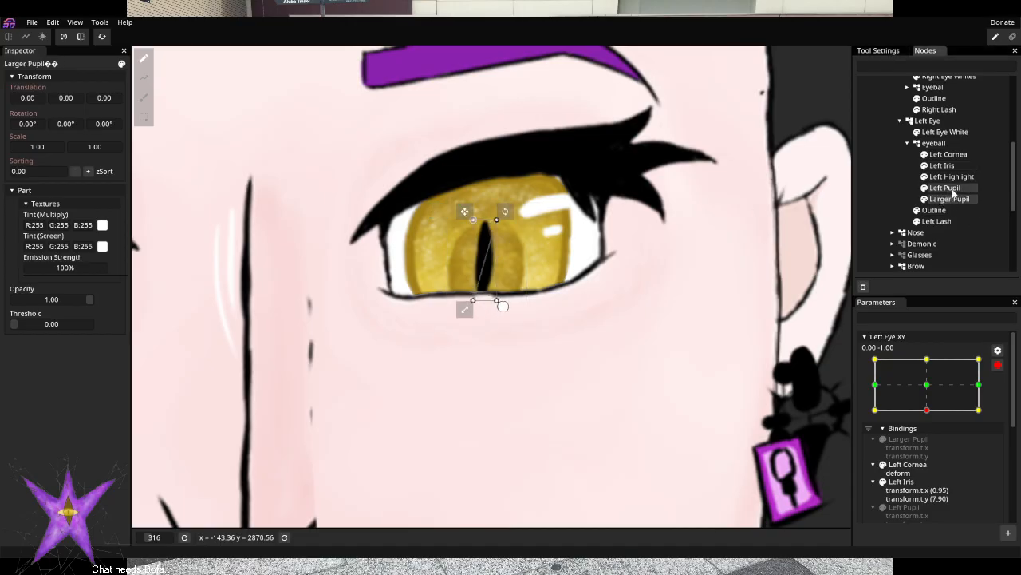
{"action": "left_click", "coordinate": [954, 189], "text": "ctrl"}
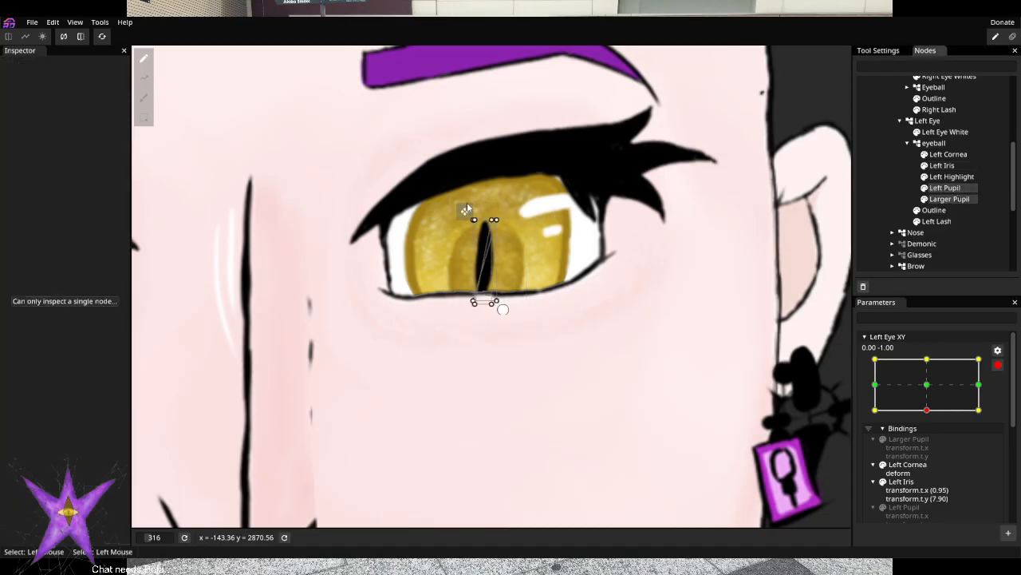
{"action": "left_click_drag", "start_coordinate": [467, 209], "coordinate": [467, 227]}
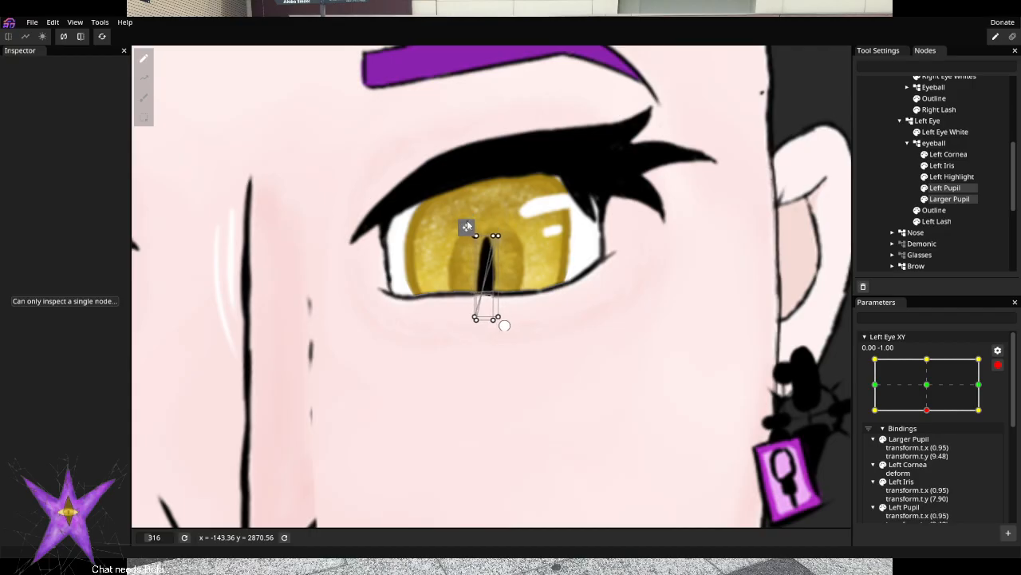
Set Left Eye XY to -1.00, 1.00, rearm it, and move Left Cornea's upper ear-side vertices outward to restore its rounded edge
{"action": "left_click", "coordinate": [999, 366]}
{"action": "left_click_drag", "start_coordinate": [928, 486], "coordinate": [824, 433]}
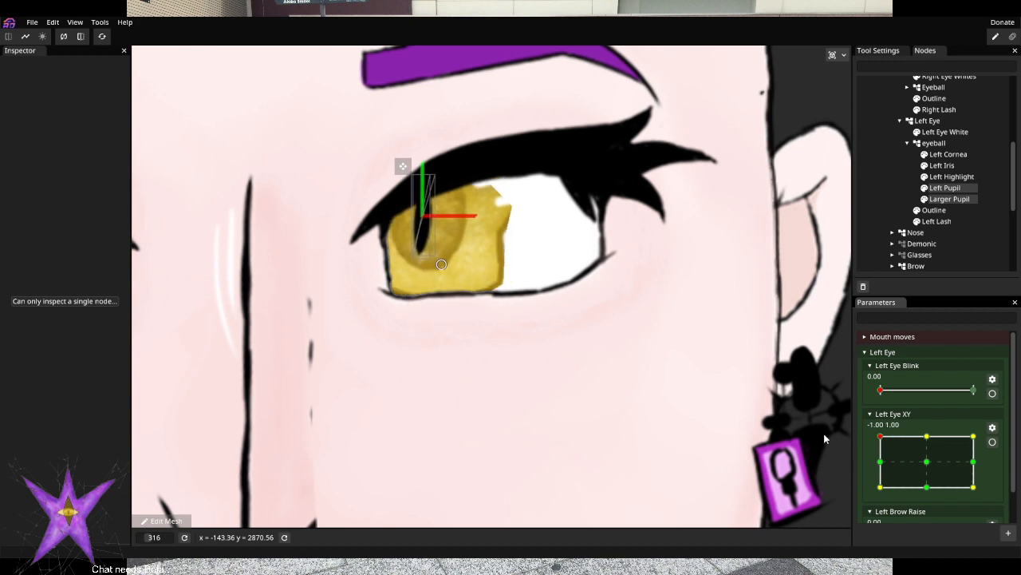
{"action": "left_click", "coordinate": [992, 441]}
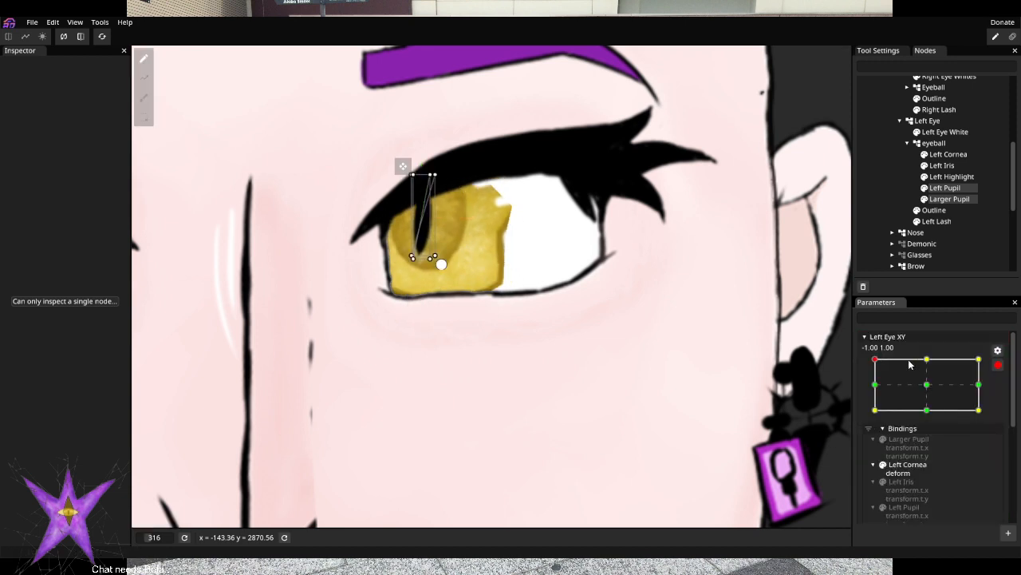
{"action": "left_click", "coordinate": [949, 154]}
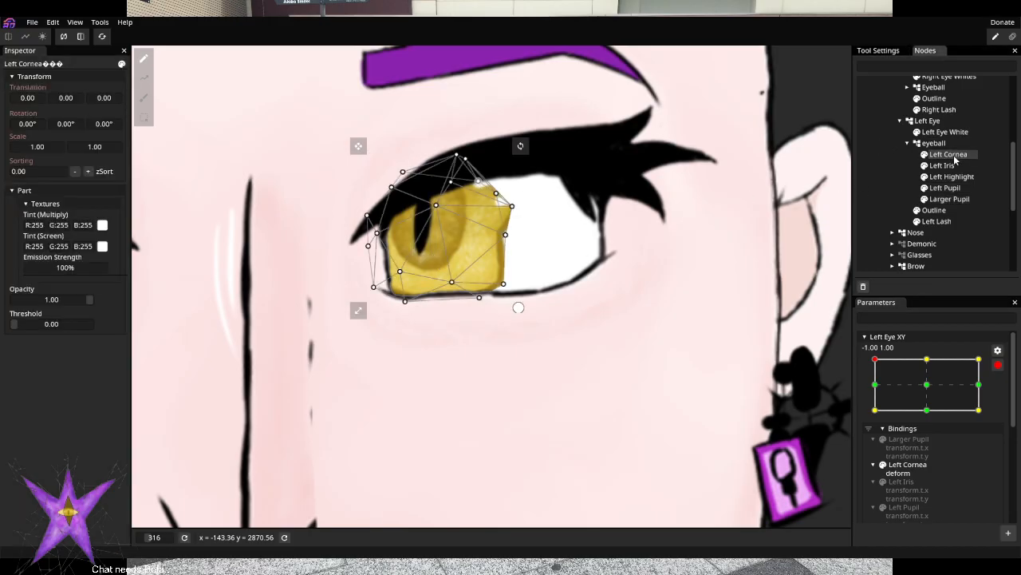
{"action": "left_click_drag", "start_coordinate": [497, 196], "coordinate": [515, 165]}
{"action": "left_click_drag", "start_coordinate": [513, 206], "coordinate": [452, 164]}
{"action": "left_click", "coordinate": [455, 155]}
{"action": "left_click_drag", "start_coordinate": [505, 231], "coordinate": [522, 233]}
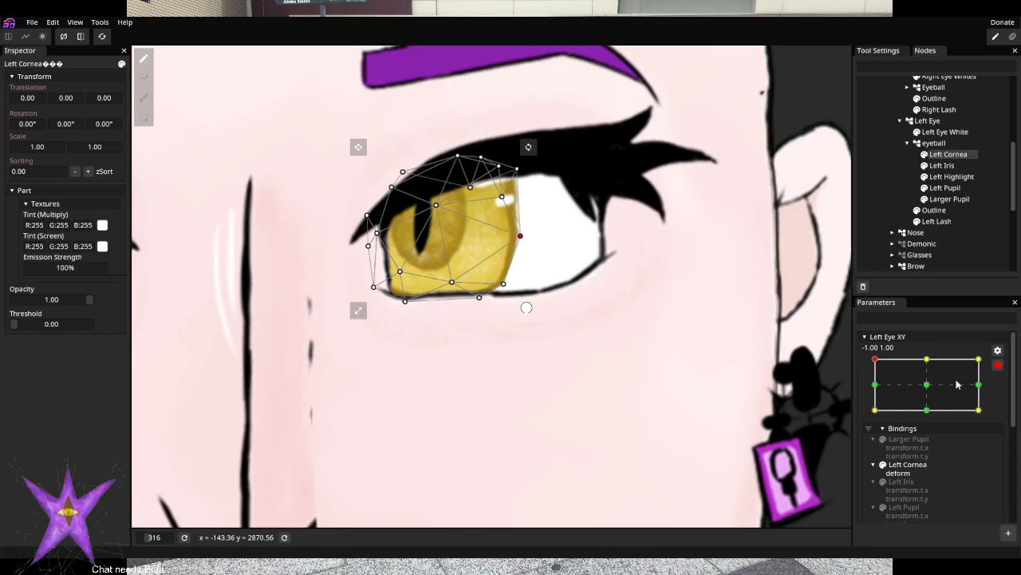
Set Left Eye XY to 1.00, -1.00, rearm it, and move Left Cornea's lower vertex beside the stray piece slightly toward the nose
{"action": "left_click", "coordinate": [998, 364]}
{"action": "left_click_drag", "start_coordinate": [881, 441], "coordinate": [984, 507]}
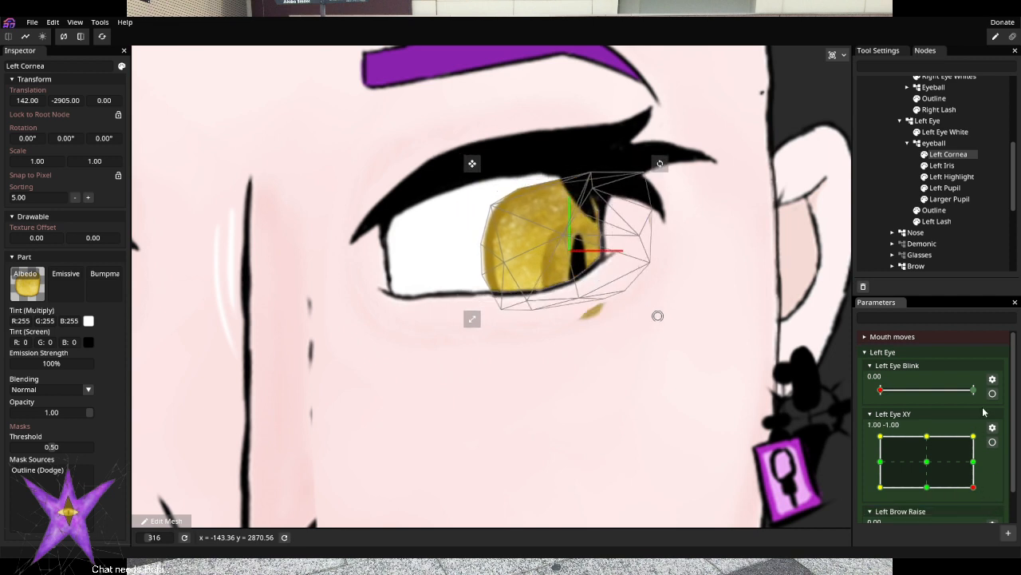
{"action": "left_click", "coordinate": [992, 442]}
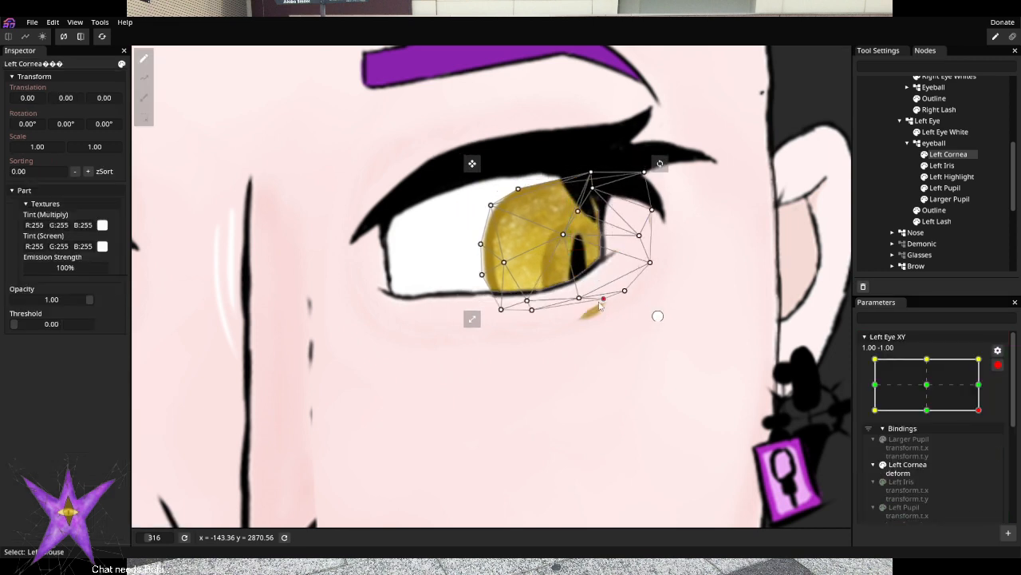
{"action": "mouse_move", "coordinate": [603, 298]}
{"action": "left_mouse_down"}
{"action": "mouse_move", "coordinate": [606, 307]}
{"action": "mouse_move", "coordinate": [587, 299]}
{"action": "left_mouse_up"}
Disarm Left Eye XY and rebuild Left Iris's rectangular mesh with vertices around the iris outline and one inside it
{"action": "left_click", "coordinate": [946, 165]}
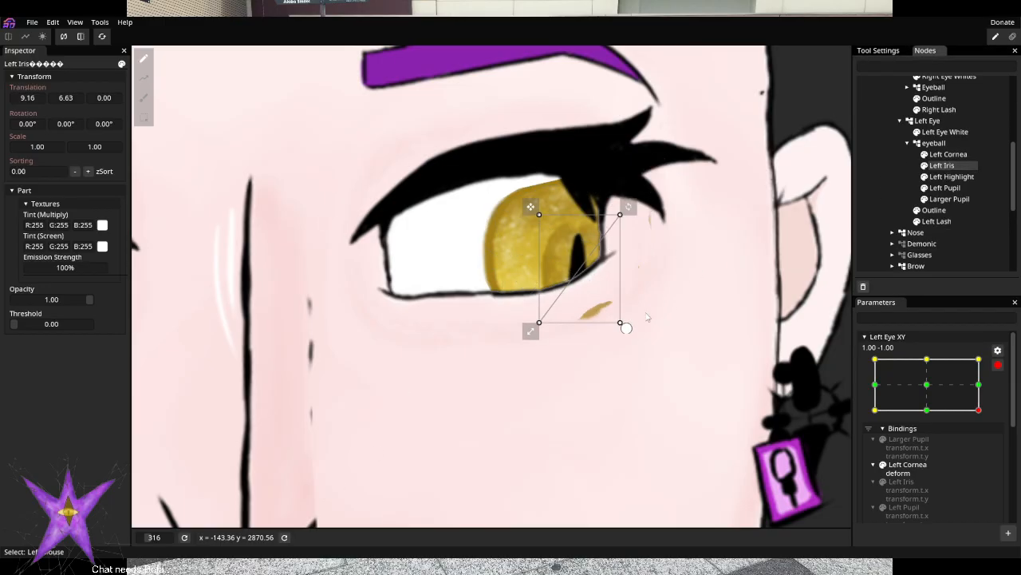
{"action": "left_click", "coordinate": [998, 365]}
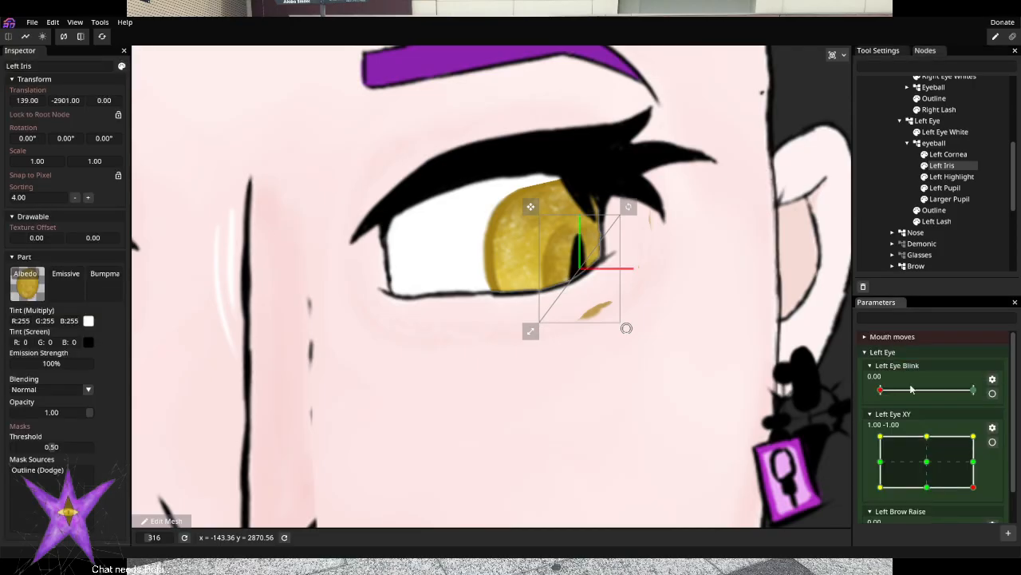
{"action": "left_click", "coordinate": [163, 521]}
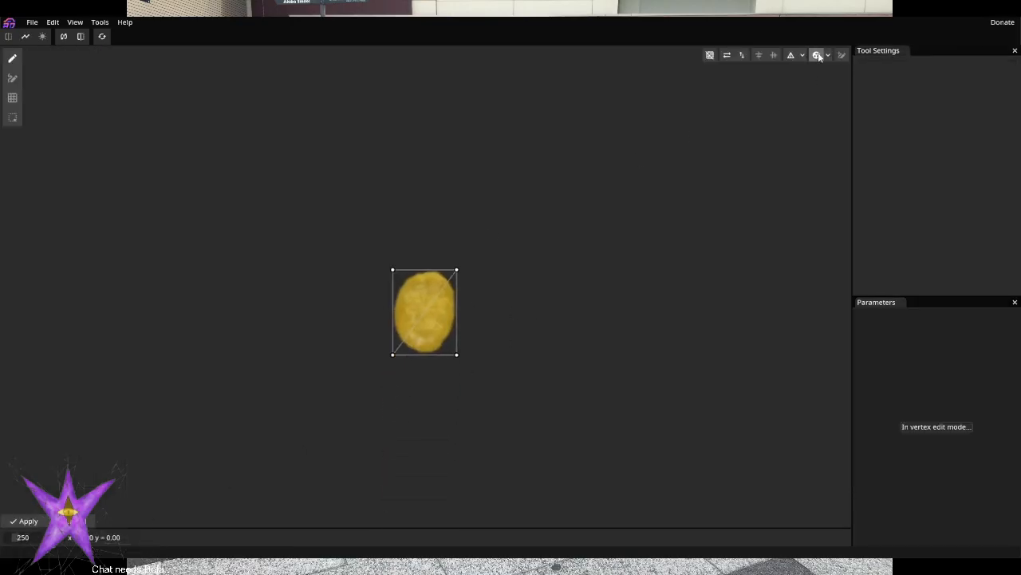
{"action": "scroll", "coordinate": [479, 317], "scroll_direction": "up", "scroll_amount": 5}
{"action": "scroll", "coordinate": [316, 322], "scroll_direction": "up", "scroll_amount": 3}
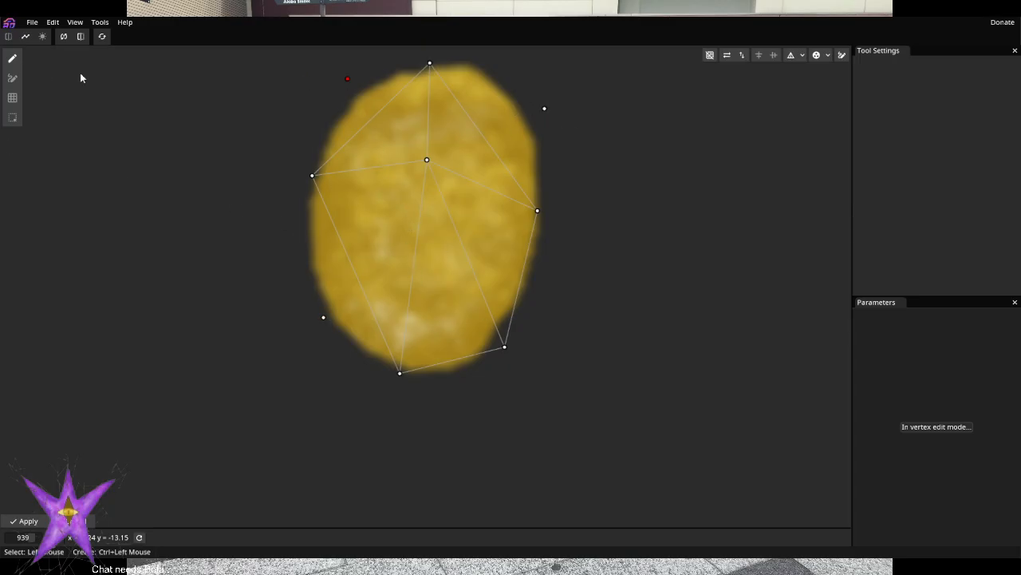
Connect the loose outer vertices of the iris mesh to their neighbours so the outline is closed all round
{"action": "left_click", "coordinate": [14, 77]}
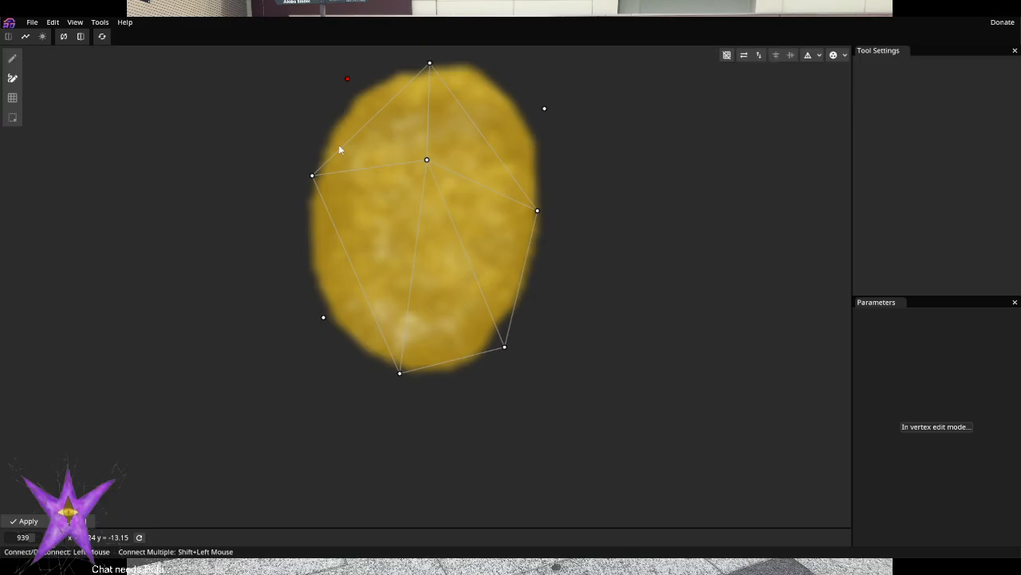
{"action": "left_click", "coordinate": [312, 175]}
{"action": "left_click", "coordinate": [323, 318]}
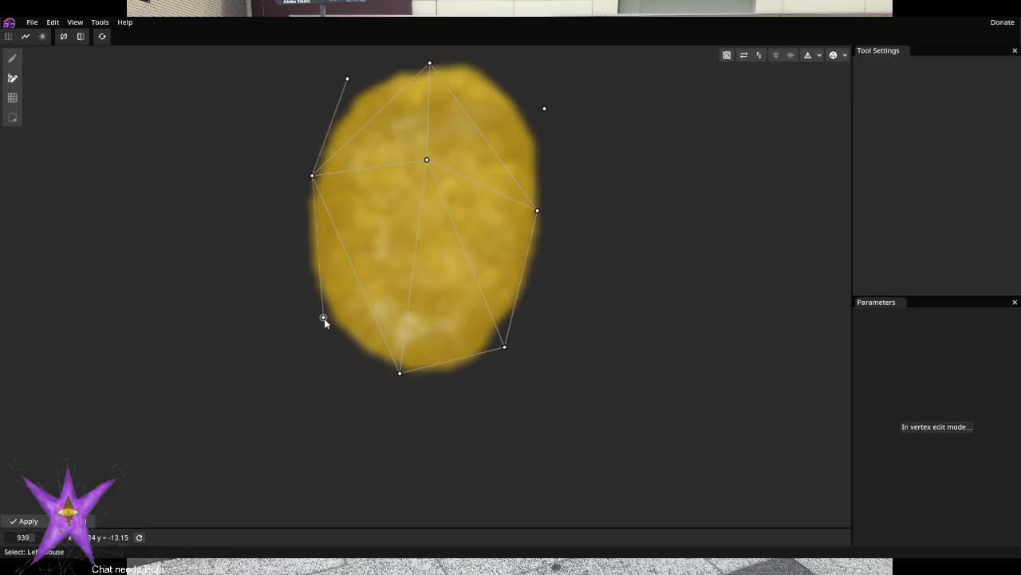
{"action": "left_click", "coordinate": [399, 372]}
{"action": "left_click", "coordinate": [347, 78]}
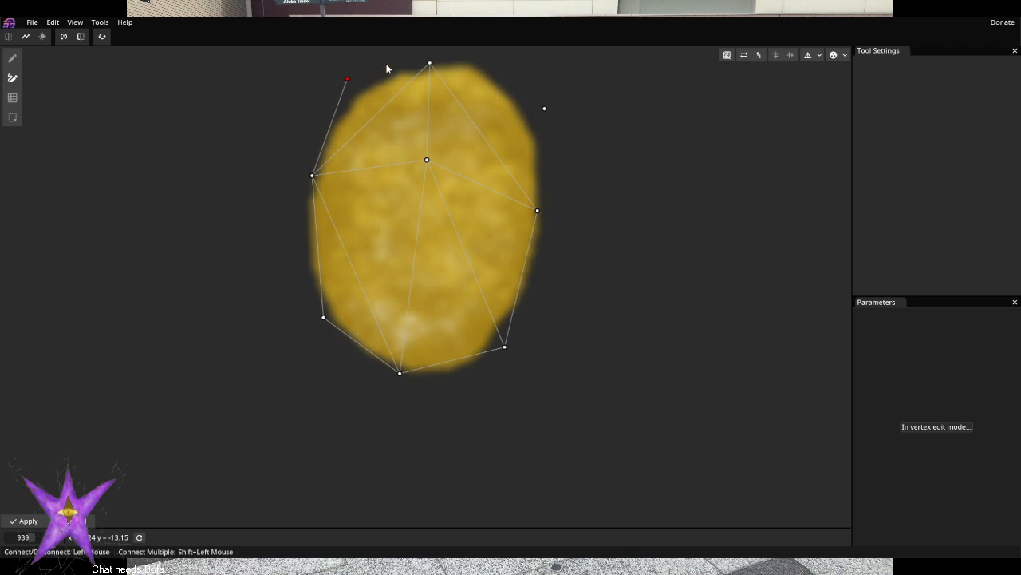
{"action": "left_click", "coordinate": [430, 63]}
{"action": "left_click", "coordinate": [545, 108]}
{"action": "left_click", "coordinate": [538, 210]}
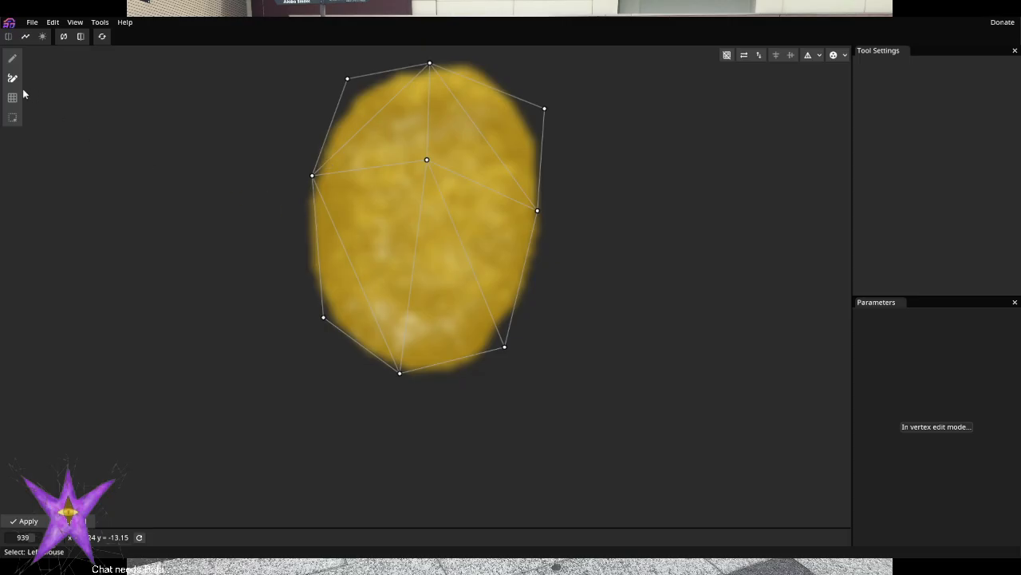
Move the iris mesh's lower nose-side, ear-side and top vertices outward to clear the texture edge, and apply the mesh
{"action": "left_click", "coordinate": [12, 58]}
{"action": "left_click_drag", "start_coordinate": [321, 317], "coordinate": [300, 307]}
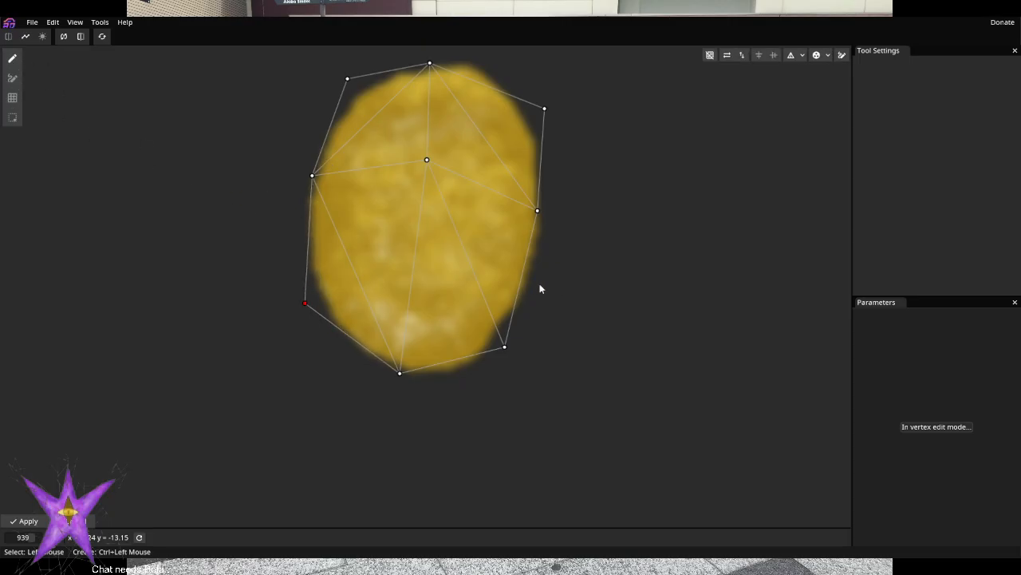
{"action": "left_click_drag", "start_coordinate": [549, 212], "coordinate": [556, 211]}
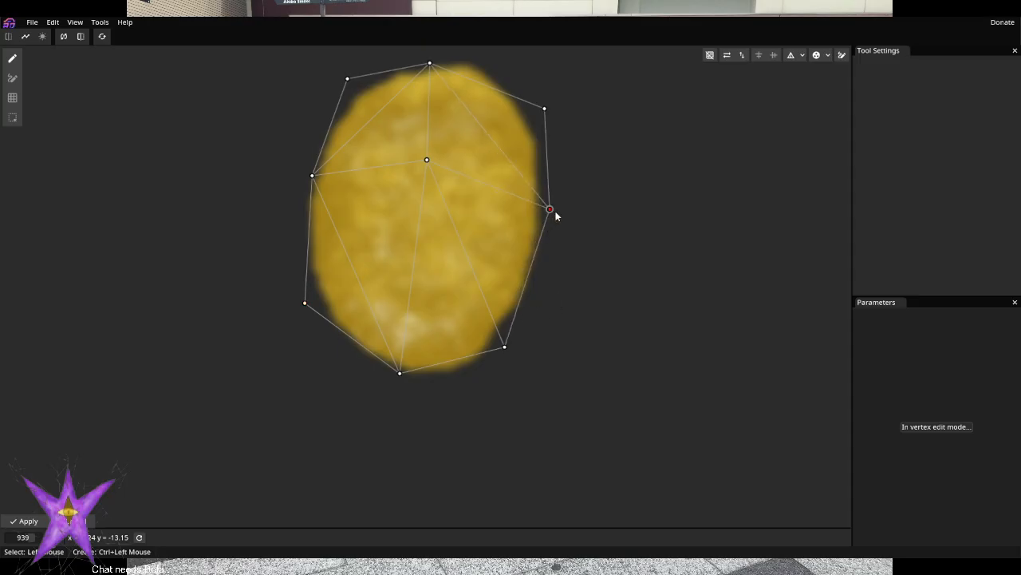
{"action": "left_click_drag", "start_coordinate": [429, 63], "coordinate": [467, 52]}
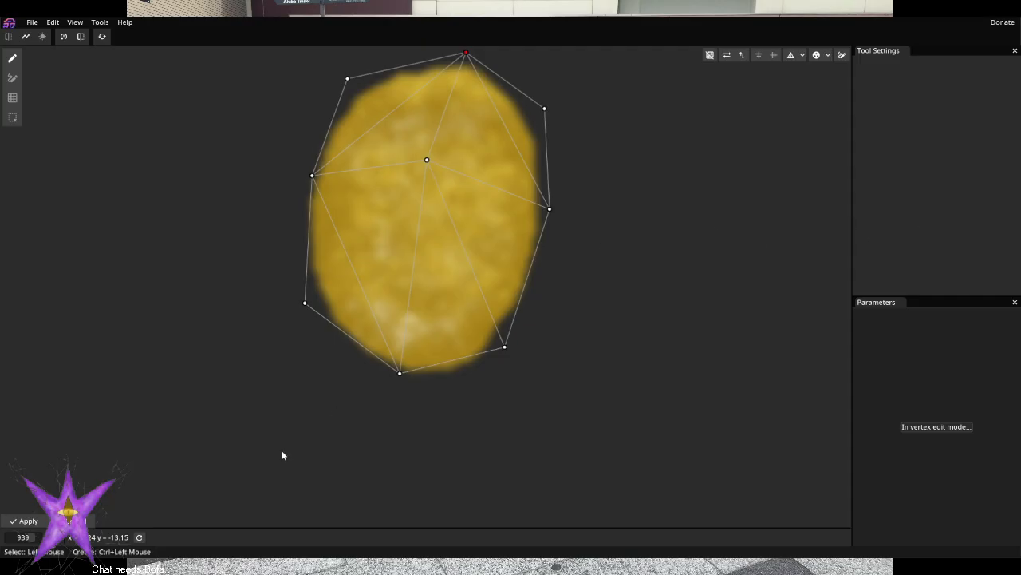
{"action": "left_click", "coordinate": [24, 523]}
Rearm Left Eye XY at 1.00, -1.00, pull Left Iris's lower and ear-side vertices inward, and select Left Cornea
{"action": "scroll", "coordinate": [544, 355], "scroll_direction": "up", "scroll_amount": 5}
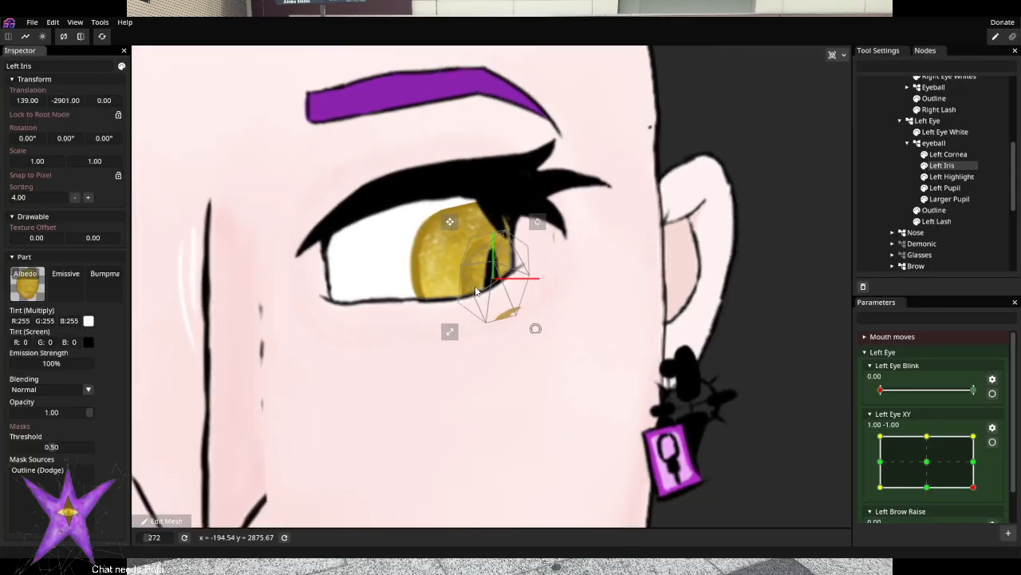
{"action": "scroll", "coordinate": [475, 291], "scroll_direction": "up", "scroll_amount": 5}
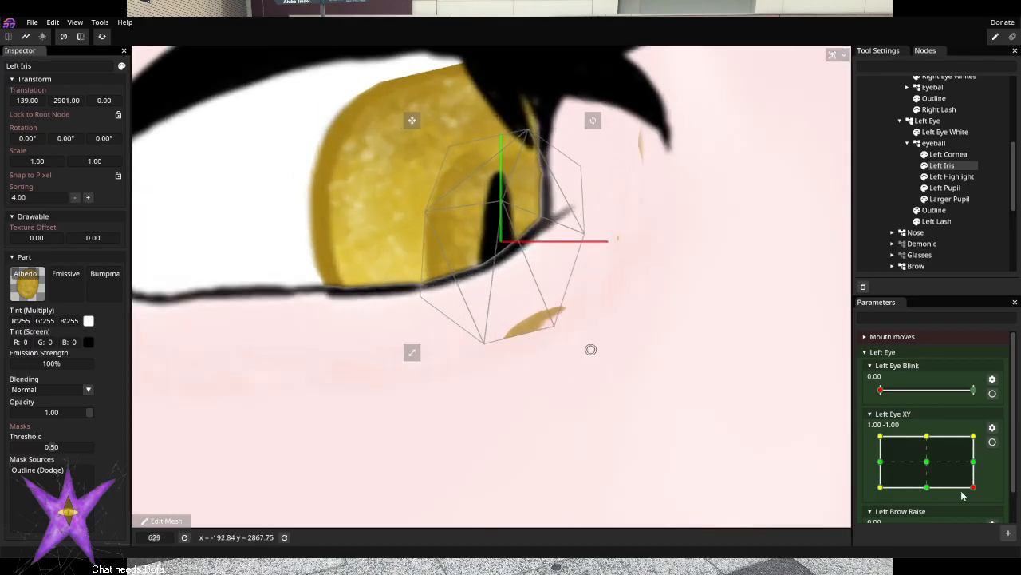
{"action": "left_click", "coordinate": [992, 441]}
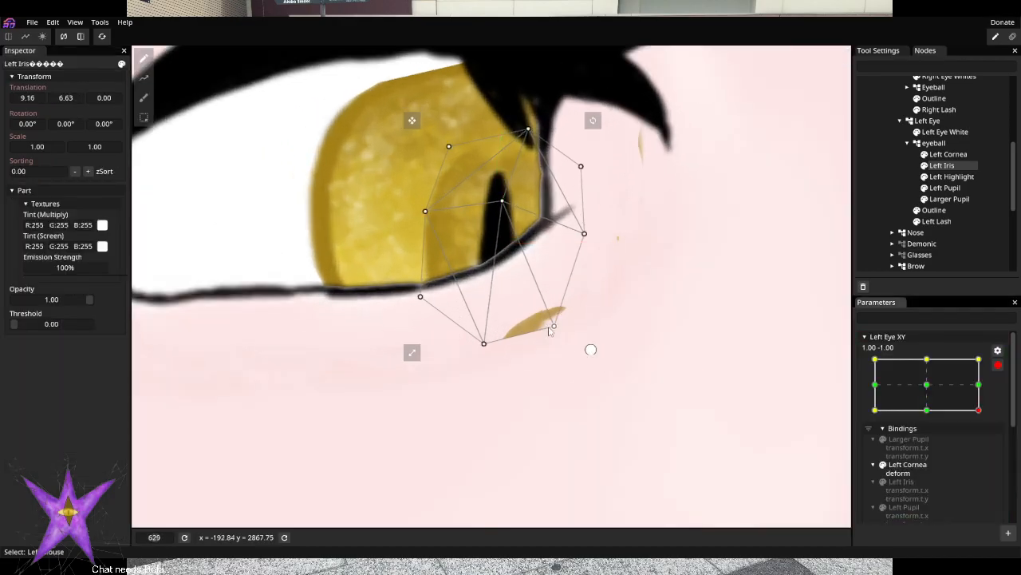
{"action": "left_click_drag", "start_coordinate": [551, 327], "coordinate": [548, 306]}
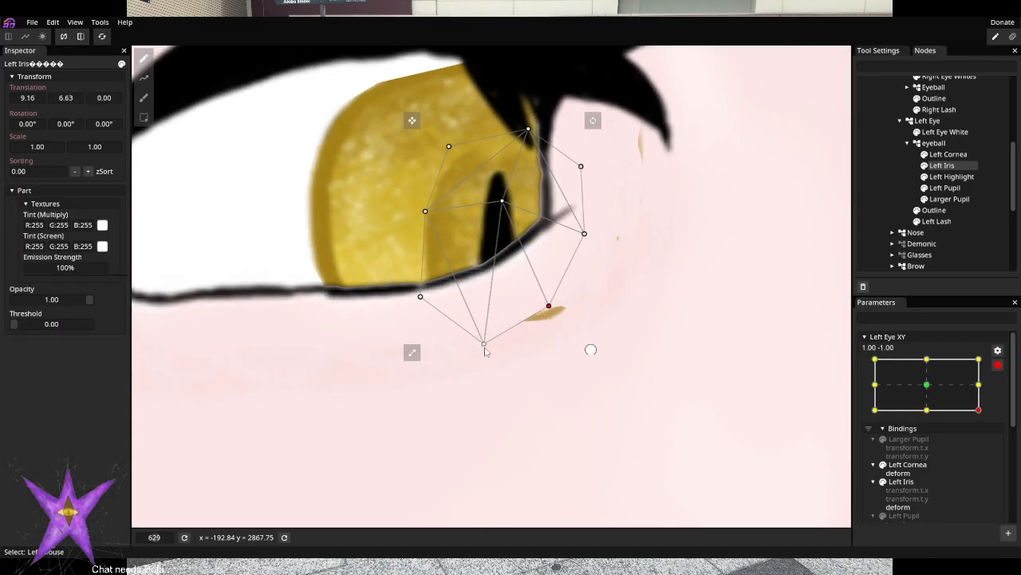
{"action": "left_click_drag", "start_coordinate": [485, 349], "coordinate": [478, 326]}
{"action": "left_click_drag", "start_coordinate": [585, 237], "coordinate": [578, 240]}
{"action": "left_click", "coordinate": [949, 155]}
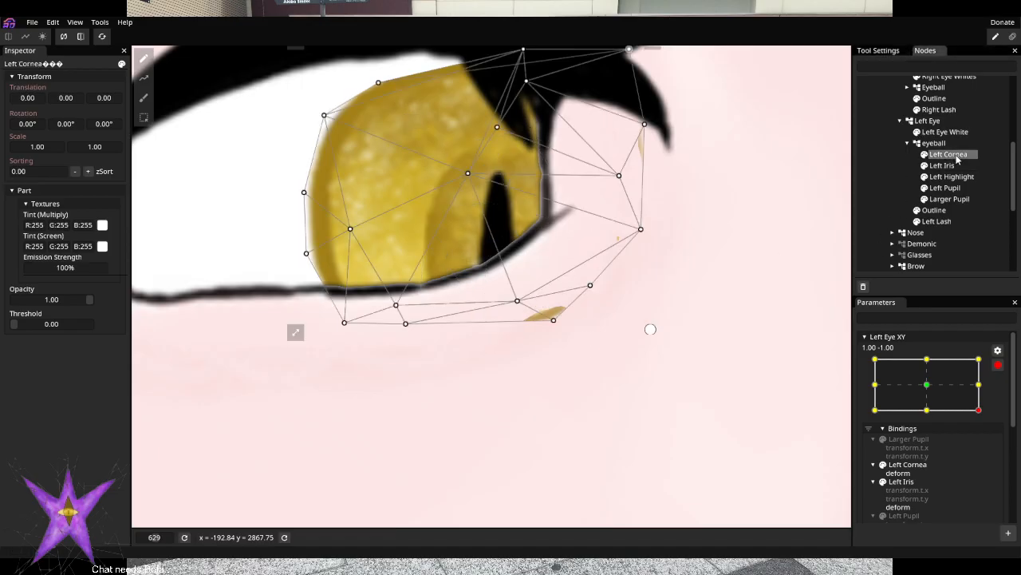
Move the Left Cornea's bottom mesh vertex up at the Left Eye XY 1.00, -1.00 keyframe to tuck away the patch below the lid
{"action": "scroll", "coordinate": [646, 351], "scroll_direction": "down", "scroll_amount": 3}
{"action": "scroll", "coordinate": [492, 371], "scroll_direction": "up", "scroll_amount": 3}
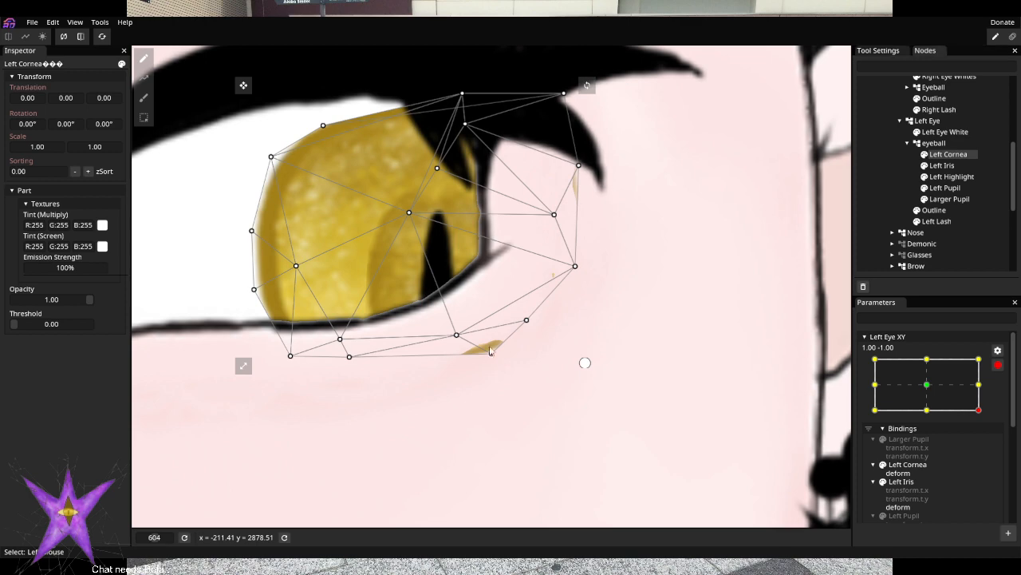
{"action": "left_click_drag", "start_coordinate": [491, 353], "coordinate": [482, 332]}
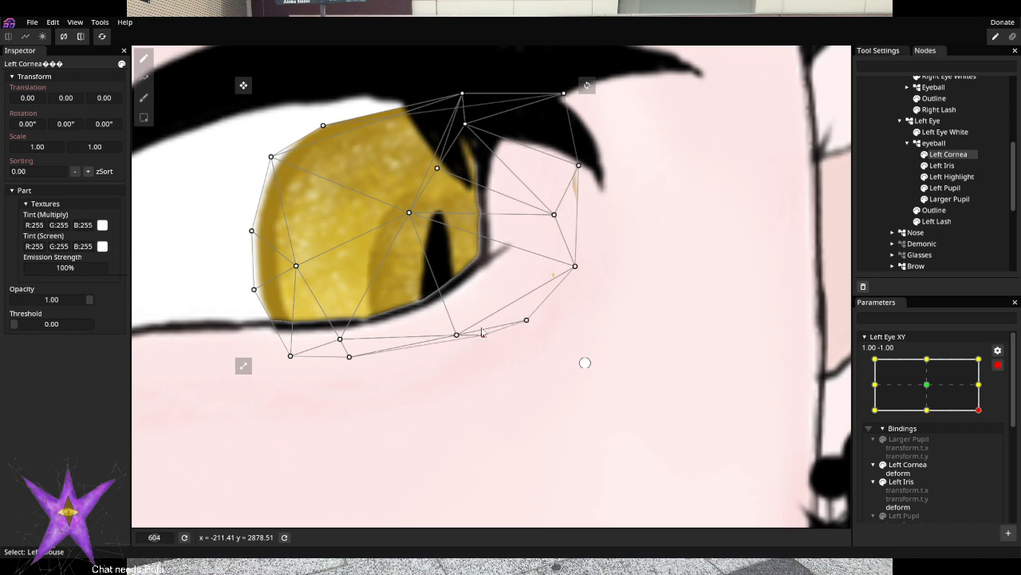
Disarm Left Eye XY, preview the eye motion along the lower edge, return it near centre and save the project
{"action": "left_click", "coordinate": [998, 365]}
{"action": "left_click_drag", "start_coordinate": [972, 487], "coordinate": [914, 487]}
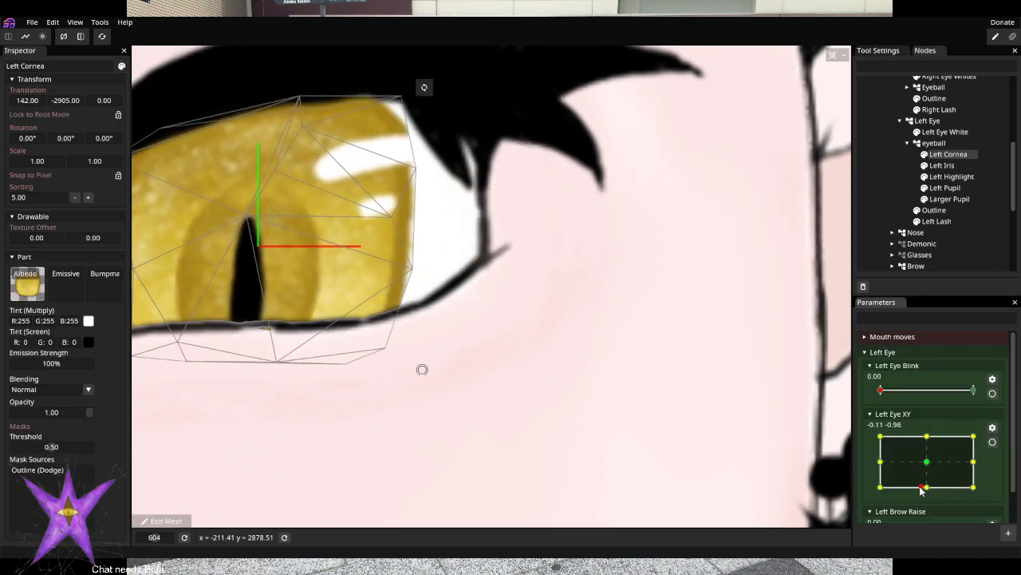
{"action": "scroll", "coordinate": [559, 371], "scroll_direction": "down", "scroll_amount": 2}
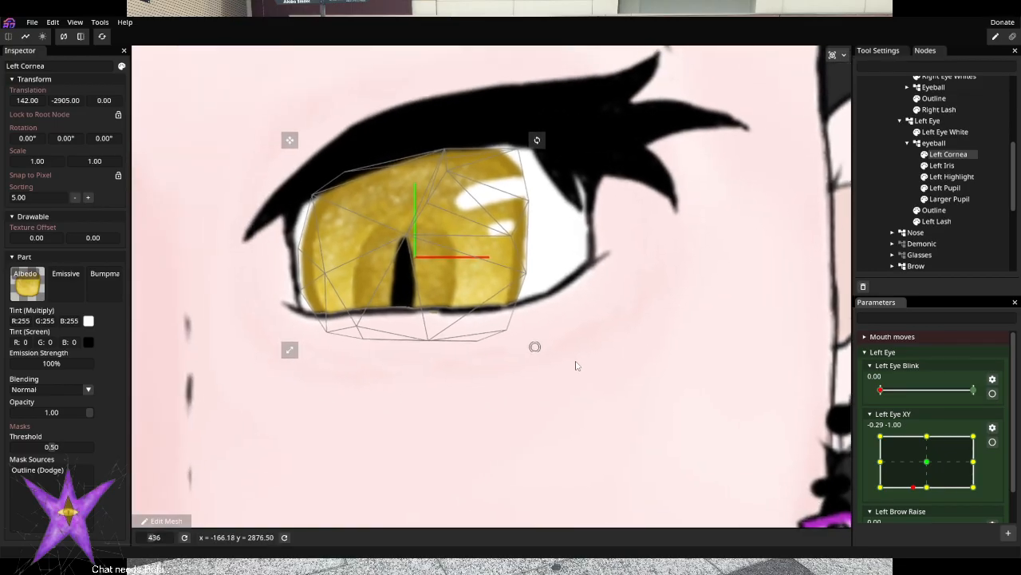
{"action": "left_click_drag", "start_coordinate": [907, 487], "coordinate": [926, 464]}
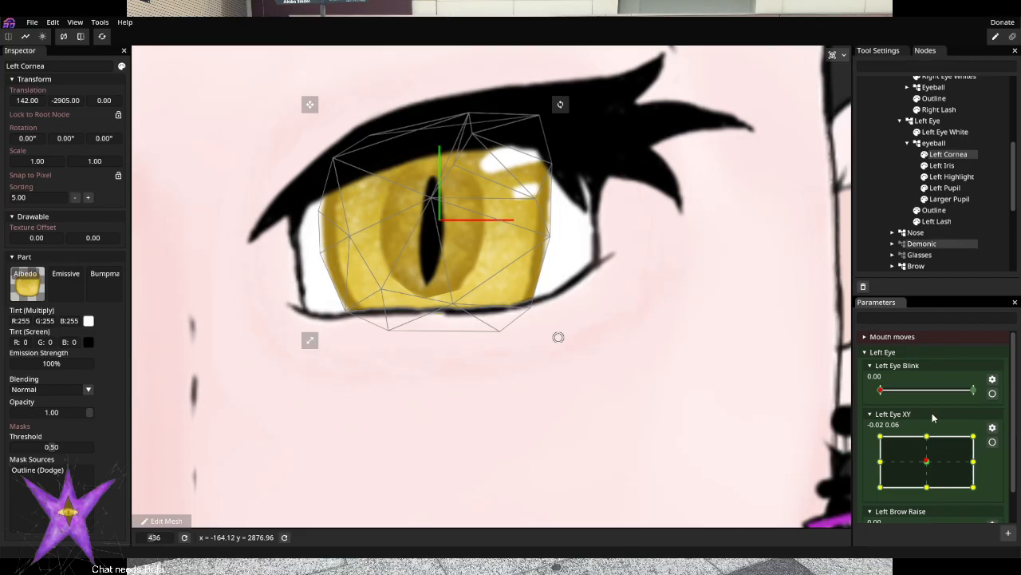
{"action": "key", "text": "ctrl+s"}
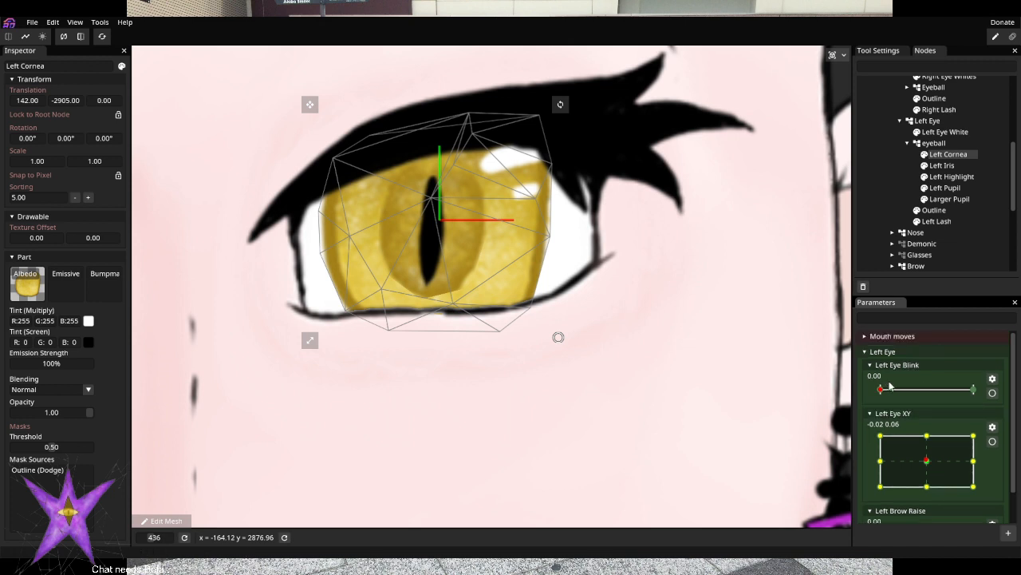
{"action": "left_click", "coordinate": [993, 392]}
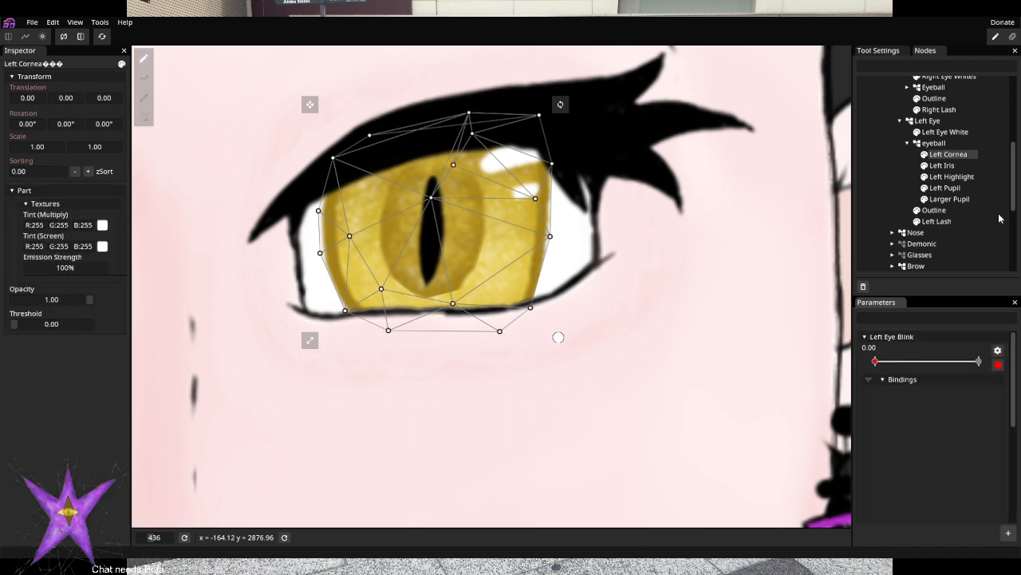
{"action": "left_click", "coordinate": [935, 211]}
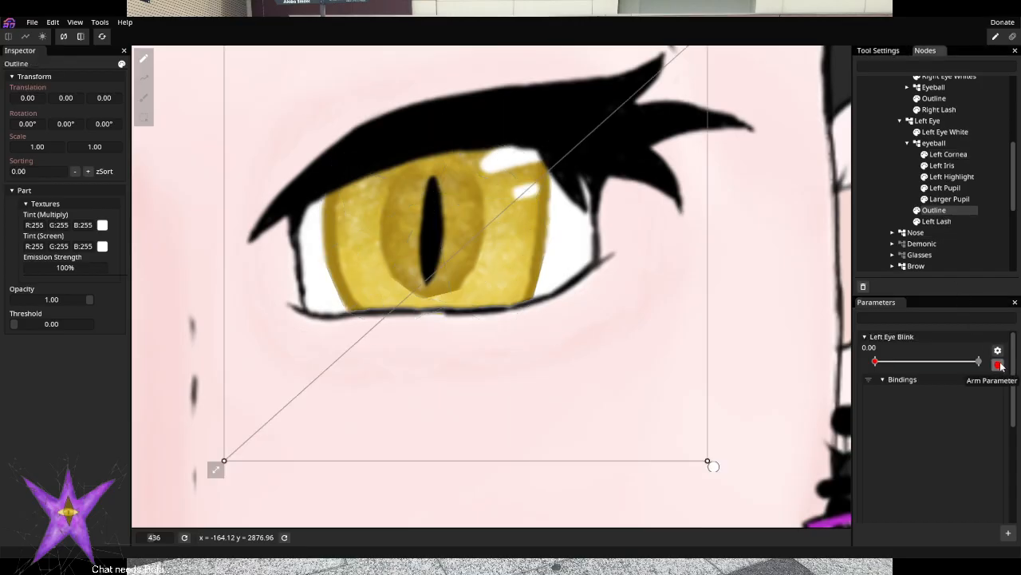
{"action": "left_click", "coordinate": [998, 364]}
Generate an automatic mesh for the Left Lash and delete the vertices stretching out to the detached speck
{"action": "left_click", "coordinate": [940, 221]}
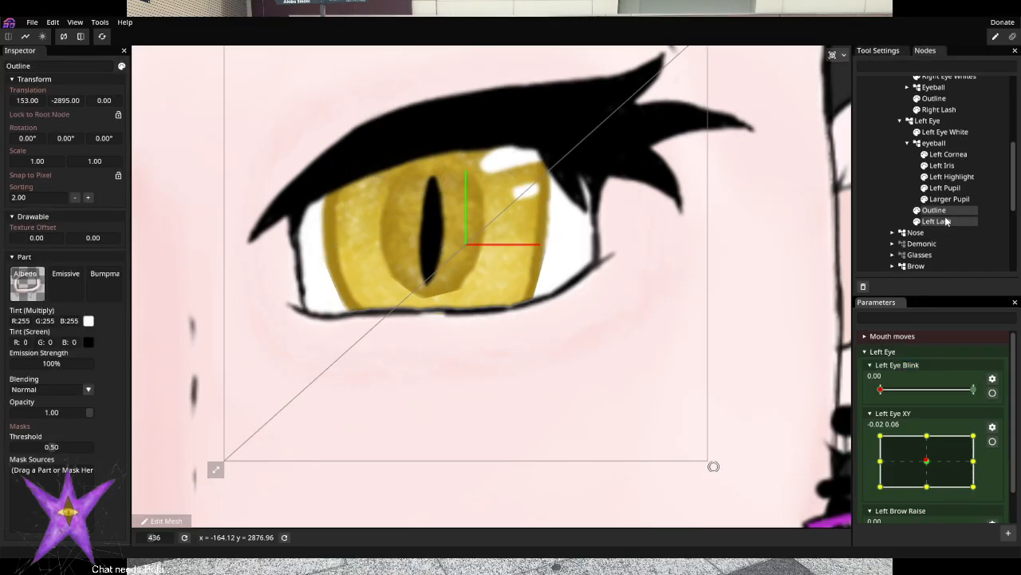
{"action": "left_click", "coordinate": [164, 521]}
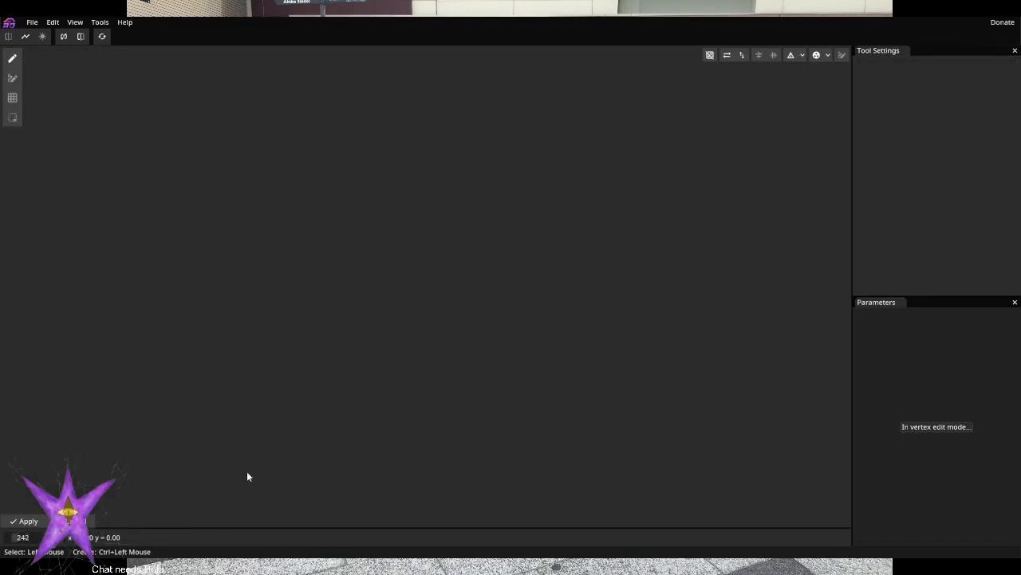
{"action": "left_click", "coordinate": [816, 54]}
{"action": "scroll", "coordinate": [240, 375], "scroll_direction": "down", "scroll_amount": 3}
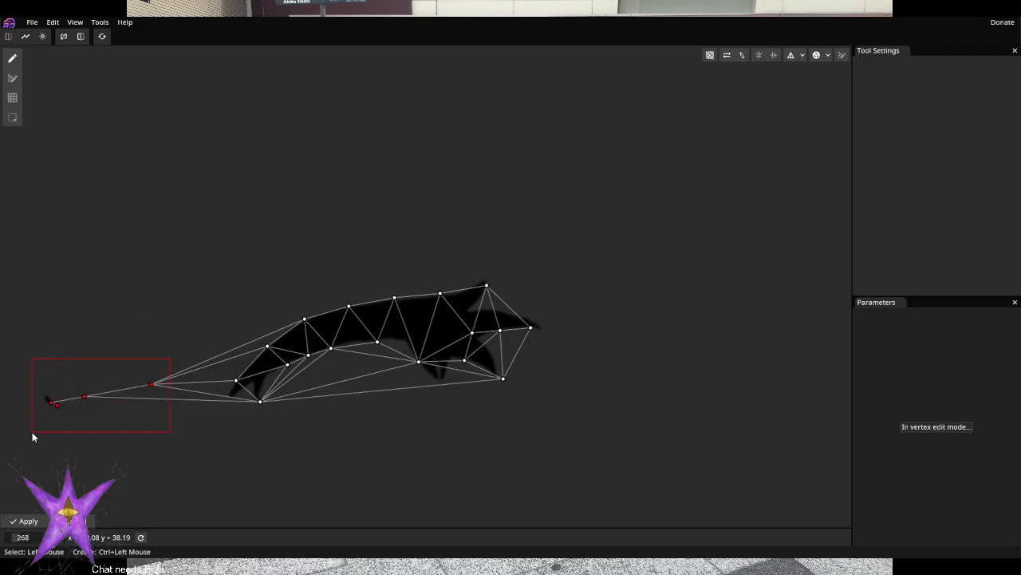
{"action": "key", "text": "Delete"}
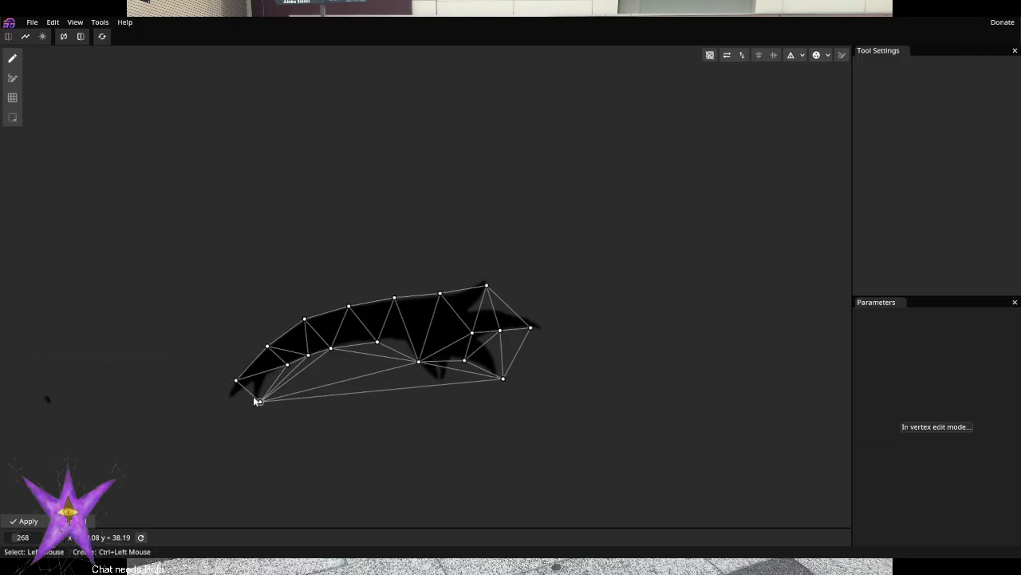
Add vertices at the lash's inner tip and in the gap beside it, and move the small spike's vertex onto its point
{"action": "scroll", "coordinate": [232, 399], "scroll_direction": "up", "scroll_amount": 5}
{"action": "scroll", "coordinate": [229, 383], "scroll_direction": "up", "scroll_amount": 2}
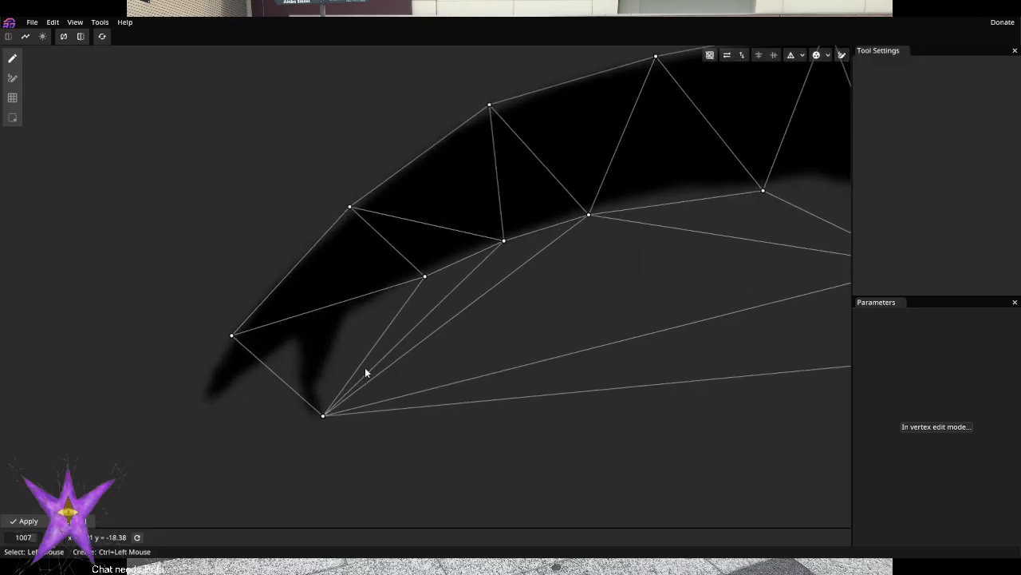
{"action": "left_click", "coordinate": [205, 400], "text": "ctrl"}
{"action": "left_click_drag", "start_coordinate": [321, 432], "coordinate": [322, 419]}
{"action": "left_click_drag", "start_coordinate": [322, 414], "coordinate": [317, 425]}
Add a vertex at the tip of the lash's middle spike and extend the upper and outermost corner vertices to their lash tips
{"action": "scroll", "coordinate": [423, 411], "scroll_direction": "down", "scroll_amount": 5}
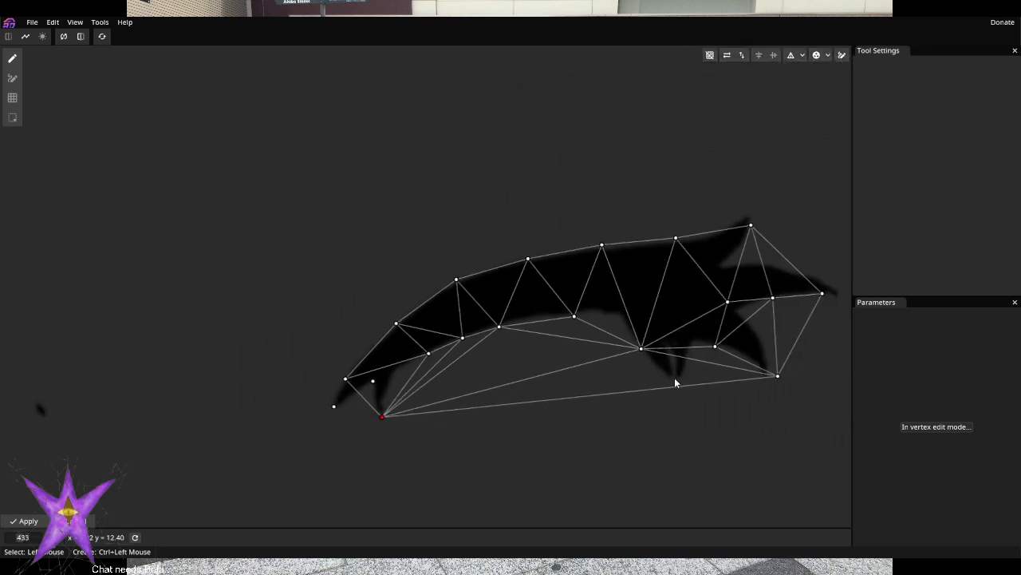
{"action": "left_click", "coordinate": [676, 382]}
{"action": "left_click_drag", "start_coordinate": [752, 230], "coordinate": [755, 217]}
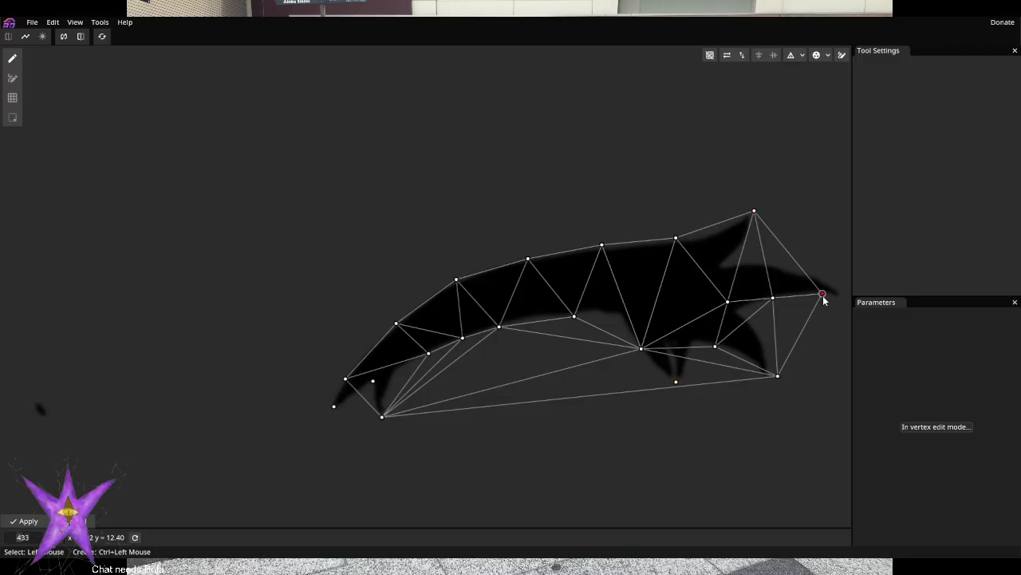
{"action": "mouse_move", "coordinate": [823, 298]}
{"action": "left_mouse_down"}
{"action": "mouse_move", "coordinate": [841, 296]}
{"action": "mouse_move", "coordinate": [790, 345]}
{"action": "mouse_move", "coordinate": [840, 298]}
{"action": "left_mouse_up"}
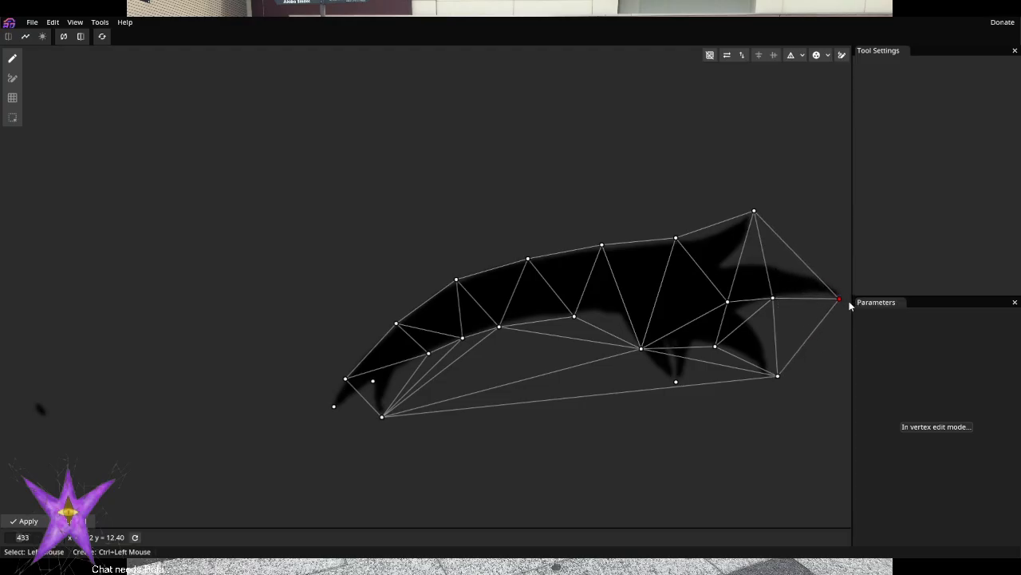
{"action": "scroll", "coordinate": [848, 304], "scroll_direction": "down", "scroll_amount": 2}
{"action": "scroll", "coordinate": [847, 307], "scroll_direction": "down", "scroll_amount": 1}
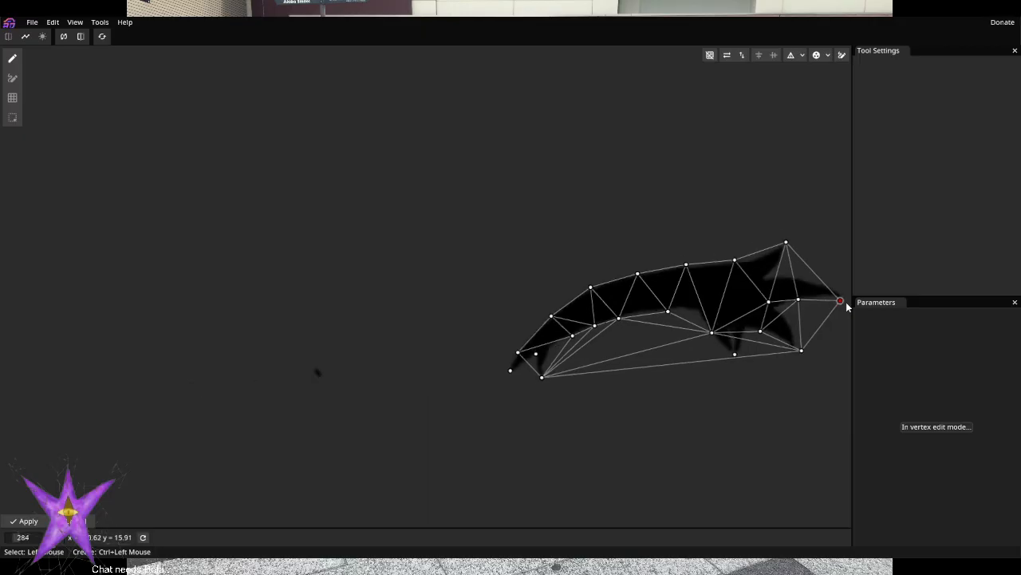
{"action": "mouse_move", "coordinate": [848, 306]}
{"action": "left_mouse_down"}
{"action": "mouse_move", "coordinate": [795, 316]}
{"action": "mouse_move", "coordinate": [834, 308]}
{"action": "left_mouse_up"}
Add two vertices along the outer edge of the lower outer lash and move its base vertex inward into the lash body
{"action": "scroll", "coordinate": [729, 357], "scroll_direction": "up", "scroll_amount": 3}
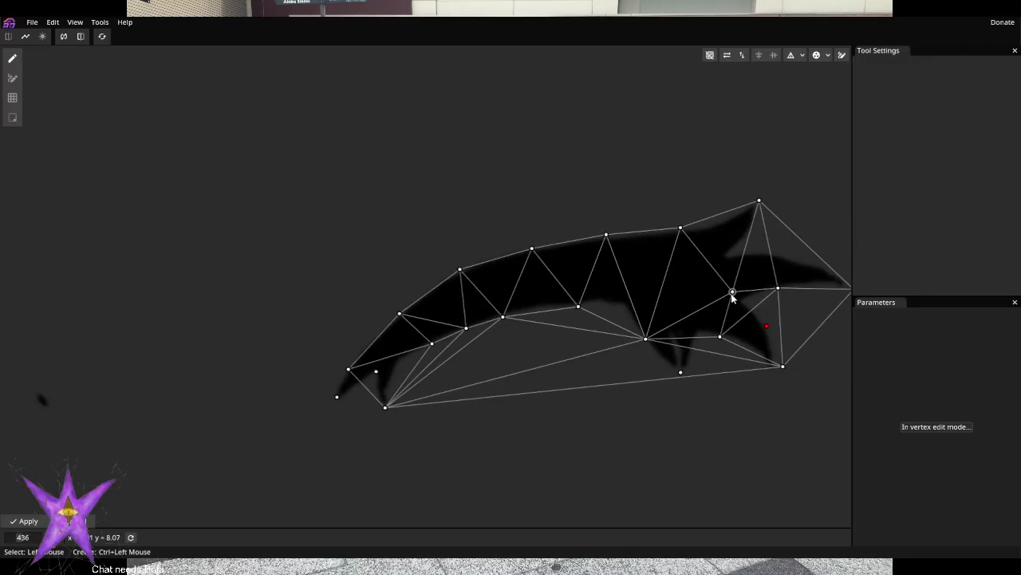
{"action": "left_click_drag", "start_coordinate": [733, 294], "coordinate": [741, 300]}
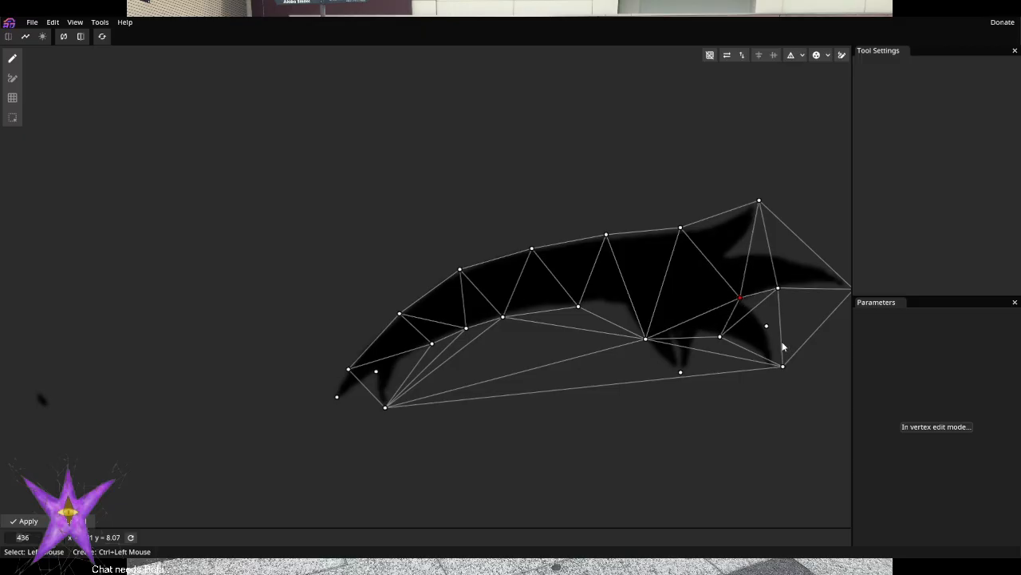
{"action": "scroll", "coordinate": [758, 364], "scroll_direction": "up", "scroll_amount": 2}
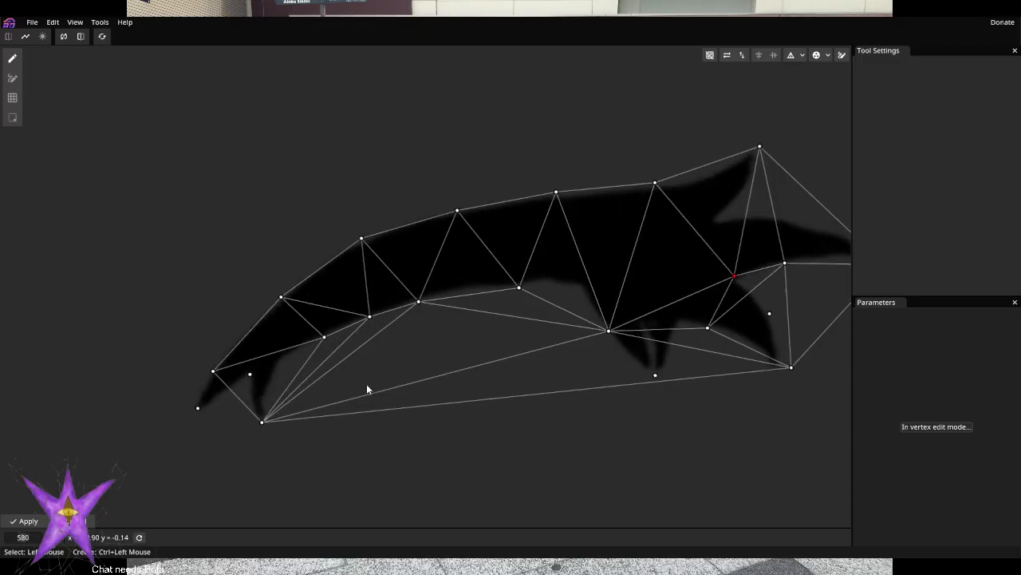
{"action": "left_click_drag", "start_coordinate": [734, 276], "coordinate": [708, 250]}
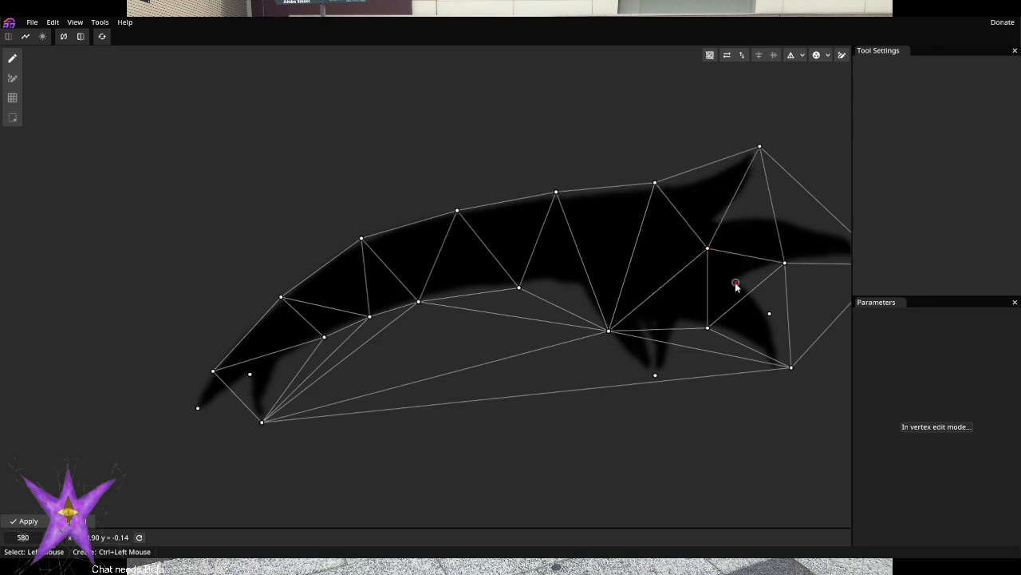
{"action": "left_click", "coordinate": [742, 282], "text": "ctrl"}
Disconnect the small inner spike's tip from the inner corner vertex and connect it to the vertex in the gap
{"action": "left_click", "coordinate": [12, 77]}
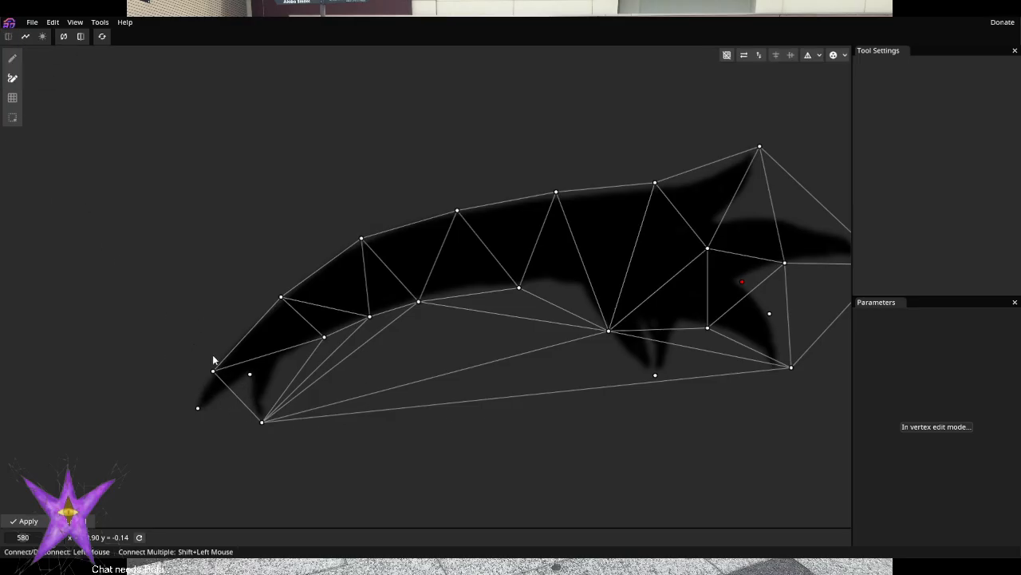
{"action": "left_click", "coordinate": [214, 370]}
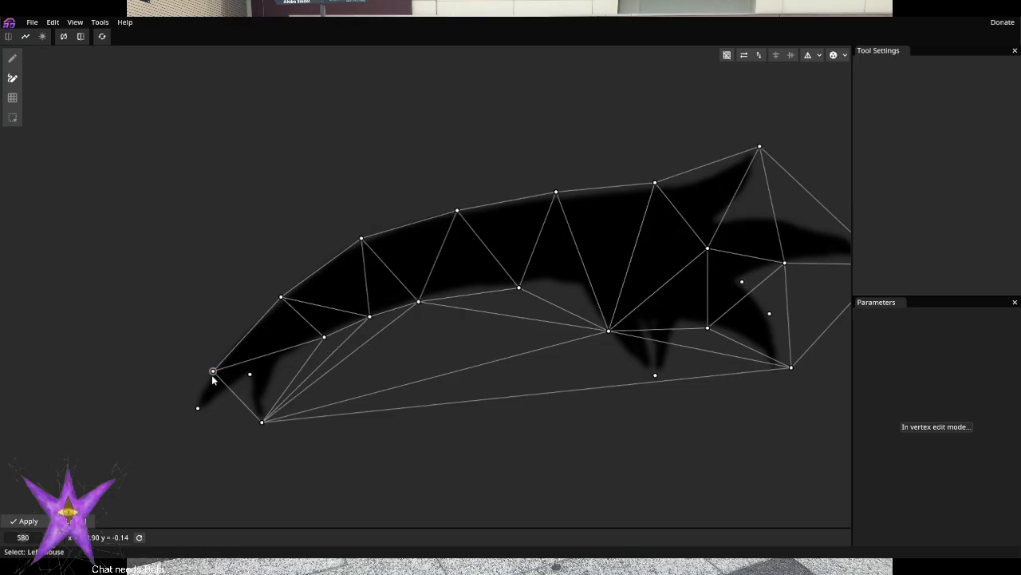
{"action": "left_click", "coordinate": [263, 421]}
{"action": "left_click", "coordinate": [250, 374]}
Remove the long edges running from the small spike's tip across the empty area, keeping the one to the nearest lower lash vertex
{"action": "left_click", "coordinate": [263, 421]}
{"action": "left_click", "coordinate": [555, 424]}
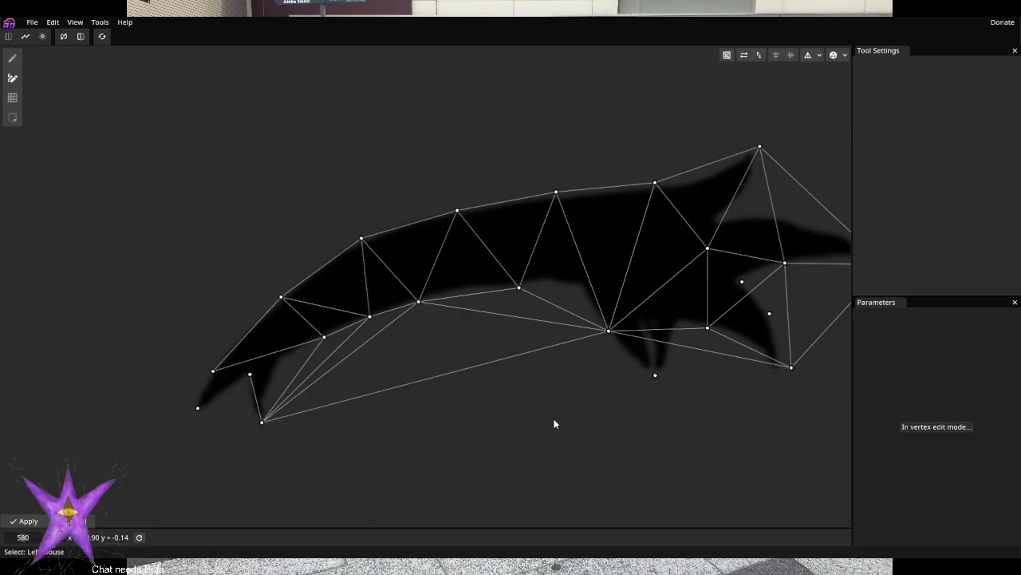
{"action": "left_click", "coordinate": [263, 421]}
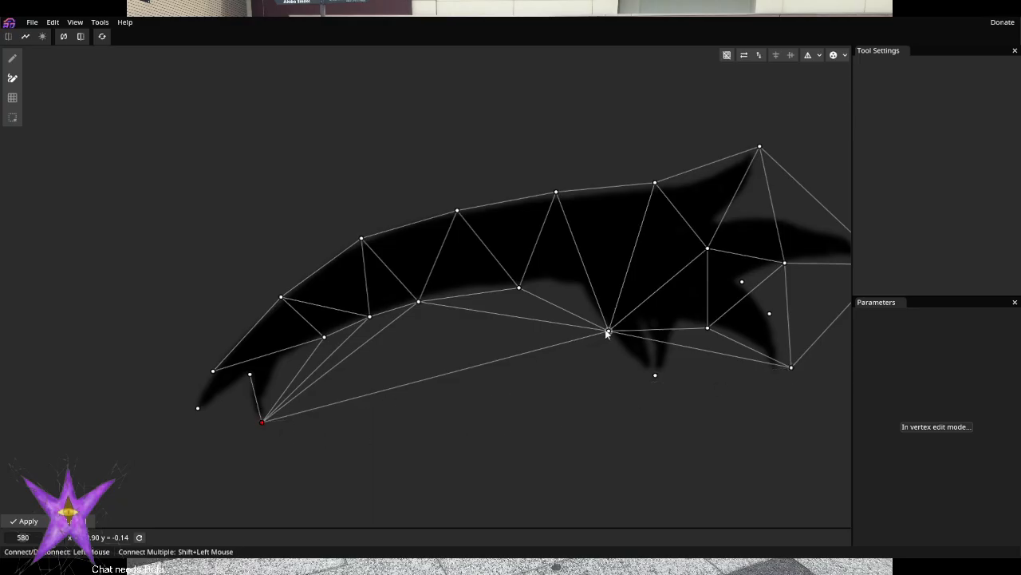
{"action": "left_click", "coordinate": [609, 331]}
{"action": "left_click", "coordinate": [262, 422]}
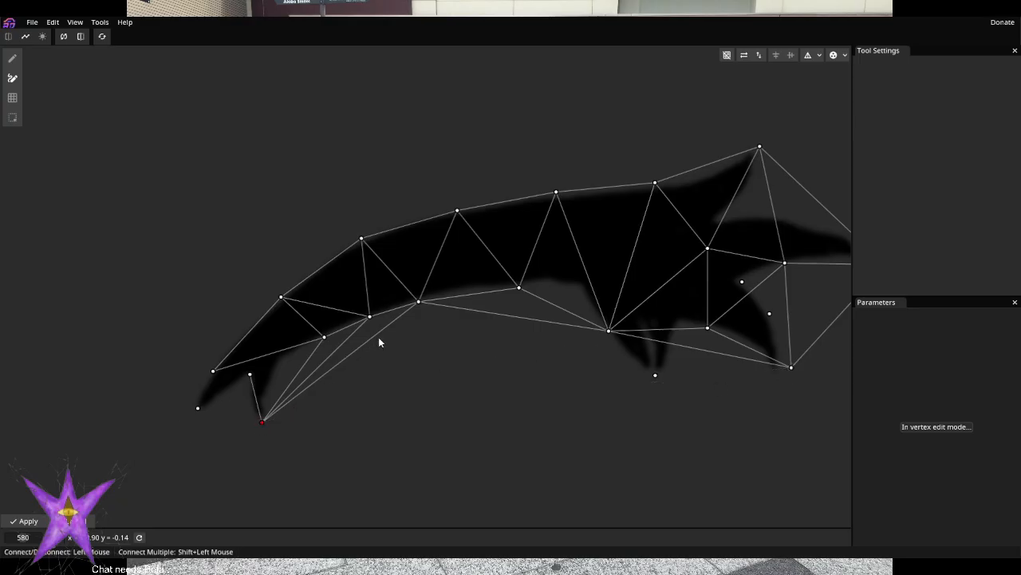
{"action": "left_click", "coordinate": [417, 301]}
{"action": "left_click", "coordinate": [261, 421]}
{"action": "left_click", "coordinate": [370, 317]}
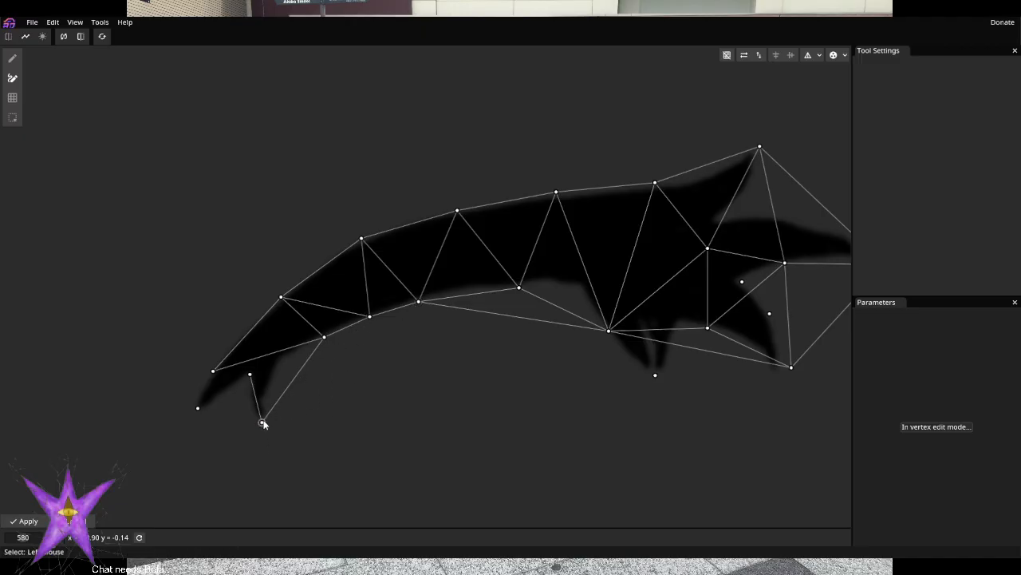
Add one mesh vertex on each side of the small inner spike, deleting the misplaced one near the inner tip
{"action": "left_click", "coordinate": [251, 375]}
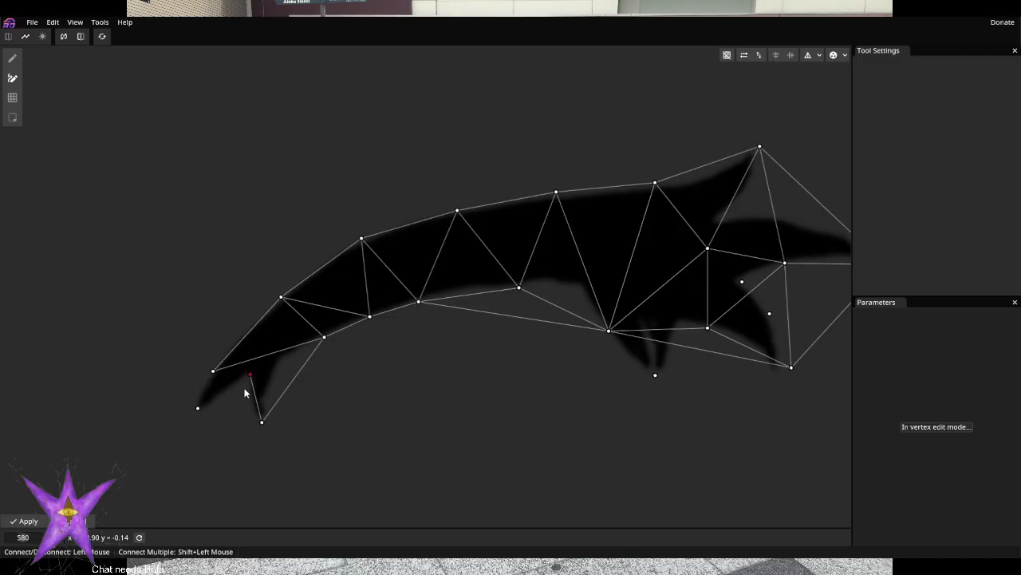
{"action": "left_click", "coordinate": [12, 58]}
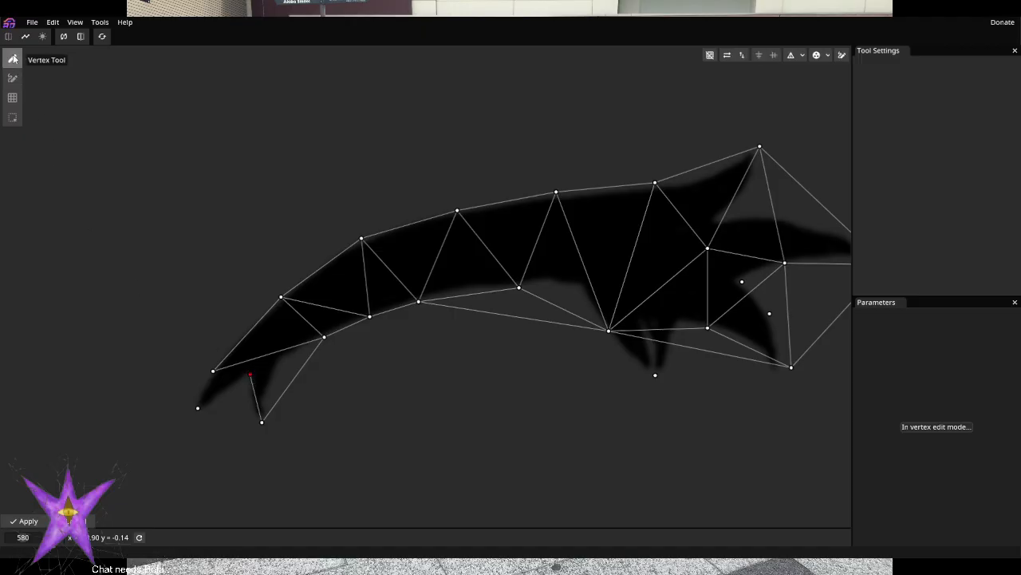
{"action": "left_click", "coordinate": [225, 392], "text": "ctrl"}
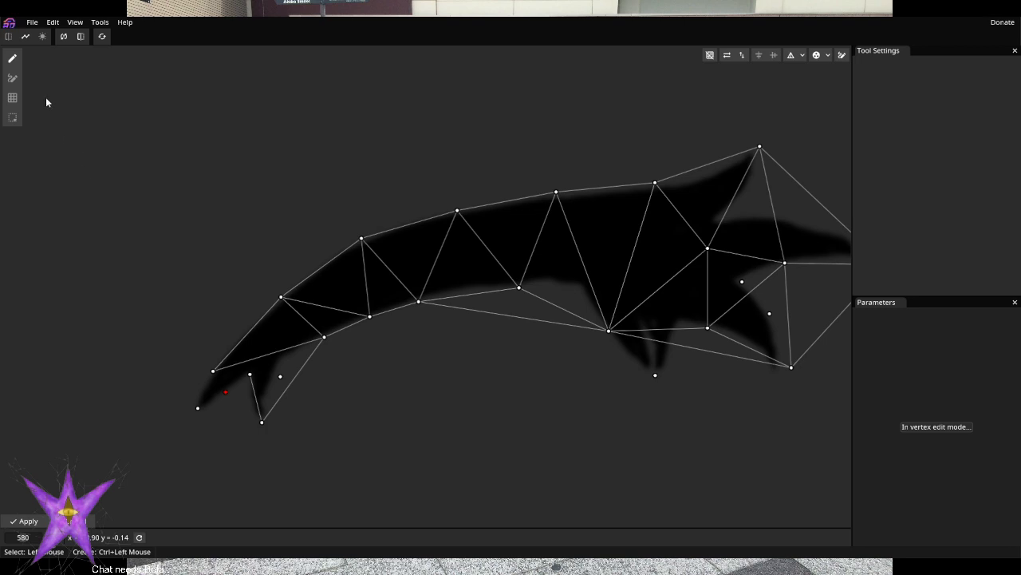
{"action": "key", "text": "Delete"}
{"action": "left_click", "coordinate": [247, 401], "text": "ctrl"}
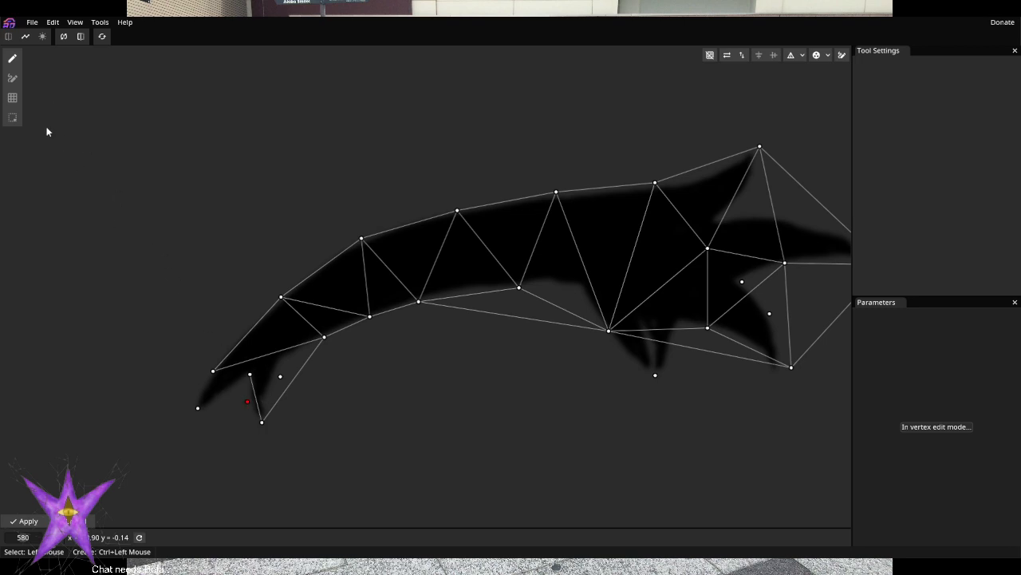
Connect the small inner spike's side vertices to its tip and link its inner side to the base, removing the direct base-to-tip edge
{"action": "left_click", "coordinate": [12, 78]}
{"action": "left_click", "coordinate": [250, 374]}
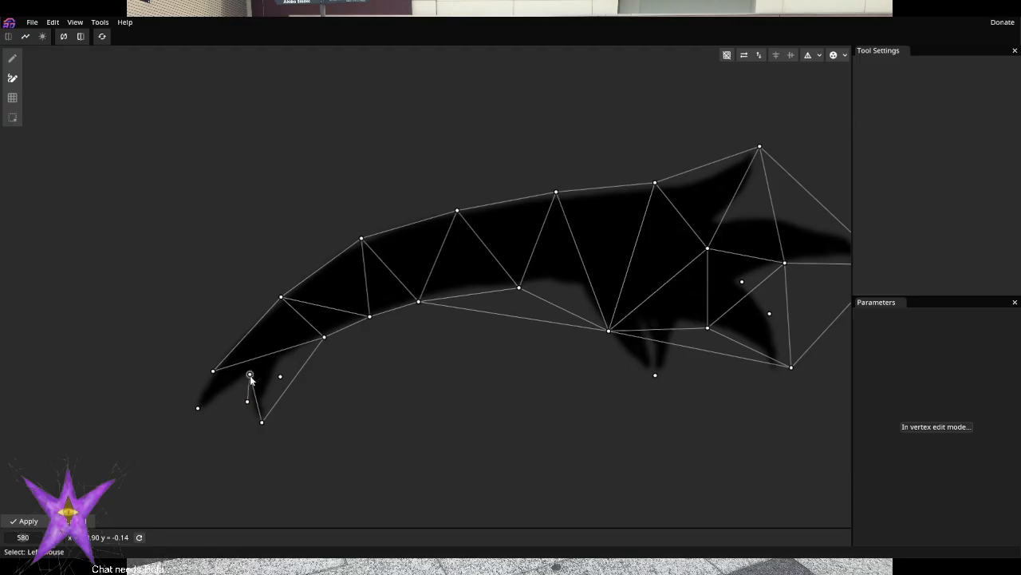
{"action": "left_click", "coordinate": [262, 423]}
{"action": "left_click", "coordinate": [261, 422]}
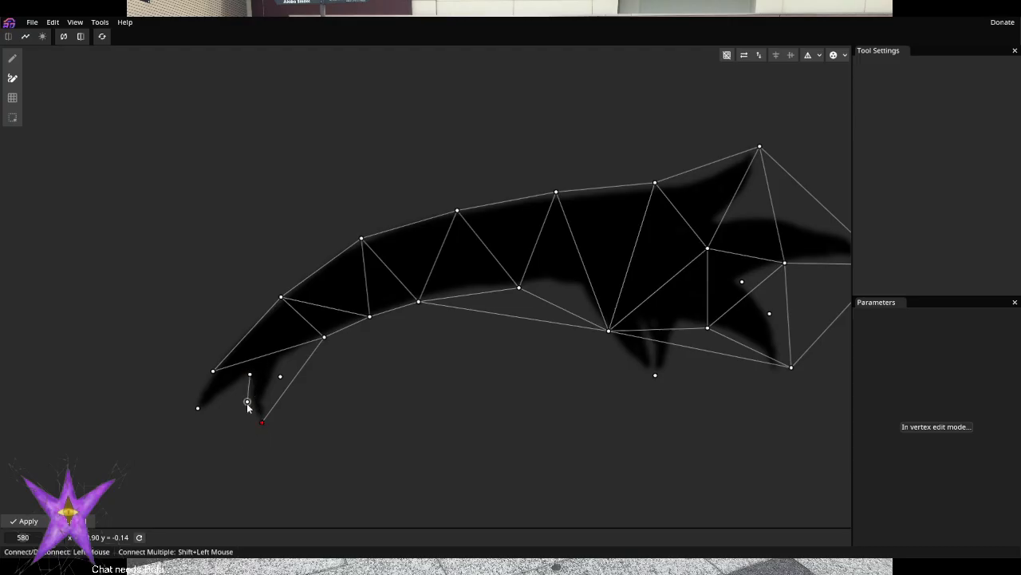
{"action": "left_click", "coordinate": [247, 402]}
{"action": "left_click", "coordinate": [280, 376]}
{"action": "left_click", "coordinate": [261, 421]}
Connect the spike's outer side vertex to the lash underside, base and inner side vertices, and remove the tip's direct edge to the underside
{"action": "left_click", "coordinate": [280, 376]}
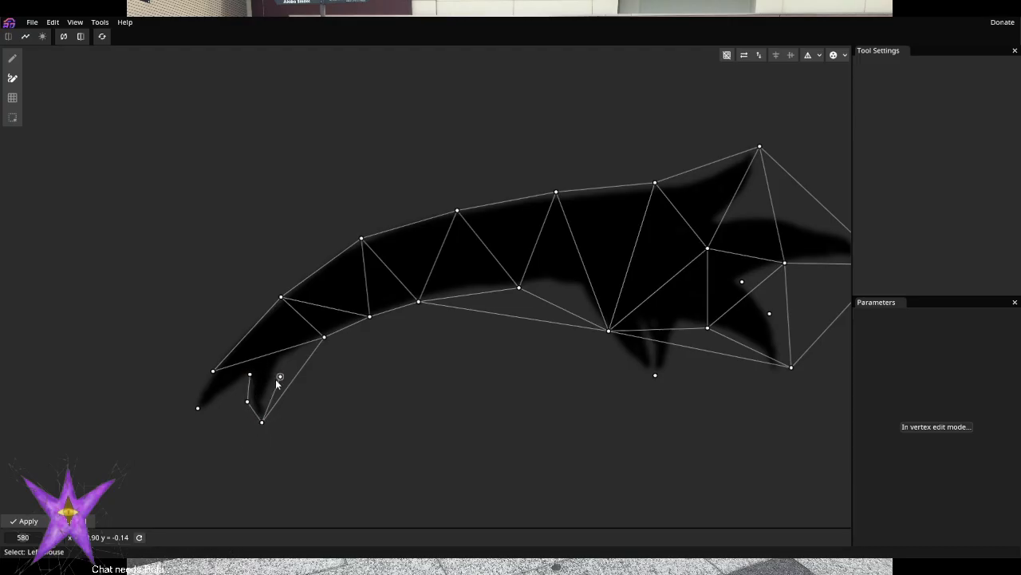
{"action": "left_click", "coordinate": [324, 337]}
{"action": "left_click", "coordinate": [261, 422]}
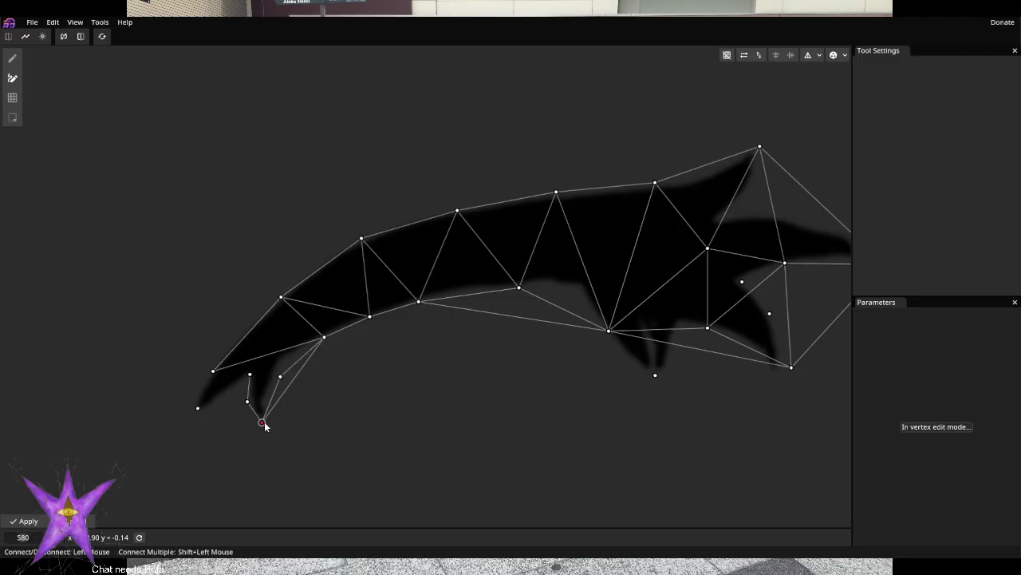
{"action": "left_click", "coordinate": [324, 336]}
{"action": "left_click", "coordinate": [280, 376]}
{"action": "left_click", "coordinate": [248, 401]}
{"action": "left_click", "coordinate": [252, 376]}
{"action": "left_click", "coordinate": [280, 376]}
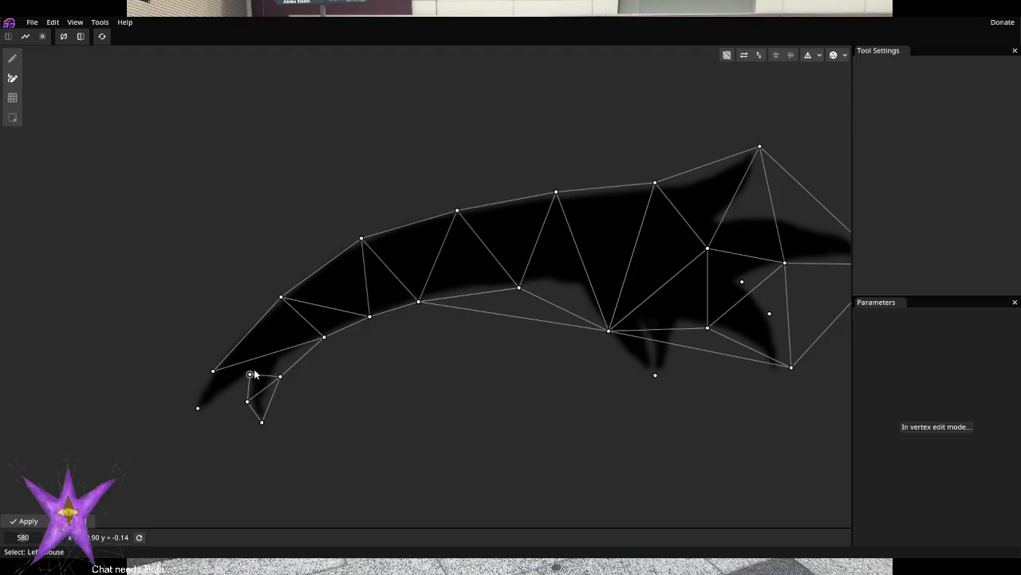
Connect the spike's base vertex to the lash underside and the inner tip, and the inner tip to the nearest upper edge vertex
{"action": "left_click", "coordinate": [251, 374]}
{"action": "left_click", "coordinate": [324, 337]}
{"action": "left_click", "coordinate": [198, 408]}
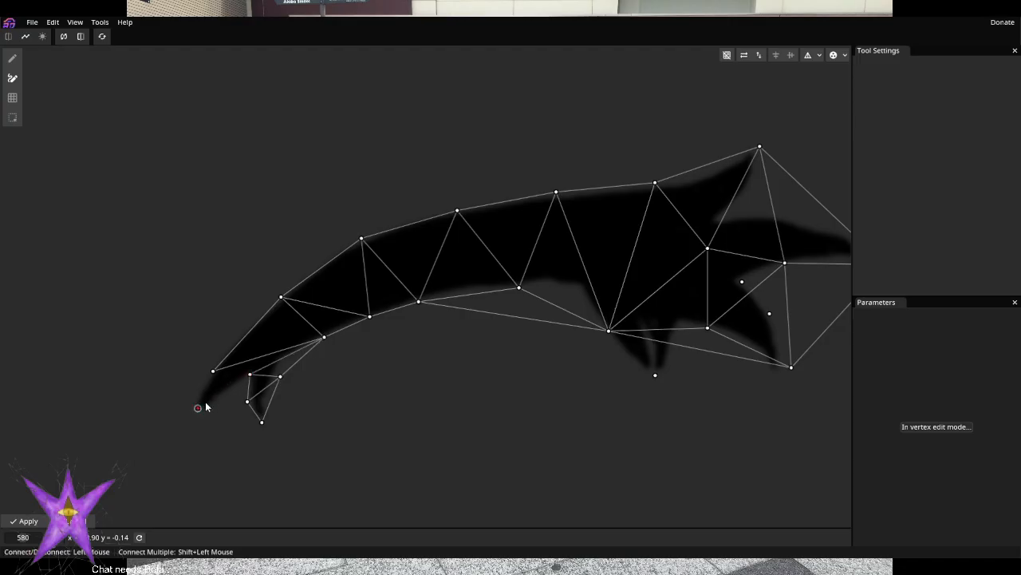
{"action": "left_click", "coordinate": [250, 374]}
{"action": "left_click", "coordinate": [213, 372]}
{"action": "left_click", "coordinate": [198, 408]}
{"action": "left_click", "coordinate": [198, 408]}
{"action": "left_click", "coordinate": [198, 410]}
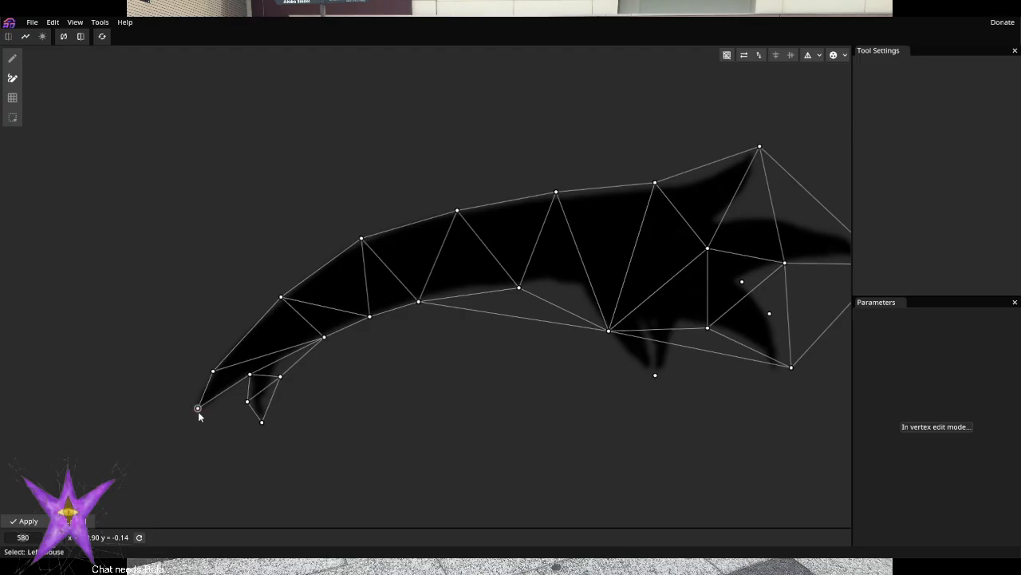
Move the inner lash tip vertex and the upper edge vertex next to it slightly outward around the artwork
{"action": "left_click", "coordinate": [12, 59]}
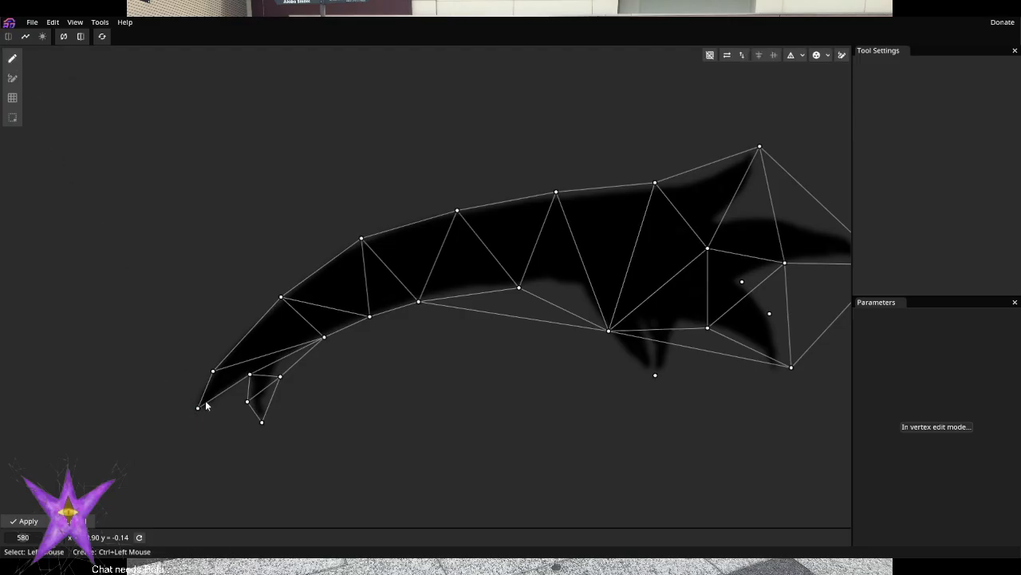
{"action": "left_click_drag", "start_coordinate": [199, 409], "coordinate": [192, 424]}
{"action": "left_click_drag", "start_coordinate": [213, 371], "coordinate": [210, 368]}
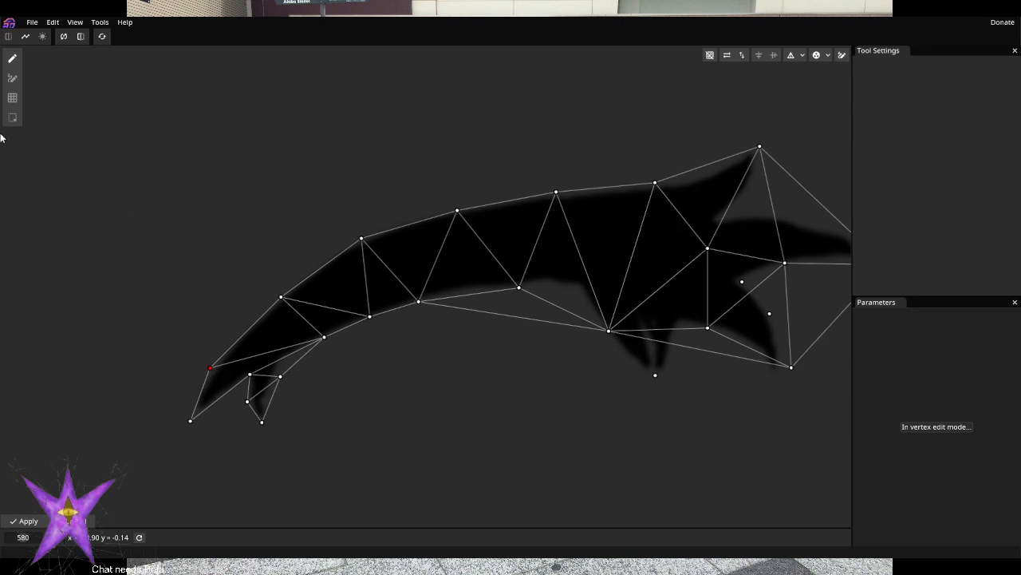
Remove the long edge along the lash underside that bypasses the vertex before the middle spike
{"action": "left_click", "coordinate": [12, 78]}
{"action": "left_click", "coordinate": [419, 301]}
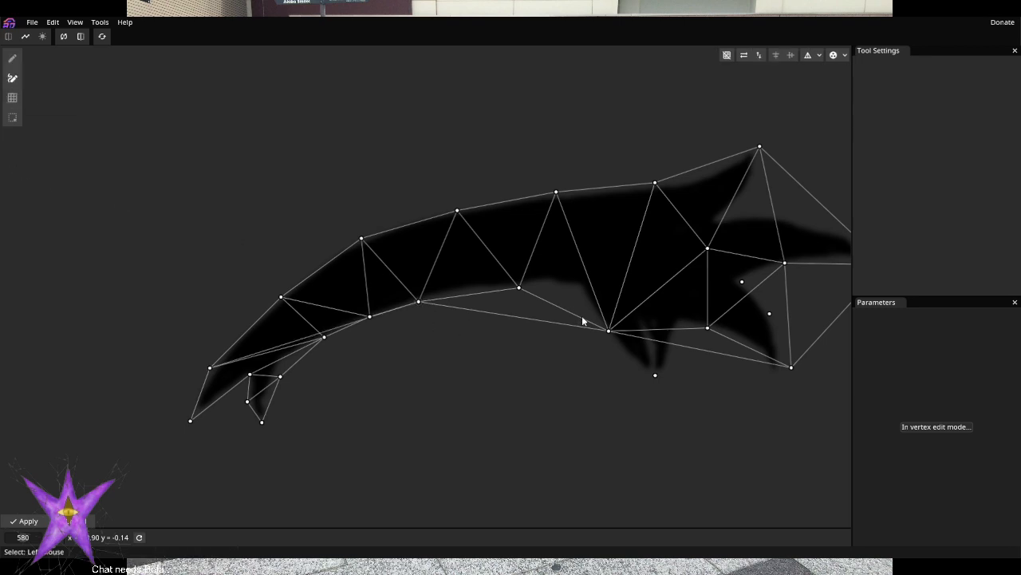
{"action": "key", "text": "ctrl+z"}
{"action": "left_click", "coordinate": [418, 301]}
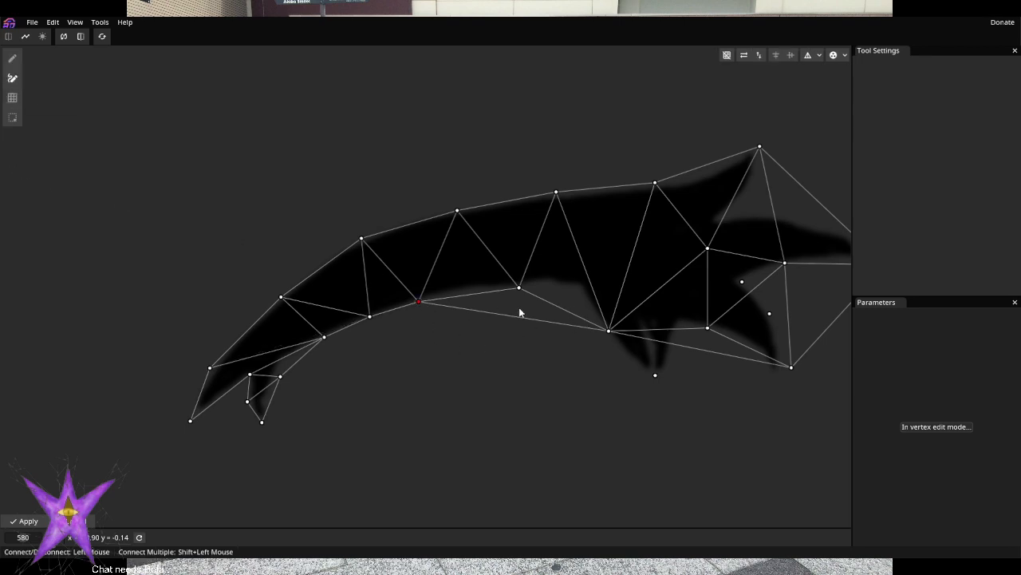
{"action": "left_click", "coordinate": [609, 330]}
Connect the middle spike's loose tip vertex to the lash body vertices on both sides of its base
{"action": "left_click", "coordinate": [609, 330]}
{"action": "left_click", "coordinate": [655, 375]}
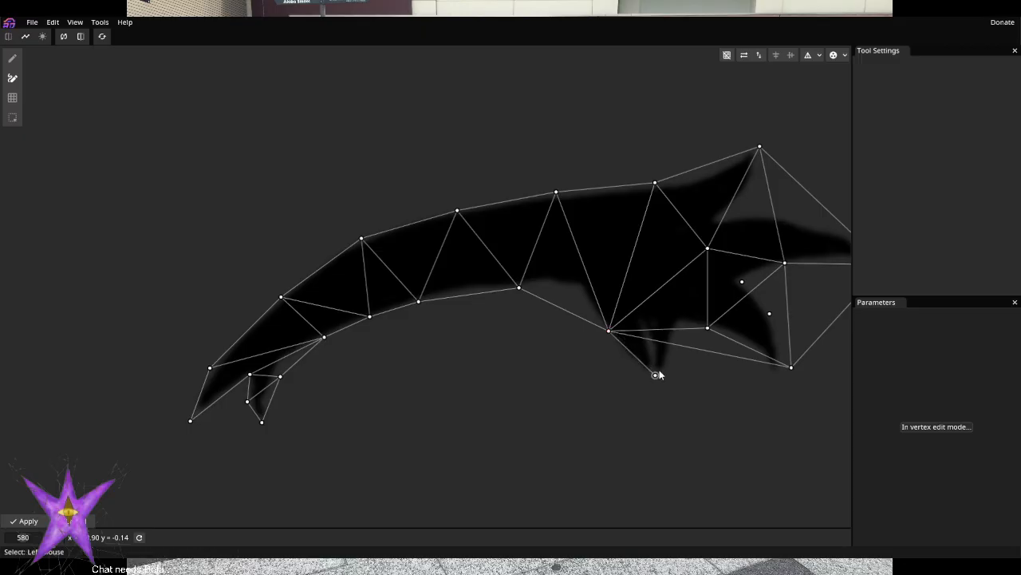
{"action": "left_click", "coordinate": [656, 375]}
{"action": "left_click", "coordinate": [708, 327]}
Remove the edge between the middle spike's base and the lower outer lash tip, and move that tip vertex onto the artwork's point
{"action": "left_click", "coordinate": [609, 330]}
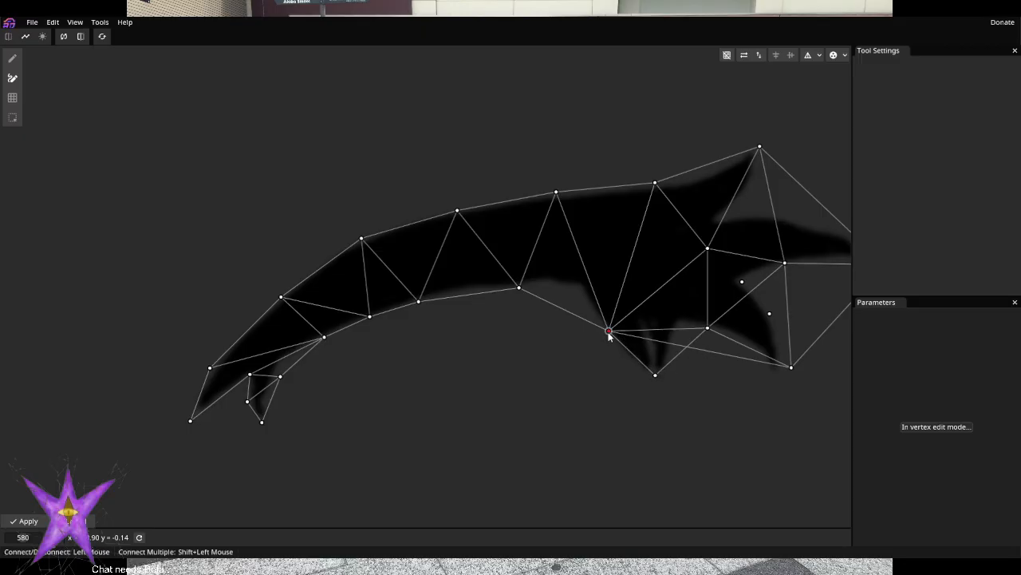
{"action": "left_click", "coordinate": [791, 367]}
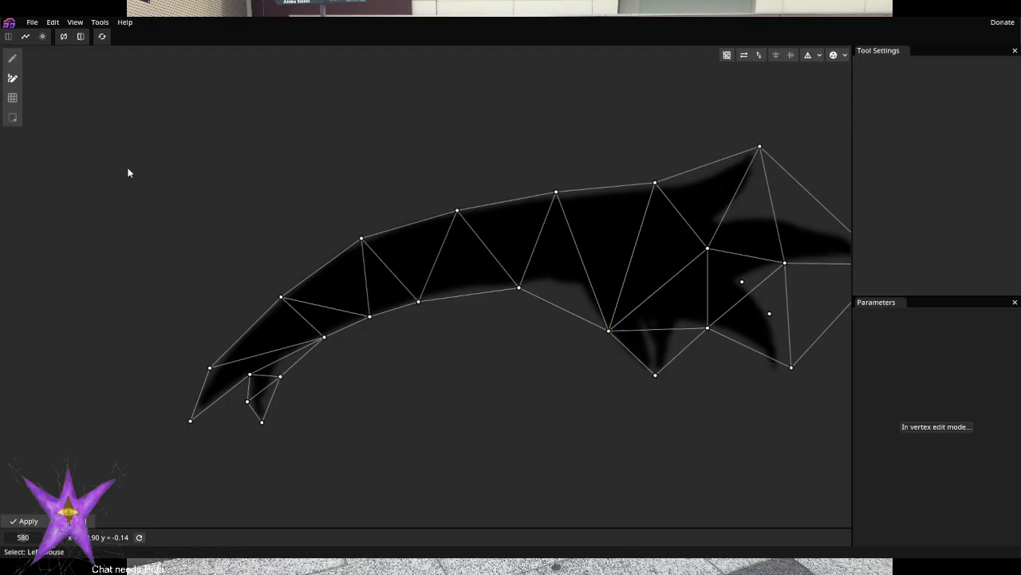
{"action": "left_click", "coordinate": [12, 58]}
{"action": "left_click_drag", "start_coordinate": [791, 367], "coordinate": [779, 381]}
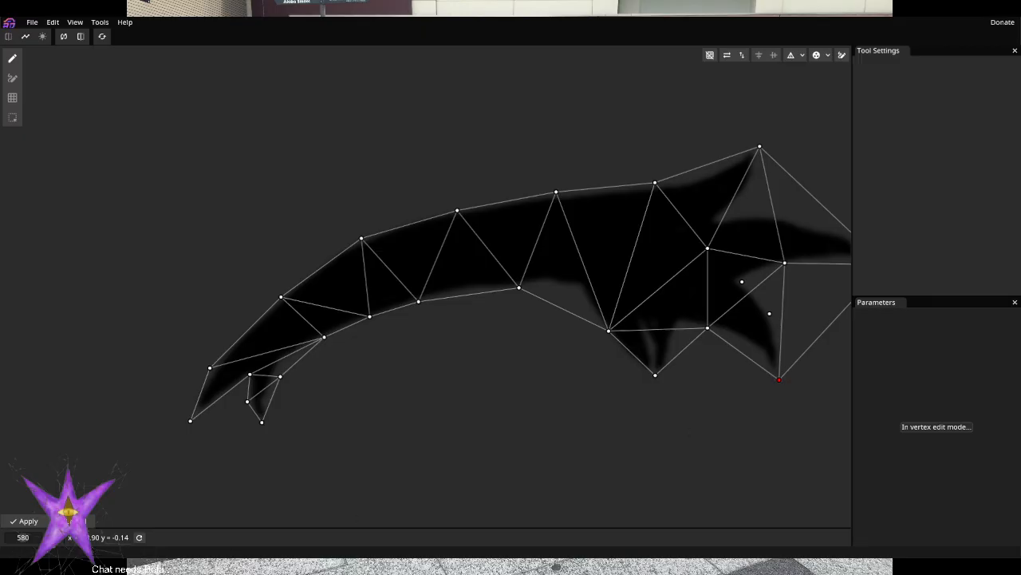
Chain the lower outer lash's tip, outer edge and gap vertices together, removing the edges that cross to the middle outer lash's underside vertex
{"action": "left_click_drag", "start_coordinate": [568, 449], "coordinate": [303, 440]}
{"action": "scroll", "coordinate": [410, 342], "scroll_direction": "up", "scroll_amount": 5}
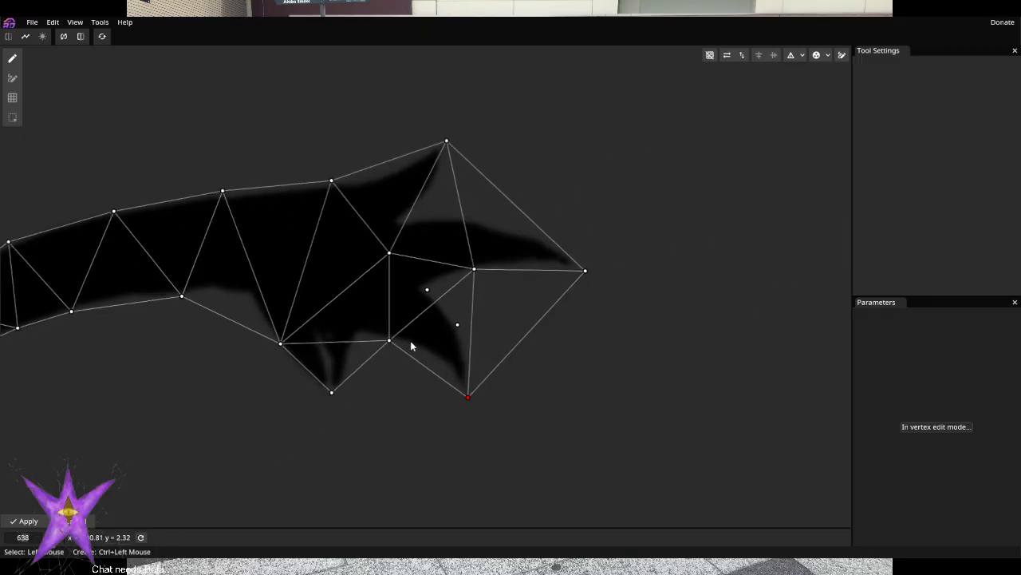
{"action": "left_click", "coordinate": [13, 77]}
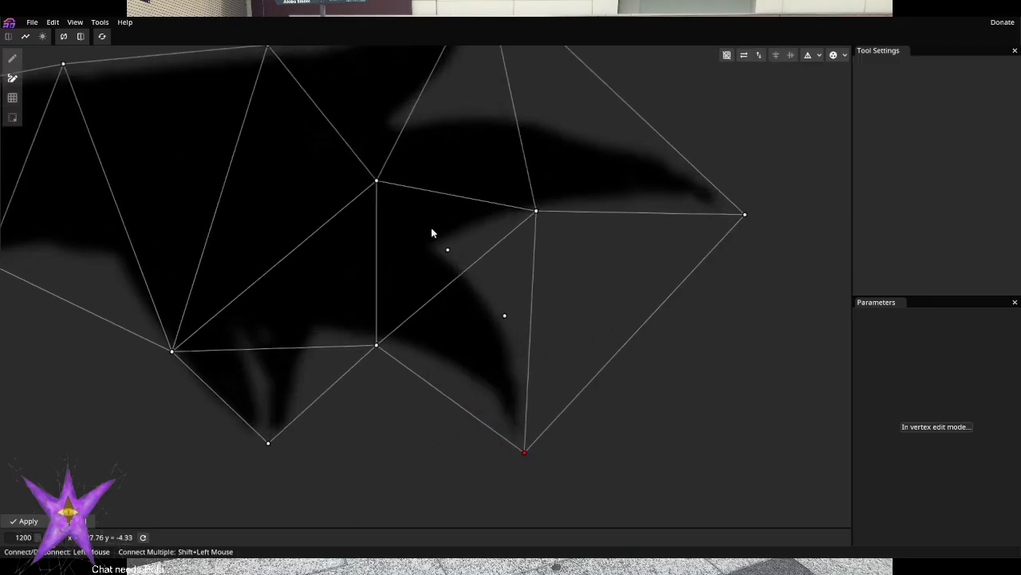
{"action": "left_click", "coordinate": [504, 316]}
{"action": "left_click", "coordinate": [524, 452]}
{"action": "left_click", "coordinate": [504, 317]}
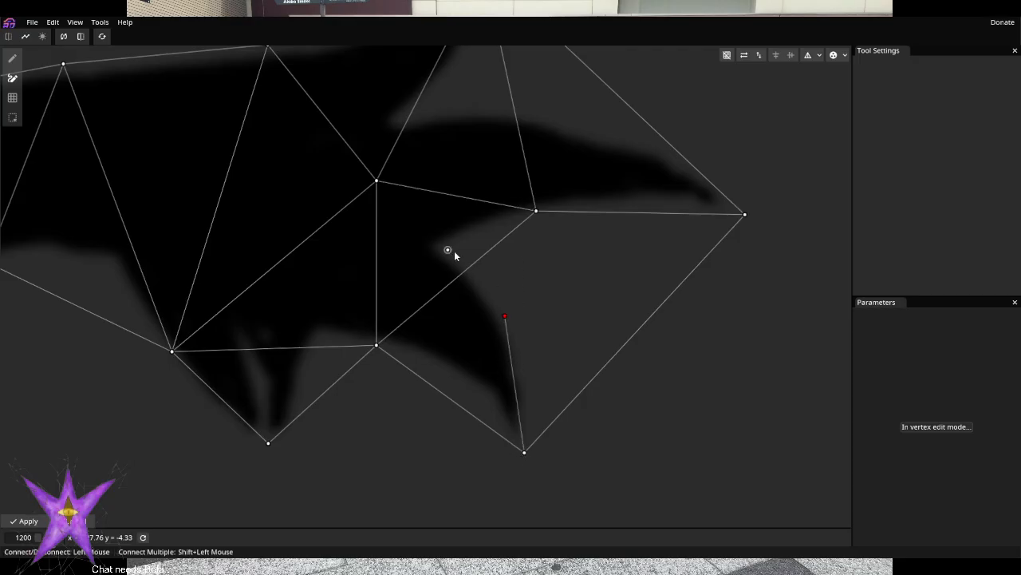
{"action": "left_click", "coordinate": [448, 249]}
{"action": "left_click", "coordinate": [536, 211]}
{"action": "left_click", "coordinate": [376, 345]}
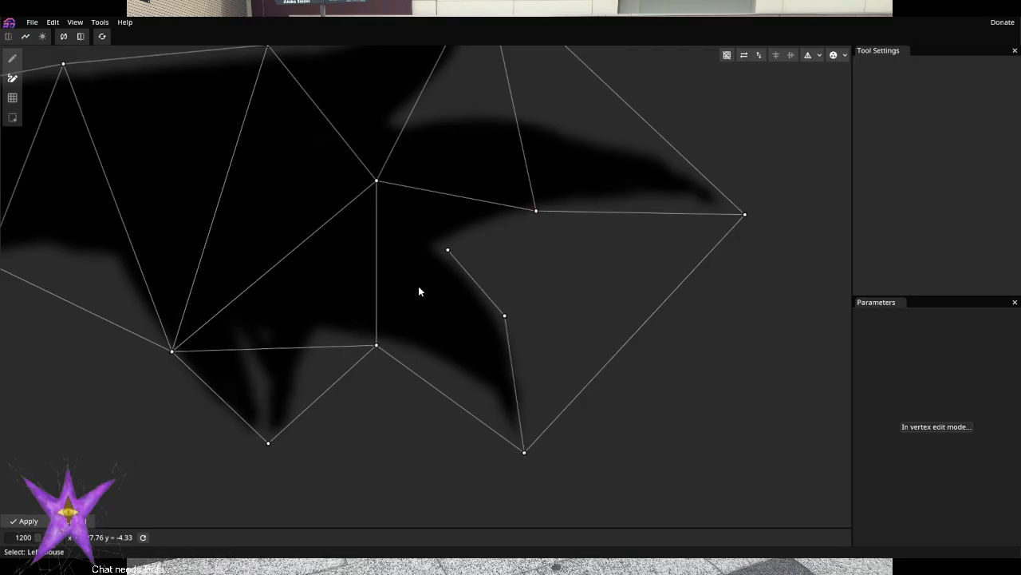
Connect the lower outer lash's base vertex to its gap and outer edge vertices, and the gap vertex to the upper body vertex
{"action": "left_click", "coordinate": [447, 251]}
{"action": "left_click", "coordinate": [376, 345]}
{"action": "left_click", "coordinate": [504, 316]}
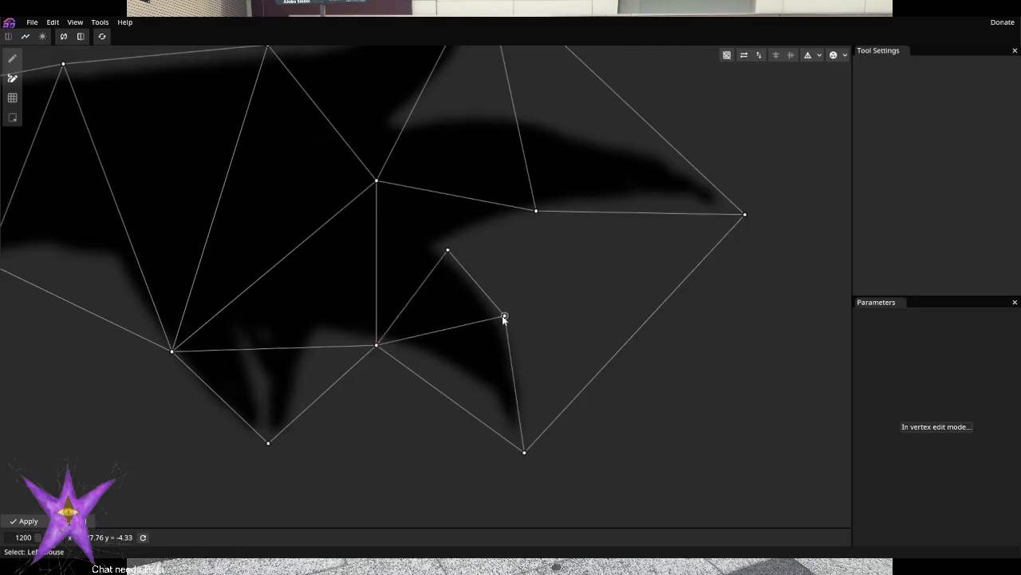
{"action": "left_click", "coordinate": [448, 251]}
{"action": "left_click", "coordinate": [376, 182]}
Connect the gap vertex to the middle outer lash's underside vertex and remove the edge between the lower and middle lash tips
{"action": "left_click", "coordinate": [448, 250]}
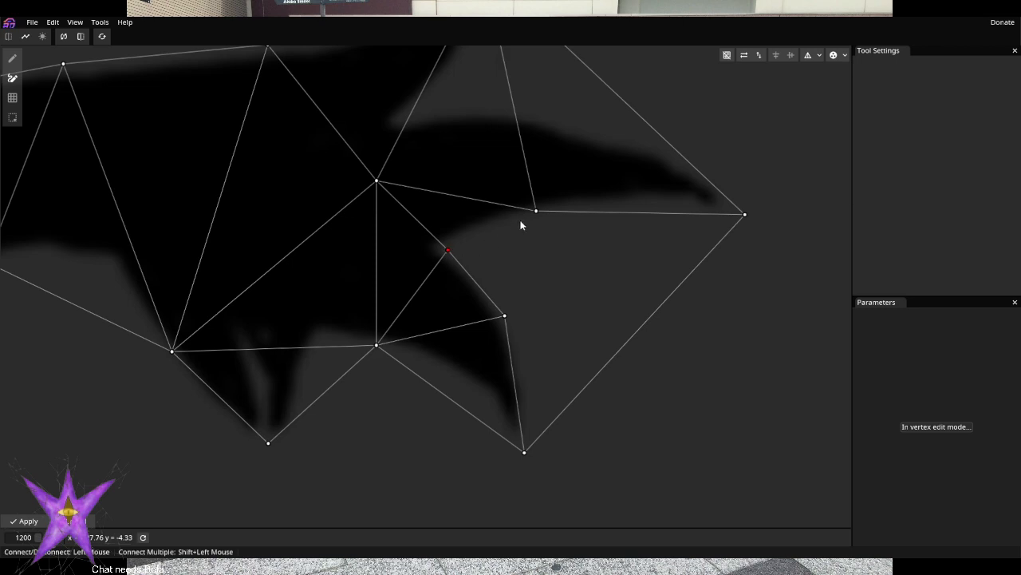
{"action": "left_click", "coordinate": [535, 210]}
{"action": "left_click", "coordinate": [524, 451]}
{"action": "left_click", "coordinate": [746, 214]}
Add vertices at the notch between the upper and middle outer lashes, on the upper lash's underside and the middle lash's top edge
{"action": "scroll", "coordinate": [730, 277], "scroll_direction": "down", "scroll_amount": 2}
{"action": "scroll", "coordinate": [662, 363], "scroll_direction": "down", "scroll_amount": 2}
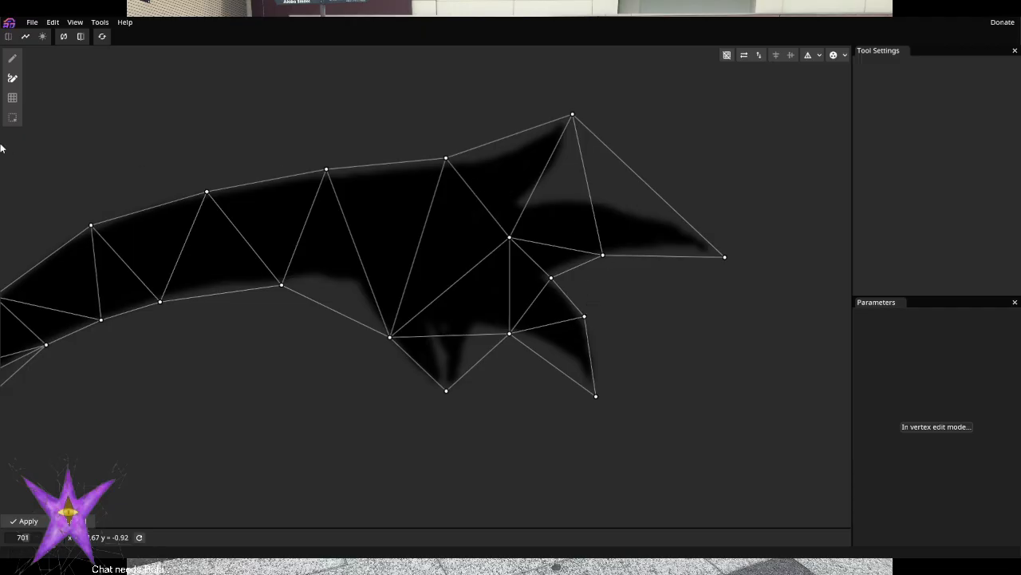
{"action": "left_click", "coordinate": [13, 60]}
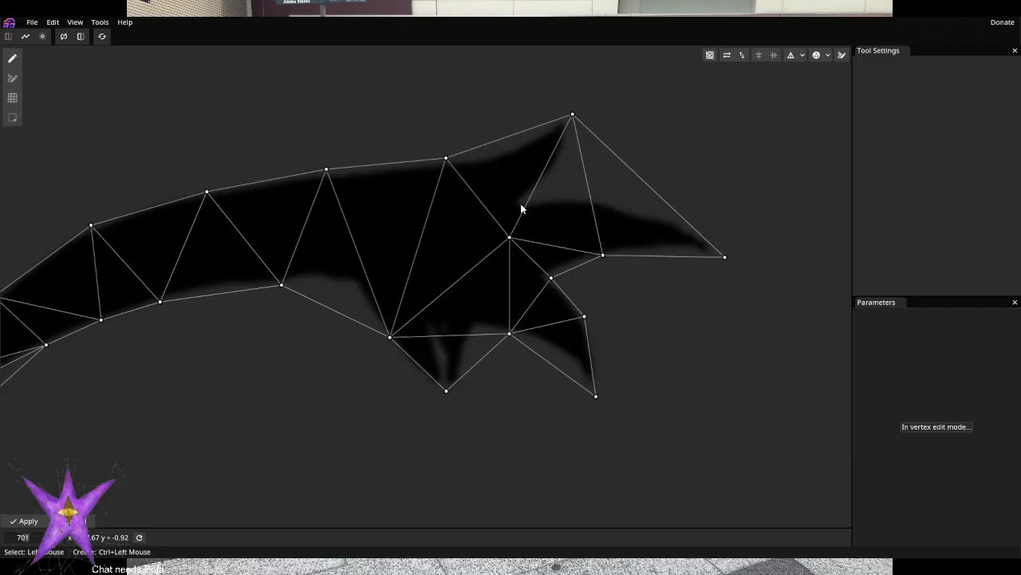
{"action": "left_click", "coordinate": [622, 206], "text": "ctrl"}
{"action": "left_click_drag", "start_coordinate": [522, 204], "coordinate": [530, 203]}
{"action": "left_click_drag", "start_coordinate": [622, 209], "coordinate": [630, 209]}
Connect the notch, top edge and tip vertices of the middle outer lash, and remove the edge between the upper and middle lash tips
{"action": "left_click", "coordinate": [19, 78]}
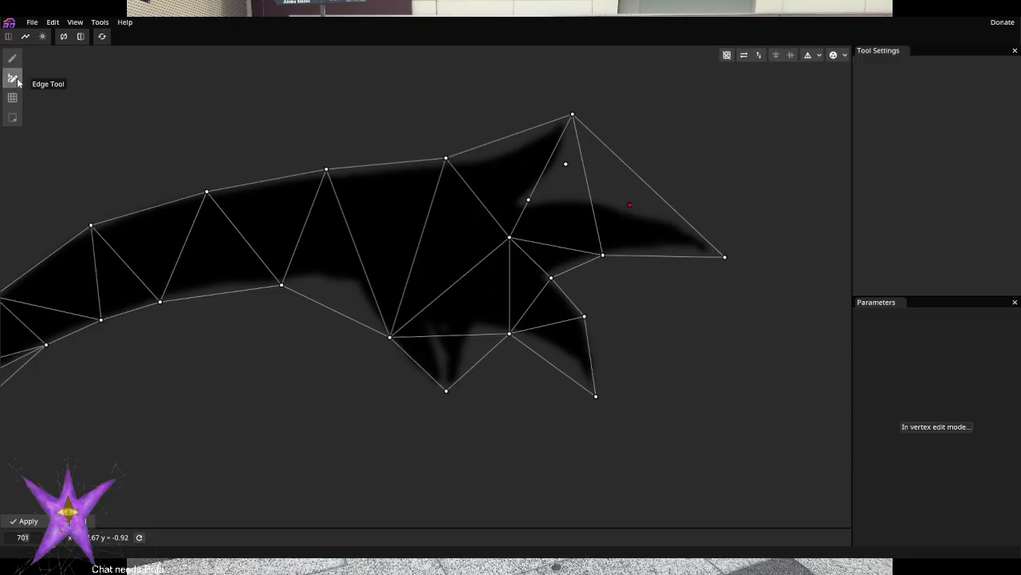
{"action": "left_click", "coordinate": [528, 199]}
{"action": "left_click", "coordinate": [572, 115]}
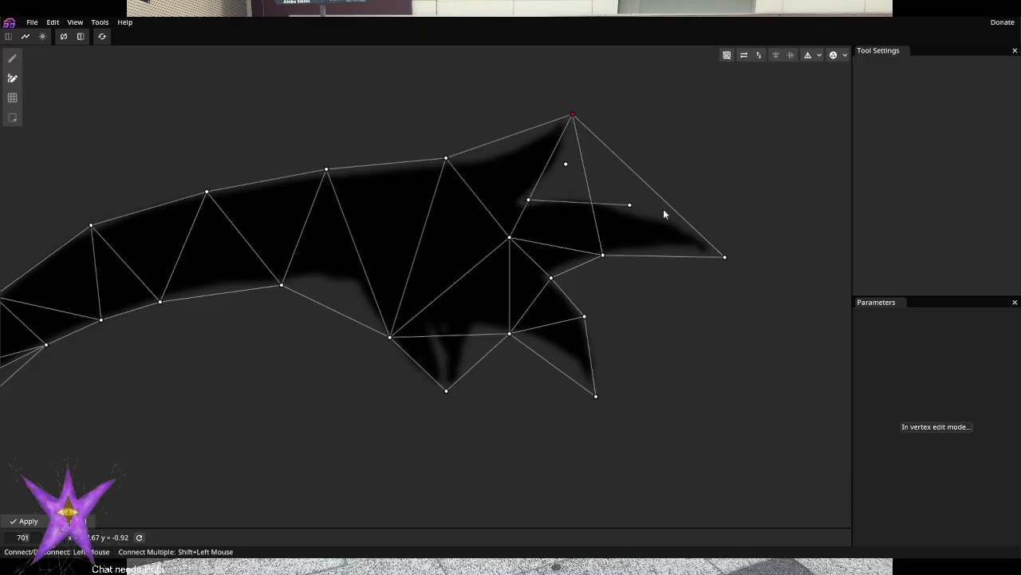
{"action": "left_click", "coordinate": [726, 256]}
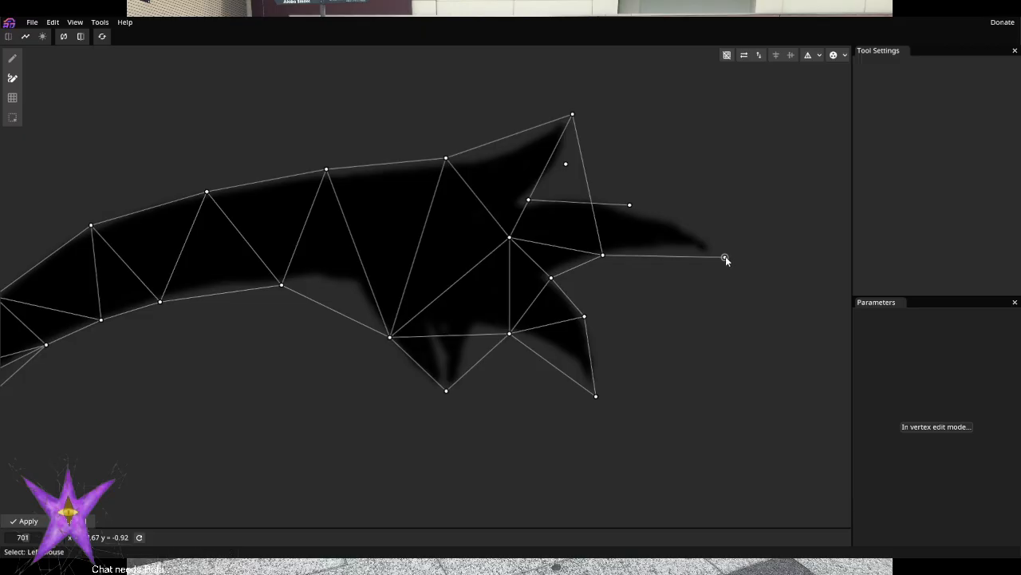
{"action": "left_click", "coordinate": [630, 206]}
Connect the upper outer lash's underside vertex to its tip and to the notch vertex
{"action": "left_click", "coordinate": [567, 164]}
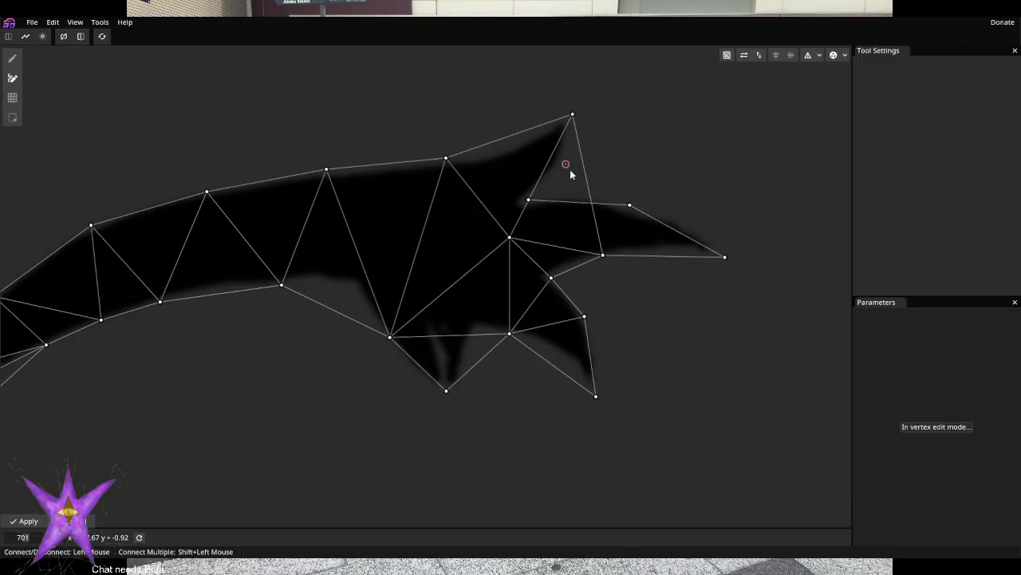
{"action": "left_click", "coordinate": [573, 115]}
{"action": "left_click", "coordinate": [566, 164]}
{"action": "left_click", "coordinate": [528, 199]}
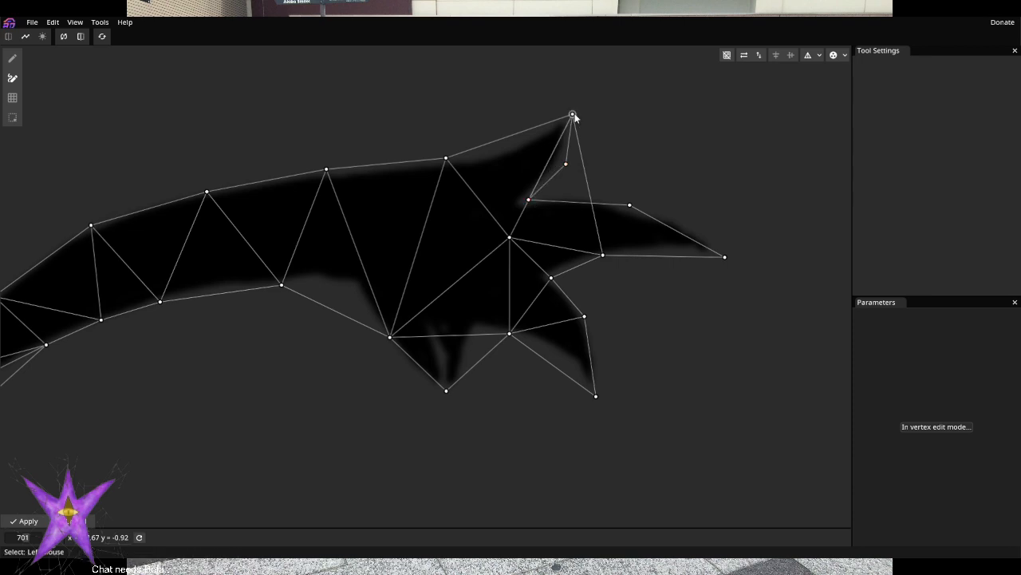
Remove the upper outer lash tip's direct edges through the notch to the body and across the gap to the middle lash's underside
{"action": "left_click", "coordinate": [572, 115]}
{"action": "left_click", "coordinate": [528, 199]}
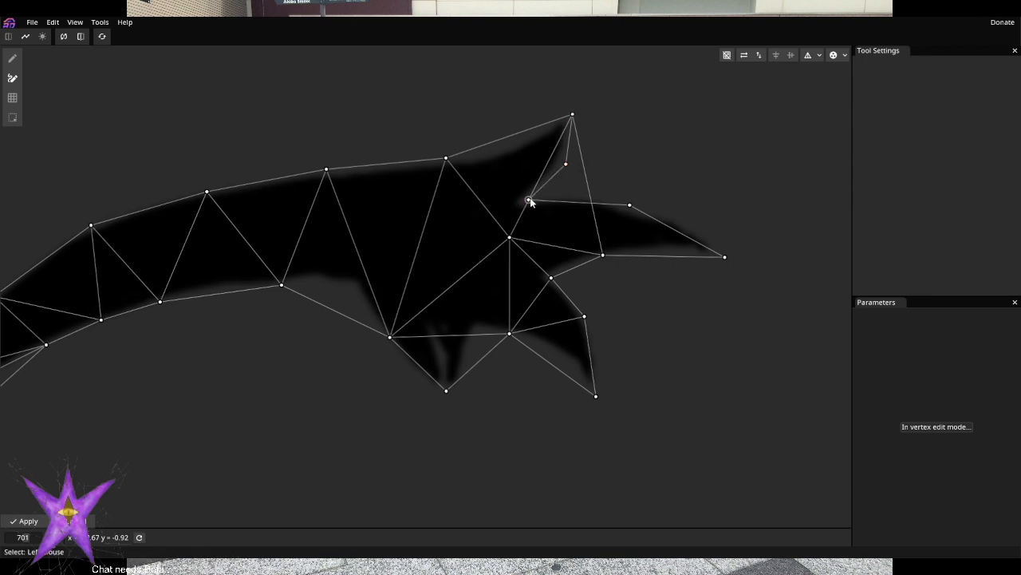
{"action": "left_click", "coordinate": [510, 238]}
{"action": "left_click", "coordinate": [572, 115]}
{"action": "left_click", "coordinate": [604, 255]}
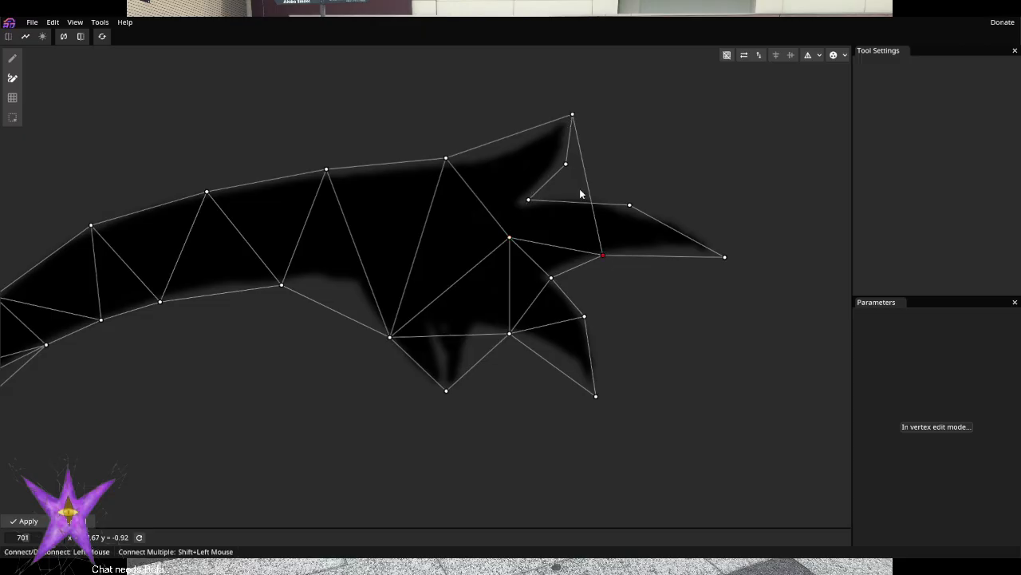
{"action": "left_click", "coordinate": [572, 115]}
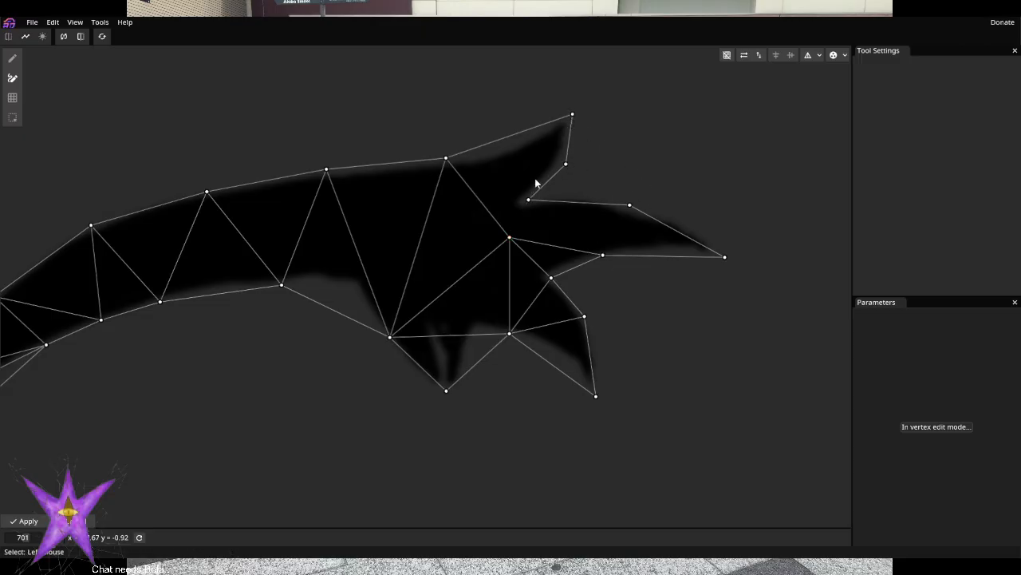
Connect the lash body's last top edge vertex to the upper lash's underside and notch vertices, and the notch to the inner body vertex
{"action": "left_click", "coordinate": [566, 165]}
{"action": "left_click", "coordinate": [446, 158]}
{"action": "left_click", "coordinate": [528, 201]}
{"action": "left_click", "coordinate": [446, 158]}
{"action": "left_click", "coordinate": [528, 201]}
{"action": "left_click", "coordinate": [509, 237]}
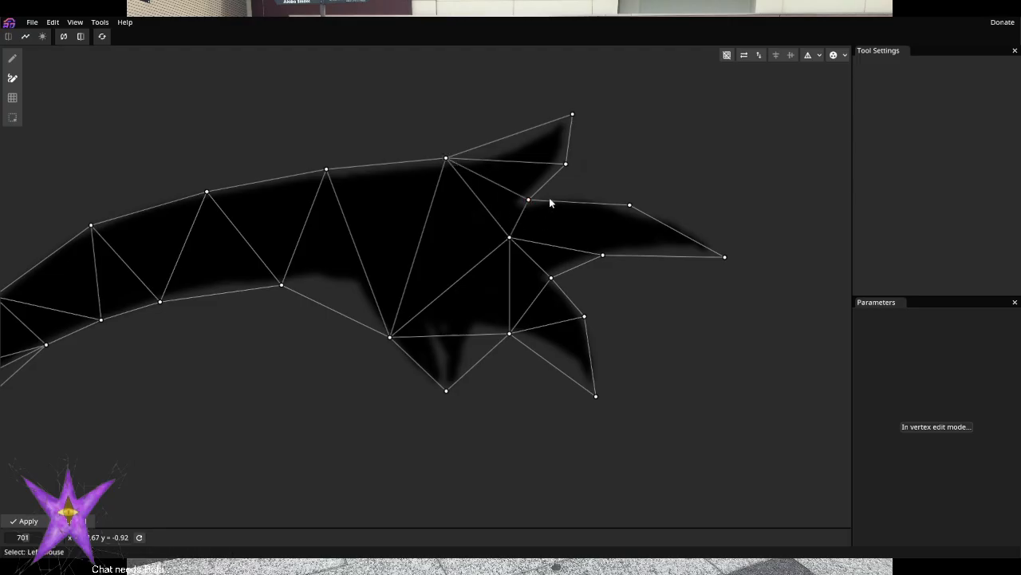
Connect the middle outer lash's underside vertex to the notch vertex and to the vertex on its top edge
{"action": "left_click", "coordinate": [528, 199]}
{"action": "left_click", "coordinate": [602, 256]}
{"action": "left_click", "coordinate": [603, 255]}
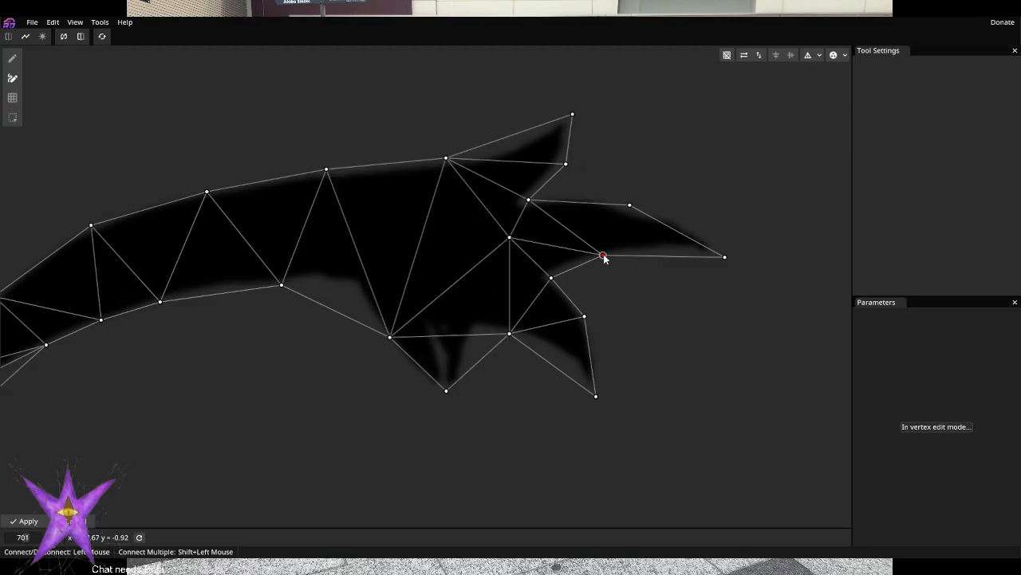
{"action": "left_click", "coordinate": [630, 205]}
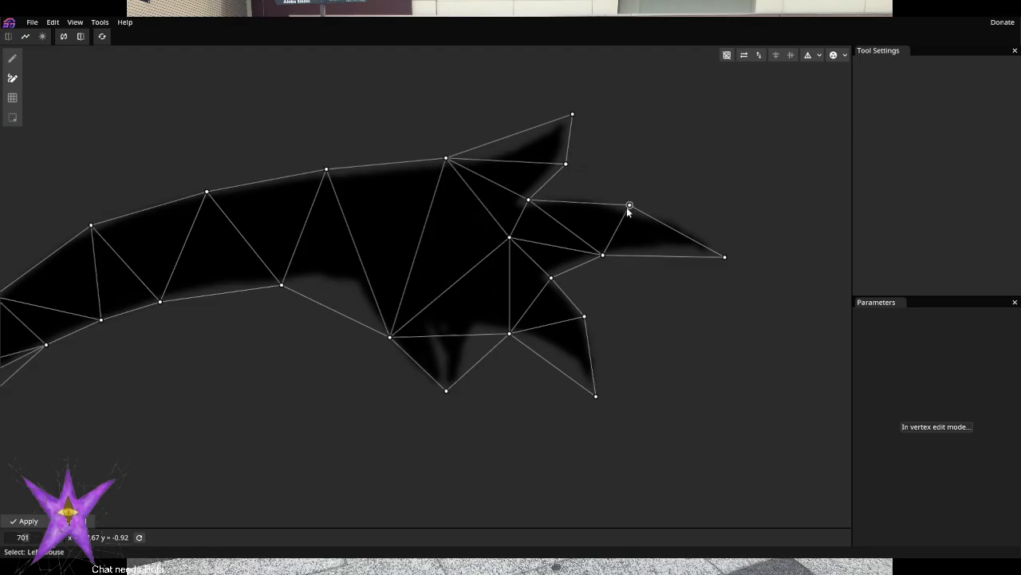
{"action": "left_click", "coordinate": [724, 256]}
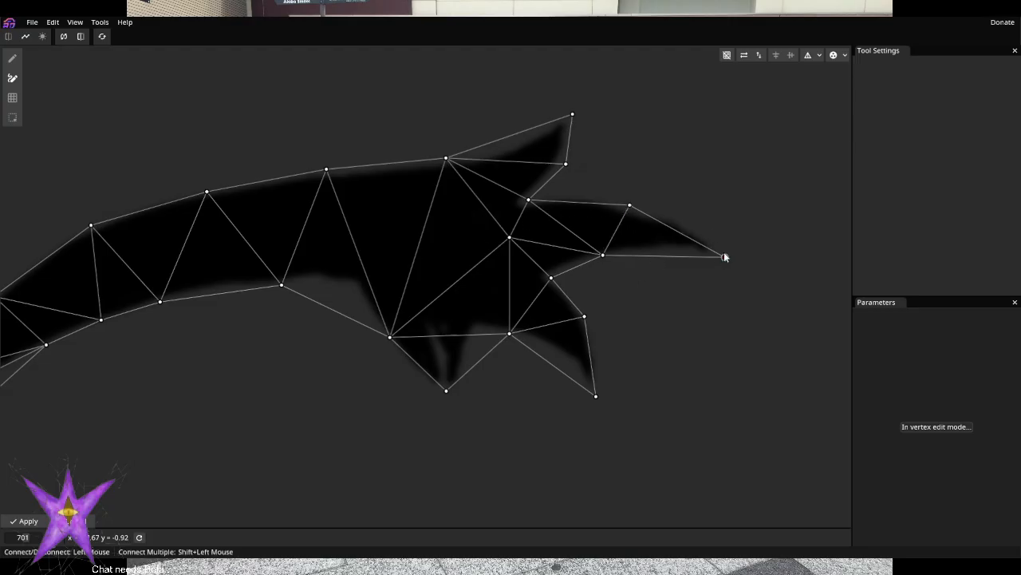
Nudge the middle outer lash's tip and top-edge vertex and the lower outer lash's tip outward, and apply the Left Lash mesh
{"action": "left_click", "coordinate": [12, 58]}
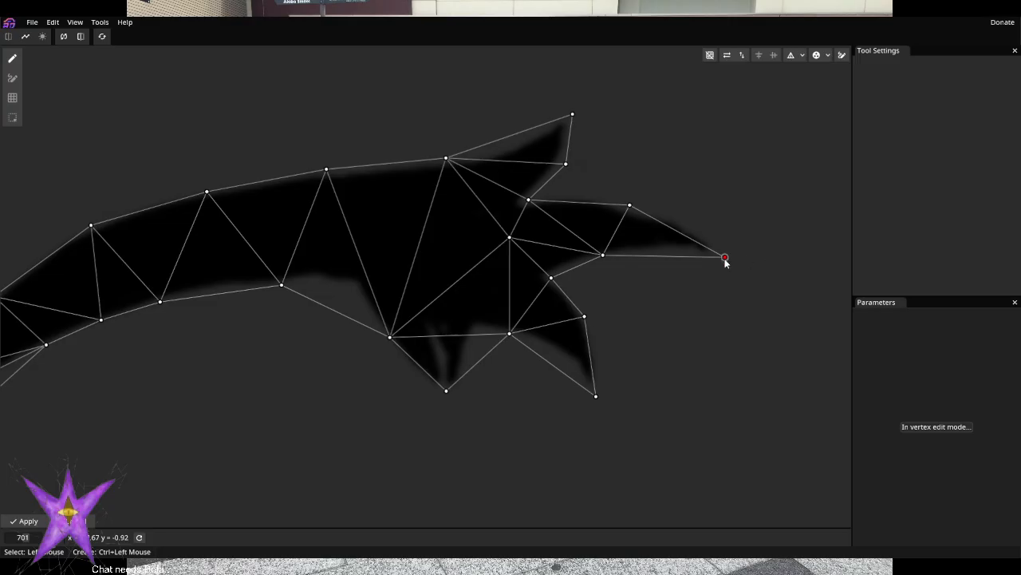
{"action": "left_click_drag", "start_coordinate": [725, 257], "coordinate": [737, 251]}
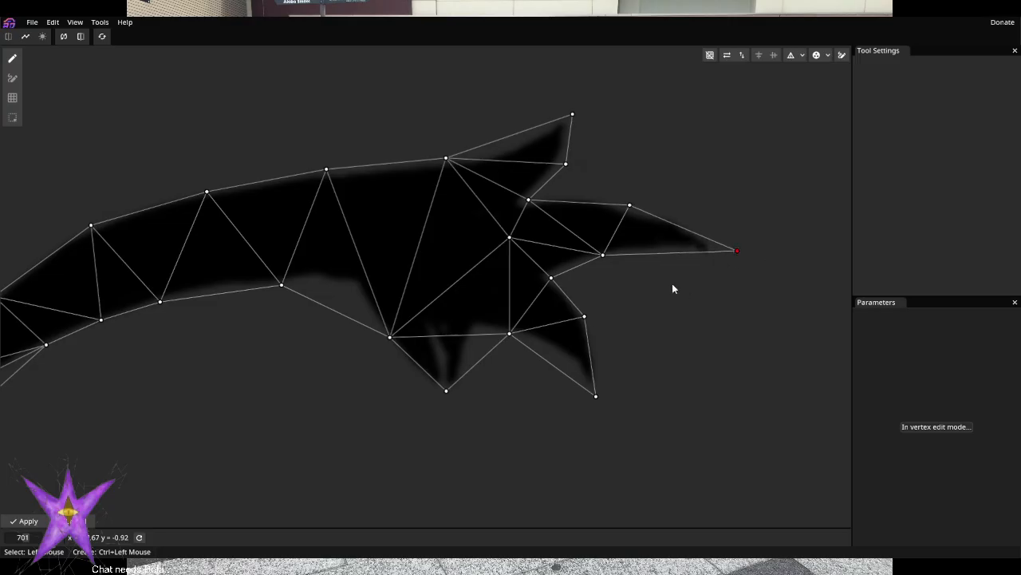
{"action": "mouse_move", "coordinate": [629, 205]}
{"action": "left_mouse_down"}
{"action": "mouse_move", "coordinate": [637, 209]}
{"action": "mouse_move", "coordinate": [636, 196]}
{"action": "left_mouse_up"}
{"action": "scroll", "coordinate": [515, 336], "scroll_direction": "down", "scroll_amount": 1}
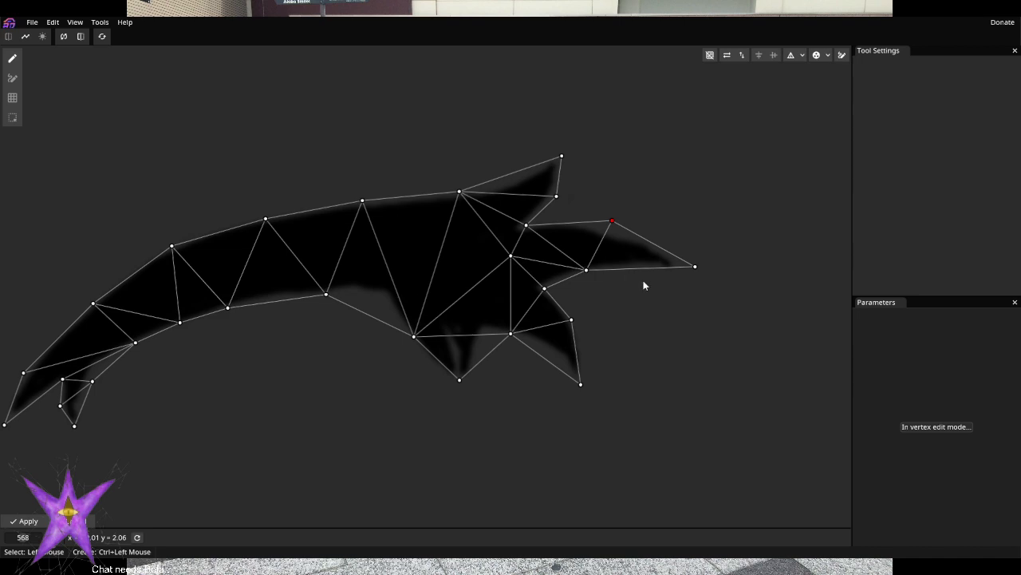
{"action": "left_click_drag", "start_coordinate": [583, 382], "coordinate": [588, 383]}
{"action": "left_click", "coordinate": [27, 518]}
{"action": "scroll", "coordinate": [511, 285], "scroll_direction": "up", "scroll_amount": 5}
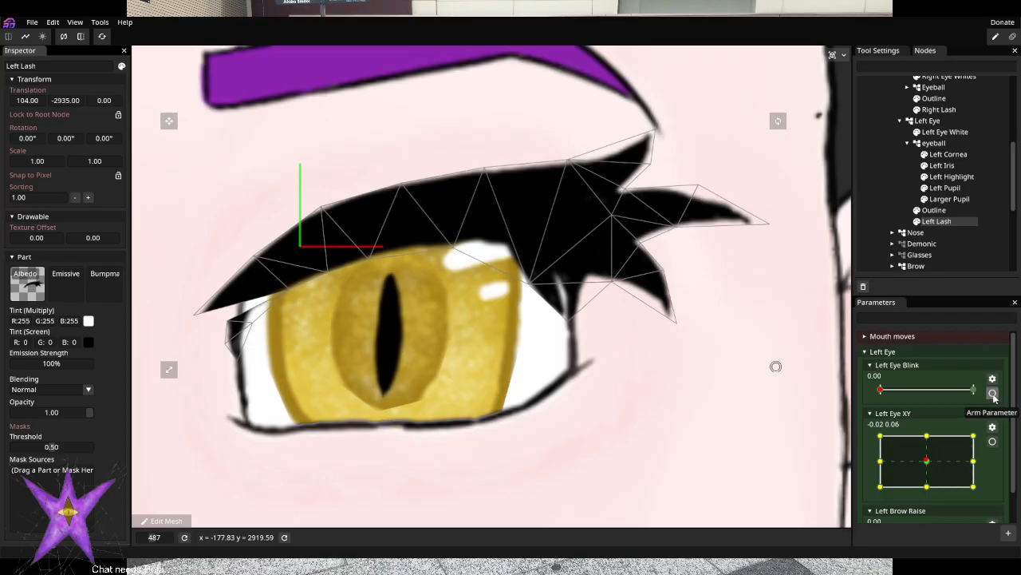
Open the left eye's Outline part for mesh editing and auto-generate its mesh
{"action": "left_click", "coordinate": [933, 210]}
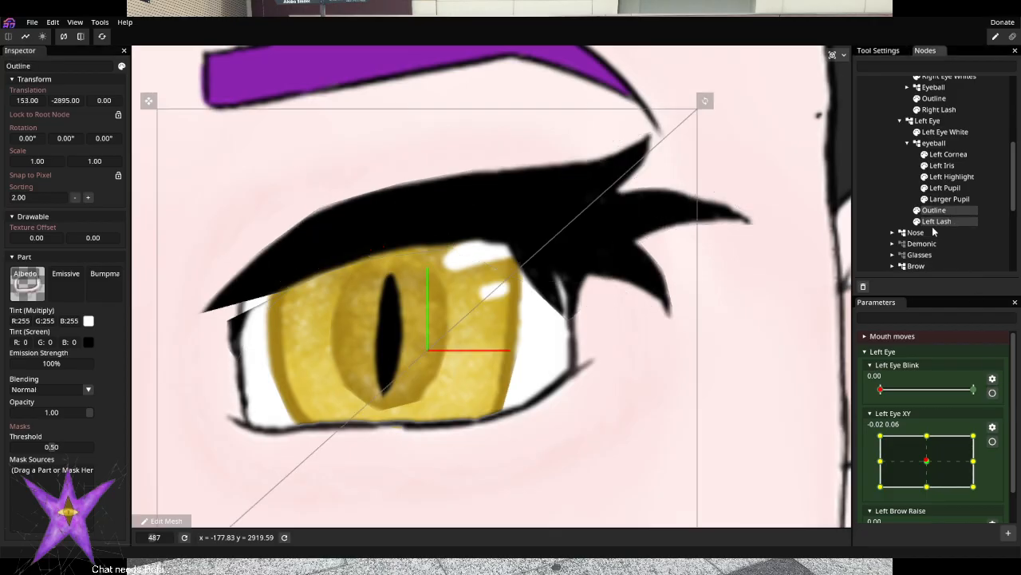
{"action": "left_click", "coordinate": [183, 519]}
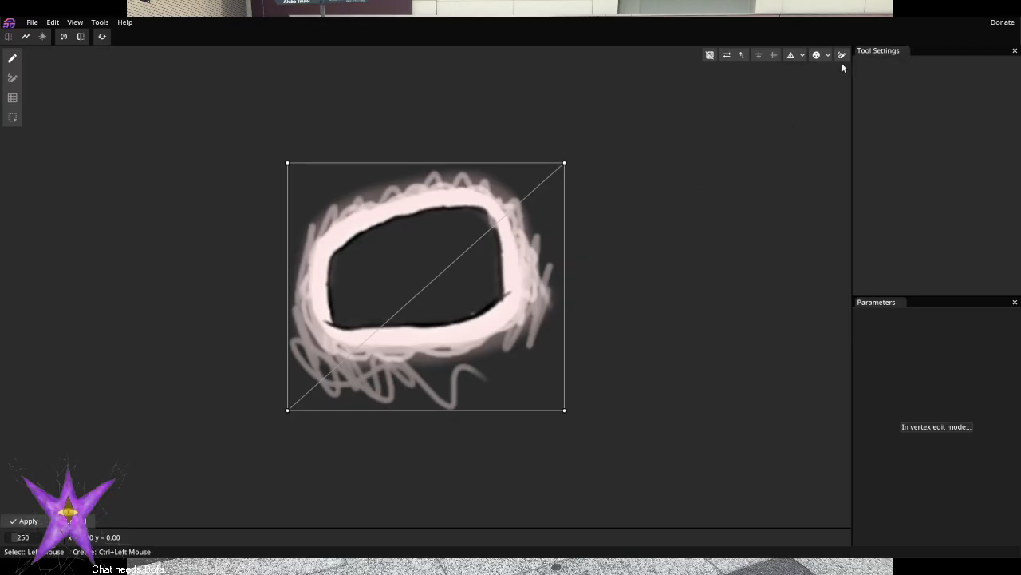
{"action": "left_click", "coordinate": [816, 54]}
{"action": "scroll", "coordinate": [443, 322], "scroll_direction": "up", "scroll_amount": 2}
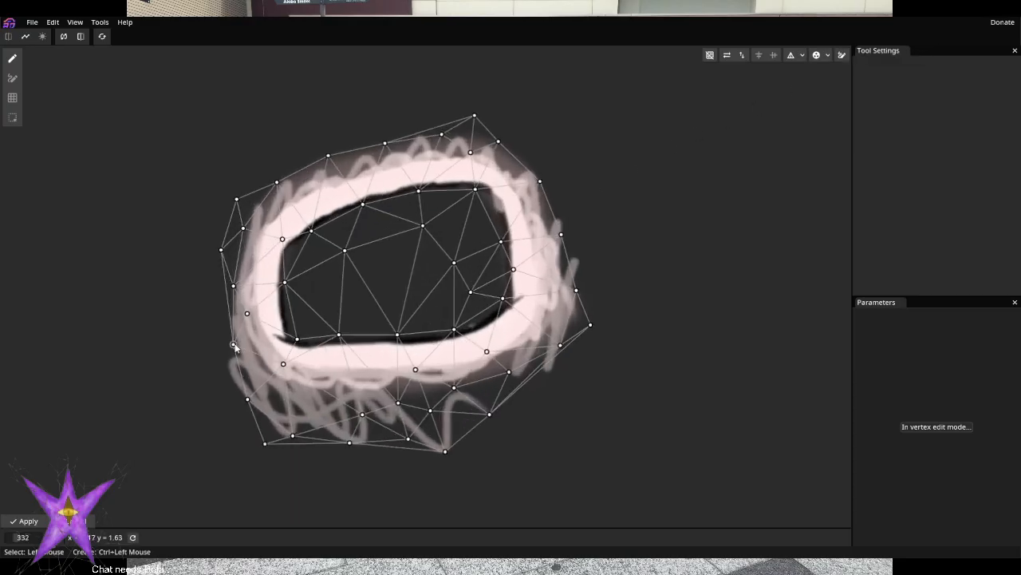
Adjust the Outline mesh's border vertices around the scribbled edges at its inner lower corner and outer side, and apply the mesh
{"action": "left_click_drag", "start_coordinate": [233, 345], "coordinate": [214, 363]}
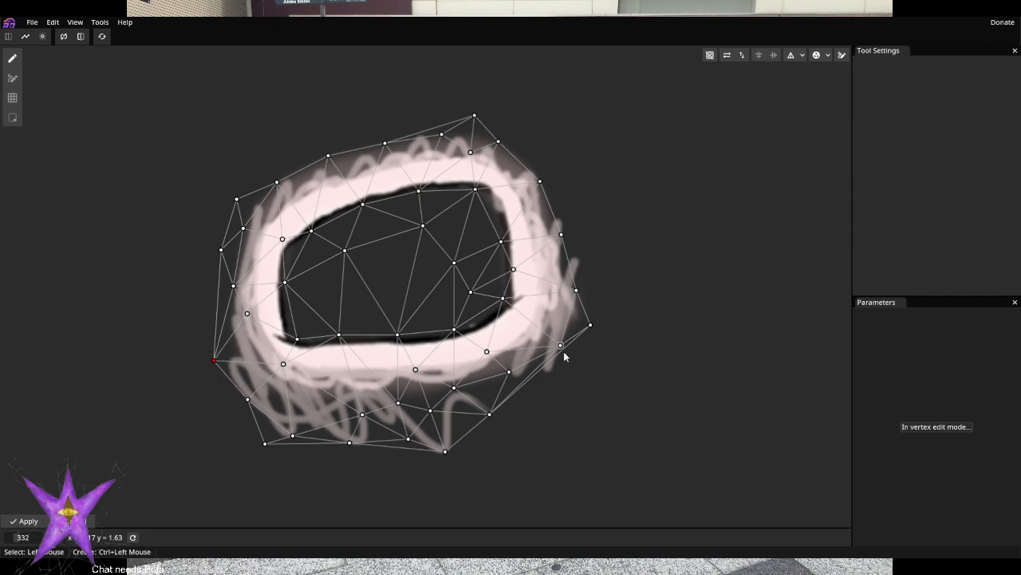
{"action": "left_click_drag", "start_coordinate": [562, 347], "coordinate": [556, 340]}
{"action": "left_click_drag", "start_coordinate": [490, 413], "coordinate": [515, 423]}
{"action": "left_click_drag", "start_coordinate": [578, 292], "coordinate": [598, 283]}
{"action": "left_click_drag", "start_coordinate": [562, 238], "coordinate": [571, 231]}
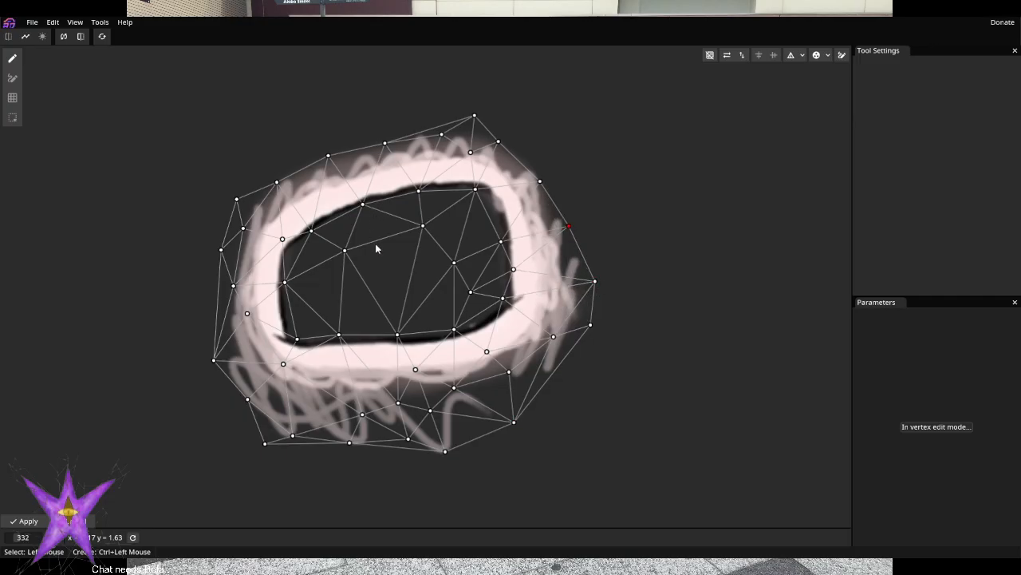
{"action": "scroll", "coordinate": [429, 283], "scroll_direction": "up", "scroll_amount": 3}
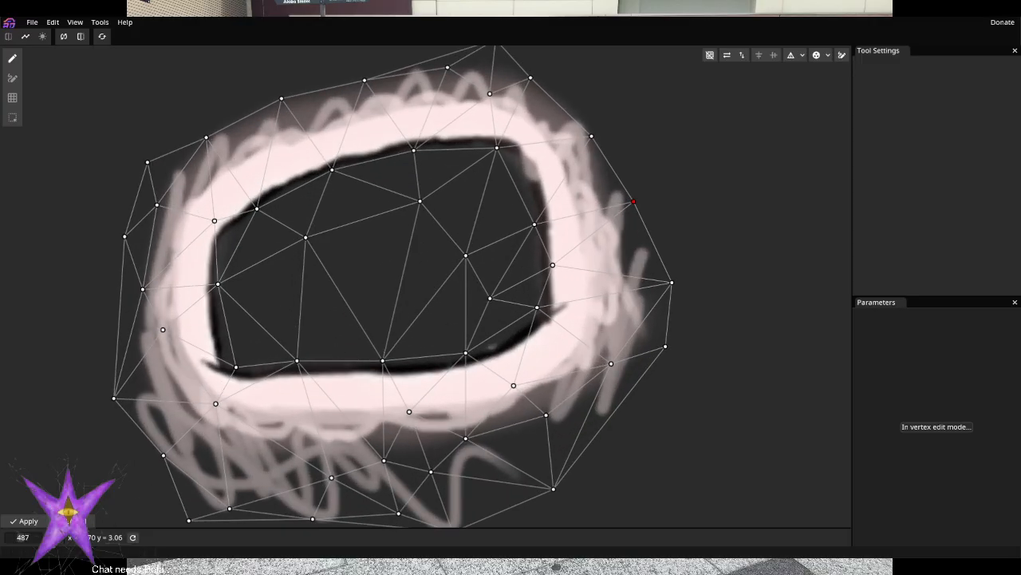
{"action": "left_click", "coordinate": [24, 520]}
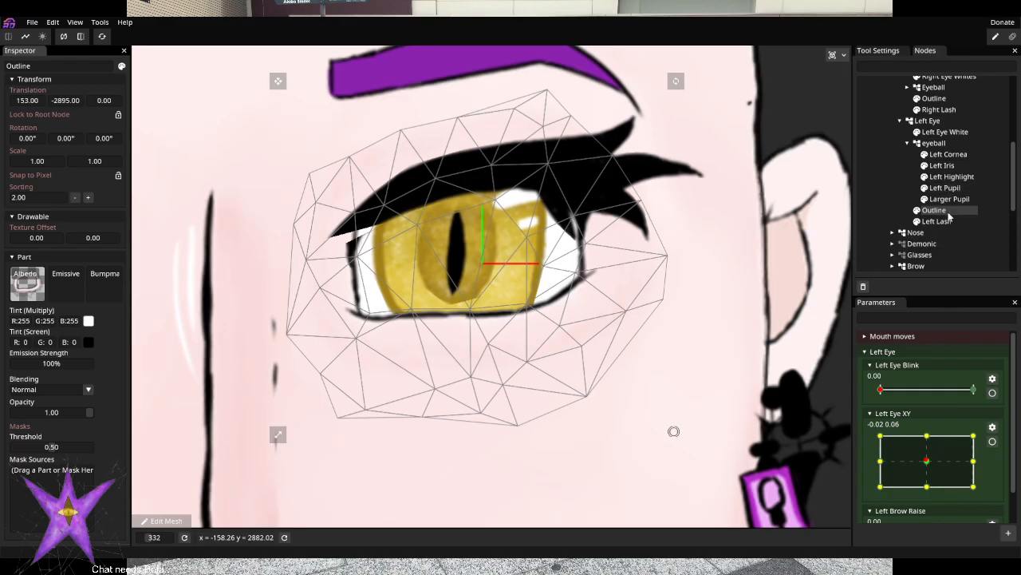
Arm the Left Eye Blink parameter with the left eye's Outline selected, set it to 1.00, and save the project
{"action": "left_click", "coordinate": [950, 176]}
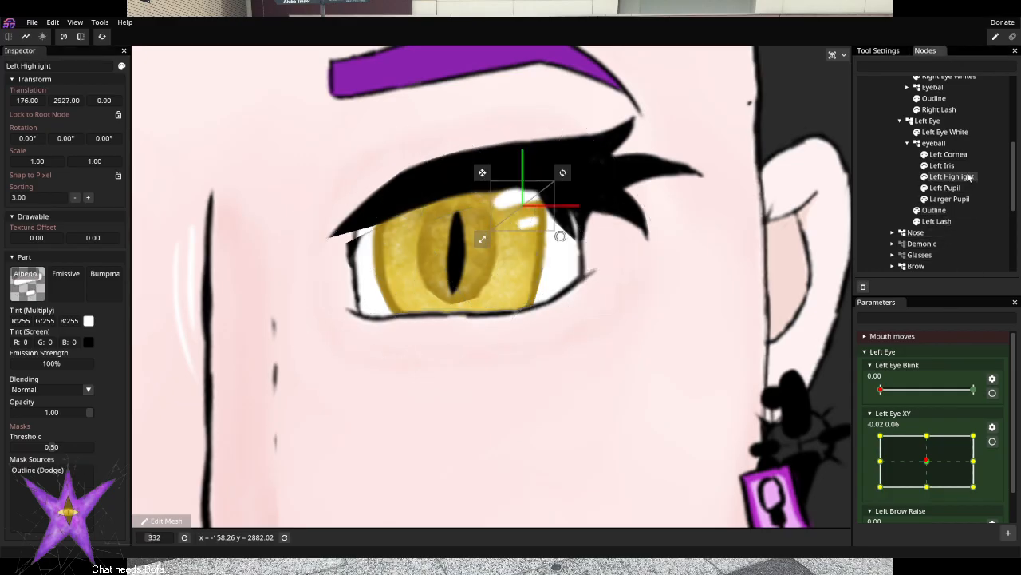
{"action": "left_click", "coordinate": [958, 165]}
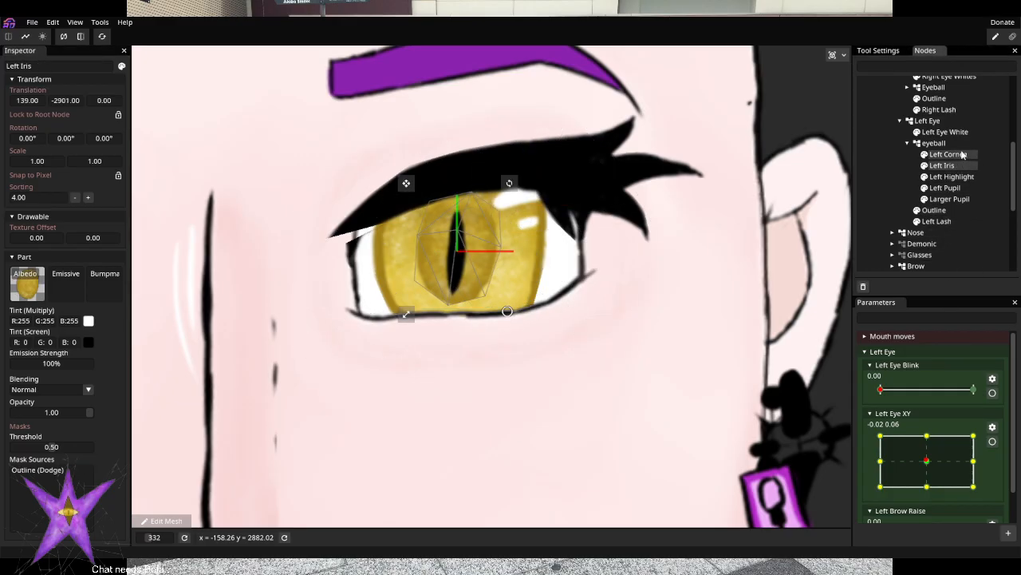
{"action": "left_click", "coordinate": [935, 210]}
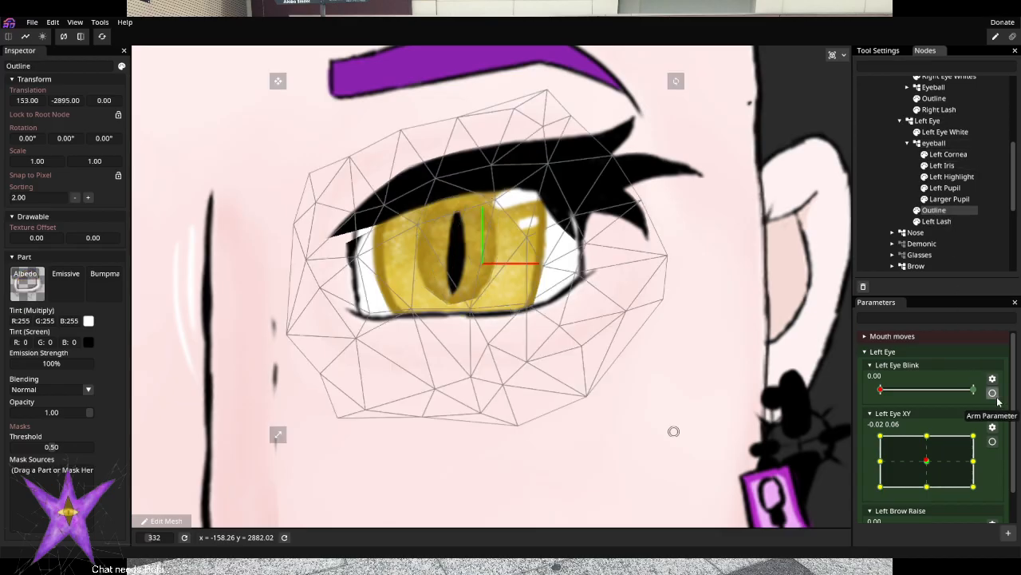
{"action": "left_click", "coordinate": [992, 393]}
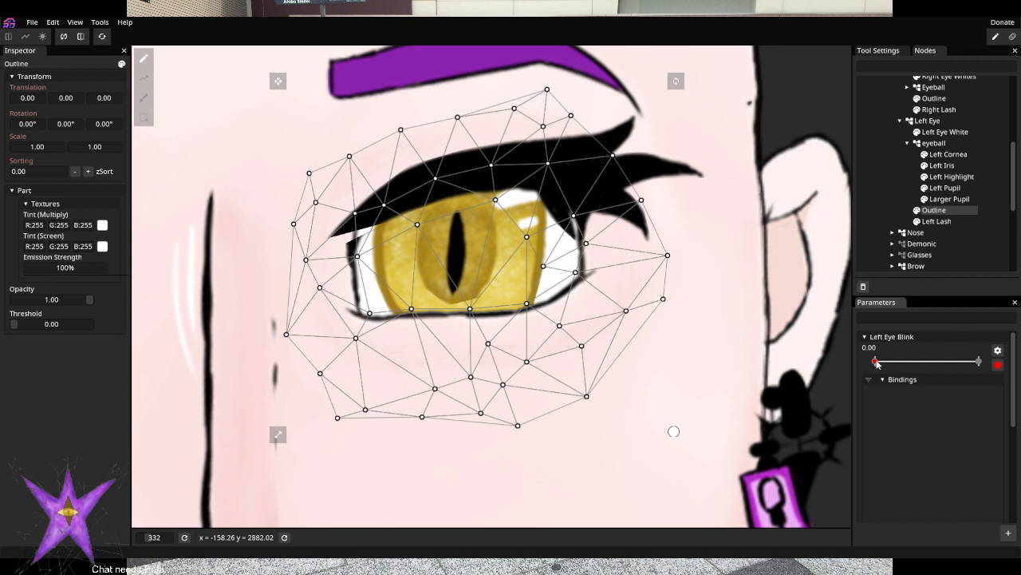
{"action": "left_click_drag", "start_coordinate": [876, 362], "coordinate": [980, 361]}
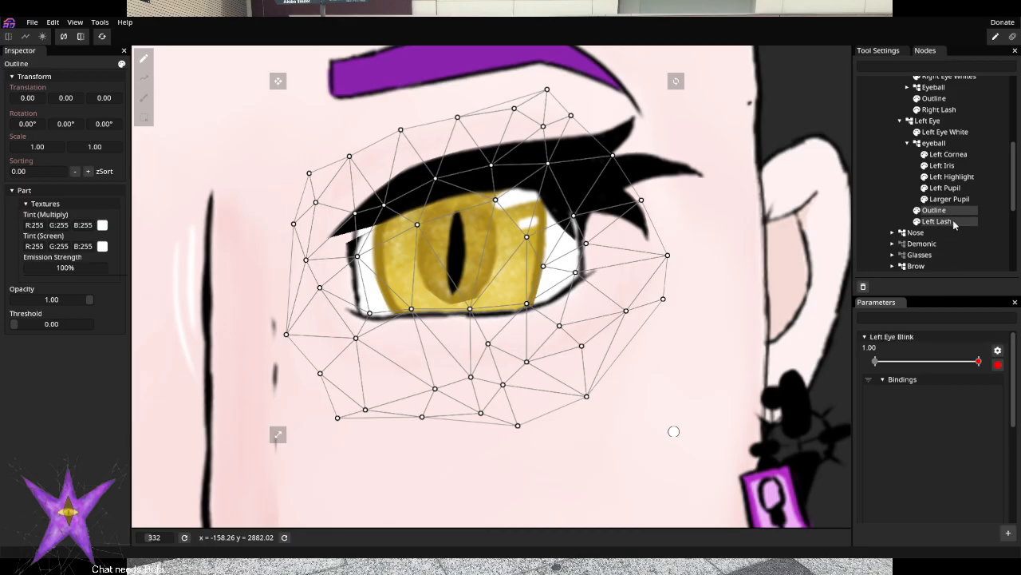
{"action": "left_click_drag", "start_coordinate": [273, 123], "coordinate": [653, 174]}
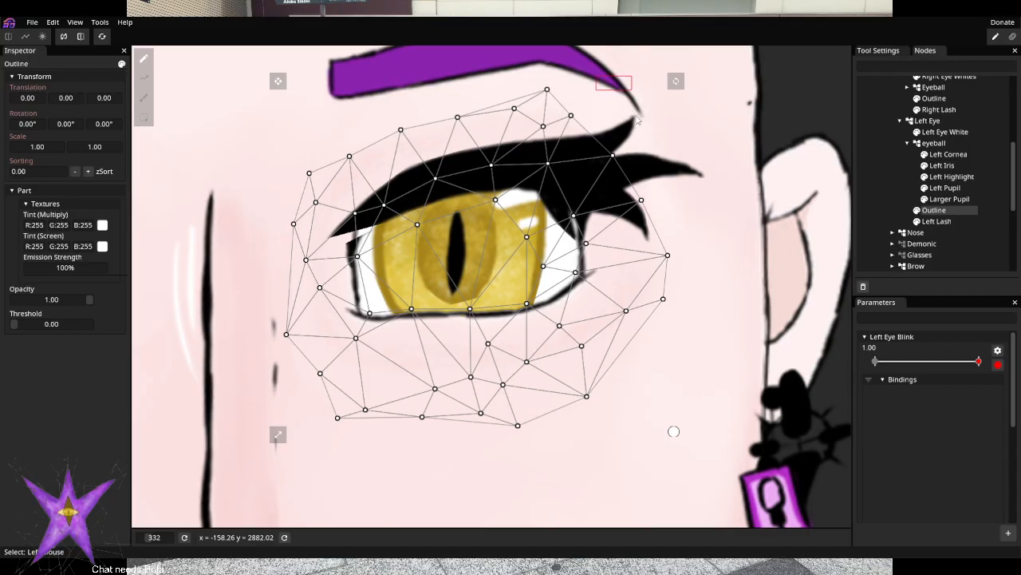
{"action": "key", "text": "ctrl+s"}
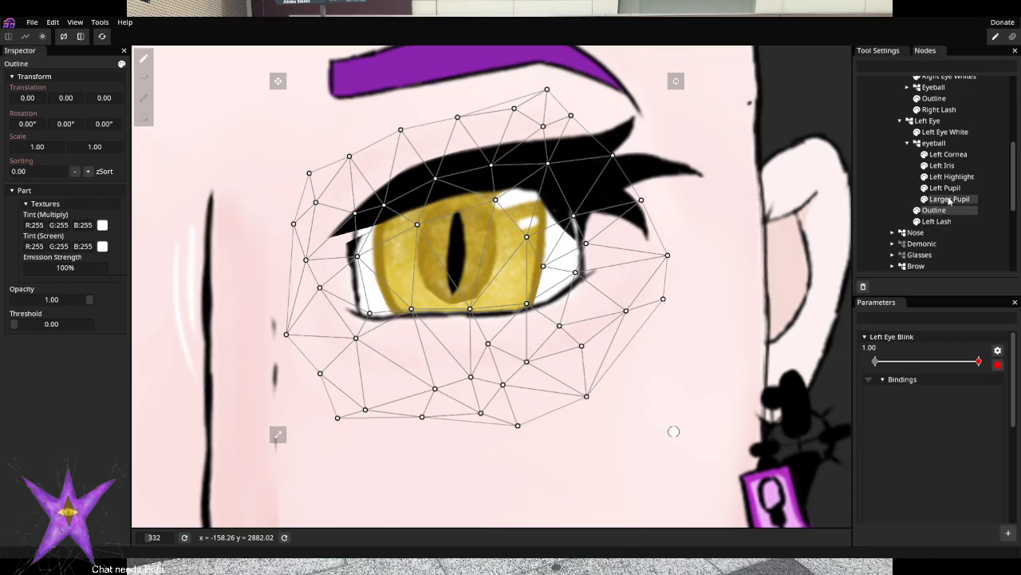
Inspect the left eyeball group and its Left Cornea, Left Iris and Left Highlight meshes at the blink value of 1.00
{"action": "left_click", "coordinate": [948, 156]}
{"action": "left_click", "coordinate": [940, 144]}
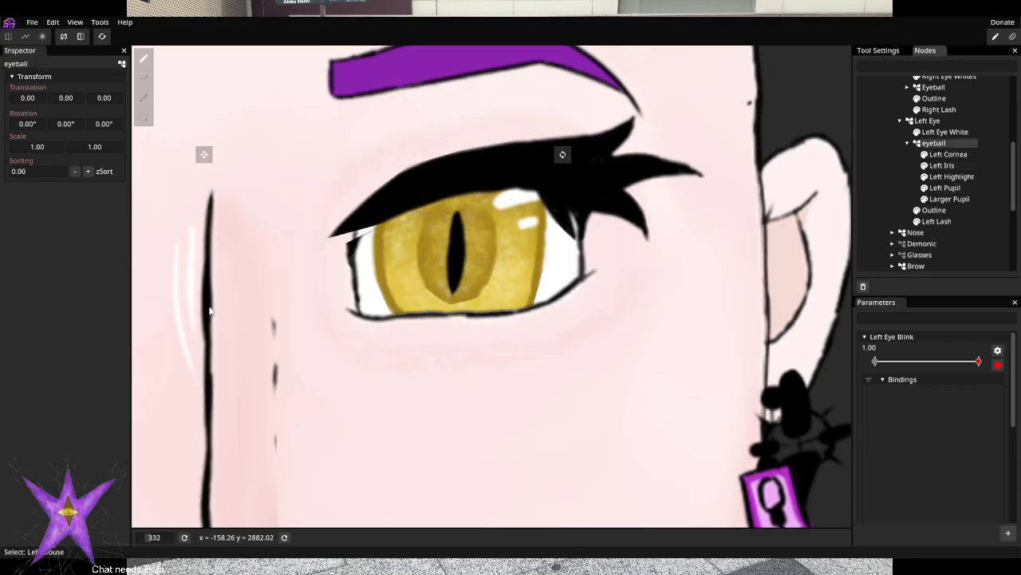
{"action": "left_click", "coordinate": [945, 155]}
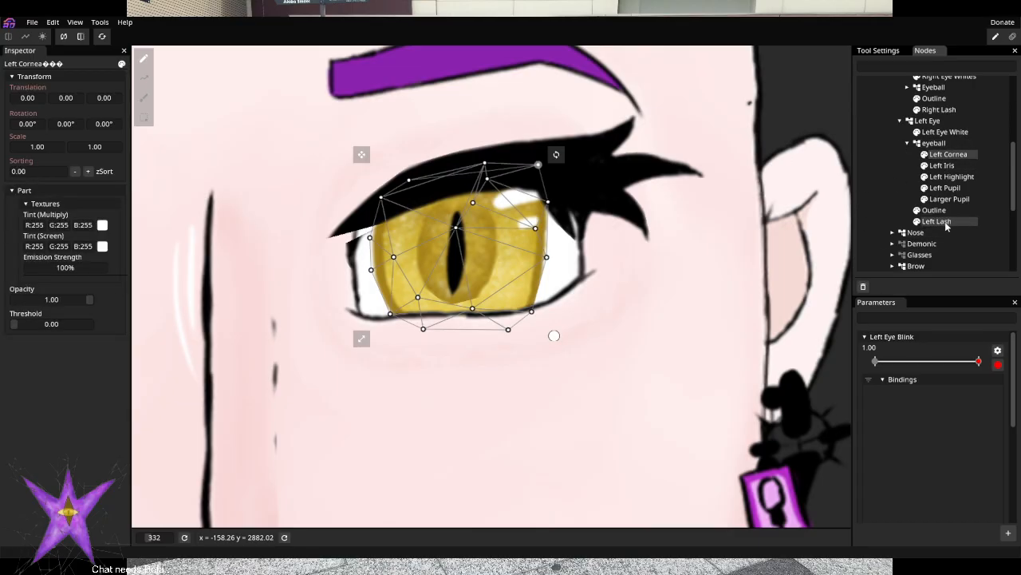
{"action": "left_click", "coordinate": [948, 166]}
{"action": "left_click", "coordinate": [955, 176]}
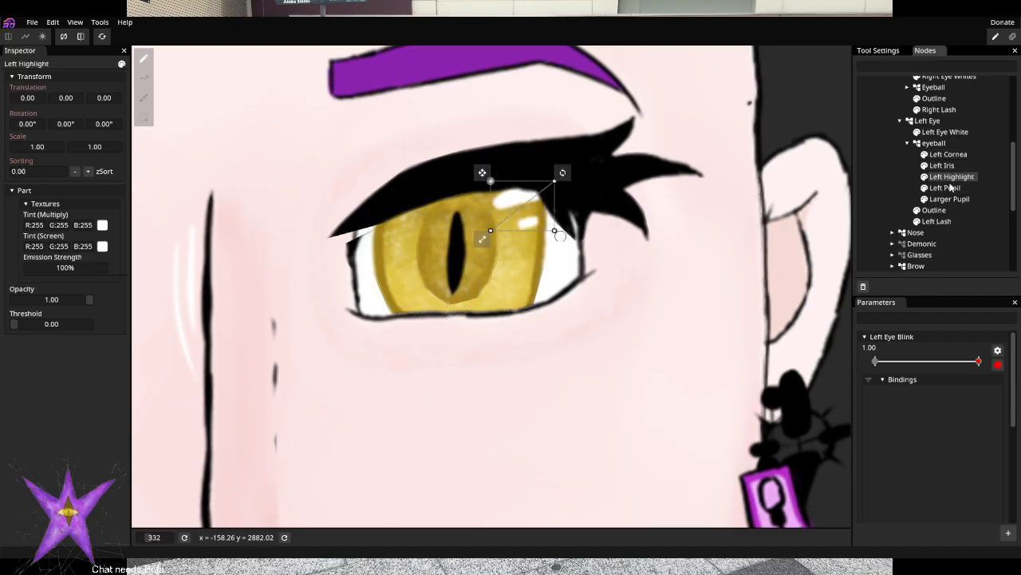
Disarm the Left Eye Blink parameter and check the Left Highlight's mesh in mesh editing, applying it to return
{"action": "left_click", "coordinate": [998, 364]}
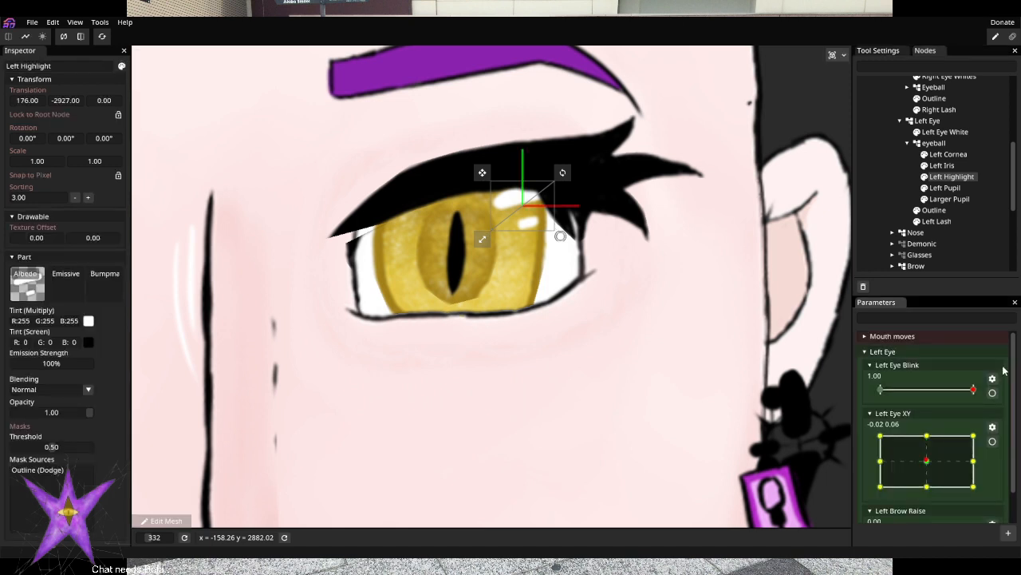
{"action": "left_click", "coordinate": [166, 521]}
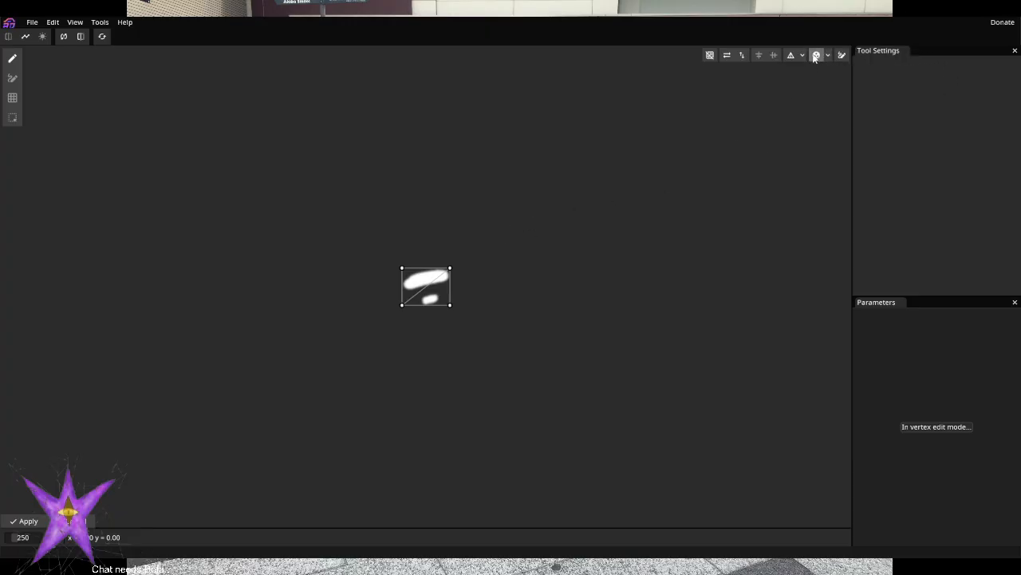
{"action": "left_click", "coordinate": [25, 520]}
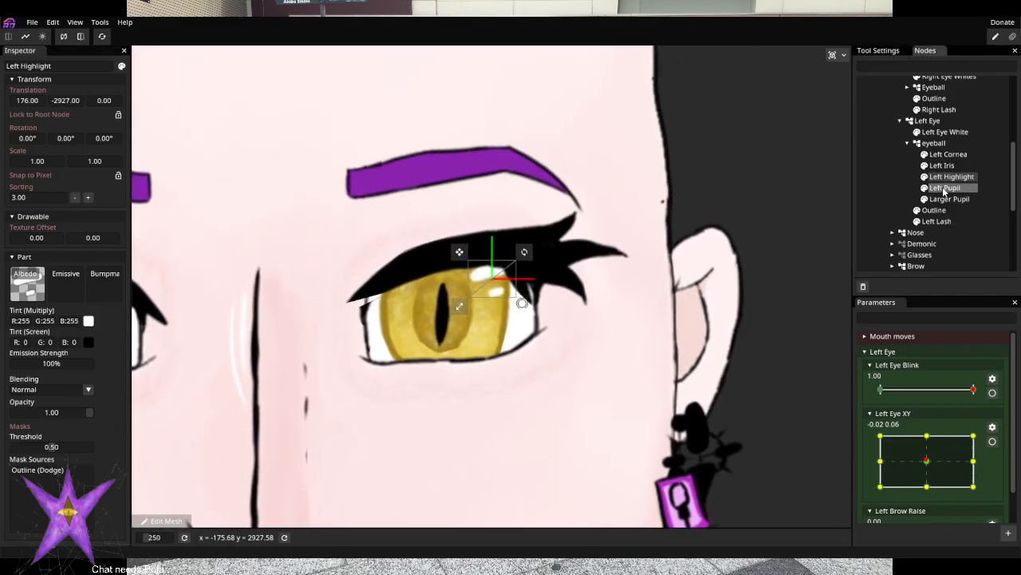
Check the Left Pupil's and Larger Pupil's meshes in mesh editing, applying each to return to the model
{"action": "left_click", "coordinate": [945, 187]}
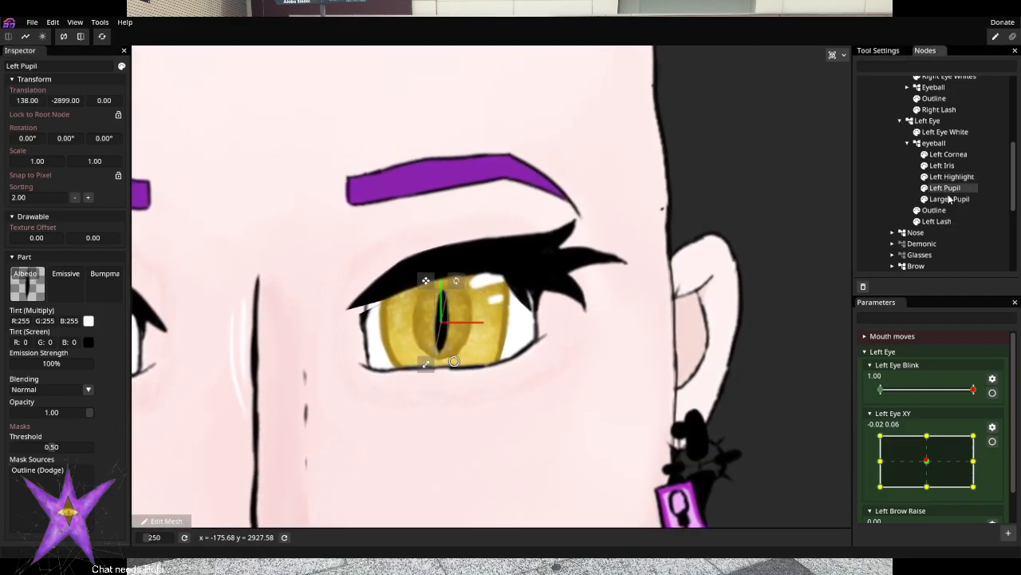
{"action": "left_click", "coordinate": [950, 199]}
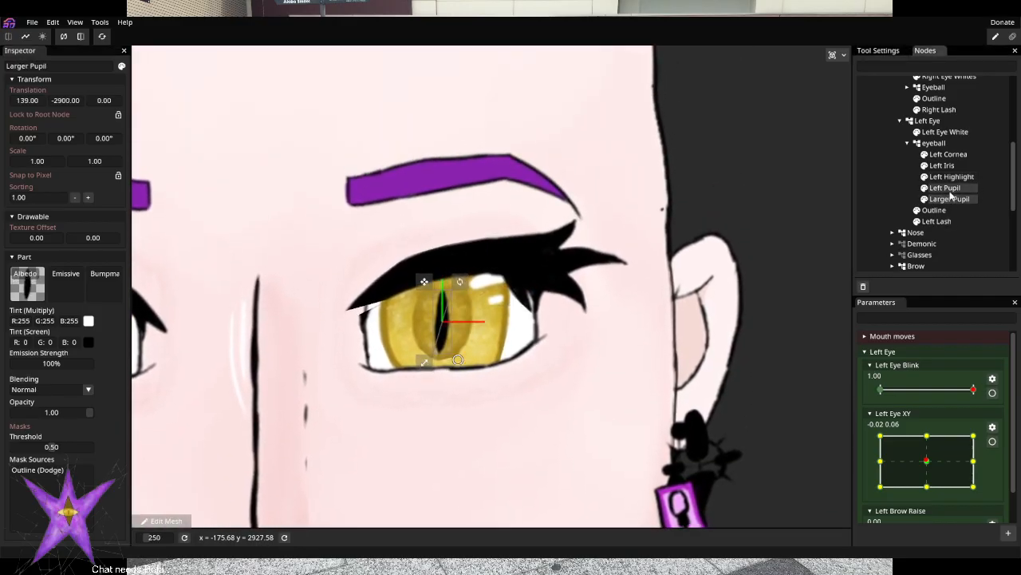
{"action": "left_click", "coordinate": [945, 188]}
{"action": "left_click", "coordinate": [162, 521]}
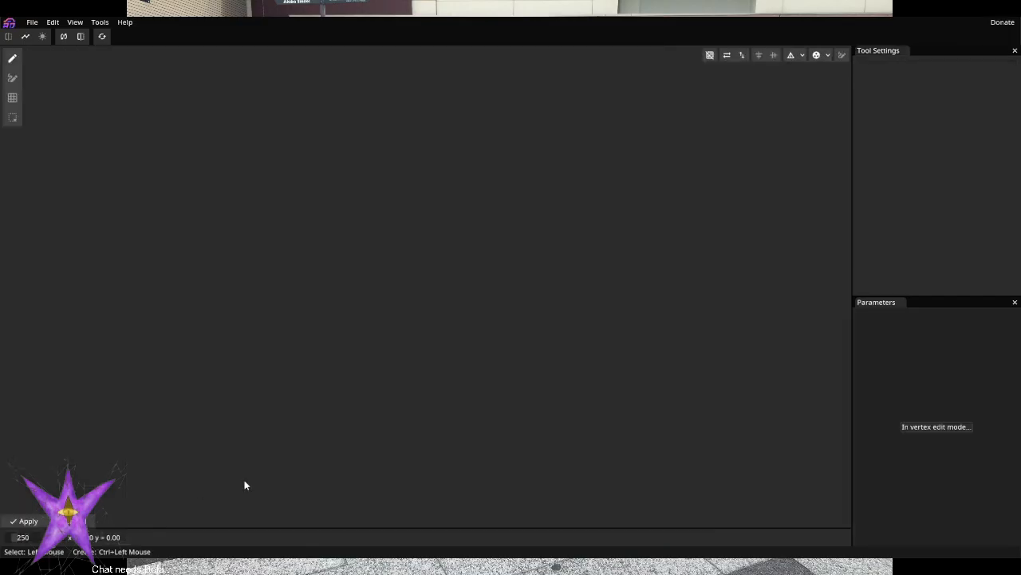
{"action": "left_click", "coordinate": [28, 522]}
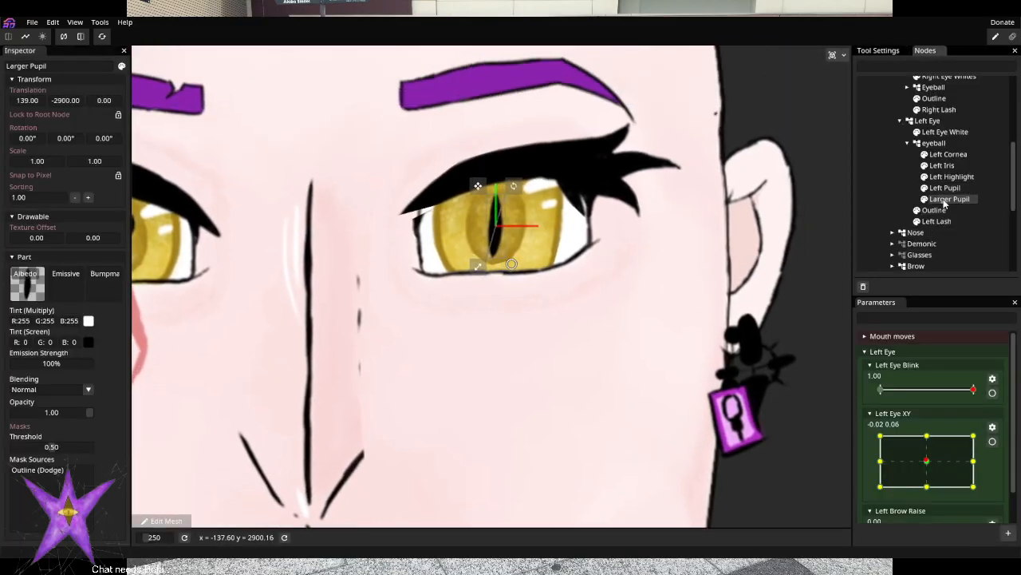
{"action": "left_click", "coordinate": [162, 520]}
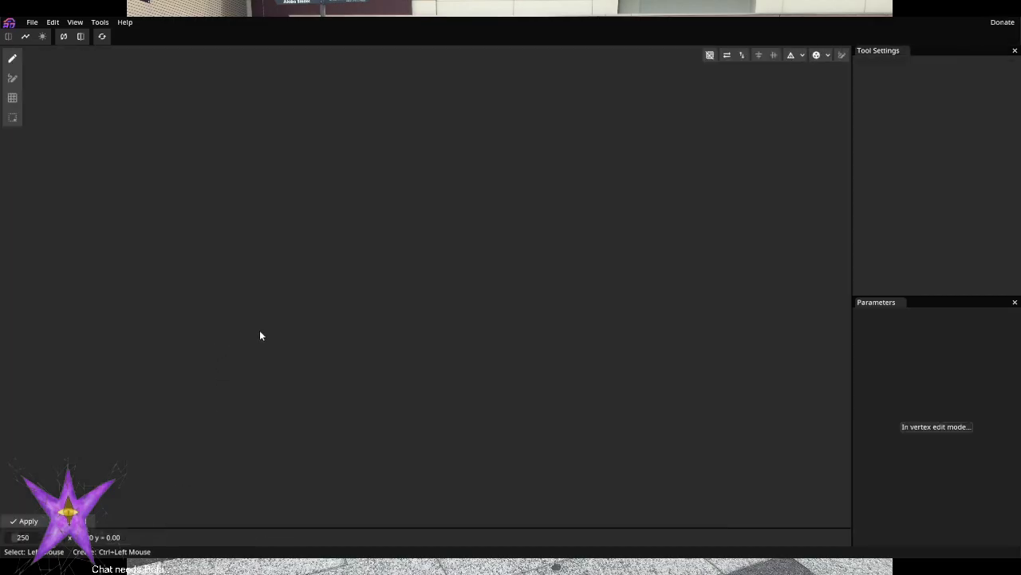
{"action": "left_click", "coordinate": [28, 520]}
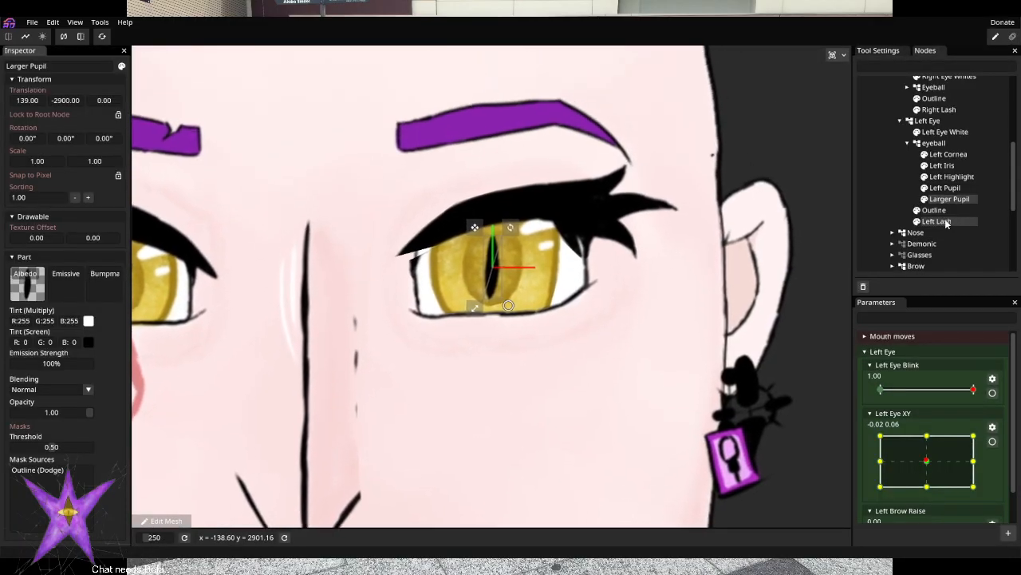
Select the left eye's Outline part and arm the Left Eye Blink parameter for editing at 1.00
{"action": "left_click", "coordinate": [939, 220]}
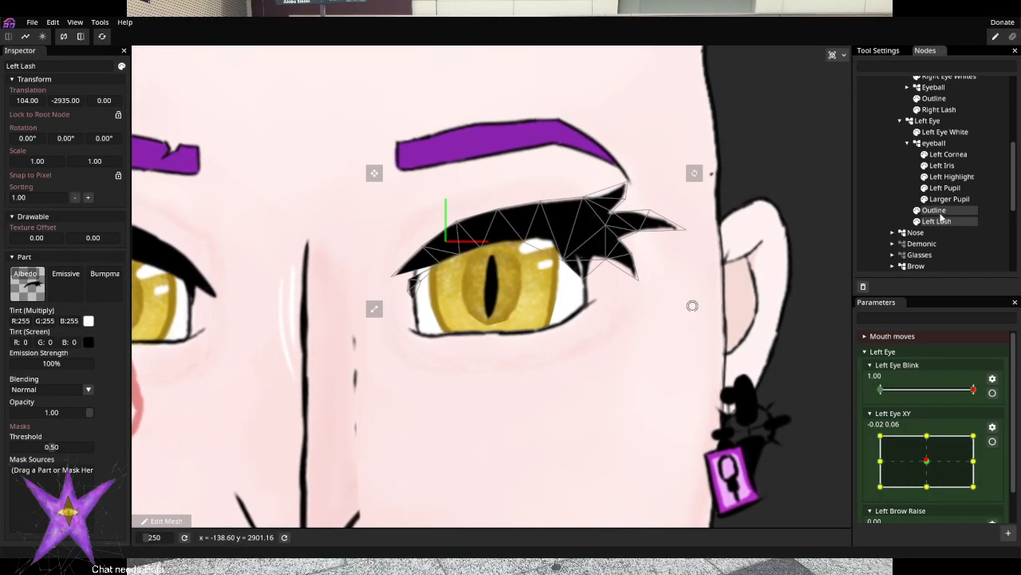
{"action": "left_click", "coordinate": [936, 210]}
{"action": "left_click", "coordinate": [948, 199]}
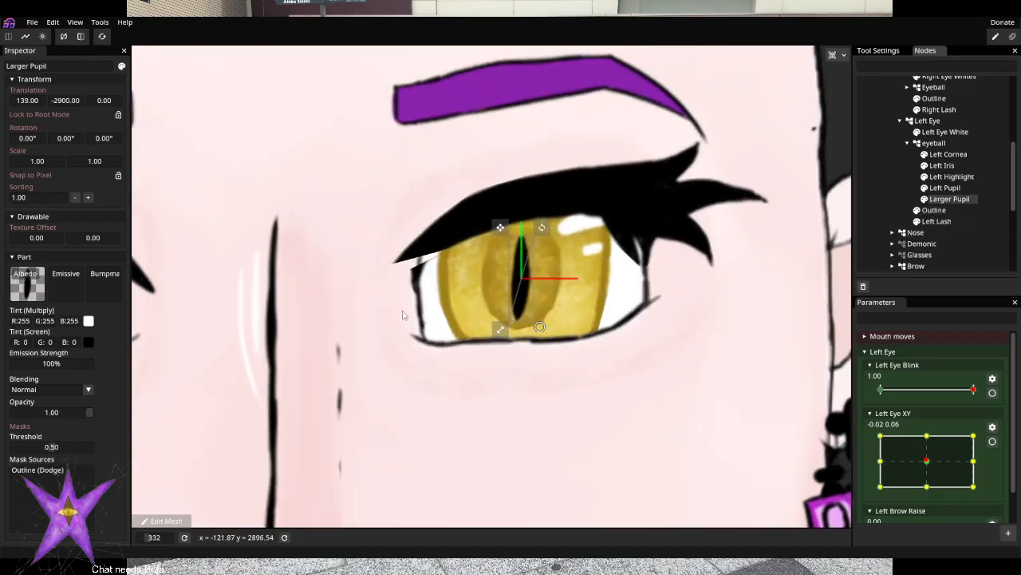
{"action": "scroll", "coordinate": [484, 342], "scroll_direction": "up", "scroll_amount": 4}
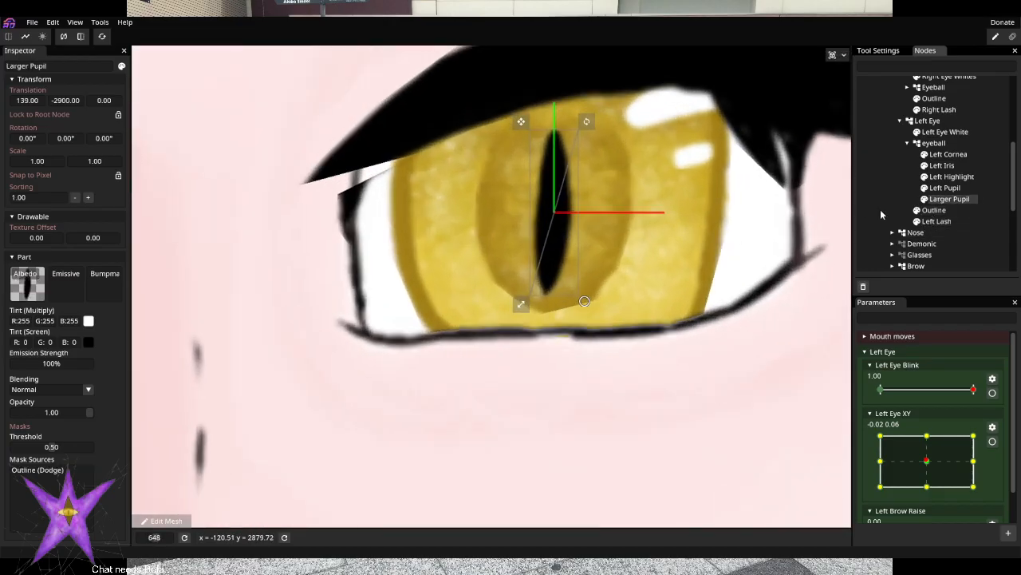
{"action": "left_click", "coordinate": [930, 210]}
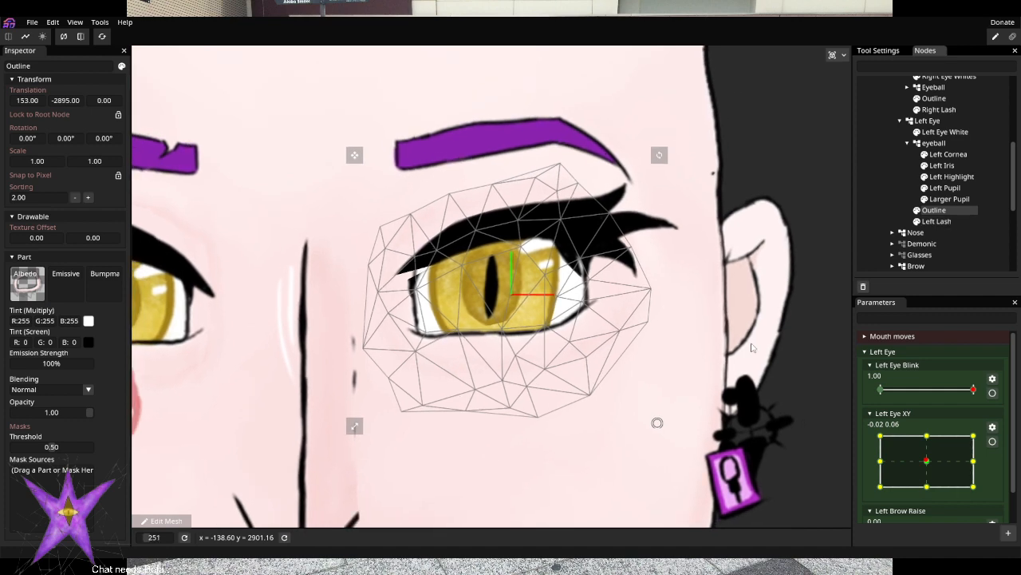
{"action": "left_click", "coordinate": [993, 393]}
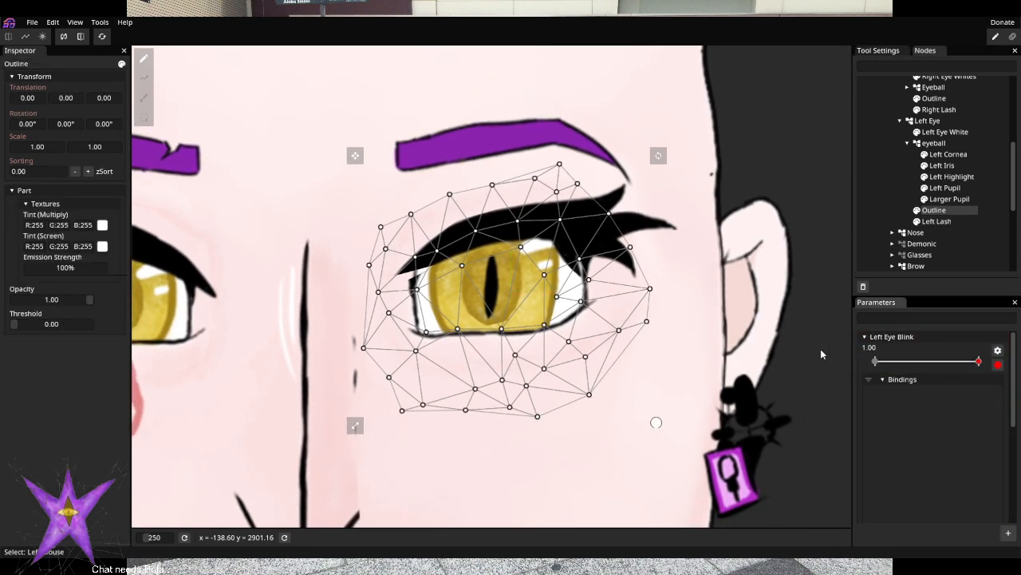
Select the left eye's five eyeball parts together with Outline and lower their upper mesh points toward the middle of the eye
{"action": "left_click", "coordinate": [942, 222]}
{"action": "left_click", "coordinate": [948, 156]}
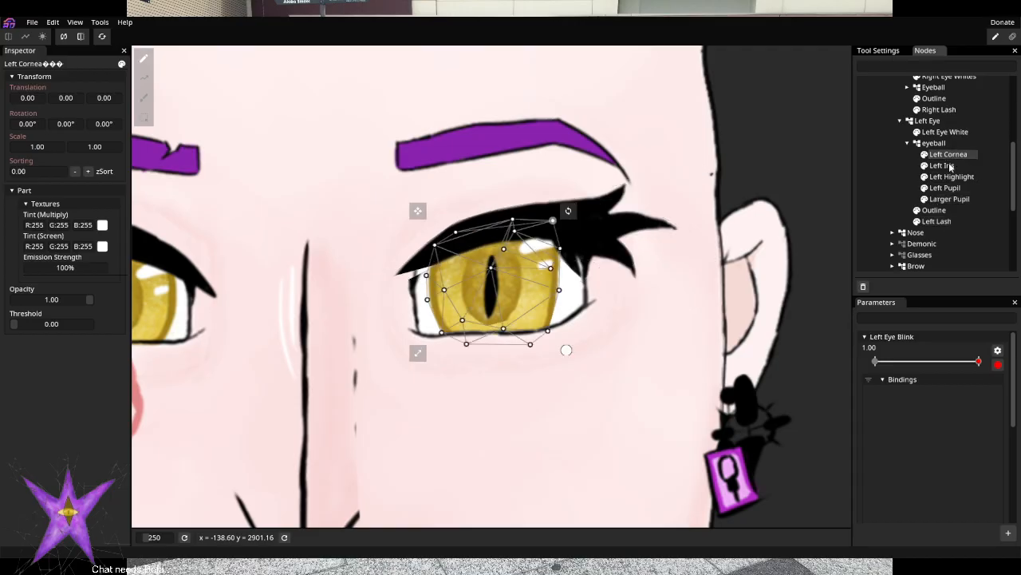
{"action": "left_click", "coordinate": [956, 212], "text": "shift"}
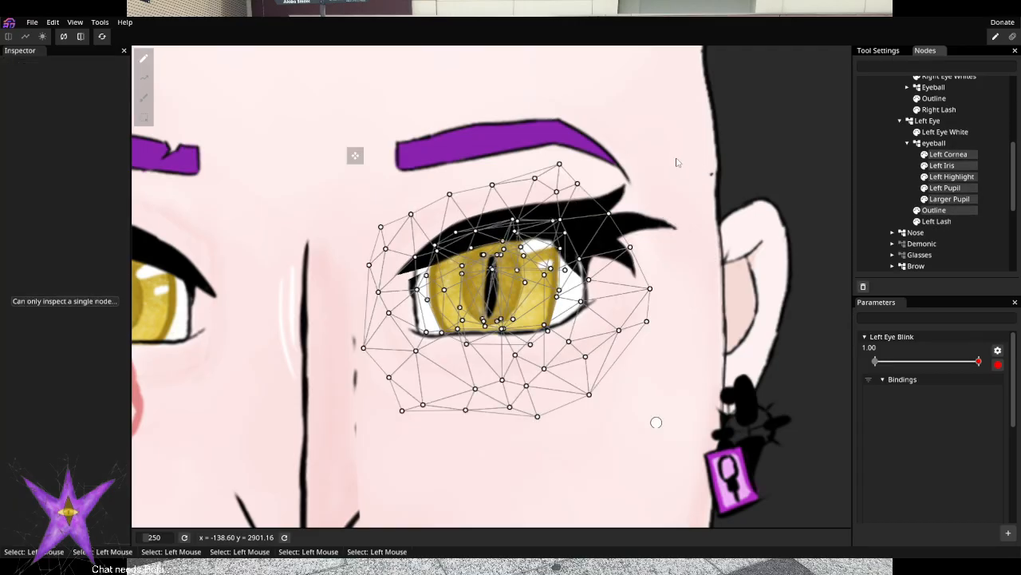
{"action": "left_click_drag", "start_coordinate": [675, 160], "coordinate": [368, 295]}
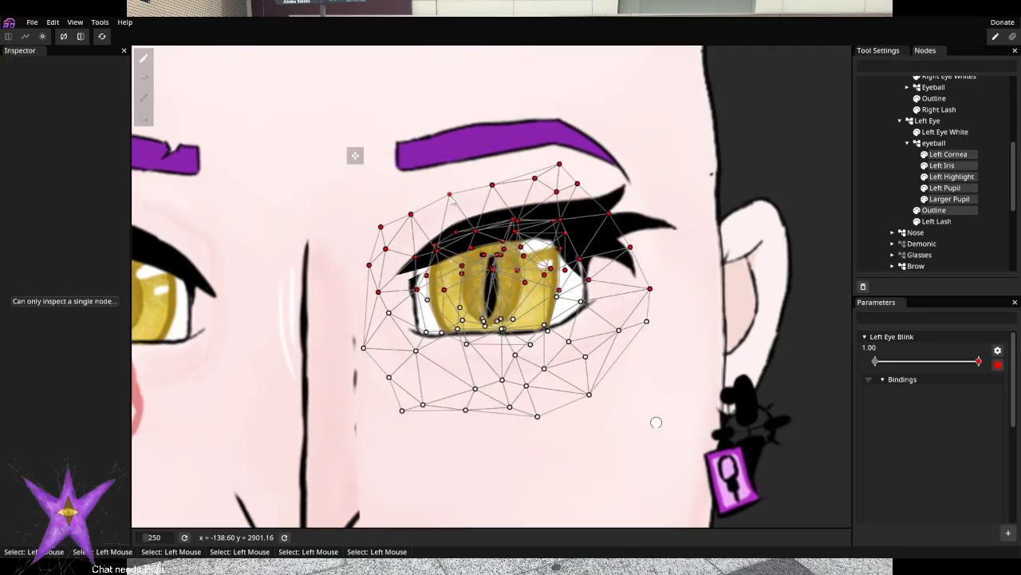
{"action": "left_click_drag", "start_coordinate": [452, 202], "coordinate": [452, 245]}
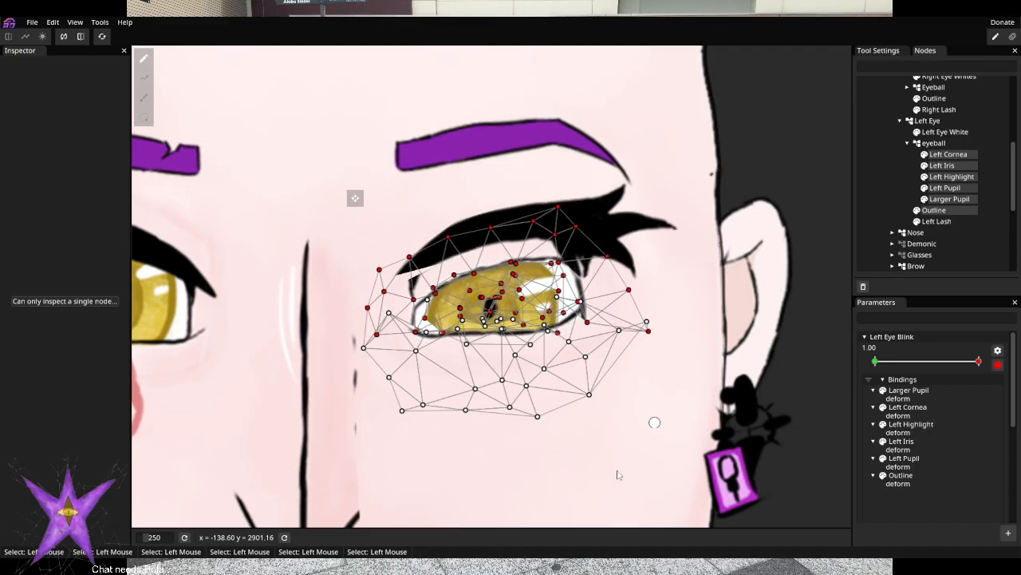
Raise the lower mesh points of the selected eyeball parts and Outline toward the closing line of the eye
{"action": "left_click_drag", "start_coordinate": [661, 434], "coordinate": [340, 268]}
{"action": "left_click_drag", "start_coordinate": [505, 385], "coordinate": [509, 387]}
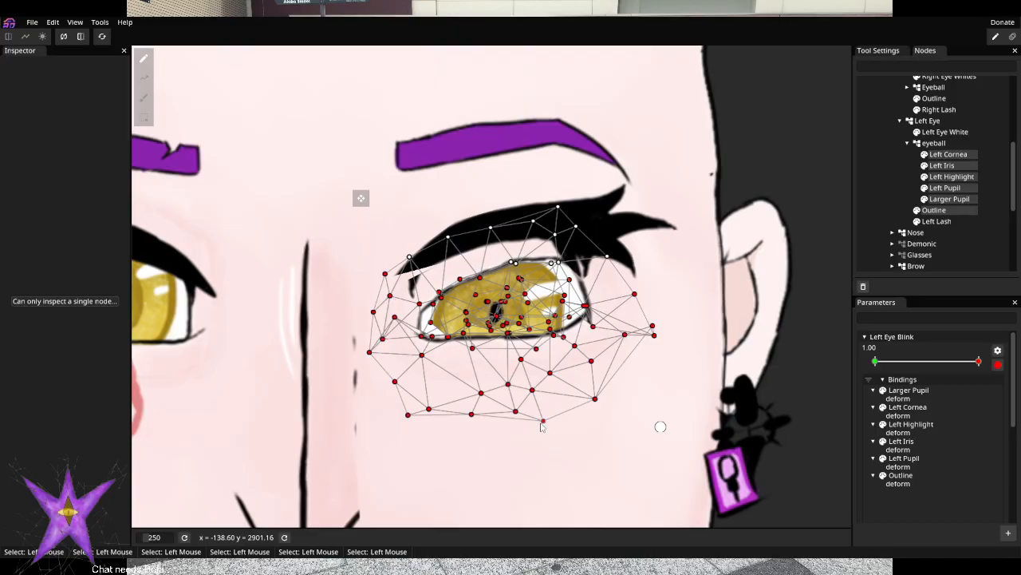
{"action": "left_click_drag", "start_coordinate": [541, 427], "coordinate": [365, 318]}
{"action": "left_click_drag", "start_coordinate": [630, 448], "coordinate": [354, 316]}
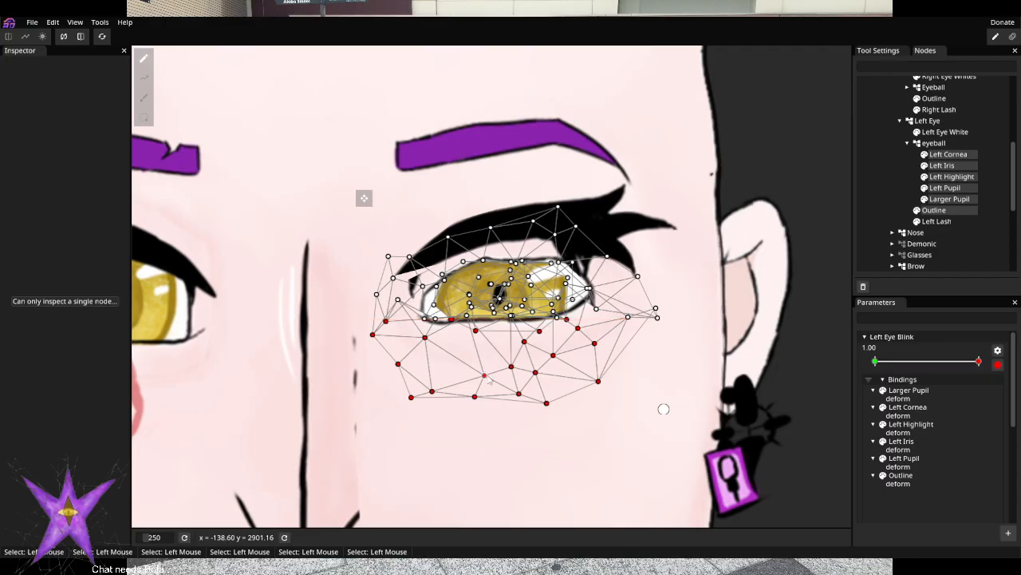
{"action": "left_click_drag", "start_coordinate": [489, 381], "coordinate": [490, 347]}
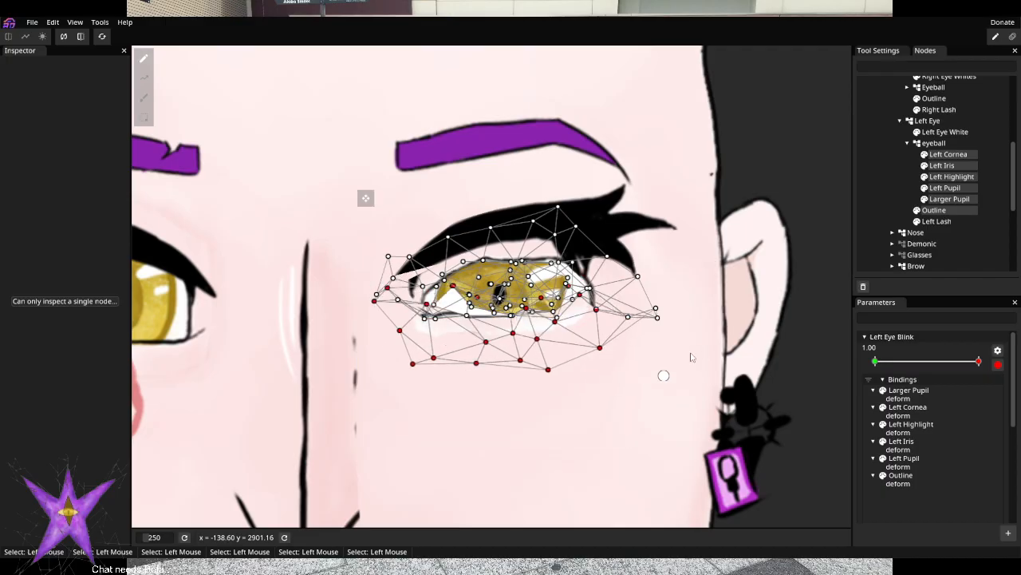
Nudge the middle mesh points slightly upward and shift the lower points a little toward the eye's outer corner
{"action": "left_click_drag", "start_coordinate": [691, 357], "coordinate": [348, 276]}
{"action": "left_click_drag", "start_coordinate": [510, 316], "coordinate": [512, 304]}
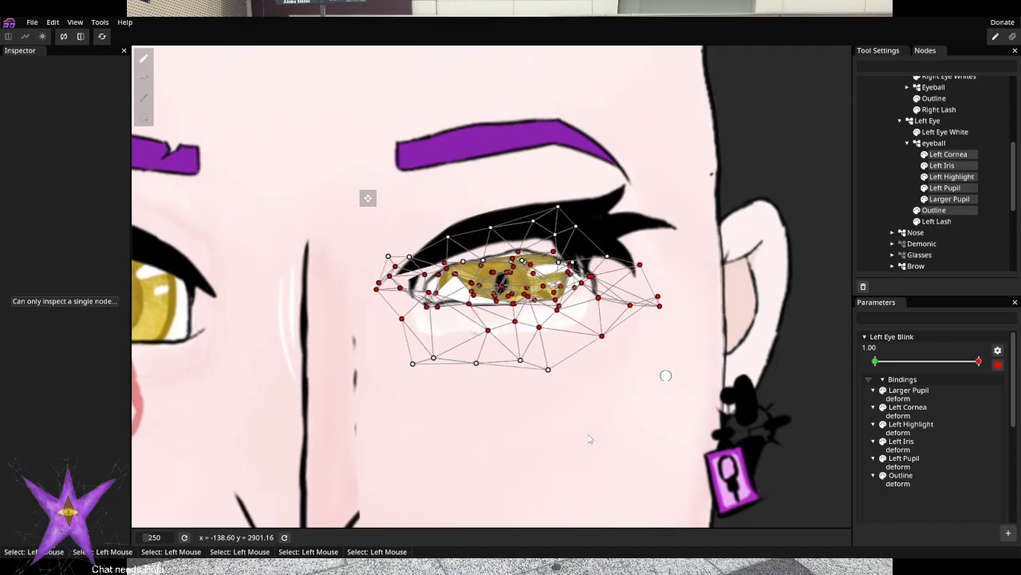
{"action": "left_click_drag", "start_coordinate": [591, 391], "coordinate": [363, 266]}
{"action": "mouse_move", "coordinate": [414, 372]}
{"action": "left_mouse_down"}
{"action": "mouse_move", "coordinate": [427, 369]}
{"action": "mouse_move", "coordinate": [426, 333]}
{"action": "mouse_move", "coordinate": [440, 483]}
{"action": "mouse_move", "coordinate": [416, 302]}
{"action": "mouse_move", "coordinate": [430, 367]}
{"action": "left_mouse_up"}
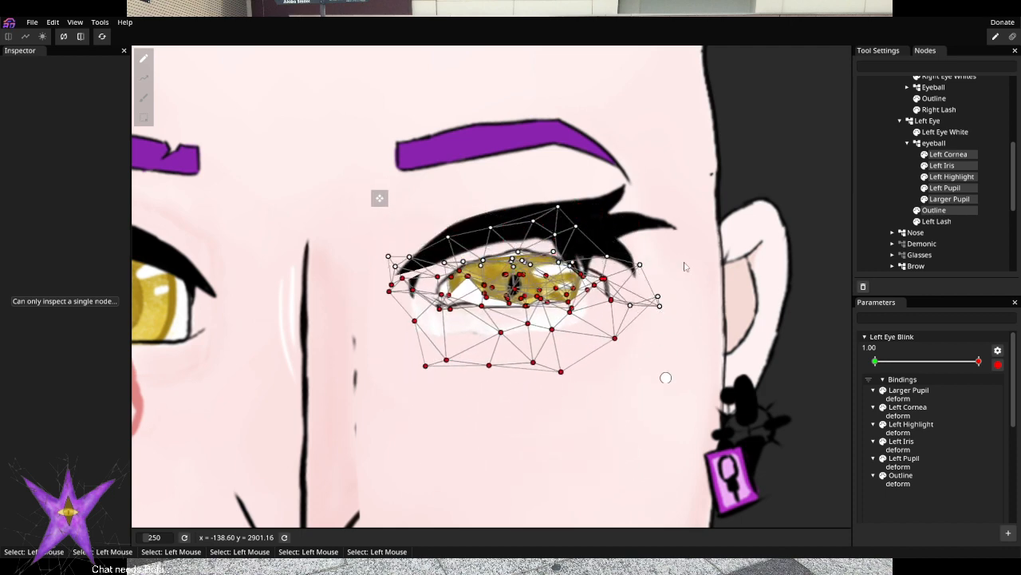
Gather the mesh points around the eye's outer corner, lower edge and inner corner inward onto the eye
{"action": "left_click_drag", "start_coordinate": [684, 266], "coordinate": [597, 338]}
{"action": "left_click_drag", "start_coordinate": [659, 306], "coordinate": [600, 303]}
{"action": "left_click_drag", "start_coordinate": [597, 383], "coordinate": [502, 290]}
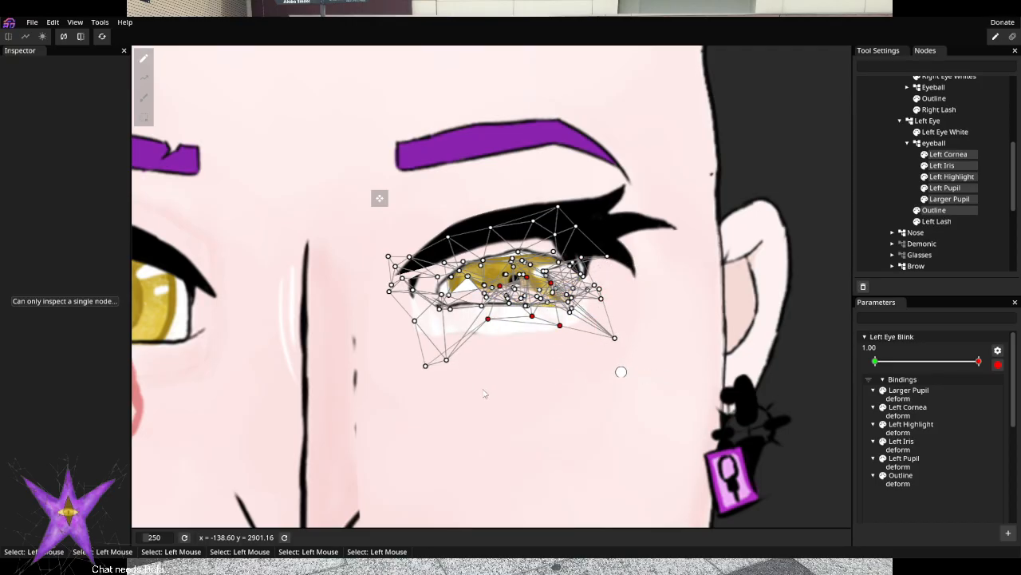
{"action": "left_click_drag", "start_coordinate": [465, 375], "coordinate": [471, 270]}
{"action": "left_click_drag", "start_coordinate": [374, 232], "coordinate": [438, 286]}
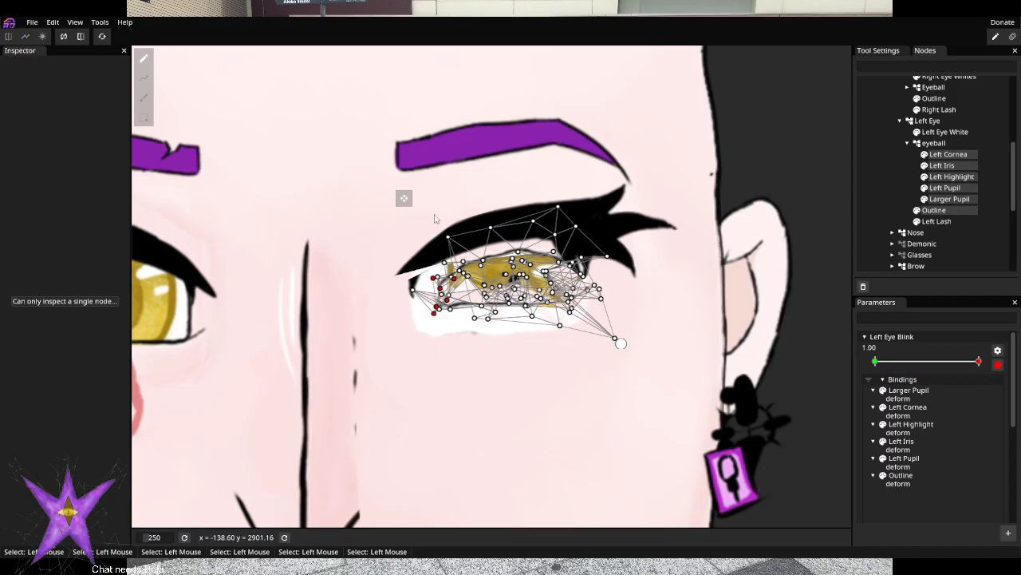
Pull the topmost mesh points down into the eye and draw the outlying points at both corners inward
{"action": "left_click_drag", "start_coordinate": [434, 214], "coordinate": [645, 279]}
{"action": "left_click_drag", "start_coordinate": [576, 230], "coordinate": [561, 264]}
{"action": "left_click_drag", "start_coordinate": [554, 186], "coordinate": [544, 270]}
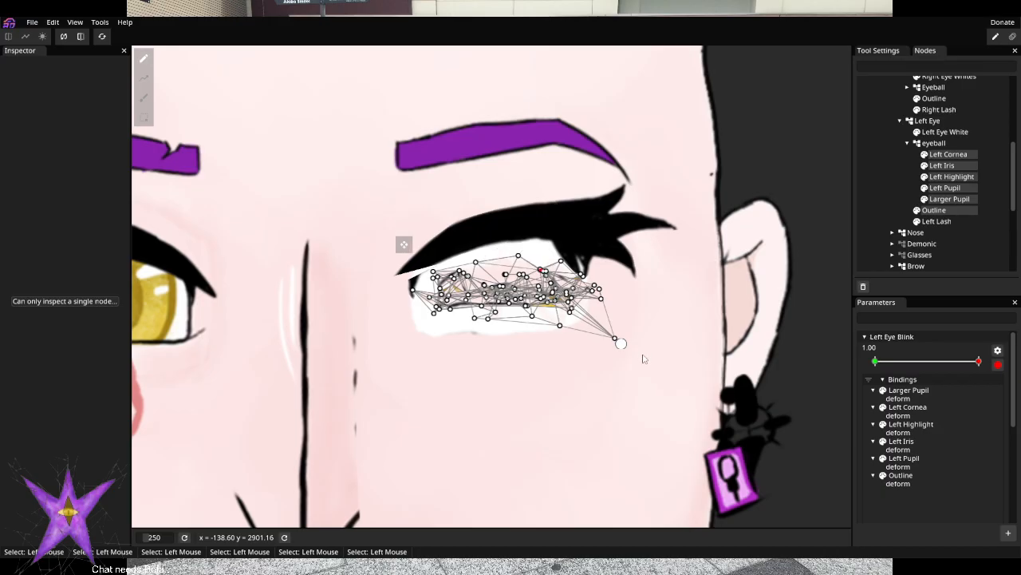
{"action": "left_click_drag", "start_coordinate": [643, 357], "coordinate": [529, 294]}
{"action": "left_click_drag", "start_coordinate": [621, 343], "coordinate": [605, 324]}
{"action": "left_click_drag", "start_coordinate": [403, 279], "coordinate": [467, 321]}
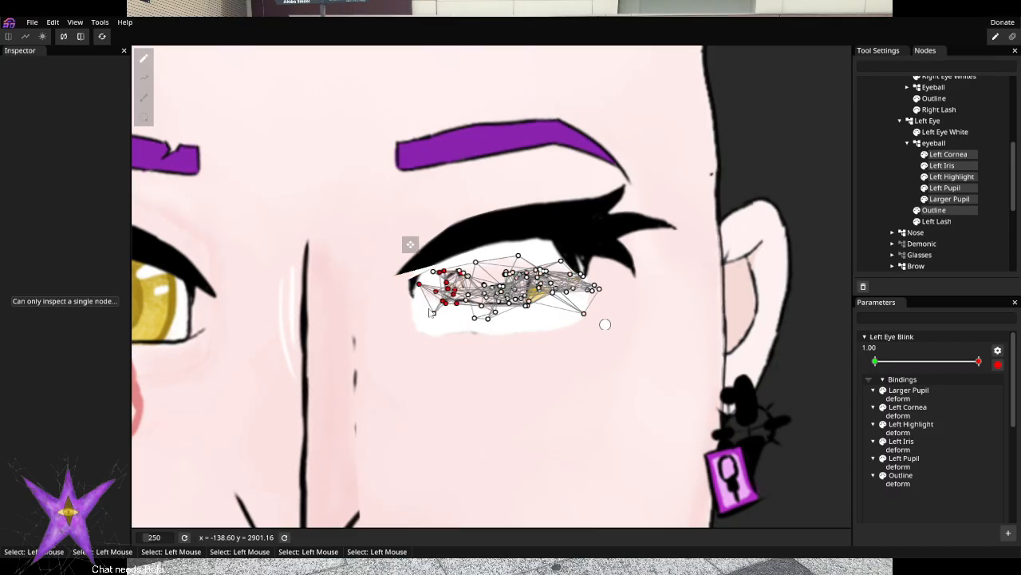
Flatten the remaining upper and lower mesh points of the eyeball parts and Outline into a thin horizontal band
{"action": "left_click_drag", "start_coordinate": [423, 359], "coordinate": [602, 234]}
{"action": "left_click", "coordinate": [542, 357]}
{"action": "left_click_drag", "start_coordinate": [658, 323], "coordinate": [372, 310]}
{"action": "left_click_drag", "start_coordinate": [491, 327], "coordinate": [491, 304]}
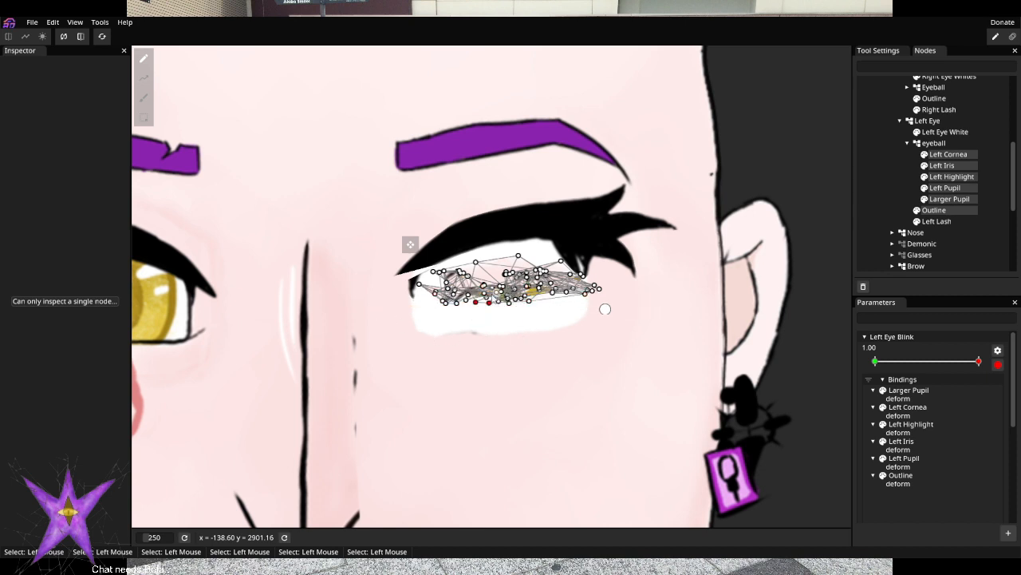
{"action": "left_click_drag", "start_coordinate": [397, 259], "coordinate": [652, 287]}
{"action": "left_click_drag", "start_coordinate": [542, 273], "coordinate": [543, 294]}
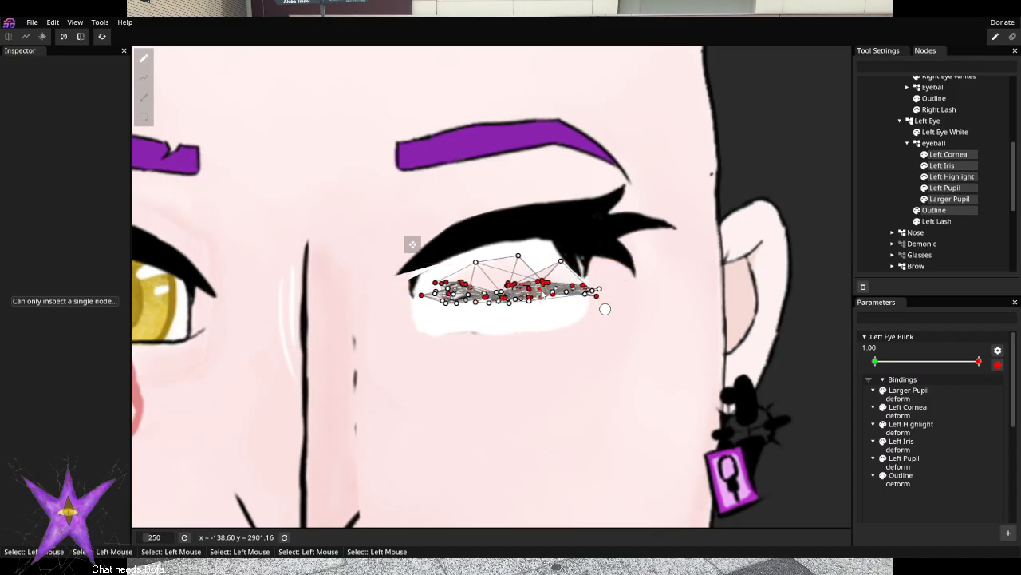
{"action": "left_click_drag", "start_coordinate": [459, 244], "coordinate": [561, 303]}
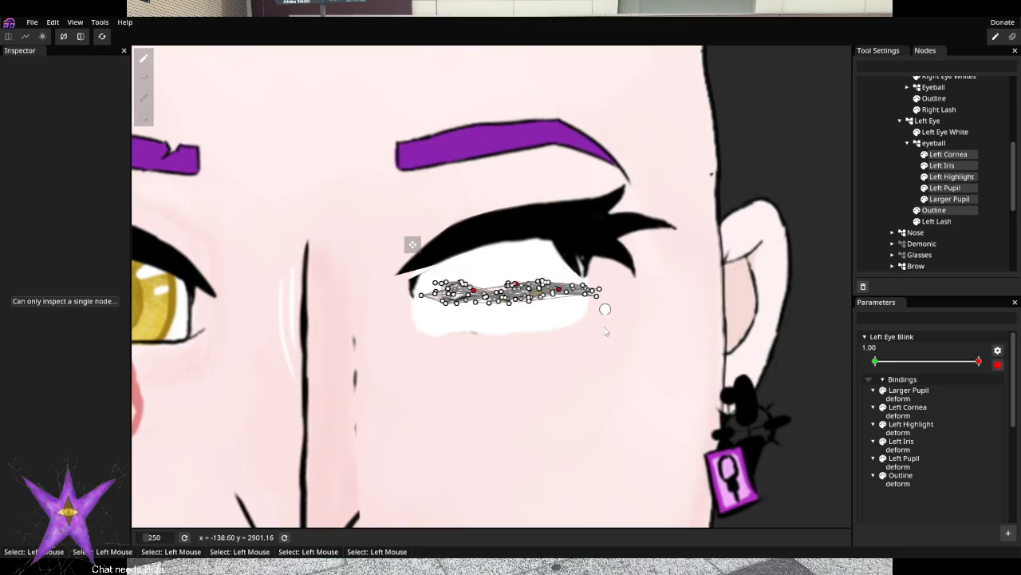
Move the Left Lash down over the flattened eye, to a blink translation of -12.40, 43.60
{"action": "left_click", "coordinate": [675, 229]}
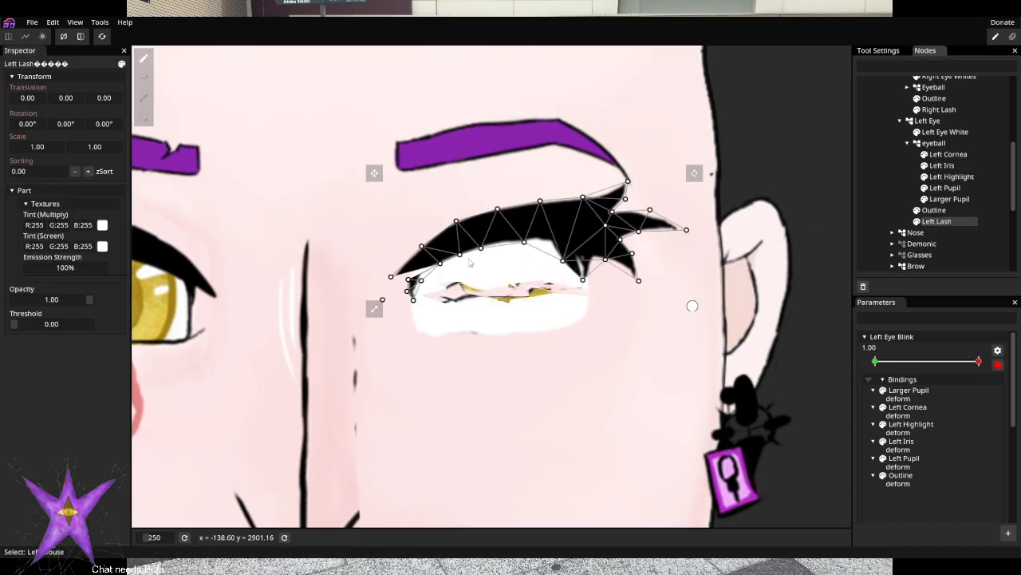
{"action": "left_click_drag", "start_coordinate": [517, 223], "coordinate": [512, 270]}
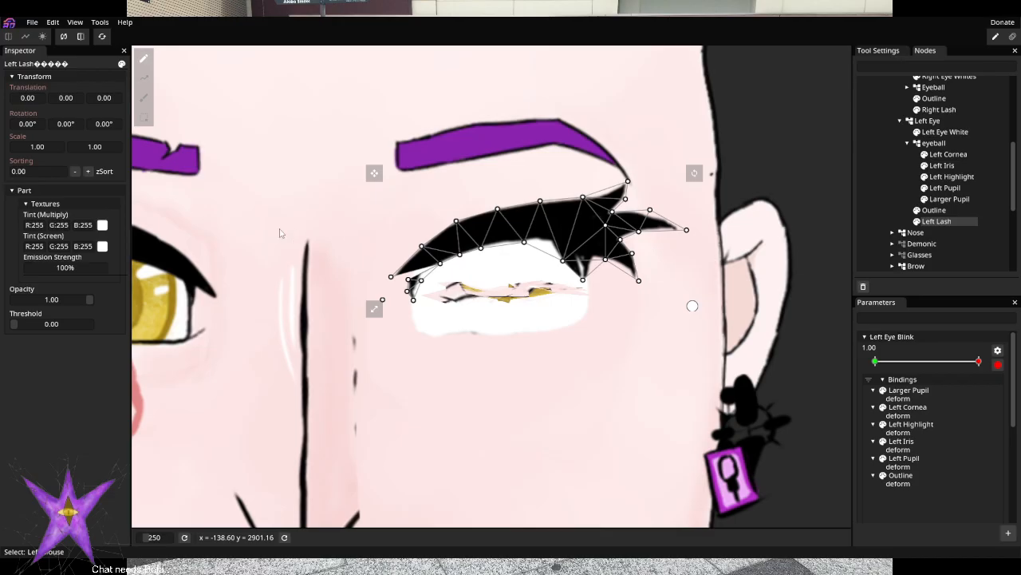
{"action": "left_click_drag", "start_coordinate": [374, 173], "coordinate": [358, 230]}
Disarm the Left Eye Blink parameter and connect the loose vertex at the Left Lash's inner tip to its neighbours, applying the mesh
{"action": "scroll", "coordinate": [467, 390], "scroll_direction": "up", "scroll_amount": 5}
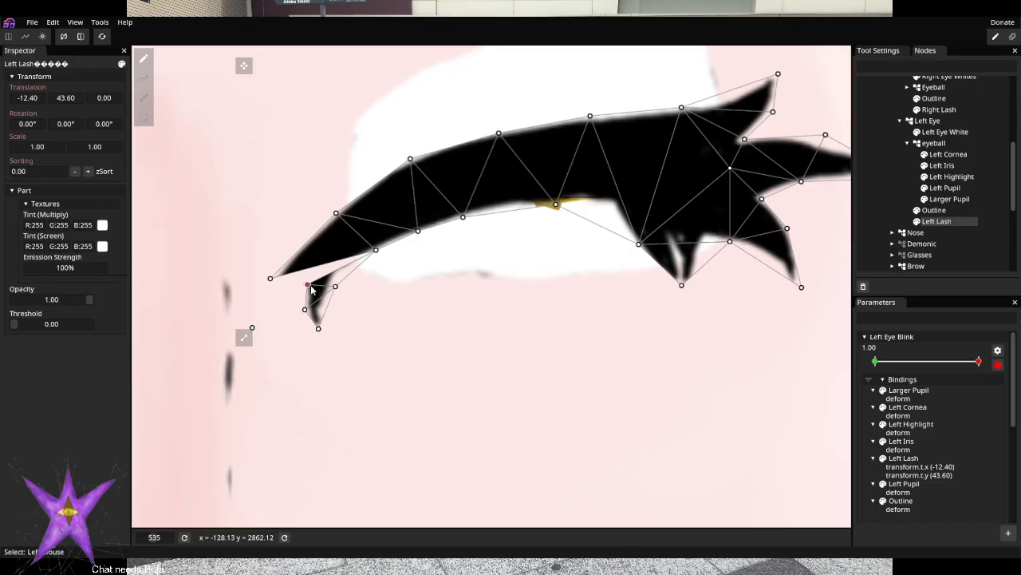
{"action": "left_click", "coordinate": [998, 364]}
{"action": "left_click", "coordinate": [161, 522]}
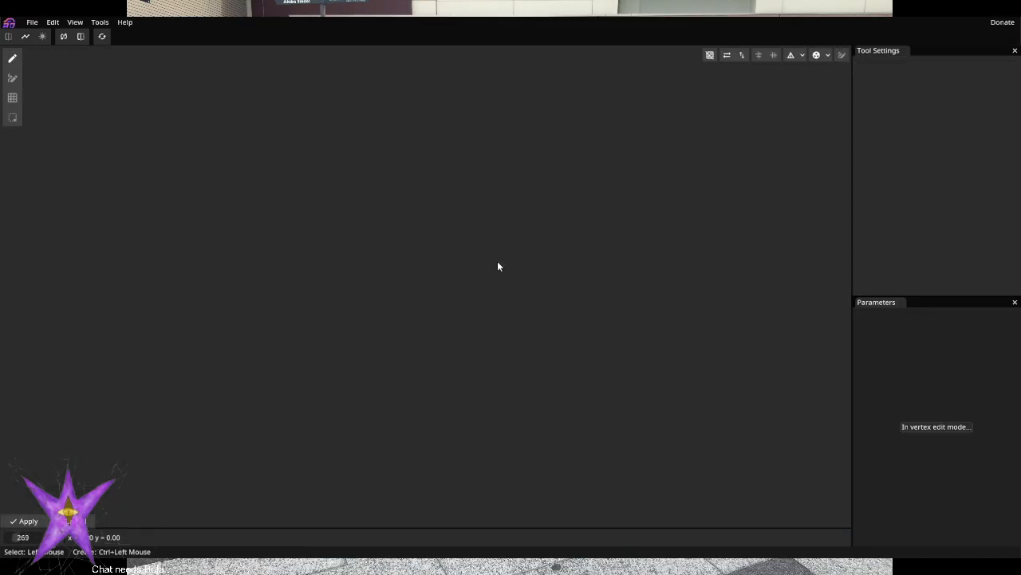
{"action": "scroll", "coordinate": [426, 451], "scroll_direction": "up", "scroll_amount": 5}
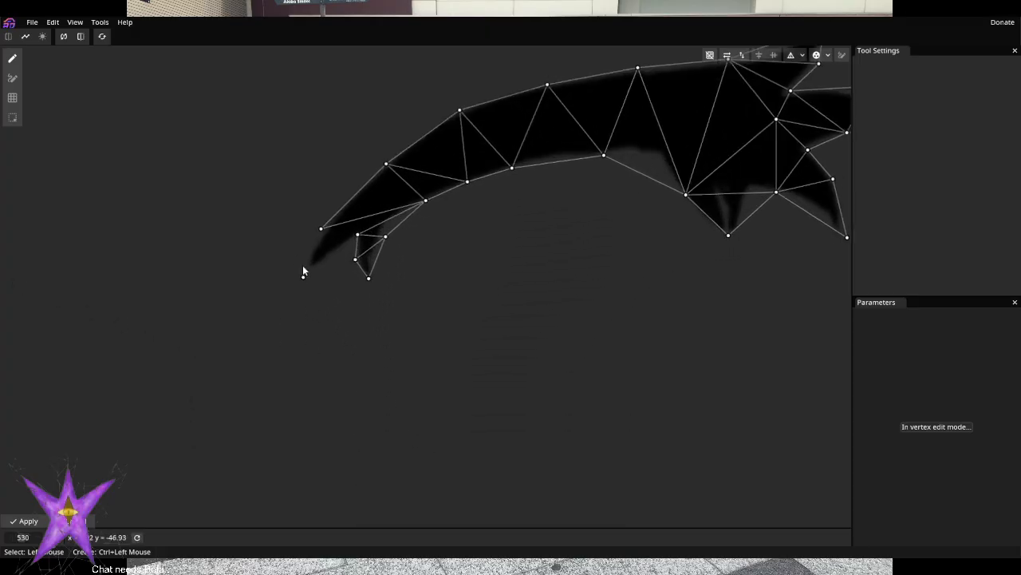
{"action": "left_click", "coordinate": [12, 77]}
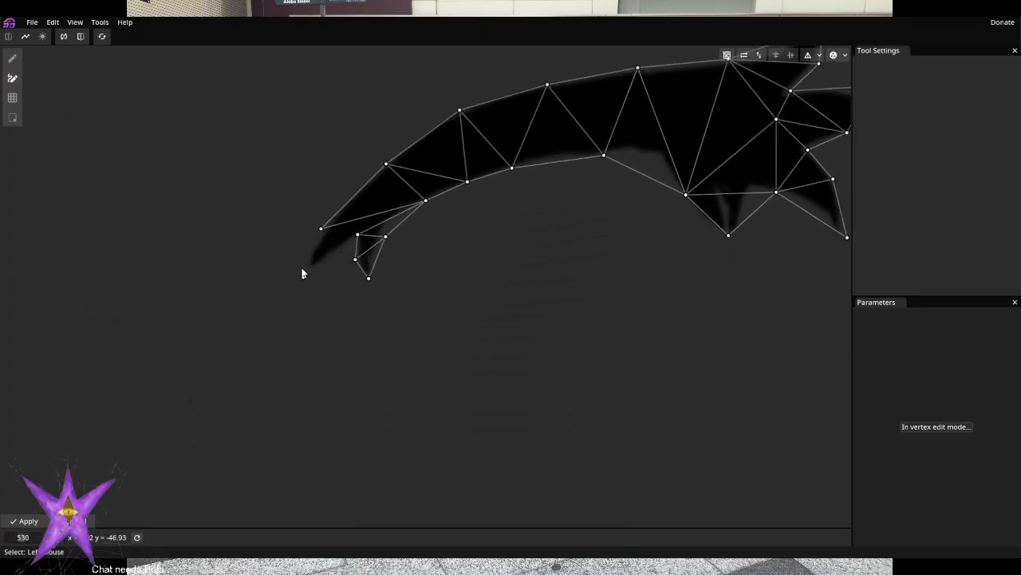
{"action": "left_click", "coordinate": [316, 230]}
{"action": "left_click", "coordinate": [304, 276]}
{"action": "left_click", "coordinate": [358, 235]}
{"action": "left_click", "coordinate": [358, 234]}
{"action": "left_click", "coordinate": [321, 229]}
{"action": "left_click", "coordinate": [36, 520]}
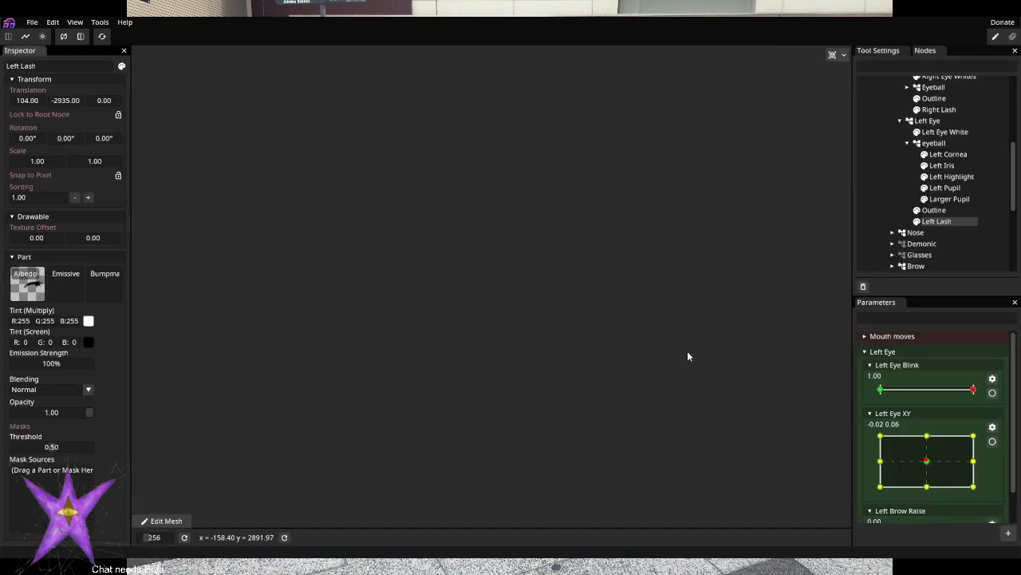
{"action": "scroll", "coordinate": [383, 351], "scroll_direction": "up", "scroll_amount": 8}
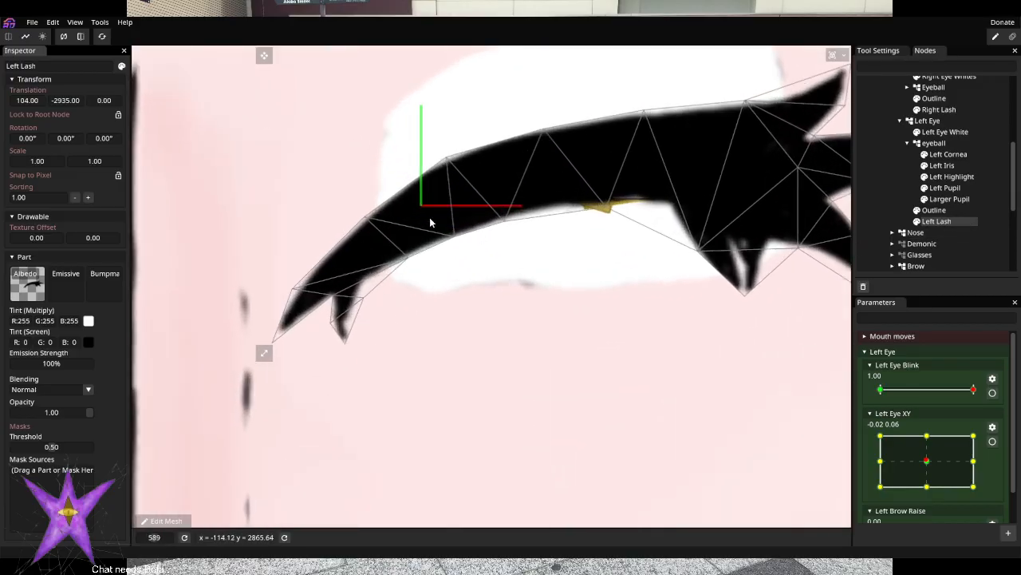
Rearm Left Eye Blink with the eyeball parts and Outline selected, and tuck their protruding lower mesh points under the lash
{"action": "left_click", "coordinate": [941, 210]}
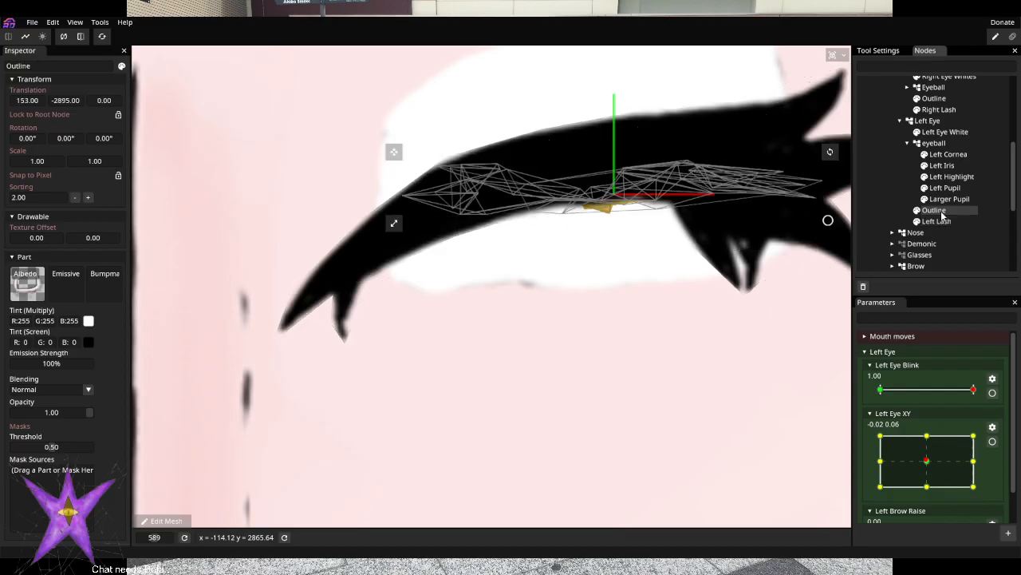
{"action": "left_click", "coordinate": [951, 157], "text": "shift"}
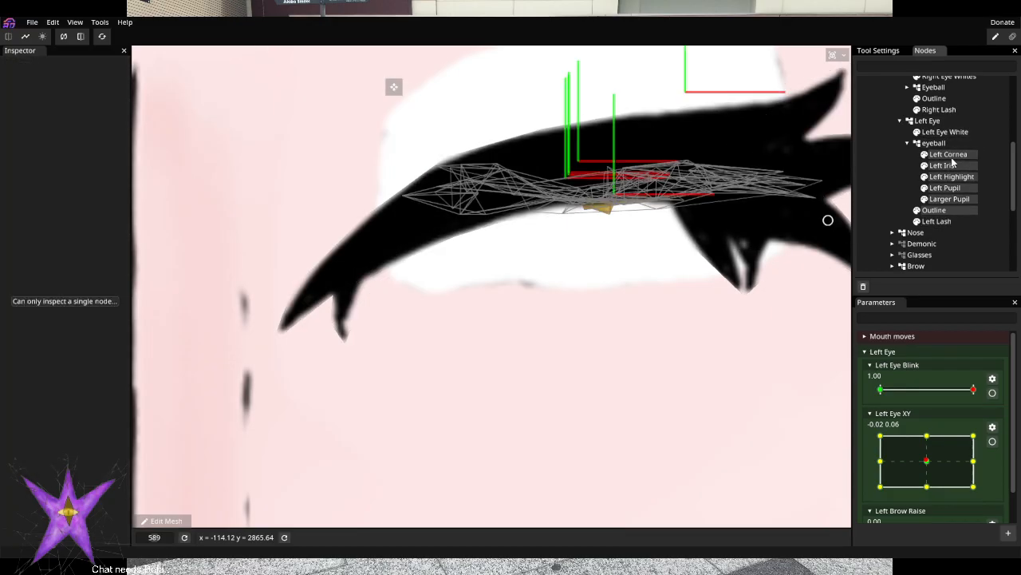
{"action": "left_click", "coordinate": [992, 393]}
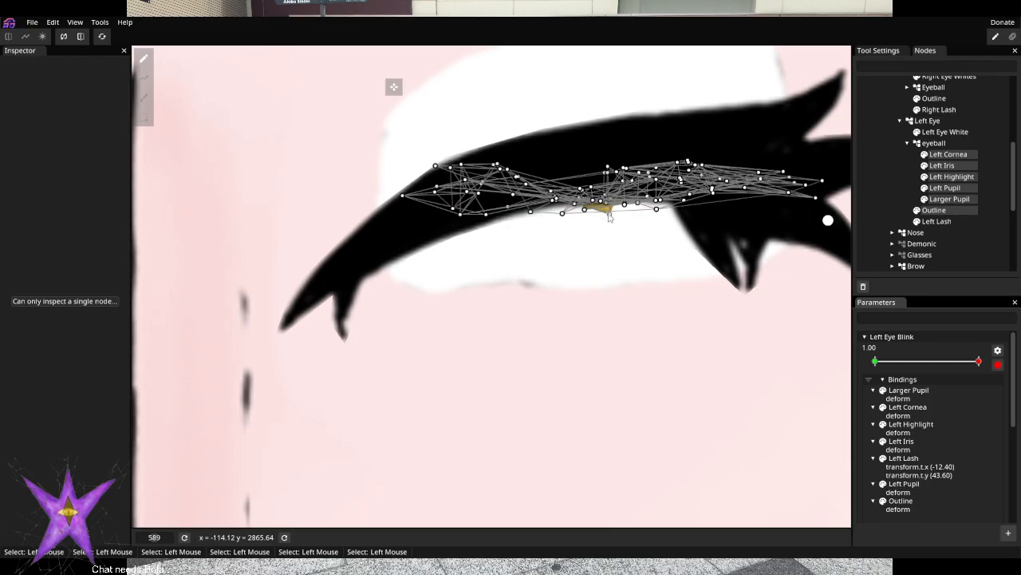
{"action": "left_click_drag", "start_coordinate": [560, 222], "coordinate": [653, 172]}
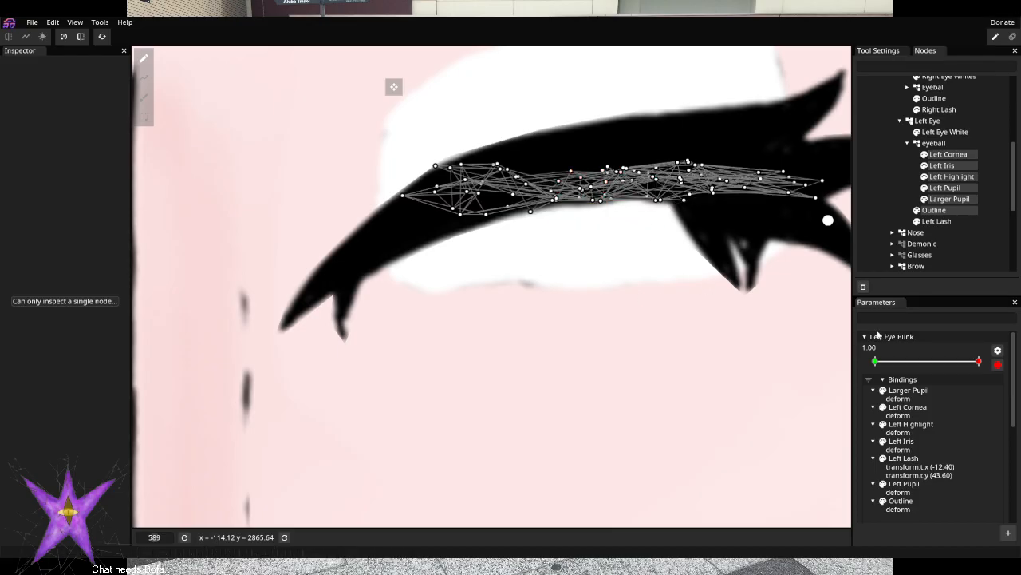
{"action": "left_click", "coordinate": [869, 201]}
View the whole face and scrub the Left Eye Blink parameter to check the closed eye
{"action": "scroll", "coordinate": [666, 331], "scroll_direction": "down", "scroll_amount": 5}
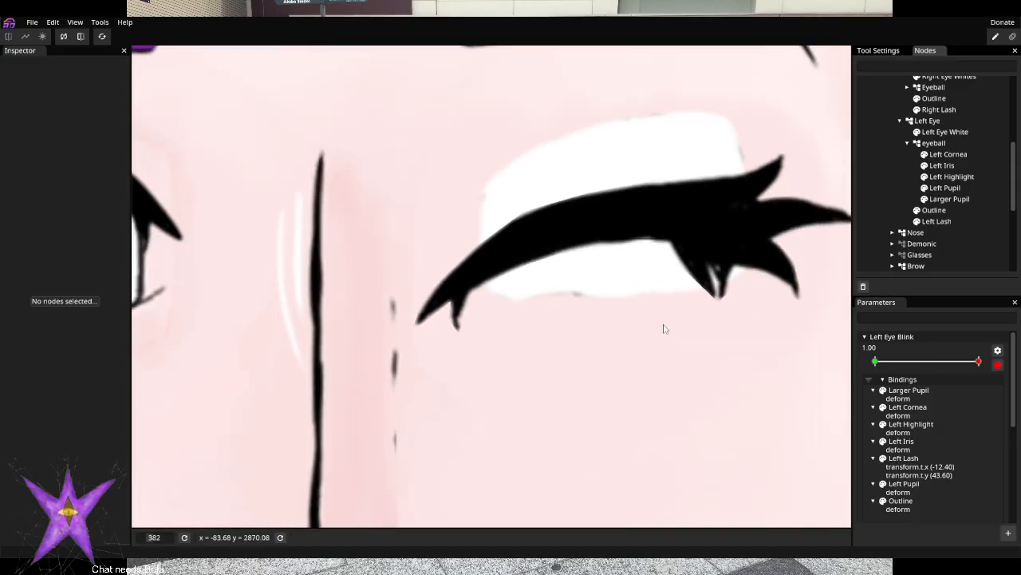
{"action": "scroll", "coordinate": [666, 332], "scroll_direction": "down", "scroll_amount": 5}
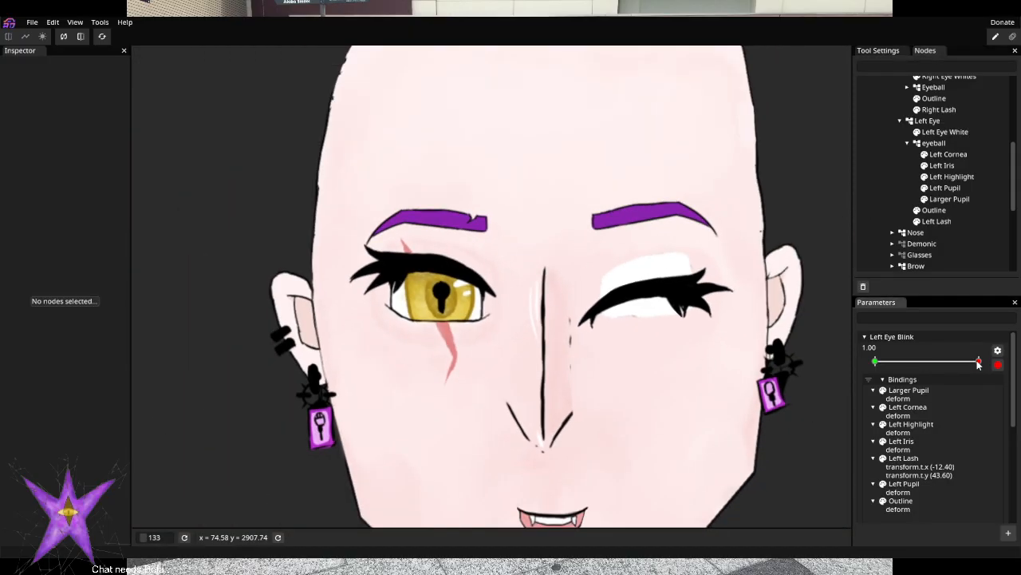
{"action": "left_click_drag", "start_coordinate": [980, 363], "coordinate": [947, 366]}
Hide the left eye's Outline and toggle the Left Eye White's visibility off and back on
{"action": "scroll", "coordinate": [963, 188], "scroll_direction": "up", "scroll_amount": 2}
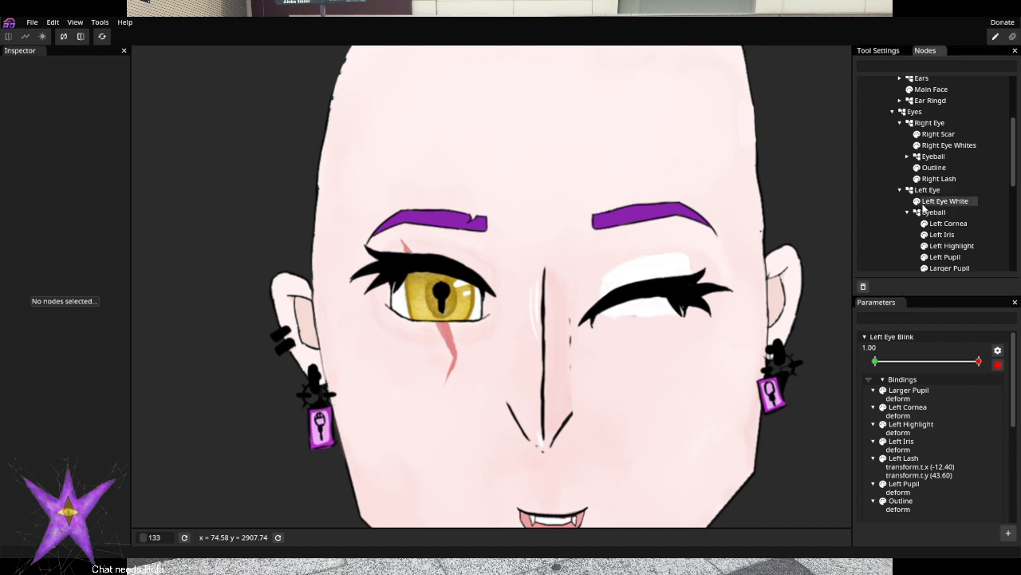
{"action": "scroll", "coordinate": [930, 246], "scroll_direction": "down", "scroll_amount": 1}
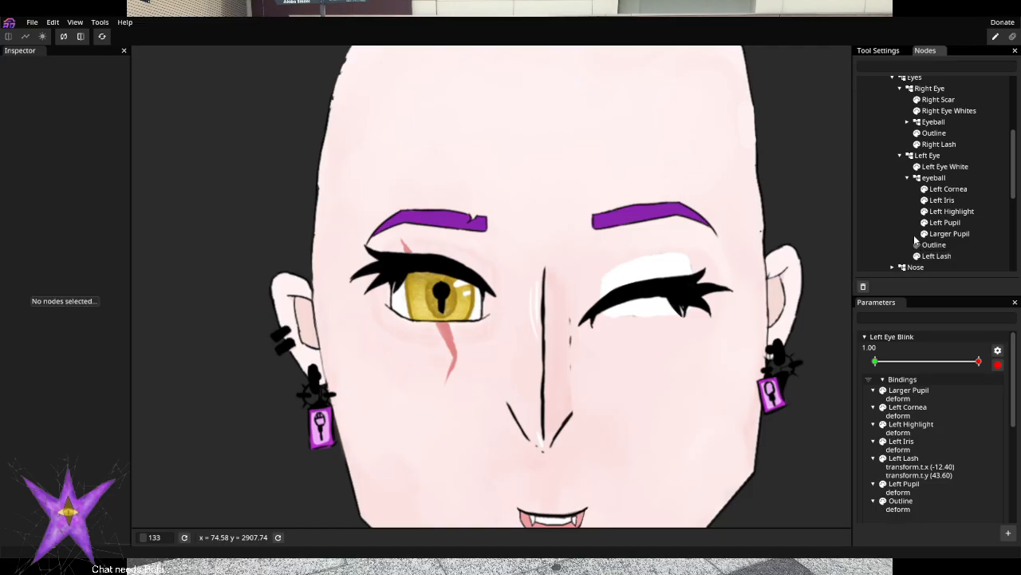
{"action": "left_click", "coordinate": [916, 168]}
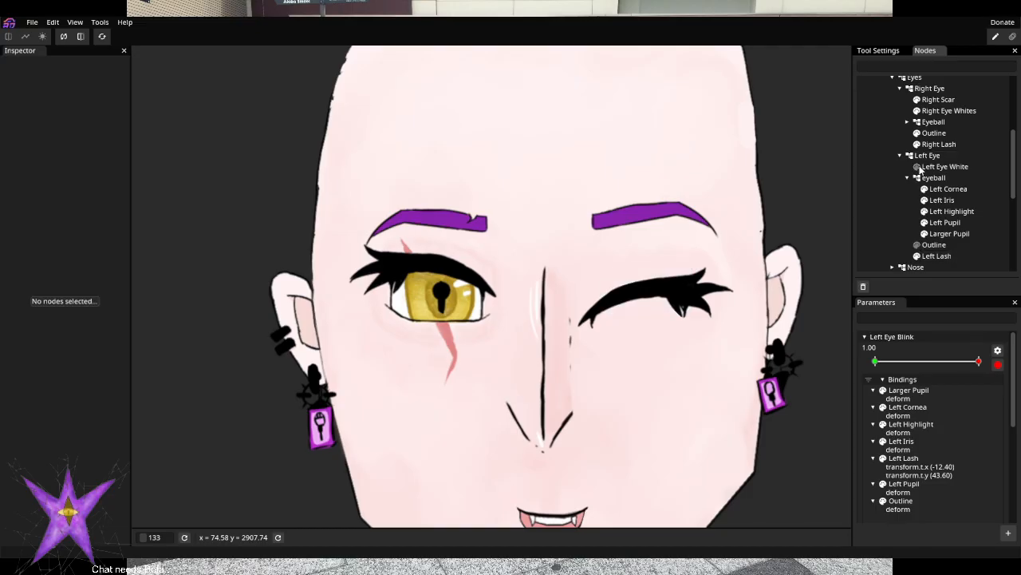
{"action": "left_click", "coordinate": [917, 167]}
Move the Left Eye White below Left Lash in the Left Eye group and focus the view on it
{"action": "left_click_drag", "start_coordinate": [958, 167], "coordinate": [947, 255]}
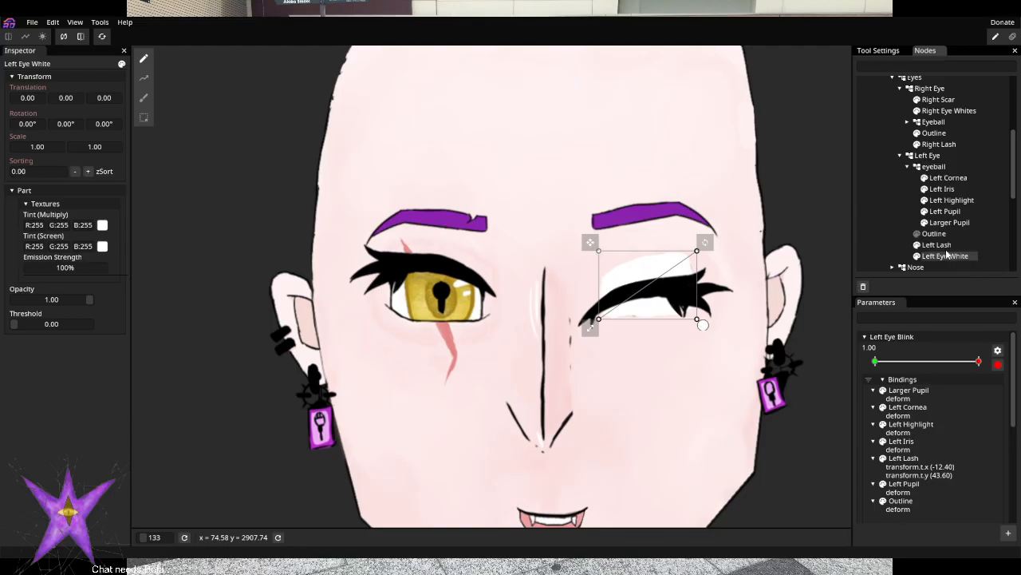
{"action": "double_click", "coordinate": [947, 255]}
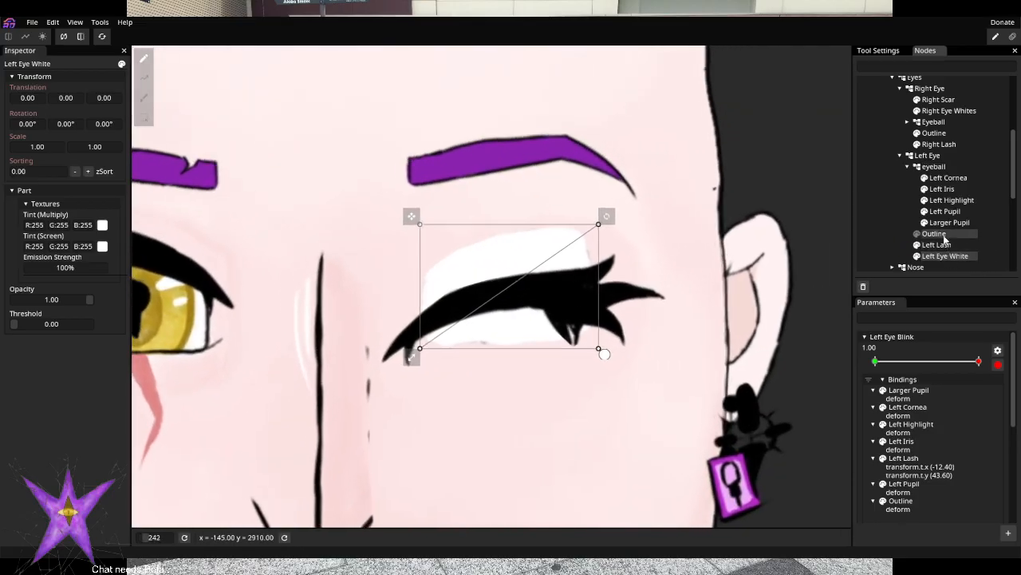
Add the left eye's Outline as a mask source of Left Eye White, and view the unhidden Outline at Left Eye Blink 0.00
{"action": "left_click", "coordinate": [998, 364]}
{"action": "left_click_drag", "start_coordinate": [933, 233], "coordinate": [80, 493]}
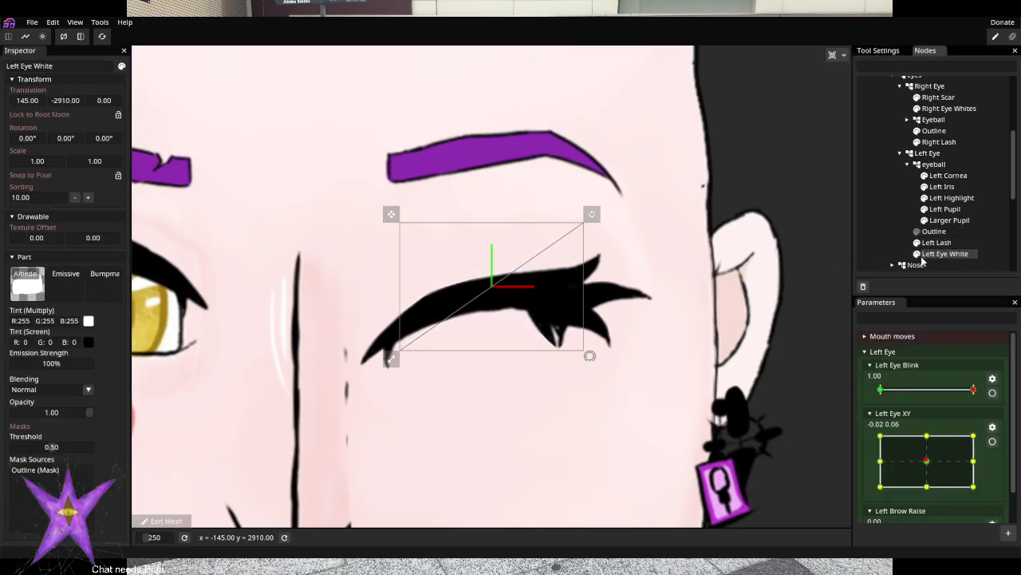
{"action": "key", "text": "Escape"}
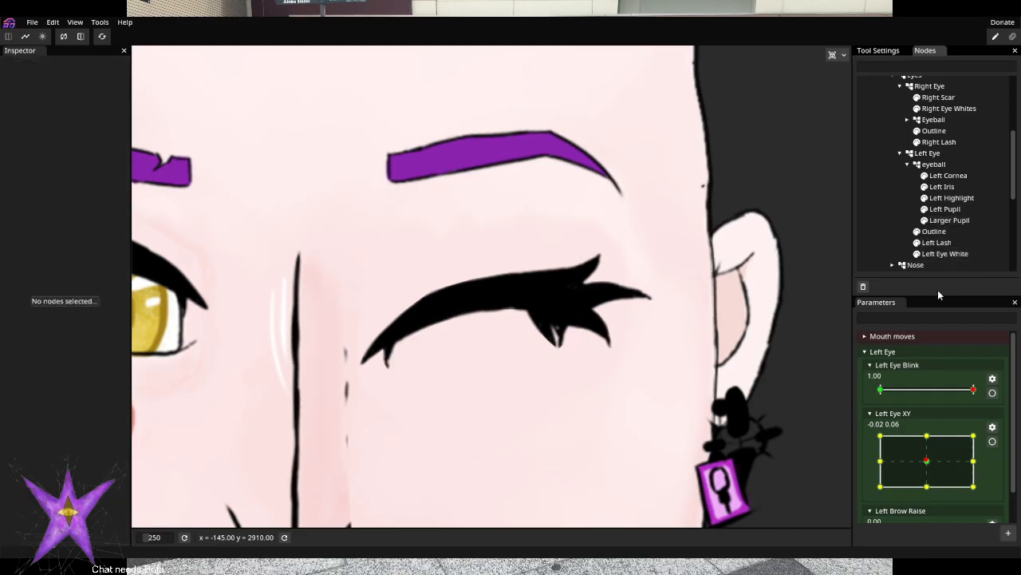
{"action": "left_click_drag", "start_coordinate": [972, 395], "coordinate": [835, 389]}
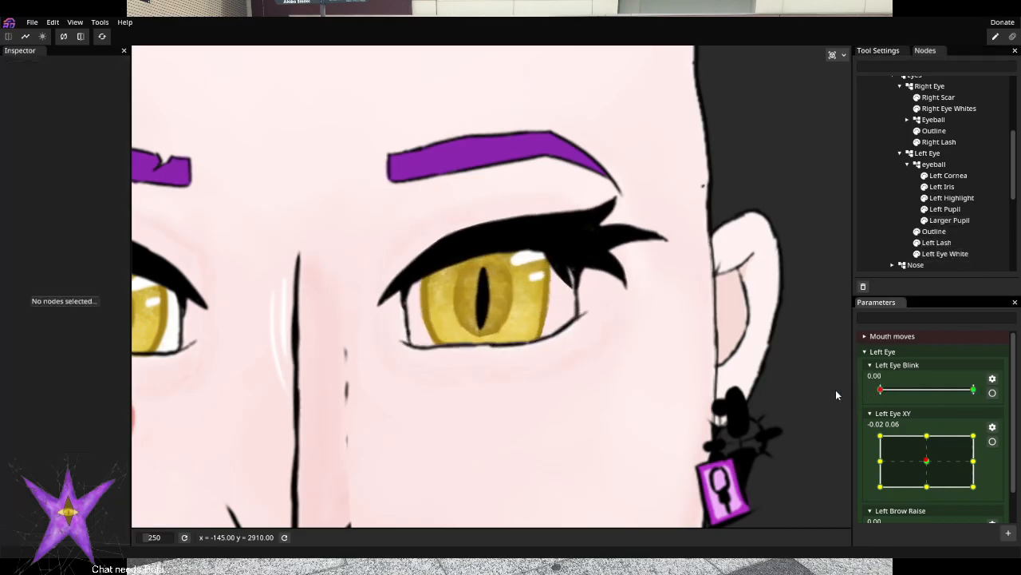
Switch the Outline mask source of Left Eye White to Dodge mode
{"action": "left_click", "coordinate": [945, 254]}
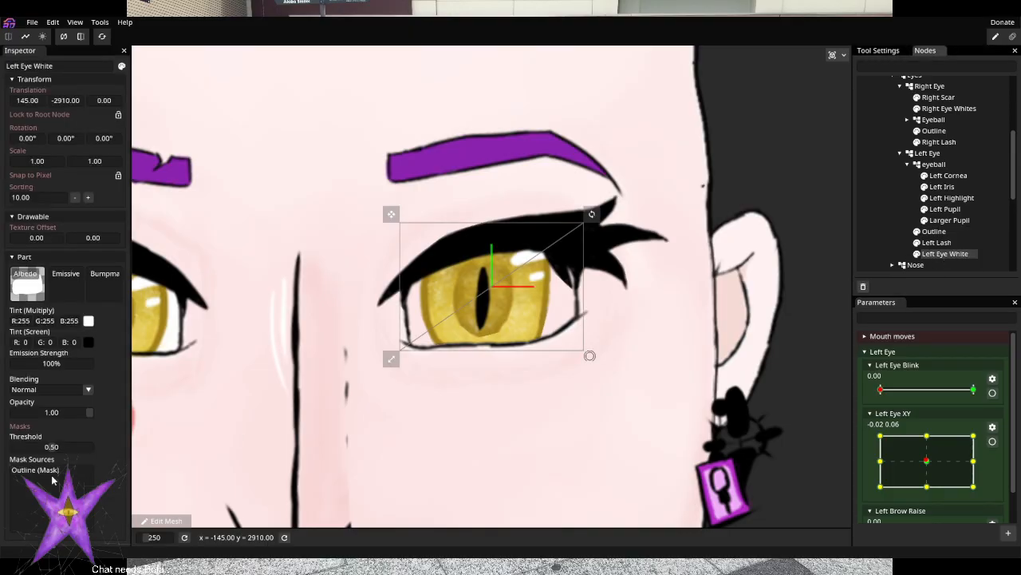
{"action": "mouse_move", "coordinate": [84, 481]}
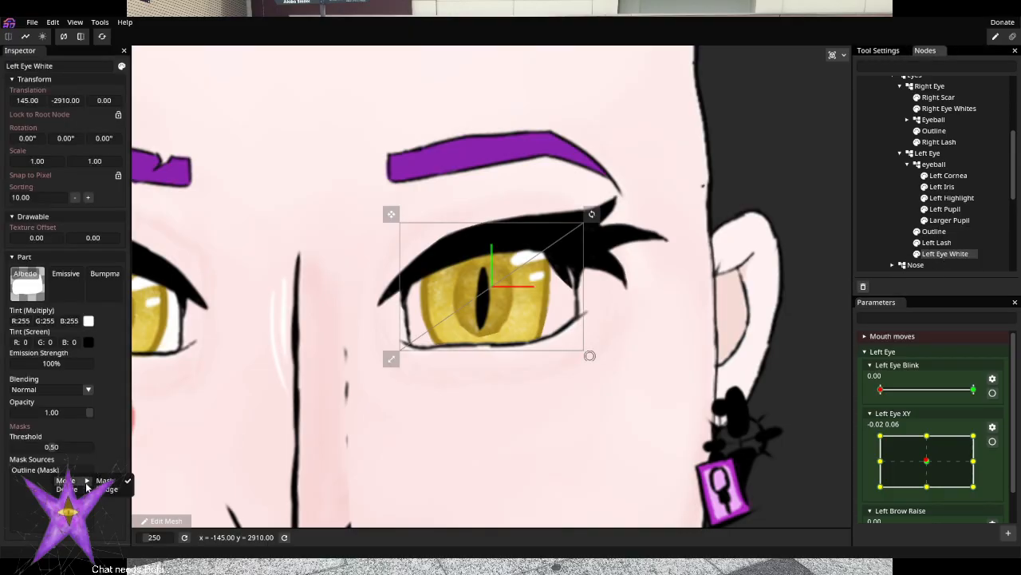
{"action": "left_click", "coordinate": [110, 490]}
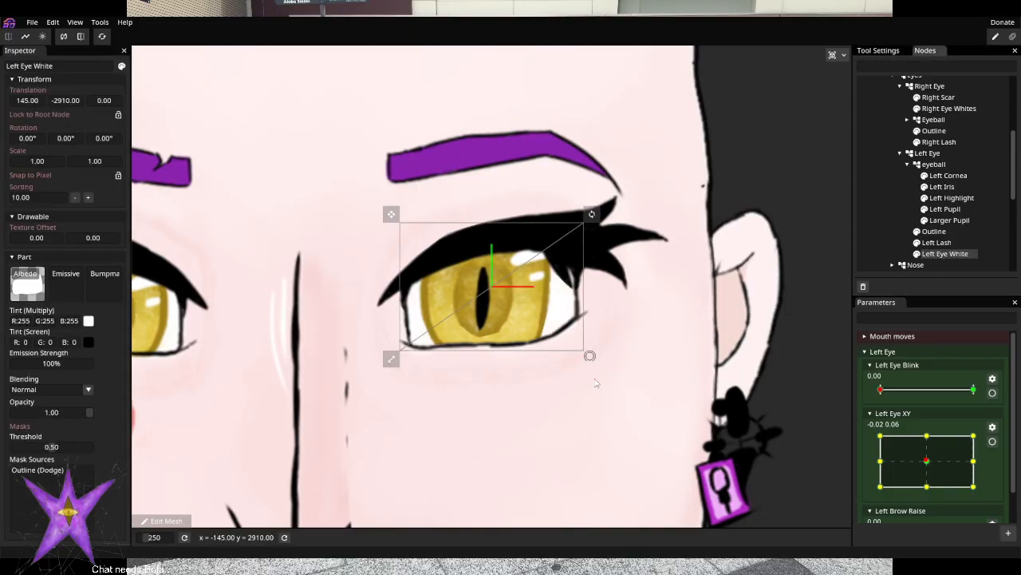
Replace Larger Pupil's Outline mask source with Left Eye White as a mask
{"action": "left_click", "coordinate": [953, 222]}
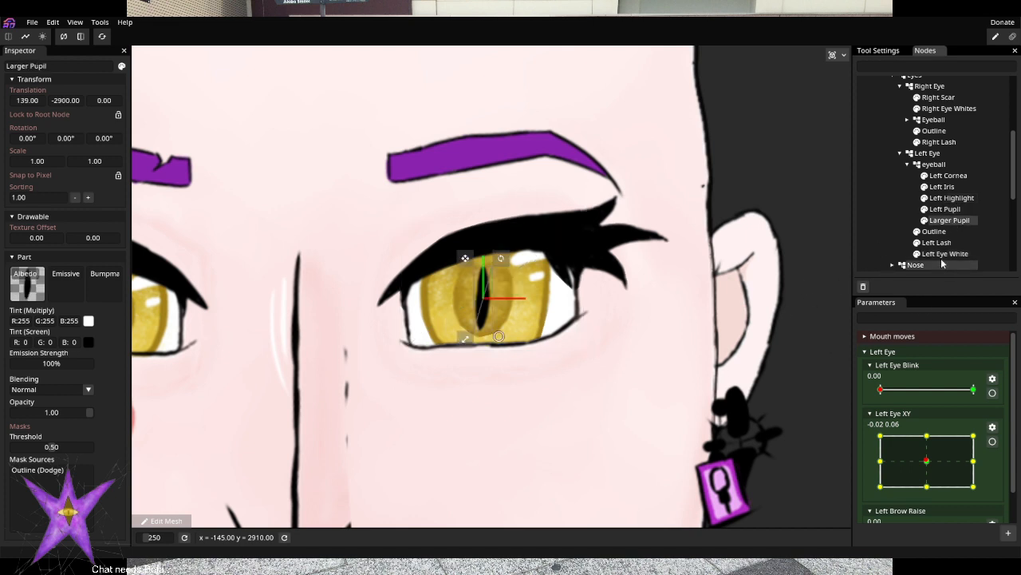
{"action": "left_click_drag", "start_coordinate": [943, 254], "coordinate": [54, 494]}
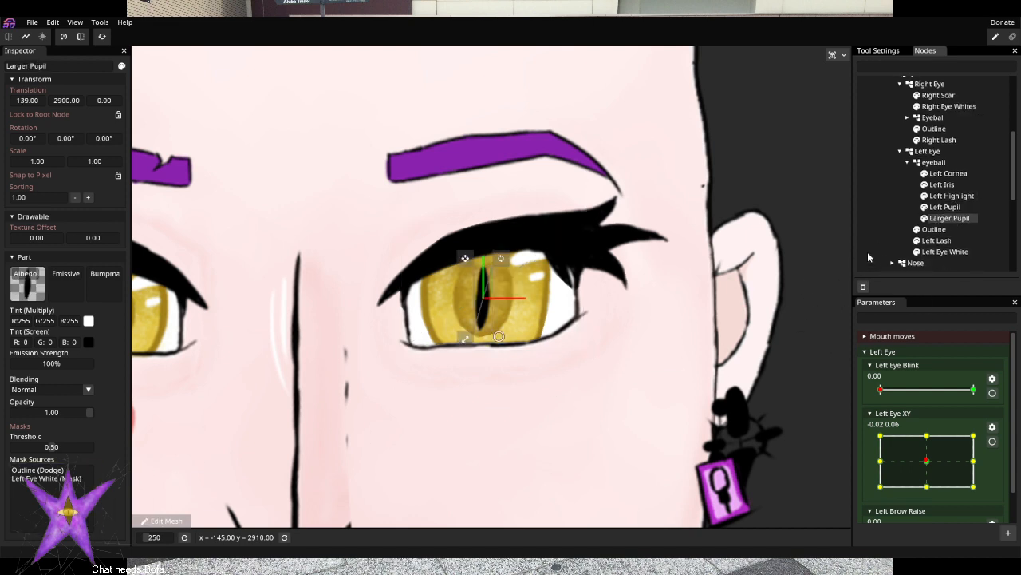
{"action": "right_click", "coordinate": [31, 471]}
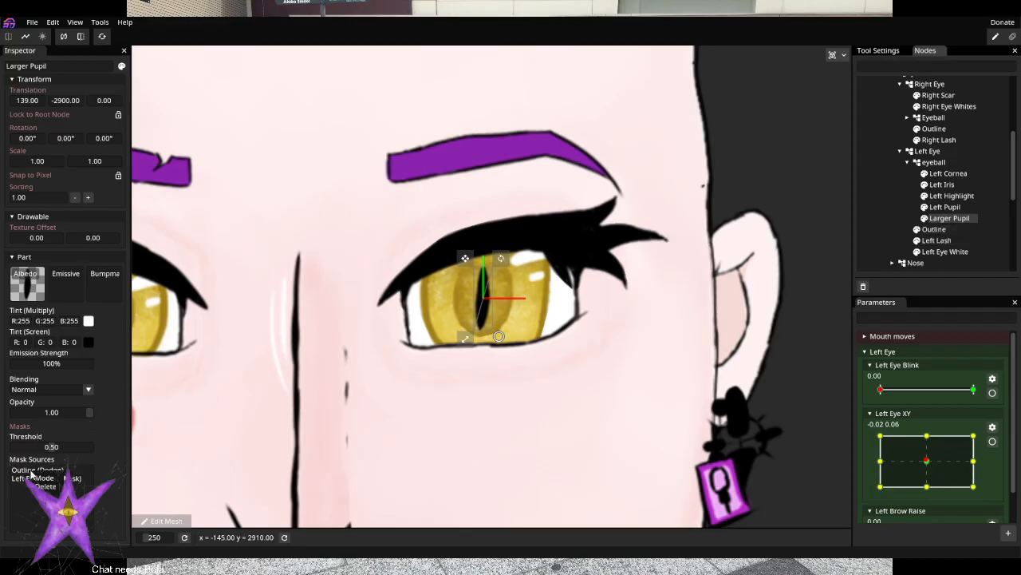
{"action": "left_click", "coordinate": [59, 493]}
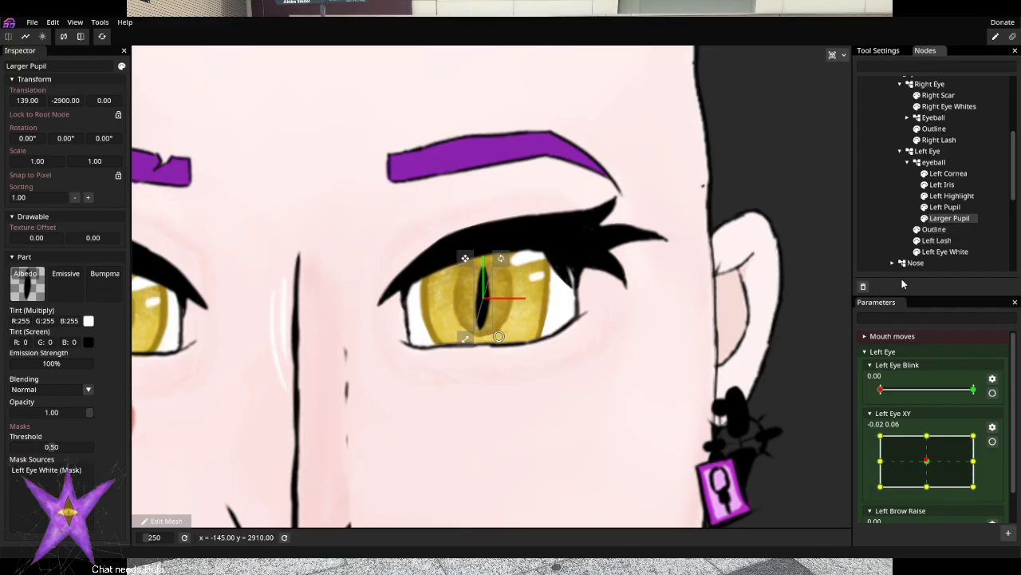
Mask Left Cornea with Left Eye White and delete its Outline mask source
{"action": "left_click", "coordinate": [948, 207]}
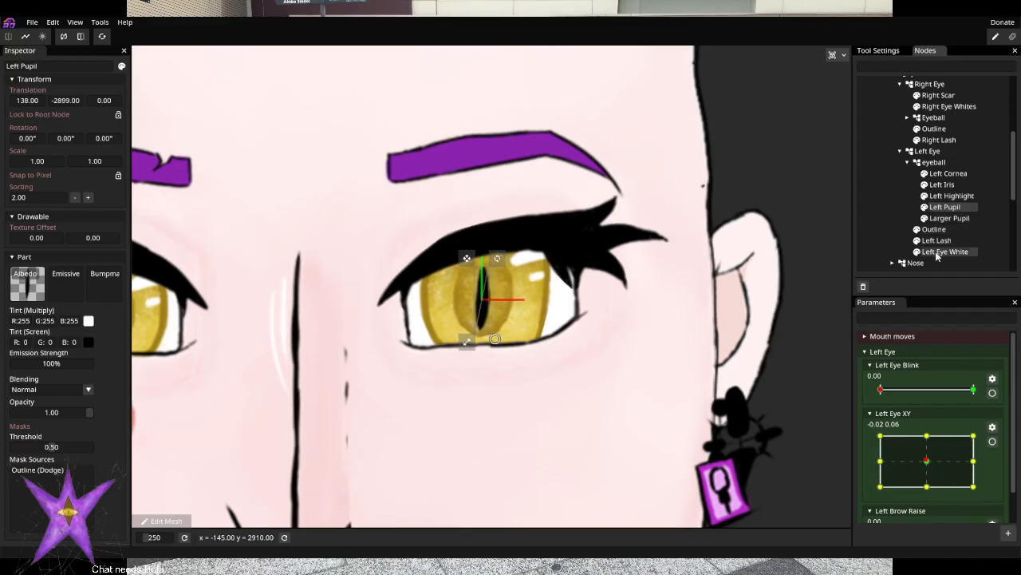
{"action": "left_click", "coordinate": [948, 174]}
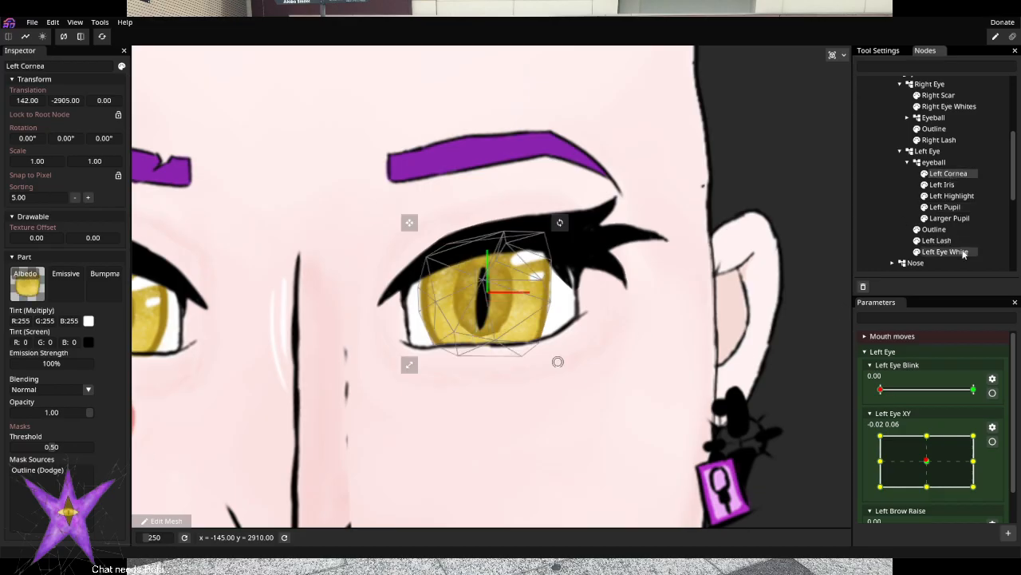
{"action": "left_click_drag", "start_coordinate": [963, 253], "coordinate": [50, 470]}
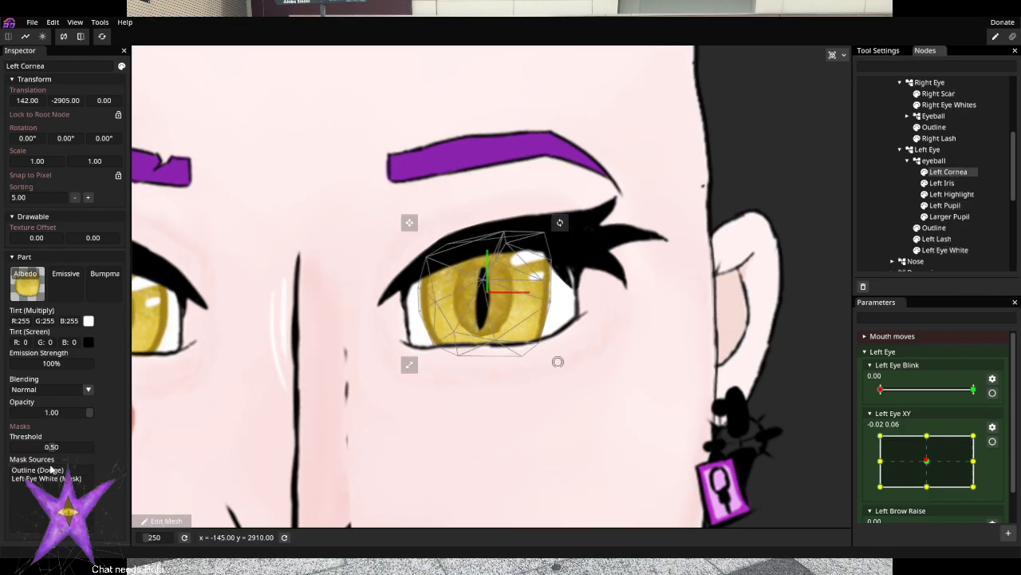
{"action": "right_click", "coordinate": [69, 473]}
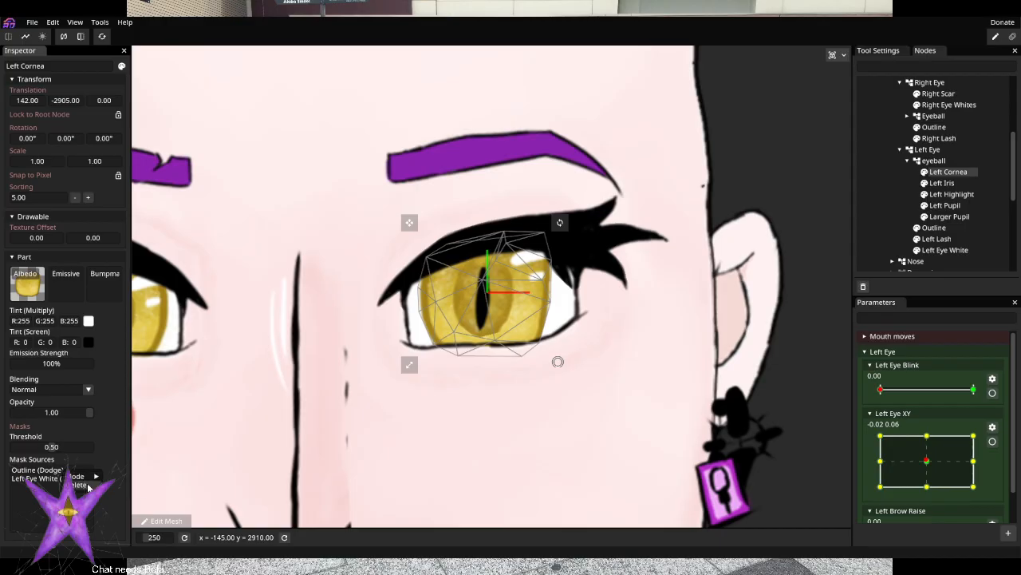
{"action": "left_click", "coordinate": [84, 485]}
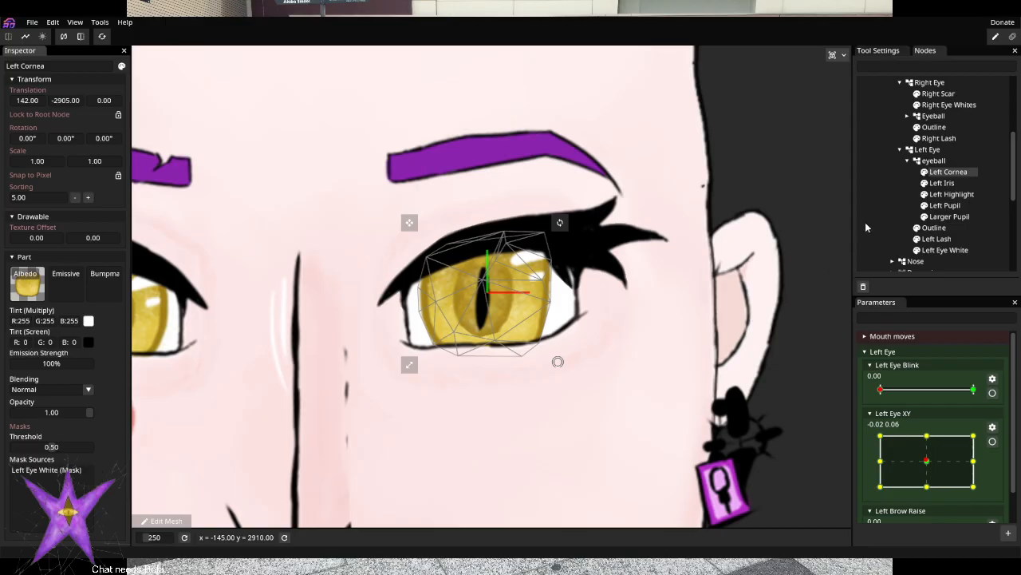
Give Left Iris the Left Eye White as its mask source and remove its Outline dodge source
{"action": "left_click", "coordinate": [953, 184]}
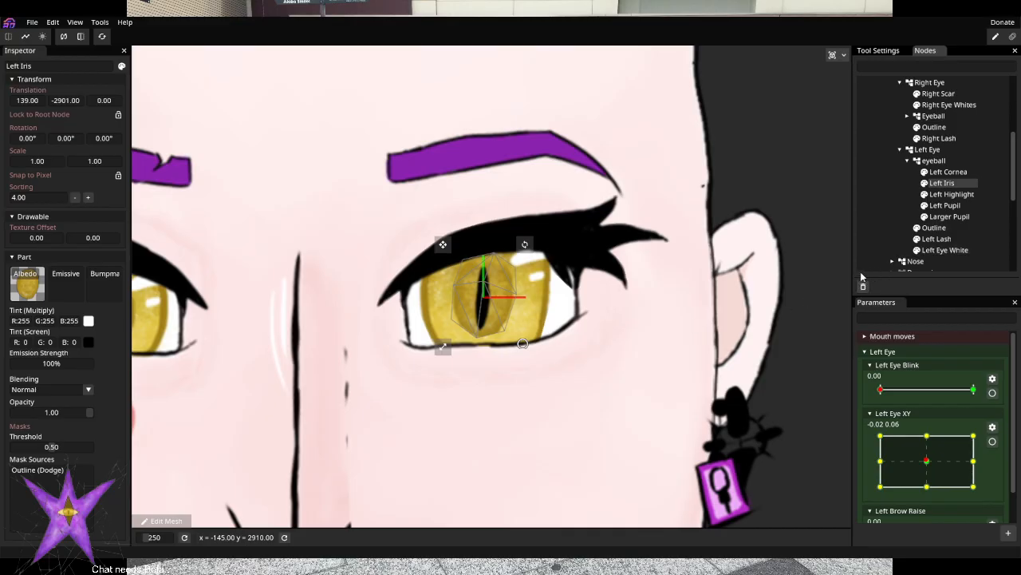
{"action": "left_click_drag", "start_coordinate": [945, 250], "coordinate": [62, 471]}
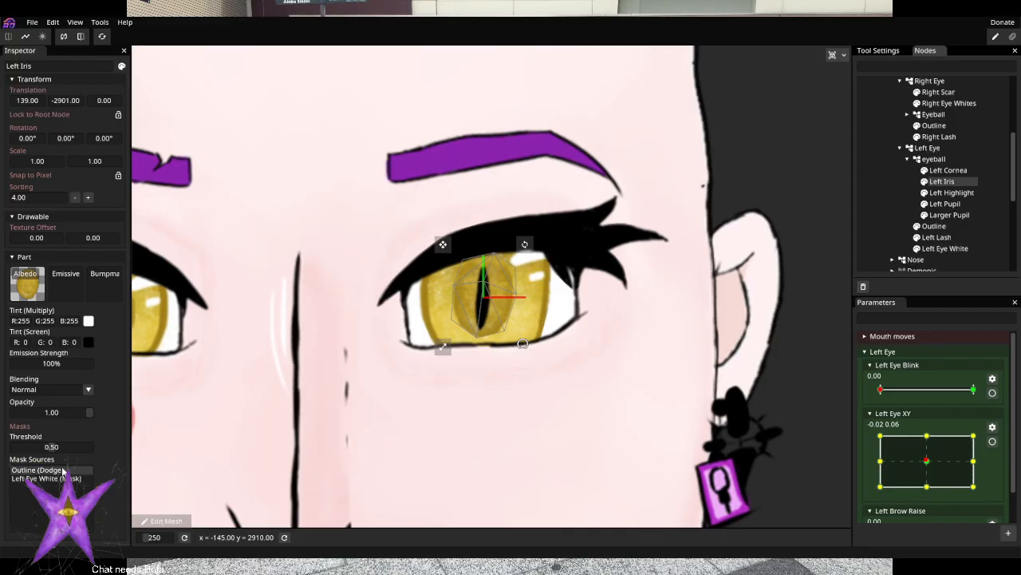
{"action": "right_click", "coordinate": [62, 470]}
{"action": "left_click", "coordinate": [79, 481]}
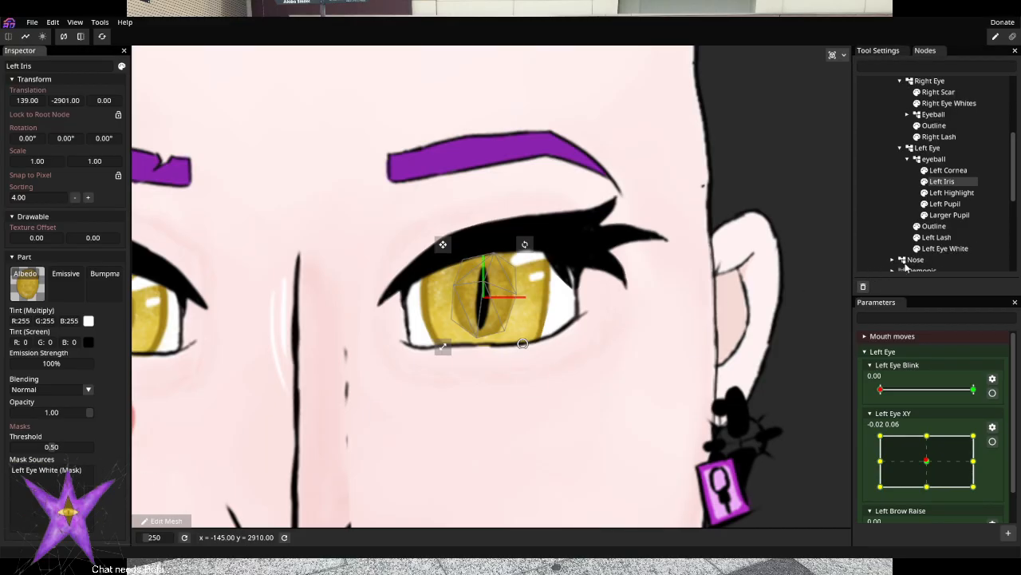
Delete Left Highlight's Outline mask source and add Left Eye White as its mask instead
{"action": "left_click", "coordinate": [951, 192]}
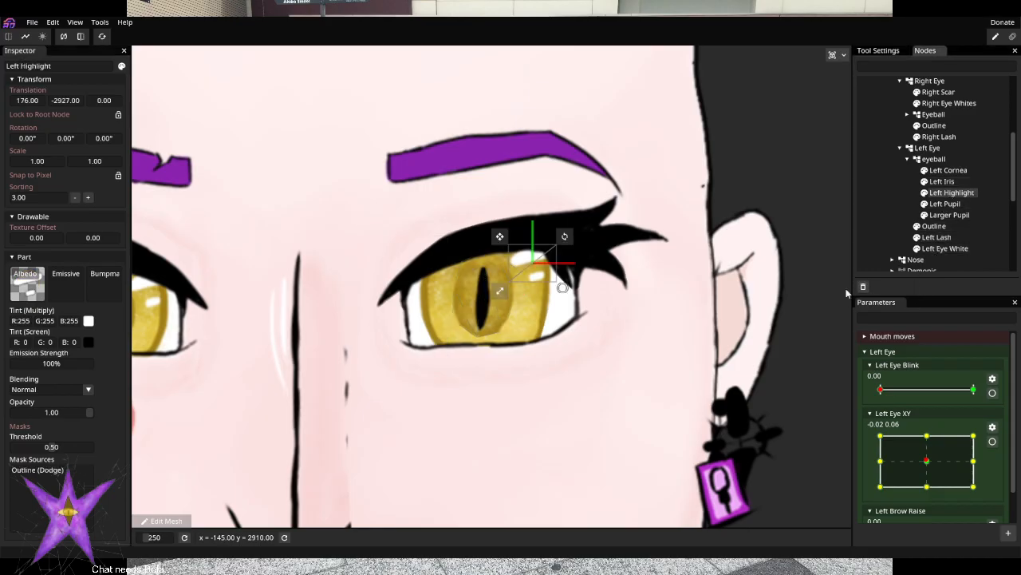
{"action": "right_click", "coordinate": [40, 470]}
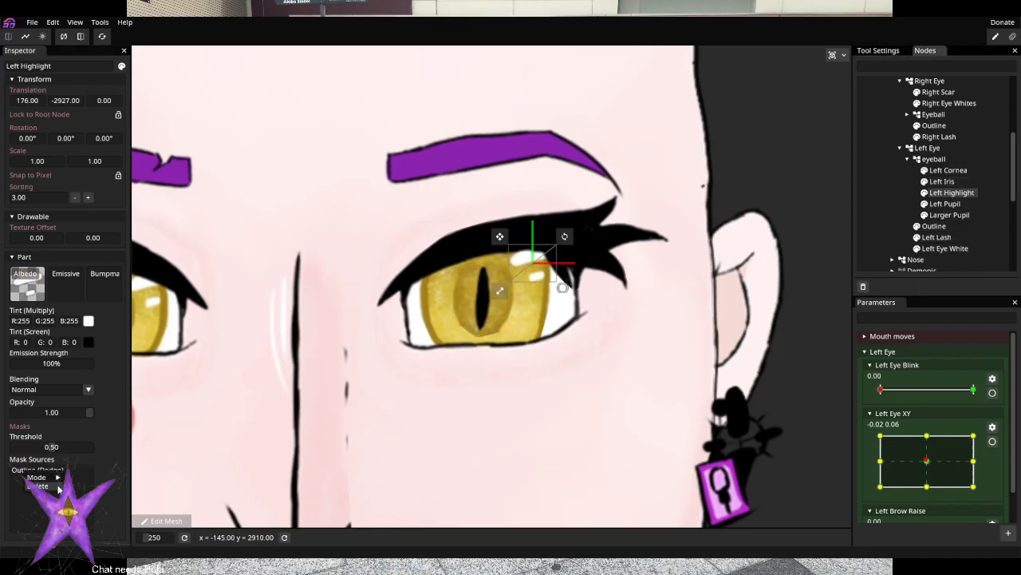
{"action": "left_click", "coordinate": [58, 487]}
{"action": "left_click_drag", "start_coordinate": [935, 249], "coordinate": [46, 480]}
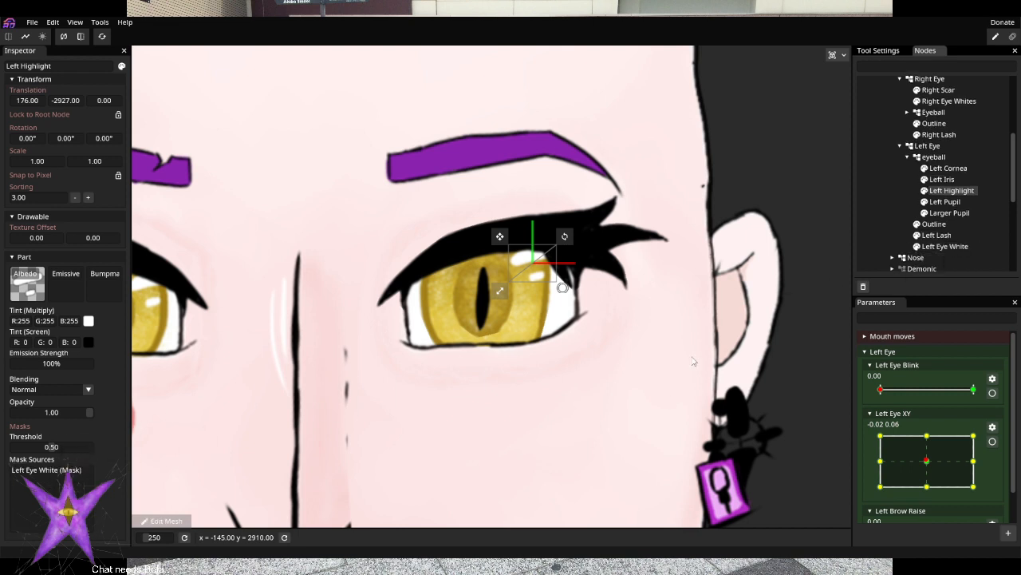
Remove the Outline dodge source from Left Pupil and mask it with Left Eye White
{"action": "left_click", "coordinate": [963, 203]}
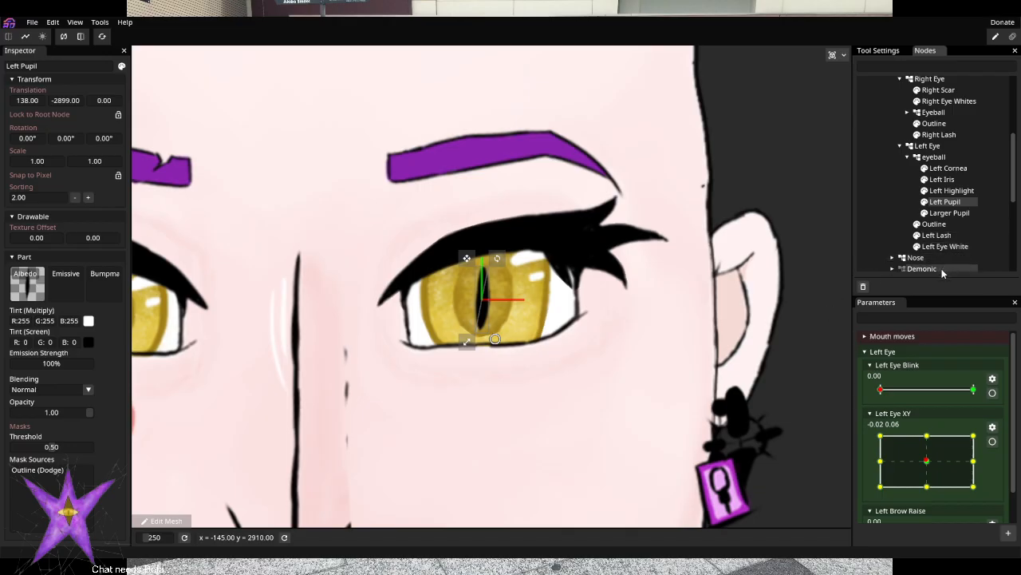
{"action": "right_click", "coordinate": [77, 471]}
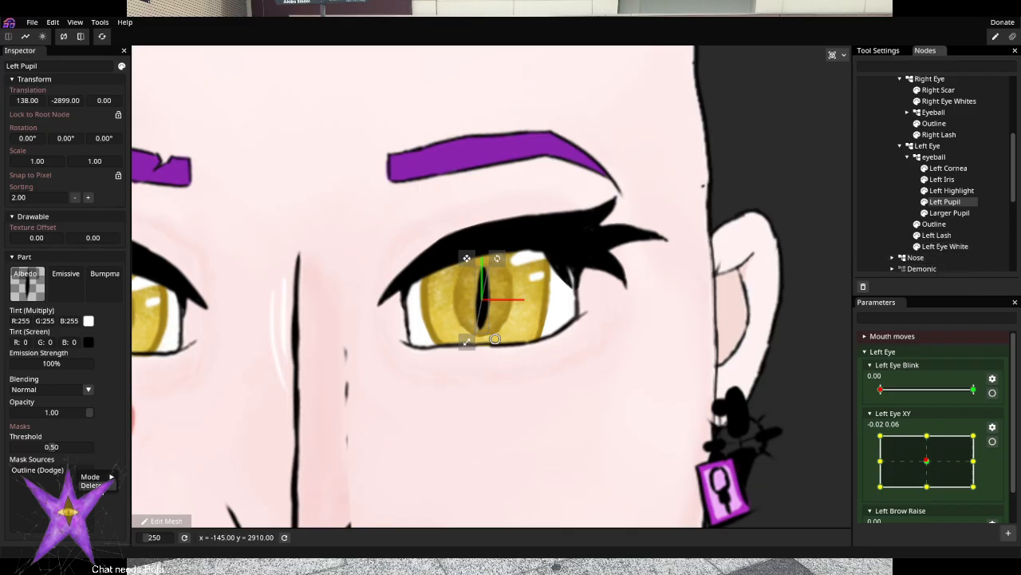
{"action": "left_click", "coordinate": [94, 485]}
{"action": "left_click", "coordinate": [948, 247]}
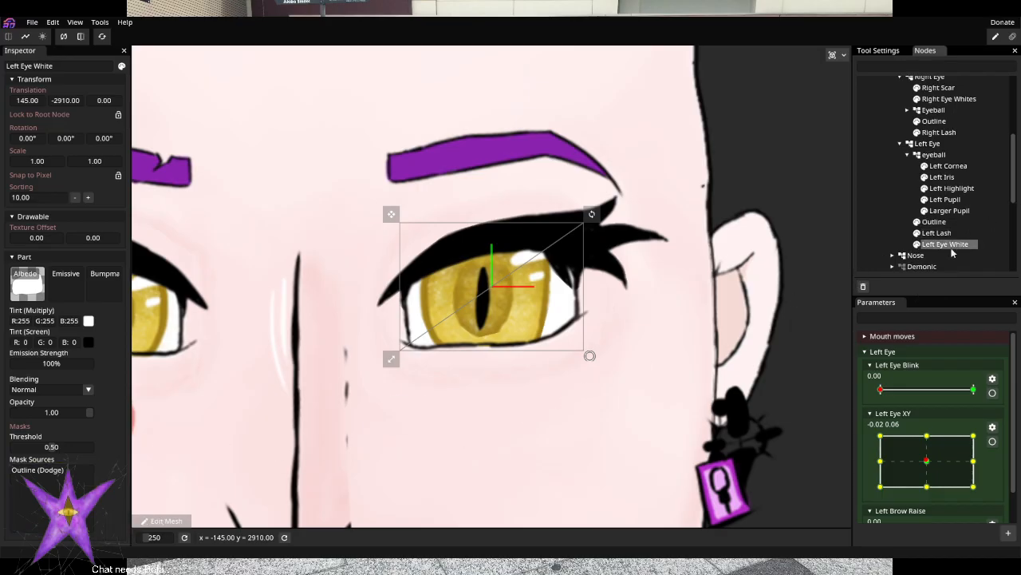
{"action": "left_click_drag", "start_coordinate": [949, 243], "coordinate": [949, 170]}
{"action": "scroll", "coordinate": [945, 240], "scroll_direction": "down", "scroll_amount": 1}
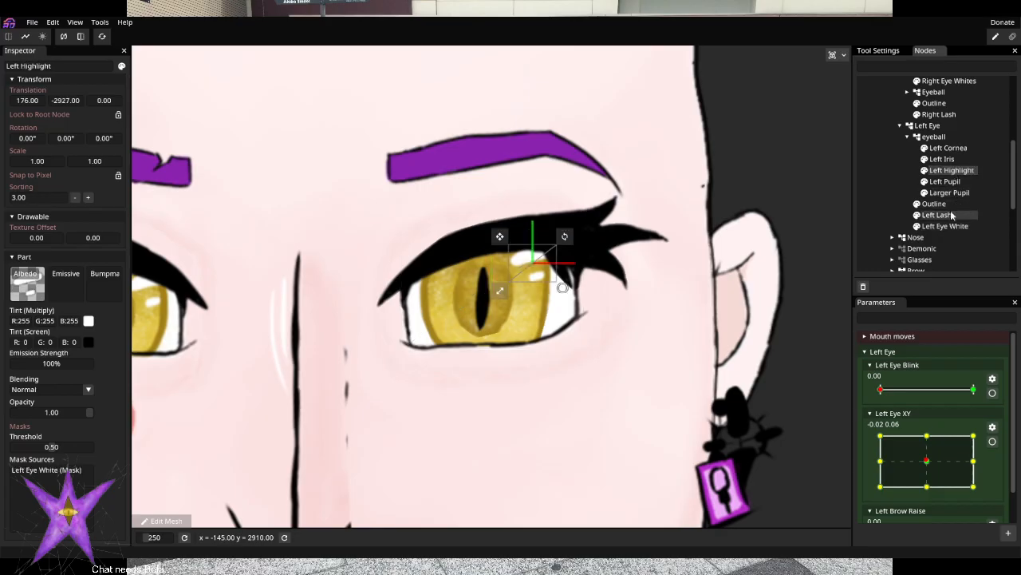
{"action": "left_click", "coordinate": [946, 182]}
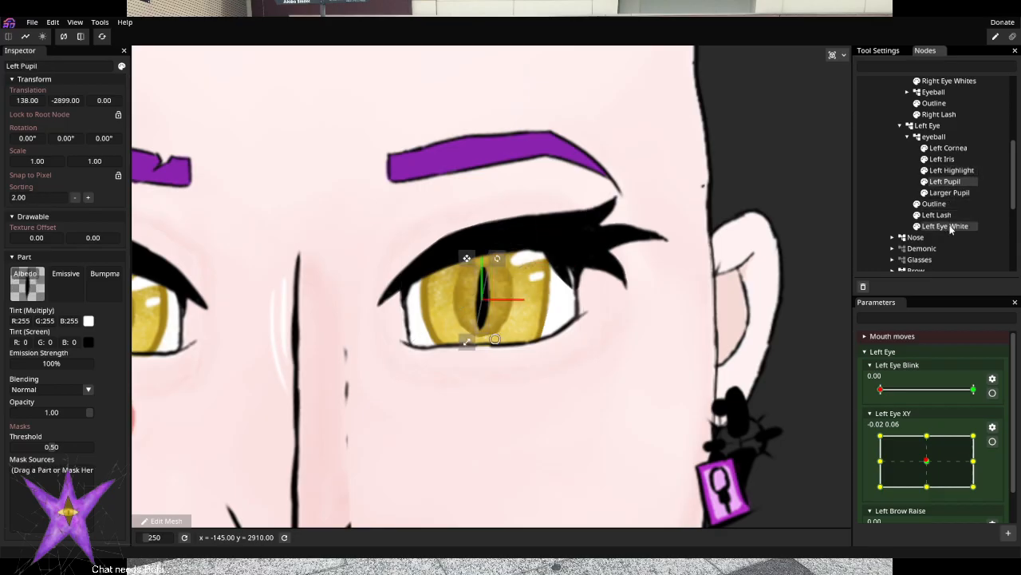
{"action": "left_click_drag", "start_coordinate": [949, 229], "coordinate": [77, 489]}
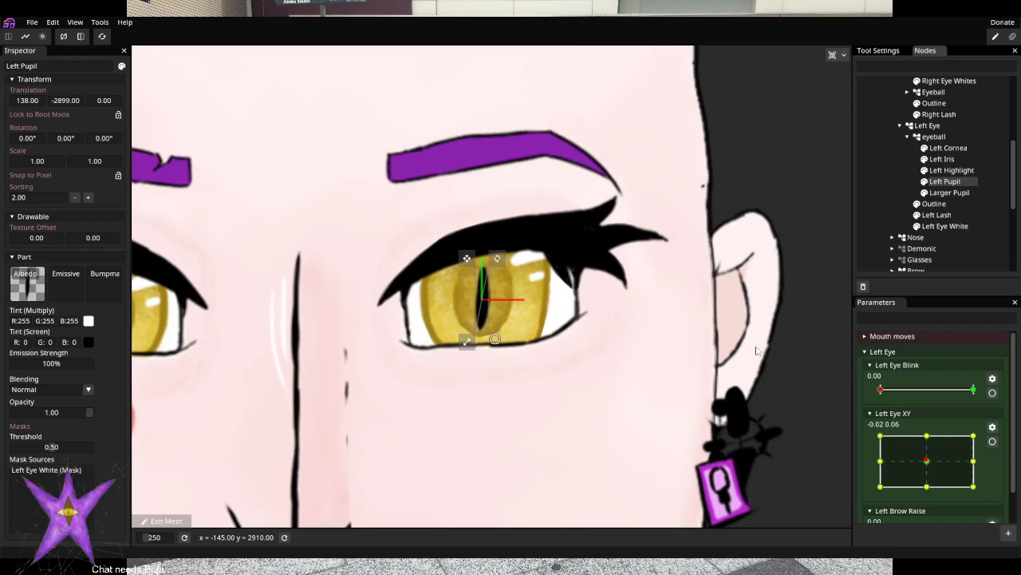
Check the mask sources of each left eyeball part, the left eye's Outline, and Left Lash
{"action": "left_click", "coordinate": [957, 194]}
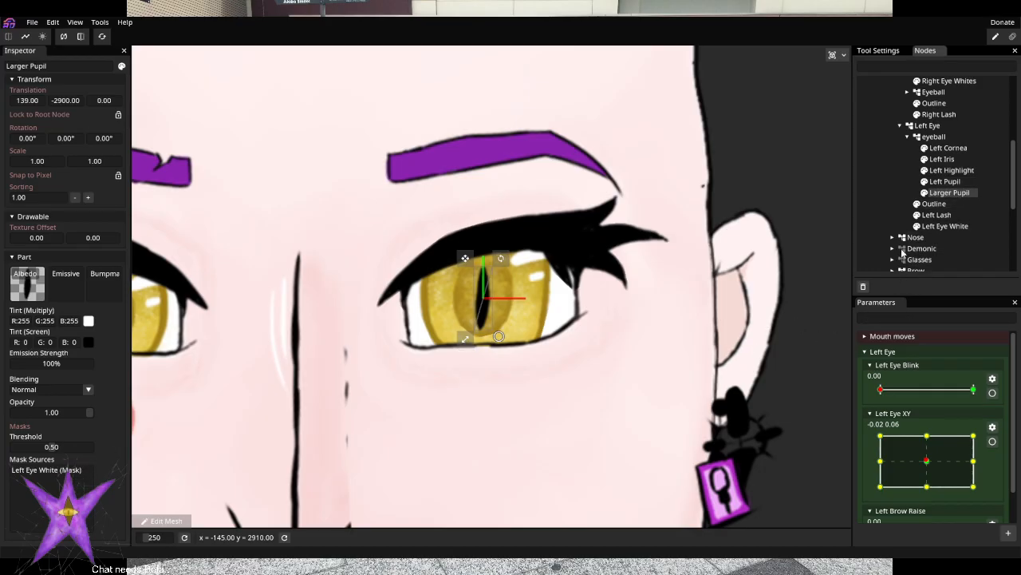
{"action": "left_click", "coordinate": [942, 183]}
{"action": "left_click", "coordinate": [949, 170]}
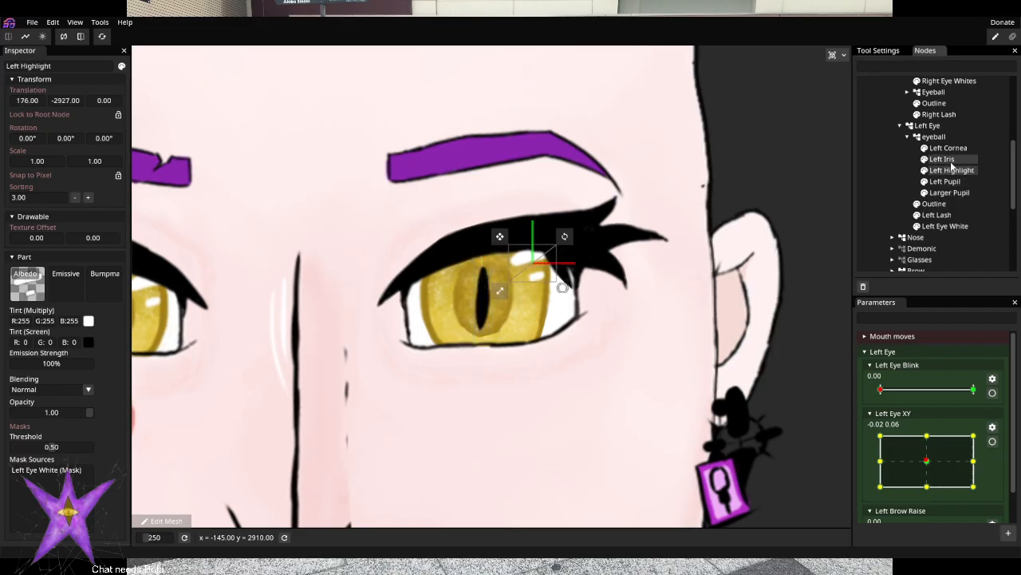
{"action": "left_click", "coordinate": [949, 160]}
{"action": "left_click", "coordinate": [950, 149]}
{"action": "left_click", "coordinate": [951, 204]}
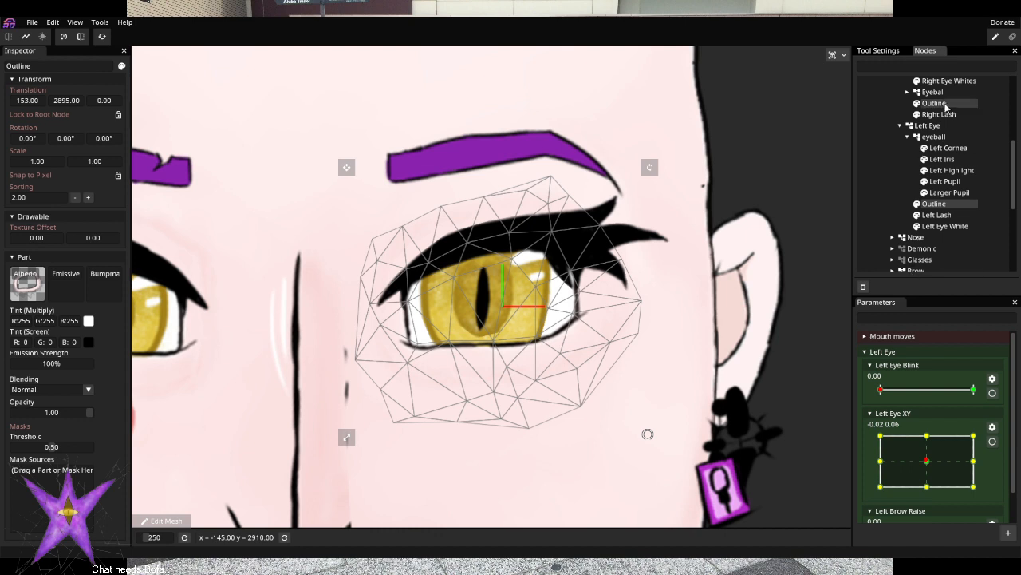
{"action": "left_click", "coordinate": [938, 215]}
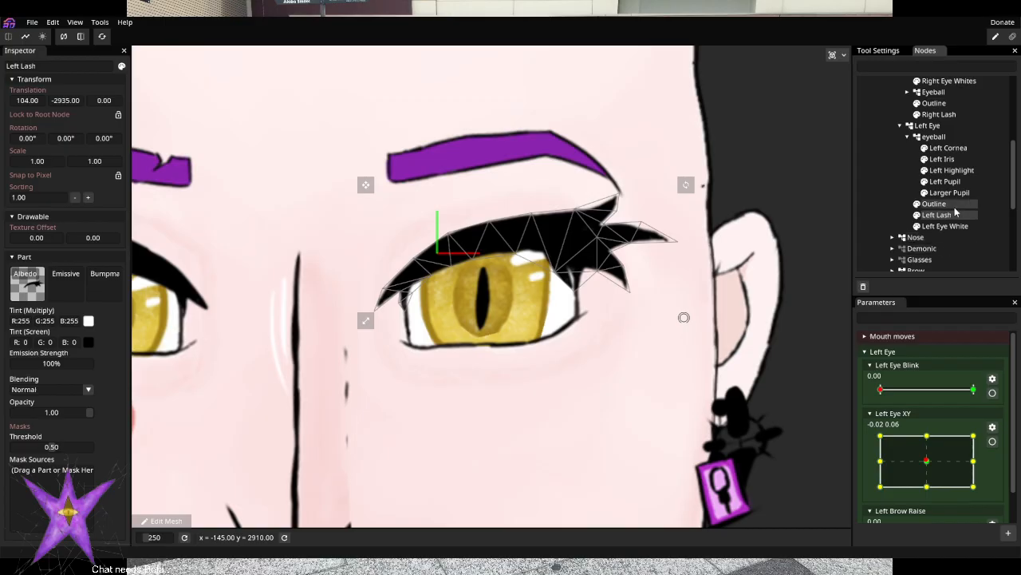
Set Left Eye Blink to 1.00 and generate an automatic mesh for Left Eye White
{"action": "left_click", "coordinate": [992, 392]}
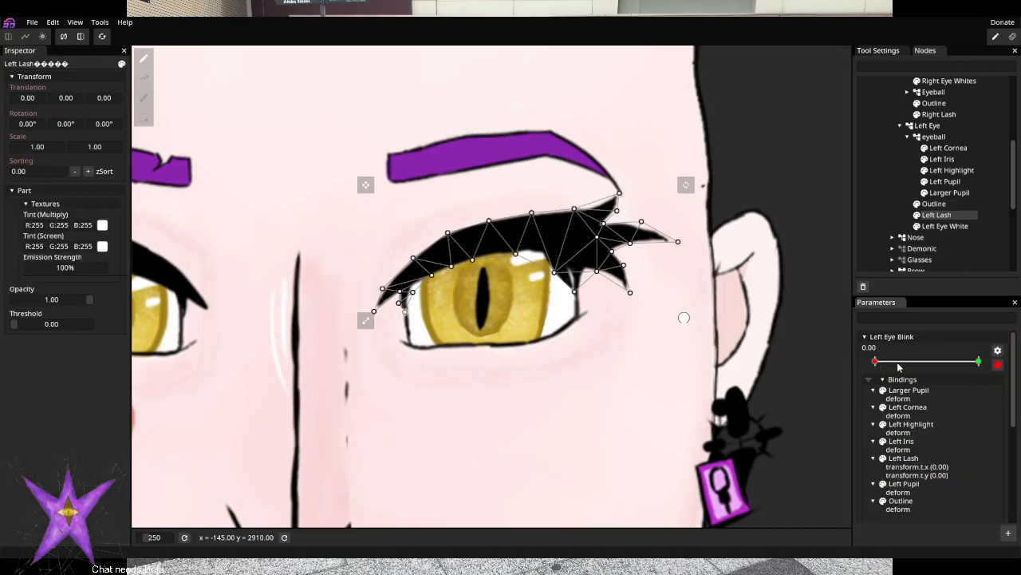
{"action": "left_click_drag", "start_coordinate": [899, 366], "coordinate": [980, 365]}
{"action": "left_click", "coordinate": [956, 226]}
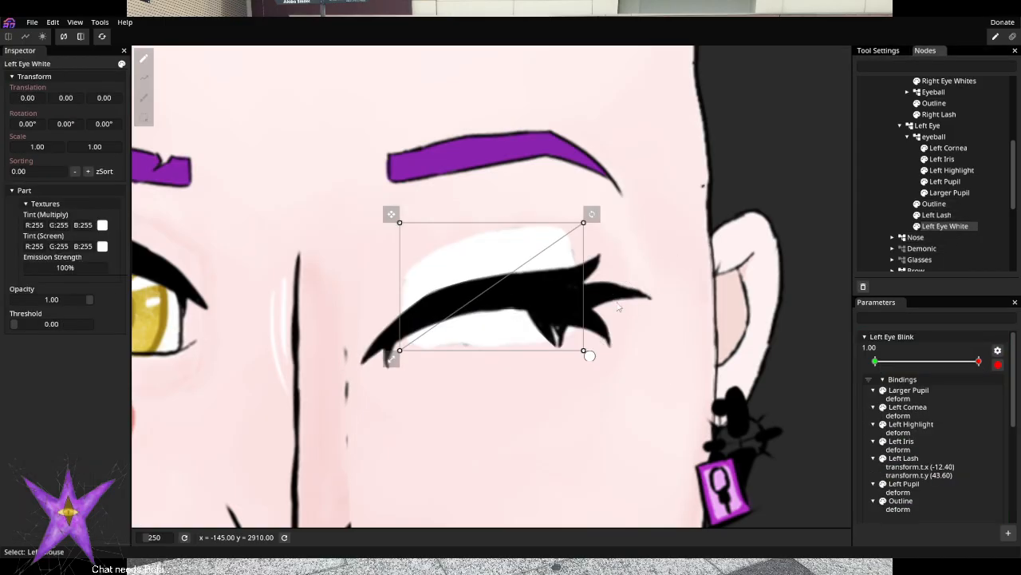
{"action": "left_click", "coordinate": [997, 364]}
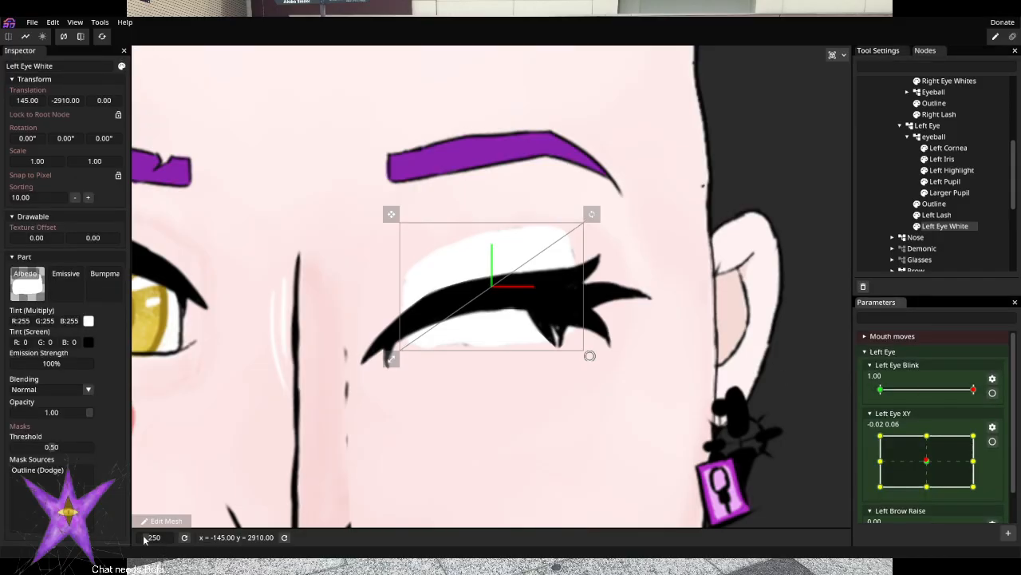
{"action": "left_click", "coordinate": [163, 520]}
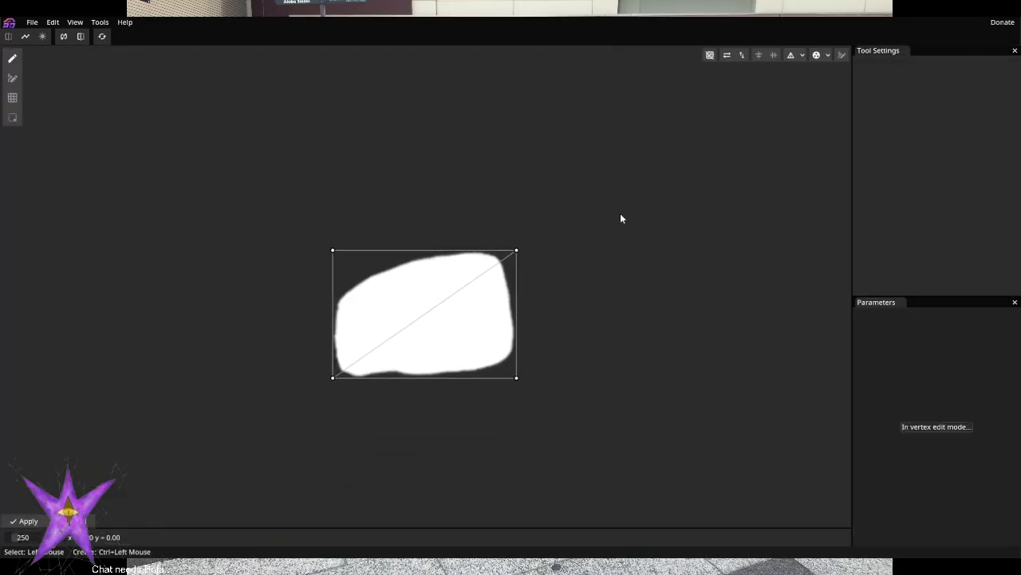
{"action": "left_click", "coordinate": [817, 55]}
{"action": "scroll", "coordinate": [301, 409], "scroll_direction": "up", "scroll_amount": 5}
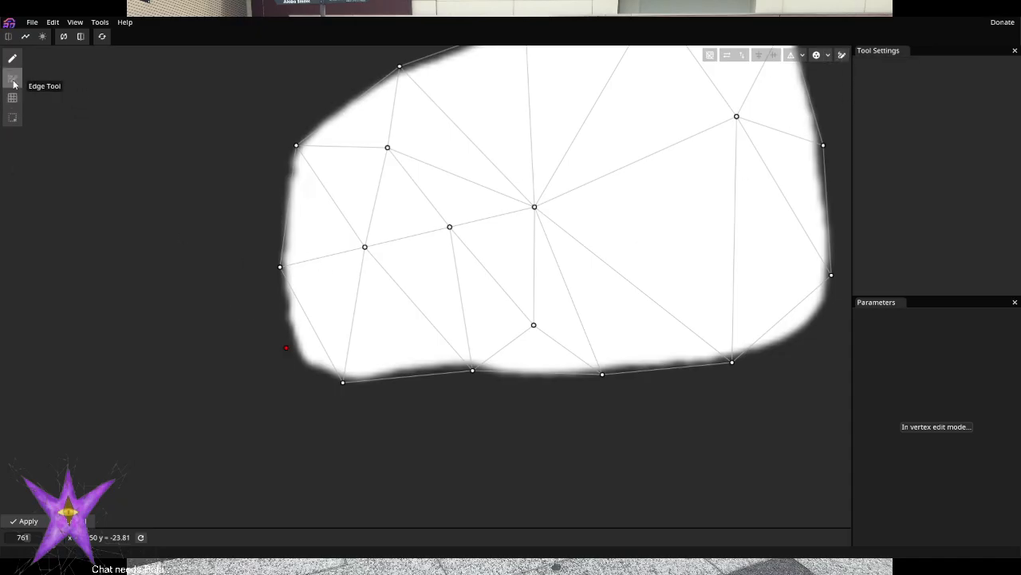
Connect the new lower-left corner vertex of the Left Eye White mesh to its two outline neighbours and move it farther down
{"action": "left_click", "coordinate": [12, 78]}
{"action": "left_click", "coordinate": [278, 266]}
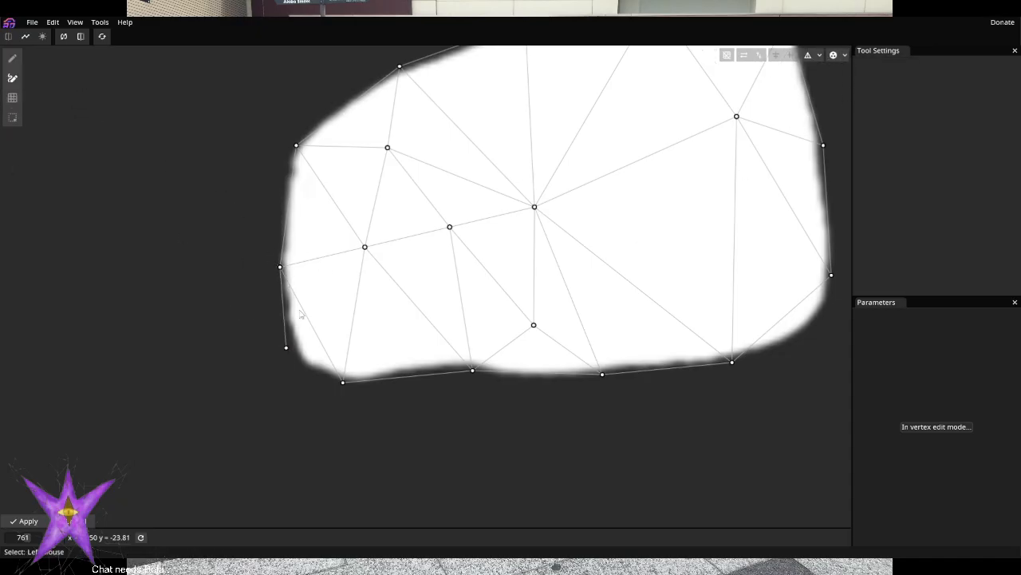
{"action": "left_click", "coordinate": [288, 349]}
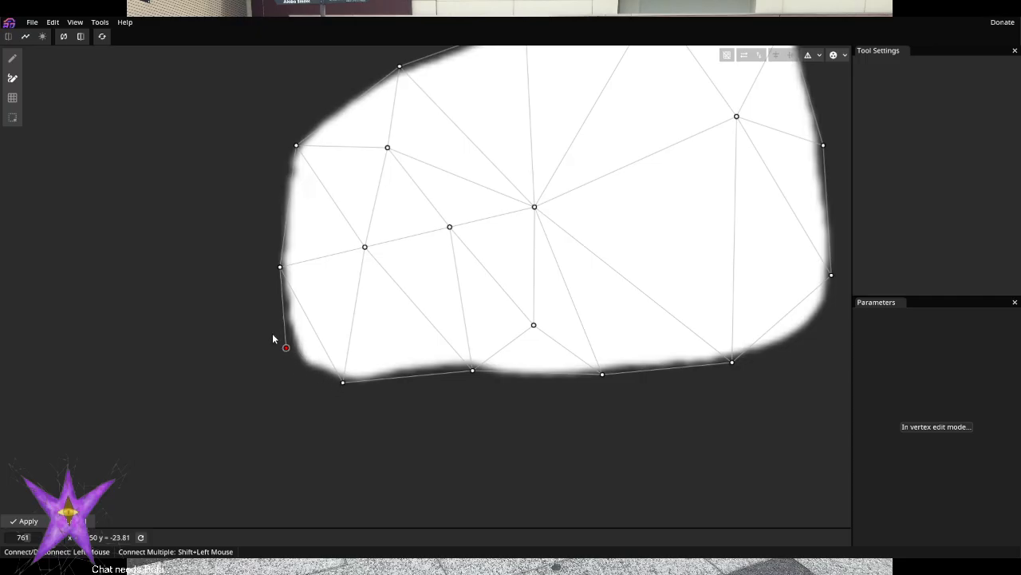
{"action": "left_click", "coordinate": [344, 384]}
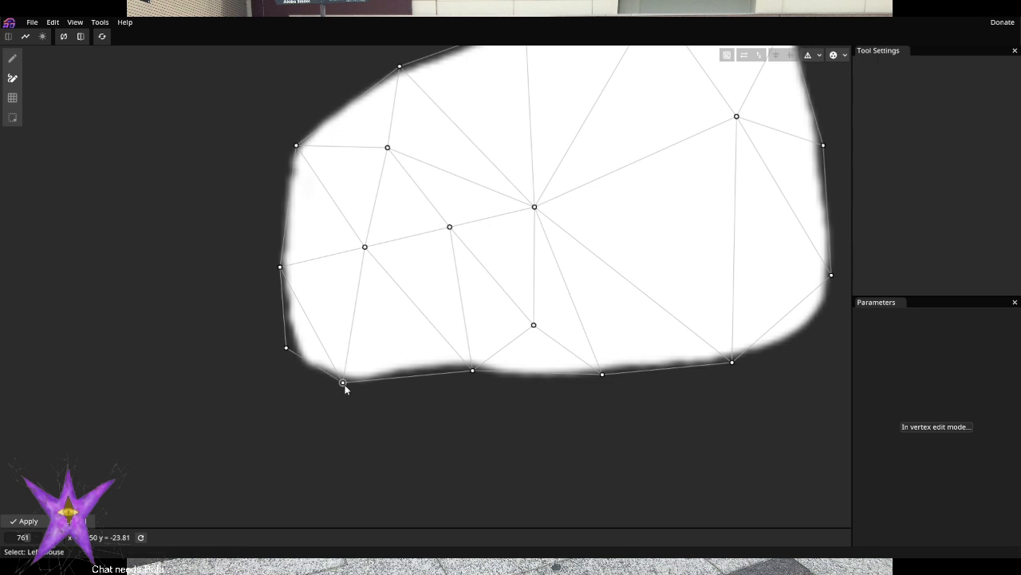
{"action": "left_click", "coordinate": [12, 58]}
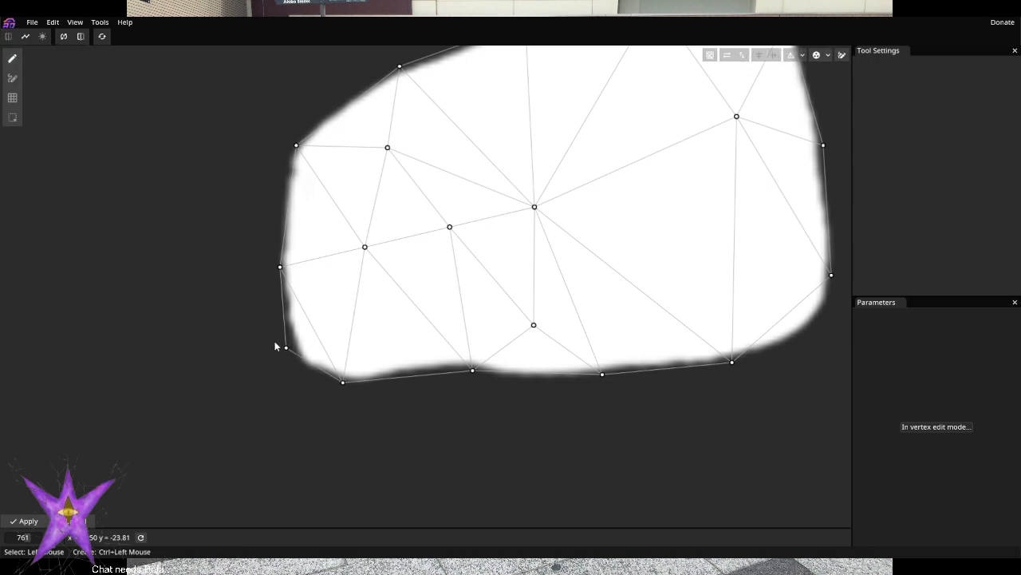
{"action": "left_click_drag", "start_coordinate": [287, 347], "coordinate": [286, 370]}
{"action": "scroll", "coordinate": [449, 239], "scroll_direction": "down", "scroll_amount": 1}
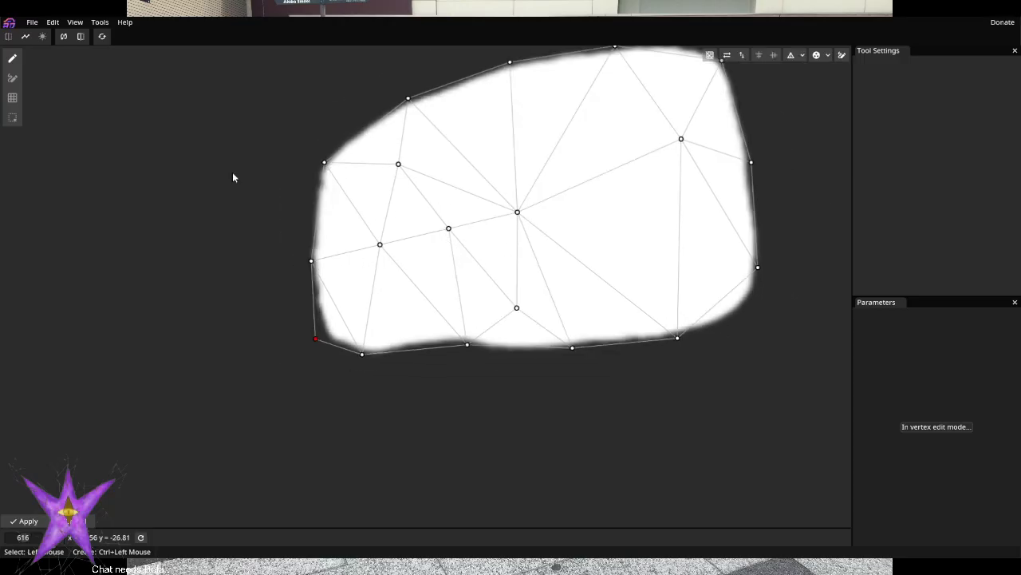
Add a vertex outside the lower-right corner of the Left Eye White mesh and connect it to both neighbouring outline vertices
{"action": "left_click", "coordinate": [749, 314], "text": "ctrl"}
{"action": "left_click", "coordinate": [12, 78]}
{"action": "left_click", "coordinate": [677, 339]}
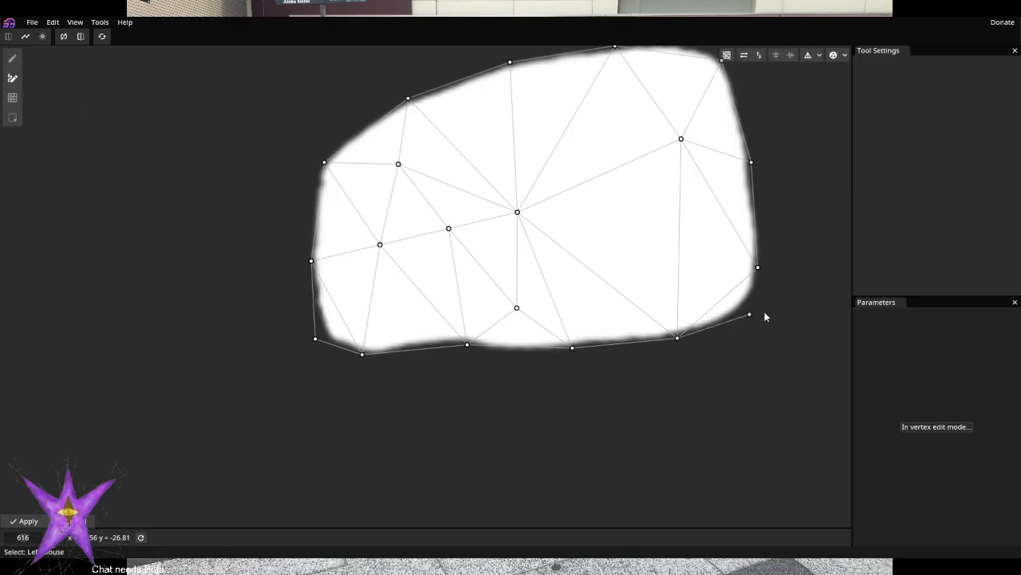
{"action": "left_click", "coordinate": [749, 313]}
{"action": "left_click", "coordinate": [758, 267]}
{"action": "scroll", "coordinate": [706, 237], "scroll_direction": "down", "scroll_amount": 1}
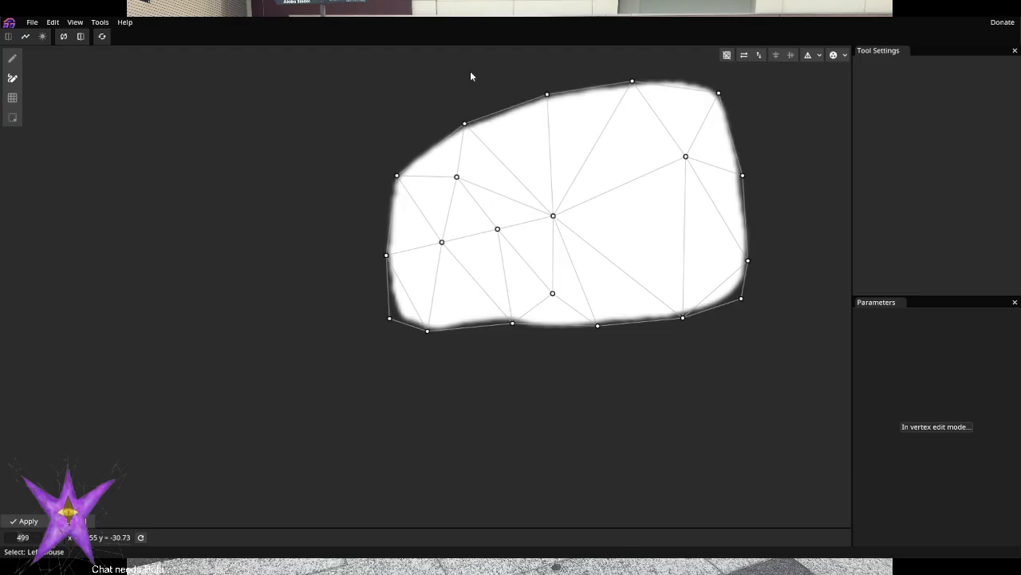
Add a vertex above the white's upper-right edge, connect it to both neighbouring outline vertices, and apply the mesh
{"action": "left_click", "coordinate": [12, 58]}
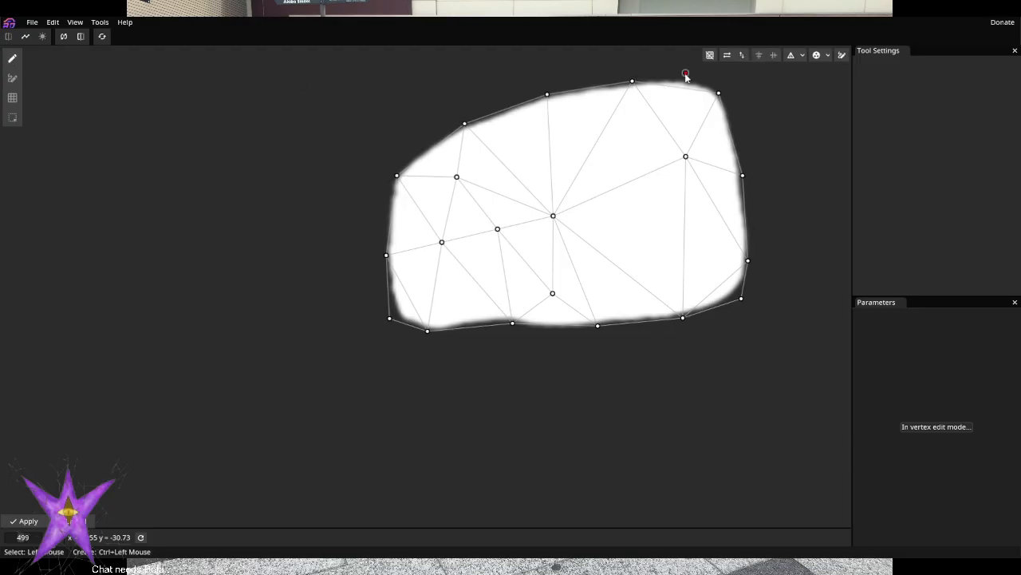
{"action": "left_click", "coordinate": [12, 77]}
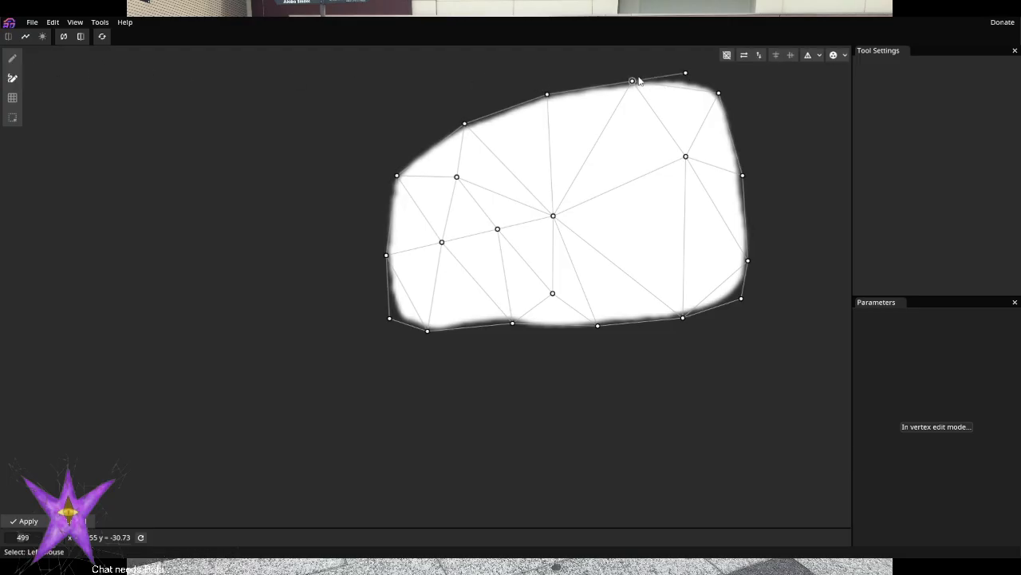
{"action": "left_click", "coordinate": [687, 75]}
{"action": "left_click", "coordinate": [720, 94]}
{"action": "left_click", "coordinate": [22, 520]}
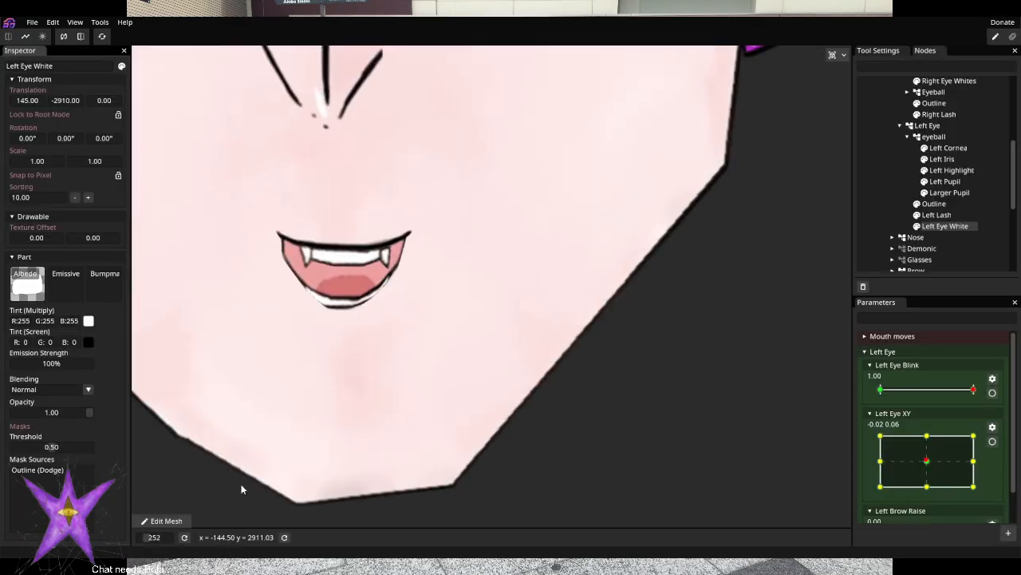
Record Left Eye Blink at 1.00 and pull the upper vertices of Left Eye White down behind the closed lash
{"action": "left_click", "coordinate": [992, 392]}
{"action": "left_click_drag", "start_coordinate": [253, 105], "coordinate": [720, 176]}
{"action": "left_click_drag", "start_coordinate": [717, 83], "coordinate": [232, 113]}
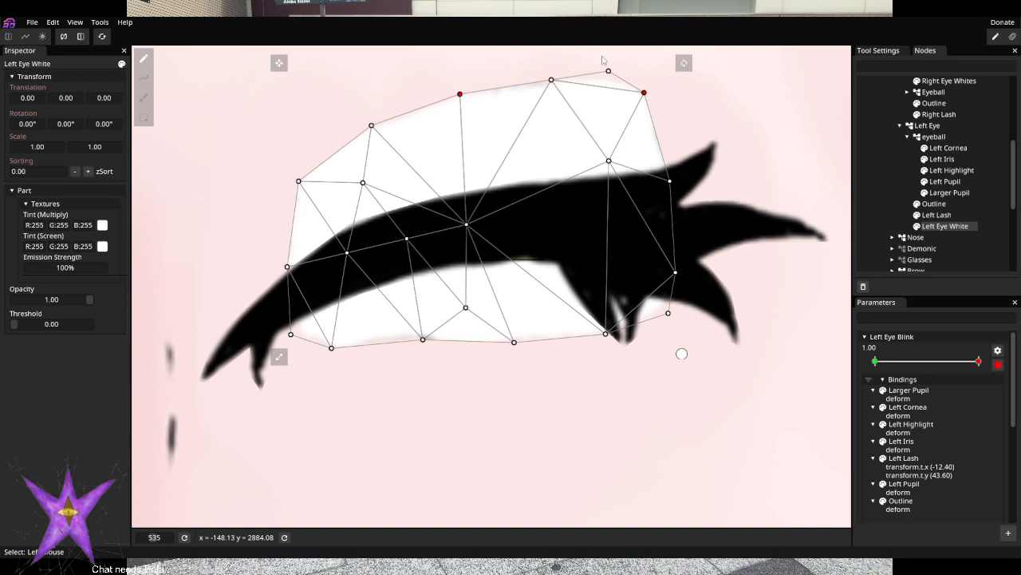
{"action": "left_click_drag", "start_coordinate": [647, 55], "coordinate": [280, 208]}
{"action": "left_click_drag", "start_coordinate": [467, 97], "coordinate": [476, 213]}
Move the lower and stray vertices of Left Eye White behind the lash, stop recording, and return Left Eye Blink to 0.00
{"action": "left_click_drag", "start_coordinate": [718, 331], "coordinate": [464, 254]}
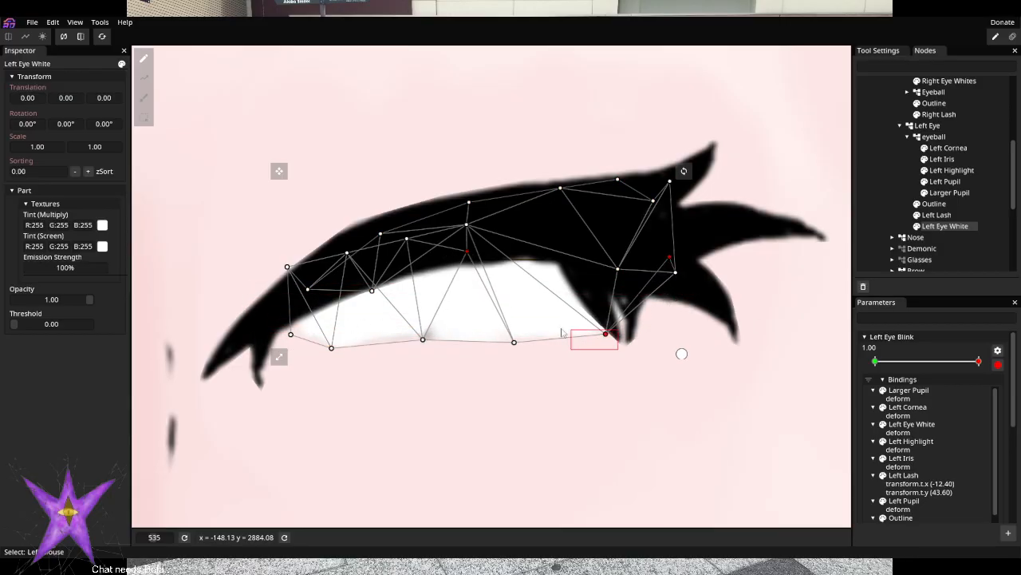
{"action": "left_click_drag", "start_coordinate": [562, 332], "coordinate": [277, 348]}
{"action": "left_click_drag", "start_coordinate": [423, 342], "coordinate": [473, 250]}
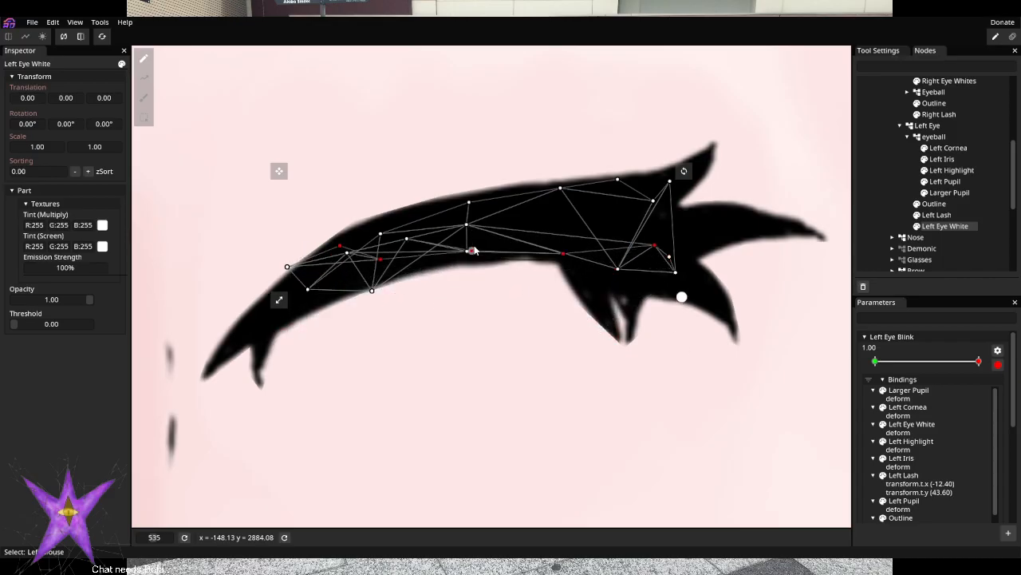
{"action": "left_click_drag", "start_coordinate": [286, 273], "coordinate": [293, 281]}
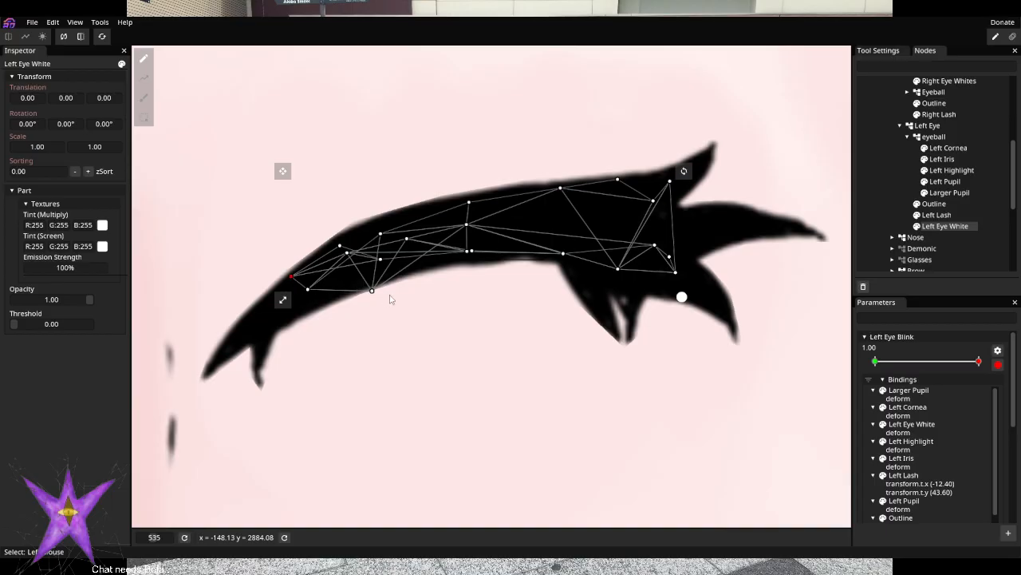
{"action": "left_click_drag", "start_coordinate": [376, 294], "coordinate": [372, 285]}
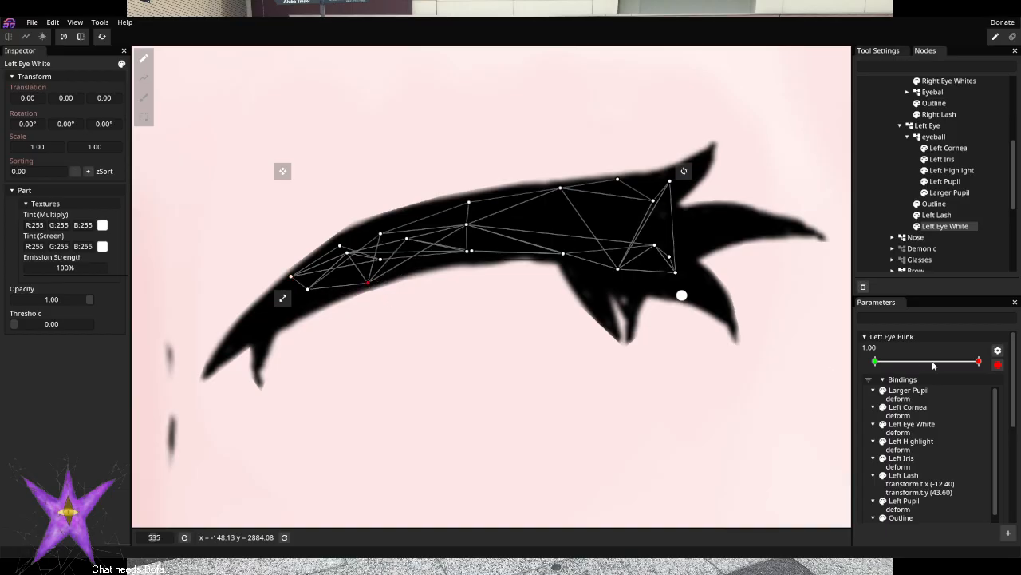
{"action": "left_click", "coordinate": [998, 364]}
{"action": "left_click_drag", "start_coordinate": [973, 390], "coordinate": [842, 426]}
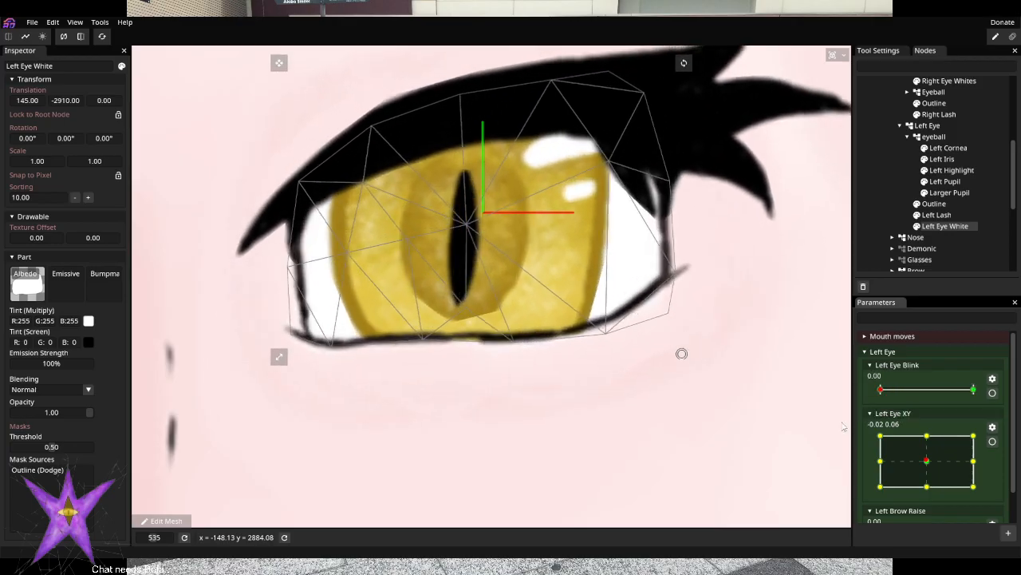
Select Left Cornea, record Left Eye Blink at 1.00, and unset the keyed values of all bindings at that keypoint
{"action": "left_click", "coordinate": [948, 147]}
{"action": "left_click_drag", "start_coordinate": [885, 394], "coordinate": [980, 363]}
{"action": "left_click", "coordinate": [993, 392]}
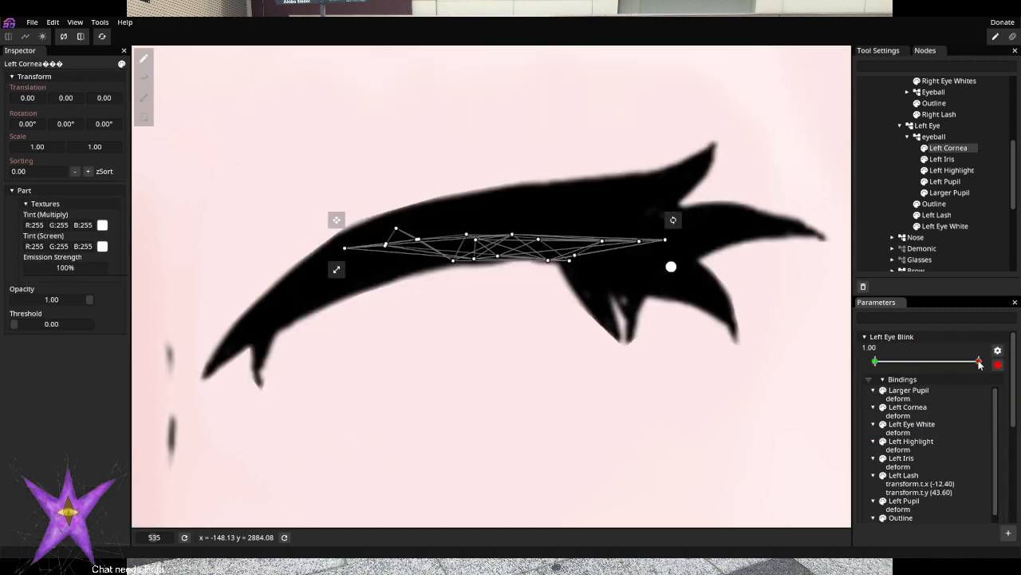
{"action": "right_click", "coordinate": [980, 364]}
{"action": "left_click", "coordinate": [975, 372]}
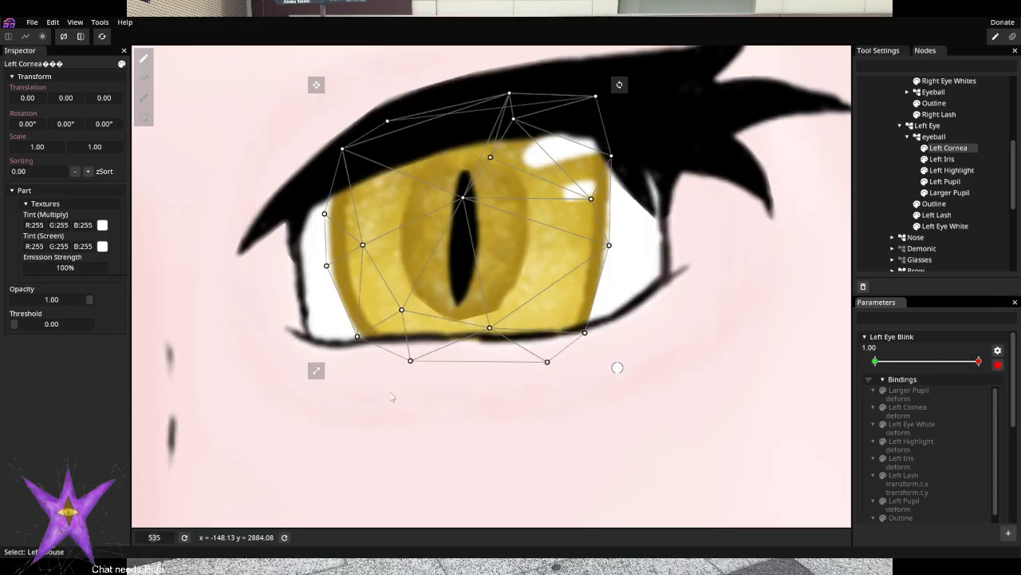
Raise the lower vertices of Left Cornea in stages toward the middle of the eye at Left Eye Blink 1.00
{"action": "left_click_drag", "start_coordinate": [337, 320], "coordinate": [691, 372]}
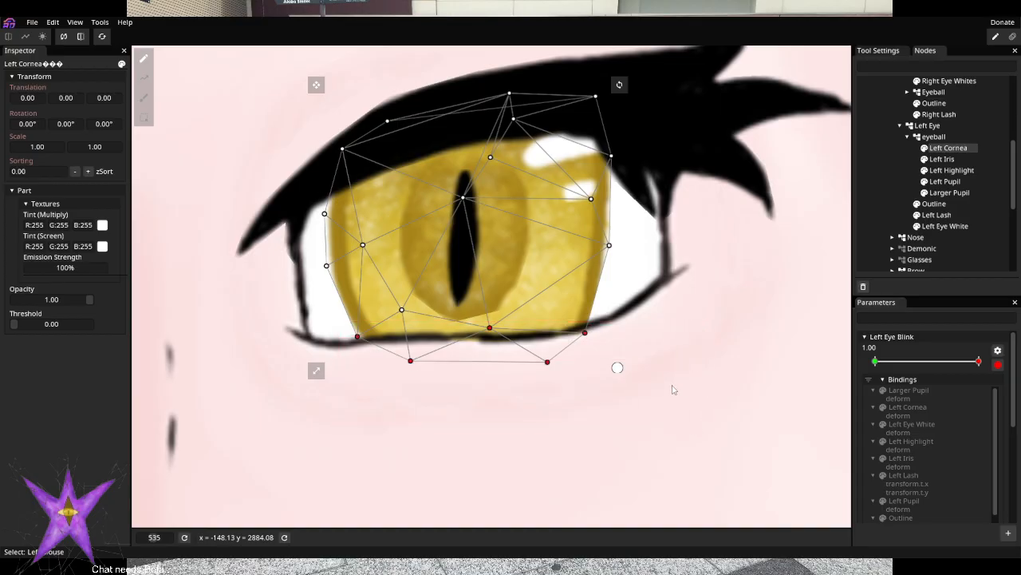
{"action": "left_click_drag", "start_coordinate": [583, 341], "coordinate": [581, 302]}
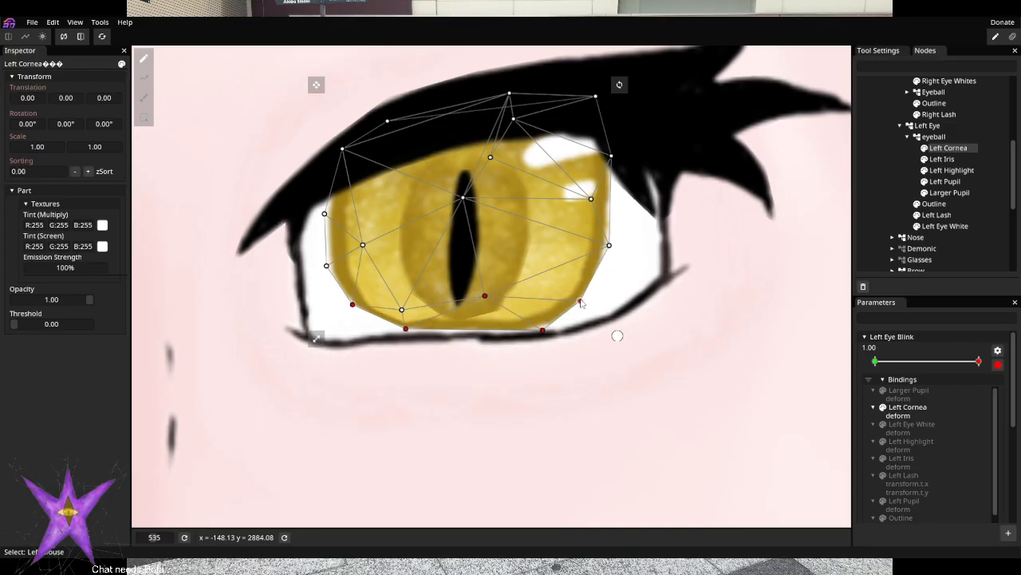
{"action": "left_click_drag", "start_coordinate": [326, 237], "coordinate": [576, 275]}
{"action": "left_click_drag", "start_coordinate": [456, 347], "coordinate": [542, 298]}
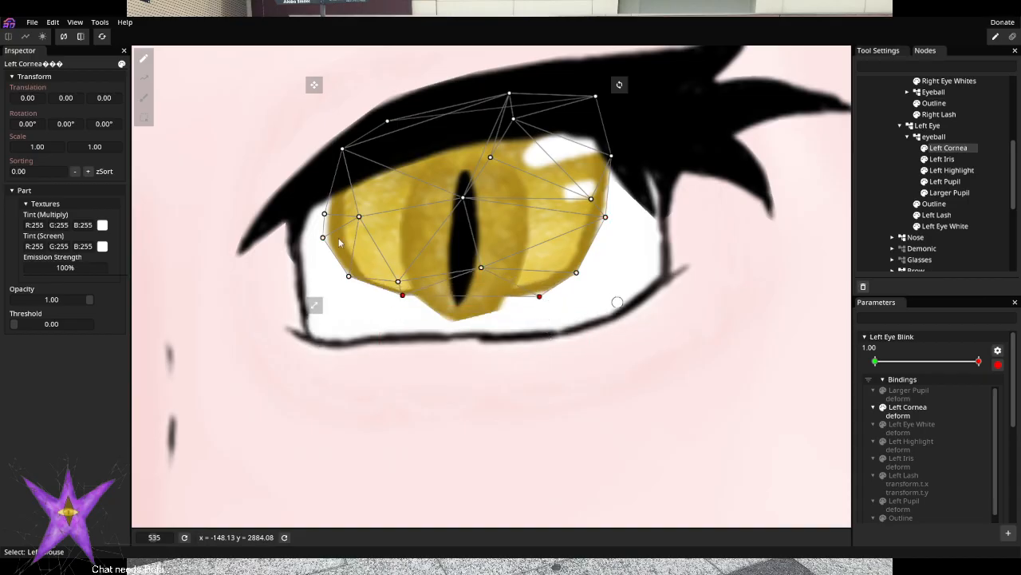
{"action": "left_click_drag", "start_coordinate": [314, 232], "coordinate": [615, 325]}
{"action": "left_click_drag", "start_coordinate": [582, 282], "coordinate": [582, 254]}
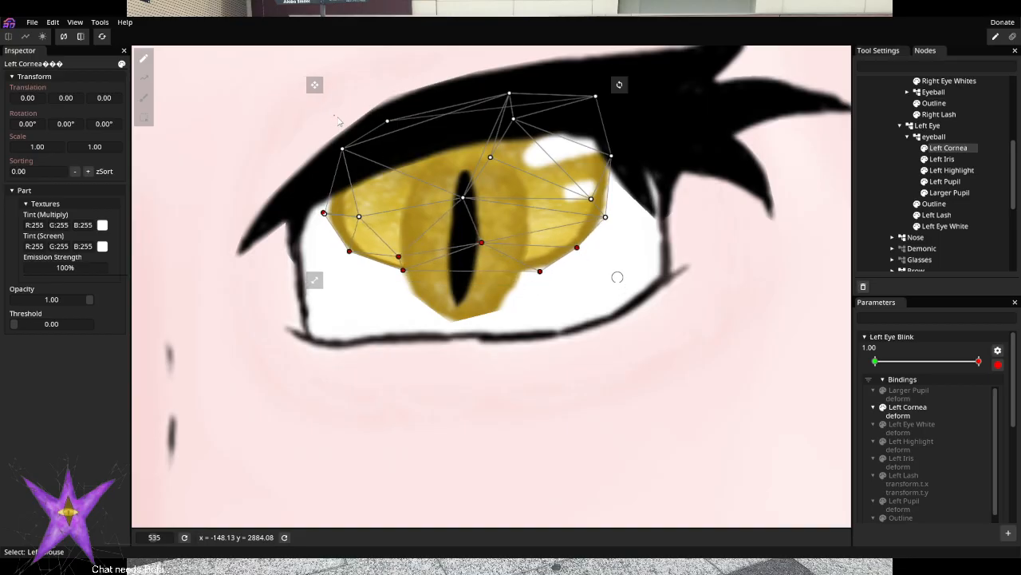
Lower the upper vertices of Left Cornea toward the middle and adjust individual vertices to even out the flattened shape
{"action": "left_click_drag", "start_coordinate": [338, 120], "coordinate": [609, 205]}
{"action": "left_click_drag", "start_coordinate": [479, 79], "coordinate": [653, 141]}
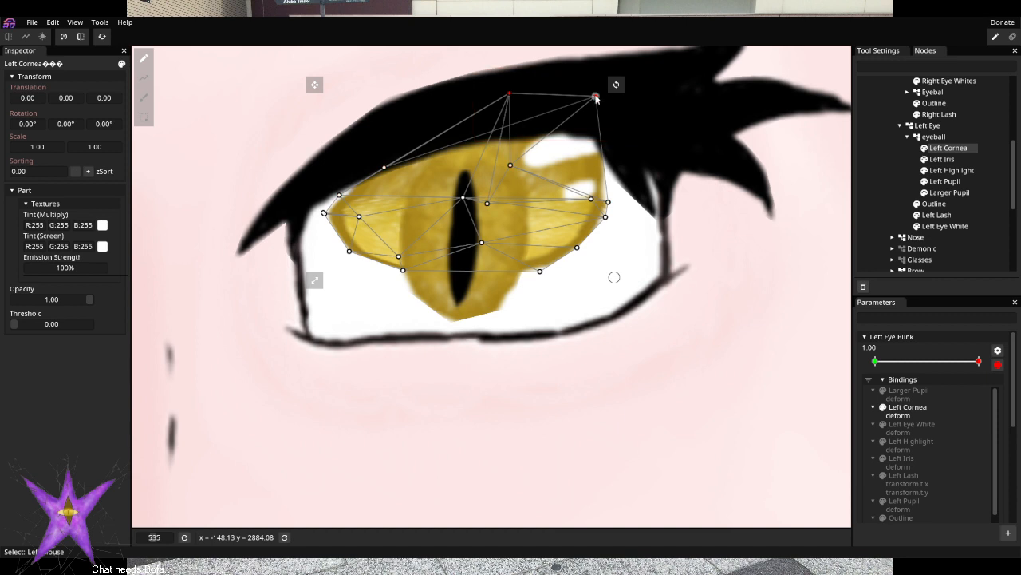
{"action": "left_click_drag", "start_coordinate": [596, 98], "coordinate": [599, 164]}
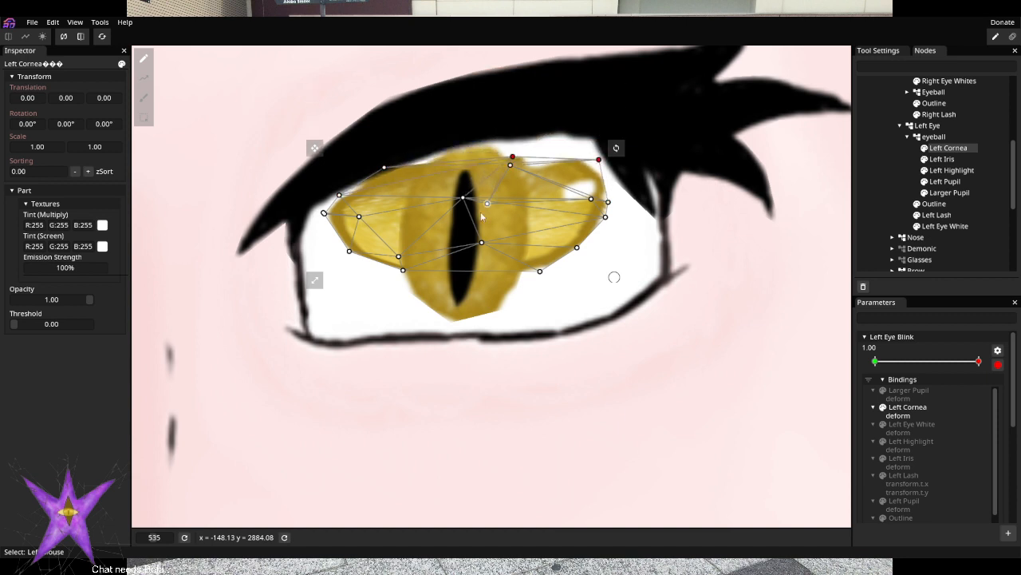
{"action": "left_click_drag", "start_coordinate": [332, 157], "coordinate": [585, 227]}
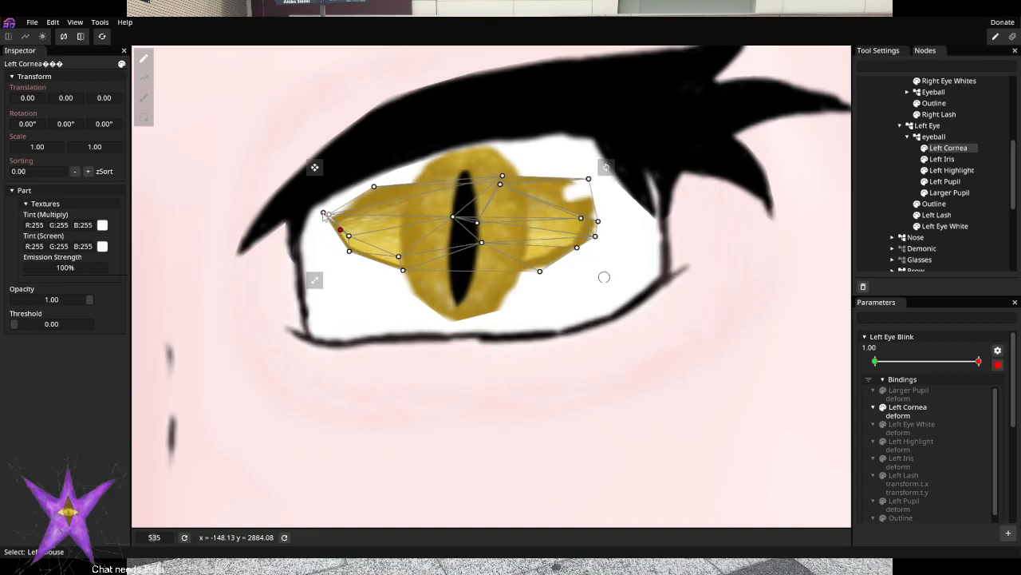
{"action": "left_click_drag", "start_coordinate": [340, 230], "coordinate": [330, 209]}
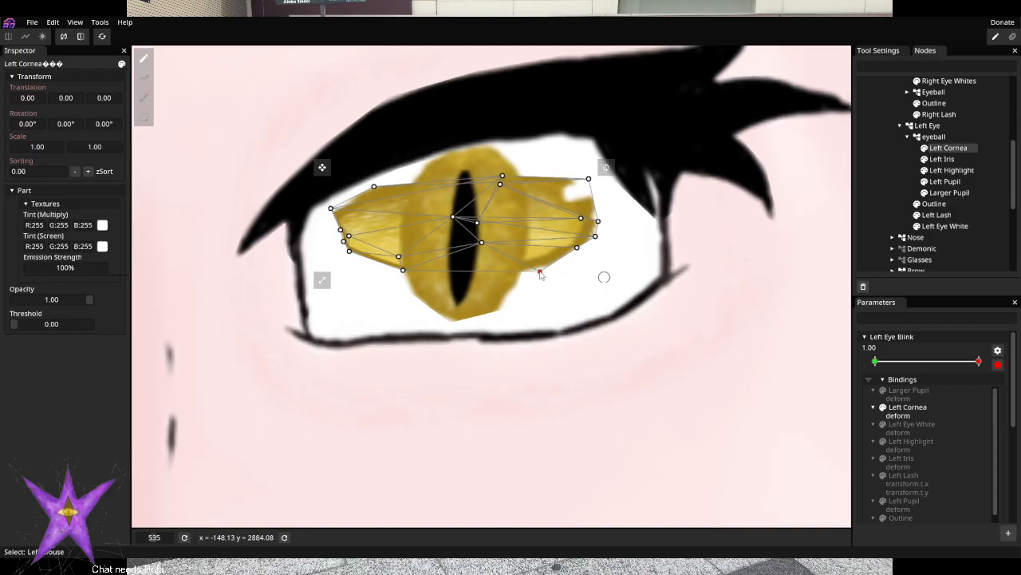
{"action": "right_click", "coordinate": [577, 249]}
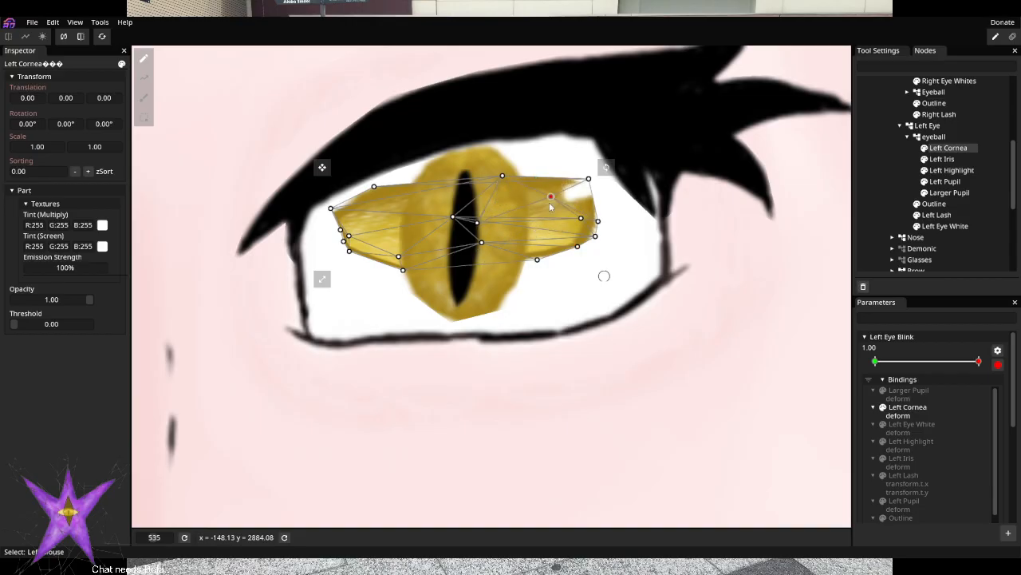
{"action": "left_click_drag", "start_coordinate": [452, 218], "coordinate": [460, 217]}
Move Left Lash down over the eye to a translation of about -2.11, 22.47 at Left Eye Blink 1.00
{"action": "left_click", "coordinate": [952, 217]}
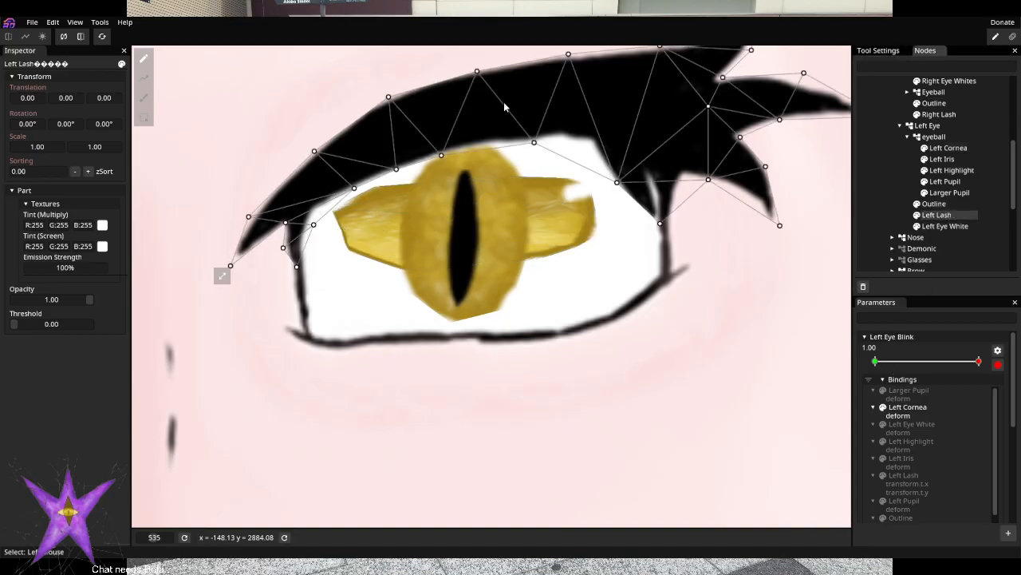
{"action": "scroll", "coordinate": [295, 209], "scroll_direction": "down", "scroll_amount": 5}
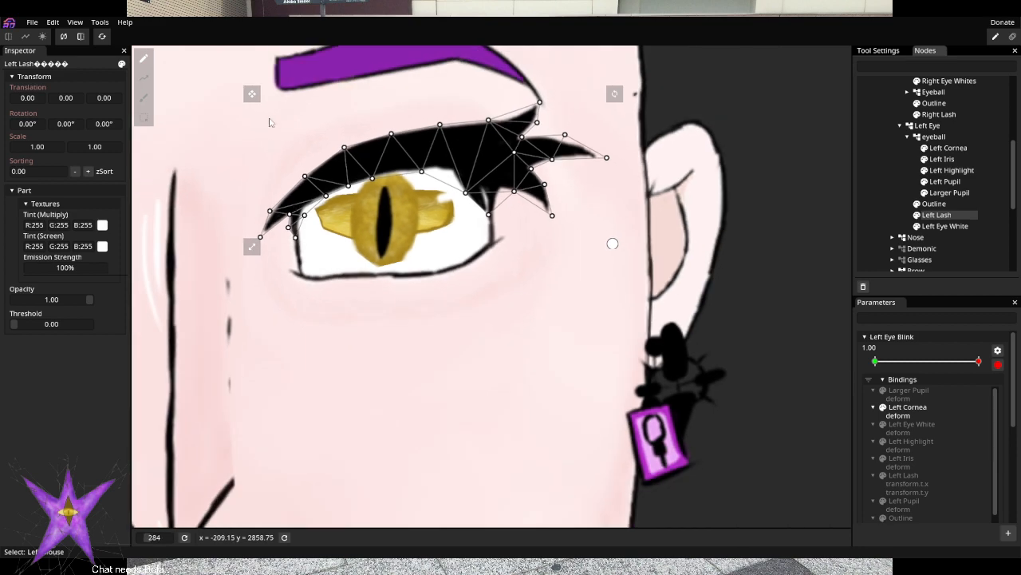
{"action": "left_click_drag", "start_coordinate": [251, 93], "coordinate": [249, 133]}
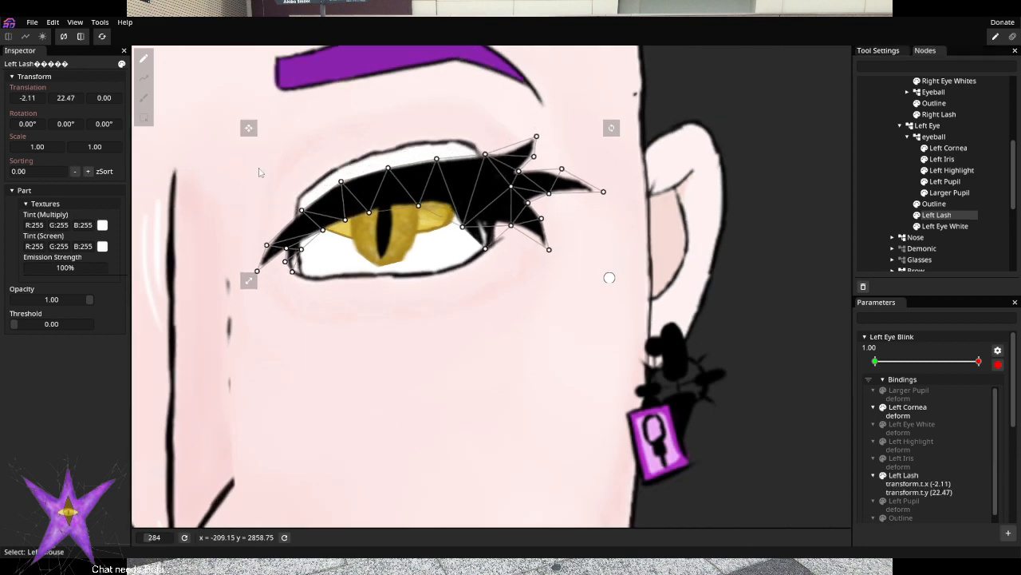
Shift Left Lash horizontally to an X translation of about 2.38 at Left Eye Blink 1.00
{"action": "scroll", "coordinate": [510, 277], "scroll_direction": "down", "scroll_amount": 2}
{"action": "scroll", "coordinate": [511, 276], "scroll_direction": "down", "scroll_amount": 2}
{"action": "scroll", "coordinate": [515, 283], "scroll_direction": "up", "scroll_amount": 5}
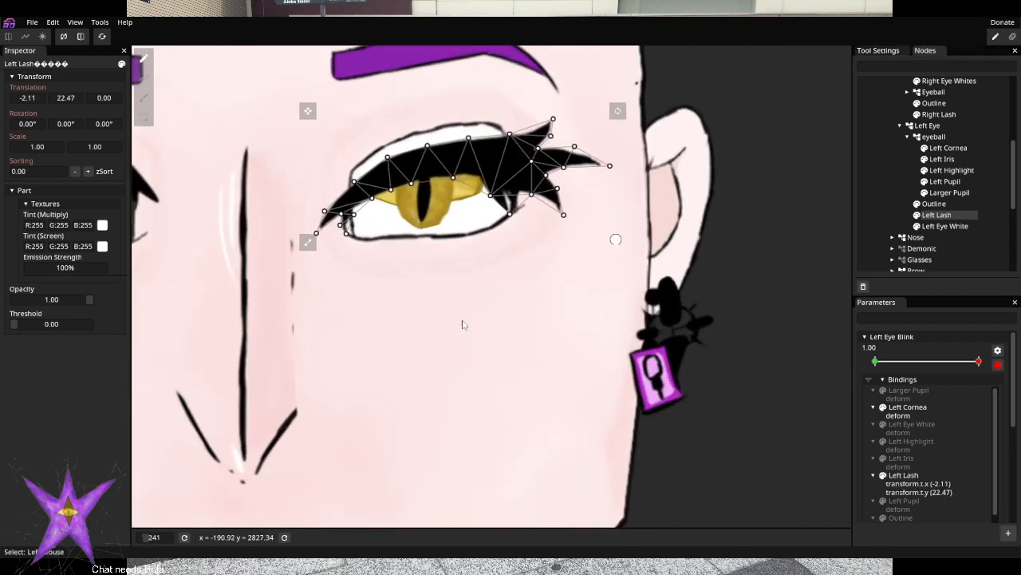
{"action": "scroll", "coordinate": [528, 320], "scroll_direction": "up", "scroll_amount": 3}
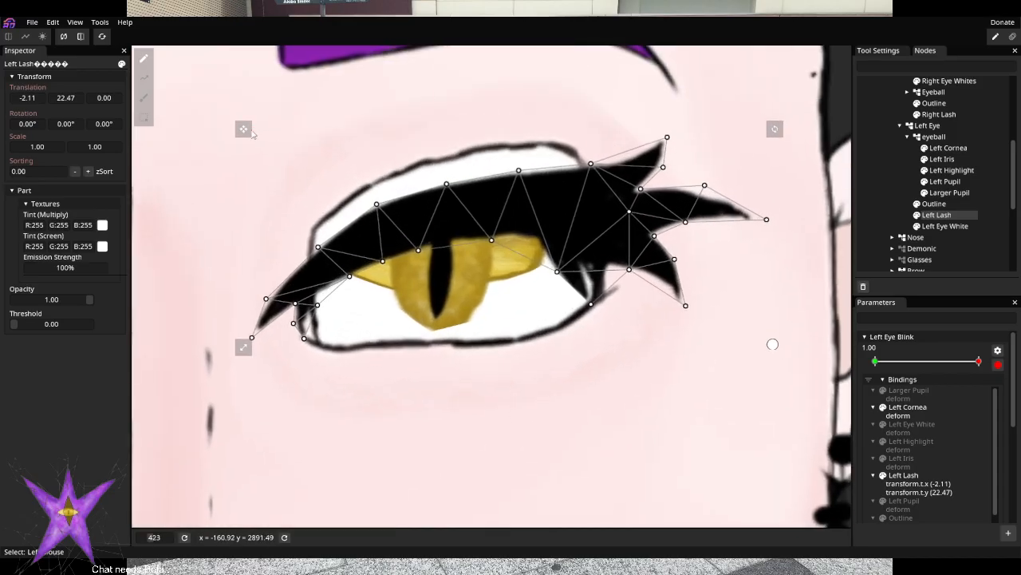
{"action": "left_click_drag", "start_coordinate": [253, 134], "coordinate": [262, 134]}
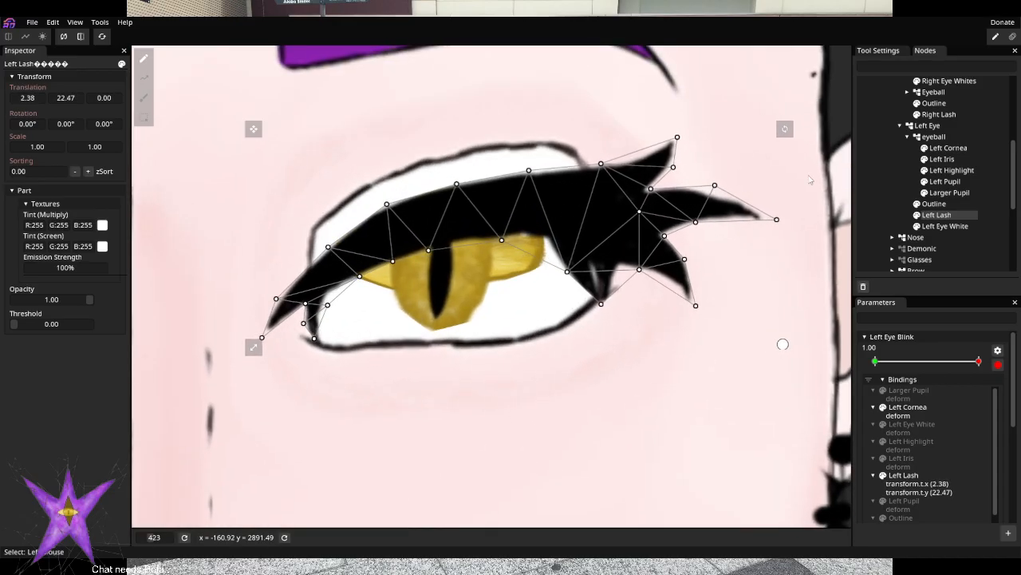
Select Left Eye White, lower its upper vertices beneath the lash, and raise its lower vertices partway toward the lash
{"action": "left_click", "coordinate": [933, 203]}
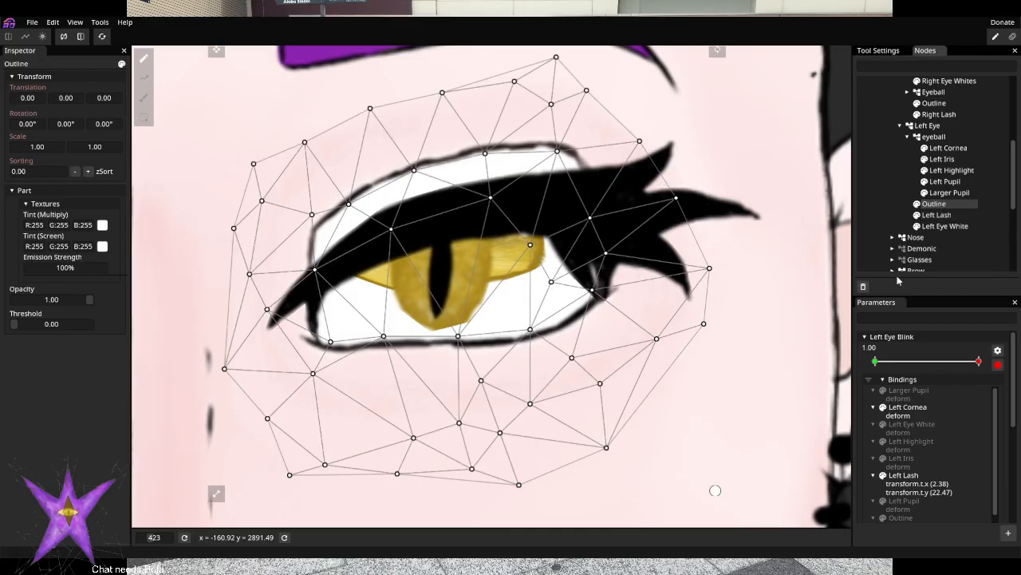
{"action": "left_click", "coordinate": [945, 226]}
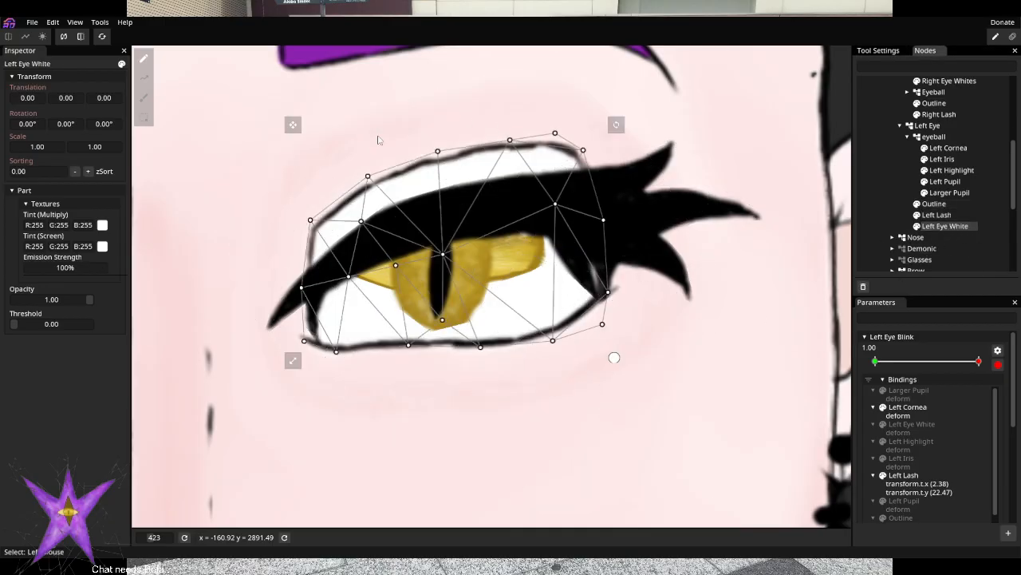
{"action": "left_click_drag", "start_coordinate": [303, 164], "coordinate": [300, 240]}
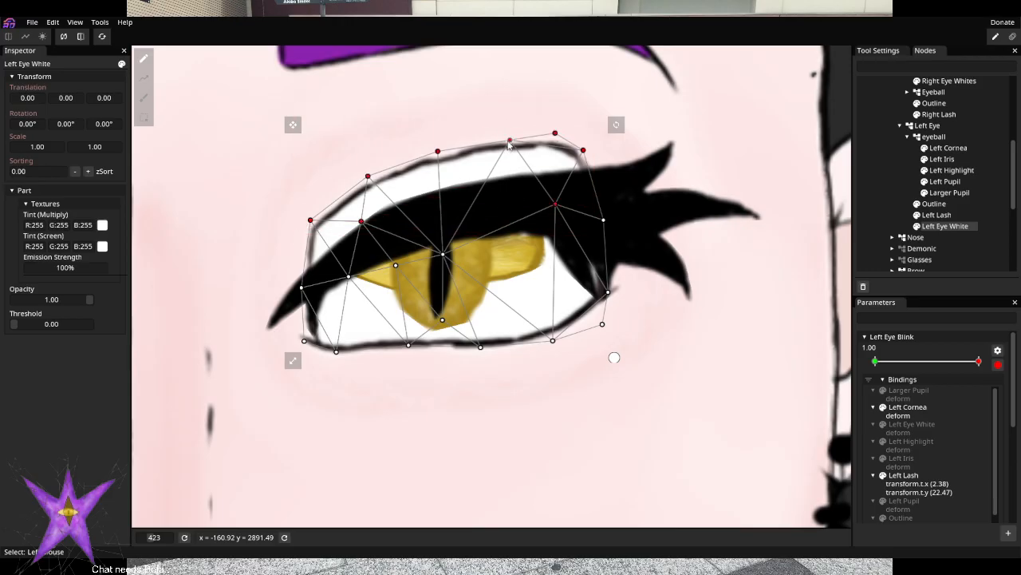
{"action": "left_click_drag", "start_coordinate": [509, 144], "coordinate": [518, 194]}
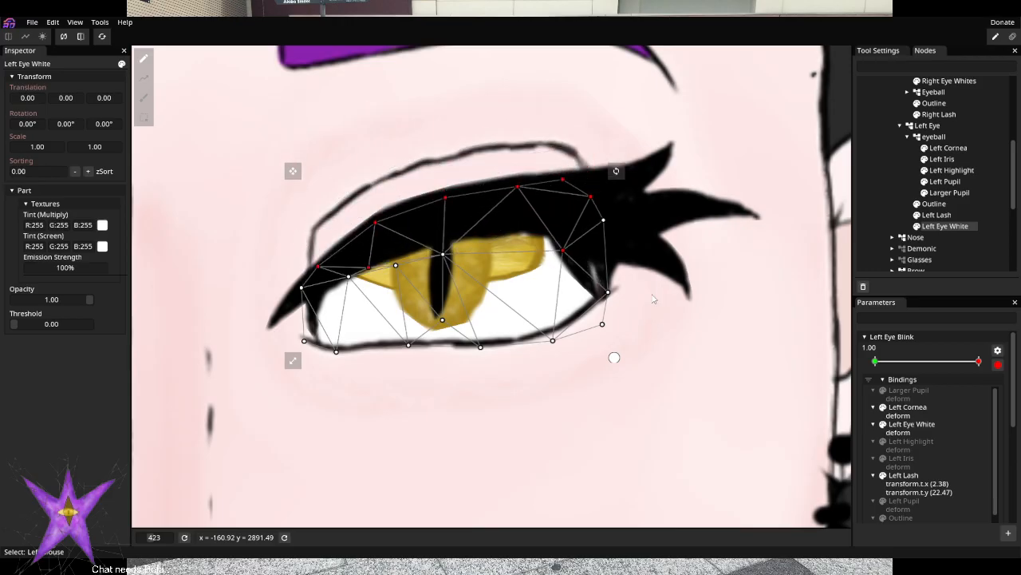
{"action": "left_click_drag", "start_coordinate": [649, 274], "coordinate": [315, 379]}
{"action": "left_click_drag", "start_coordinate": [482, 349], "coordinate": [486, 323]}
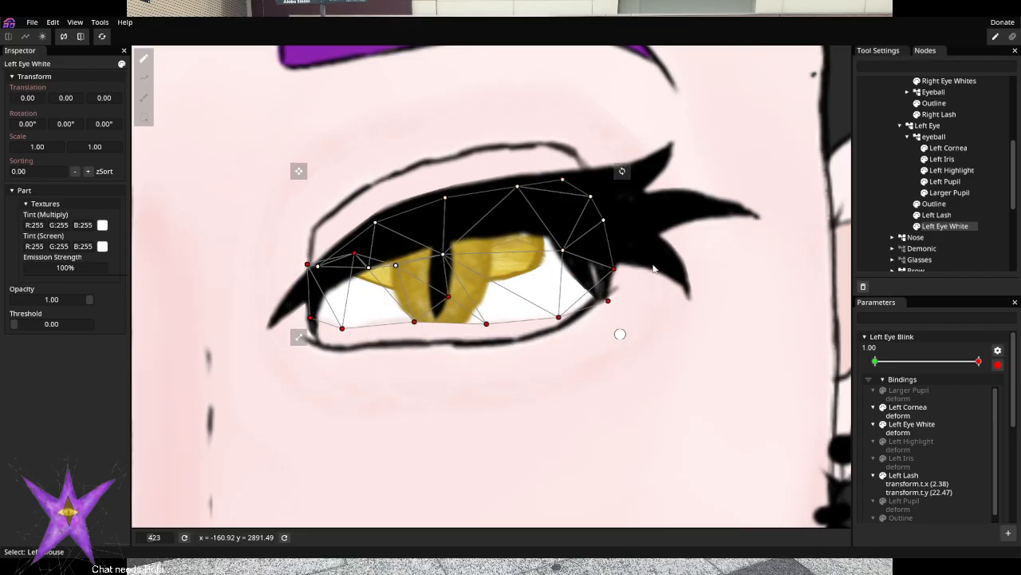
{"action": "left_click_drag", "start_coordinate": [651, 263], "coordinate": [529, 340]}
{"action": "left_click_drag", "start_coordinate": [298, 336], "coordinate": [371, 339]}
{"action": "key", "text": "ctrl+z"}
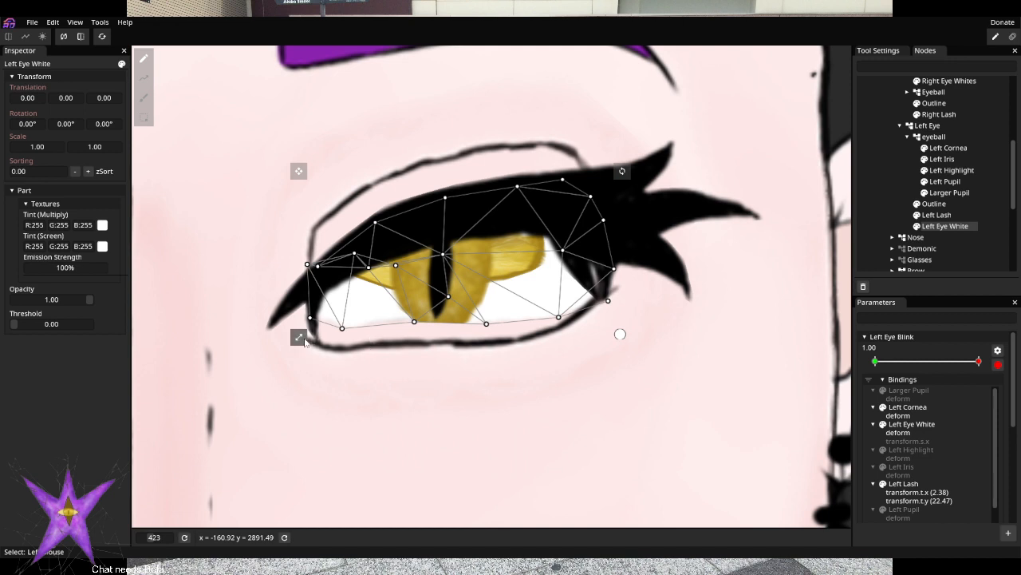
Raise the bottom row of Left Eye White vertices in stages and pull the stray outer-corner vertex back to the eye's edge
{"action": "left_click_drag", "start_coordinate": [306, 306], "coordinate": [257, 316]}
{"action": "left_click_drag", "start_coordinate": [661, 361], "coordinate": [288, 304]}
{"action": "left_click_drag", "start_coordinate": [490, 325], "coordinate": [491, 303]}
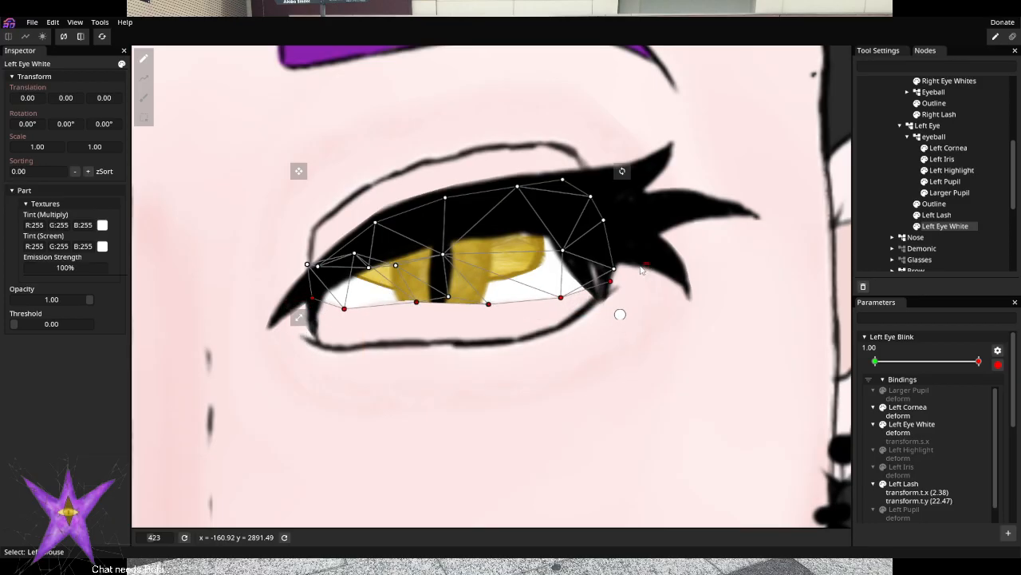
{"action": "left_click_drag", "start_coordinate": [641, 270], "coordinate": [600, 280]}
{"action": "left_click_drag", "start_coordinate": [651, 339], "coordinate": [303, 276]}
{"action": "left_click_drag", "start_coordinate": [449, 301], "coordinate": [449, 285]}
Raise the lower edge of Left Eye White further, close to the lash's lower edge
{"action": "left_click_drag", "start_coordinate": [630, 262], "coordinate": [348, 327]}
{"action": "left_click_drag", "start_coordinate": [631, 262], "coordinate": [653, 270]}
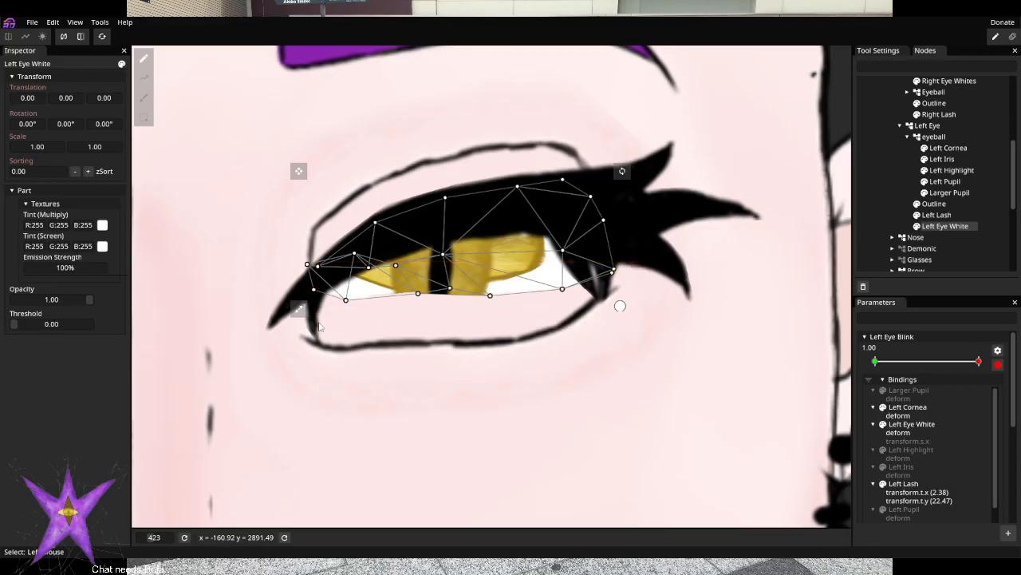
{"action": "left_click_drag", "start_coordinate": [319, 320], "coordinate": [624, 269]}
{"action": "left_click_drag", "start_coordinate": [306, 343], "coordinate": [651, 277]}
{"action": "left_click_drag", "start_coordinate": [636, 258], "coordinate": [603, 281]}
{"action": "left_click_drag", "start_coordinate": [347, 304], "coordinate": [347, 281]}
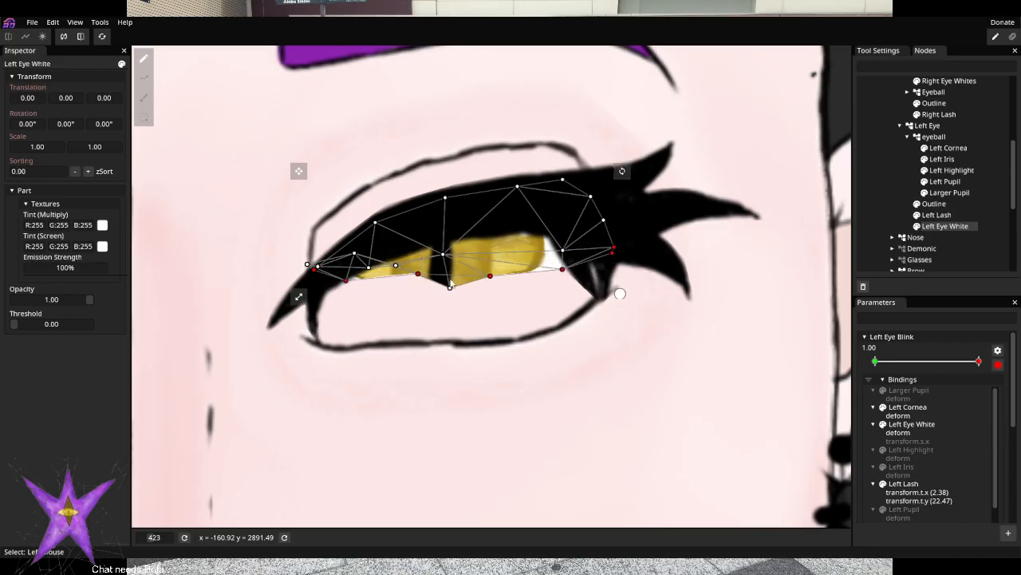
Move the remaining Left Eye White vertices up individually so the whole flattened mesh hides behind the lash
{"action": "left_click_drag", "start_coordinate": [452, 278], "coordinate": [464, 205]}
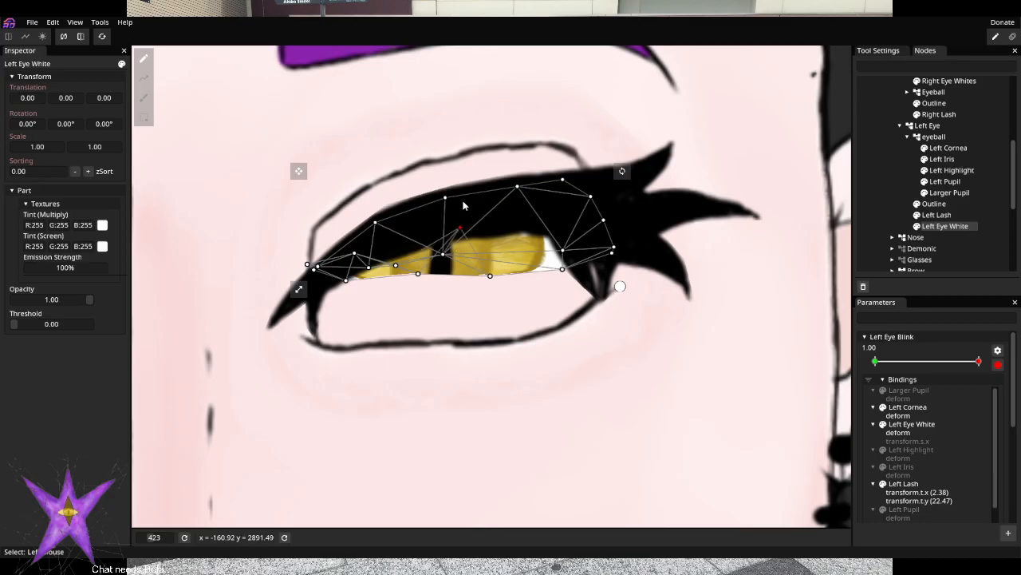
{"action": "left_click_drag", "start_coordinate": [490, 263], "coordinate": [486, 205]}
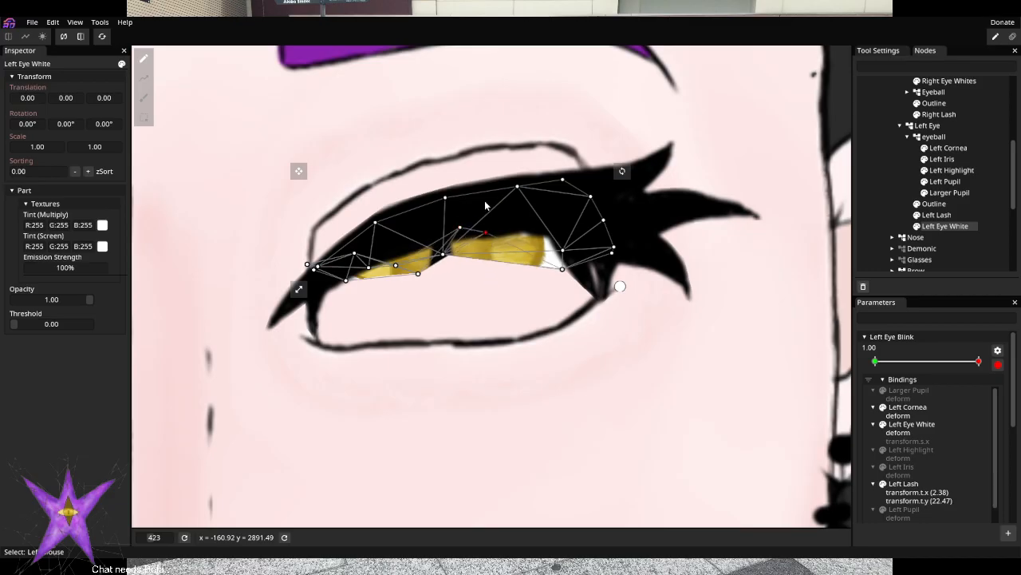
{"action": "left_click_drag", "start_coordinate": [564, 271], "coordinate": [559, 214]}
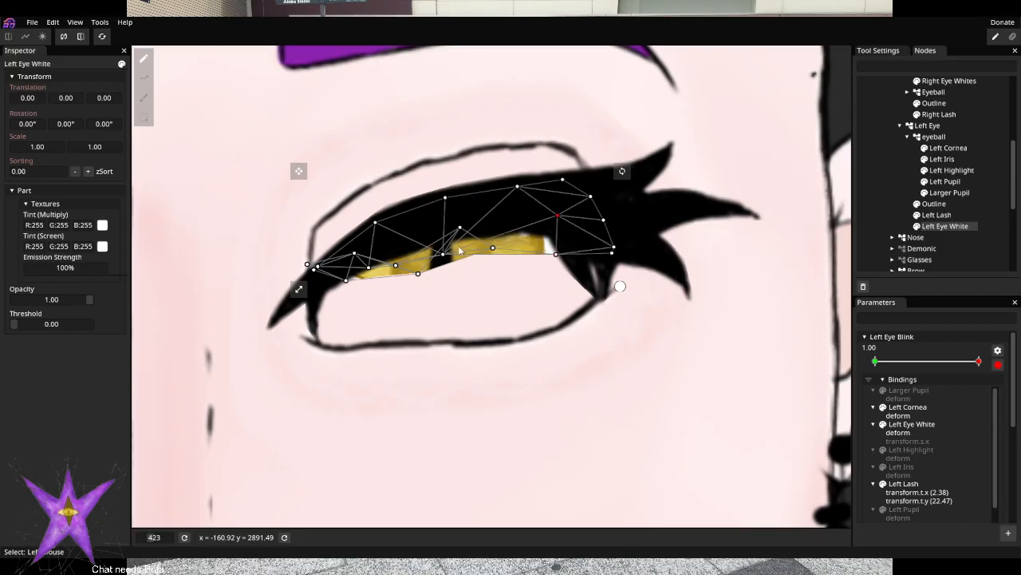
{"action": "left_click_drag", "start_coordinate": [442, 254], "coordinate": [432, 229]}
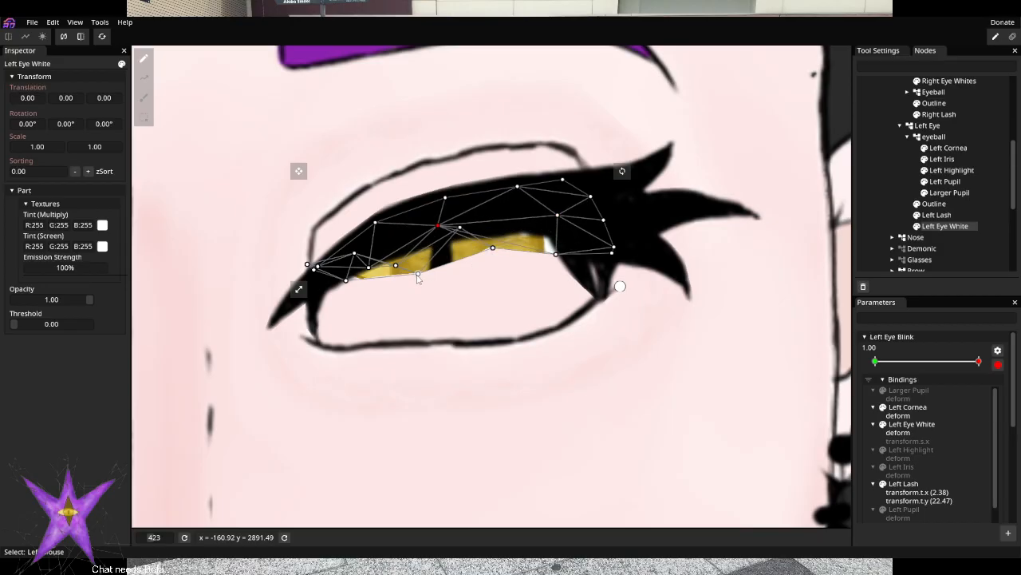
{"action": "left_click_drag", "start_coordinate": [418, 275], "coordinate": [387, 238]}
{"action": "left_click_drag", "start_coordinate": [494, 249], "coordinate": [494, 232]}
{"action": "left_click_drag", "start_coordinate": [553, 253], "coordinate": [548, 236]}
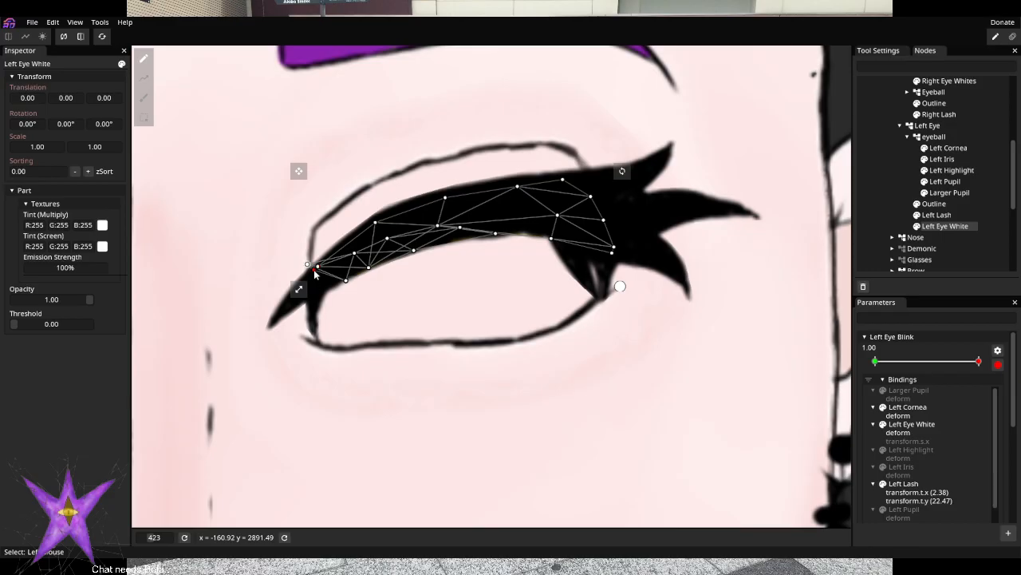
{"action": "left_click_drag", "start_coordinate": [317, 290], "coordinate": [319, 296]}
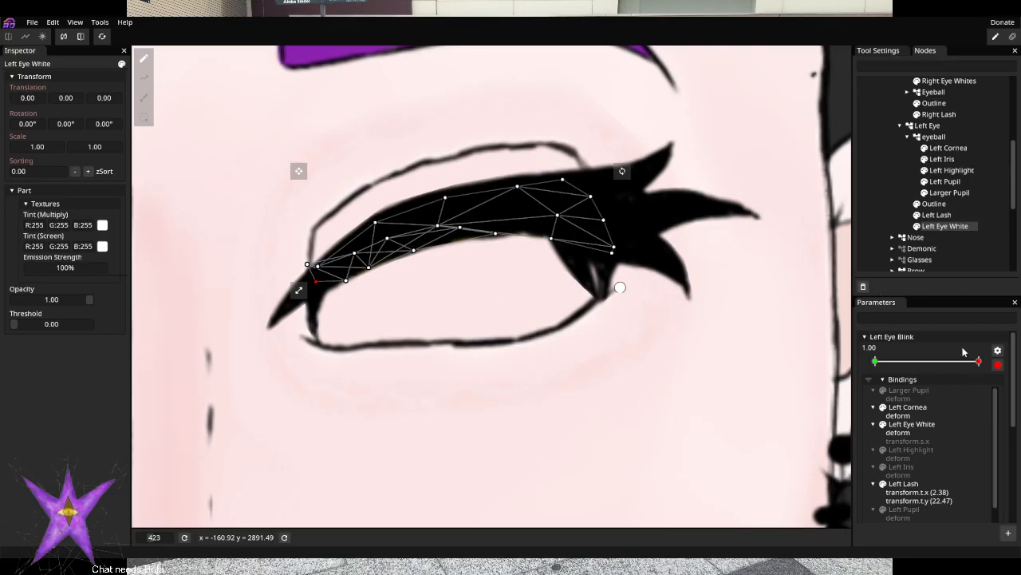
Try to flatten Larger Pupil and Left Pupil by raising their lower vertices up behind the lash
{"action": "left_click", "coordinate": [940, 214]}
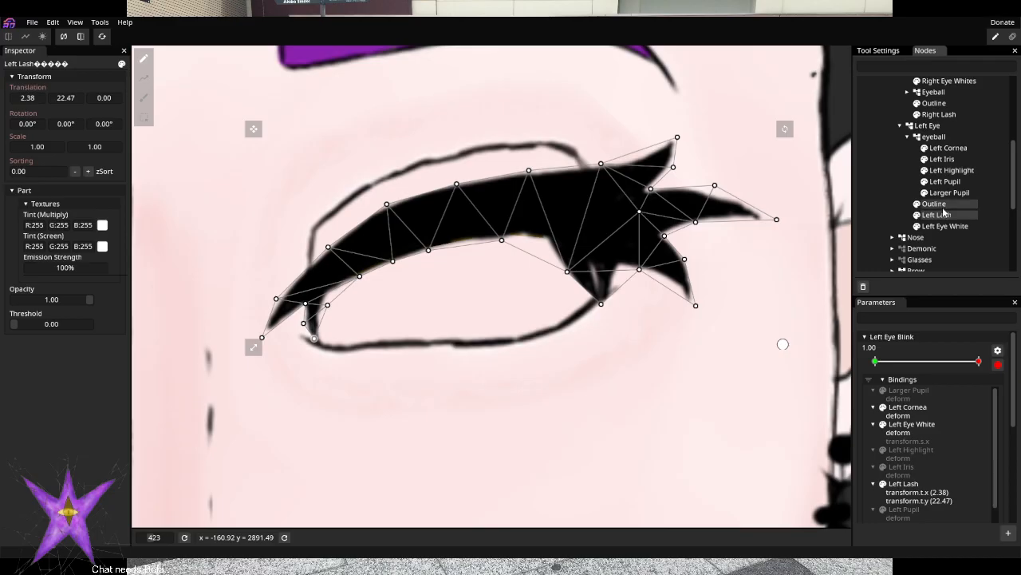
{"action": "left_click", "coordinate": [935, 203]}
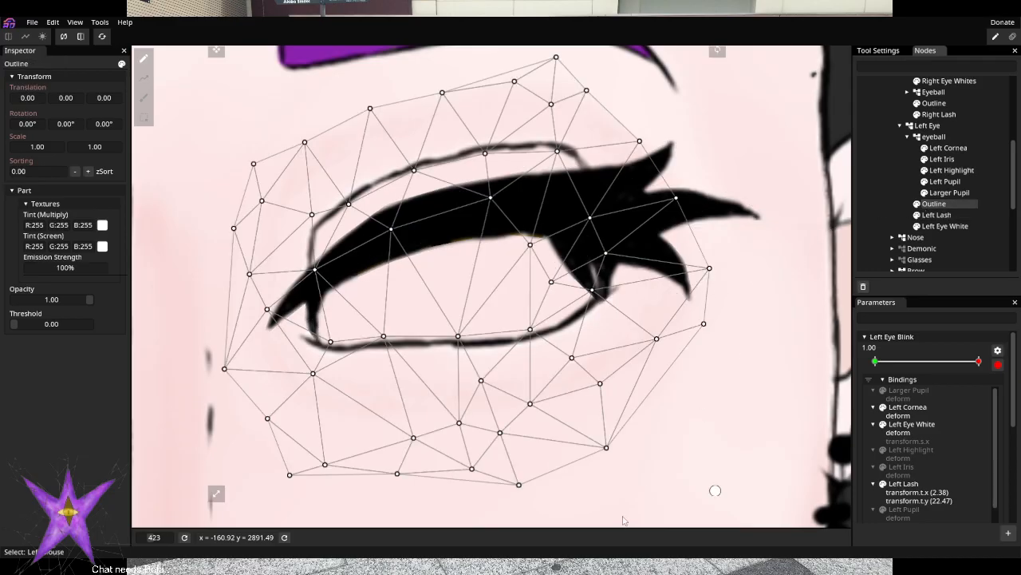
{"action": "left_click", "coordinate": [950, 193]}
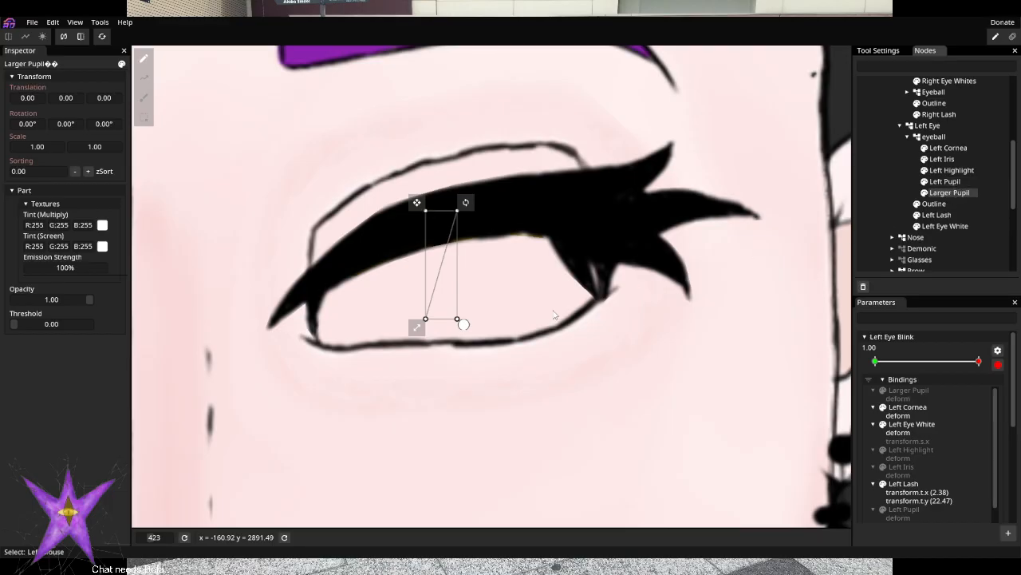
{"action": "left_click_drag", "start_coordinate": [457, 322], "coordinate": [457, 237]}
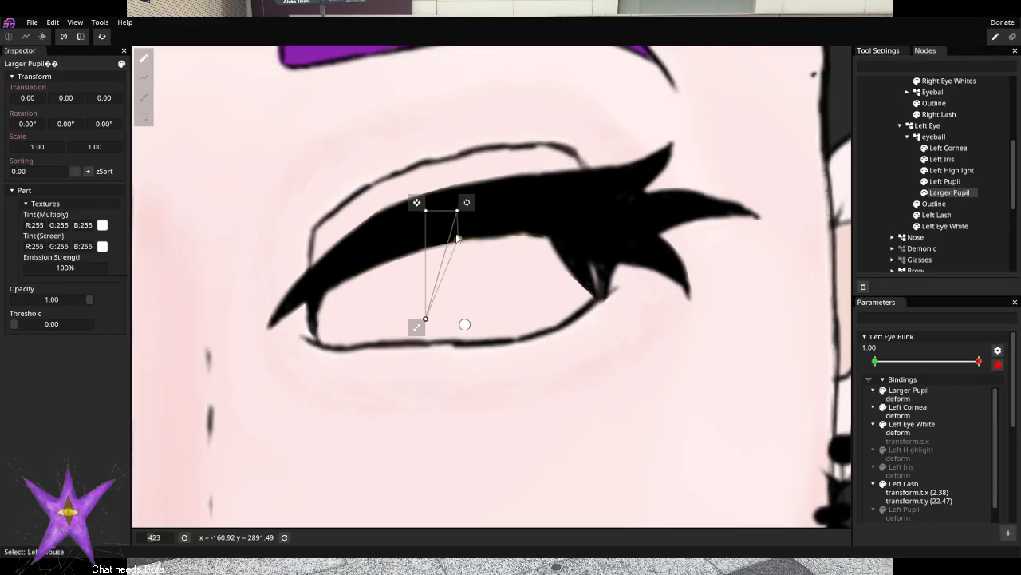
{"action": "left_click_drag", "start_coordinate": [428, 323], "coordinate": [429, 241]}
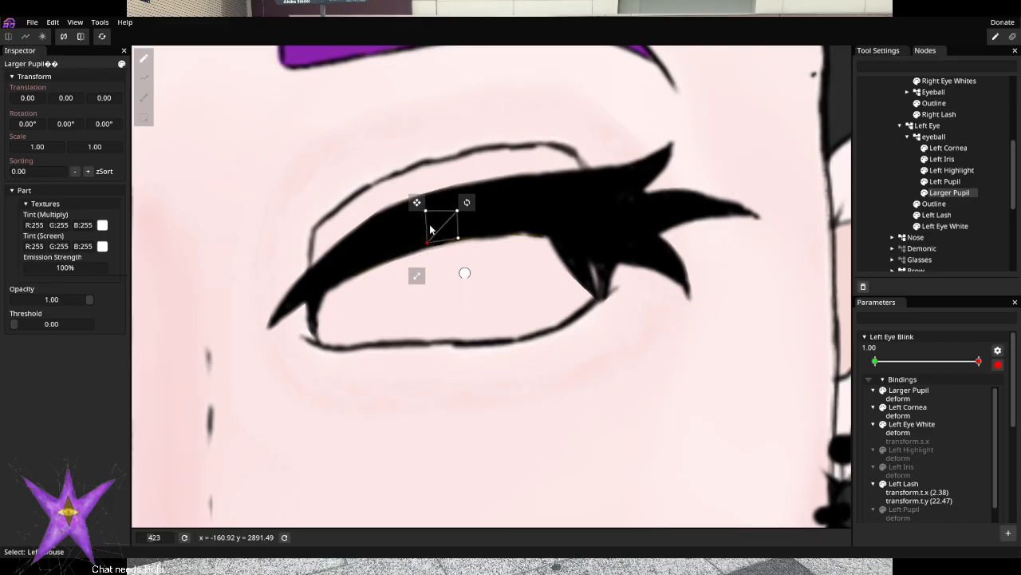
{"action": "left_click", "coordinate": [942, 181]}
{"action": "left_click_drag", "start_coordinate": [450, 323], "coordinate": [449, 230]}
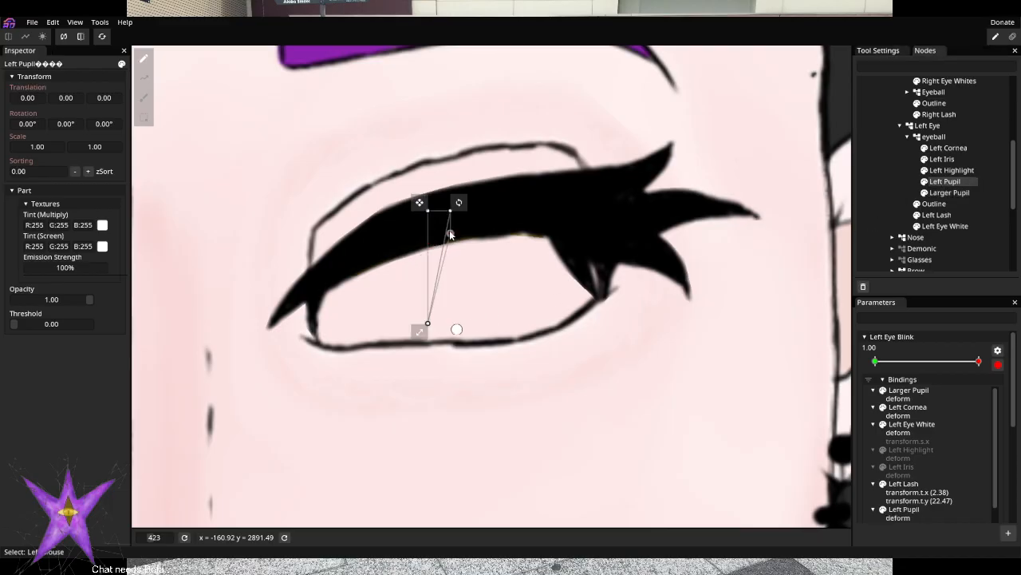
{"action": "left_click_drag", "start_coordinate": [428, 323], "coordinate": [433, 233]}
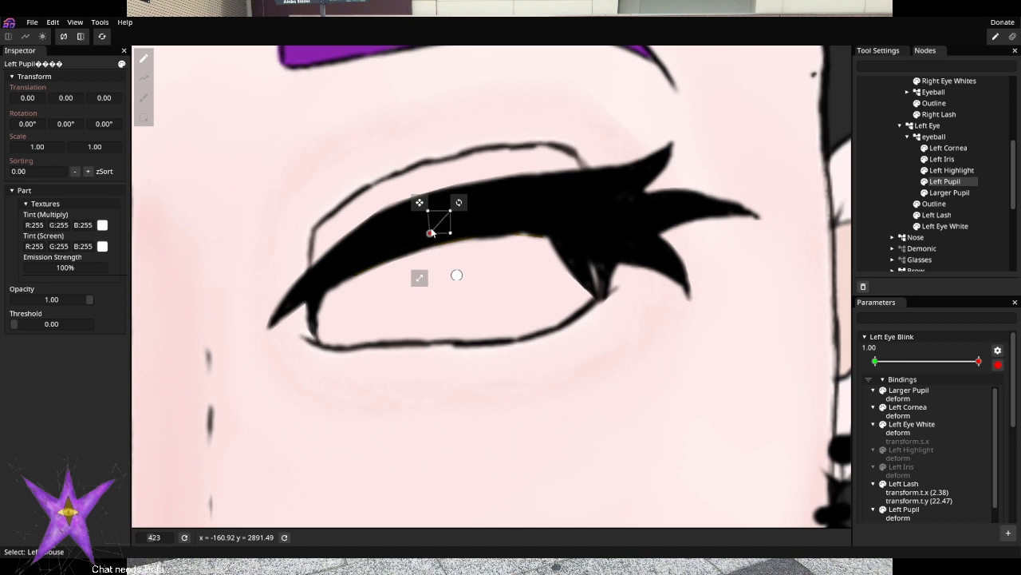
Undo the deformations made to Left Pupil and Larger Pupil
{"action": "left_click", "coordinate": [974, 170]}
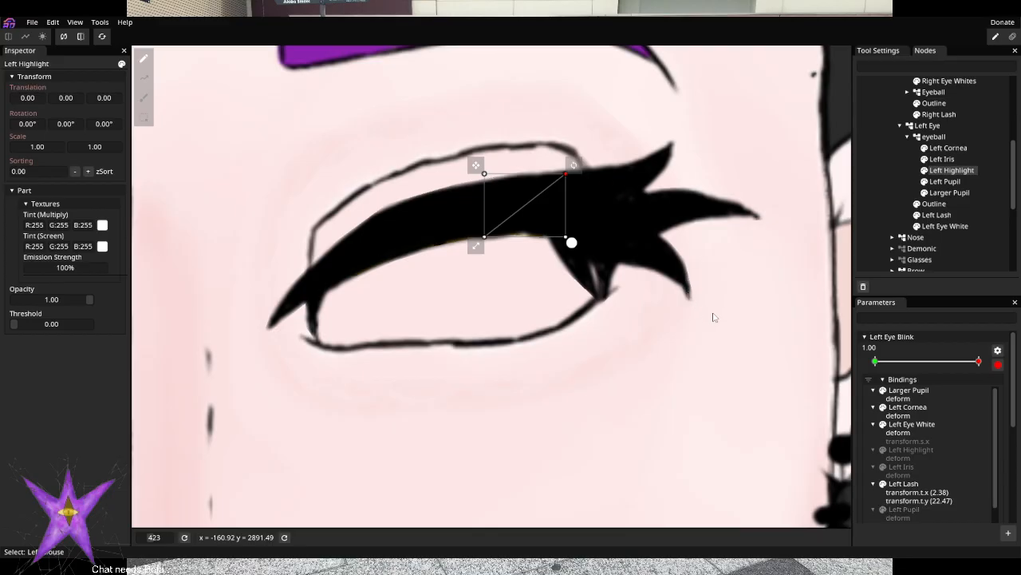
{"action": "left_click", "coordinate": [942, 204]}
{"action": "left_click", "coordinate": [957, 185]}
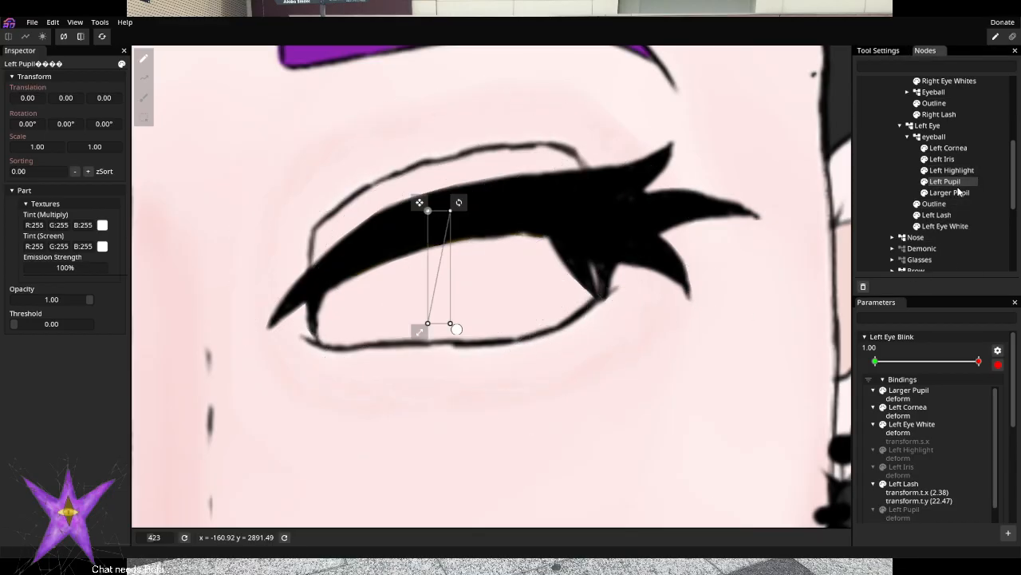
{"action": "left_click", "coordinate": [960, 193]}
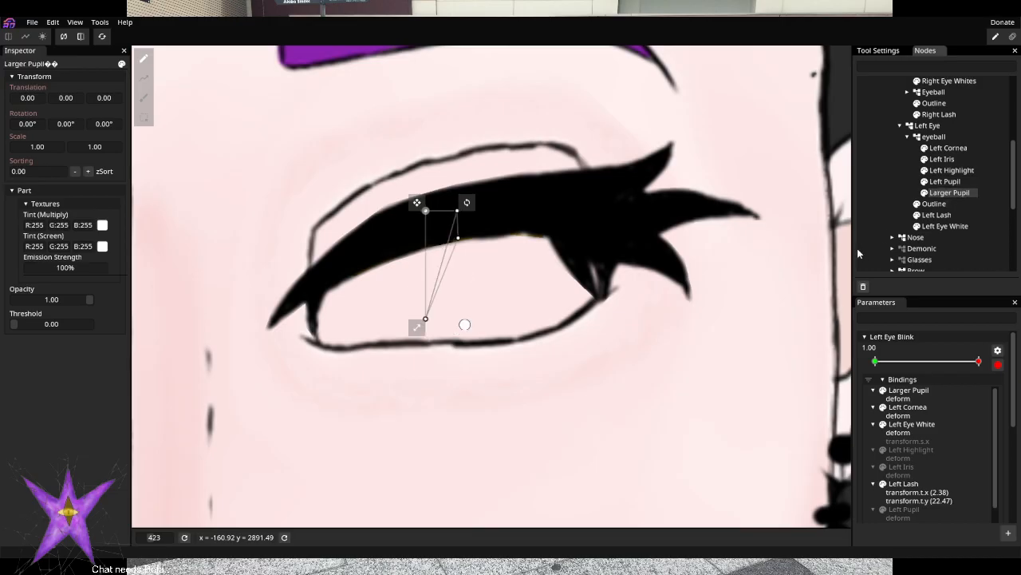
{"action": "left_click", "coordinate": [926, 227]}
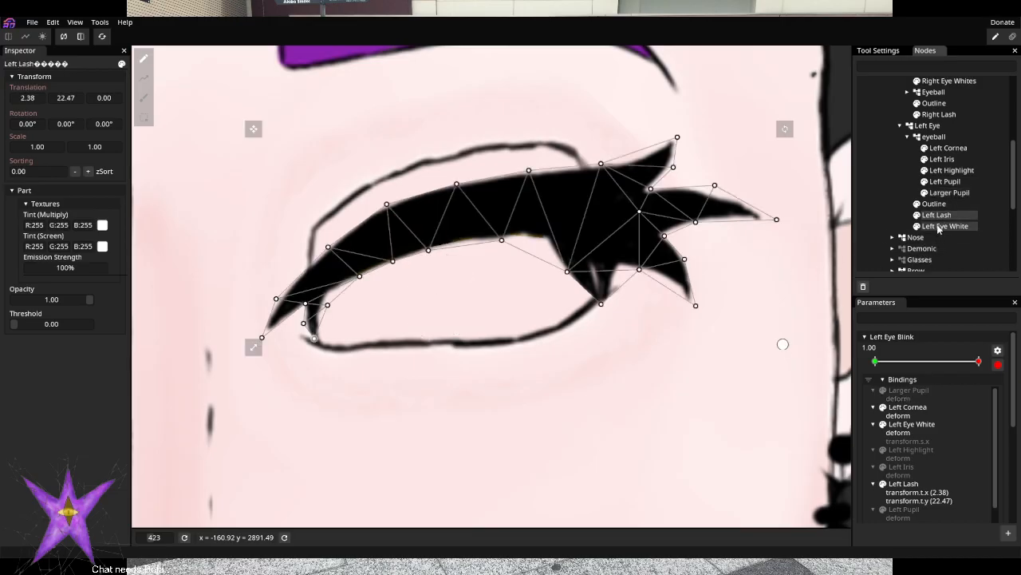
Select the left eye's Outline, raise its lower vertices behind the lash, and lower the upper vertices onto the lash
{"action": "left_click", "coordinate": [933, 203]}
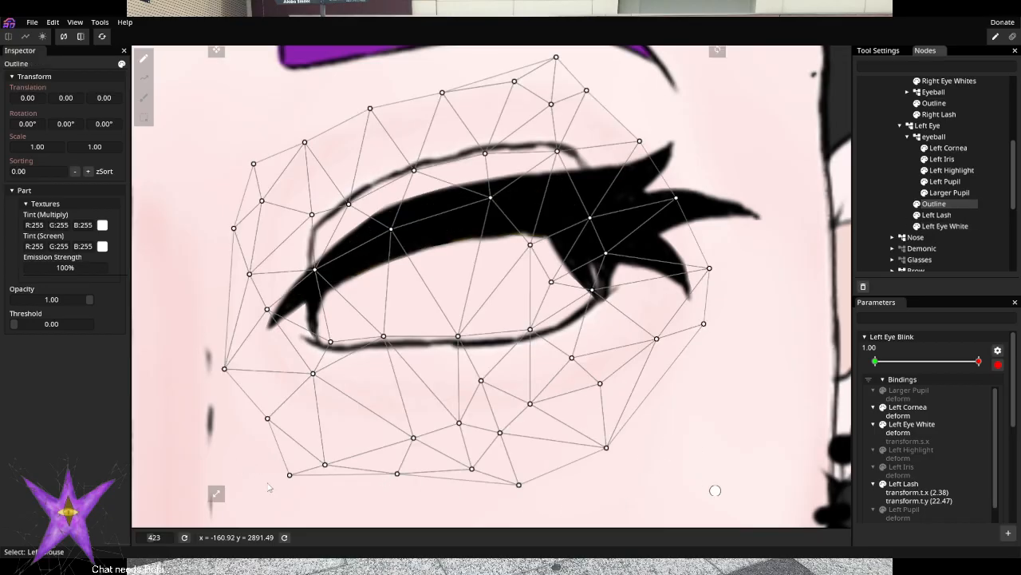
{"action": "left_click_drag", "start_coordinate": [278, 511], "coordinate": [717, 322]}
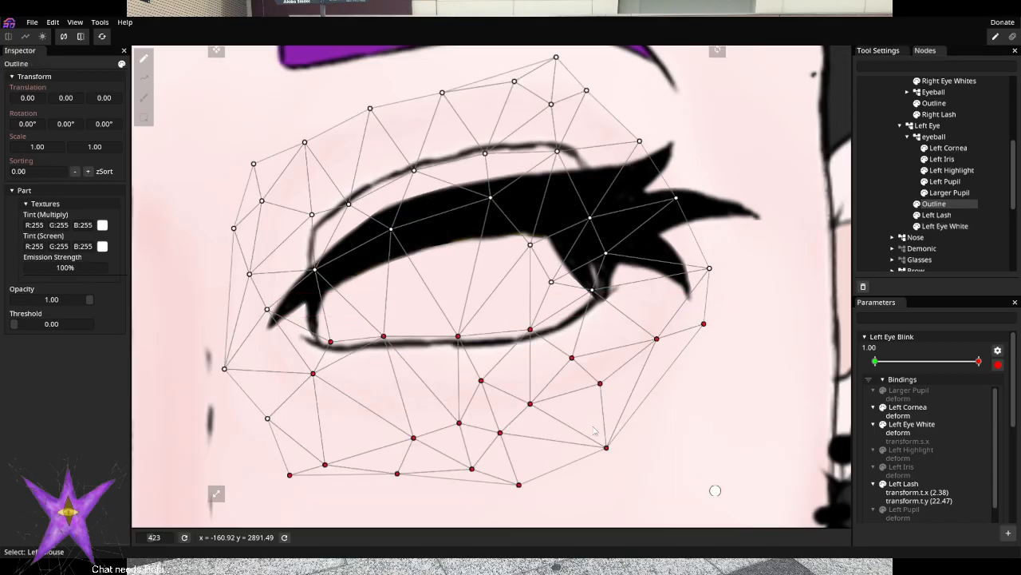
{"action": "left_click_drag", "start_coordinate": [519, 484], "coordinate": [526, 371]}
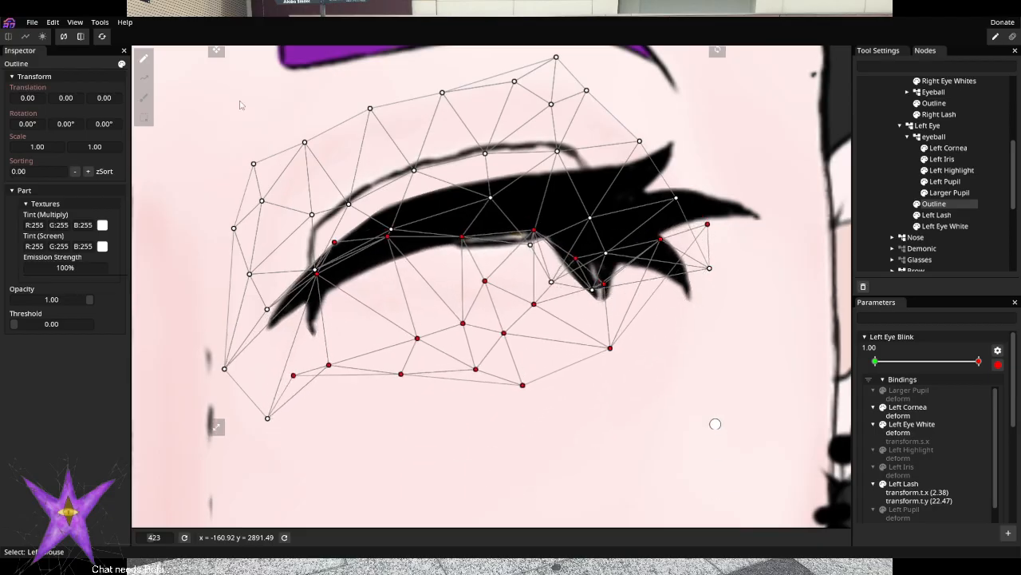
{"action": "left_click_drag", "start_coordinate": [240, 104], "coordinate": [653, 176]}
{"action": "left_click_drag", "start_coordinate": [550, 107], "coordinate": [560, 150]}
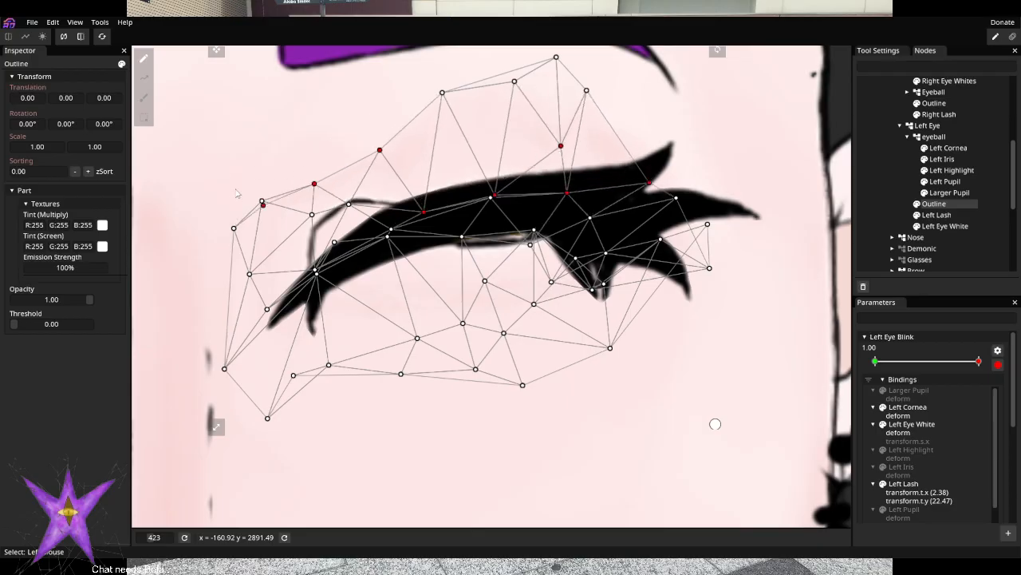
Tuck the Outline vertices at the eye's inner corner behind the lash and stop recording Left Eye Blink
{"action": "left_click_drag", "start_coordinate": [236, 193], "coordinate": [343, 262]}
{"action": "left_click_drag", "start_coordinate": [348, 206], "coordinate": [324, 253]}
{"action": "left_click_drag", "start_coordinate": [254, 274], "coordinate": [268, 290]}
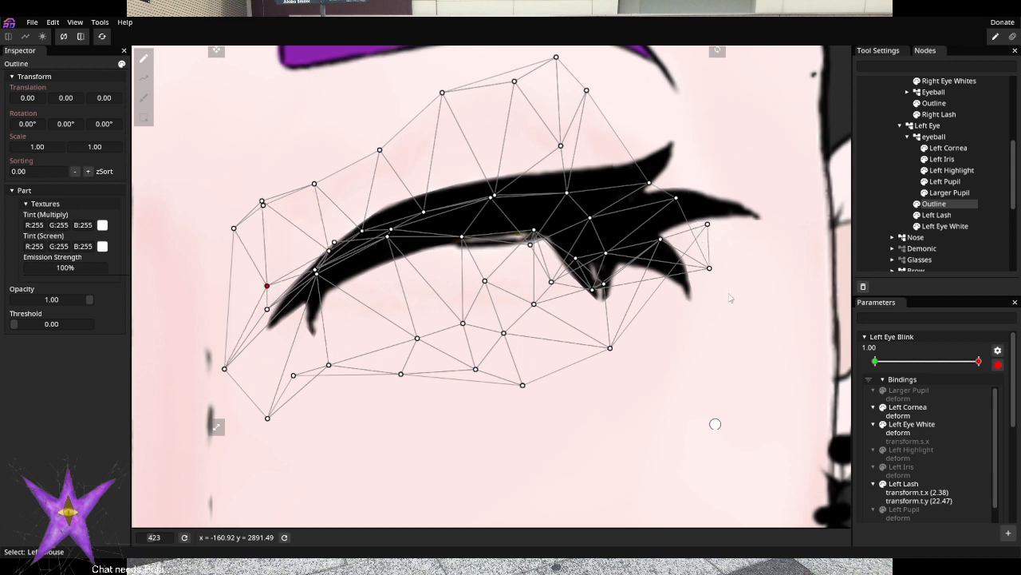
{"action": "left_click", "coordinate": [998, 364]}
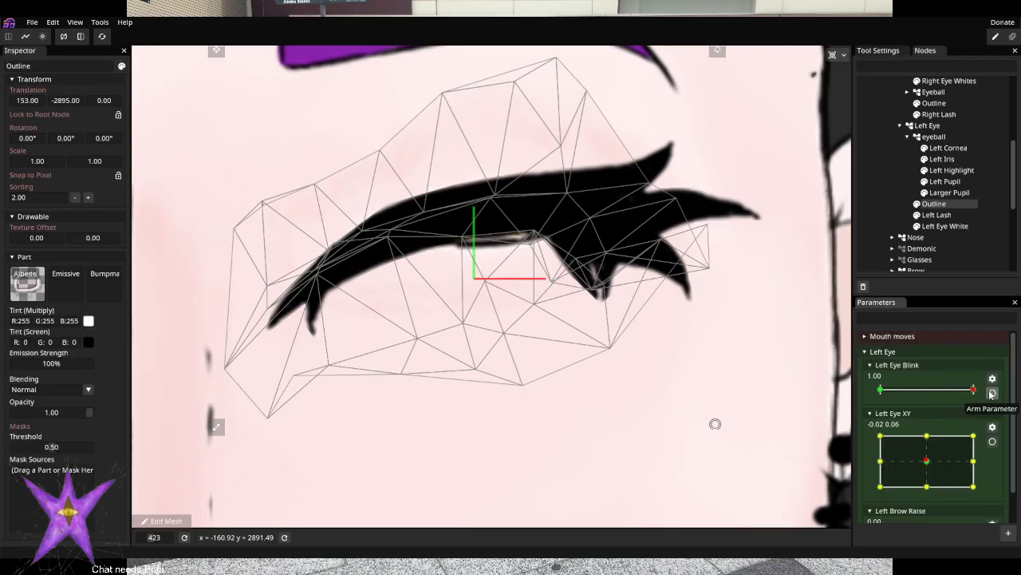
Record Left Eye Blink at 1.00 on the left eye's Outline, raising the vertices at the middle of the lash's underside behind it
{"action": "left_click", "coordinate": [903, 209], "text": "ctrl"}
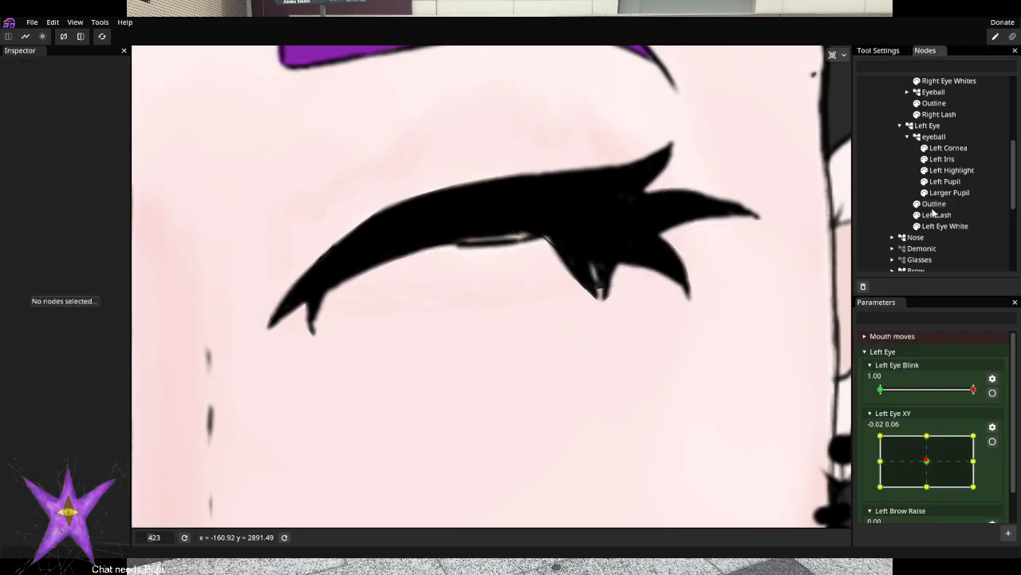
{"action": "left_click", "coordinate": [992, 392]}
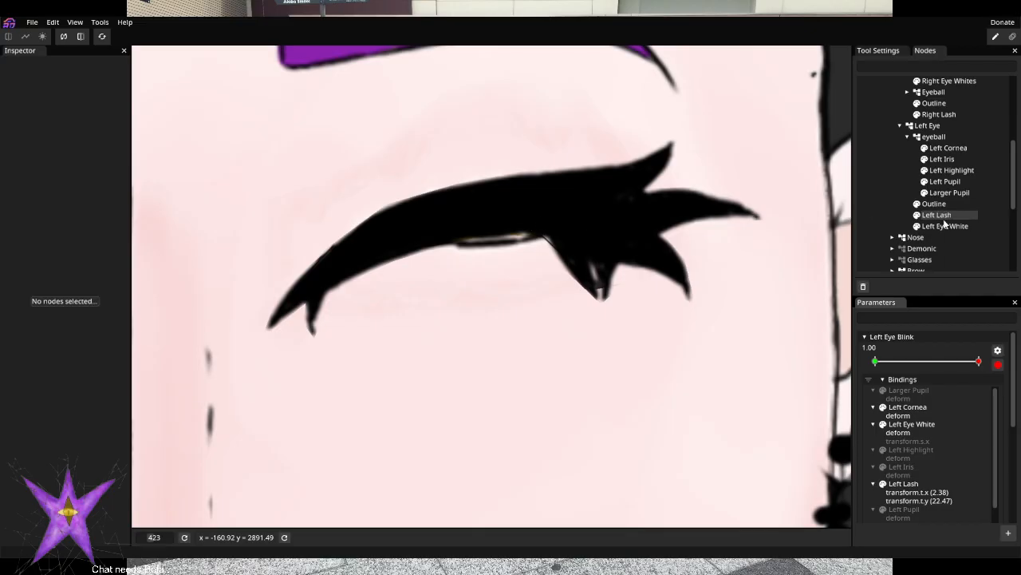
{"action": "key", "text": "ctrl+s"}
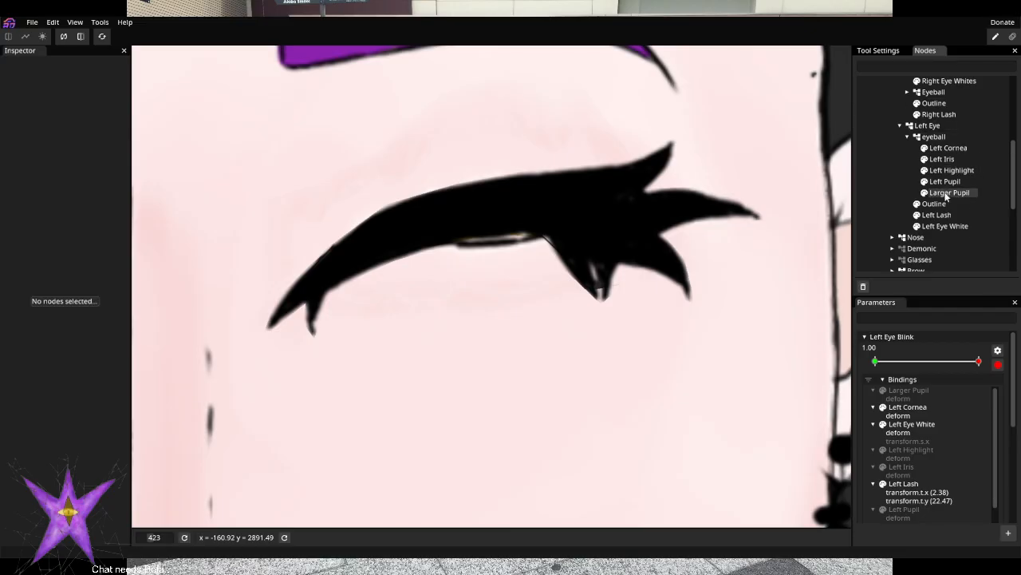
{"action": "left_click", "coordinate": [934, 204]}
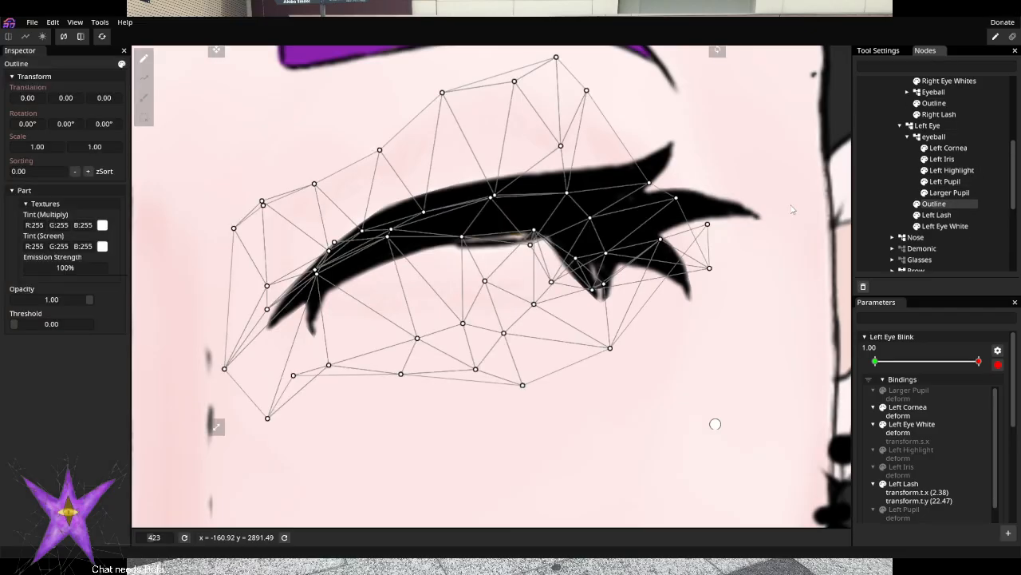
{"action": "left_click", "coordinate": [520, 214]}
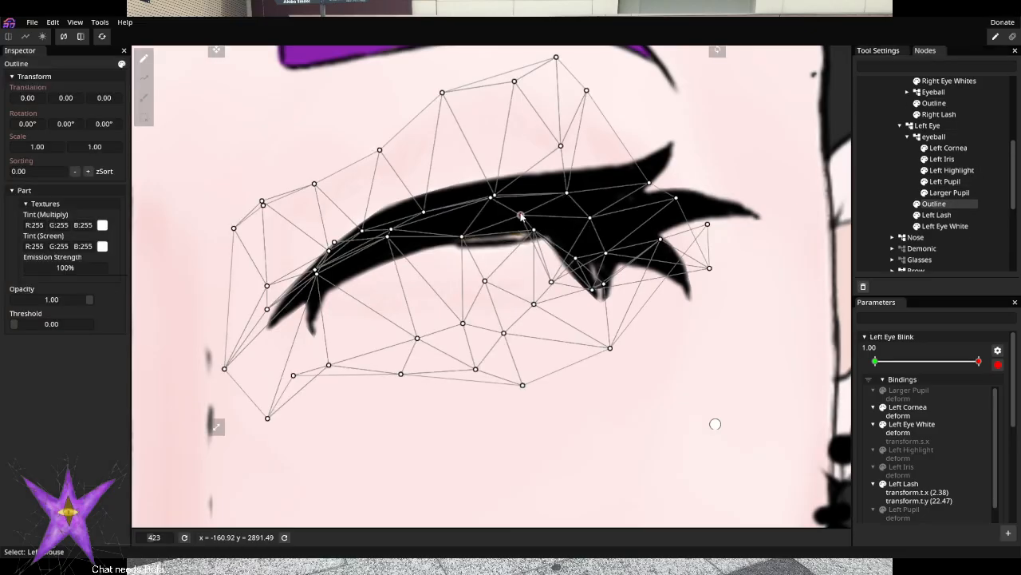
{"action": "left_click_drag", "start_coordinate": [533, 231], "coordinate": [533, 211]}
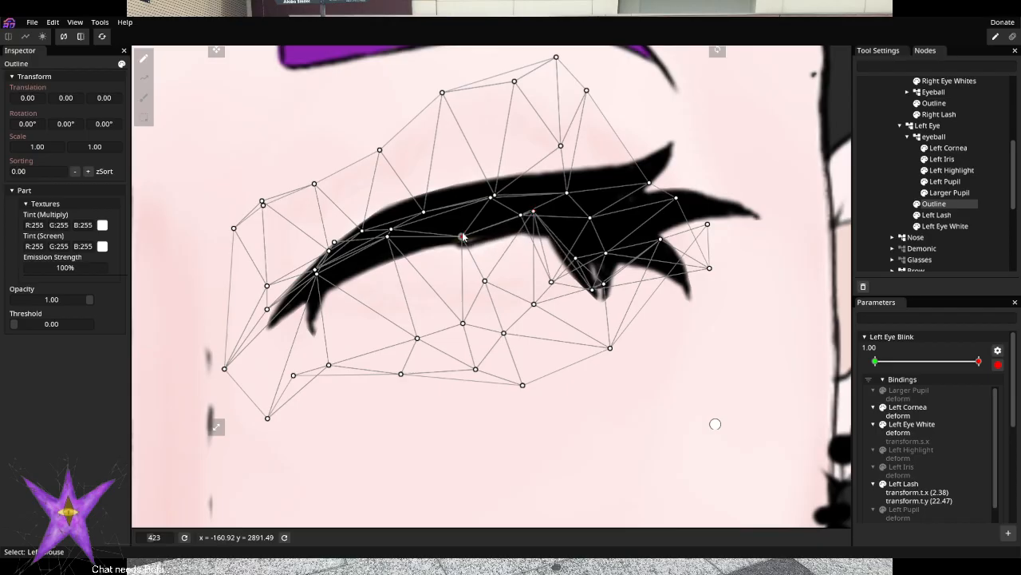
{"action": "left_click_drag", "start_coordinate": [462, 236], "coordinate": [456, 217]}
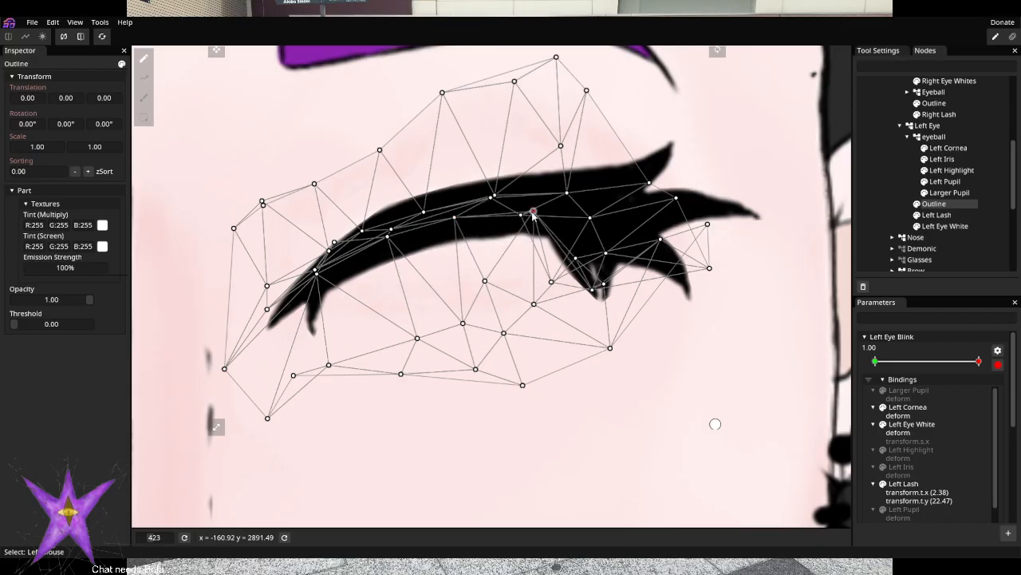
{"action": "left_click_drag", "start_coordinate": [532, 211], "coordinate": [533, 204]}
{"action": "left_click", "coordinate": [997, 364]}
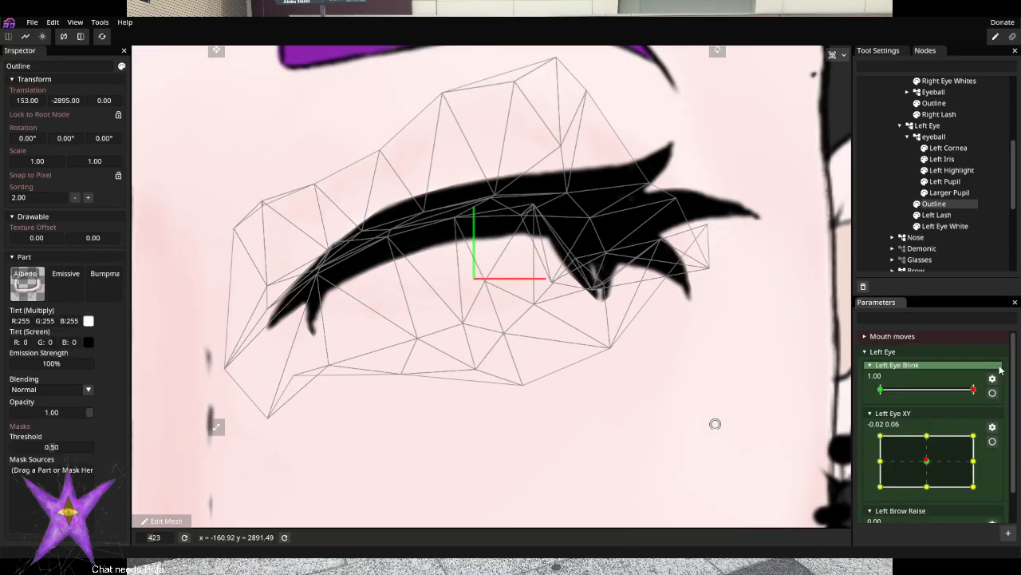
Preview the Left Eye Blink movement and check the Left Eye White mesh against the lash
{"action": "left_click_drag", "start_coordinate": [975, 390], "coordinate": [985, 413]}
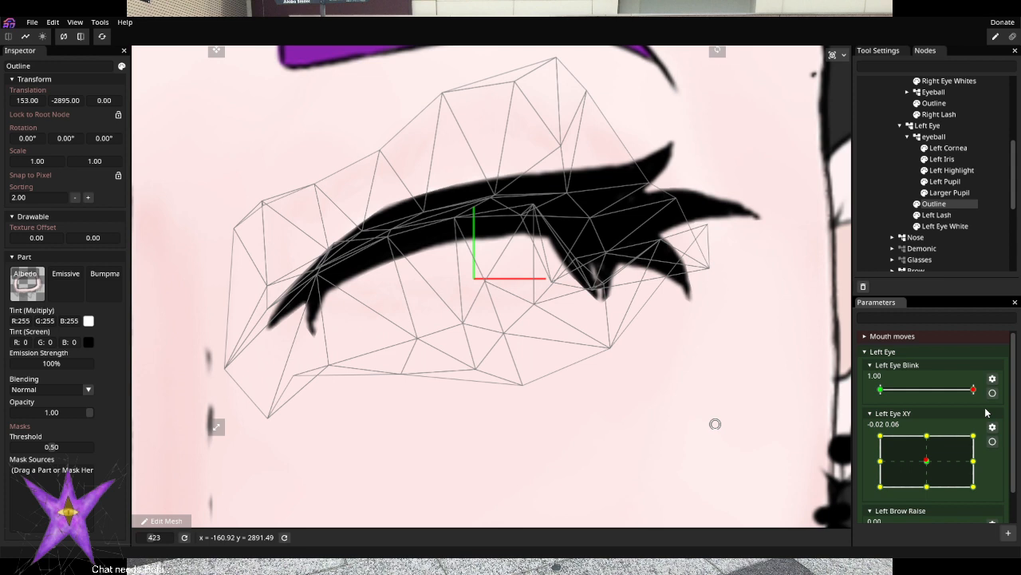
{"action": "left_click", "coordinate": [954, 227]}
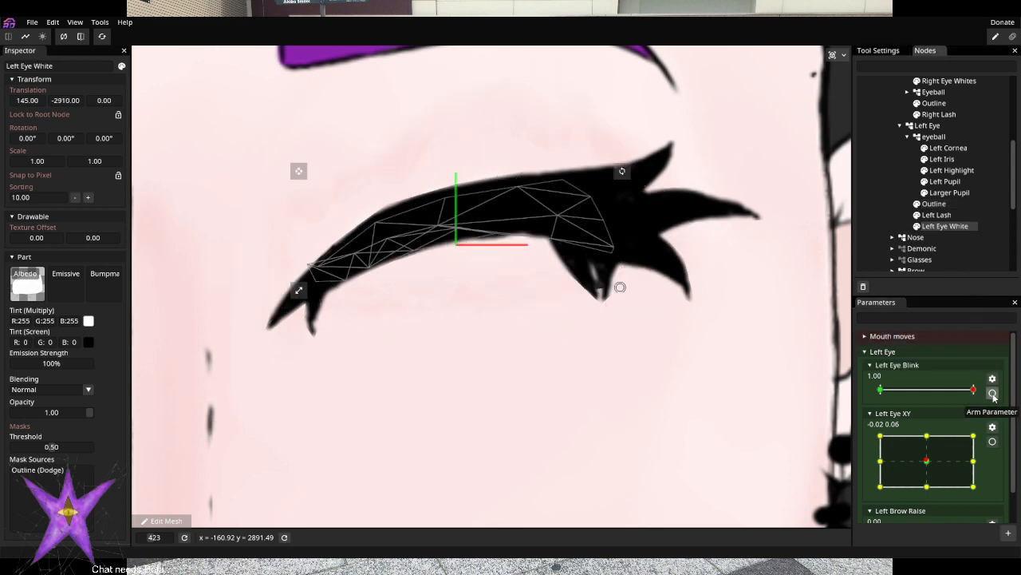
{"action": "left_click_drag", "start_coordinate": [970, 395], "coordinate": [1003, 392]}
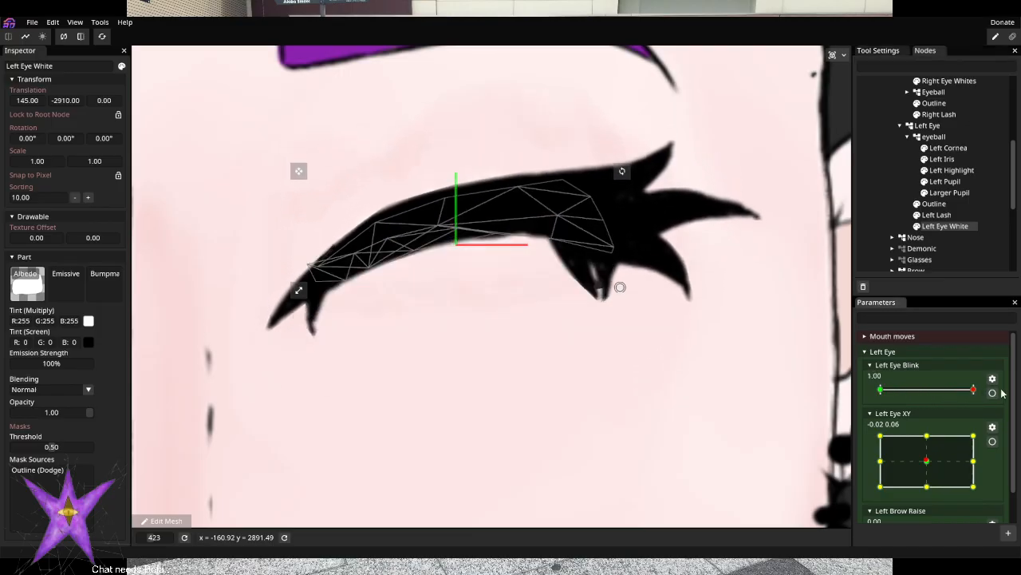
Record Left Eye Blink on the Outline again, pulling its outer-corner and nearby lower vertices in behind the lash
{"action": "left_click", "coordinate": [938, 204]}
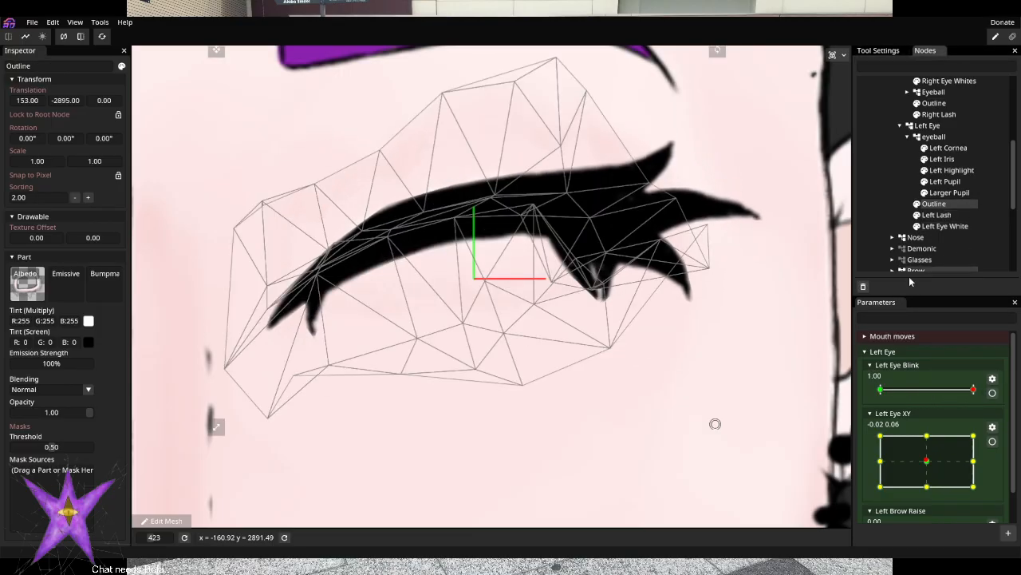
{"action": "left_click", "coordinate": [992, 392]}
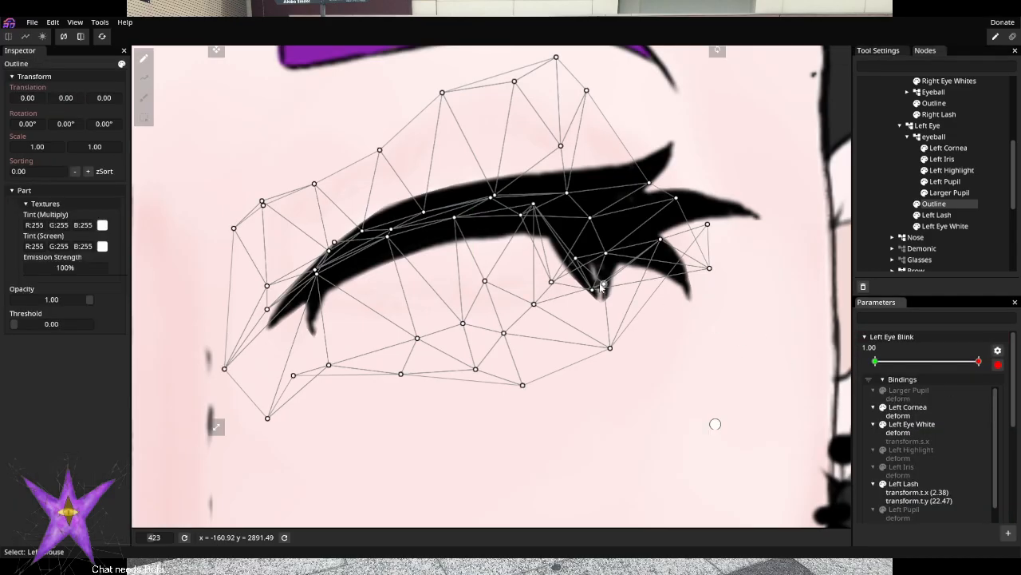
{"action": "left_click_drag", "start_coordinate": [595, 277], "coordinate": [595, 219]}
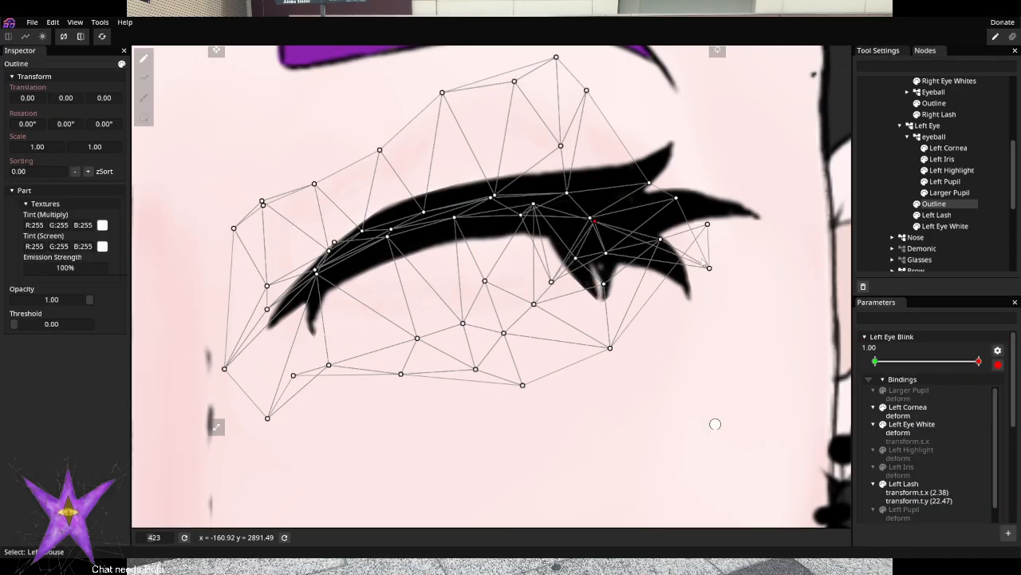
{"action": "left_click_drag", "start_coordinate": [716, 273], "coordinate": [646, 226]}
{"action": "left_click", "coordinate": [651, 233]}
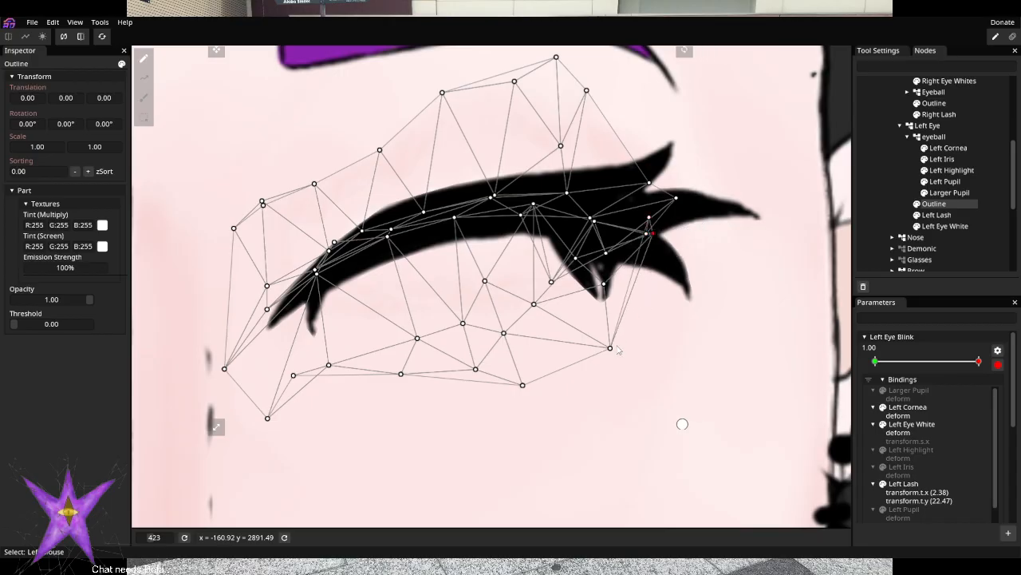
{"action": "left_click_drag", "start_coordinate": [619, 350], "coordinate": [578, 310]}
{"action": "left_click_drag", "start_coordinate": [523, 386], "coordinate": [508, 216]}
{"action": "left_click_drag", "start_coordinate": [533, 304], "coordinate": [556, 196]}
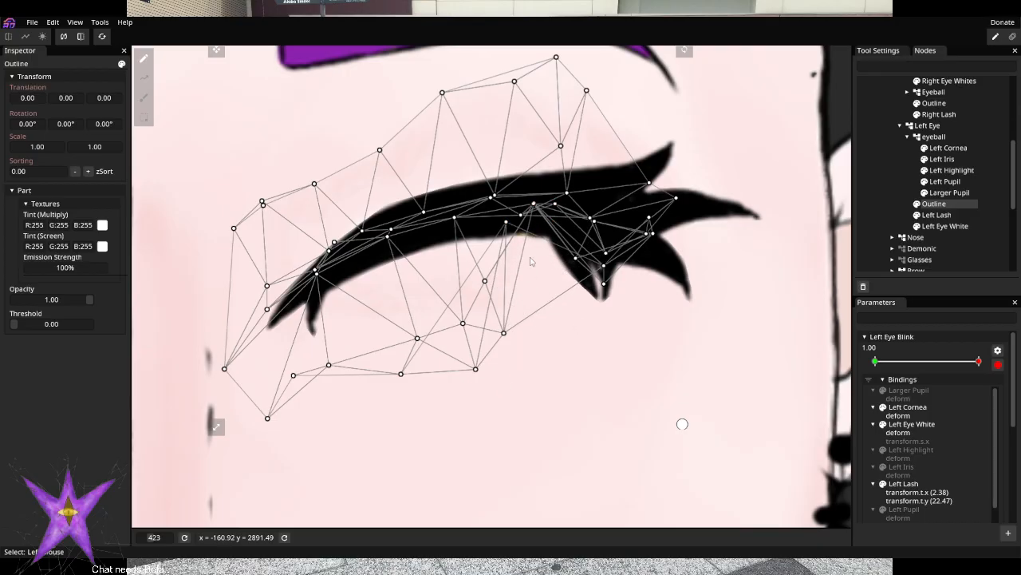
Raise the Outline's remaining lower vertices toward the lash and draw the inner-corner vertices in around the lash tip
{"action": "left_click_drag", "start_coordinate": [531, 257], "coordinate": [353, 406]}
{"action": "left_click_drag", "start_coordinate": [419, 339], "coordinate": [402, 251]}
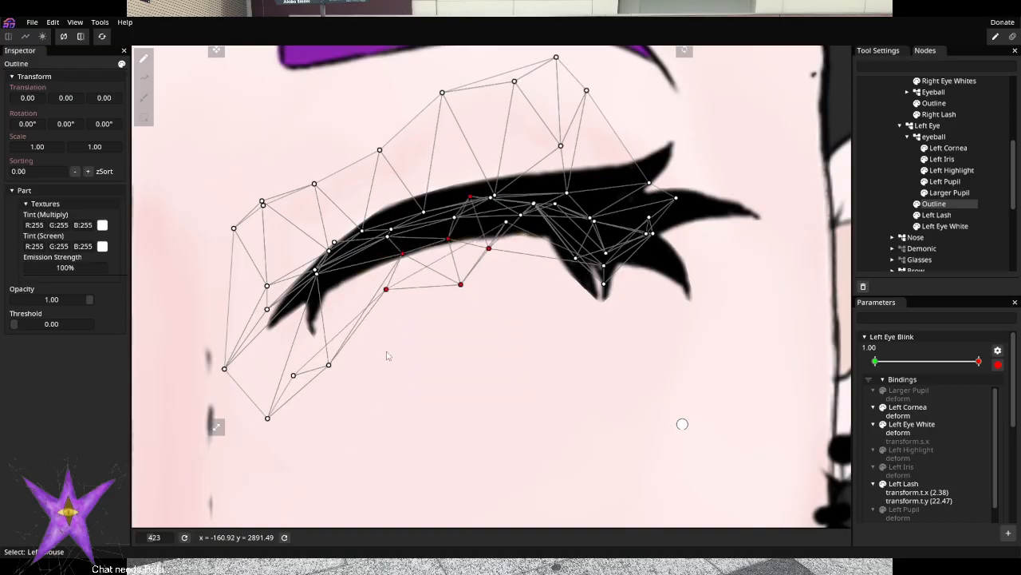
{"action": "left_click_drag", "start_coordinate": [387, 337], "coordinate": [219, 434]}
{"action": "left_click_drag", "start_coordinate": [292, 375], "coordinate": [311, 283]}
{"action": "left_click_drag", "start_coordinate": [225, 139], "coordinate": [325, 245]}
{"action": "left_click_drag", "start_coordinate": [264, 204], "coordinate": [279, 235]}
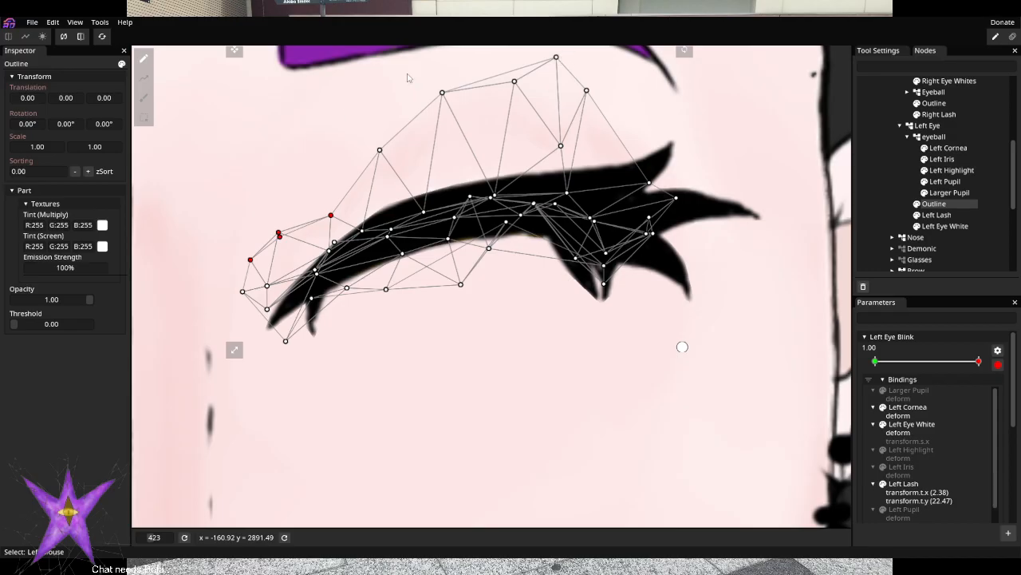
Lower the Outline's upper vertices toward the lash, stop recording, and preview the blink at a partly closed position
{"action": "left_click_drag", "start_coordinate": [415, 70], "coordinate": [623, 155]}
{"action": "left_click_drag", "start_coordinate": [588, 99], "coordinate": [591, 130]}
{"action": "left_click_drag", "start_coordinate": [555, 62], "coordinate": [559, 112]}
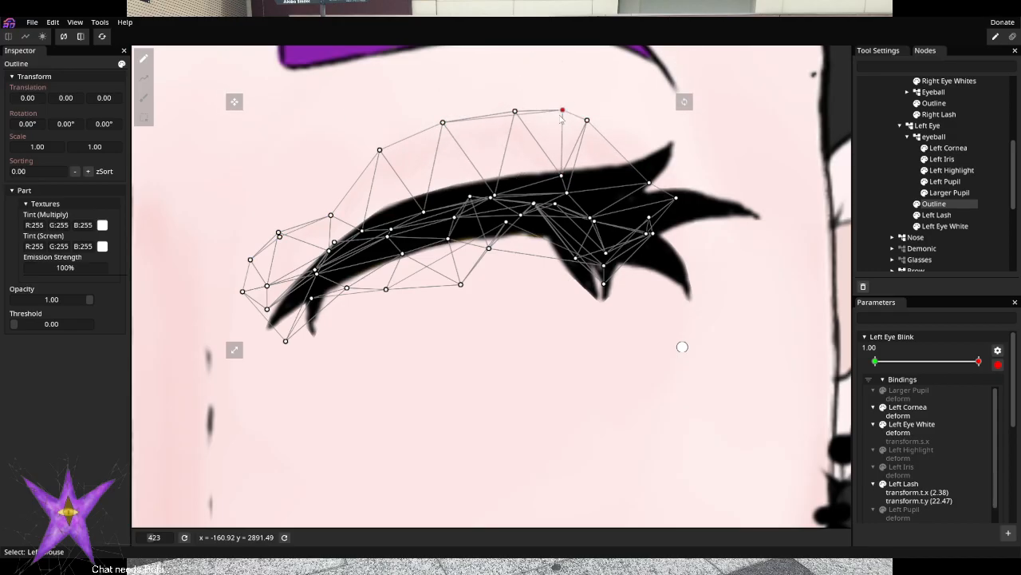
{"action": "left_click_drag", "start_coordinate": [379, 148], "coordinate": [384, 179]}
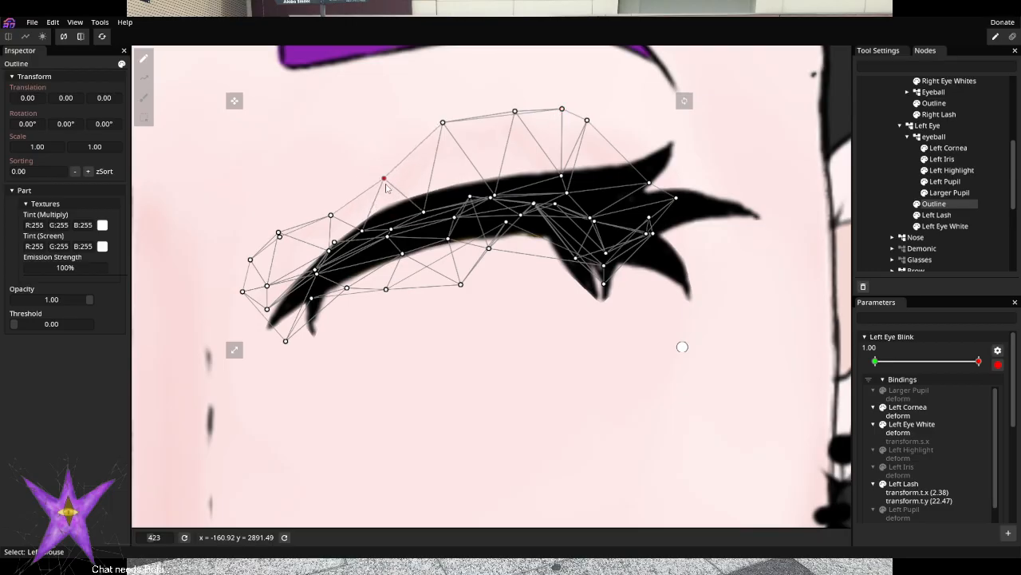
{"action": "left_click", "coordinate": [997, 364]}
{"action": "left_click_drag", "start_coordinate": [975, 392], "coordinate": [953, 410]}
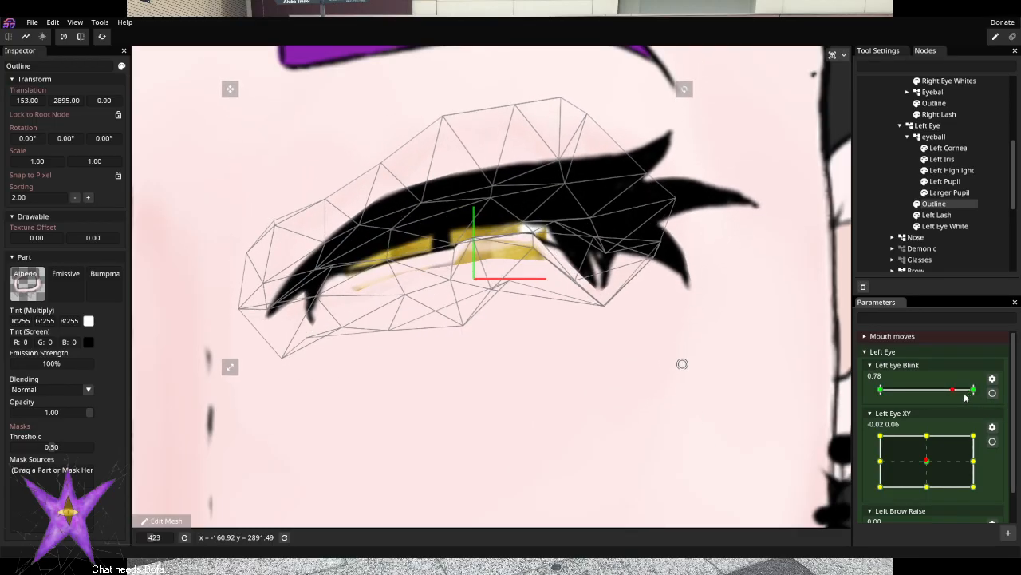
Lower and spread the Outline vertices around the middle of the lash at blink 1.00, and preview the blink
{"action": "left_click", "coordinate": [992, 392]}
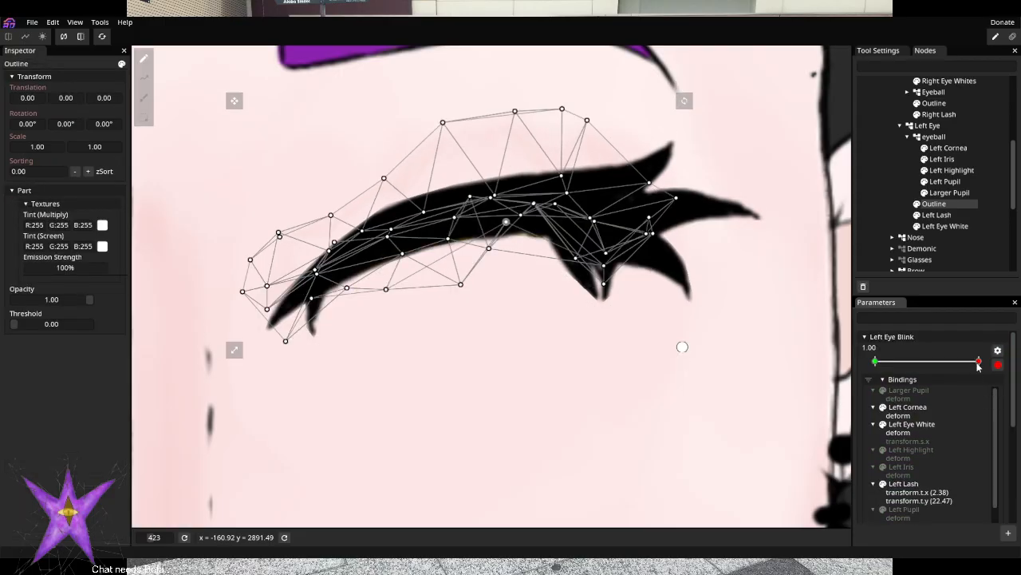
{"action": "left_click_drag", "start_coordinate": [487, 254], "coordinate": [515, 292]}
{"action": "left_click_drag", "start_coordinate": [512, 225], "coordinate": [519, 341]}
{"action": "left_click_drag", "start_coordinate": [522, 215], "coordinate": [519, 253]}
{"action": "mouse_move", "coordinate": [555, 207]}
{"action": "left_mouse_down"}
{"action": "mouse_move", "coordinate": [552, 256]}
{"action": "mouse_move", "coordinate": [551, 220]}
{"action": "left_mouse_up"}
{"action": "mouse_move", "coordinate": [448, 225]}
{"action": "left_mouse_down"}
{"action": "mouse_move", "coordinate": [485, 290]}
{"action": "mouse_move", "coordinate": [458, 233]}
{"action": "left_mouse_up"}
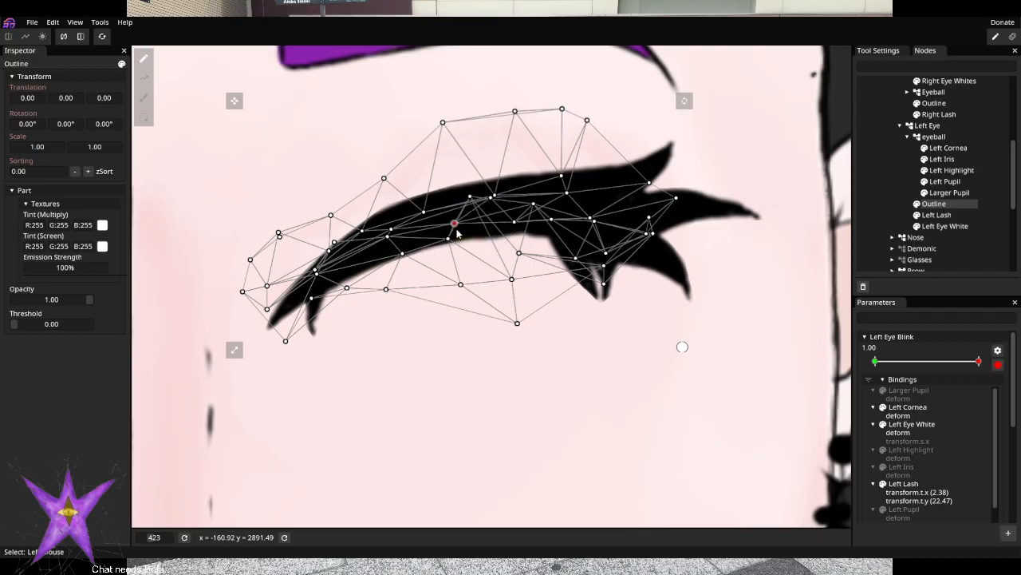
{"action": "left_click", "coordinate": [998, 365]}
{"action": "left_click", "coordinate": [969, 391]}
{"action": "mouse_move", "coordinate": [970, 396]}
{"action": "left_mouse_down"}
{"action": "mouse_move", "coordinate": [953, 397]}
{"action": "mouse_move", "coordinate": [982, 395]}
{"action": "left_mouse_up"}
Record Left Eye Blink on Left Eye White, moving its middle lower vertex down to the lash's underside, and preview the blink
{"action": "left_click", "coordinate": [992, 393]}
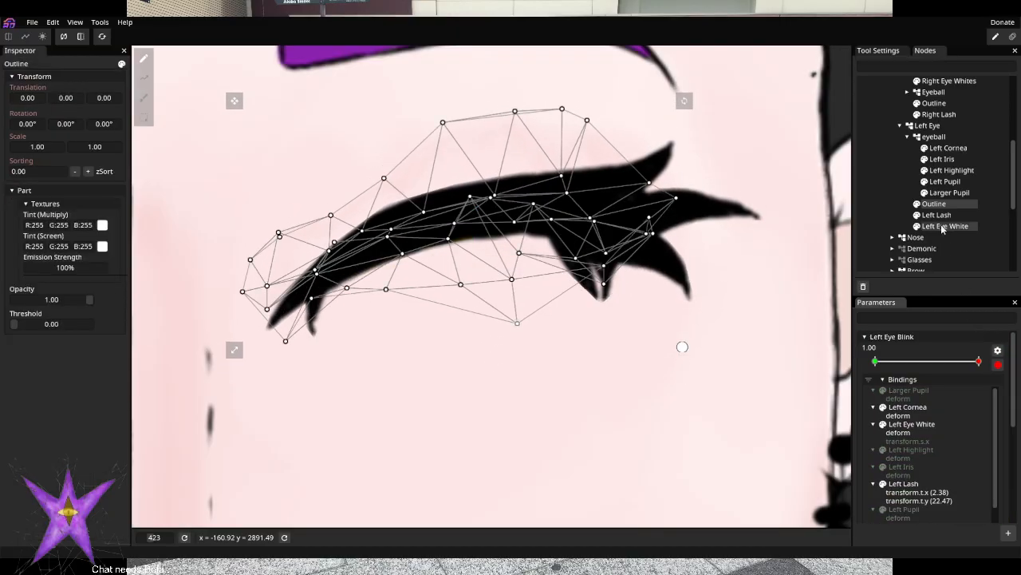
{"action": "left_click", "coordinate": [945, 226]}
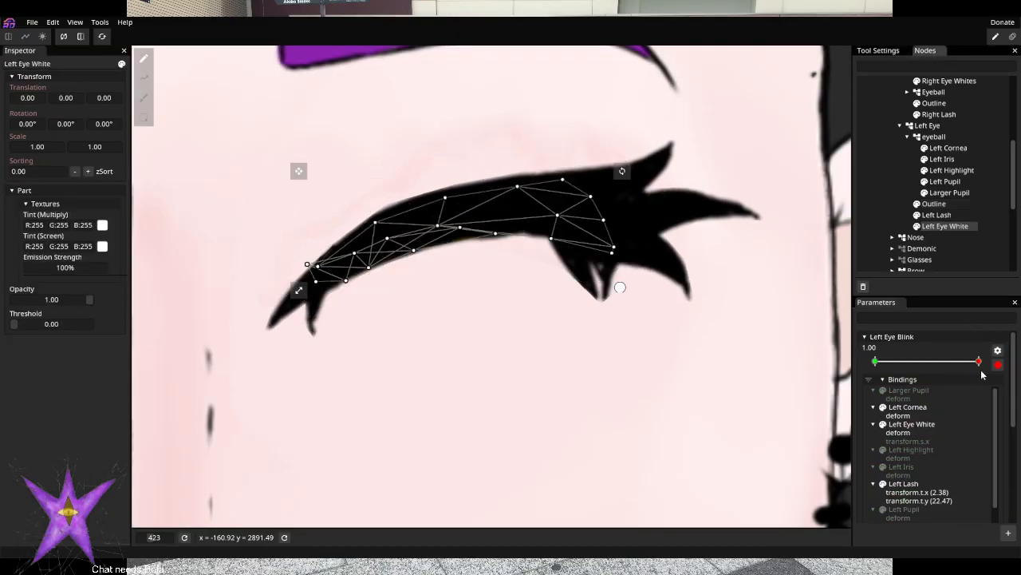
{"action": "mouse_move", "coordinate": [980, 364]}
{"action": "left_mouse_down"}
{"action": "mouse_move", "coordinate": [883, 366]}
{"action": "mouse_move", "coordinate": [980, 363]}
{"action": "left_mouse_up"}
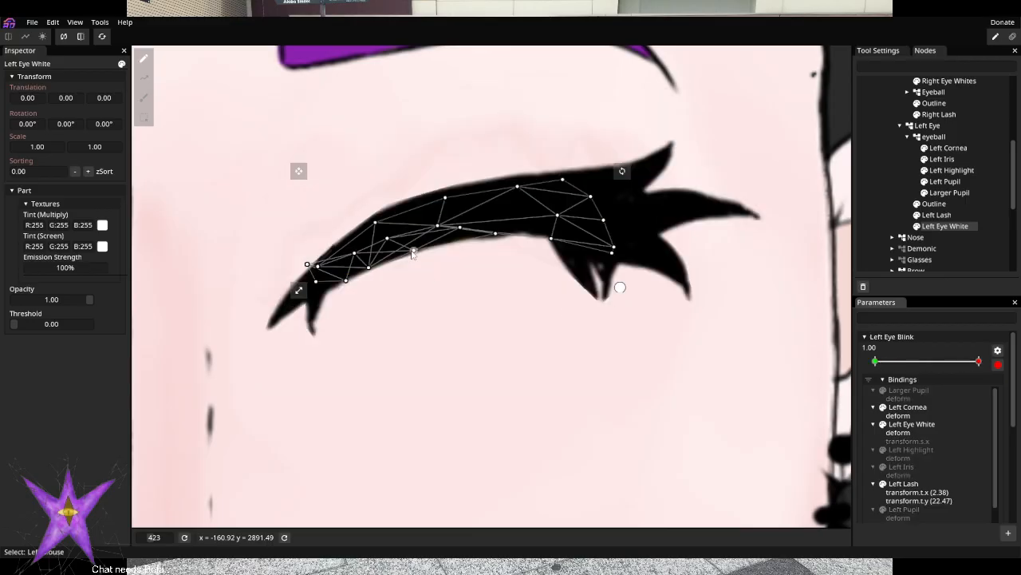
{"action": "left_click_drag", "start_coordinate": [463, 237], "coordinate": [451, 254]}
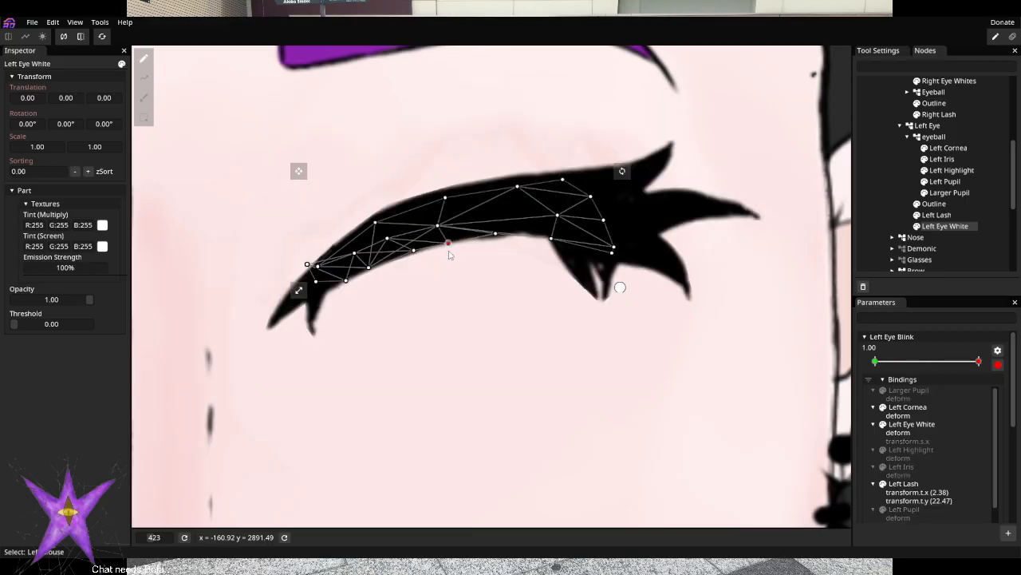
{"action": "left_click", "coordinate": [999, 365]}
{"action": "mouse_move", "coordinate": [974, 389]}
{"action": "left_mouse_down"}
{"action": "mouse_move", "coordinate": [941, 391]}
{"action": "mouse_move", "coordinate": [974, 398]}
{"action": "left_mouse_up"}
Reselect the left eye's Outline while recording the blink and move its lowest vertices near the inner corner down below the lash
{"action": "left_click", "coordinate": [992, 393]}
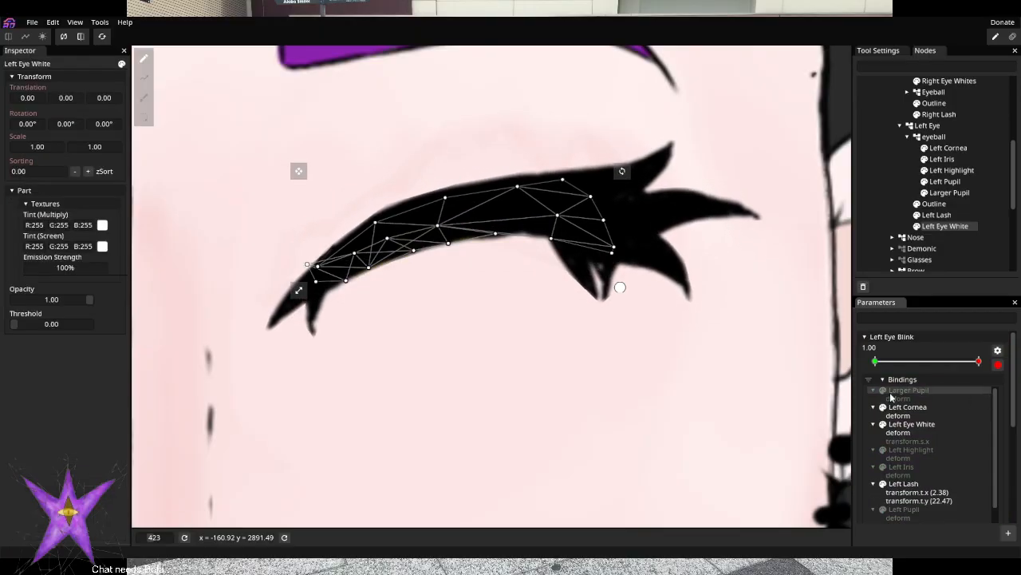
{"action": "left_click", "coordinate": [937, 214]}
{"action": "left_click", "coordinate": [935, 204]}
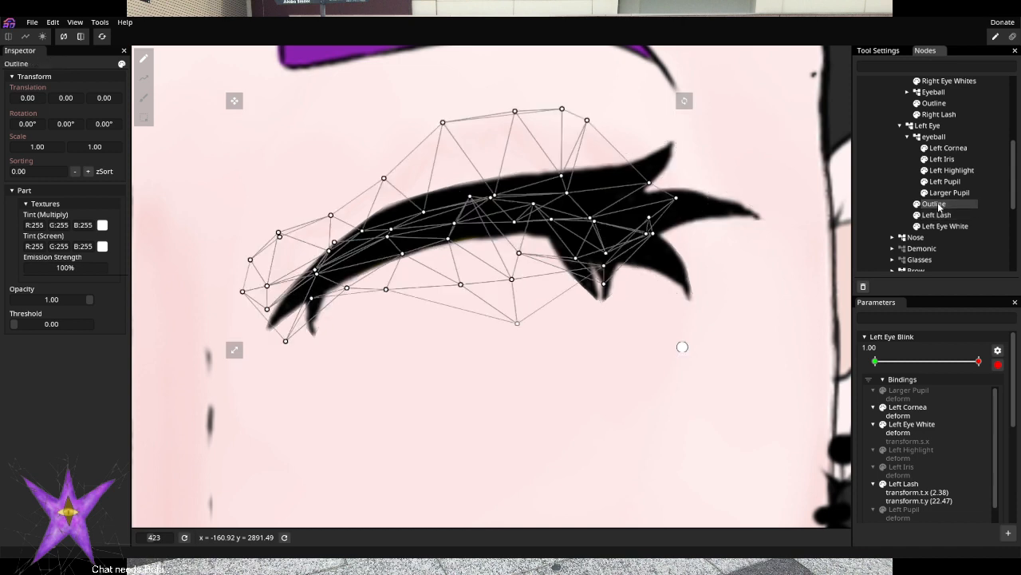
{"action": "left_click_drag", "start_coordinate": [385, 292], "coordinate": [390, 310]}
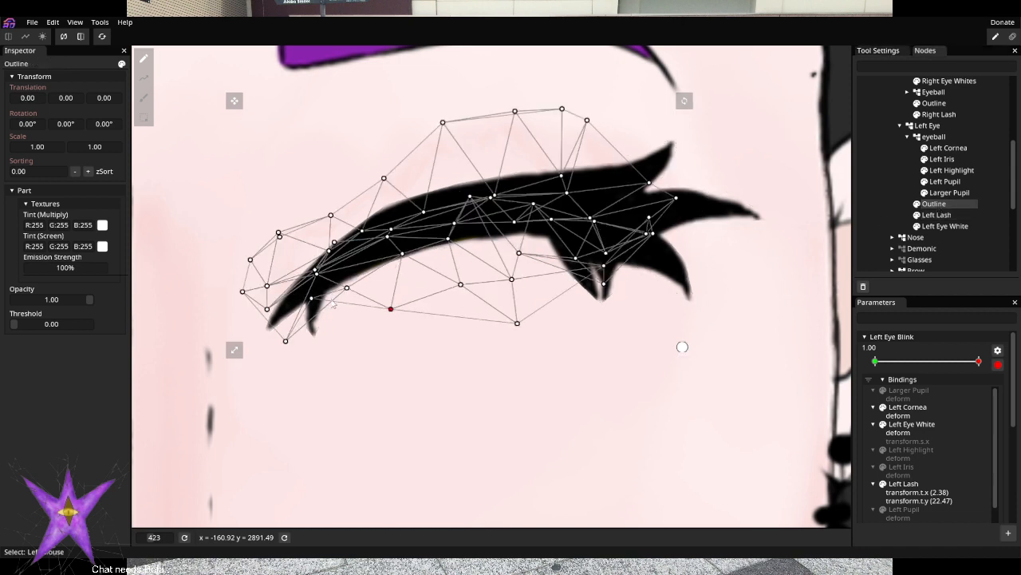
{"action": "left_click_drag", "start_coordinate": [310, 299], "coordinate": [330, 336]}
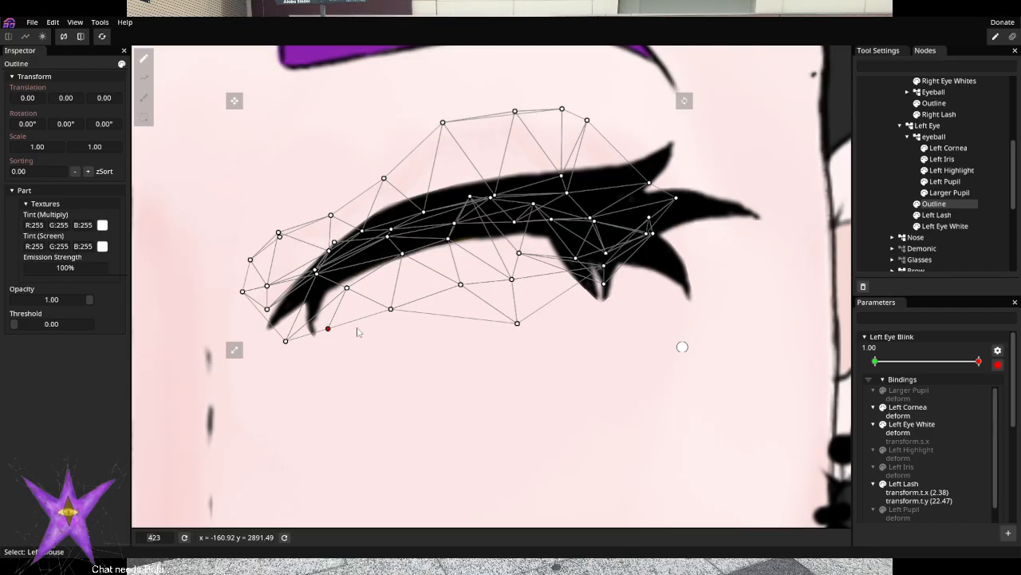
{"action": "left_click", "coordinate": [343, 285]}
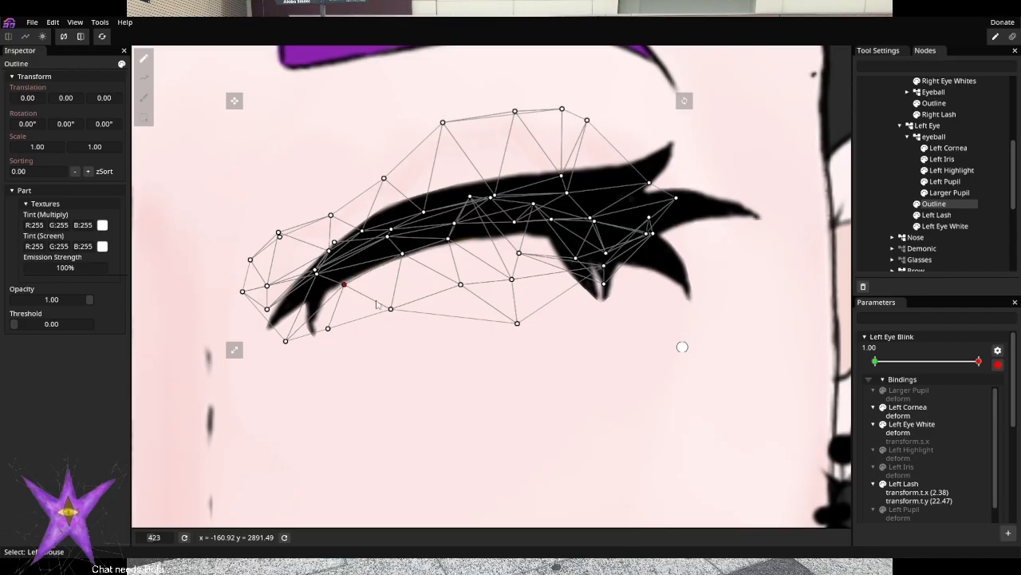
Move the Outline's inner-corner, middle and outer vertices inside the lash at blink 1.00, and stop recording Left Eye Blink
{"action": "left_click", "coordinate": [341, 252]}
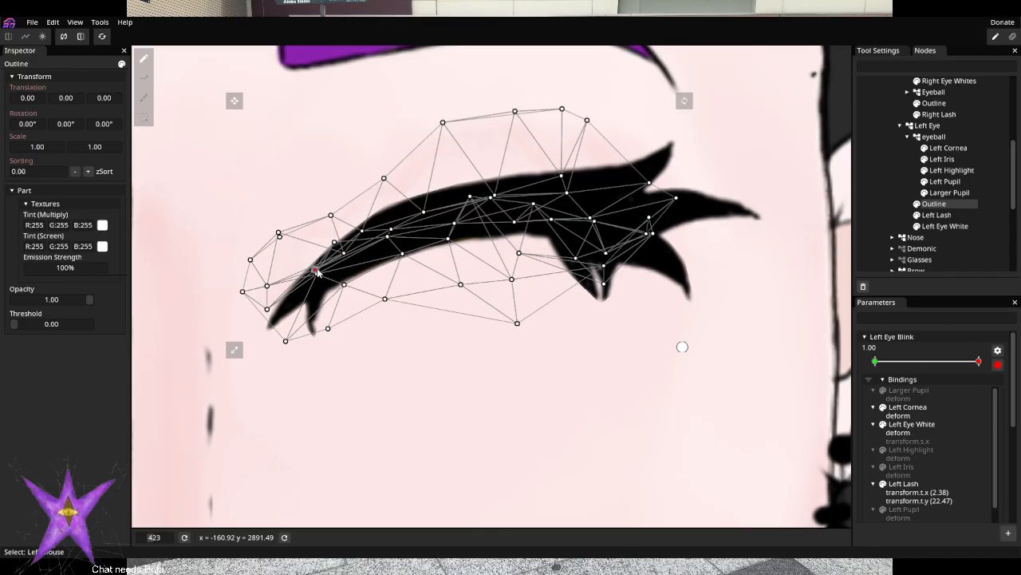
{"action": "left_click", "coordinate": [316, 271]}
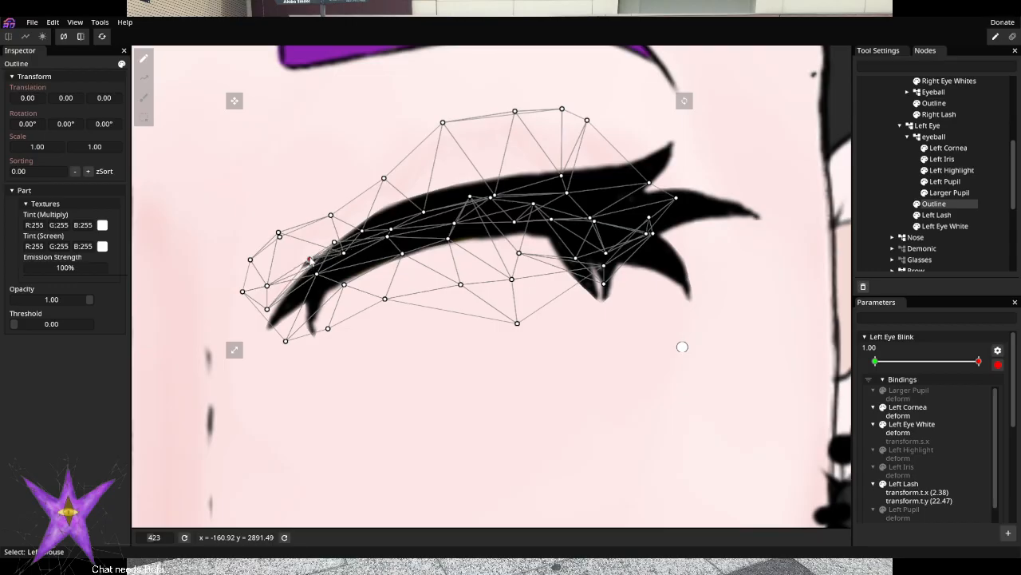
{"action": "left_click", "coordinate": [329, 282]}
{"action": "left_click_drag", "start_coordinate": [388, 240], "coordinate": [498, 220]}
{"action": "left_click_drag", "start_coordinate": [565, 183], "coordinate": [608, 197]}
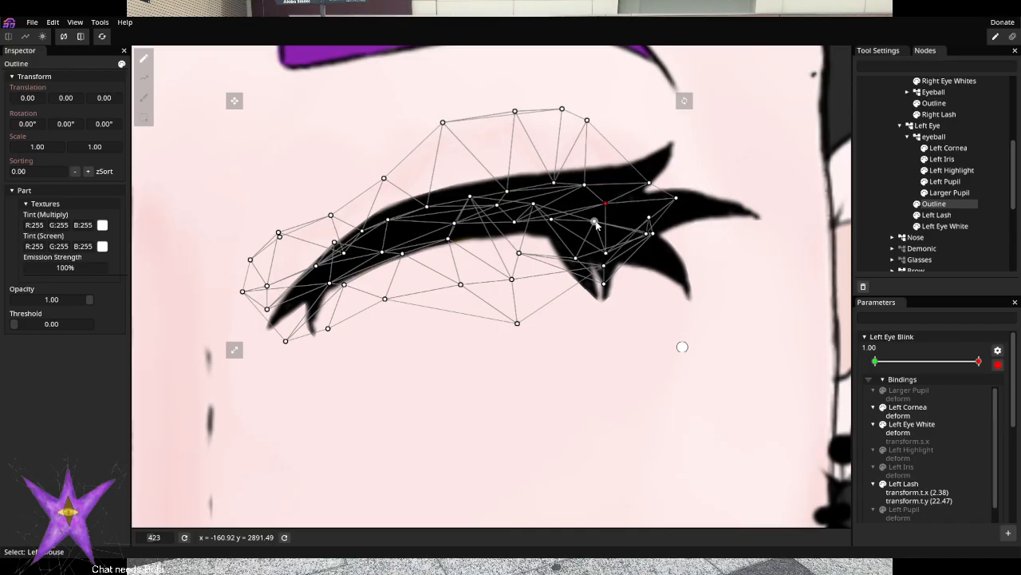
{"action": "left_click", "coordinate": [998, 364]}
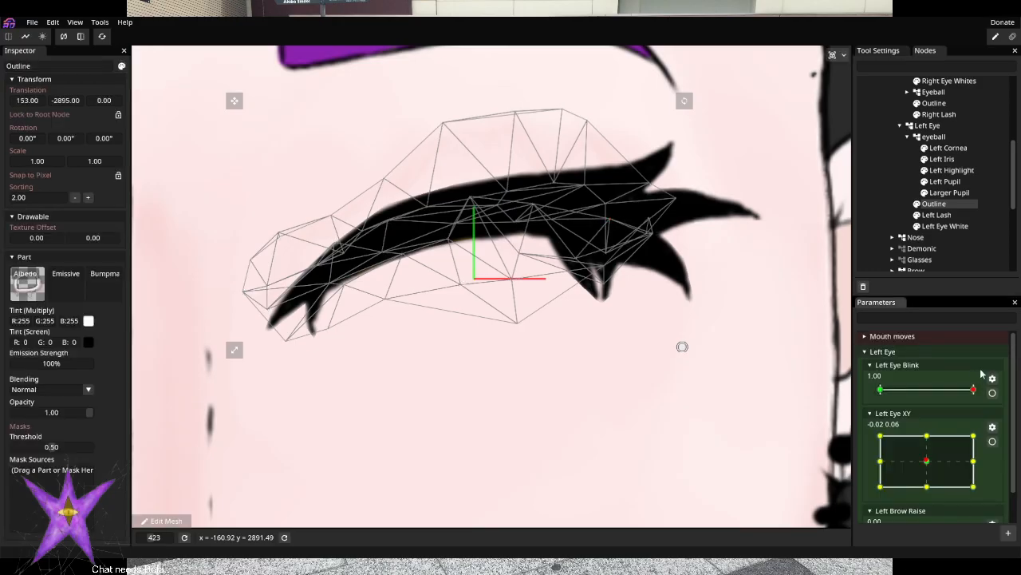
Preview the left eye blink on the whole face, returning Left Eye Blink to 0.00
{"action": "mouse_move", "coordinate": [975, 389]}
{"action": "left_mouse_down"}
{"action": "mouse_move", "coordinate": [965, 392]}
{"action": "mouse_move", "coordinate": [988, 389]}
{"action": "left_mouse_up"}
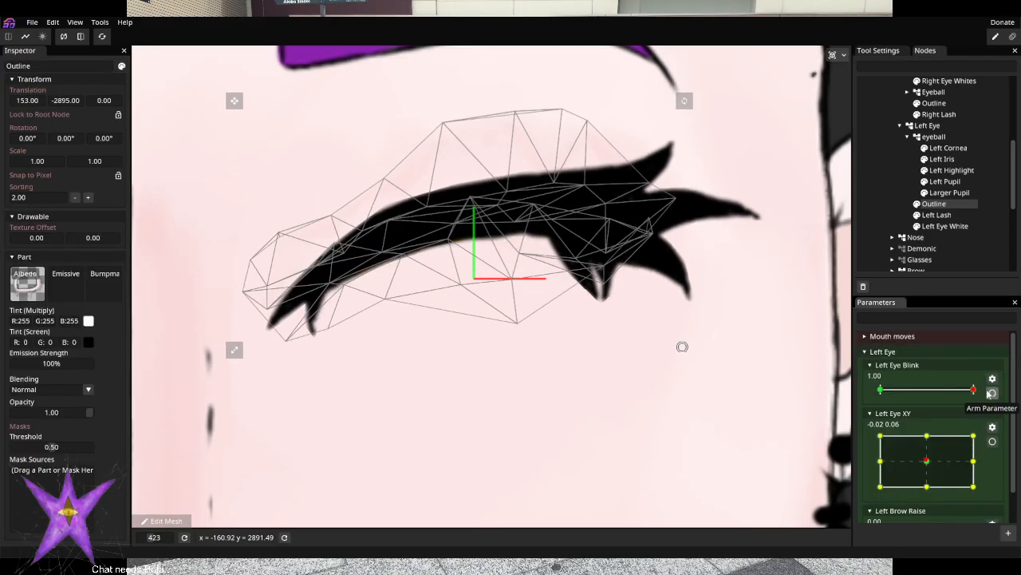
{"action": "left_click", "coordinate": [992, 392]}
{"action": "key", "text": "ctrl+z"}
{"action": "scroll", "coordinate": [680, 387], "scroll_direction": "down", "scroll_amount": 6}
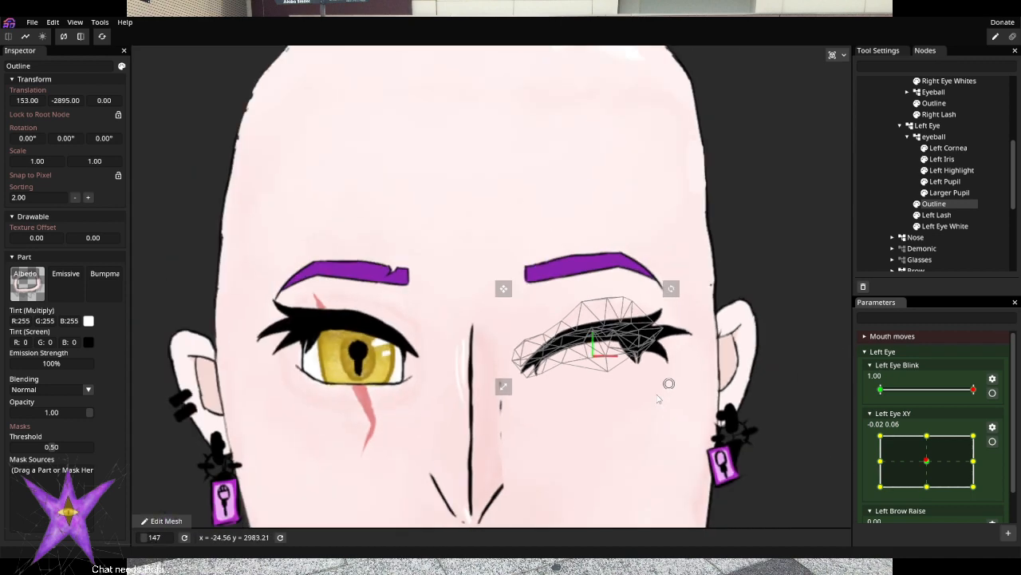
{"action": "scroll", "coordinate": [683, 384], "scroll_direction": "up", "scroll_amount": 1}
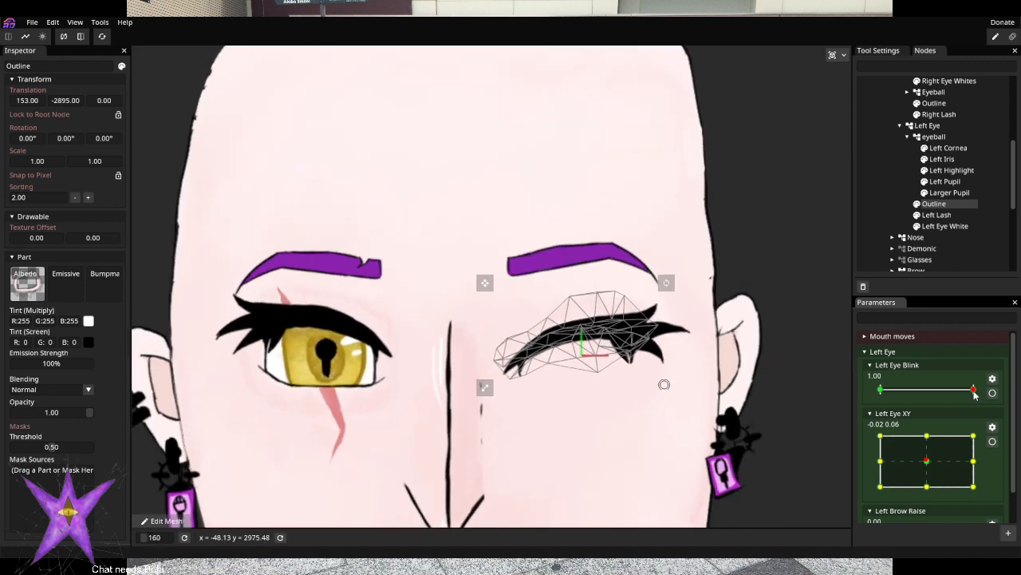
{"action": "left_click_drag", "start_coordinate": [974, 394], "coordinate": [1006, 407]}
{"action": "left_click_drag", "start_coordinate": [975, 390], "coordinate": [839, 417]}
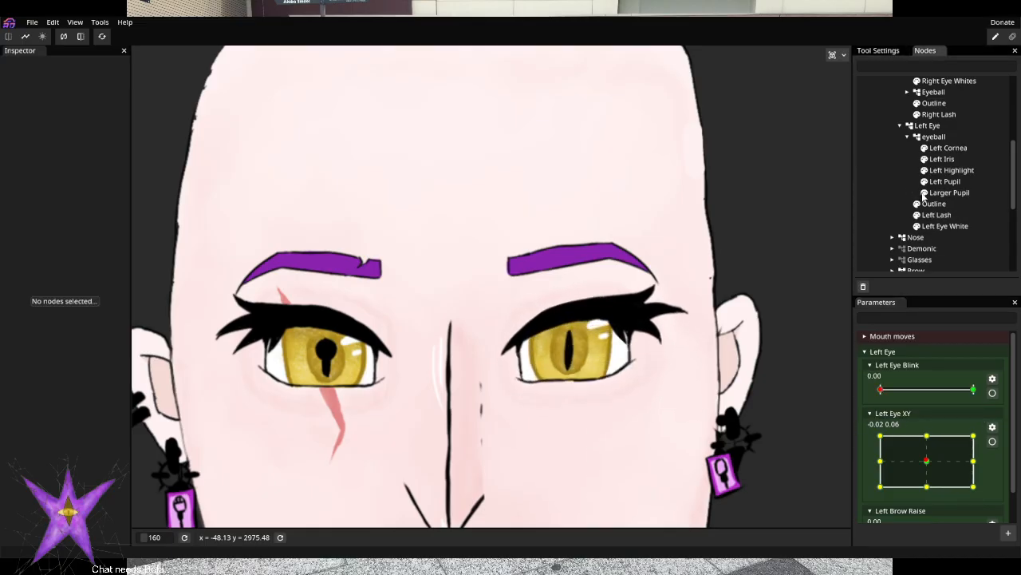
Test the left eye's gaze at XY -1.00, 1.00 together with the blink, and return the gaze near the centre
{"action": "left_click_drag", "start_coordinate": [925, 464], "coordinate": [878, 433]}
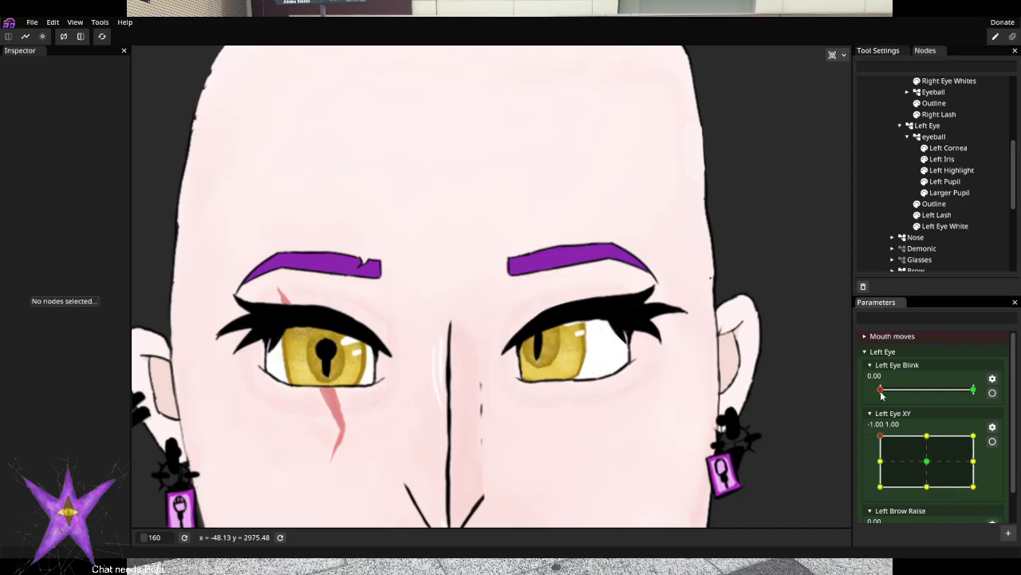
{"action": "left_click_drag", "start_coordinate": [881, 394], "coordinate": [794, 392]}
{"action": "left_click_drag", "start_coordinate": [893, 445], "coordinate": [928, 467]}
Collapse the Left Eye group, expand the Brow group in the node tree, and select Right Brow
{"action": "scroll", "coordinate": [942, 459], "scroll_direction": "down", "scroll_amount": 1}
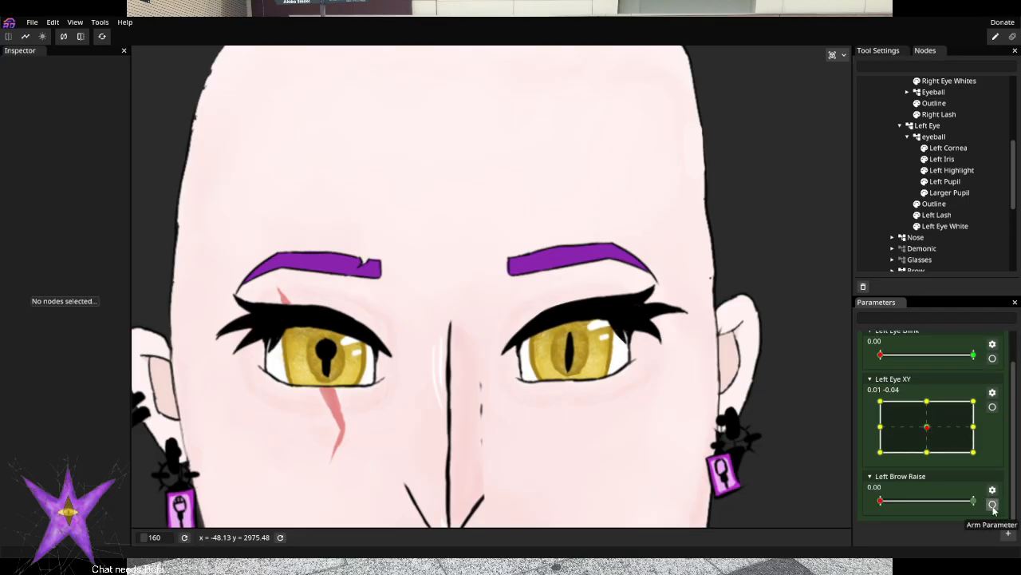
{"action": "left_click", "coordinate": [899, 126]}
{"action": "scroll", "coordinate": [945, 145], "scroll_direction": "up", "scroll_amount": 4}
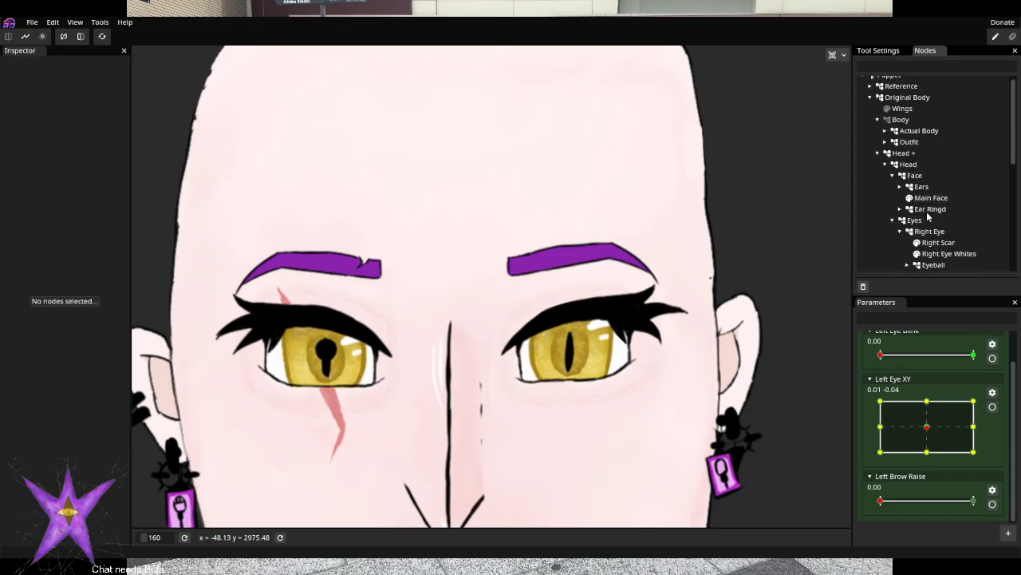
{"action": "scroll", "coordinate": [929, 204], "scroll_direction": "down", "scroll_amount": 2}
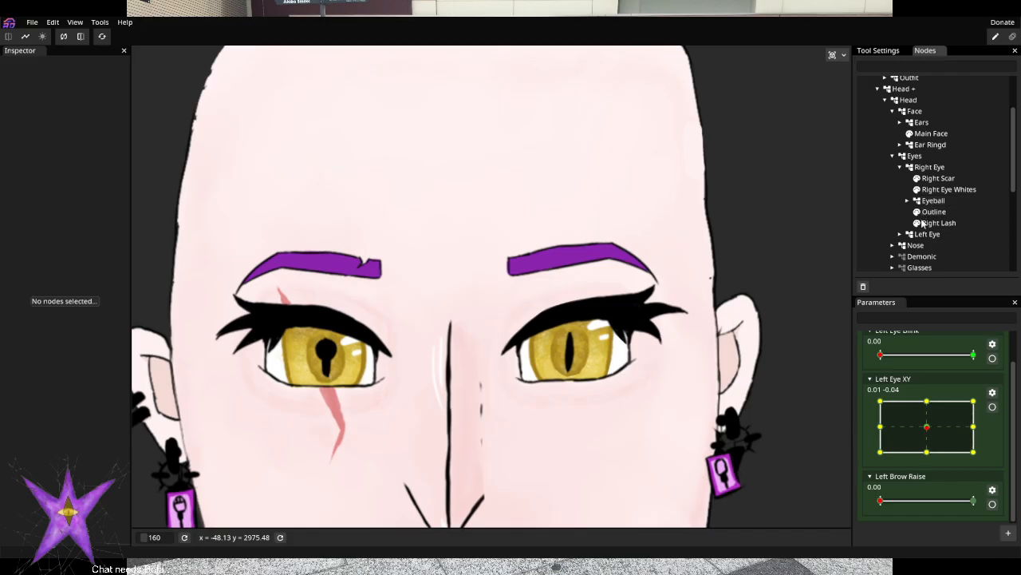
{"action": "scroll", "coordinate": [926, 240], "scroll_direction": "down", "scroll_amount": 1}
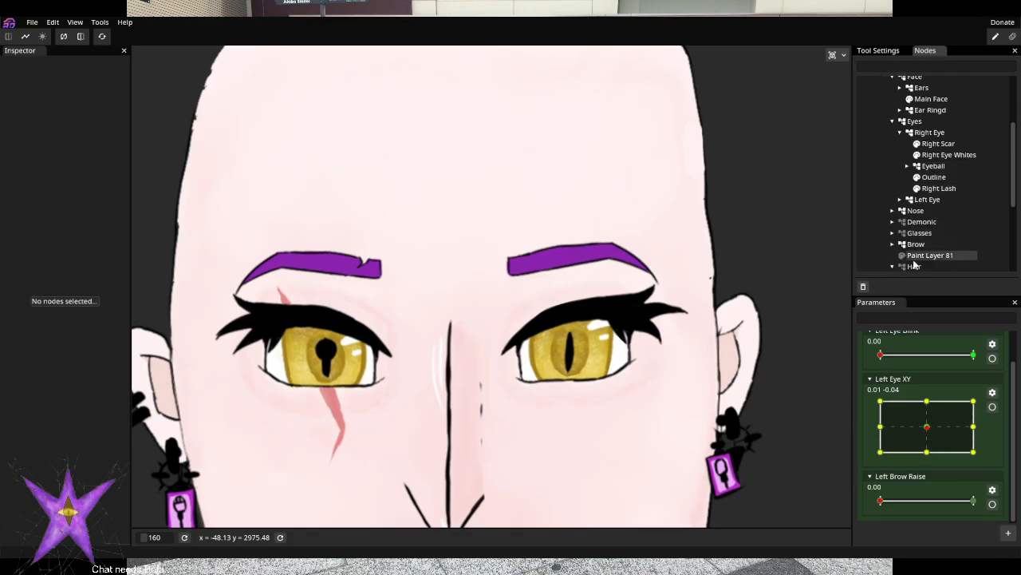
{"action": "left_click", "coordinate": [917, 254]}
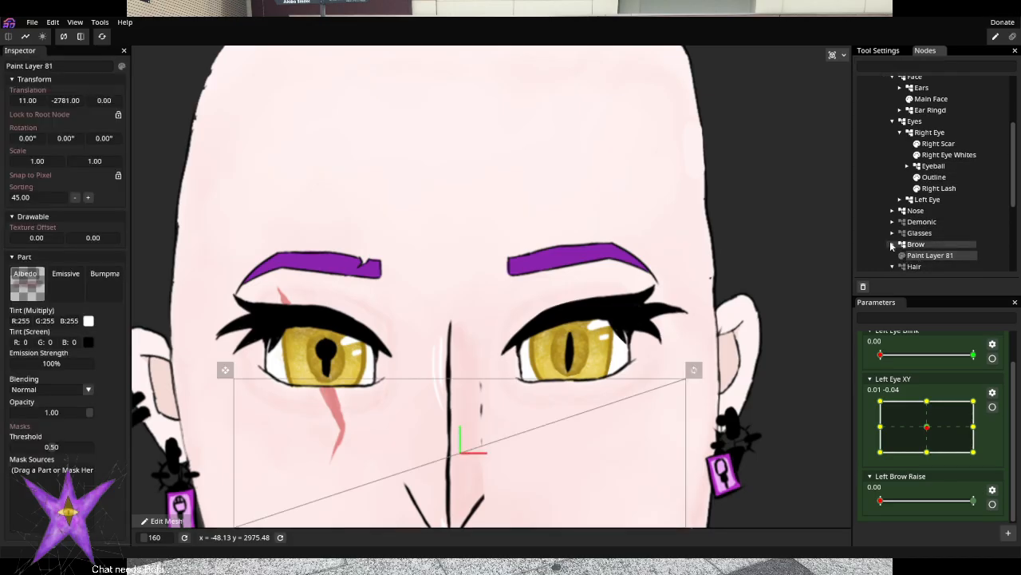
{"action": "left_click", "coordinate": [899, 244]}
{"action": "scroll", "coordinate": [914, 223], "scroll_direction": "down", "scroll_amount": 2}
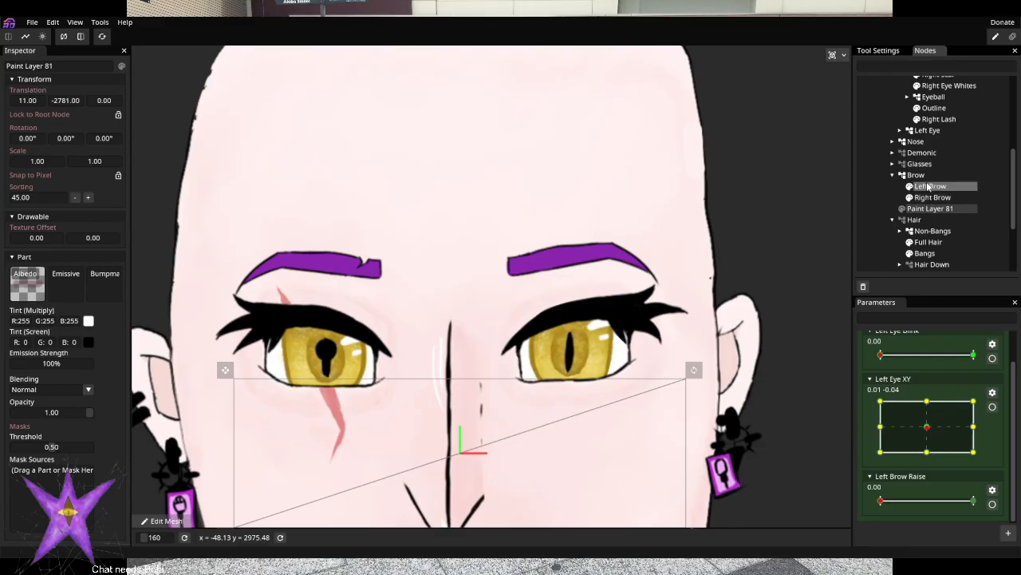
{"action": "left_click", "coordinate": [928, 186]}
{"action": "left_click", "coordinate": [933, 198]}
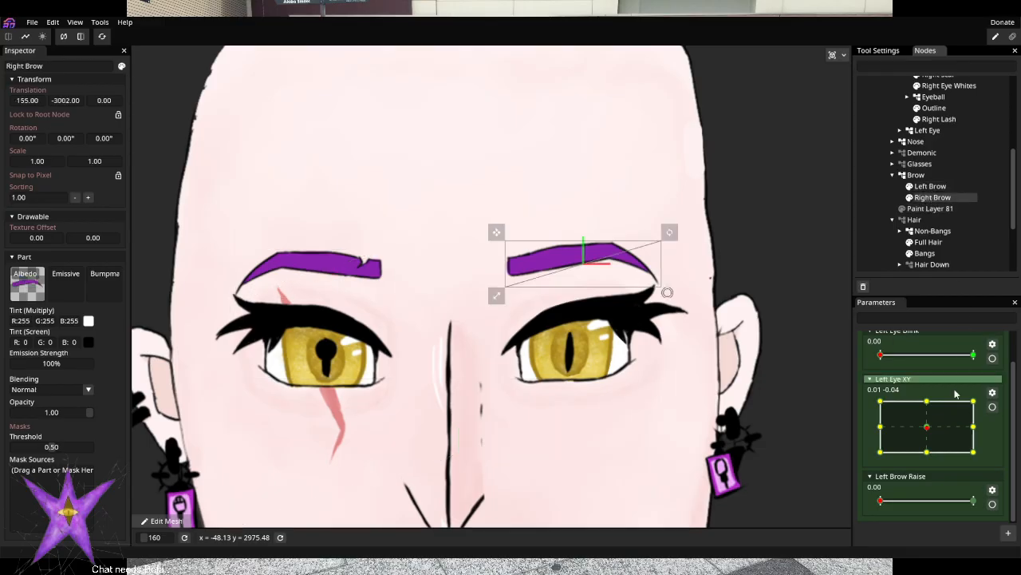
{"action": "left_click", "coordinate": [995, 505]}
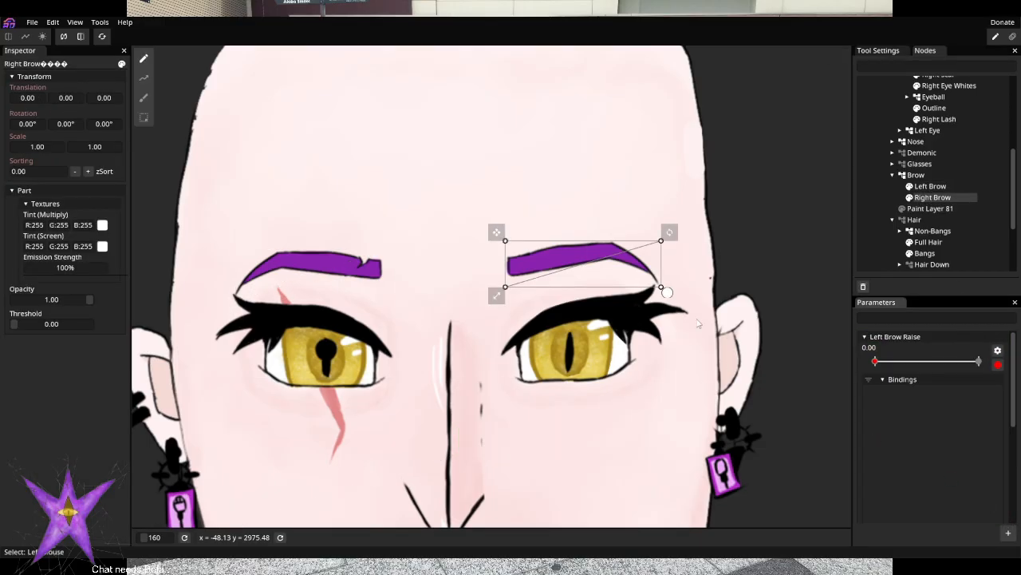
{"action": "scroll", "coordinate": [638, 250], "scroll_direction": "up", "scroll_amount": 5}
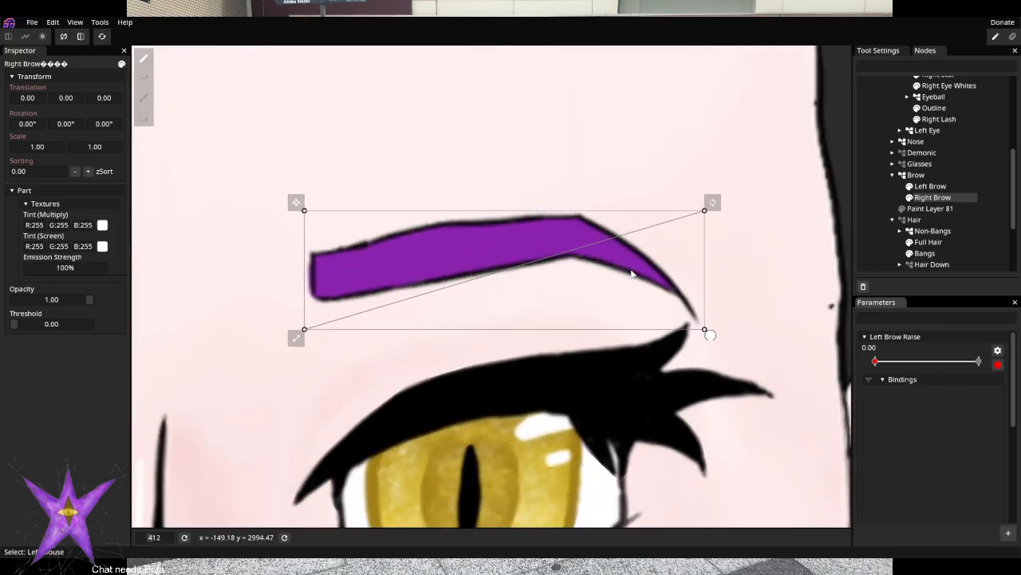
{"action": "left_click", "coordinate": [998, 364]}
Open Right Brow for mesh editing and auto-generate a mesh around its shape
{"action": "left_click", "coordinate": [162, 520]}
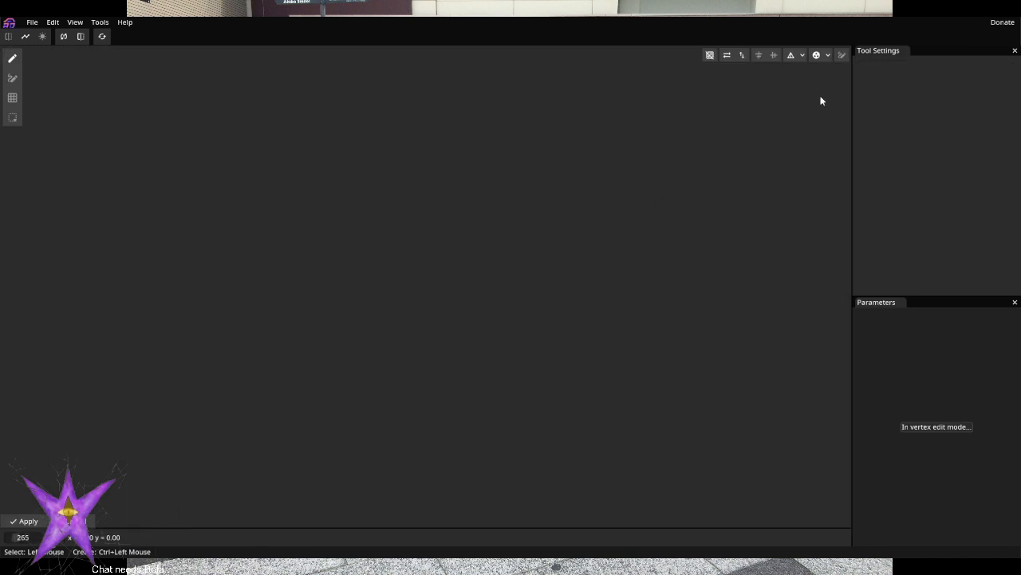
{"action": "left_click", "coordinate": [815, 55]}
{"action": "scroll", "coordinate": [475, 303], "scroll_direction": "up", "scroll_amount": 4}
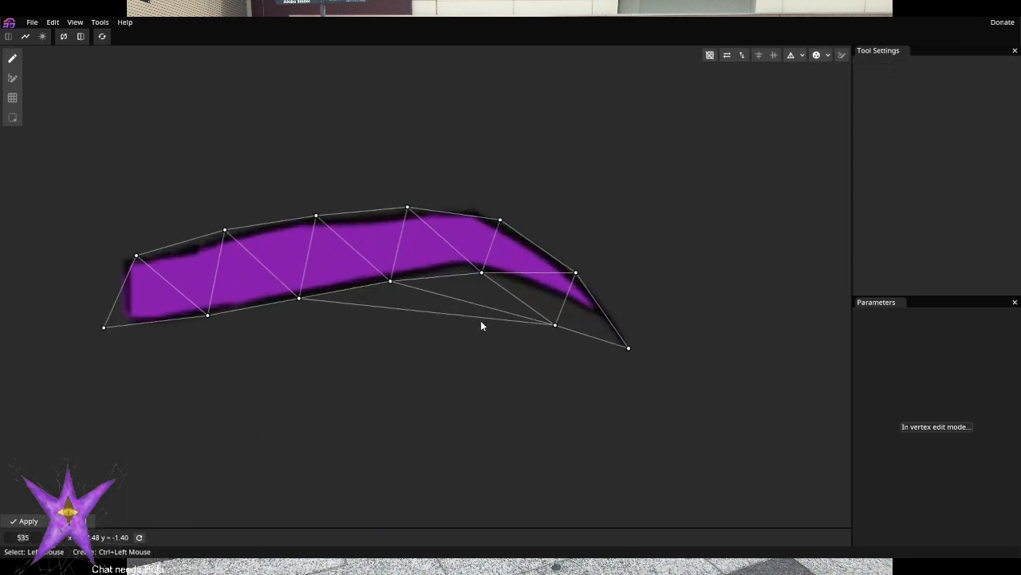
Move the mesh vertices at the brow's blunt inner end and tapered tail outward to enclose the artwork
{"action": "left_click_drag", "start_coordinate": [99, 250], "coordinate": [80, 250]}
{"action": "left_click_drag", "start_coordinate": [61, 328], "coordinate": [75, 334]}
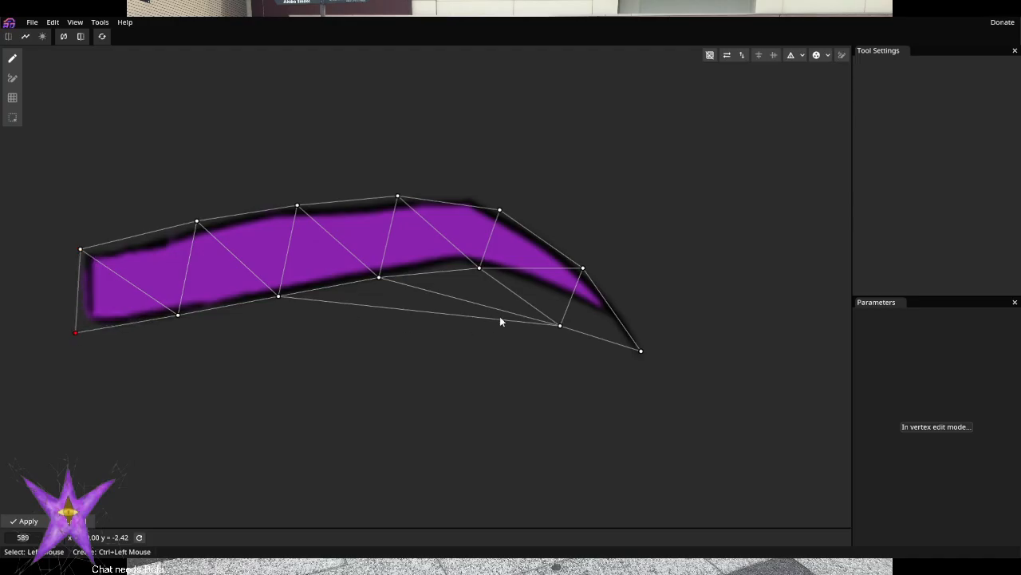
{"action": "left_click_drag", "start_coordinate": [561, 326], "coordinate": [567, 298]}
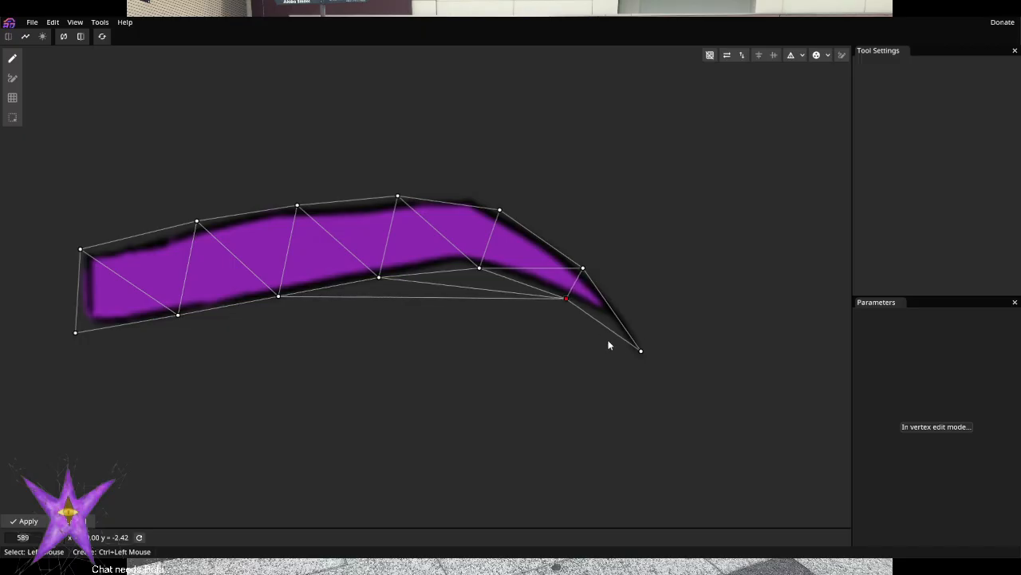
{"action": "left_click_drag", "start_coordinate": [640, 352], "coordinate": [661, 369]}
{"action": "left_click_drag", "start_coordinate": [585, 271], "coordinate": [597, 266]}
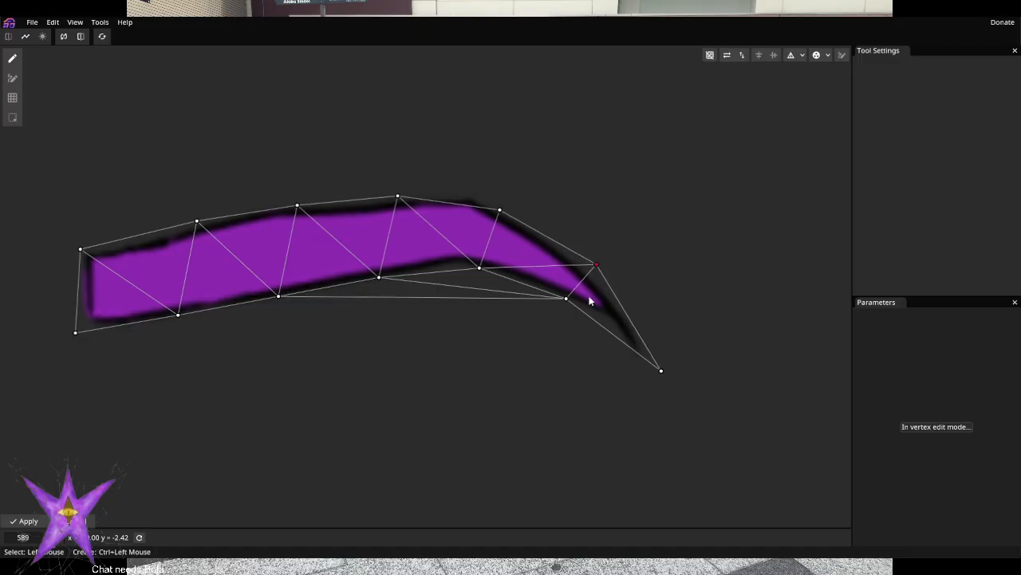
{"action": "left_click_drag", "start_coordinate": [572, 307], "coordinate": [567, 322]}
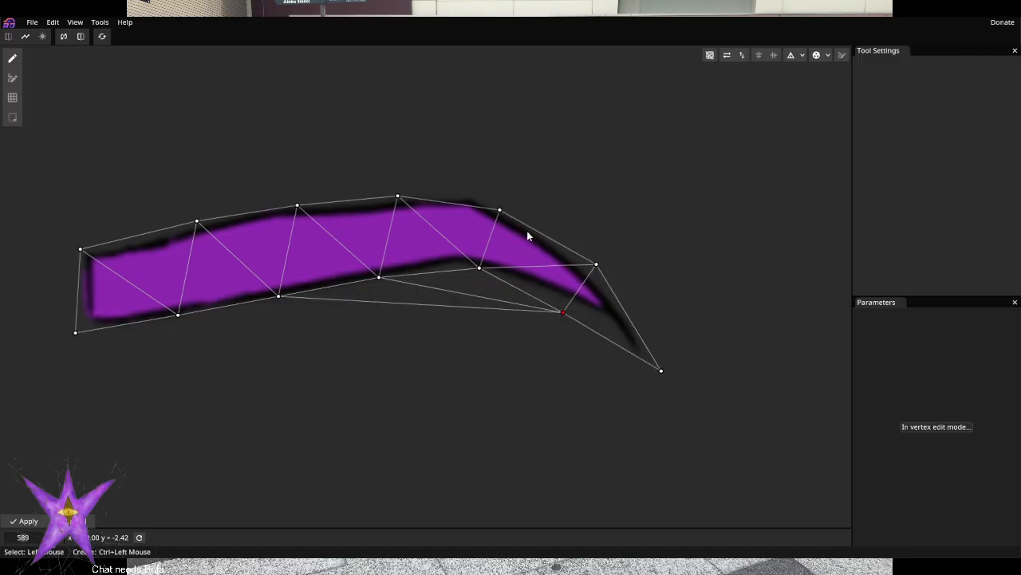
Raise the mesh vertices along the brow's upper edge near the arch above the outline, and apply the mesh
{"action": "left_click_drag", "start_coordinate": [399, 196], "coordinate": [404, 183]}
{"action": "left_click_drag", "start_coordinate": [500, 210], "coordinate": [501, 196]}
{"action": "left_click_drag", "start_coordinate": [403, 188], "coordinate": [397, 201]}
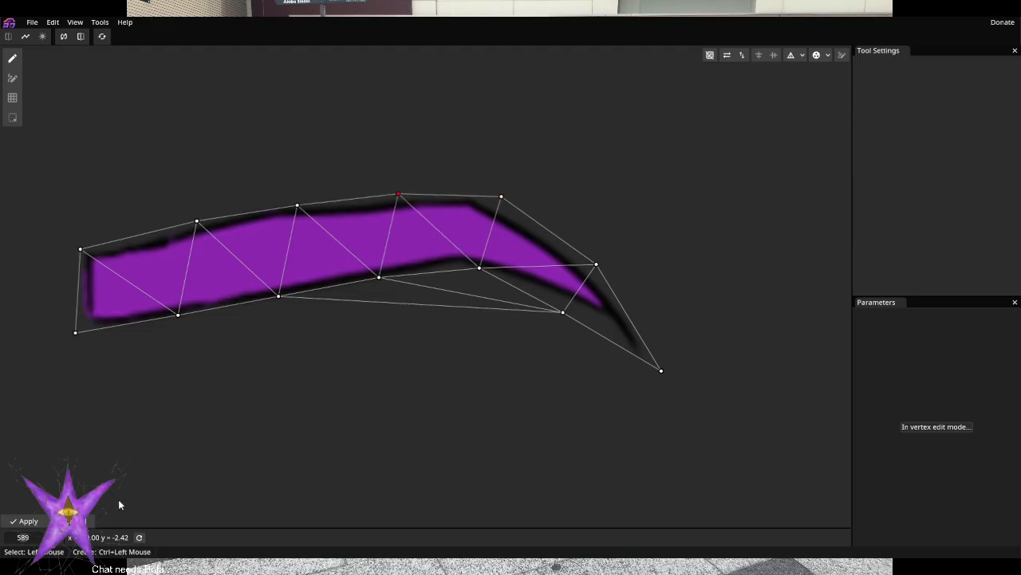
{"action": "left_click", "coordinate": [24, 521]}
Record Left Brow Raise at 1.00 with Right Brow translated to -5.97, -34.14 and rotated -1.89°, and preview the raise
{"action": "scroll", "coordinate": [766, 308], "scroll_direction": "up", "scroll_amount": 5}
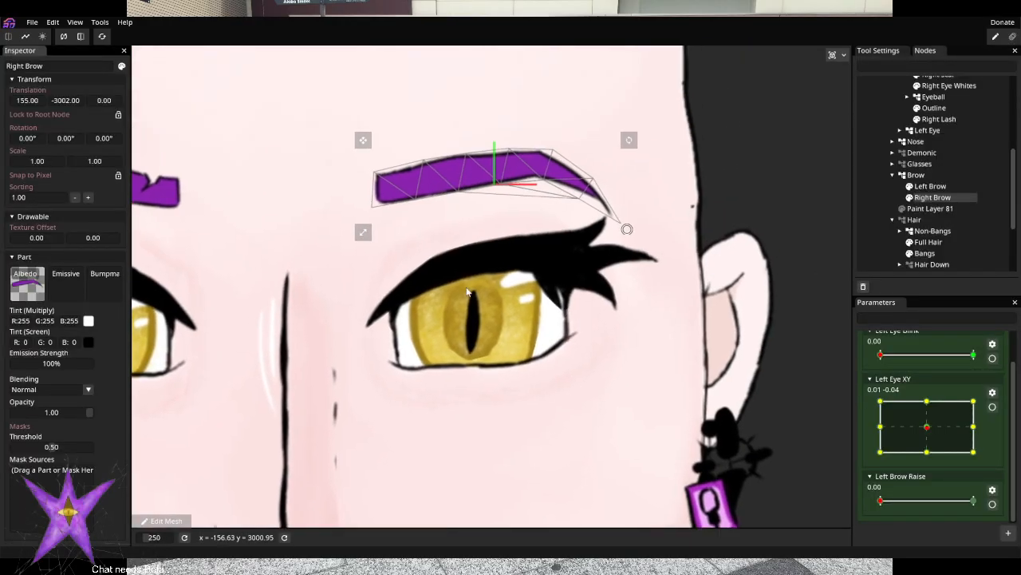
{"action": "left_click", "coordinate": [992, 503]}
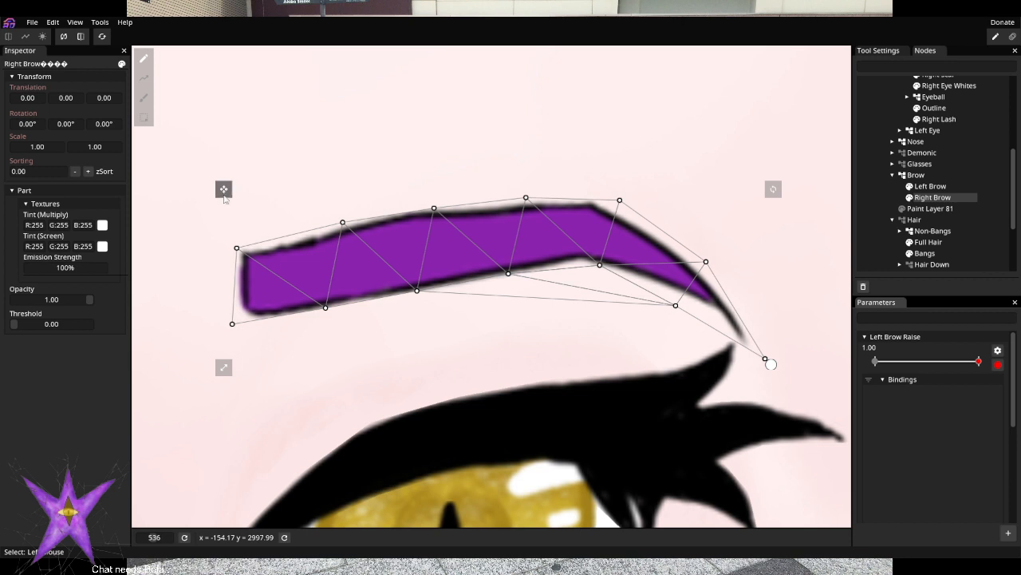
{"action": "left_click_drag", "start_coordinate": [223, 189], "coordinate": [220, 101]}
{"action": "left_click_drag", "start_coordinate": [770, 100], "coordinate": [771, 94]}
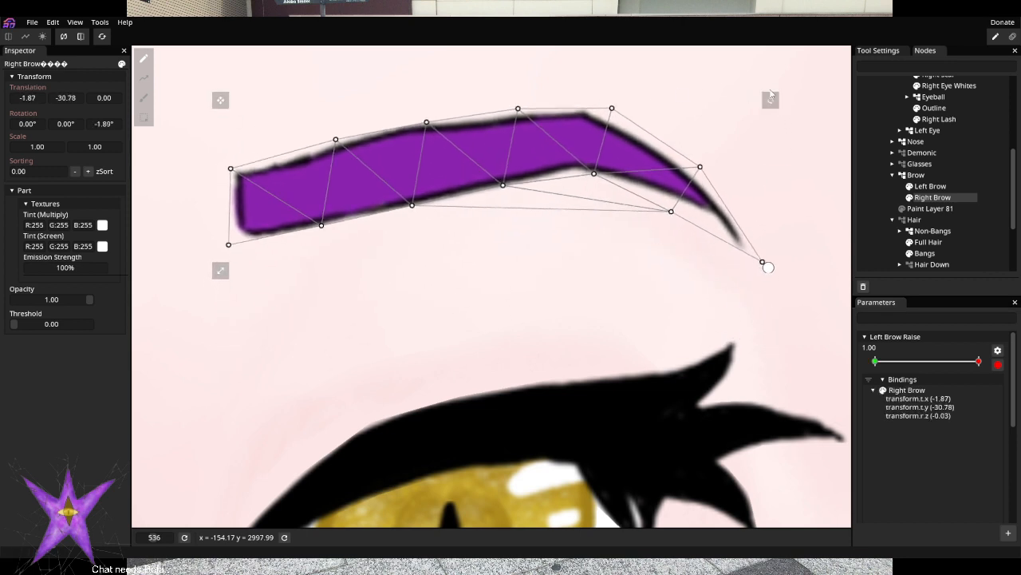
{"action": "left_click_drag", "start_coordinate": [221, 100], "coordinate": [203, 94]}
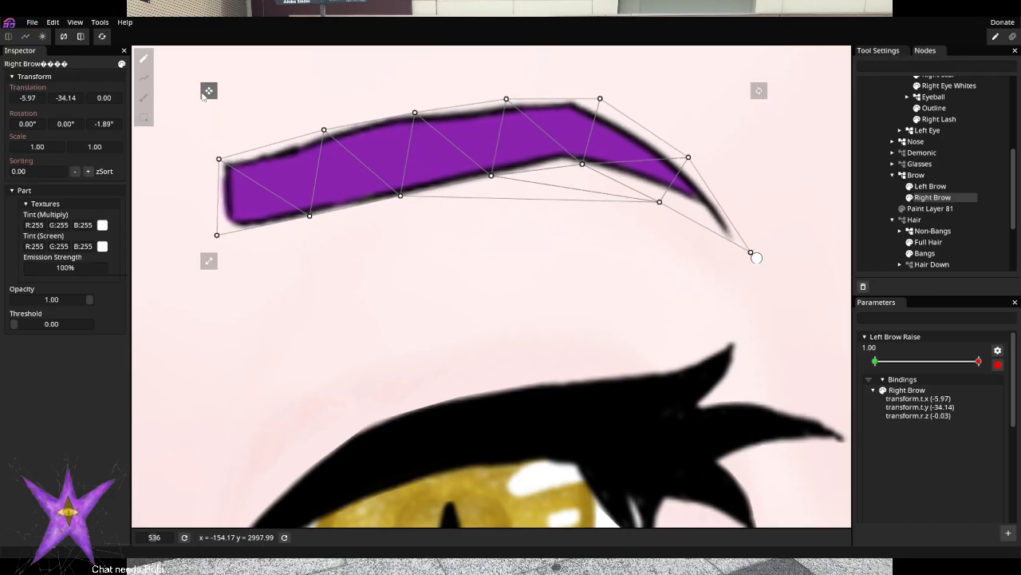
{"action": "left_click", "coordinate": [998, 364]}
{"action": "scroll", "coordinate": [520, 349], "scroll_direction": "down", "scroll_amount": 5}
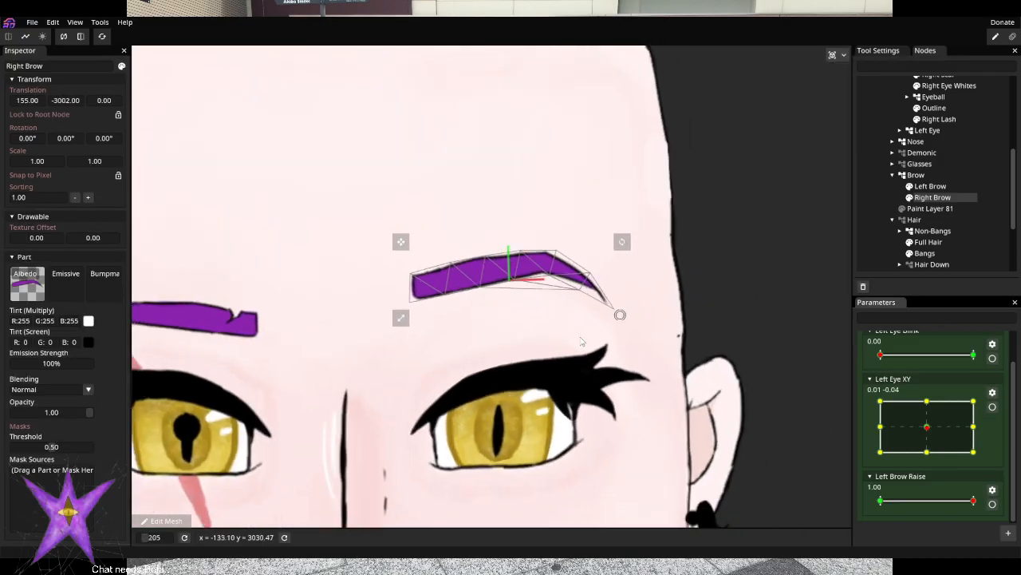
{"action": "mouse_move", "coordinate": [973, 500]}
{"action": "left_mouse_down"}
{"action": "mouse_move", "coordinate": [886, 501]}
{"action": "mouse_move", "coordinate": [980, 499]}
{"action": "left_mouse_up"}
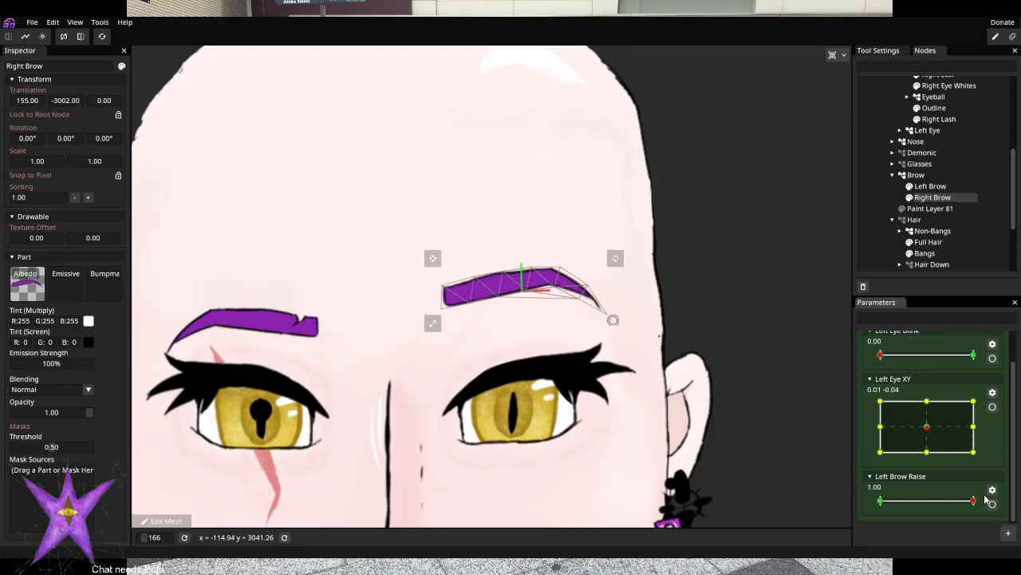
Lower Right Brow's raised keyframe to translation -8.97, -24.53 in Left Brow Raise, and preview it on the whole face
{"action": "left_click", "coordinate": [992, 503]}
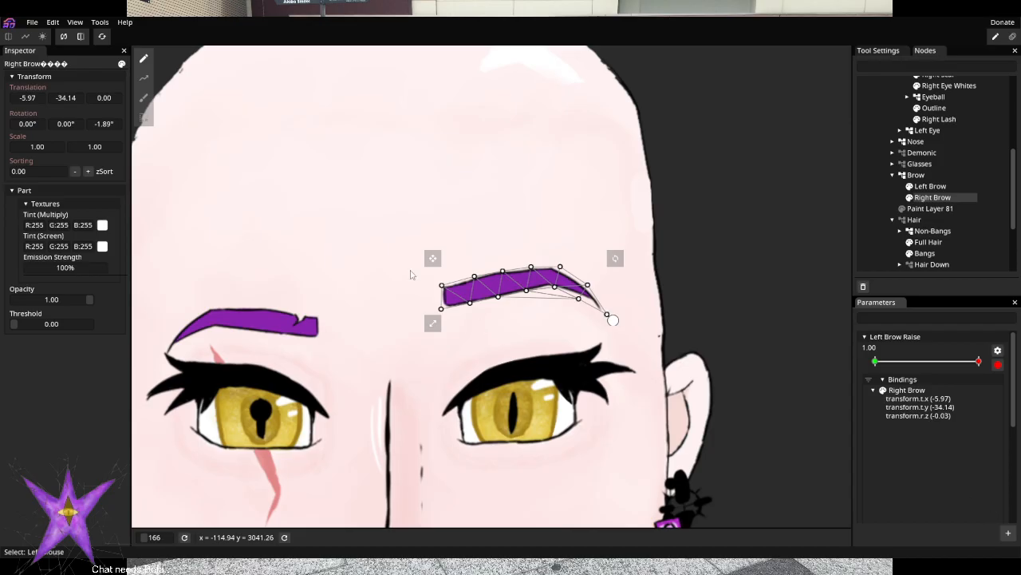
{"action": "left_click_drag", "start_coordinate": [432, 261], "coordinate": [430, 269]}
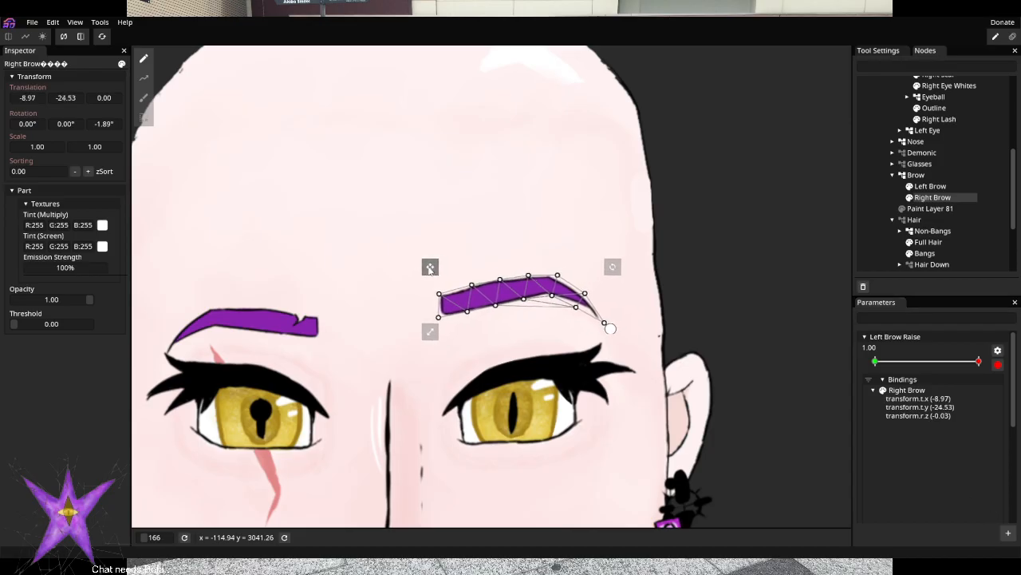
{"action": "left_click", "coordinate": [997, 364]}
{"action": "mouse_move", "coordinate": [976, 502]}
{"action": "left_mouse_down"}
{"action": "mouse_move", "coordinate": [790, 514]}
{"action": "mouse_move", "coordinate": [986, 508]}
{"action": "left_mouse_up"}
{"action": "scroll", "coordinate": [603, 411], "scroll_direction": "down", "scroll_amount": 4}
{"action": "left_click_drag", "start_coordinate": [597, 463], "coordinate": [589, 334]}
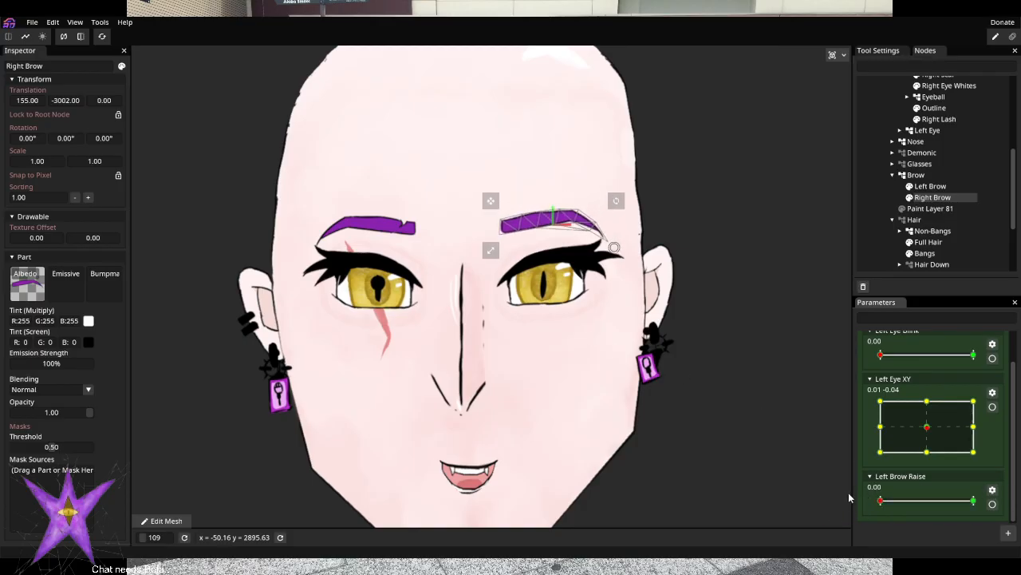
Reset Right Brow's raised keyframe at Left Brow Raise 1.00 and set its vertical translation to -12.00, leaving rotation at 0.00°
{"action": "left_click", "coordinate": [993, 504]}
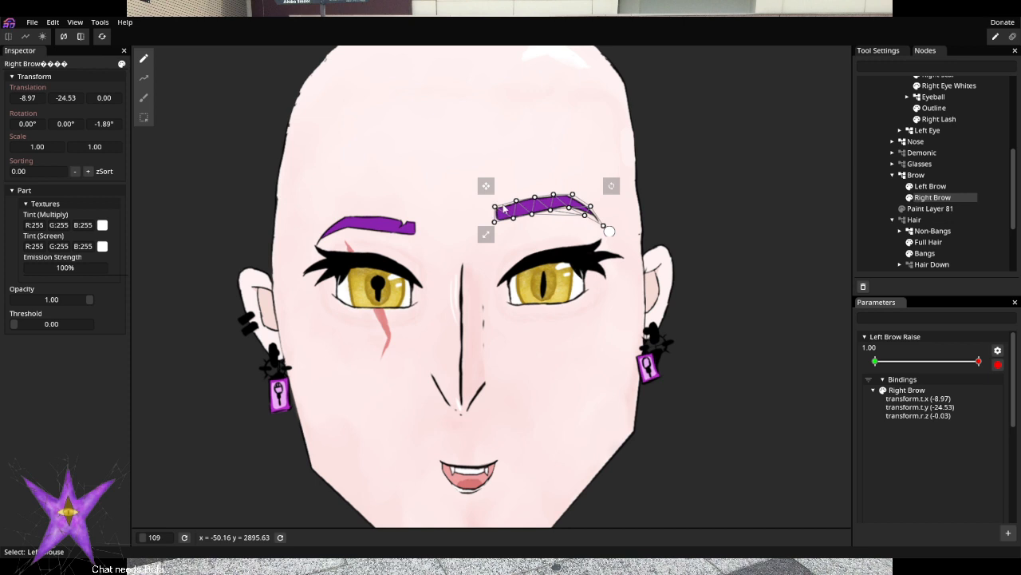
{"action": "right_click", "coordinate": [983, 368]}
{"action": "left_click", "coordinate": [965, 376]}
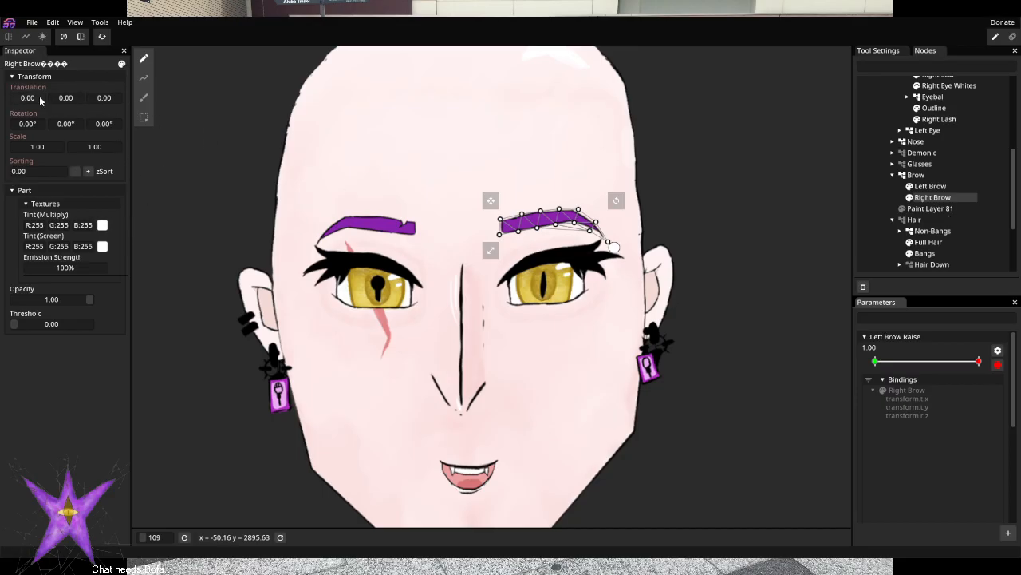
{"action": "mouse_move", "coordinate": [65, 98]}
{"action": "left_mouse_down"}
{"action": "mouse_move", "coordinate": [40, 98]}
{"action": "mouse_move", "coordinate": [75, 100]}
{"action": "left_mouse_up"}
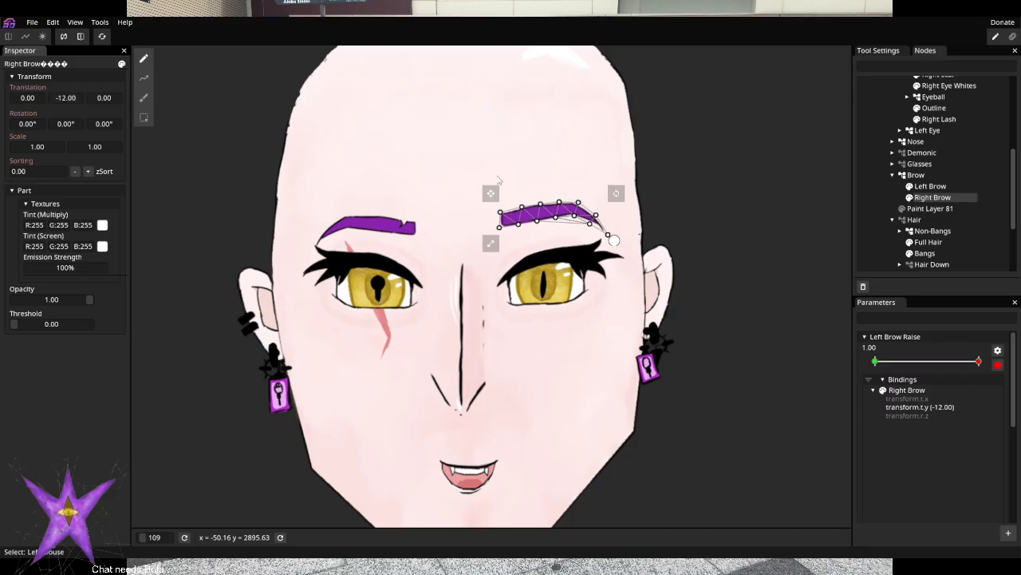
{"action": "left_click_drag", "start_coordinate": [616, 193], "coordinate": [615, 202]}
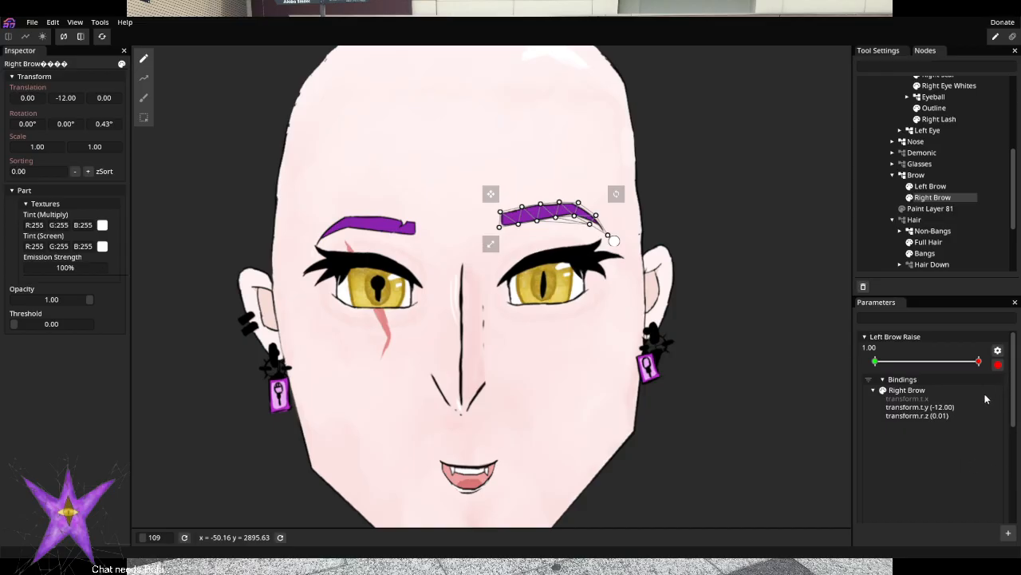
Save the model and end the Left Brow Raise recording, previewing the raise from 1.00 back to 0.00
{"action": "key", "text": "ctrl+s"}
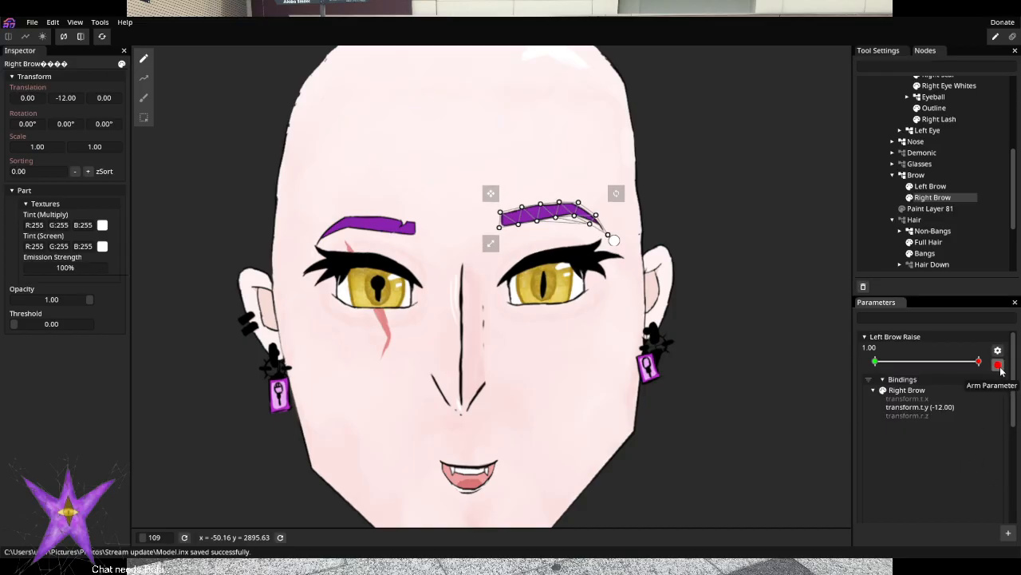
{"action": "left_click", "coordinate": [998, 365]}
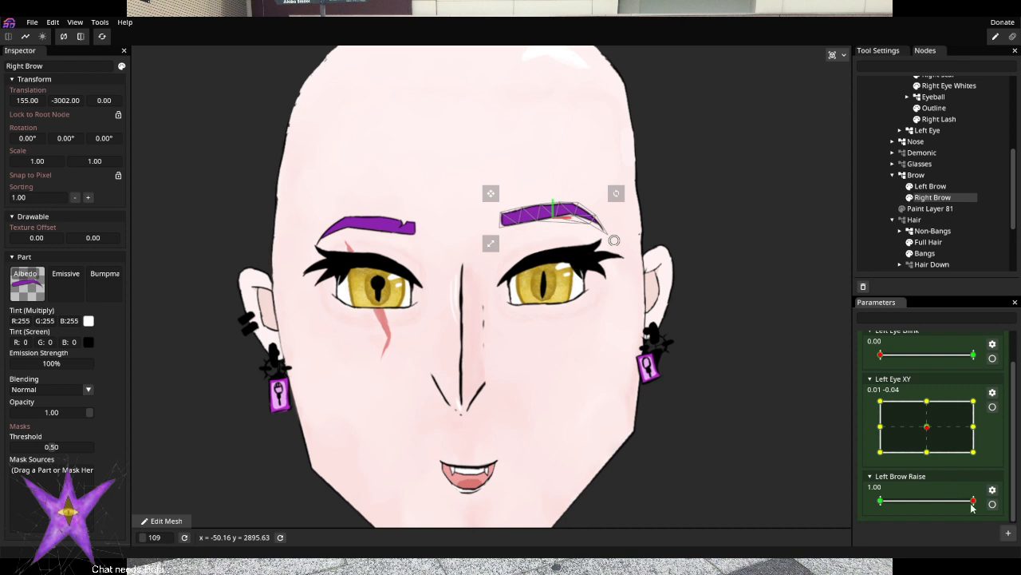
{"action": "left_click_drag", "start_coordinate": [996, 508], "coordinate": [868, 489]}
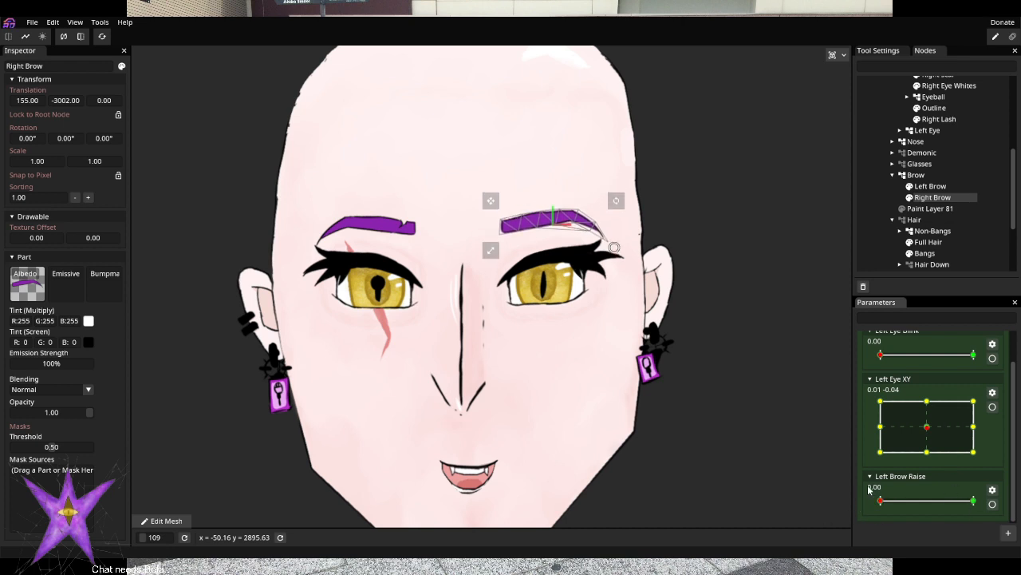
Preview Left Eye Blink between open and closed and sweep Left Eye XY around, returning both to their neutral positions
{"action": "scroll", "coordinate": [945, 491], "scroll_direction": "up", "scroll_amount": 2}
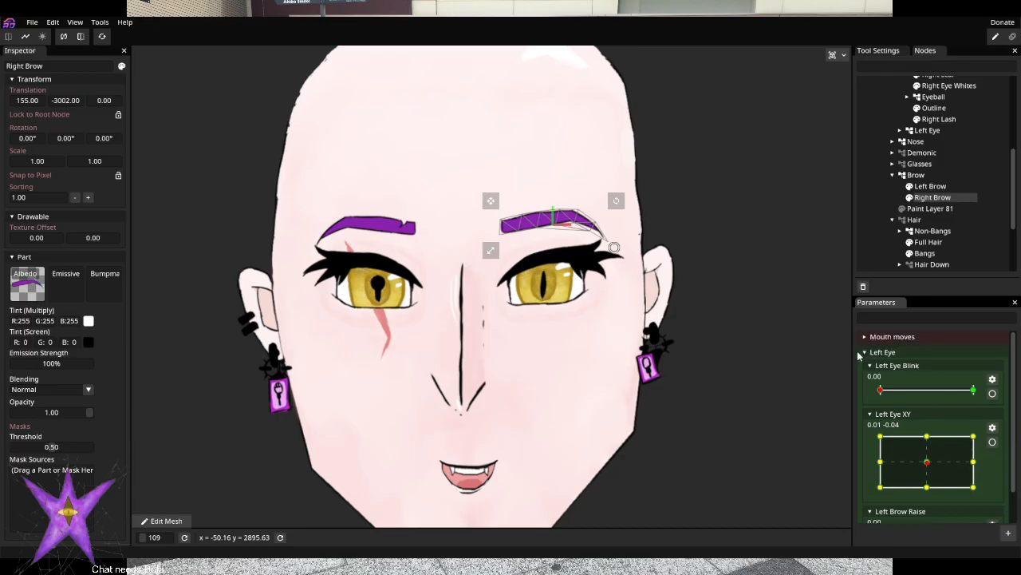
{"action": "left_click_drag", "start_coordinate": [879, 391], "coordinate": [975, 390]}
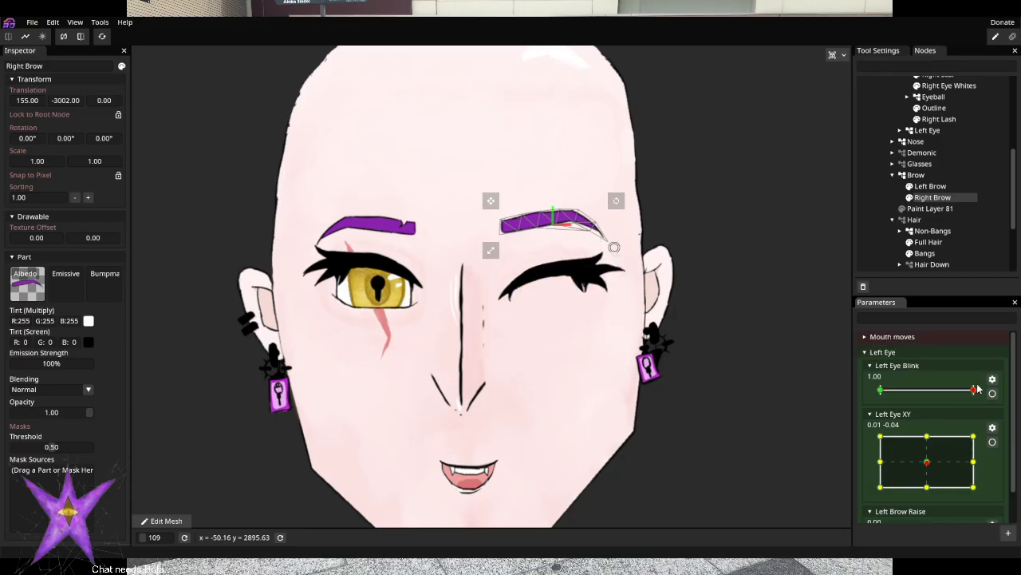
{"action": "left_click_drag", "start_coordinate": [930, 468], "coordinate": [863, 491]}
{"action": "left_click_drag", "start_coordinate": [973, 437], "coordinate": [899, 483]}
{"action": "left_click_drag", "start_coordinate": [964, 397], "coordinate": [750, 397]}
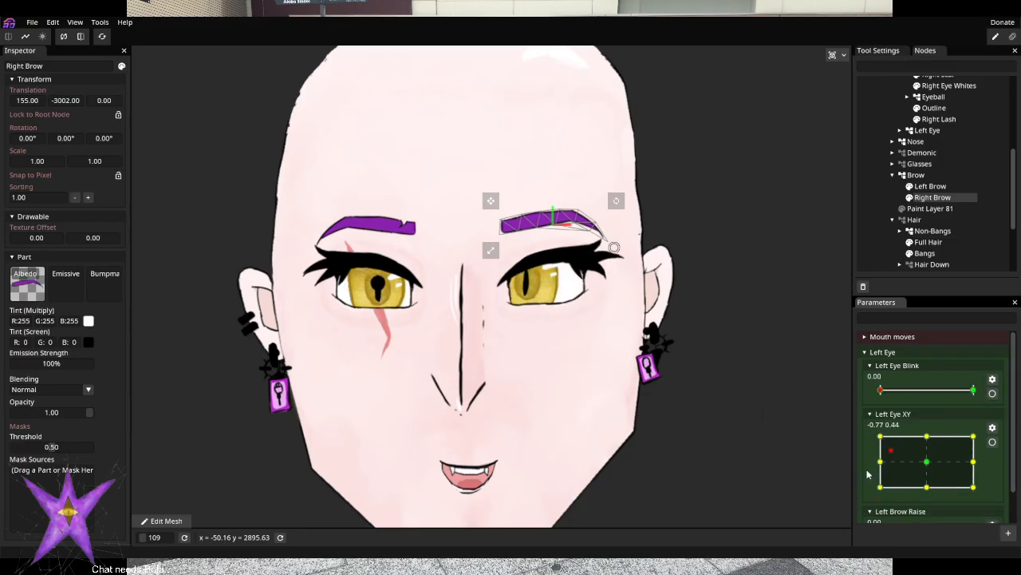
{"action": "left_click_drag", "start_coordinate": [868, 474], "coordinate": [955, 479]}
{"action": "left_click_drag", "start_coordinate": [946, 412], "coordinate": [929, 464]}
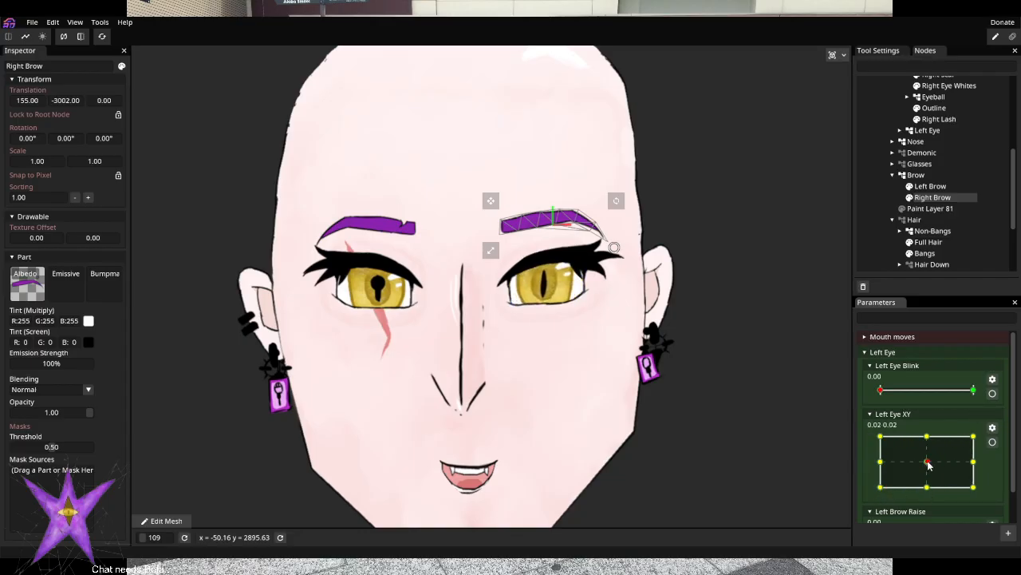
{"action": "left_click", "coordinate": [866, 351]}
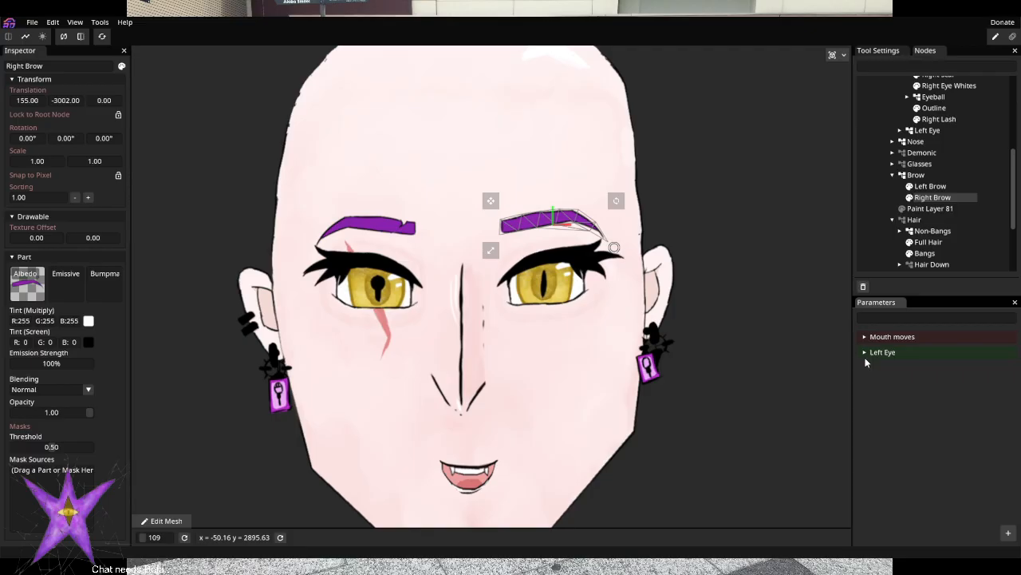
{"action": "left_click", "coordinate": [868, 352]}
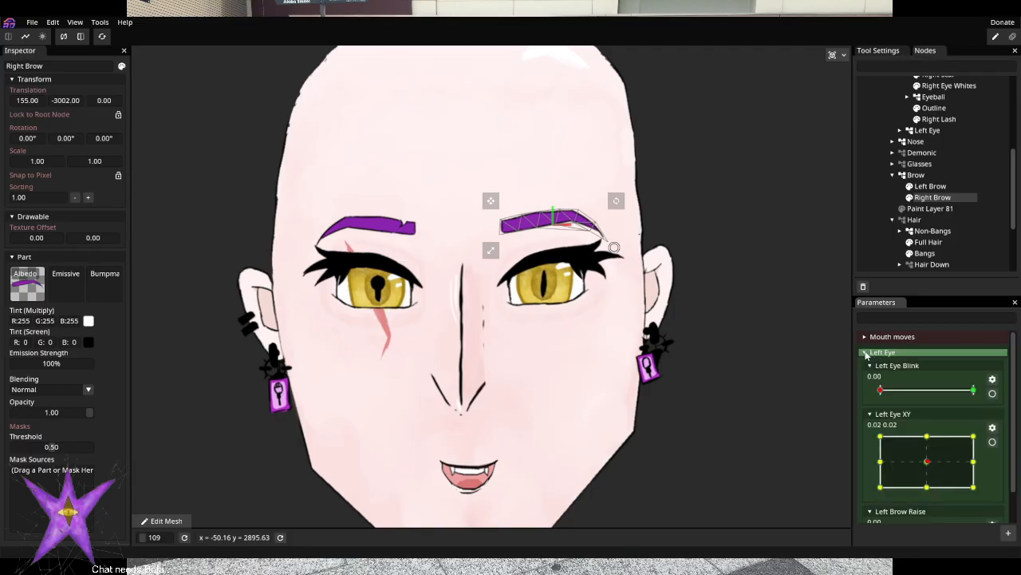
{"action": "scroll", "coordinate": [934, 447], "scroll_direction": "down", "scroll_amount": 2}
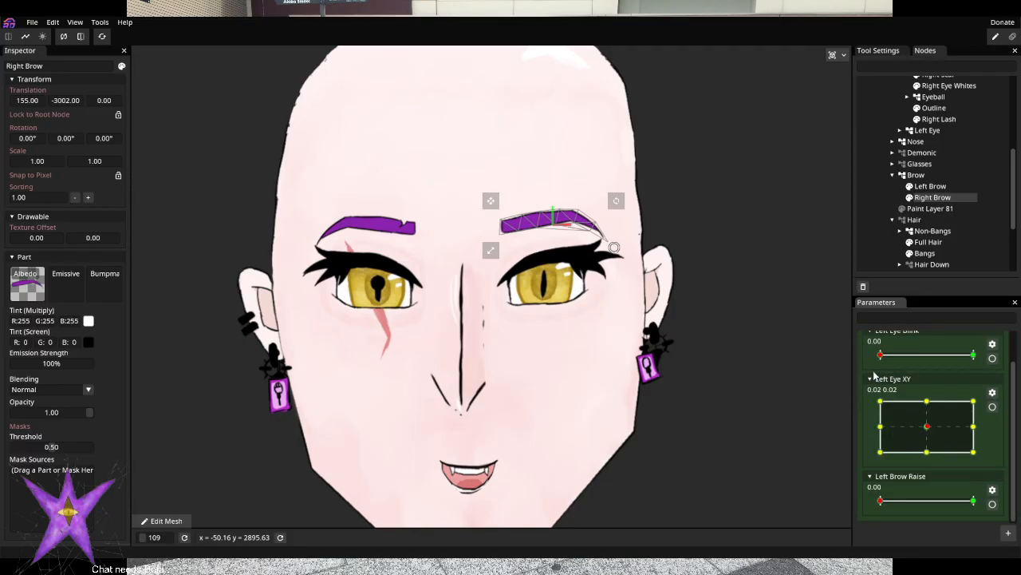
{"action": "scroll", "coordinate": [881, 412], "scroll_direction": "up", "scroll_amount": 2}
{"action": "scroll", "coordinate": [966, 470], "scroll_direction": "down", "scroll_amount": 2}
Show the Glasses group and hide its white lens layers, Copy of White Out in Squares and Paint Layer 80 in MRounded
{"action": "scroll", "coordinate": [559, 373], "scroll_direction": "down", "scroll_amount": 4}
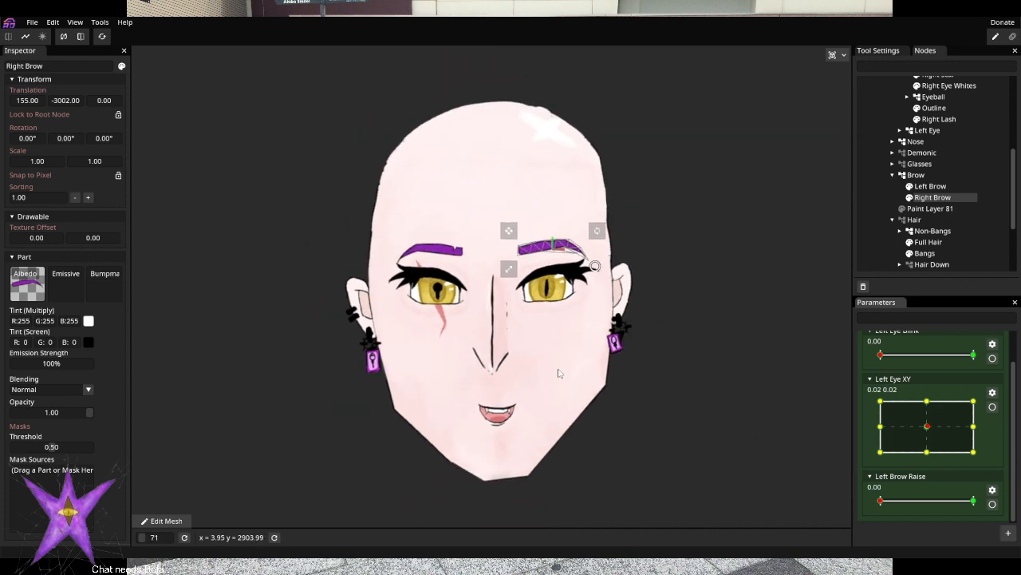
{"action": "left_click", "coordinate": [902, 165]}
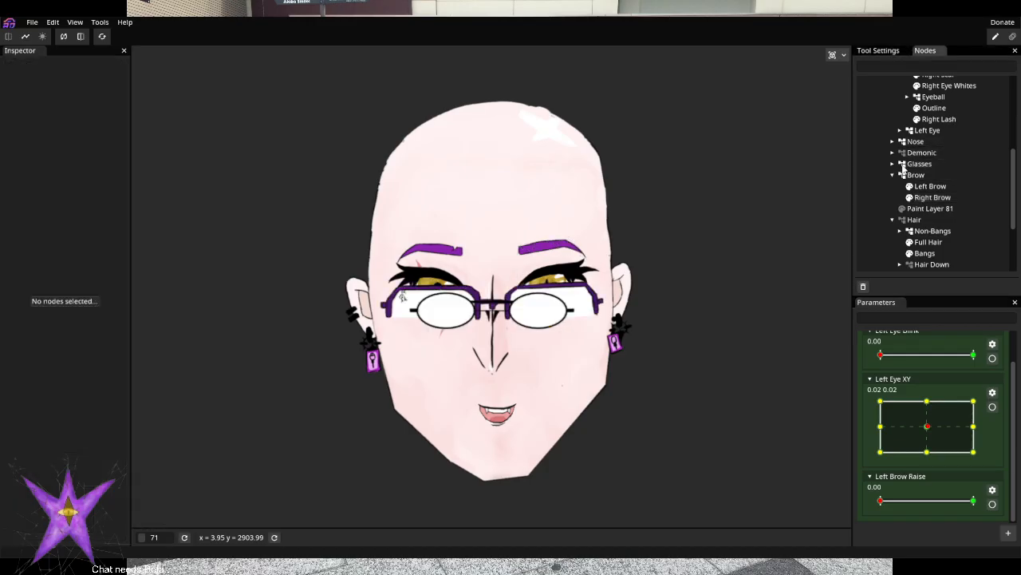
{"action": "left_click", "coordinate": [891, 164]}
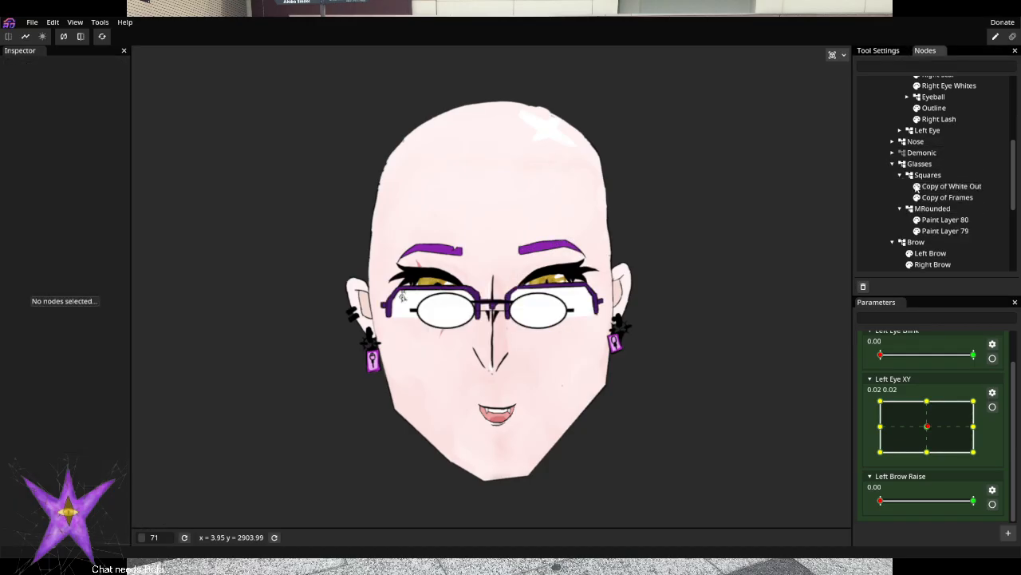
{"action": "left_click", "coordinate": [917, 187]}
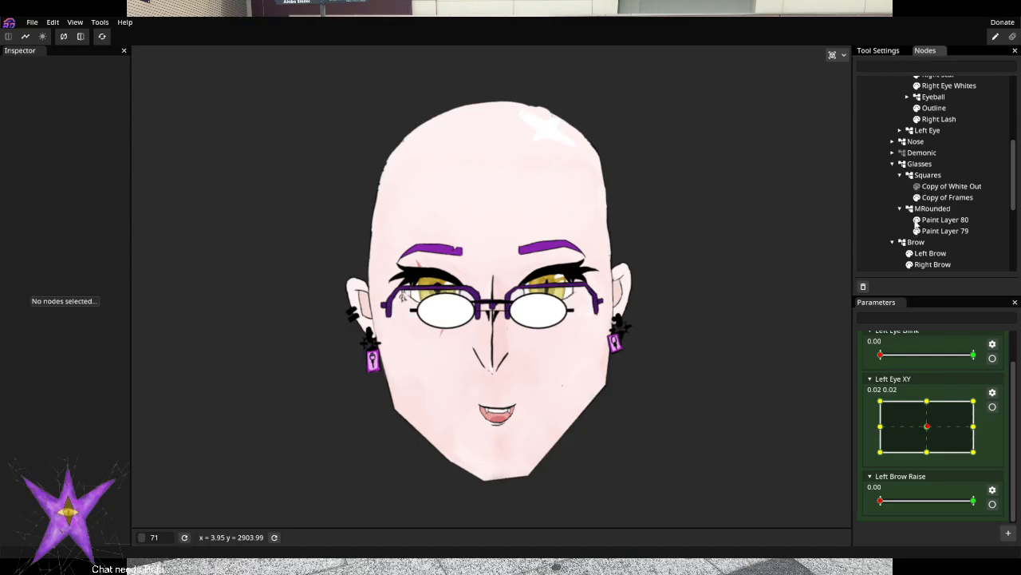
{"action": "left_click", "coordinate": [917, 220]}
{"action": "left_click", "coordinate": [900, 208]}
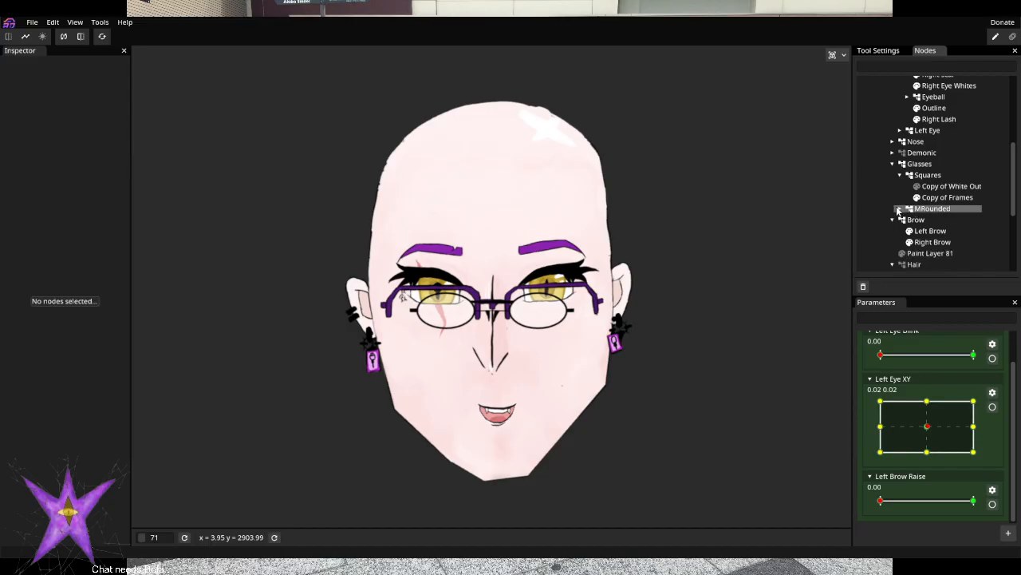
{"action": "left_click", "coordinate": [899, 174]}
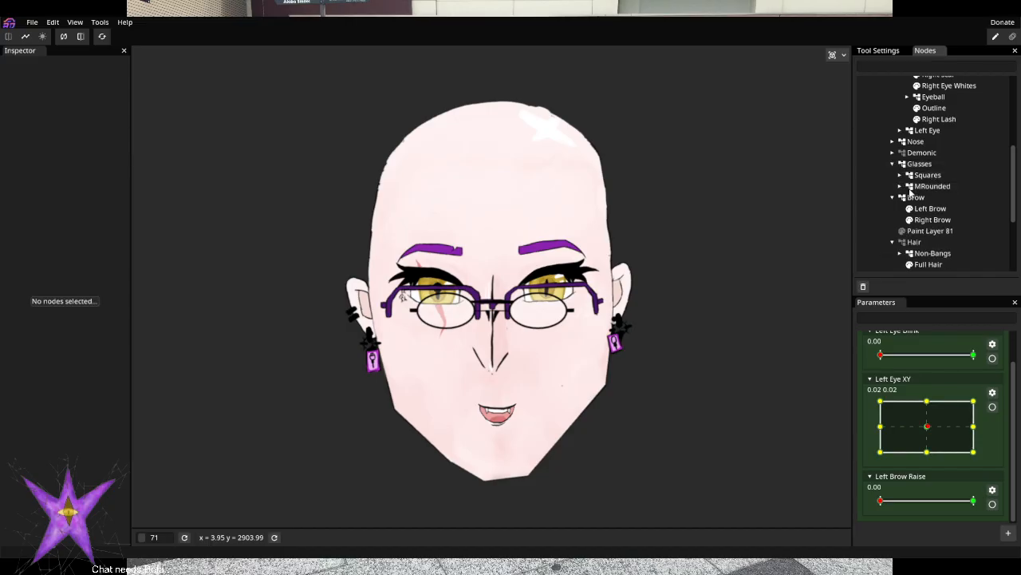
Hide the MRounded glasses and the whole Glasses group, and collapse the group
{"action": "left_click", "coordinate": [909, 187]}
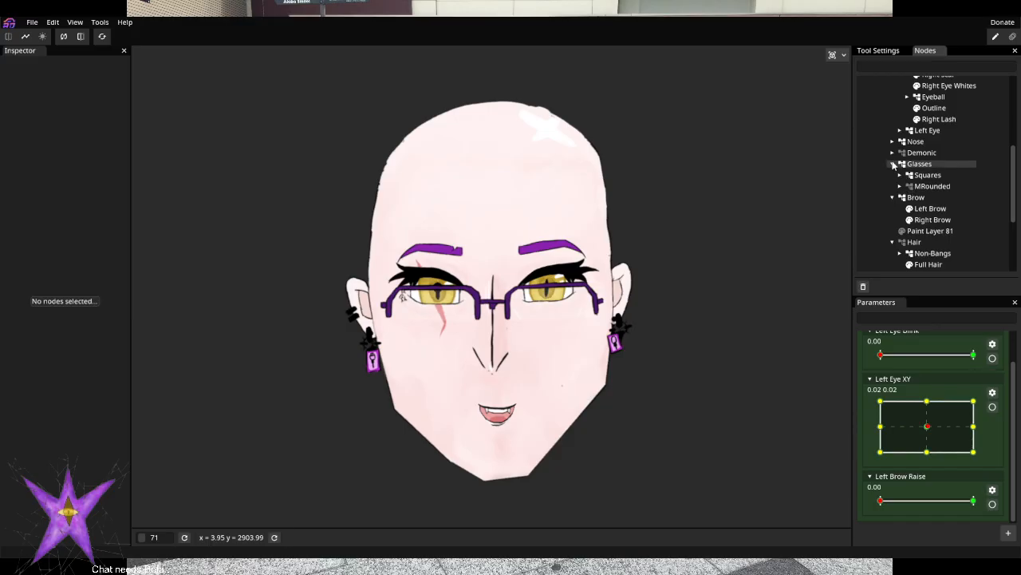
{"action": "left_click", "coordinate": [901, 163]}
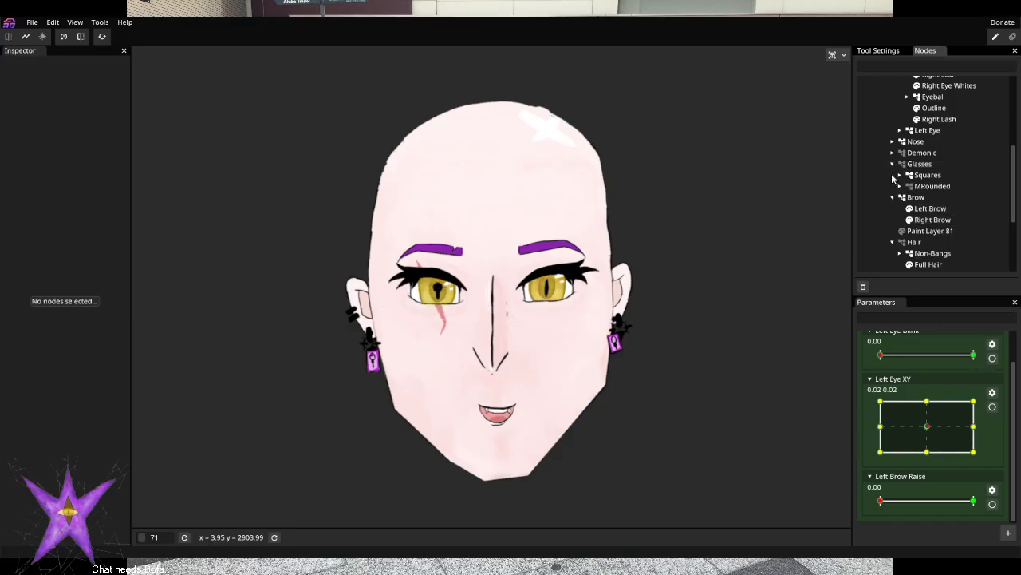
{"action": "left_click", "coordinate": [892, 163]}
Check the face with the Hair group shown, recentre Left Eye XY at 0.02, 0.00, and hide the hair again
{"action": "scroll", "coordinate": [926, 227], "scroll_direction": "down", "scroll_amount": 3}
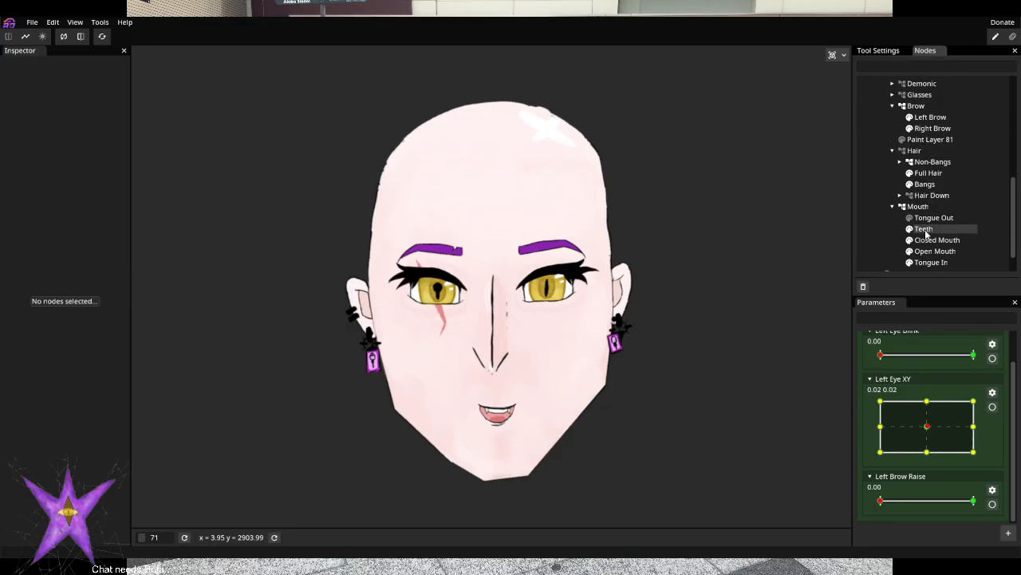
{"action": "left_click", "coordinate": [900, 162]}
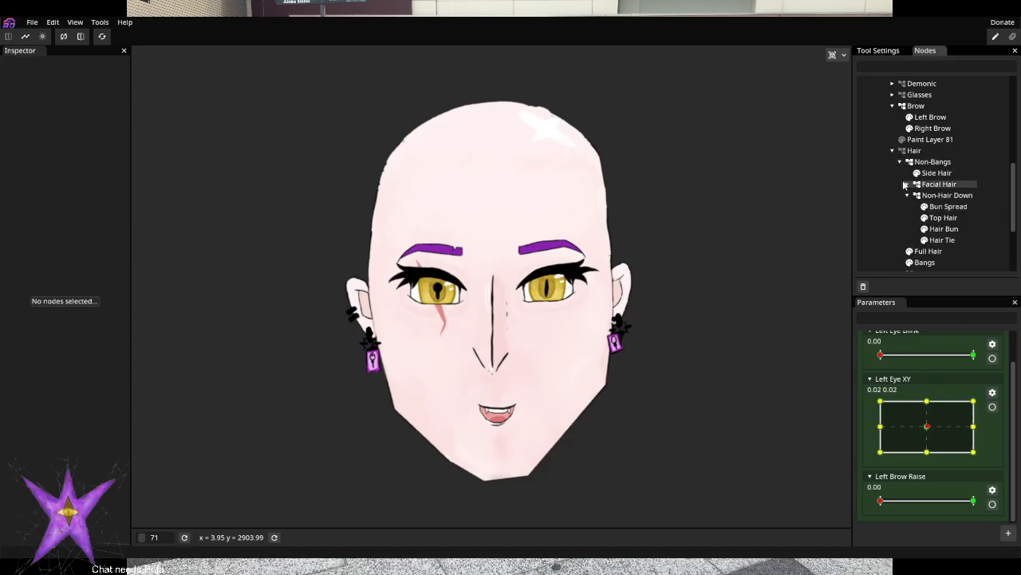
{"action": "left_click", "coordinate": [907, 196]}
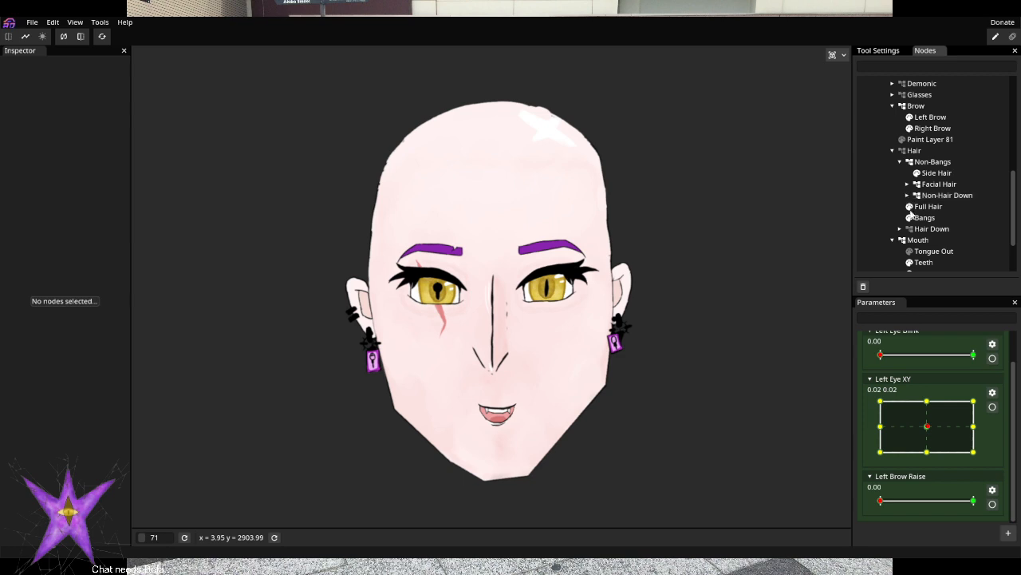
{"action": "left_click", "coordinate": [902, 151]}
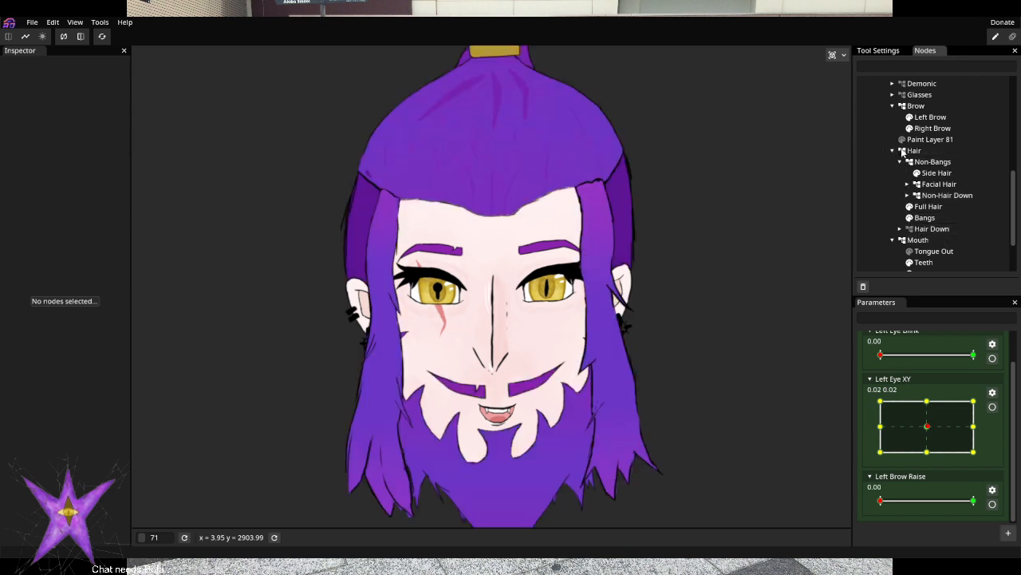
{"action": "mouse_move", "coordinate": [924, 428]}
{"action": "left_mouse_down"}
{"action": "mouse_move", "coordinate": [992, 435]}
{"action": "mouse_move", "coordinate": [927, 427]}
{"action": "left_mouse_up"}
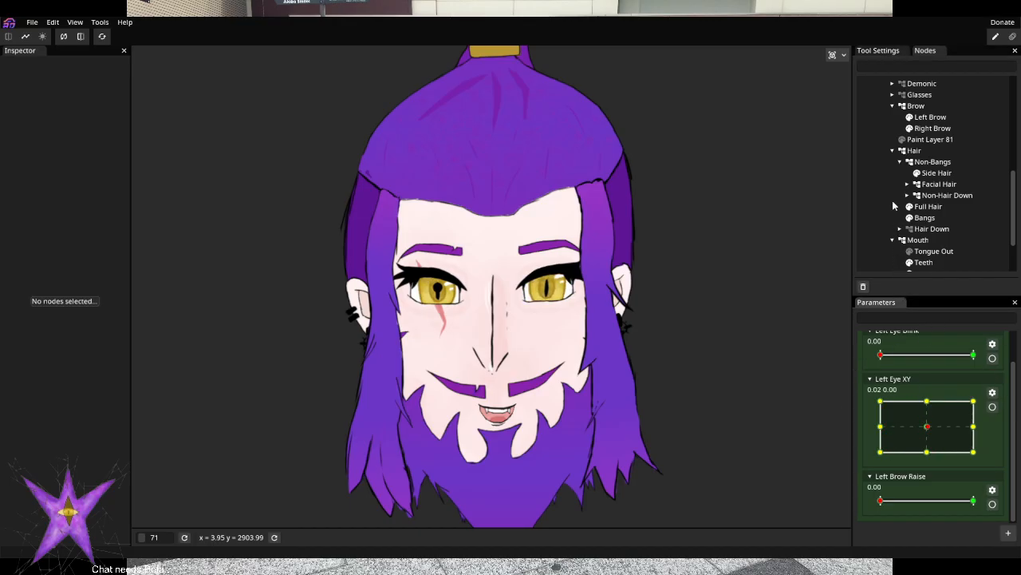
{"action": "left_click", "coordinate": [893, 151]}
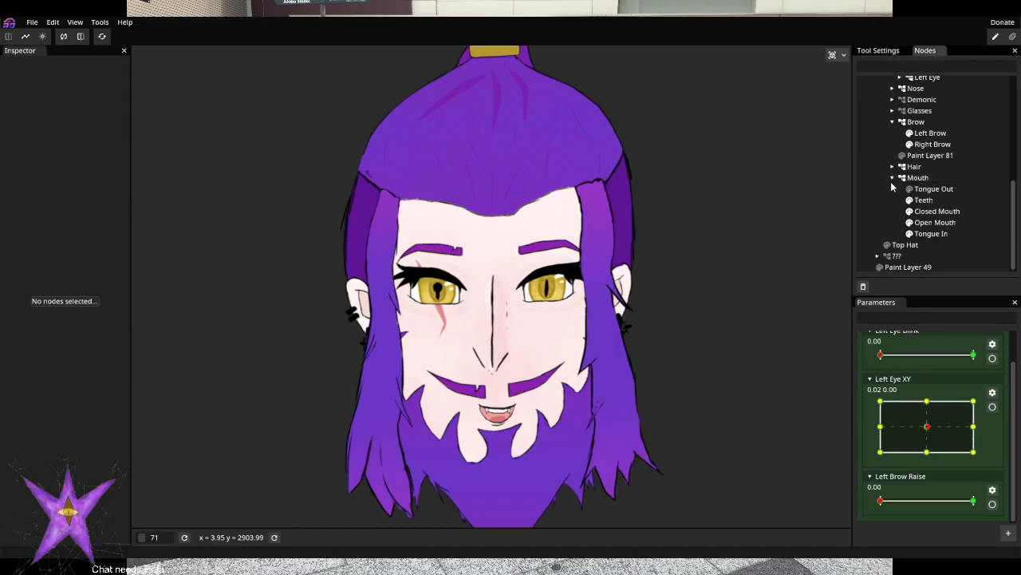
{"action": "left_click", "coordinate": [902, 167]}
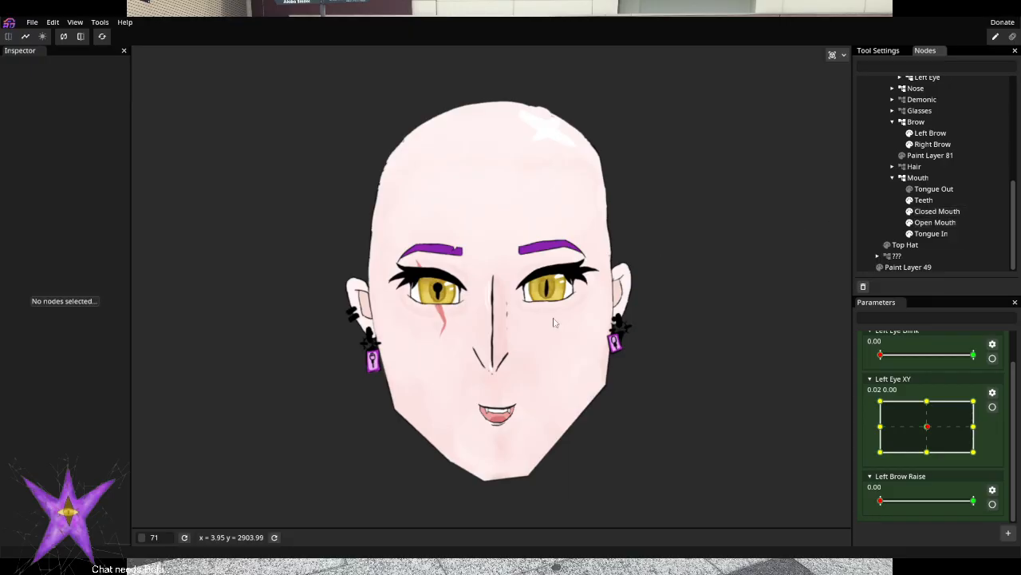
{"action": "scroll", "coordinate": [483, 335], "scroll_direction": "up", "scroll_amount": 3}
{"action": "scroll", "coordinate": [484, 335], "scroll_direction": "up", "scroll_amount": 3}
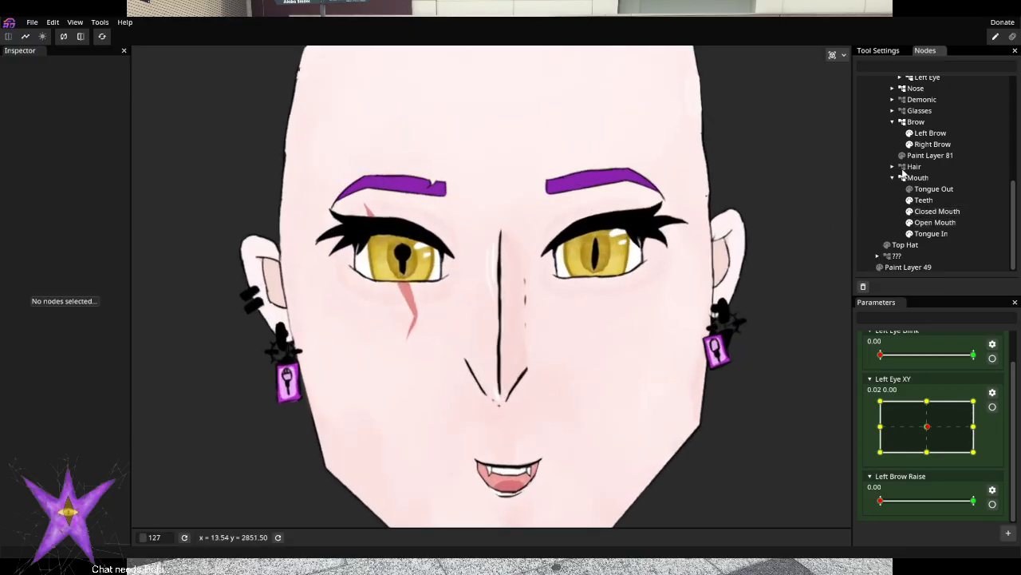
{"action": "left_click", "coordinate": [902, 166]}
{"action": "left_click", "coordinate": [901, 167]}
{"action": "left_click", "coordinate": [892, 167]}
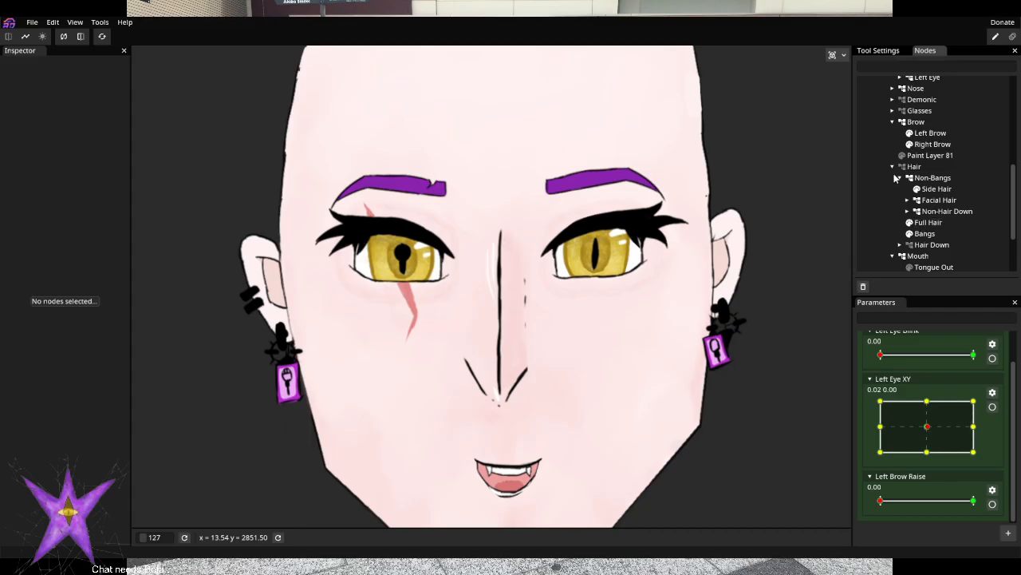
{"action": "left_click", "coordinate": [892, 166]}
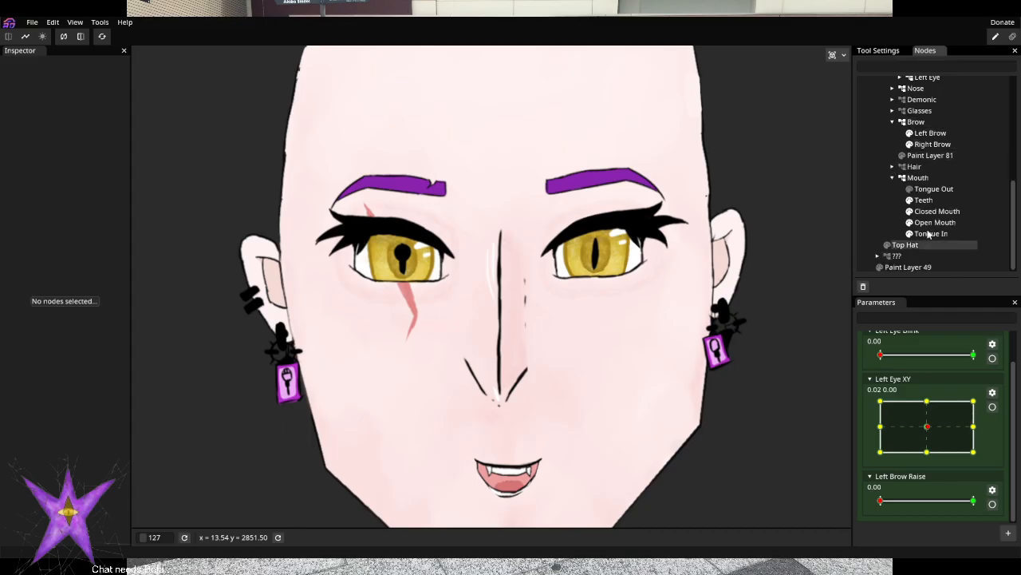
Collapse the Left Eye parameter group
{"action": "scroll", "coordinate": [916, 209], "scroll_direction": "up", "scroll_amount": 1}
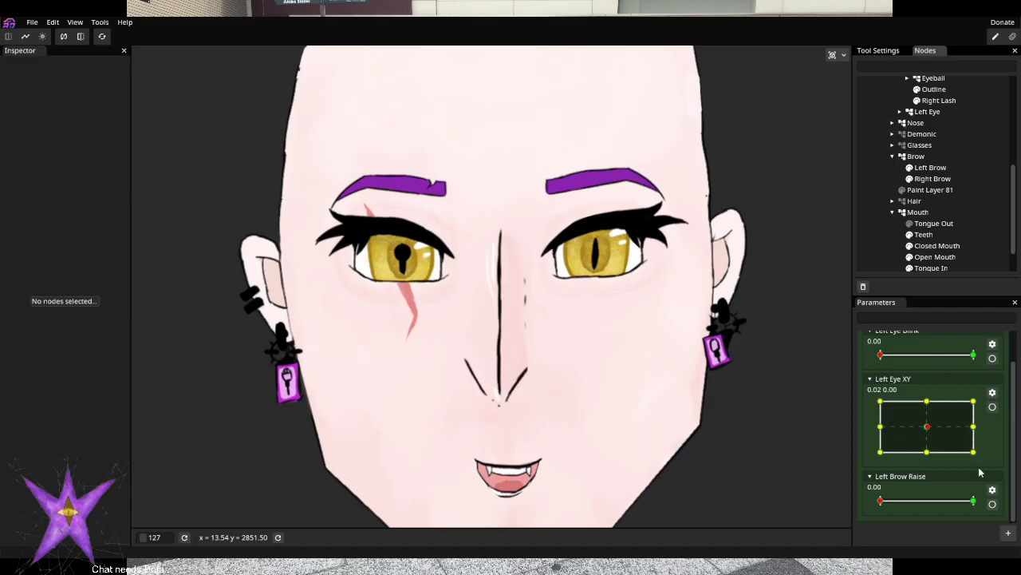
{"action": "scroll", "coordinate": [1014, 422], "scroll_direction": "up", "scroll_amount": 1}
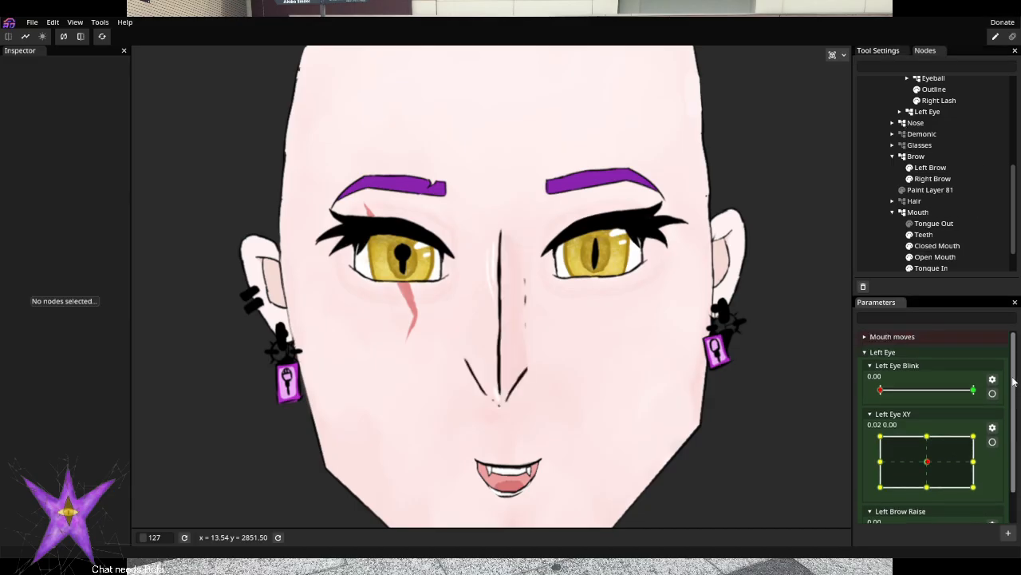
{"action": "left_click", "coordinate": [870, 352]}
{"action": "left_click", "coordinate": [1009, 532]}
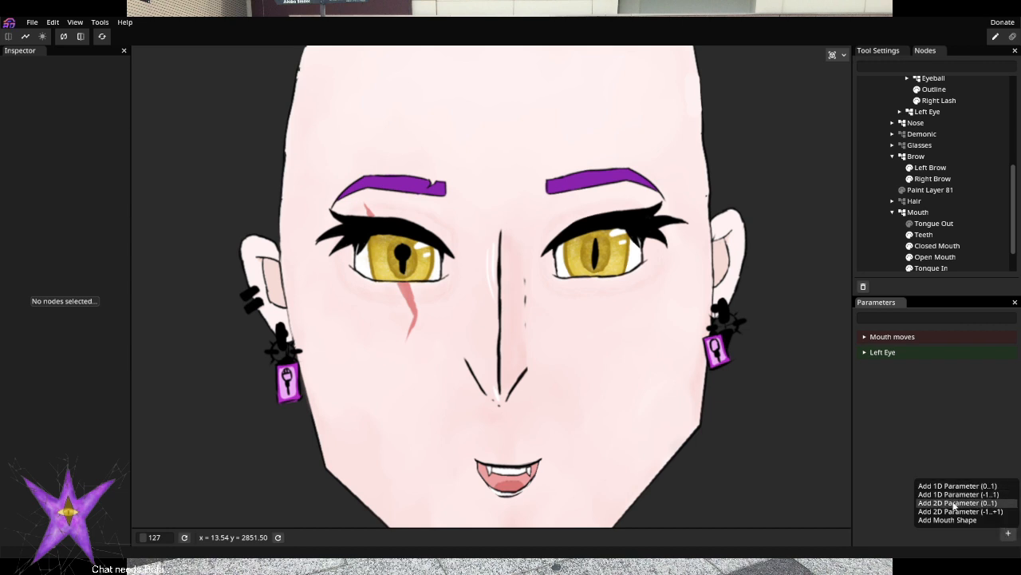
{"action": "left_click", "coordinate": [954, 495]}
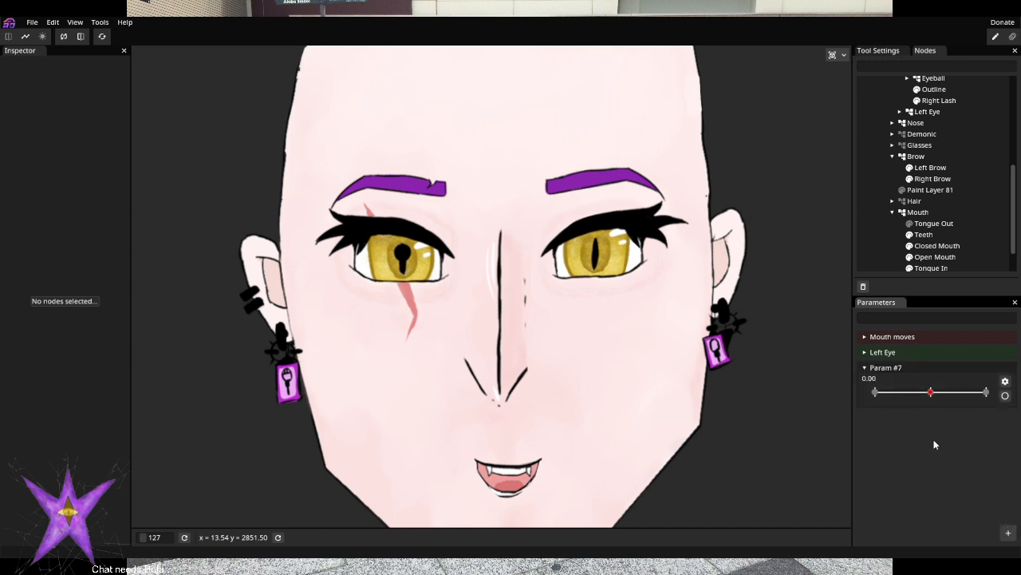
{"action": "key", "text": "ctrl+z"}
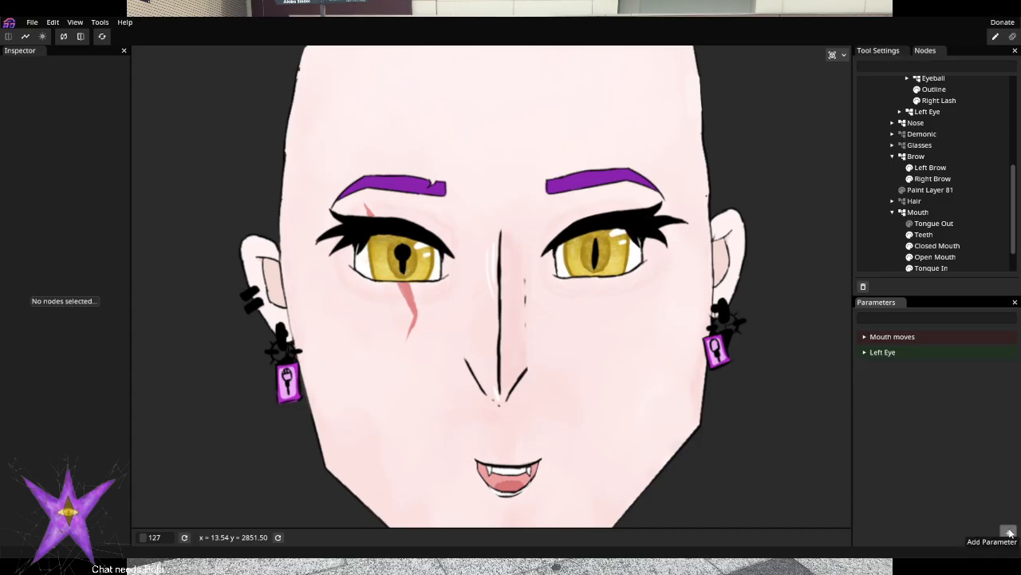
Add a 2D parameter with range -1 to +1 and name it Right Eye XY
{"action": "left_click", "coordinate": [1010, 532]}
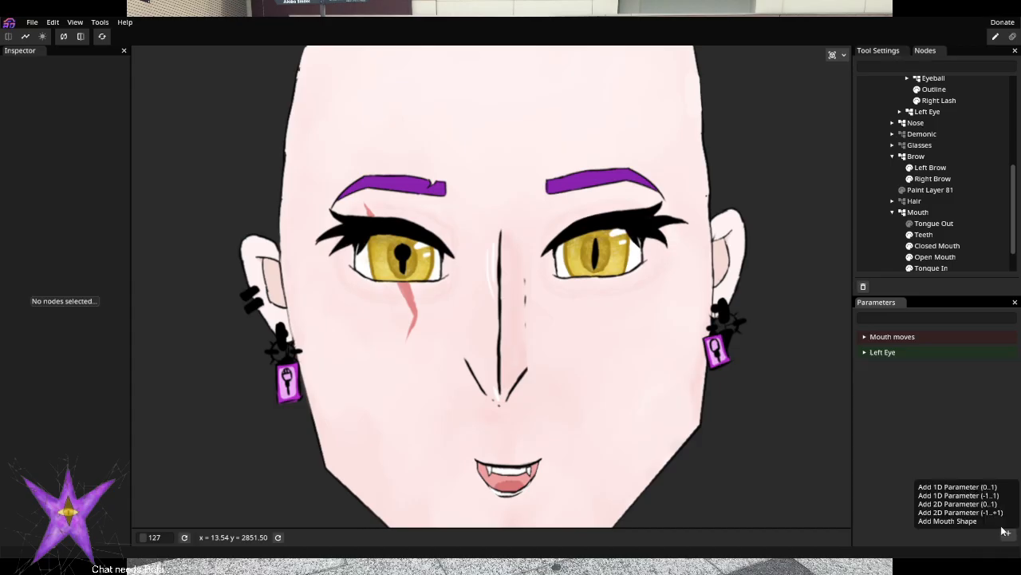
{"action": "left_click", "coordinate": [960, 512]}
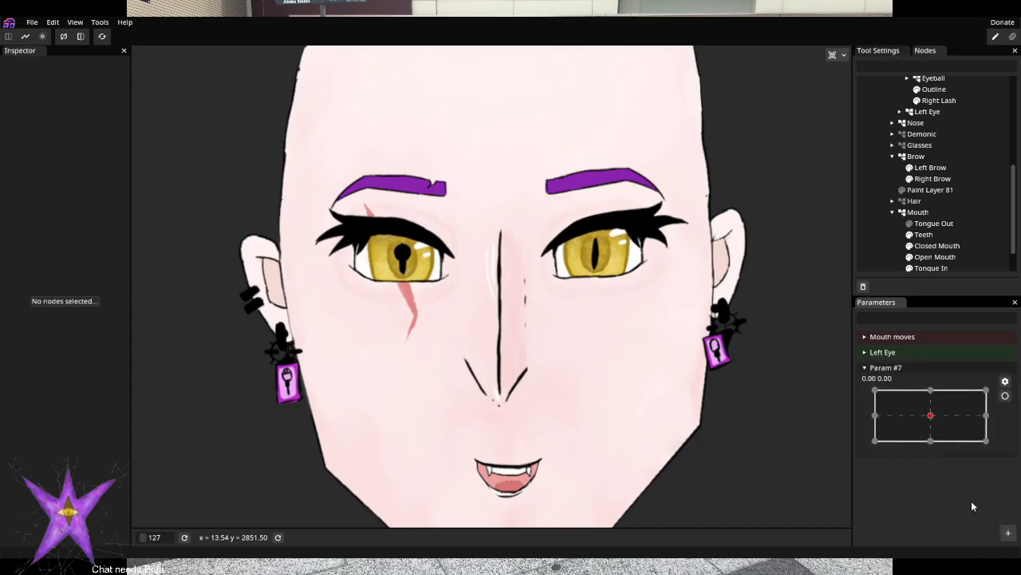
{"action": "left_click", "coordinate": [1006, 382]}
{"action": "left_click", "coordinate": [937, 394]}
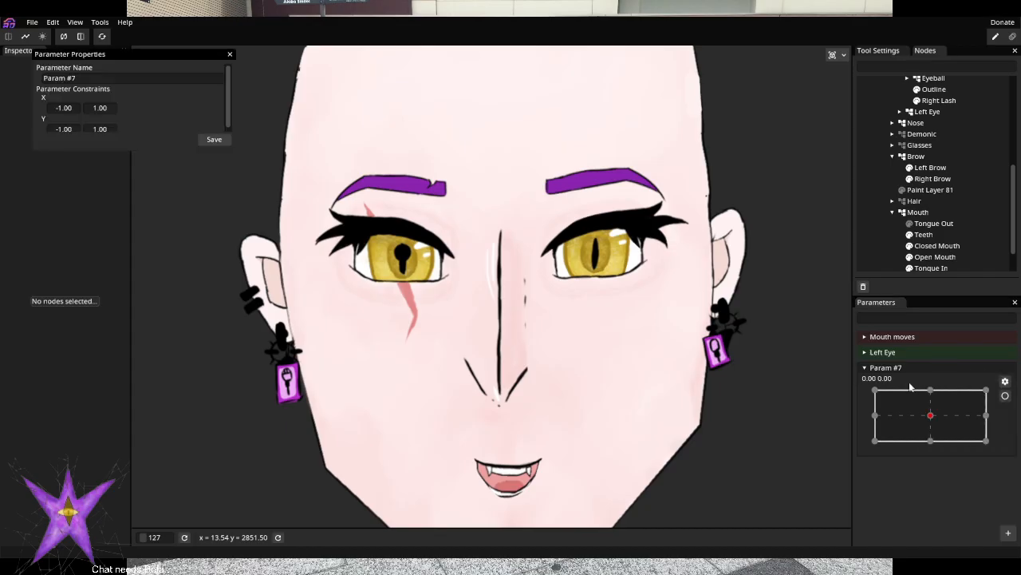
{"action": "left_click_drag", "start_coordinate": [90, 79], "coordinate": [1, 90]}
{"action": "type", "text": "Right Eye XY"}
{"action": "left_click", "coordinate": [217, 142]}
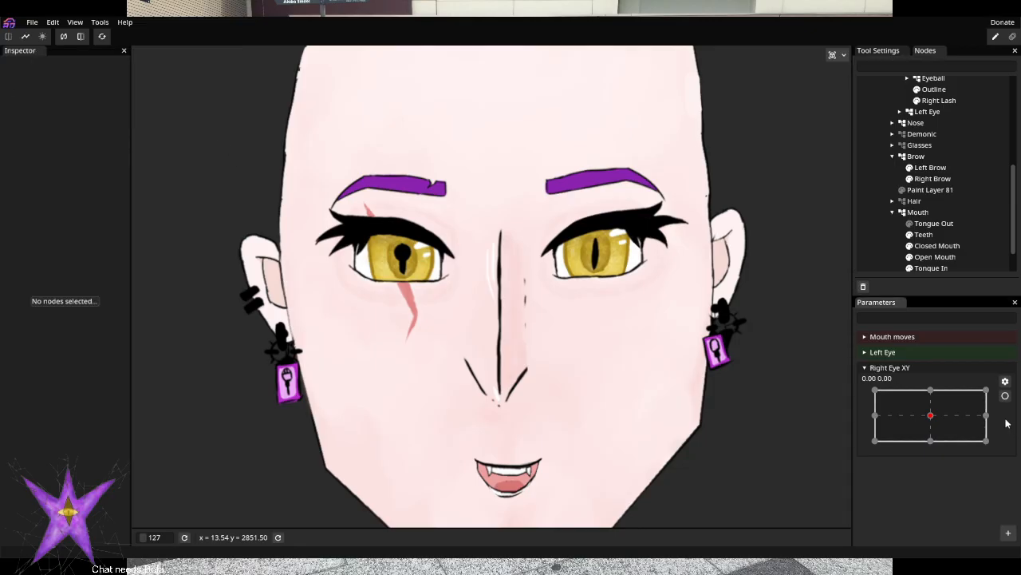
Add a 1D parameter with range 0 to 1 and name it Right Eye Blink
{"action": "left_click", "coordinate": [1008, 532]}
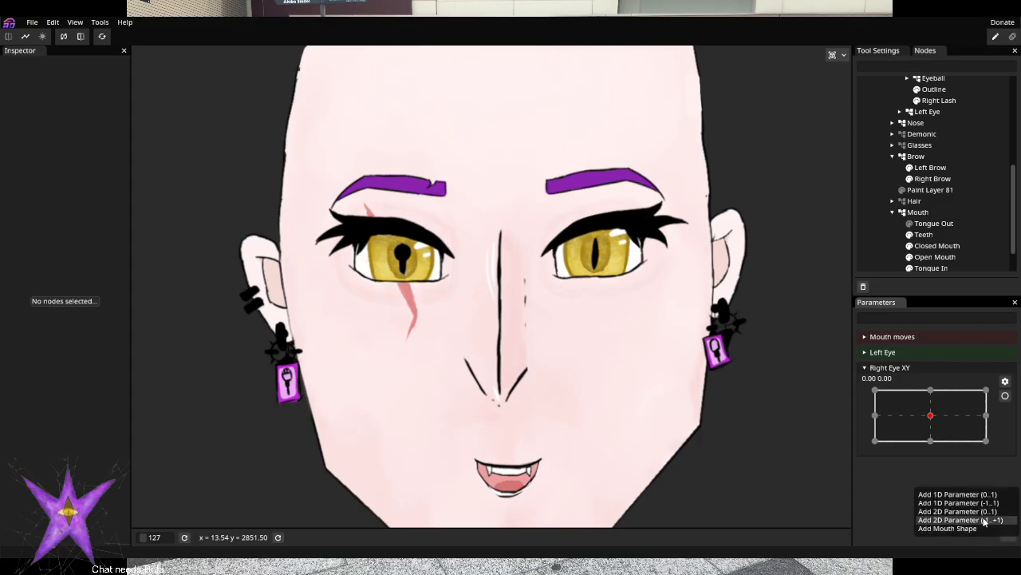
{"action": "left_click", "coordinate": [979, 496]}
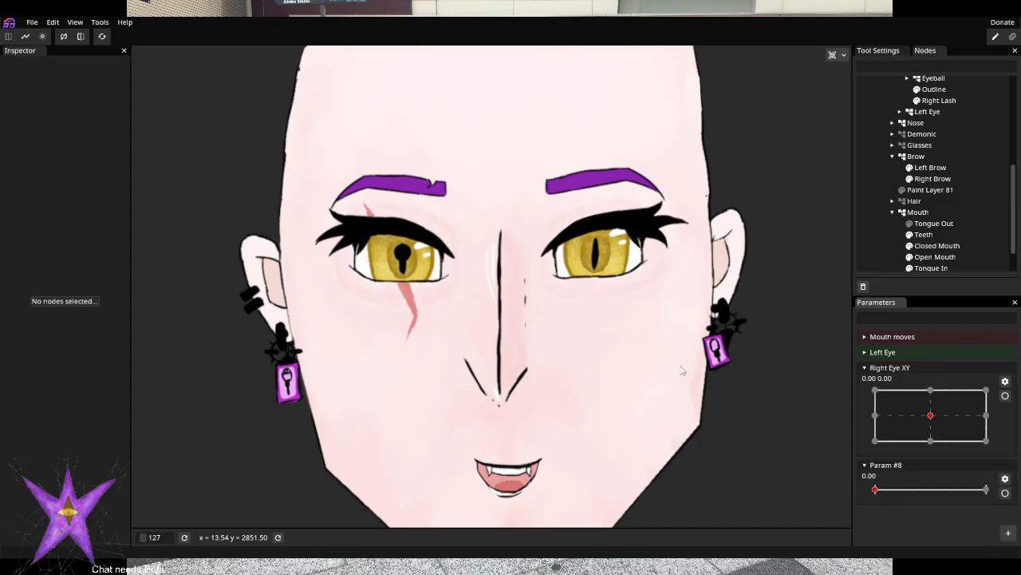
{"action": "right_click", "coordinate": [1005, 480]}
{"action": "left_click", "coordinate": [955, 349]}
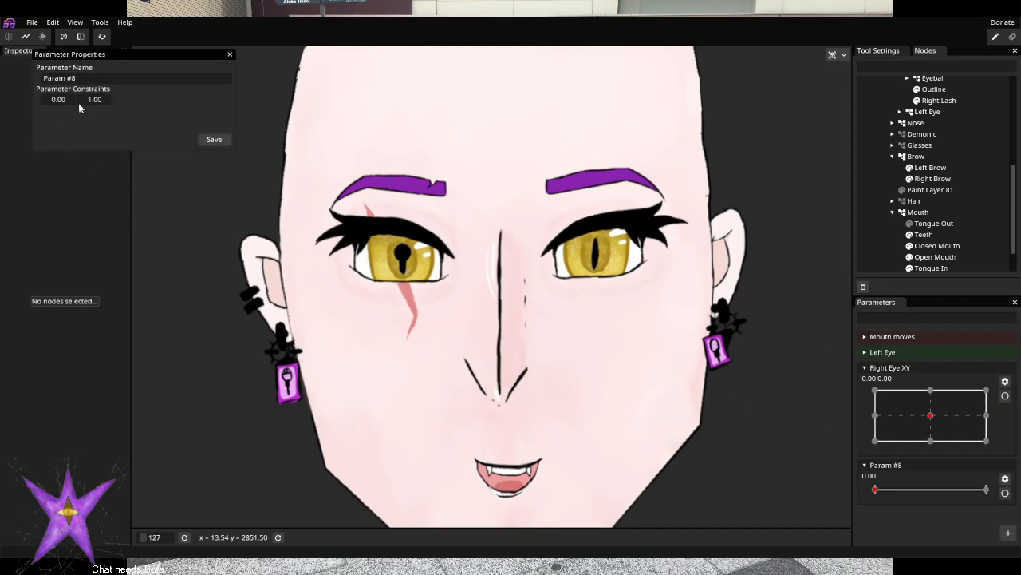
{"action": "left_click_drag", "start_coordinate": [68, 78], "coordinate": [1, 74]}
{"action": "type", "text": "B"}
{"action": "type", "text": "Right "}
{"action": "type", "text": "Eye"}
{"action": "left_click", "coordinate": [216, 140]}
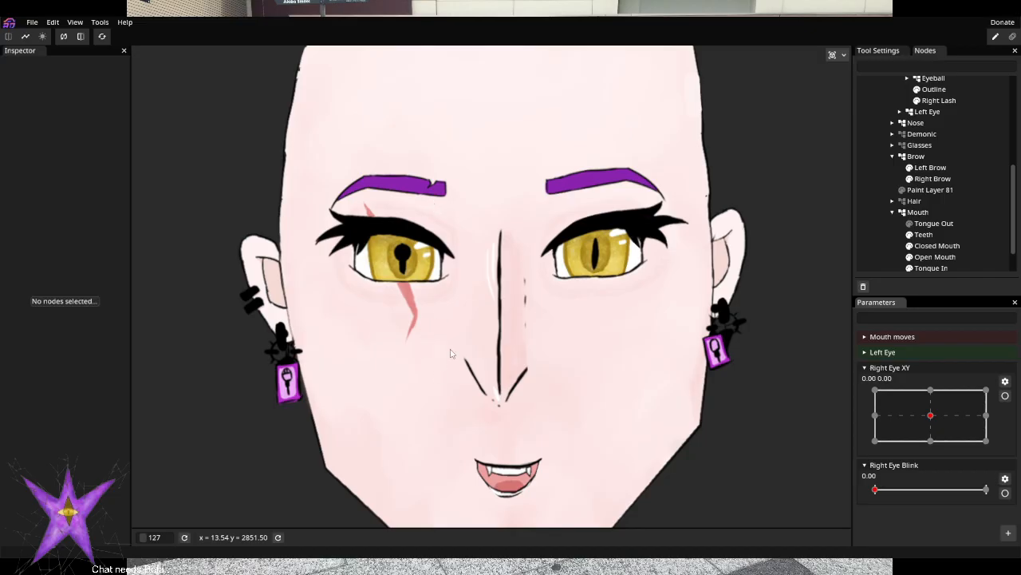
Add a 1D parameter with range 0 to 1 and name it Right Brow Raise
{"action": "left_click", "coordinate": [1009, 533]}
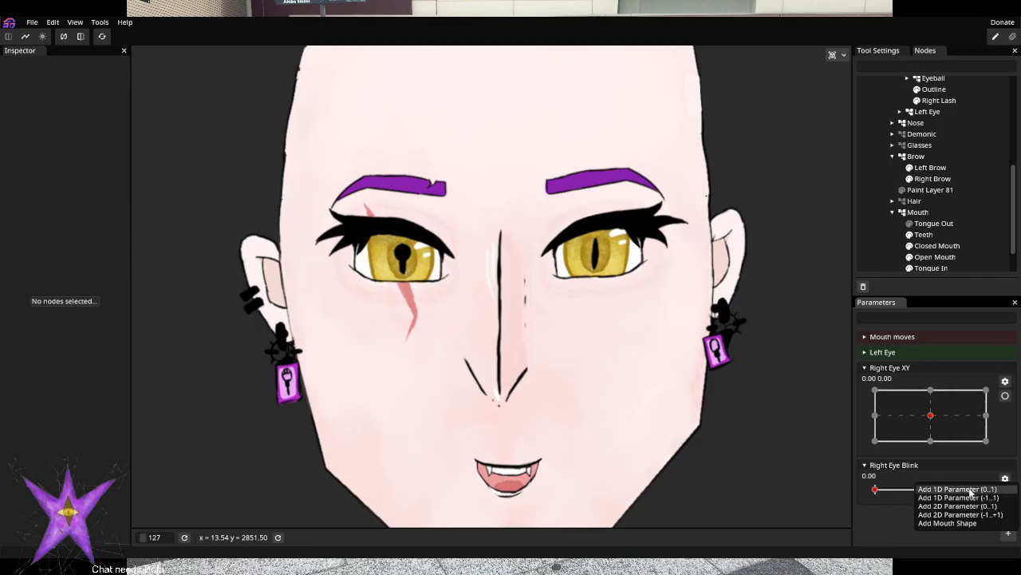
{"action": "left_click", "coordinate": [972, 489]}
{"action": "scroll", "coordinate": [952, 506], "scroll_direction": "down", "scroll_amount": 1}
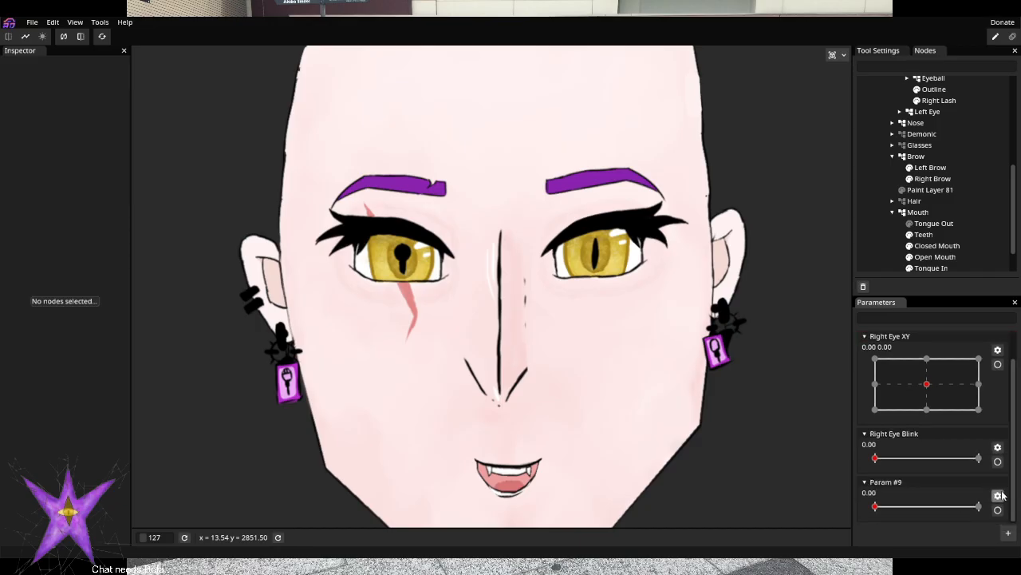
{"action": "left_click", "coordinate": [998, 496]}
{"action": "left_click", "coordinate": [942, 360]}
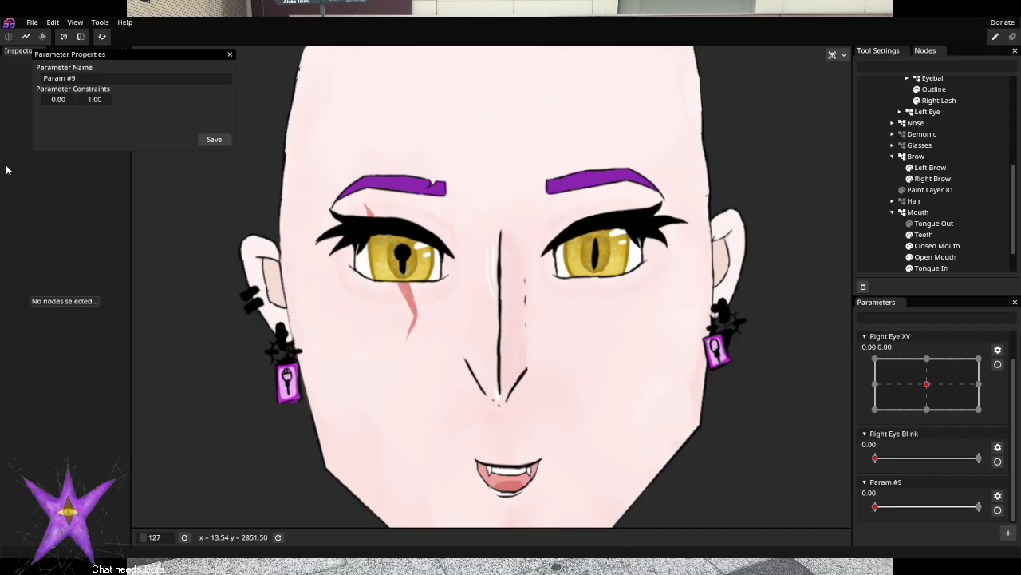
{"action": "left_click", "coordinate": [96, 76]}
{"action": "type", "text": "Right Brow Raise"}
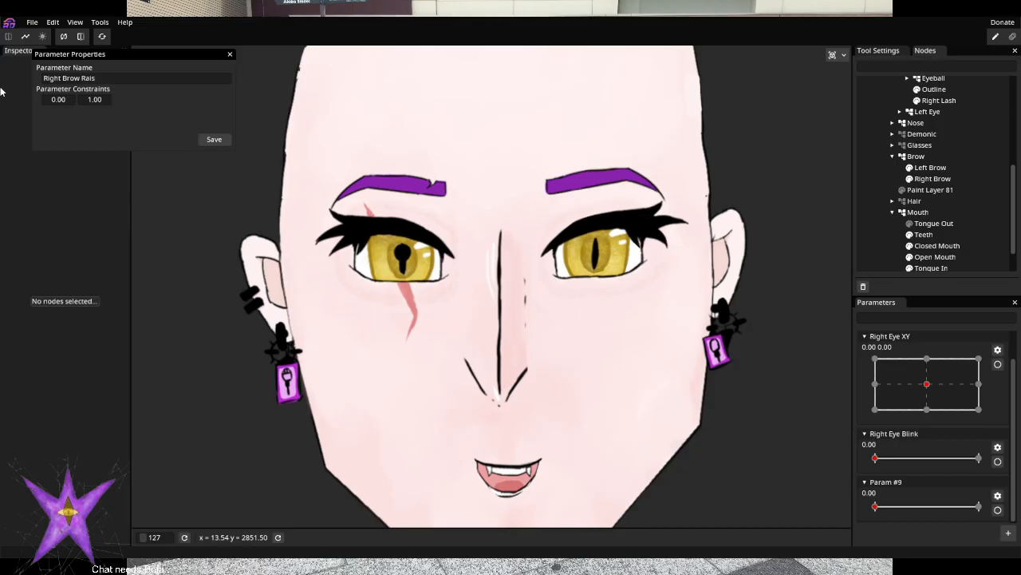
{"action": "left_click", "coordinate": [210, 142]}
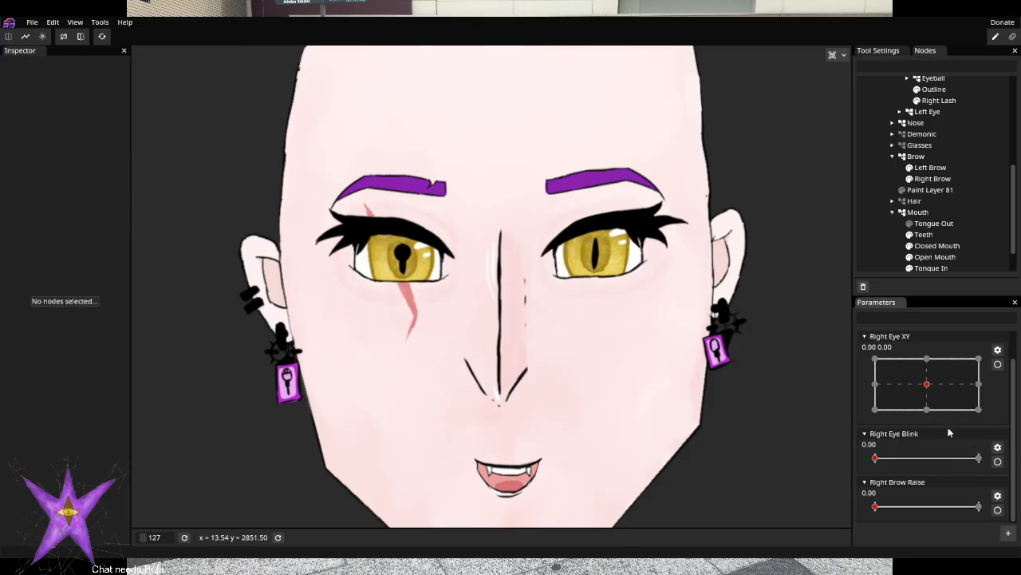
{"action": "scroll", "coordinate": [954, 416], "scroll_direction": "up", "scroll_amount": 2}
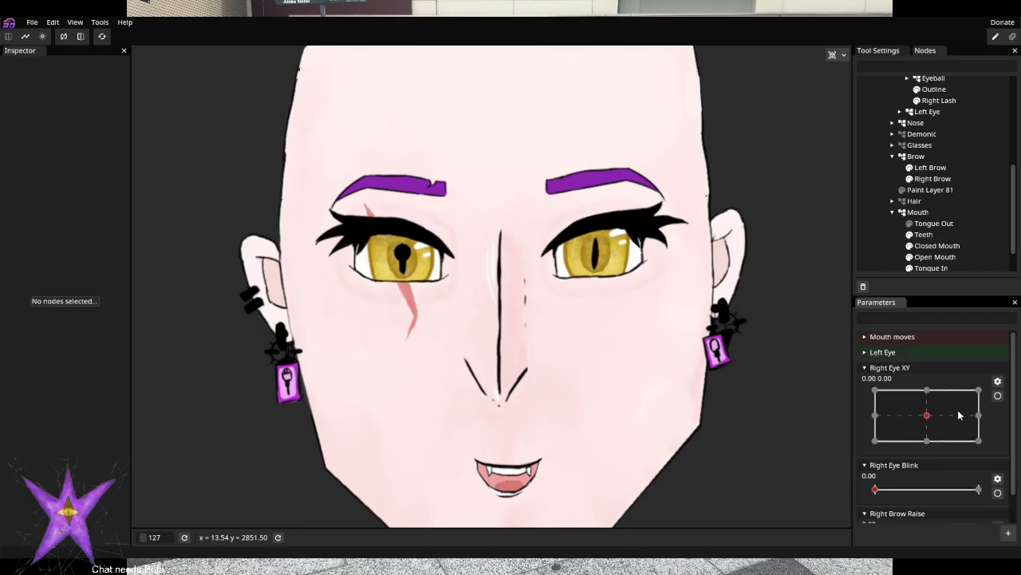
{"action": "left_click", "coordinate": [864, 352]}
{"action": "left_click", "coordinate": [864, 353]}
Hide the Left Eye group of the Eyes node
{"action": "scroll", "coordinate": [911, 259], "scroll_direction": "down", "scroll_amount": 1}
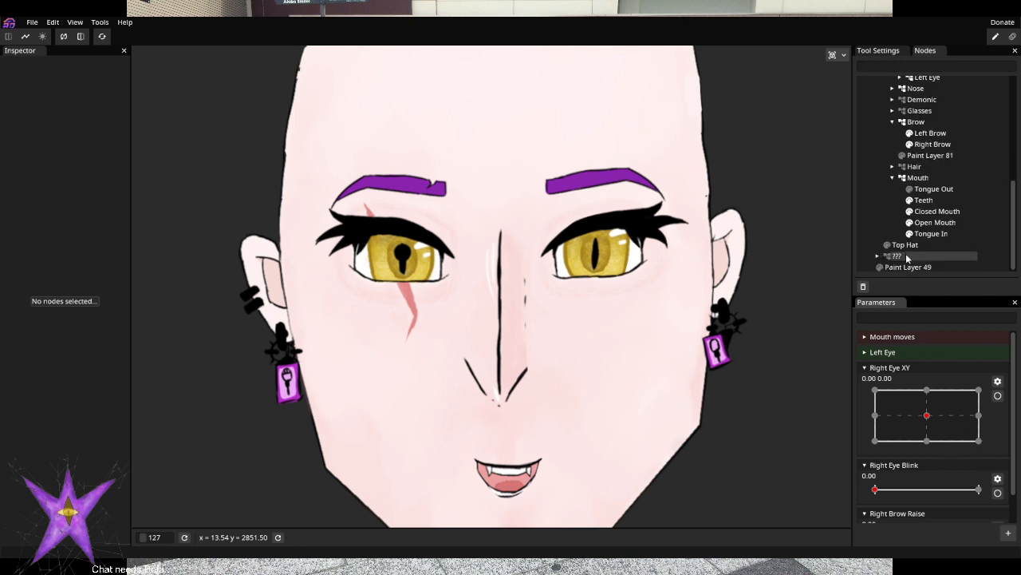
{"action": "scroll", "coordinate": [931, 237], "scroll_direction": "up", "scroll_amount": 3}
{"action": "scroll", "coordinate": [934, 234], "scroll_direction": "down", "scroll_amount": 2}
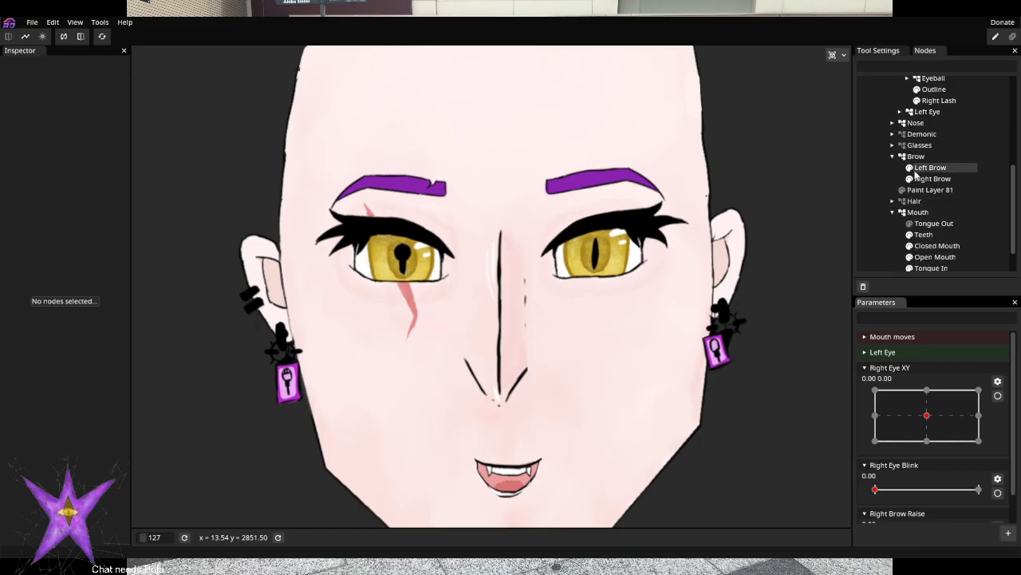
{"action": "scroll", "coordinate": [931, 200], "scroll_direction": "down", "scroll_amount": 3}
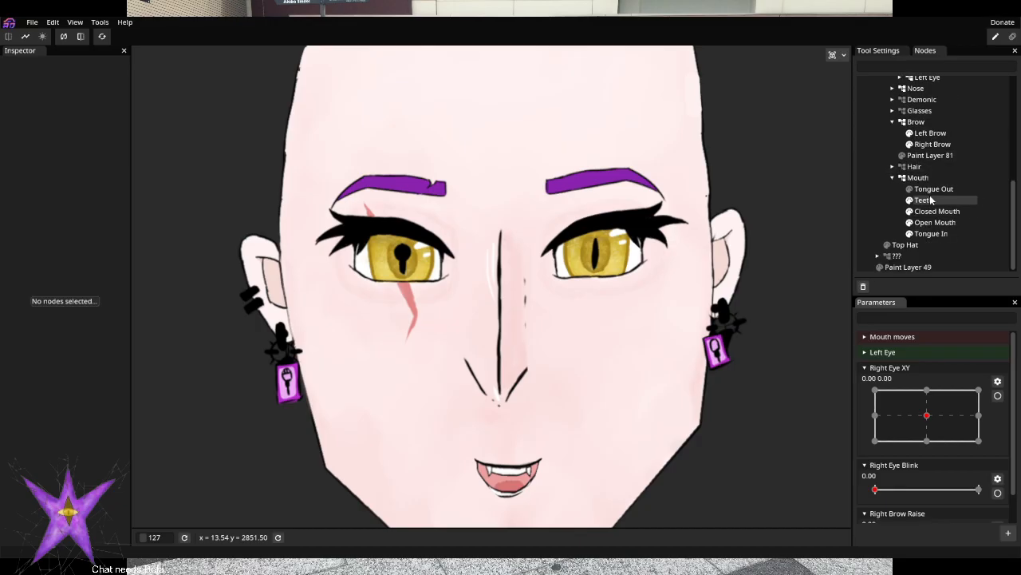
{"action": "scroll", "coordinate": [916, 185], "scroll_direction": "up", "scroll_amount": 5}
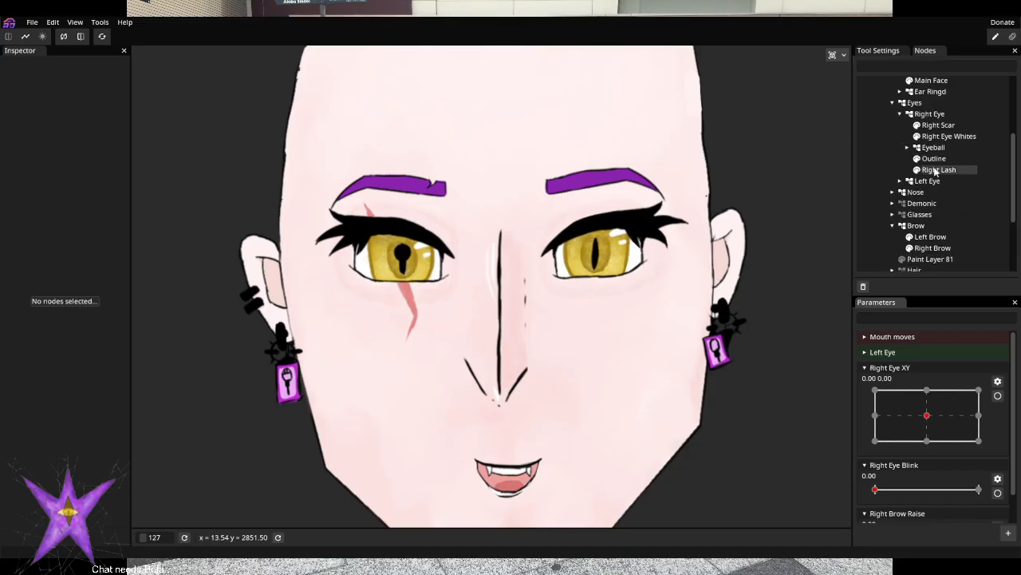
{"action": "scroll", "coordinate": [922, 167], "scroll_direction": "up", "scroll_amount": 2}
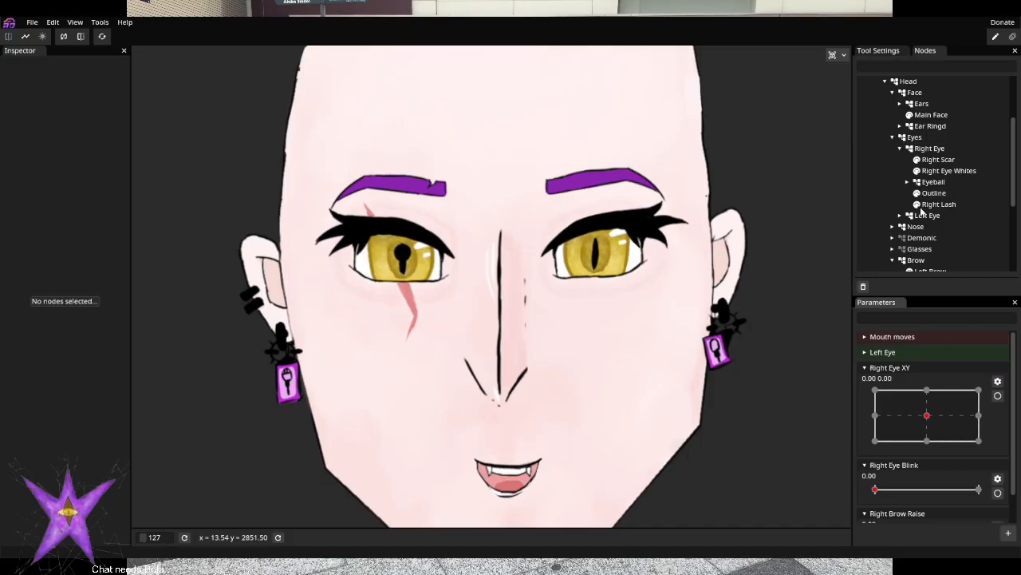
{"action": "left_click", "coordinate": [910, 216]}
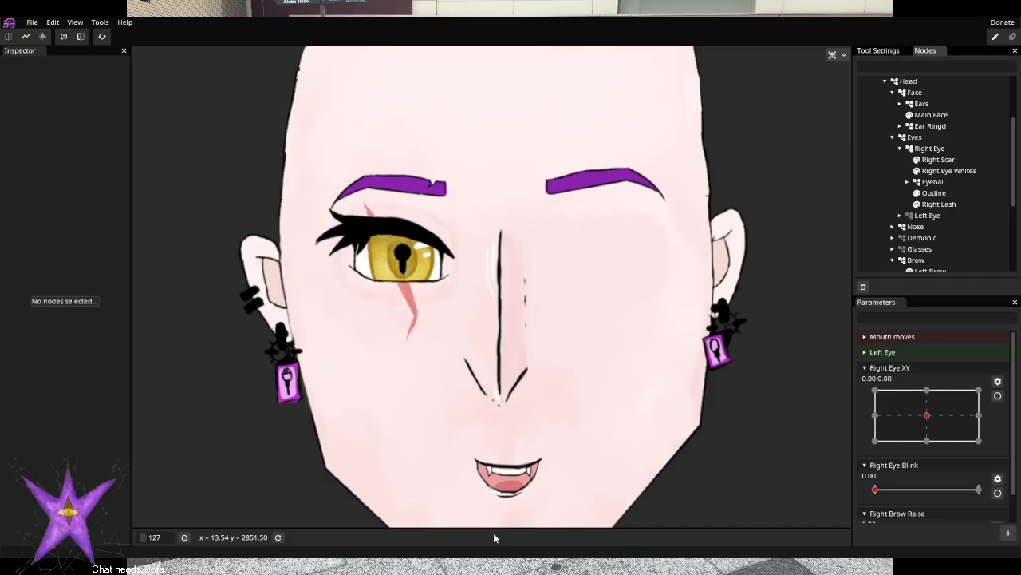
Edit the mesh of Right Cornea in the Eyeball group, pulling its upper-right and right vertices in close to the painted edge
{"action": "scroll", "coordinate": [423, 287], "scroll_direction": "up", "scroll_amount": 5}
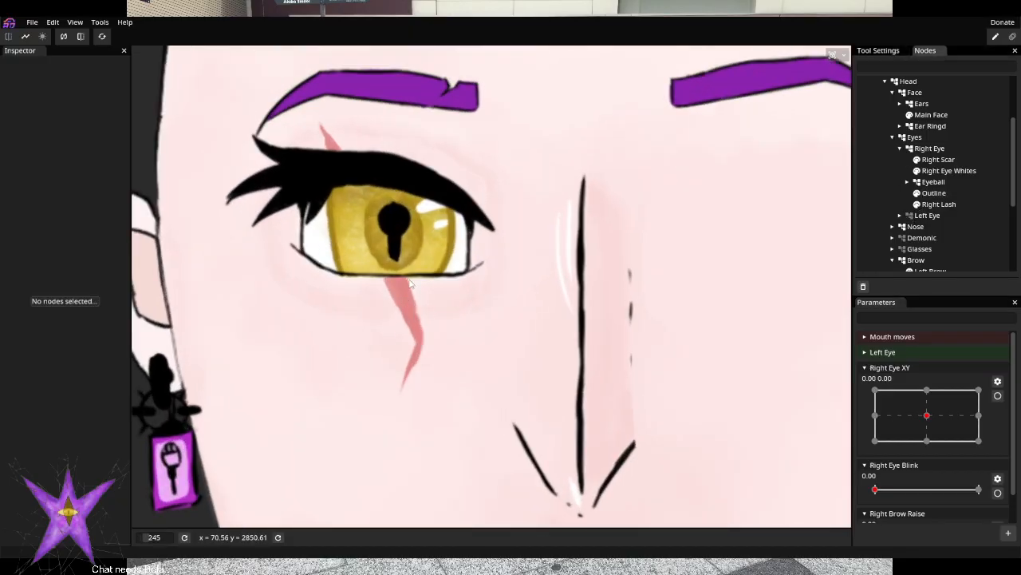
{"action": "scroll", "coordinate": [409, 283], "scroll_direction": "up", "scroll_amount": 2}
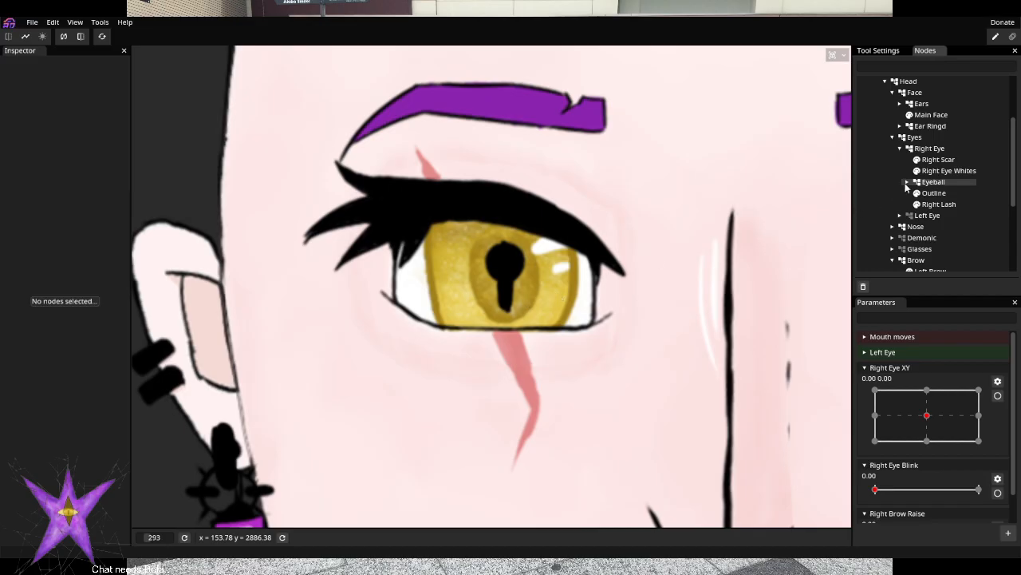
{"action": "left_click", "coordinate": [908, 182]}
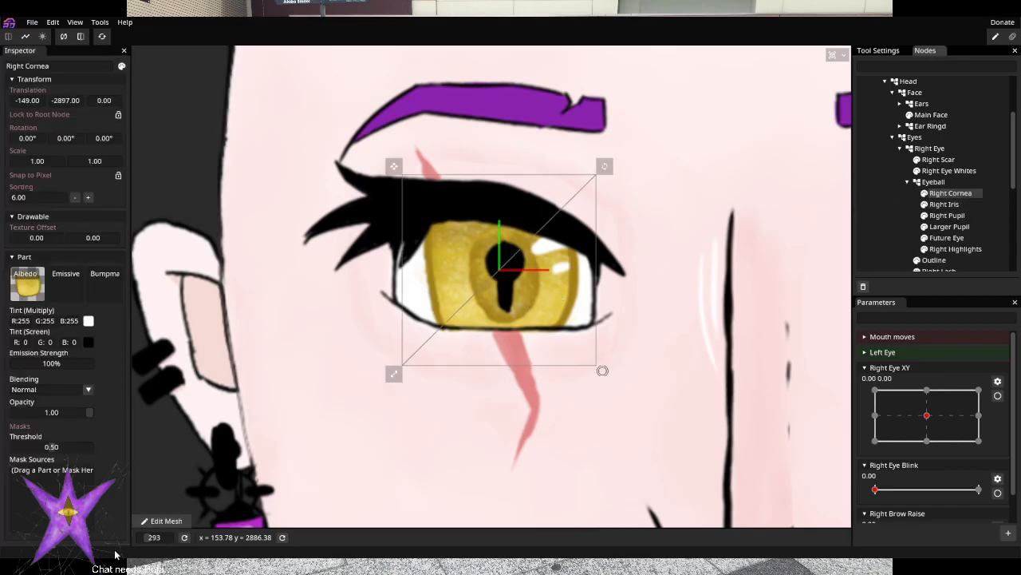
{"action": "left_click", "coordinate": [162, 520]}
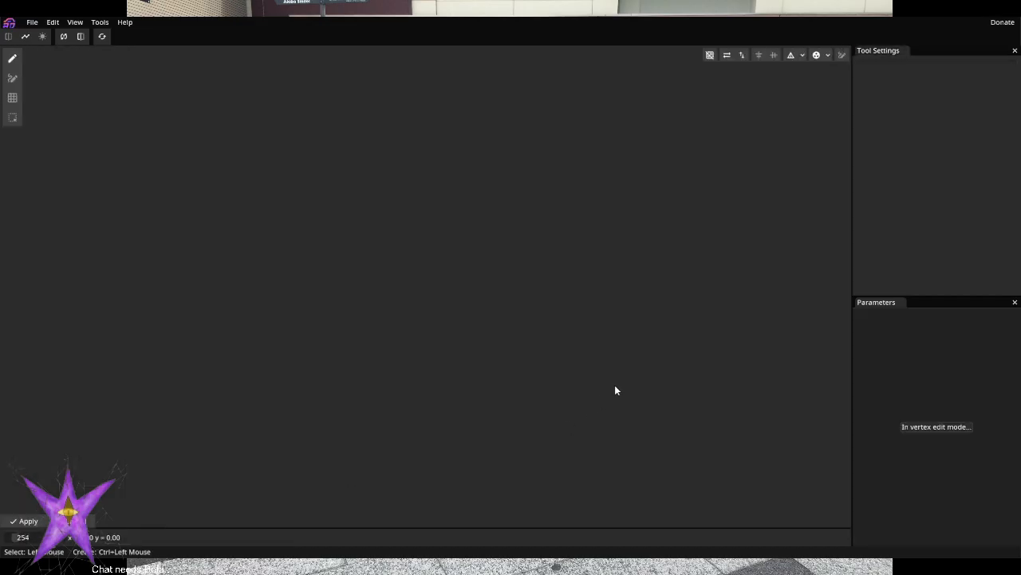
{"action": "left_click", "coordinate": [816, 55]}
{"action": "scroll", "coordinate": [534, 280], "scroll_direction": "up", "scroll_amount": 2}
{"action": "scroll", "coordinate": [498, 313], "scroll_direction": "up", "scroll_amount": 2}
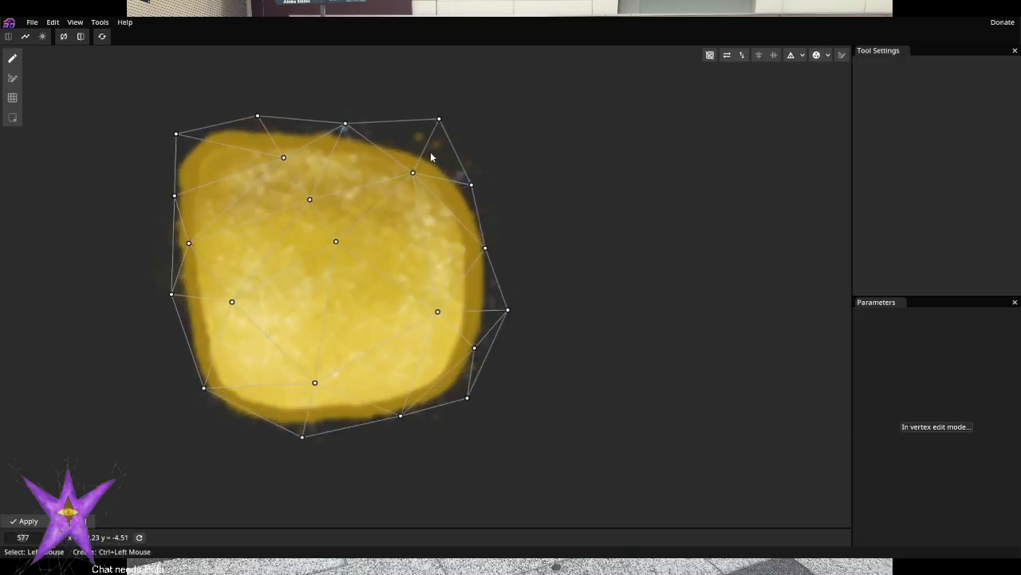
{"action": "left_click_drag", "start_coordinate": [438, 120], "coordinate": [468, 189]}
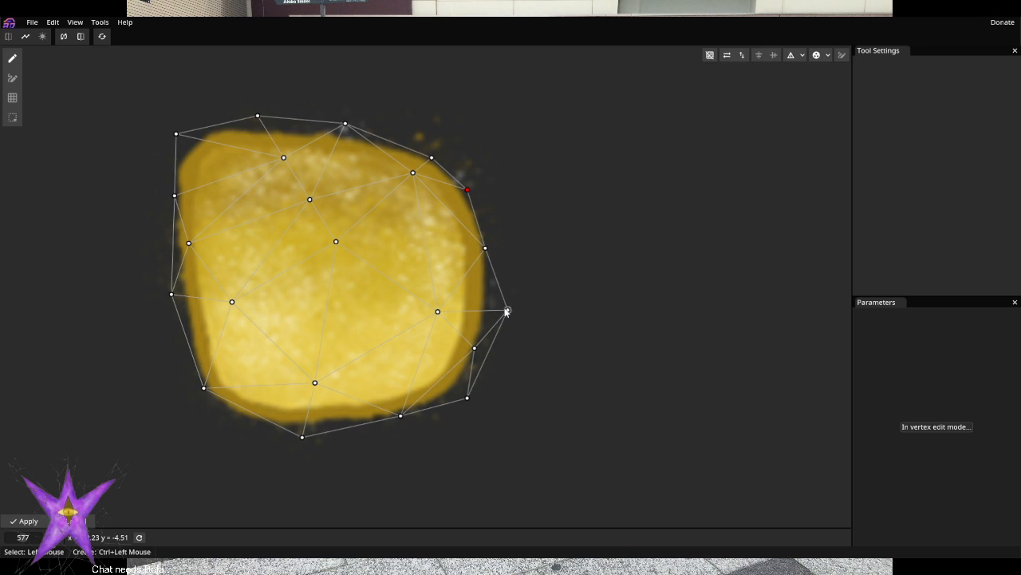
{"action": "left_click_drag", "start_coordinate": [508, 310], "coordinate": [489, 307]}
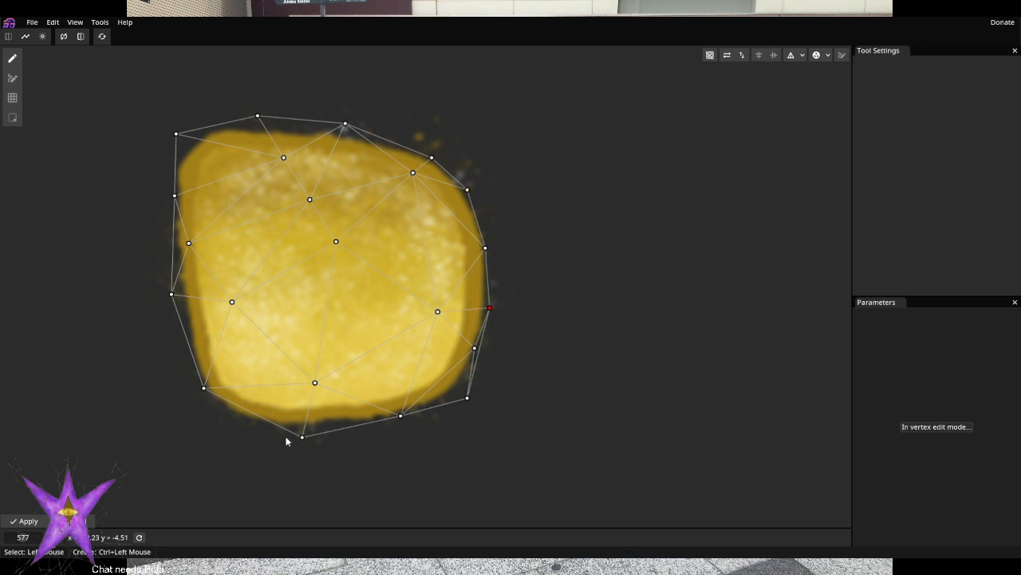
Fit the cornea mesh's bottom, lower-left and upper-left vertices around the painted edge and apply the mesh
{"action": "left_click_drag", "start_coordinate": [302, 438], "coordinate": [302, 432]}
{"action": "left_click_drag", "start_coordinate": [204, 388], "coordinate": [213, 423]}
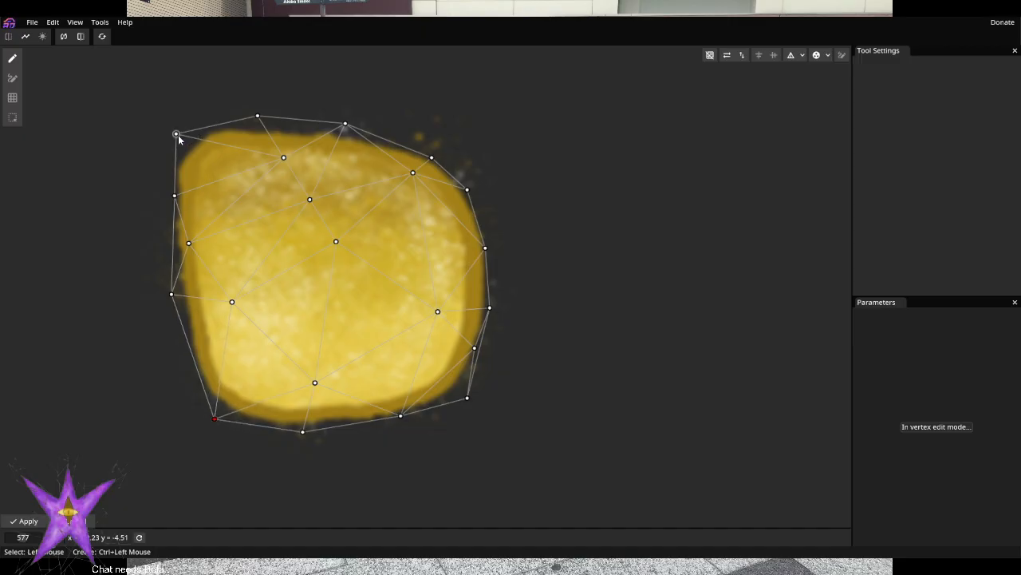
{"action": "left_click_drag", "start_coordinate": [176, 134], "coordinate": [182, 147]}
{"action": "left_click", "coordinate": [257, 117]}
{"action": "left_click_drag", "start_coordinate": [256, 117], "coordinate": [227, 124]}
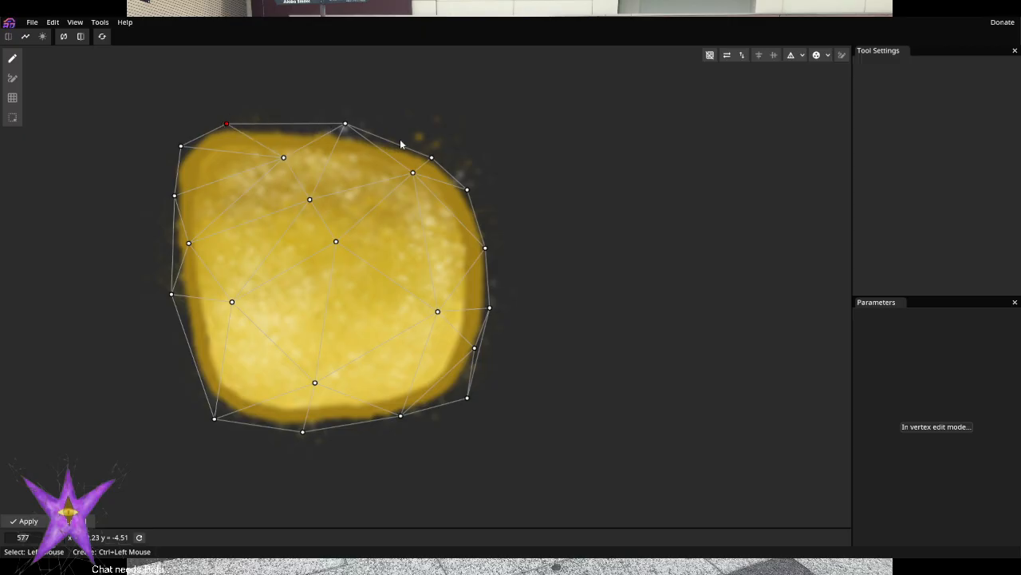
{"action": "left_click", "coordinate": [28, 520]}
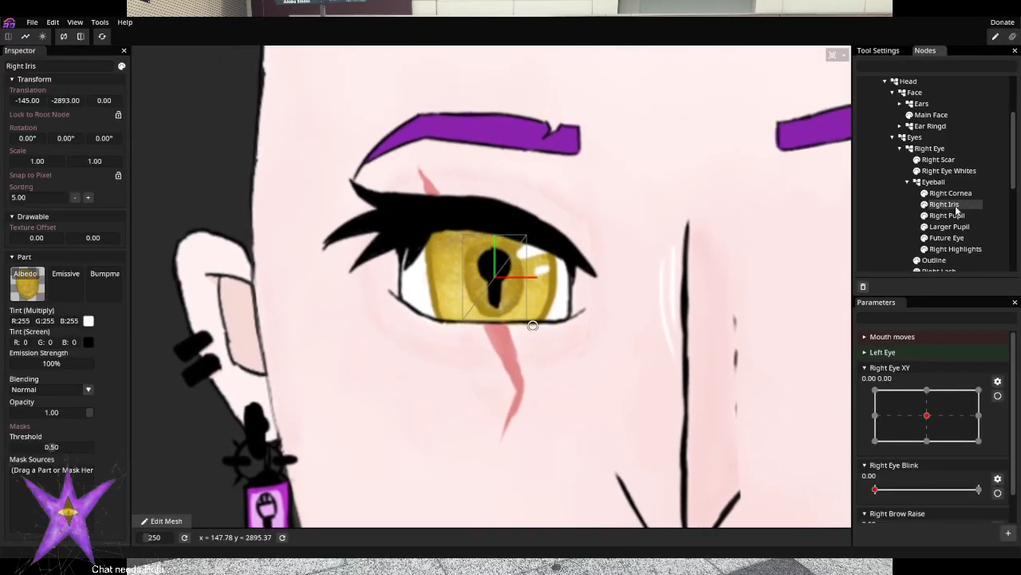
Auto-generate a mesh for Right Iris, add vertices outside its upper-left, upper-right, right and lower-left edges, and move the two bottom vertices outward
{"action": "left_click", "coordinate": [162, 521]}
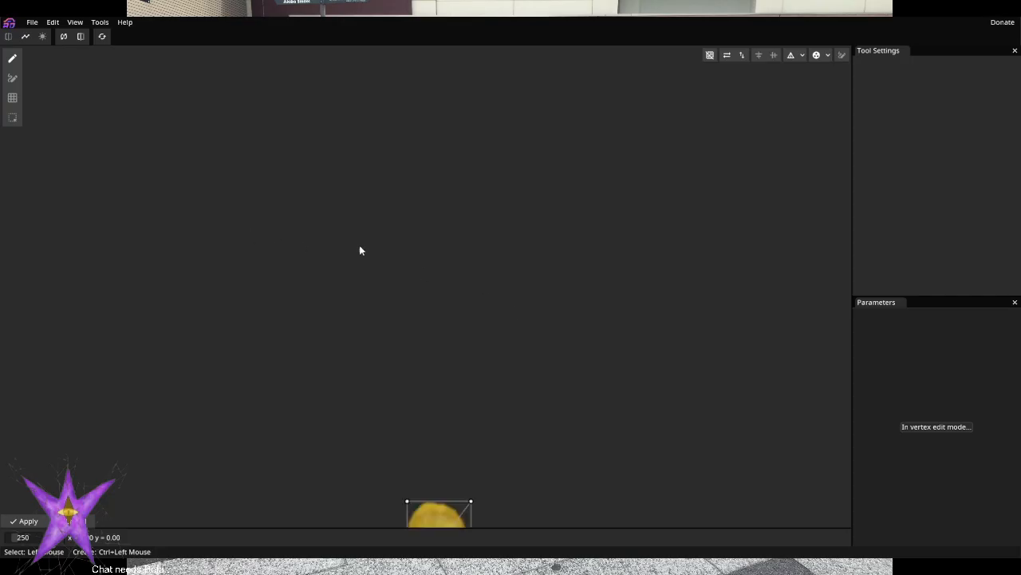
{"action": "left_click", "coordinate": [815, 55]}
{"action": "scroll", "coordinate": [371, 228], "scroll_direction": "up", "scroll_amount": 3}
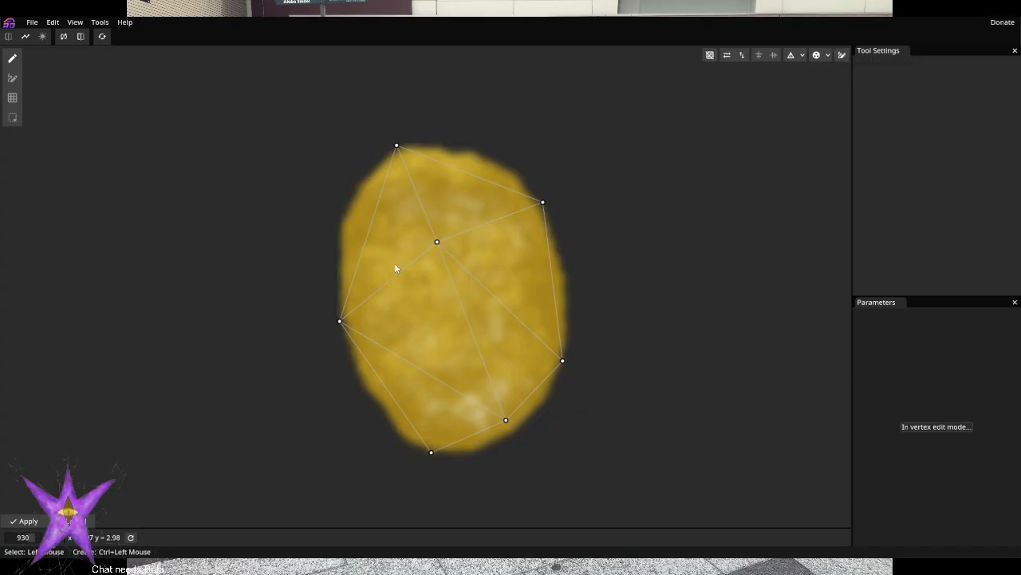
{"action": "left_click", "coordinate": [498, 151], "text": "ctrl"}
{"action": "left_click_drag", "start_coordinate": [508, 422], "coordinate": [528, 444]}
{"action": "left_click_drag", "start_coordinate": [435, 459], "coordinate": [440, 467]}
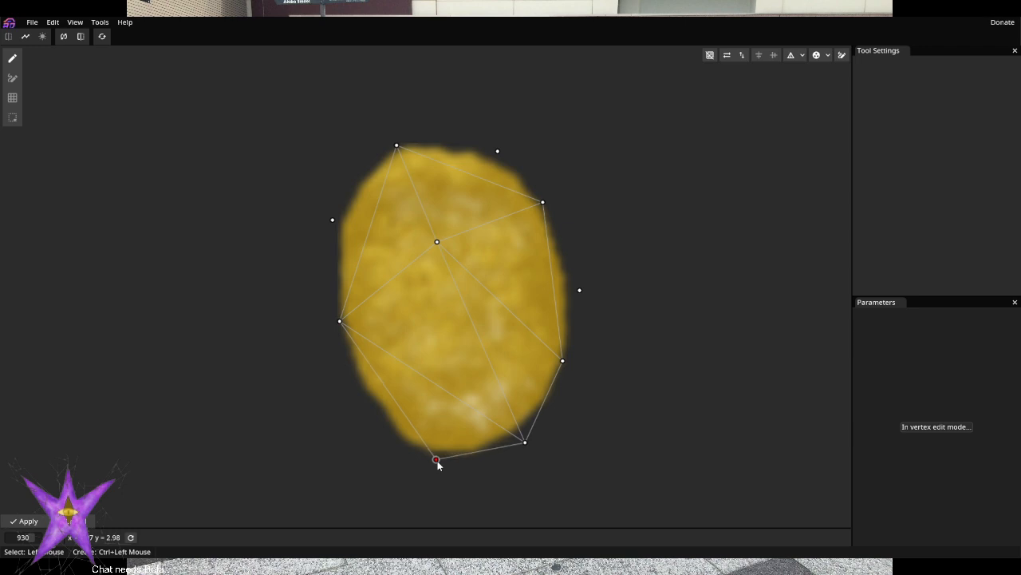
{"action": "left_click", "coordinate": [365, 404], "text": "ctrl"}
Connect the iris mesh's outline edges along the left side, from the top vertex through the new outer vertices to the bottom vertex
{"action": "left_click", "coordinate": [12, 77]}
{"action": "left_click", "coordinate": [333, 219]}
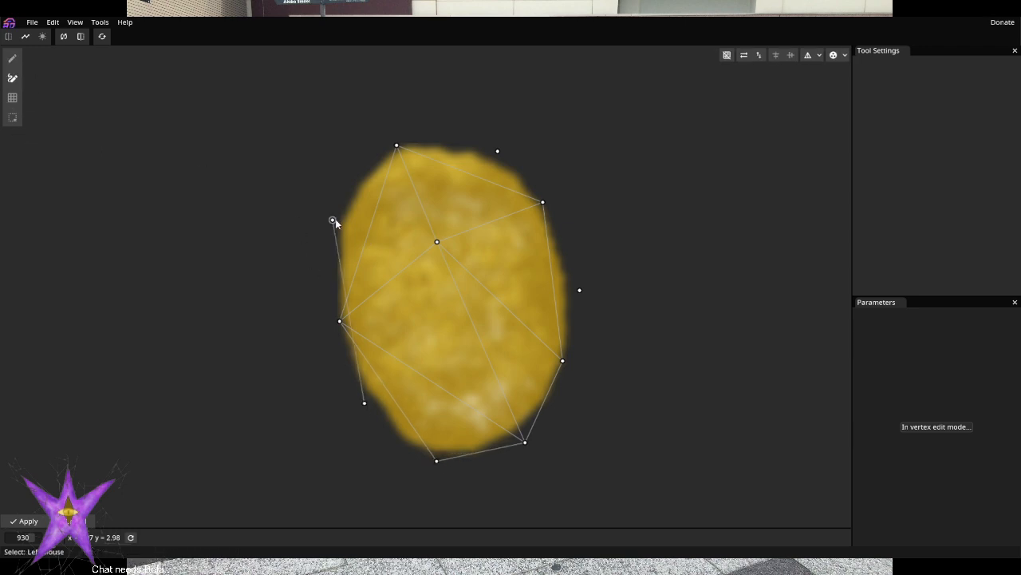
{"action": "left_click", "coordinate": [340, 321]}
{"action": "left_click", "coordinate": [340, 321]}
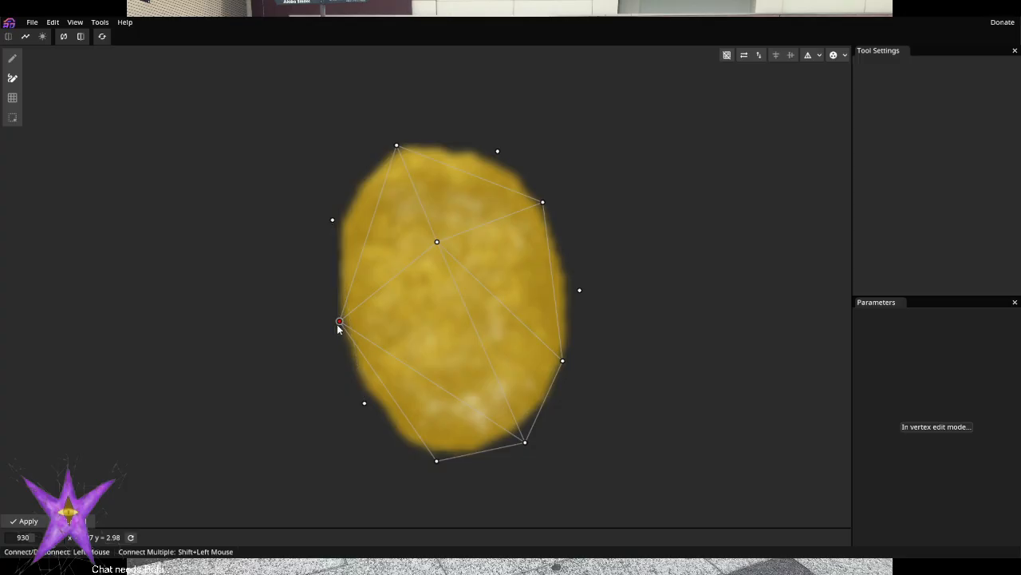
{"action": "left_click", "coordinate": [364, 403]}
{"action": "left_click", "coordinate": [439, 464]}
{"action": "left_click", "coordinate": [365, 404]}
{"action": "left_click", "coordinate": [340, 320]}
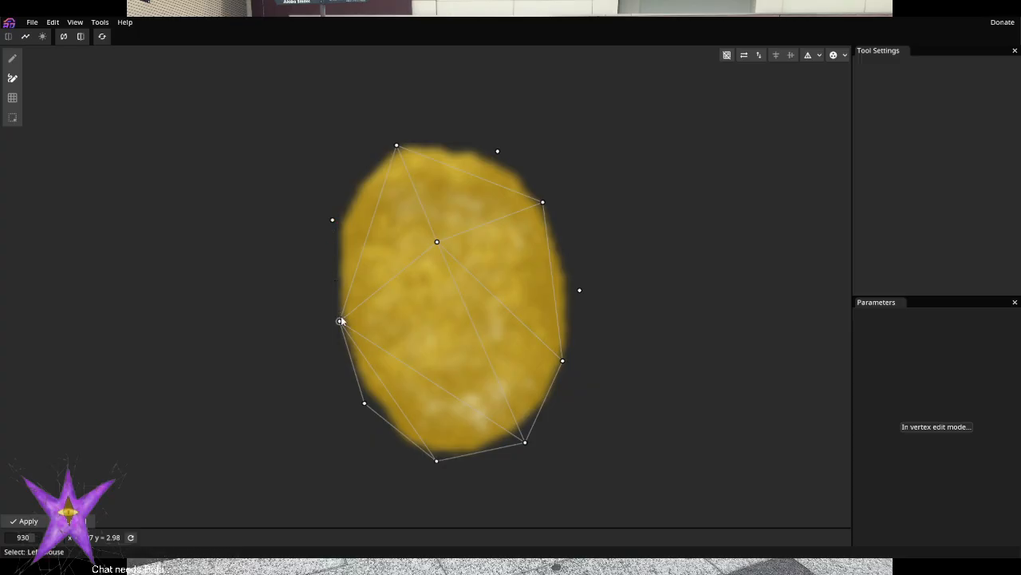
{"action": "left_click", "coordinate": [332, 220]}
Add an interior vertex in the iris's lower half, connect it to the left vertex and remove the left-to-lower-right diagonal edge
{"action": "left_click", "coordinate": [11, 61]}
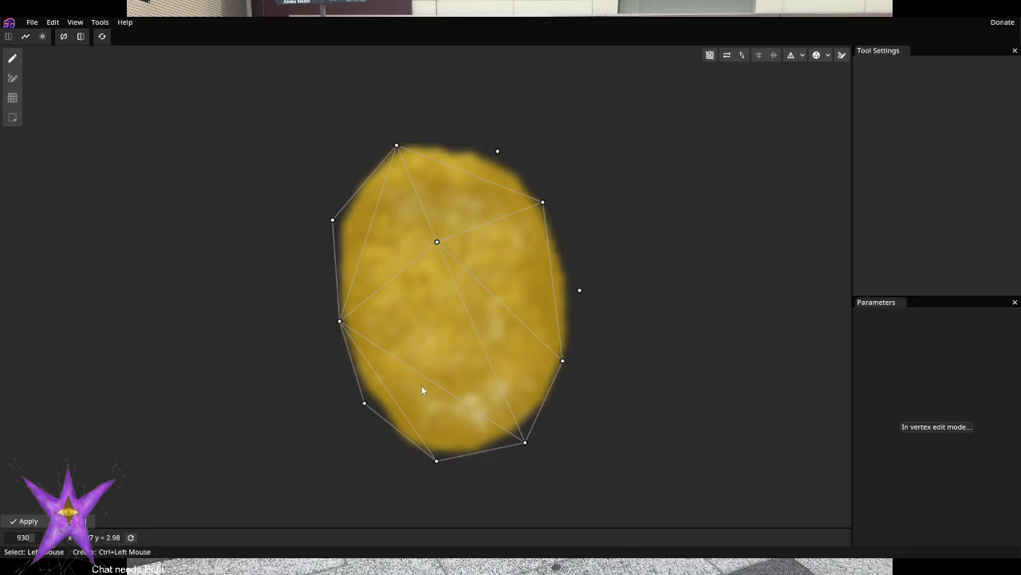
{"action": "left_click", "coordinate": [12, 77]}
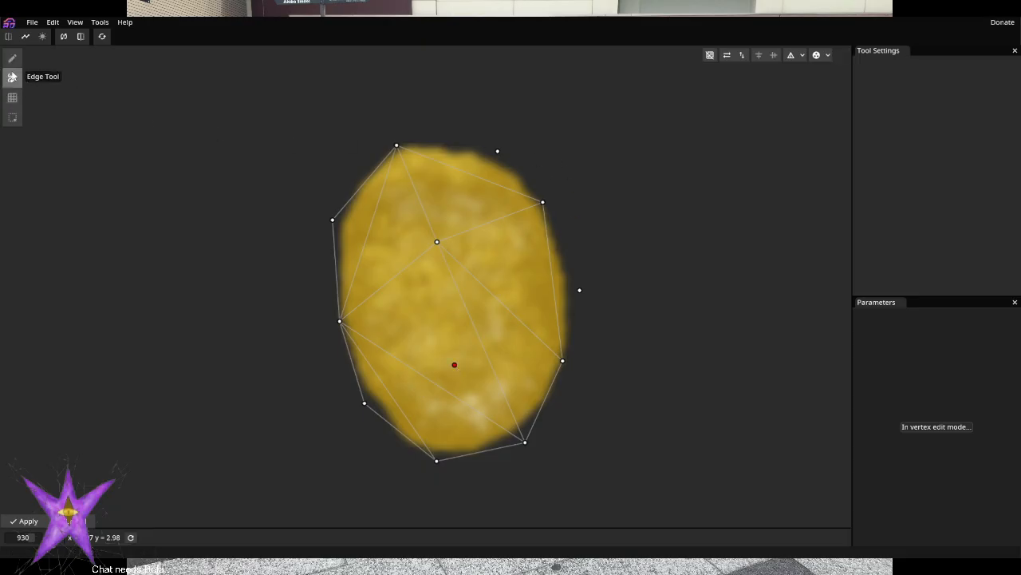
{"action": "left_click", "coordinate": [344, 323]}
{"action": "left_click", "coordinate": [344, 322]}
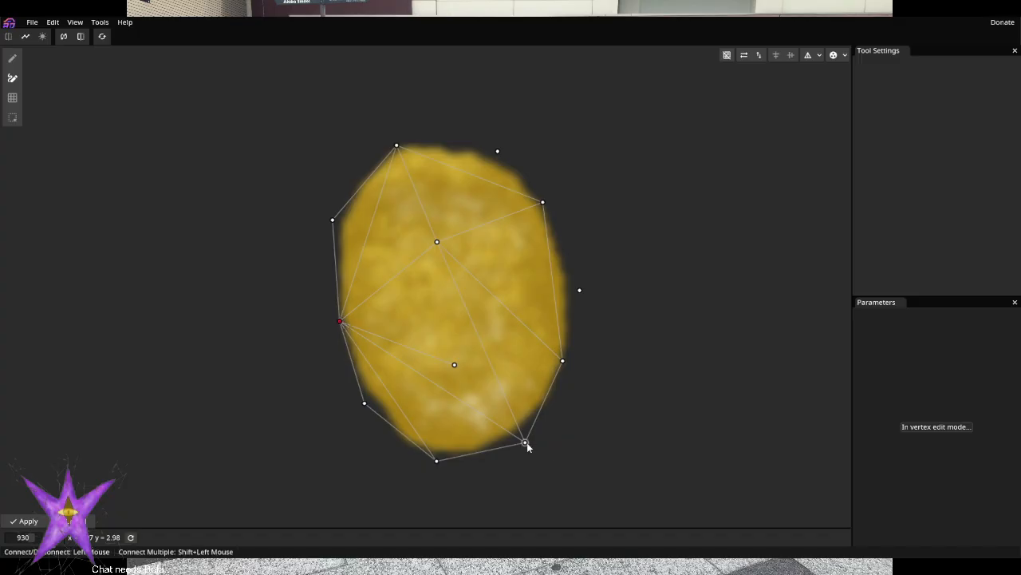
{"action": "left_click", "coordinate": [525, 443]}
{"action": "left_click", "coordinate": [339, 321]}
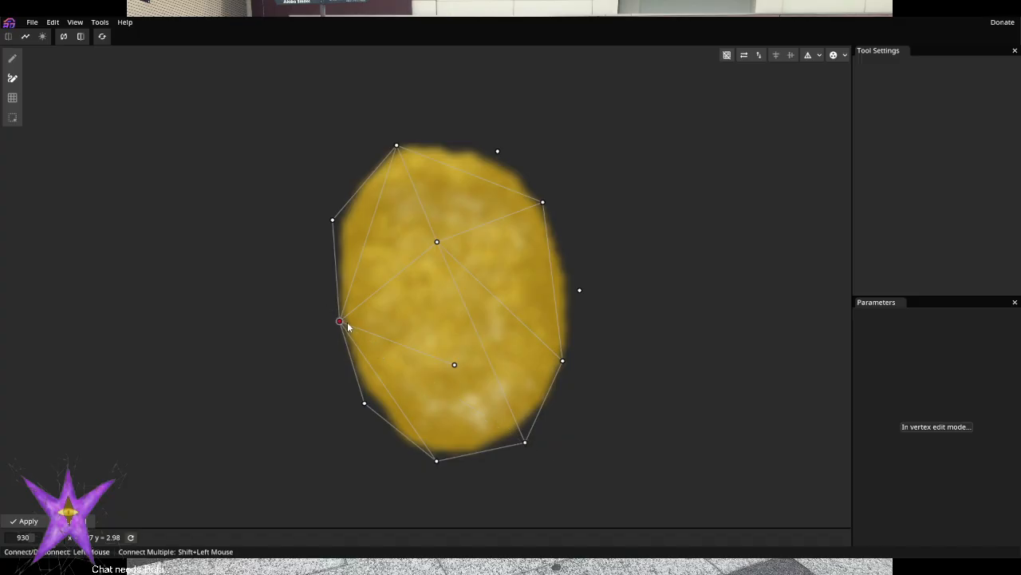
Remove the left-to-bottom edge and connect the lower interior vertex to the bottom, lower-left, lower-right and upper interior vertices
{"action": "left_click", "coordinate": [437, 460]}
{"action": "left_click", "coordinate": [437, 460]}
{"action": "left_click", "coordinate": [454, 365]}
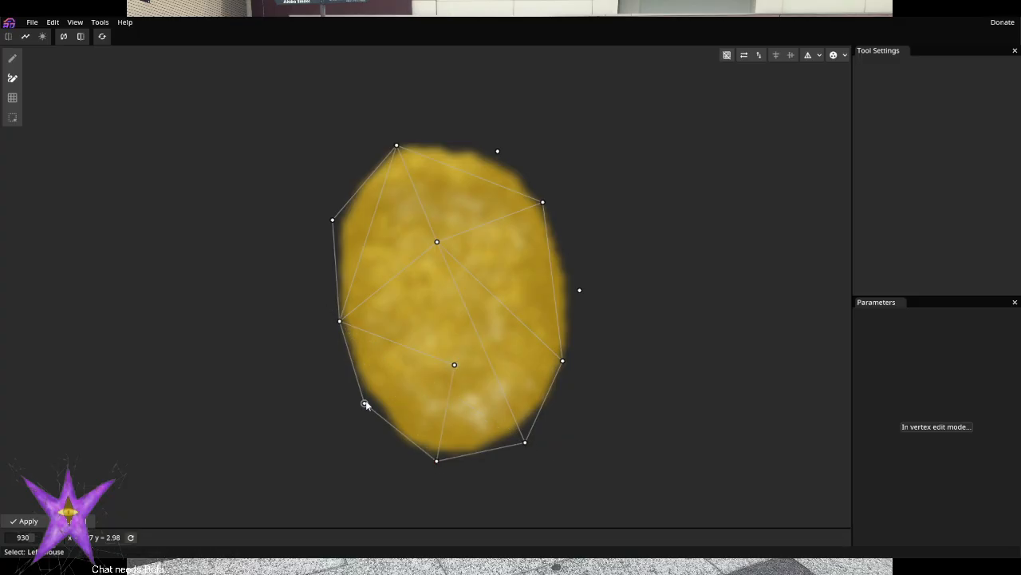
{"action": "left_click", "coordinate": [365, 402]}
{"action": "left_click", "coordinate": [454, 364]}
{"action": "left_click", "coordinate": [524, 441]}
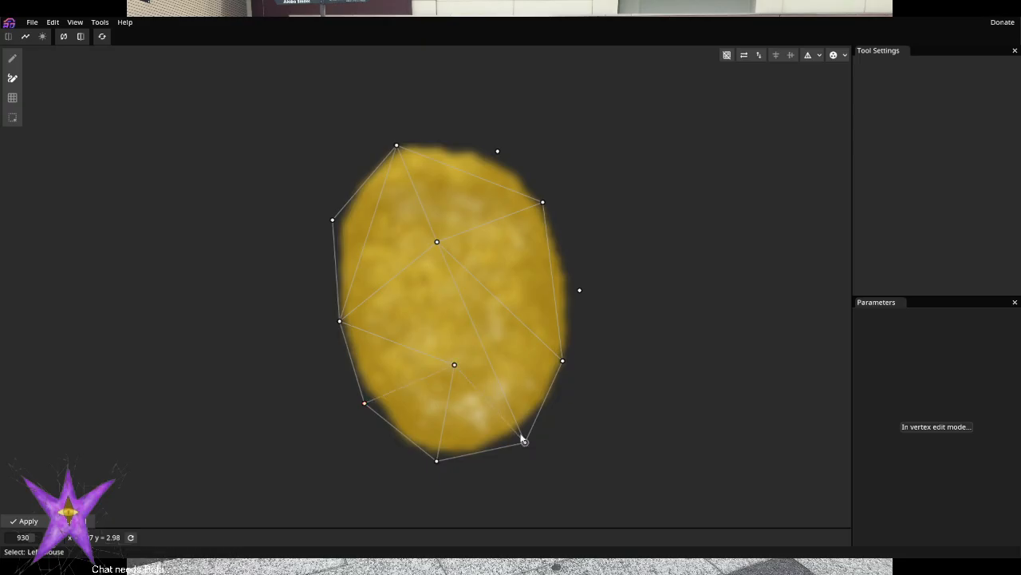
{"action": "left_click", "coordinate": [454, 365]}
{"action": "left_click", "coordinate": [437, 242]}
Connect the iris mesh's outline from the top vertex around the upper-right and right outer vertices, and save the model
{"action": "left_click", "coordinate": [397, 145]}
{"action": "left_click", "coordinate": [497, 151]}
{"action": "left_click", "coordinate": [498, 151]}
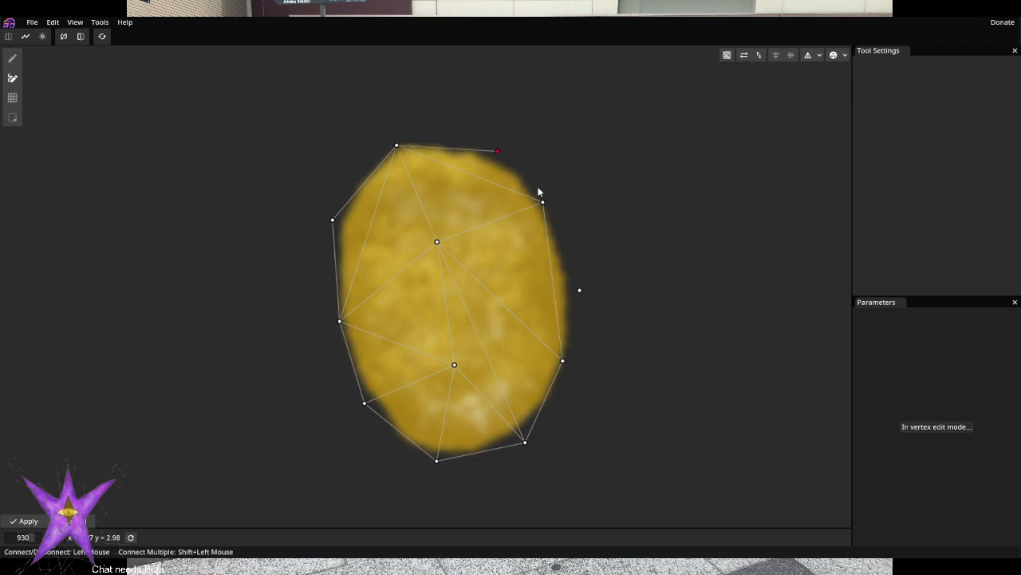
{"action": "left_click", "coordinate": [543, 202]}
{"action": "left_click", "coordinate": [543, 203]}
{"action": "left_click", "coordinate": [579, 290]}
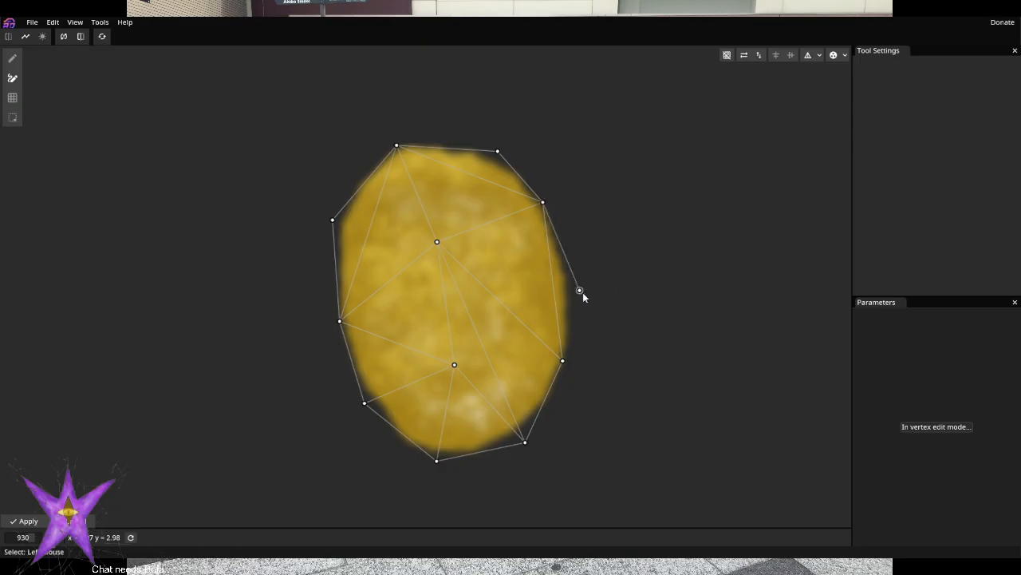
{"action": "left_click", "coordinate": [562, 361]}
{"action": "key", "text": "ctrl+s"}
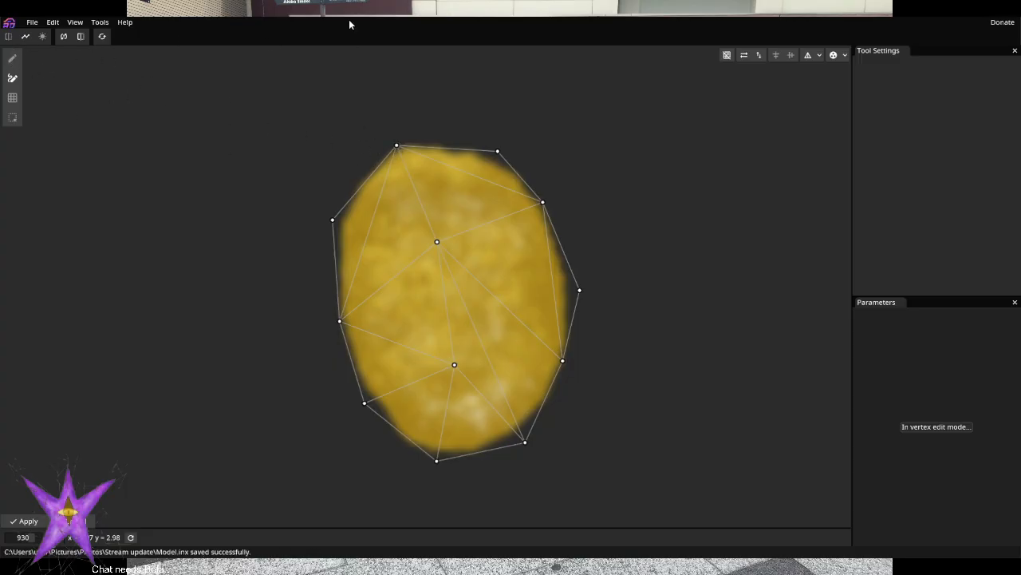
Move the iris mesh's top-left vertex slightly outward from the painted edge and apply the mesh
{"action": "left_click", "coordinate": [12, 59]}
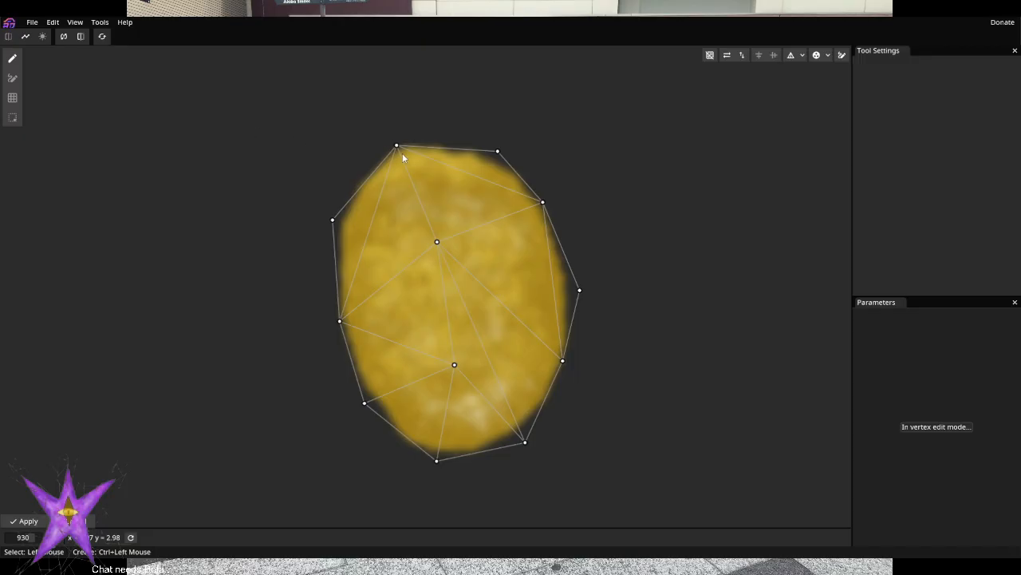
{"action": "left_click_drag", "start_coordinate": [400, 148], "coordinate": [395, 140]}
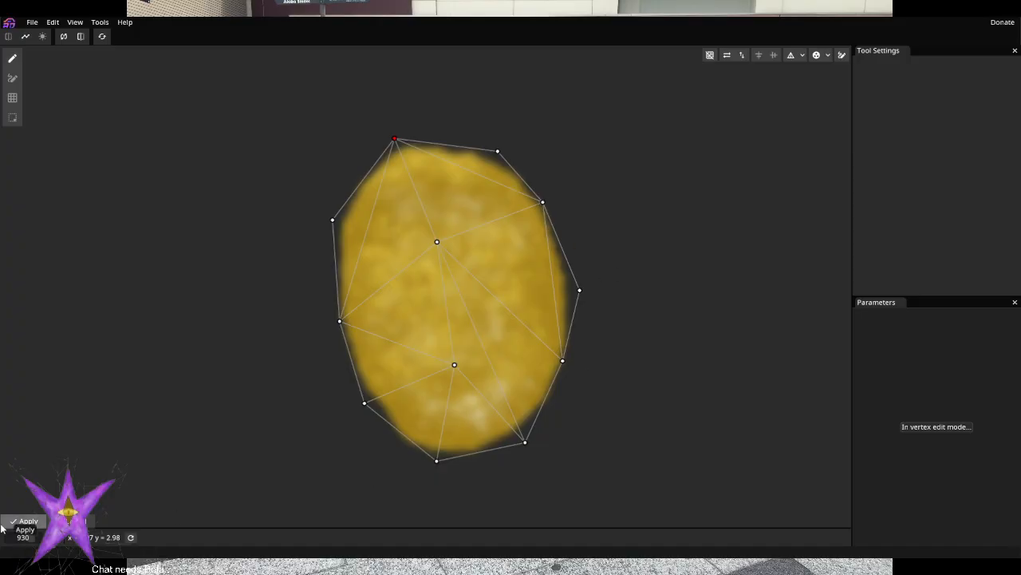
{"action": "left_click", "coordinate": [27, 520]}
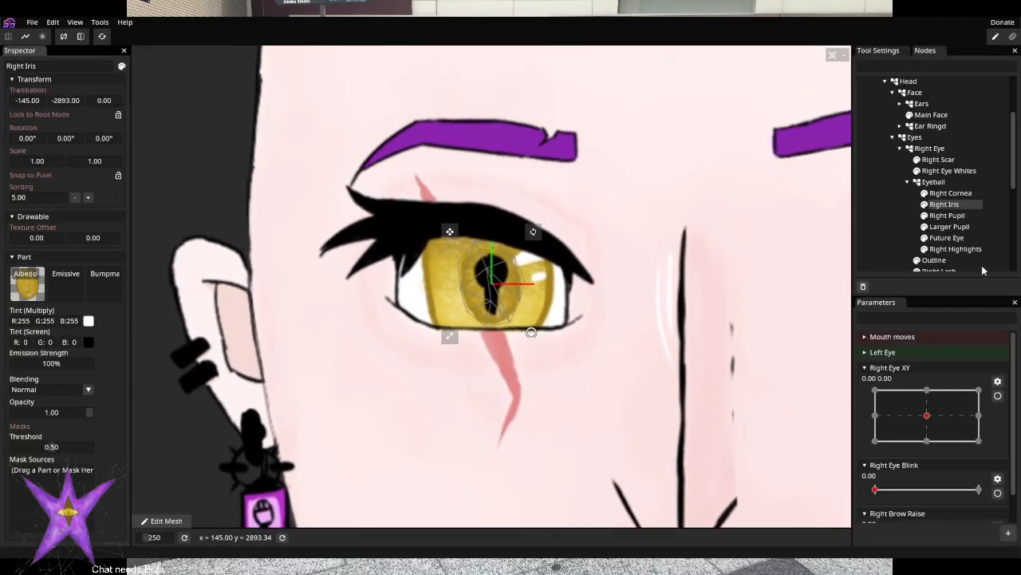
{"action": "left_click", "coordinate": [950, 215]}
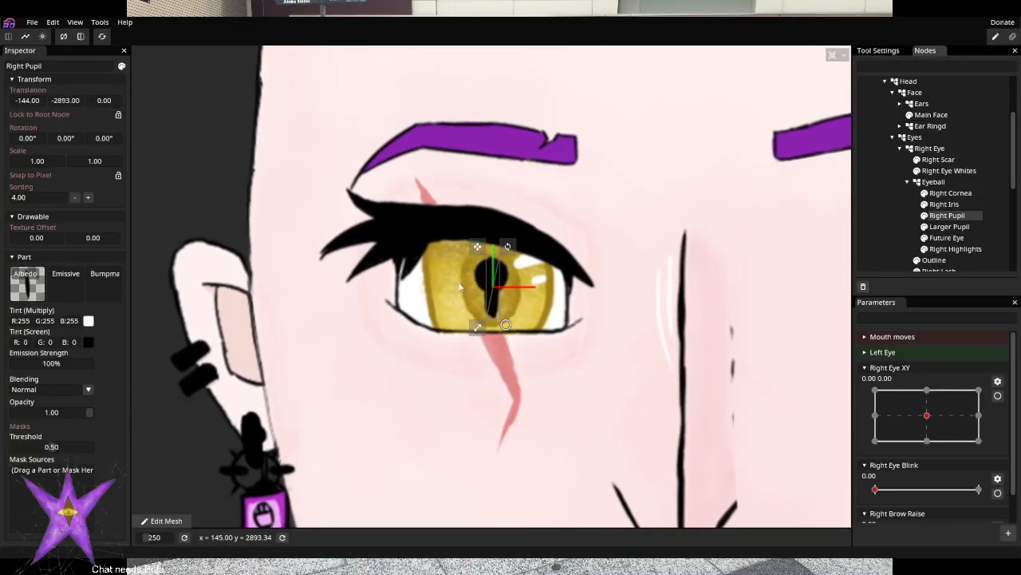
{"action": "left_click", "coordinate": [164, 520]}
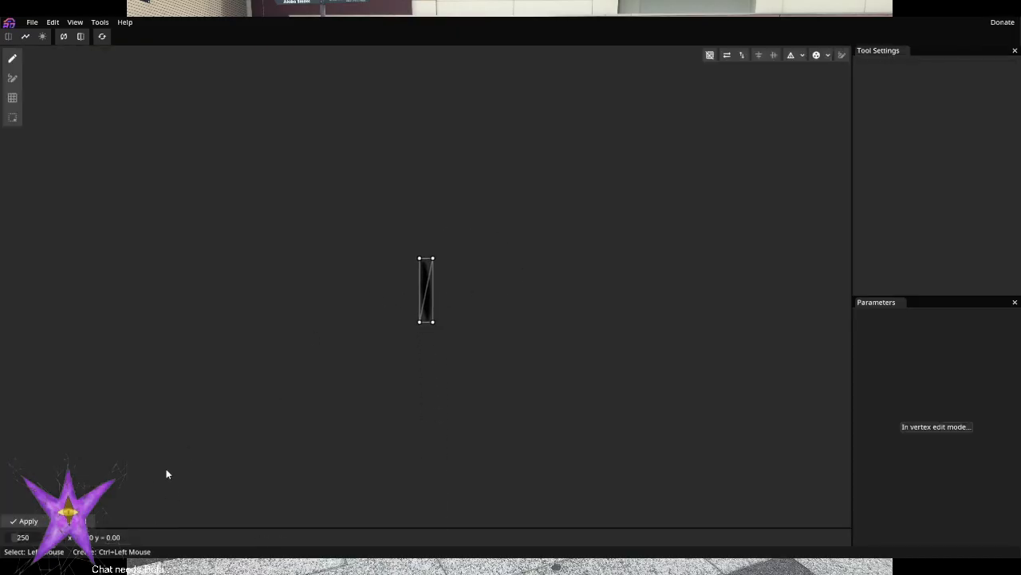
{"action": "left_click", "coordinate": [79, 521]}
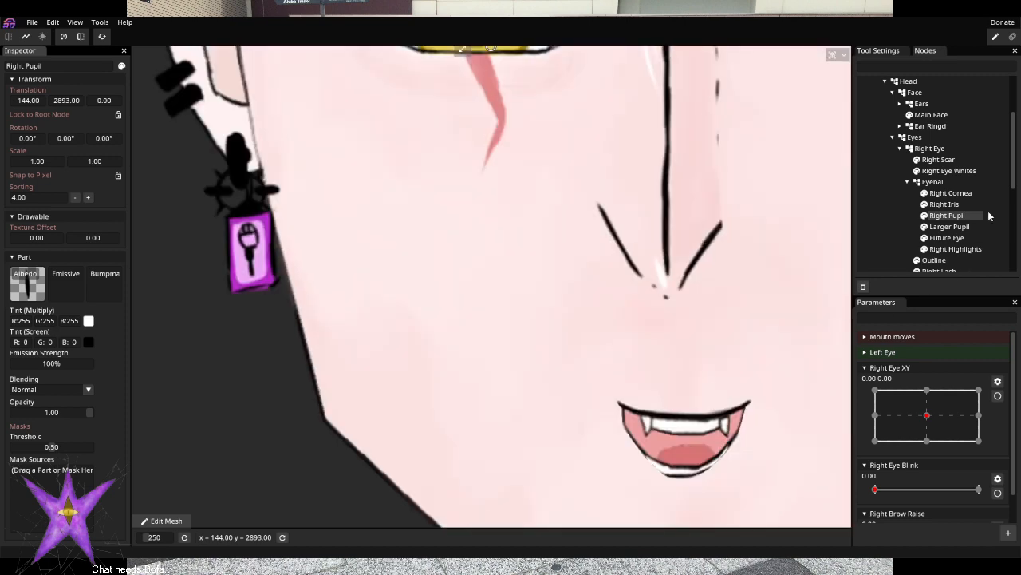
Edit the mesh of Future Eye, adding triangulated vertices at the left, upper-right and lower-right of the keyhole's round head
{"action": "left_click", "coordinate": [968, 229]}
{"action": "left_click", "coordinate": [965, 239]}
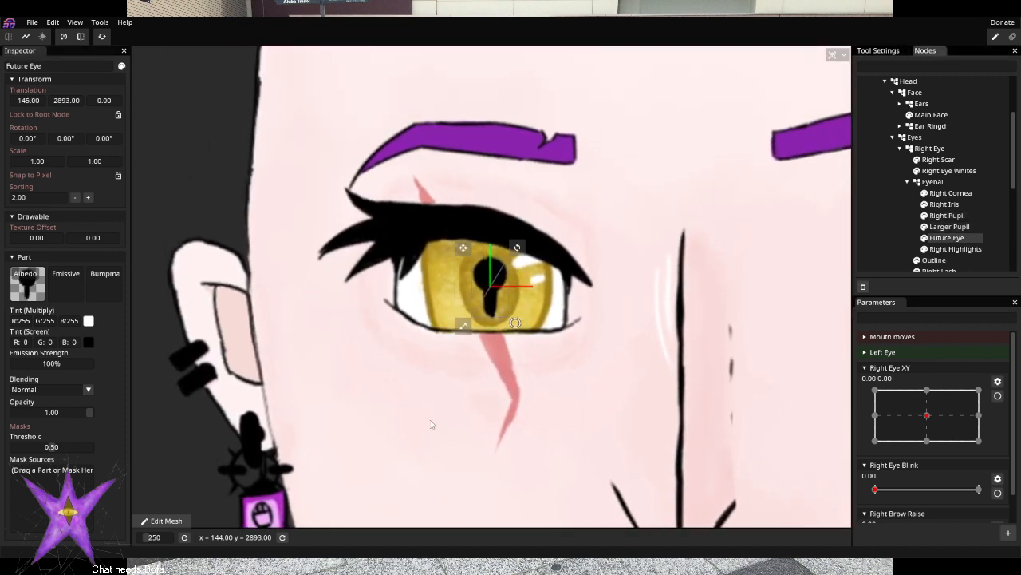
{"action": "left_click", "coordinate": [164, 520]}
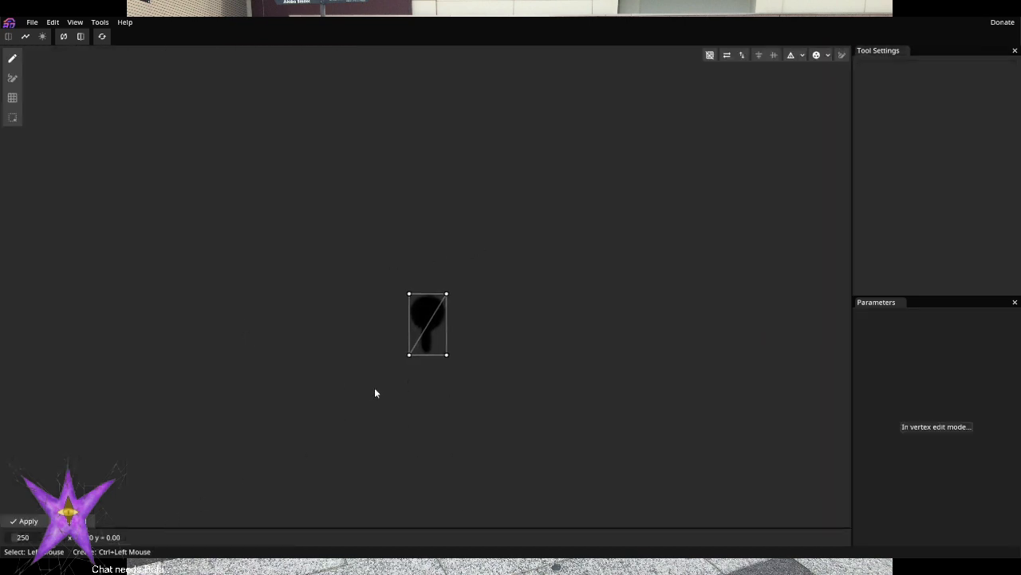
{"action": "scroll", "coordinate": [435, 311], "scroll_direction": "up", "scroll_amount": 8}
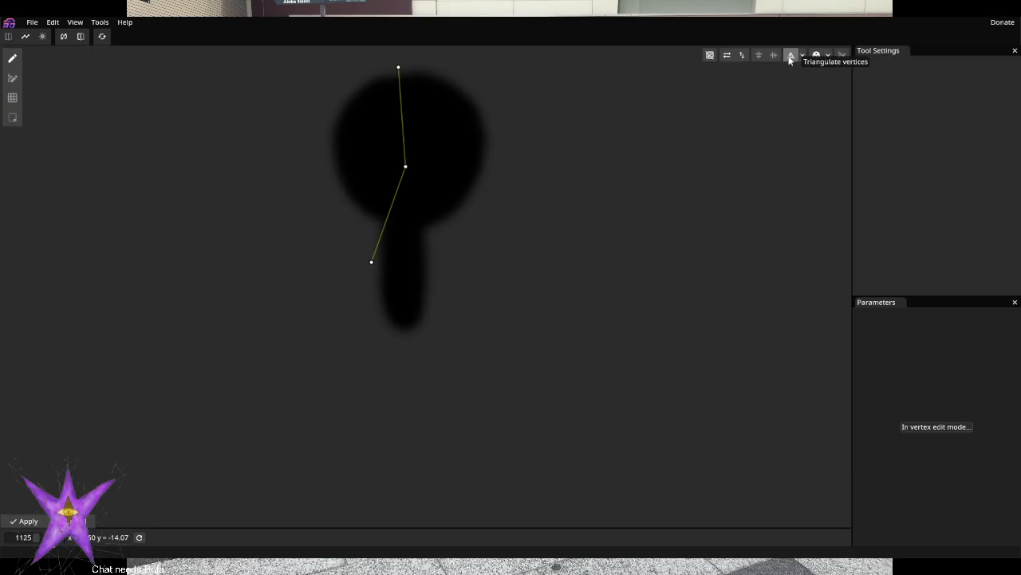
{"action": "left_click", "coordinate": [802, 56]}
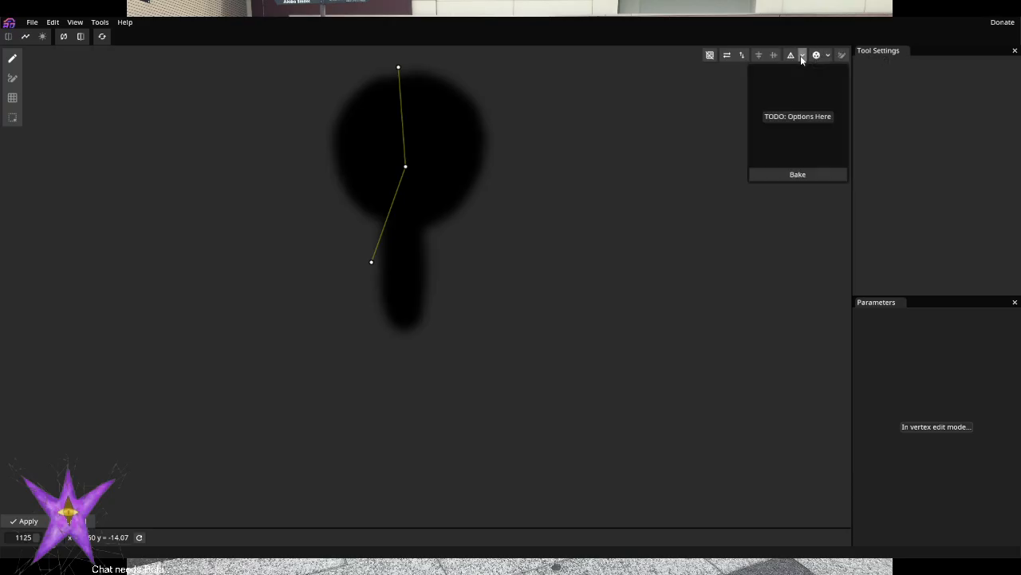
{"action": "left_click", "coordinate": [802, 56]}
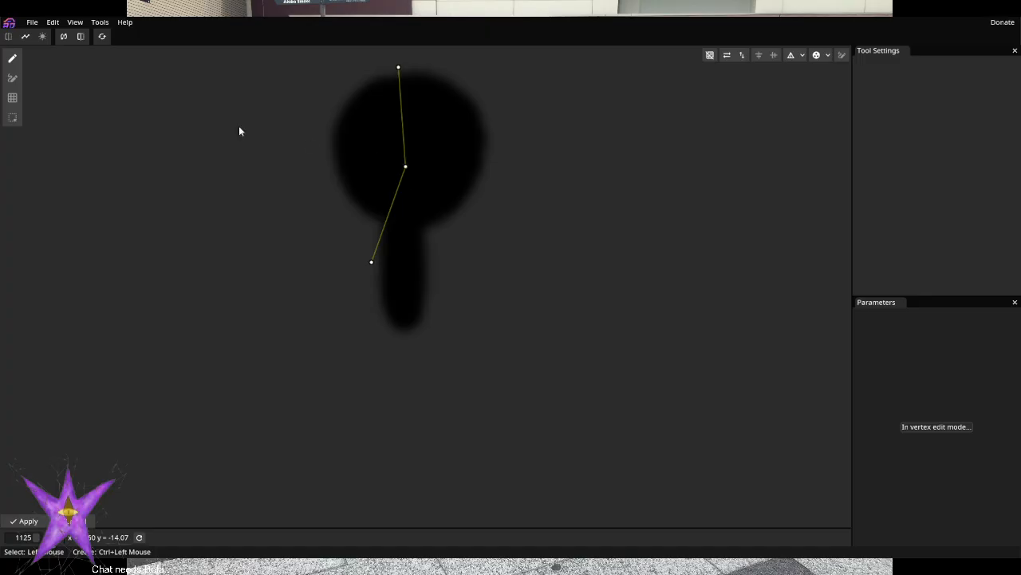
{"action": "left_click", "coordinate": [323, 130], "text": "ctrl"}
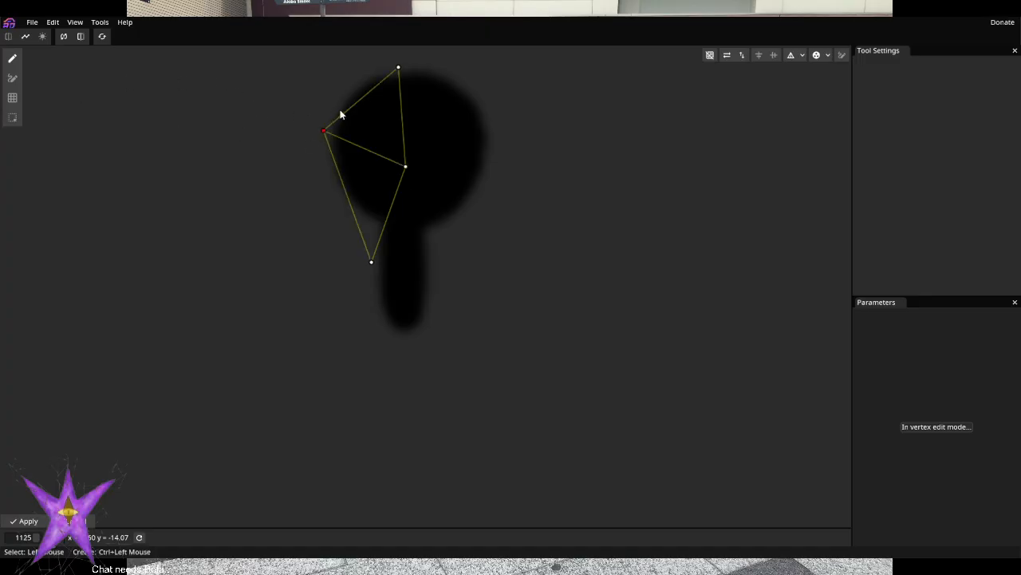
{"action": "left_click", "coordinate": [490, 112], "text": "ctrl"}
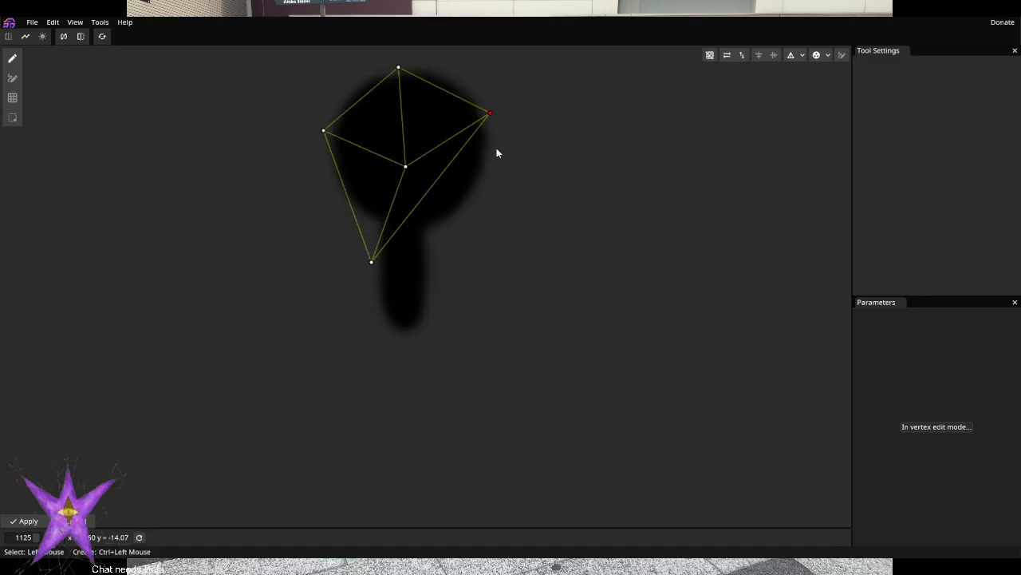
{"action": "left_click", "coordinate": [478, 197], "text": "ctrl"}
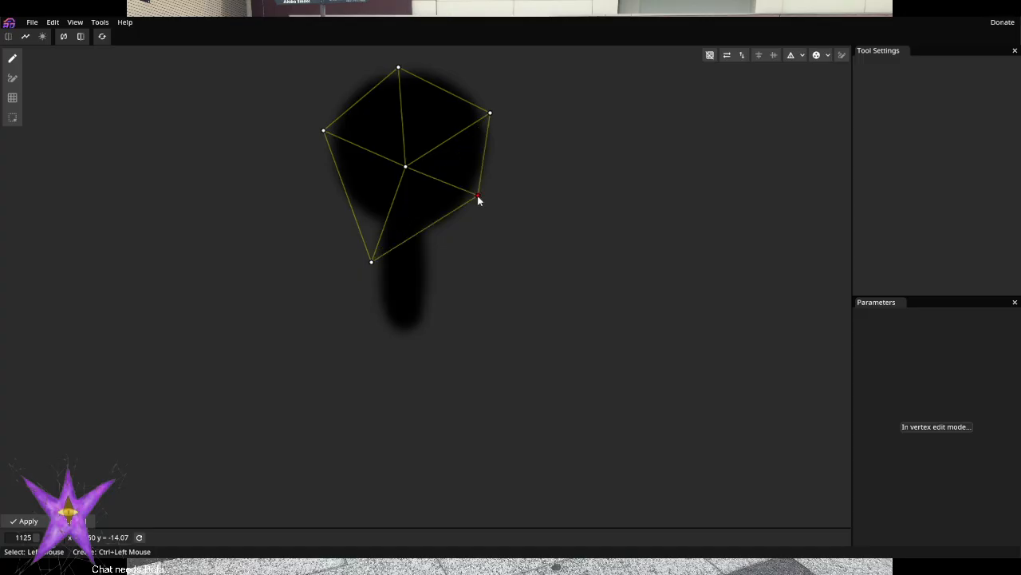
Add four mesh vertices around the keyhole's stem and adjust the lowest two so they enclose its end
{"action": "left_click", "coordinate": [409, 334], "text": "ctrl"}
{"action": "left_click", "coordinate": [429, 265], "text": "ctrl"}
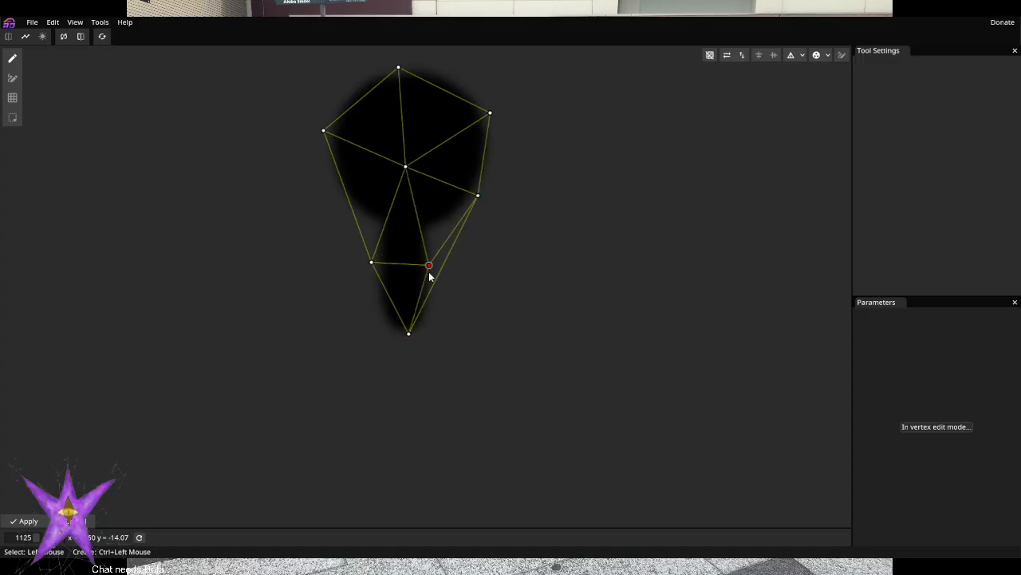
{"action": "left_click", "coordinate": [372, 262]}
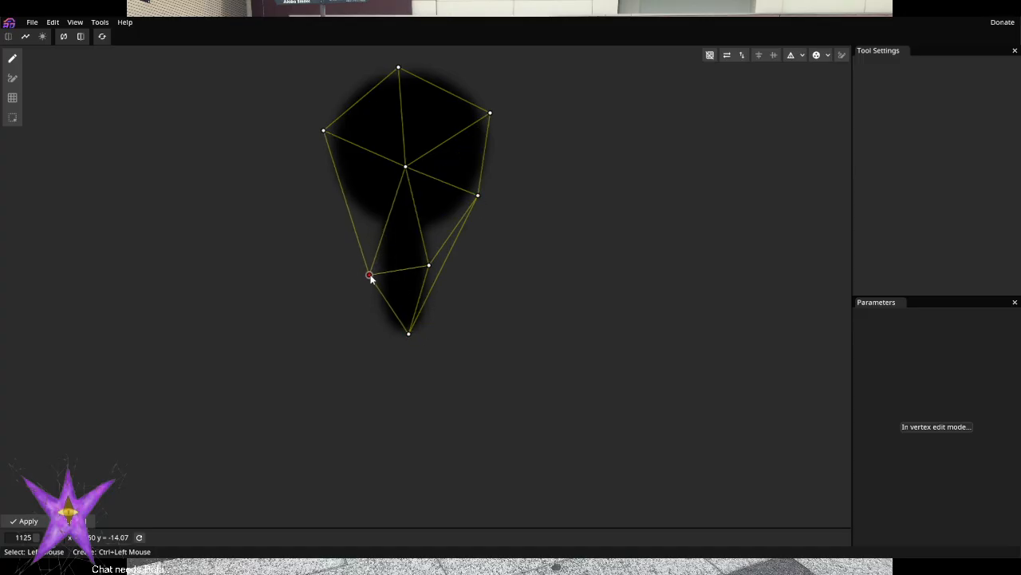
{"action": "left_click", "coordinate": [379, 319], "text": "ctrl"}
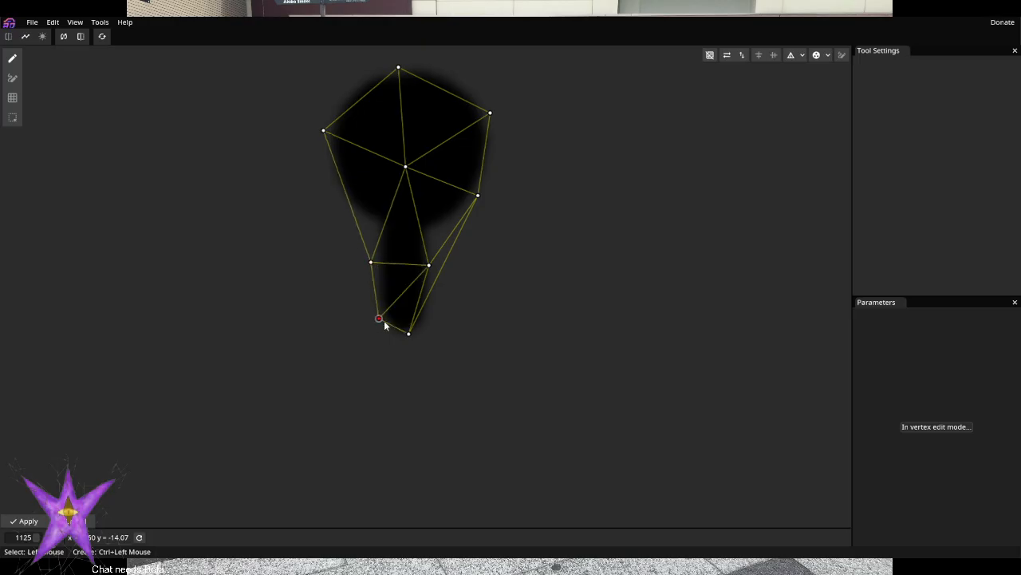
{"action": "left_click_drag", "start_coordinate": [409, 334], "coordinate": [440, 330]}
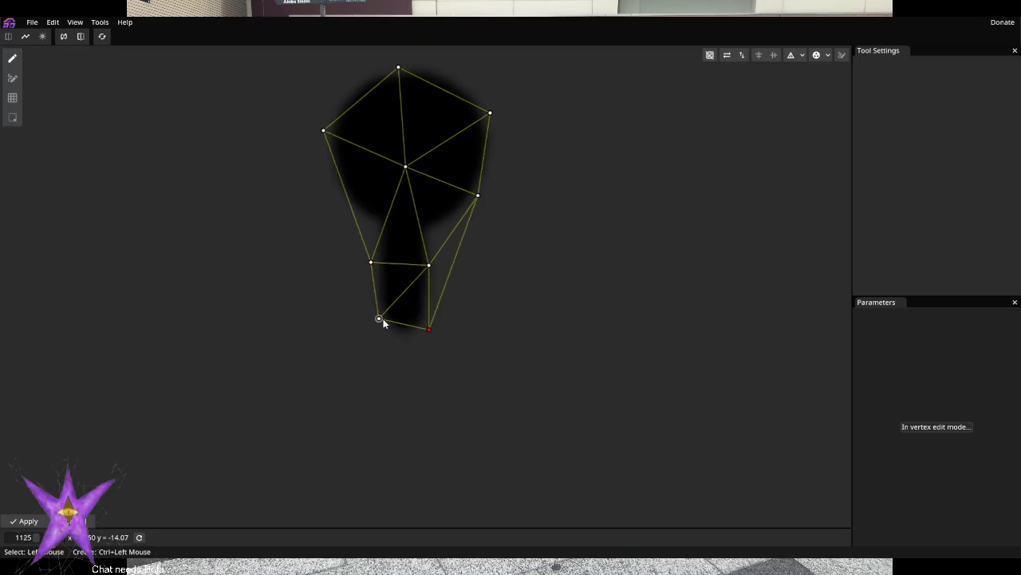
{"action": "left_click_drag", "start_coordinate": [380, 319], "coordinate": [378, 333]}
Try to connect the stem's mesh vertices manually with the Edge Tool
{"action": "left_click", "coordinate": [12, 77]}
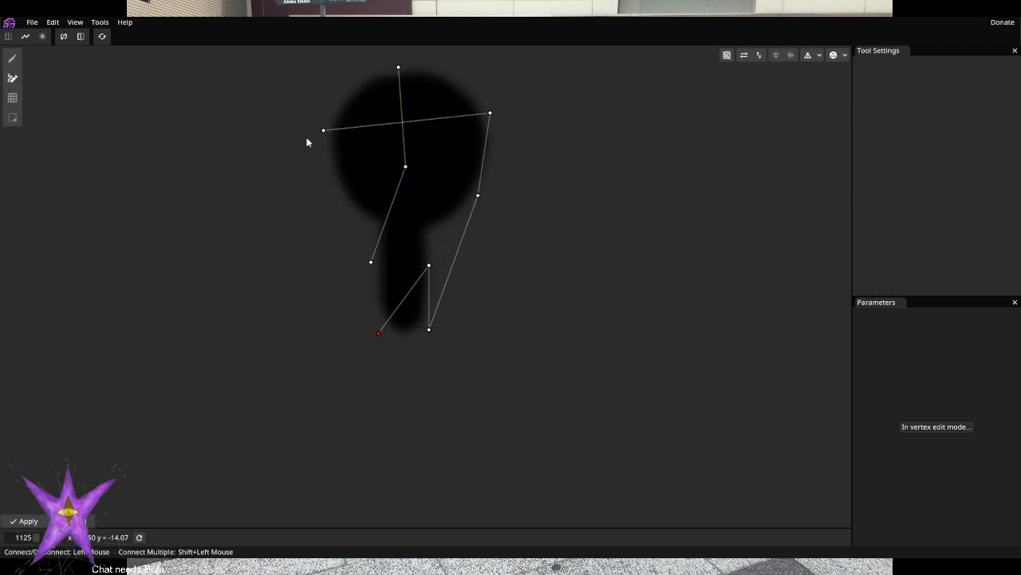
{"action": "left_click", "coordinate": [474, 197]}
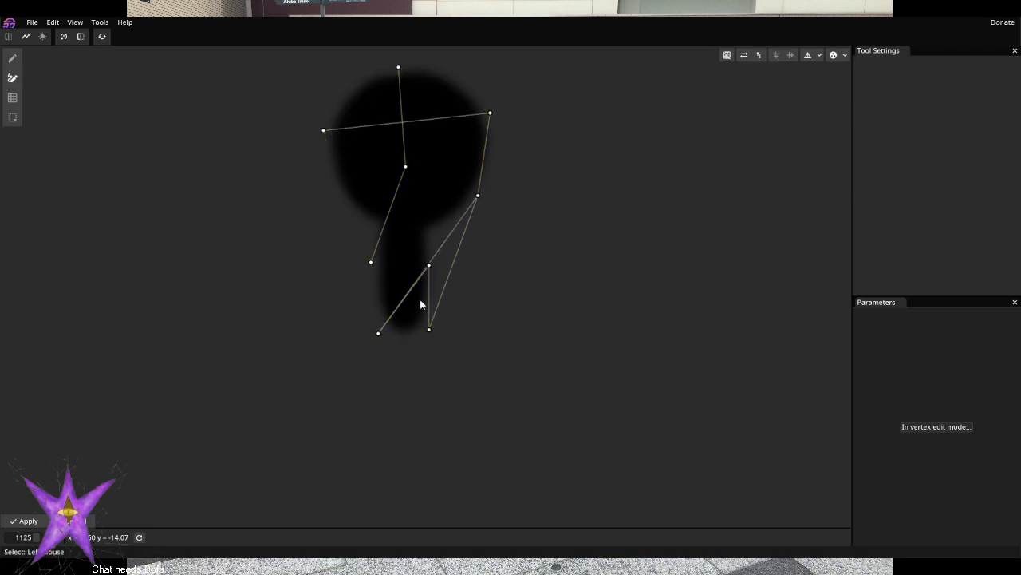
{"action": "key", "text": "ctrl+z"}
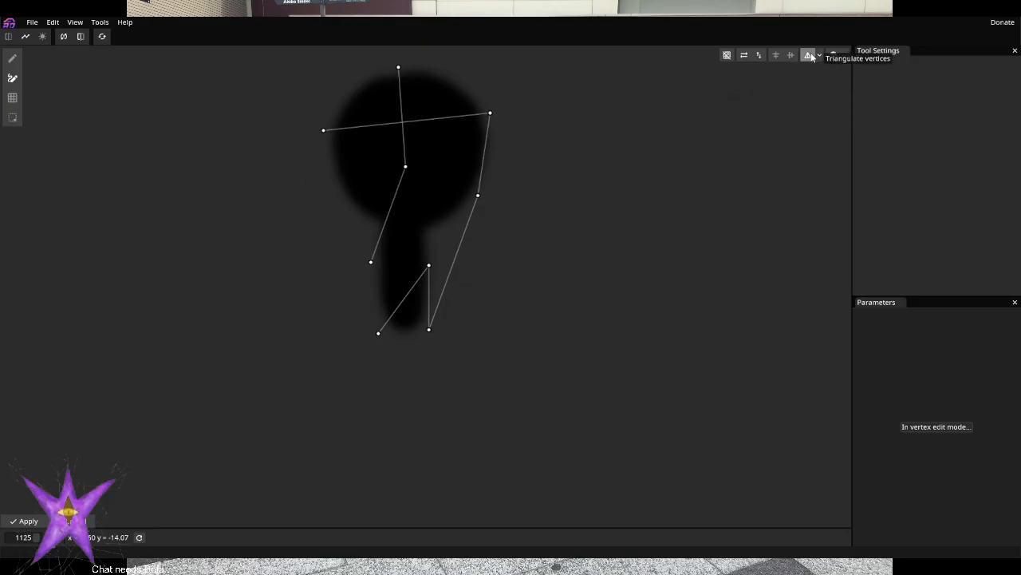
{"action": "left_click", "coordinate": [380, 333]}
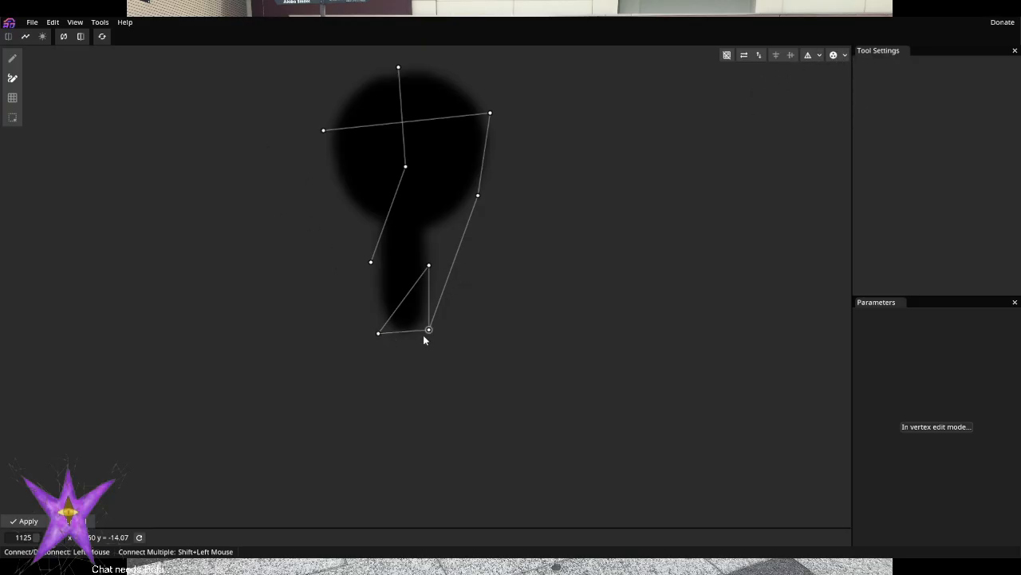
{"action": "left_click", "coordinate": [371, 263]}
{"action": "left_click", "coordinate": [12, 58]}
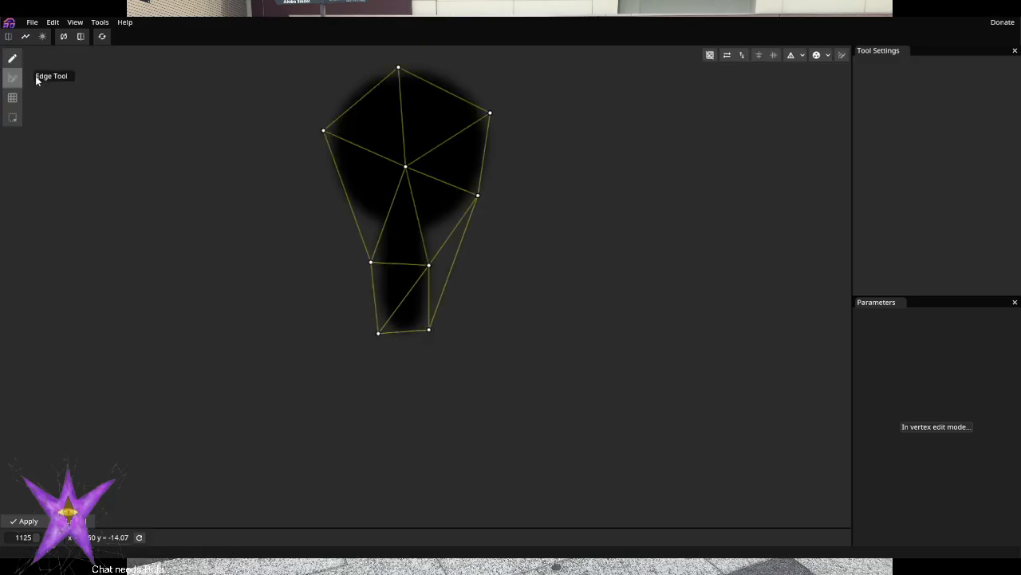
Add vertices around the keyhole's round head and its junction with the stem, moving the upper-right vertex slightly outward
{"action": "left_click", "coordinate": [381, 228], "text": "ctrl"}
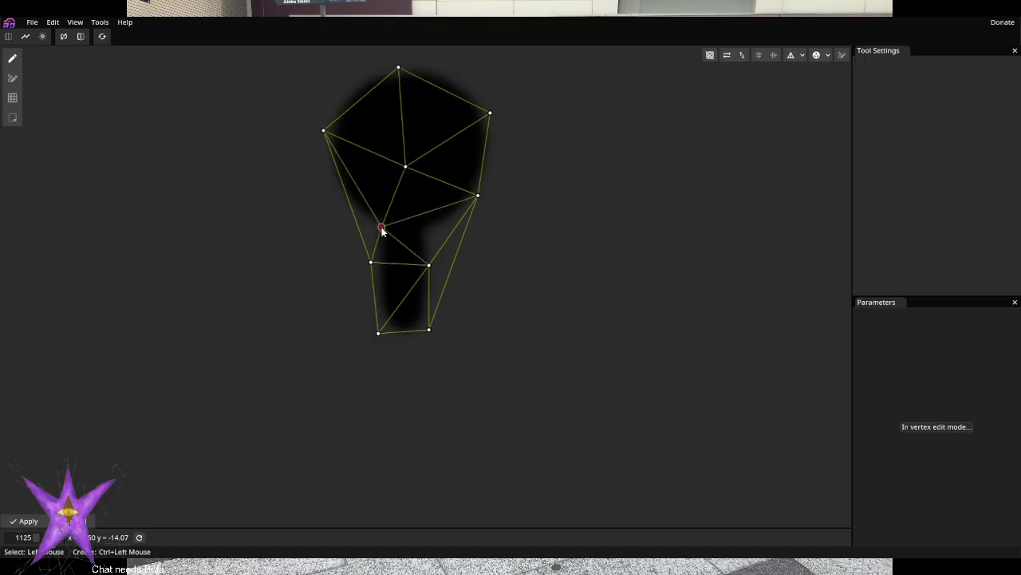
{"action": "left_click", "coordinate": [341, 199], "text": "ctrl"}
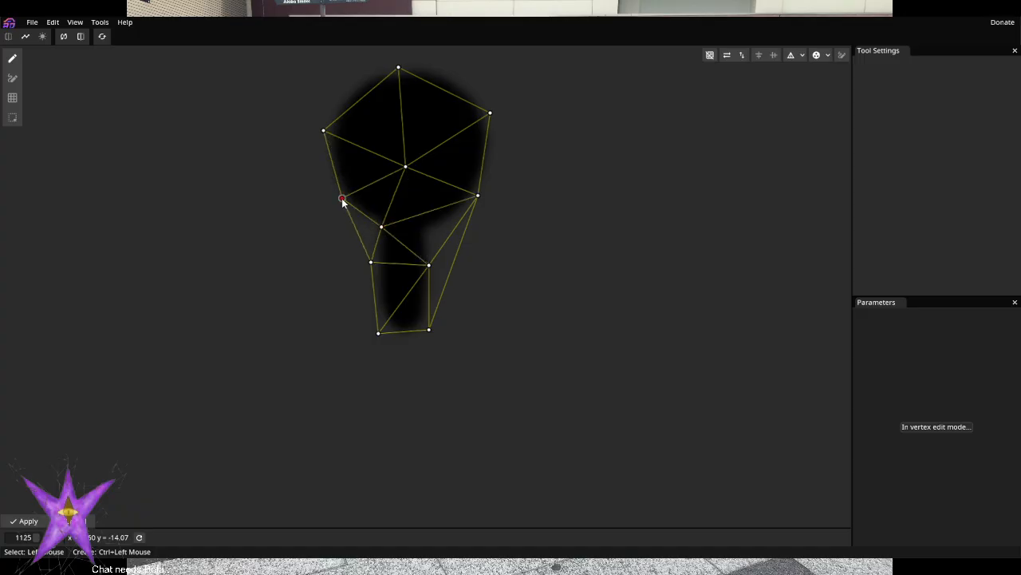
{"action": "left_click", "coordinate": [431, 228], "text": "ctrl"}
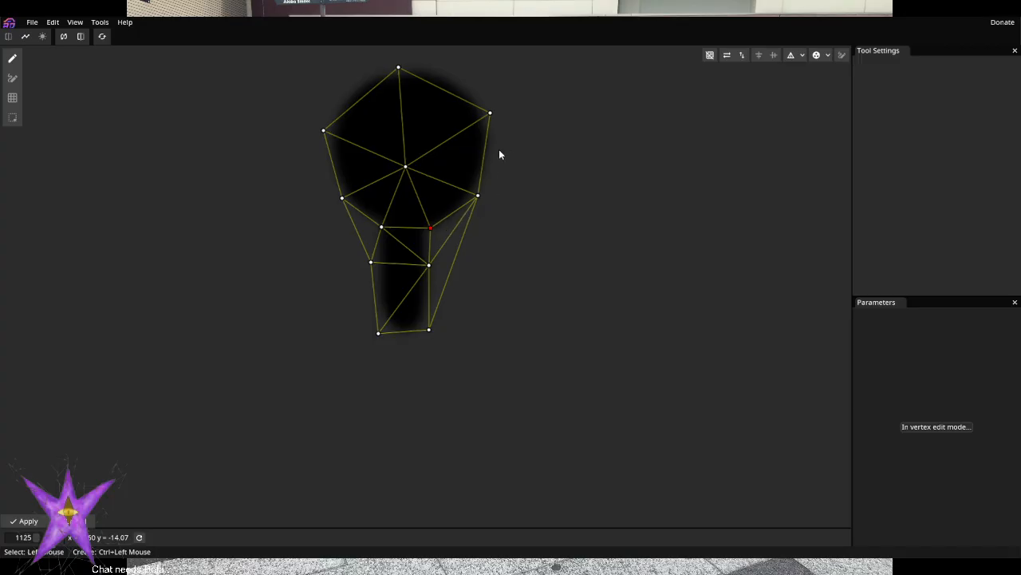
{"action": "left_click_drag", "start_coordinate": [490, 114], "coordinate": [498, 109]}
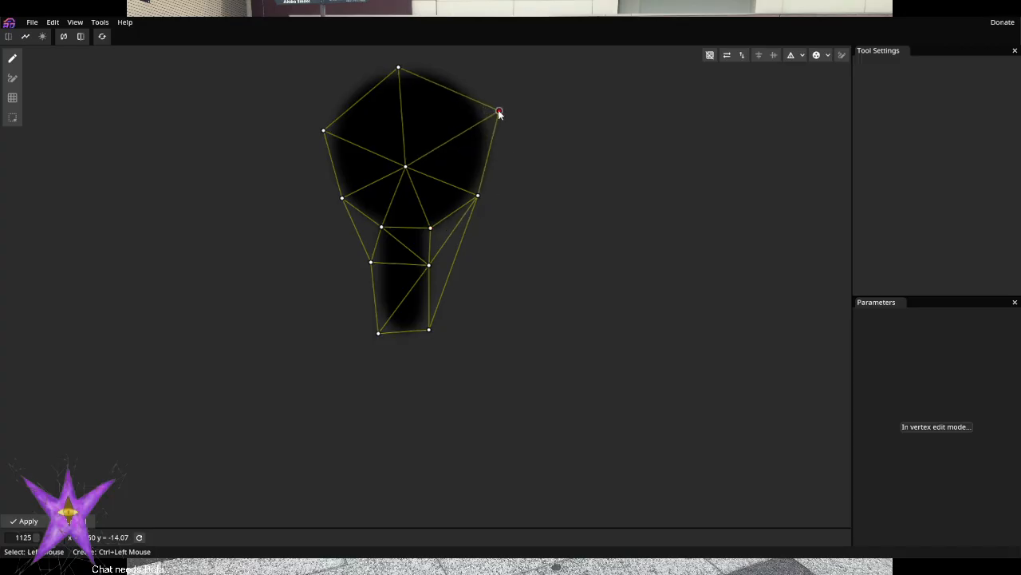
{"action": "left_click", "coordinate": [451, 75], "text": "ctrl"}
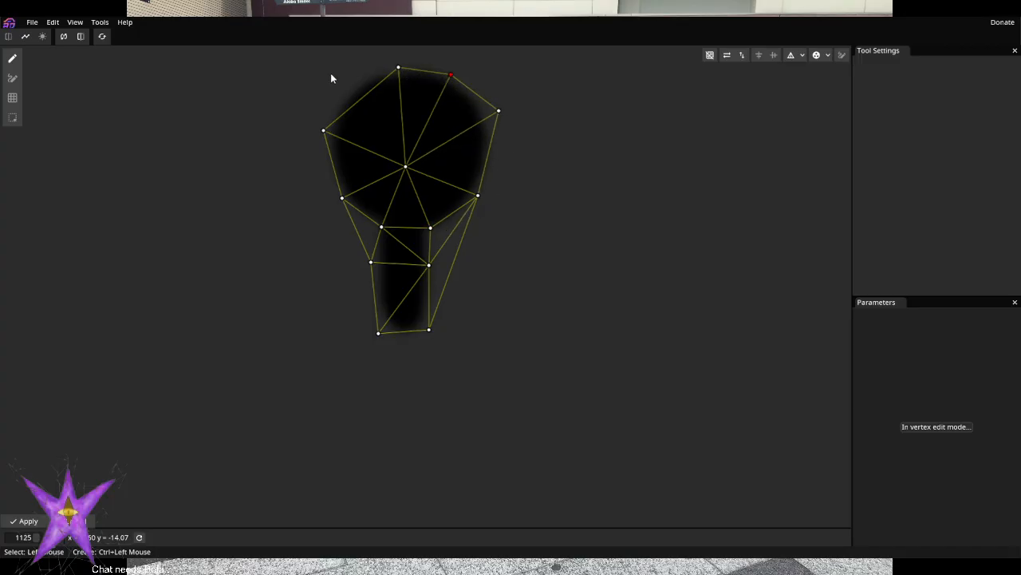
{"action": "left_click", "coordinate": [356, 88], "text": "ctrl"}
Bake the triangulation and remove the edge linking the stem's lower-right vertex to the lower-right vertex of the round head
{"action": "left_click", "coordinate": [803, 56]}
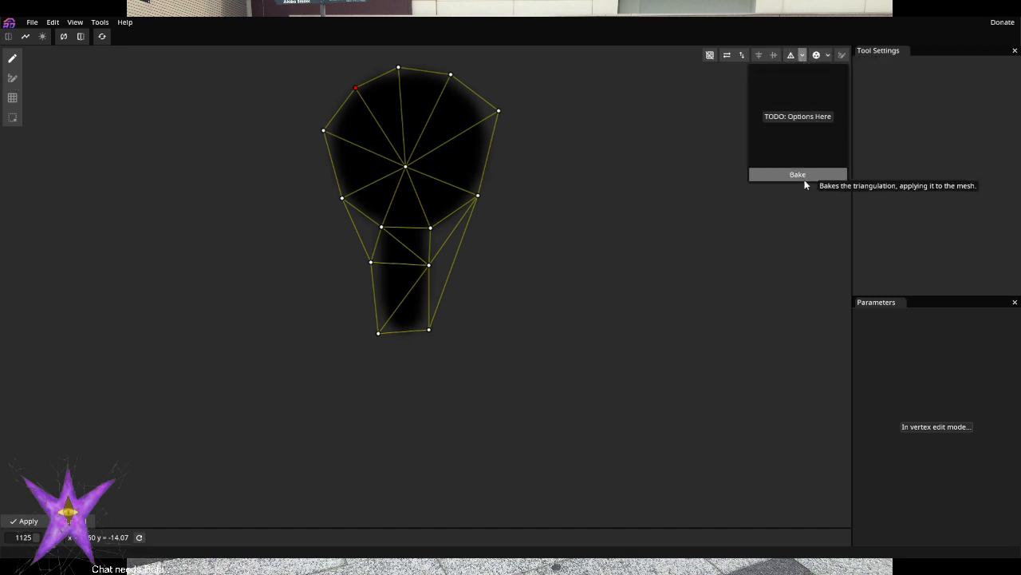
{"action": "left_click", "coordinate": [800, 176]}
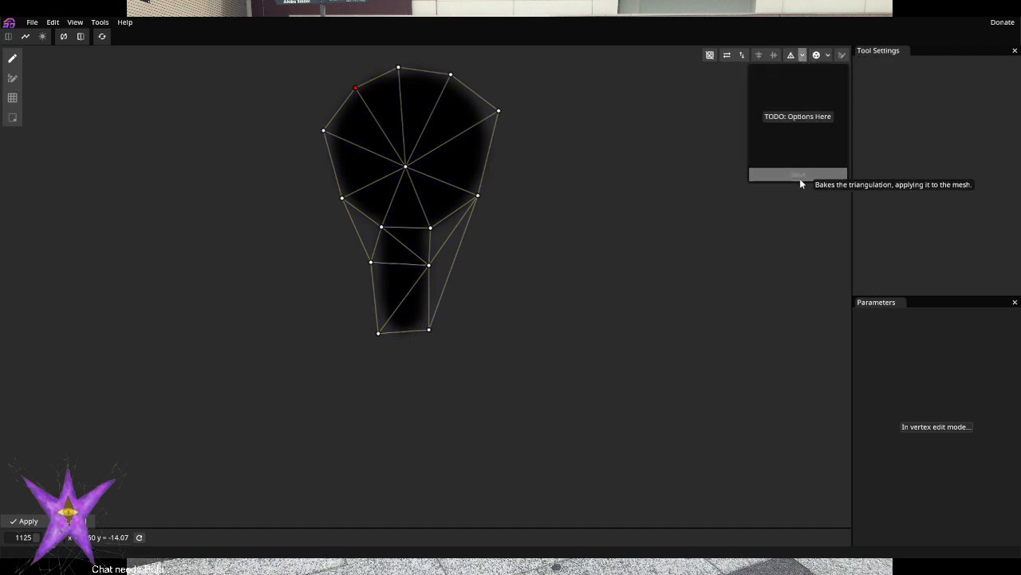
{"action": "left_click", "coordinate": [12, 77]}
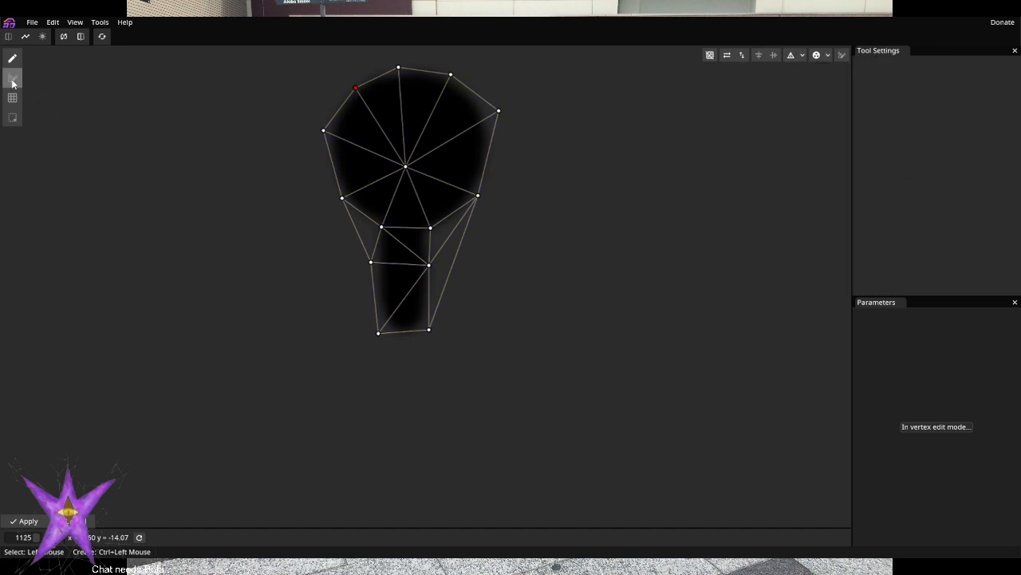
{"action": "left_click", "coordinate": [430, 328]}
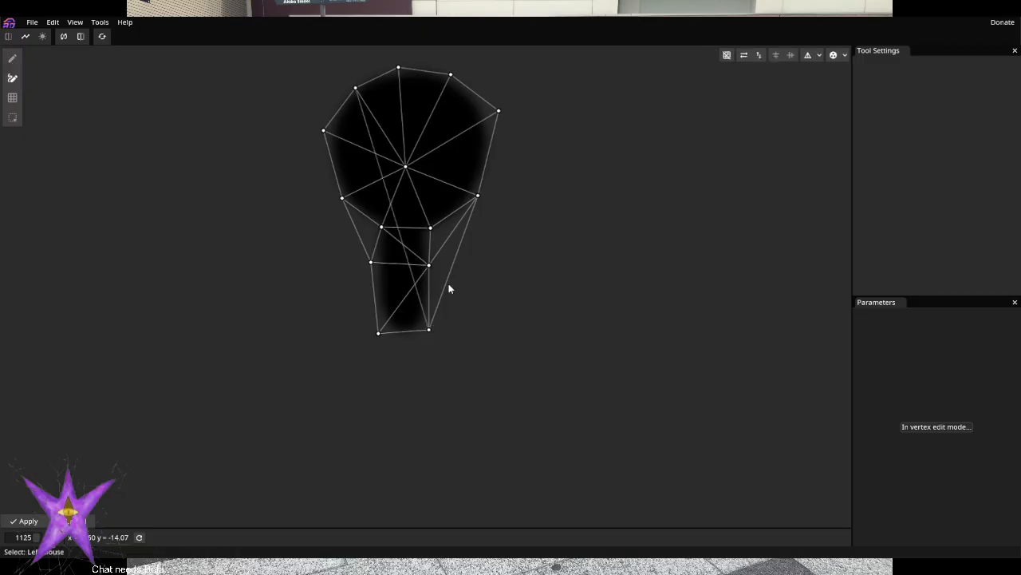
{"action": "left_click", "coordinate": [430, 328]}
{"action": "left_click", "coordinate": [476, 196]}
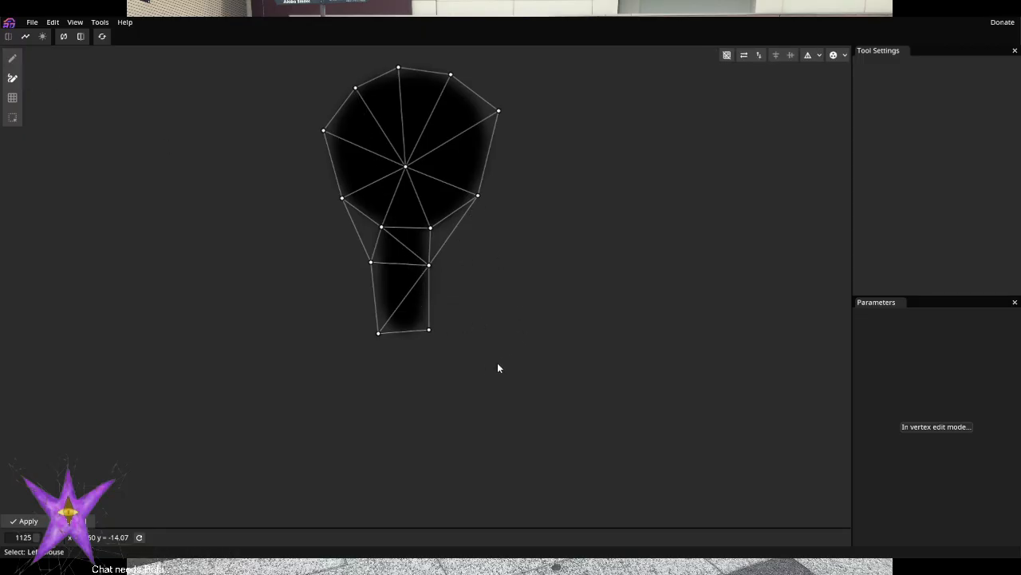
Apply the edited mesh to the Future Eye part
{"action": "scroll", "coordinate": [479, 323], "scroll_direction": "down", "scroll_amount": 5}
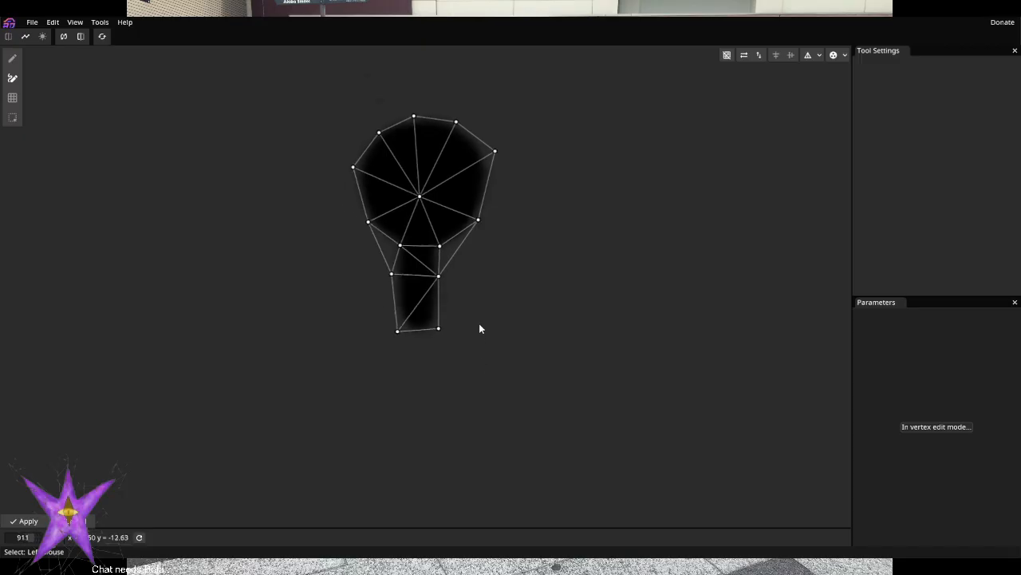
{"action": "left_click", "coordinate": [9, 521]}
{"action": "scroll", "coordinate": [491, 260], "scroll_direction": "up", "scroll_amount": 4}
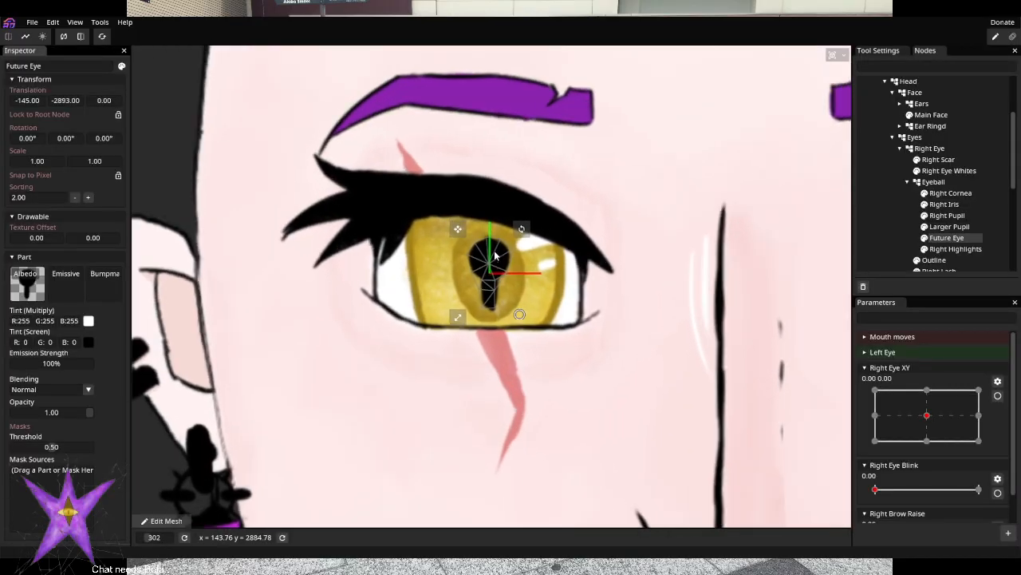
{"action": "scroll", "coordinate": [499, 288], "scroll_direction": "up", "scroll_amount": 5}
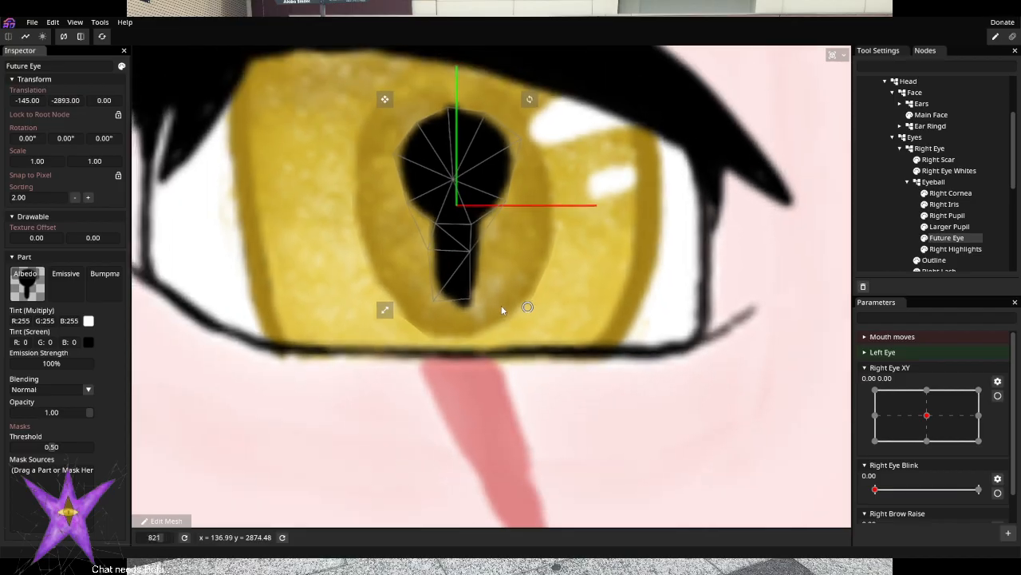
Open the right eye's Outline part for mesh editing and generate an automatic mesh for it
{"action": "left_click", "coordinate": [956, 249]}
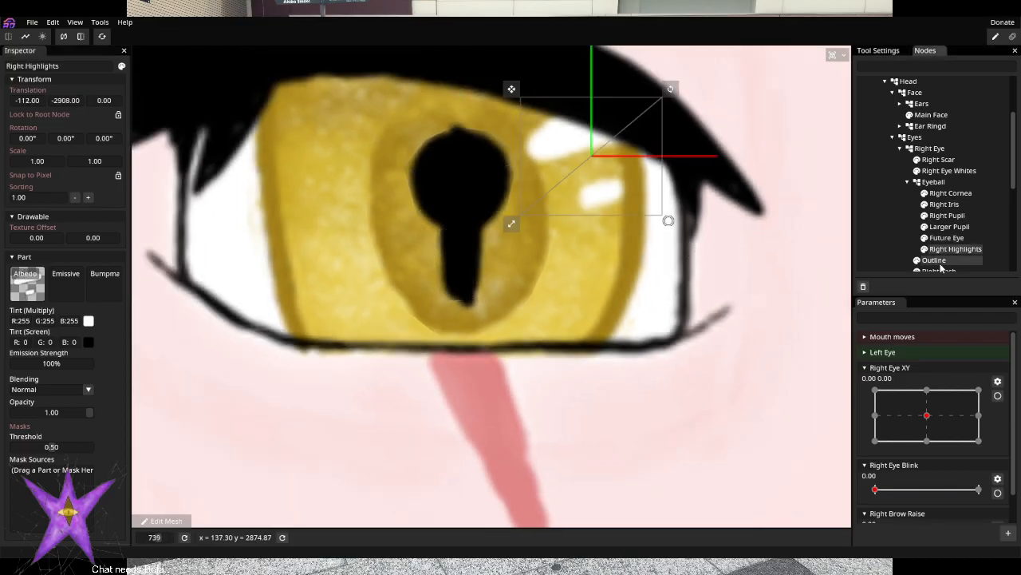
{"action": "left_click", "coordinate": [935, 261]}
{"action": "scroll", "coordinate": [945, 239], "scroll_direction": "down", "scroll_amount": 3}
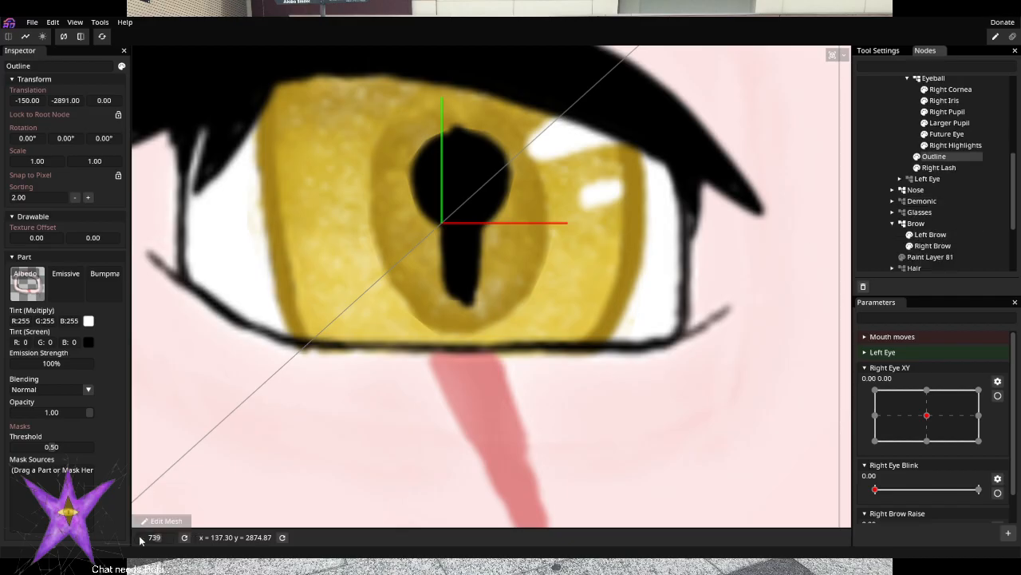
{"action": "left_click", "coordinate": [164, 520]}
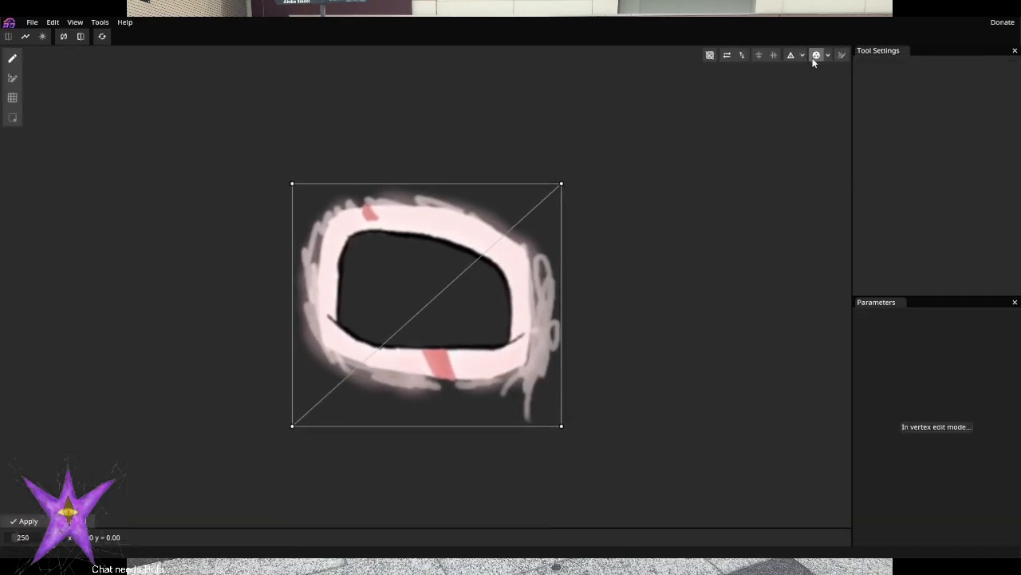
{"action": "left_click", "coordinate": [815, 55]}
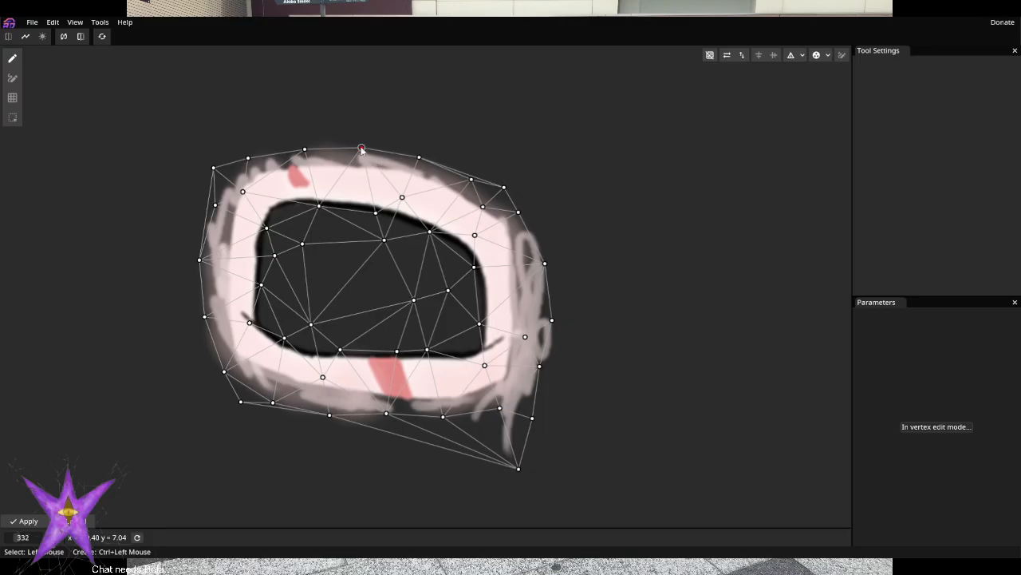
Move the top and right border vertices of the Outline mesh outward, clear of the artwork's edge
{"action": "left_click_drag", "start_coordinate": [362, 145], "coordinate": [364, 142]}
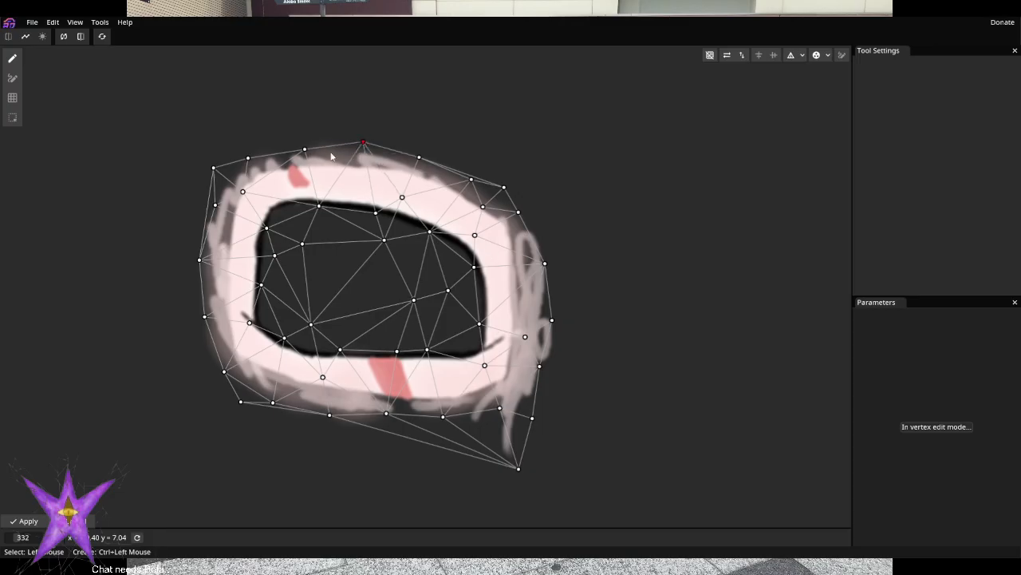
{"action": "left_click_drag", "start_coordinate": [303, 150], "coordinate": [305, 142]}
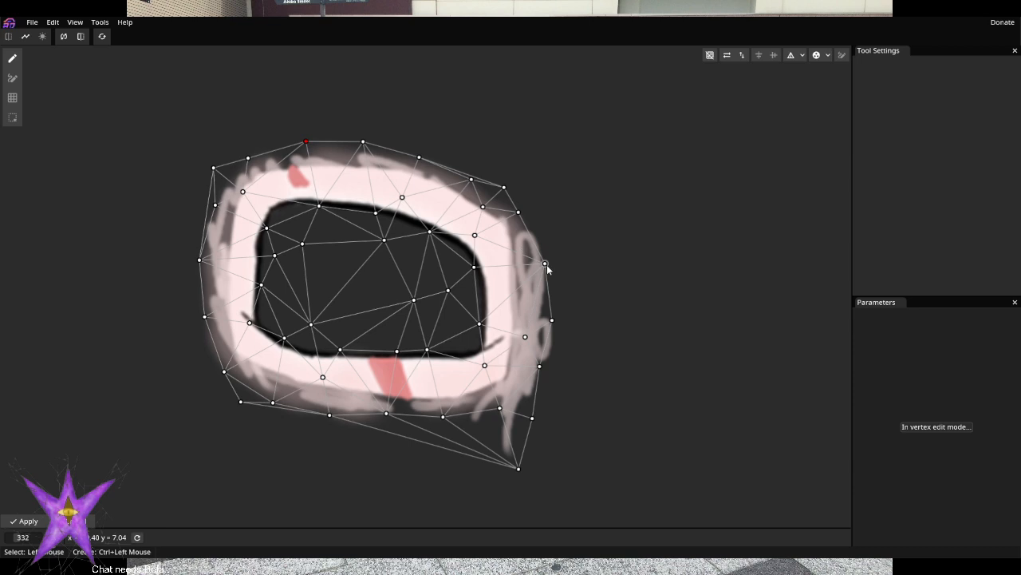
{"action": "left_click_drag", "start_coordinate": [545, 264], "coordinate": [552, 258]}
{"action": "left_click_drag", "start_coordinate": [553, 319], "coordinate": [560, 323]}
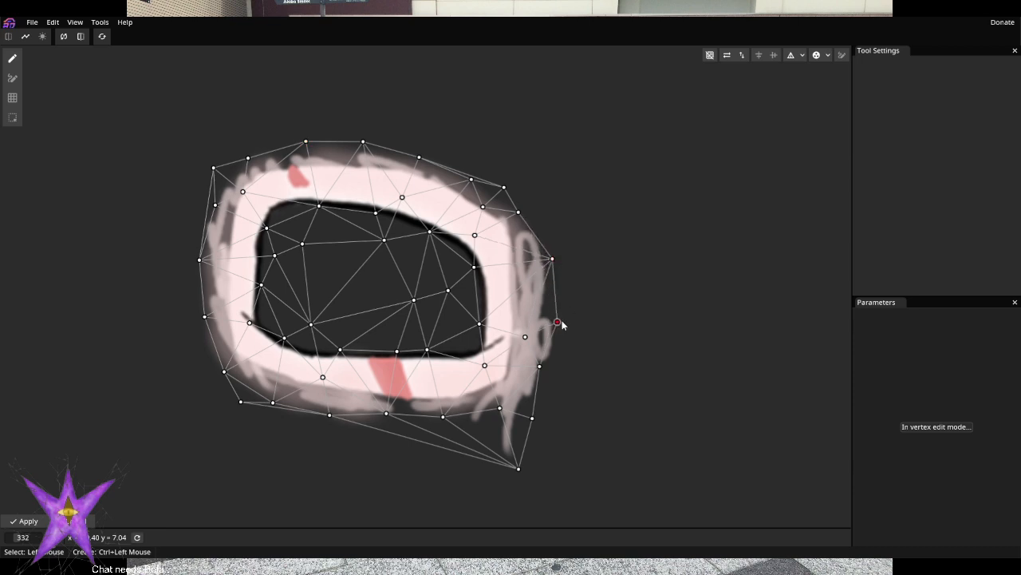
{"action": "left_click_drag", "start_coordinate": [540, 366], "coordinate": [547, 368]}
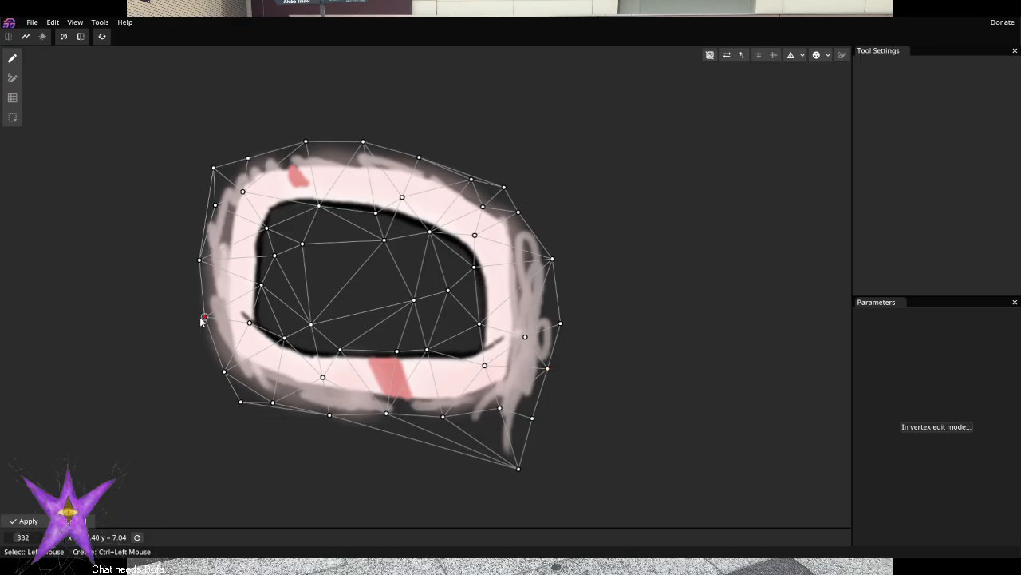
Move the left and lower border vertices of the Outline mesh outward and apply the mesh
{"action": "left_click_drag", "start_coordinate": [204, 317], "coordinate": [191, 324]}
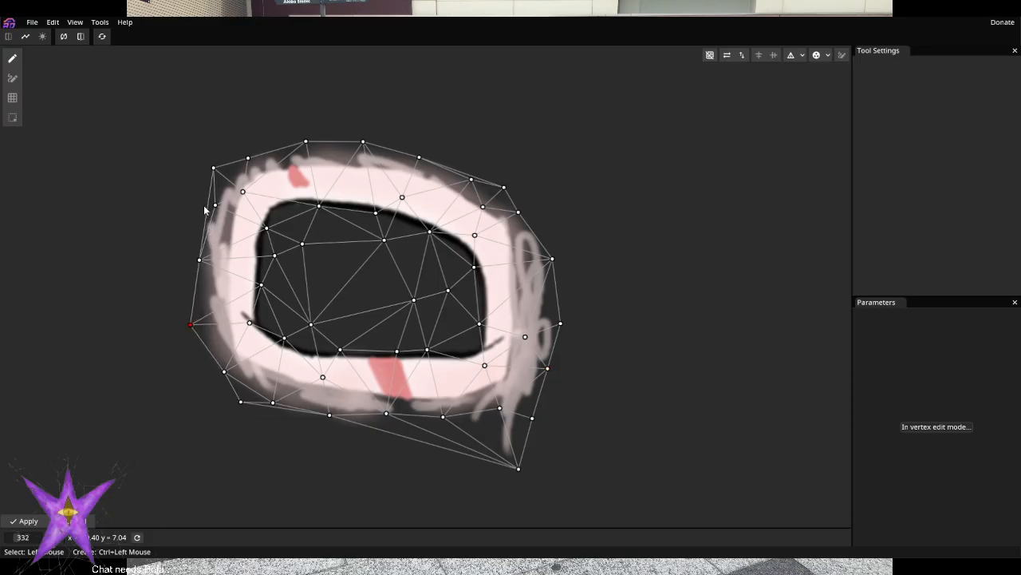
{"action": "left_click_drag", "start_coordinate": [198, 259], "coordinate": [189, 255]}
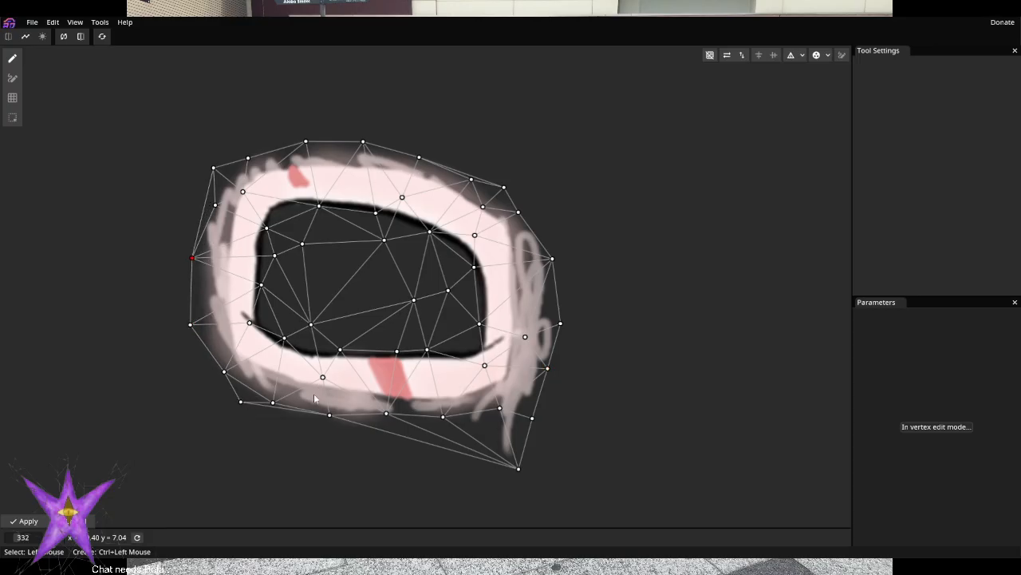
{"action": "left_click", "coordinate": [272, 403]}
{"action": "left_click_drag", "start_coordinate": [329, 415], "coordinate": [324, 435]}
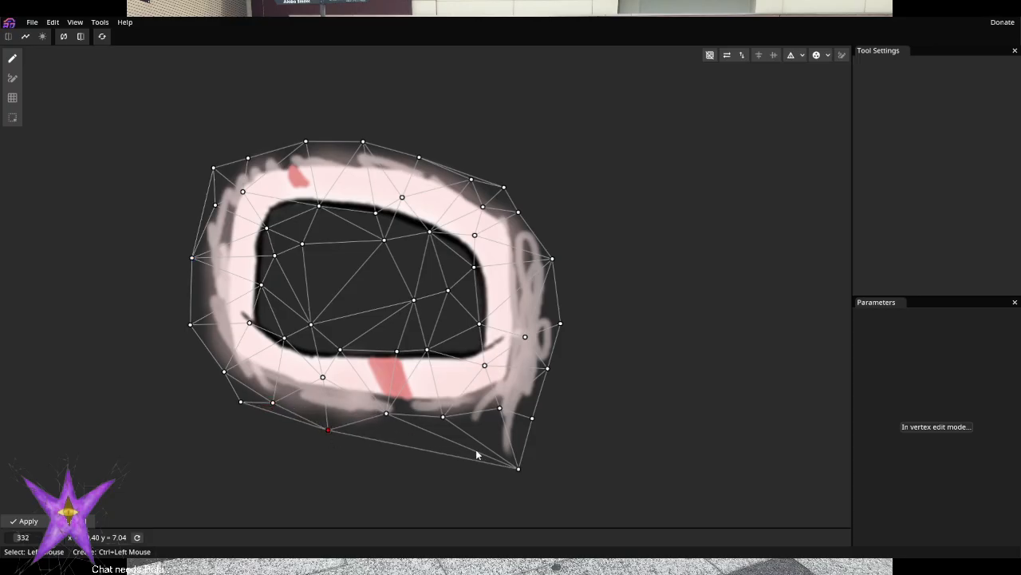
{"action": "left_click", "coordinate": [24, 520]}
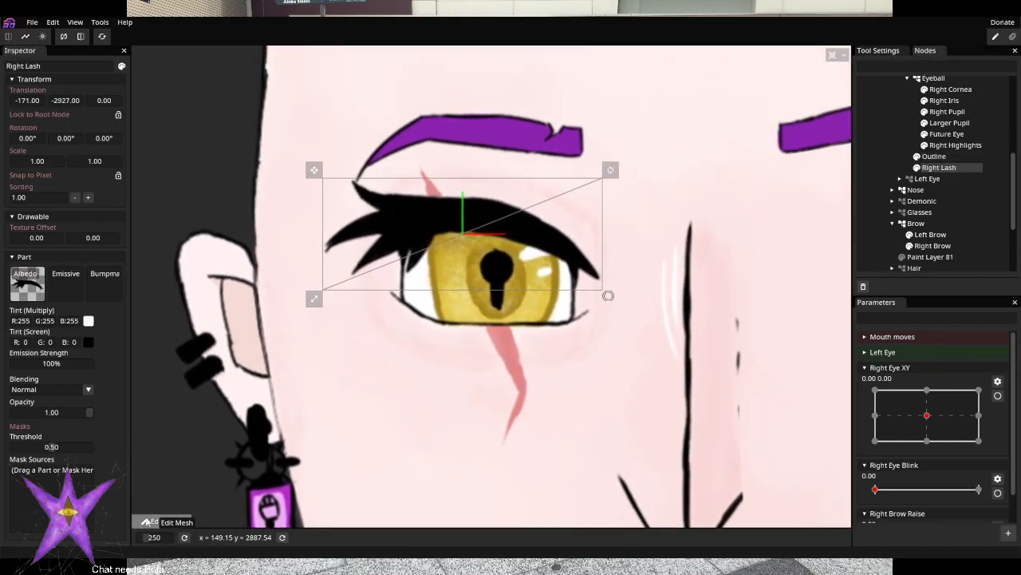
Open the Right Lash part for mesh editing and generate an automatic mesh for it
{"action": "left_click", "coordinate": [162, 520]}
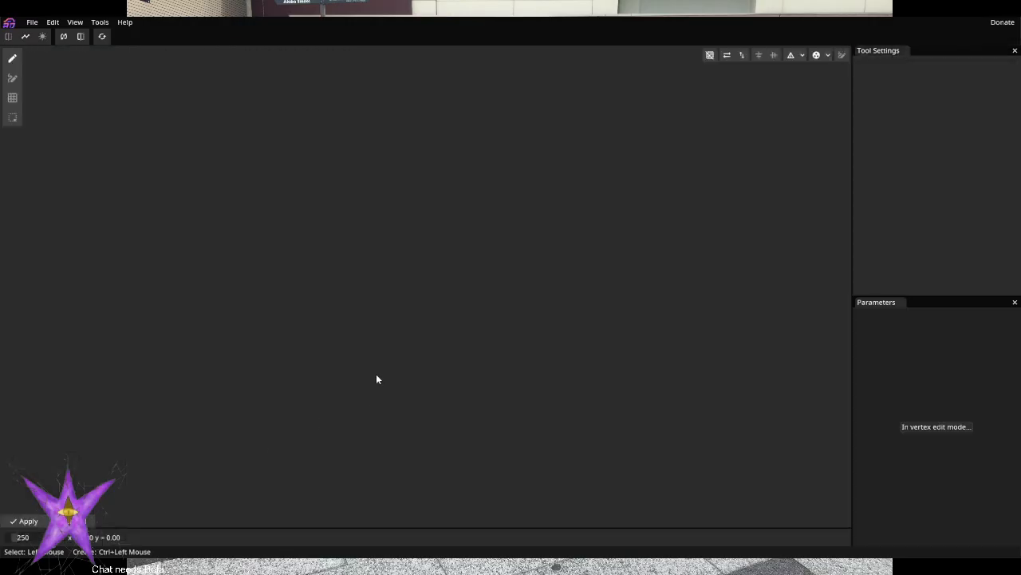
{"action": "left_click", "coordinate": [814, 58]}
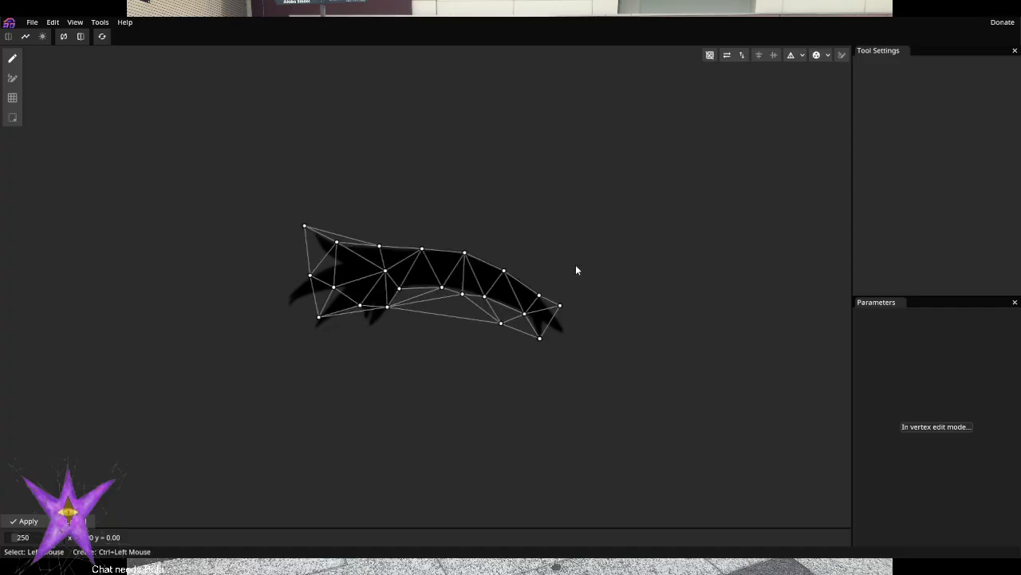
{"action": "scroll", "coordinate": [239, 255], "scroll_direction": "up", "scroll_amount": 5}
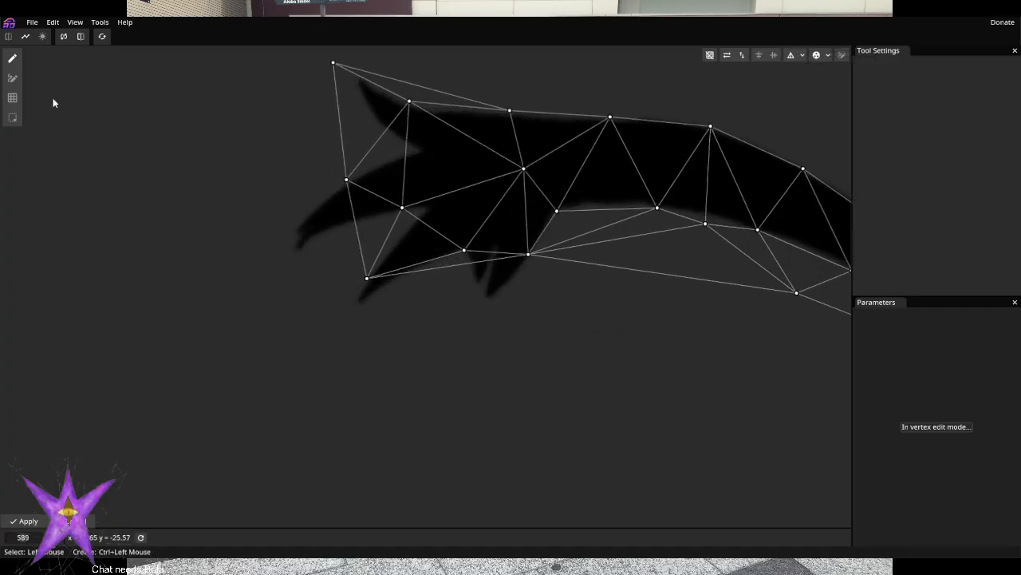
Turn on the triangulation preview and extend the mesh past the tips of the two left lash spikes with an added and a moved vertex
{"action": "left_click", "coordinate": [791, 56]}
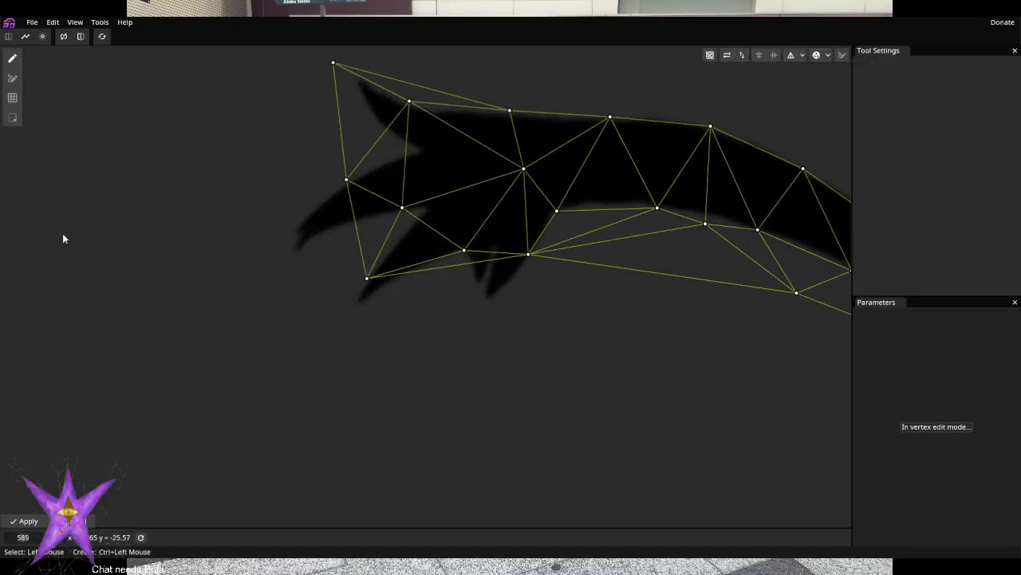
{"action": "left_click", "coordinate": [13, 59]}
{"action": "left_click", "coordinate": [290, 242], "text": "ctrl"}
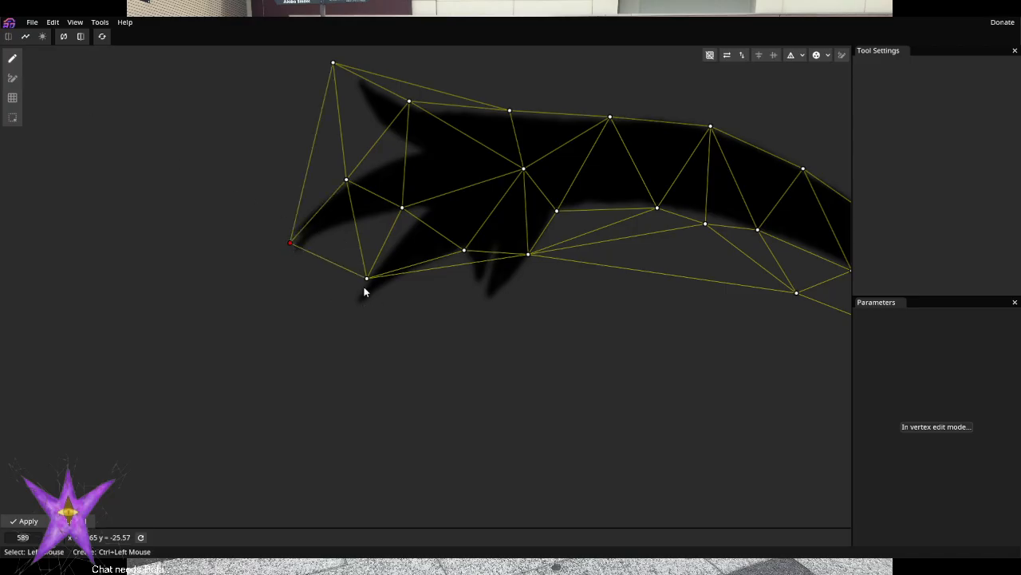
{"action": "left_click_drag", "start_coordinate": [364, 287], "coordinate": [358, 314]}
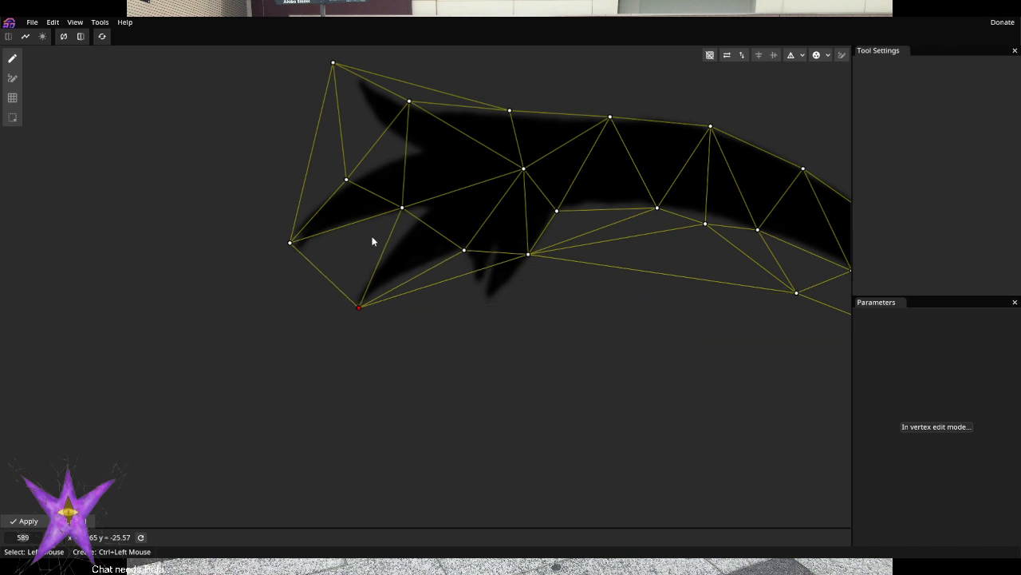
{"action": "left_click_drag", "start_coordinate": [291, 244], "coordinate": [287, 261]}
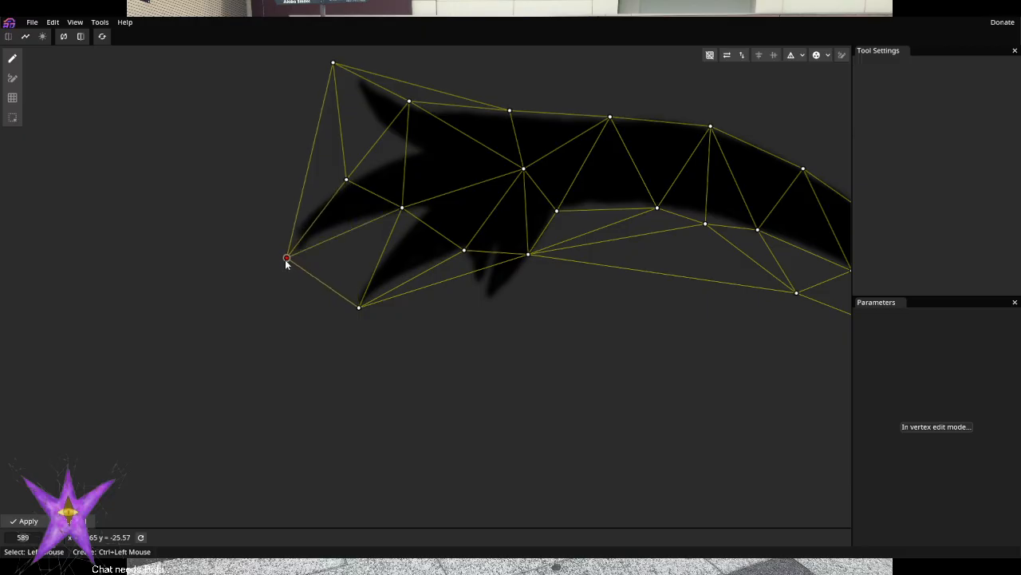
Add vertices along the inner edges of the two left spikes and at the small lower spike's tip, nudging the second spike's tip vertex outward
{"action": "left_click", "coordinate": [327, 227], "text": "ctrl"}
{"action": "left_click", "coordinate": [389, 250], "text": "ctrl"}
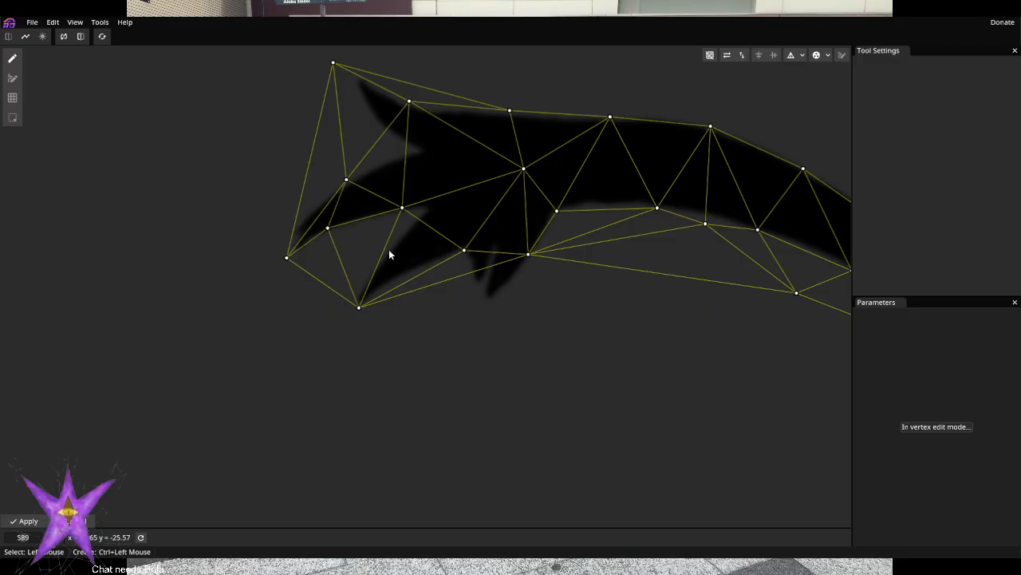
{"action": "mouse_move", "coordinate": [359, 308]}
{"action": "left_mouse_down"}
{"action": "mouse_move", "coordinate": [333, 318]}
{"action": "mouse_move", "coordinate": [348, 314]}
{"action": "left_mouse_up"}
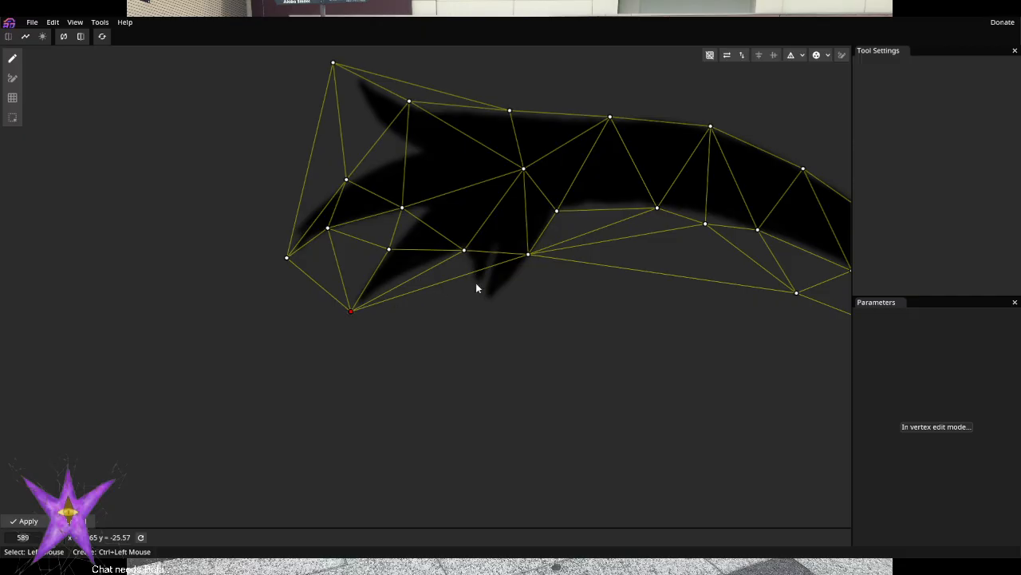
{"action": "left_click", "coordinate": [488, 302], "text": "ctrl"}
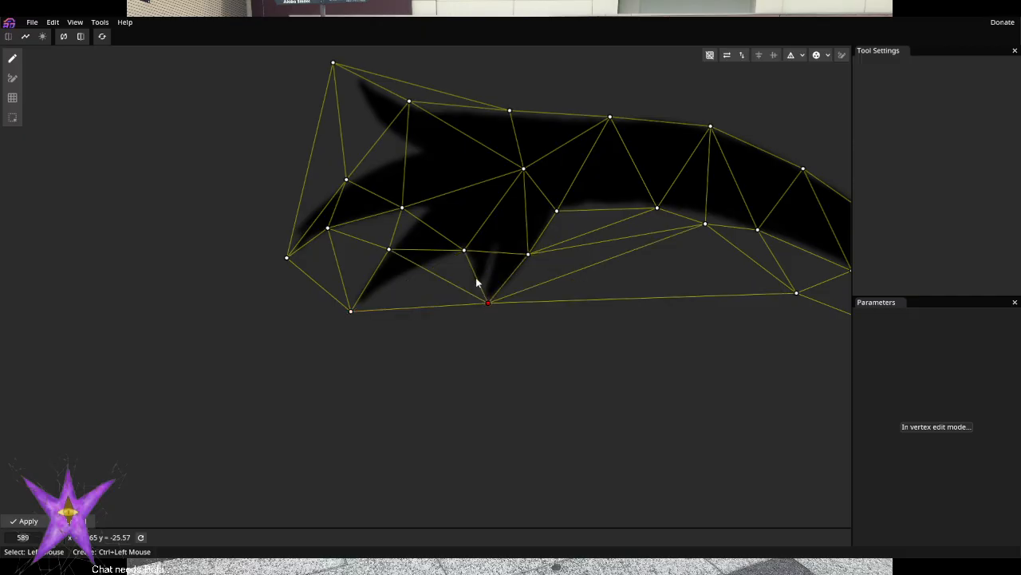
{"action": "scroll", "coordinate": [511, 391], "scroll_direction": "down", "scroll_amount": 1}
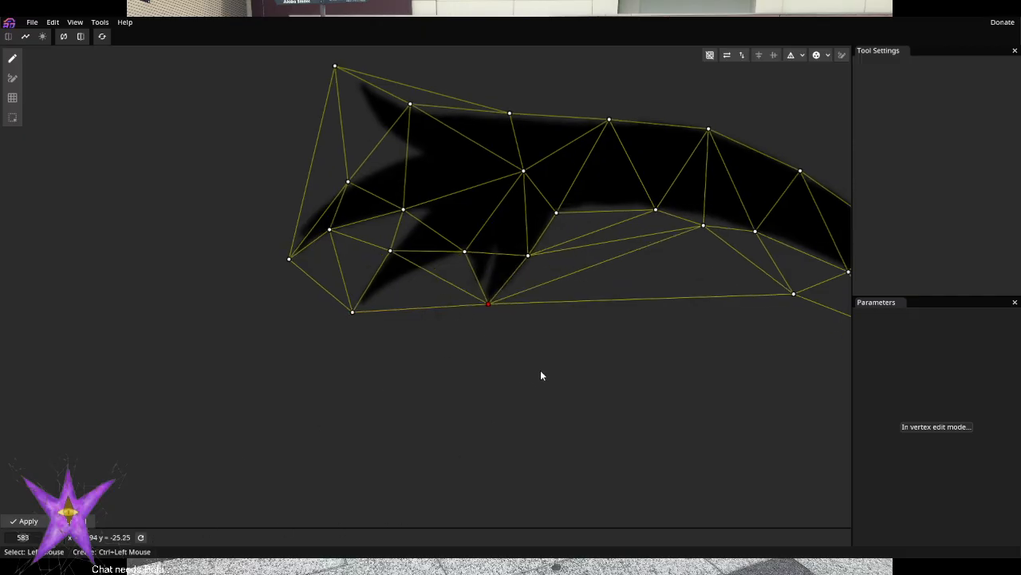
Add vertices at the lash's far right tip and in the fork beside it, and move the lower right vertex just beyond its tip
{"action": "left_click_drag", "start_coordinate": [608, 375], "coordinate": [387, 388]}
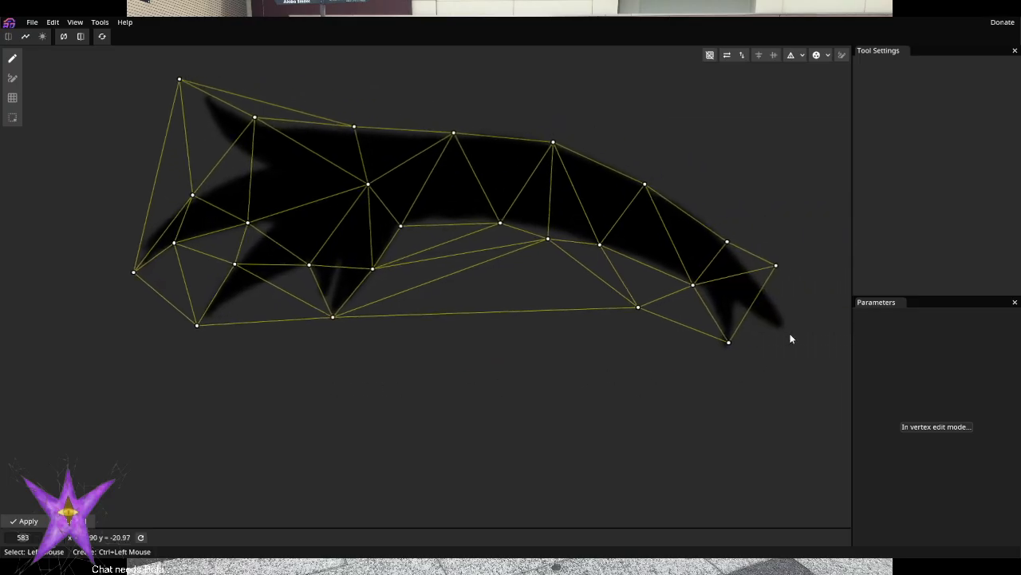
{"action": "left_click", "coordinate": [790, 336], "text": "ctrl"}
{"action": "left_click", "coordinate": [740, 305], "text": "ctrl"}
{"action": "left_click", "coordinate": [727, 346]}
{"action": "left_click_drag", "start_coordinate": [726, 353], "coordinate": [723, 357]}
{"action": "left_click", "coordinate": [758, 320], "text": "ctrl"}
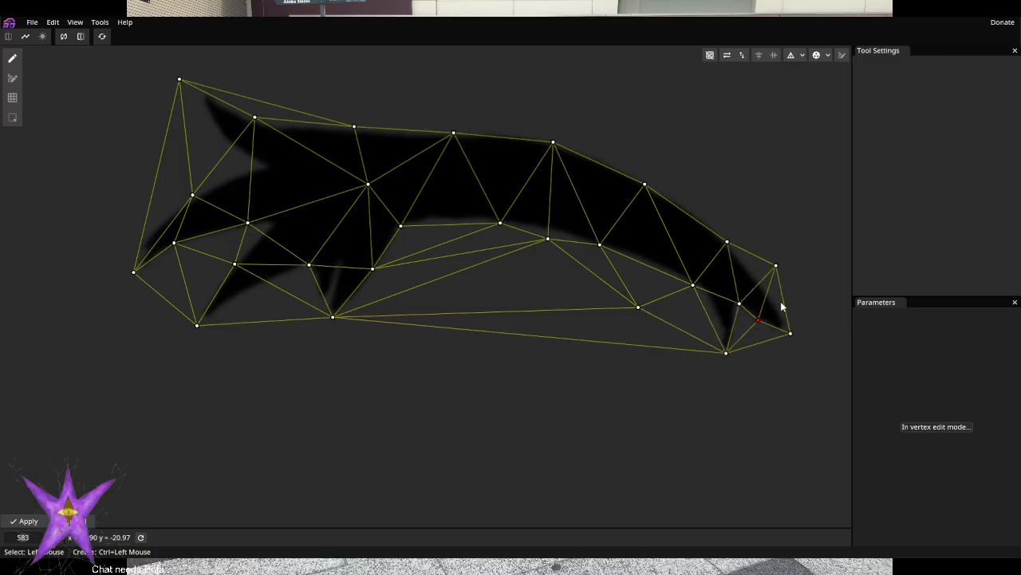
Move the vertices along the lash's upper edge and the one beside the small lower spike to fit just outside the artwork
{"action": "left_click_drag", "start_coordinate": [776, 265], "coordinate": [773, 287]}
{"action": "left_click_drag", "start_coordinate": [645, 184], "coordinate": [652, 180]}
{"action": "mouse_move", "coordinate": [553, 143]}
{"action": "left_mouse_down"}
{"action": "mouse_move", "coordinate": [554, 132]}
{"action": "mouse_move", "coordinate": [551, 141]}
{"action": "left_mouse_up"}
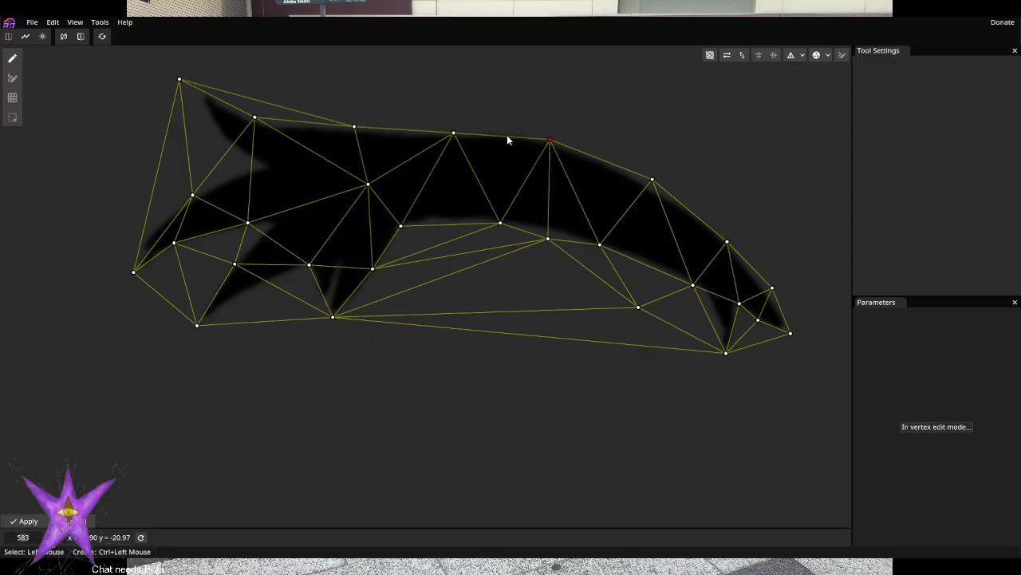
{"action": "left_click_drag", "start_coordinate": [455, 133], "coordinate": [455, 130]}
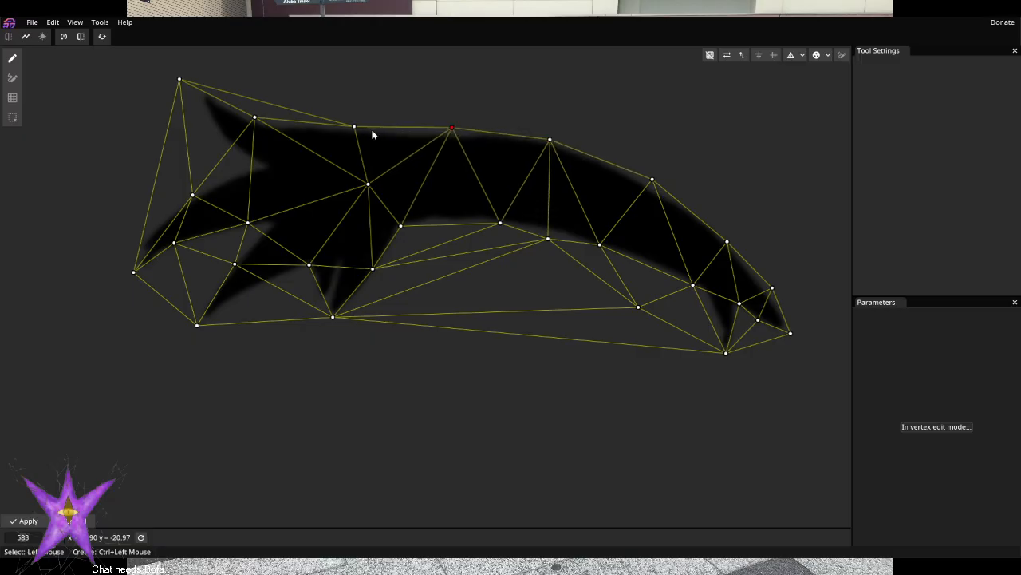
{"action": "left_click_drag", "start_coordinate": [355, 128], "coordinate": [356, 121]}
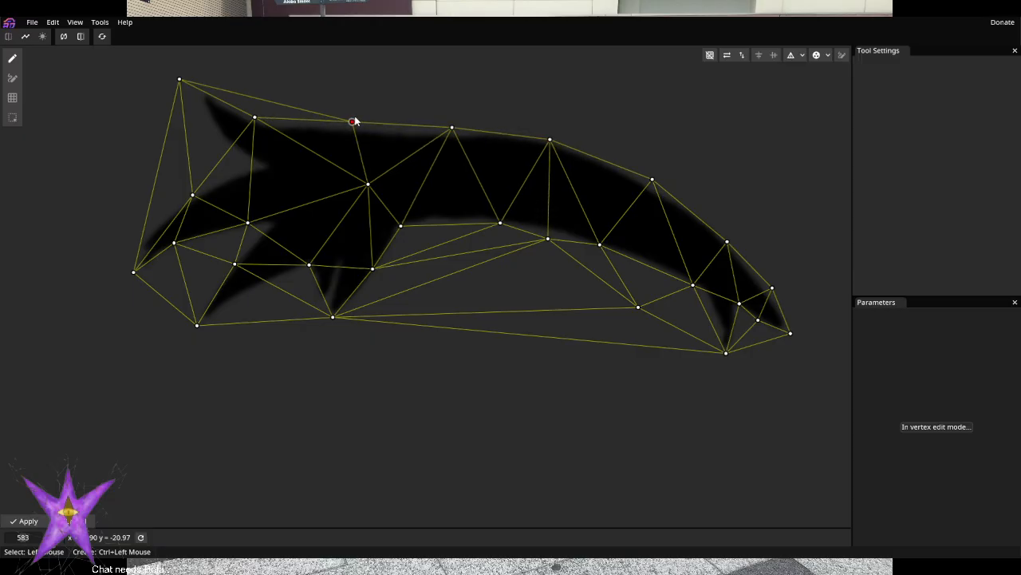
{"action": "left_click_drag", "start_coordinate": [374, 270], "coordinate": [383, 276]}
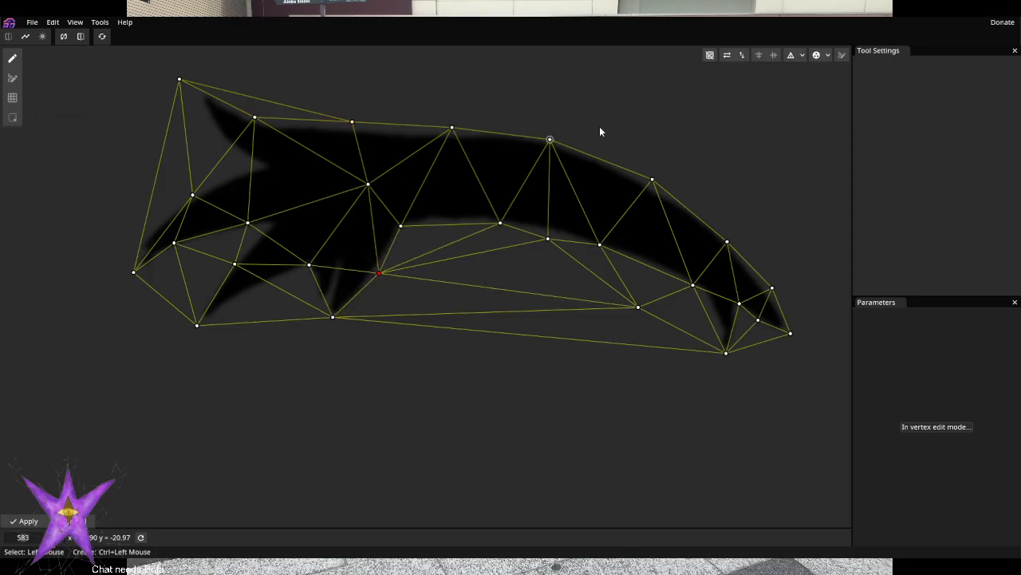
Bake the triangulation and disconnect the small lower spike's tip from the stray vertex under the lash and from the lower right tip
{"action": "left_click", "coordinate": [802, 56]}
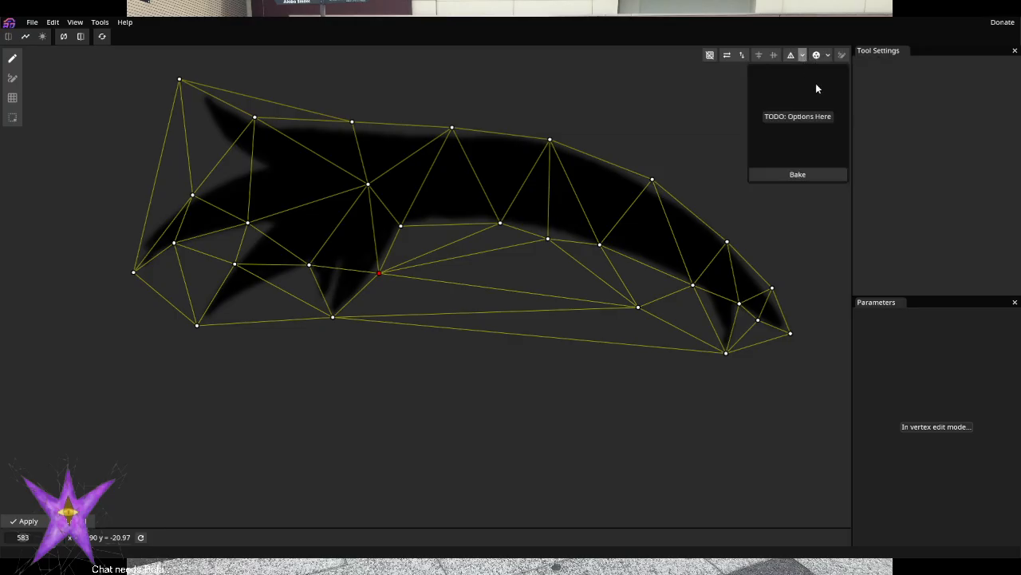
{"action": "left_click", "coordinate": [798, 175]}
{"action": "left_click", "coordinate": [16, 80]}
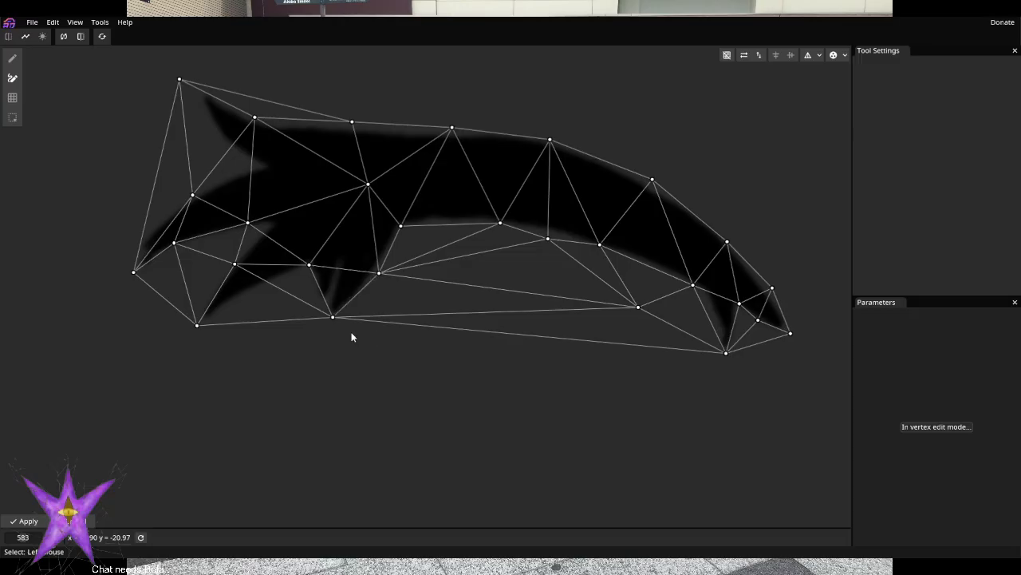
{"action": "left_click", "coordinate": [333, 316]}
{"action": "left_click", "coordinate": [637, 307]}
{"action": "left_click", "coordinate": [333, 317]}
{"action": "left_click", "coordinate": [725, 353]}
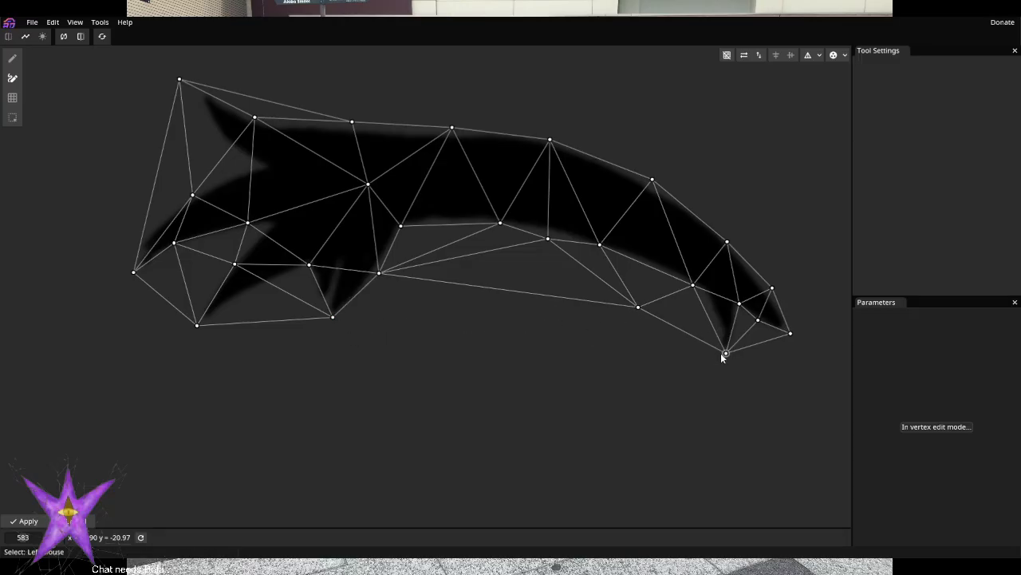
Delete the stray vertex in the empty area beneath the right half of the lash
{"action": "left_click", "coordinate": [639, 307]}
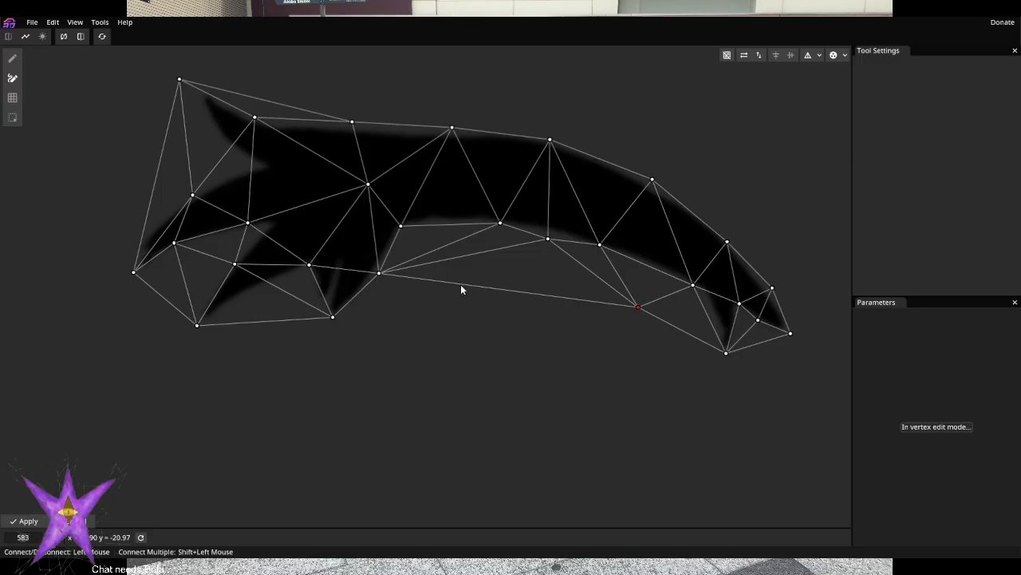
{"action": "left_click", "coordinate": [12, 58]}
{"action": "left_click", "coordinate": [639, 307]}
{"action": "key", "text": "Delete"}
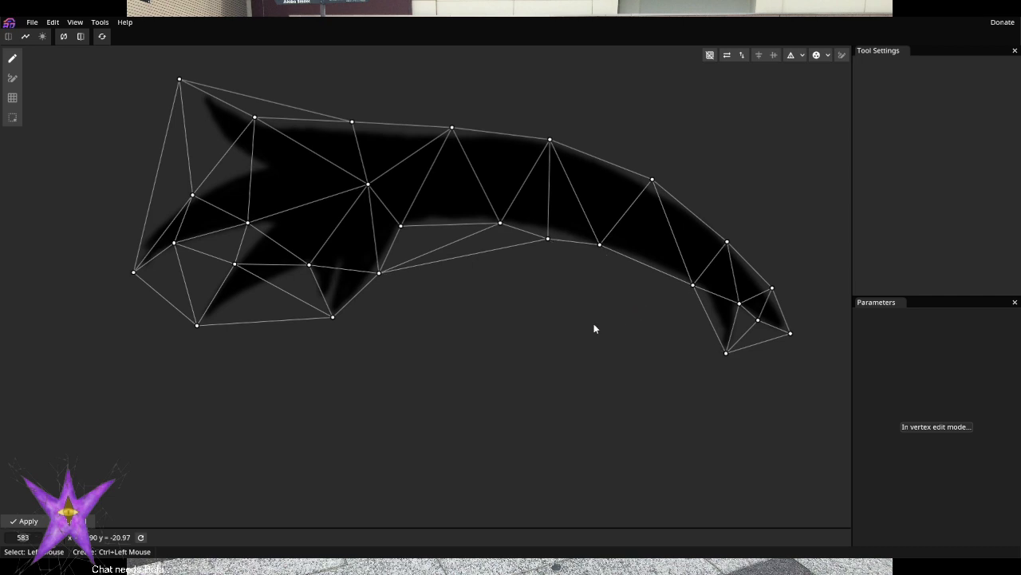
Remove the two edges crossing the empty area under the lash from the vertex beside the small lower spike
{"action": "left_click", "coordinate": [12, 78]}
{"action": "left_click", "coordinate": [379, 274]}
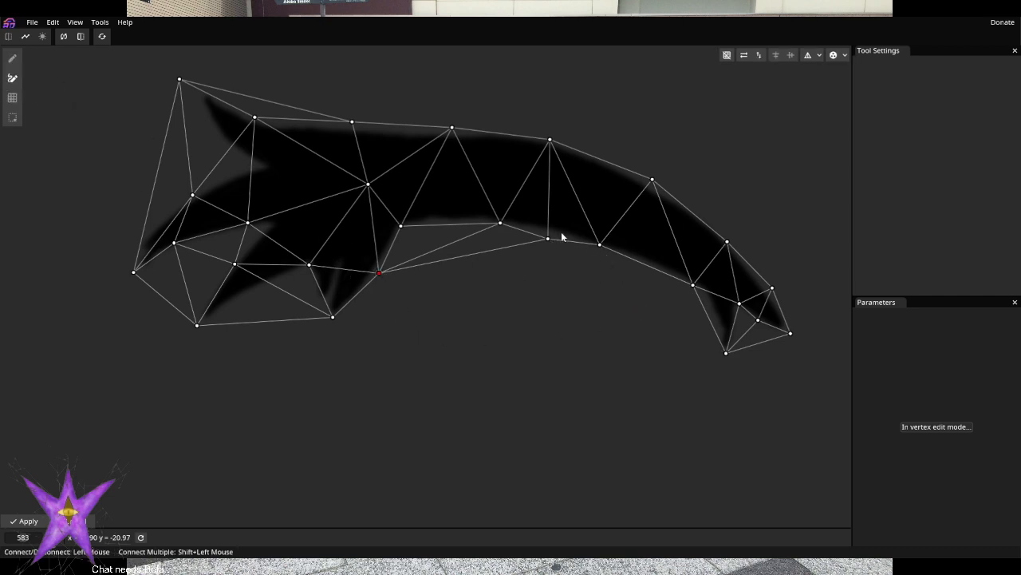
{"action": "left_click", "coordinate": [547, 239]}
{"action": "left_click", "coordinate": [380, 273]}
{"action": "left_click", "coordinate": [500, 223]}
Remove the edges bridging the gap between the second left spike and the small lower spike, and connect the second spike's tip to the gap's inner vertex
{"action": "left_click", "coordinate": [196, 326]}
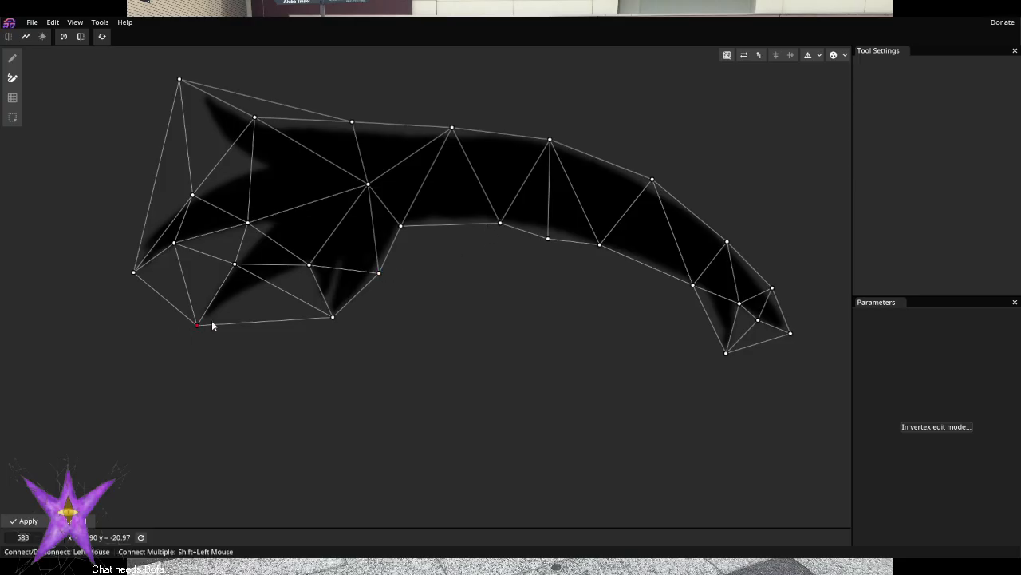
{"action": "left_click", "coordinate": [332, 318]}
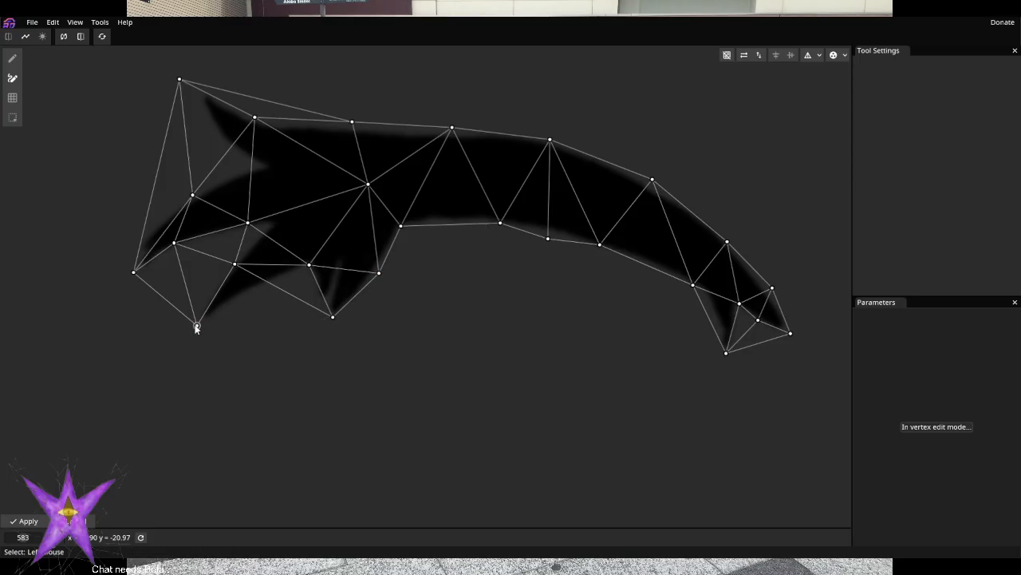
{"action": "left_click", "coordinate": [196, 326]}
{"action": "left_click", "coordinate": [309, 265]}
{"action": "left_click", "coordinate": [235, 264]}
{"action": "left_click", "coordinate": [334, 318]}
{"action": "left_click", "coordinate": [332, 317]}
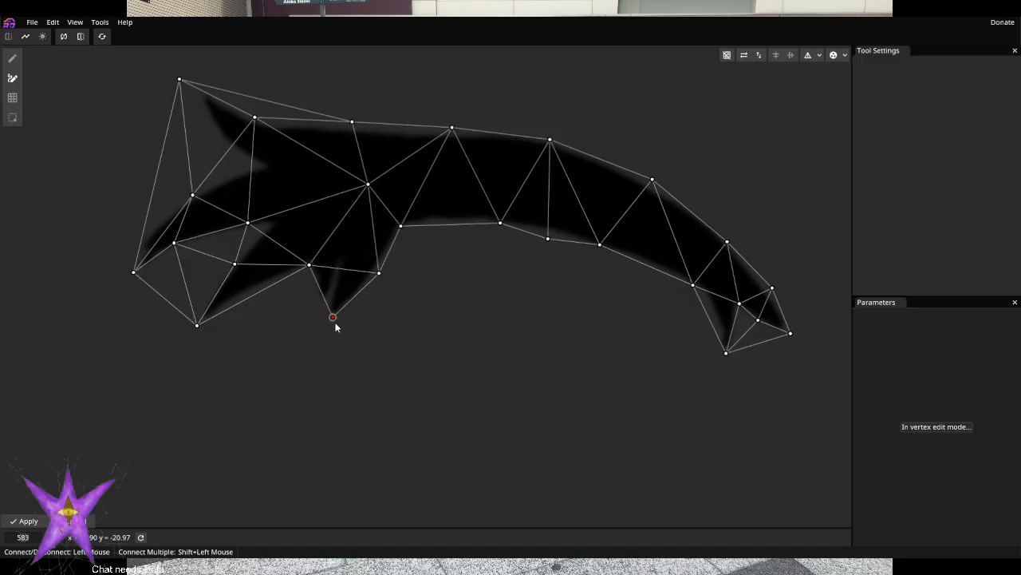
{"action": "left_click", "coordinate": [335, 318]}
Remove the edges bridging the gap between the two left lash spikes
{"action": "left_click", "coordinate": [133, 272]}
{"action": "left_click", "coordinate": [197, 324]}
{"action": "left_click", "coordinate": [174, 243]}
{"action": "left_click", "coordinate": [197, 324]}
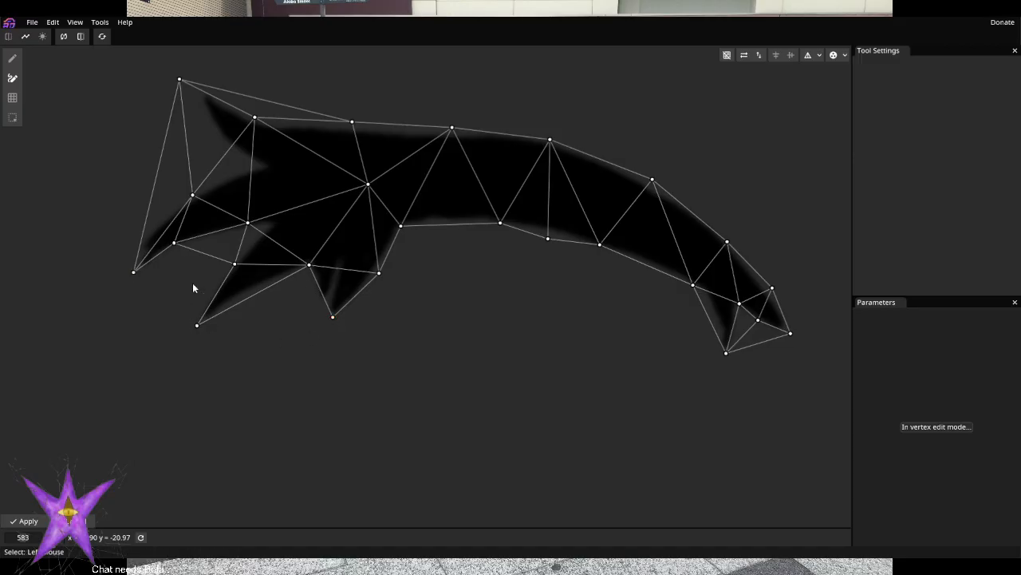
{"action": "left_click", "coordinate": [235, 264]}
{"action": "left_click", "coordinate": [236, 264]}
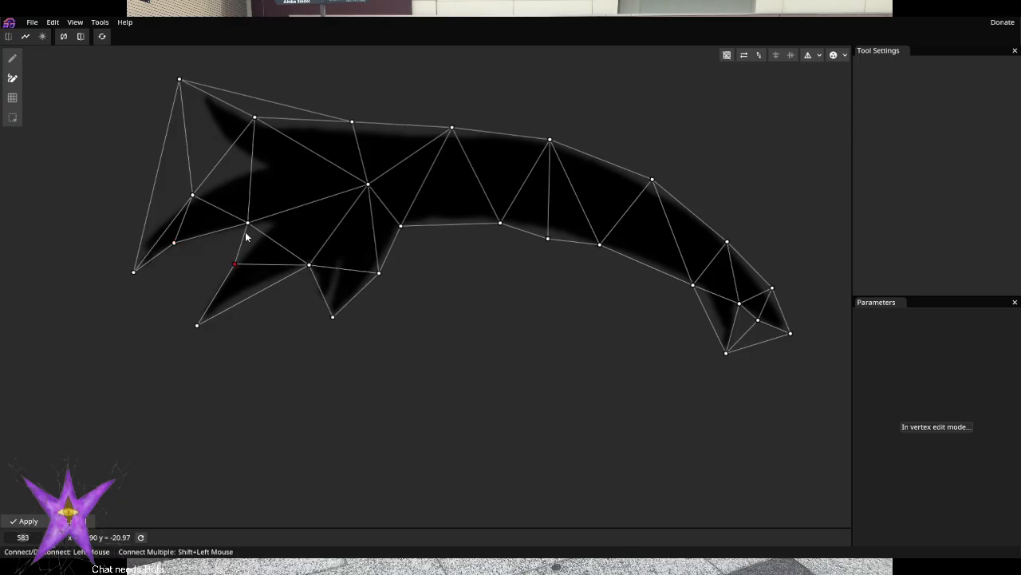
{"action": "left_click", "coordinate": [247, 224]}
{"action": "left_click", "coordinate": [236, 264]}
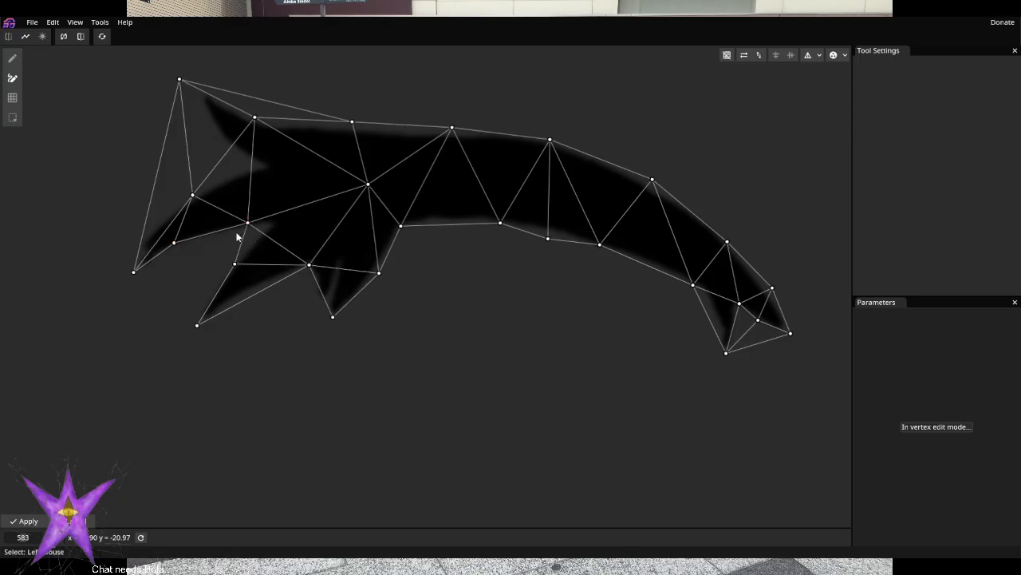
Adjust the vertices on the lower edge of the leftmost spike and in its notch, and add a vertex outside the spike's upper edge
{"action": "left_click", "coordinate": [12, 58]}
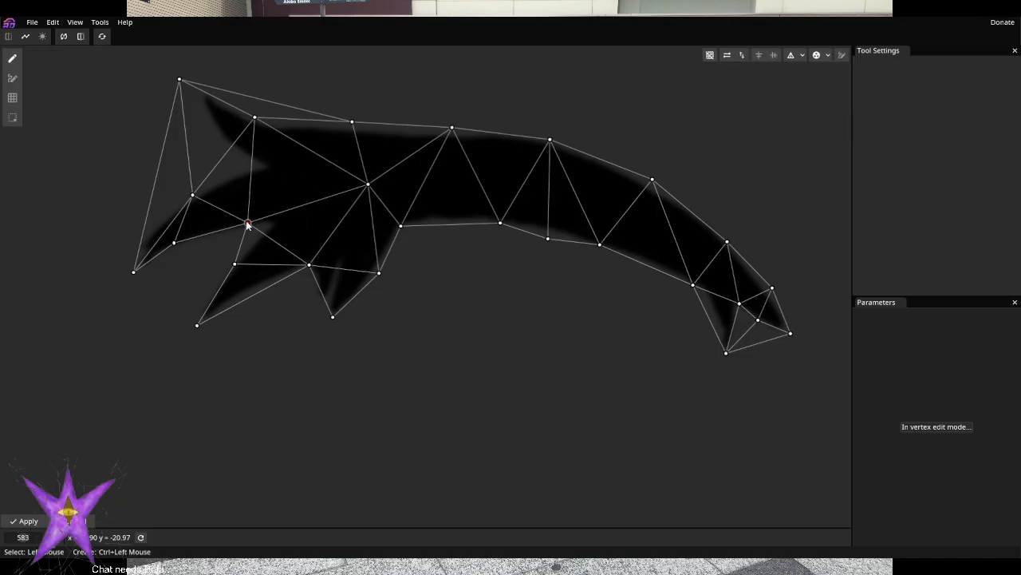
{"action": "left_click_drag", "start_coordinate": [247, 224], "coordinate": [257, 233]}
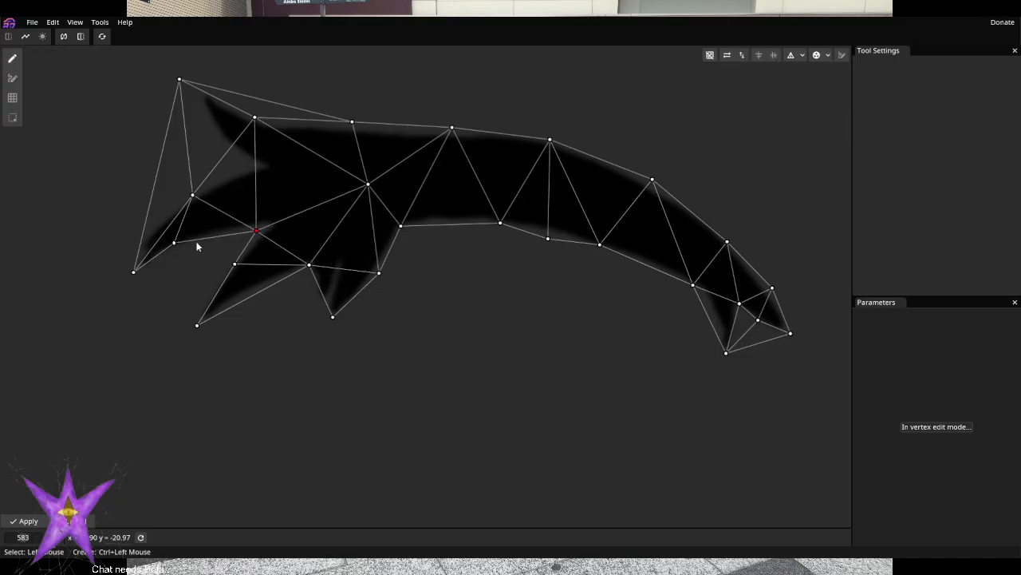
{"action": "left_click_drag", "start_coordinate": [175, 244], "coordinate": [176, 246]}
{"action": "left_click", "coordinate": [148, 216], "text": "ctrl"}
Connect the new vertex to the leftmost spike's tip and upper base vertex, and remove the long edge from that tip to the uppermost vertex
{"action": "left_click", "coordinate": [12, 77]}
{"action": "left_click", "coordinate": [133, 272]}
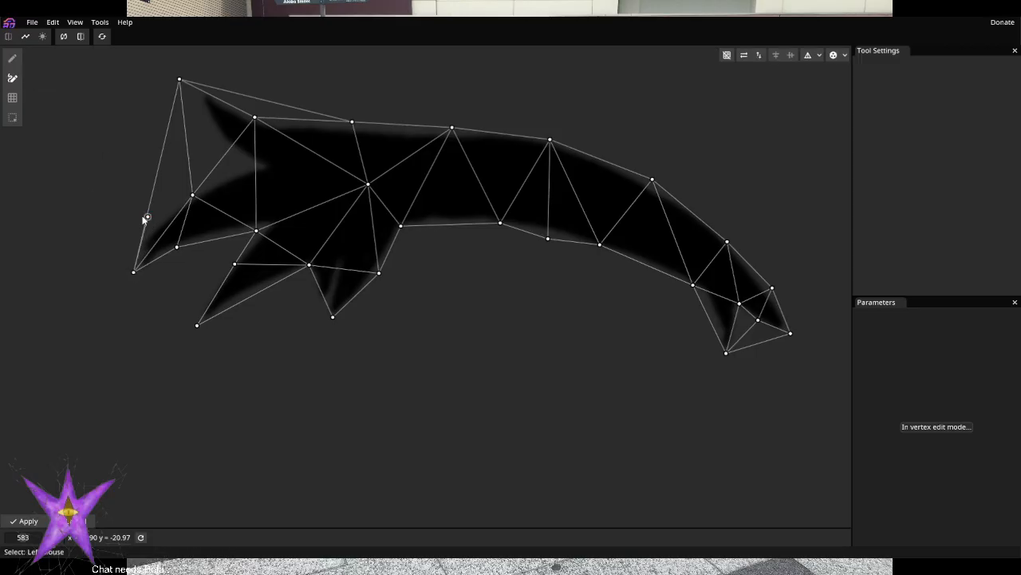
{"action": "left_click", "coordinate": [192, 194]}
{"action": "left_click", "coordinate": [133, 272]}
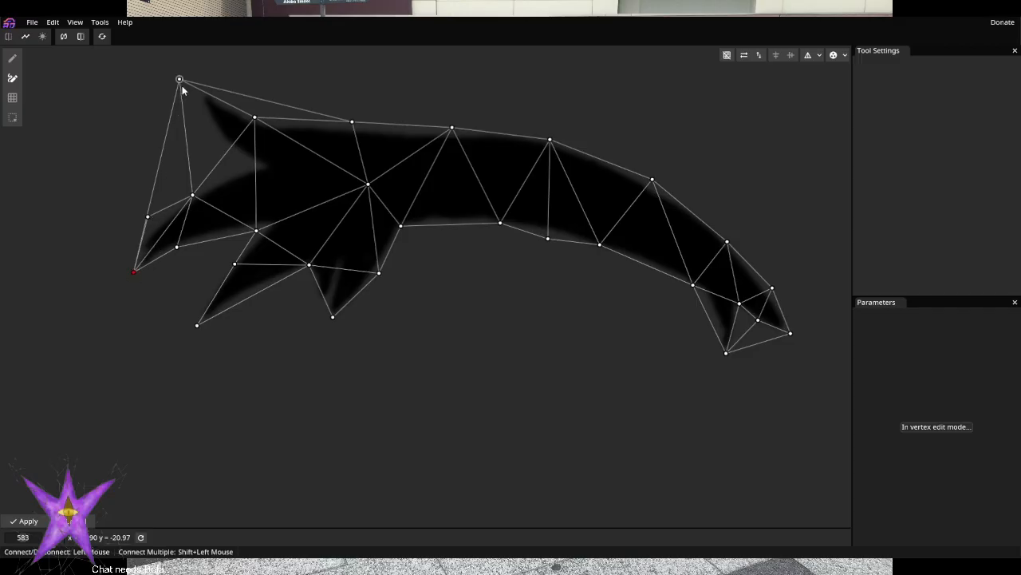
{"action": "left_click", "coordinate": [182, 85]}
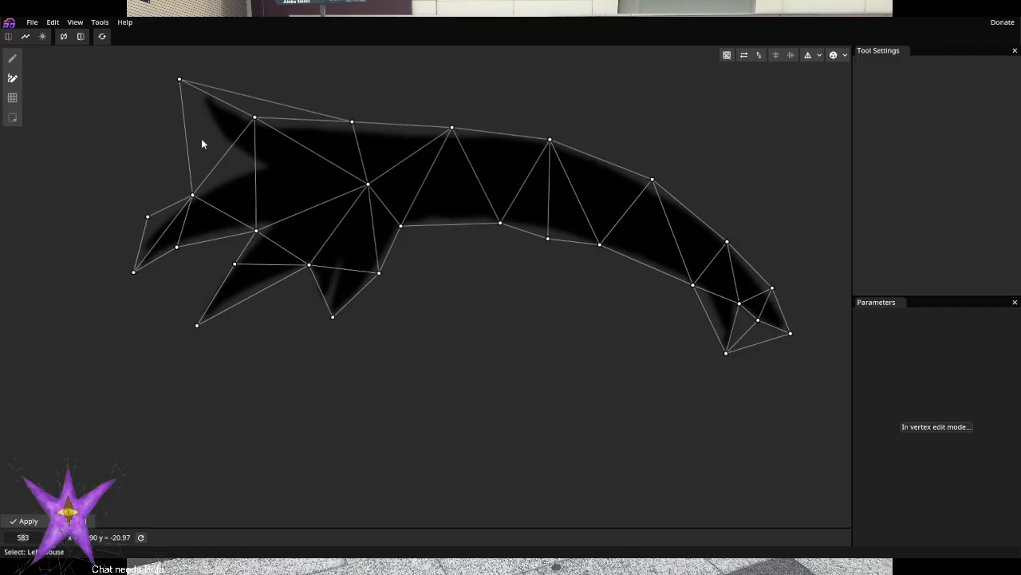
{"action": "left_click", "coordinate": [8, 64]}
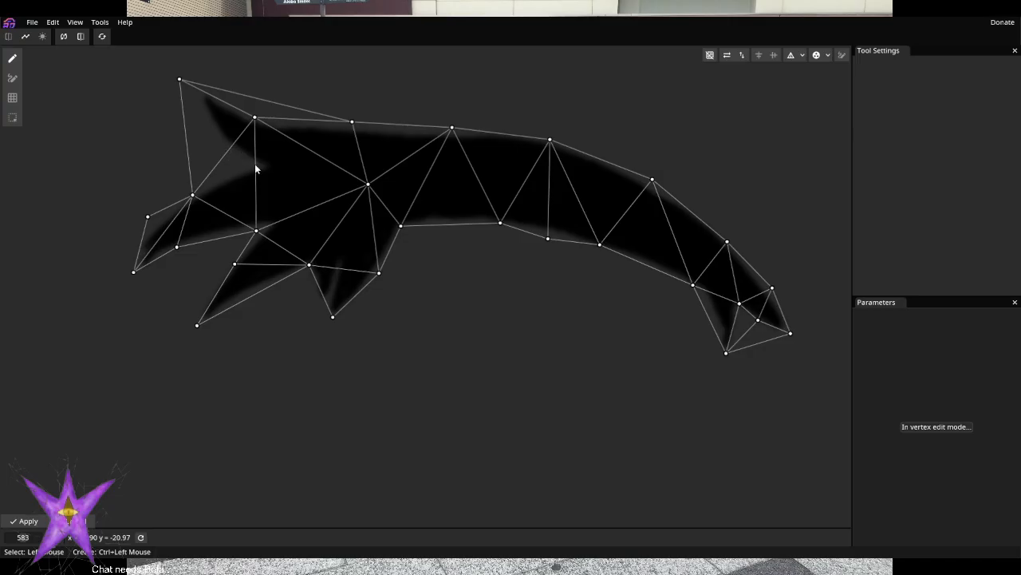
Add a vertex in the notch below the uppermost spike and one on its lower edge, and connect the latter to the spike's tip
{"action": "left_click", "coordinate": [255, 164], "text": "ctrl"}
{"action": "left_click", "coordinate": [220, 141], "text": "ctrl"}
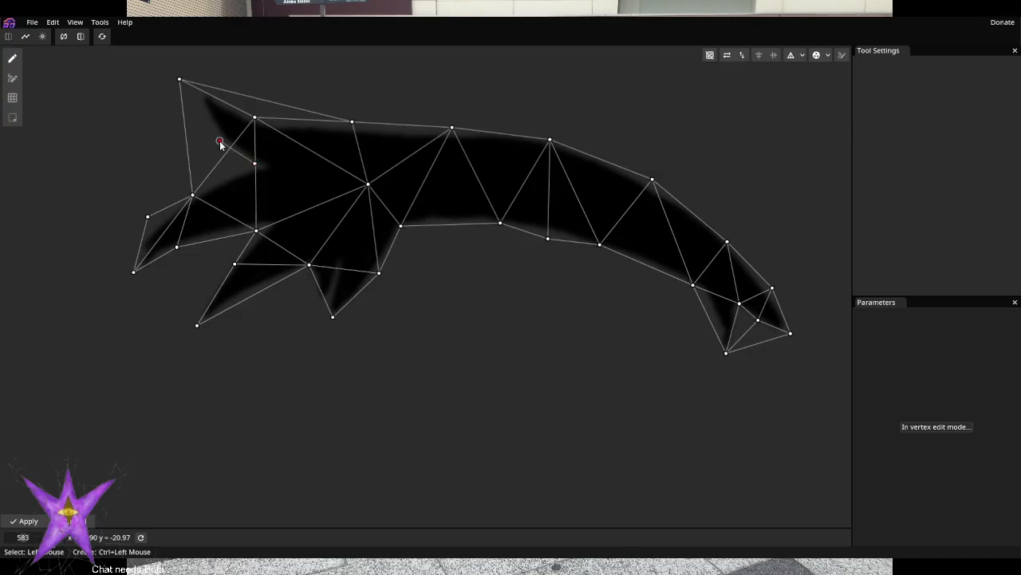
{"action": "left_click", "coordinate": [13, 79]}
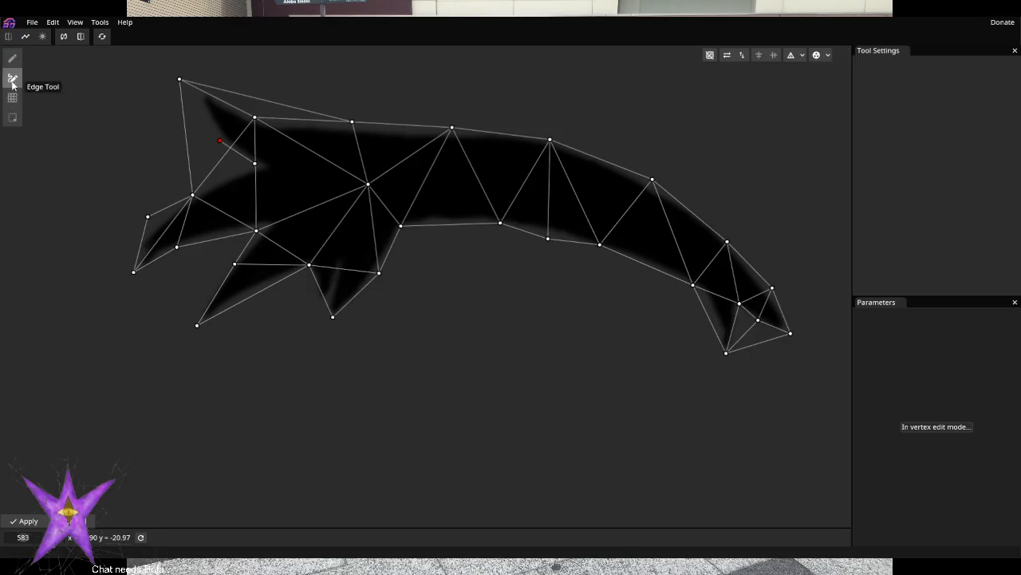
{"action": "left_click", "coordinate": [180, 80]}
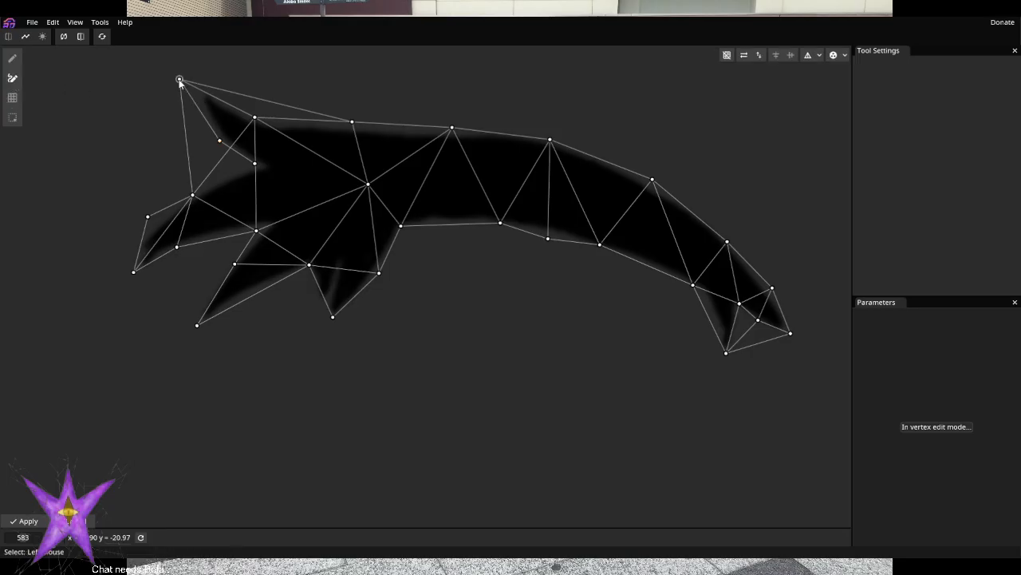
Connect the leftmost spike's upper base vertex to the notch vertex, and remove that base vertex's edges to the uppermost spike's tip and upper base vertex
{"action": "left_click", "coordinate": [193, 195]}
{"action": "left_click", "coordinate": [179, 80]}
{"action": "left_click", "coordinate": [193, 195]}
{"action": "left_click", "coordinate": [256, 164]}
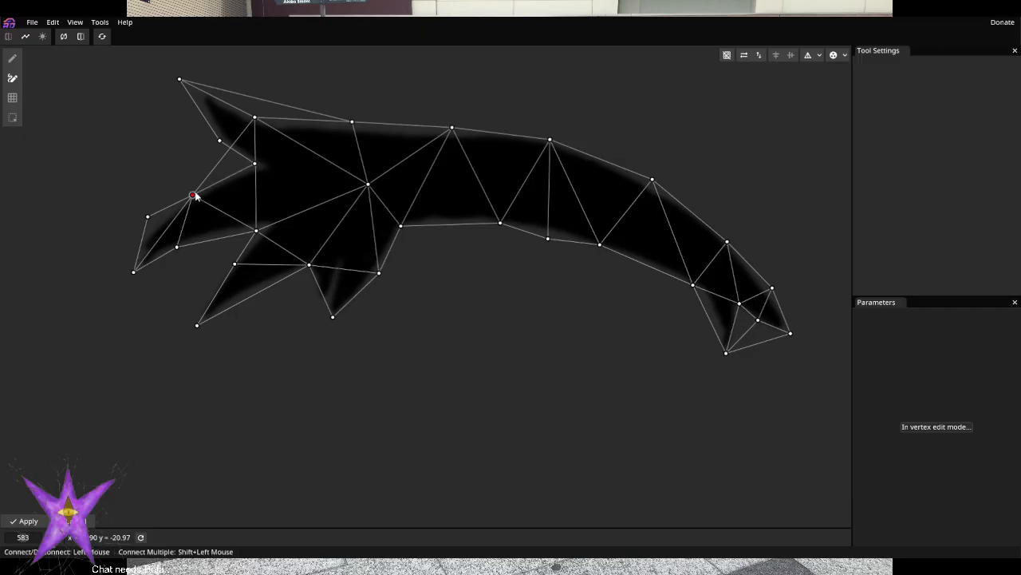
{"action": "left_click", "coordinate": [254, 121]}
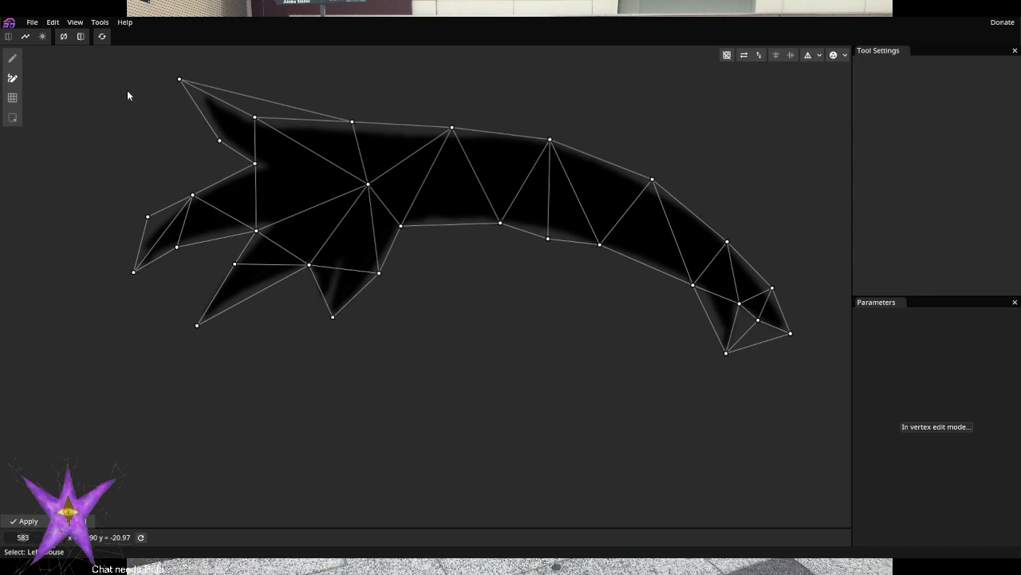
Remove the long edge from the uppermost spike's tip across the lash's upper edge, and the edges bridging the gap between the two right-end spikes
{"action": "left_click", "coordinate": [180, 79]}
{"action": "left_click", "coordinate": [352, 121]}
{"action": "left_click", "coordinate": [726, 352]}
{"action": "left_click", "coordinate": [788, 334]}
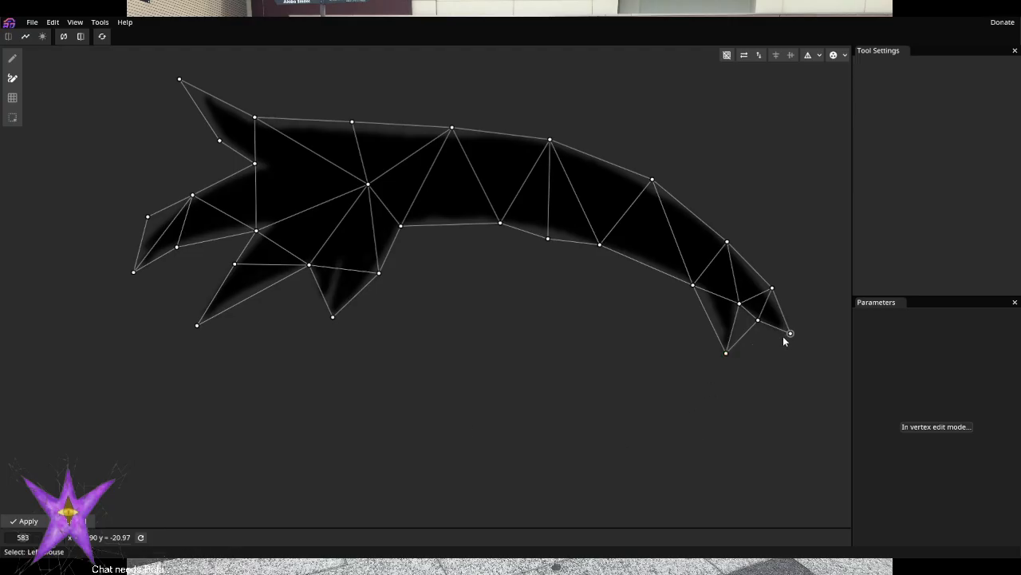
{"action": "left_click", "coordinate": [731, 353]}
{"action": "left_click", "coordinate": [757, 328]}
{"action": "left_click", "coordinate": [726, 353]}
Move the tip vertex of the lower right-end spike slightly outward and apply the Right Lash mesh
{"action": "left_click", "coordinate": [12, 59]}
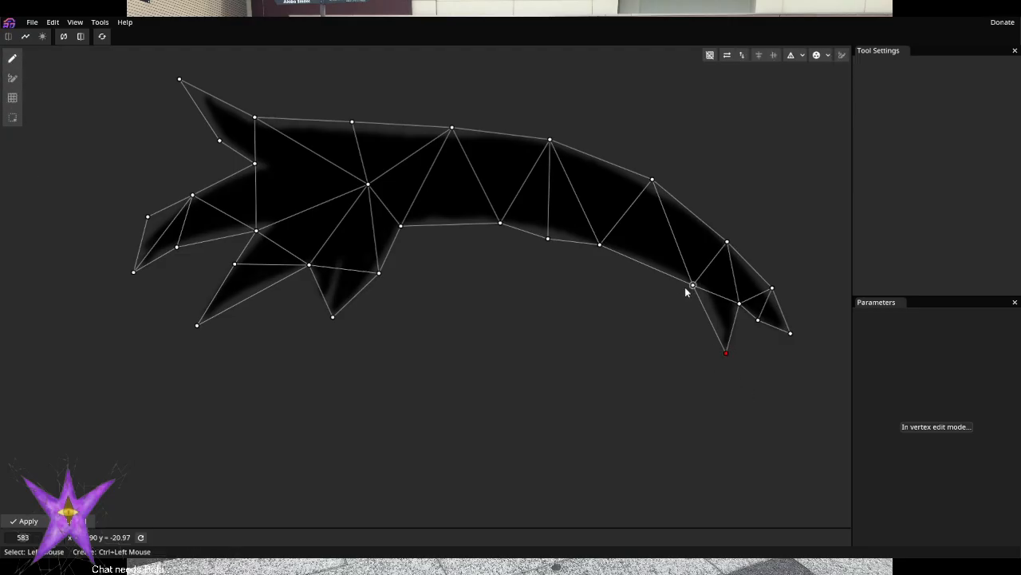
{"action": "left_click_drag", "start_coordinate": [728, 359], "coordinate": [731, 370]}
{"action": "left_click", "coordinate": [24, 520]}
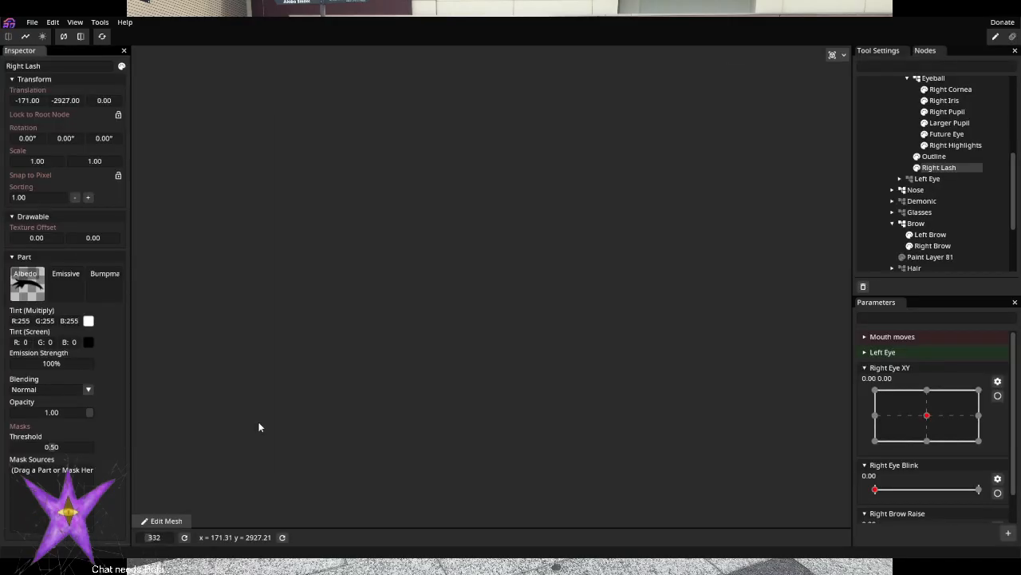
{"action": "scroll", "coordinate": [546, 328], "scroll_direction": "up", "scroll_amount": 1}
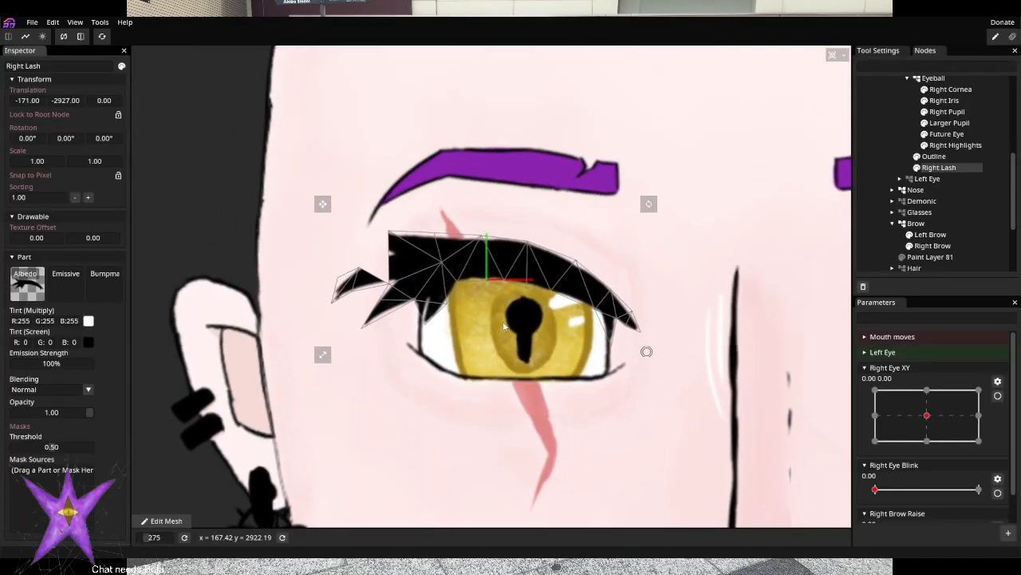
Reopen the Right Lash mesh for editing and connect the leftmost spike's upper base vertex to the notch vertex
{"action": "left_click", "coordinate": [159, 520]}
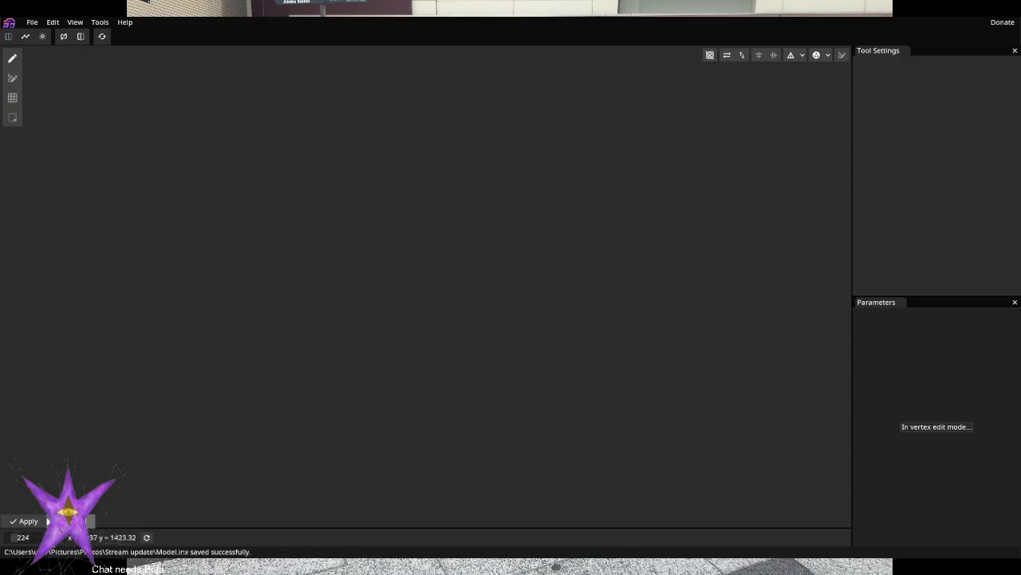
{"action": "left_click", "coordinate": [24, 521]}
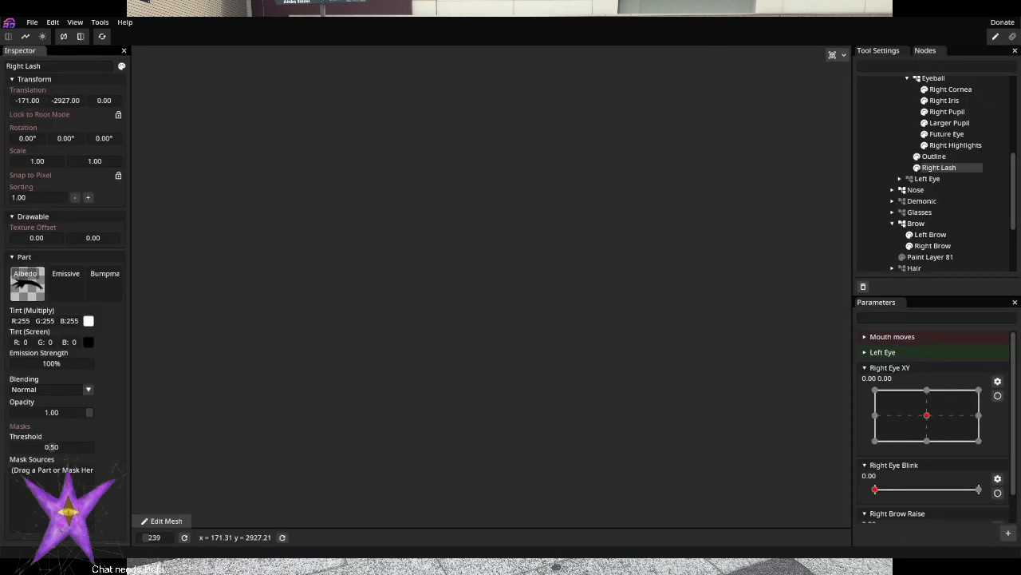
{"action": "left_click", "coordinate": [159, 520]}
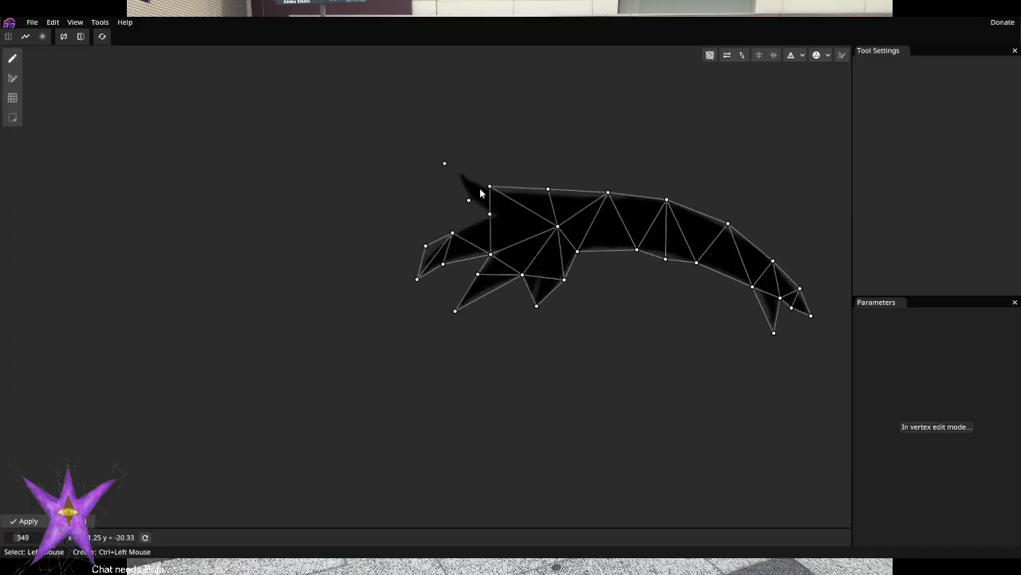
{"action": "scroll", "coordinate": [477, 191], "scroll_direction": "up", "scroll_amount": 5}
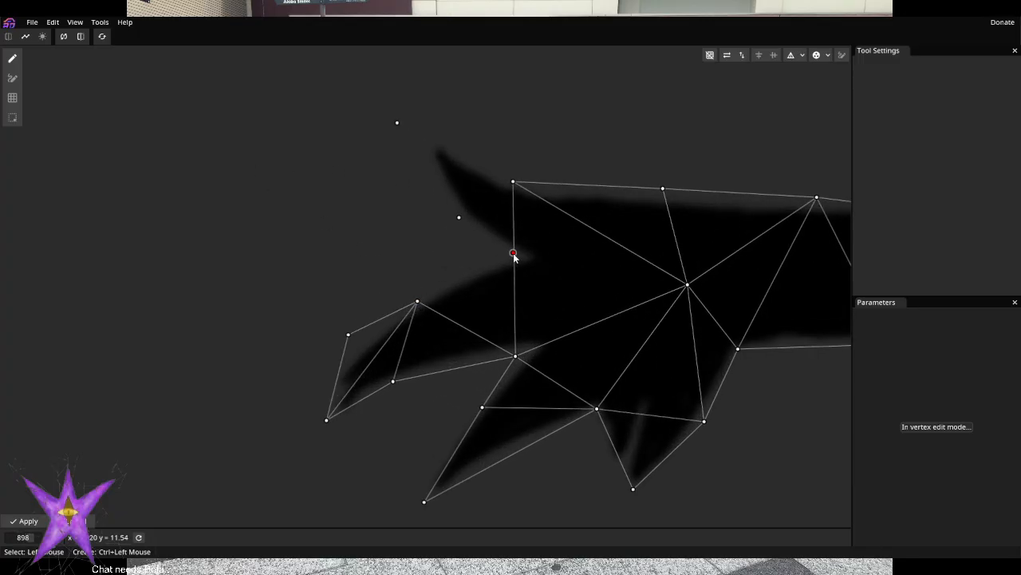
{"action": "left_click", "coordinate": [12, 78]}
{"action": "left_click", "coordinate": [416, 303]}
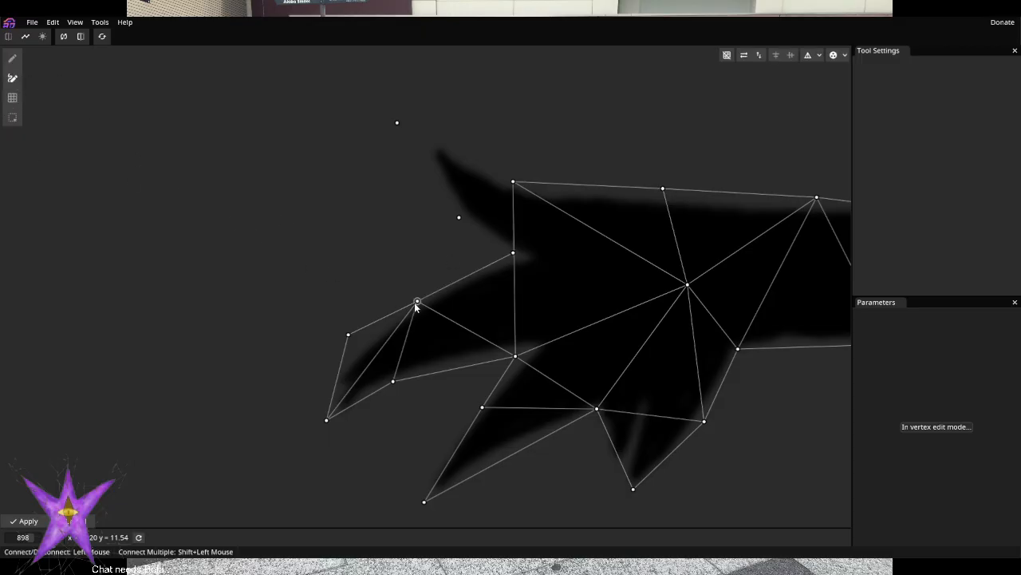
{"action": "left_click", "coordinate": [512, 253]}
Connect the uppermost spike's lower-edge vertex to the notch, base and tip vertices, join its tip to the base vertex, and apply the mesh
{"action": "left_click", "coordinate": [459, 218]}
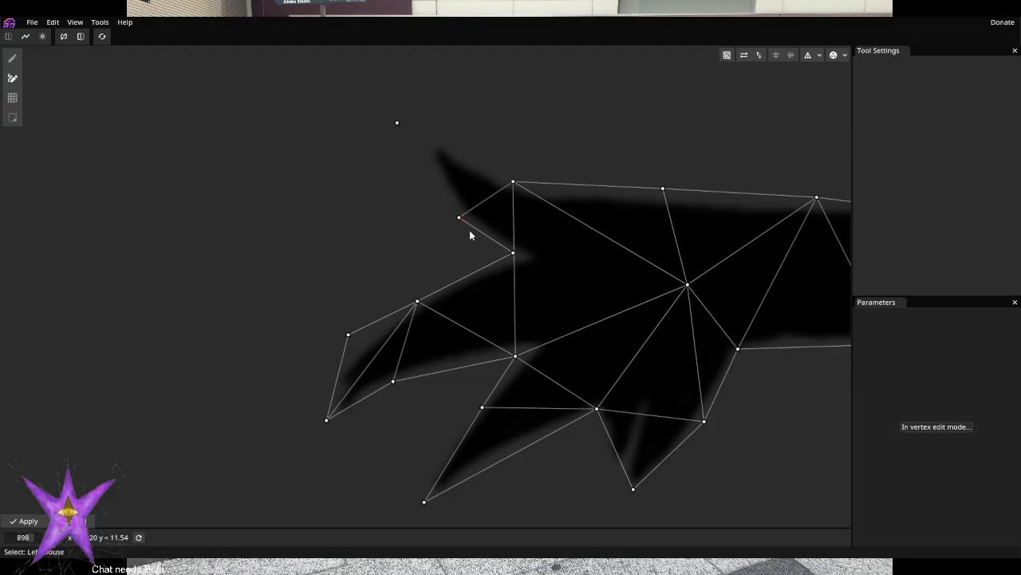
{"action": "left_click", "coordinate": [459, 218]}
{"action": "left_click", "coordinate": [398, 122]}
{"action": "left_click", "coordinate": [397, 122]}
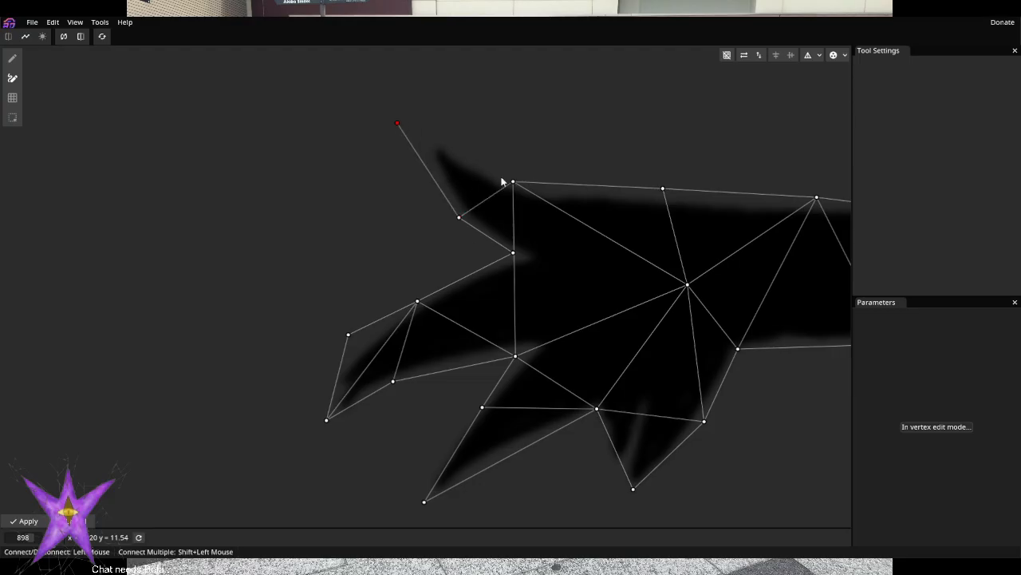
{"action": "left_click", "coordinate": [513, 182]}
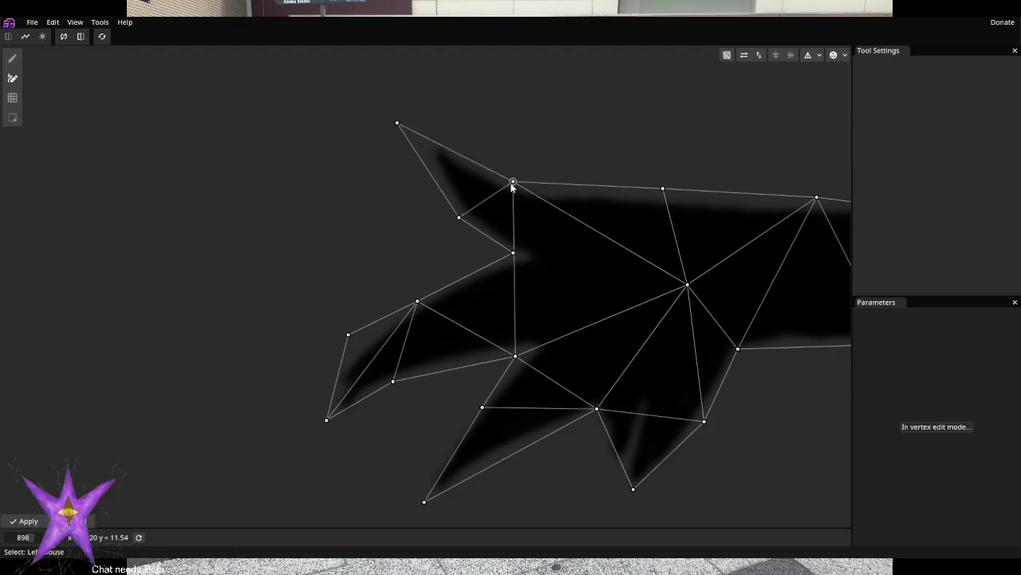
{"action": "left_click", "coordinate": [24, 520]}
{"action": "scroll", "coordinate": [438, 265], "scroll_direction": "up", "scroll_amount": 4}
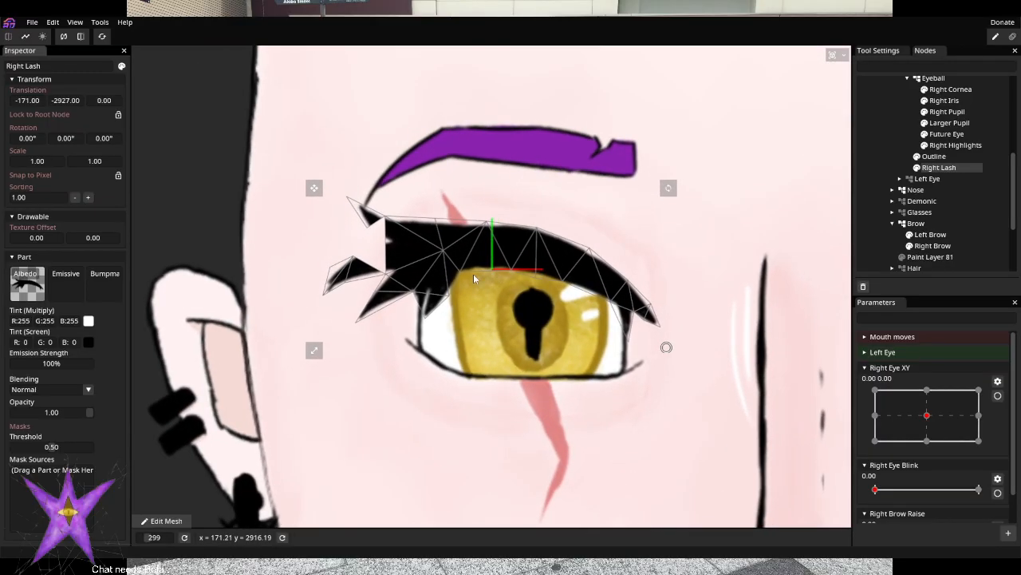
Reopen the Right Lash mesh and reconnect the notch vertex to the leftmost spike's upper base vertex
{"action": "left_click", "coordinate": [153, 522]}
{"action": "scroll", "coordinate": [311, 291], "scroll_direction": "up", "scroll_amount": 8}
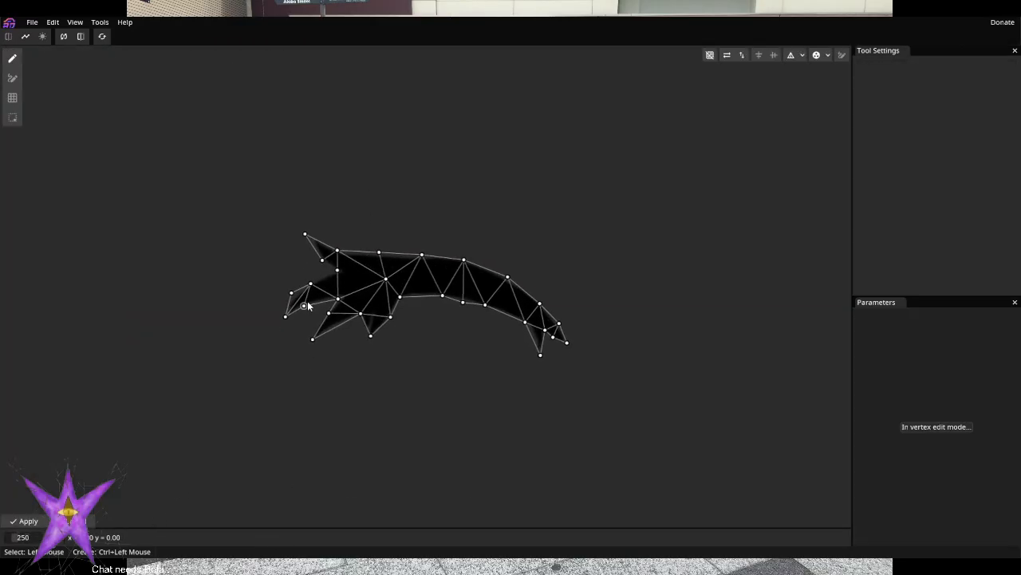
{"action": "scroll", "coordinate": [312, 291], "scroll_direction": "up", "scroll_amount": 2}
{"action": "left_click", "coordinate": [316, 257]}
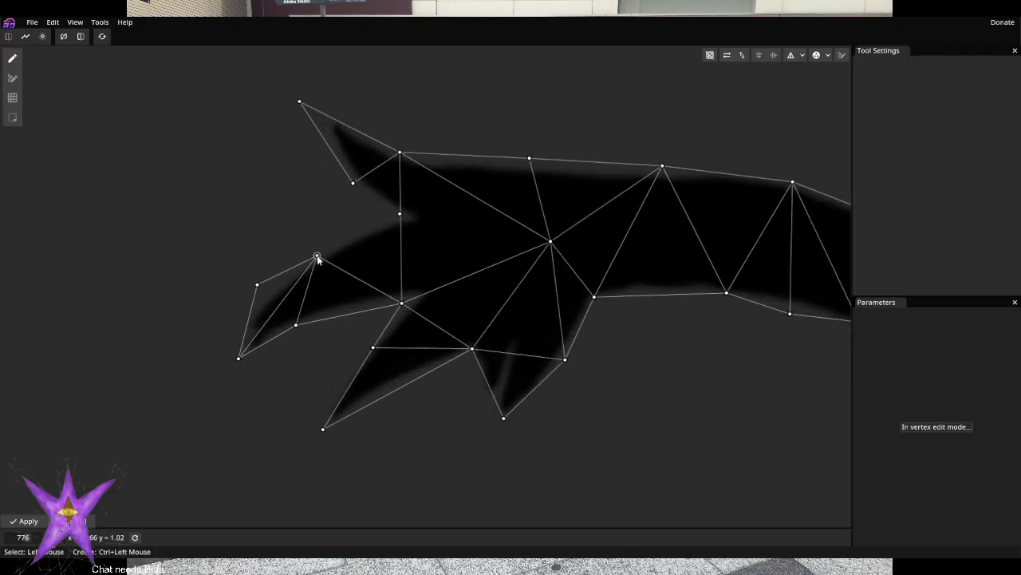
{"action": "left_click", "coordinate": [12, 77]}
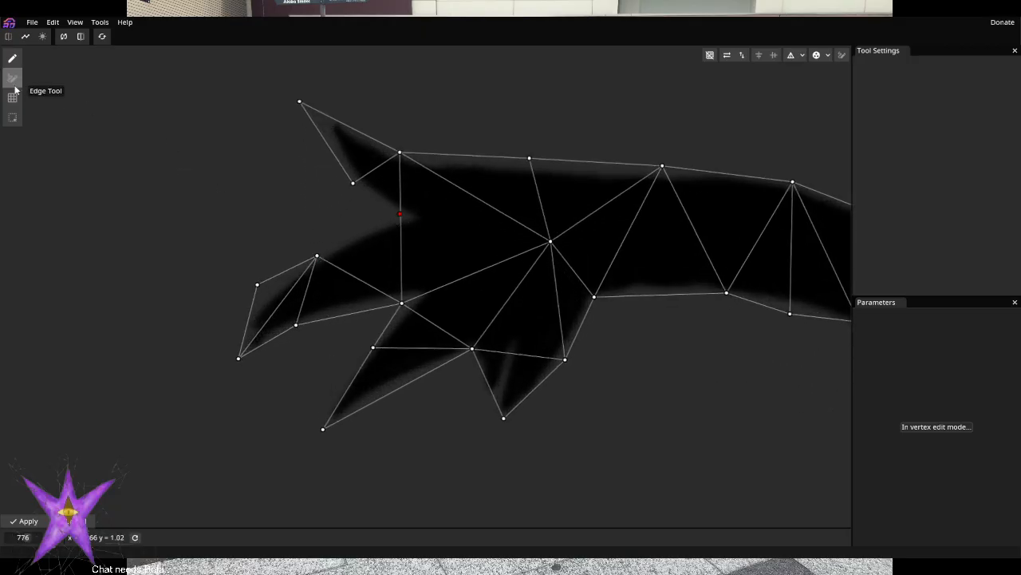
{"action": "left_click", "coordinate": [318, 256]}
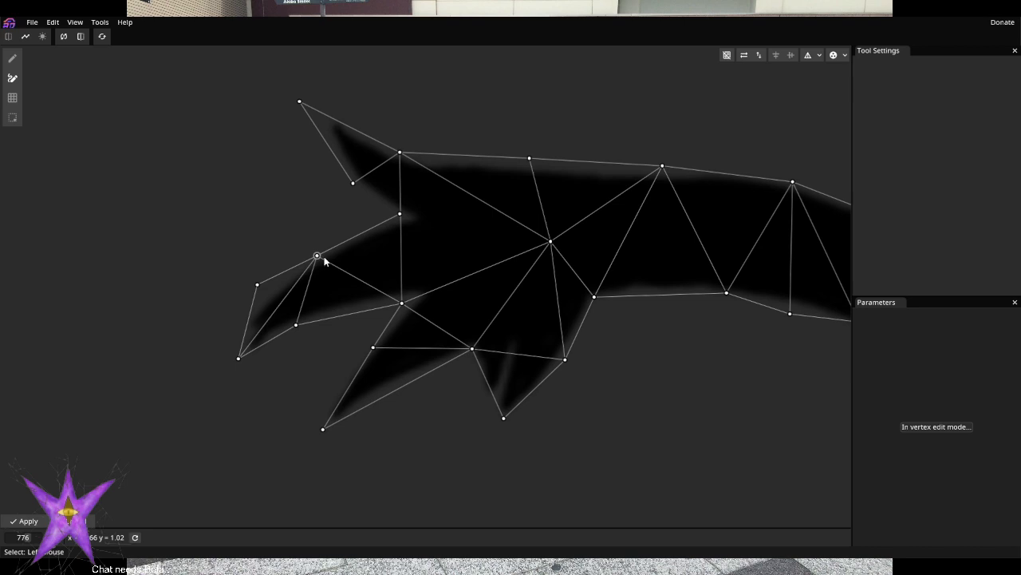
Add a vertex inside the lash below the notch and connect it to the notch vertex and the leftmost spike's upper and lower base vertices
{"action": "left_click", "coordinate": [12, 58]}
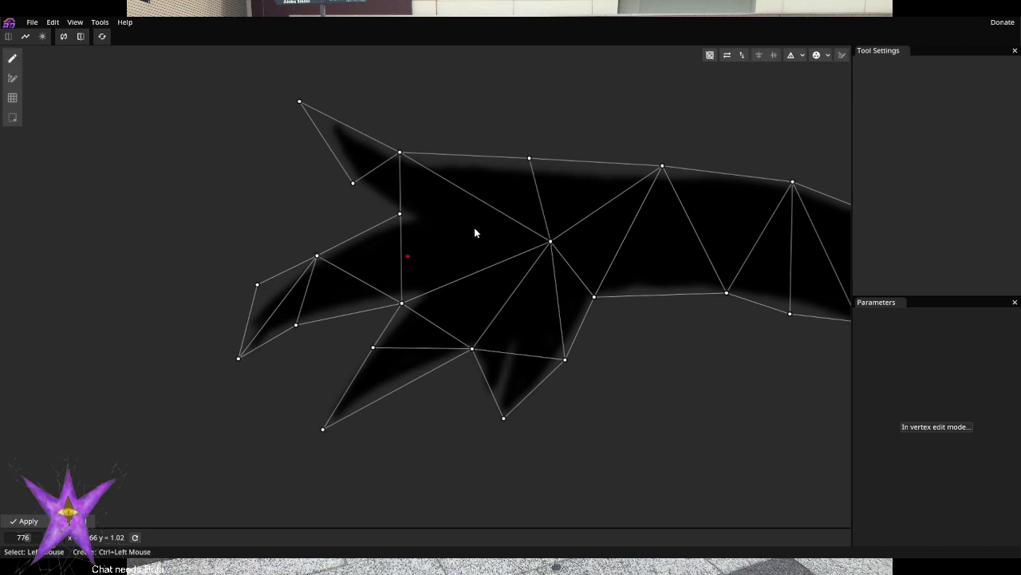
{"action": "left_click", "coordinate": [12, 78]}
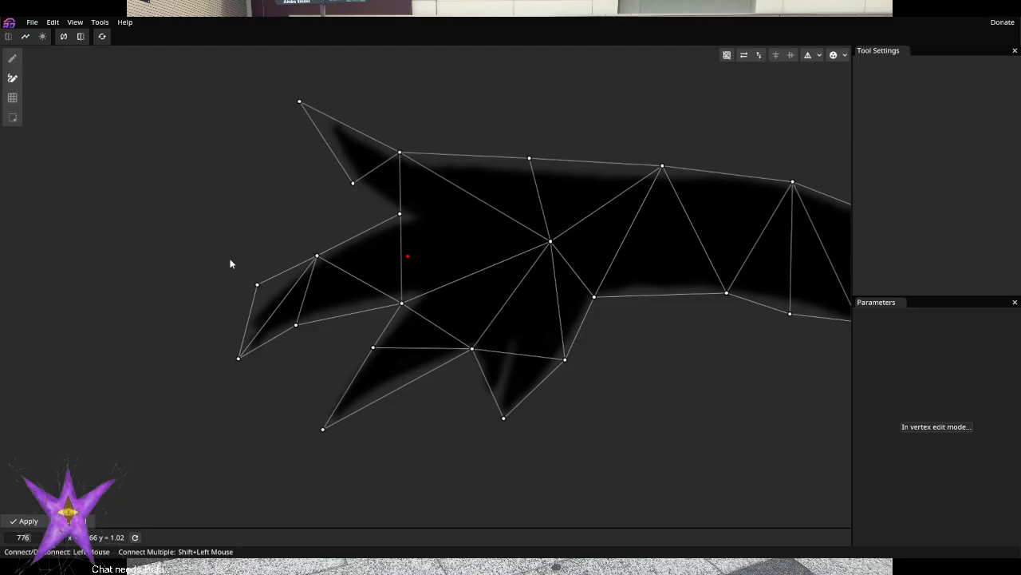
{"action": "left_click", "coordinate": [316, 256]}
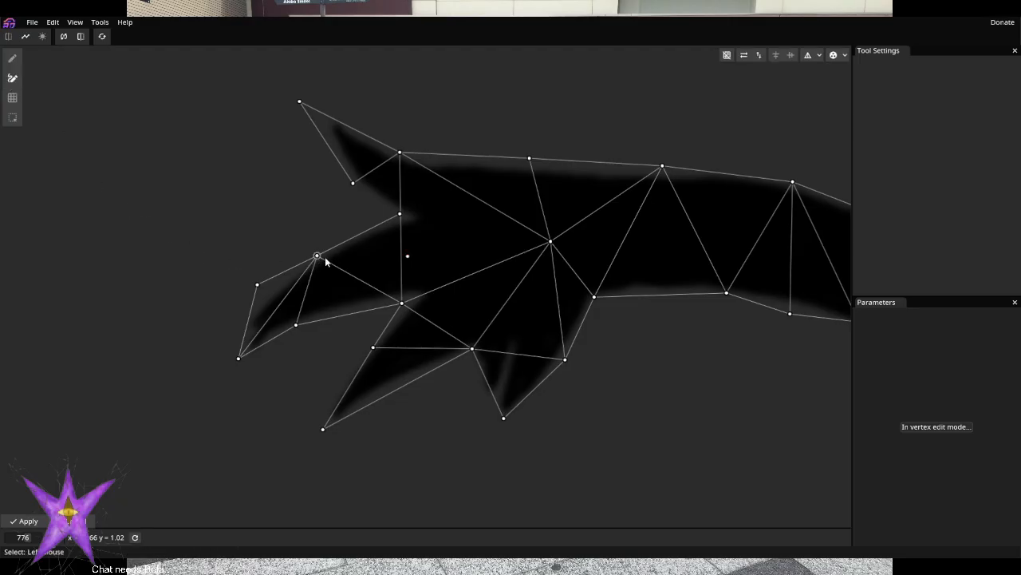
{"action": "left_click", "coordinate": [407, 256]}
{"action": "left_click", "coordinate": [399, 214]}
{"action": "left_click", "coordinate": [407, 256]}
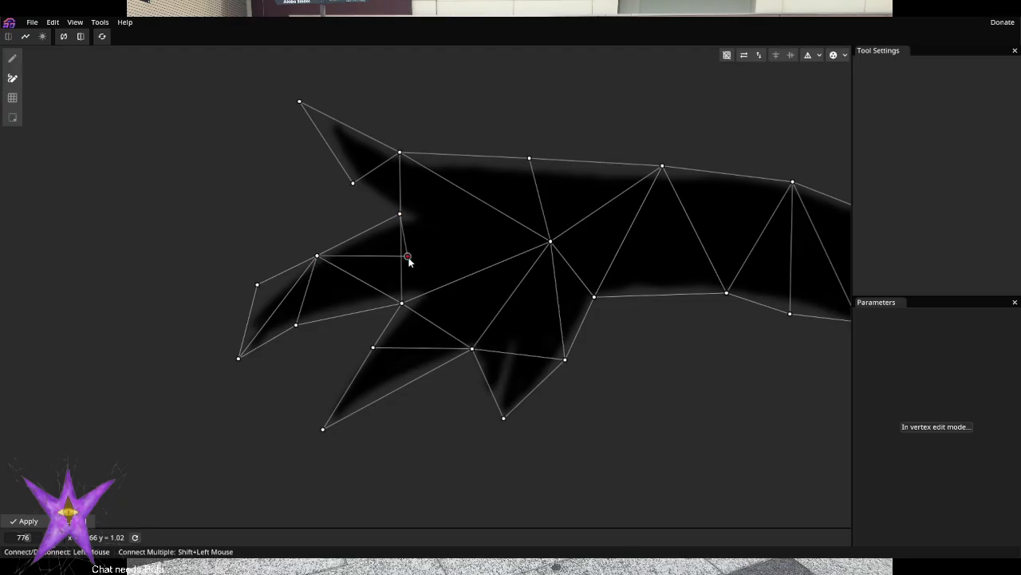
{"action": "left_click", "coordinate": [407, 256]}
{"action": "left_click", "coordinate": [400, 214]}
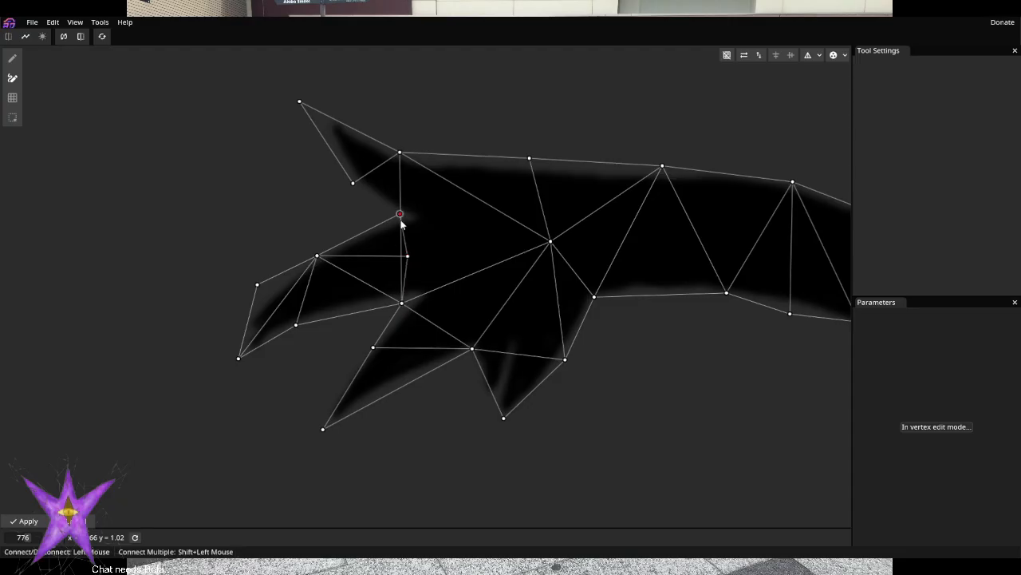
Remove the long vertical edge that runs through the notch vertex from the uppermost spike's base to the leftmost spike's lower base vertex
{"action": "left_click", "coordinate": [401, 303]}
{"action": "left_click", "coordinate": [402, 305]}
{"action": "left_click", "coordinate": [400, 215]}
{"action": "left_click", "coordinate": [402, 303]}
{"action": "left_click", "coordinate": [401, 305]}
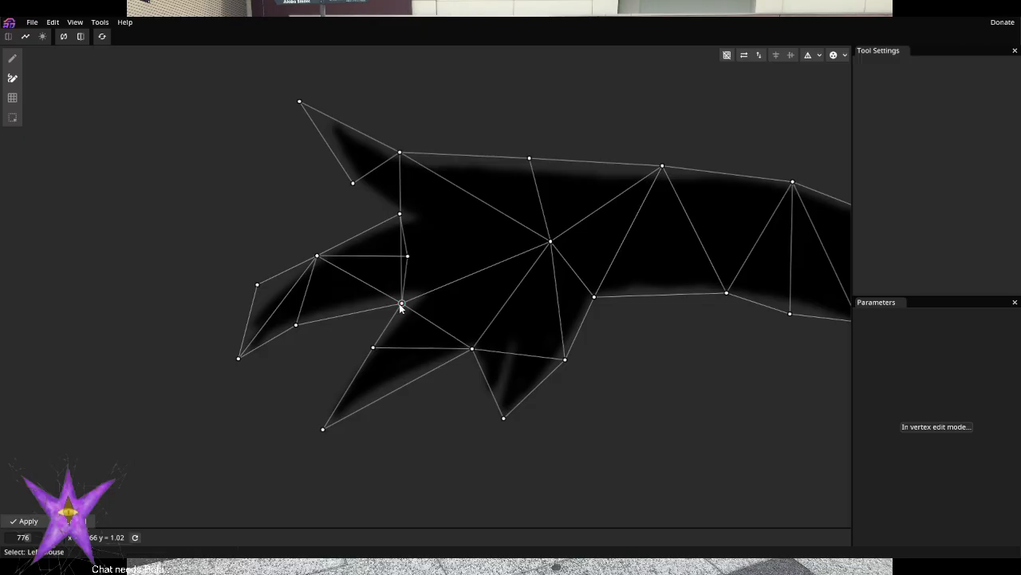
{"action": "left_click", "coordinate": [407, 257]}
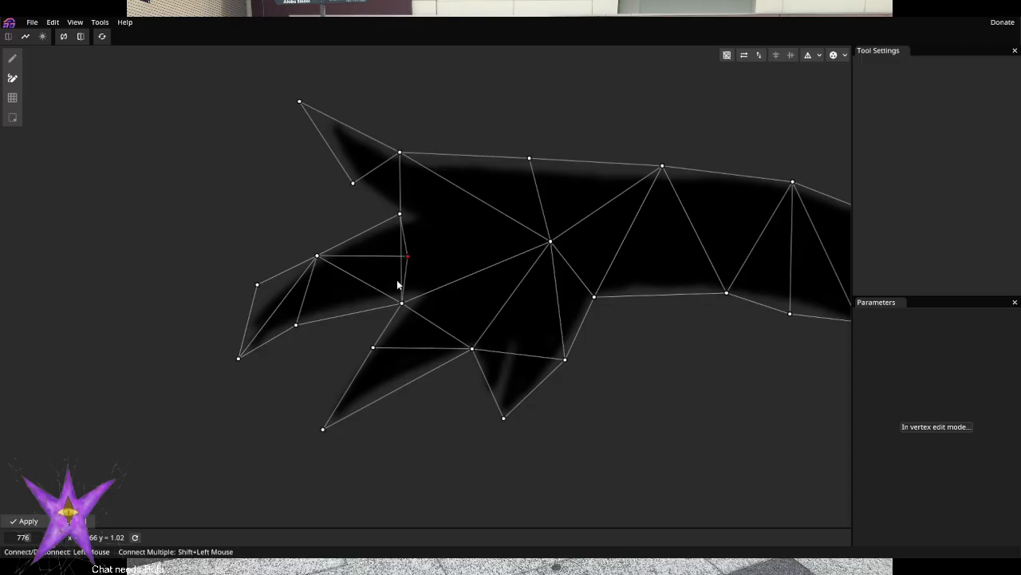
{"action": "left_click", "coordinate": [399, 216]}
{"action": "left_click", "coordinate": [399, 152]}
{"action": "left_click", "coordinate": [402, 302]}
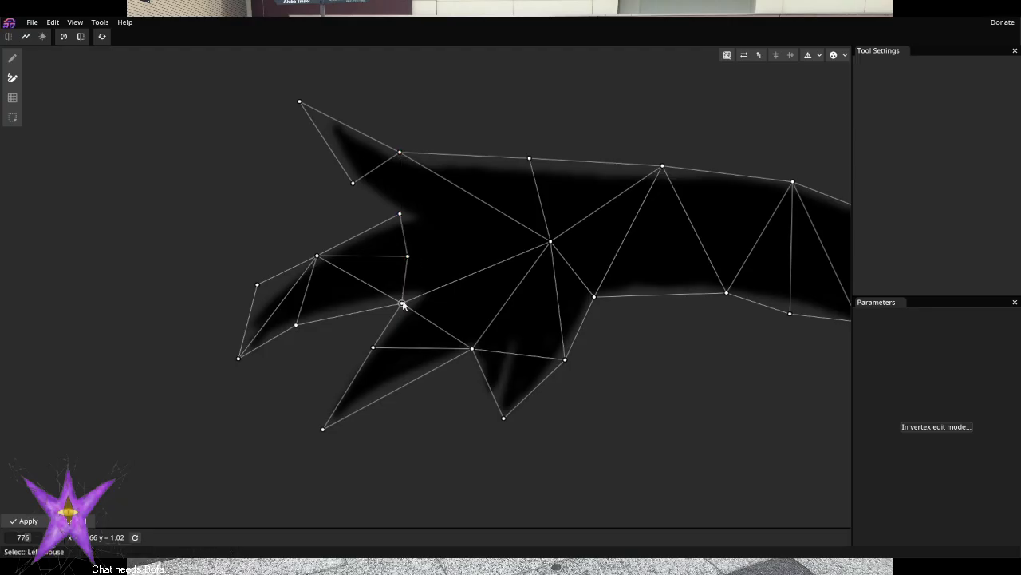
Connect the notch vertex to the uppermost spike's base and lower-edge vertices and to the central vertex inside the lash
{"action": "left_click", "coordinate": [12, 58]}
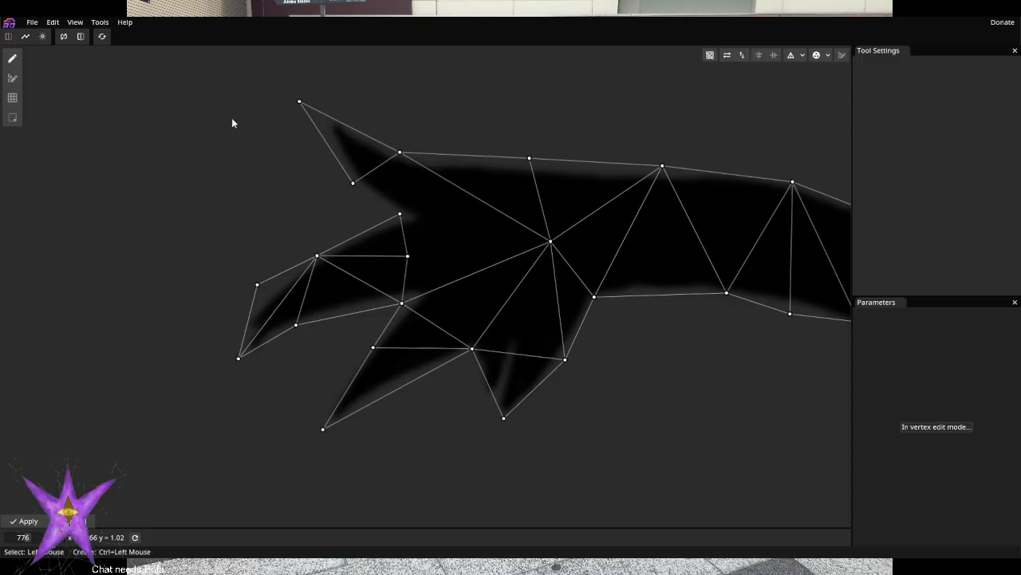
{"action": "left_click", "coordinate": [399, 214]}
{"action": "left_click", "coordinate": [12, 77]}
{"action": "left_click", "coordinate": [400, 151]}
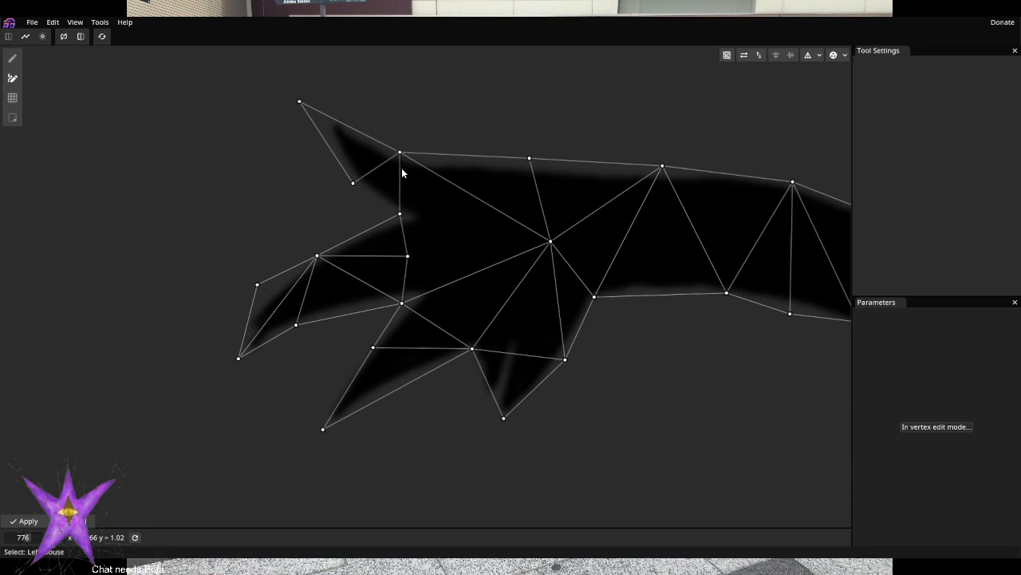
{"action": "left_click", "coordinate": [399, 214]}
{"action": "left_click", "coordinate": [549, 241]}
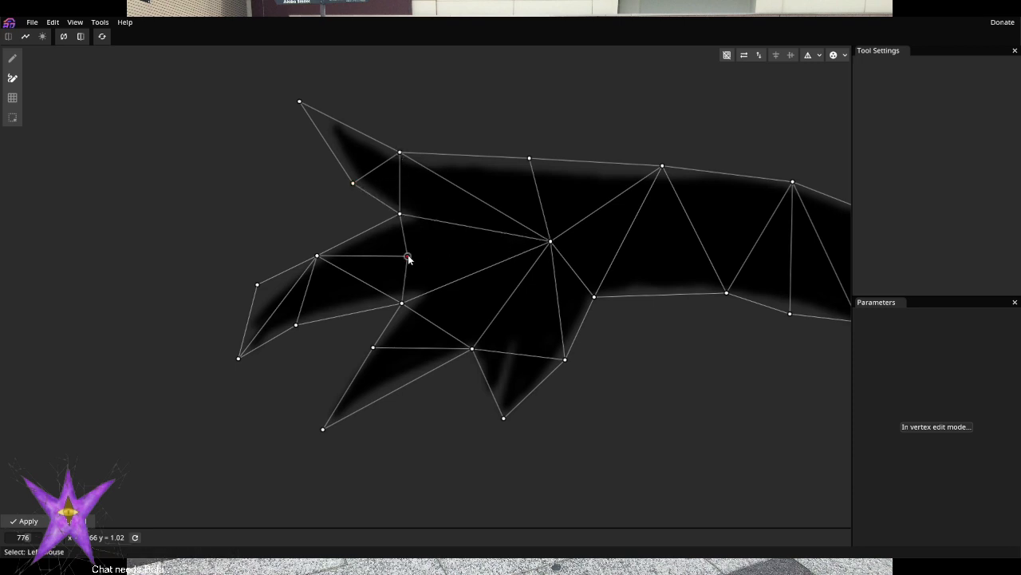
Connect the interior vertex below the notch to the lash's central vertex and apply the Right Lash mesh
{"action": "left_click", "coordinate": [408, 256]}
{"action": "left_click", "coordinate": [551, 241]}
{"action": "left_click", "coordinate": [32, 520]}
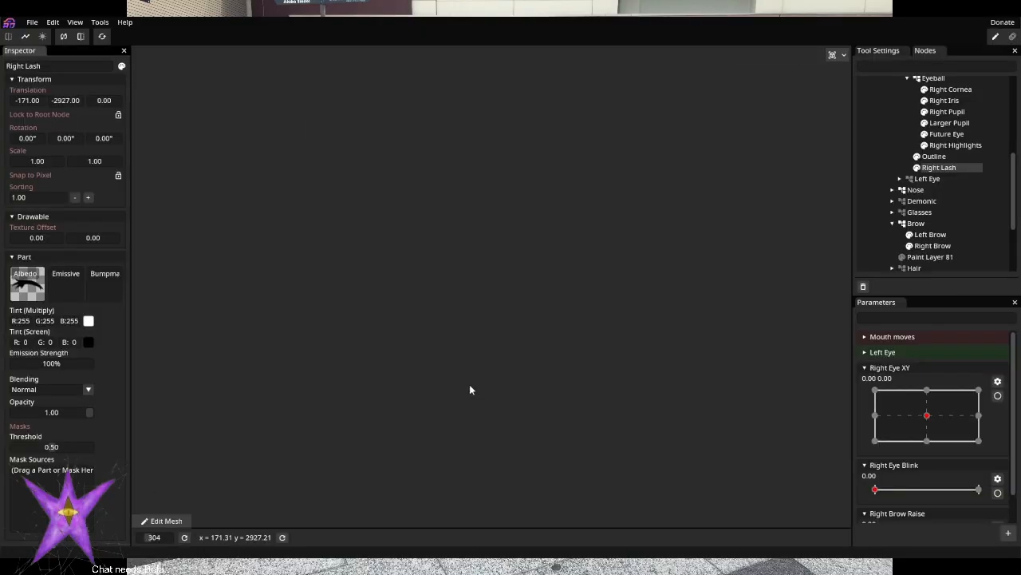
{"action": "scroll", "coordinate": [517, 299], "scroll_direction": "up", "scroll_amount": 3}
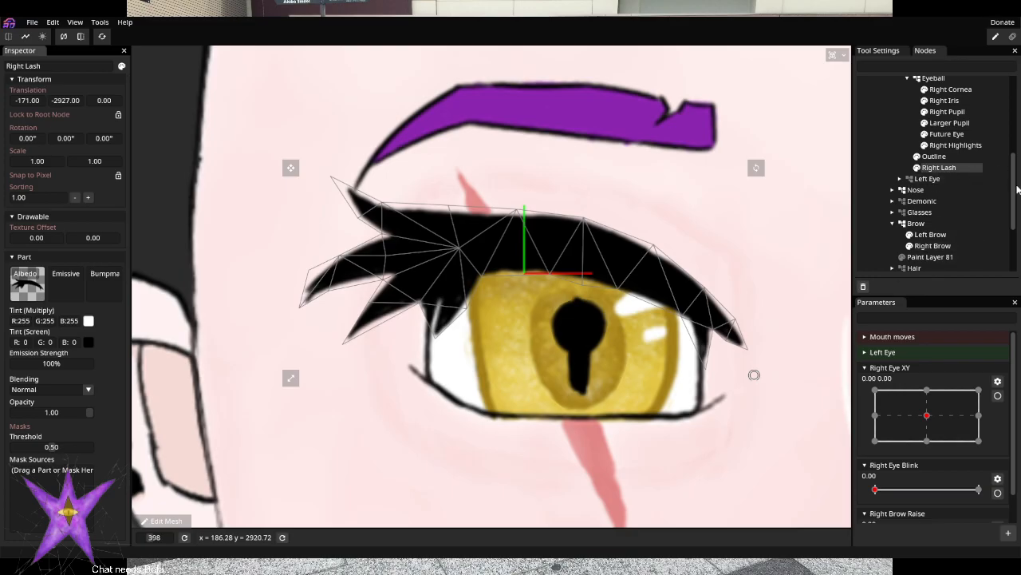
Try to mask the Right Scar part with the Outline part
{"action": "scroll", "coordinate": [965, 180], "scroll_direction": "up", "scroll_amount": 1}
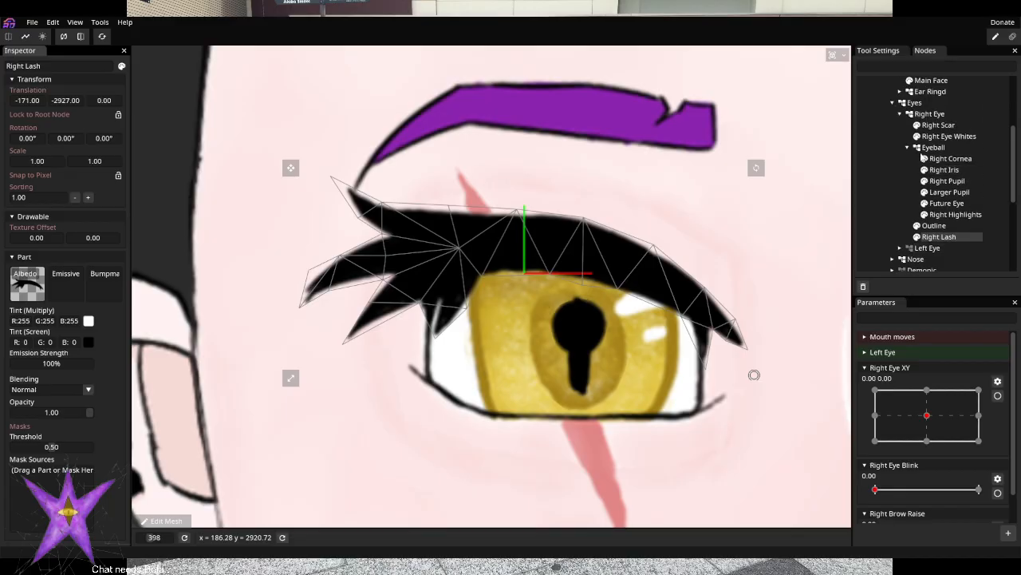
{"action": "left_click", "coordinate": [947, 137]}
{"action": "left_click", "coordinate": [940, 125]}
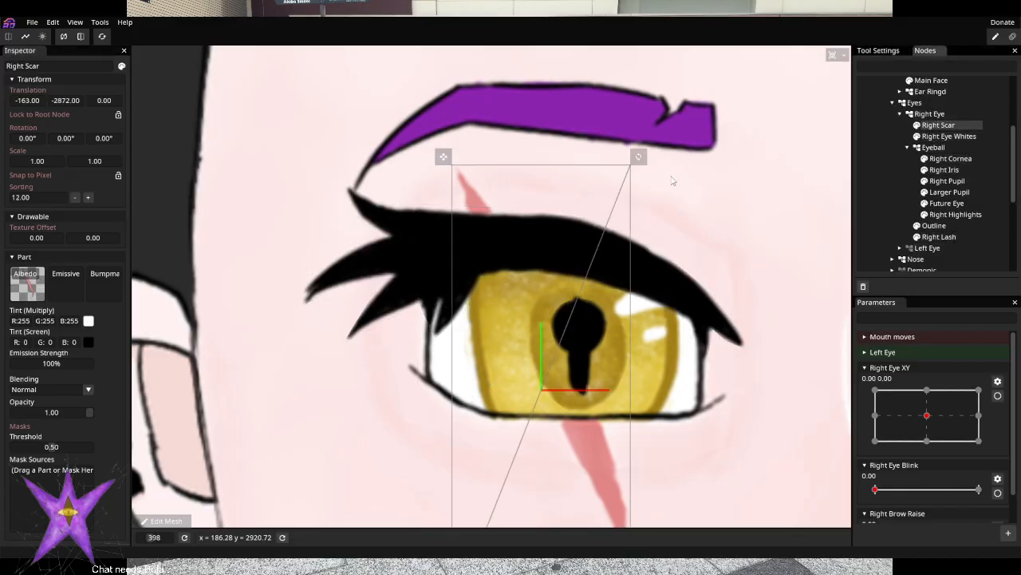
{"action": "right_click", "coordinate": [945, 131]}
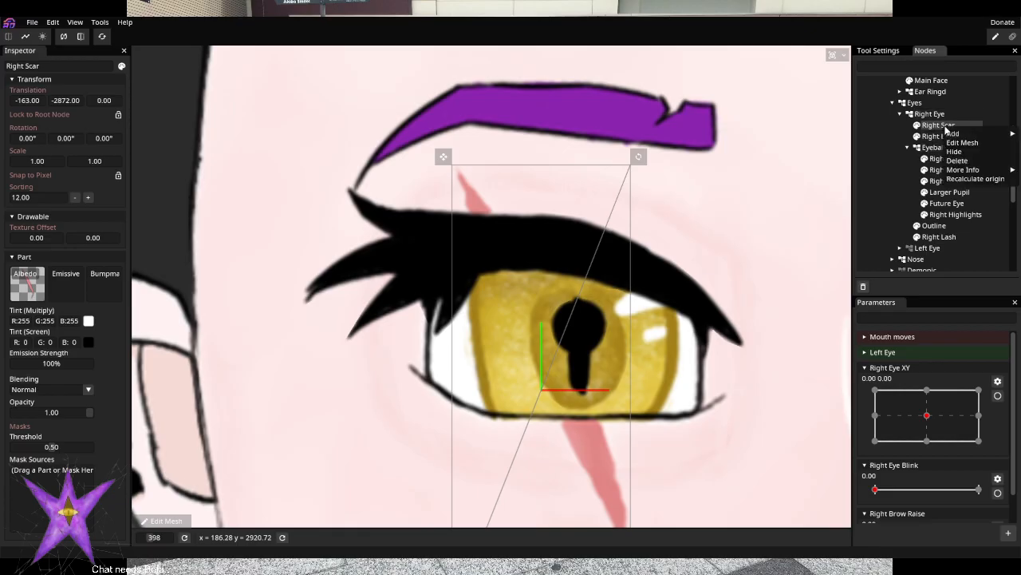
{"action": "left_click", "coordinate": [925, 130]}
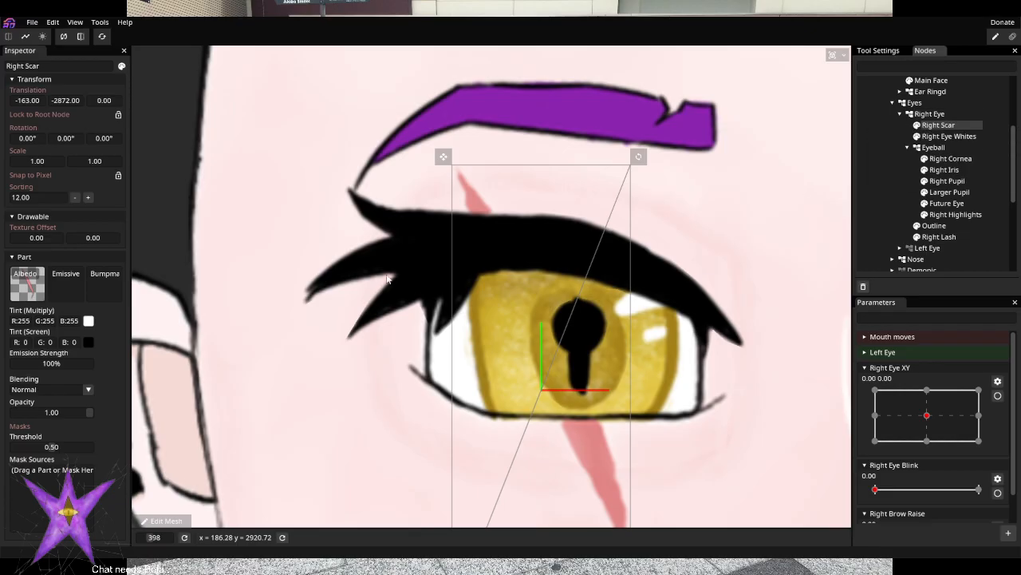
{"action": "left_click_drag", "start_coordinate": [938, 230], "coordinate": [44, 499]}
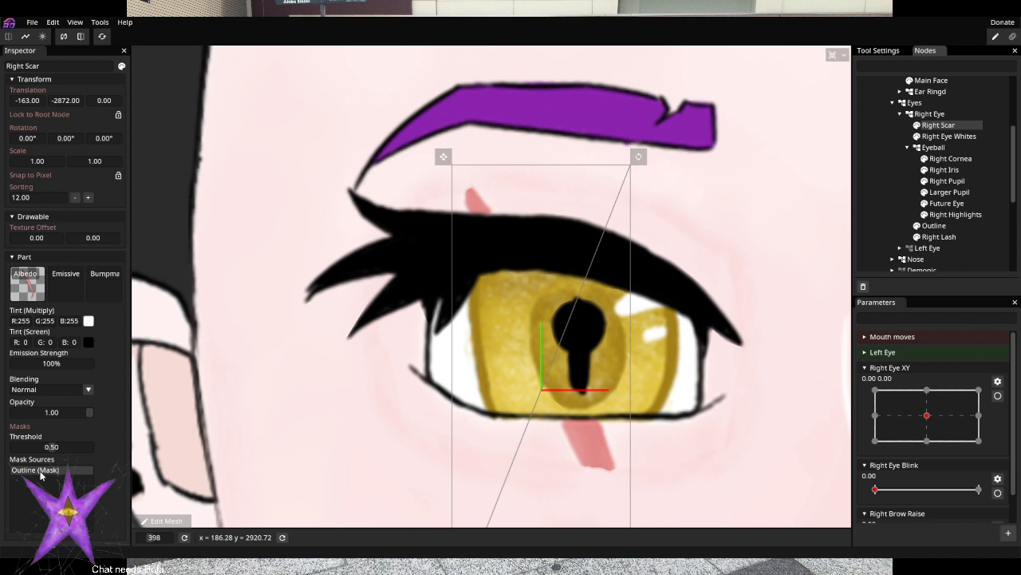
{"action": "key", "text": "ctrl+z"}
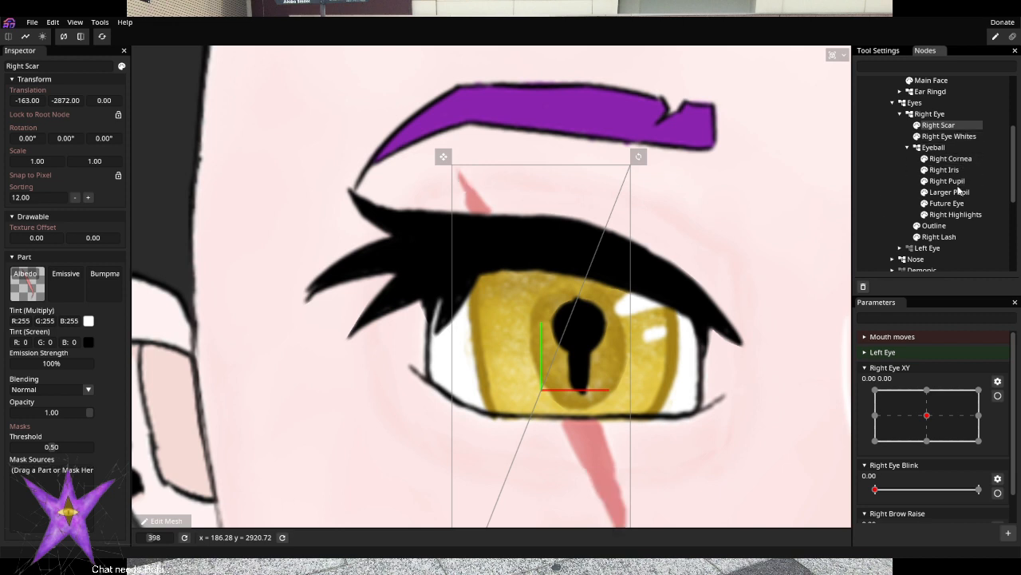
Add Right Eye Whites as a mask source for the Right Highlights and Future Eye parts
{"action": "left_click", "coordinate": [957, 139]}
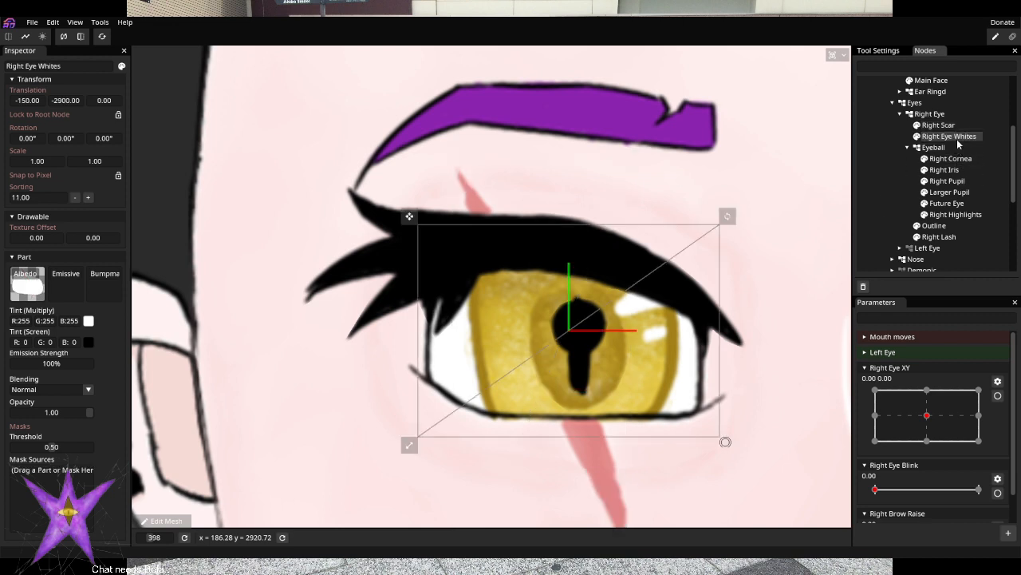
{"action": "left_click", "coordinate": [957, 215]}
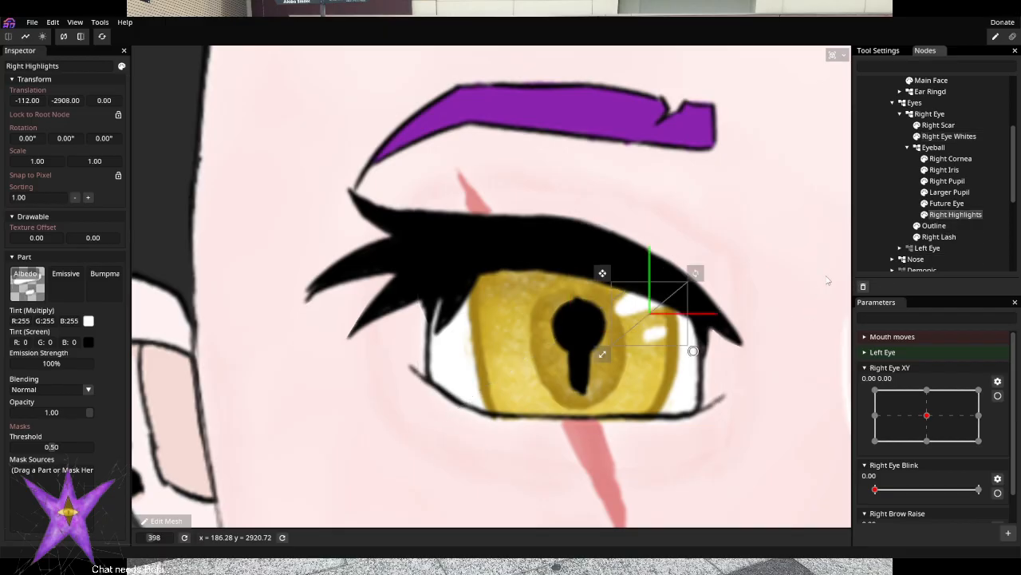
{"action": "left_click_drag", "start_coordinate": [950, 136], "coordinate": [52, 481]}
{"action": "left_click", "coordinate": [943, 204]}
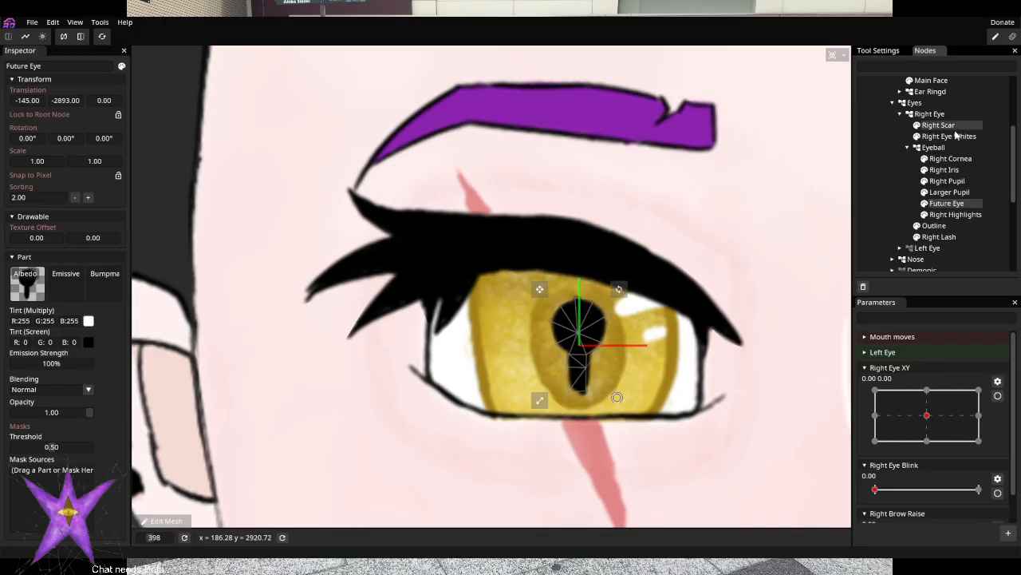
{"action": "left_click_drag", "start_coordinate": [950, 137], "coordinate": [52, 481]}
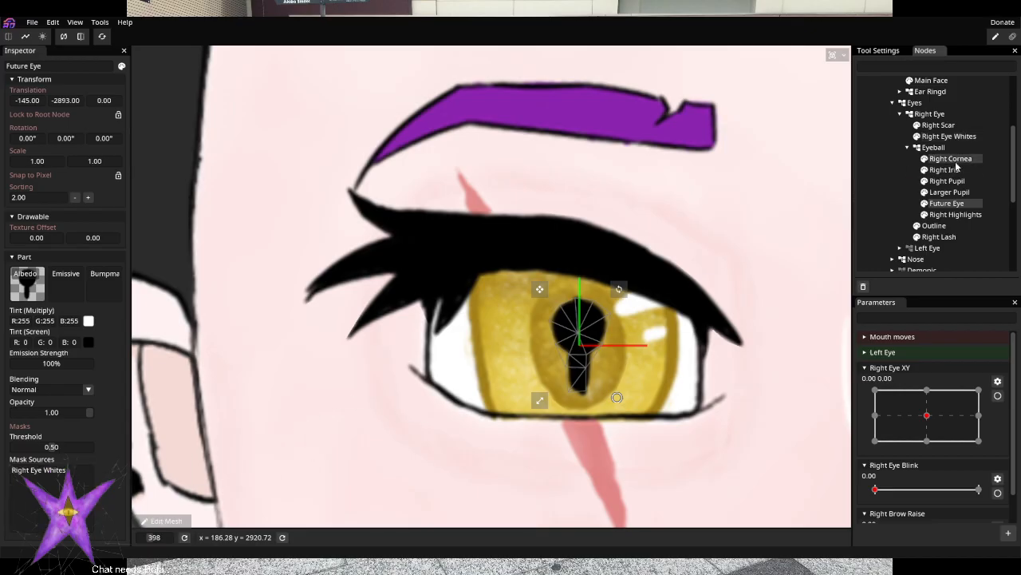
Mask the Larger Pupil and Right Pupil parts with Right Eye Whites
{"action": "left_click", "coordinate": [950, 192]}
{"action": "left_click_drag", "start_coordinate": [949, 137], "coordinate": [55, 486]}
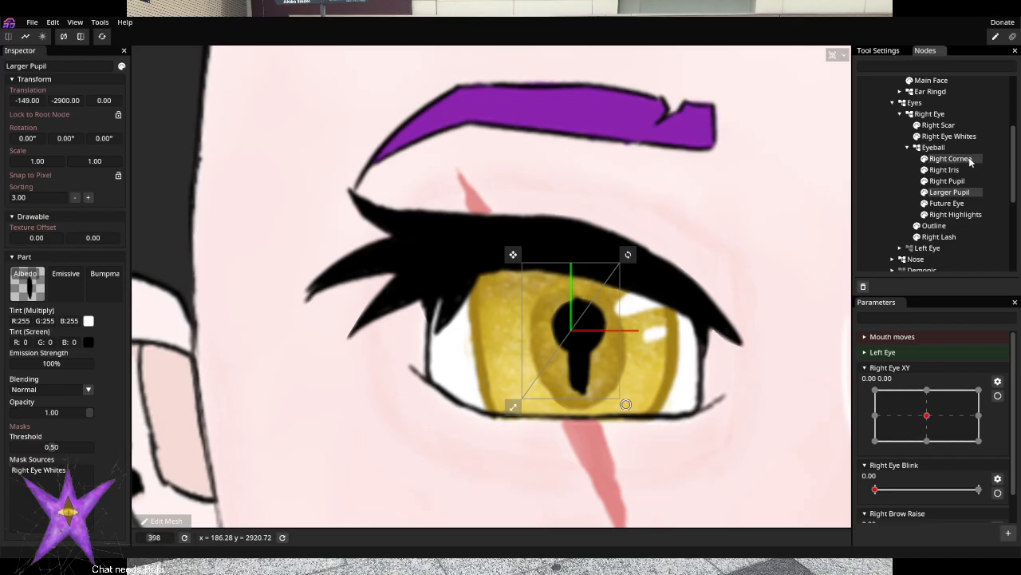
{"action": "left_click", "coordinate": [950, 181]}
{"action": "left_click_drag", "start_coordinate": [950, 137], "coordinate": [56, 487]}
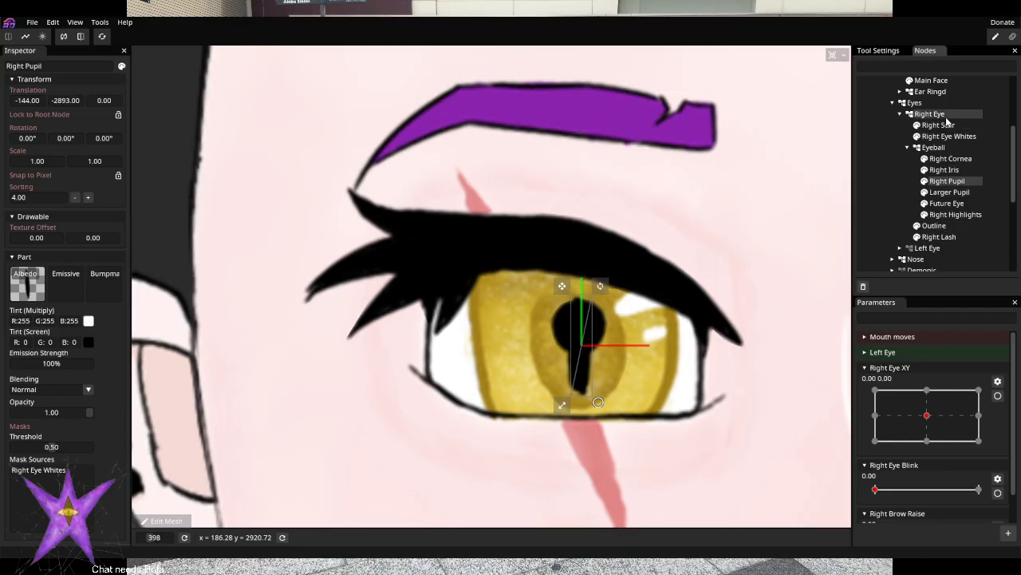
Mask the Right Iris and Right Cornea parts with Right Eye Whites
{"action": "left_click", "coordinate": [948, 170]}
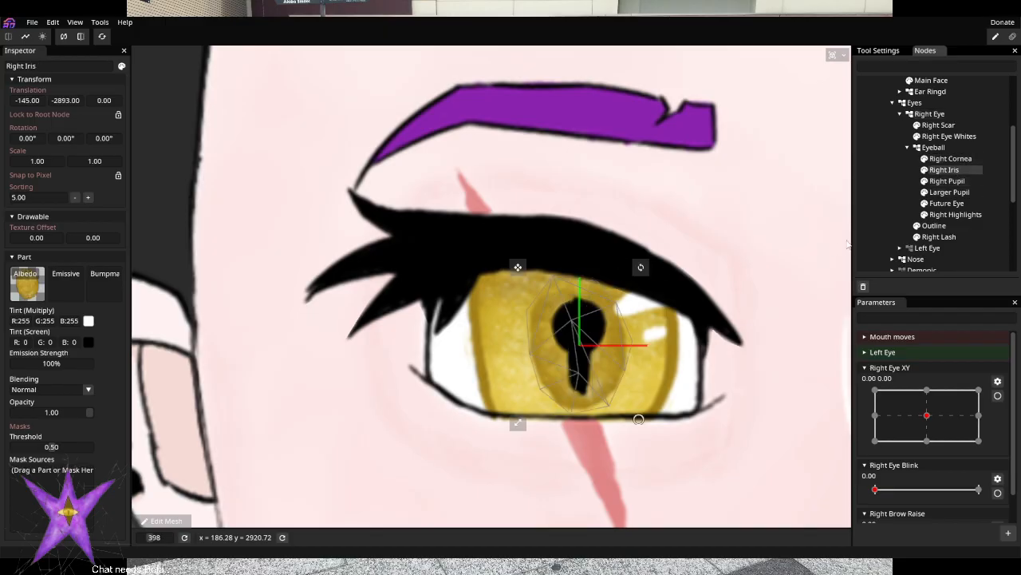
{"action": "left_click_drag", "start_coordinate": [949, 136], "coordinate": [44, 470]}
{"action": "left_click", "coordinate": [949, 158]}
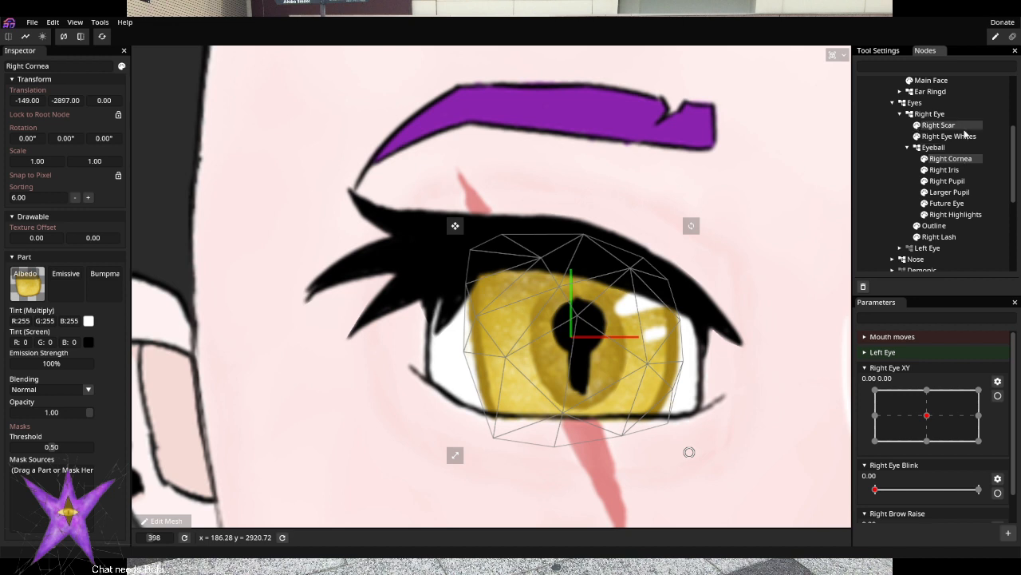
{"action": "left_click_drag", "start_coordinate": [972, 137], "coordinate": [47, 479]}
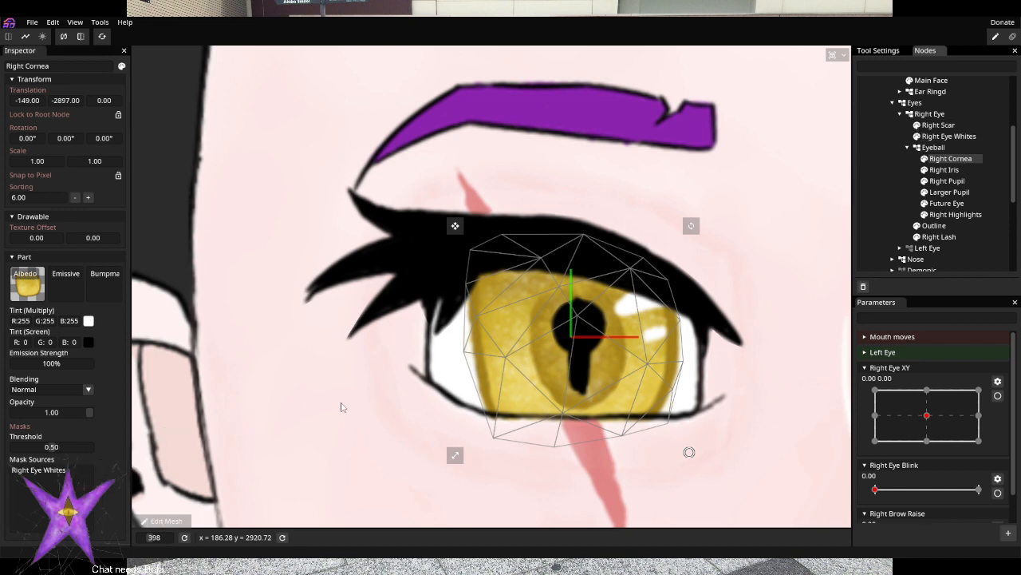
Try to mask the Right Lash part with the Right Scar and delete that mask source
{"action": "left_click", "coordinate": [950, 228]}
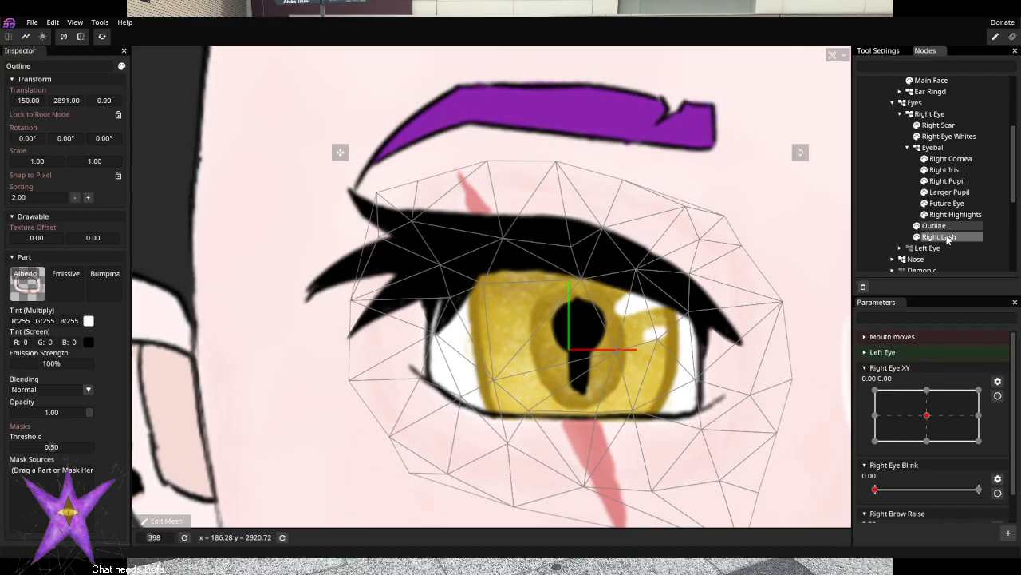
{"action": "left_click", "coordinate": [948, 237]}
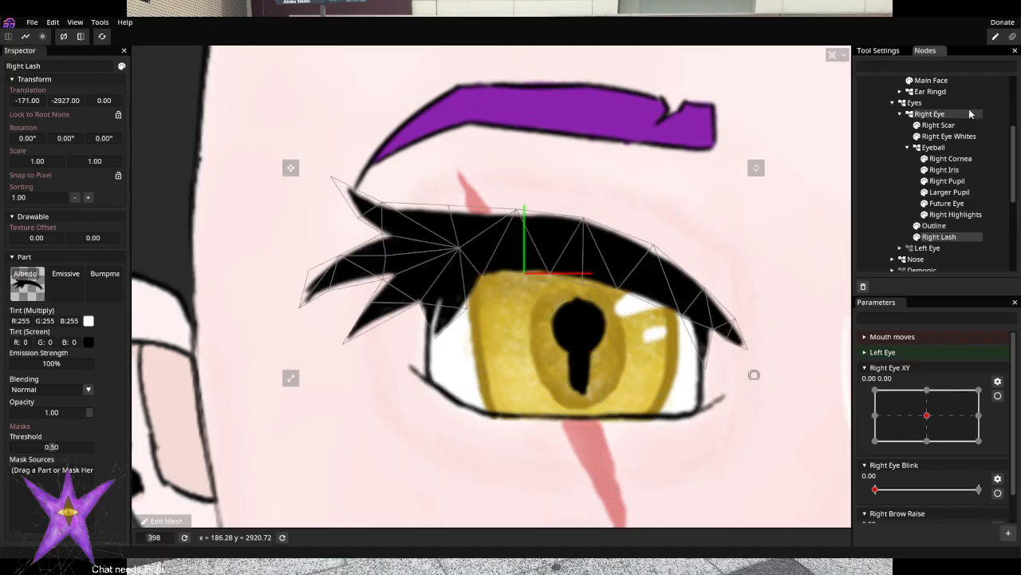
{"action": "left_click_drag", "start_coordinate": [938, 125], "coordinate": [33, 499]}
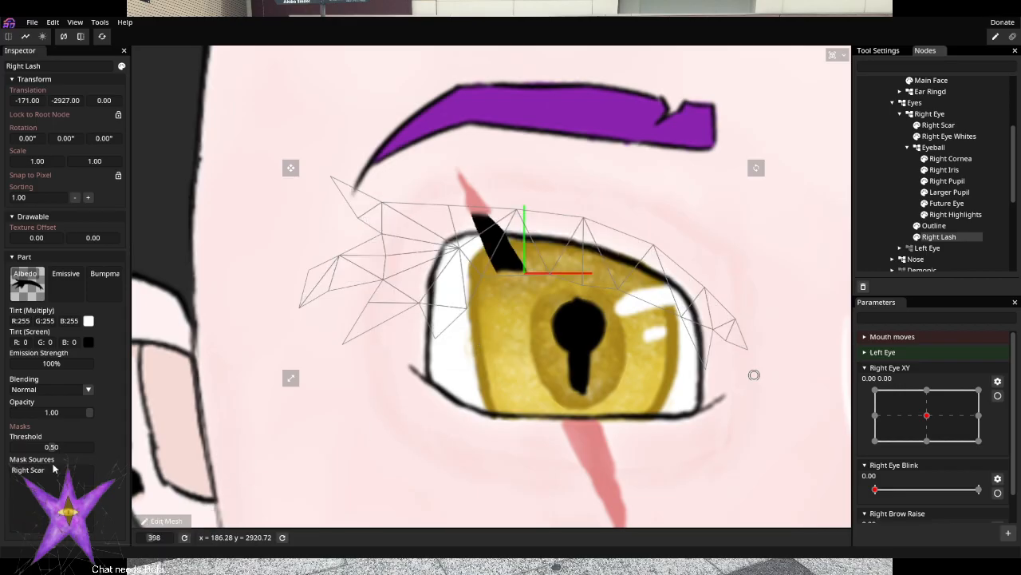
{"action": "right_click", "coordinate": [52, 469]}
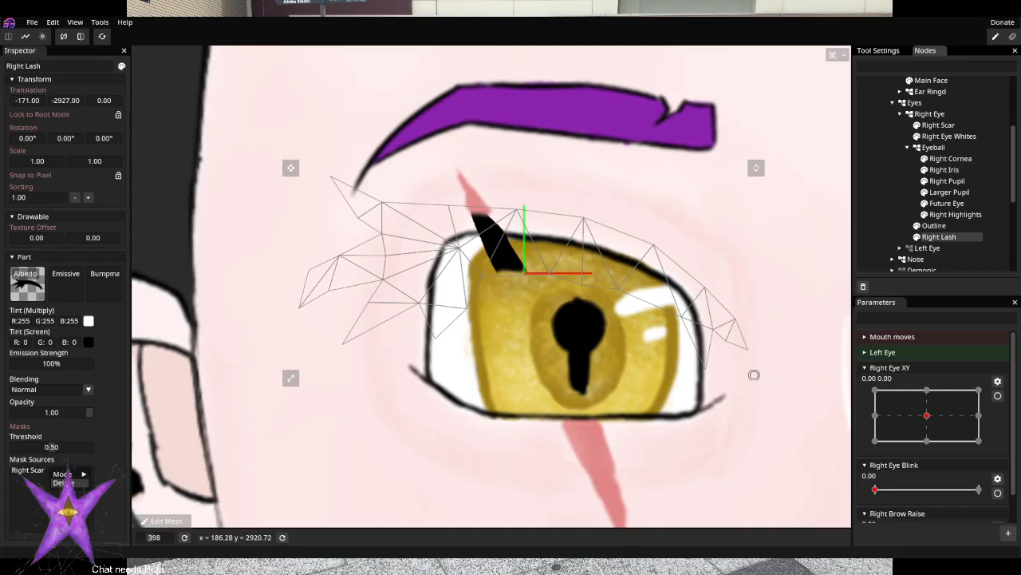
{"action": "left_click", "coordinate": [63, 482]}
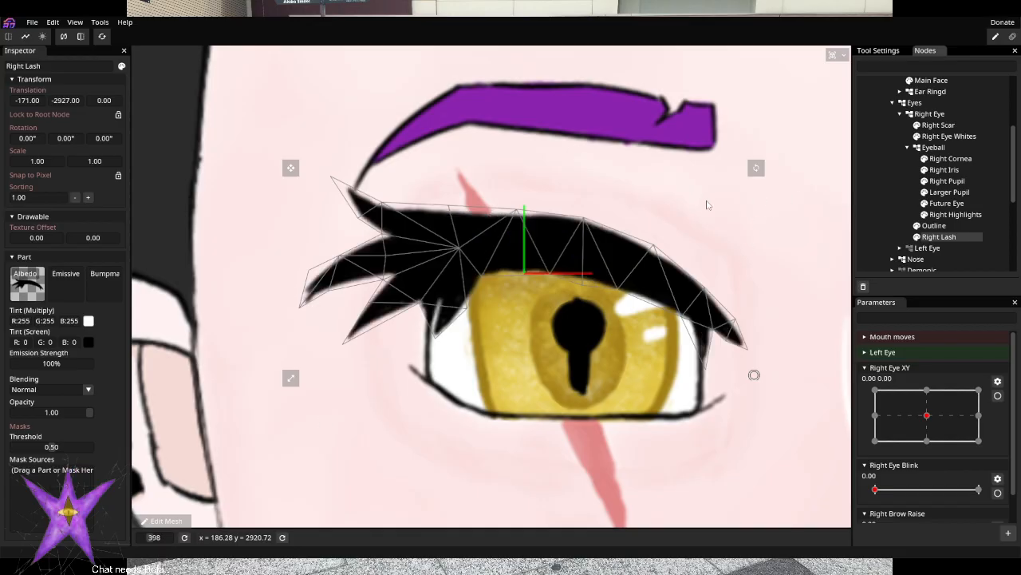
Check the mask sources of the Eyeball parts, from Right Highlights to Right Cornea, and of the Outline part
{"action": "left_click", "coordinate": [978, 203]}
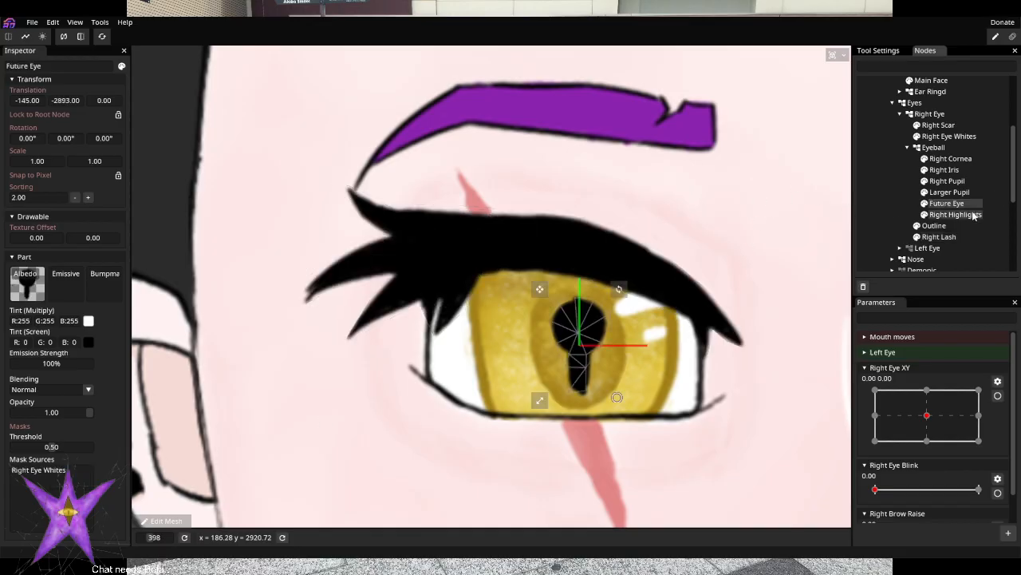
{"action": "left_click", "coordinate": [975, 215]}
{"action": "left_click", "coordinate": [974, 204]}
{"action": "left_click", "coordinate": [968, 192]}
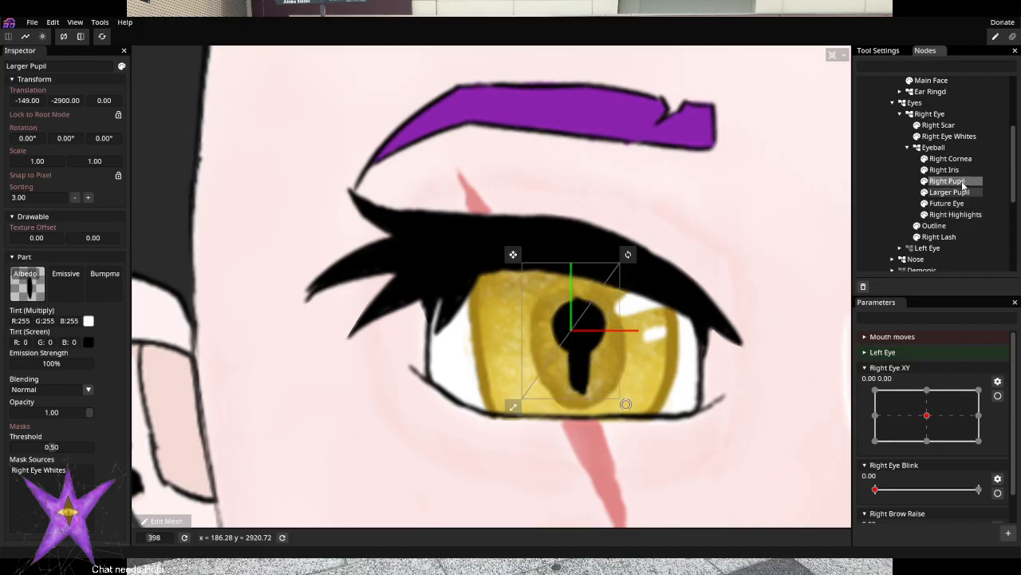
{"action": "left_click", "coordinate": [957, 170]}
{"action": "left_click", "coordinate": [961, 159]}
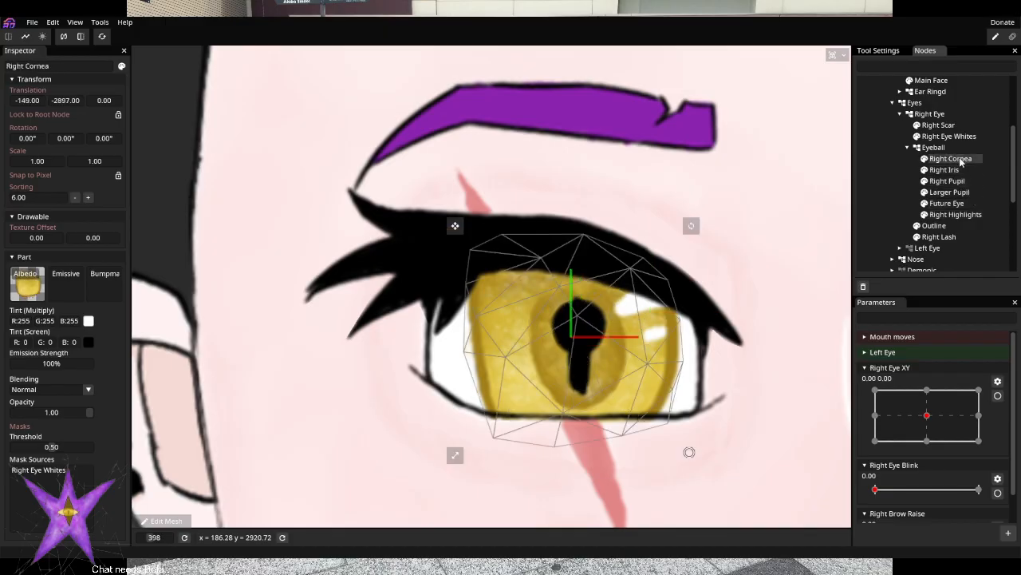
{"action": "left_click", "coordinate": [950, 226]}
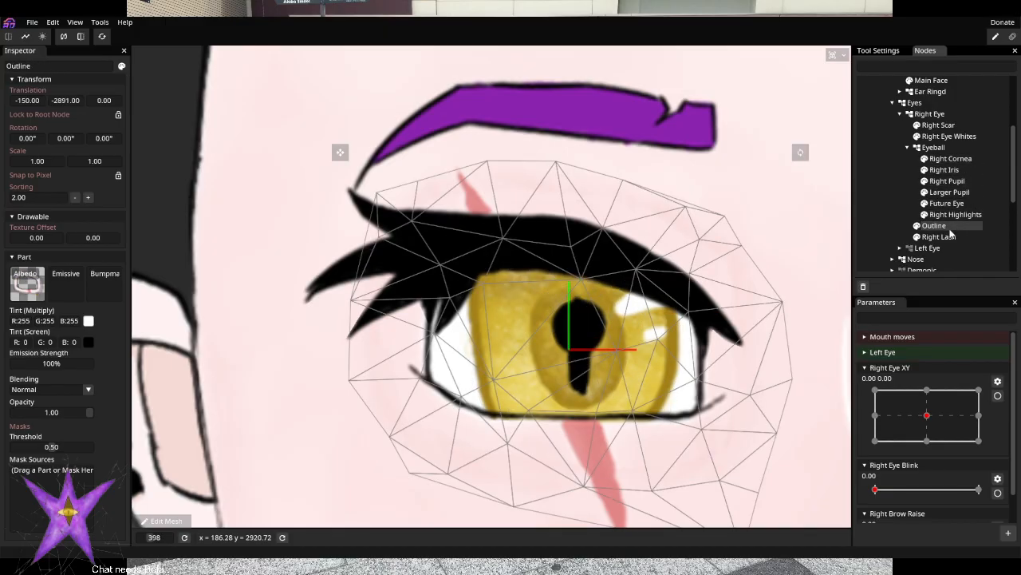
Generate an automatic mesh for the Right Eye Whites part and apply it
{"action": "left_click", "coordinate": [950, 137]}
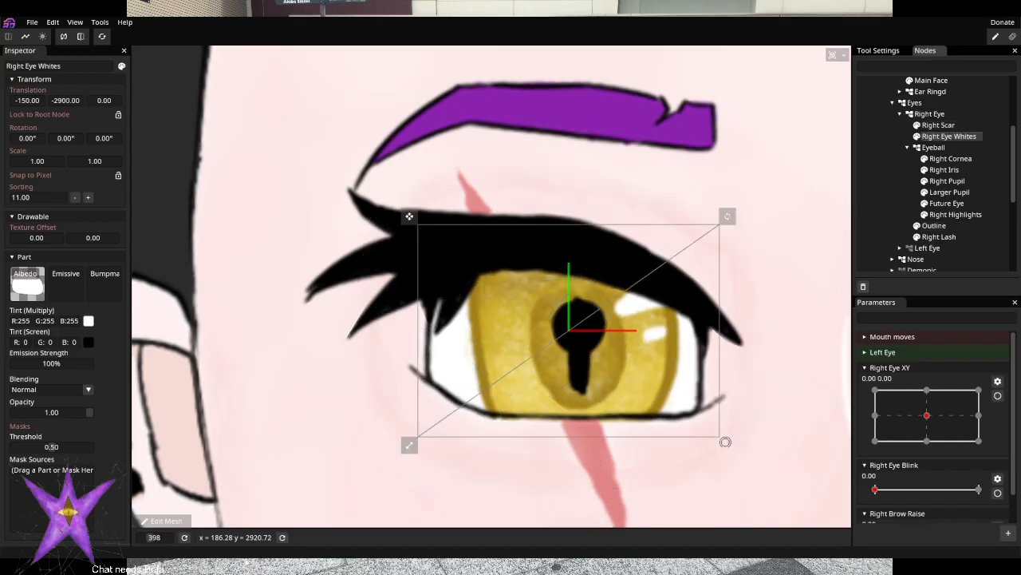
{"action": "left_click", "coordinate": [180, 527]}
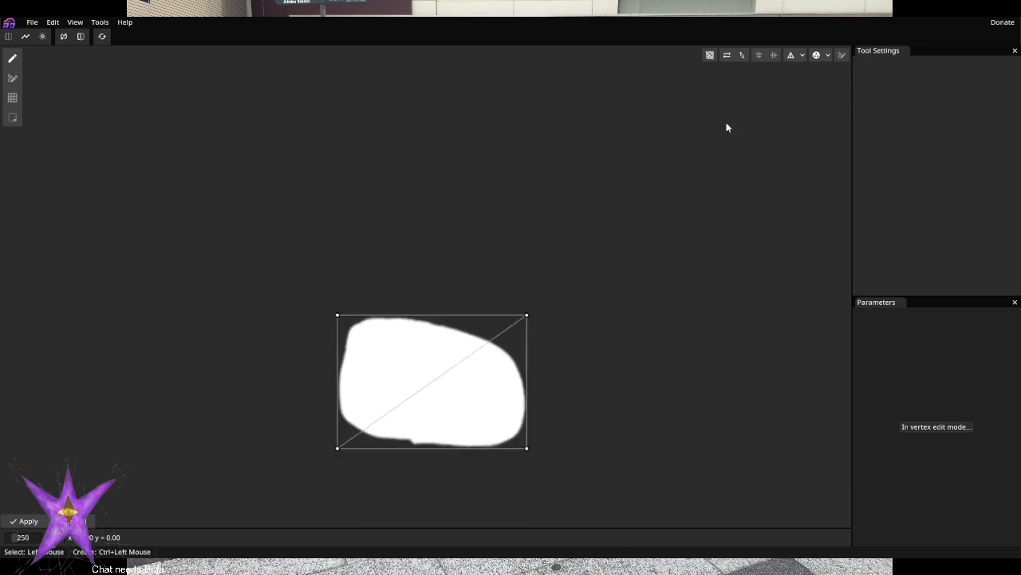
{"action": "left_click", "coordinate": [817, 55]}
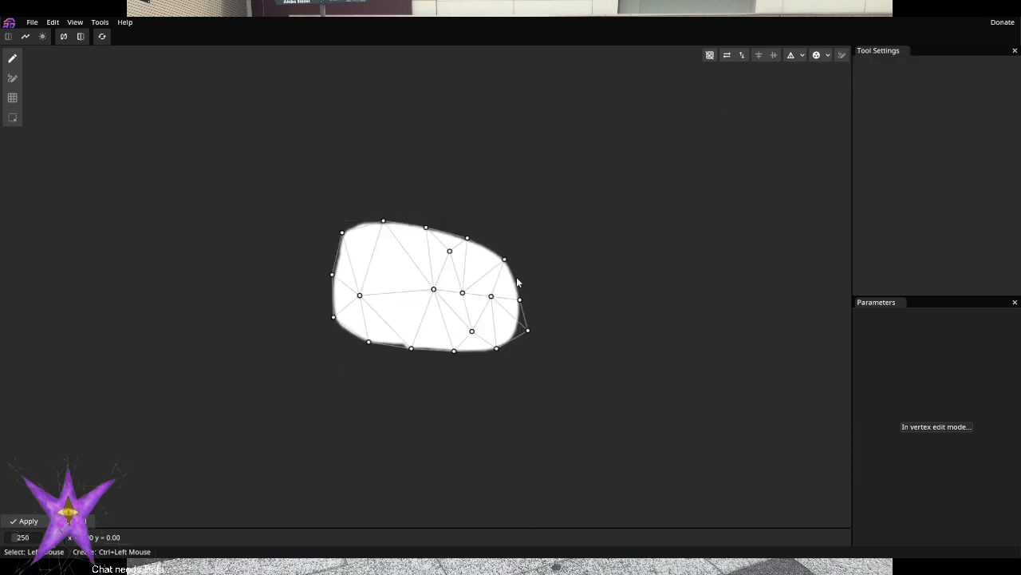
{"action": "scroll", "coordinate": [480, 315], "scroll_direction": "up", "scroll_amount": 5}
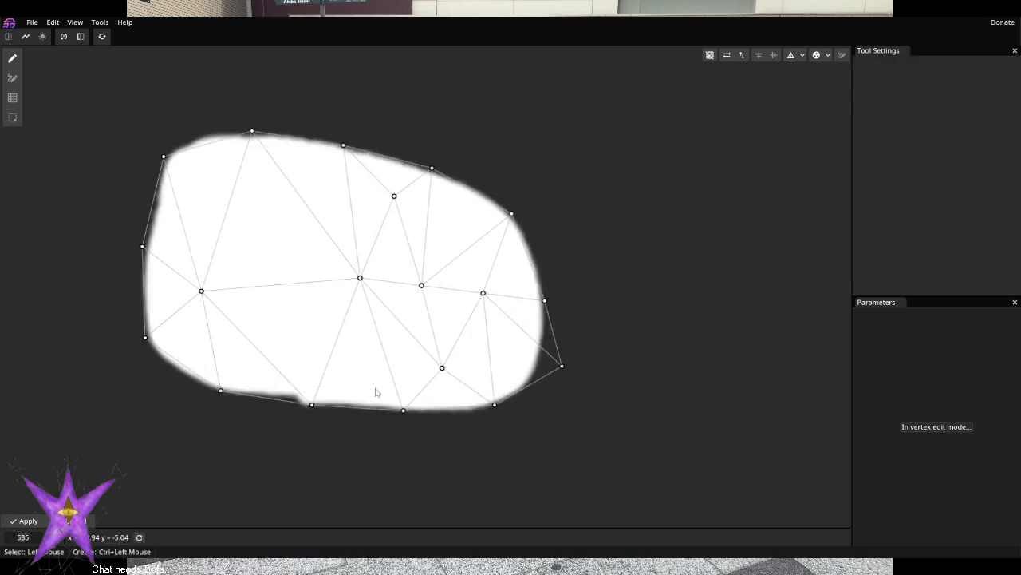
{"action": "left_click", "coordinate": [24, 521]}
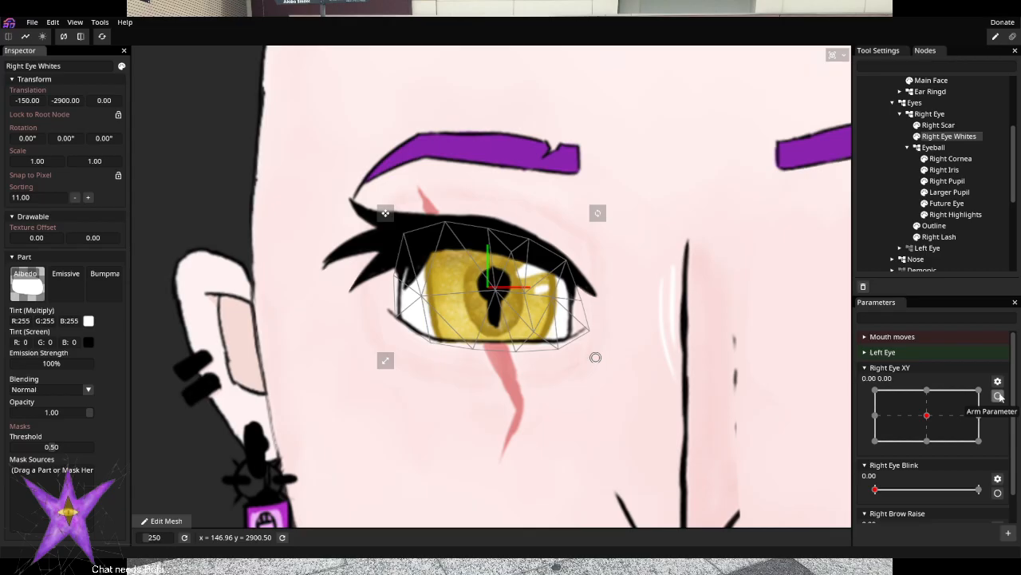
Arm the Right Eye XY parameter and select the Eyeball group for keying its movement
{"action": "left_click", "coordinate": [998, 396]}
{"action": "scroll", "coordinate": [921, 189], "scroll_direction": "up", "scroll_amount": 1}
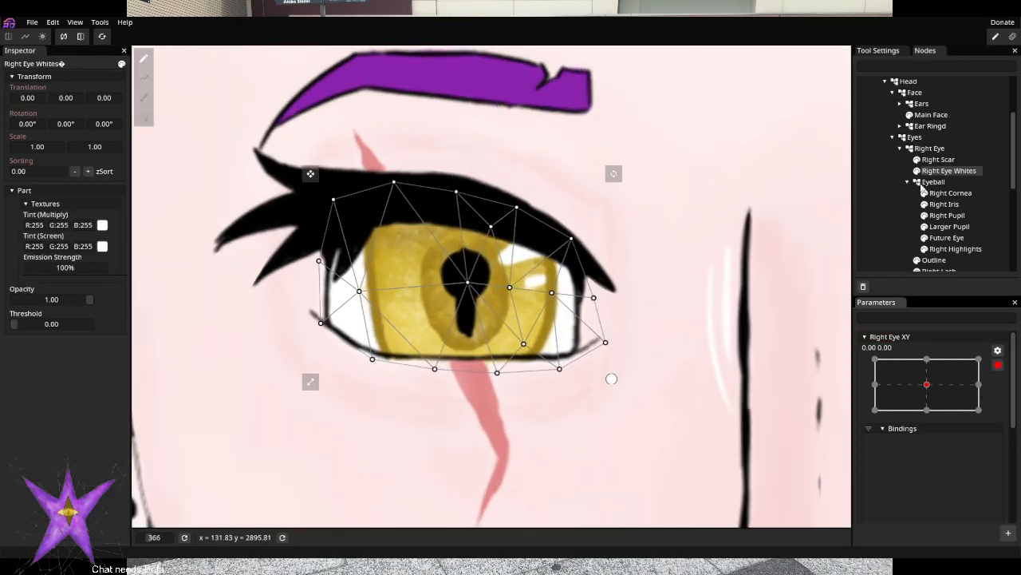
{"action": "scroll", "coordinate": [922, 189], "scroll_direction": "down", "scroll_amount": 2}
{"action": "left_click", "coordinate": [933, 113]}
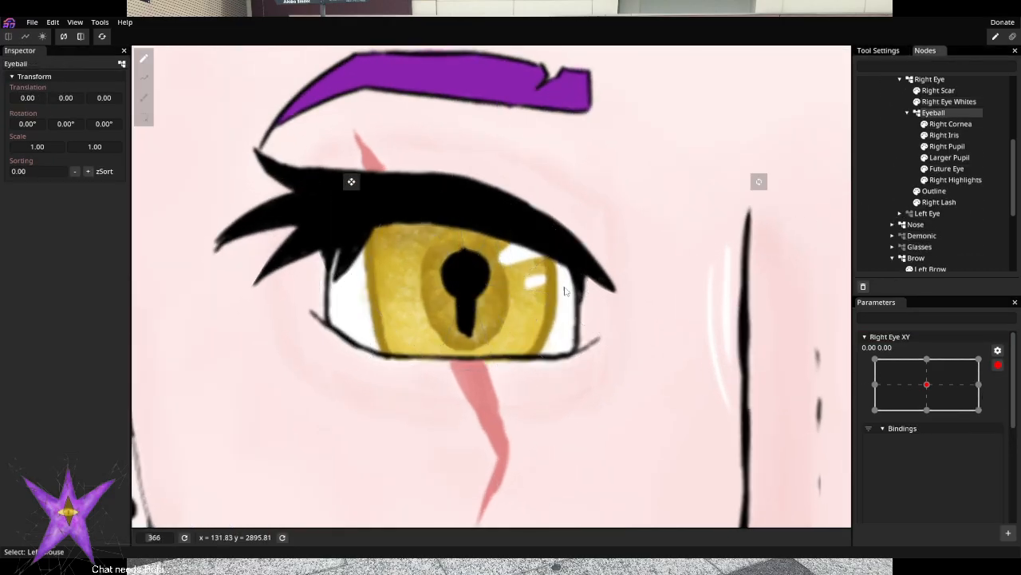
{"action": "left_click_drag", "start_coordinate": [355, 180], "coordinate": [403, 192]}
{"action": "key", "text": "ctrl+z"}
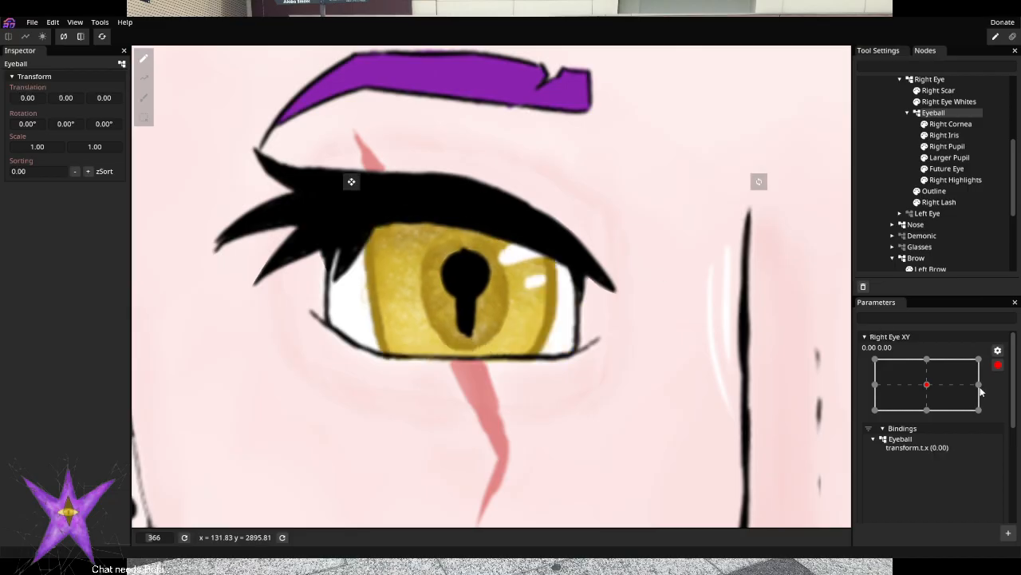
Shift the Eyeball toward the nose at keypoint 1.00, 0.00 of Right Eye XY, and by about -37.98, 1.09 at keypoint -1.00, 0.00
{"action": "left_click", "coordinate": [979, 384]}
{"action": "left_click_drag", "start_coordinate": [351, 186], "coordinate": [426, 194]}
{"action": "left_click", "coordinate": [875, 384]}
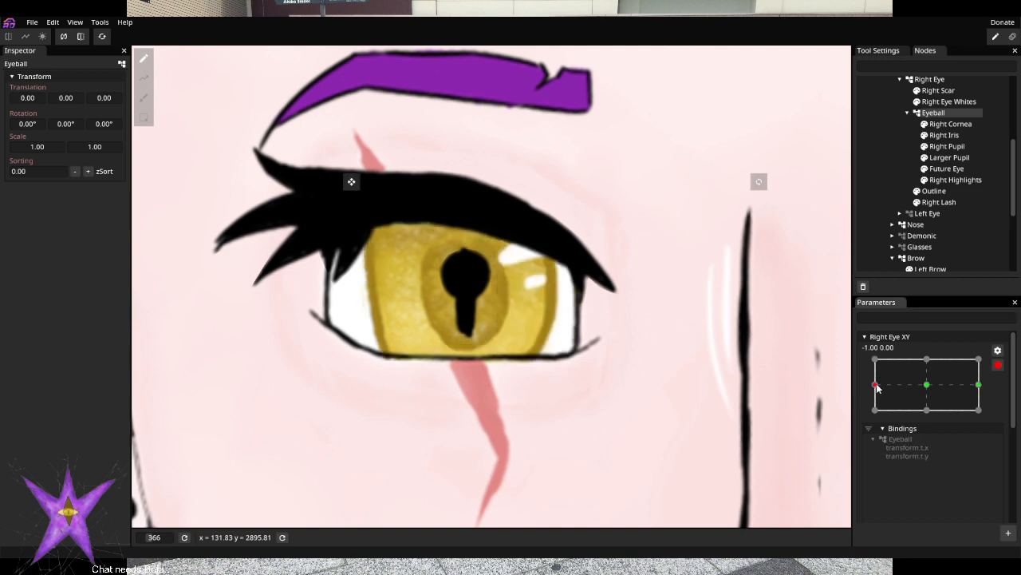
{"action": "left_click_drag", "start_coordinate": [351, 185], "coordinate": [278, 182]}
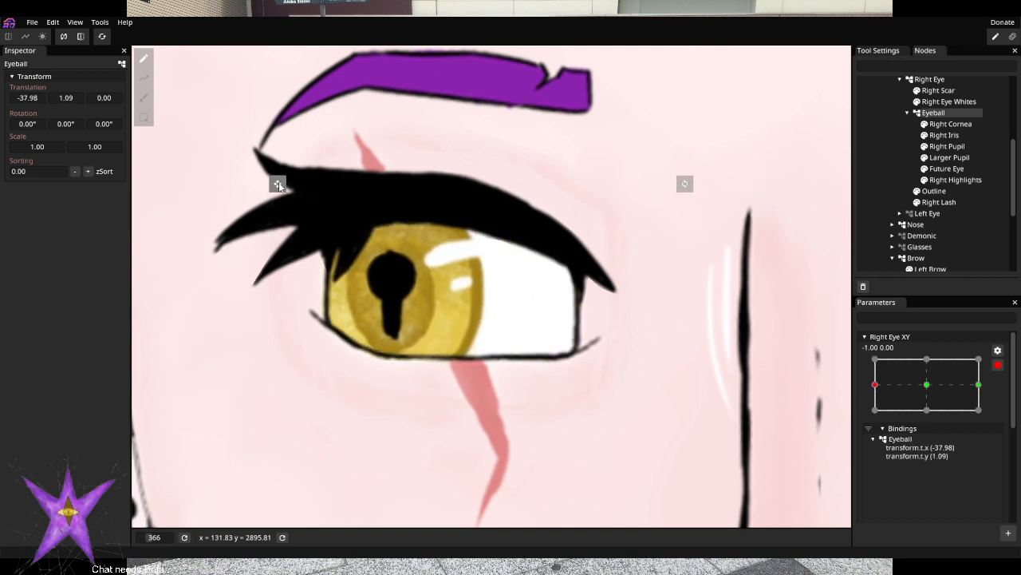
Key the Eyeball's vertical movement on Right Eye XY: about -0.55, -20.49 at keypoint 0.00, 1.00 and -0.82, 25.68 at 0.00, -1.00
{"action": "left_click", "coordinate": [926, 359]}
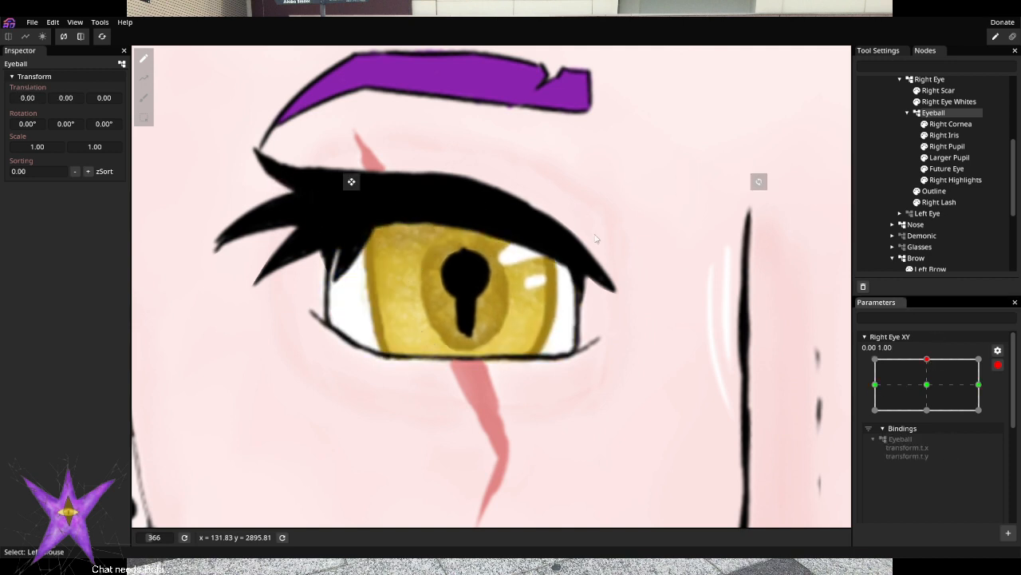
{"action": "left_click_drag", "start_coordinate": [339, 182], "coordinate": [338, 142]}
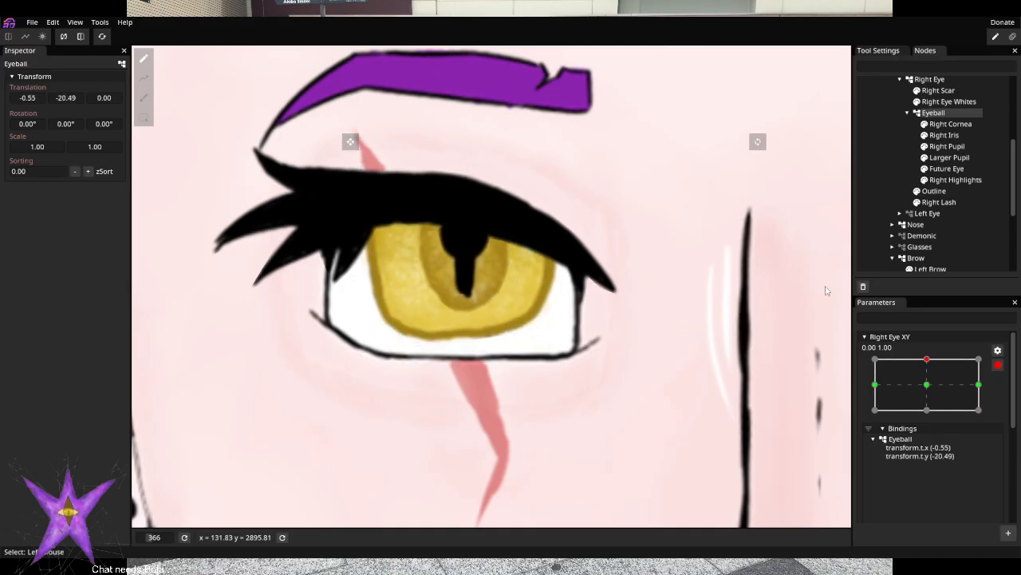
{"action": "left_click", "coordinate": [926, 410]}
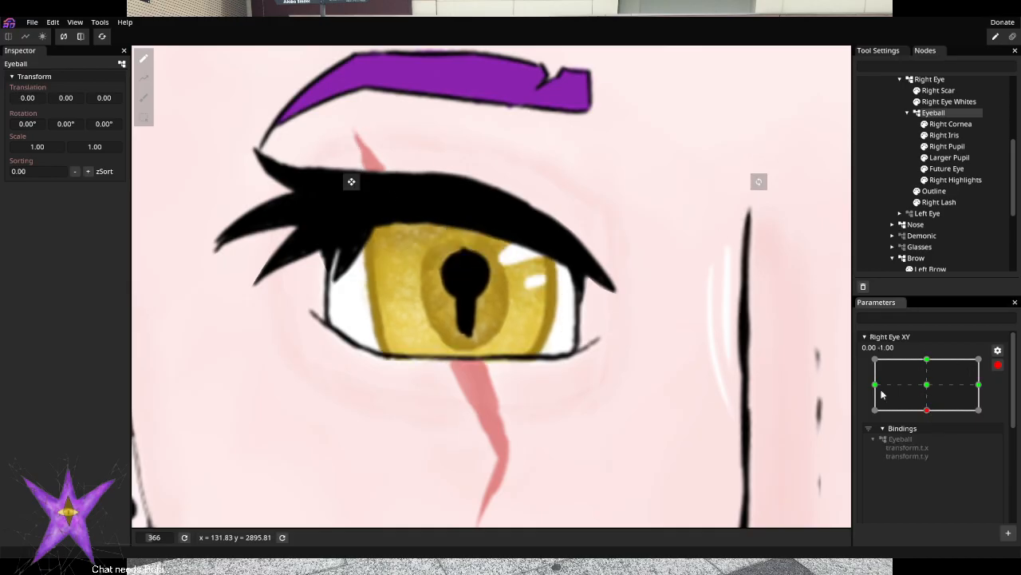
{"action": "left_click_drag", "start_coordinate": [353, 181], "coordinate": [349, 236]}
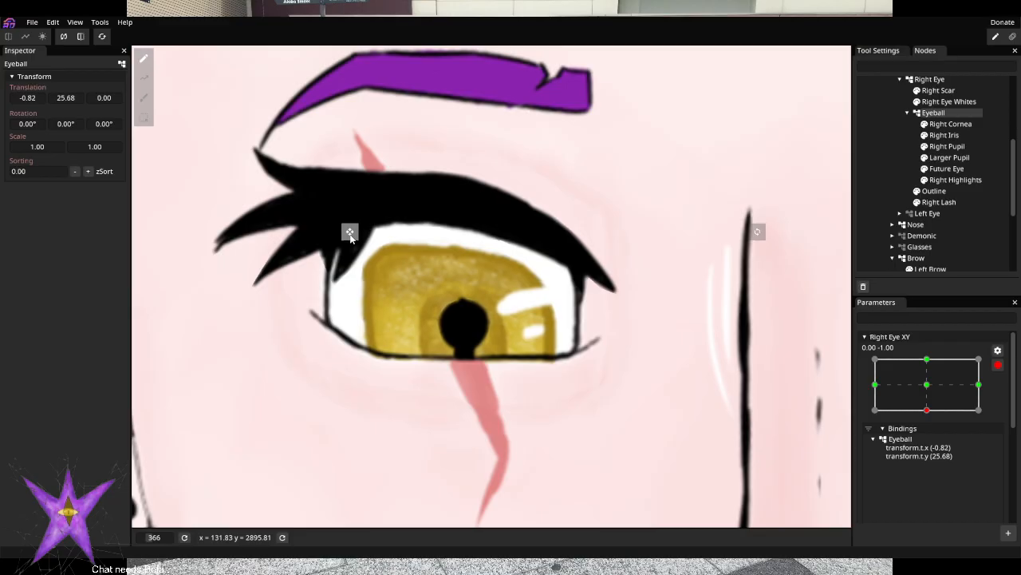
At keypoint -1.00, 0.00, offset the Right Iris by about -7.65, 1.09 and both pupils and Future Eye by about -9.84, 1.37
{"action": "left_click", "coordinate": [875, 385]}
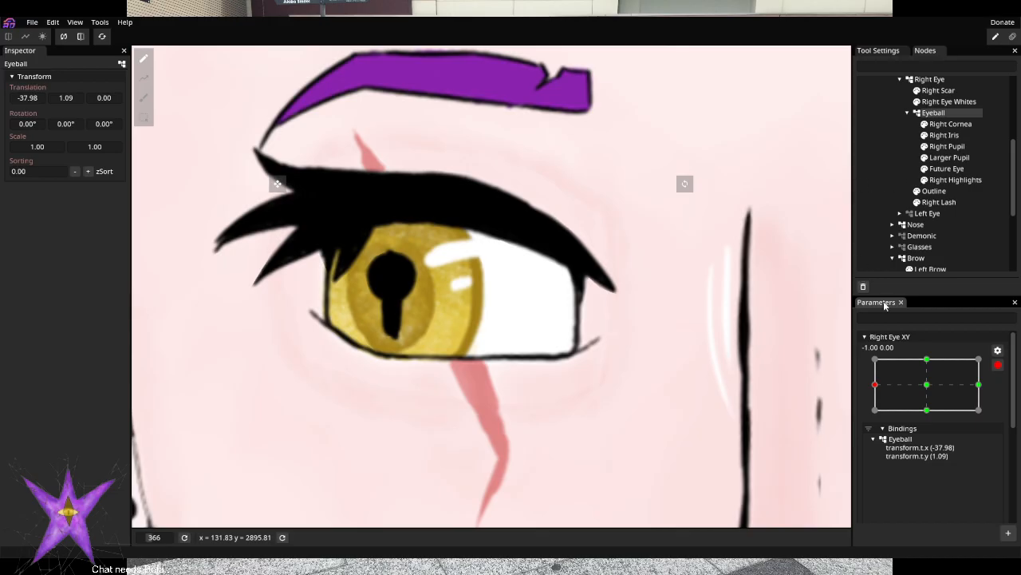
{"action": "left_click", "coordinate": [958, 134]}
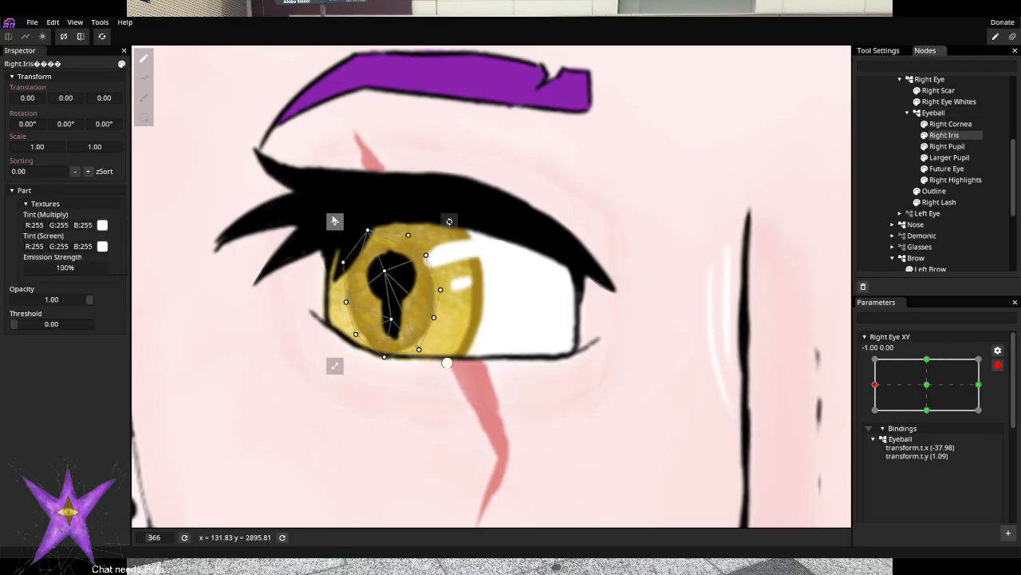
{"action": "left_click_drag", "start_coordinate": [327, 222], "coordinate": [318, 227]}
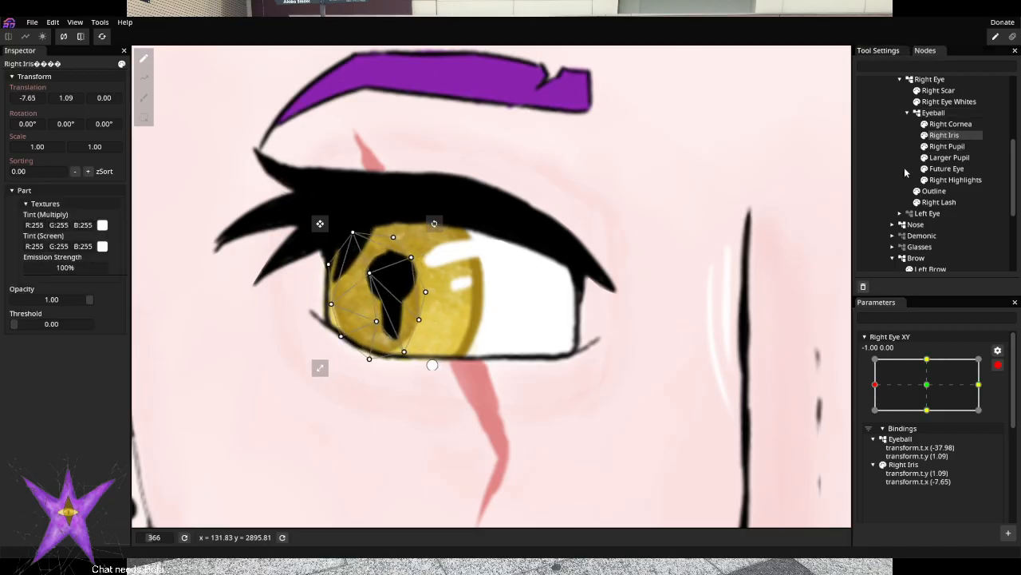
{"action": "left_click", "coordinate": [947, 146]}
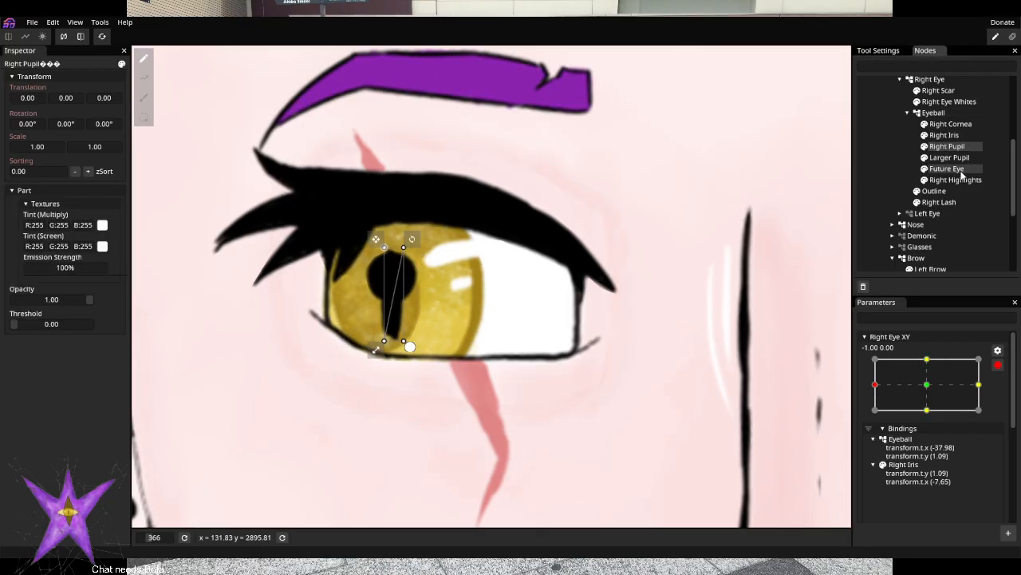
{"action": "left_click", "coordinate": [950, 157], "text": "ctrl"}
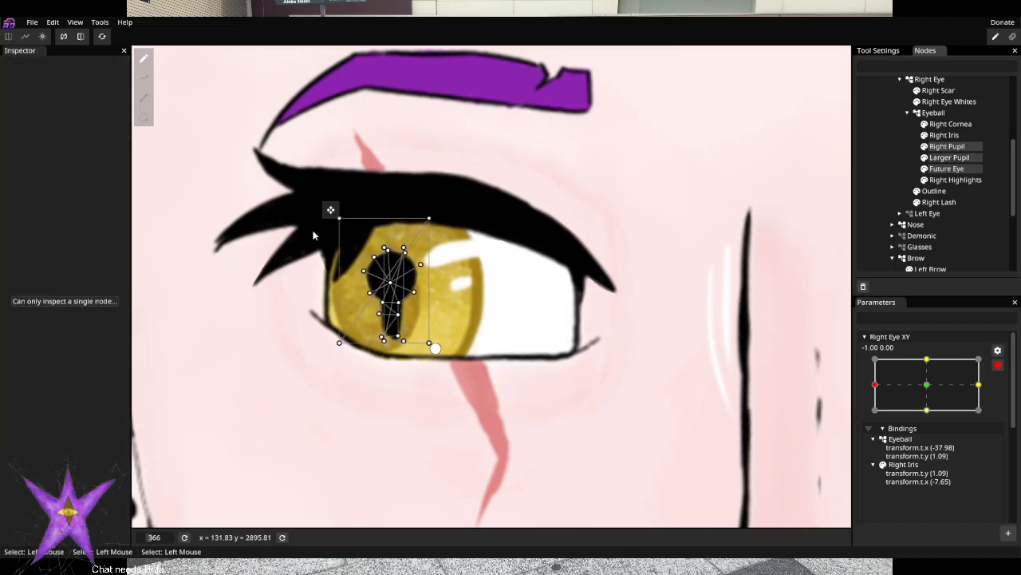
{"action": "left_click_drag", "start_coordinate": [331, 209], "coordinate": [312, 212]}
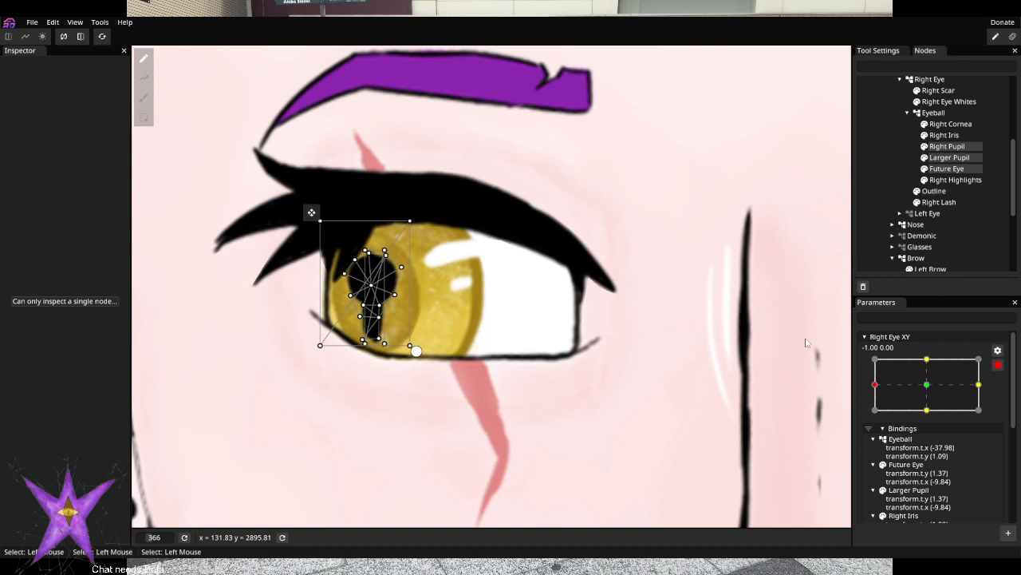
At keypoint 1.00, 0.00, offset Right Iris, Right Pupil, Larger Pupil and Future Eye together by about 5.74, 0.27
{"action": "left_click", "coordinate": [978, 385]}
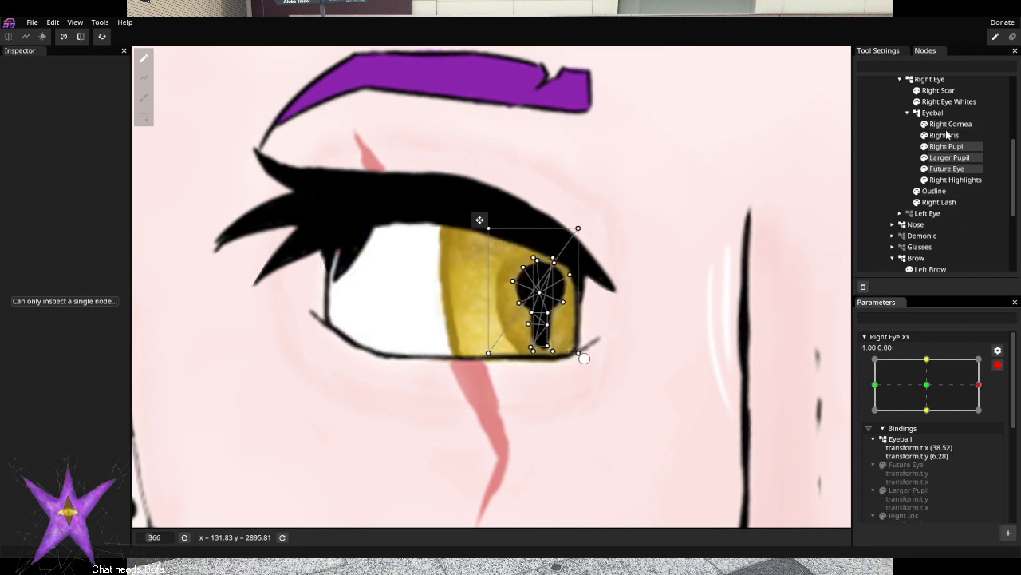
{"action": "left_click", "coordinate": [947, 136], "text": "ctrl"}
{"action": "left_click", "coordinate": [954, 147], "text": "shift"}
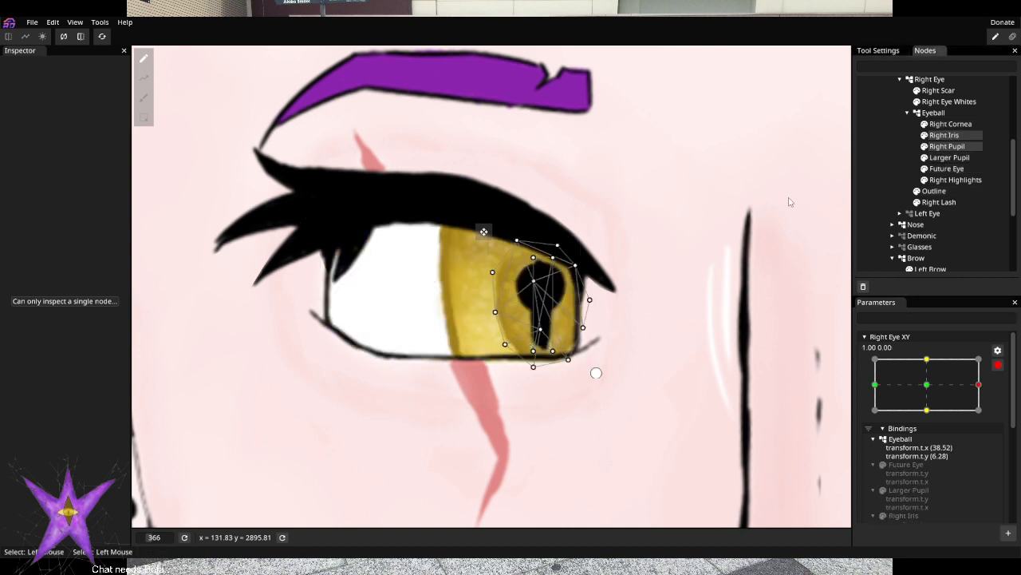
{"action": "left_click", "coordinate": [944, 134]}
{"action": "left_click", "coordinate": [947, 169], "text": "shift"}
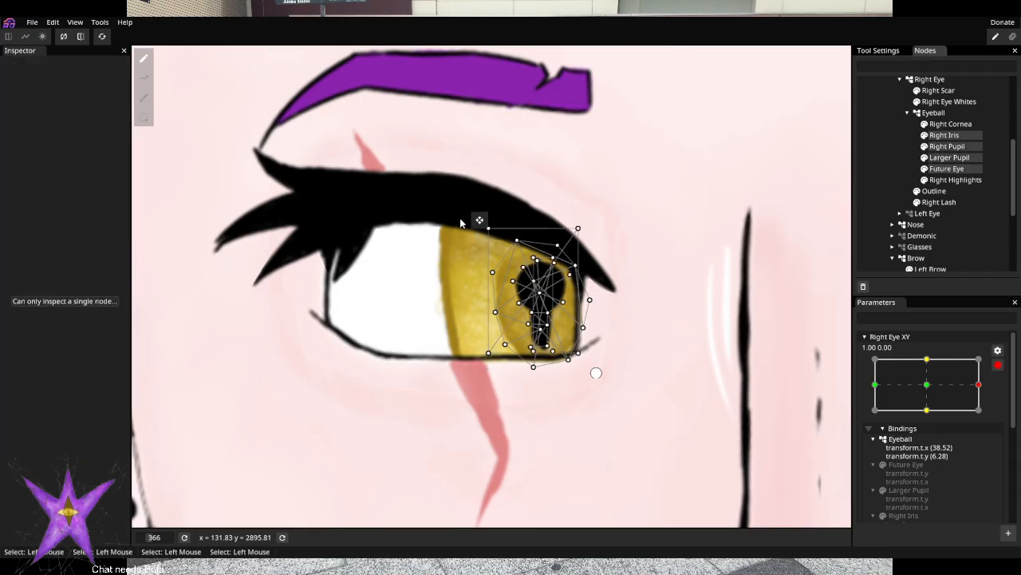
{"action": "left_click_drag", "start_coordinate": [480, 220], "coordinate": [490, 222]}
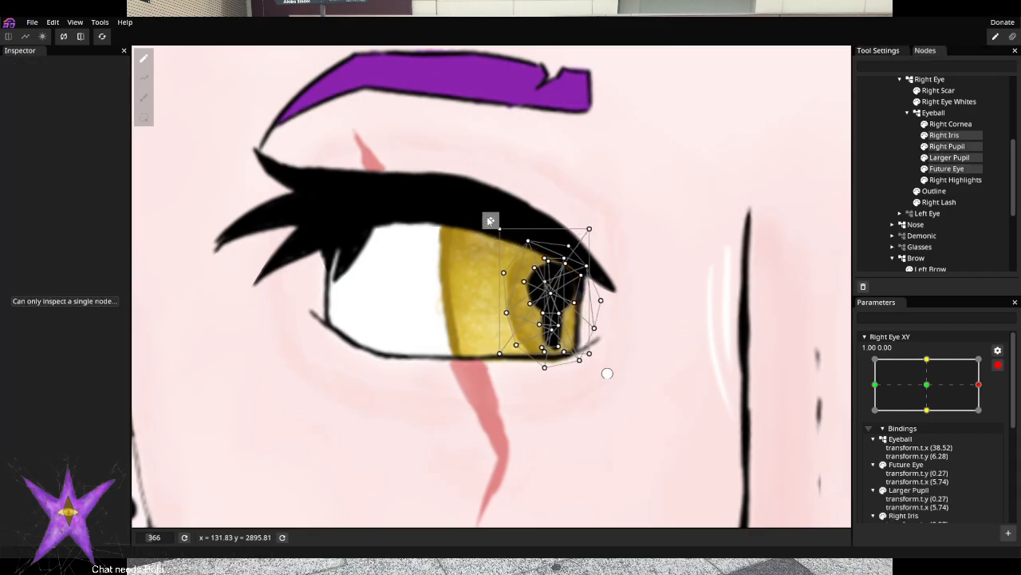
Offset the iris, pupils and Future Eye by about -1.64, -8.20 at keypoint 0.00, 1.00 and 0.82, 9.84 at 0.00, -1.00
{"action": "left_click", "coordinate": [927, 360]}
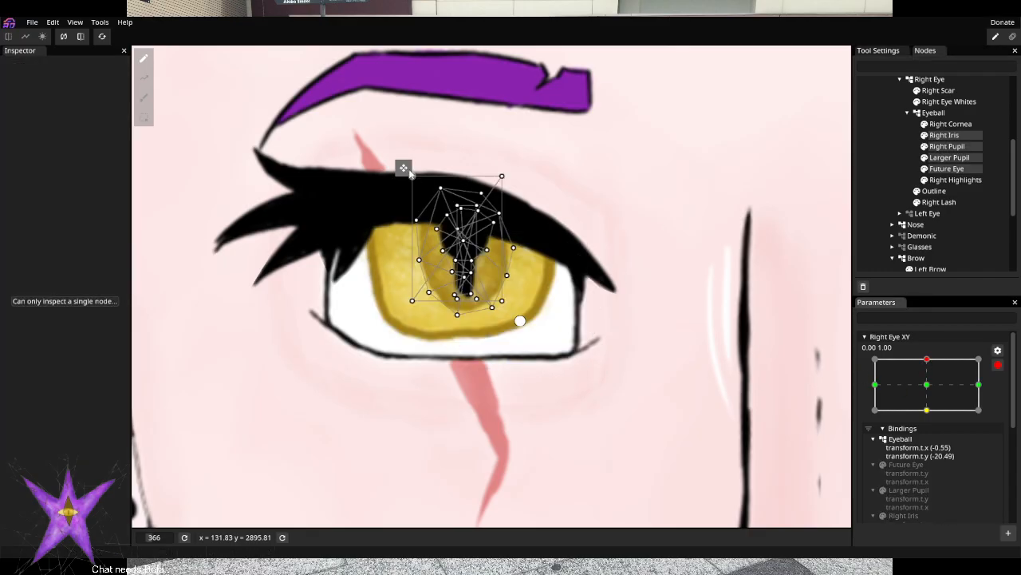
{"action": "left_click_drag", "start_coordinate": [401, 166], "coordinate": [401, 153]}
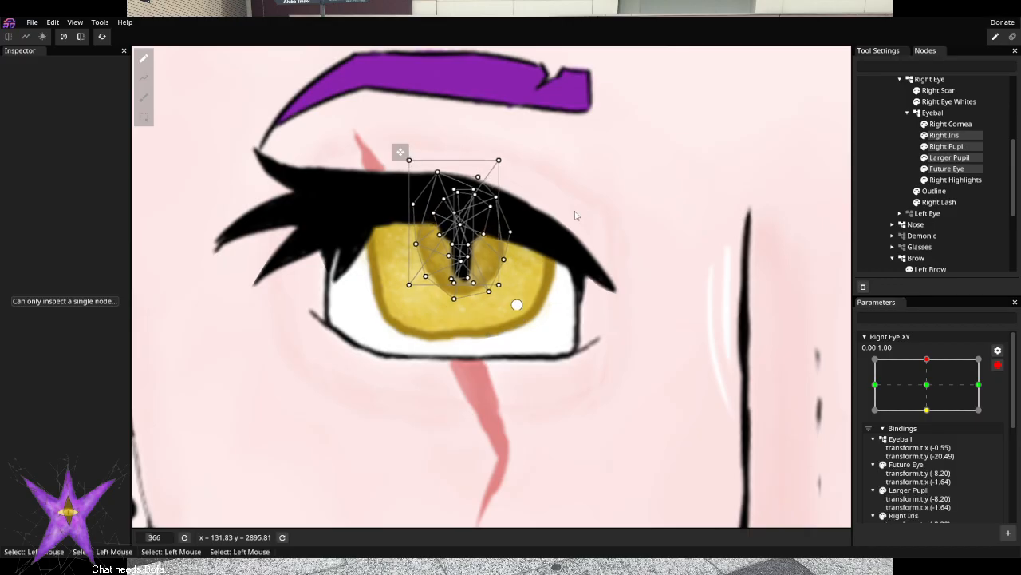
{"action": "left_click", "coordinate": [926, 409]}
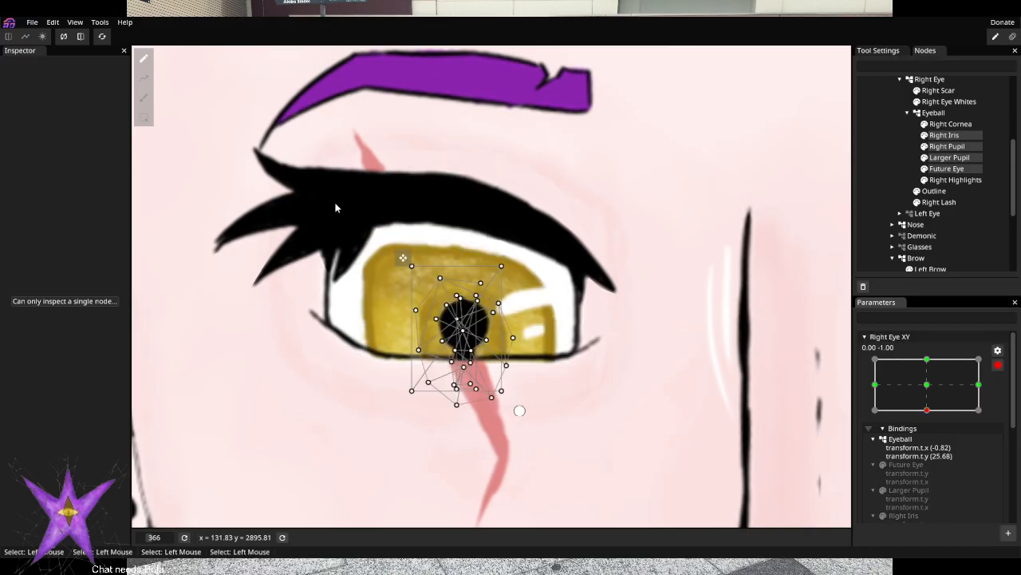
{"action": "left_click_drag", "start_coordinate": [403, 260], "coordinate": [404, 283]}
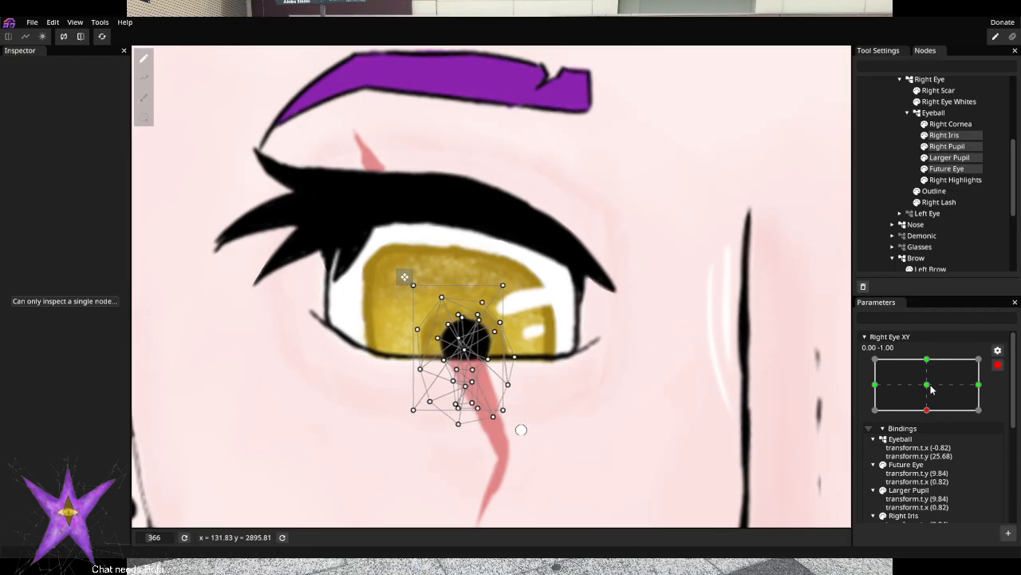
Disarm Right Eye XY, bring its control back near the centre, clear the node selection and collapse the parameter
{"action": "left_click", "coordinate": [997, 365]}
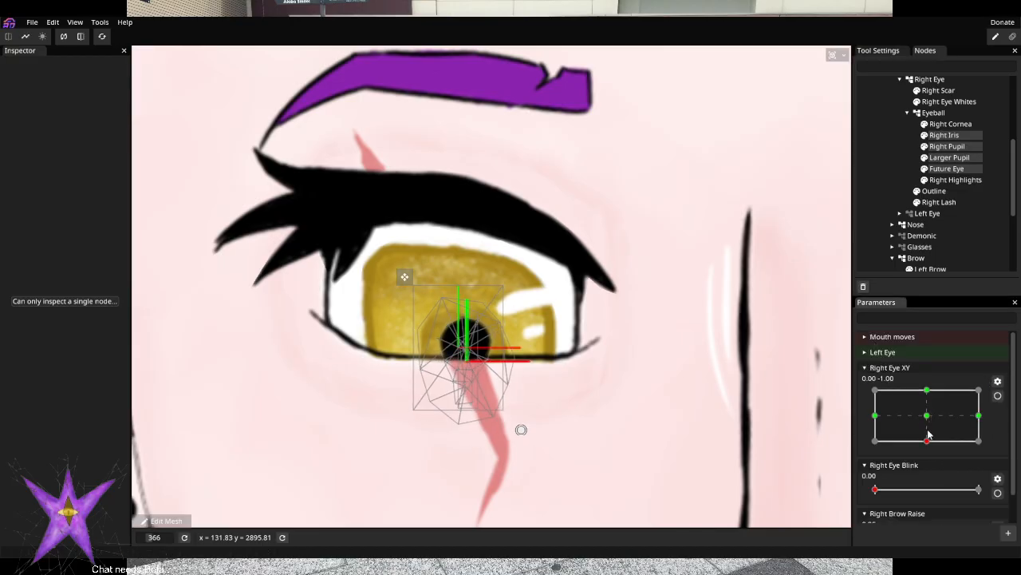
{"action": "mouse_move", "coordinate": [928, 434]}
{"action": "left_mouse_down"}
{"action": "mouse_move", "coordinate": [902, 435]}
{"action": "mouse_move", "coordinate": [905, 387]}
{"action": "mouse_move", "coordinate": [973, 403]}
{"action": "mouse_move", "coordinate": [973, 434]}
{"action": "mouse_move", "coordinate": [919, 430]}
{"action": "mouse_move", "coordinate": [929, 421]}
{"action": "mouse_move", "coordinate": [872, 451]}
{"action": "mouse_move", "coordinate": [871, 391]}
{"action": "mouse_move", "coordinate": [989, 388]}
{"action": "mouse_move", "coordinate": [966, 470]}
{"action": "mouse_move", "coordinate": [902, 394]}
{"action": "mouse_move", "coordinate": [877, 394]}
{"action": "mouse_move", "coordinate": [869, 418]}
{"action": "mouse_move", "coordinate": [939, 414]}
{"action": "mouse_move", "coordinate": [871, 421]}
{"action": "mouse_move", "coordinate": [880, 403]}
{"action": "mouse_move", "coordinate": [939, 409]}
{"action": "mouse_move", "coordinate": [978, 443]}
{"action": "mouse_move", "coordinate": [865, 465]}
{"action": "mouse_move", "coordinate": [855, 399]}
{"action": "mouse_move", "coordinate": [953, 388]}
{"action": "mouse_move", "coordinate": [982, 410]}
{"action": "mouse_move", "coordinate": [929, 419]}
{"action": "left_mouse_up"}
{"action": "left_click", "coordinate": [887, 200]}
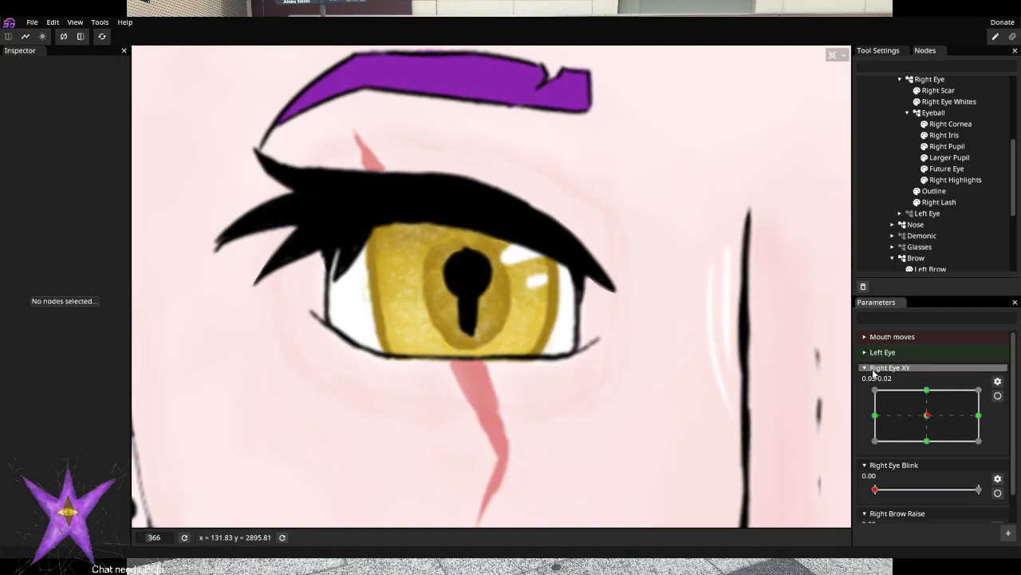
{"action": "left_click", "coordinate": [934, 368]}
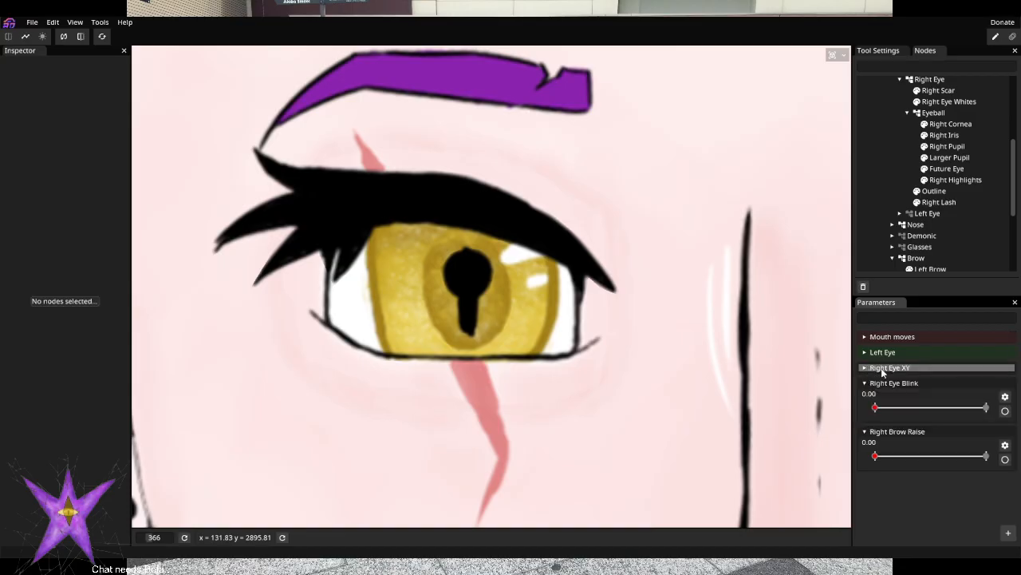
Arm Right Eye Blink at keypoint 1.00 and lower the Right Lash by about 0.27, 18.85
{"action": "left_click", "coordinate": [1006, 410]}
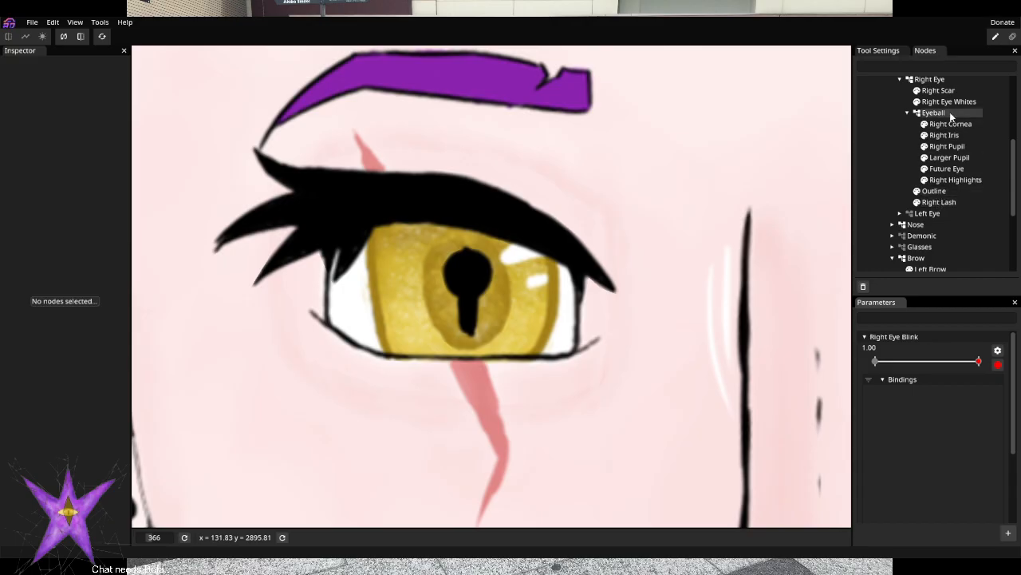
{"action": "left_click", "coordinate": [947, 206]}
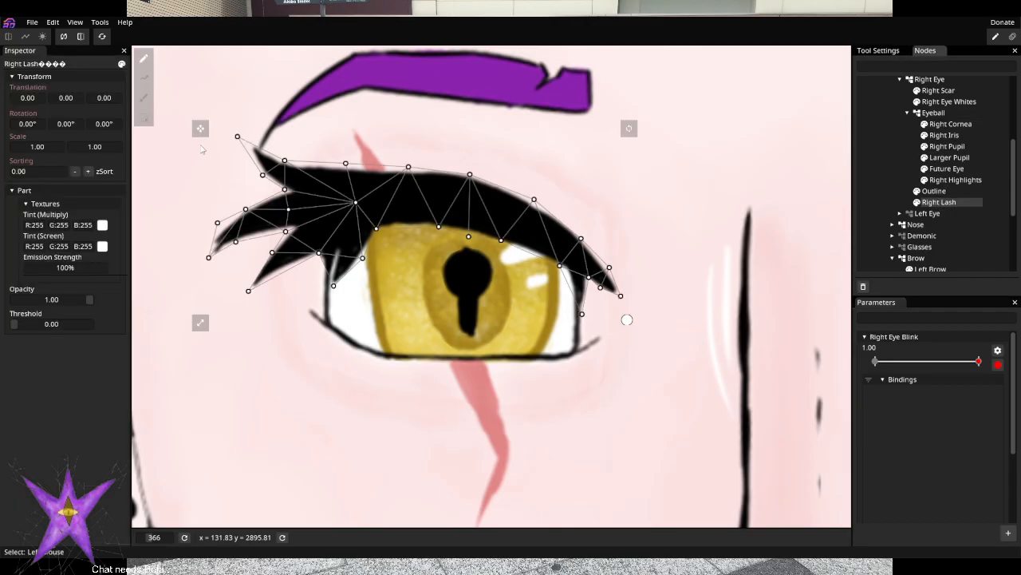
{"action": "left_click_drag", "start_coordinate": [200, 128], "coordinate": [200, 167]}
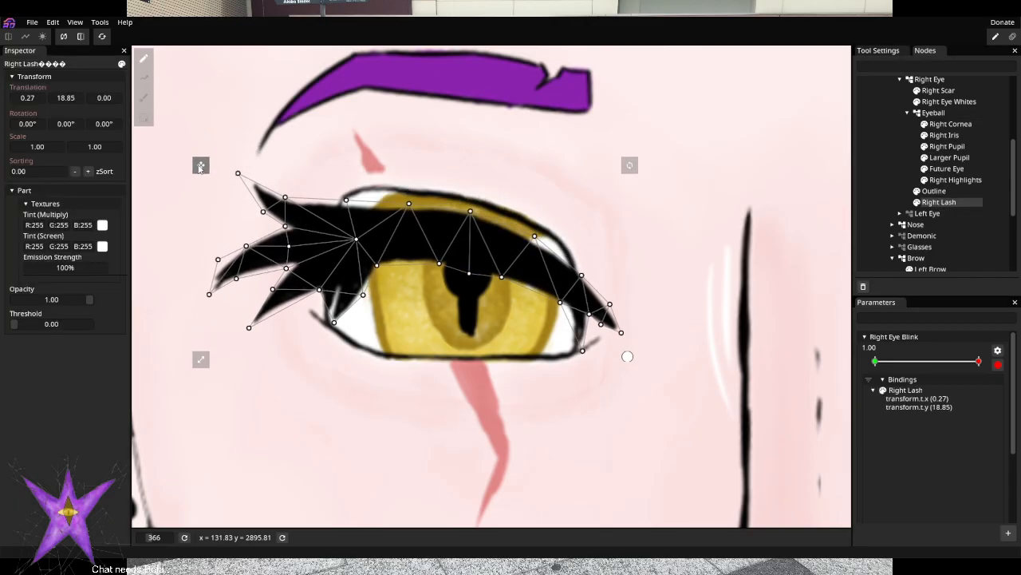
Pull the Outline's upper-lid mesh vertices down behind the lowered lash at the Right Eye Blink keypoint 1.00
{"action": "left_click", "coordinate": [934, 192]}
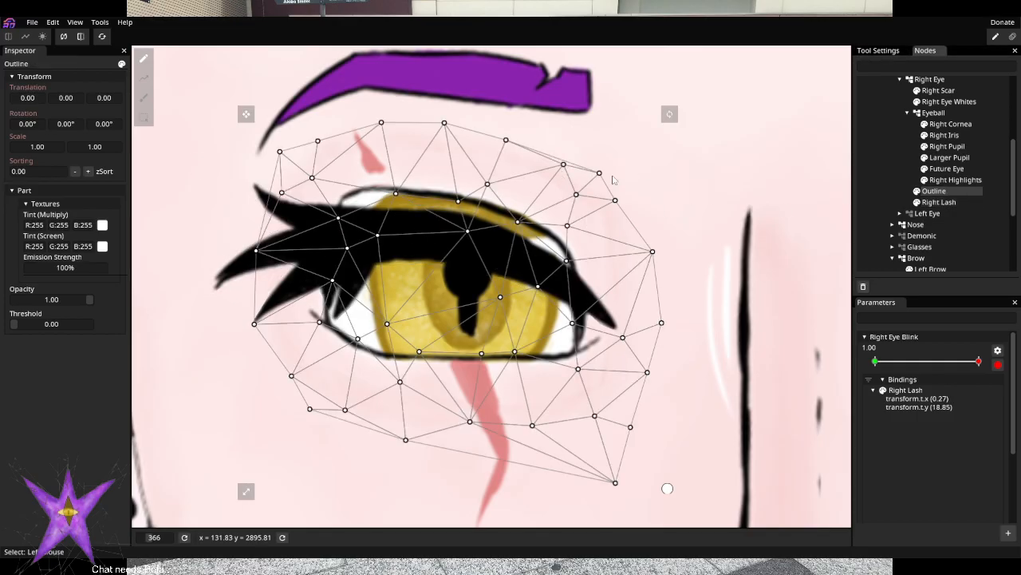
{"action": "left_click_drag", "start_coordinate": [351, 149], "coordinate": [395, 172]}
{"action": "left_click_drag", "start_coordinate": [328, 156], "coordinate": [573, 227]}
{"action": "left_click_drag", "start_coordinate": [564, 166], "coordinate": [573, 222]}
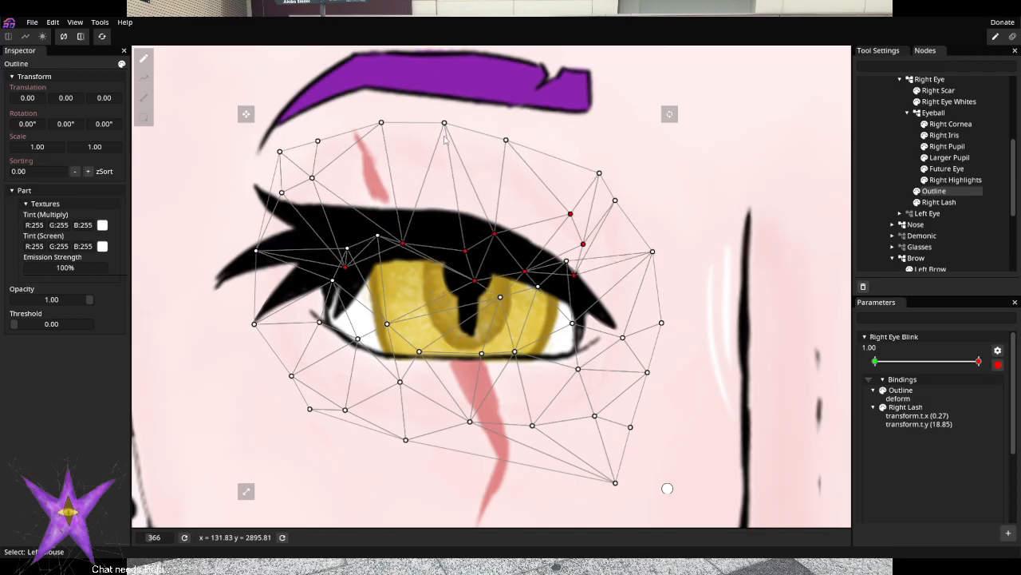
Lower the Outline's topmost mesh vertices, including those at the outer eye corner, to follow the lowered lash
{"action": "left_click_drag", "start_coordinate": [309, 104], "coordinate": [604, 202]}
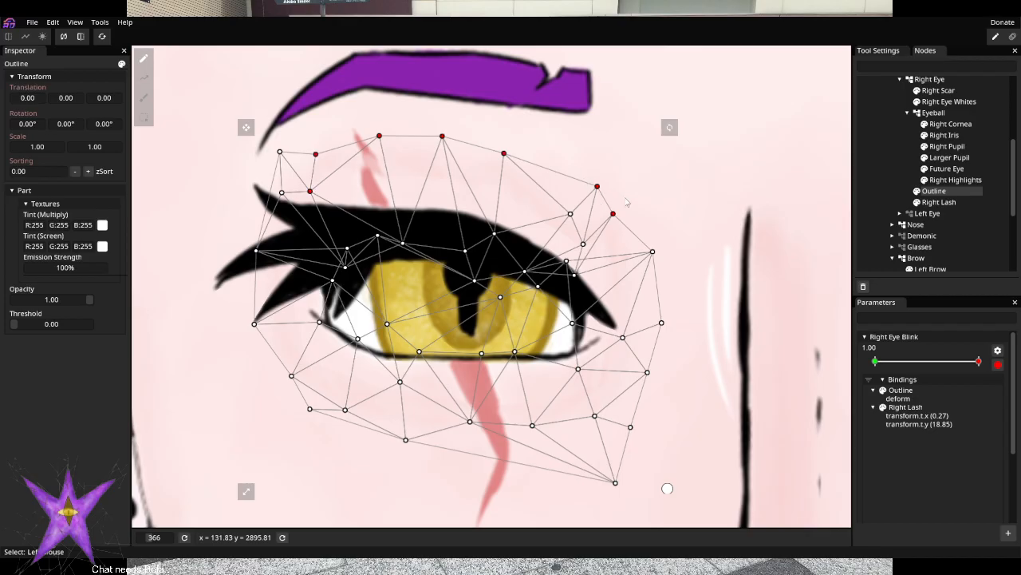
{"action": "left_click", "coordinate": [598, 188]}
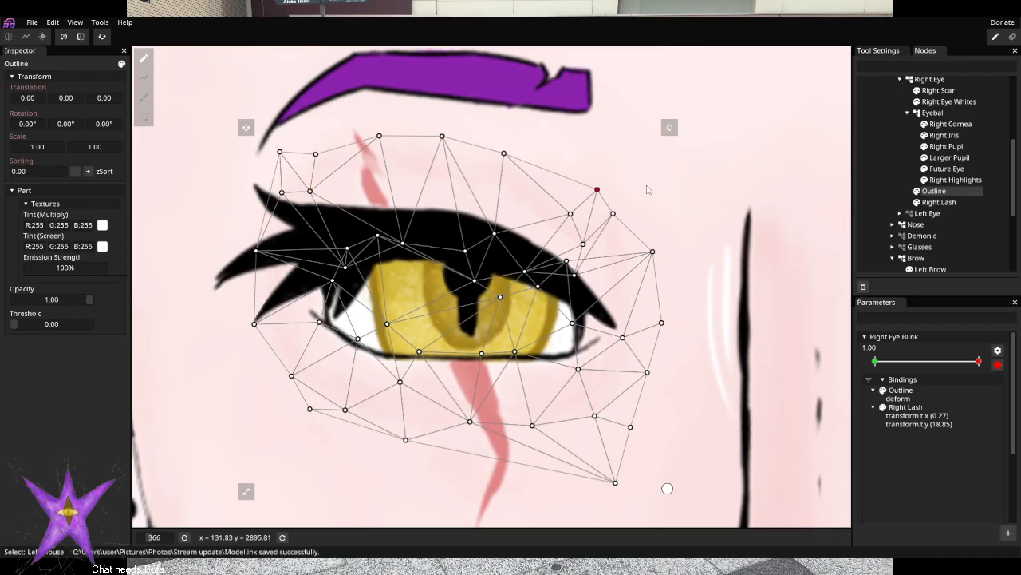
{"action": "left_click_drag", "start_coordinate": [643, 217], "coordinate": [324, 206]}
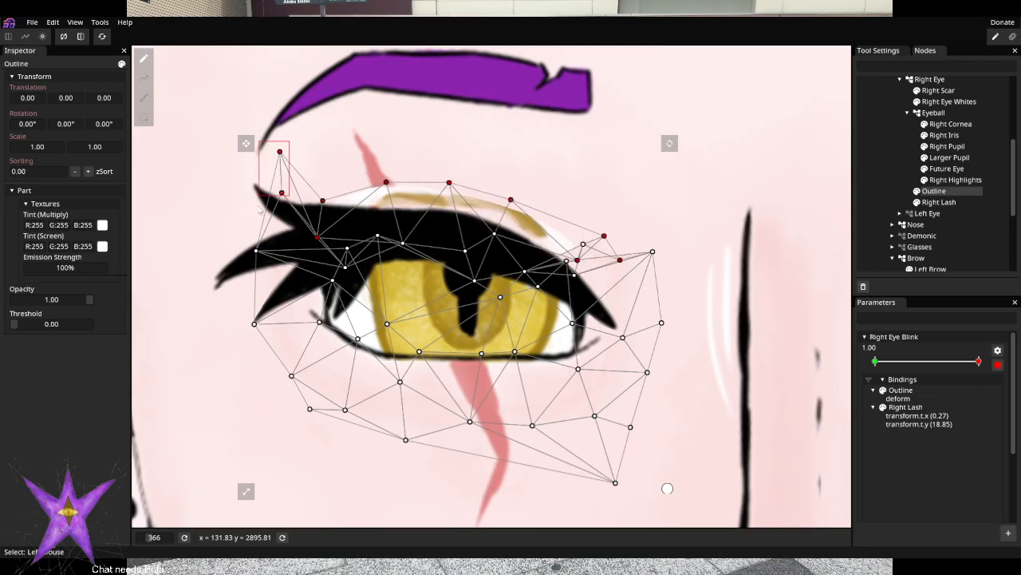
{"action": "left_click_drag", "start_coordinate": [258, 209], "coordinate": [248, 270]}
{"action": "left_click_drag", "start_coordinate": [279, 151], "coordinate": [285, 217]}
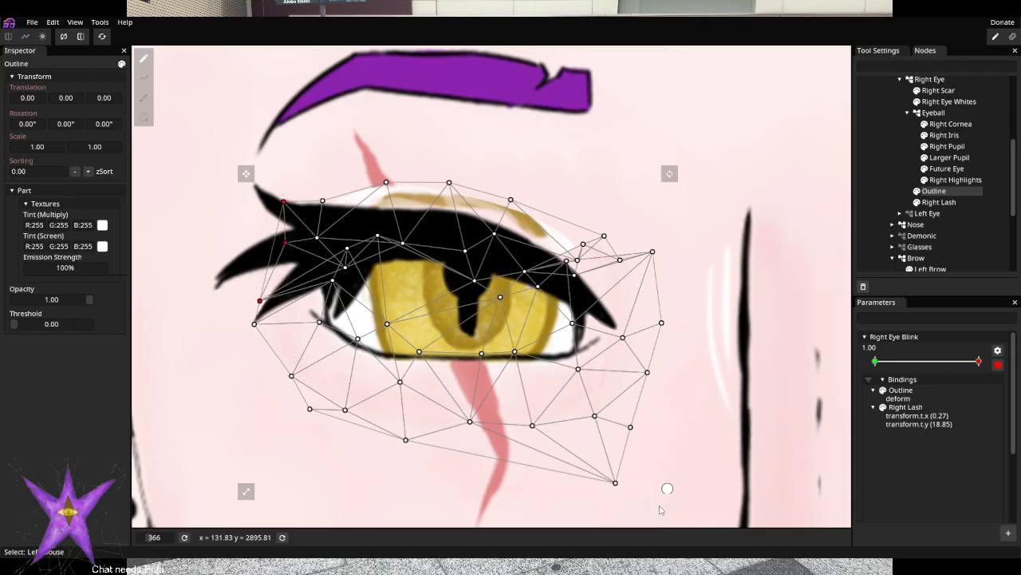
Try to raise all the Outline's lower mesh vertices up to the lash in one large move
{"action": "left_click_drag", "start_coordinate": [614, 472], "coordinate": [283, 330]}
{"action": "left_click_drag", "start_coordinate": [617, 486], "coordinate": [569, 347]}
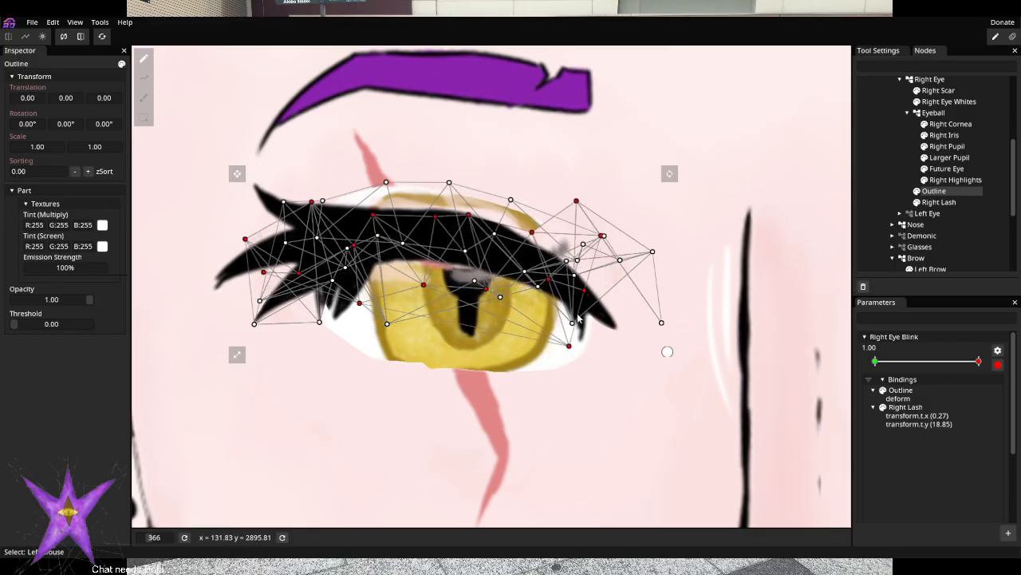
{"action": "key", "text": "ctrl+z"}
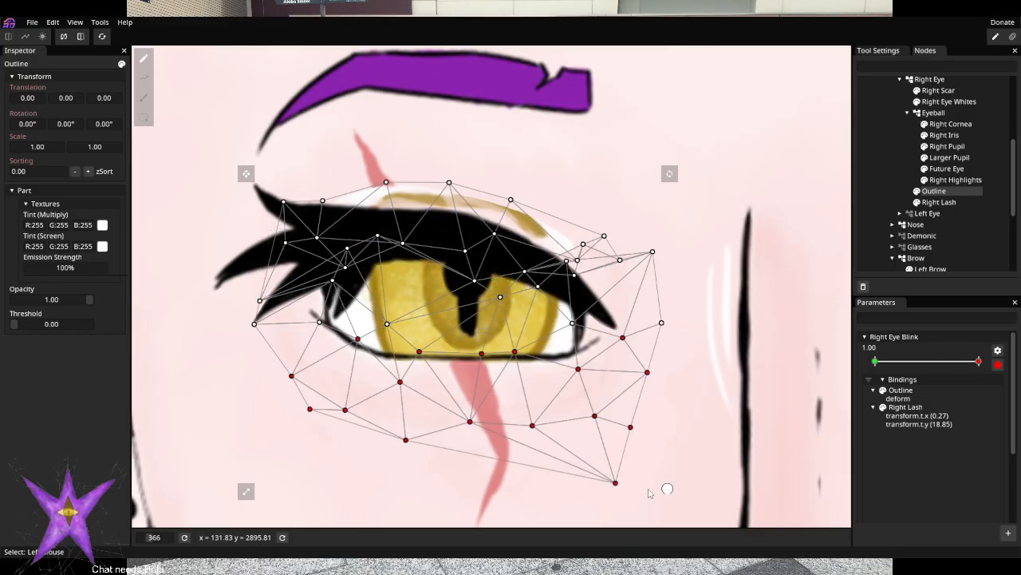
Raise the Outline's lower mesh vertices in successive passes until the lower lid line reaches the lash
{"action": "left_click_drag", "start_coordinate": [639, 501], "coordinate": [315, 305]}
{"action": "left_click_drag", "start_coordinate": [705, 299], "coordinate": [186, 517]}
{"action": "left_click_drag", "start_coordinate": [616, 488], "coordinate": [606, 438]}
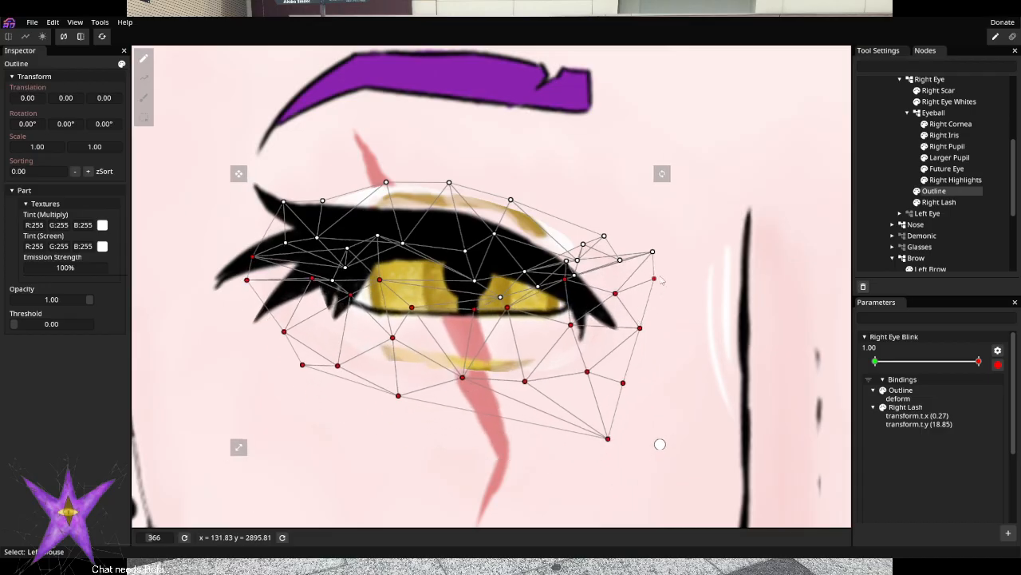
{"action": "left_click_drag", "start_coordinate": [615, 309], "coordinate": [223, 471]}
{"action": "mouse_move", "coordinate": [608, 444]}
{"action": "left_mouse_down"}
{"action": "mouse_move", "coordinate": [591, 409]}
{"action": "mouse_move", "coordinate": [602, 427]}
{"action": "left_mouse_up"}
{"action": "left_click_drag", "start_coordinate": [639, 463], "coordinate": [266, 290]}
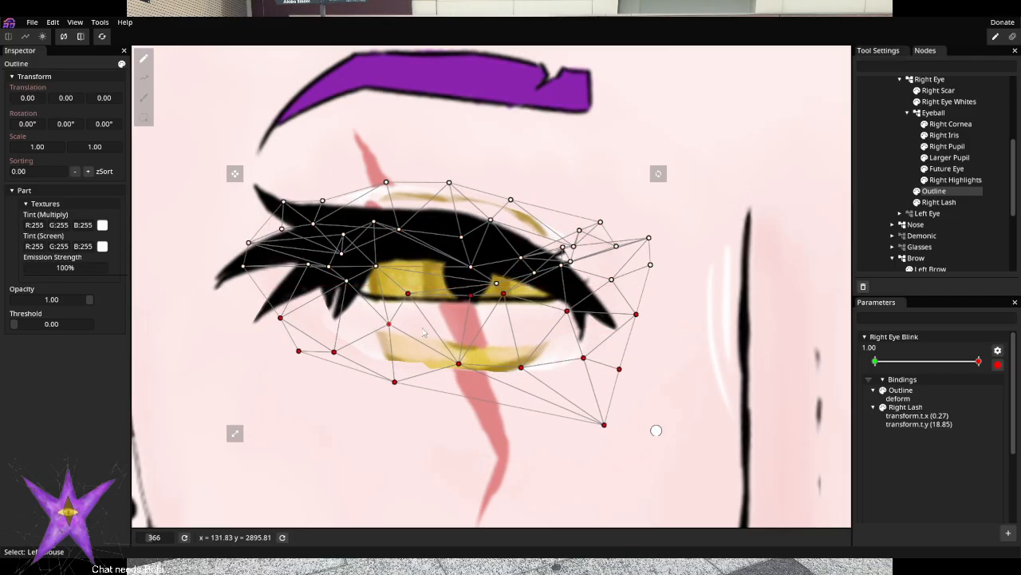
{"action": "left_click_drag", "start_coordinate": [611, 432], "coordinate": [598, 375]}
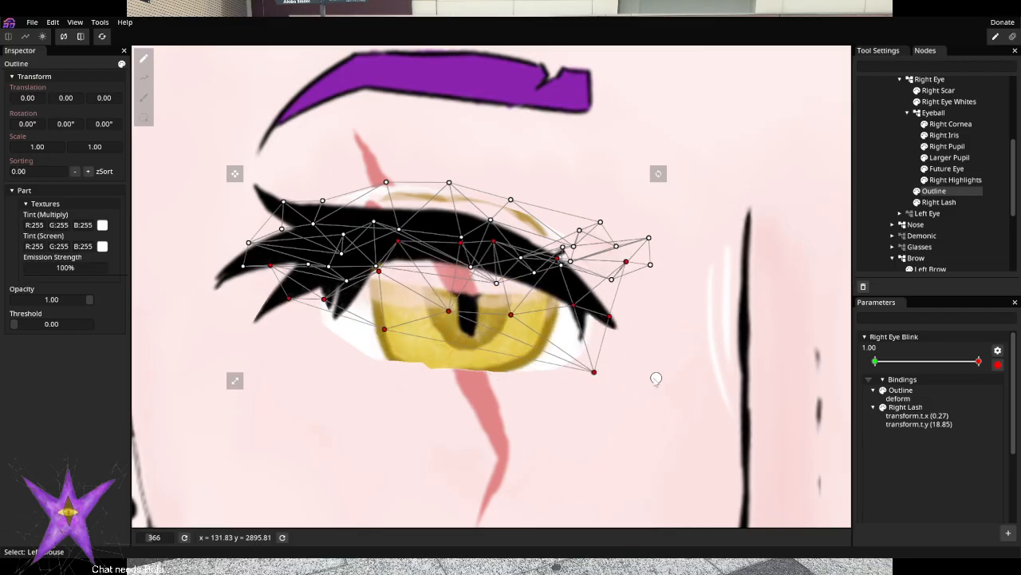
Raise the Outline's remaining lower mesh vertices up behind the lowered lash, including the one below the lash's outer section
{"action": "left_click_drag", "start_coordinate": [662, 300], "coordinate": [297, 439]}
{"action": "left_click_drag", "start_coordinate": [611, 381], "coordinate": [591, 312]}
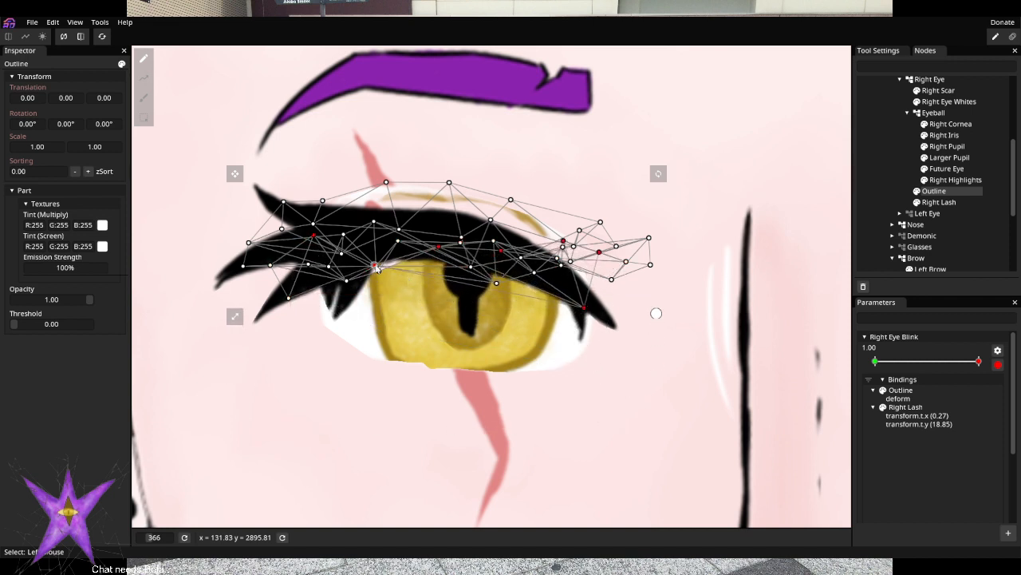
{"action": "left_click_drag", "start_coordinate": [381, 276], "coordinate": [373, 242]}
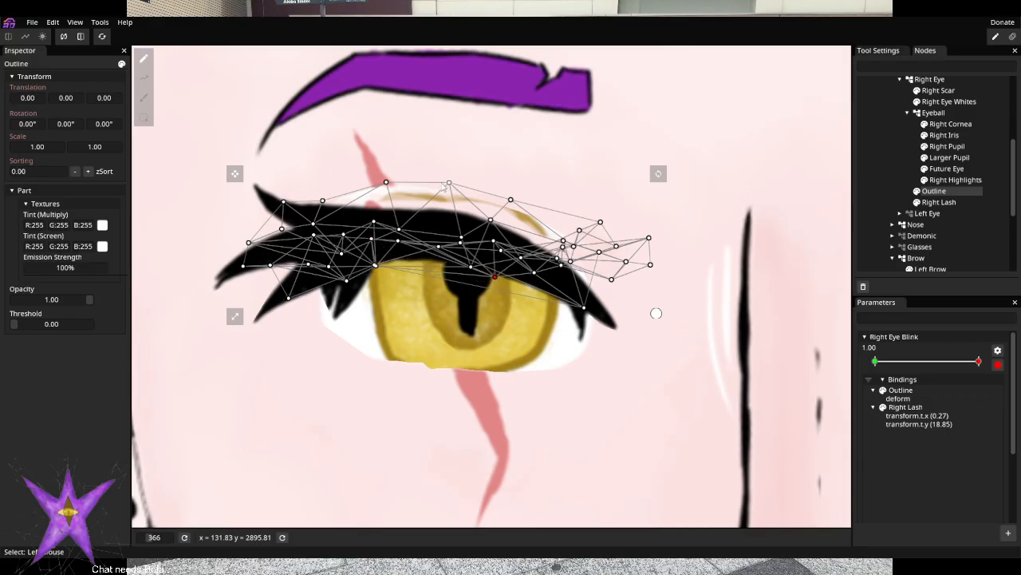
Lower the Outline's protruding top vertices and gather its inner-corner vertices behind the lash
{"action": "left_click_drag", "start_coordinate": [366, 163], "coordinate": [504, 231]}
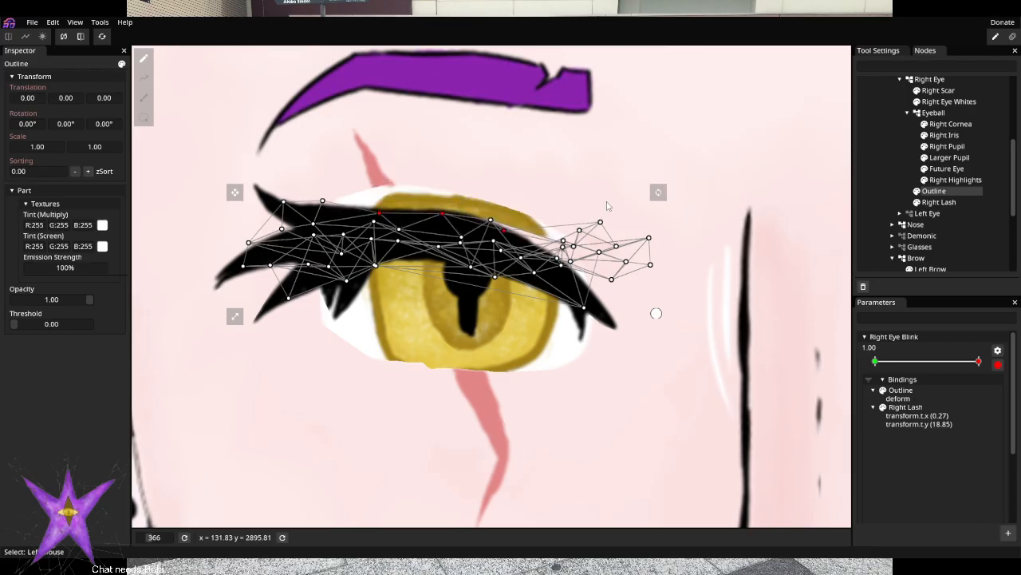
{"action": "left_click_drag", "start_coordinate": [598, 220], "coordinate": [674, 300]}
{"action": "left_click_drag", "start_coordinate": [650, 243], "coordinate": [609, 288]}
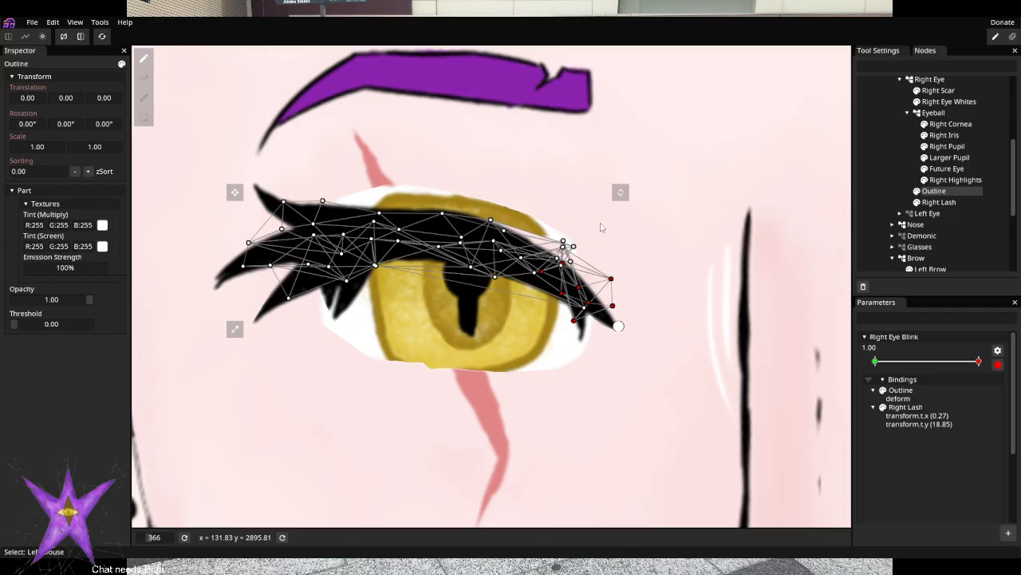
{"action": "left_click_drag", "start_coordinate": [564, 251], "coordinate": [542, 264]}
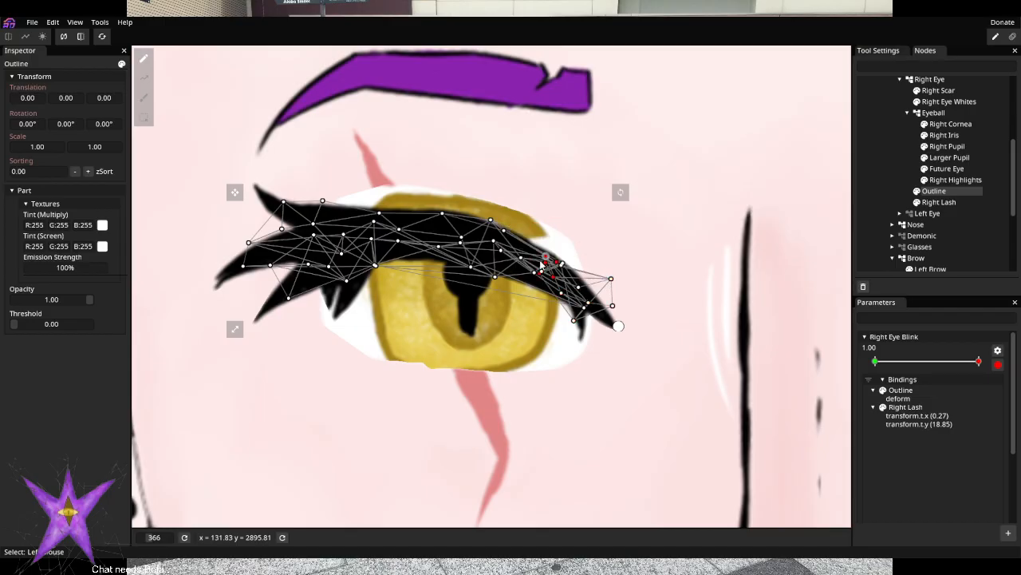
{"action": "left_click", "coordinate": [975, 195]}
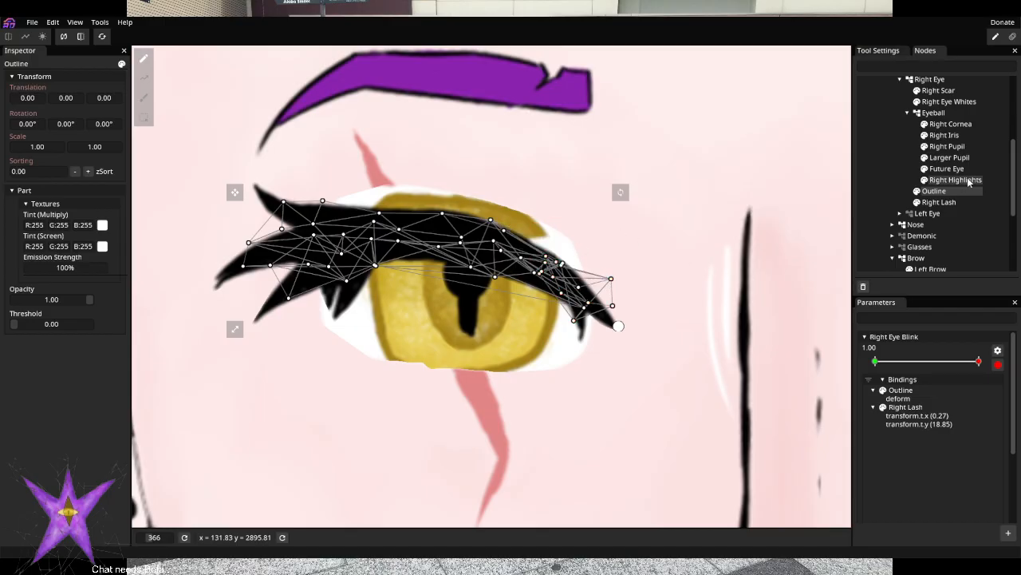
Squash the Right Eye Whites mesh at the Right Eye Blink keypoint 1.00 by raising its lower vertices and lowering its upper ones towards the lash
{"action": "left_click", "coordinate": [950, 101]}
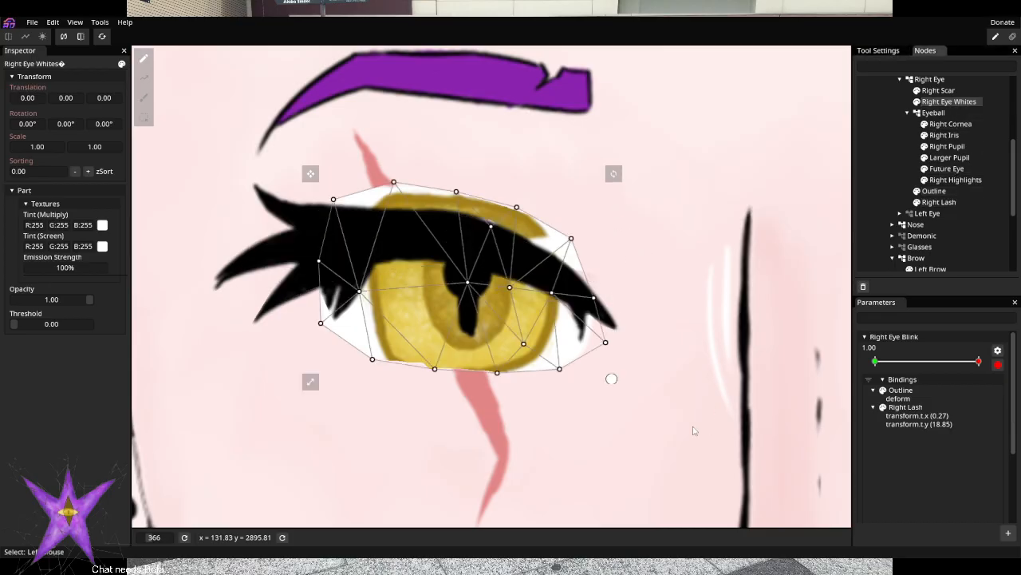
{"action": "left_click_drag", "start_coordinate": [675, 276], "coordinate": [264, 453]}
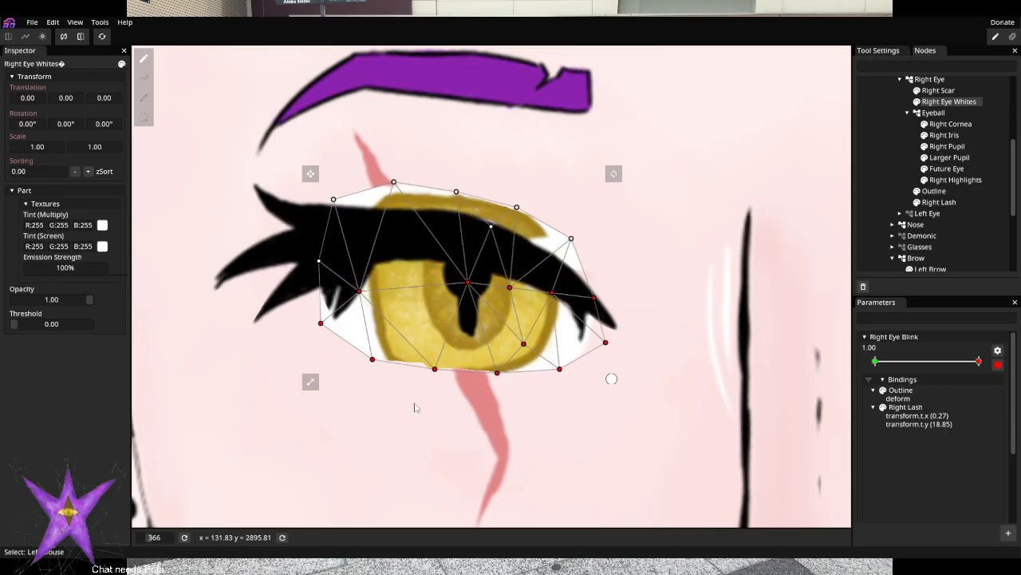
{"action": "left_click_drag", "start_coordinate": [499, 375], "coordinate": [494, 322]}
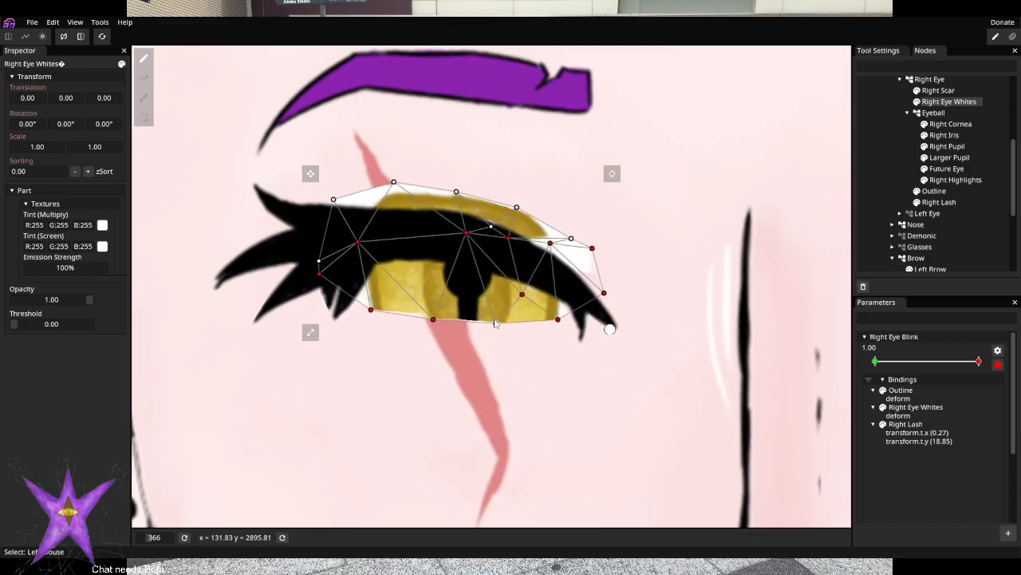
{"action": "left_click_drag", "start_coordinate": [333, 161], "coordinate": [575, 273]}
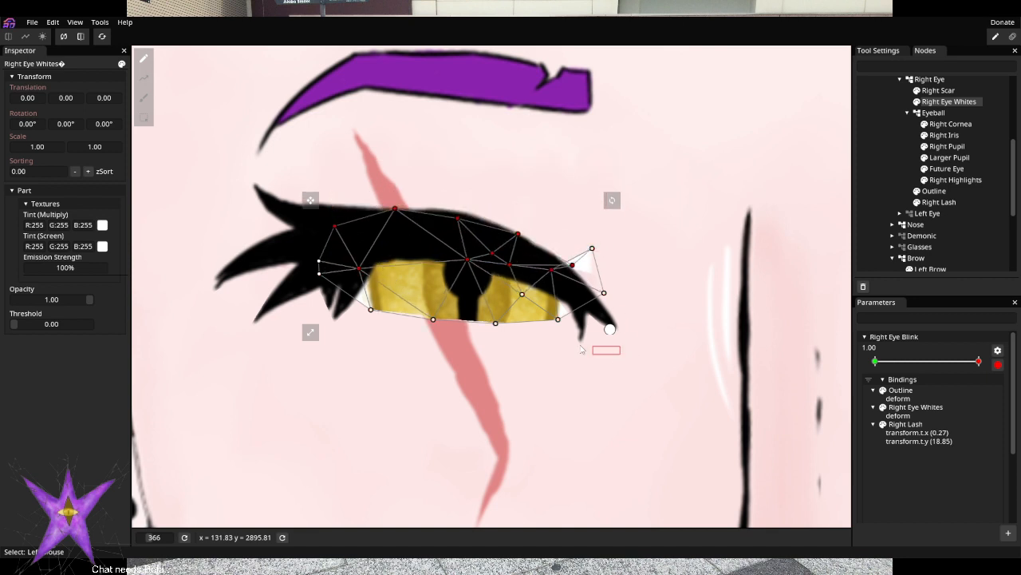
{"action": "left_click_drag", "start_coordinate": [581, 349], "coordinate": [325, 281]}
{"action": "left_click_drag", "start_coordinate": [520, 298], "coordinate": [493, 255]}
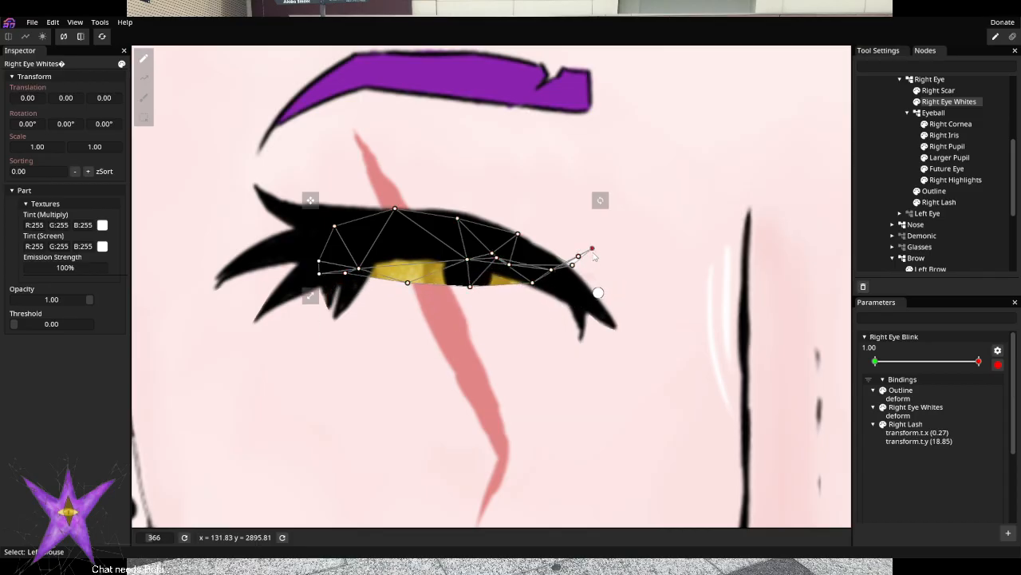
Tuck the remaining stray Right Eye Whites vertices behind the lash until the eye is fully hidden, and end the Right Eye Blink editing
{"action": "left_click_drag", "start_coordinate": [593, 256], "coordinate": [587, 282]}
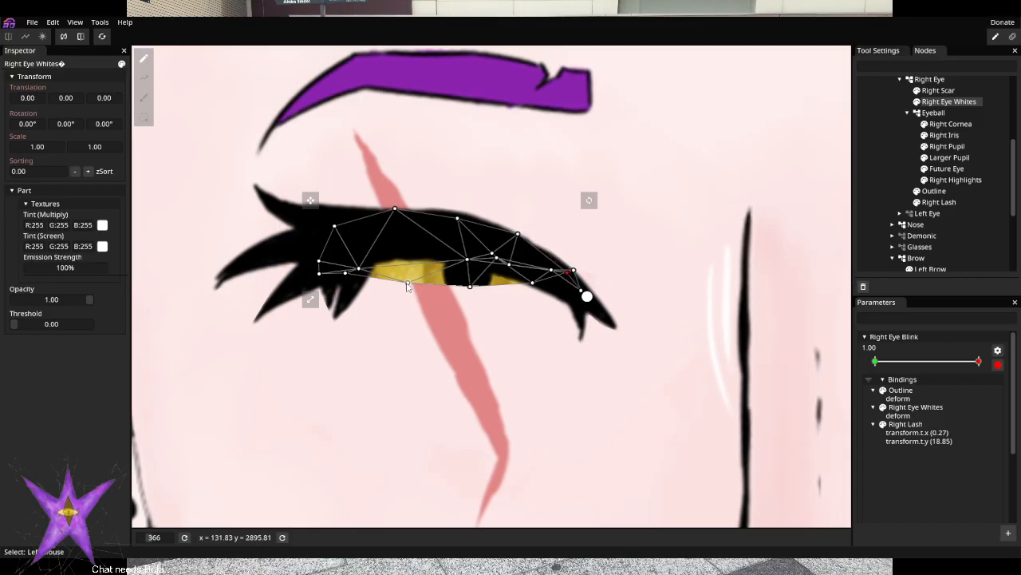
{"action": "left_click_drag", "start_coordinate": [407, 284], "coordinate": [403, 242]}
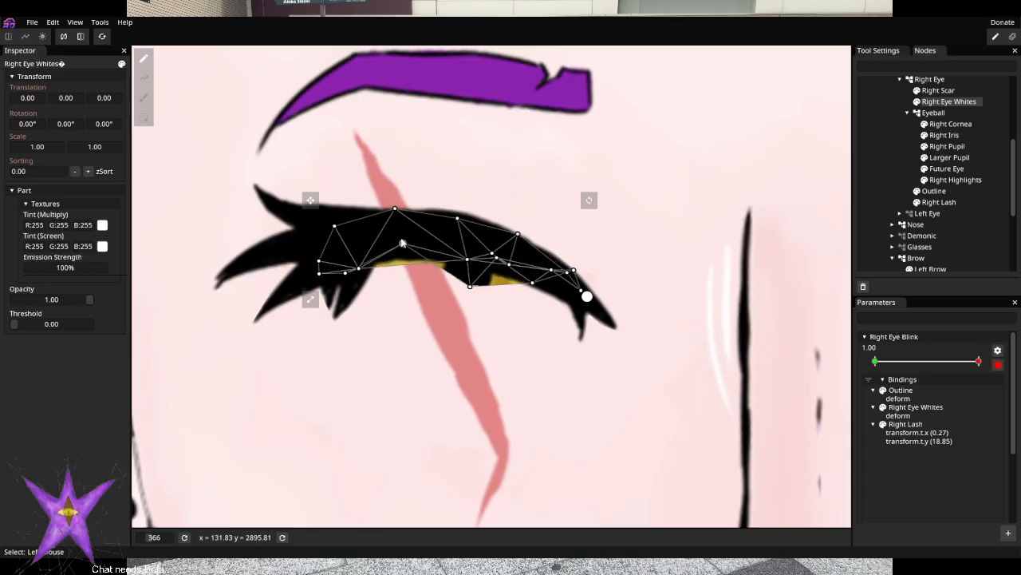
{"action": "left_click_drag", "start_coordinate": [360, 270], "coordinate": [359, 241]}
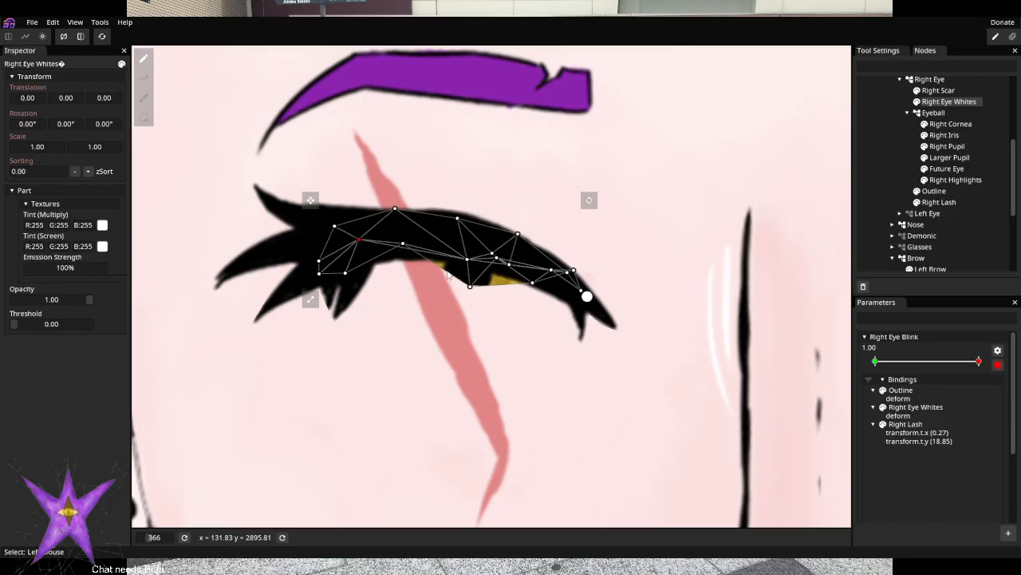
{"action": "left_click_drag", "start_coordinate": [470, 288], "coordinate": [484, 266]}
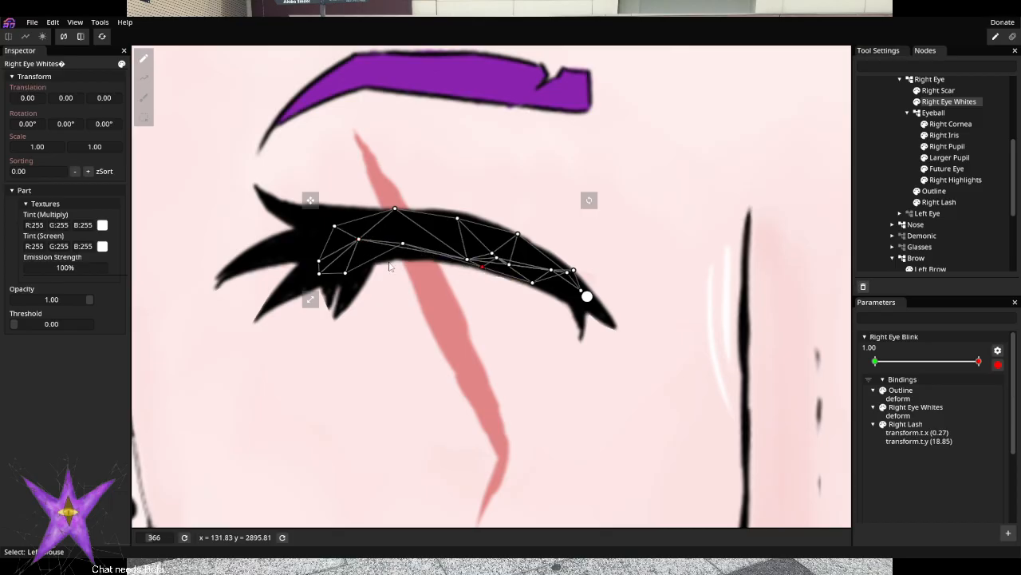
{"action": "left_click", "coordinate": [998, 364]}
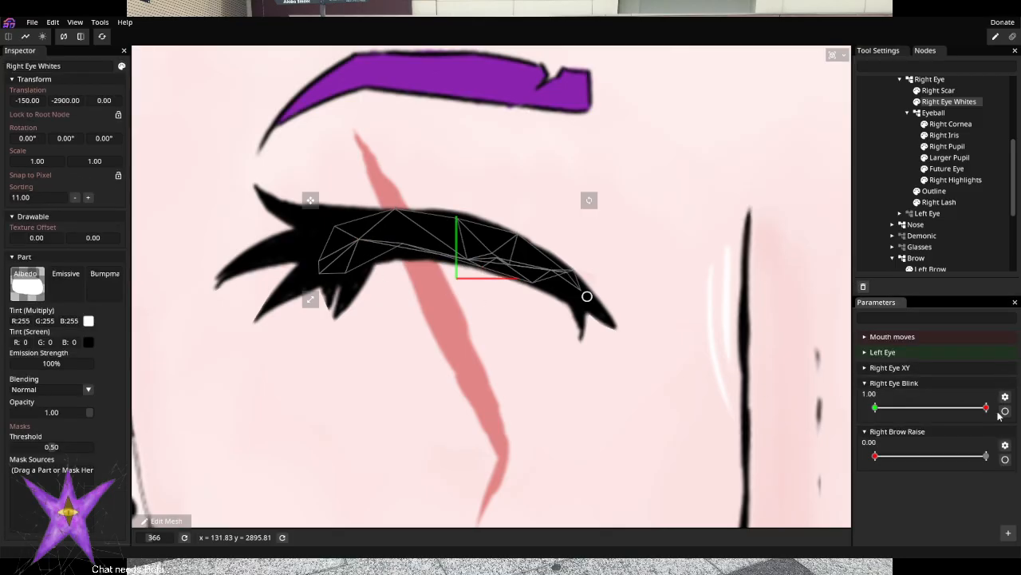
Preview the blink across the Right Eye Blink range with nothing selected, and return the parameter to 0.00
{"action": "mouse_move", "coordinate": [986, 408]}
{"action": "left_mouse_down"}
{"action": "mouse_move", "coordinate": [878, 409]}
{"action": "mouse_move", "coordinate": [988, 416]}
{"action": "left_mouse_up"}
{"action": "left_click_drag", "start_coordinate": [960, 425], "coordinate": [1006, 432]}
{"action": "scroll", "coordinate": [702, 403], "scroll_direction": "down", "scroll_amount": 4}
{"action": "scroll", "coordinate": [734, 391], "scroll_direction": "down", "scroll_amount": 3}
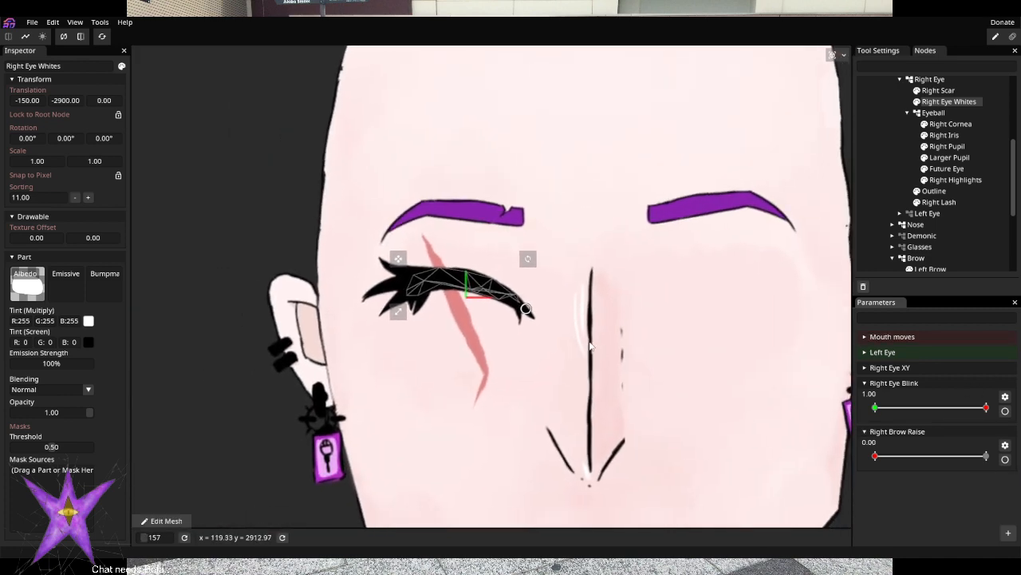
{"action": "left_click", "coordinate": [873, 164]}
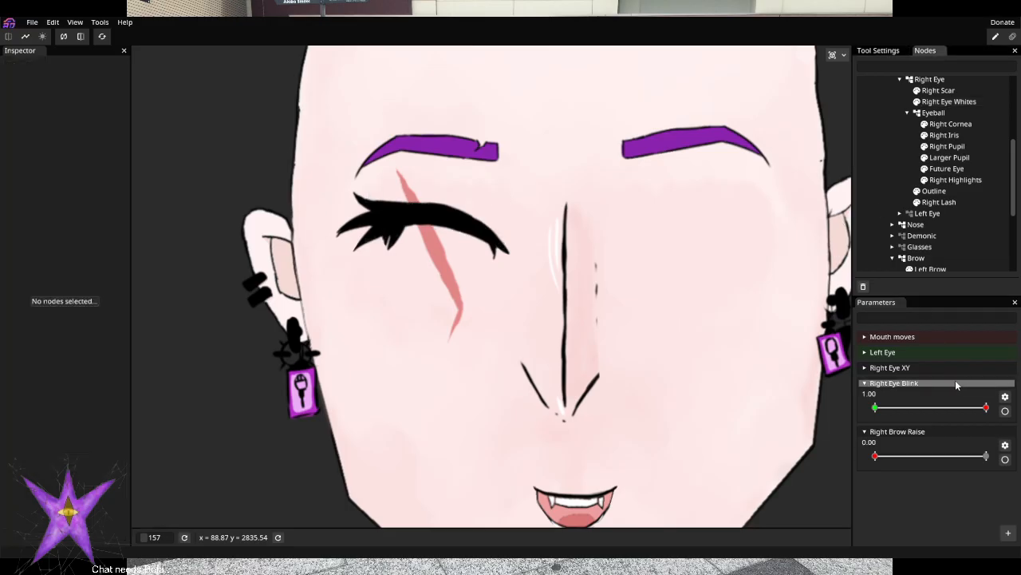
{"action": "left_click_drag", "start_coordinate": [987, 407], "coordinate": [794, 429]}
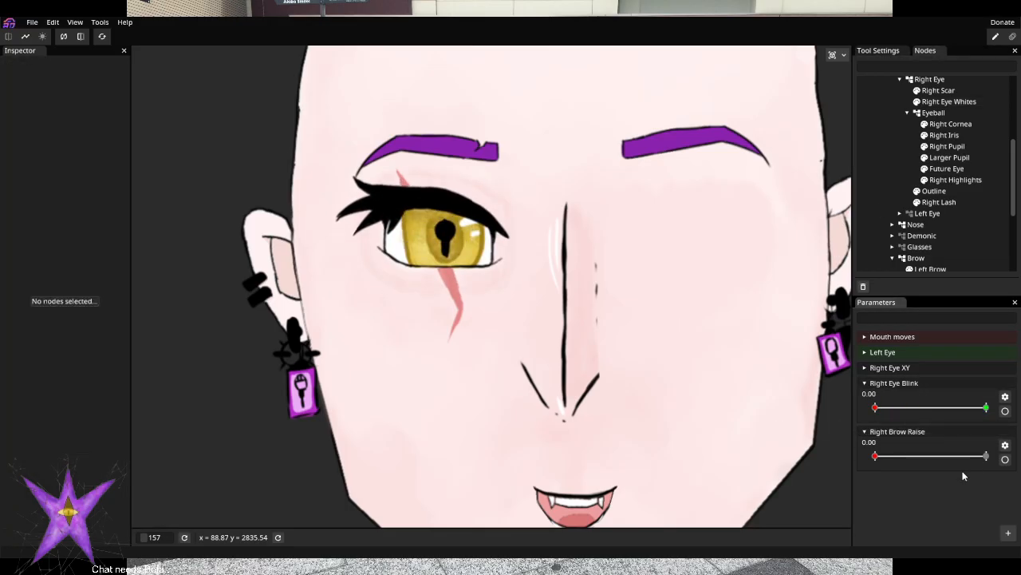
Test the eyeball movement with Right Eye XY, return it near the centre, and collapse the Right Eye XY and Right Eye Blink parameters
{"action": "left_click", "coordinate": [868, 370]}
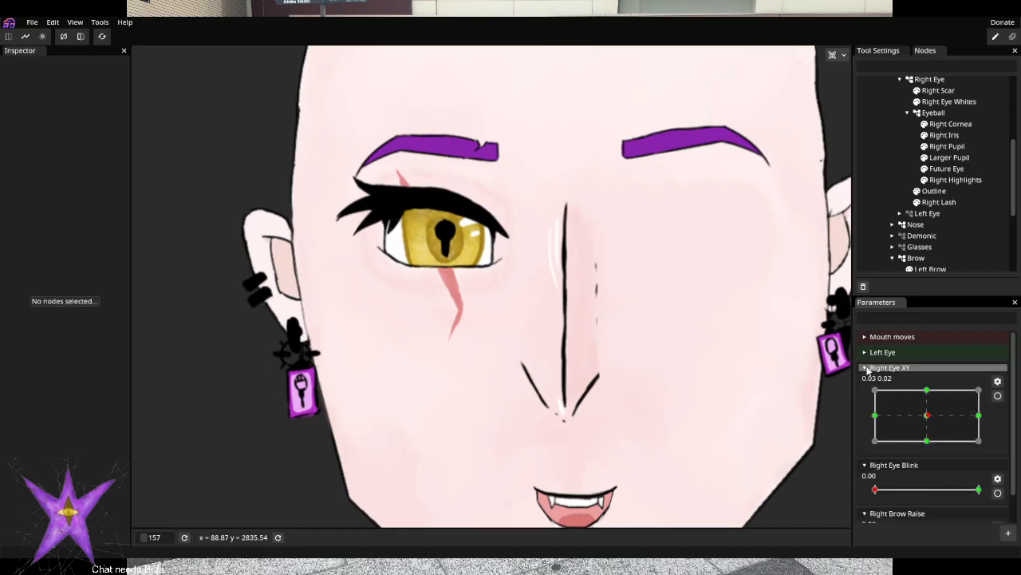
{"action": "mouse_move", "coordinate": [928, 418]}
{"action": "left_mouse_down"}
{"action": "mouse_move", "coordinate": [996, 380]}
{"action": "mouse_move", "coordinate": [894, 383]}
{"action": "mouse_move", "coordinate": [835, 371]}
{"action": "mouse_move", "coordinate": [876, 435]}
{"action": "mouse_move", "coordinate": [865, 492]}
{"action": "mouse_move", "coordinate": [925, 423]}
{"action": "mouse_move", "coordinate": [961, 429]}
{"action": "mouse_move", "coordinate": [928, 421]}
{"action": "left_mouse_up"}
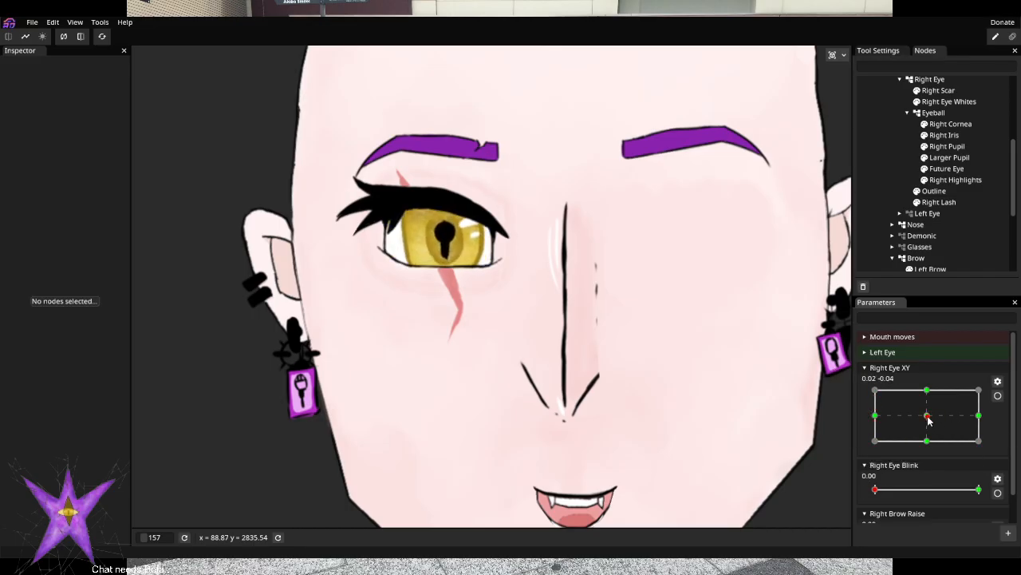
{"action": "left_click", "coordinate": [868, 369]}
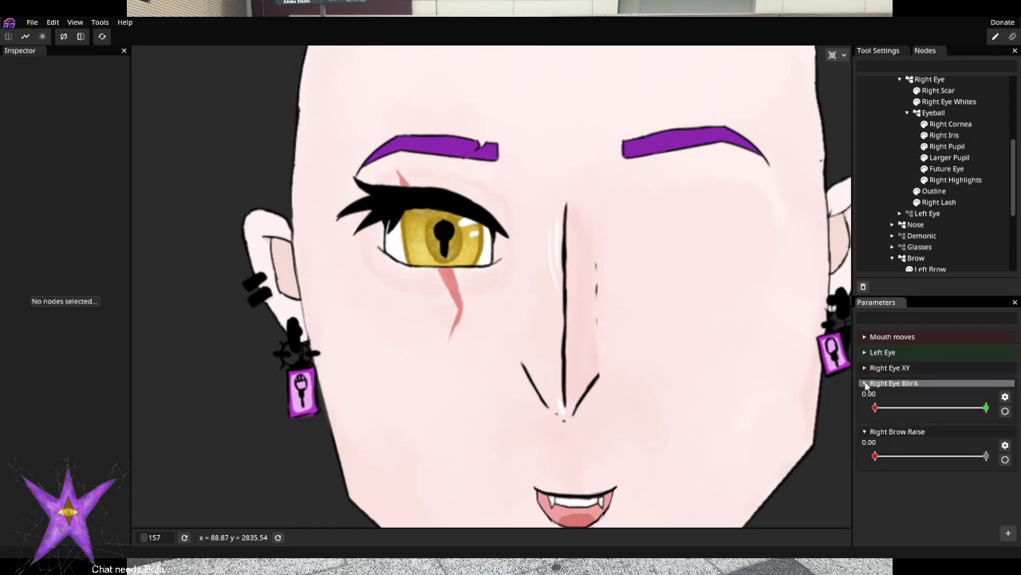
{"action": "left_click", "coordinate": [867, 384]}
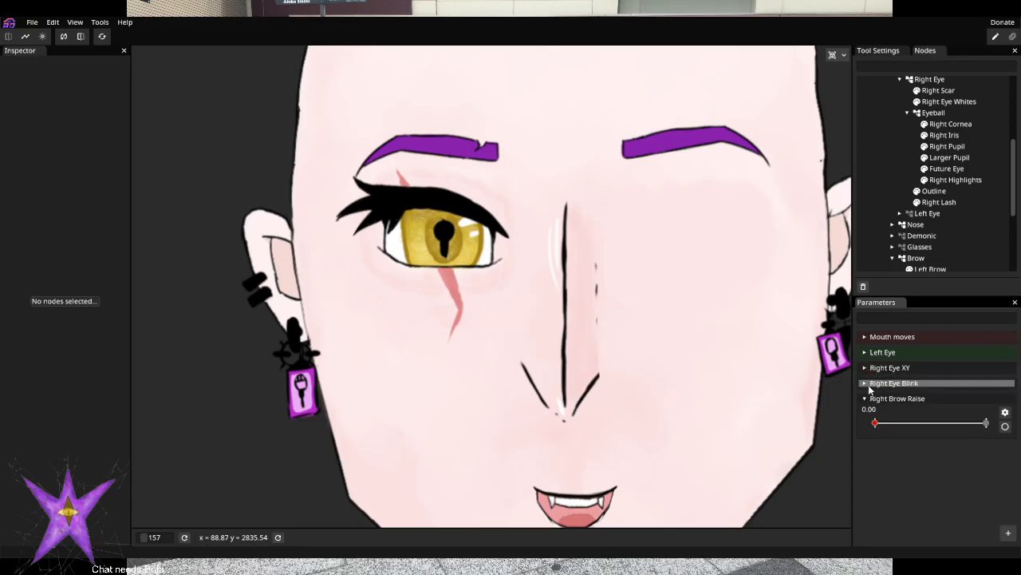
Start editing Right Brow Raise, select the Left Brow part, and move the parameter to 1.00
{"action": "left_click", "coordinate": [1005, 426]}
{"action": "scroll", "coordinate": [929, 136], "scroll_direction": "up", "scroll_amount": 2}
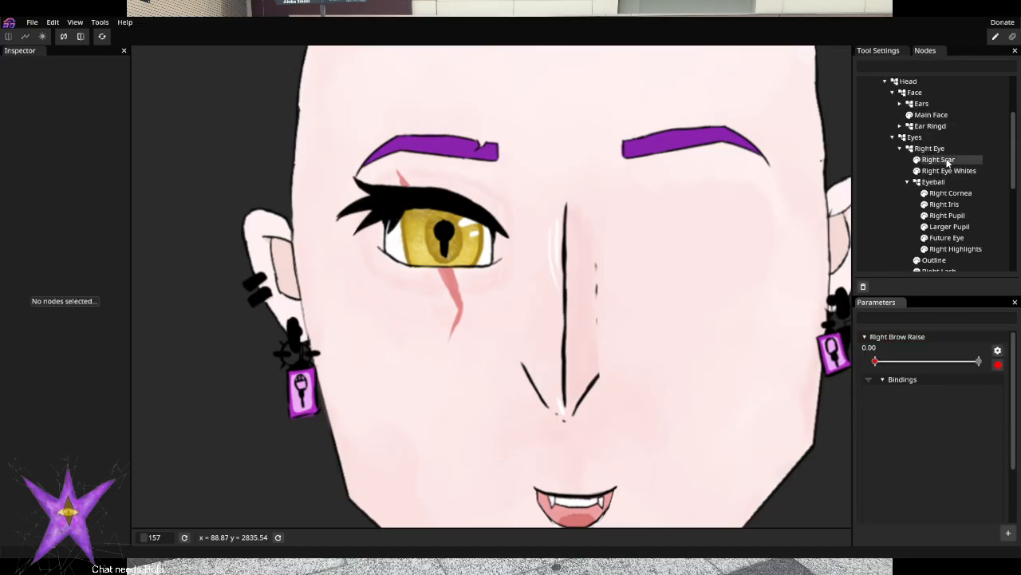
{"action": "left_click", "coordinate": [907, 182]}
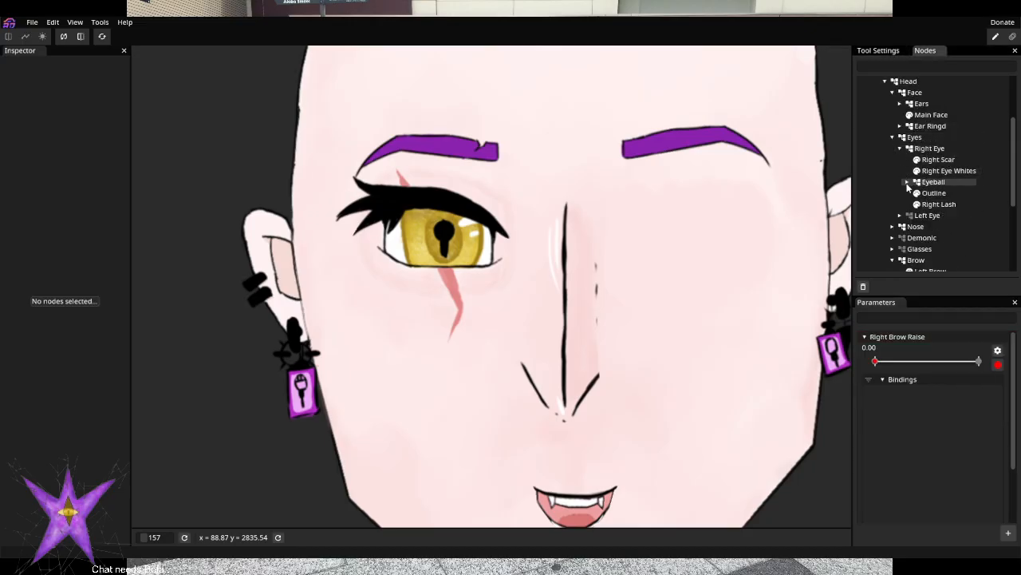
{"action": "scroll", "coordinate": [909, 238], "scroll_direction": "down", "scroll_amount": 2}
{"action": "left_click", "coordinate": [927, 237]}
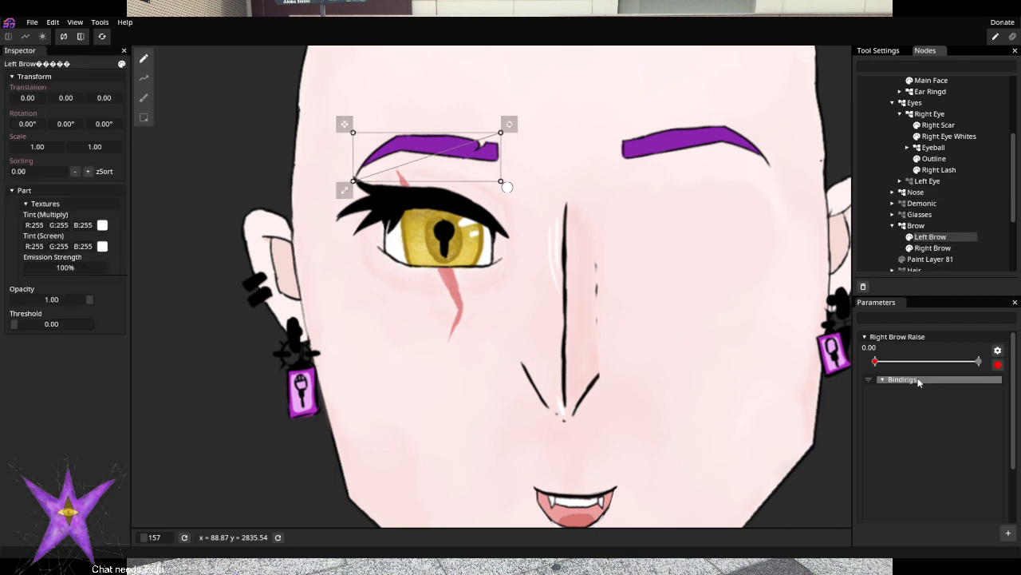
{"action": "left_click_drag", "start_coordinate": [901, 363], "coordinate": [976, 363]}
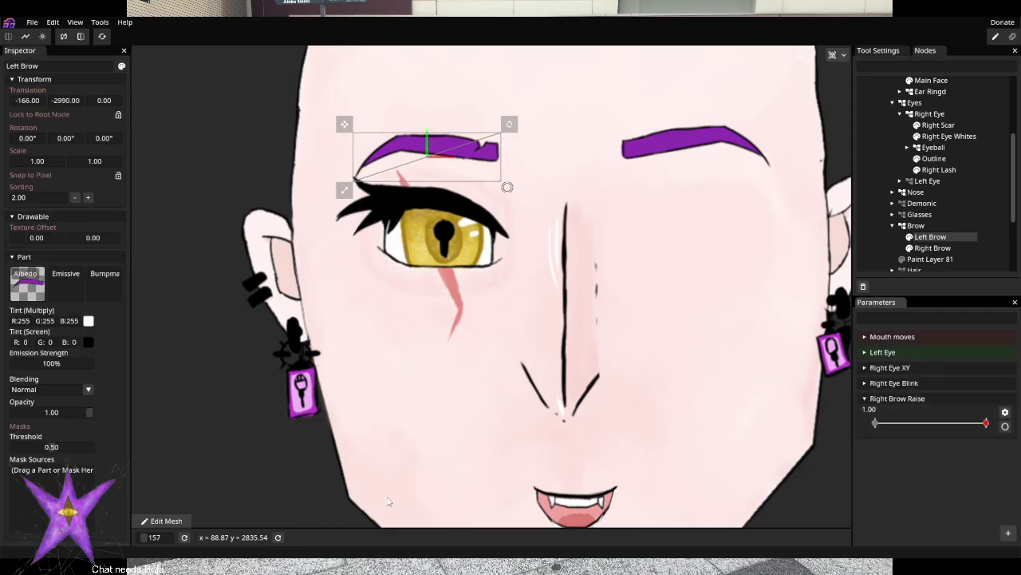
Auto-generate a mesh for Left Brow and extend its lower inner corner and outer tip vertices beyond the artwork
{"action": "left_click", "coordinate": [182, 523]}
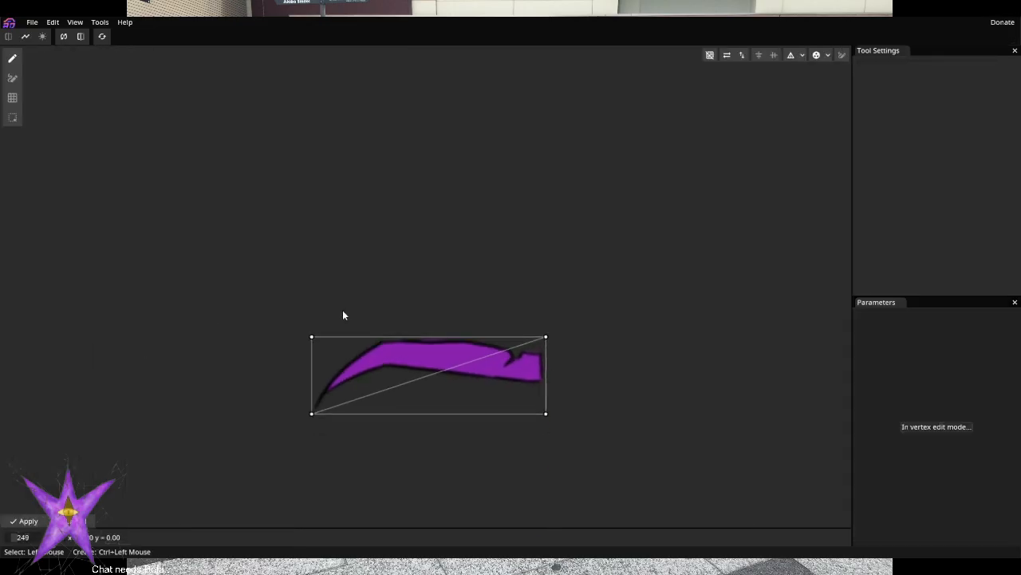
{"action": "left_click", "coordinate": [816, 56]}
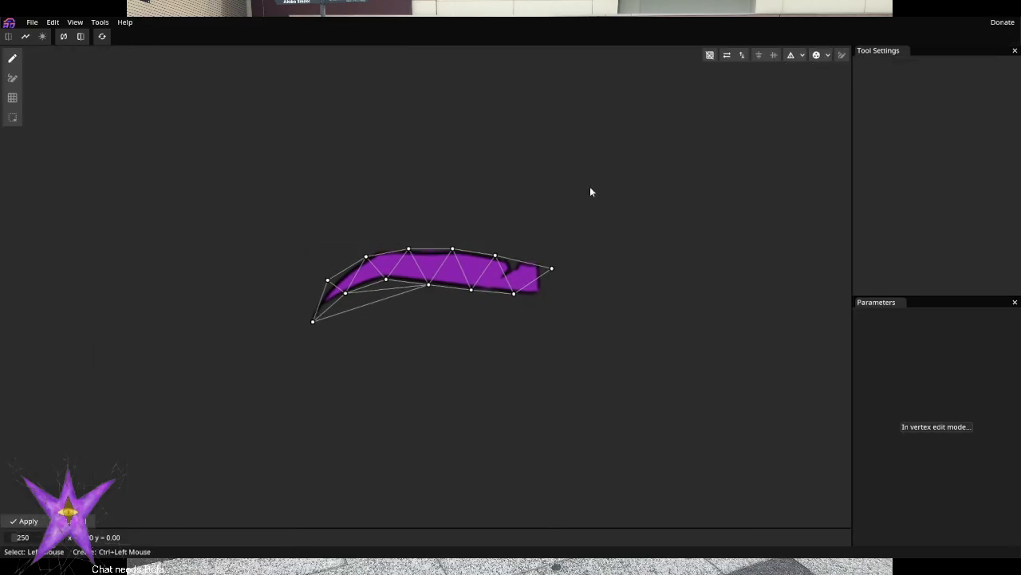
{"action": "scroll", "coordinate": [530, 261], "scroll_direction": "up", "scroll_amount": 1}
{"action": "left_click_drag", "start_coordinate": [506, 343], "coordinate": [554, 340]}
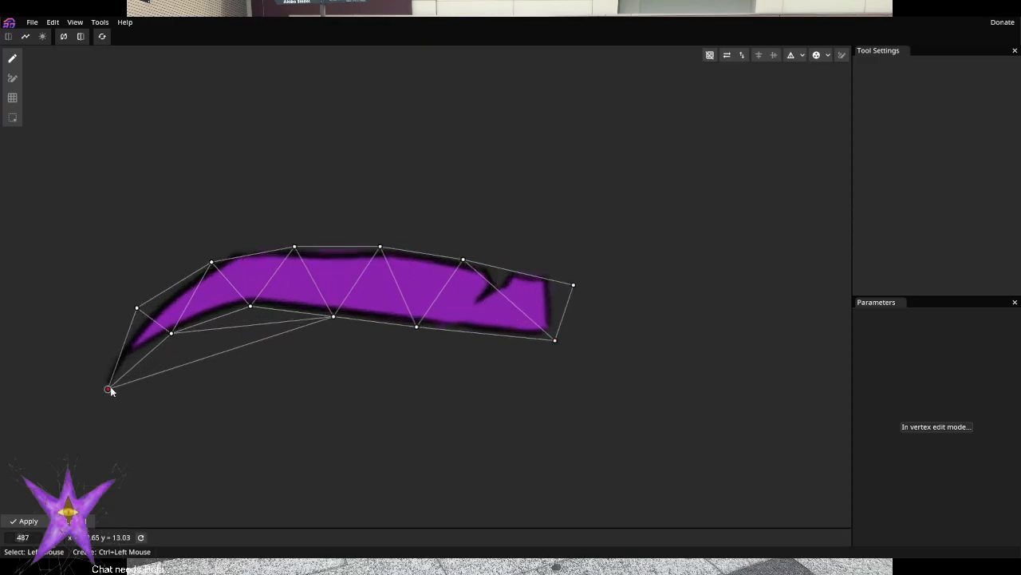
{"action": "left_click_drag", "start_coordinate": [109, 388], "coordinate": [95, 394]}
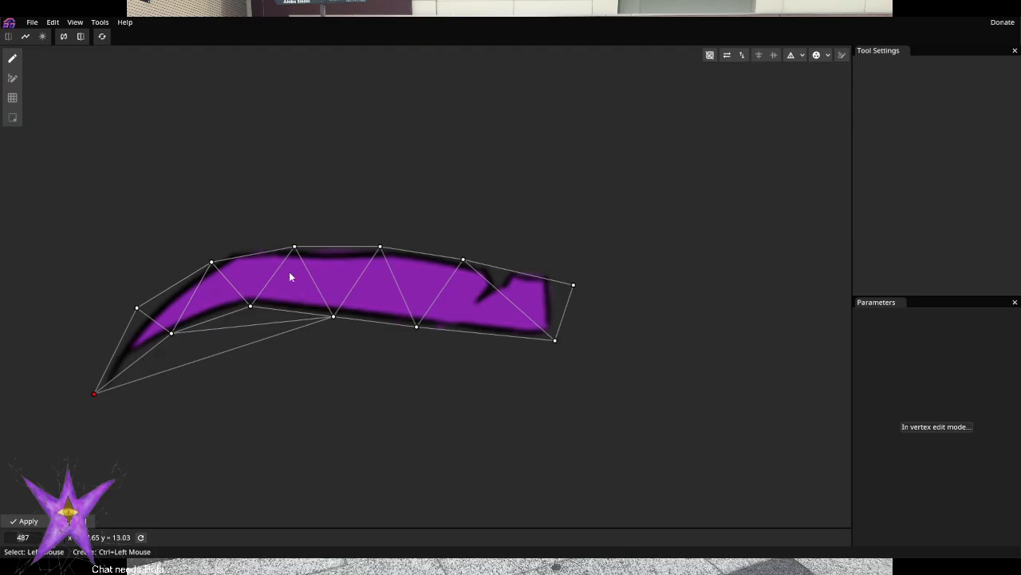
Move the upper-edge, inner-tip and lower-edge vertices of the Left Brow mesh outside the artwork and apply the mesh
{"action": "left_click_drag", "start_coordinate": [210, 262], "coordinate": [211, 247]}
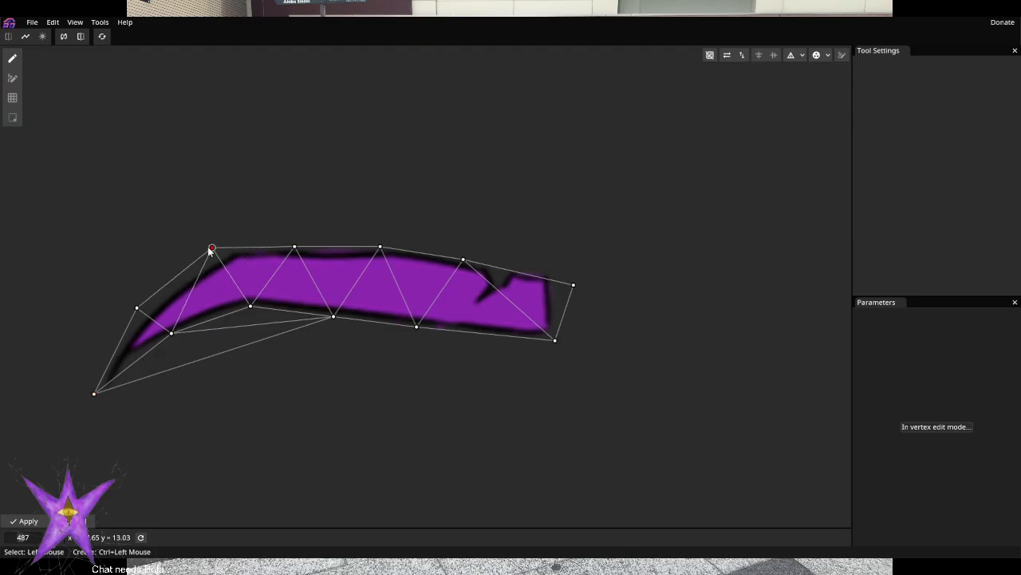
{"action": "left_click_drag", "start_coordinate": [461, 260], "coordinate": [465, 254]}
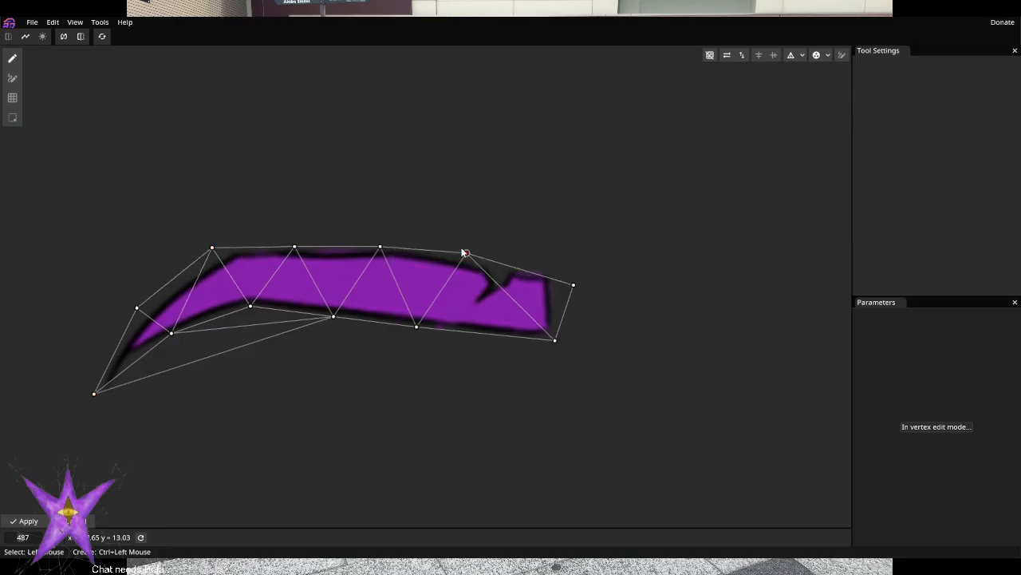
{"action": "left_click_drag", "start_coordinate": [571, 281], "coordinate": [571, 277]}
{"action": "left_click_drag", "start_coordinate": [417, 326], "coordinate": [417, 329]}
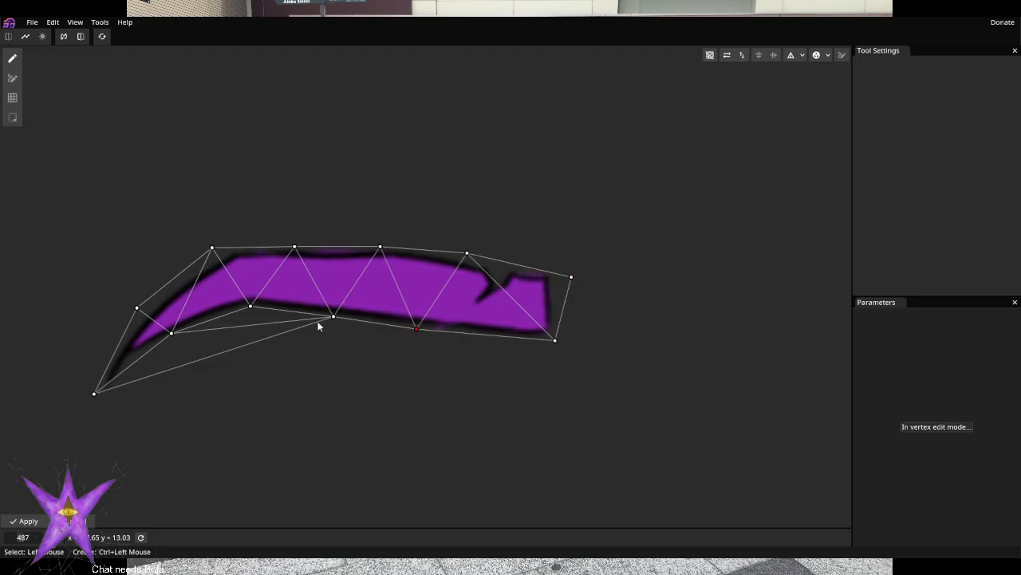
{"action": "left_click_drag", "start_coordinate": [332, 318], "coordinate": [330, 323]}
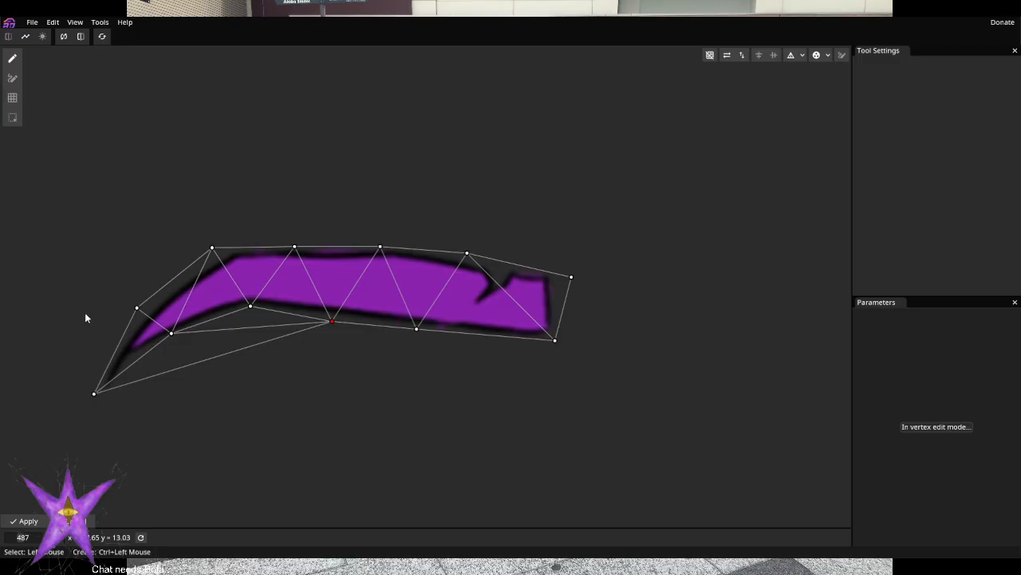
{"action": "left_click", "coordinate": [26, 520]}
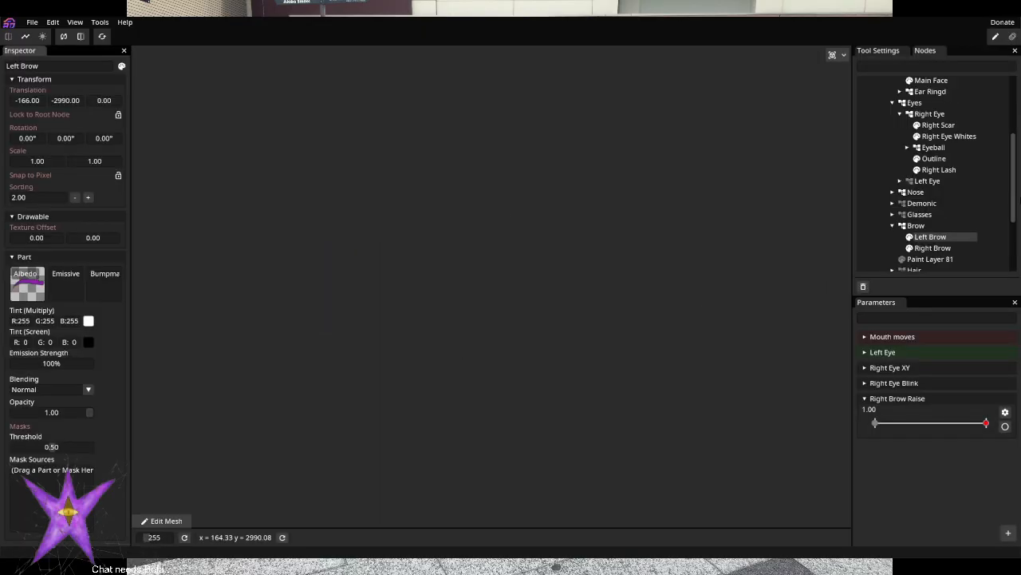
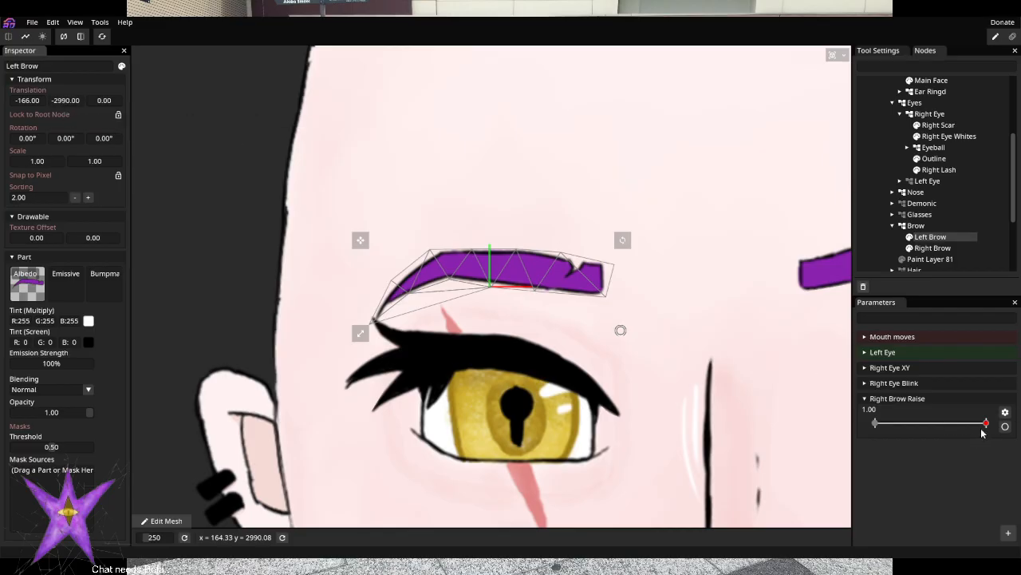
Key Left Brow's Y translation at -28.00 for Right Brow Raise 1.00, stop editing, and return the parameter to 0.00
{"action": "left_click", "coordinate": [1006, 426]}
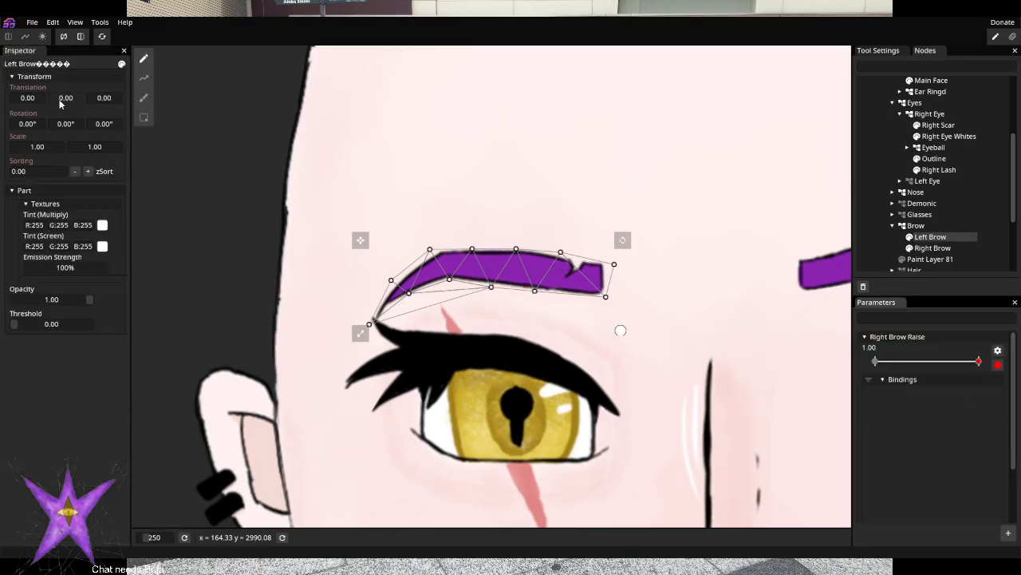
{"action": "mouse_move", "coordinate": [60, 103]}
{"action": "left_mouse_down"}
{"action": "mouse_move", "coordinate": [89, 100]}
{"action": "mouse_move", "coordinate": [35, 100]}
{"action": "mouse_move", "coordinate": [44, 109]}
{"action": "left_mouse_up"}
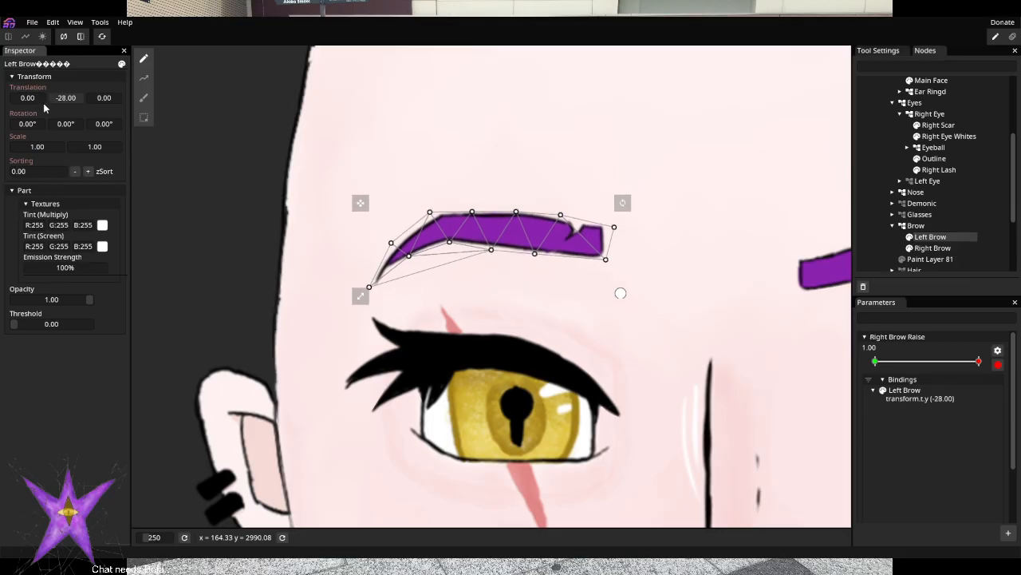
{"action": "left_click", "coordinate": [997, 364]}
{"action": "left_click_drag", "start_coordinate": [982, 424], "coordinate": [828, 437]}
{"action": "scroll", "coordinate": [647, 387], "scroll_direction": "down", "scroll_amount": 5}
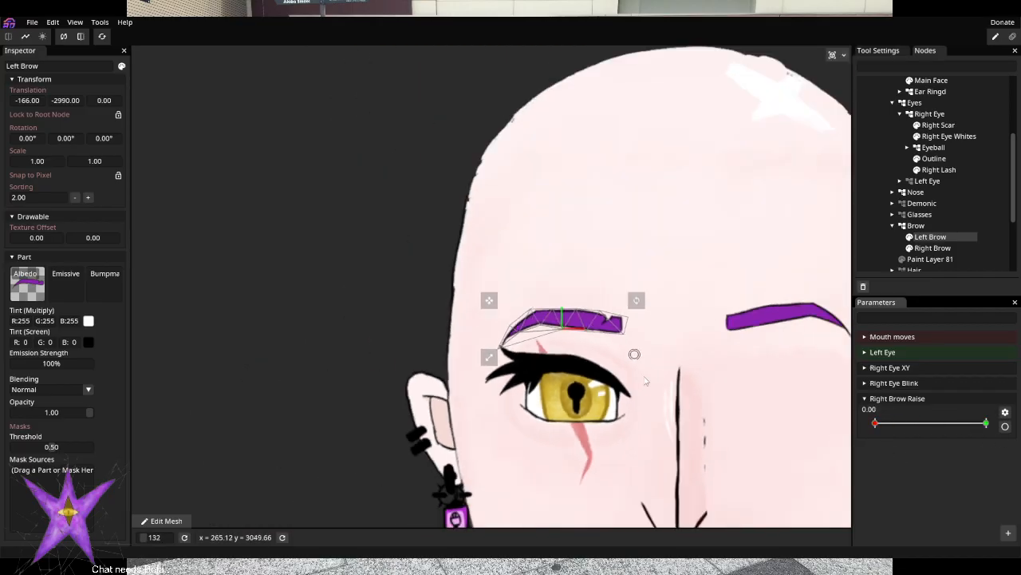
Expand the Left Eye parameter group, compare Left Brow Raise with Right Brow Raise, and return both parameters to 0.00
{"action": "left_click", "coordinate": [882, 353]}
{"action": "scroll", "coordinate": [962, 447], "scroll_direction": "down", "scroll_amount": 2}
{"action": "left_click_drag", "start_coordinate": [973, 437], "coordinate": [778, 433]}
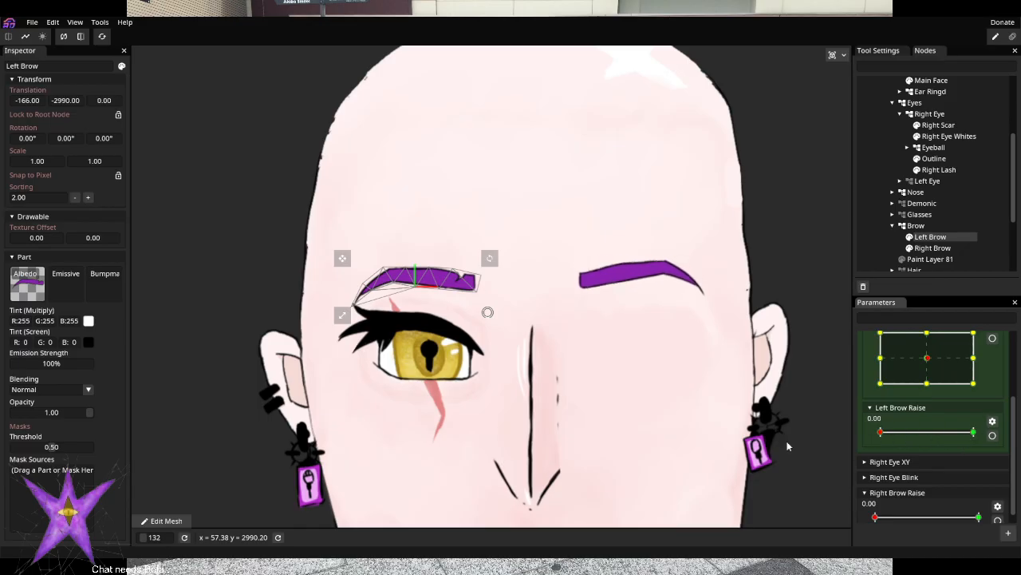
{"action": "left_click_drag", "start_coordinate": [877, 517], "coordinate": [980, 518]}
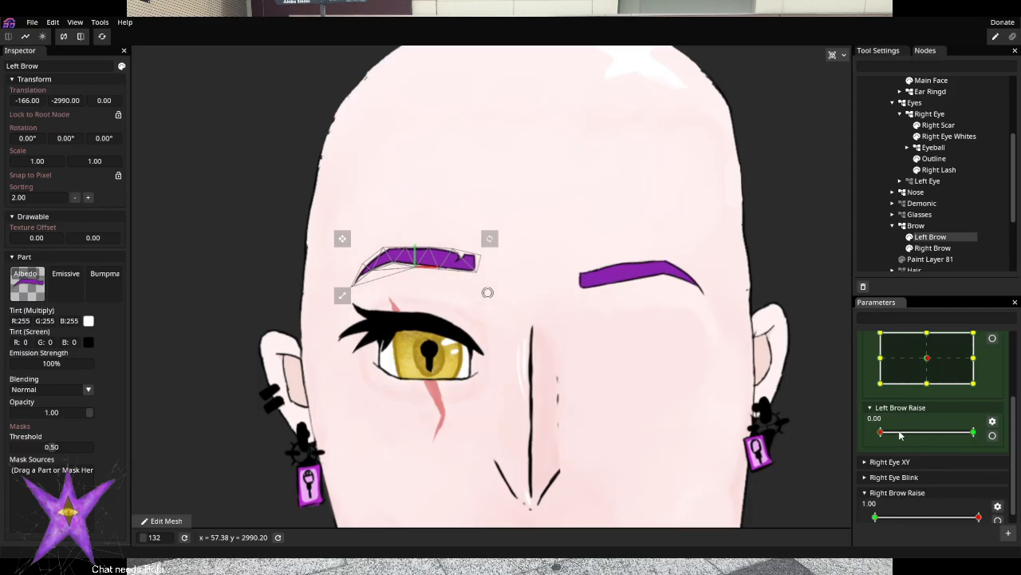
{"action": "left_click_drag", "start_coordinate": [900, 435], "coordinate": [715, 438]}
{"action": "left_click_drag", "start_coordinate": [978, 517], "coordinate": [742, 517]}
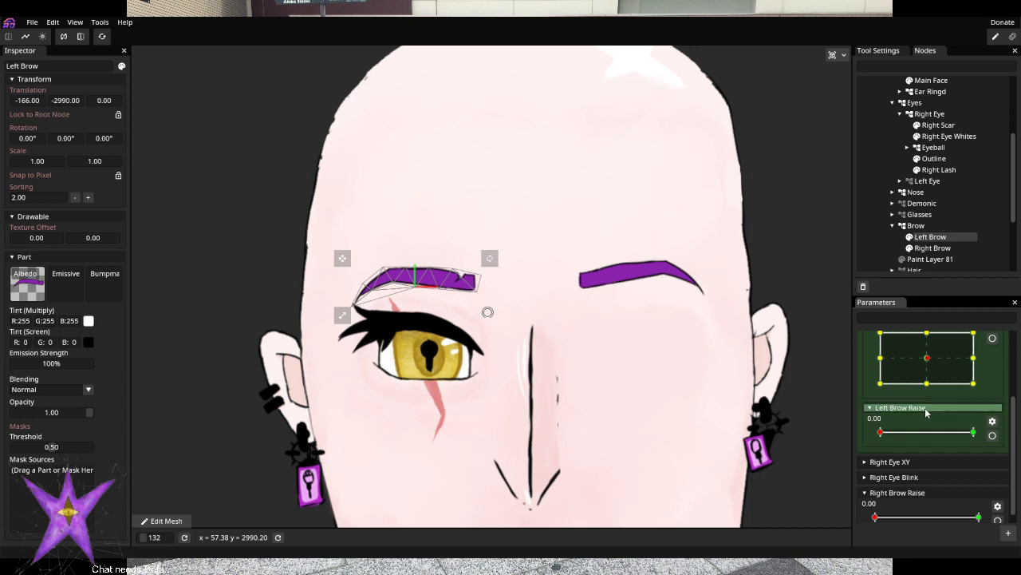
{"action": "scroll", "coordinate": [943, 429], "scroll_direction": "up", "scroll_amount": 1}
{"action": "scroll", "coordinate": [942, 428], "scroll_direction": "up", "scroll_amount": 3}
{"action": "scroll", "coordinate": [918, 447], "scroll_direction": "down", "scroll_amount": 2}
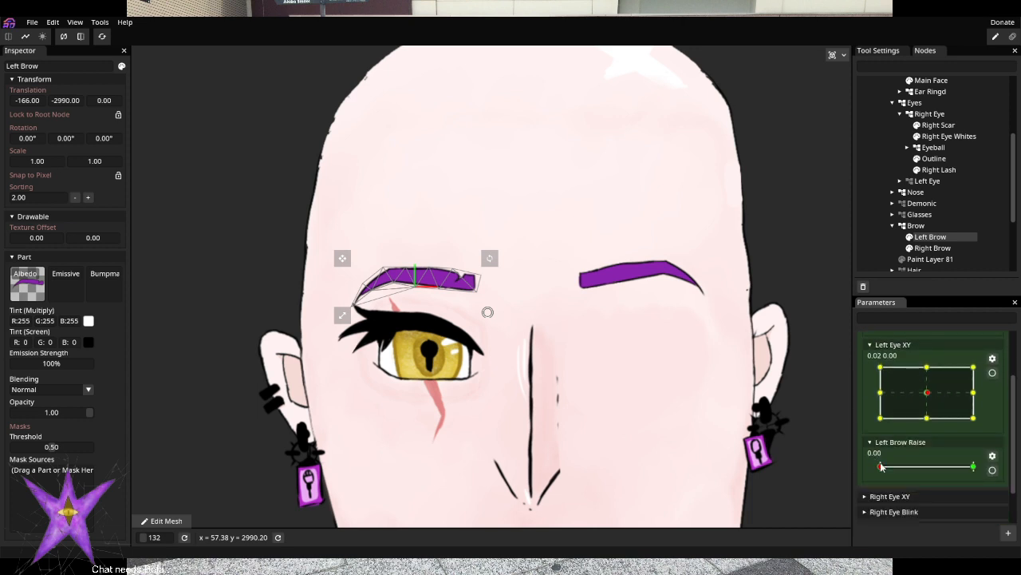
{"action": "mouse_move", "coordinate": [890, 467]}
{"action": "left_mouse_down"}
{"action": "mouse_move", "coordinate": [898, 468]}
{"action": "mouse_move", "coordinate": [877, 467]}
{"action": "left_mouse_up"}
{"action": "scroll", "coordinate": [1007, 381], "scroll_direction": "up", "scroll_amount": 3}
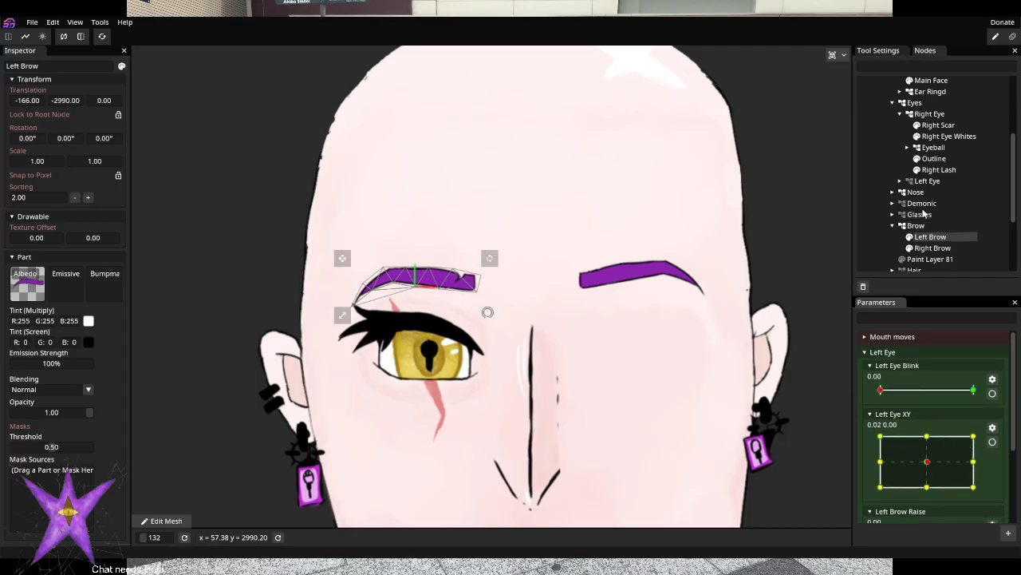
Collapse the Brow and Right Eye nodes in the node tree and make the Left Eye node visible
{"action": "left_click", "coordinate": [892, 226]}
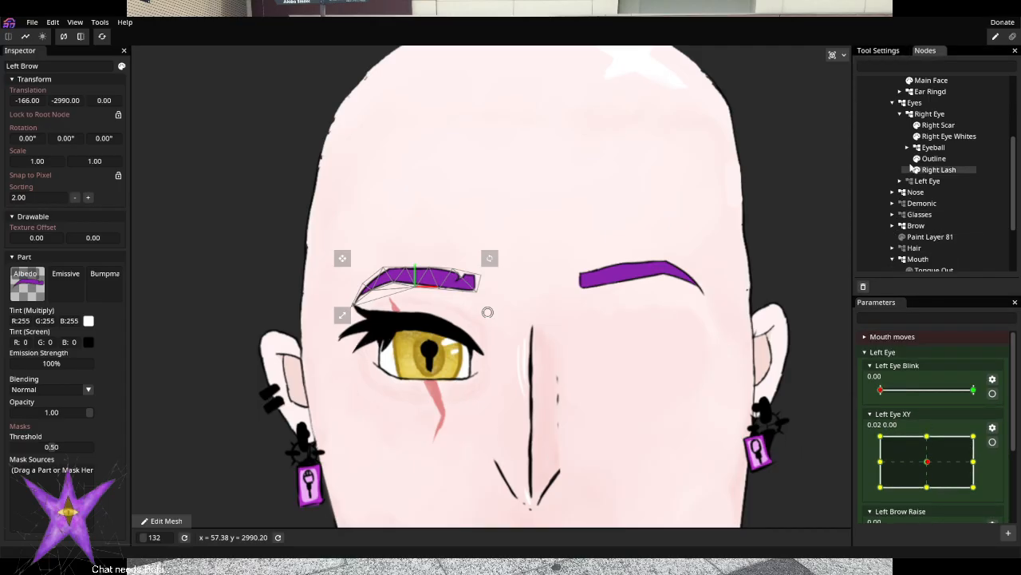
{"action": "left_click", "coordinate": [899, 114]}
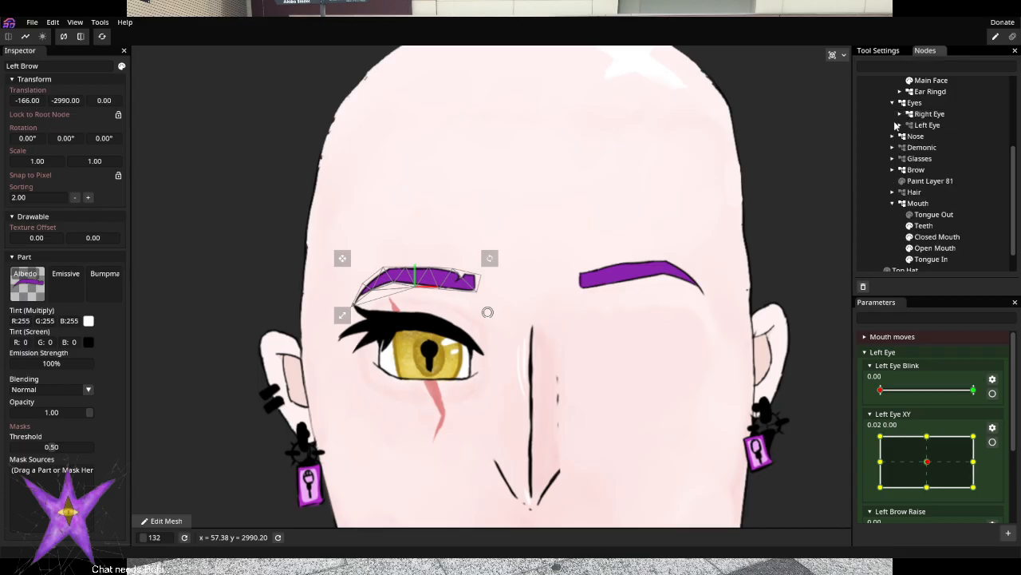
{"action": "left_click", "coordinate": [908, 127]}
Preview both eyes looking outward with Left Eye XY at 1.00, 0.00 and Right Eye XY at -1.00, 0.00
{"action": "left_click_drag", "start_coordinate": [942, 468], "coordinate": [989, 471]}
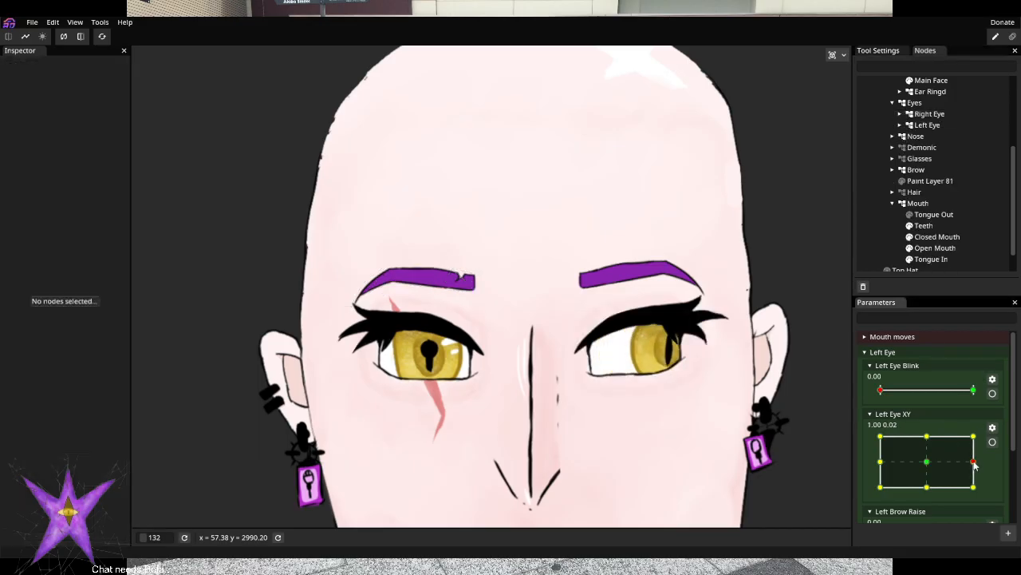
{"action": "scroll", "coordinate": [1016, 484], "scroll_direction": "down", "scroll_amount": 1}
{"action": "scroll", "coordinate": [1016, 484], "scroll_direction": "down", "scroll_amount": 1}
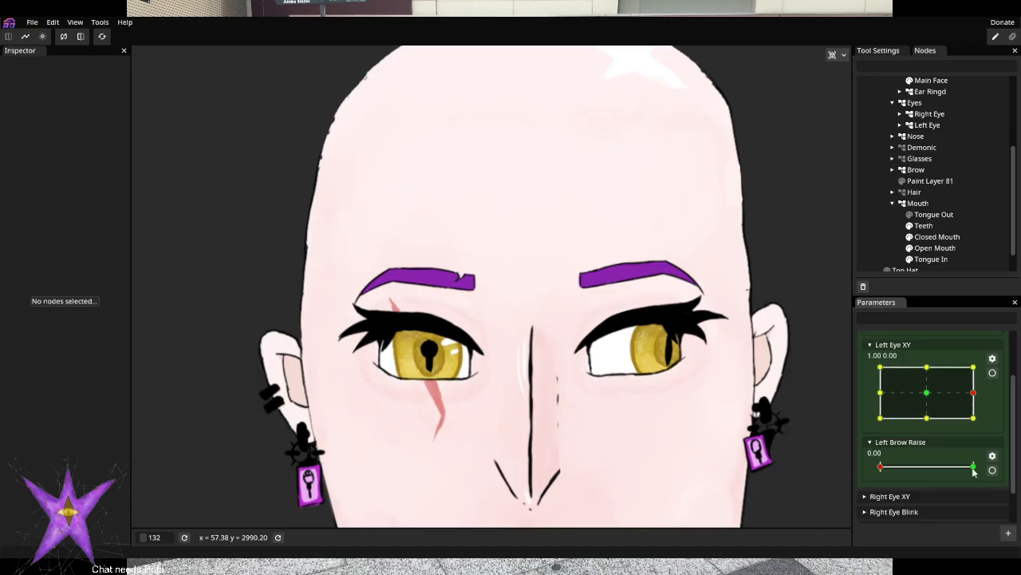
{"action": "scroll", "coordinate": [921, 469], "scroll_direction": "down", "scroll_amount": 2}
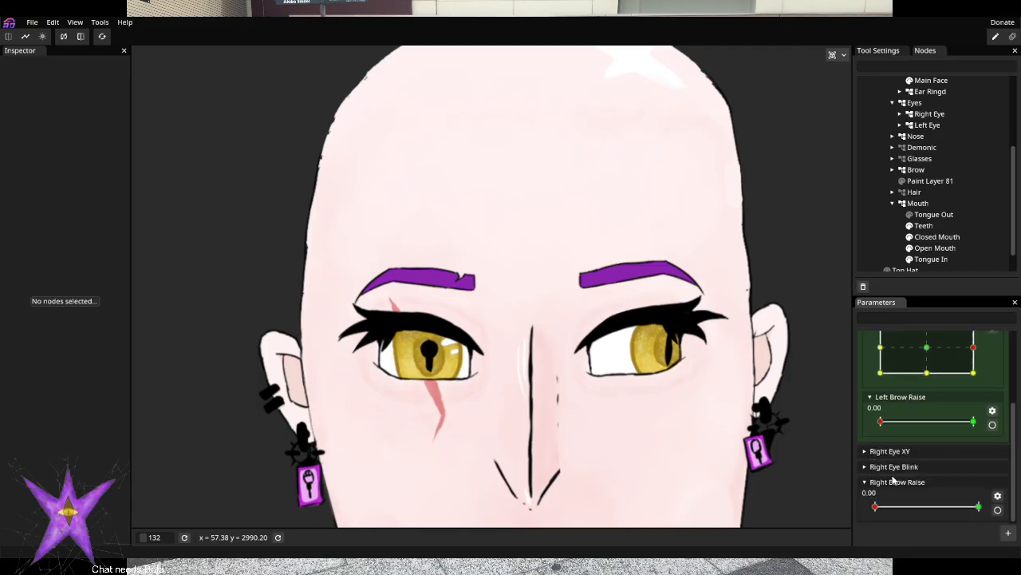
{"action": "scroll", "coordinate": [874, 483], "scroll_direction": "up", "scroll_amount": 1}
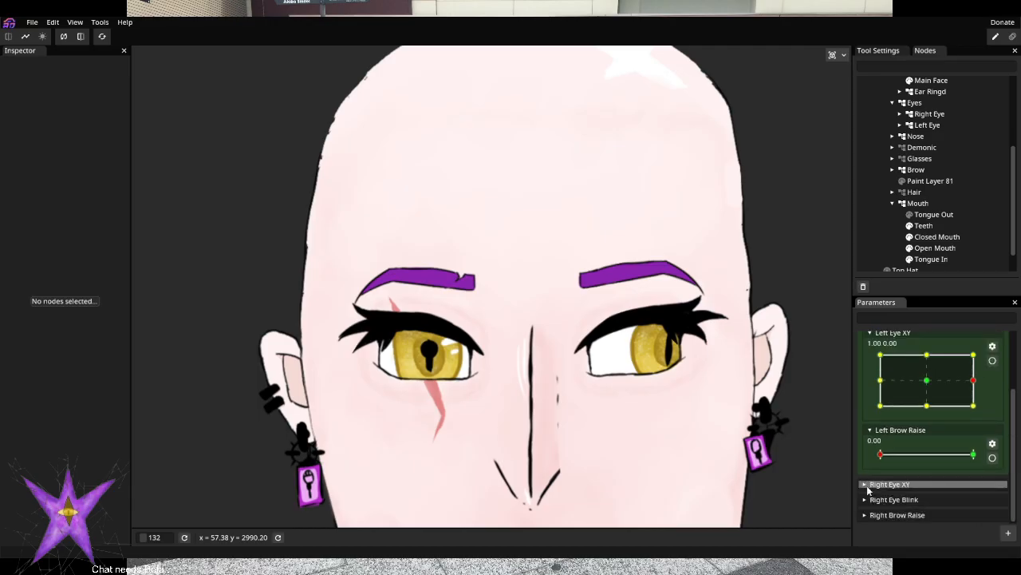
{"action": "left_click", "coordinate": [869, 485]}
{"action": "scroll", "coordinate": [926, 486], "scroll_direction": "down", "scroll_amount": 1}
{"action": "left_click_drag", "start_coordinate": [926, 497], "coordinate": [811, 496]}
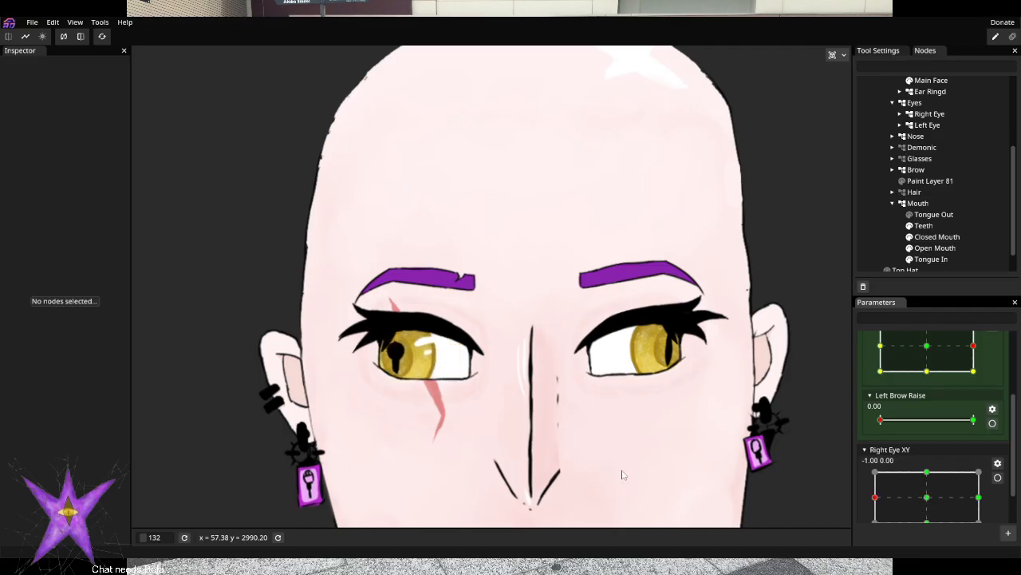
{"action": "left_click_drag", "start_coordinate": [557, 404], "coordinate": [546, 313]}
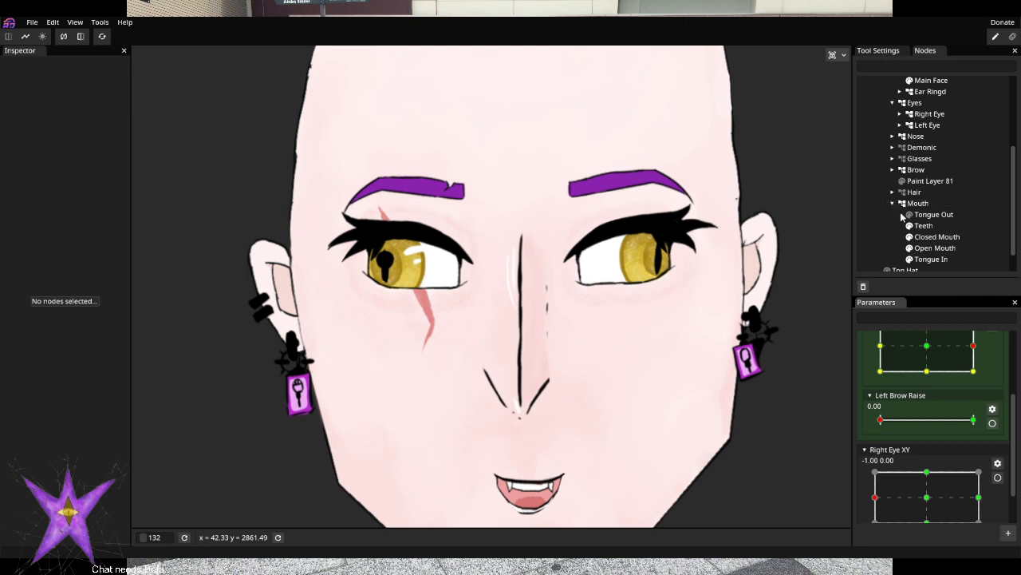
Collapse the Left Eye group and Right Eye XY, and combine Right Eye Blink with Right Eye XY into a new parameter group
{"action": "scroll", "coordinate": [972, 429], "scroll_direction": "up", "scroll_amount": 2}
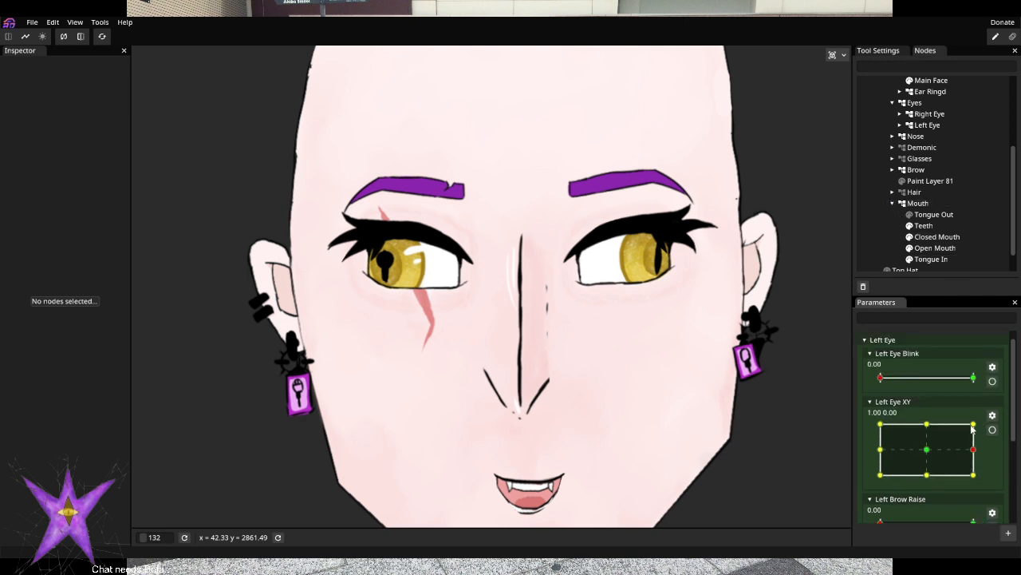
{"action": "left_click", "coordinate": [868, 341]}
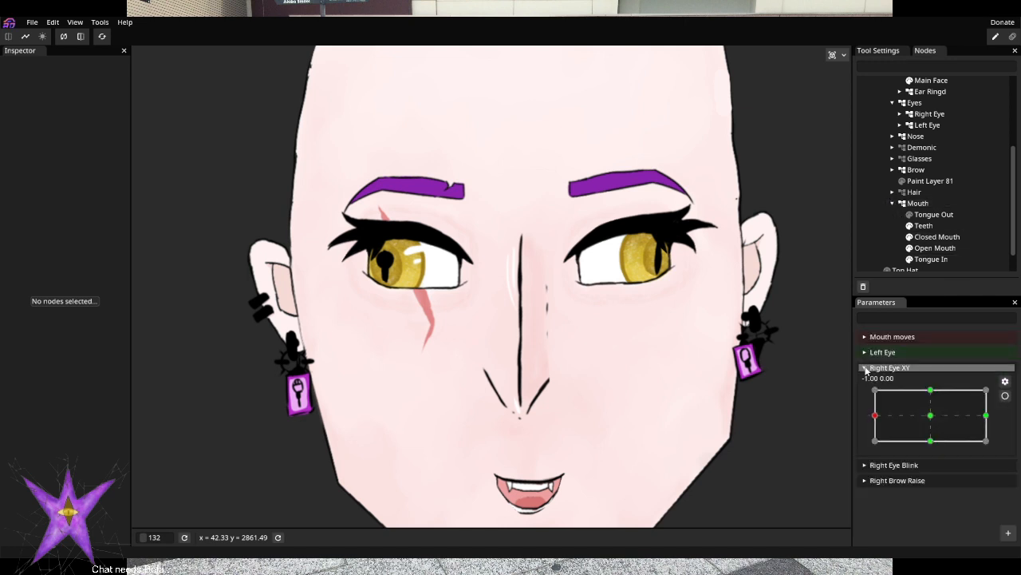
{"action": "left_click", "coordinate": [865, 369]}
{"action": "left_click", "coordinate": [1008, 532]}
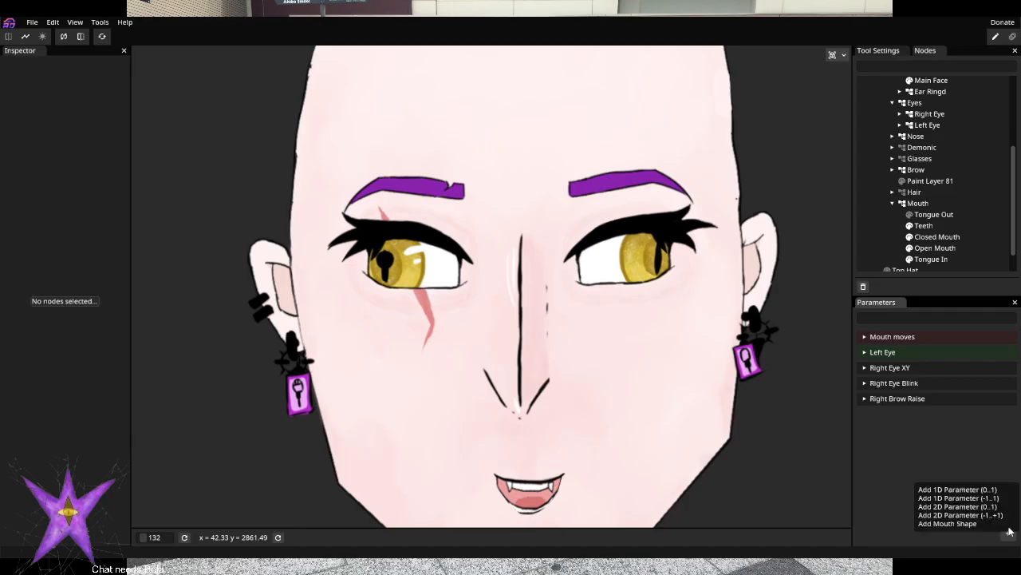
{"action": "left_click", "coordinate": [940, 466]}
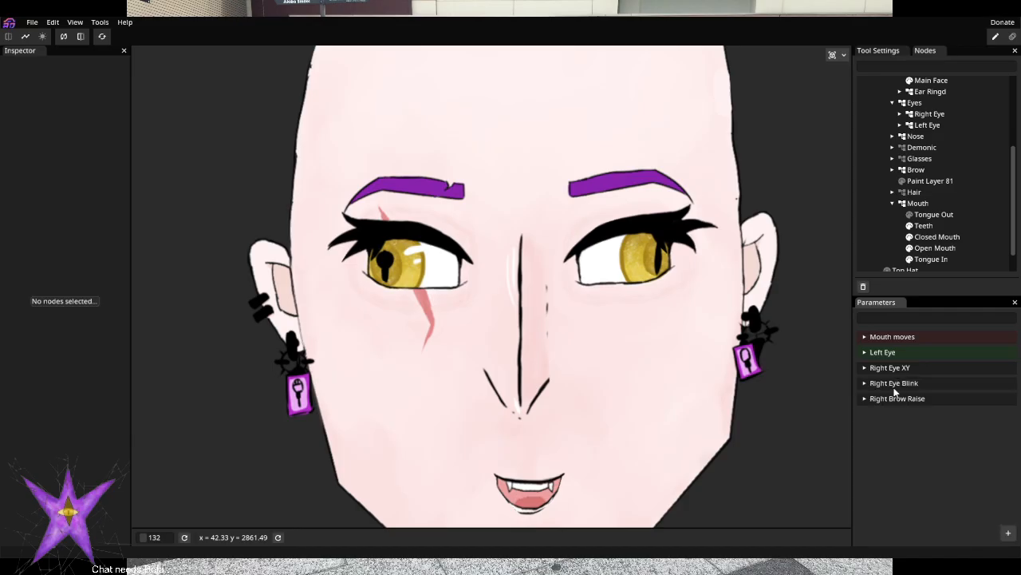
{"action": "mouse_move", "coordinate": [899, 390]}
{"action": "left_mouse_down"}
{"action": "mouse_move", "coordinate": [912, 373]}
{"action": "mouse_move", "coordinate": [909, 381]}
{"action": "left_mouse_up"}
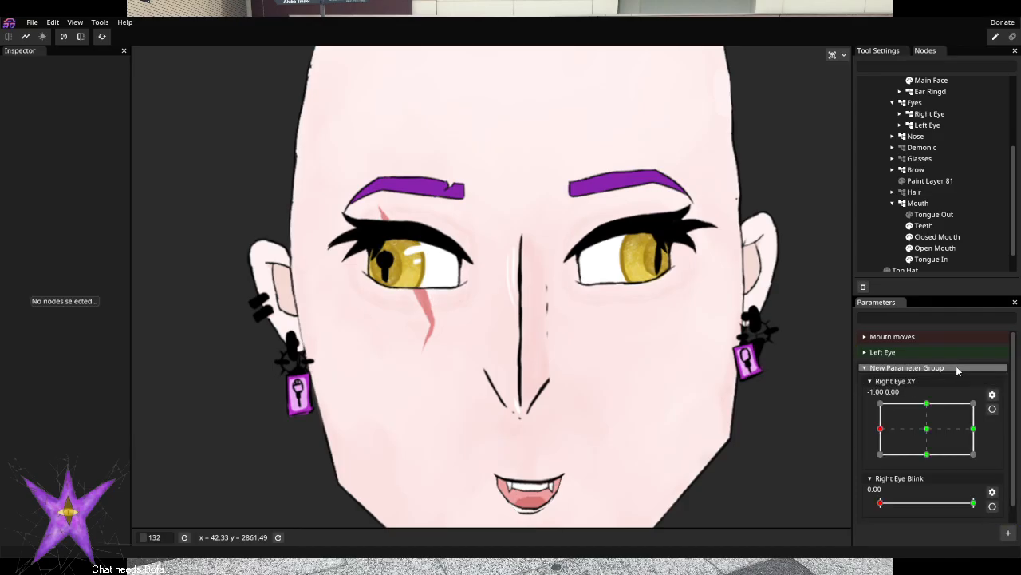
Rename the new parameter group as Right Eye
{"action": "right_click", "coordinate": [952, 368]}
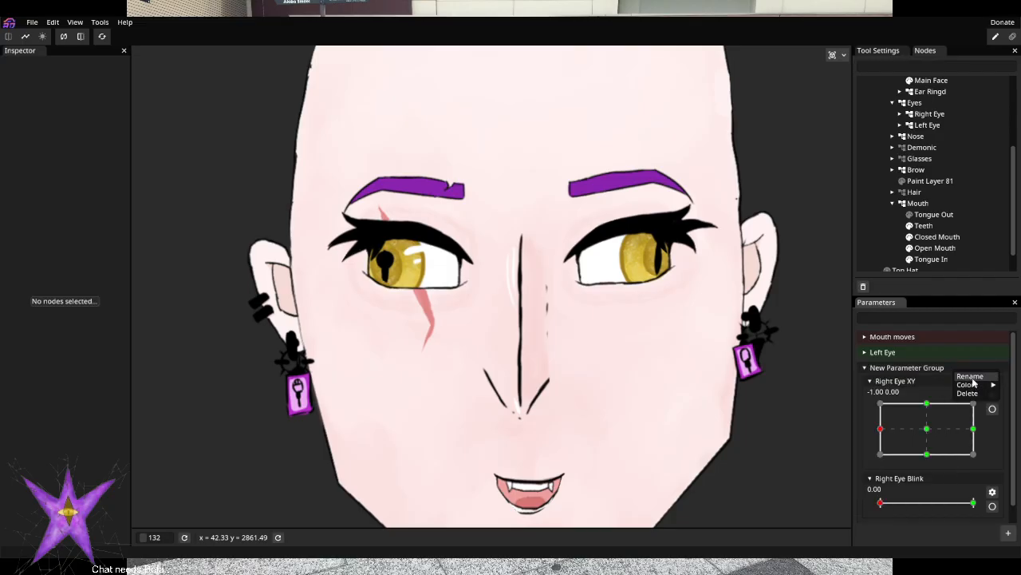
{"action": "left_click", "coordinate": [965, 375]}
{"action": "left_click_drag", "start_coordinate": [123, 81], "coordinate": [10, 85]}
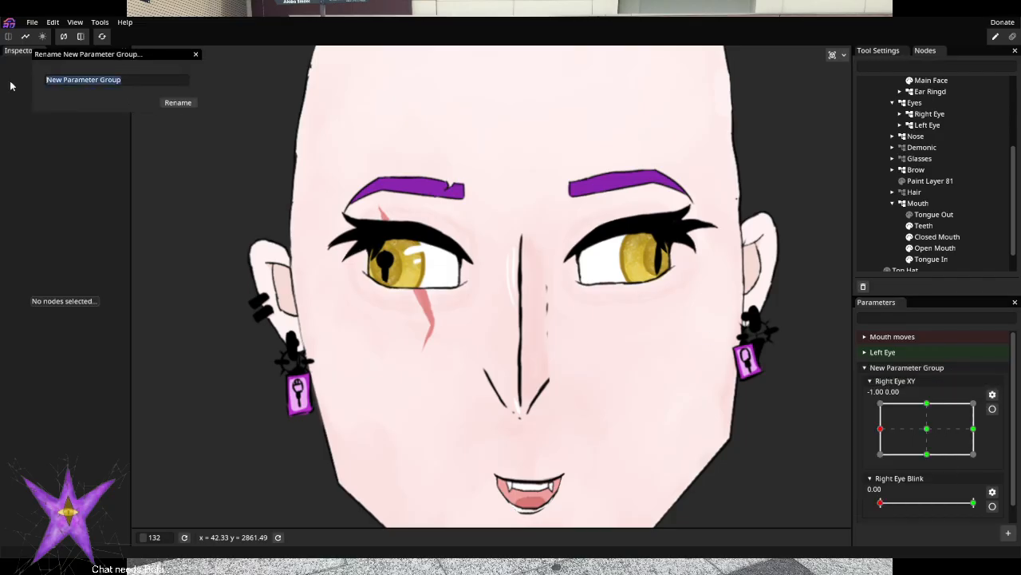
{"action": "type", "text": "Right Eye"}
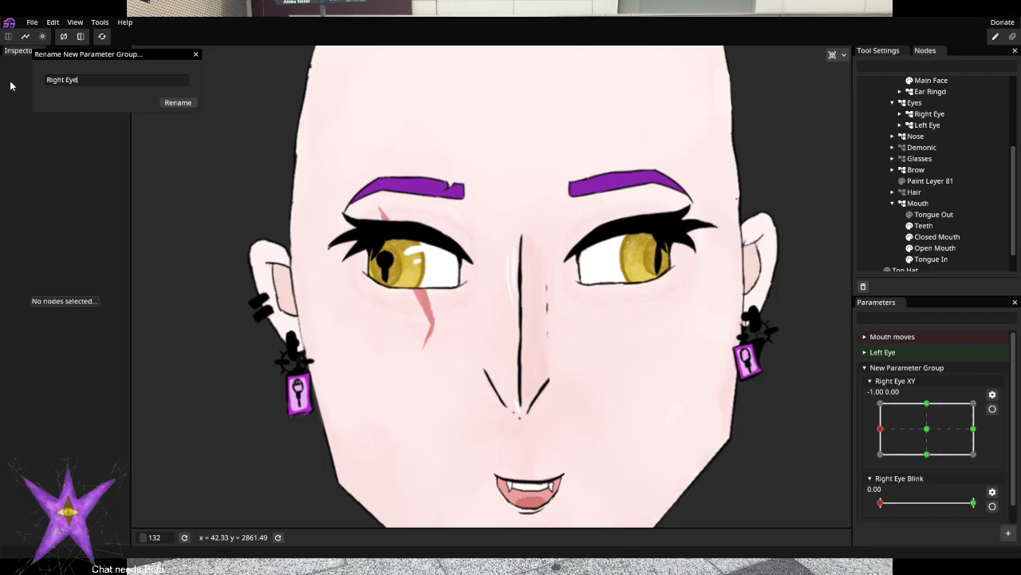
{"action": "left_click", "coordinate": [178, 102]}
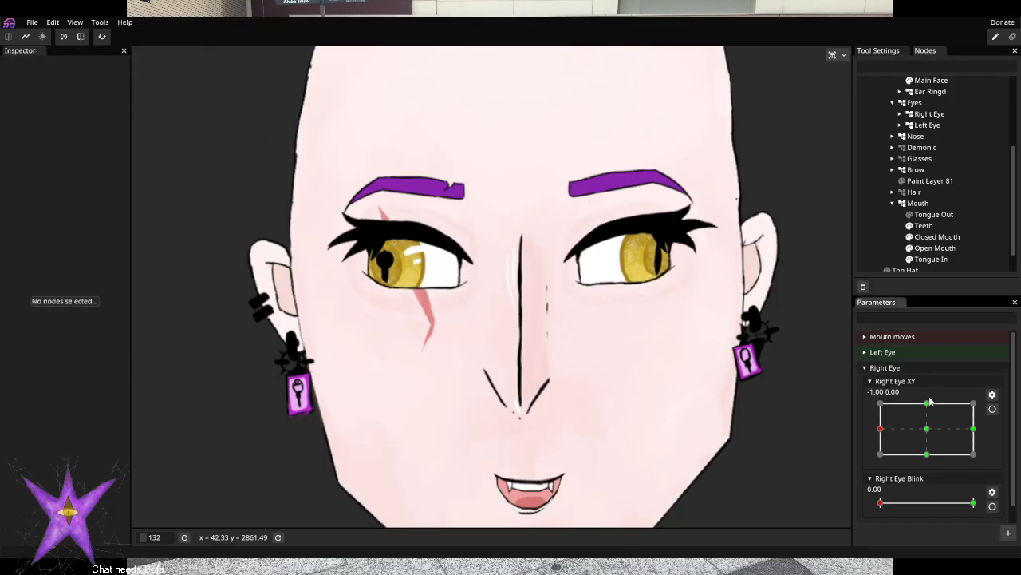
Colour the Right Eye parameter group green and adjust it to a slightly brighter custom shade
{"action": "right_click", "coordinate": [908, 369]}
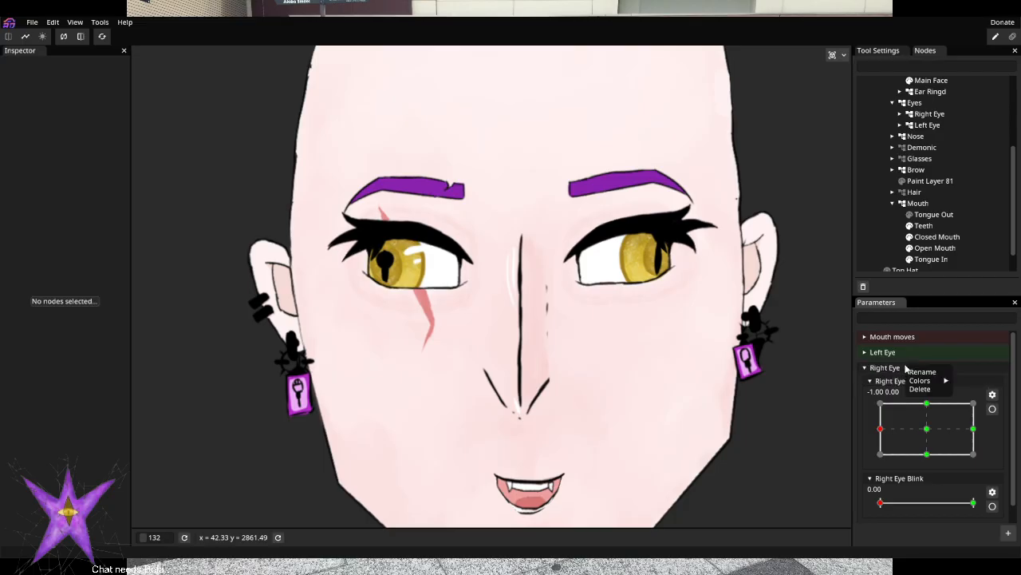
{"action": "mouse_move", "coordinate": [920, 382]}
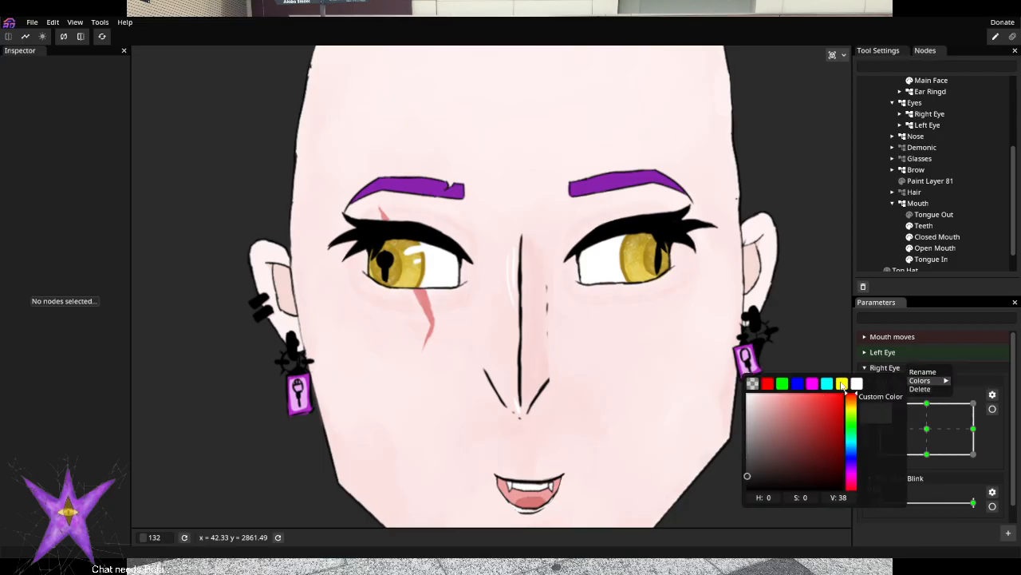
{"action": "left_click", "coordinate": [783, 384]}
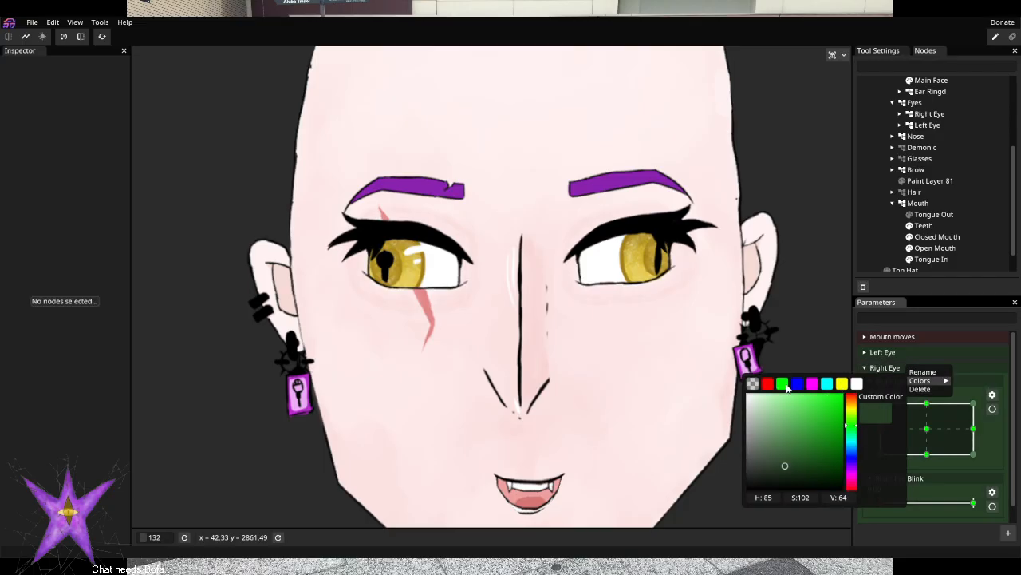
{"action": "left_click_drag", "start_coordinate": [786, 461], "coordinate": [786, 458]}
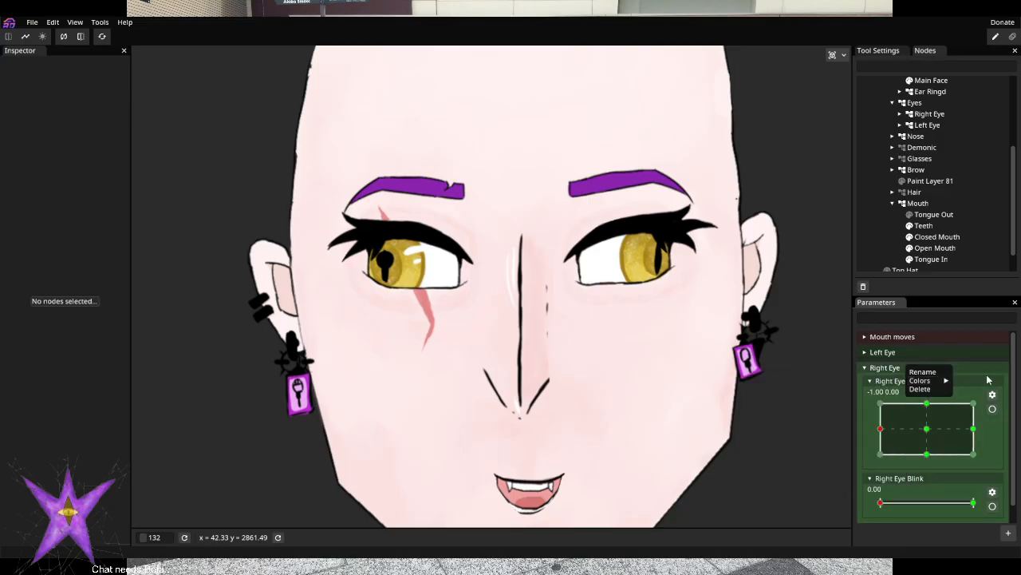
Shift the Right Eye parameter group's custom colour to a more yellowish green
{"action": "mouse_move", "coordinate": [926, 381]}
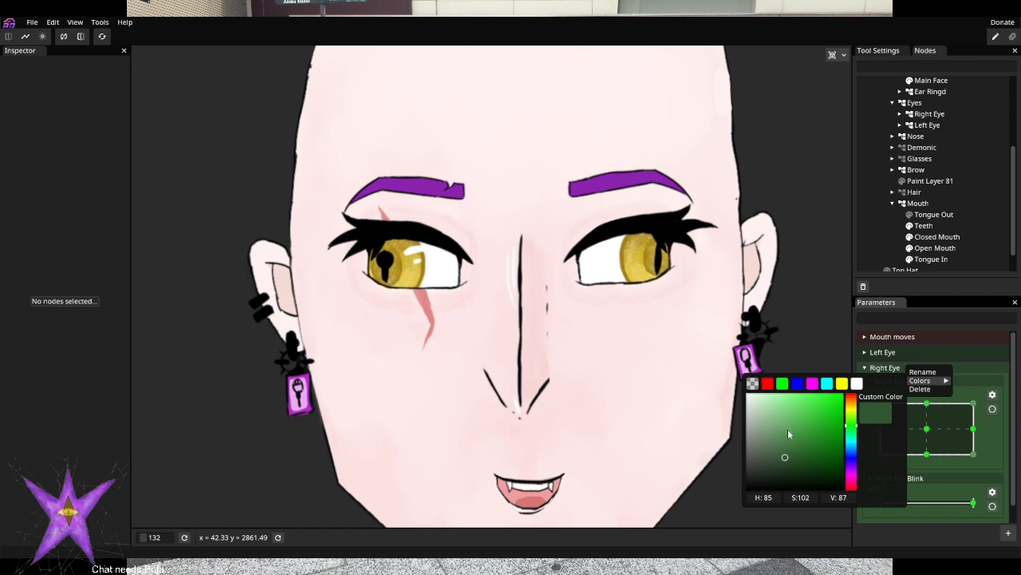
{"action": "mouse_move", "coordinate": [792, 458]}
{"action": "left_mouse_down"}
{"action": "mouse_move", "coordinate": [800, 458]}
{"action": "mouse_move", "coordinate": [791, 460]}
{"action": "left_mouse_up"}
{"action": "left_click_drag", "start_coordinate": [853, 426], "coordinate": [851, 418]}
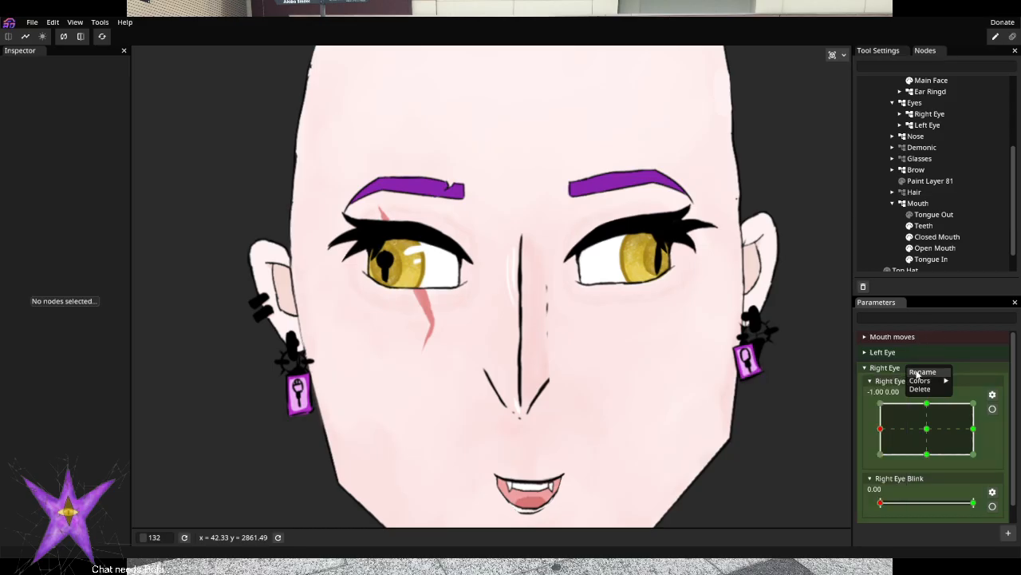
{"action": "left_click", "coordinate": [861, 321]}
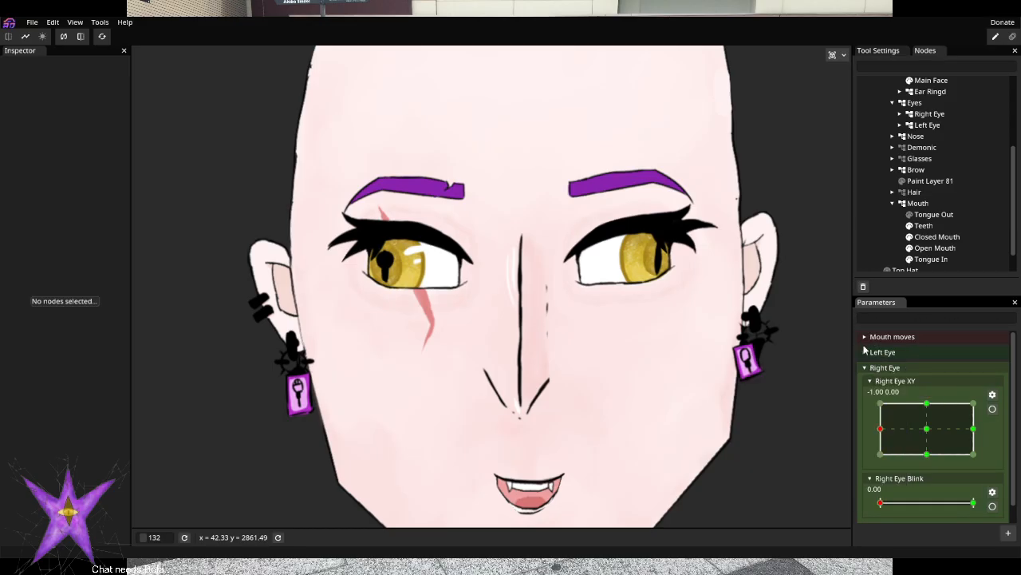
Move the Right Brow Raise parameter into the Right Eye group and collapse the group
{"action": "scroll", "coordinate": [928, 419], "scroll_direction": "down", "scroll_amount": 1}
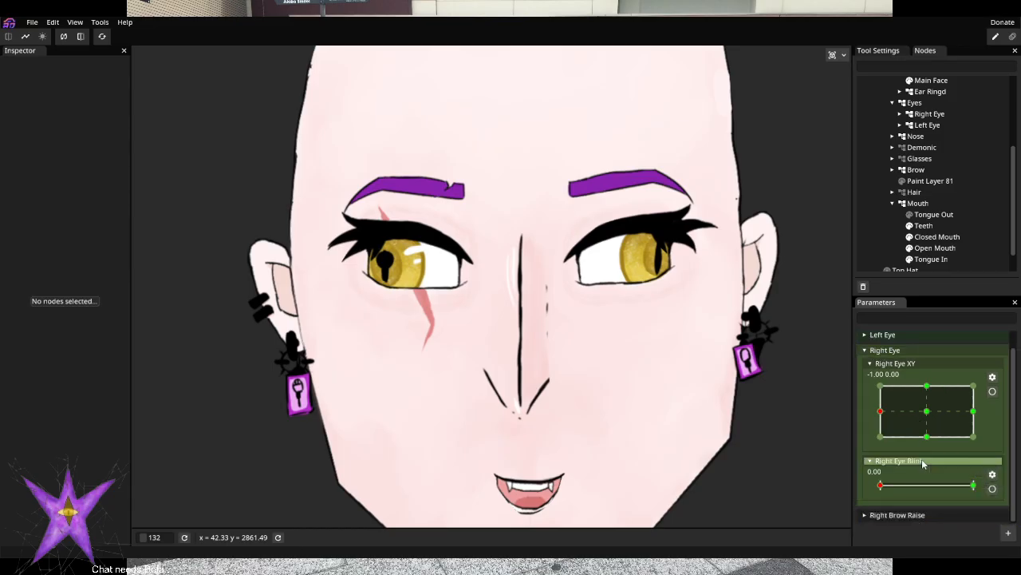
{"action": "left_click_drag", "start_coordinate": [906, 514], "coordinate": [922, 351]}
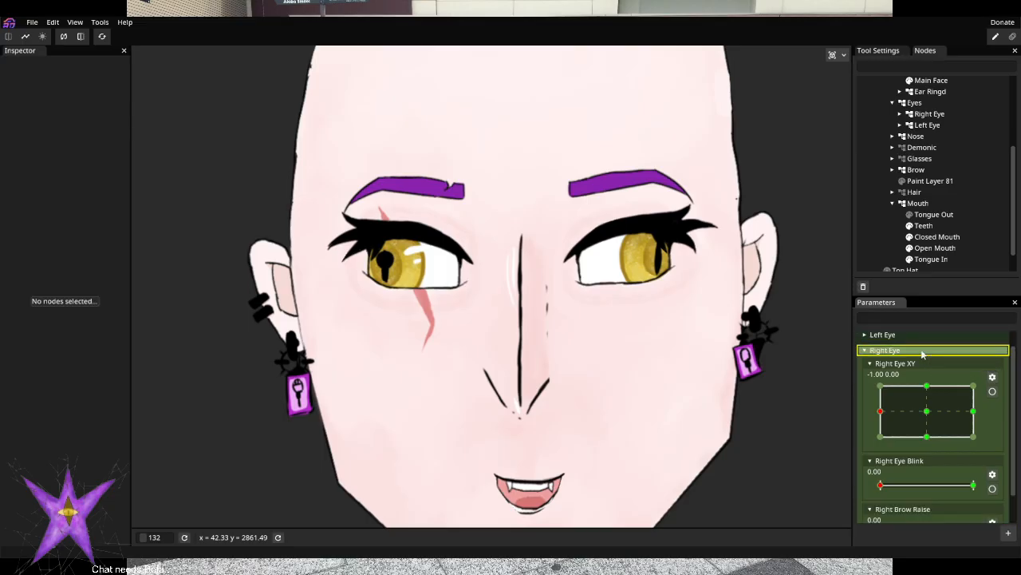
{"action": "left_click", "coordinate": [866, 351]}
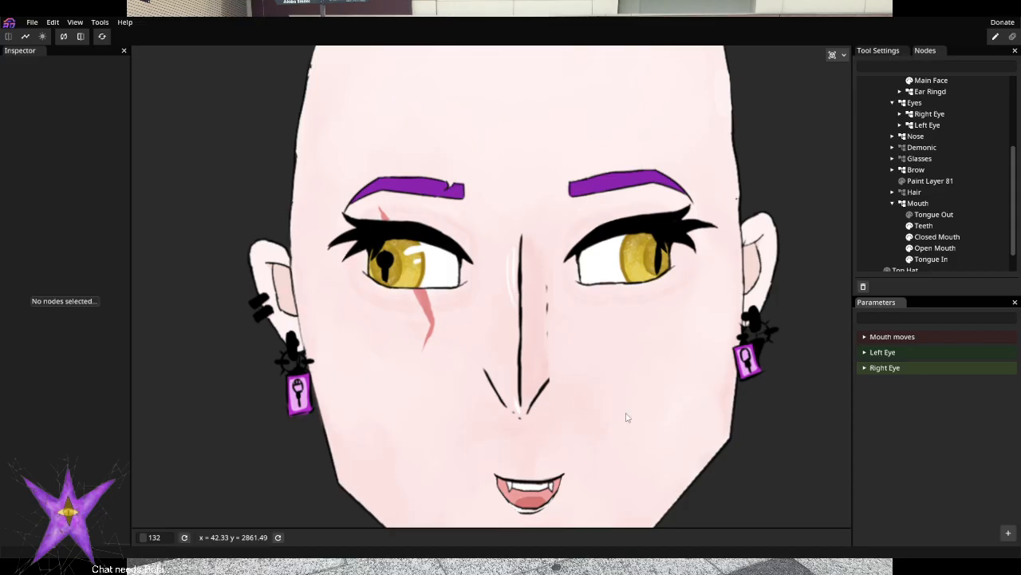
{"action": "left_click", "coordinate": [867, 352]}
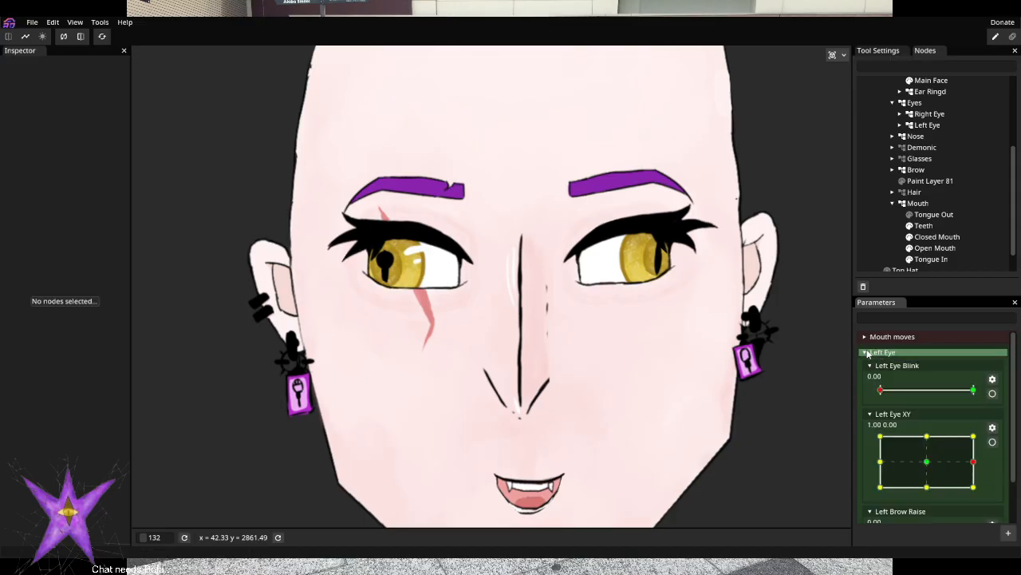
{"action": "left_click", "coordinate": [870, 352]}
{"action": "left_click", "coordinate": [866, 367]}
{"action": "scroll", "coordinate": [888, 437], "scroll_direction": "up", "scroll_amount": 2}
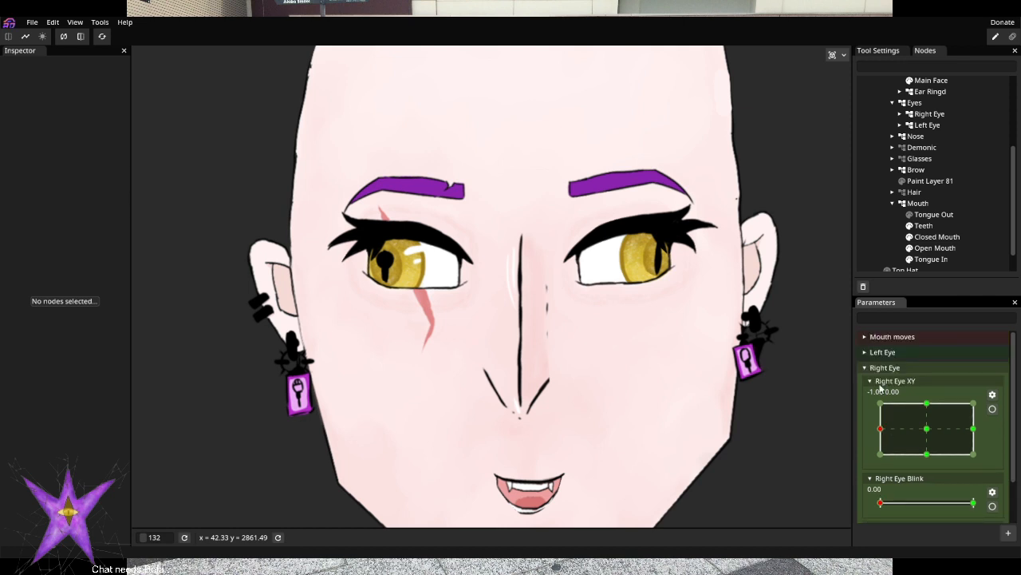
{"action": "left_click", "coordinate": [866, 368]}
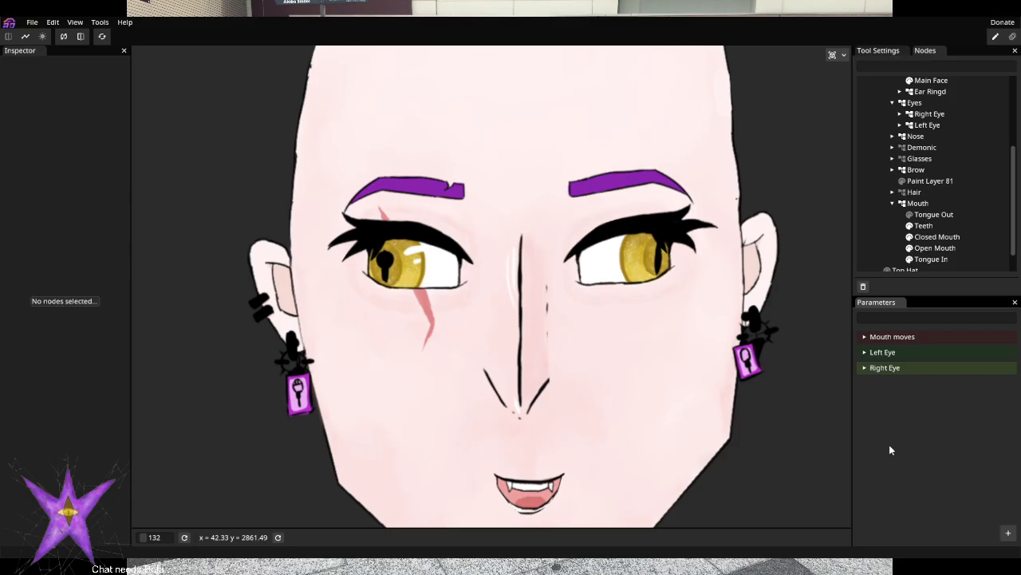
{"action": "left_click", "coordinate": [885, 368]}
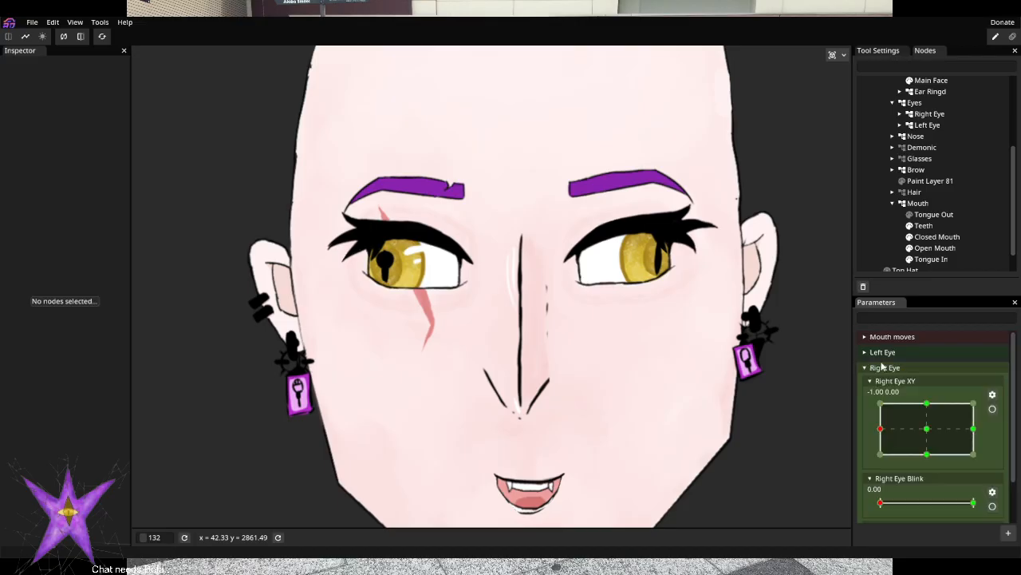
{"action": "left_click", "coordinate": [866, 368]}
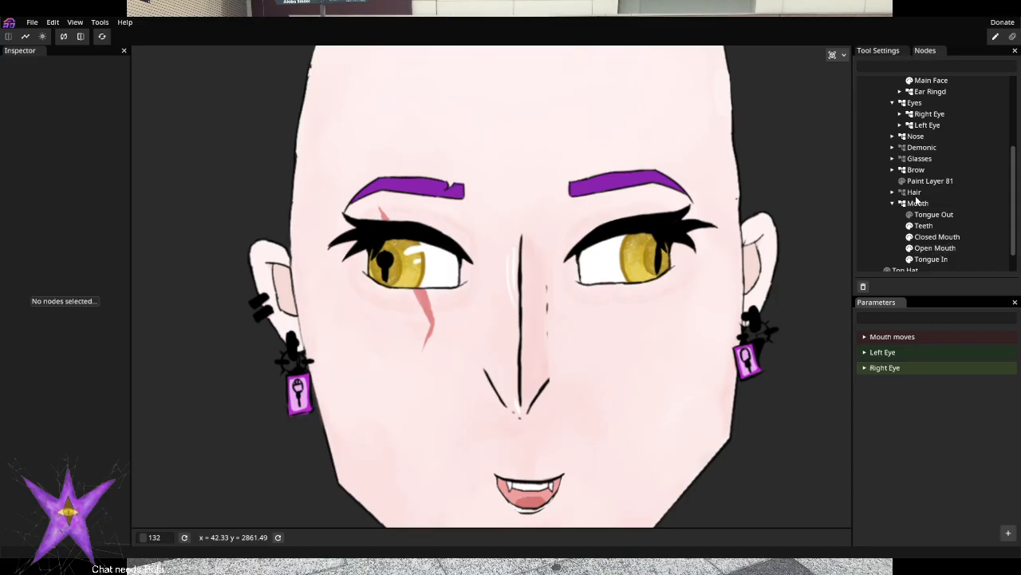
Show and select the Tongue Out part, and preview it with Mouth Yap at 1.00
{"action": "left_click", "coordinate": [910, 215]}
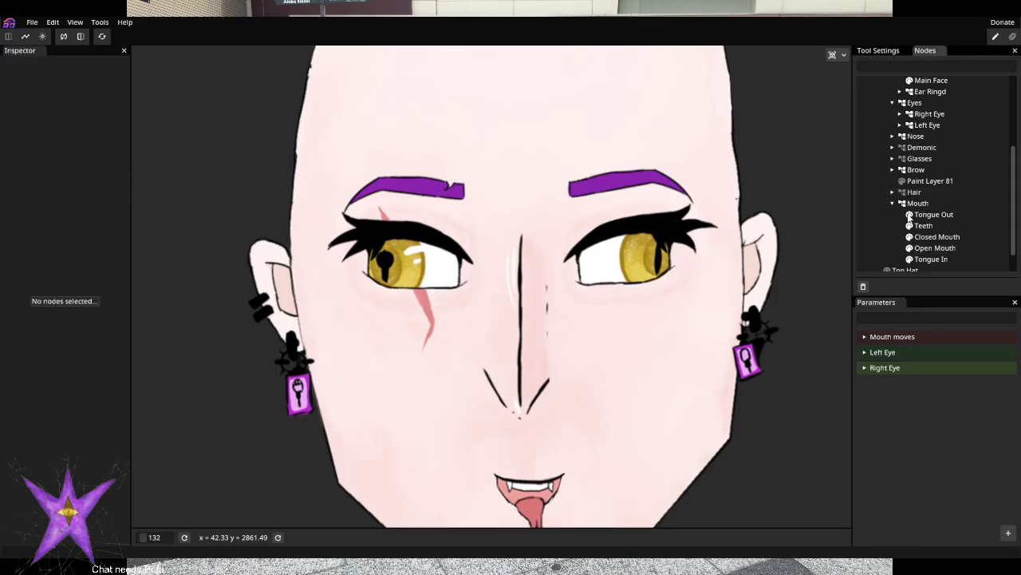
{"action": "left_click", "coordinate": [932, 215]}
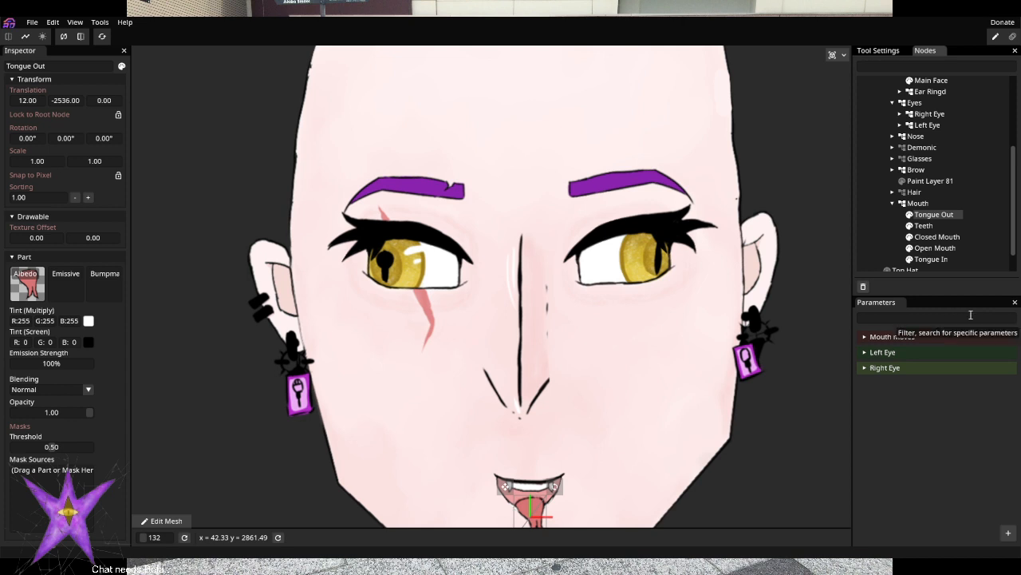
{"action": "left_click", "coordinate": [892, 336]}
{"action": "scroll", "coordinate": [938, 391], "scroll_direction": "down", "scroll_amount": 2}
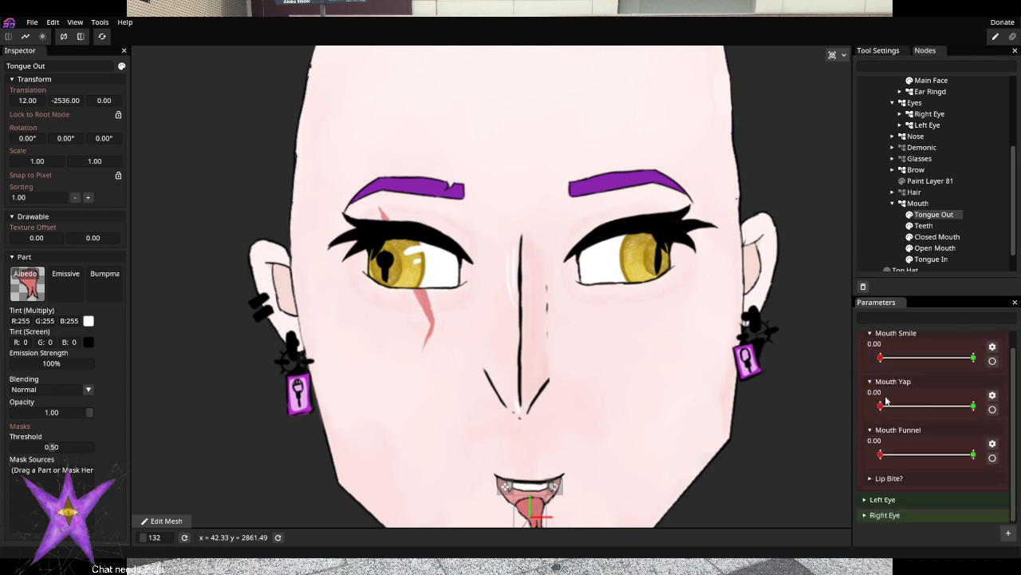
{"action": "left_click_drag", "start_coordinate": [881, 405], "coordinate": [1002, 413]}
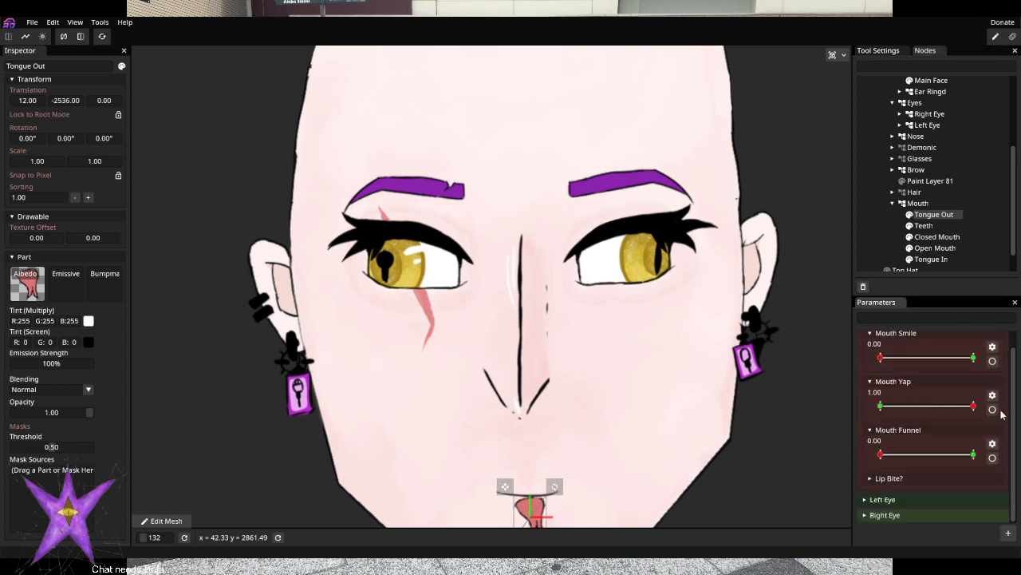
{"action": "left_click", "coordinate": [993, 409]}
{"action": "left_click_drag", "start_coordinate": [881, 406], "coordinate": [967, 409]}
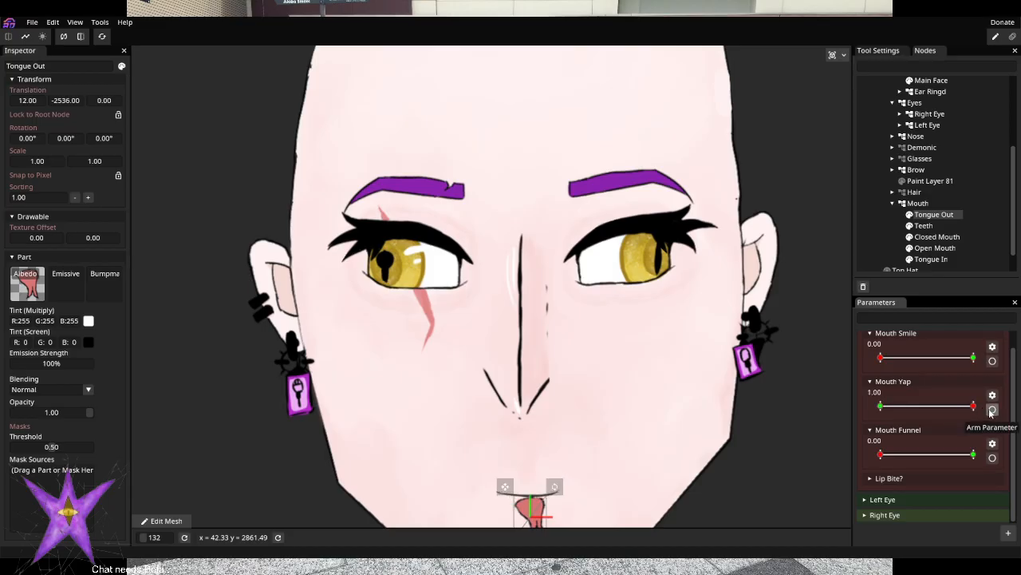
{"action": "left_click", "coordinate": [992, 410]}
{"action": "left_click_drag", "start_coordinate": [881, 406], "coordinate": [980, 407]}
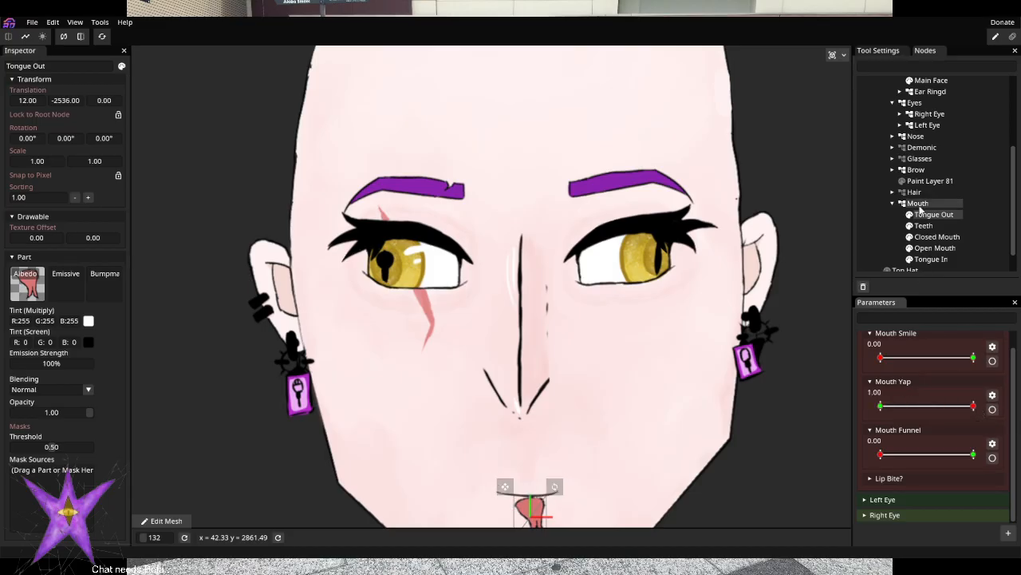
{"action": "left_click", "coordinate": [993, 409]}
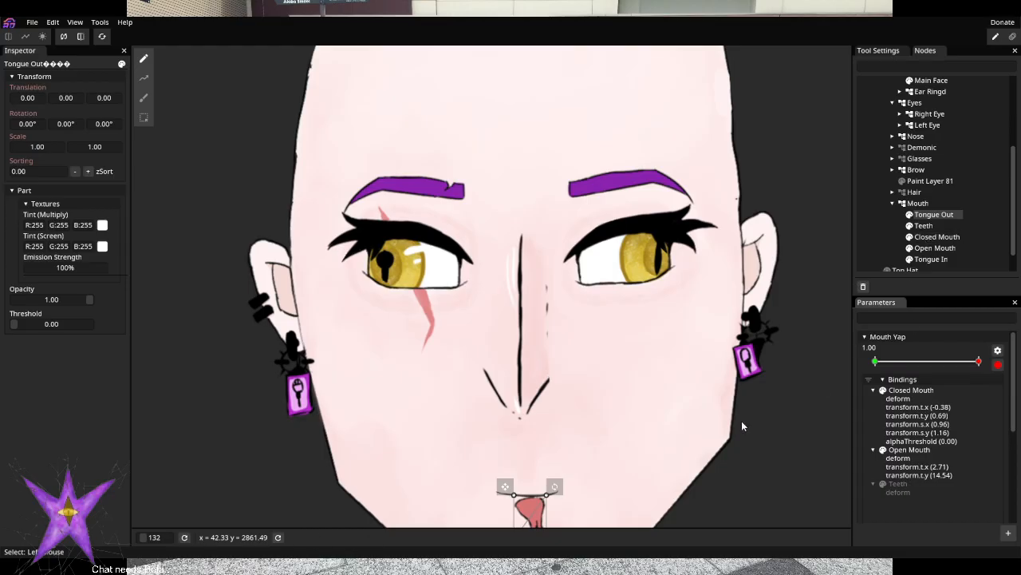
{"action": "left_click", "coordinate": [996, 364]}
Auto-generate a mesh for Tongue Out and extend it around both fork tips with an added vertex, retriangulating the mesh
{"action": "left_click", "coordinate": [158, 522]}
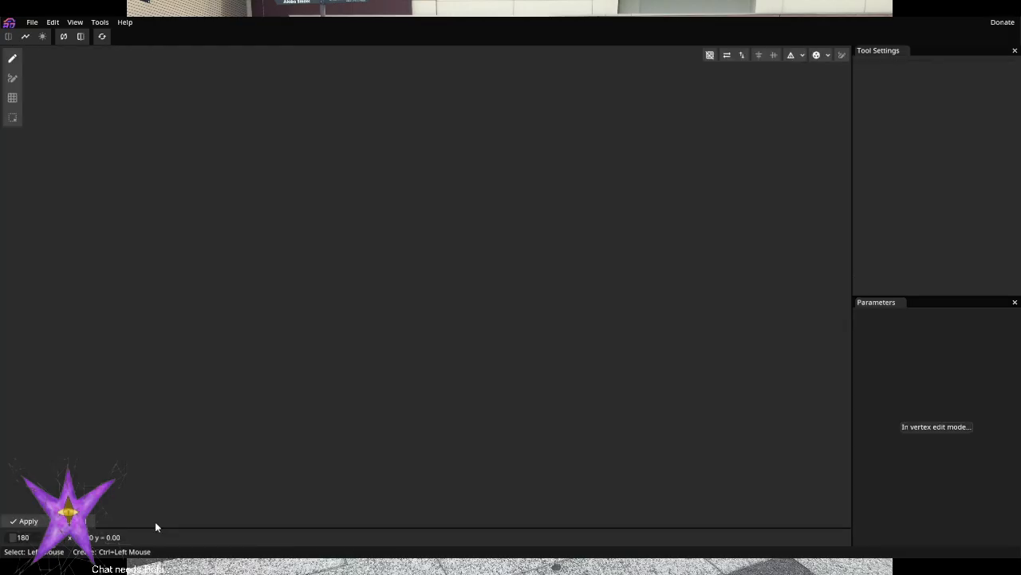
{"action": "left_click", "coordinate": [816, 54]}
{"action": "scroll", "coordinate": [506, 276], "scroll_direction": "up", "scroll_amount": 4}
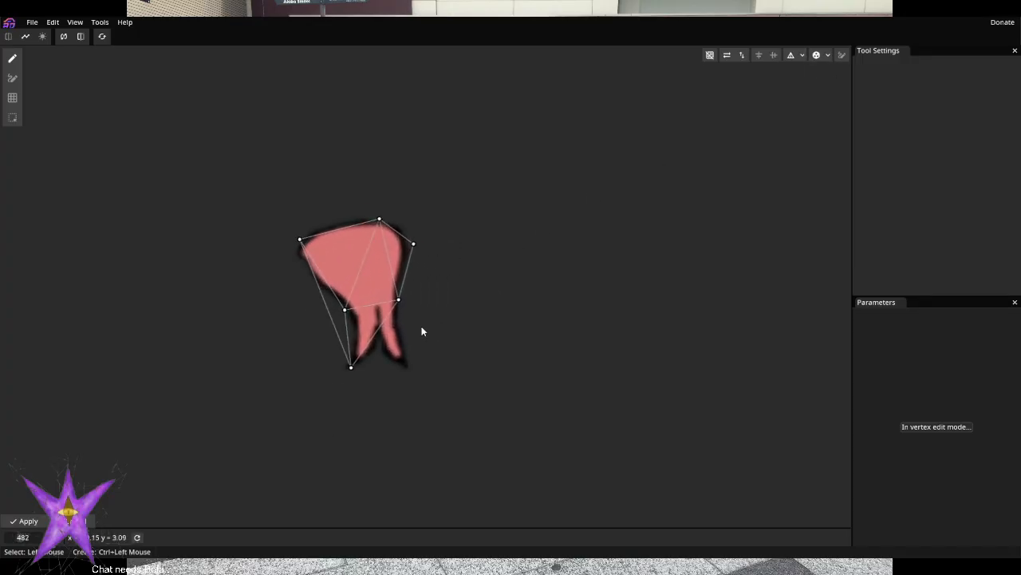
{"action": "left_click", "coordinate": [415, 387], "text": "ctrl"}
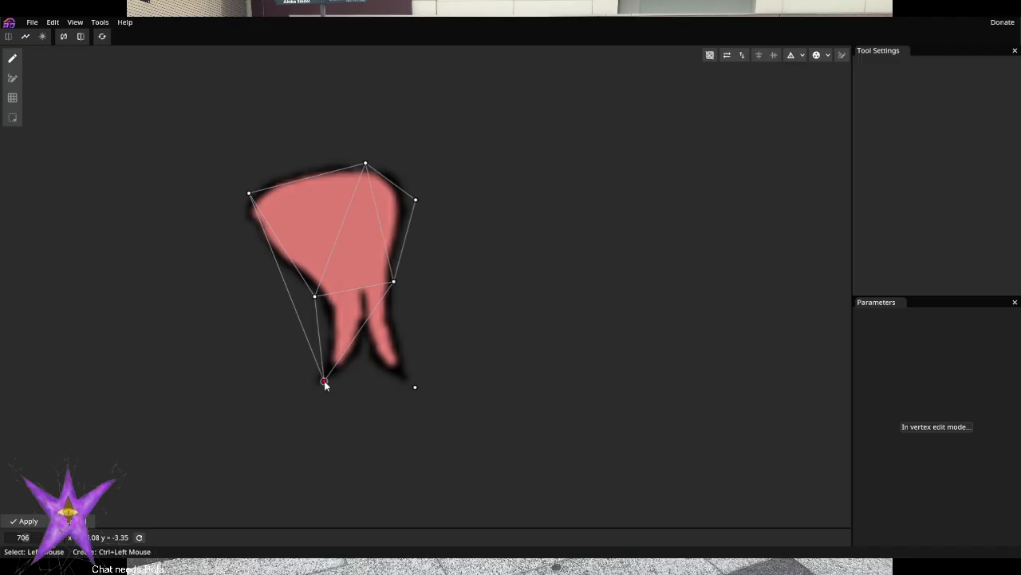
{"action": "left_click_drag", "start_coordinate": [324, 381], "coordinate": [310, 390]}
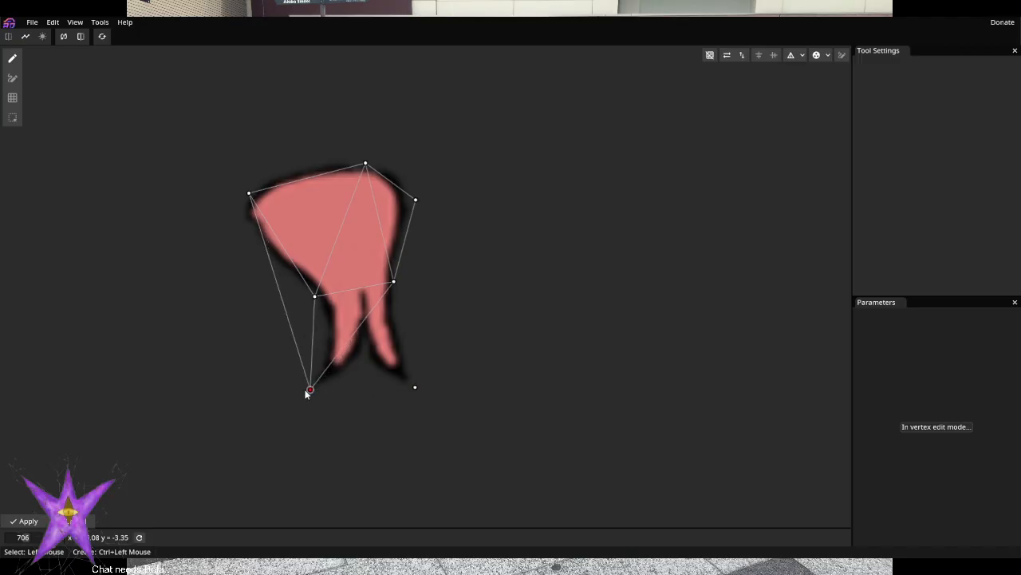
{"action": "left_click", "coordinate": [789, 56]}
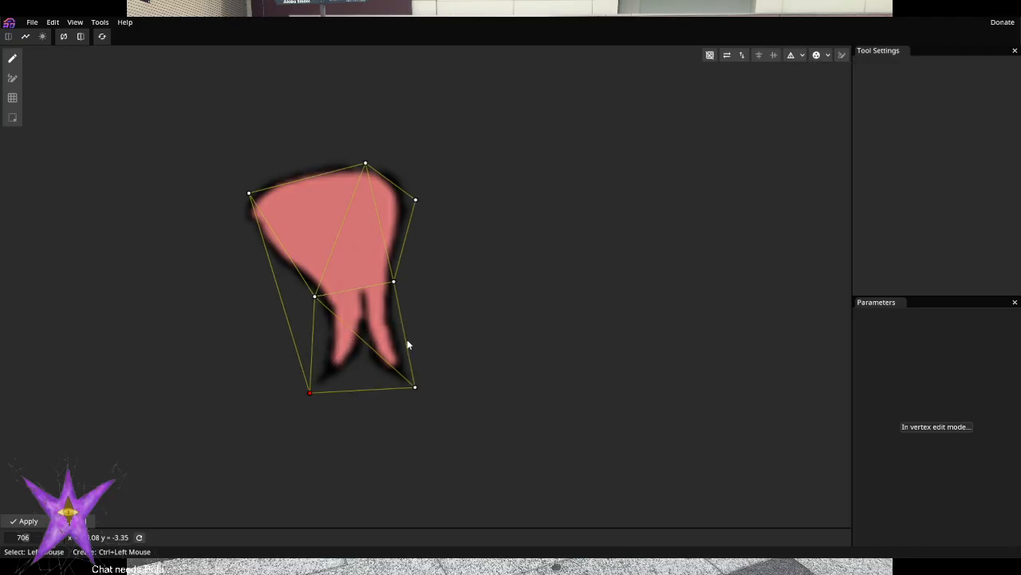
Pull the upper vertices outside the tongue's outline, bake the triangulation and apply the Tongue Out mesh
{"action": "left_click_drag", "start_coordinate": [249, 193], "coordinate": [231, 198]}
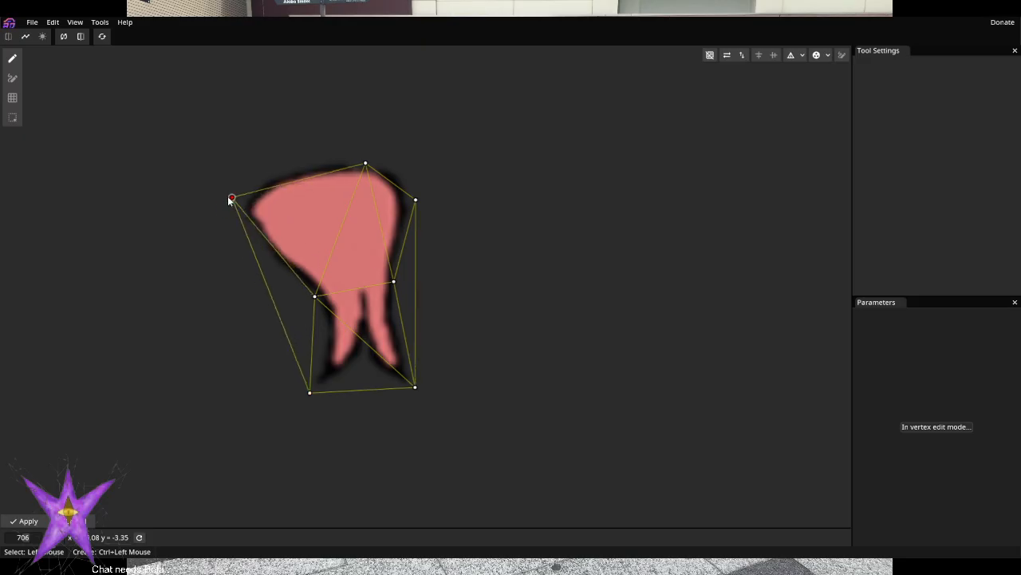
{"action": "left_click_drag", "start_coordinate": [364, 165], "coordinate": [363, 138]}
{"action": "left_click_drag", "start_coordinate": [421, 205], "coordinate": [424, 179]}
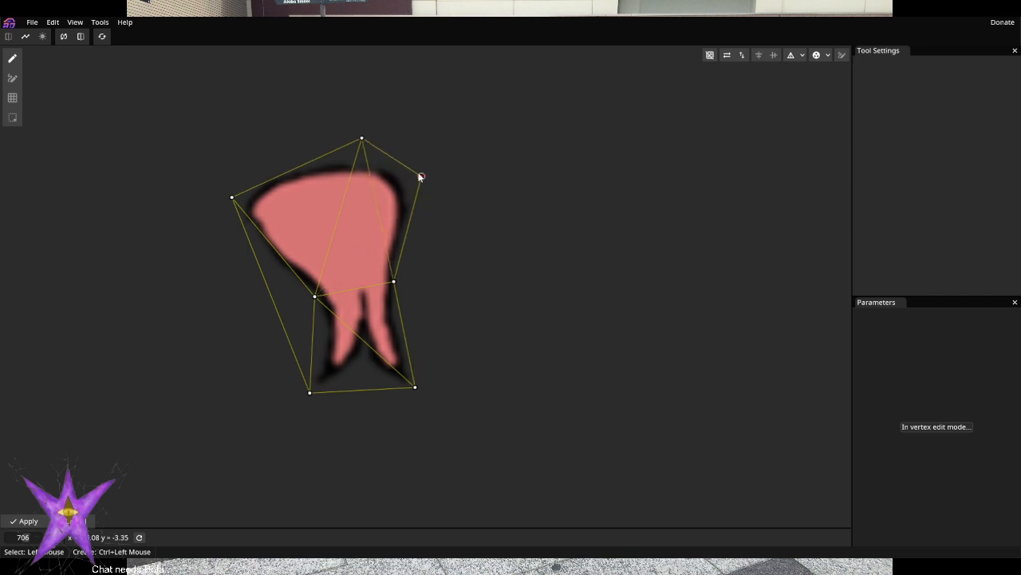
{"action": "left_click_drag", "start_coordinate": [363, 139], "coordinate": [316, 153]}
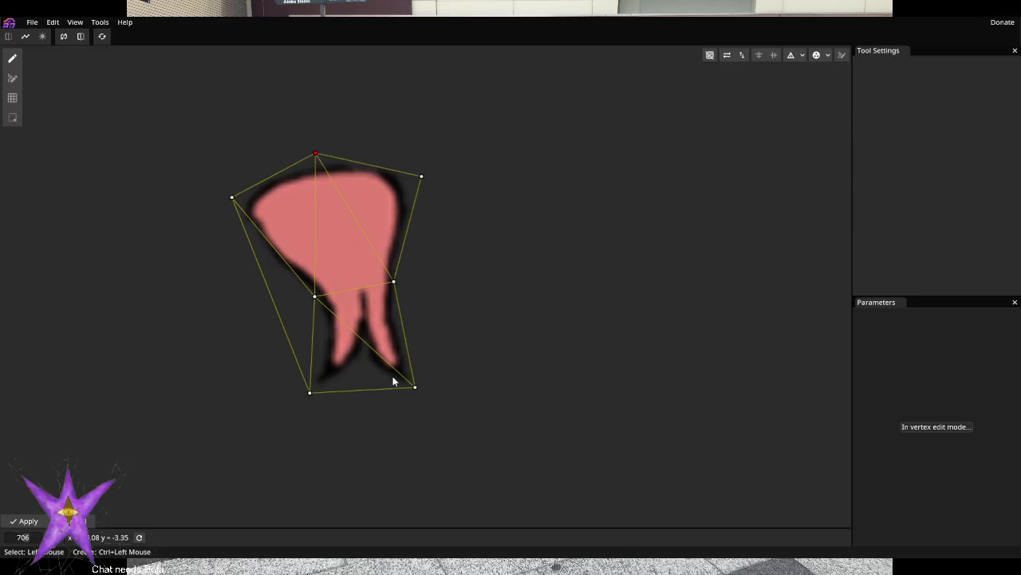
{"action": "left_click", "coordinate": [802, 55]}
{"action": "left_click", "coordinate": [814, 173]}
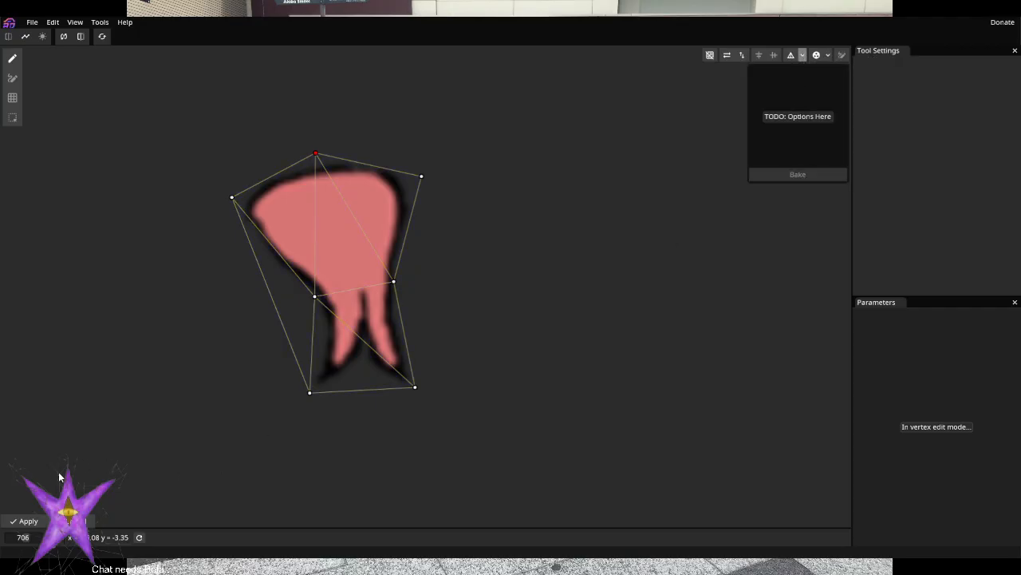
{"action": "left_click", "coordinate": [24, 522]}
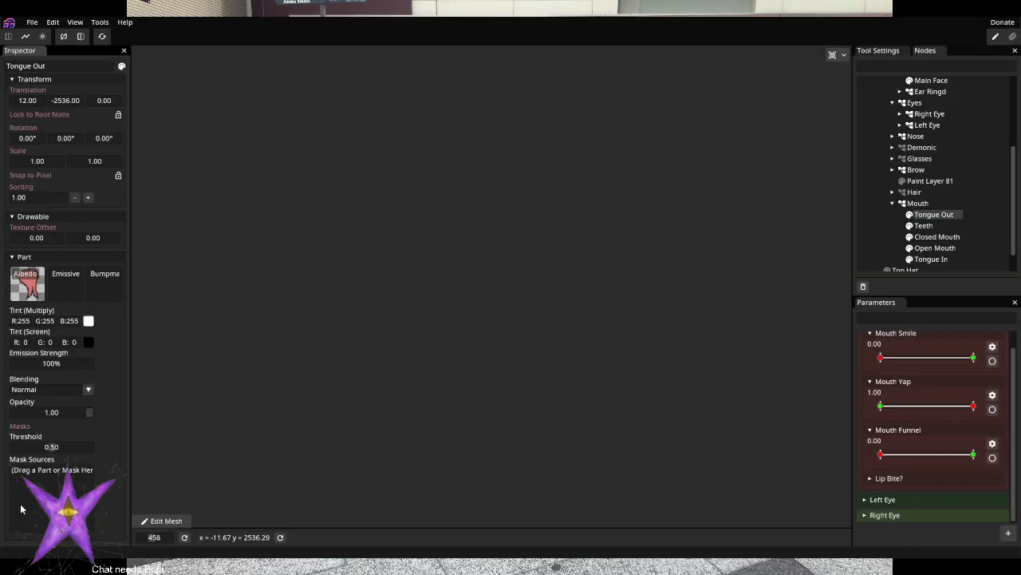
For Mouth Yap at 1.00, offset Tongue Out by -0.27, -12.29, rotate it 8.18° and reshape its top edge along the closed mouth line
{"action": "scroll", "coordinate": [591, 298], "scroll_direction": "up", "scroll_amount": 3}
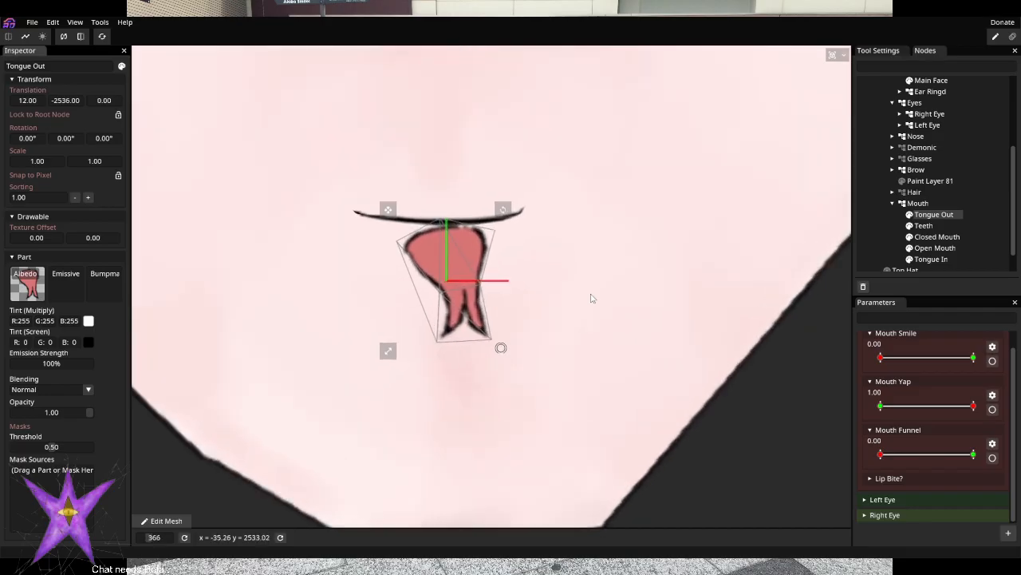
{"action": "left_click", "coordinate": [992, 409]}
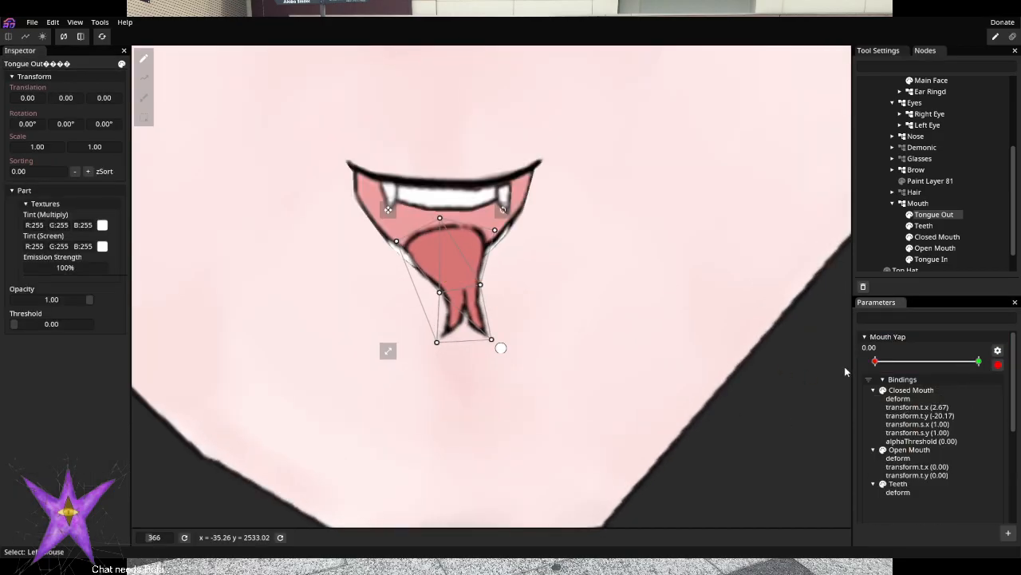
{"action": "left_click_drag", "start_coordinate": [386, 209], "coordinate": [387, 185]}
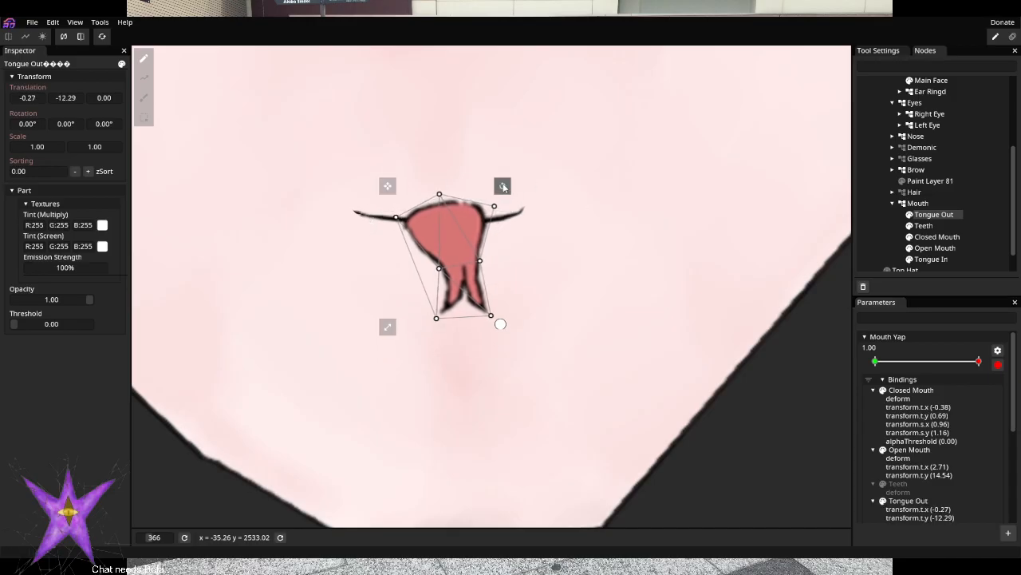
{"action": "left_click_drag", "start_coordinate": [501, 183], "coordinate": [503, 205]}
{"action": "left_click", "coordinate": [502, 213]}
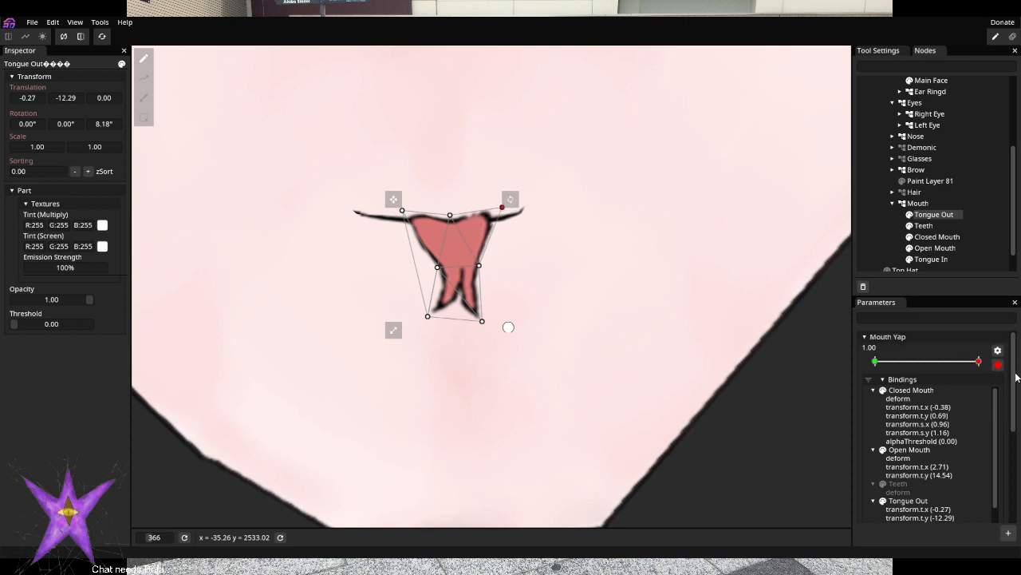
Finish editing the Mouth Yap pose and deselect Tongue Out to check the tongue on the whole face
{"action": "left_click", "coordinate": [998, 364]}
{"action": "left_click_drag", "start_coordinate": [973, 406], "coordinate": [1012, 407]}
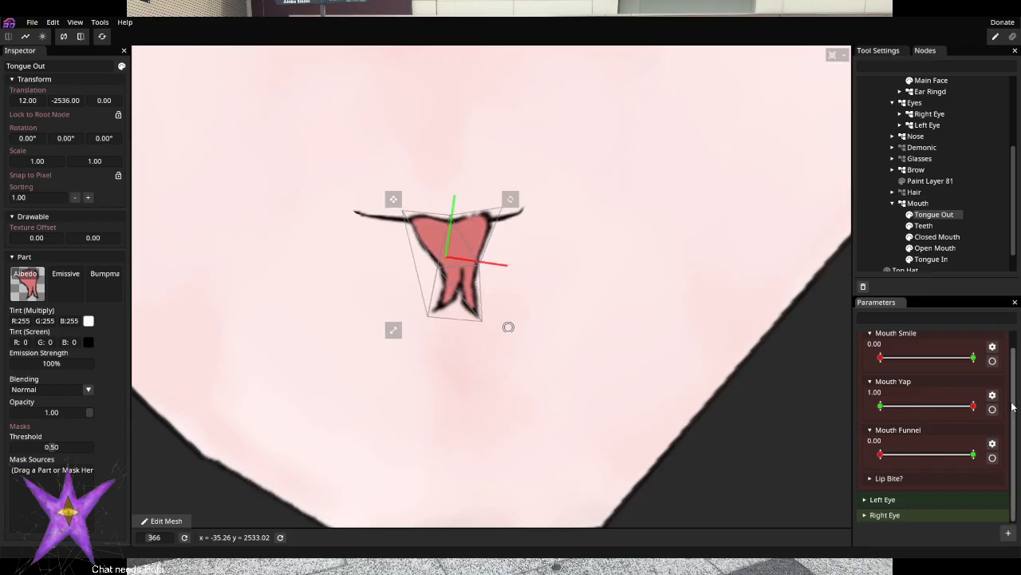
{"action": "scroll", "coordinate": [663, 328], "scroll_direction": "down", "scroll_amount": 5}
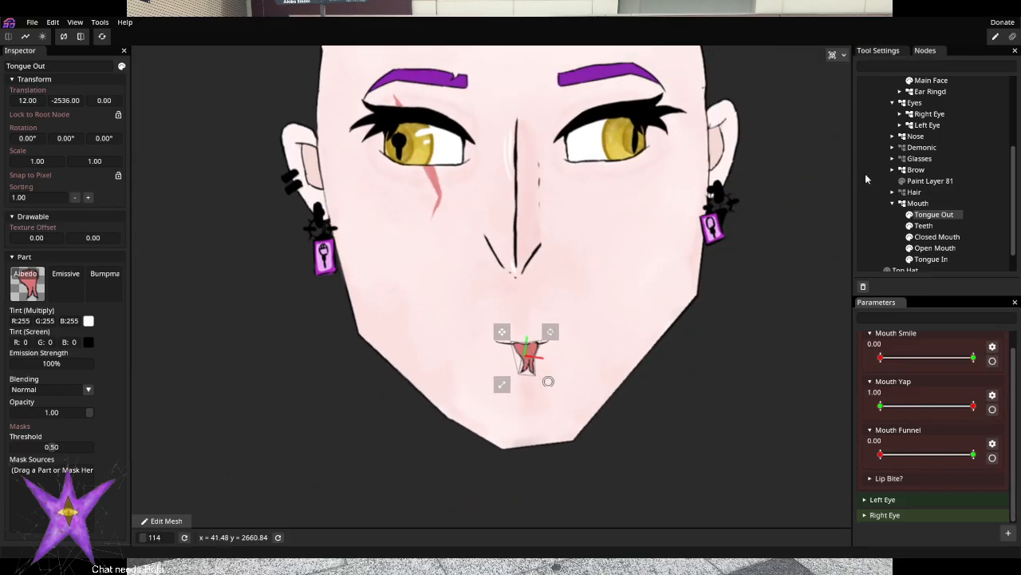
{"action": "left_click", "coordinate": [860, 187]}
{"action": "left_click_drag", "start_coordinate": [618, 352], "coordinate": [589, 407]}
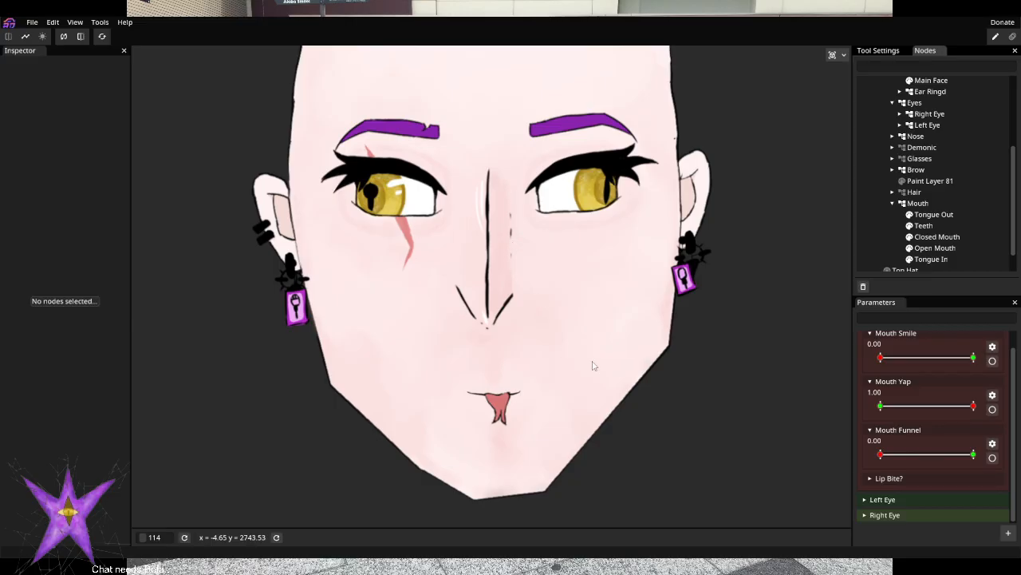
Reset Mouth Yap to 0.00, compare the open mouth with Tongue Out hidden and shown, and collapse the Mouth node group
{"action": "left_click_drag", "start_coordinate": [974, 405], "coordinate": [781, 428]}
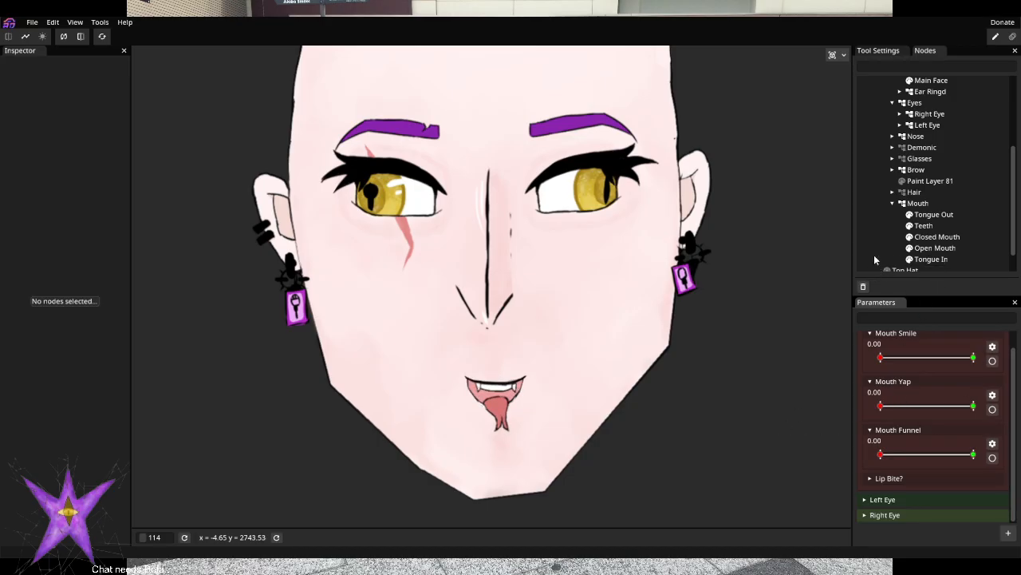
{"action": "left_click", "coordinate": [910, 214]}
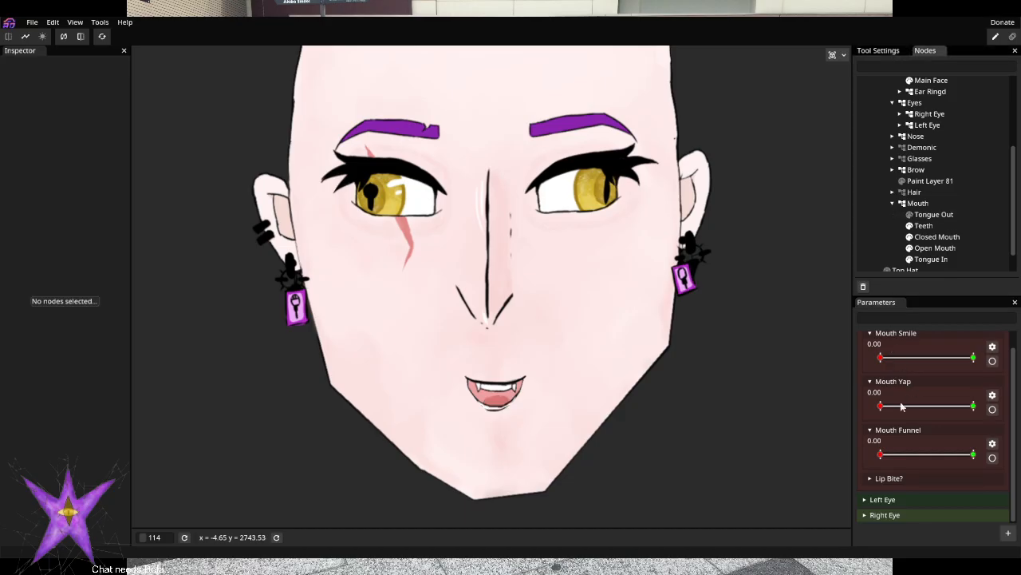
{"action": "left_click_drag", "start_coordinate": [902, 407], "coordinate": [845, 431]}
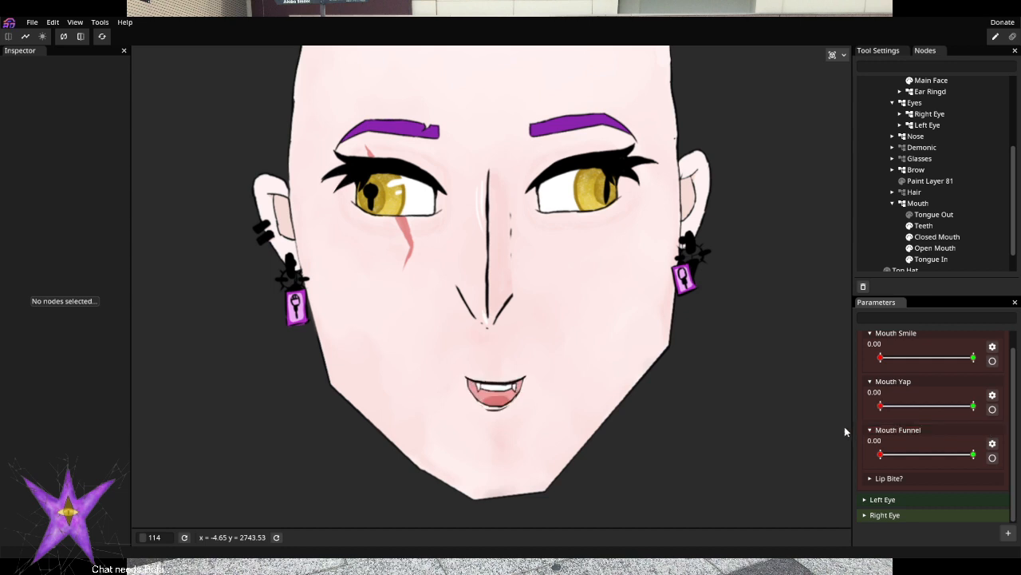
{"action": "left_click", "coordinate": [910, 215]}
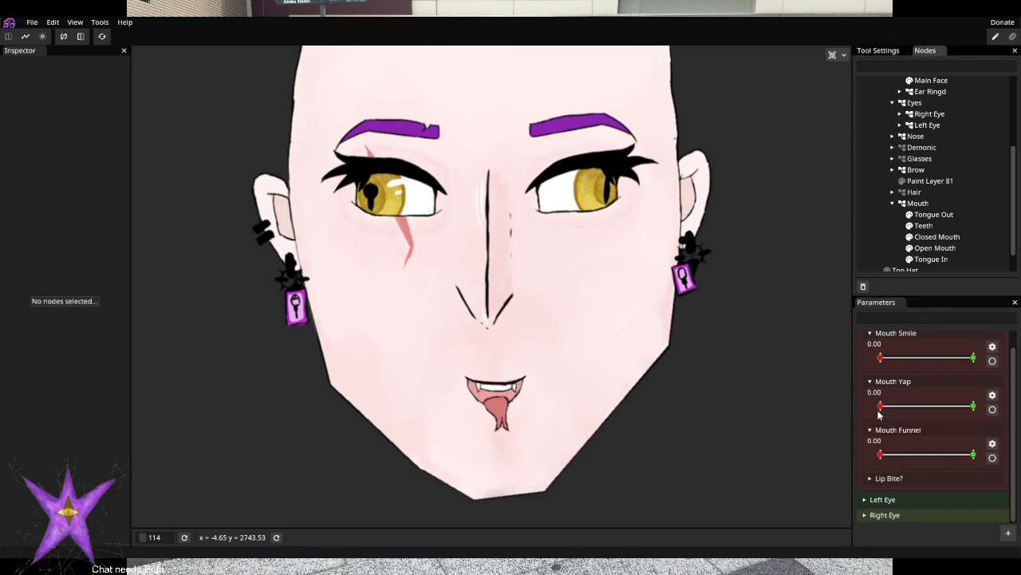
{"action": "mouse_move", "coordinate": [879, 412]}
{"action": "left_mouse_down"}
{"action": "mouse_move", "coordinate": [1018, 413]}
{"action": "mouse_move", "coordinate": [873, 418]}
{"action": "left_mouse_up"}
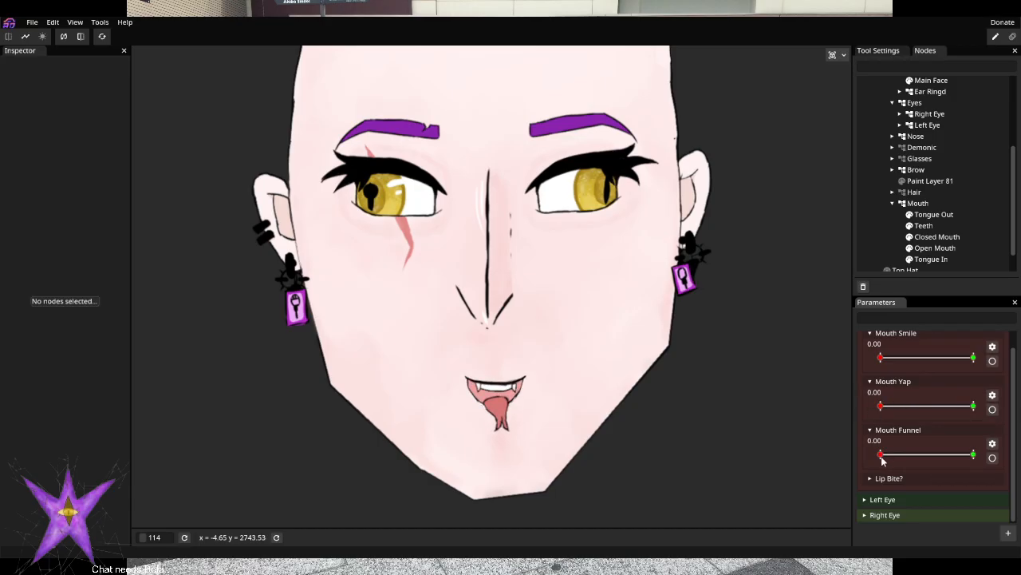
{"action": "left_click_drag", "start_coordinate": [881, 454], "coordinate": [830, 449]}
{"action": "left_click", "coordinate": [892, 204]}
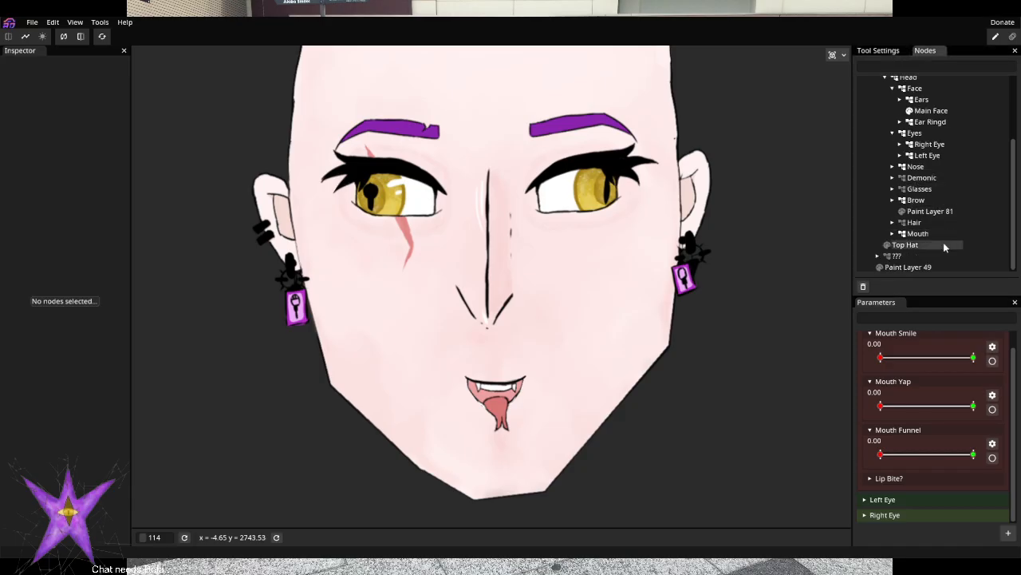
Add a 1D parameter ranging from 0 to 1 and move it into the Mouth moves group
{"action": "scroll", "coordinate": [930, 403], "scroll_direction": "up", "scroll_amount": 1}
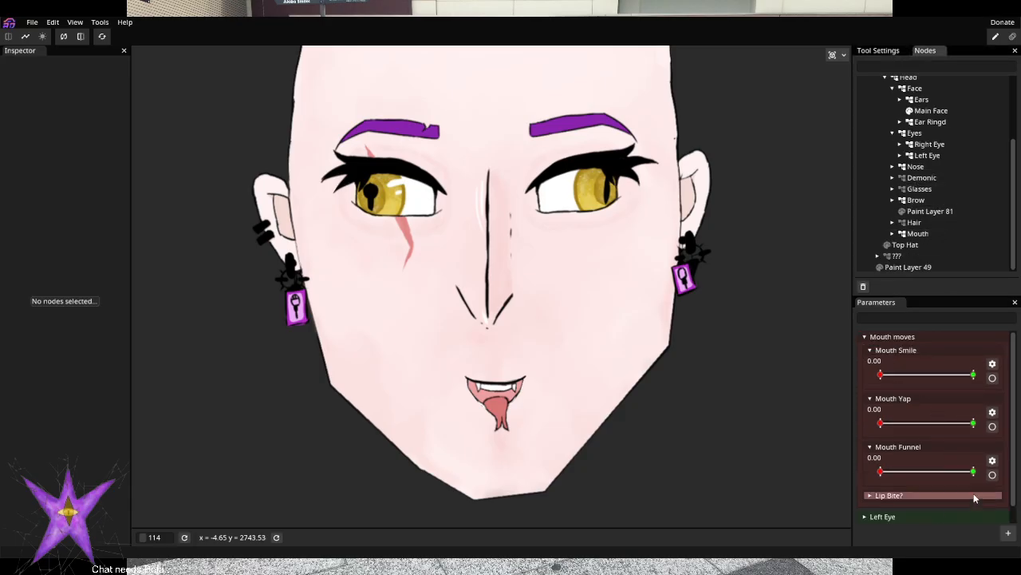
{"action": "left_click", "coordinate": [1009, 532]}
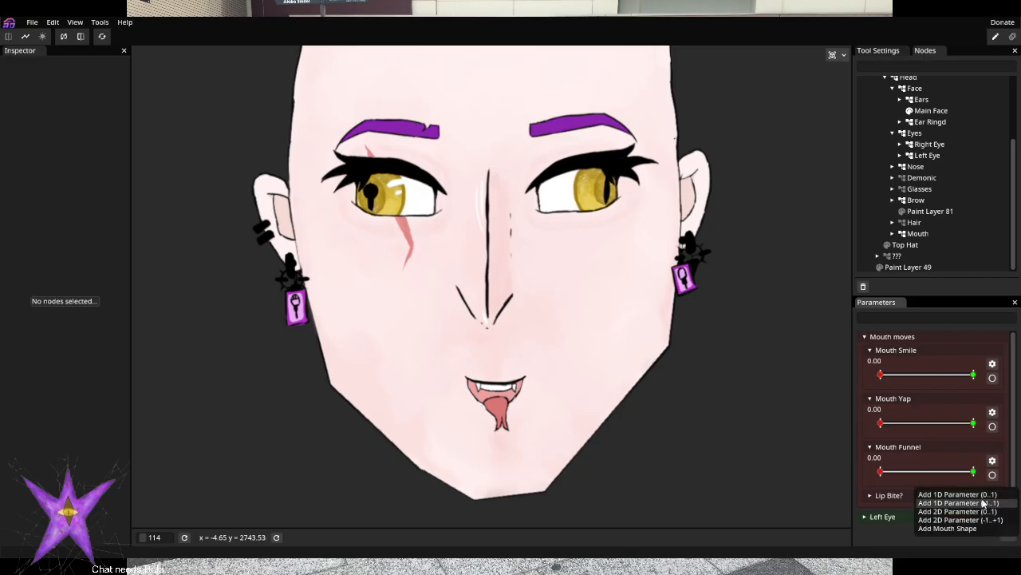
{"action": "left_click", "coordinate": [978, 502]}
{"action": "scroll", "coordinate": [949, 506], "scroll_direction": "down", "scroll_amount": 3}
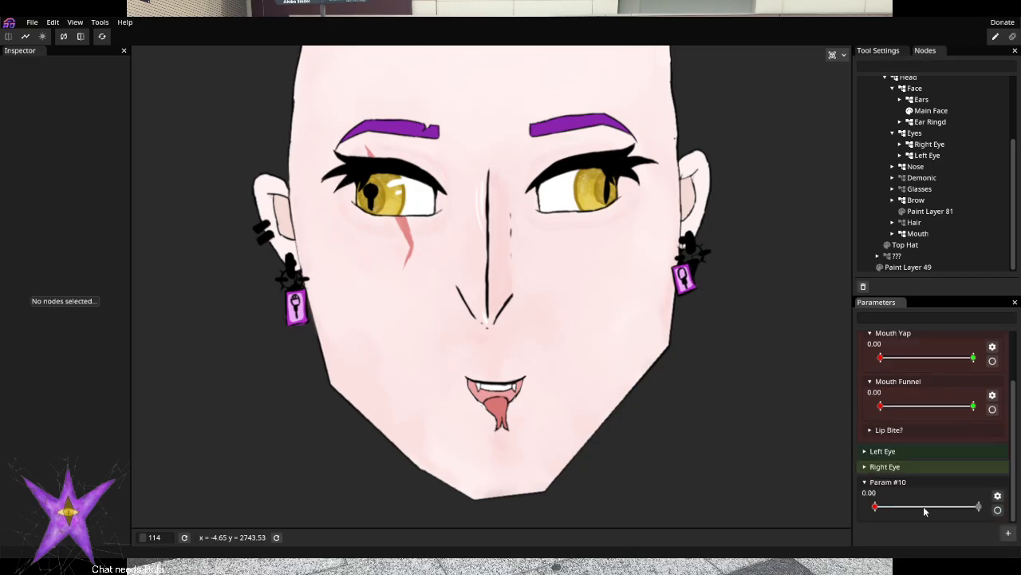
{"action": "left_click_drag", "start_coordinate": [913, 482], "coordinate": [919, 345]}
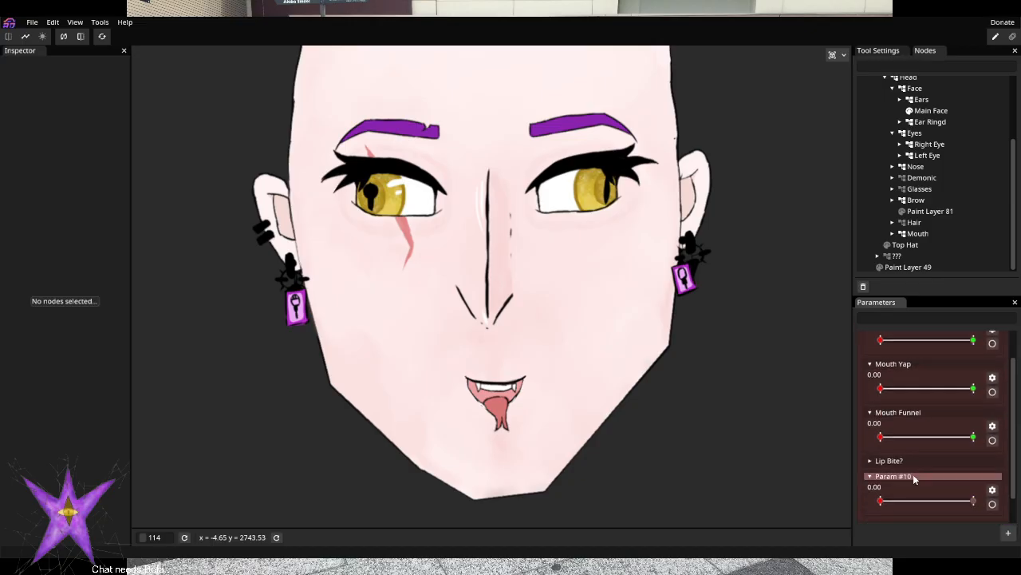
Rename the new parameter Nose Scrunch and save its properties
{"action": "left_click", "coordinate": [992, 489]}
{"action": "left_click", "coordinate": [945, 359]}
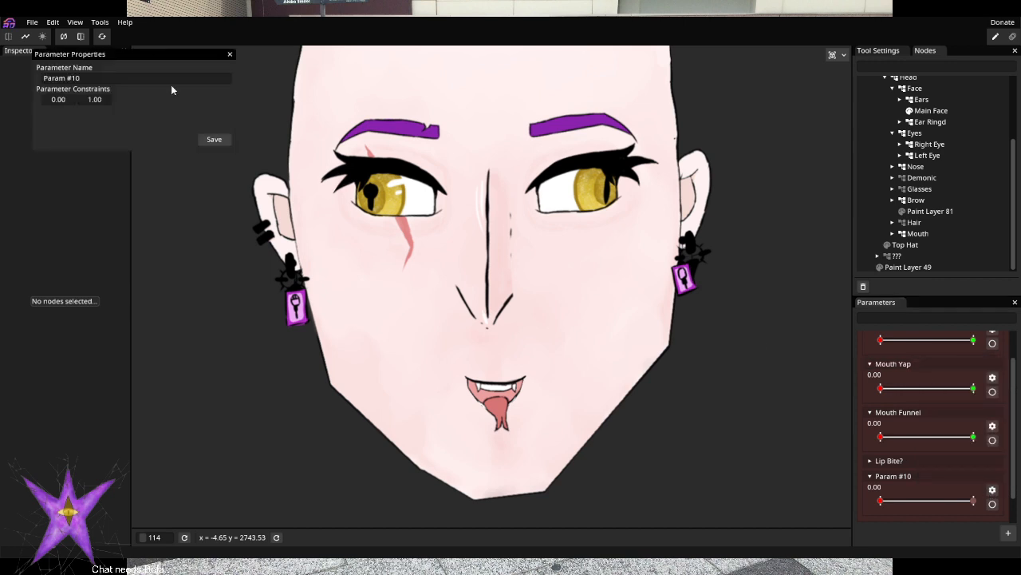
{"action": "left_click_drag", "start_coordinate": [109, 81], "coordinate": [2, 89]}
{"action": "type", "text": "Nose Scrunch"}
{"action": "left_click", "coordinate": [225, 142]}
Open the Nose part inside the Nose group for mesh editing and auto-generate its mesh
{"action": "scroll", "coordinate": [614, 319], "scroll_direction": "up", "scroll_amount": 3}
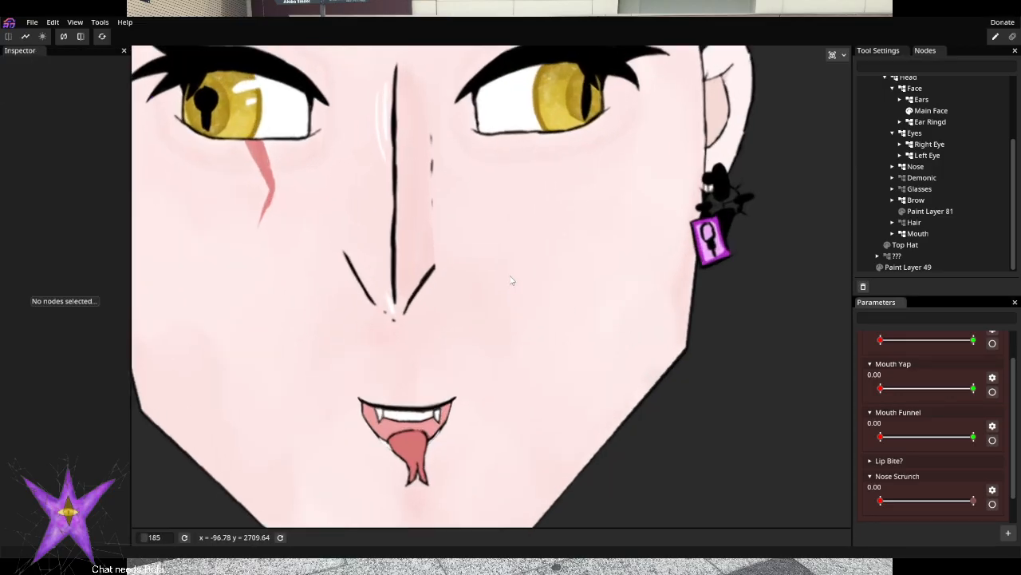
{"action": "left_click", "coordinate": [927, 170]}
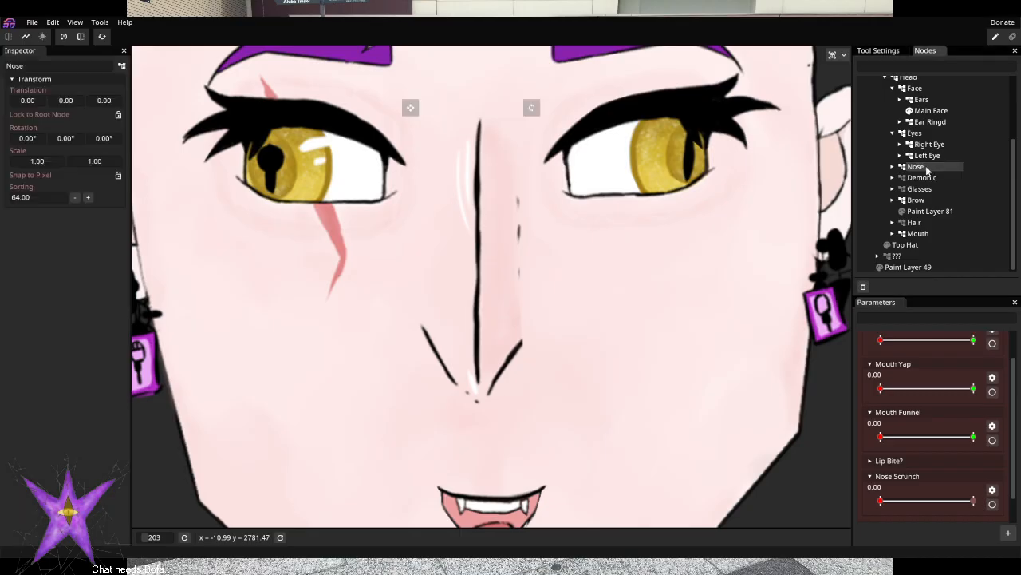
{"action": "left_click", "coordinate": [892, 166]}
{"action": "left_click", "coordinate": [923, 177]}
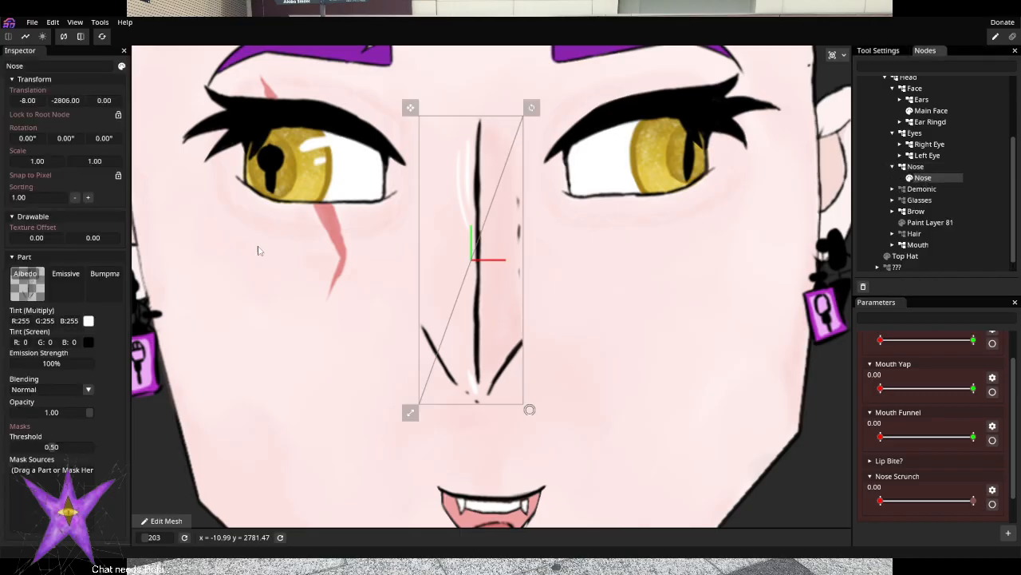
{"action": "left_click", "coordinate": [191, 524]}
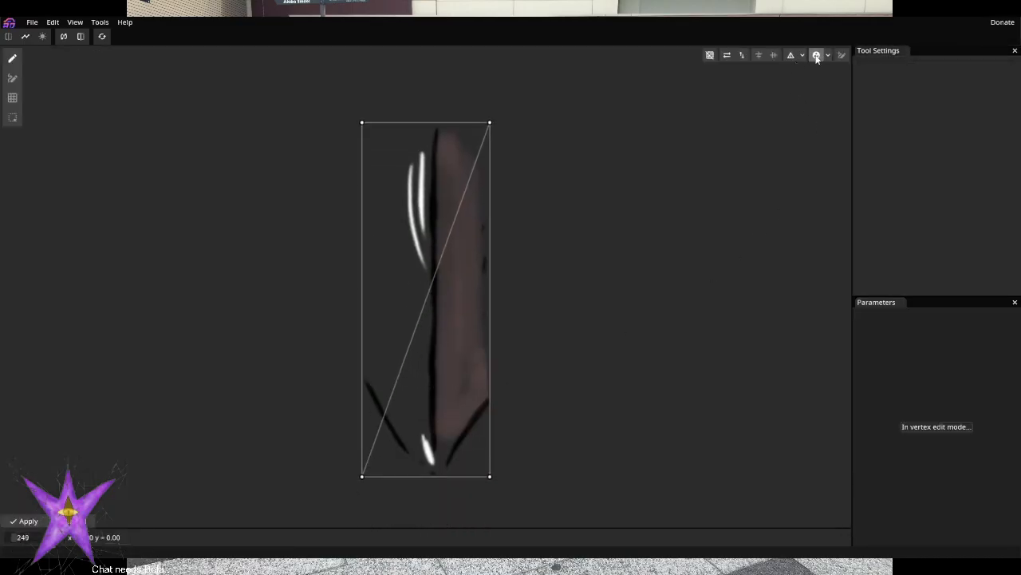
{"action": "left_click", "coordinate": [816, 56]}
Pull the mesh vertices beside the bridge highlight and along the shaded side outward so they enclose the nose artwork
{"action": "left_click_drag", "start_coordinate": [420, 143], "coordinate": [400, 166]}
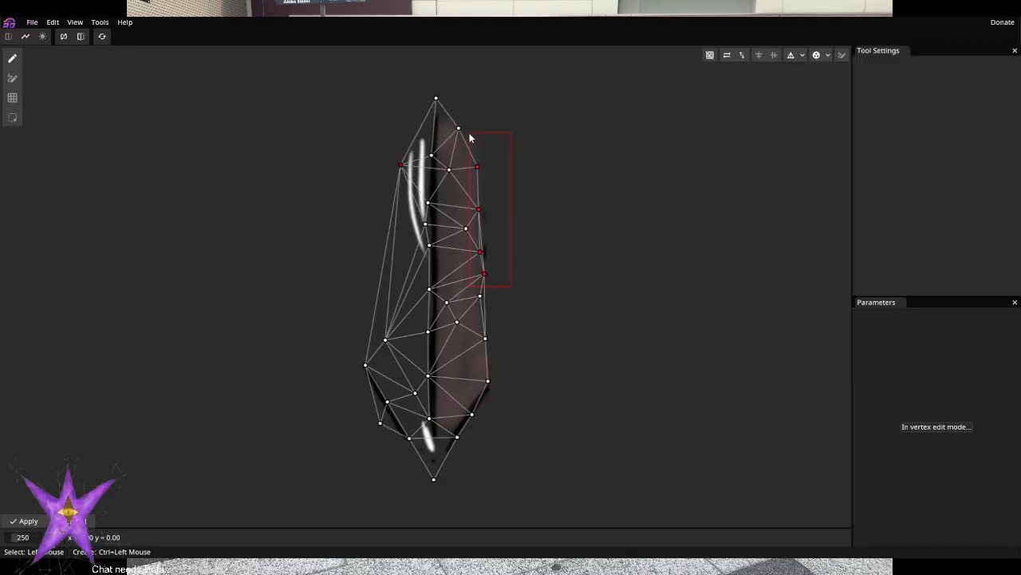
{"action": "left_click_drag", "start_coordinate": [480, 165], "coordinate": [487, 166]}
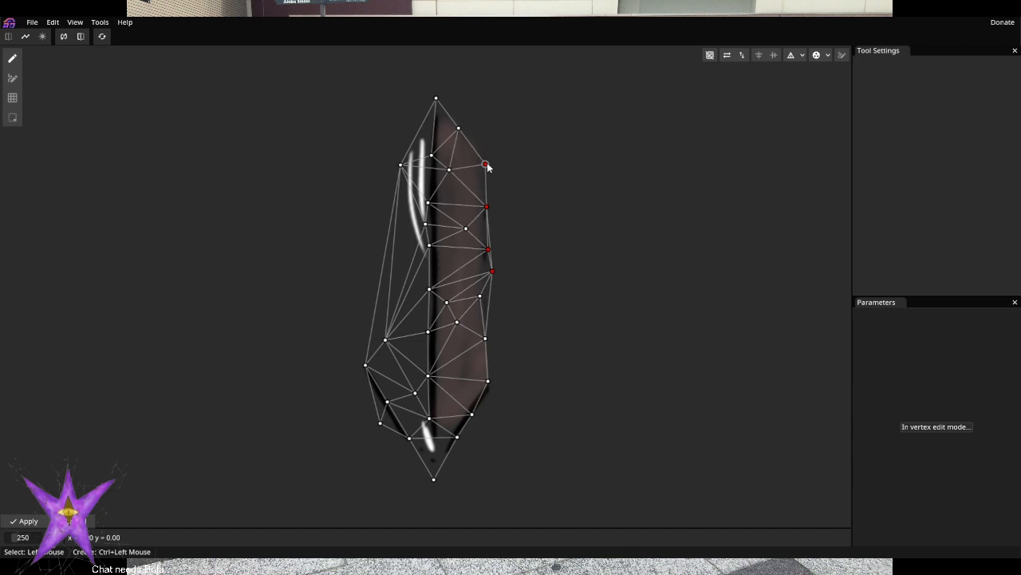
{"action": "mouse_move", "coordinate": [480, 297]}
{"action": "left_mouse_down"}
{"action": "mouse_move", "coordinate": [506, 302]}
{"action": "mouse_move", "coordinate": [478, 301]}
{"action": "left_mouse_up"}
{"action": "left_click_drag", "start_coordinate": [494, 337], "coordinate": [496, 336]}
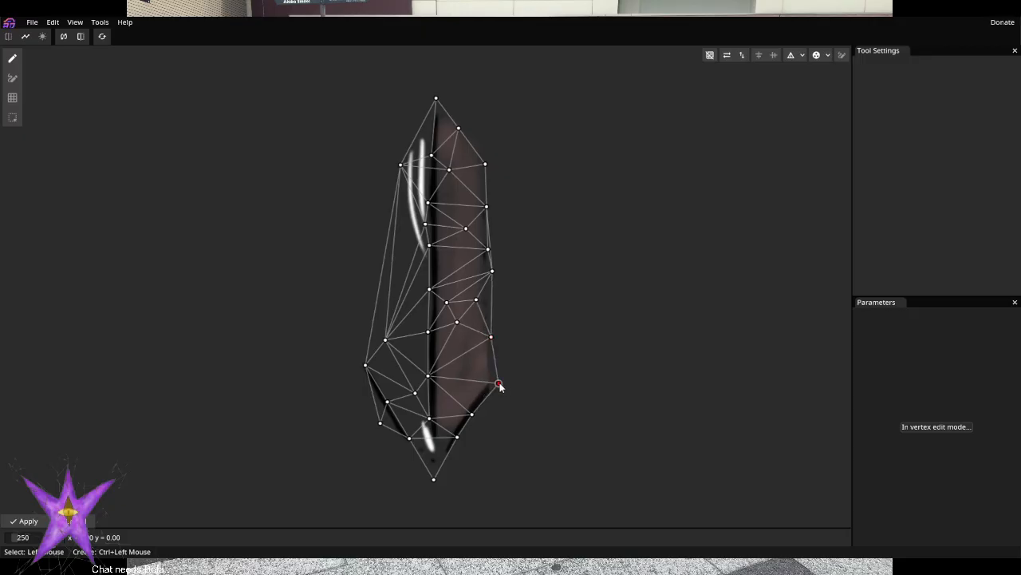
Move the vertices around both nostril lines outward to cover the strokes, and apply the Nose mesh
{"action": "scroll", "coordinate": [409, 452], "scroll_direction": "up", "scroll_amount": 4}
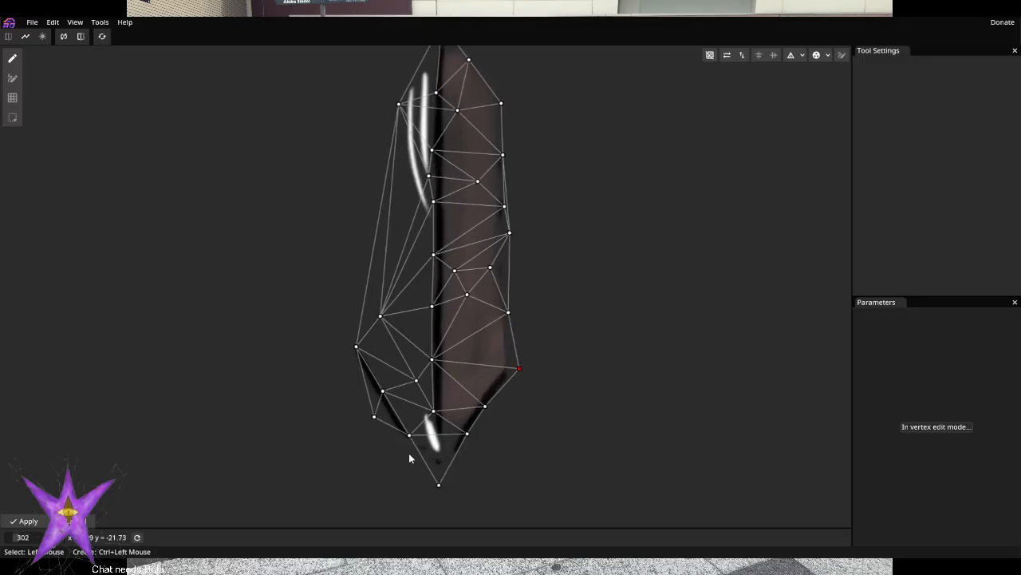
{"action": "left_click", "coordinate": [406, 442]}
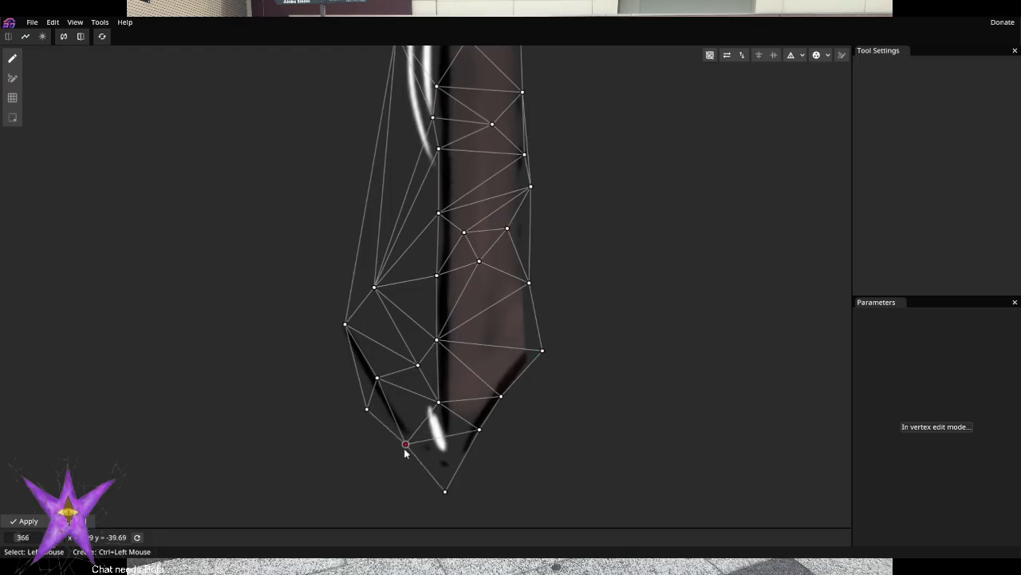
{"action": "mouse_move", "coordinate": [346, 325]}
{"action": "left_mouse_down"}
{"action": "mouse_move", "coordinate": [318, 327]}
{"action": "mouse_move", "coordinate": [329, 325]}
{"action": "left_mouse_up"}
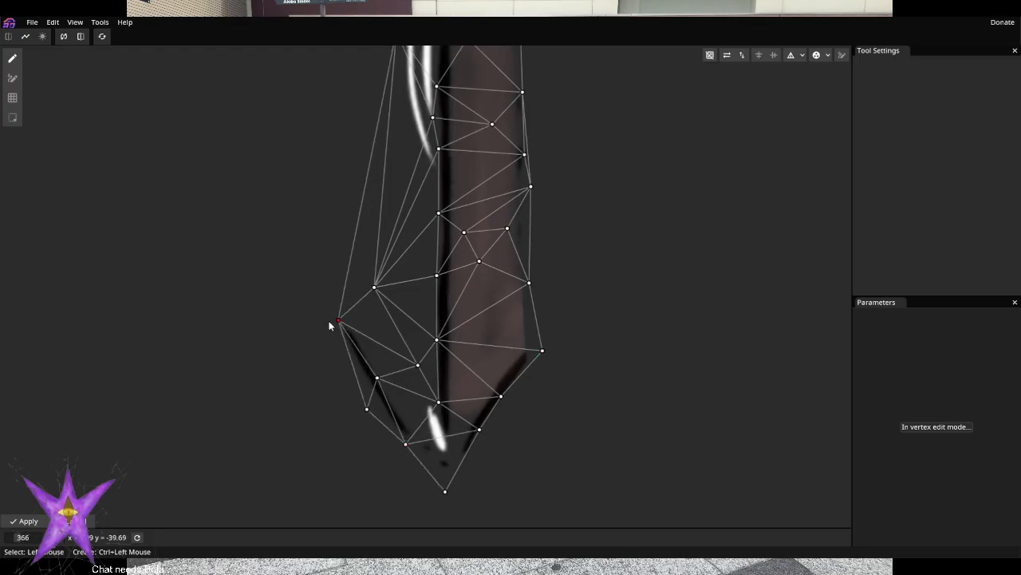
{"action": "left_click_drag", "start_coordinate": [483, 433], "coordinate": [487, 435]}
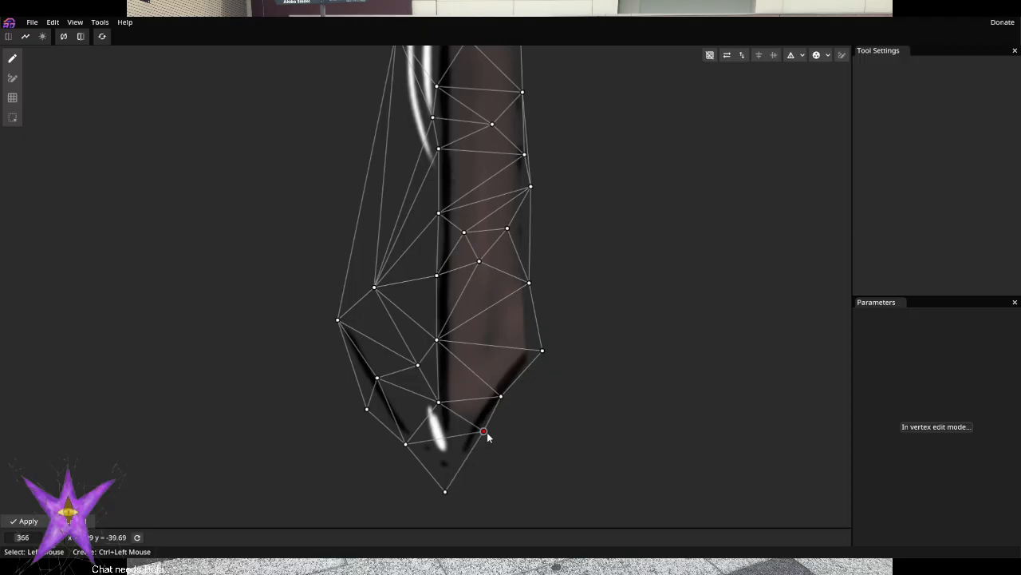
{"action": "left_click_drag", "start_coordinate": [500, 401], "coordinate": [505, 403]}
{"action": "left_click_drag", "start_coordinate": [641, 294], "coordinate": [646, 415]}
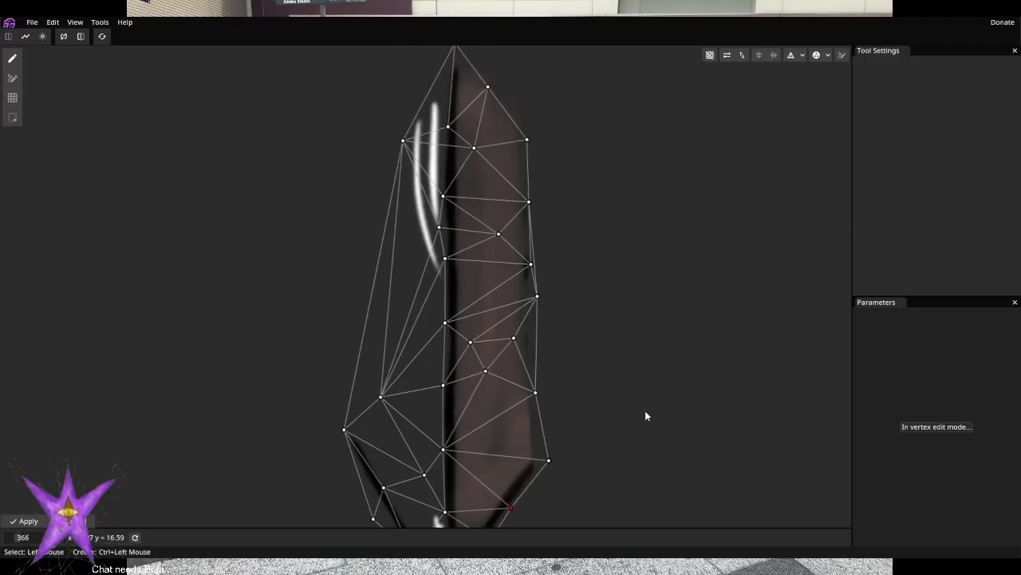
{"action": "scroll", "coordinate": [662, 310], "scroll_direction": "down", "scroll_amount": 3}
{"action": "left_click_drag", "start_coordinate": [659, 312], "coordinate": [611, 285]}
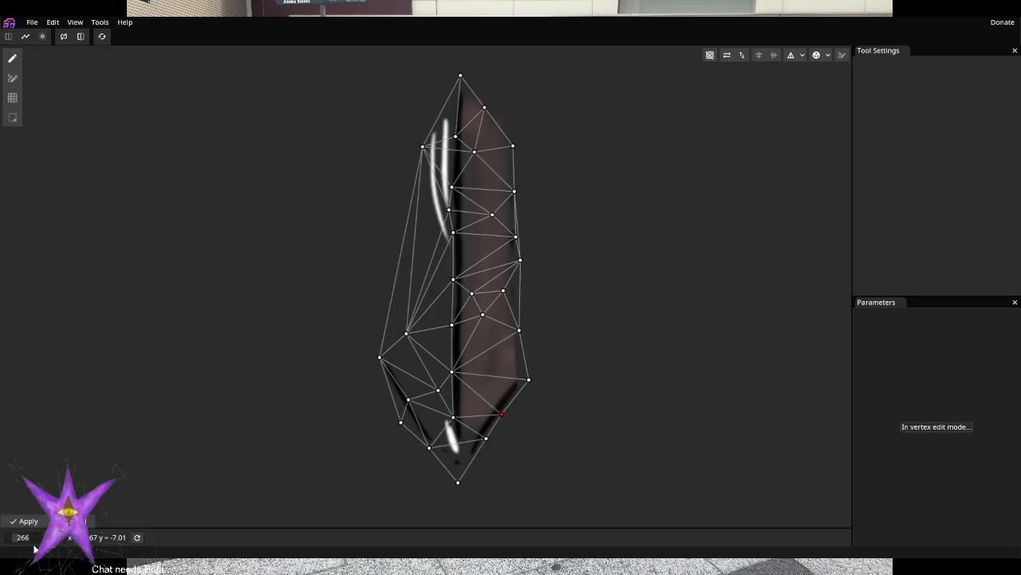
{"action": "left_click", "coordinate": [24, 520]}
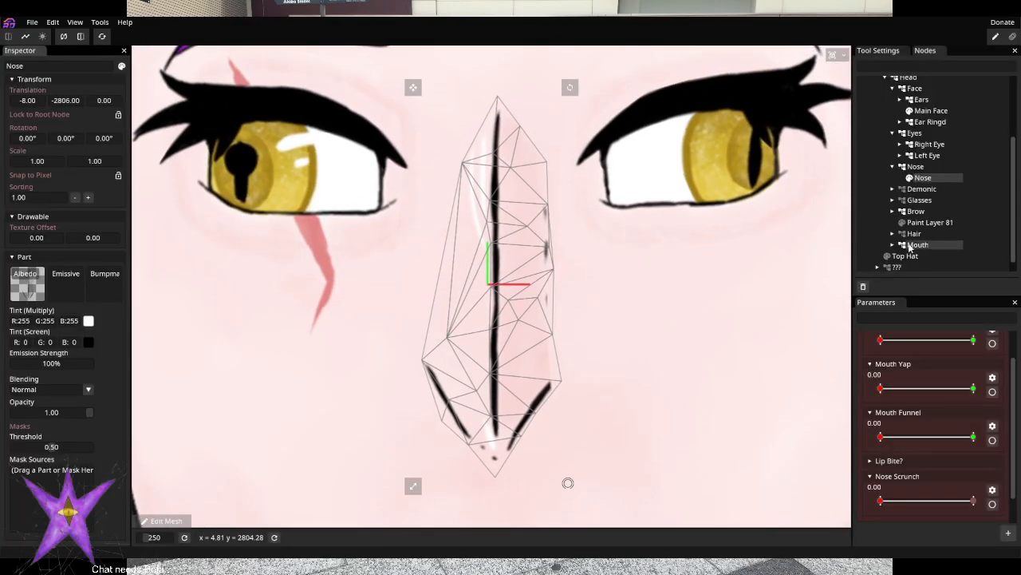
Edit Nose Scrunch at 1.00, lowering the bridge highlight's vertices and pulling the inner shading vertices toward the nose line
{"action": "left_click", "coordinate": [992, 503]}
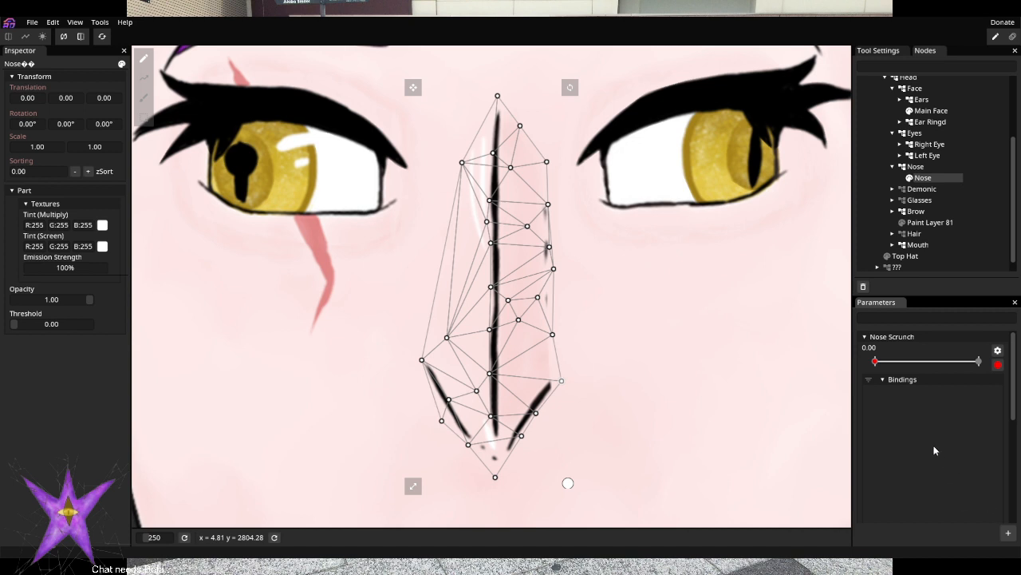
{"action": "left_click_drag", "start_coordinate": [876, 361], "coordinate": [979, 363]}
{"action": "left_click_drag", "start_coordinate": [462, 163], "coordinate": [466, 191]}
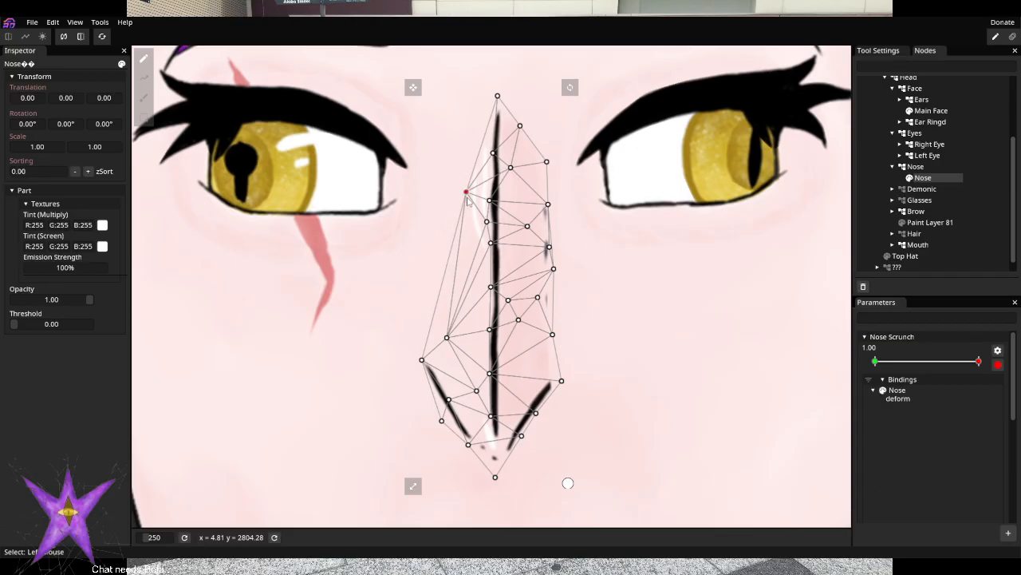
{"action": "left_click_drag", "start_coordinate": [526, 226], "coordinate": [489, 247]}
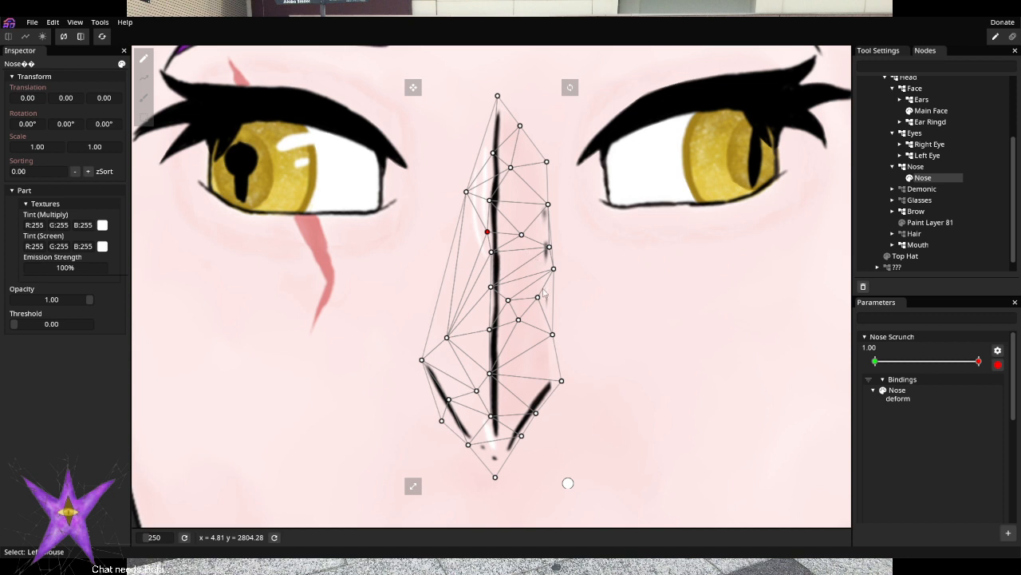
{"action": "left_click_drag", "start_coordinate": [537, 296], "coordinate": [510, 316]}
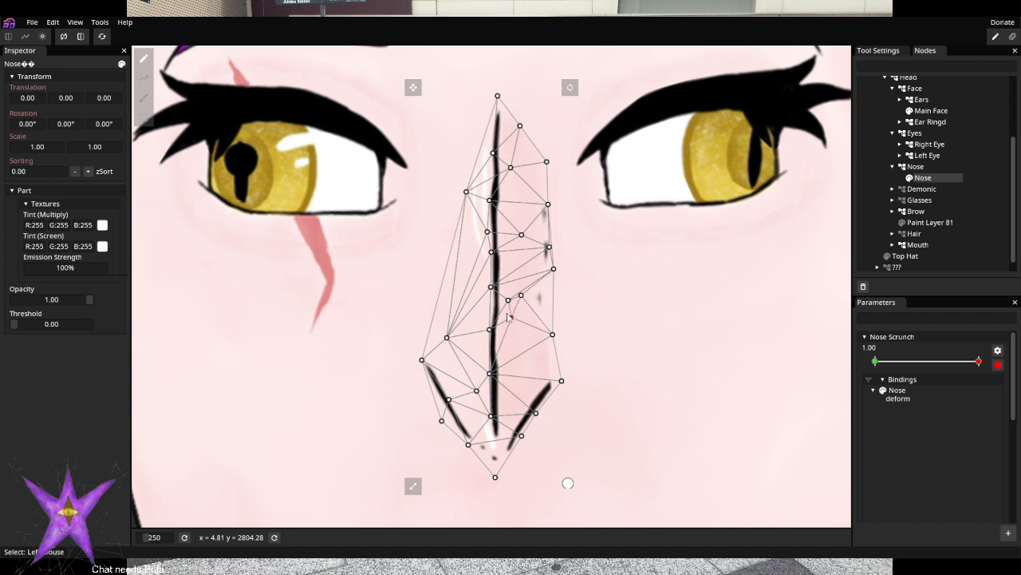
Pull the shaded side's upper edge inward, shift the opposite side vertex toward the centre, and nudge the lower bridge line
{"action": "mouse_move", "coordinate": [549, 248]}
{"action": "left_mouse_down"}
{"action": "mouse_move", "coordinate": [529, 252]}
{"action": "mouse_move", "coordinate": [537, 271]}
{"action": "mouse_move", "coordinate": [549, 251]}
{"action": "left_mouse_up"}
{"action": "left_click", "coordinate": [547, 204]}
{"action": "left_click_drag", "start_coordinate": [547, 204], "coordinate": [536, 201]}
{"action": "left_click_drag", "start_coordinate": [547, 161], "coordinate": [507, 168]}
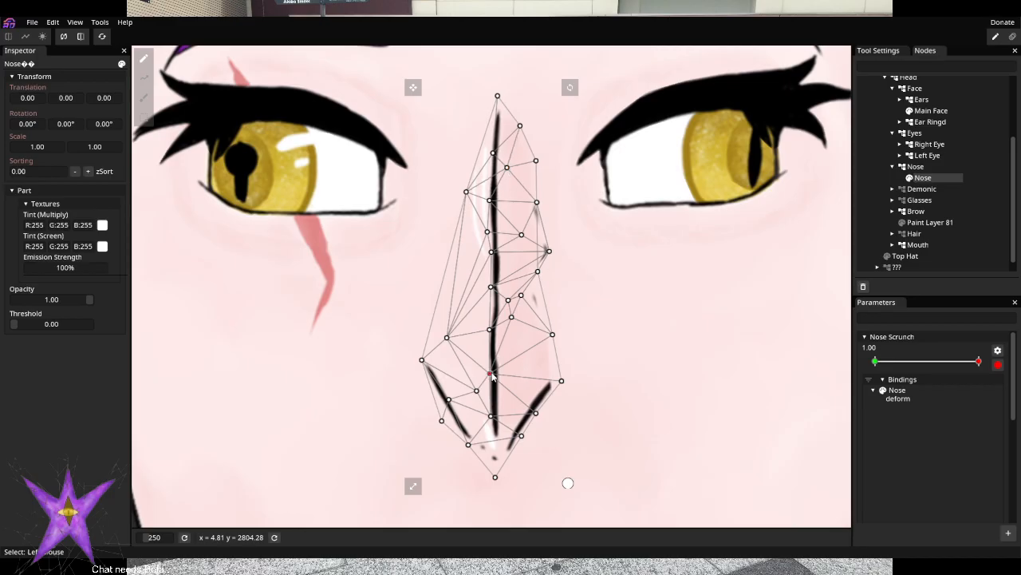
{"action": "left_click_drag", "start_coordinate": [492, 372], "coordinate": [494, 369]}
{"action": "left_click_drag", "start_coordinate": [447, 337], "coordinate": [468, 324]}
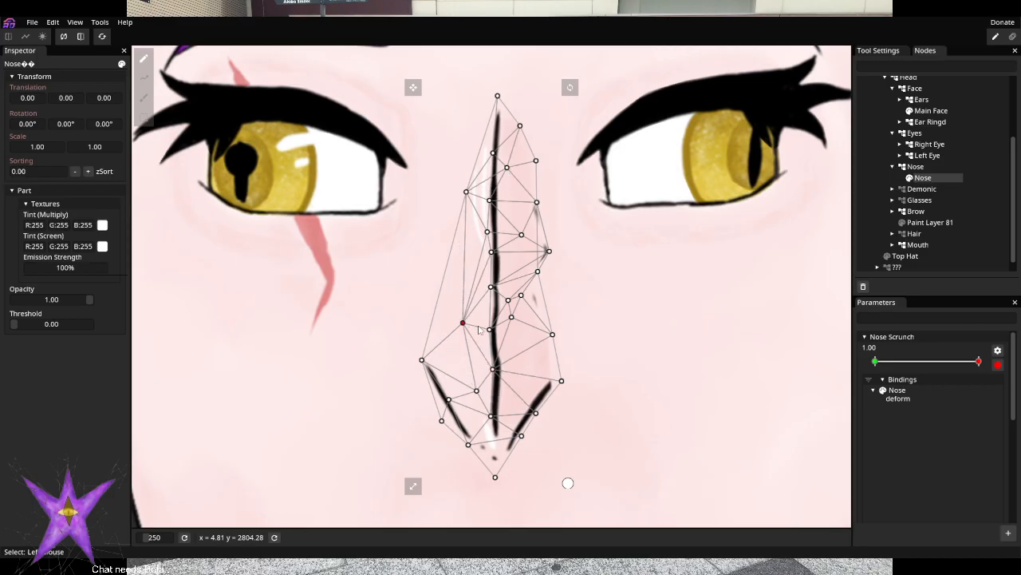
{"action": "left_click", "coordinate": [490, 328]}
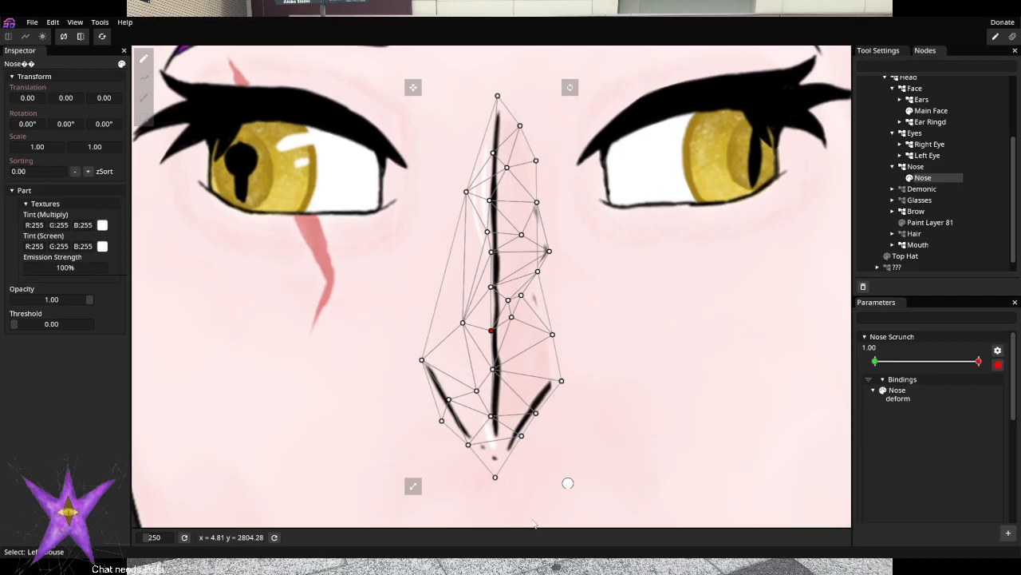
Raise the nose tip's vertices and draw both nostril lines upward and inward for the scrunched pose
{"action": "left_click_drag", "start_coordinate": [546, 501], "coordinate": [491, 400]}
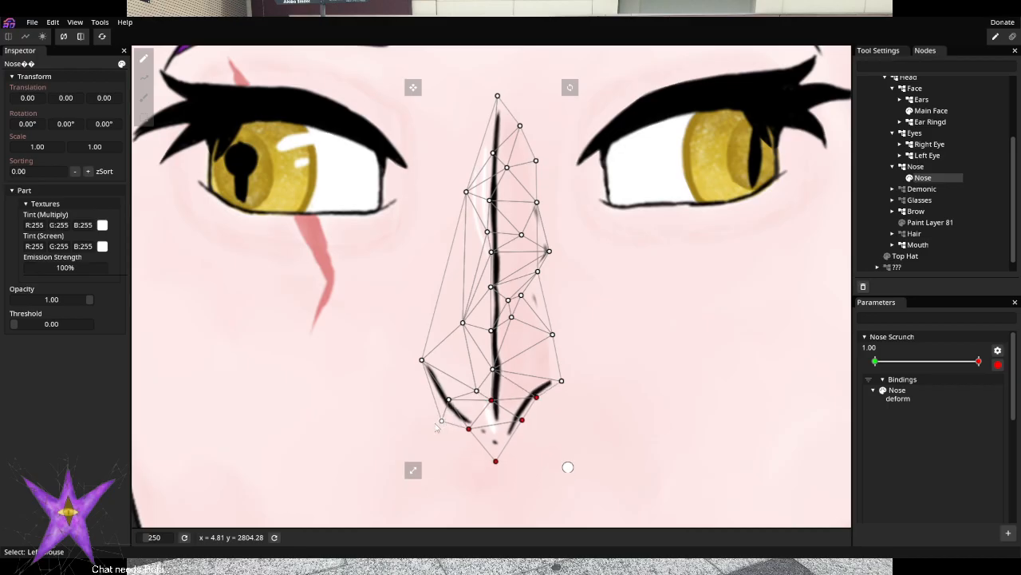
{"action": "left_click_drag", "start_coordinate": [426, 429], "coordinate": [455, 388]}
{"action": "left_click_drag", "start_coordinate": [530, 430], "coordinate": [481, 426]}
{"action": "left_click", "coordinate": [471, 427]}
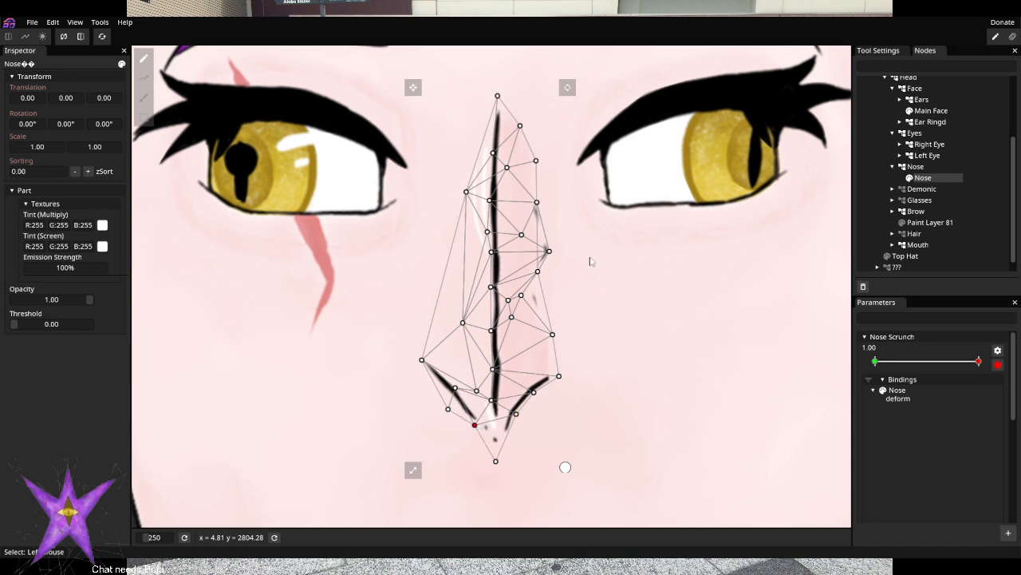
{"action": "scroll", "coordinate": [585, 324], "scroll_direction": "up", "scroll_amount": 3}
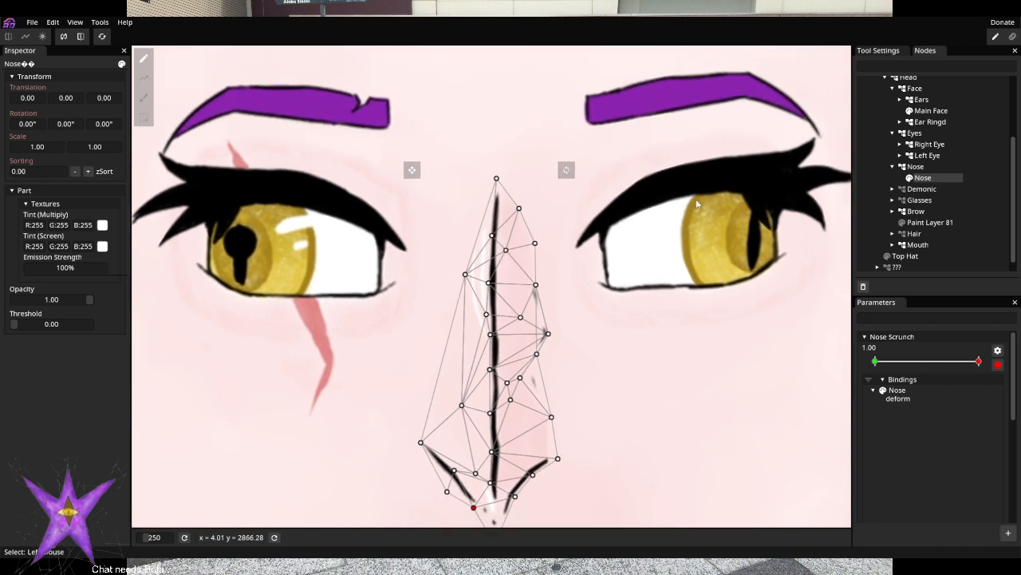
Rotate the Left Brow to about 7° for Nose Scrunch at 1.00, angling its inner end downward
{"action": "left_click", "coordinate": [915, 212]}
{"action": "left_click", "coordinate": [892, 212]}
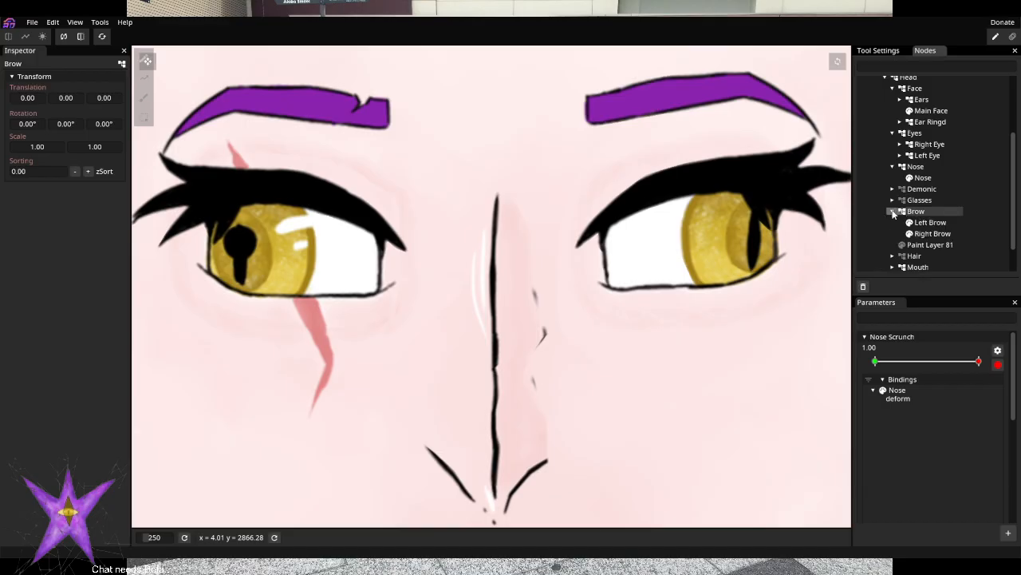
{"action": "left_click", "coordinate": [930, 223]}
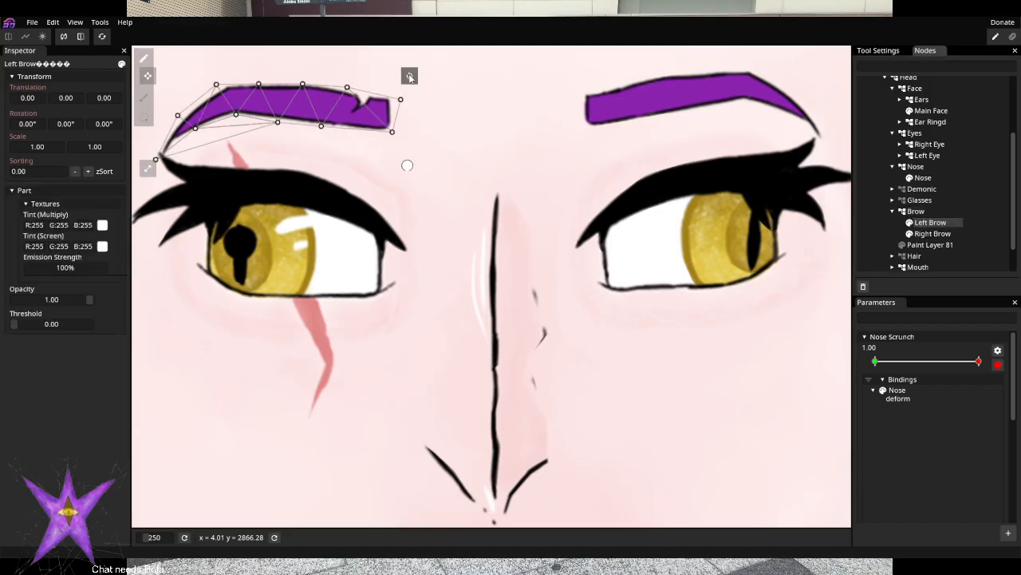
{"action": "left_click_drag", "start_coordinate": [409, 76], "coordinate": [413, 103]}
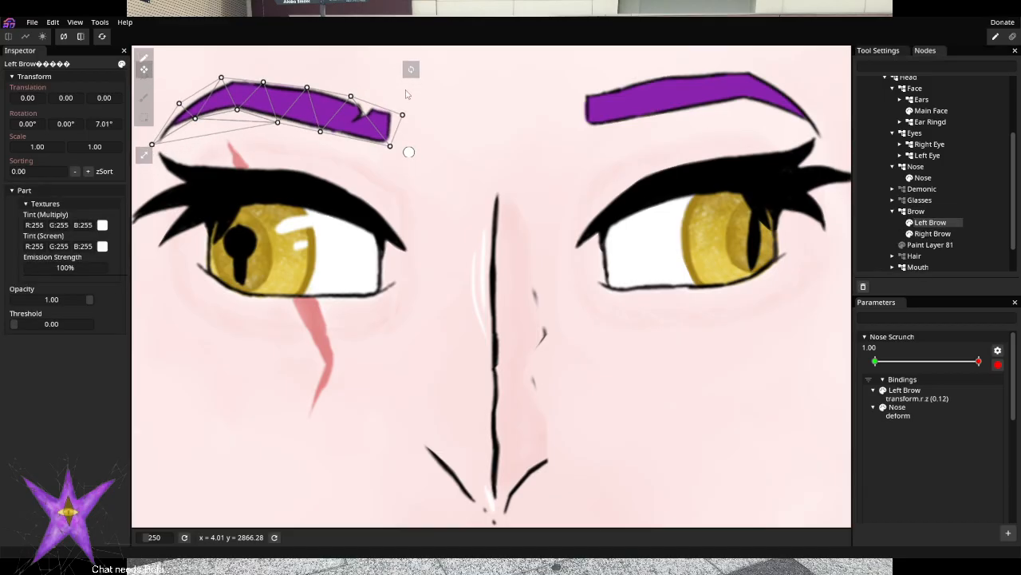
Rotate the Right Brow to about -9° for Nose Scrunch at 1.00, lowering its inner end toward the nose
{"action": "left_click", "coordinate": [944, 234]}
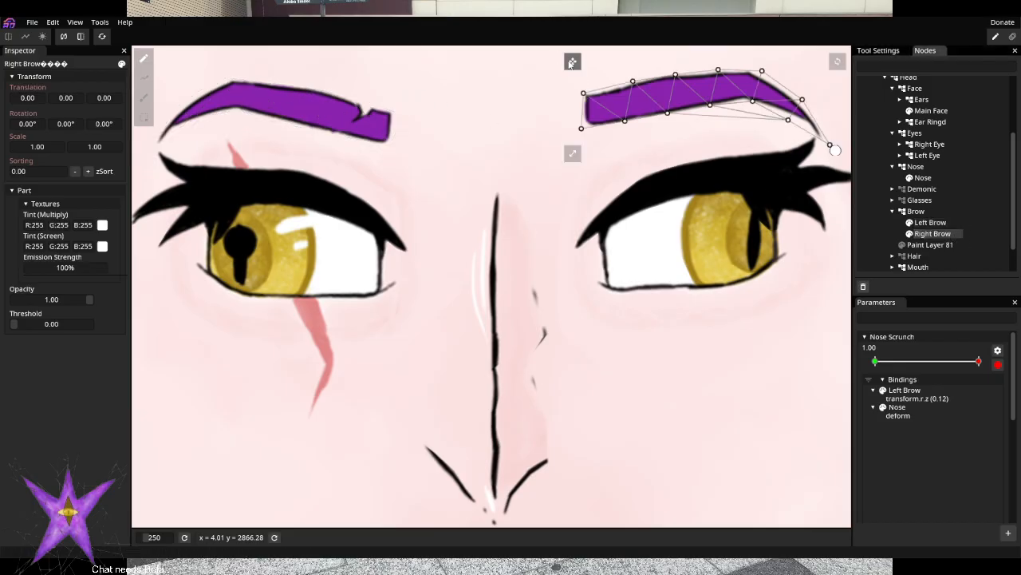
{"action": "left_click", "coordinate": [572, 64]}
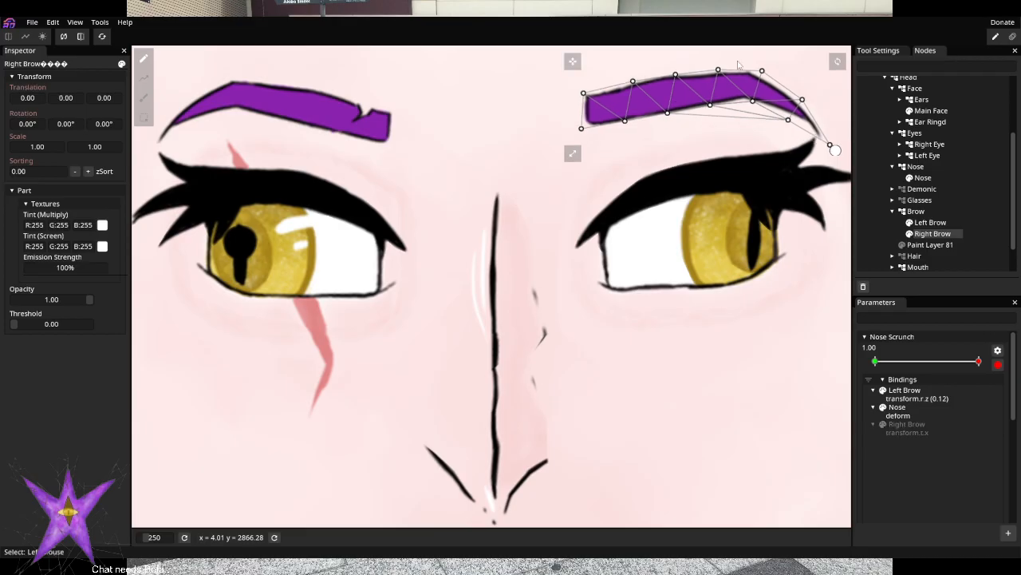
{"action": "left_click_drag", "start_coordinate": [837, 62], "coordinate": [832, 45]}
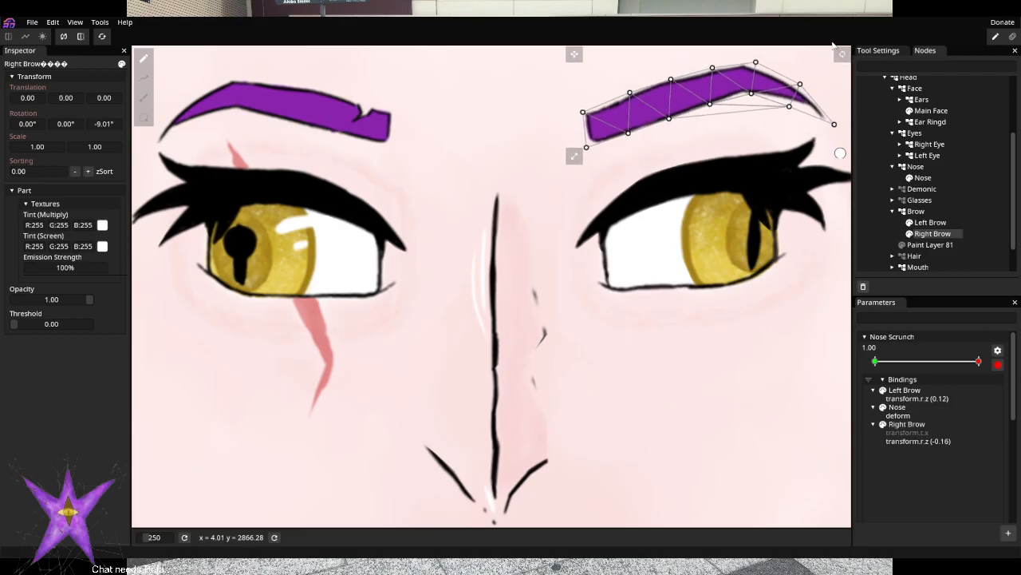
Stop editing the Nose Scrunch keypoint, sweep the parameter back to 0.00 to test it, and collapse the Mouth moves group
{"action": "left_click", "coordinate": [998, 364]}
{"action": "left_click_drag", "start_coordinate": [974, 500], "coordinate": [996, 492]}
{"action": "scroll", "coordinate": [640, 393], "scroll_direction": "down", "scroll_amount": 5}
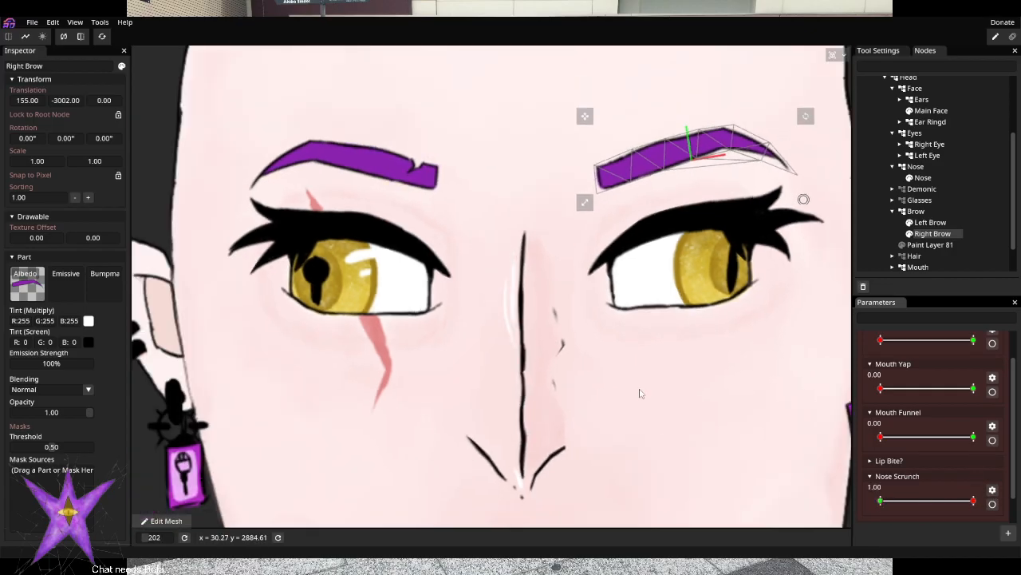
{"action": "scroll", "coordinate": [634, 395], "scroll_direction": "down", "scroll_amount": 4}
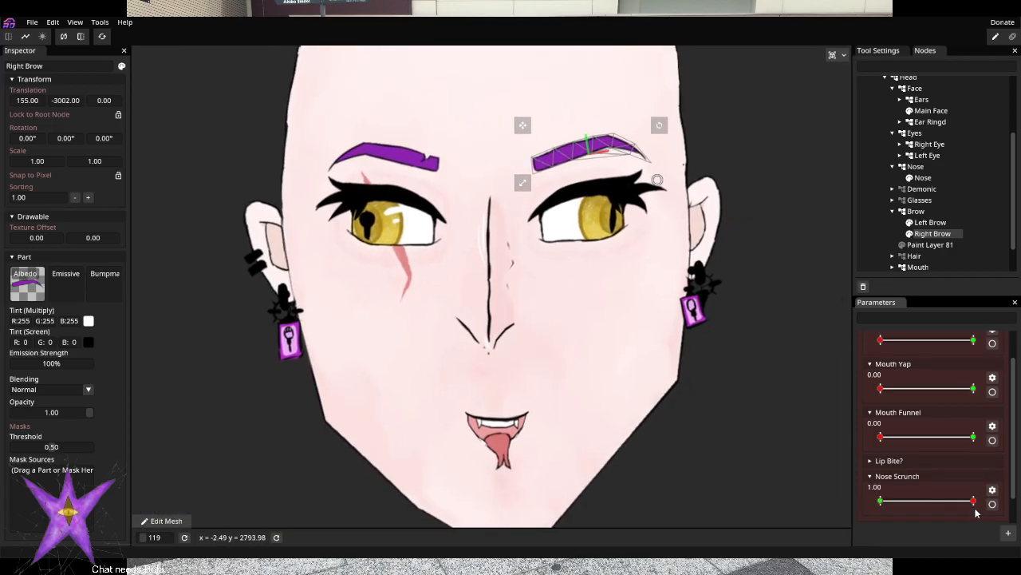
{"action": "left_click_drag", "start_coordinate": [973, 500], "coordinate": [812, 515]}
{"action": "scroll", "coordinate": [975, 391], "scroll_direction": "up", "scroll_amount": 1}
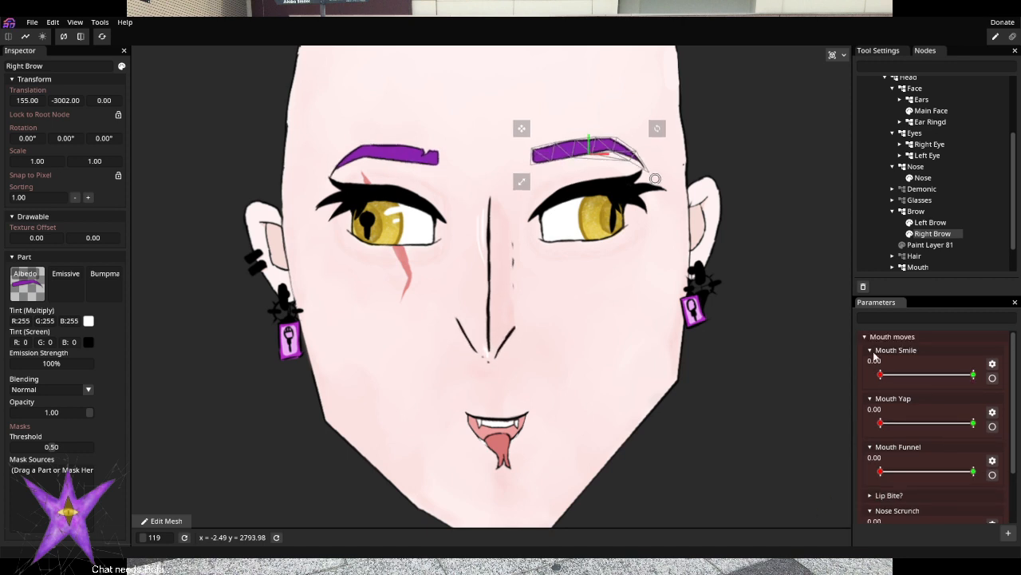
{"action": "left_click", "coordinate": [866, 336]}
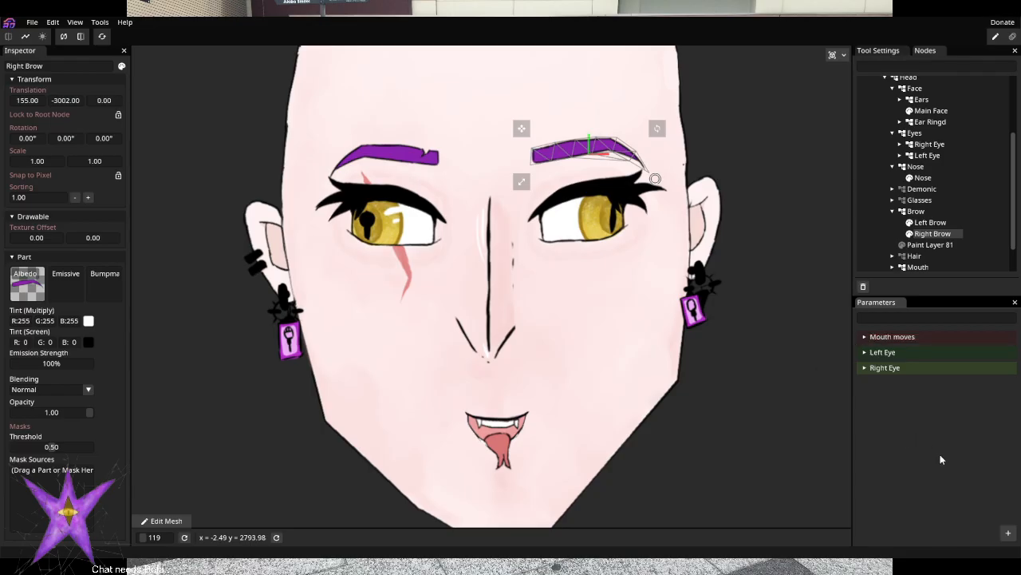
{"action": "left_click", "coordinate": [901, 257]}
{"action": "left_click", "coordinate": [902, 257]}
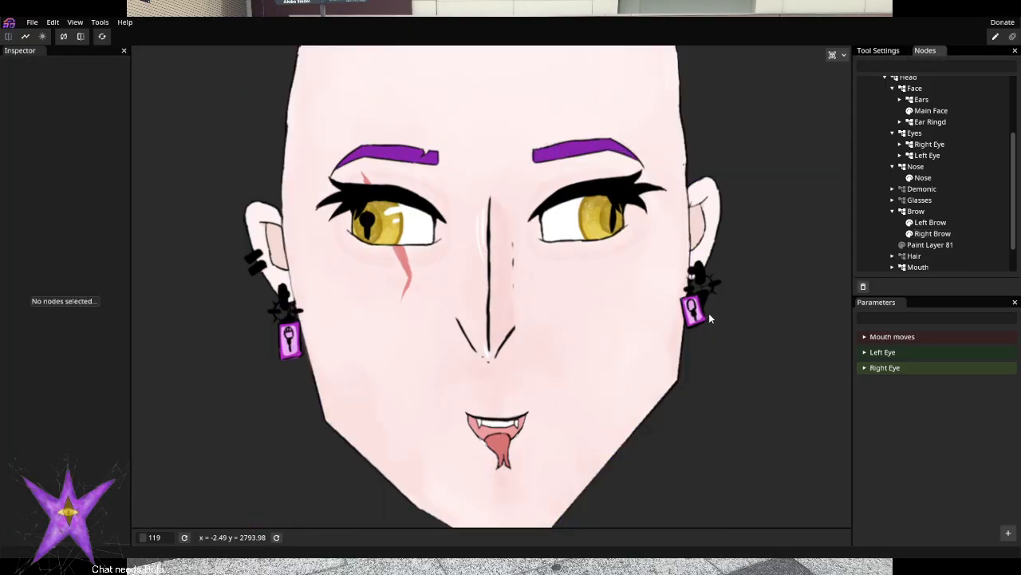
{"action": "left_click_drag", "start_coordinate": [673, 377], "coordinate": [648, 411]}
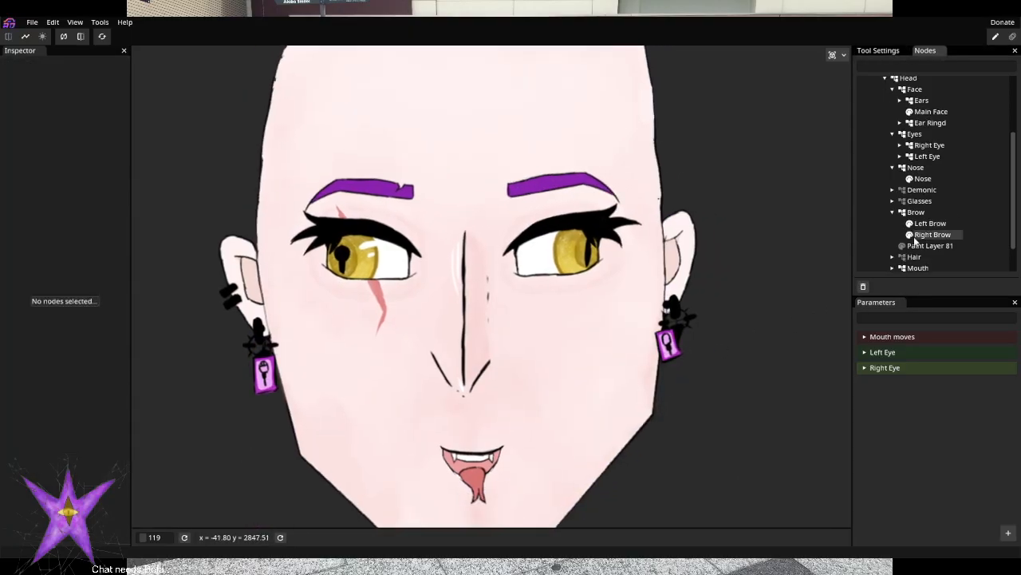
Expand the Ear Ringd group and hide Top Pair, Regular Bottom, Fancy Bottom and Hangers
{"action": "scroll", "coordinate": [926, 231], "scroll_direction": "up", "scroll_amount": 2}
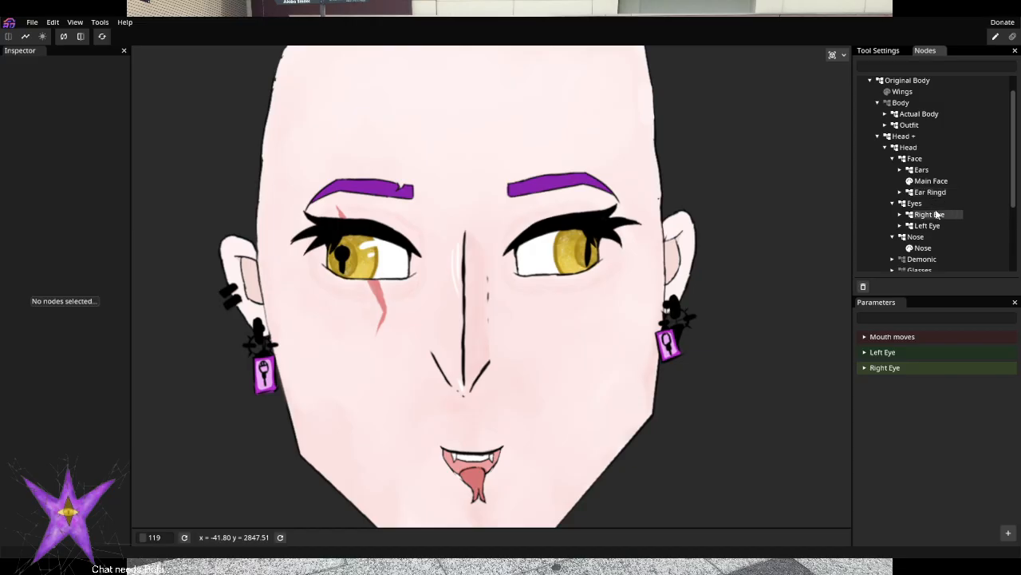
{"action": "left_click", "coordinate": [918, 194]}
{"action": "left_click", "coordinate": [900, 193]}
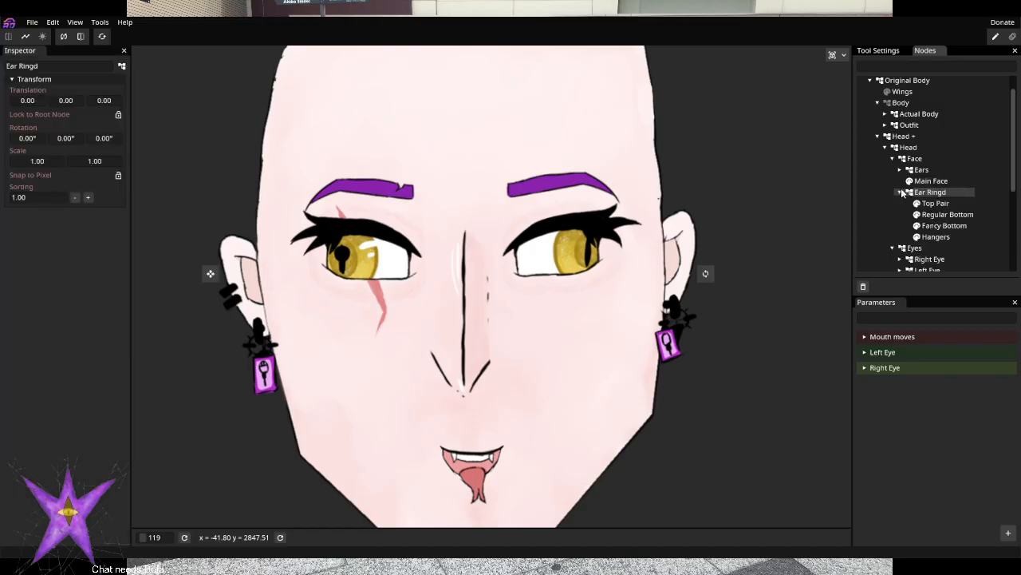
{"action": "scroll", "coordinate": [925, 192], "scroll_direction": "down", "scroll_amount": 1}
{"action": "left_click", "coordinate": [917, 169]}
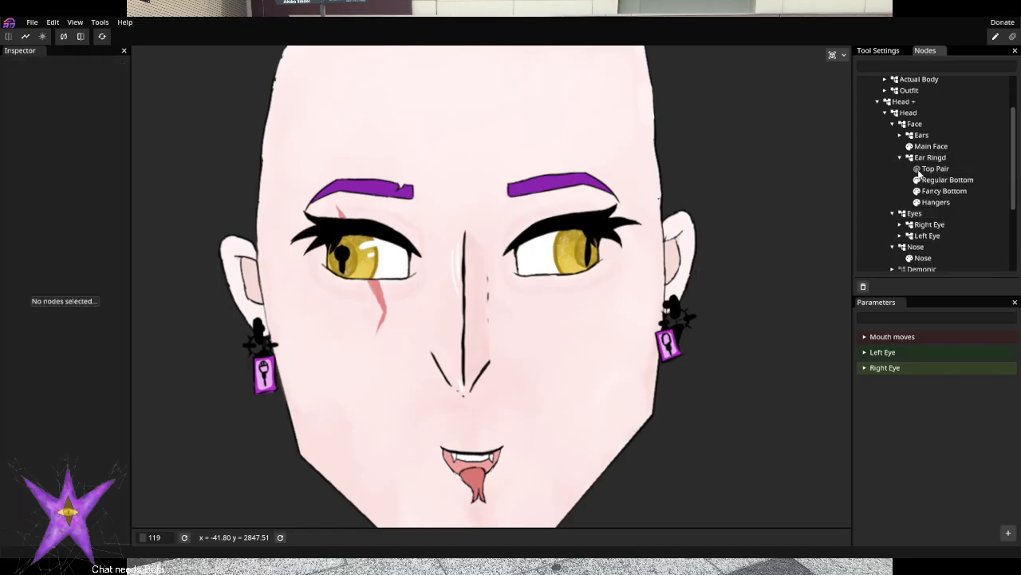
{"action": "left_click", "coordinate": [917, 180]}
{"action": "left_click", "coordinate": [917, 192]}
{"action": "left_click", "coordinate": [924, 203]}
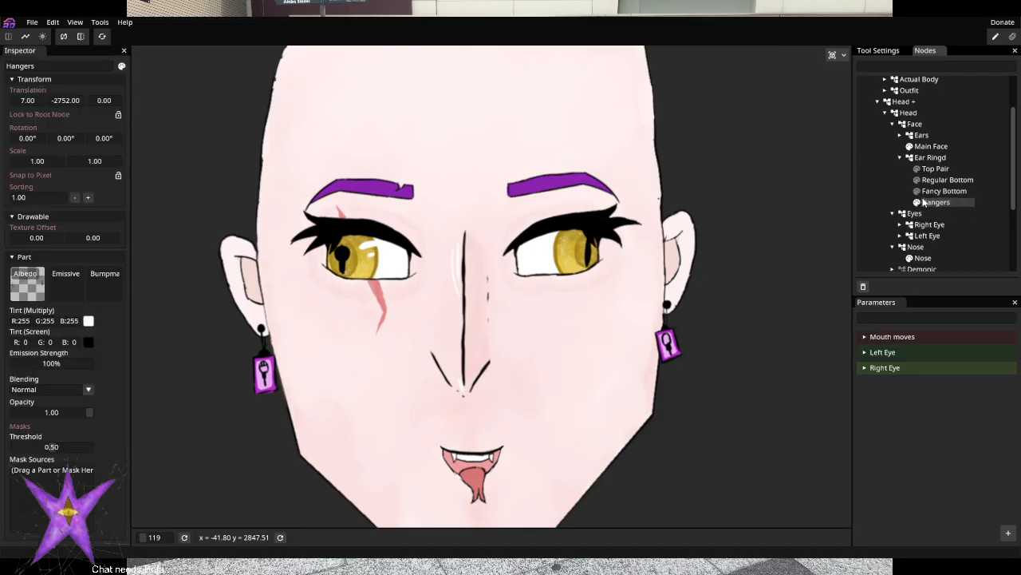
{"action": "left_click", "coordinate": [916, 203]}
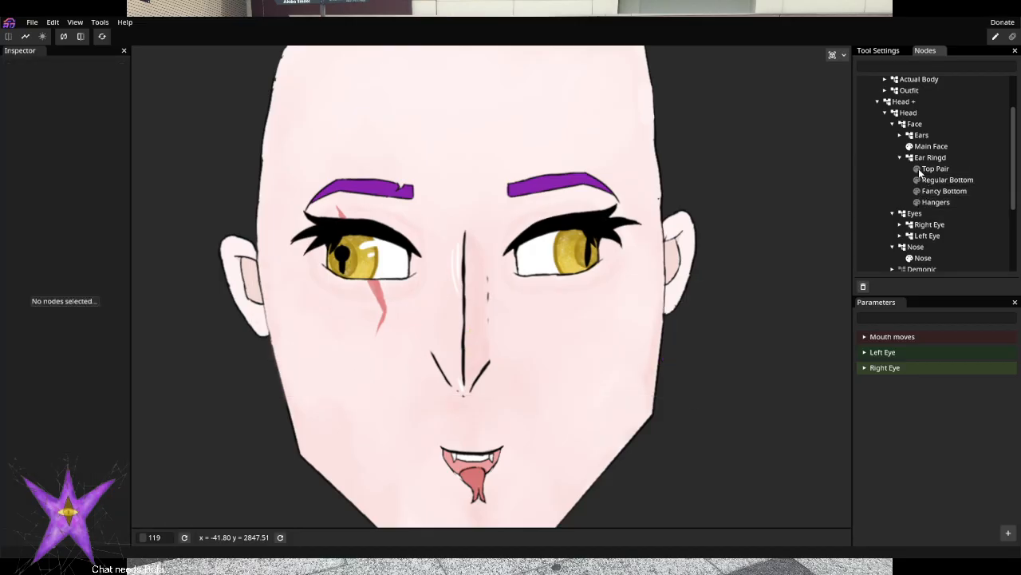
Show the Top Pair earring part again and open its mesh for editing
{"action": "left_click", "coordinate": [917, 169]}
{"action": "left_click", "coordinate": [957, 168]}
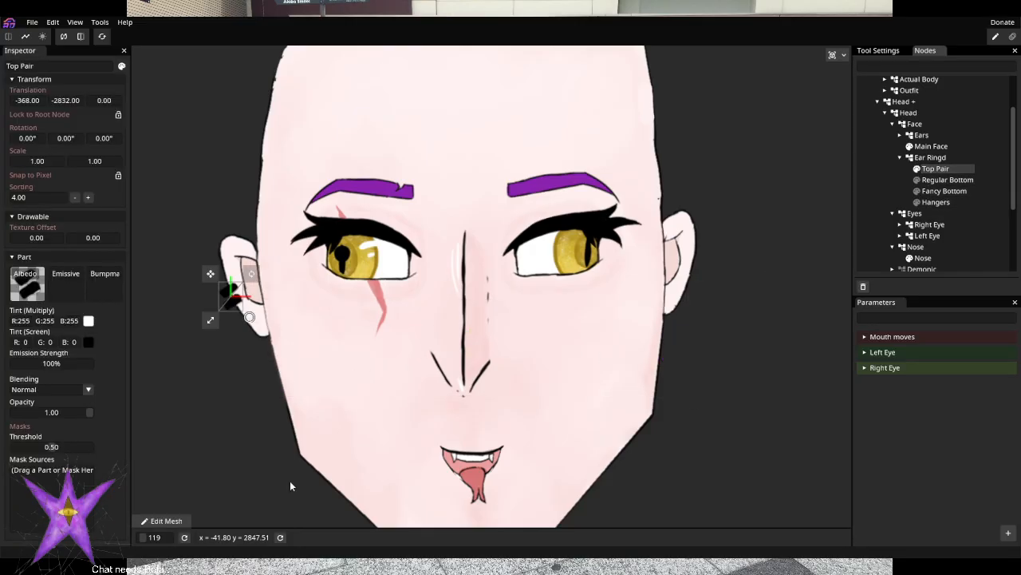
{"action": "left_click", "coordinate": [150, 522]}
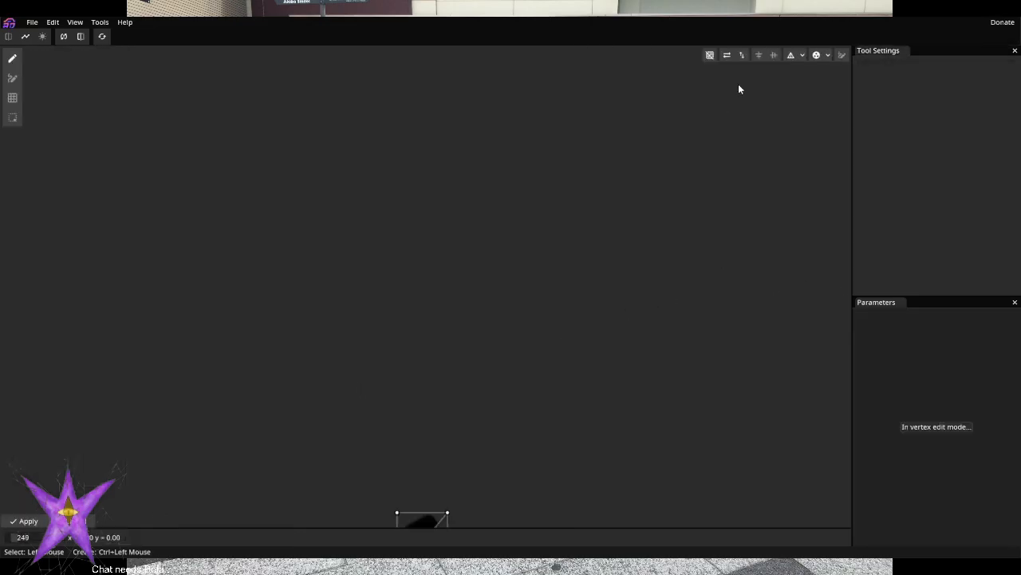
Try an automatic mesh on the Top Pair earring and delete all of its vertices
{"action": "left_click", "coordinate": [819, 58]}
{"action": "scroll", "coordinate": [566, 207], "scroll_direction": "up", "scroll_amount": 6}
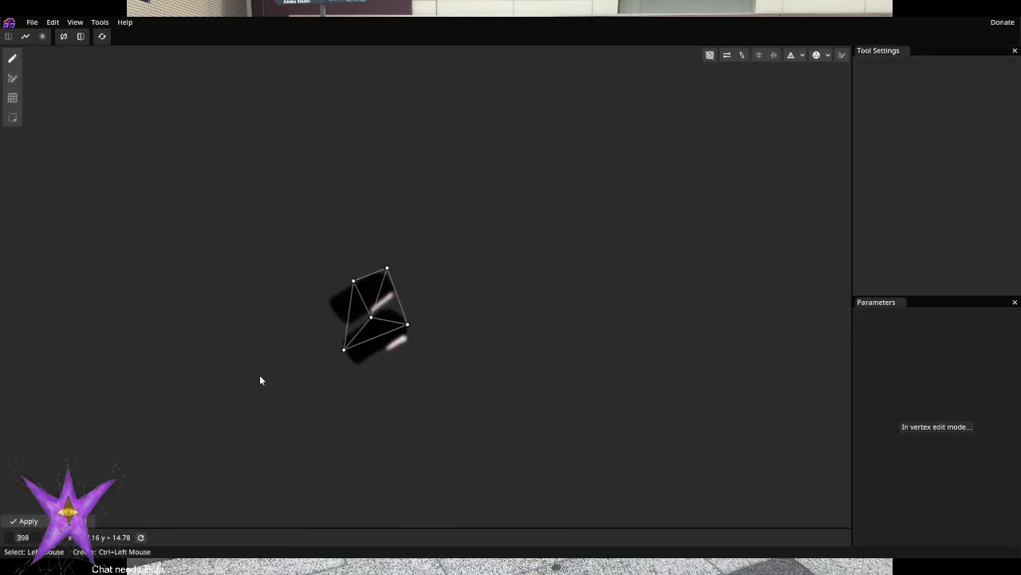
{"action": "scroll", "coordinate": [368, 329], "scroll_direction": "up", "scroll_amount": 2}
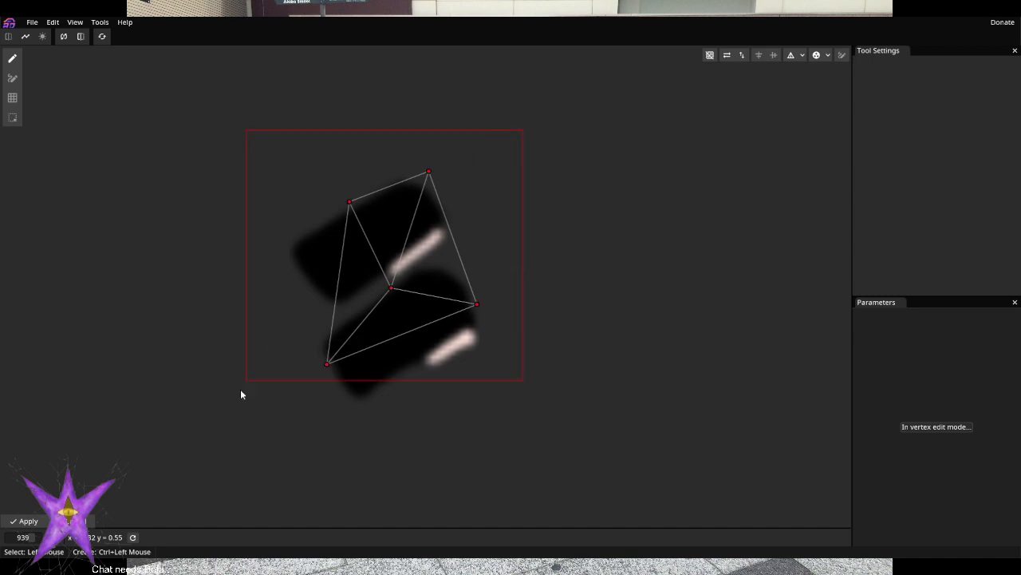
{"action": "key", "text": "Delete"}
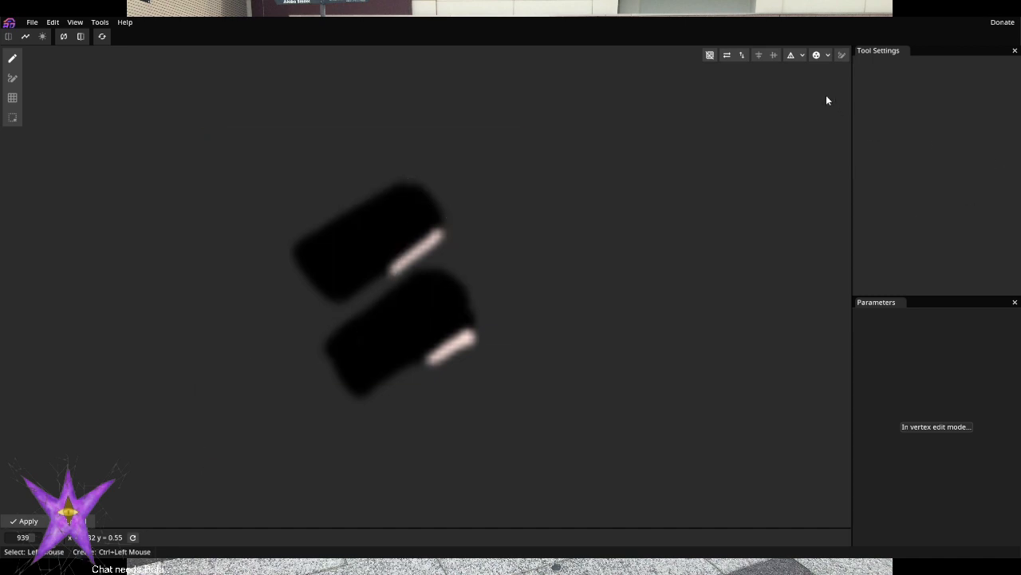
Place vertices by hand around the outlines of both Top Pair bars and triangulate them into a mesh
{"action": "left_click", "coordinate": [842, 57]}
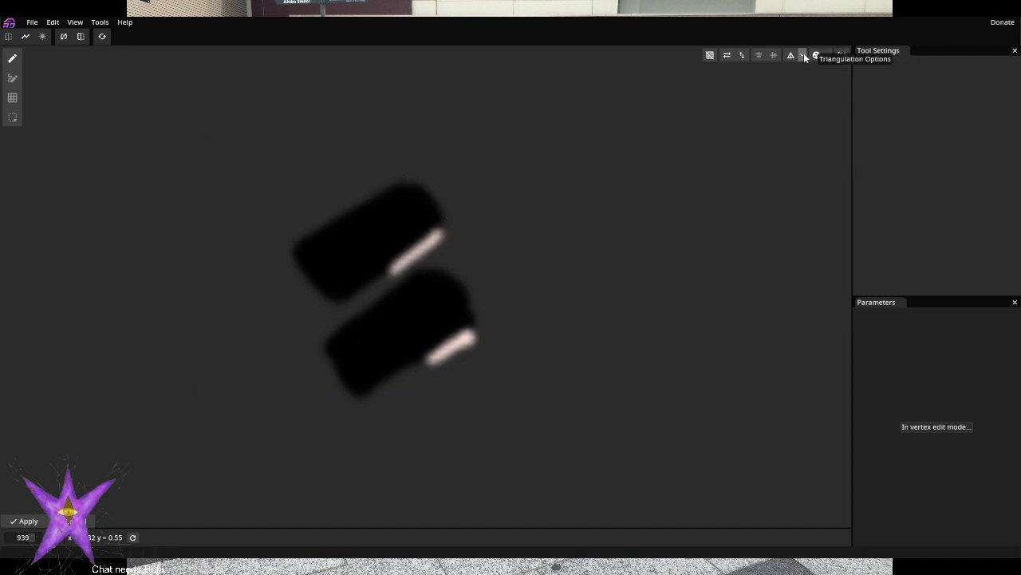
{"action": "left_click", "coordinate": [401, 161], "text": "ctrl"}
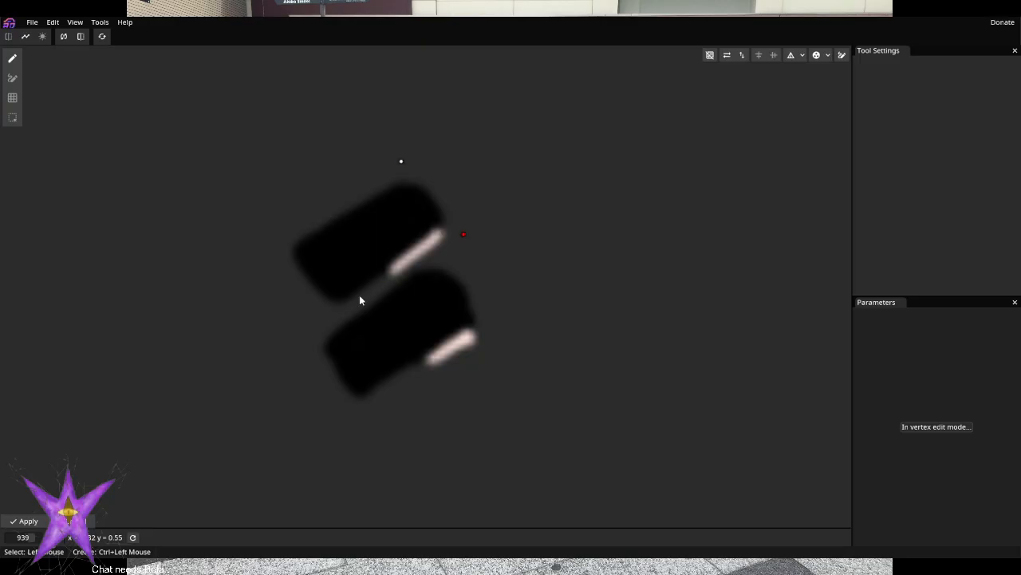
{"action": "left_click", "coordinate": [333, 314], "text": "ctrl"}
{"action": "left_click", "coordinate": [506, 354], "text": "ctrl"}
{"action": "left_click", "coordinate": [461, 254], "text": "ctrl"}
{"action": "left_click", "coordinate": [381, 281], "text": "ctrl"}
{"action": "left_click", "coordinate": [12, 78]}
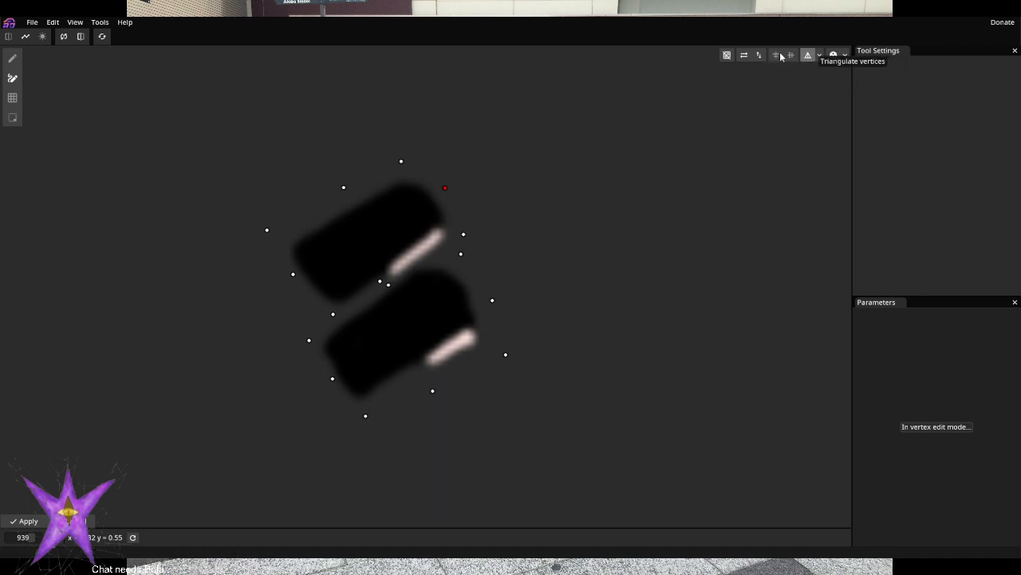
{"action": "left_click", "coordinate": [12, 58]}
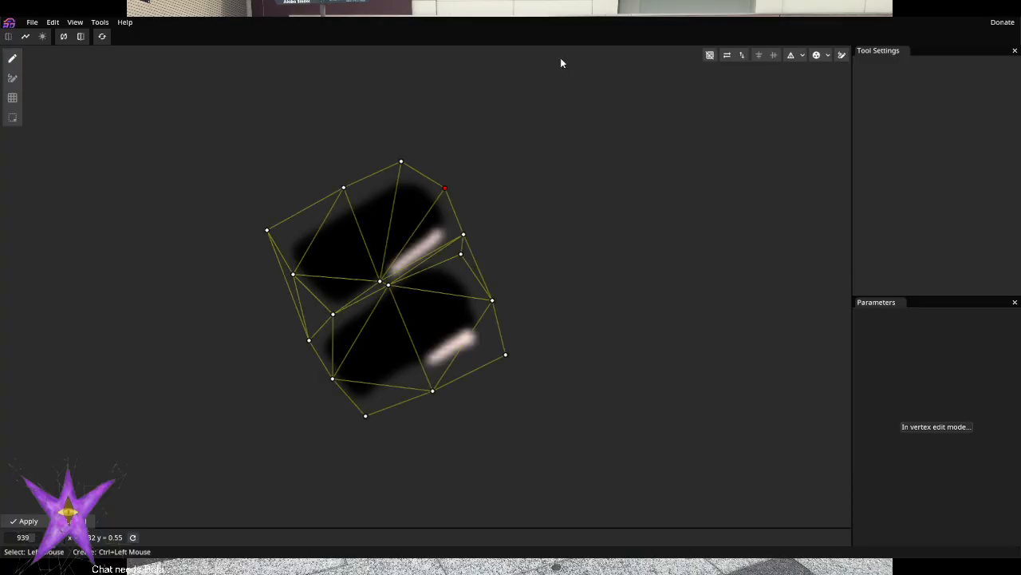
Bake an automatic mesh with the Normal parts preset over the hand-placed one, and check the auto mesh and triangulation options
{"action": "left_click", "coordinate": [826, 57]}
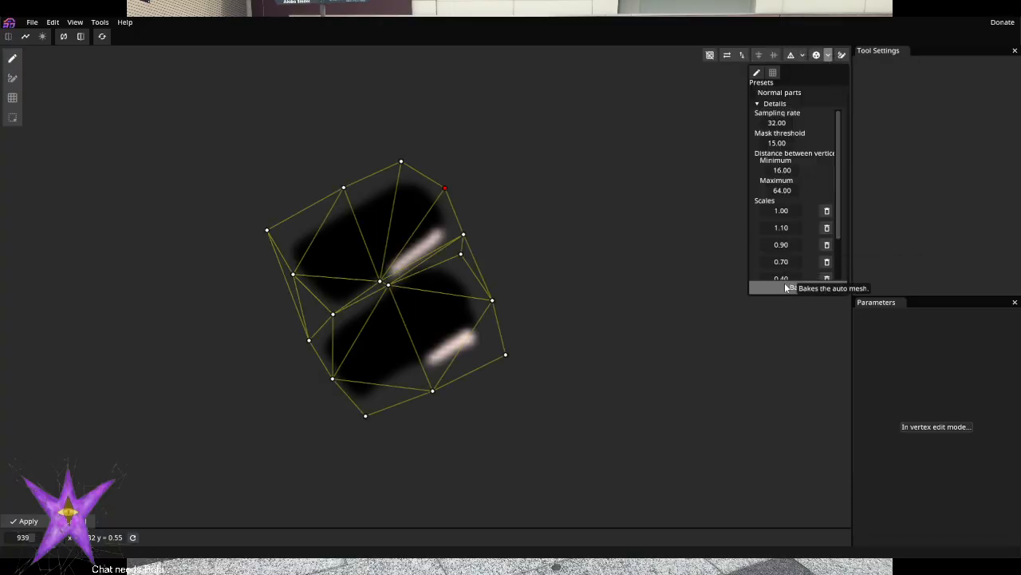
{"action": "left_click", "coordinate": [786, 287]}
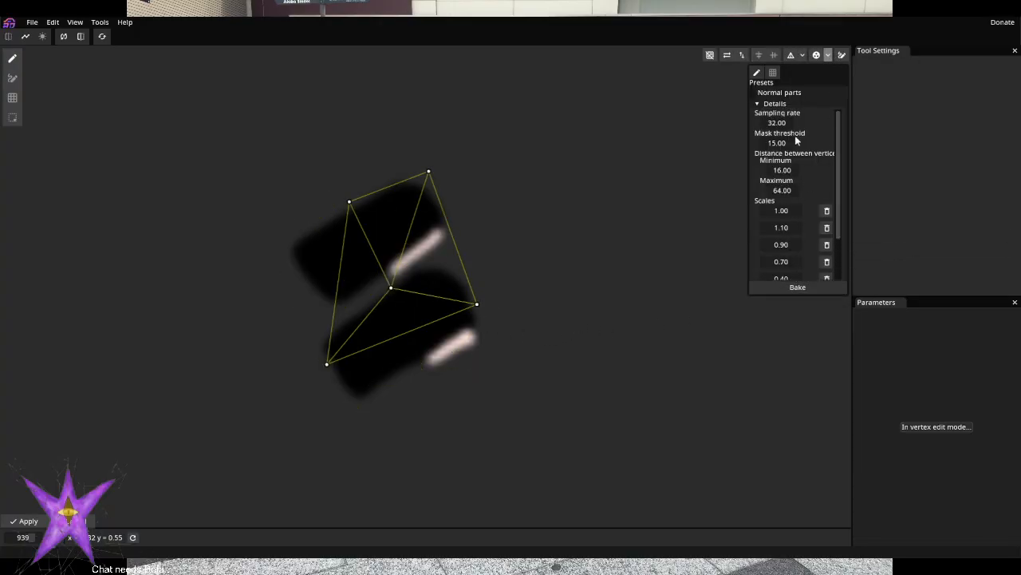
{"action": "left_click", "coordinate": [802, 55]}
{"action": "left_click", "coordinate": [802, 55]}
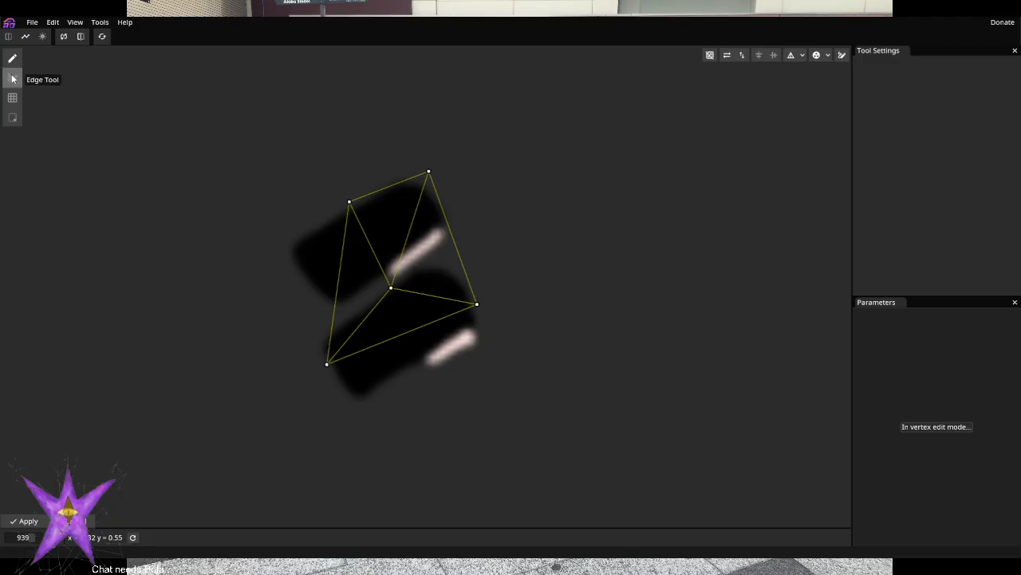
{"action": "left_click", "coordinate": [829, 56]}
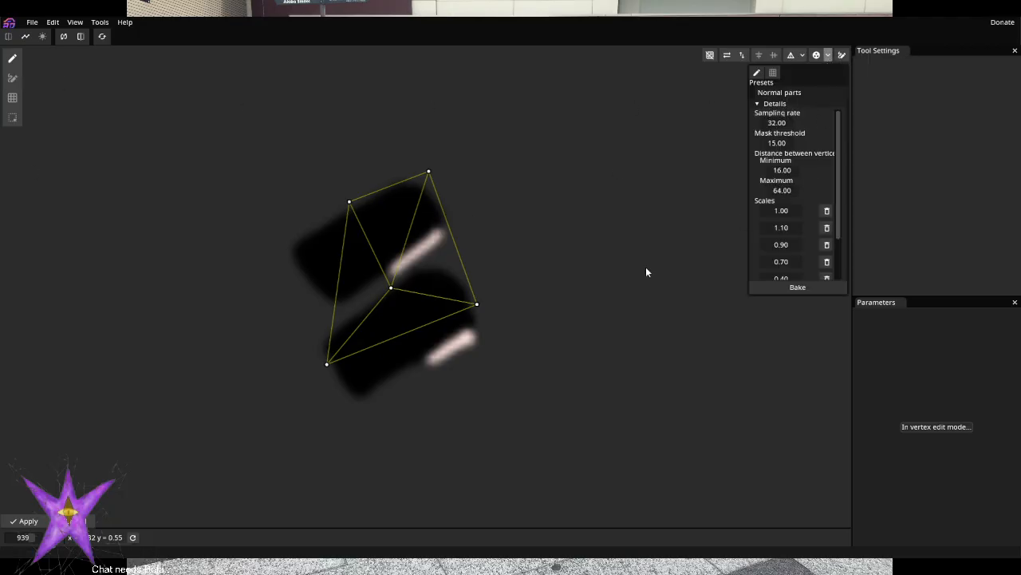
{"action": "left_click", "coordinate": [469, 302]}
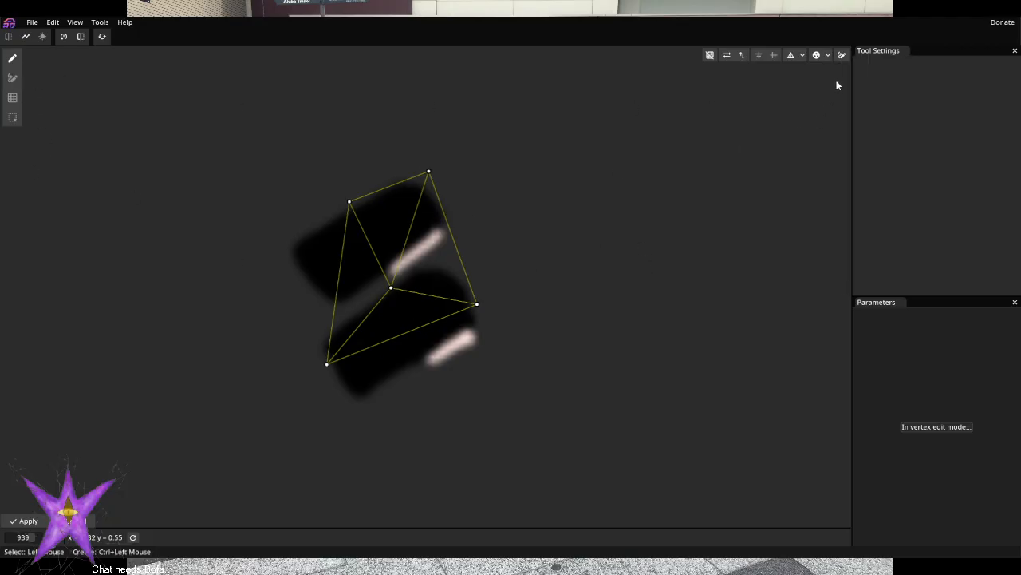
{"action": "left_click", "coordinate": [801, 55]}
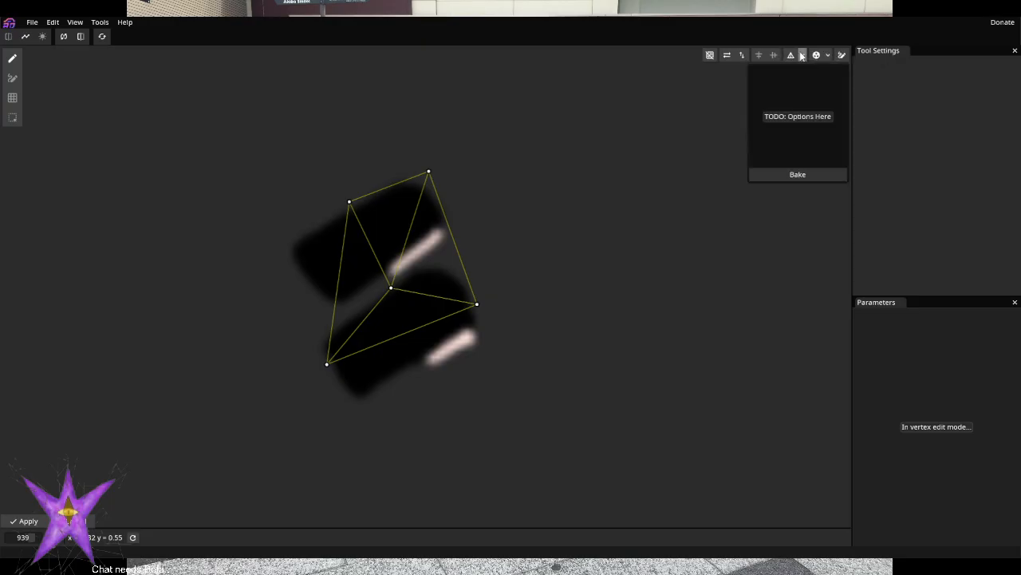
{"action": "left_click", "coordinate": [501, 311]}
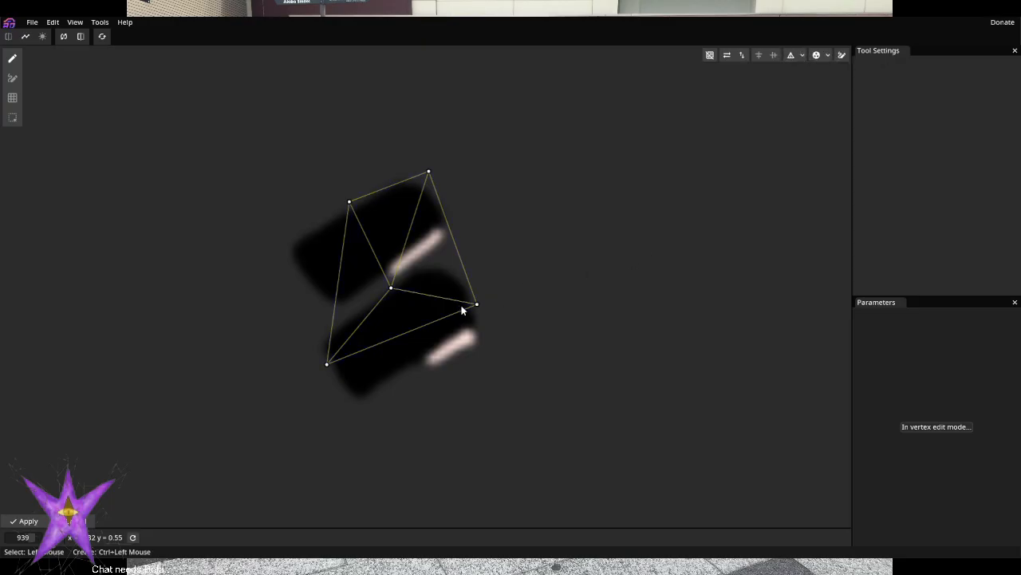
Delete all vertices of the Top Pair's automatic mesh and turn on the triangulation preview
{"action": "left_click_drag", "start_coordinate": [466, 136], "coordinate": [314, 446]}
{"action": "key", "text": "Delete"}
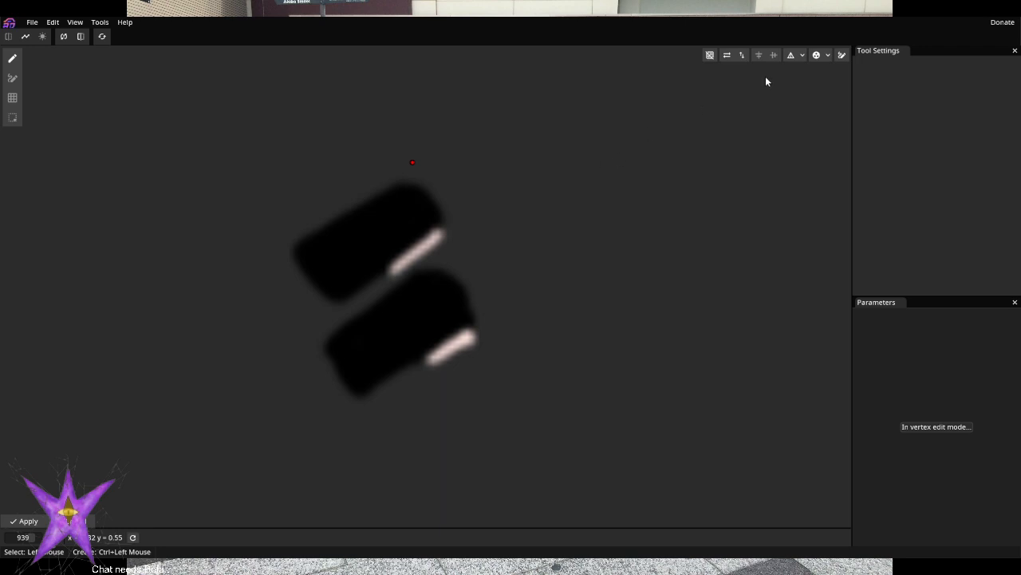
{"action": "left_click", "coordinate": [792, 56]}
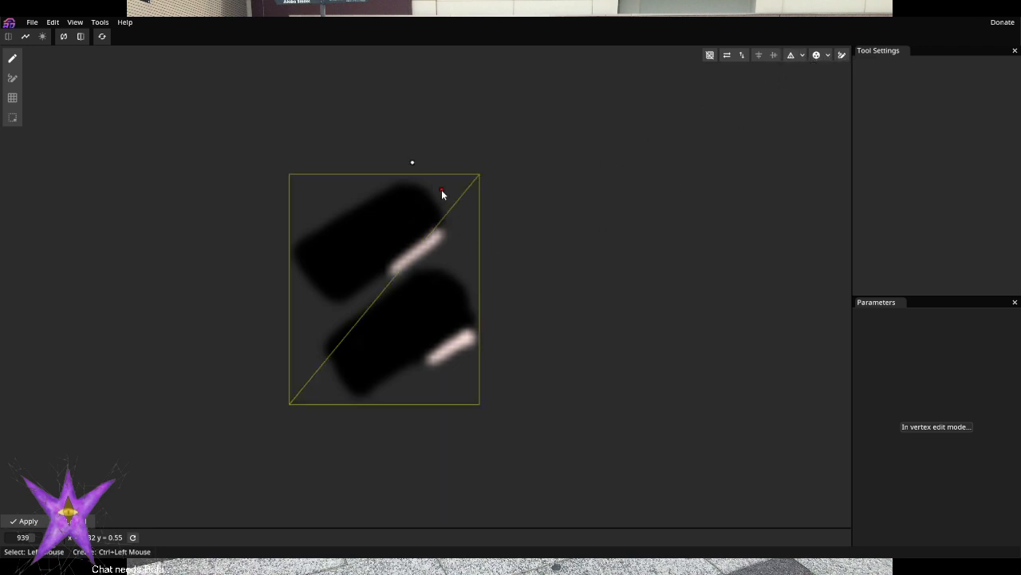
Place vertices by hand around the outline of the upper Top Pair bar, adjusting the one on its upper edge
{"action": "left_click", "coordinate": [460, 227], "text": "ctrl"}
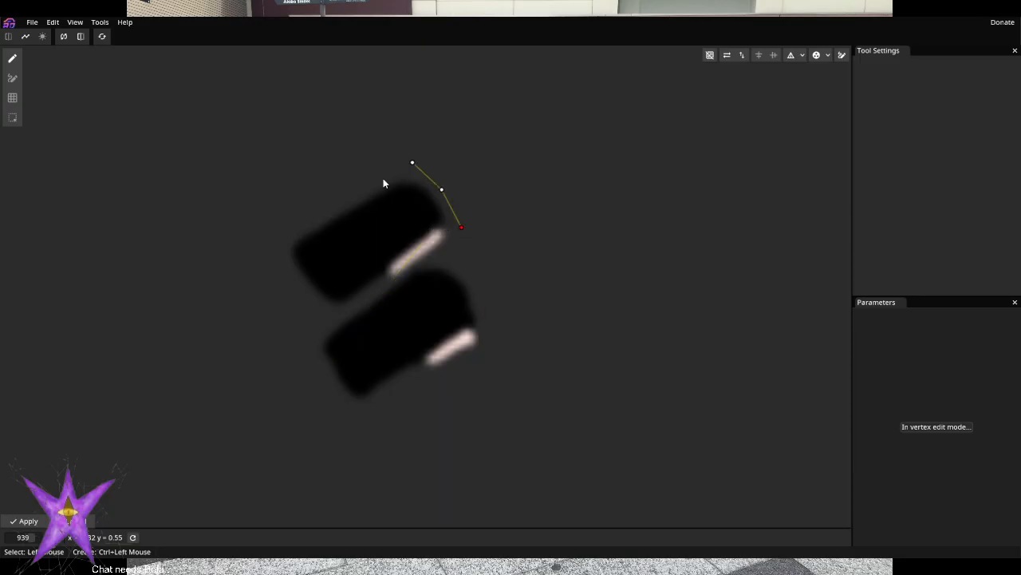
{"action": "left_click", "coordinate": [381, 172], "text": "ctrl"}
{"action": "left_click_drag", "start_coordinate": [383, 175], "coordinate": [358, 190]}
{"action": "left_click", "coordinate": [284, 234], "text": "ctrl"}
{"action": "left_click", "coordinate": [293, 288], "text": "ctrl"}
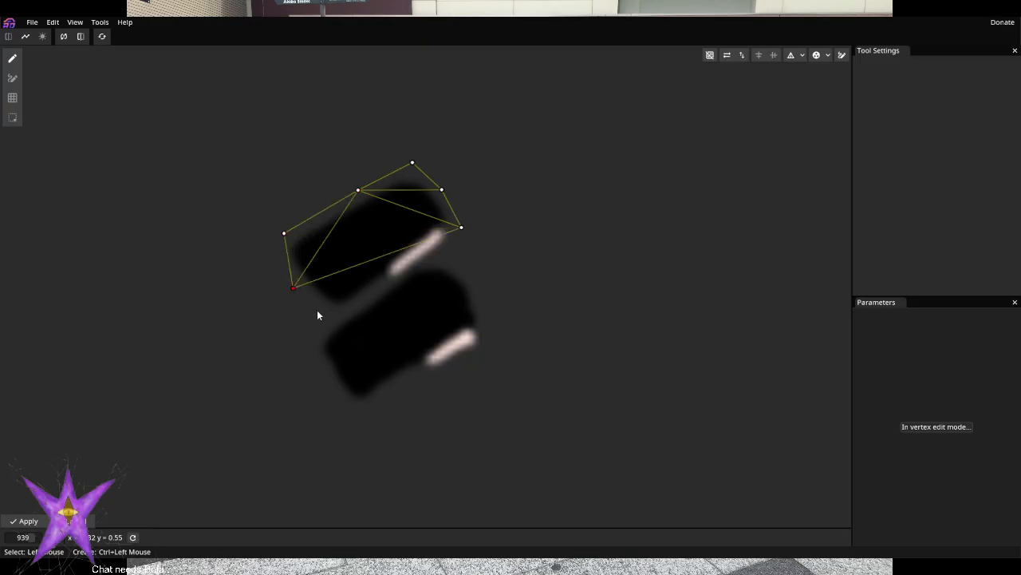
{"action": "left_click", "coordinate": [326, 310], "text": "ctrl"}
{"action": "left_click", "coordinate": [371, 287], "text": "ctrl"}
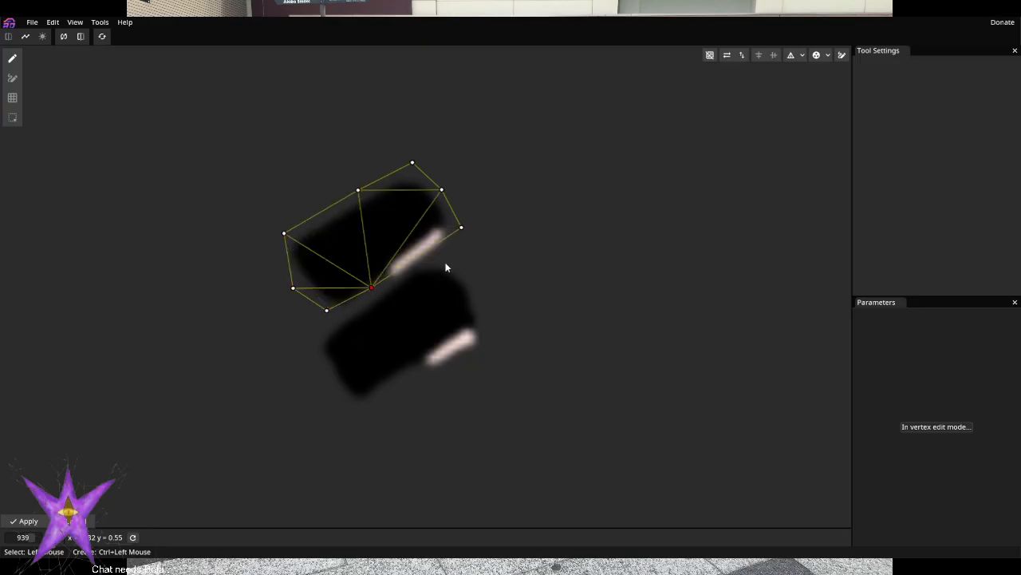
{"action": "left_click", "coordinate": [438, 253], "text": "ctrl"}
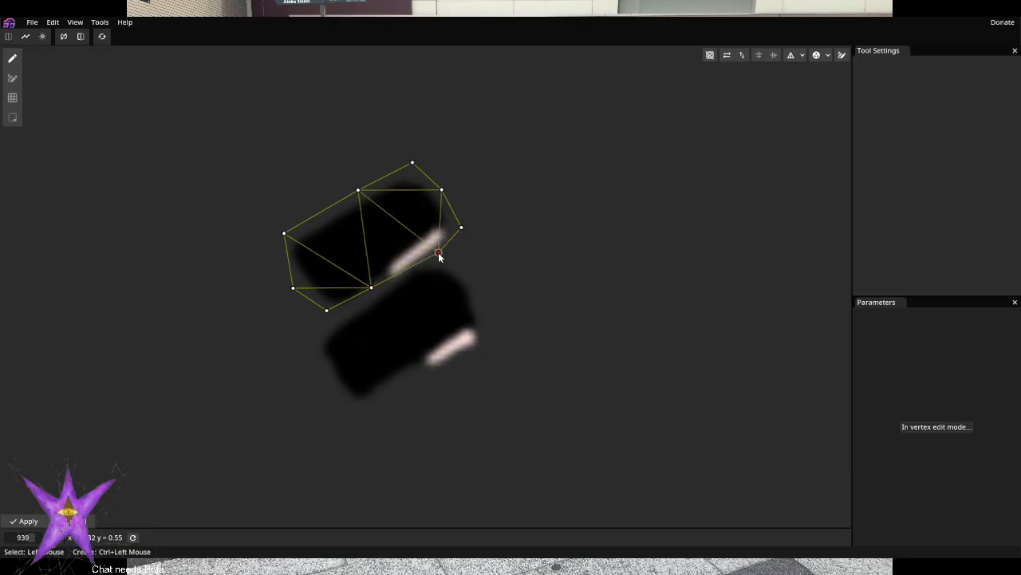
Place vertices around the outline of the lower Top Pair bar, including its upper edge along the gap
{"action": "left_click", "coordinate": [470, 283], "text": "ctrl"}
{"action": "left_click", "coordinate": [494, 335], "text": "ctrl"}
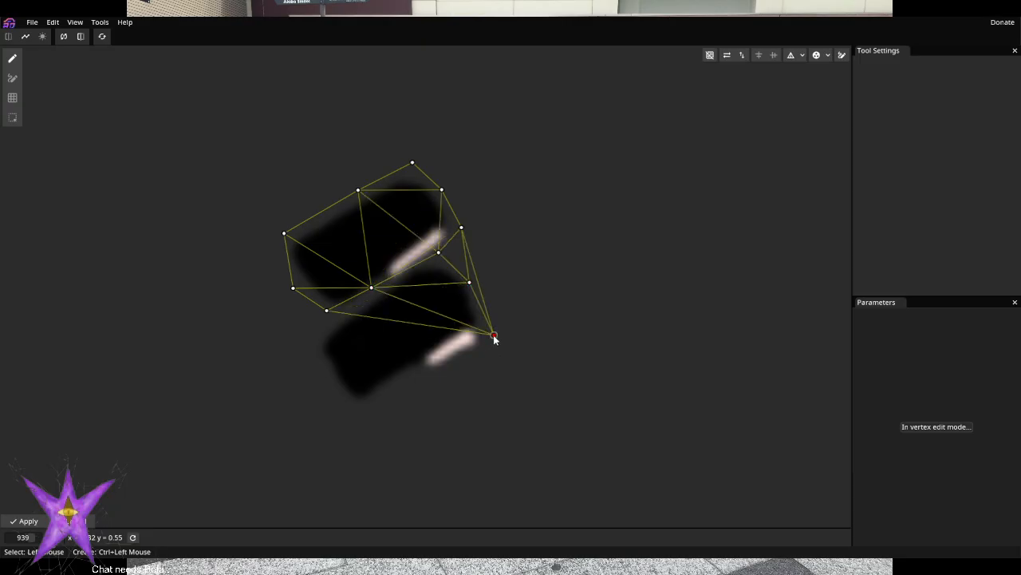
{"action": "left_click", "coordinate": [448, 261], "text": "ctrl"}
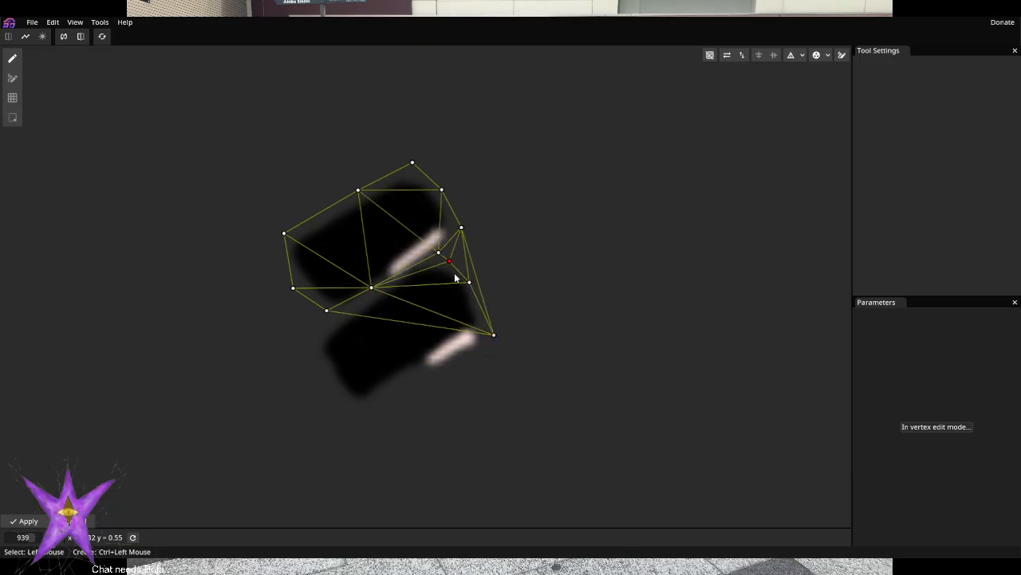
{"action": "left_click", "coordinate": [437, 371], "text": "ctrl"}
{"action": "left_click", "coordinate": [352, 408], "text": "ctrl"}
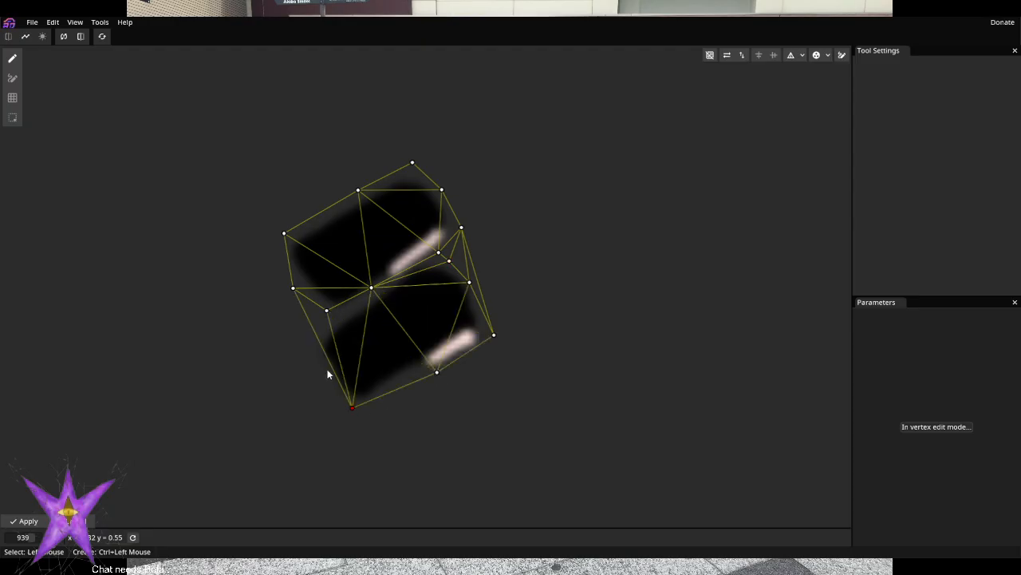
{"action": "left_click", "coordinate": [325, 369], "text": "ctrl"}
{"action": "left_click", "coordinate": [311, 338], "text": "ctrl"}
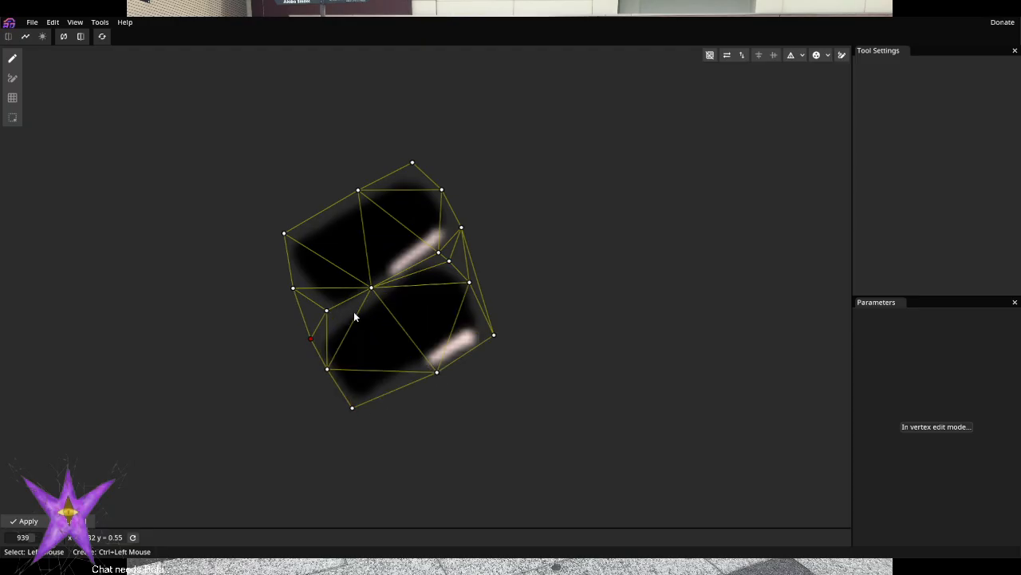
{"action": "left_click", "coordinate": [354, 311], "text": "ctrl"}
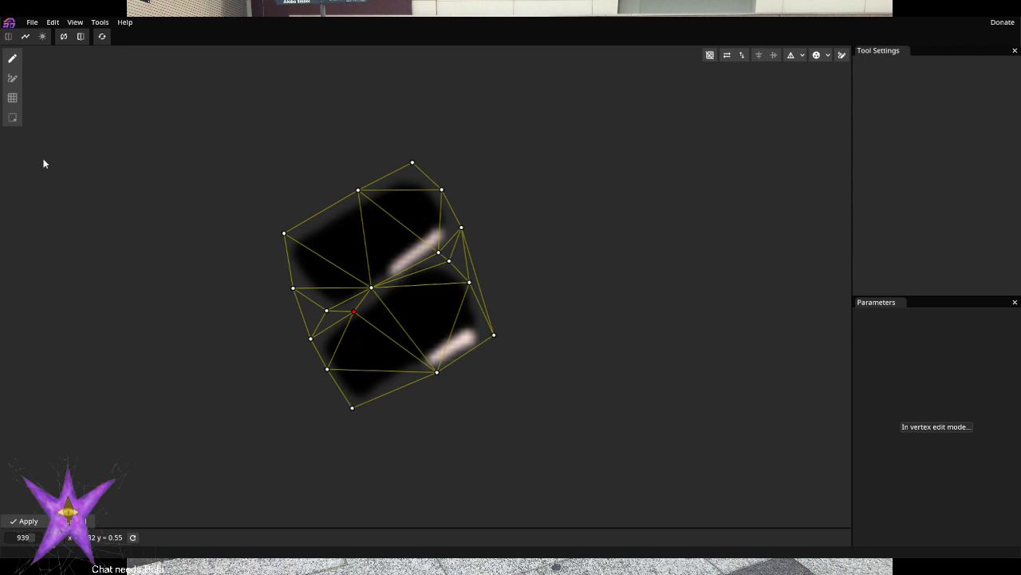
Bake the triangulation and disconnect the outer edge that bridges the left ends of the two bars
{"action": "left_click", "coordinate": [802, 54]}
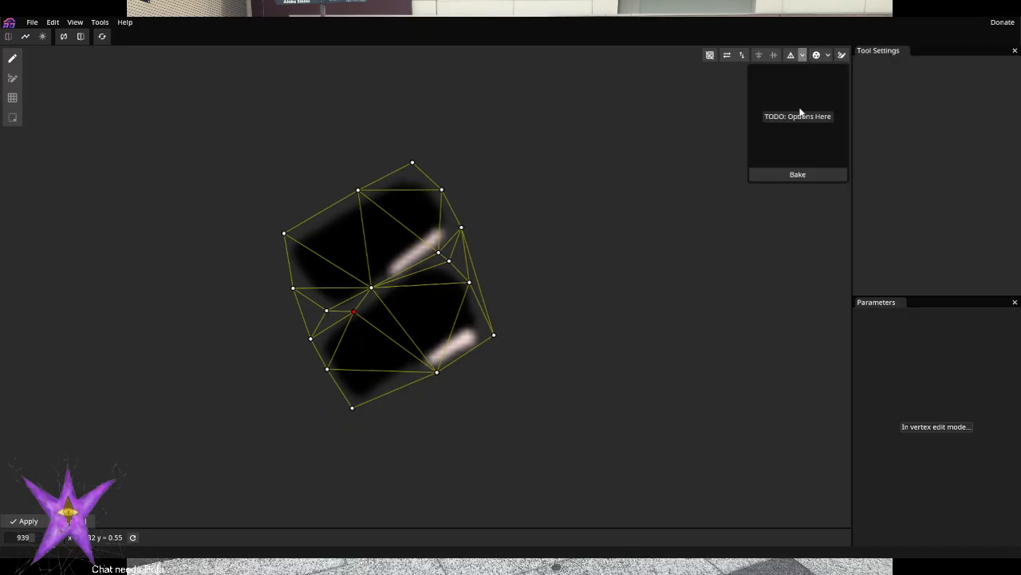
{"action": "left_click", "coordinate": [16, 76]}
{"action": "scroll", "coordinate": [64, 109], "scroll_direction": "up", "scroll_amount": 2}
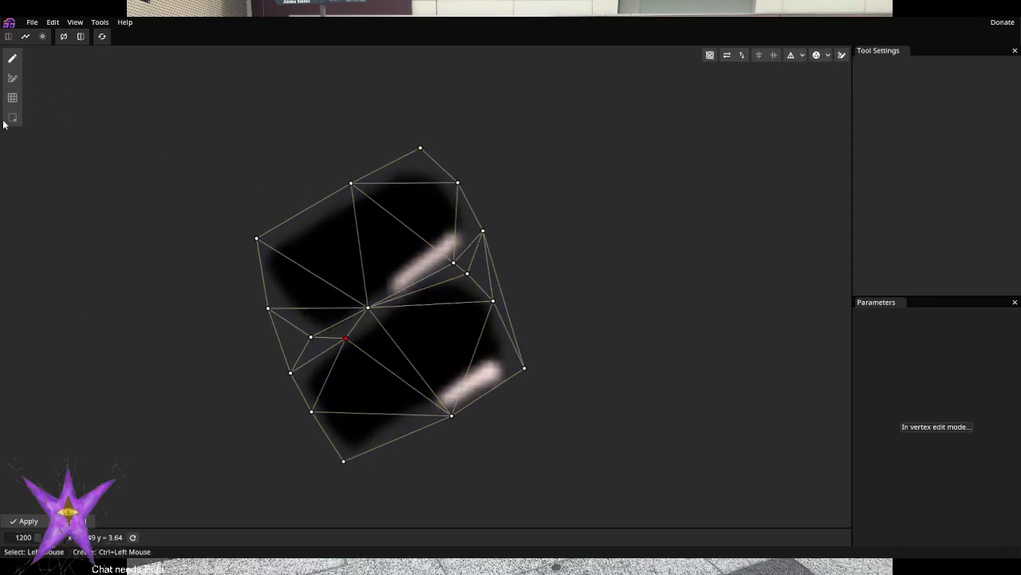
{"action": "left_click", "coordinate": [13, 78]}
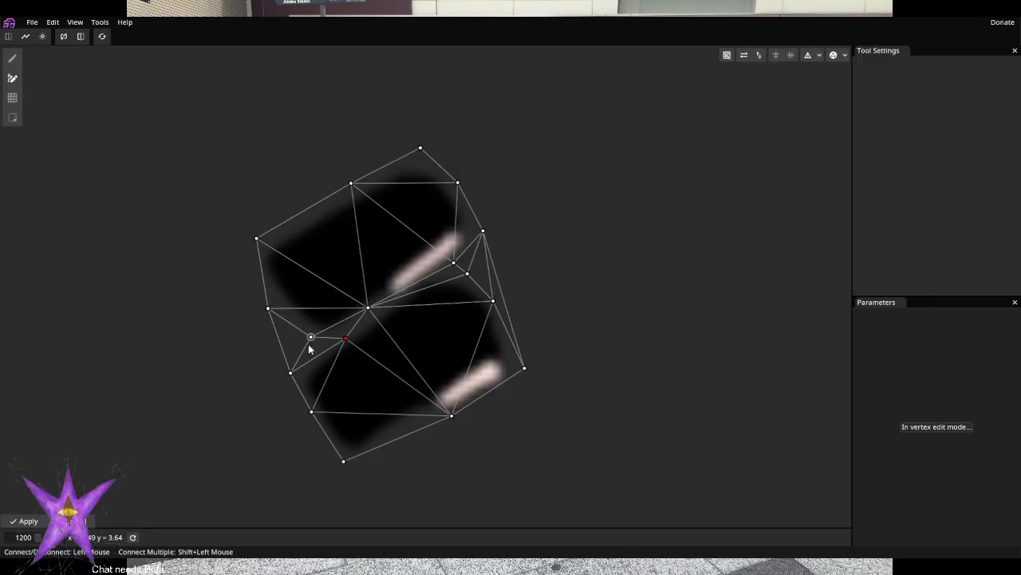
{"action": "left_click", "coordinate": [268, 308]}
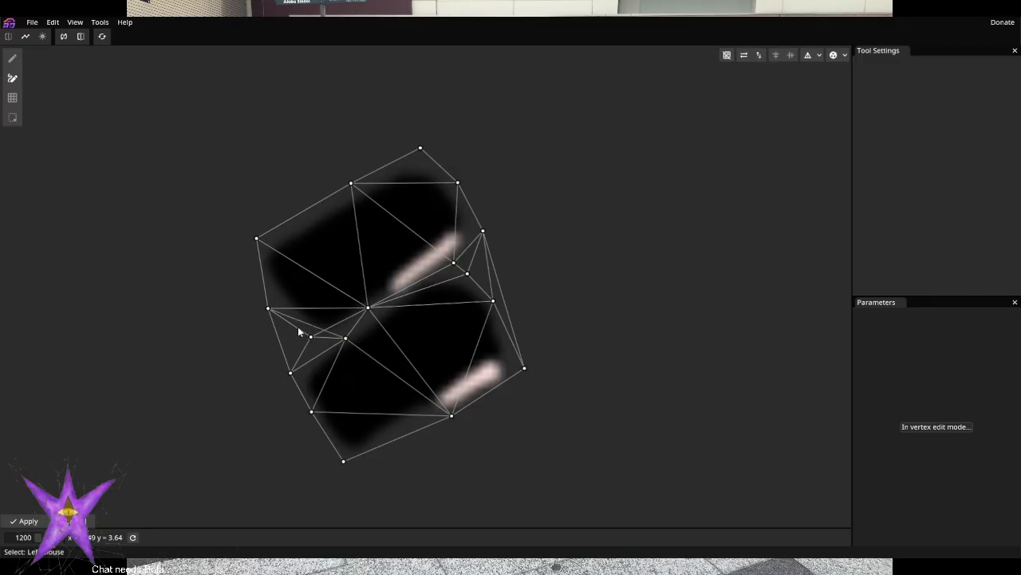
{"action": "key", "text": "ctrl+z"}
{"action": "left_click", "coordinate": [269, 309]}
{"action": "left_click", "coordinate": [292, 367]}
{"action": "left_click", "coordinate": [311, 336]}
{"action": "left_click", "coordinate": [268, 309]}
Move the vertices at the upper bar's left end to follow its outline more closely
{"action": "left_click", "coordinate": [12, 58]}
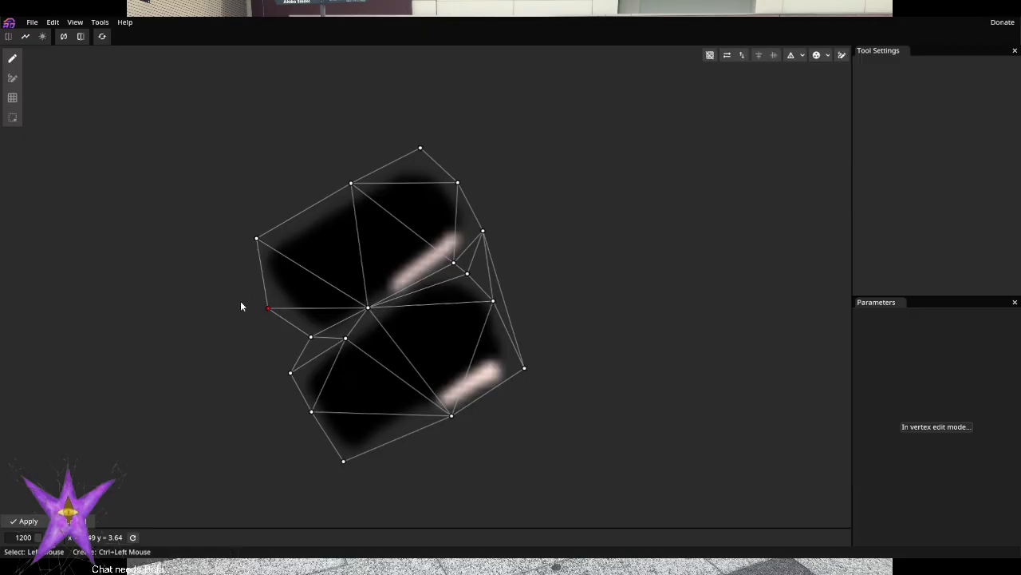
{"action": "left_click_drag", "start_coordinate": [269, 310], "coordinate": [276, 306]}
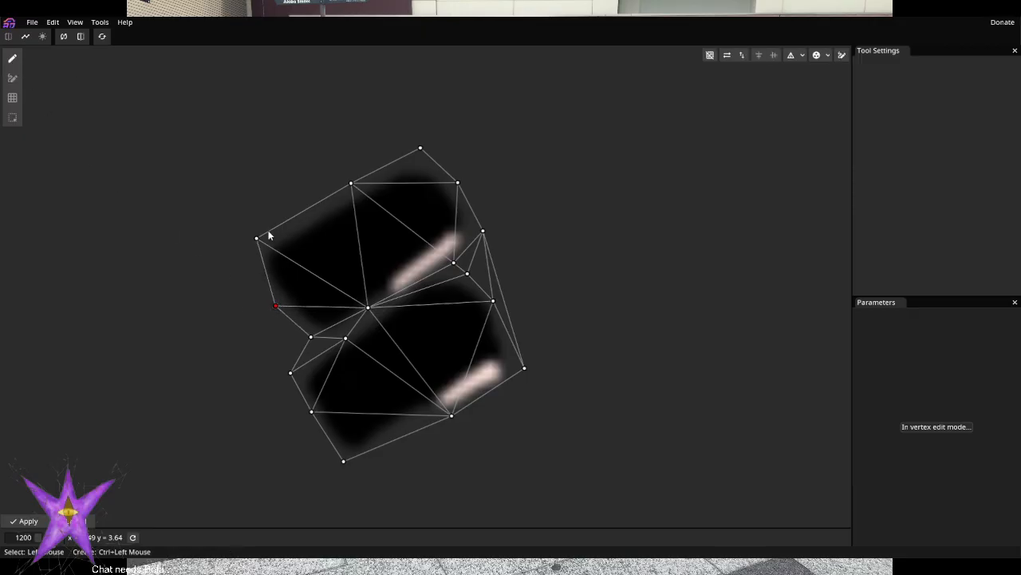
{"action": "left_click_drag", "start_coordinate": [257, 238], "coordinate": [251, 259]}
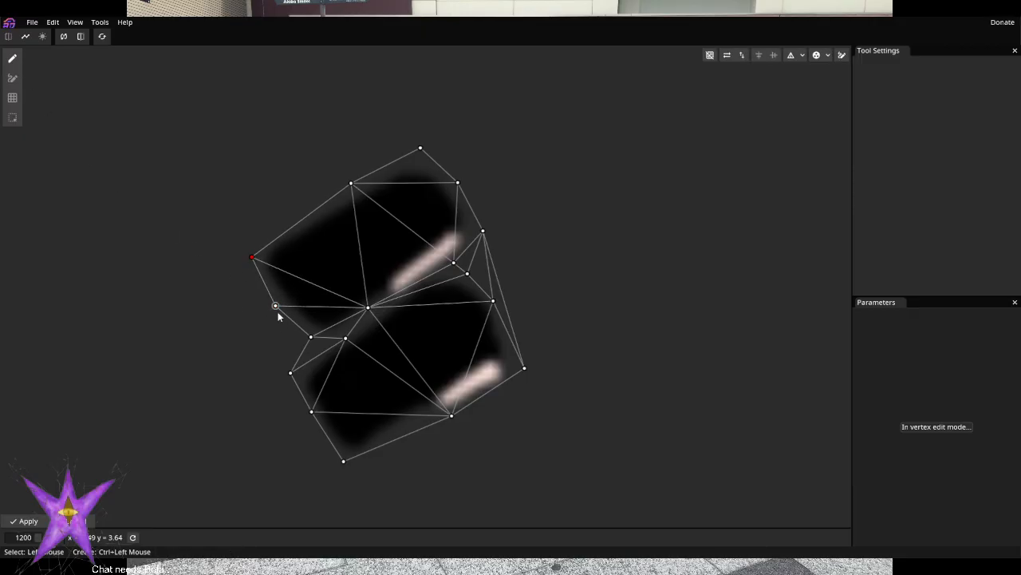
{"action": "left_click_drag", "start_coordinate": [278, 308], "coordinate": [281, 306]}
{"action": "left_click_drag", "start_coordinate": [312, 339], "coordinate": [332, 337]}
Disconnect the edges that cross the left part of the gap between the two bars
{"action": "left_click", "coordinate": [12, 77]}
{"action": "left_click", "coordinate": [344, 338]}
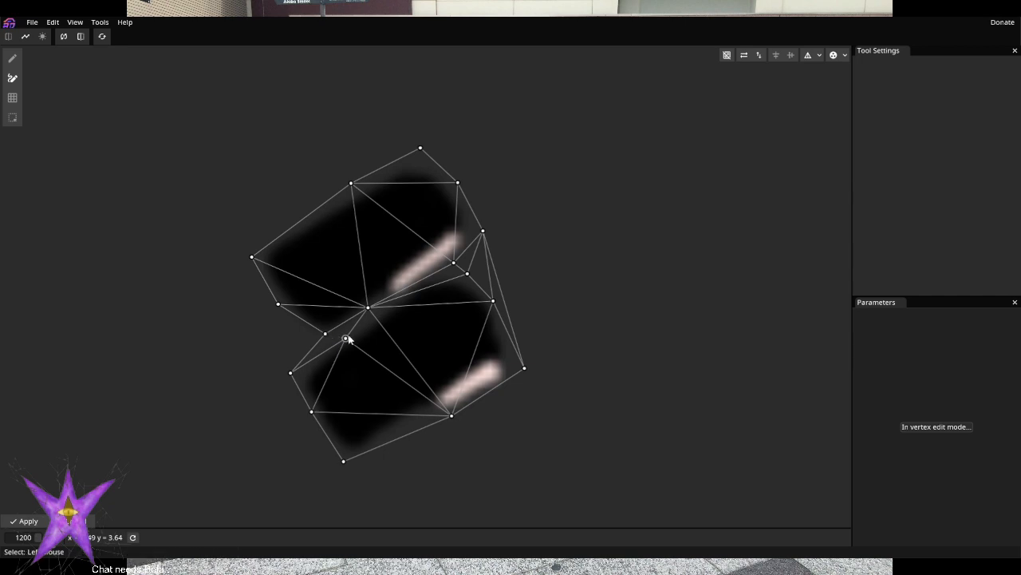
{"action": "left_click", "coordinate": [324, 334]}
{"action": "left_click", "coordinate": [292, 371]}
{"action": "left_click", "coordinate": [368, 309]}
{"action": "left_click", "coordinate": [346, 338]}
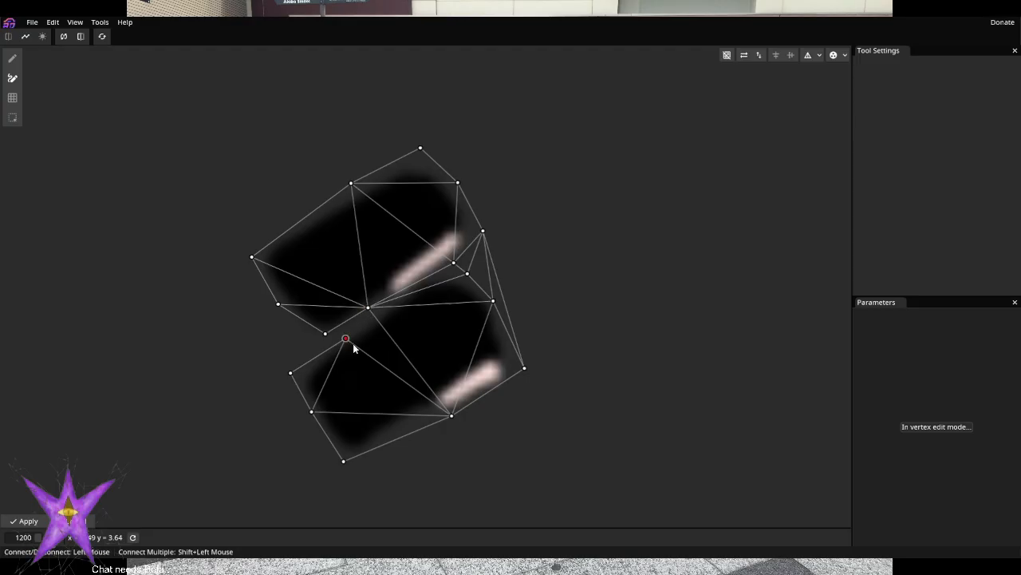
Connect the lower bar's upper-edge vertex to its right-end vertices and remove the edges running into it from the upper bar
{"action": "left_click", "coordinate": [492, 302]}
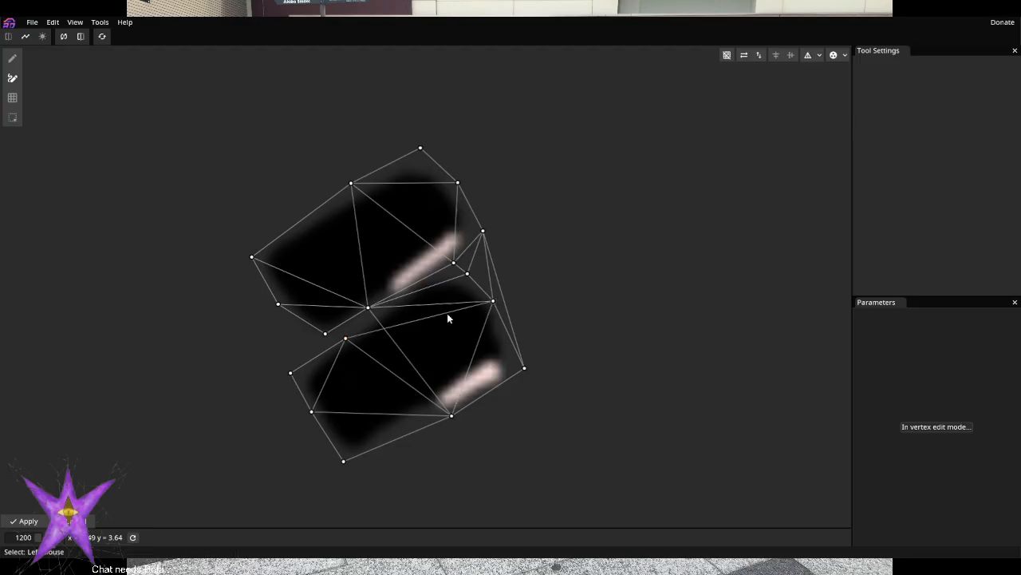
{"action": "left_click", "coordinate": [373, 310]}
{"action": "left_click", "coordinate": [452, 415]}
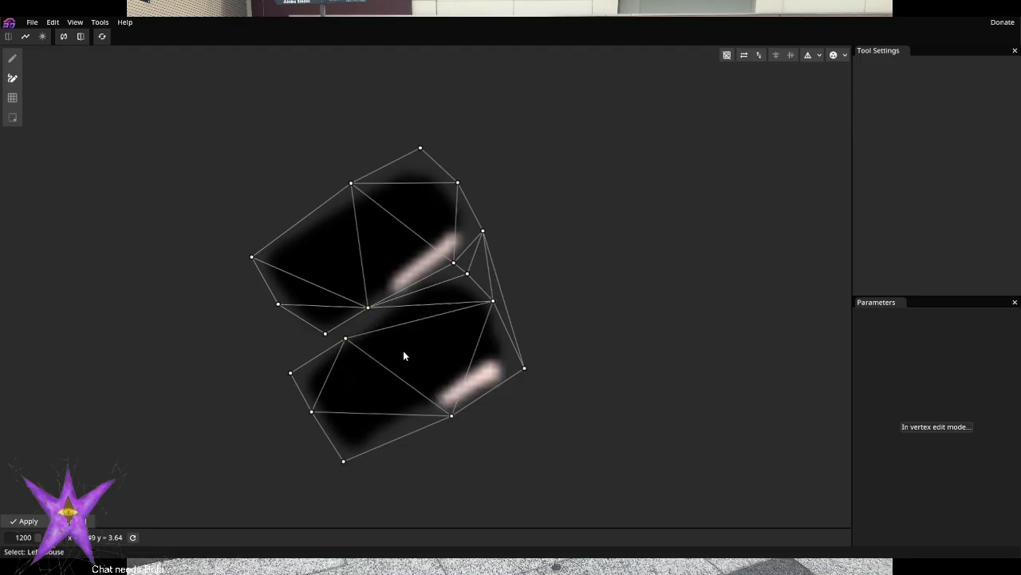
{"action": "left_click", "coordinate": [346, 338]}
{"action": "left_click", "coordinate": [369, 309]}
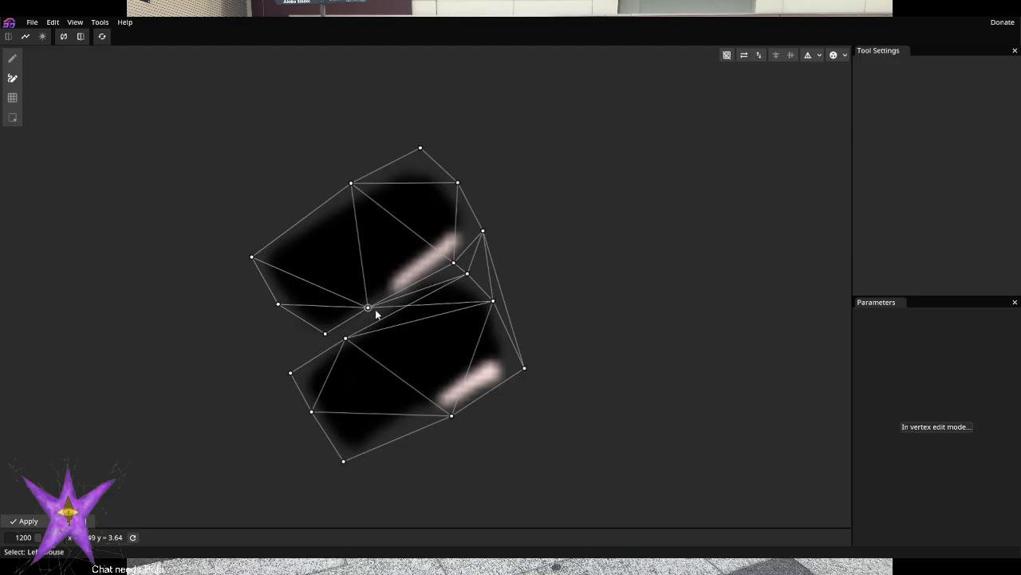
{"action": "left_click", "coordinate": [492, 301]}
{"action": "left_click", "coordinate": [368, 308]}
{"action": "left_click", "coordinate": [467, 274]}
{"action": "left_click", "coordinate": [467, 273]}
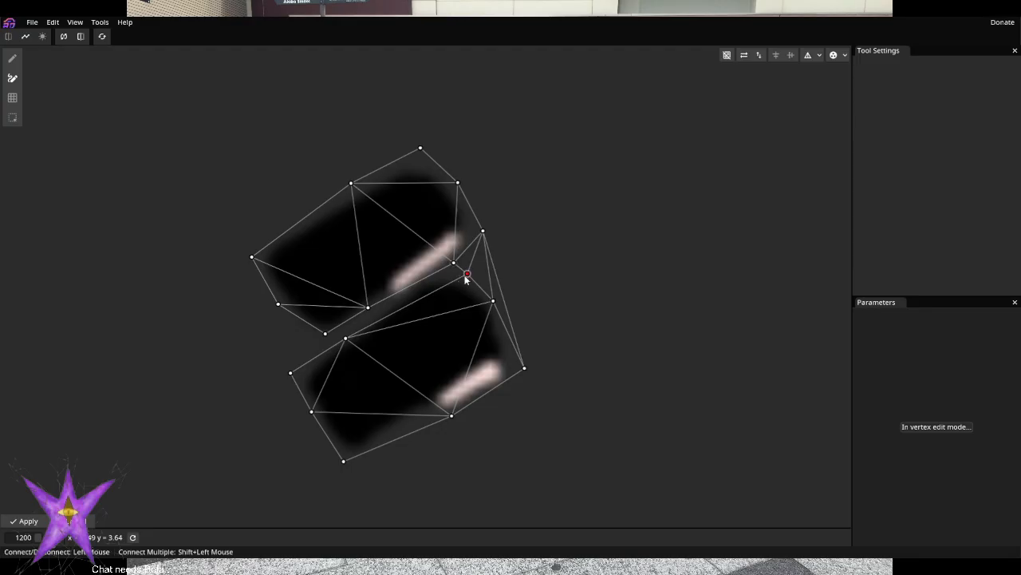
Shift the lower bar's two upper-edge vertices, moving the left one toward the middle of the bar
{"action": "left_click", "coordinate": [12, 58]}
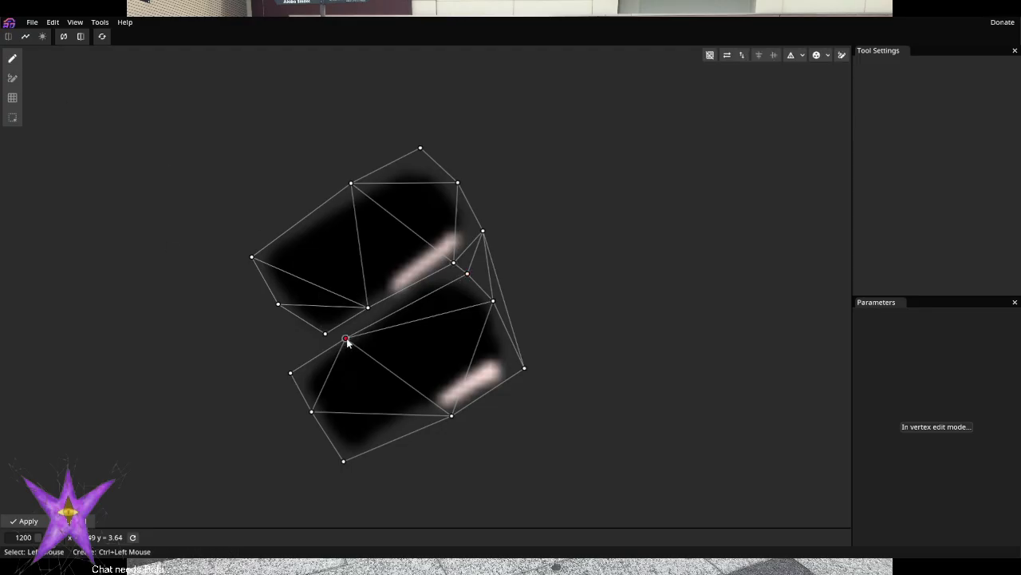
{"action": "left_click_drag", "start_coordinate": [346, 338], "coordinate": [387, 308]}
{"action": "left_click", "coordinate": [467, 275], "text": "ctrl"}
{"action": "left_click_drag", "start_coordinate": [466, 269], "coordinate": [460, 289]}
Disconnect the remaining edges that link the right ends of the two bars
{"action": "left_click", "coordinate": [11, 81]}
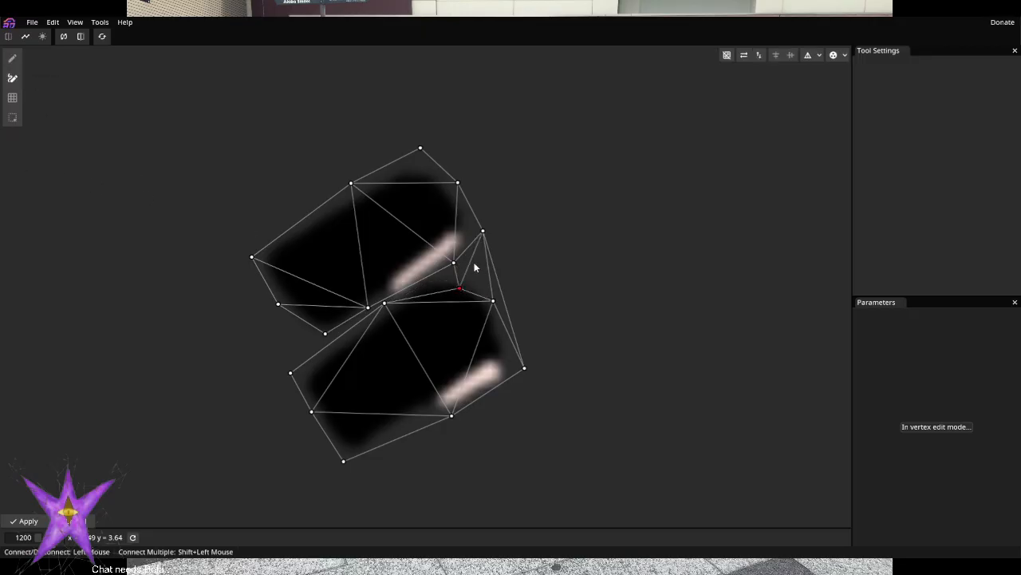
{"action": "left_click_drag", "start_coordinate": [460, 289], "coordinate": [483, 232]}
{"action": "left_click_drag", "start_coordinate": [489, 302], "coordinate": [486, 233]}
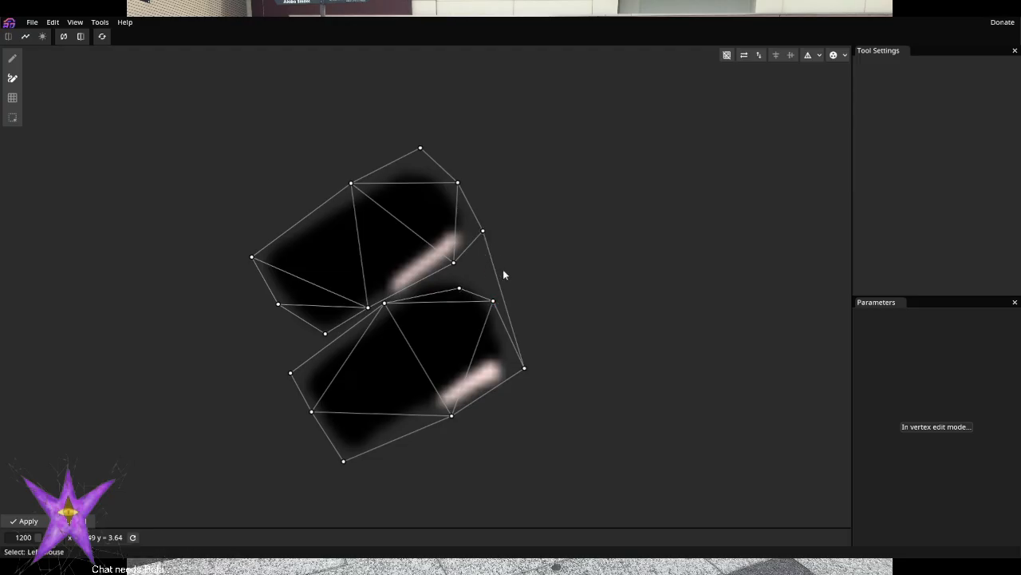
{"action": "left_click", "coordinate": [526, 367]}
{"action": "left_click", "coordinate": [482, 232]}
Fine-tune the lower bar's upper-edge, right-corner and bottom-edge vertices so its mesh encloses the bar and its highlight
{"action": "left_click", "coordinate": [12, 59]}
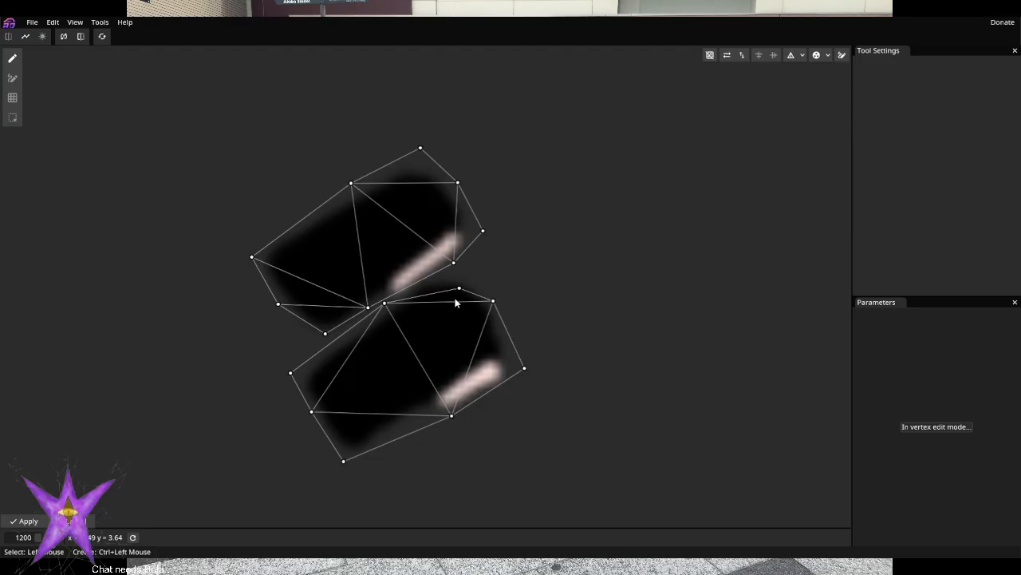
{"action": "mouse_move", "coordinate": [457, 284]}
{"action": "left_mouse_down"}
{"action": "mouse_move", "coordinate": [464, 261]}
{"action": "mouse_move", "coordinate": [427, 276]}
{"action": "mouse_move", "coordinate": [460, 275]}
{"action": "mouse_move", "coordinate": [461, 264]}
{"action": "left_mouse_up"}
{"action": "mouse_move", "coordinate": [386, 304]}
{"action": "left_mouse_down"}
{"action": "mouse_move", "coordinate": [335, 325]}
{"action": "mouse_move", "coordinate": [353, 329]}
{"action": "mouse_move", "coordinate": [381, 306]}
{"action": "left_mouse_up"}
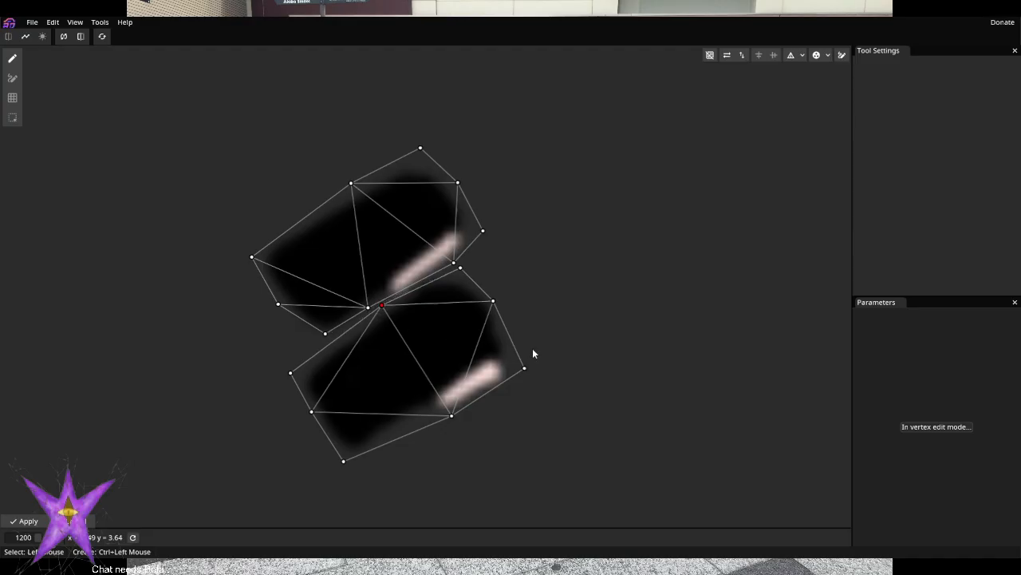
{"action": "left_click_drag", "start_coordinate": [523, 369], "coordinate": [528, 377]}
{"action": "left_click_drag", "start_coordinate": [459, 412], "coordinate": [424, 420]}
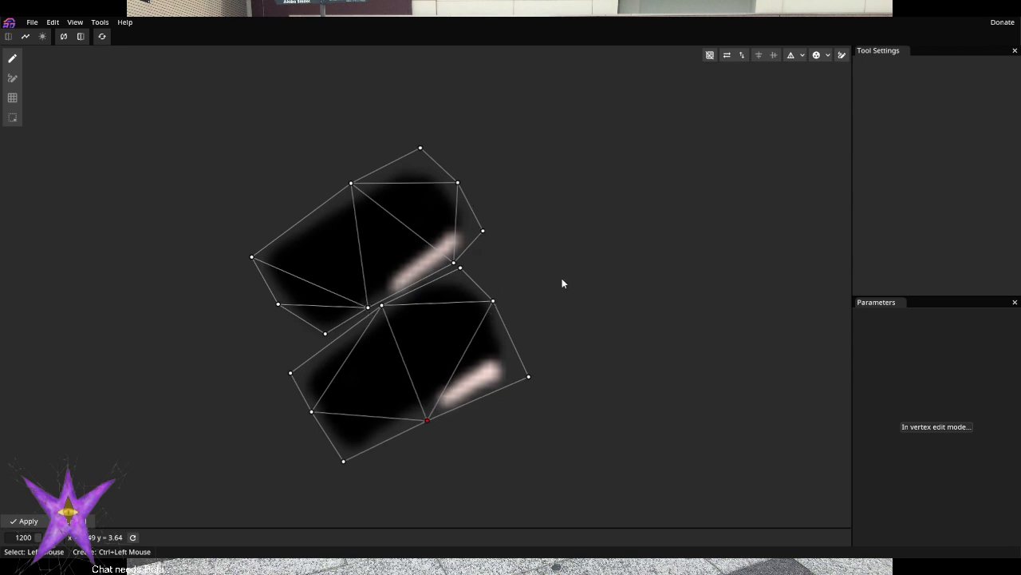
{"action": "scroll", "coordinate": [588, 295], "scroll_direction": "down", "scroll_amount": 1}
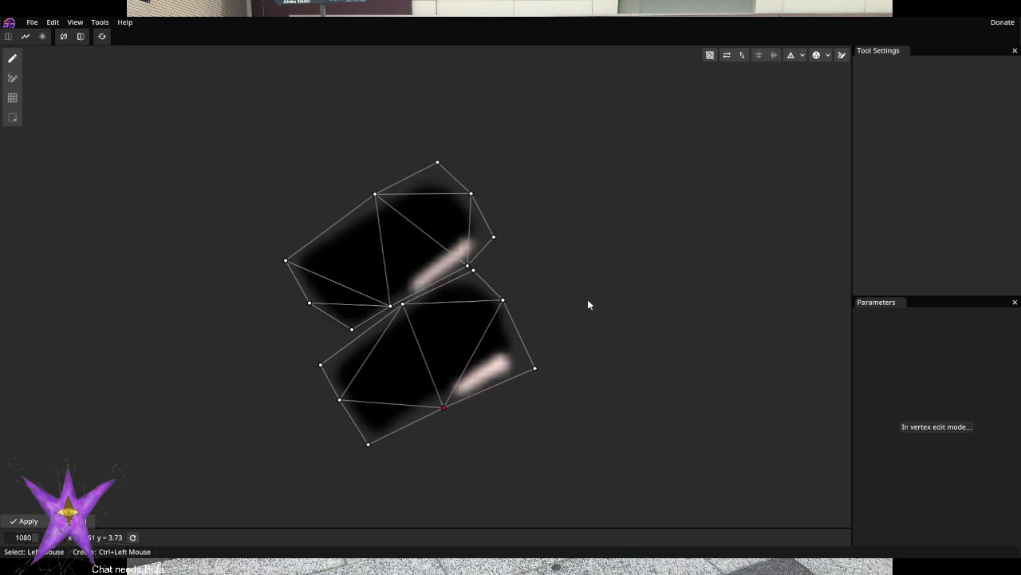
Apply the edited mesh to the Top Pair earring and inspect its fit on the ear
{"action": "left_click", "coordinate": [16, 523]}
{"action": "scroll", "coordinate": [599, 260], "scroll_direction": "down", "scroll_amount": 5}
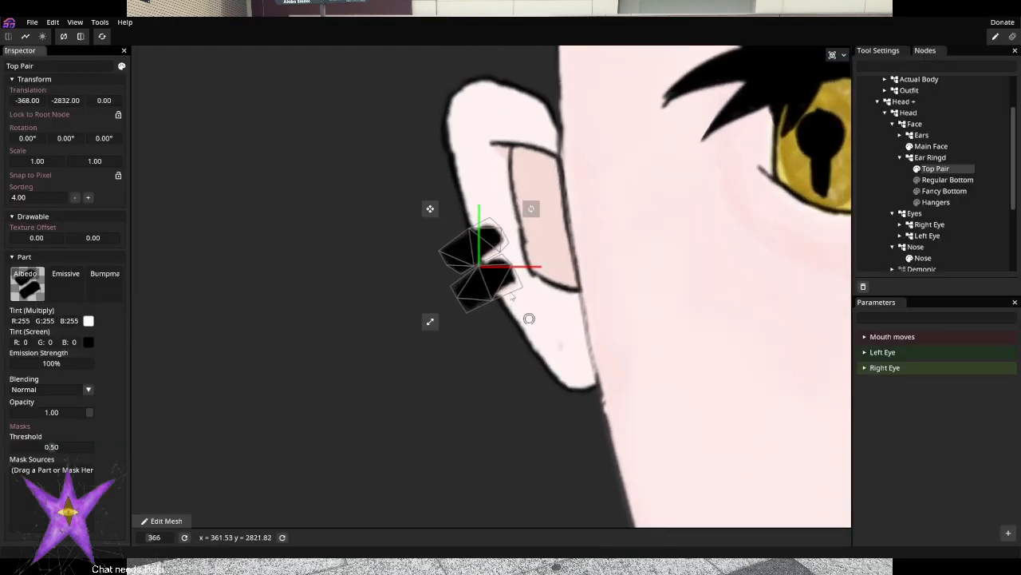
{"action": "scroll", "coordinate": [513, 297], "scroll_direction": "up", "scroll_amount": 5}
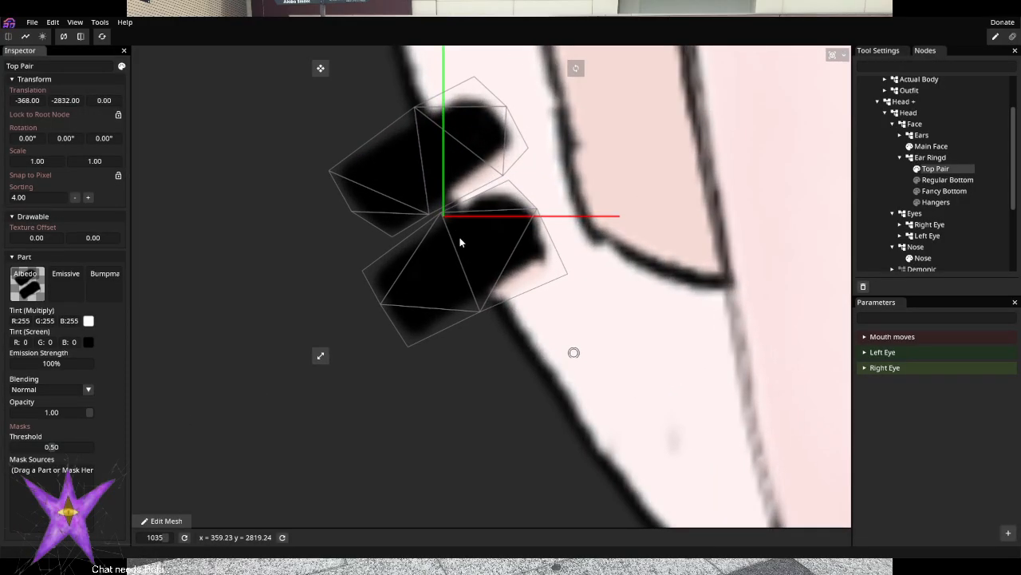
{"action": "scroll", "coordinate": [461, 239], "scroll_direction": "up", "scroll_amount": 1}
Hide the Top Pair earring part and show the Regular Bottom earring part
{"action": "left_click", "coordinate": [948, 180]}
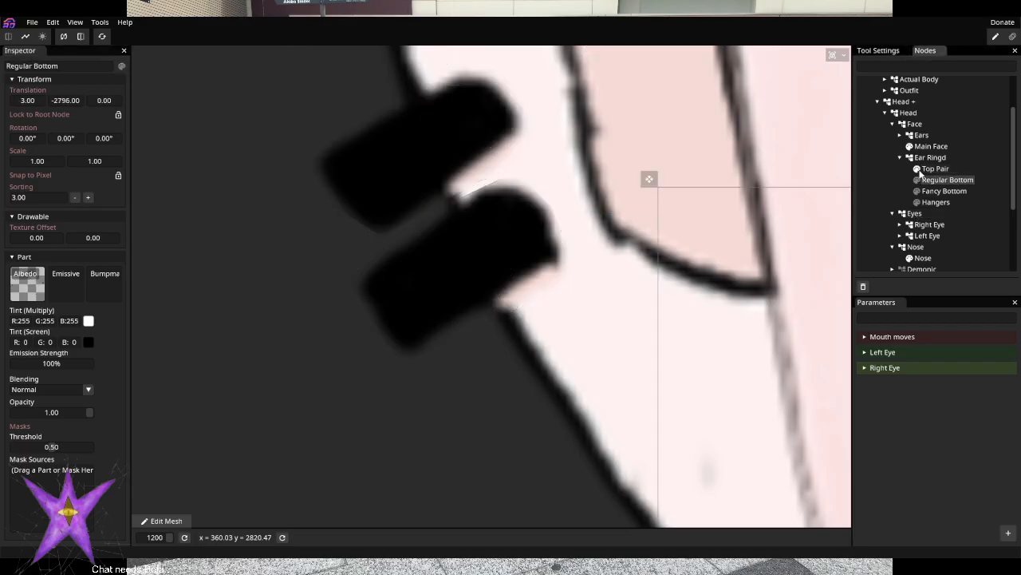
{"action": "left_click", "coordinate": [920, 178], "text": "ctrl"}
{"action": "scroll", "coordinate": [571, 264], "scroll_direction": "down", "scroll_amount": 2}
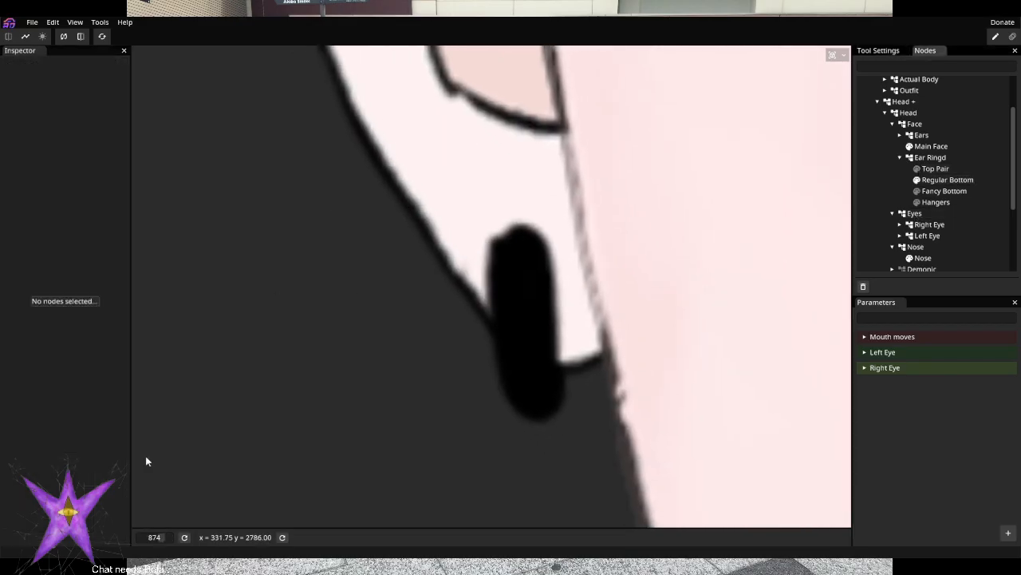
Open the Regular Bottom earring part's mesh for editing and generate an automatic mesh around its two studs
{"action": "left_click", "coordinate": [949, 179]}
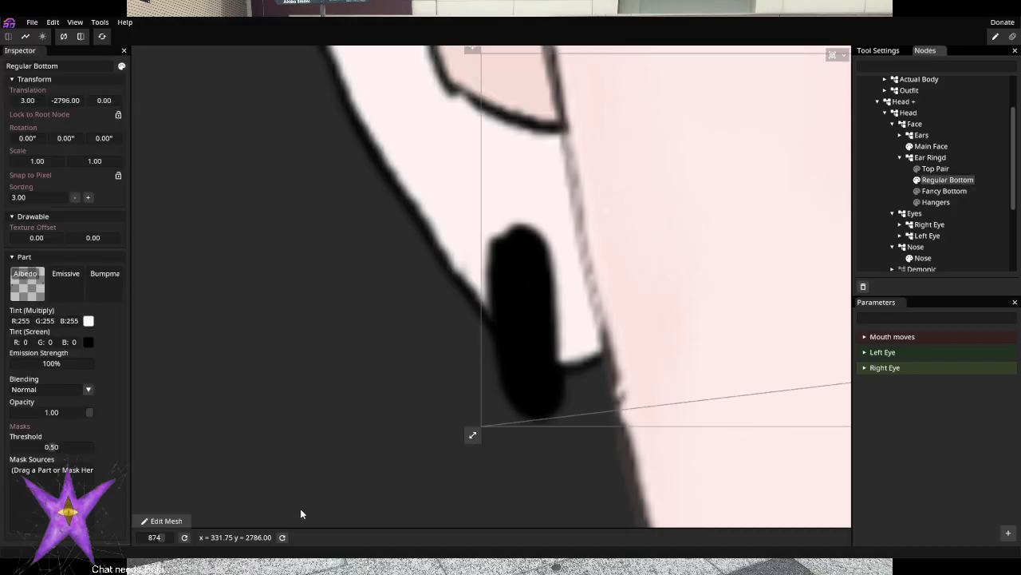
{"action": "left_click", "coordinate": [150, 525]}
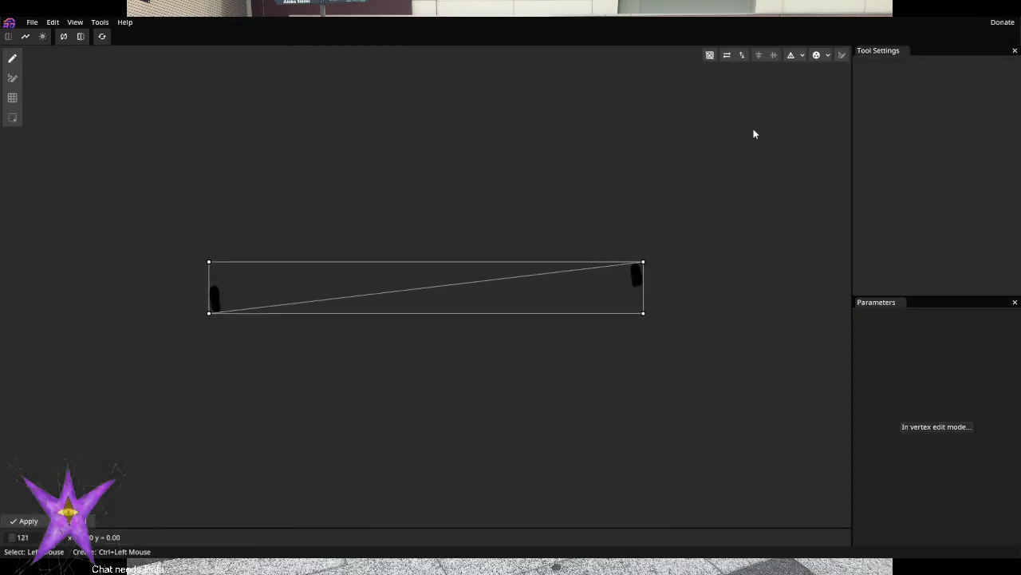
{"action": "scroll", "coordinate": [687, 244], "scroll_direction": "up", "scroll_amount": 1}
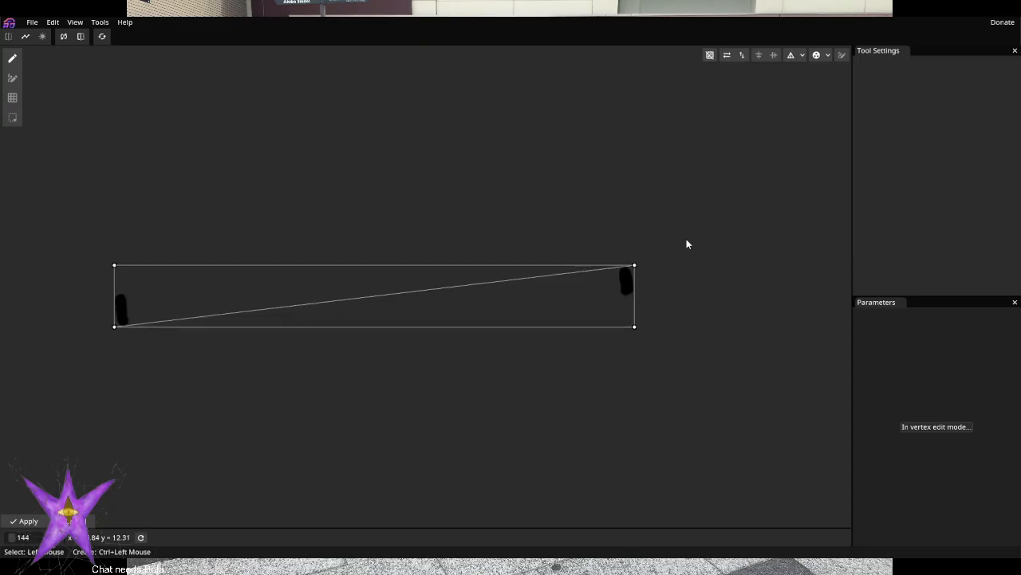
{"action": "left_click", "coordinate": [817, 55]}
{"action": "scroll", "coordinate": [676, 267], "scroll_direction": "down", "scroll_amount": 1}
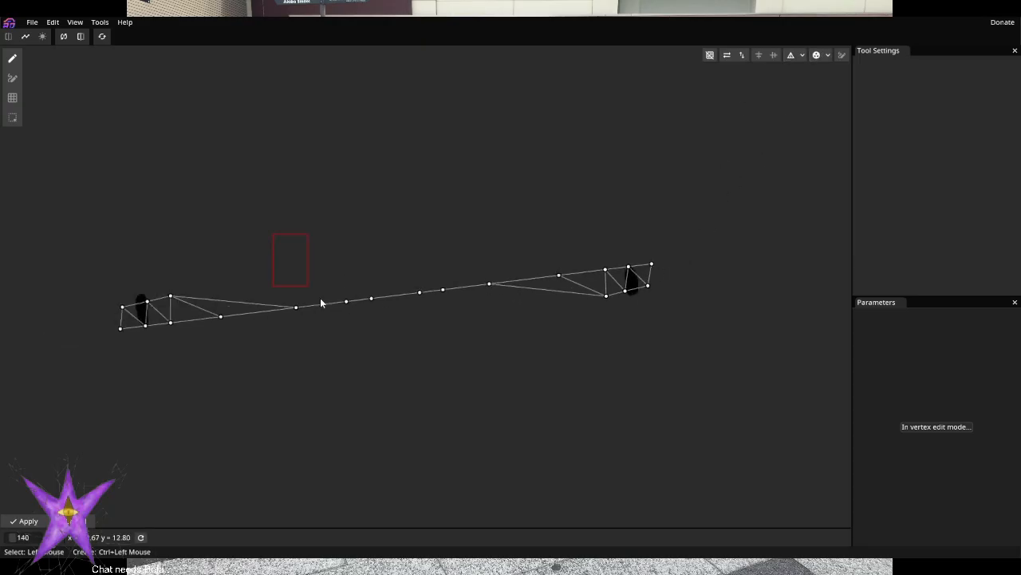
Delete all automatically generated vertices, both in the strip between the two studs and around each stud
{"action": "left_click_drag", "start_coordinate": [320, 299], "coordinate": [487, 353]}
{"action": "key", "text": "Delete"}
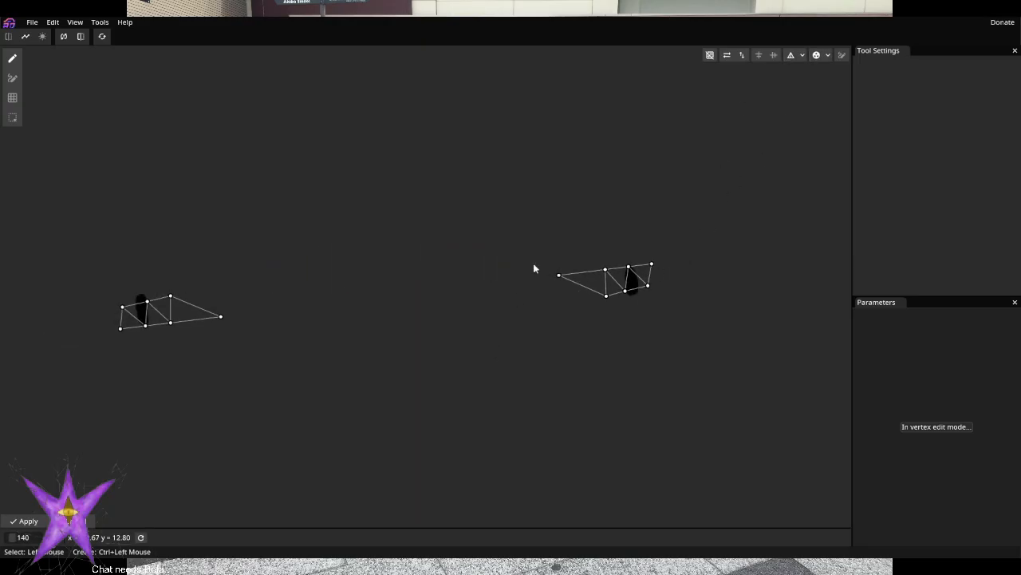
{"action": "left_click_drag", "start_coordinate": [534, 265], "coordinate": [582, 299]}
{"action": "key", "text": "Delete"}
{"action": "key", "text": "Delete"}
{"action": "key", "text": "Delete"}
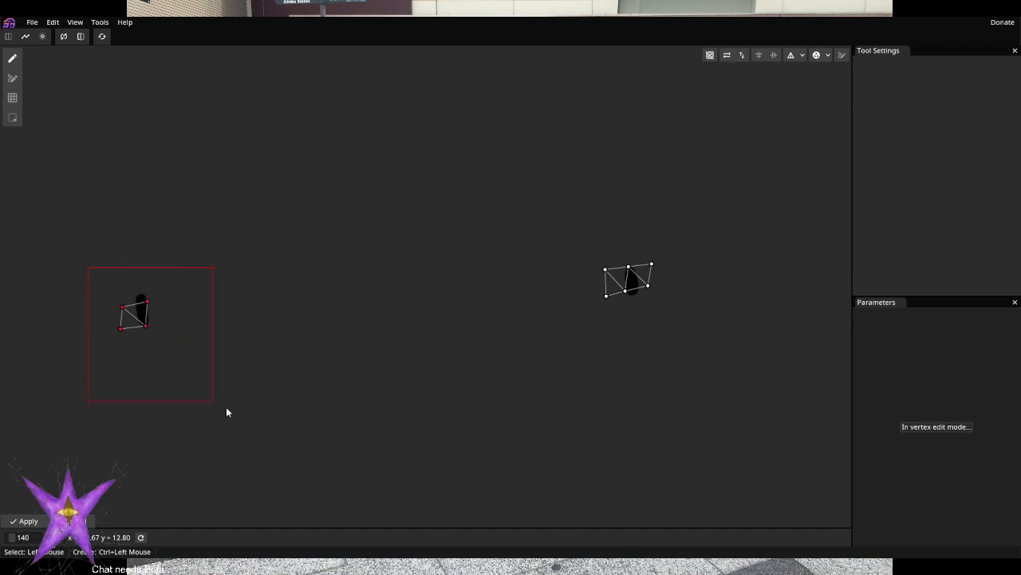
{"action": "key", "text": "Delete"}
{"action": "left_click_drag", "start_coordinate": [577, 226], "coordinate": [771, 322]}
{"action": "key", "text": "Delete"}
Turn on the triangulation preview and place four vertices enclosing the right stud
{"action": "scroll", "coordinate": [629, 287], "scroll_direction": "up", "scroll_amount": 5}
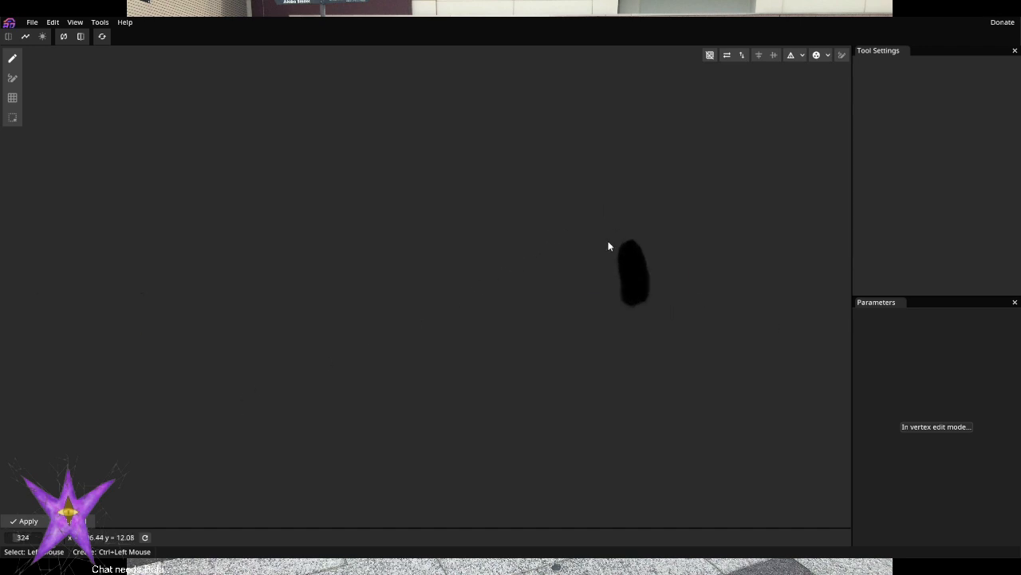
{"action": "left_click", "coordinate": [791, 55]}
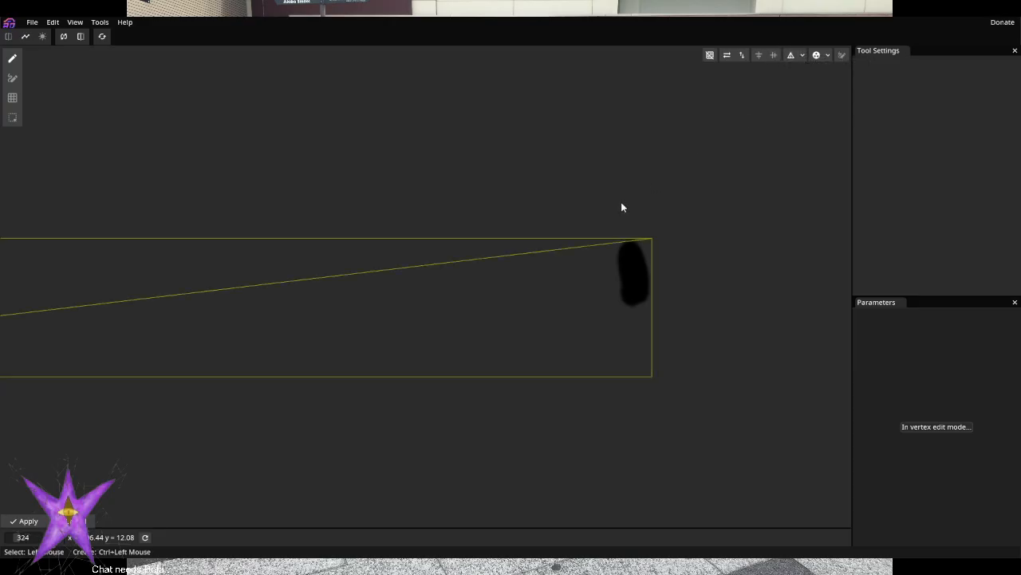
{"action": "left_click", "coordinate": [600, 240], "text": "ctrl"}
{"action": "left_click", "coordinate": [663, 296], "text": "ctrl"}
{"action": "left_click", "coordinate": [629, 309], "text": "ctrl"}
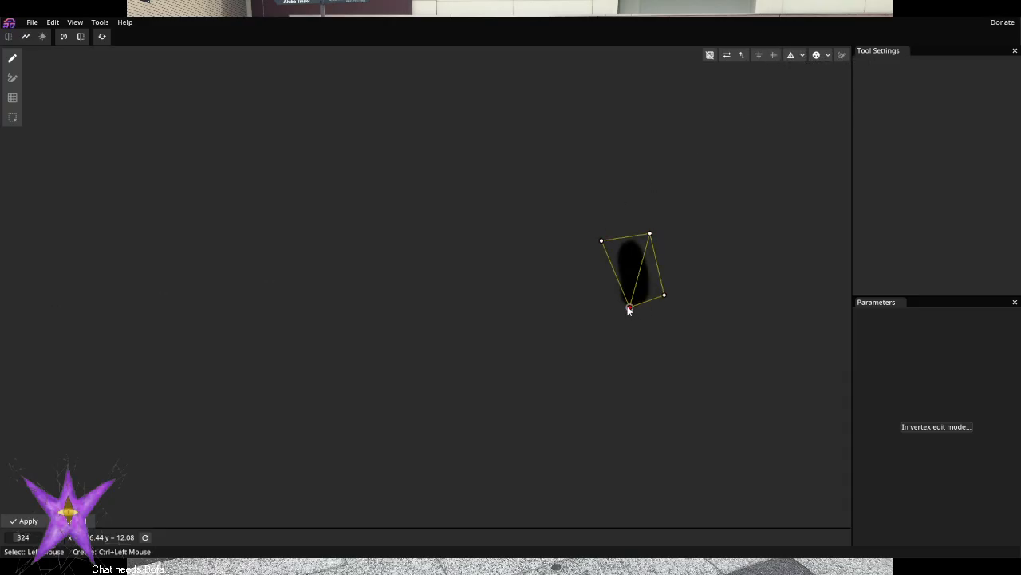
Place four vertices enclosing the left stud and bake the triangulation into the mesh
{"action": "scroll", "coordinate": [515, 342], "scroll_direction": "down", "scroll_amount": 2}
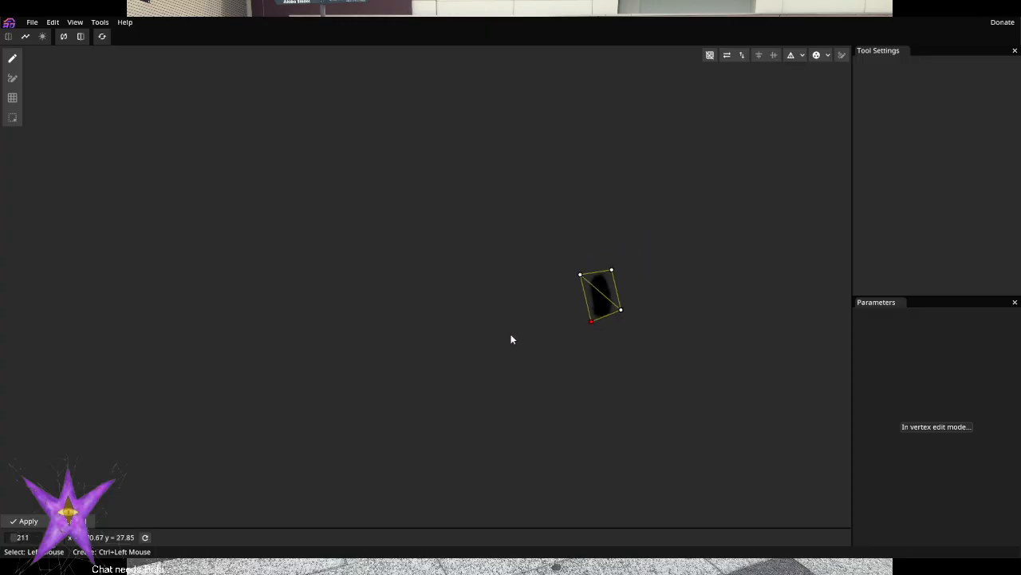
{"action": "left_click_drag", "start_coordinate": [358, 303], "coordinate": [718, 215]}
{"action": "left_click", "coordinate": [249, 220], "text": "ctrl"}
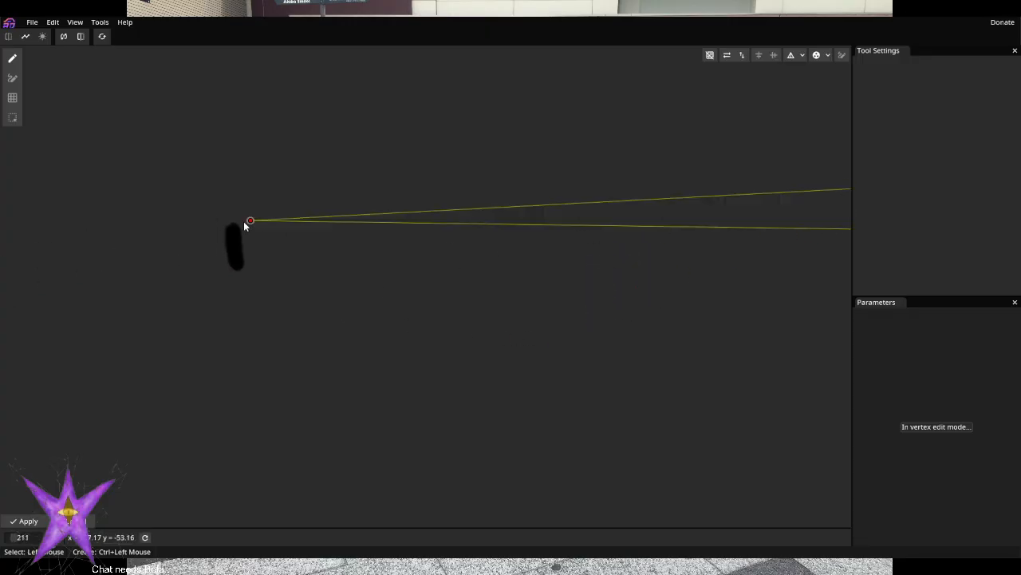
{"action": "left_click", "coordinate": [221, 224], "text": "ctrl"}
{"action": "left_click", "coordinate": [223, 270], "text": "ctrl"}
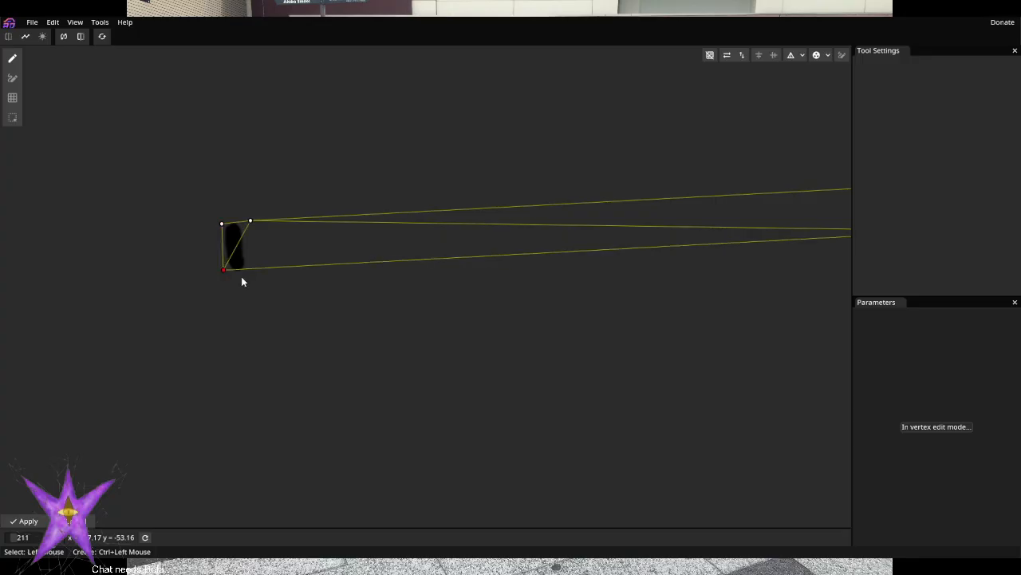
{"action": "left_click", "coordinate": [252, 269], "text": "ctrl"}
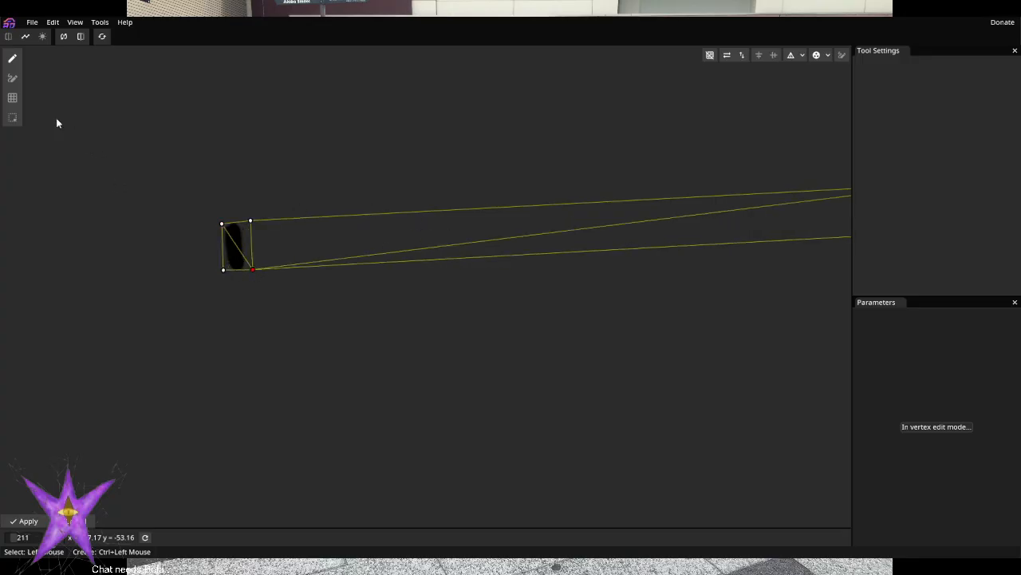
{"action": "left_click", "coordinate": [802, 55]}
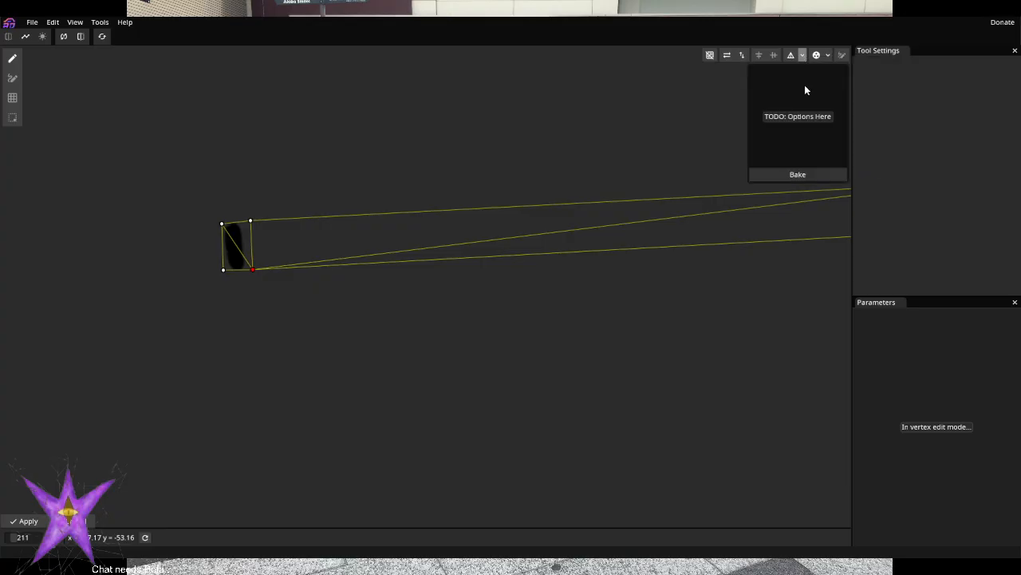
{"action": "left_click", "coordinate": [797, 174]}
Disconnect the long edges linking the left and right stud meshes, and apply the edited mesh to Regular Bottom
{"action": "left_click", "coordinate": [13, 80]}
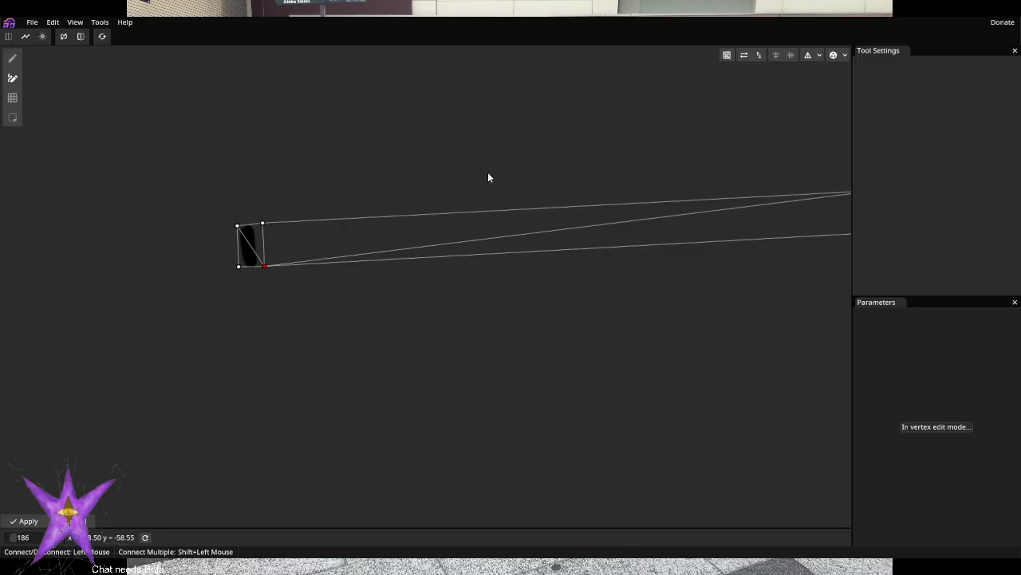
{"action": "key", "text": "ctrl+s"}
{"action": "scroll", "coordinate": [308, 235], "scroll_direction": "down", "scroll_amount": 1}
{"action": "scroll", "coordinate": [470, 303], "scroll_direction": "down", "scroll_amount": 2}
{"action": "left_click", "coordinate": [728, 220]}
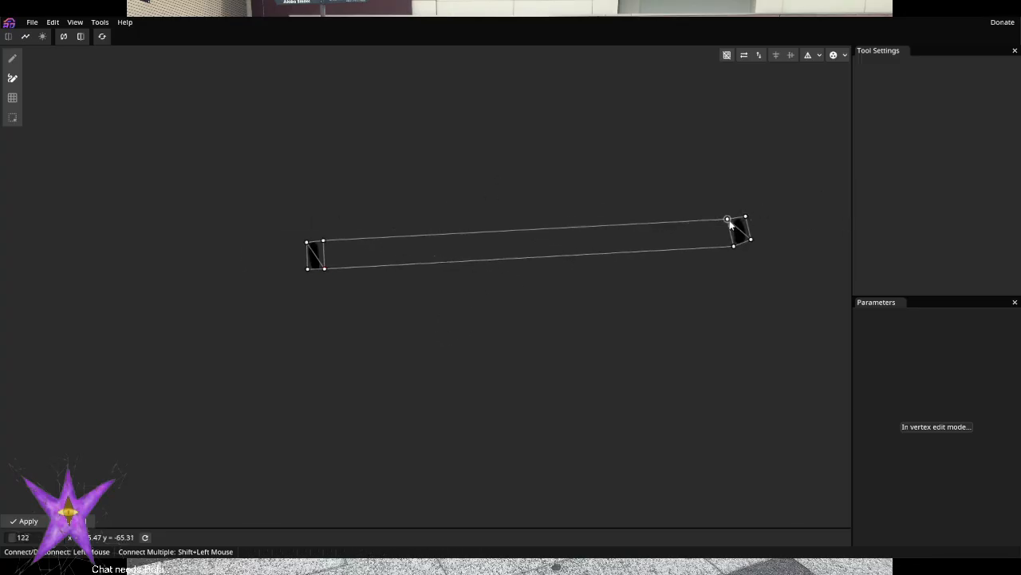
{"action": "left_click", "coordinate": [324, 241]}
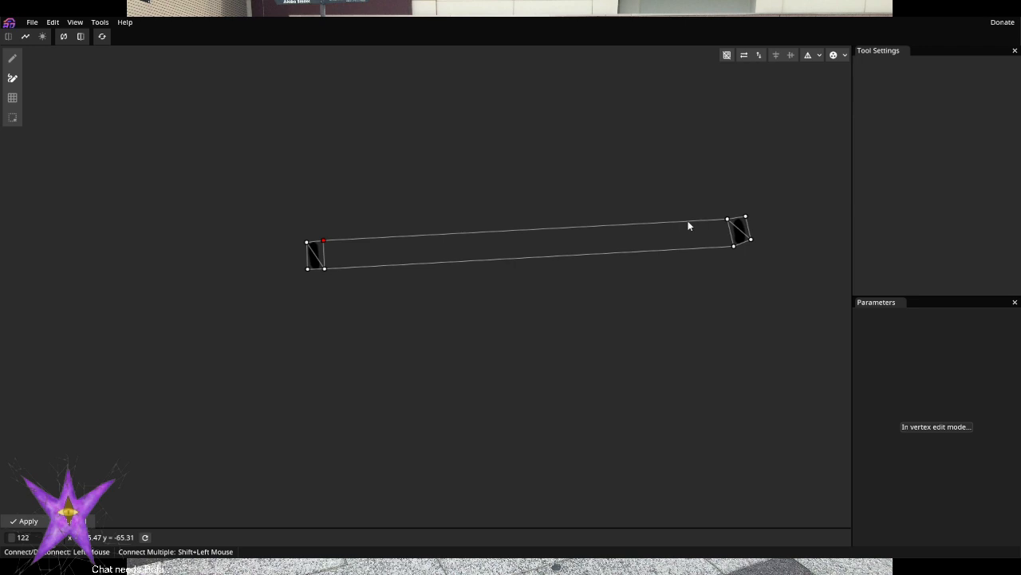
{"action": "left_click", "coordinate": [728, 218]}
{"action": "left_click", "coordinate": [734, 247]}
{"action": "left_click", "coordinate": [325, 269]}
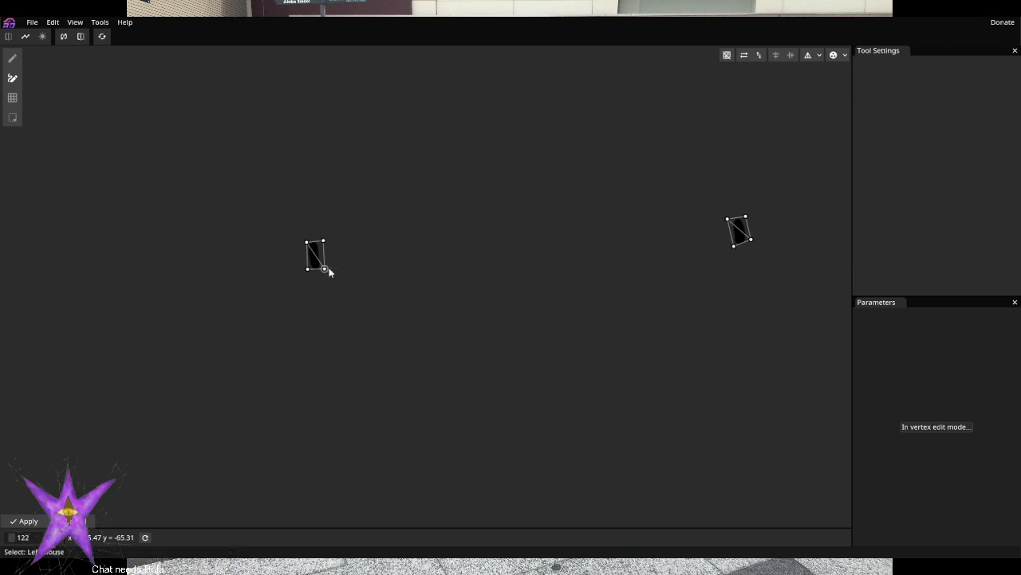
{"action": "left_click", "coordinate": [36, 522]}
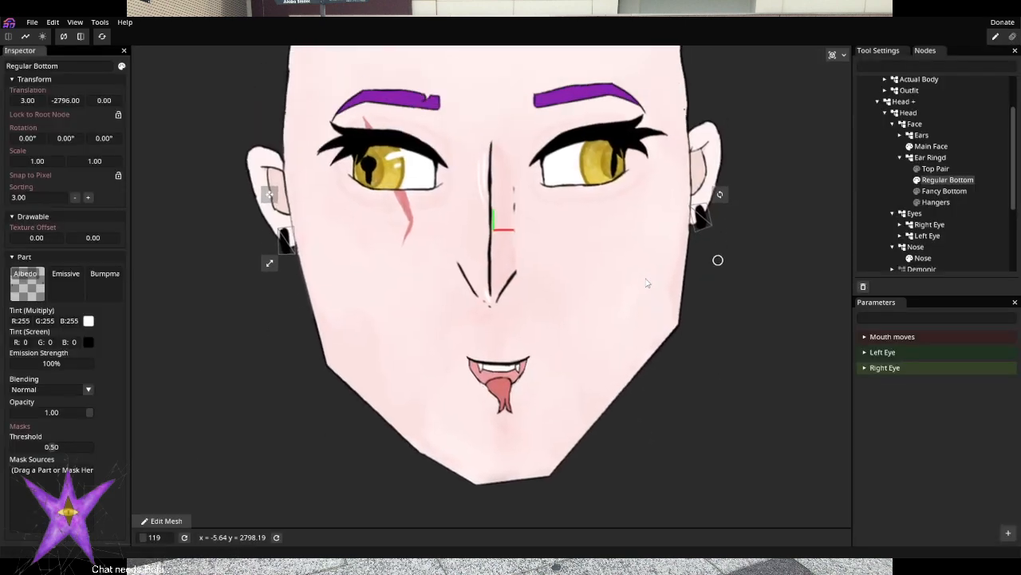
{"action": "scroll", "coordinate": [659, 313], "scroll_direction": "up", "scroll_amount": 2}
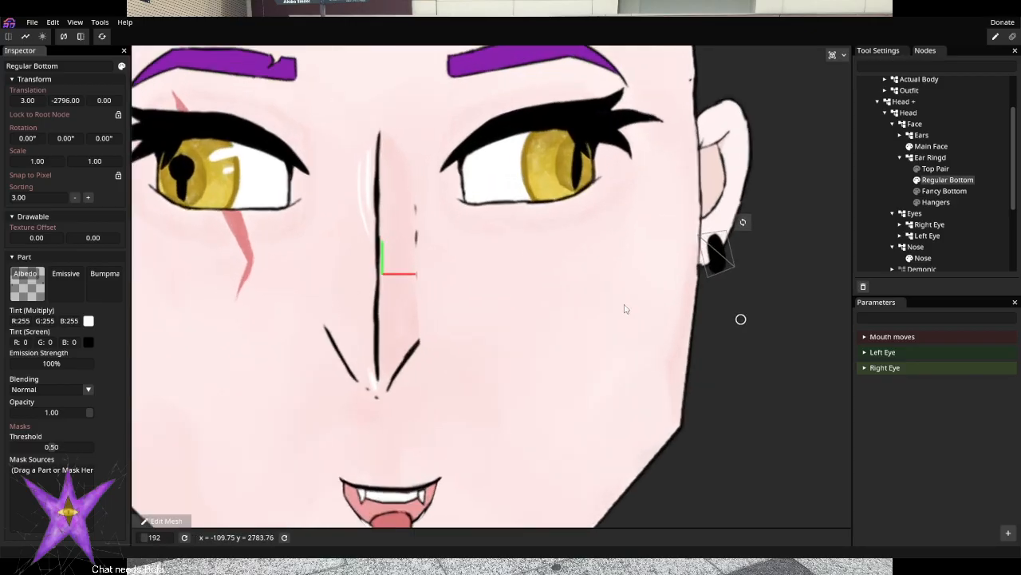
Hide the Regular Bottom earring part and show the Fancy Bottom earring part
{"action": "left_click_drag", "start_coordinate": [929, 190], "coordinate": [921, 183]}
{"action": "left_click", "coordinate": [918, 181]}
{"action": "left_click", "coordinate": [916, 190]}
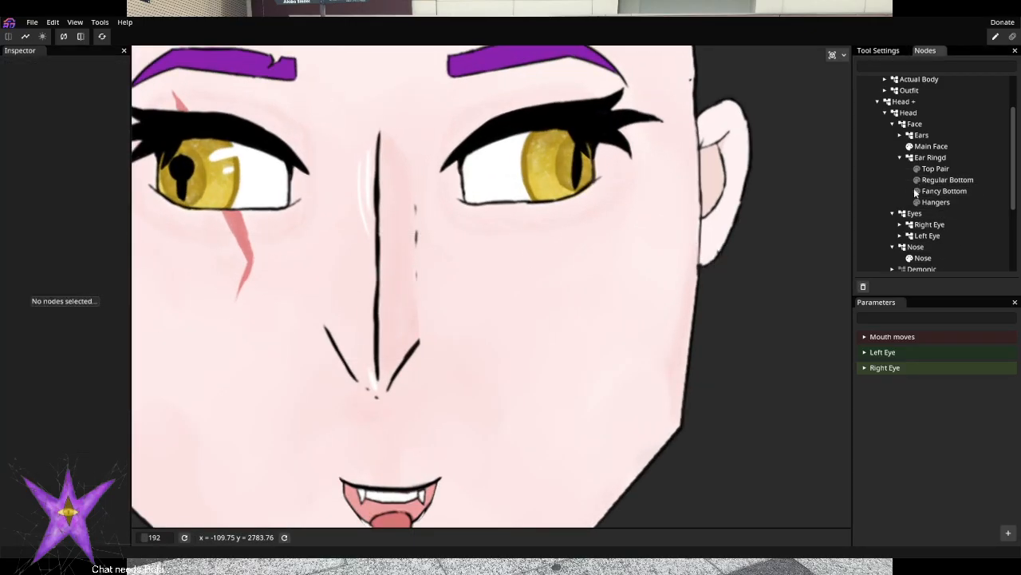
Show the Fancy Bottom earring part, open its mesh for editing and auto-generate a mesh
{"action": "left_click", "coordinate": [917, 192]}
{"action": "left_click", "coordinate": [944, 191]}
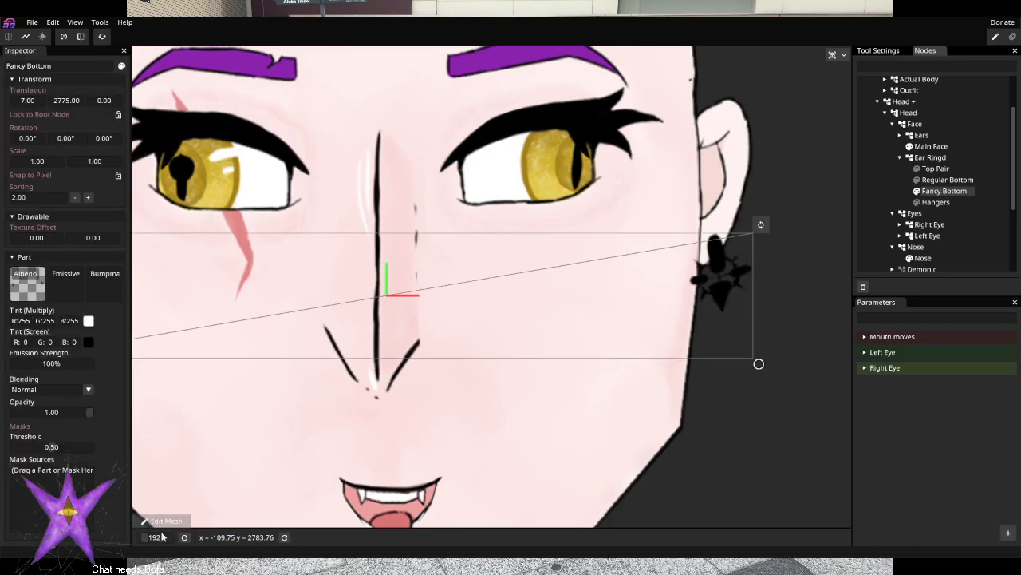
{"action": "left_click", "coordinate": [163, 523]}
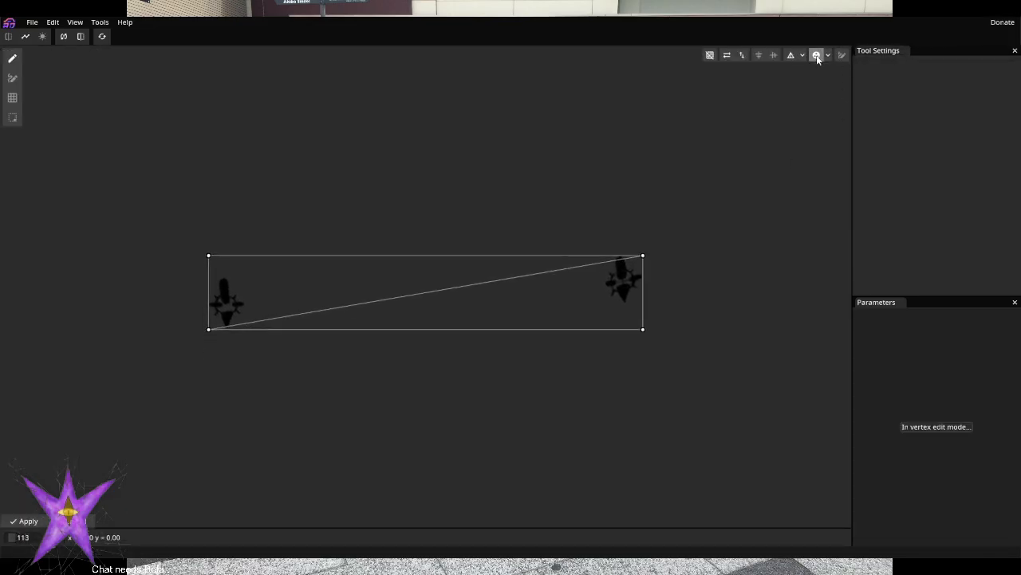
{"action": "left_click", "coordinate": [816, 55]}
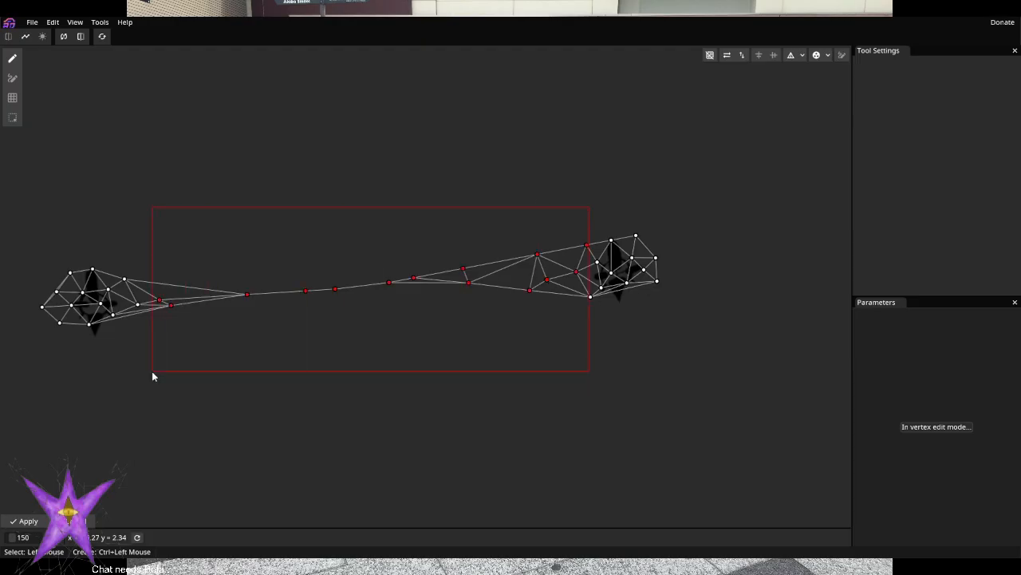
Delete the mesh vertices between the two Fancy Bottom earrings and the stray one beside the right-hand earring
{"action": "key", "text": "Delete"}
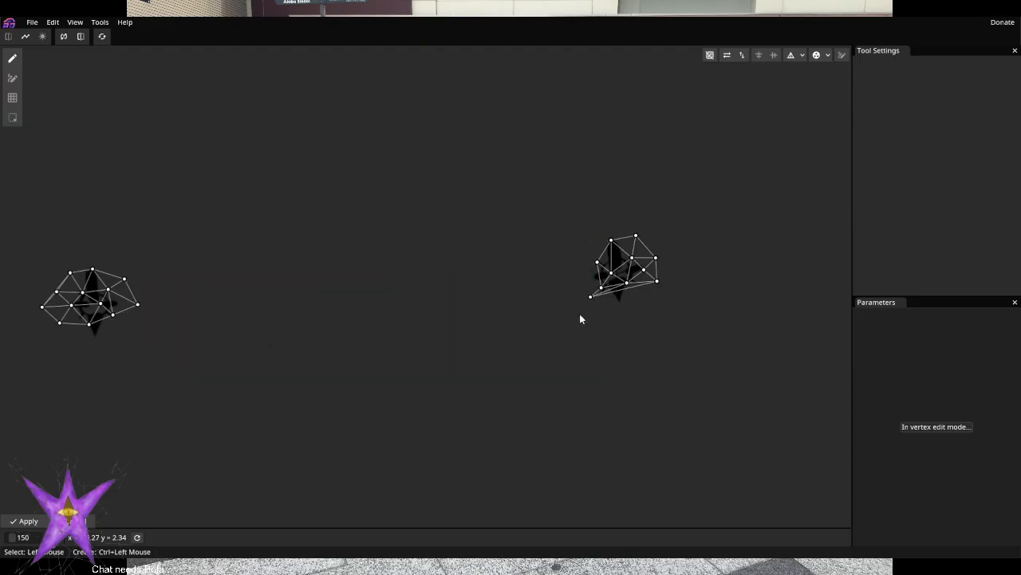
{"action": "scroll", "coordinate": [580, 318], "scroll_direction": "up", "scroll_amount": 6}
{"action": "key", "text": "Delete"}
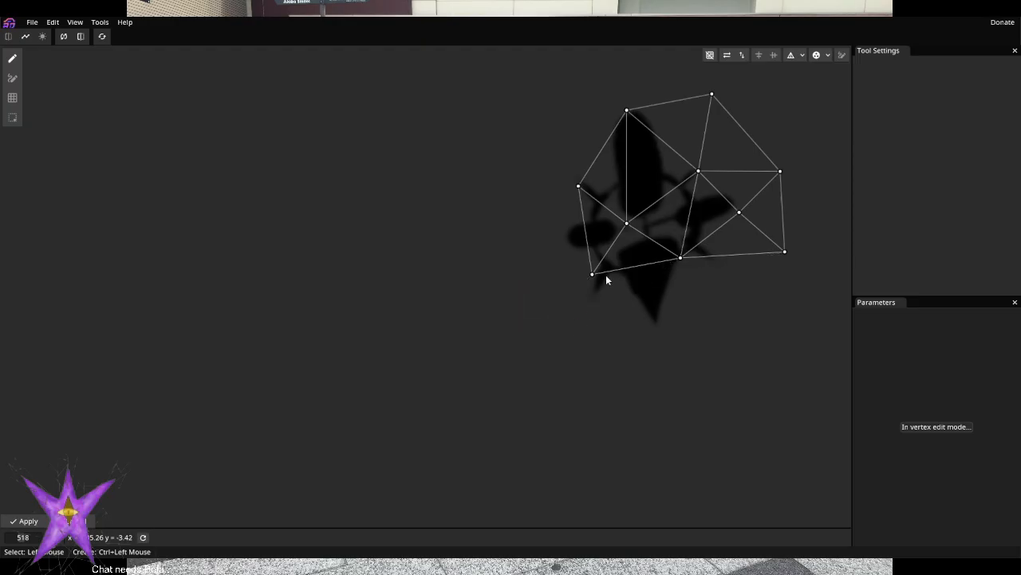
Fit the lower and side vertices around the right-hand fancy earring, removing the surplus lower-right and top-right outer vertices
{"action": "left_click_drag", "start_coordinate": [675, 260], "coordinate": [654, 341]}
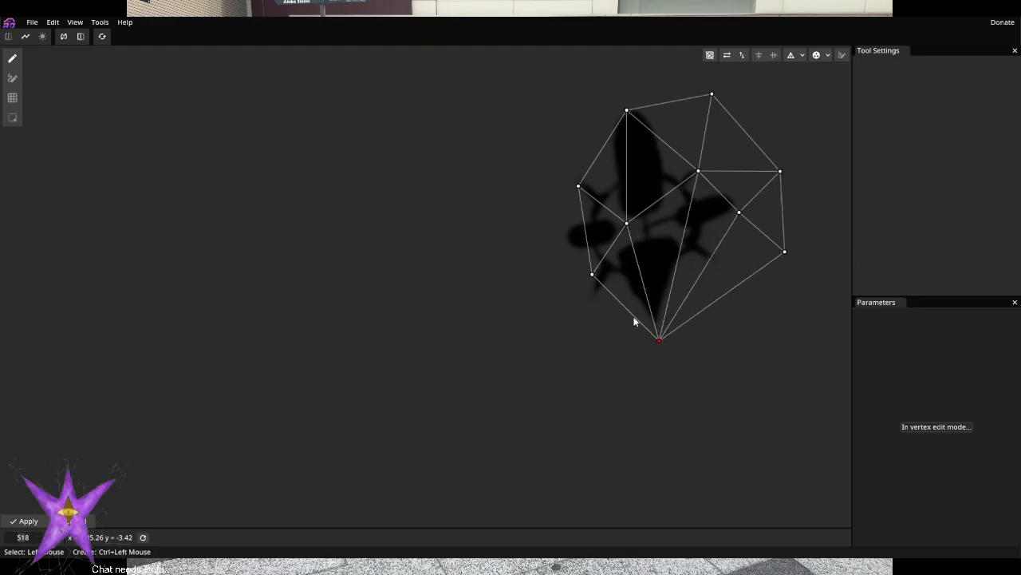
{"action": "left_click_drag", "start_coordinate": [592, 275], "coordinate": [579, 298]}
{"action": "left_click_drag", "start_coordinate": [578, 187], "coordinate": [551, 194]}
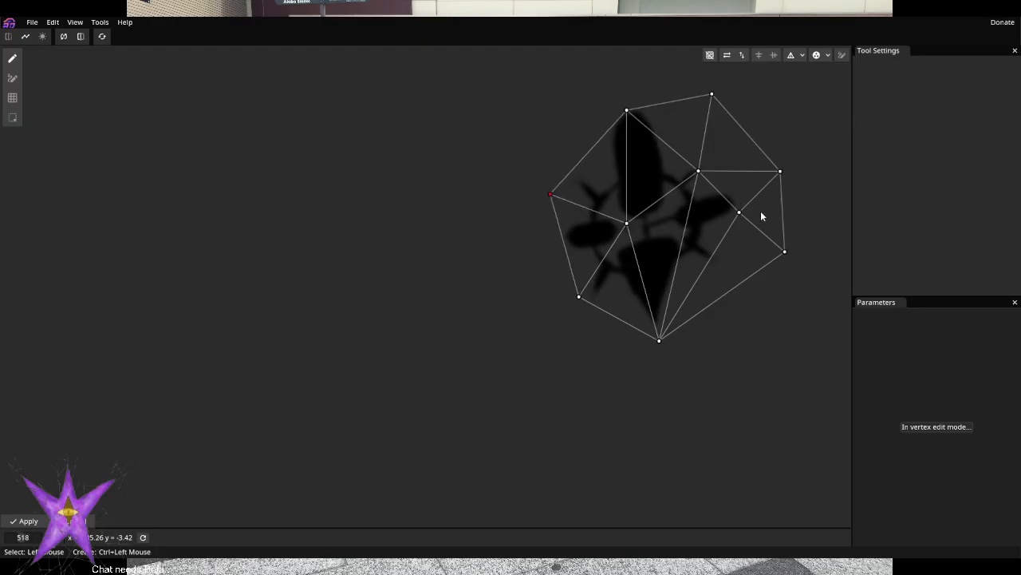
{"action": "left_click", "coordinate": [784, 252], "text": "ctrl"}
{"action": "left_click_drag", "start_coordinate": [740, 213], "coordinate": [750, 231]}
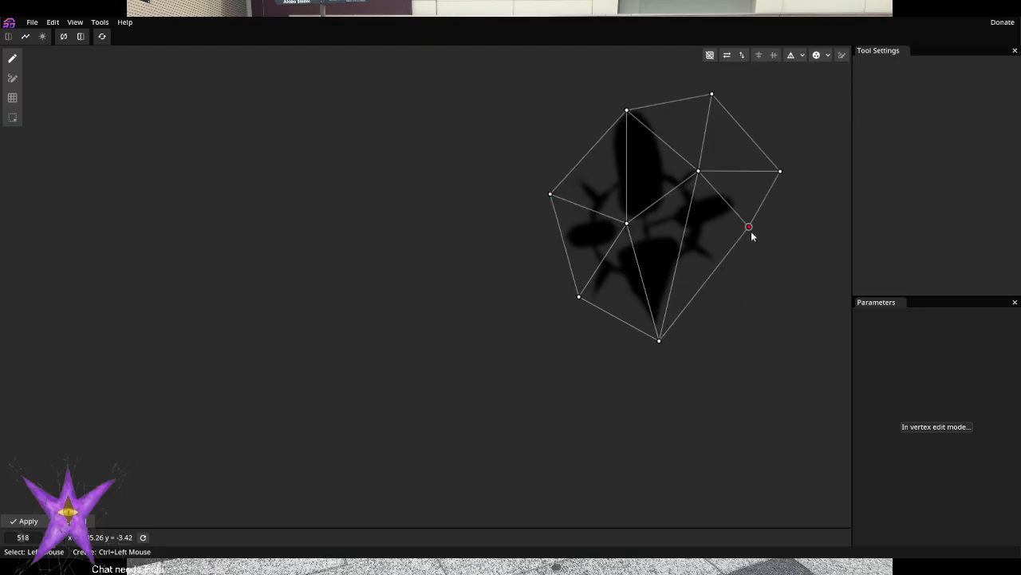
{"action": "left_click", "coordinate": [712, 95], "text": "ctrl"}
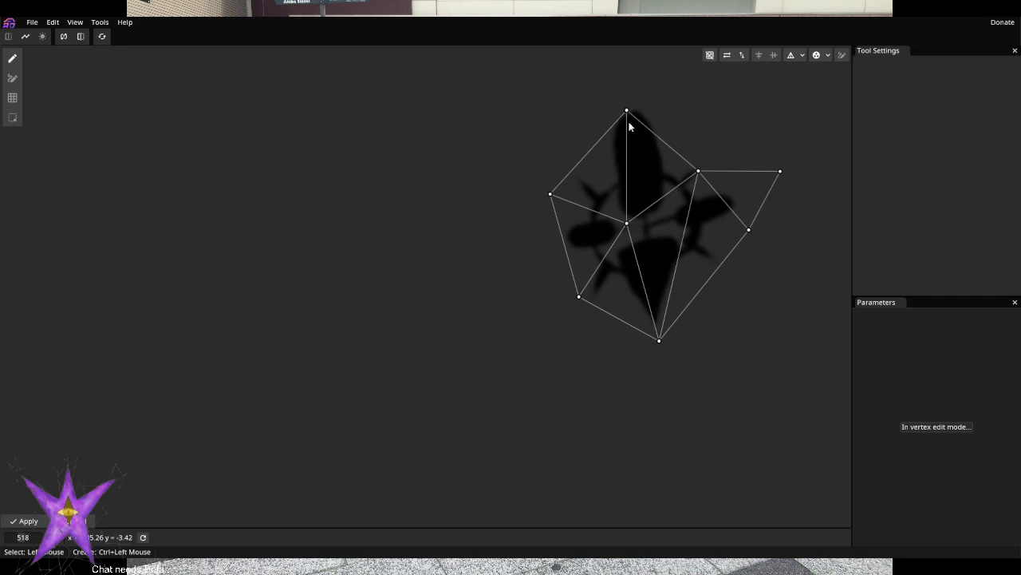
Move the right-hand fancy earring's top, upper-right and outer right vertices so the mesh outline encloses its upper part
{"action": "left_click", "coordinate": [629, 111]}
{"action": "left_click_drag", "start_coordinate": [628, 110], "coordinate": [636, 96]}
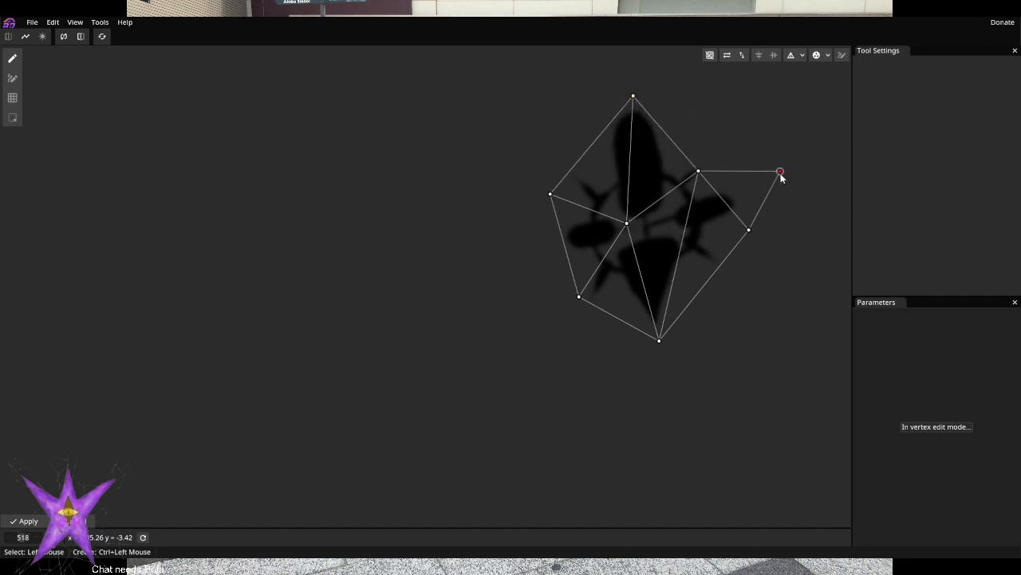
{"action": "left_click_drag", "start_coordinate": [780, 174], "coordinate": [776, 176]}
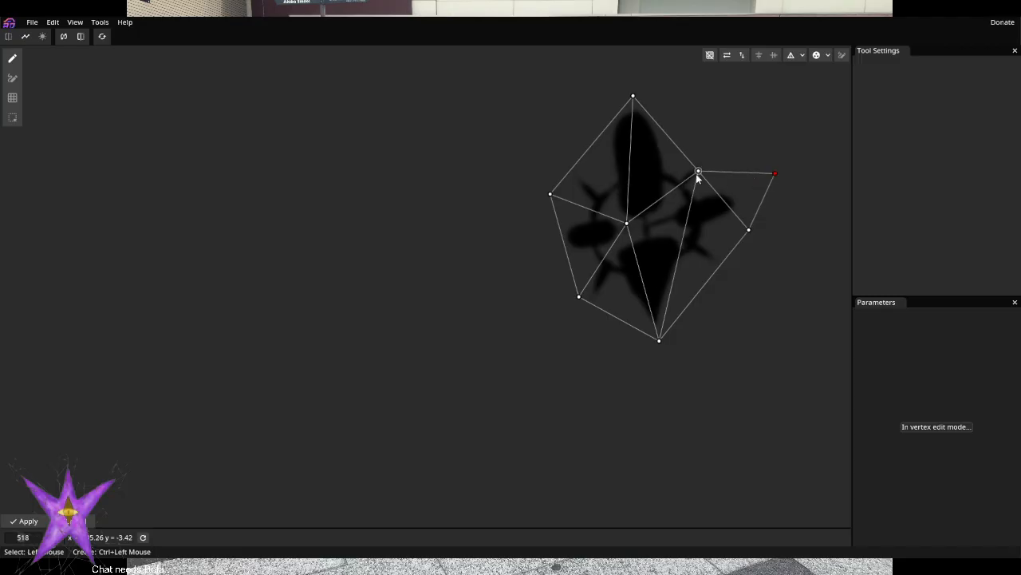
{"action": "left_click_drag", "start_coordinate": [698, 173], "coordinate": [699, 141]}
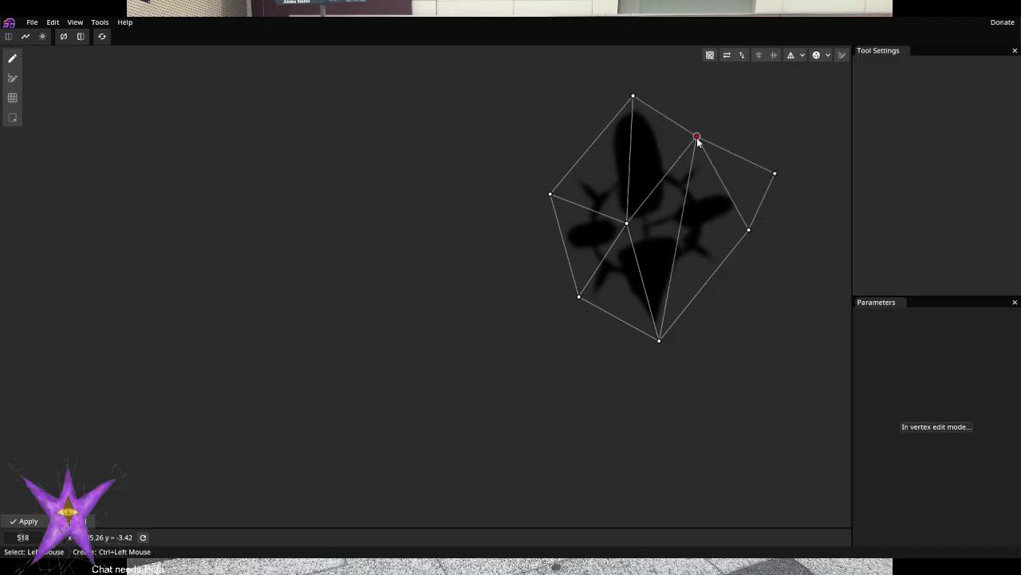
Add a vertex inside the right-hand fancy earring and connect it to the surrounding upper, lower, centre and right vertices
{"action": "left_click", "coordinate": [12, 77]}
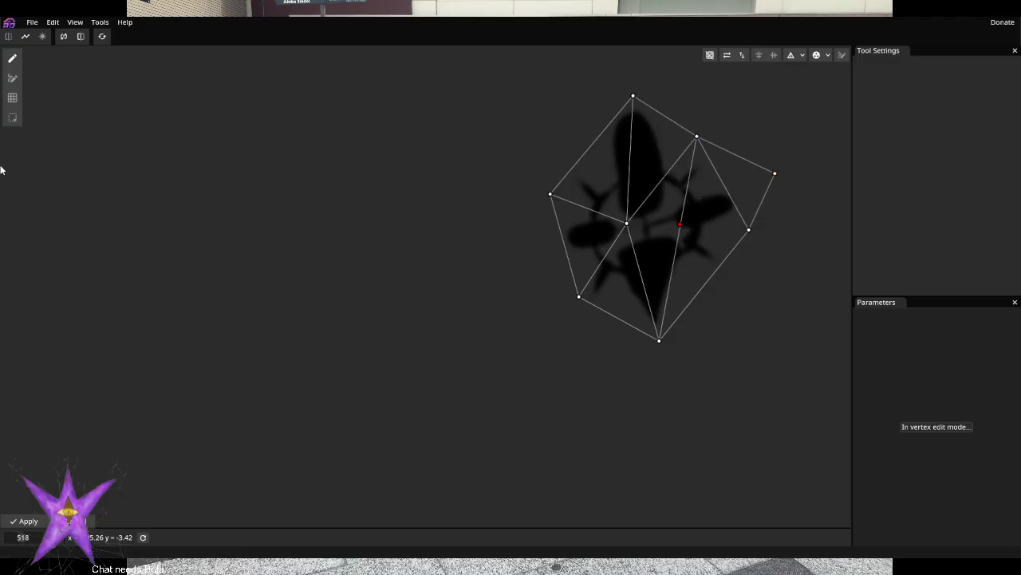
{"action": "left_click", "coordinate": [698, 136]}
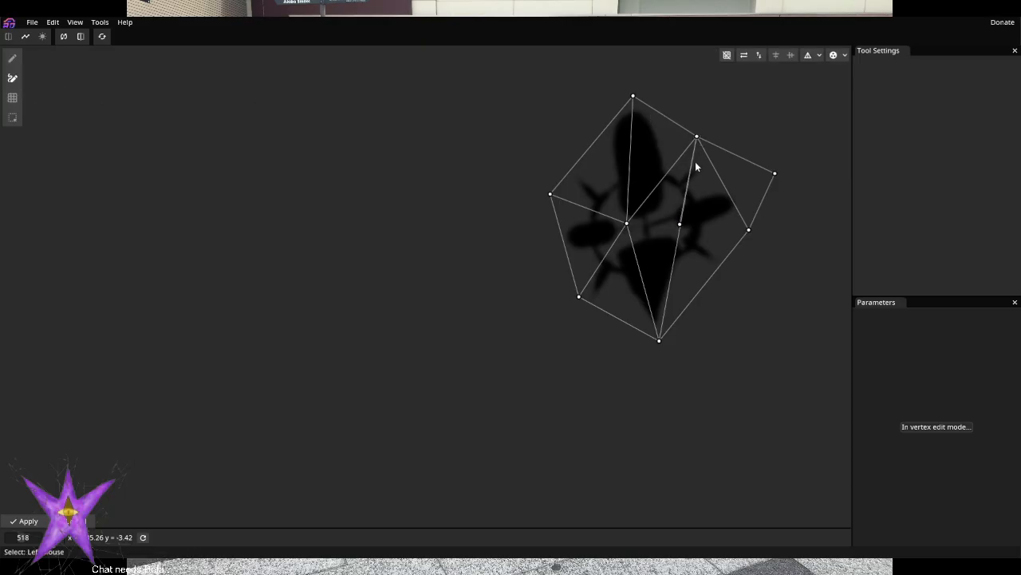
{"action": "left_click_drag", "start_coordinate": [676, 227], "coordinate": [661, 328]}
{"action": "left_click", "coordinate": [660, 340]}
{"action": "left_click", "coordinate": [699, 136]}
{"action": "left_click", "coordinate": [627, 224]}
{"action": "left_click", "coordinate": [681, 226]}
{"action": "left_click_drag", "start_coordinate": [681, 226], "coordinate": [744, 230]}
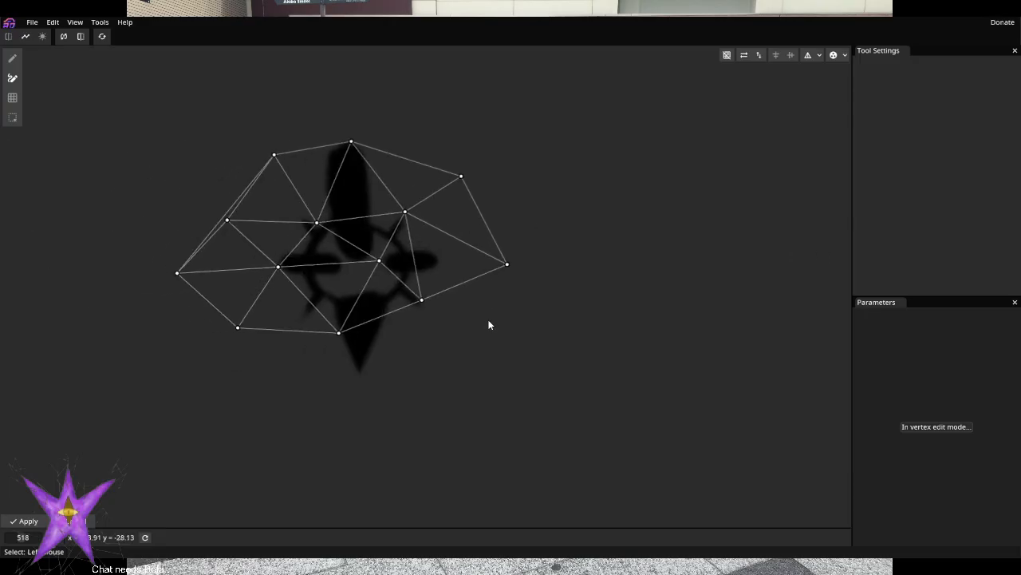
Extend the left-hand fancy earring's mesh below its tip, delete the two outermost left vertices and refit the remaining left edge
{"action": "left_click", "coordinate": [12, 58]}
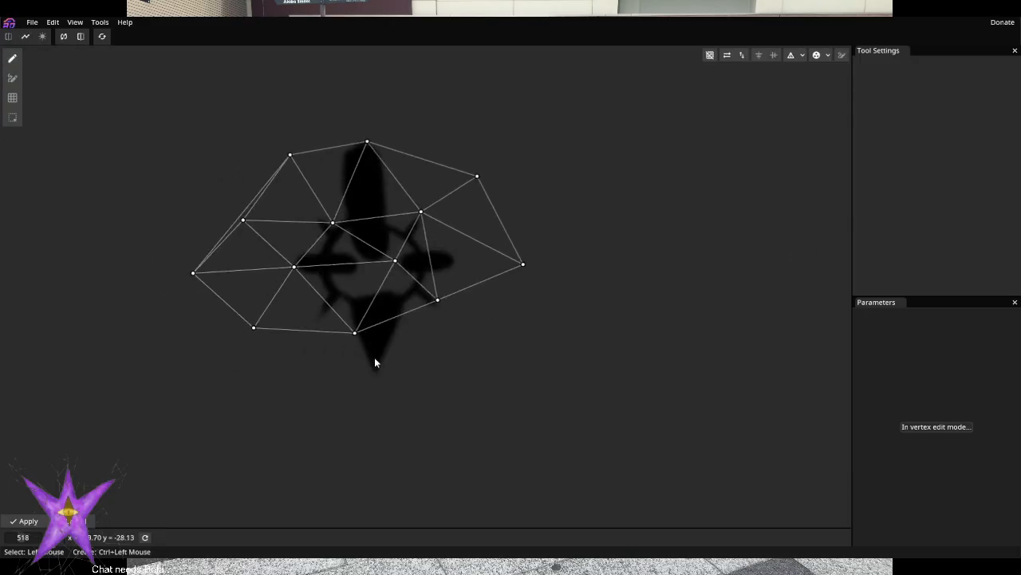
{"action": "left_click_drag", "start_coordinate": [354, 332], "coordinate": [382, 390]}
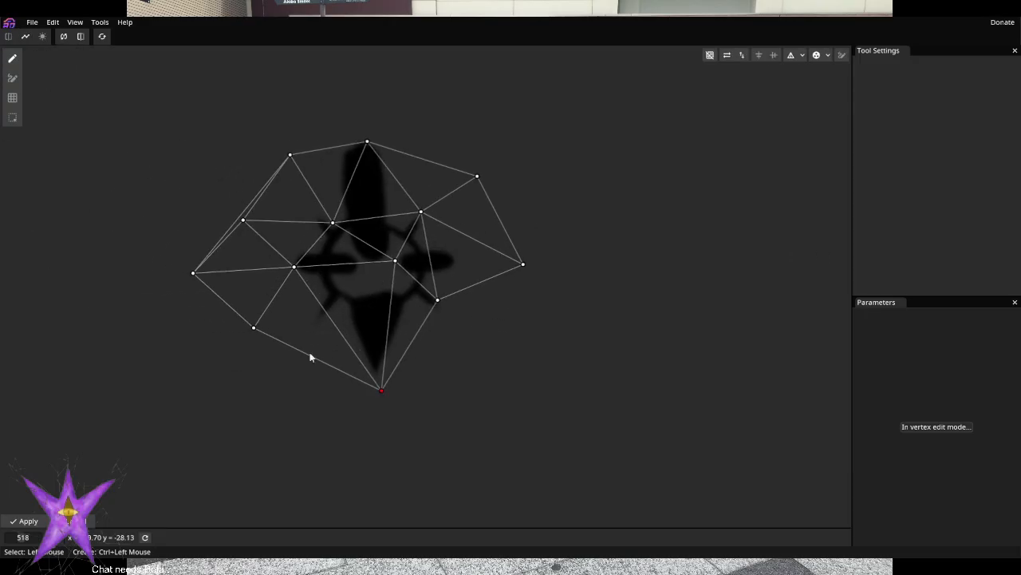
{"action": "right_click", "coordinate": [251, 328]}
{"action": "right_click", "coordinate": [195, 273]}
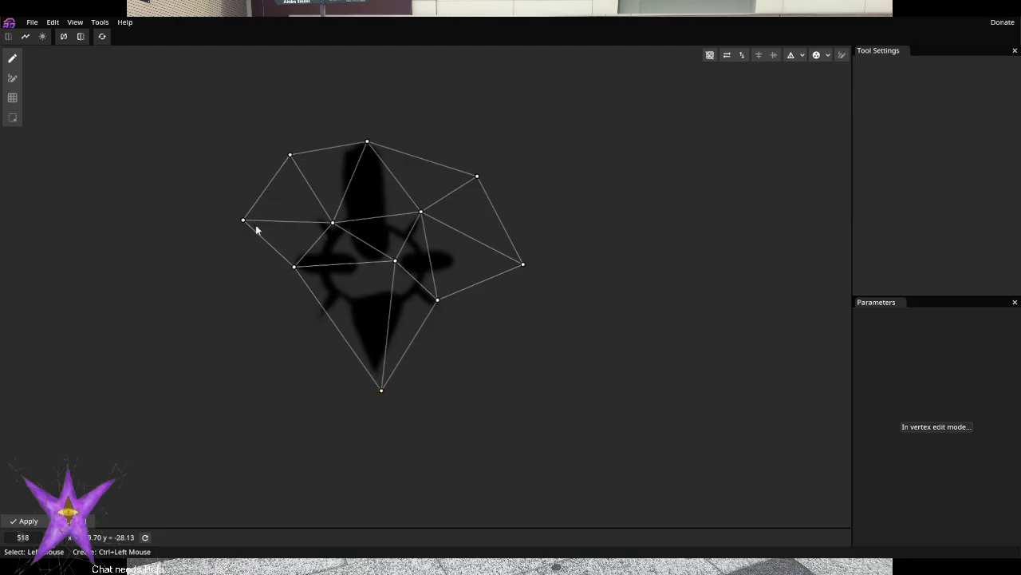
{"action": "left_click_drag", "start_coordinate": [295, 267], "coordinate": [288, 309]}
{"action": "left_click_drag", "start_coordinate": [243, 219], "coordinate": [272, 249]}
{"action": "right_click", "coordinate": [290, 156]}
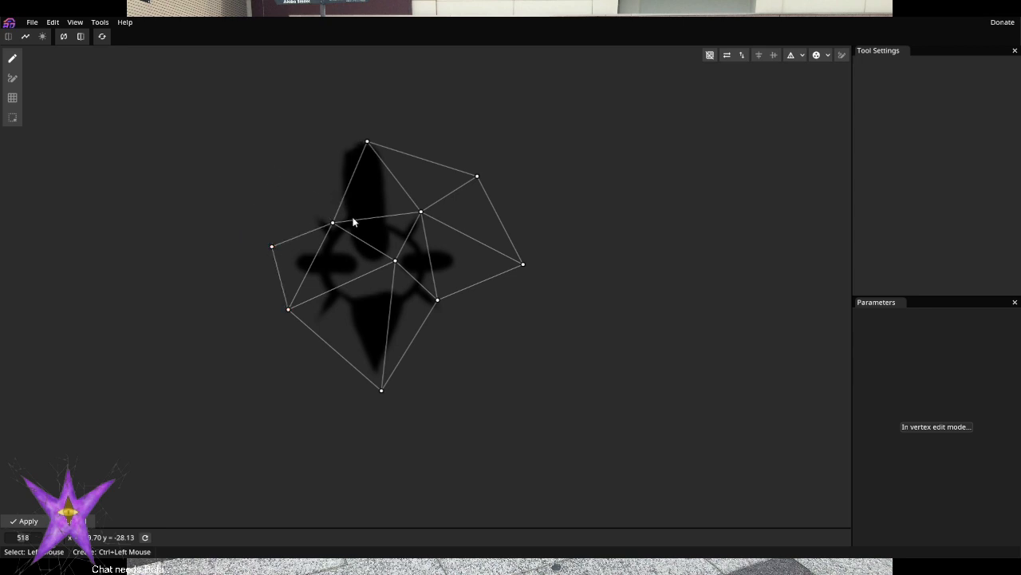
{"action": "mouse_move", "coordinate": [331, 223]}
{"action": "left_mouse_down"}
{"action": "mouse_move", "coordinate": [298, 184]}
{"action": "mouse_move", "coordinate": [333, 206]}
{"action": "left_mouse_up"}
{"action": "key", "text": "ctrl+z"}
{"action": "key", "text": "ctrl+z"}
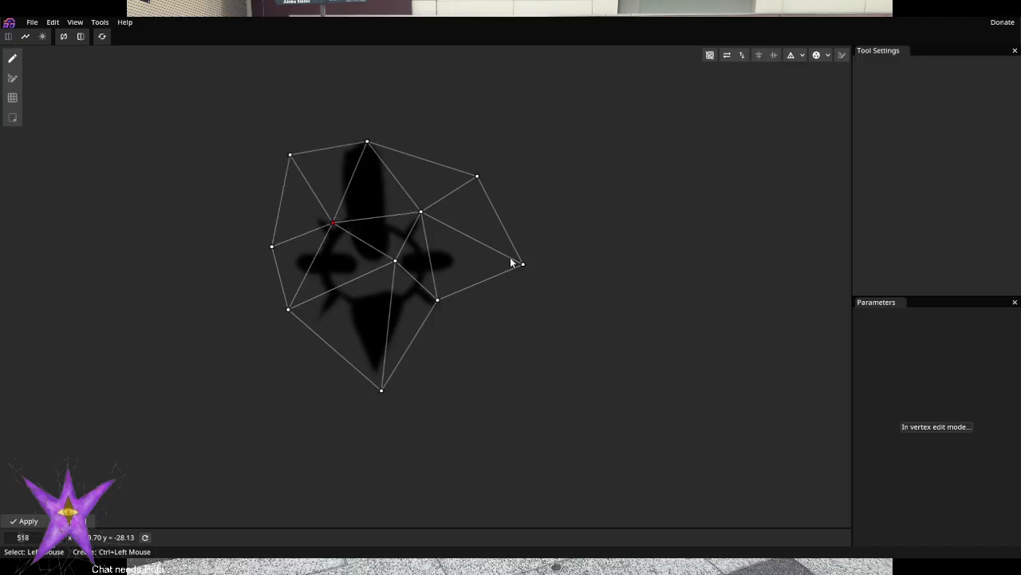
Tighten the right and top vertices around the left-hand fancy earring and apply the mesh
{"action": "left_click_drag", "start_coordinate": [524, 266], "coordinate": [482, 245]}
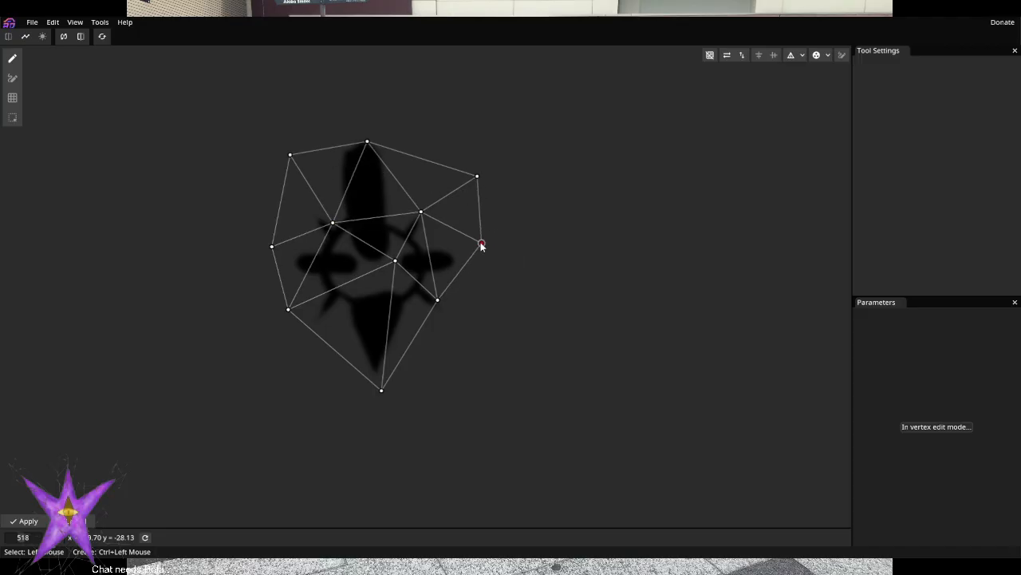
{"action": "left_click_drag", "start_coordinate": [475, 180], "coordinate": [429, 184]}
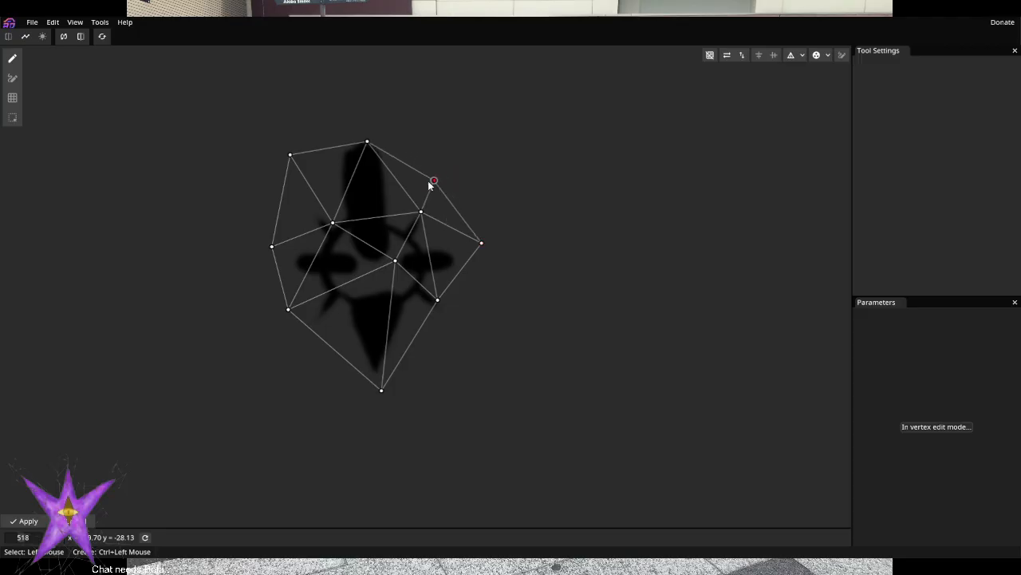
{"action": "left_click_drag", "start_coordinate": [367, 142], "coordinate": [373, 139]}
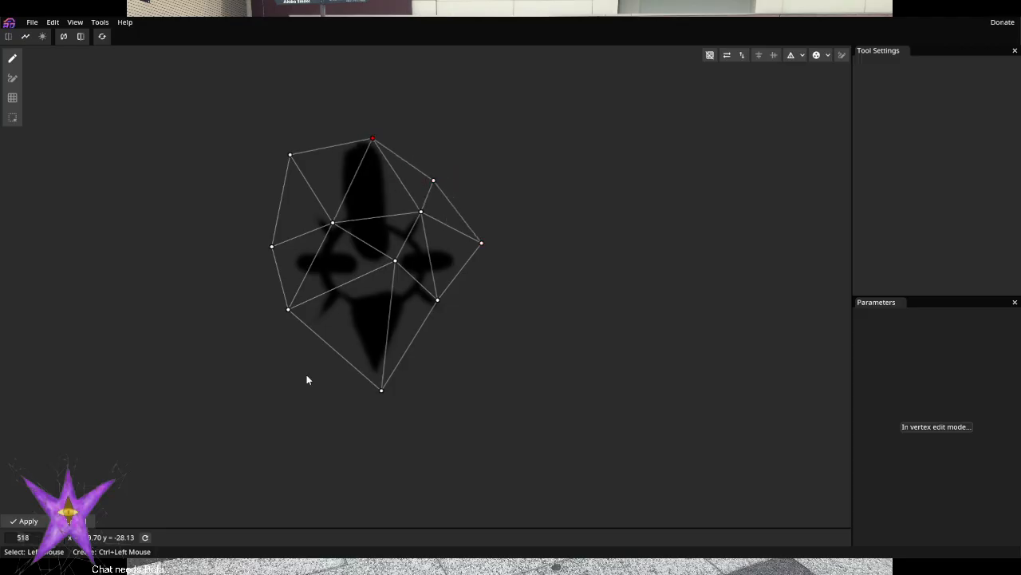
{"action": "left_click", "coordinate": [26, 520]}
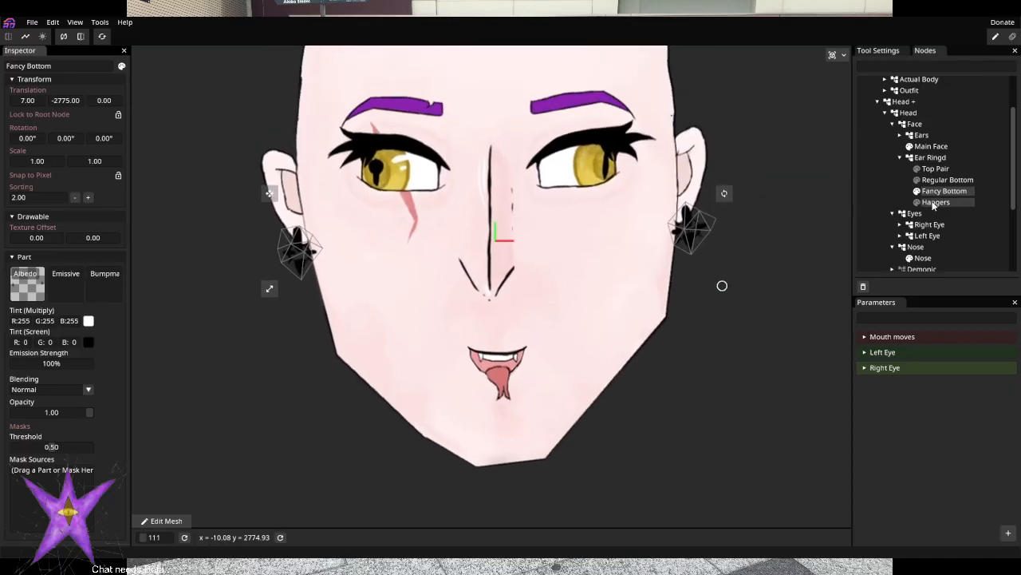
Show the Hangers part, hide Fancy Bottom, open the Hangers mesh for editing and auto-generate a mesh
{"action": "left_click", "coordinate": [918, 202]}
{"action": "left_click", "coordinate": [918, 192]}
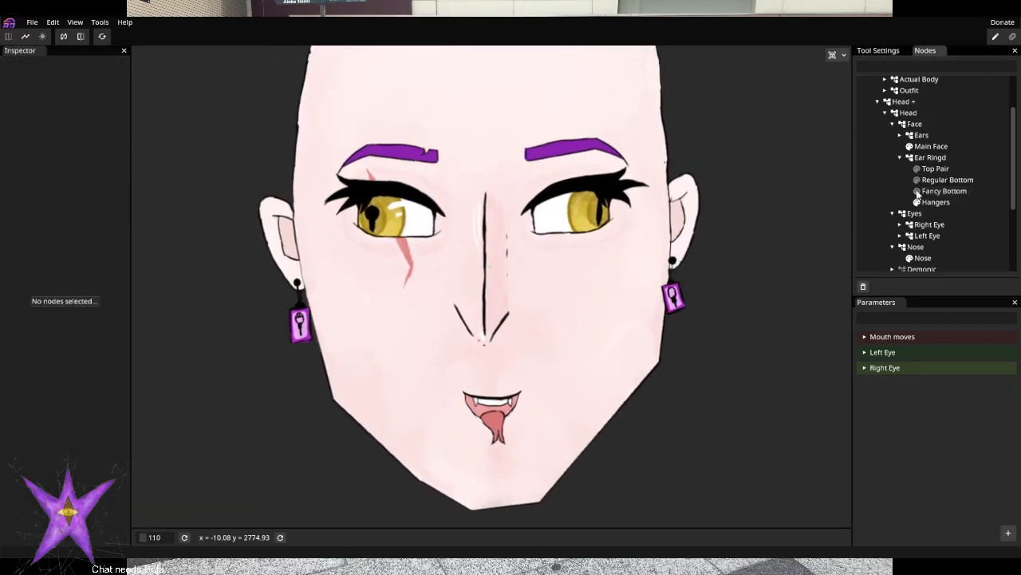
{"action": "left_click", "coordinate": [934, 202]}
{"action": "left_click", "coordinate": [164, 523]}
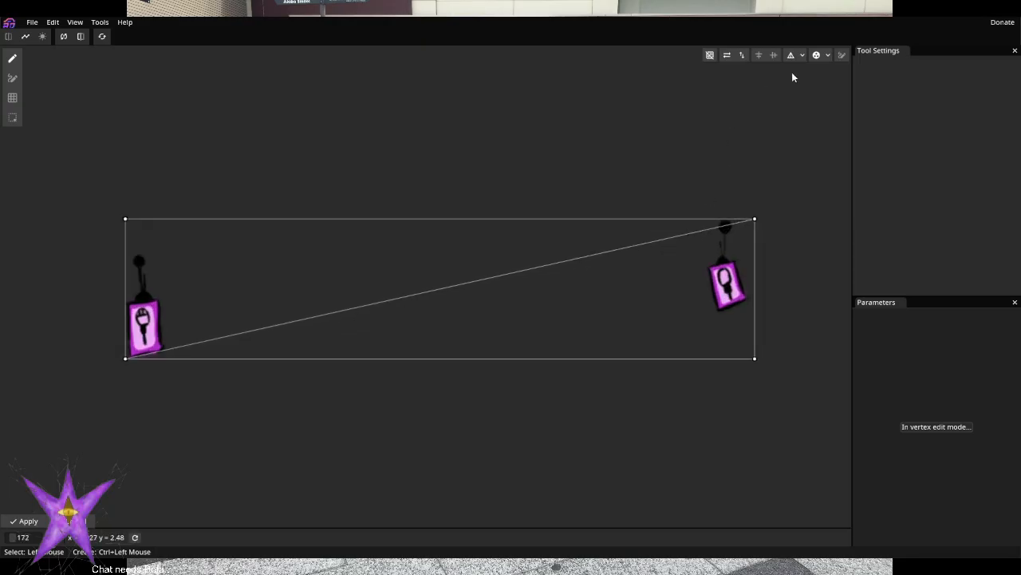
{"action": "left_click", "coordinate": [816, 56]}
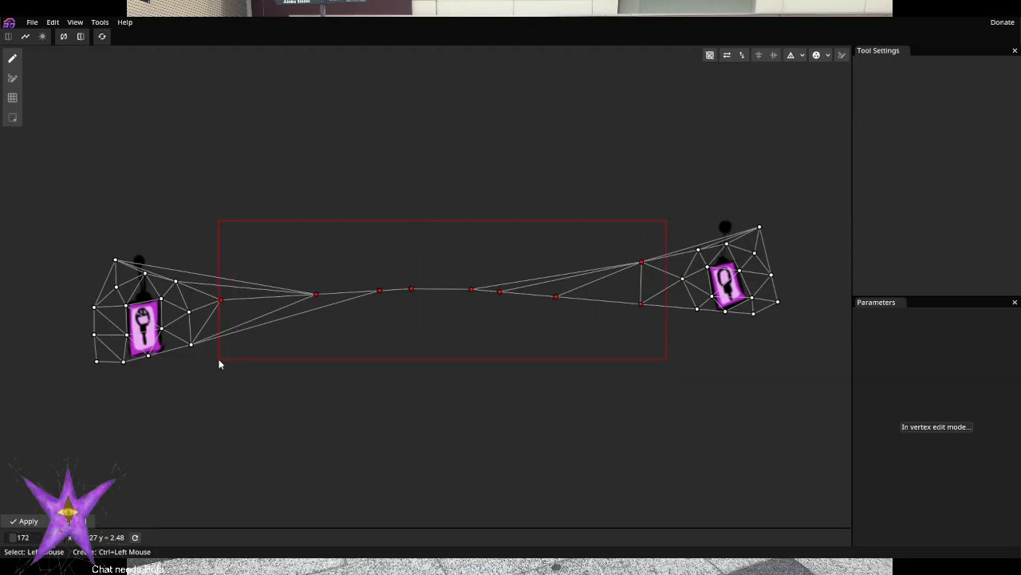
Delete the mesh vertices spanning the gap between the two hanger earrings
{"action": "key", "text": "Delete"}
{"action": "scroll", "coordinate": [667, 293], "scroll_direction": "up", "scroll_amount": 2}
{"action": "left_click_drag", "start_coordinate": [618, 315], "coordinate": [331, 306]}
{"action": "scroll", "coordinate": [534, 310], "scroll_direction": "up", "scroll_amount": 5}
{"action": "left_click_drag", "start_coordinate": [534, 311], "coordinate": [269, 394]}
{"action": "scroll", "coordinate": [602, 207], "scroll_direction": "up", "scroll_amount": 1}
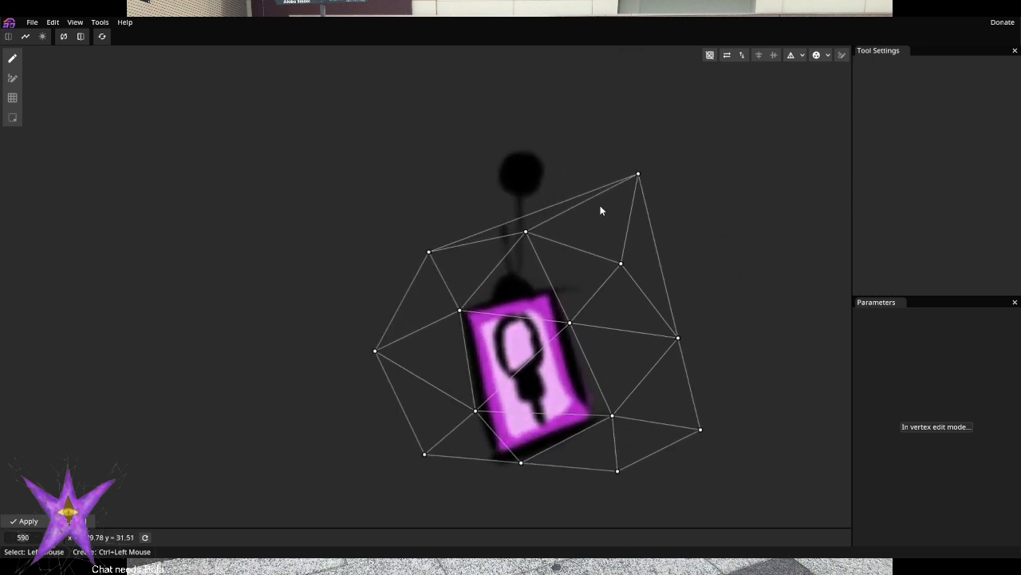
Raise the right-hand hanger's upper-right vertex, add a vertex above the bead and connect it to its neighbouring vertices
{"action": "mouse_move", "coordinate": [641, 173]}
{"action": "left_mouse_down"}
{"action": "mouse_move", "coordinate": [609, 168]}
{"action": "mouse_move", "coordinate": [527, 113]}
{"action": "mouse_move", "coordinate": [637, 156]}
{"action": "left_mouse_up"}
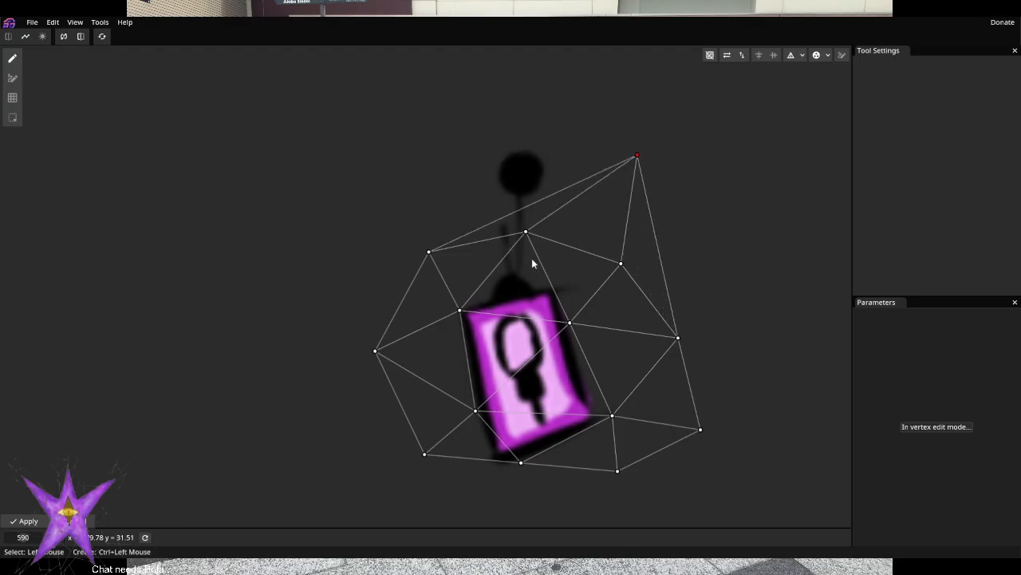
{"action": "left_click", "coordinate": [12, 78]}
{"action": "left_click", "coordinate": [432, 249]}
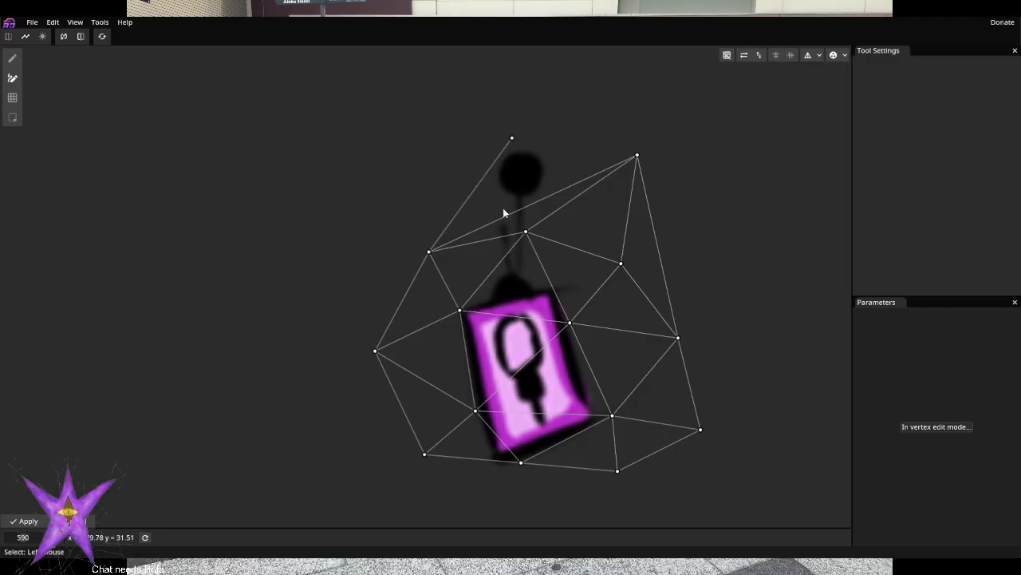
{"action": "left_click", "coordinate": [637, 155]}
{"action": "left_click", "coordinate": [512, 138]}
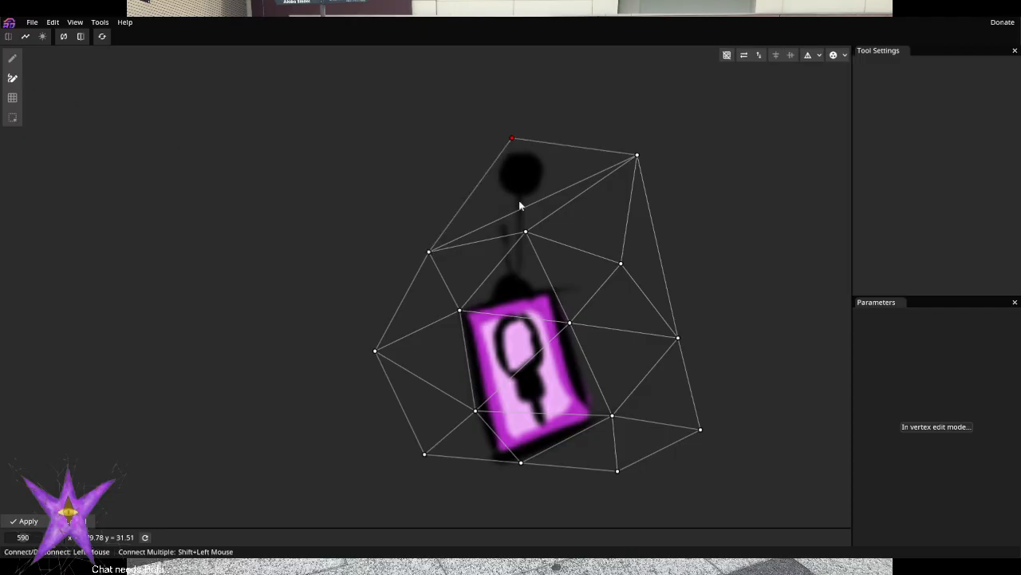
{"action": "left_click", "coordinate": [525, 232]}
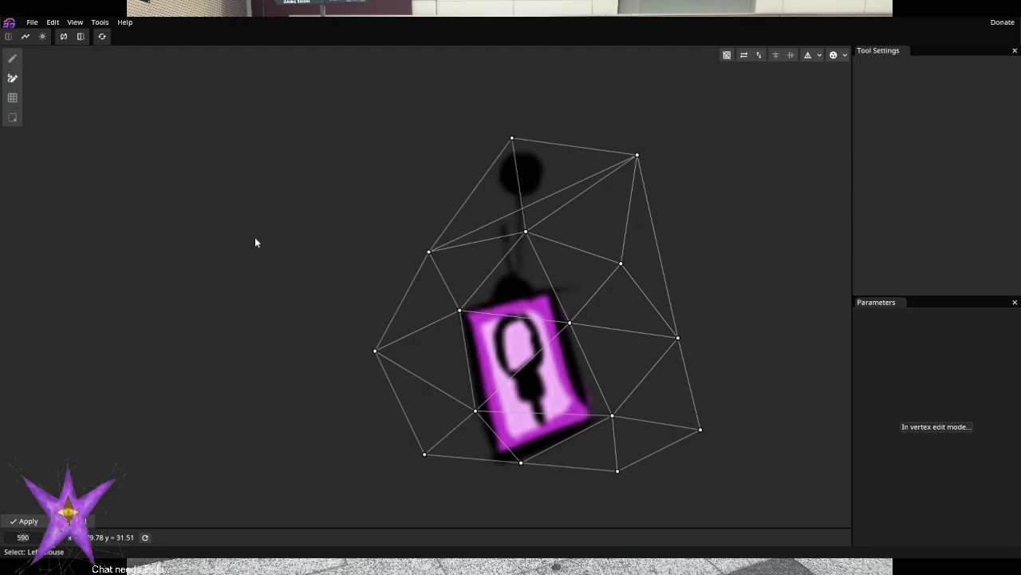
Disconnect the right-hand hanger's upper-left vertex from its upper-right vertex to remove the edge crossing the mesh
{"action": "left_click", "coordinate": [429, 252]}
{"action": "left_click", "coordinate": [637, 154]}
{"action": "left_click", "coordinate": [637, 155]}
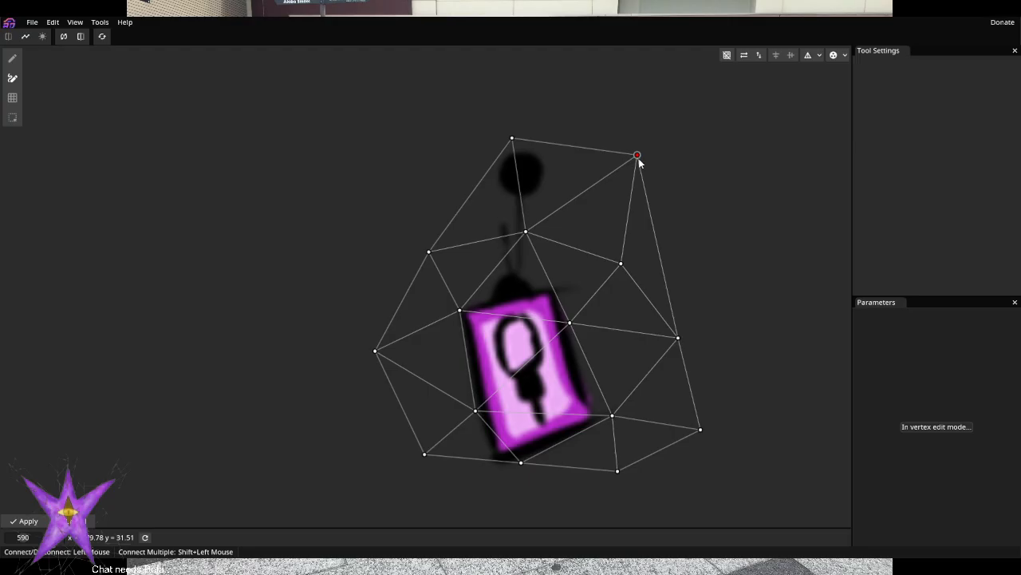
Pull the right-hand hanger's upper-left, upper-right and right-side mesh vertices in toward the bead, chain and card edge
{"action": "left_click", "coordinate": [20, 59]}
{"action": "left_click_drag", "start_coordinate": [637, 156], "coordinate": [579, 174]}
{"action": "left_click_drag", "start_coordinate": [428, 252], "coordinate": [475, 196]}
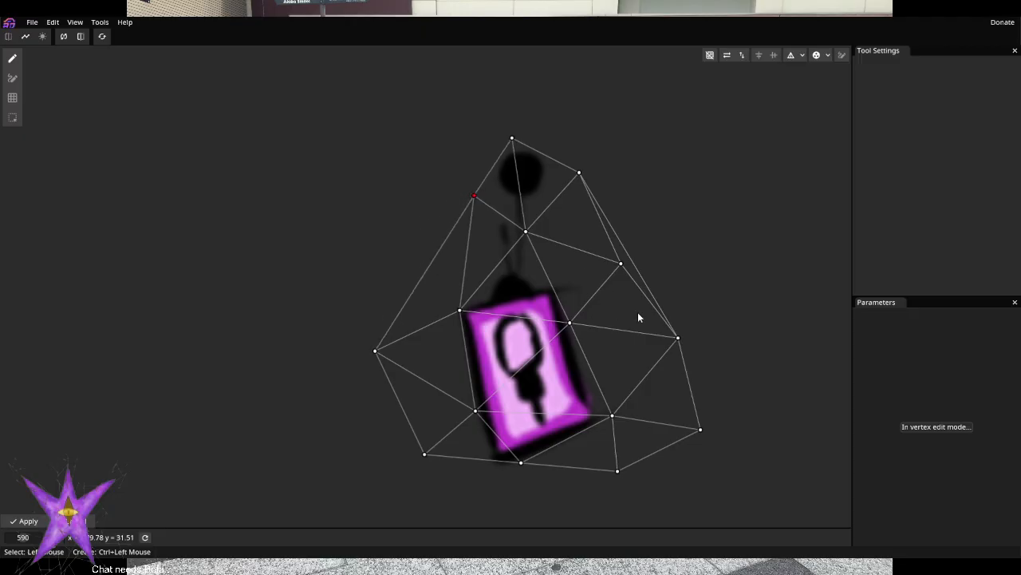
{"action": "mouse_move", "coordinate": [678, 340]}
{"action": "left_mouse_down"}
{"action": "mouse_move", "coordinate": [662, 332]}
{"action": "mouse_move", "coordinate": [680, 326]}
{"action": "left_mouse_up"}
{"action": "left_click_drag", "start_coordinate": [621, 265], "coordinate": [579, 275]}
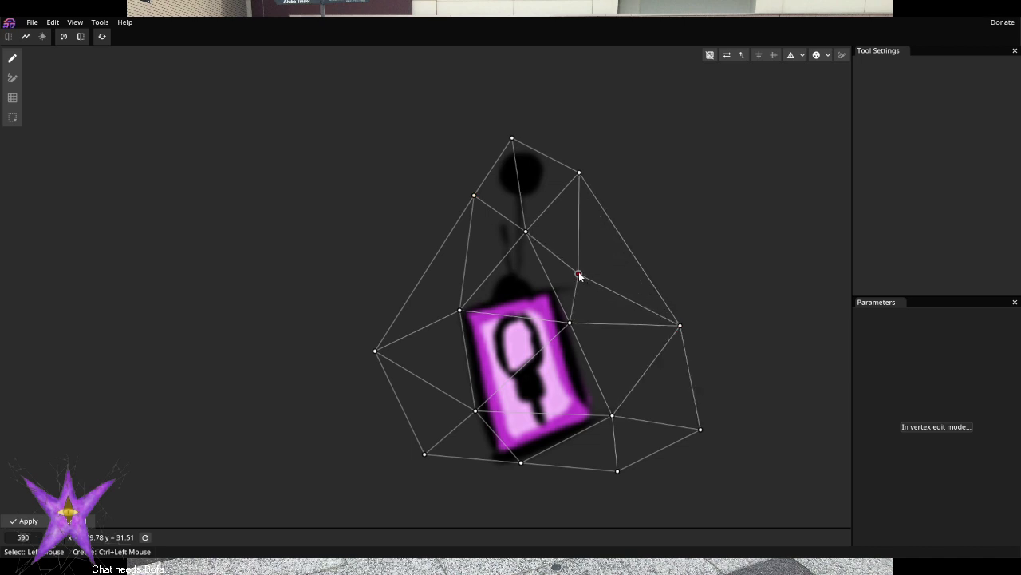
{"action": "left_click_drag", "start_coordinate": [679, 327], "coordinate": [636, 324]}
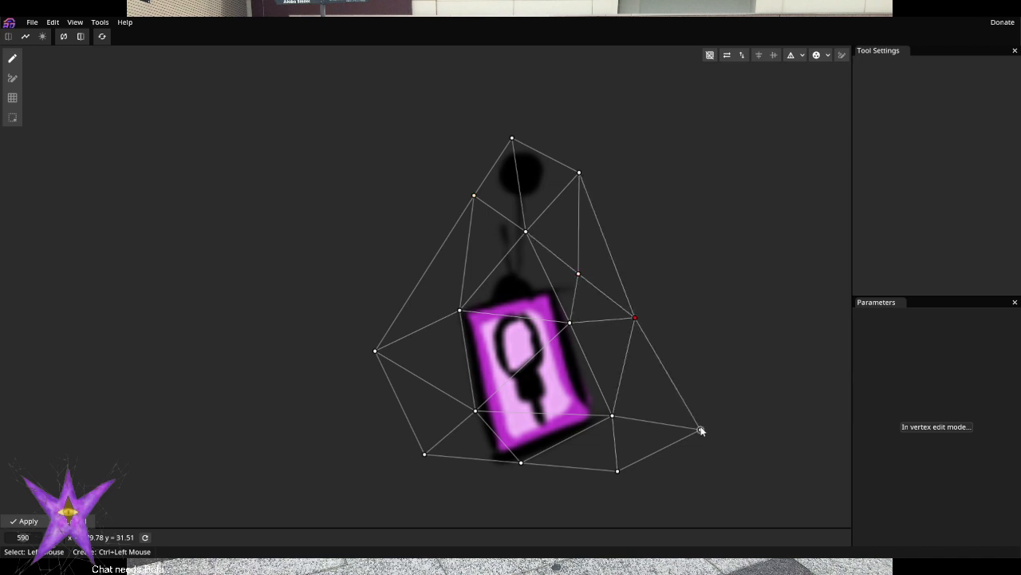
Tighten the lower part of the right-hand hanger's mesh by moving its lower outline, left outline and lower inner vertices toward the card
{"action": "left_click_drag", "start_coordinate": [701, 429], "coordinate": [633, 397]}
{"action": "left_click_drag", "start_coordinate": [619, 471], "coordinate": [580, 443]}
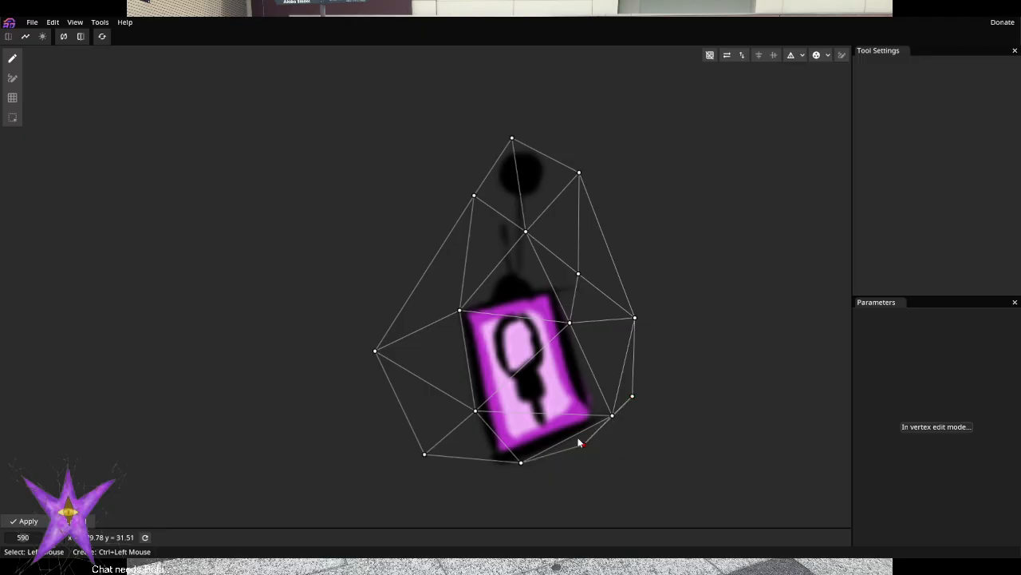
{"action": "left_click_drag", "start_coordinate": [508, 471], "coordinate": [490, 476]}
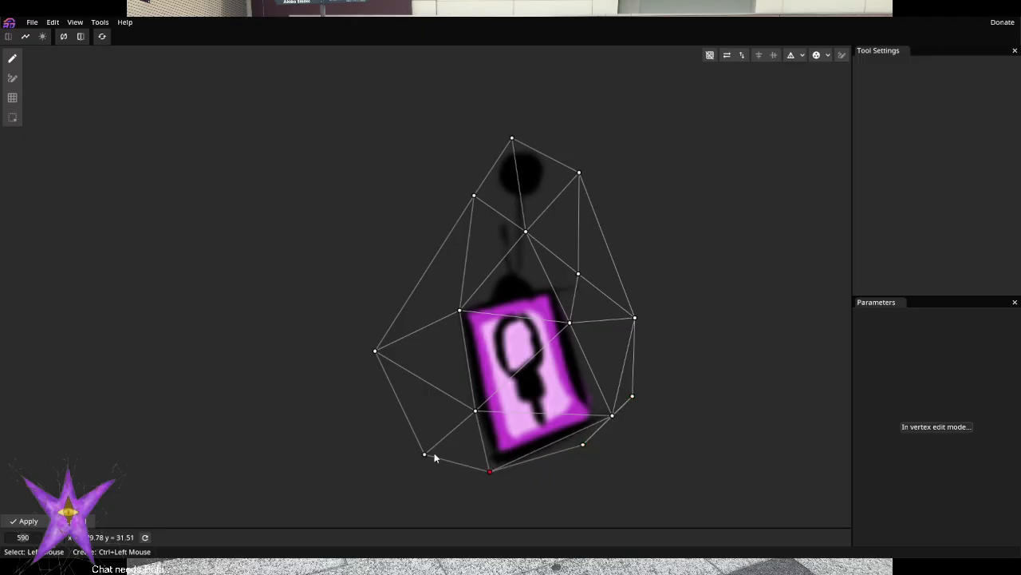
{"action": "left_click_drag", "start_coordinate": [425, 455], "coordinate": [445, 440]}
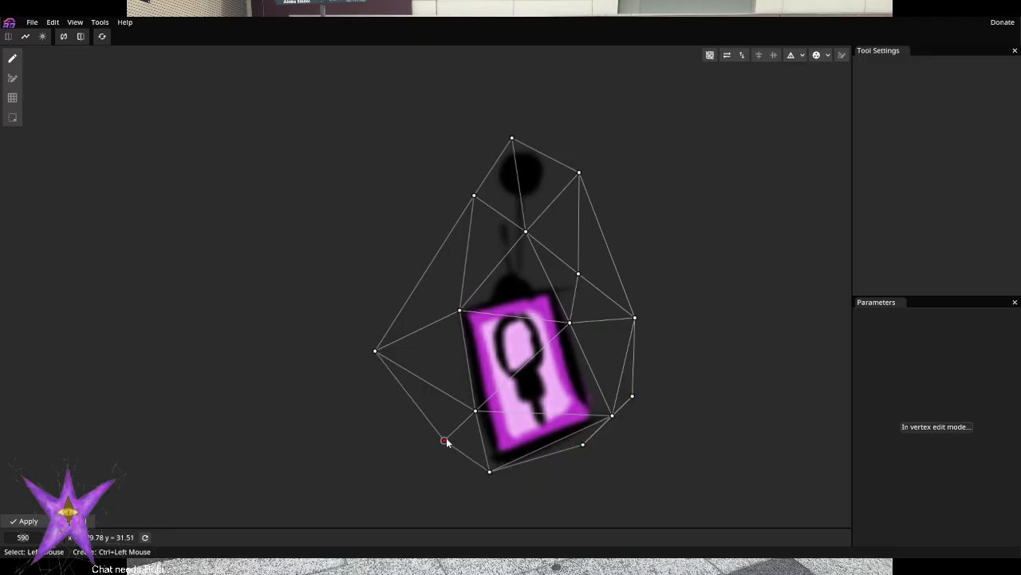
{"action": "left_click_drag", "start_coordinate": [611, 417], "coordinate": [584, 367]}
{"action": "left_click_drag", "start_coordinate": [471, 411], "coordinate": [482, 388]}
{"action": "left_click_drag", "start_coordinate": [376, 350], "coordinate": [440, 344]}
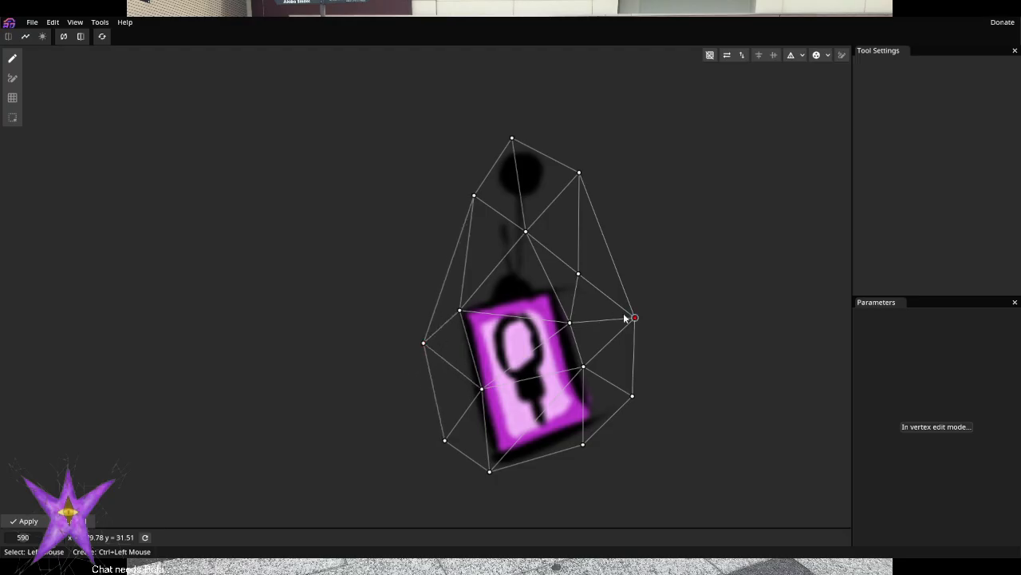
Place the right-hand hanger's four inner mesh vertices inside the card, near its corners
{"action": "left_click_drag", "start_coordinate": [625, 318], "coordinate": [533, 323]}
{"action": "left_click_drag", "start_coordinate": [447, 316], "coordinate": [490, 334]}
{"action": "left_click_drag", "start_coordinate": [483, 388], "coordinate": [503, 412]}
{"action": "left_click_drag", "start_coordinate": [583, 367], "coordinate": [569, 400]}
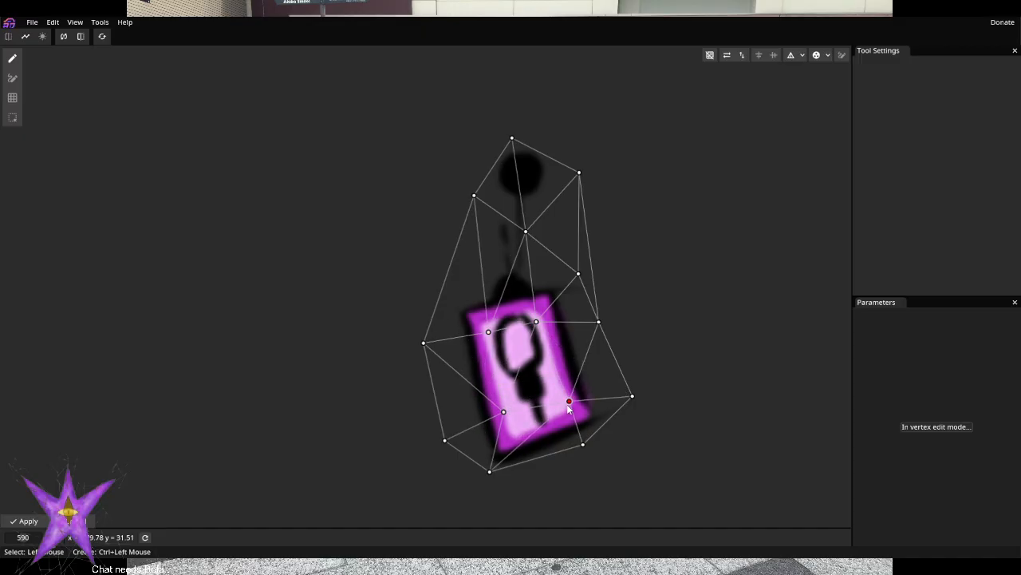
Bring the right-hand hanger's two left outline vertices close to the card and move a vertex onto its upper-right corner
{"action": "left_click_drag", "start_coordinate": [444, 441], "coordinate": [474, 428]}
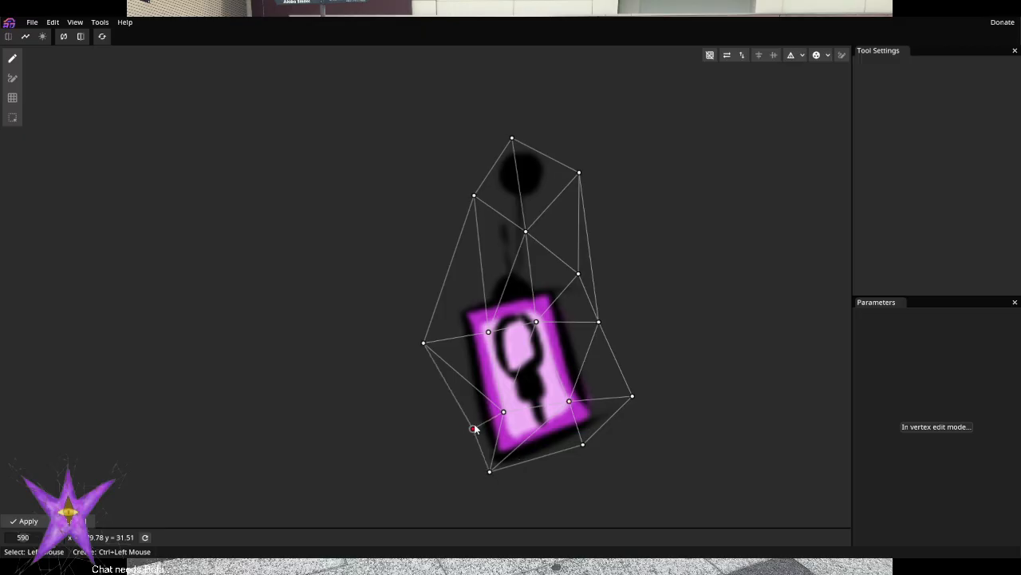
{"action": "left_click_drag", "start_coordinate": [421, 347], "coordinate": [453, 336]}
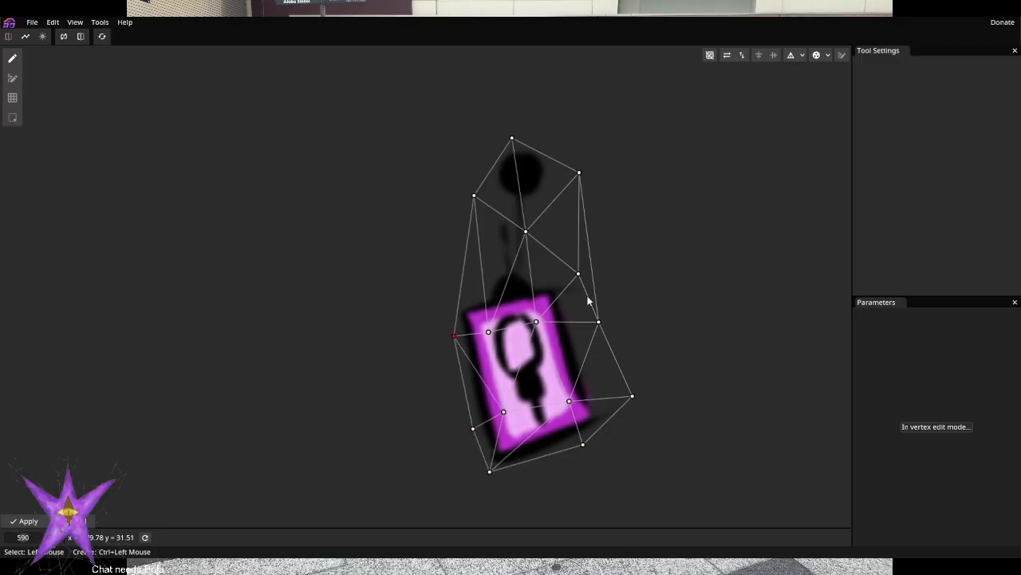
{"action": "left_click", "coordinate": [578, 275]}
{"action": "left_click_drag", "start_coordinate": [579, 275], "coordinate": [556, 292]}
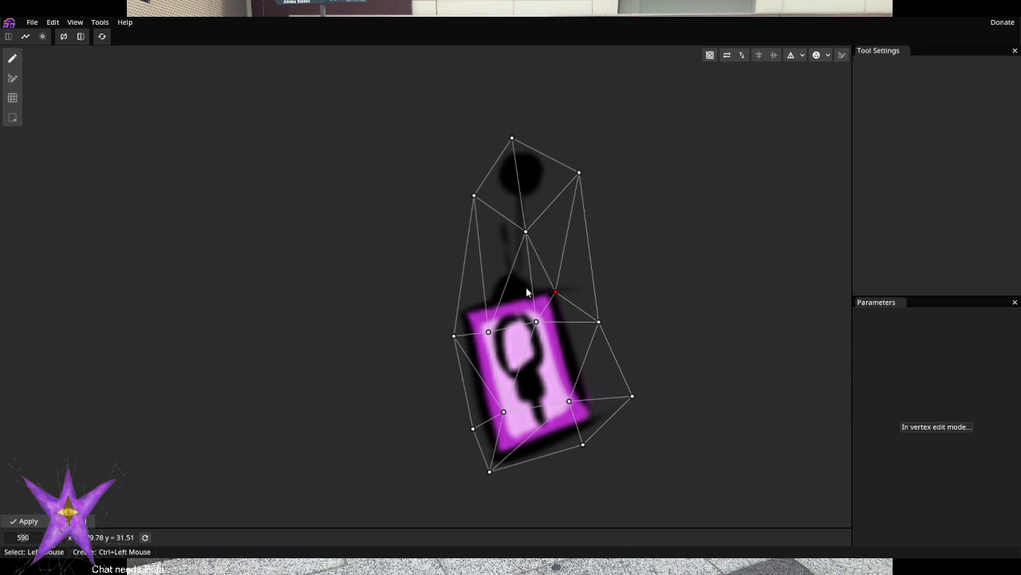
Position mesh vertices at the right-hand card's centre and cap, and tighten the outline at its right side and beside the bead
{"action": "left_click_drag", "start_coordinate": [493, 329], "coordinate": [522, 355]}
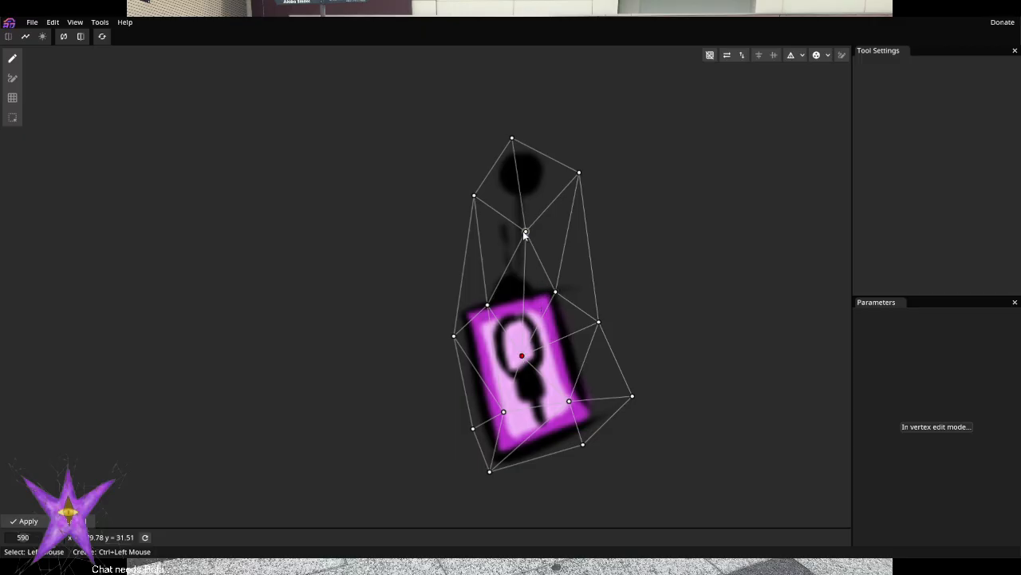
{"action": "left_click_drag", "start_coordinate": [525, 233], "coordinate": [509, 276]}
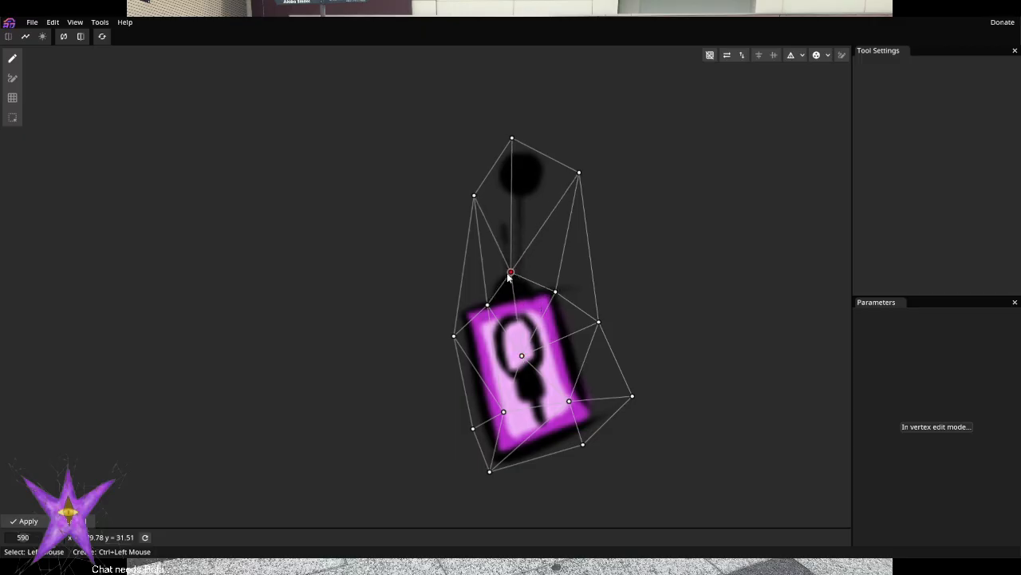
{"action": "left_click_drag", "start_coordinate": [599, 322], "coordinate": [579, 332]}
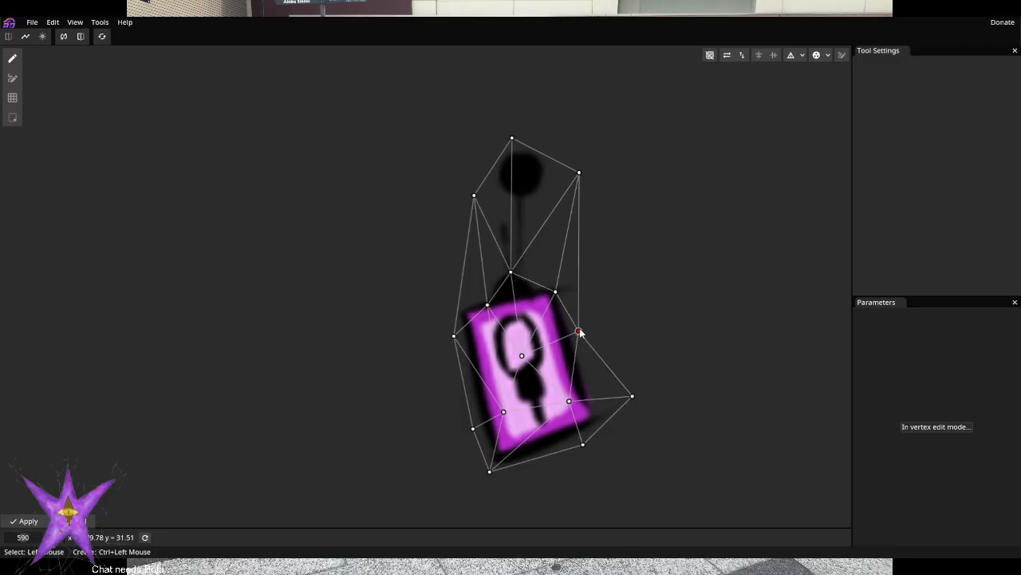
{"action": "mouse_move", "coordinate": [579, 172]}
{"action": "left_mouse_down"}
{"action": "mouse_move", "coordinate": [558, 194]}
{"action": "mouse_move", "coordinate": [565, 174]}
{"action": "left_mouse_up"}
{"action": "left_click_drag", "start_coordinate": [629, 399], "coordinate": [614, 415]}
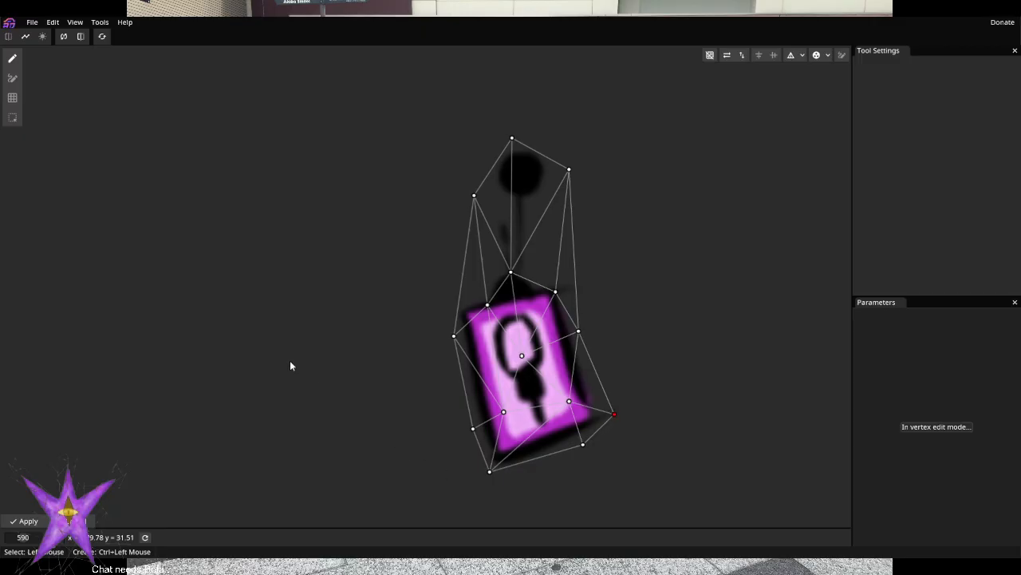
Raise the left-hand hanger's top mesh vertex so it sits above the bead
{"action": "left_click_drag", "start_coordinate": [342, 416], "coordinate": [515, 337]}
{"action": "scroll", "coordinate": [498, 336], "scroll_direction": "down", "scroll_amount": 6}
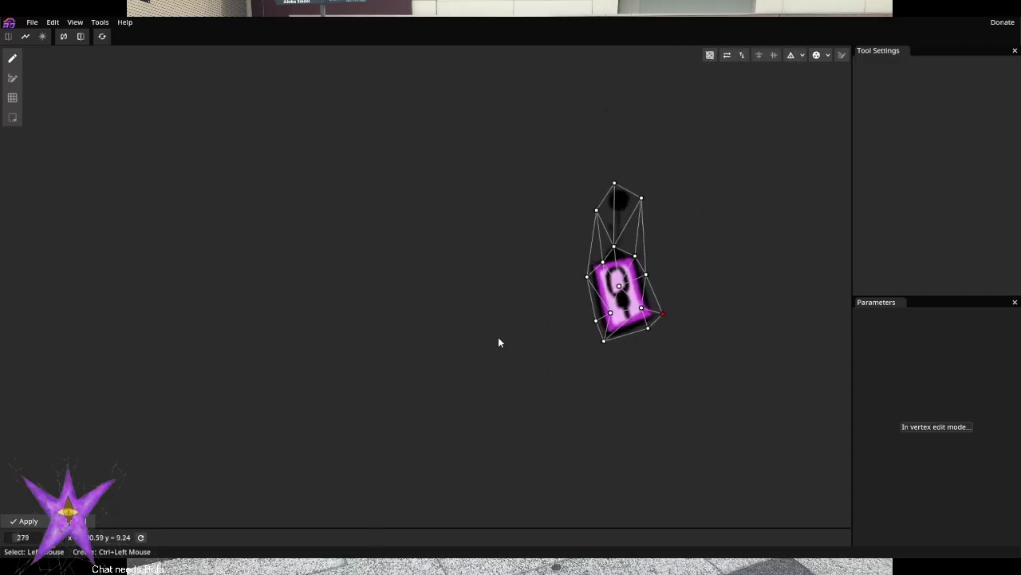
{"action": "scroll", "coordinate": [386, 379], "scroll_direction": "down", "scroll_amount": 3}
{"action": "left_click_drag", "start_coordinate": [347, 377], "coordinate": [620, 332]}
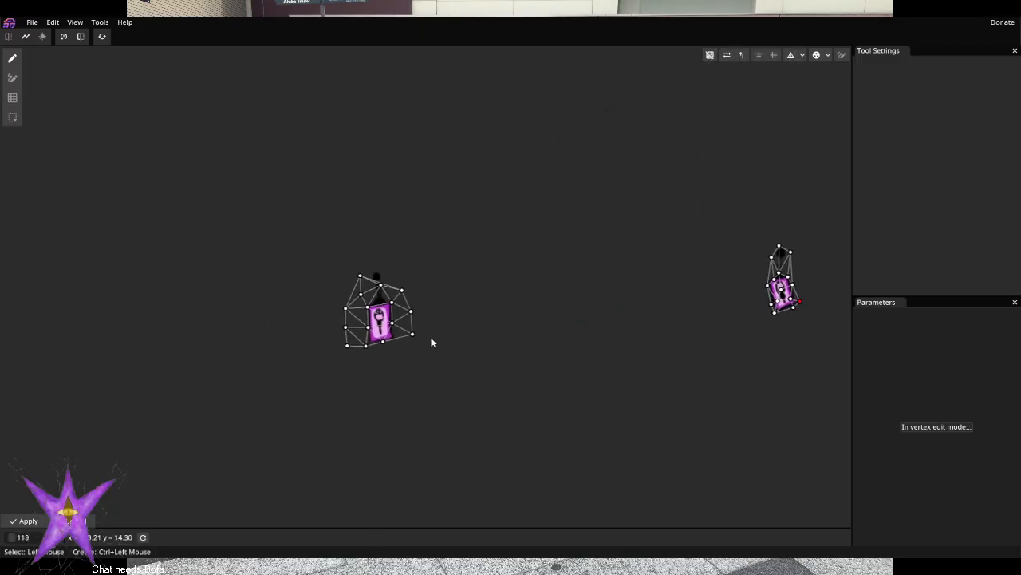
{"action": "left_click_drag", "start_coordinate": [433, 338], "coordinate": [513, 337]}
{"action": "scroll", "coordinate": [388, 327], "scroll_direction": "up", "scroll_amount": 2}
{"action": "scroll", "coordinate": [389, 332], "scroll_direction": "up", "scroll_amount": 4}
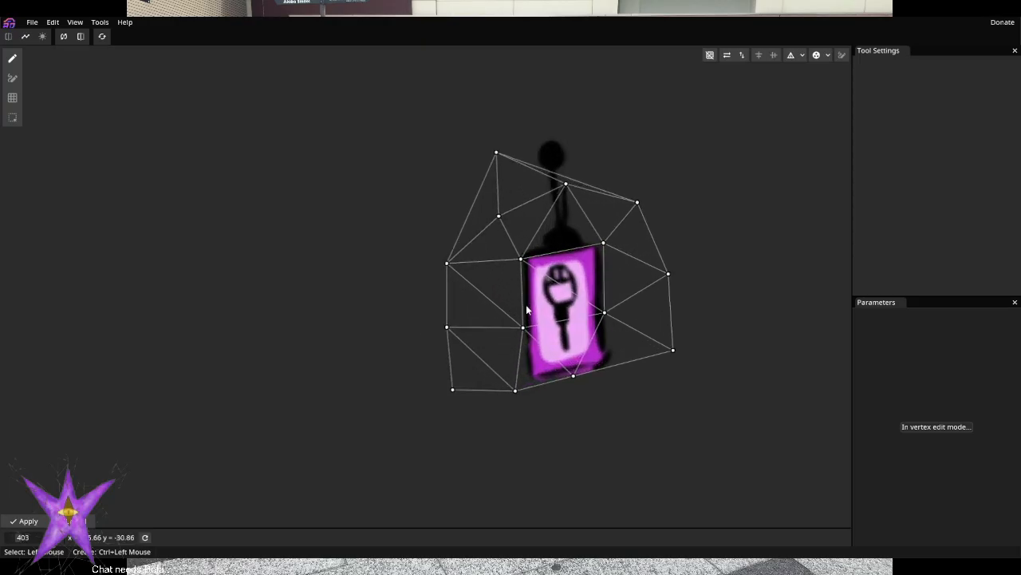
{"action": "scroll", "coordinate": [535, 439], "scroll_direction": "up", "scroll_amount": 2}
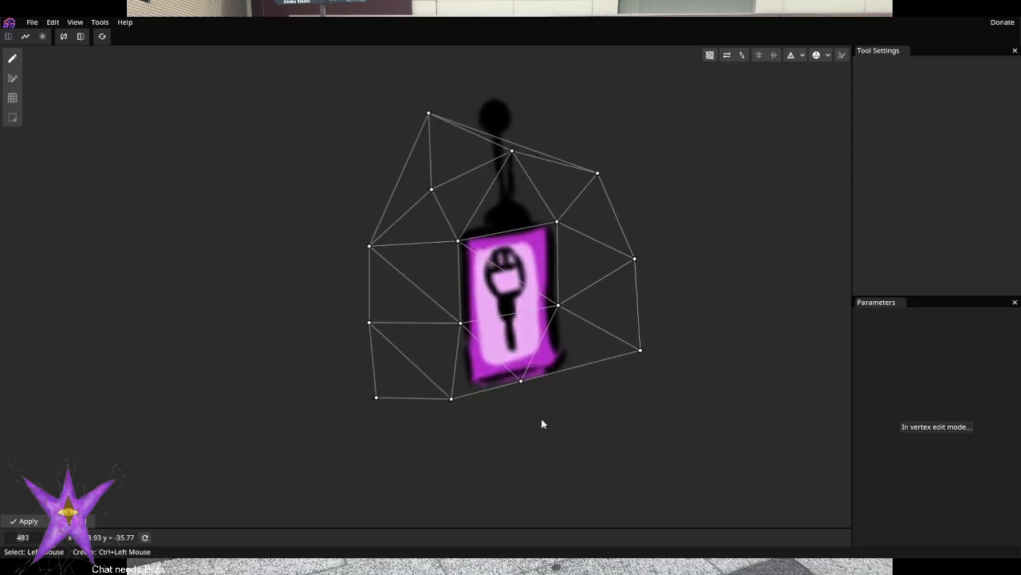
{"action": "scroll", "coordinate": [540, 405], "scroll_direction": "up", "scroll_amount": 2}
{"action": "left_click_drag", "start_coordinate": [550, 410], "coordinate": [536, 474]}
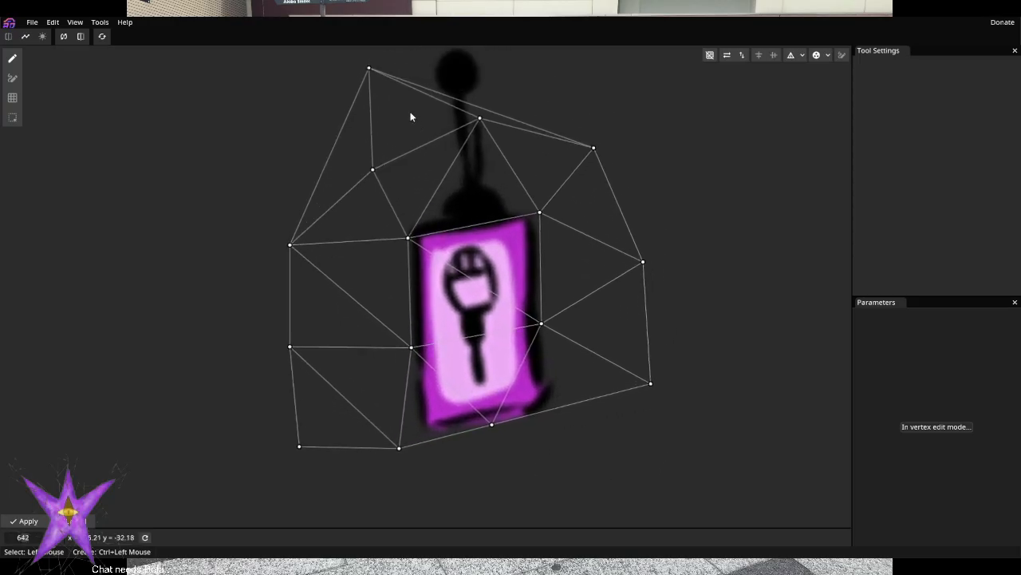
{"action": "scroll", "coordinate": [508, 385], "scroll_direction": "down", "scroll_amount": 2}
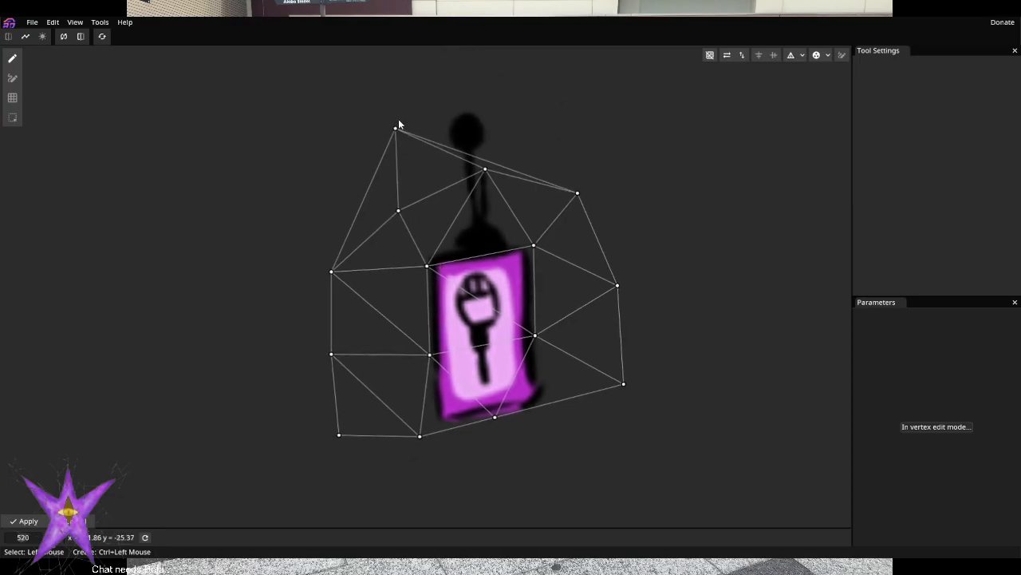
{"action": "left_click_drag", "start_coordinate": [399, 122], "coordinate": [465, 69]}
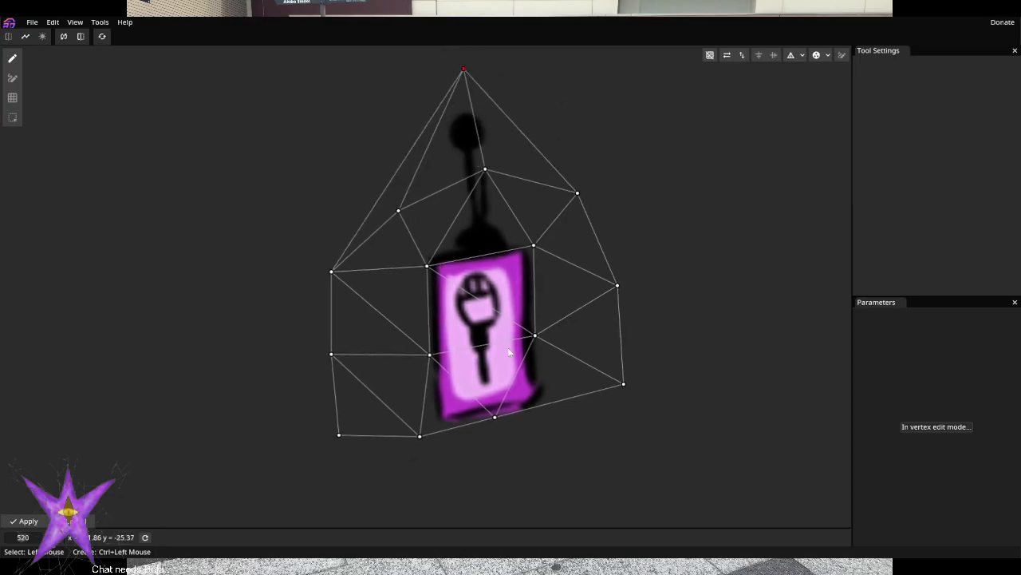
Move the left-hand hanger's inner vertices onto the card's four corner areas and bring the upper-left vertex closer to the chain
{"action": "scroll", "coordinate": [520, 350], "scroll_direction": "up", "scroll_amount": 1}
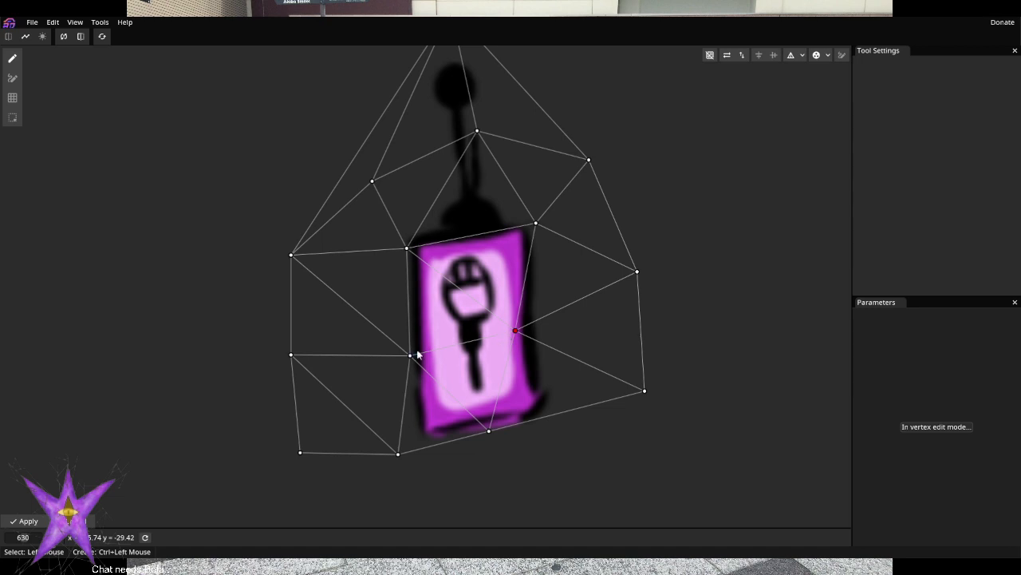
{"action": "left_click_drag", "start_coordinate": [416, 353], "coordinate": [453, 381]}
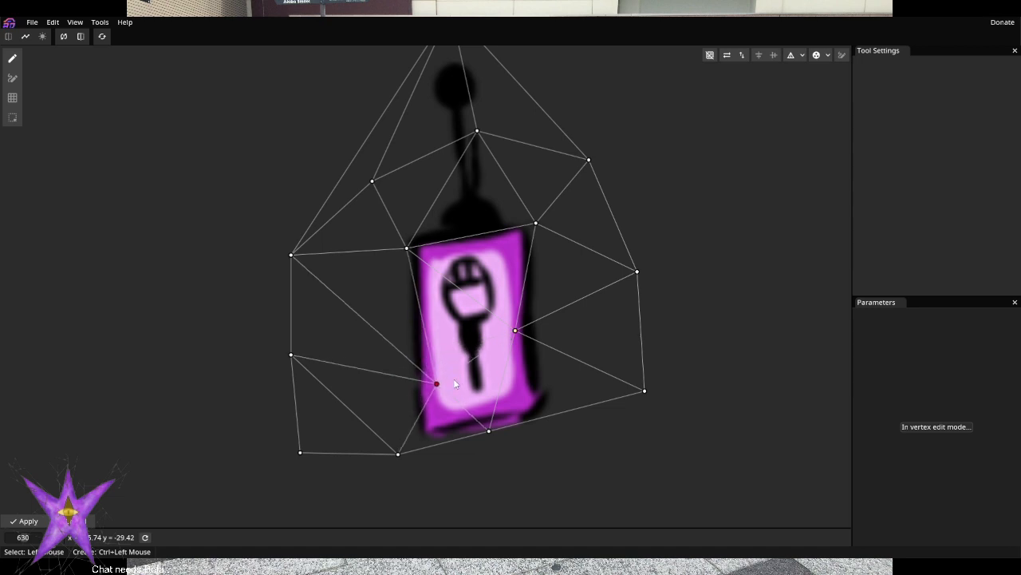
{"action": "left_click_drag", "start_coordinate": [515, 330], "coordinate": [517, 374]}
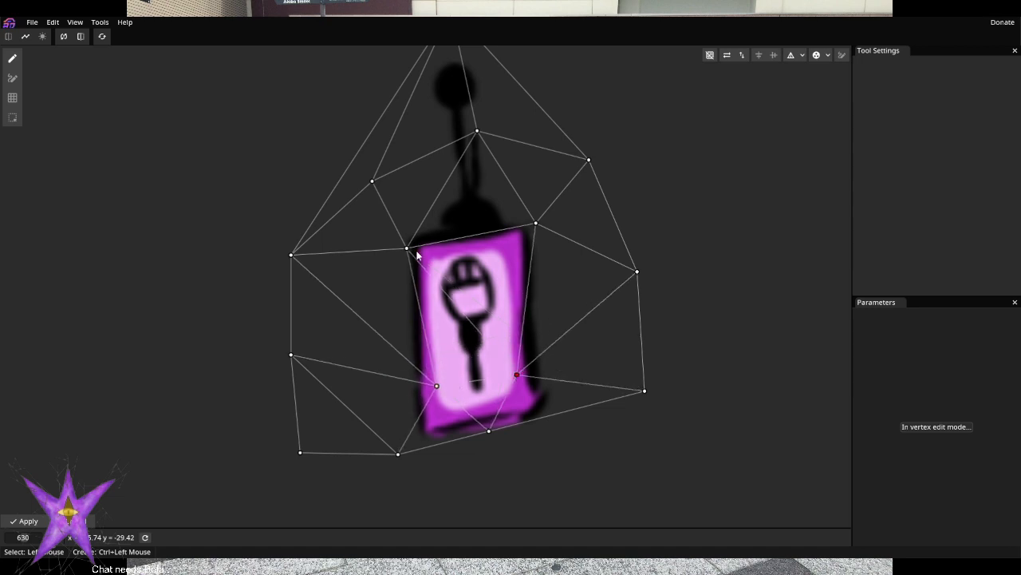
{"action": "left_click_drag", "start_coordinate": [416, 252], "coordinate": [418, 249]}
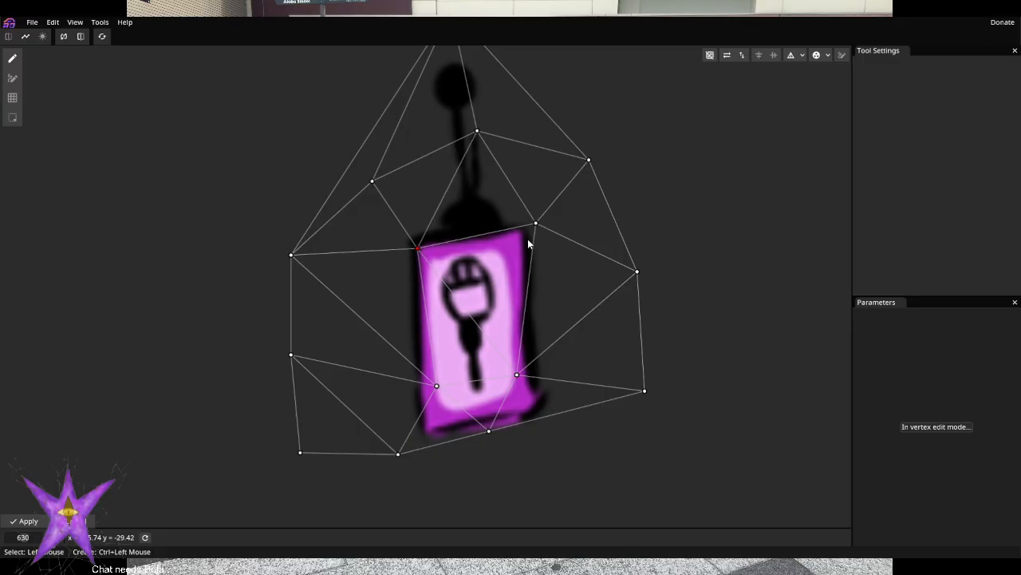
{"action": "left_click_drag", "start_coordinate": [532, 233], "coordinate": [523, 241]}
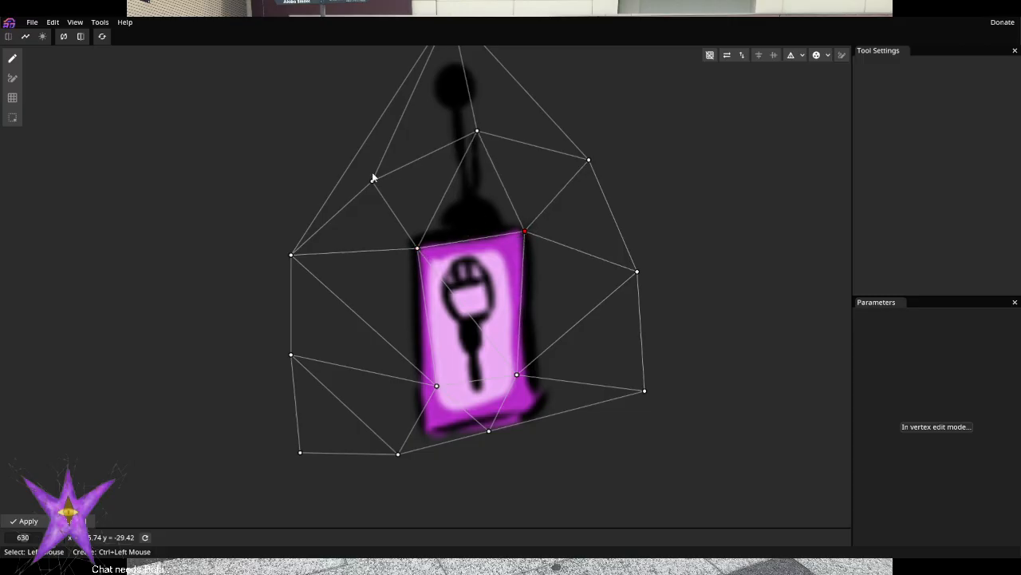
{"action": "left_click_drag", "start_coordinate": [374, 185], "coordinate": [430, 178]}
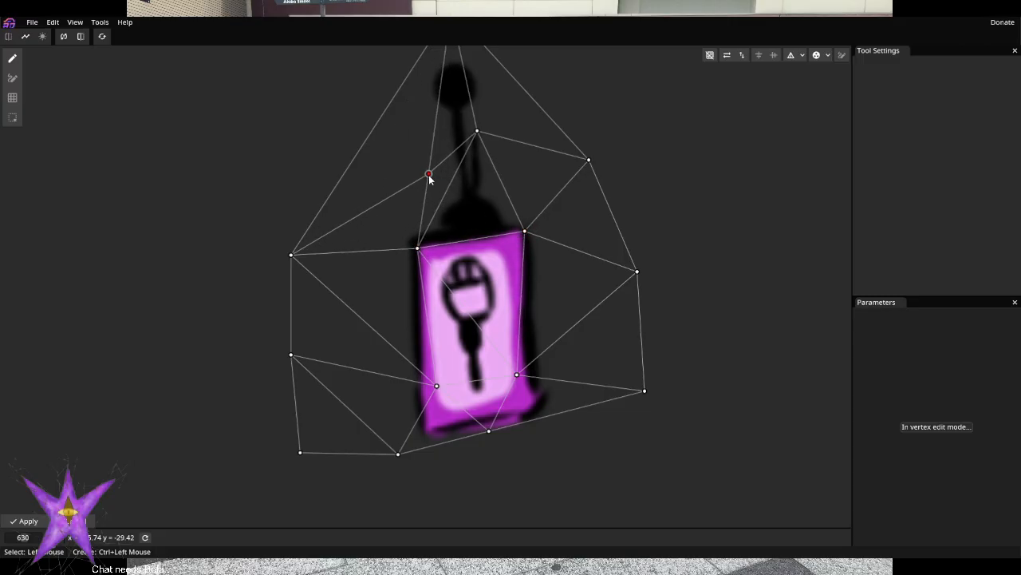
Set one mesh vertex at the left-hand card's centre and the four surrounding ones just inside its corners
{"action": "left_click_drag", "start_coordinate": [417, 248], "coordinate": [479, 323]}
{"action": "left_click_drag", "start_coordinate": [429, 173], "coordinate": [427, 251]}
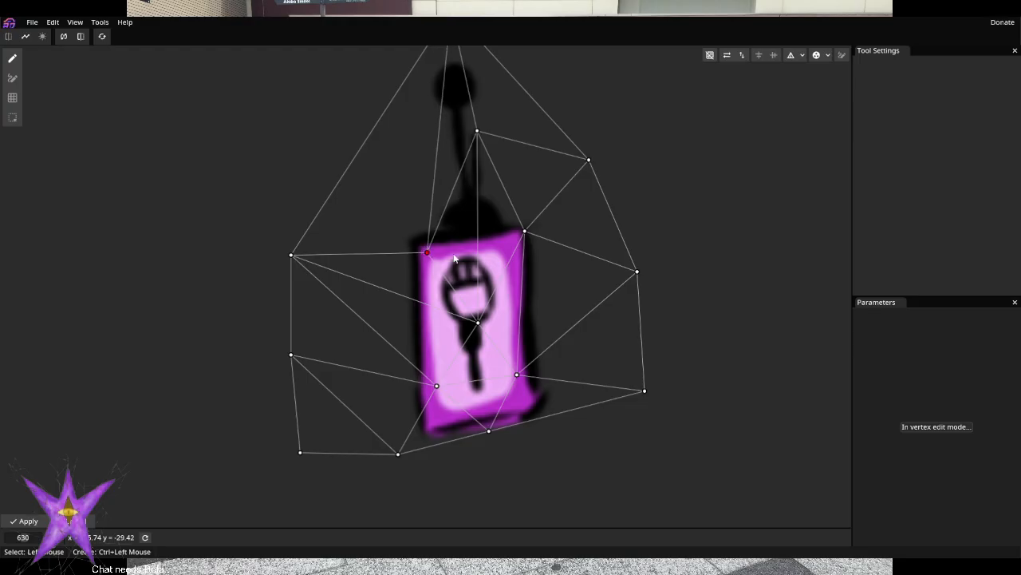
{"action": "left_click_drag", "start_coordinate": [525, 231], "coordinate": [513, 242]}
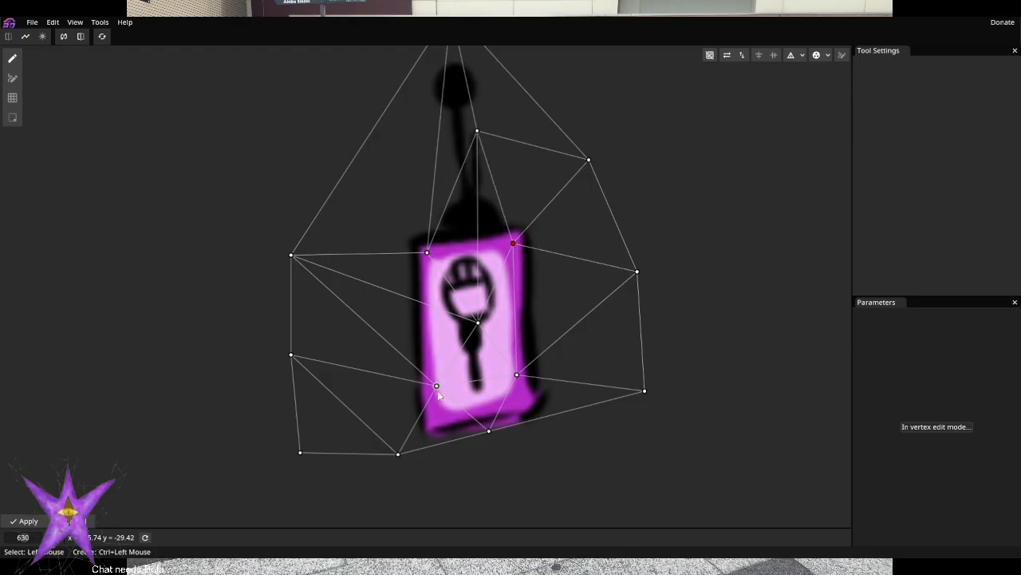
{"action": "left_click_drag", "start_coordinate": [437, 388], "coordinate": [433, 407]}
{"action": "left_click_drag", "start_coordinate": [515, 386], "coordinate": [513, 399]}
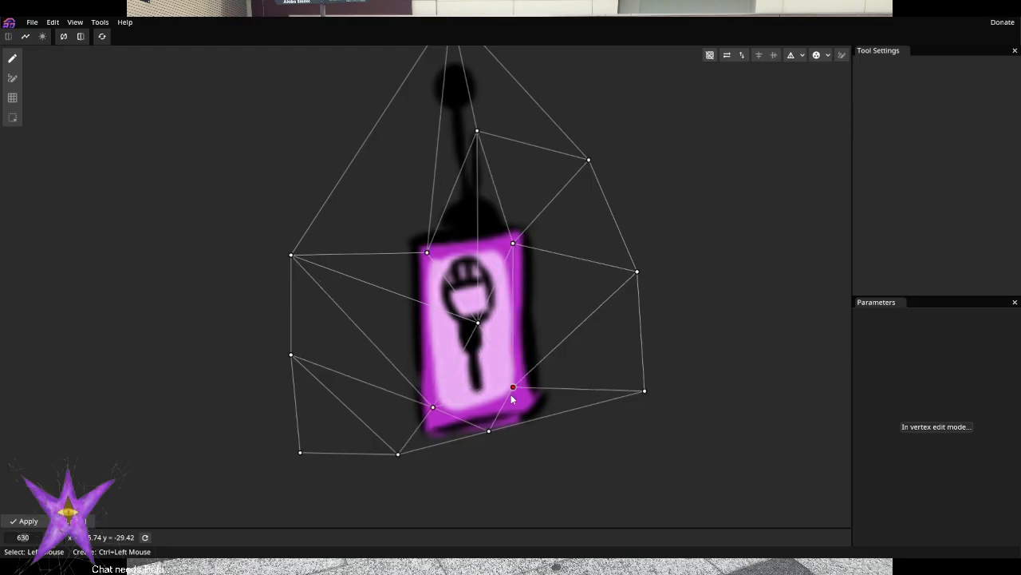
Pull the left-hand hanger's three right-side outline vertices in close to the card's right edge
{"action": "left_click_drag", "start_coordinate": [644, 395], "coordinate": [539, 407]}
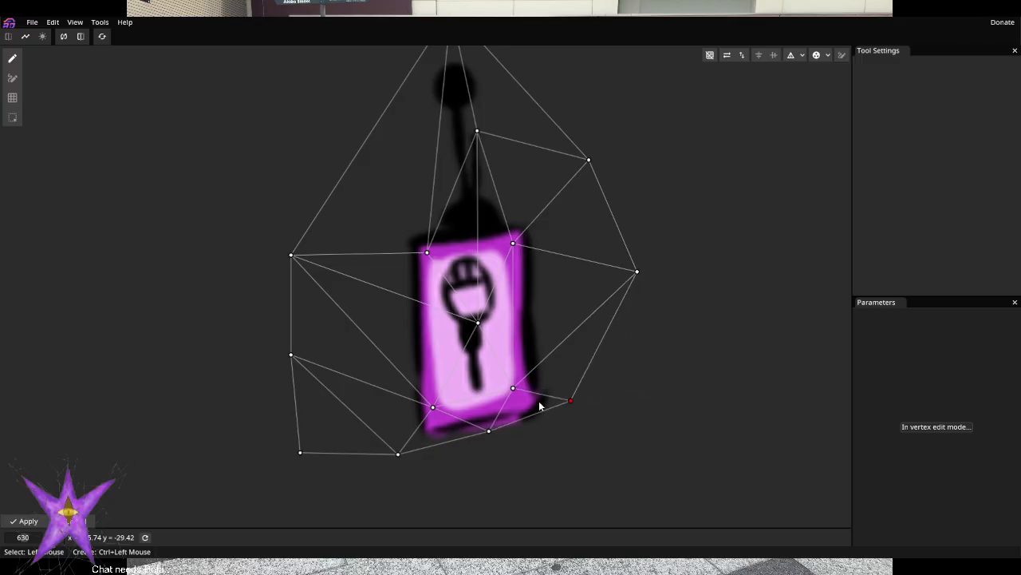
{"action": "left_click_drag", "start_coordinate": [643, 270], "coordinate": [553, 348]}
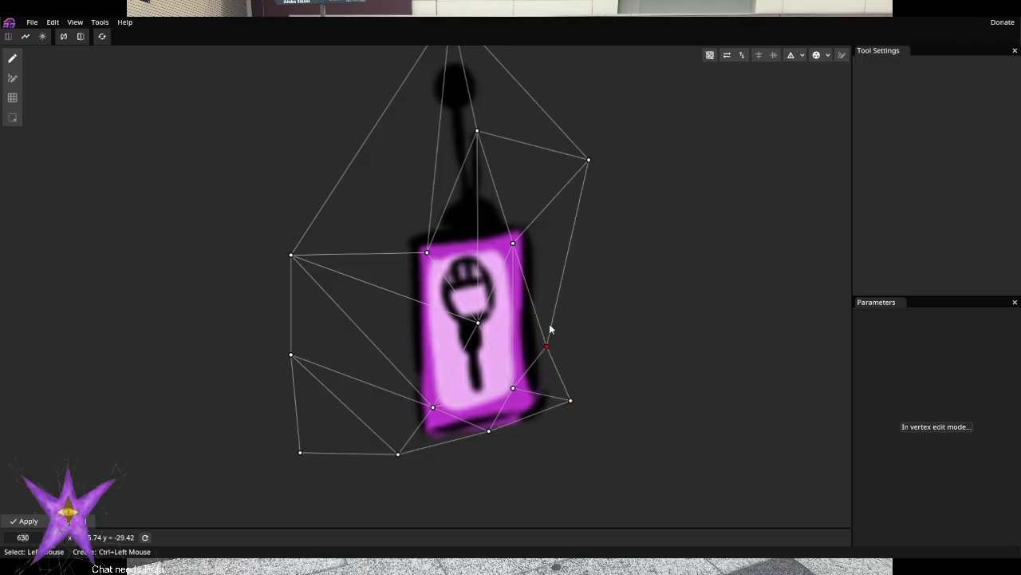
{"action": "left_click_drag", "start_coordinate": [588, 160], "coordinate": [540, 232]}
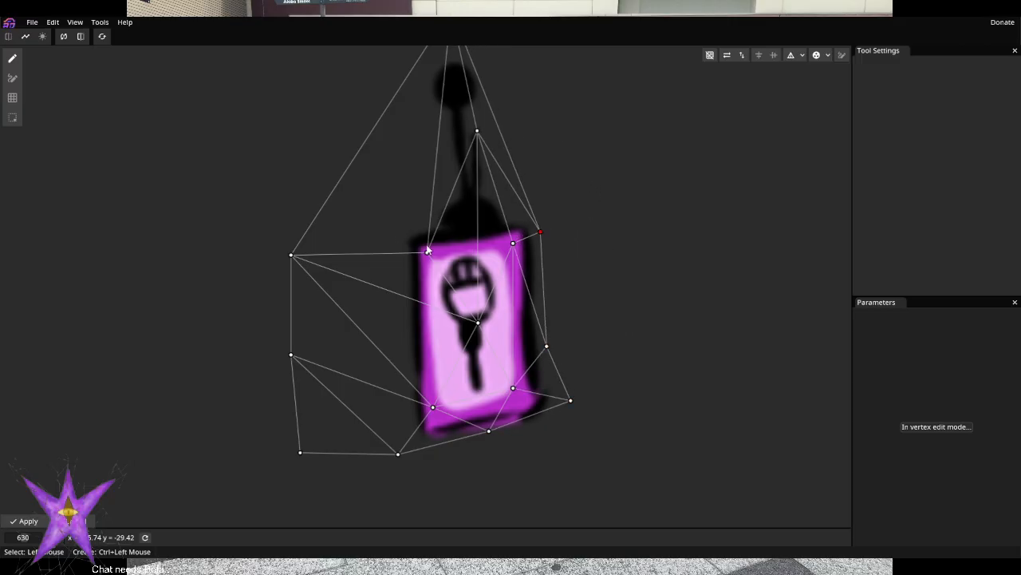
Tighten the left-hand hanger's mesh outline along the card's left edge and around its lower-left corner
{"action": "left_click_drag", "start_coordinate": [291, 255], "coordinate": [395, 237]}
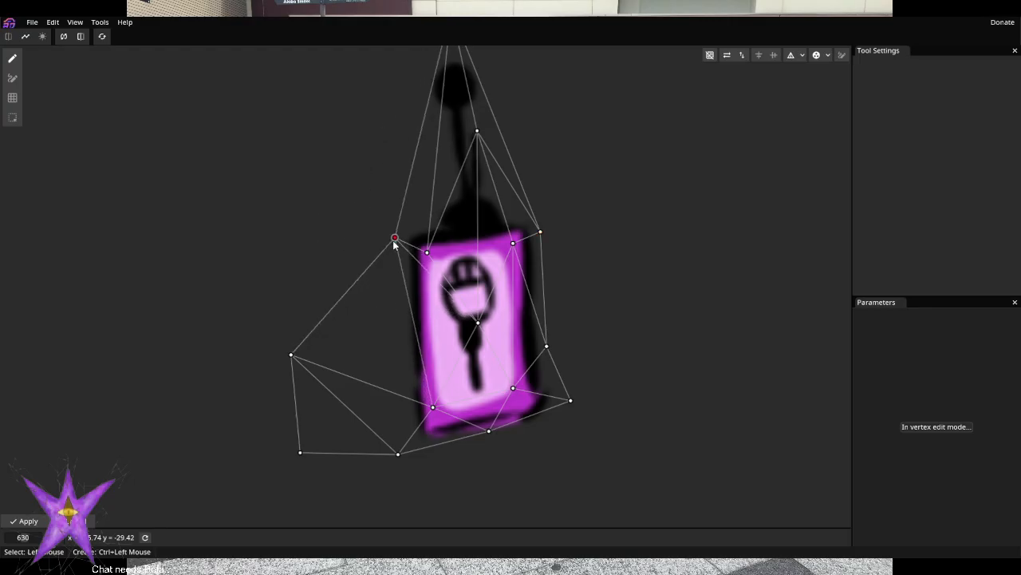
{"action": "left_click_drag", "start_coordinate": [292, 353], "coordinate": [407, 359]}
{"action": "left_click_drag", "start_coordinate": [303, 455], "coordinate": [383, 416]}
{"action": "left_click_drag", "start_coordinate": [398, 453], "coordinate": [421, 441]}
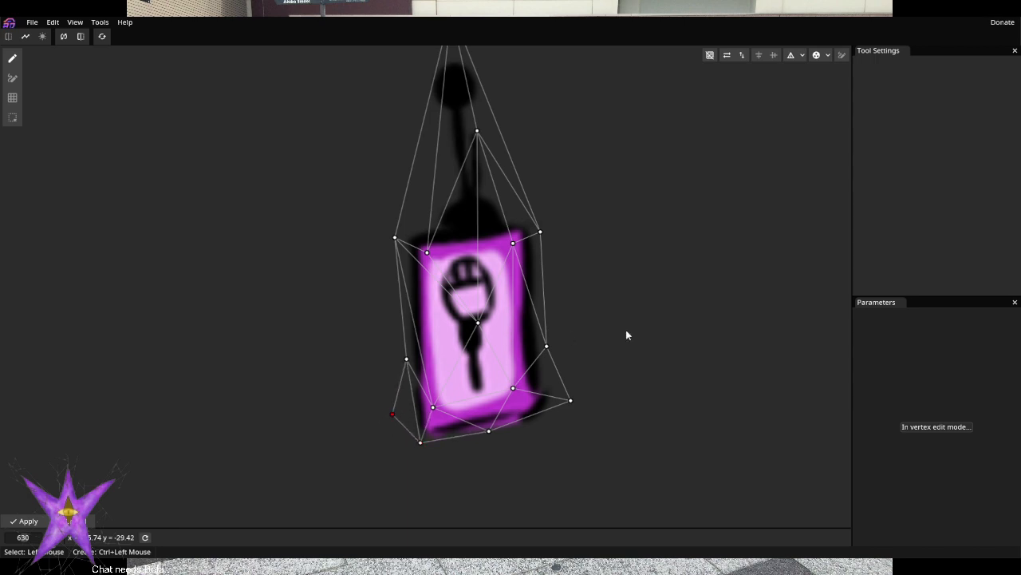
Set the left-hand hanger's chain vertex on the chain and raise the two upper outline vertices to either side of the bead
{"action": "left_click_drag", "start_coordinate": [627, 335], "coordinate": [636, 420]}
{"action": "left_click_drag", "start_coordinate": [491, 212], "coordinate": [471, 223]}
{"action": "scroll", "coordinate": [581, 281], "scroll_direction": "down", "scroll_amount": 5}
{"action": "left_click_drag", "start_coordinate": [614, 337], "coordinate": [331, 397]}
{"action": "scroll", "coordinate": [401, 340], "scroll_direction": "down", "scroll_amount": 6}
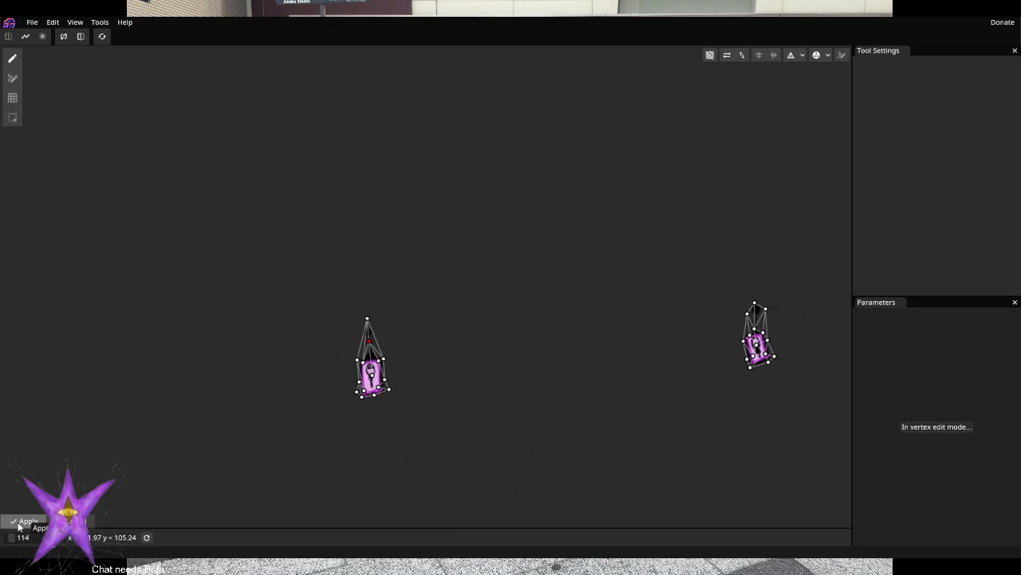
{"action": "scroll", "coordinate": [437, 338], "scroll_direction": "up", "scroll_amount": 7}
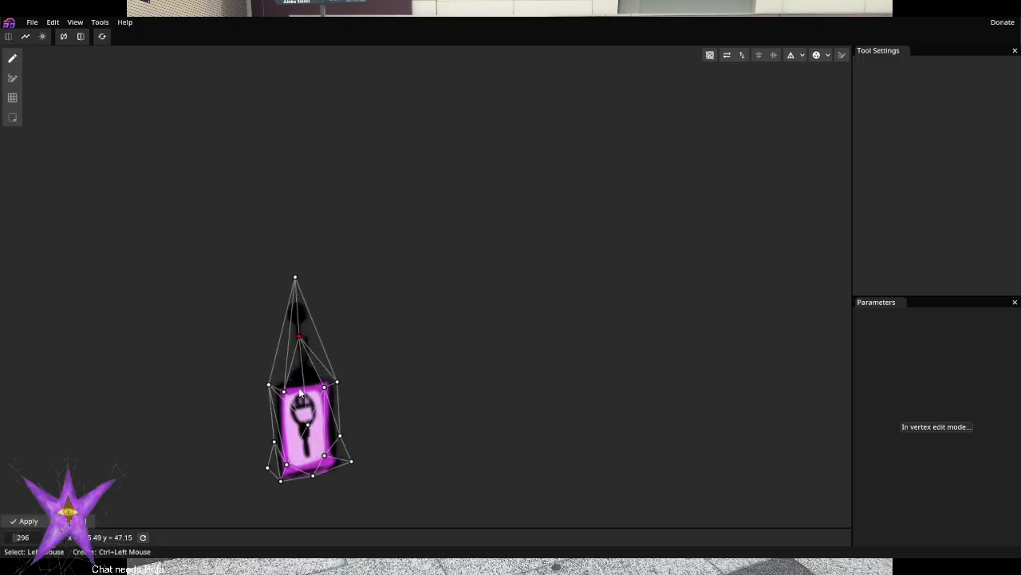
{"action": "left_click_drag", "start_coordinate": [341, 382], "coordinate": [318, 310]}
{"action": "left_click_drag", "start_coordinate": [267, 386], "coordinate": [273, 297]}
{"action": "scroll", "coordinate": [271, 438], "scroll_direction": "up", "scroll_amount": 5}
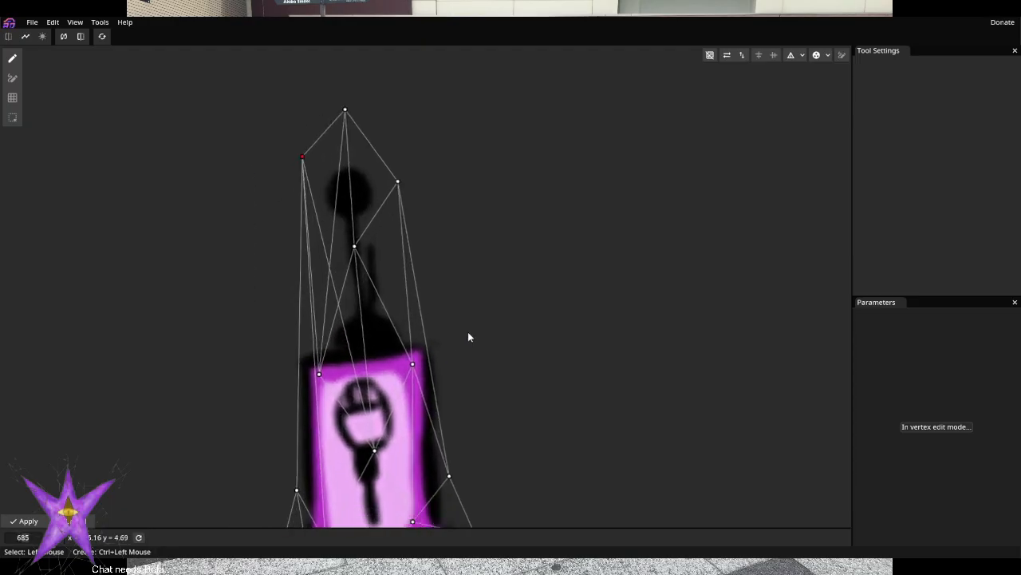
{"action": "mouse_move", "coordinate": [356, 348]}
{"action": "left_mouse_down"}
{"action": "mouse_move", "coordinate": [399, 303]}
{"action": "mouse_move", "coordinate": [398, 148]}
{"action": "mouse_move", "coordinate": [367, 345]}
{"action": "left_mouse_up"}
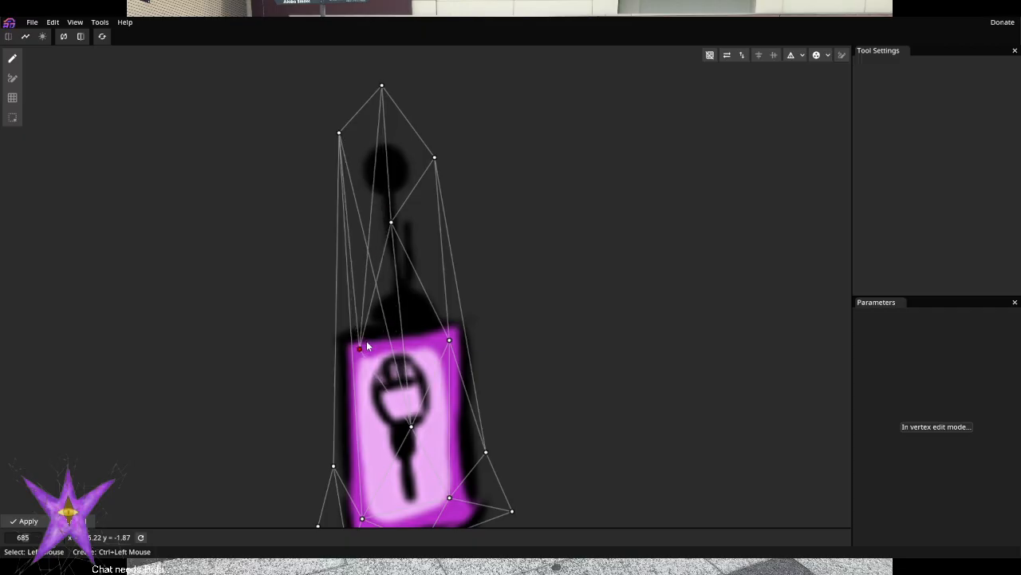
Apply the Hangers mesh edit and check both earrings on the face
{"action": "left_click", "coordinate": [24, 520]}
{"action": "scroll", "coordinate": [569, 339], "scroll_direction": "up", "scroll_amount": 5}
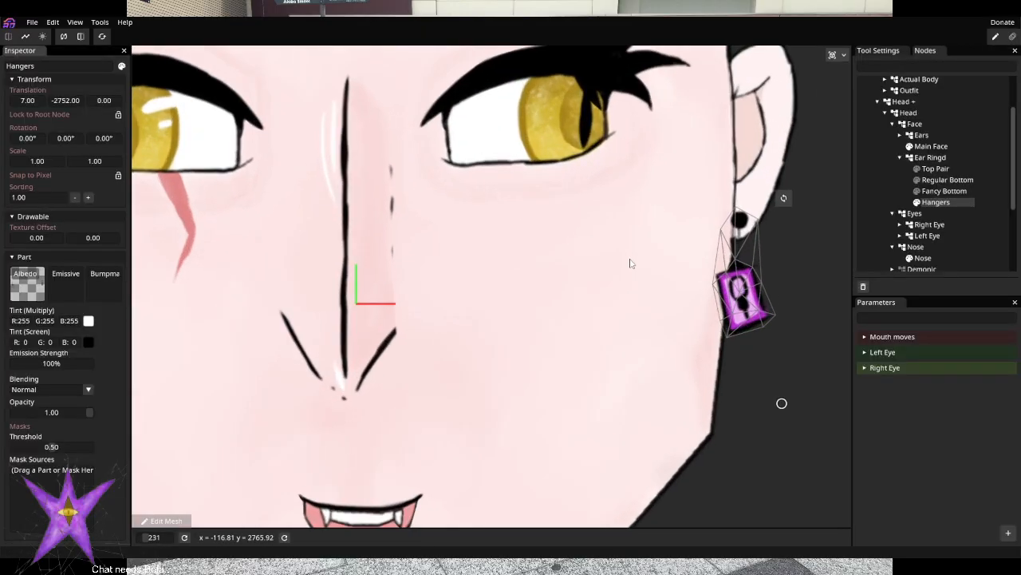
{"action": "scroll", "coordinate": [655, 319], "scroll_direction": "left", "scroll_amount": 3}
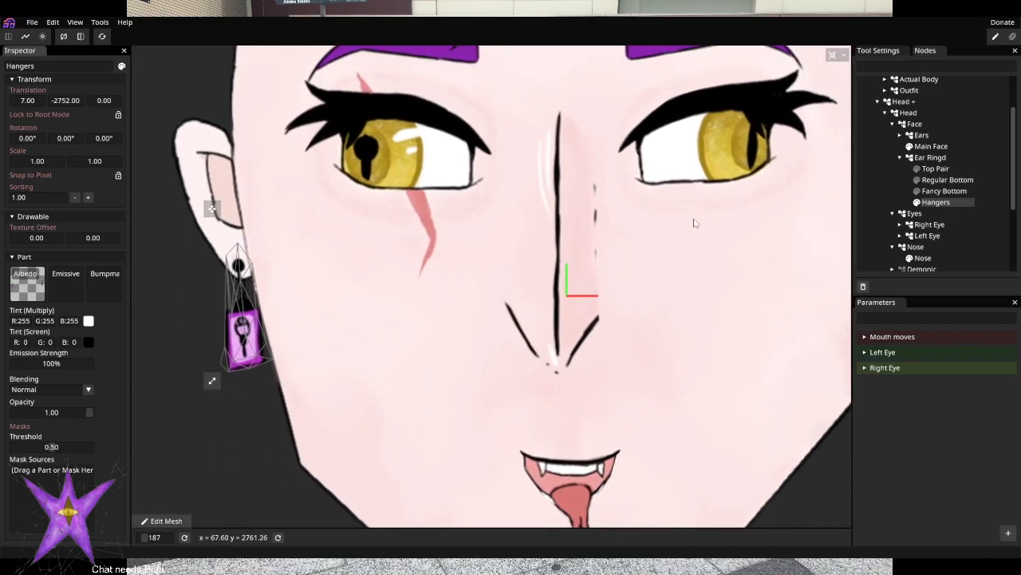
{"action": "scroll", "coordinate": [695, 221], "scroll_direction": "down", "scroll_amount": 5}
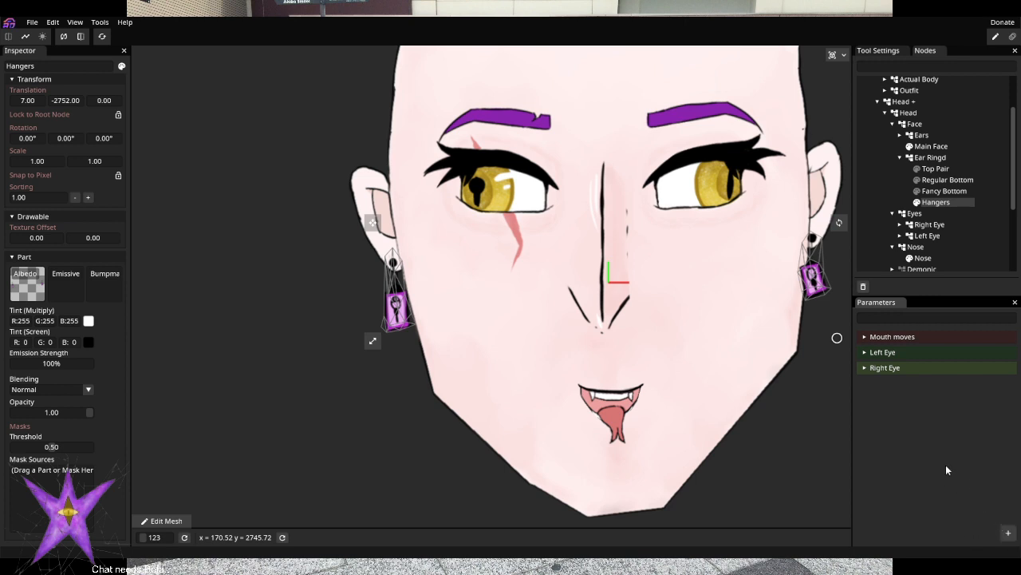
Add a Simple Physics node under Ear Ringd and select it to show its properties
{"action": "left_click", "coordinate": [930, 158]}
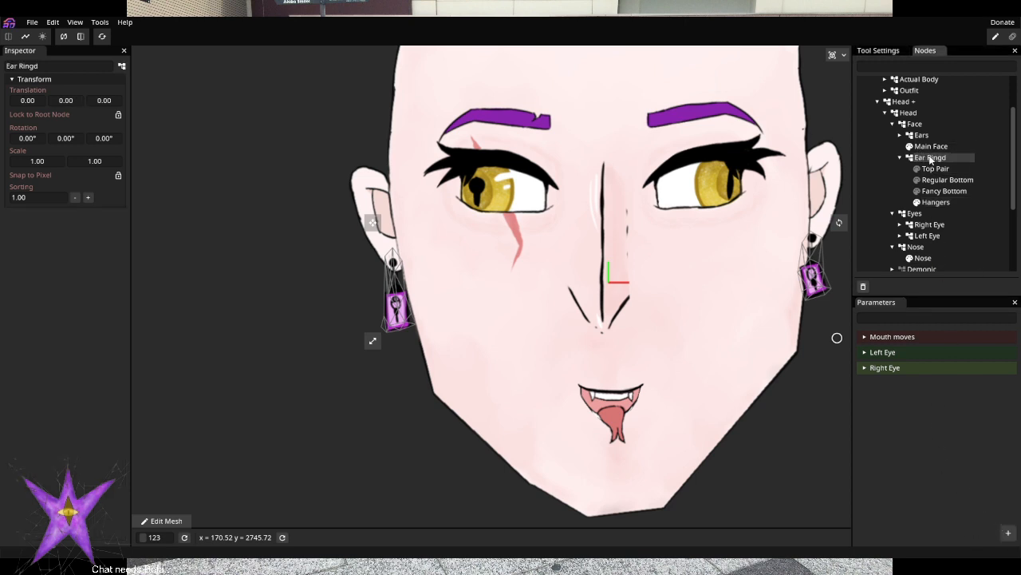
{"action": "right_click", "coordinate": [932, 159]}
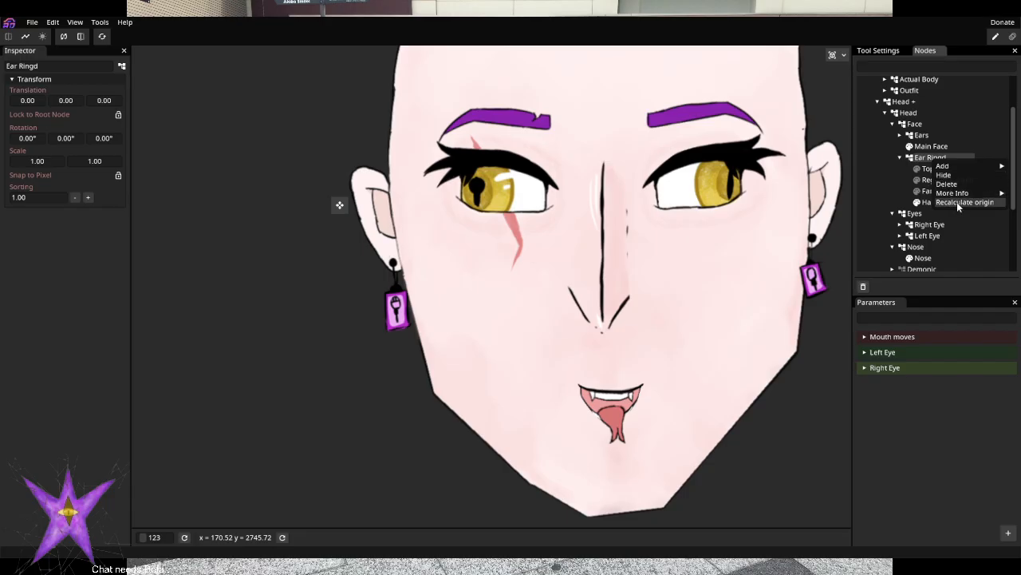
{"action": "mouse_move", "coordinate": [957, 194]}
{"action": "mouse_move", "coordinate": [944, 166]}
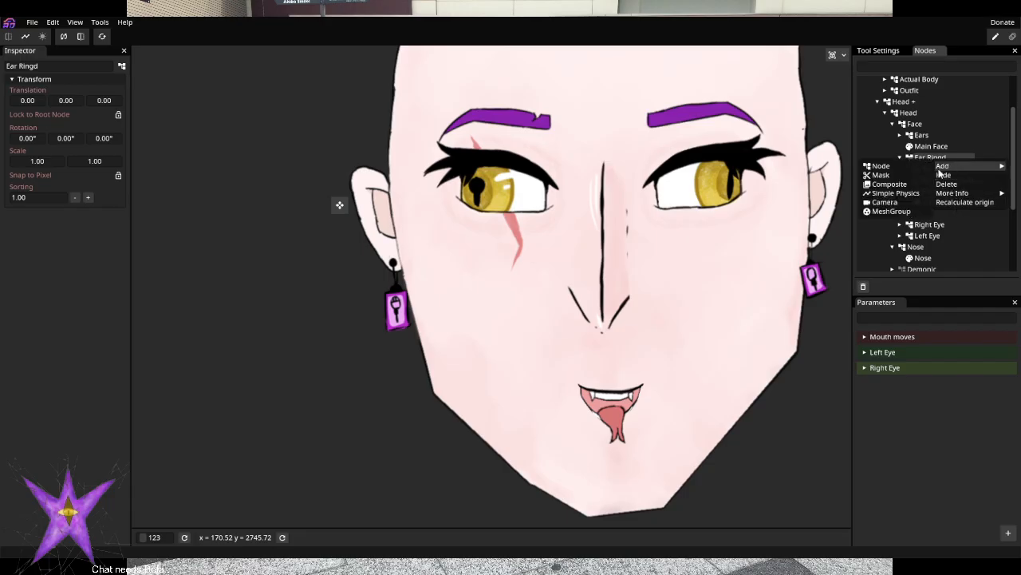
{"action": "left_click", "coordinate": [896, 193]}
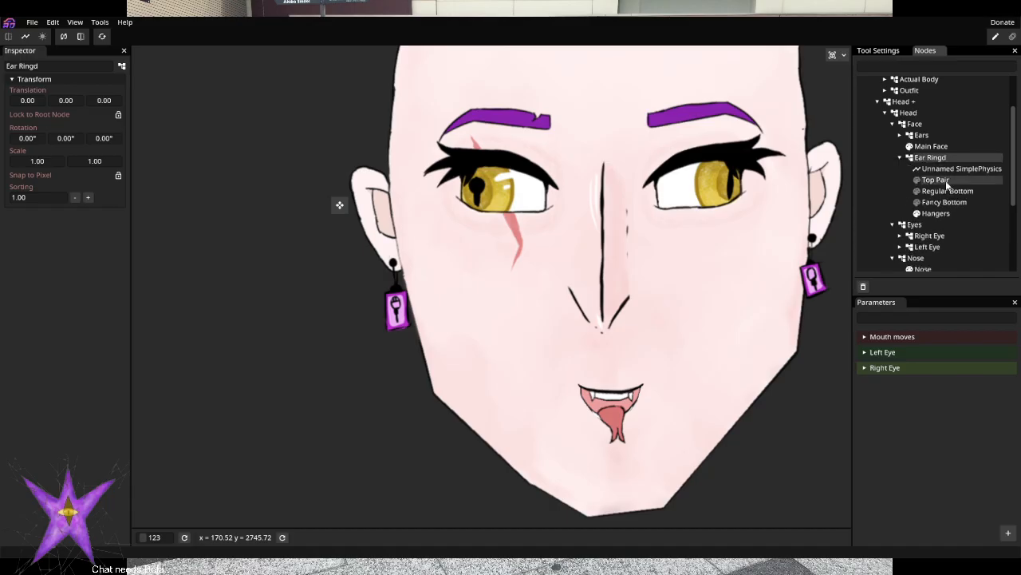
{"action": "left_click", "coordinate": [953, 169]}
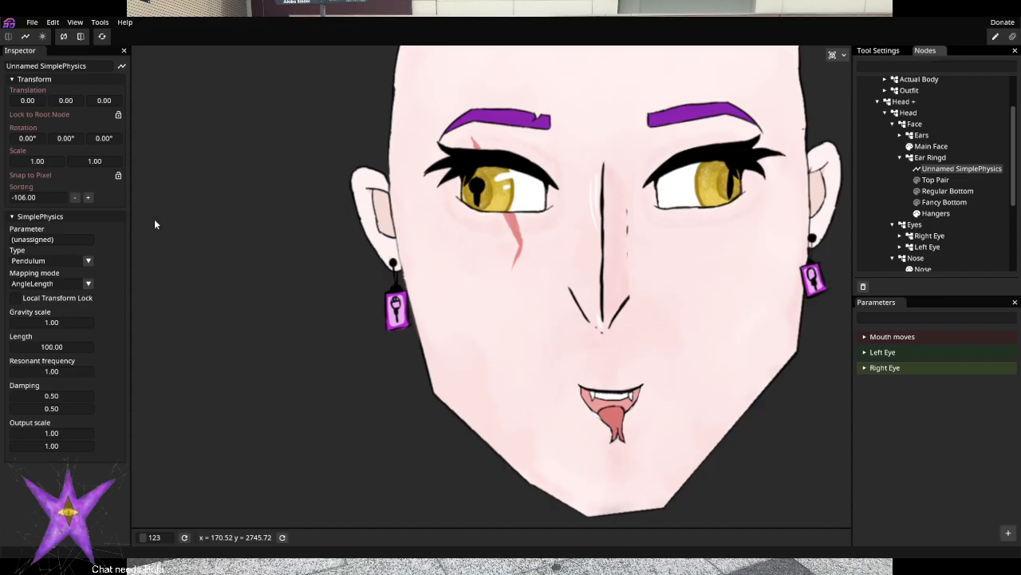
Save the puppet project
{"action": "left_click", "coordinate": [1008, 532]}
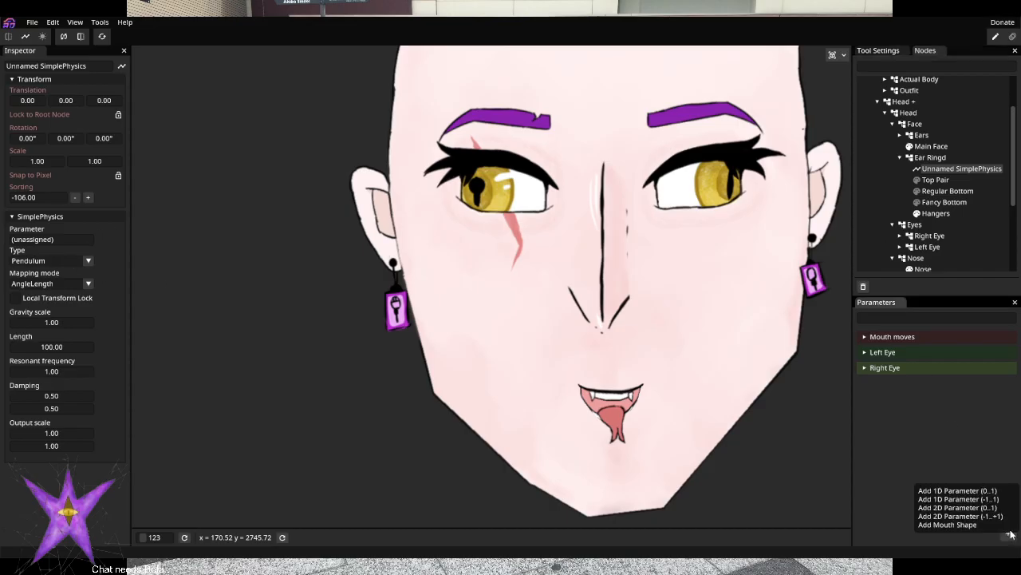
{"action": "left_click", "coordinate": [956, 462]}
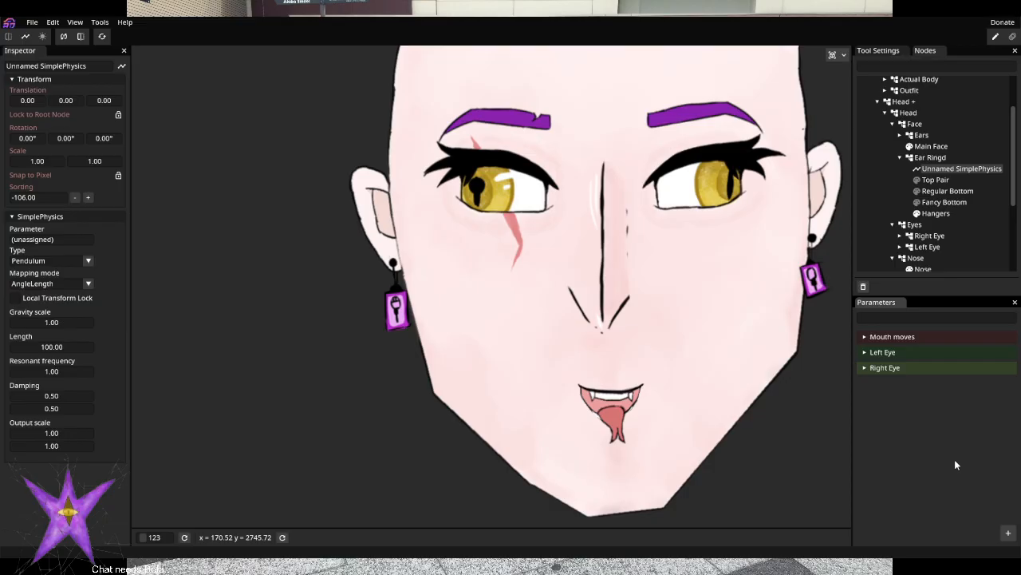
{"action": "key", "text": "ctrl+s"}
Add four 1D parameters with the range -1 to 1
{"action": "left_click", "coordinate": [1008, 533]}
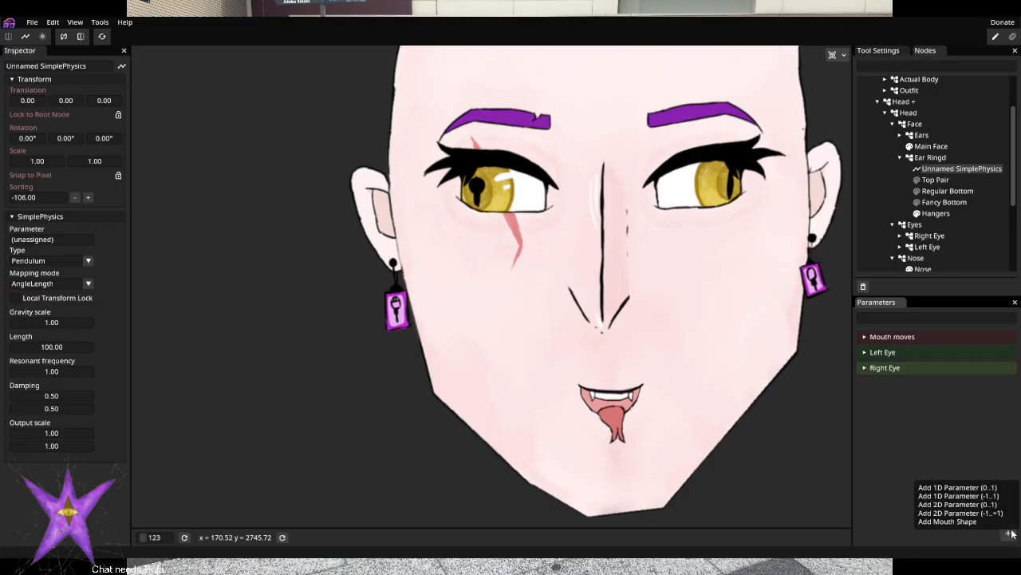
{"action": "left_click", "coordinate": [963, 496]}
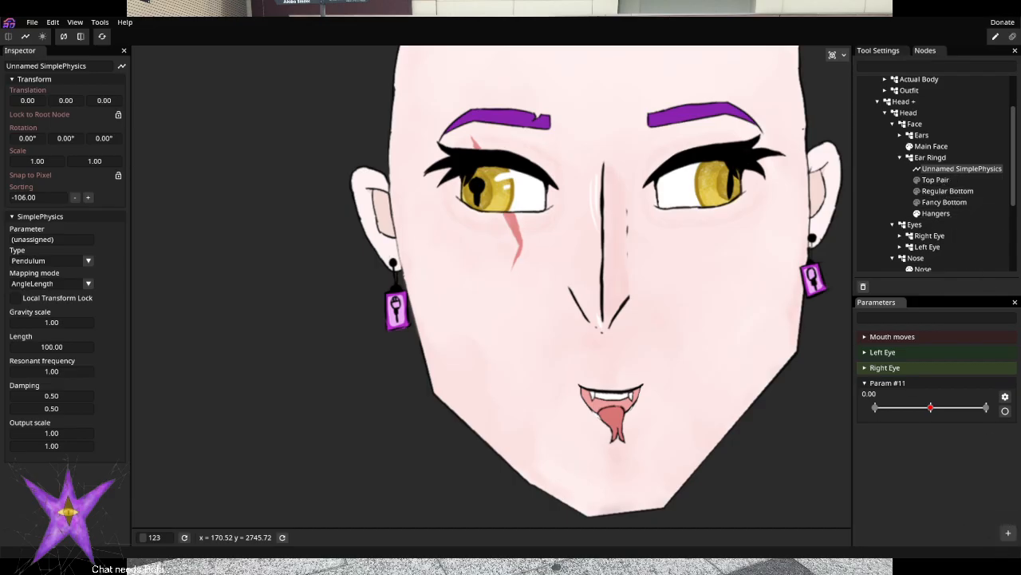
{"action": "left_click", "coordinate": [1008, 533]}
{"action": "left_click", "coordinate": [958, 490]}
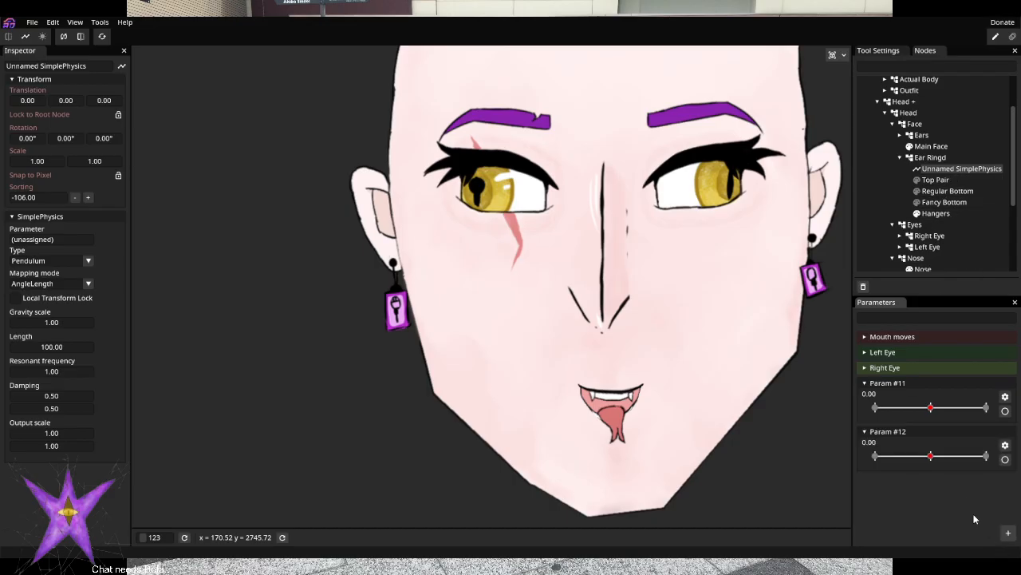
{"action": "left_click", "coordinate": [1009, 538]}
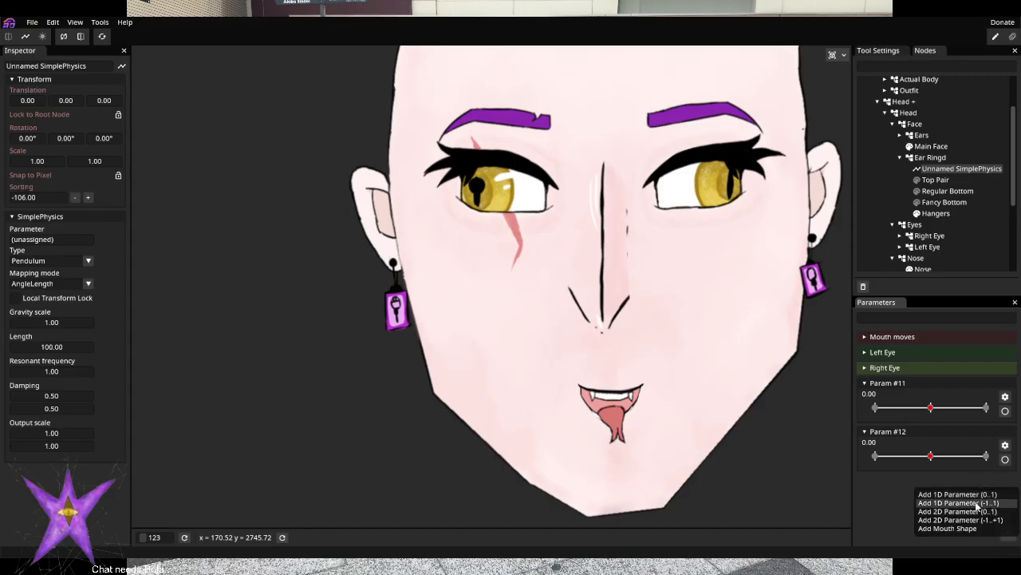
{"action": "left_click", "coordinate": [978, 502]}
{"action": "left_click", "coordinate": [1007, 532]}
{"action": "left_click", "coordinate": [967, 489]}
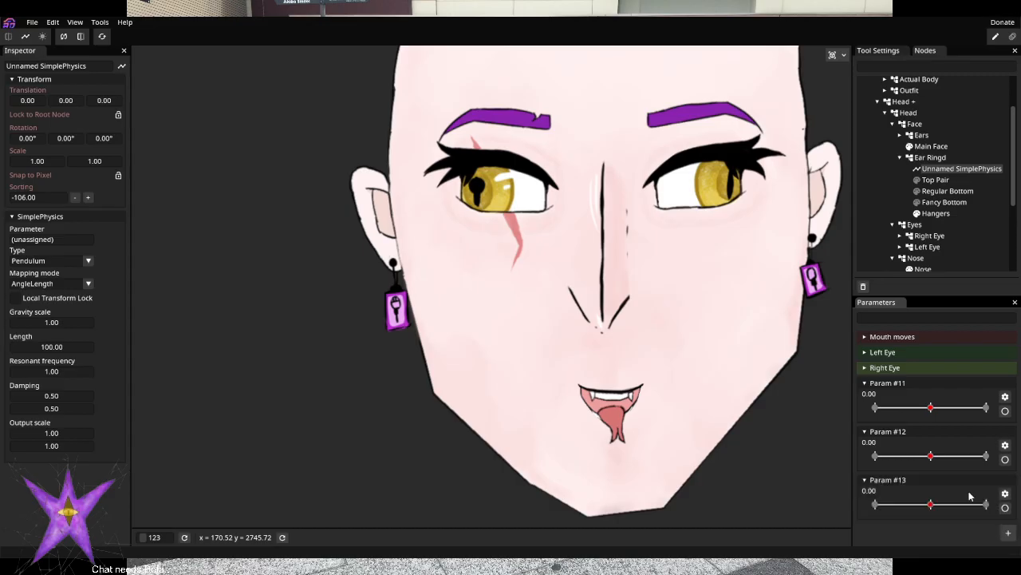
Gather Param #11, #12, #13 and #14 into one new parameter group
{"action": "left_click_drag", "start_coordinate": [924, 435], "coordinate": [928, 389]}
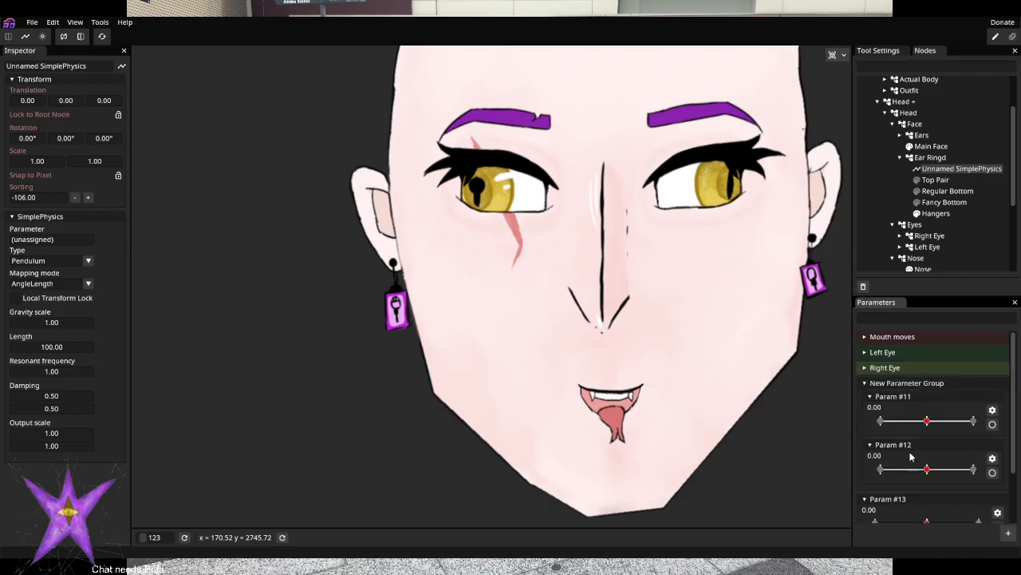
{"action": "left_click_drag", "start_coordinate": [914, 499], "coordinate": [923, 389]}
{"action": "scroll", "coordinate": [923, 388], "scroll_direction": "down", "scroll_amount": 3}
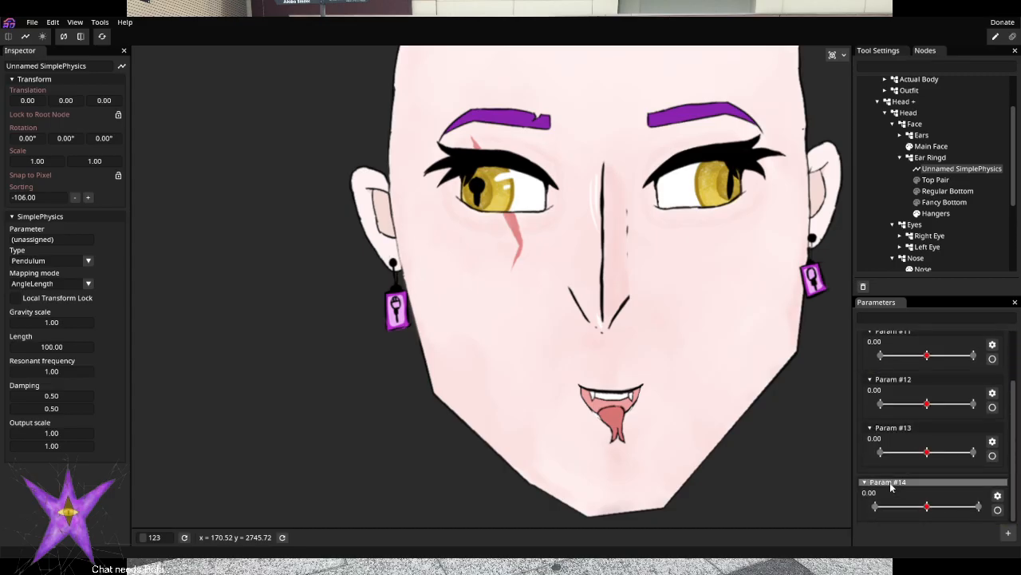
{"action": "left_click_drag", "start_coordinate": [890, 482], "coordinate": [921, 384]}
Rename the new parameter group to Earring Physics and collapse it
{"action": "right_click", "coordinate": [922, 384]}
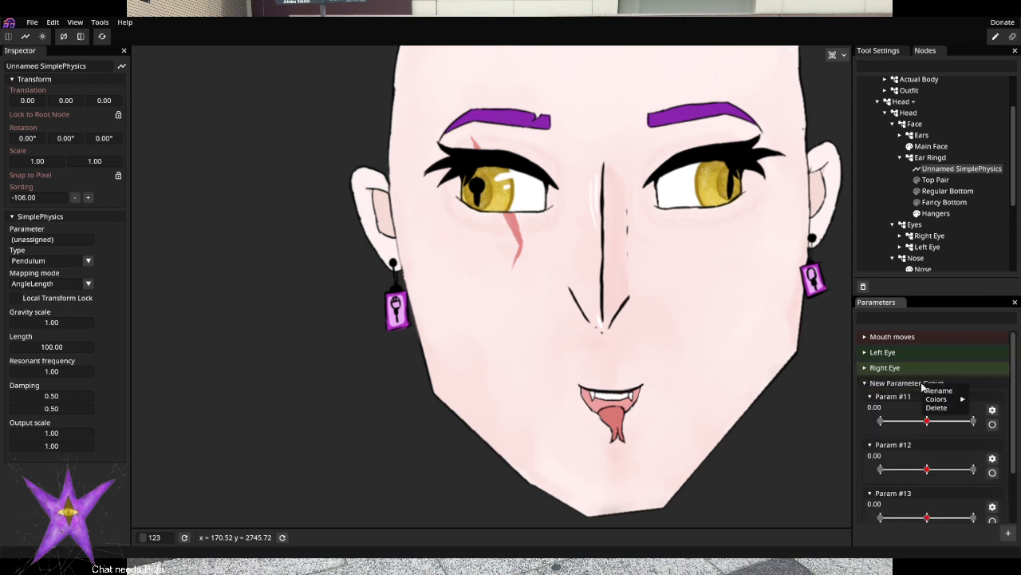
{"action": "left_click", "coordinate": [939, 394]}
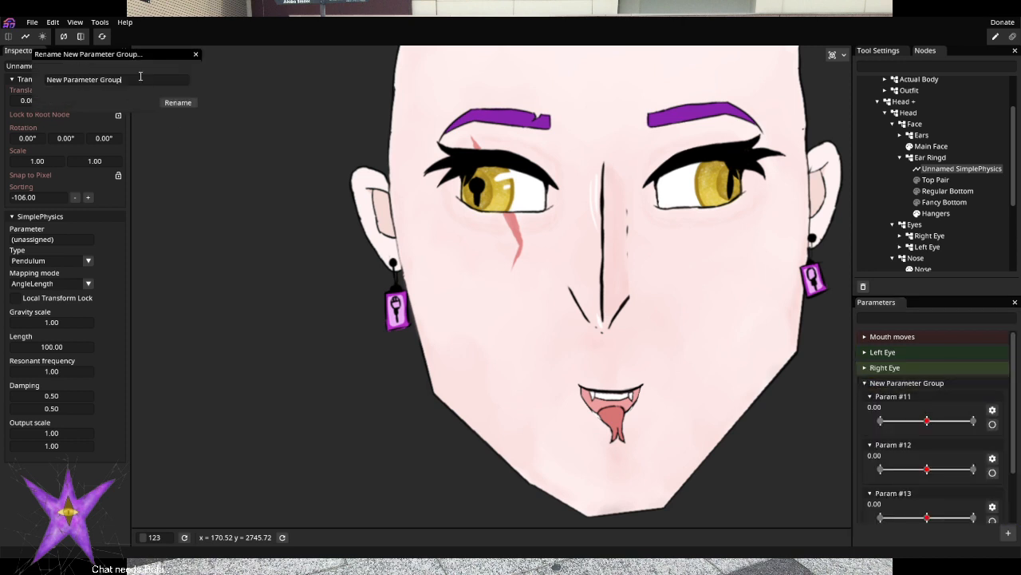
{"action": "left_click_drag", "start_coordinate": [140, 77], "coordinate": [2, 89]}
{"action": "type", "text": "Earring Physics"}
{"action": "left_click", "coordinate": [178, 103]}
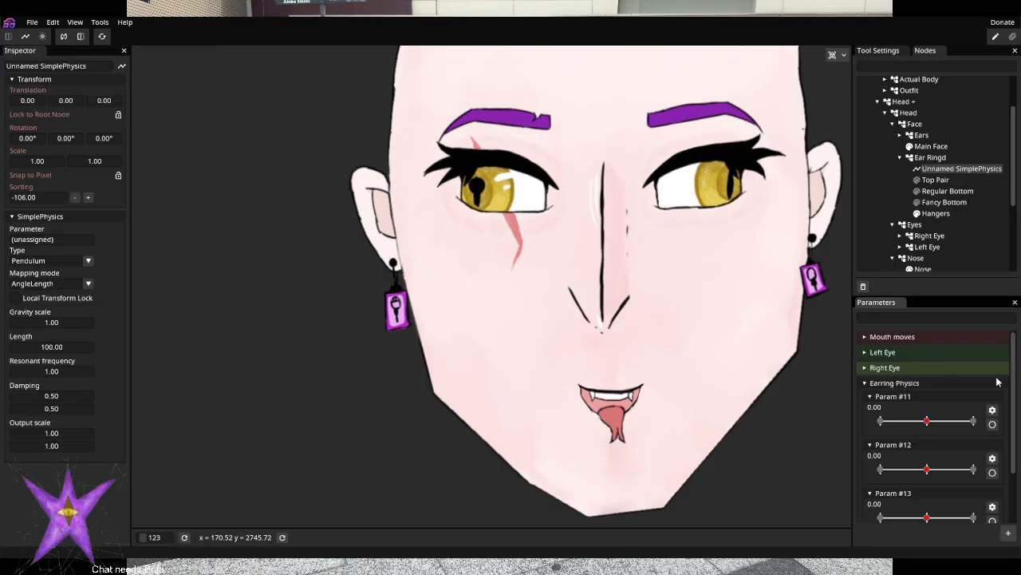
{"action": "left_click", "coordinate": [868, 382]}
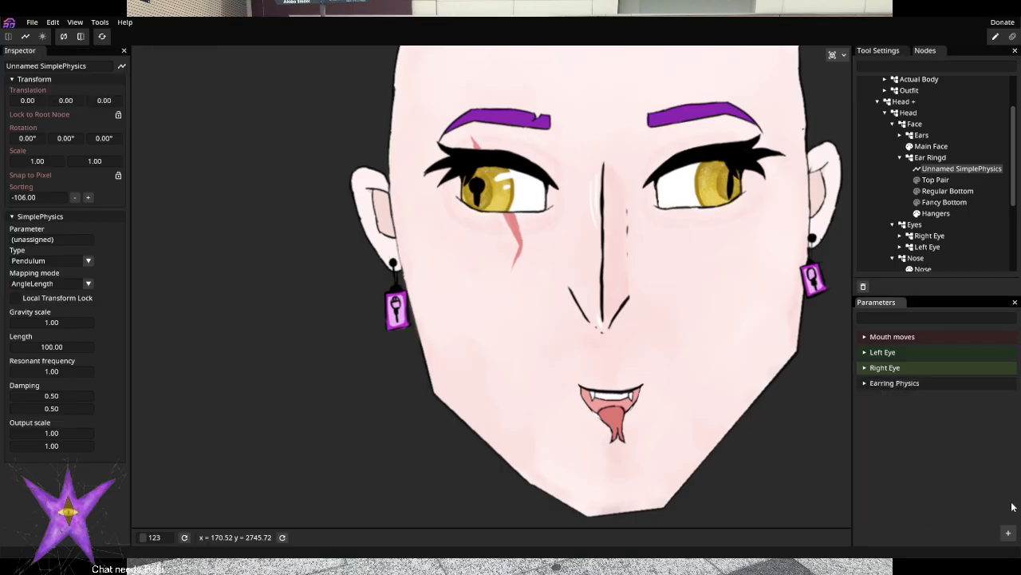
{"action": "left_click", "coordinate": [1008, 532]}
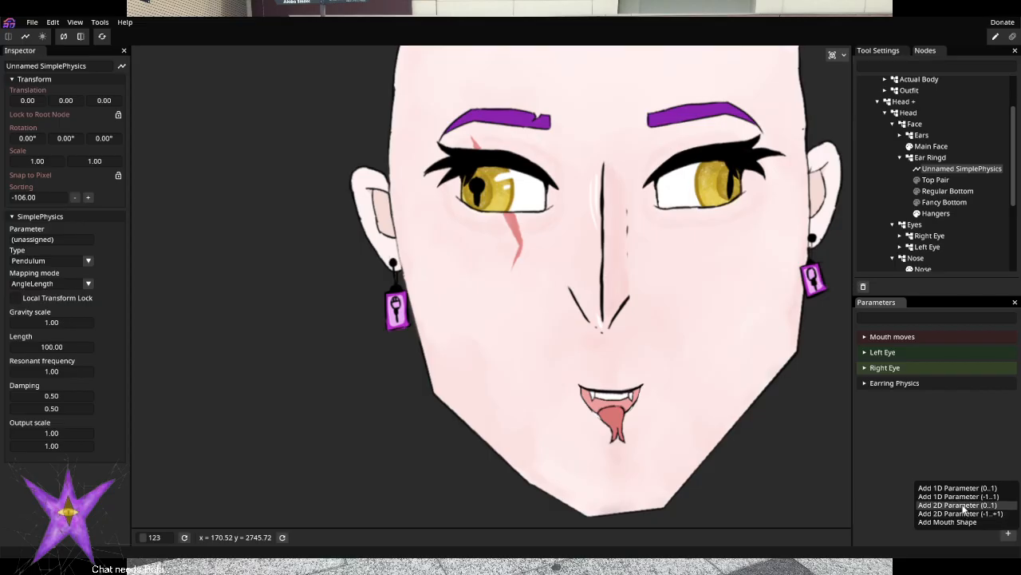
{"action": "left_click", "coordinate": [962, 506]}
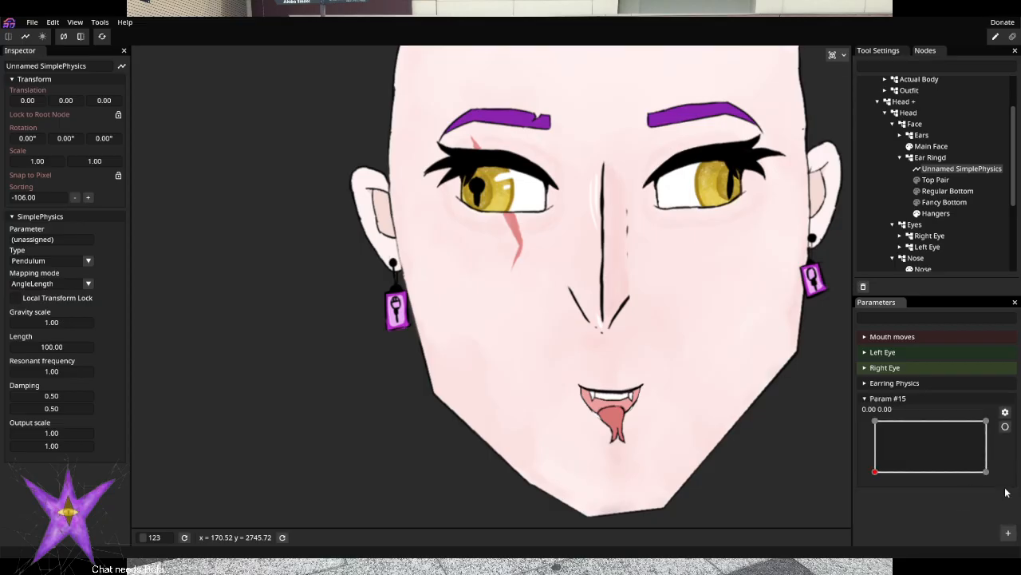
{"action": "key", "text": "ctrl+z"}
Add a 2D parameter with the range -1 to +1
{"action": "left_click", "coordinate": [1008, 532]}
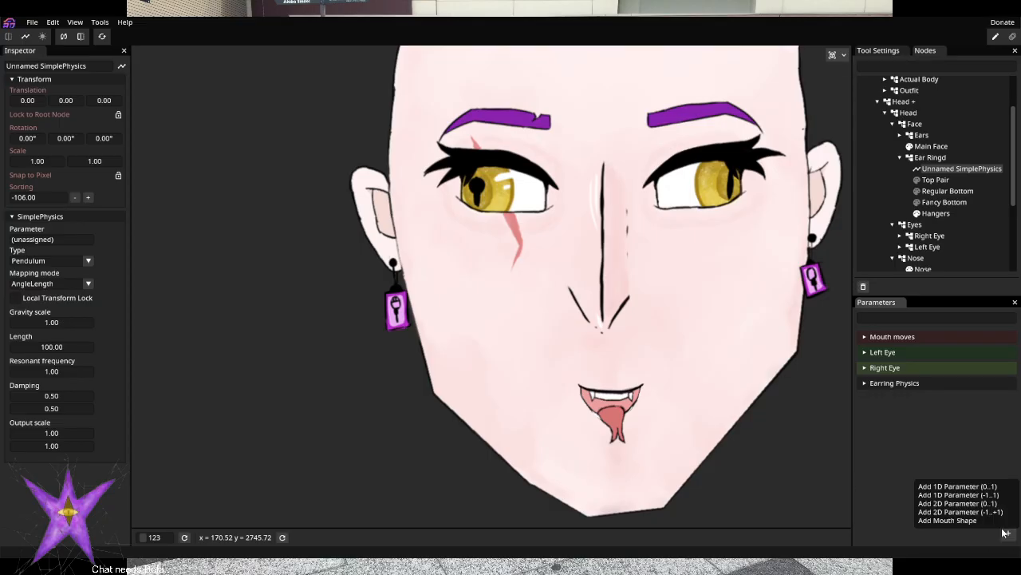
{"action": "left_click", "coordinate": [981, 513]}
{"action": "left_click", "coordinate": [950, 399]}
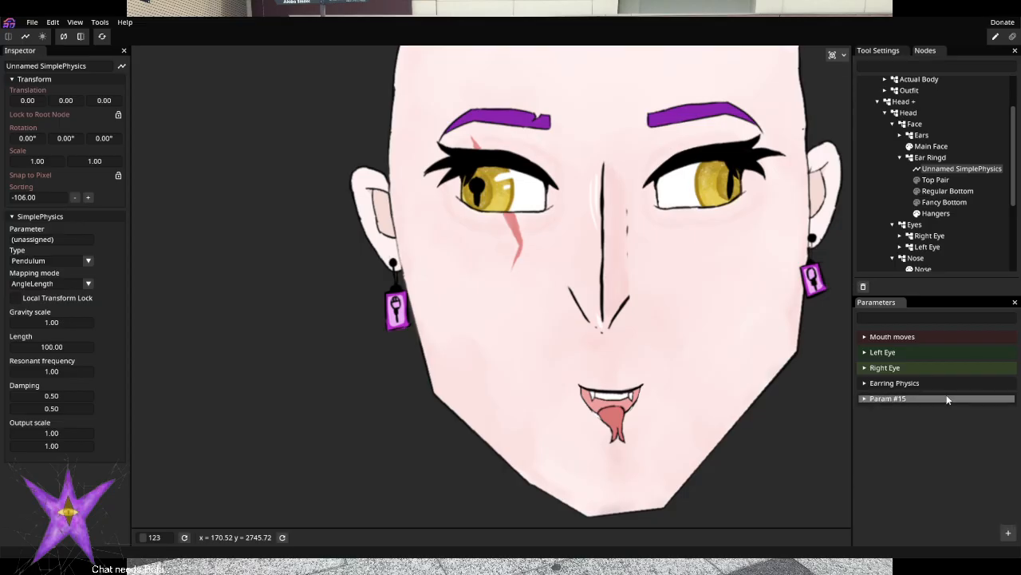
{"action": "left_click", "coordinate": [945, 398]}
Rename Param #15 to Head Movement and collapse it
{"action": "left_click", "coordinate": [1005, 412]}
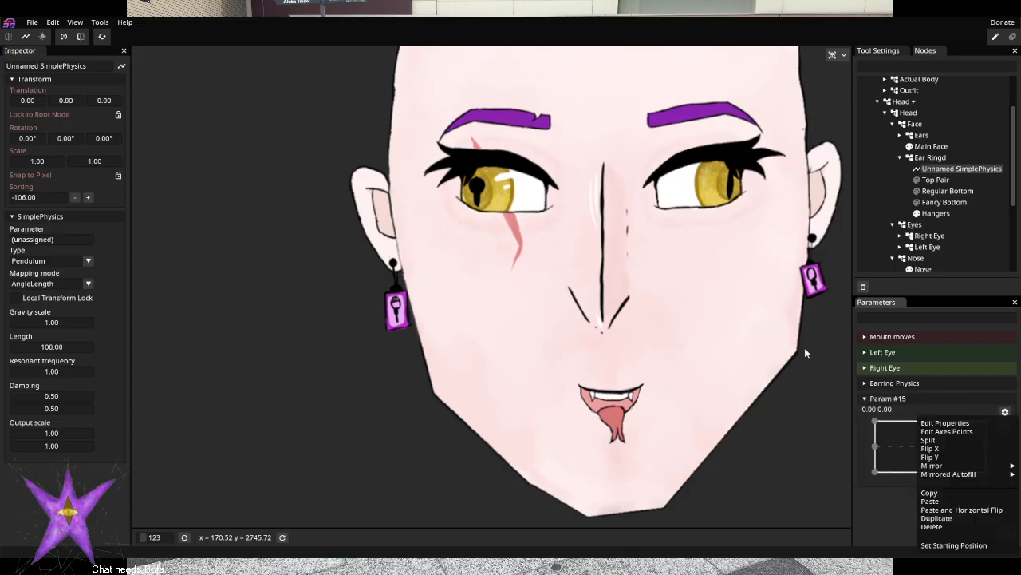
{"action": "left_click", "coordinate": [950, 423]}
{"action": "left_click_drag", "start_coordinate": [98, 79], "coordinate": [11, 83]}
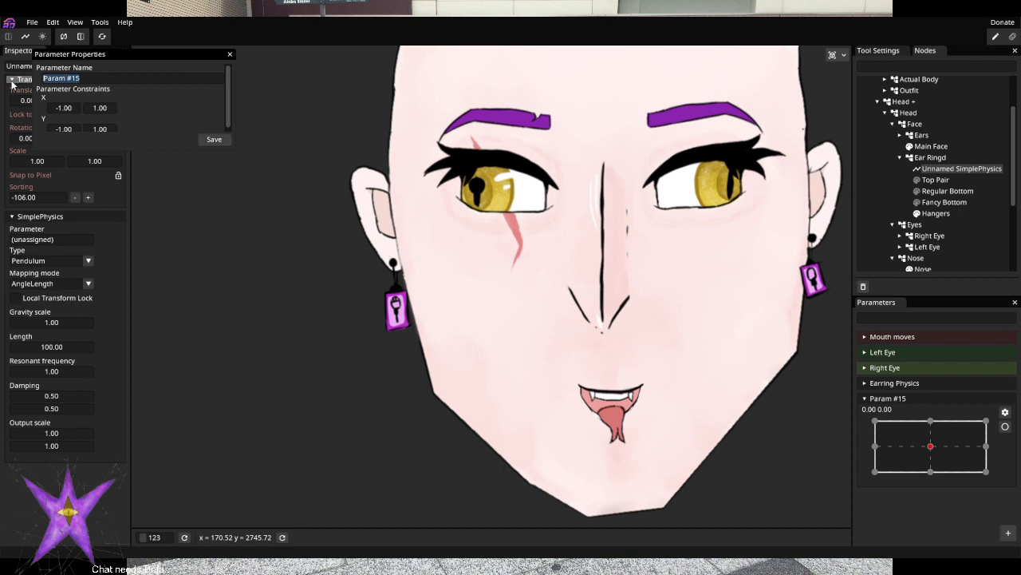
{"action": "type", "text": "Hel"}
{"action": "left_click", "coordinate": [214, 139]}
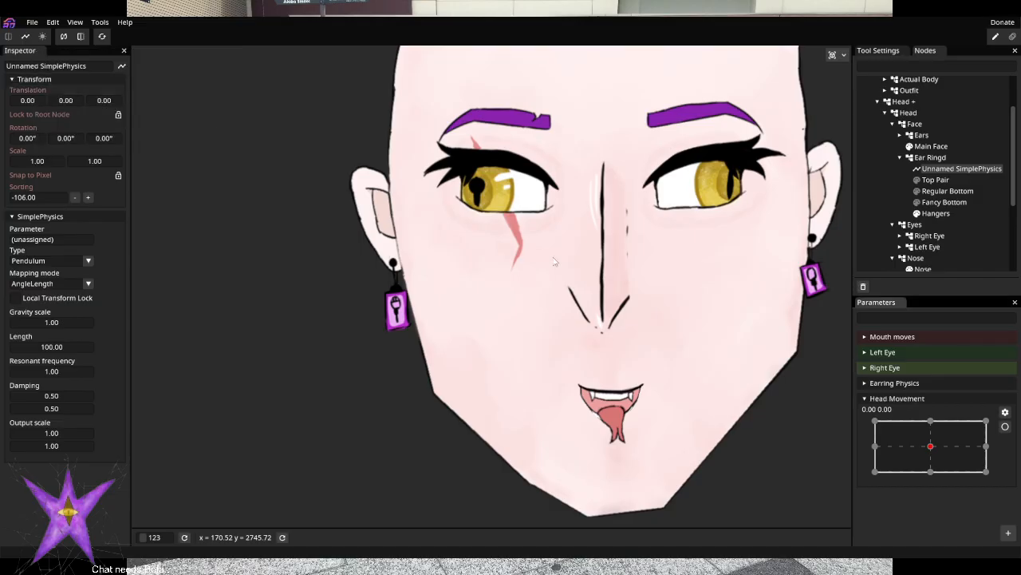
{"action": "left_click", "coordinate": [893, 398]}
{"action": "left_click_drag", "start_coordinate": [595, 372], "coordinate": [463, 445]}
{"action": "left_click_drag", "start_coordinate": [615, 367], "coordinate": [638, 365]}
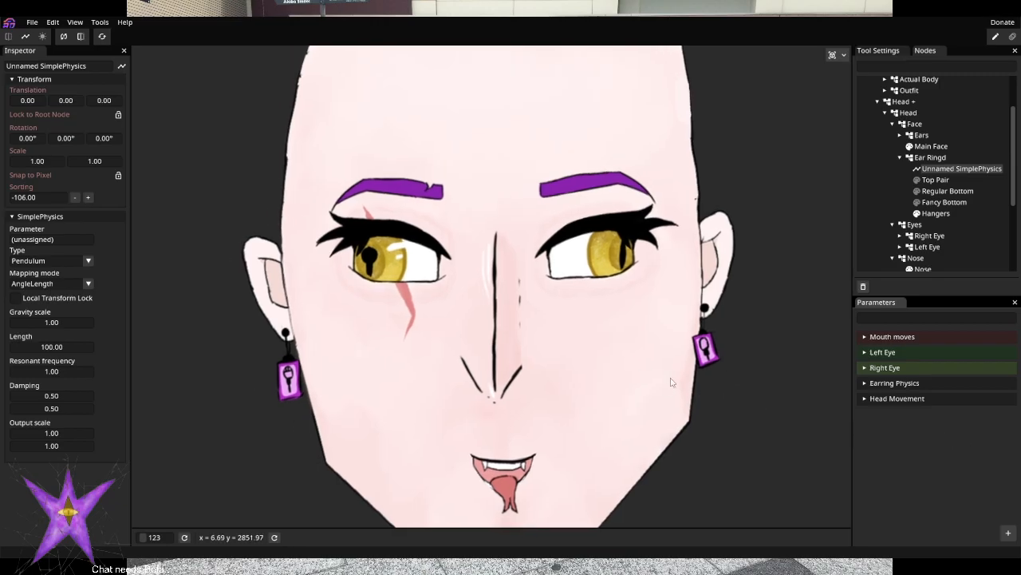
Give the Earring Physics parameter group the preset blue color
{"action": "left_click", "coordinate": [894, 399]}
{"action": "left_click", "coordinate": [866, 384]}
{"action": "left_click", "coordinate": [866, 385]}
{"action": "right_click", "coordinate": [881, 386]}
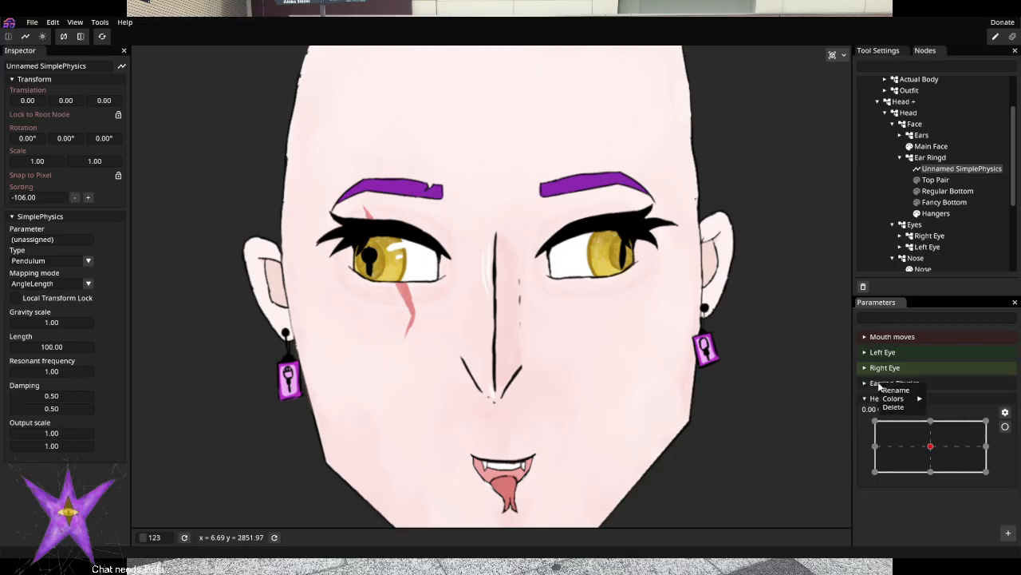
{"action": "mouse_move", "coordinate": [895, 399]}
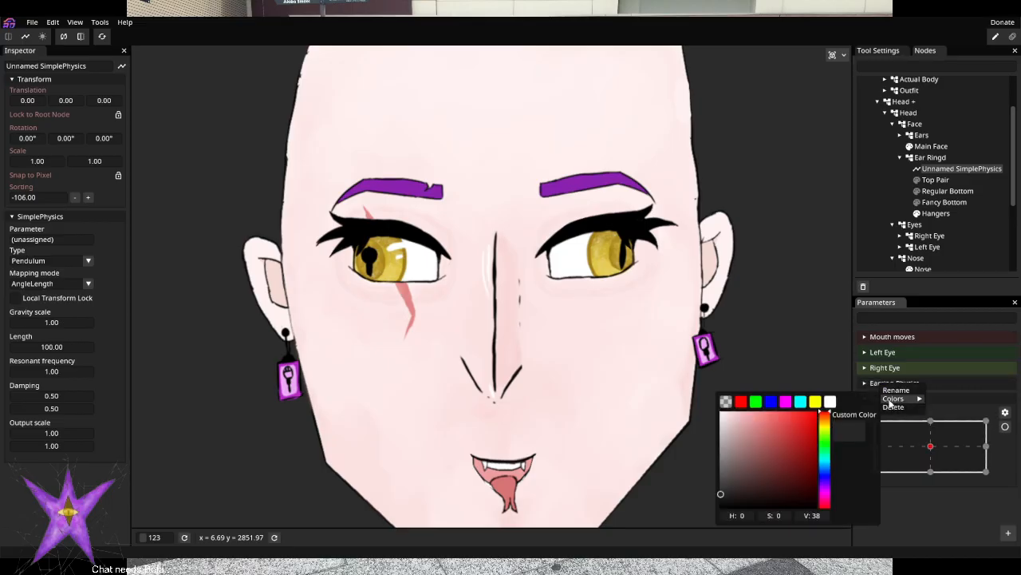
{"action": "left_click", "coordinate": [770, 402]}
{"action": "left_click", "coordinate": [945, 523]}
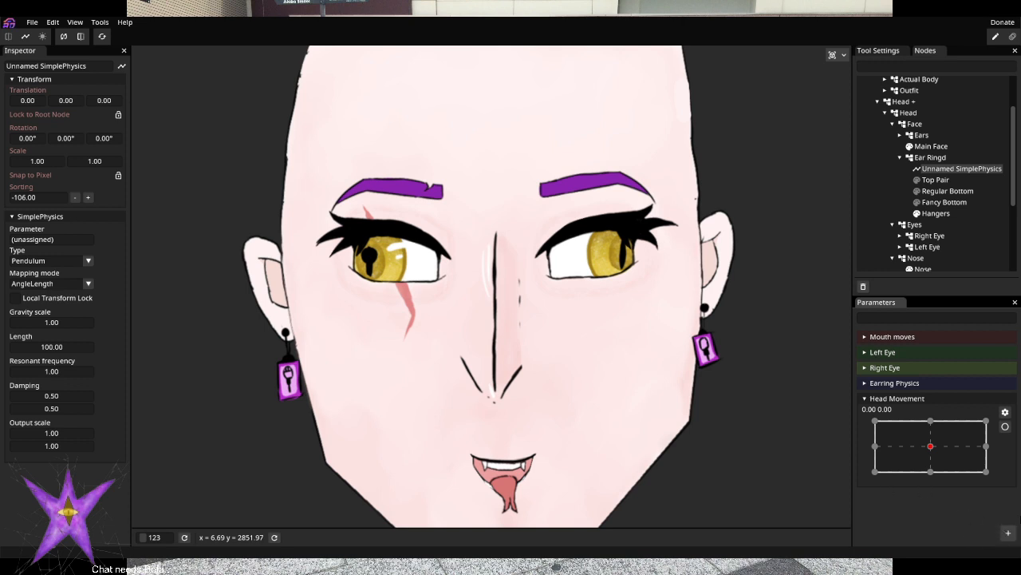
Add a 1D parameter with the range -1 to 1 and rename it Head Tilt
{"action": "left_click", "coordinate": [1008, 532]}
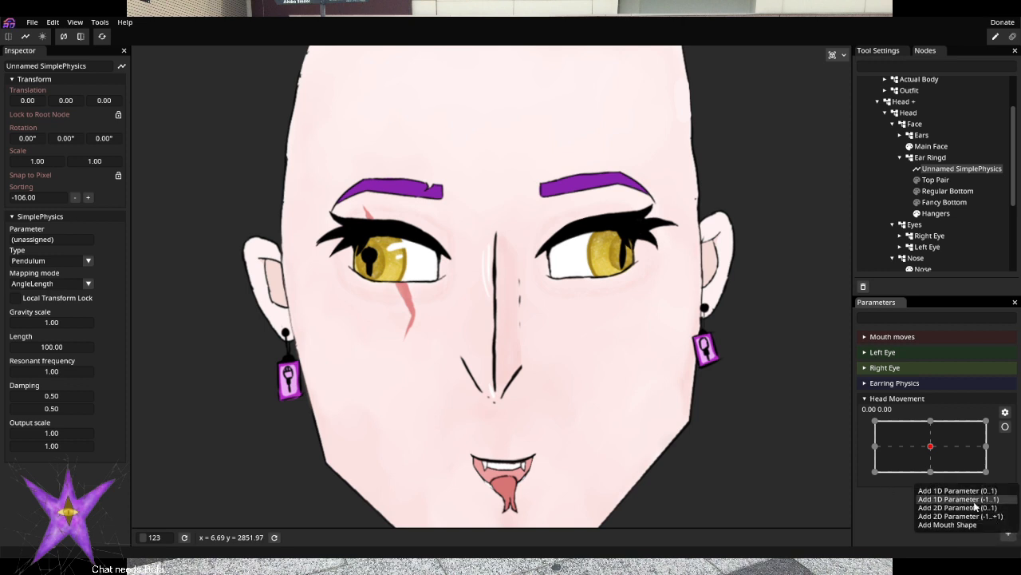
{"action": "left_click", "coordinate": [972, 500]}
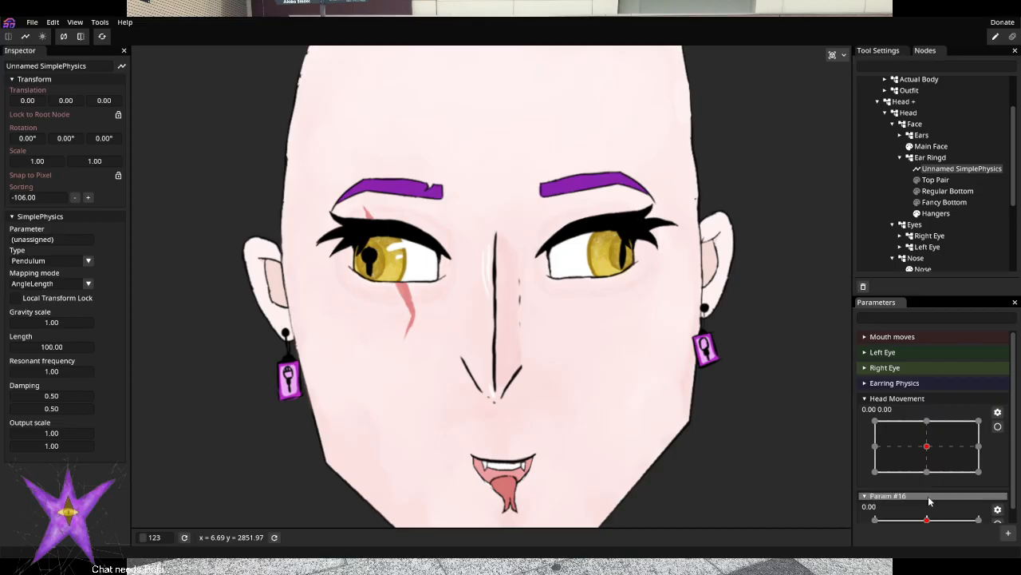
{"action": "left_click", "coordinate": [998, 509]}
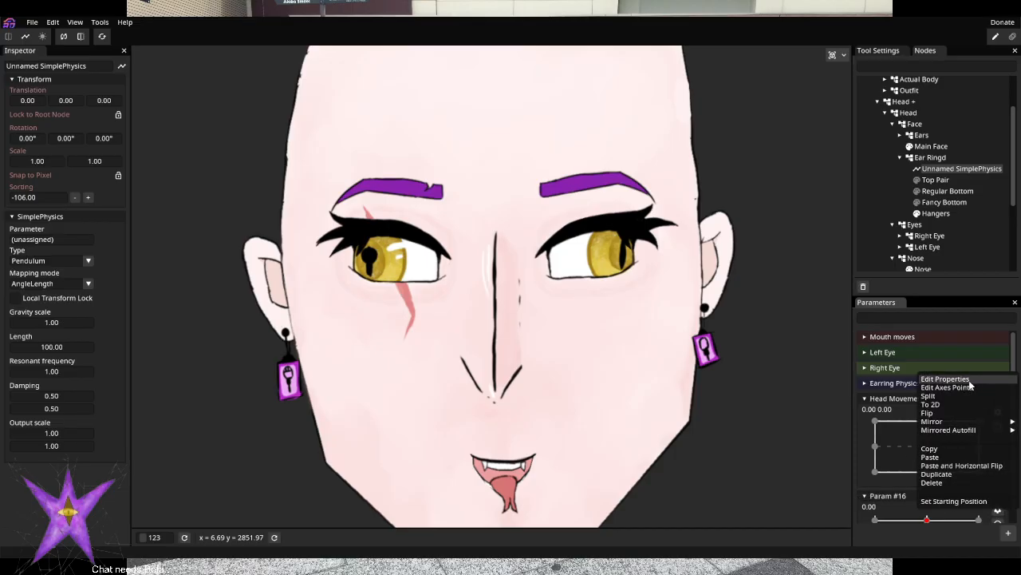
{"action": "left_click", "coordinate": [970, 385]}
{"action": "left_click_drag", "start_coordinate": [108, 77], "coordinate": [37, 73]}
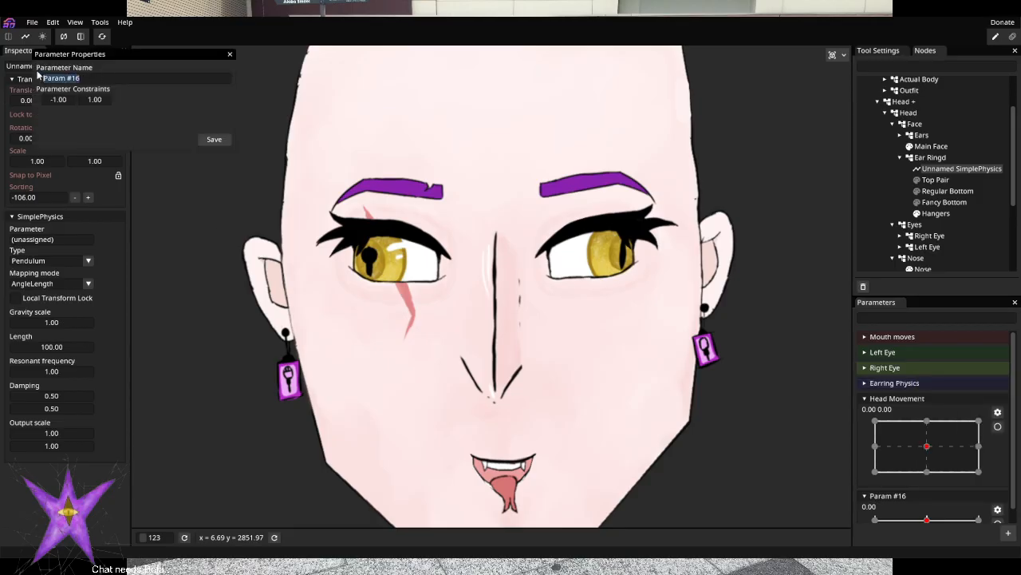
{"action": "type", "text": "Head Tilt"}
{"action": "left_click", "coordinate": [220, 140]}
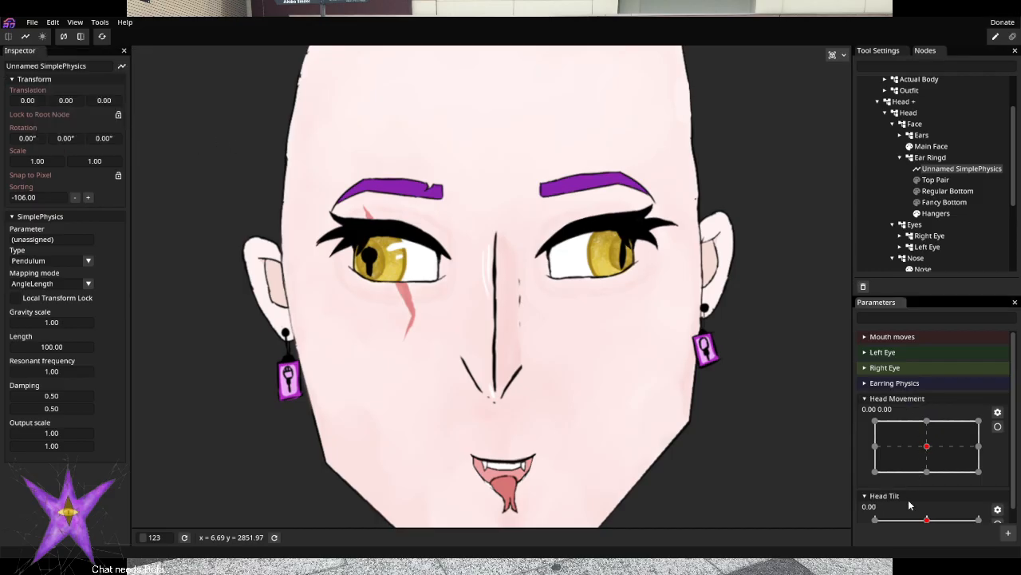
Combine Head Tilt and Head Movement into a new parameter group named "Body/ Head Movement"
{"action": "left_click_drag", "start_coordinate": [907, 497], "coordinate": [922, 404]}
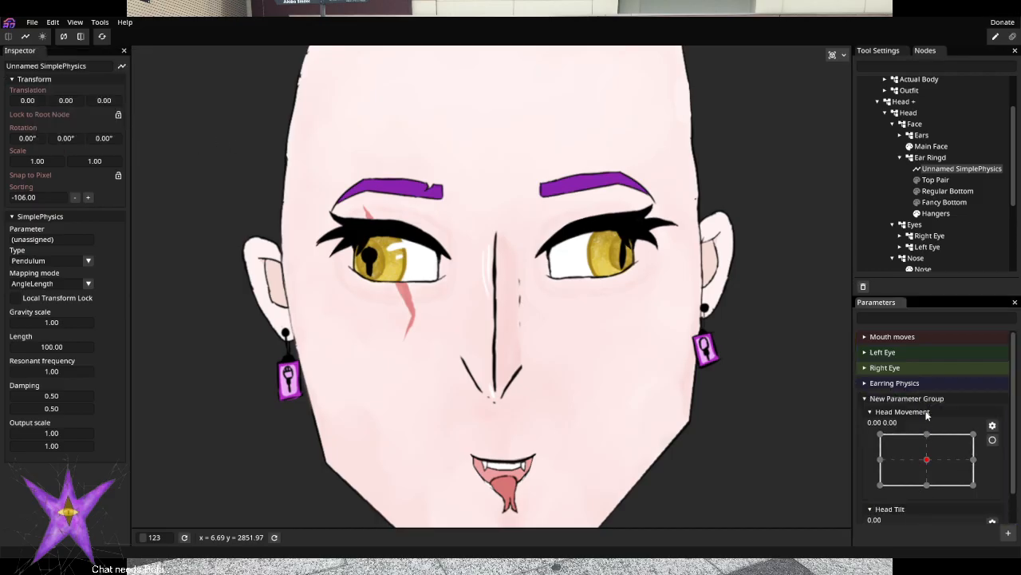
{"action": "right_click", "coordinate": [927, 402]}
{"action": "left_click", "coordinate": [935, 406]}
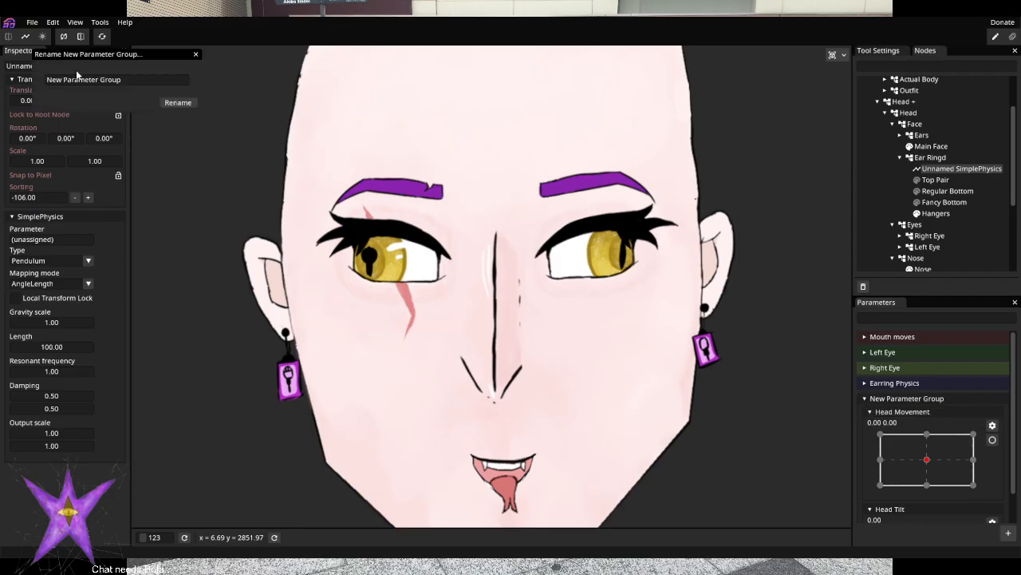
{"action": "left_click_drag", "start_coordinate": [131, 78], "coordinate": [25, 95]}
{"action": "type", "text": "Body/ Head Movement"}
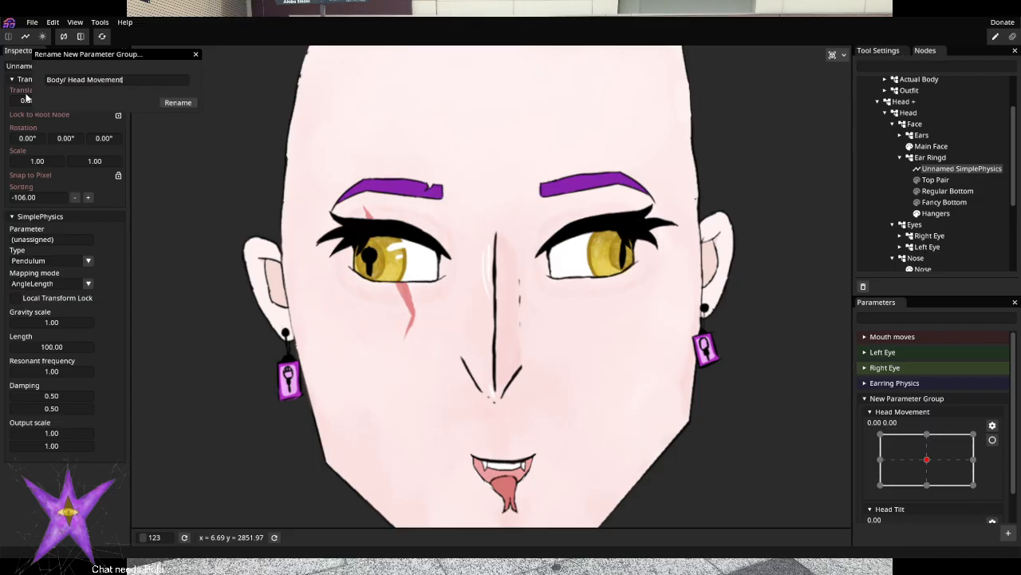
{"action": "left_click", "coordinate": [178, 102]}
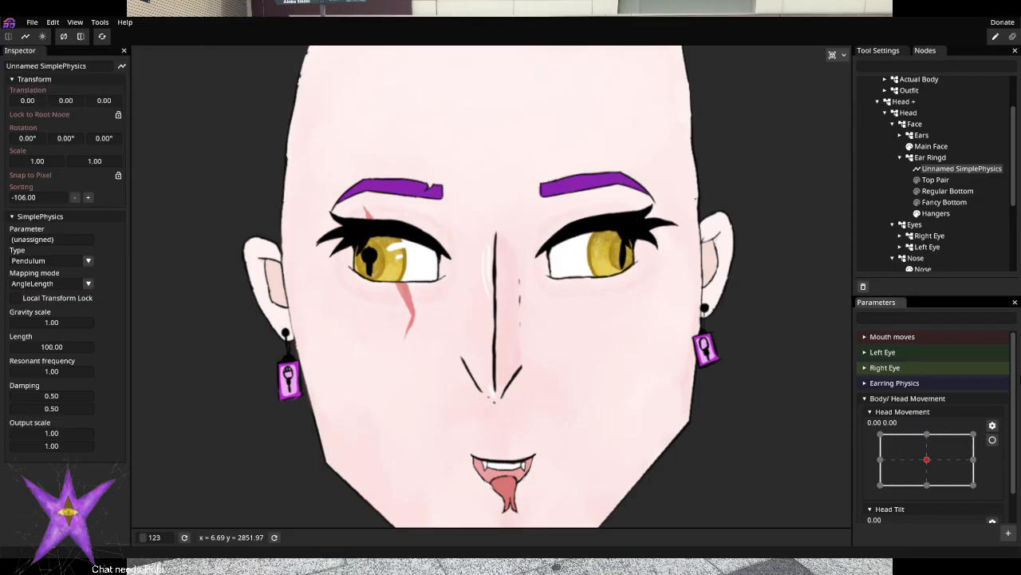
Give the Body/ Head Movement parameter group the preset magenta color and collapse the group
{"action": "right_click", "coordinate": [950, 399]}
{"action": "mouse_move", "coordinate": [962, 415]}
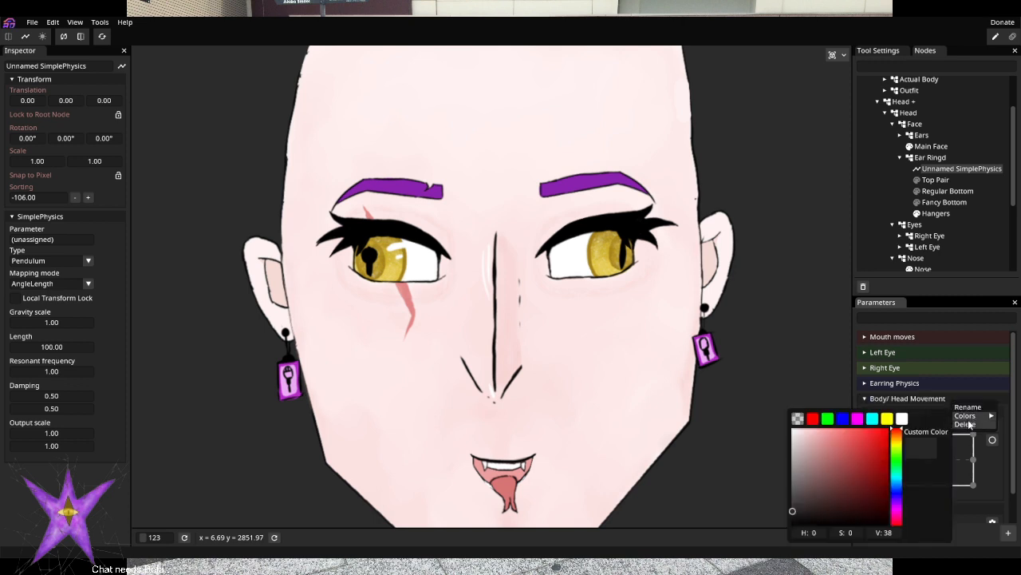
{"action": "left_click", "coordinate": [860, 418]}
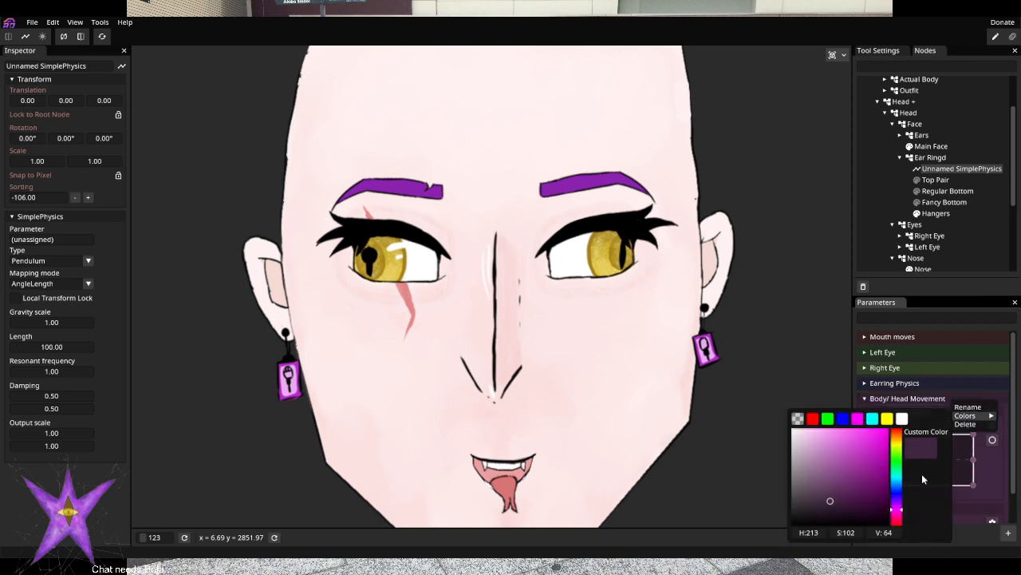
{"action": "left_click", "coordinate": [922, 340]}
{"action": "scroll", "coordinate": [963, 449], "scroll_direction": "down", "scroll_amount": 1}
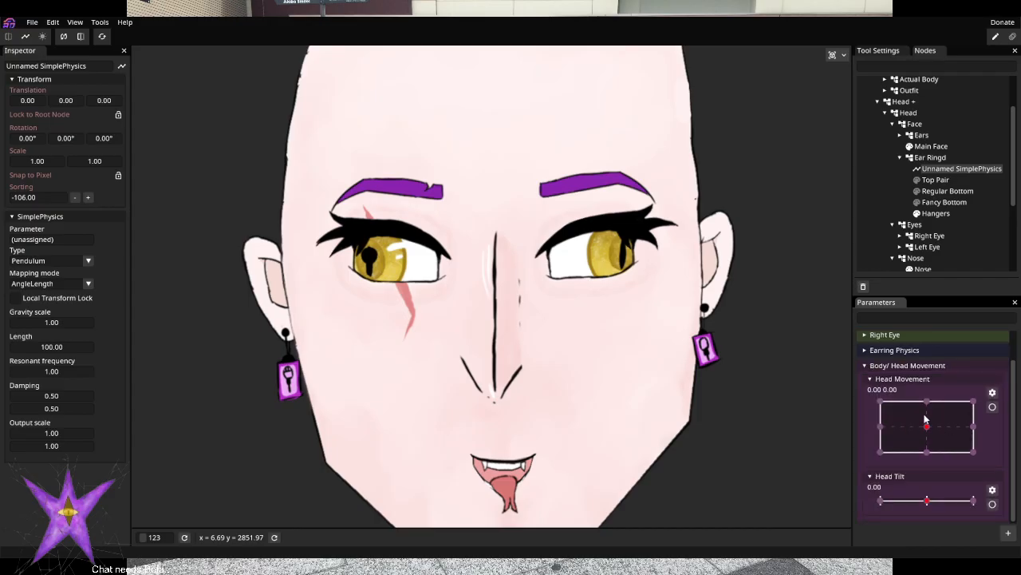
{"action": "left_click", "coordinate": [866, 363]}
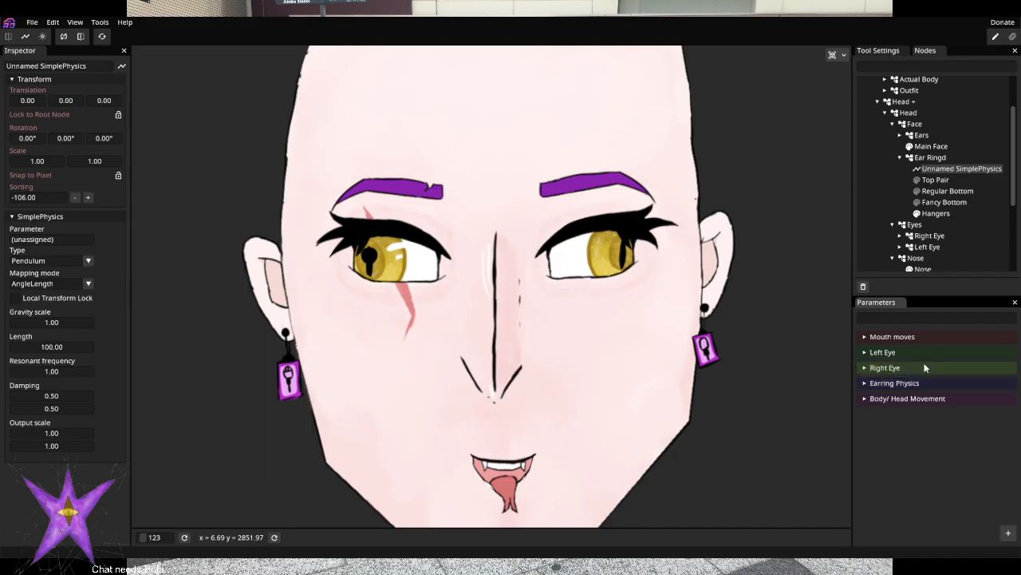
Move the Right Eye Blink parameter out of the Right Eye group and back into it, and collapse the group
{"action": "left_click", "coordinate": [873, 369]}
{"action": "left_click", "coordinate": [873, 369]}
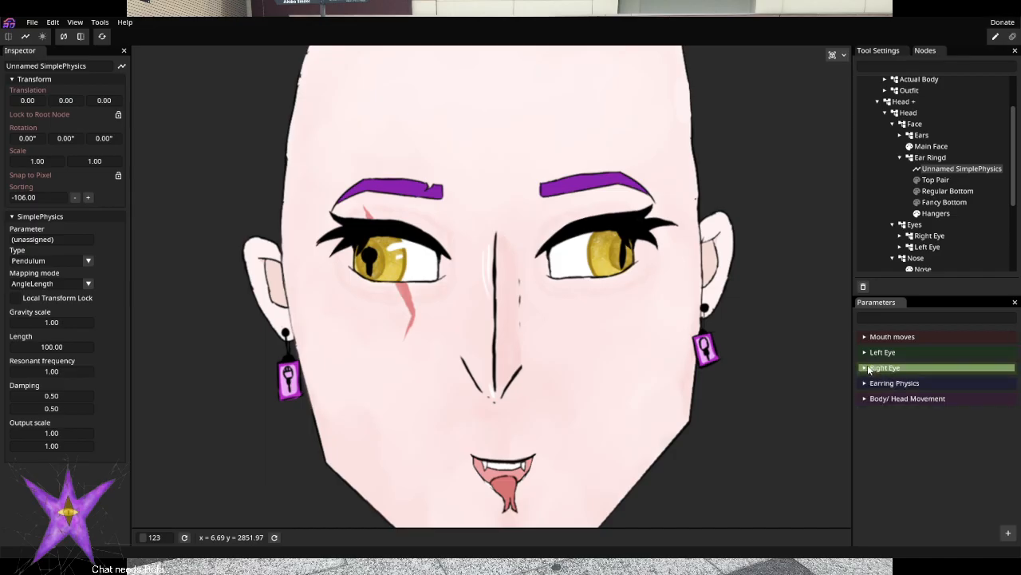
{"action": "left_click", "coordinate": [873, 369]}
{"action": "left_click_drag", "start_coordinate": [890, 478], "coordinate": [914, 388]}
{"action": "scroll", "coordinate": [920, 479], "scroll_direction": "down", "scroll_amount": 1}
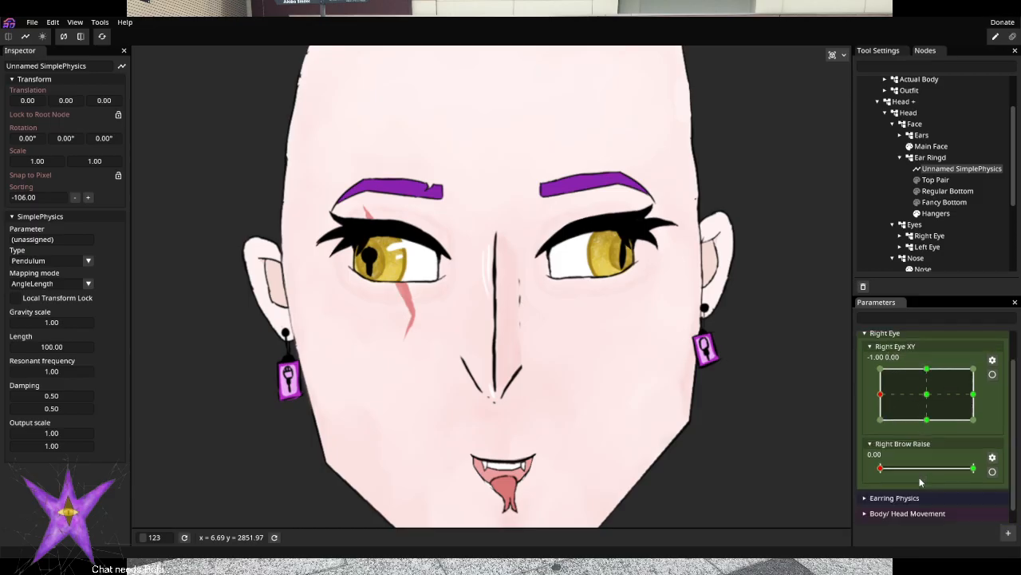
{"action": "scroll", "coordinate": [913, 465], "scroll_direction": "up", "scroll_amount": 1}
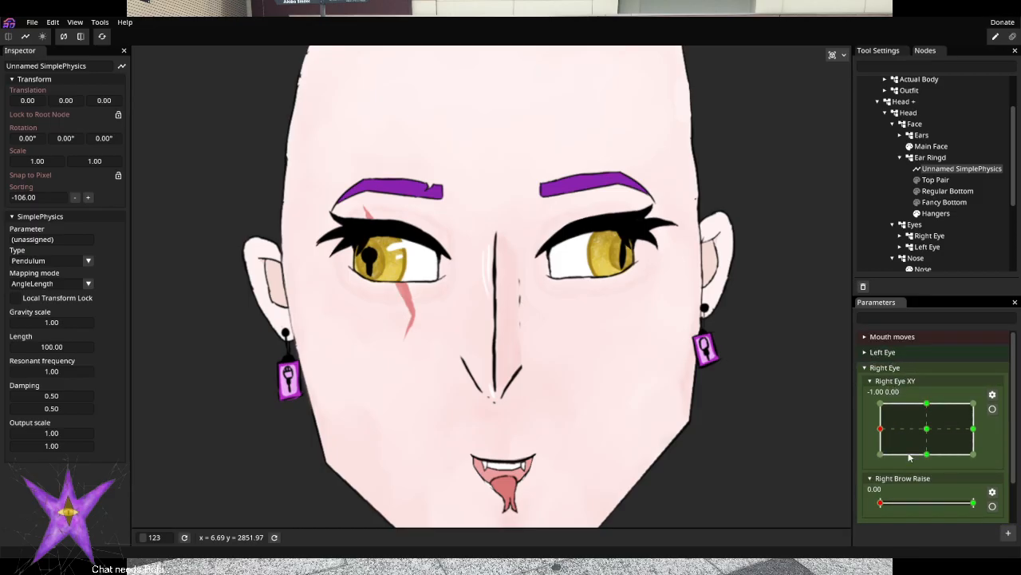
{"action": "scroll", "coordinate": [903, 470], "scroll_direction": "down", "scroll_amount": 1}
{"action": "scroll", "coordinate": [893, 478], "scroll_direction": "down", "scroll_amount": 1}
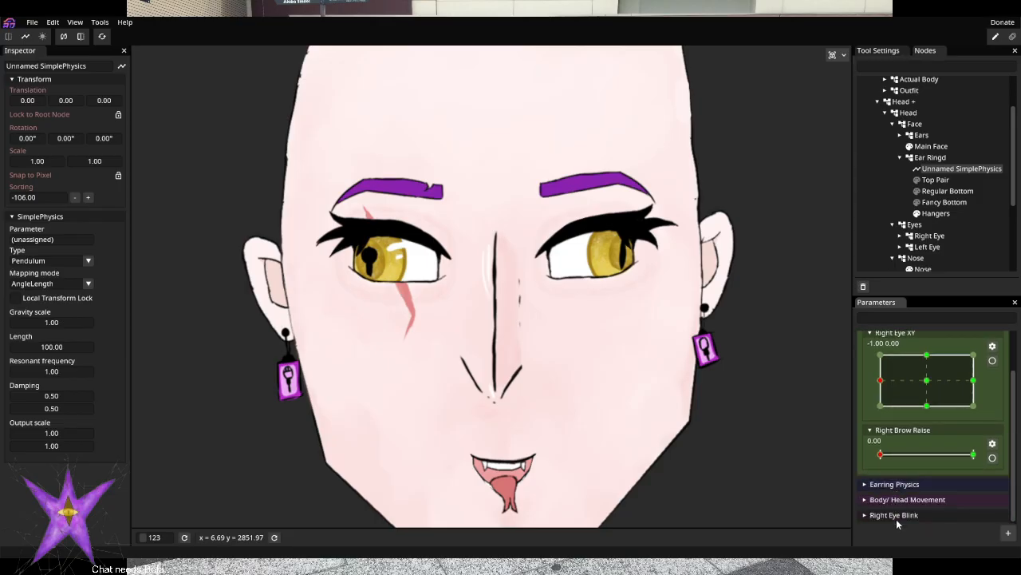
{"action": "left_click_drag", "start_coordinate": [898, 514], "coordinate": [894, 370]}
{"action": "scroll", "coordinate": [904, 430], "scroll_direction": "up", "scroll_amount": 1}
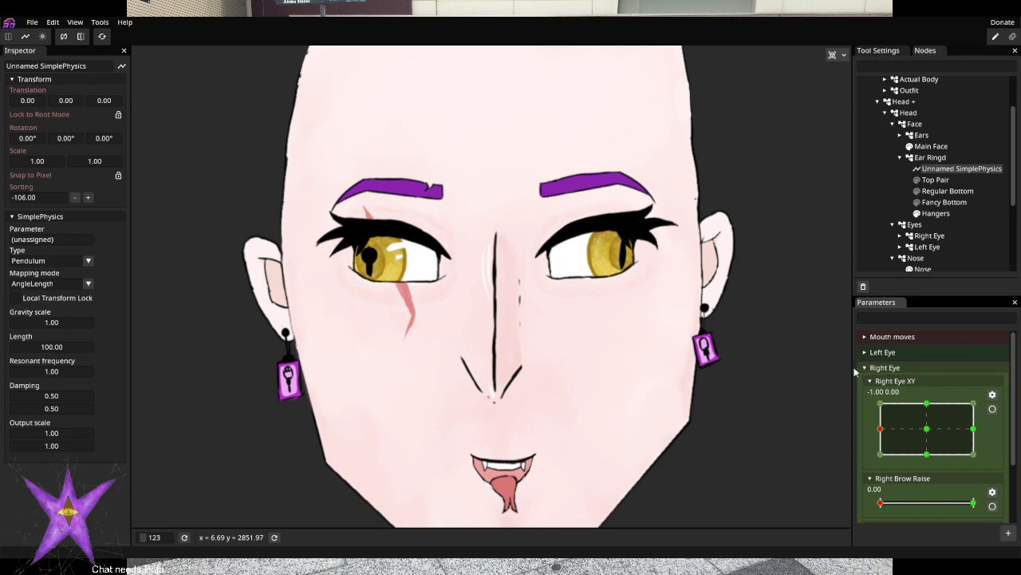
{"action": "left_click", "coordinate": [866, 368]}
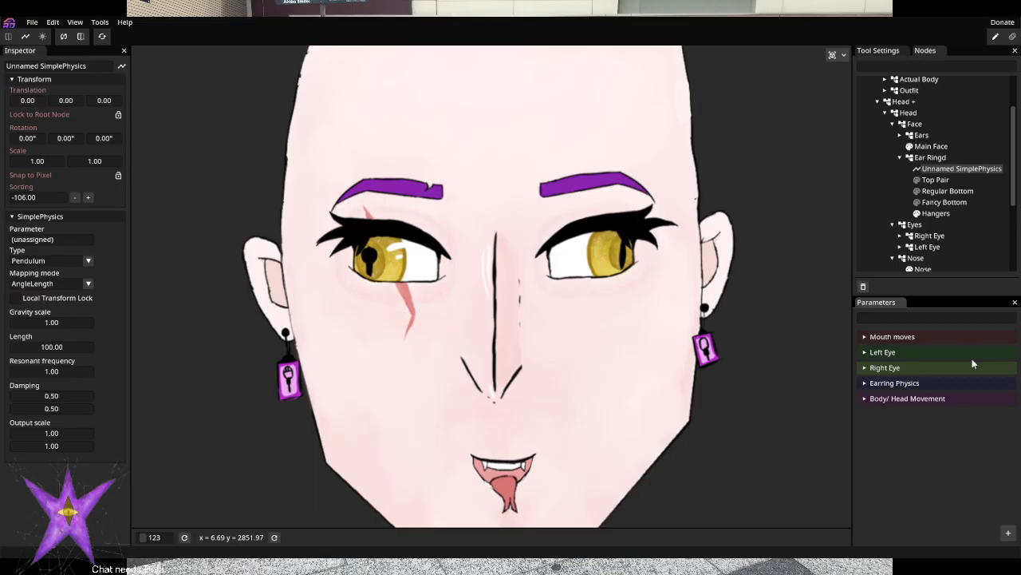
Collapse the Ear Ringd, Eyes and Nose groups in the node tree
{"action": "scroll", "coordinate": [895, 170], "scroll_direction": "up", "scroll_amount": 2}
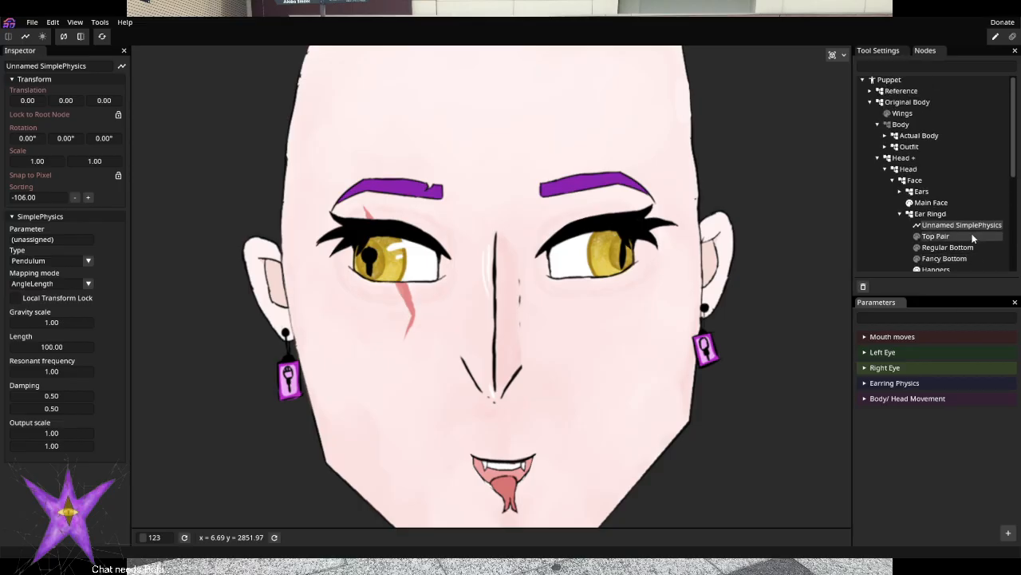
{"action": "left_click", "coordinate": [901, 214]}
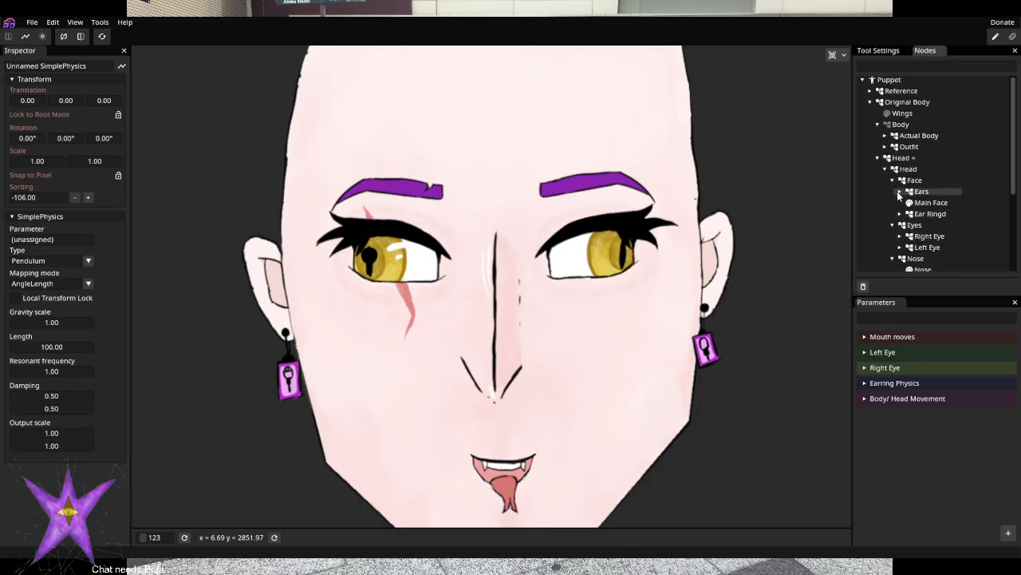
{"action": "left_click", "coordinate": [900, 192]}
{"action": "left_click", "coordinate": [900, 191]}
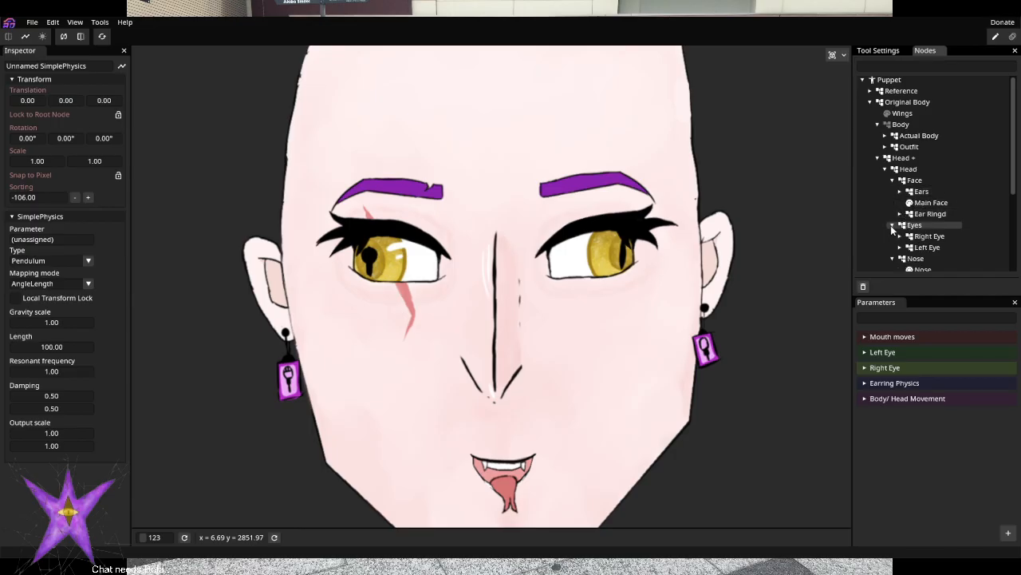
{"action": "left_click", "coordinate": [892, 225]}
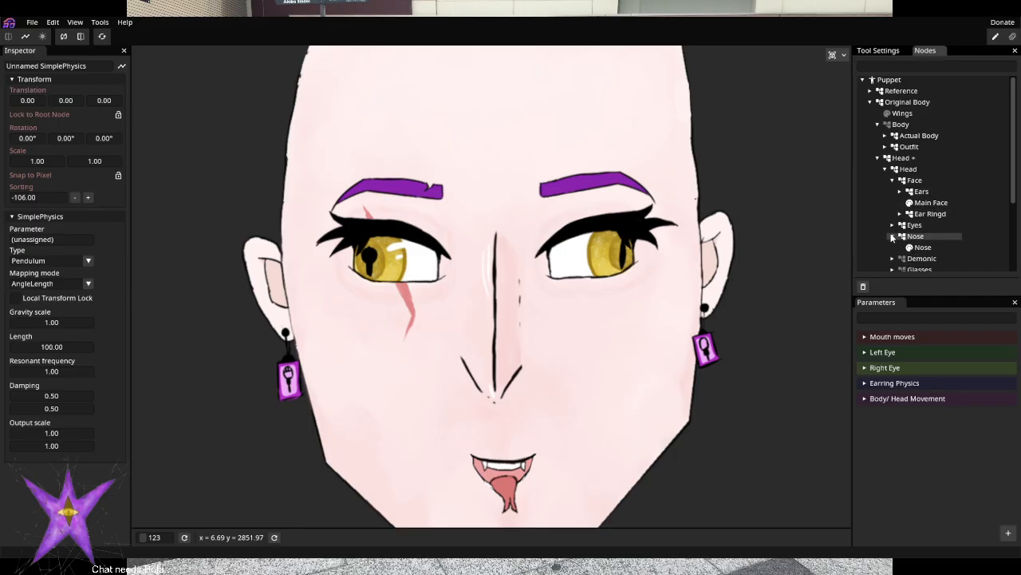
{"action": "left_click", "coordinate": [892, 236]}
{"action": "scroll", "coordinate": [893, 243], "scroll_direction": "down", "scroll_amount": 1}
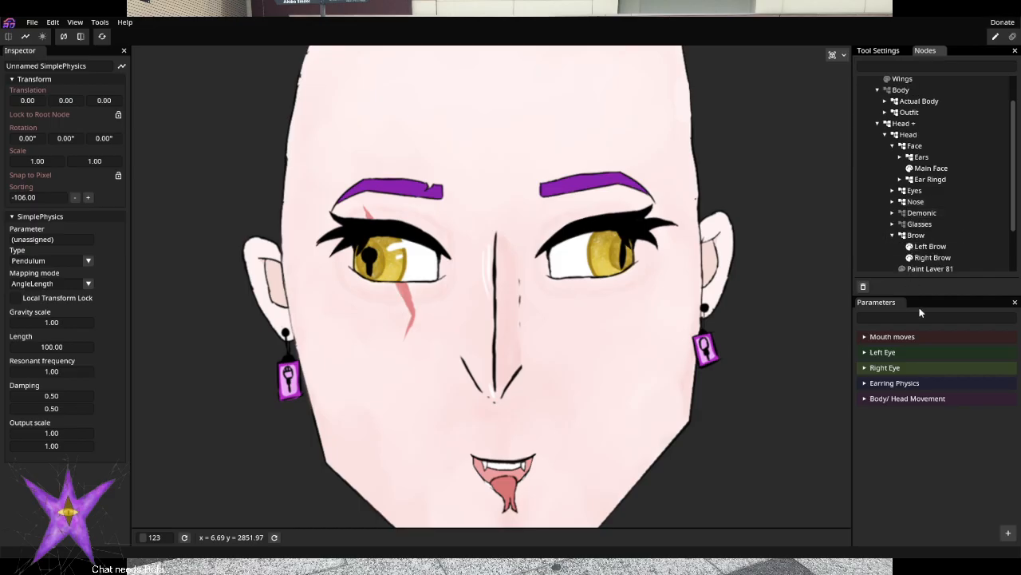
Expand the Body/ Head Movement group and add another 1D parameter with the range -1 to 1
{"action": "left_click", "coordinate": [907, 398]}
{"action": "scroll", "coordinate": [940, 434], "scroll_direction": "down", "scroll_amount": 1}
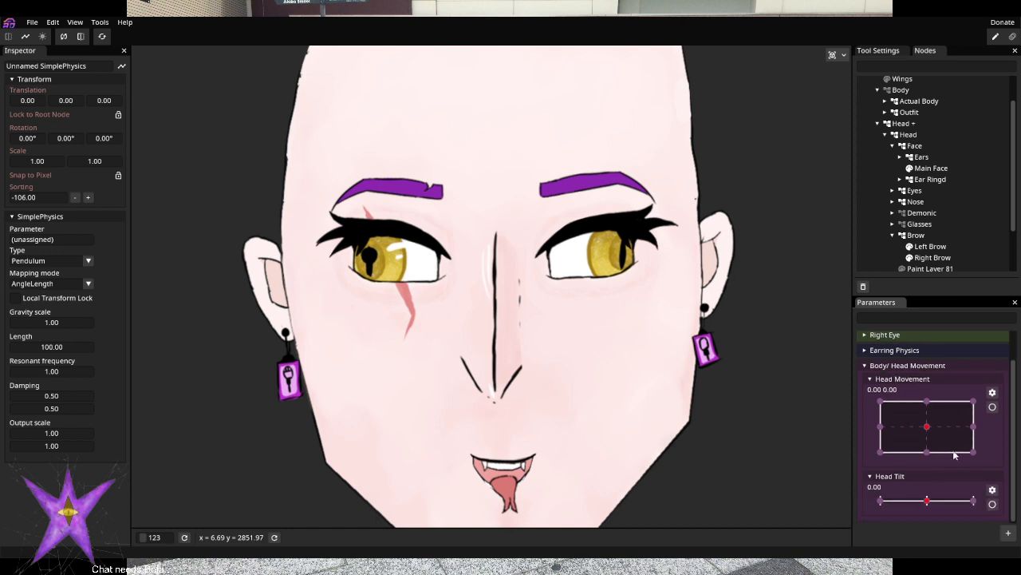
{"action": "left_click", "coordinate": [1008, 532]}
{"action": "left_click", "coordinate": [959, 501]}
{"action": "scroll", "coordinate": [918, 479], "scroll_direction": "down", "scroll_amount": 2}
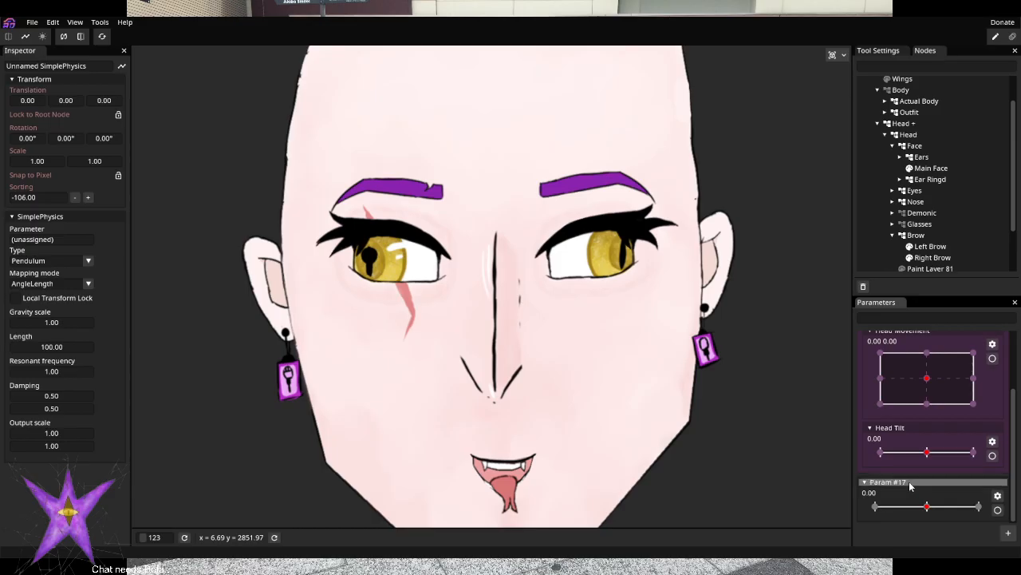
Rename the new 1D parameter as Glasses Bobble and move it into the Body/ Head Movement group
{"action": "left_click", "coordinate": [998, 496]}
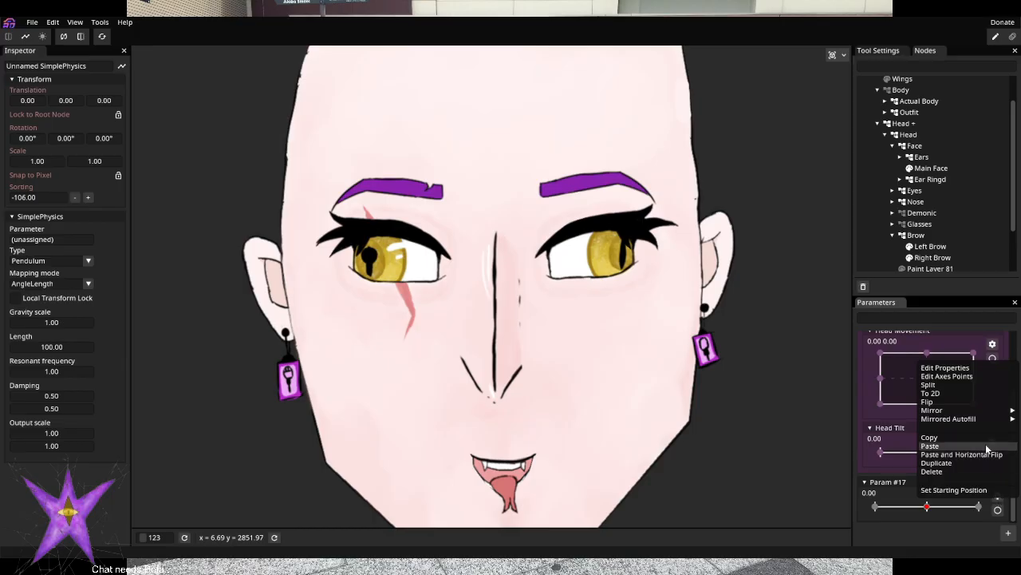
{"action": "left_click", "coordinate": [965, 369]}
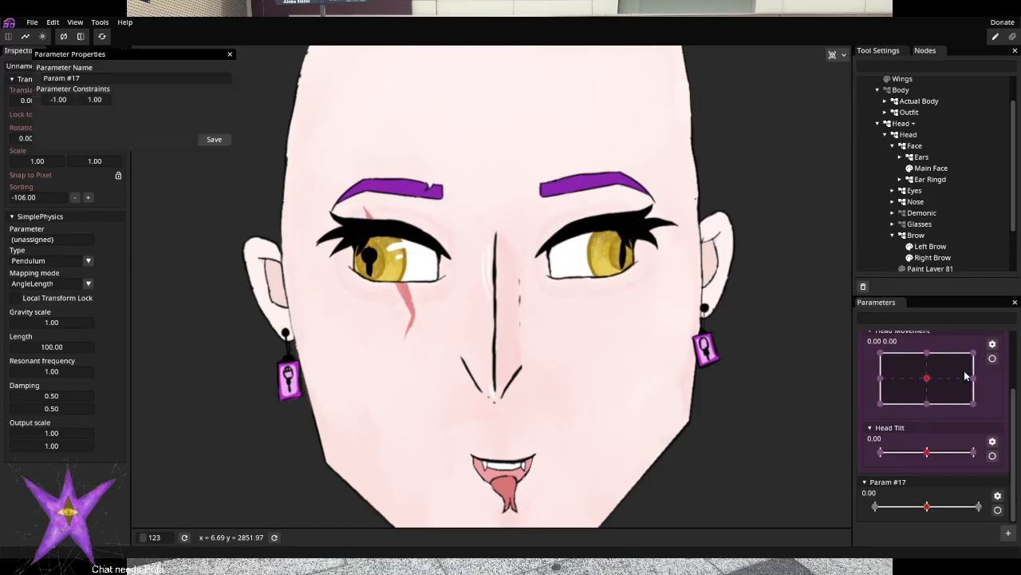
{"action": "left_click_drag", "start_coordinate": [110, 81], "coordinate": [2, 77]}
{"action": "type", "text": "Glasses Bobble"}
{"action": "left_click", "coordinate": [204, 141]}
{"action": "left_click_drag", "start_coordinate": [912, 482], "coordinate": [916, 391]}
{"action": "scroll", "coordinate": [932, 420], "scroll_direction": "down", "scroll_amount": 3}
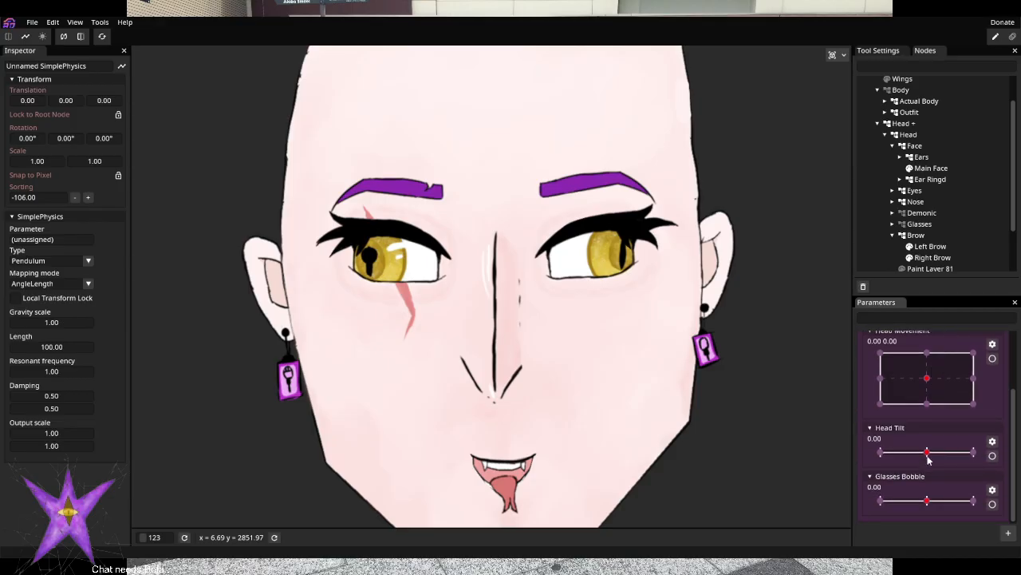
Collapse the Head Movement parameter and the Brow group in the node tree, leaving no node selected
{"action": "scroll", "coordinate": [898, 461], "scroll_direction": "up", "scroll_amount": 3}
{"action": "left_click", "coordinate": [869, 410]}
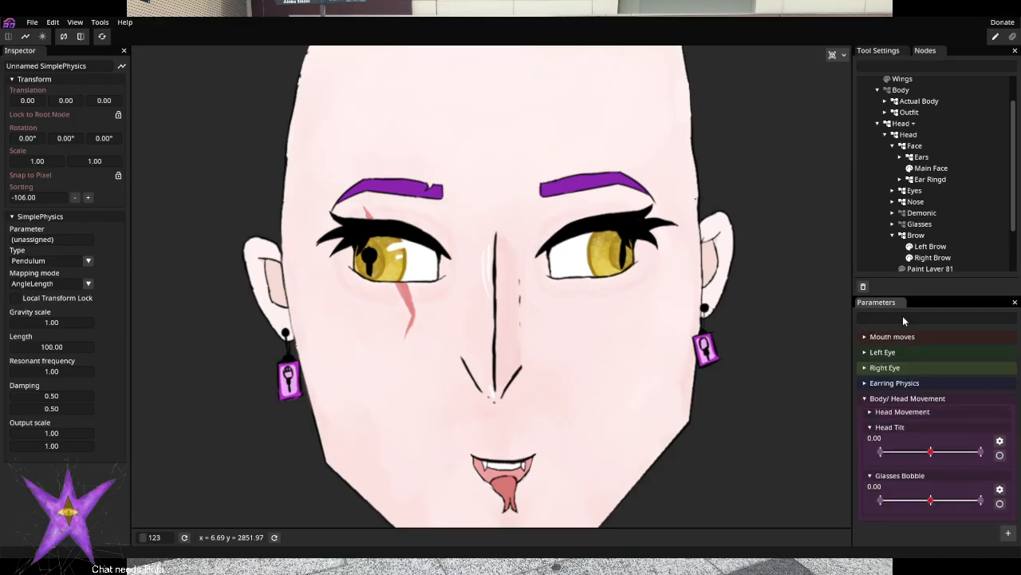
{"action": "left_click", "coordinate": [893, 235]}
{"action": "scroll", "coordinate": [926, 253], "scroll_direction": "down", "scroll_amount": 1}
{"action": "left_click", "coordinate": [902, 214]}
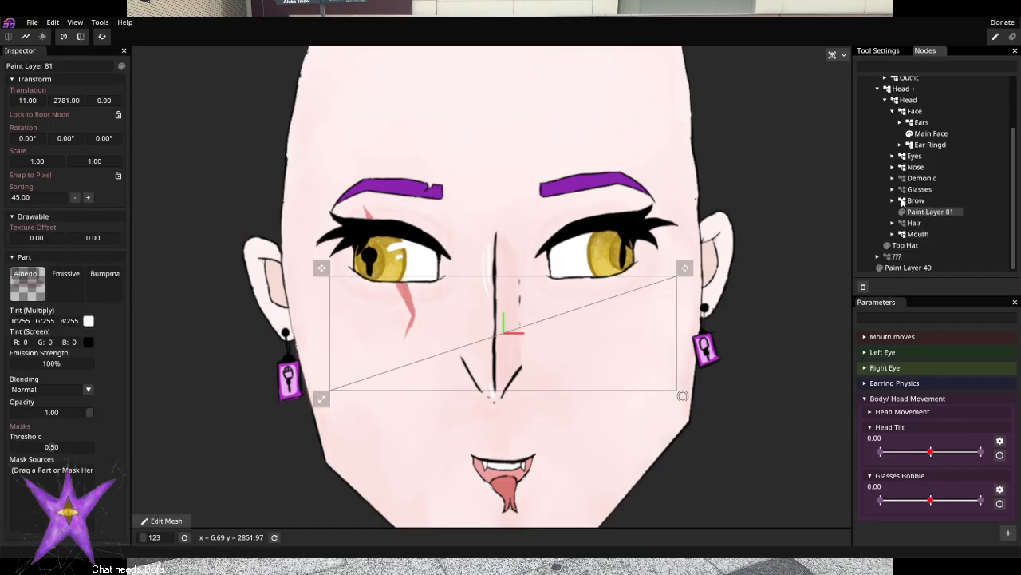
{"action": "left_click", "coordinate": [874, 210]}
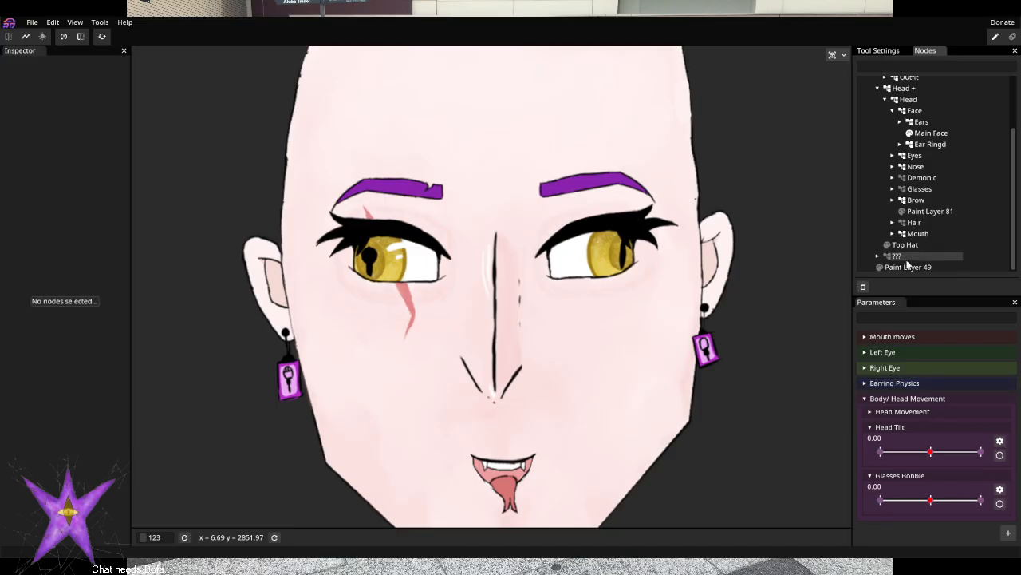
Collapse the Head Tilt and Glasses Bobble parameters and add another 1D parameter with the range -1 to 1
{"action": "scroll", "coordinate": [909, 240], "scroll_direction": "up", "scroll_amount": 3}
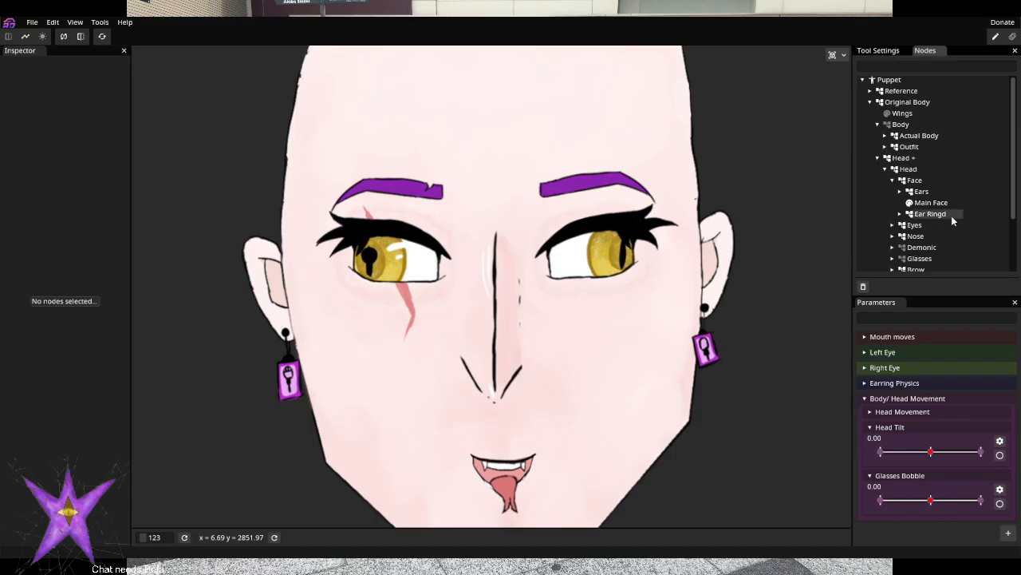
{"action": "scroll", "coordinate": [952, 215], "scroll_direction": "down", "scroll_amount": 3}
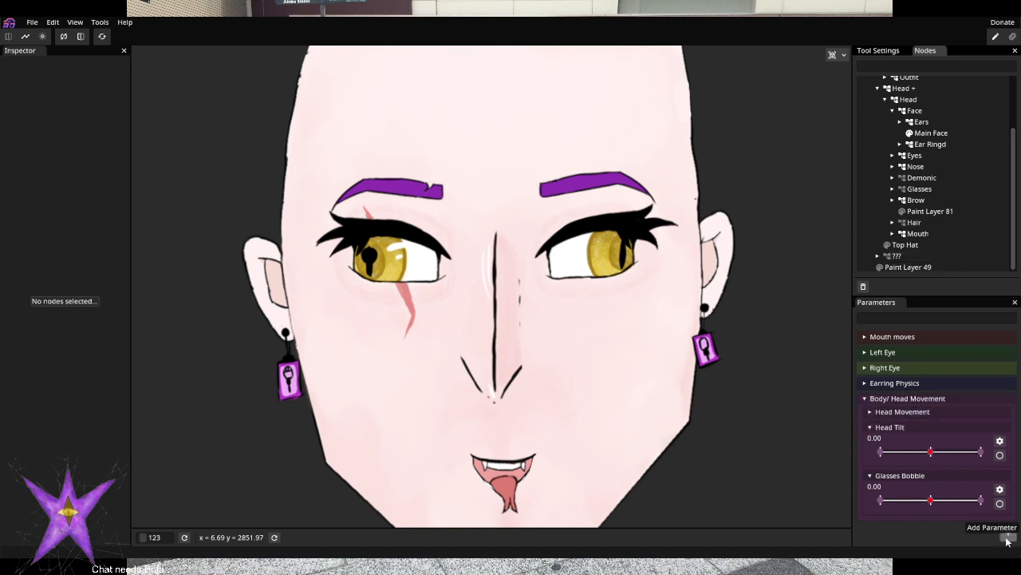
{"action": "left_click", "coordinate": [870, 427]}
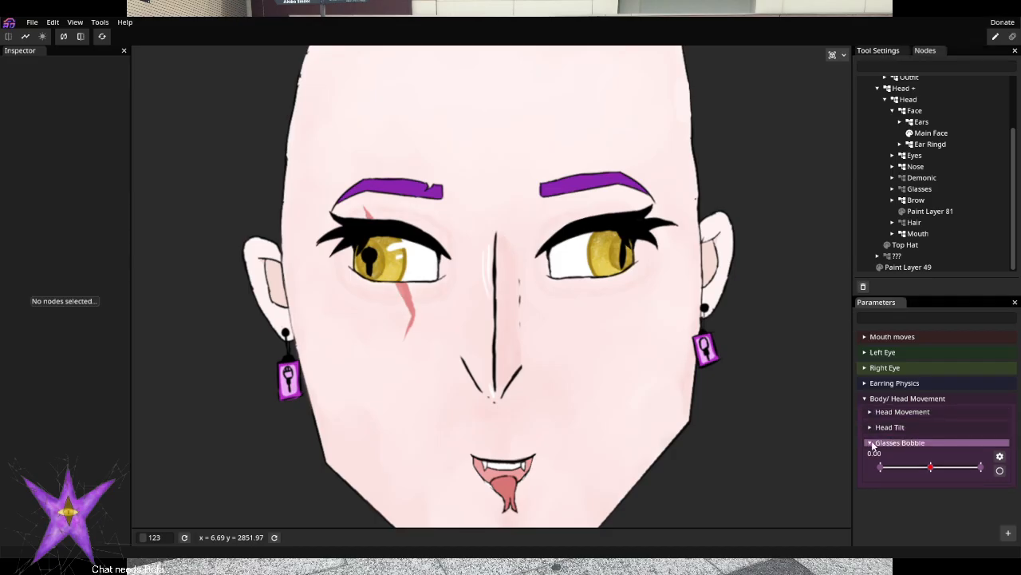
{"action": "left_click", "coordinate": [870, 443]}
{"action": "left_click", "coordinate": [1008, 533]}
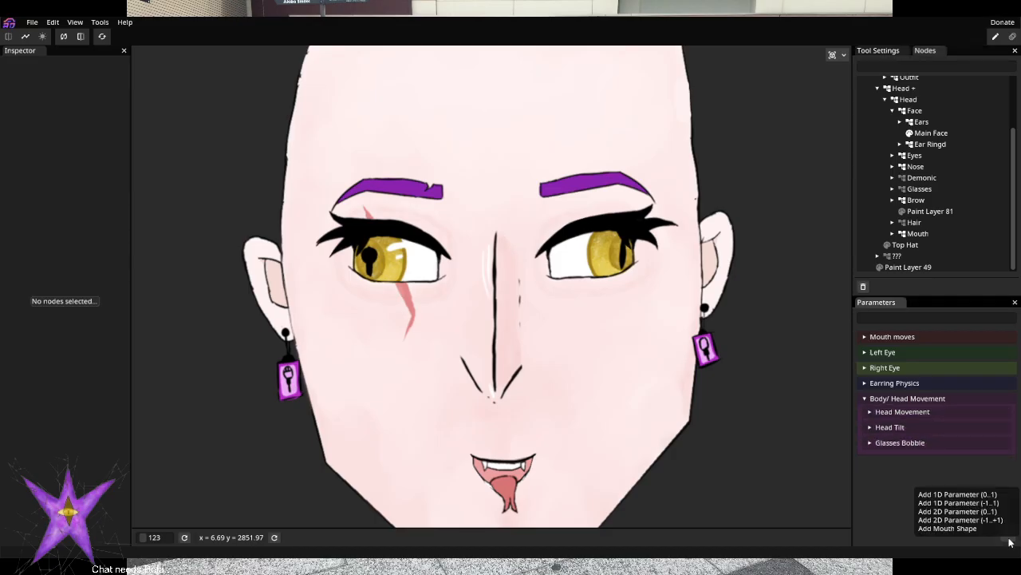
{"action": "left_click", "coordinate": [967, 504]}
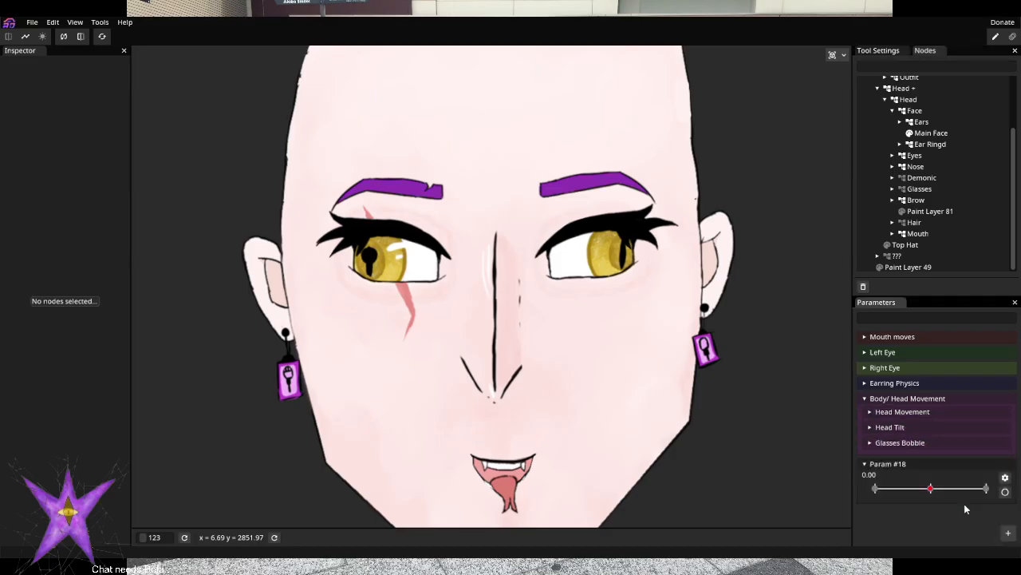
Name the added parameter Hair Bobbing and move it into the Body/ Head Movement group
{"action": "right_click", "coordinate": [1005, 481]}
{"action": "left_click", "coordinate": [946, 351]}
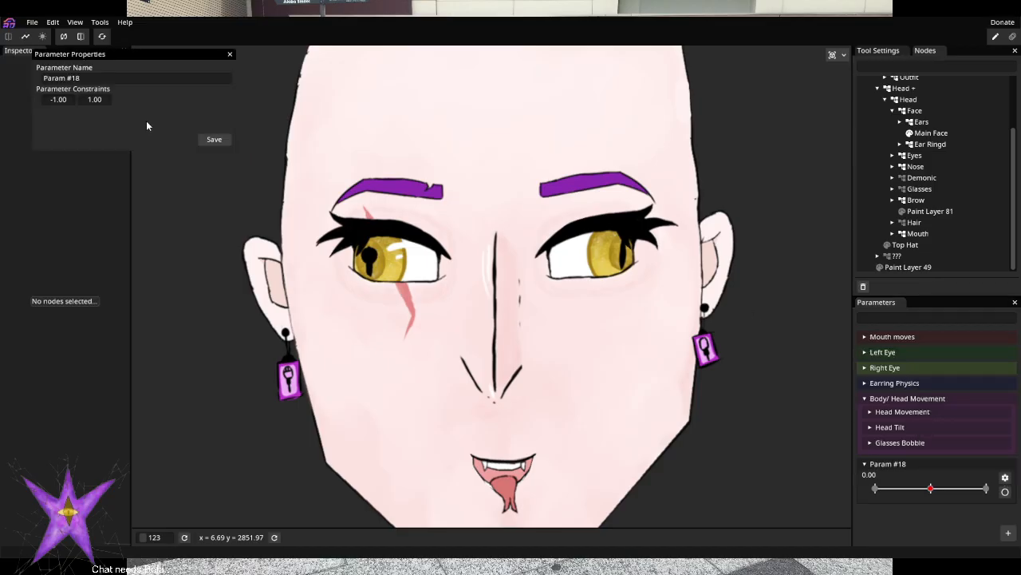
{"action": "left_click_drag", "start_coordinate": [101, 77], "coordinate": [2, 81]}
{"action": "type", "text": "Hea"}
{"action": "type", "text": "B"}
{"action": "type", "text": "obbing"}
{"action": "left_click", "coordinate": [214, 139]}
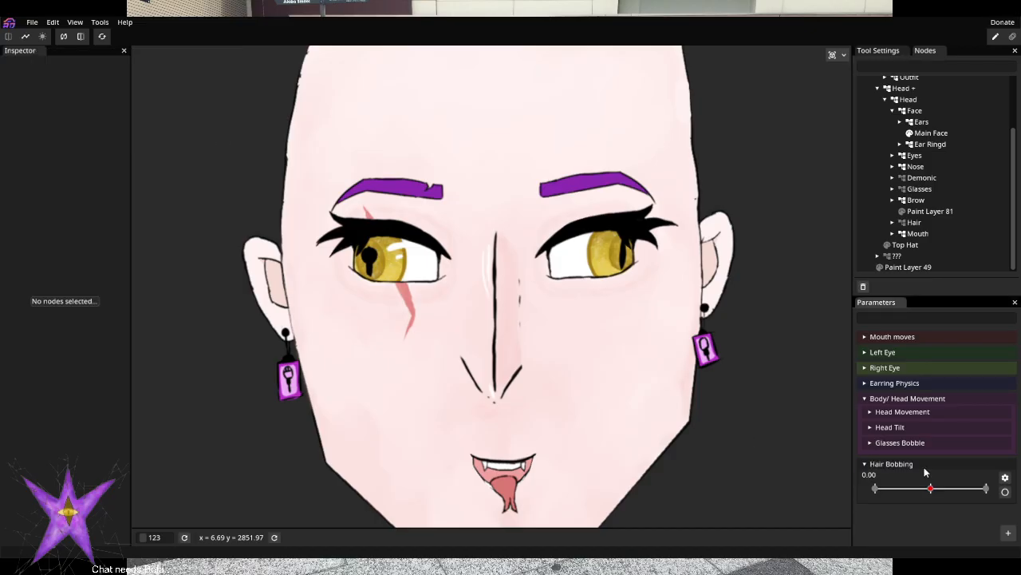
{"action": "left_click_drag", "start_coordinate": [928, 463], "coordinate": [916, 406]}
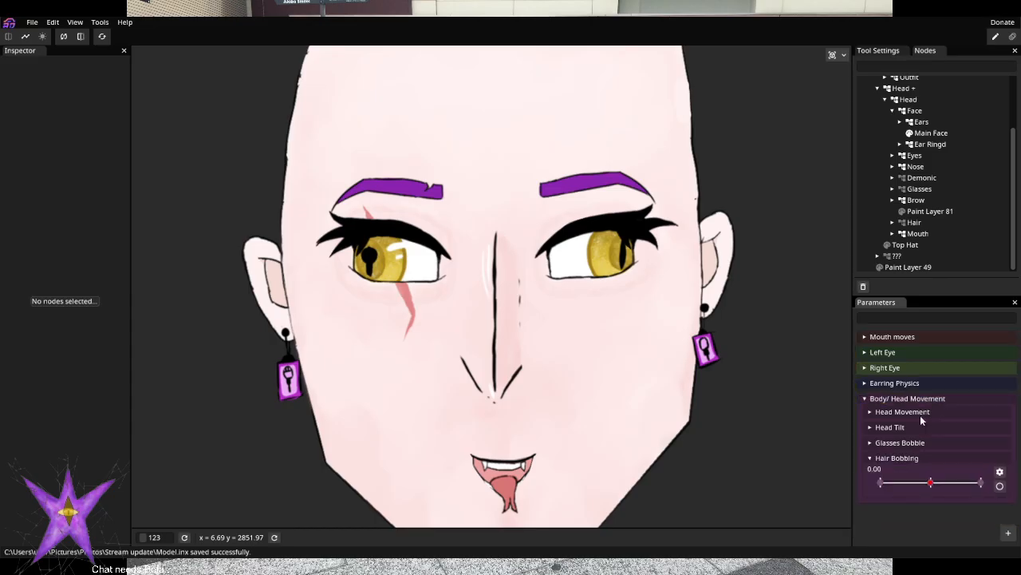
Collapse the Hair Bobbing parameter inside the Body/ Head Movement group
{"action": "left_click", "coordinate": [1009, 535]}
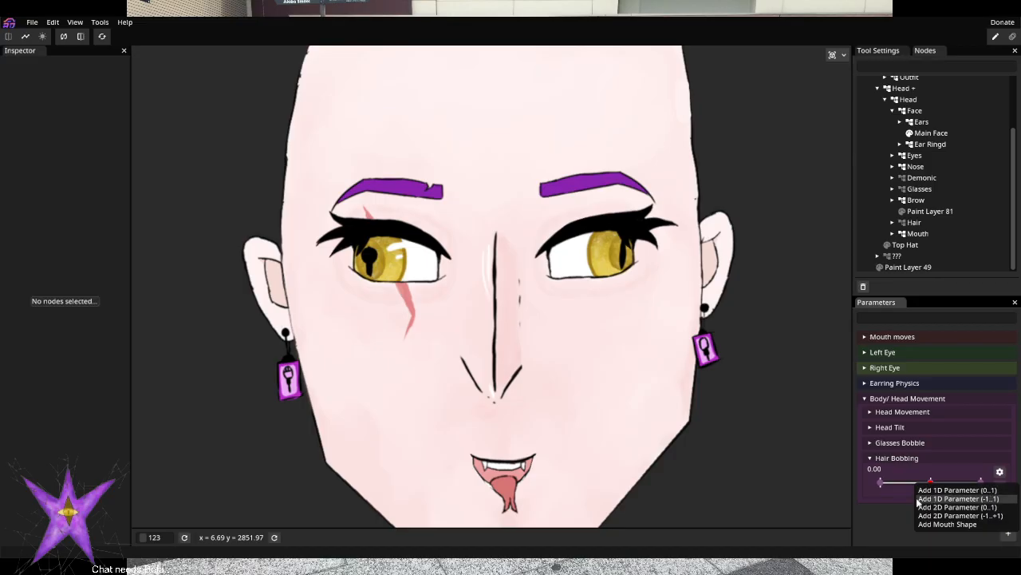
{"action": "left_click", "coordinate": [894, 515]}
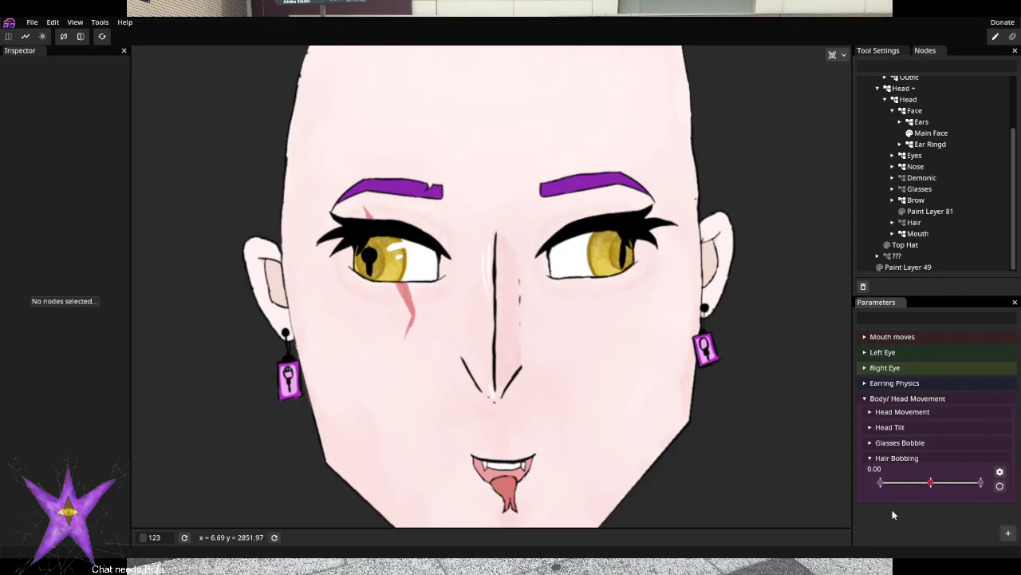
{"action": "left_click", "coordinate": [870, 456]}
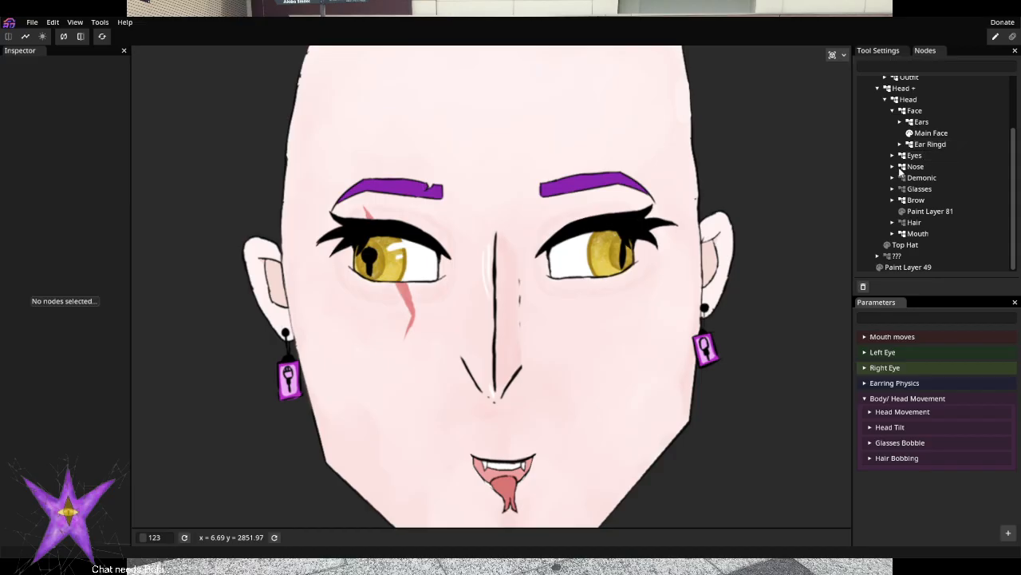
Check the contents of the Actual Body and Outfit groups in the node tree and leave Actual Body expanded
{"action": "scroll", "coordinate": [919, 120], "scroll_direction": "up", "scroll_amount": 3}
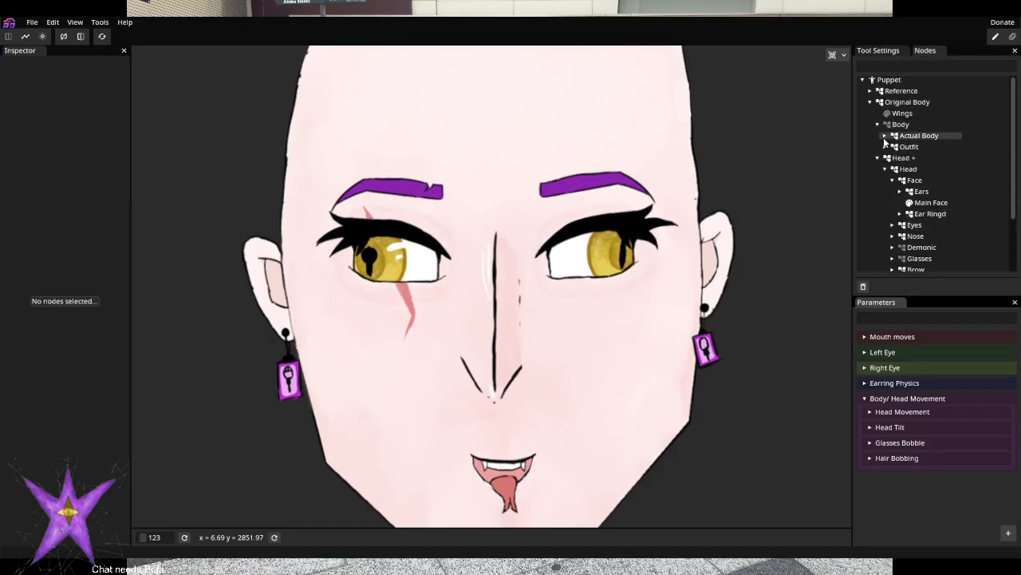
{"action": "left_click", "coordinate": [885, 135]}
{"action": "left_click", "coordinate": [884, 135]}
{"action": "left_click", "coordinate": [884, 147]}
{"action": "left_click", "coordinate": [884, 147]}
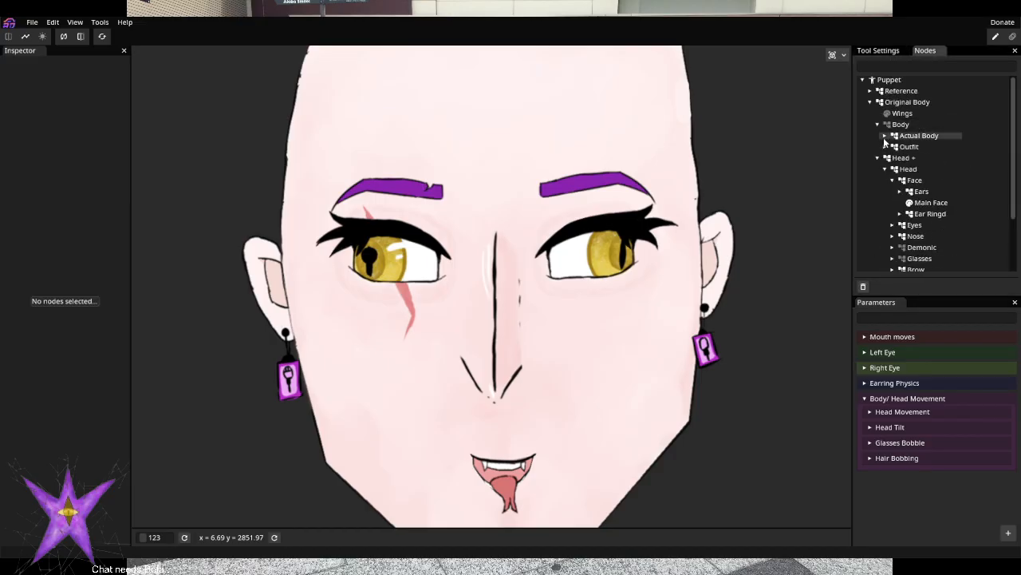
{"action": "left_click", "coordinate": [883, 137]}
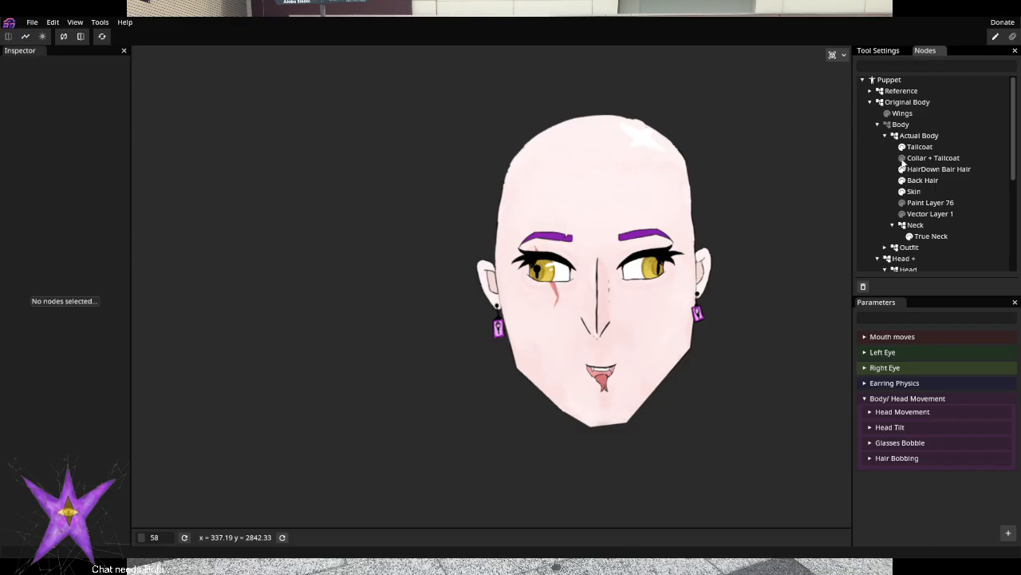
Make the Body group visible to examine the hair, neck and clothing layers, and collapse the Actual Body group
{"action": "left_click", "coordinate": [887, 126]}
{"action": "left_click", "coordinate": [887, 125]}
{"action": "scroll", "coordinate": [692, 271], "scroll_direction": "up", "scroll_amount": 2}
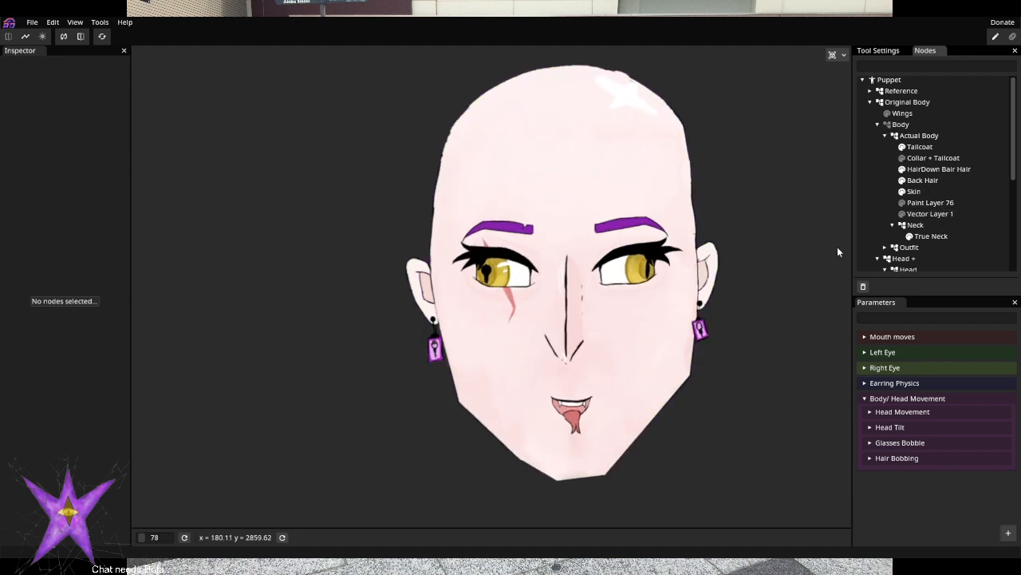
{"action": "left_click", "coordinate": [888, 126]}
{"action": "scroll", "coordinate": [770, 241], "scroll_direction": "down", "scroll_amount": 8}
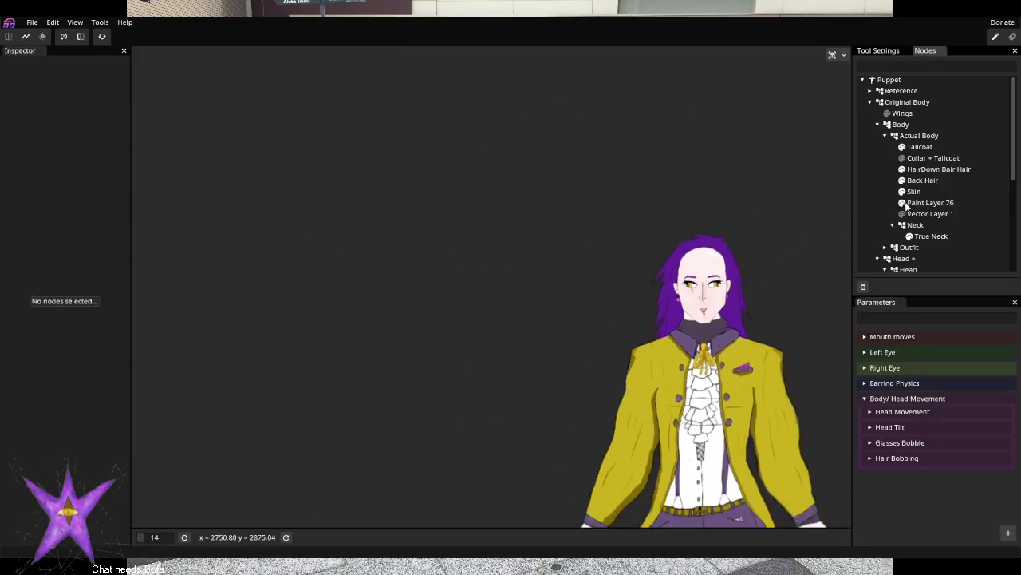
{"action": "scroll", "coordinate": [700, 362], "scroll_direction": "up", "scroll_amount": 3}
{"action": "scroll", "coordinate": [695, 335], "scroll_direction": "up", "scroll_amount": 1}
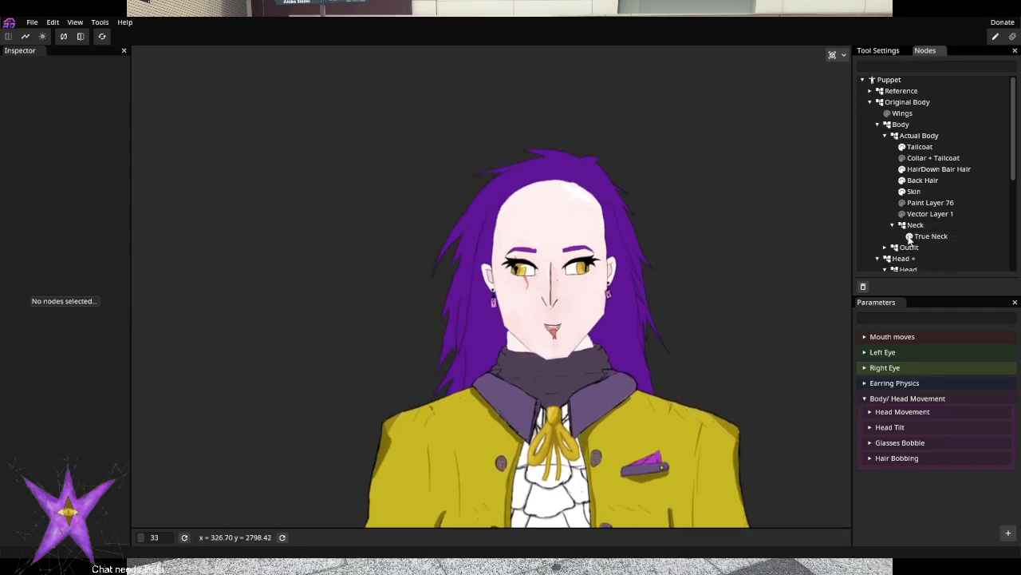
{"action": "scroll", "coordinate": [600, 348], "scroll_direction": "up", "scroll_amount": 2}
{"action": "scroll", "coordinate": [632, 362], "scroll_direction": "up", "scroll_amount": 2}
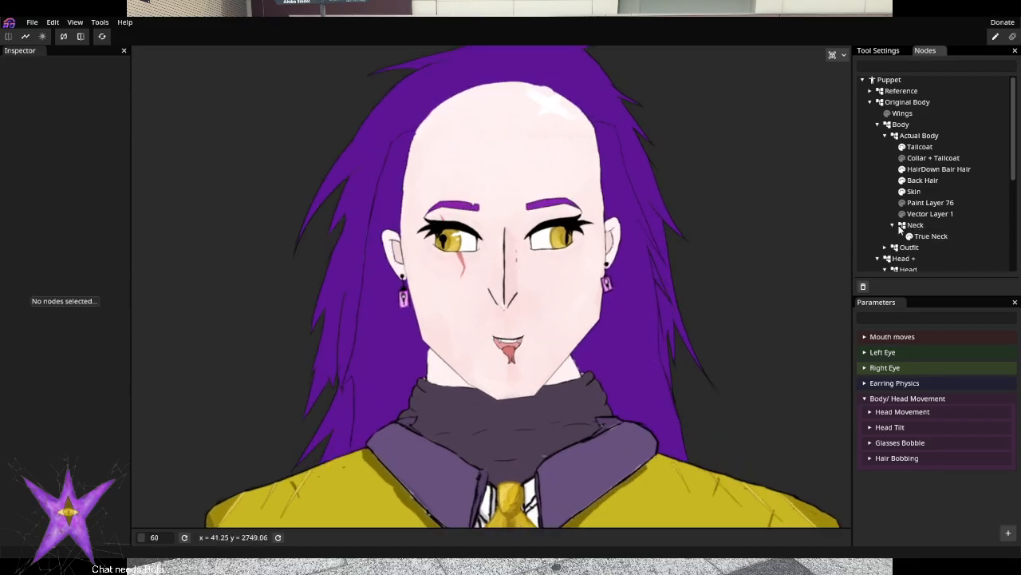
{"action": "left_click", "coordinate": [887, 137]}
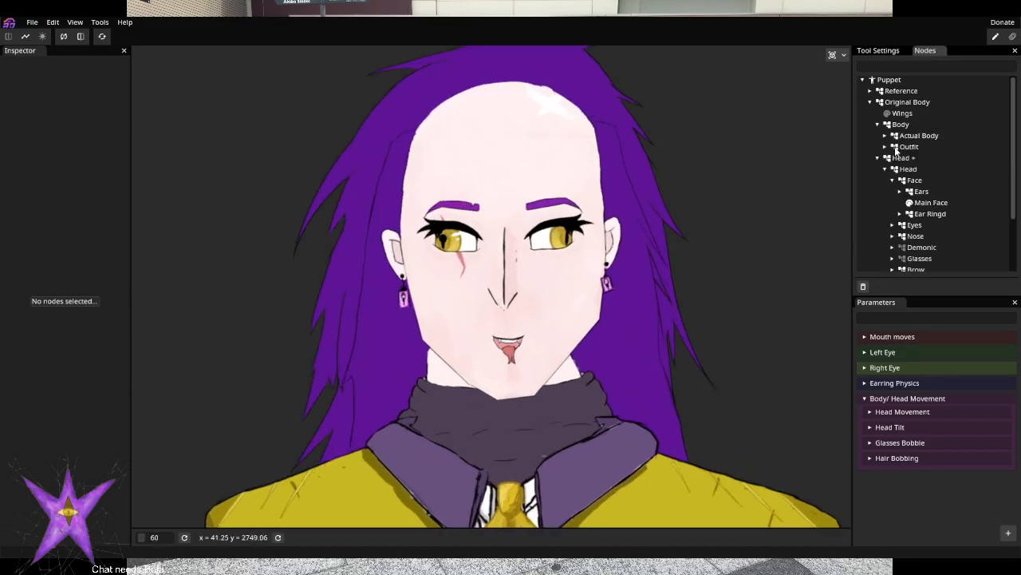
Expand the Outfit group, collapse its Turtle Neck and Suit - tailcoat subgroups, and examine the clothing around the neck and chest
{"action": "left_click", "coordinate": [885, 147]}
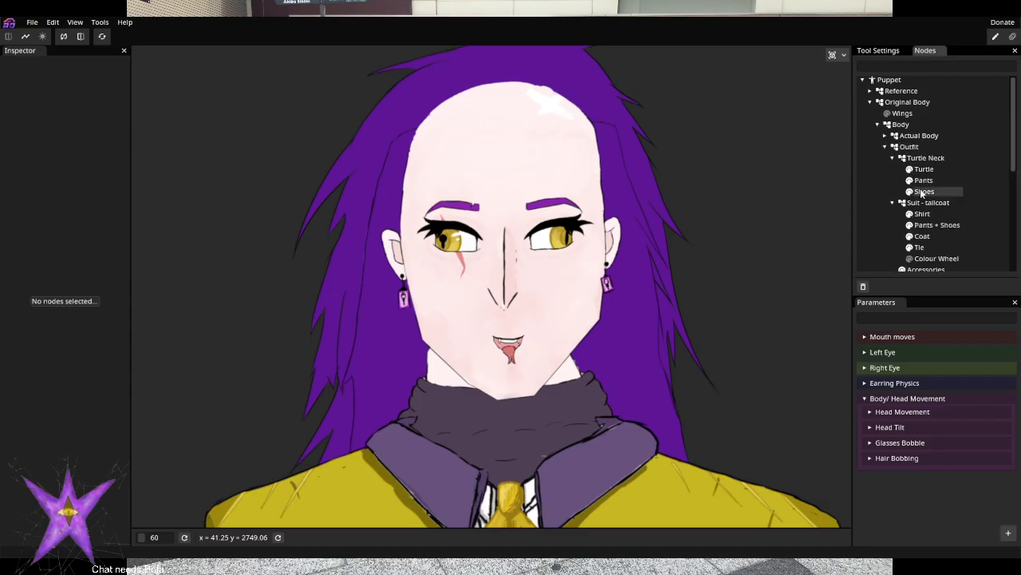
{"action": "left_click", "coordinate": [892, 158]}
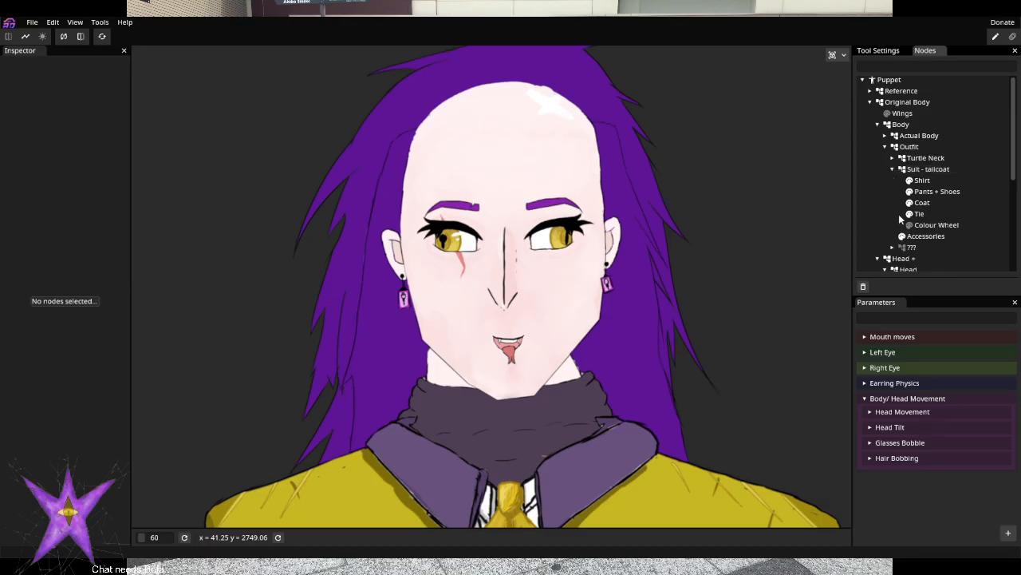
{"action": "left_click", "coordinate": [892, 170]}
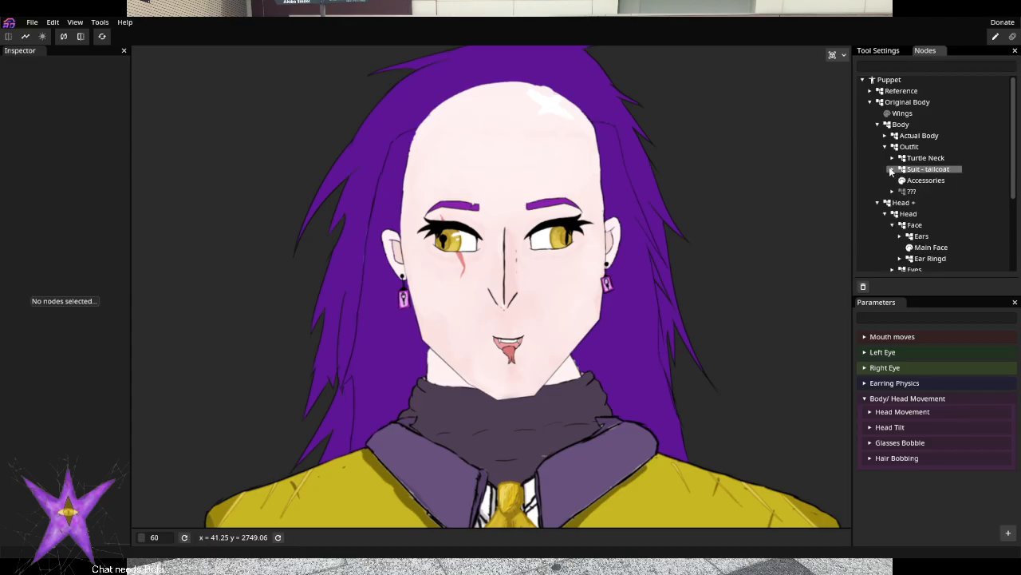
{"action": "left_click_drag", "start_coordinate": [692, 402], "coordinate": [627, 439]}
{"action": "left_click_drag", "start_coordinate": [571, 219], "coordinate": [634, 399]}
{"action": "left_click_drag", "start_coordinate": [638, 187], "coordinate": [674, 410]}
{"action": "left_click_drag", "start_coordinate": [739, 264], "coordinate": [628, 409]}
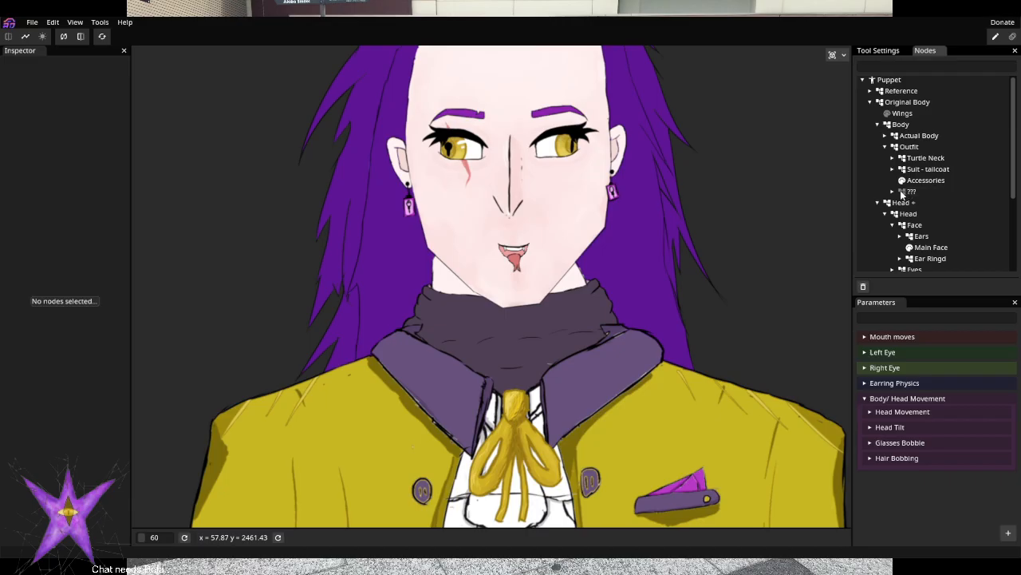
Collapse the Outfit group, hide and reshow it to examine the neck underneath, and hide the whole Body group
{"action": "left_click", "coordinate": [885, 147]}
{"action": "left_click", "coordinate": [896, 149]}
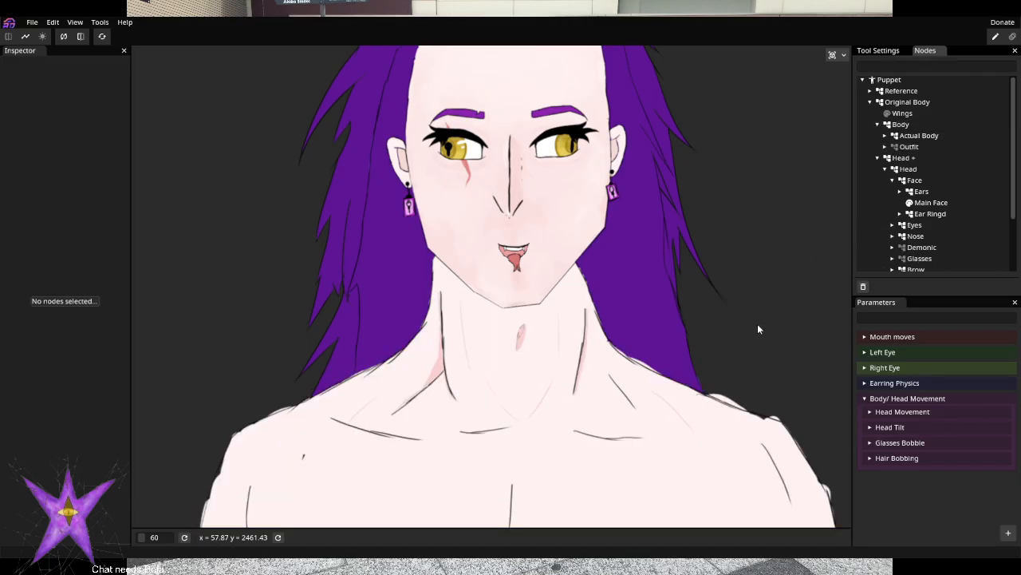
{"action": "left_click", "coordinate": [896, 149]}
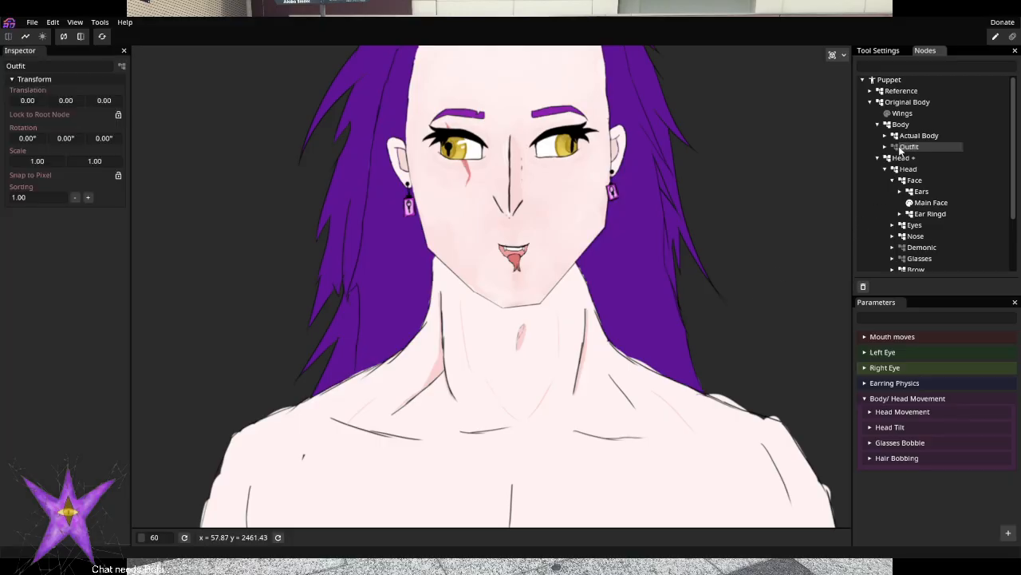
{"action": "left_click", "coordinate": [895, 149]}
{"action": "left_click", "coordinate": [887, 125]}
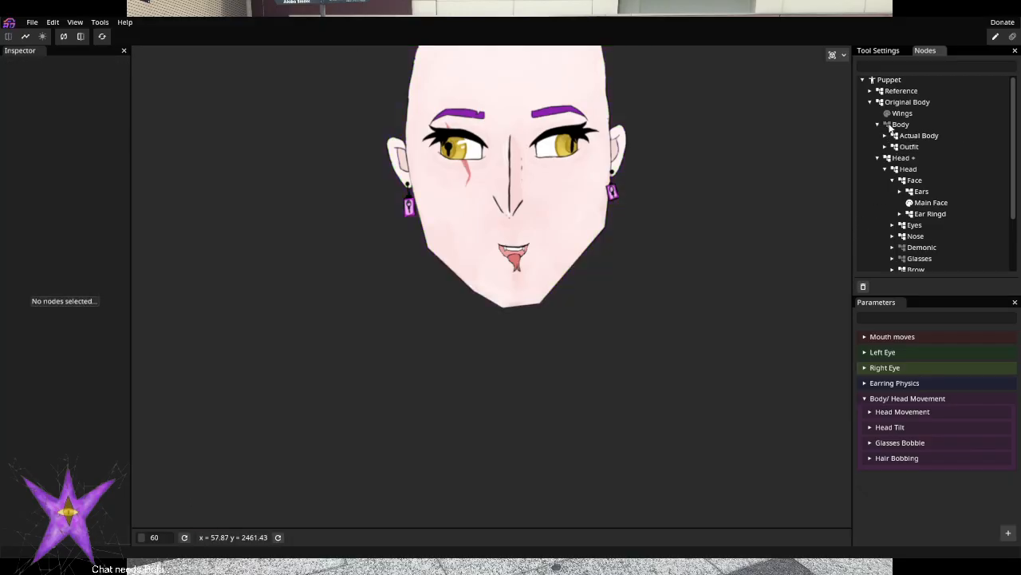
Switch from puppet editing mode to puppet test mode with the head in view
{"action": "scroll", "coordinate": [598, 401], "scroll_direction": "up", "scroll_amount": 4}
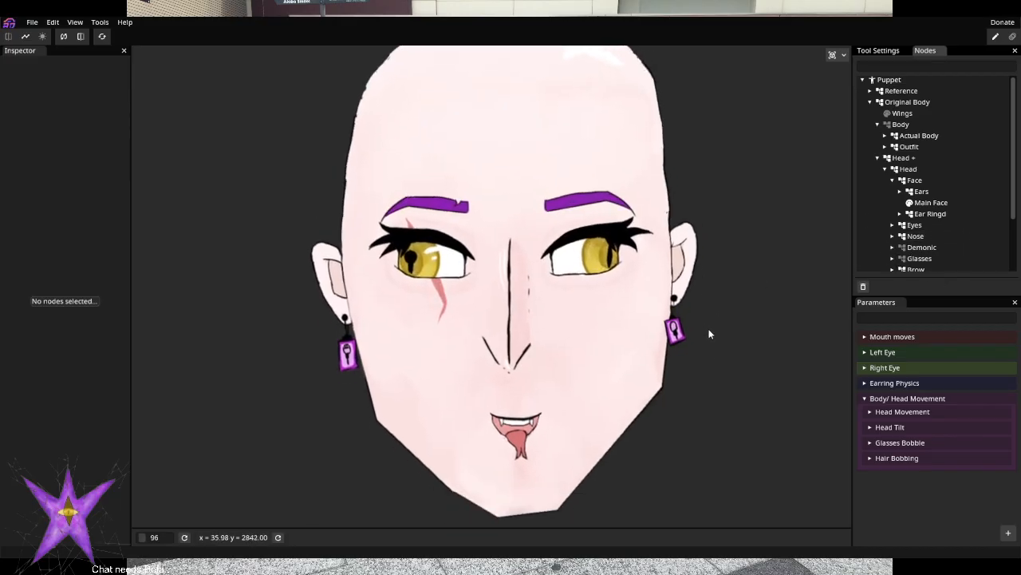
{"action": "scroll", "coordinate": [934, 239], "scroll_direction": "down", "scroll_amount": 3}
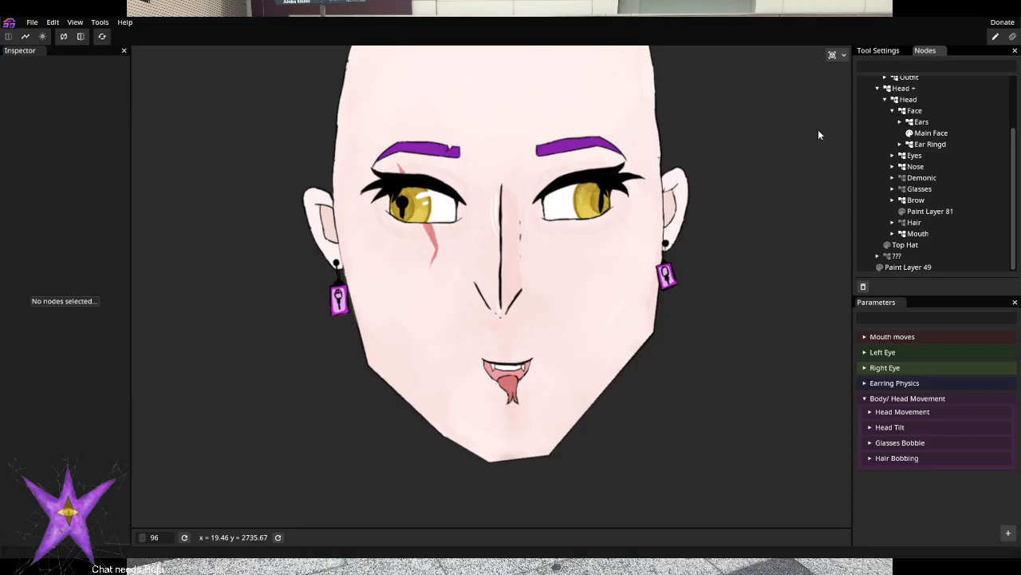
{"action": "left_click", "coordinate": [1012, 36]}
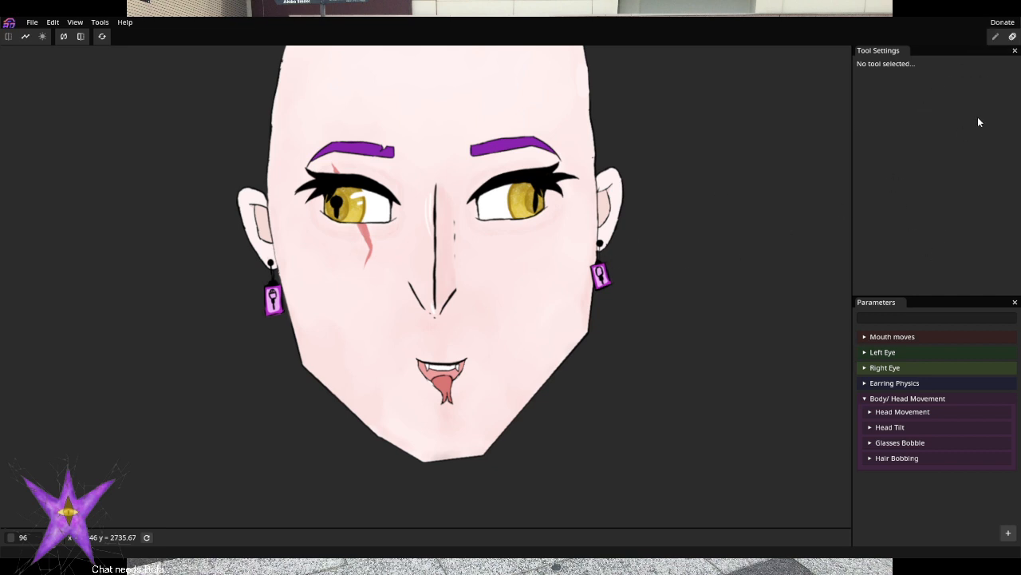
Switch from puppet test mode back to puppet editing mode
{"action": "left_click", "coordinate": [995, 37]}
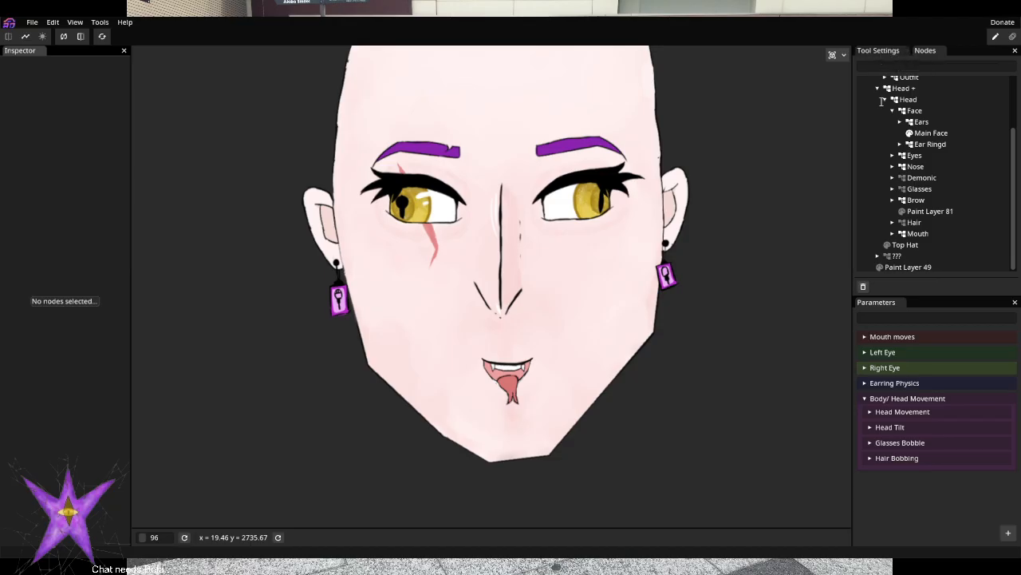
{"action": "left_click", "coordinate": [32, 23]}
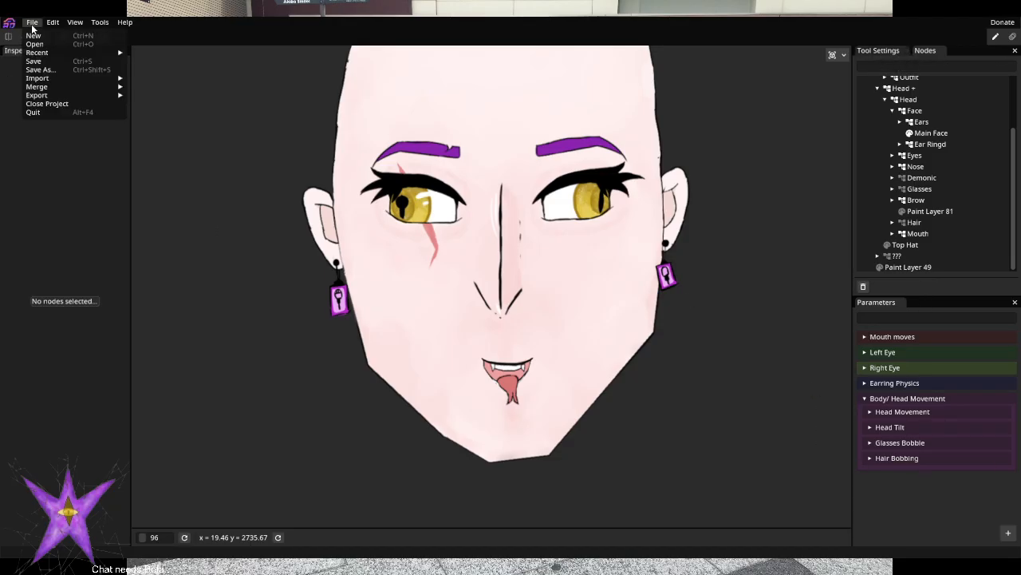
{"action": "left_click", "coordinate": [32, 24]}
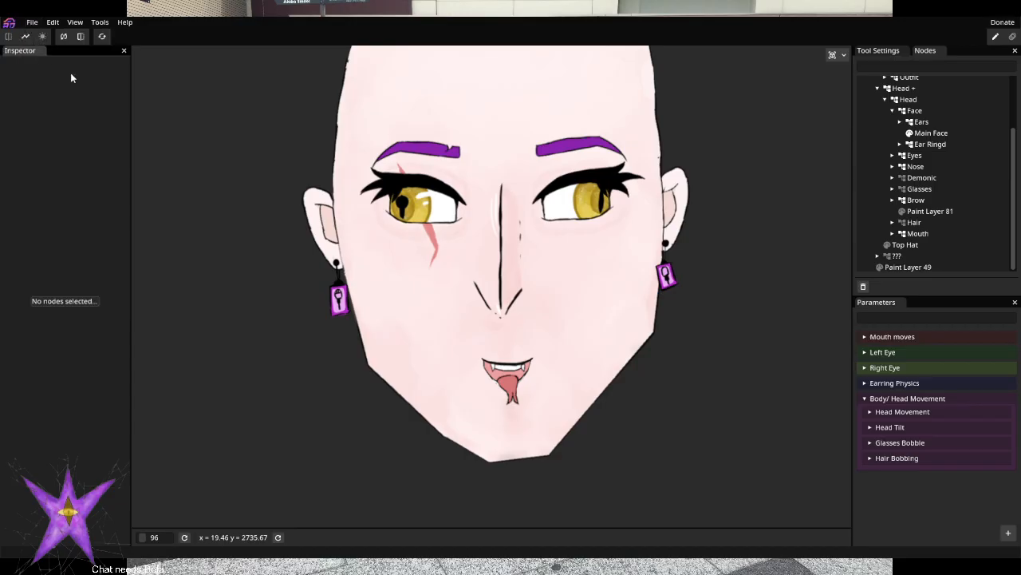
{"action": "left_click", "coordinate": [94, 23]}
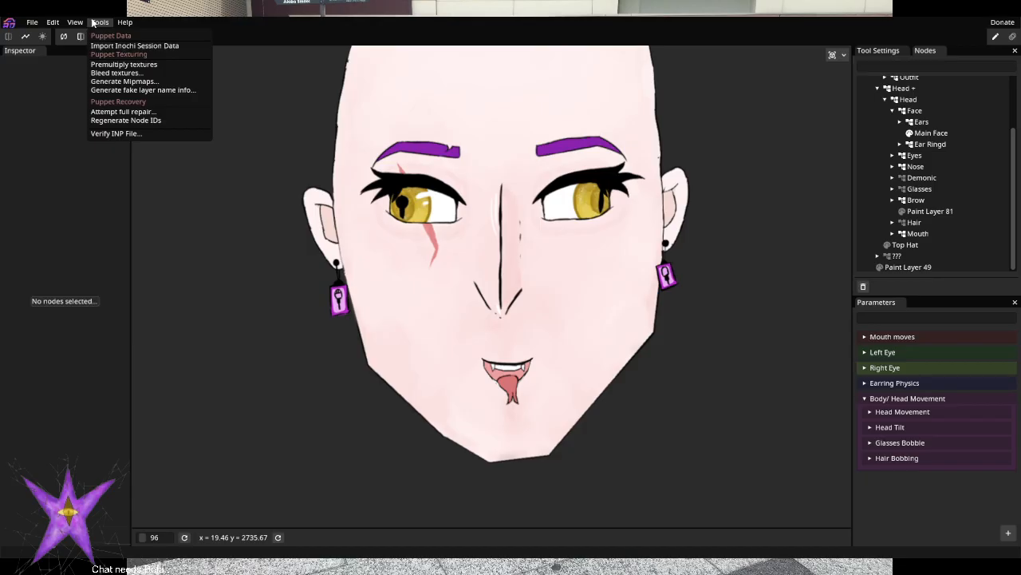
{"action": "left_click", "coordinate": [93, 22]}
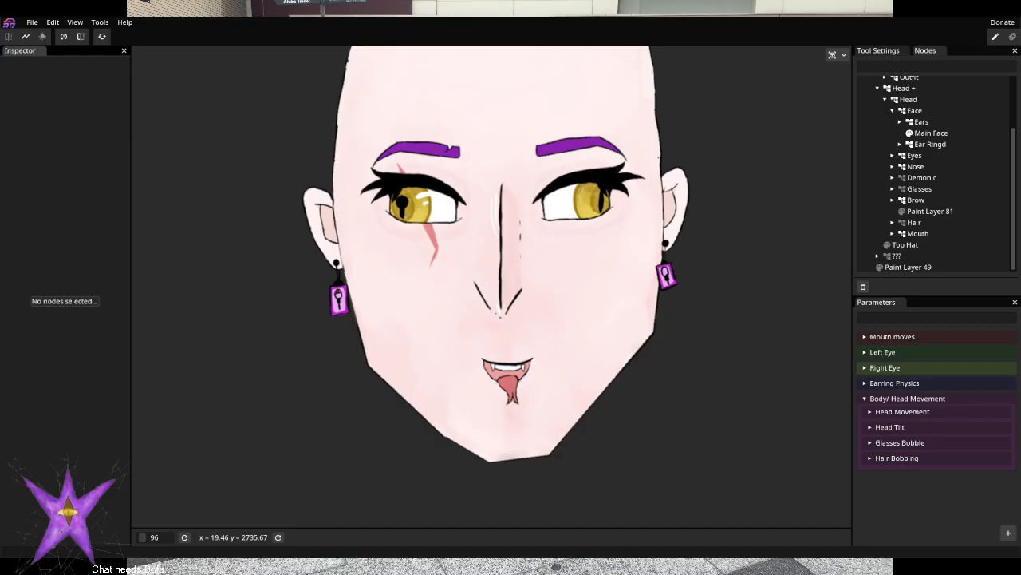
Open the online documentation
{"action": "left_click", "coordinate": [124, 22]}
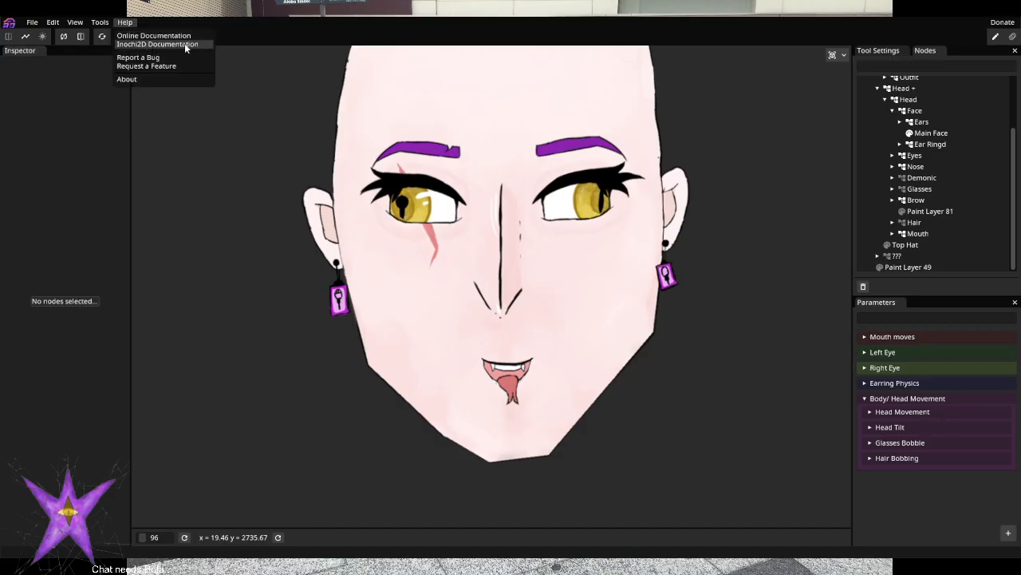
{"action": "left_click", "coordinate": [99, 22]}
{"action": "left_click", "coordinate": [75, 22]}
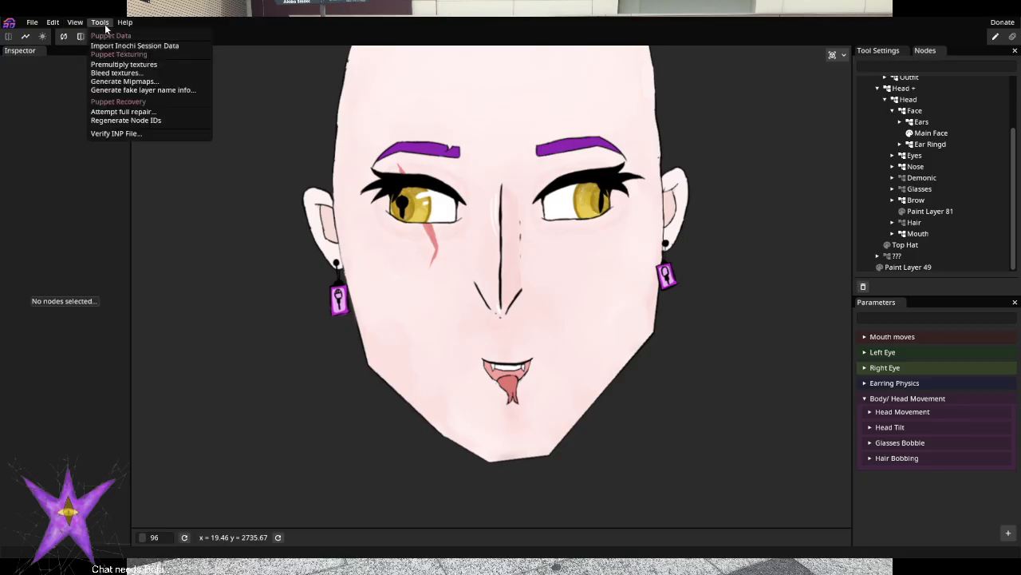
{"action": "mouse_move", "coordinate": [126, 24]}
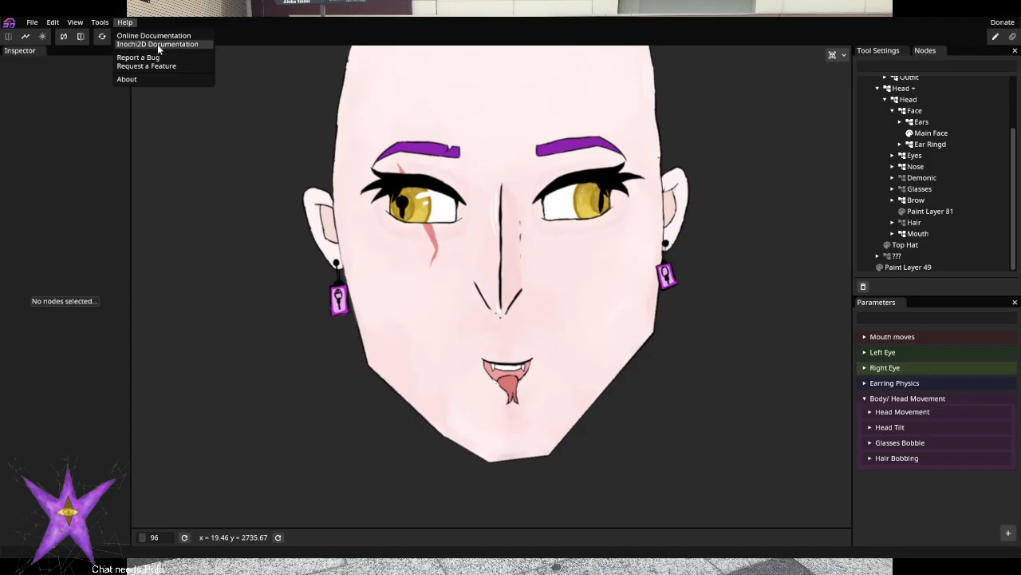
{"action": "left_click", "coordinate": [515, 75]}
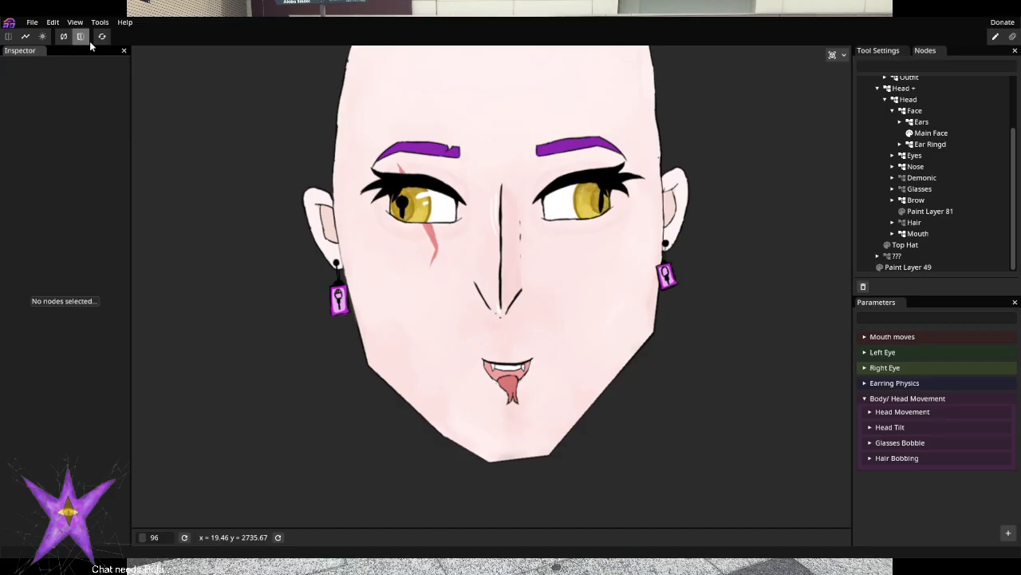
{"action": "left_click", "coordinate": [124, 22]}
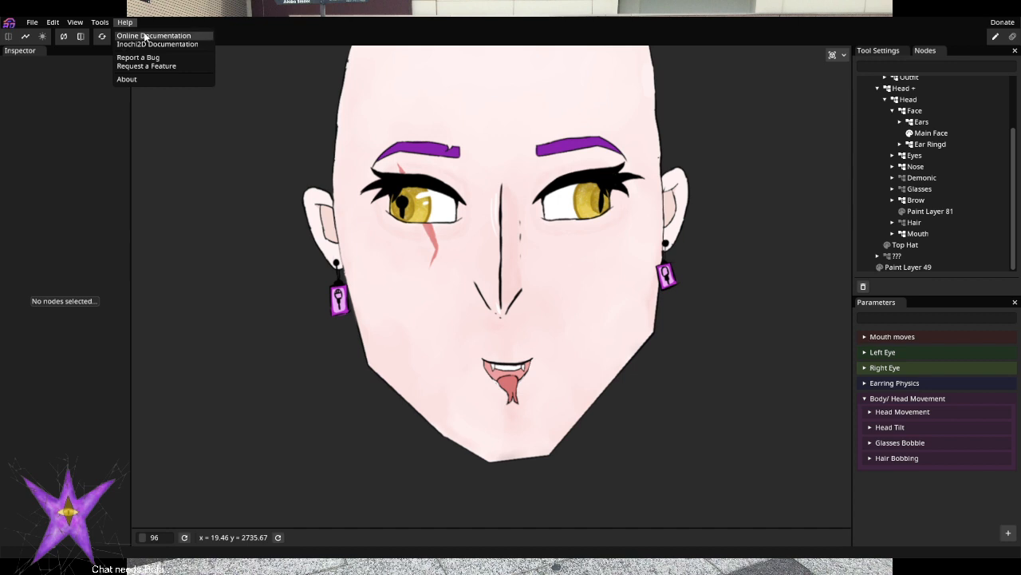
{"action": "left_click", "coordinate": [145, 36]}
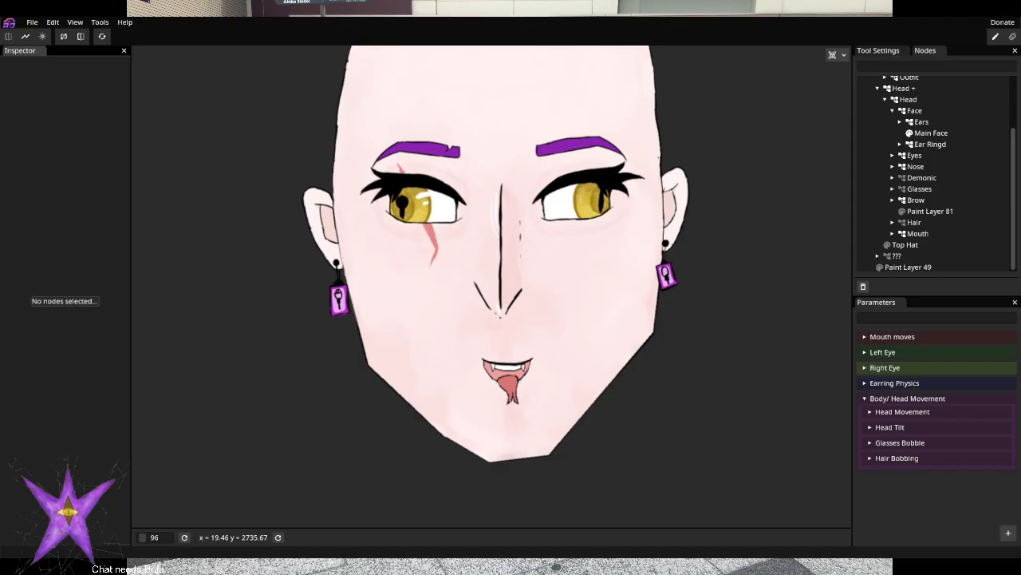
Save the project and collapse the Body/ Head Movement parameter group
{"action": "key", "text": "ctrl+s"}
{"action": "left_click", "coordinate": [867, 398]}
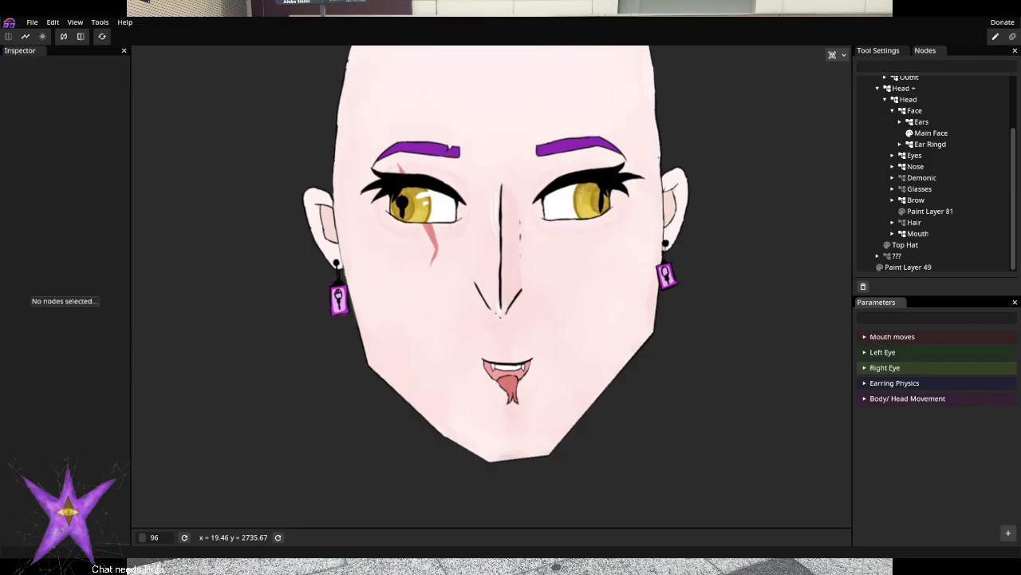
{"action": "left_click", "coordinate": [35, 24]}
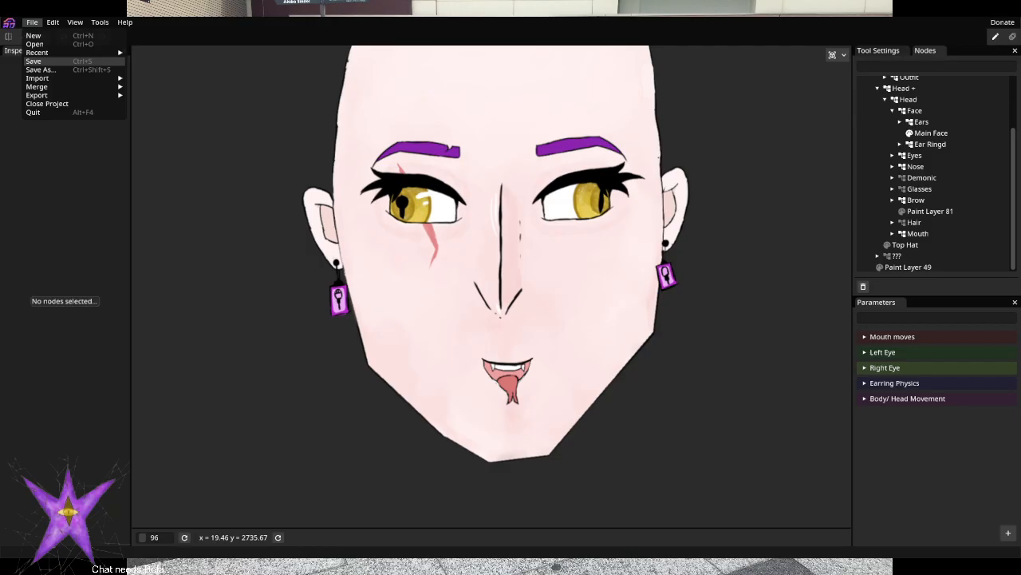
{"action": "key", "text": "Escape"}
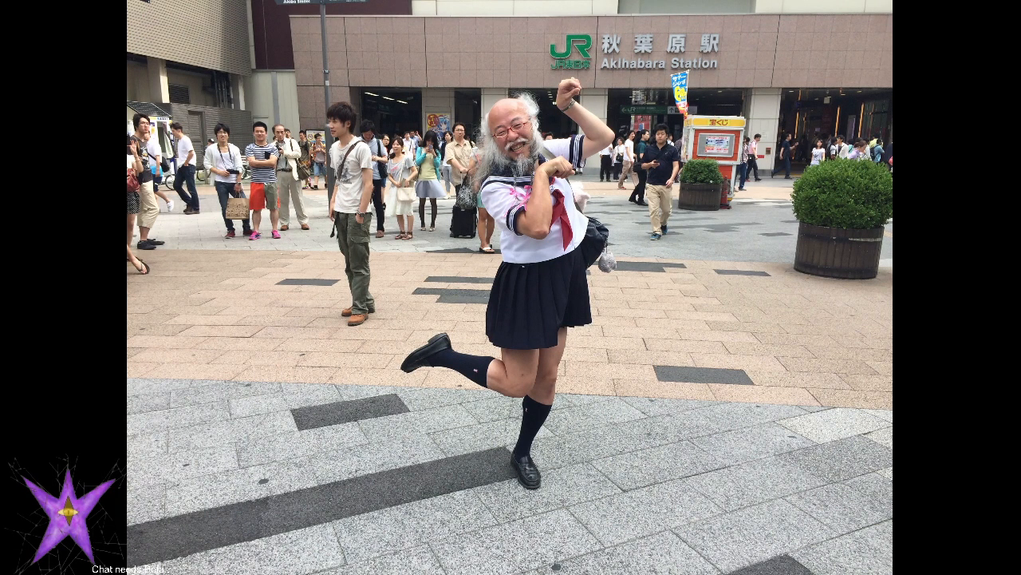
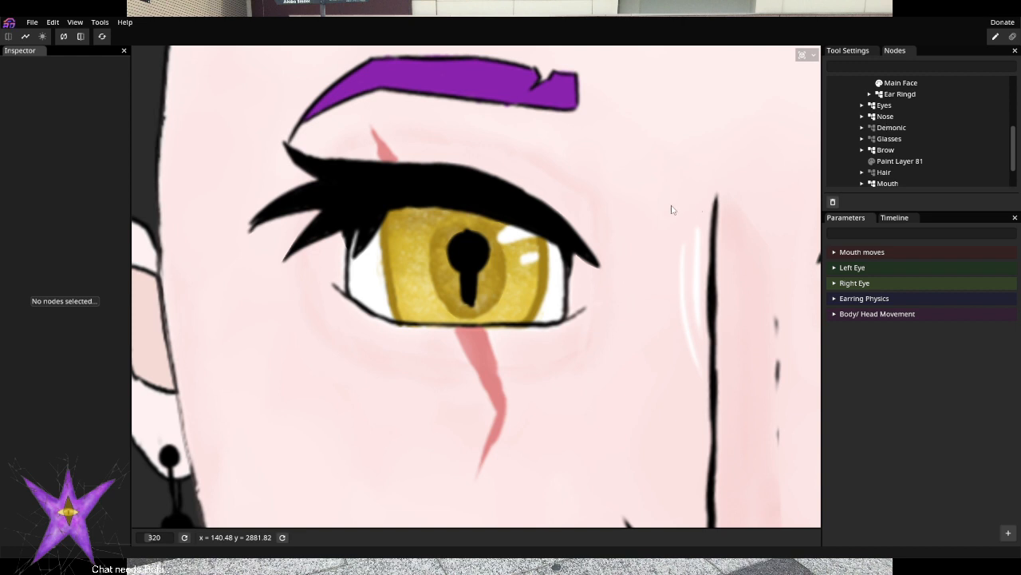
Expand the Eyes and Left Eye node groups and select the Larger Pupil layer with the eye in close view
{"action": "scroll", "coordinate": [915, 143], "scroll_direction": "up", "scroll_amount": 1}
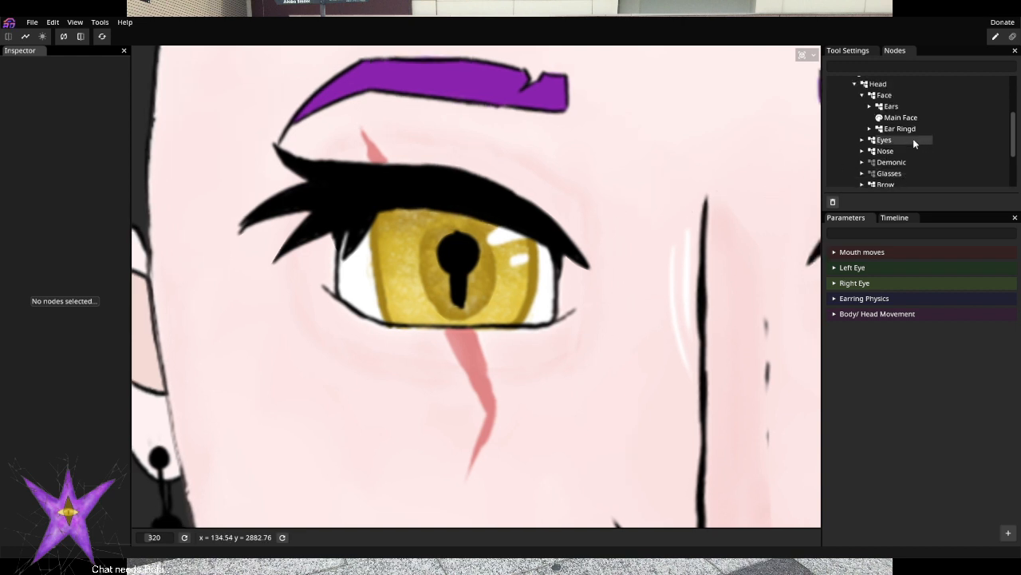
{"action": "left_click", "coordinate": [862, 140]}
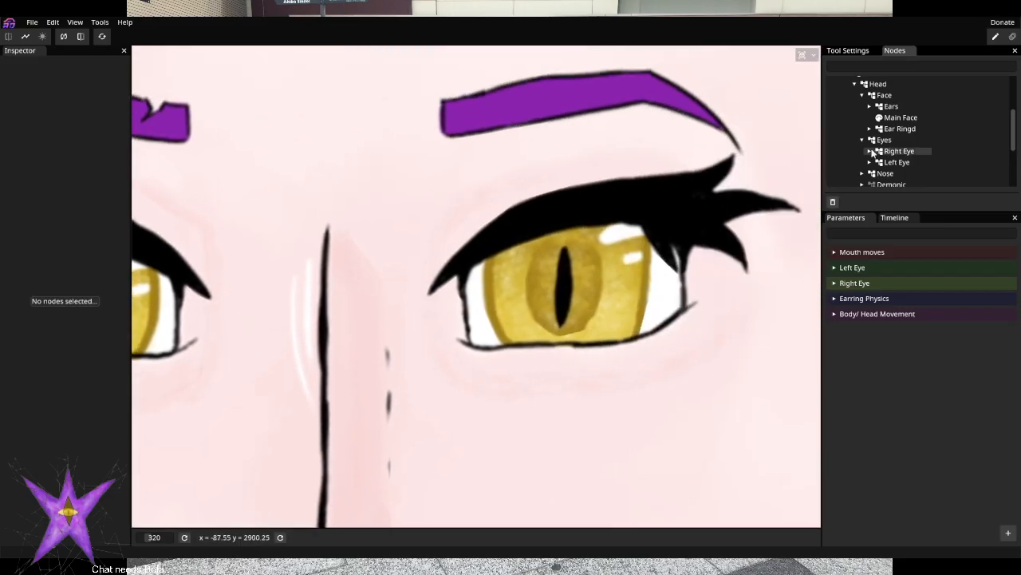
{"action": "left_click", "coordinate": [870, 162]}
{"action": "scroll", "coordinate": [866, 164], "scroll_direction": "down", "scroll_amount": 3}
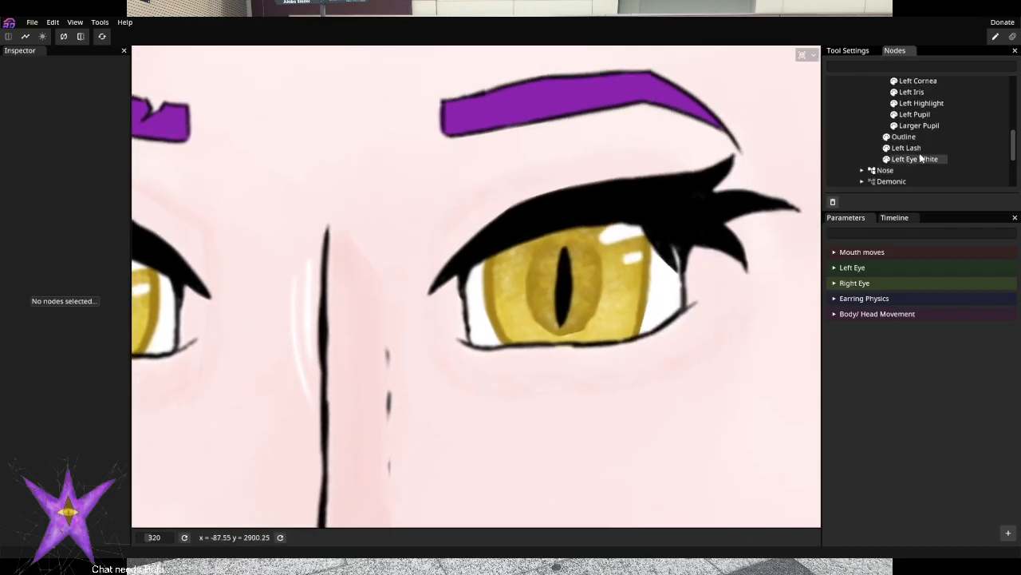
{"action": "left_click", "coordinate": [927, 129]}
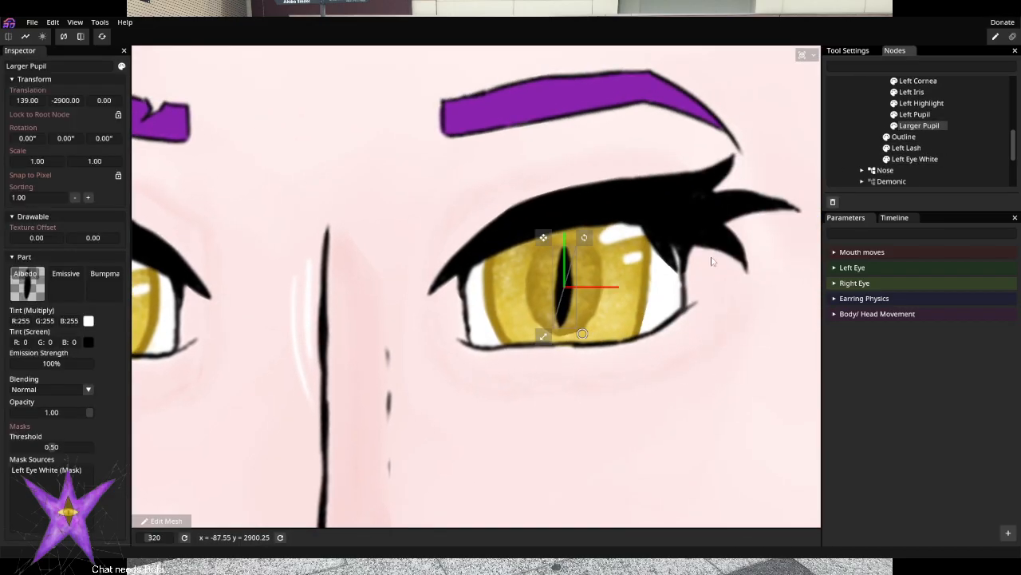
{"action": "scroll", "coordinate": [646, 318], "scroll_direction": "up", "scroll_amount": 3}
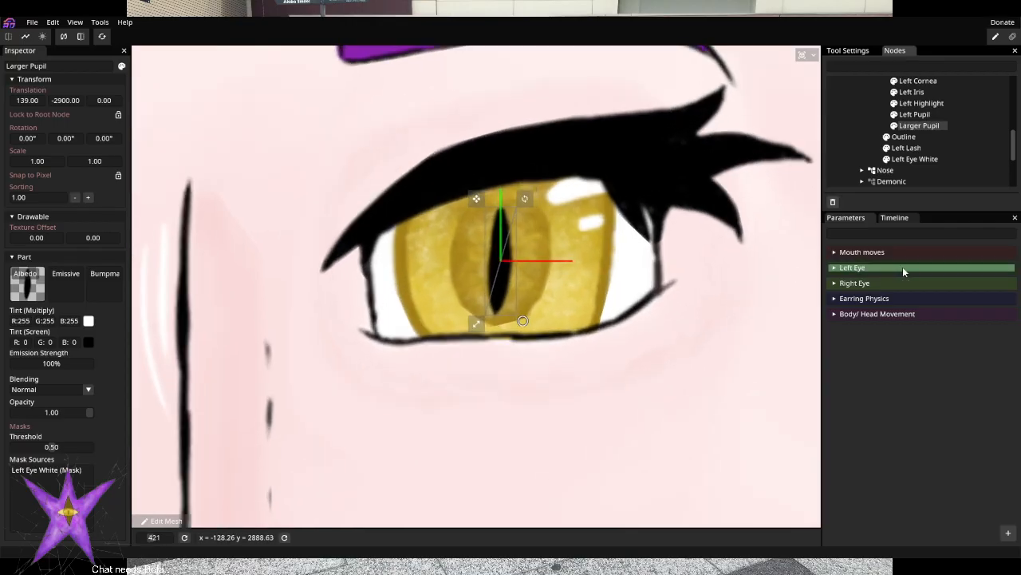
Add a 1D parameter with a 0 to 1 range and arm it for the Larger Pupil layer
{"action": "left_click", "coordinate": [1008, 532]}
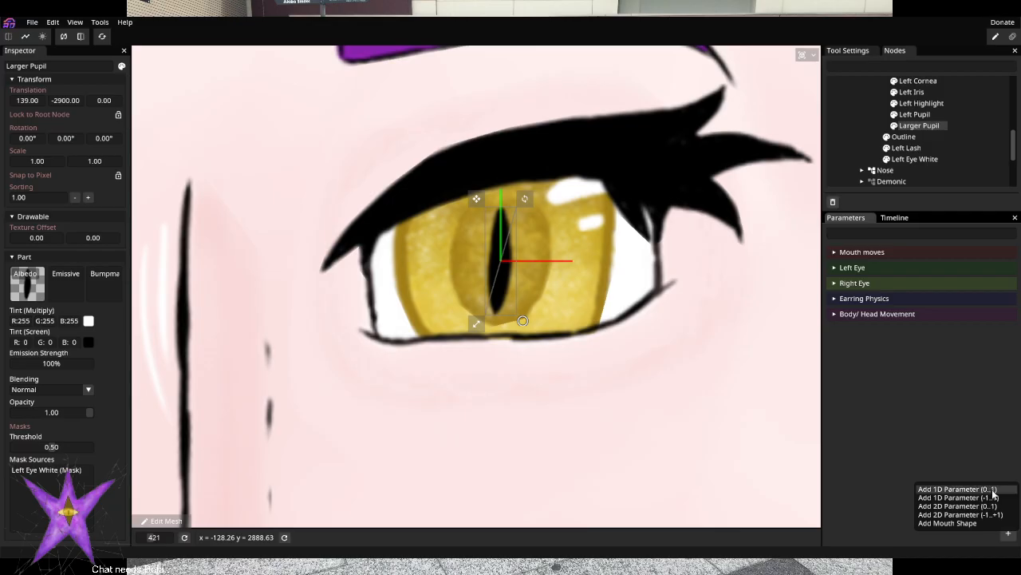
{"action": "left_click", "coordinate": [993, 491]}
{"action": "left_click_drag", "start_coordinate": [846, 355], "coordinate": [1014, 355]}
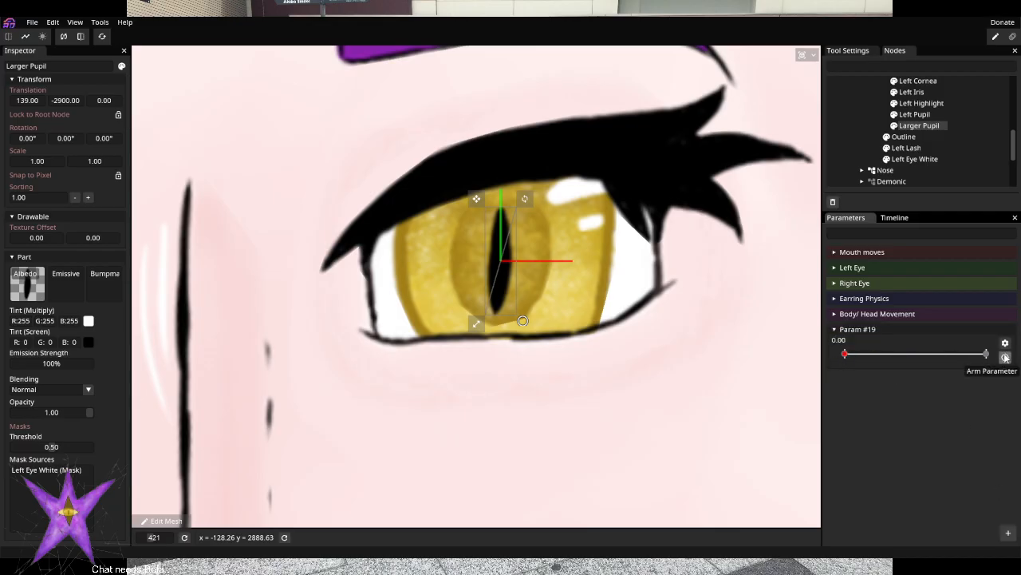
{"action": "left_click", "coordinate": [1005, 357]}
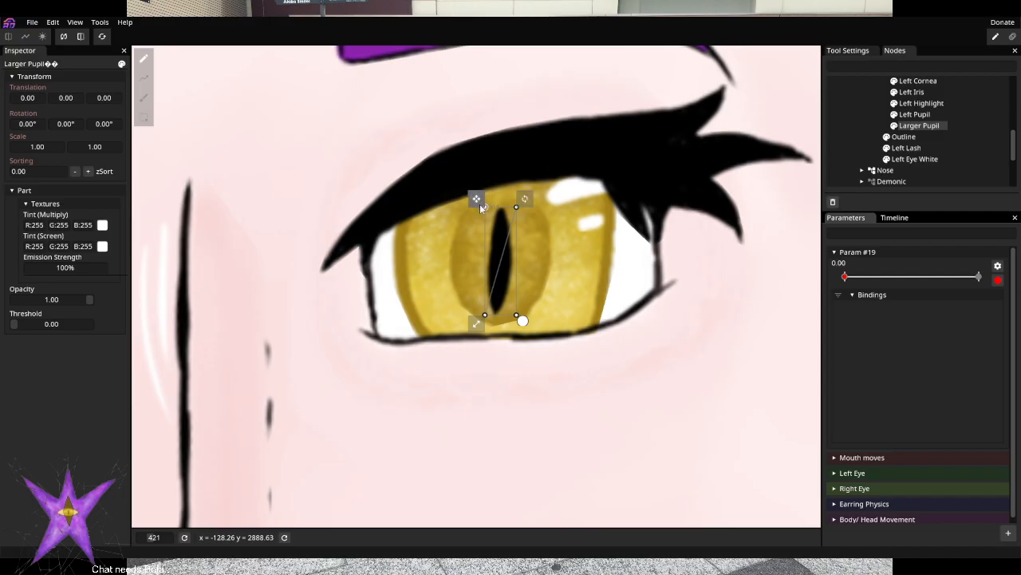
Try to flatten the Larger Pupil's mesh to its middle at parameter value 0, and reset that keypoint's deformation
{"action": "left_click", "coordinate": [519, 319]}
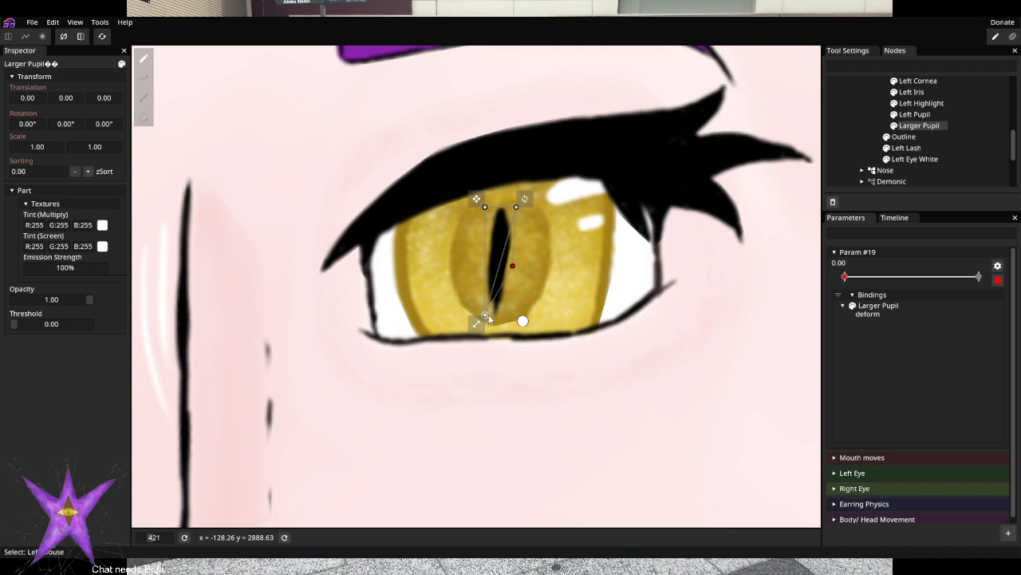
{"action": "left_click_drag", "start_coordinate": [486, 316], "coordinate": [488, 268]}
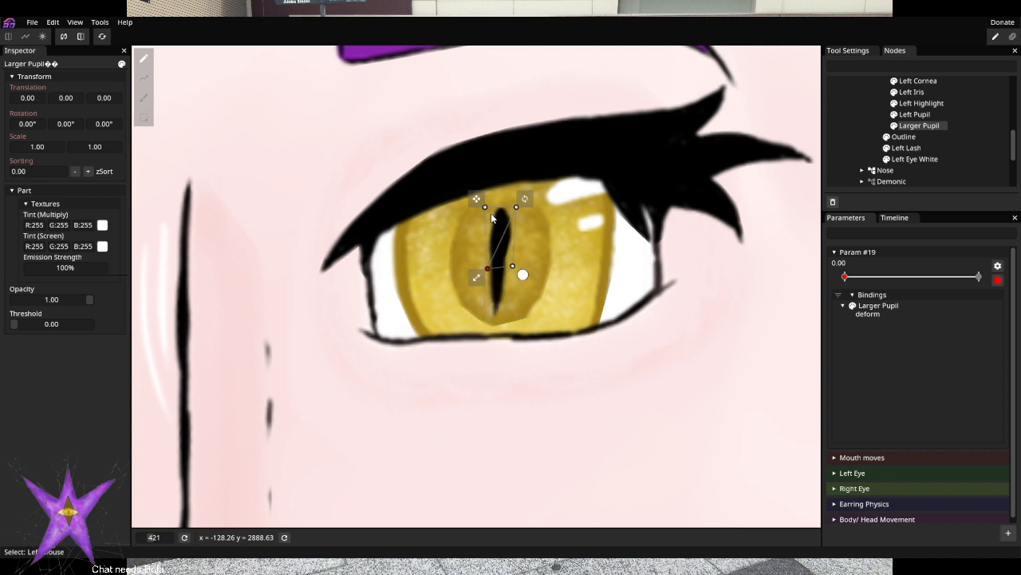
{"action": "left_click_drag", "start_coordinate": [486, 209], "coordinate": [487, 268]}
{"action": "left_click_drag", "start_coordinate": [515, 209], "coordinate": [517, 276]}
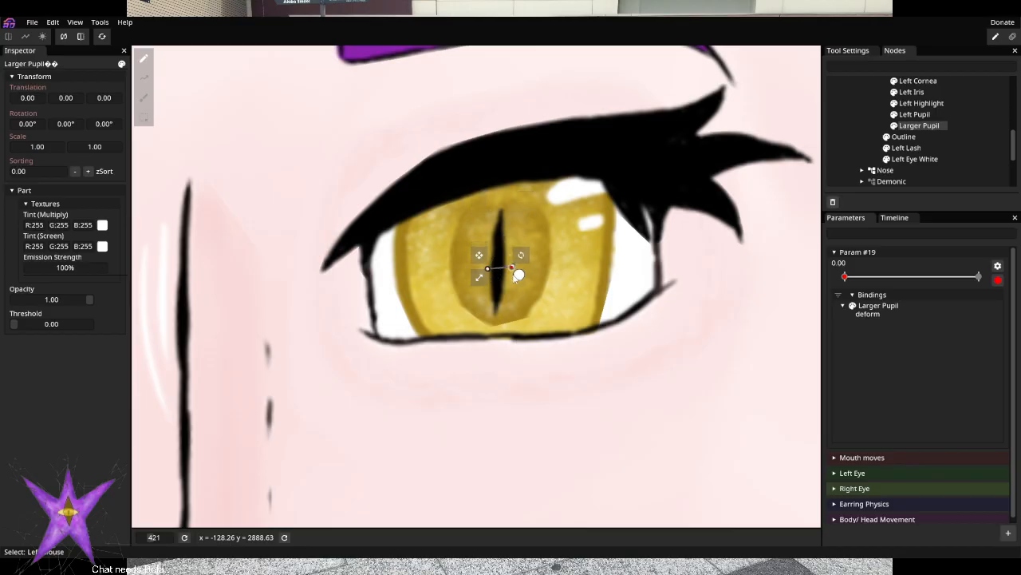
{"action": "left_click", "coordinate": [851, 280]}
{"action": "left_click", "coordinate": [978, 277]}
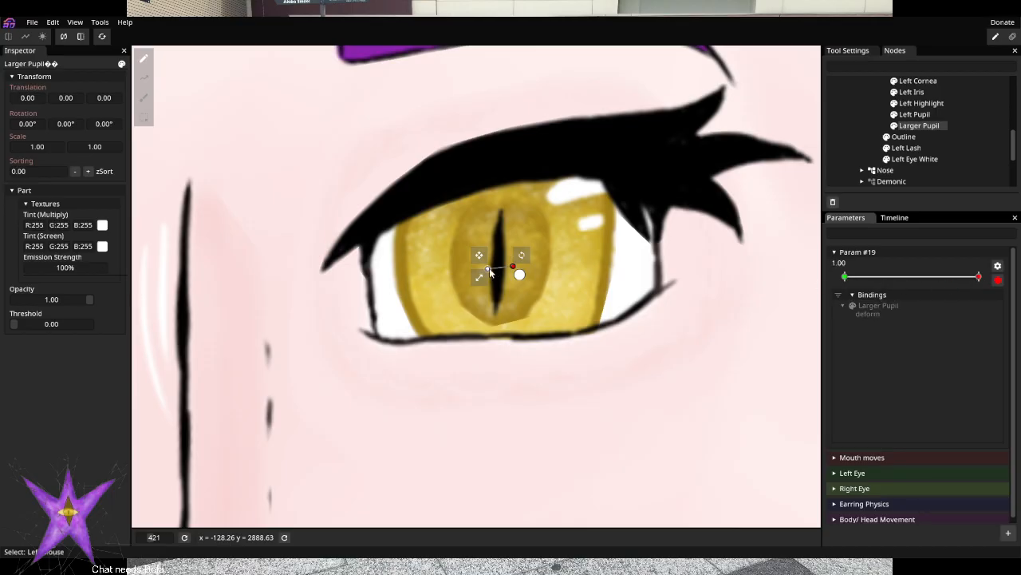
{"action": "left_click", "coordinate": [844, 277]}
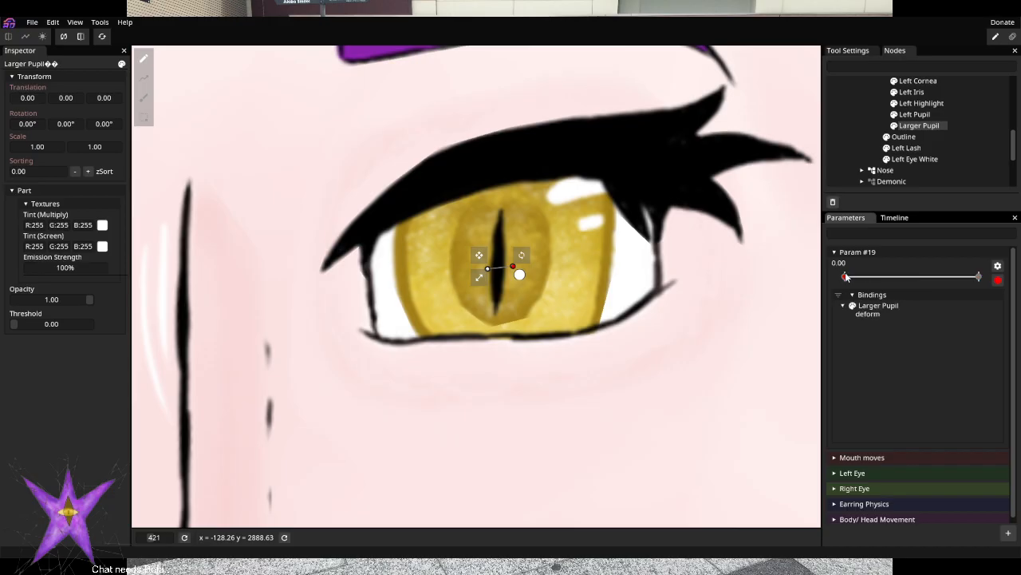
{"action": "right_click", "coordinate": [845, 277]}
{"action": "left_click", "coordinate": [879, 307]}
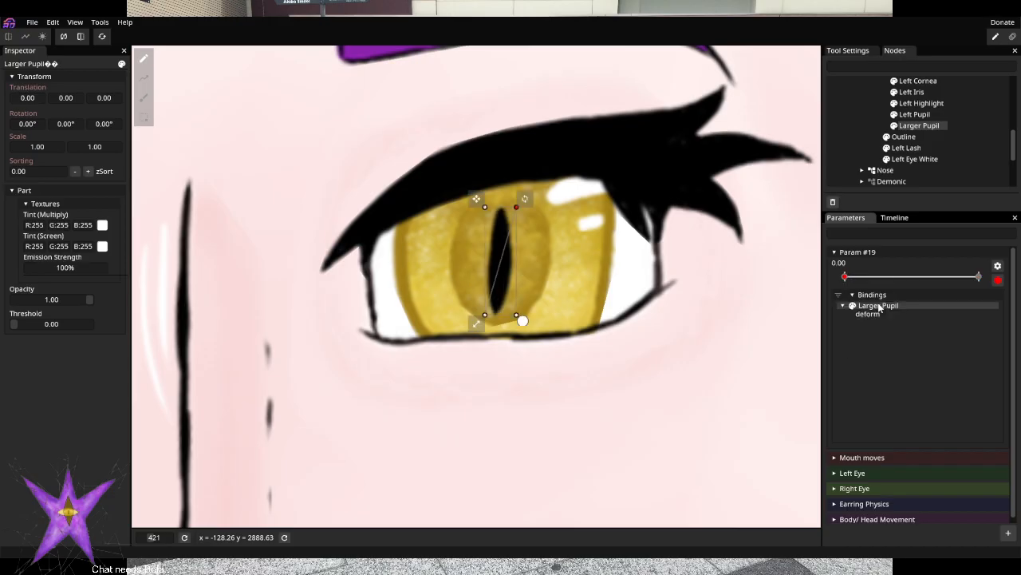
Set the parameter's keypoint at value 1 to the Larger Pupil's current full-size shape
{"action": "left_click", "coordinate": [976, 277]}
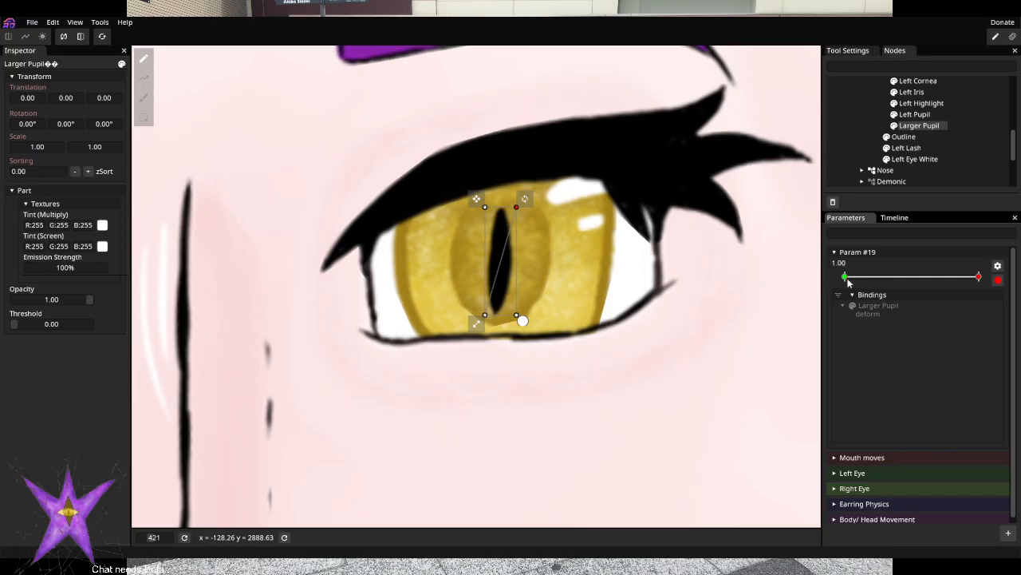
{"action": "right_click", "coordinate": [978, 277]}
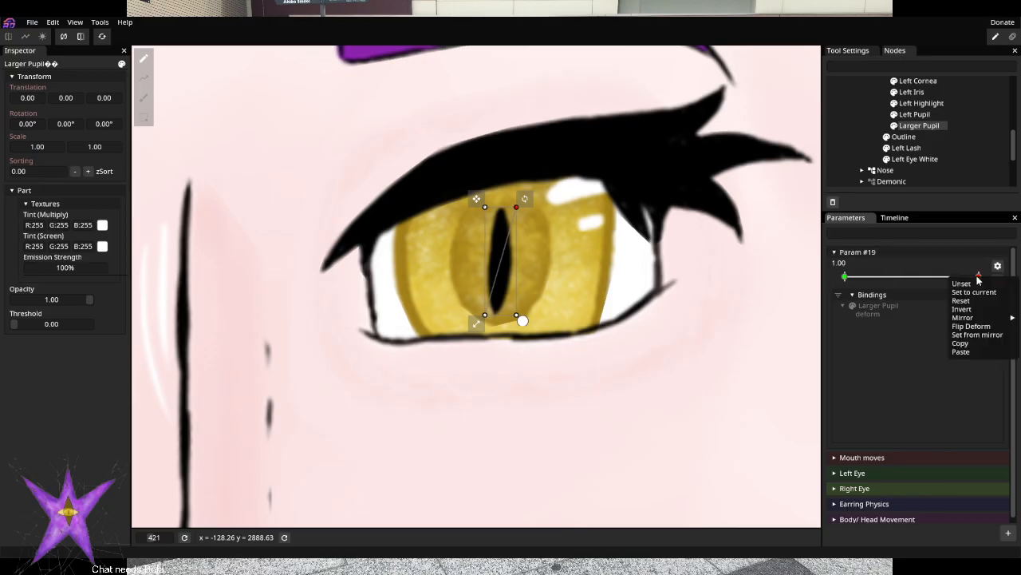
{"action": "left_click", "coordinate": [979, 277]}
{"action": "right_click", "coordinate": [979, 277]}
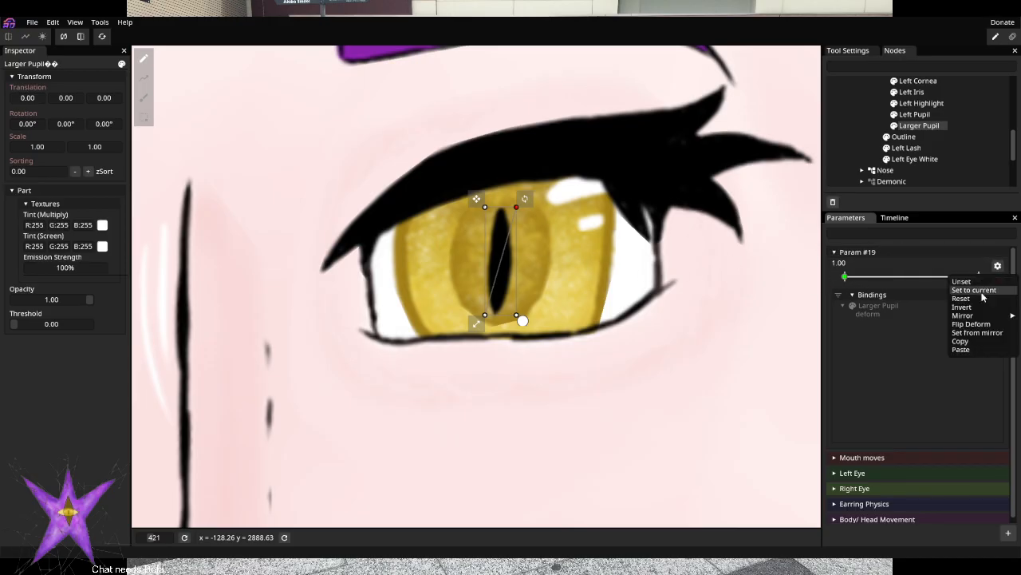
{"action": "left_click", "coordinate": [975, 292]}
Flatten the Larger Pupil's mesh at parameter value 0 by moving its top and bottom corner vertices to the pupil's middle
{"action": "left_click", "coordinate": [845, 277]}
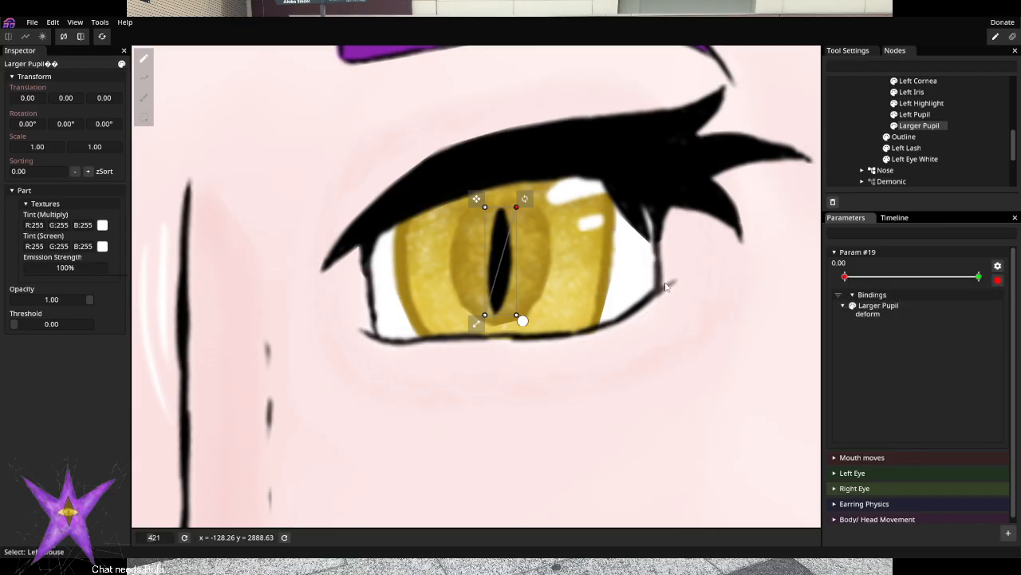
{"action": "left_click_drag", "start_coordinate": [514, 215], "coordinate": [515, 270]}
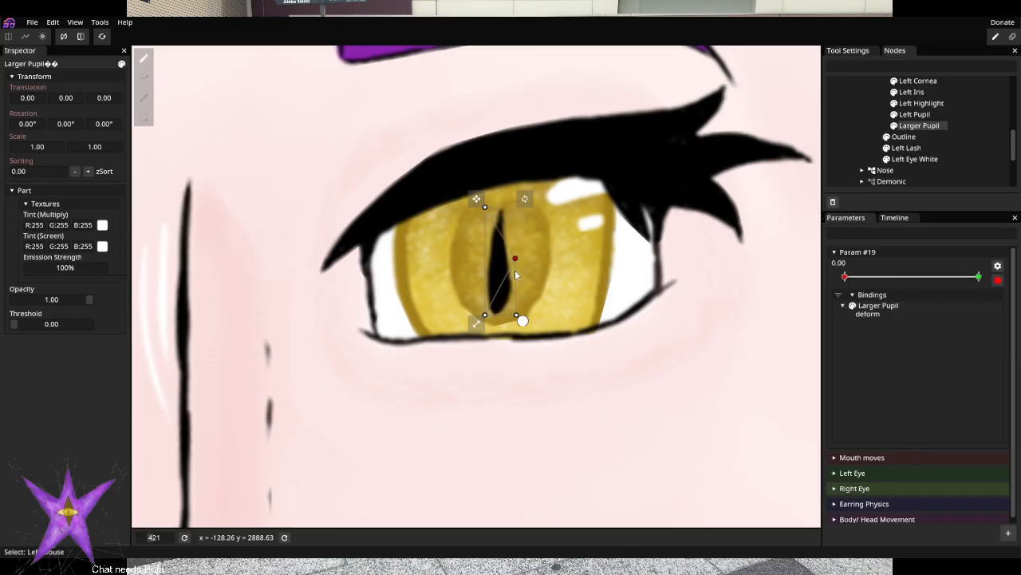
{"action": "left_click_drag", "start_coordinate": [484, 205], "coordinate": [483, 211]}
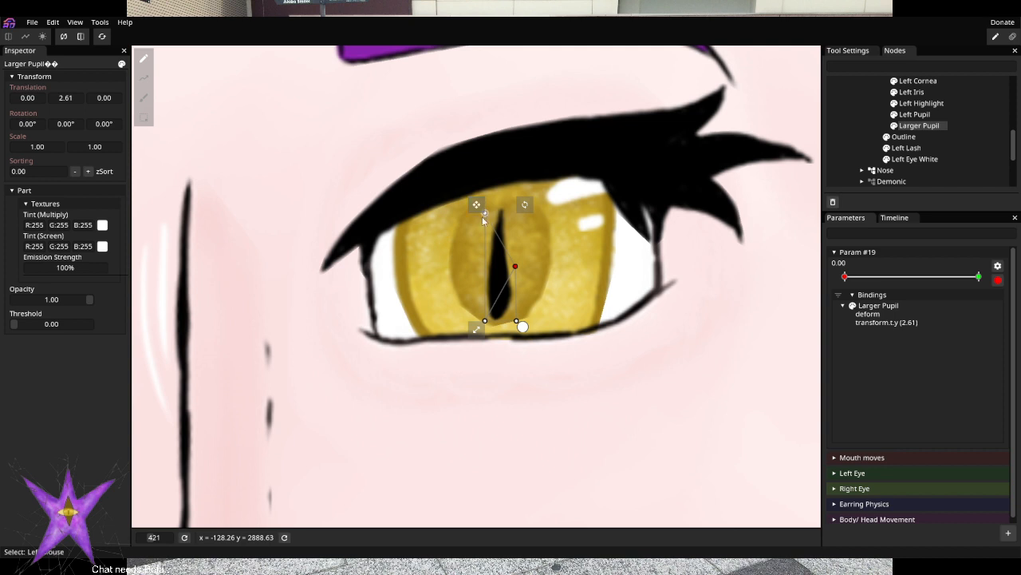
{"action": "key", "text": "ctrl+z"}
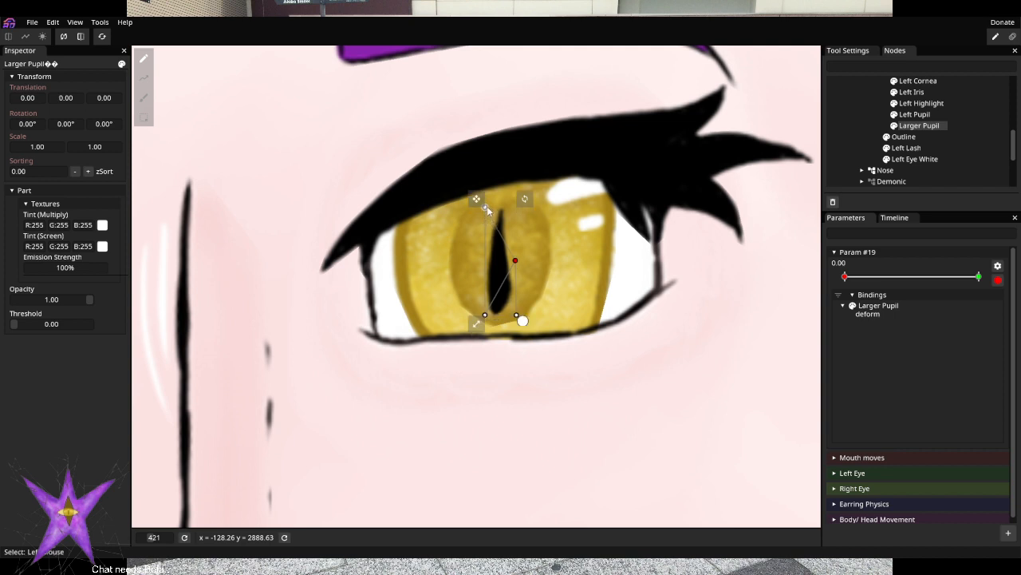
{"action": "left_click_drag", "start_coordinate": [486, 212], "coordinate": [494, 255]}
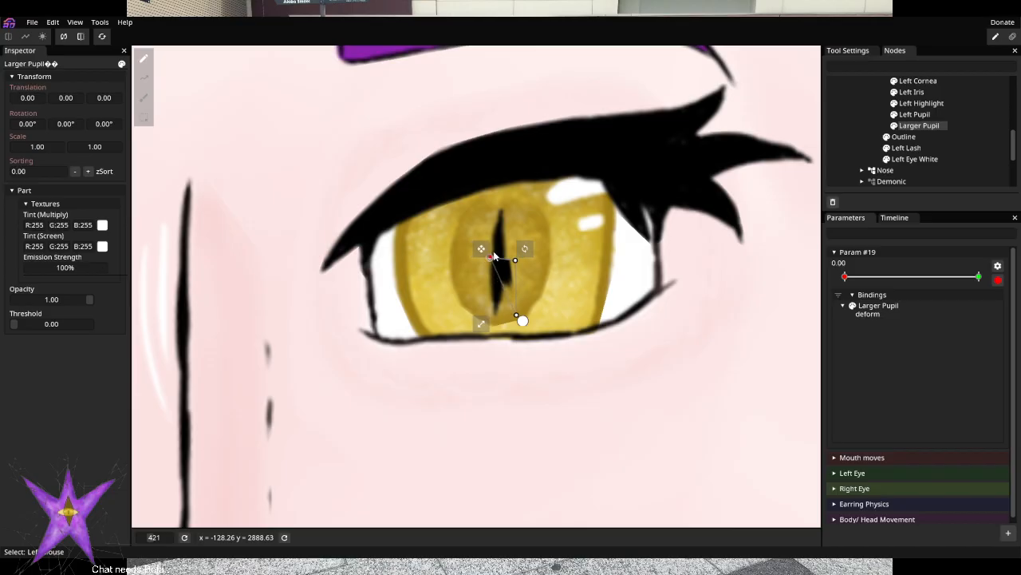
{"action": "left_click_drag", "start_coordinate": [517, 316], "coordinate": [513, 257]}
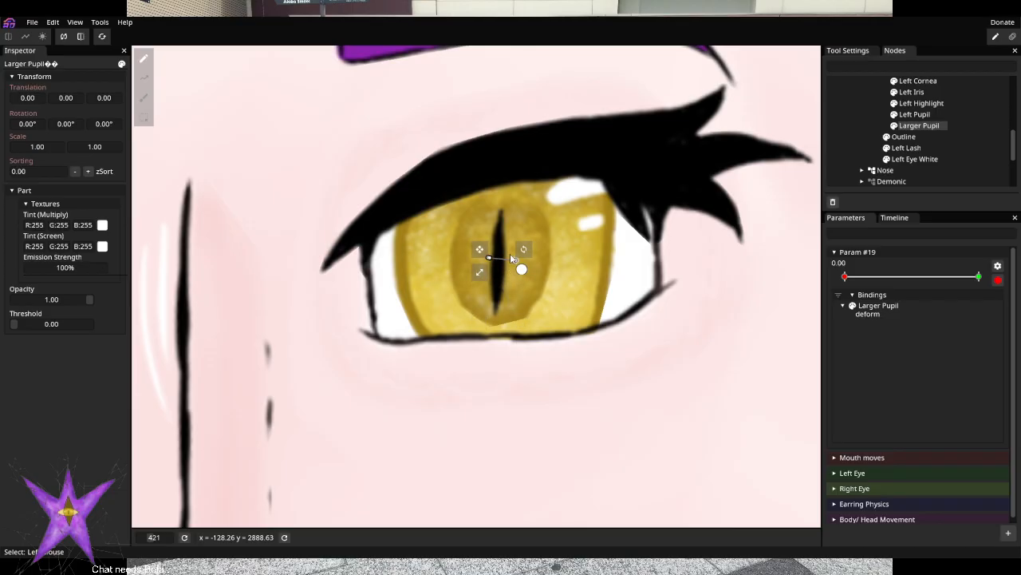
{"action": "left_click", "coordinate": [667, 377]}
{"action": "mouse_move", "coordinate": [848, 278]}
{"action": "left_mouse_down"}
{"action": "mouse_move", "coordinate": [971, 284]}
{"action": "mouse_move", "coordinate": [848, 279]}
{"action": "left_mouse_up"}
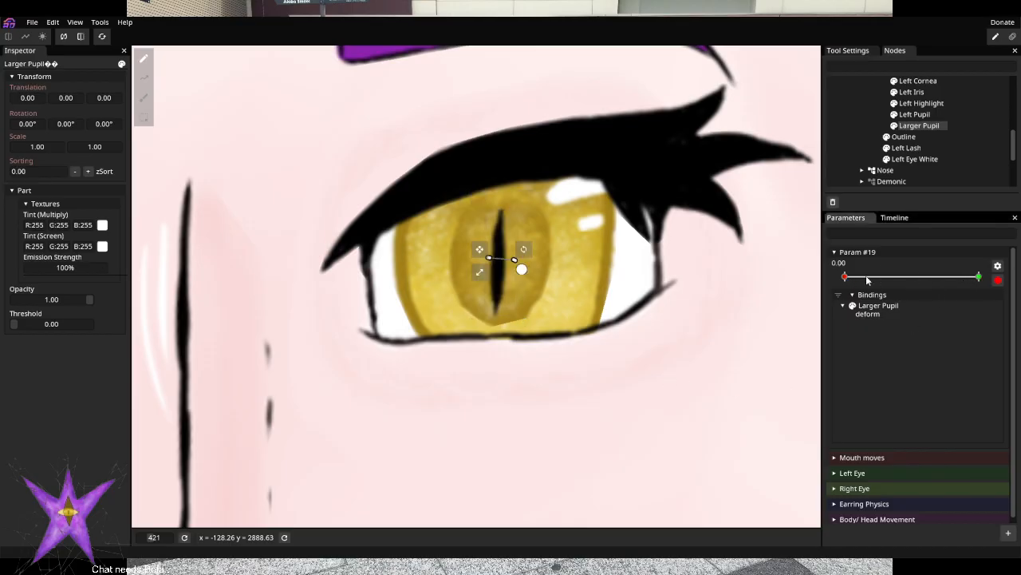
Disarm Param #19, deselect the Larger Pupil layer and test the pupil change across the parameter's range
{"action": "left_click", "coordinate": [998, 280]}
{"action": "left_click_drag", "start_coordinate": [845, 354], "coordinate": [796, 364]}
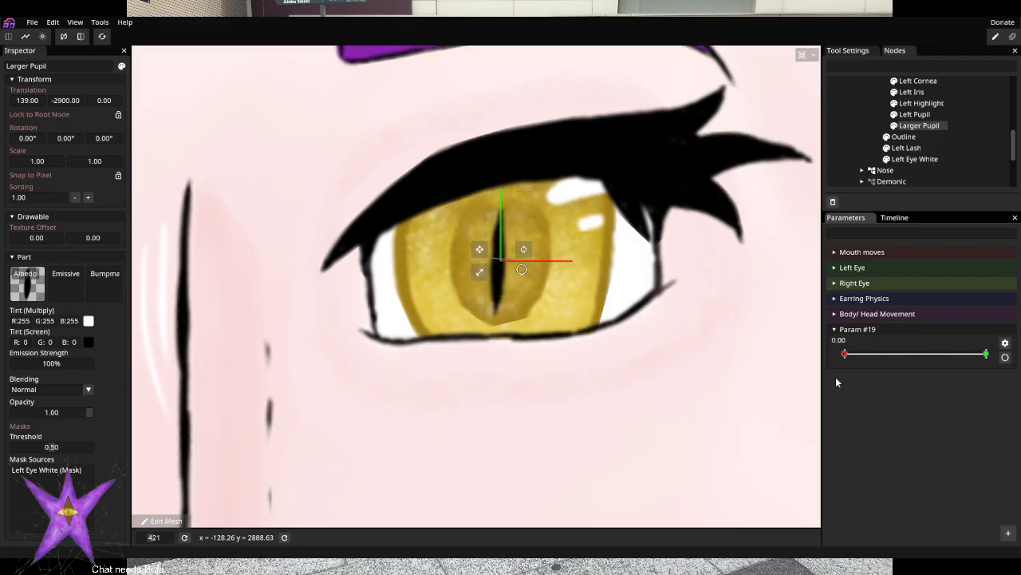
{"action": "left_click", "coordinate": [845, 140]}
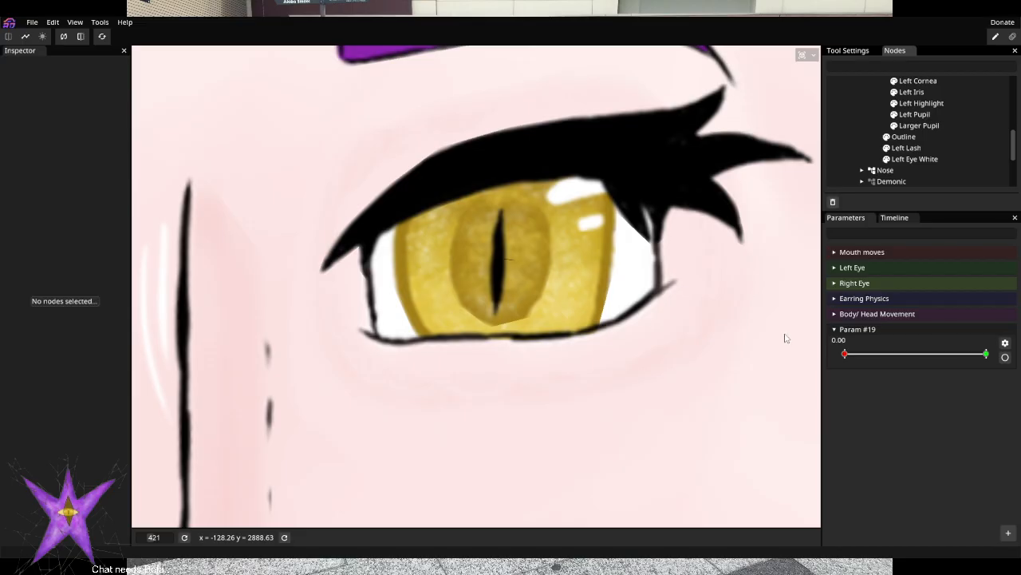
{"action": "left_click_drag", "start_coordinate": [951, 353], "coordinate": [823, 384]}
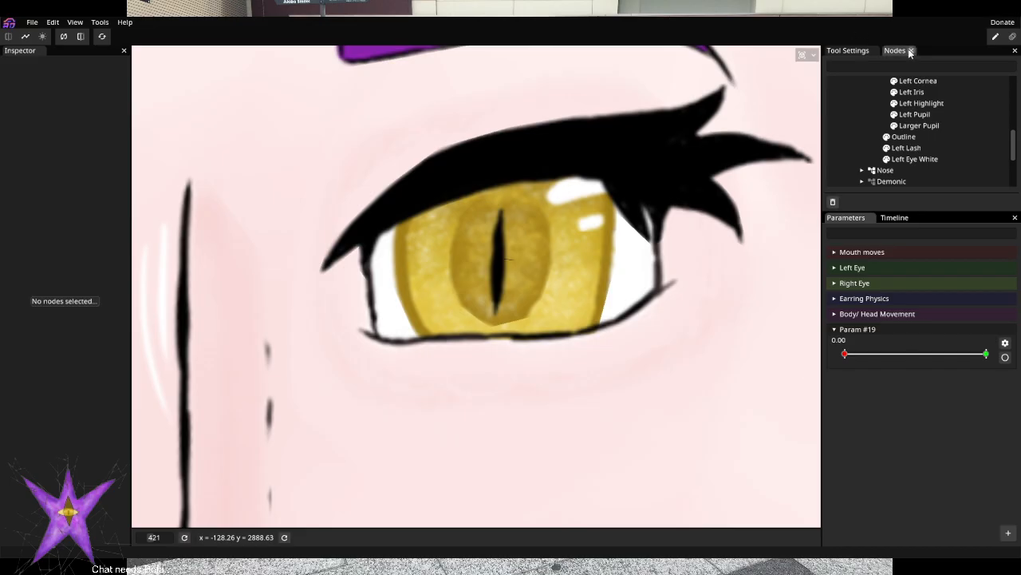
Switch to animation editing and create an animation named Large Pupil with 100 frames and a custom framerate of 24
{"action": "left_click", "coordinate": [1014, 38]}
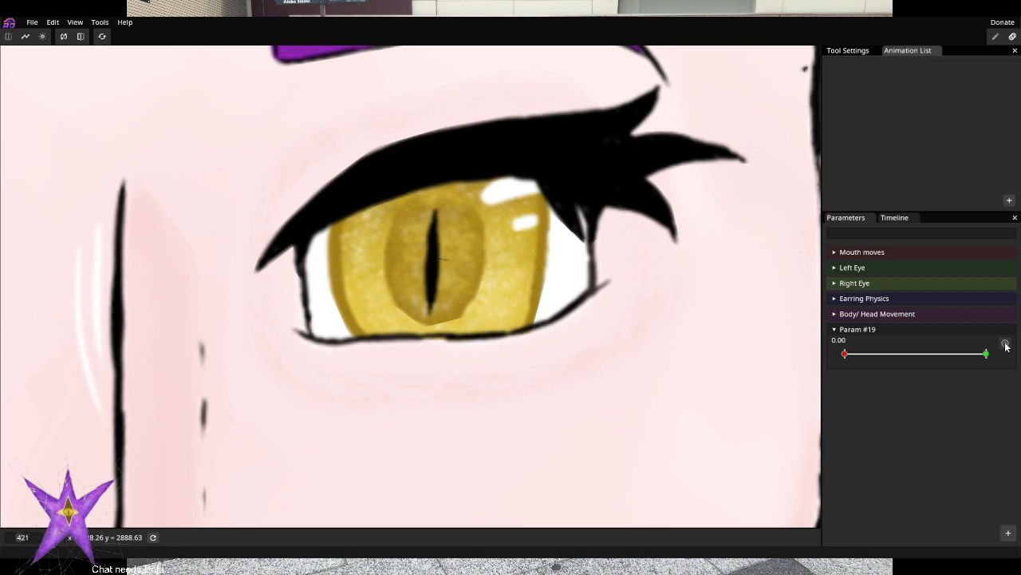
{"action": "left_click", "coordinate": [1010, 200]}
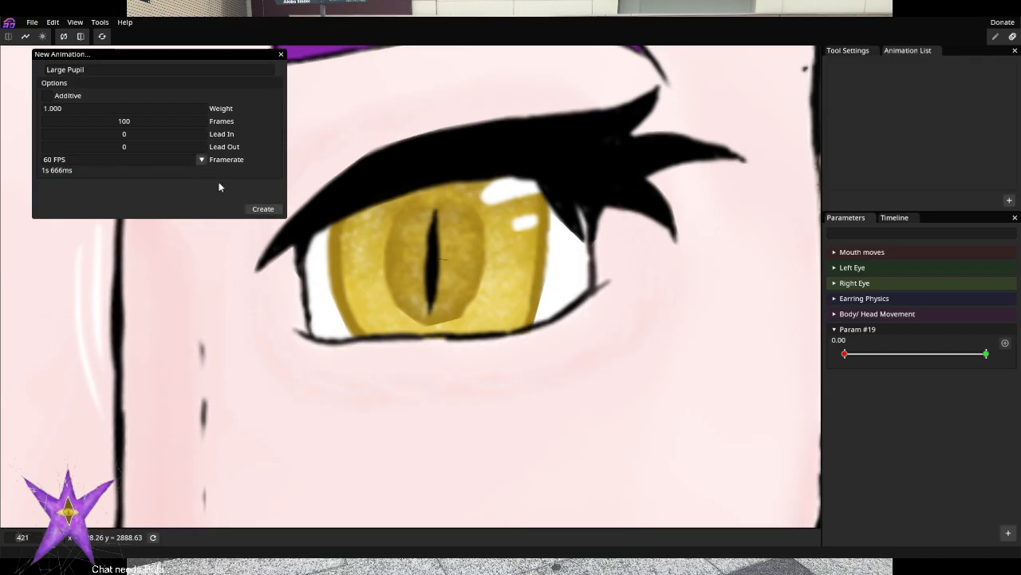
{"action": "left_click", "coordinate": [194, 162]}
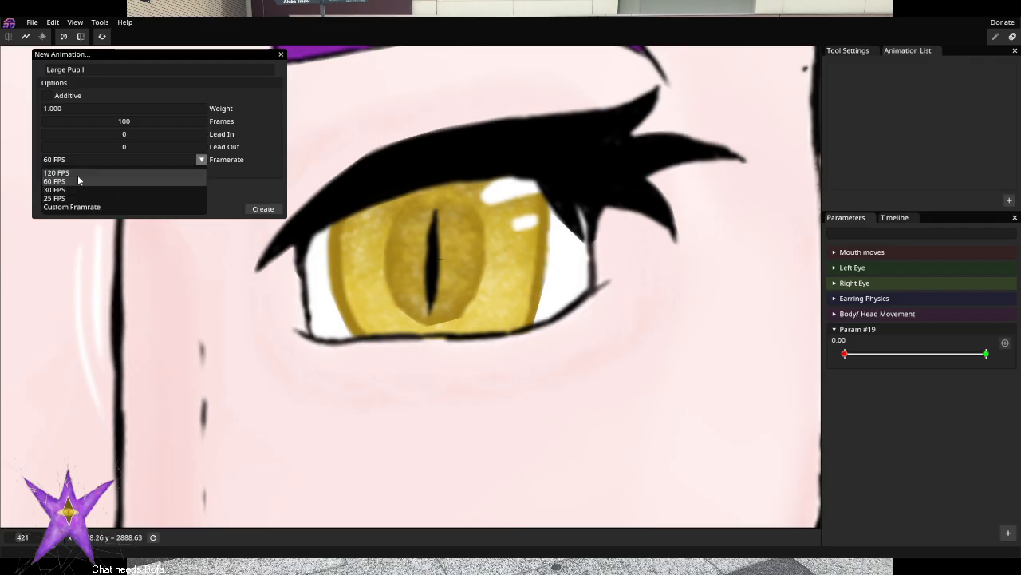
{"action": "left_click", "coordinate": [74, 206]}
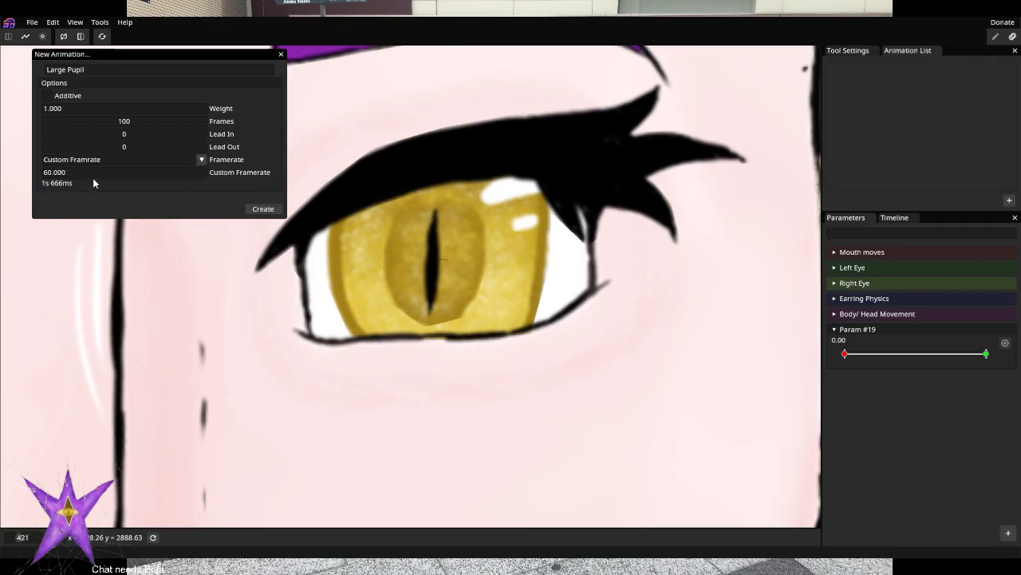
{"action": "left_click", "coordinate": [98, 174]}
{"action": "type", "text": "24"}
{"action": "key", "text": "Return"}
{"action": "left_click", "coordinate": [263, 210]}
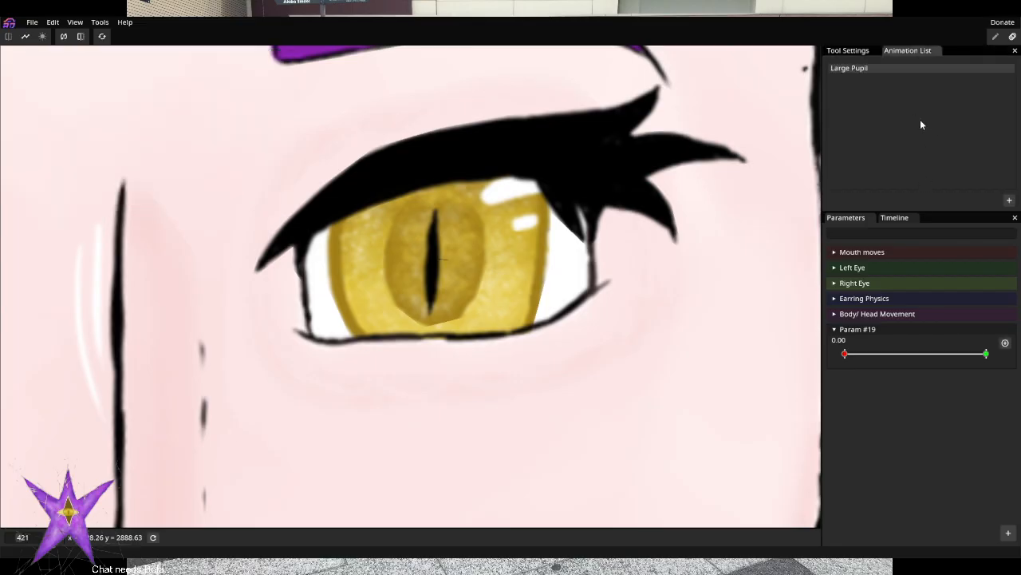
Add a keyframe for Param #19 at value 0 on frame 0 and check it on the timeline
{"action": "left_click", "coordinate": [1006, 343]}
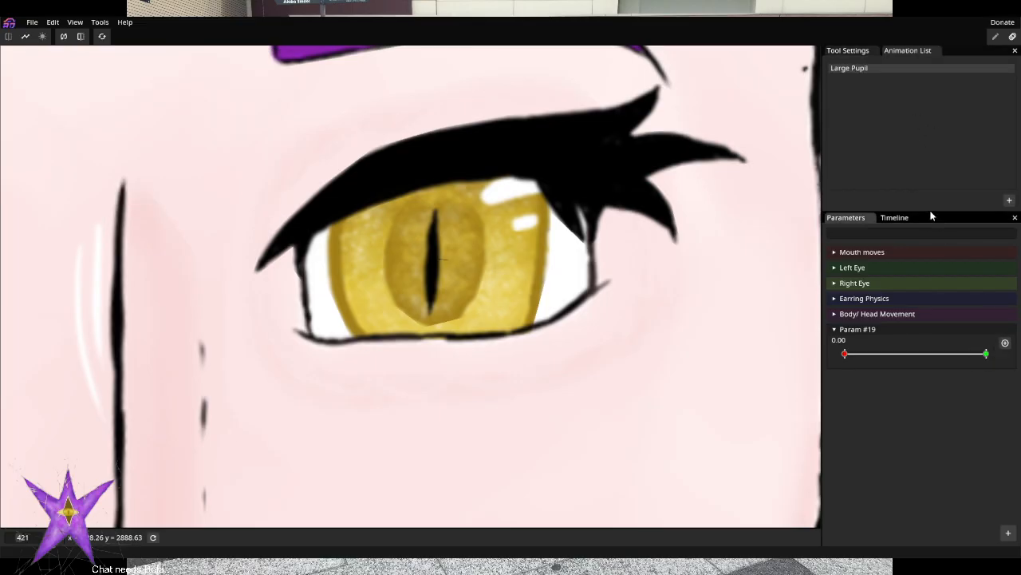
{"action": "left_click", "coordinate": [894, 218]}
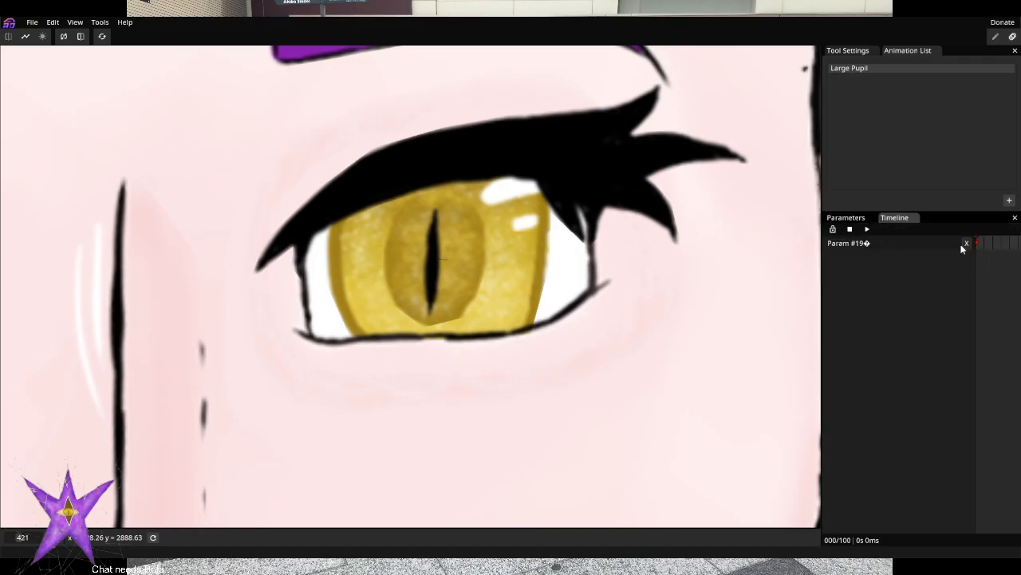
{"action": "left_click", "coordinate": [842, 218]}
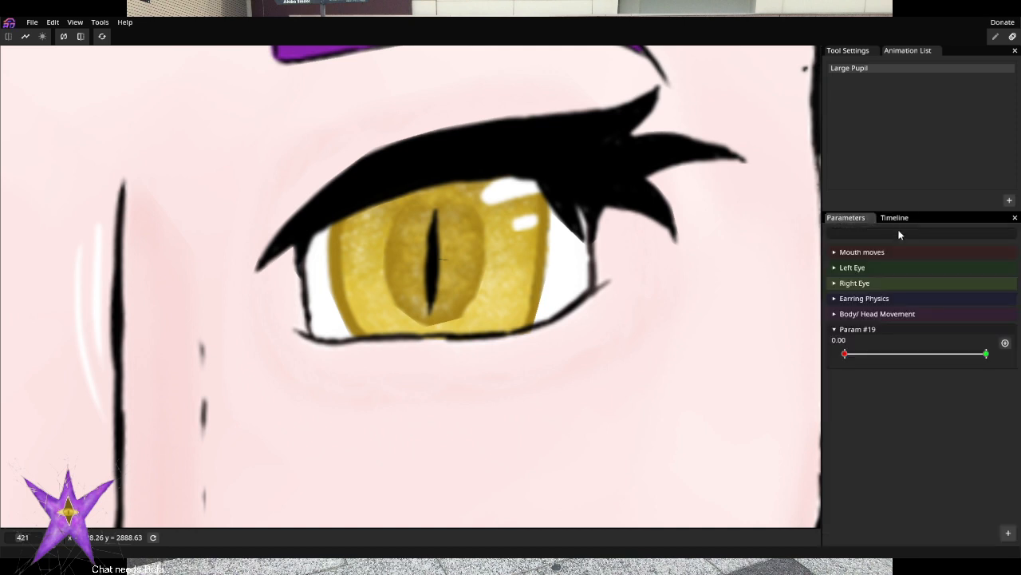
Set Param #19 to 1 and dock the timeline as a low full-width strip beneath the viewport
{"action": "left_click", "coordinate": [966, 353]}
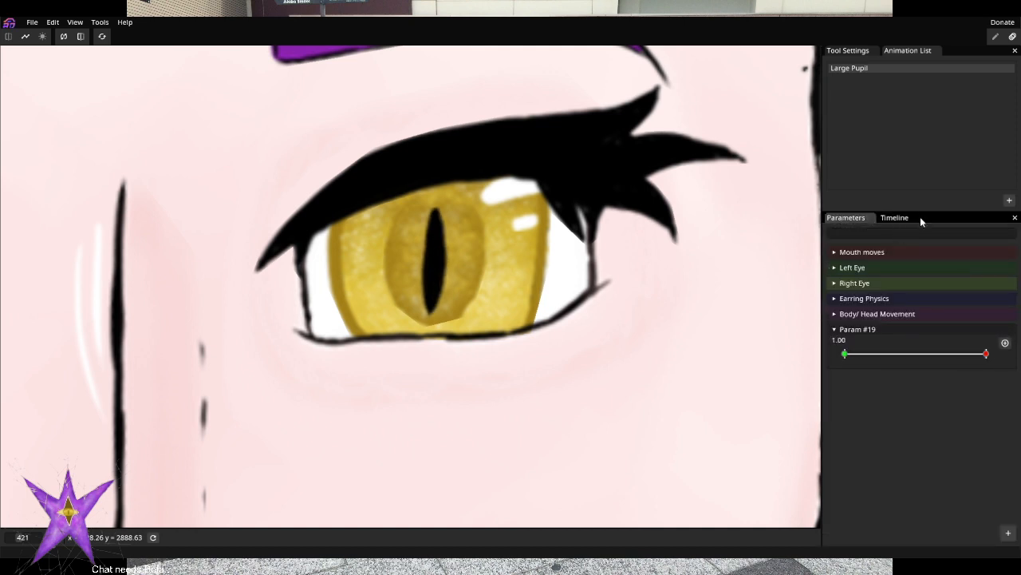
{"action": "left_click", "coordinate": [897, 218]}
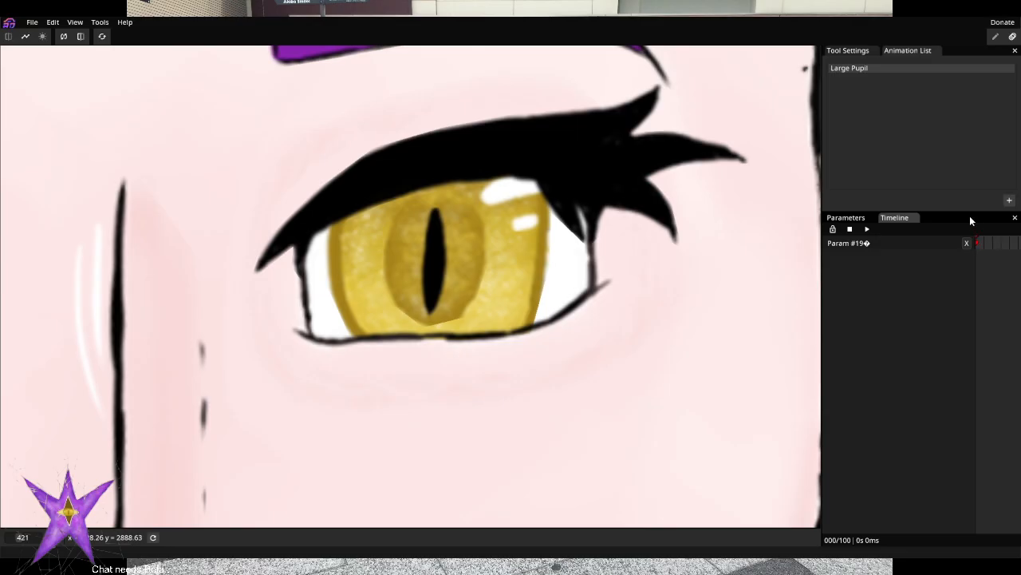
{"action": "left_click_drag", "start_coordinate": [895, 217], "coordinate": [513, 544]}
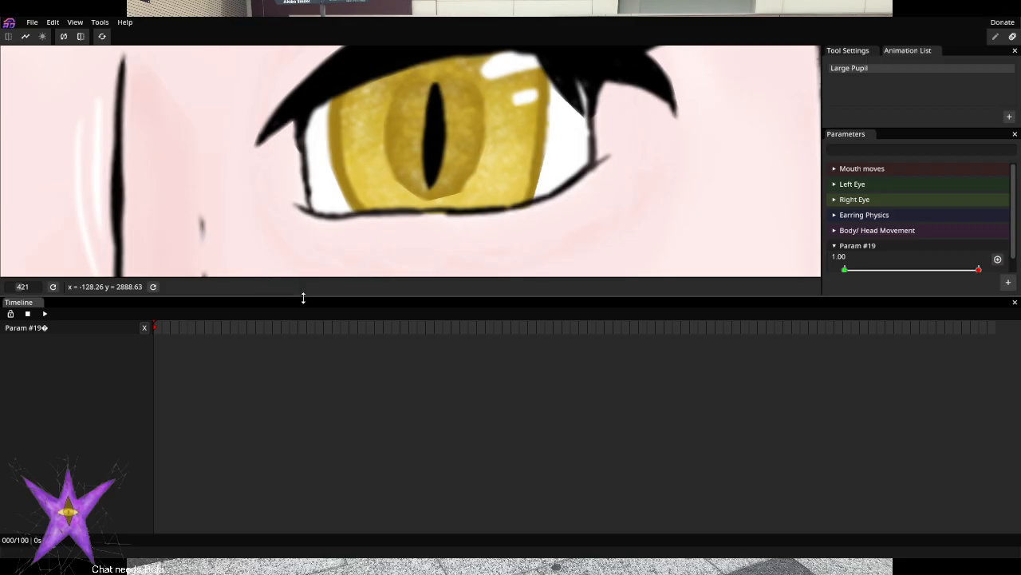
{"action": "left_click_drag", "start_coordinate": [303, 297], "coordinate": [335, 470]}
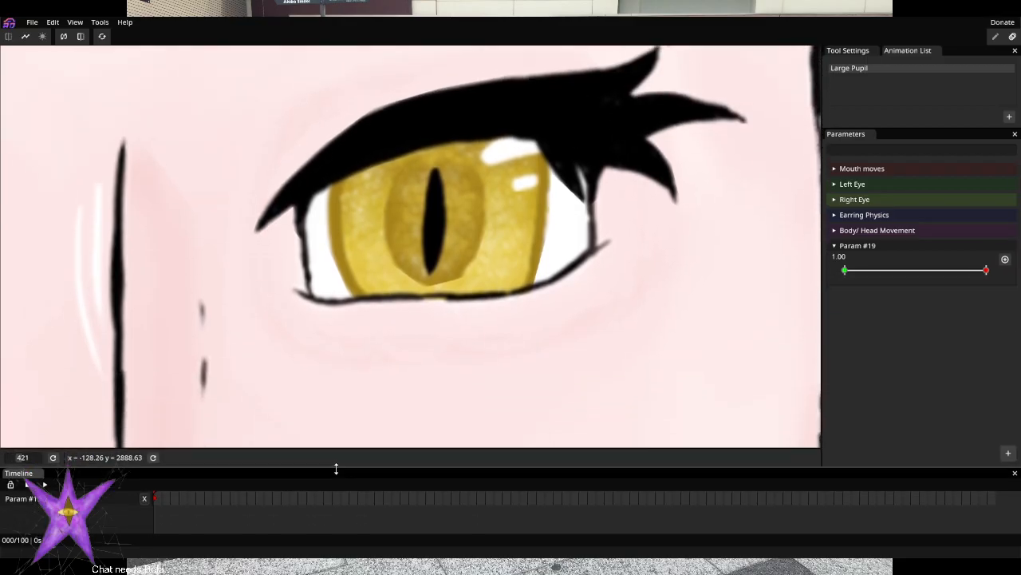
Add a Param #19 keyframe on frame 1 of the Large Pupil animation and set its value to 1
{"action": "left_click", "coordinate": [158, 505]}
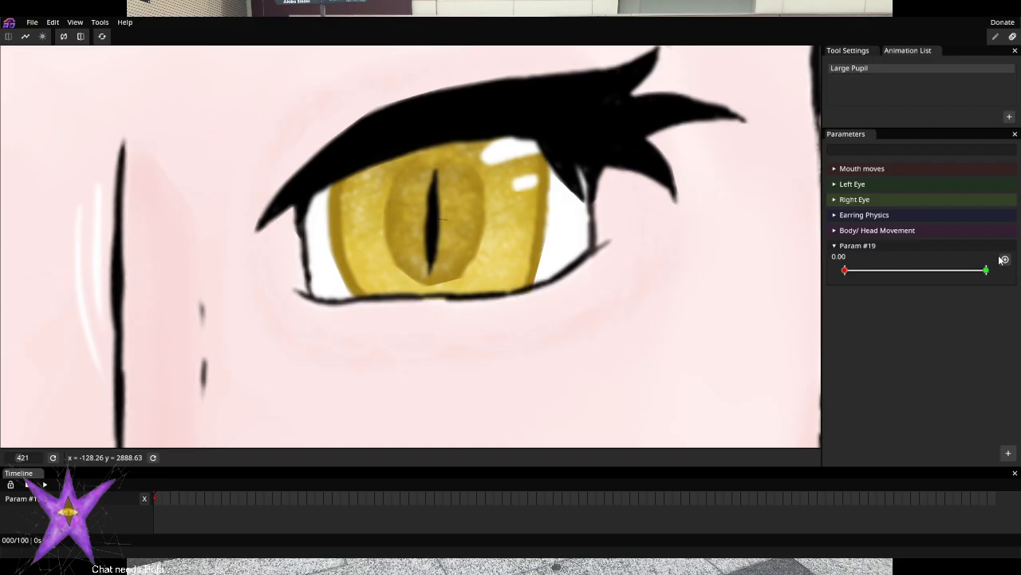
{"action": "left_click", "coordinate": [158, 501]}
{"action": "left_click", "coordinate": [1004, 261]}
{"action": "left_click", "coordinate": [172, 502]}
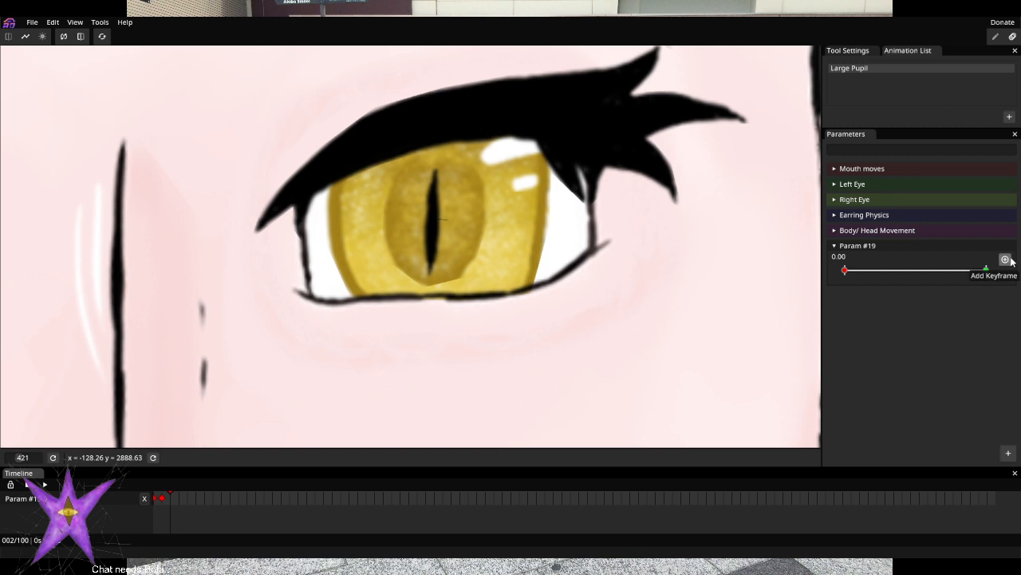
{"action": "left_click", "coordinate": [162, 498]}
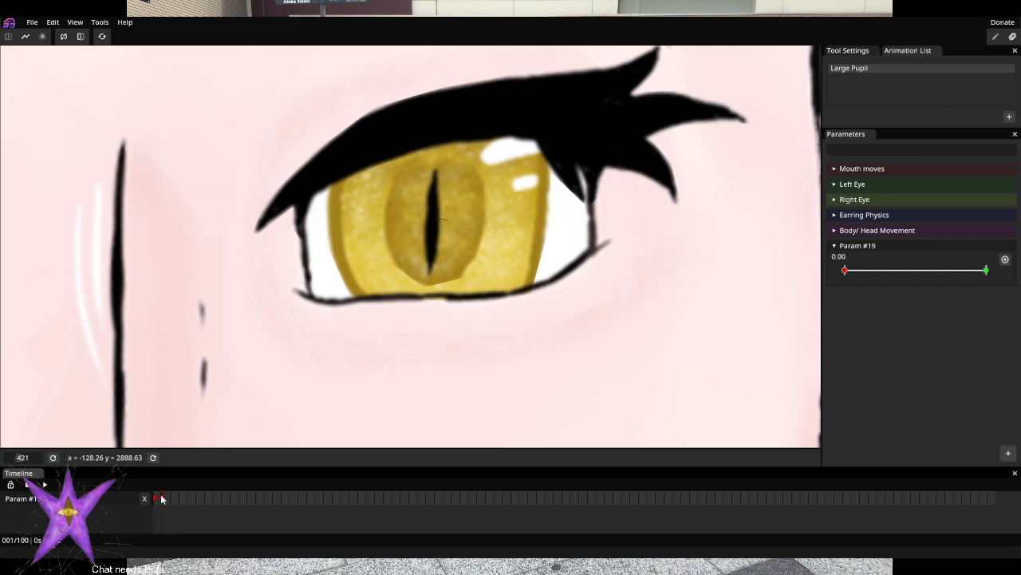
{"action": "left_click", "coordinate": [884, 269]}
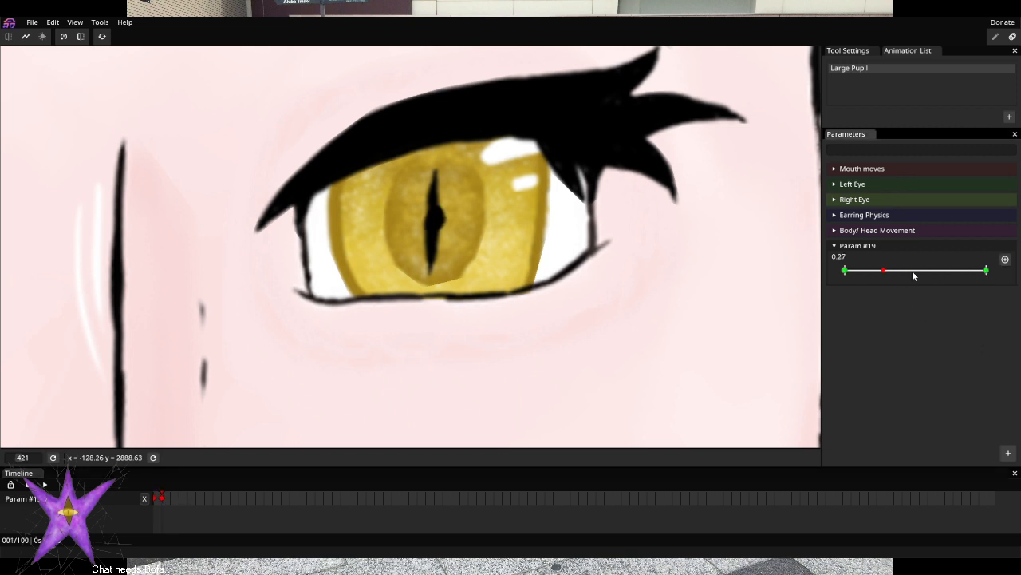
{"action": "left_click", "coordinate": [986, 270]}
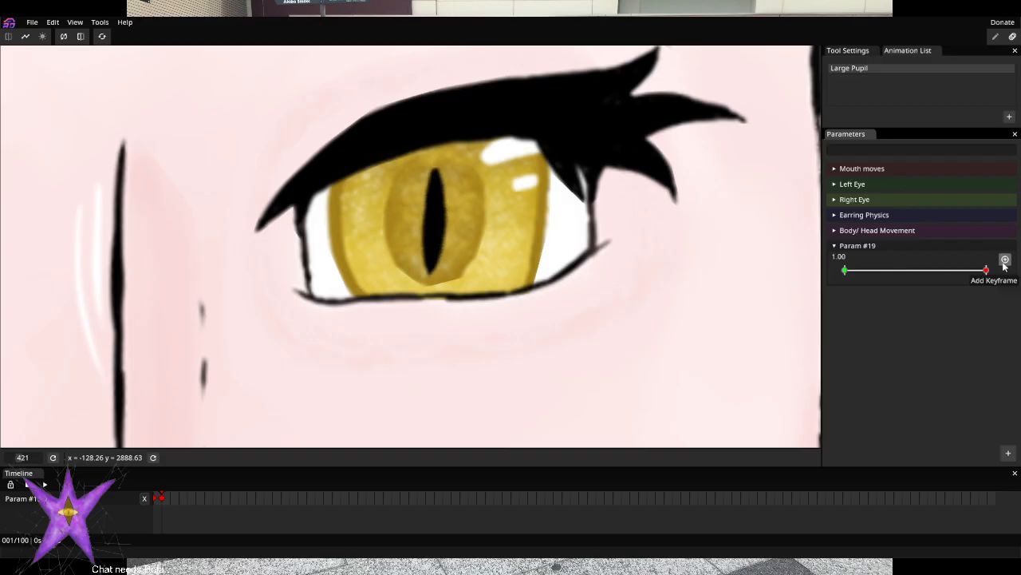
Play the Large Pupil animation from frame 0 and pause it to check the pupil change
{"action": "left_click", "coordinate": [155, 499]}
{"action": "left_click", "coordinate": [45, 484]}
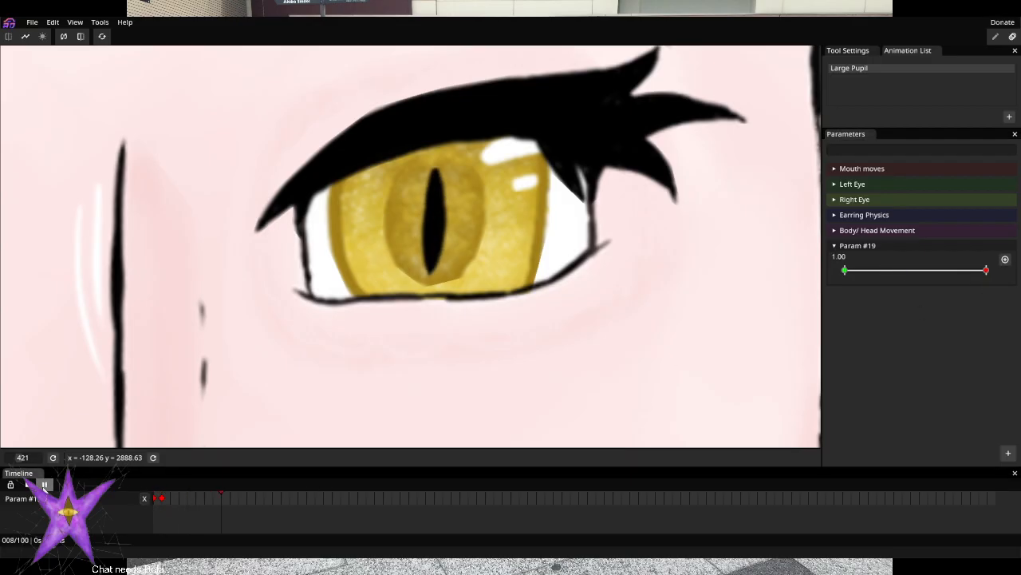
{"action": "left_click", "coordinate": [45, 484]}
Set the Param #19 keyframe on frame 1 to 0.50
{"action": "left_click_drag", "start_coordinate": [357, 499], "coordinate": [144, 494]}
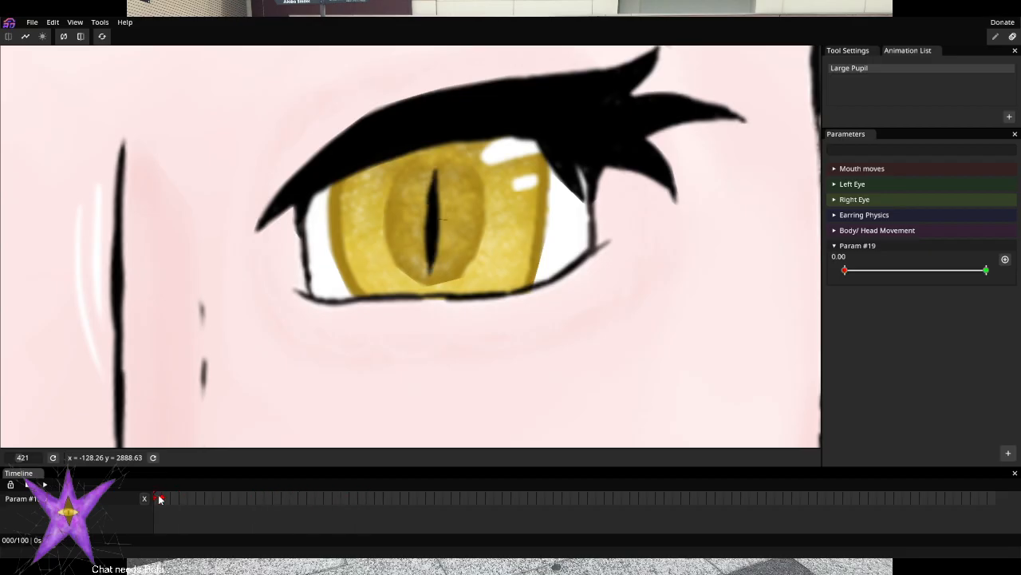
{"action": "left_click", "coordinate": [163, 499]}
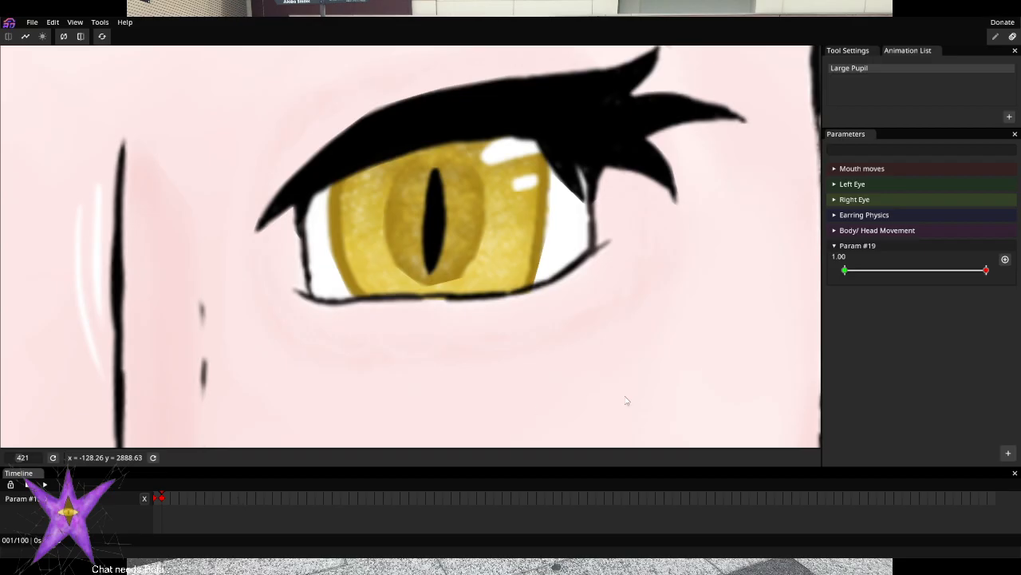
{"action": "left_click_drag", "start_coordinate": [952, 272], "coordinate": [915, 271]}
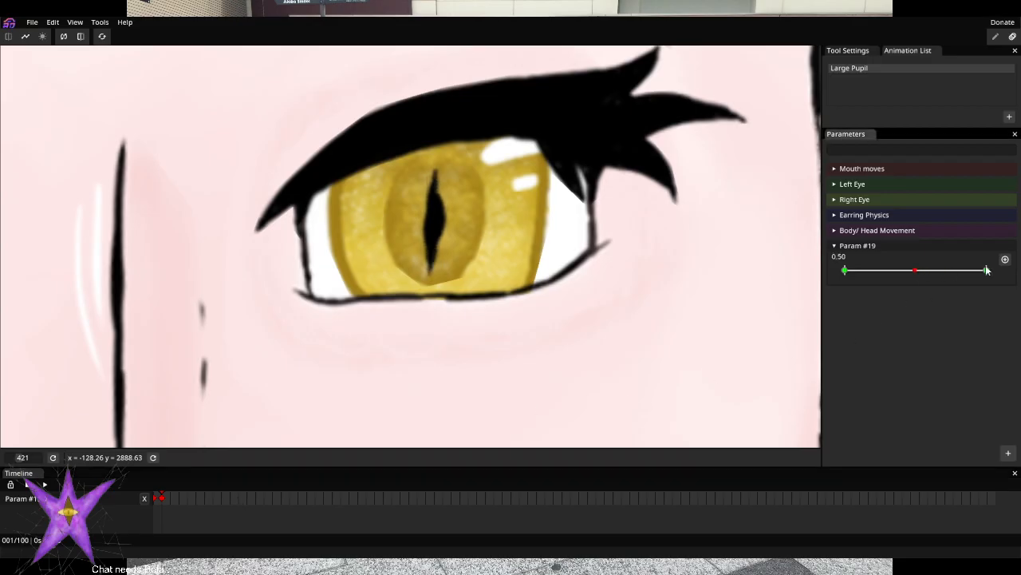
Add a Param #19 keyframe at value 1 on frame 3
{"action": "left_click", "coordinate": [178, 499]}
{"action": "left_click_drag", "start_coordinate": [972, 273], "coordinate": [1001, 271]}
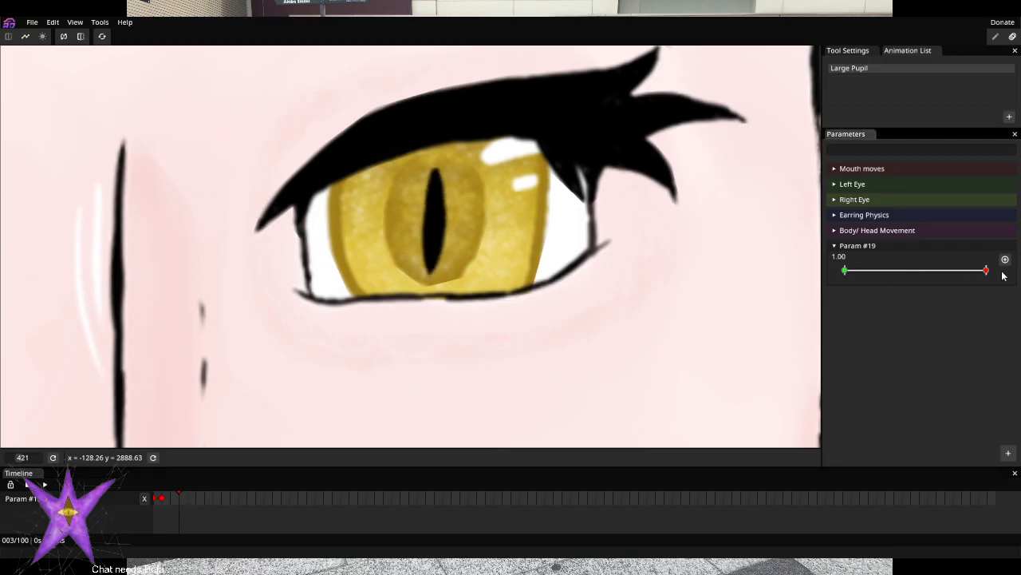
{"action": "left_click", "coordinate": [1005, 259]}
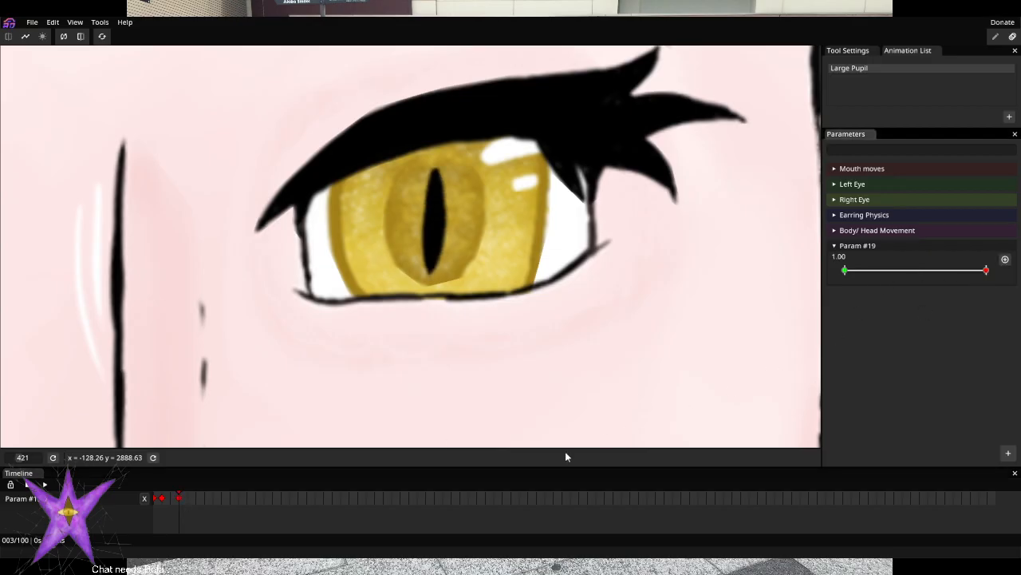
Check the frame 1 keyframe and replay the Large Pupil animation from its first frame
{"action": "left_click", "coordinate": [162, 498]}
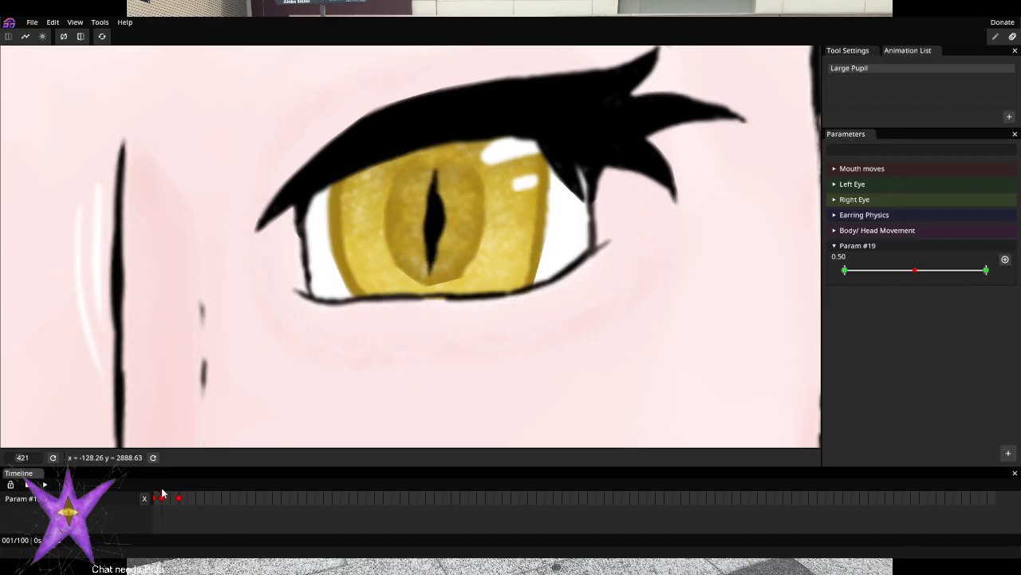
{"action": "left_click", "coordinate": [152, 498]}
{"action": "left_click", "coordinate": [43, 484]}
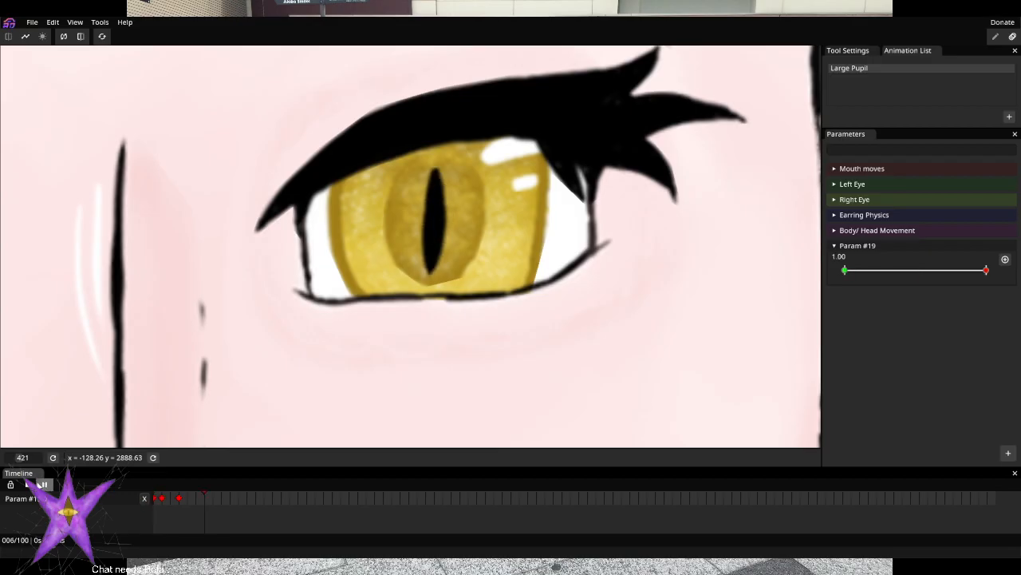
Pause playback and check the Param #19 keyframes on frames 1, 3 and 0 of the Large Pupil animation
{"action": "left_click", "coordinate": [44, 484]}
{"action": "left_click", "coordinate": [160, 498]}
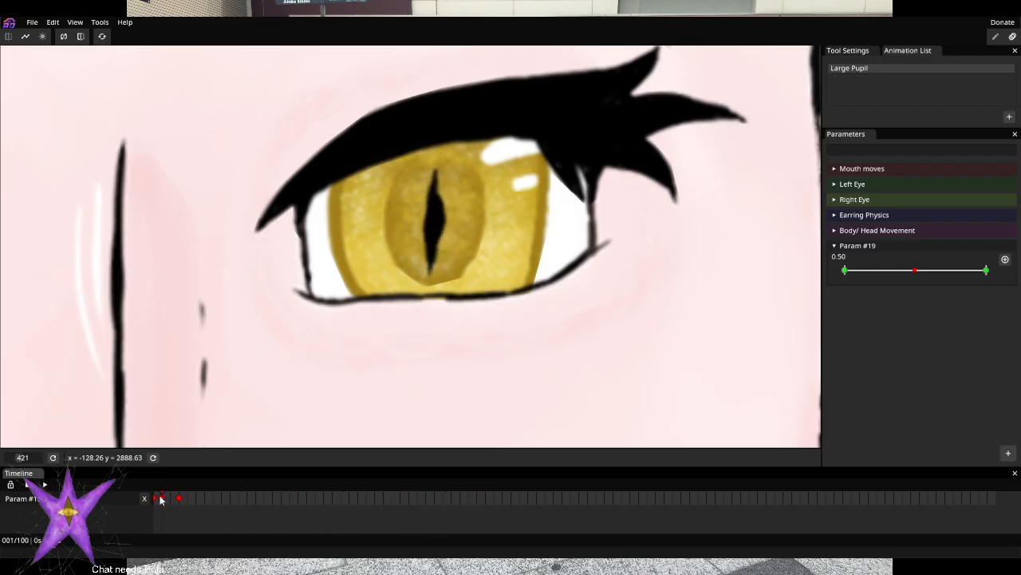
{"action": "left_click", "coordinate": [178, 497]}
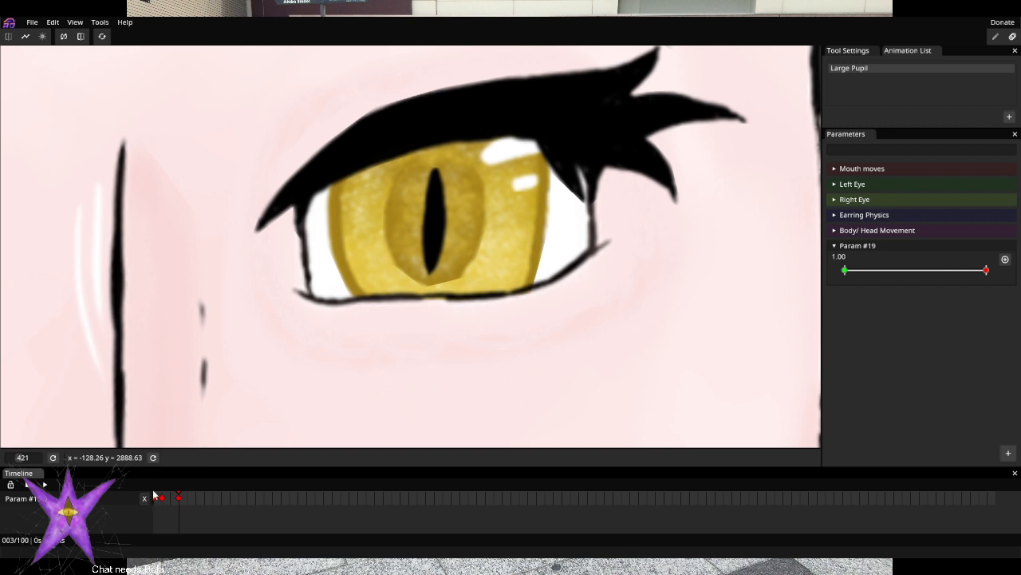
{"action": "left_click", "coordinate": [156, 500]}
Replay the Large Pupil animation several times from its start, letting it run through, and stop it at frame 0
{"action": "left_click", "coordinate": [44, 484]}
{"action": "left_click", "coordinate": [46, 485]}
{"action": "left_click", "coordinate": [28, 485]}
{"action": "left_click", "coordinate": [44, 484]}
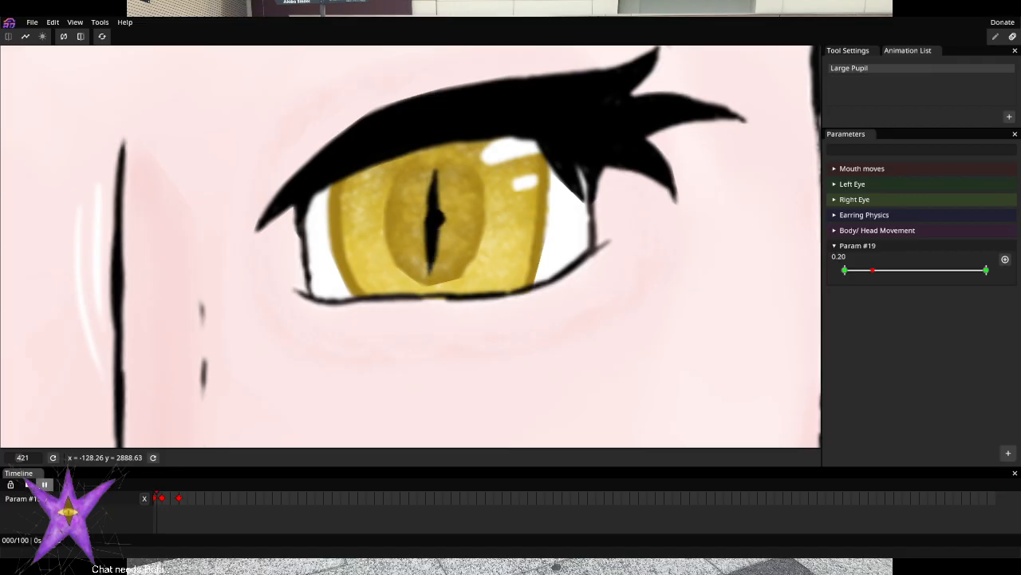
{"action": "left_click", "coordinate": [45, 485]}
{"action": "left_click", "coordinate": [29, 486]}
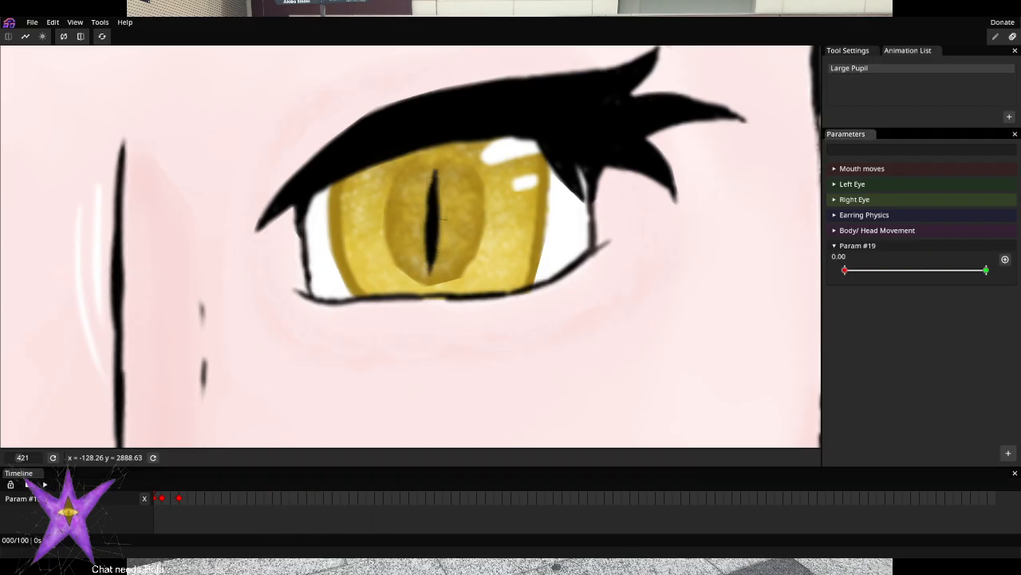
{"action": "left_click", "coordinate": [45, 484]}
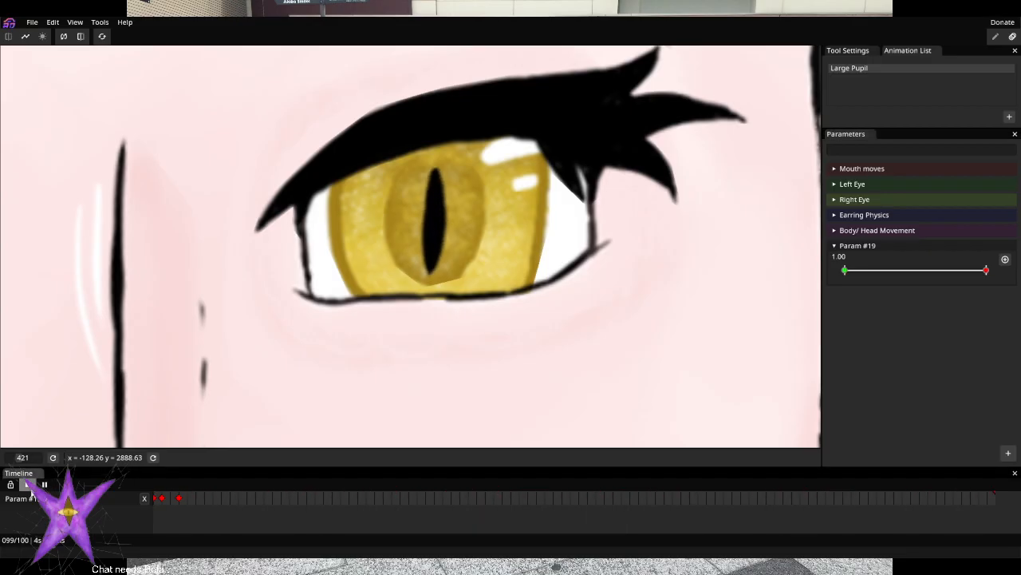
{"action": "left_click", "coordinate": [28, 484]}
Create a new animation named Large Pupil Close with the default 100 frames at 60 FPS
{"action": "left_click", "coordinate": [1008, 116]}
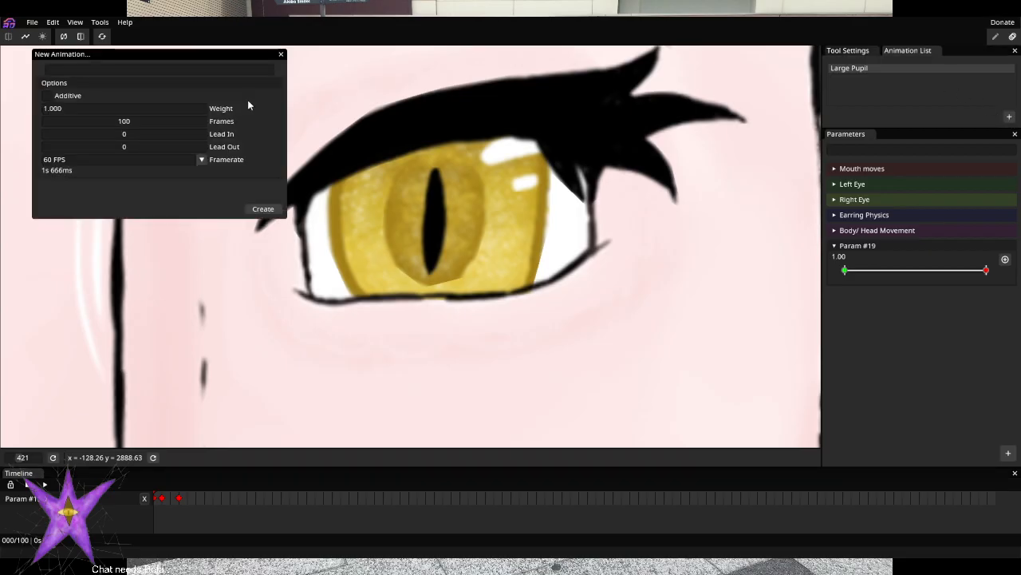
{"action": "left_click", "coordinate": [83, 71]}
{"action": "type", "text": "Large Pupil Close"}
{"action": "left_click", "coordinate": [264, 209]}
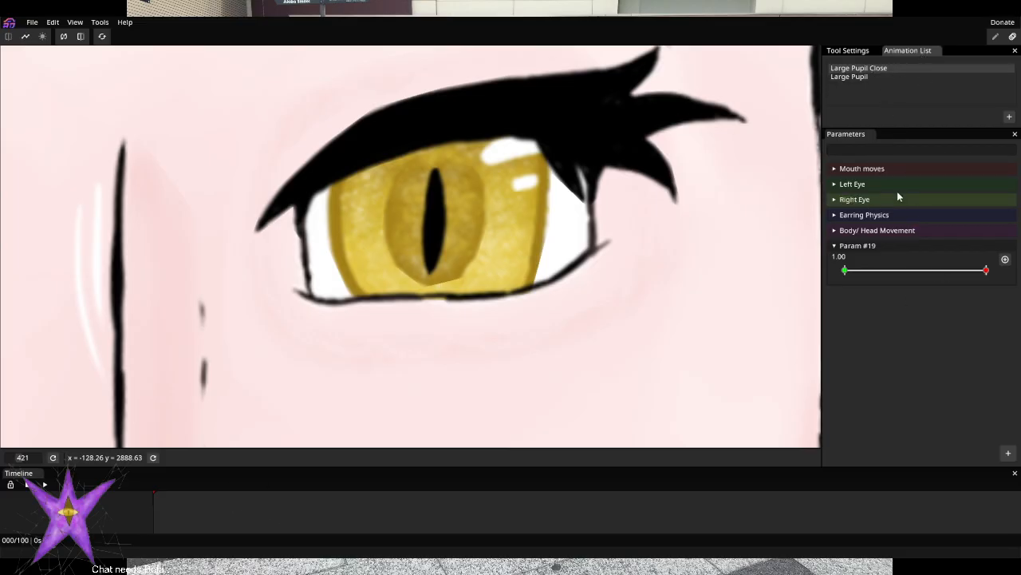
Add Param #19 keyframes at 1.00 on frame 0 and about 0.52 on frame 1 of Large Pupil Close
{"action": "left_click", "coordinate": [1005, 259]}
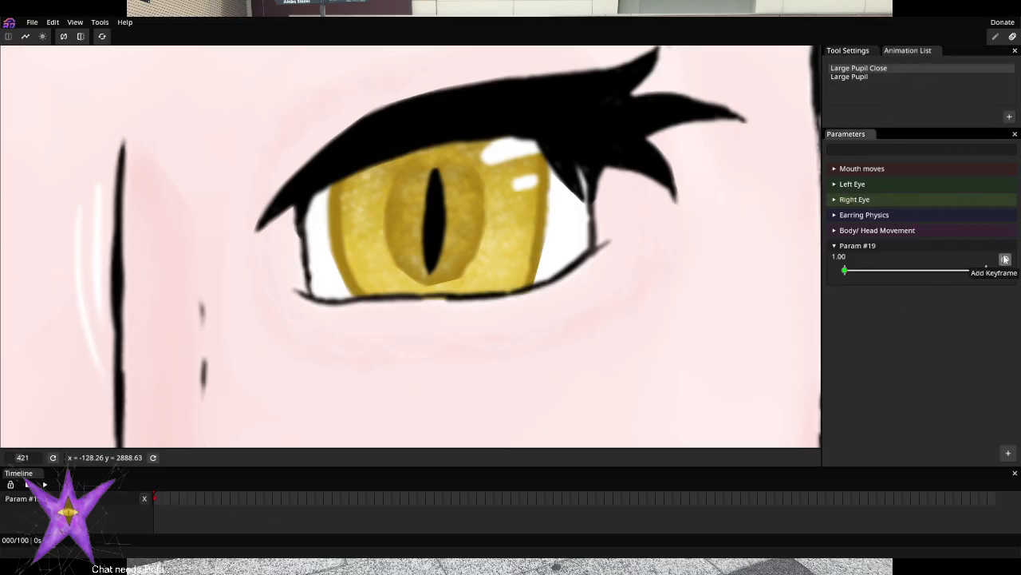
{"action": "left_click", "coordinate": [163, 500]}
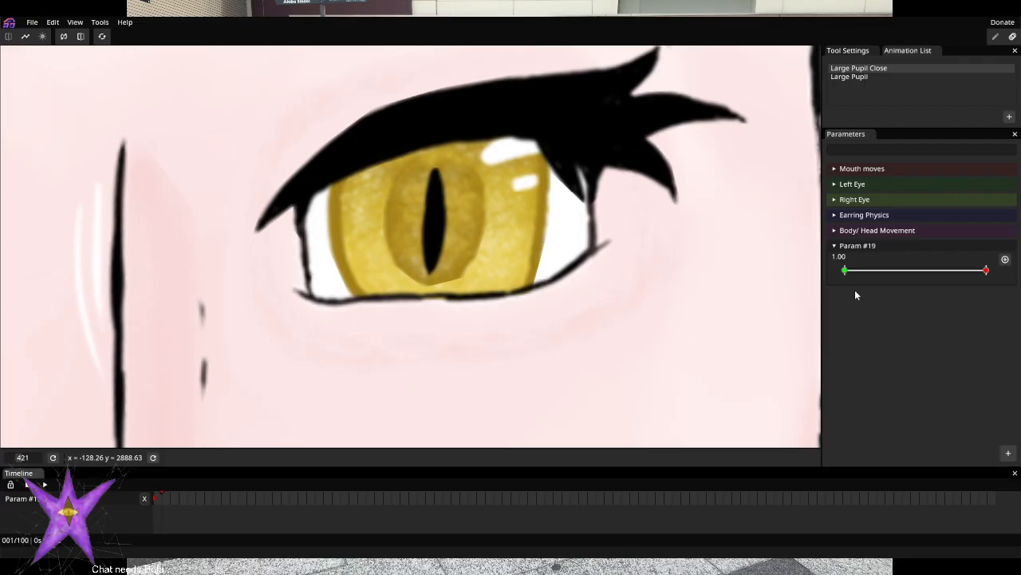
{"action": "left_click_drag", "start_coordinate": [975, 276], "coordinate": [922, 273]}
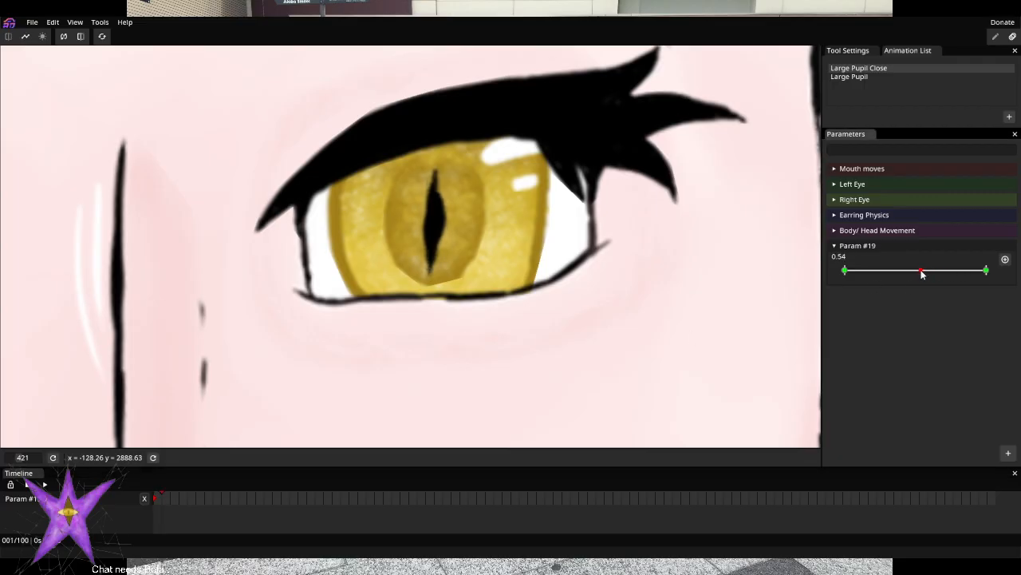
{"action": "left_click", "coordinate": [1006, 259]}
Add a Param #19 keyframe at 0.00 on frame 4 of Large Pupil Close
{"action": "left_click", "coordinate": [187, 501]}
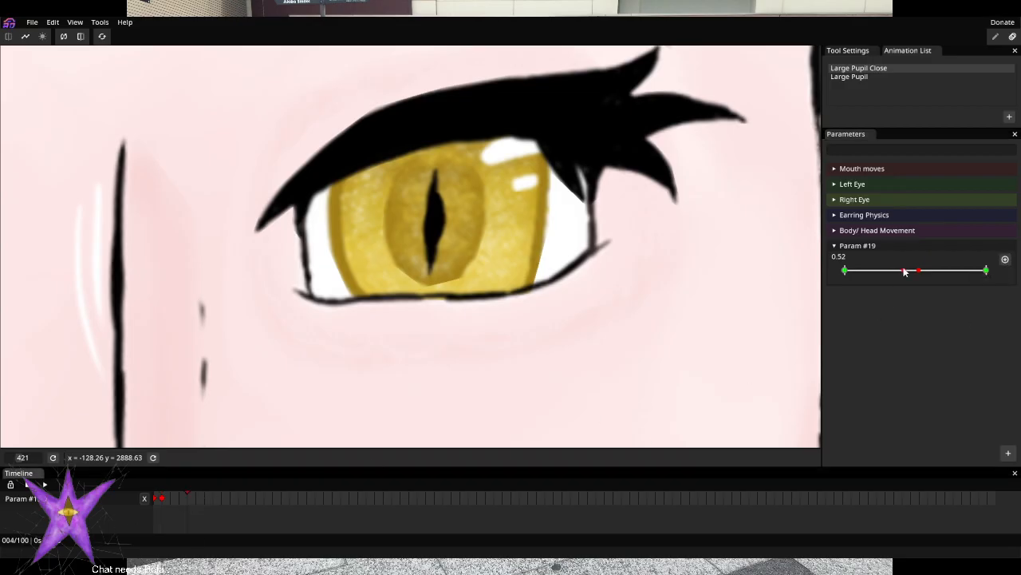
{"action": "left_click_drag", "start_coordinate": [904, 271], "coordinate": [790, 279]}
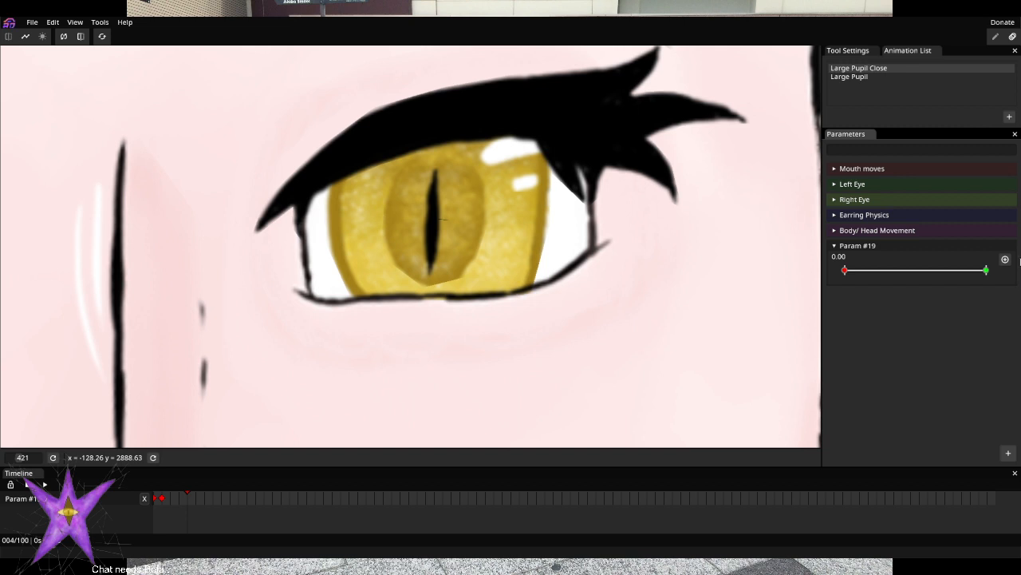
{"action": "left_click", "coordinate": [1006, 258]}
Play Large Pupil Close from frame 0, restart it and pause to check the pupil closing
{"action": "left_click", "coordinate": [28, 485]}
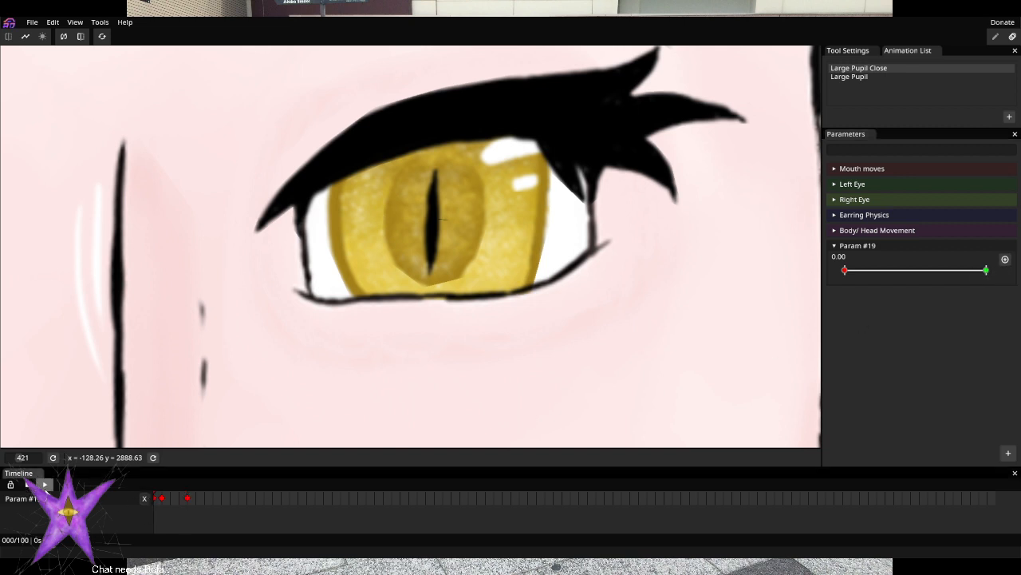
{"action": "left_click", "coordinate": [44, 484]}
{"action": "left_click", "coordinate": [28, 484]}
{"action": "left_click", "coordinate": [44, 485]}
{"action": "left_click", "coordinate": [46, 484]}
Select the Large Pupil animation, return to puppet editing, and dock the Timeline alongside the Inspector
{"action": "left_click", "coordinate": [892, 77]}
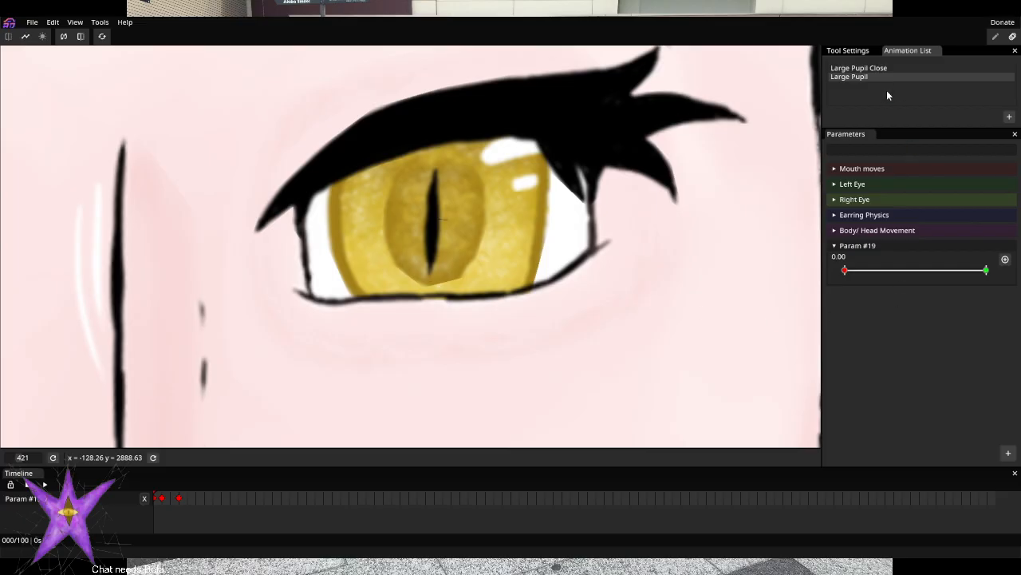
{"action": "left_click", "coordinate": [995, 37]}
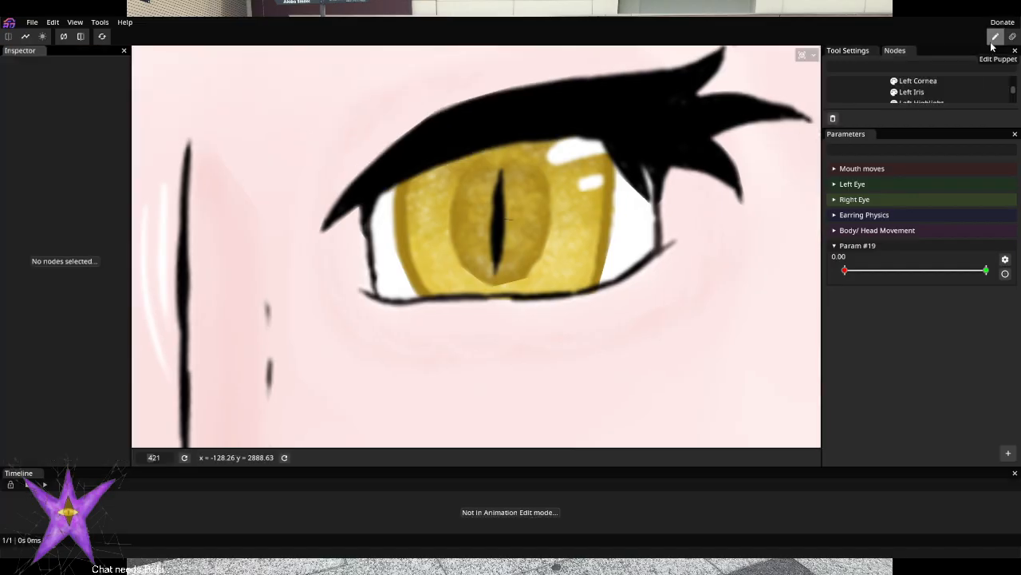
{"action": "left_click_drag", "start_coordinate": [145, 283], "coordinate": [759, 267]}
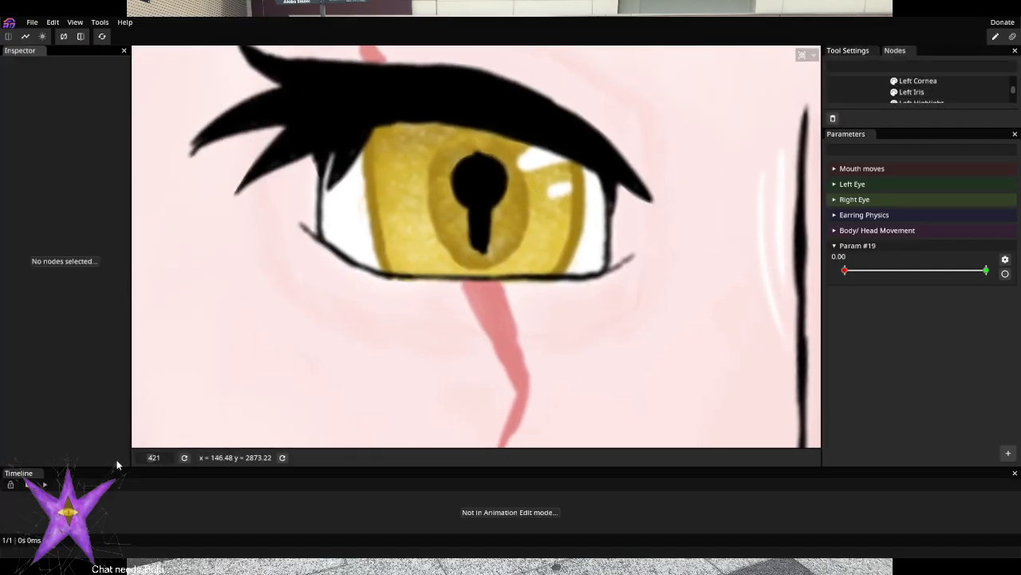
{"action": "left_click_drag", "start_coordinate": [18, 473], "coordinate": [71, 50]}
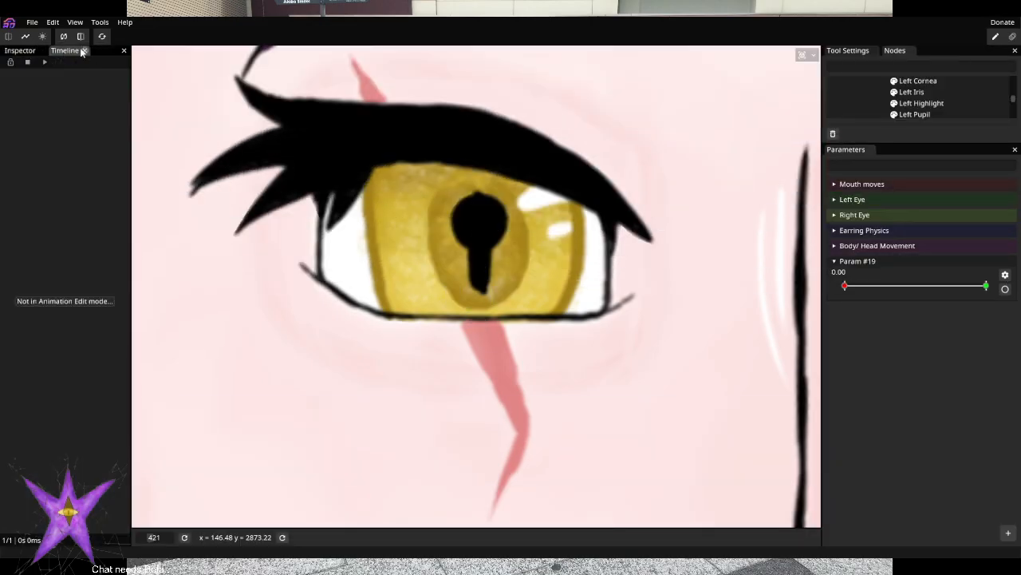
{"action": "left_click", "coordinate": [20, 50]}
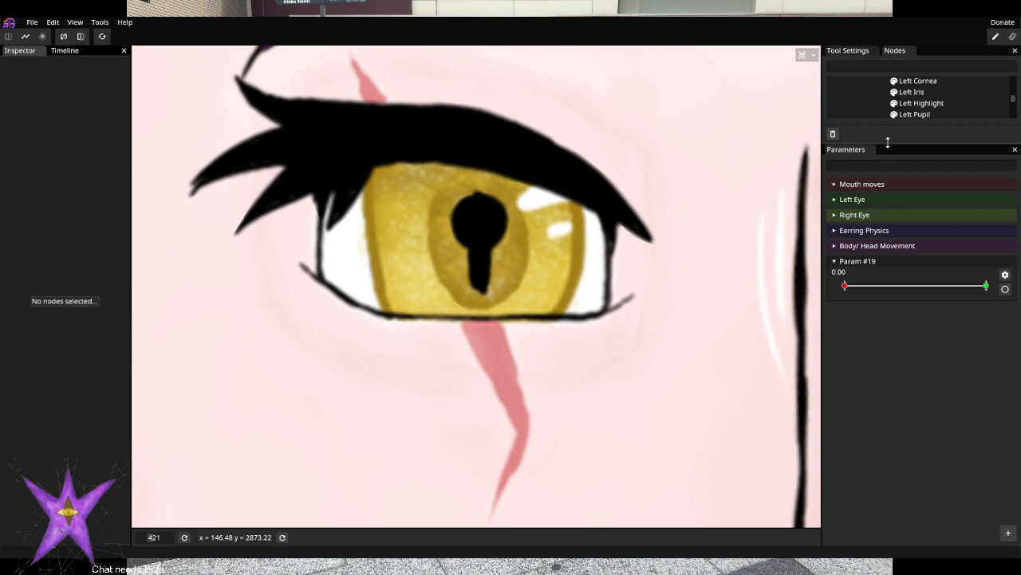
Enlarge the node list, collapse the Left Eye group, and select Larger Pupil inside the Right Eye's Eyeball group
{"action": "left_click_drag", "start_coordinate": [885, 143], "coordinate": [889, 270]}
{"action": "scroll", "coordinate": [937, 163], "scroll_direction": "up", "scroll_amount": 3}
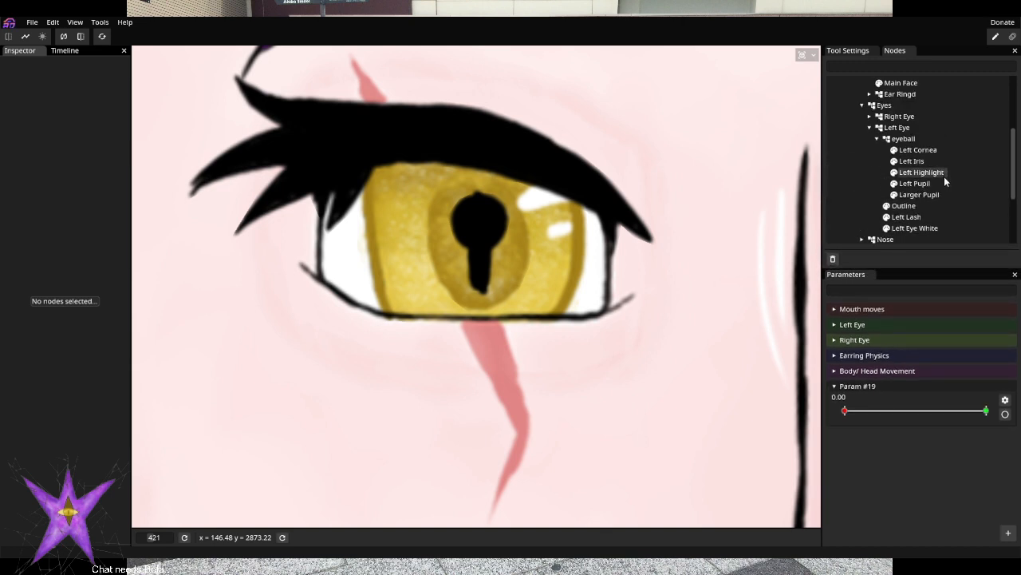
{"action": "left_click", "coordinate": [876, 141]}
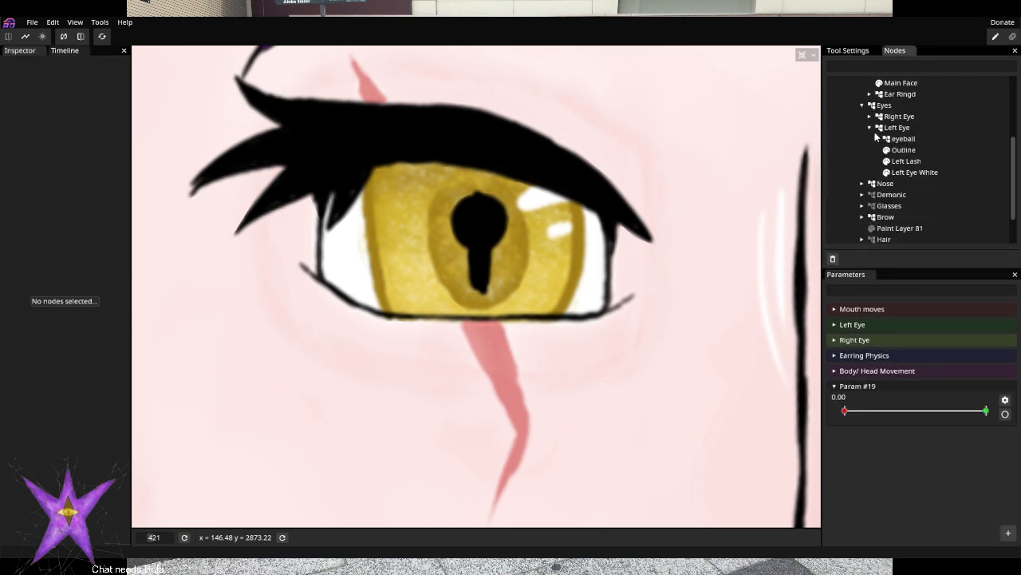
{"action": "left_click", "coordinate": [870, 127]}
{"action": "left_click", "coordinate": [870, 117]}
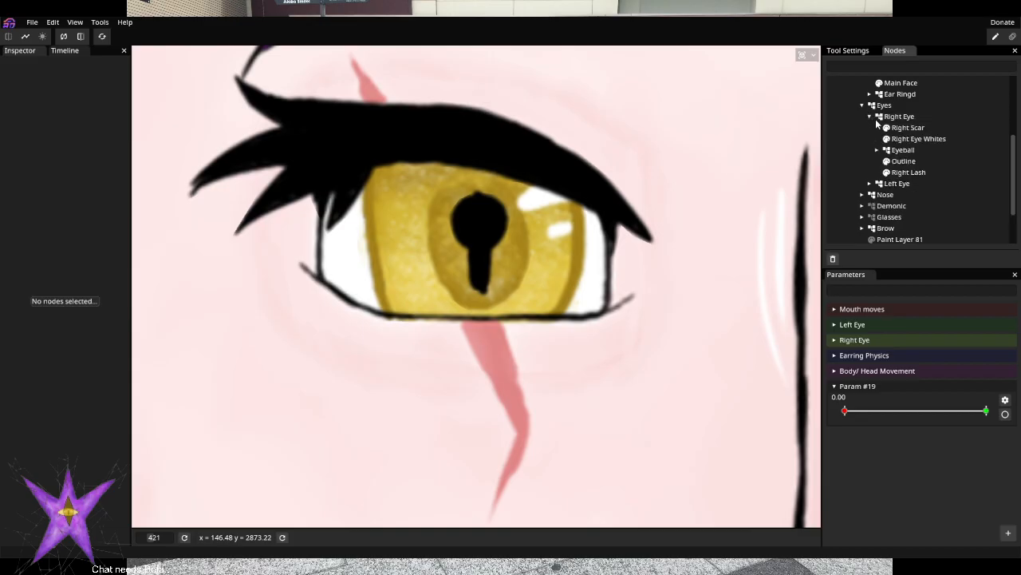
{"action": "left_click", "coordinate": [877, 150]}
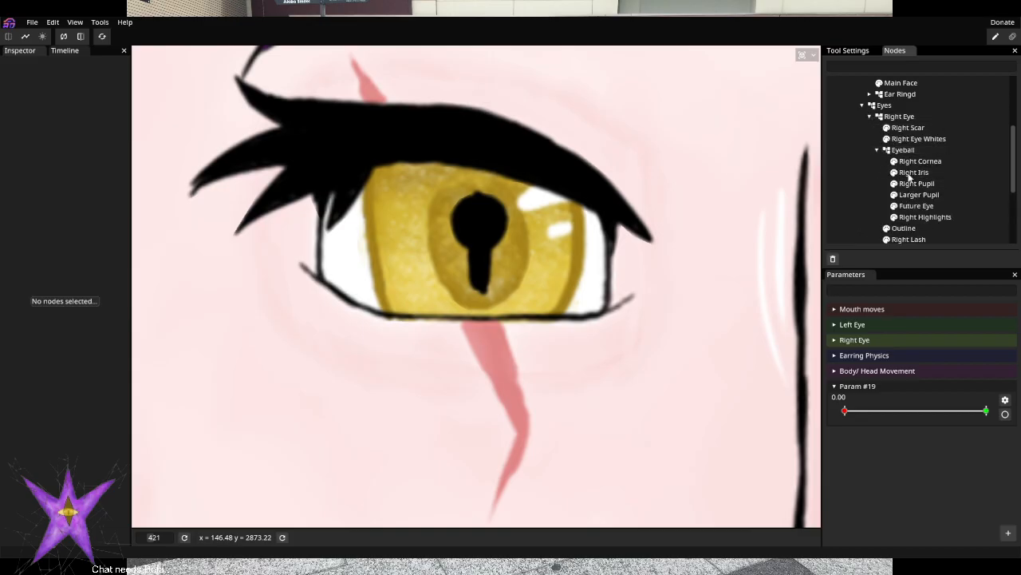
{"action": "left_click", "coordinate": [918, 195]}
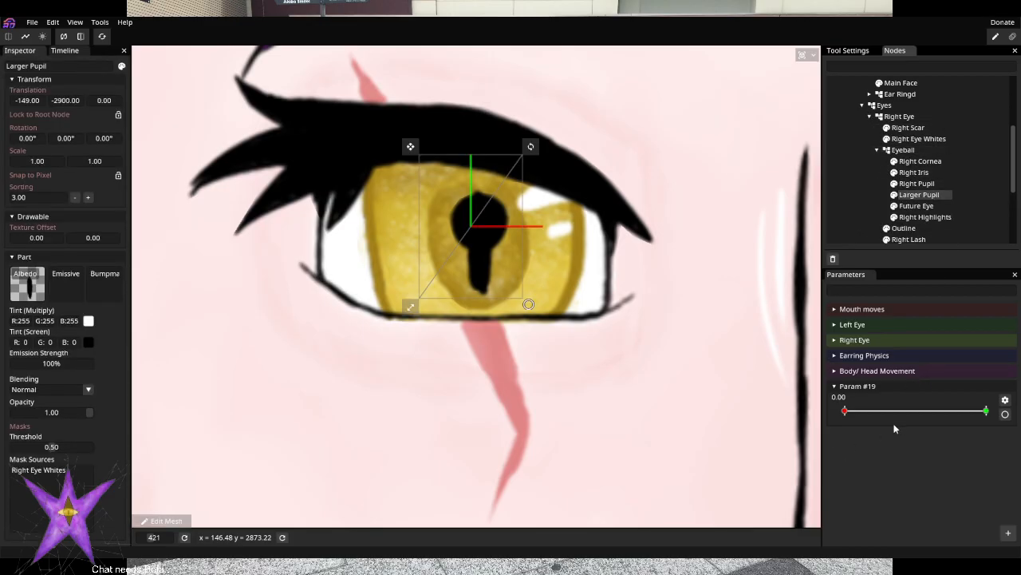
Arm Param #19 for editing with the right eye's Larger Pupil selected, move it to 1.00 and inspect the keypoint's mirror options
{"action": "left_click", "coordinate": [1006, 413]}
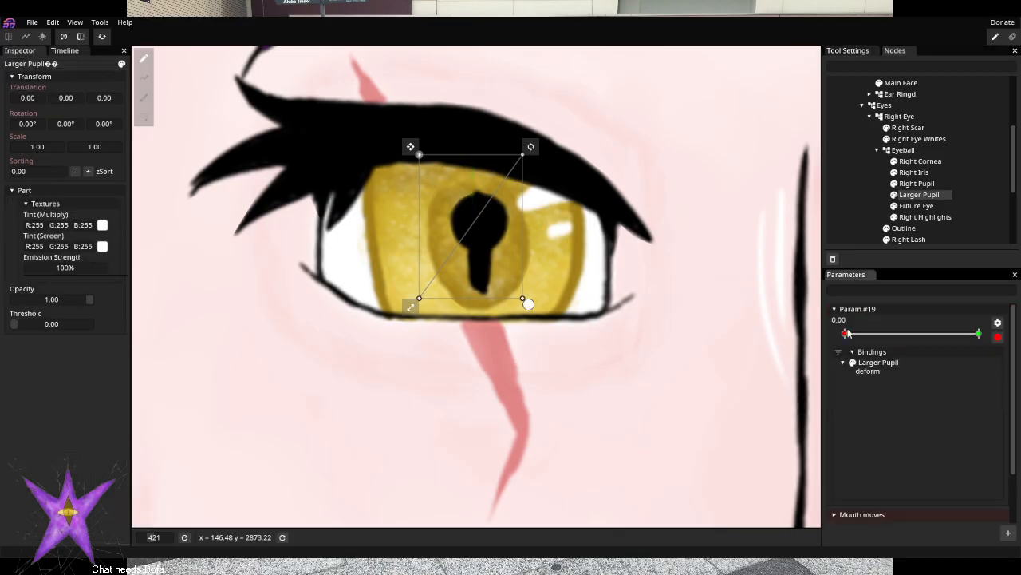
{"action": "left_click_drag", "start_coordinate": [845, 334], "coordinate": [979, 334]}
{"action": "right_click", "coordinate": [980, 333]}
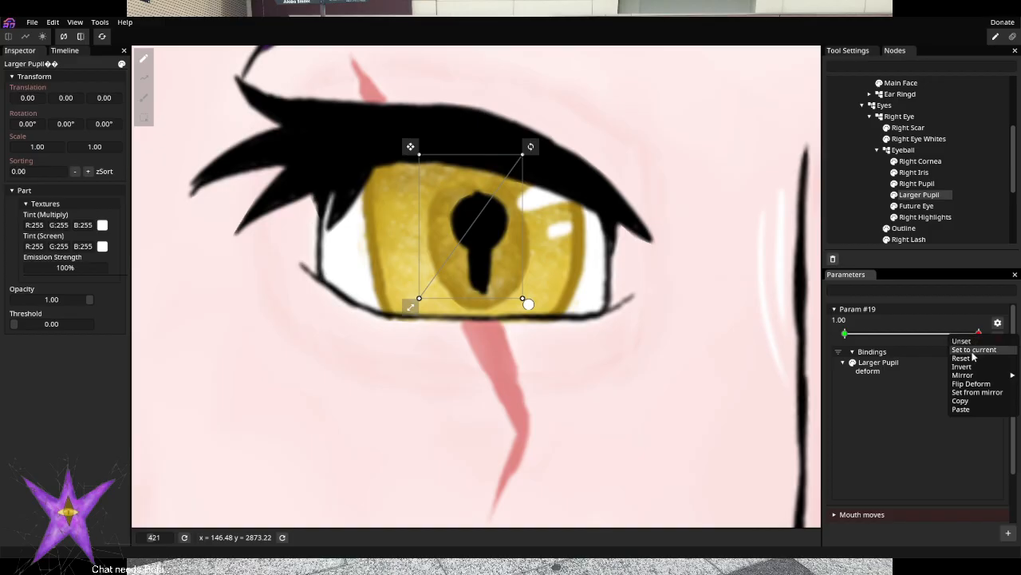
{"action": "mouse_move", "coordinate": [965, 375]}
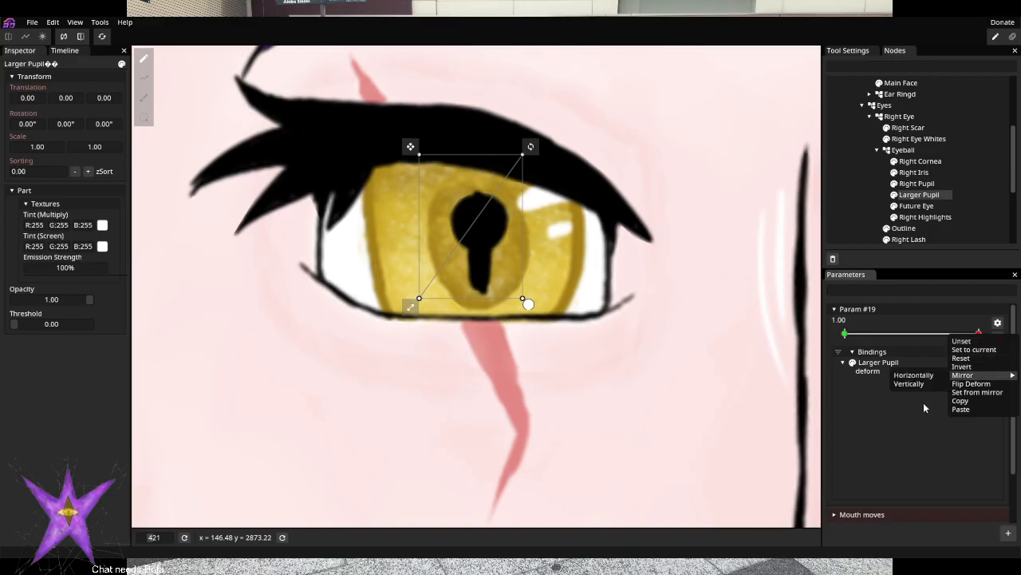
{"action": "left_click", "coordinate": [923, 407]}
Compare both eyes at Param #19 values 0.00 and 1.00, and set the 1.00 keypoint to the current shape
{"action": "scroll", "coordinate": [678, 370], "scroll_direction": "down", "scroll_amount": 5}
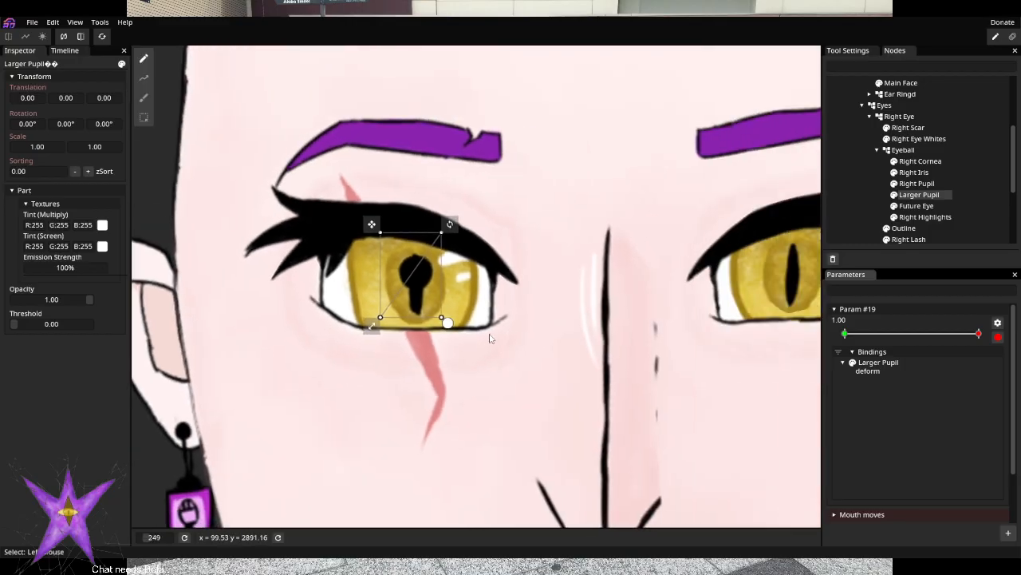
{"action": "left_click_drag", "start_coordinate": [490, 338], "coordinate": [372, 316]}
{"action": "left_click", "coordinate": [850, 334]}
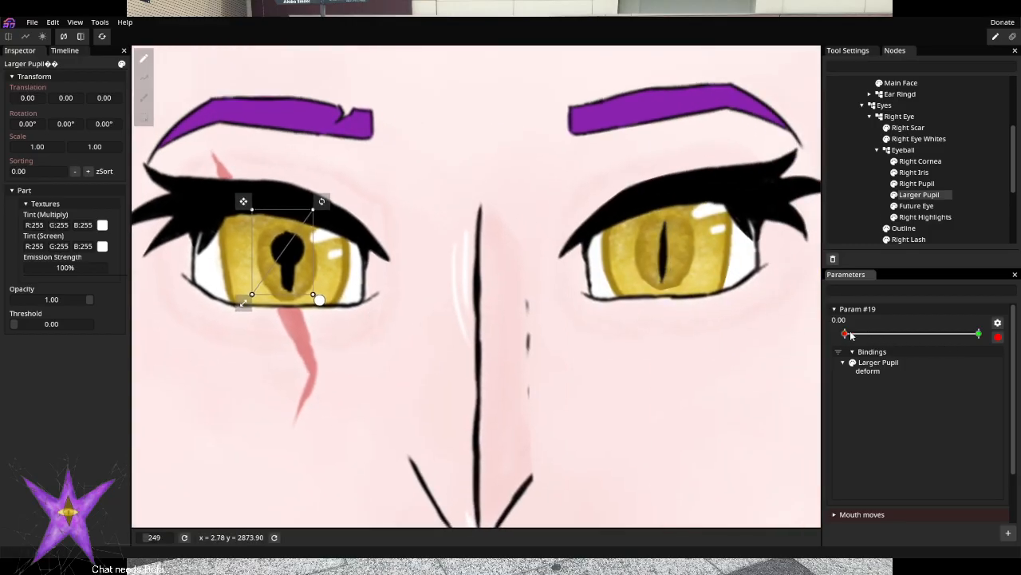
{"action": "left_click", "coordinate": [978, 334]}
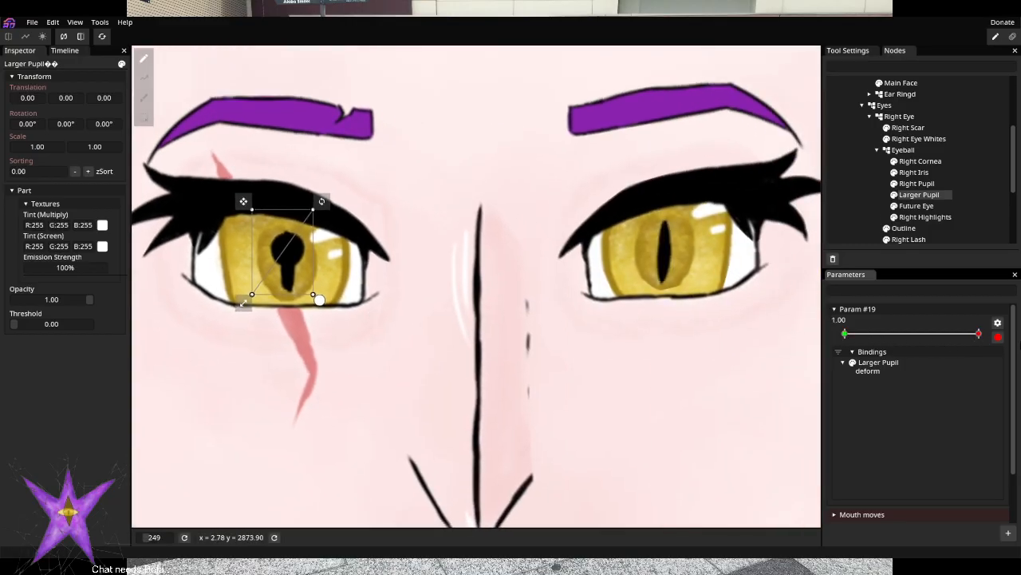
{"action": "right_click", "coordinate": [982, 336]}
{"action": "left_click", "coordinate": [983, 355]}
At Param #19 value 0.00, collapse the right Larger Pupil's four mesh corners behind the slit pupil, and hide the Future Eye layer
{"action": "left_click_drag", "start_coordinate": [976, 335], "coordinate": [830, 337]}
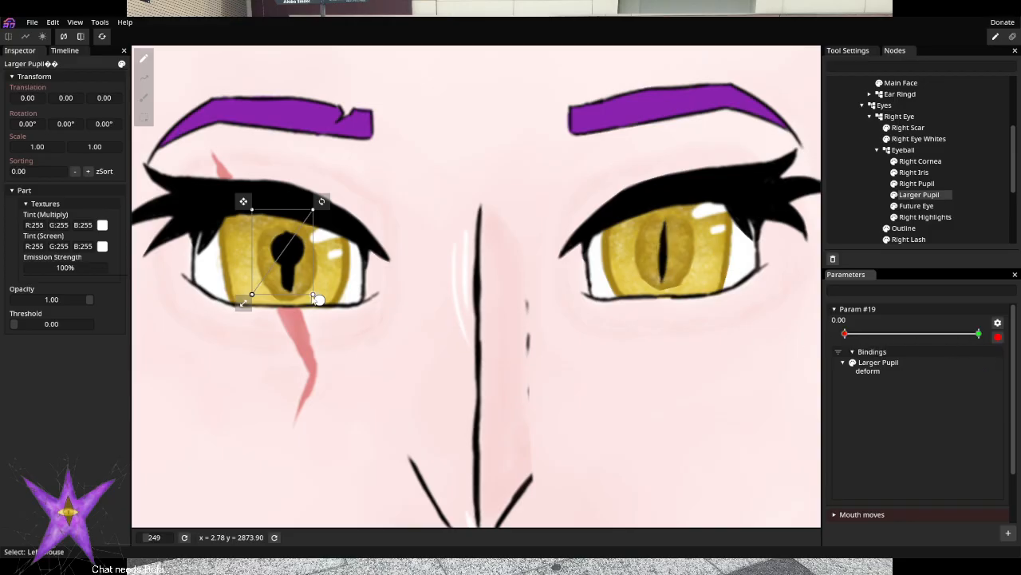
{"action": "left_click_drag", "start_coordinate": [317, 298], "coordinate": [319, 301]}
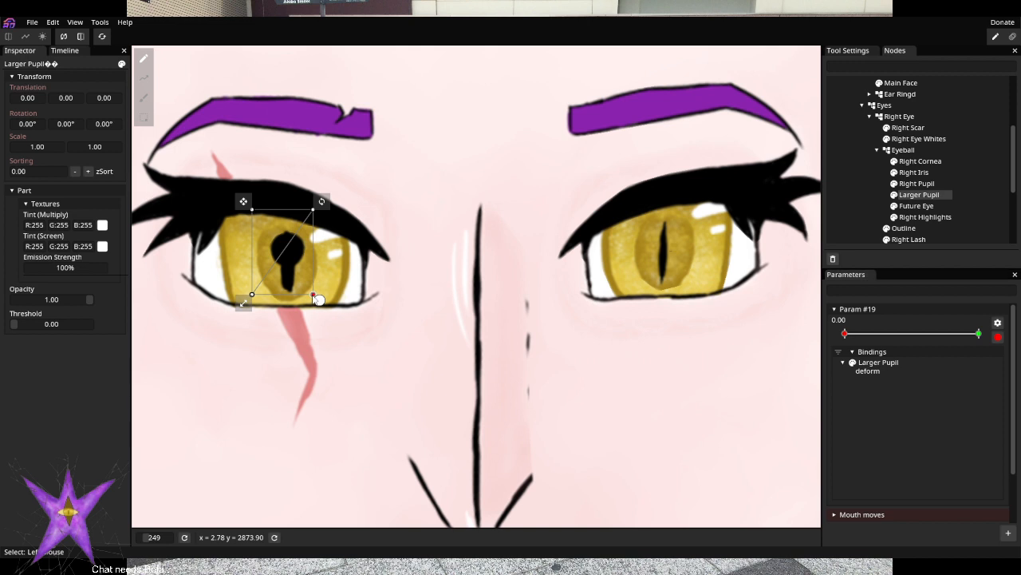
{"action": "left_click", "coordinate": [308, 260]}
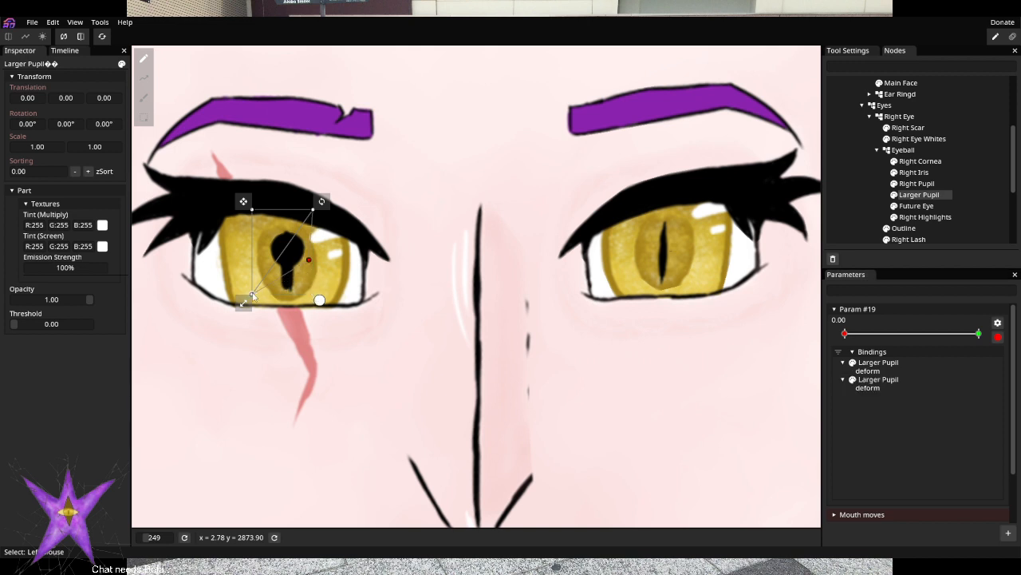
{"action": "left_click_drag", "start_coordinate": [253, 295], "coordinate": [279, 259]}
{"action": "left_click_drag", "start_coordinate": [252, 209], "coordinate": [285, 281]}
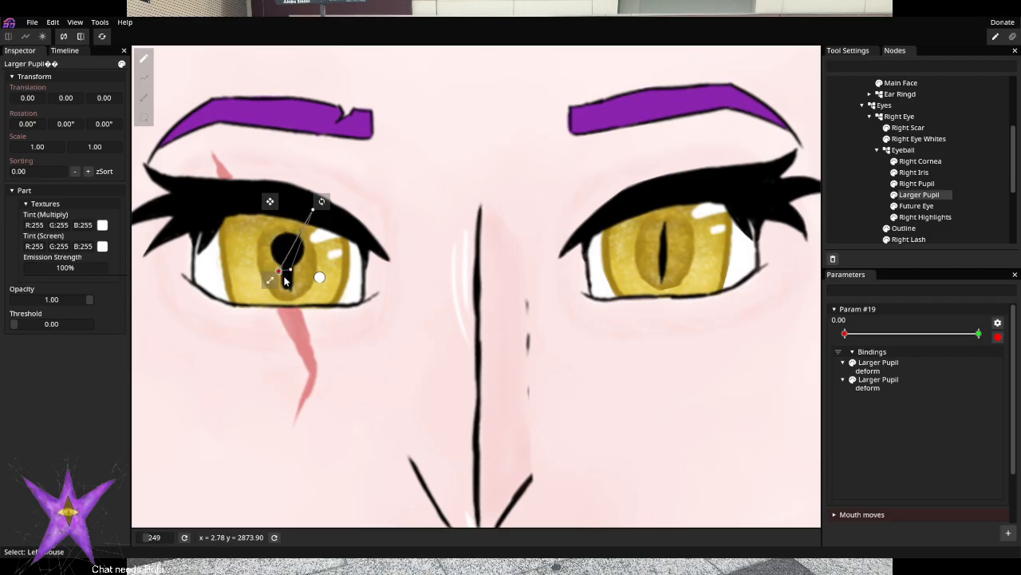
{"action": "left_click_drag", "start_coordinate": [313, 210], "coordinate": [288, 278]}
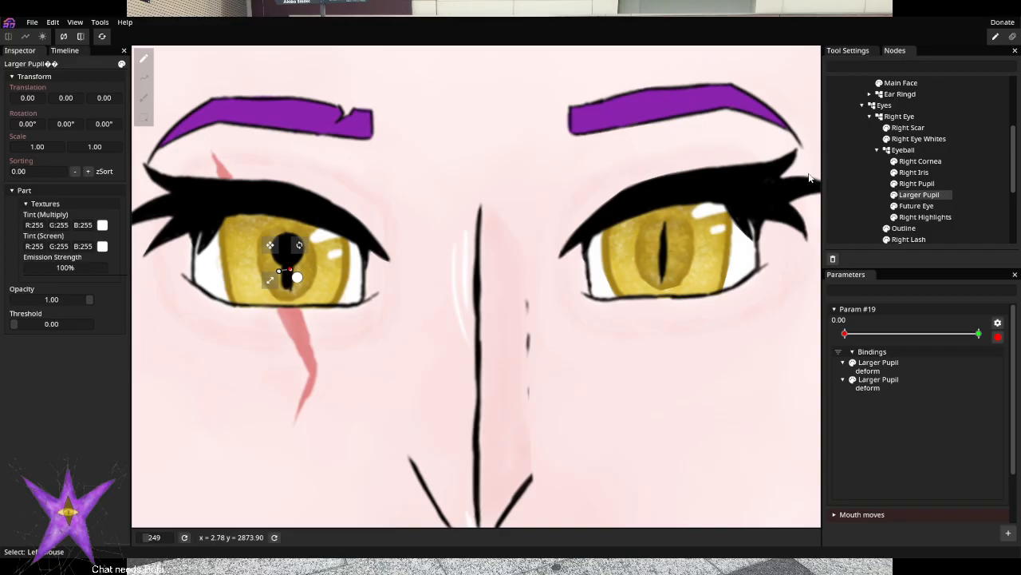
{"action": "left_click", "coordinate": [895, 210]}
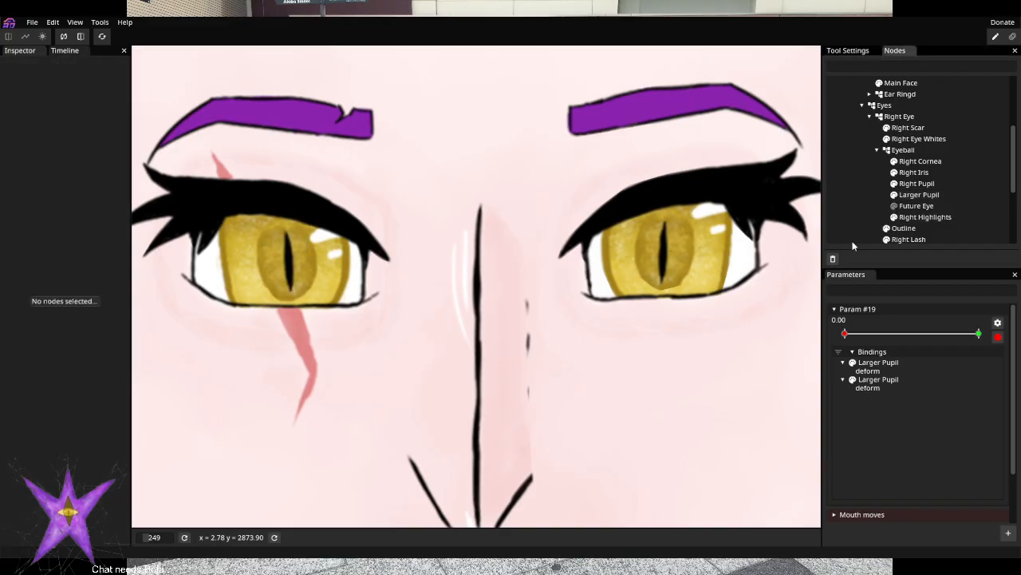
Compare the pupils at Param #19 values 0.00 and 1.00, select the right eye's Larger Pupil, disarm the parameter and sweep its value
{"action": "left_click", "coordinate": [980, 333]}
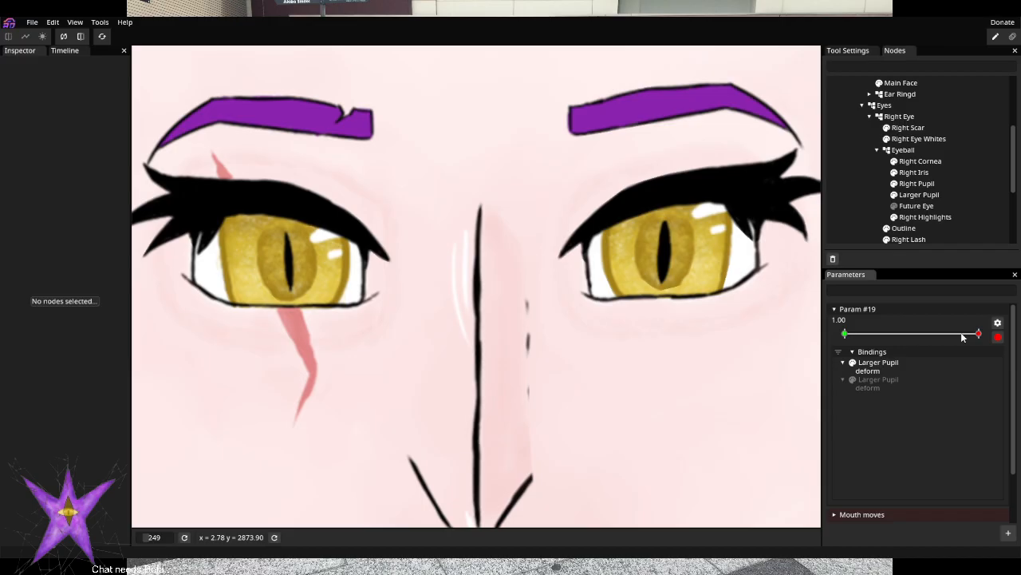
{"action": "left_click", "coordinate": [844, 333]}
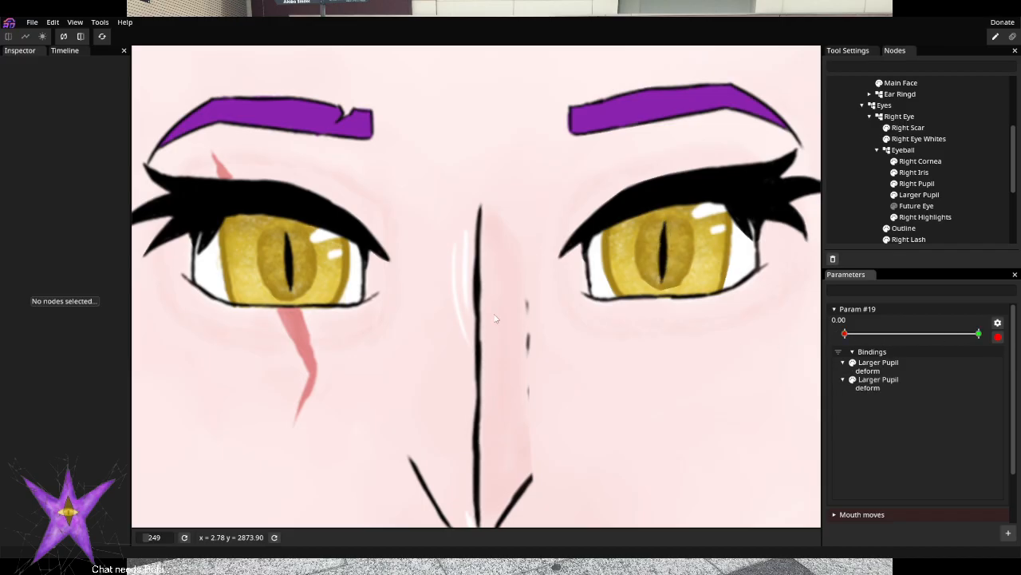
{"action": "left_click", "coordinate": [978, 333]}
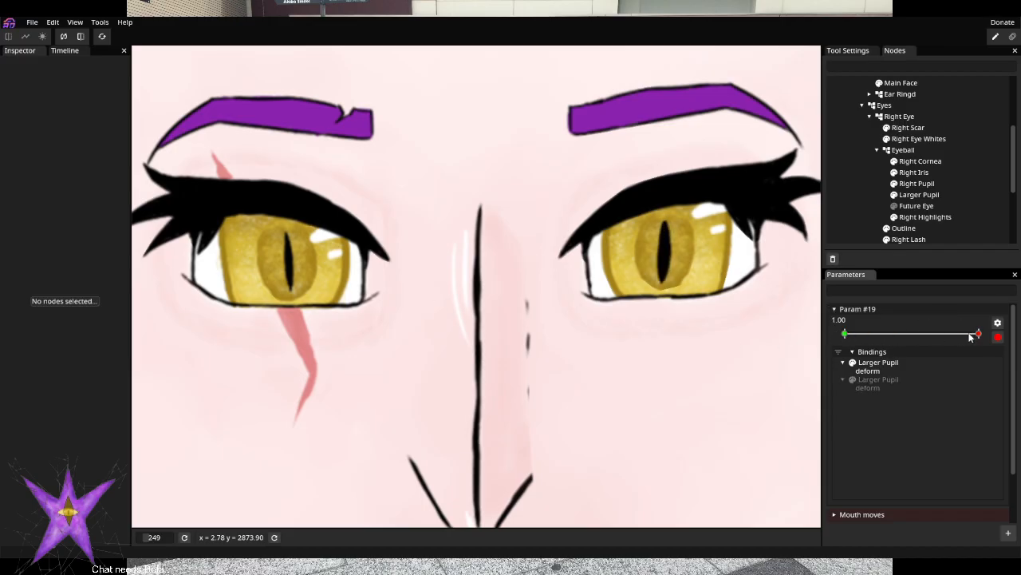
{"action": "left_click", "coordinate": [896, 197]}
{"action": "left_click", "coordinate": [896, 196]}
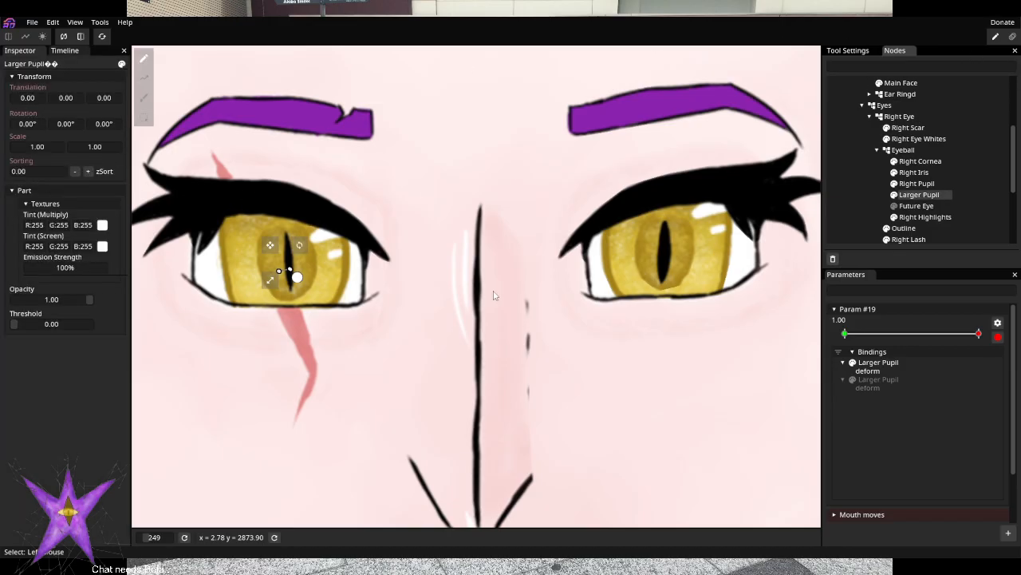
{"action": "left_click", "coordinate": [997, 336]}
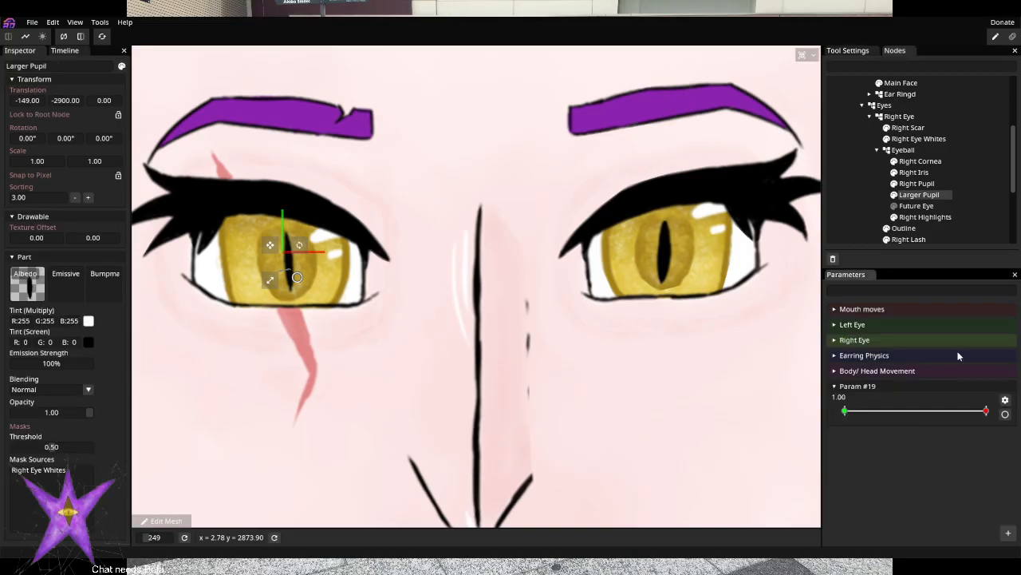
{"action": "left_click_drag", "start_coordinate": [986, 411], "coordinate": [858, 410]}
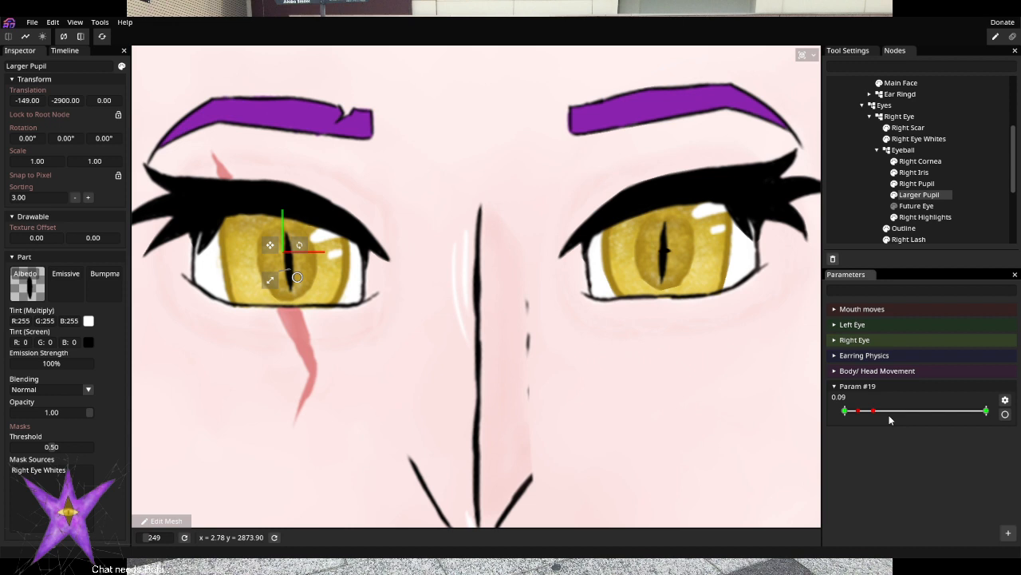
Arm Param #19 at 1.00 and try reshaping the right Larger Pupil by pulling a collapsed mesh corner upward
{"action": "left_click", "coordinate": [1006, 413]}
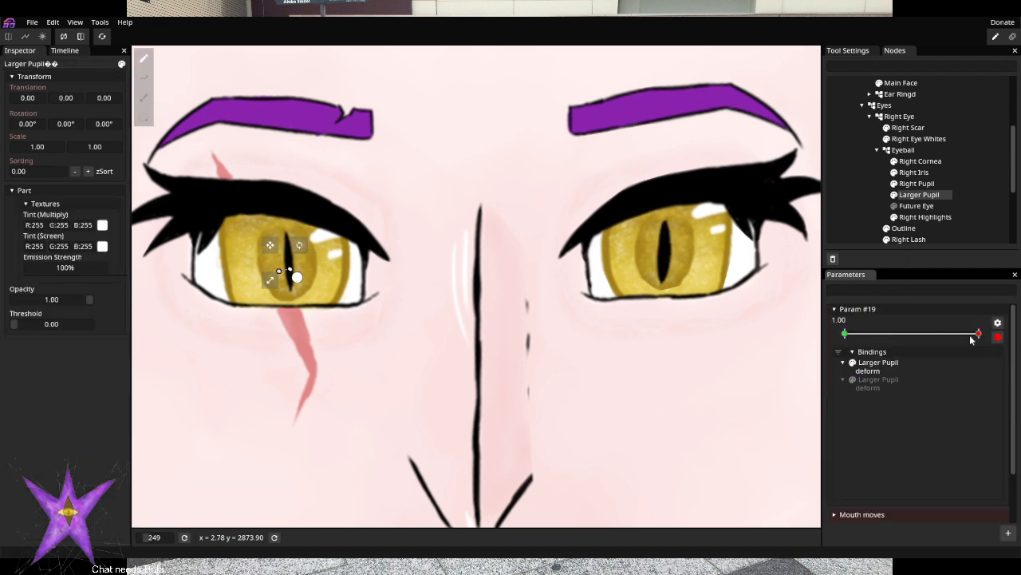
{"action": "left_click", "coordinate": [297, 231]}
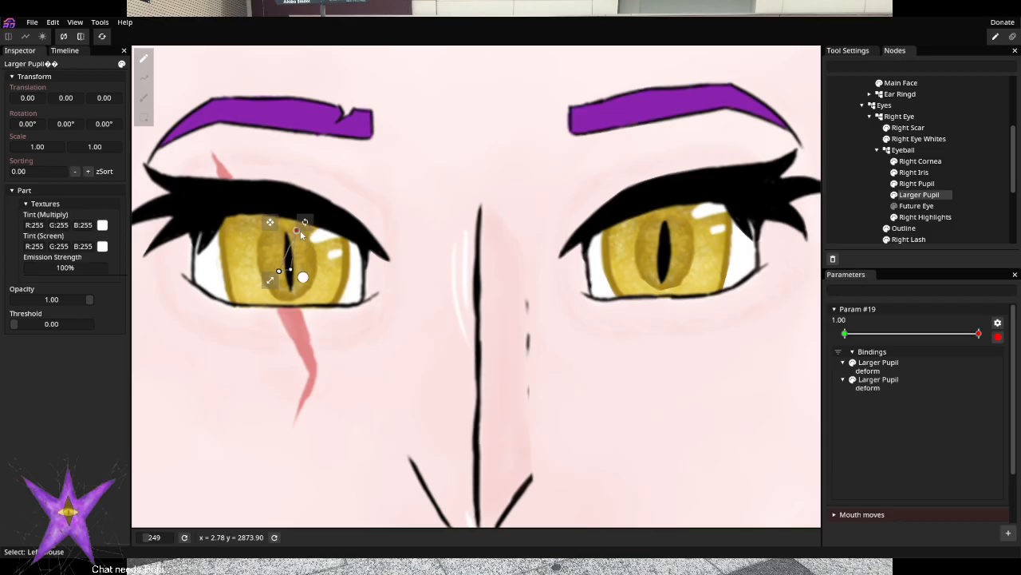
{"action": "left_click_drag", "start_coordinate": [302, 235], "coordinate": [298, 244]}
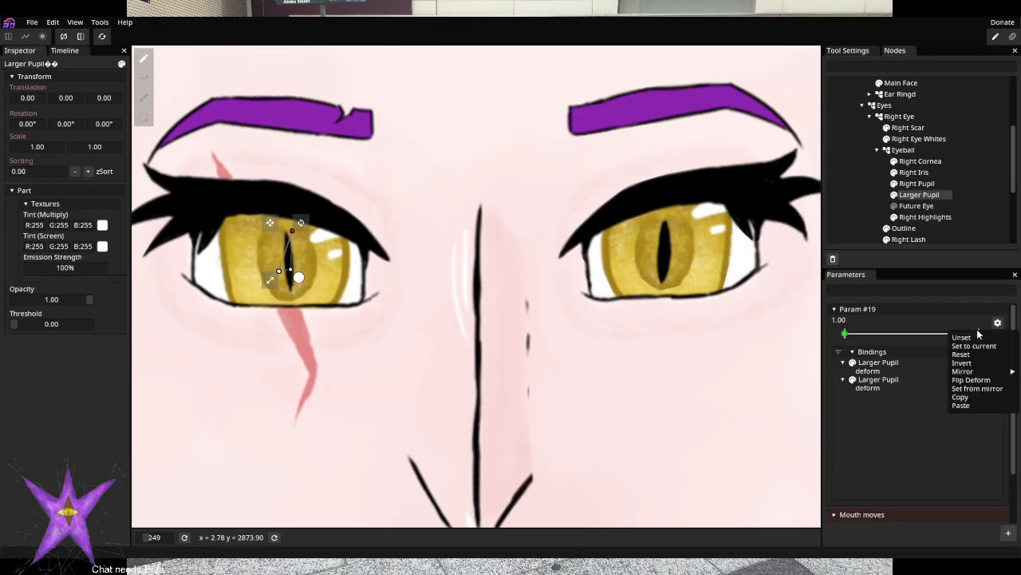
Unset the Param #19 keypoint at 1.00, reset it to the undeformed pupil shape, and disarm the parameter
{"action": "right_click", "coordinate": [978, 333]}
{"action": "left_click", "coordinate": [976, 338]}
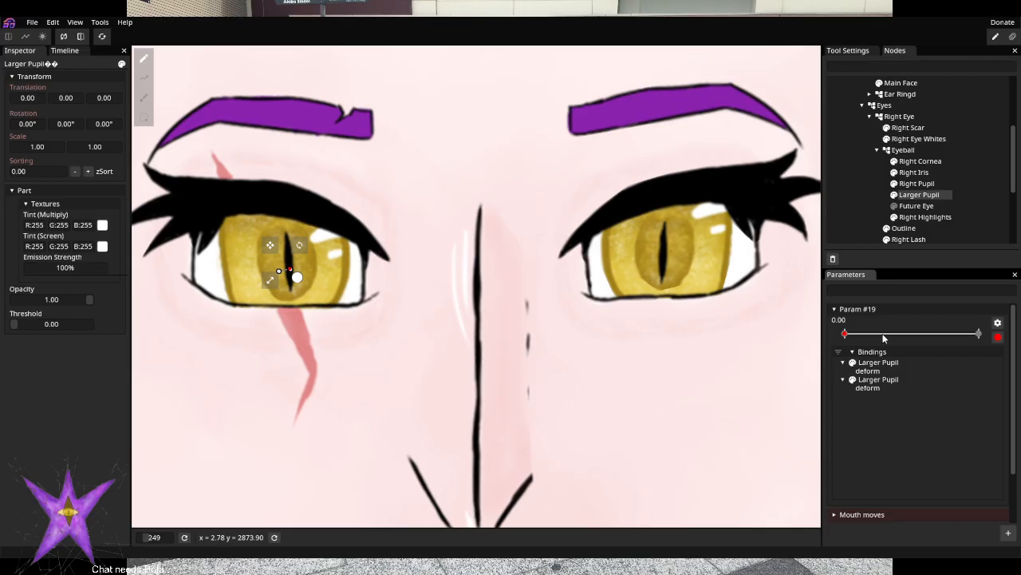
{"action": "right_click", "coordinate": [852, 338]}
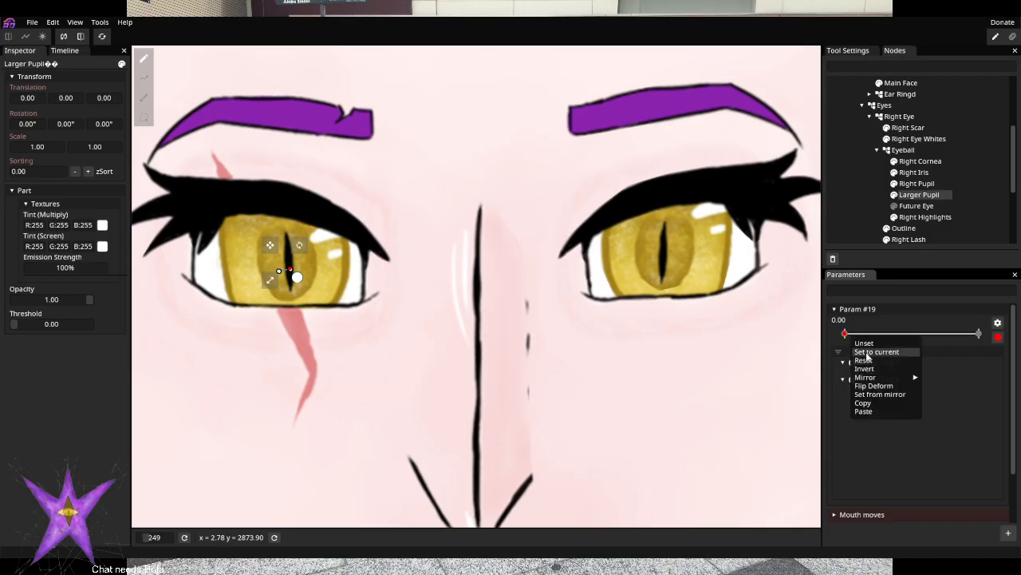
{"action": "left_click", "coordinate": [979, 335]}
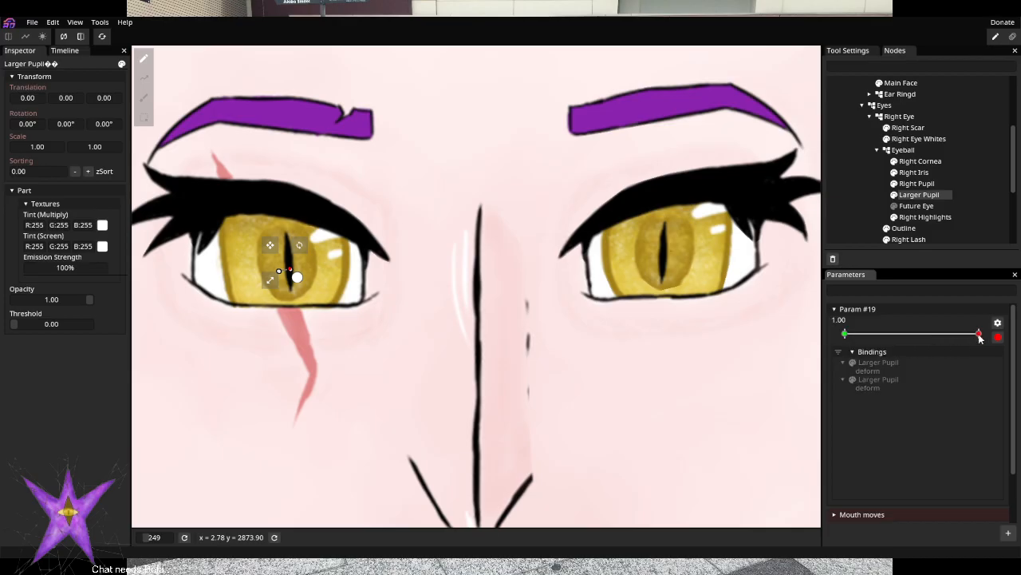
{"action": "right_click", "coordinate": [980, 338]}
{"action": "left_click", "coordinate": [967, 360]}
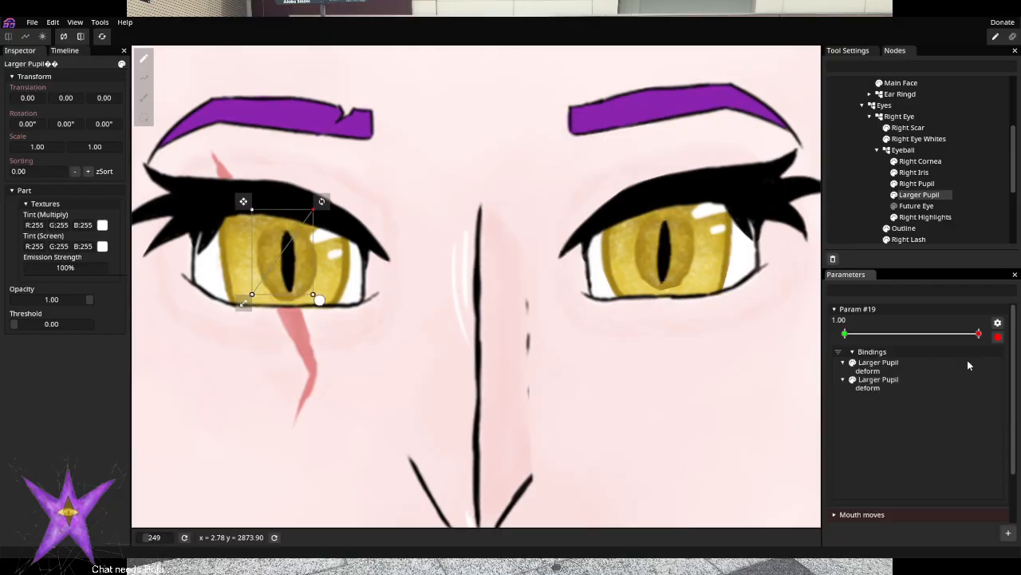
{"action": "mouse_move", "coordinate": [978, 334]}
{"action": "left_mouse_down"}
{"action": "mouse_move", "coordinate": [845, 335]}
{"action": "mouse_move", "coordinate": [978, 335]}
{"action": "left_mouse_up"}
{"action": "left_click", "coordinate": [997, 339]}
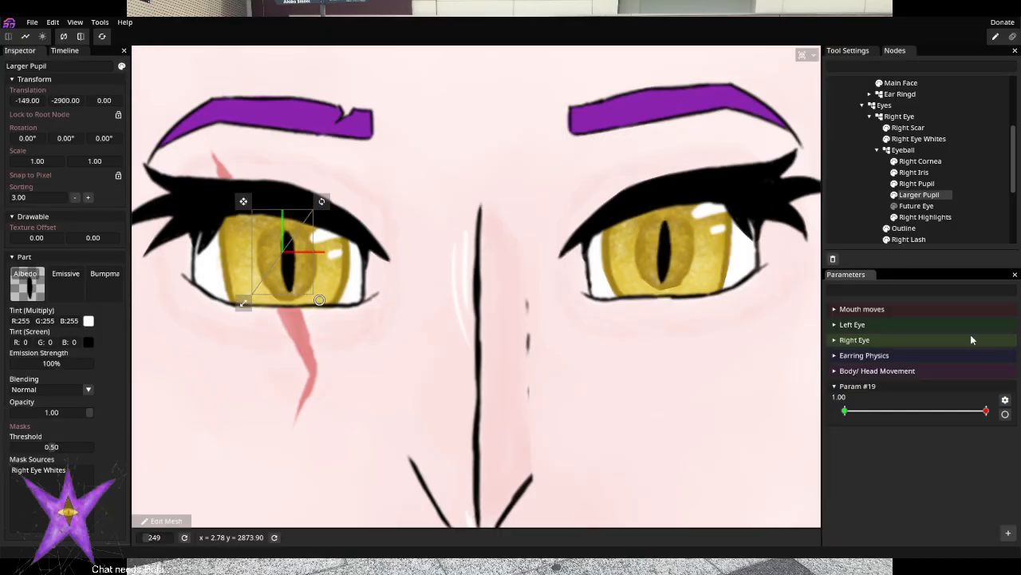
Deselect the node and sweep Param #19 between 0.00 and 1.00 to inspect both pupils near and from afar
{"action": "left_click_drag", "start_coordinate": [986, 412], "coordinate": [845, 412]}
{"action": "left_click", "coordinate": [877, 184]}
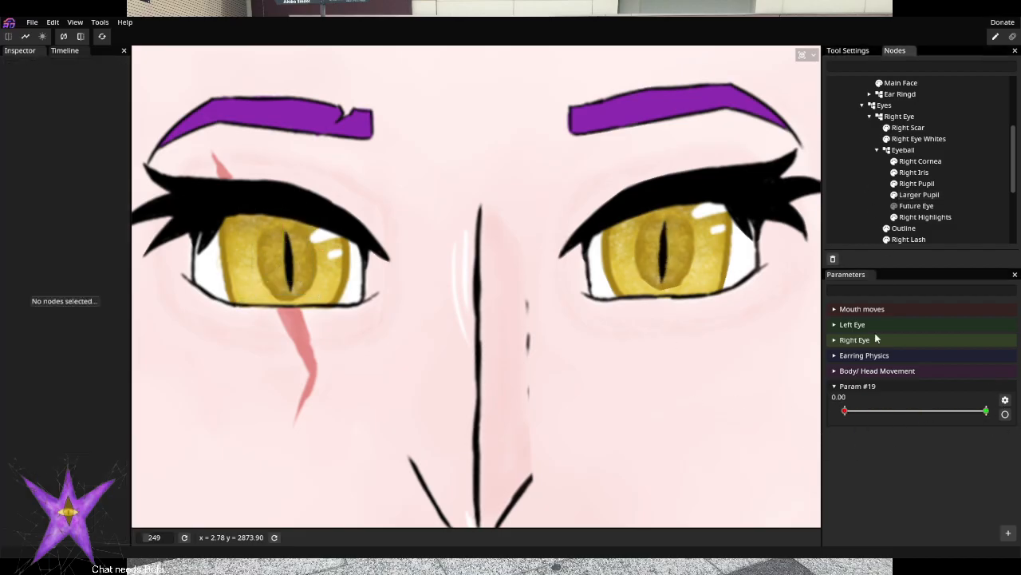
{"action": "left_click_drag", "start_coordinate": [846, 412], "coordinate": [917, 412]}
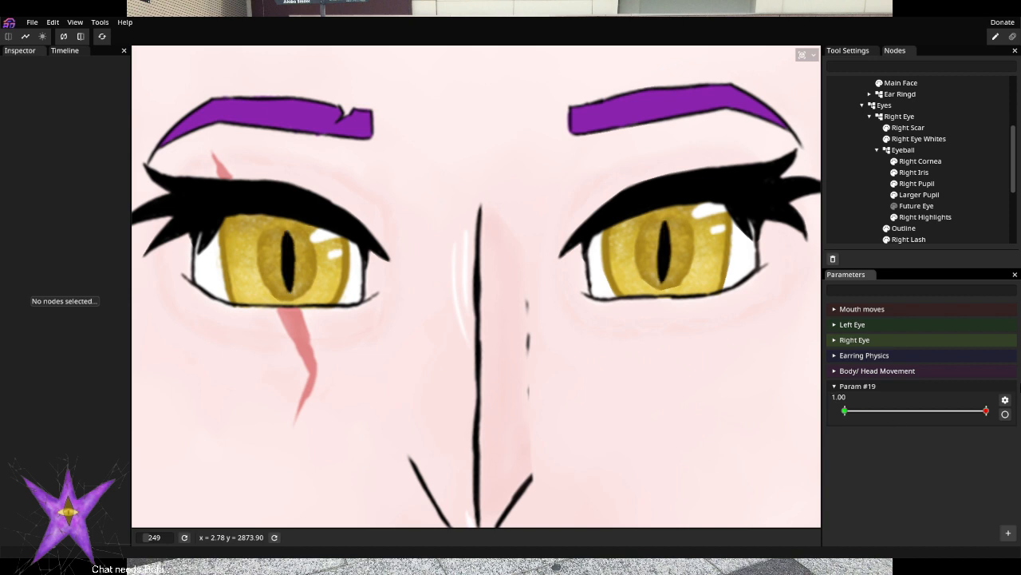
{"action": "left_click_drag", "start_coordinate": [916, 411], "coordinate": [780, 413]}
{"action": "scroll", "coordinate": [581, 317], "scroll_direction": "down", "scroll_amount": 5}
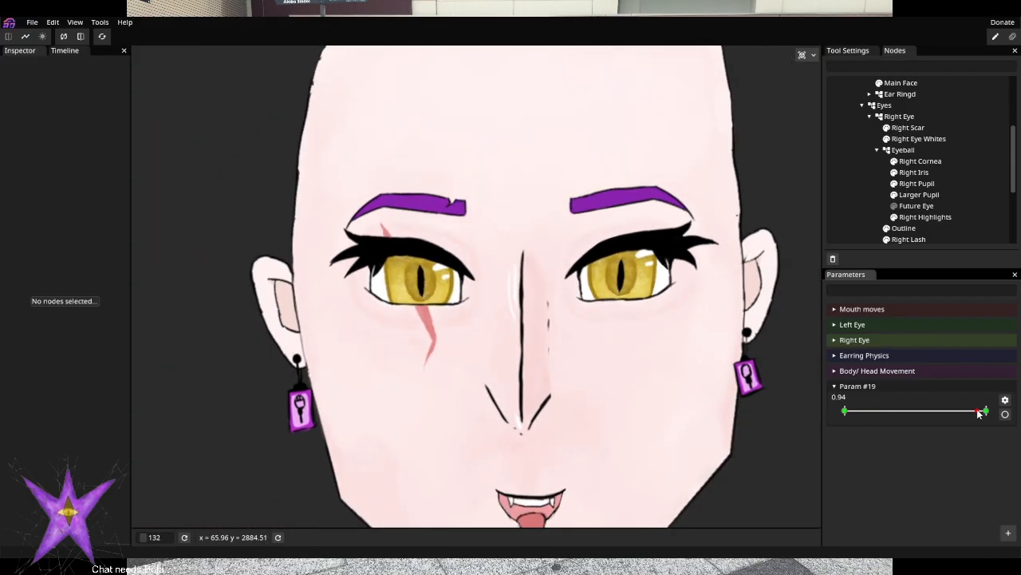
{"action": "left_click_drag", "start_coordinate": [985, 411], "coordinate": [838, 413]}
{"action": "scroll", "coordinate": [553, 286], "scroll_direction": "up", "scroll_amount": 5}
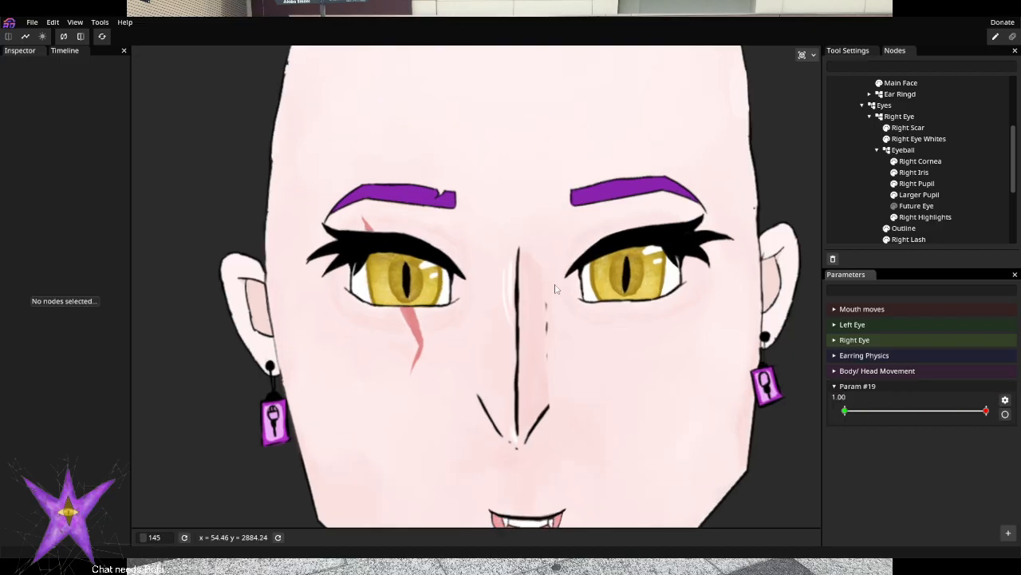
{"action": "scroll", "coordinate": [553, 286], "scroll_direction": "up", "scroll_amount": 2}
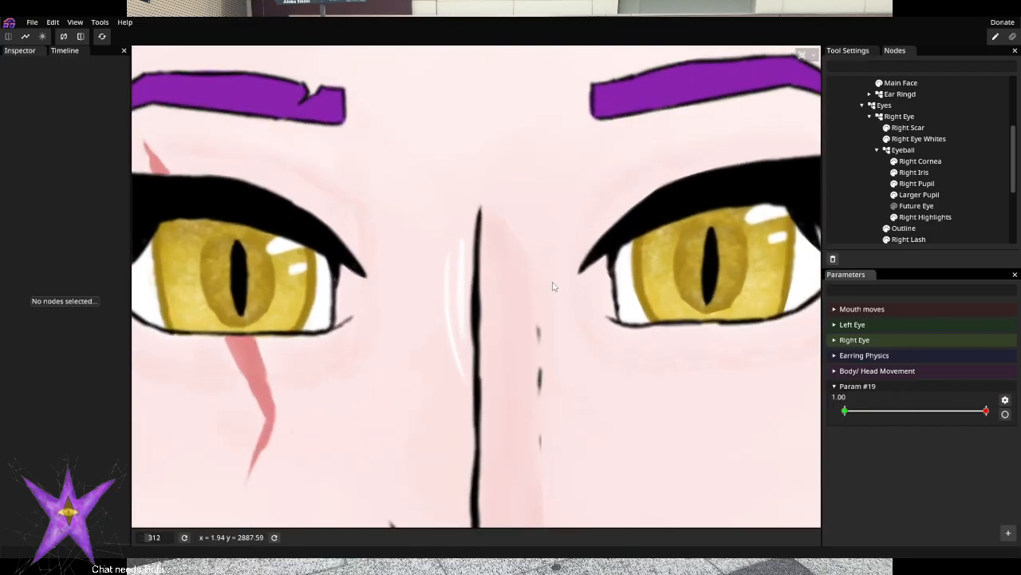
{"action": "left_click_drag", "start_coordinate": [919, 406], "coordinate": [986, 411]}
Switch to animation editing and play back the Large Pupil and Large Pupil Close animations
{"action": "scroll", "coordinate": [914, 103], "scroll_direction": "up", "scroll_amount": 3}
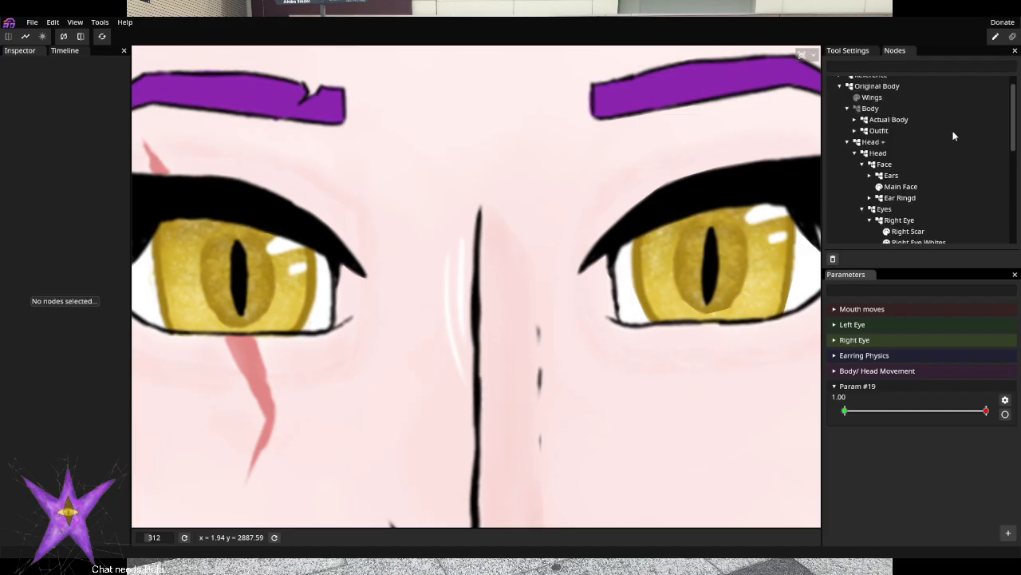
{"action": "left_click", "coordinate": [1011, 40]}
{"action": "left_click", "coordinate": [873, 77]}
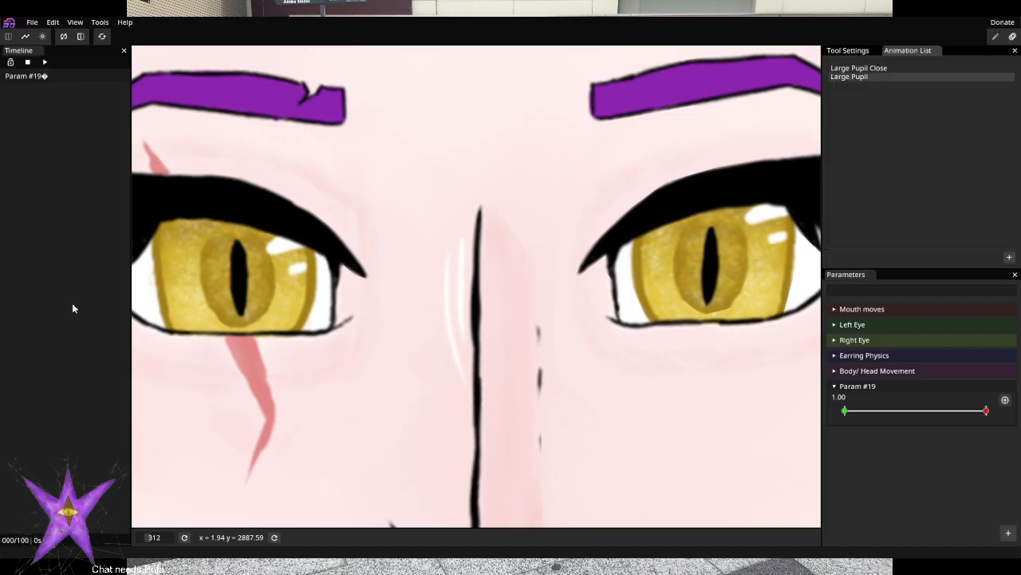
{"action": "left_click", "coordinate": [45, 61]}
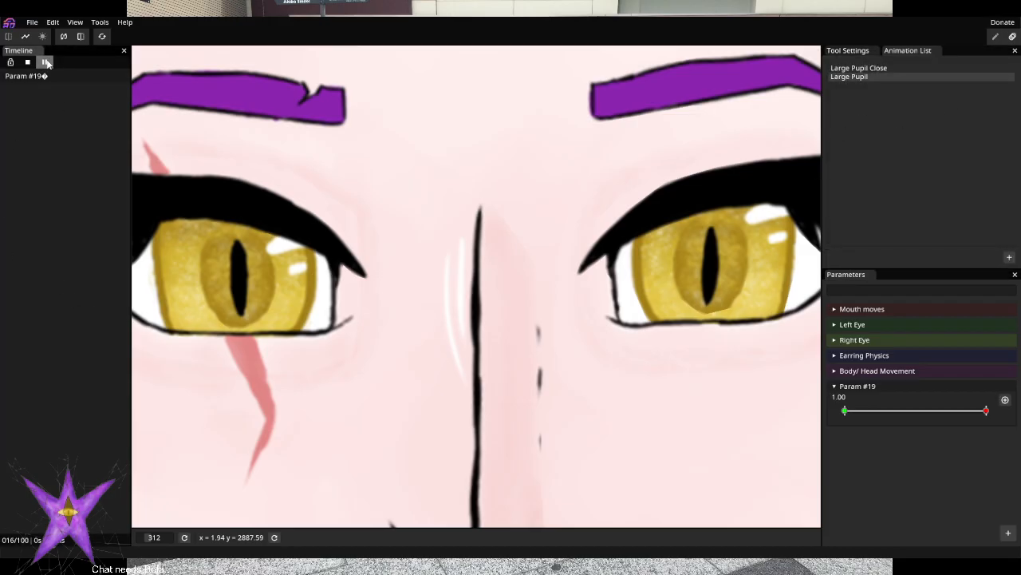
{"action": "left_click", "coordinate": [46, 63]}
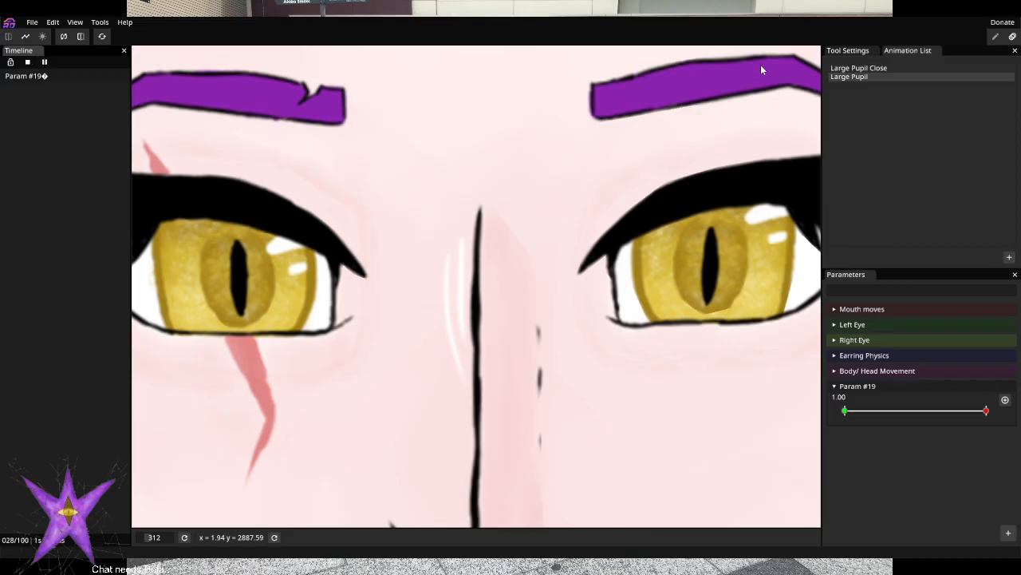
{"action": "left_click", "coordinate": [43, 63]}
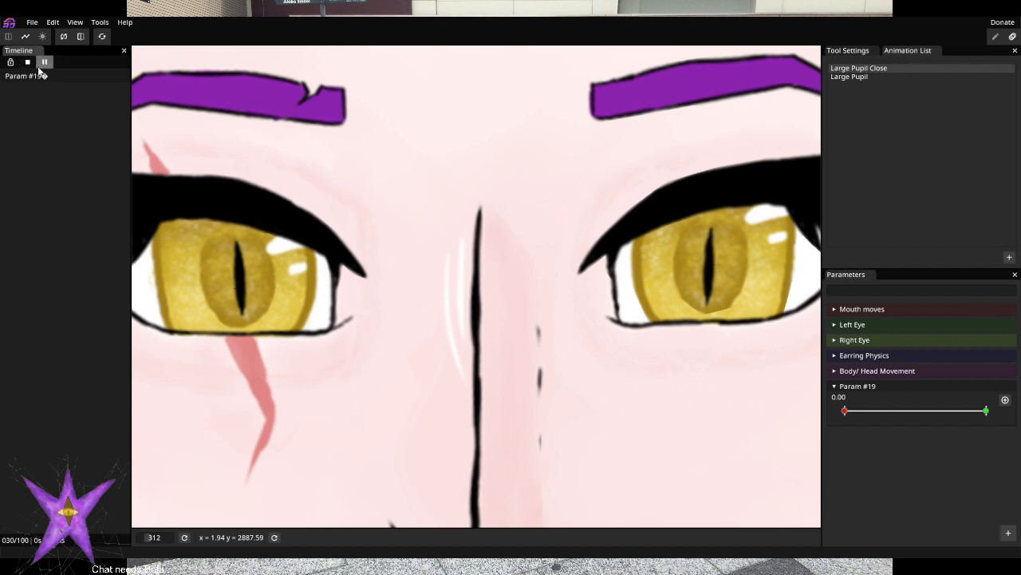
{"action": "left_click", "coordinate": [43, 63]}
Dock the timeline below the viewport, play Large Pupil Close to check its keyframes, and reduce the timeline's height
{"action": "left_click_drag", "start_coordinate": [27, 56], "coordinate": [503, 536]}
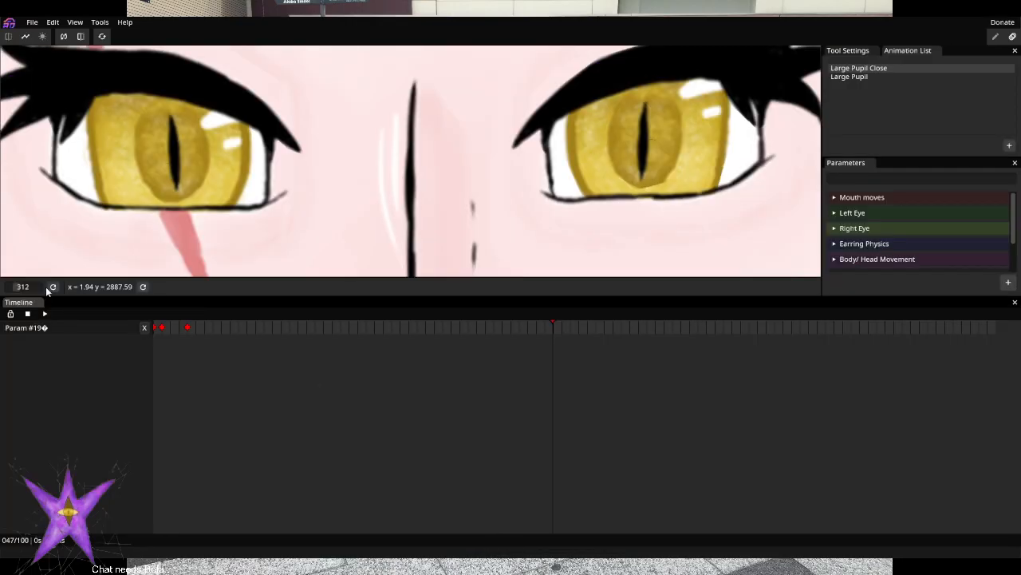
{"action": "left_click", "coordinate": [188, 328]}
{"action": "left_click", "coordinate": [996, 330]}
{"action": "left_click", "coordinate": [44, 315]}
{"action": "left_click", "coordinate": [44, 315]}
{"action": "left_click_drag", "start_coordinate": [844, 296], "coordinate": [846, 418]}
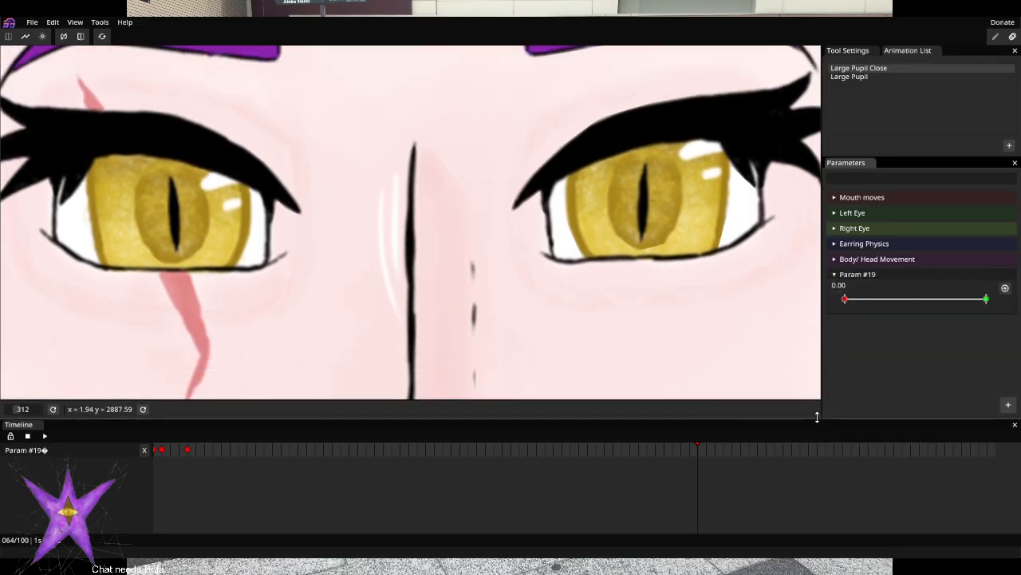
Keyframe Param #19 on frame 99 of Large Pupil Close, trying 1.00 and settling on 0.00, and play it back
{"action": "left_click", "coordinate": [994, 456]}
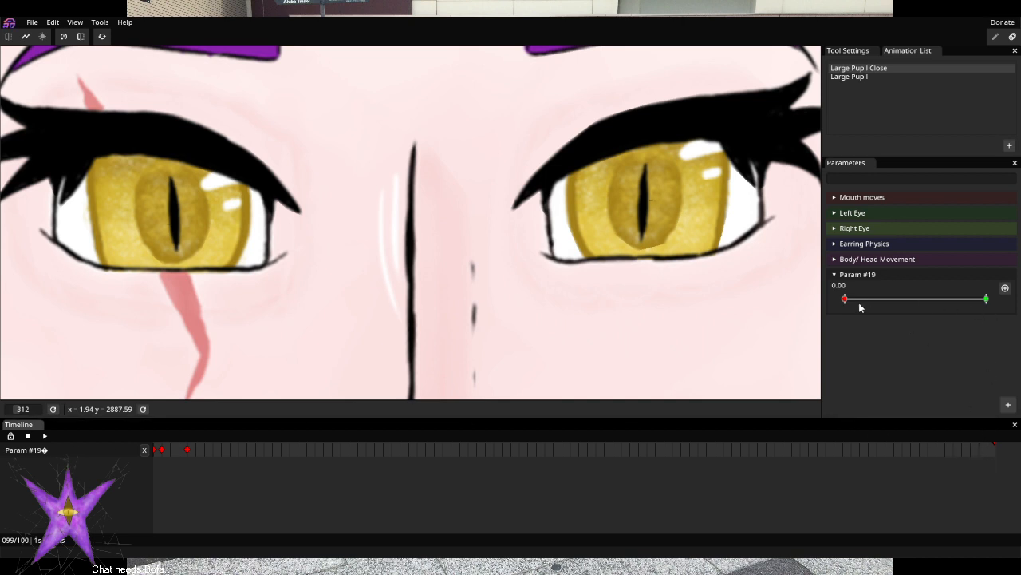
{"action": "left_click_drag", "start_coordinate": [846, 300], "coordinate": [1020, 311]}
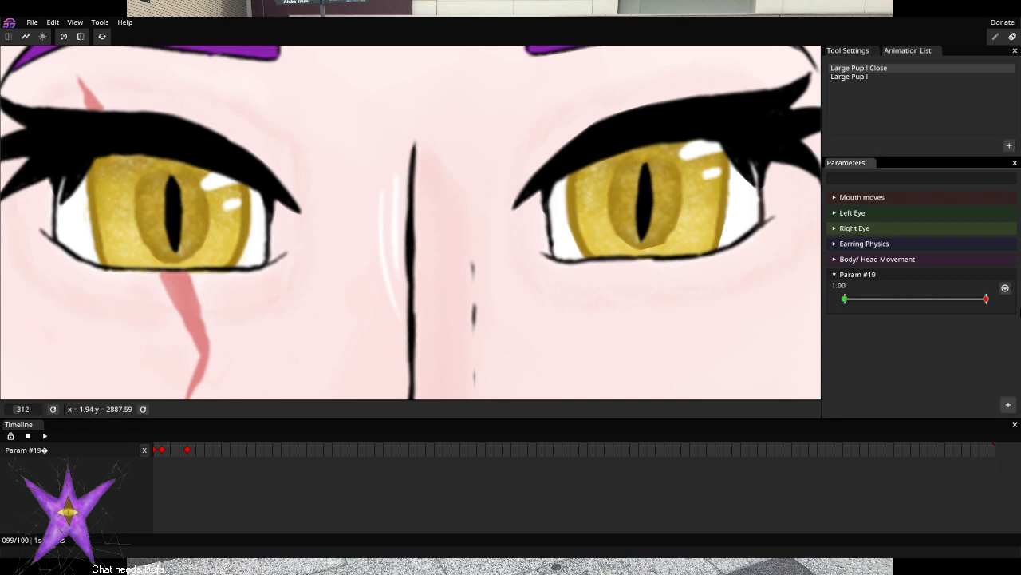
{"action": "left_click", "coordinate": [1004, 290]}
{"action": "left_click", "coordinate": [45, 436]}
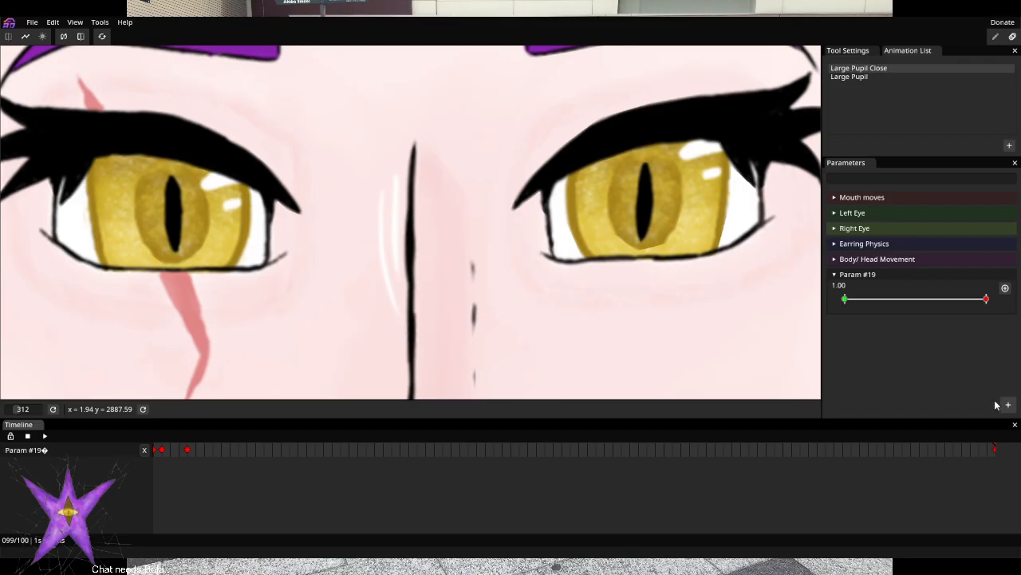
{"action": "left_click", "coordinate": [989, 300]}
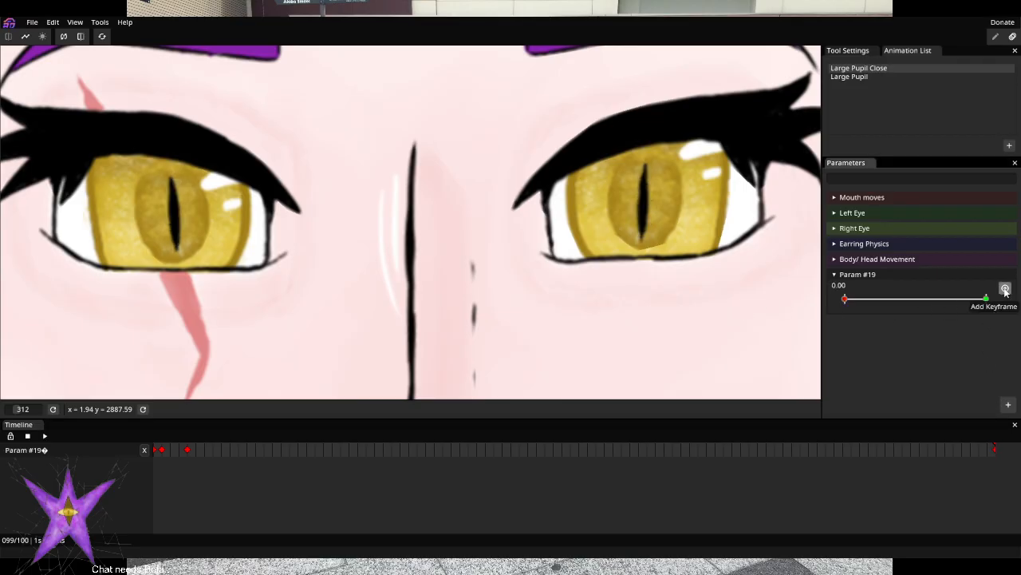
{"action": "left_click", "coordinate": [44, 435]}
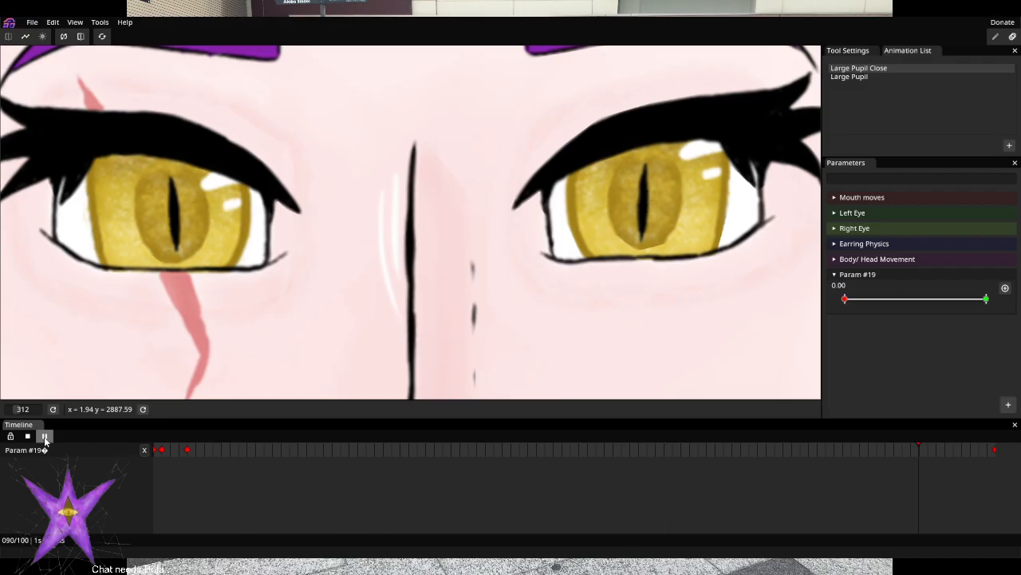
Play back the Large Pupil animation to check the pupil change
{"action": "left_click", "coordinate": [836, 77]}
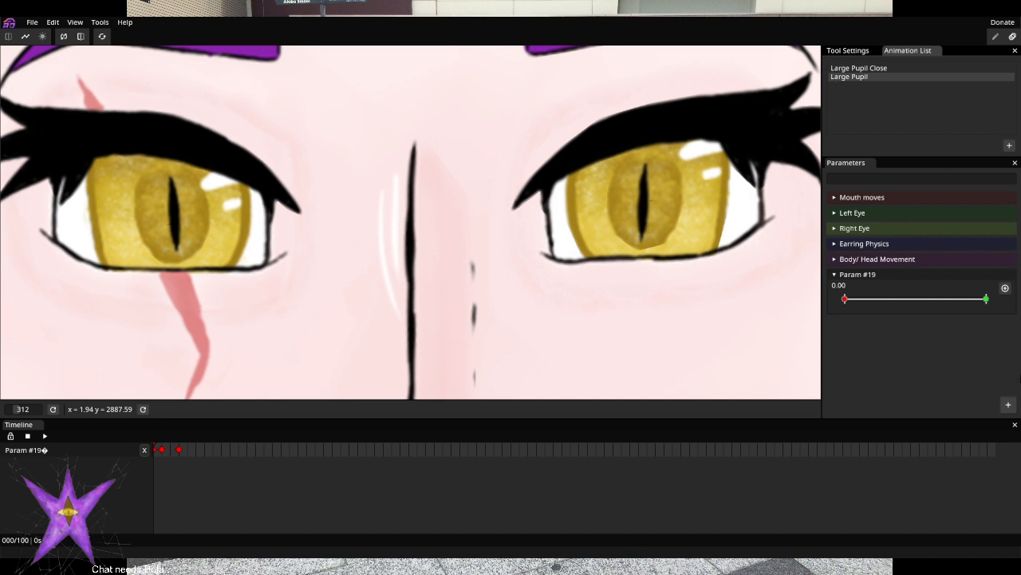
{"action": "left_click", "coordinate": [43, 436]}
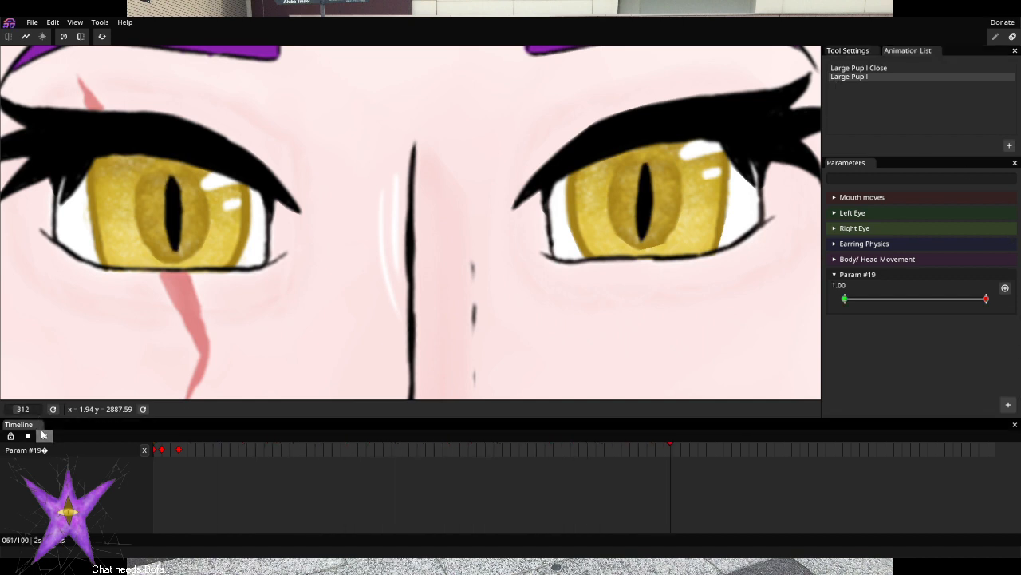
Edit the Large Pupil Close animation to use a custom framerate of 24 and save it
{"action": "left_click", "coordinate": [873, 71]}
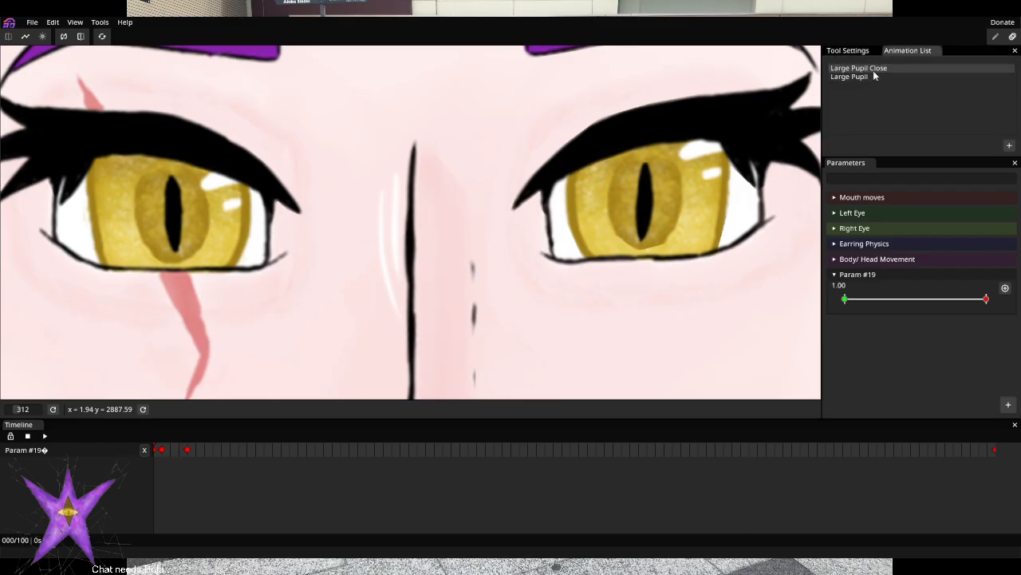
{"action": "right_click", "coordinate": [875, 75]}
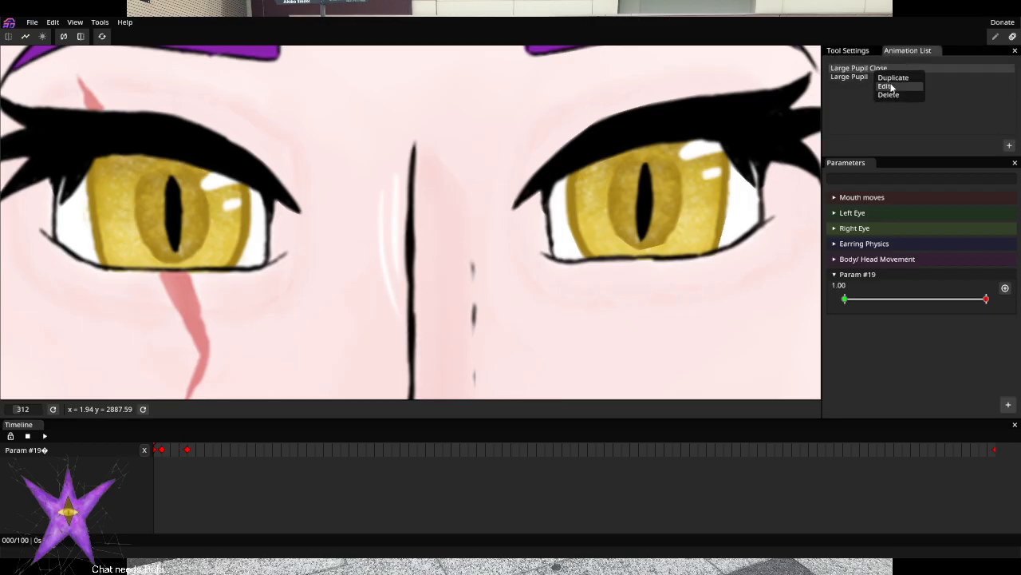
{"action": "left_click", "coordinate": [888, 86]}
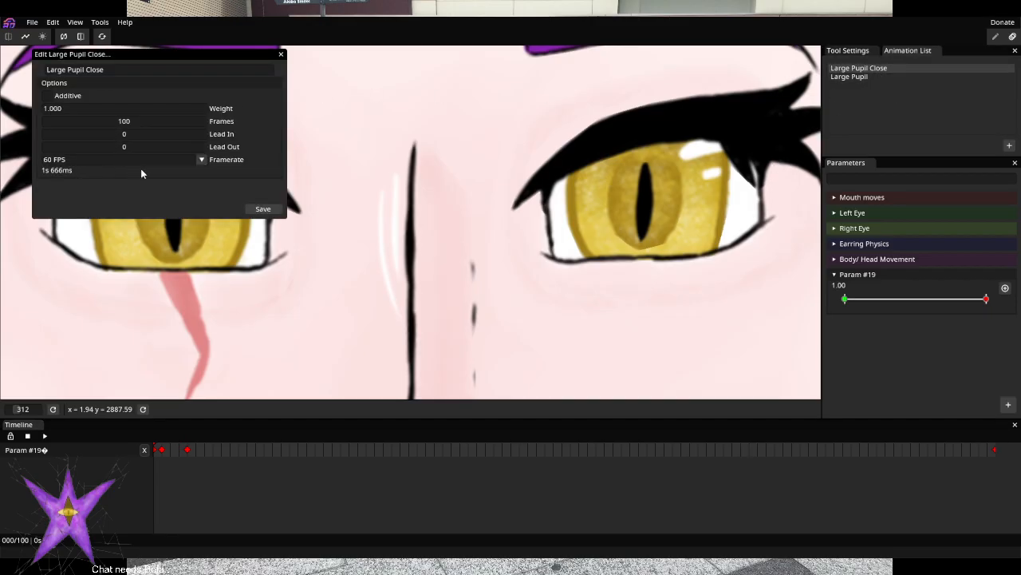
{"action": "left_click", "coordinate": [200, 161]}
{"action": "left_click", "coordinate": [75, 207]}
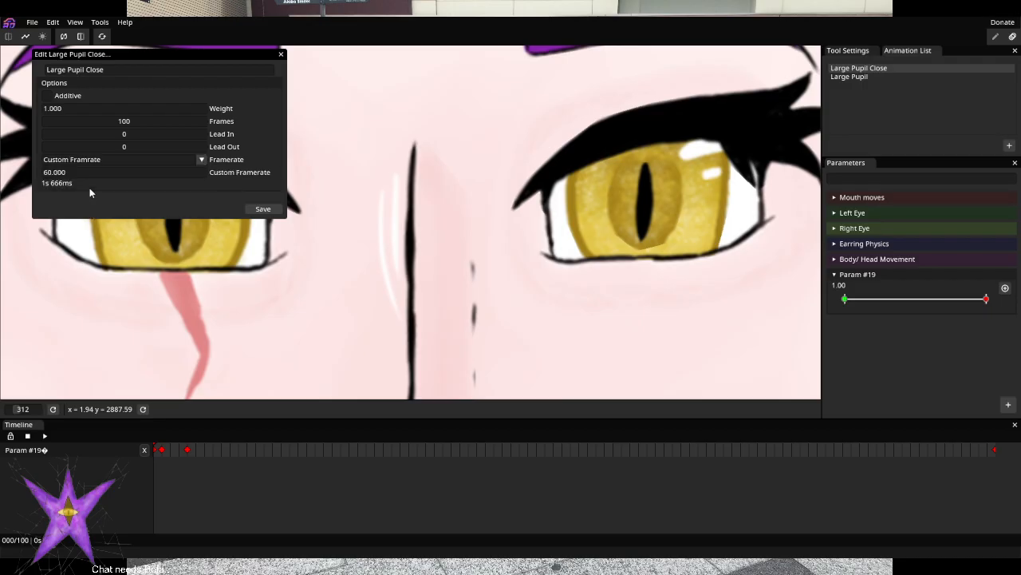
{"action": "left_click", "coordinate": [50, 172]}
{"action": "type", "text": "24"}
{"action": "left_click", "coordinate": [262, 211]}
{"action": "left_click", "coordinate": [262, 210]}
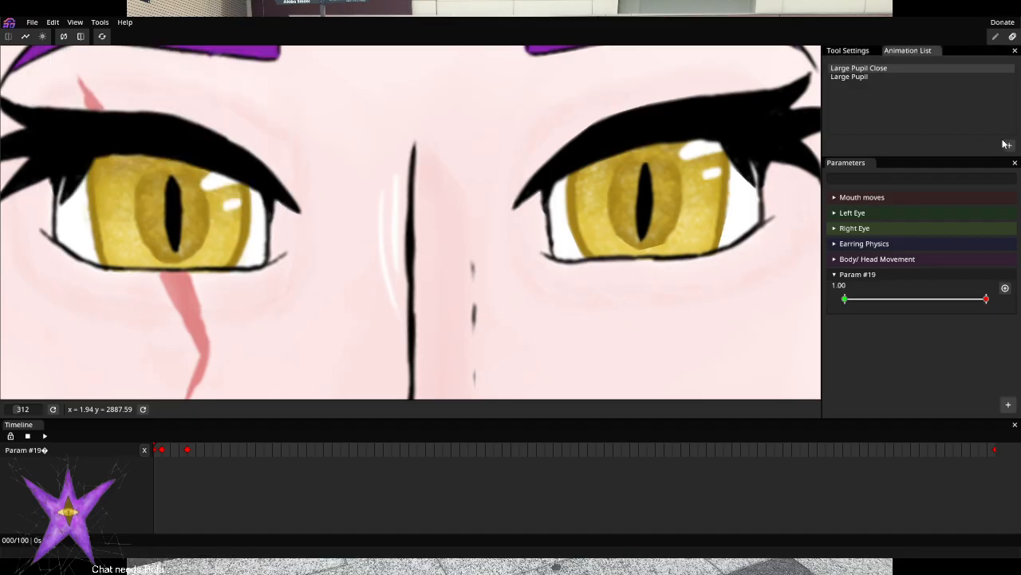
Play back Large Pupil Close and Large Pupil to compare their speeds, and stop the playback
{"action": "left_click", "coordinate": [44, 436]}
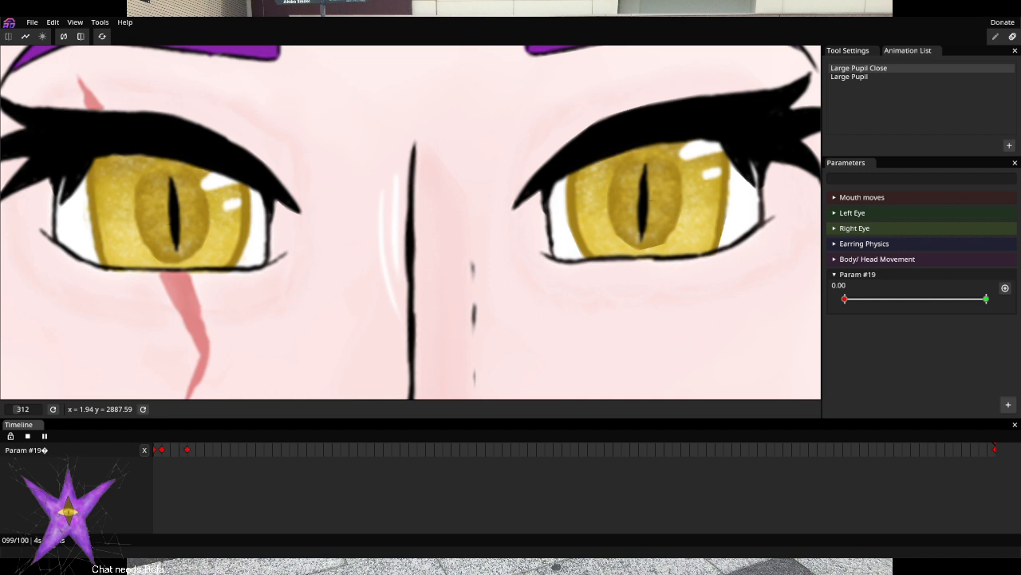
{"action": "left_click", "coordinate": [878, 76]}
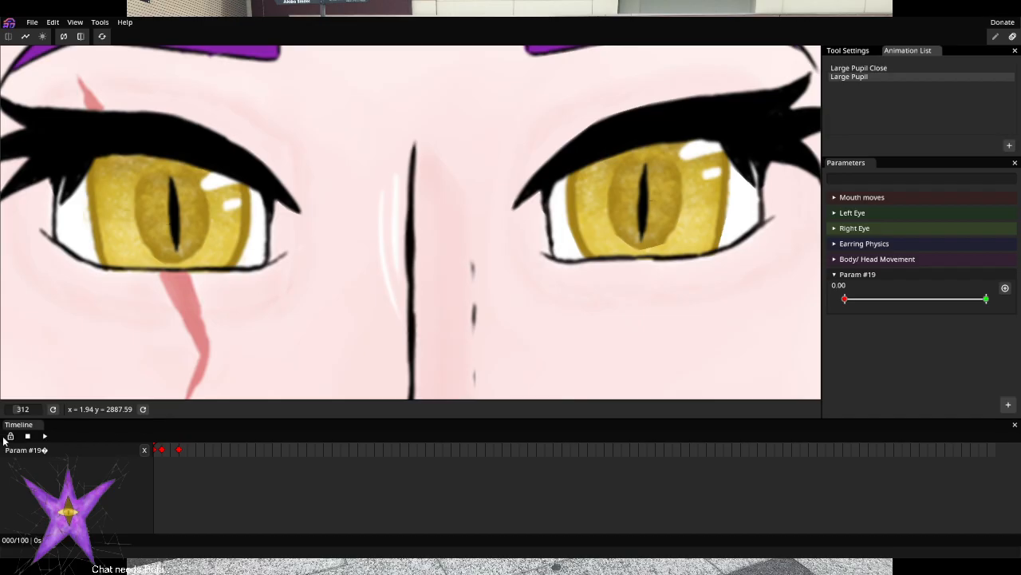
{"action": "left_click", "coordinate": [44, 436]}
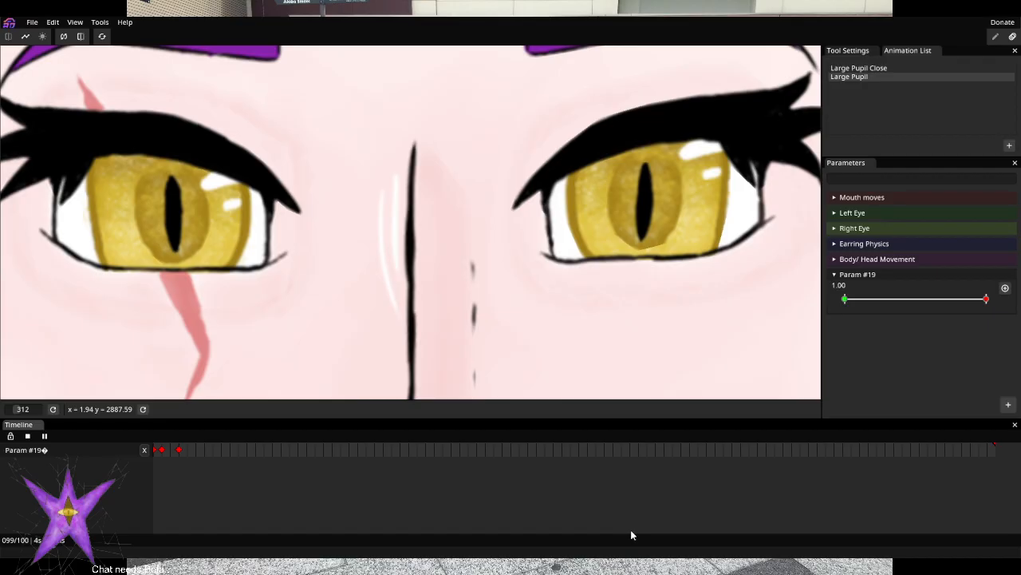
{"action": "left_click", "coordinate": [45, 437]}
{"action": "left_click", "coordinate": [44, 437]}
{"action": "left_click", "coordinate": [44, 436]}
{"action": "left_click", "coordinate": [44, 437]}
{"action": "left_click", "coordinate": [27, 435]}
Dock the timeline together with the parameters and return to model editing
{"action": "left_click", "coordinate": [996, 36]}
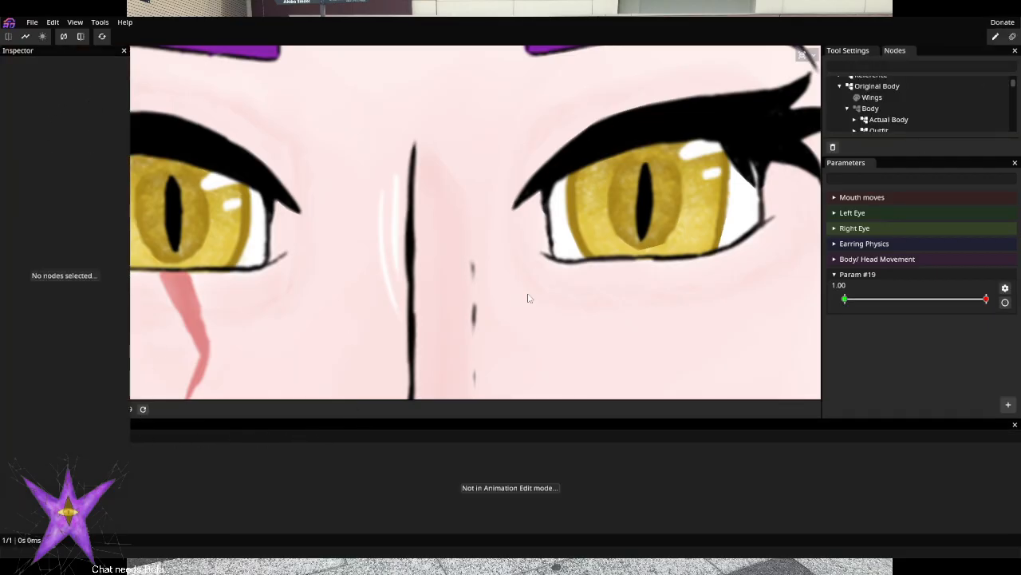
{"action": "left_click", "coordinate": [1013, 36]}
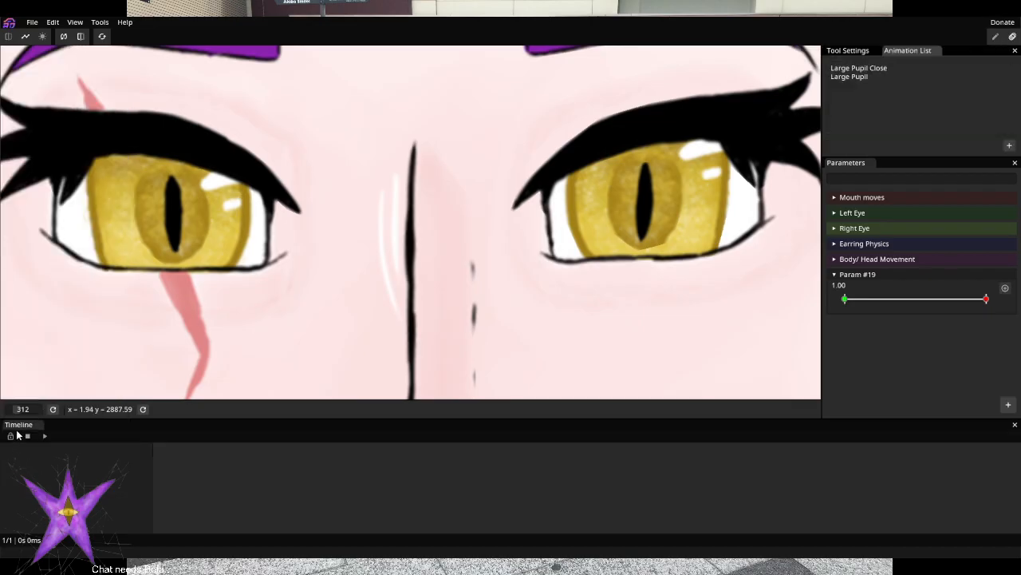
{"action": "left_click_drag", "start_coordinate": [18, 426], "coordinate": [867, 257]}
{"action": "left_click_drag", "start_coordinate": [859, 196], "coordinate": [890, 201]}
{"action": "left_click", "coordinate": [995, 37]}
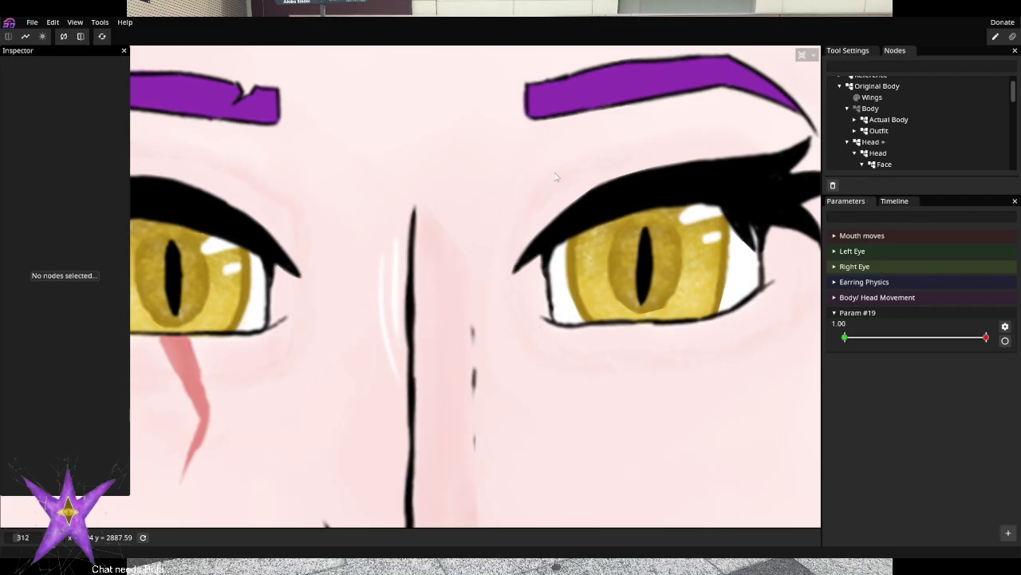
Dock the inspector beside the viewport, try the timeline below the viewport at reduced height, and hide the timeline
{"action": "left_click_drag", "start_coordinate": [35, 54], "coordinate": [9, 307]}
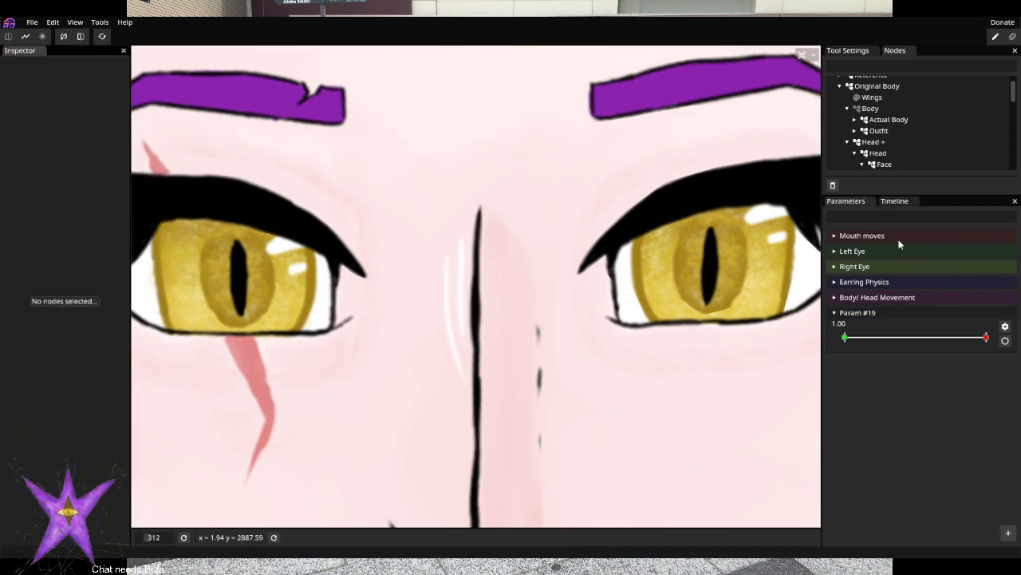
{"action": "left_click_drag", "start_coordinate": [895, 200], "coordinate": [511, 537]}
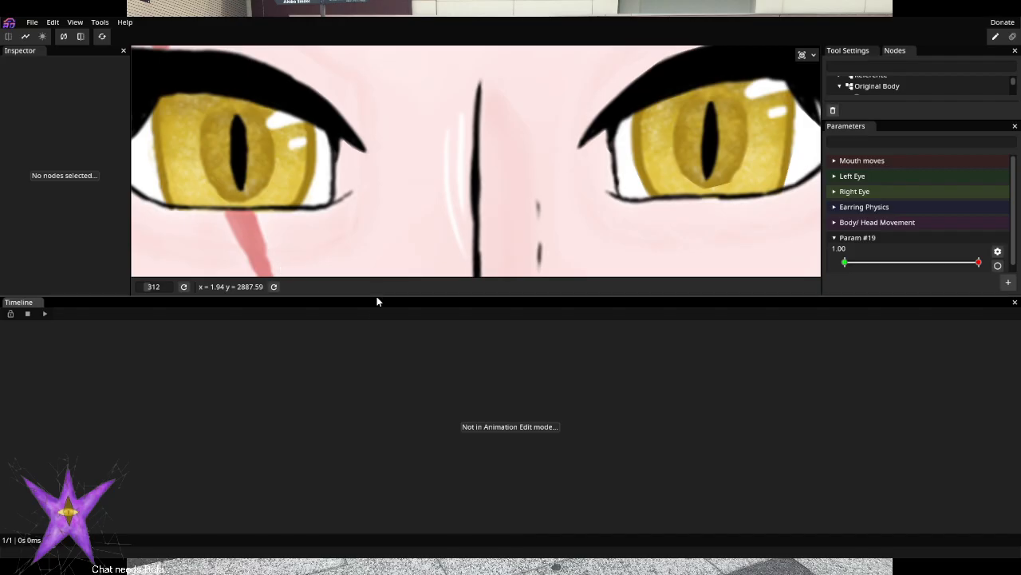
{"action": "left_click_drag", "start_coordinate": [383, 299], "coordinate": [426, 437]}
{"action": "left_click", "coordinate": [73, 22]}
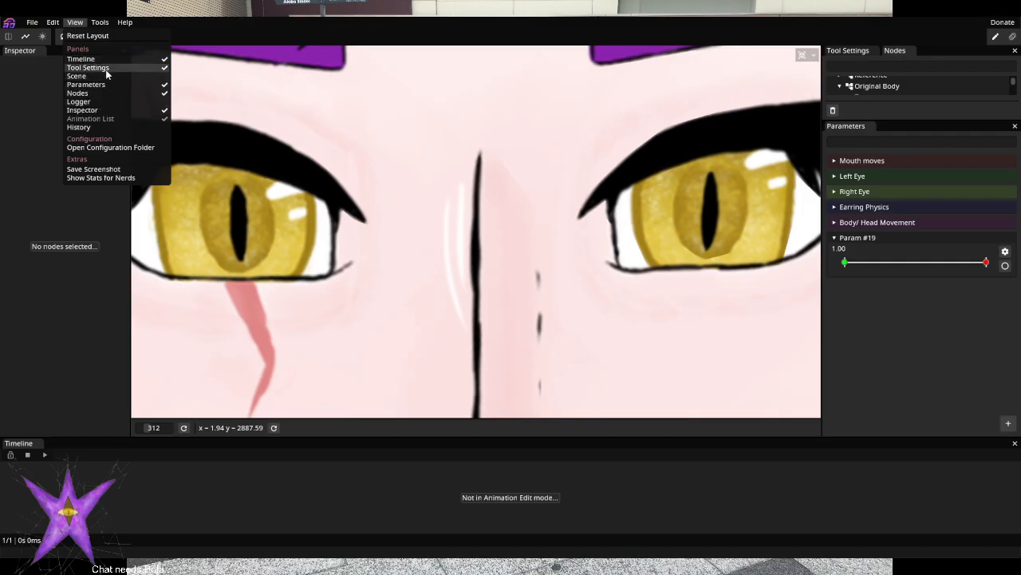
{"action": "left_click", "coordinate": [94, 60]}
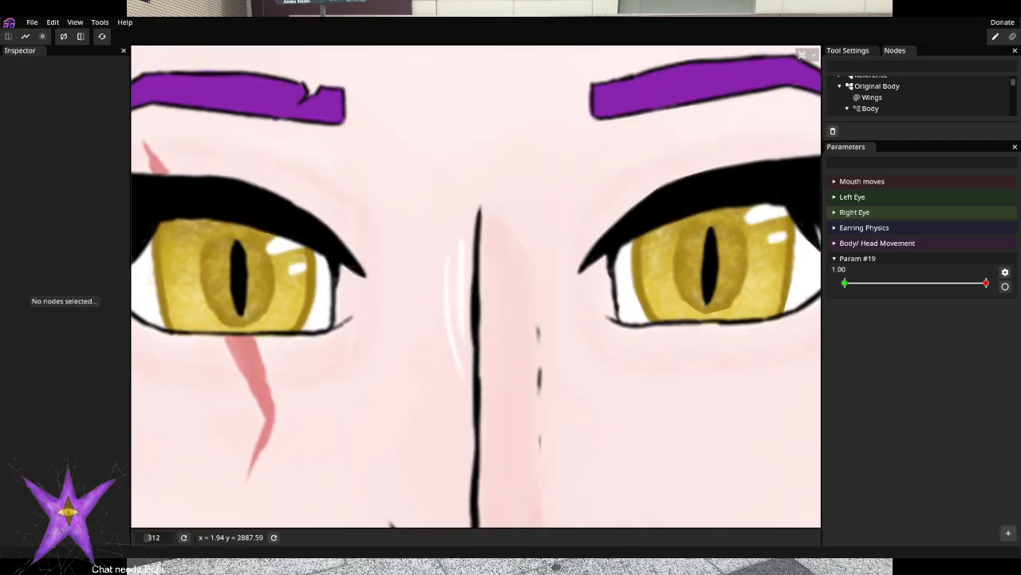
Narrow the inspector, enlarge the node list, and select the Eyes node to fit the inspector's width to its contents
{"action": "left_click_drag", "start_coordinate": [131, 297], "coordinate": [101, 297]}
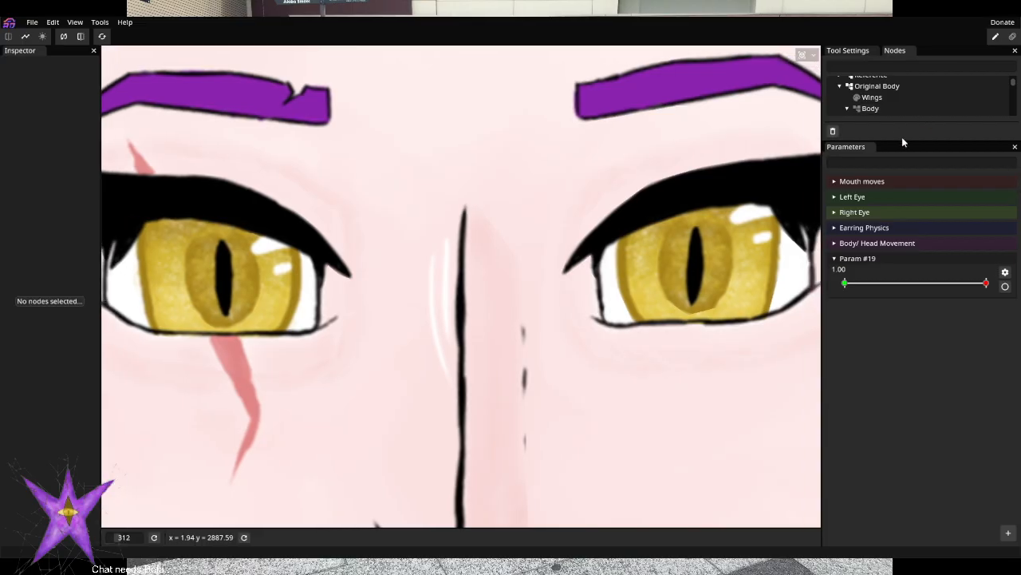
{"action": "left_click_drag", "start_coordinate": [902, 141], "coordinate": [924, 275]}
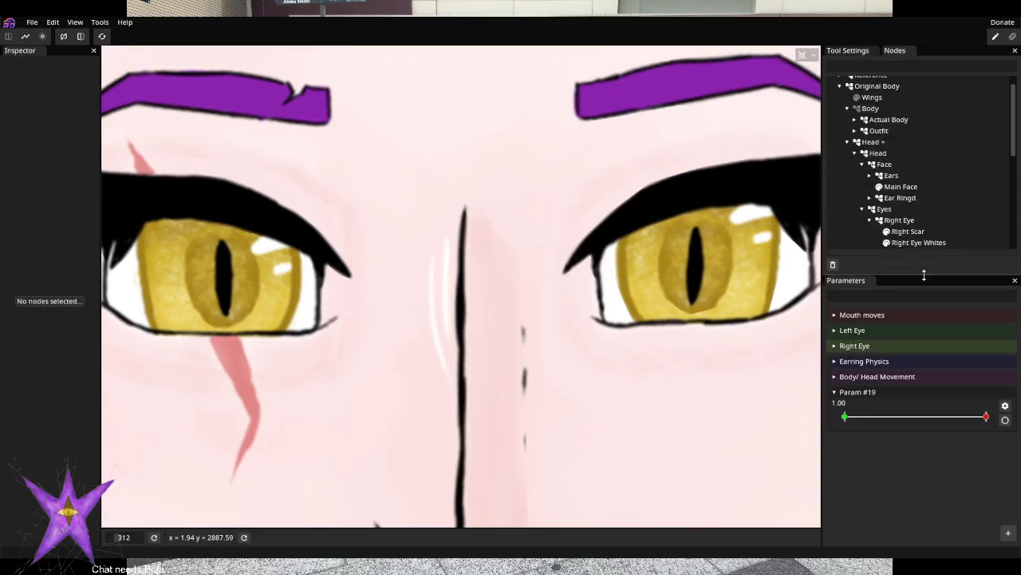
{"action": "left_click", "coordinate": [893, 212]}
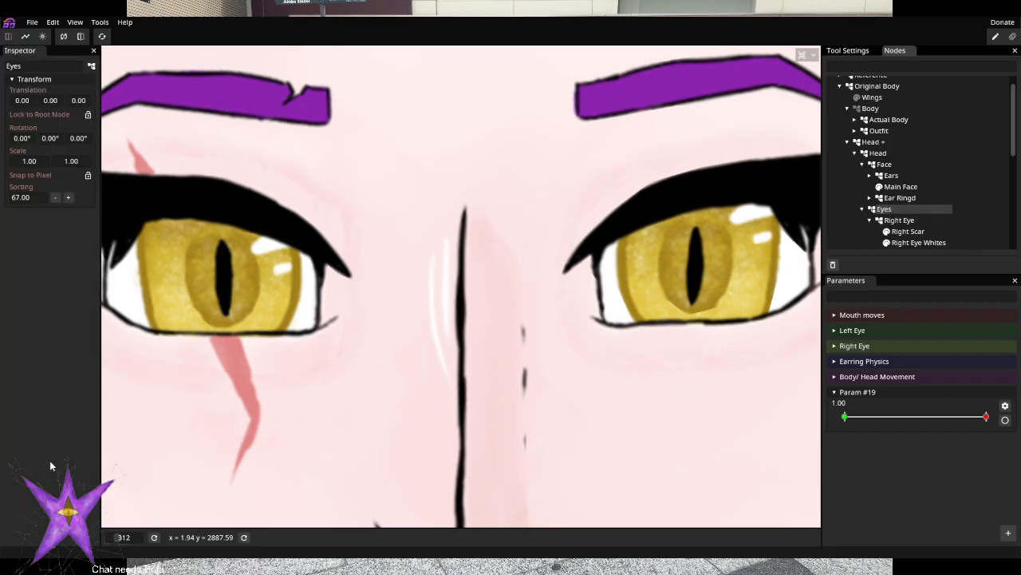
{"action": "mouse_move", "coordinate": [101, 303]}
{"action": "left_mouse_down"}
{"action": "mouse_move", "coordinate": [69, 309]}
{"action": "mouse_move", "coordinate": [126, 312]}
{"action": "mouse_move", "coordinate": [113, 313]}
{"action": "left_mouse_up"}
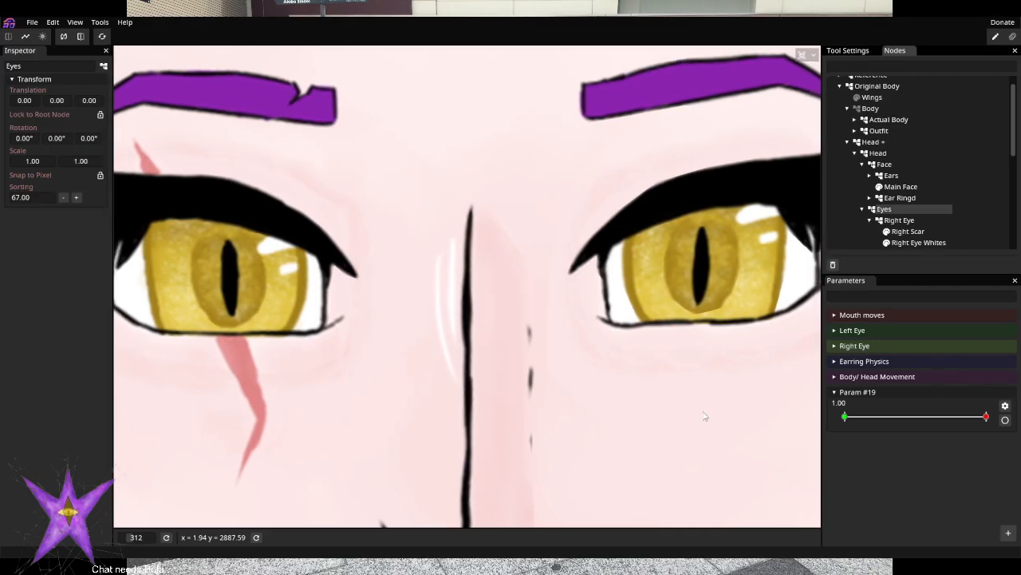
Collapse the Right Eye and Eyes groups in the node tree with the whole face in view
{"action": "scroll", "coordinate": [704, 416], "scroll_direction": "down", "scroll_amount": 10}
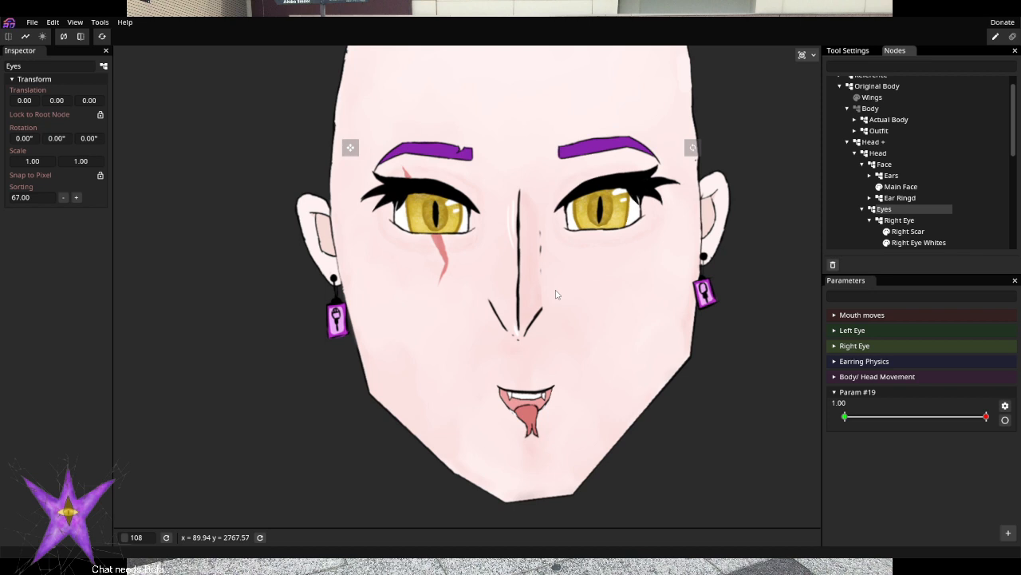
{"action": "left_click", "coordinate": [872, 220]}
{"action": "left_click", "coordinate": [861, 209]}
{"action": "scroll", "coordinate": [878, 199], "scroll_direction": "down", "scroll_amount": 1}
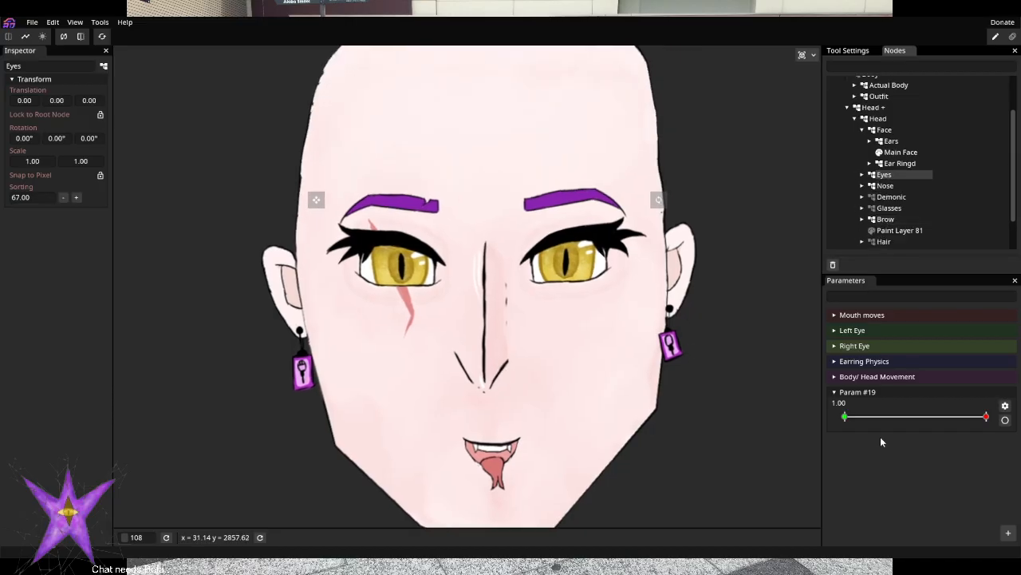
Rename Param #19 as Large Pupil Change
{"action": "left_click", "coordinate": [1007, 407]}
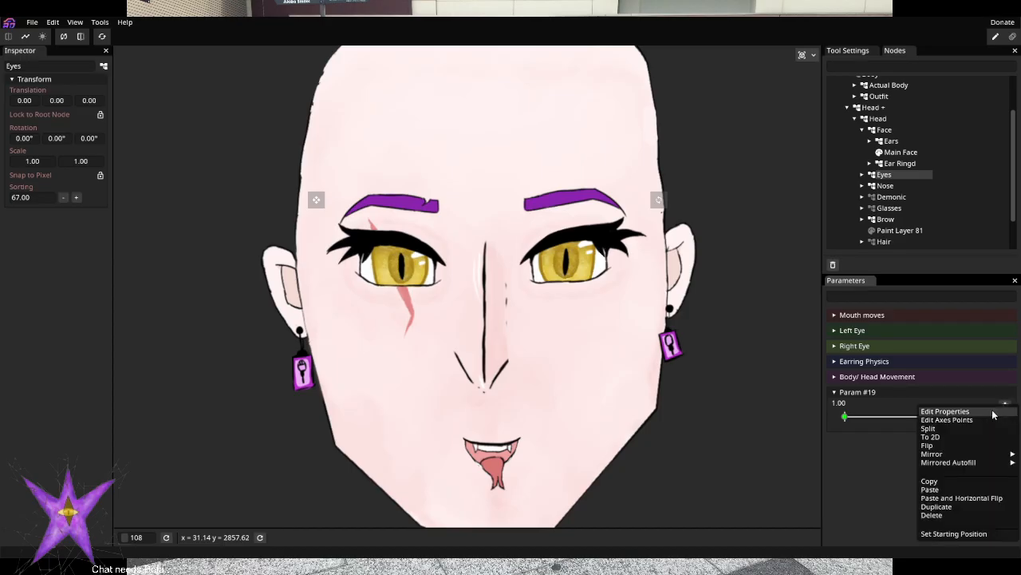
{"action": "left_click", "coordinate": [998, 411]}
{"action": "double_click", "coordinate": [65, 78]}
{"action": "left_click_drag", "start_coordinate": [59, 81], "coordinate": [16, 89]}
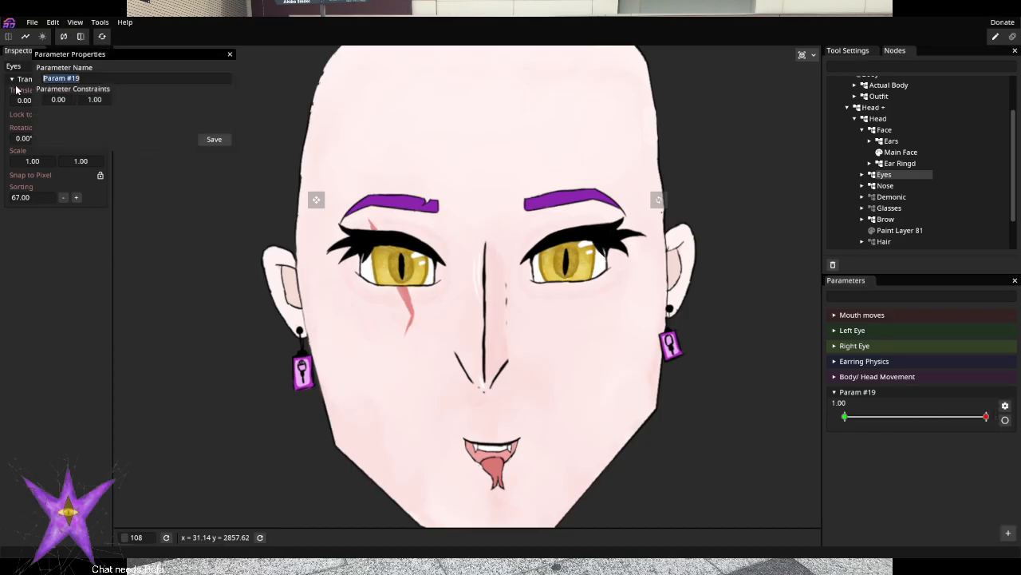
{"action": "type", "text": "Large Pupil Change"}
{"action": "left_click", "coordinate": [213, 139]}
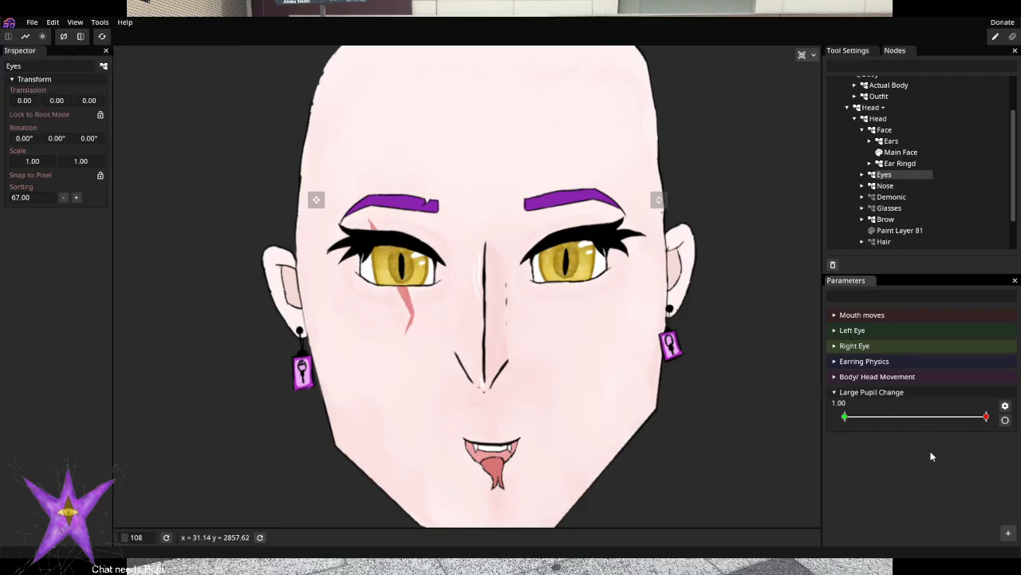
Add a 1D parameter (0..1) and name it Mic Eye Change
{"action": "left_click", "coordinate": [1008, 532]}
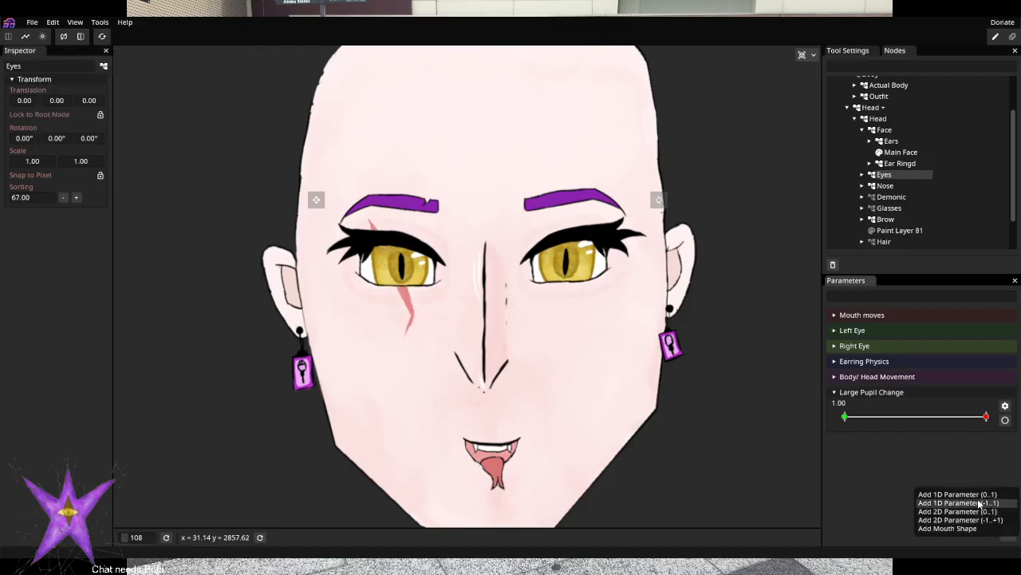
{"action": "left_click", "coordinate": [967, 494]}
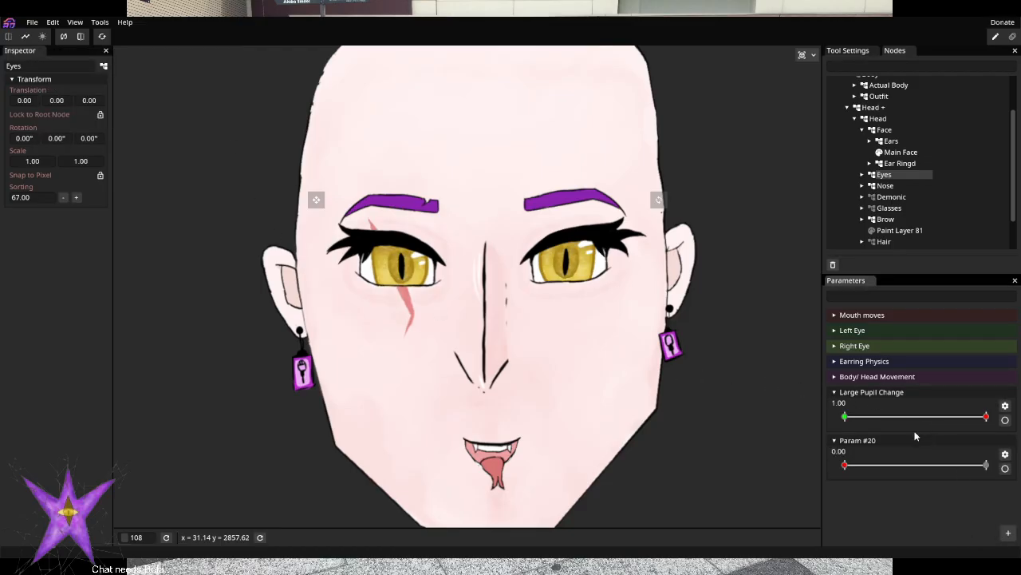
{"action": "left_click", "coordinate": [1005, 454]}
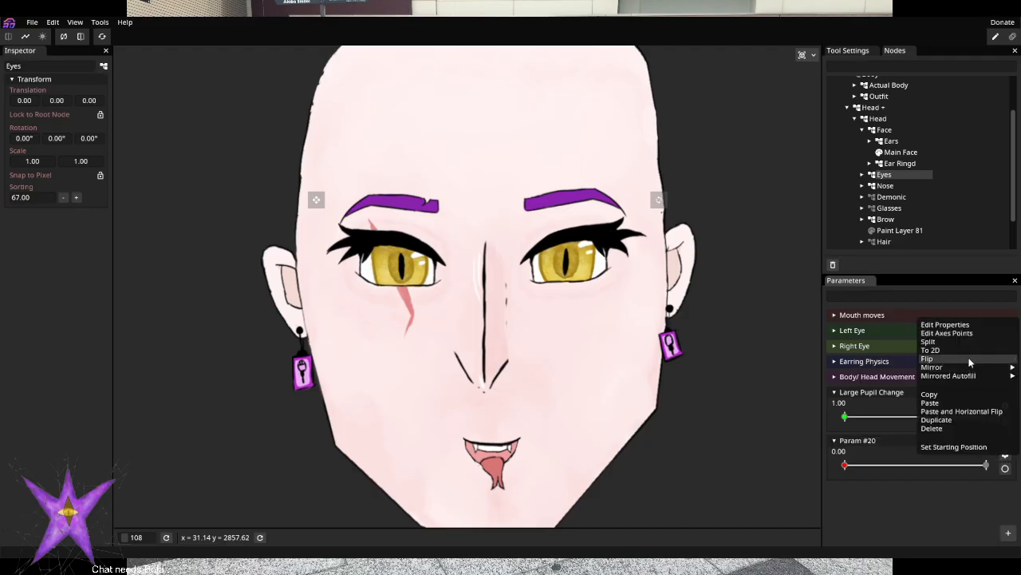
{"action": "left_click", "coordinate": [946, 325]}
{"action": "left_click_drag", "start_coordinate": [134, 79], "coordinate": [2, 86]}
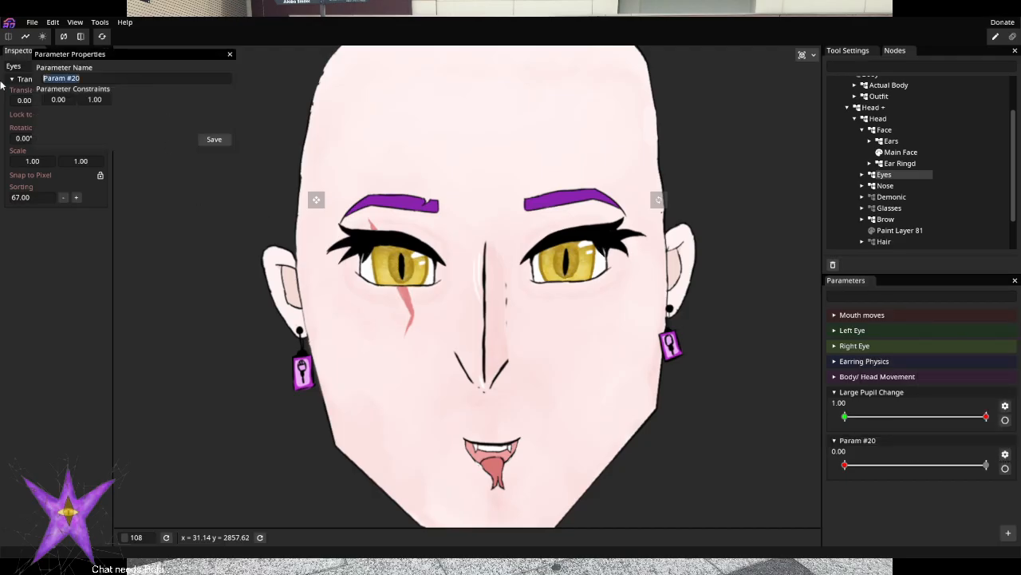
{"action": "type", "text": "Mic Eye Change"}
{"action": "left_click", "coordinate": [214, 140]}
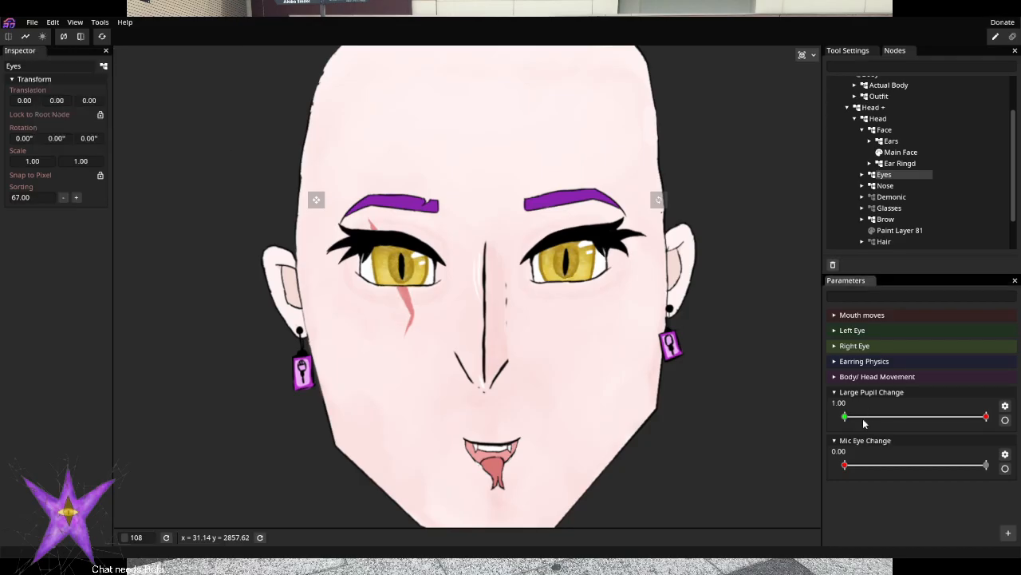
Group Large Pupil Change and Mic Eye Change into a new parameter group named Outfit Change
{"action": "left_click_drag", "start_coordinate": [882, 440], "coordinate": [889, 395]}
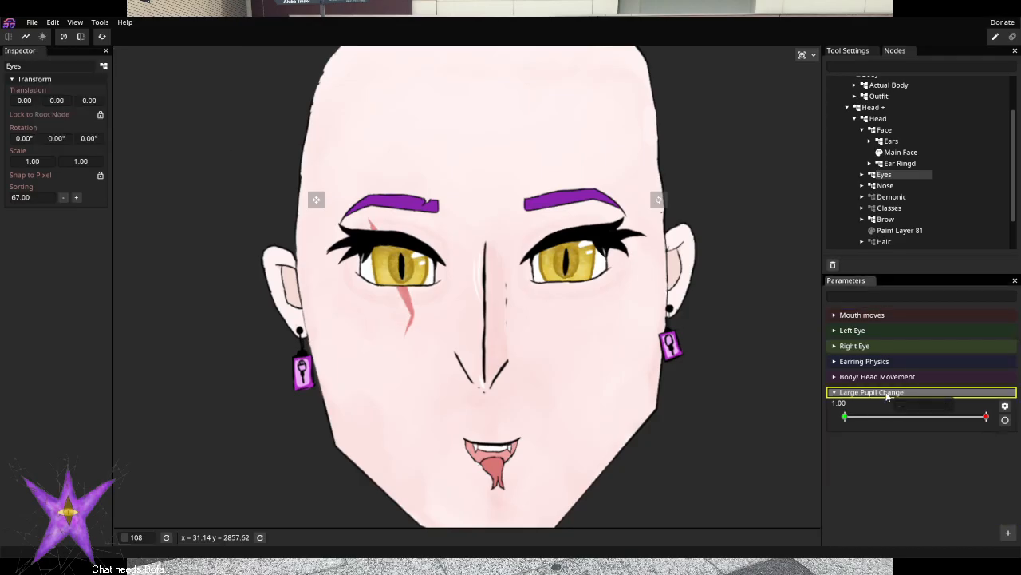
{"action": "right_click", "coordinate": [892, 397]}
{"action": "left_click", "coordinate": [907, 403]}
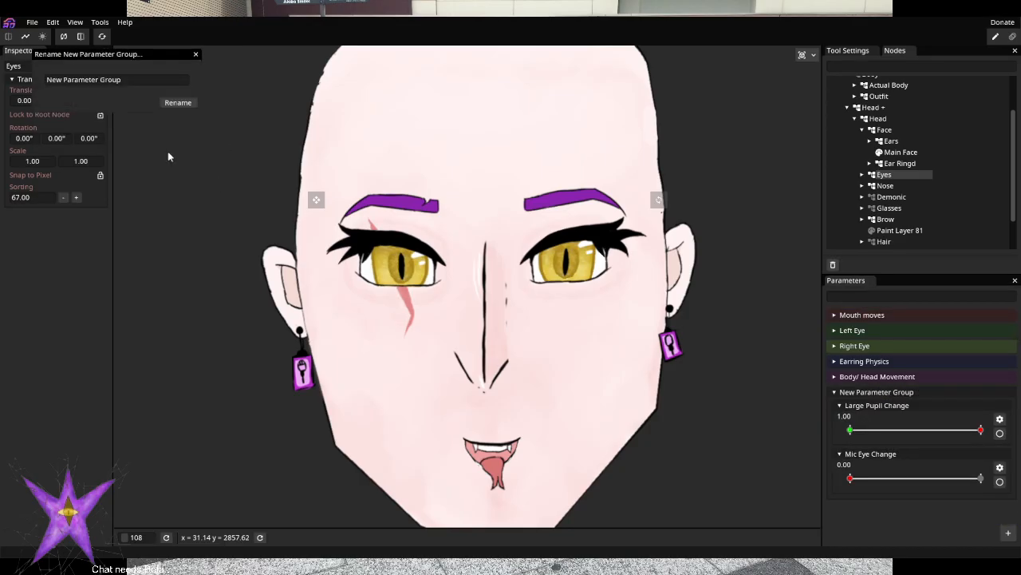
{"action": "type", "text": "Outfit Change"}
{"action": "left_click", "coordinate": [178, 102]}
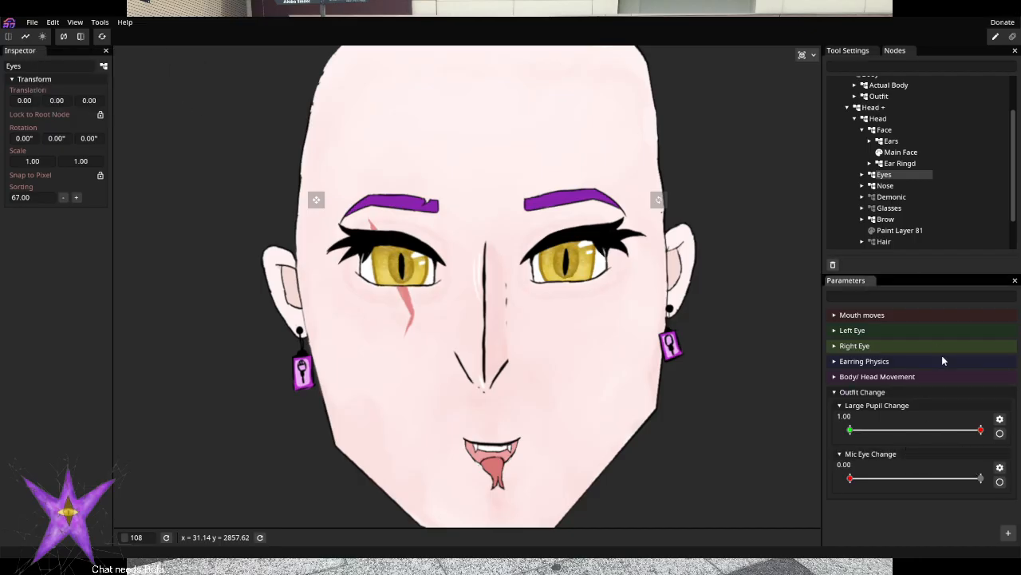
Collapse the Outfit Change parameter group and give it a custom dark grey colour with H 0, S 0, V 21
{"action": "left_click", "coordinate": [981, 430]}
{"action": "left_click", "coordinate": [834, 392]}
{"action": "right_click", "coordinate": [865, 395]}
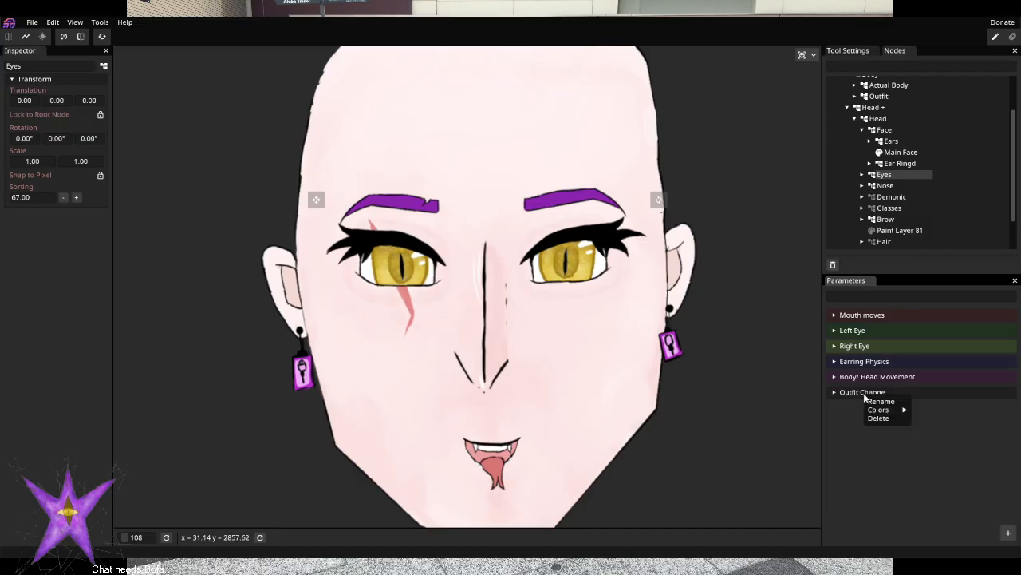
{"action": "mouse_move", "coordinate": [884, 411]}
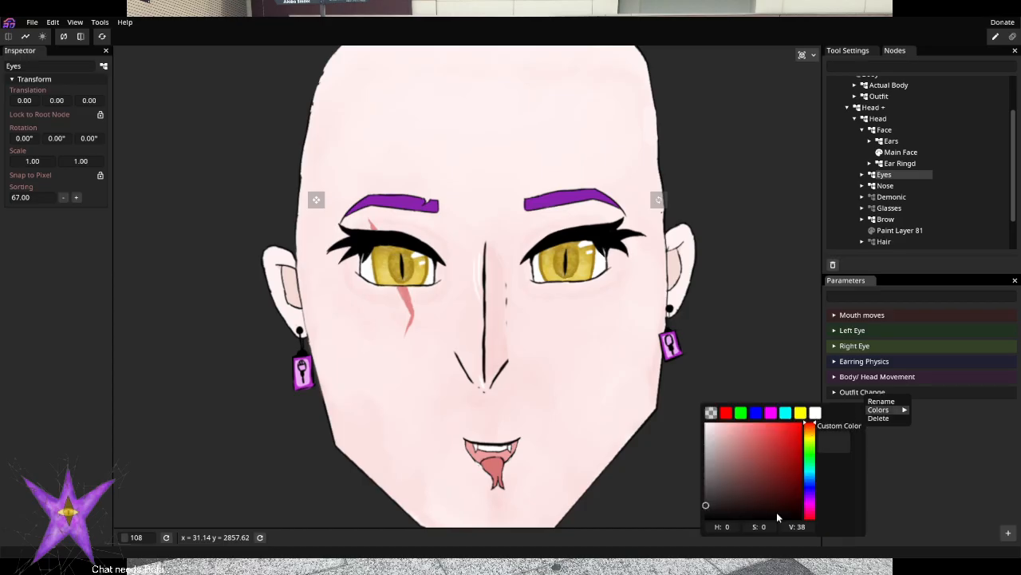
{"action": "left_click", "coordinate": [927, 519]}
{"action": "right_click", "coordinate": [876, 395]}
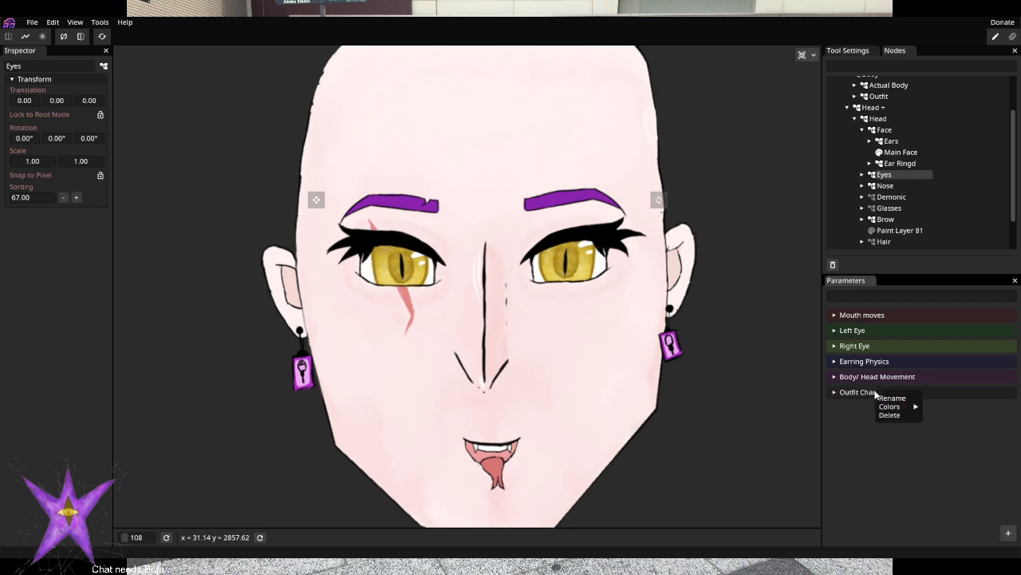
{"action": "mouse_move", "coordinate": [897, 408]}
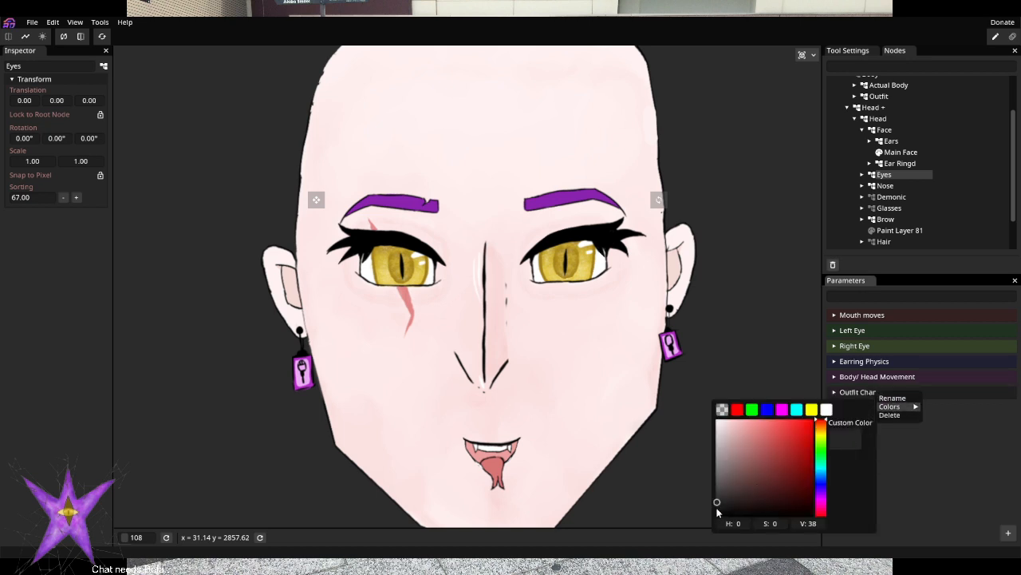
{"action": "left_click_drag", "start_coordinate": [714, 506], "coordinate": [710, 508]}
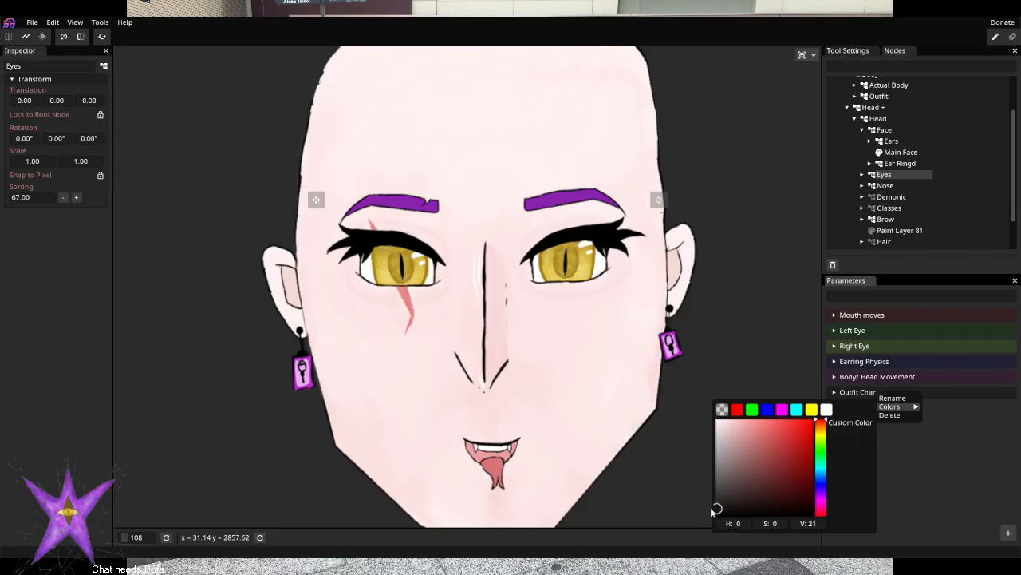
{"action": "left_click", "coordinate": [958, 508]}
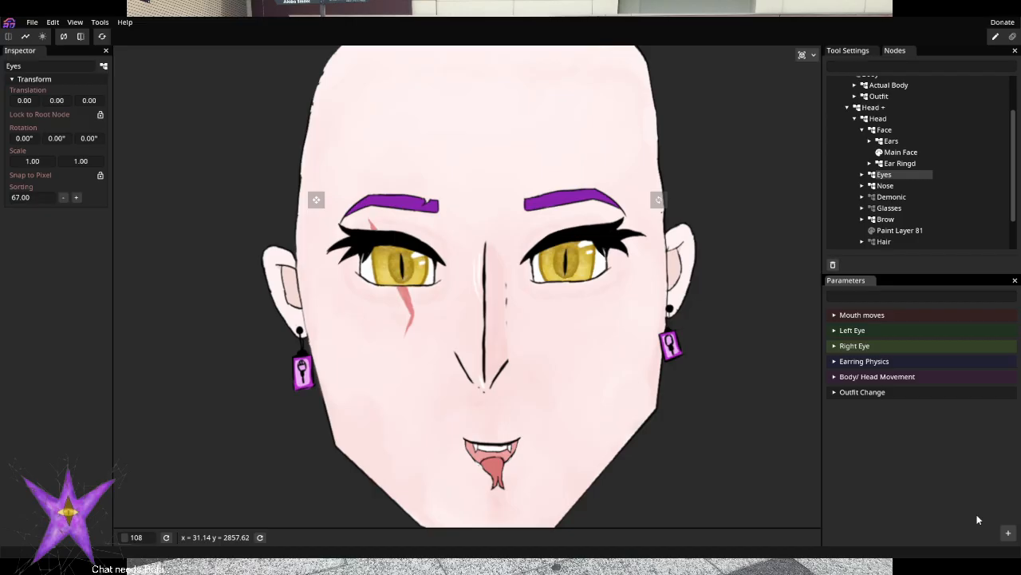
Switch to animation editing and display the timeline for the Large Pupil animation
{"action": "left_click", "coordinate": [1012, 36]}
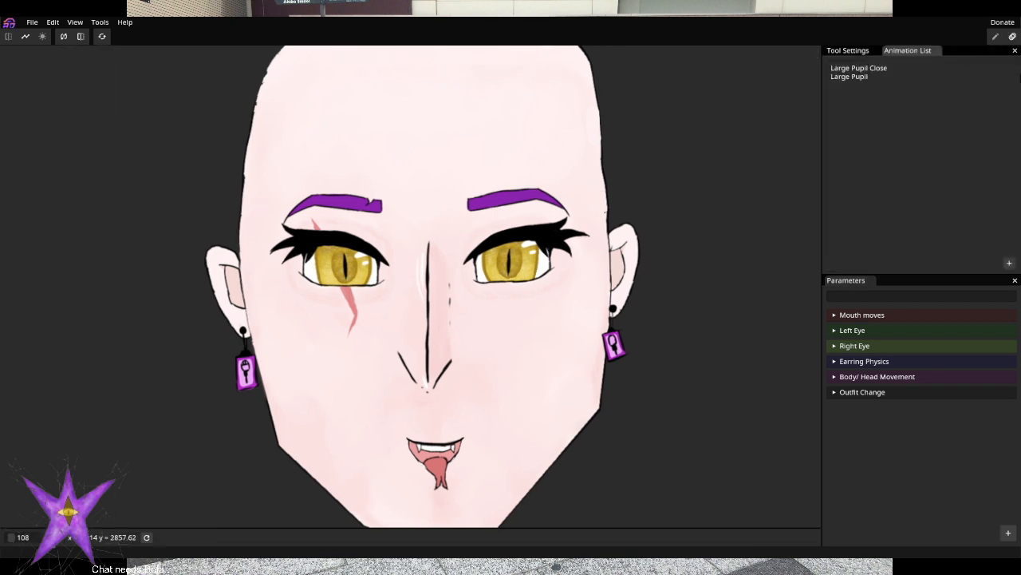
{"action": "right_click", "coordinate": [869, 76]}
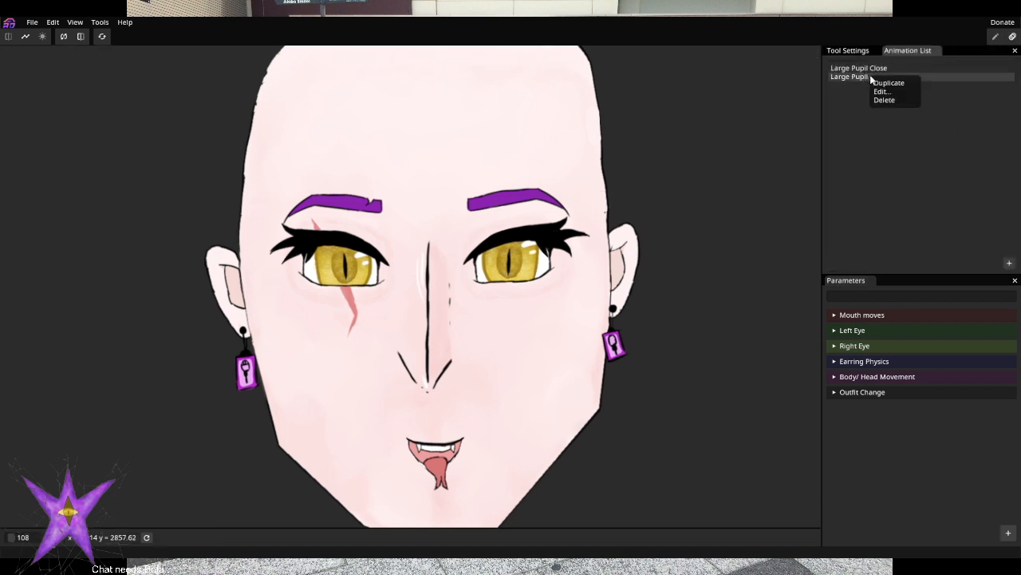
{"action": "left_click", "coordinate": [884, 170]}
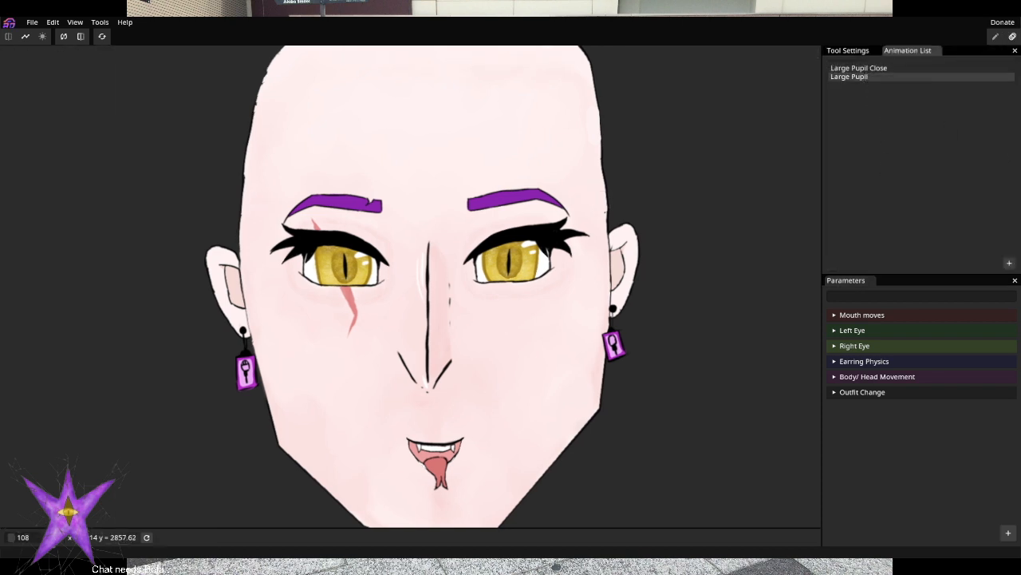
{"action": "left_click", "coordinate": [74, 22]}
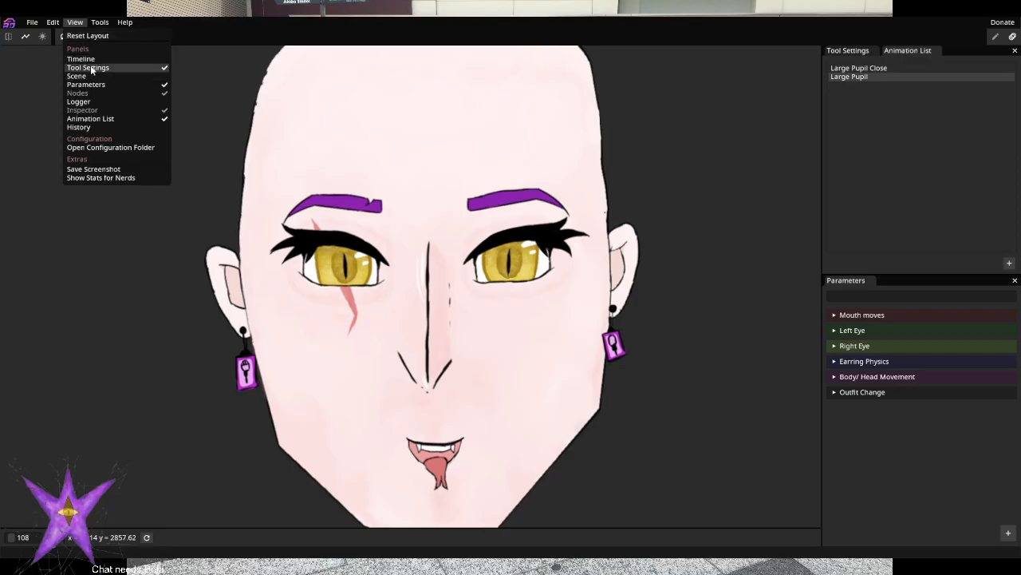
{"action": "left_click", "coordinate": [87, 59]}
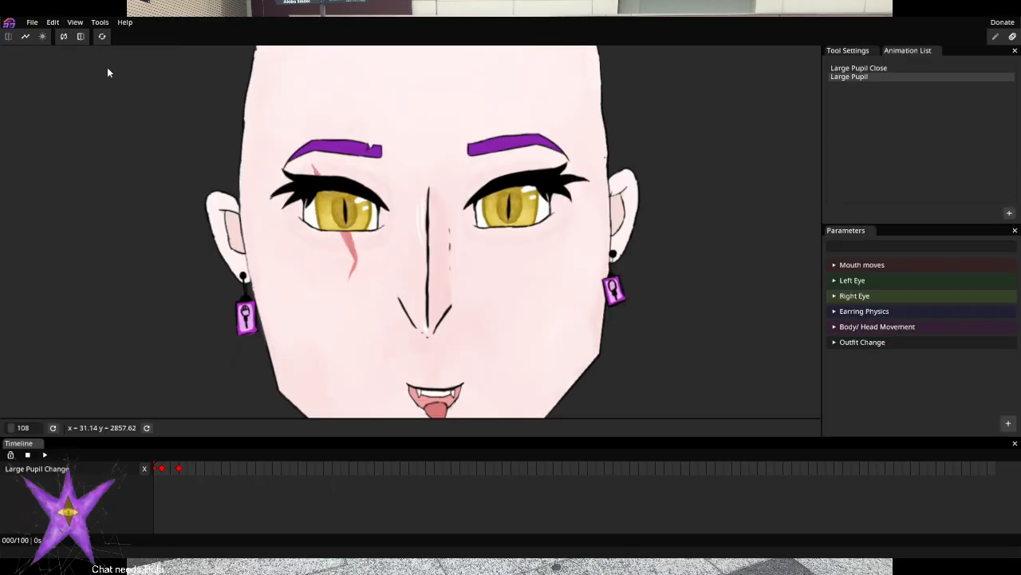
Set the Large Pupil animation to a custom framerate of 4 and save the change
{"action": "right_click", "coordinate": [868, 80]}
{"action": "left_click", "coordinate": [883, 93]}
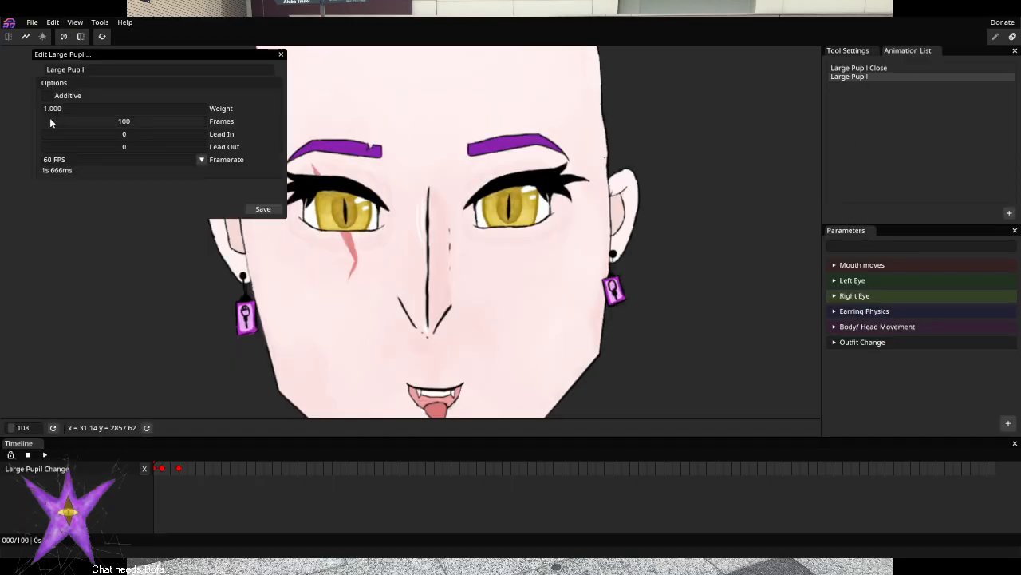
{"action": "left_click", "coordinate": [106, 158]}
{"action": "left_click", "coordinate": [93, 206]}
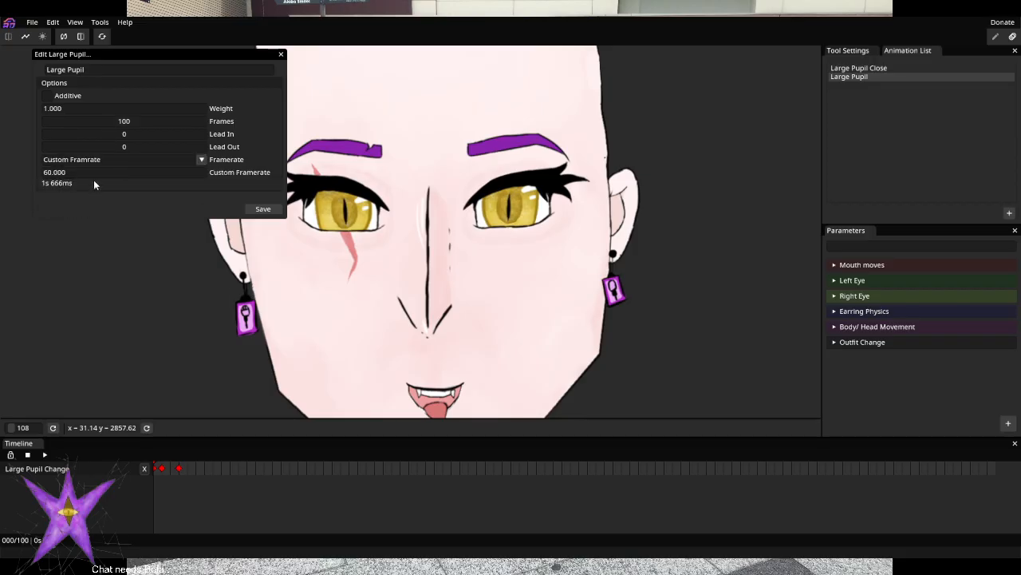
{"action": "left_click_drag", "start_coordinate": [94, 179], "coordinate": [0, 182]}
{"action": "type", "text": "4"}
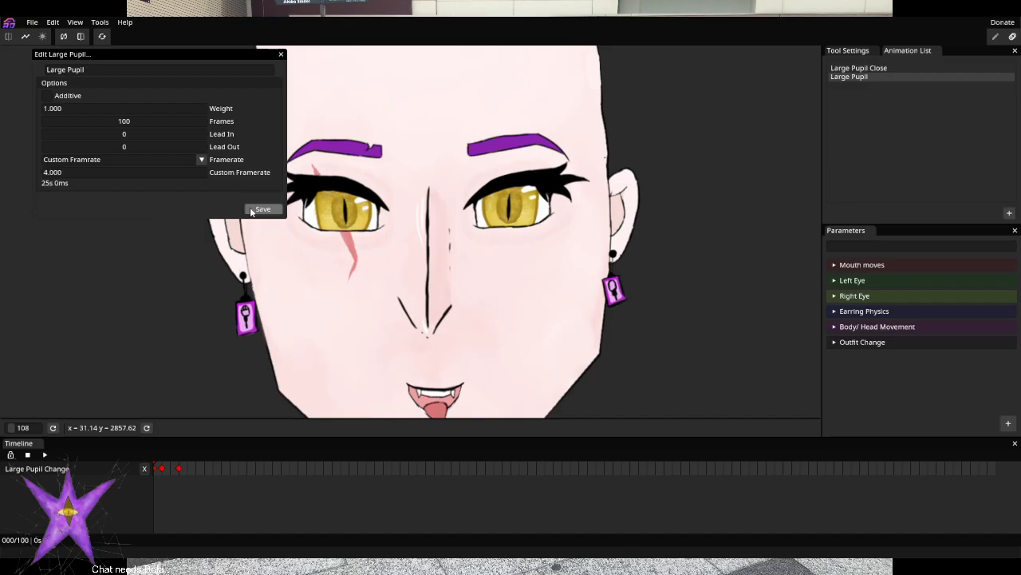
{"action": "left_click", "coordinate": [263, 209]}
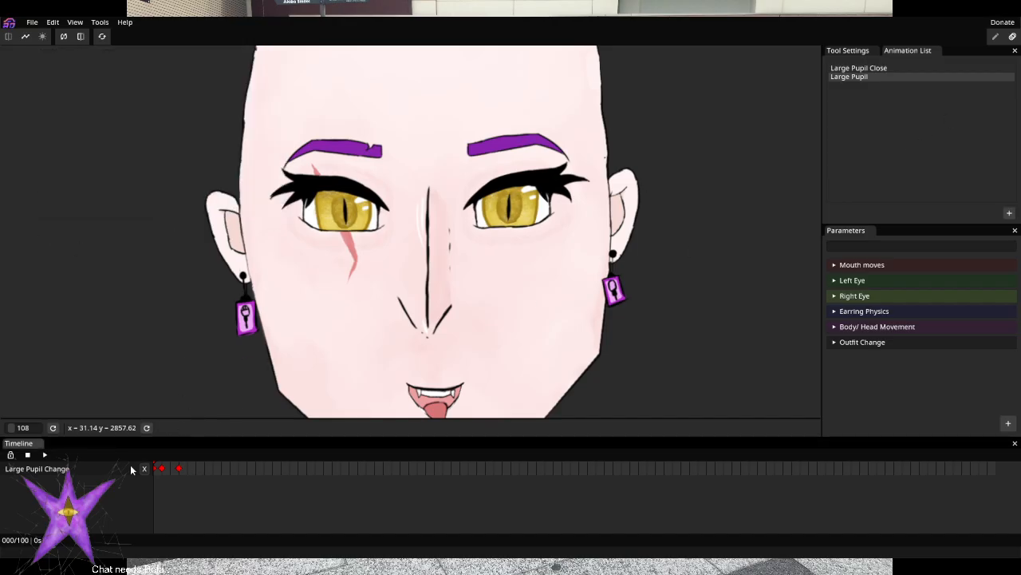
Play back the Large Pupil animation several times from the start to check its speed
{"action": "left_click", "coordinate": [45, 455]}
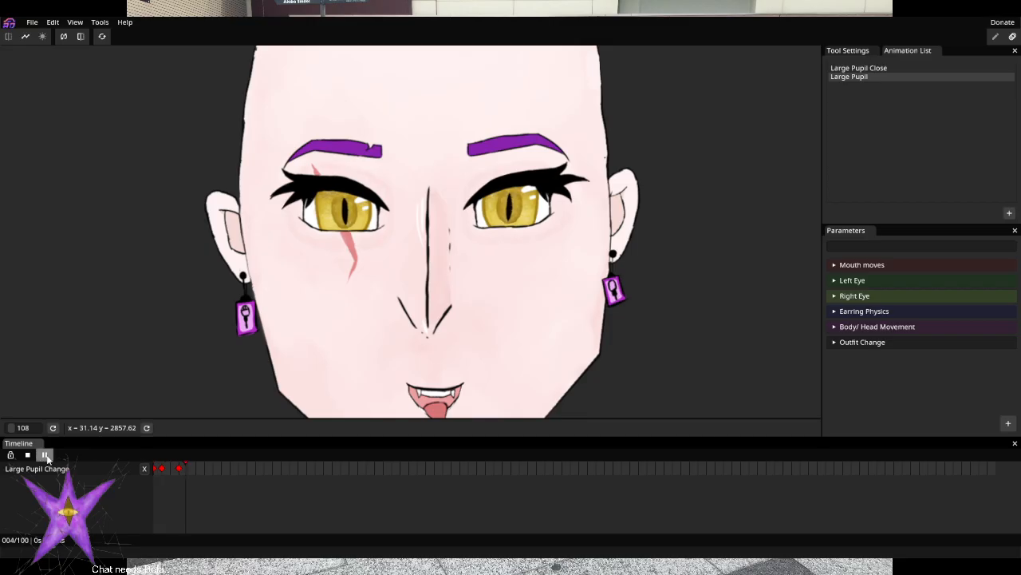
{"action": "left_click", "coordinate": [45, 455]}
{"action": "left_click", "coordinate": [27, 455]}
{"action": "left_click", "coordinate": [46, 455]}
{"action": "left_click", "coordinate": [45, 457]}
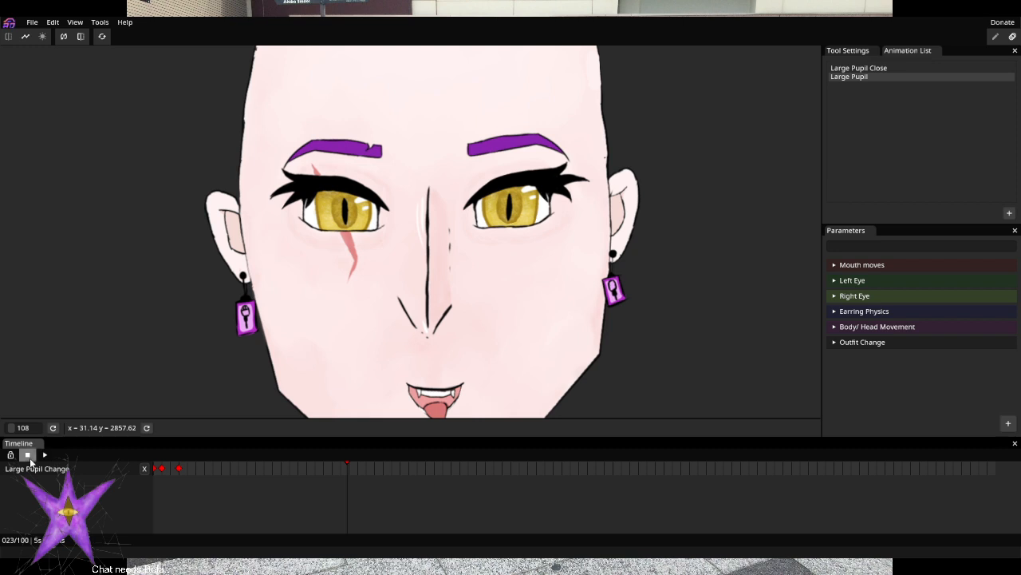
{"action": "left_click", "coordinate": [27, 455]}
{"action": "left_click", "coordinate": [45, 455]}
{"action": "left_click", "coordinate": [44, 457]}
Set the Large Pupil animation to a custom framerate of 24 and a length of 4 frames, and save it
{"action": "right_click", "coordinate": [922, 74]}
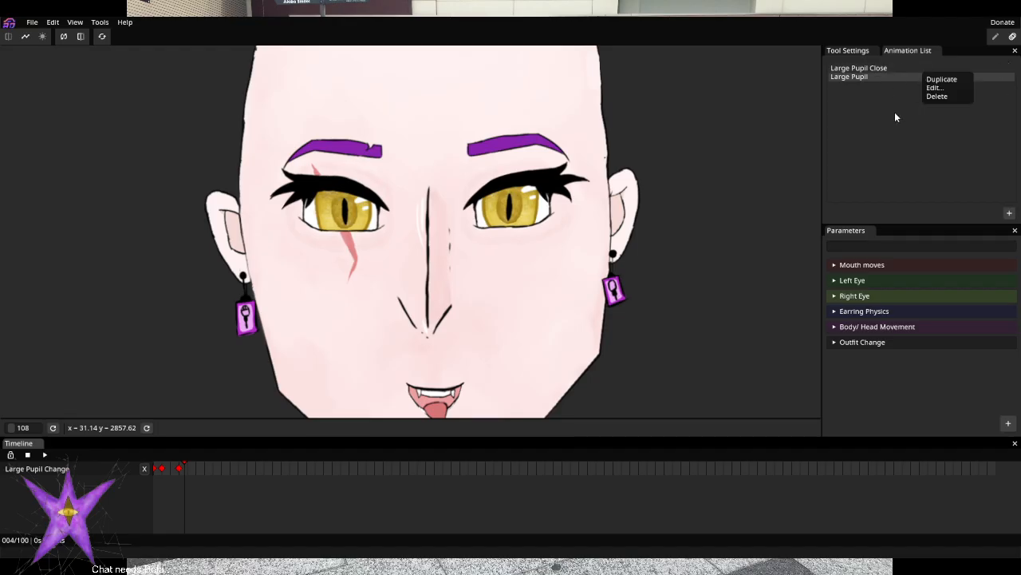
{"action": "left_click", "coordinate": [891, 88]}
{"action": "right_click", "coordinate": [887, 77]}
{"action": "left_click", "coordinate": [903, 91]}
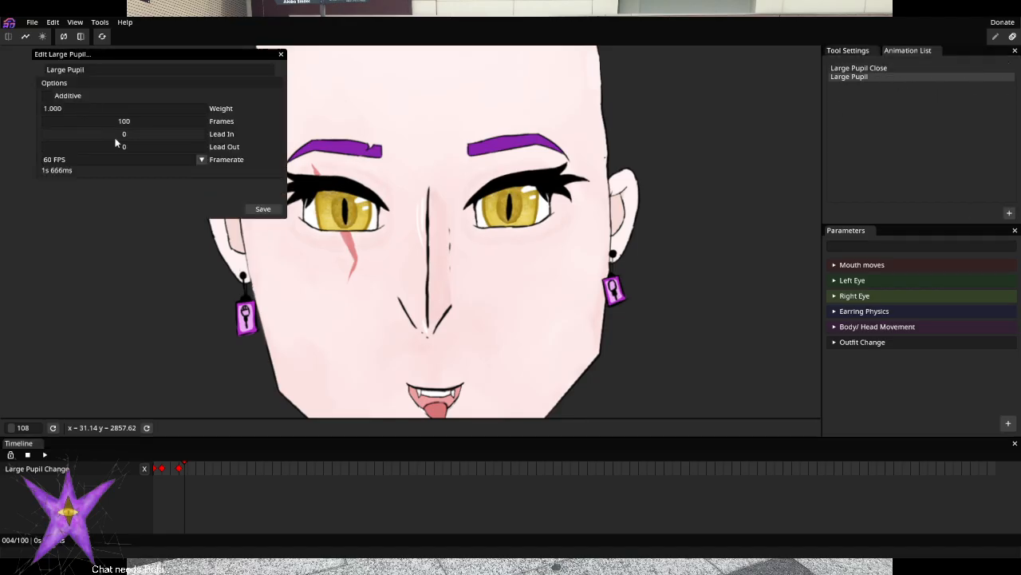
{"action": "left_click", "coordinate": [92, 159]}
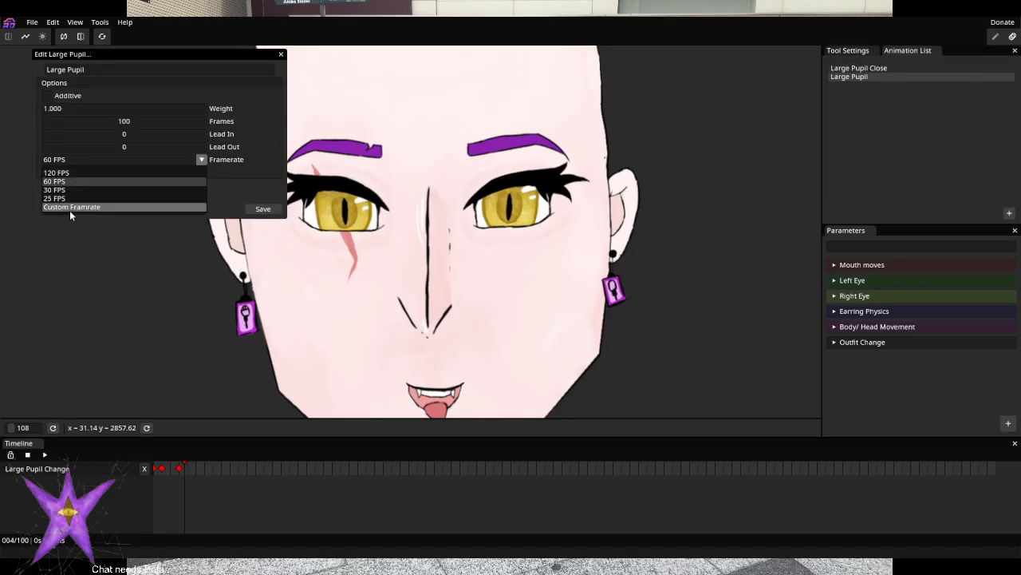
{"action": "left_click", "coordinate": [69, 207]}
{"action": "left_click_drag", "start_coordinate": [79, 168], "coordinate": [29, 168]}
{"action": "type", "text": "24"}
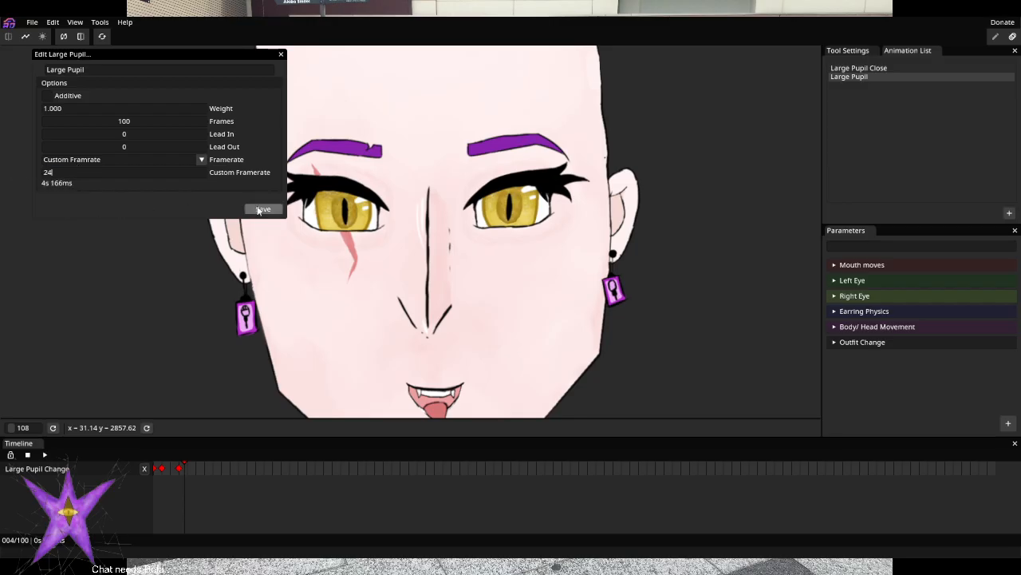
{"action": "key", "text": "Return"}
{"action": "double_click", "coordinate": [146, 122]}
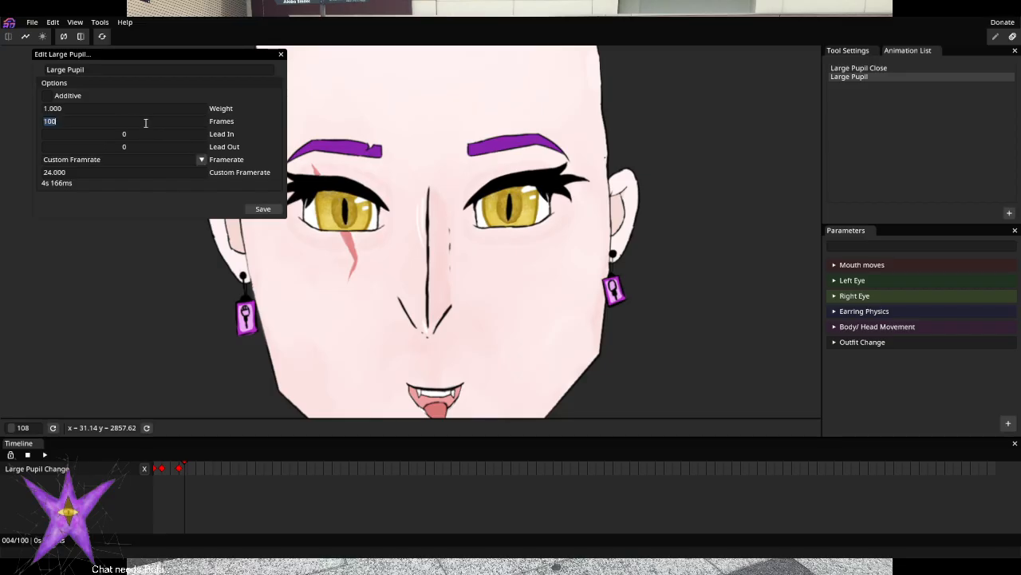
{"action": "type", "text": "4"}
{"action": "left_click", "coordinate": [263, 209]}
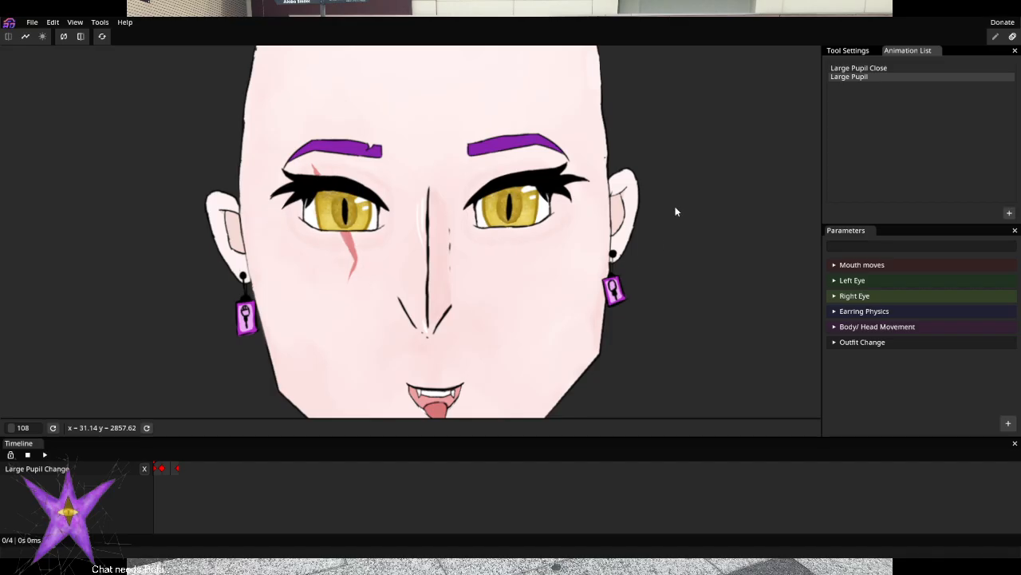
Set the Large Pupil Close animation to 4 frames, a lead out of 4 and a custom framerate of 24, and save it
{"action": "right_click", "coordinate": [889, 70]}
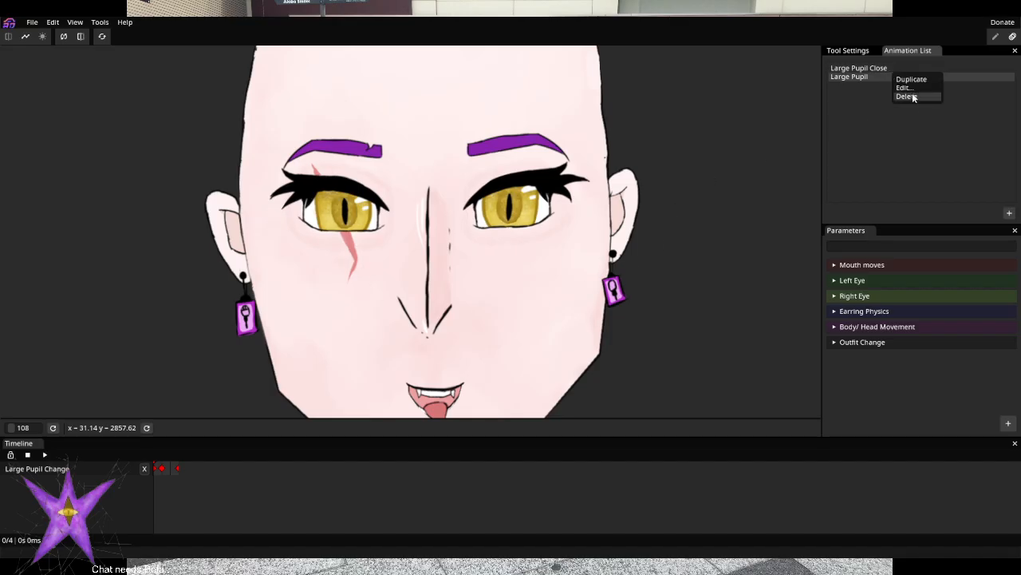
{"action": "left_click", "coordinate": [906, 88]}
{"action": "double_click", "coordinate": [144, 125]}
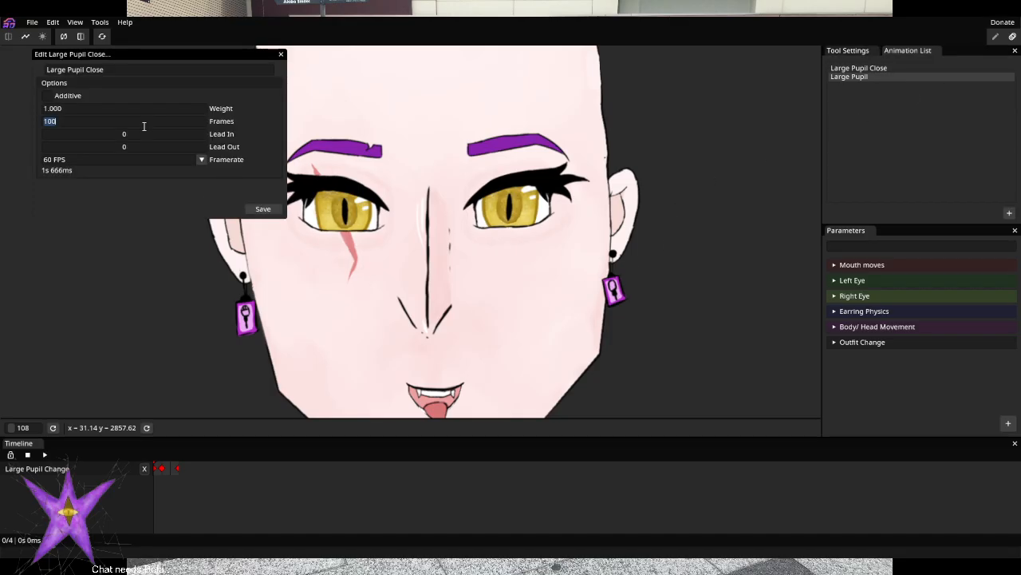
{"action": "type", "text": "4"}
{"action": "left_click", "coordinate": [121, 159]}
{"action": "left_click", "coordinate": [76, 203]}
{"action": "double_click", "coordinate": [73, 172]}
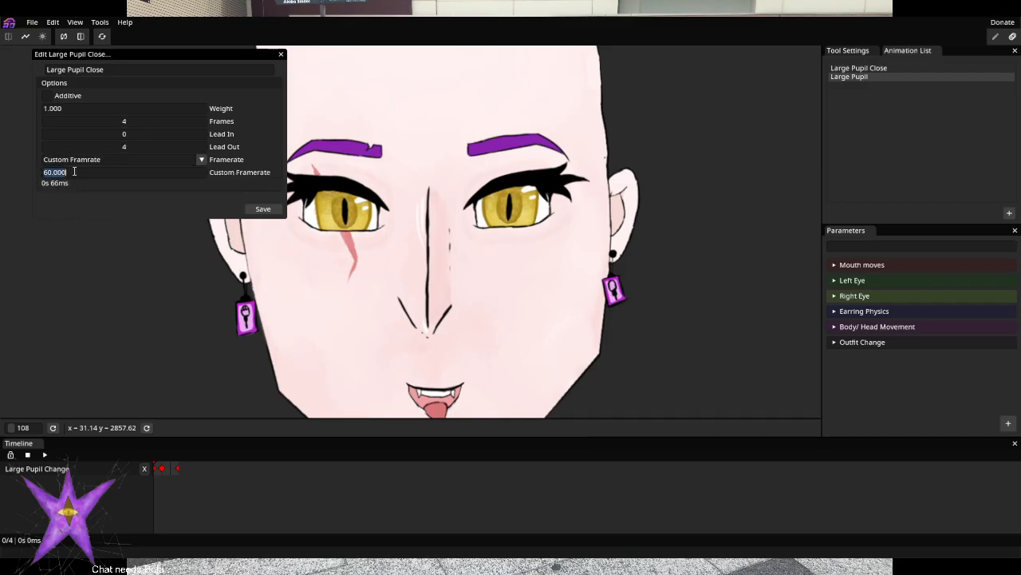
{"action": "type", "text": "24"}
{"action": "left_click", "coordinate": [263, 210]}
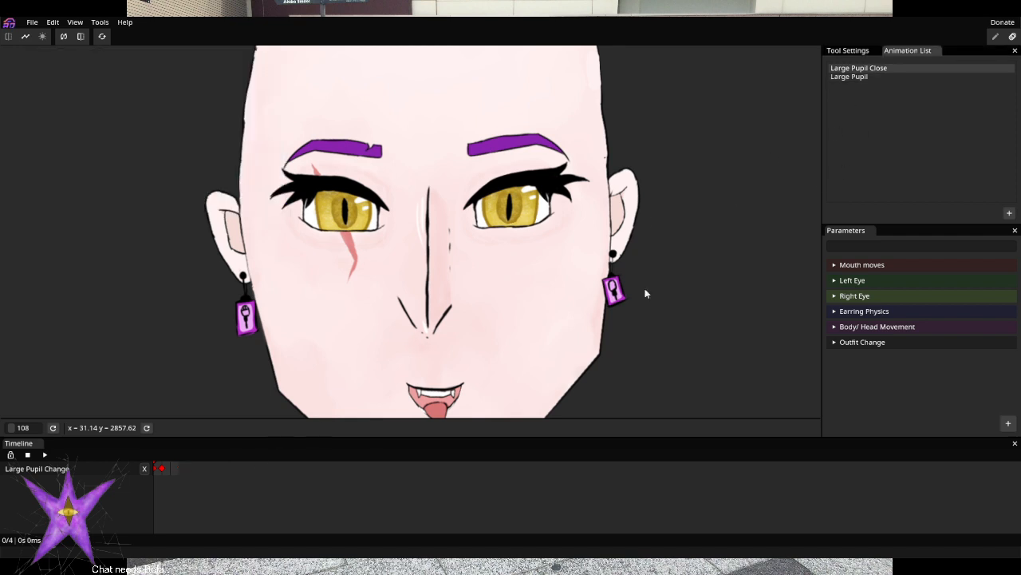
Add a keyframe at frame 3 of Large Pupil Close with Large Pupil Change set to 0
{"action": "left_click", "coordinate": [177, 465]}
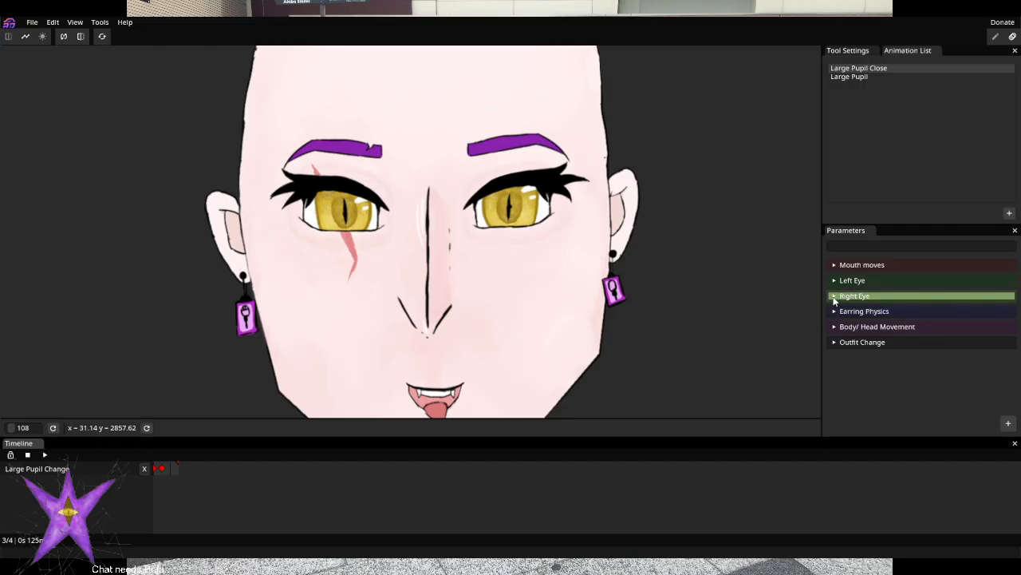
{"action": "left_click", "coordinate": [835, 343]}
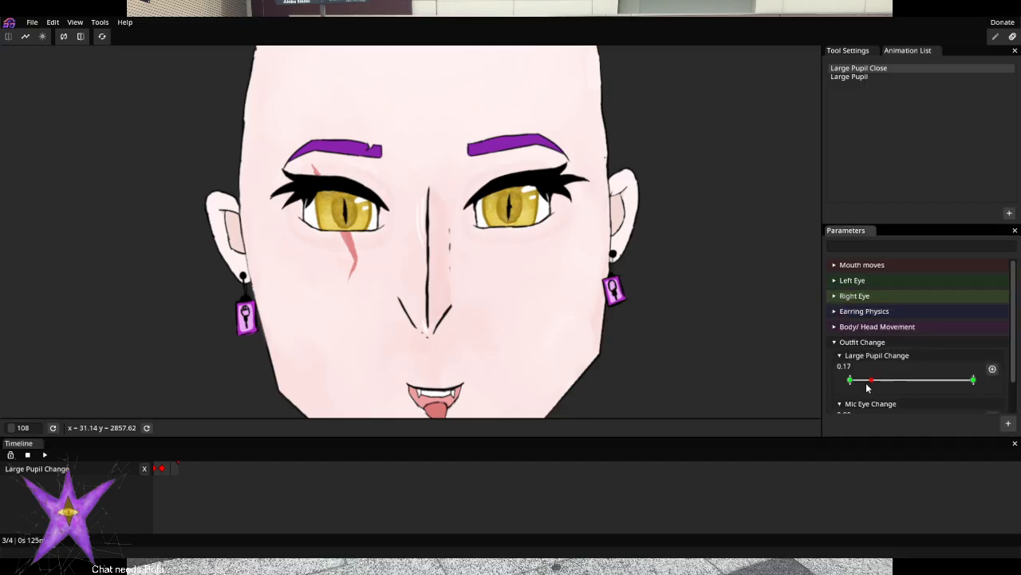
{"action": "left_click_drag", "start_coordinate": [864, 384], "coordinate": [836, 386]}
{"action": "left_click", "coordinate": [993, 369]}
Play back the Large Pupil Close and Large Pupil animations and save the model, collapsing the Large Pupil Change parameter
{"action": "left_click", "coordinate": [46, 454]}
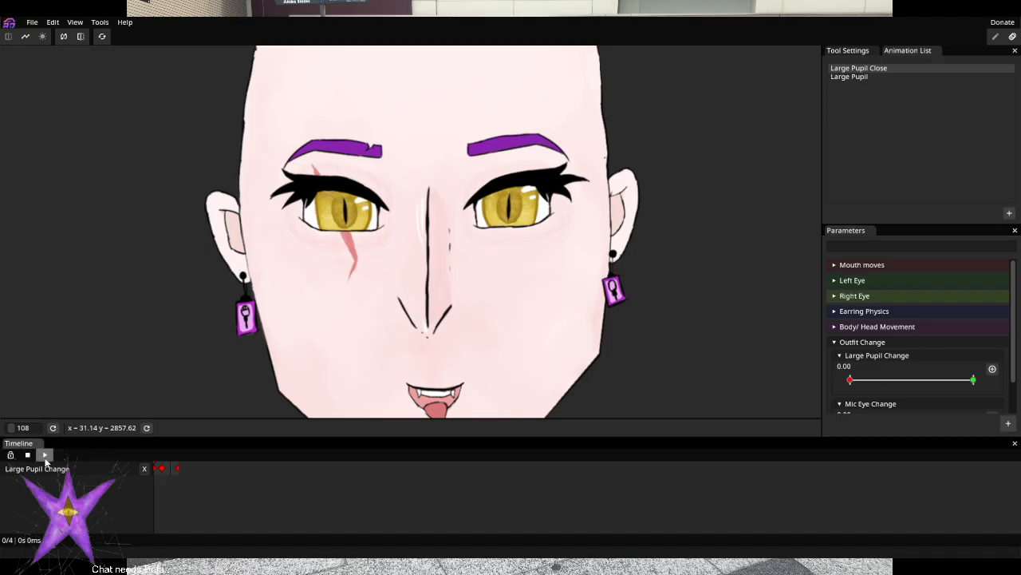
{"action": "left_click", "coordinate": [852, 77]}
{"action": "left_click", "coordinate": [46, 455]}
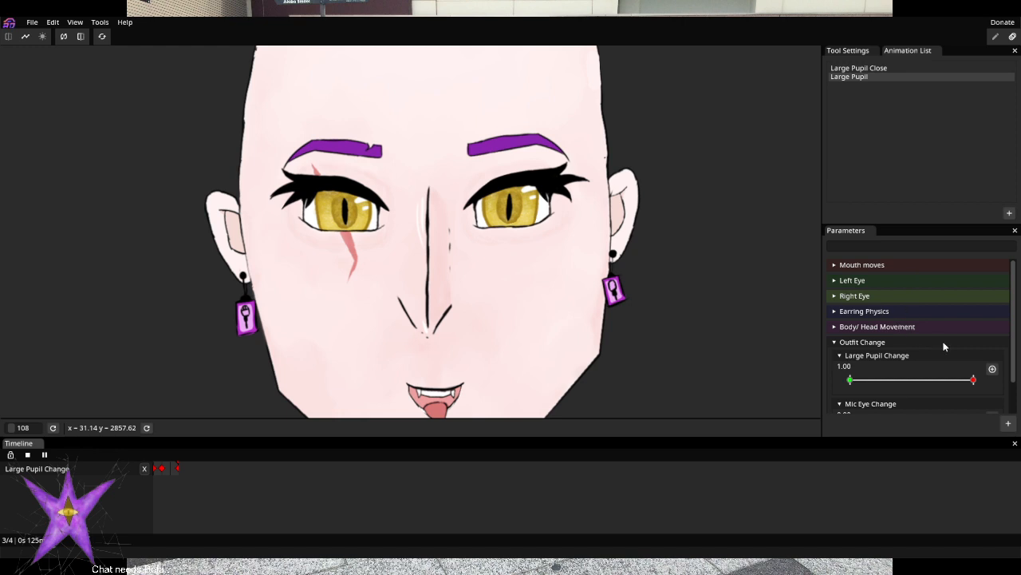
{"action": "key", "text": "ctrl+s"}
{"action": "left_click", "coordinate": [910, 356]}
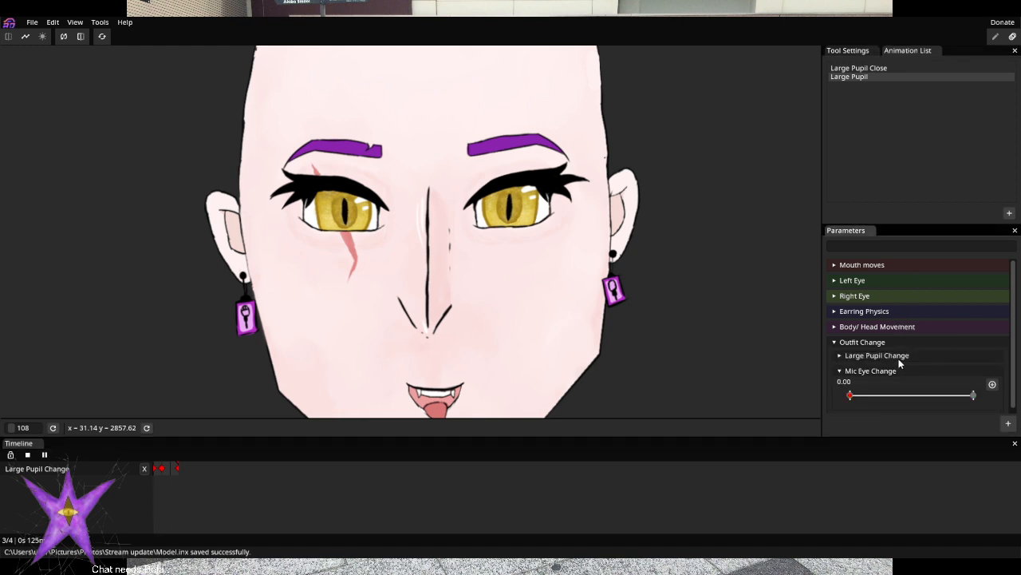
Replay the Large Pupil Close animation and return to model editing
{"action": "left_click", "coordinate": [50, 456]}
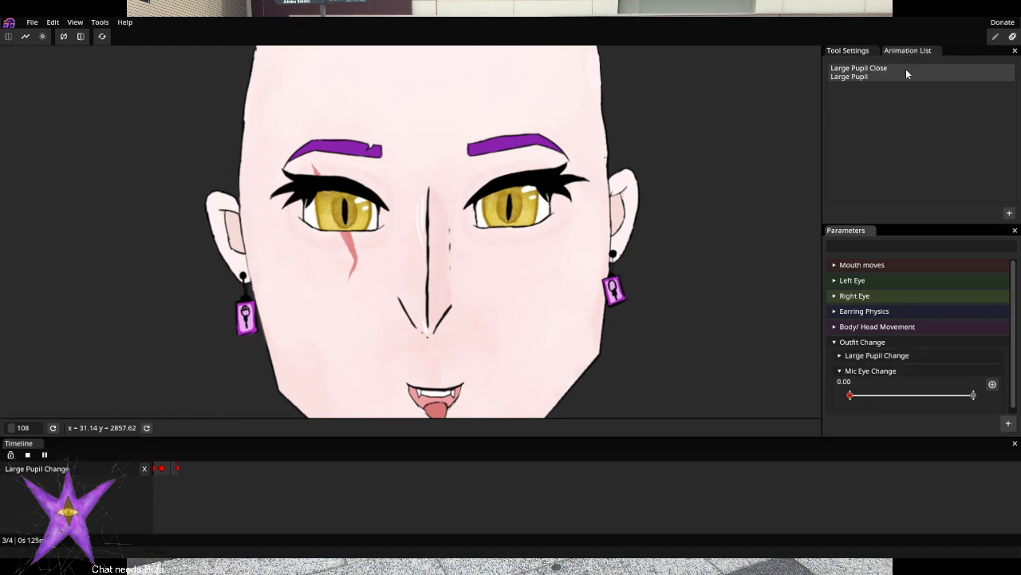
{"action": "left_click", "coordinate": [906, 69]}
{"action": "left_click", "coordinate": [46, 455]}
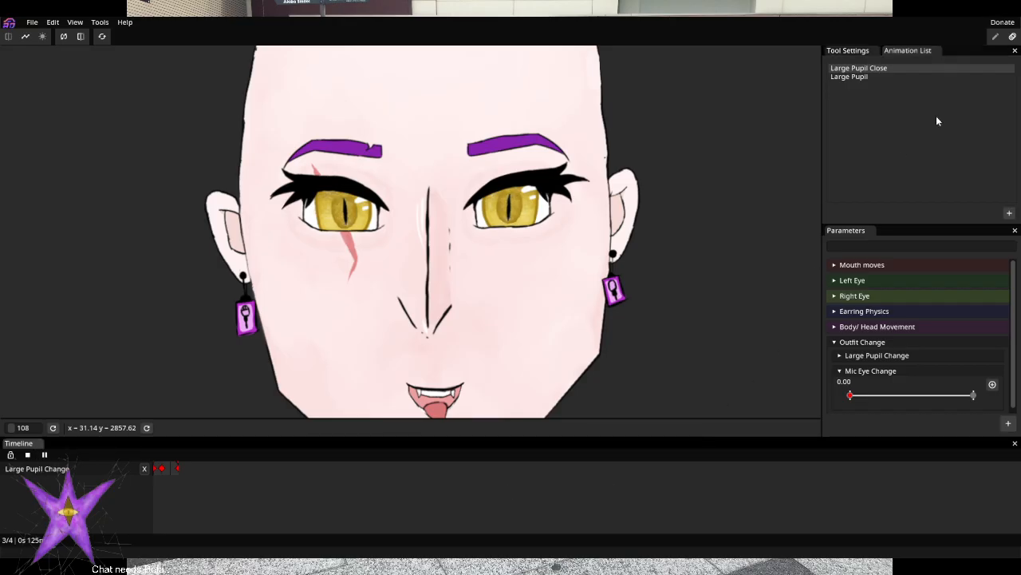
{"action": "left_click", "coordinate": [45, 455]}
{"action": "left_click", "coordinate": [995, 36]}
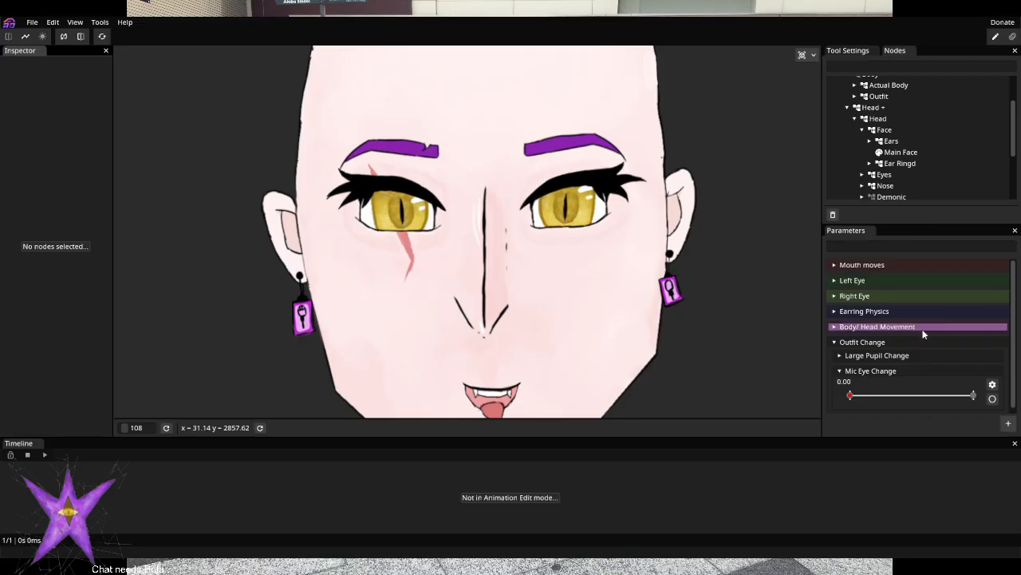
Collapse the Mic Eye Change parameter and expand the Ear Ringd node group to show its earring layers
{"action": "left_click", "coordinate": [881, 342]}
{"action": "left_click", "coordinate": [897, 342]}
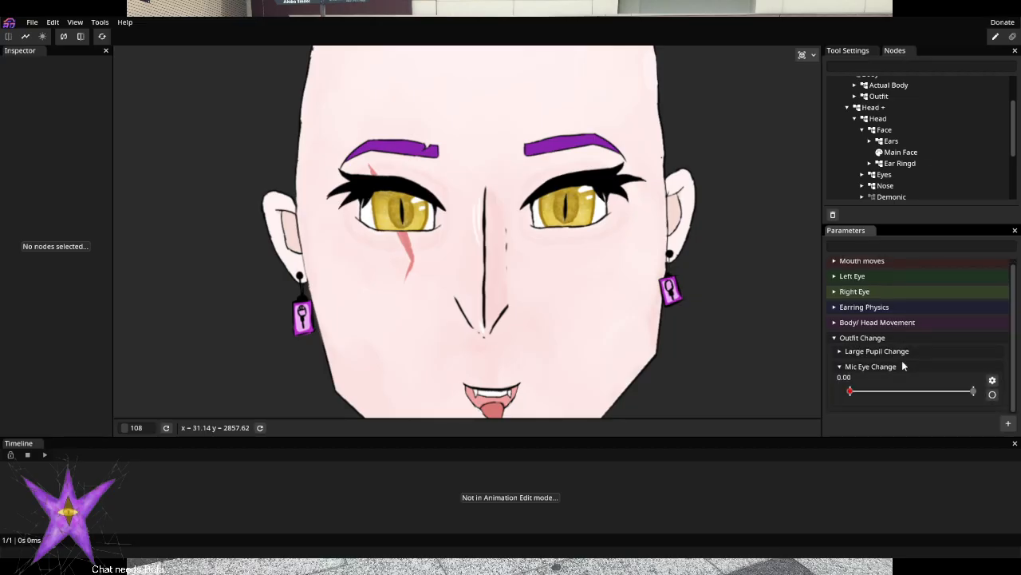
{"action": "left_click", "coordinate": [845, 370]}
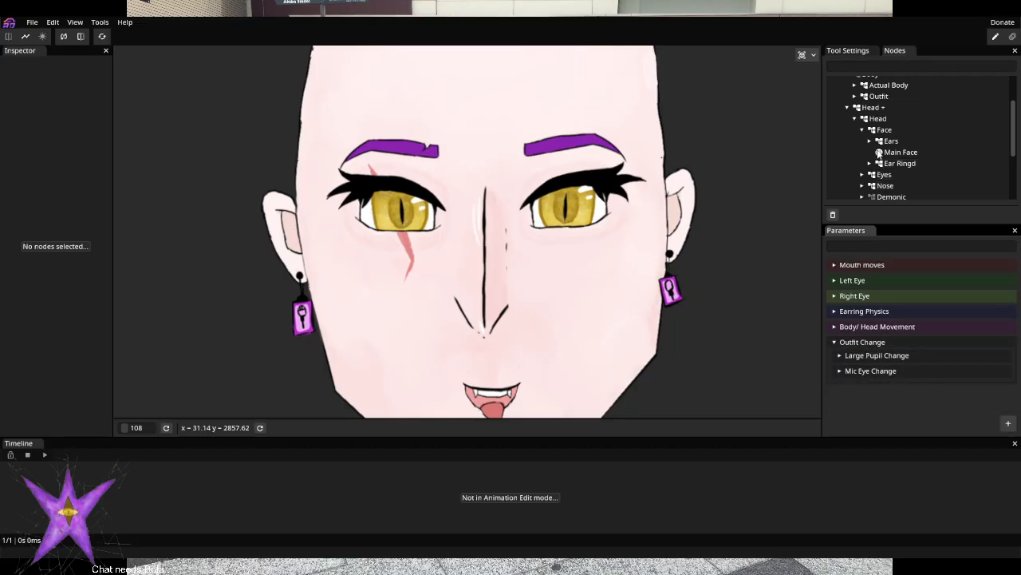
{"action": "left_click", "coordinate": [870, 162]}
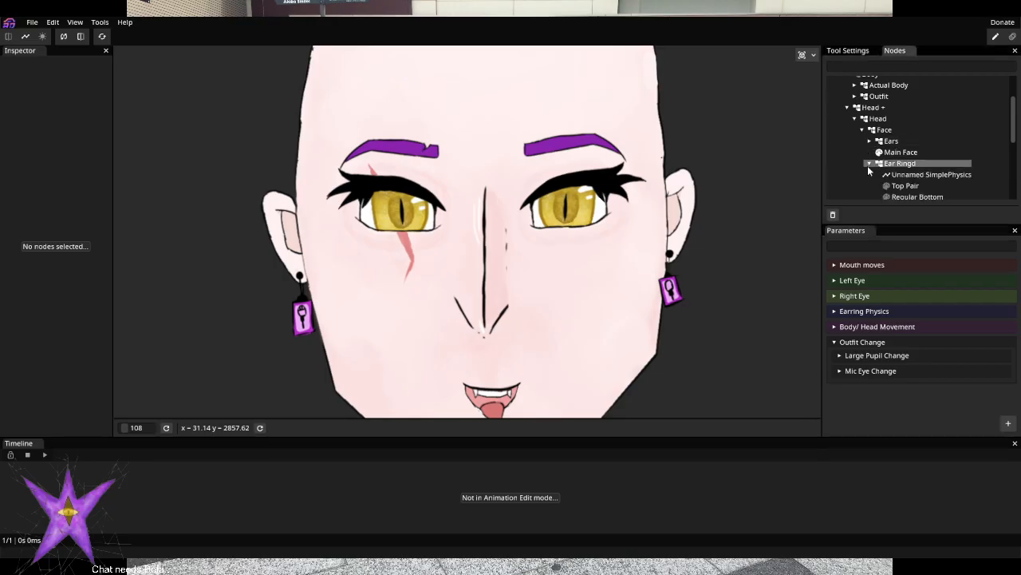
{"action": "scroll", "coordinate": [917, 171], "scroll_direction": "down", "scroll_amount": 1}
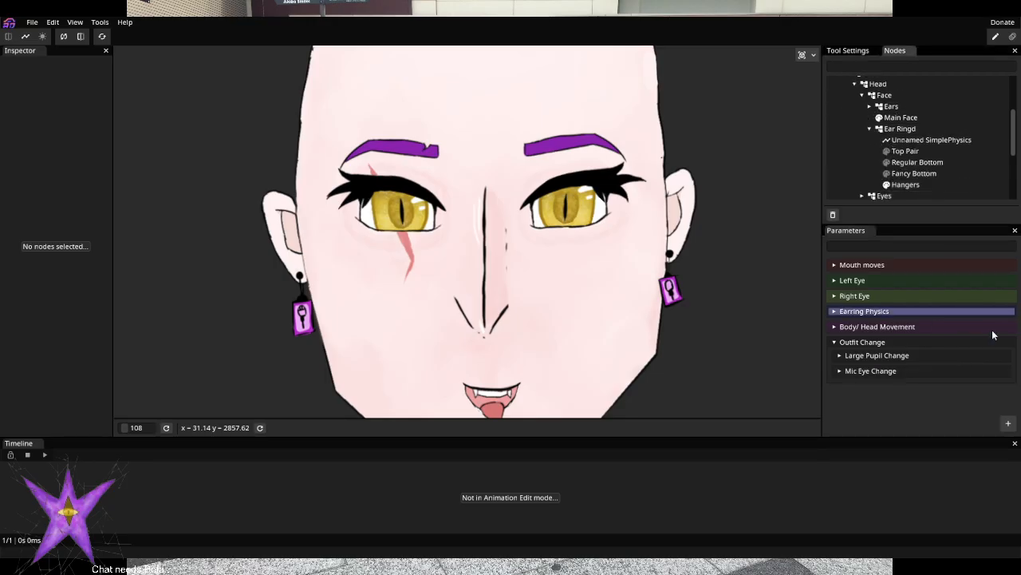
Add a 1D parameter (0..1) to the Outfit Change group, name it Fancy Earring Change and collapse it
{"action": "left_click", "coordinate": [1008, 423]}
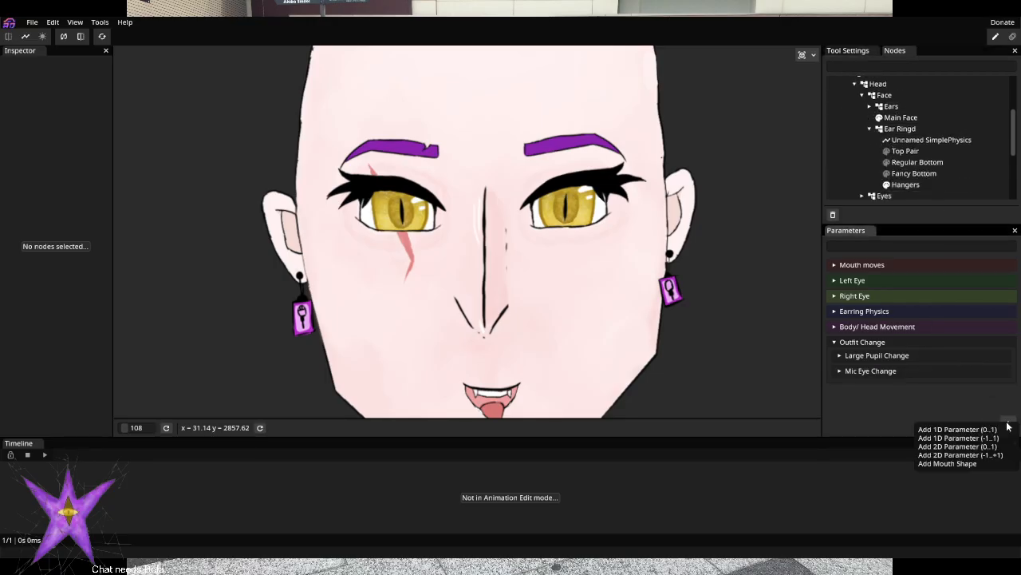
{"action": "left_click", "coordinate": [966, 430]}
{"action": "left_click_drag", "start_coordinate": [884, 393], "coordinate": [902, 349]}
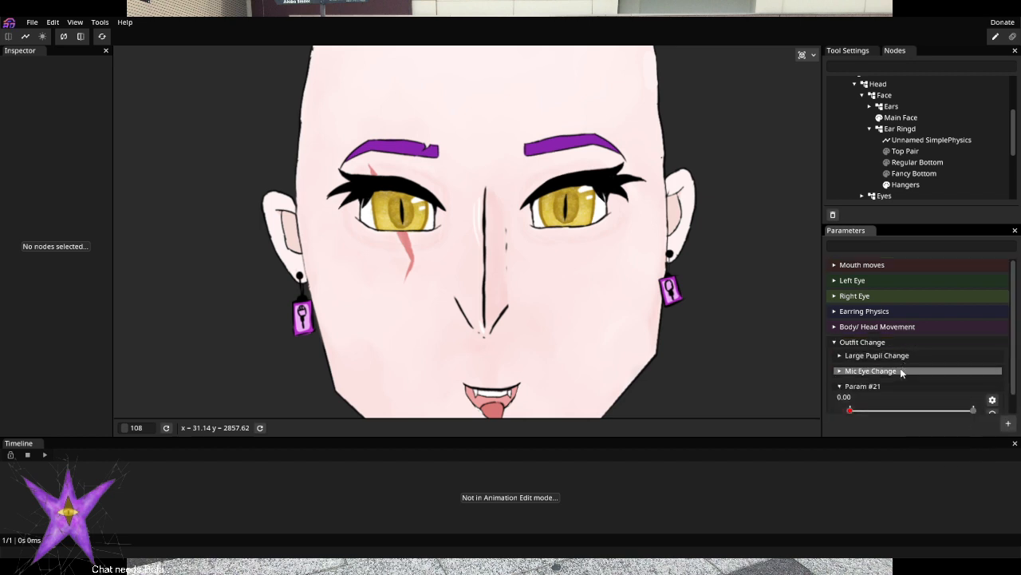
{"action": "right_click", "coordinate": [920, 402]}
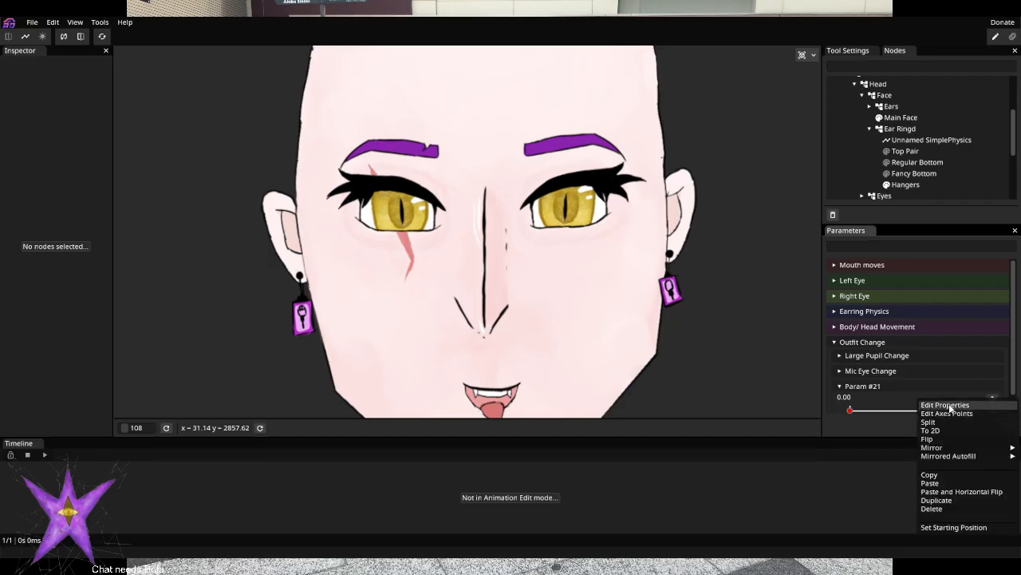
{"action": "left_click", "coordinate": [945, 405]}
{"action": "left_click_drag", "start_coordinate": [141, 75], "coordinate": [12, 70]}
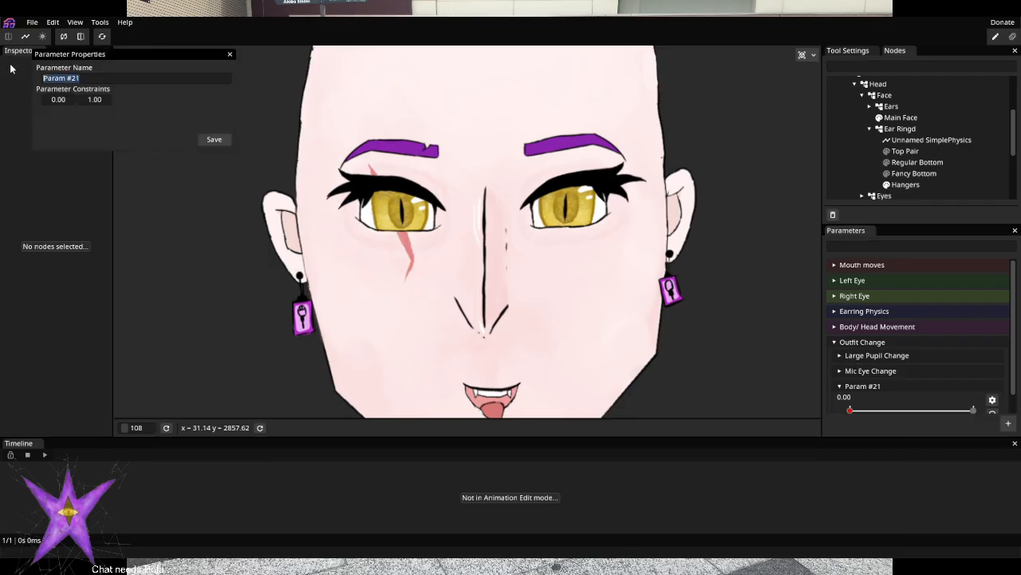
{"action": "type", "text": "R"}
{"action": "key", "text": "BackSpace"}
{"action": "type", "text": "Fancy"}
{"action": "type", "text": "Earring Change"}
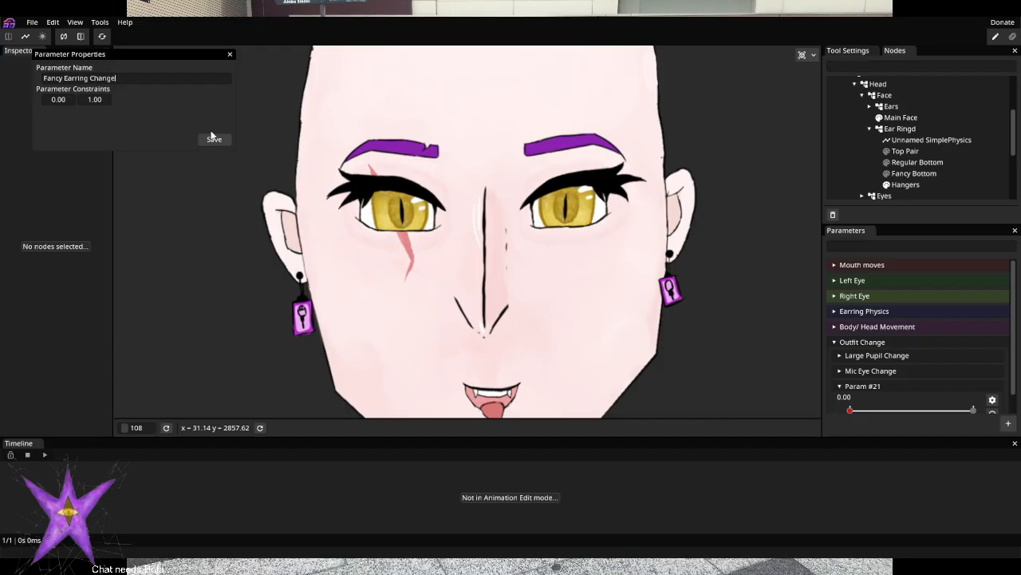
{"action": "left_click", "coordinate": [211, 146]}
{"action": "left_click", "coordinate": [856, 386]}
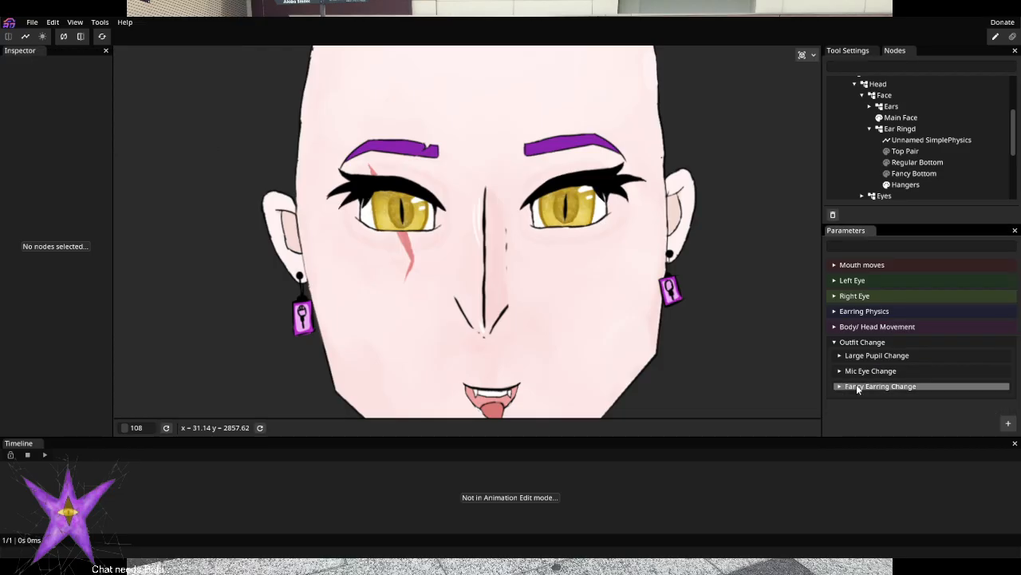
Add a 1D parameter (0..1) named Hanging Earring Change, move it into the Outfit Change group and collapse it
{"action": "left_click", "coordinate": [1008, 423]}
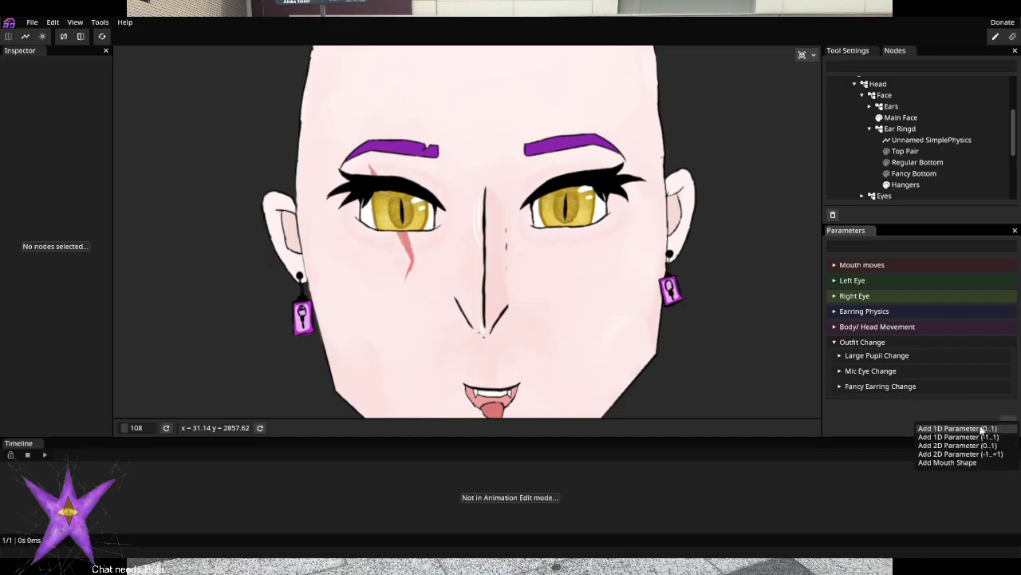
{"action": "left_click", "coordinate": [982, 429]}
{"action": "scroll", "coordinate": [916, 407], "scroll_direction": "down", "scroll_amount": 1}
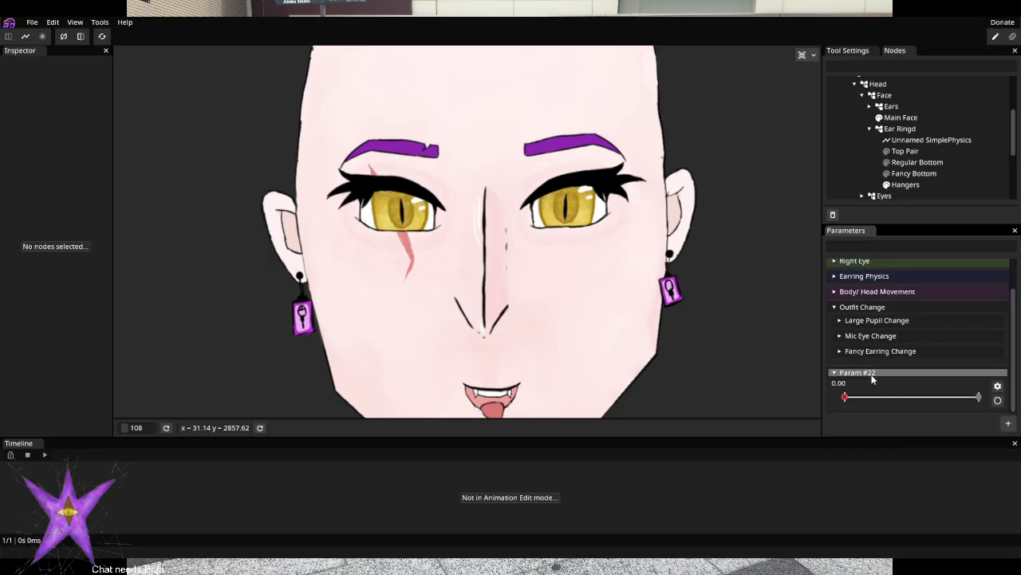
{"action": "left_click", "coordinate": [996, 386]}
{"action": "left_click", "coordinate": [953, 391]}
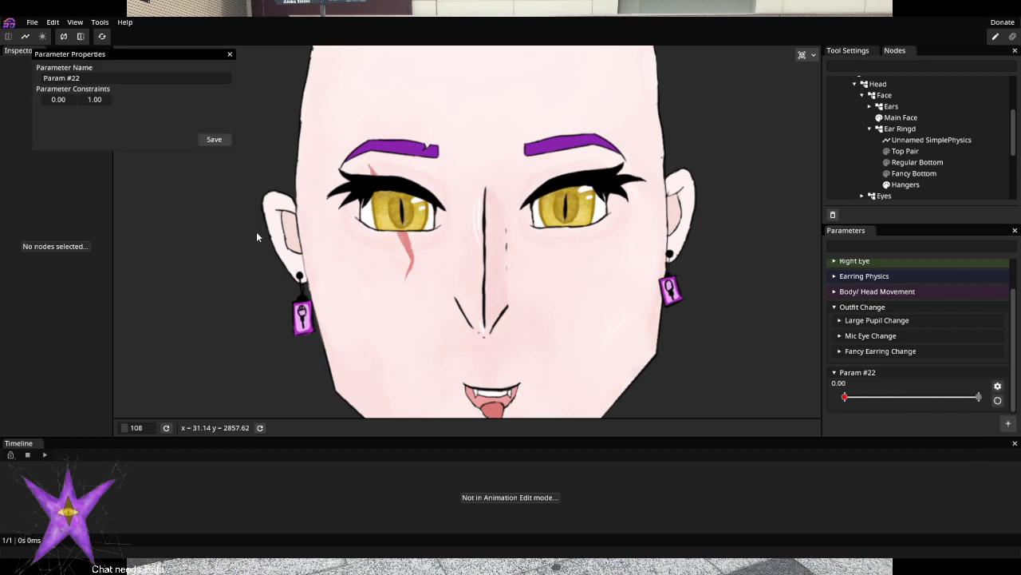
{"action": "left_click", "coordinate": [93, 83]}
{"action": "type", "text": "Hanging Earring Change"}
{"action": "left_click", "coordinate": [212, 139]}
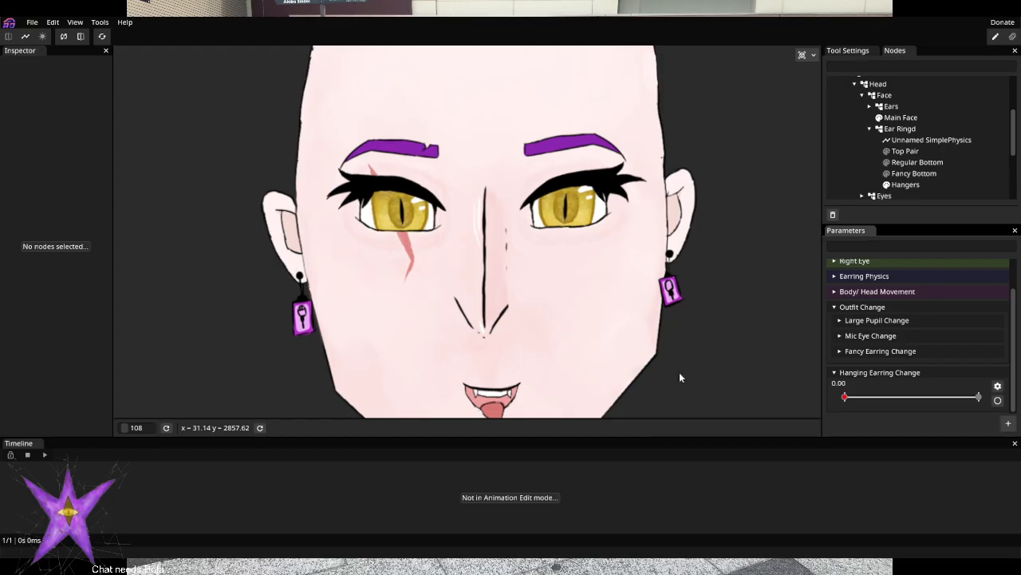
{"action": "left_click_drag", "start_coordinate": [836, 371], "coordinate": [858, 308]}
{"action": "left_click", "coordinate": [870, 366]}
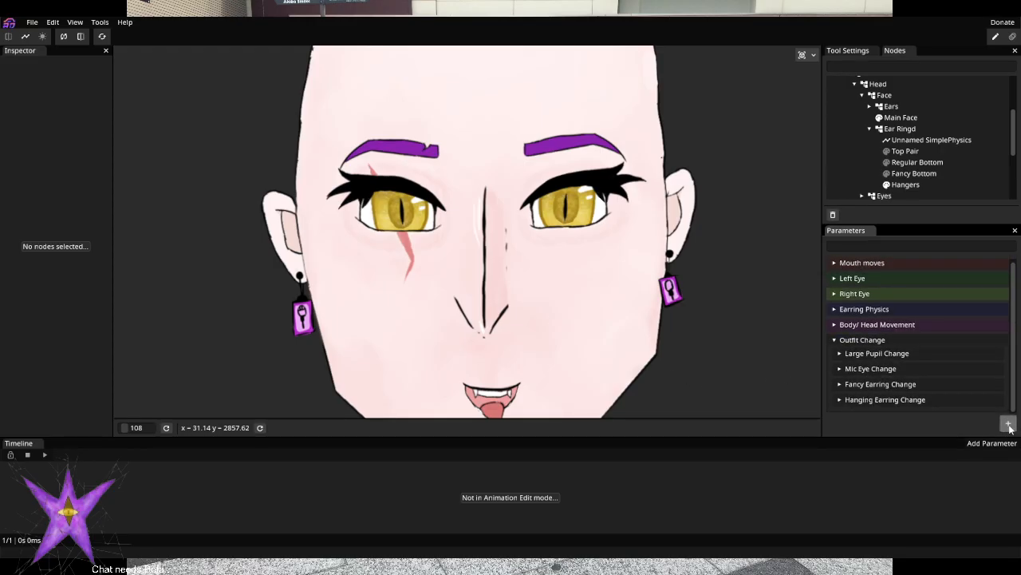
Add a 1D parameter (0..1) named No Earring Change, move it into the Outfit Change group and collapse it
{"action": "left_click", "coordinate": [1009, 423]}
{"action": "left_click", "coordinate": [953, 433]}
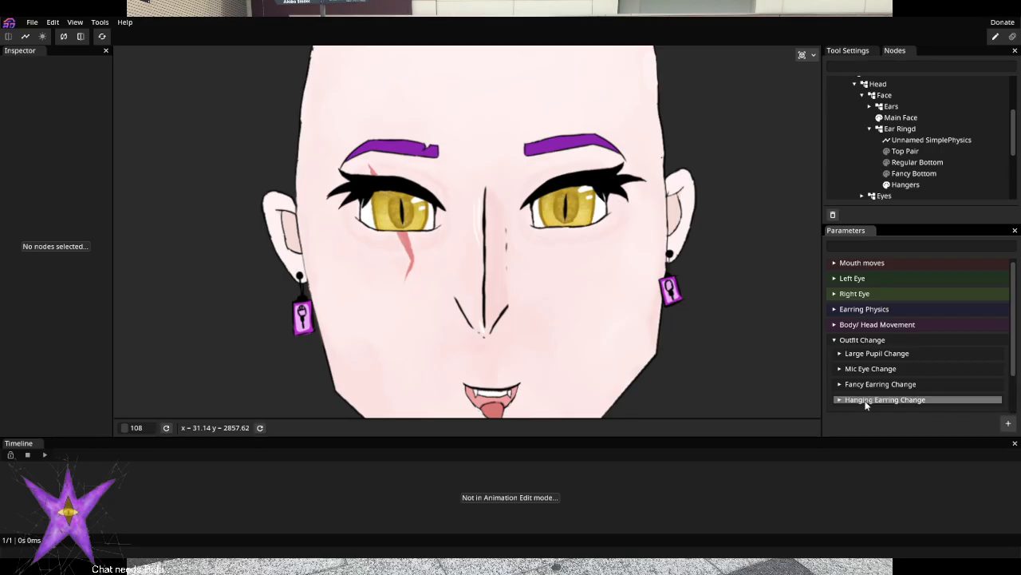
{"action": "scroll", "coordinate": [897, 403], "scroll_direction": "down", "scroll_amount": 2}
{"action": "left_click", "coordinate": [998, 386]}
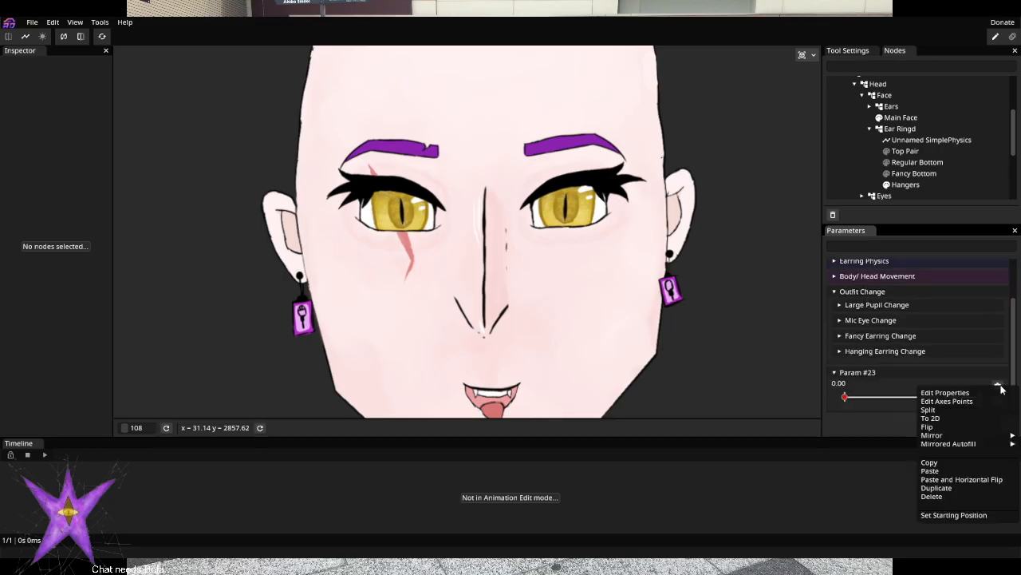
{"action": "left_click", "coordinate": [950, 393]}
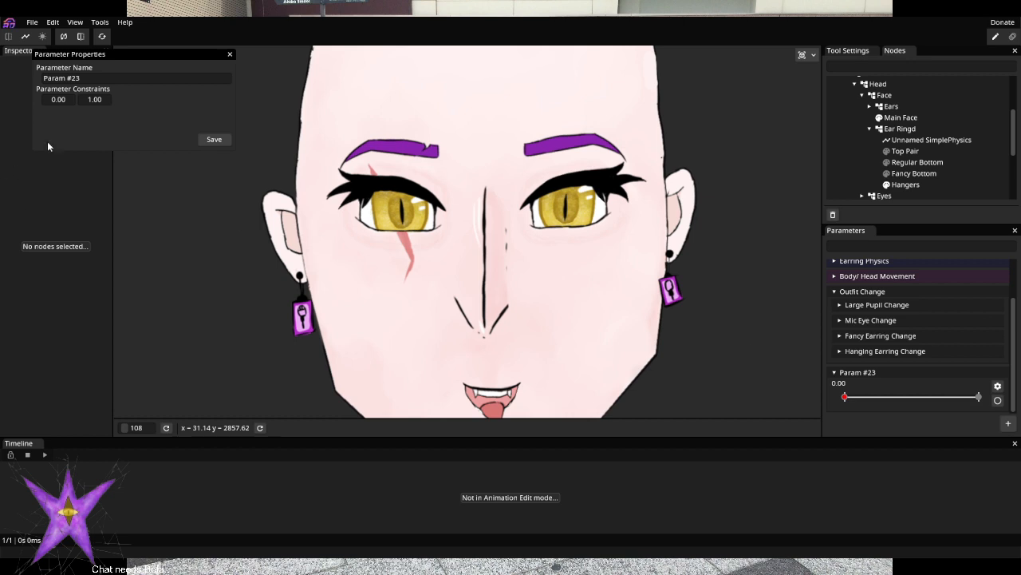
{"action": "left_click_drag", "start_coordinate": [107, 78], "coordinate": [21, 83]}
{"action": "type", "text": "No Earring Change"}
{"action": "left_click", "coordinate": [214, 140]}
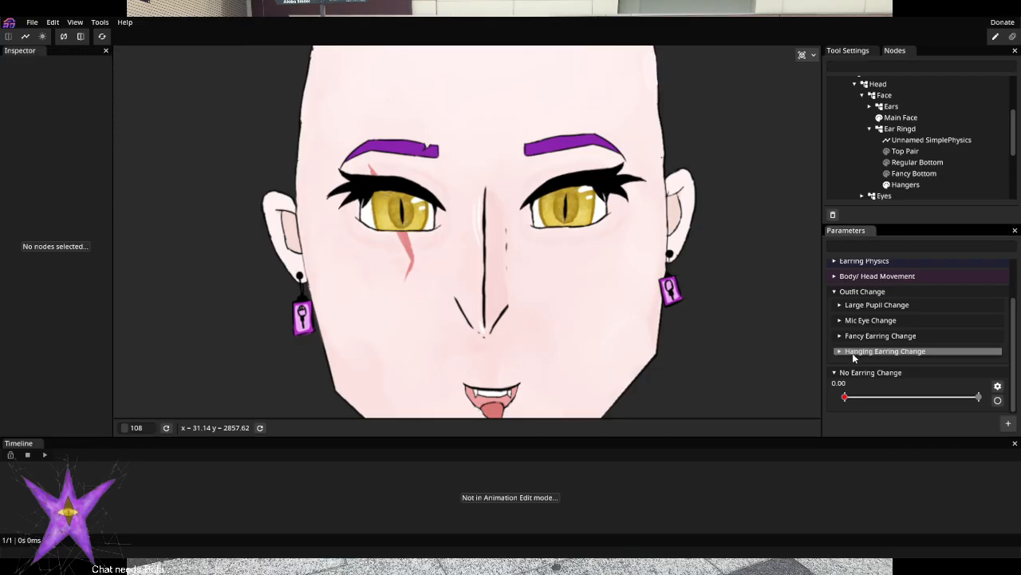
{"action": "left_click", "coordinate": [841, 374]}
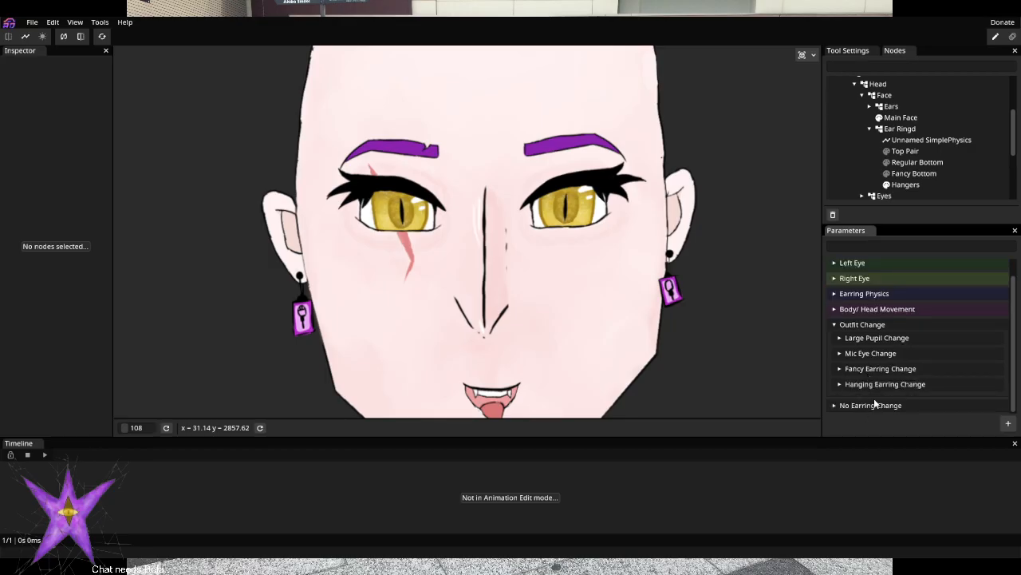
{"action": "left_click_drag", "start_coordinate": [890, 404], "coordinate": [905, 327]}
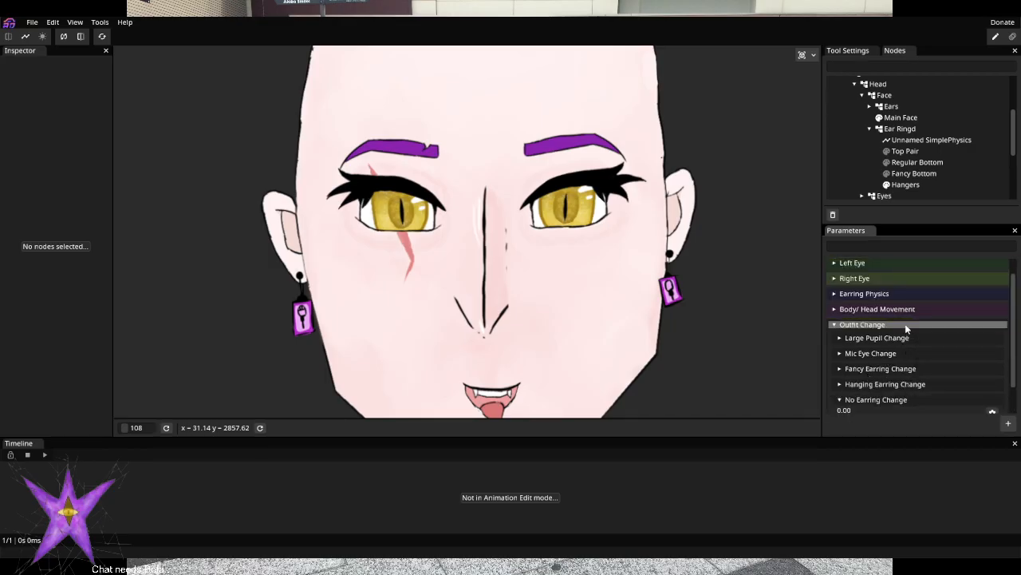
{"action": "left_click", "coordinate": [882, 399]}
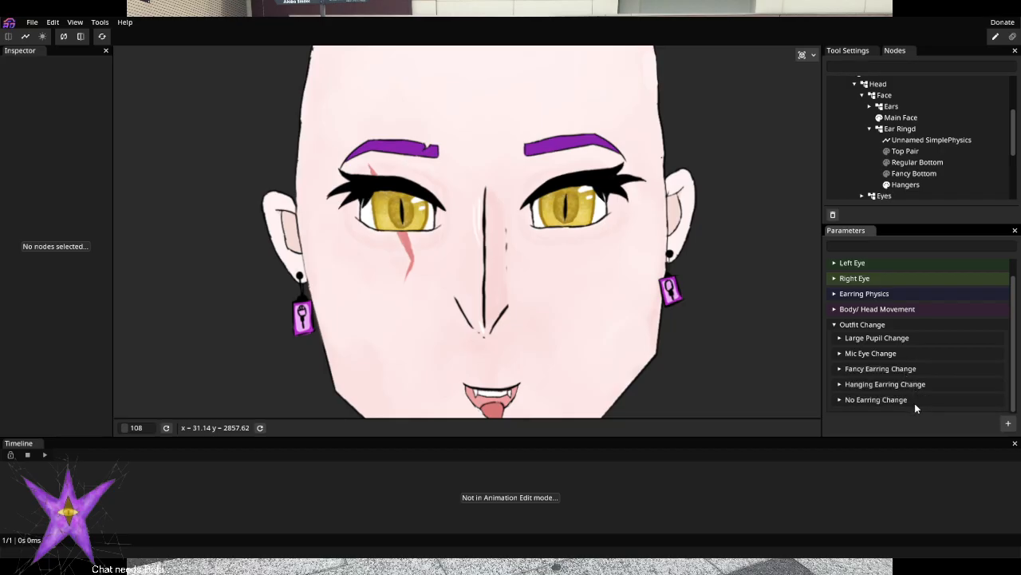
Collapse the Ear Ringd node group and the Outfit Change parameter group
{"action": "left_click", "coordinate": [870, 128]}
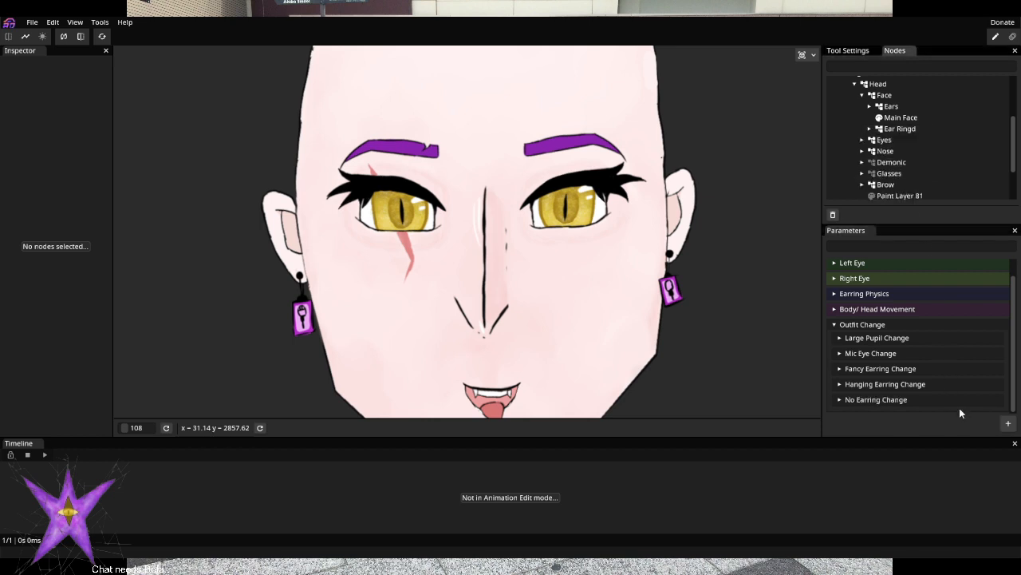
{"action": "scroll", "coordinate": [960, 386], "scroll_direction": "up", "scroll_amount": 1}
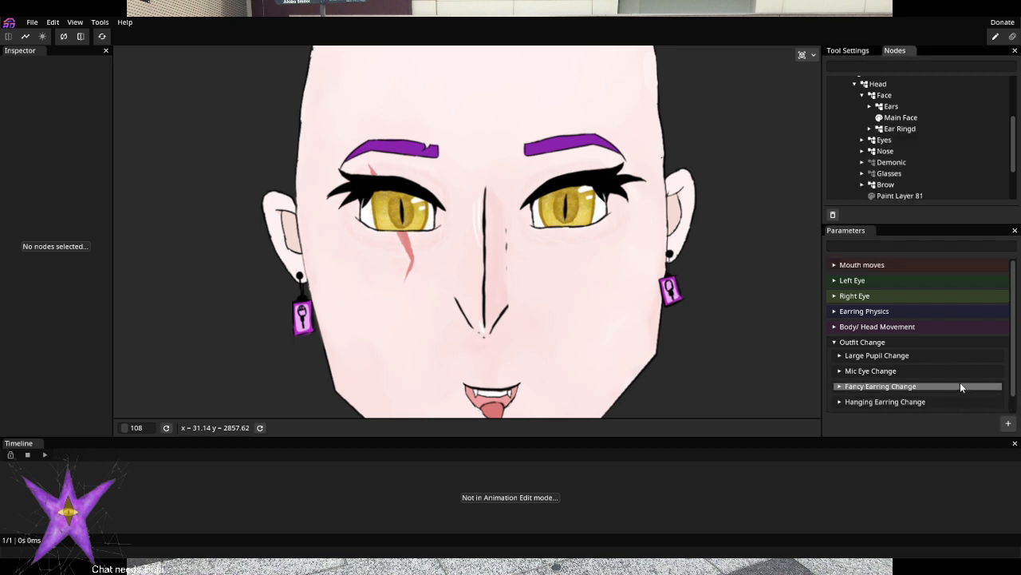
{"action": "left_click", "coordinate": [861, 343]}
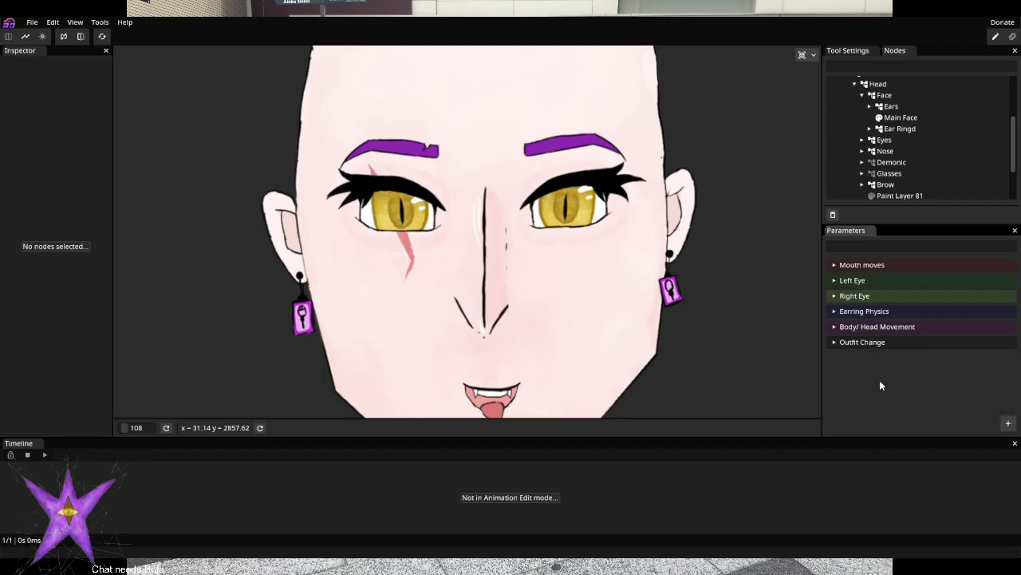
Look through the parameters of the Earring Physics group and collapse the group again
{"action": "left_click", "coordinate": [860, 310]}
{"action": "scroll", "coordinate": [881, 331], "scroll_direction": "down", "scroll_amount": 3}
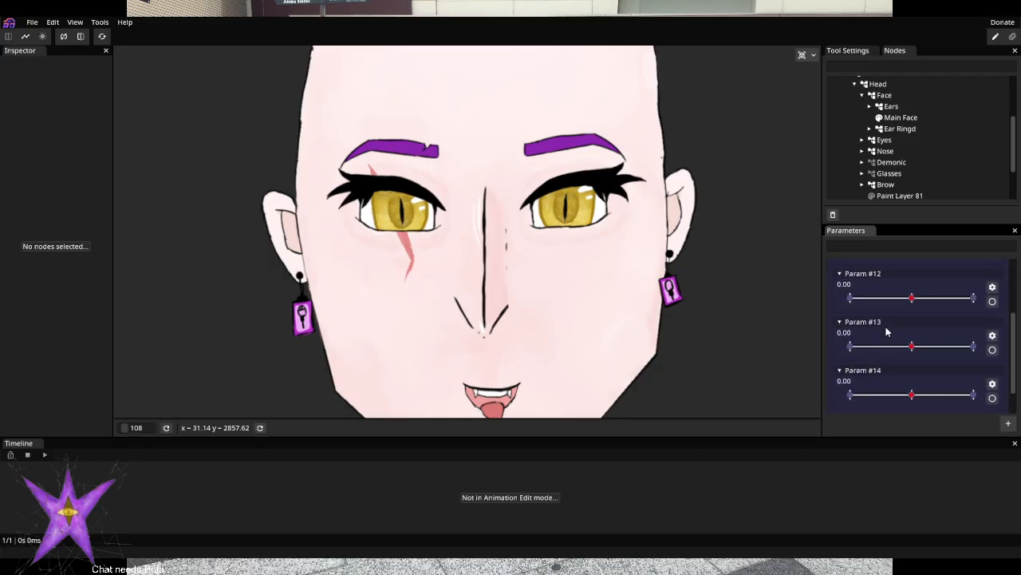
{"action": "scroll", "coordinate": [886, 331], "scroll_direction": "up", "scroll_amount": 3}
{"action": "left_click", "coordinate": [882, 313]}
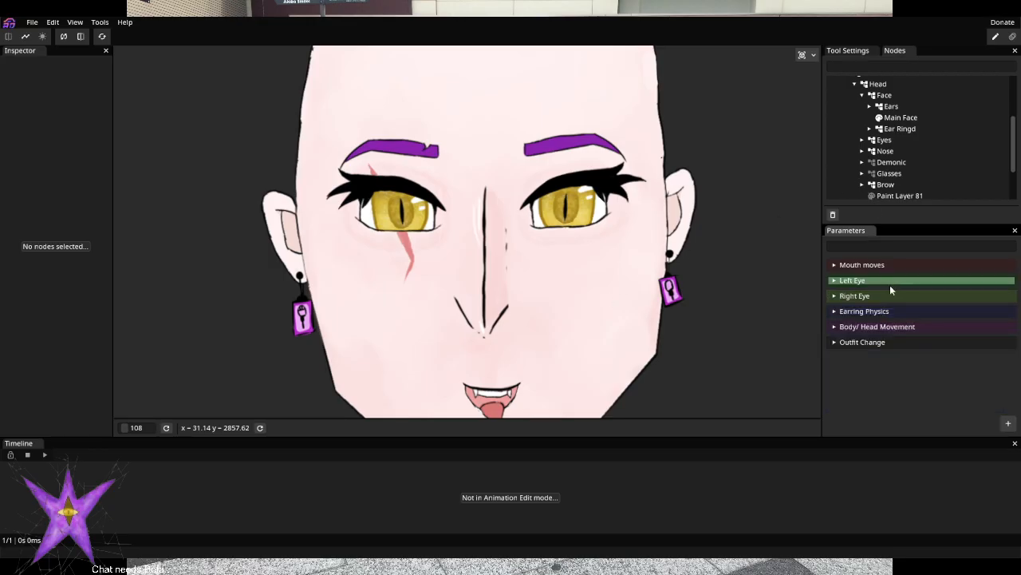
Check the list of existing animations in animation editing and return to puppet editing
{"action": "left_click_drag", "start_coordinate": [554, 296], "coordinate": [549, 246]}
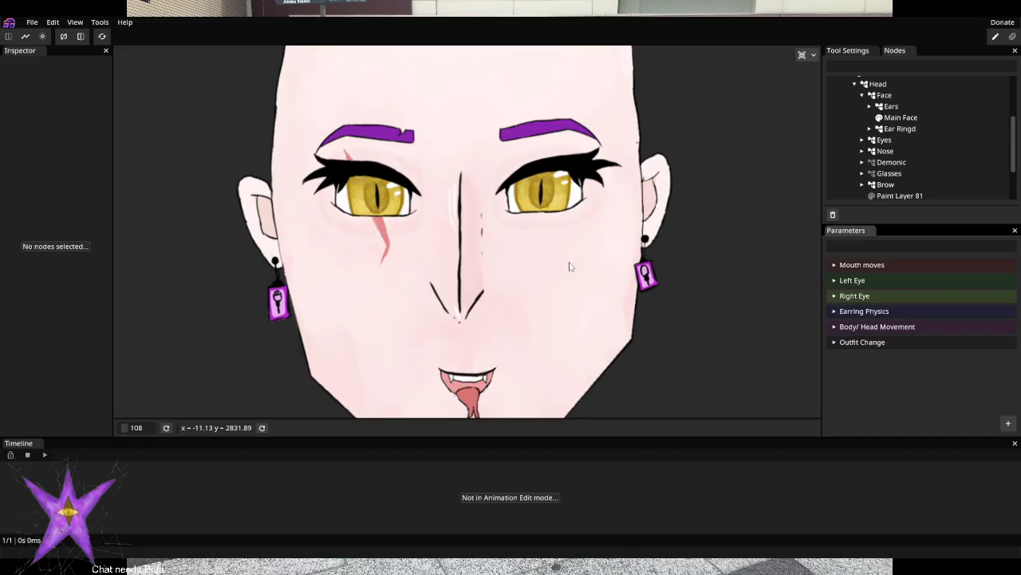
{"action": "left_click", "coordinate": [863, 343]}
{"action": "left_click", "coordinate": [863, 343]}
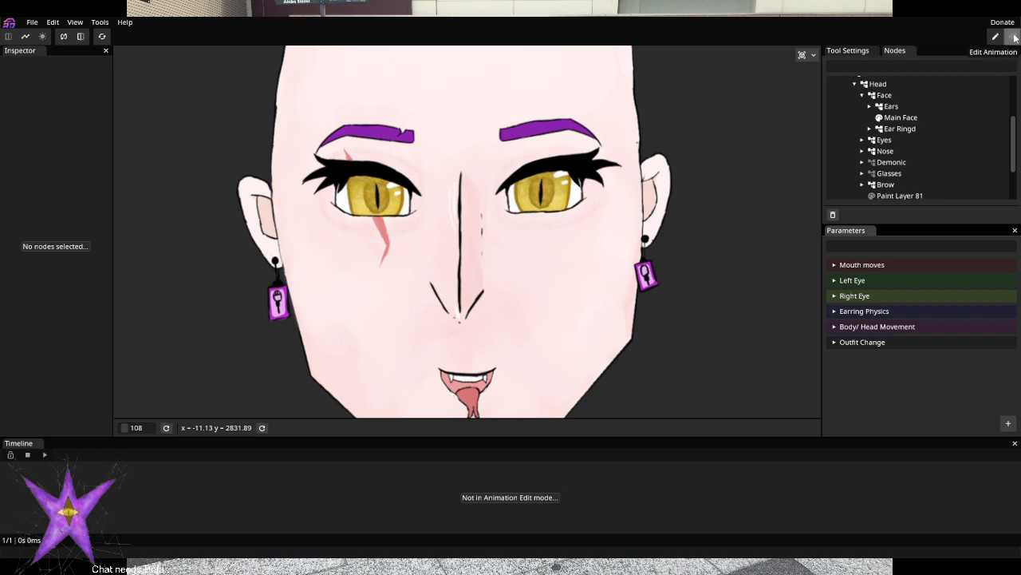
{"action": "left_click", "coordinate": [1013, 37]}
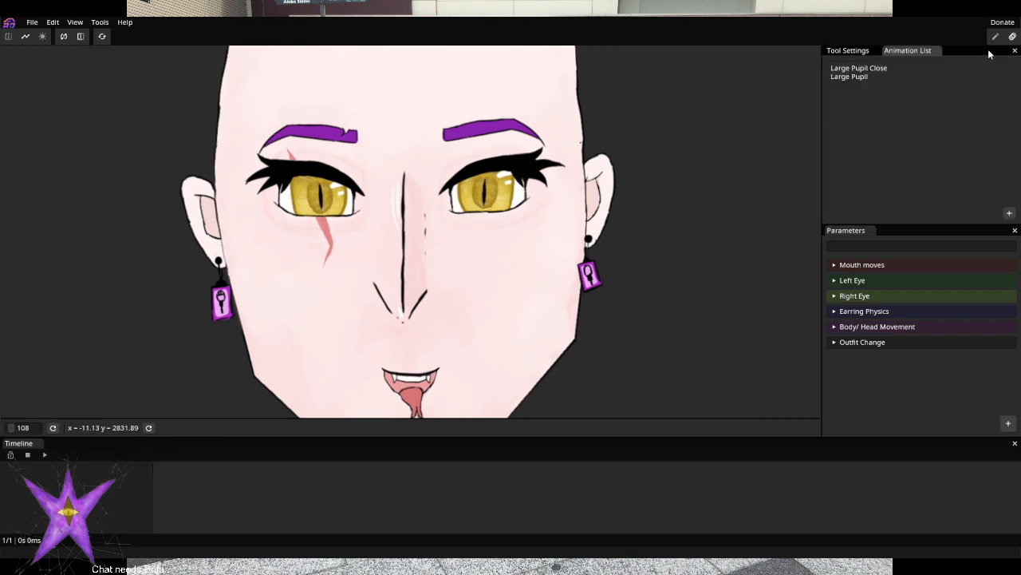
{"action": "left_click", "coordinate": [995, 40]}
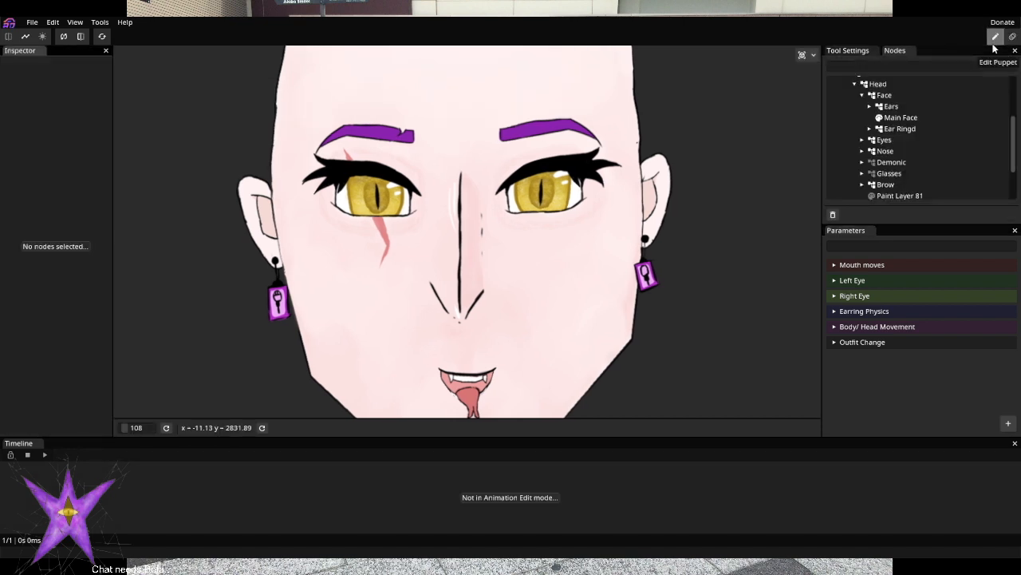